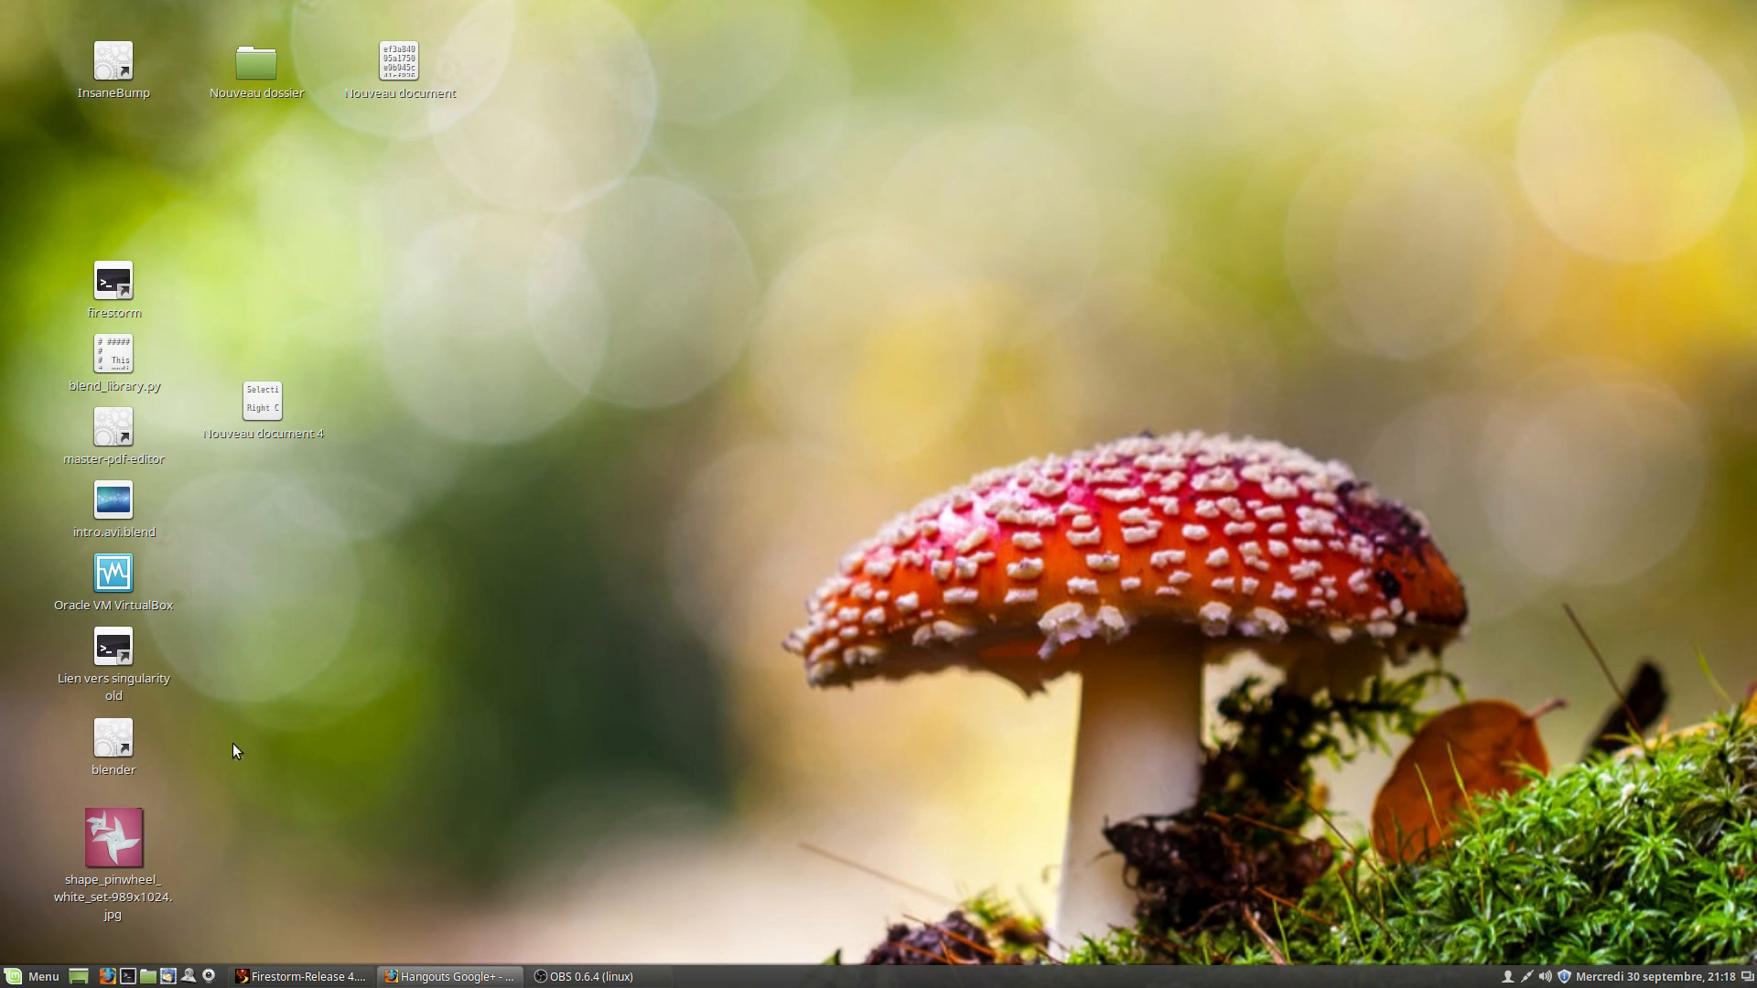
Step: Launch Blender from the desktop and maximize its window
left_click(120, 737)
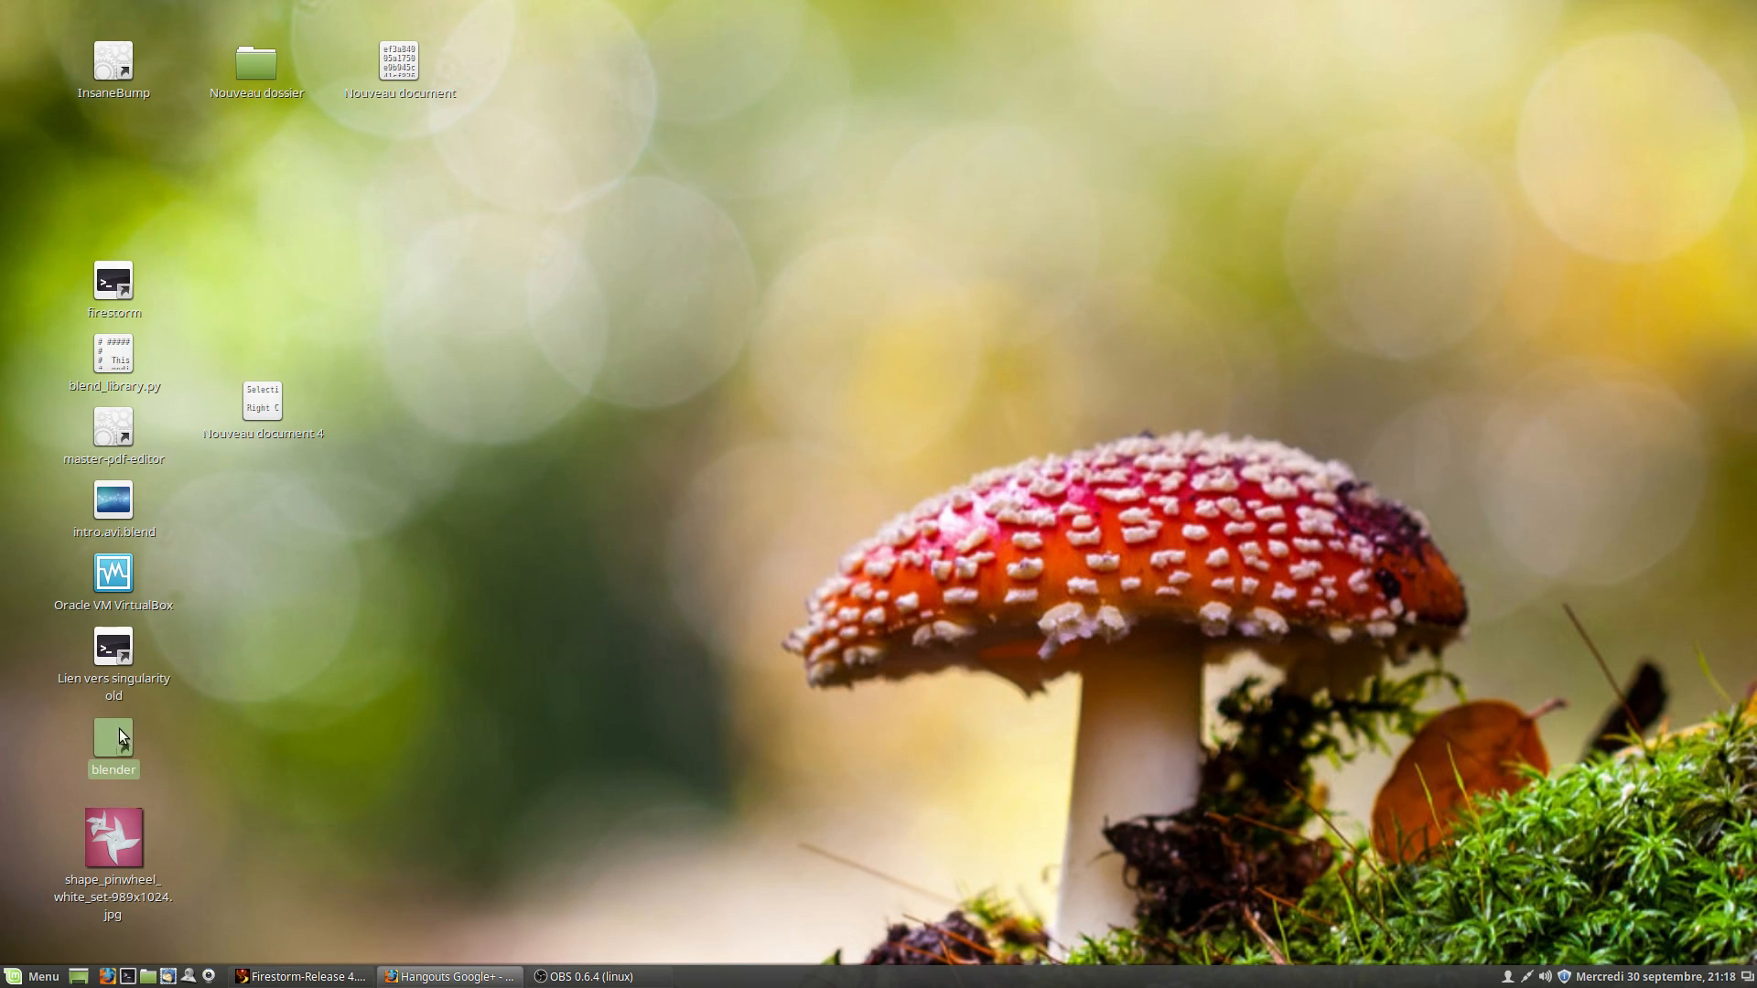
double_click(119, 738)
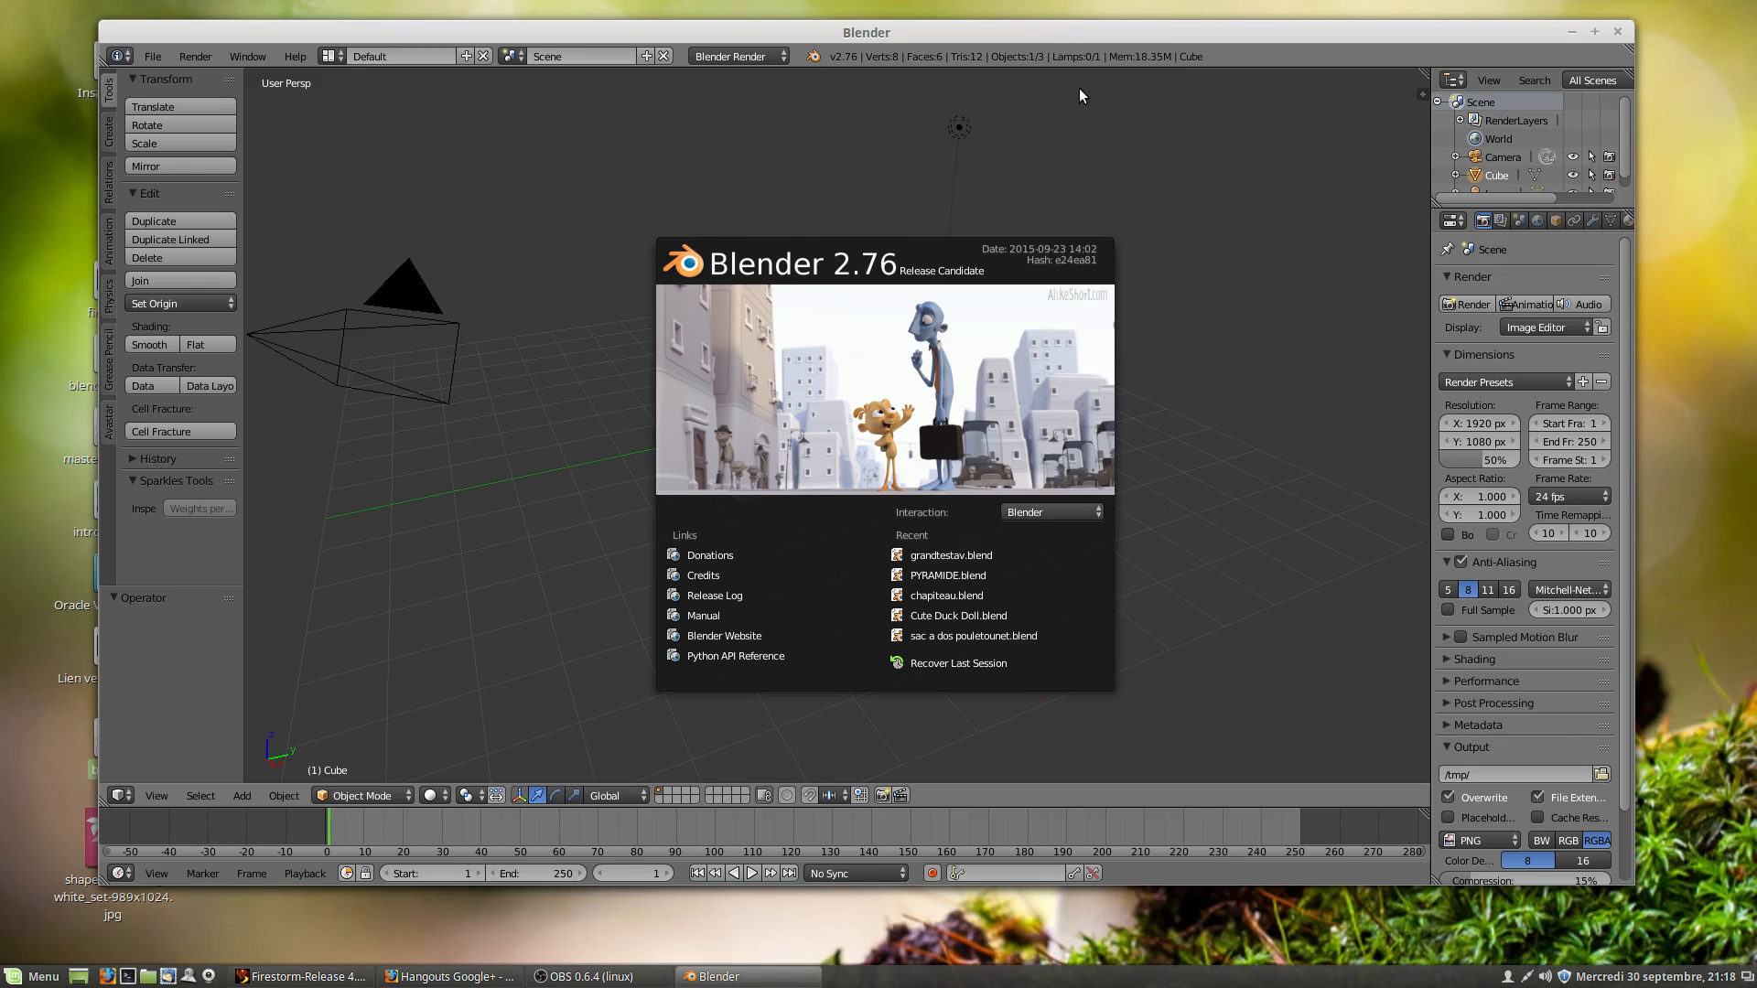
double_click(1049, 35)
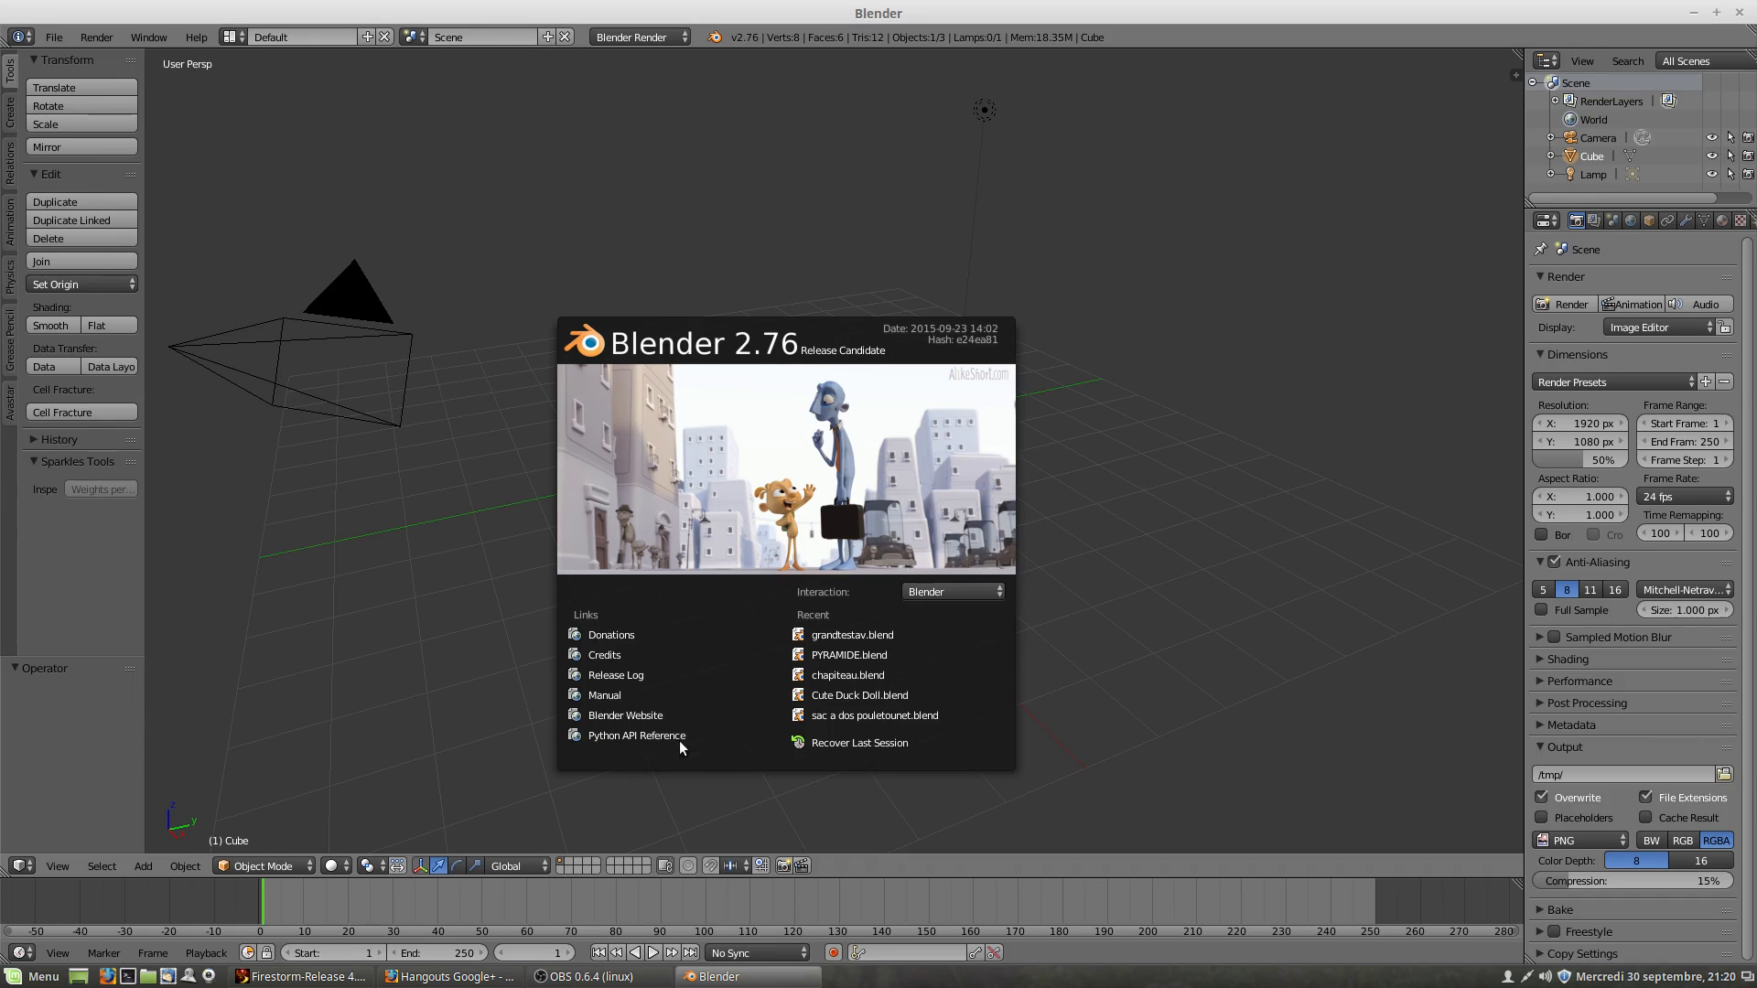
Step: Choose the Blender (default) interaction preset on the splash screen and dismiss the splash
left_click(958, 592)
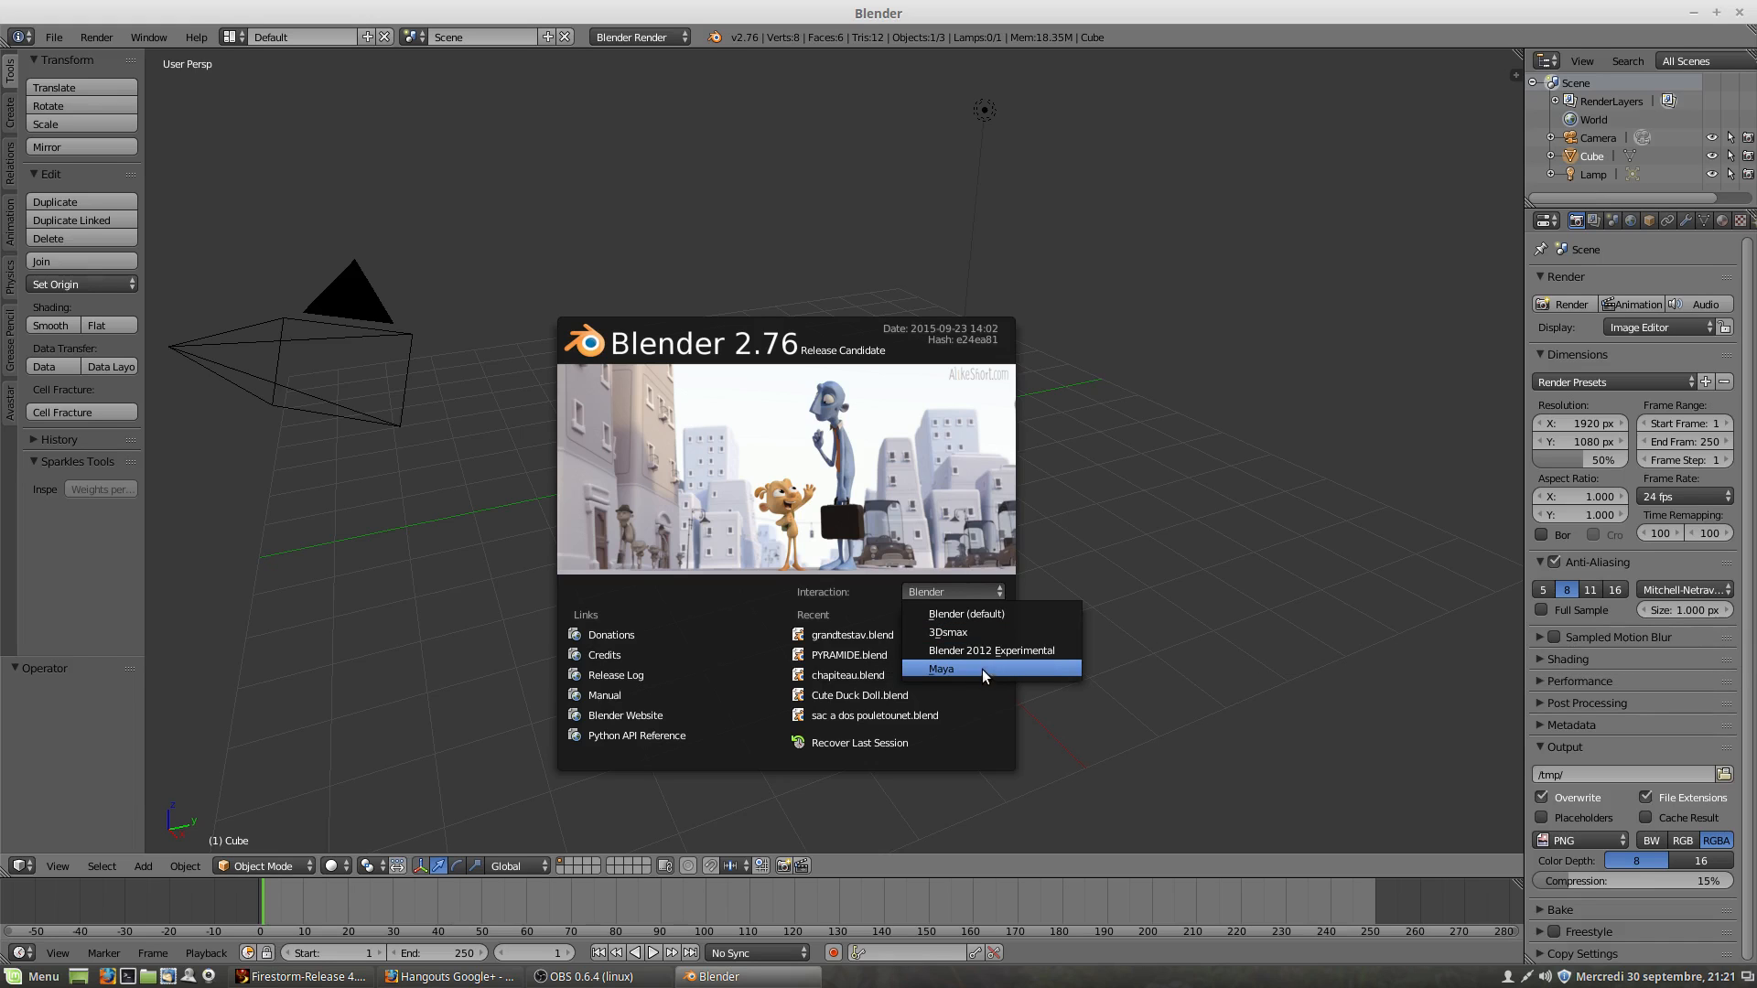
left_click(972, 619)
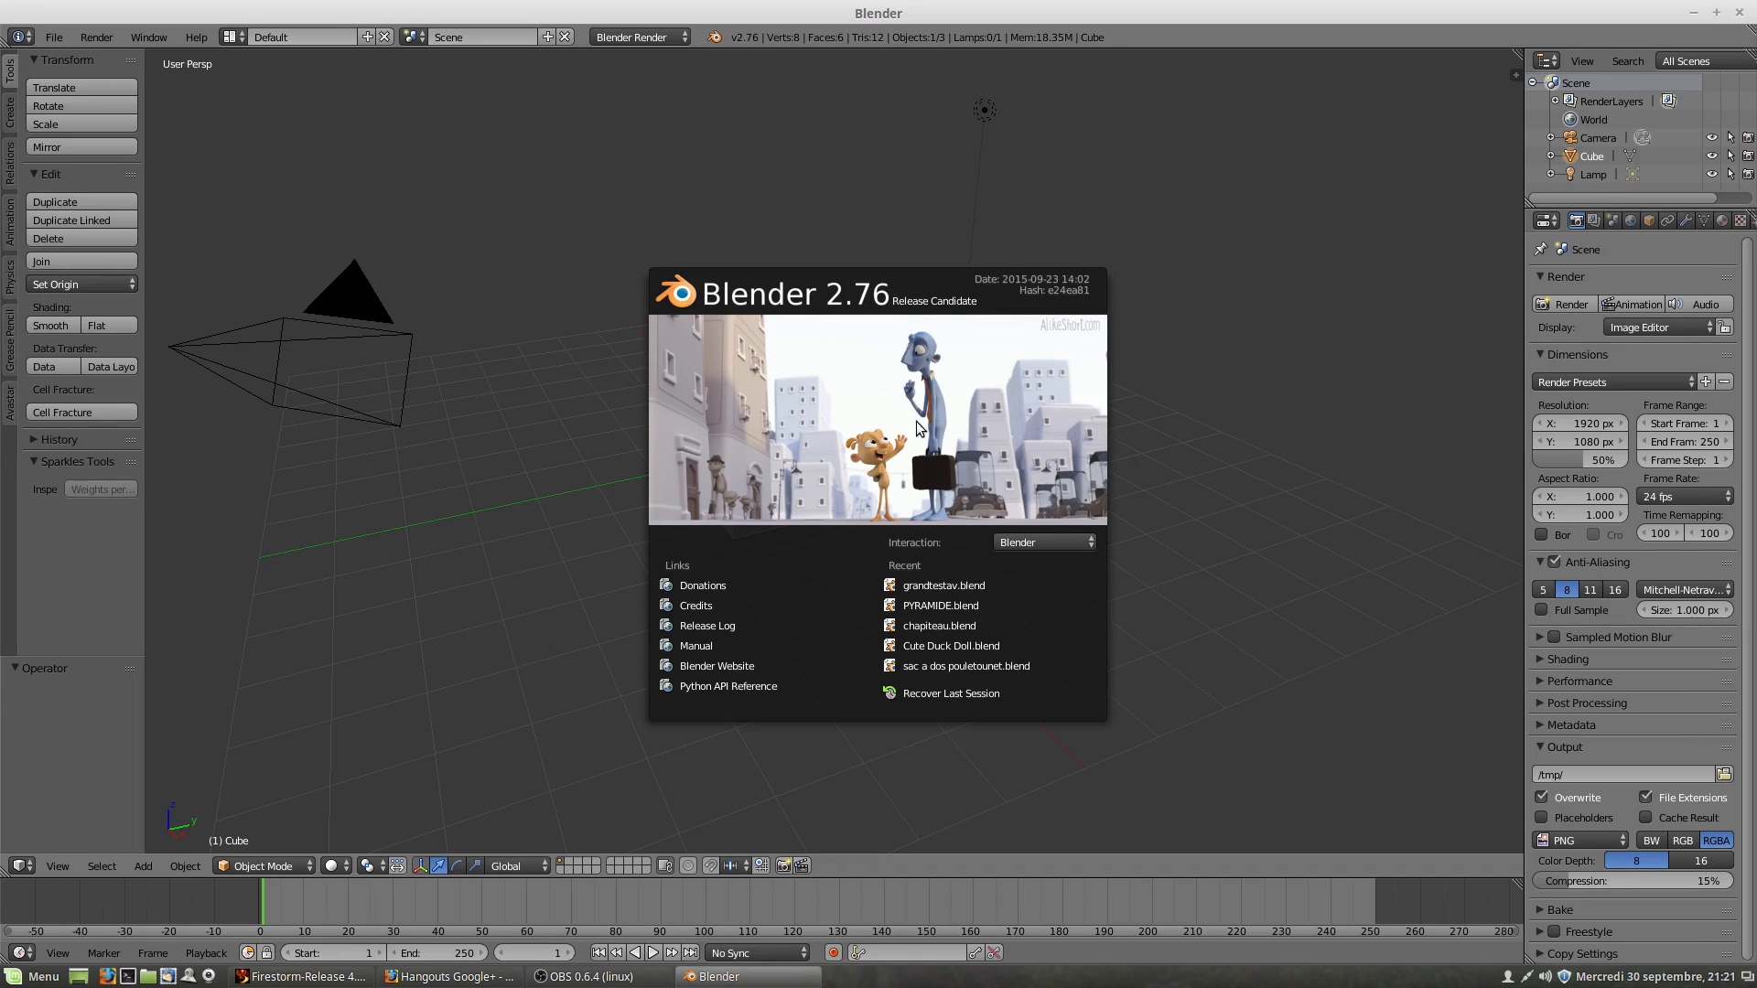
left_click(1046, 545)
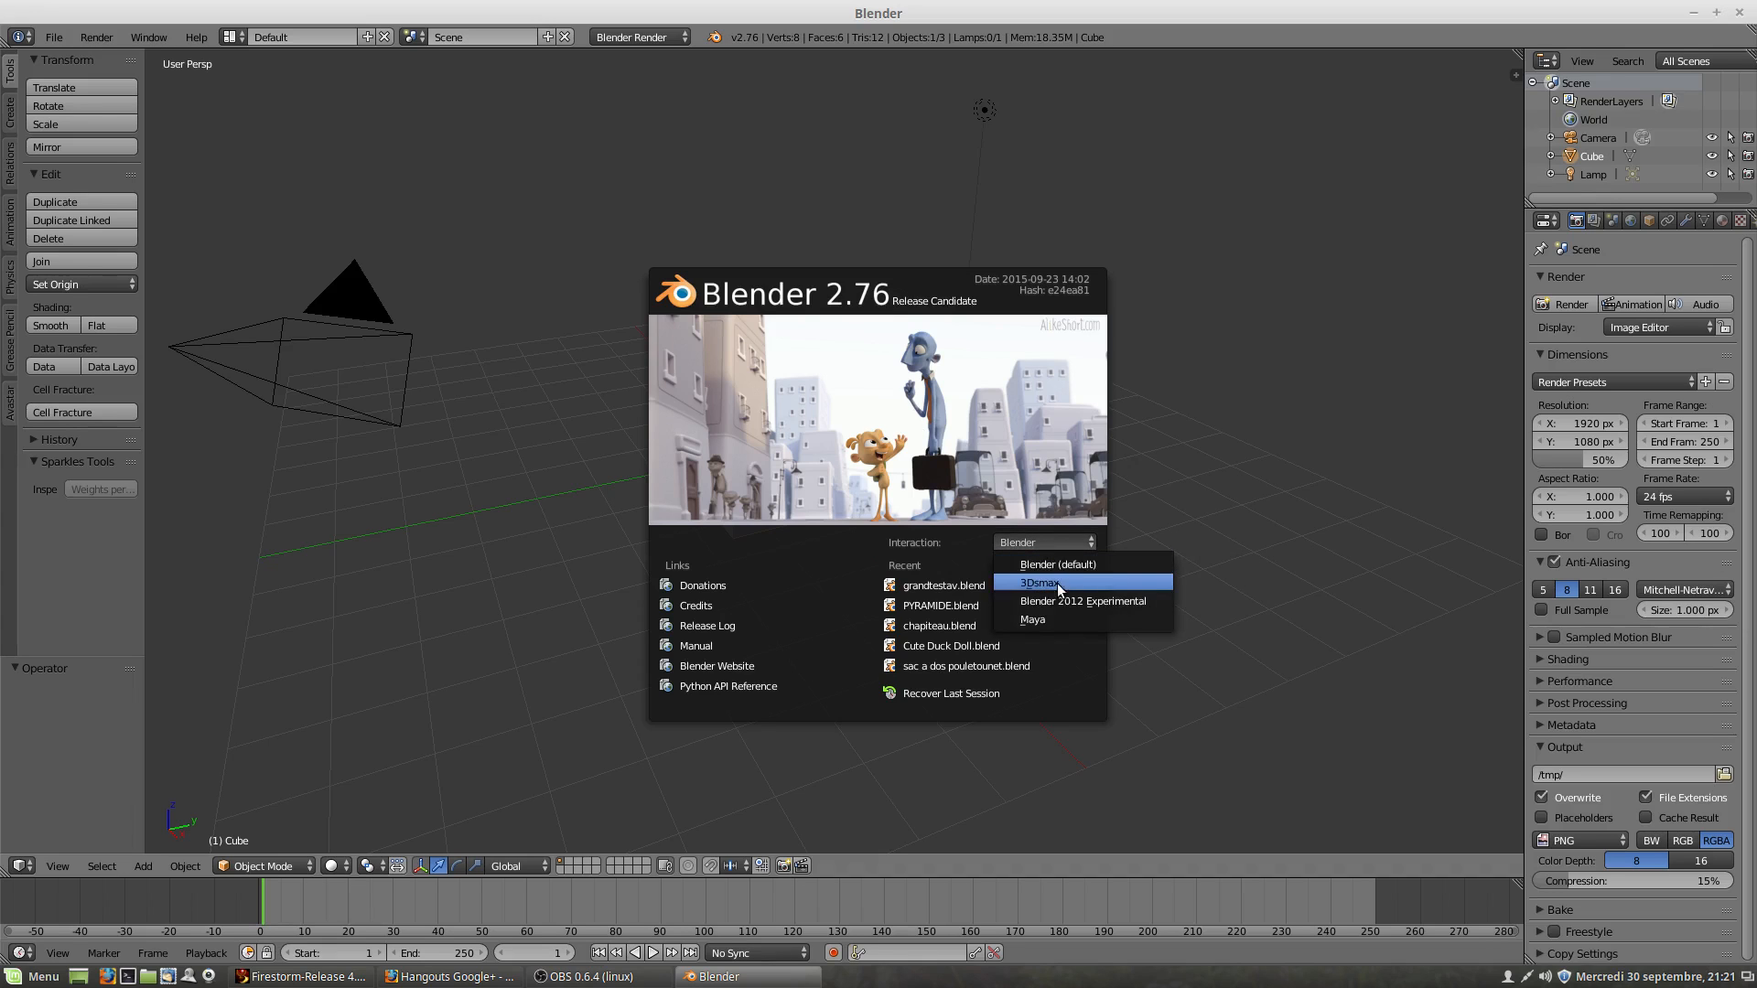
left_click(1041, 564)
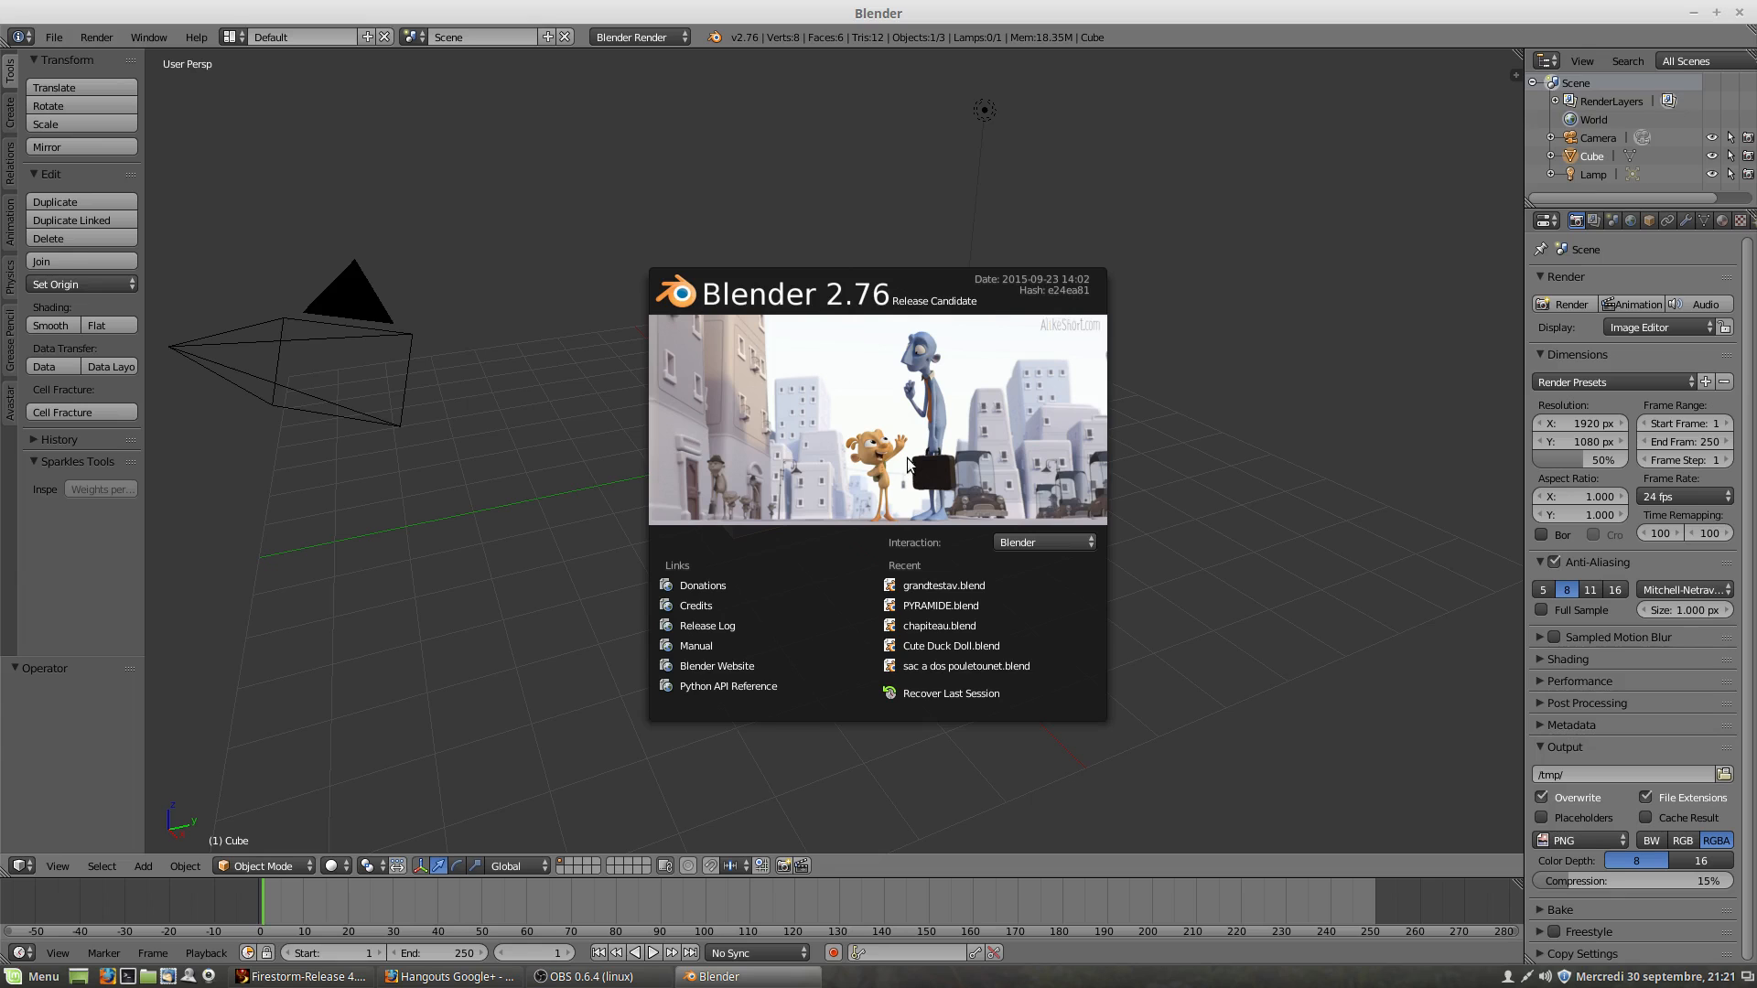
left_click(580, 443)
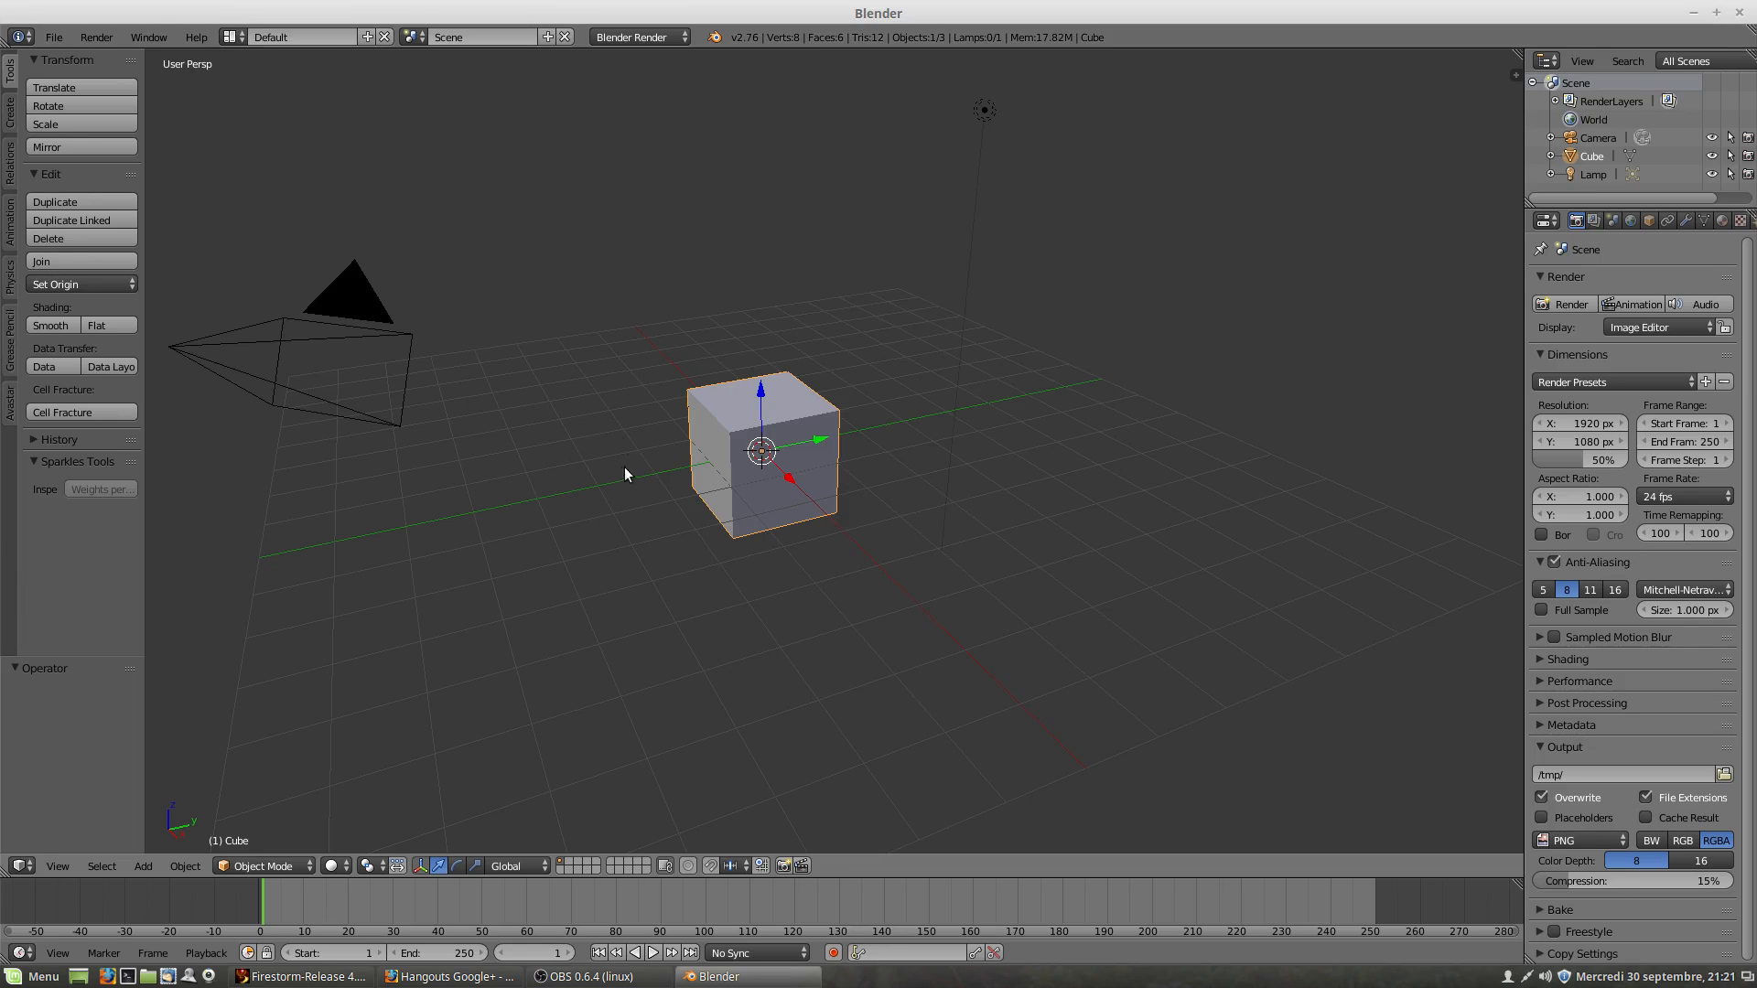
Step: Reopen the splash screen for a look and dismiss it again
left_click(198, 38)
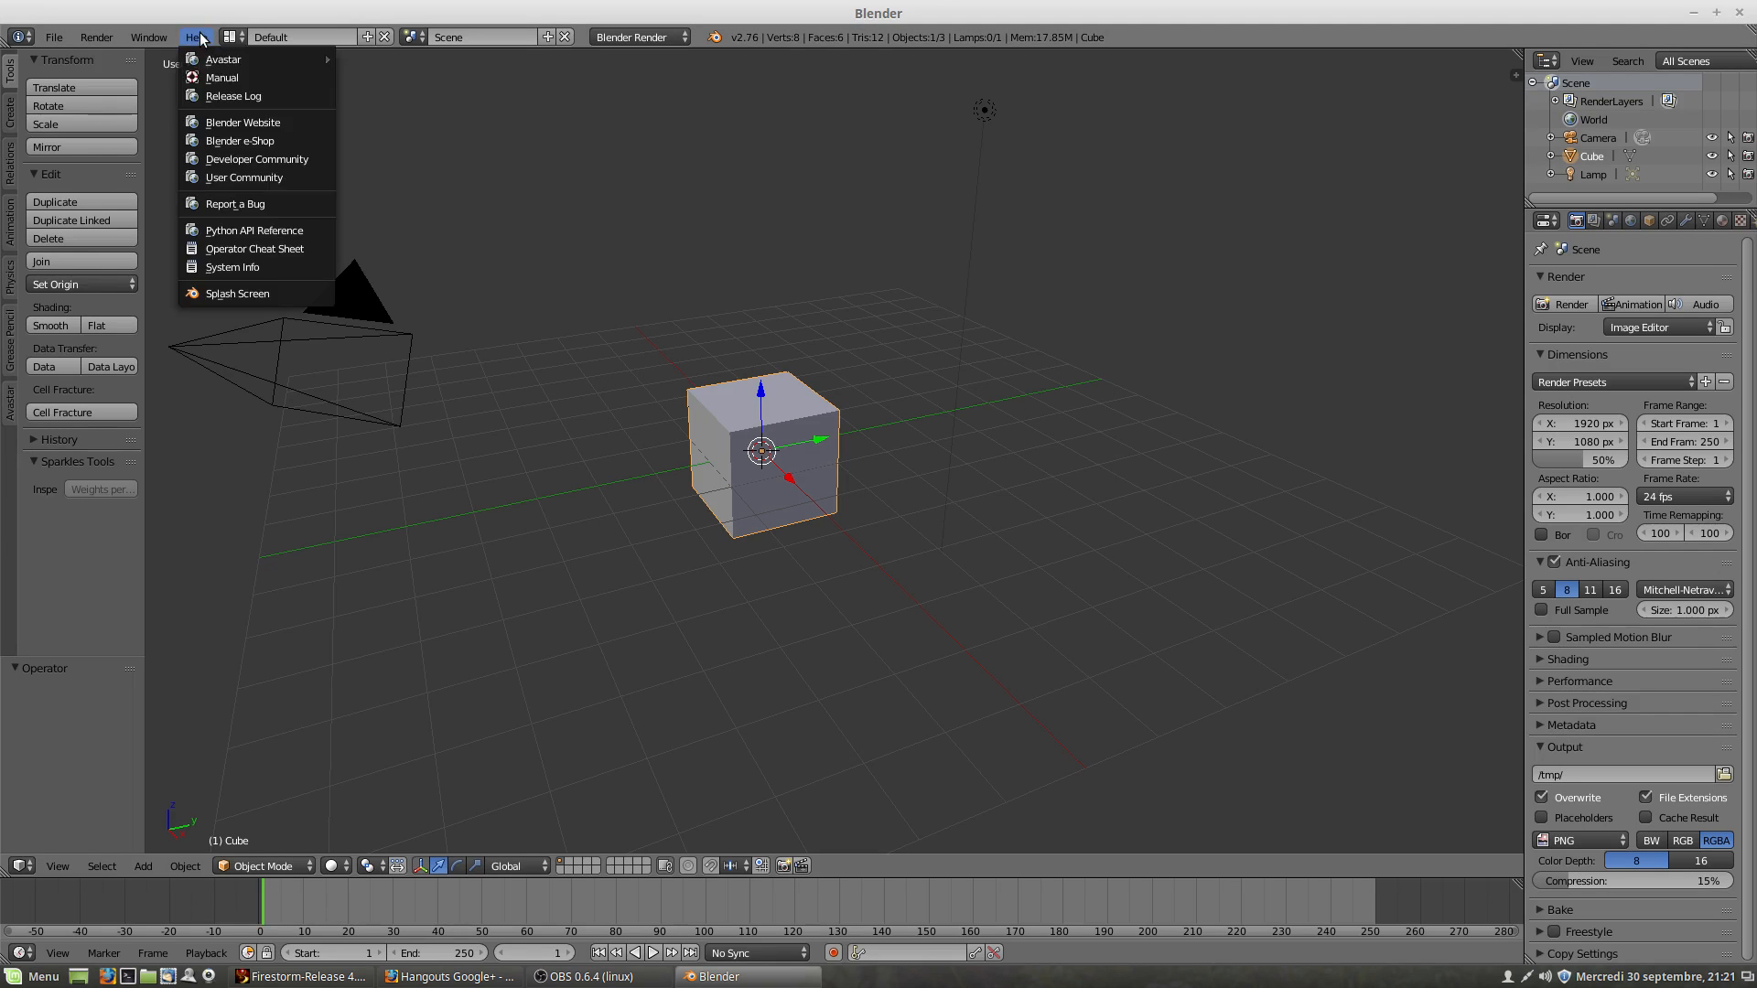
left_click(276, 295)
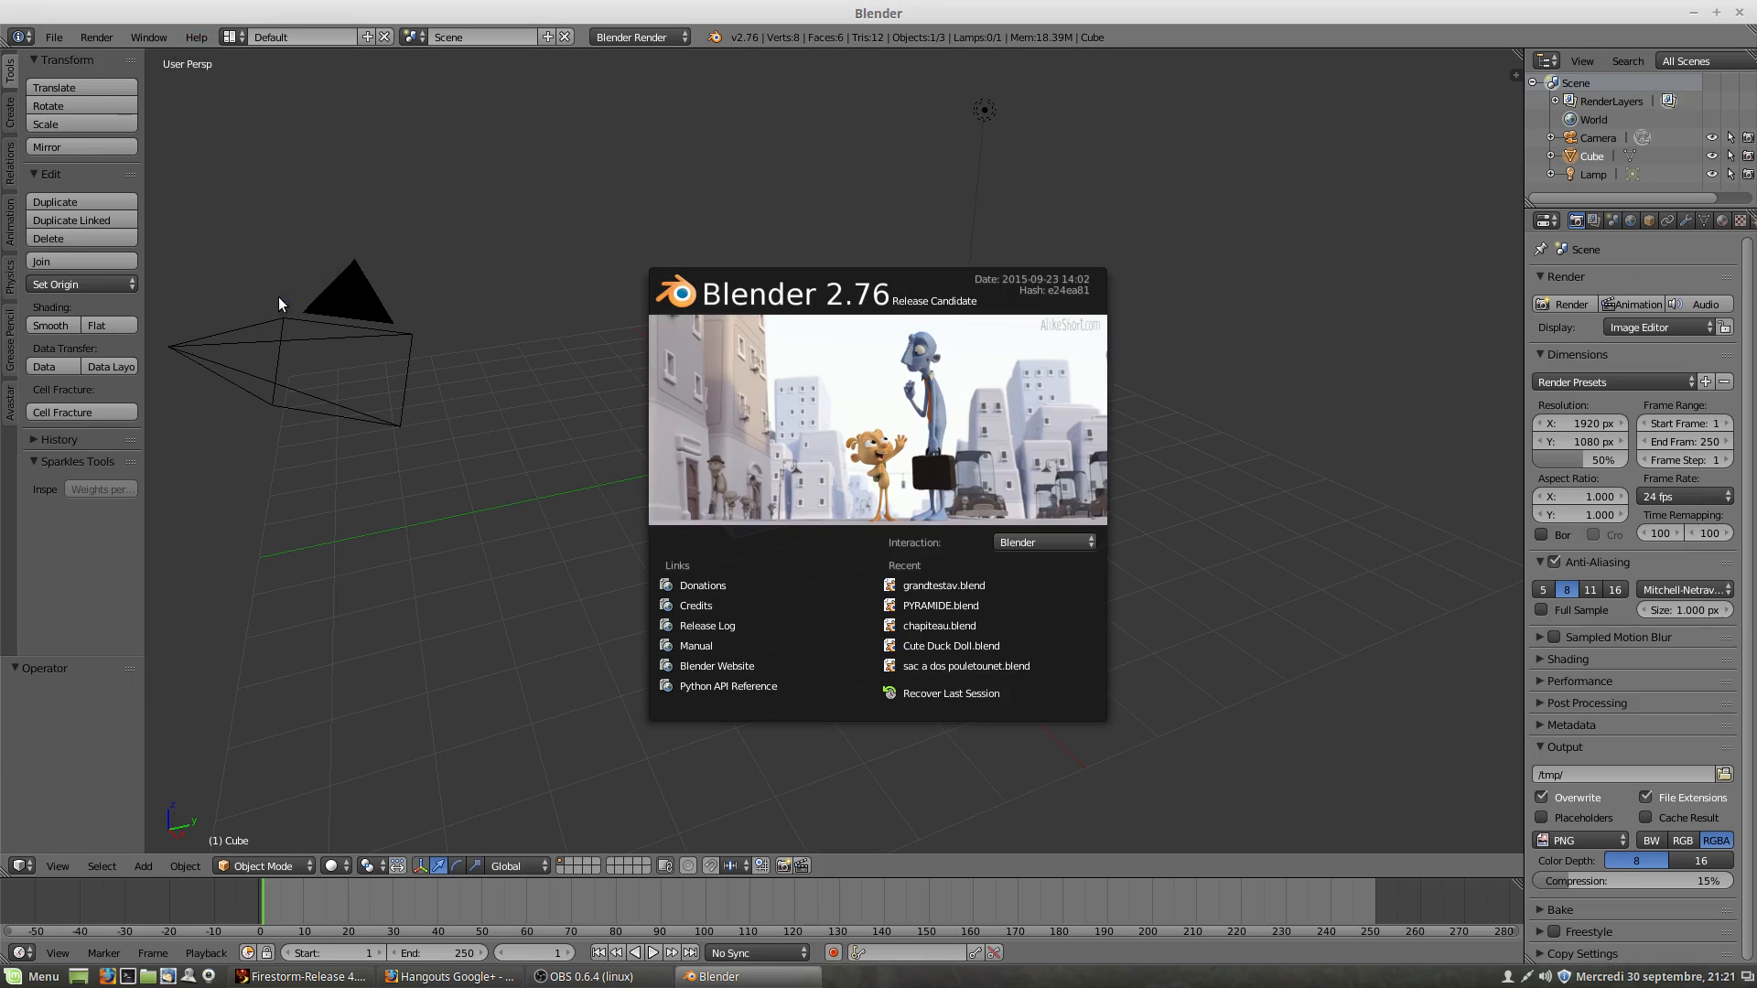
left_click(591, 444)
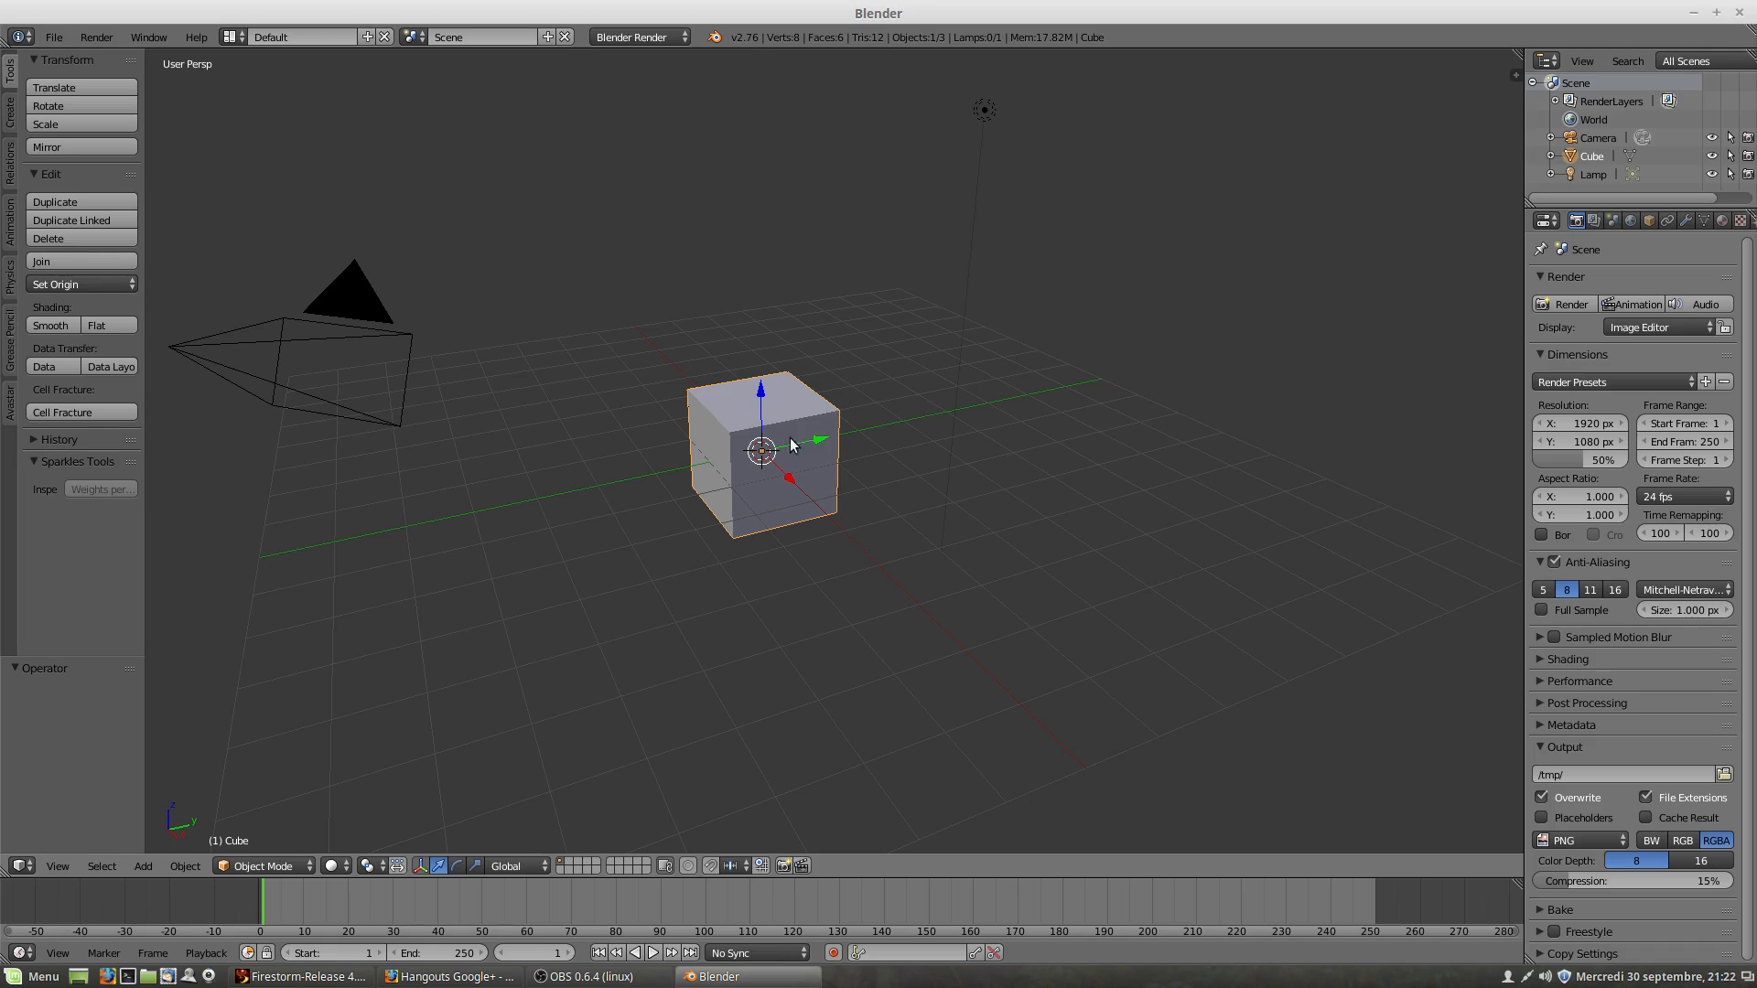
Step: Select the camera, the cube and the lamp one after another, ending with the cube selected
right_click(346, 306)
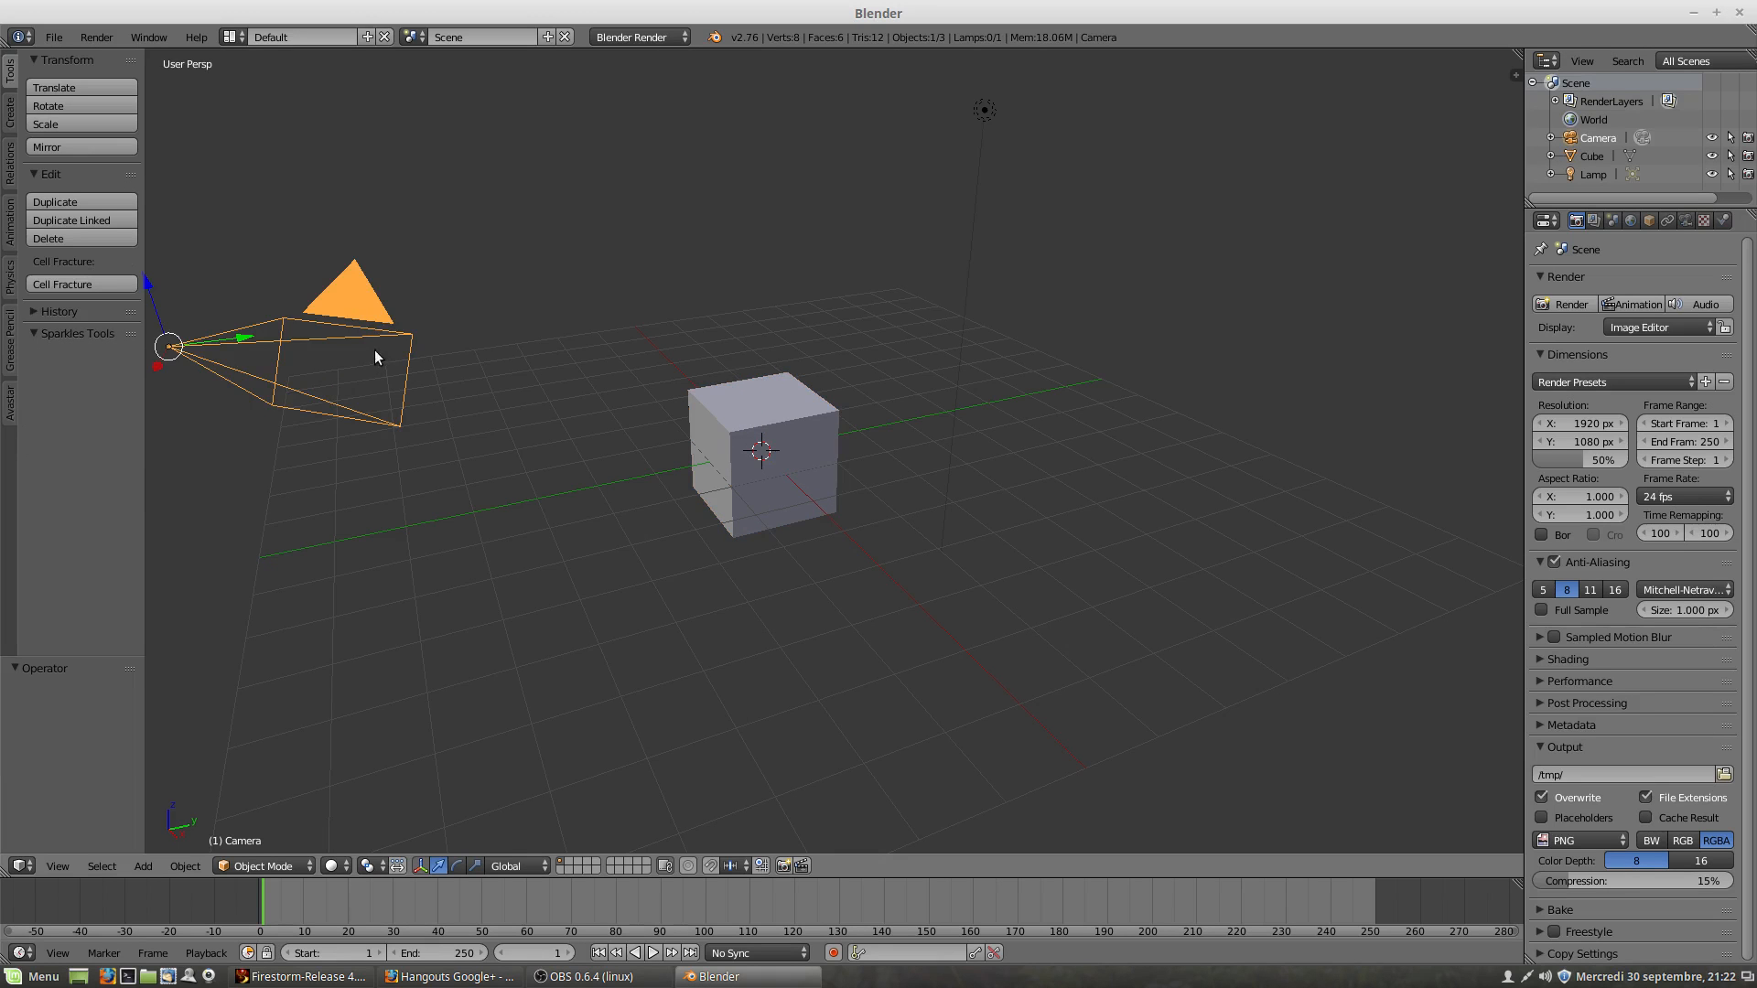
right_click(781, 409)
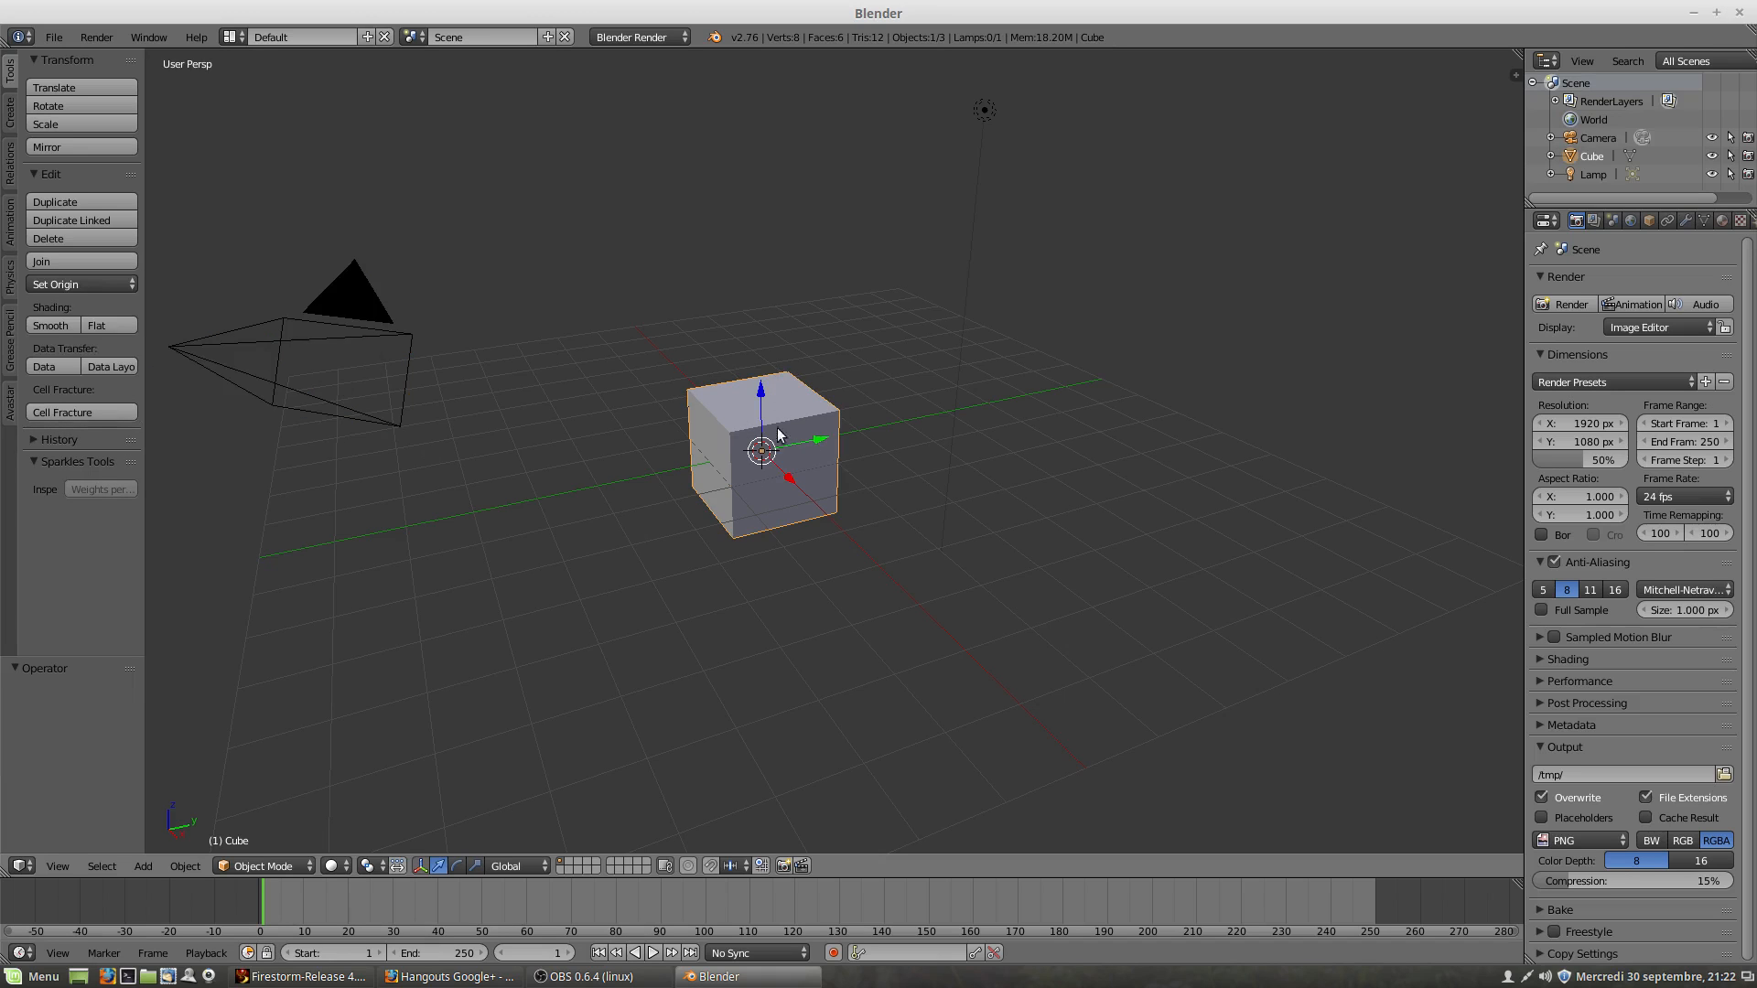
right_click(986, 114)
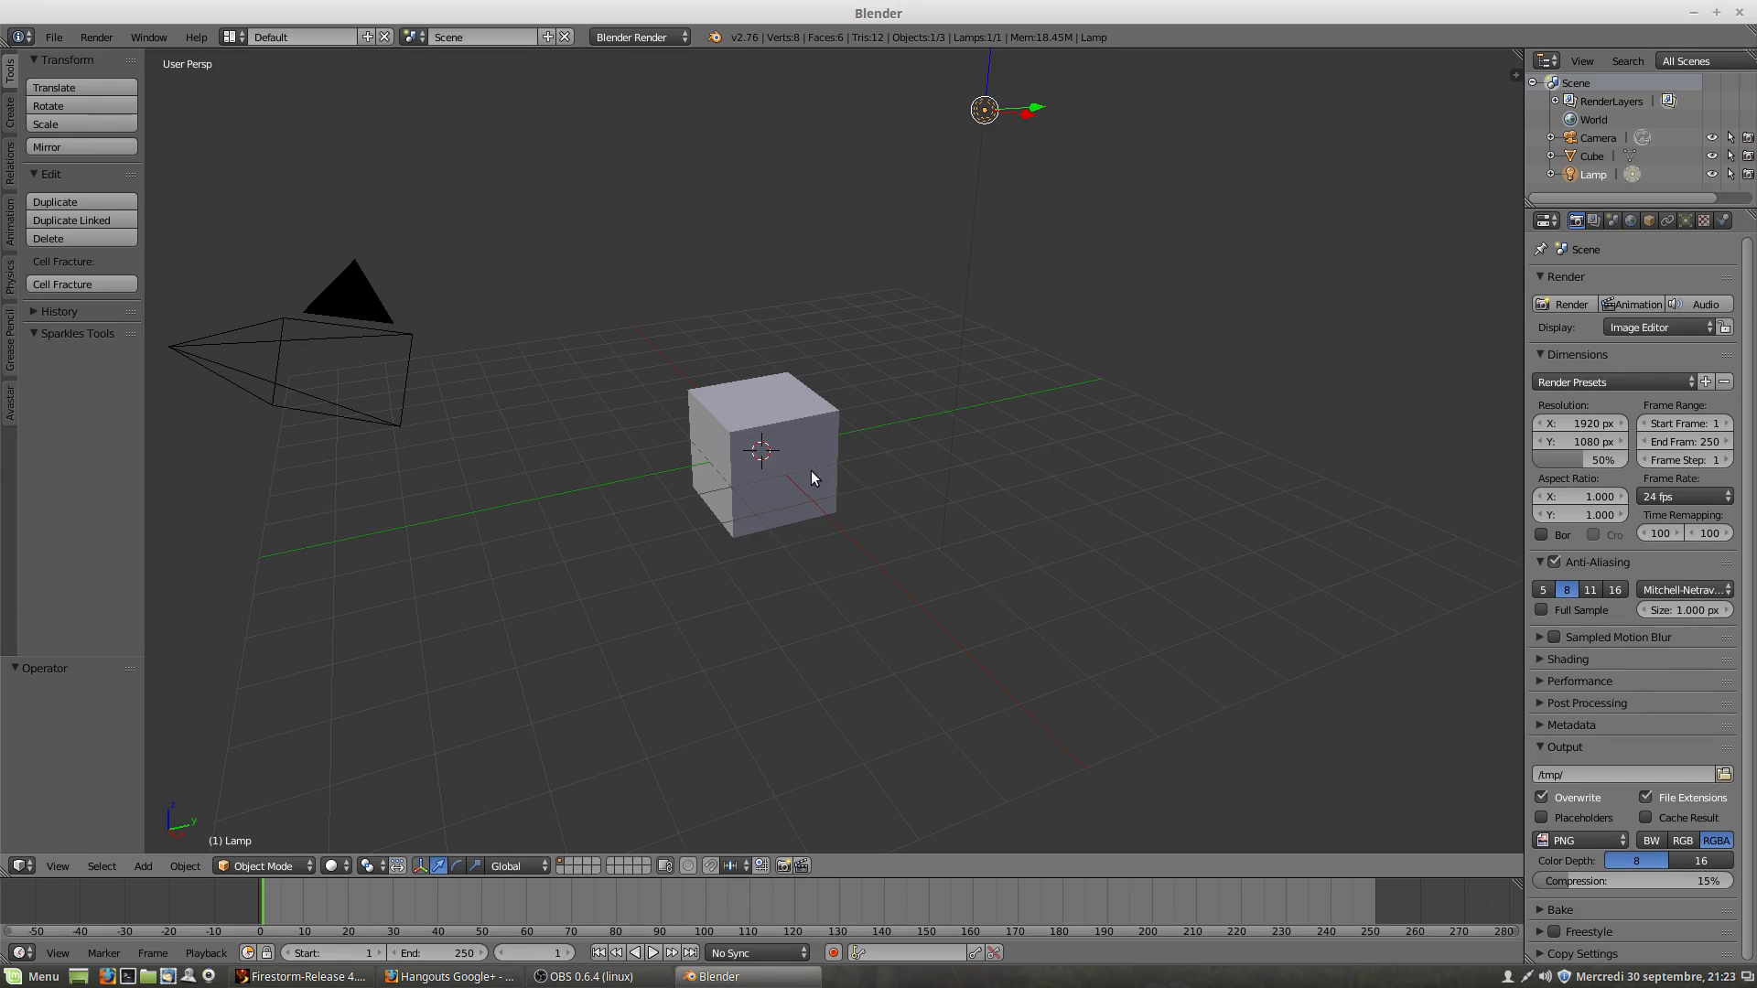
right_click(807, 439)
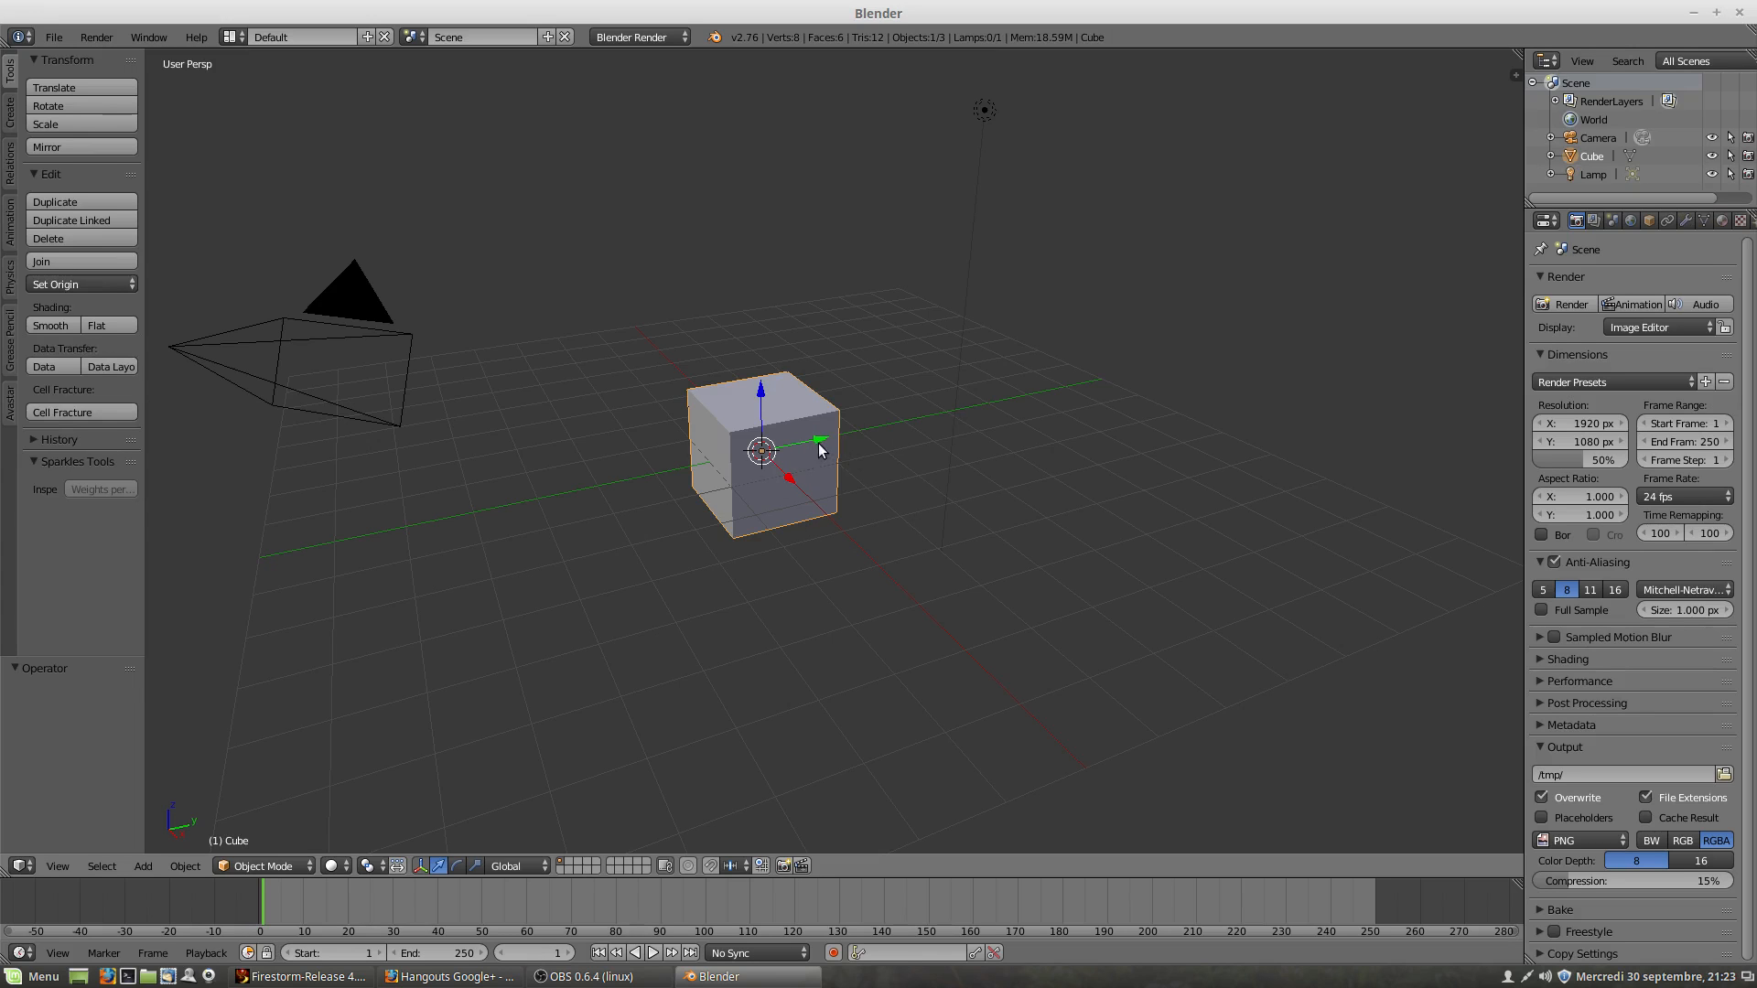
Step: Place the 3D cursor at several empty spots around the cube
left_click(613, 546)
left_click(733, 736)
left_click(597, 691)
Step: Select the camera and add the cube to the selection
middle_click_drag(692, 454, 688, 618)
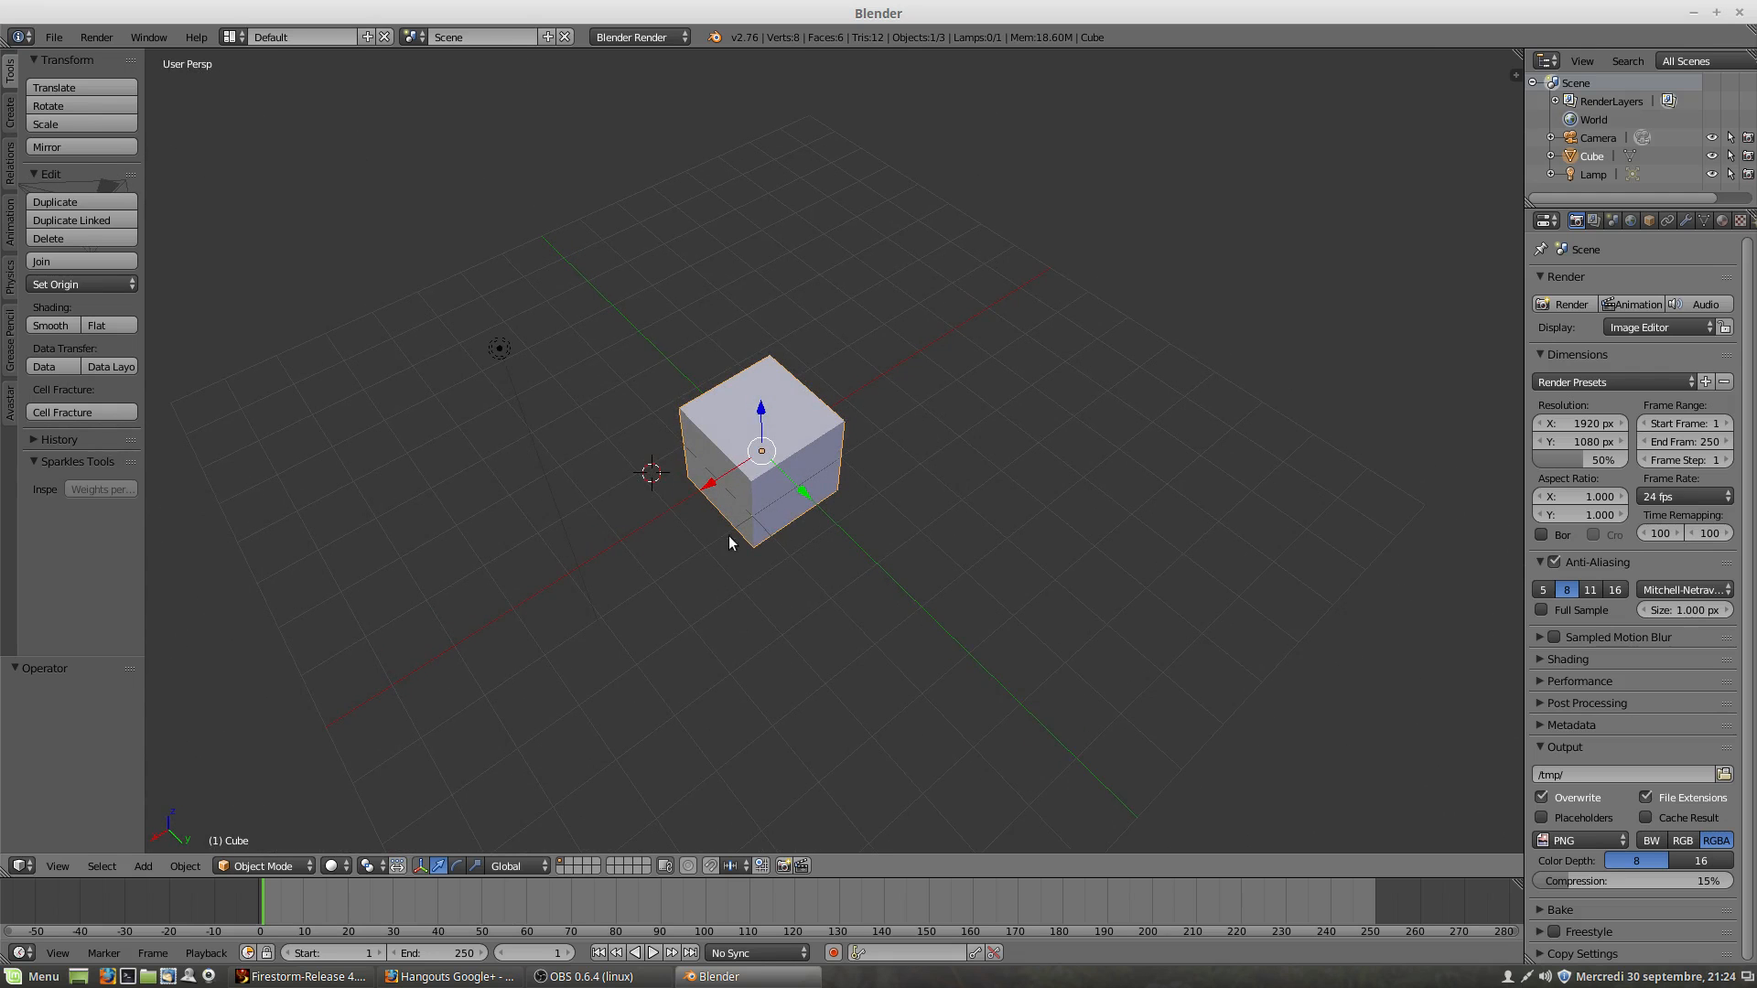
middle_click_drag(730, 536, 974, 459)
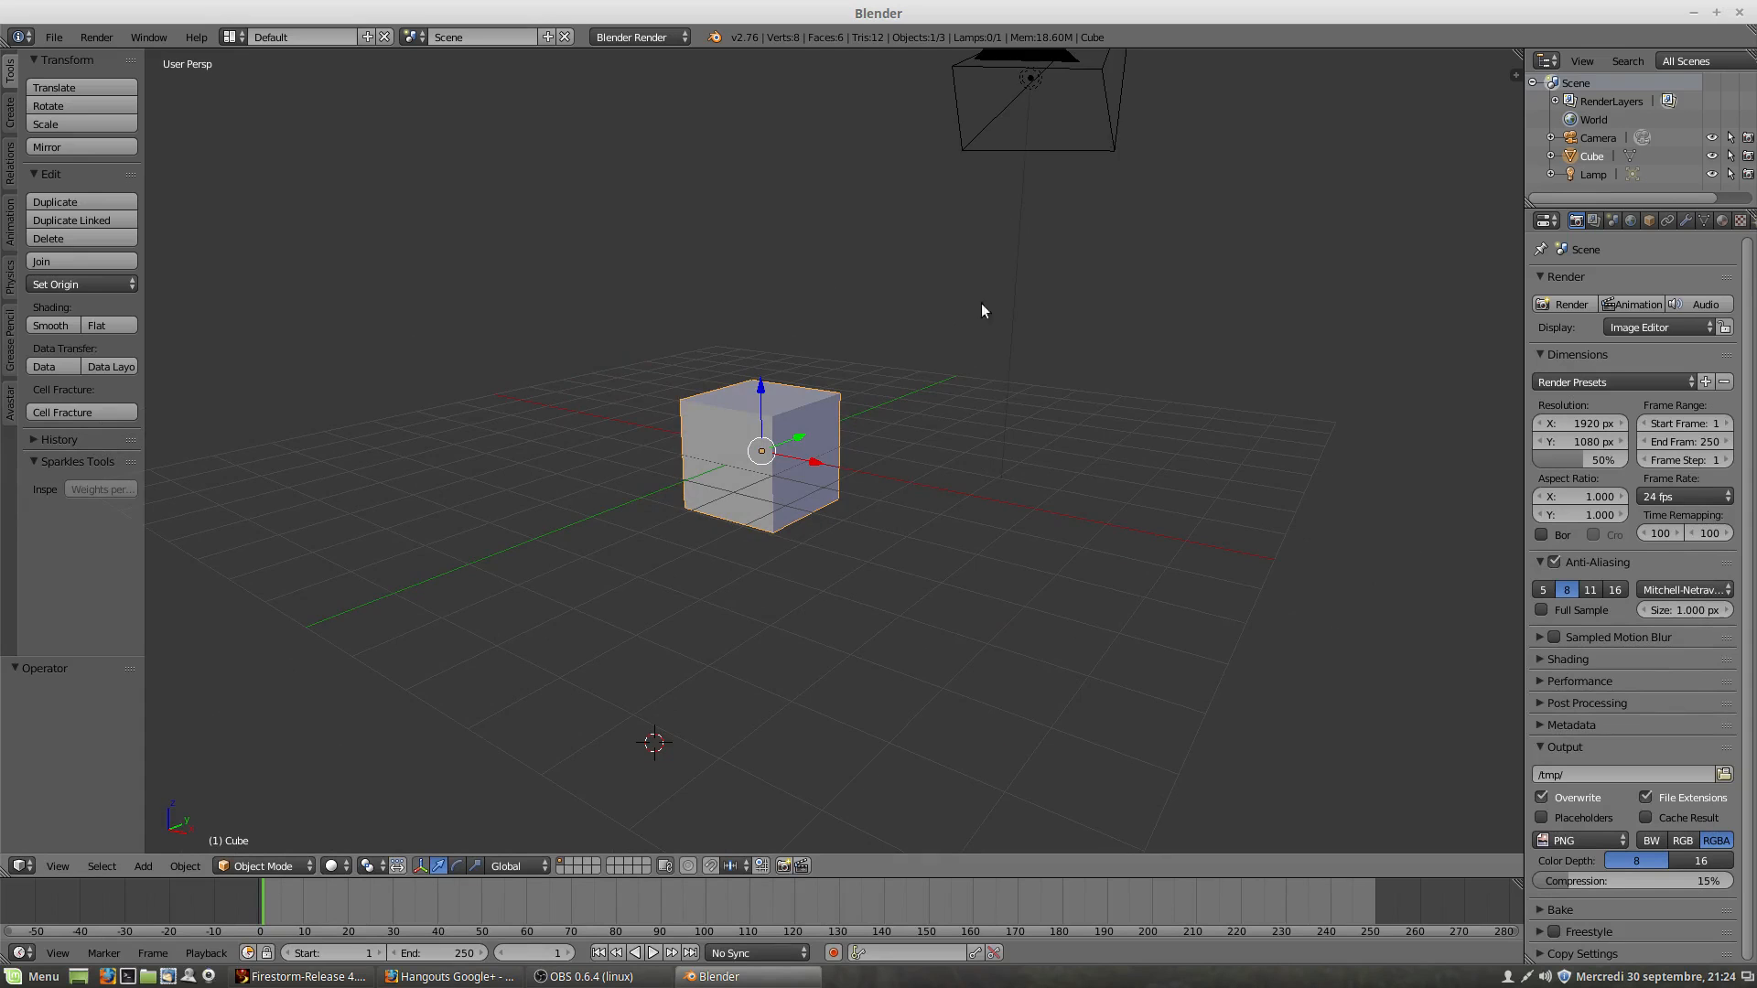
scroll(955, 382, "down", 2)
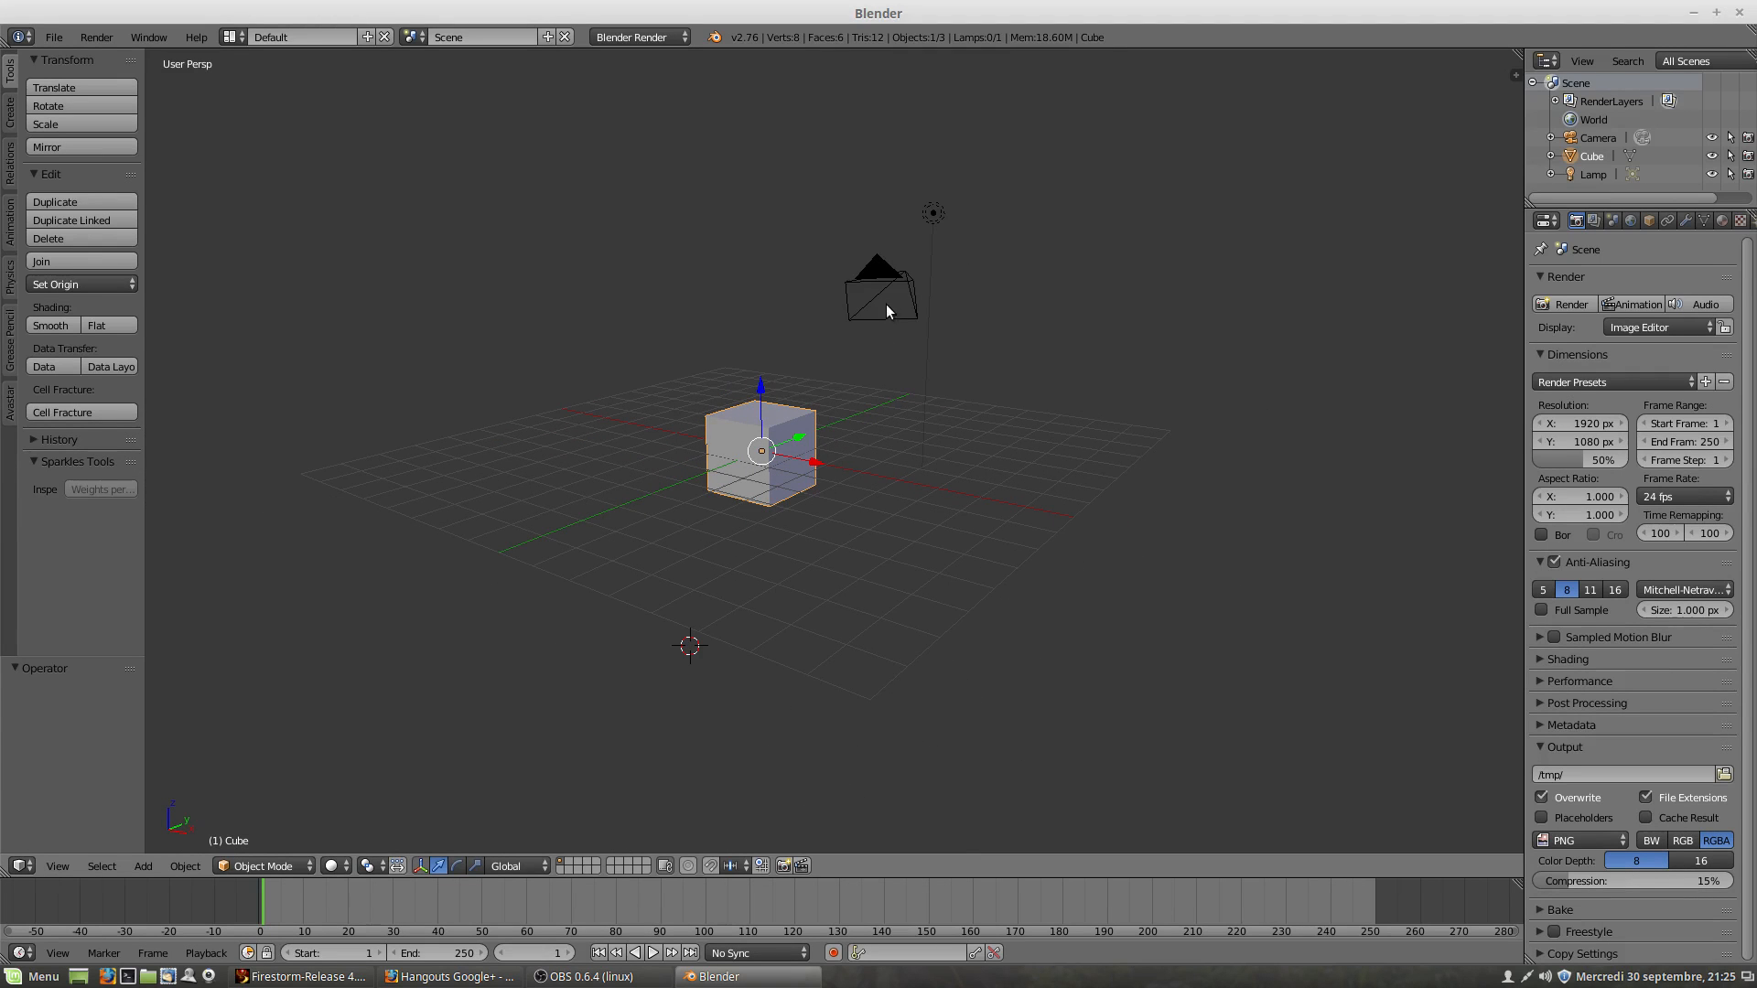
right_click(894, 273)
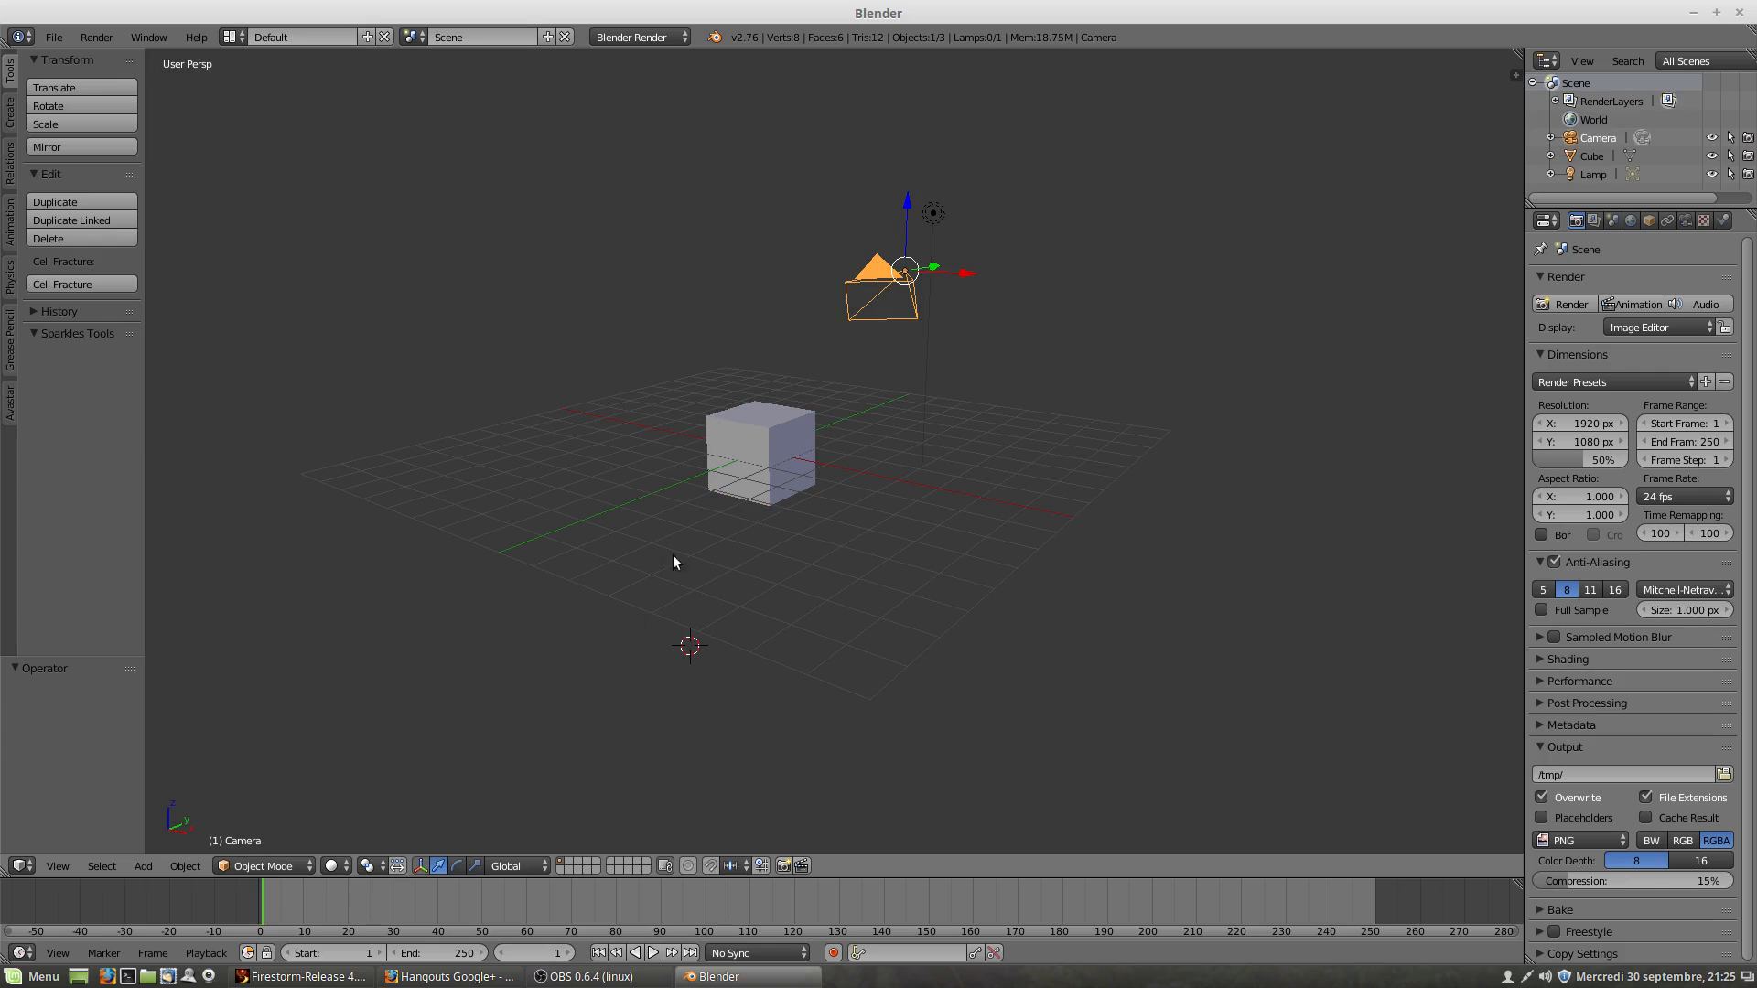
right_click(765, 450, "shift")
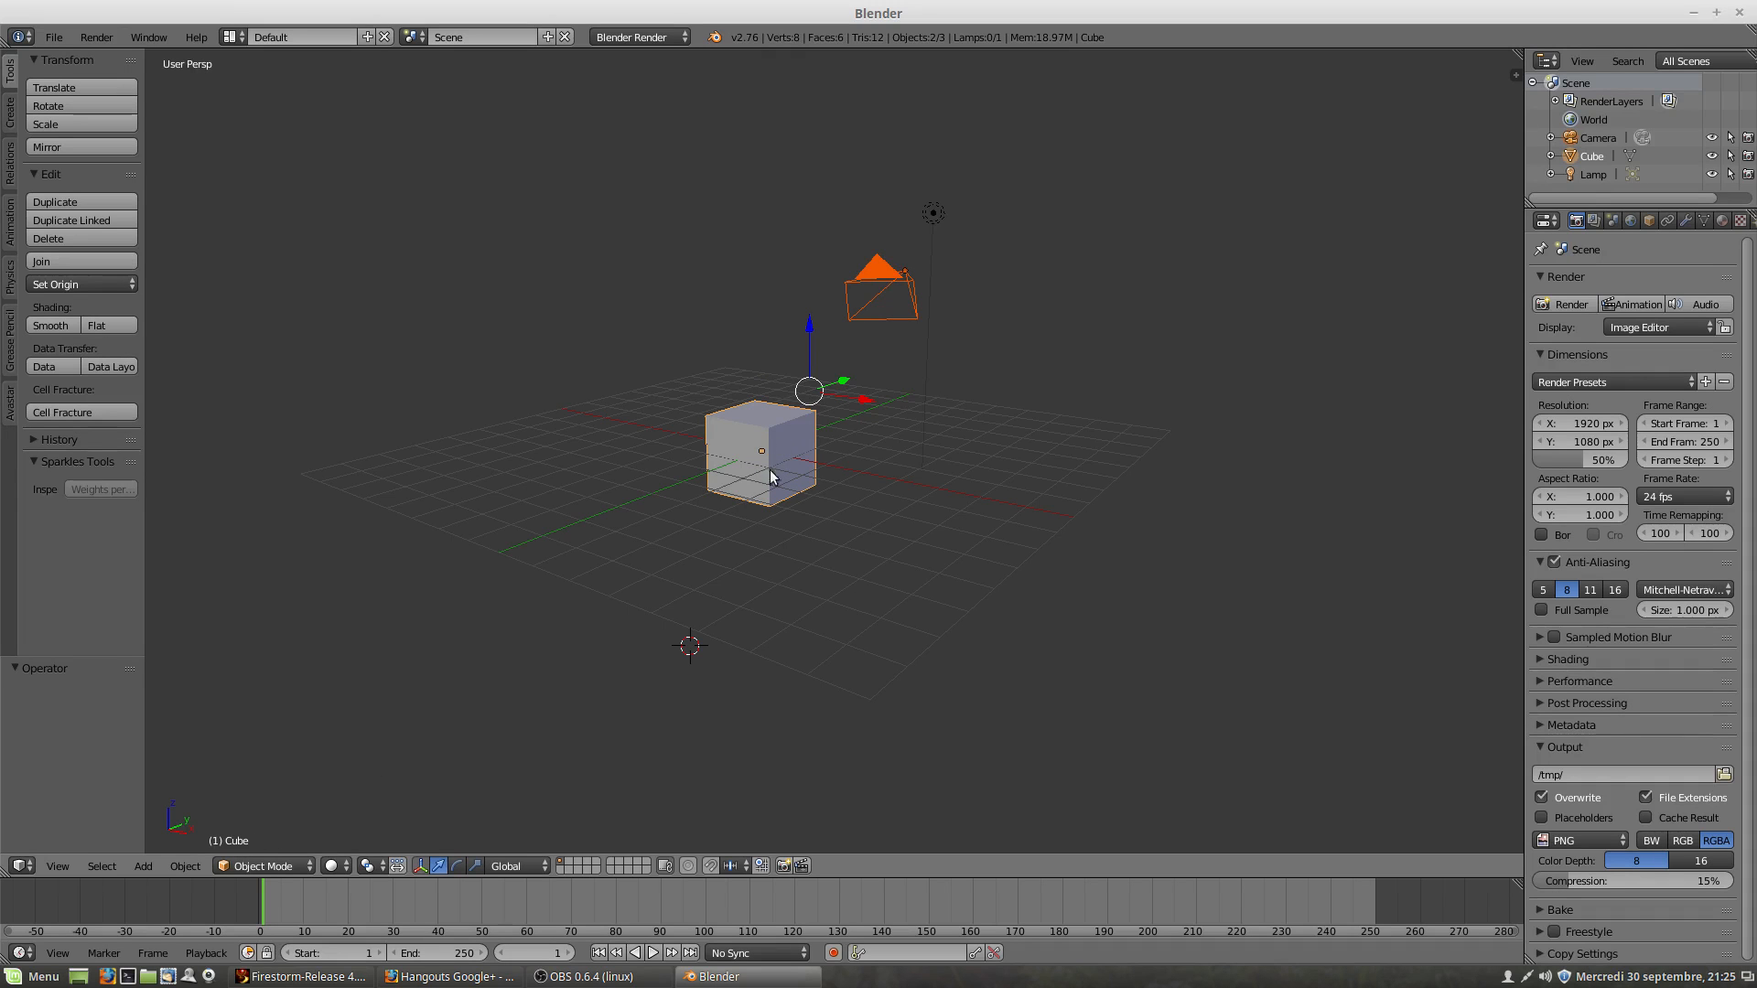
Step: Move the lamp about 9.6 units in Y and -0.36 in Z, and the cube about -0.38 units in Y
right_click(932, 214)
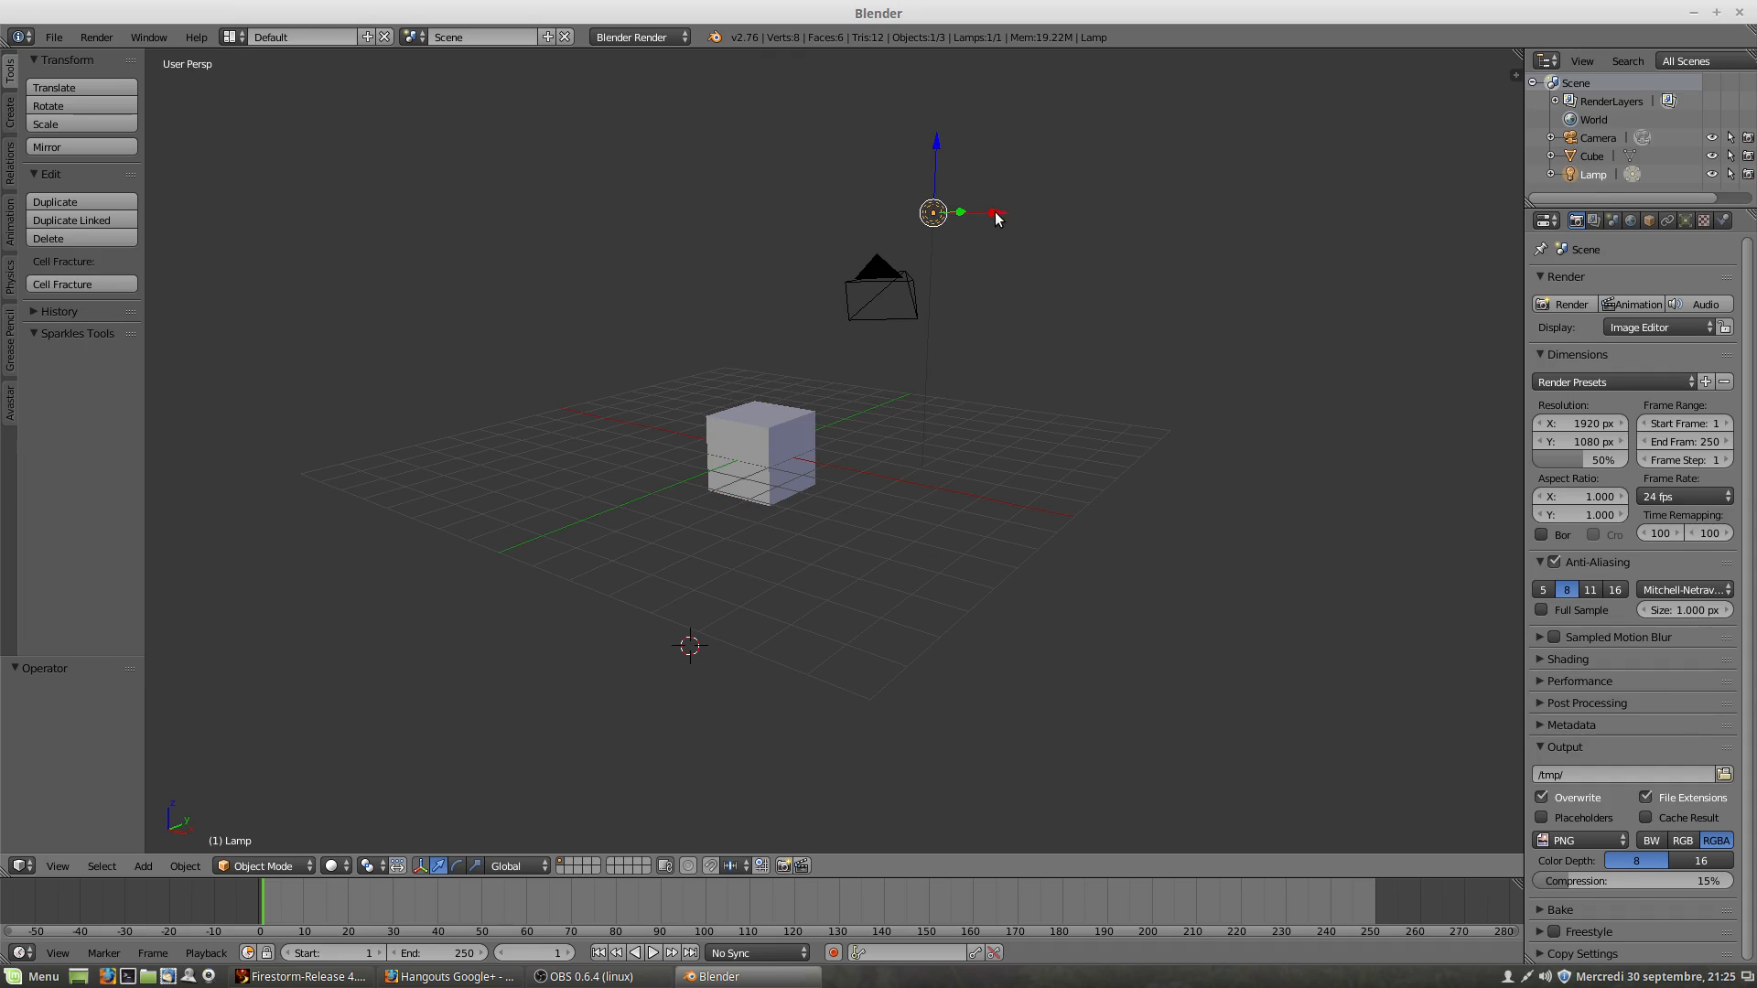
left_click_drag(998, 213, 1142, 227)
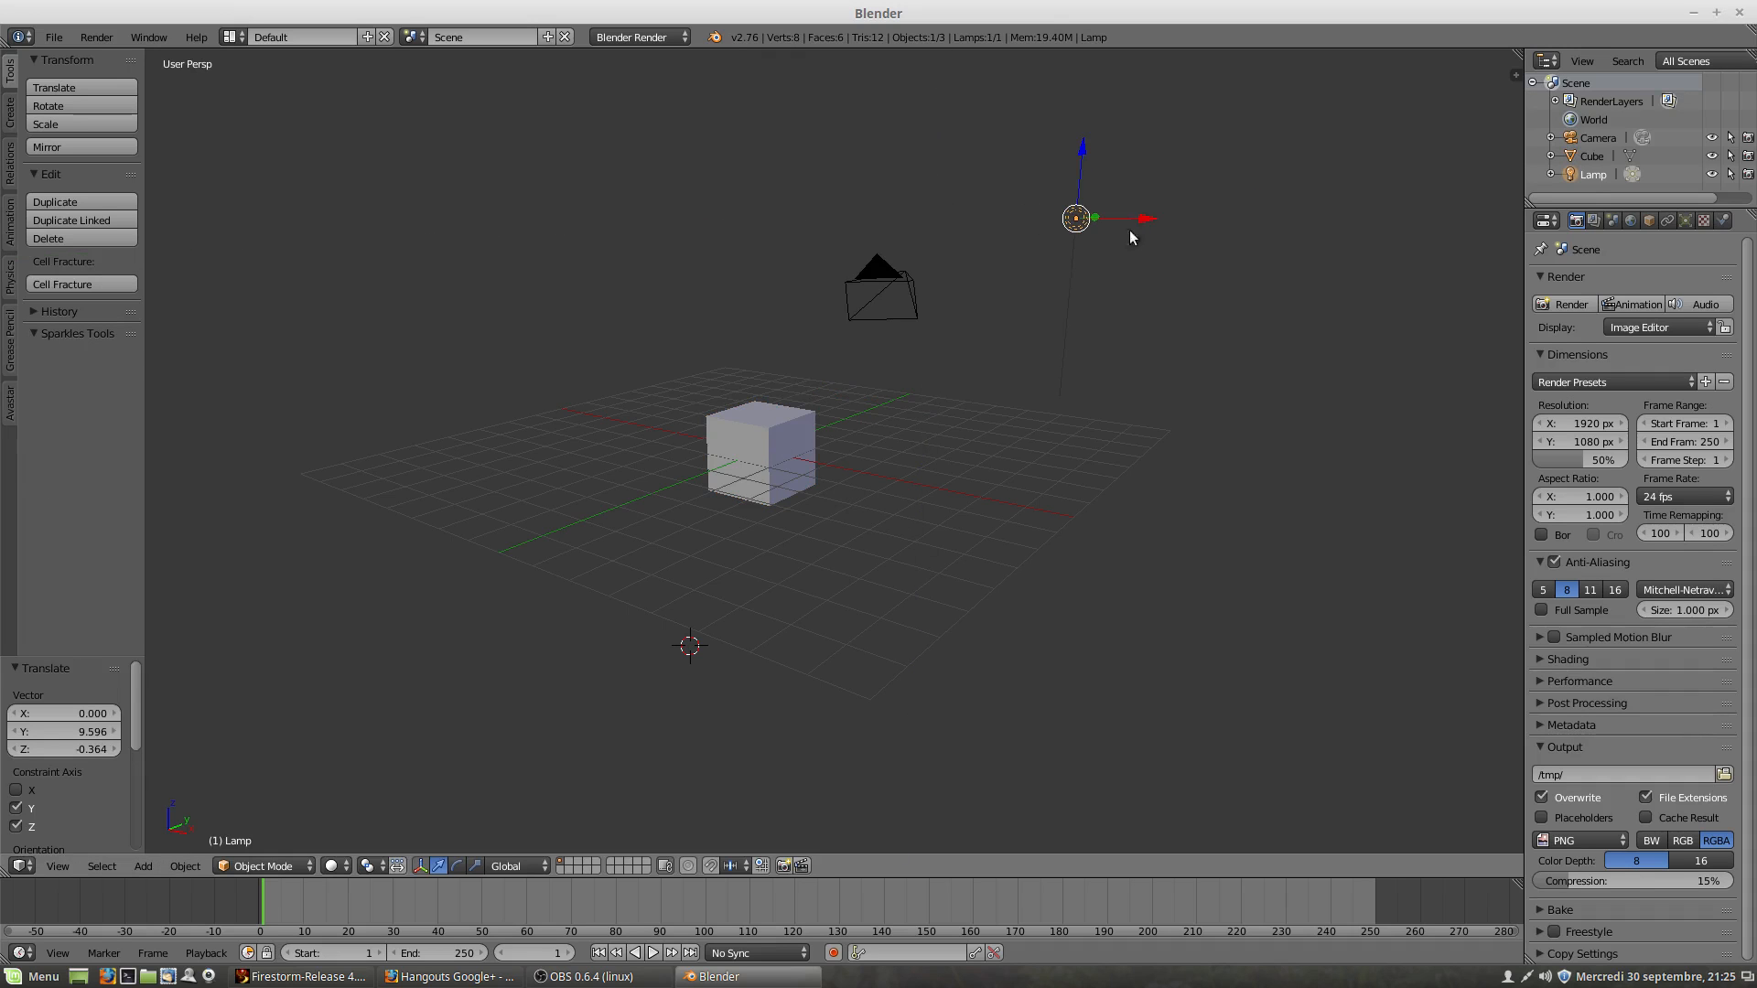
right_click(774, 439)
mouse_move(815, 469)
left_mouse_down("shift")
mouse_move(886, 479)
mouse_move(812, 469)
left_mouse_up("shift")
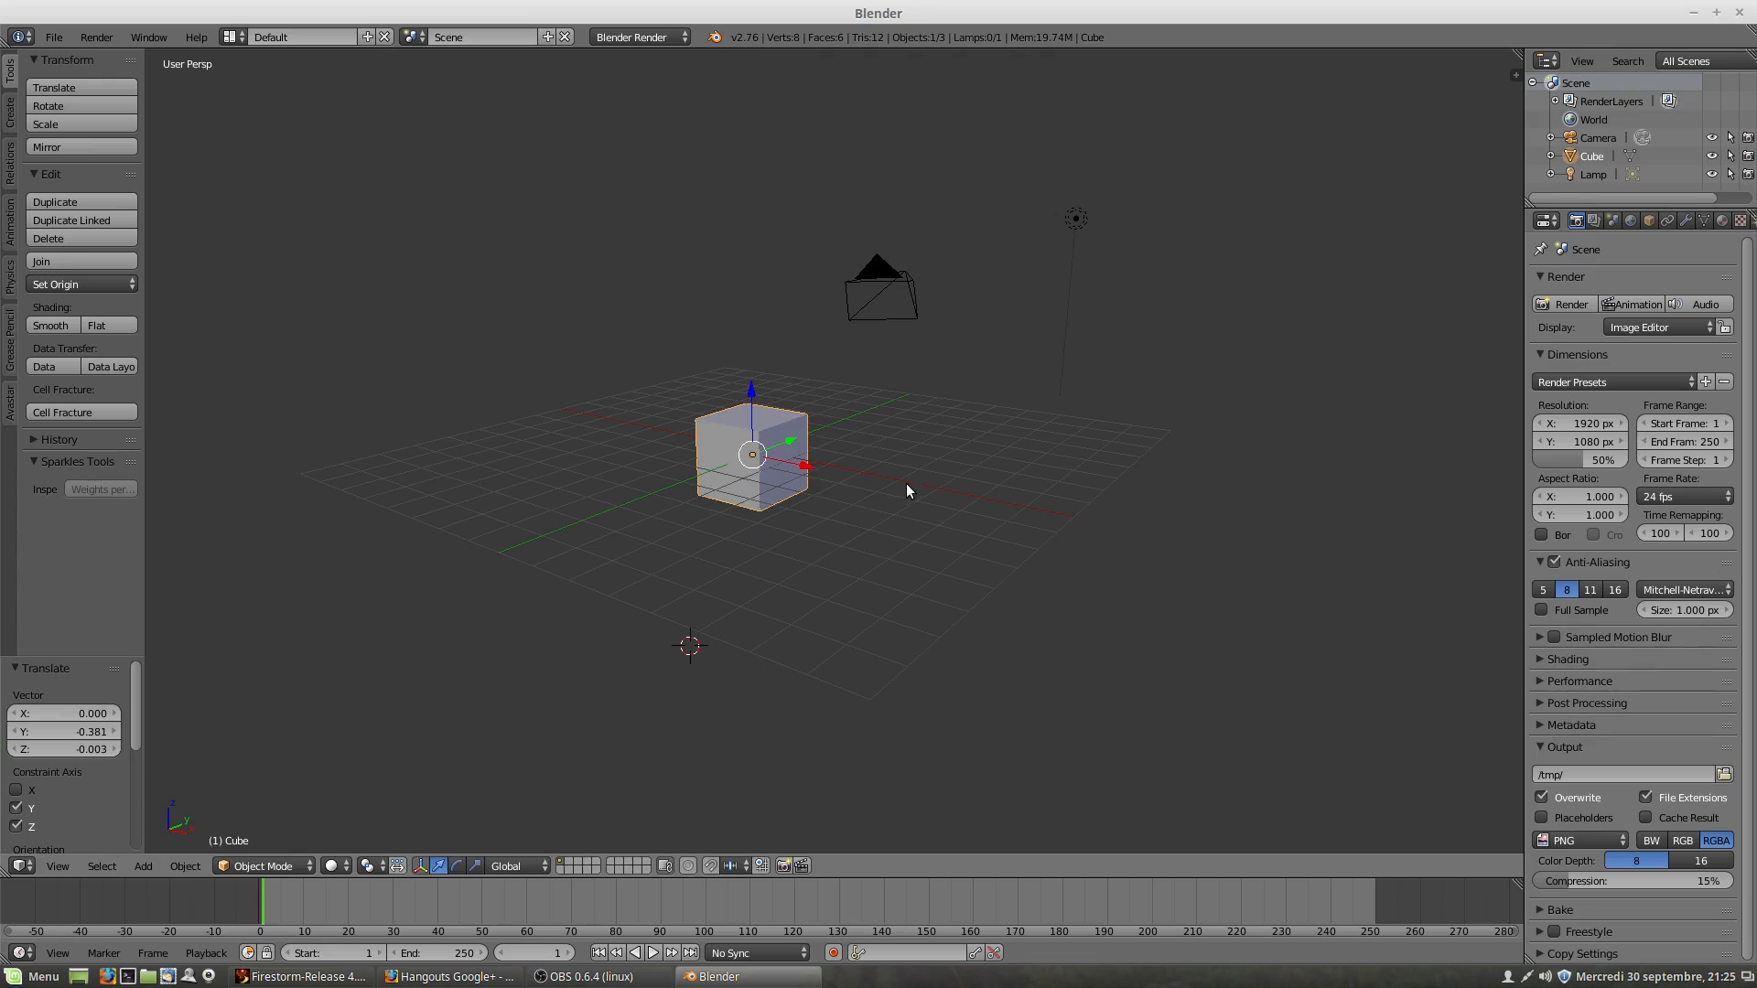
Step: Duplicate the cube with an offset of about 3.46, 2.91, 0.52 and select both cubes together
key("shift+d")
left_click(1077, 462)
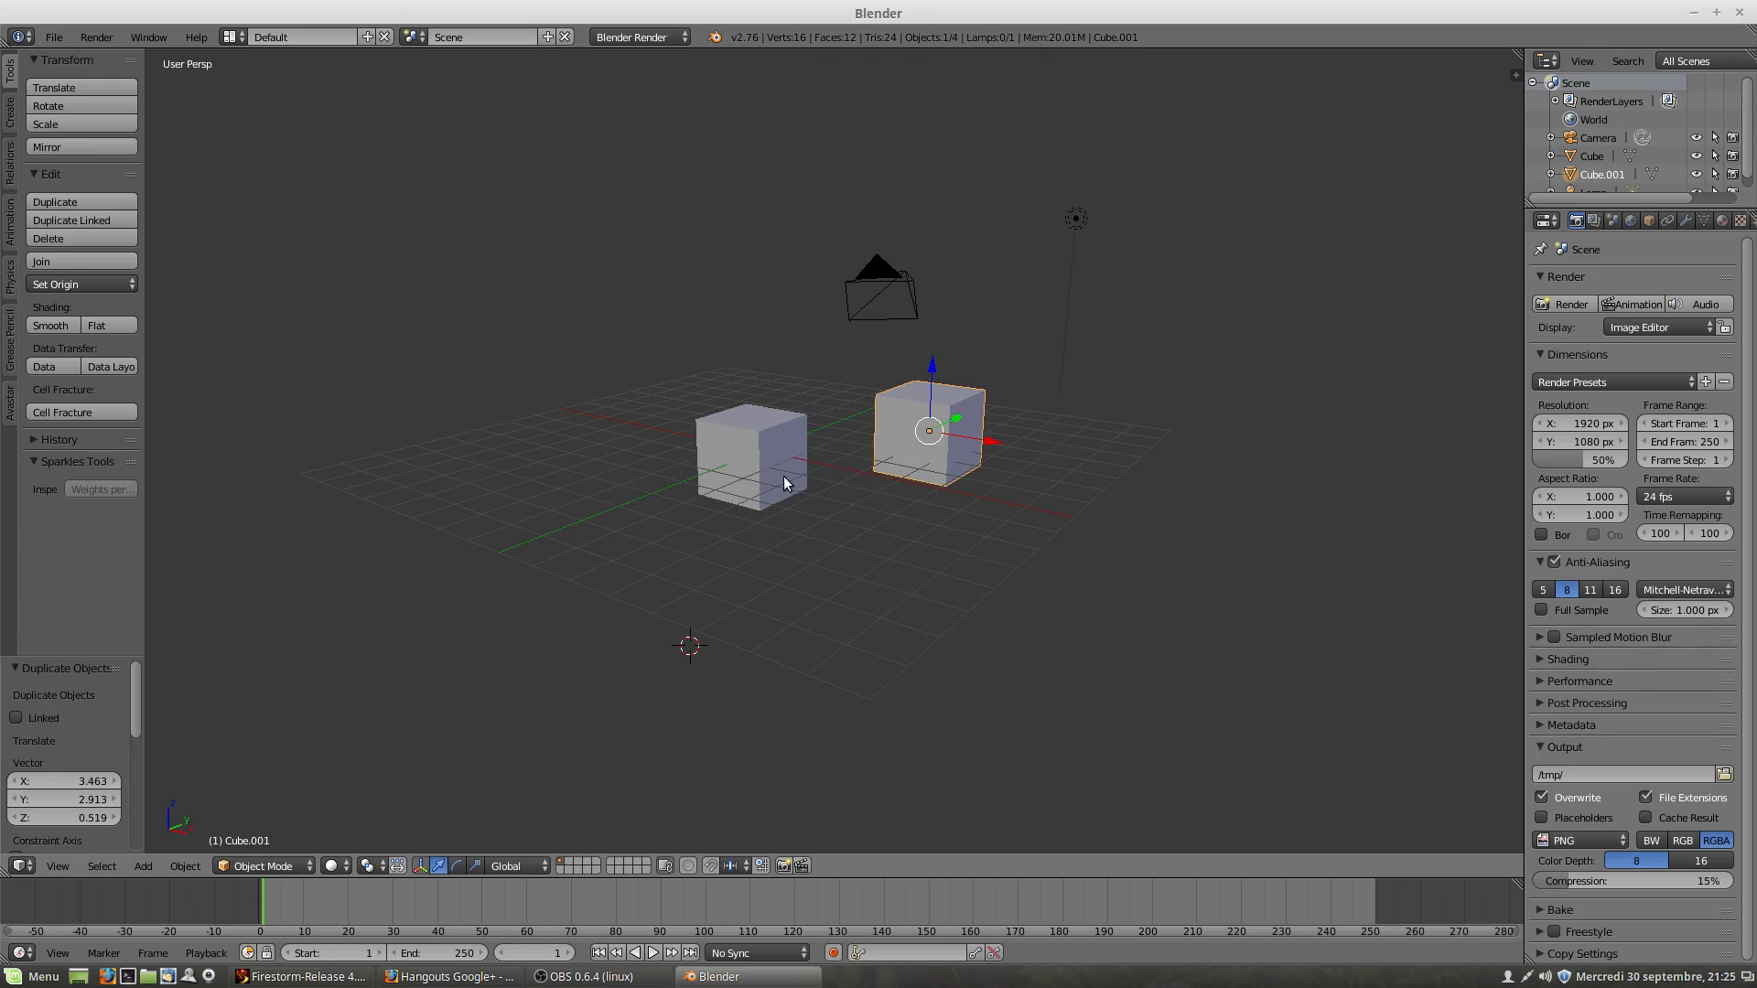
right_click(755, 461)
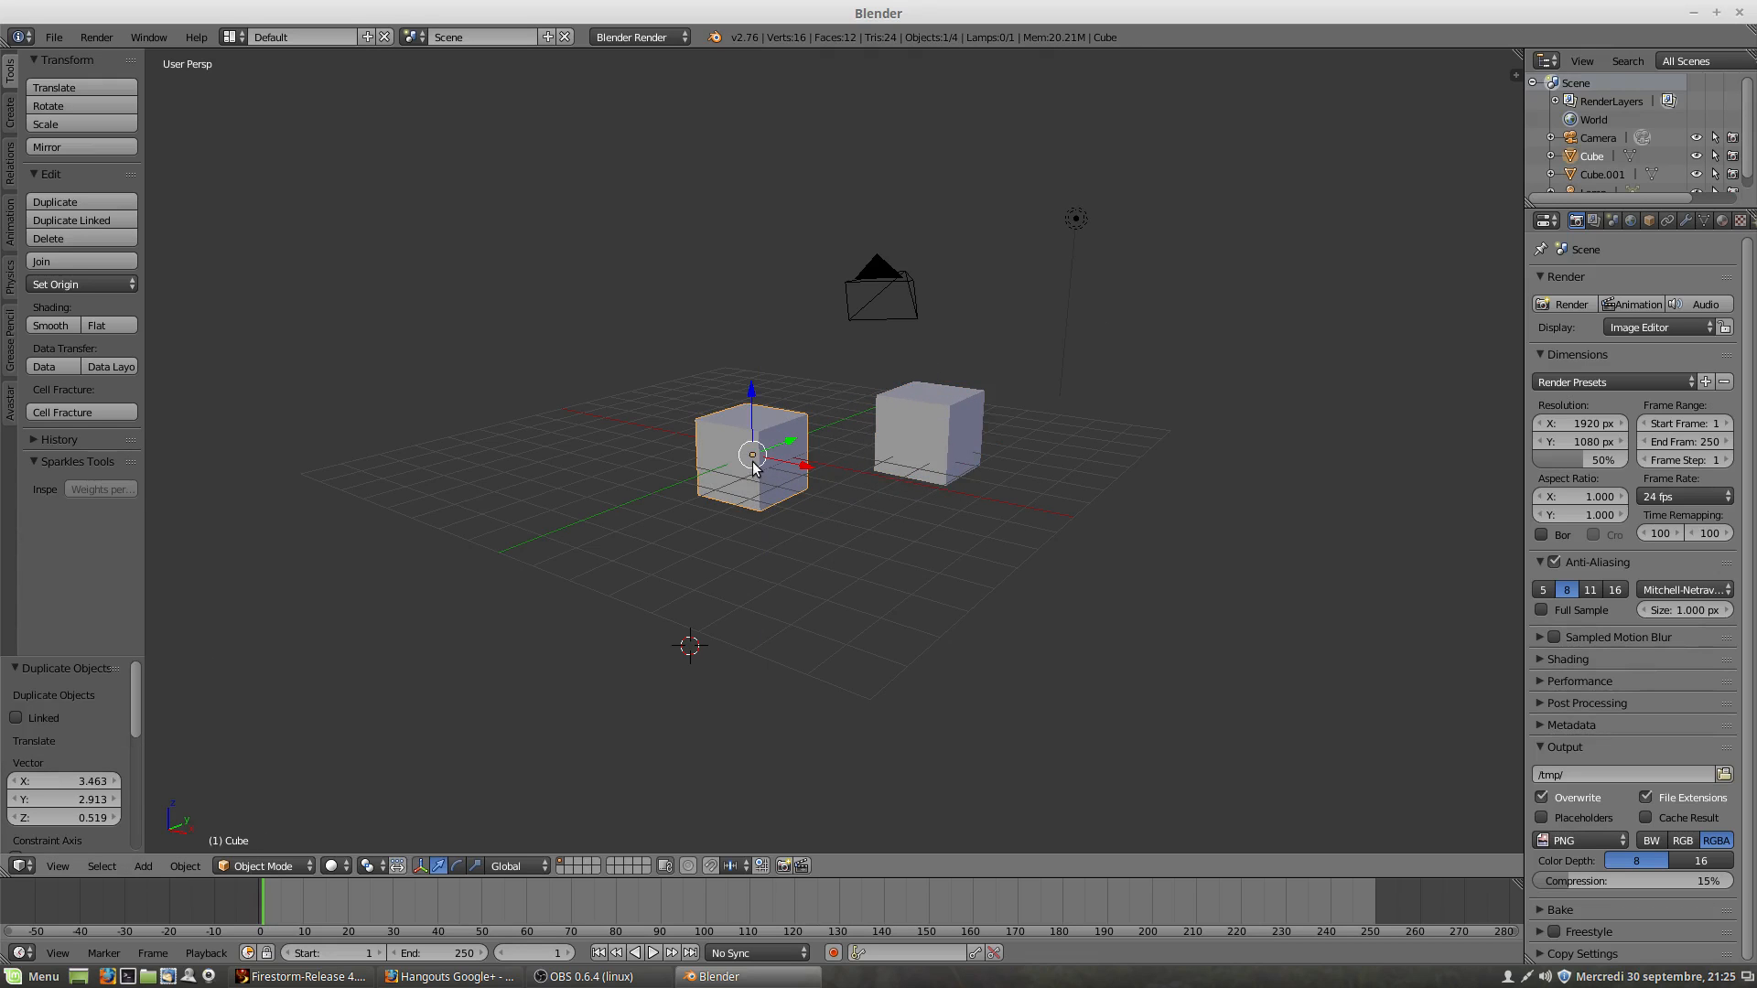
right_click(924, 425, "shift")
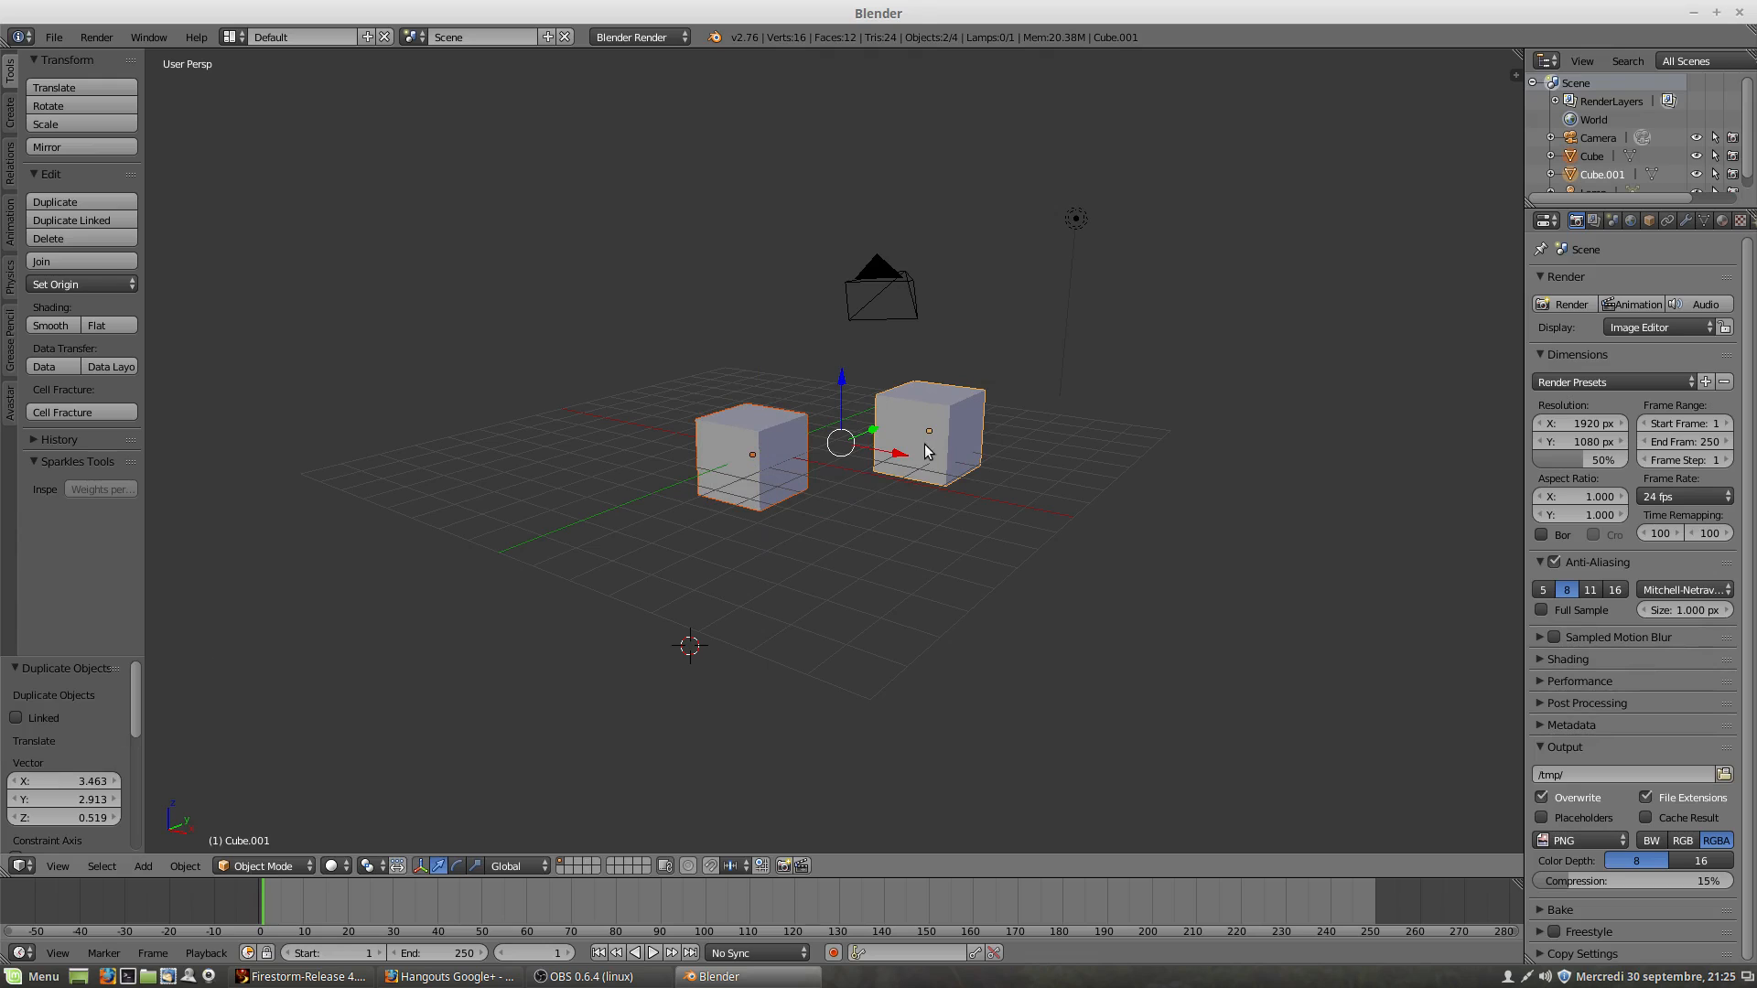
Step: Select only the duplicated cube and delete it from the scene
right_click(931, 447)
middle_click_drag(972, 441, 824, 494)
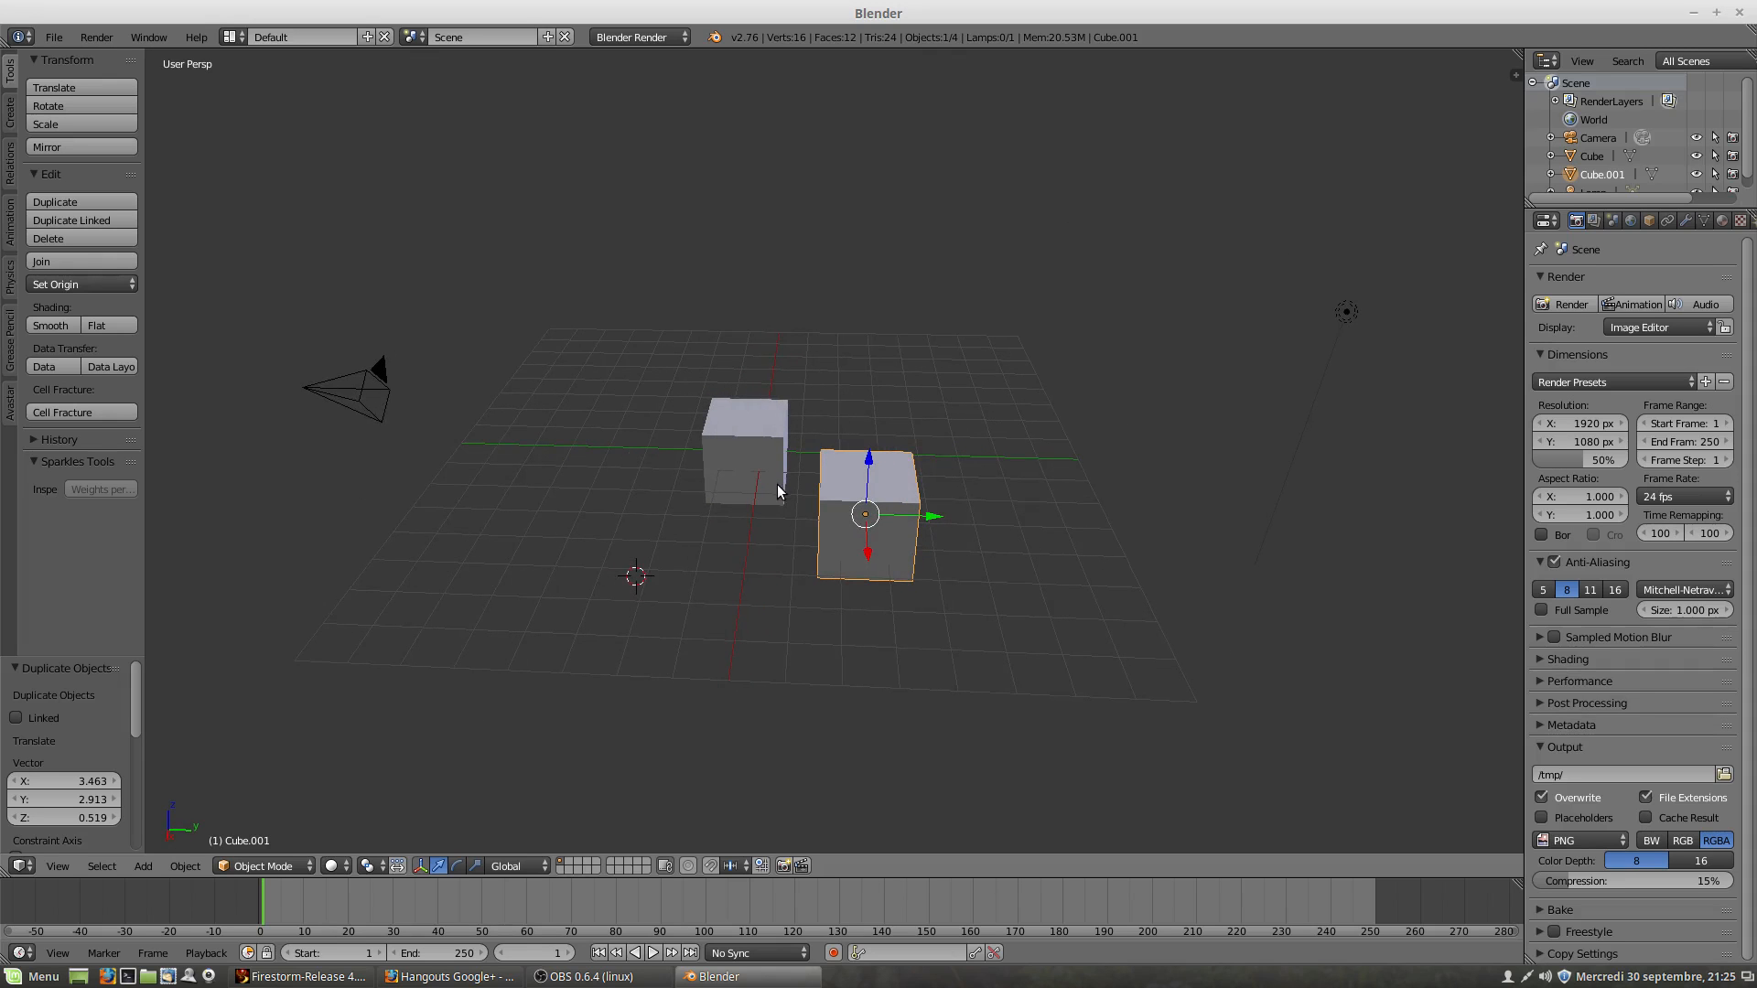
scroll(864, 499, "up", 4)
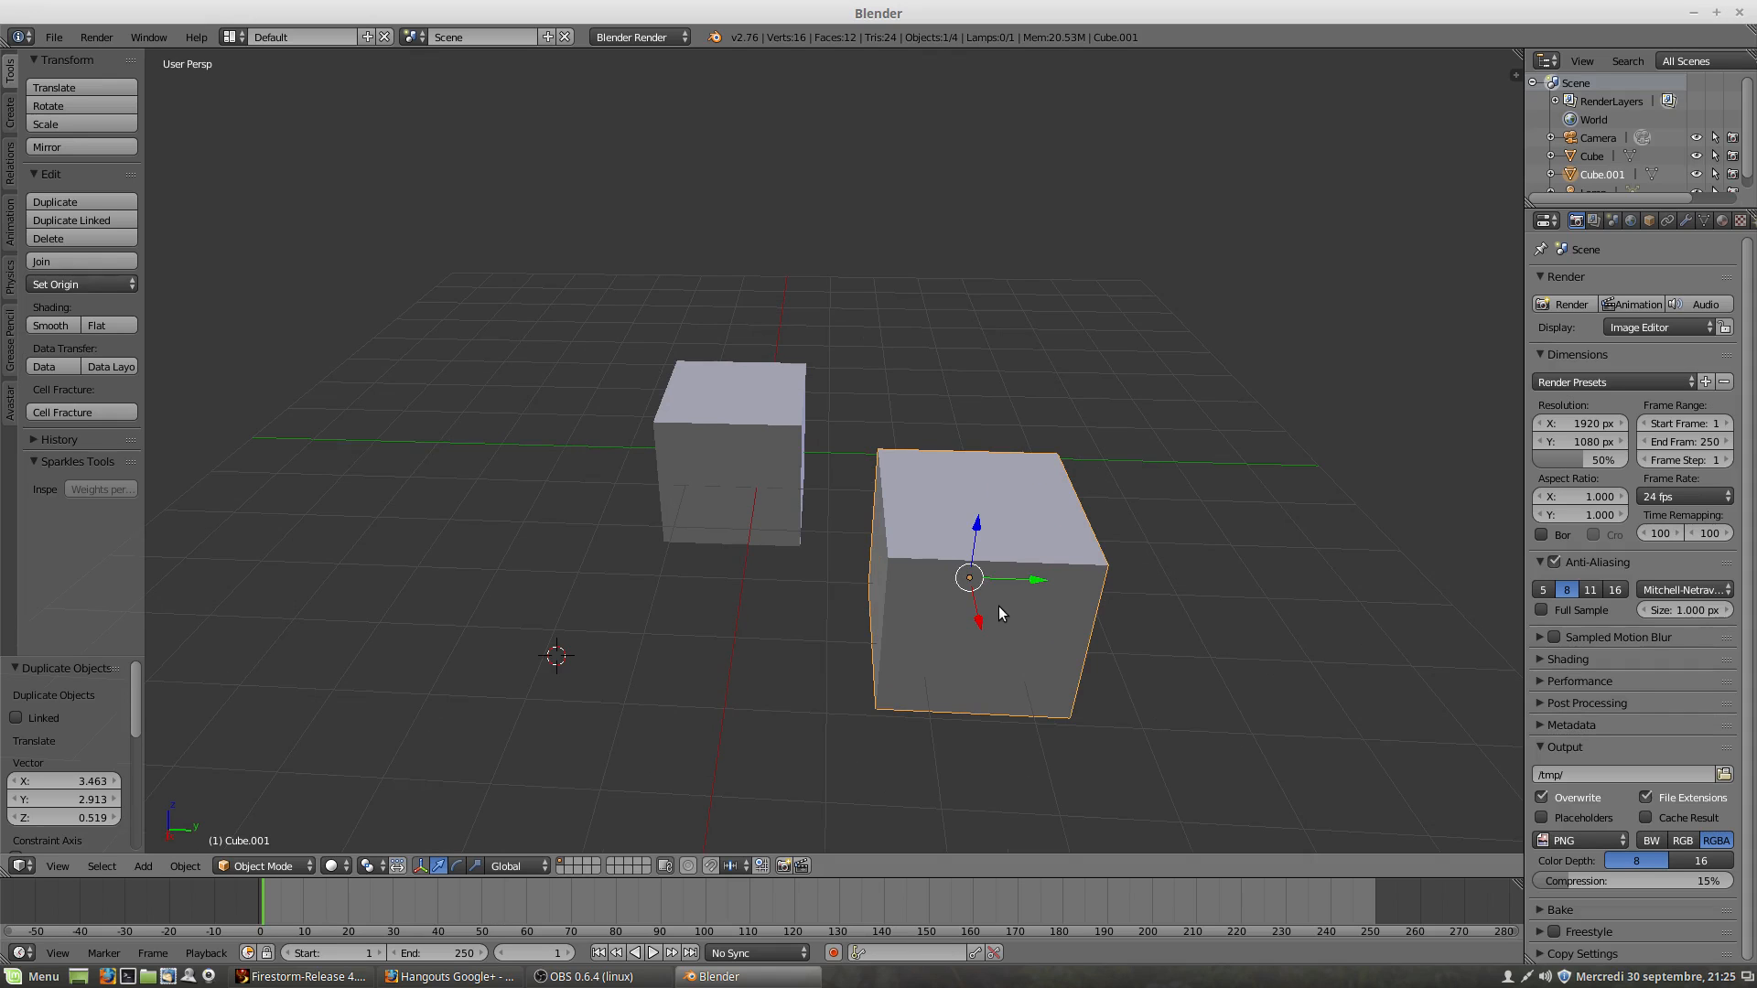
scroll(997, 606, "down", 3)
key("x")
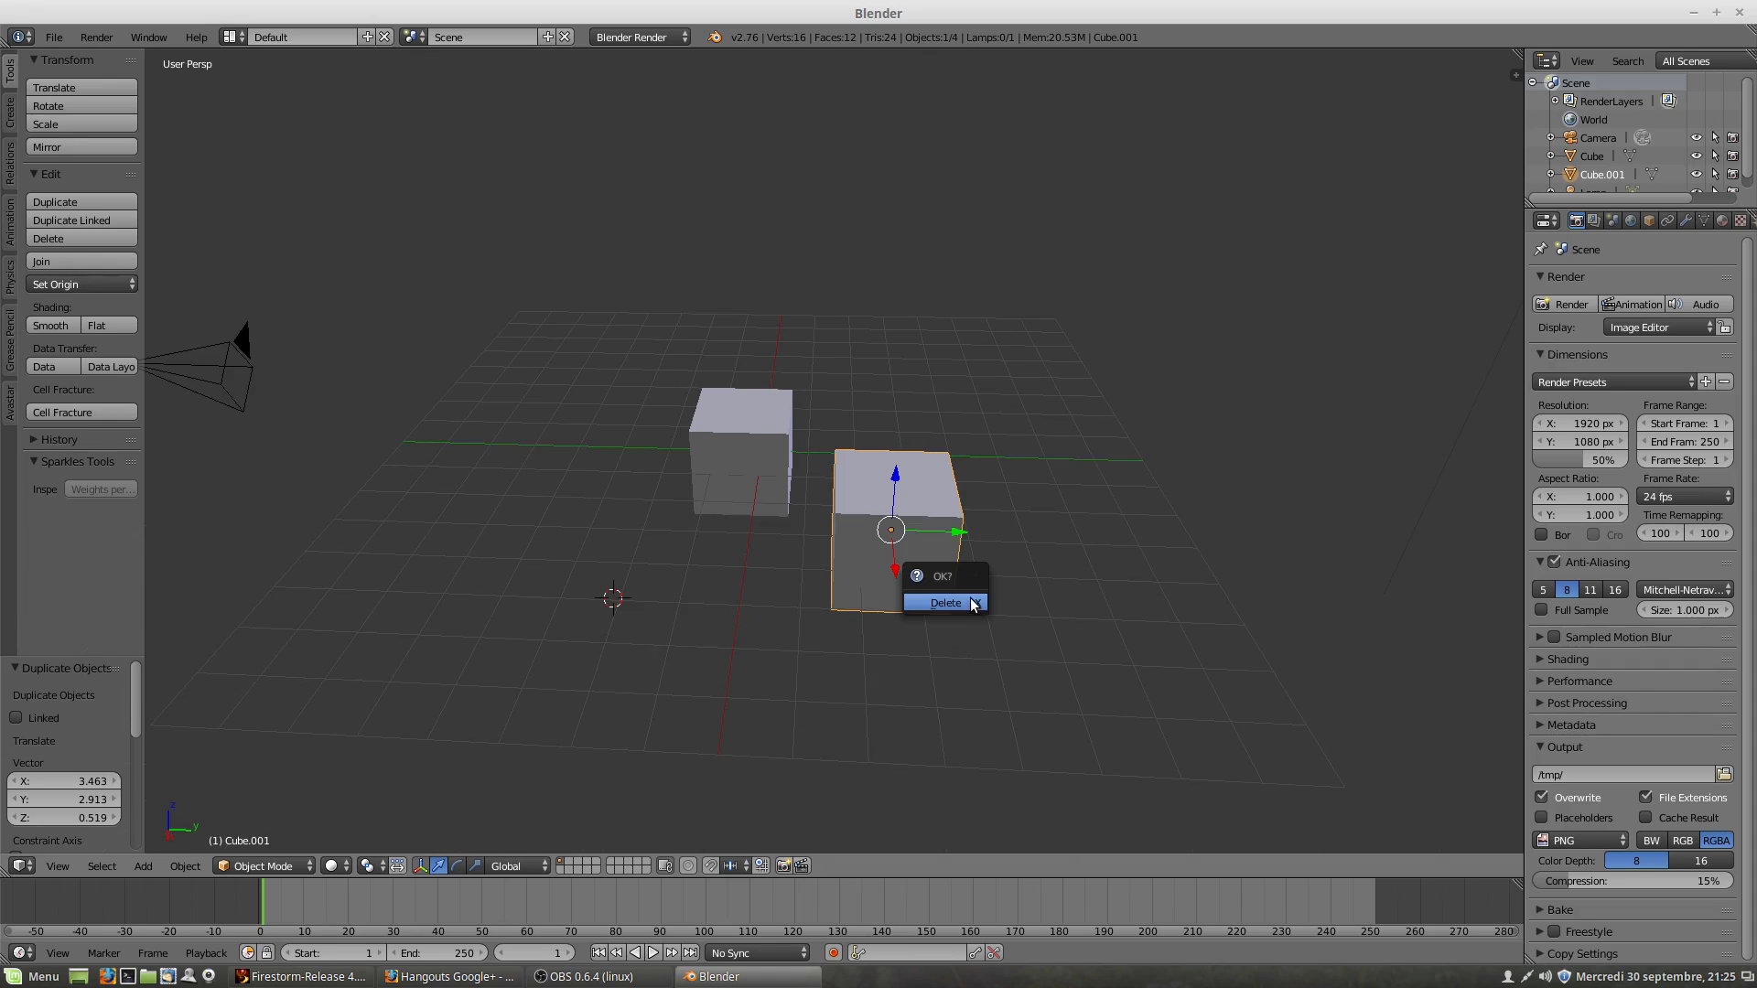
left_click(968, 596)
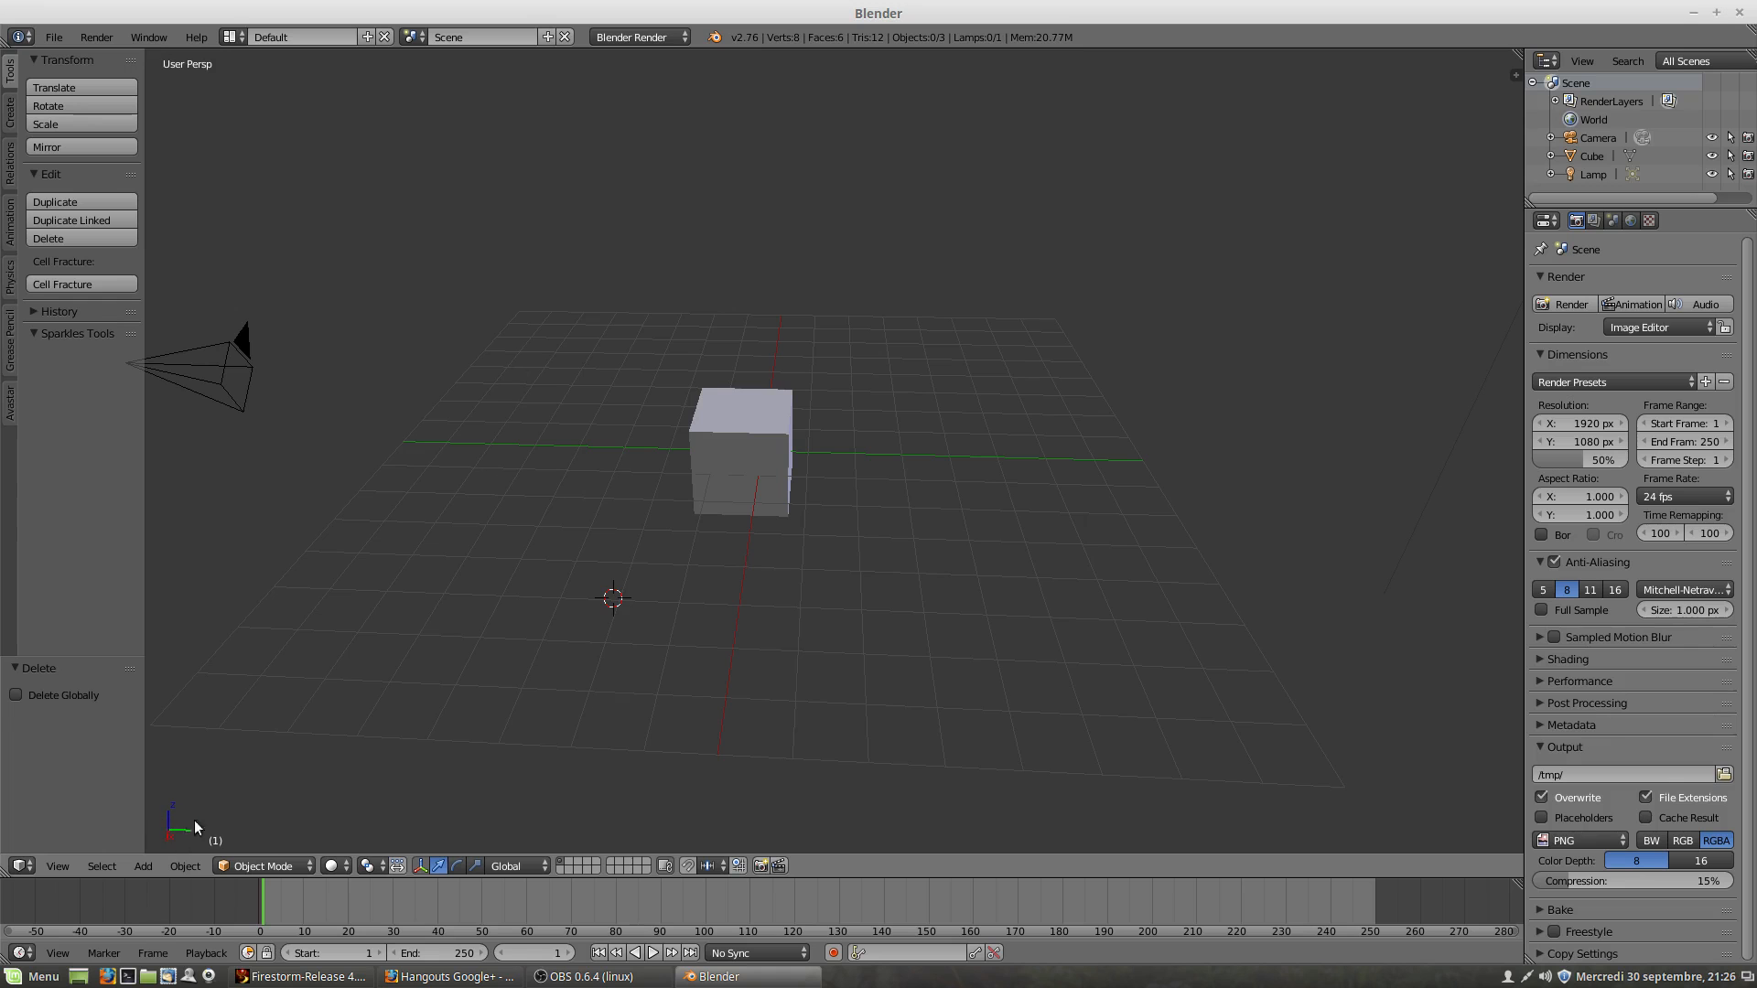
Step: Look through the Relations and Animation tool categories, ending on the Add Primitive options in Create
middle_click_drag(219, 818, 612, 503)
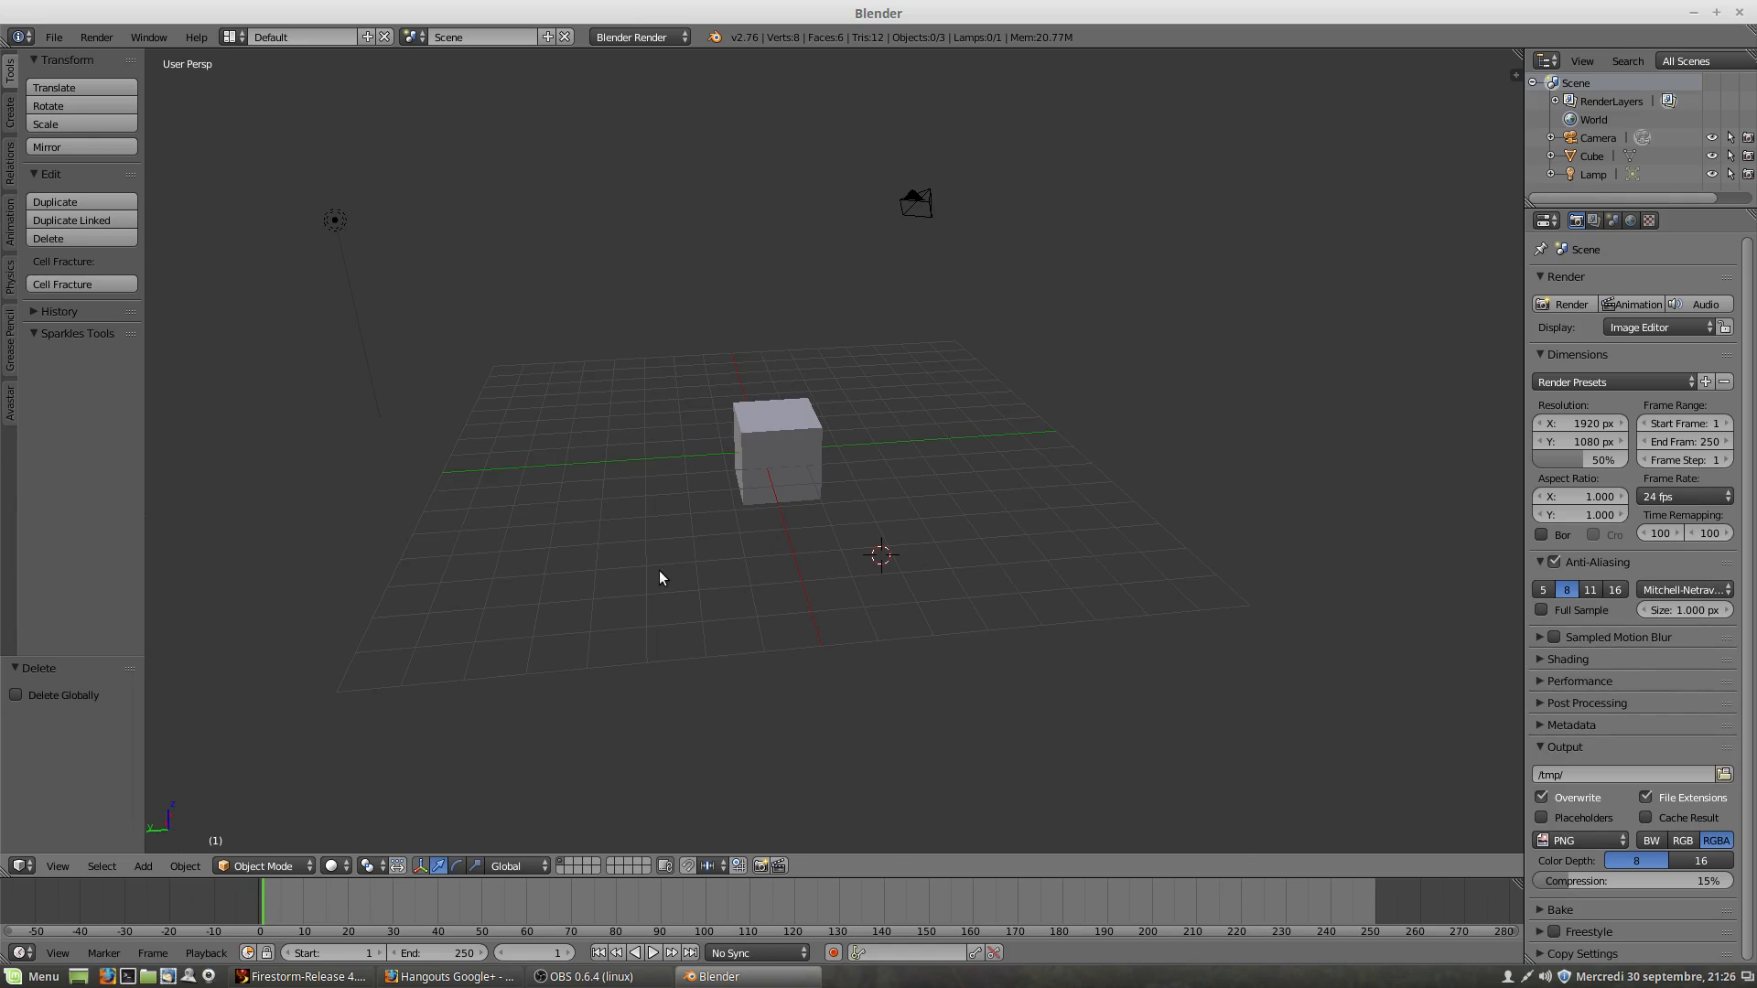
middle_click_drag(663, 577, 757, 540)
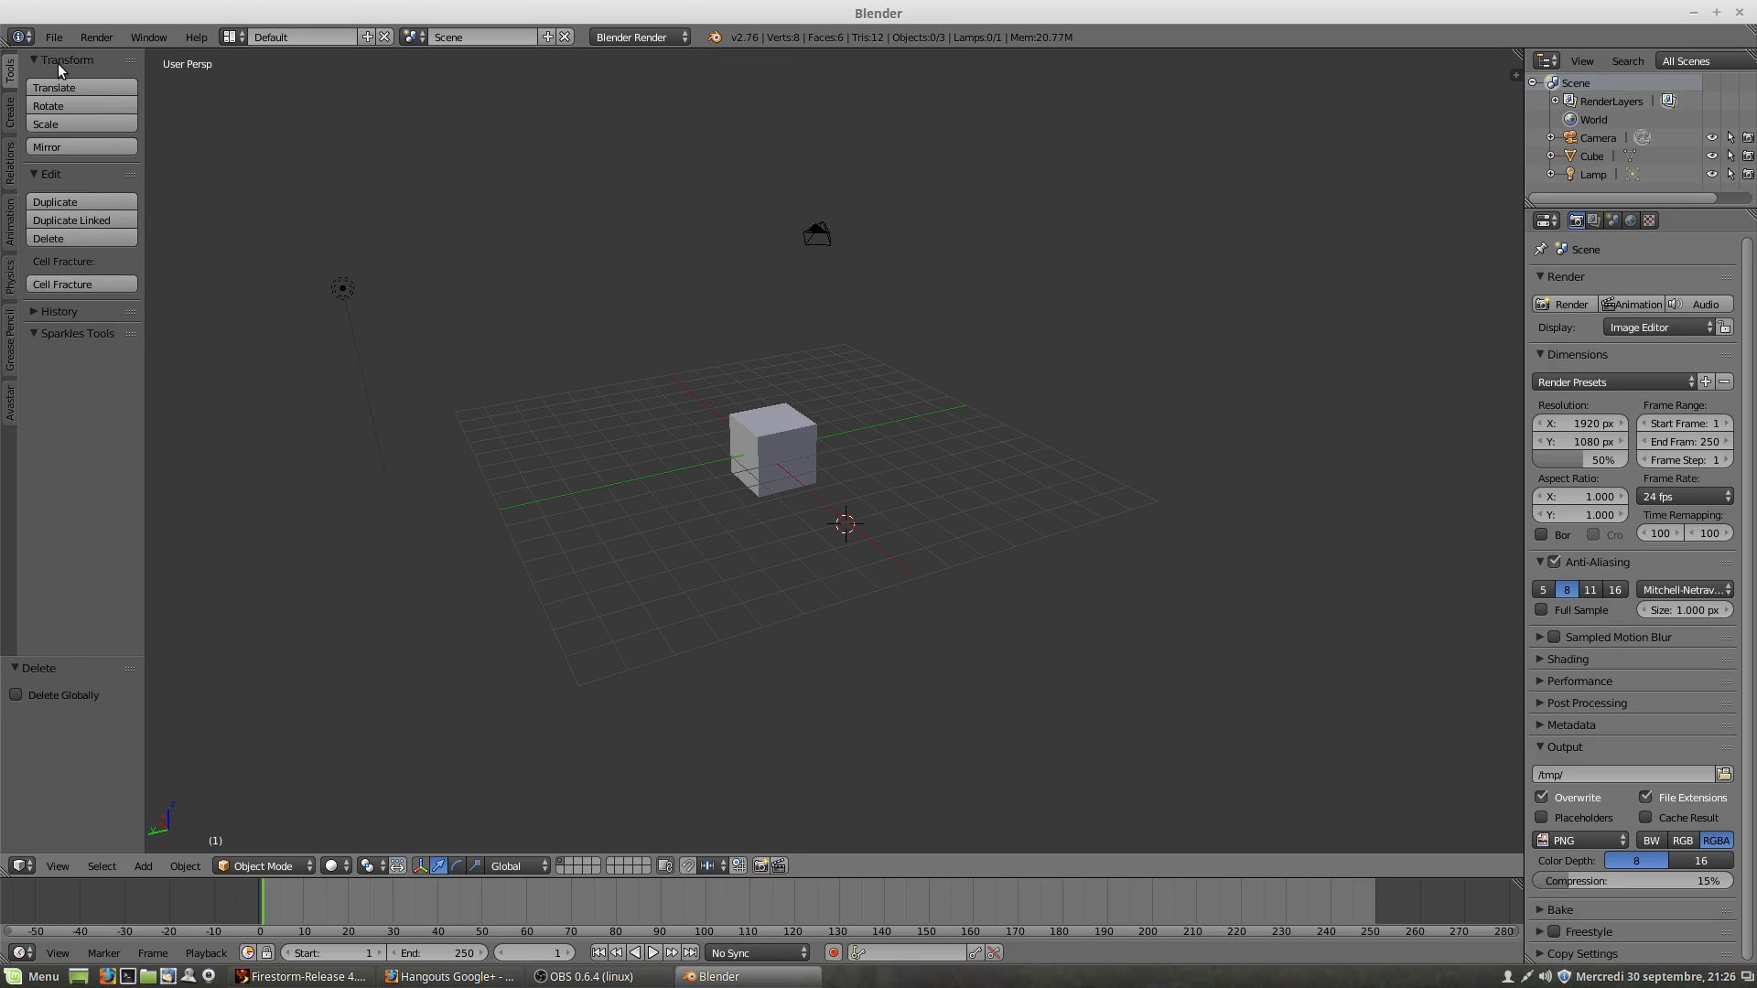
left_click(11, 114)
left_click(11, 162)
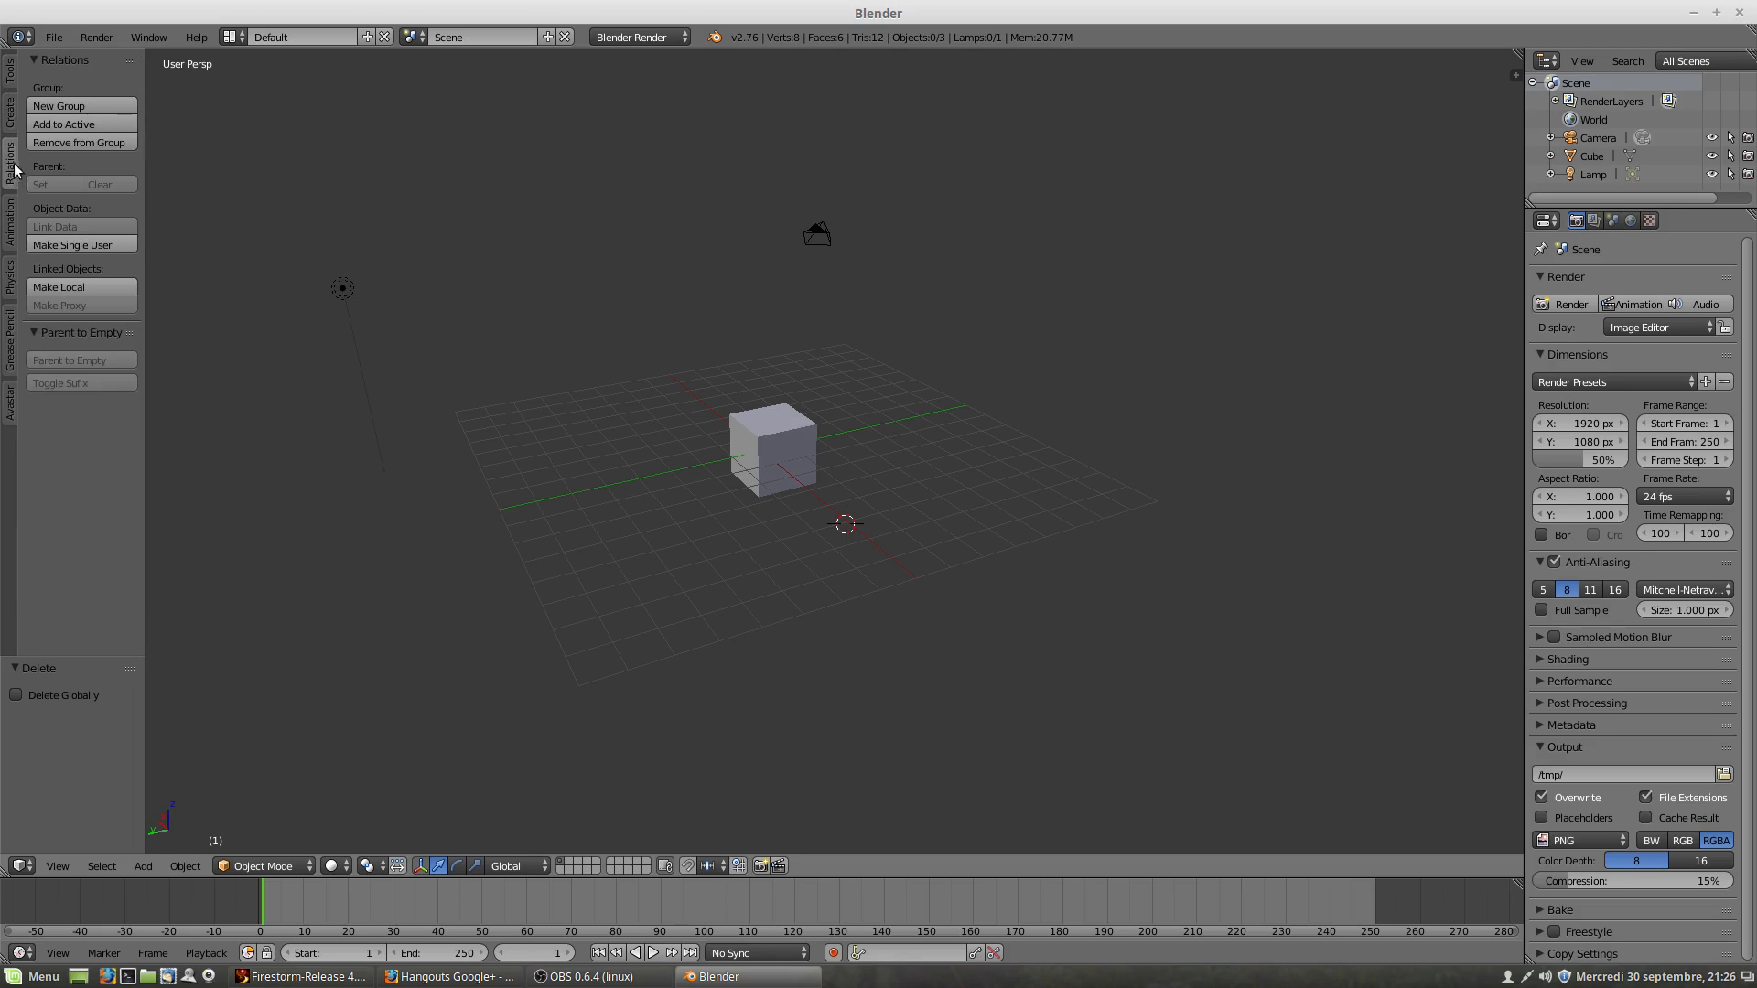
left_click(13, 212)
left_click(11, 73)
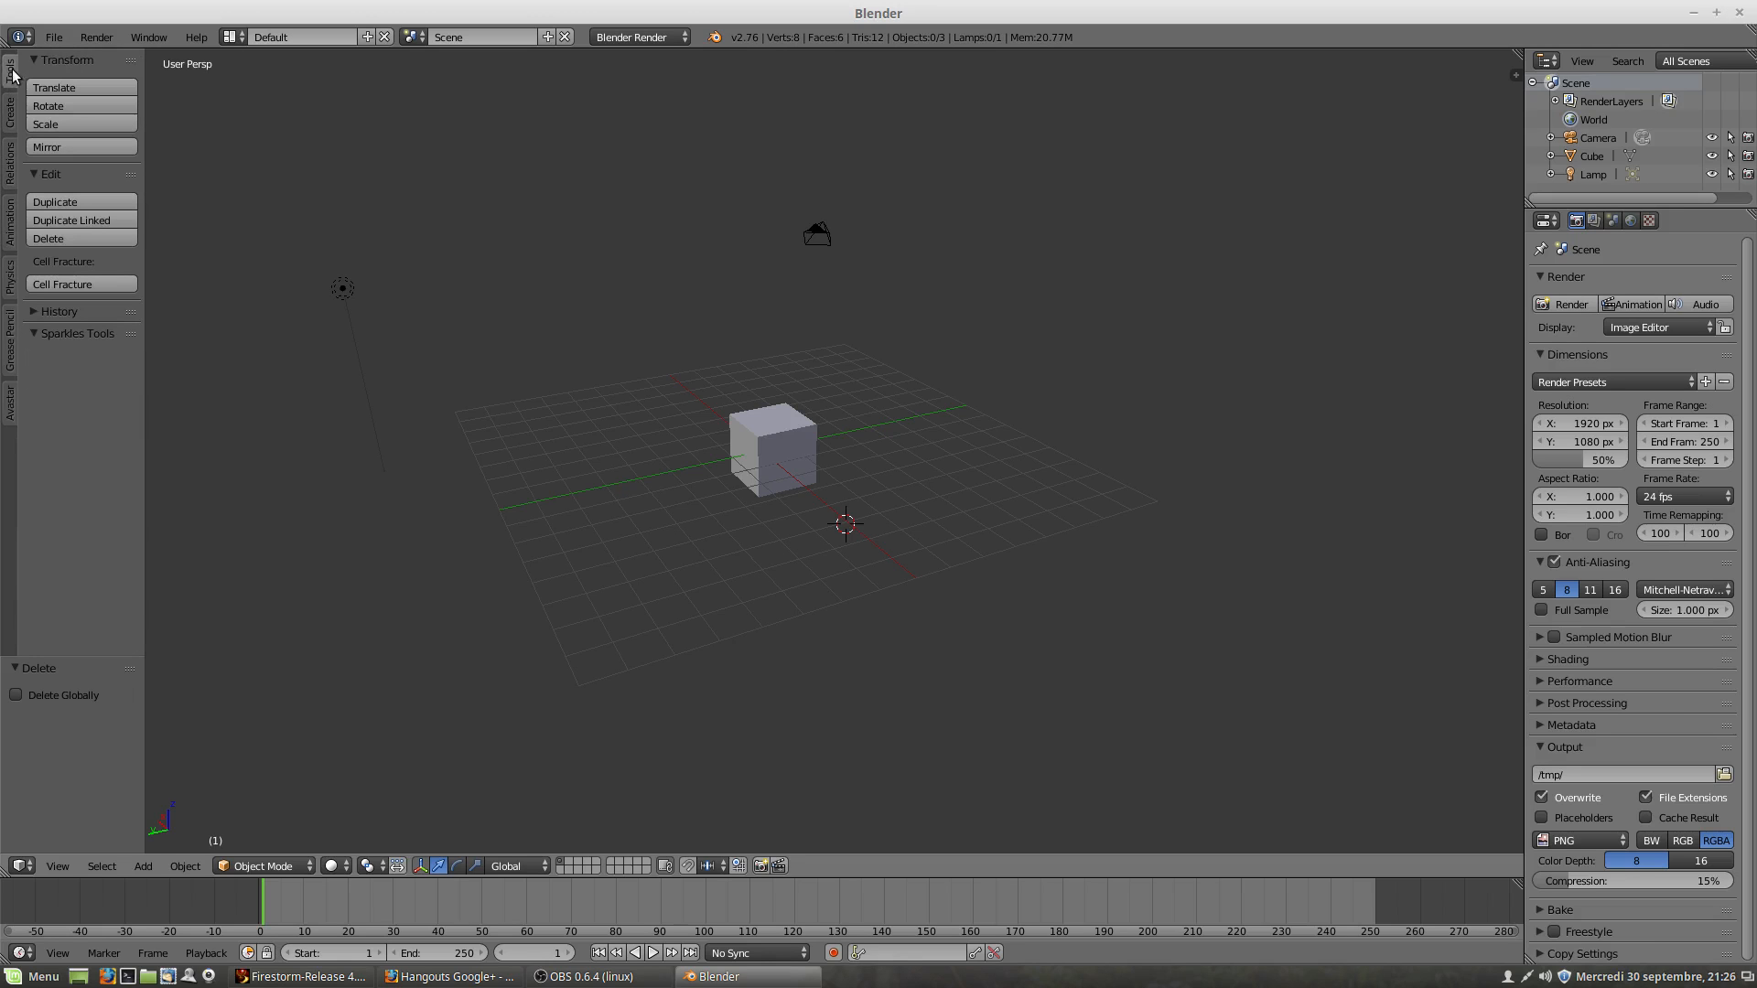
left_click(10, 117)
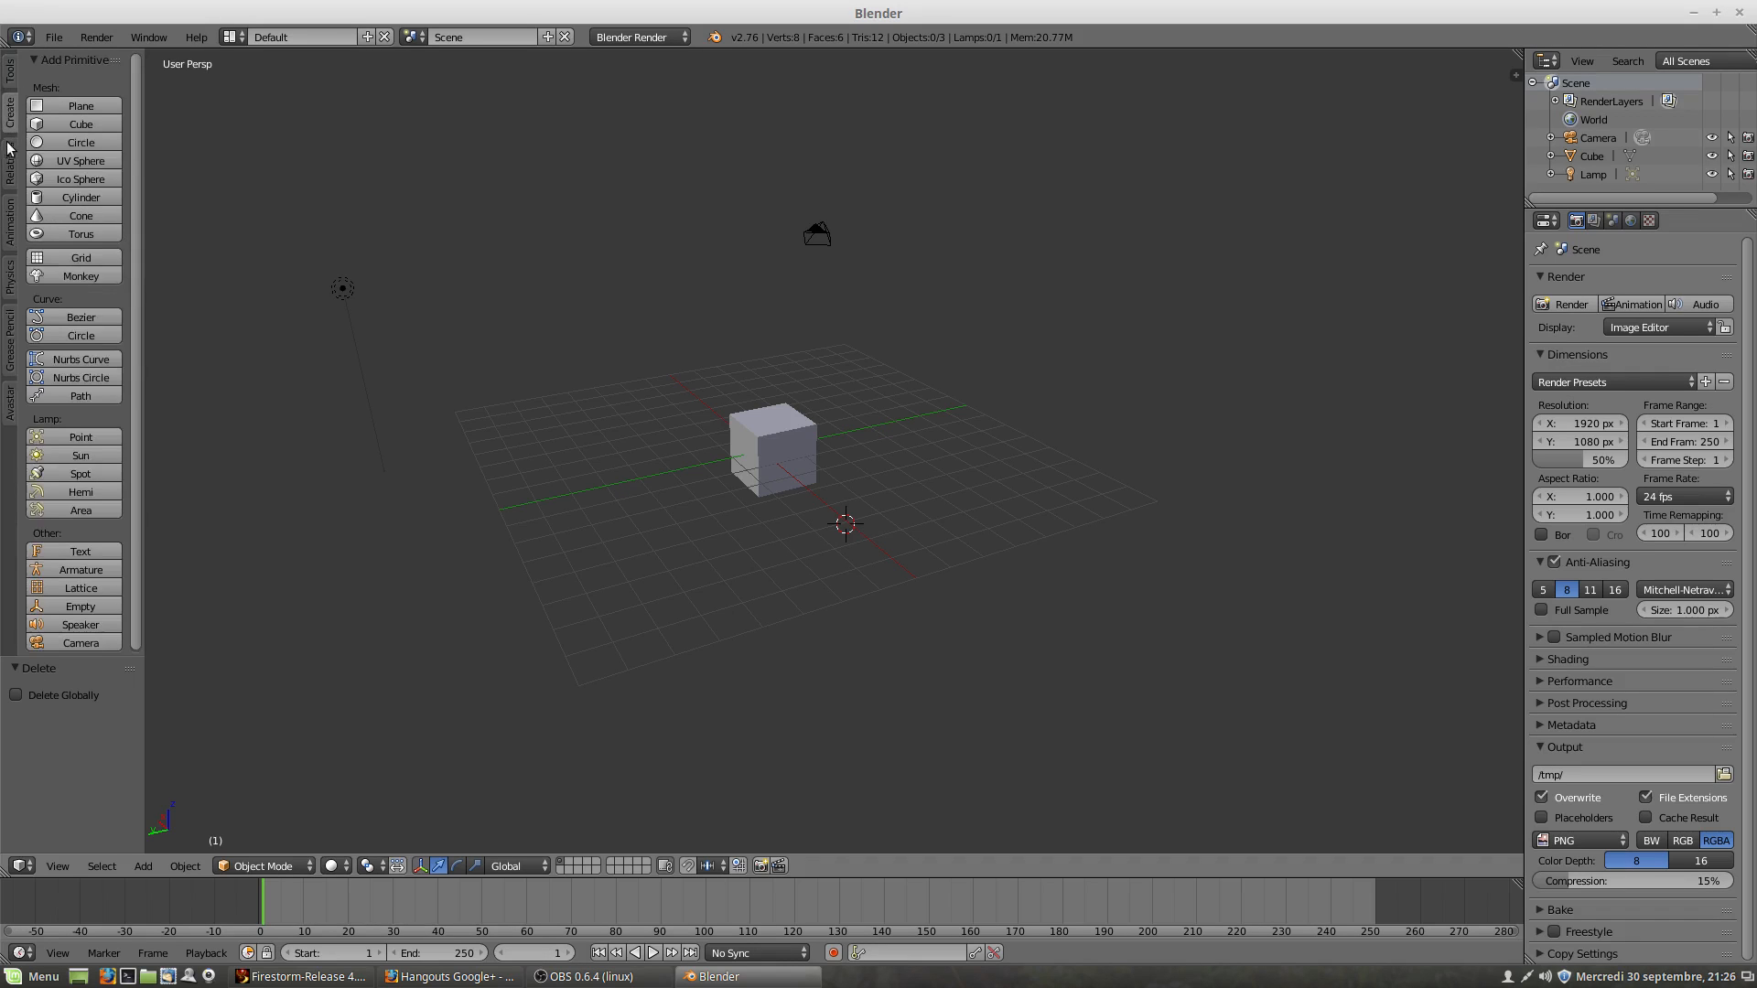
Step: Review the tool options in the Relations, Tools and Create categories, ending on the Tools category
left_click(13, 160)
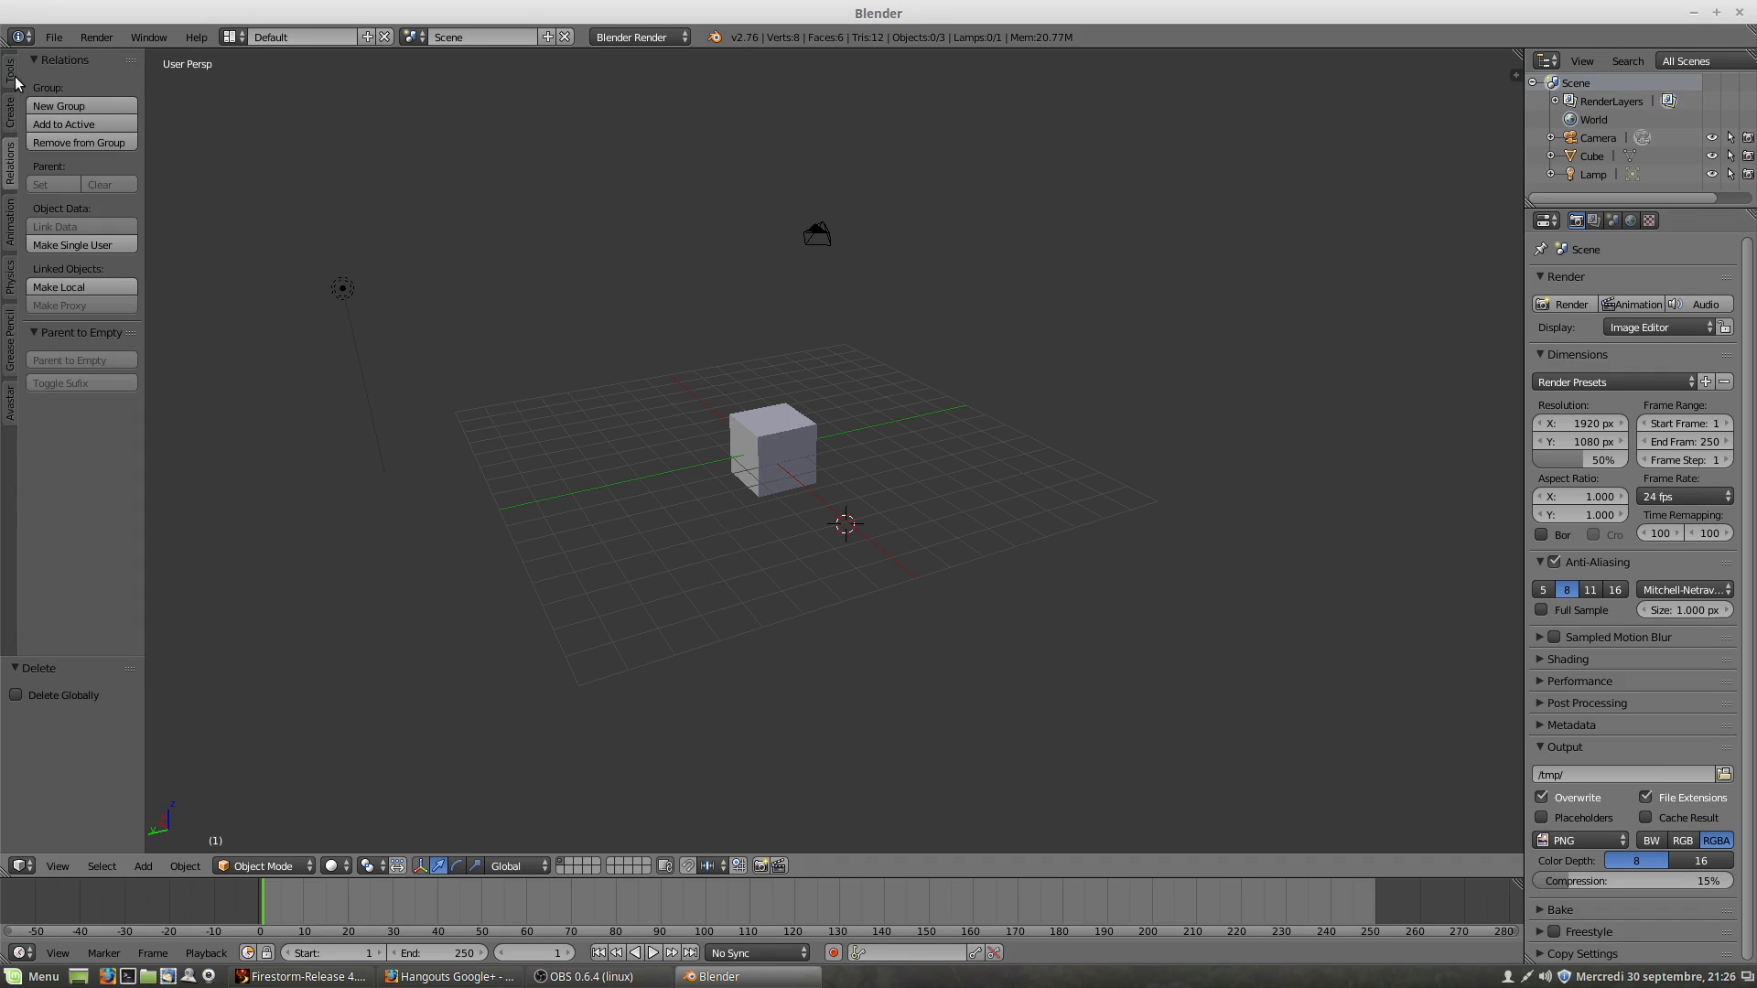
left_click(13, 74)
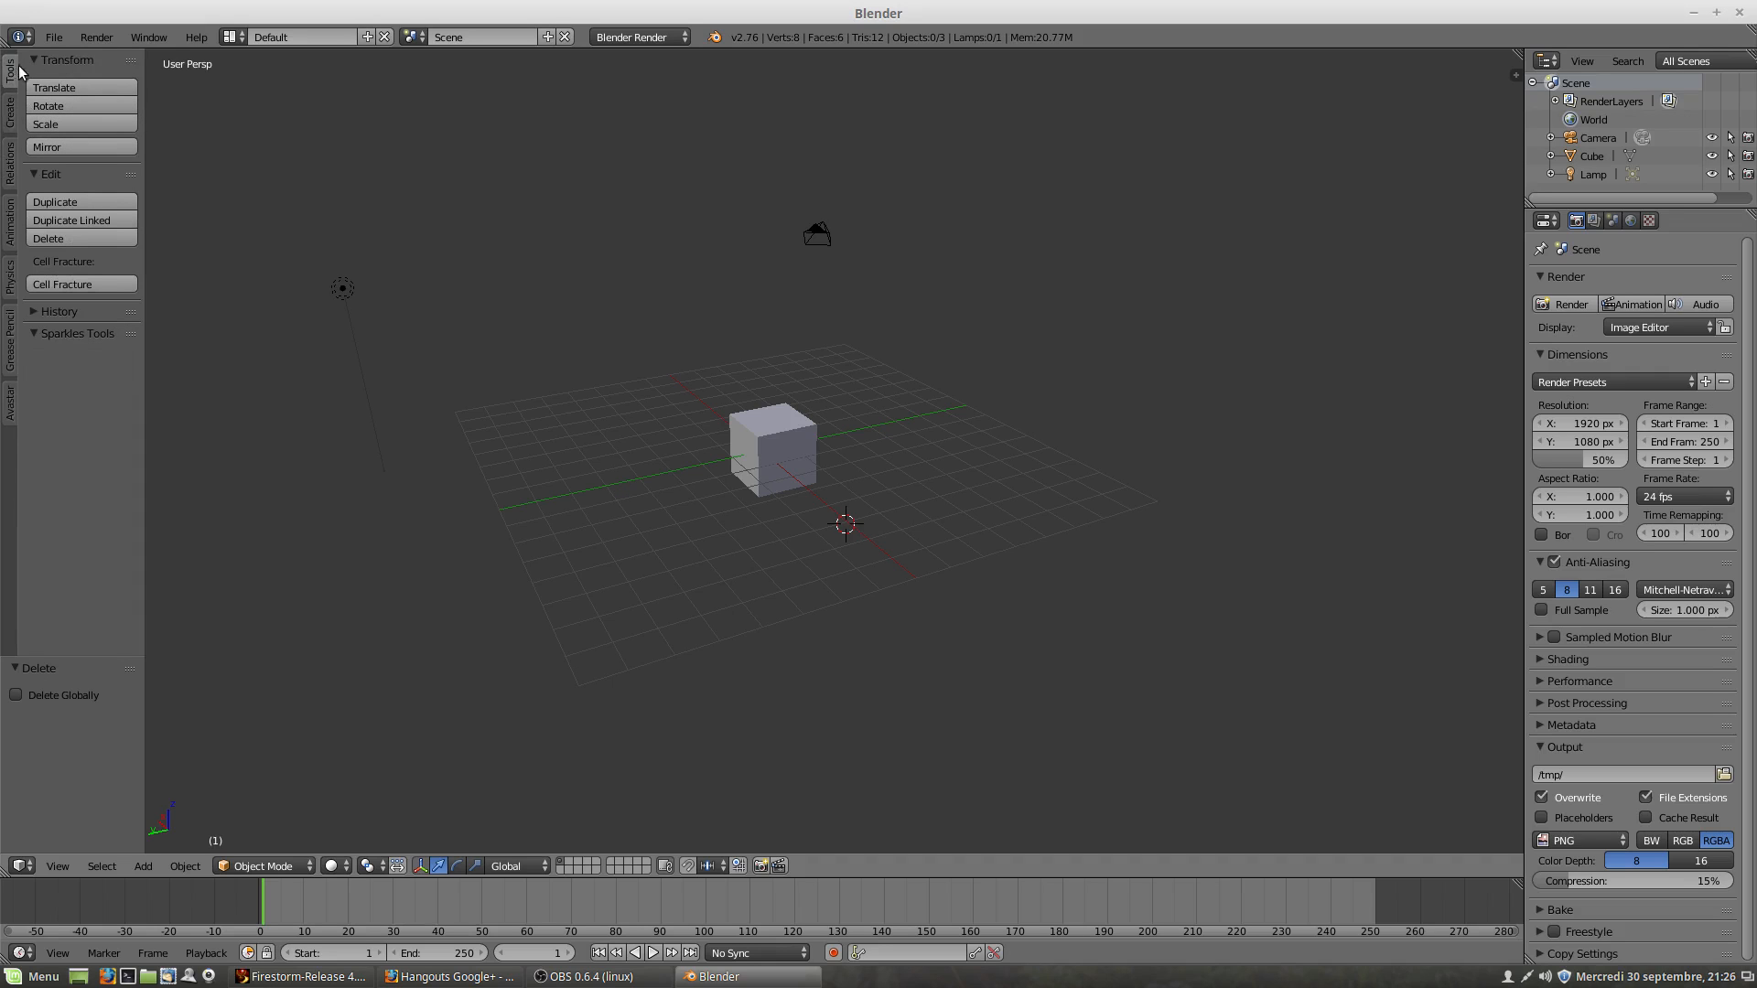
left_click(11, 105)
left_click(11, 80)
left_click(11, 114)
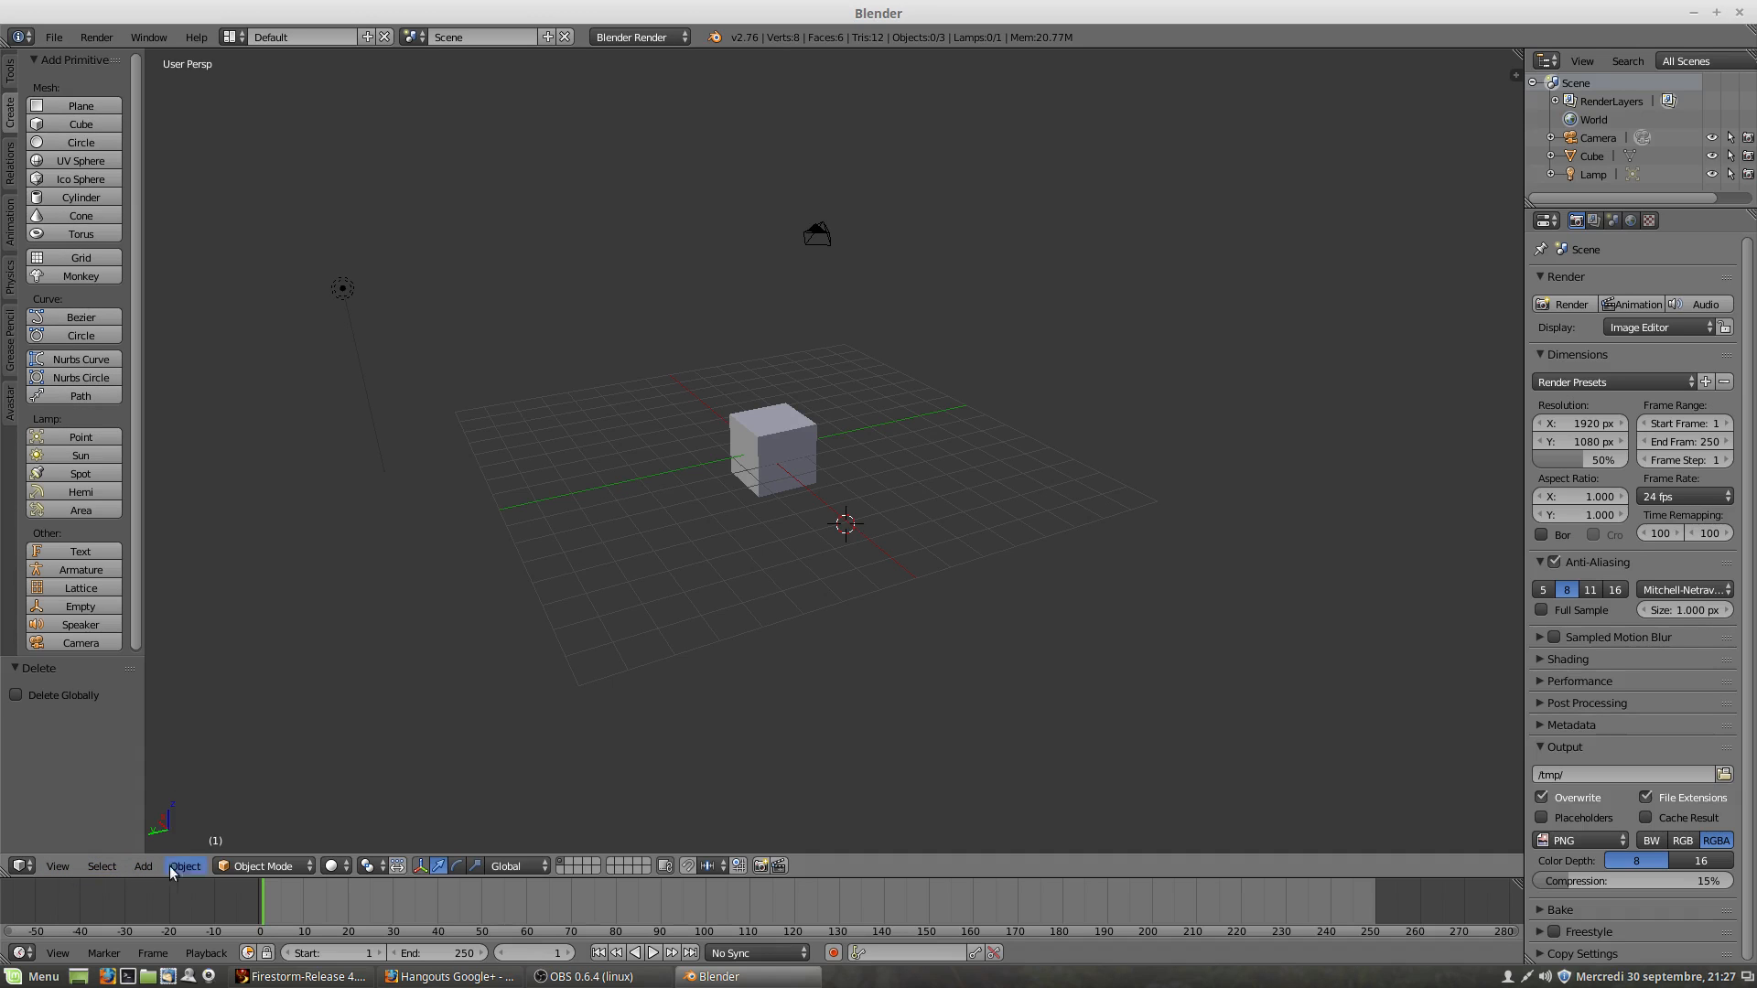
left_click(9, 169)
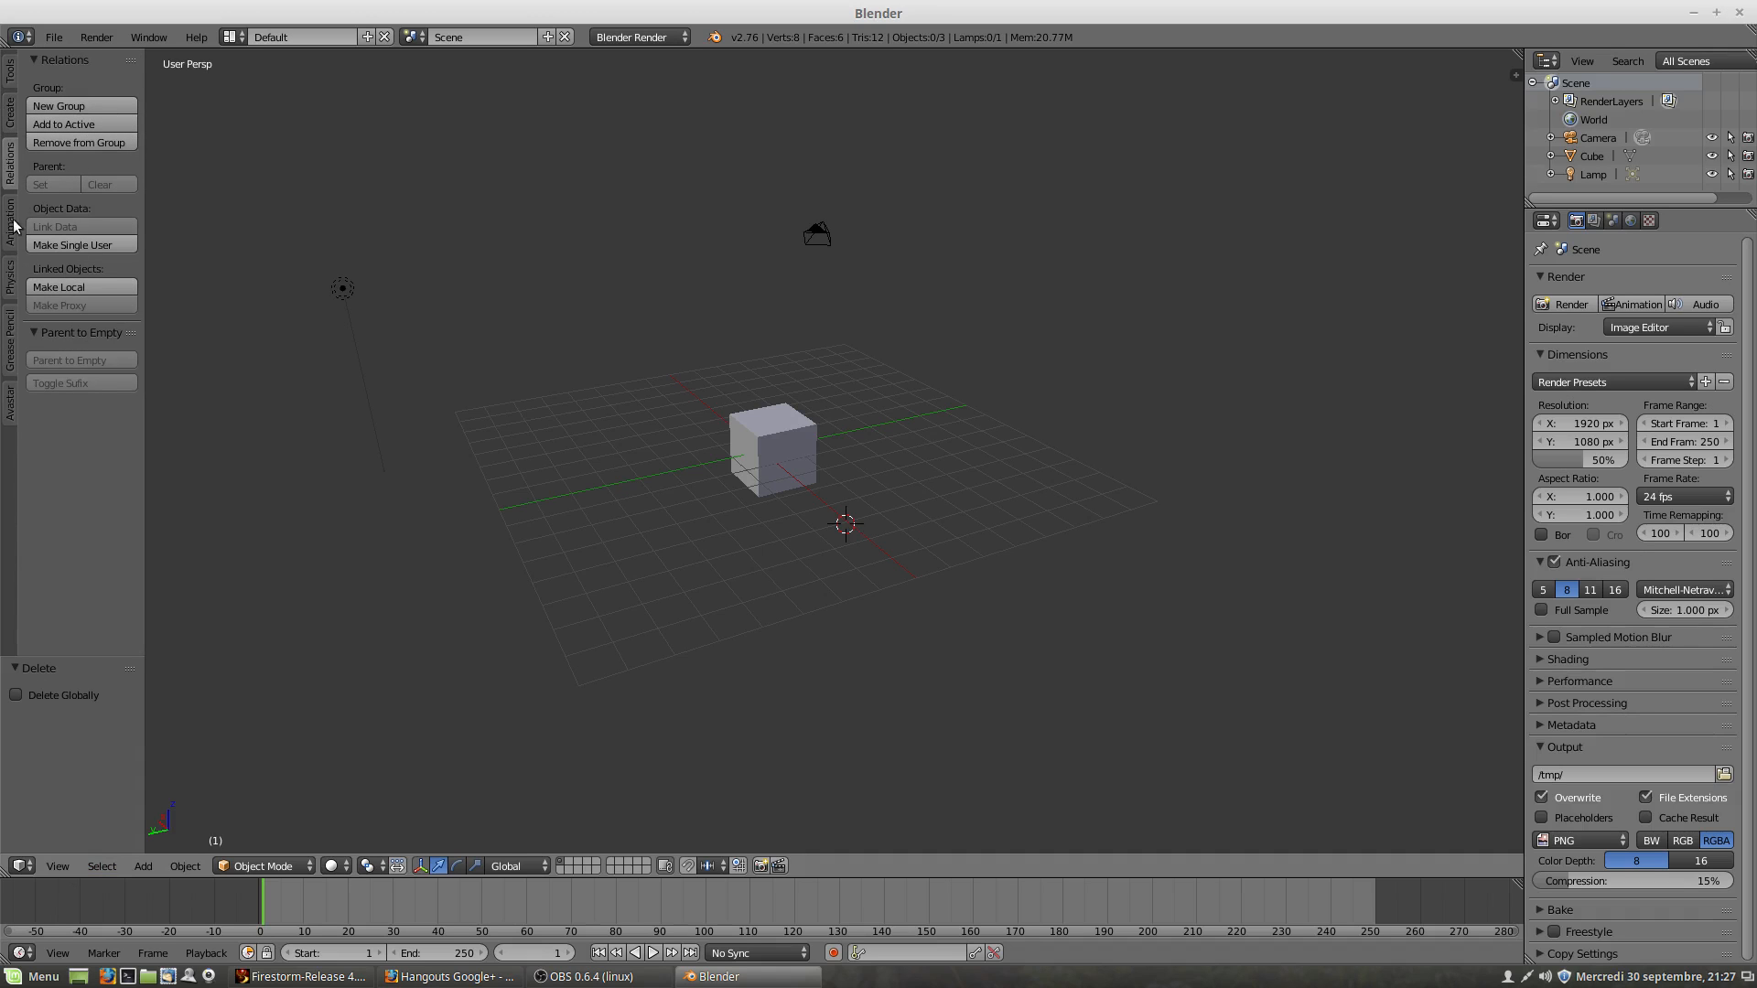
left_click(10, 78)
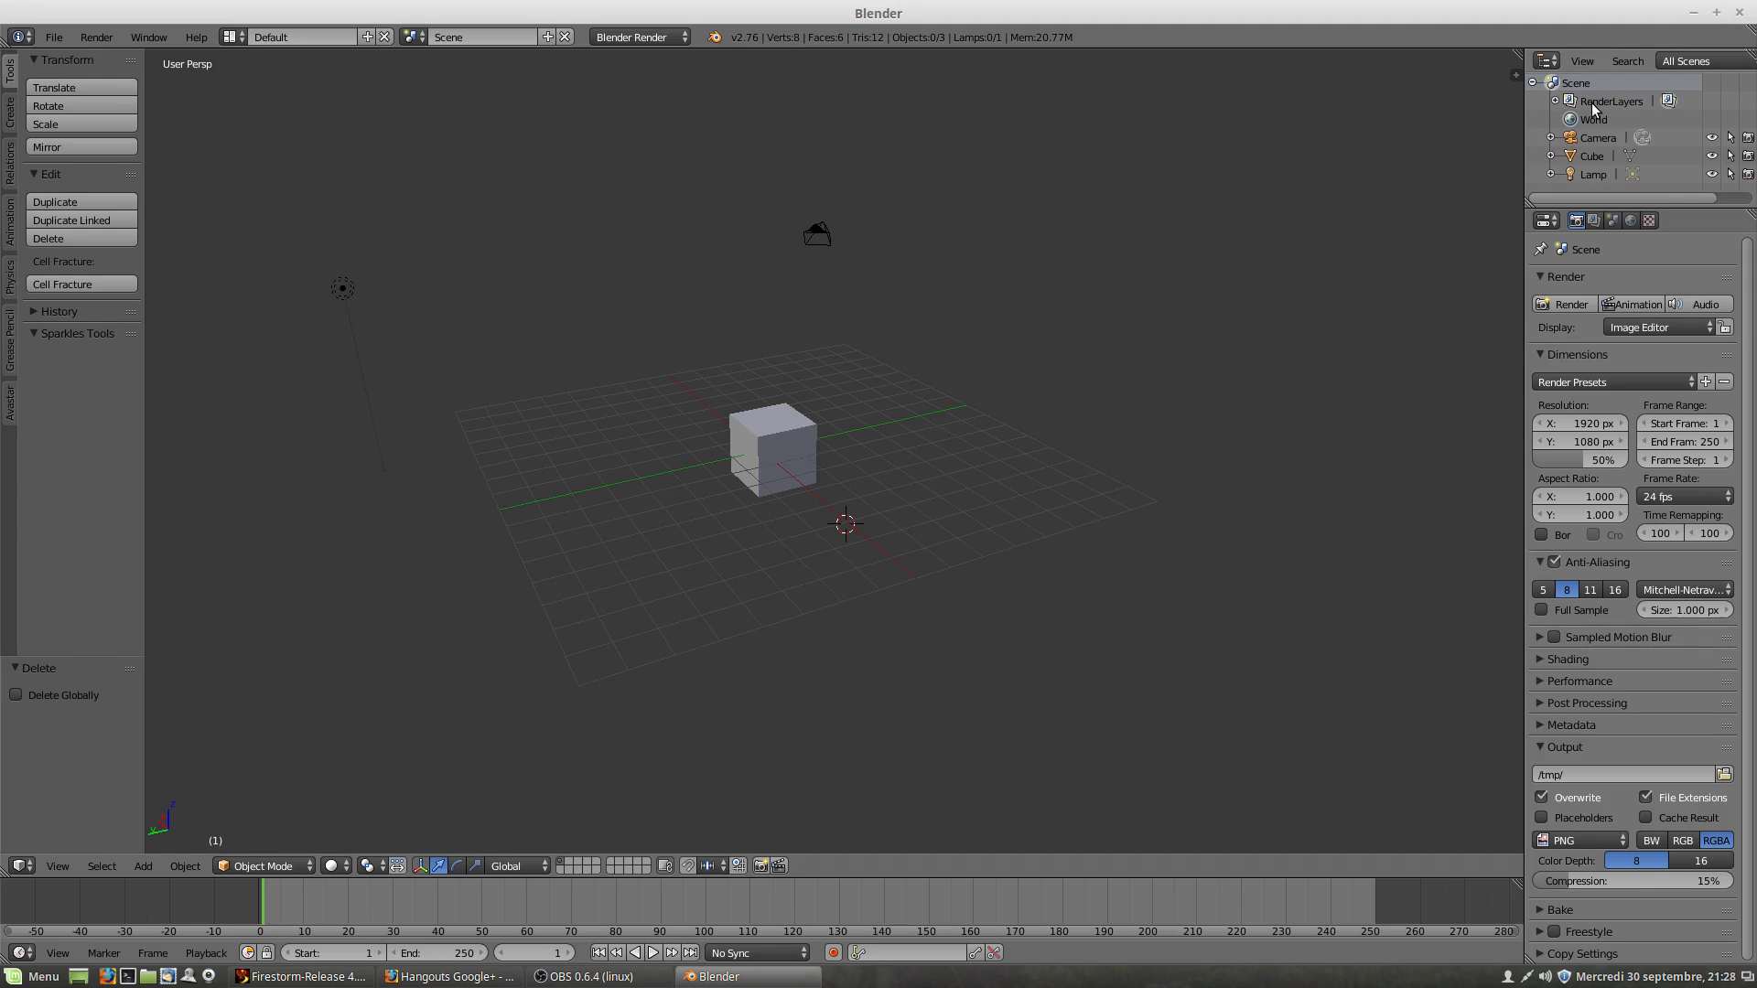
Step: Examine the editor types available for the Outliner area and keep it set to Outliner
right_click(1544, 61)
left_click(1549, 61)
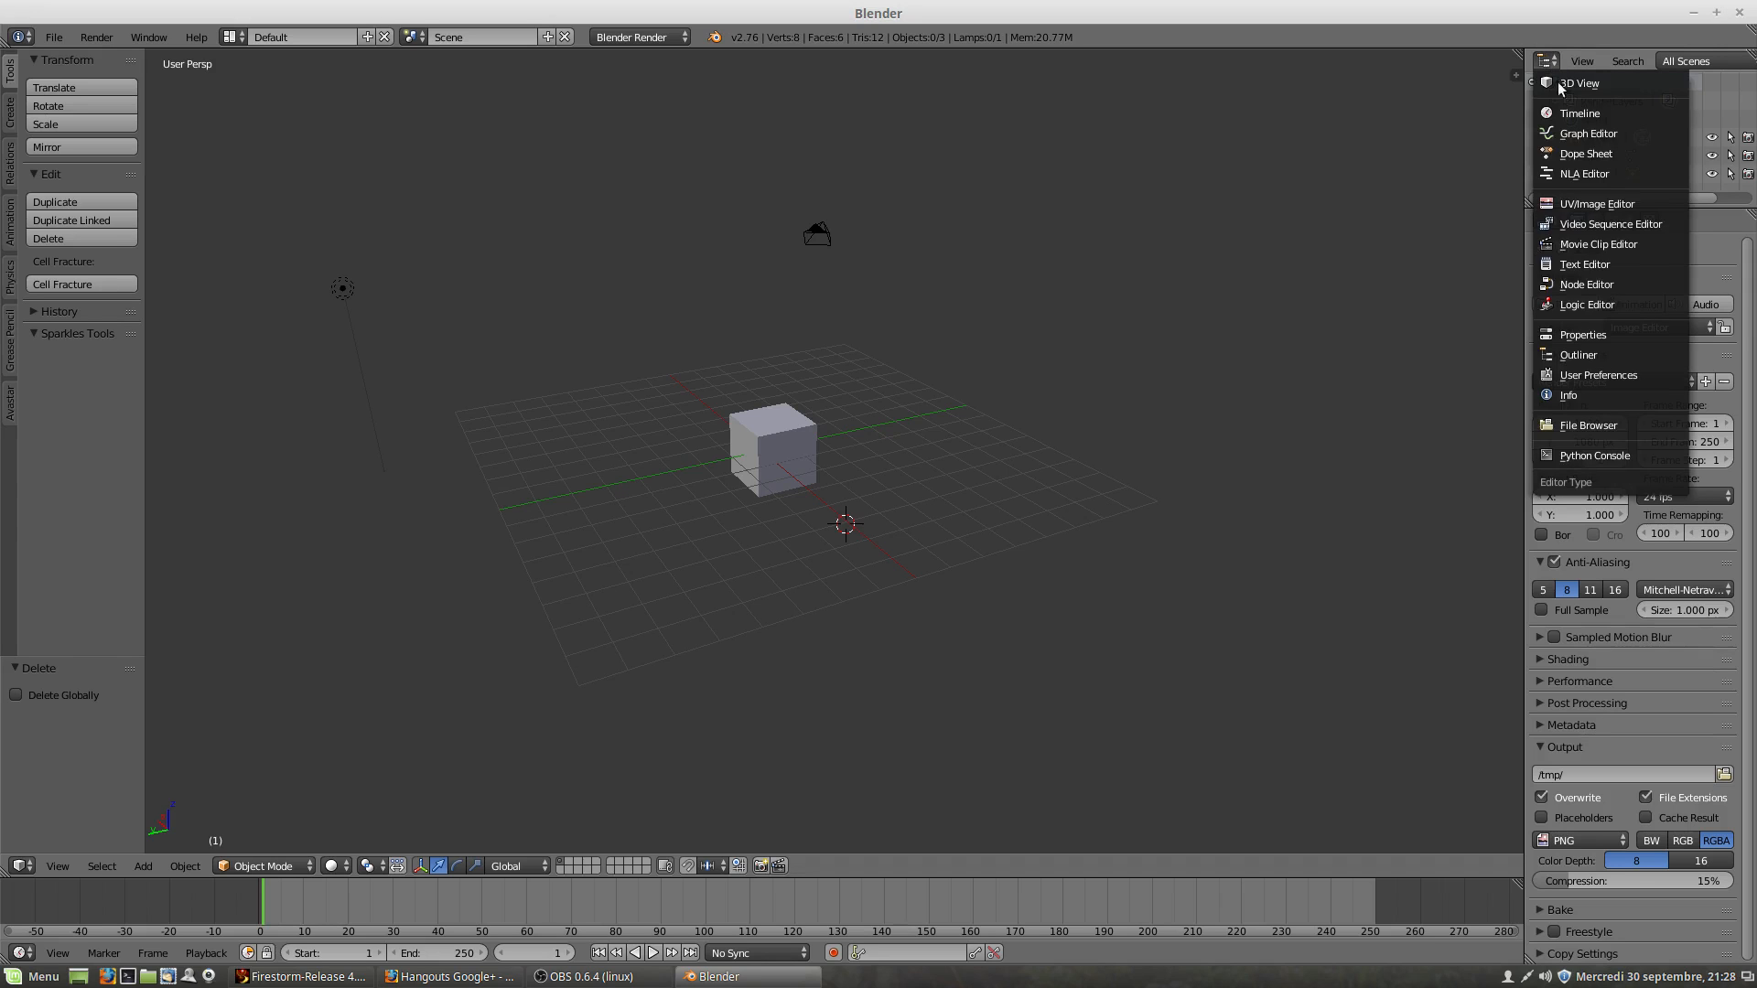
left_click(1560, 357)
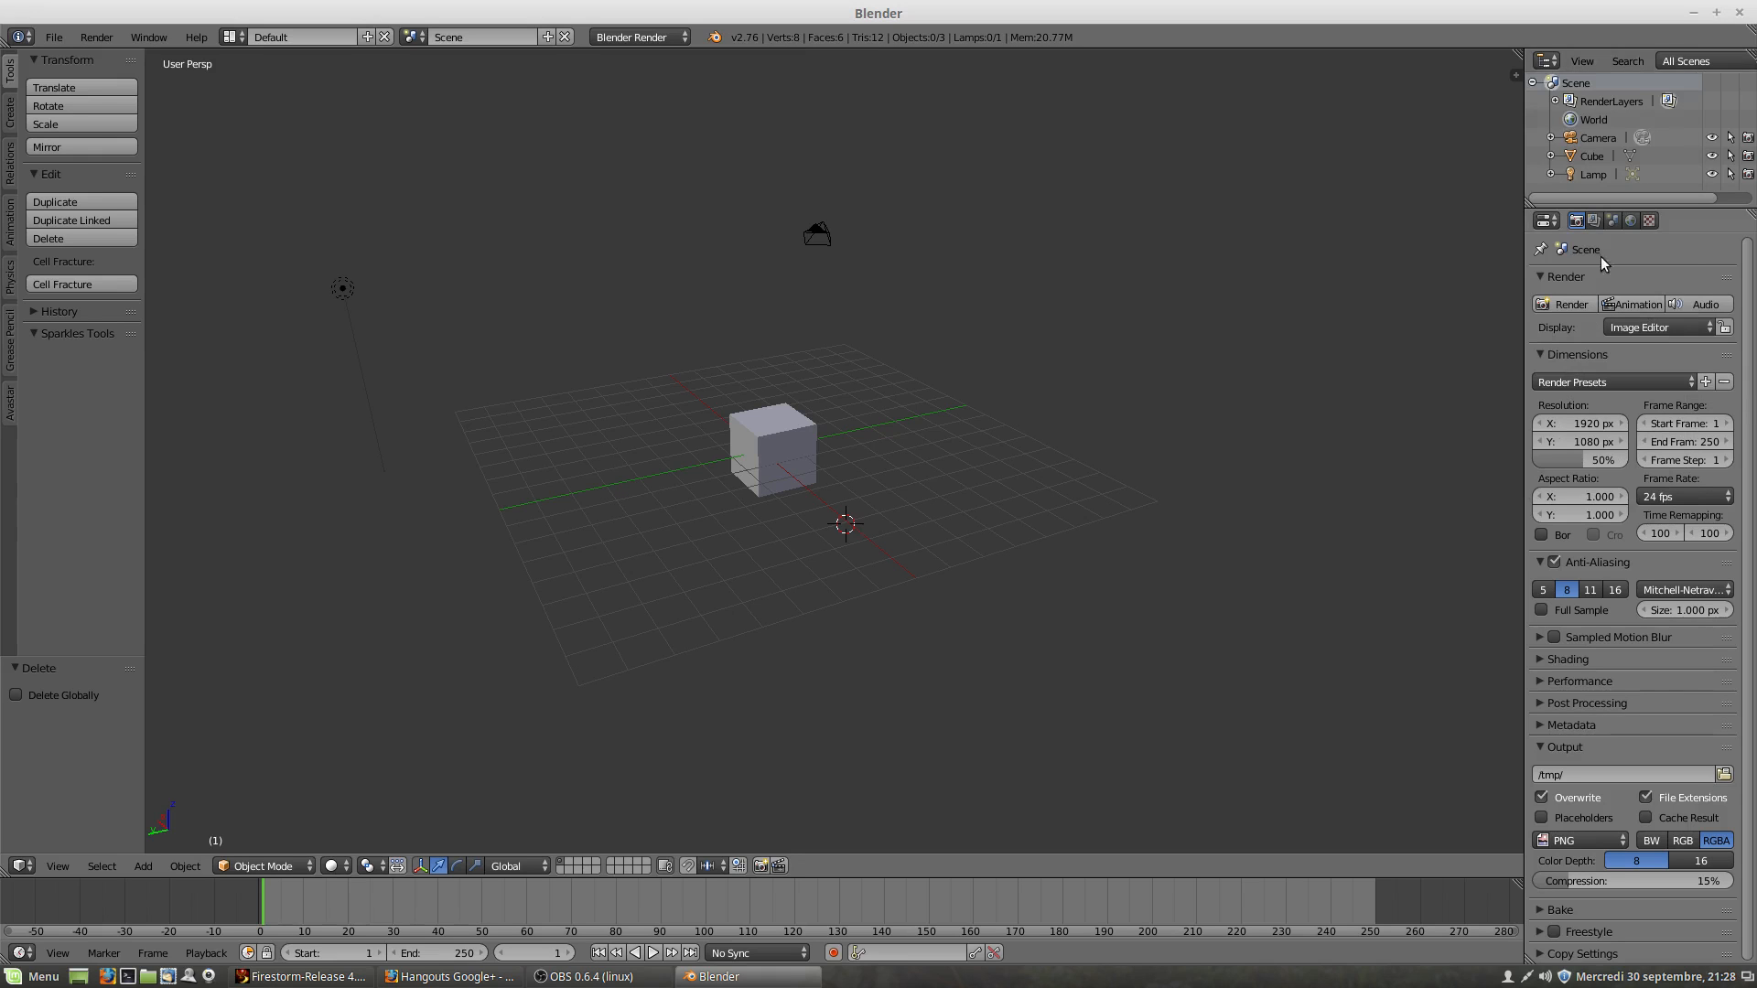
Step: Select the camera, the cube and the camera again through their Outliner entries
left_click(1583, 139)
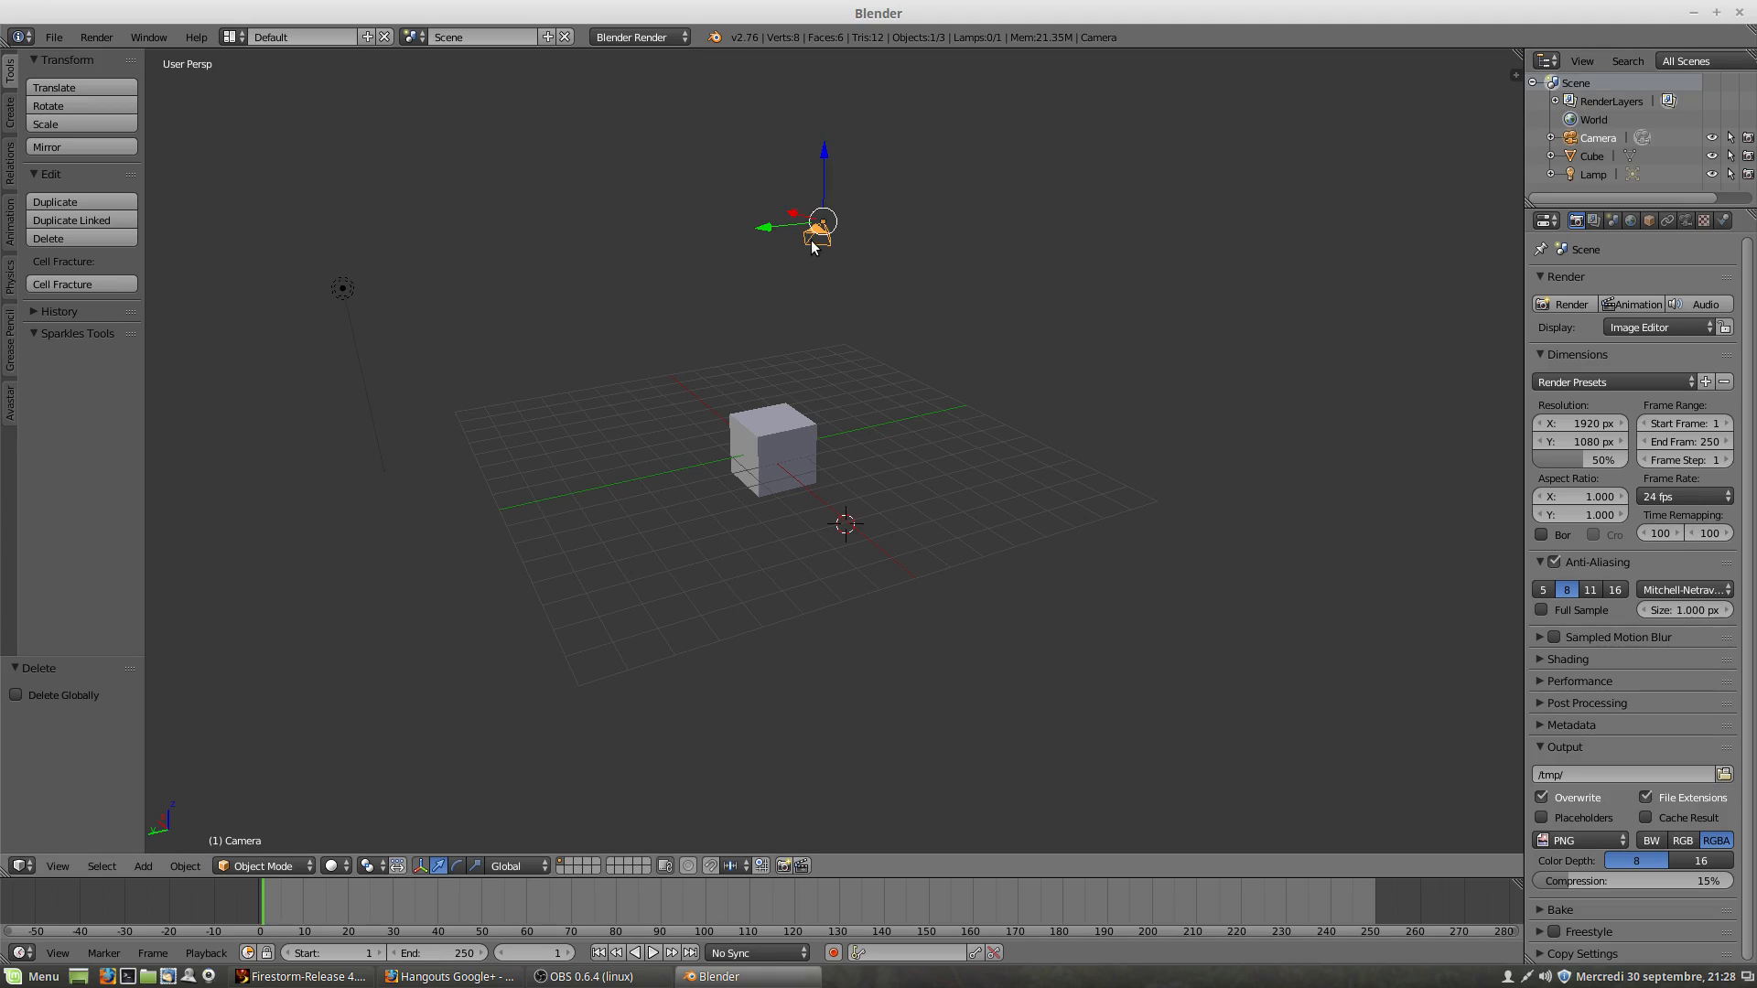
left_click(1589, 157)
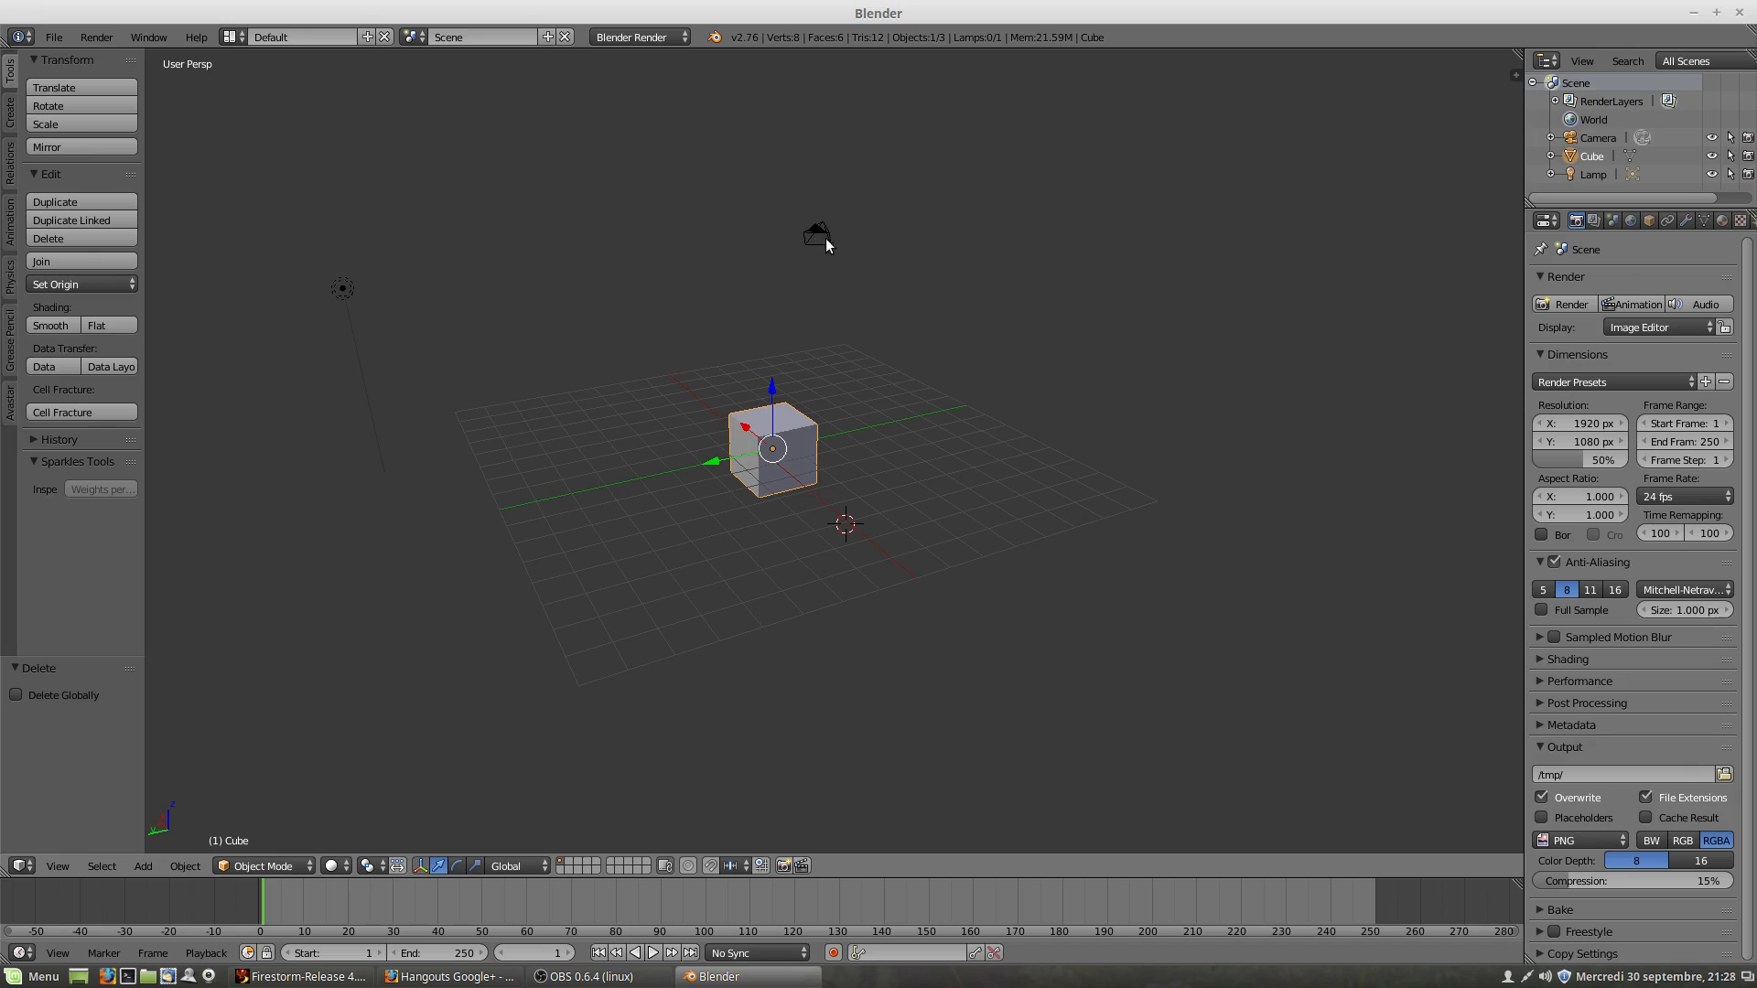
left_click(1597, 138)
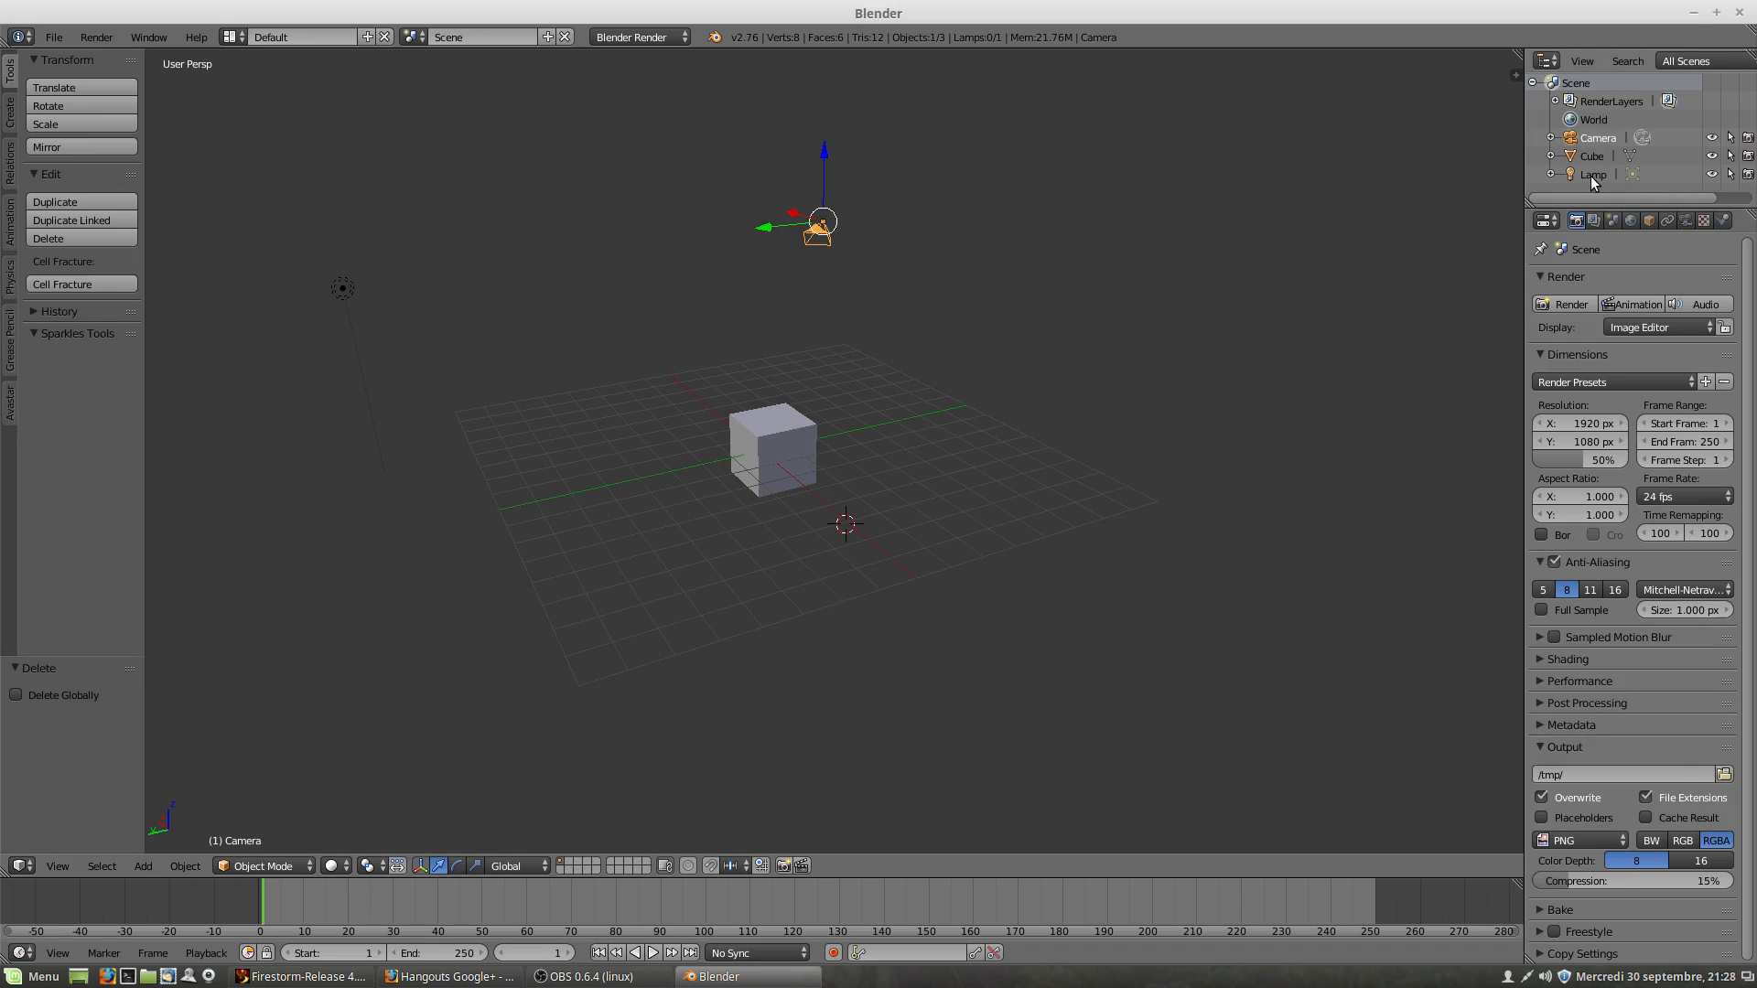
Step: Select the lamp through the Outliner and move it about -6.76 units in Y and -1.19 in Z
left_click(1591, 177)
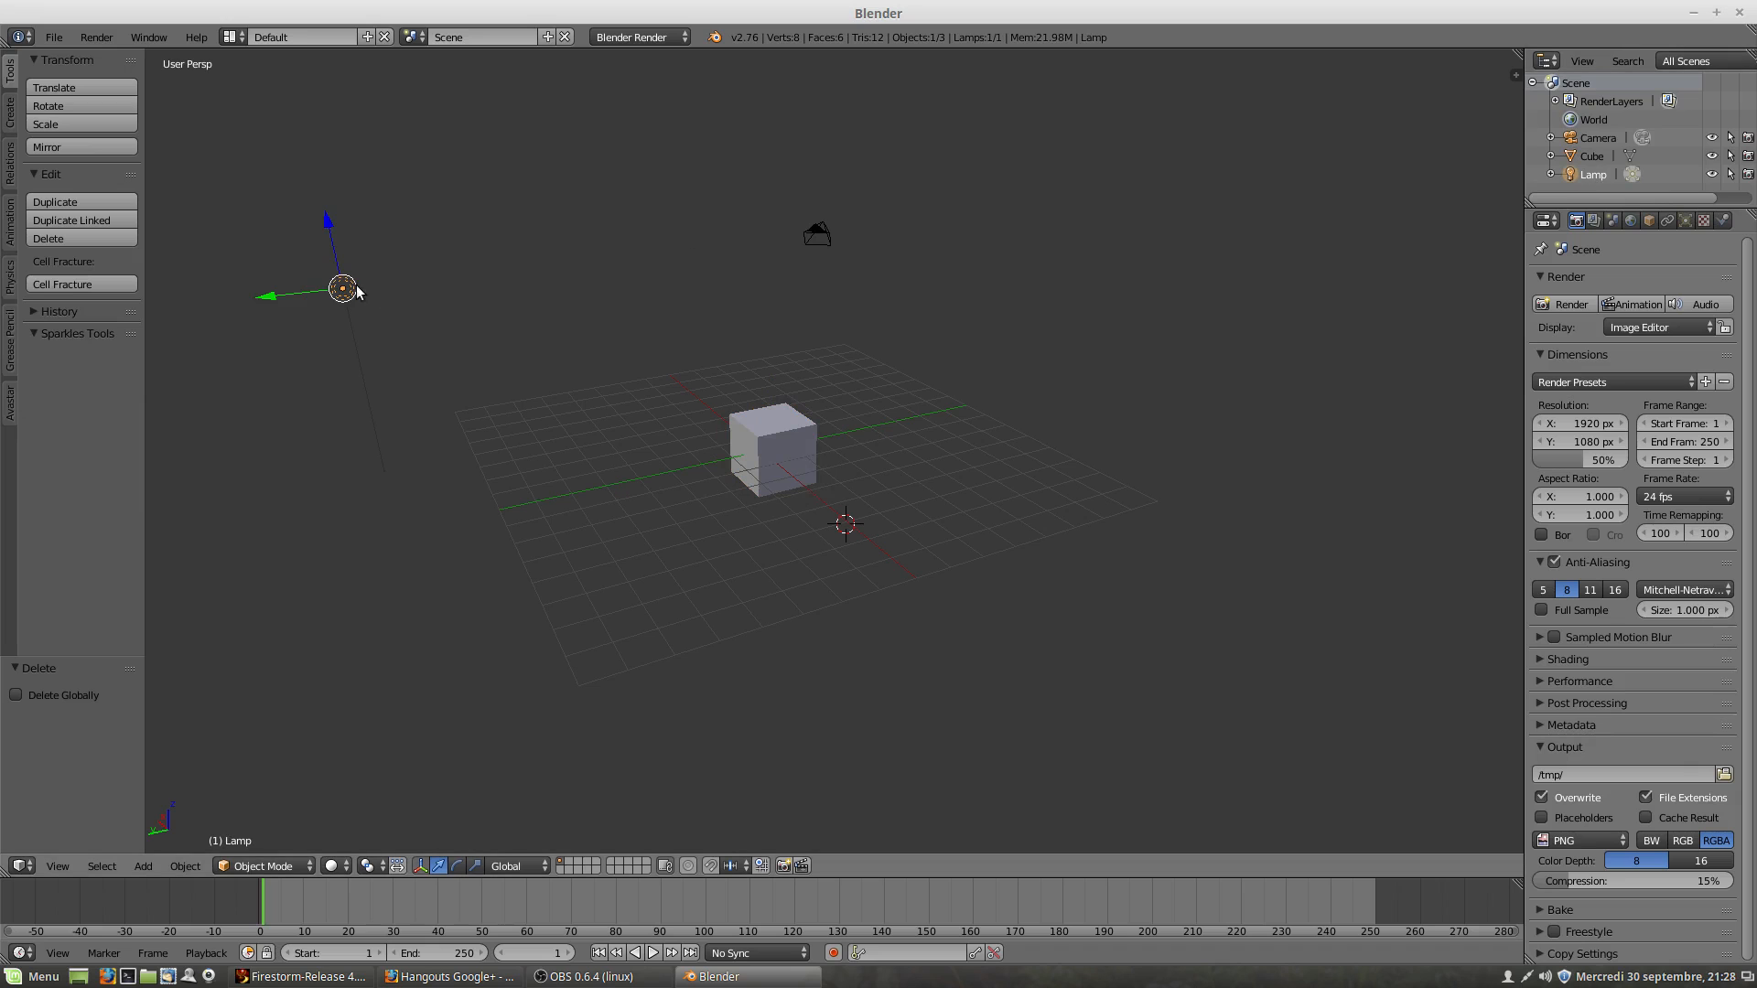
key("g")
key("y")
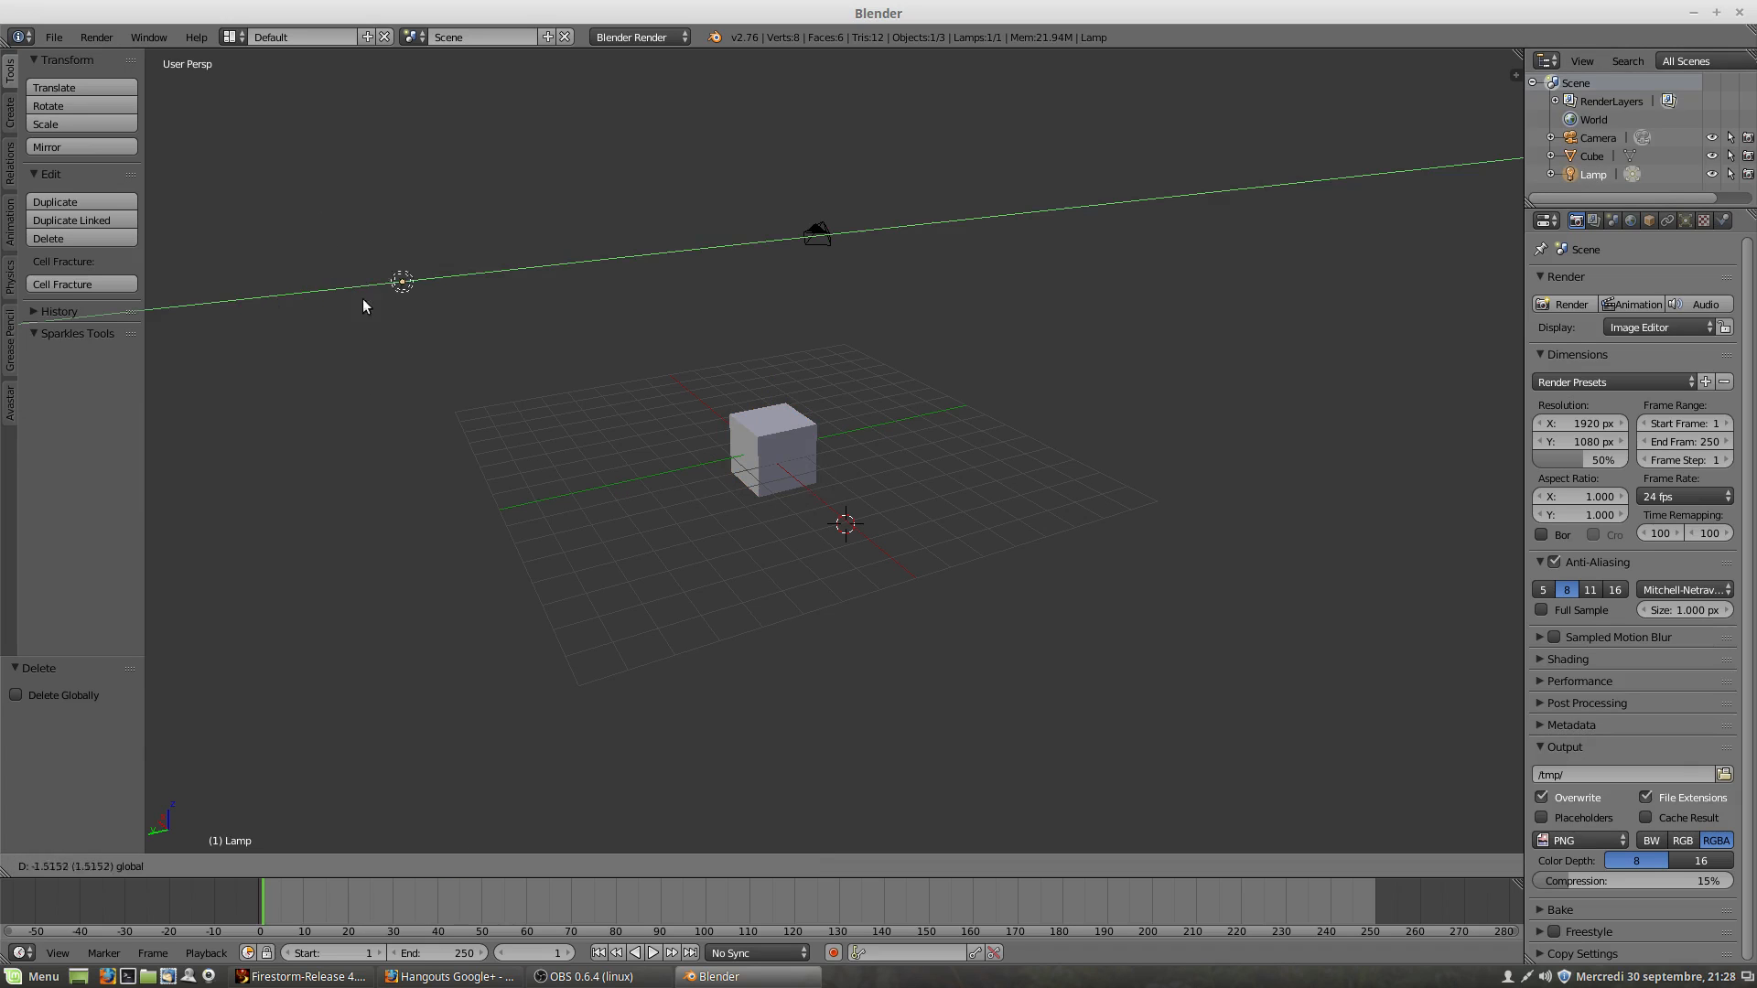
left_click(513, 294)
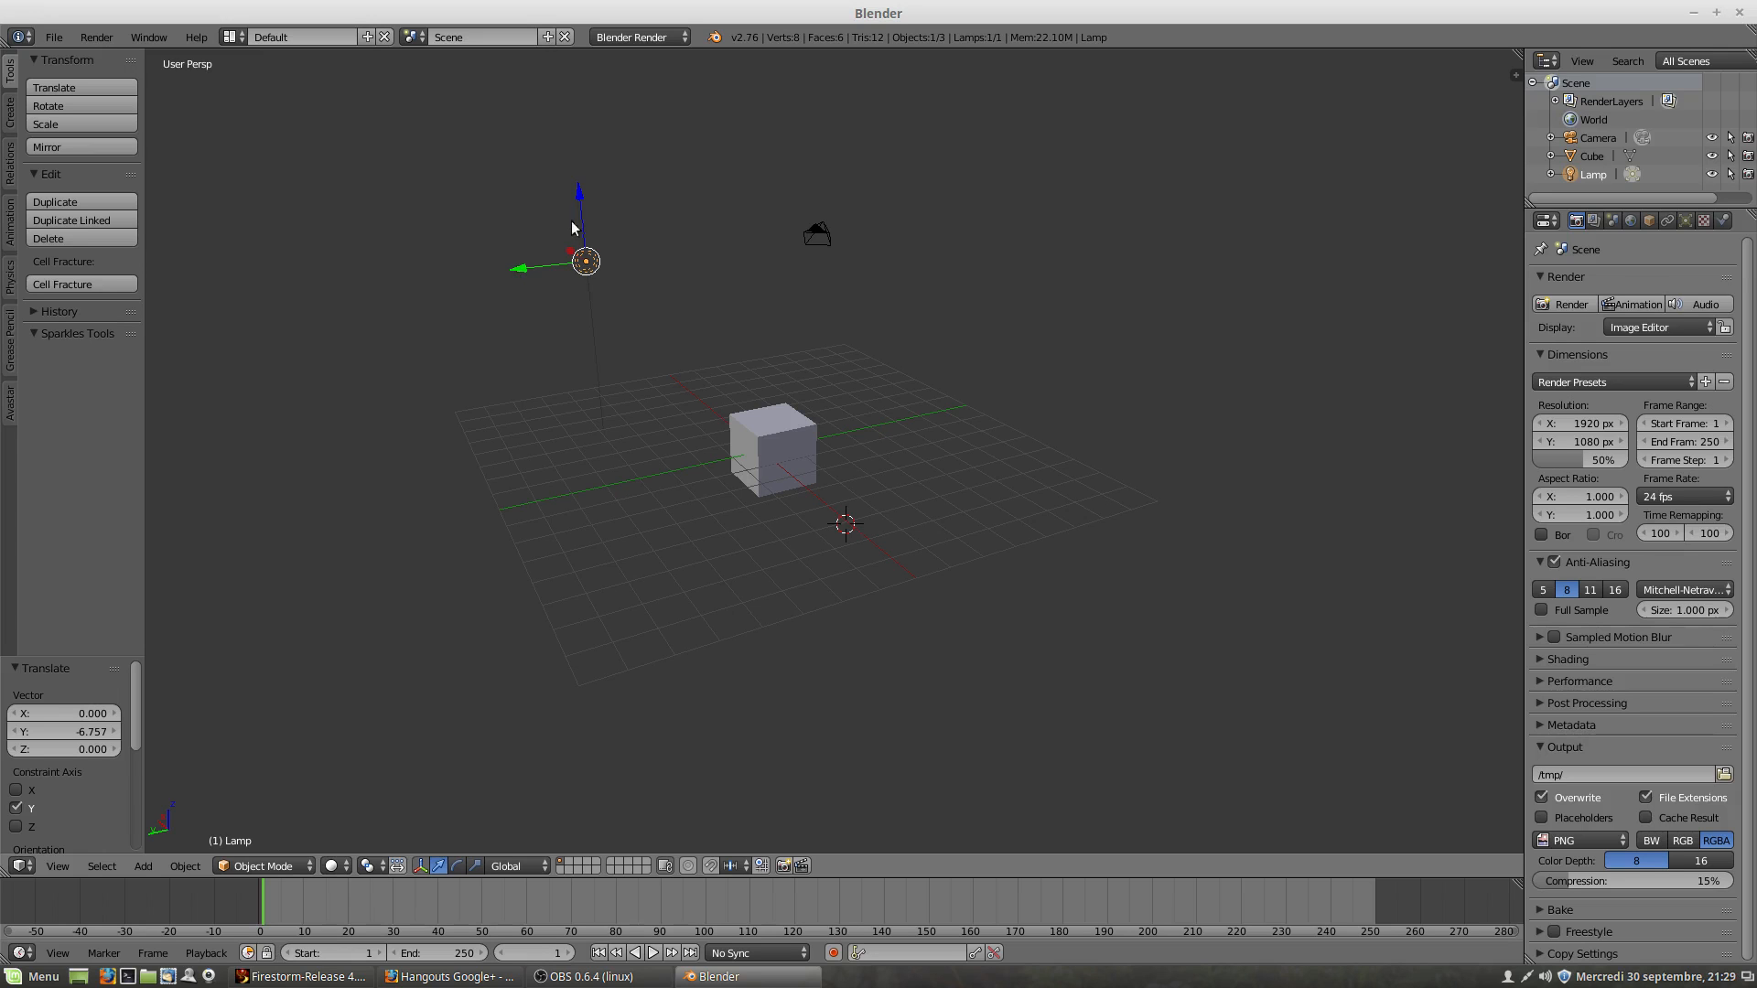
left_click_drag(578, 196, 587, 231)
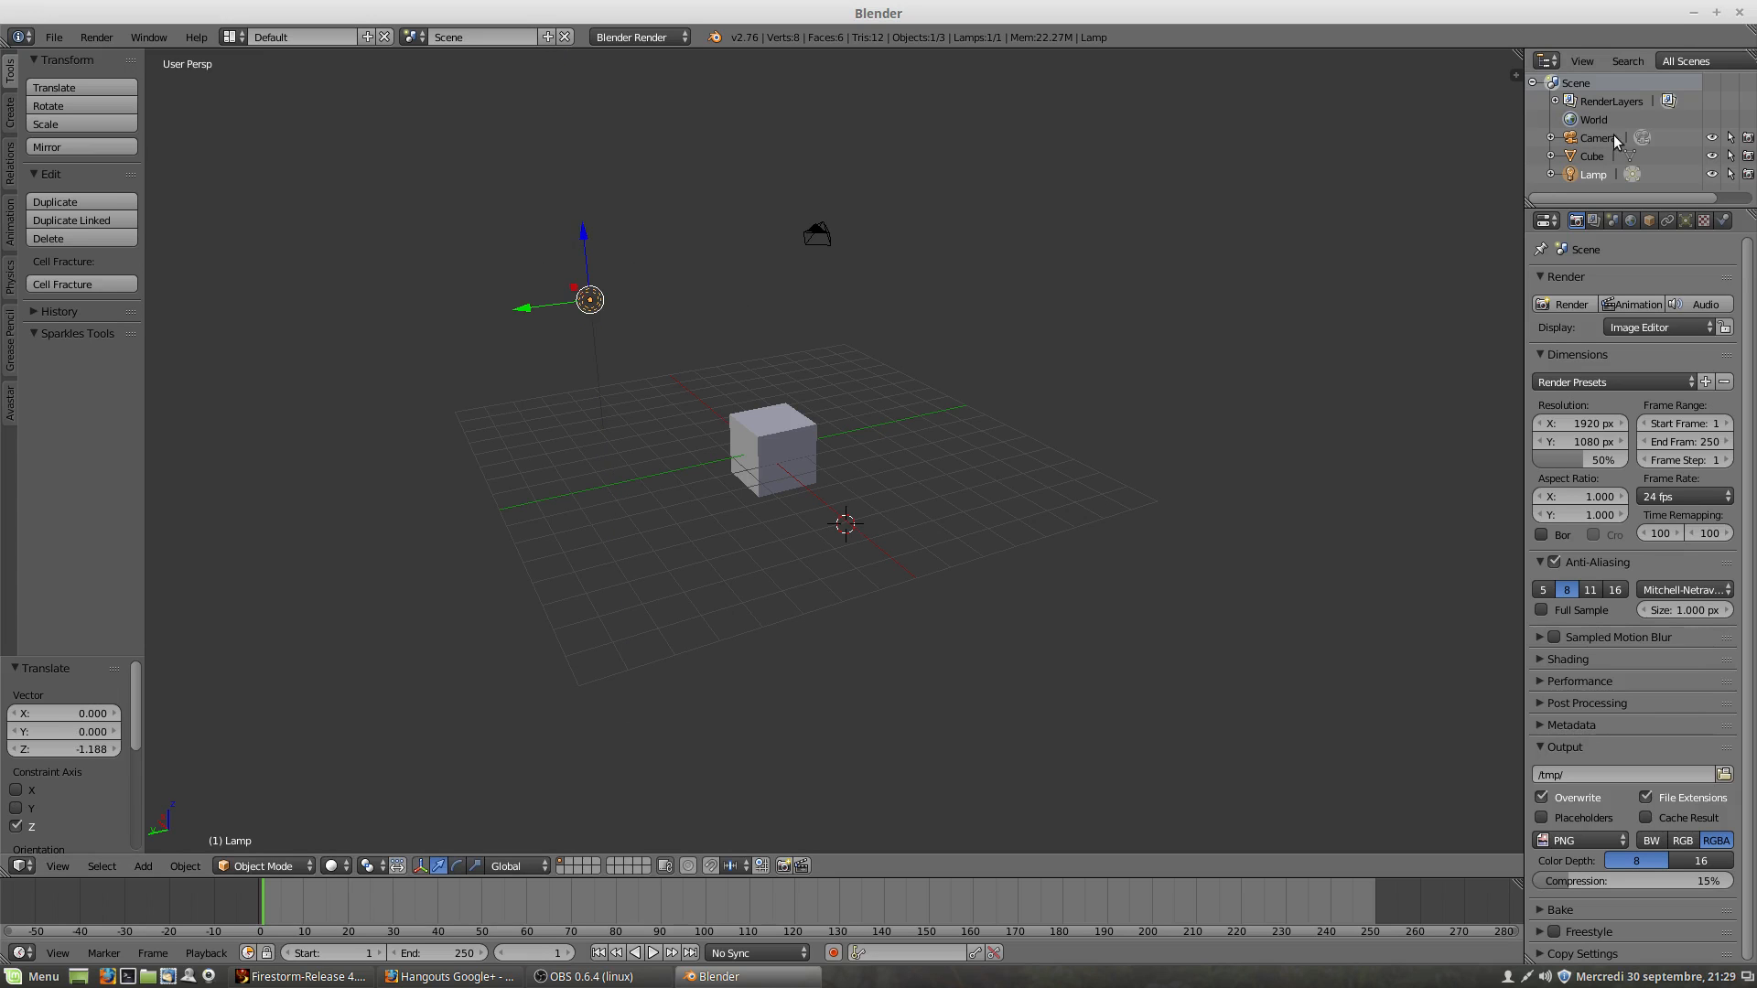
Step: Expand the Cube entry in the Outliner to view its mesh data and collapse it again
left_click(1551, 156)
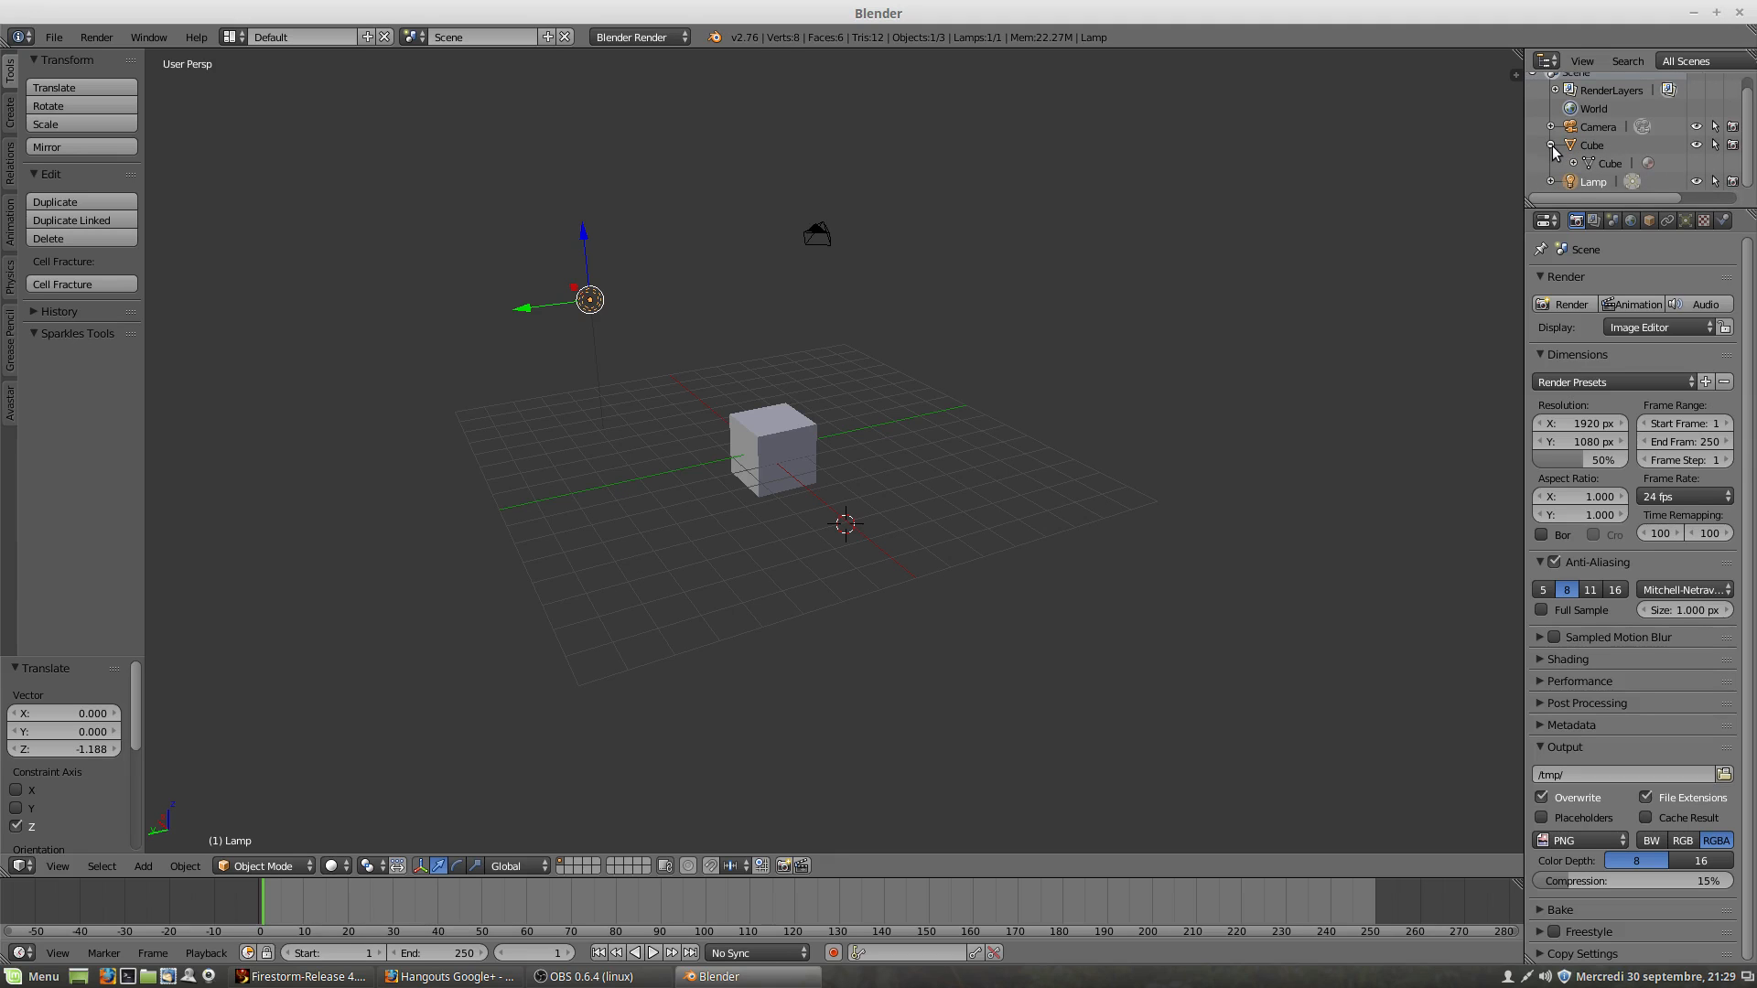
left_click(1551, 145)
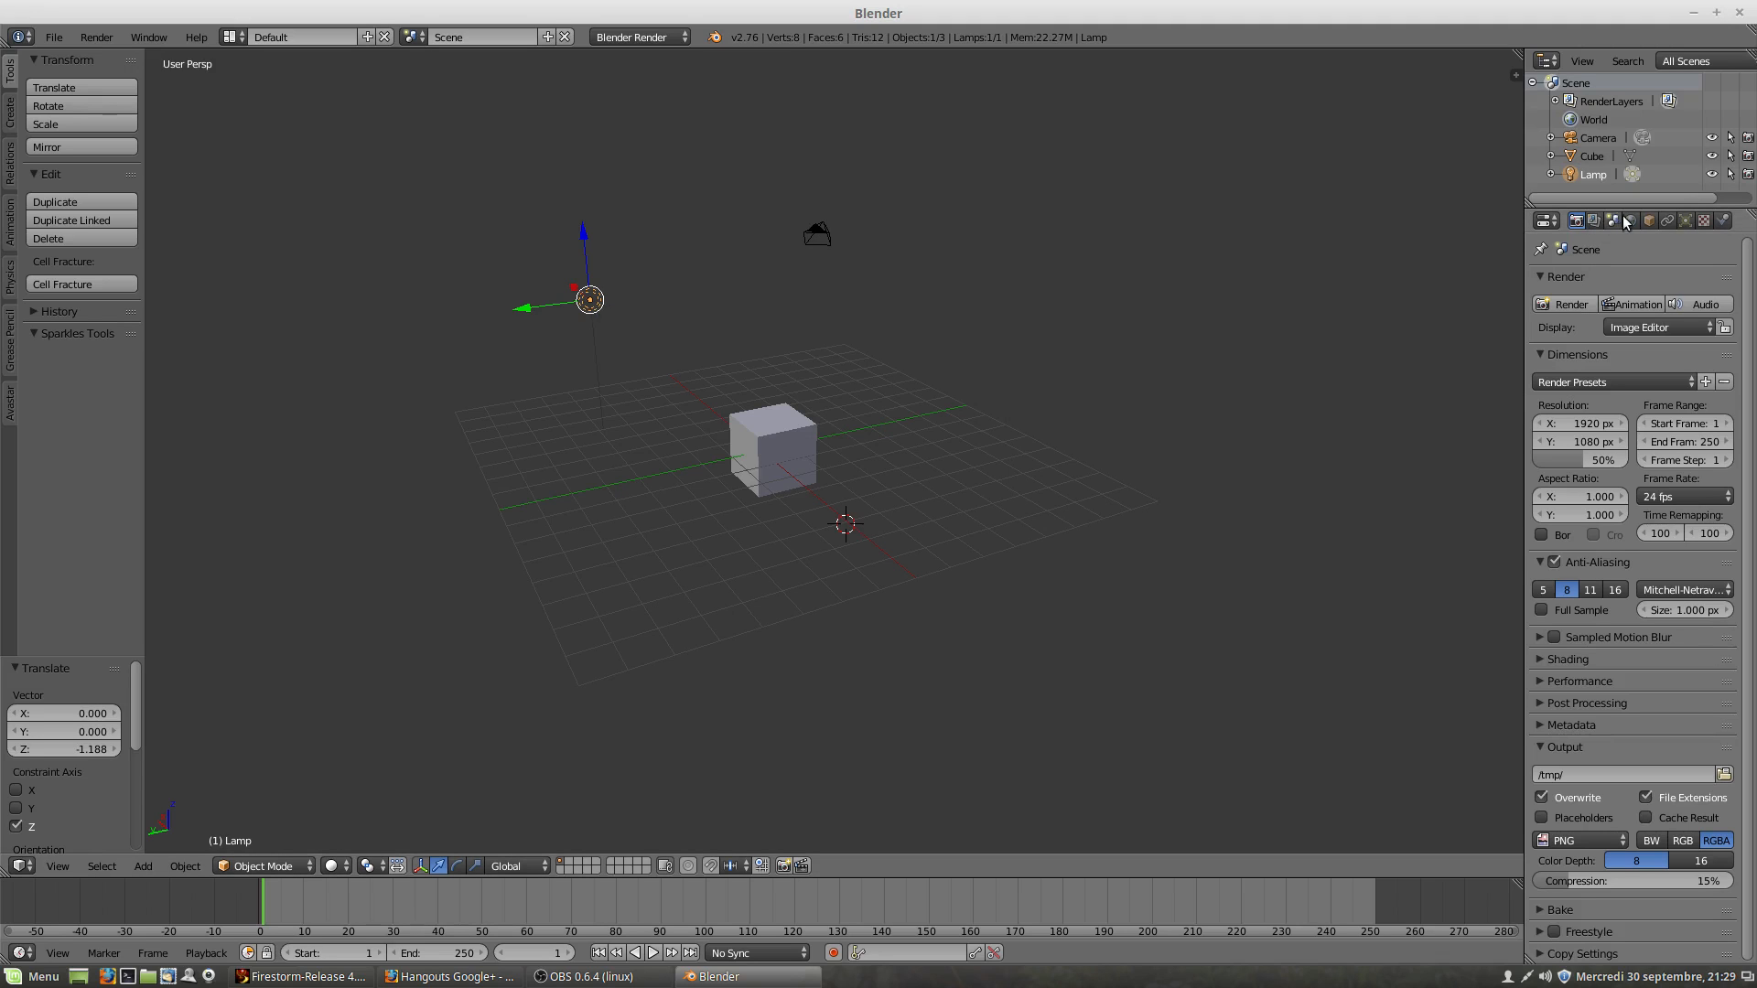
Step: Try the Spot and Sun types in the lamp's data settings and set the lamp back to Point
left_click(1686, 222)
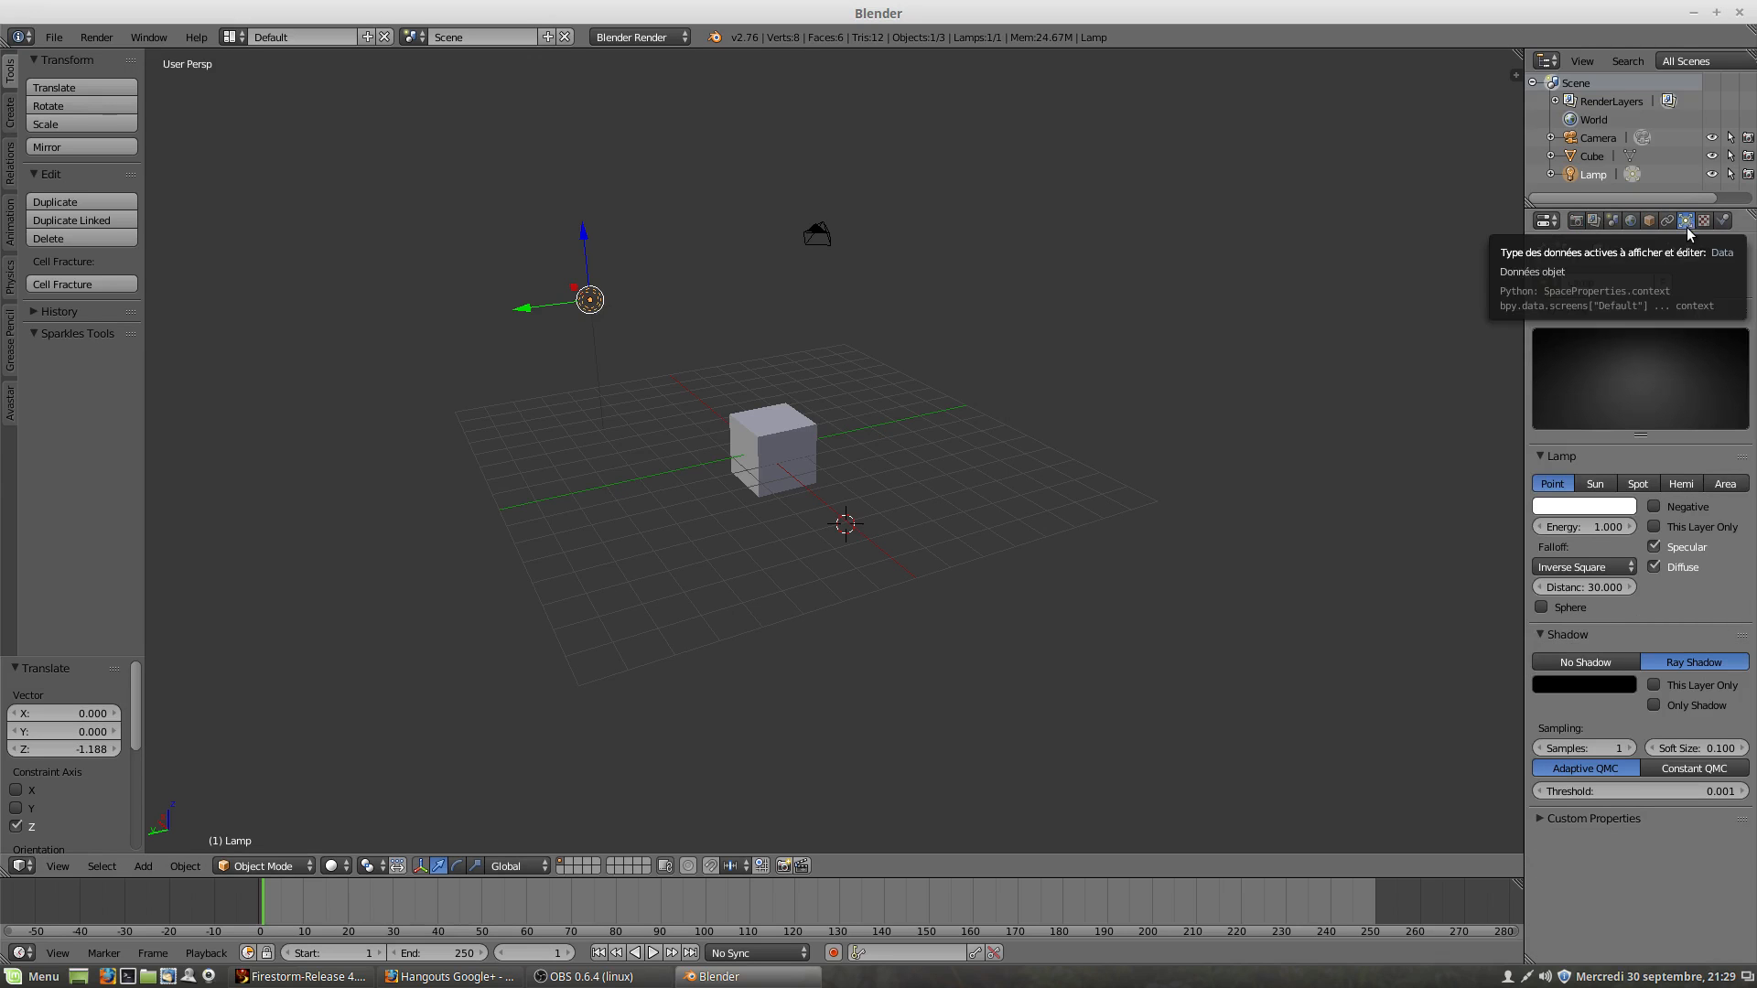
left_click(1634, 483)
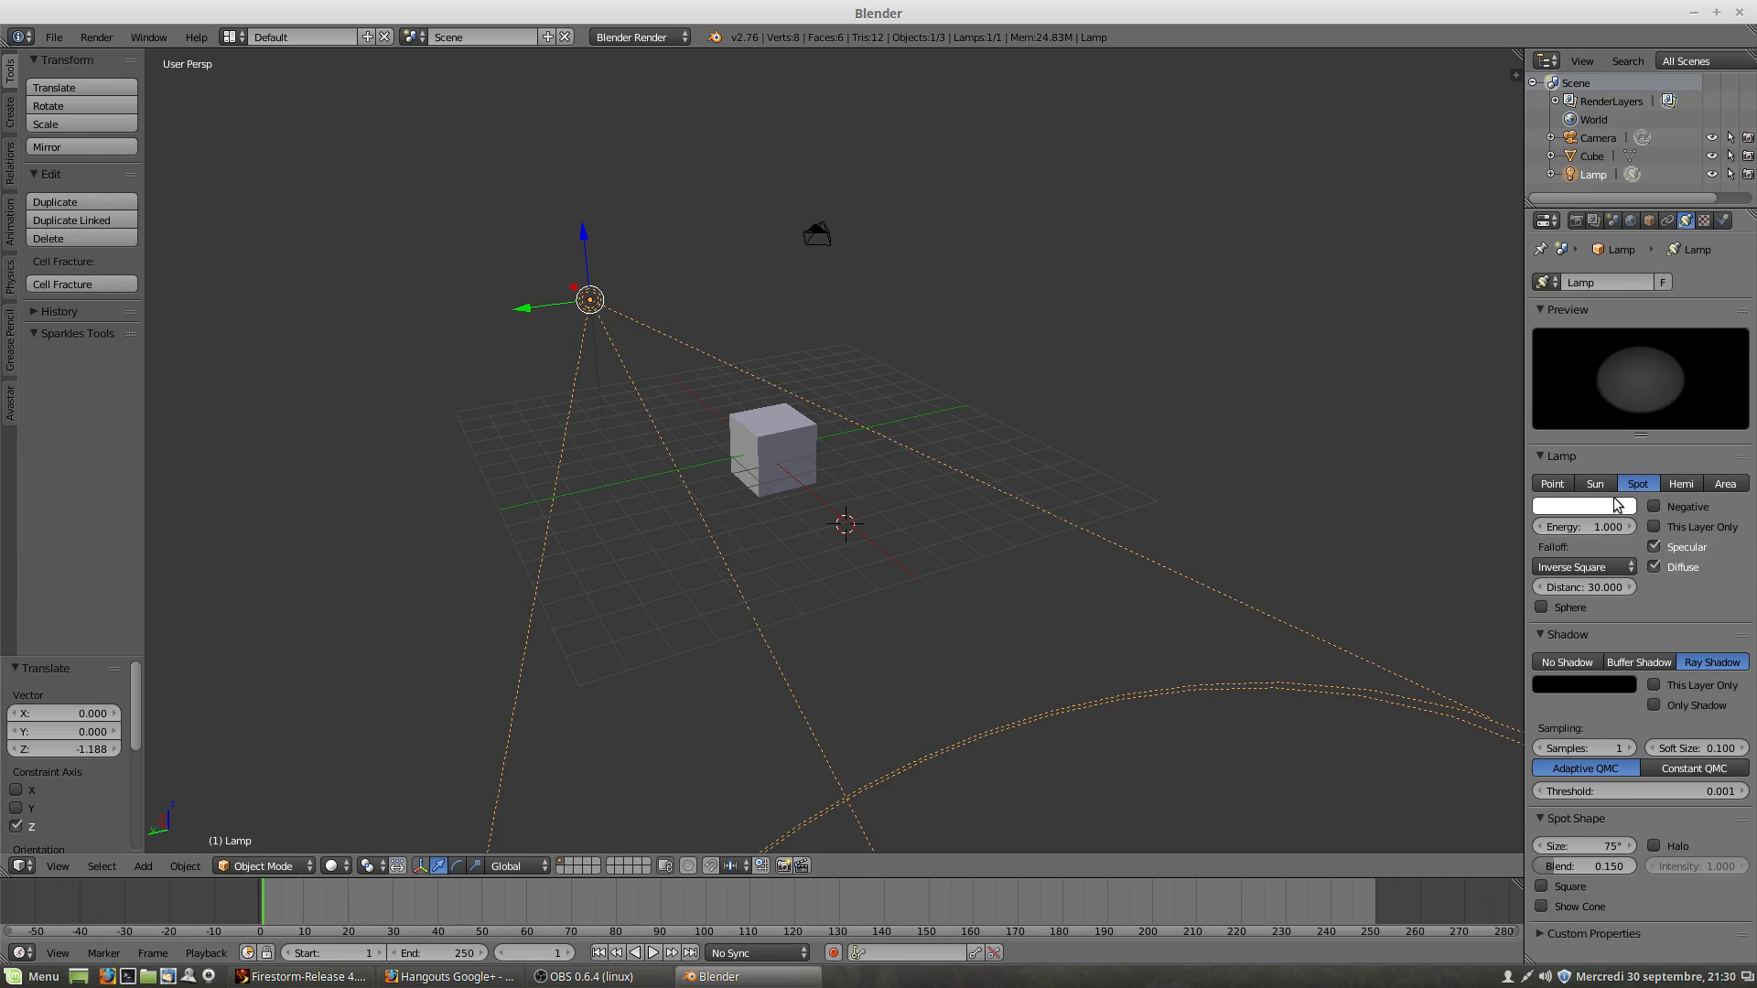
left_click(1591, 485)
left_click(1552, 484)
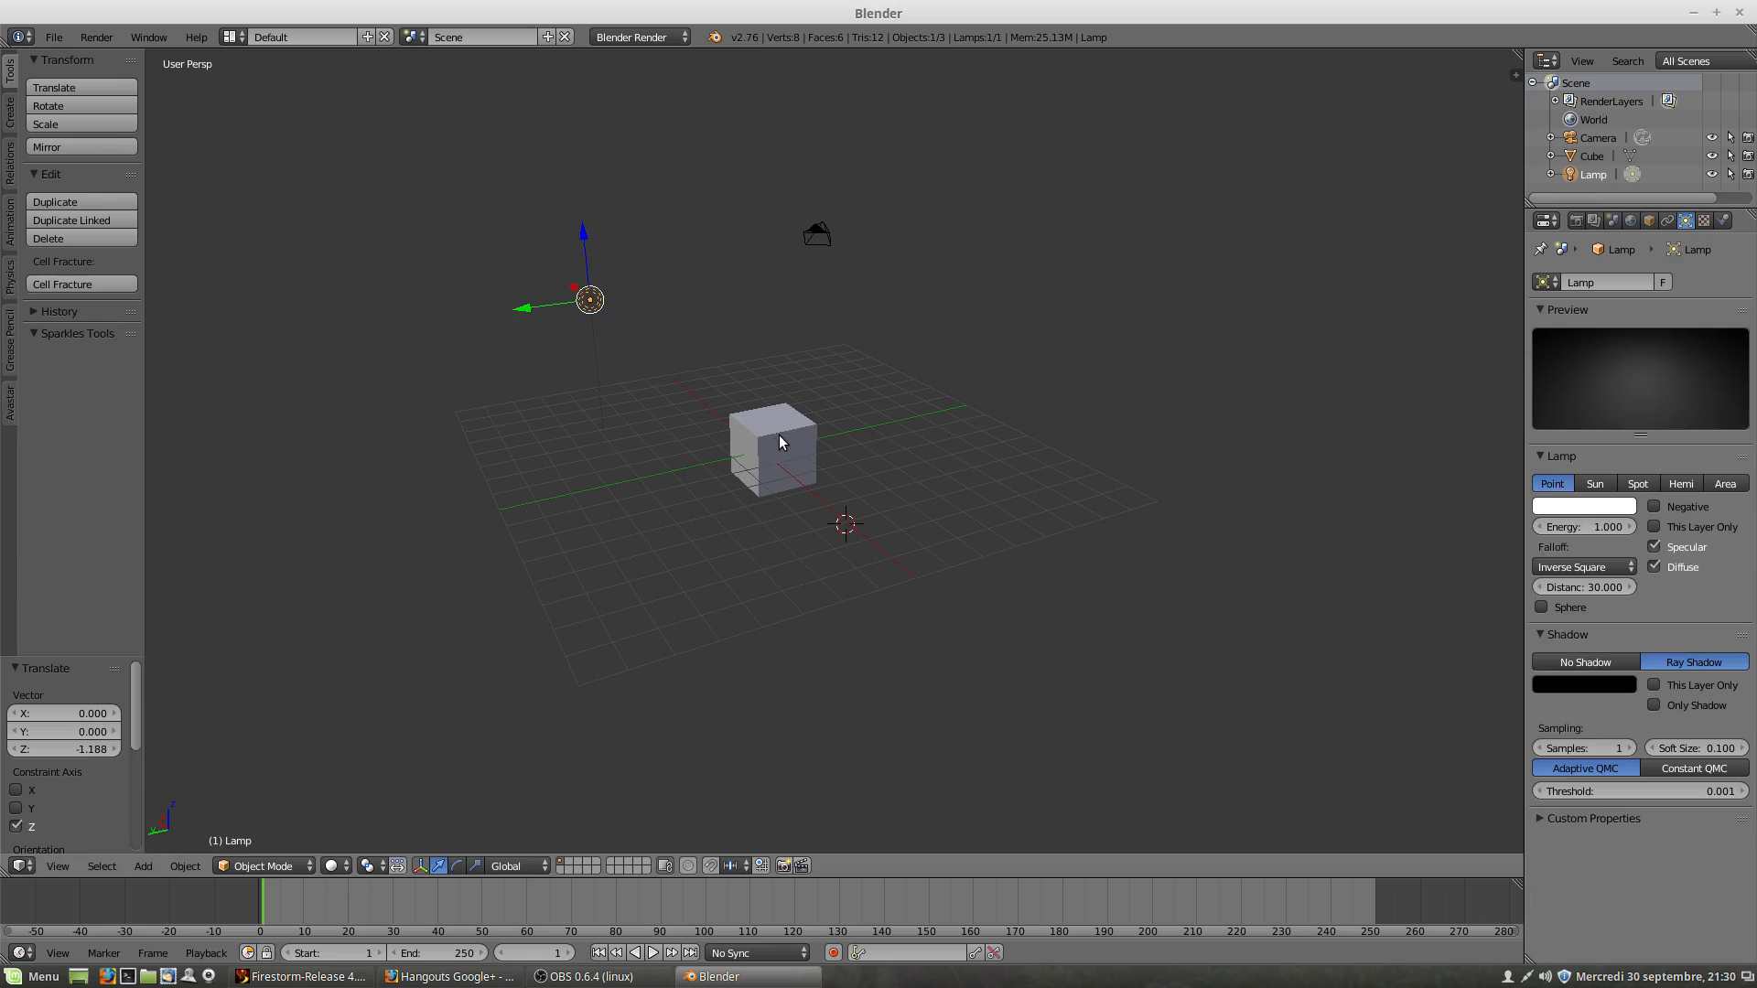
Step: Select the cube and examine its data, material and modifier properties, ending on its object properties
left_click(1590, 156)
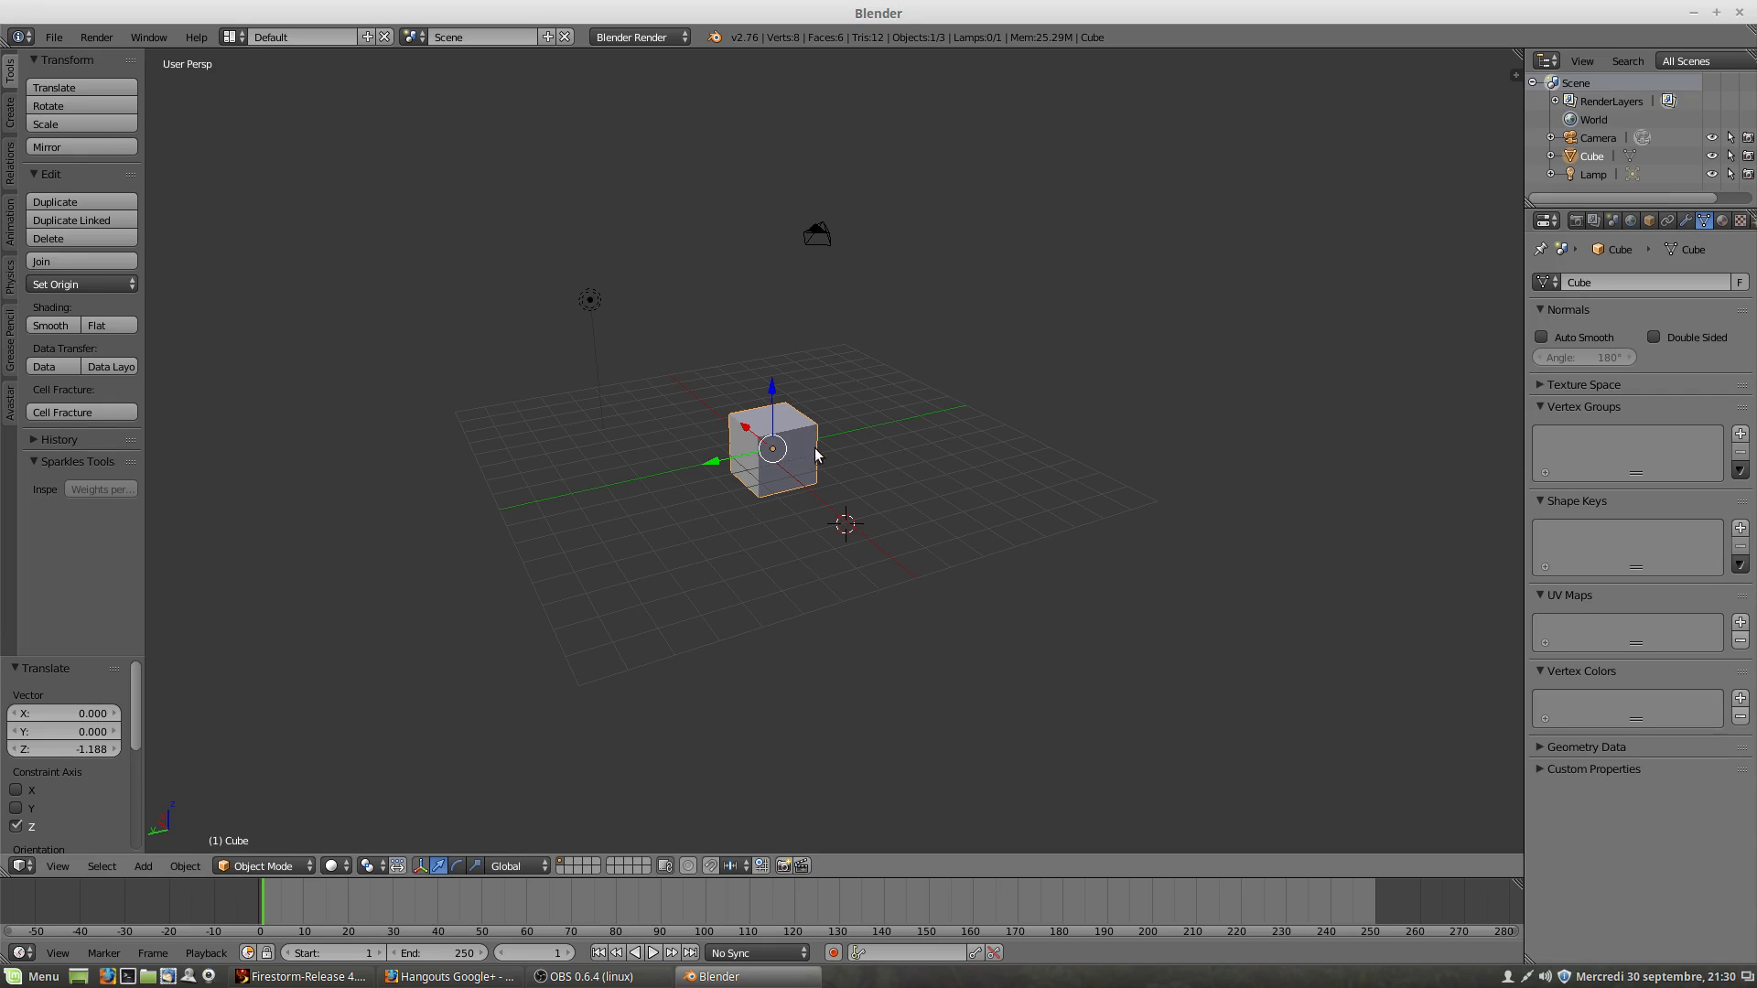
left_click(1720, 222)
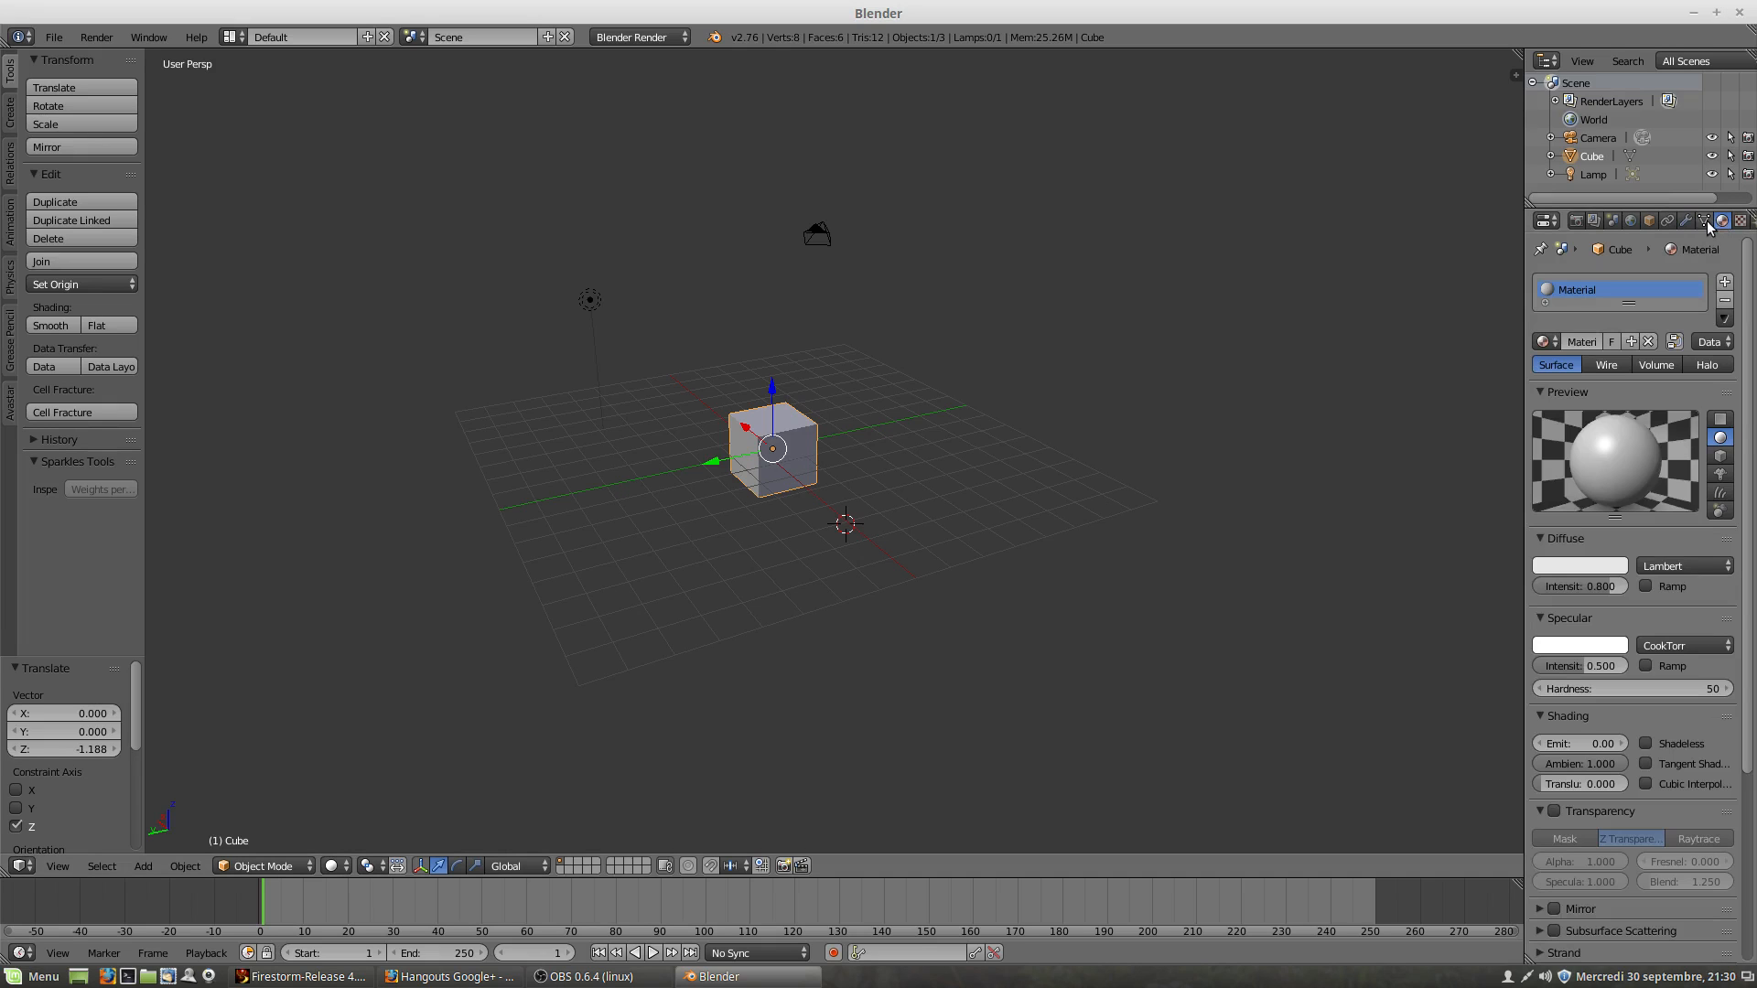
left_click(1704, 220)
left_click(1685, 219)
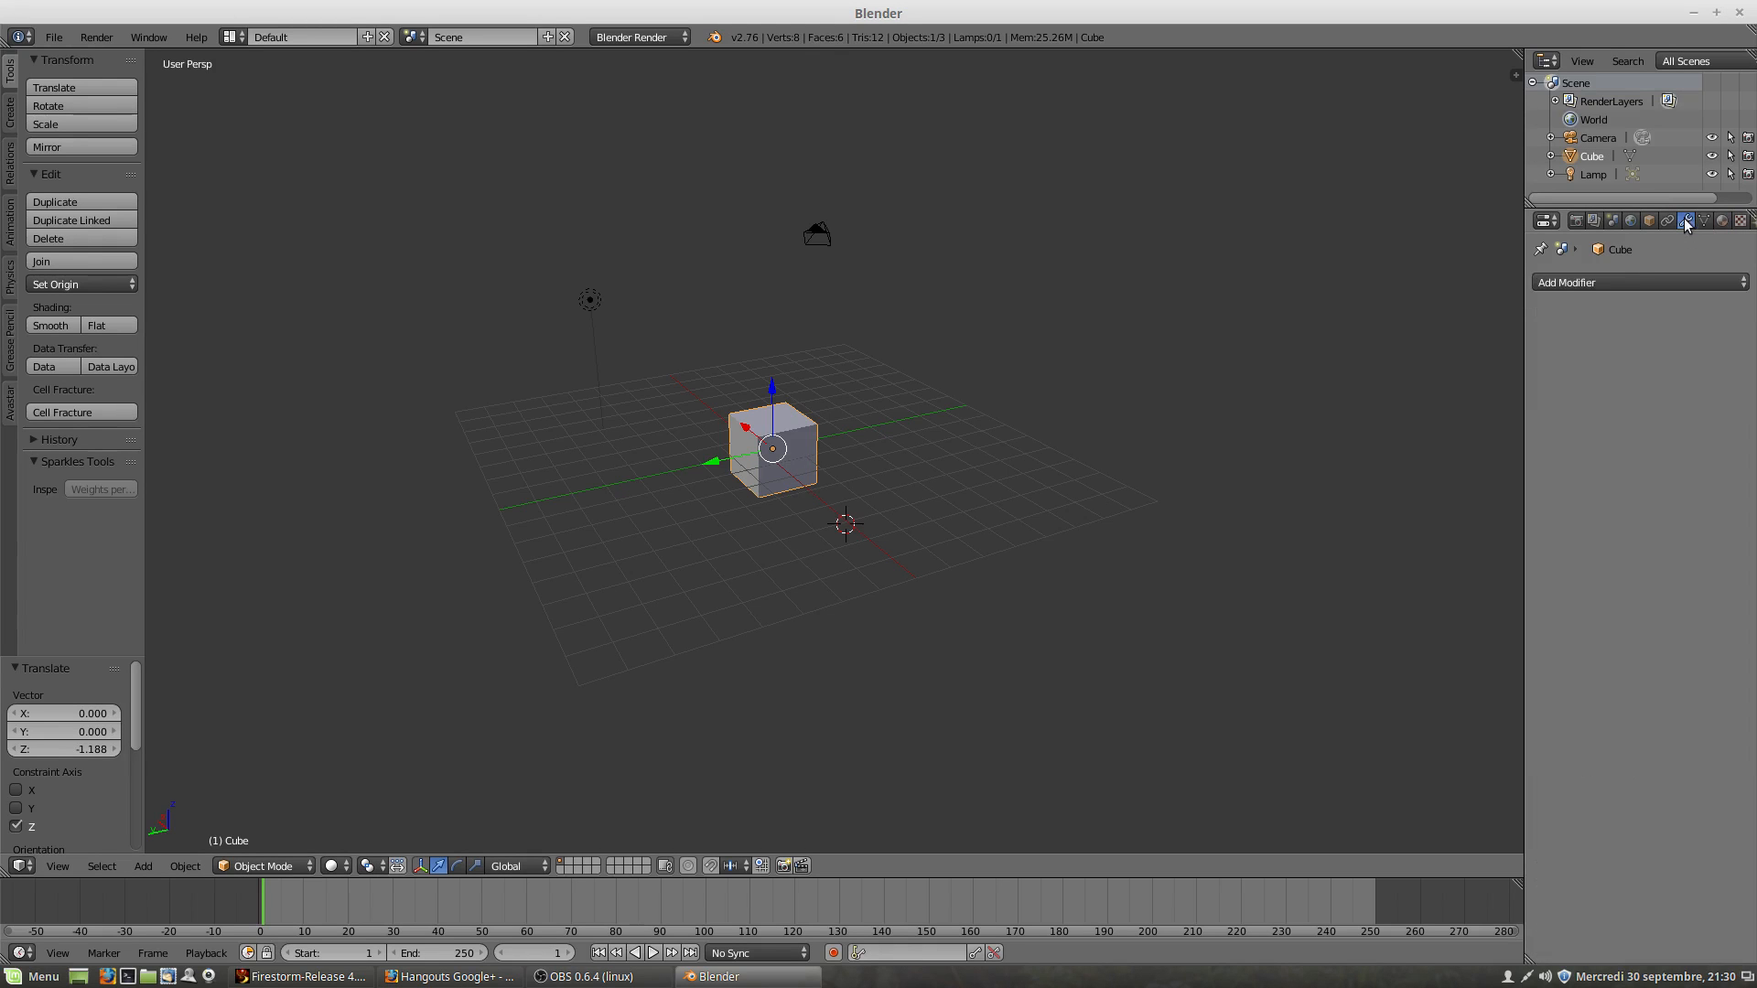
left_click(1652, 220)
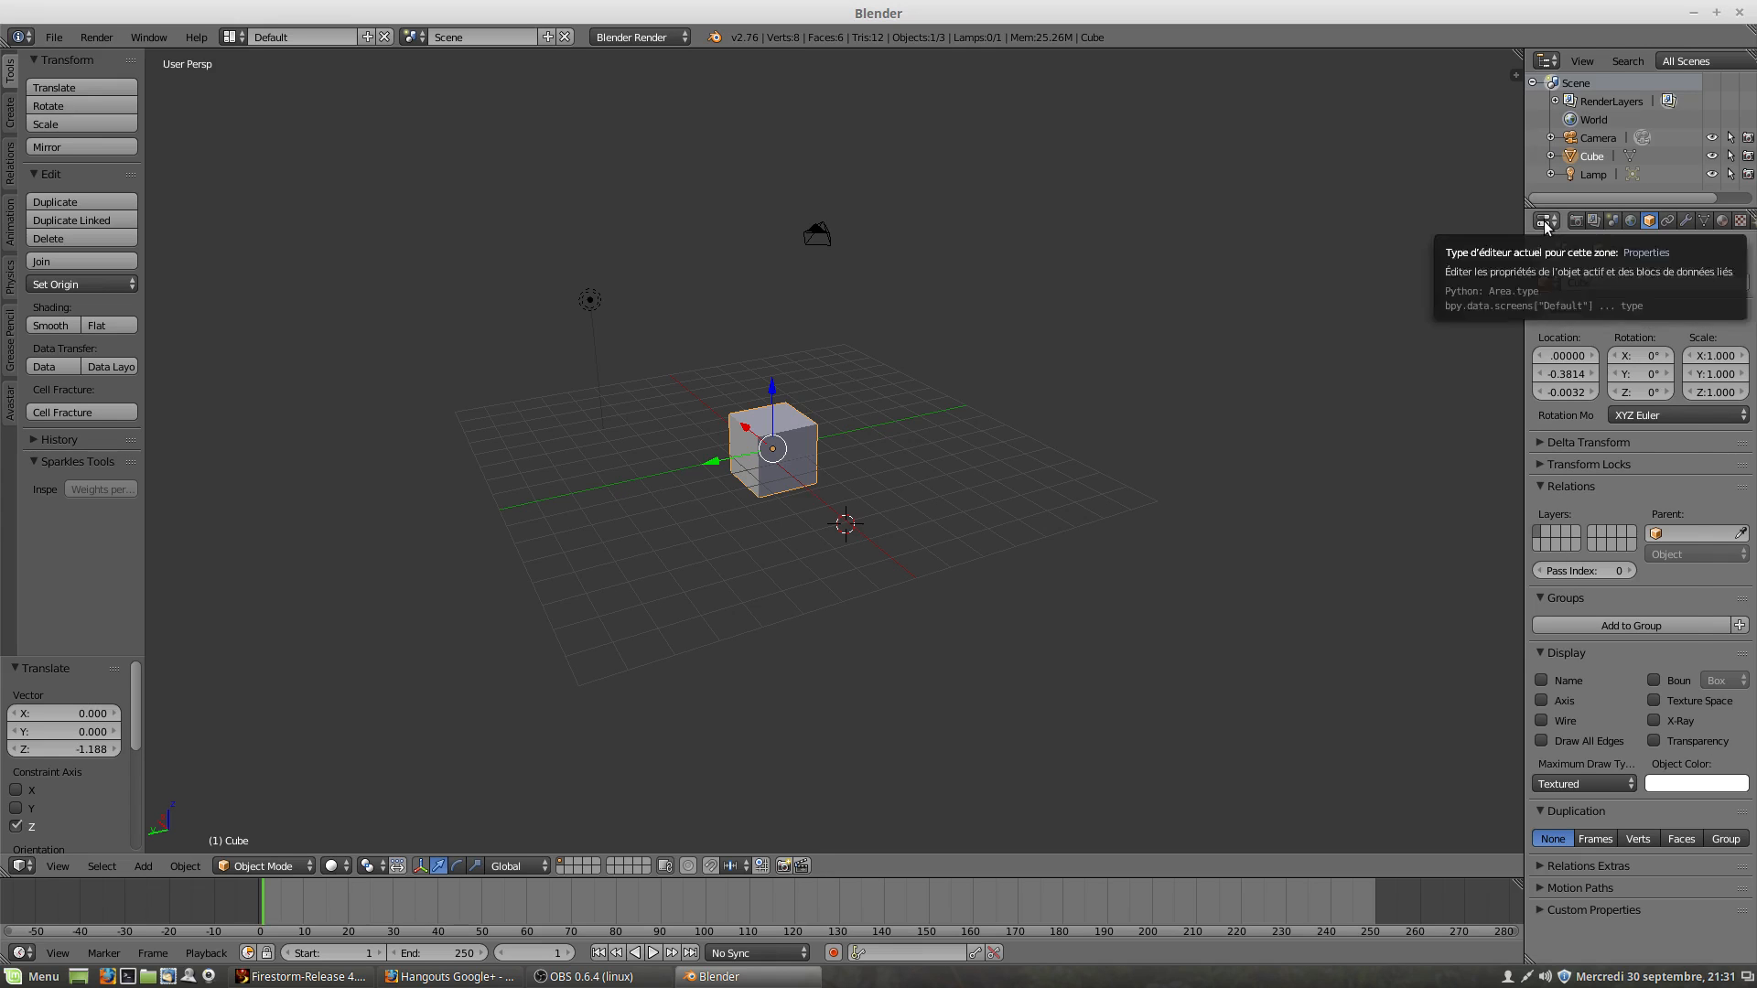
Step: Examine the editor type choices of the Properties, Outliner and main areas, keeping the main area as 3D View
left_click(1545, 222)
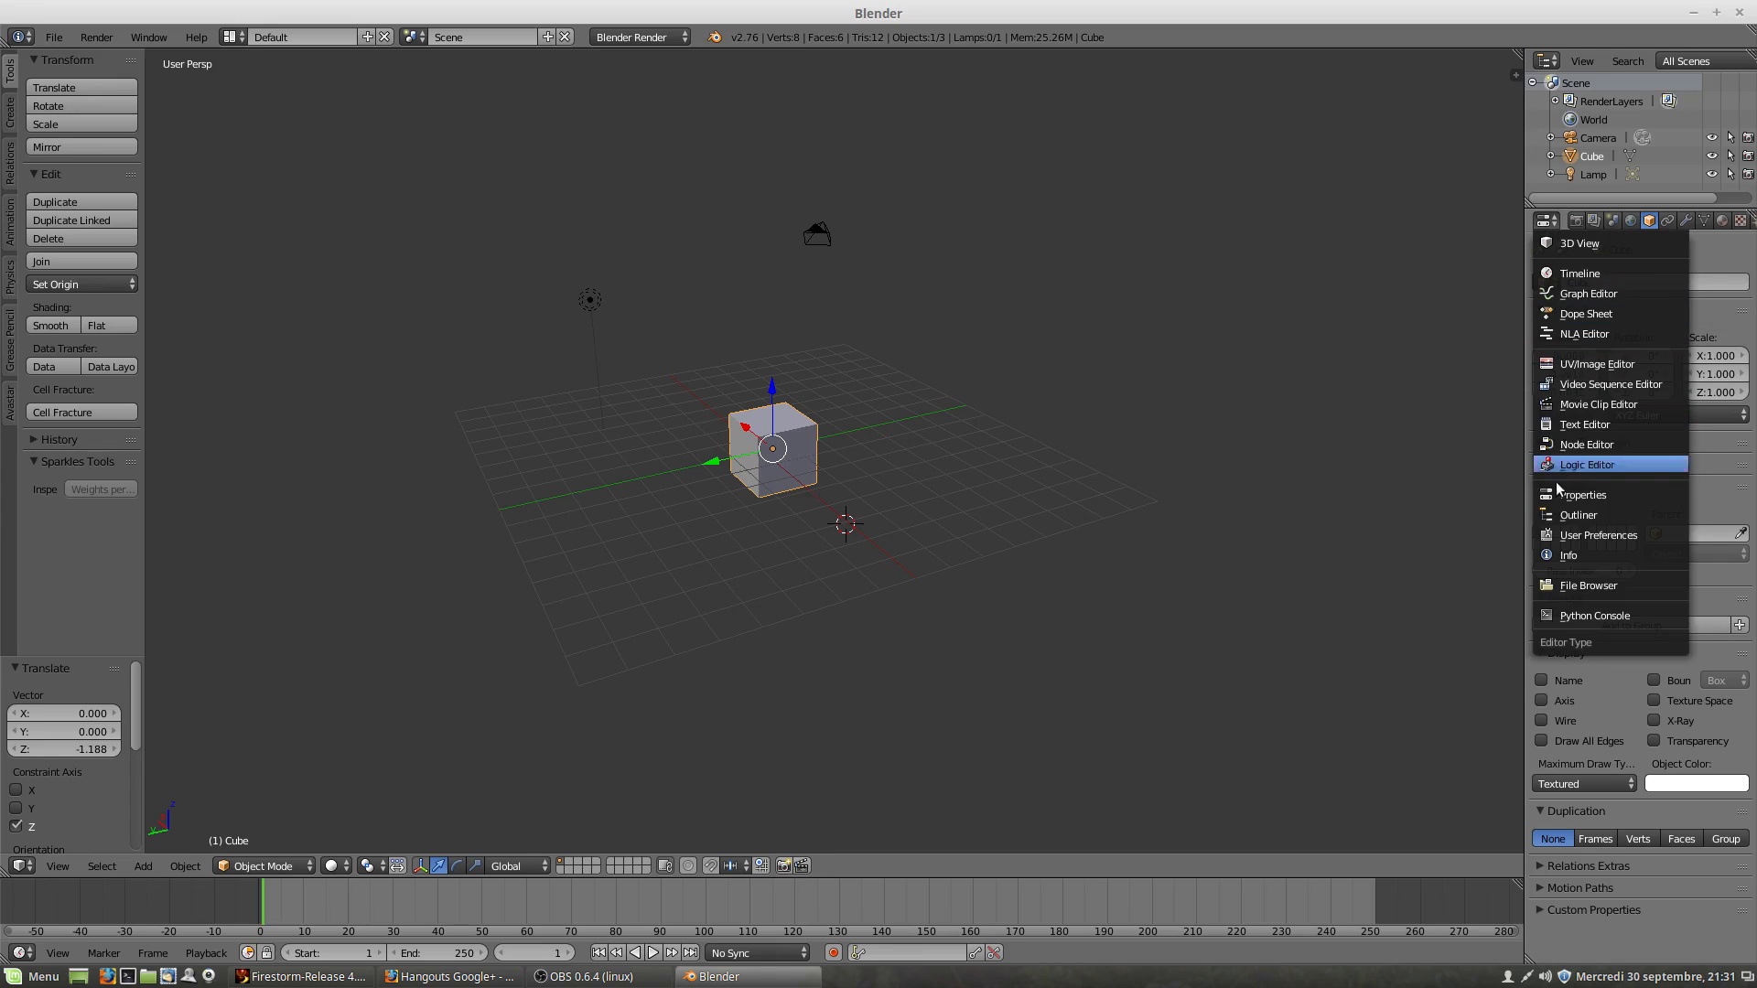
left_click(21, 865)
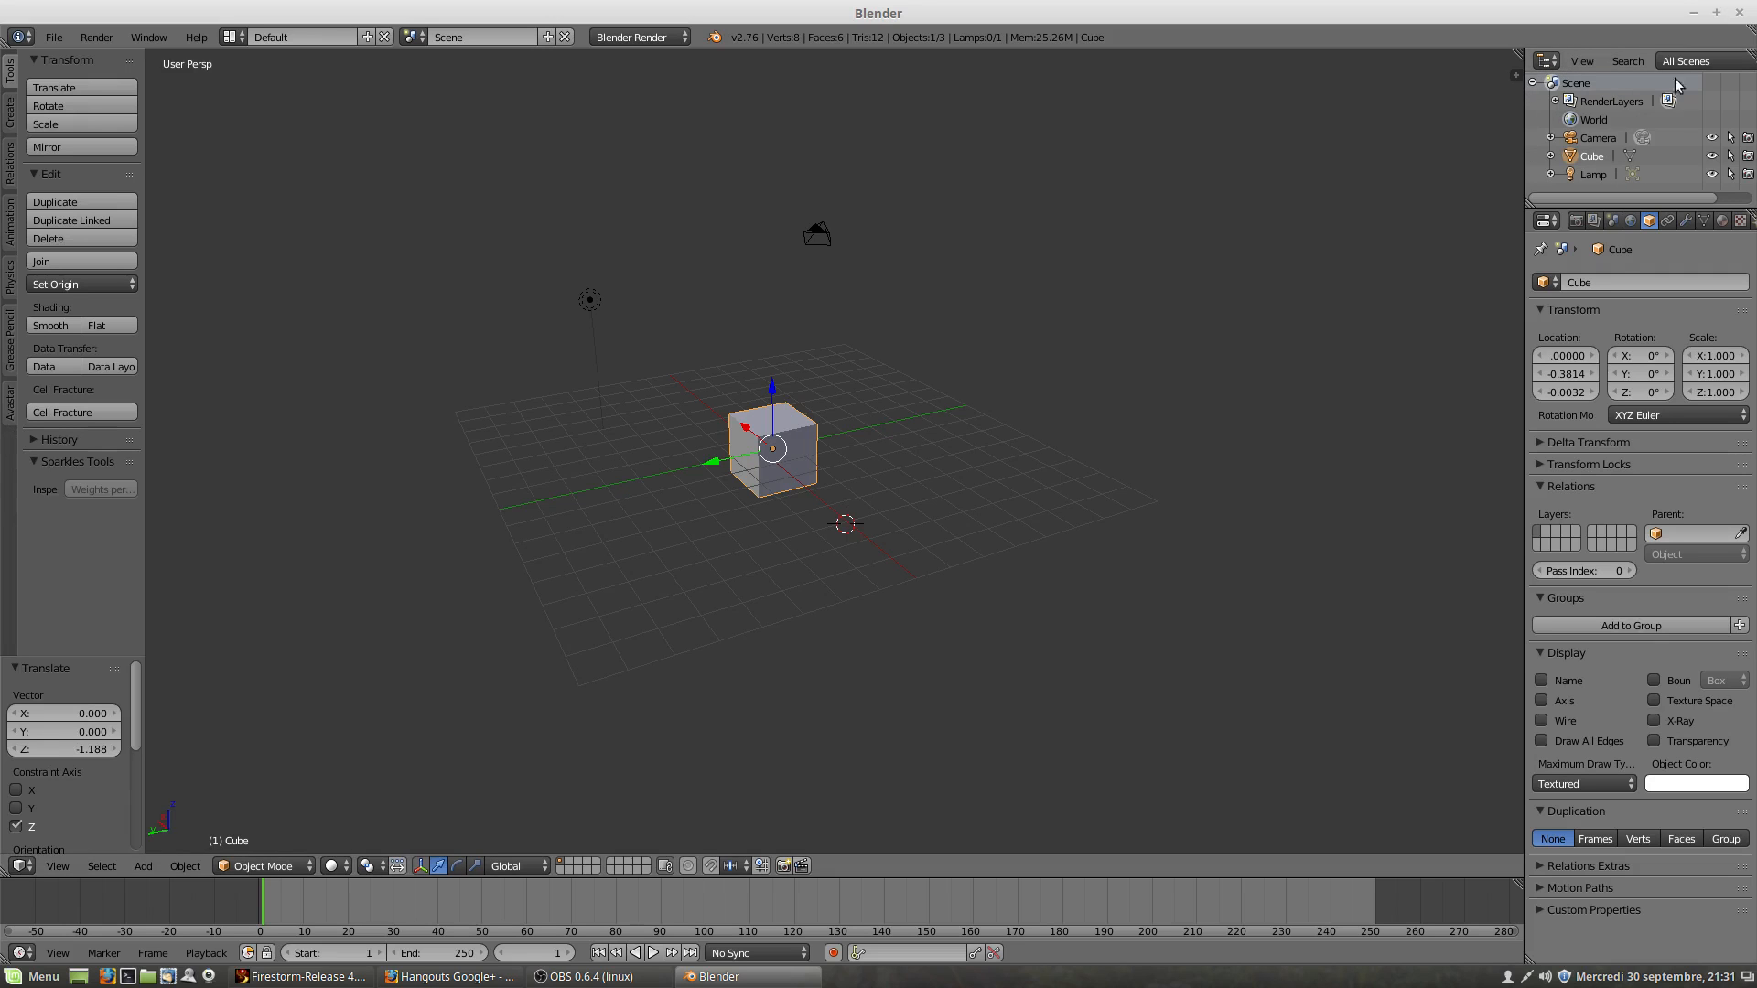
left_click(1546, 61)
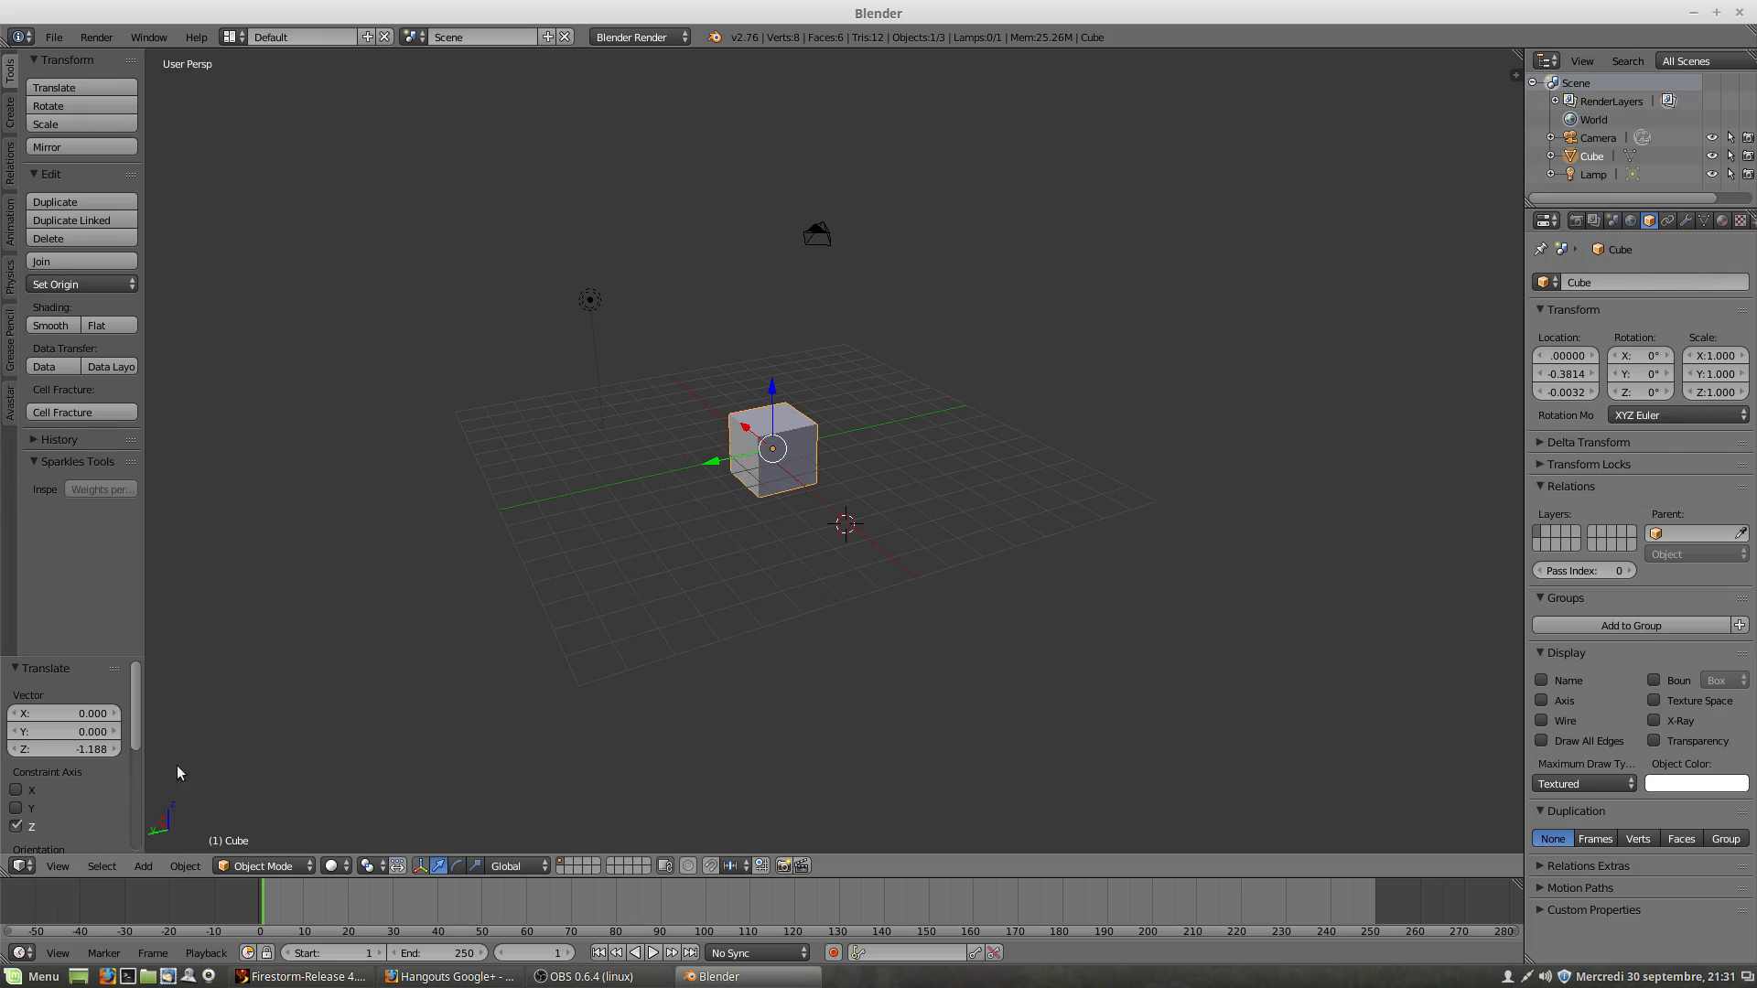
left_click(19, 866)
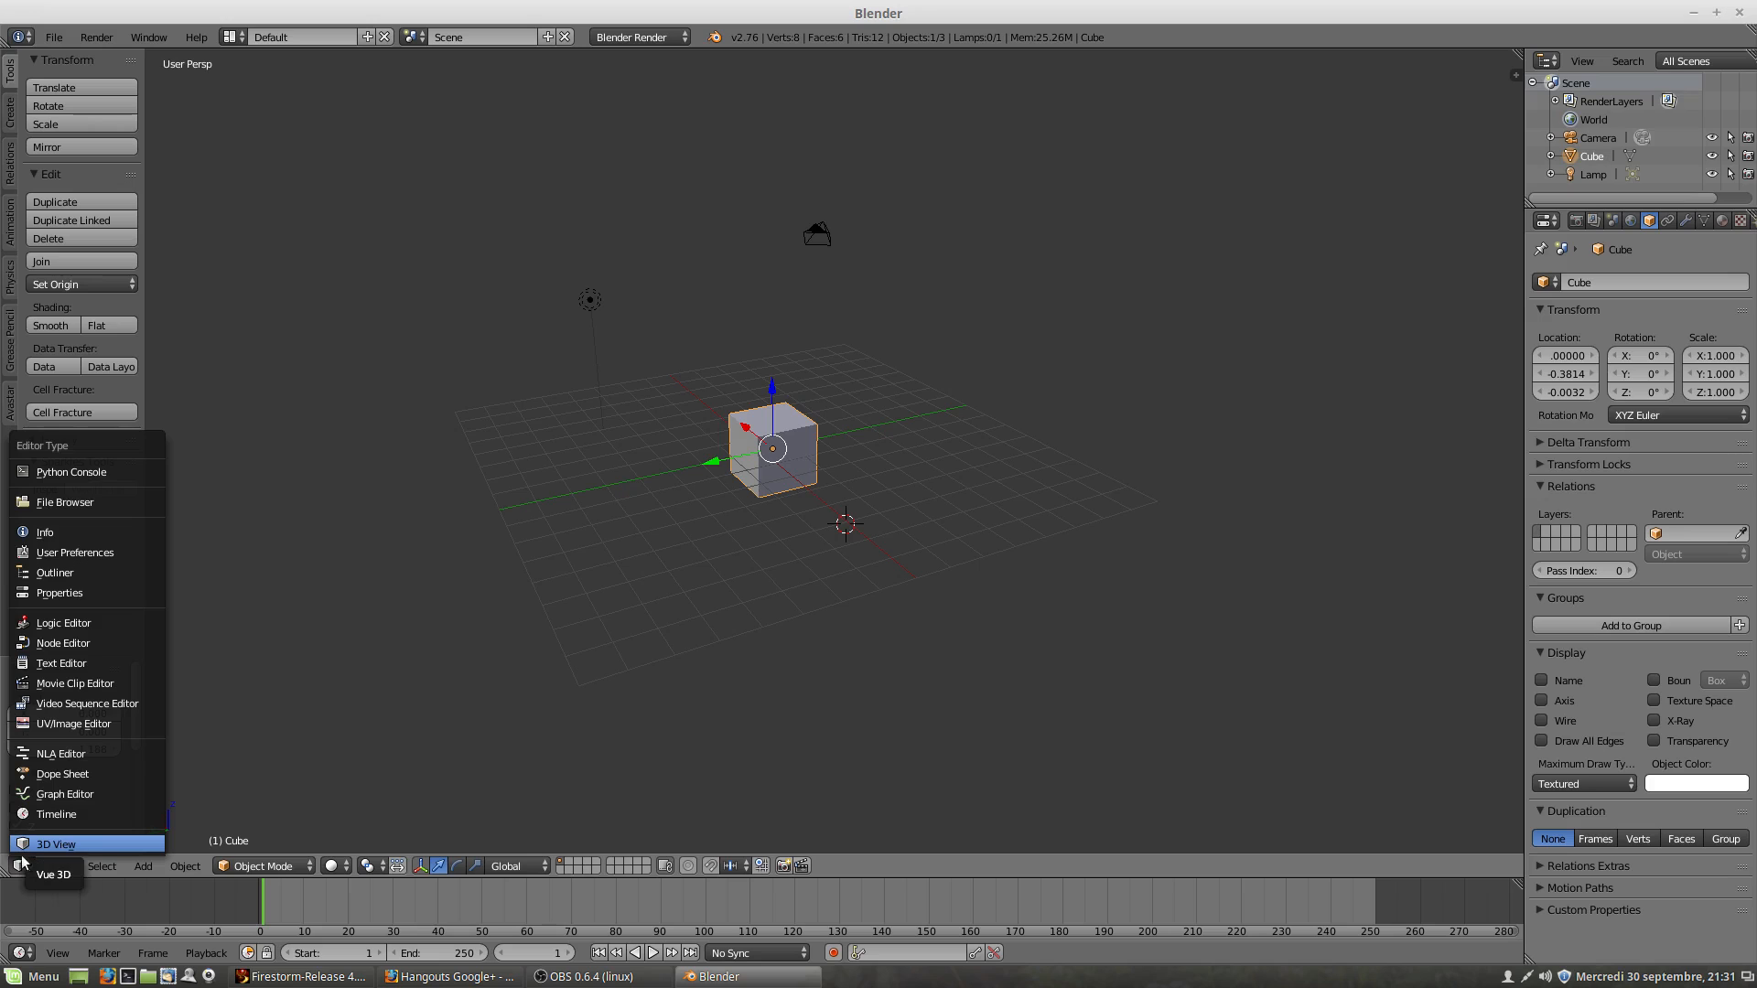
left_click(55, 843)
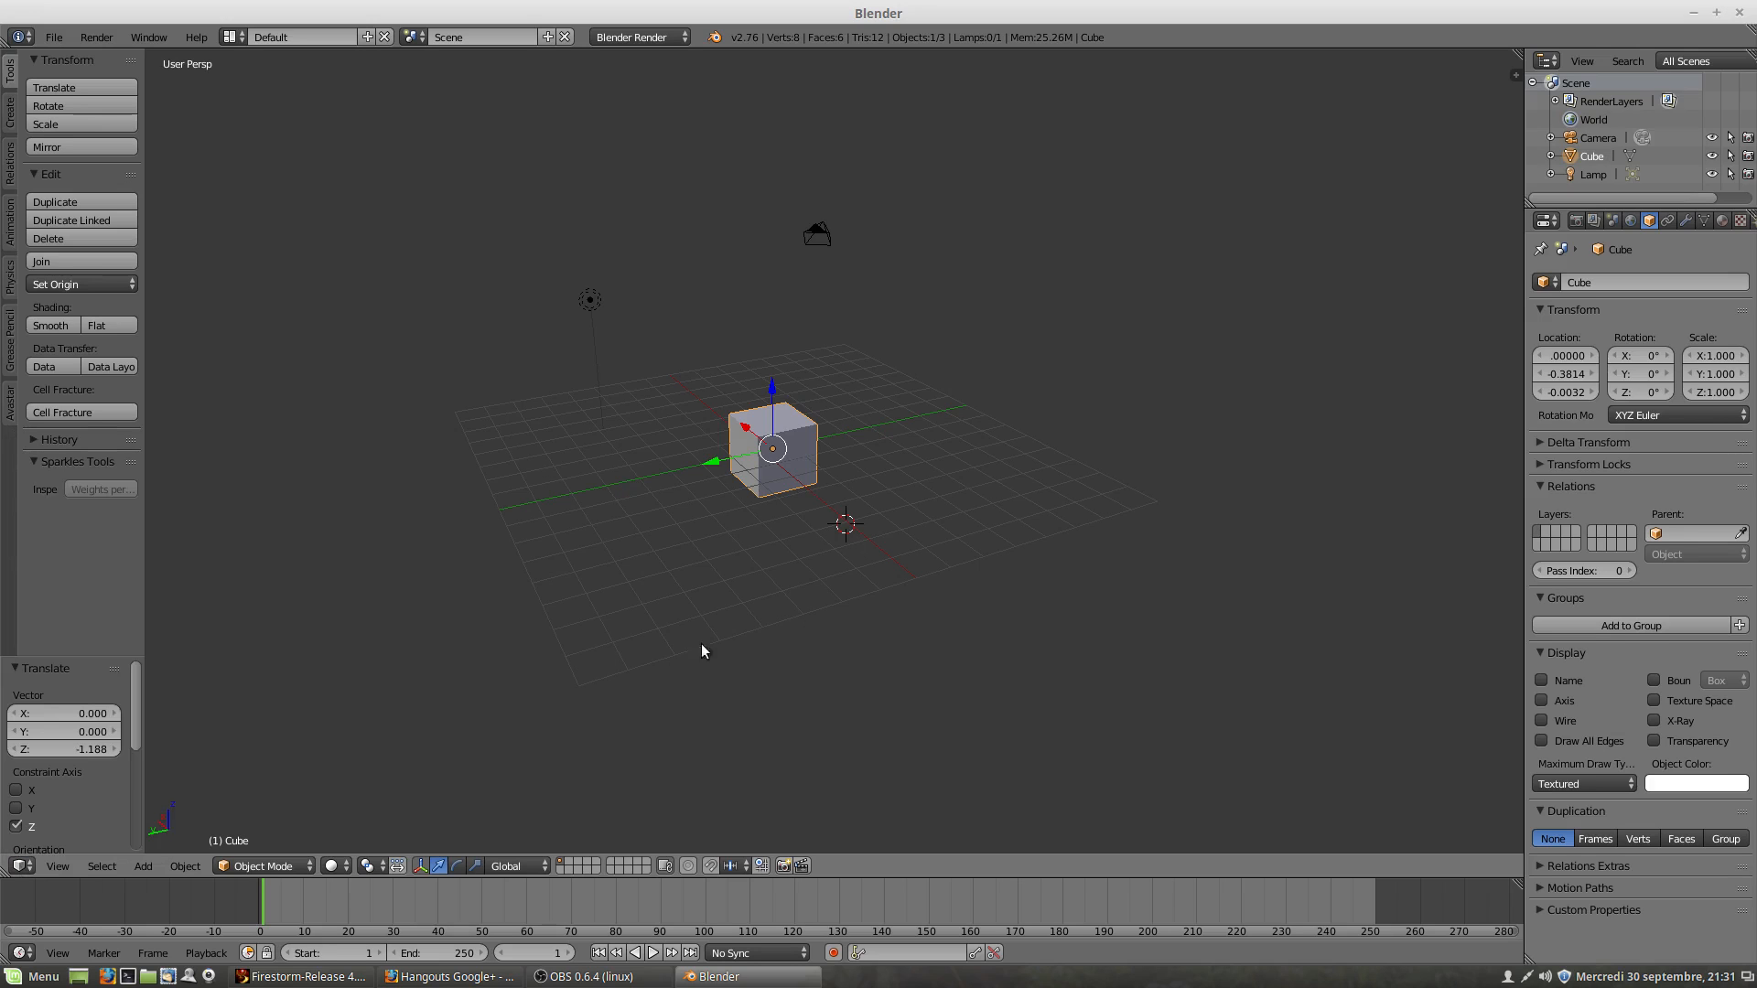
Step: Switch the main area through UV/Image Editor, Video Sequence Editor and Outliner, and return it to 3D View
left_click(20, 866)
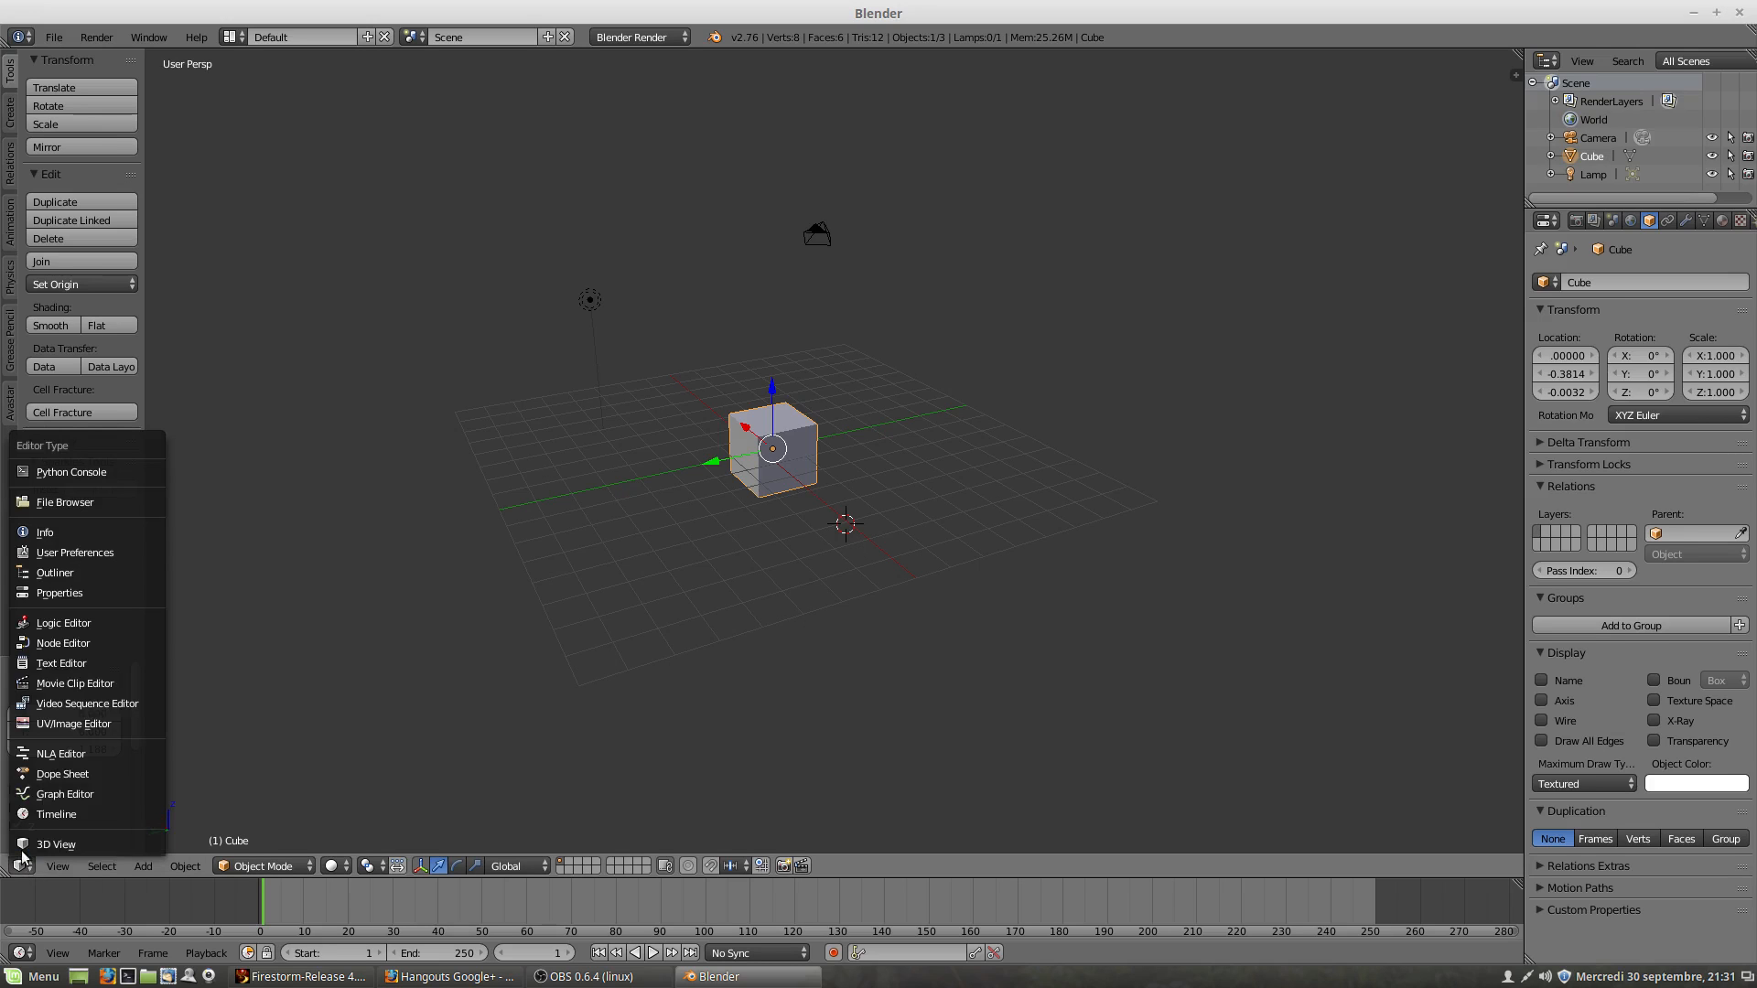
left_click(27, 727)
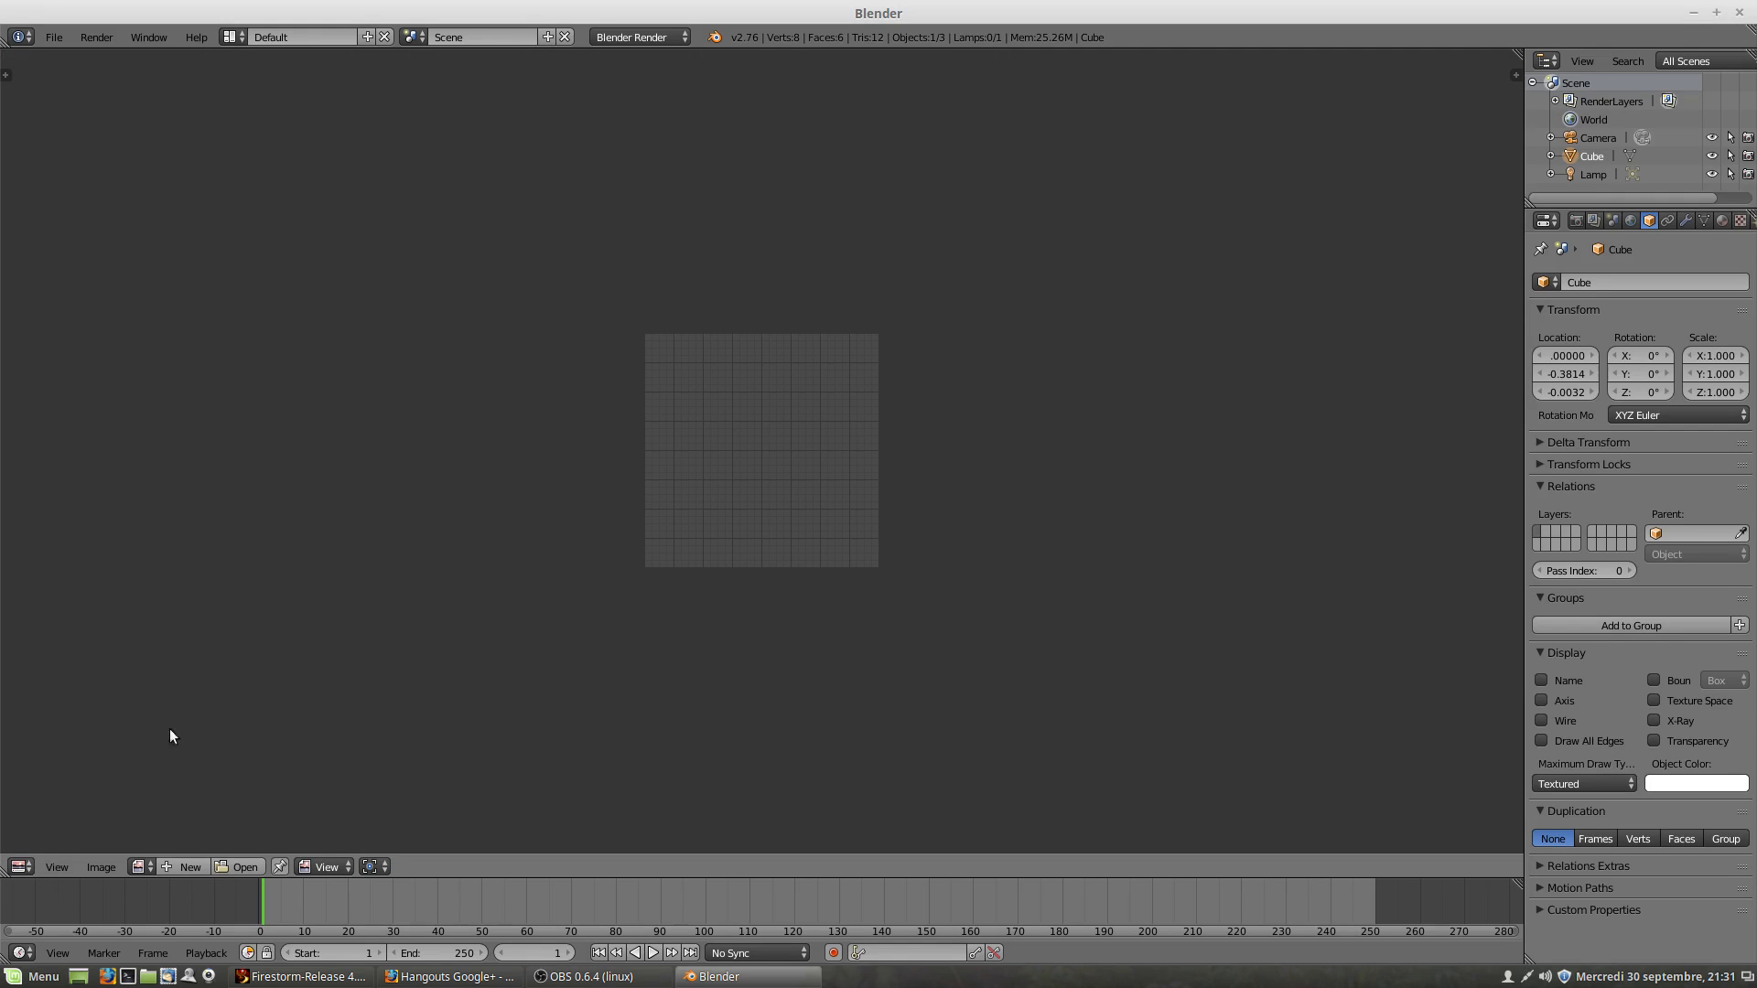
left_click(20, 869)
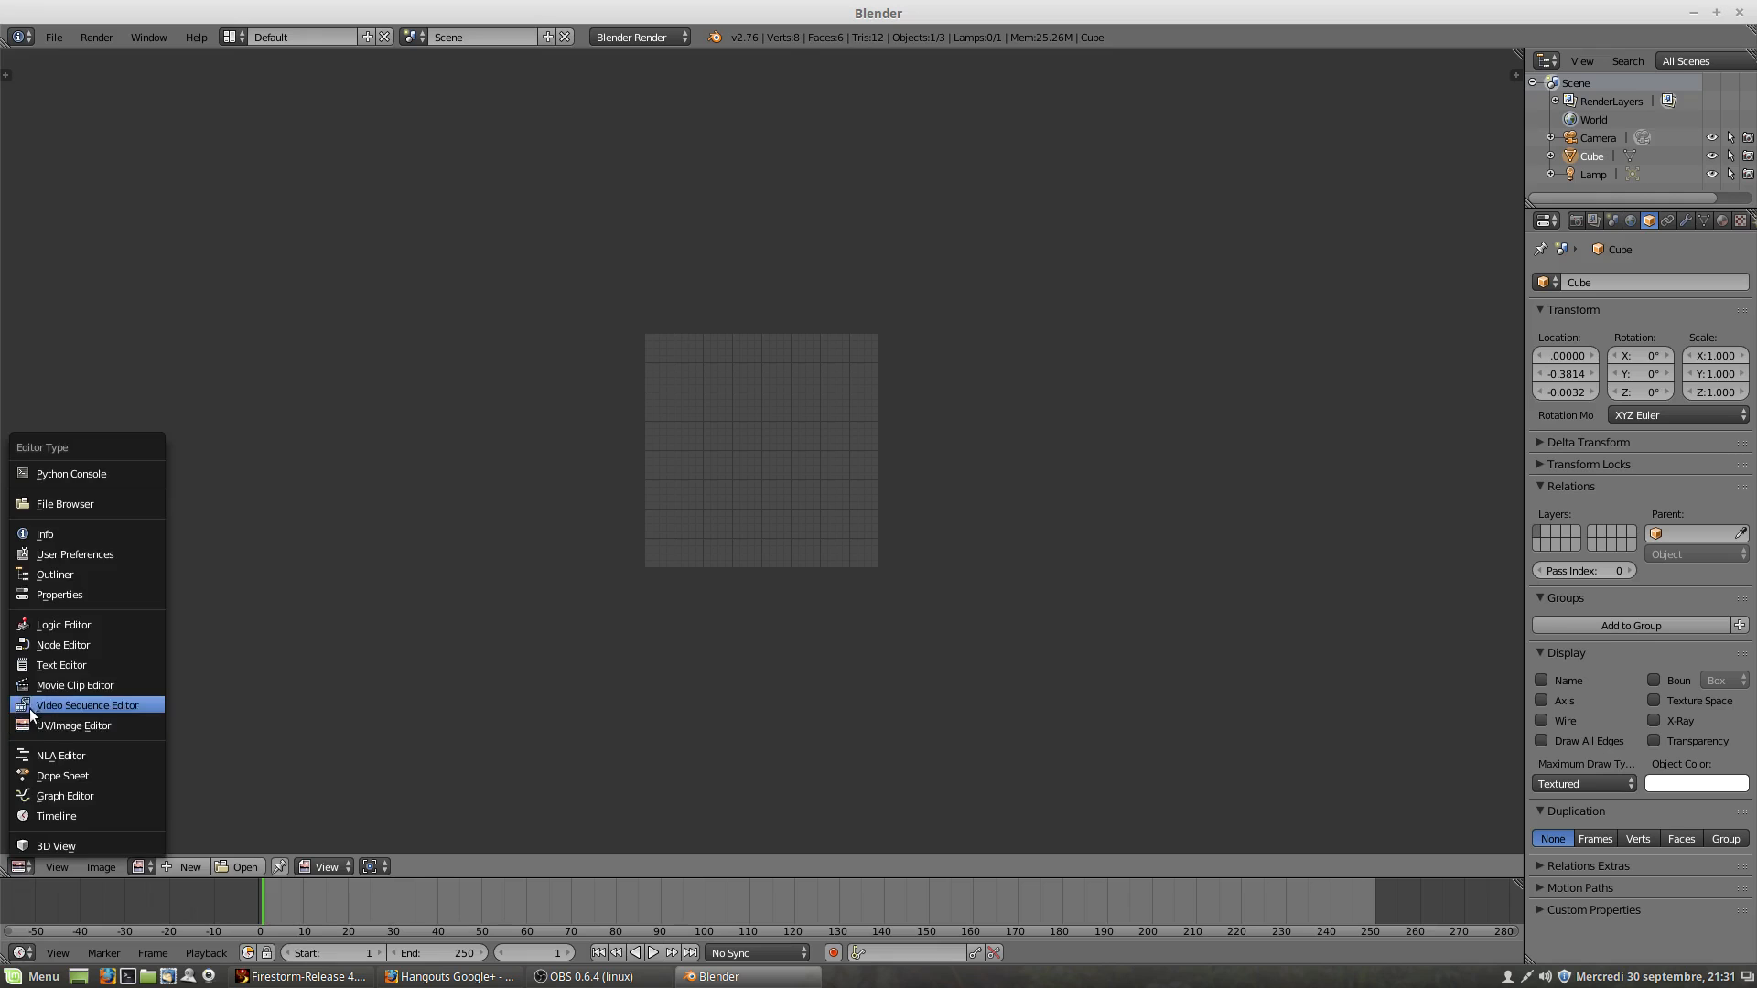
left_click(31, 706)
left_click(20, 869)
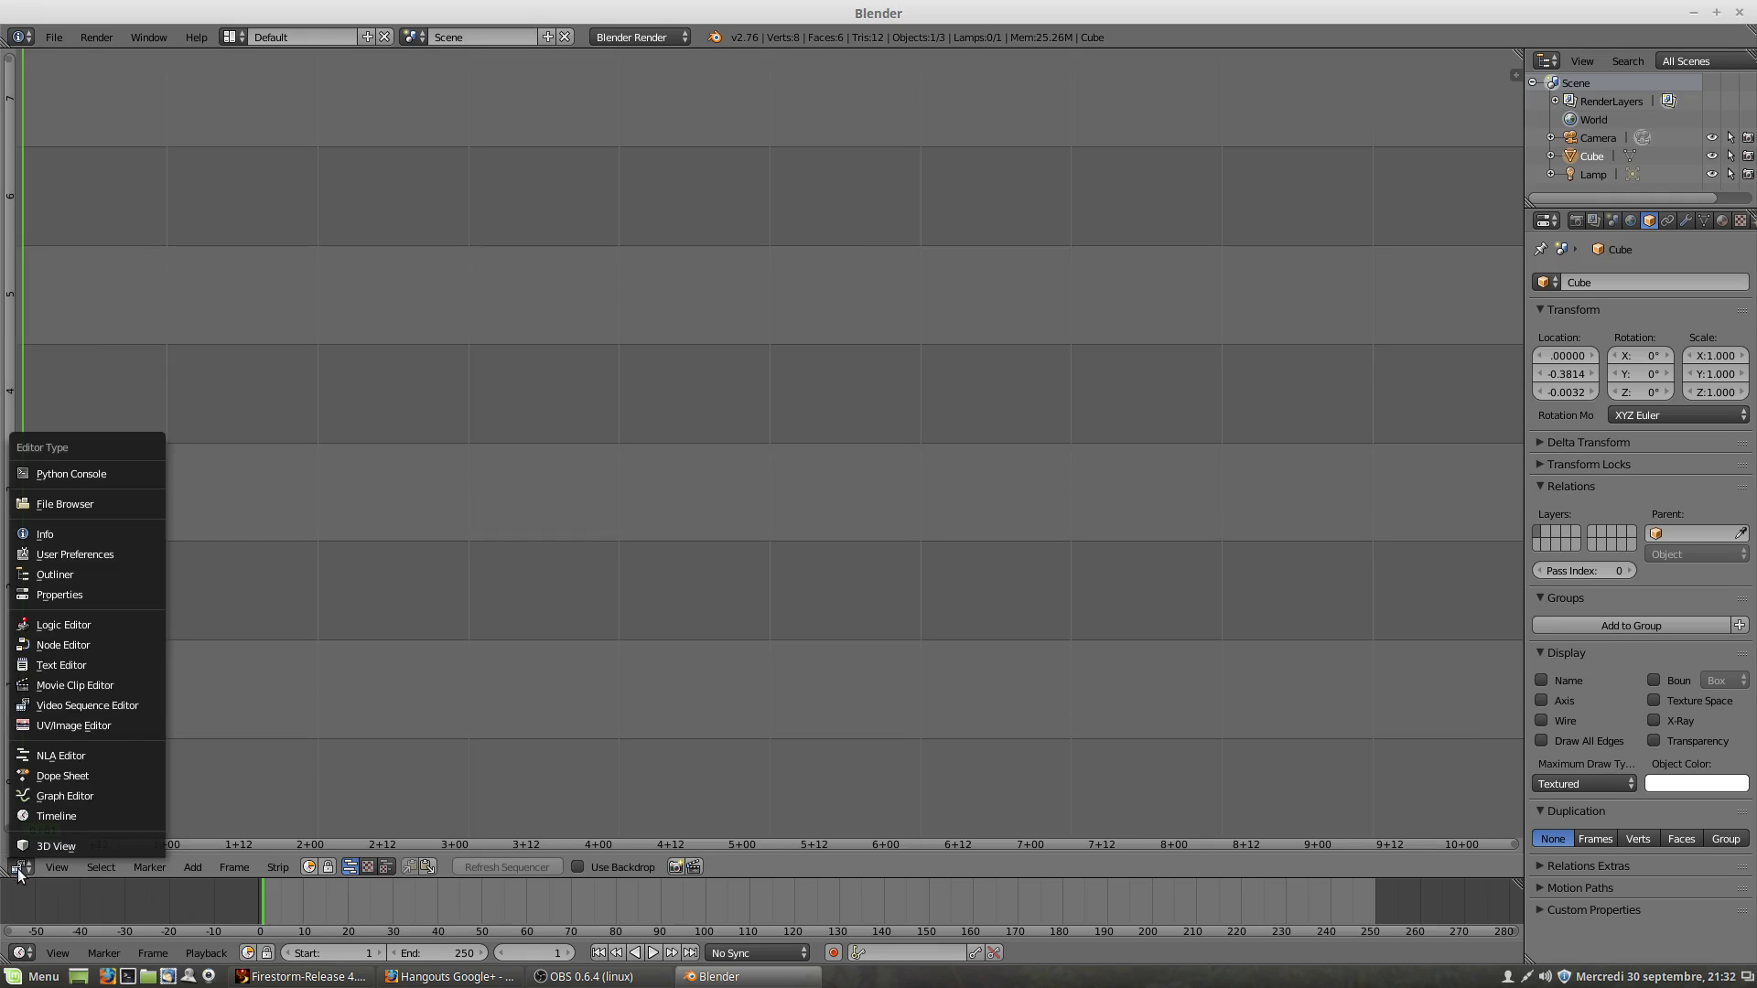
left_click(25, 576)
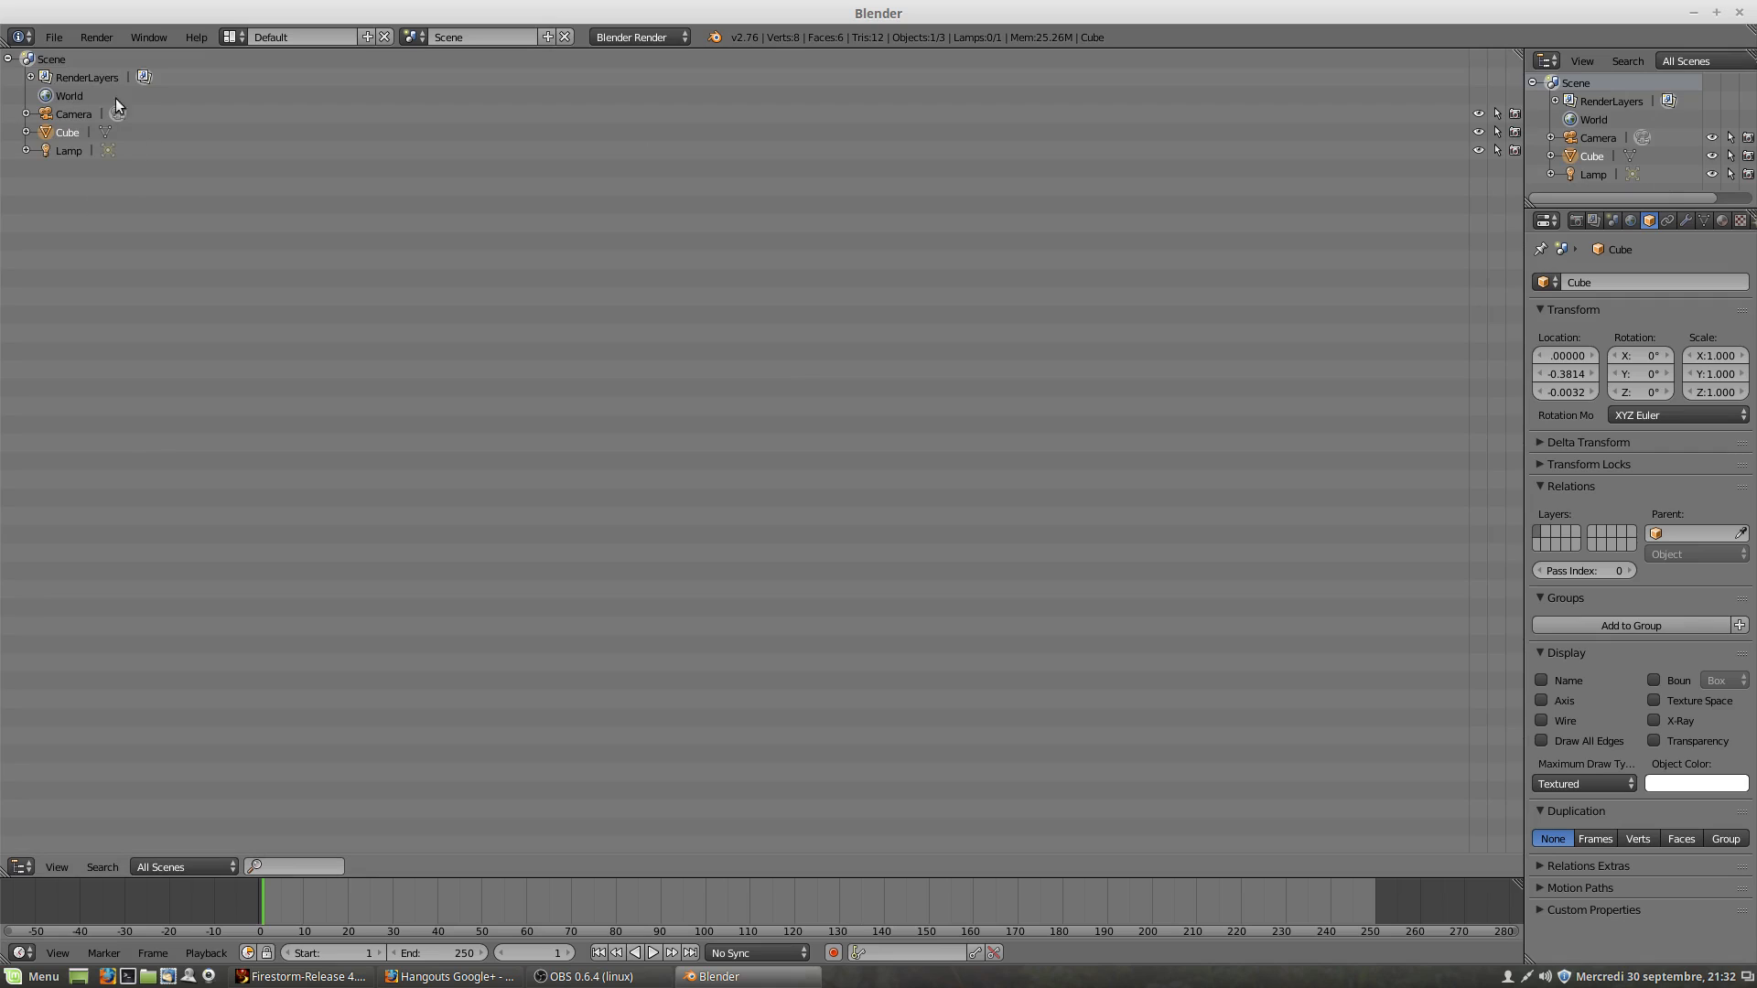
left_click(21, 866)
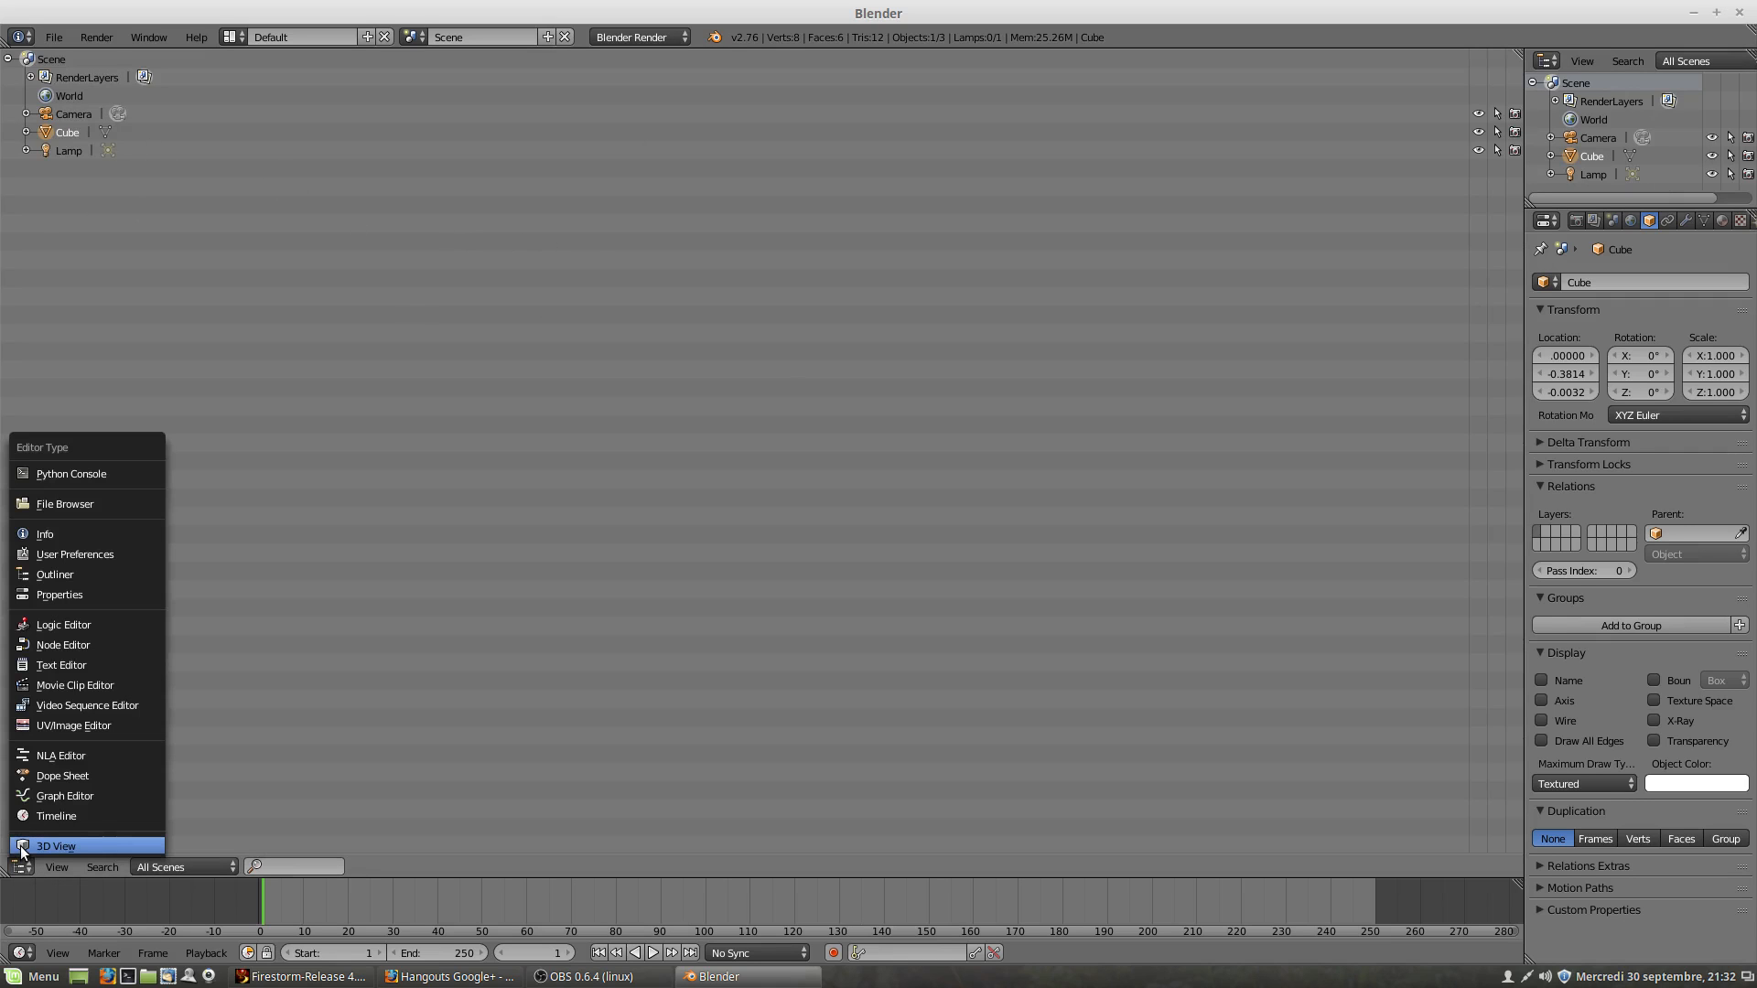
left_click(23, 847)
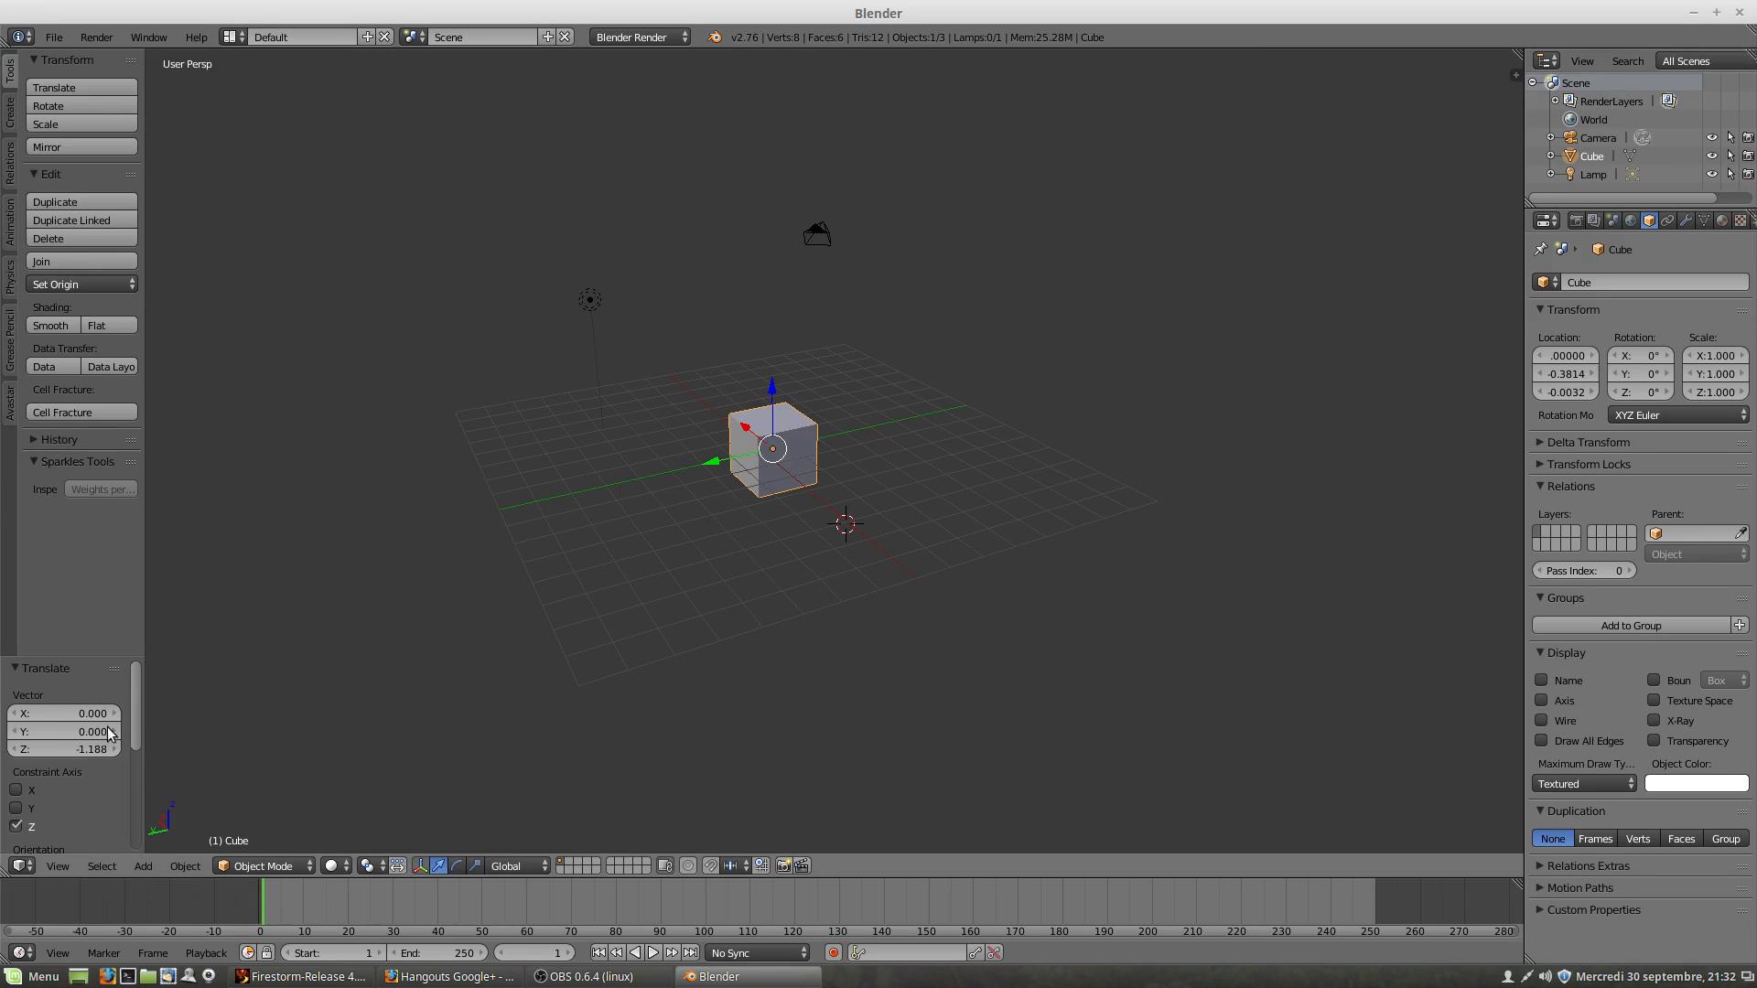
Step: Examine the editor types available for the Timeline area and switch that area to the UV/Image Editor
left_click(23, 864)
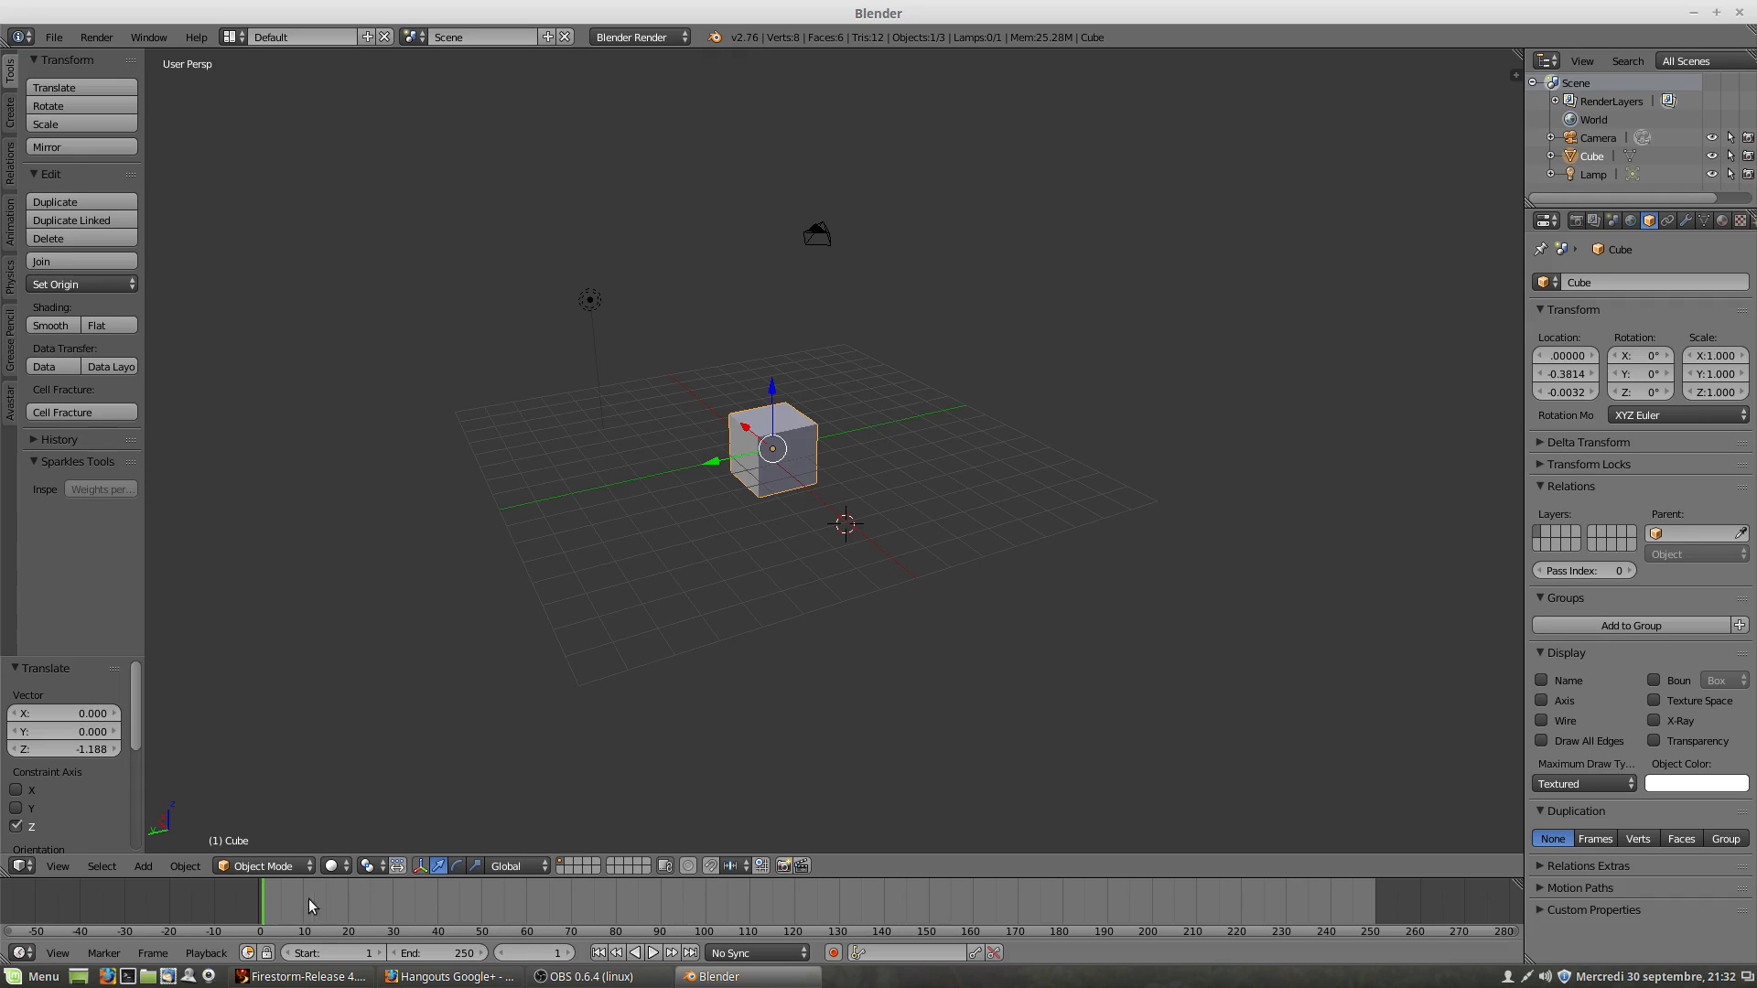
left_click(22, 955)
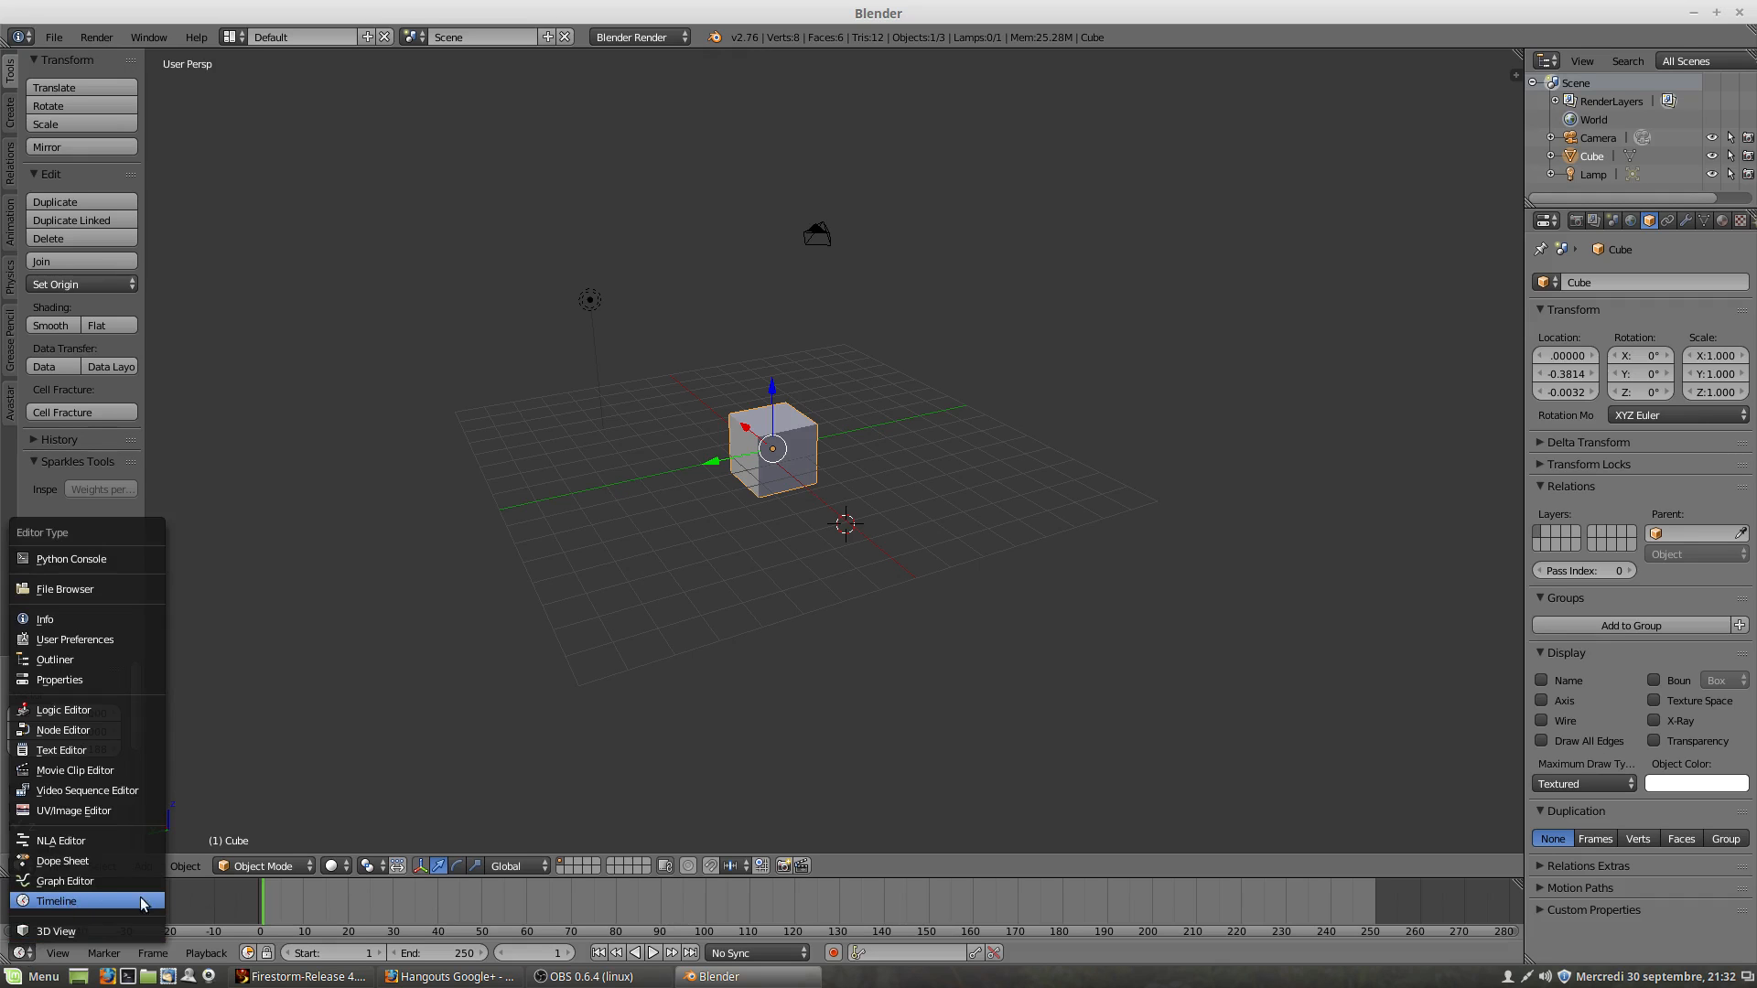
left_click(86, 899)
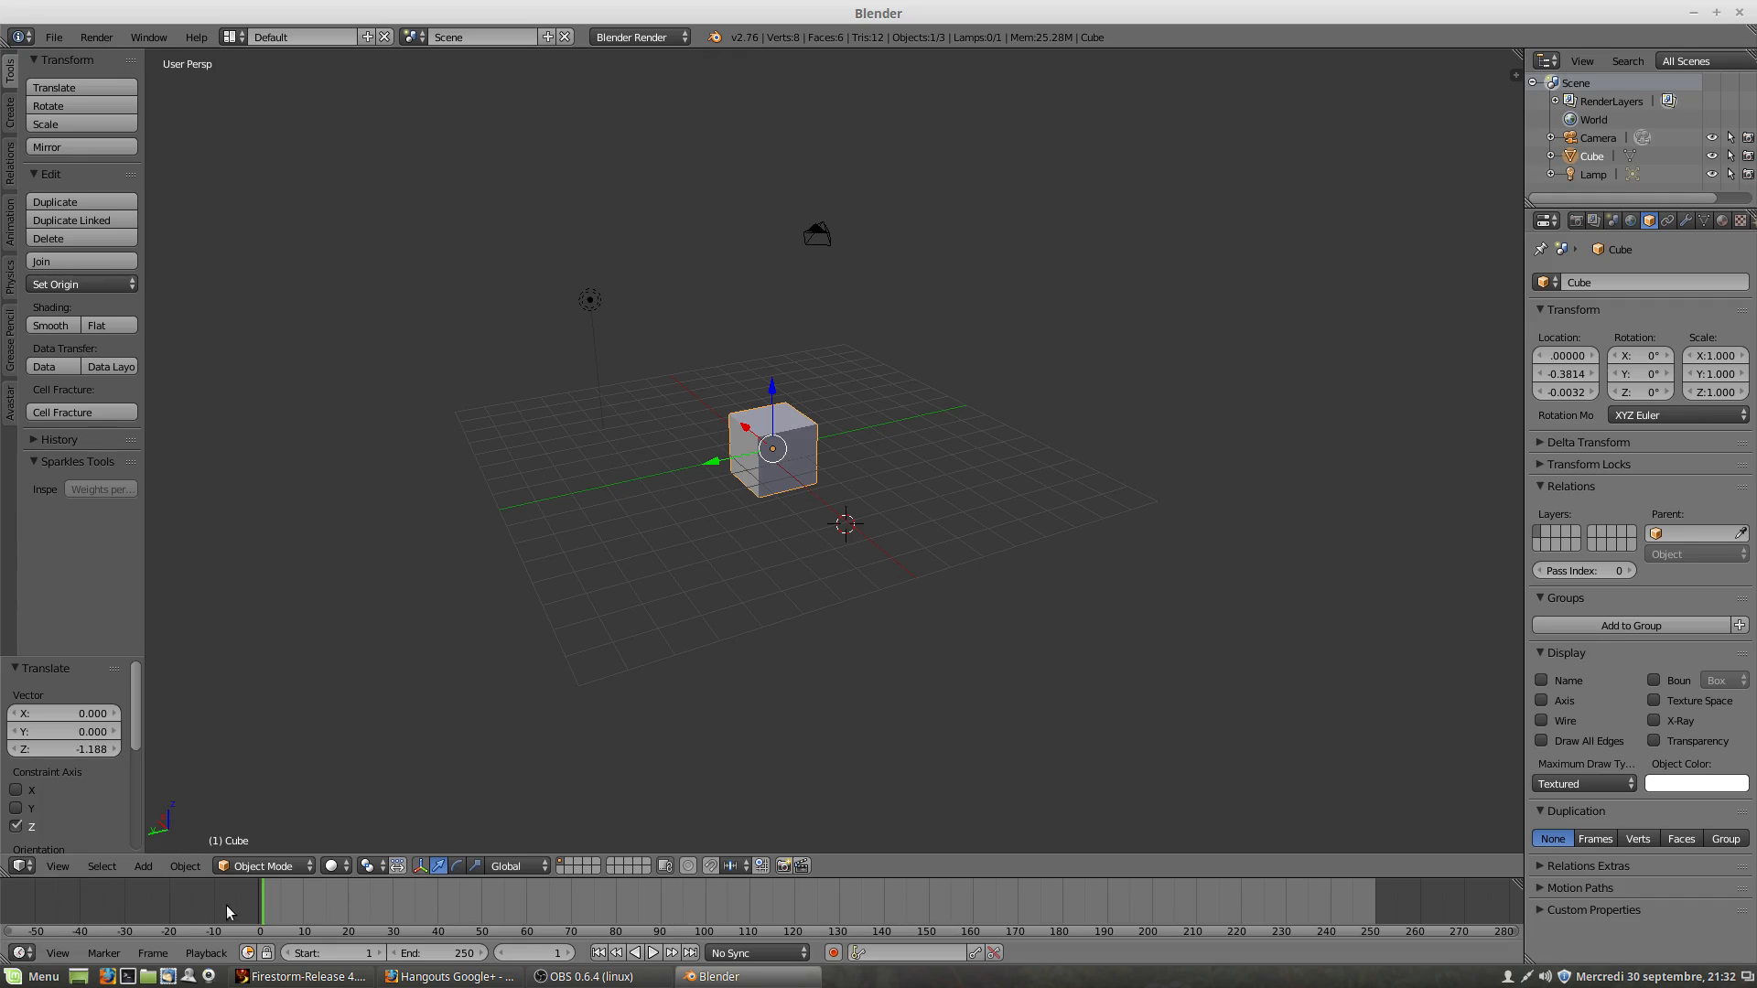
left_click(22, 952)
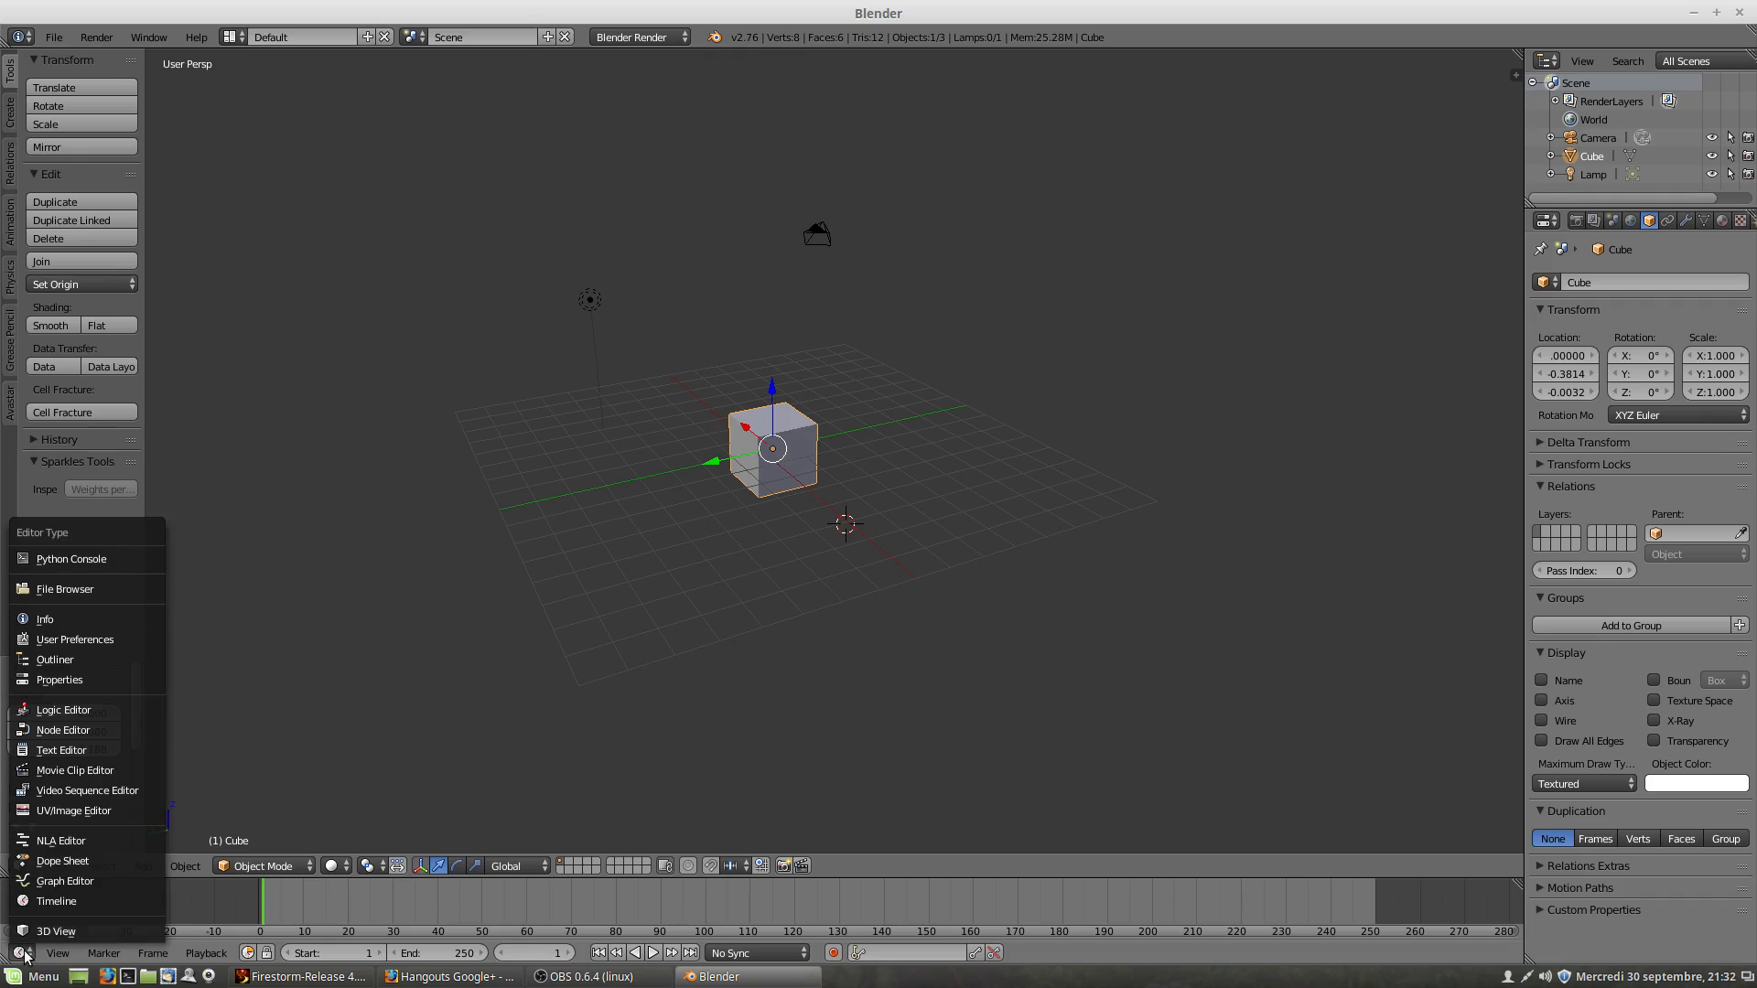
left_click(44, 816)
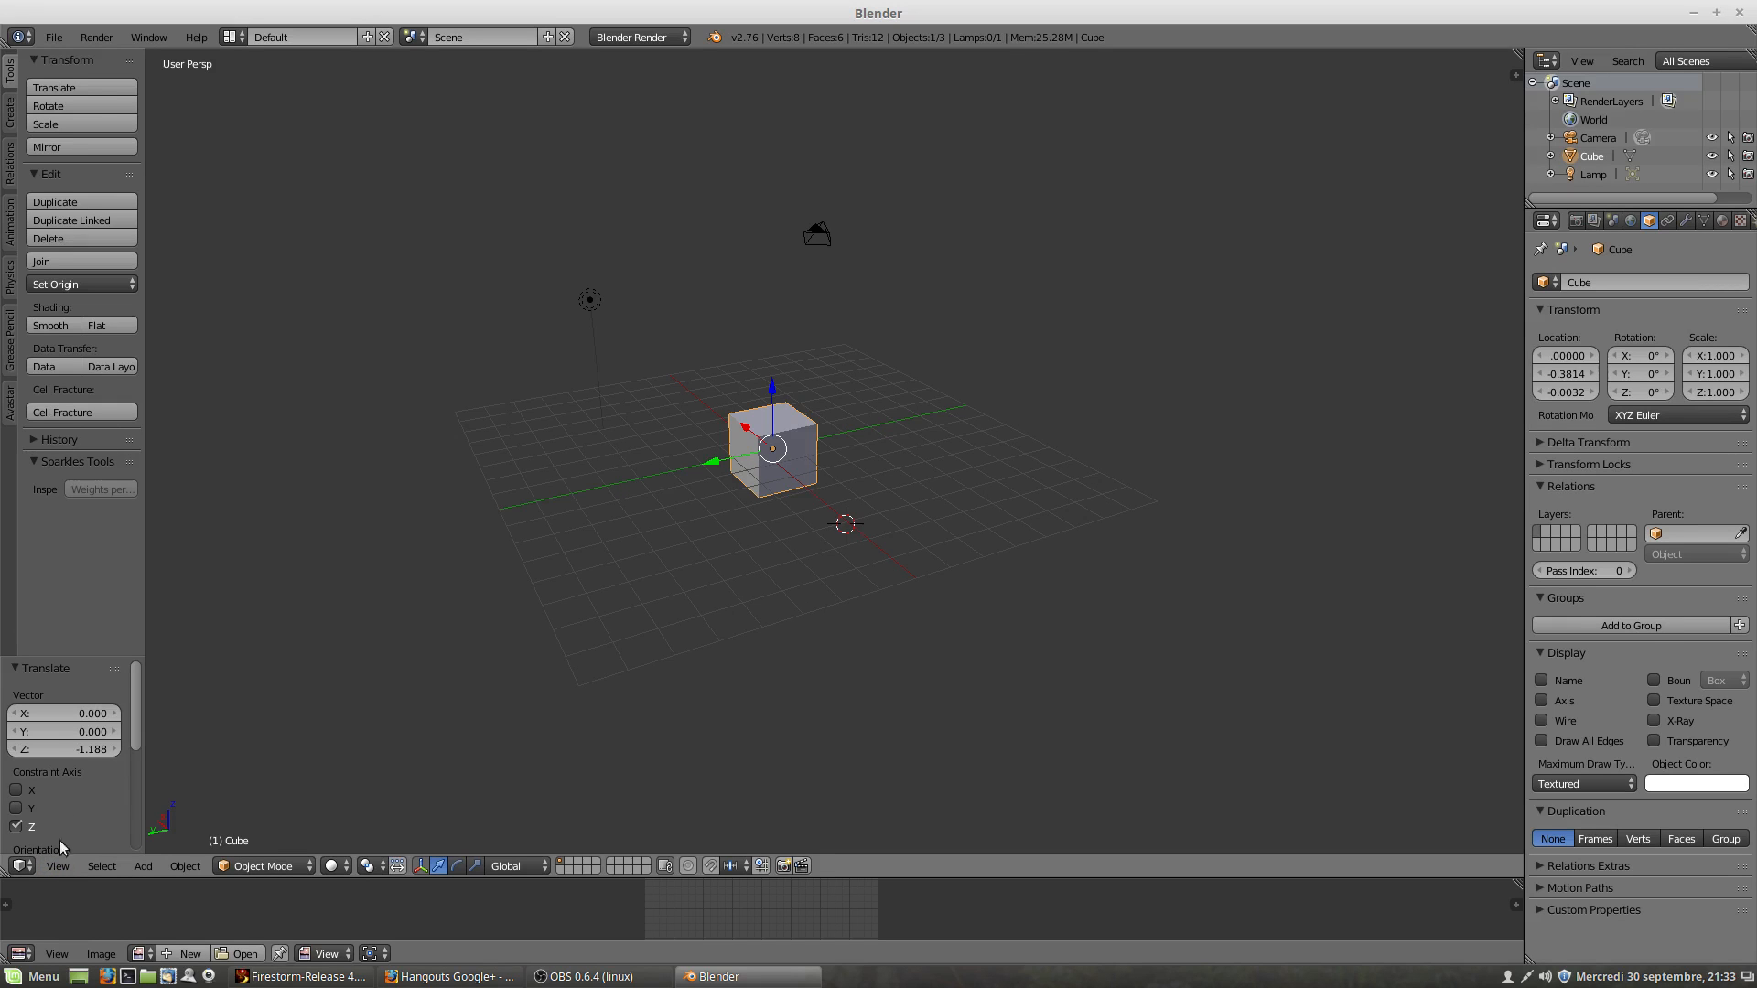
Step: Examine the View and Object commands offered by the 3D View
left_click(57, 866)
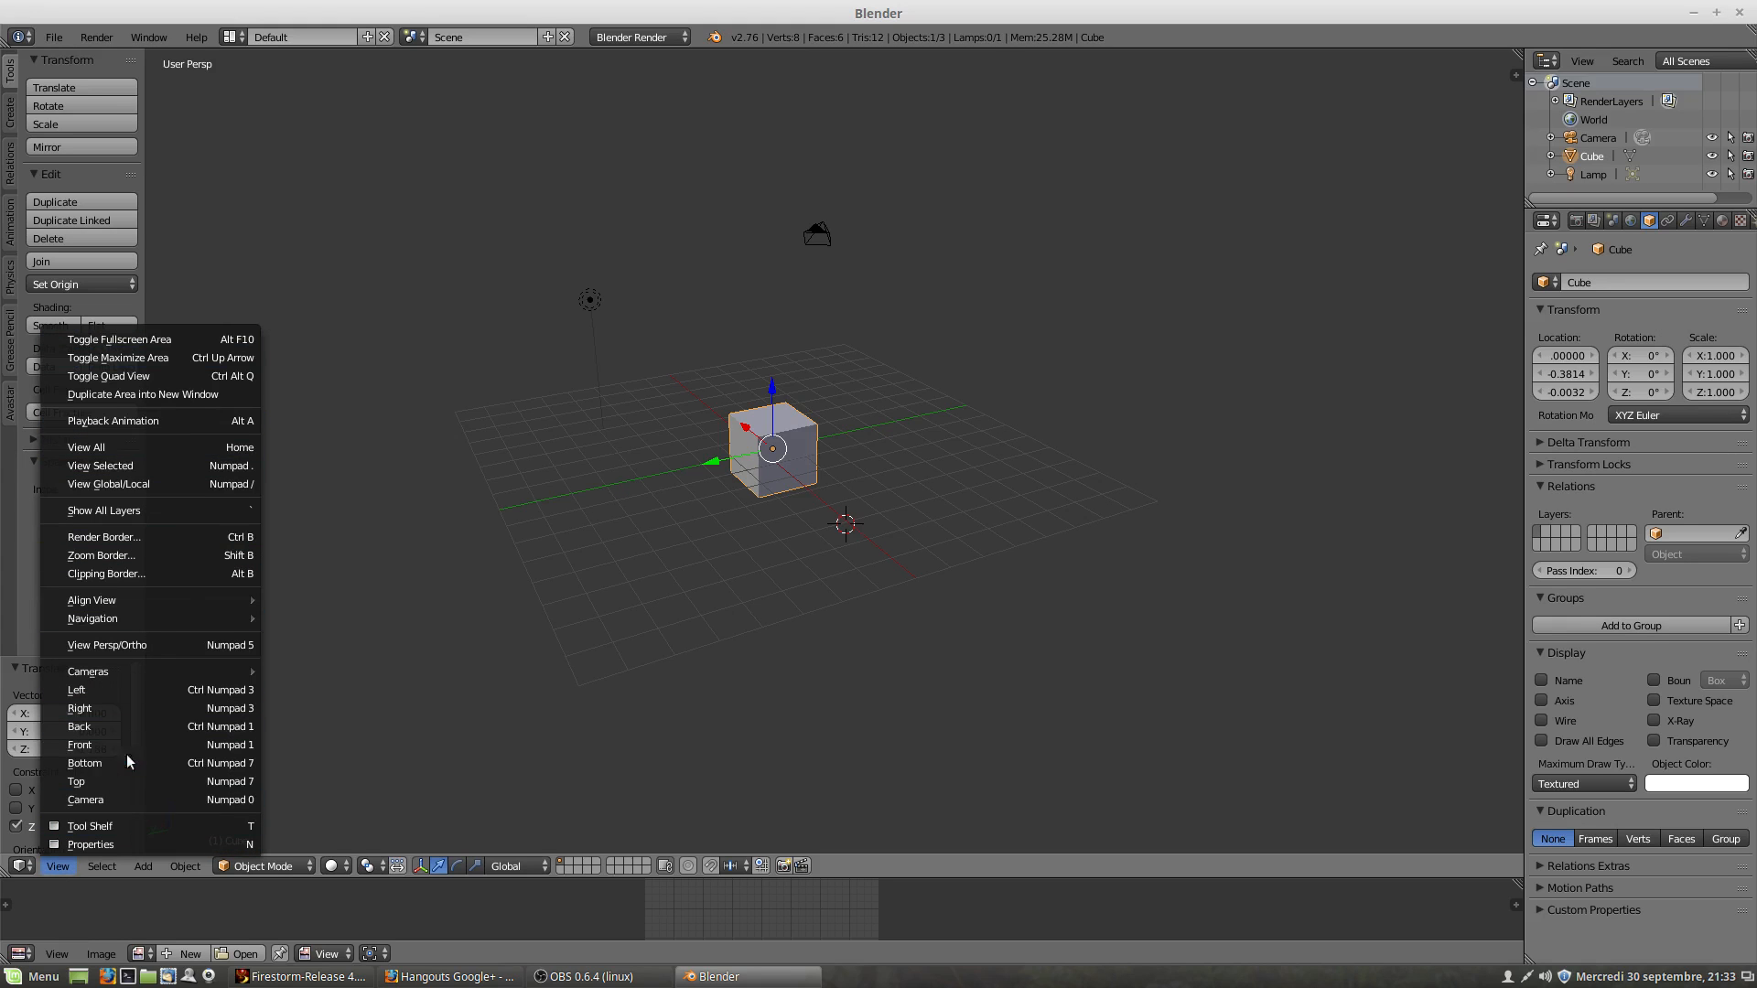
mouse_move(102, 867)
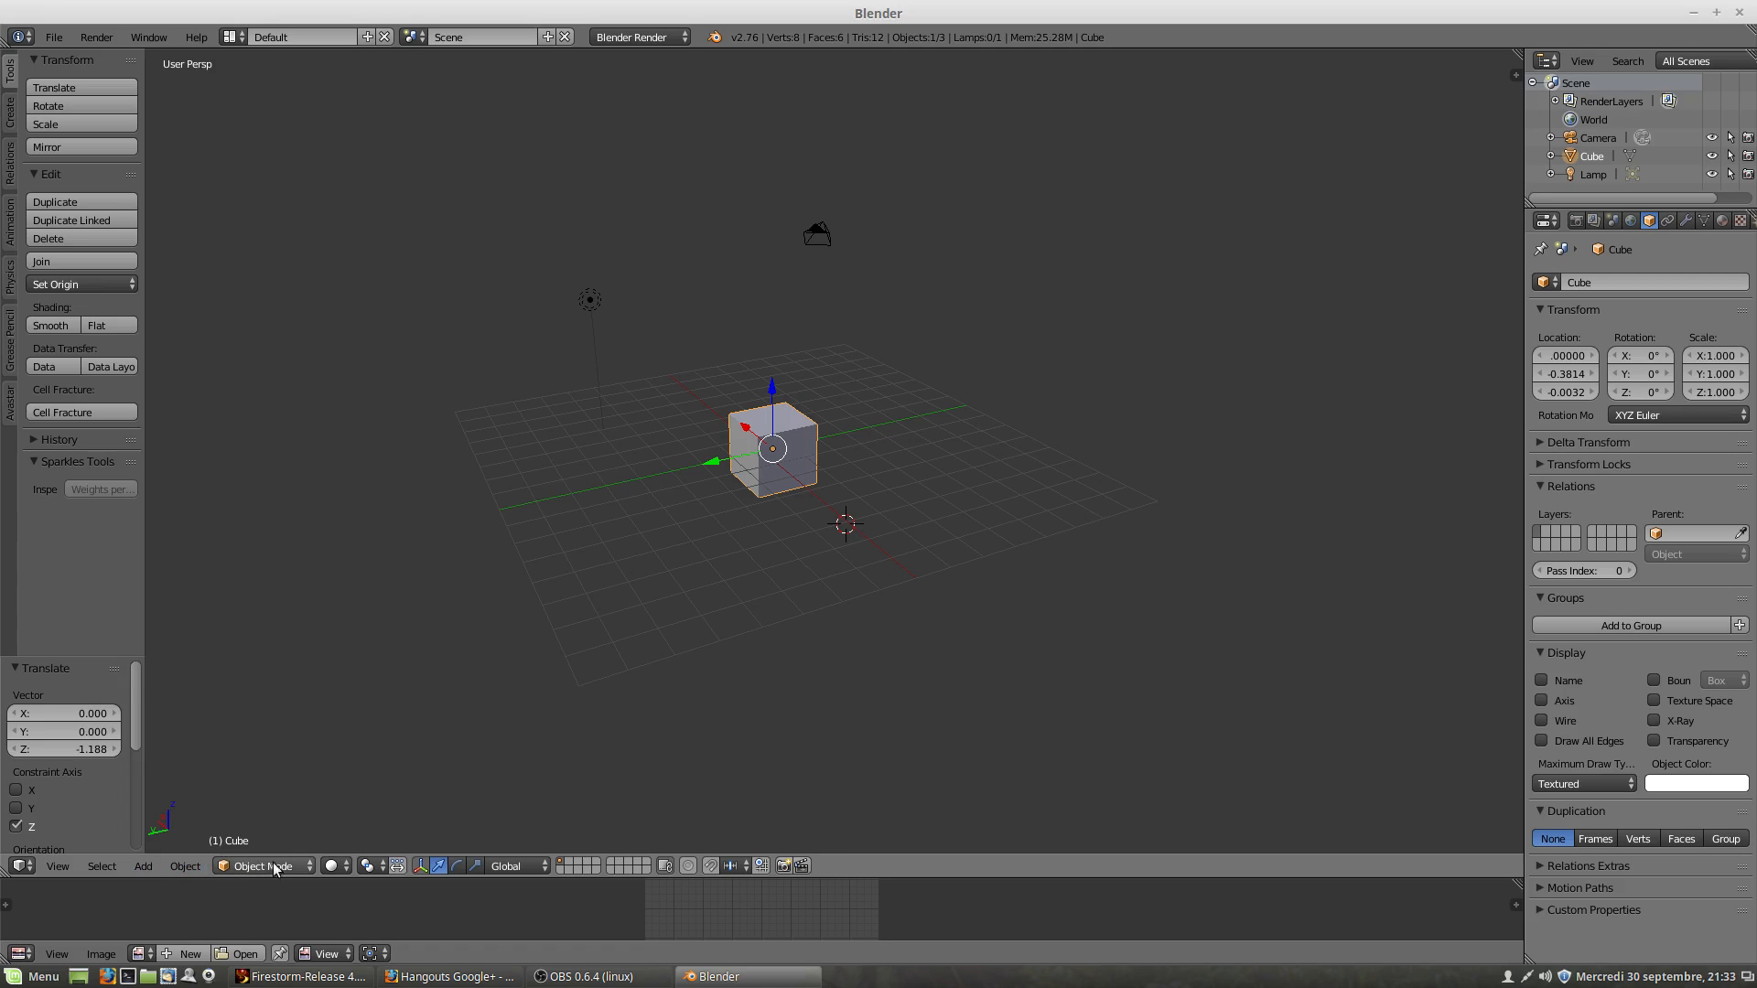
left_click(179, 867)
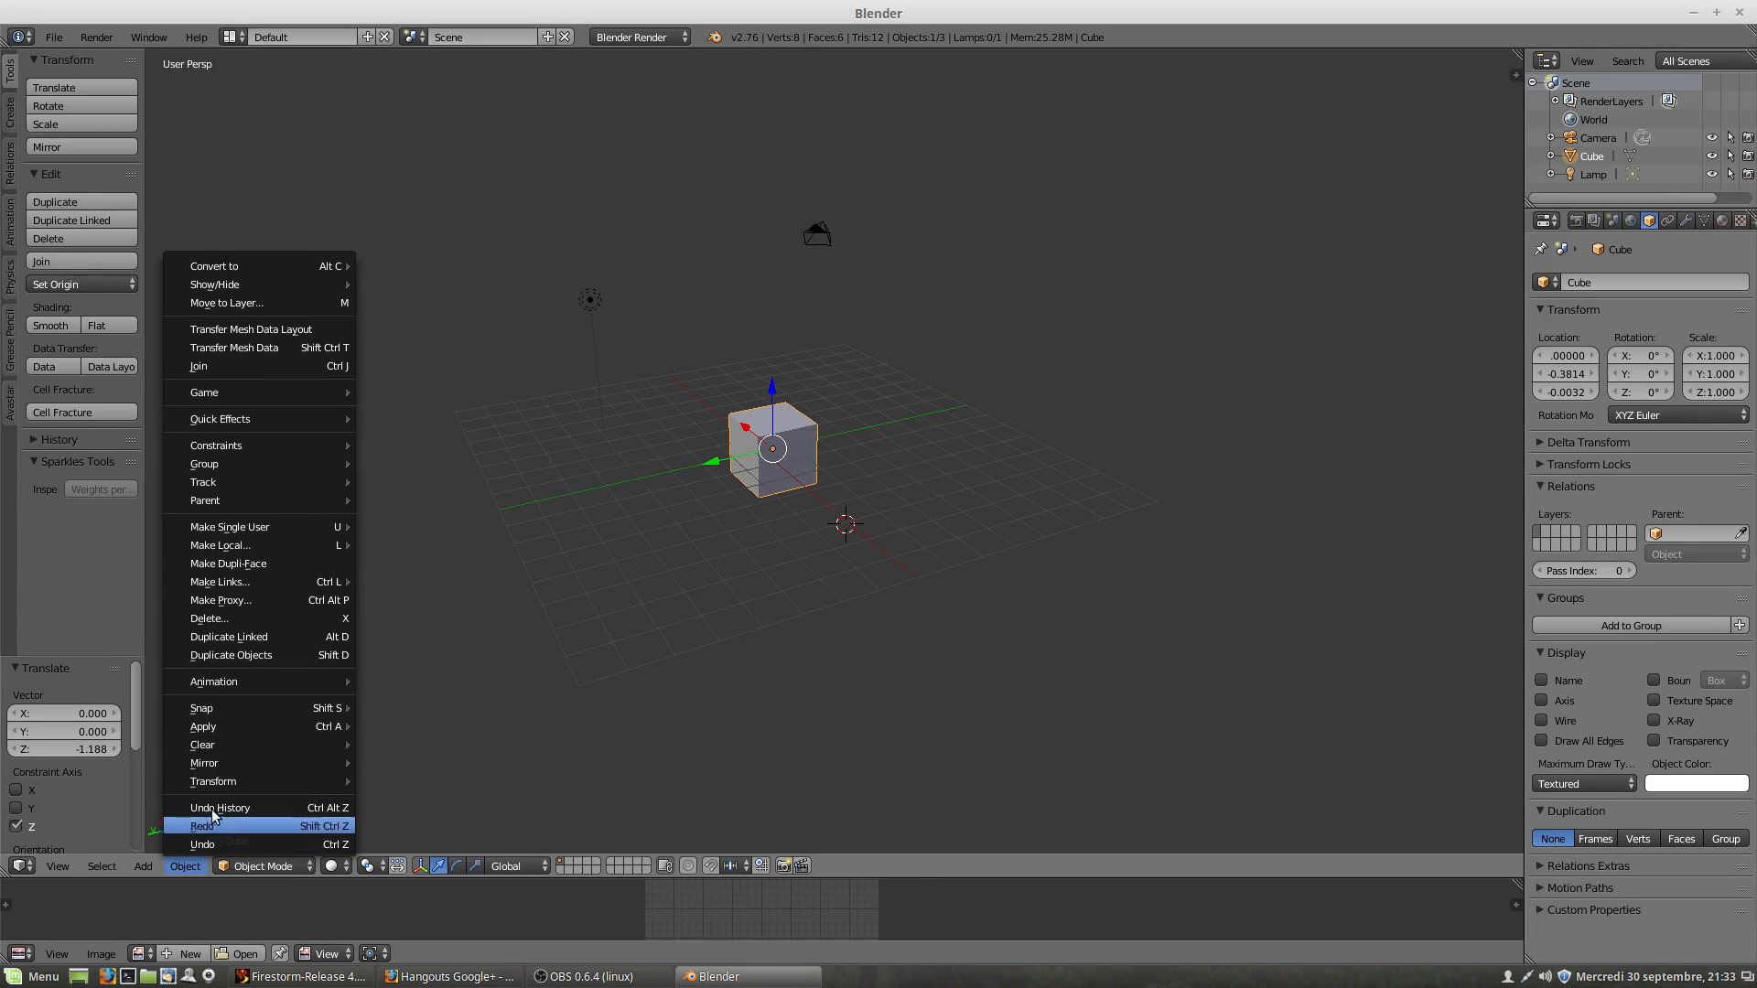
mouse_move(229, 762)
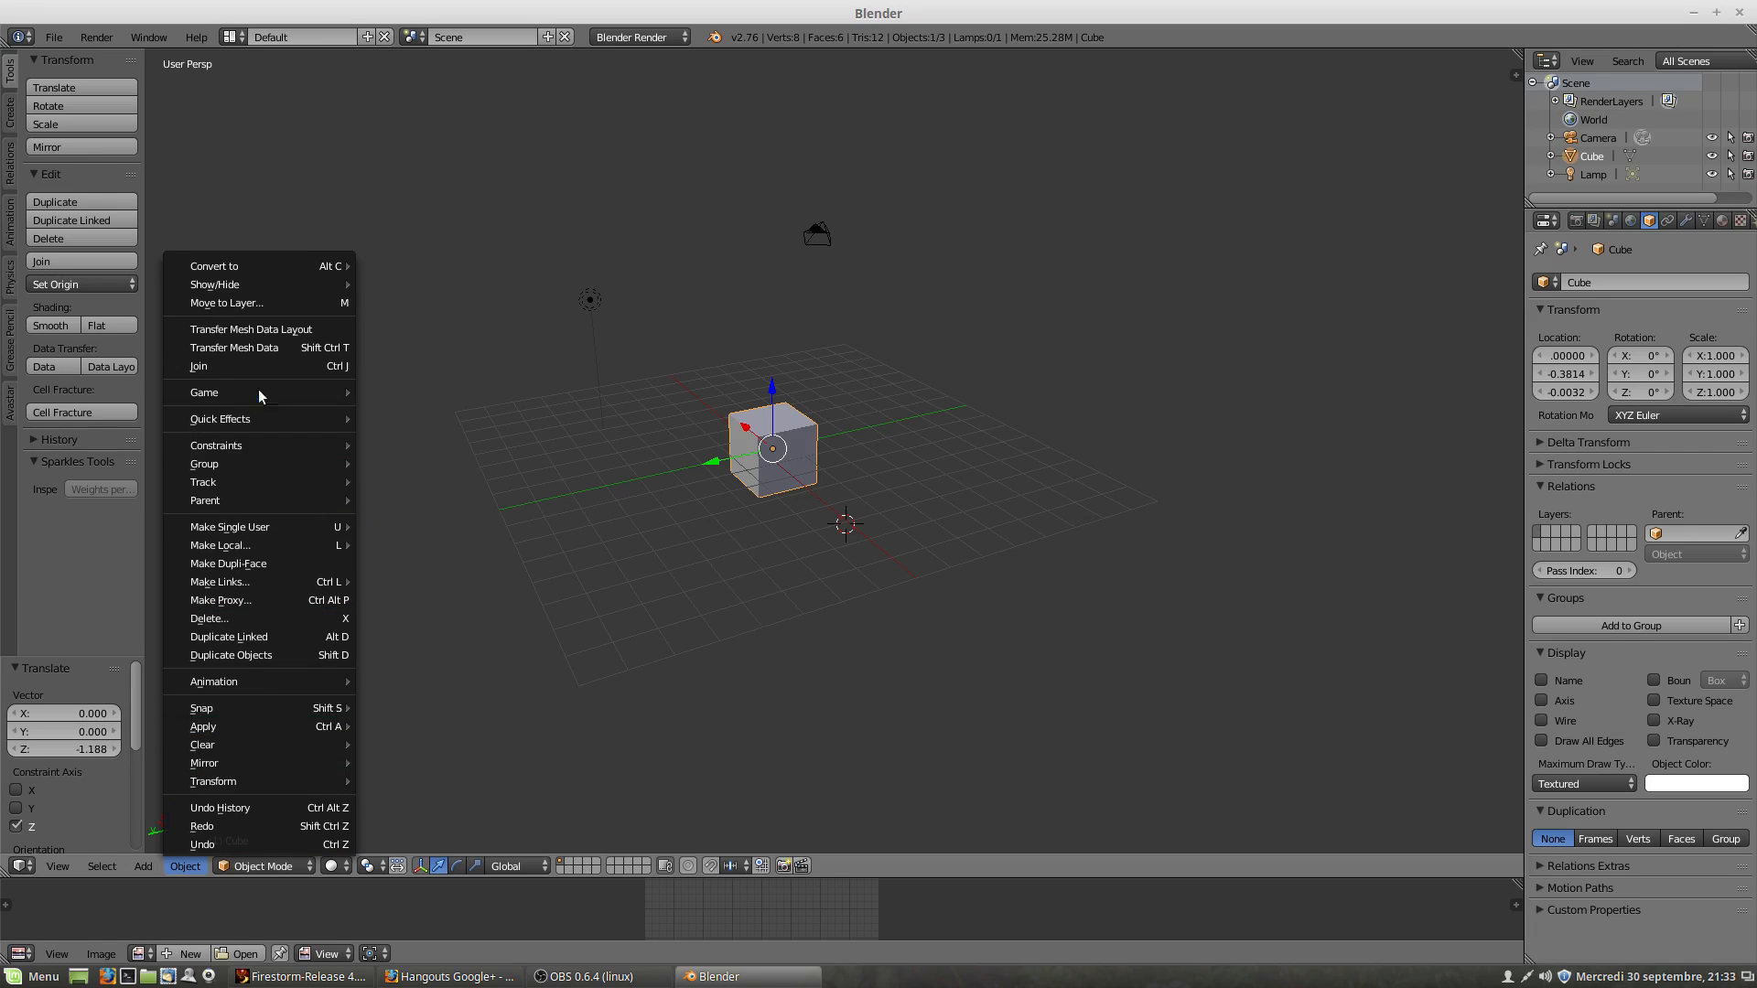
left_click(186, 866)
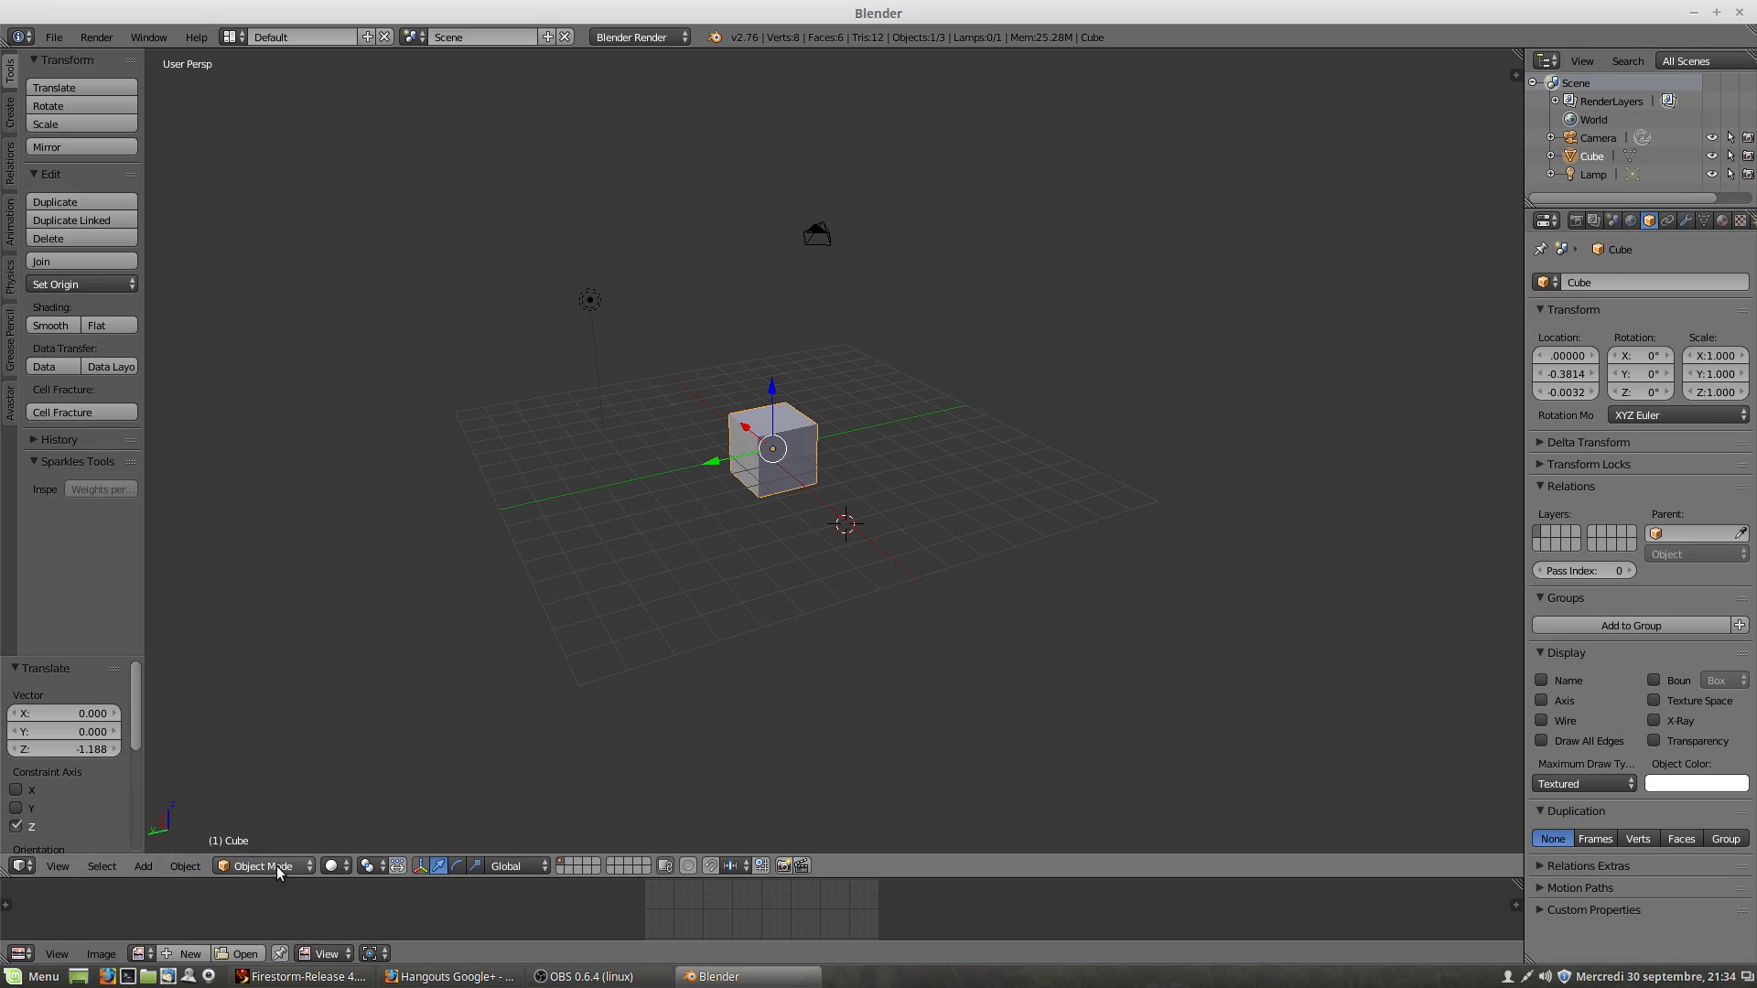
left_click(20, 866)
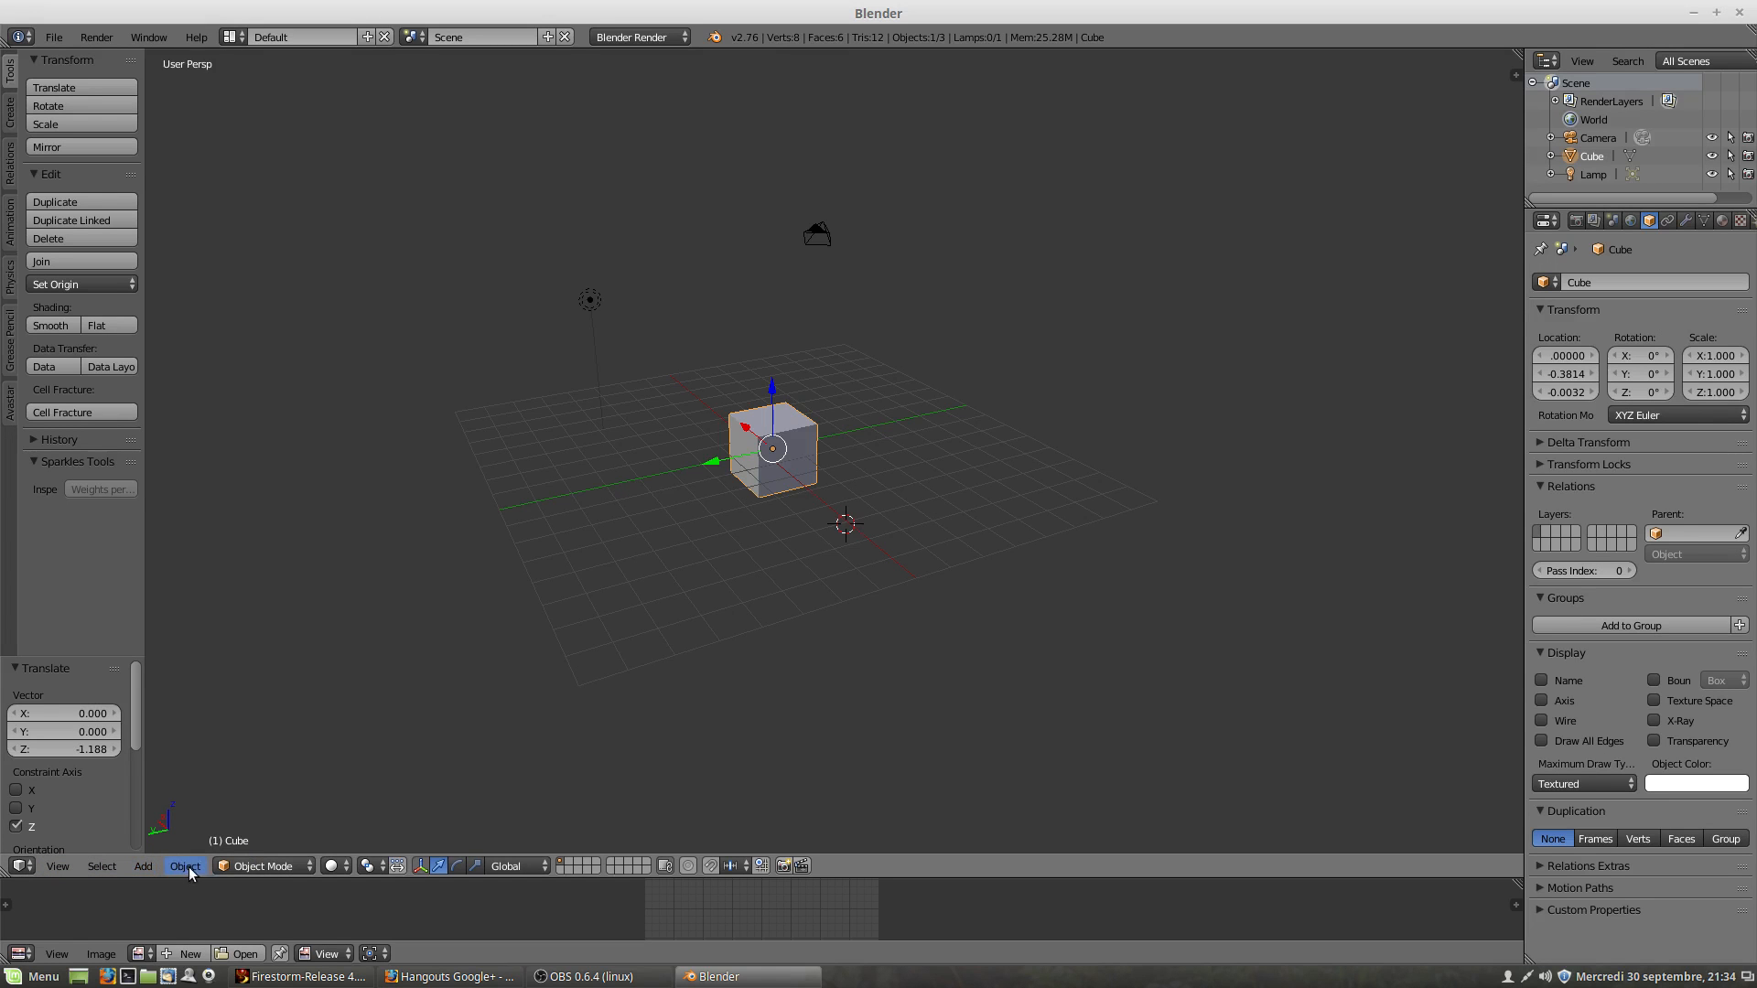
left_click(252, 866)
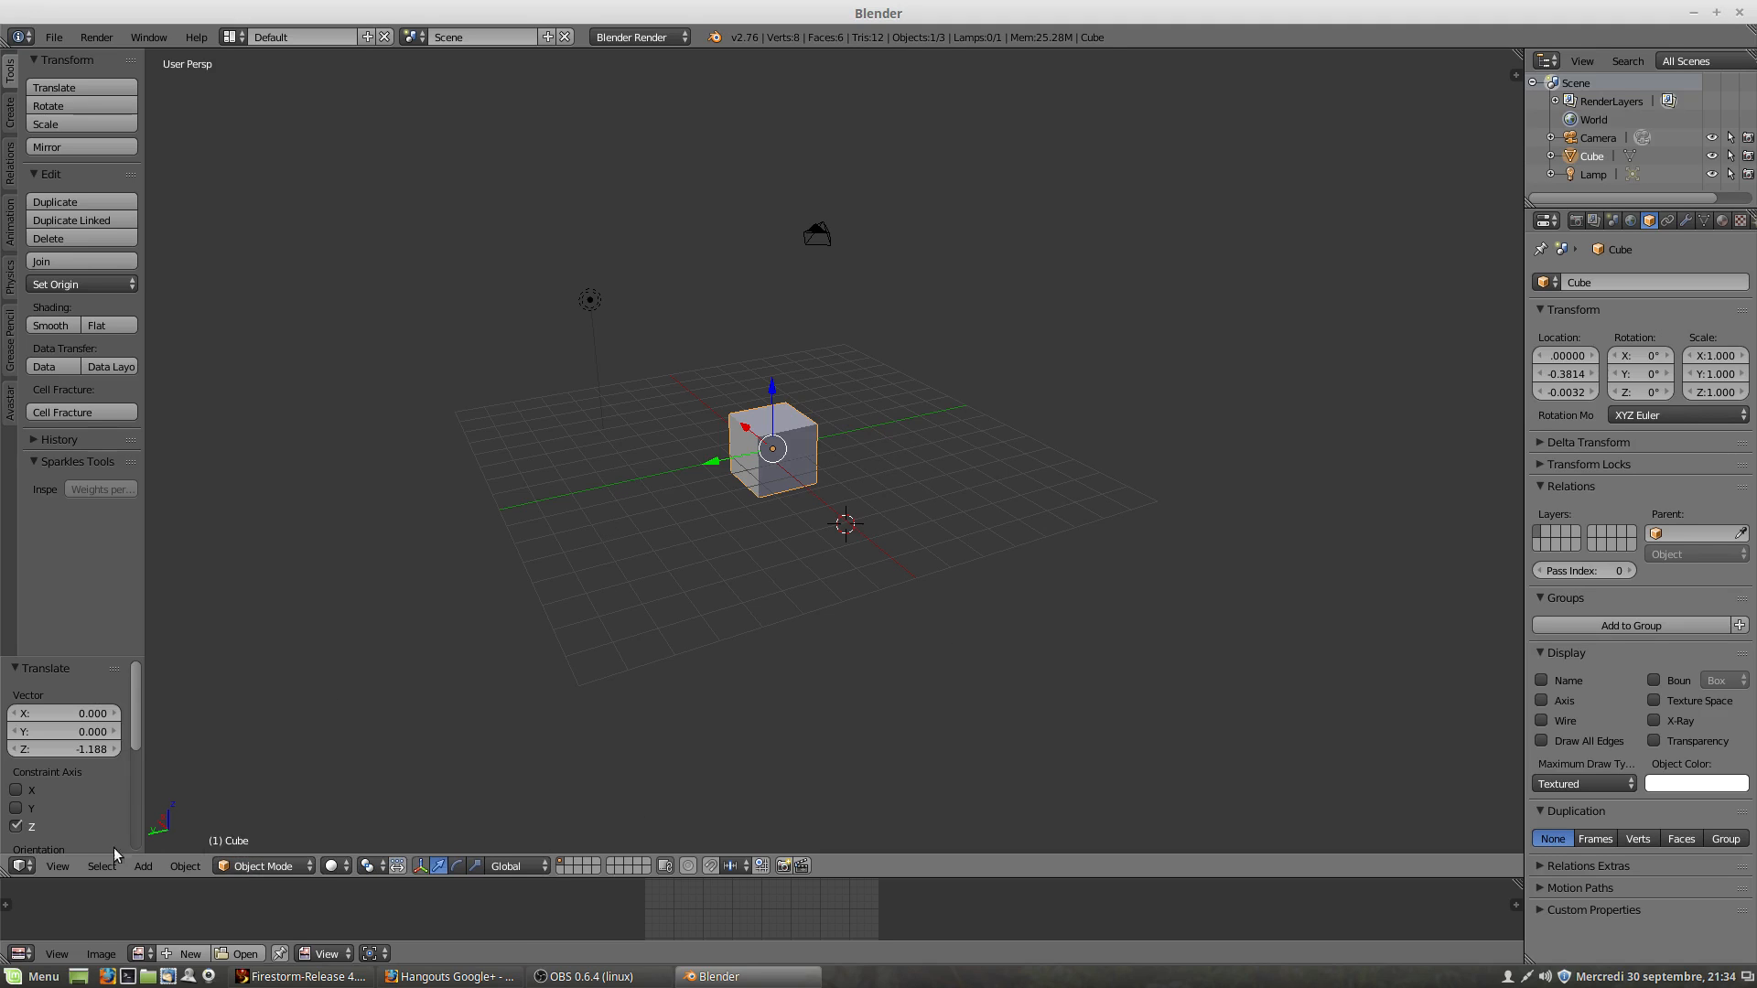
Step: Add a UV Sphere mesh and move it beside the cube, to about X -1.49 and Y -5.95
left_click(146, 867)
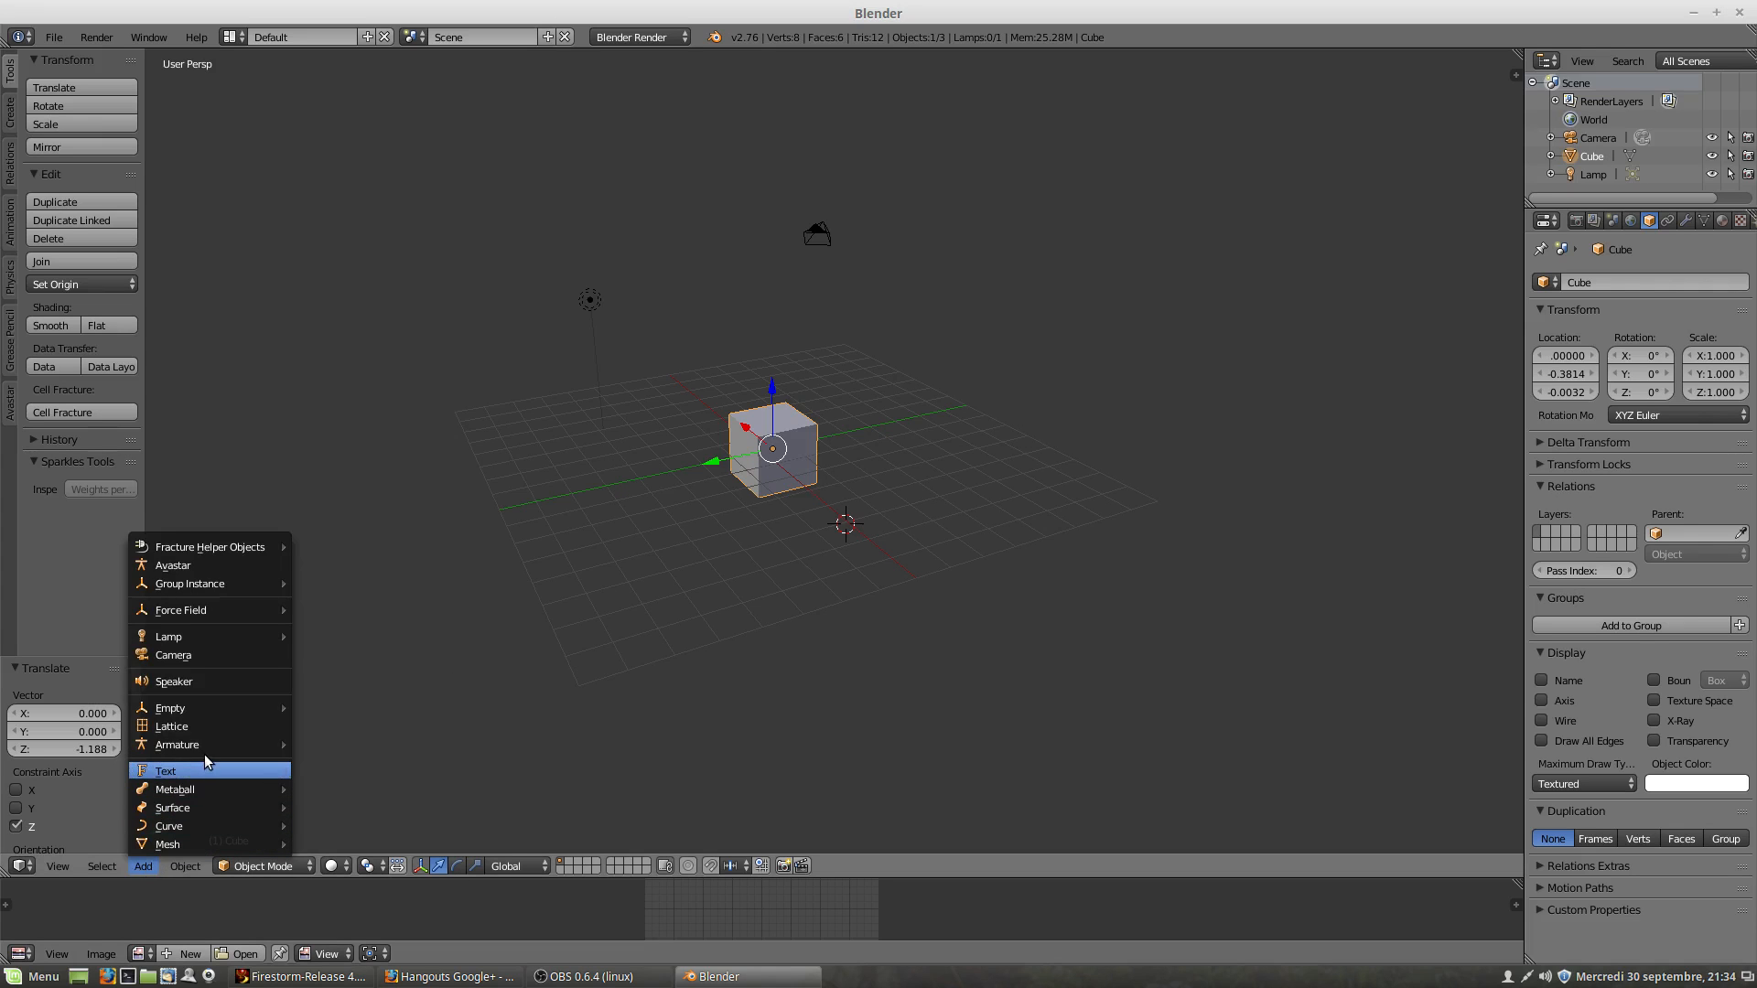
mouse_move(168, 843)
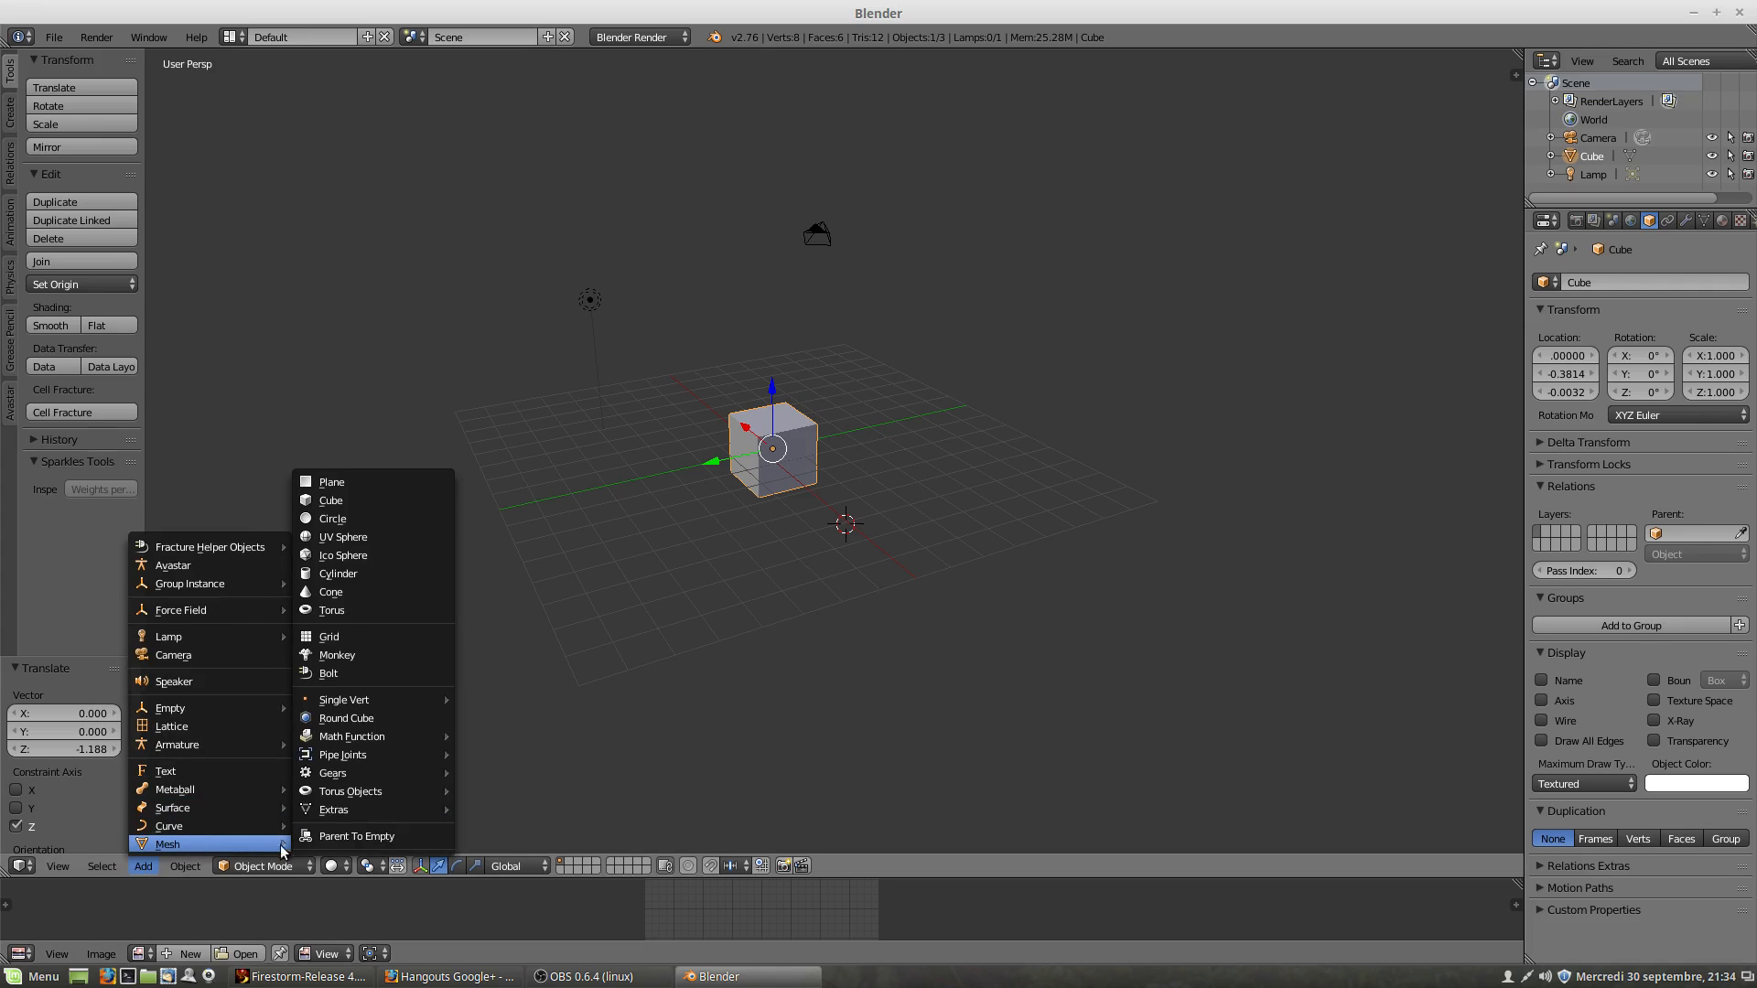
left_click(351, 539)
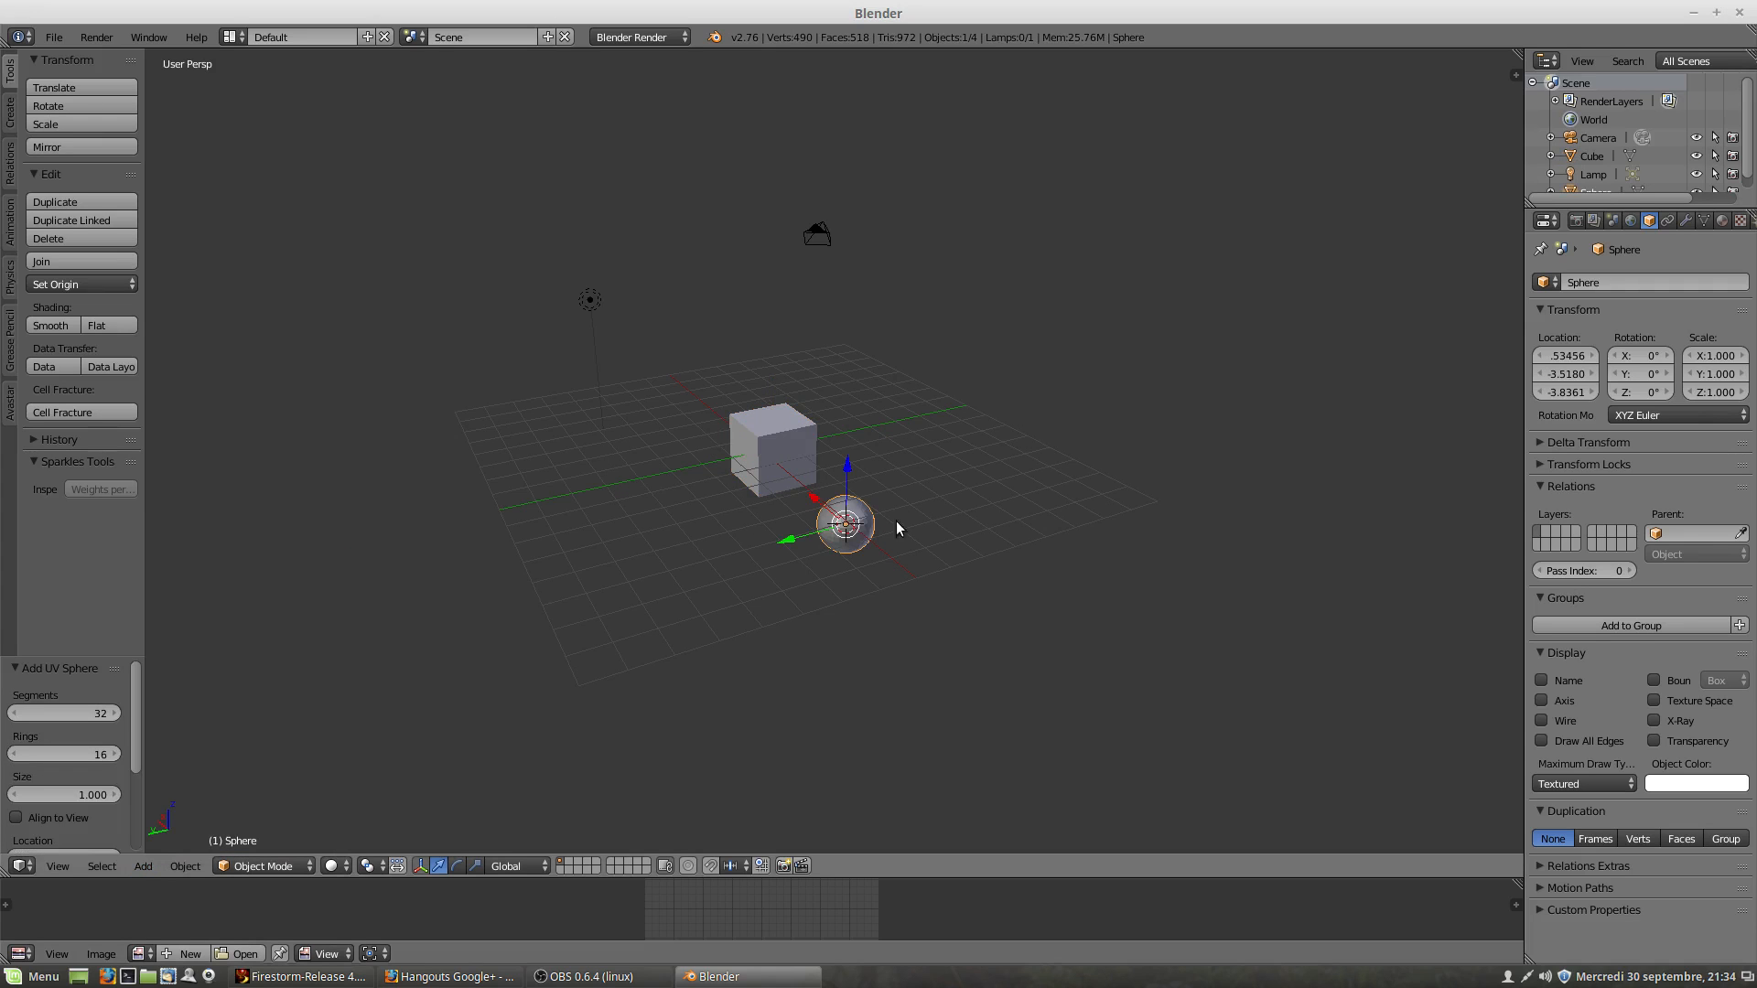
left_click_drag(843, 458, 860, 402)
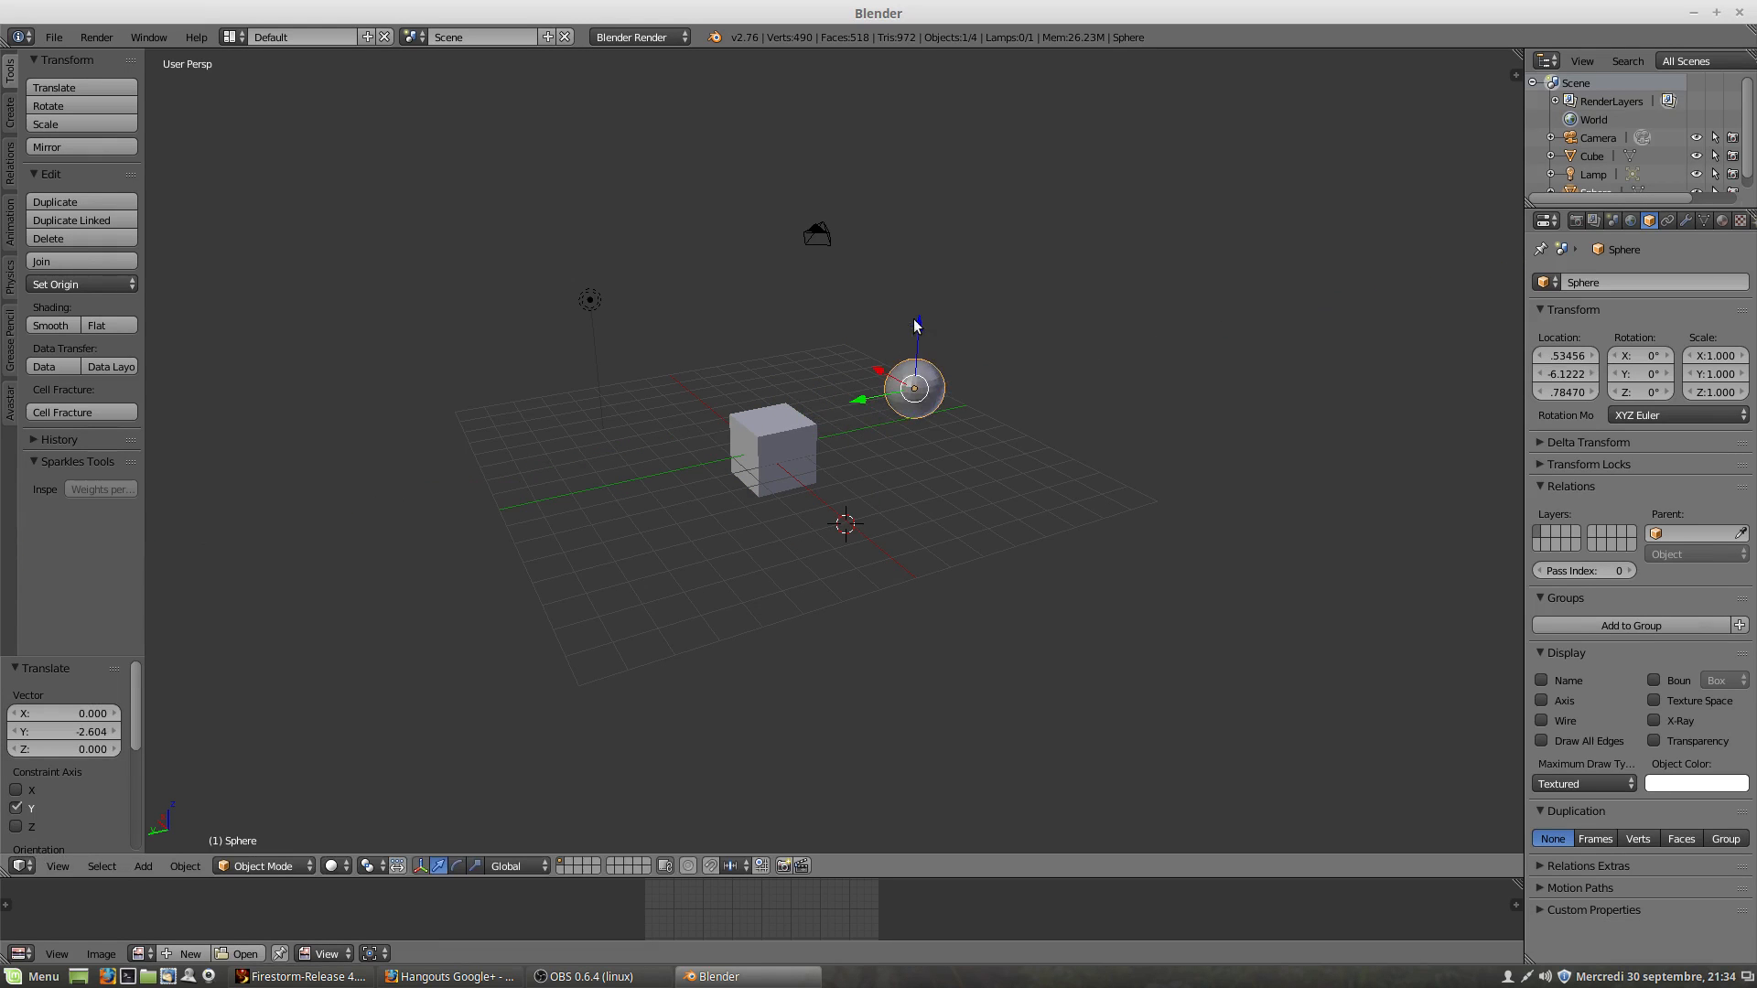
left_click_drag(916, 325, 937, 359)
left_click_drag(890, 427, 910, 409)
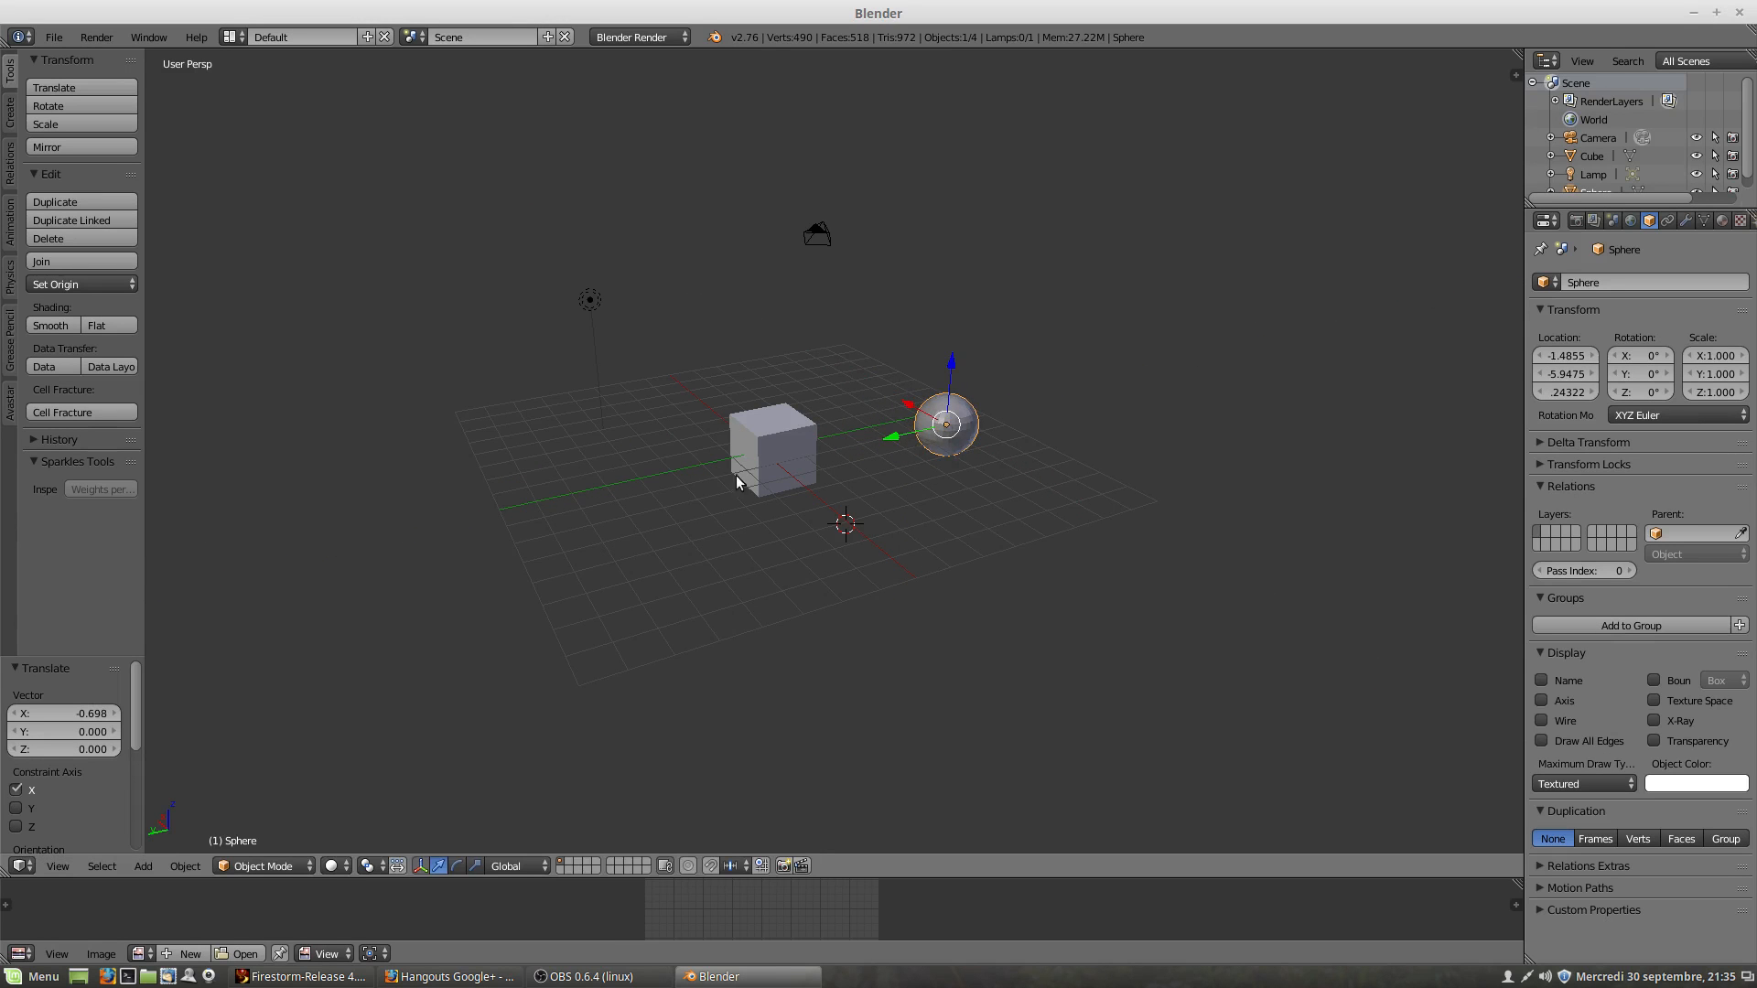
Step: Select the cube and put it in Edit Mode, viewed close up
right_click(787, 440)
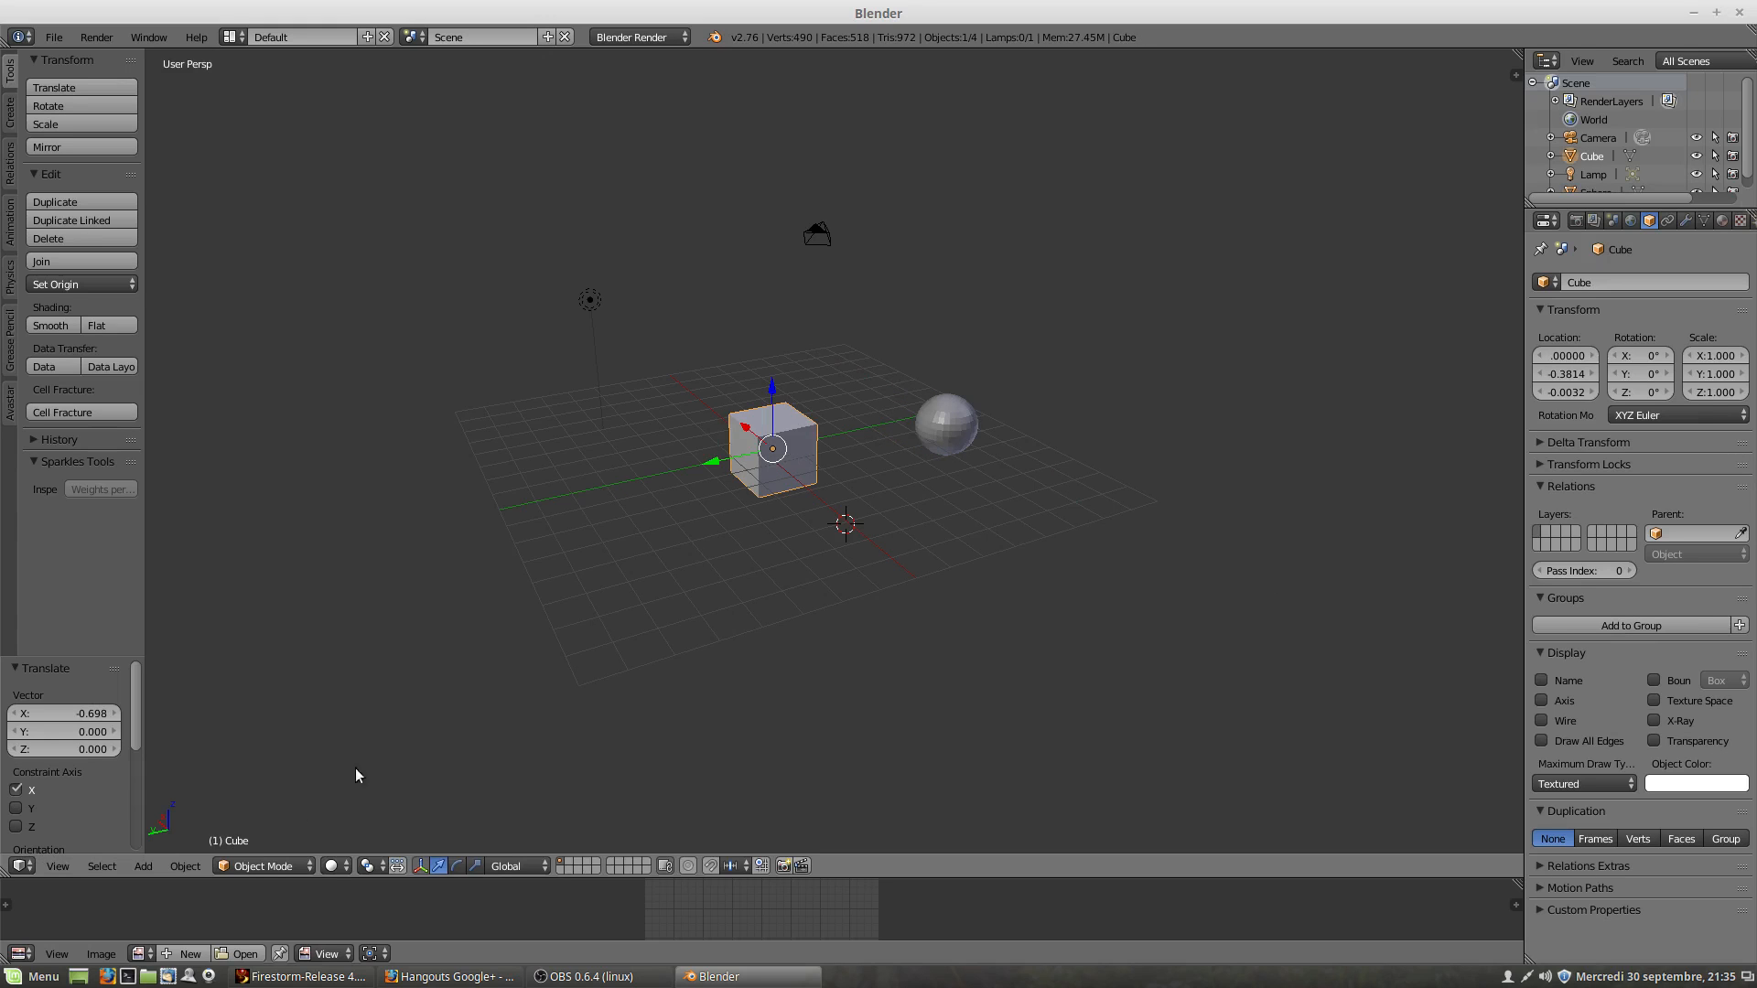
left_click(242, 868)
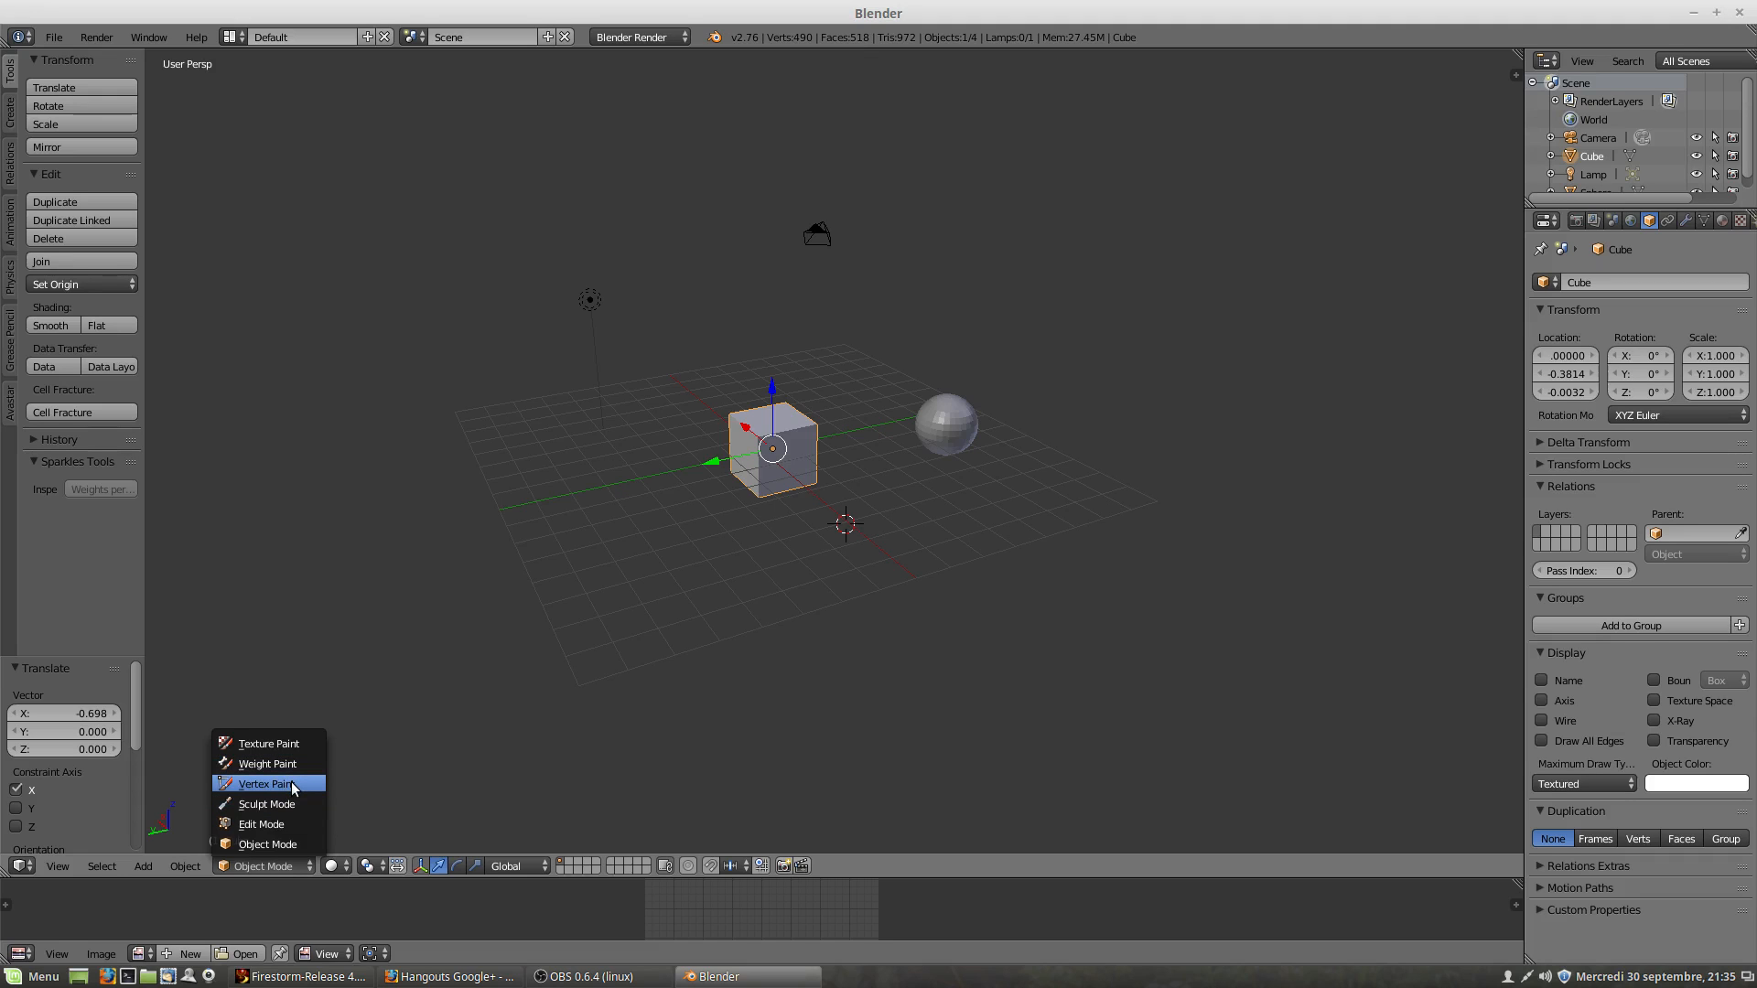
left_click(271, 825)
scroll(784, 448, "up", 2)
scroll(785, 448, "up", 4)
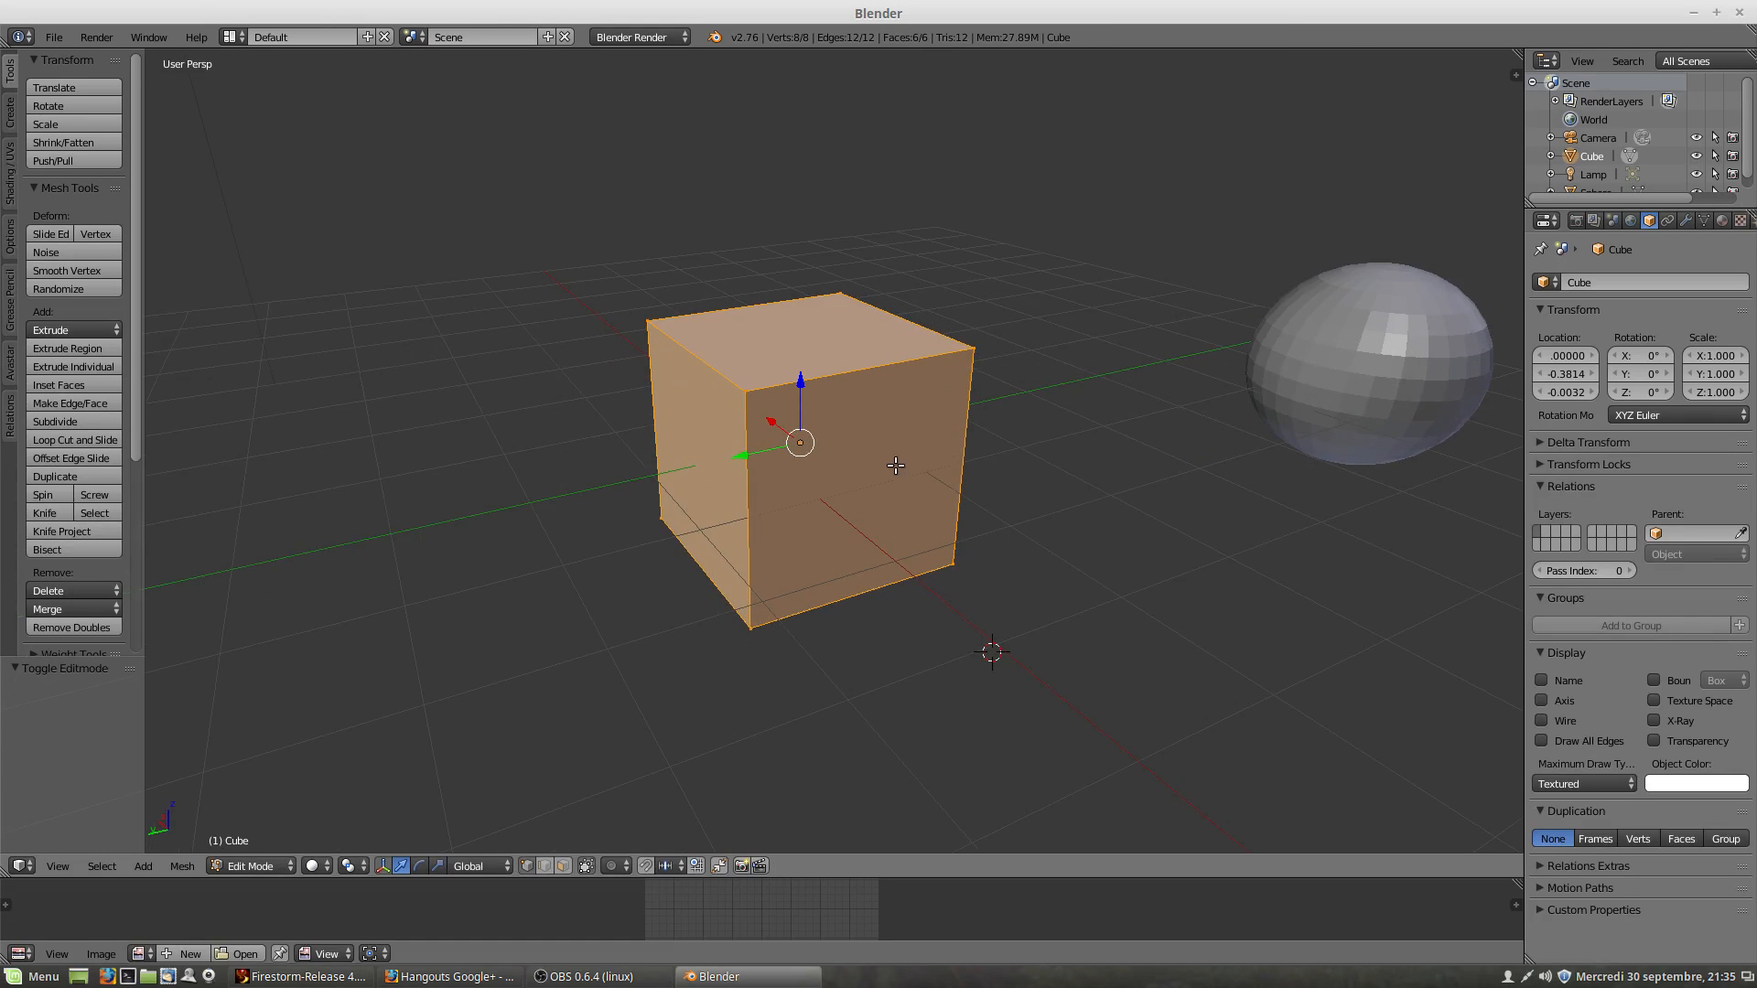
mouse_move(894, 463)
middle_mouse_down()
mouse_move(803, 456)
mouse_move(876, 485)
middle_mouse_up()
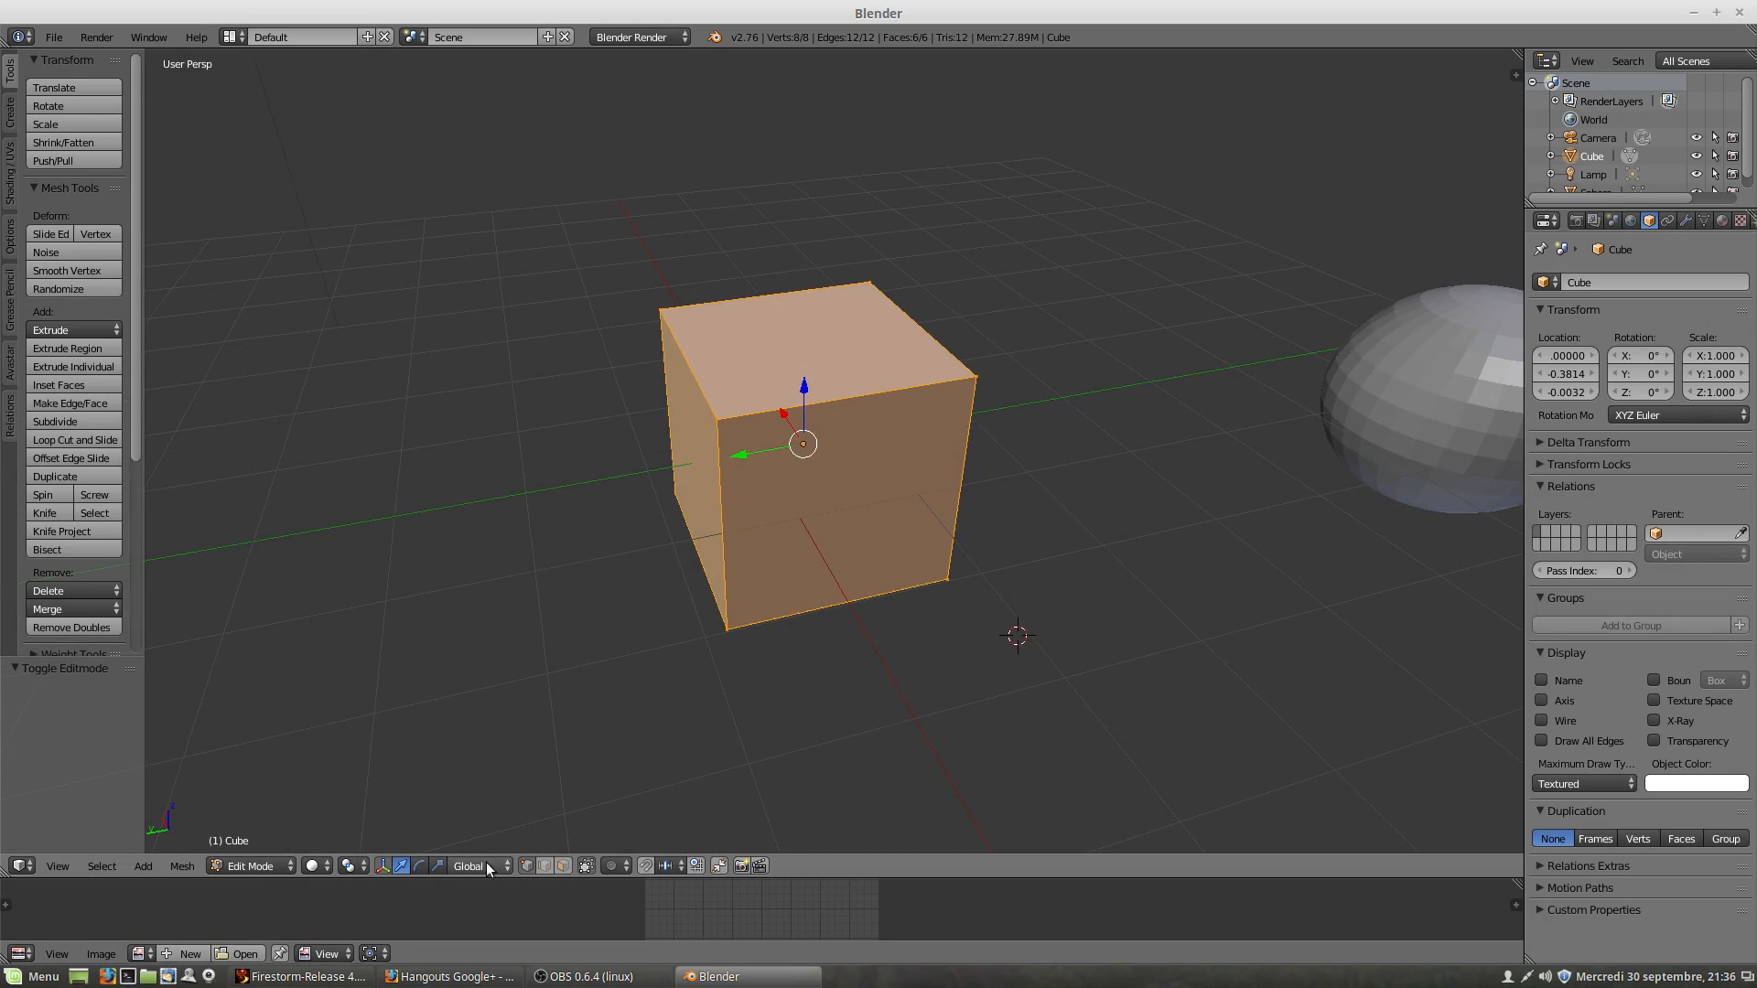
Step: Select an upper corner vertex of the cube and try the edge, face and vertex select modes, ending on face select
right_click(983, 373)
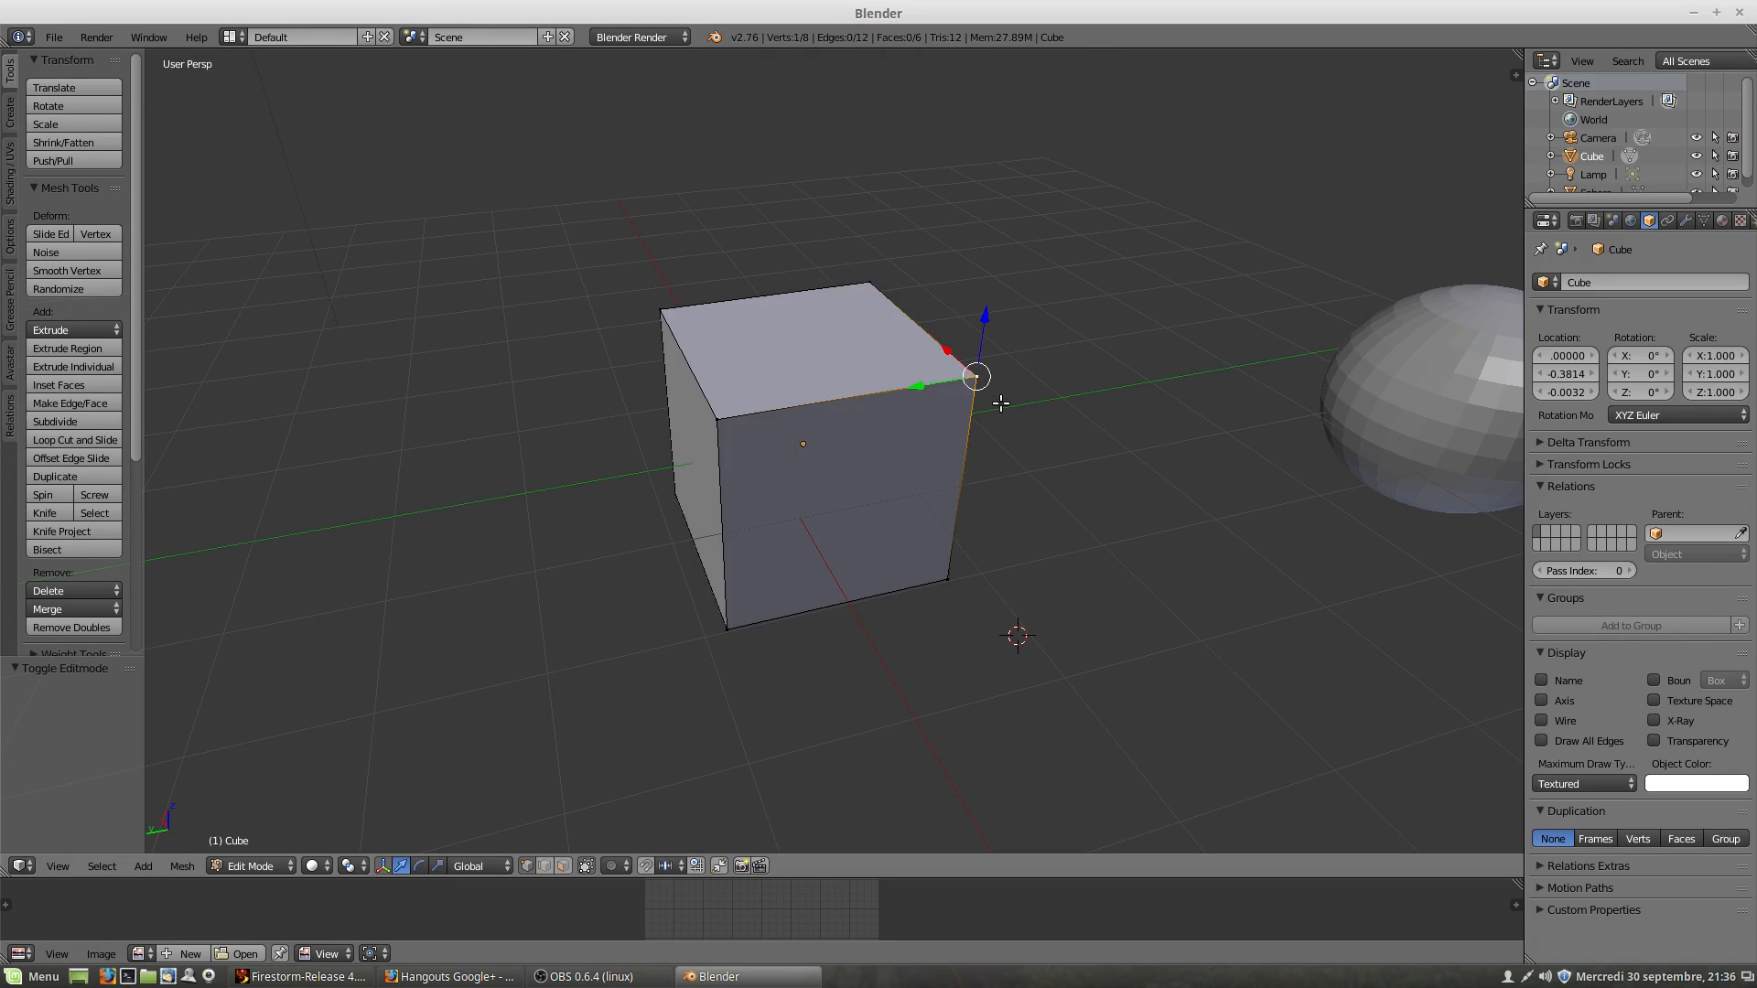
left_click(544, 865)
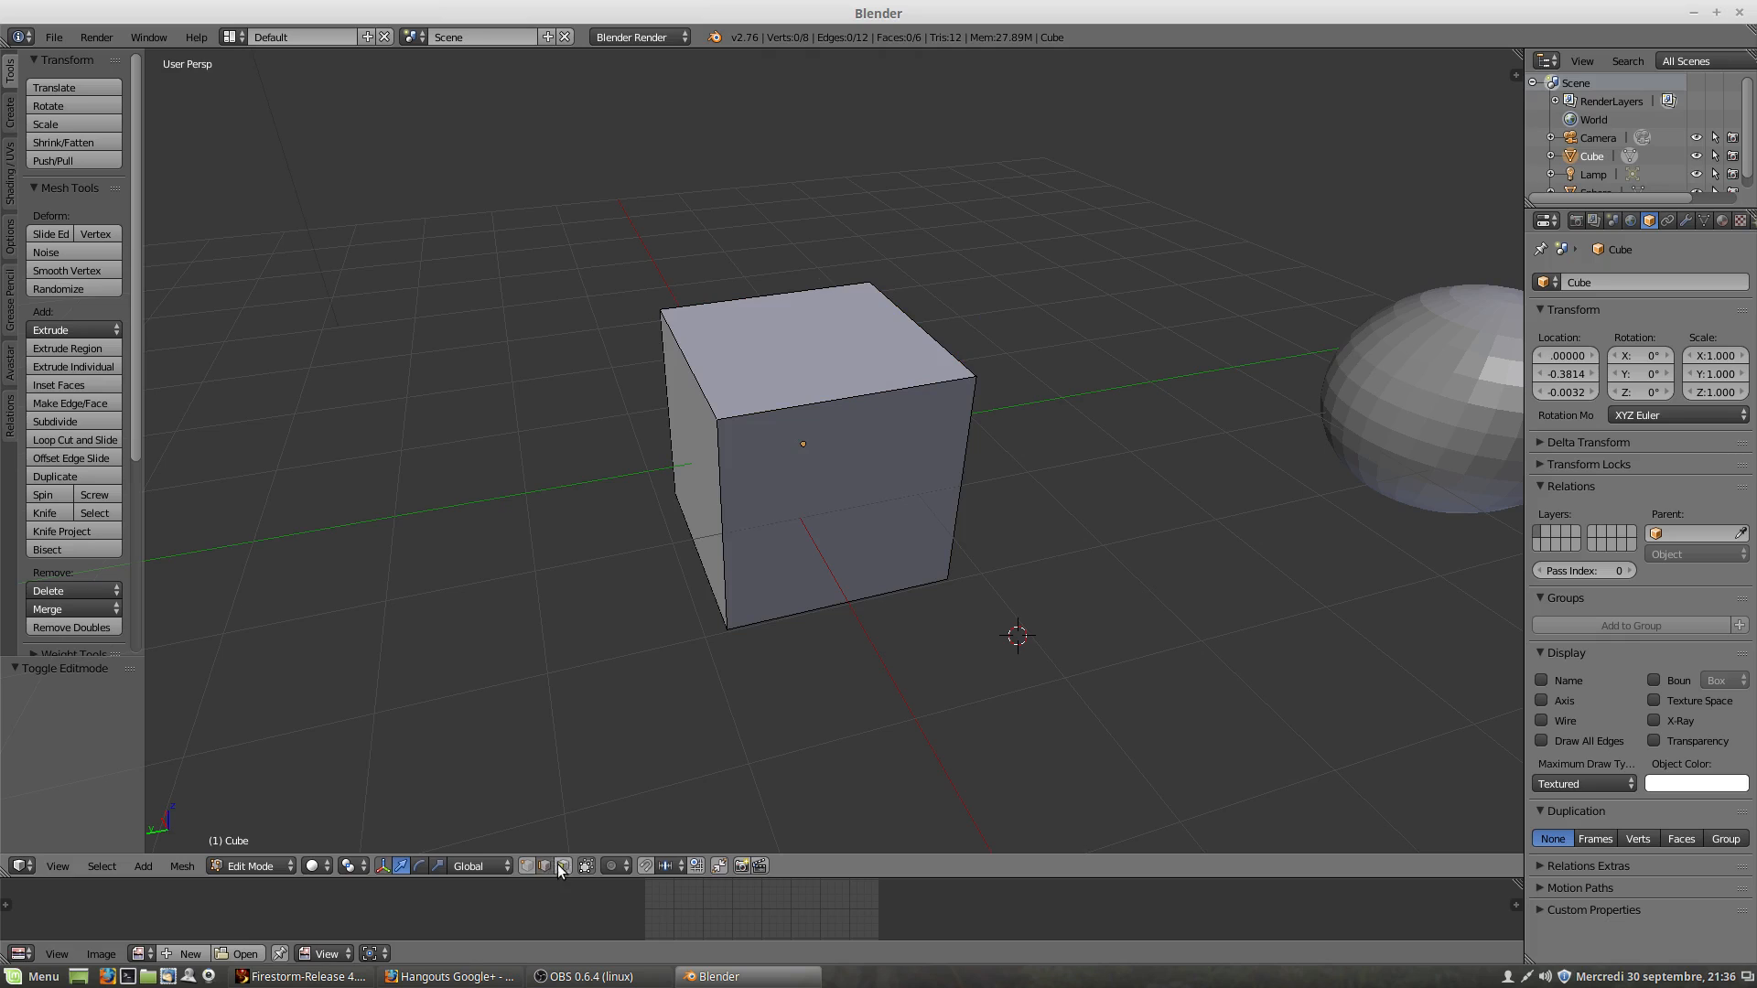
left_click(563, 866)
left_click(527, 867)
left_click(563, 866)
Step: Move the cube's top face upward and its front face outward
right_click(808, 340)
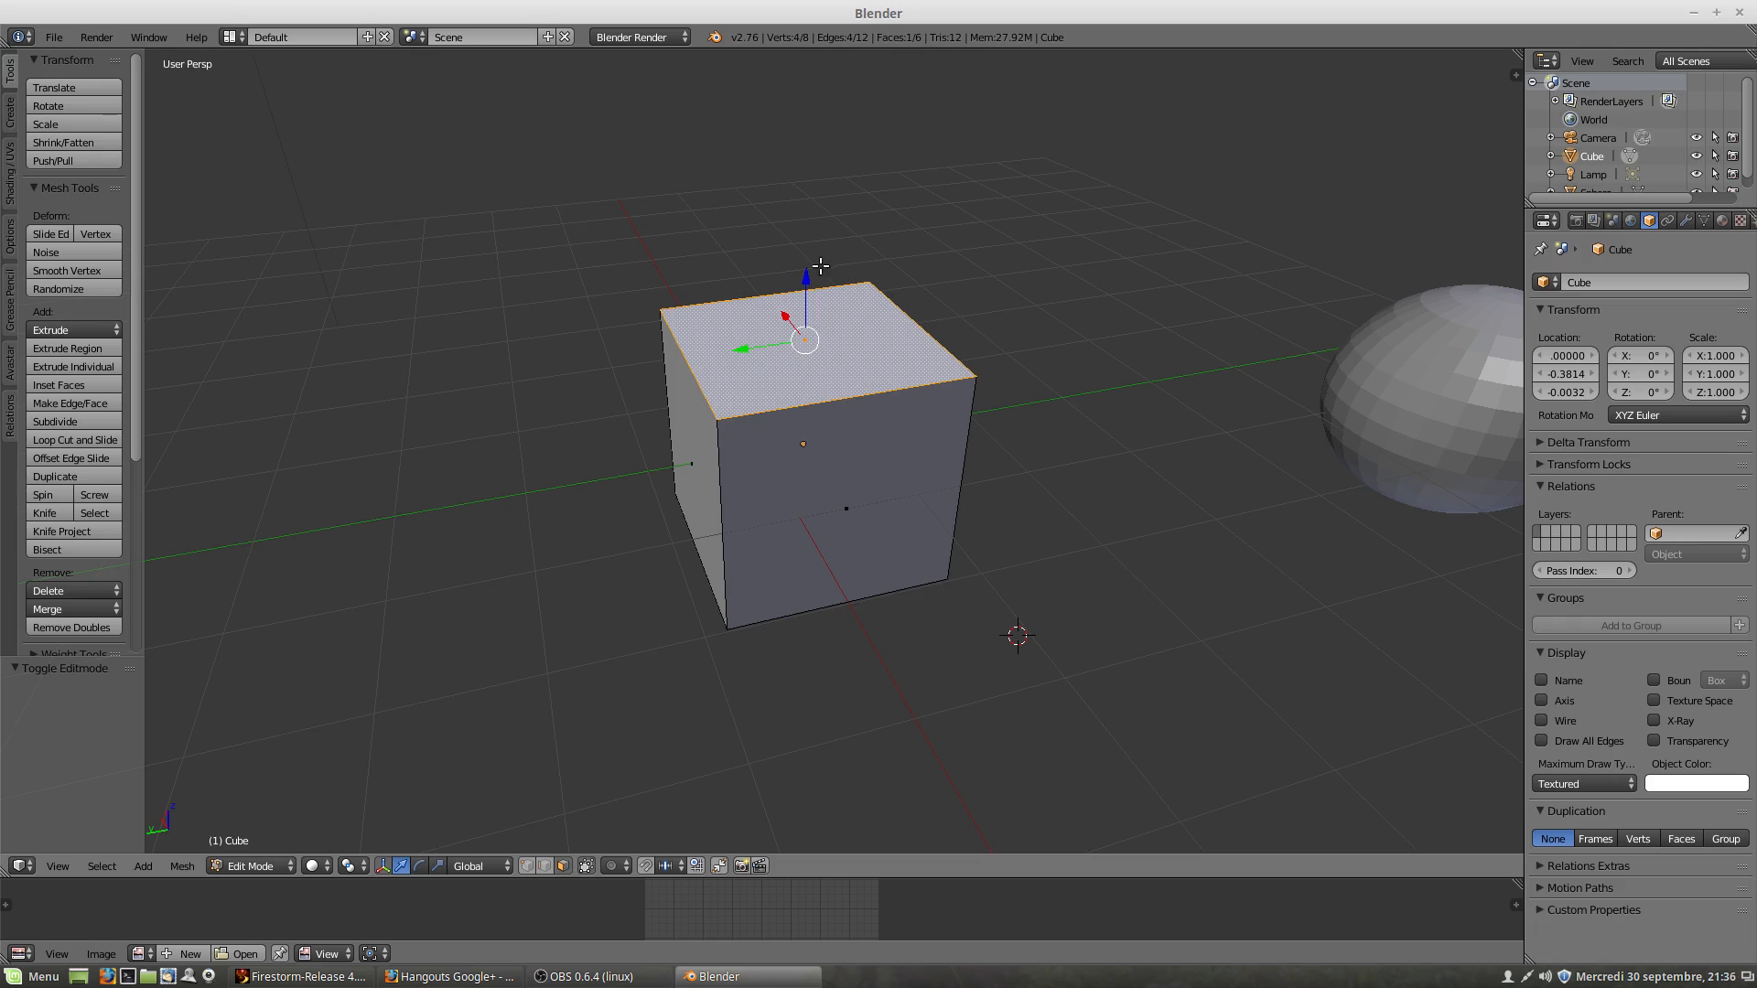
left_click_drag(806, 278, 746, 334)
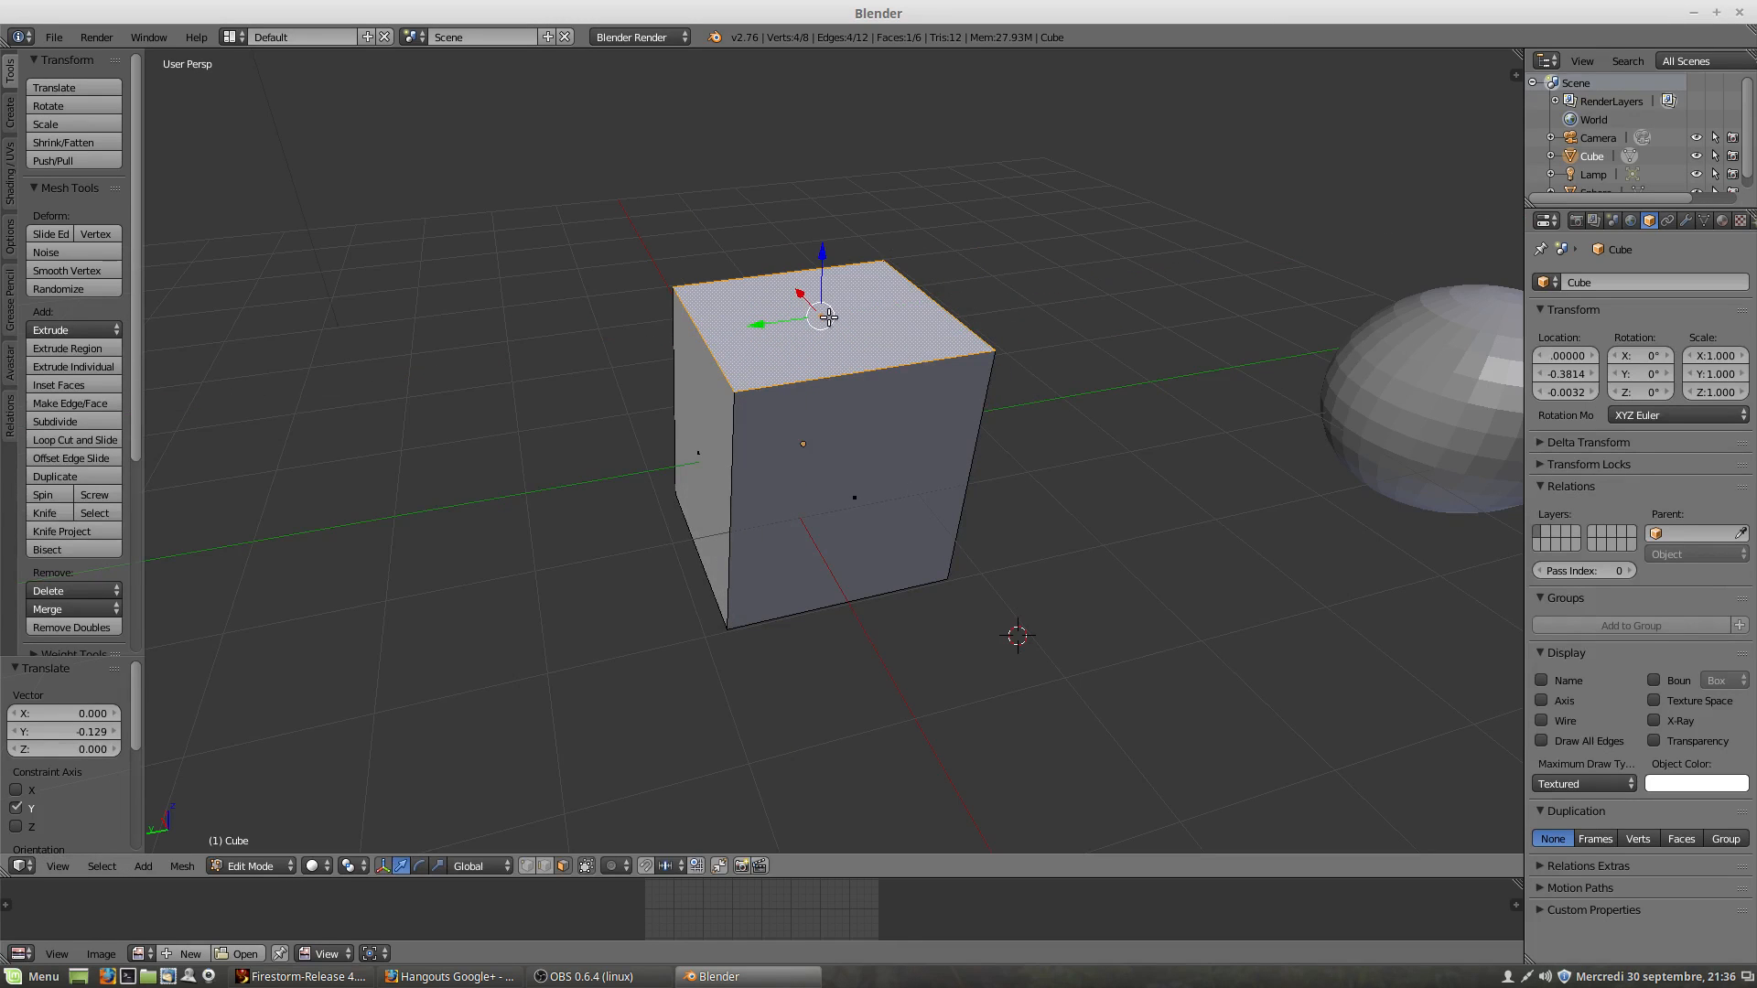
mouse_move(829, 317)
left_mouse_down()
mouse_move(985, 341)
mouse_move(808, 305)
mouse_move(1019, 247)
mouse_move(852, 368)
mouse_move(828, 282)
left_mouse_up()
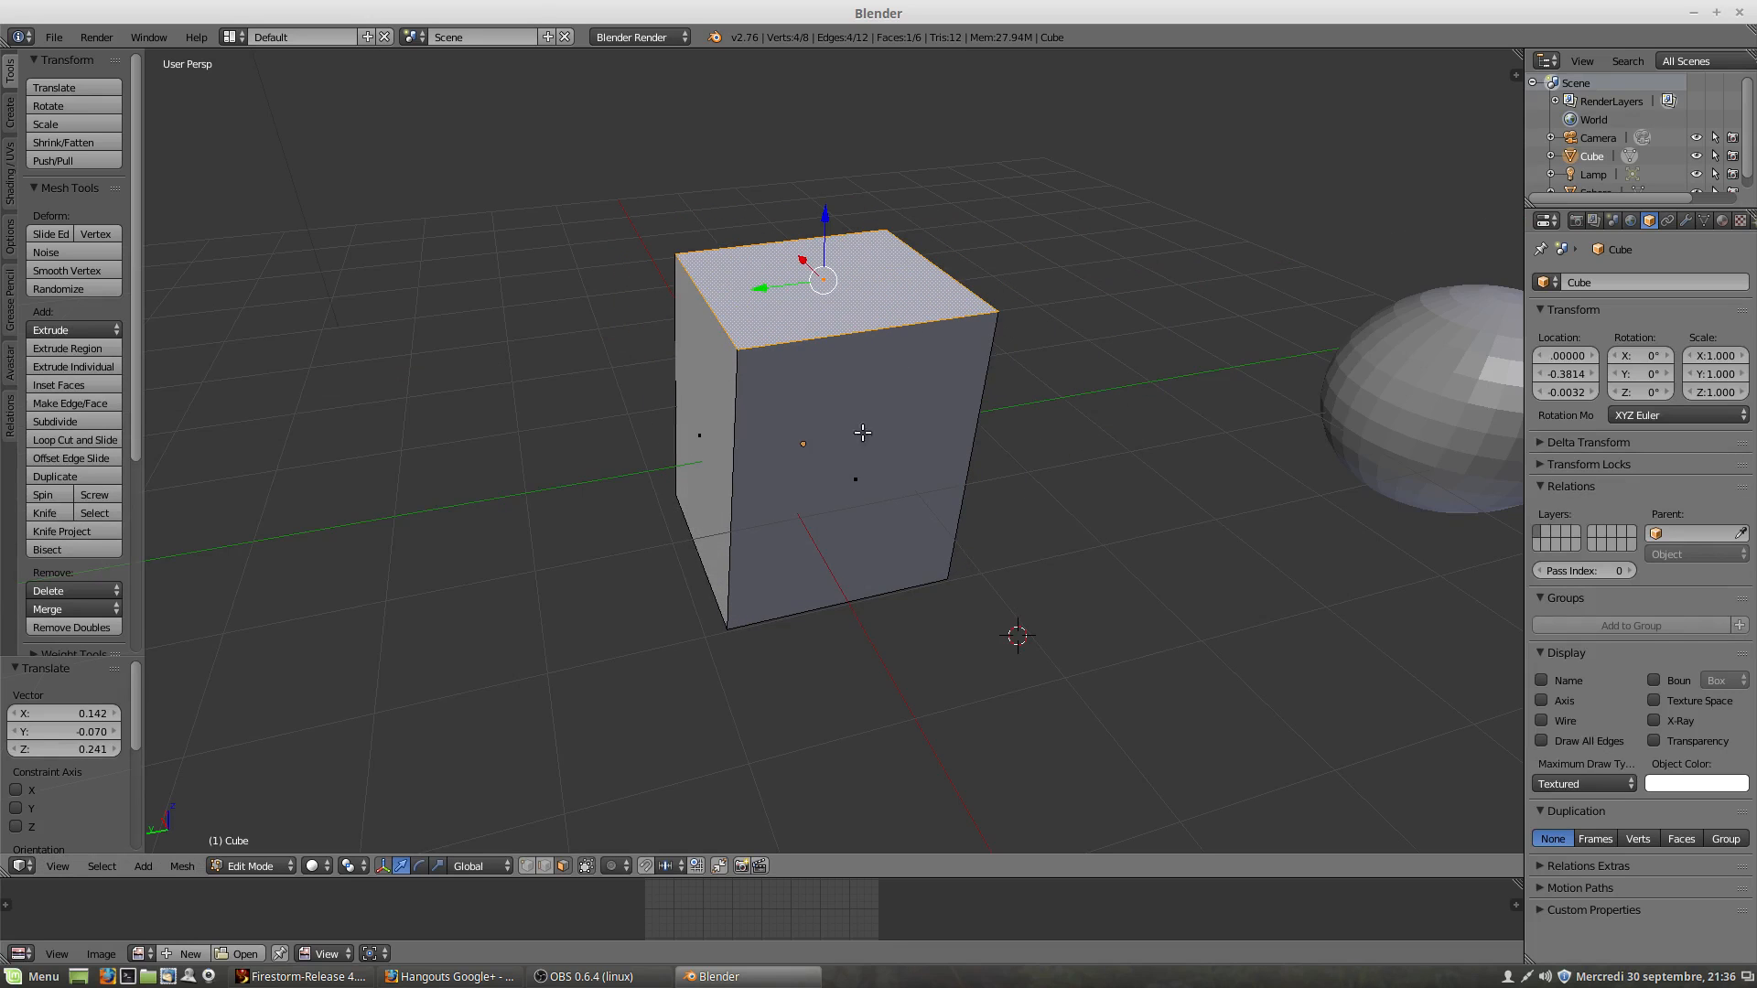
right_click(855, 472)
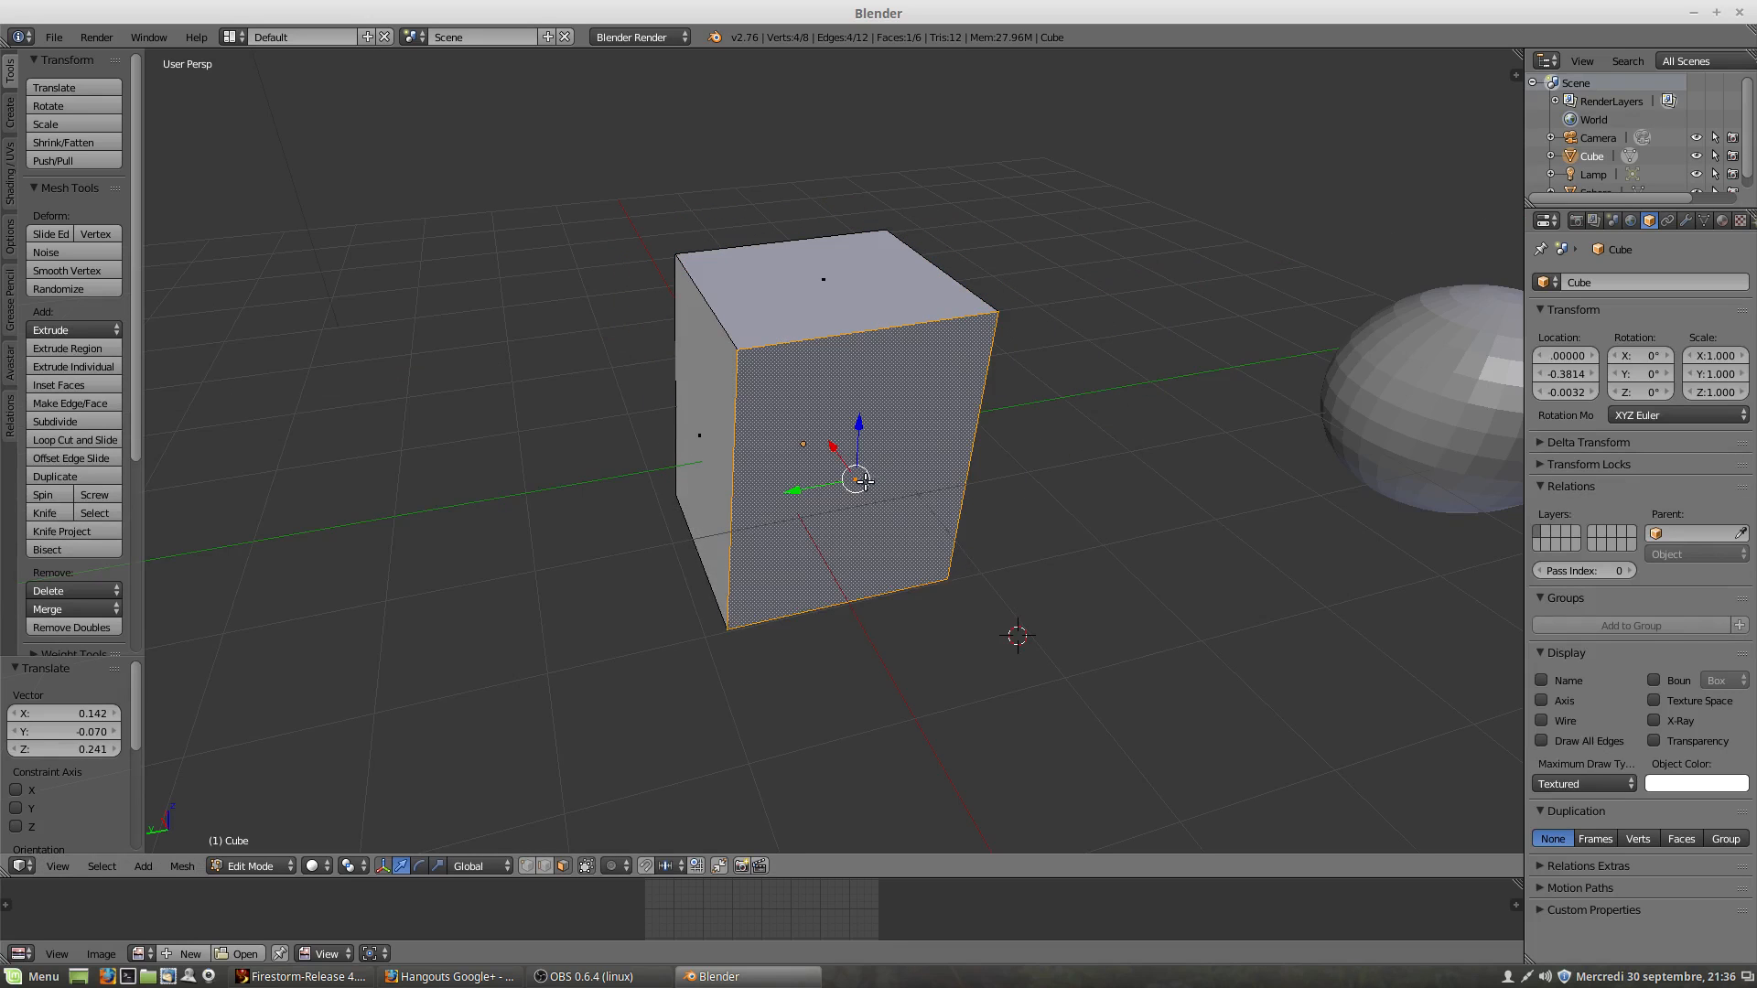
left_click_drag(858, 478, 893, 505)
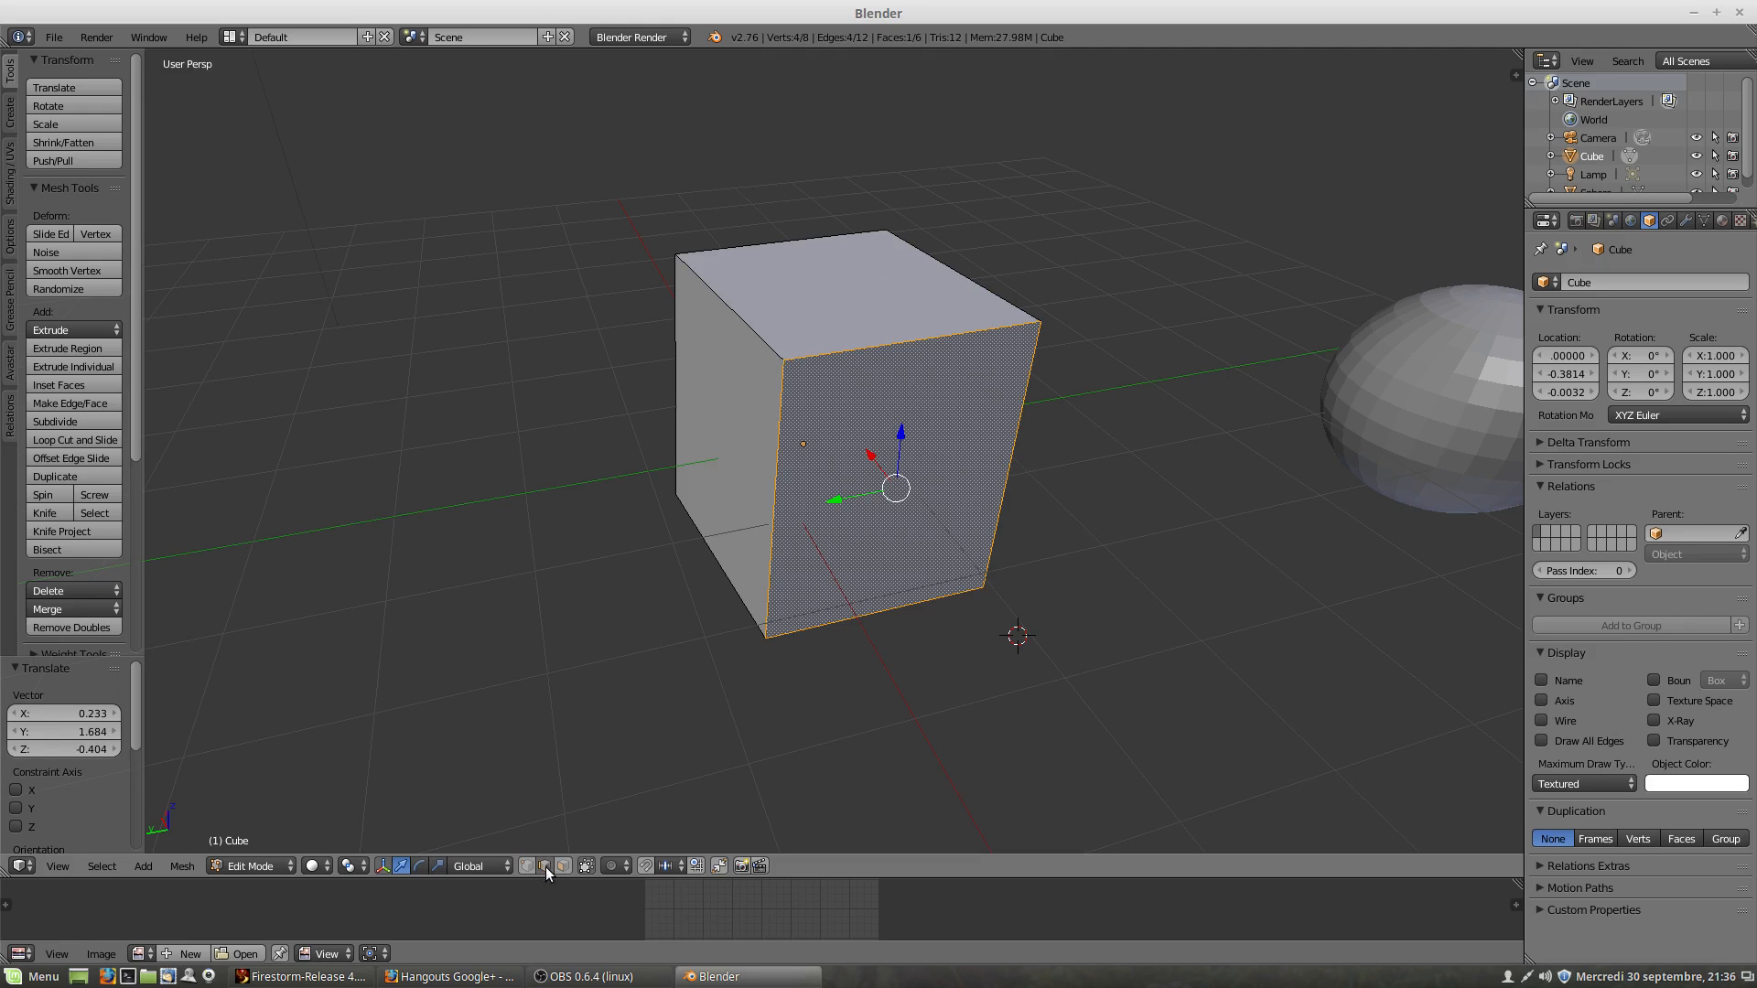
Step: In edge select mode, lower the upper front edge by about 1.569 along Z and the adjoining upper side edge by about 0.729
right_click(842, 346)
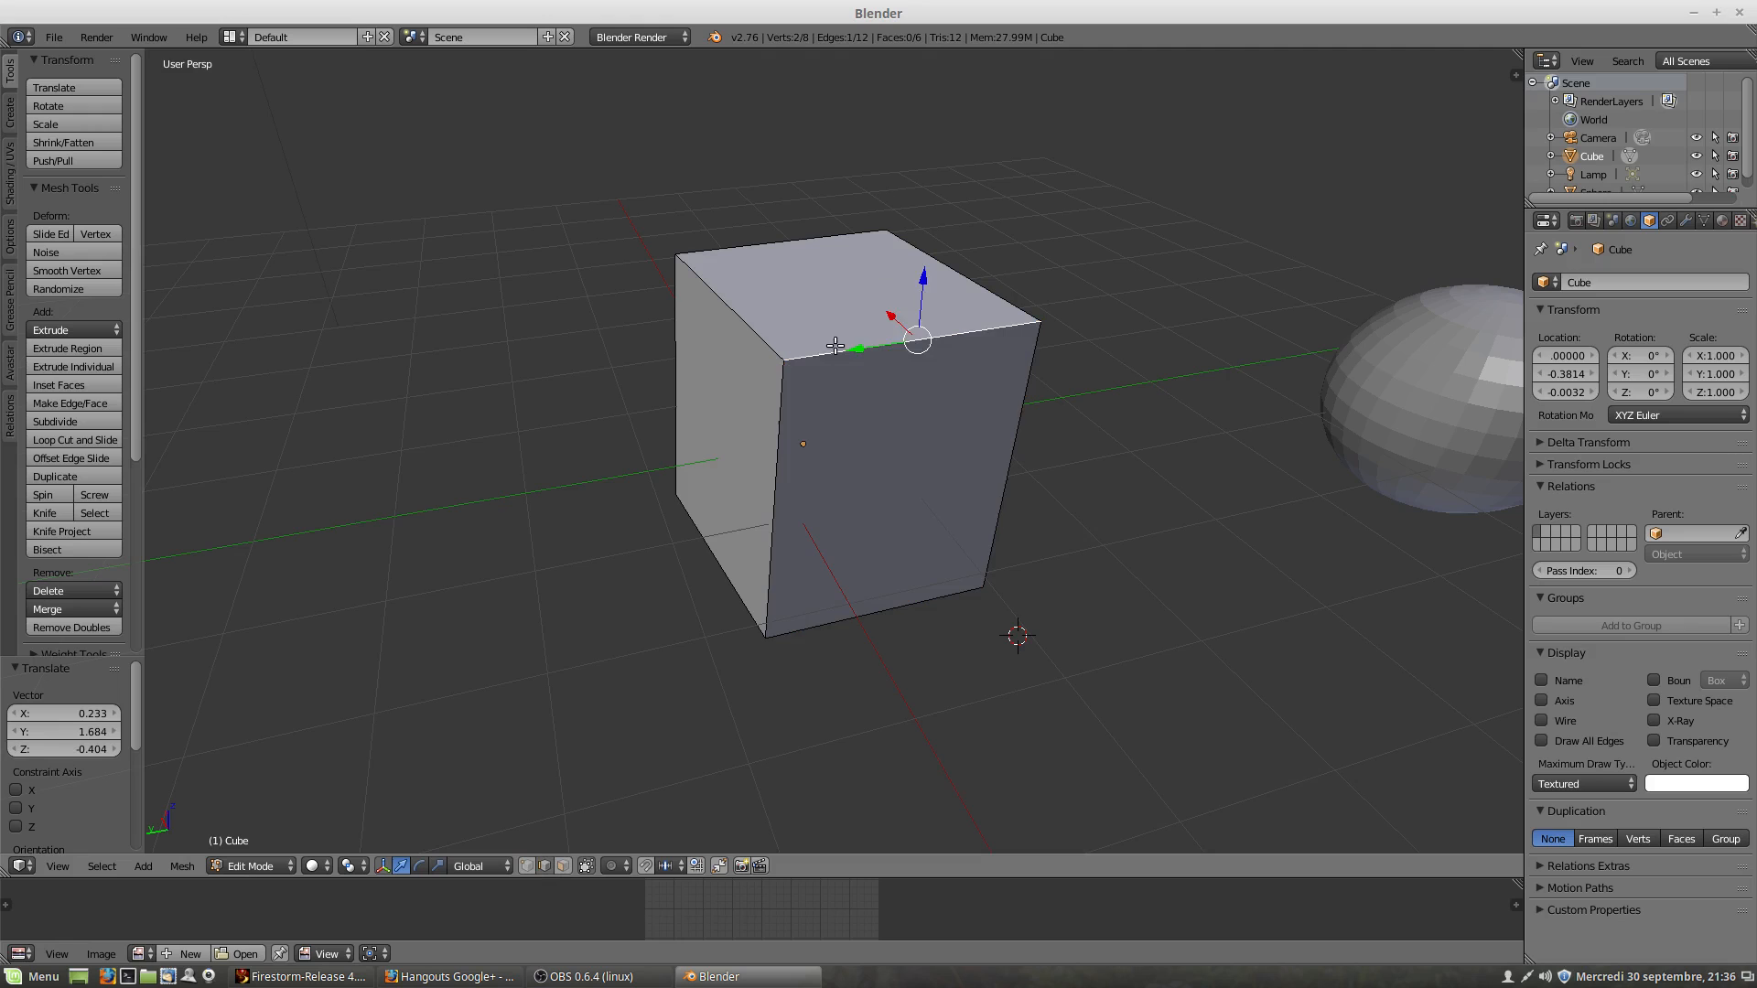
right_click(741, 316)
right_click(823, 354)
right_click(776, 424)
right_click(756, 335)
right_click(849, 347)
left_click_drag(923, 279, 911, 455)
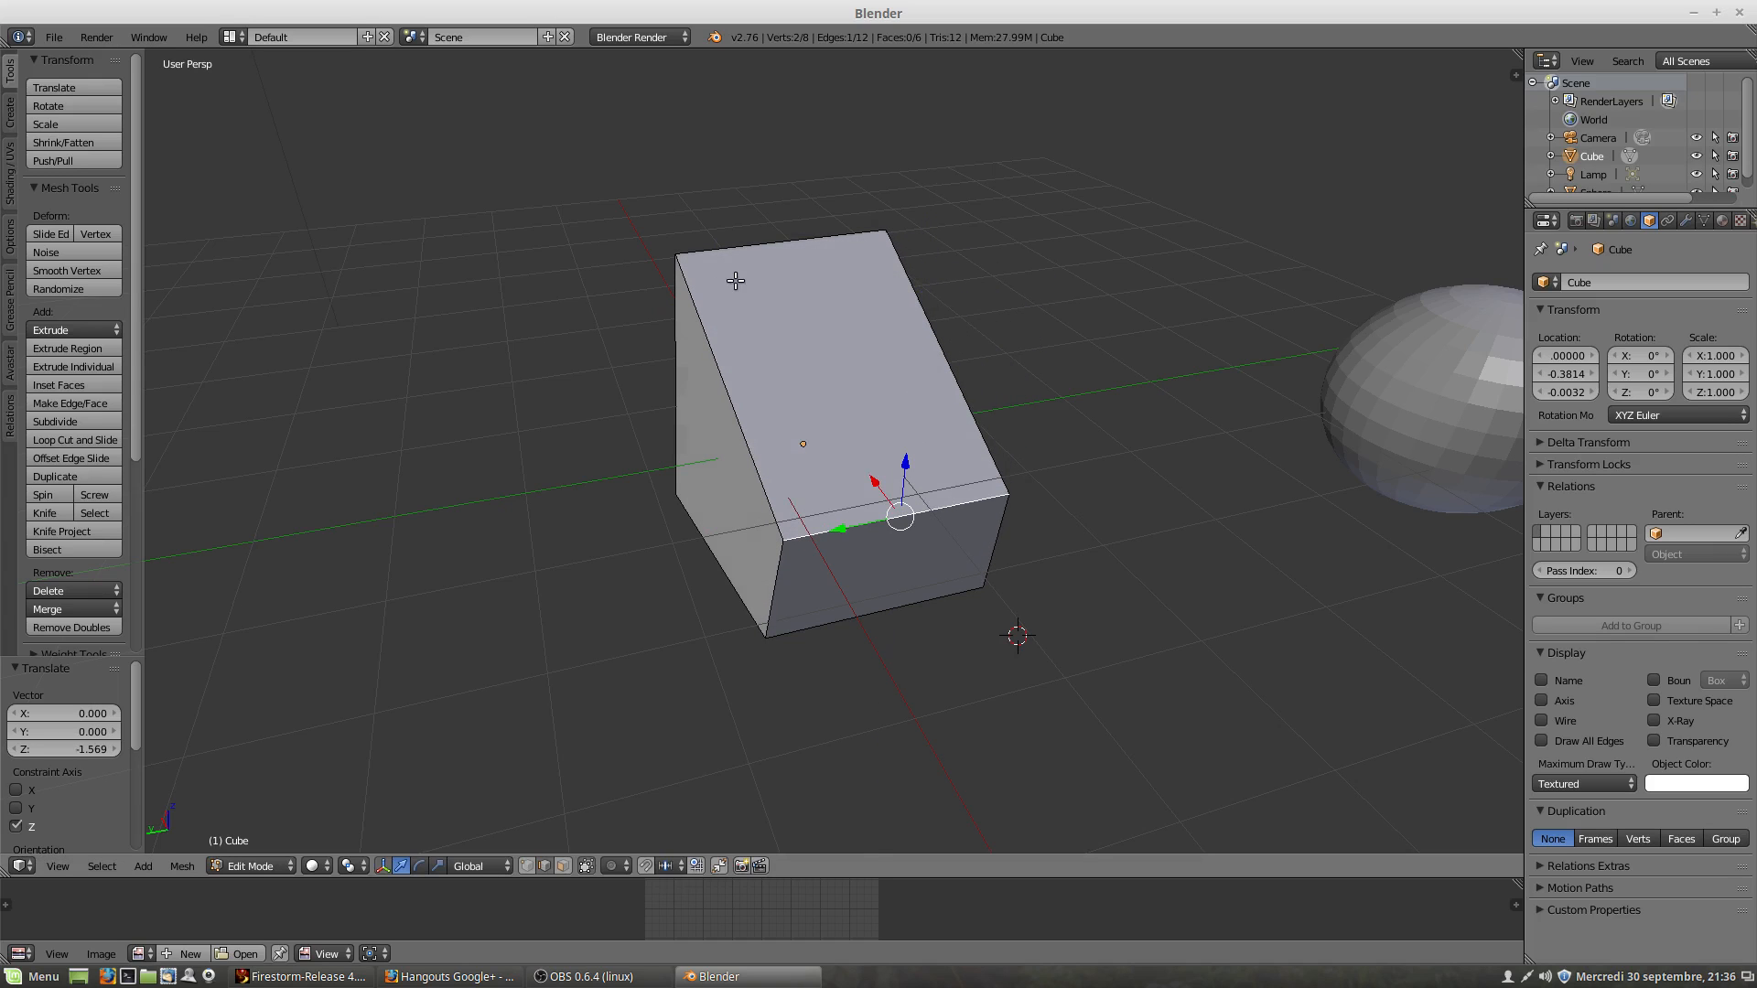
right_click(741, 406)
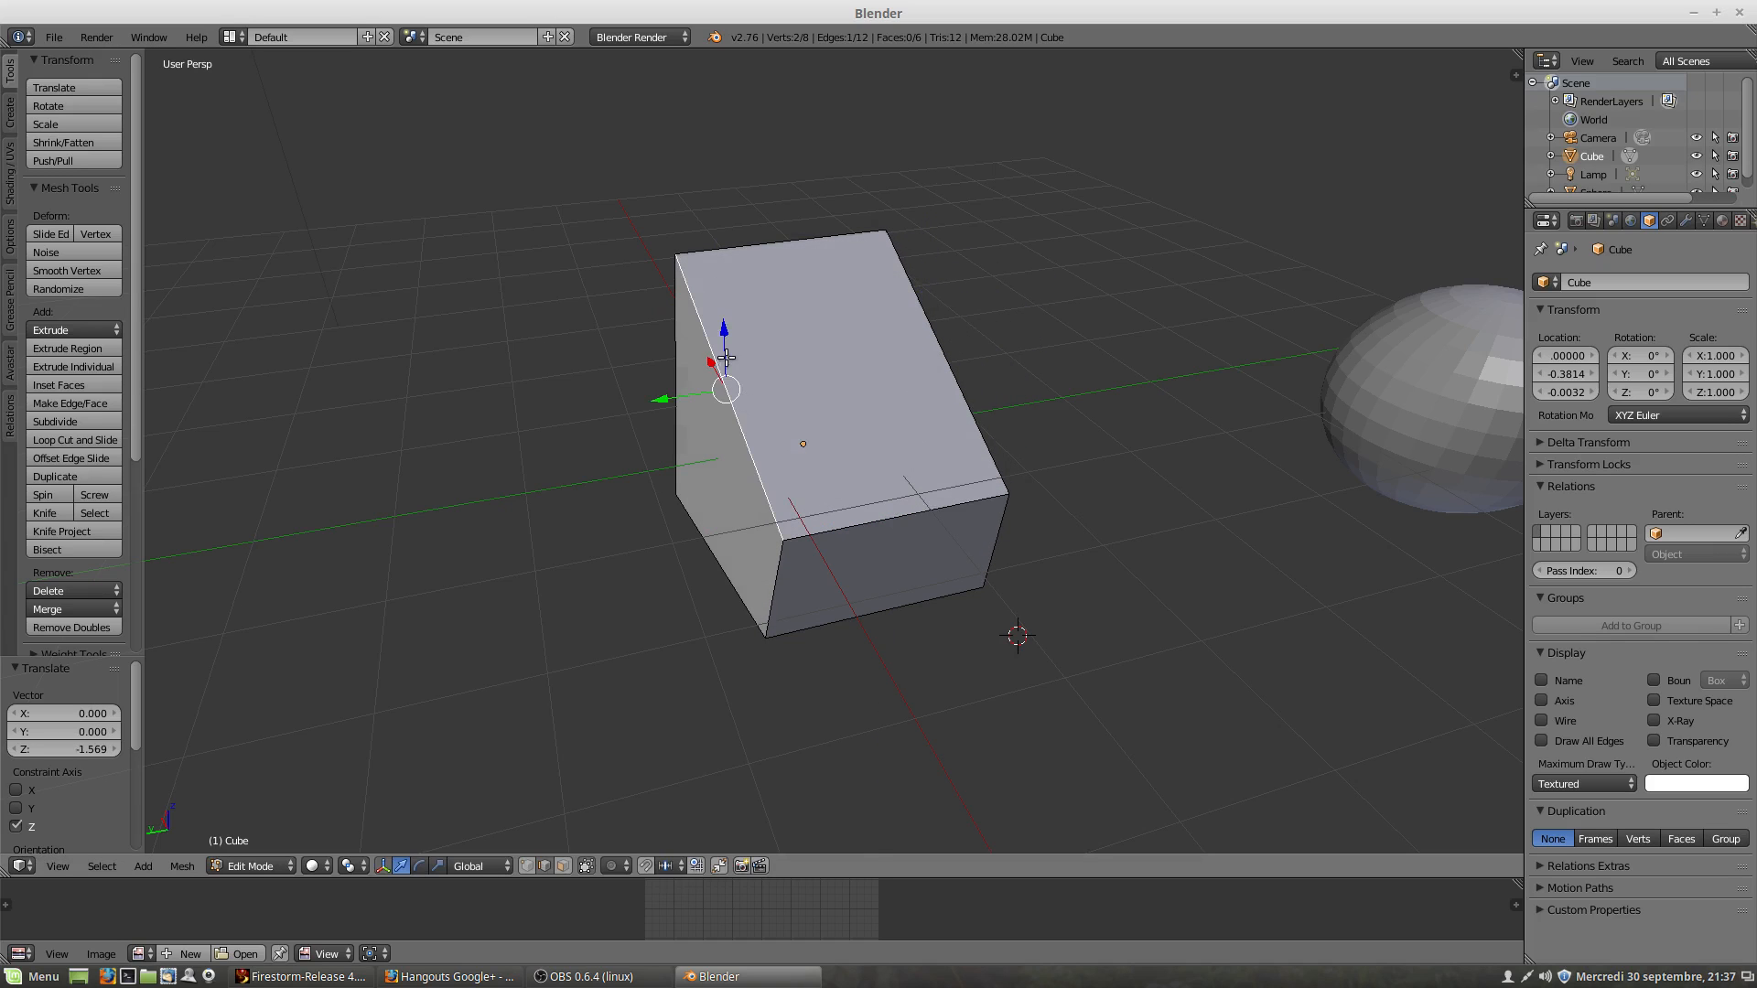
left_click_drag(725, 358, 768, 439)
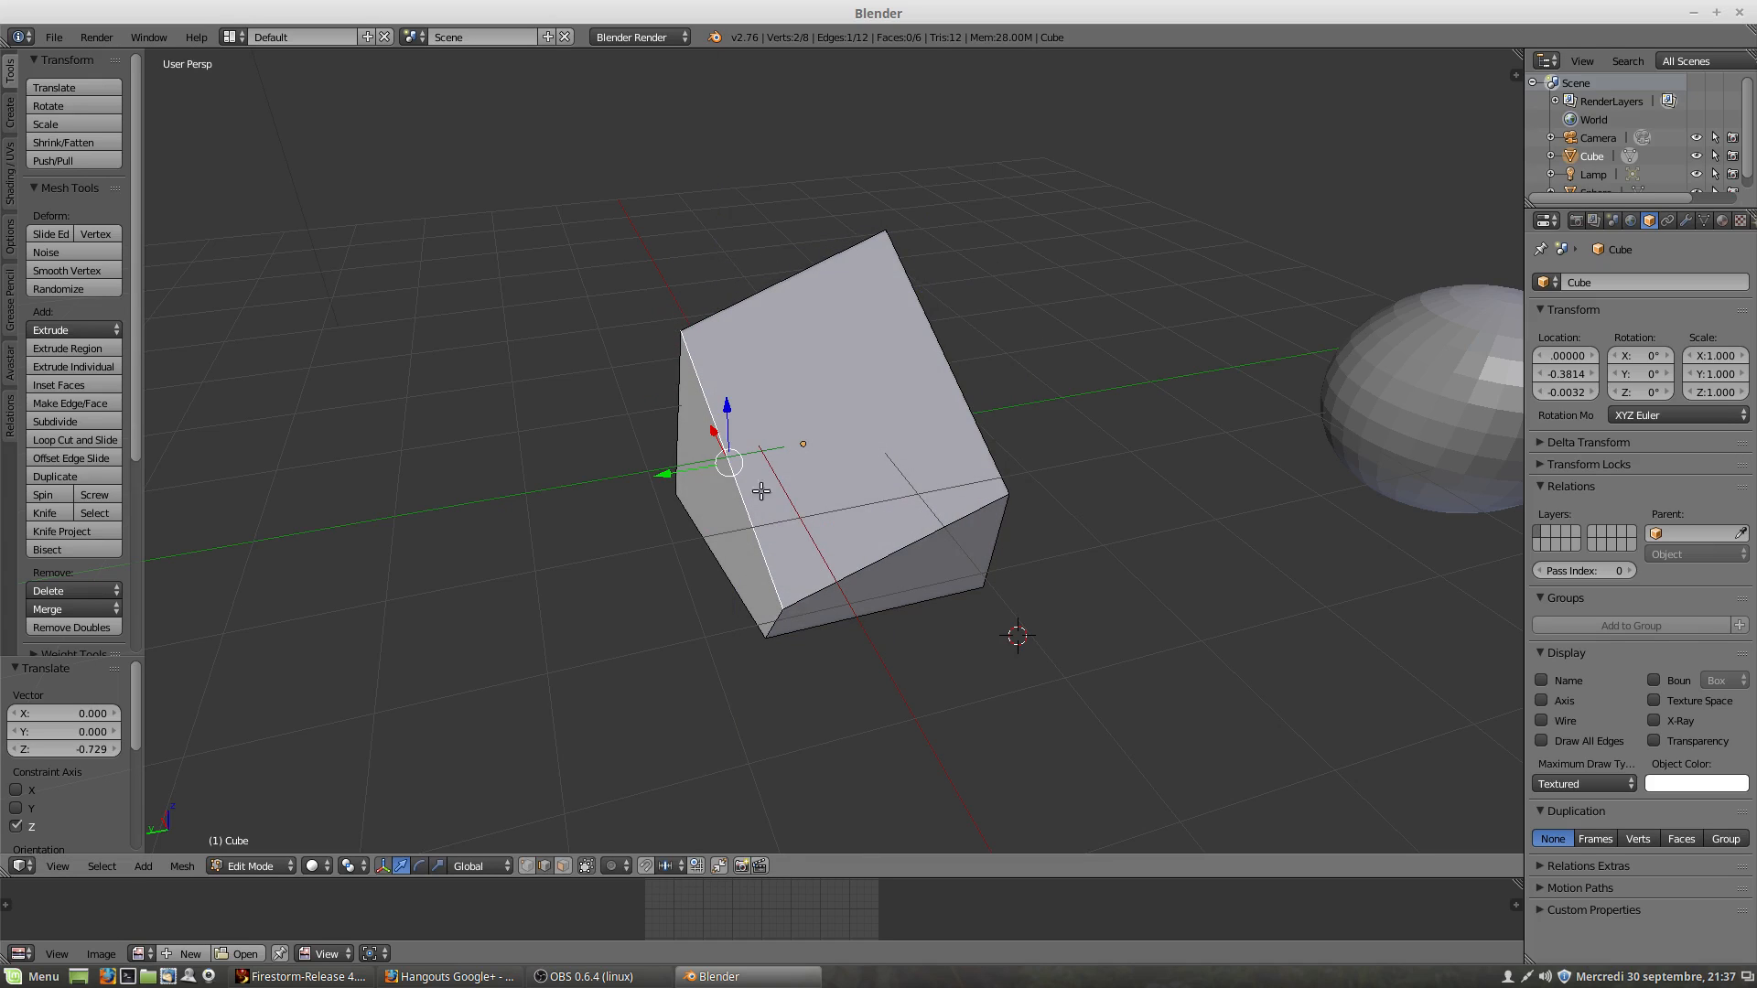
Step: In vertex select mode, try selecting several corners and raise the upper front corner nearest the sphere by about 0.613 along Z
left_click(527, 866)
right_click(682, 334)
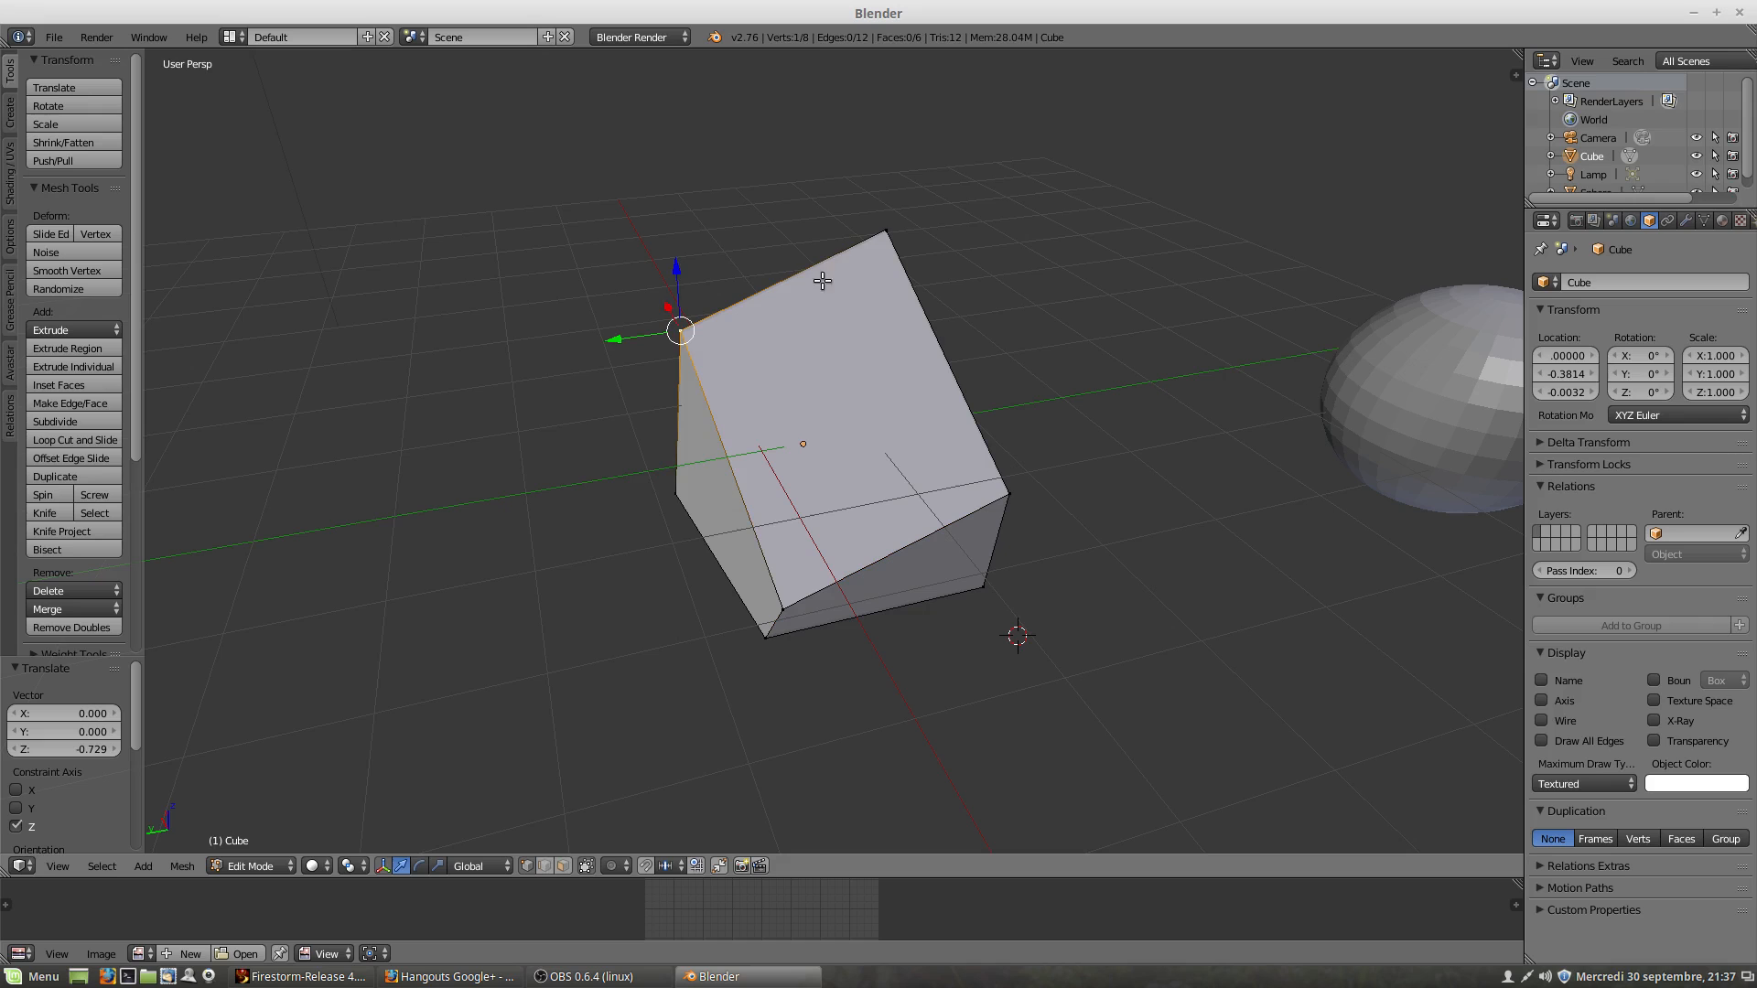
right_click(889, 232)
right_click(1004, 490)
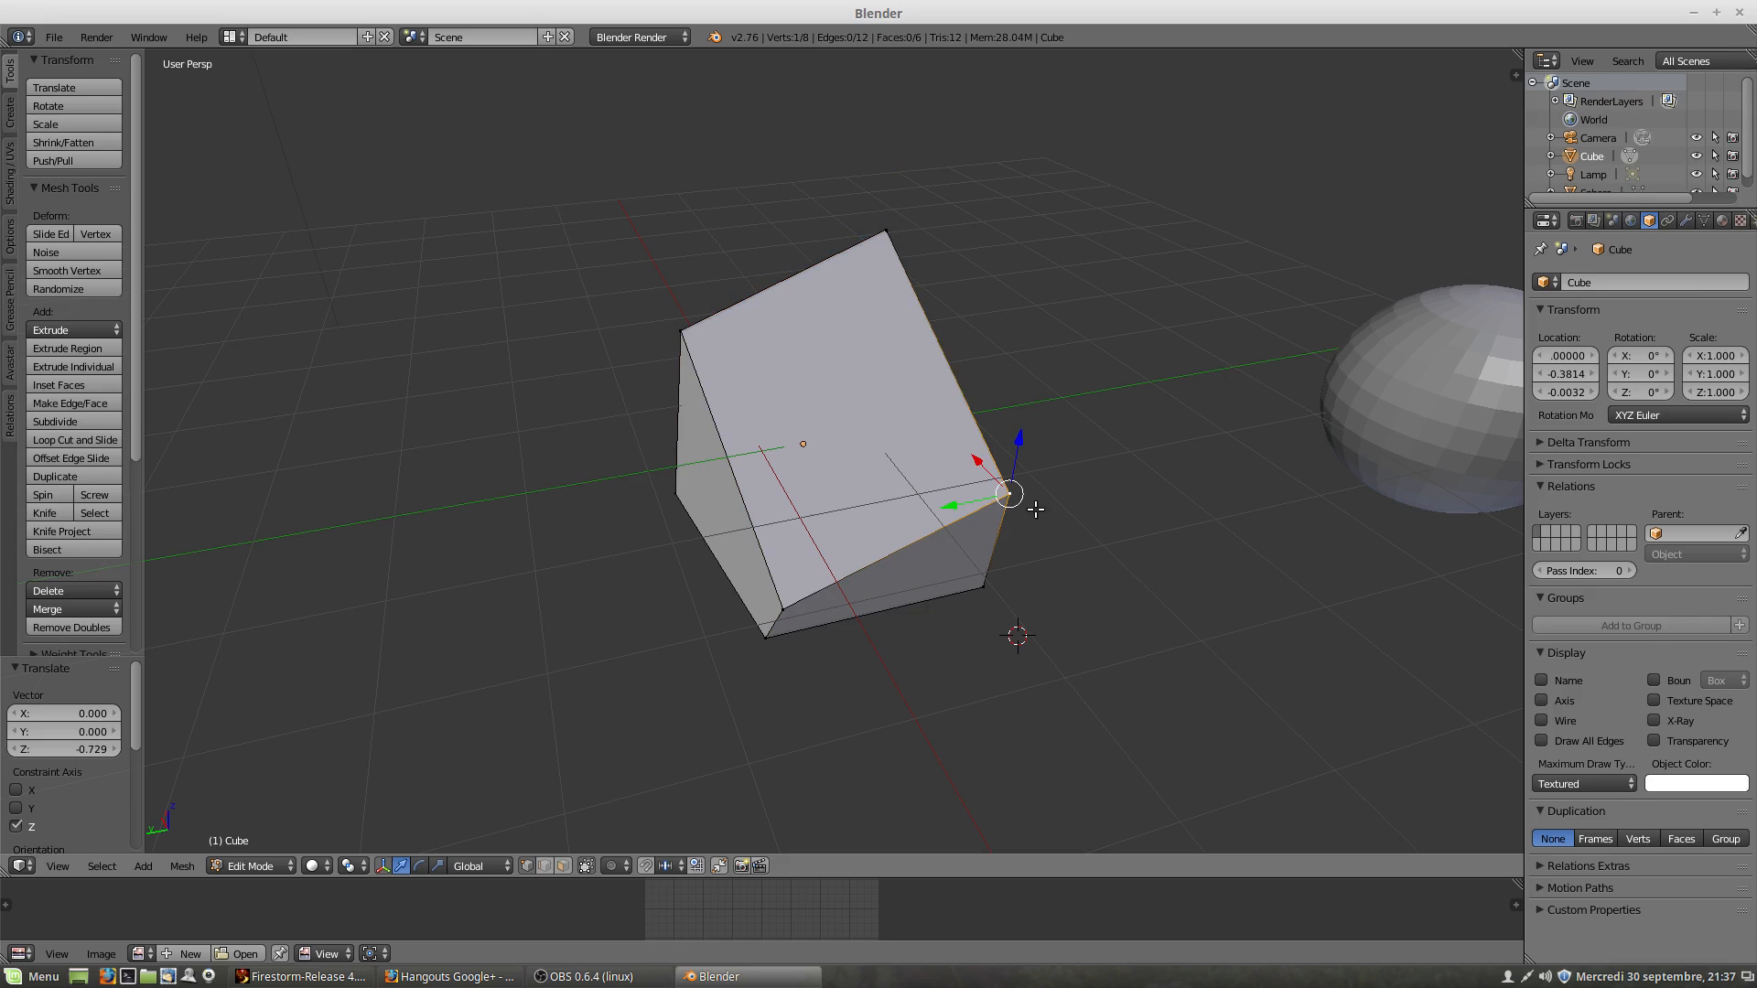
mouse_move(1026, 452)
left_mouse_down()
mouse_move(1044, 321)
mouse_move(1014, 422)
left_mouse_up()
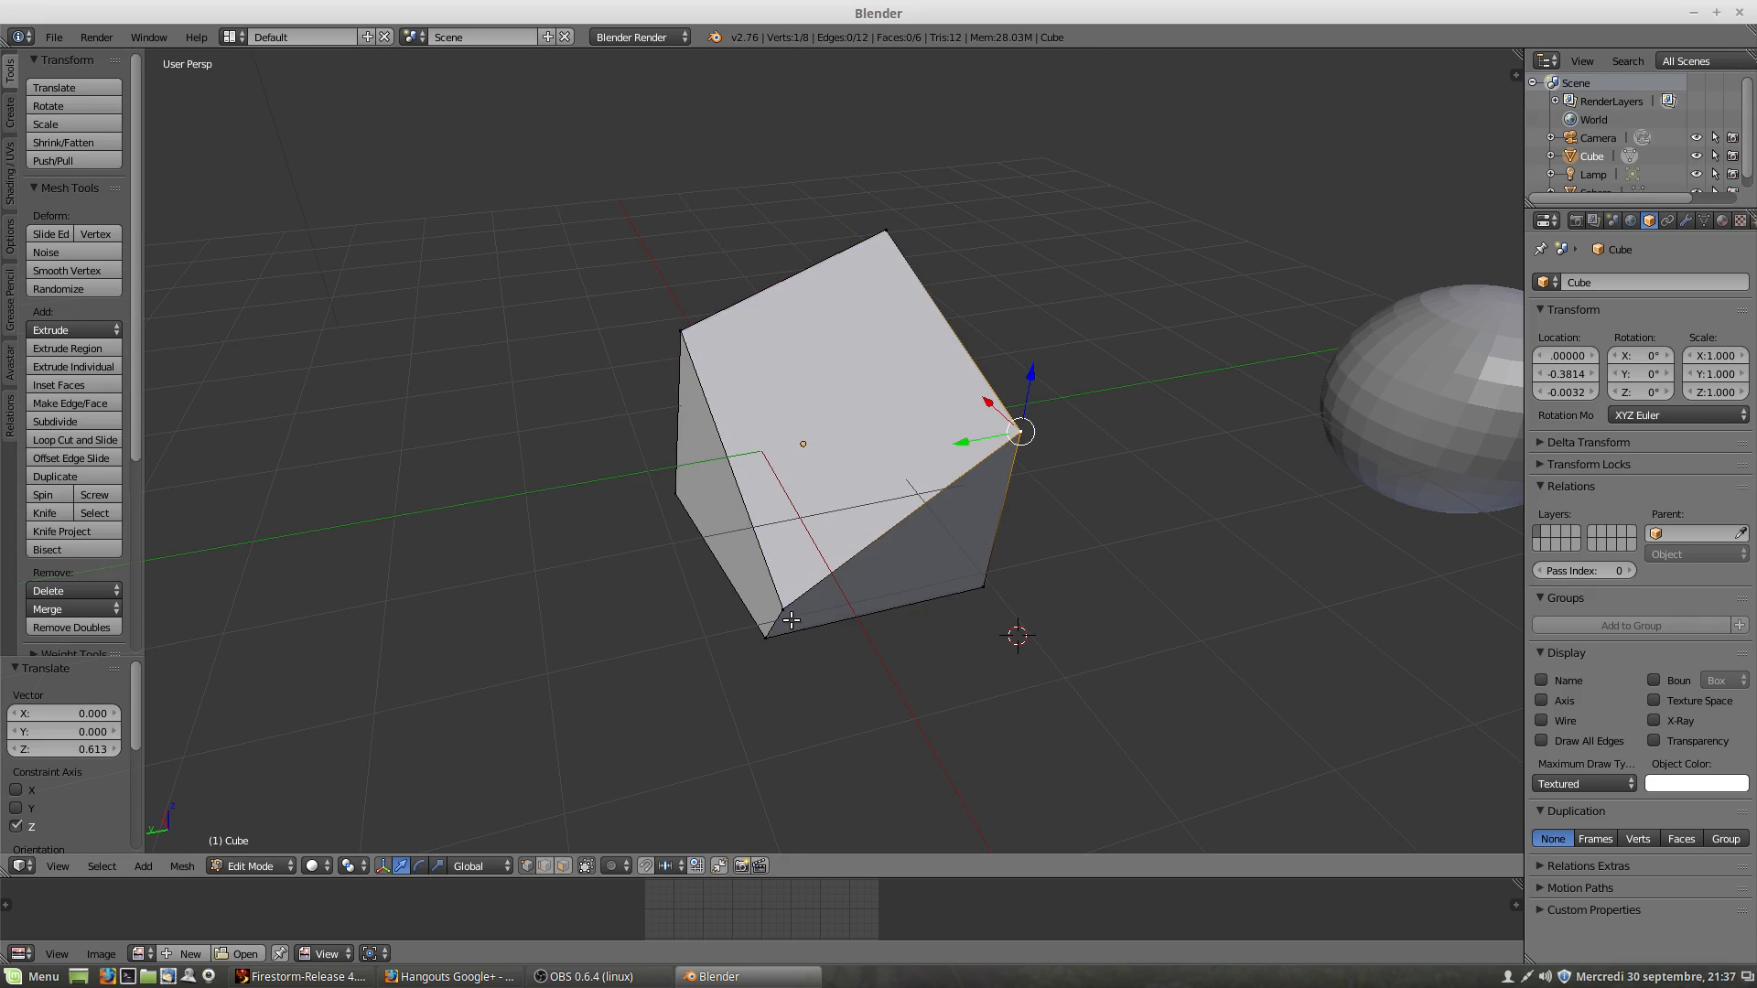
Step: Try face select on the cube's slanted upper face and edge select on its lower front edge
left_click(563, 866)
right_click(861, 463)
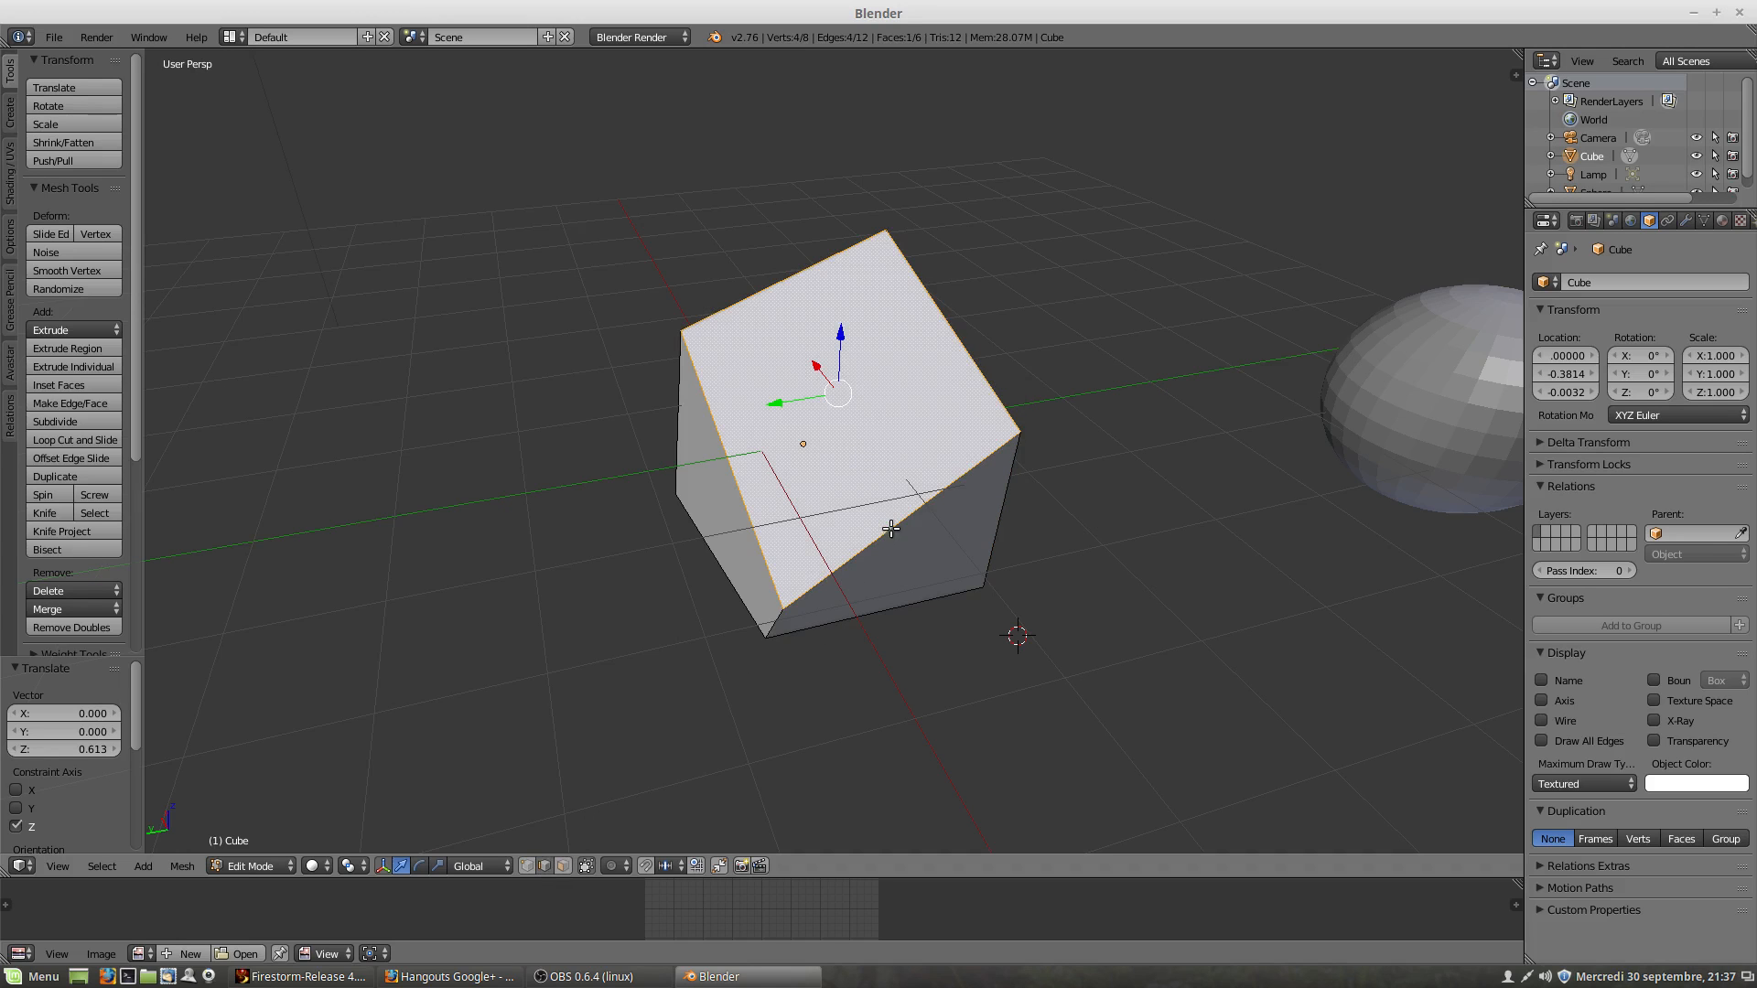
right_click(891, 528)
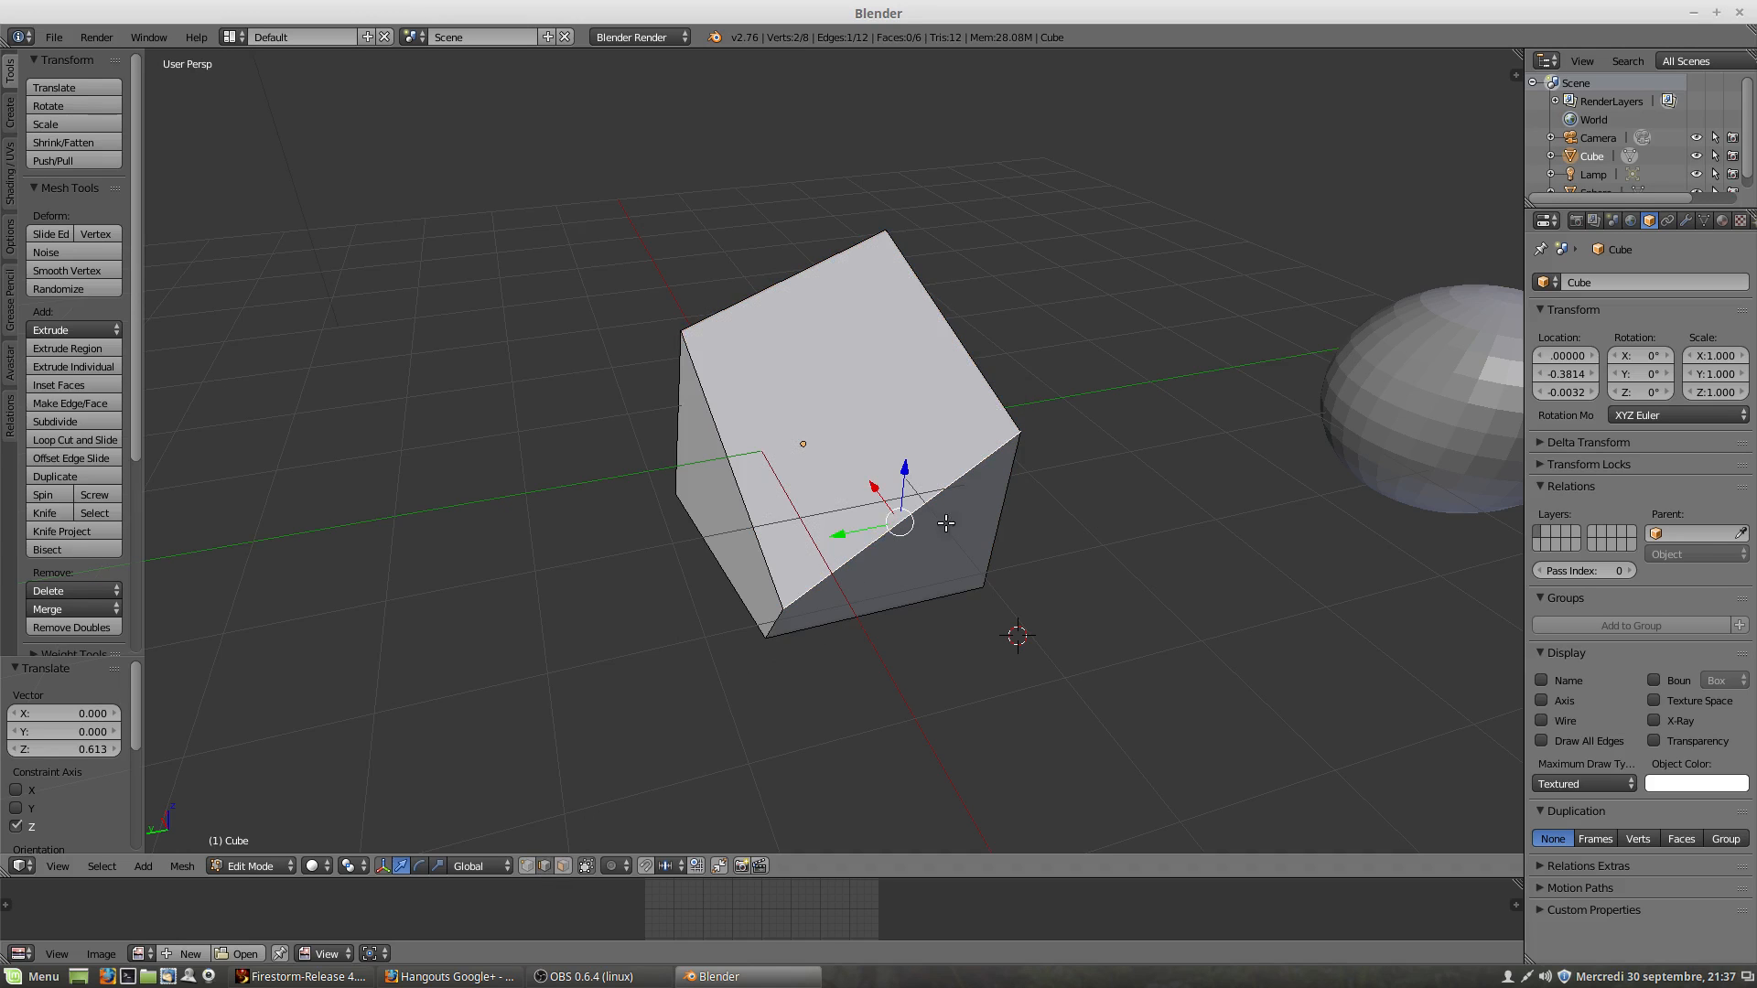
Step: In vertex select mode, raise the lowered front corner of the cube by about 2.839 along Z
left_click(528, 867)
right_click(787, 612)
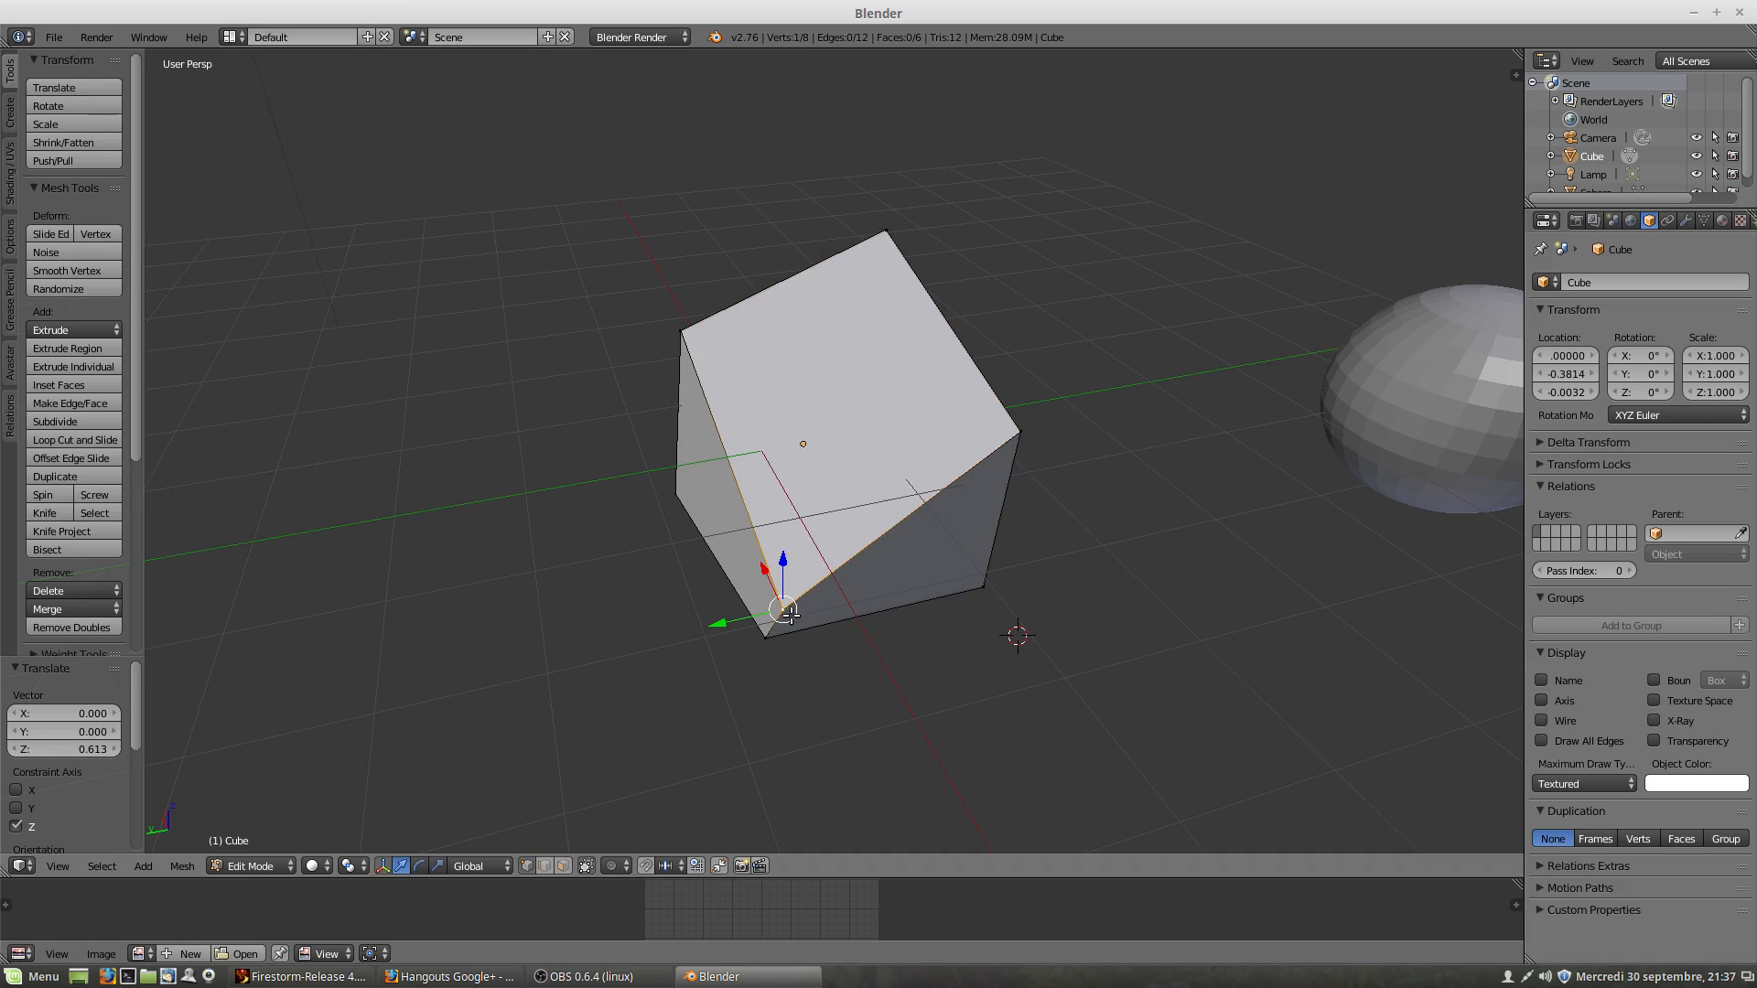
key("g")
key("z")
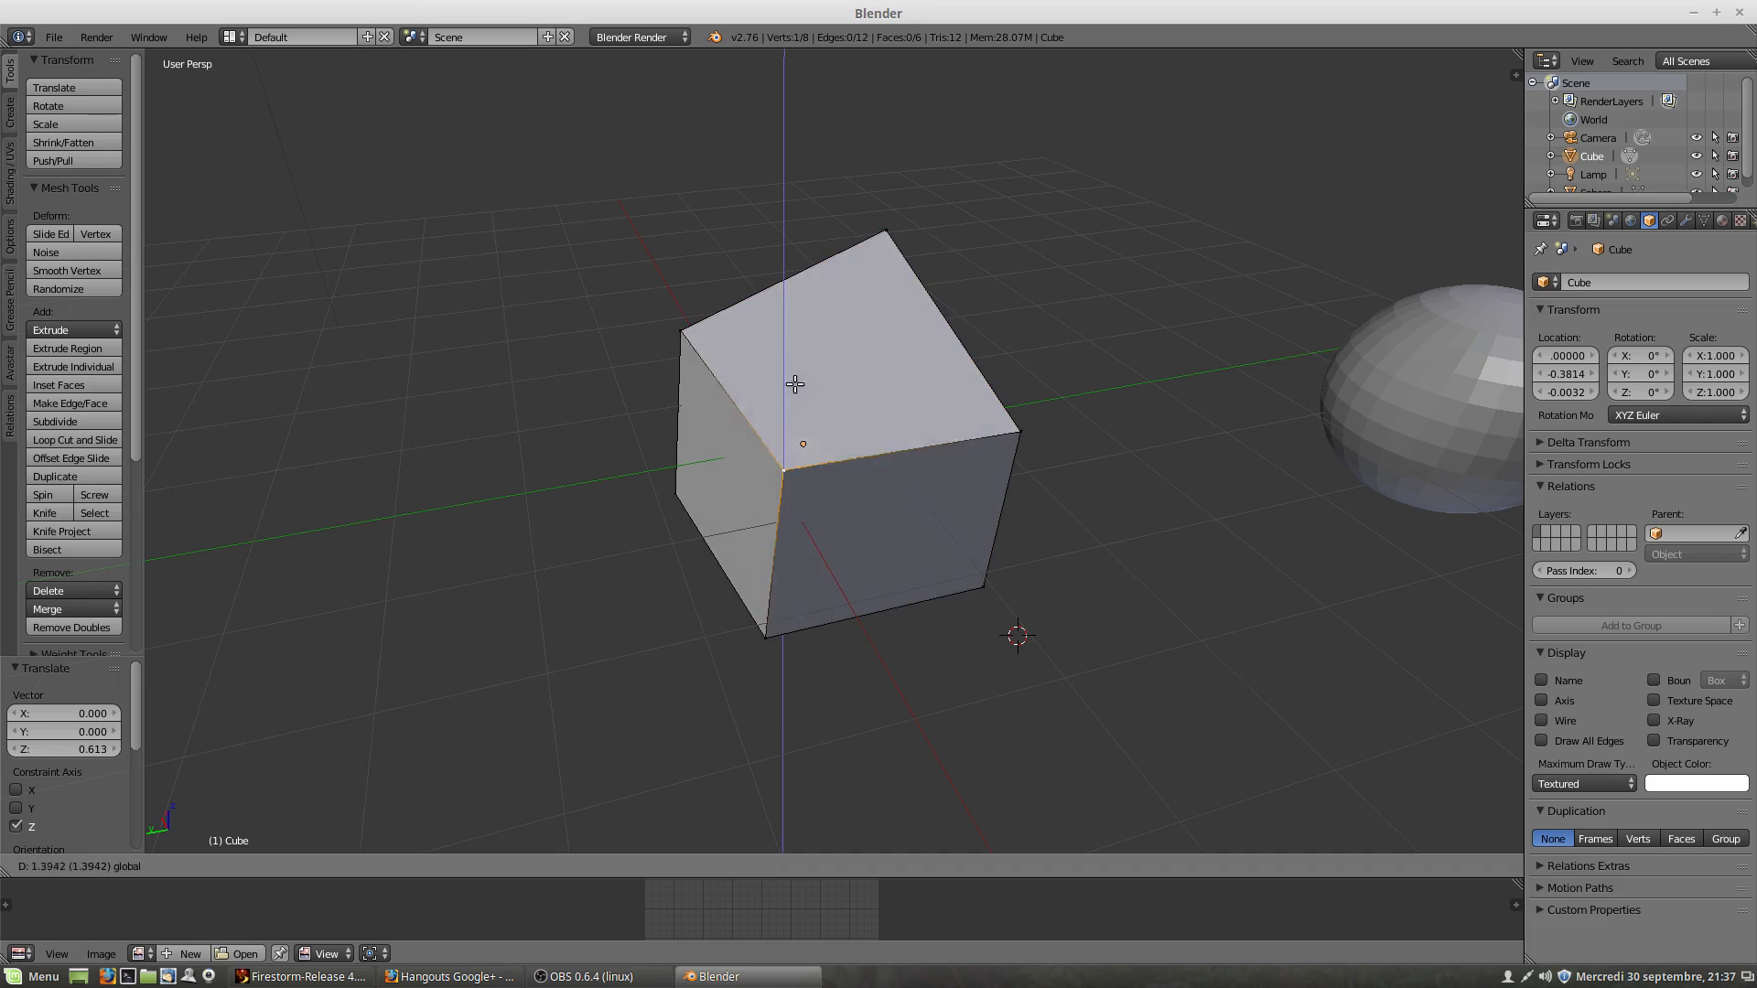
left_click(823, 238)
middle_click_drag(1049, 501, 883, 480)
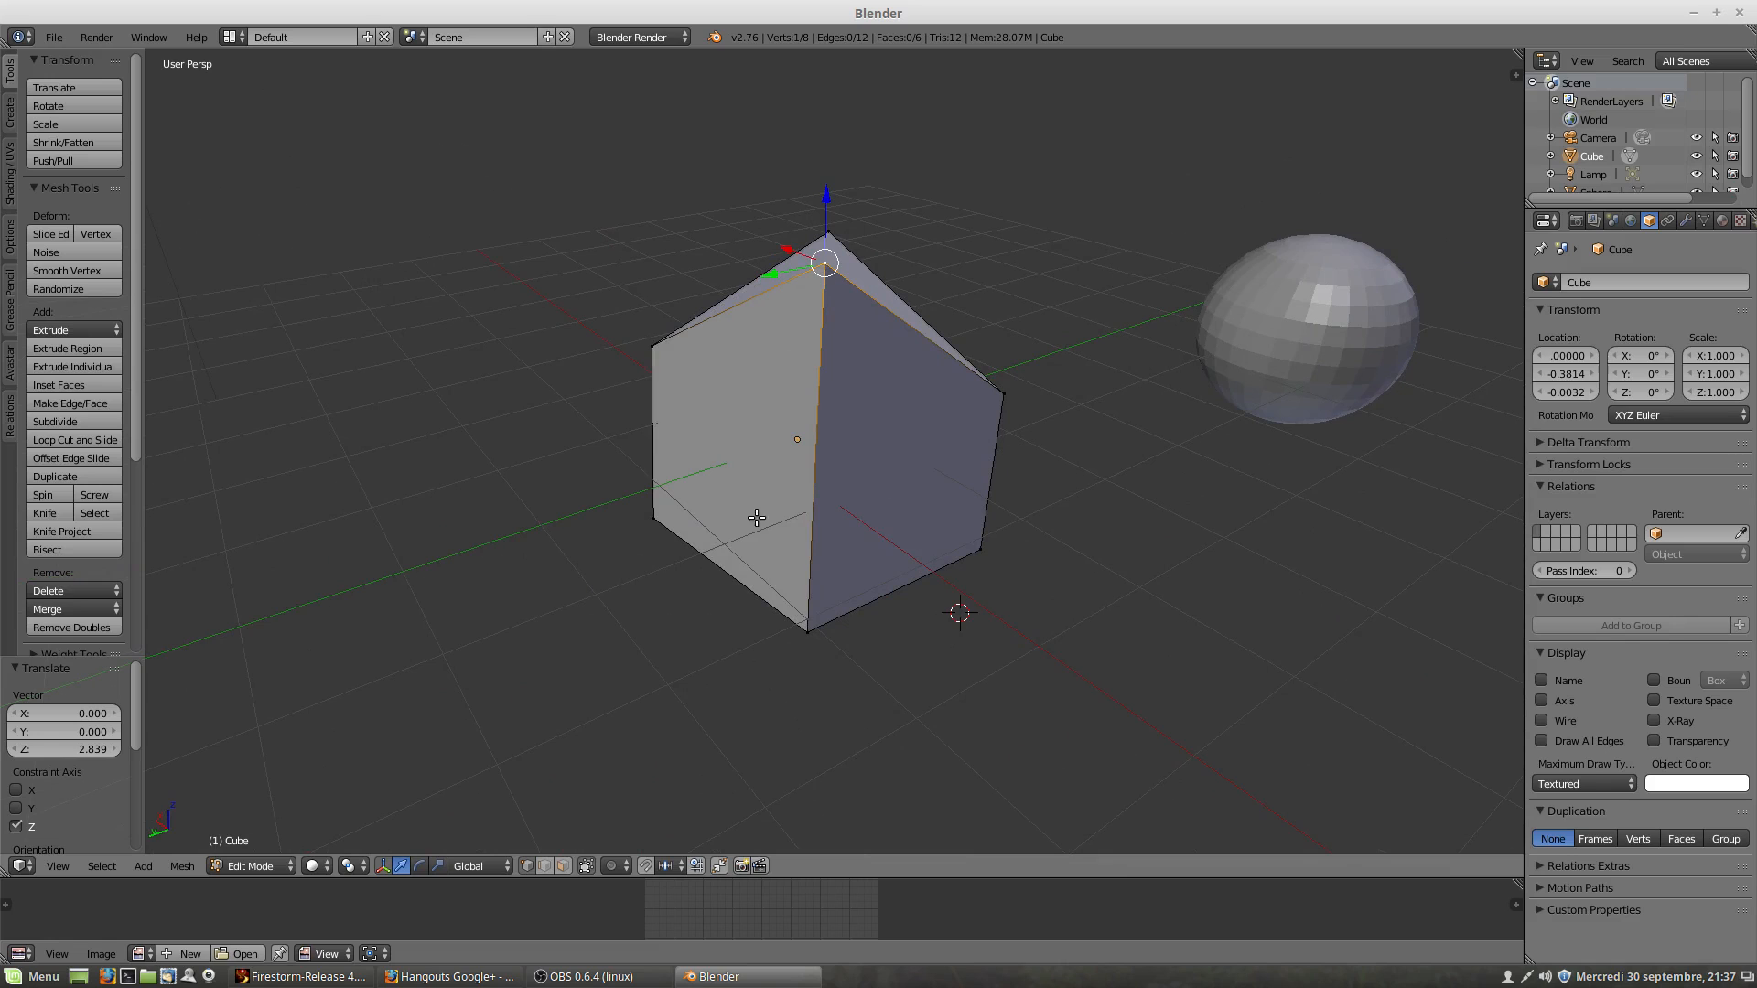
Step: Look at the available interaction modes and return the cube from Edit Mode to Object Mode
left_click(221, 869)
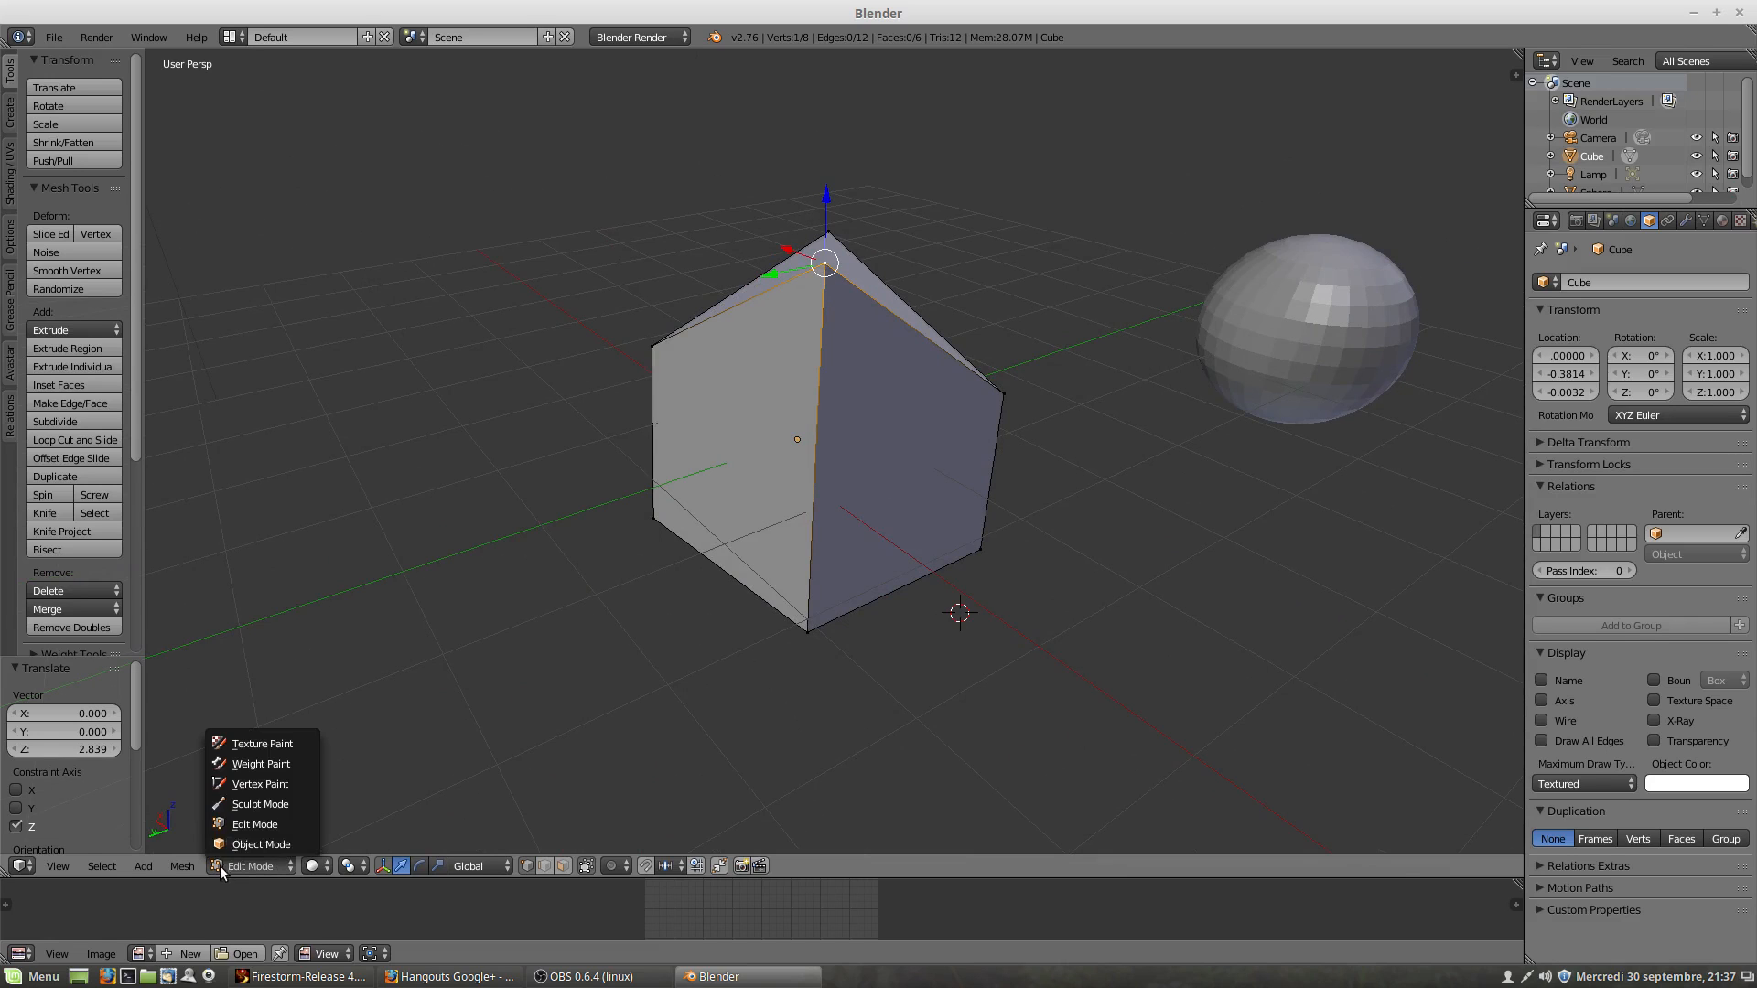
left_click(246, 824)
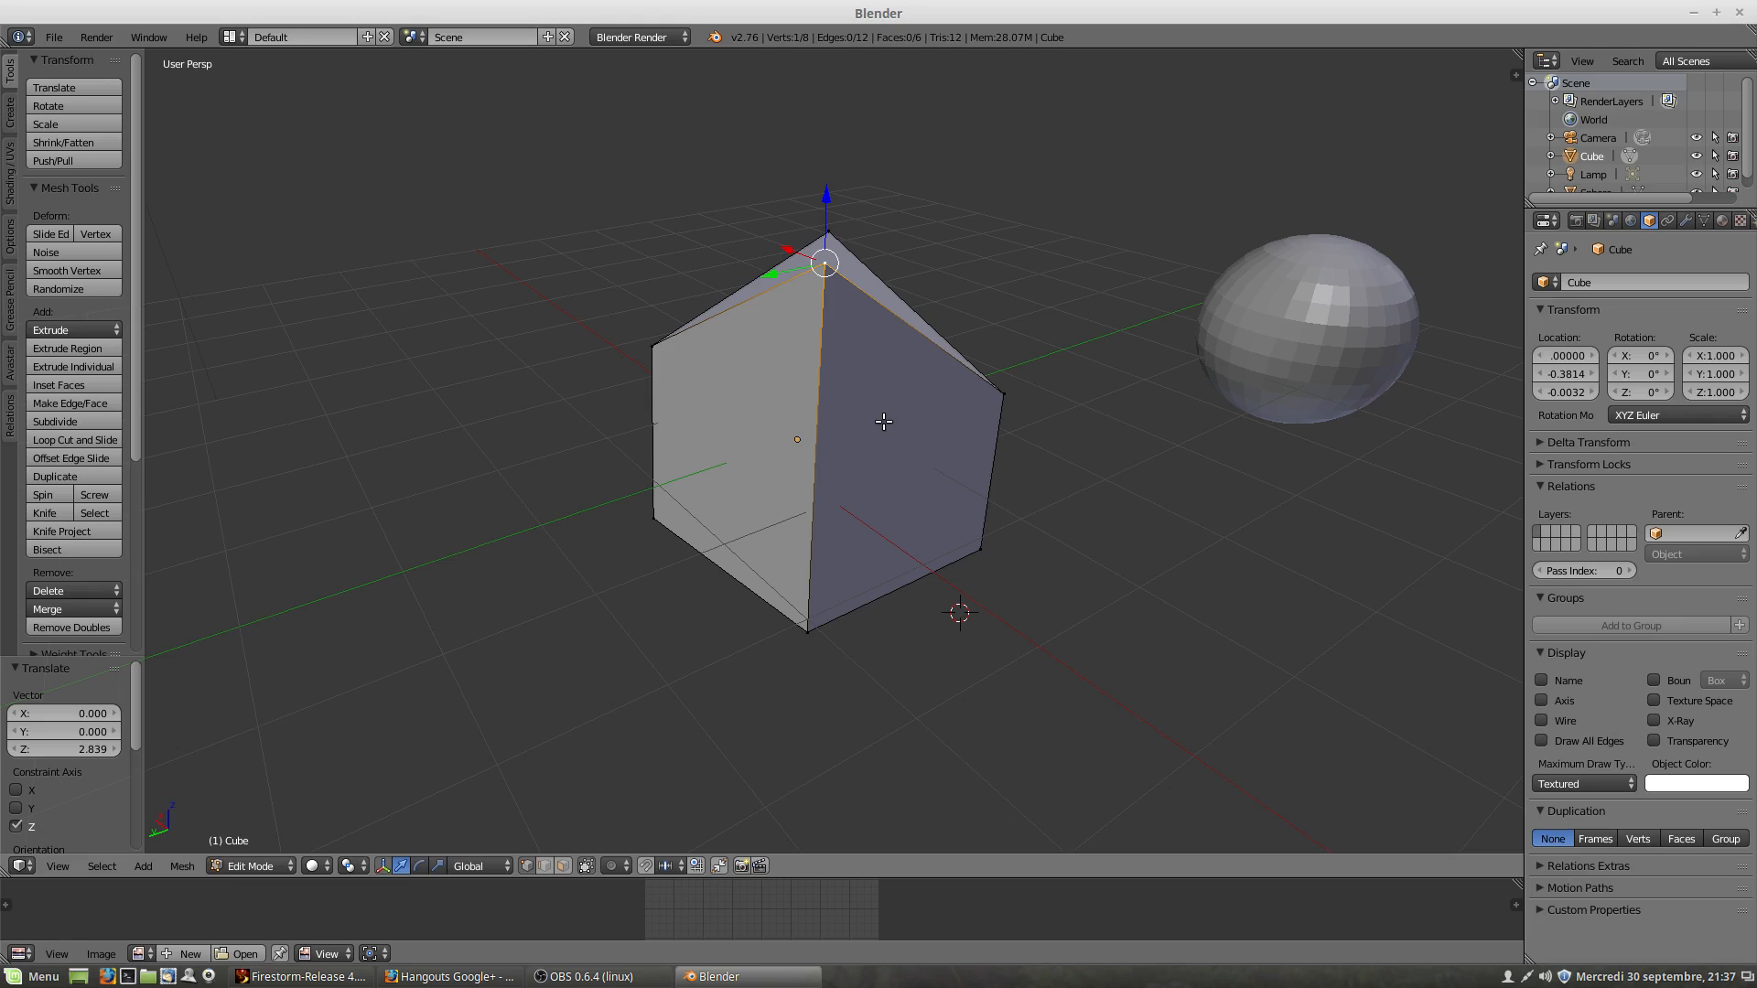
left_click(237, 866)
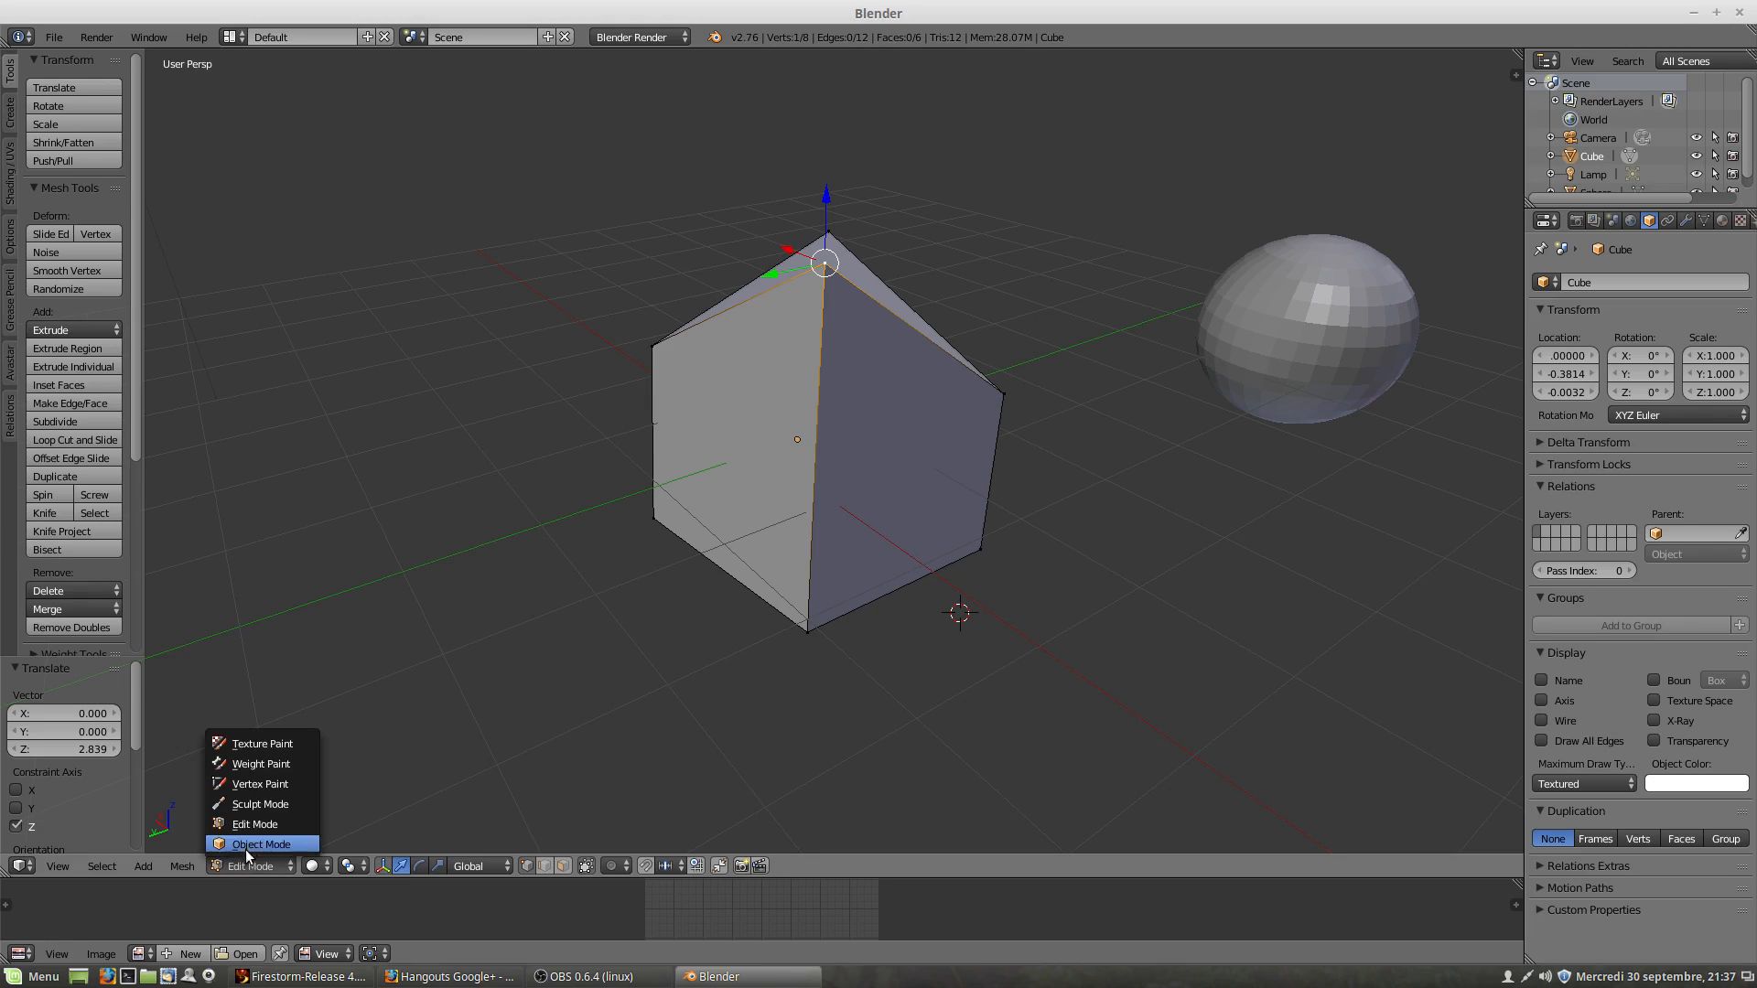
left_click(247, 845)
scroll(854, 533, "down", 2)
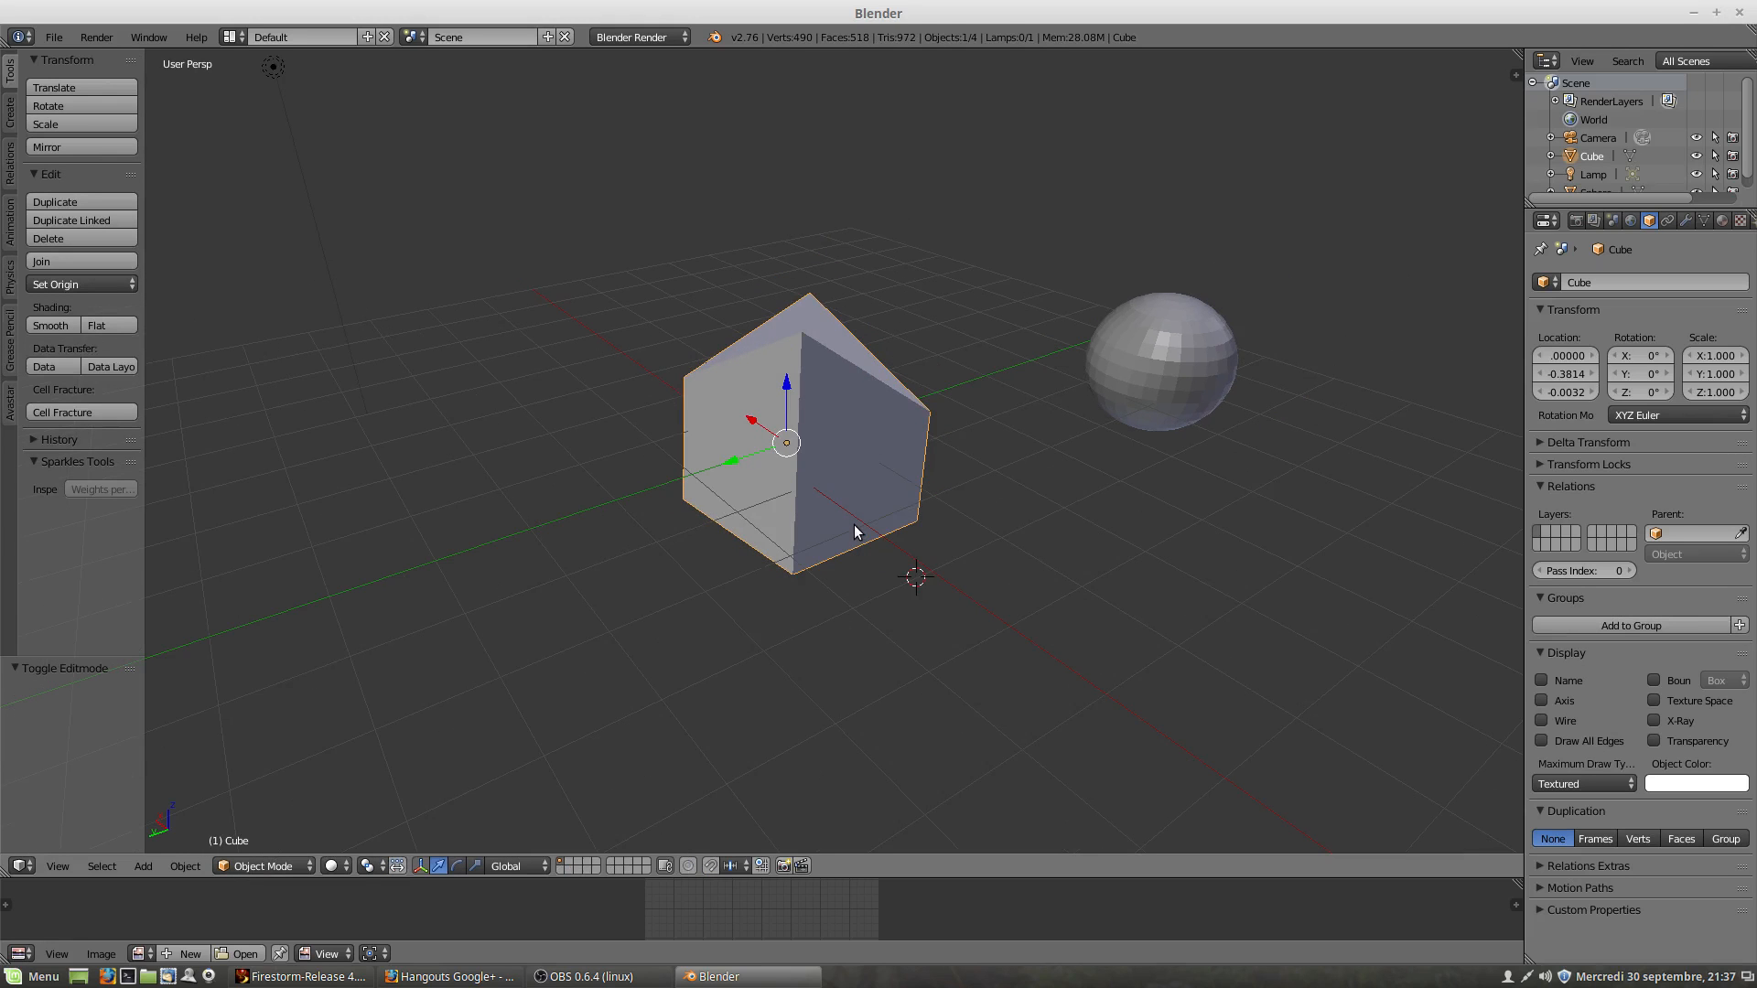
middle_click_drag(854, 533, 931, 566)
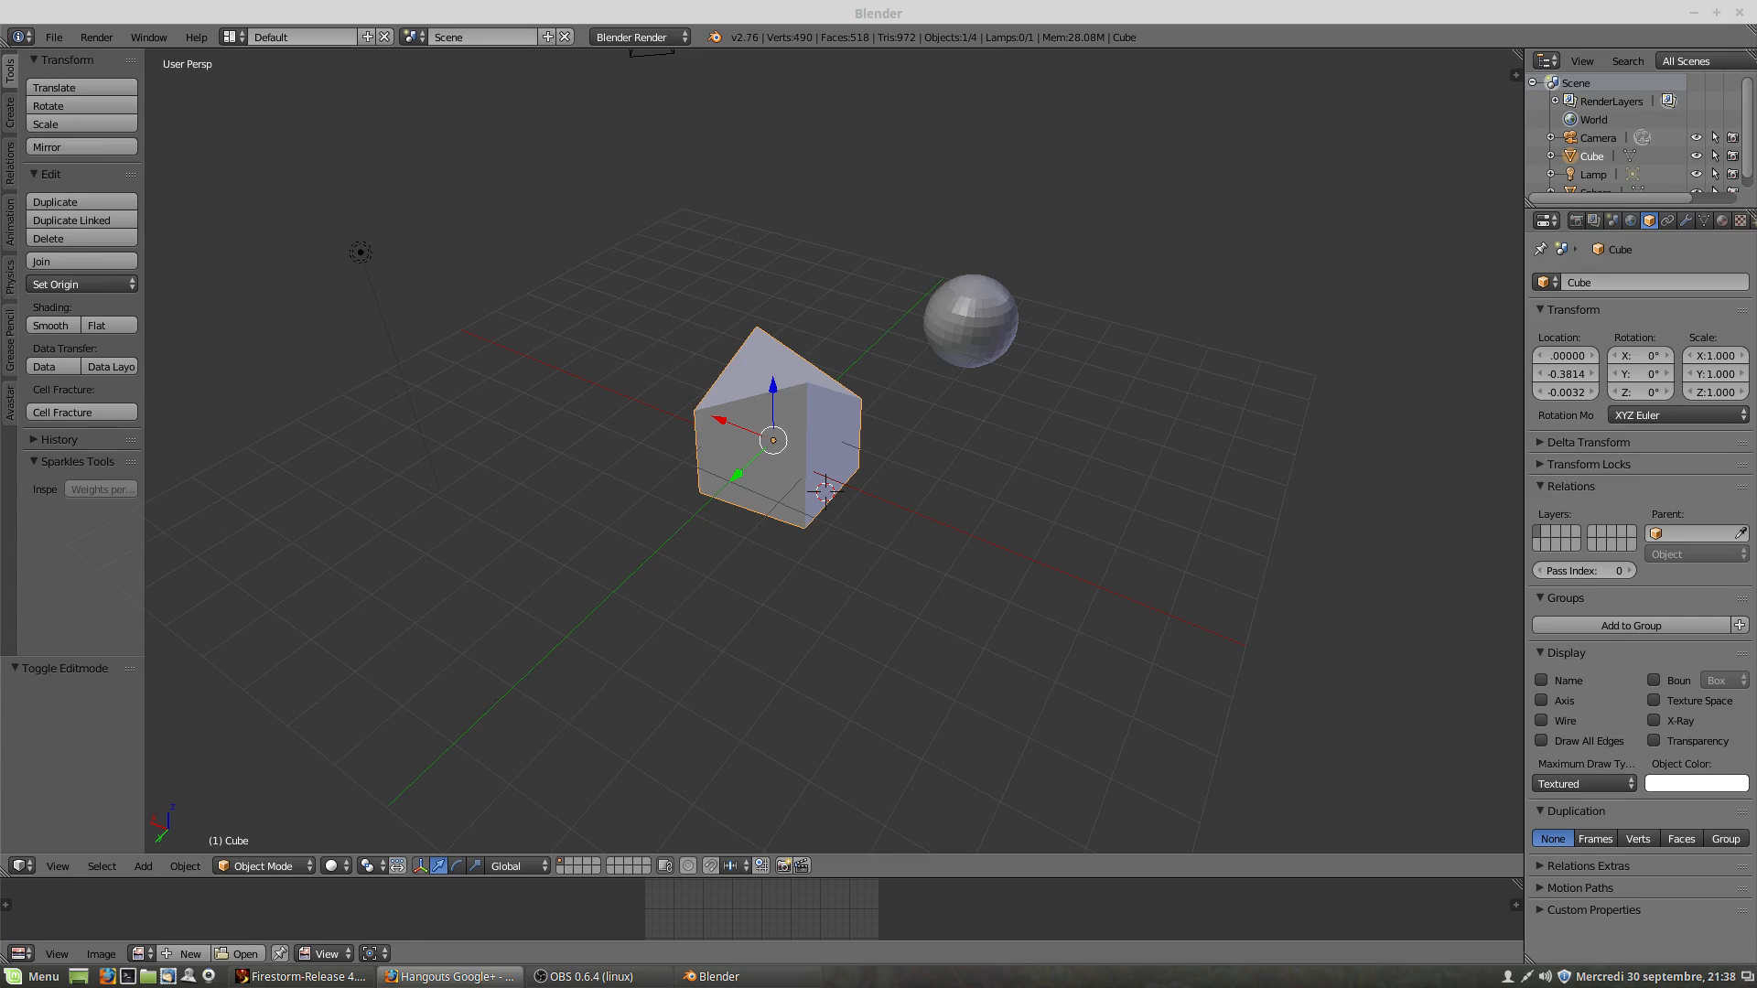
middle_click_drag(840, 533, 804, 591)
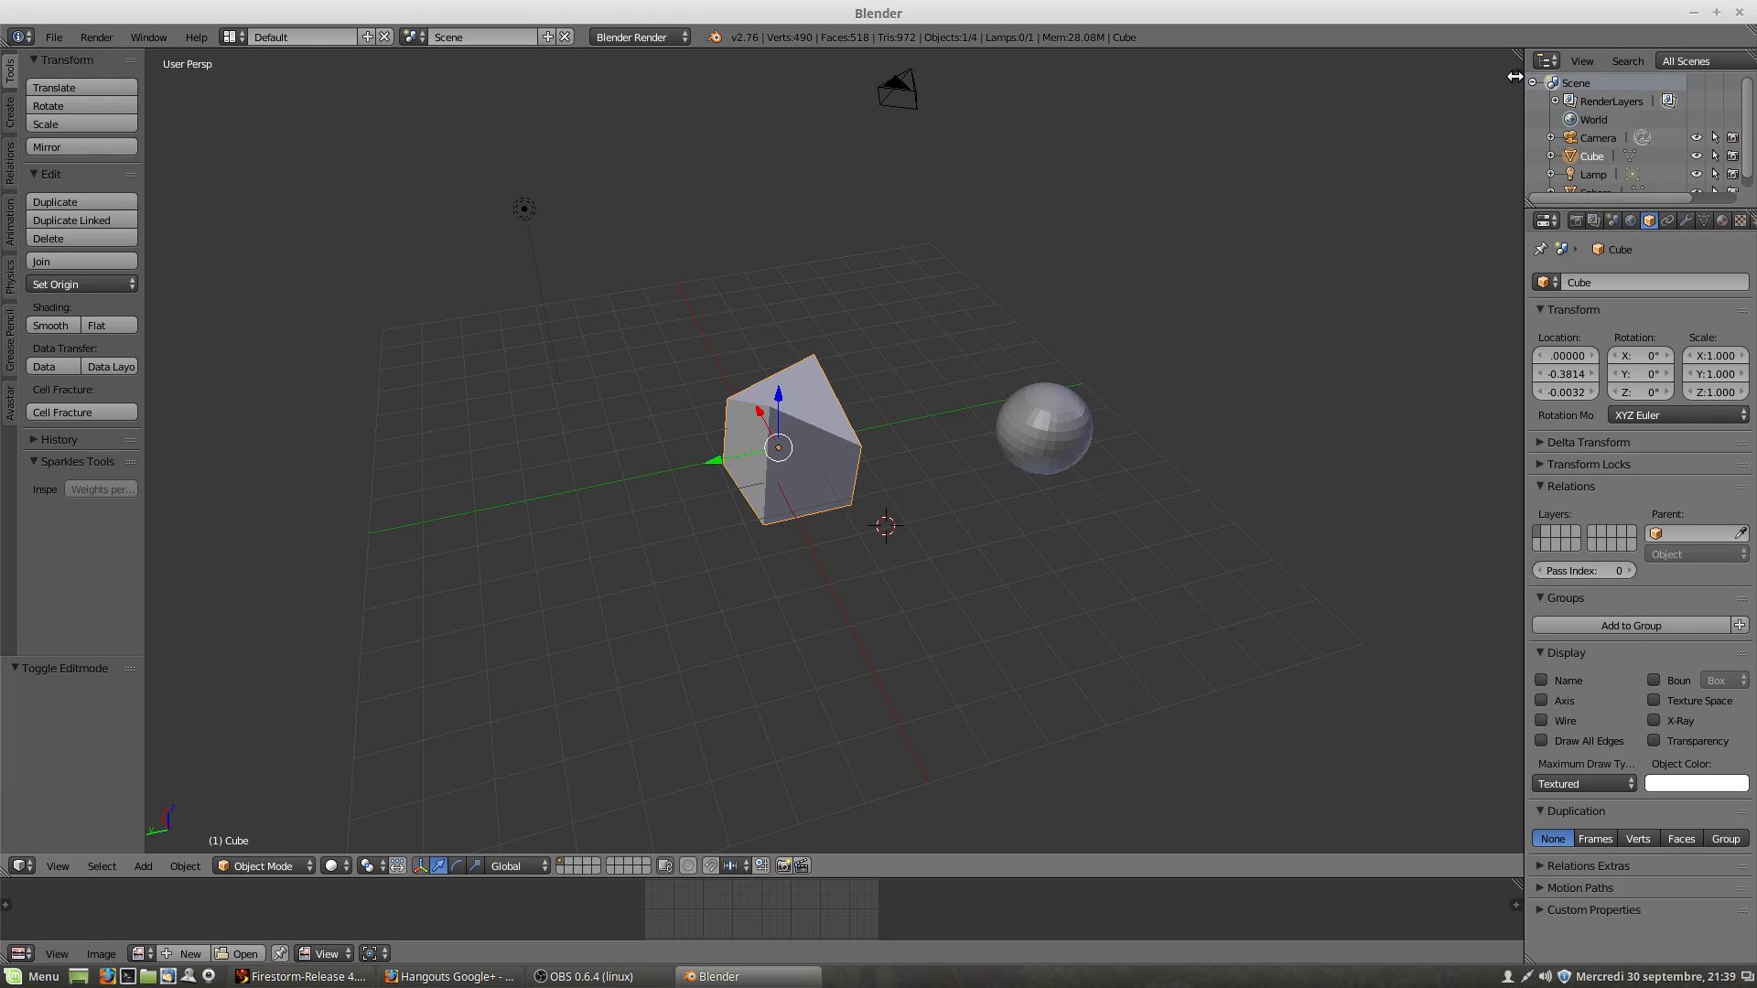
Step: Show the 3D view's transform properties and move the cube by about -1.795 along Y and -1.547 along Z
key("n")
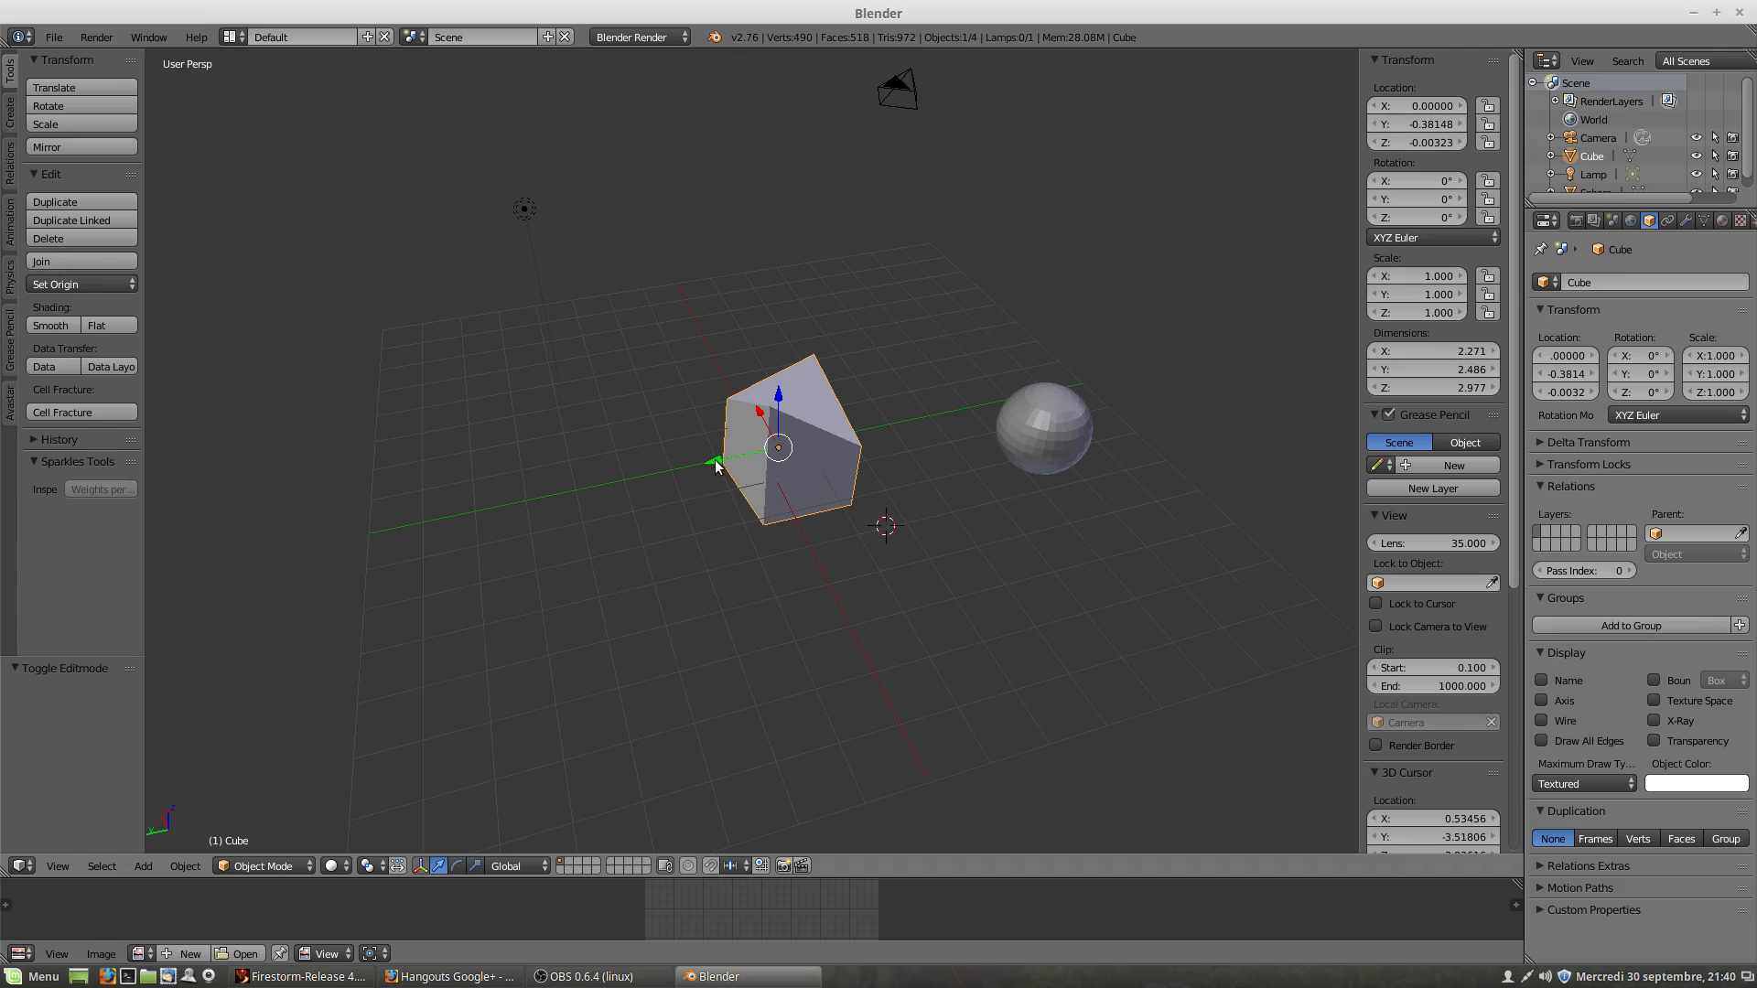
left_click_drag(719, 464, 796, 462)
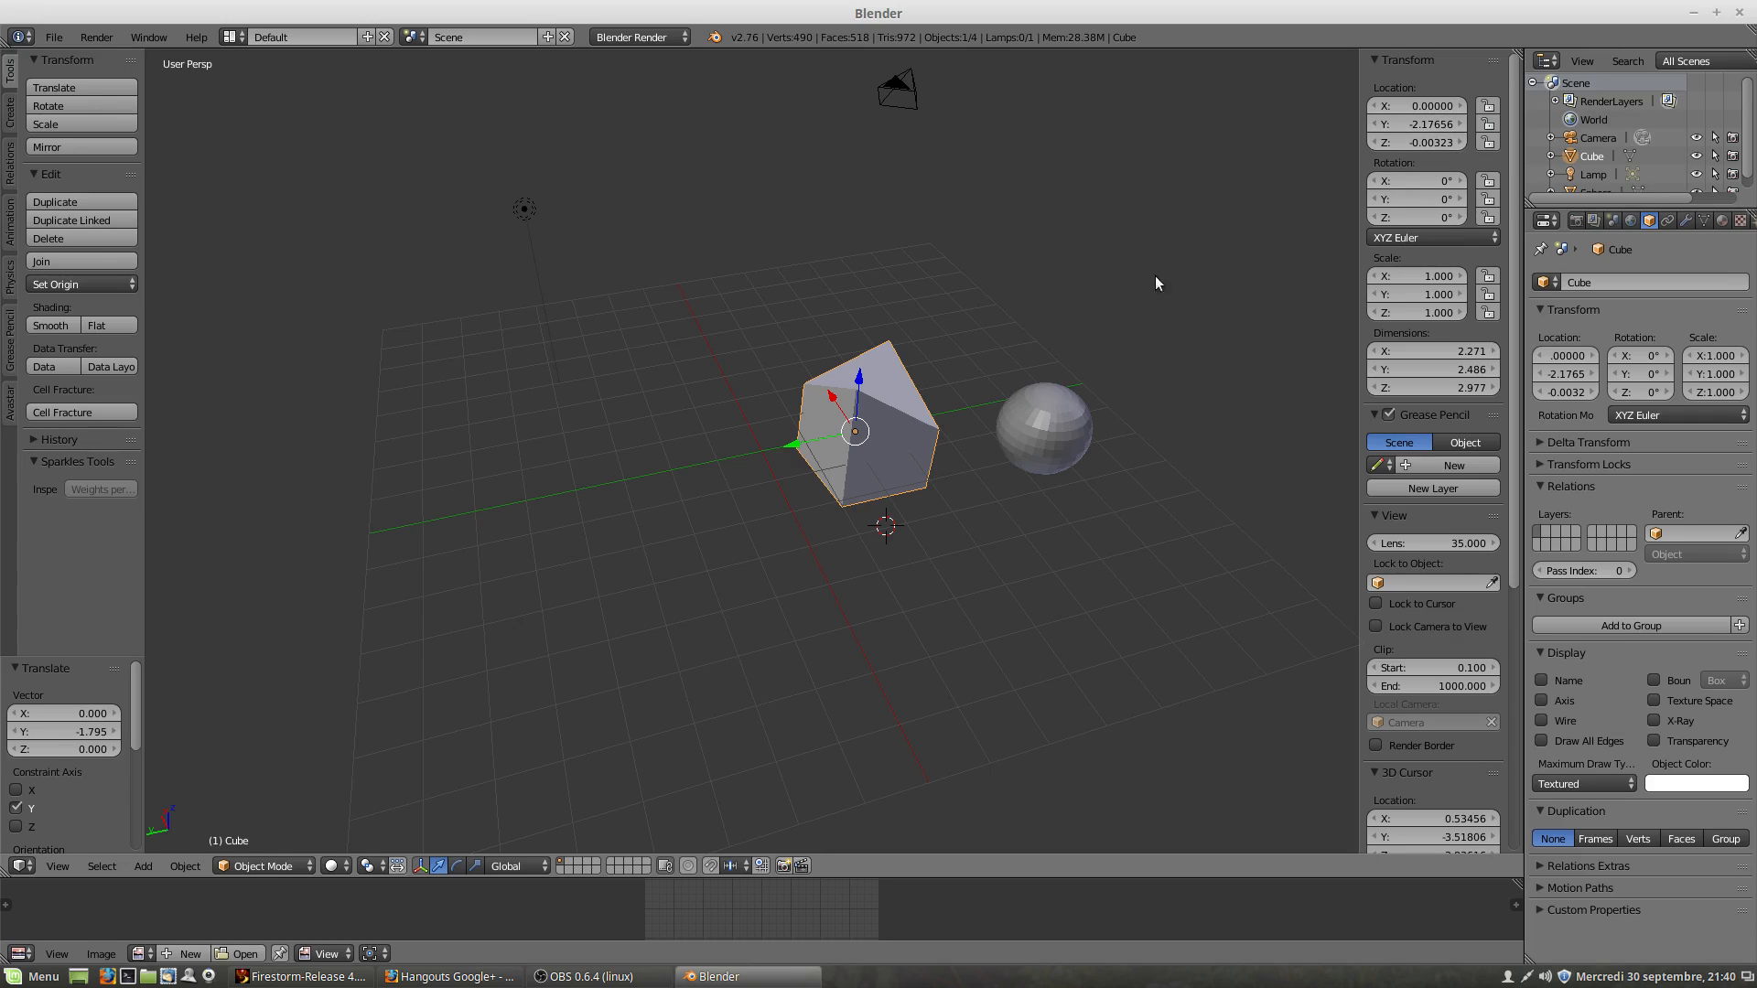
key("g")
key("z")
left_click(849, 448)
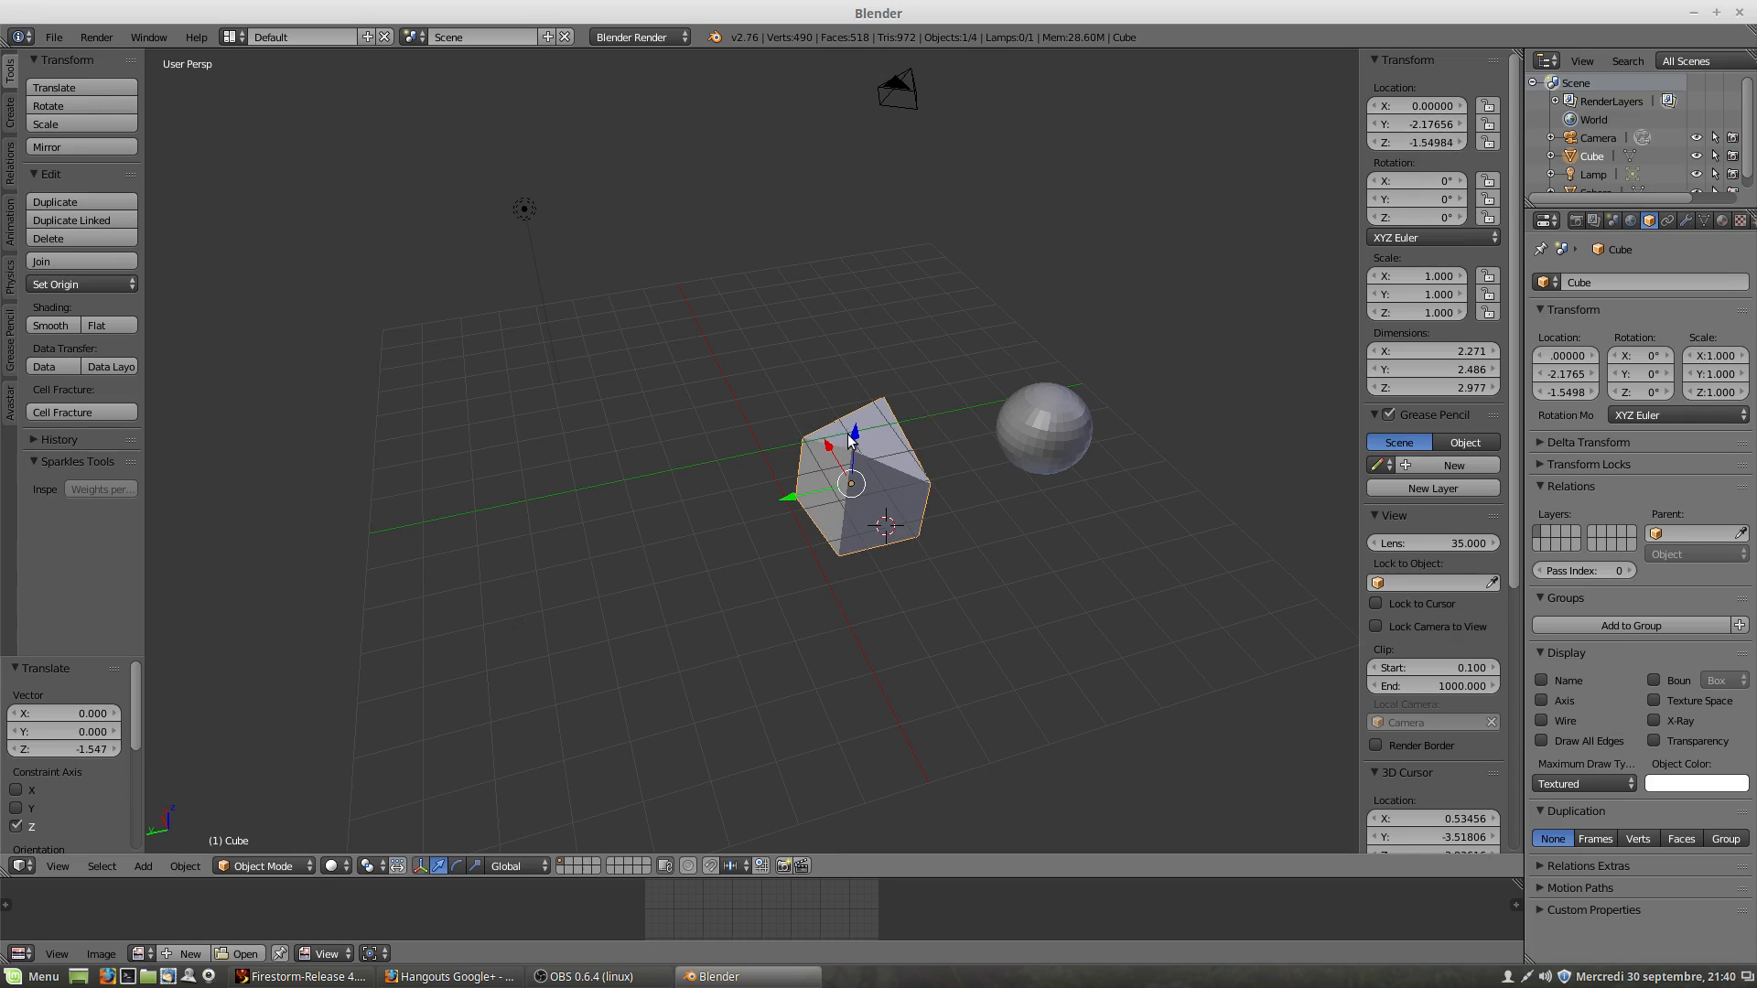
Step: Set the cube's X, Y and Z location to 0
mouse_move(1432, 142)
left_mouse_down()
mouse_move(1350, 142)
mouse_move(1702, 143)
mouse_move(1437, 140)
left_mouse_up()
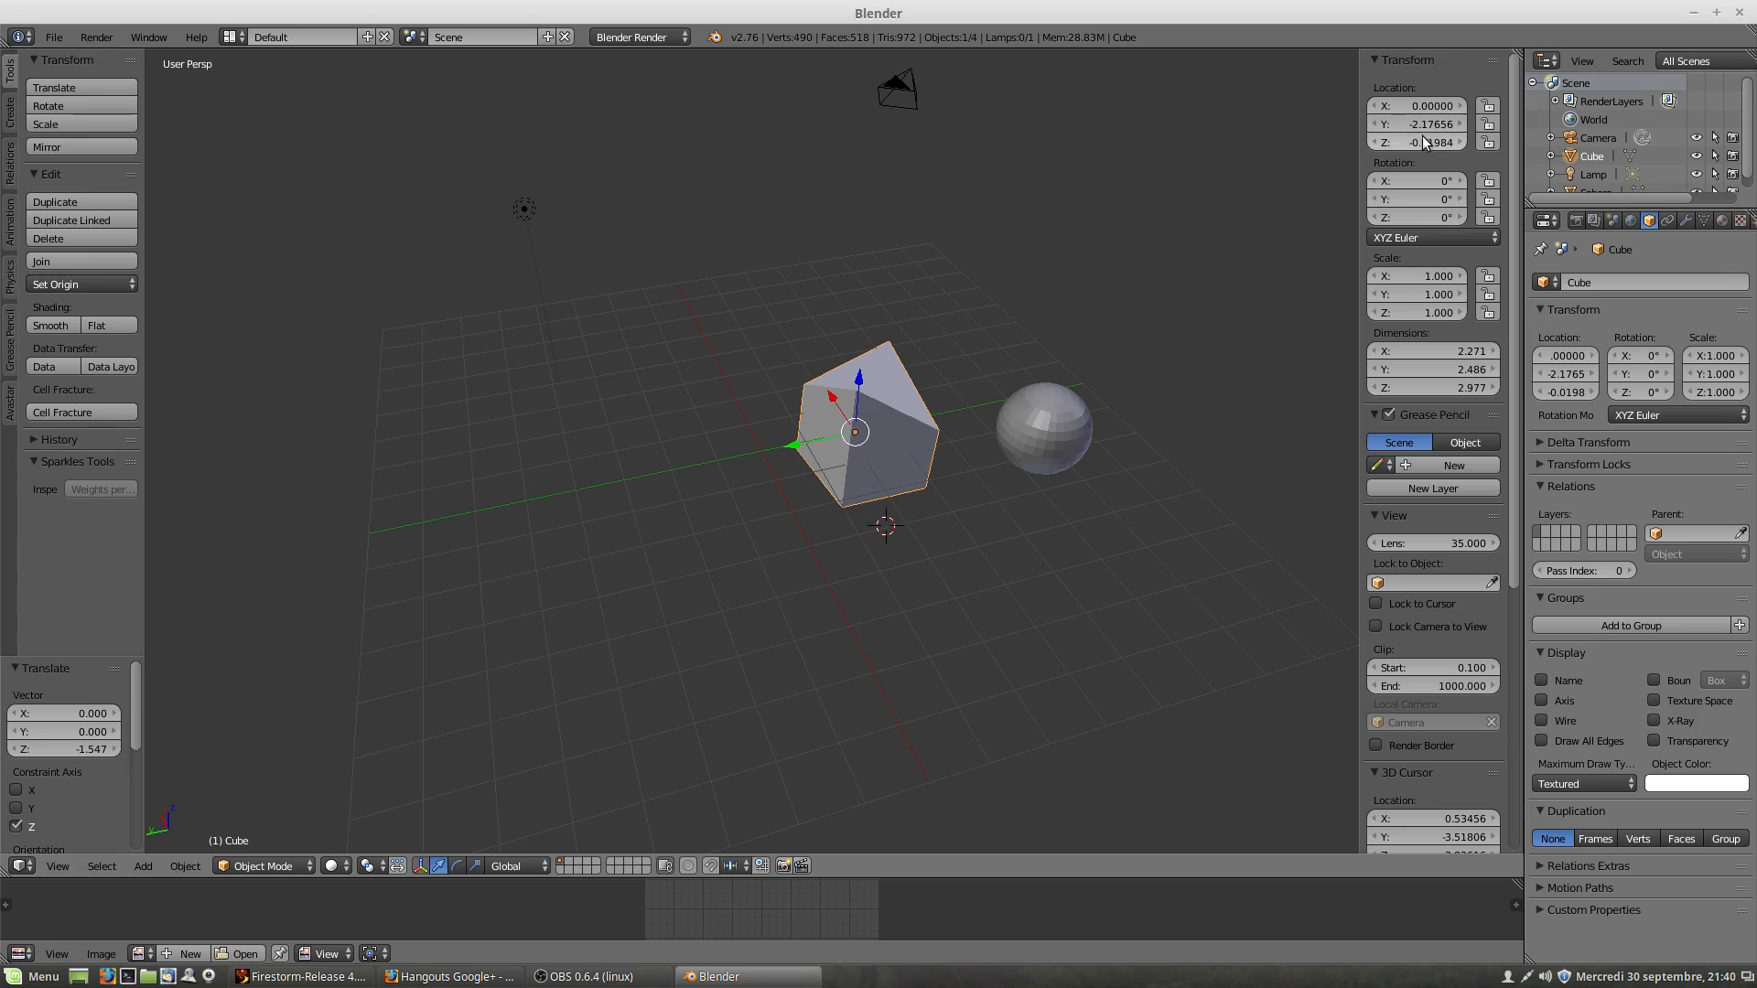
left_click(1425, 142)
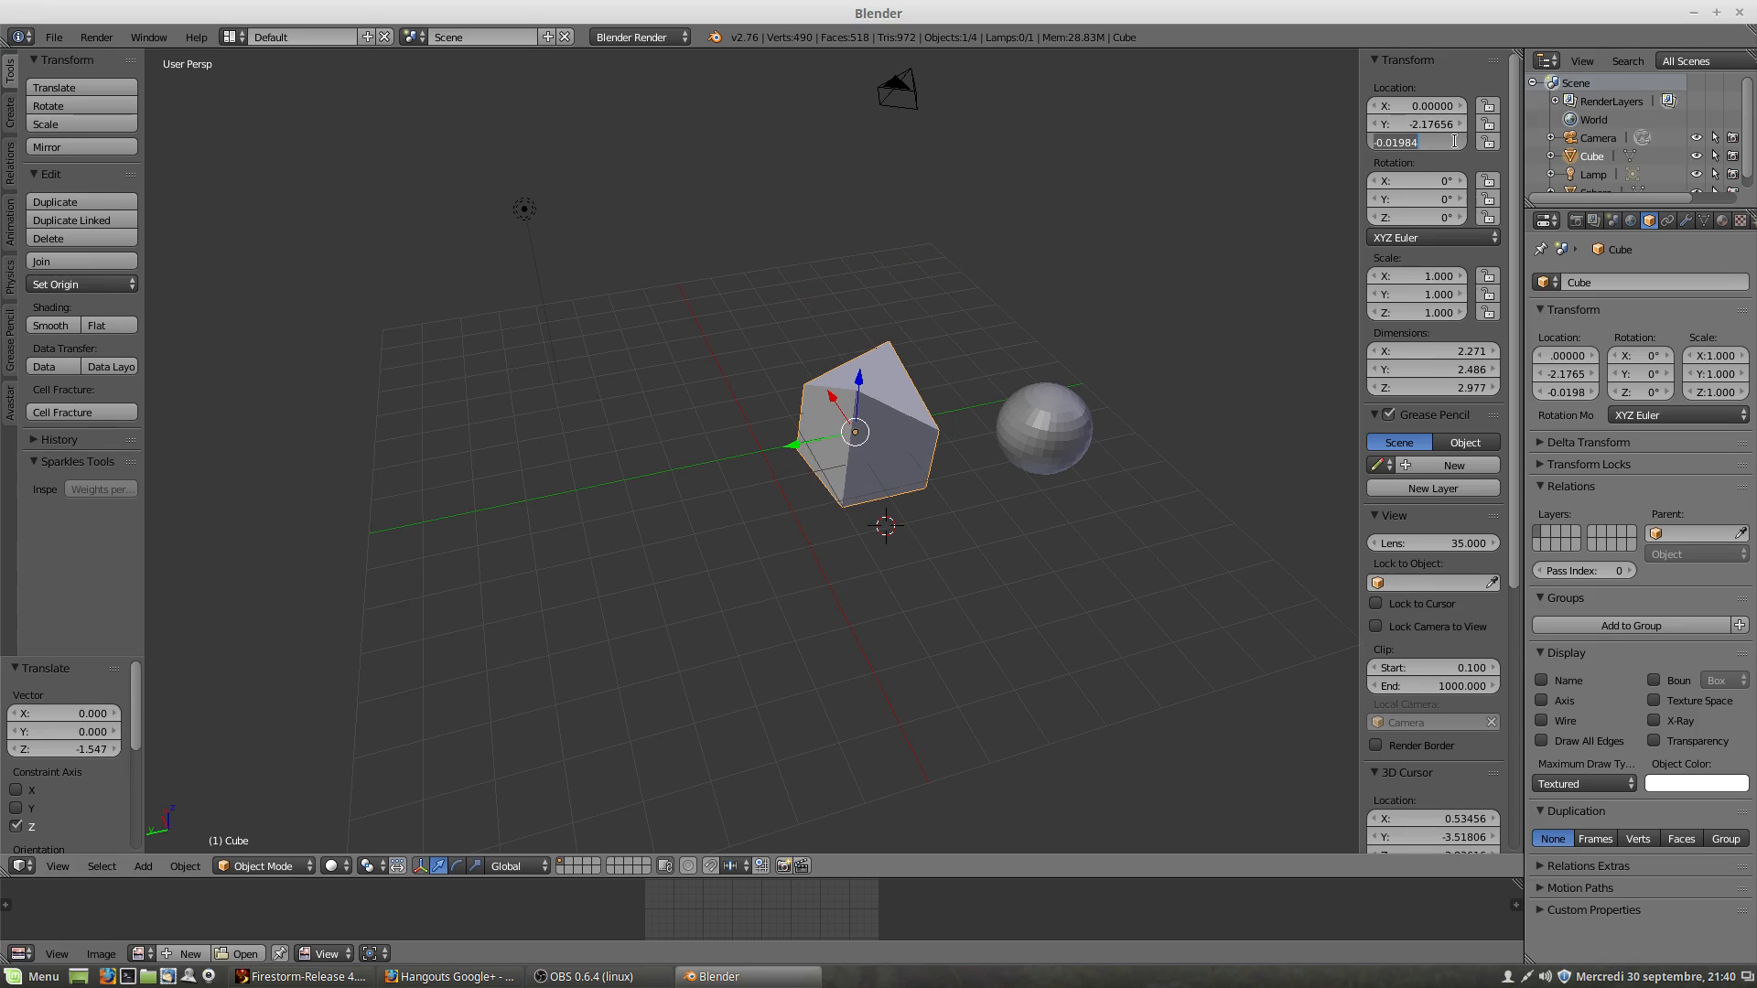
type("0")
key("Return")
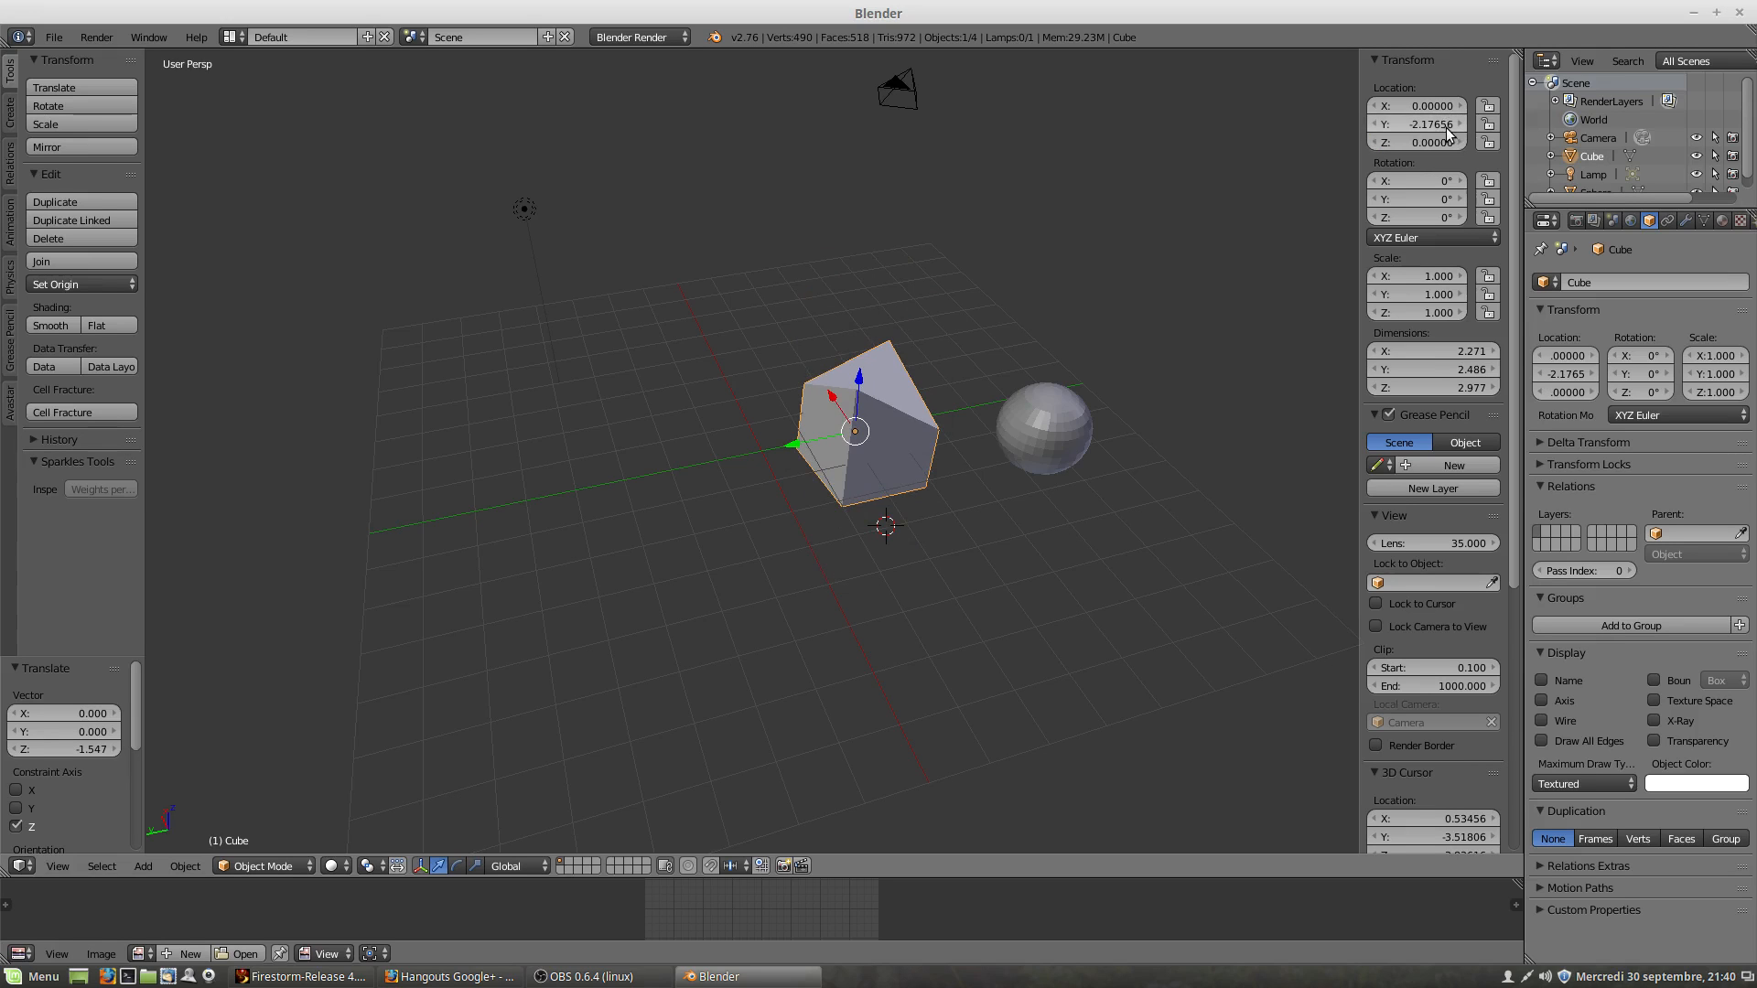
left_click(1441, 123)
type("0")
key("Return")
left_click(1442, 105)
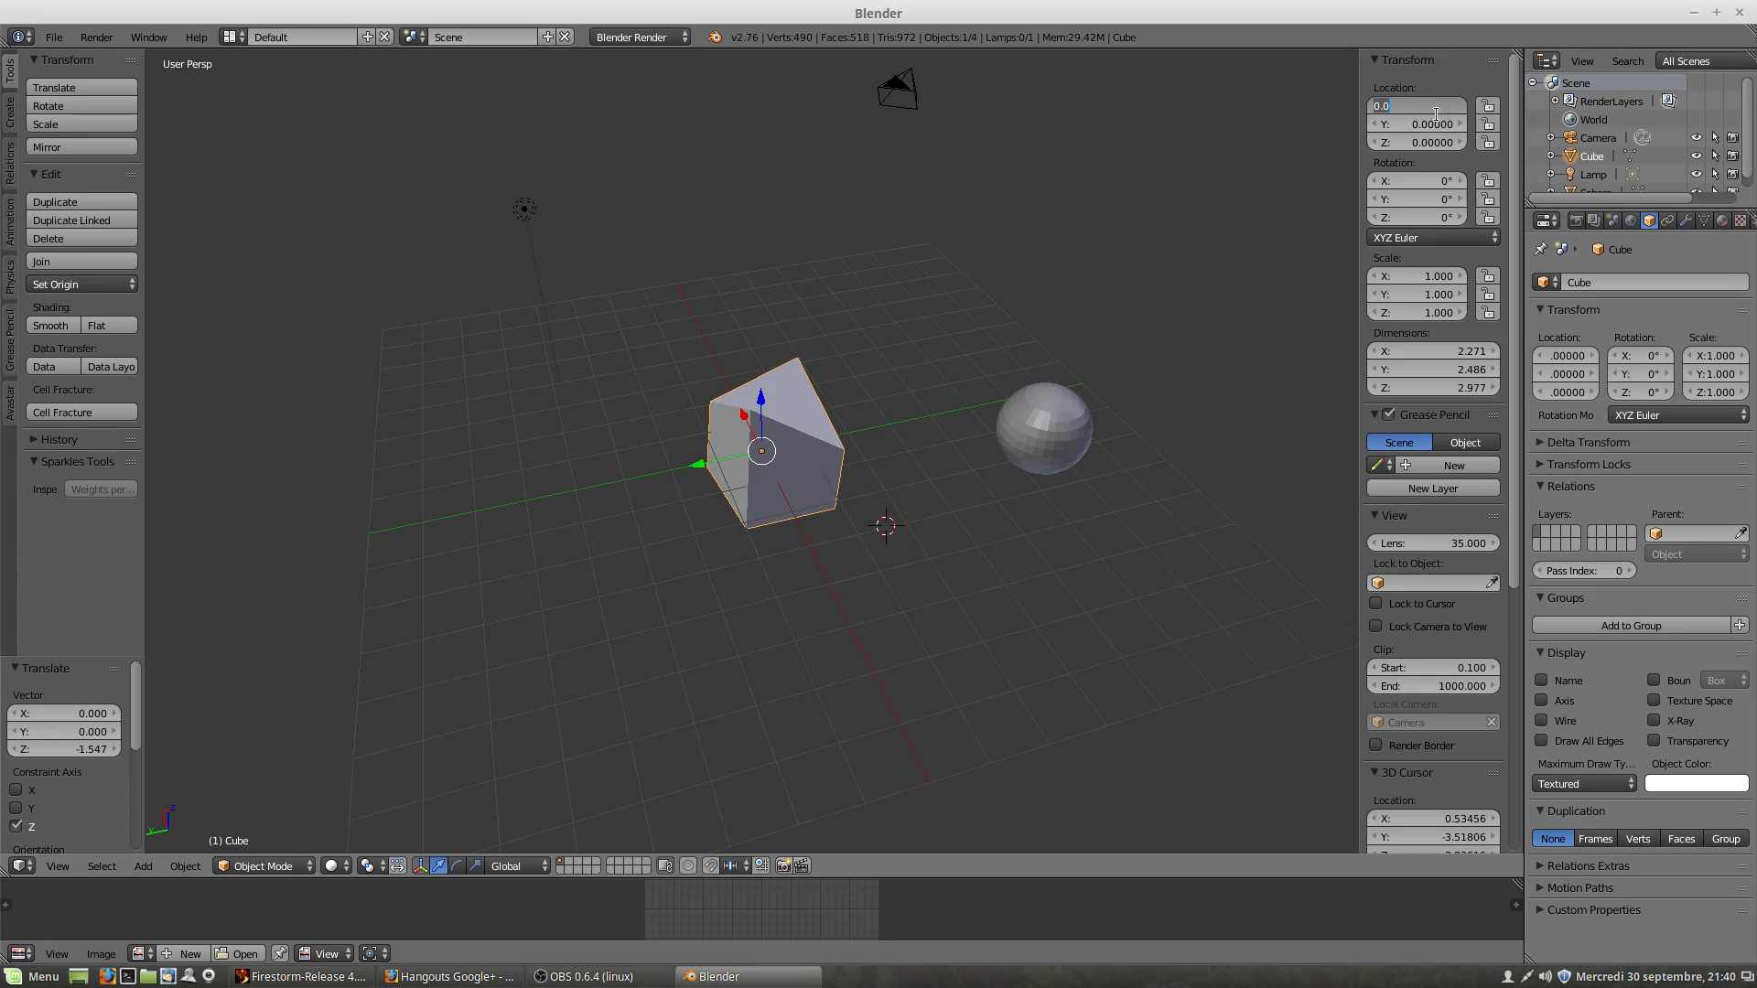
key("Return")
Step: Try rotating the cube freely about X and set its X rotation to 45°
left_click_drag(1426, 178, 1556, 178)
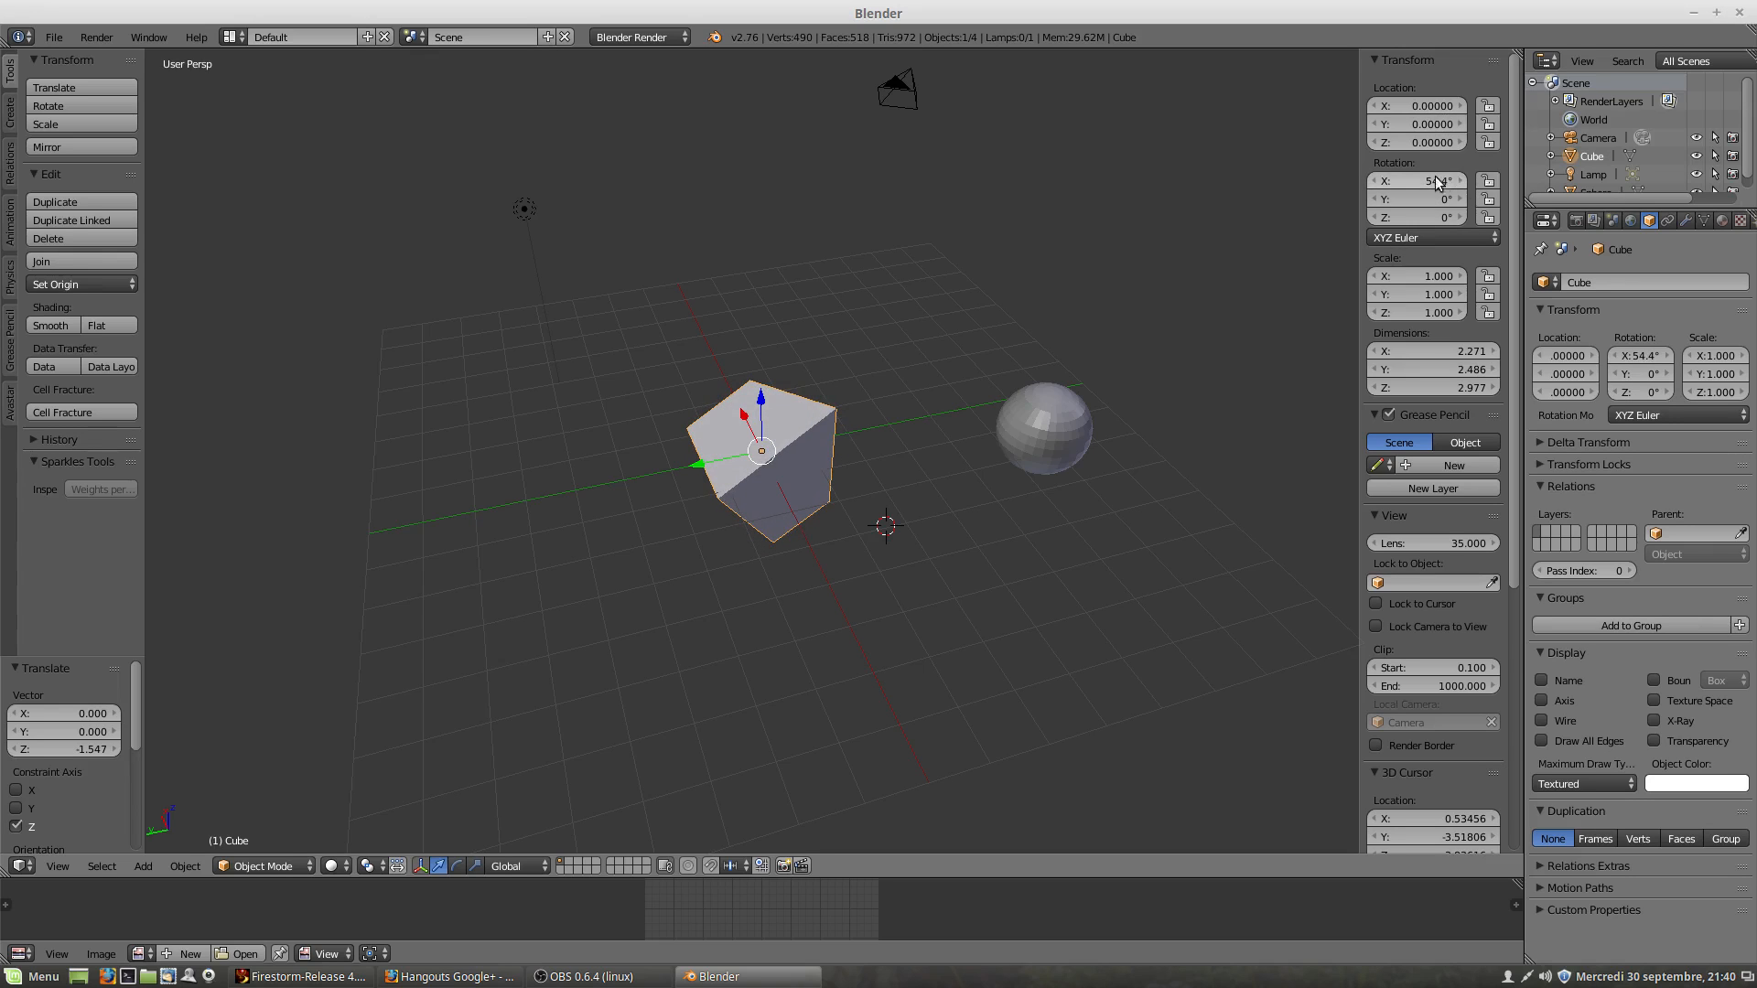
left_click(1453, 183)
type("45")
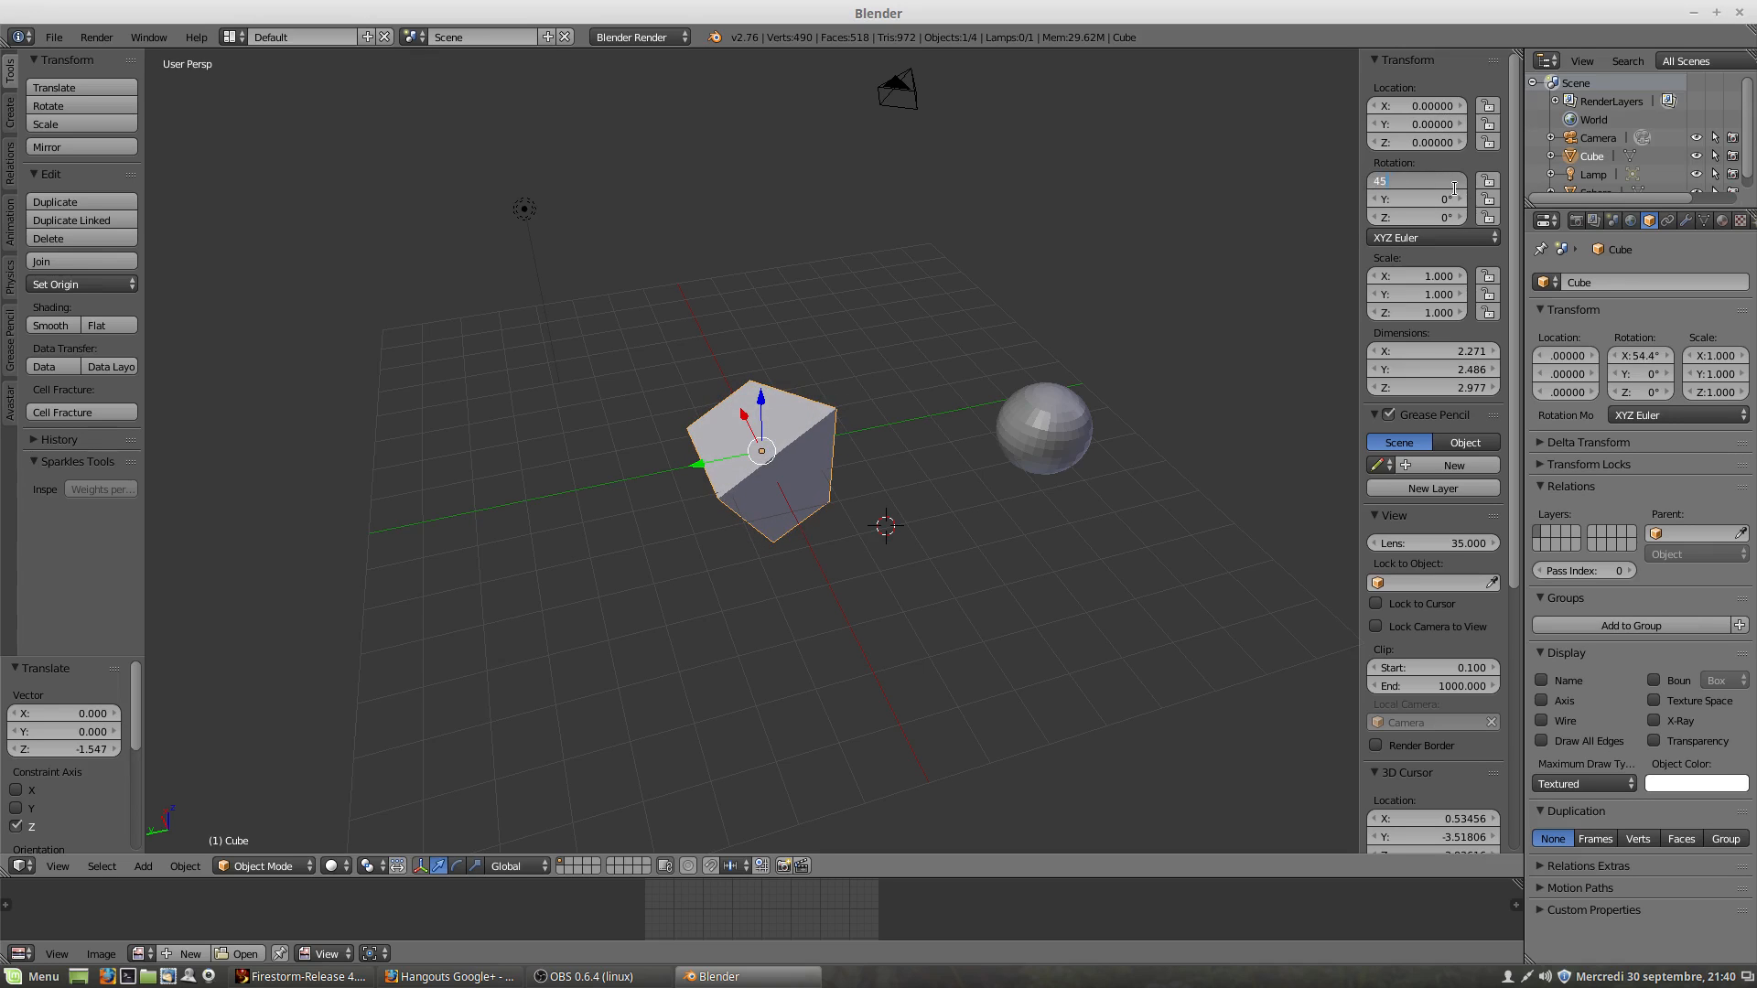
key("Return")
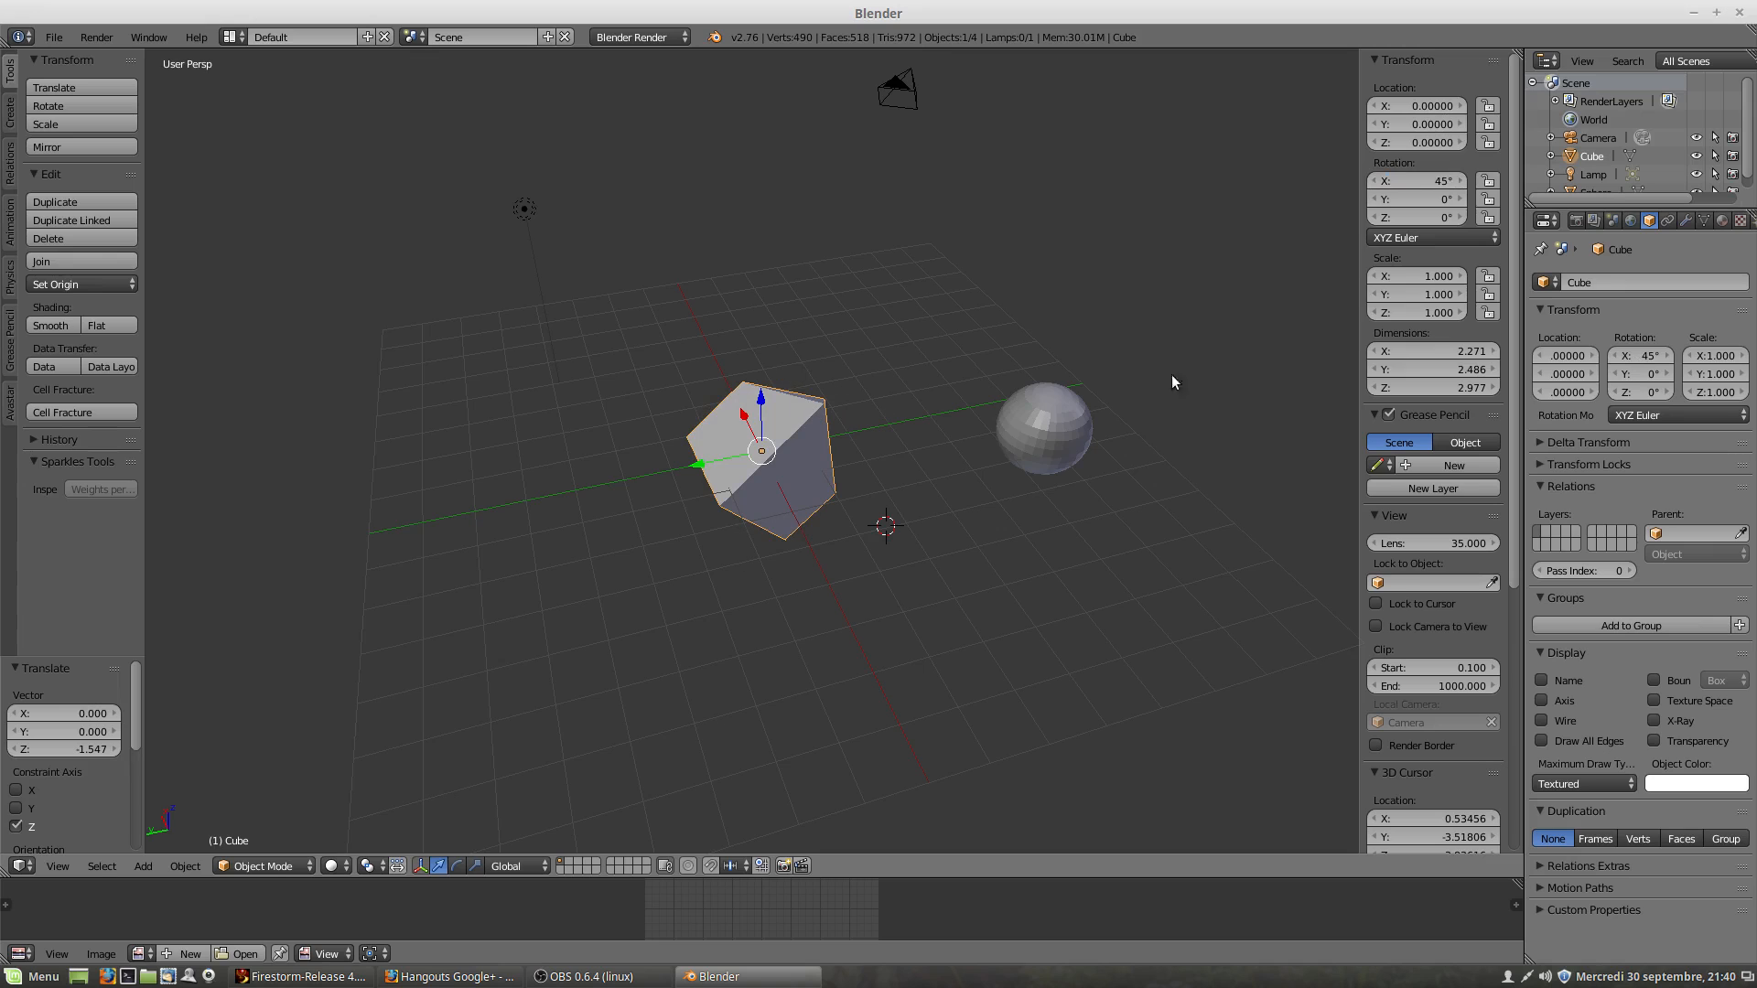
Step: Try a Z rotation of about -38.9° on the cube and reset its Z and X rotation to 0°
left_click_drag(1432, 222, 1388, 220)
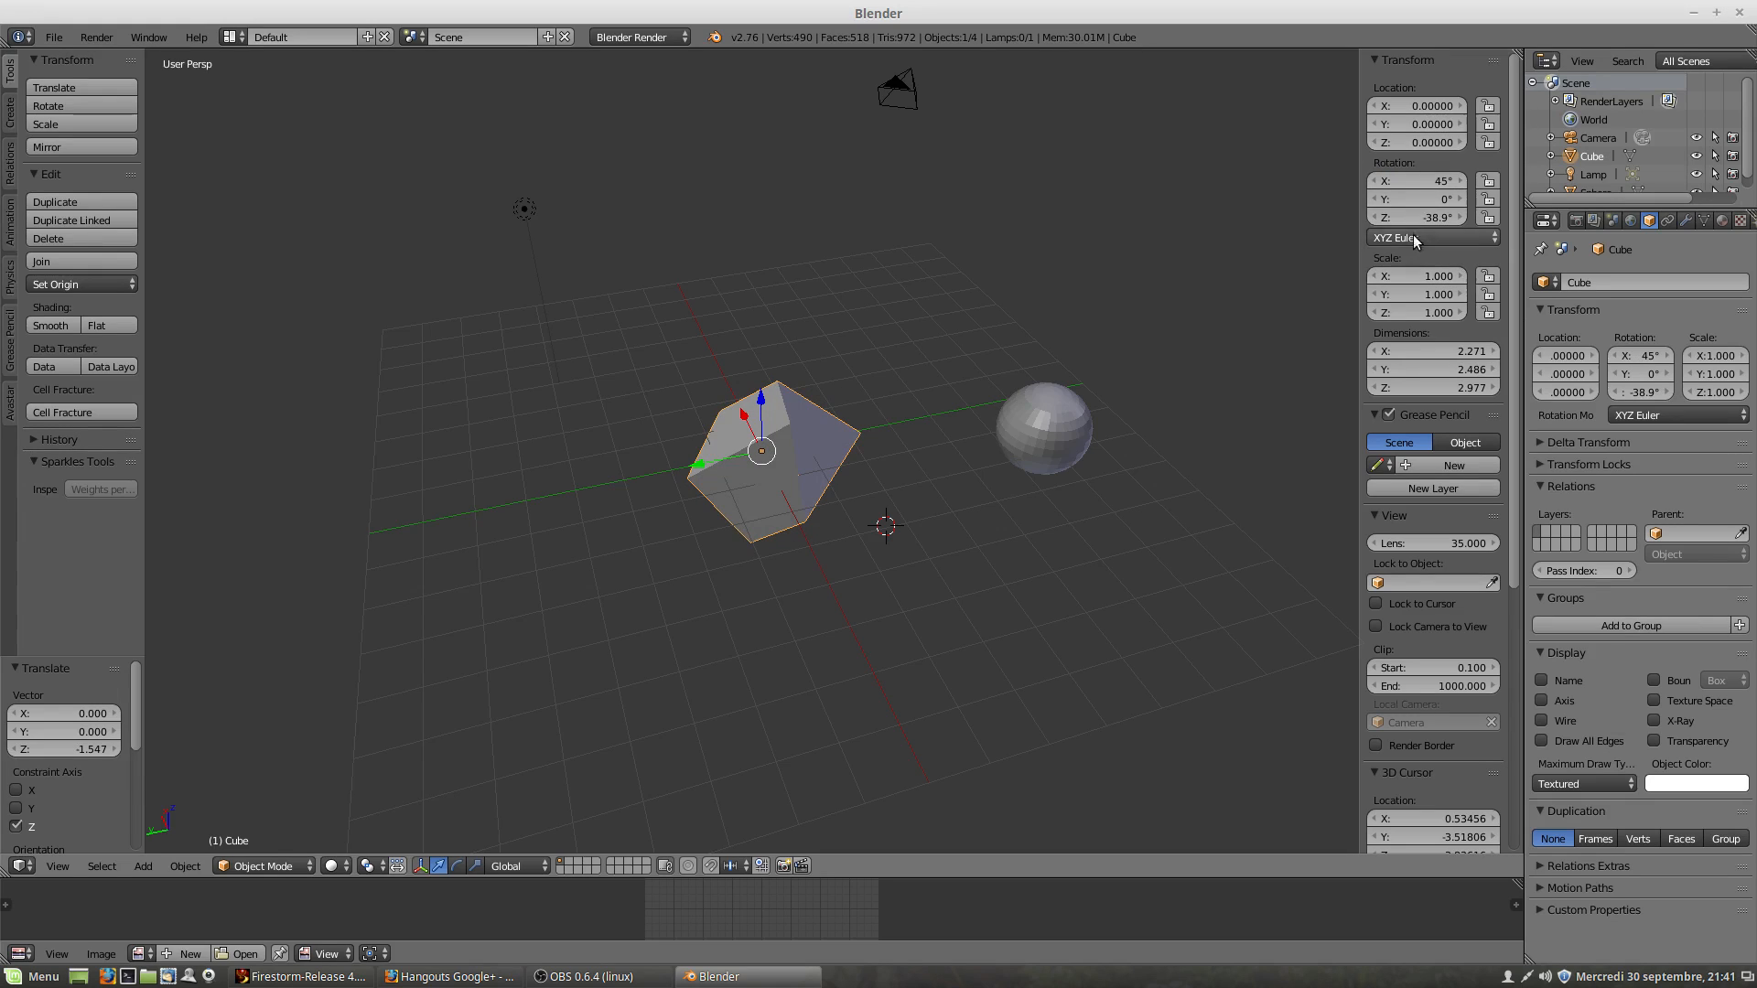
left_click_drag(1409, 221, 1415, 221)
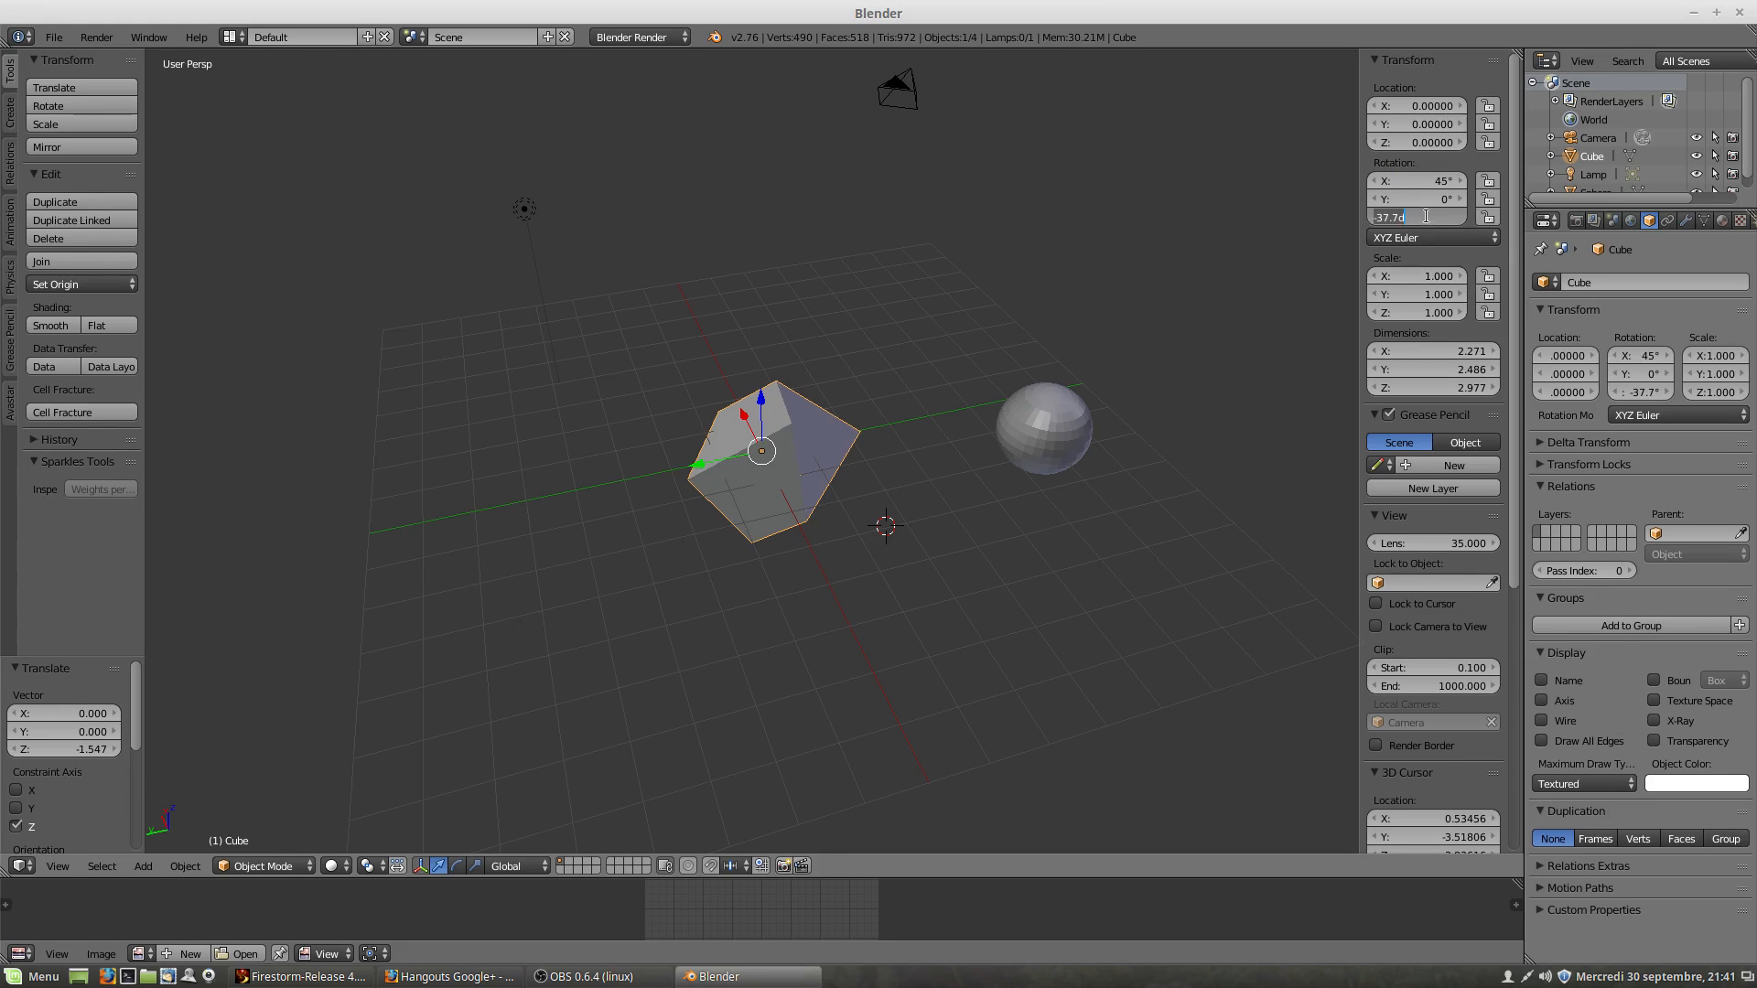
key("BackSpace")
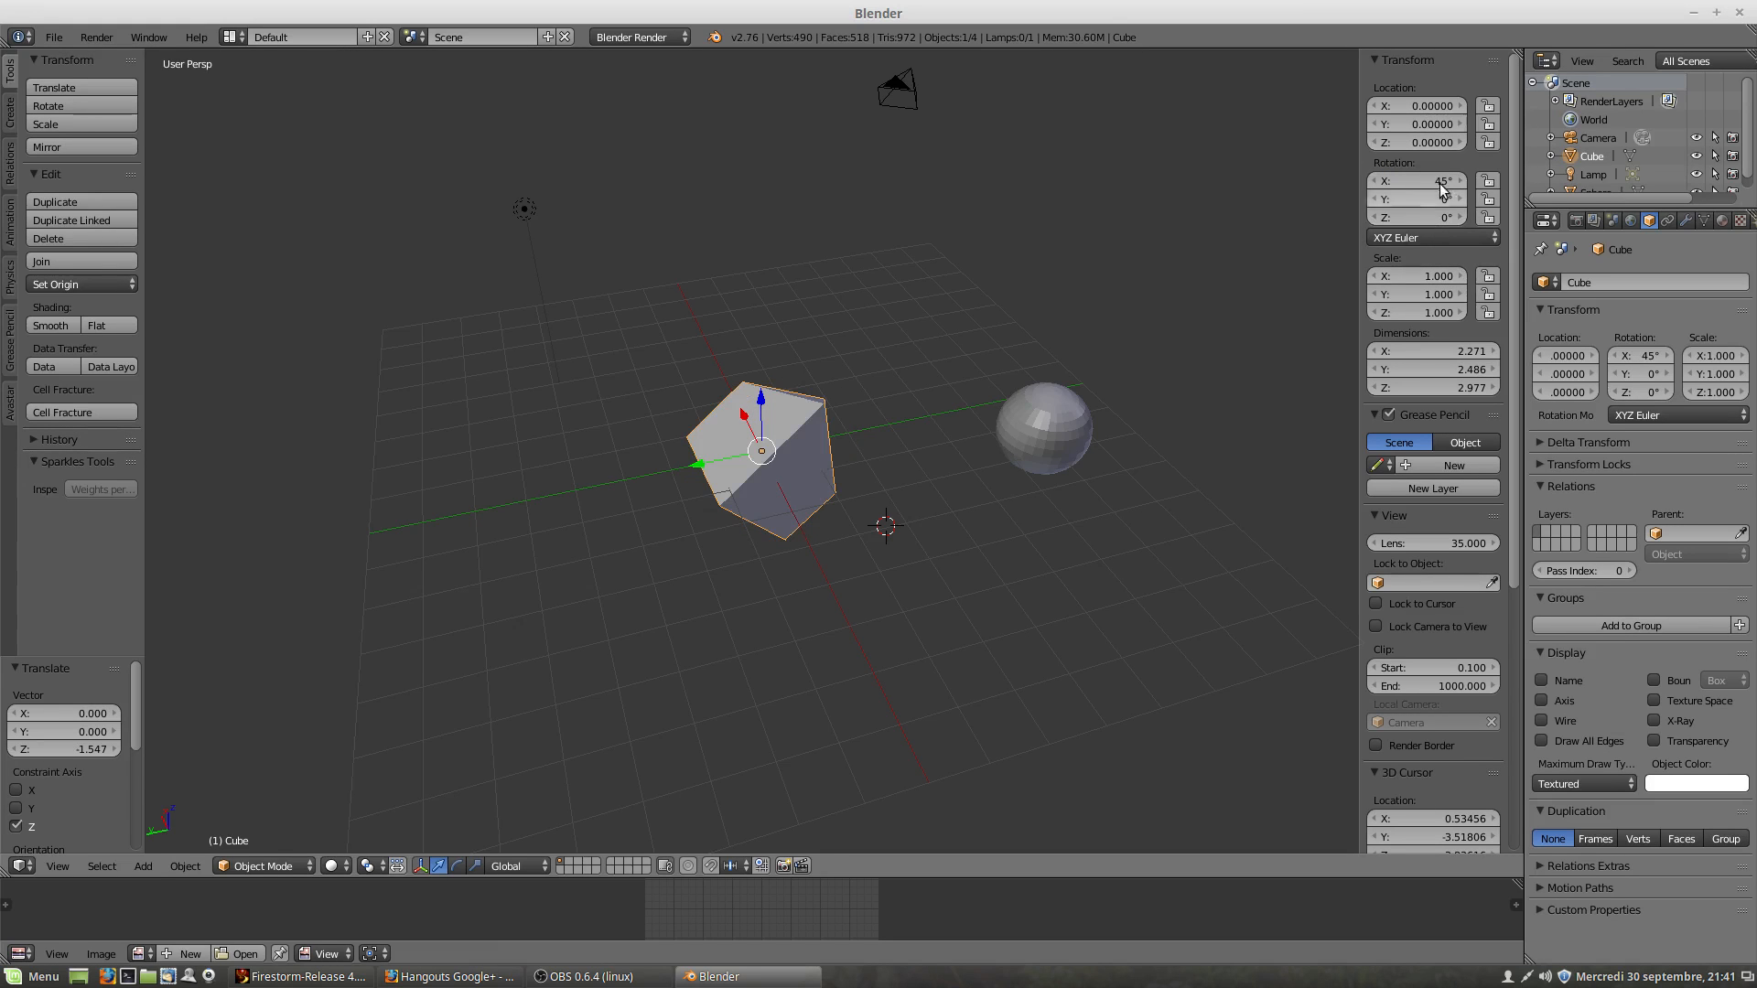
left_click(1442, 181)
type("0")
key("Return")
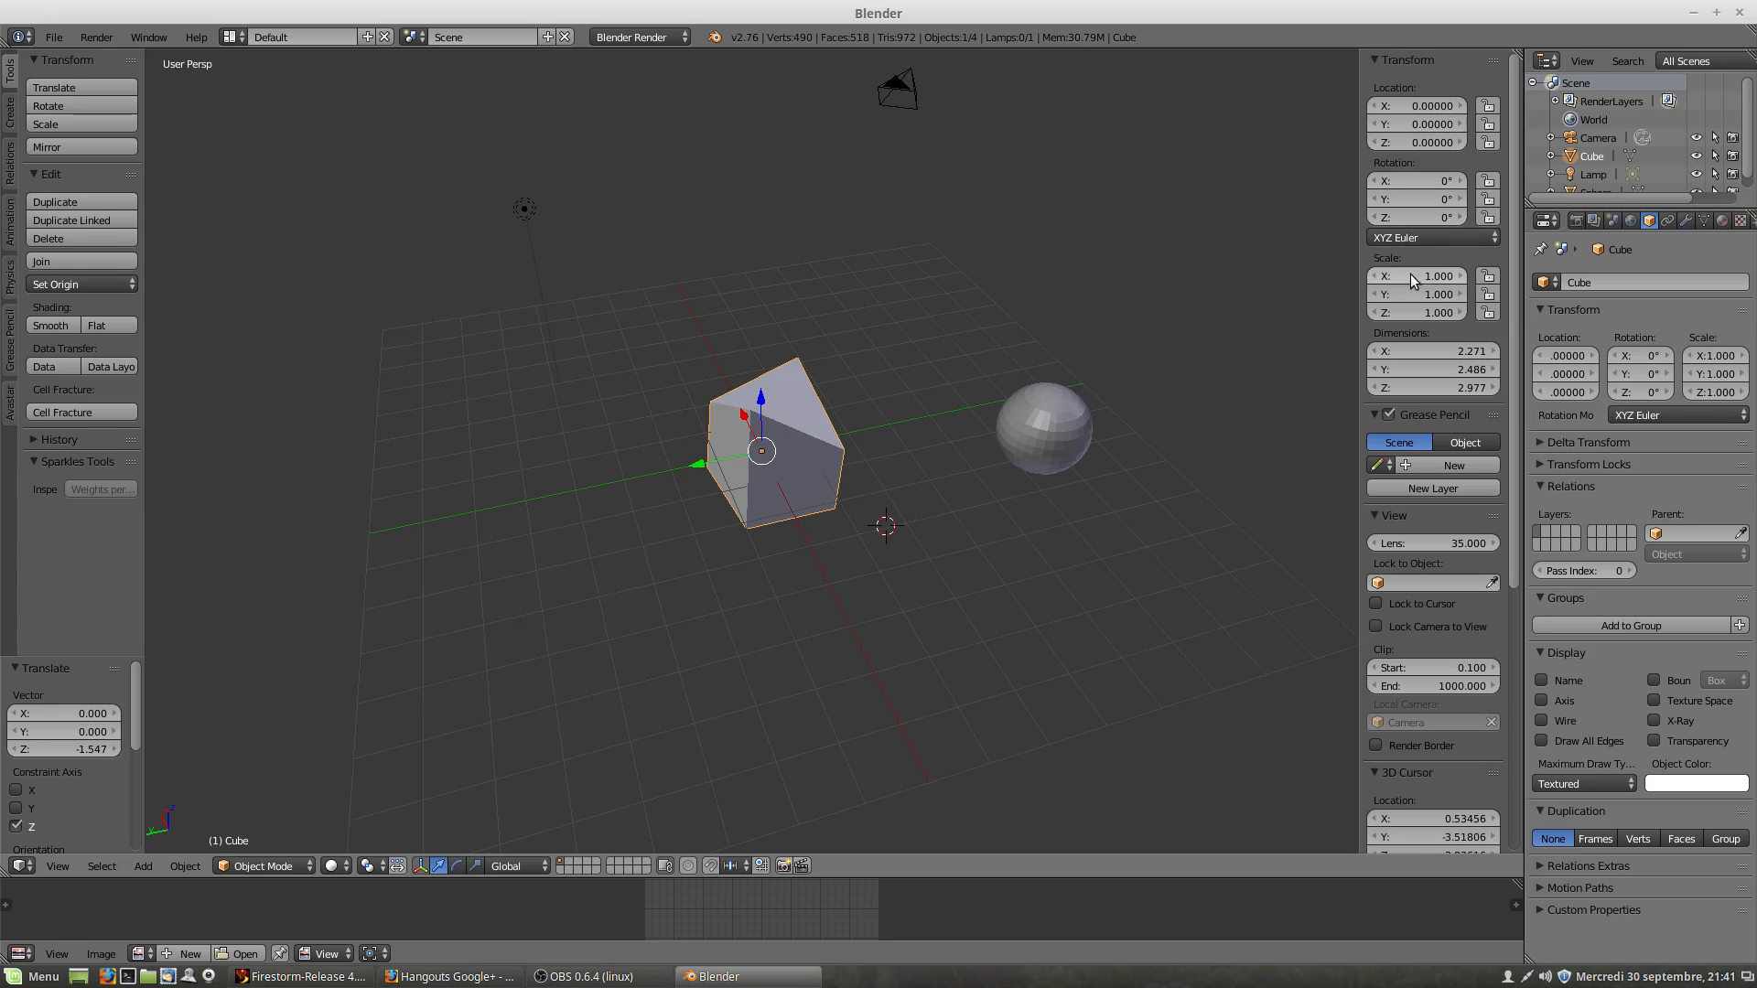
Step: Scale the cube to about 2.250, 0.810 and 0.930 on X, Y and Z, and set all three dimensions to 2
left_click_drag(1409, 273, 1435, 324)
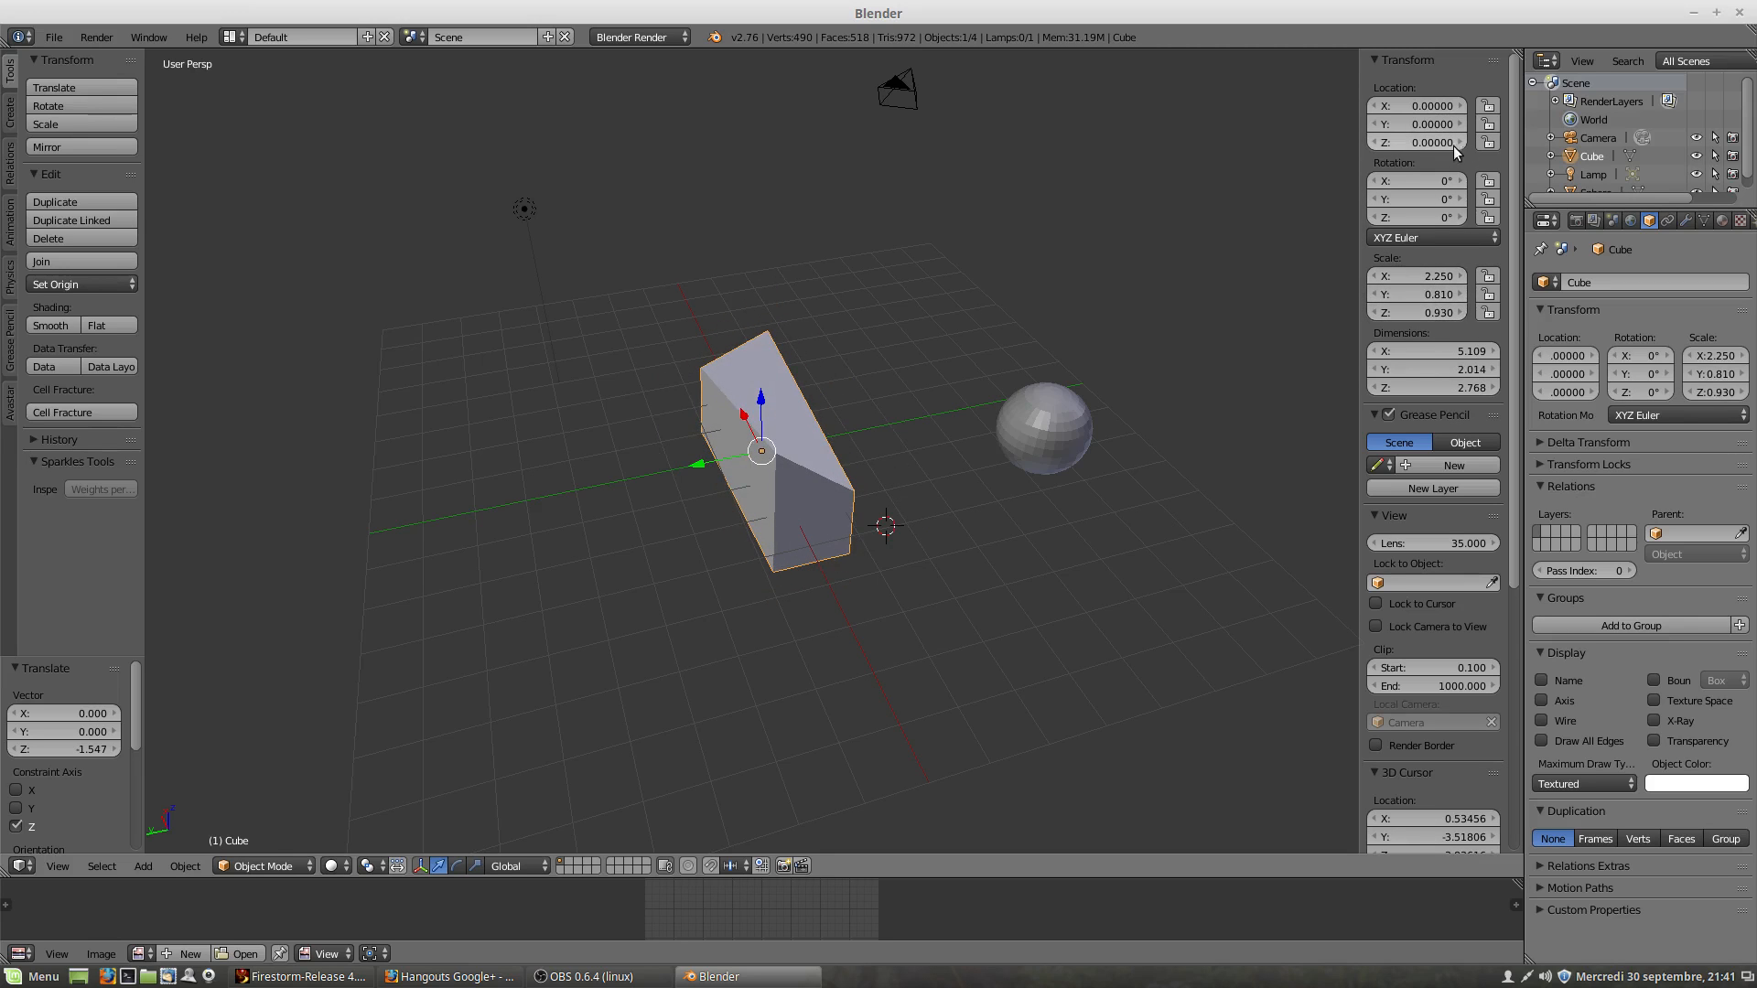
left_click(1448, 352)
type("2")
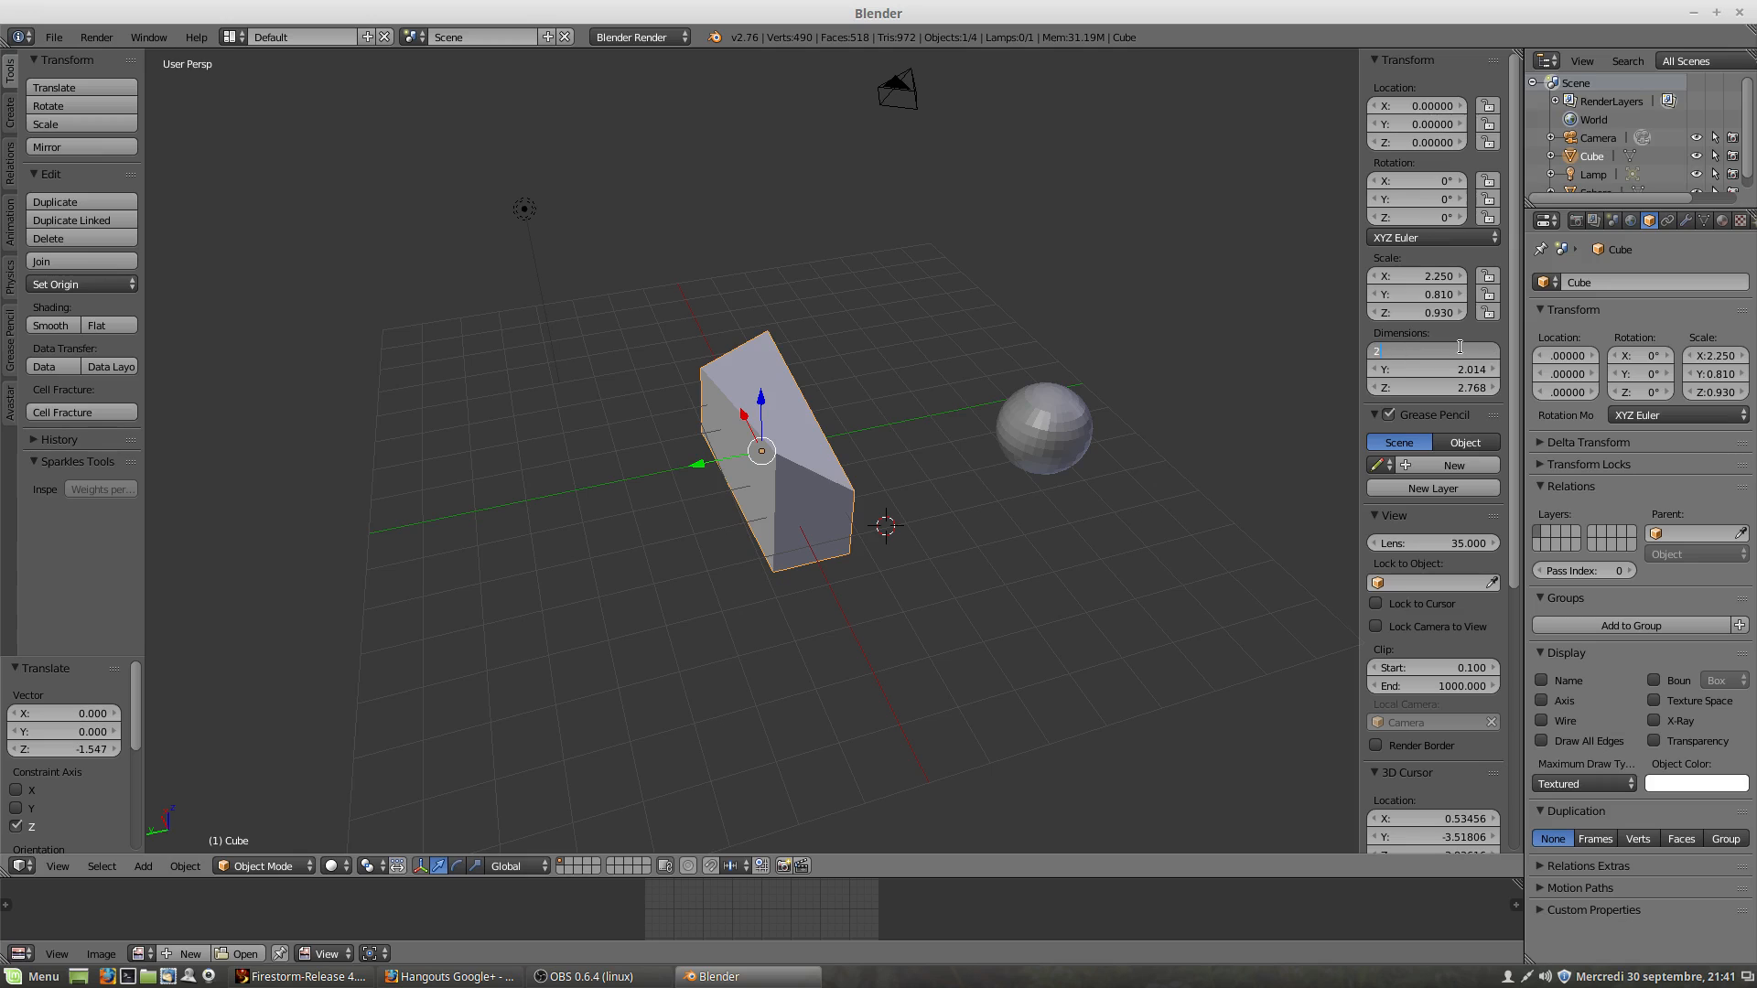
key("Return")
left_click(1473, 369)
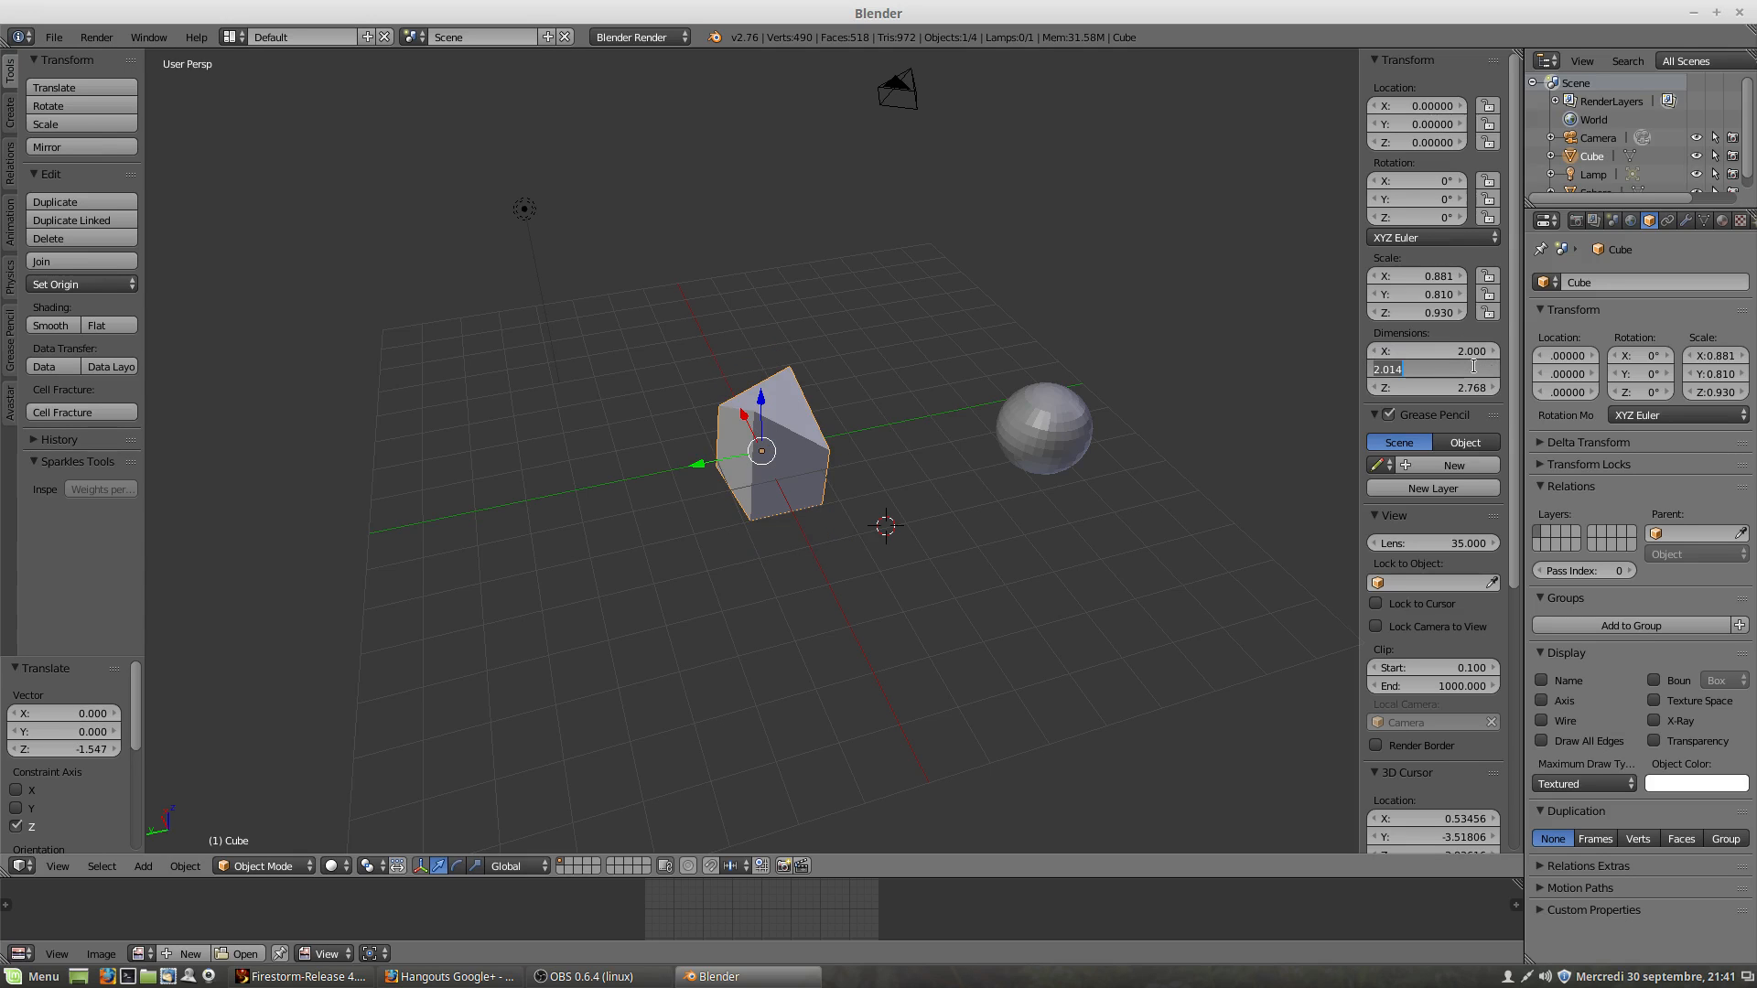
type("2")
key("Return")
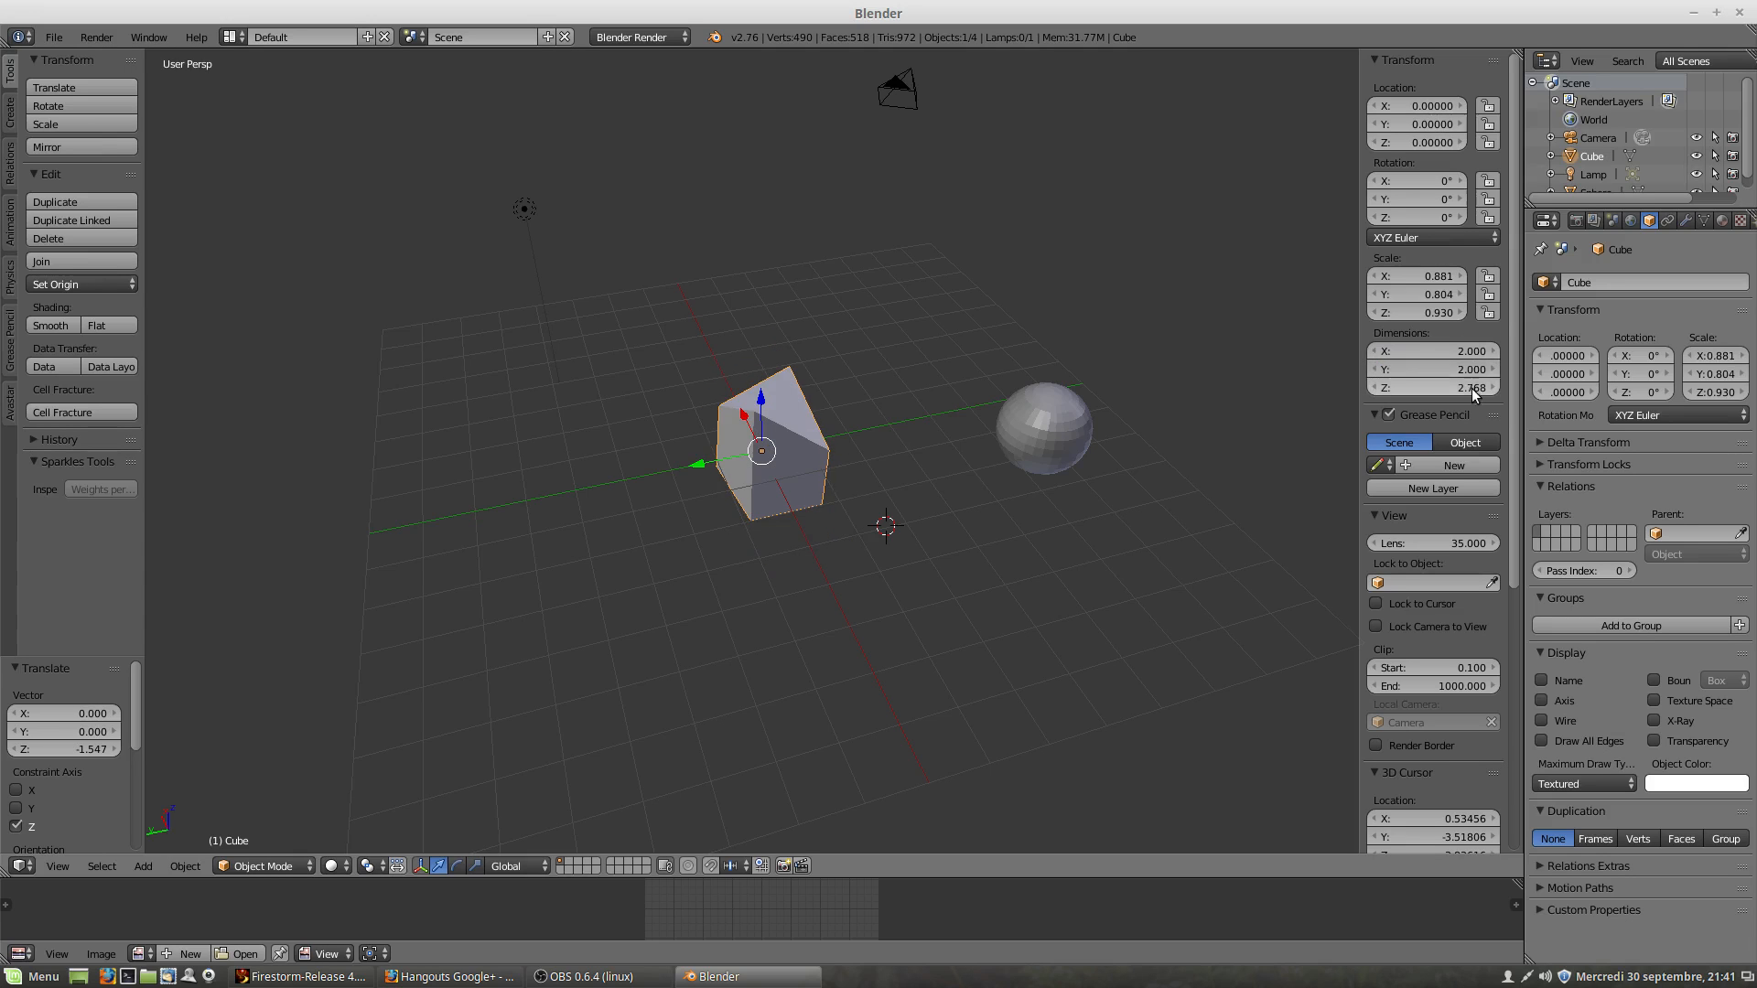
left_click(1471, 388)
type("2")
key("Return")
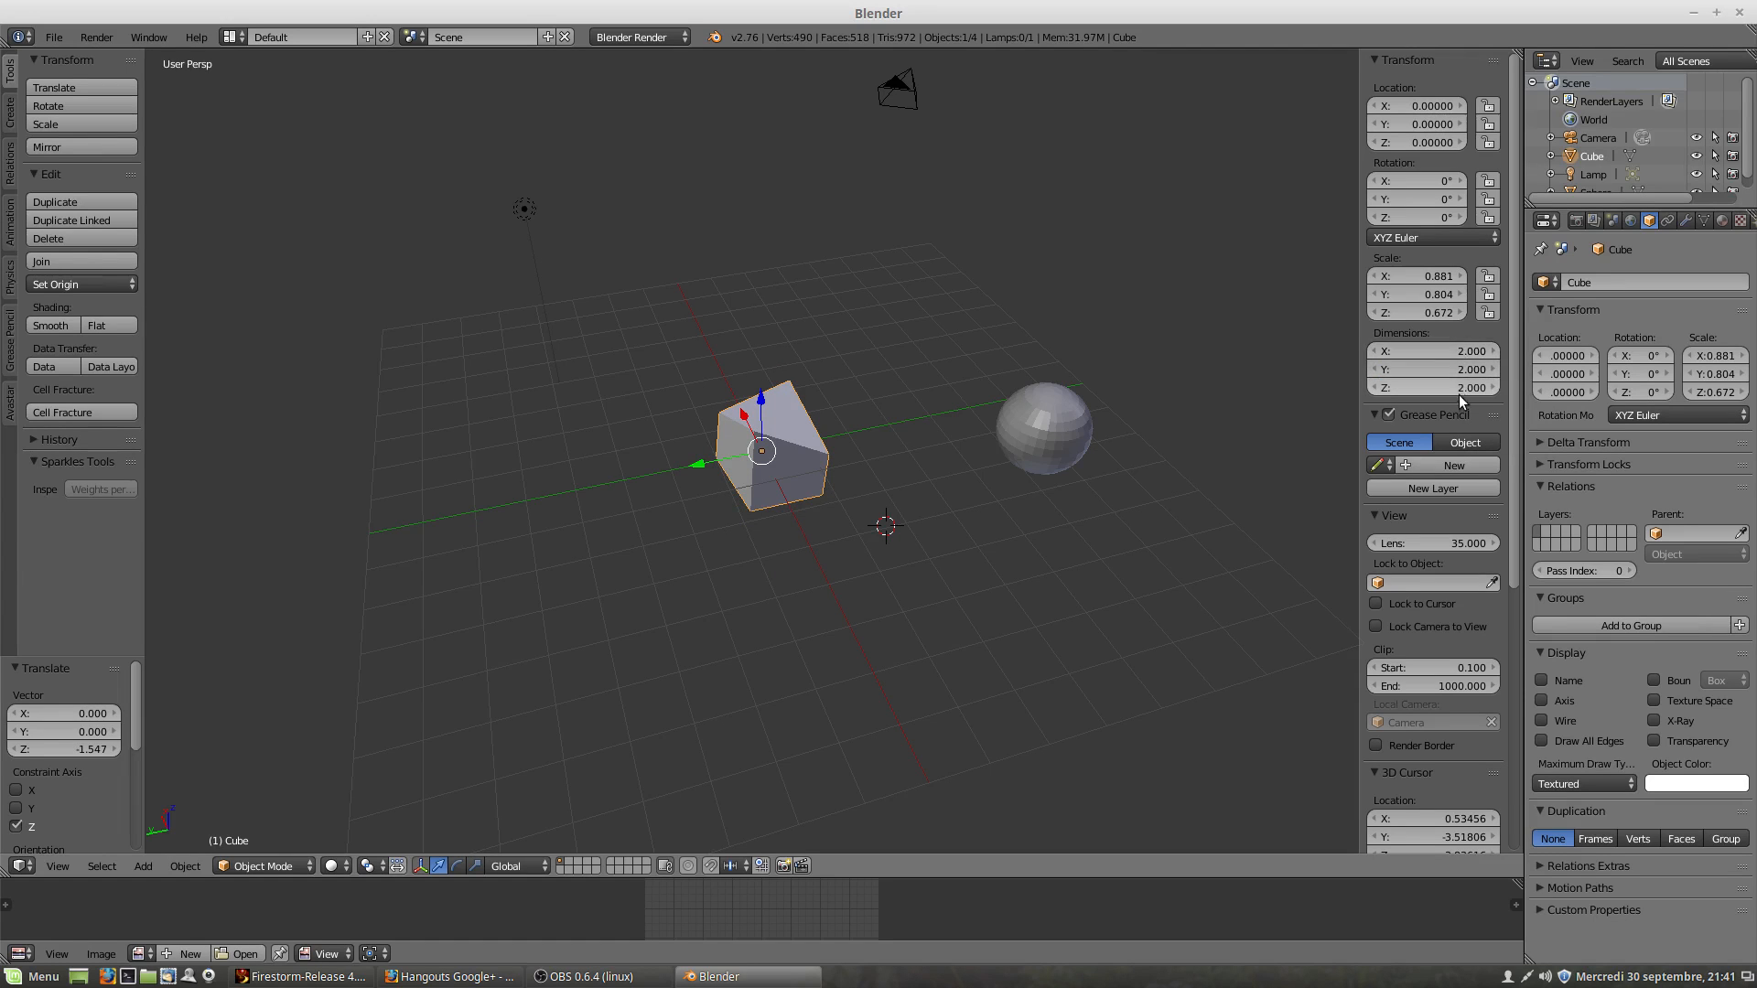
Step: View the resized cube from above and from the side, and select the sphere
middle_click_drag(807, 493, 765, 604)
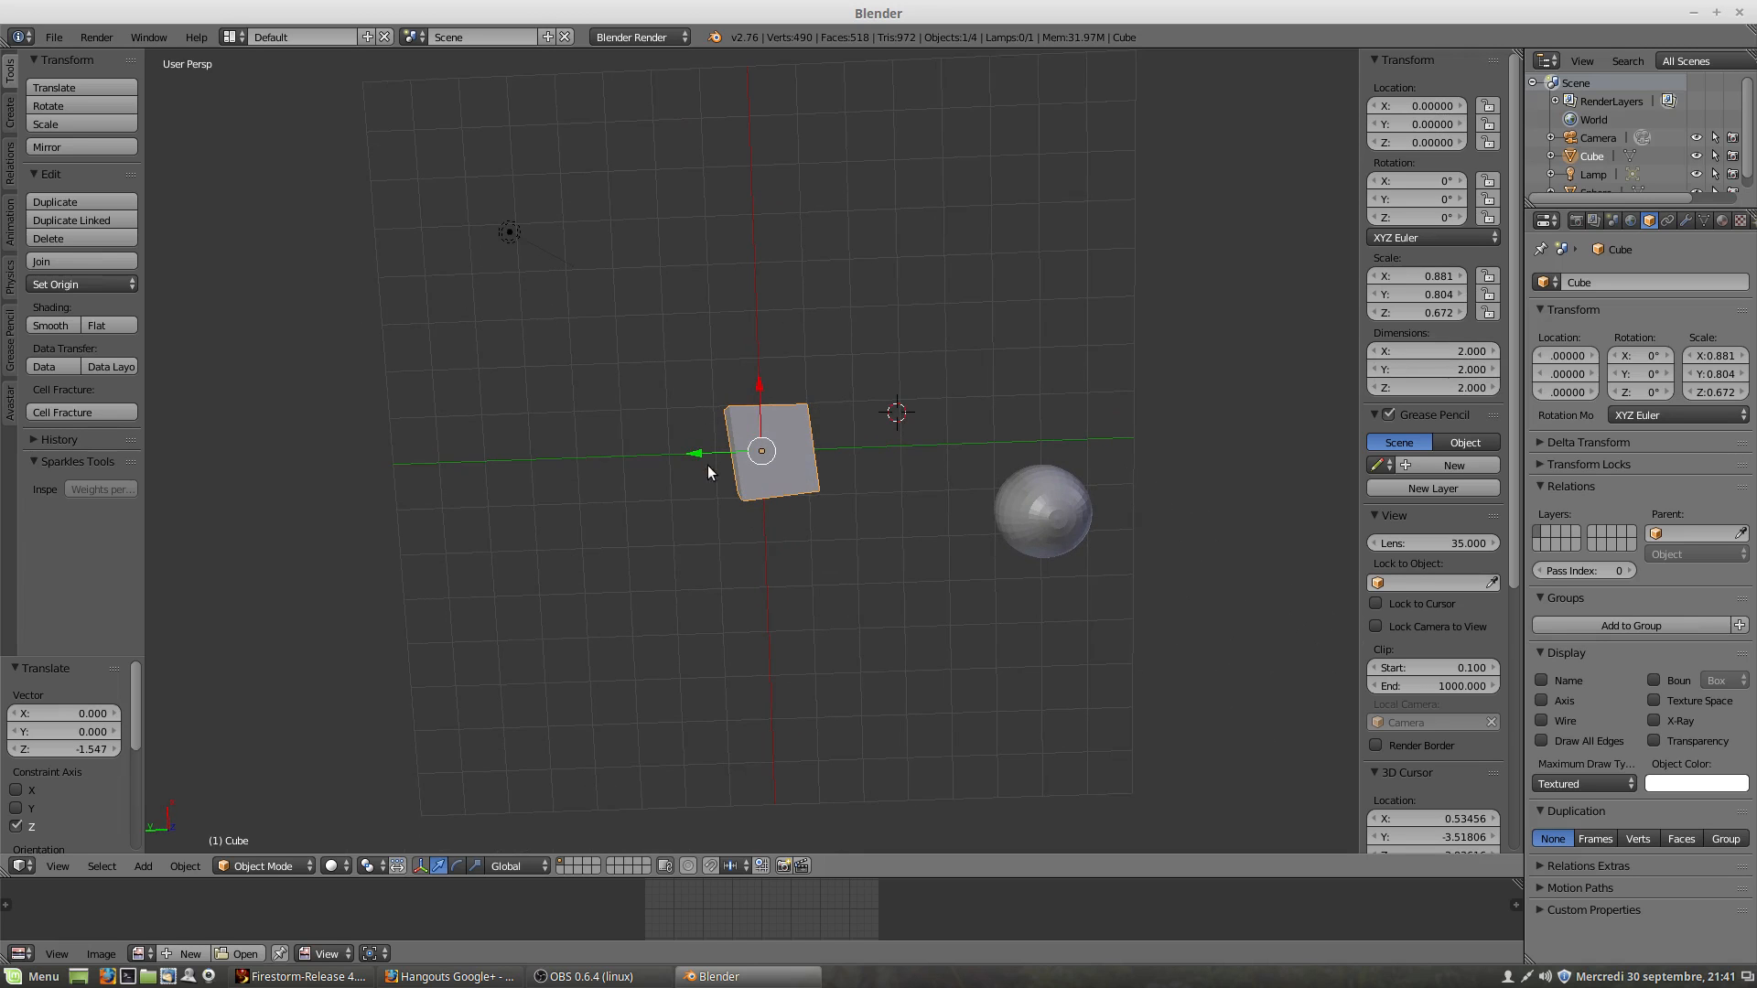
middle_click_drag(725, 474, 730, 470)
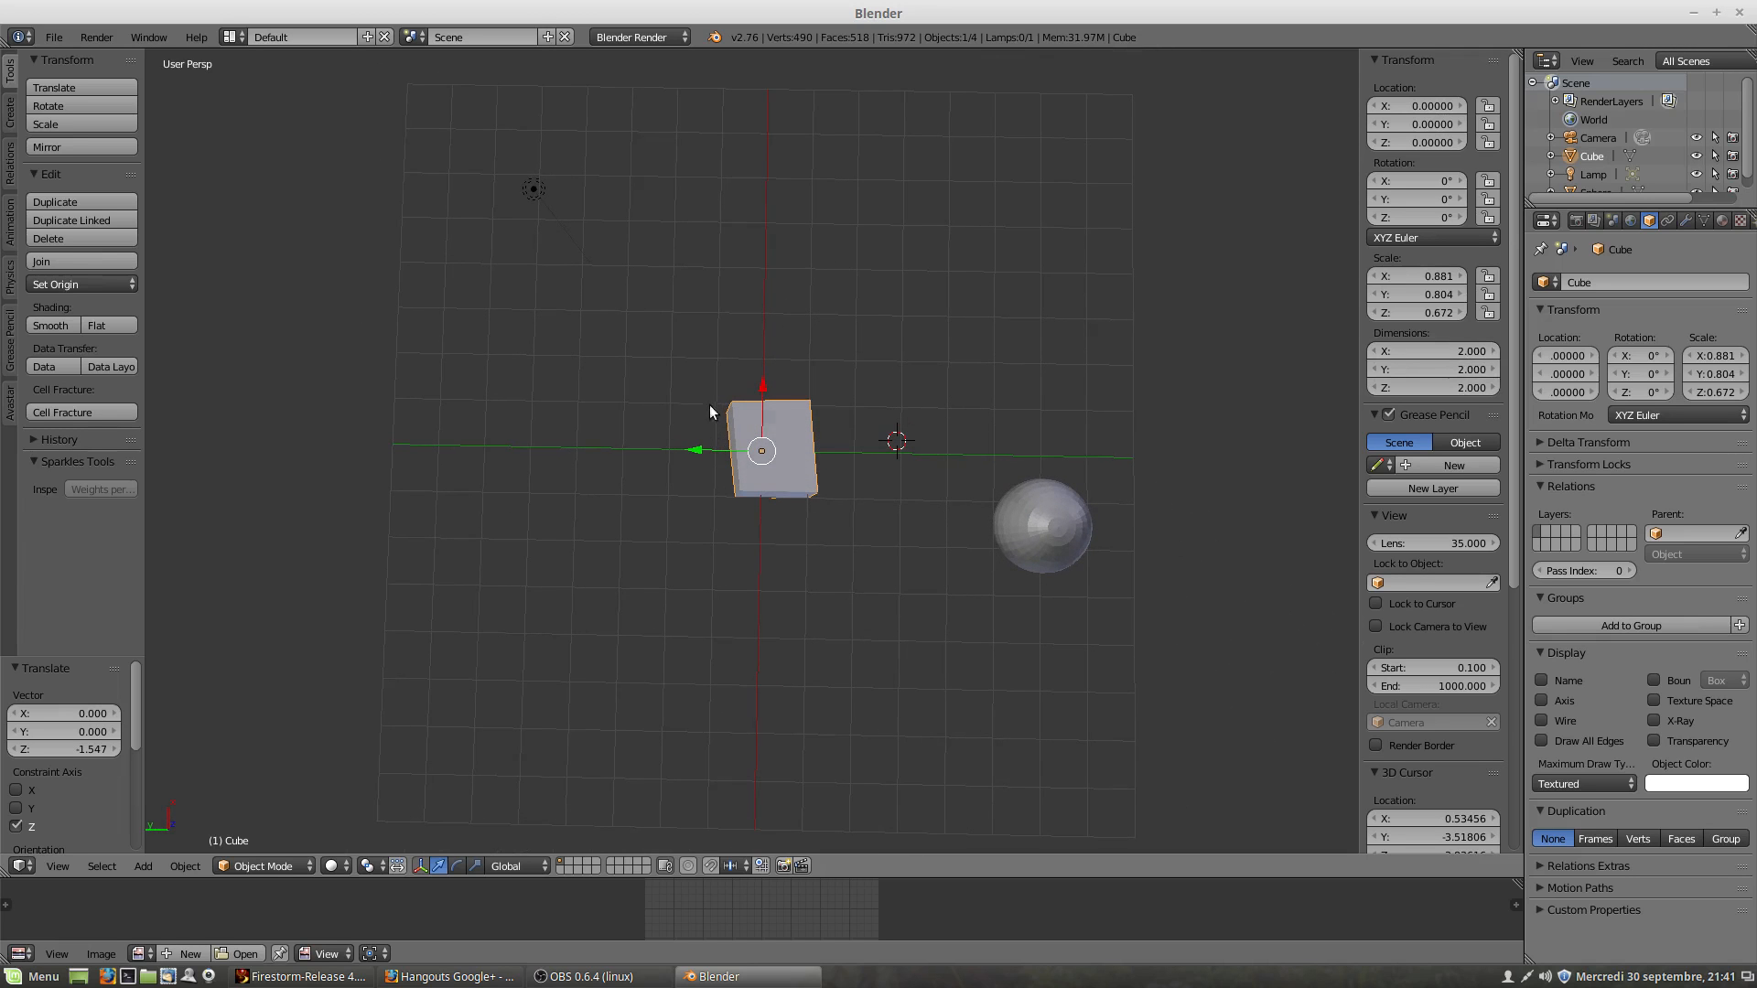
mouse_move(741, 549)
middle_mouse_down()
mouse_move(796, 384)
mouse_move(750, 403)
mouse_move(737, 536)
middle_mouse_up()
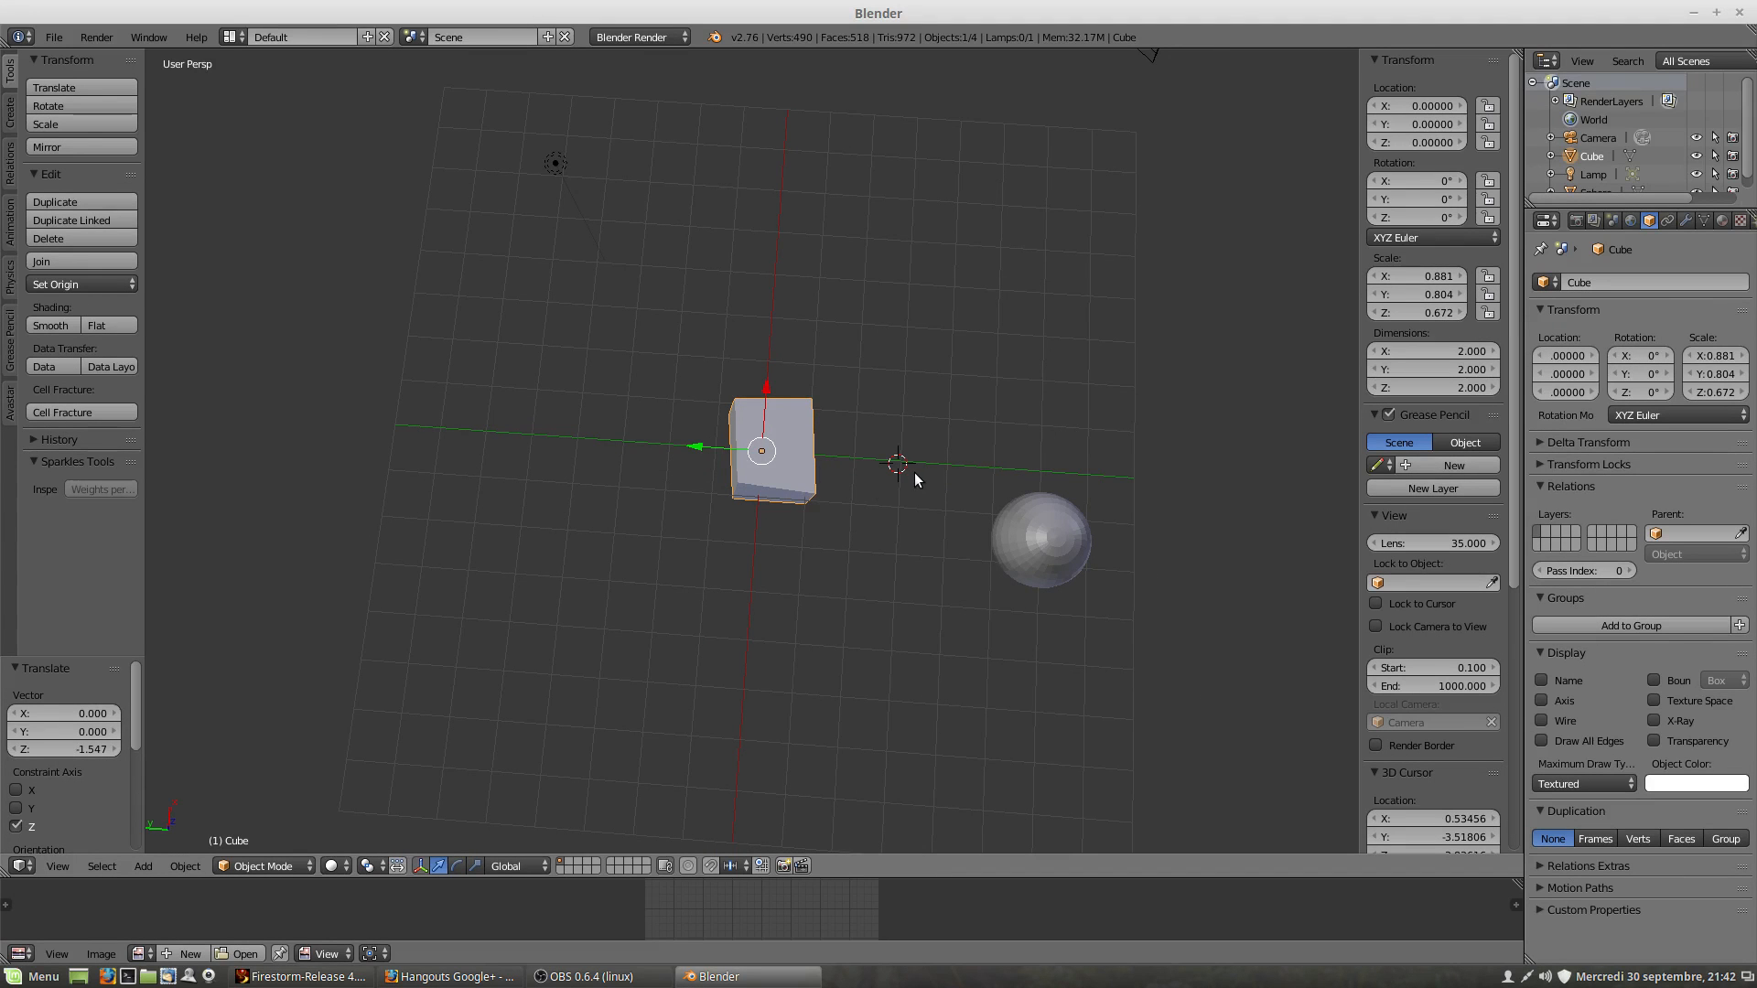
middle_click_drag(867, 468, 938, 354)
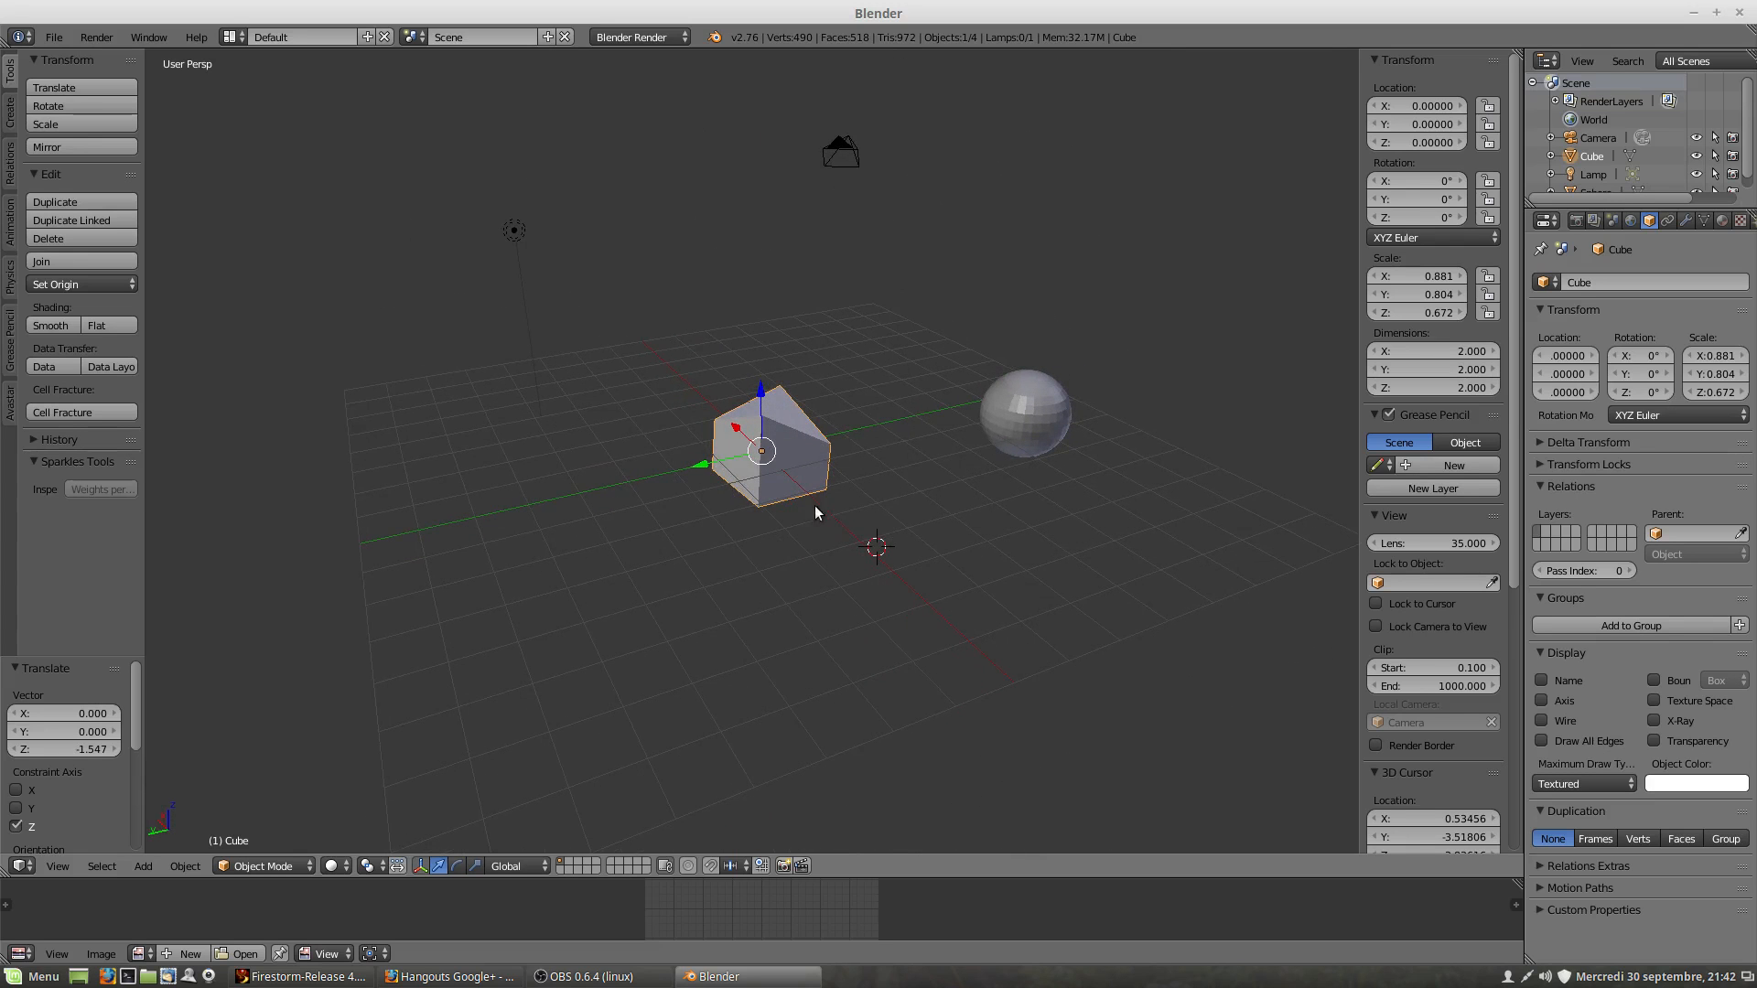
right_click(1025, 412)
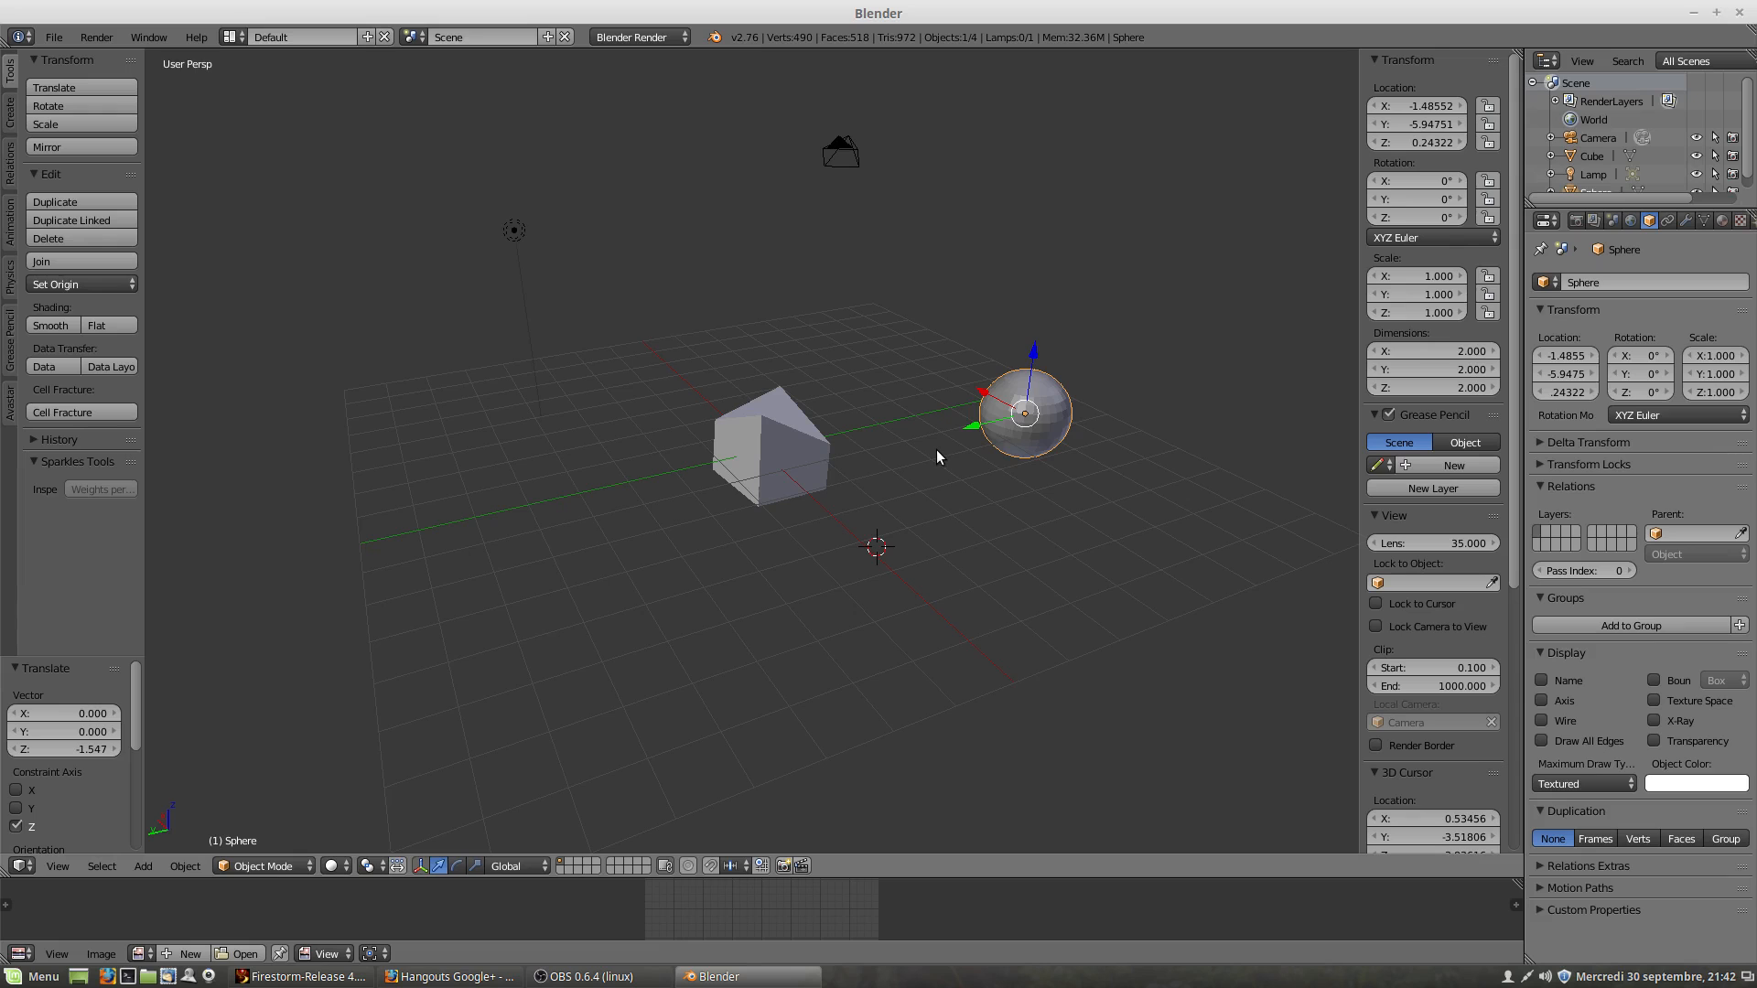
Step: Delete the sphere and the cube from the scene
key("x")
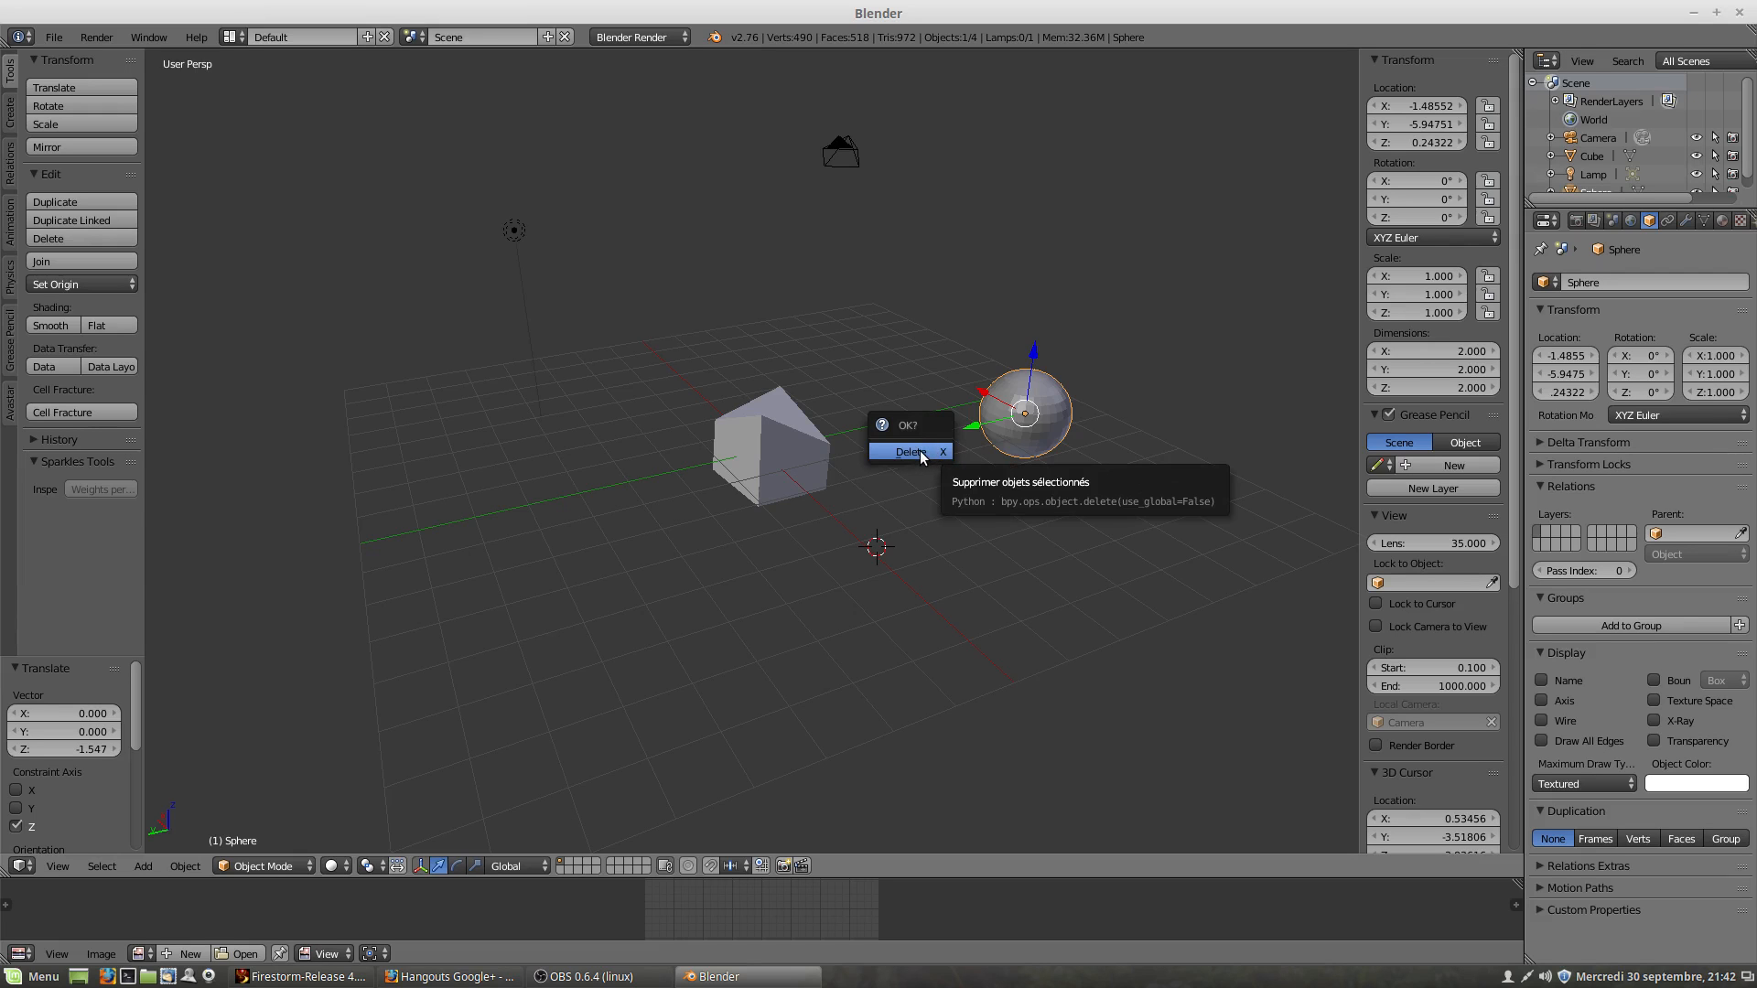
left_click(920, 451)
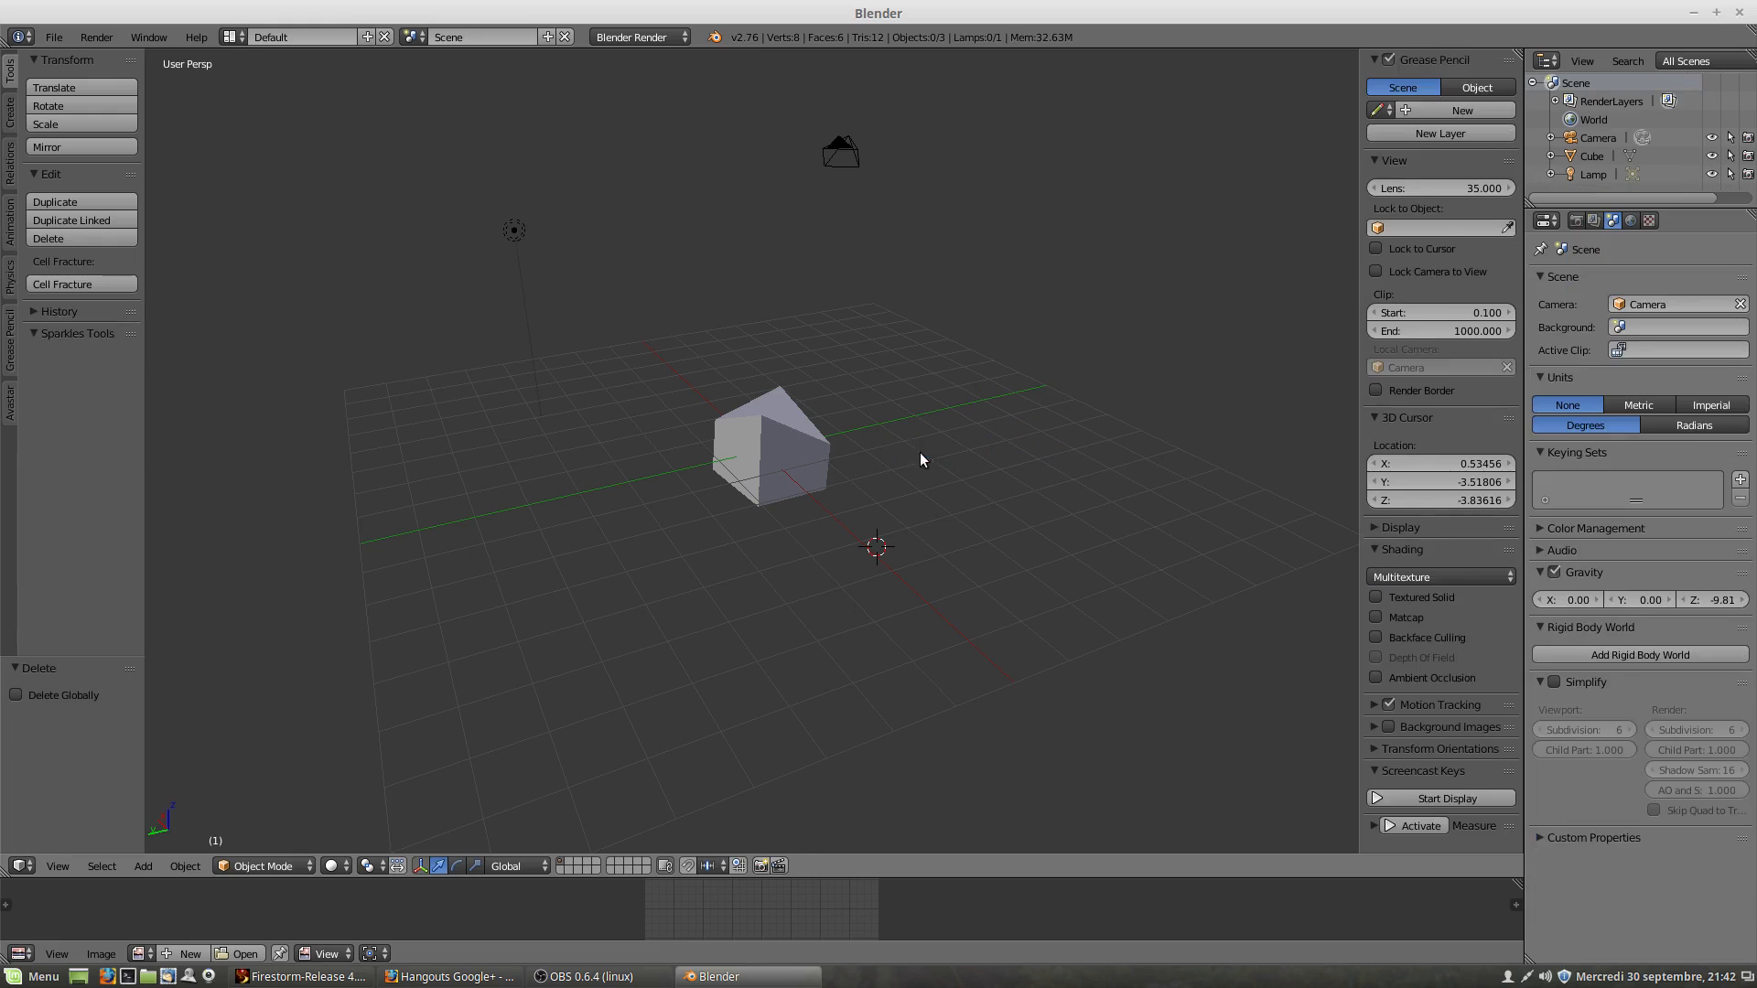
right_click(776, 455)
key("x")
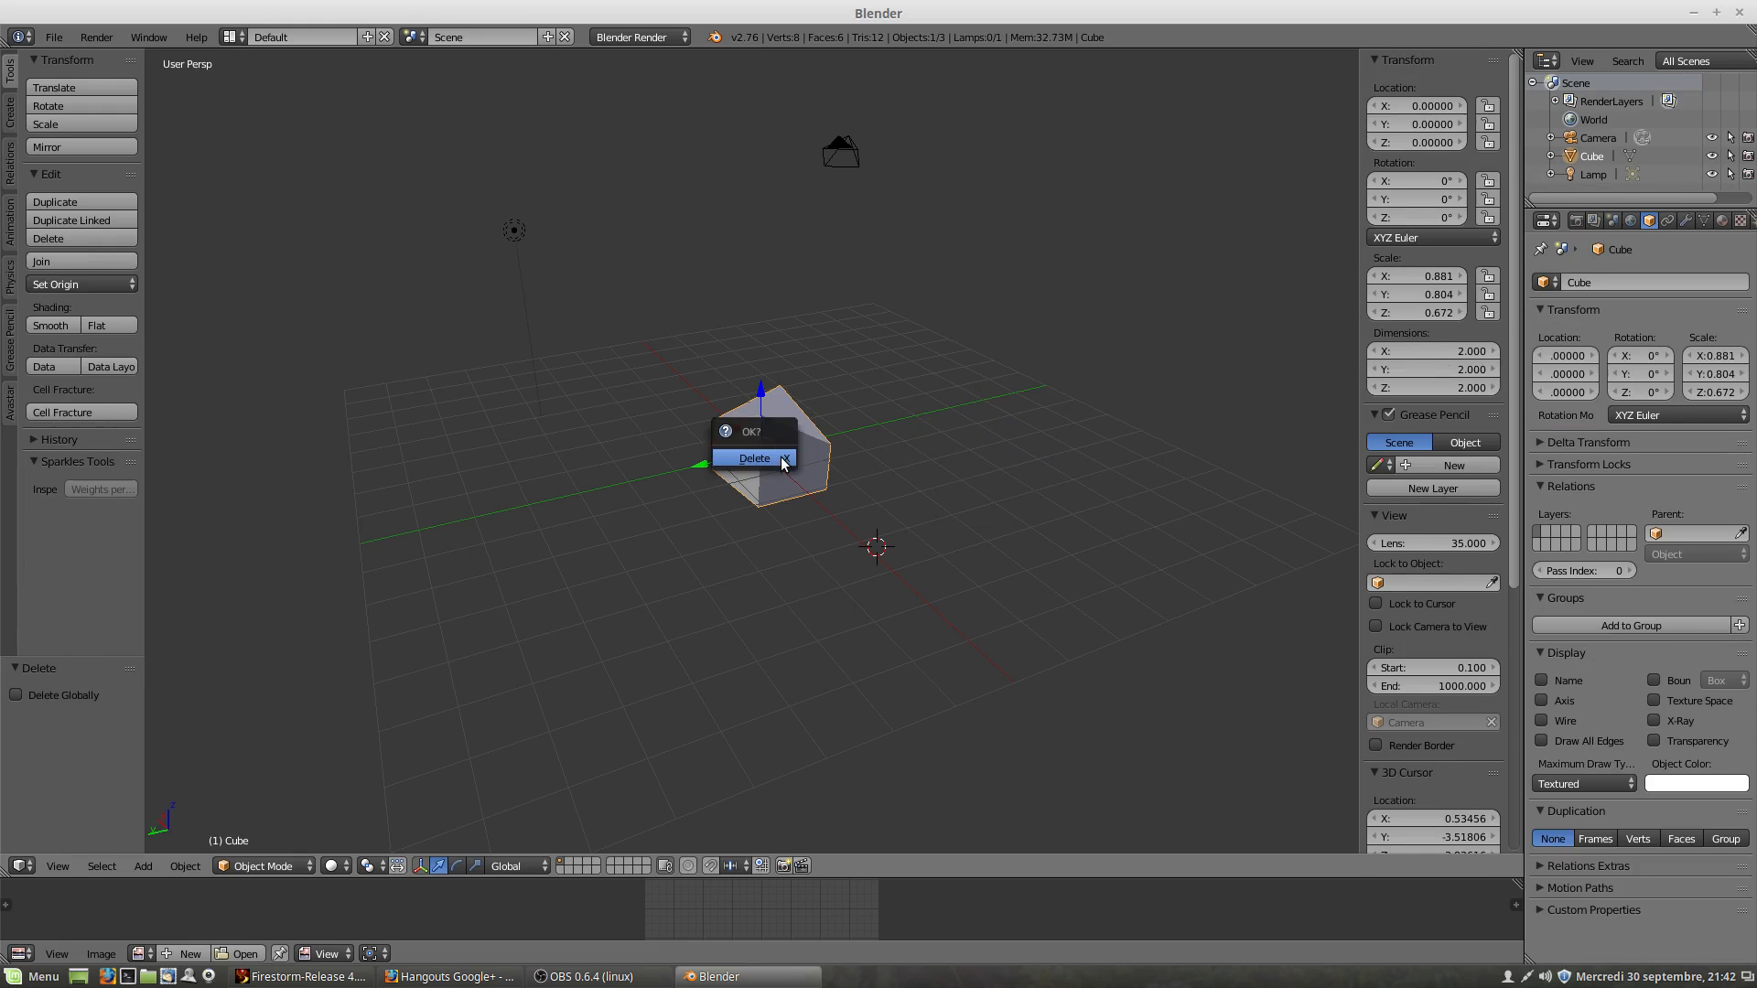
left_click(780, 462)
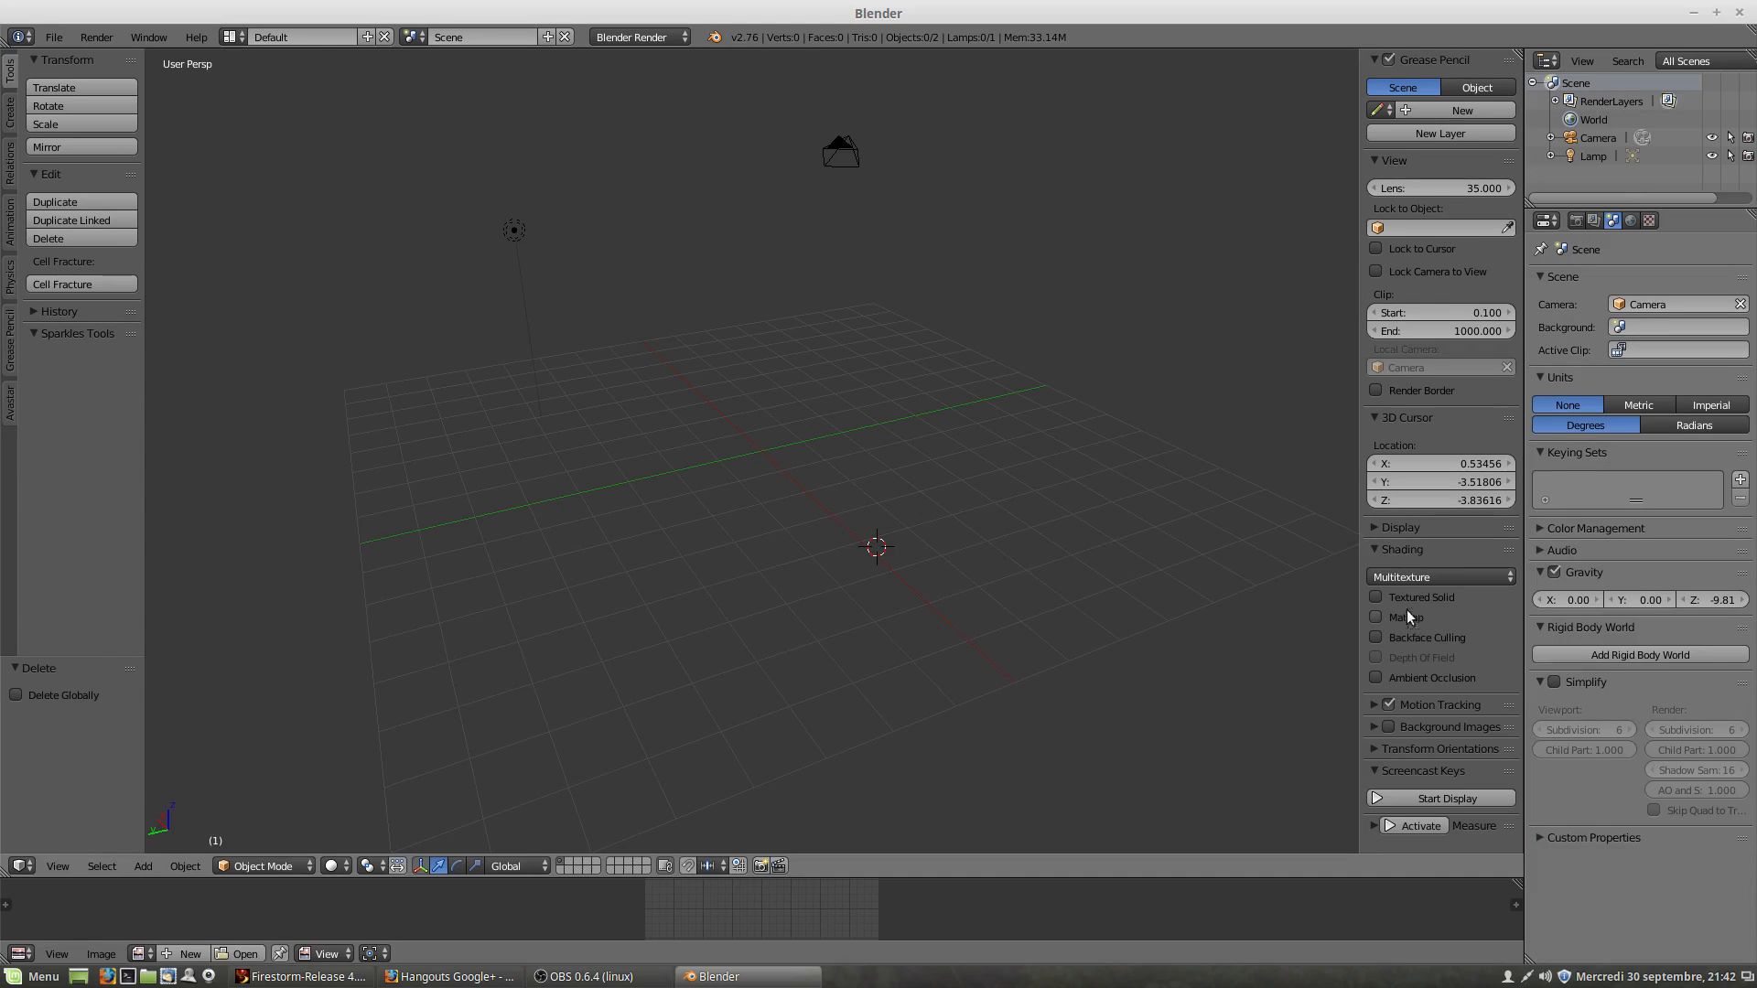
Step: Start the Screencast Keys display and set its mouse display to Text
left_click(1427, 799)
scroll(1429, 805, "down", 4)
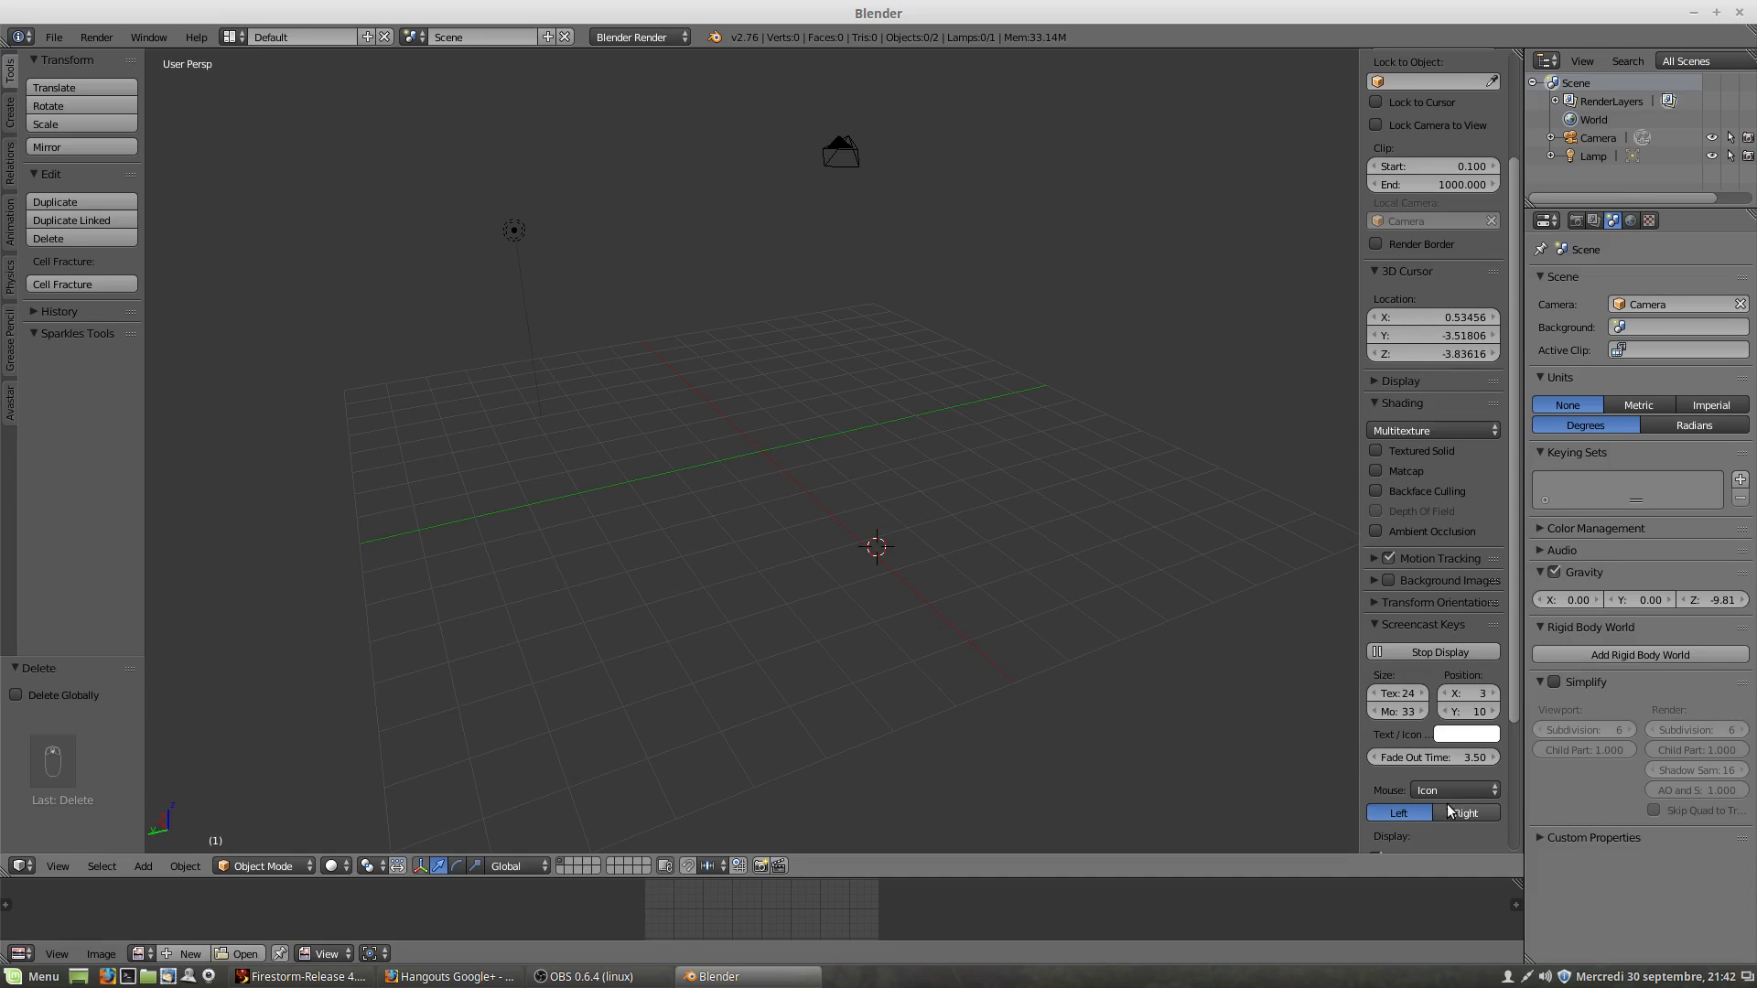
left_click(1456, 789)
left_click(1442, 736)
Step: Try to place the 3D cursor at the grid centre by eye, ending at about X 0.243, Y -0.044, Z -1.983
left_click(626, 571)
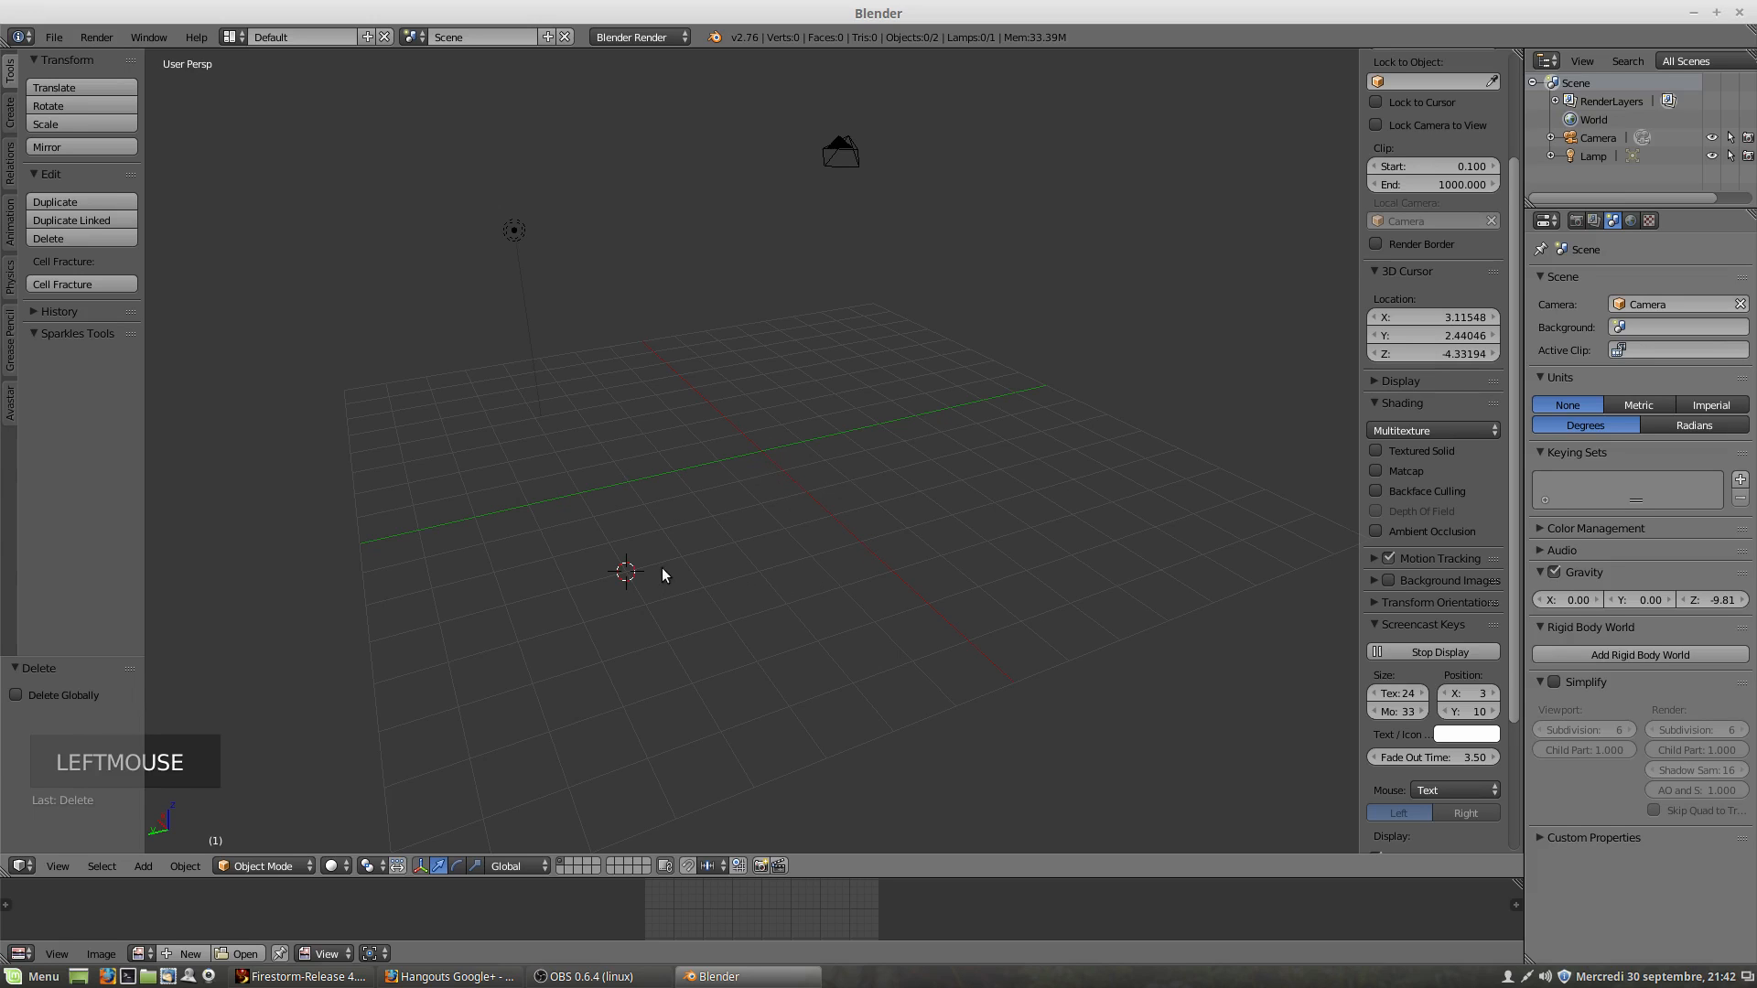
left_click(764, 458)
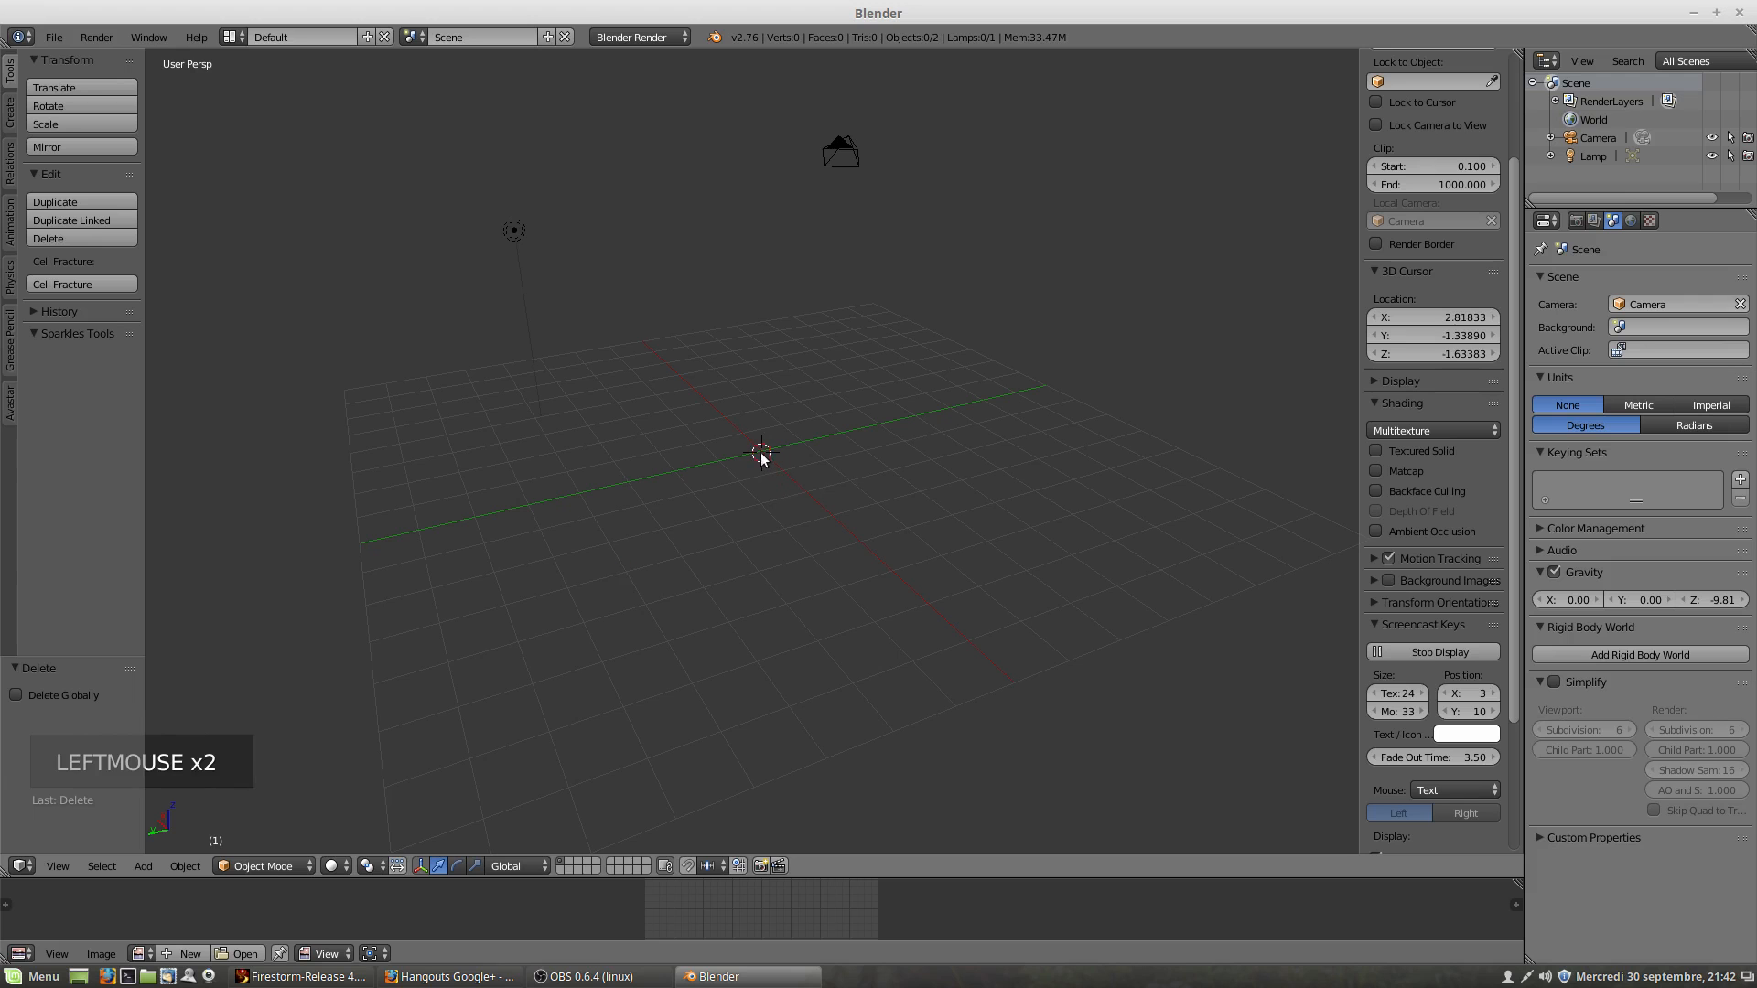
middle_click_drag(756, 509, 767, 424)
left_click(675, 455)
left_click(758, 451)
middle_click_drag(767, 496, 823, 546)
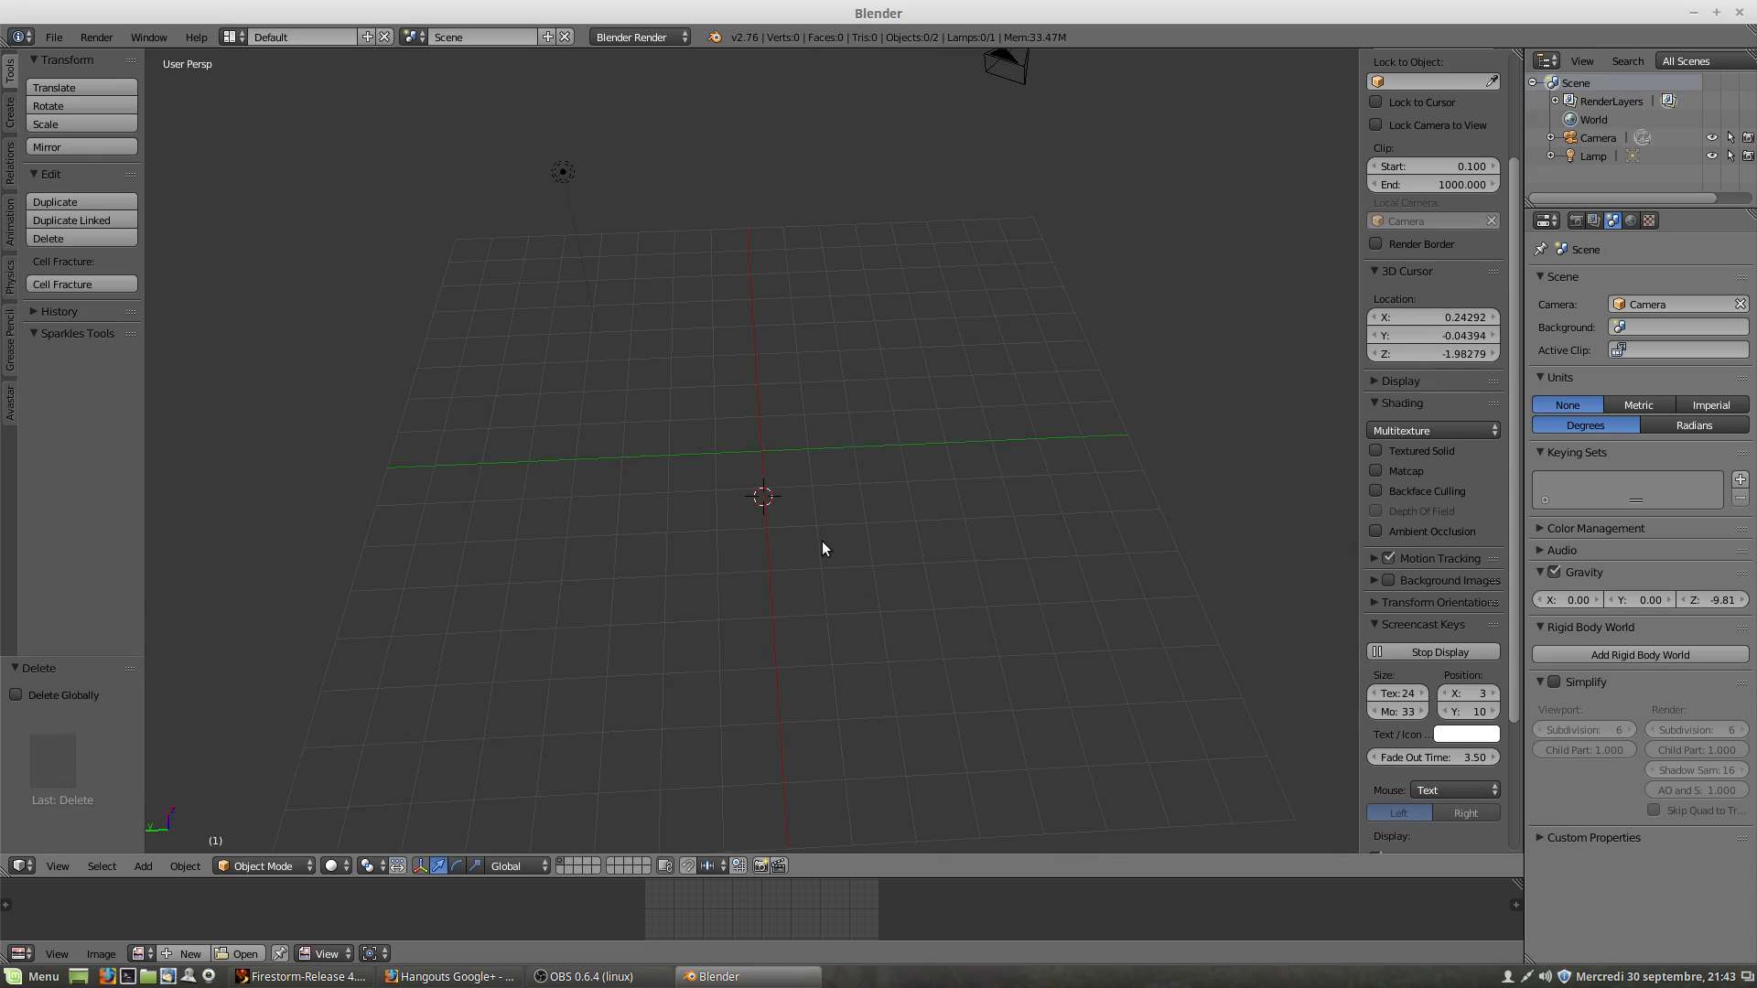
Step: Reset the 3D cursor to the world origin and recentre the view
key("shift+c")
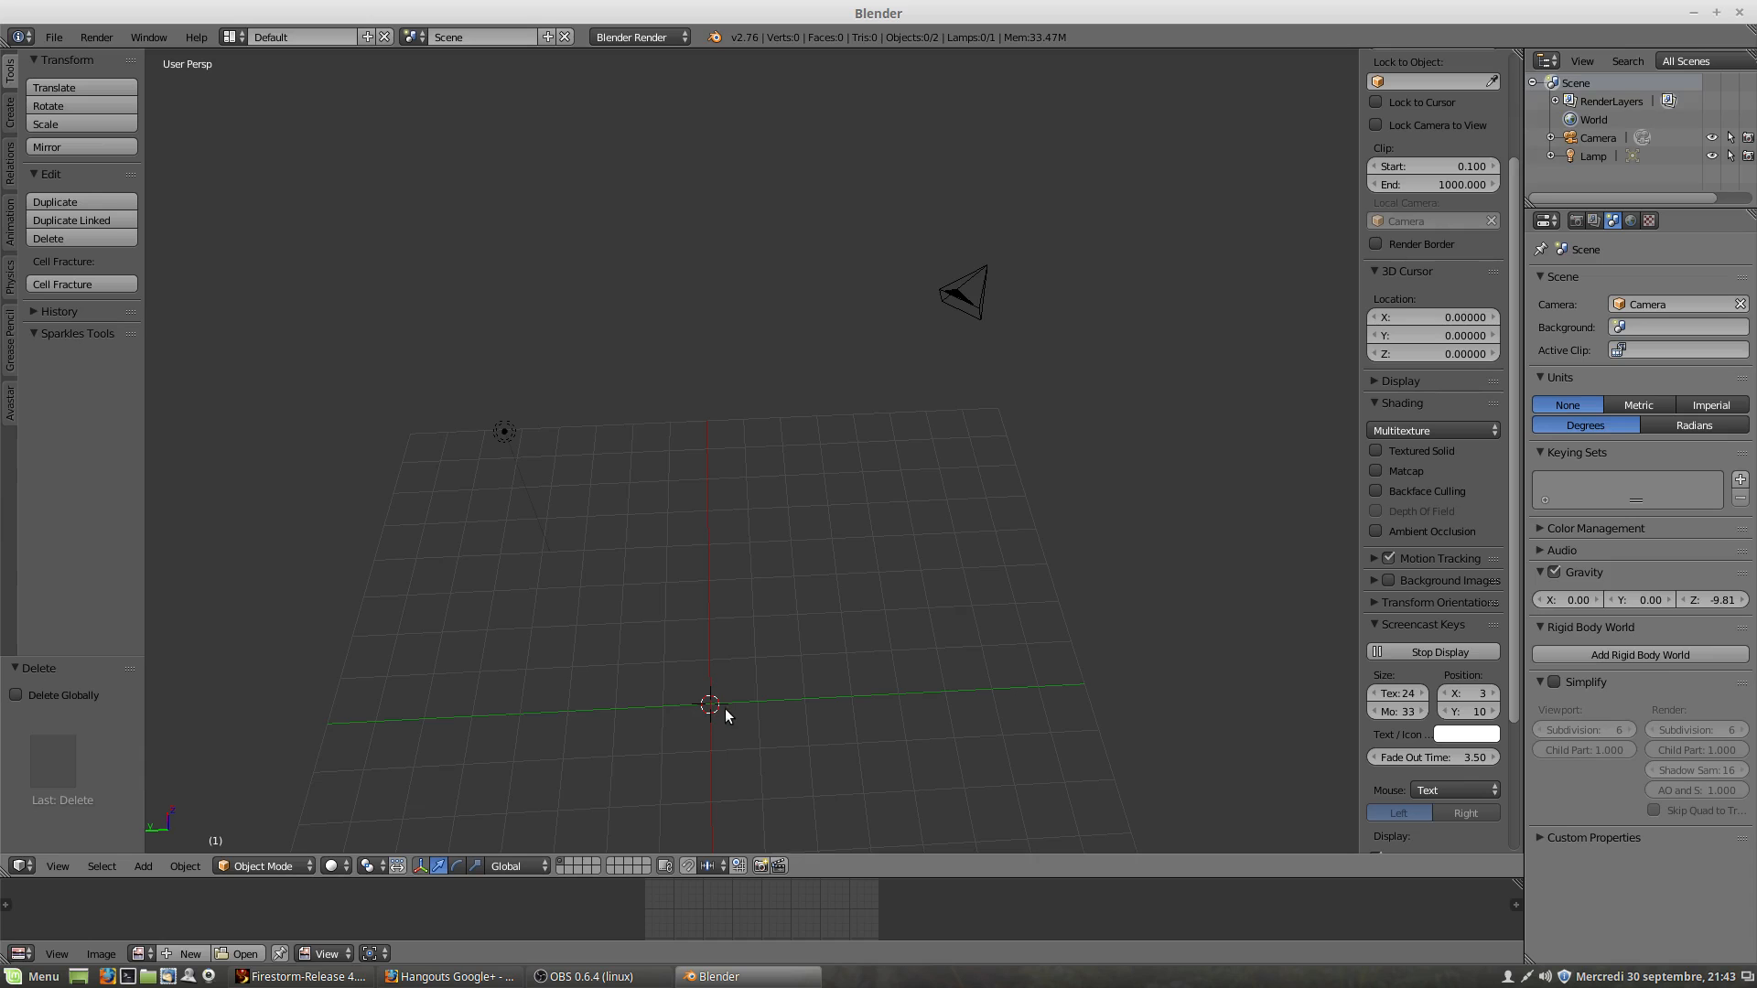
middle_click_drag(725, 700, 779, 471, "shift")
key("shift+c")
scroll(728, 666, "down", 1)
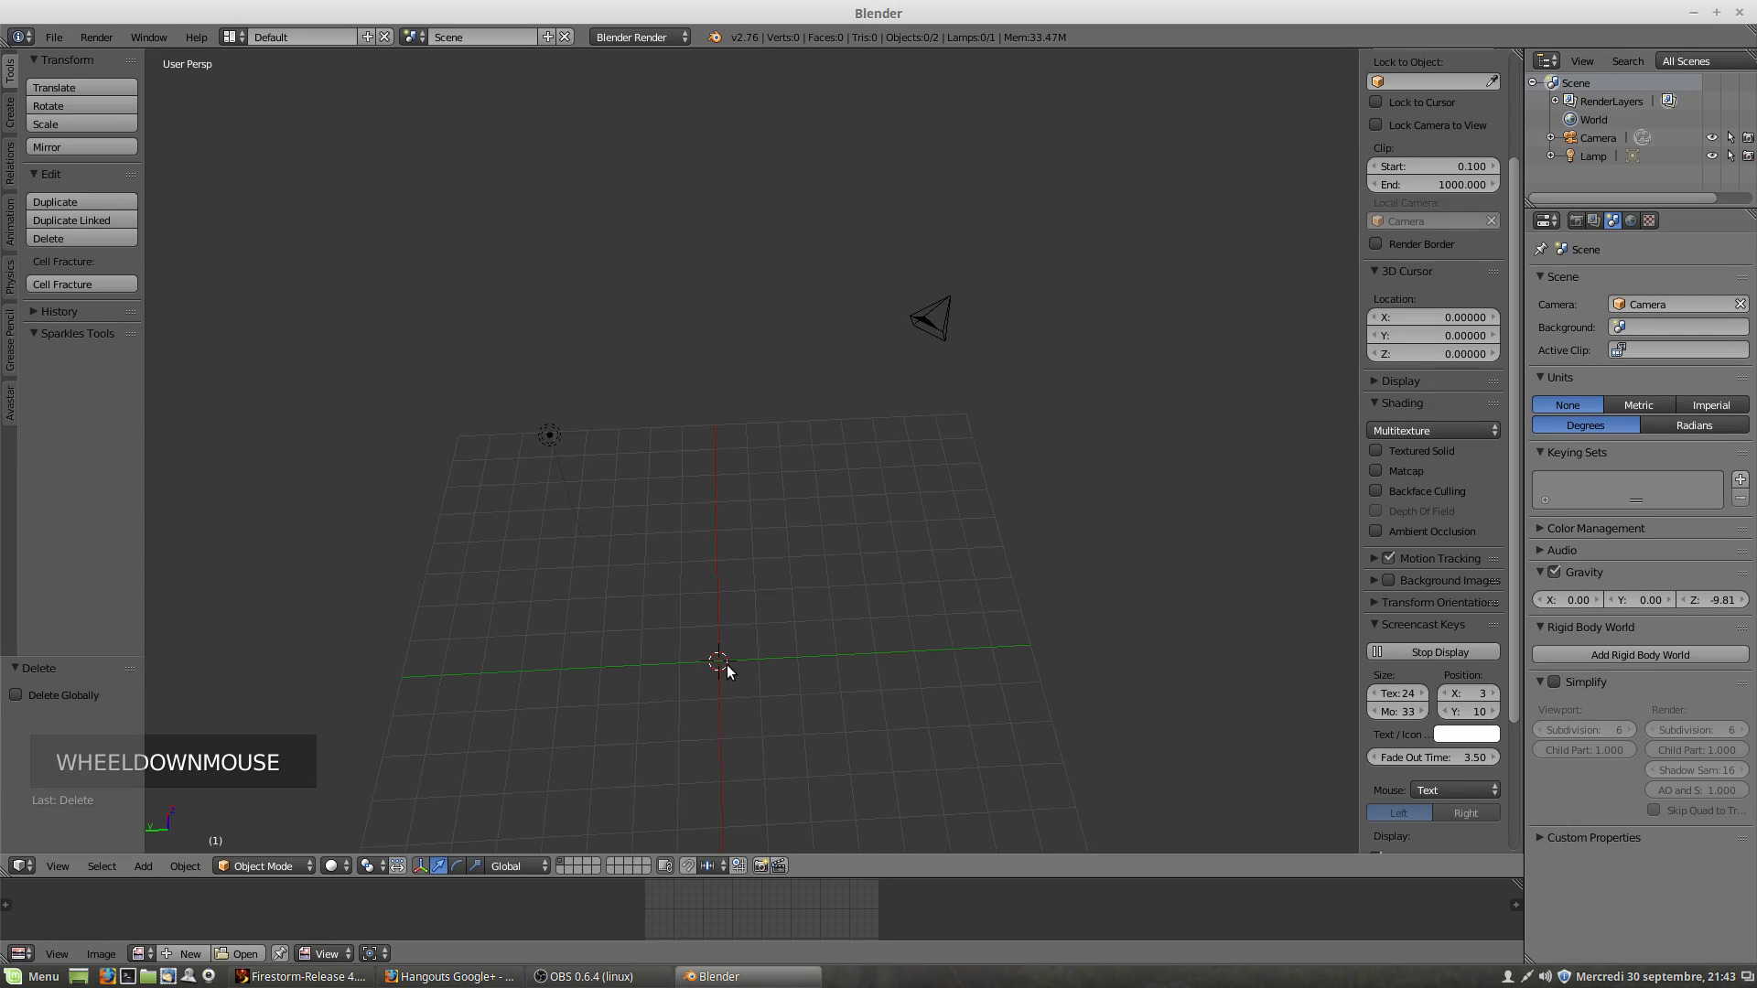
Step: Place the 3D cursor at about X 1.175, Y -5.738, Z 1.158, and set its X, Y and Z location to 0
left_click(942, 586)
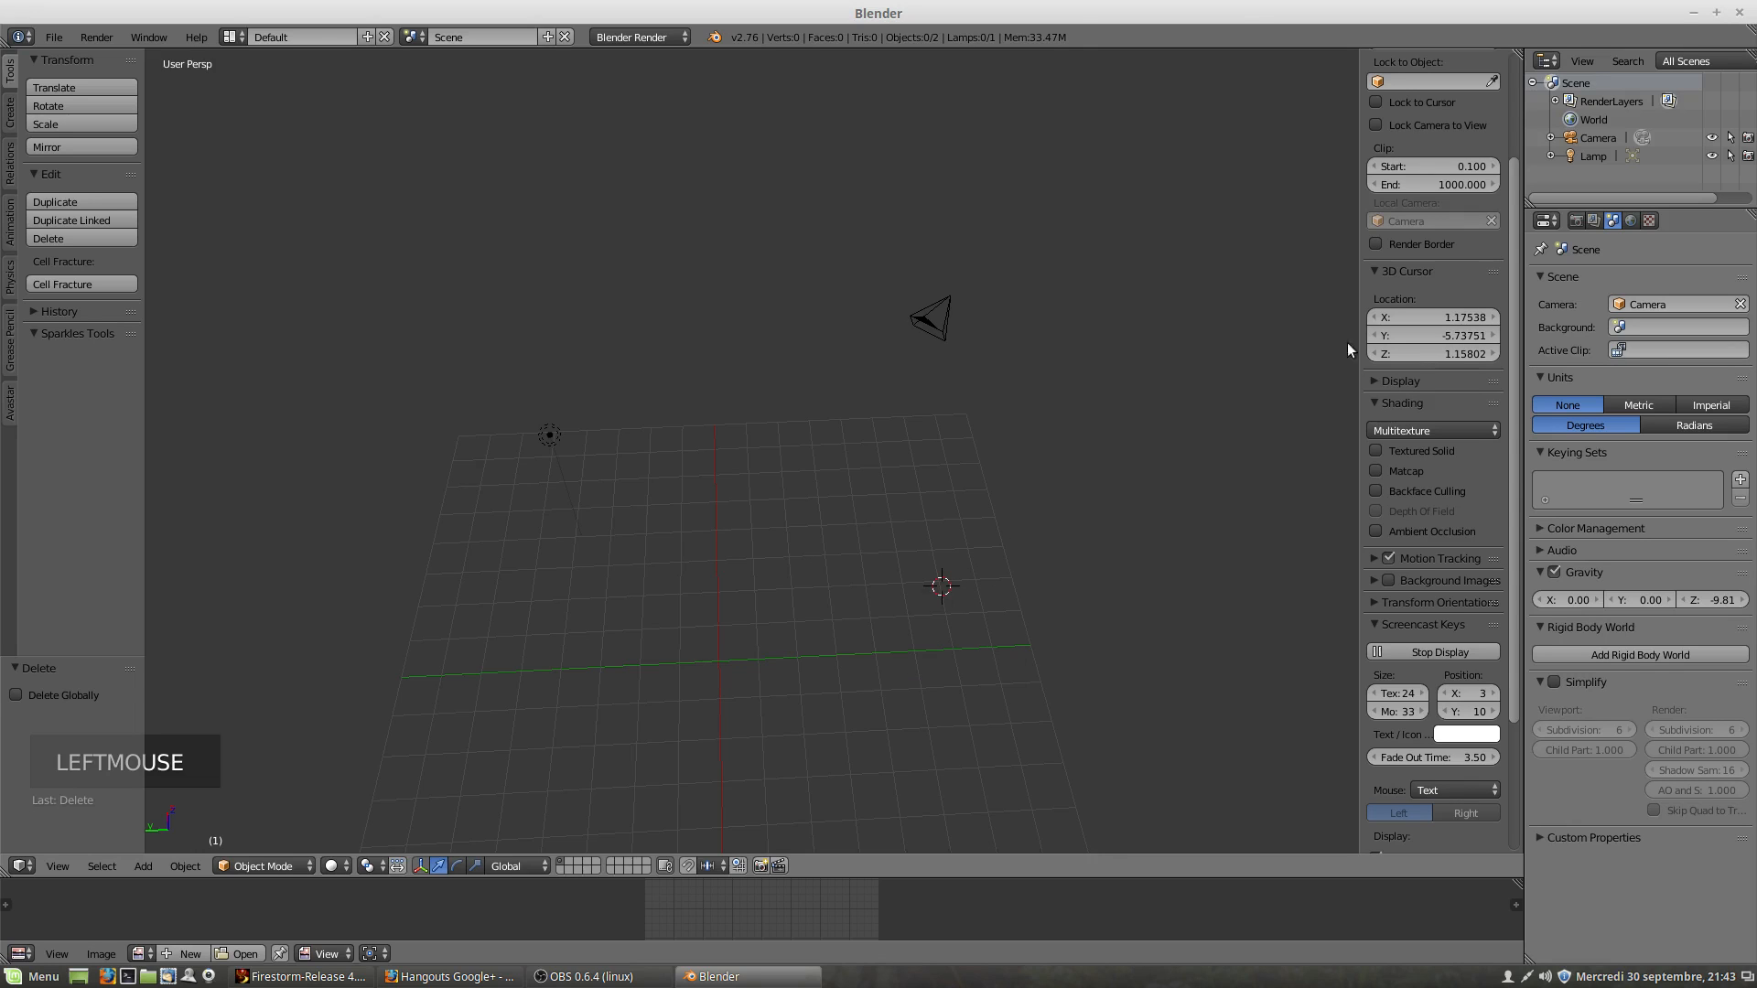
left_click(1461, 317)
type("0")
left_click(1448, 336)
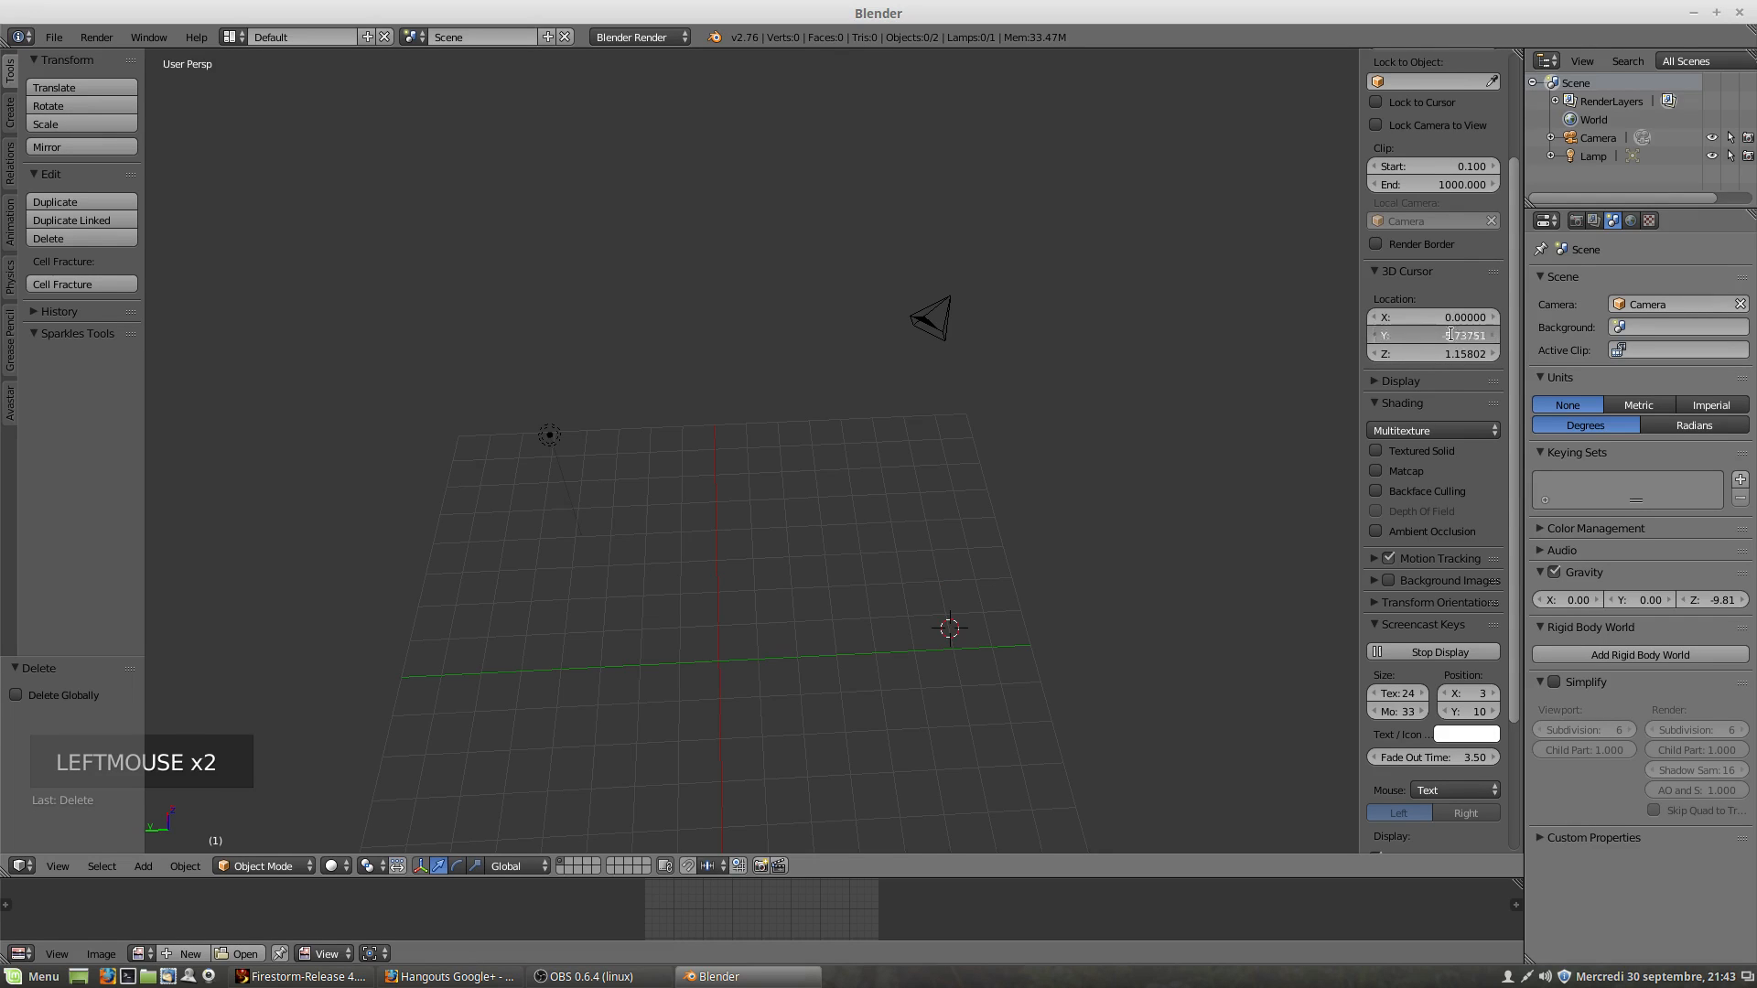
type("0")
type("0")
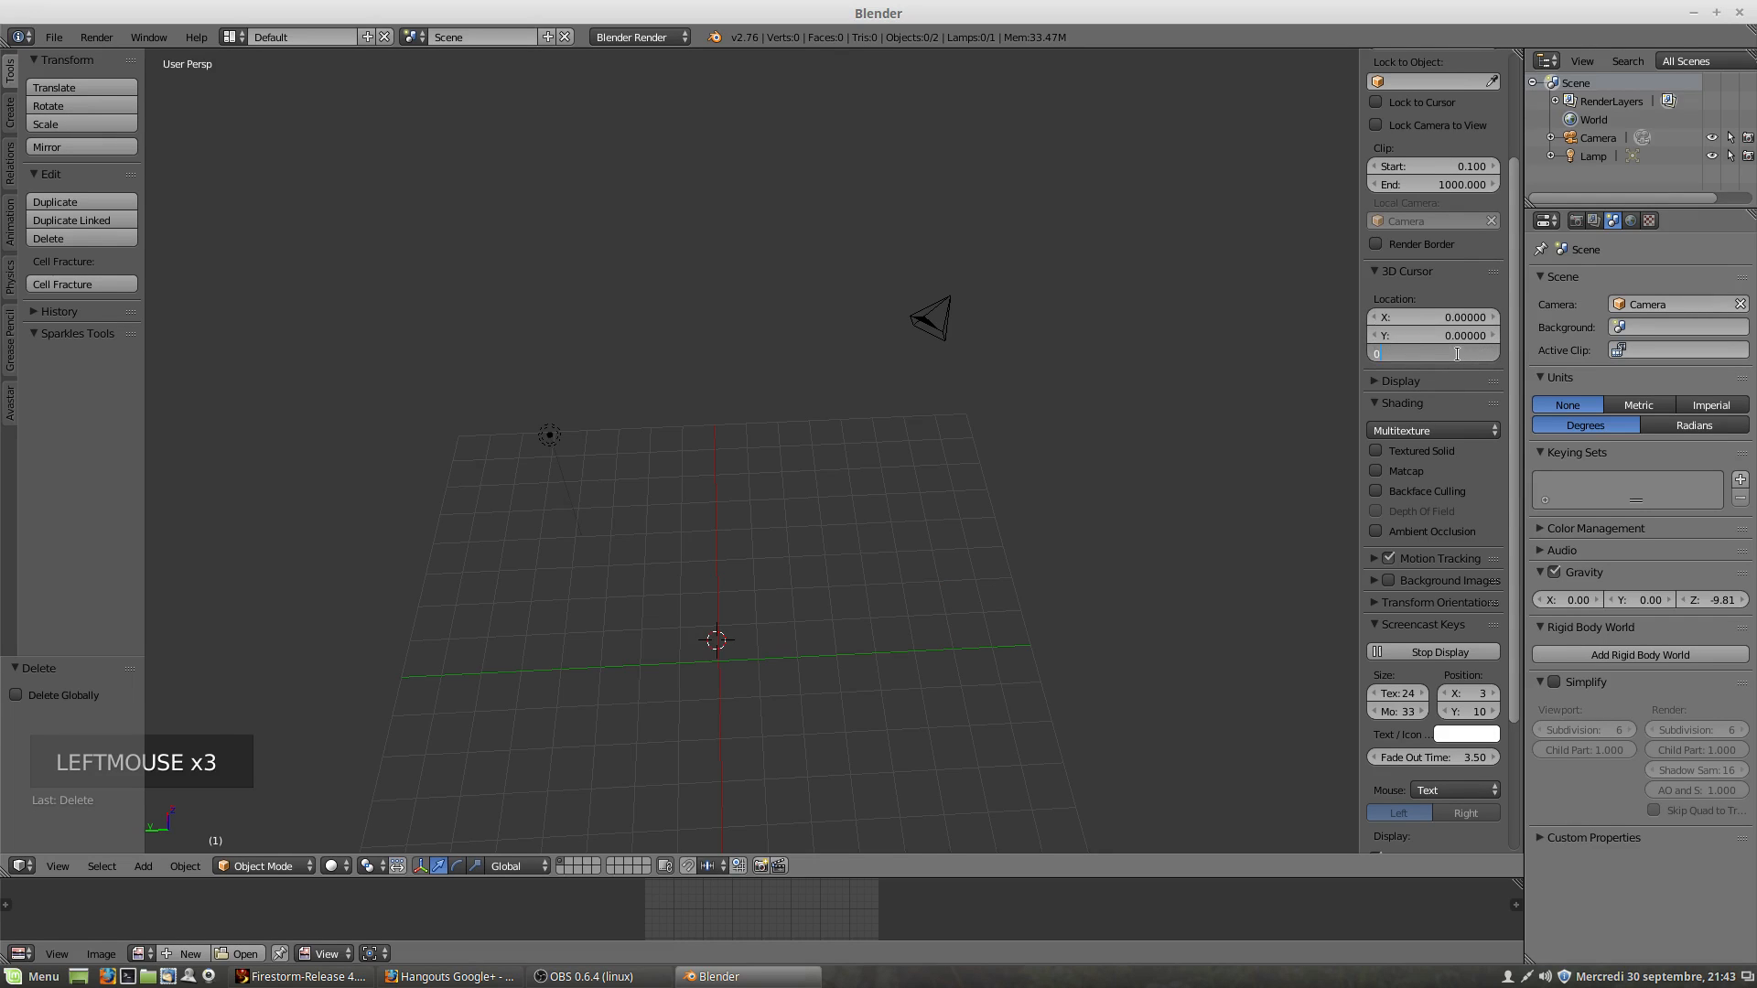
key("Return")
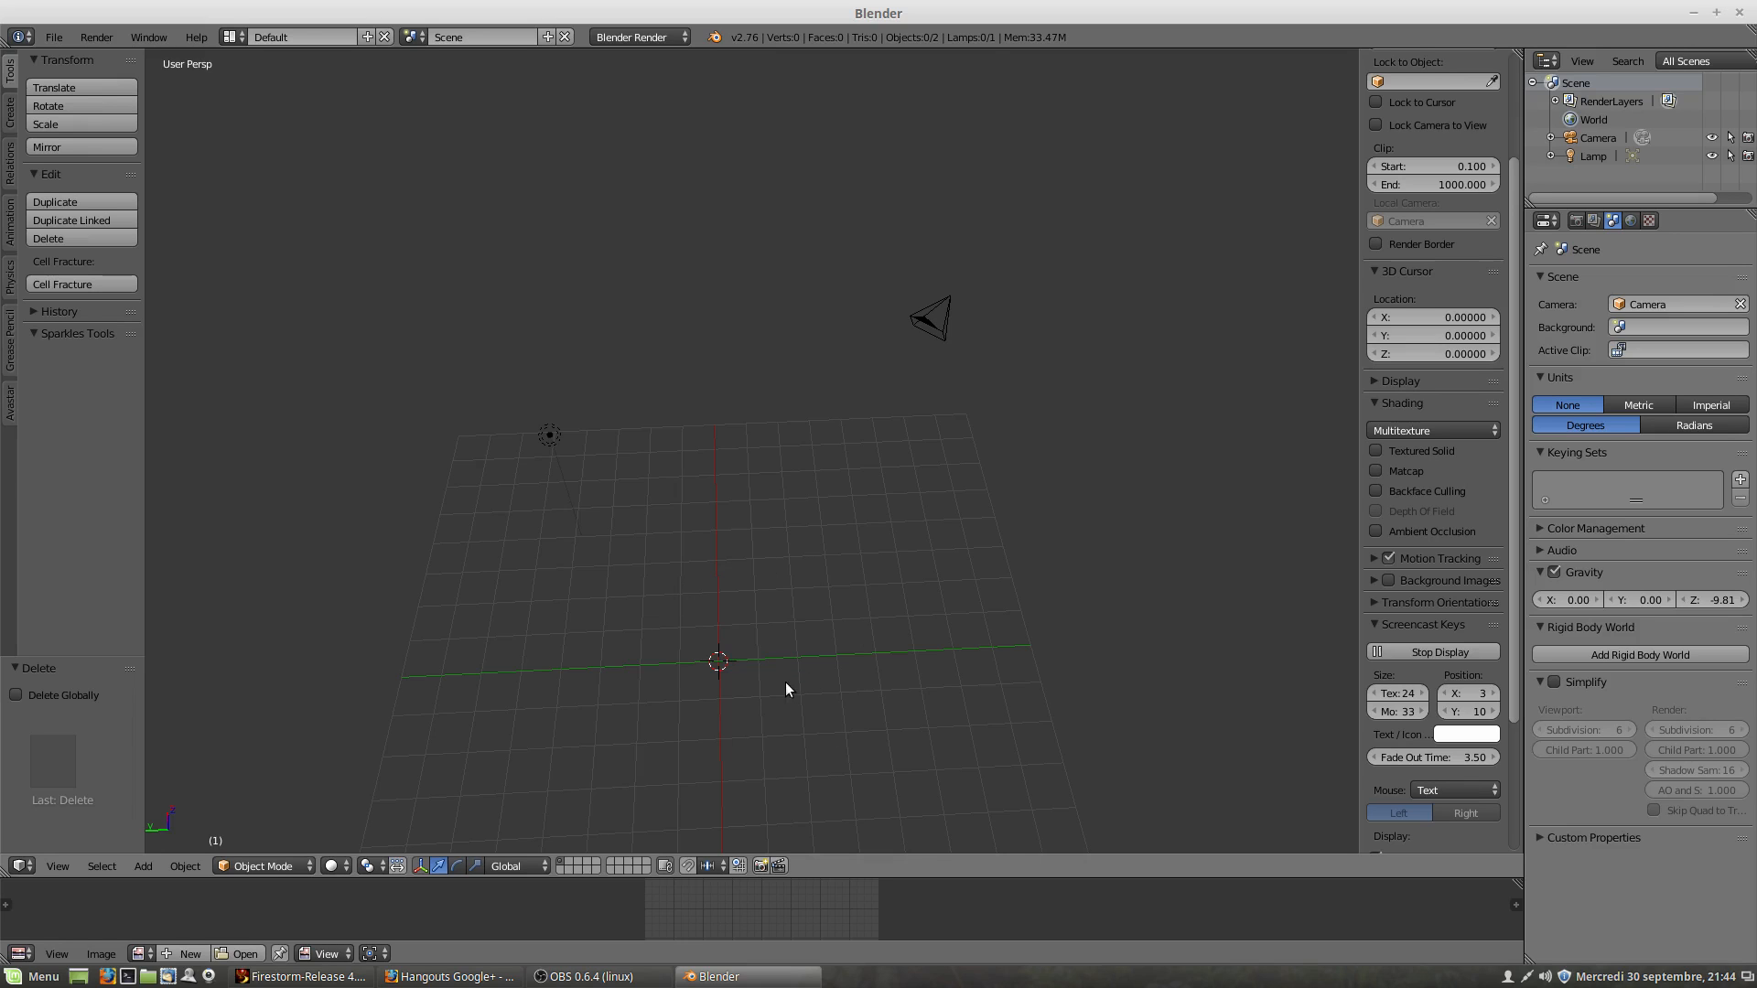
Step: Add a cube mesh at the 3D cursor
scroll(778, 679, "down", 1)
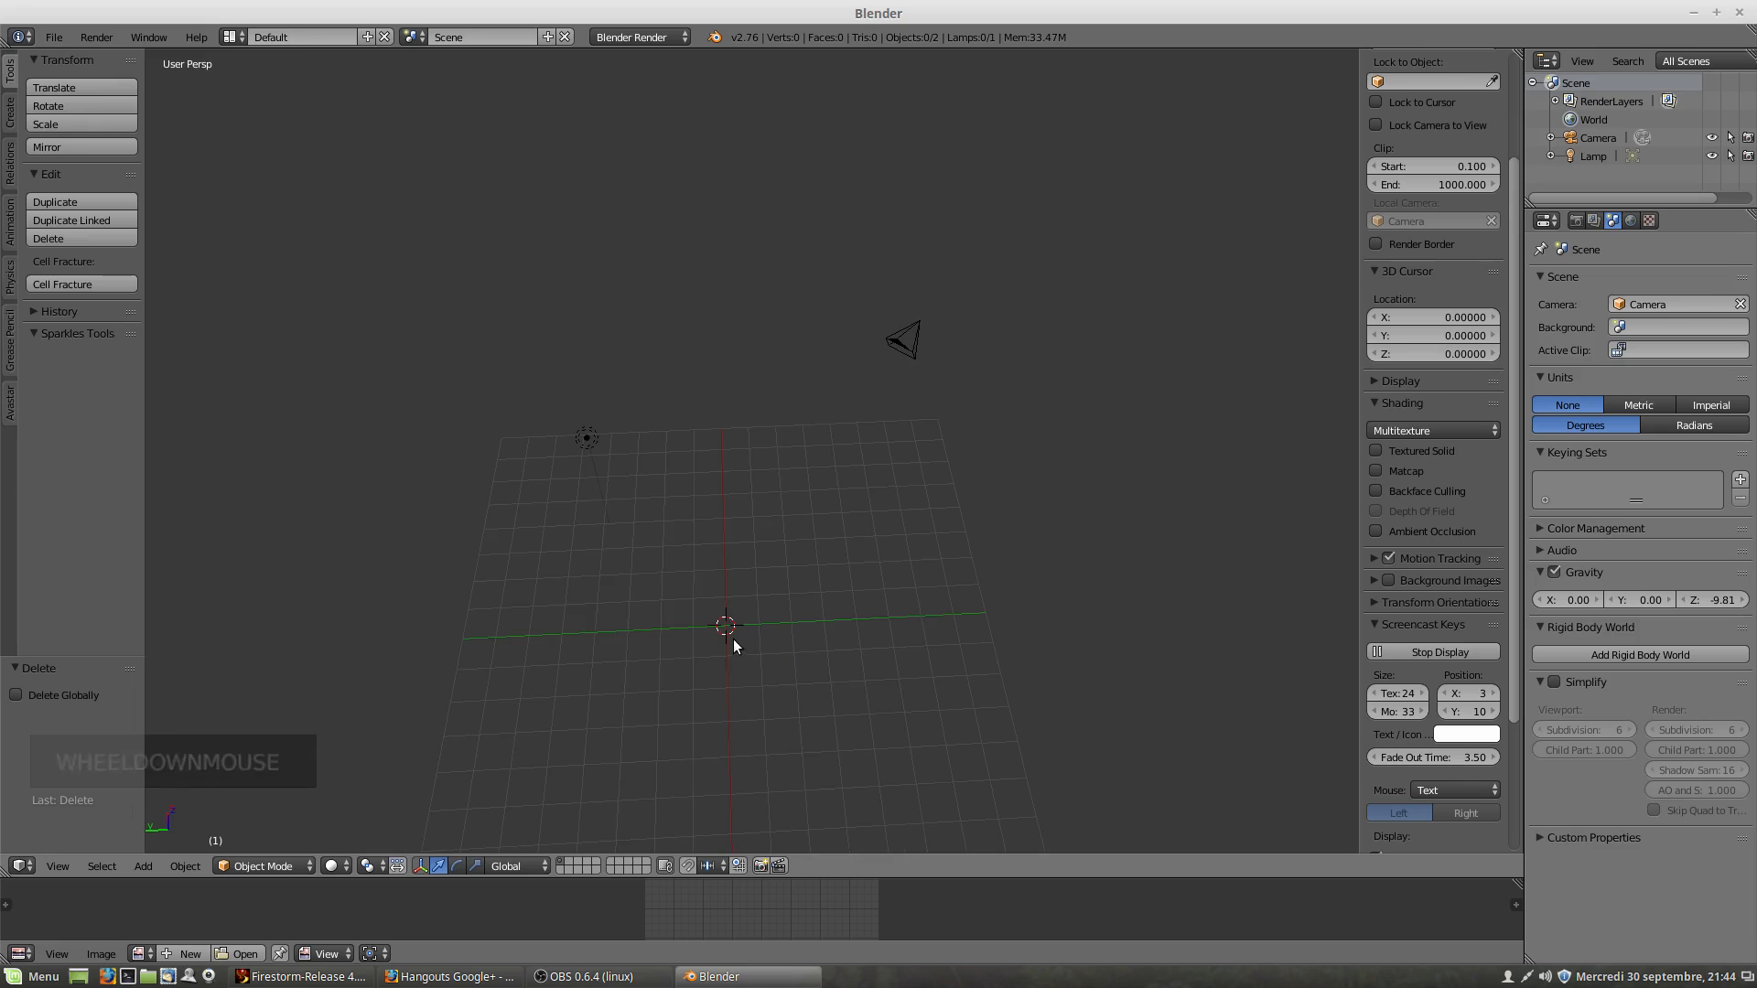
left_click(144, 866)
mouse_move(160, 844)
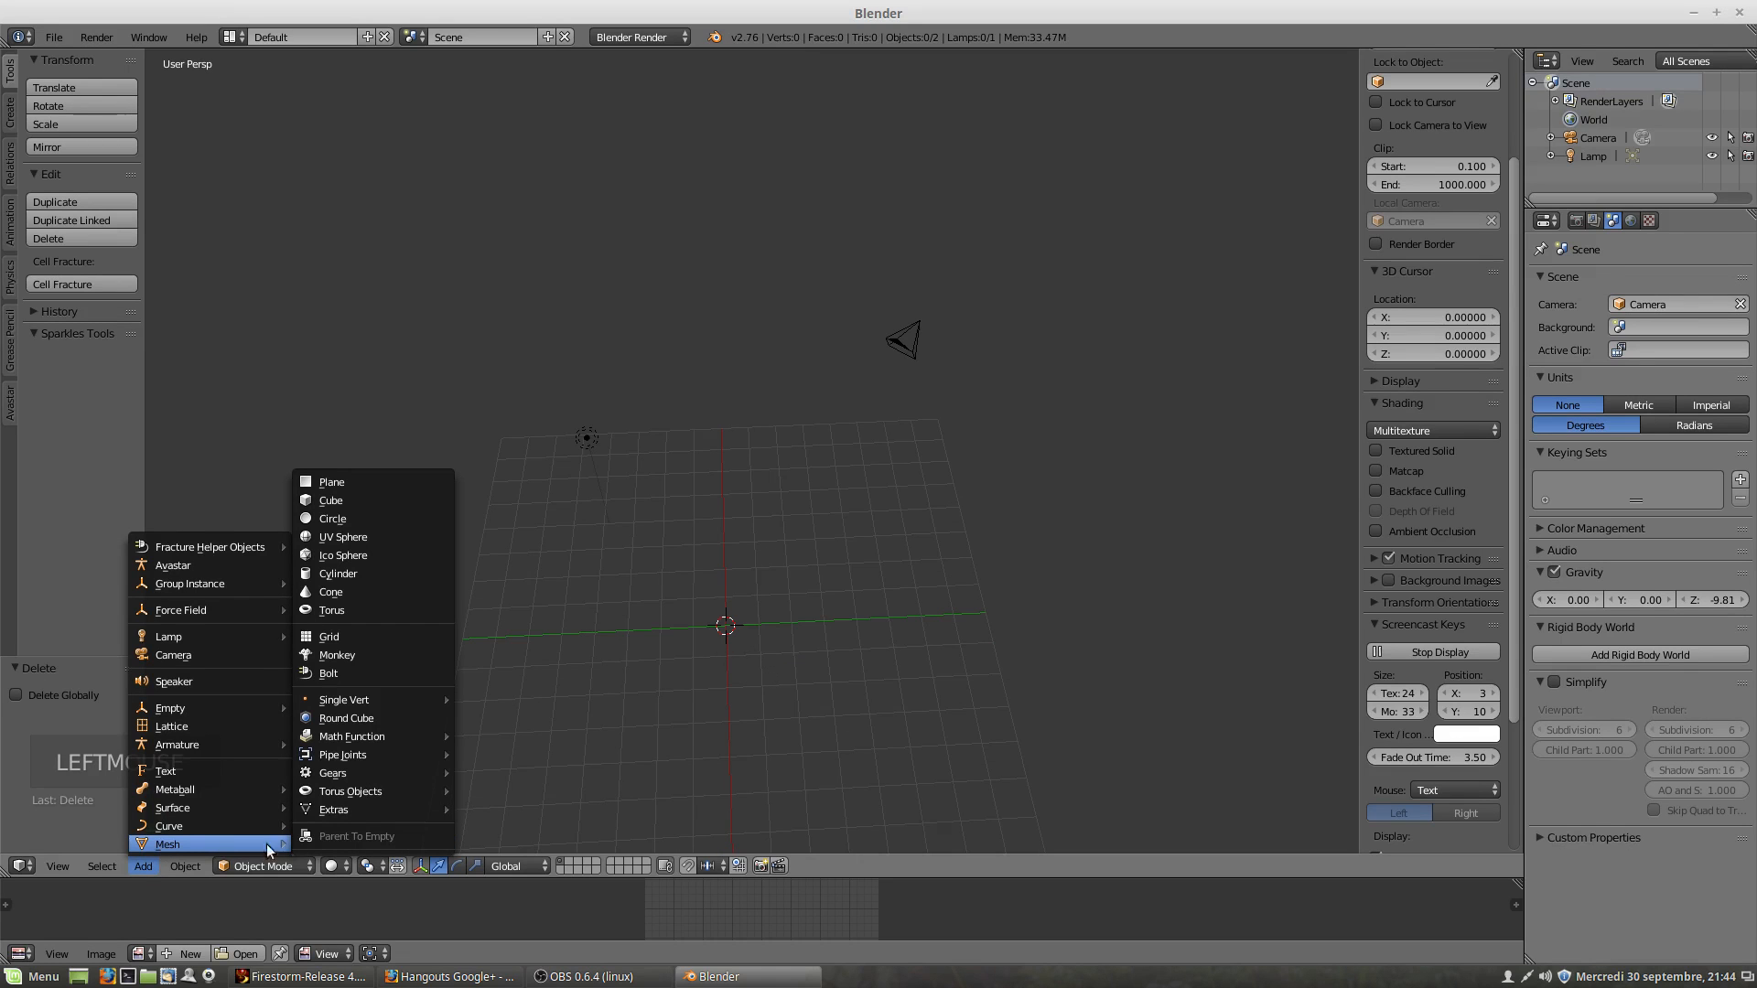
left_click(345, 503)
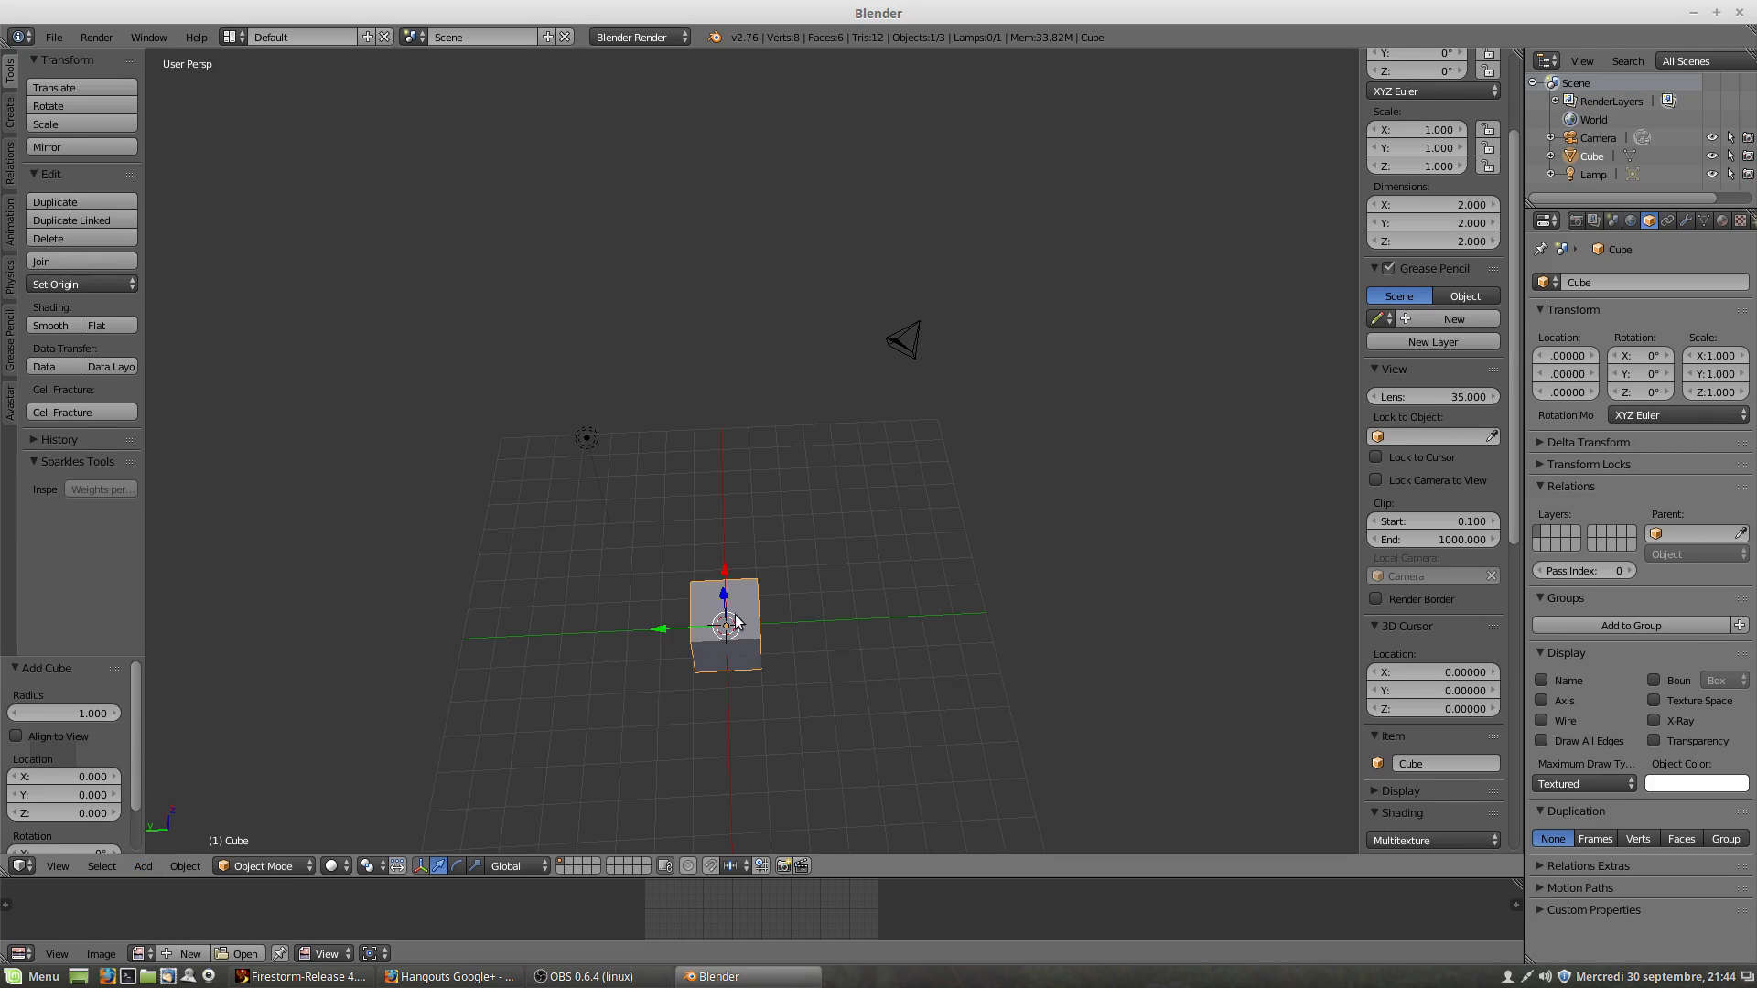
Step: Delete the new cube and add another cube mesh at the origin
mouse_move(734, 613)
middle_mouse_down()
mouse_move(750, 563)
mouse_move(751, 599)
middle_mouse_up()
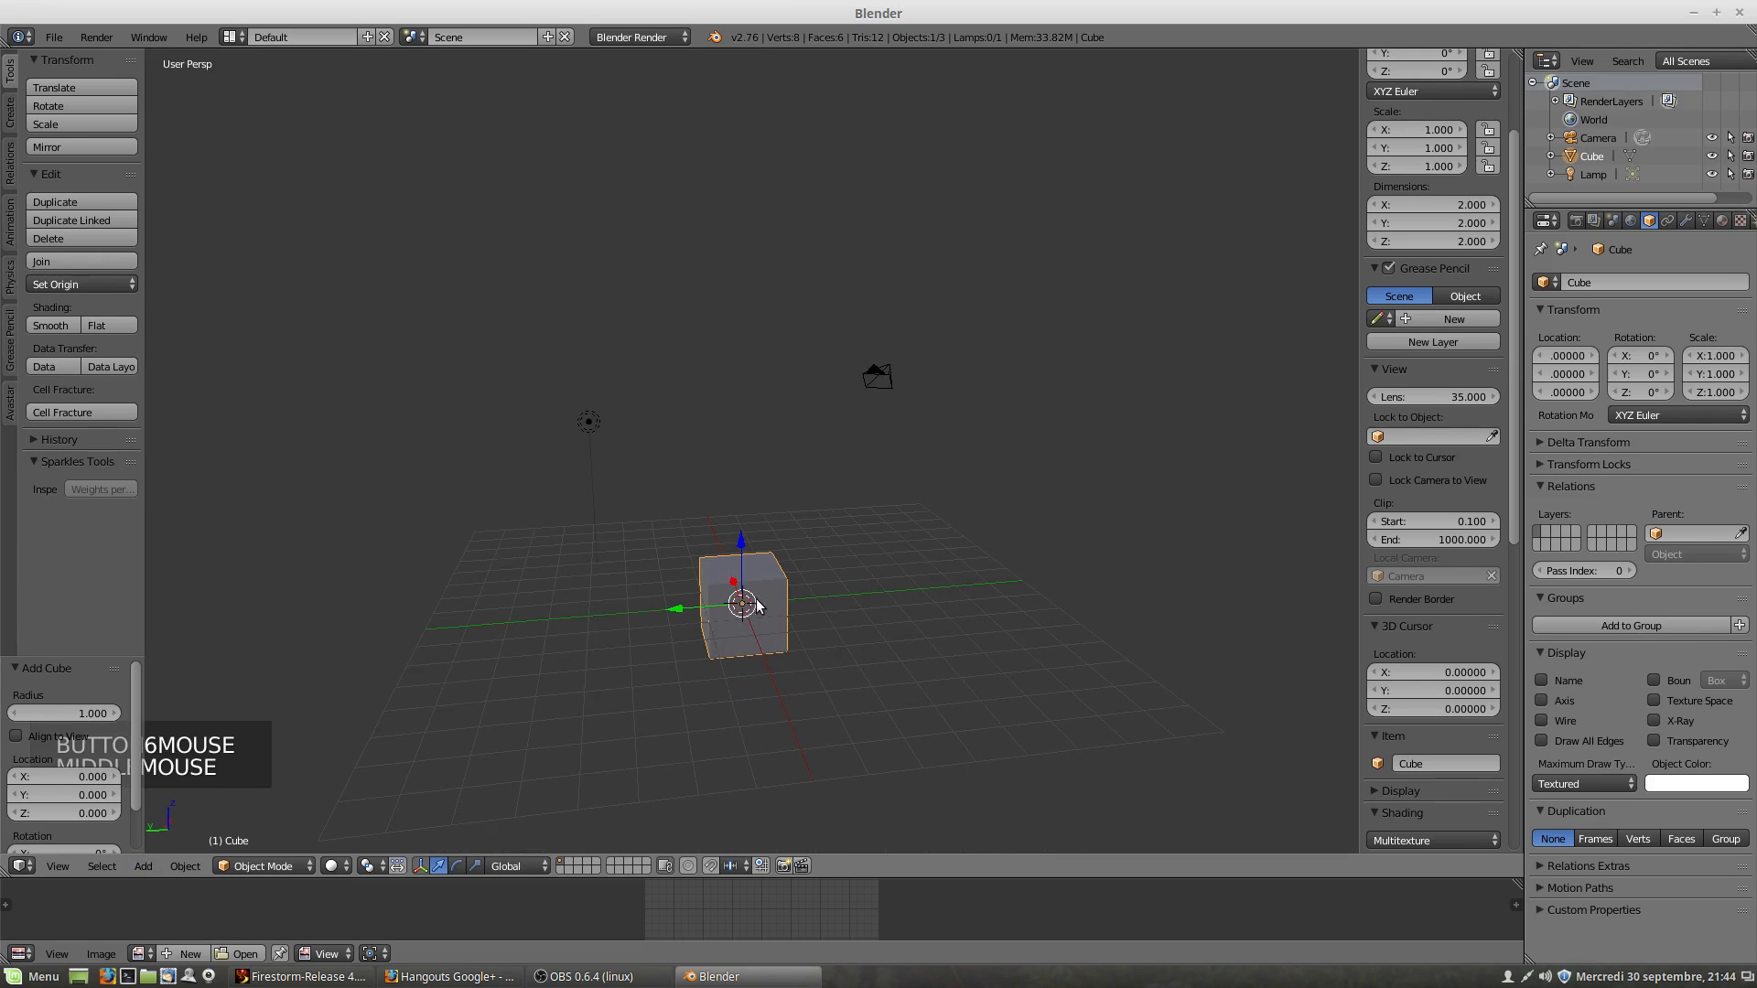
key("Delete")
left_click(837, 642)
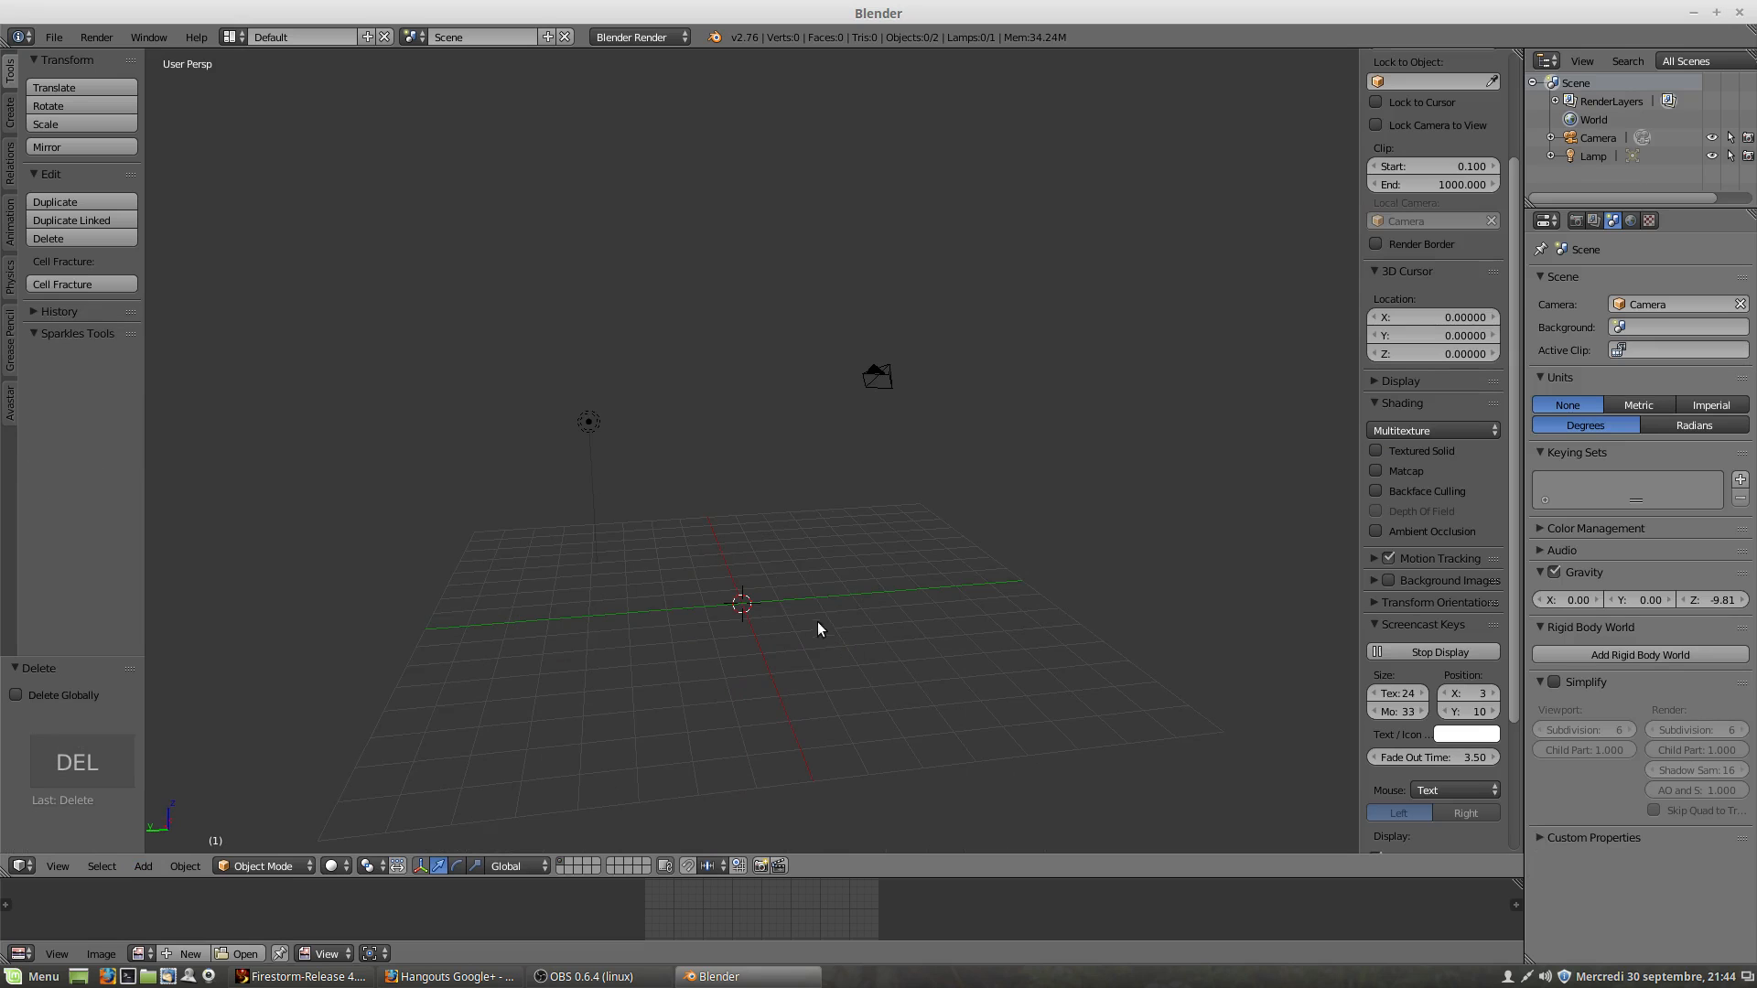
scroll(802, 607, "up", 2)
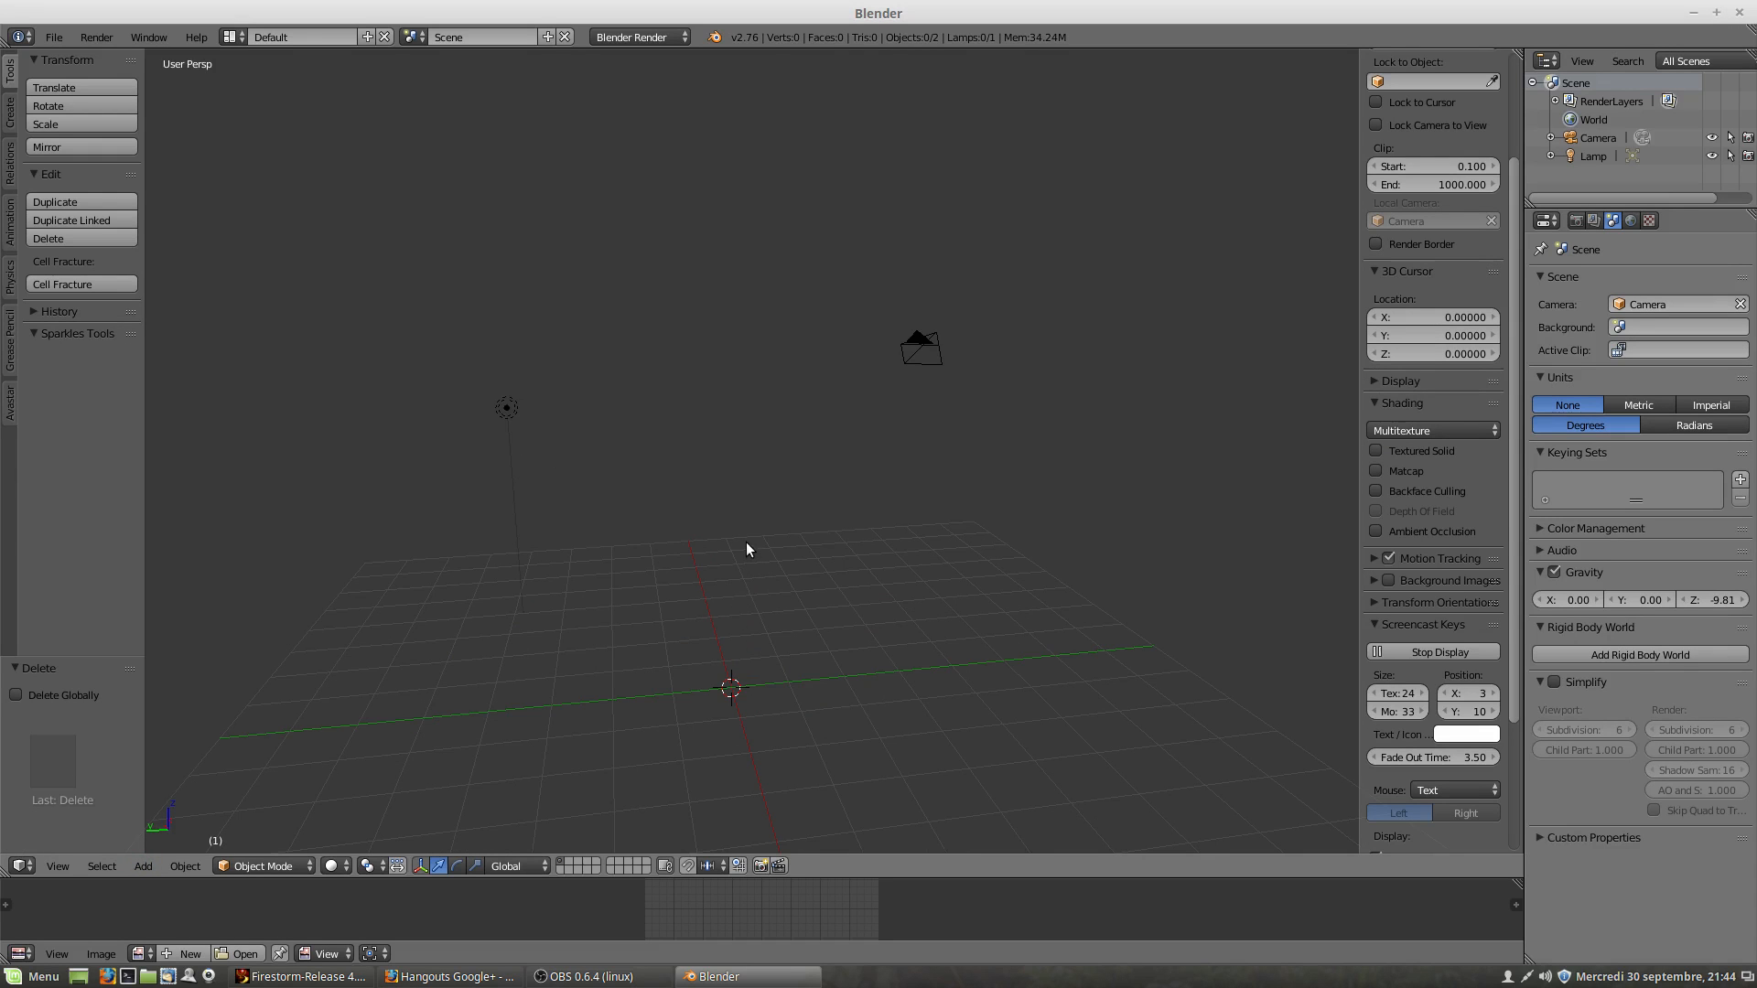
key("shift+a")
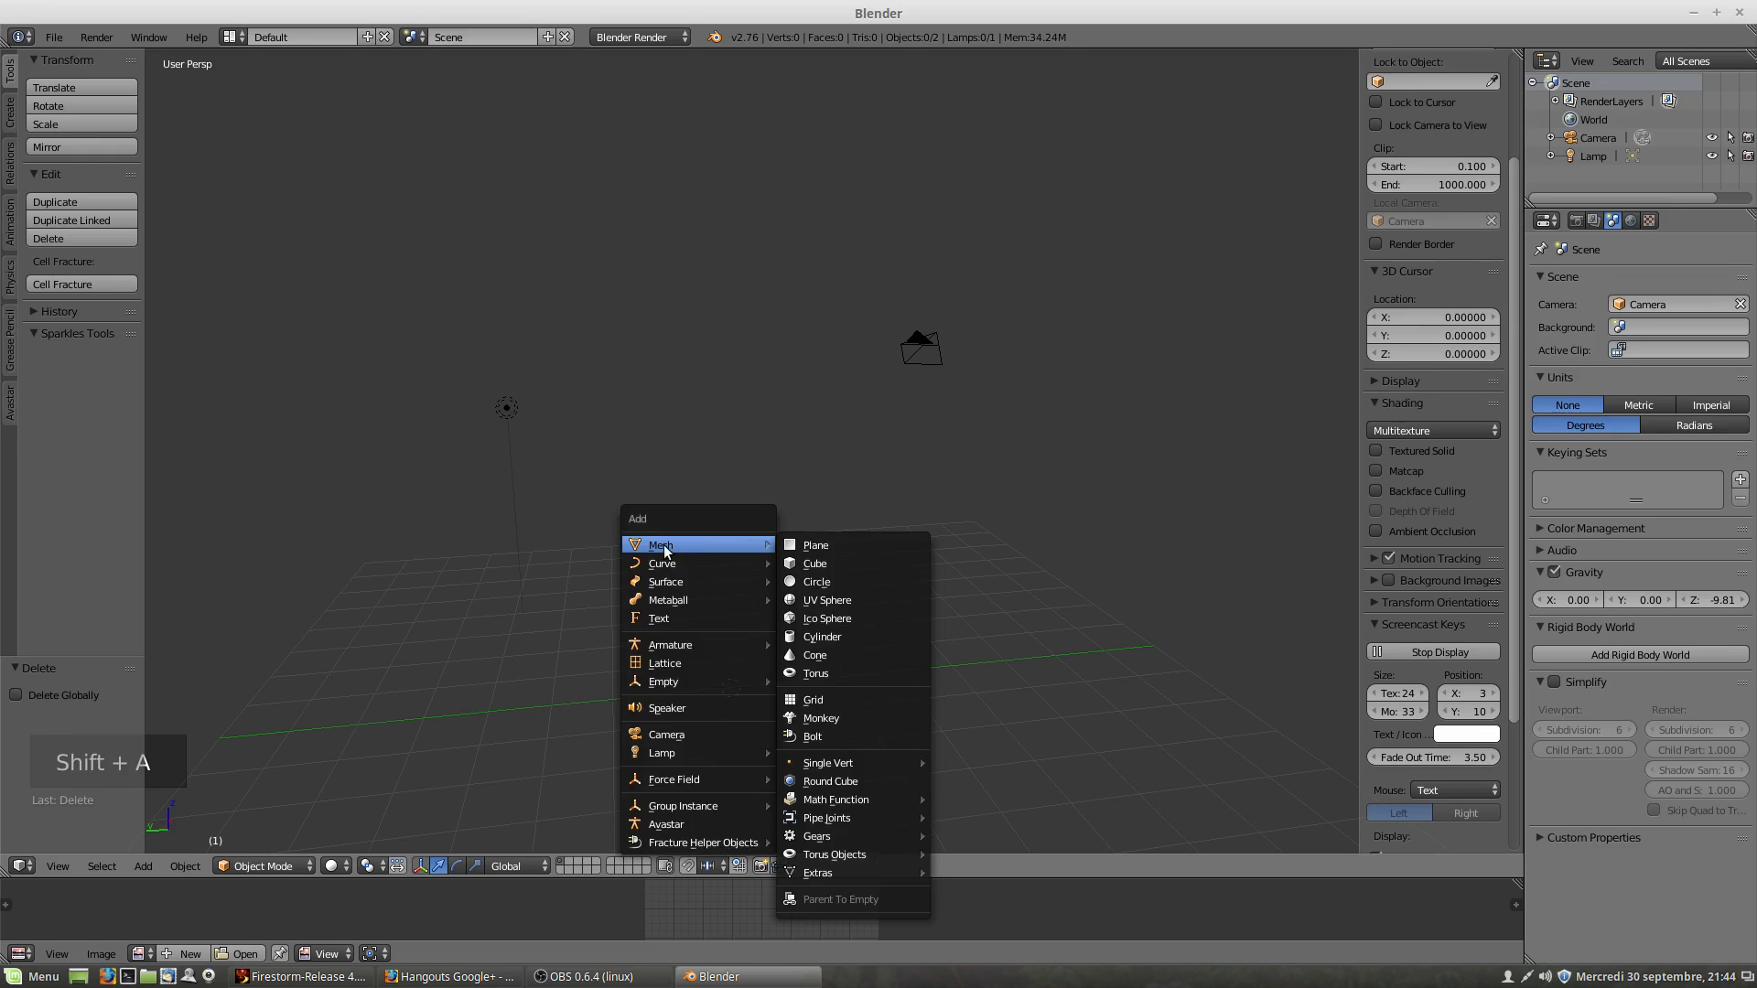
left_click(820, 567)
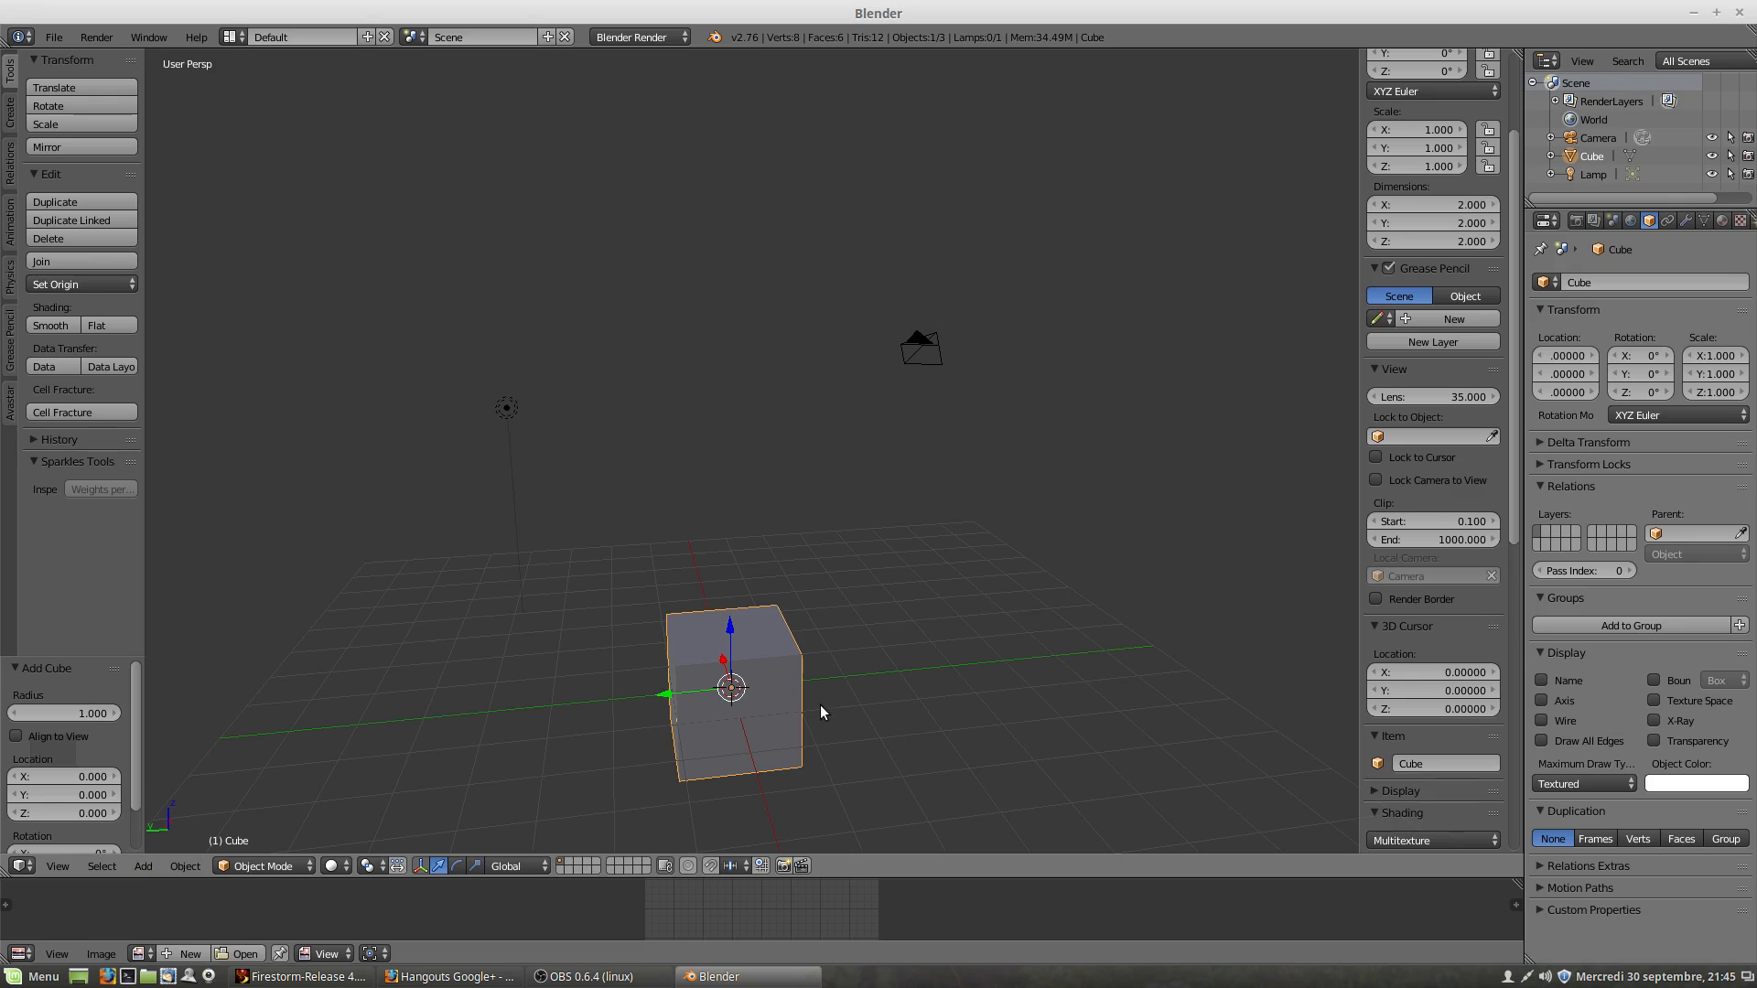
scroll(821, 711, "down", 1)
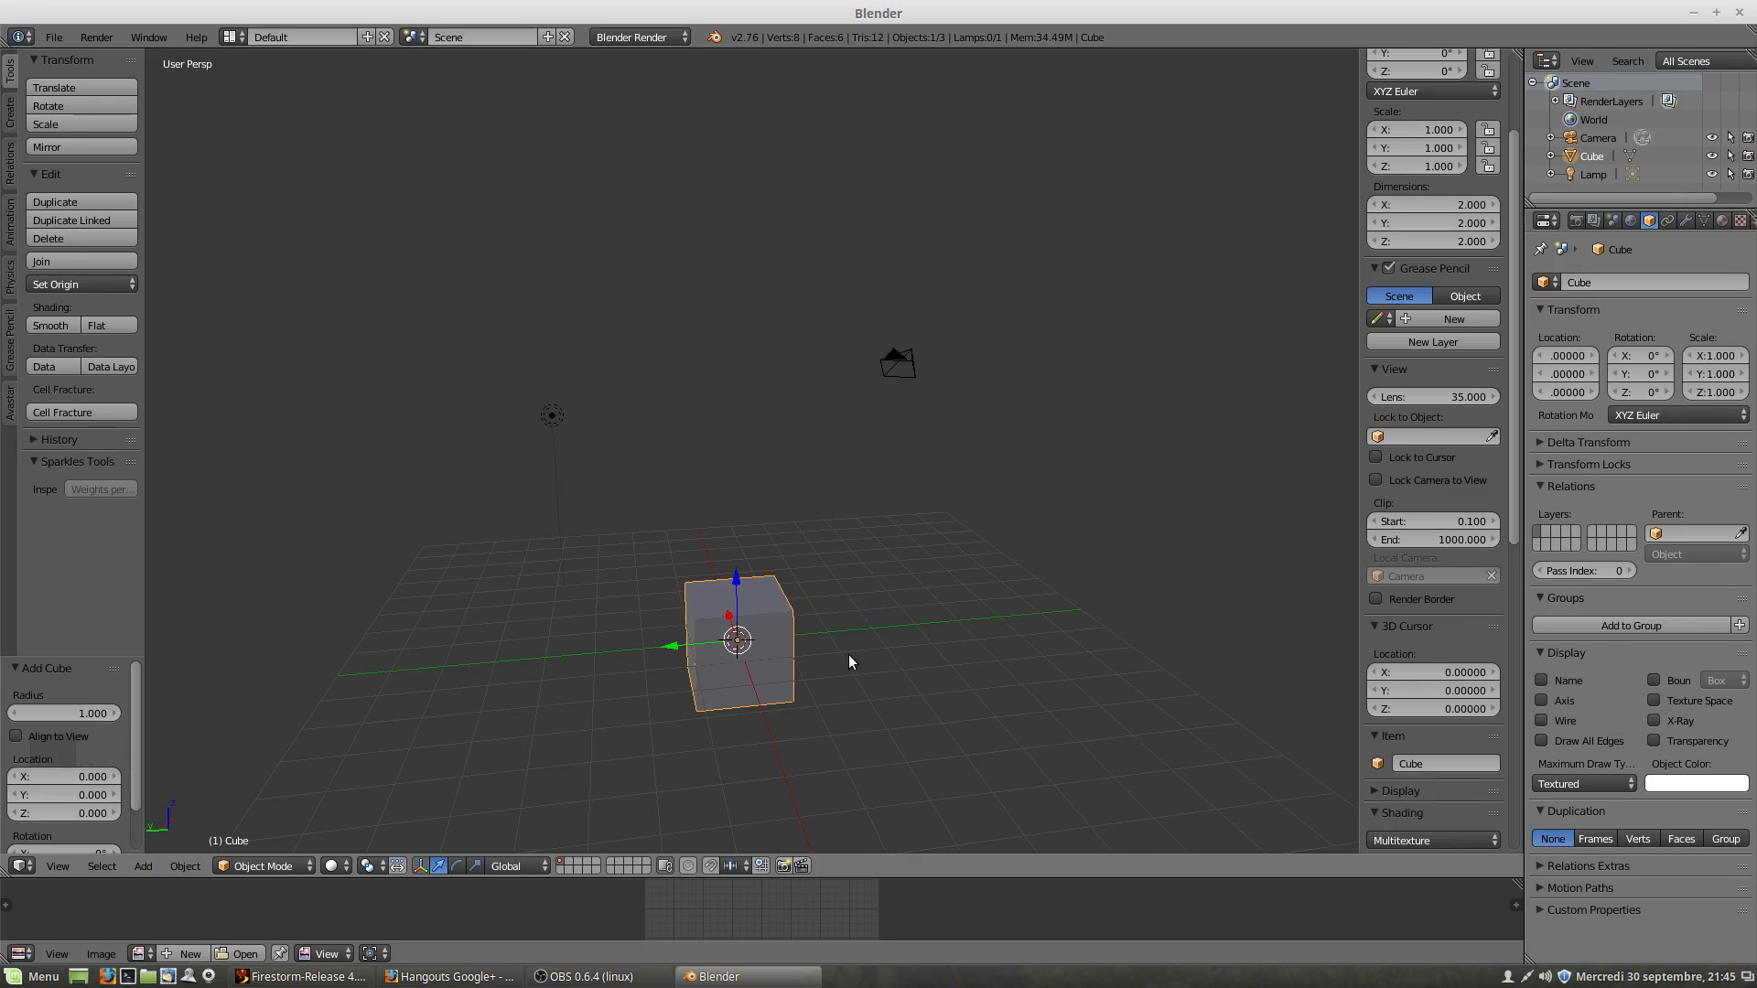
scroll(761, 483, "down", 3)
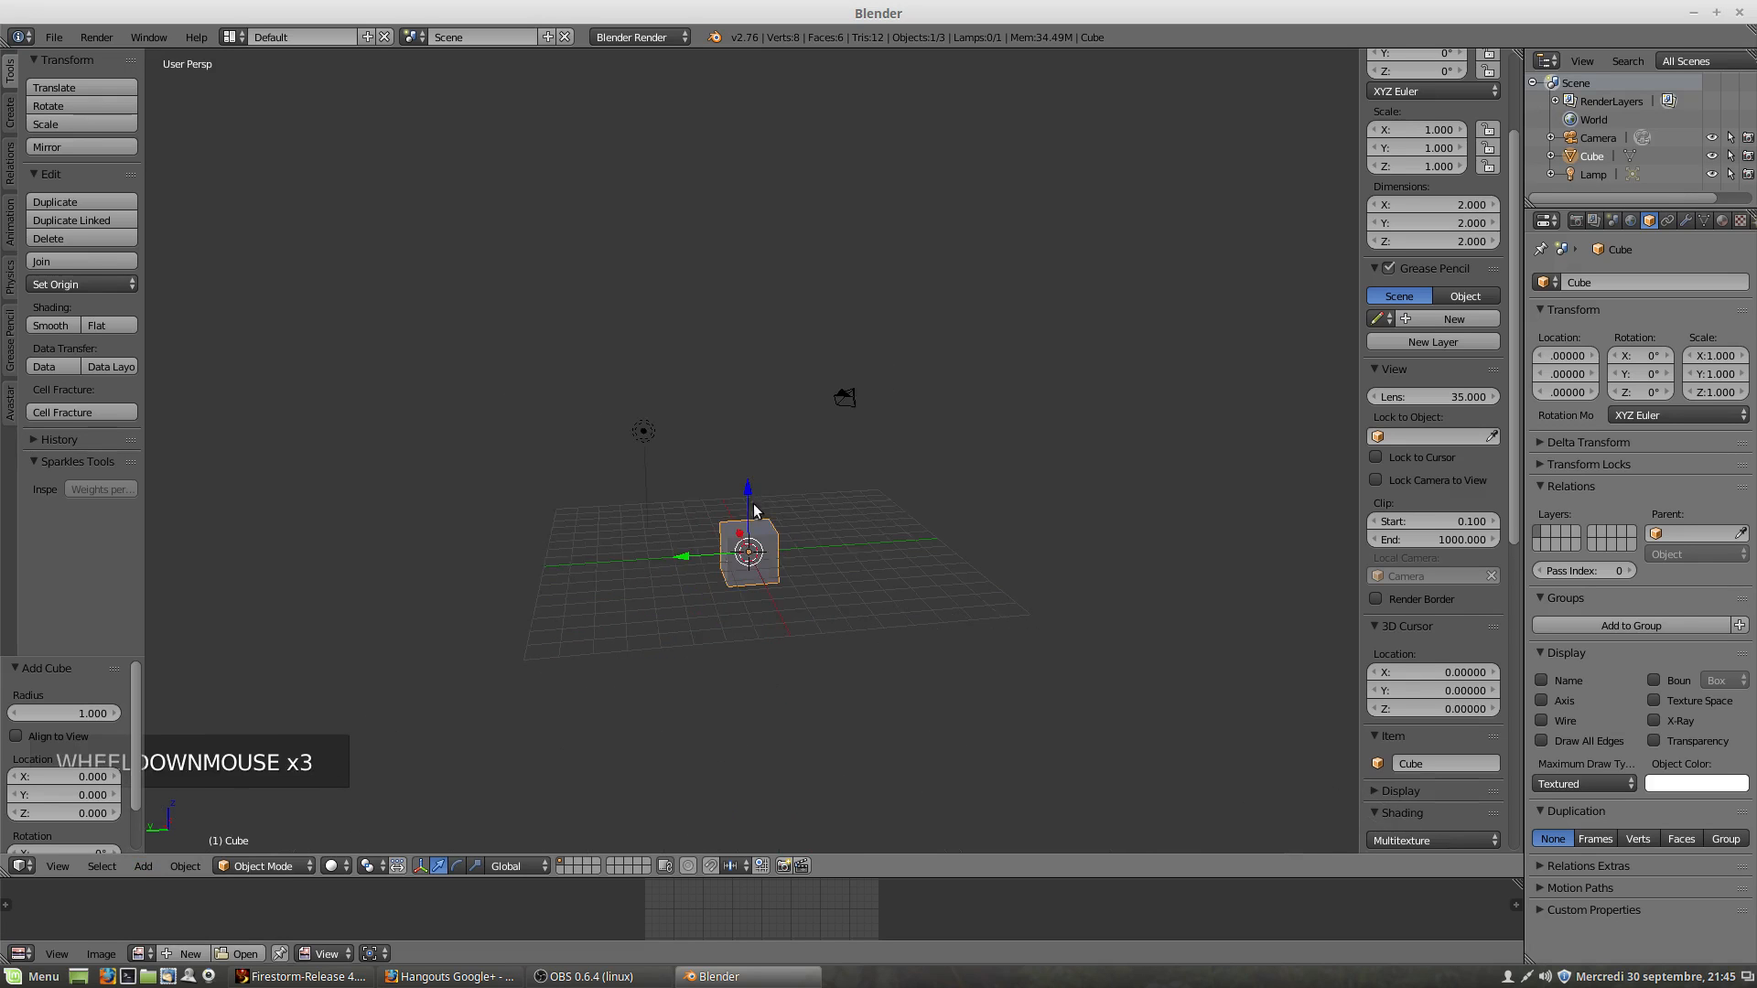
scroll(760, 496, "up", 4)
scroll(764, 531, "down", 1)
middle_click_drag(772, 577, 739, 684)
scroll(677, 568, "down", 1)
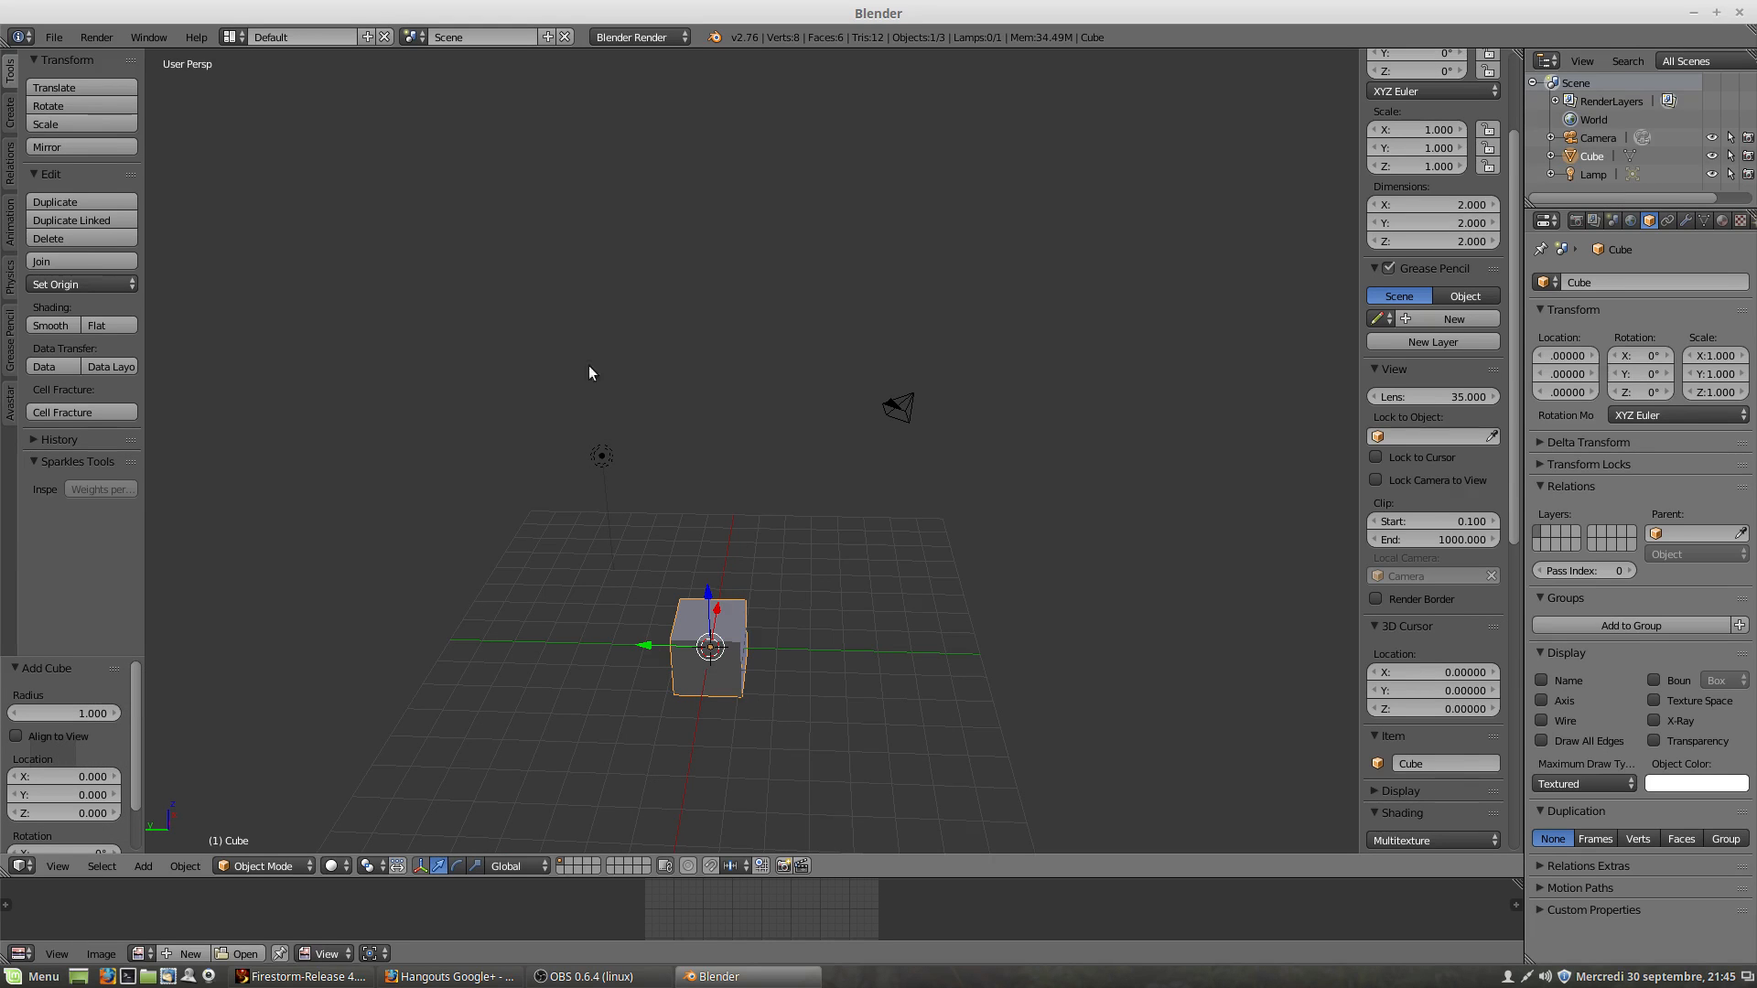
Step: Examine the Interface settings in the User Preferences and close the preferences window
left_click(59, 37)
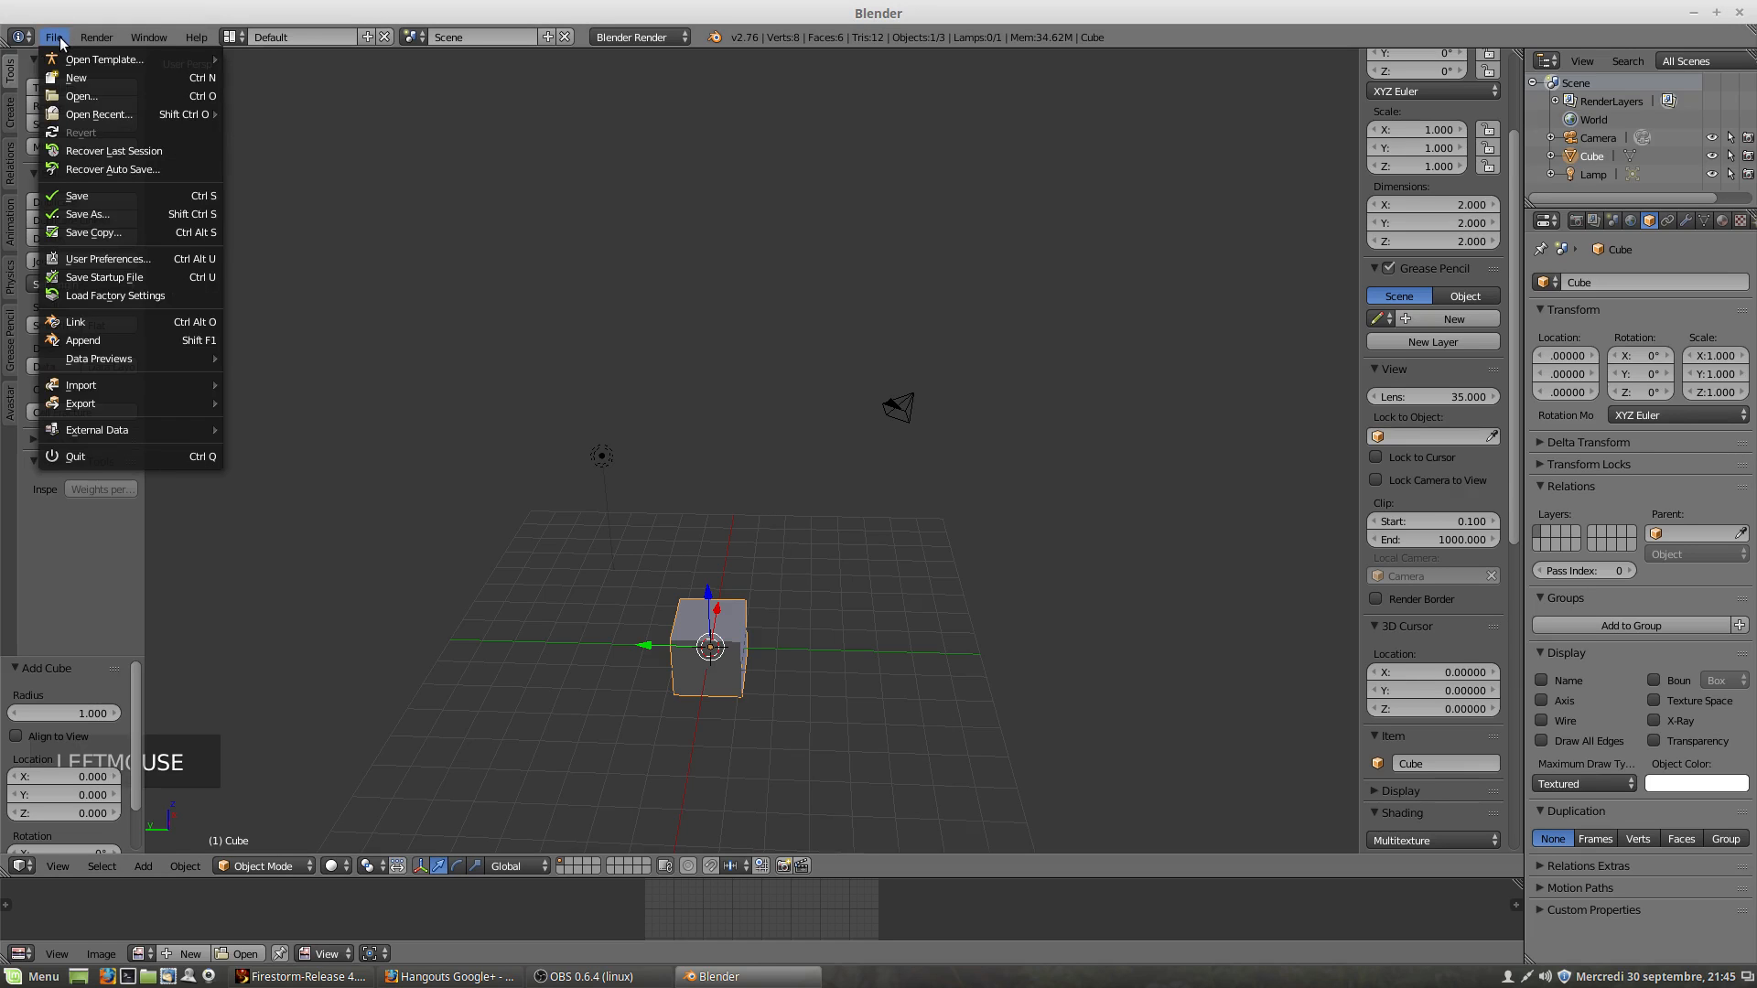
left_click(149, 257)
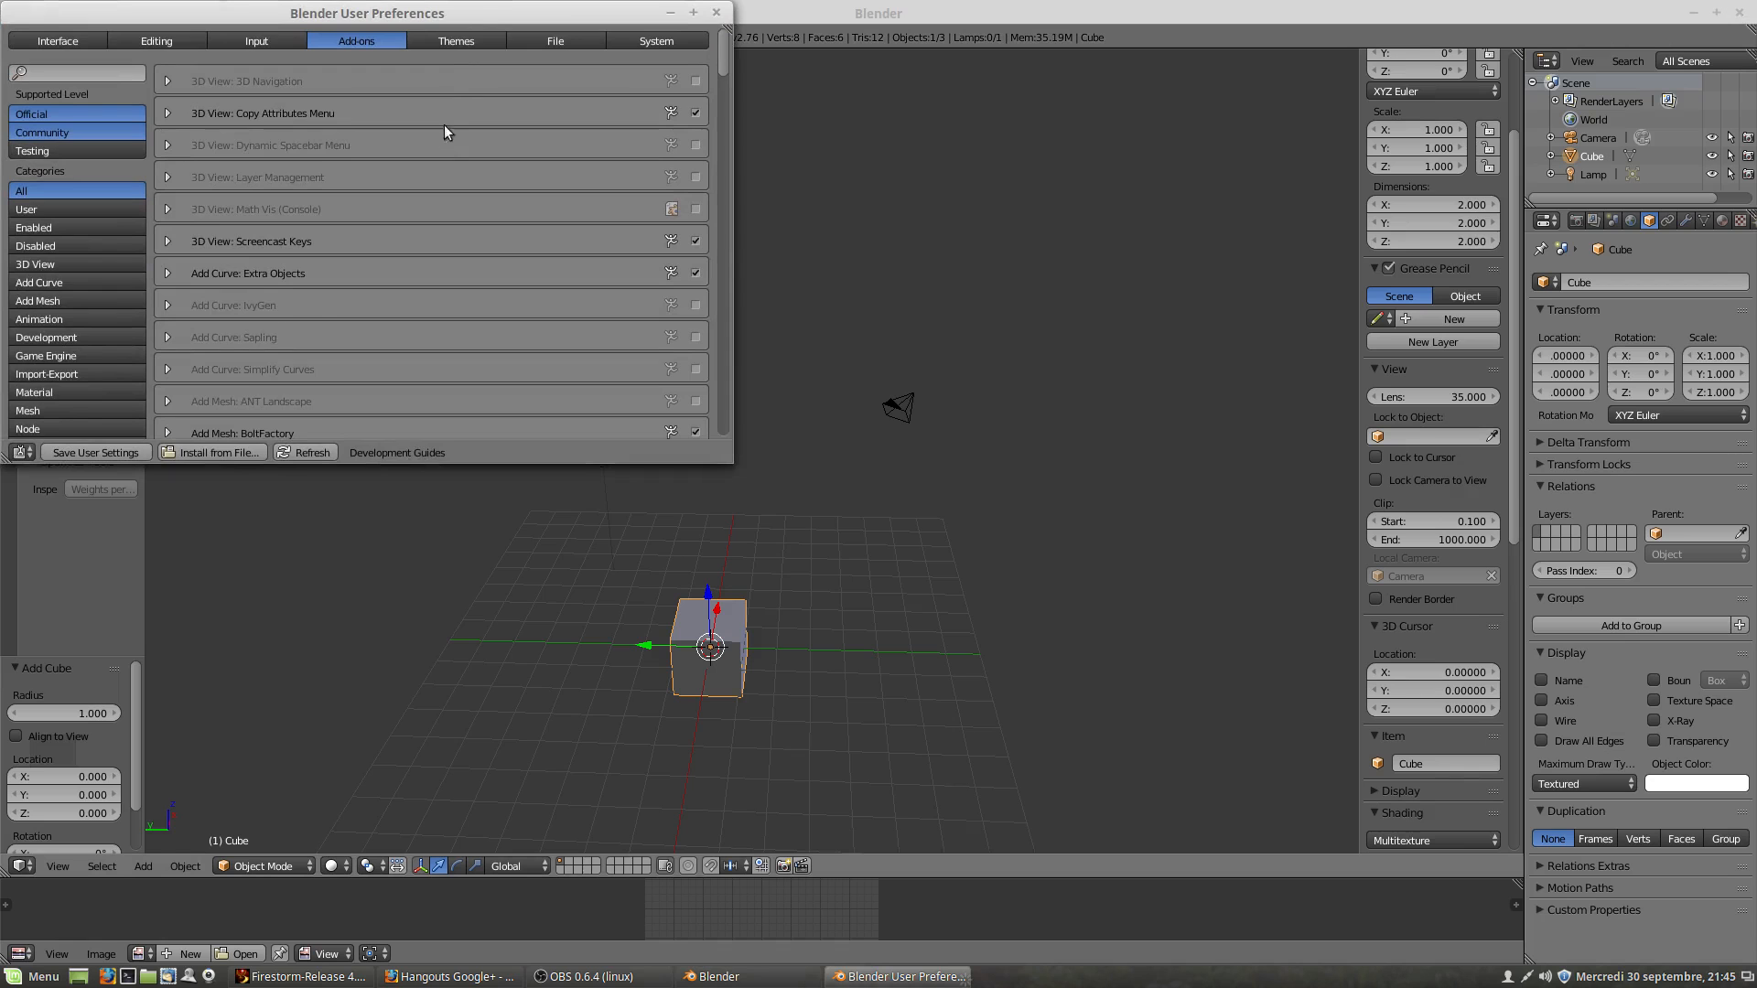
left_click_drag(458, 12, 762, 197)
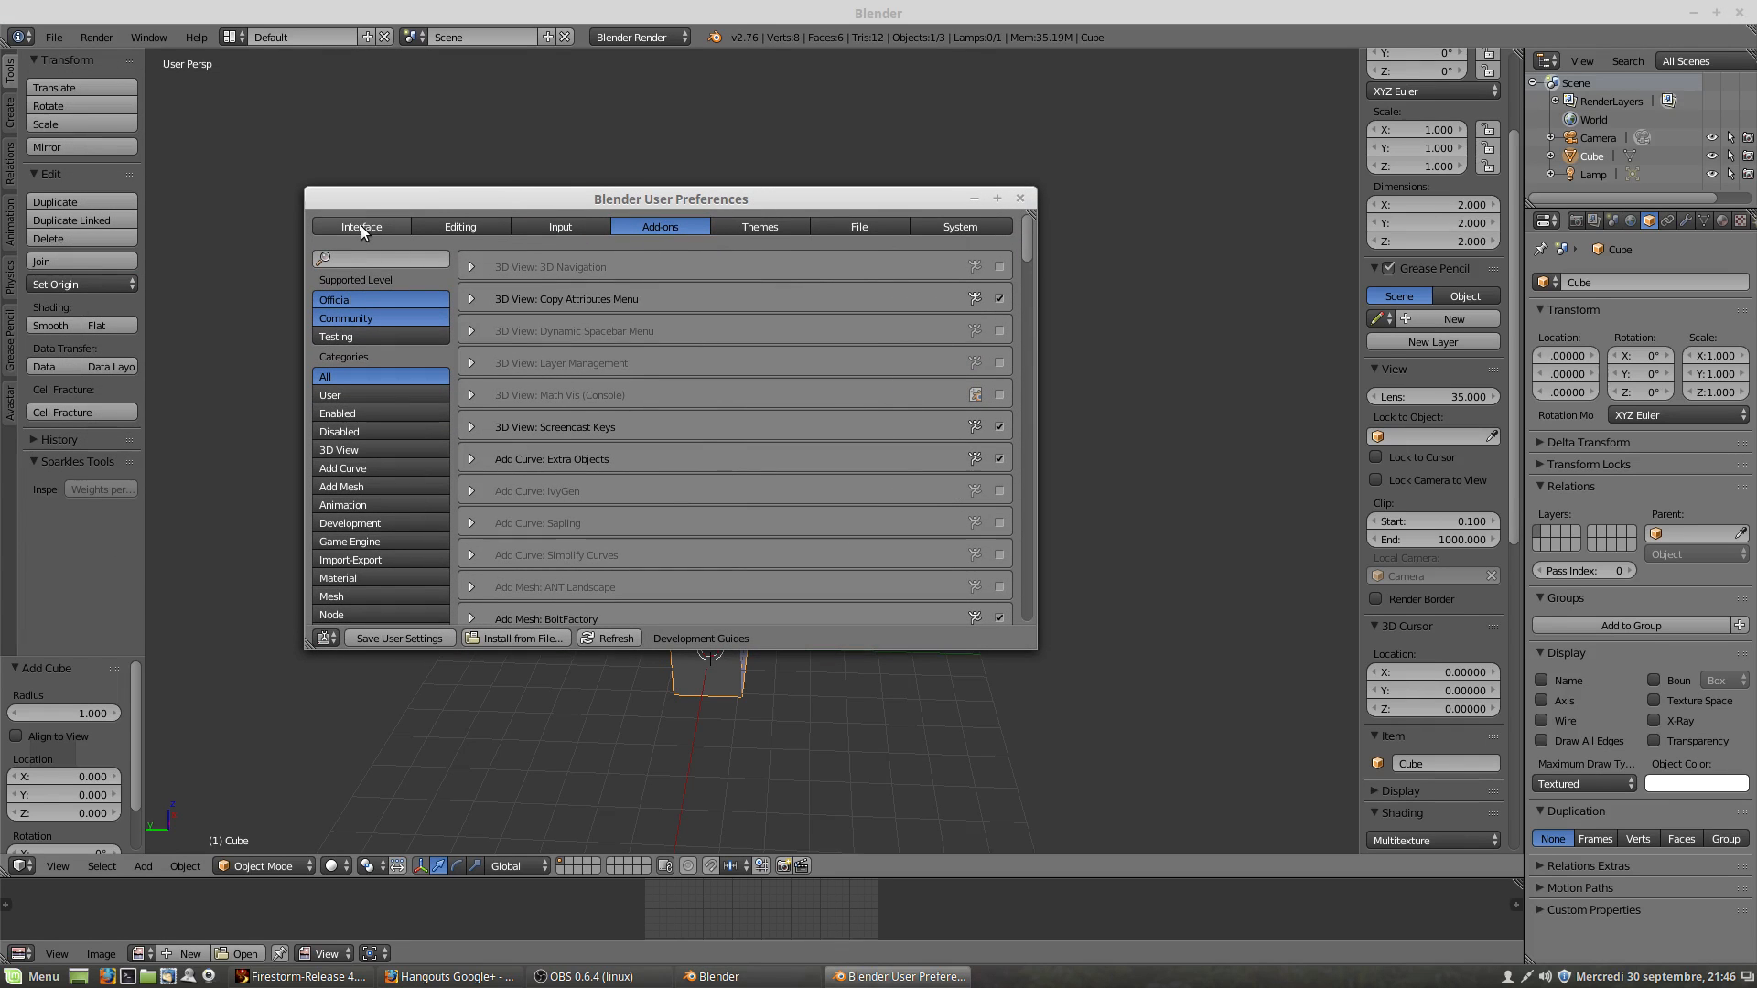
left_click(388, 227)
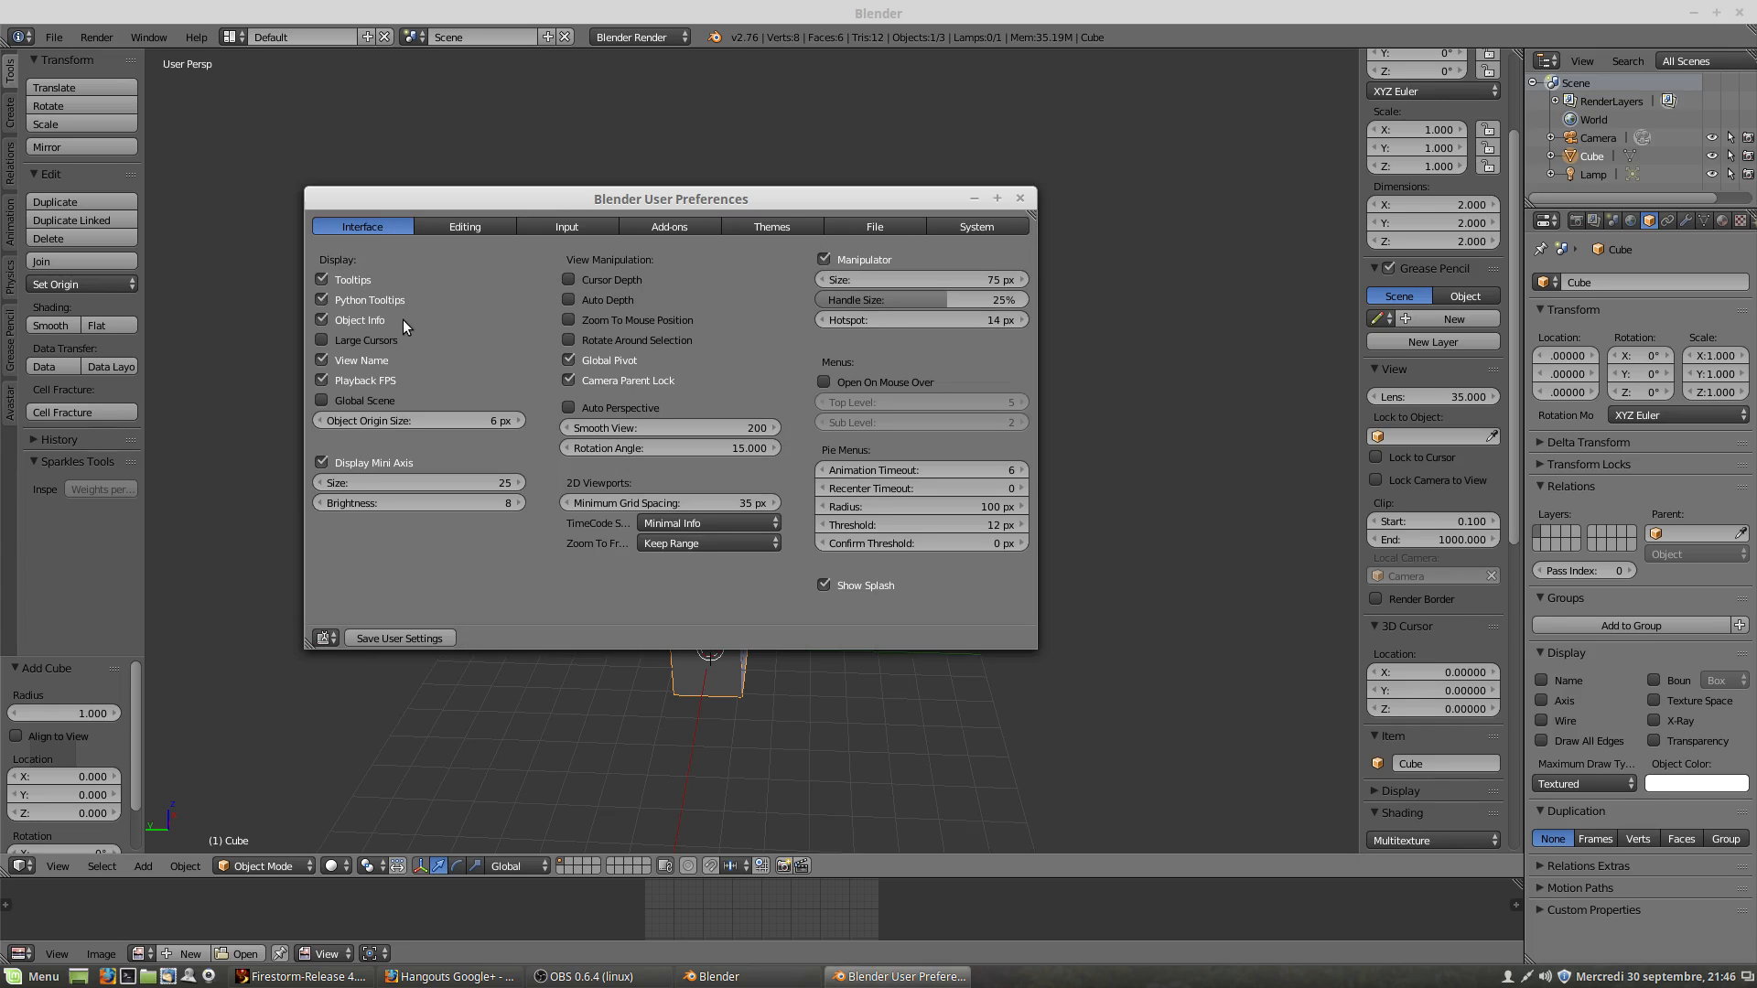
left_click(1020, 198)
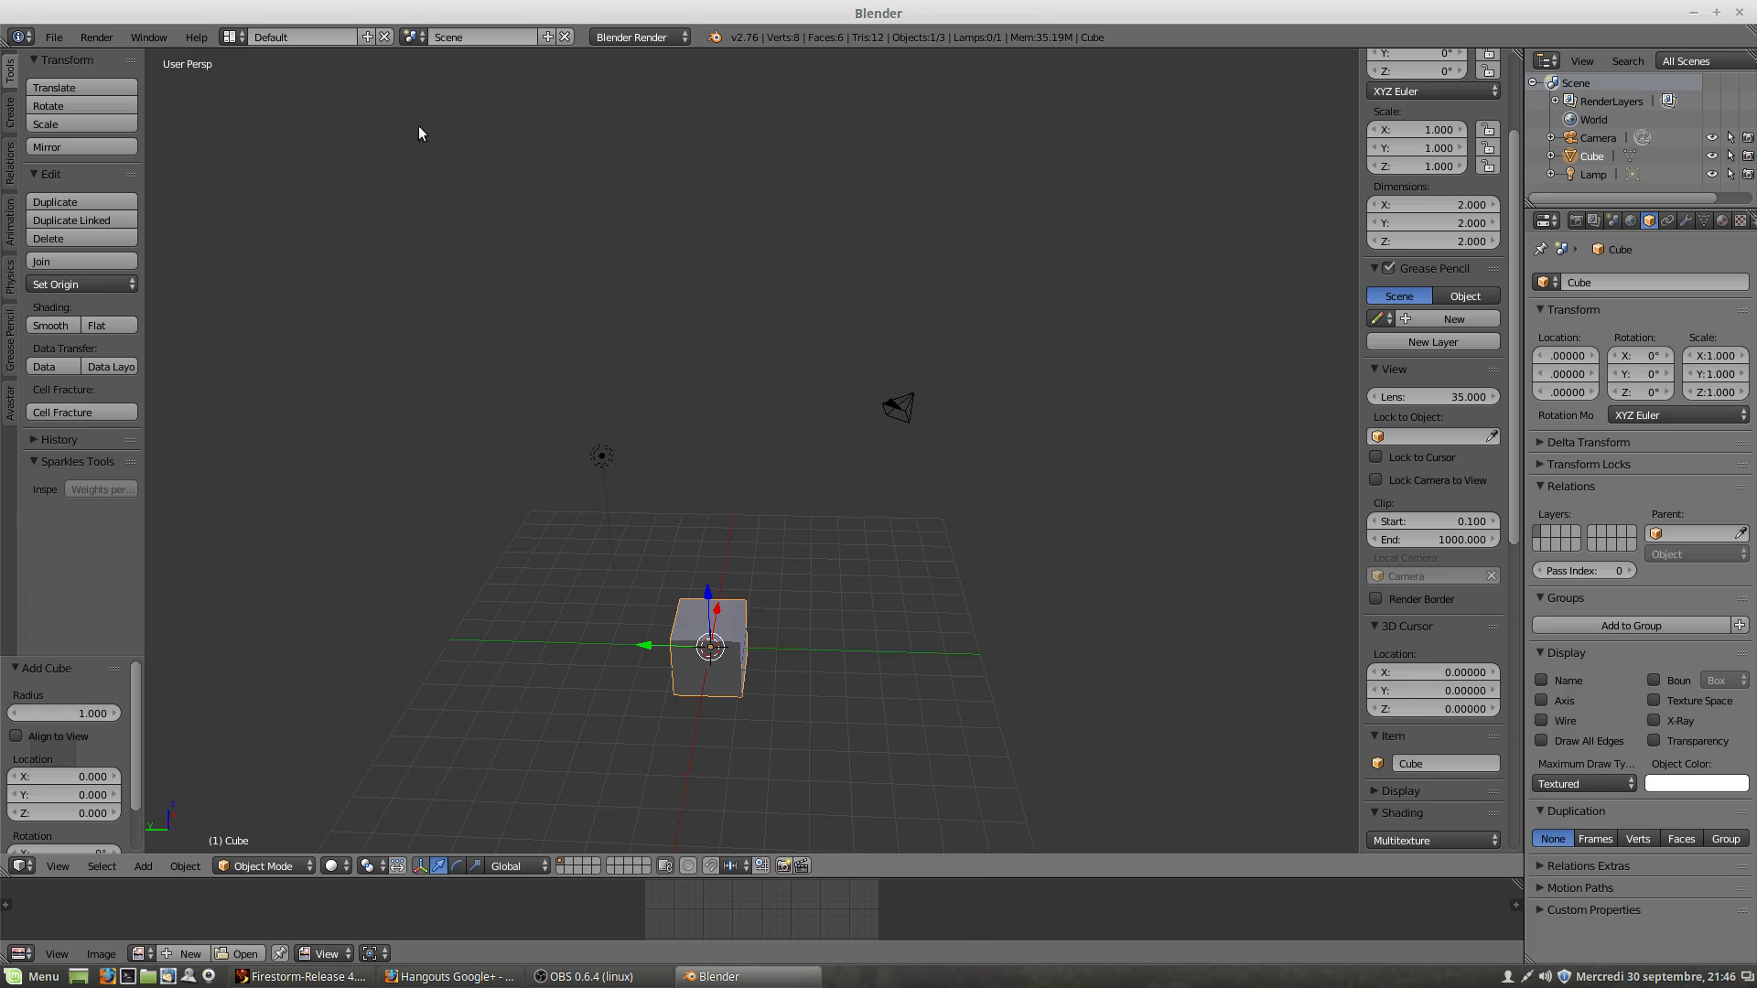
Step: Restore Blender to its factory settings
left_click(54, 38)
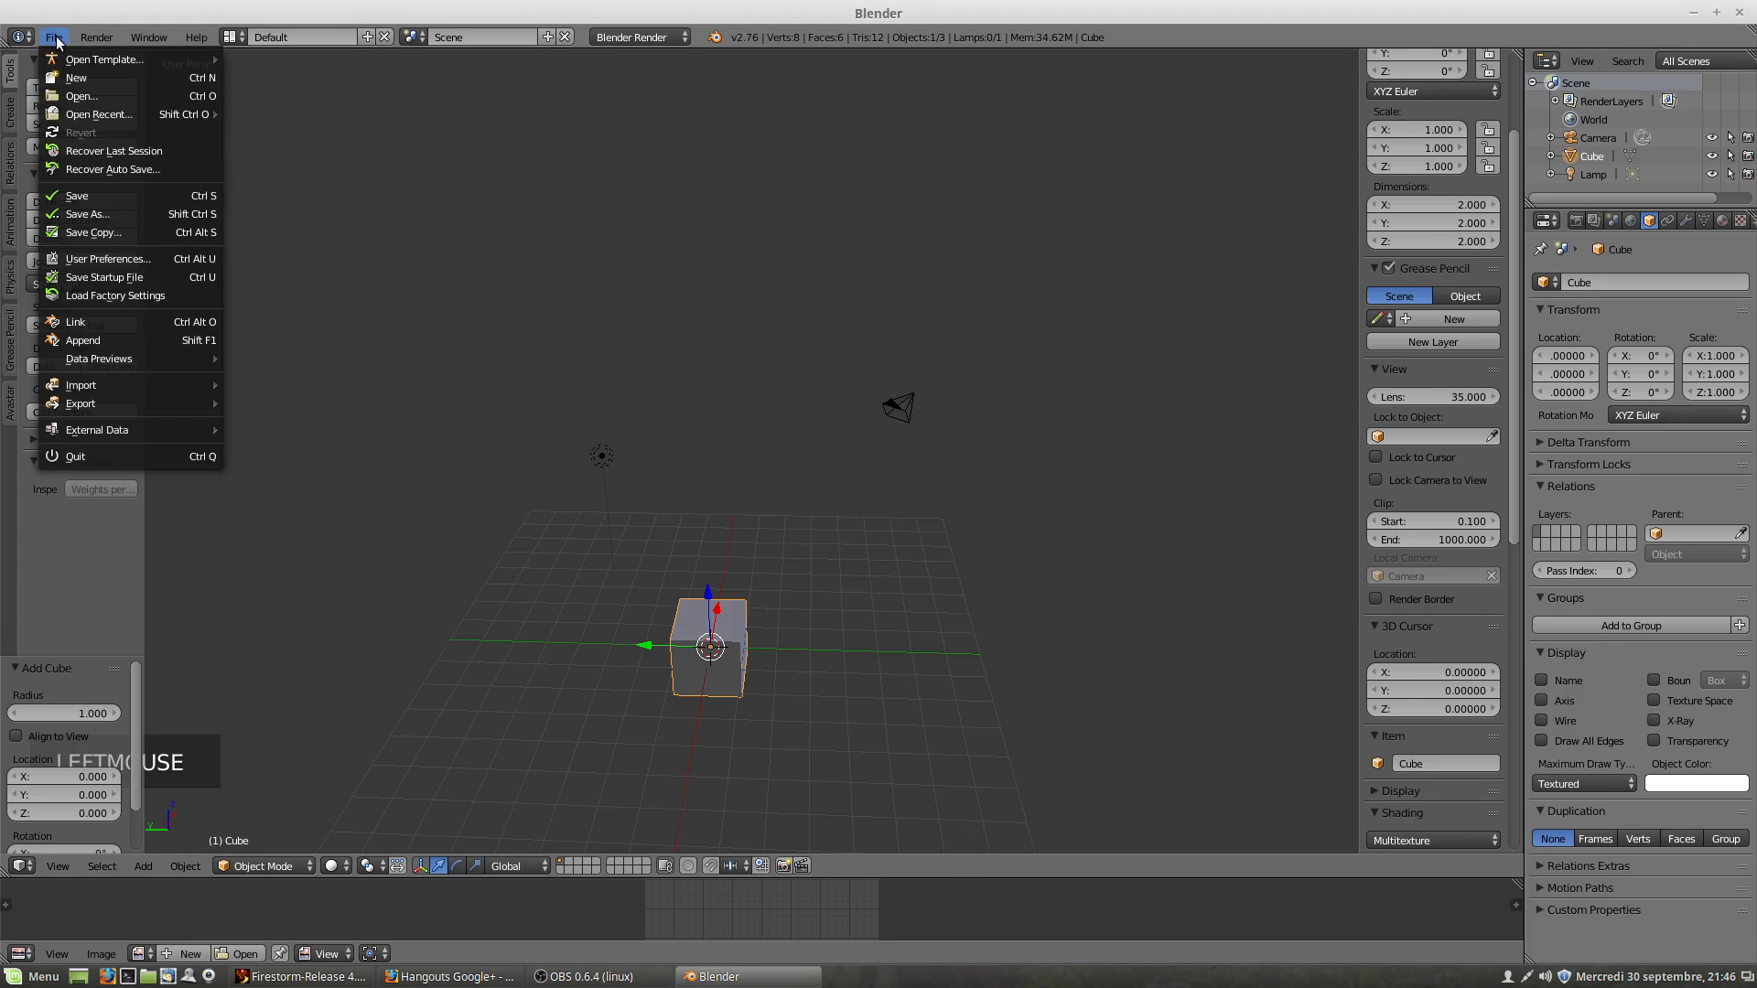
left_click(144, 297)
left_click(147, 295)
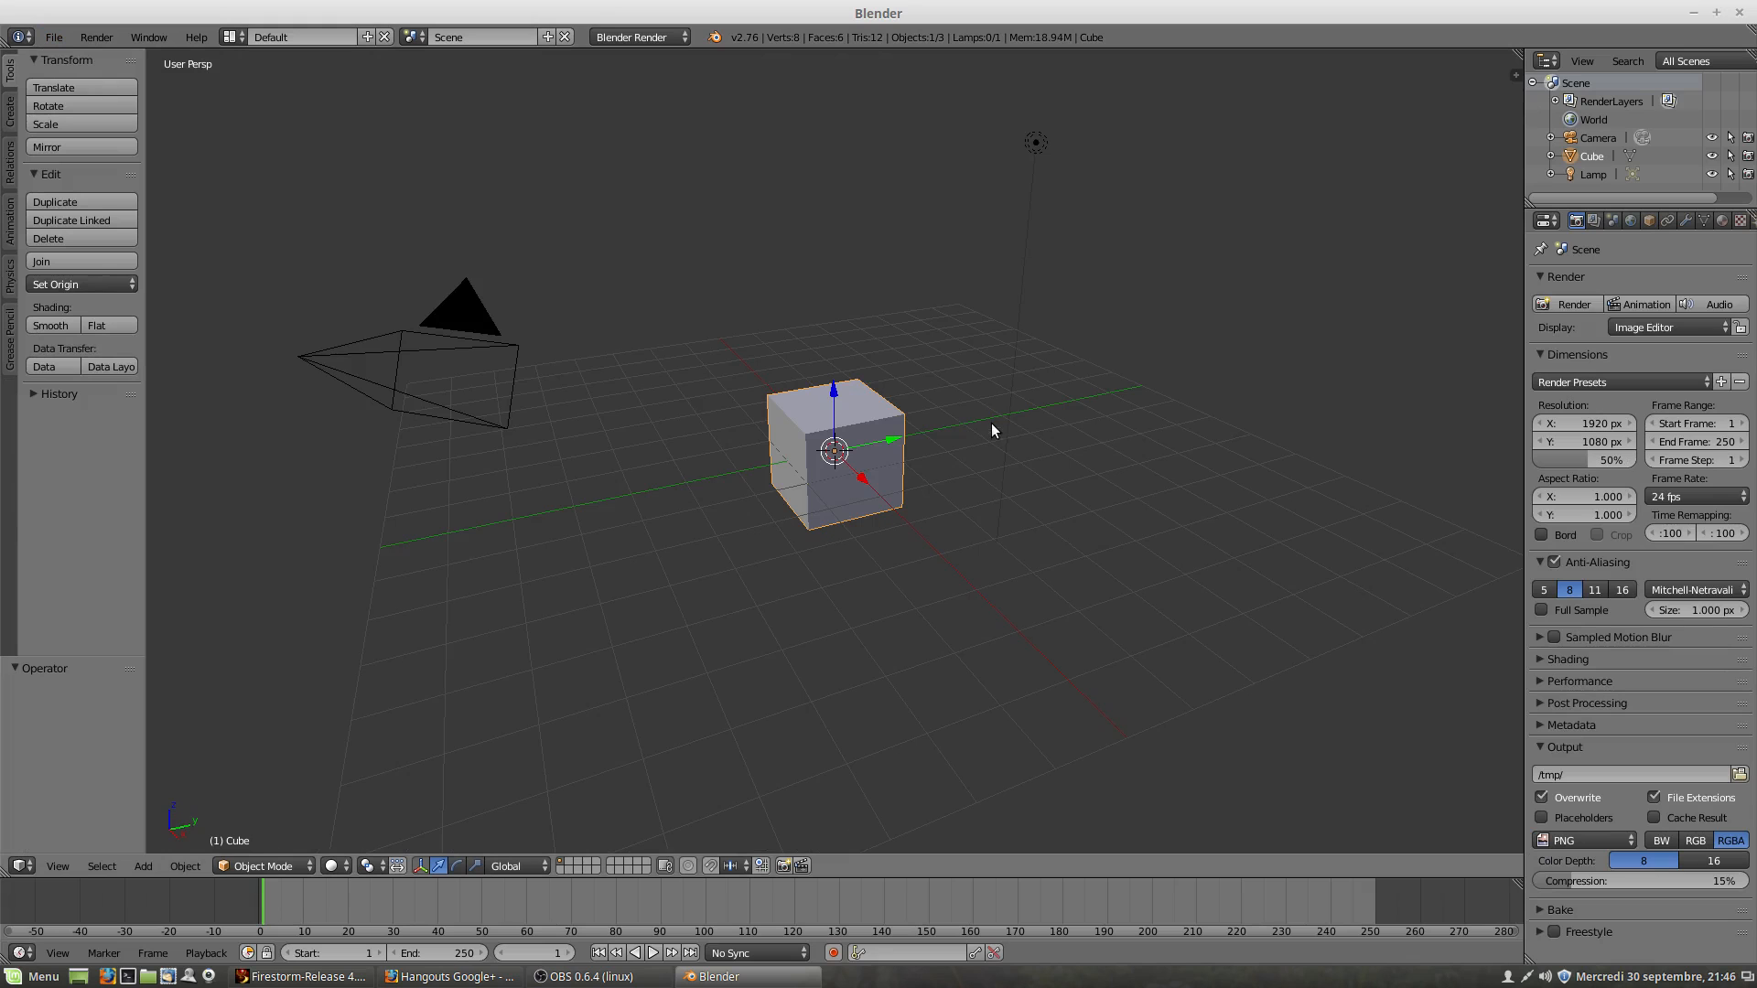
Step: Open the User Preferences at the Interface settings to examine the view manipulation options
left_click(54, 38)
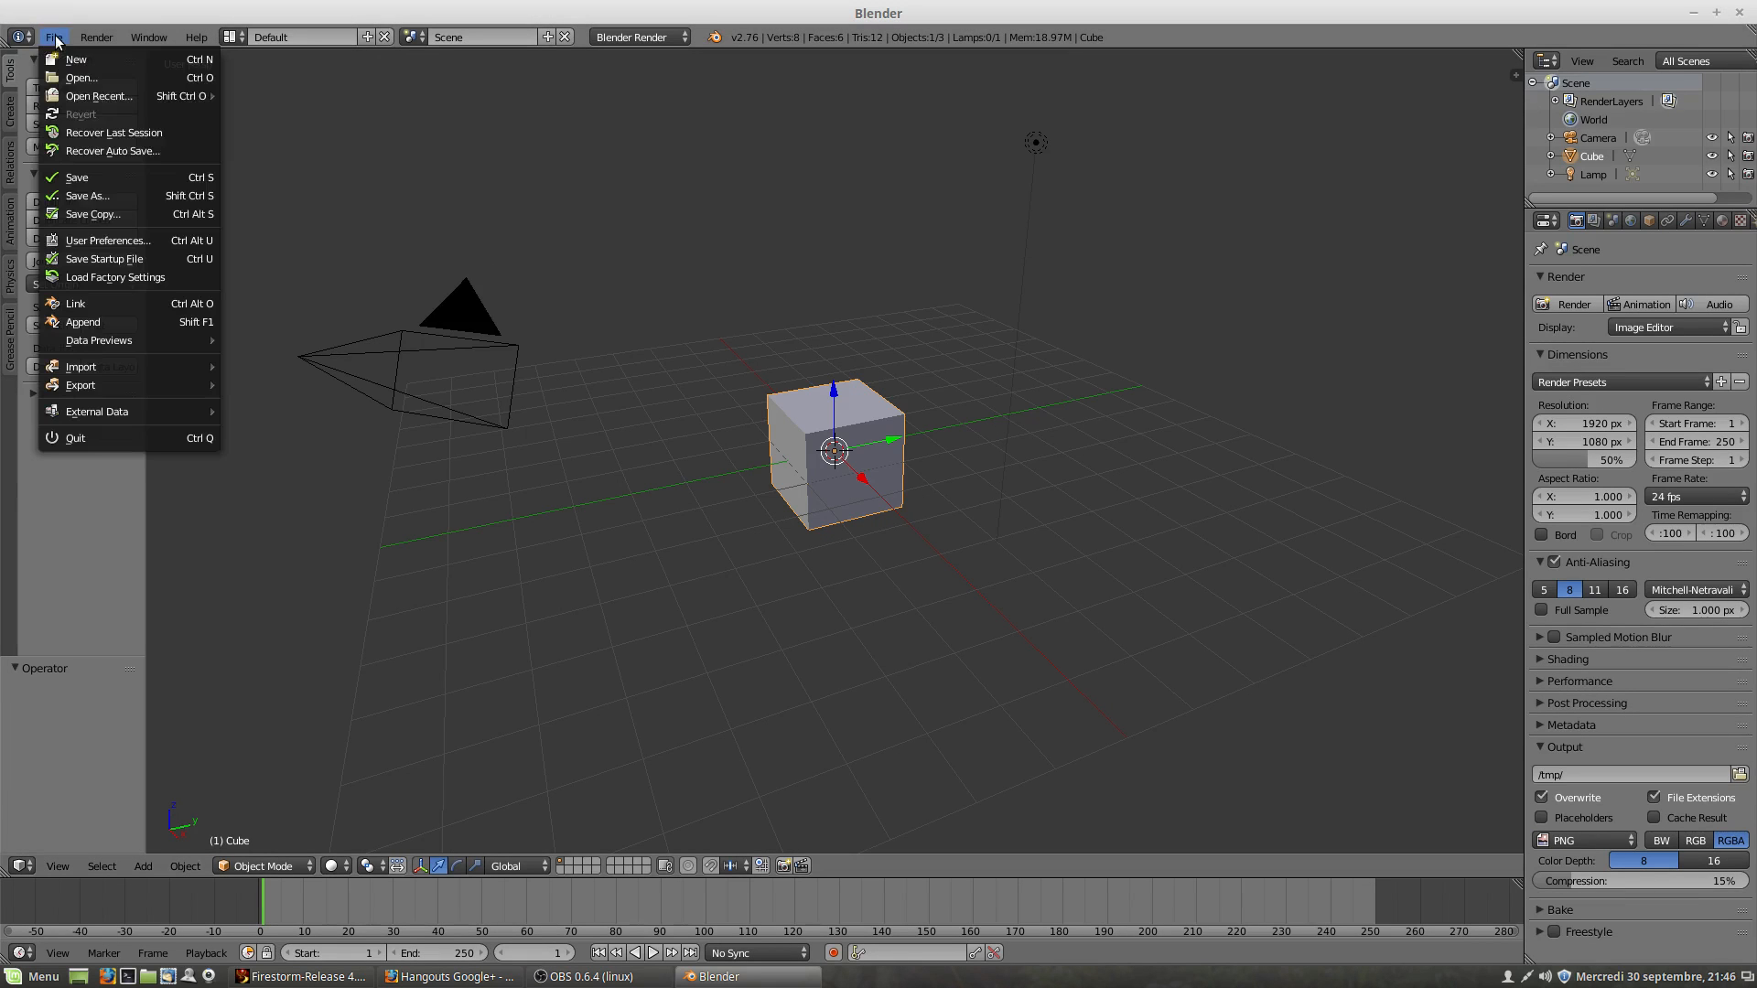
left_click(106, 239)
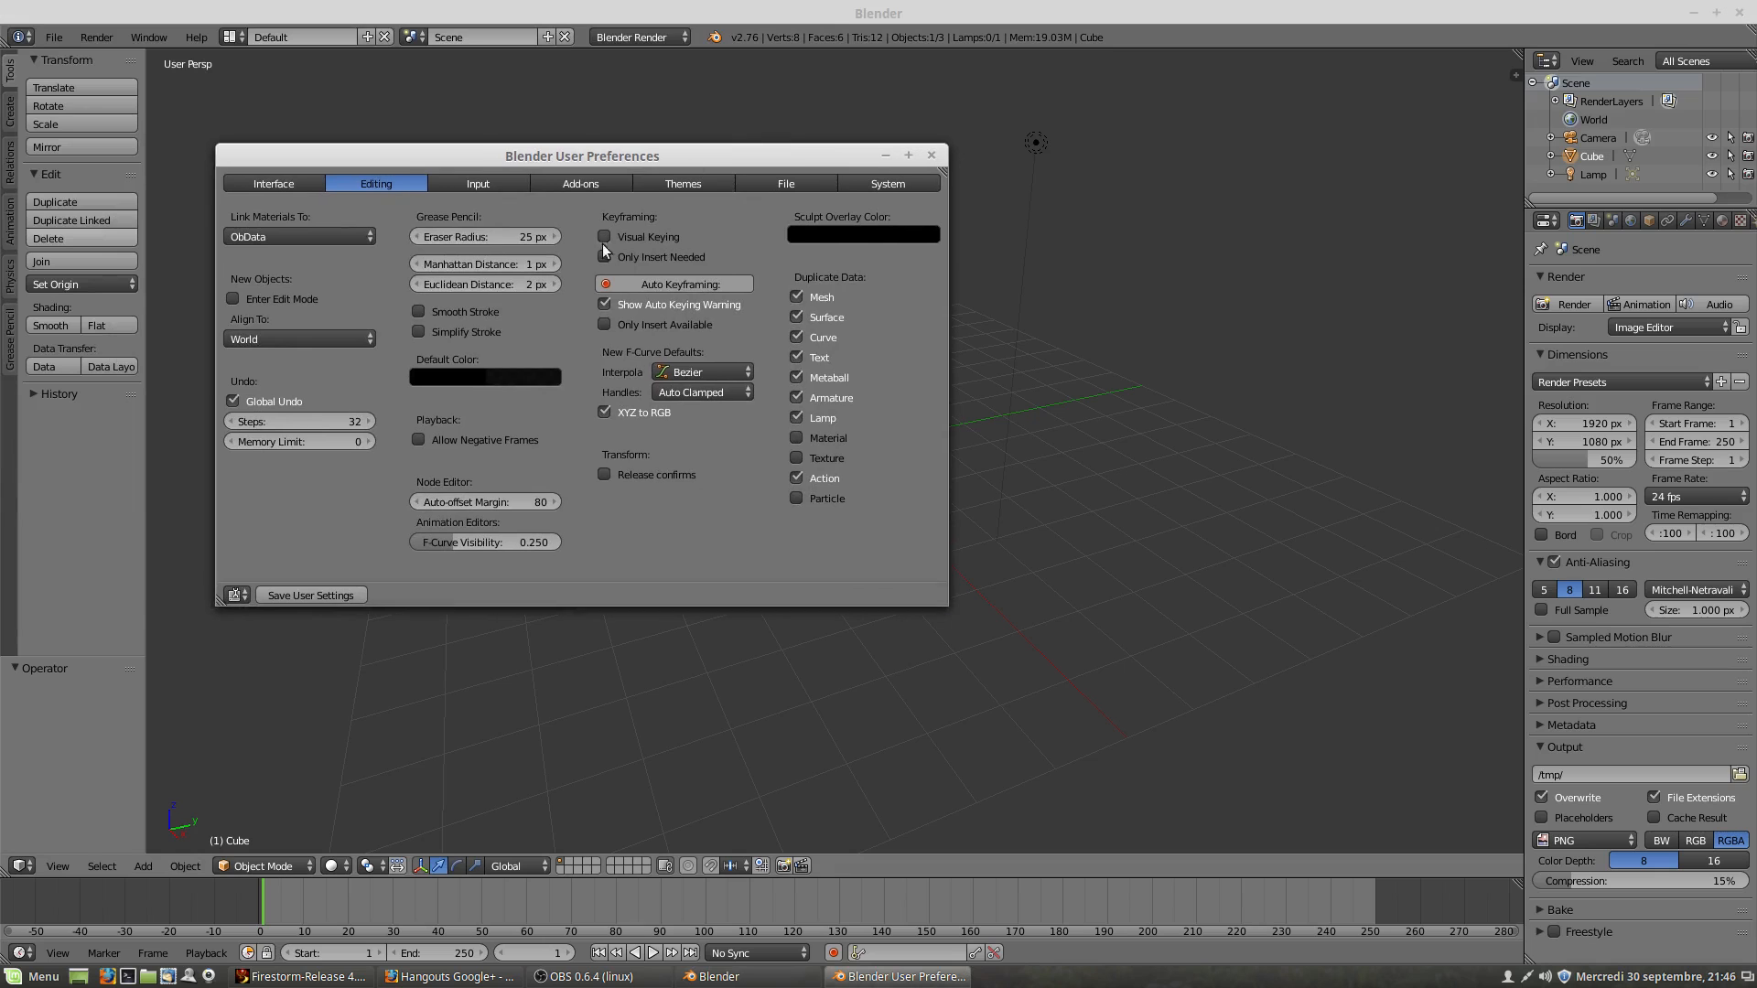
left_click(277, 186)
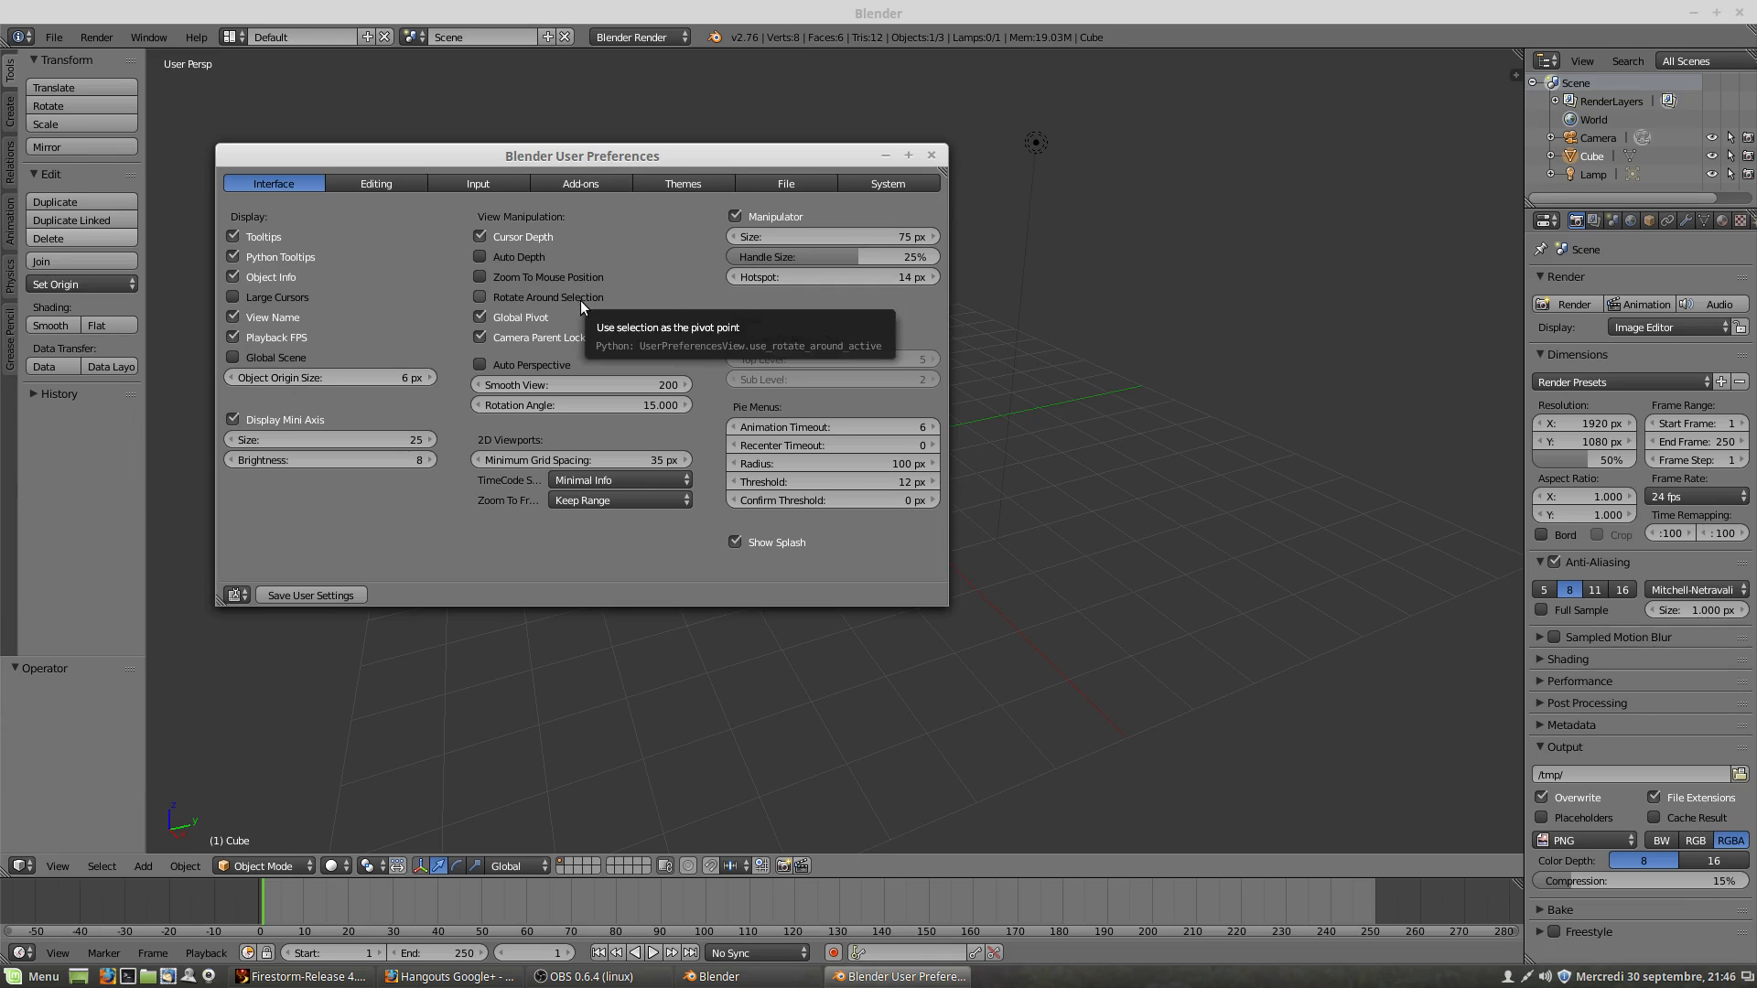
Step: Enable Rotate Around Selection in the Interface preferences and test it by orbiting around the selected camera and the selected cube
left_click(481, 298)
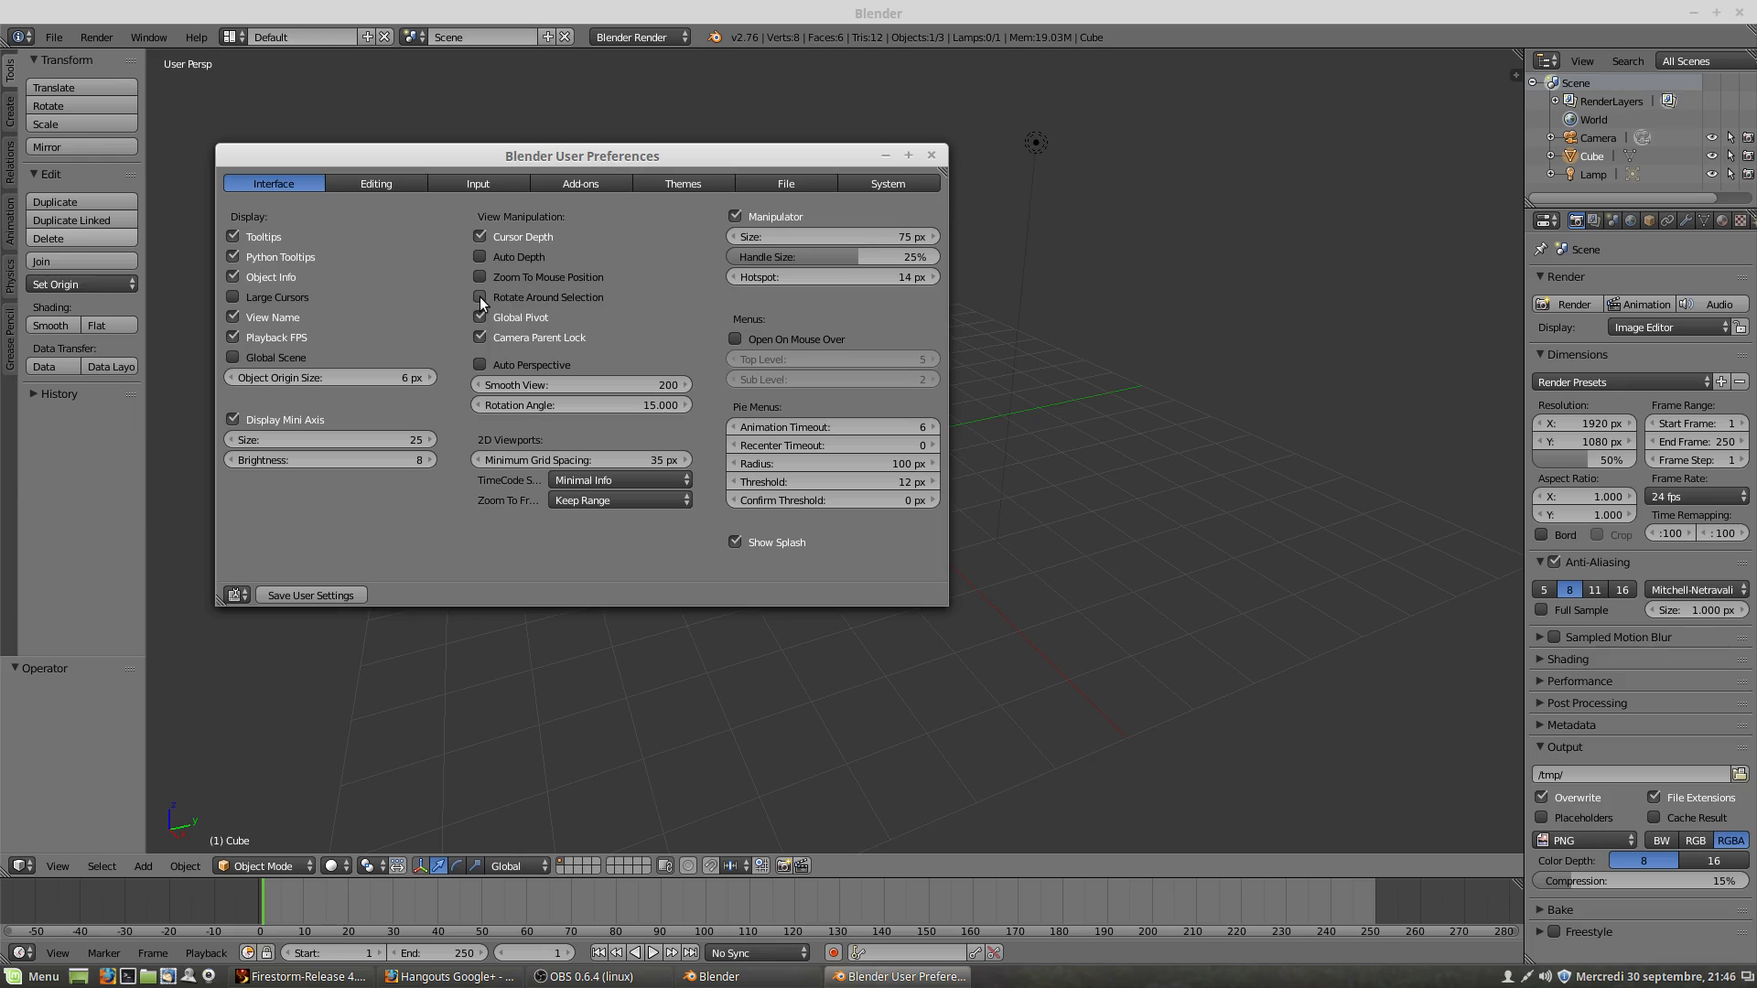
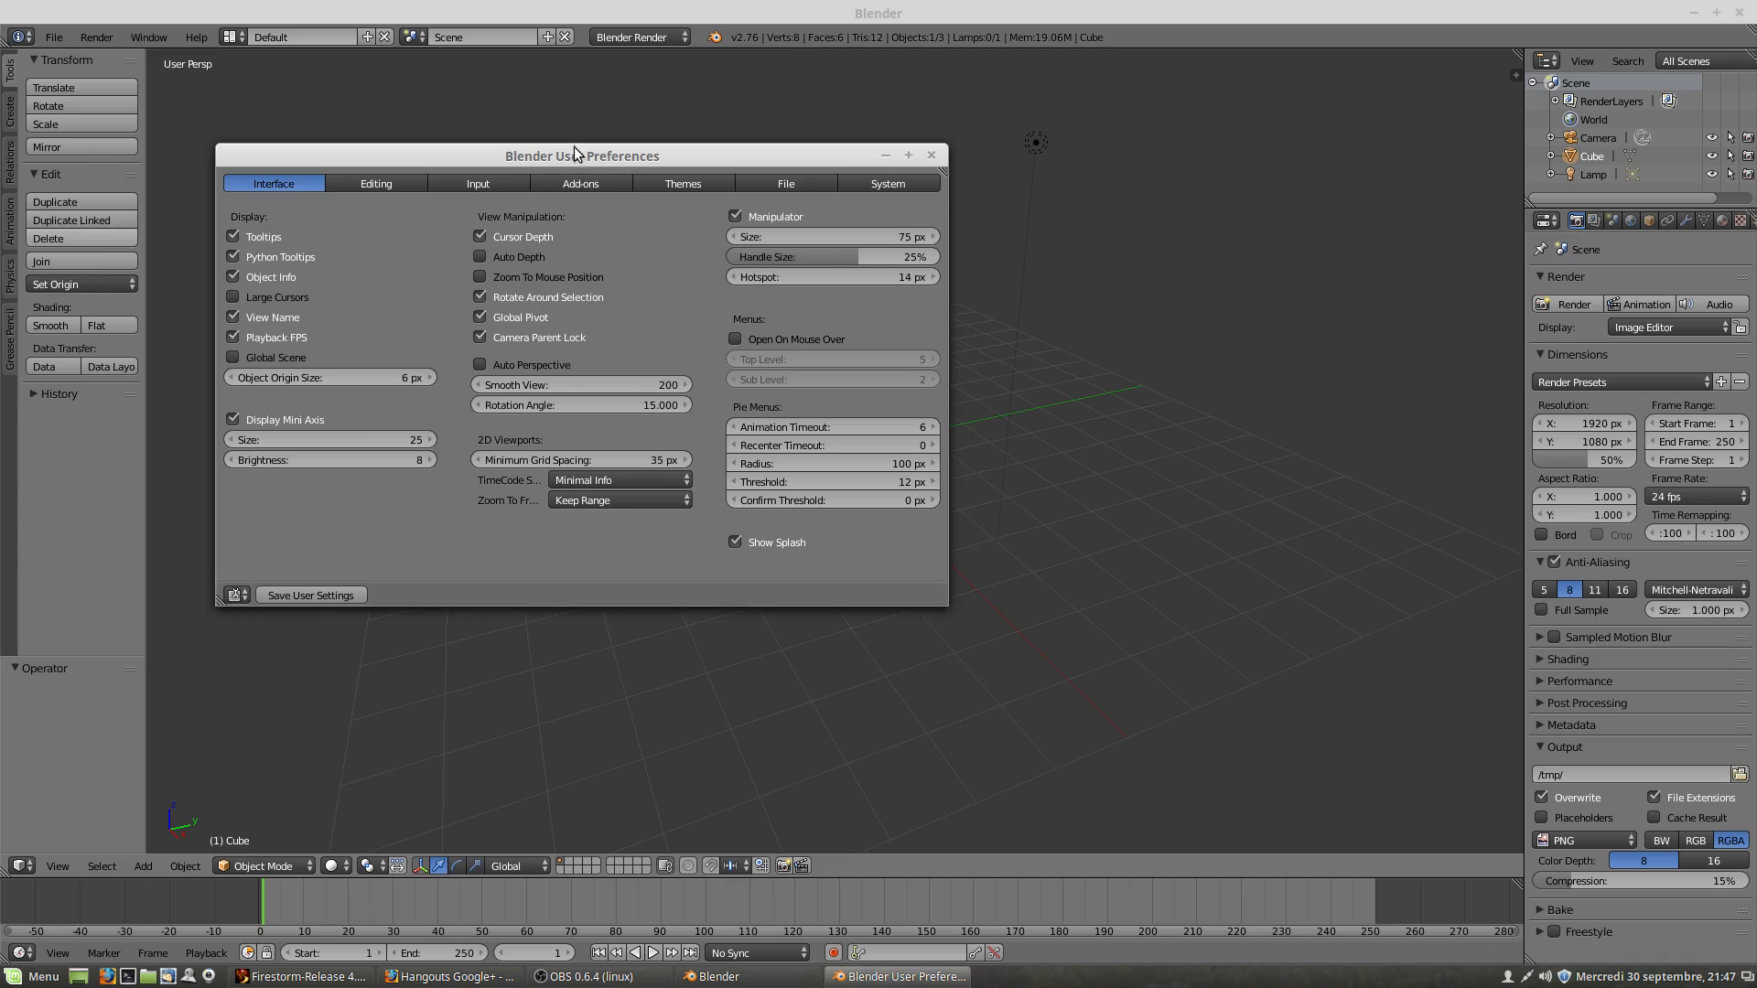
left_click_drag(574, 146, 1278, 124)
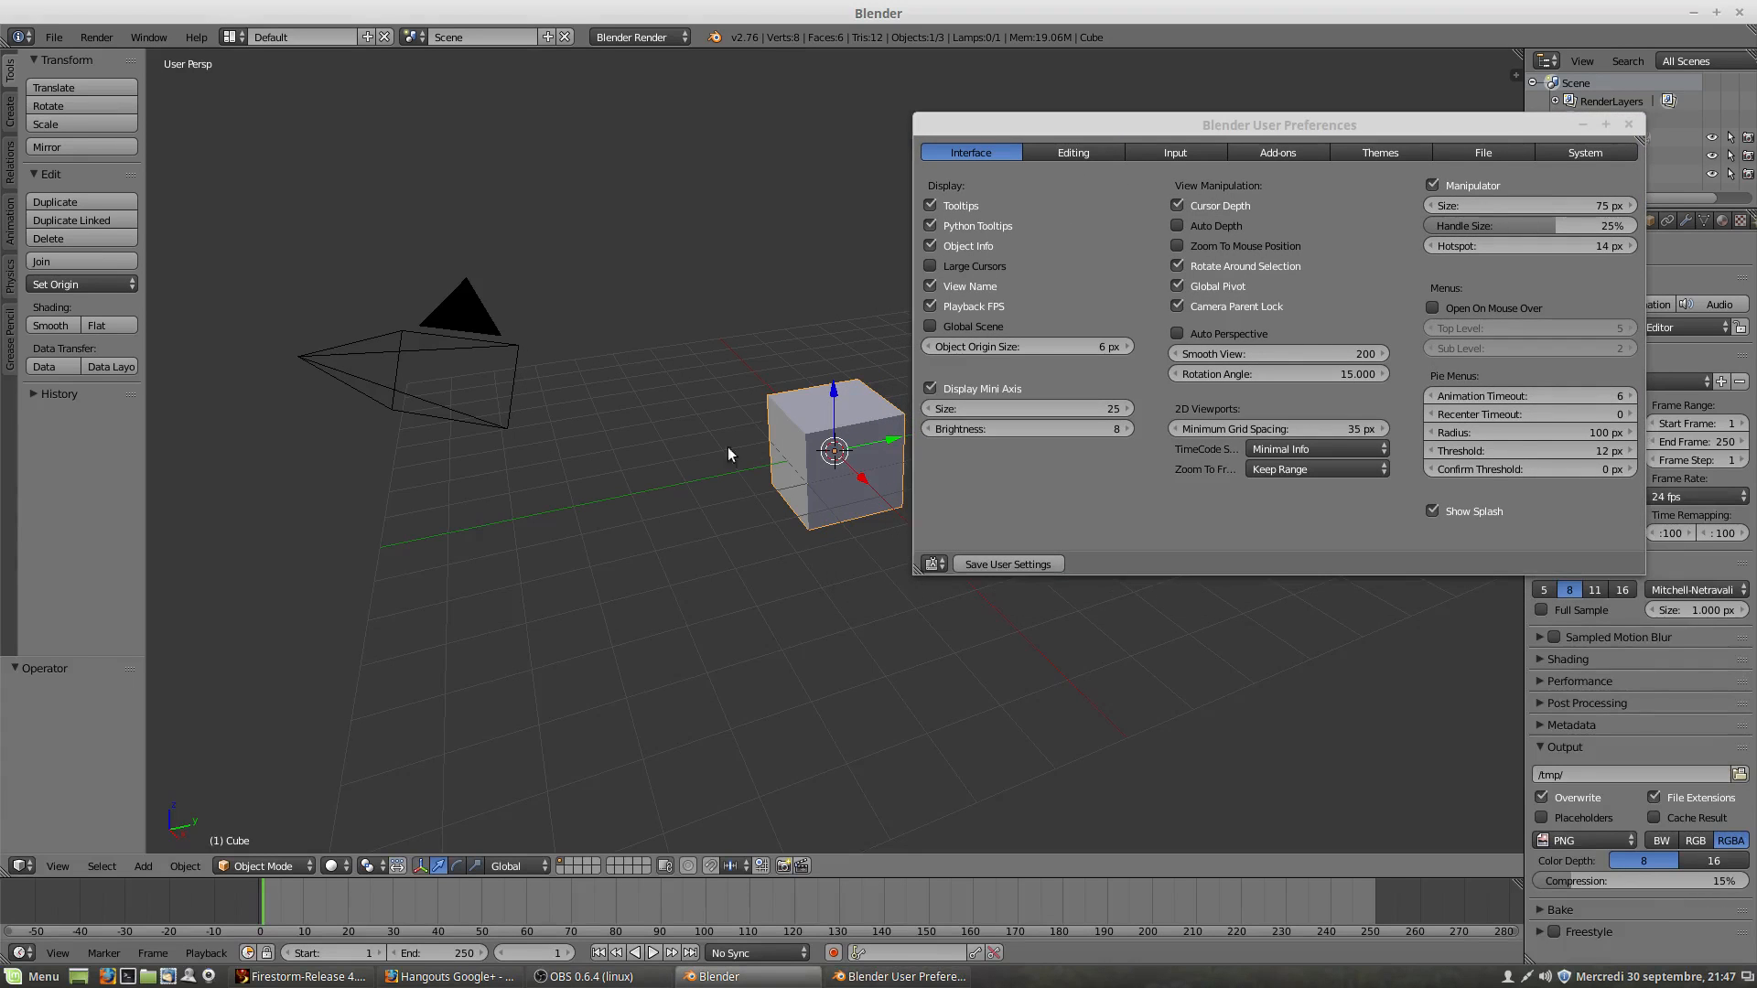
right_click(487, 344)
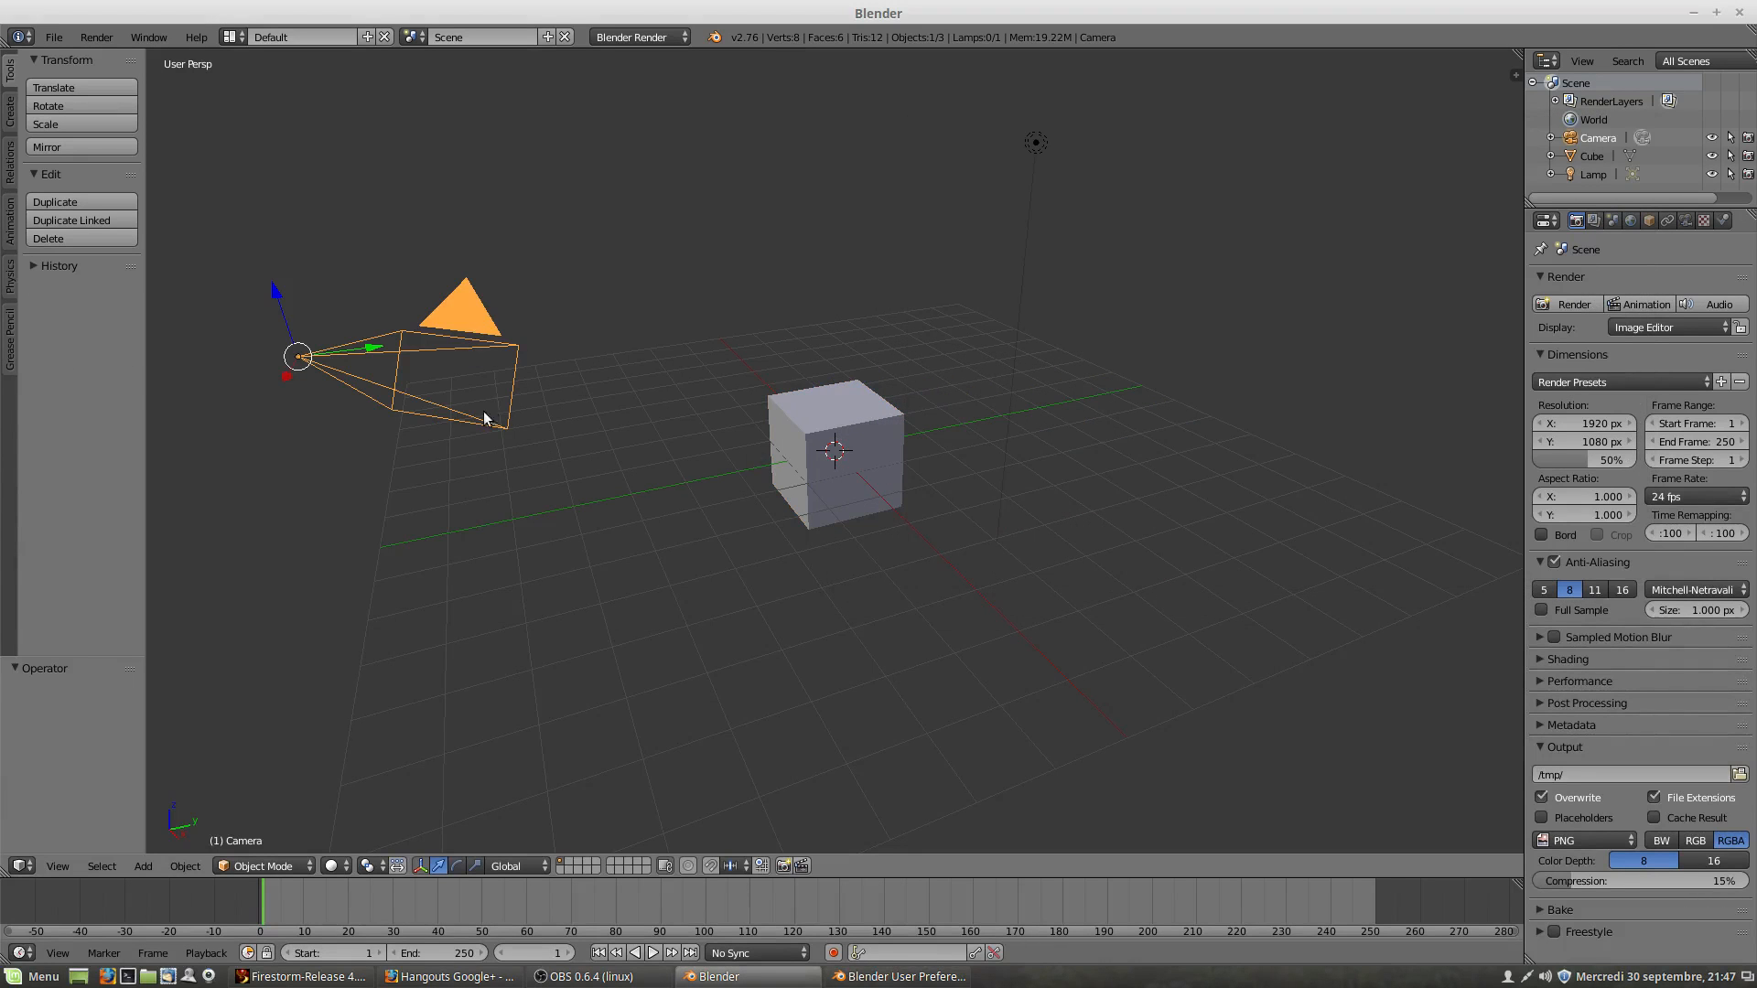
middle_click_drag(459, 420, 414, 470)
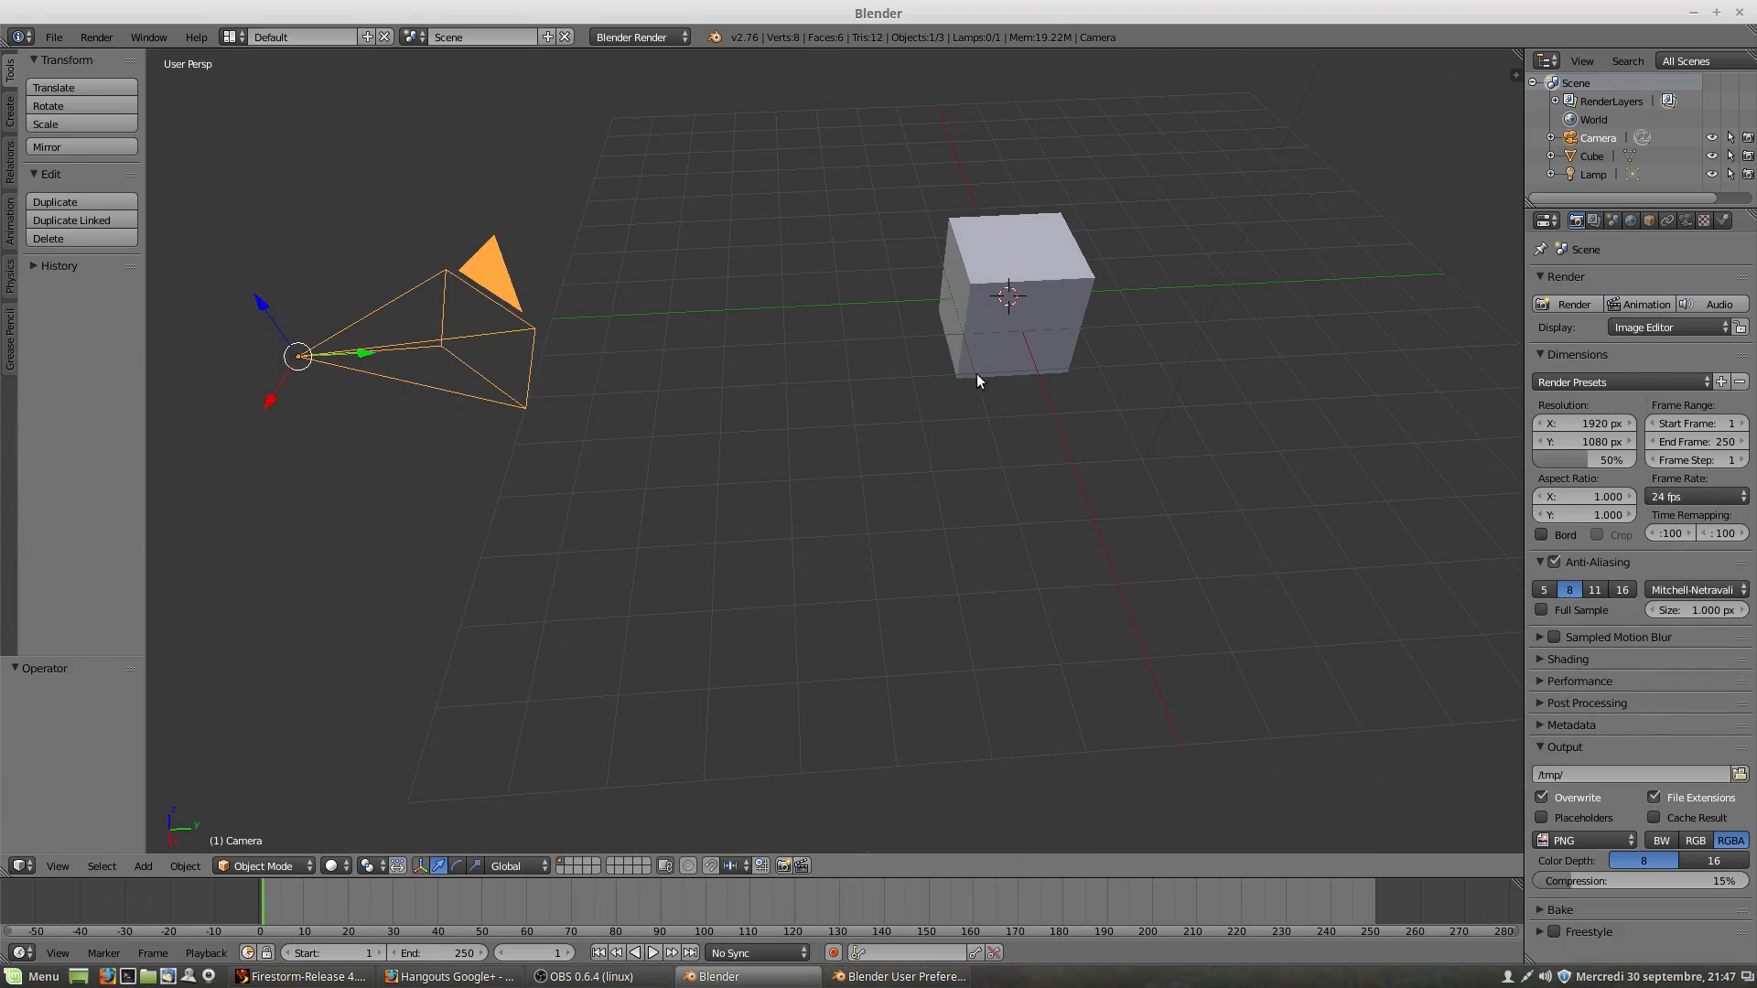
right_click(1029, 305)
middle_click_drag(1007, 343, 923, 344)
scroll(1007, 318, "down", 3)
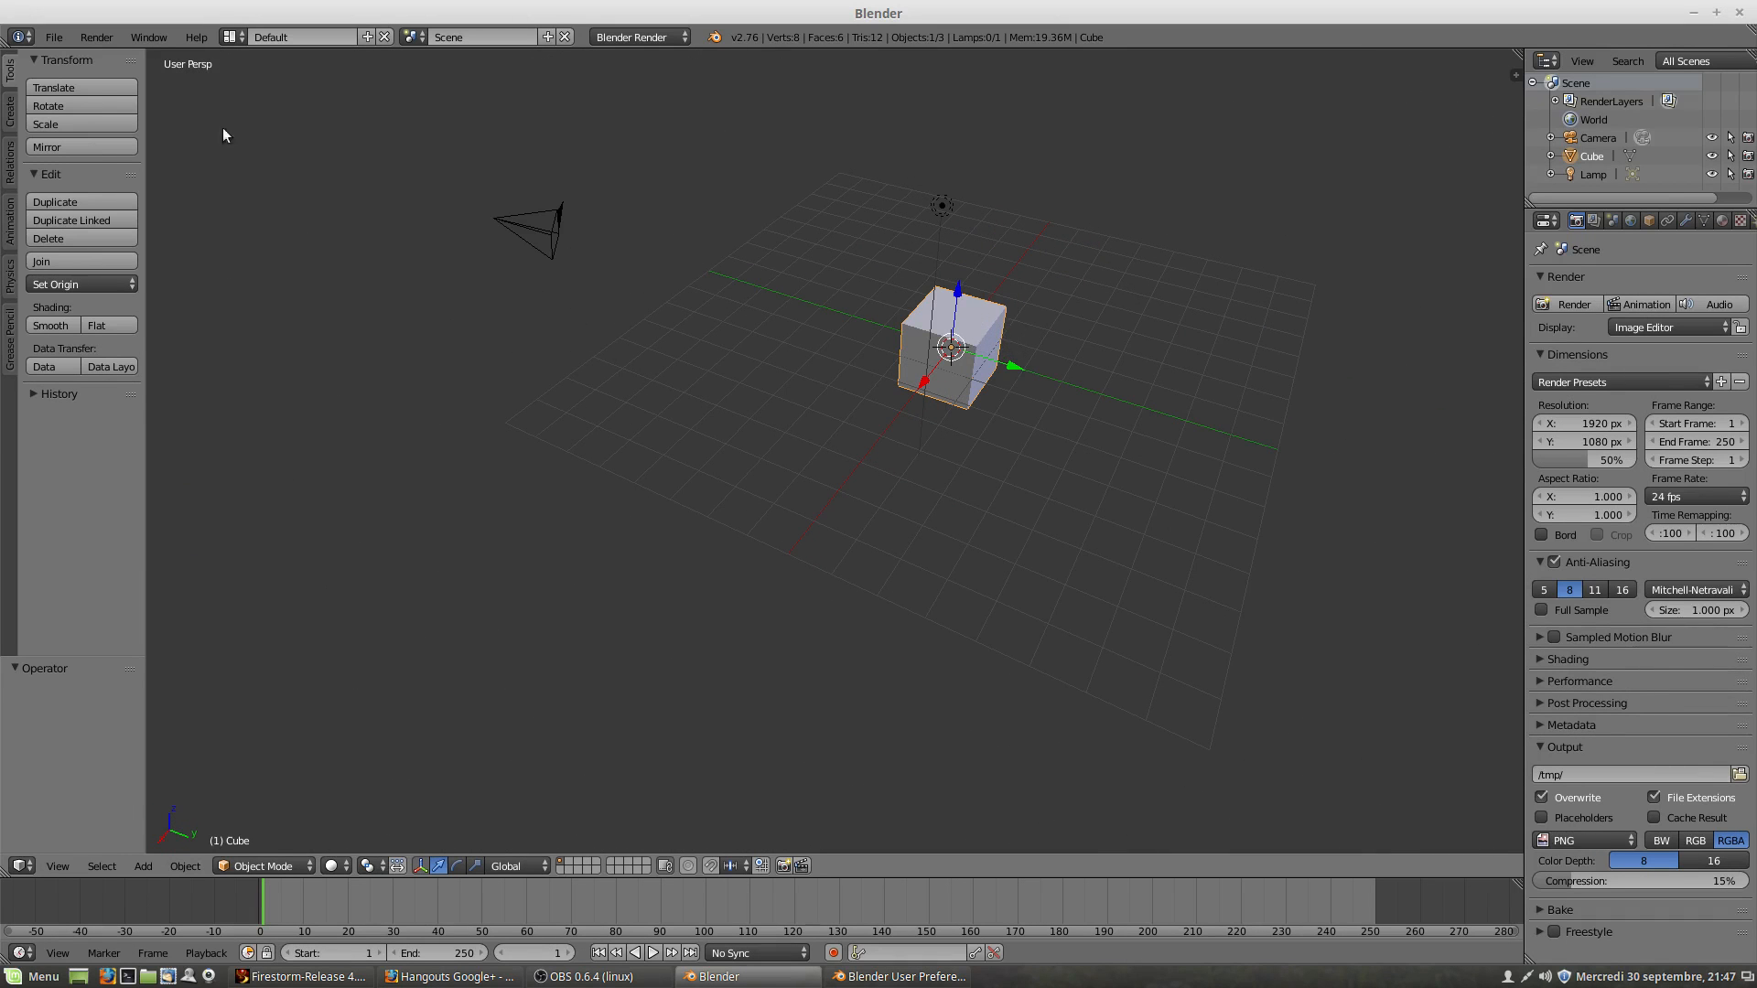
Step: Reopen the User Preferences and enable Zoom To Mouse Position
left_click(59, 38)
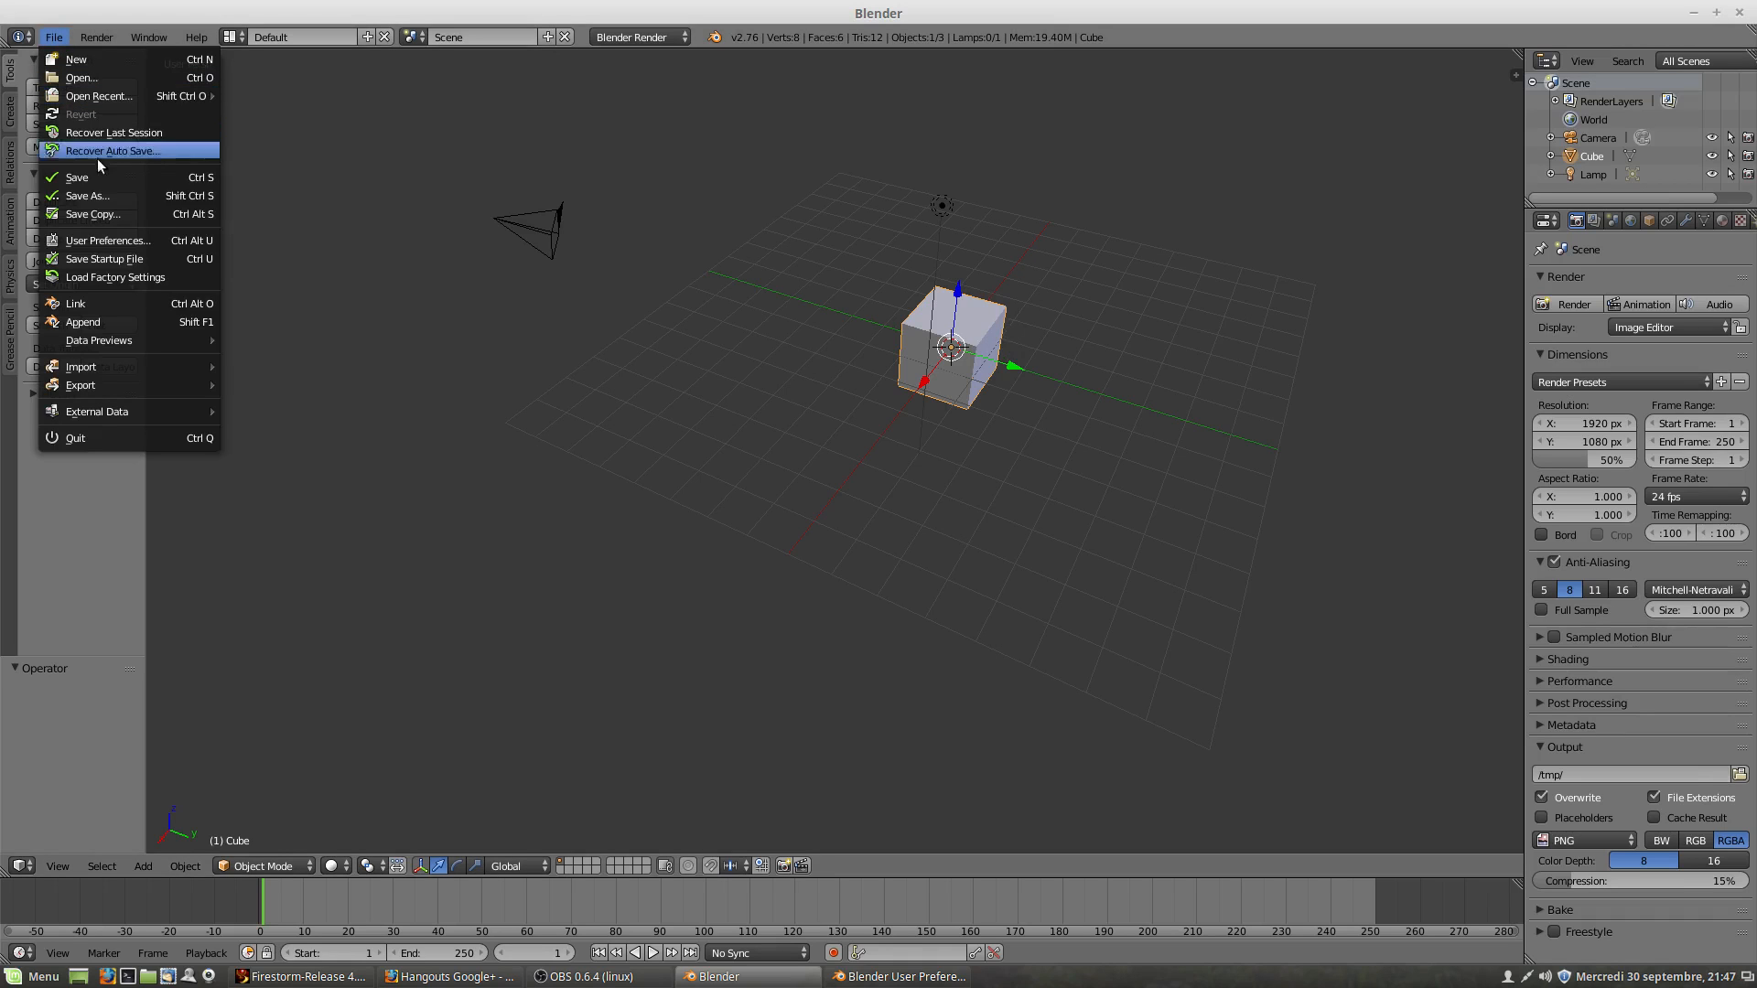
left_click(106, 238)
left_click_drag(1233, 136, 818, 138)
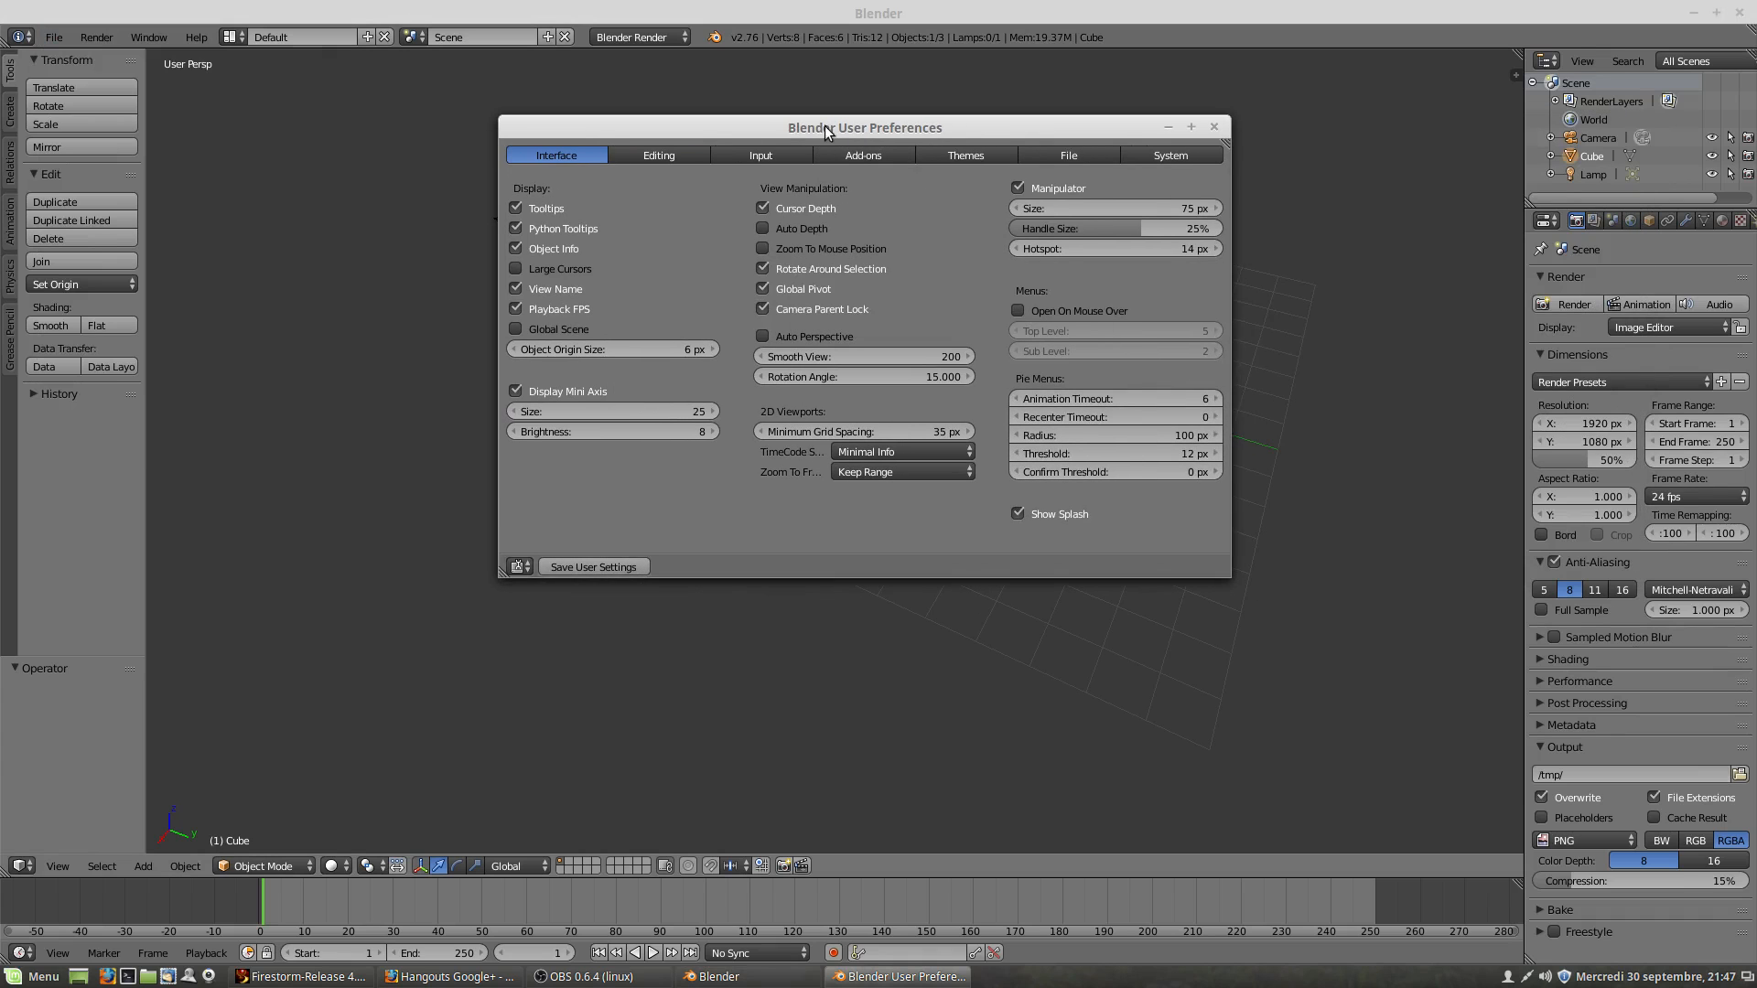
left_click_drag(825, 128, 521, 104)
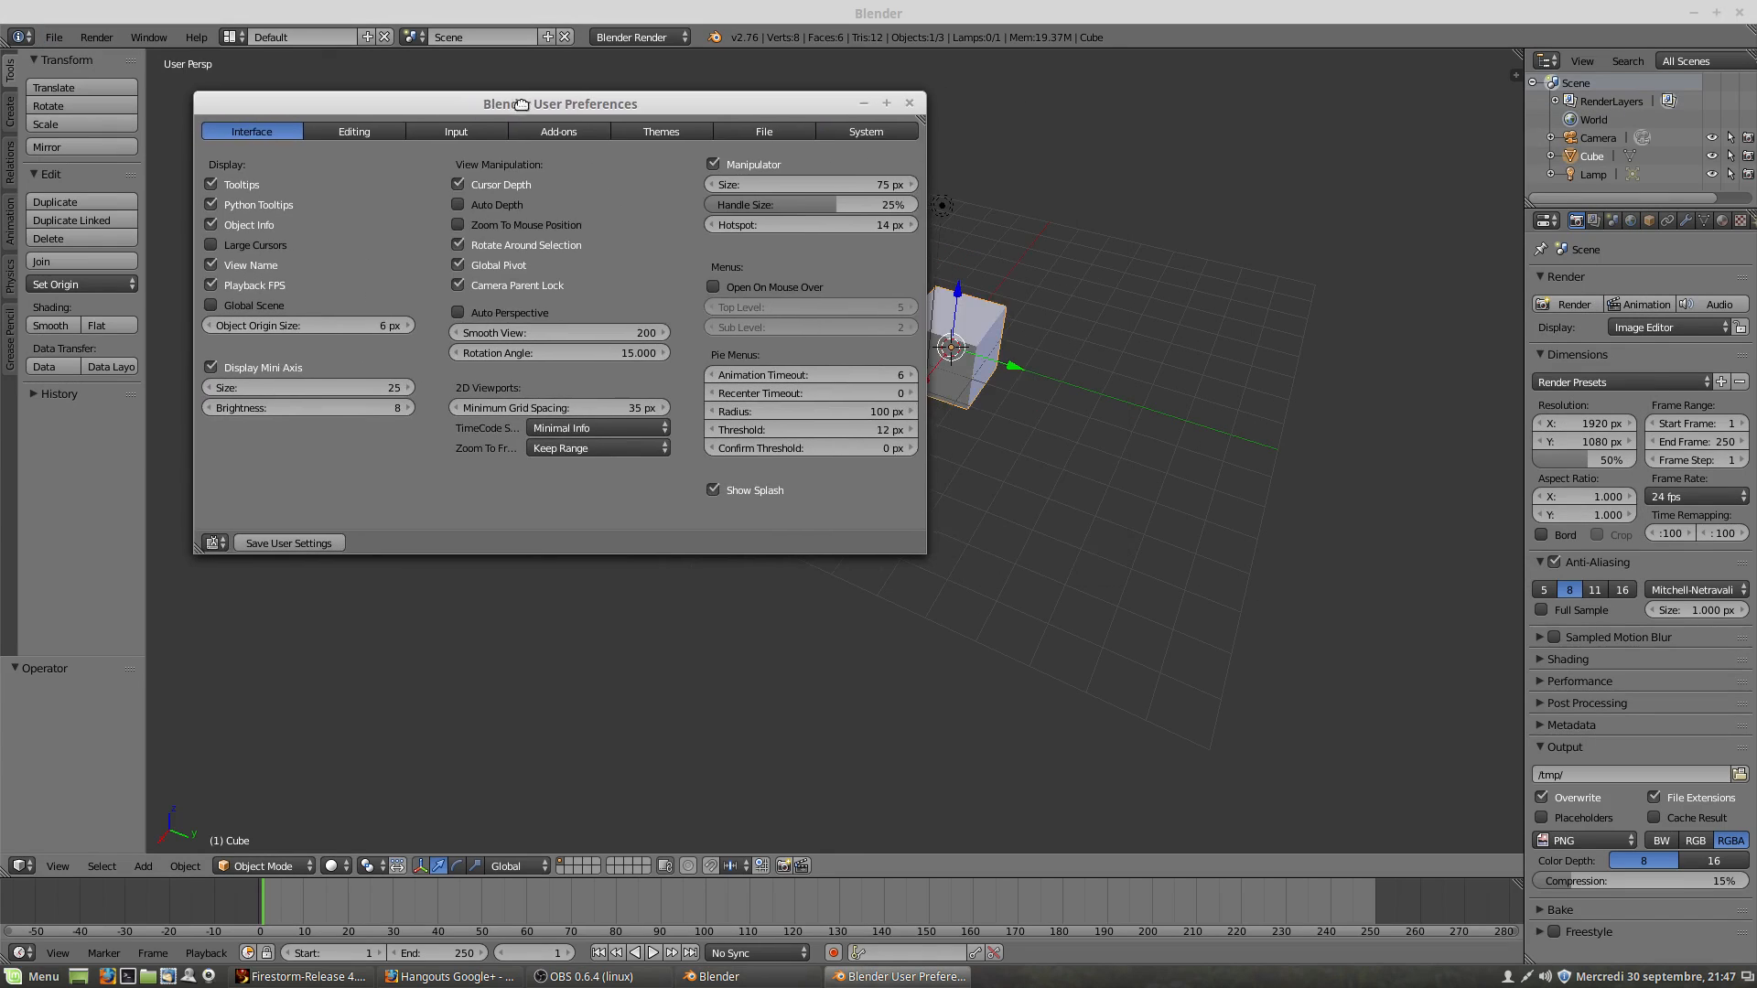
left_click(460, 226)
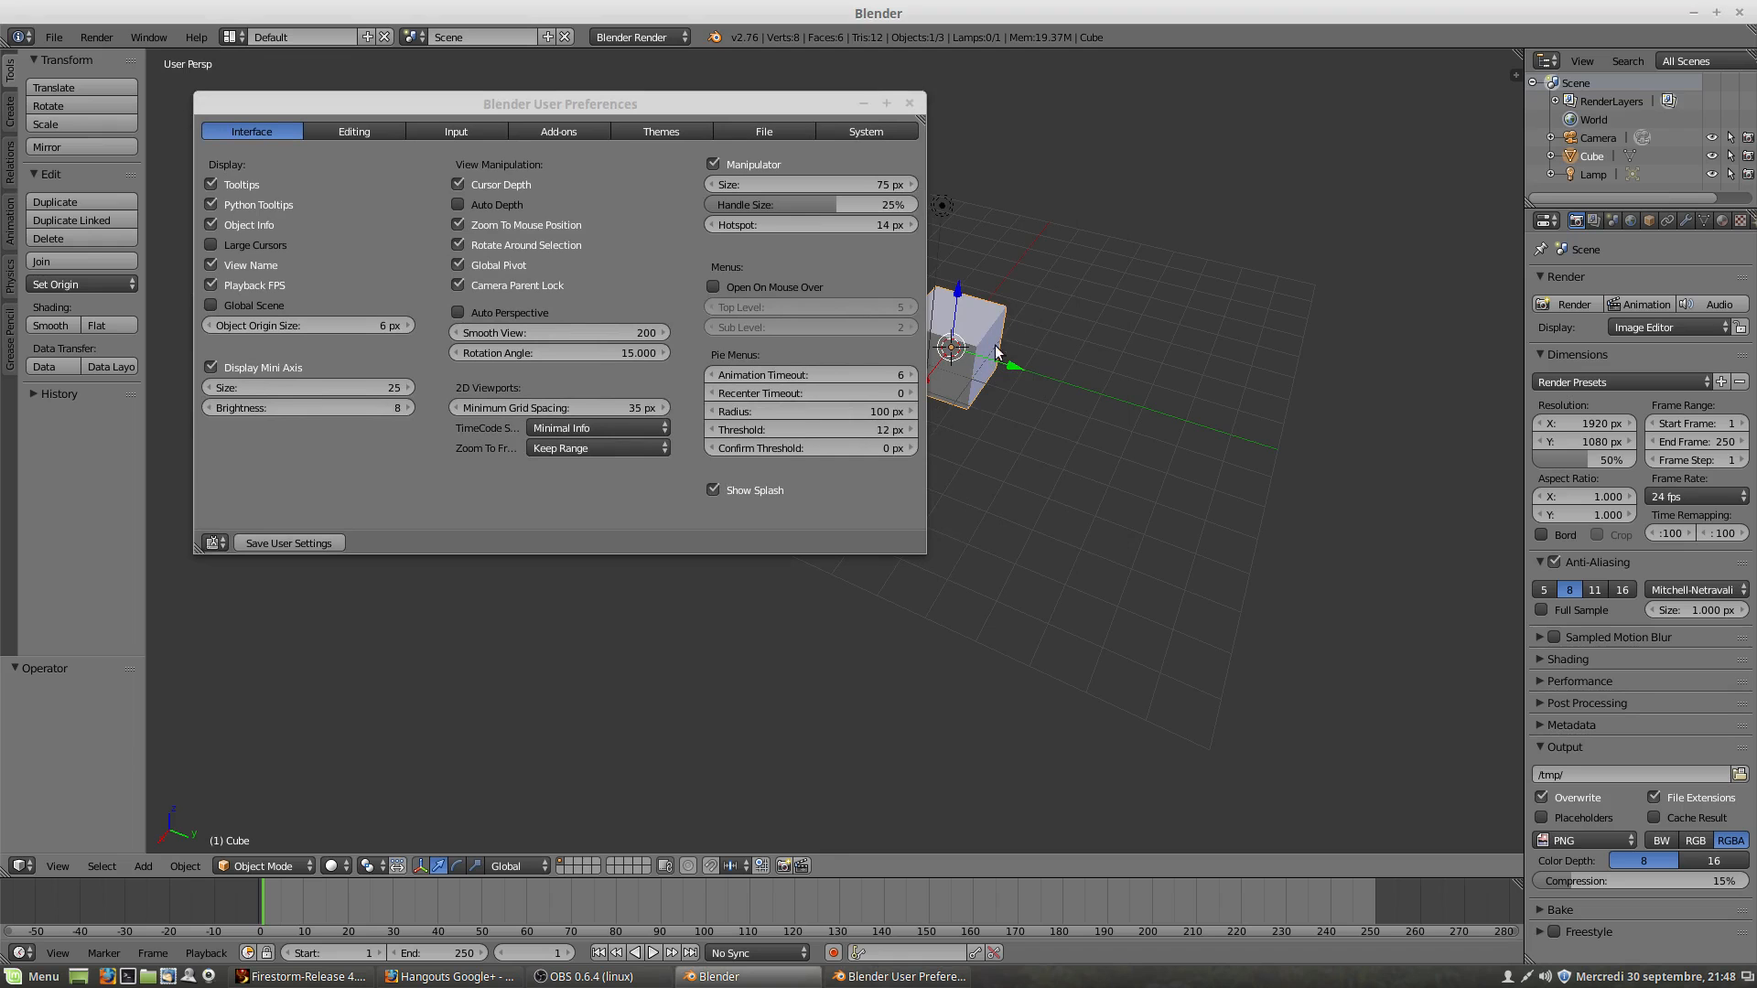
Step: Test zooming towards the mouse position by zooming in and out over the cube and the camera
scroll(997, 347, "up", 6)
scroll(997, 345, "down", 8)
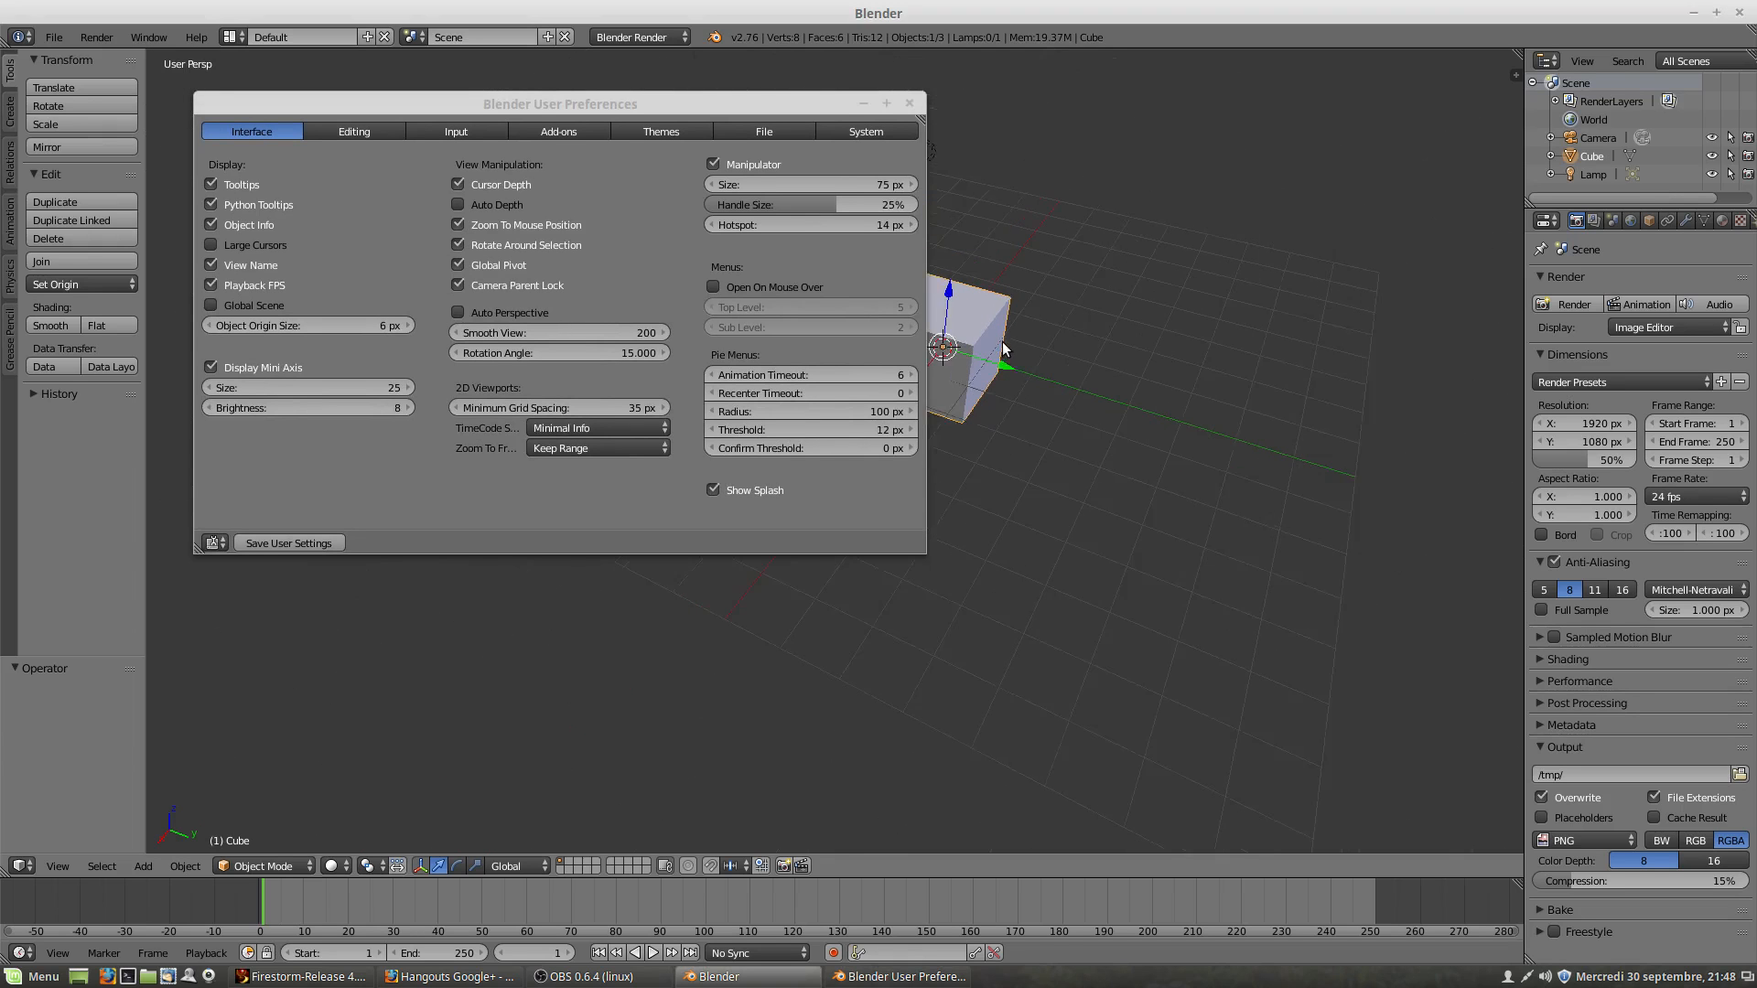
left_click_drag(759, 109, 1170, 671)
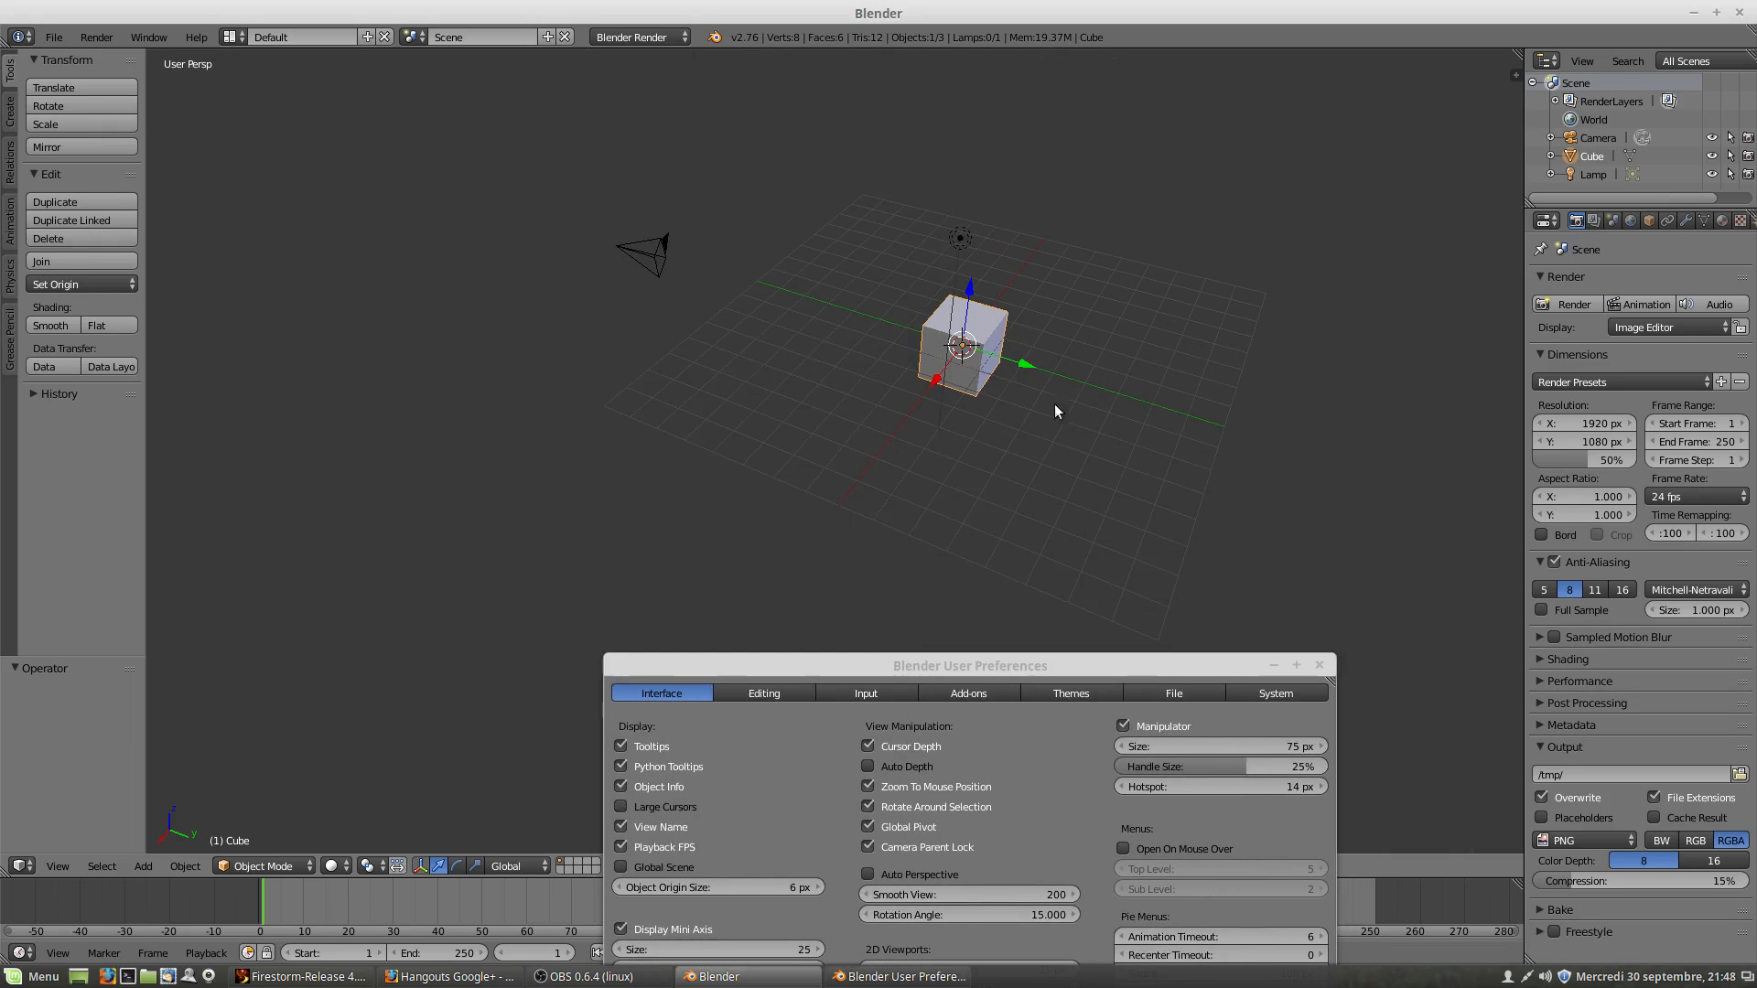
scroll(995, 332, "up", 6)
scroll(992, 332, "down", 4)
scroll(991, 337, "down", 5)
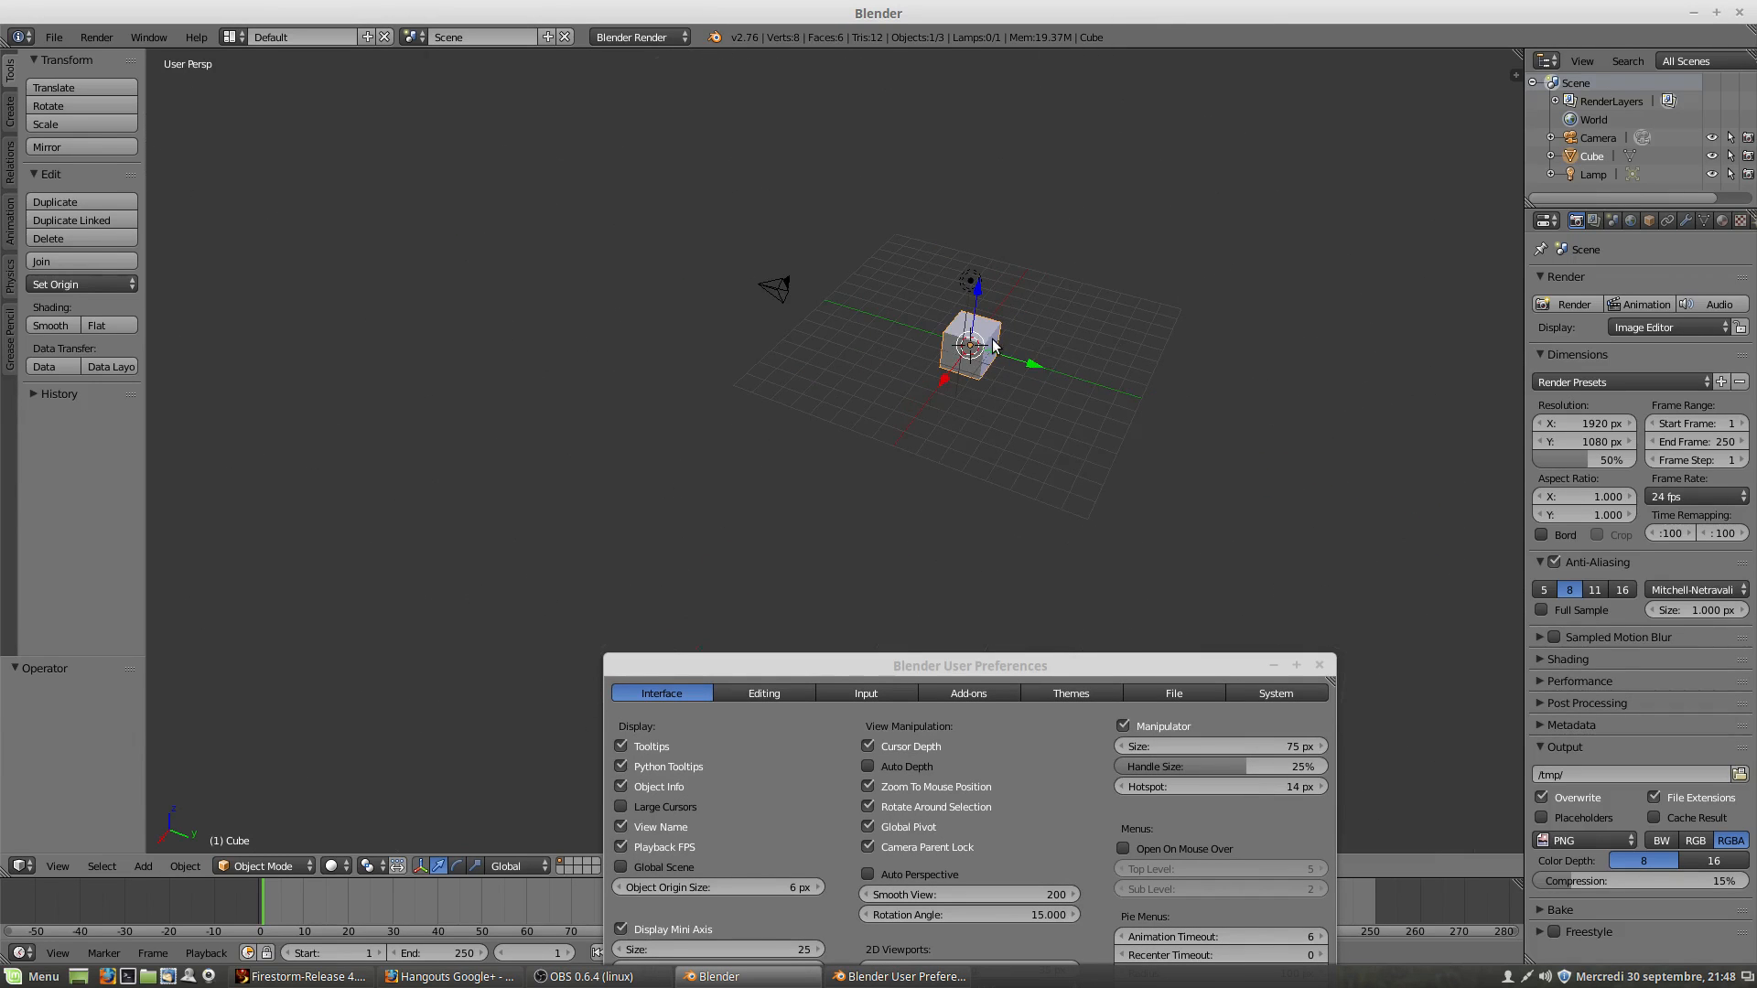
scroll(759, 281, "up", 6)
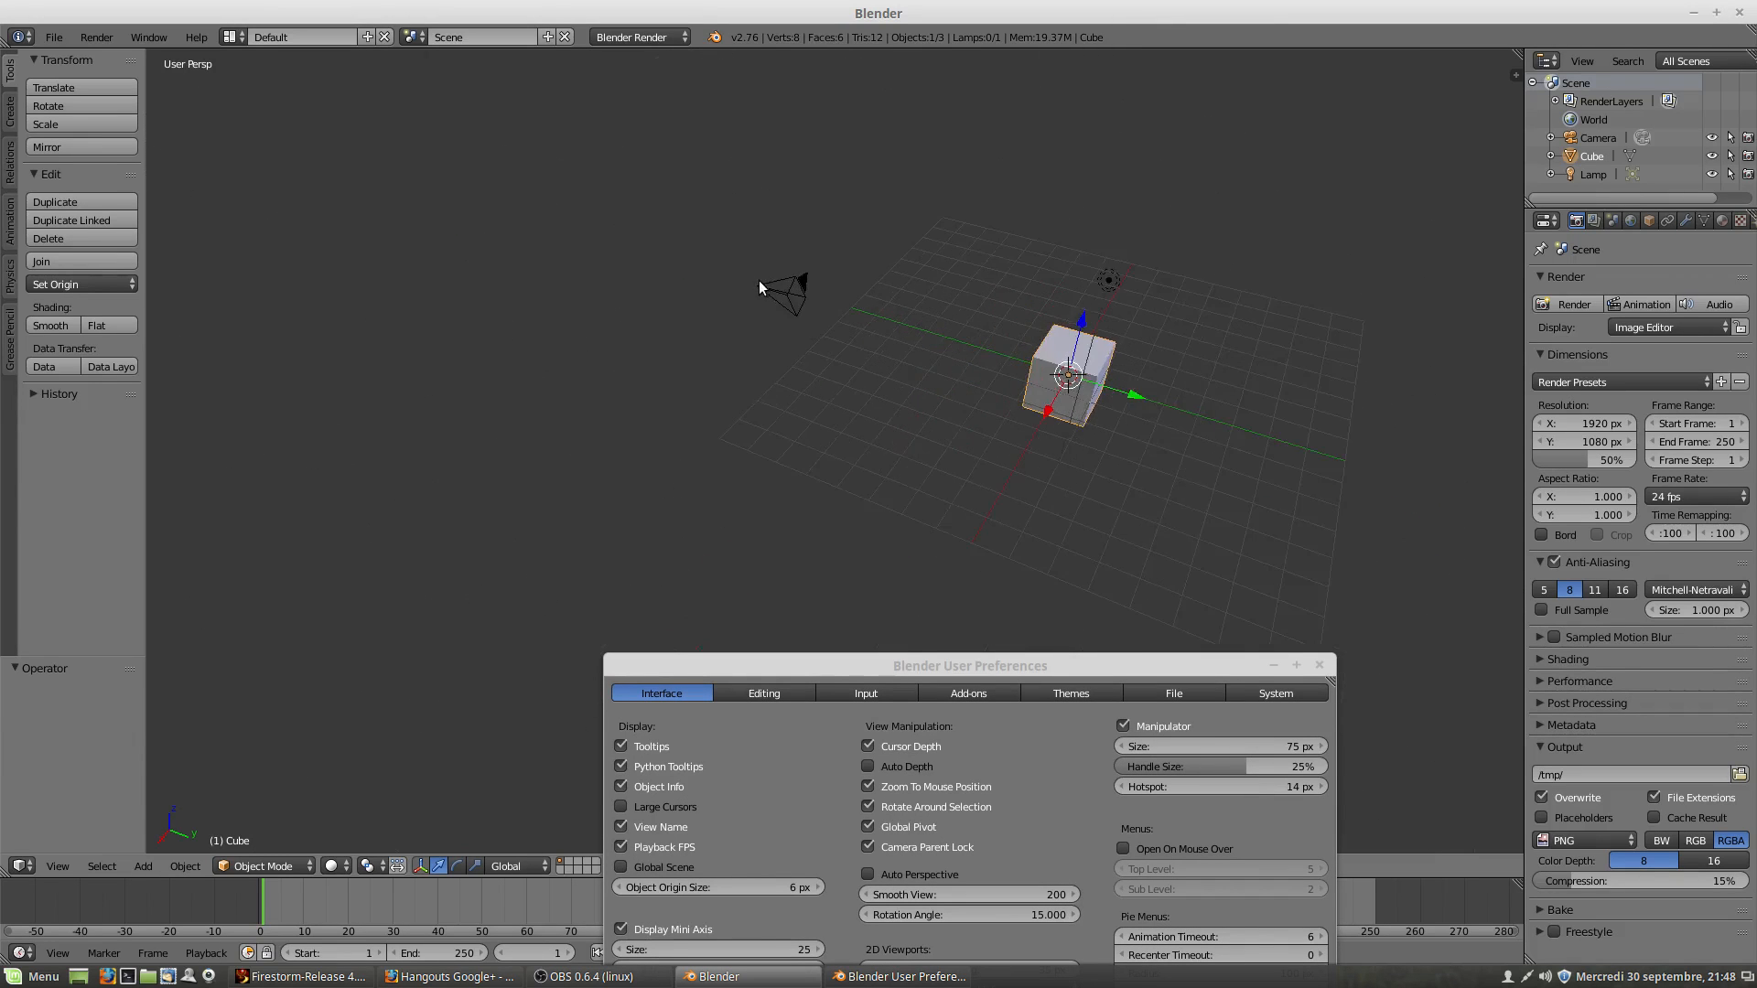
scroll(785, 291, "down", 5)
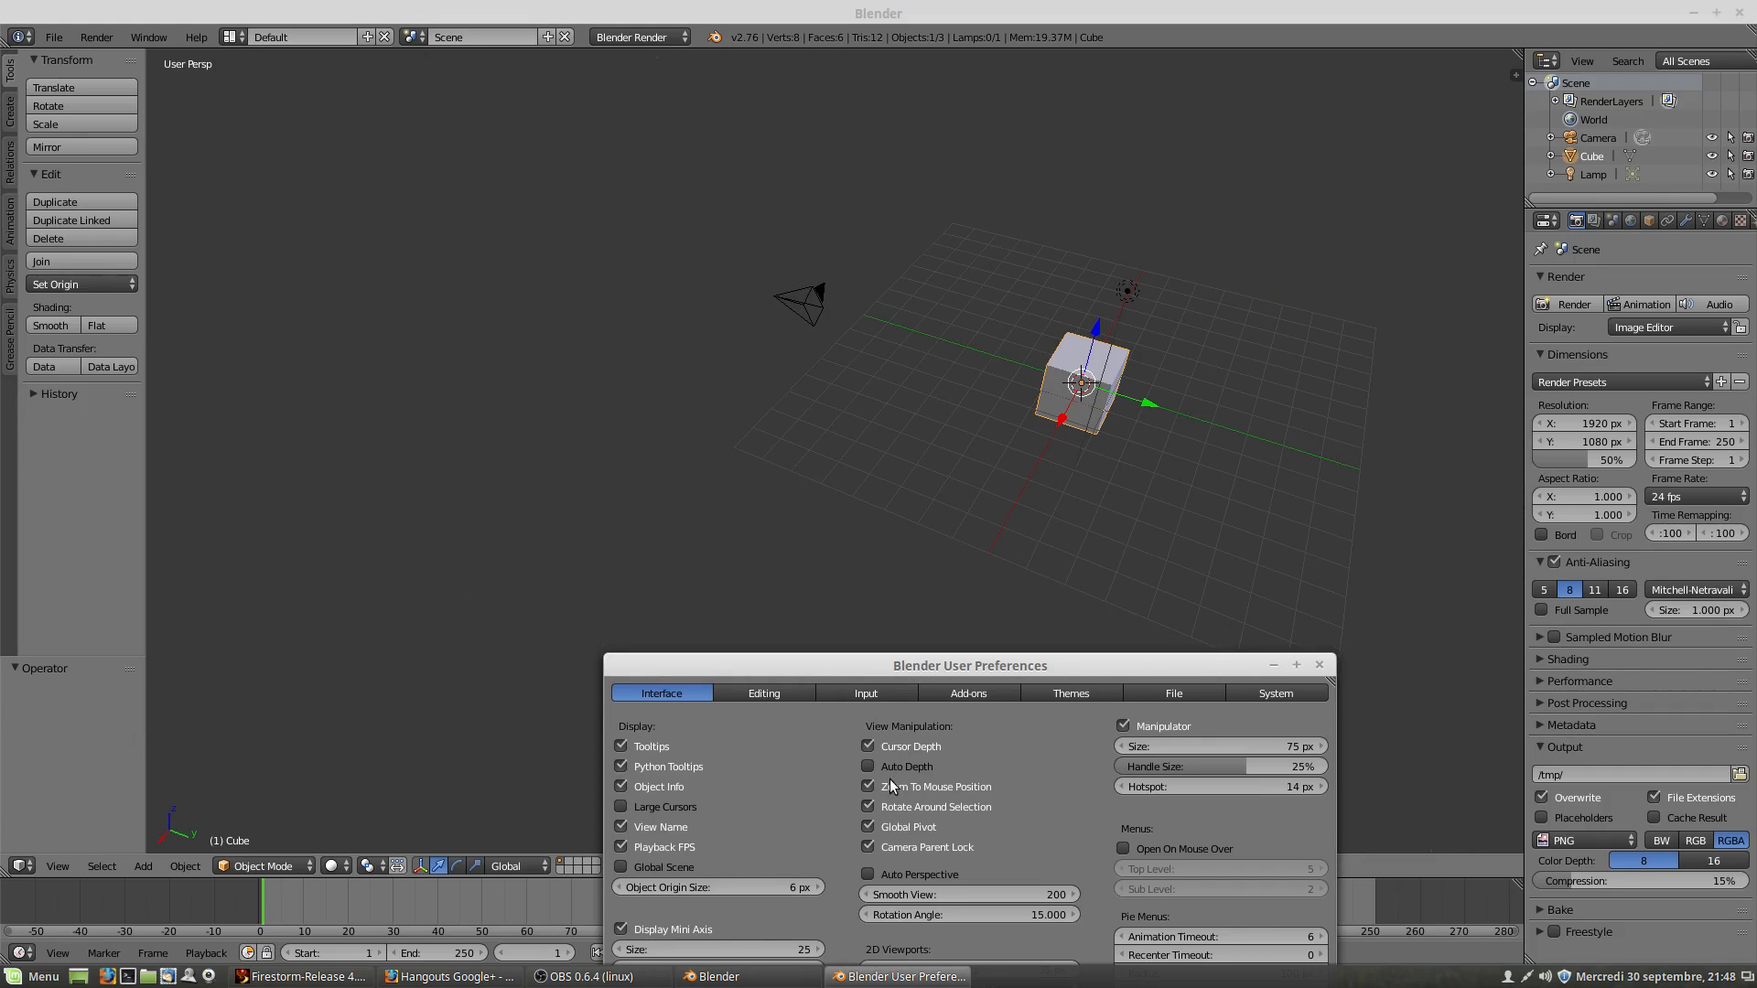
scroll(1108, 385, "up", 5)
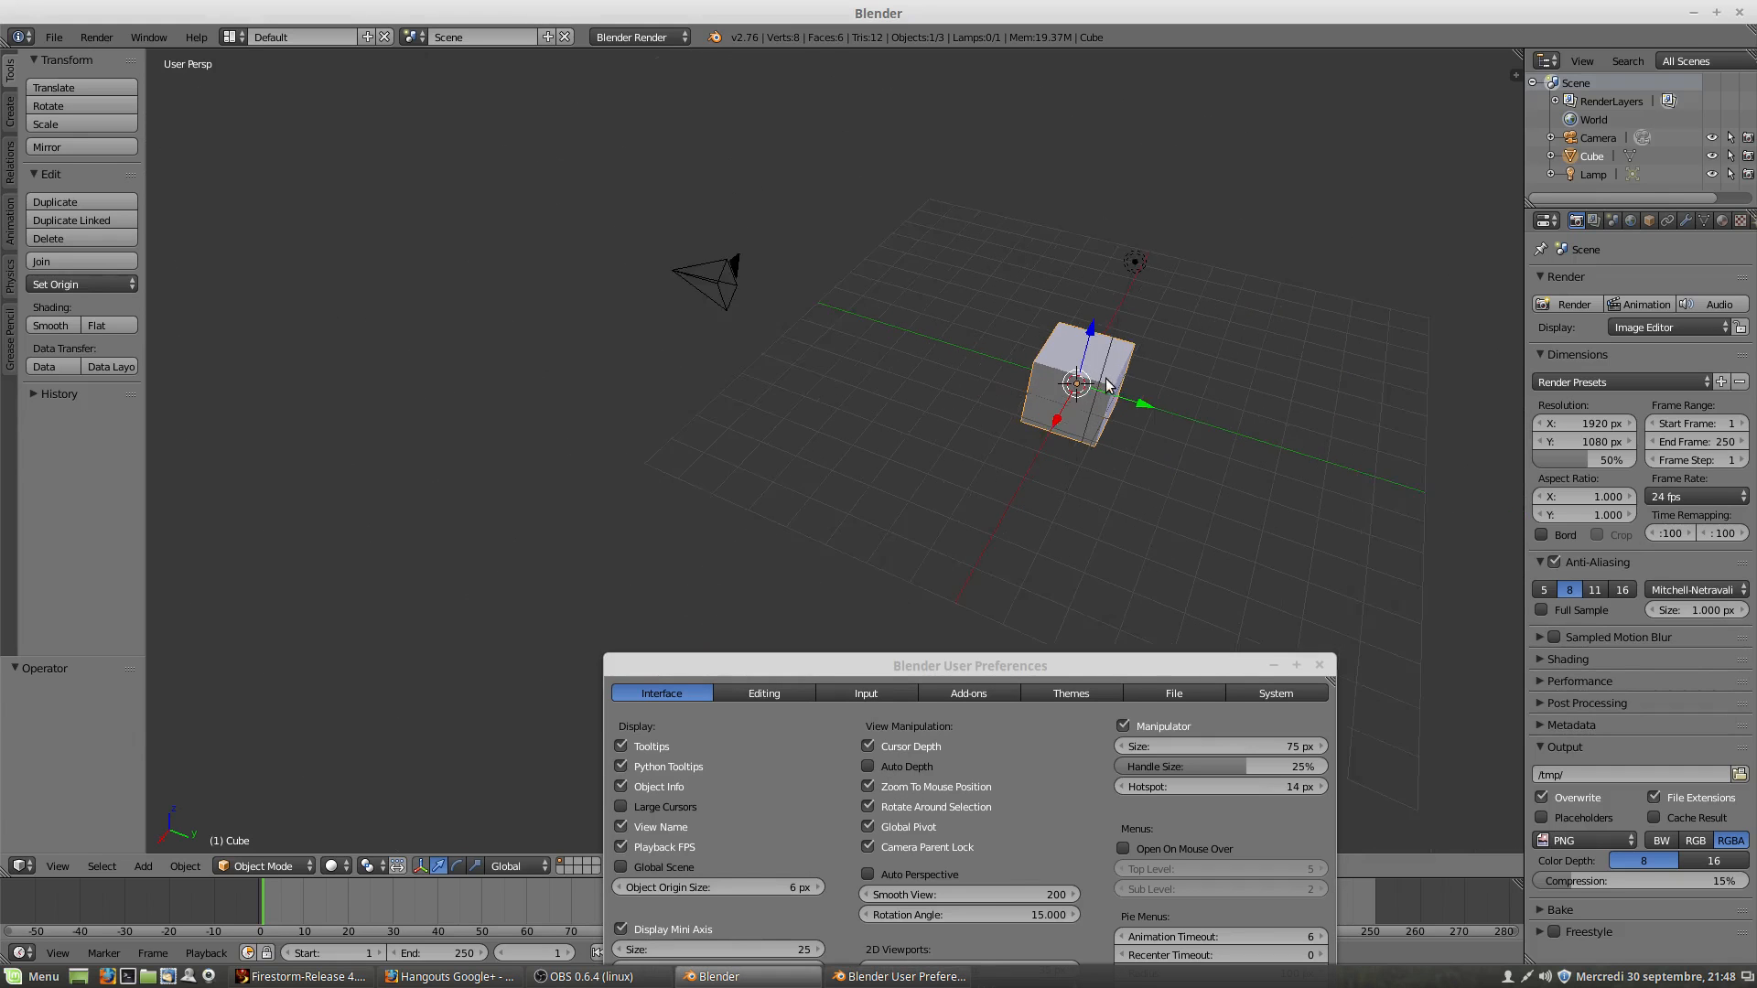
scroll(1107, 385, "down", 5)
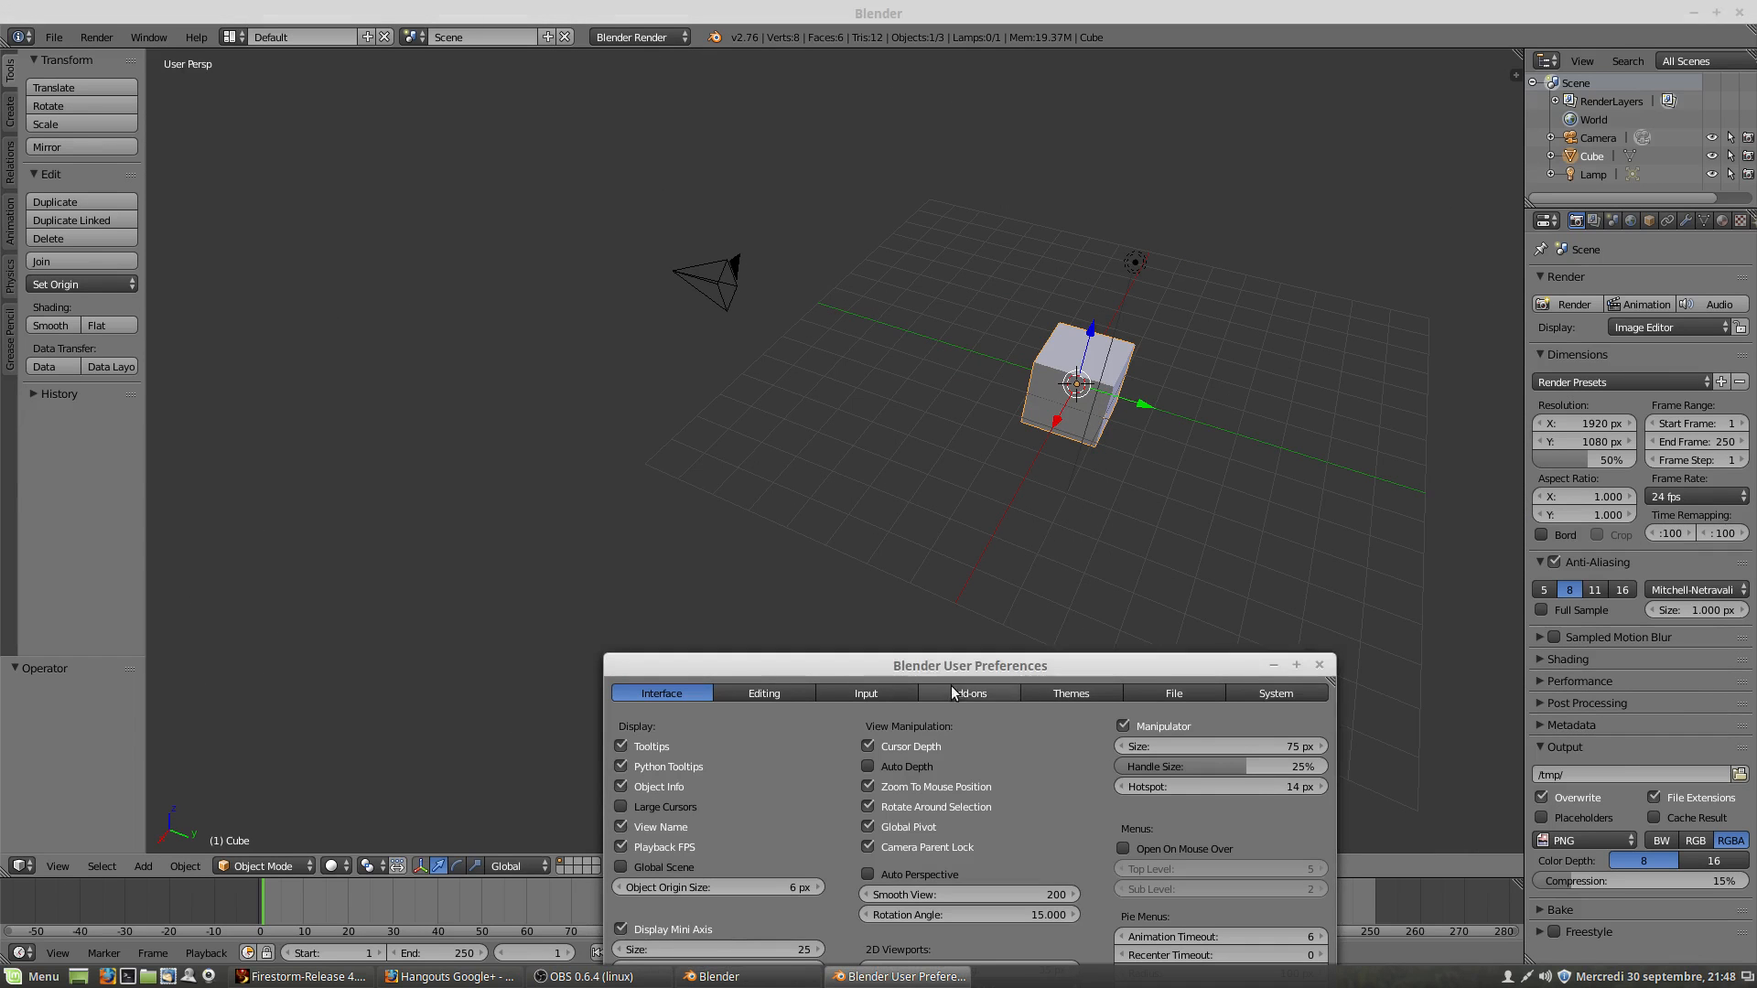
Step: Examine the Editing and Input settings in the User Preferences, switching Emulate 3 Button Mouse on and back off
left_click_drag(928, 667, 492, 348)
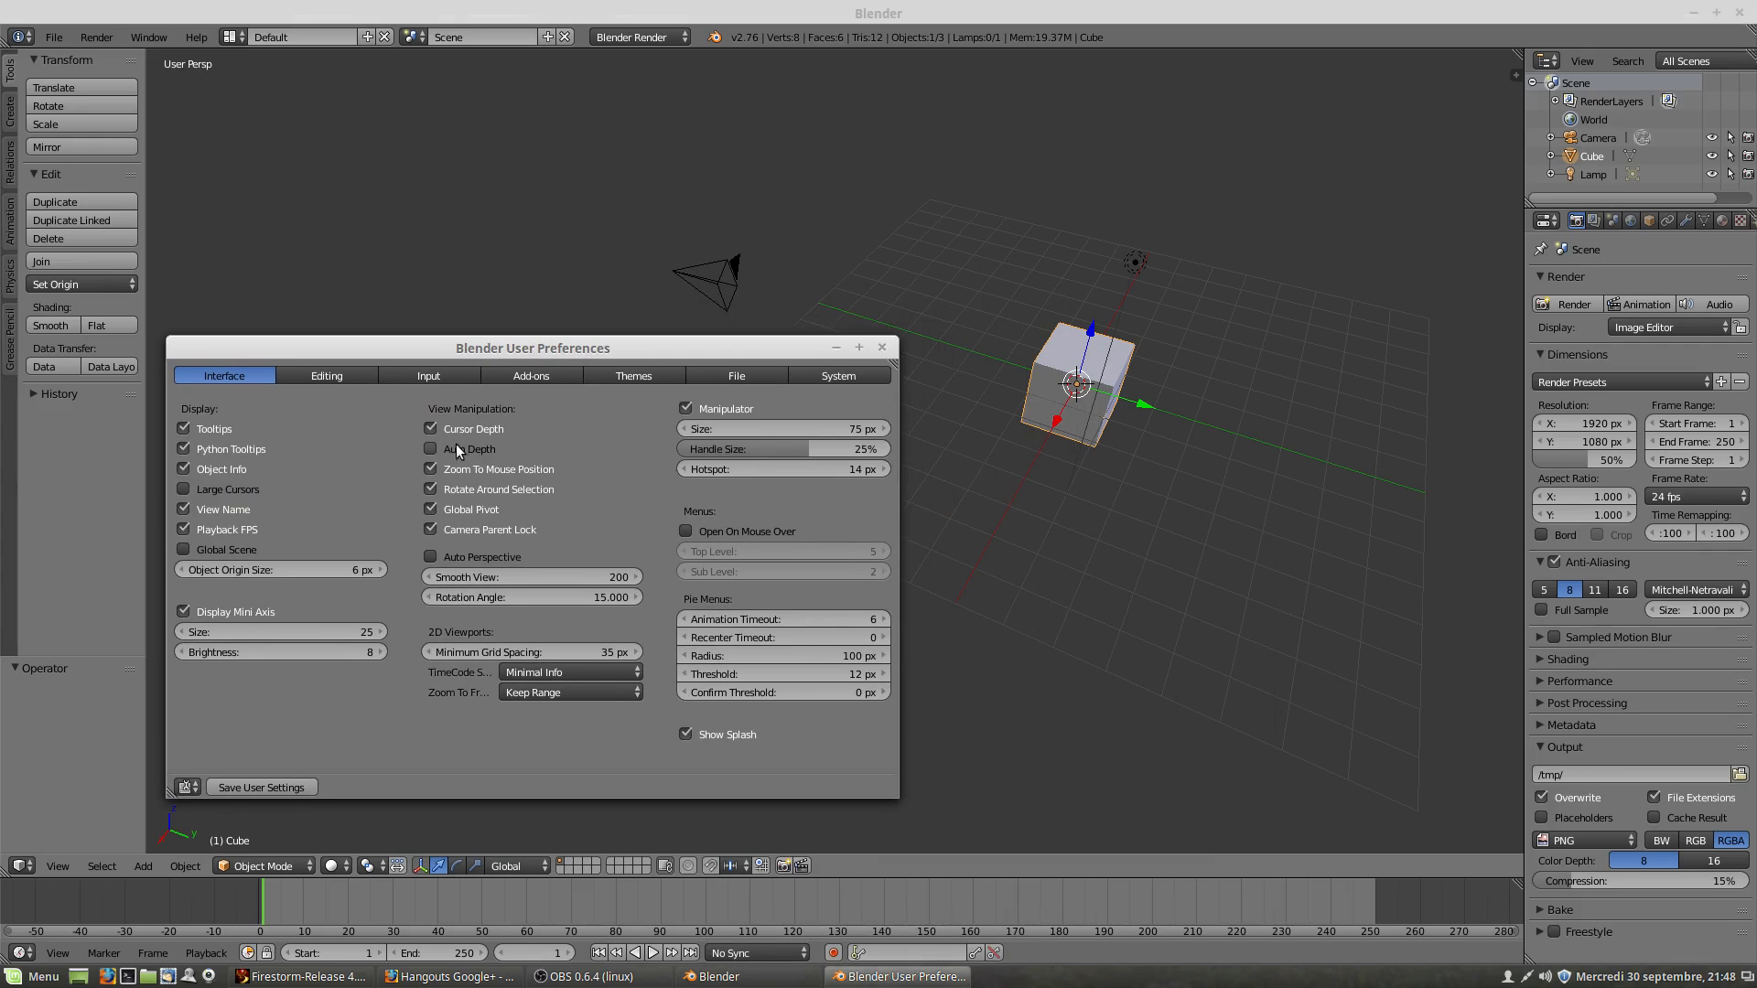
left_click(328, 375)
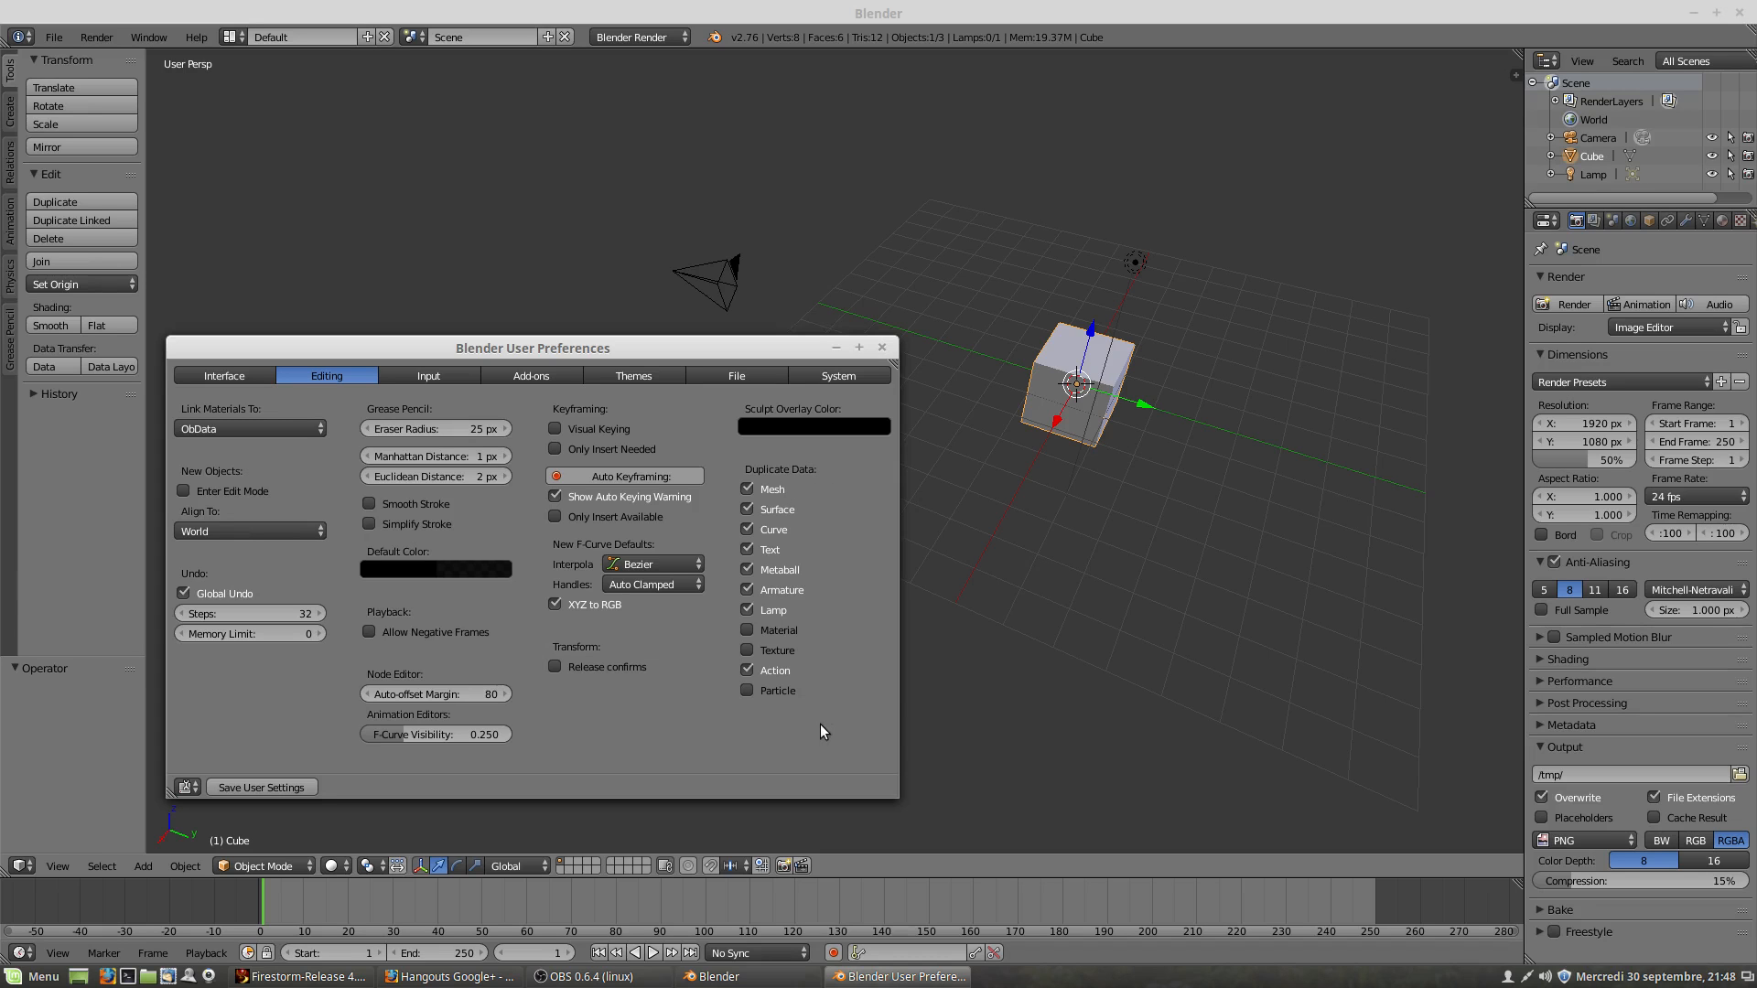
left_click(431, 375)
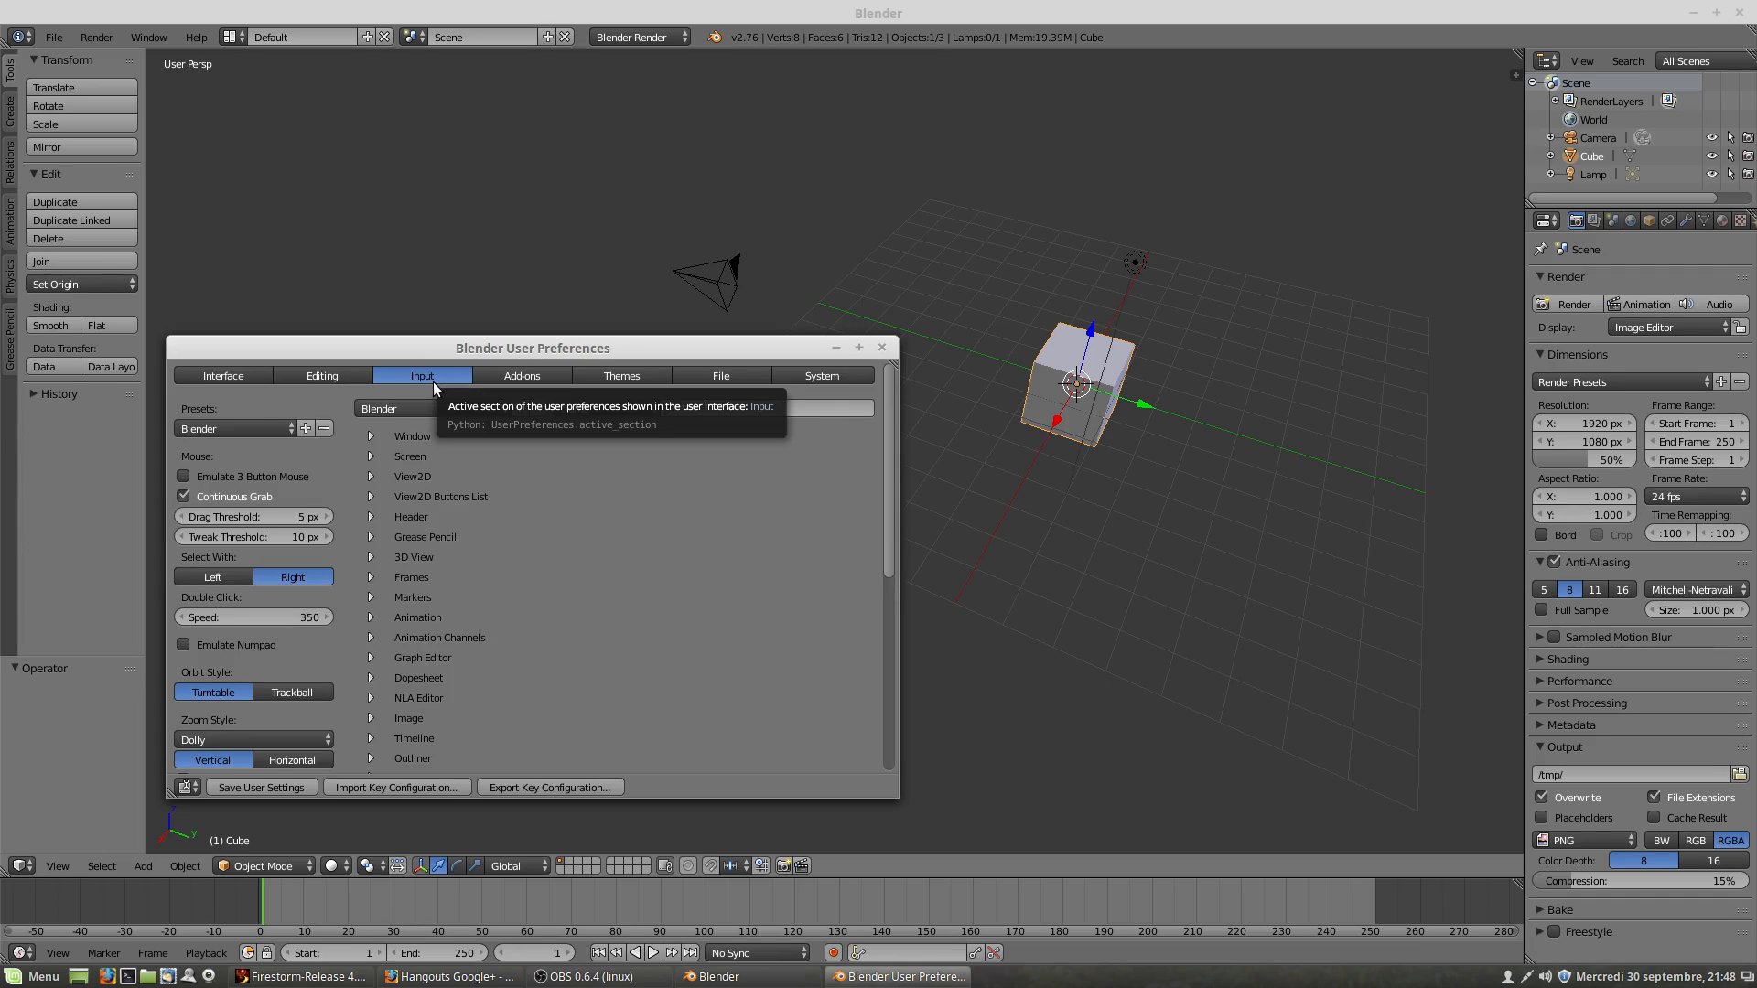
left_click(185, 474)
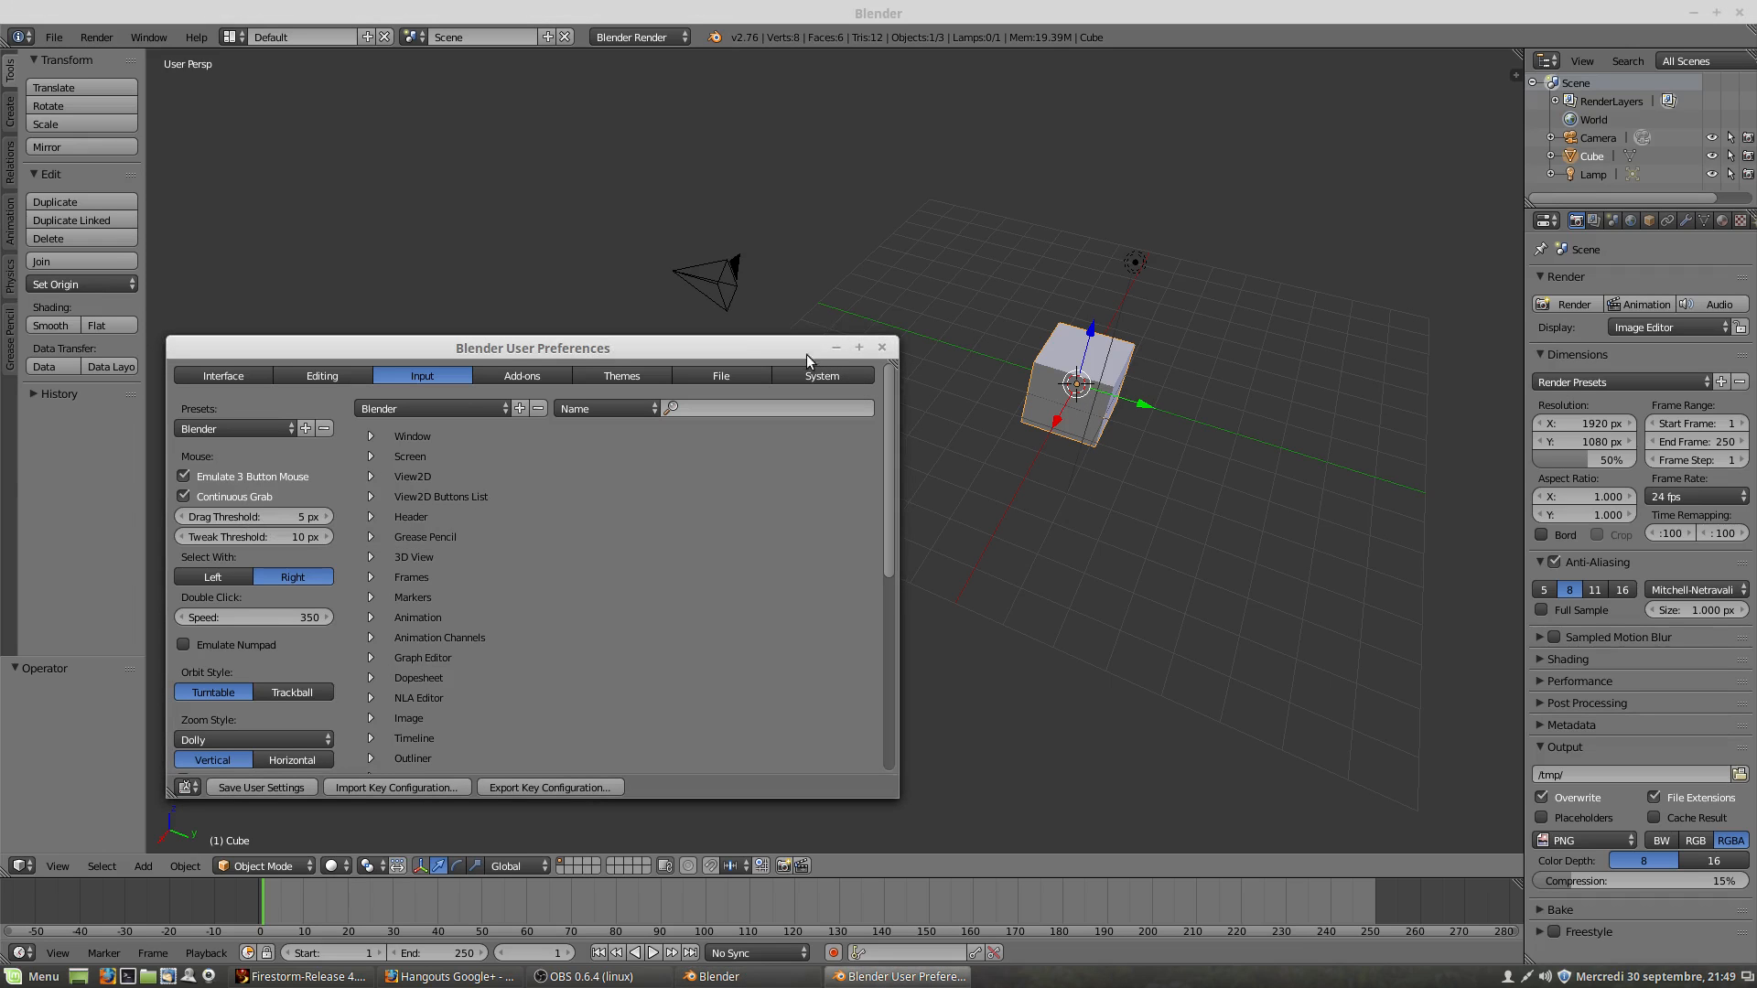
left_click(183, 476)
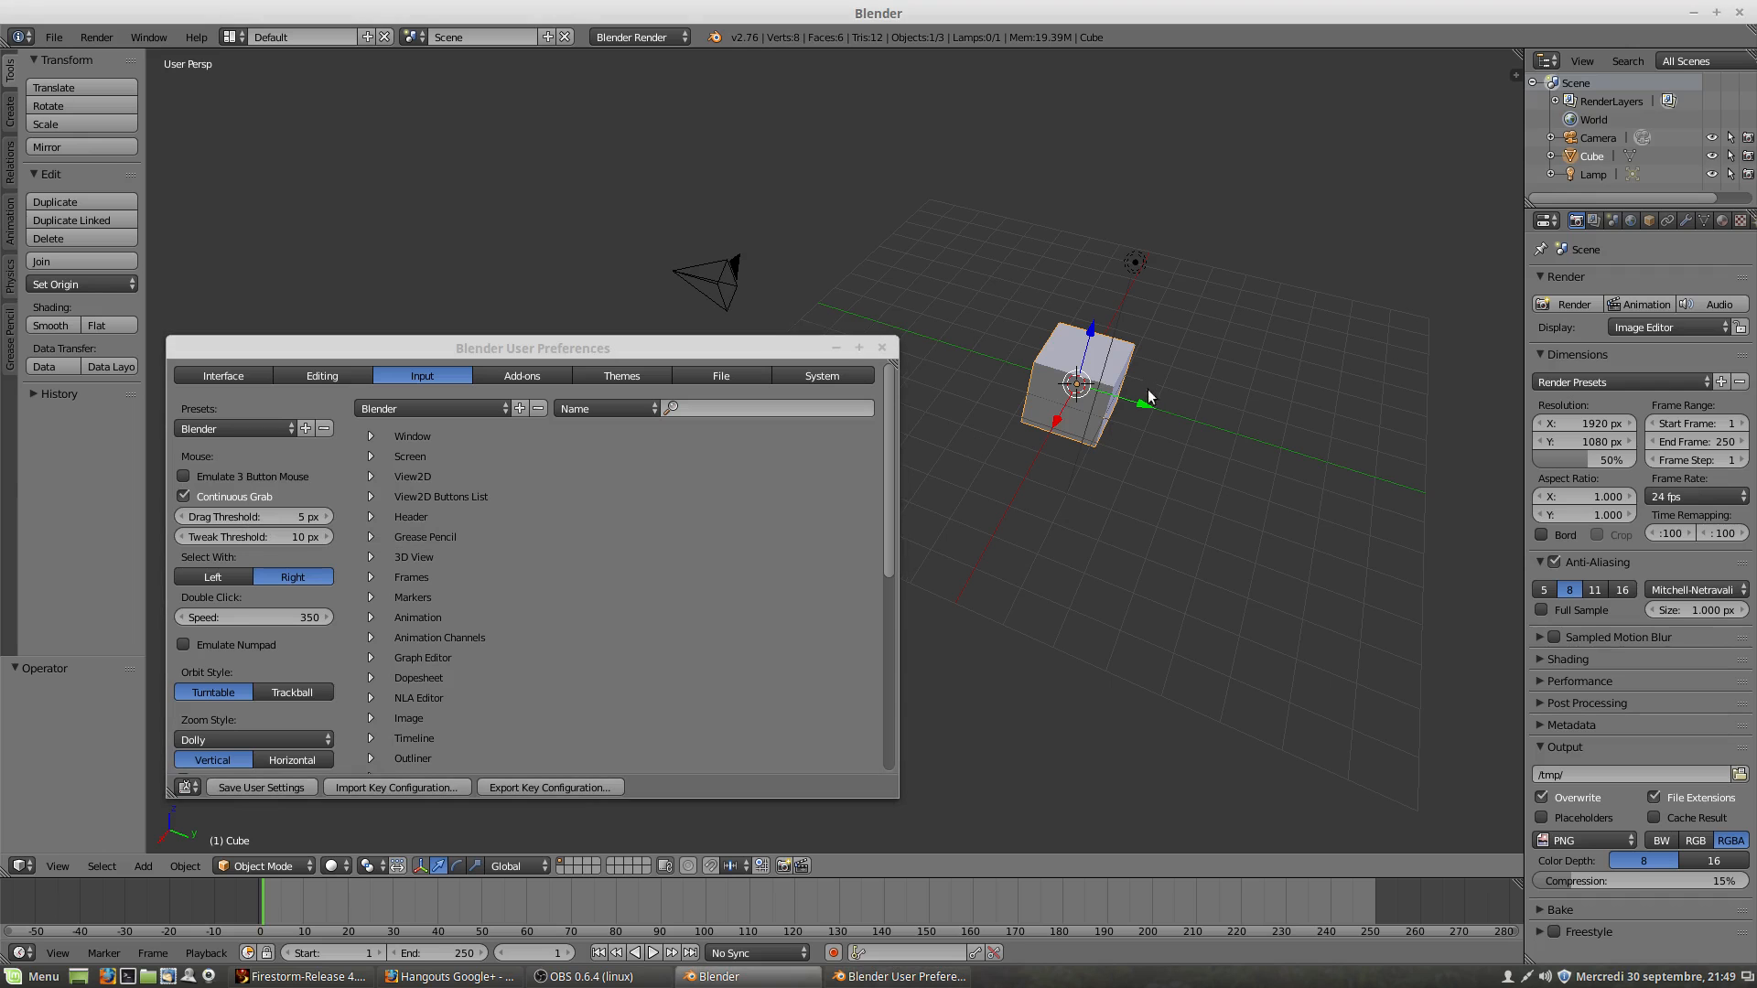
Step: Orbit around the cube and zoom in and out on it to demonstrate the three-button mouse navigation
middle_click_drag(1107, 396, 1144, 370)
scroll(1142, 377, "up", 4)
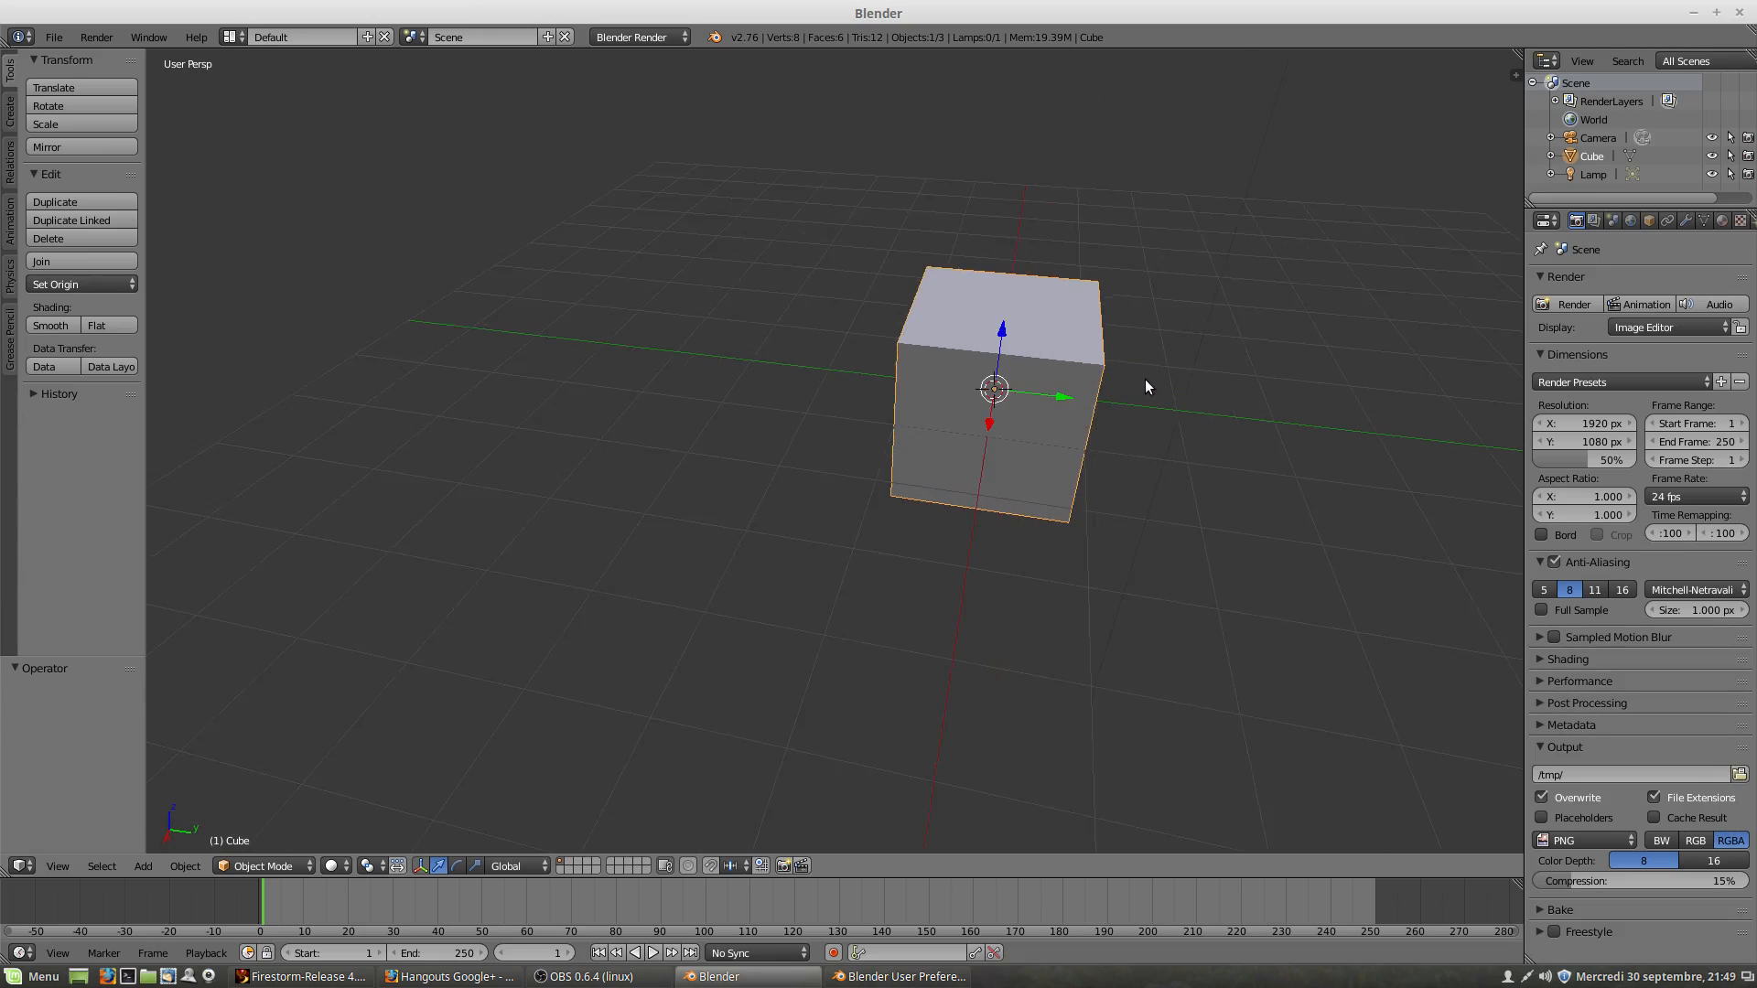
scroll(1144, 380, "down", 5)
scroll(1142, 381, "up", 5)
scroll(1142, 382, "down", 5)
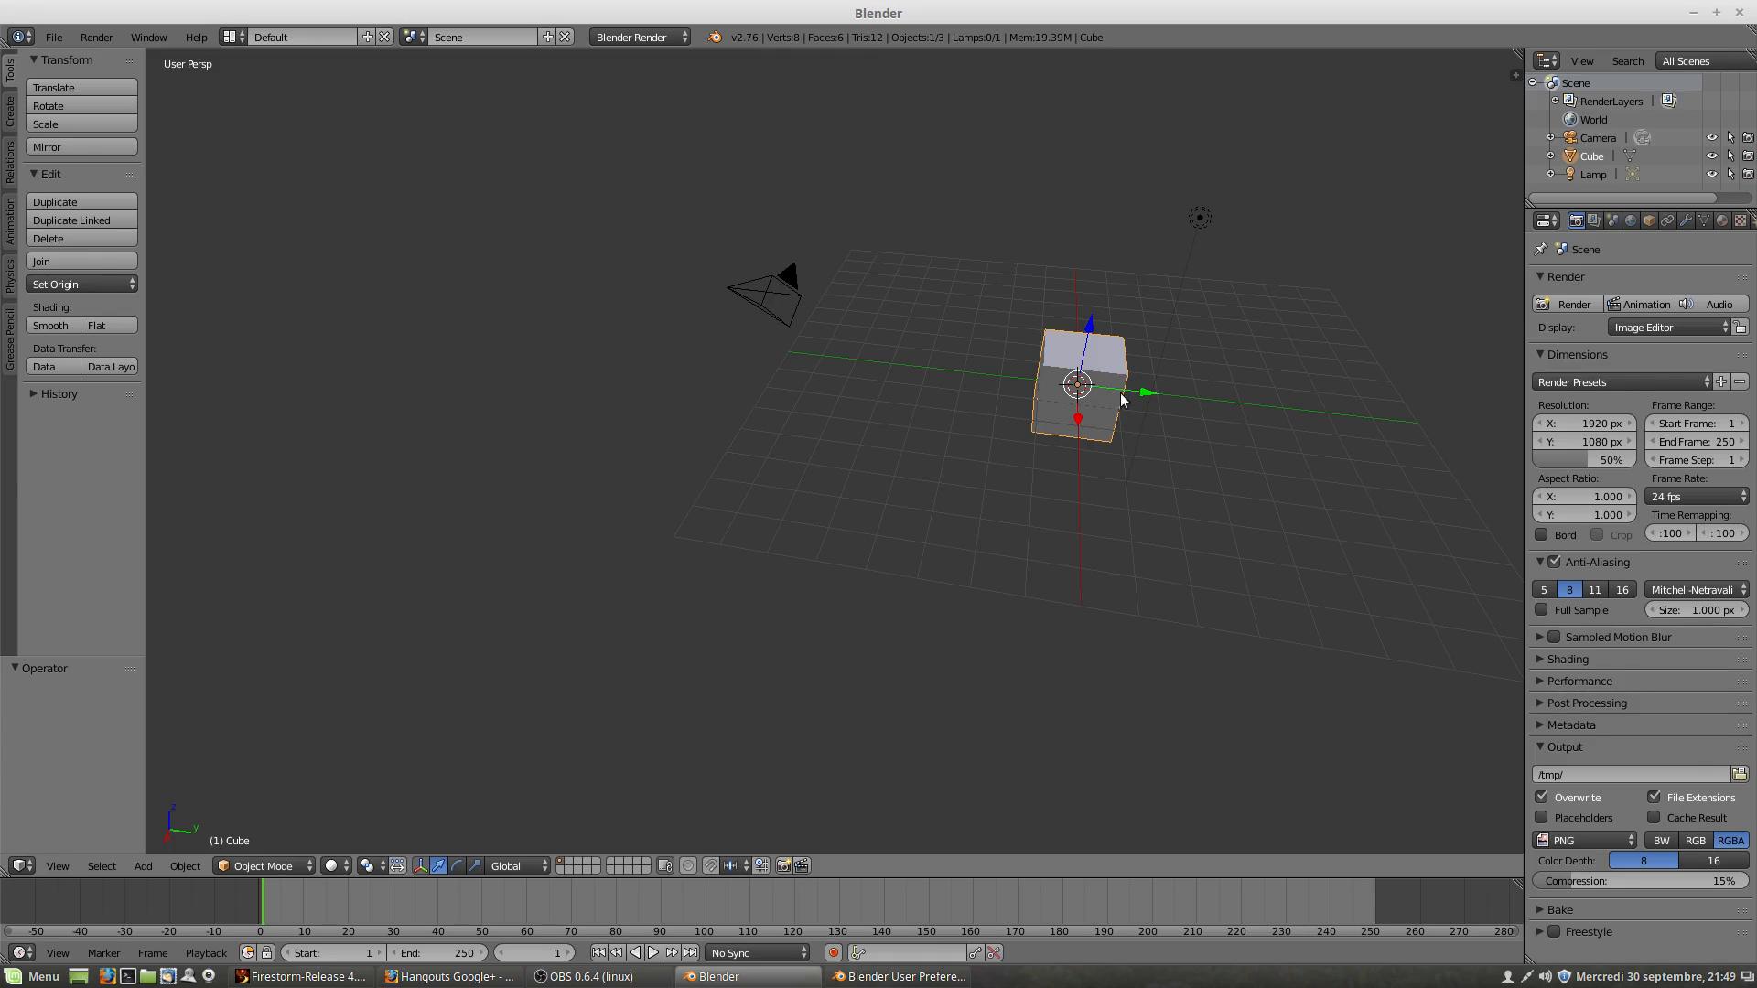
Step: Try to move the cube along a single axis
key("g")
key("z")
mouse_move(1085, 384)
left_mouse_down()
mouse_move(1098, 371)
mouse_move(1096, 426)
mouse_move(1110, 368)
left_mouse_up()
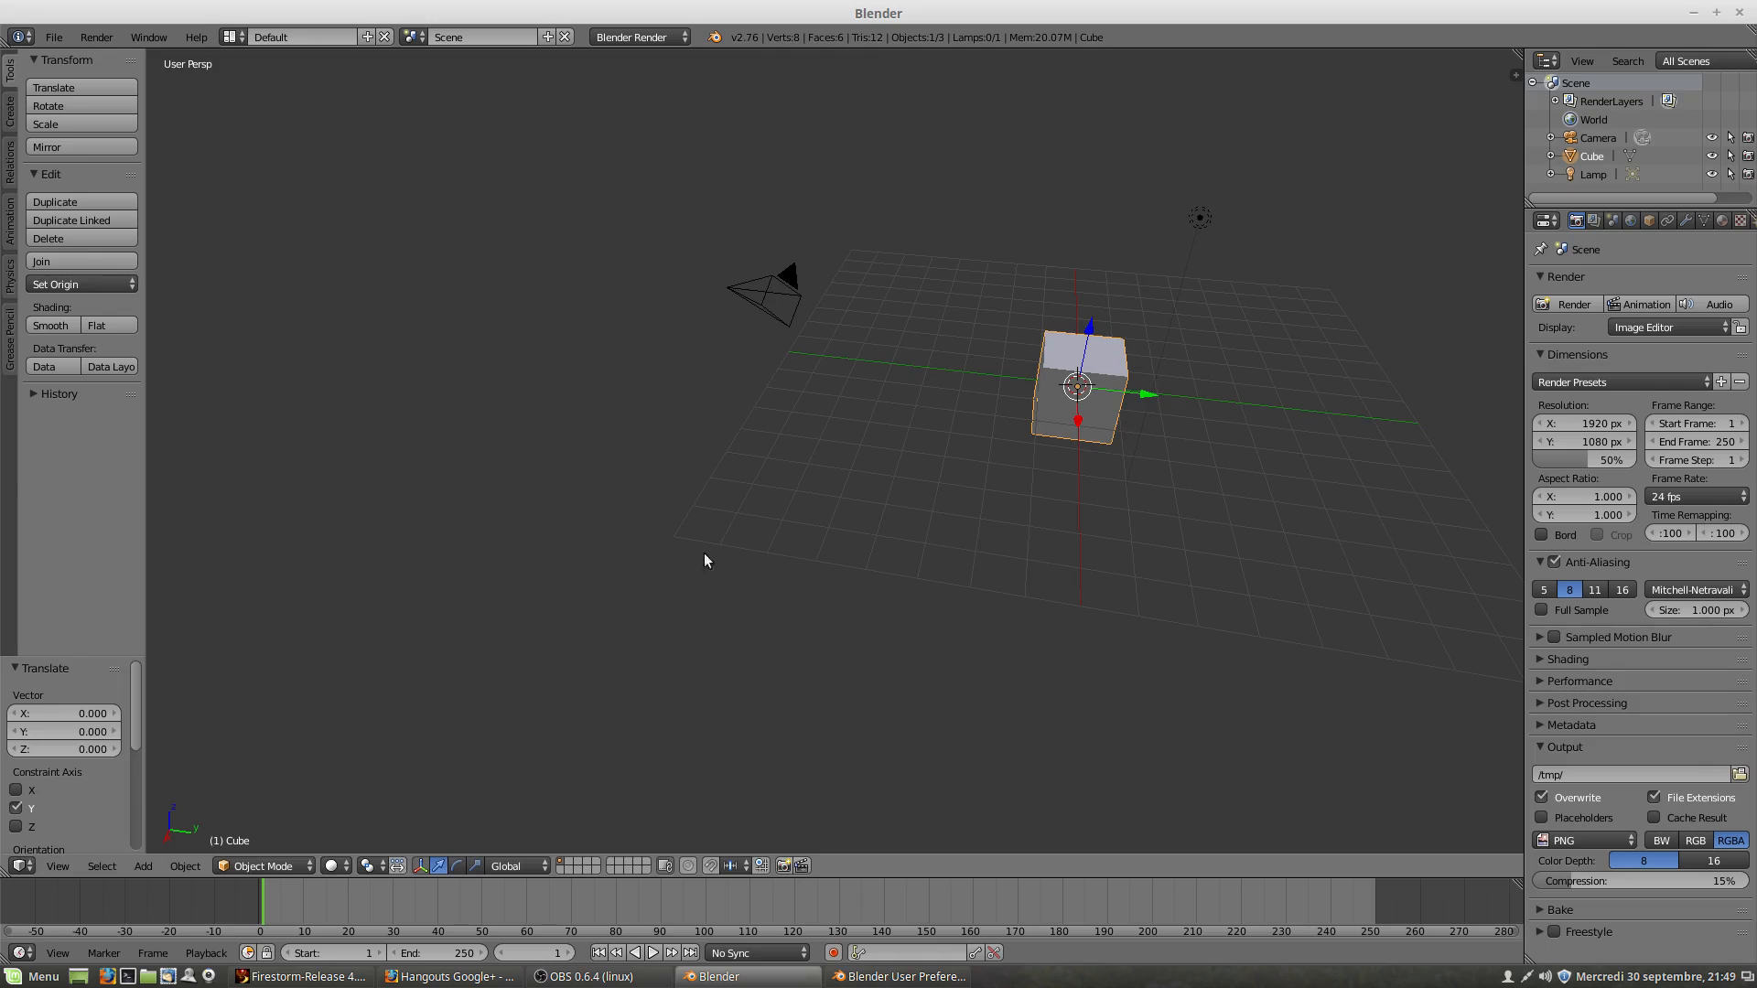
Step: Enable Emulate 3 Button Mouse in the Input preferences and close the preferences window
left_click(54, 36)
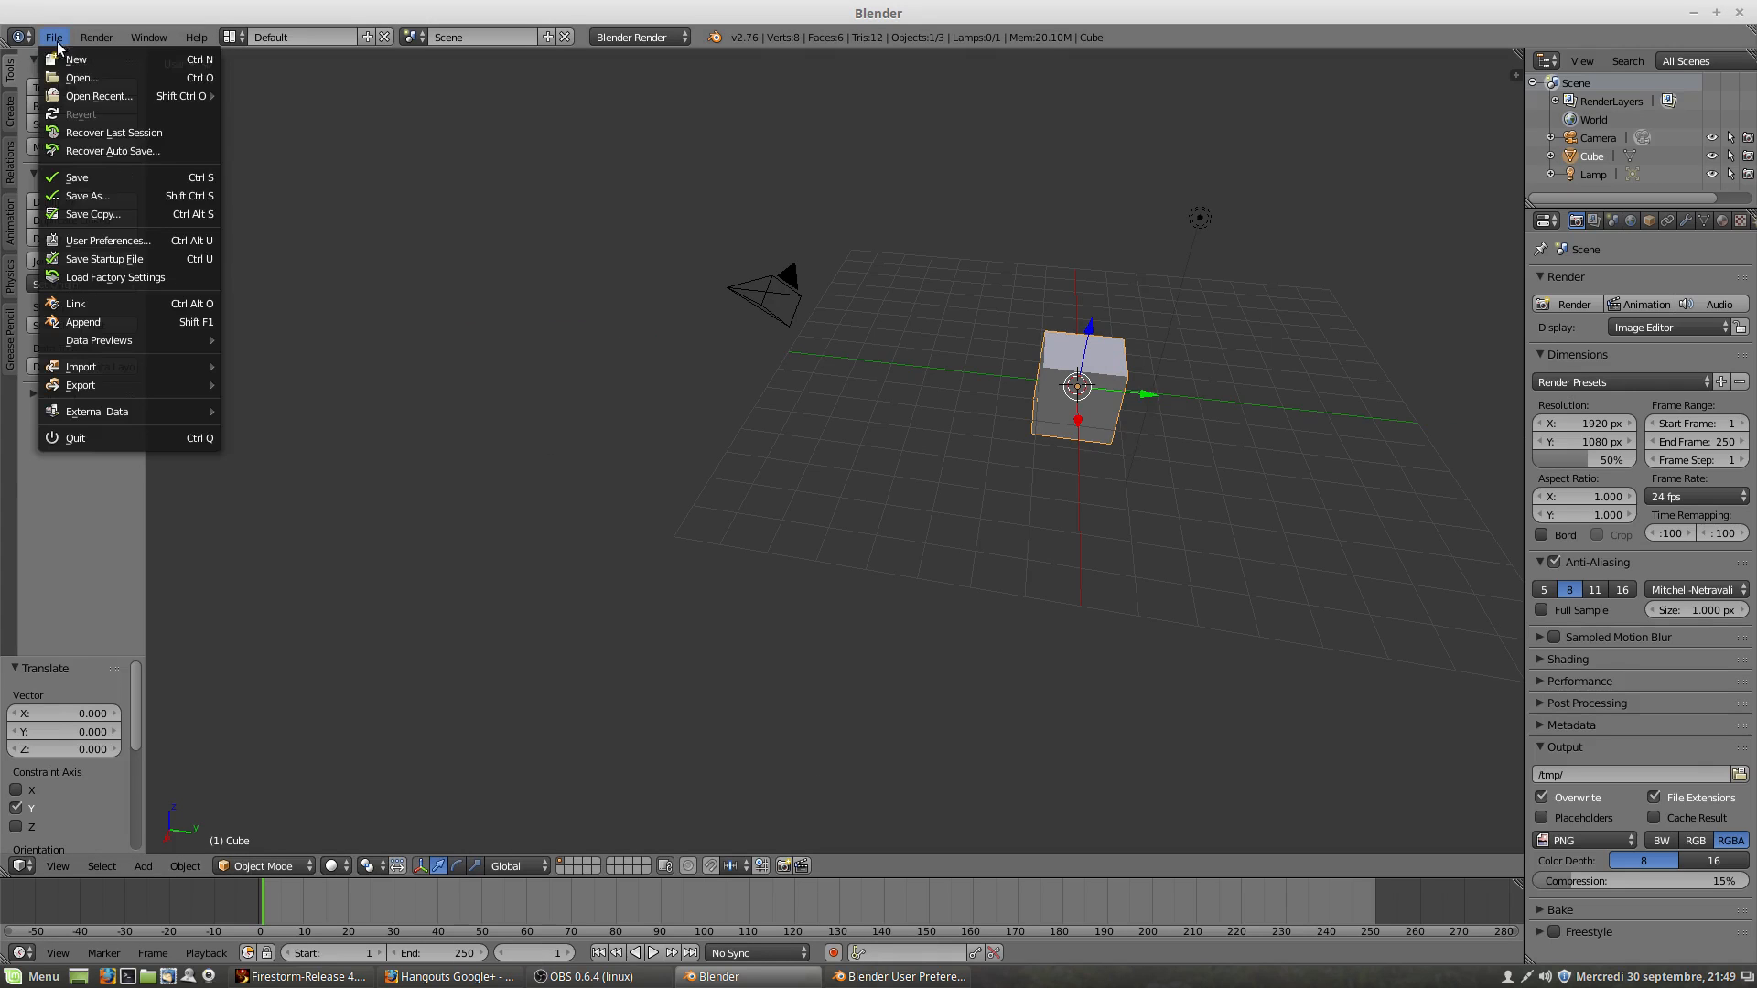
left_click(91, 245)
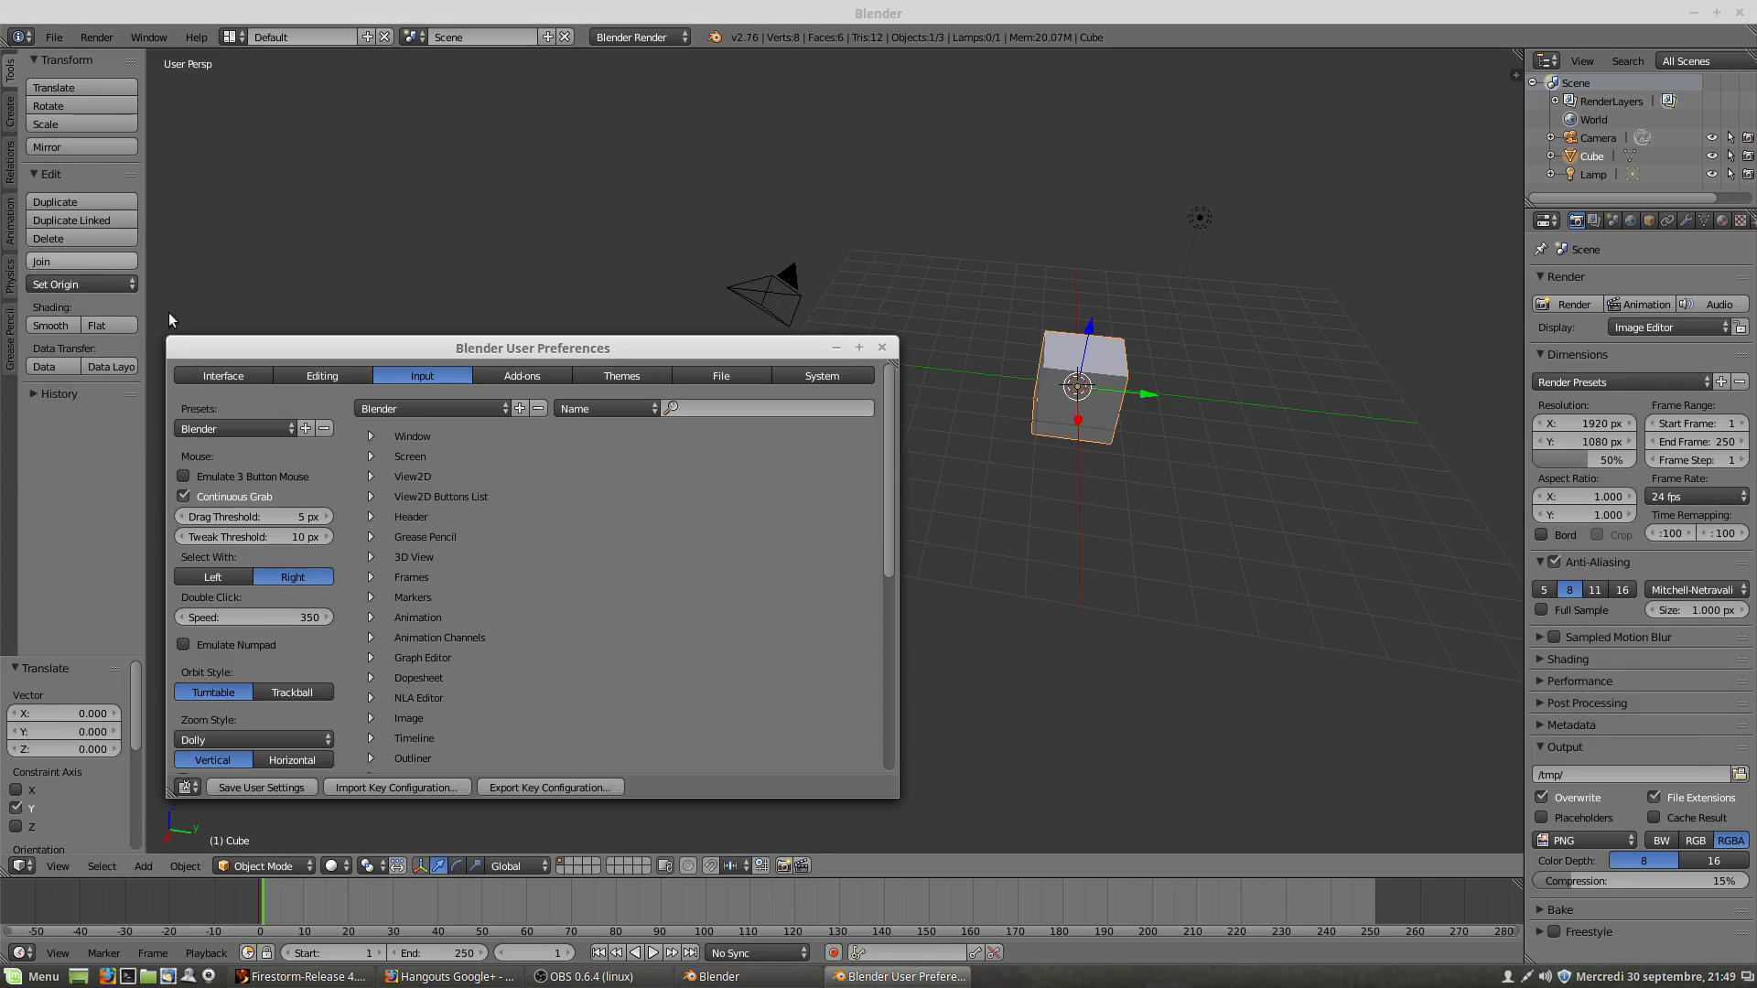
left_click(220, 477)
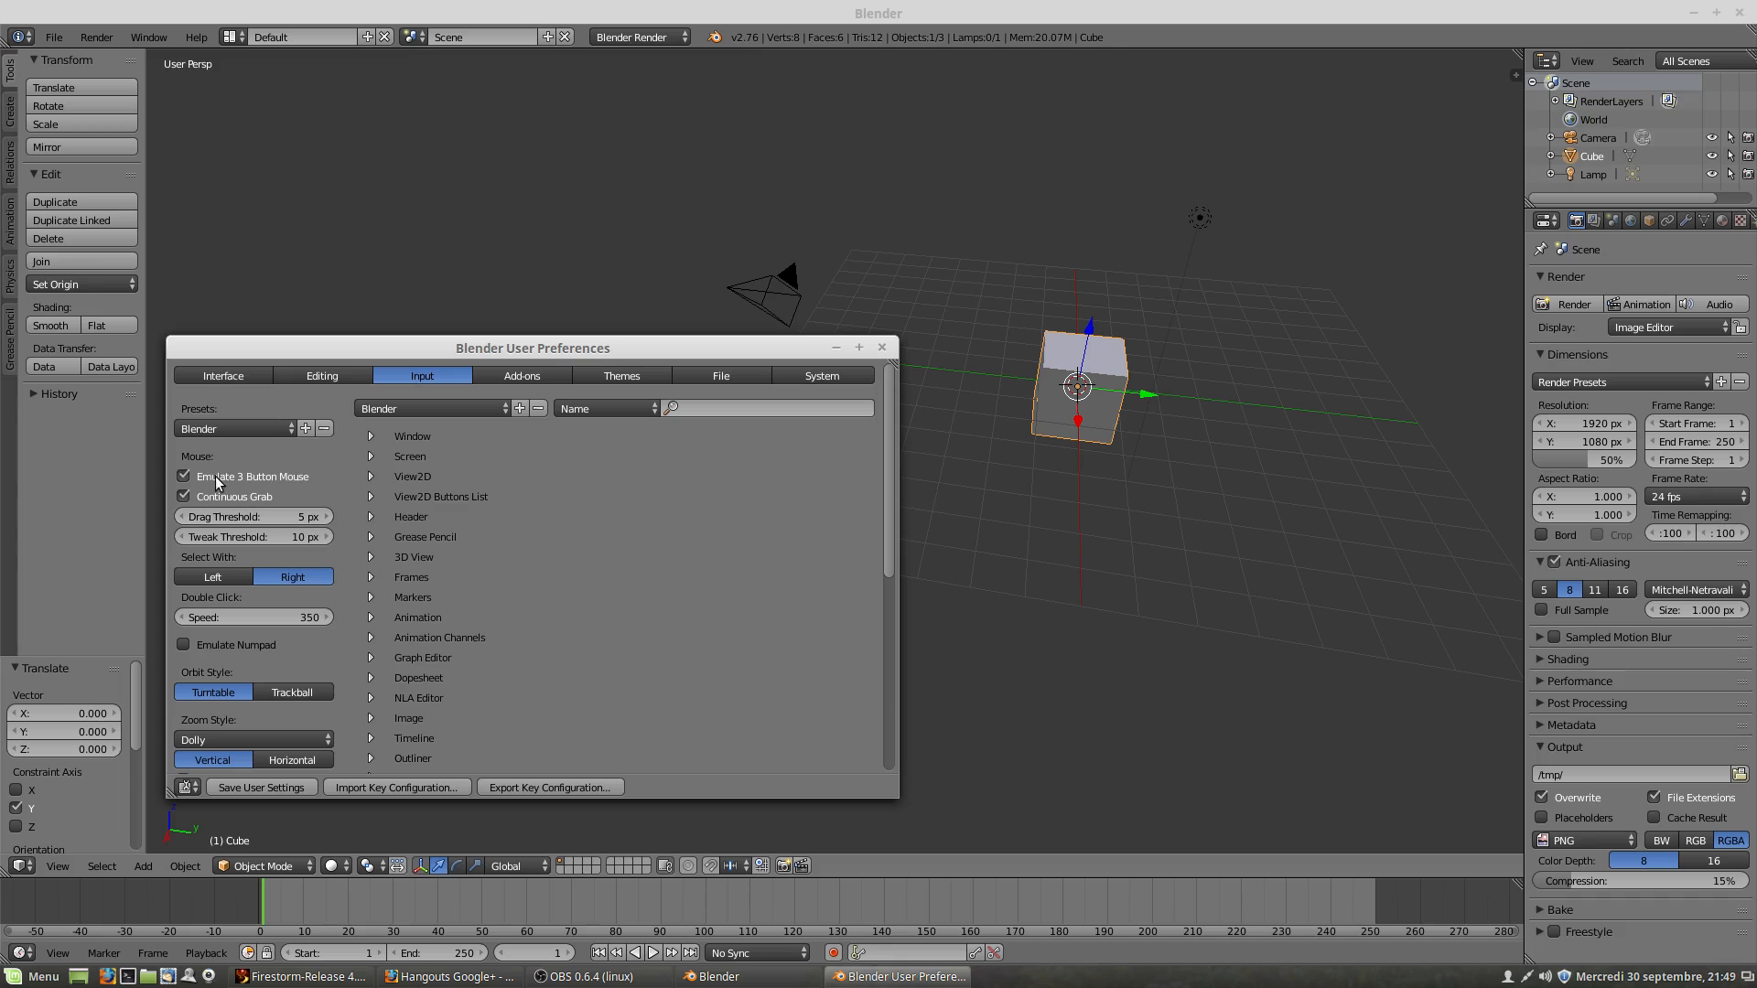
left_click_drag(628, 346, 604, 546)
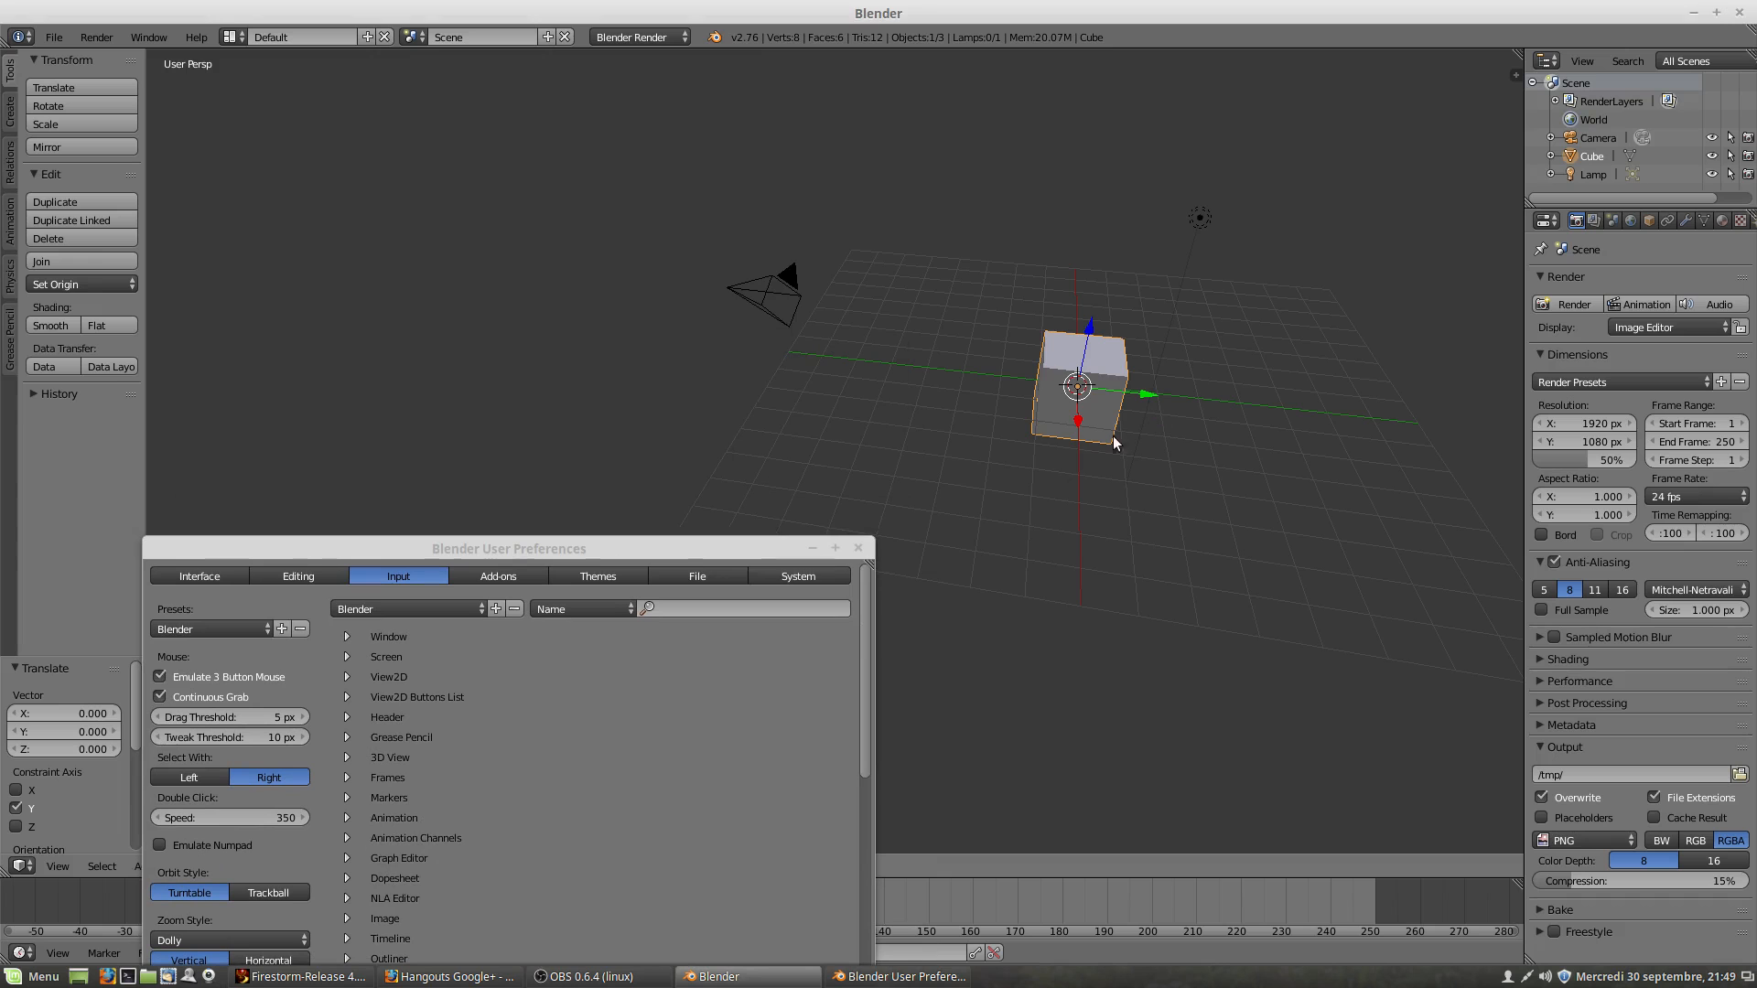
left_click(858, 547)
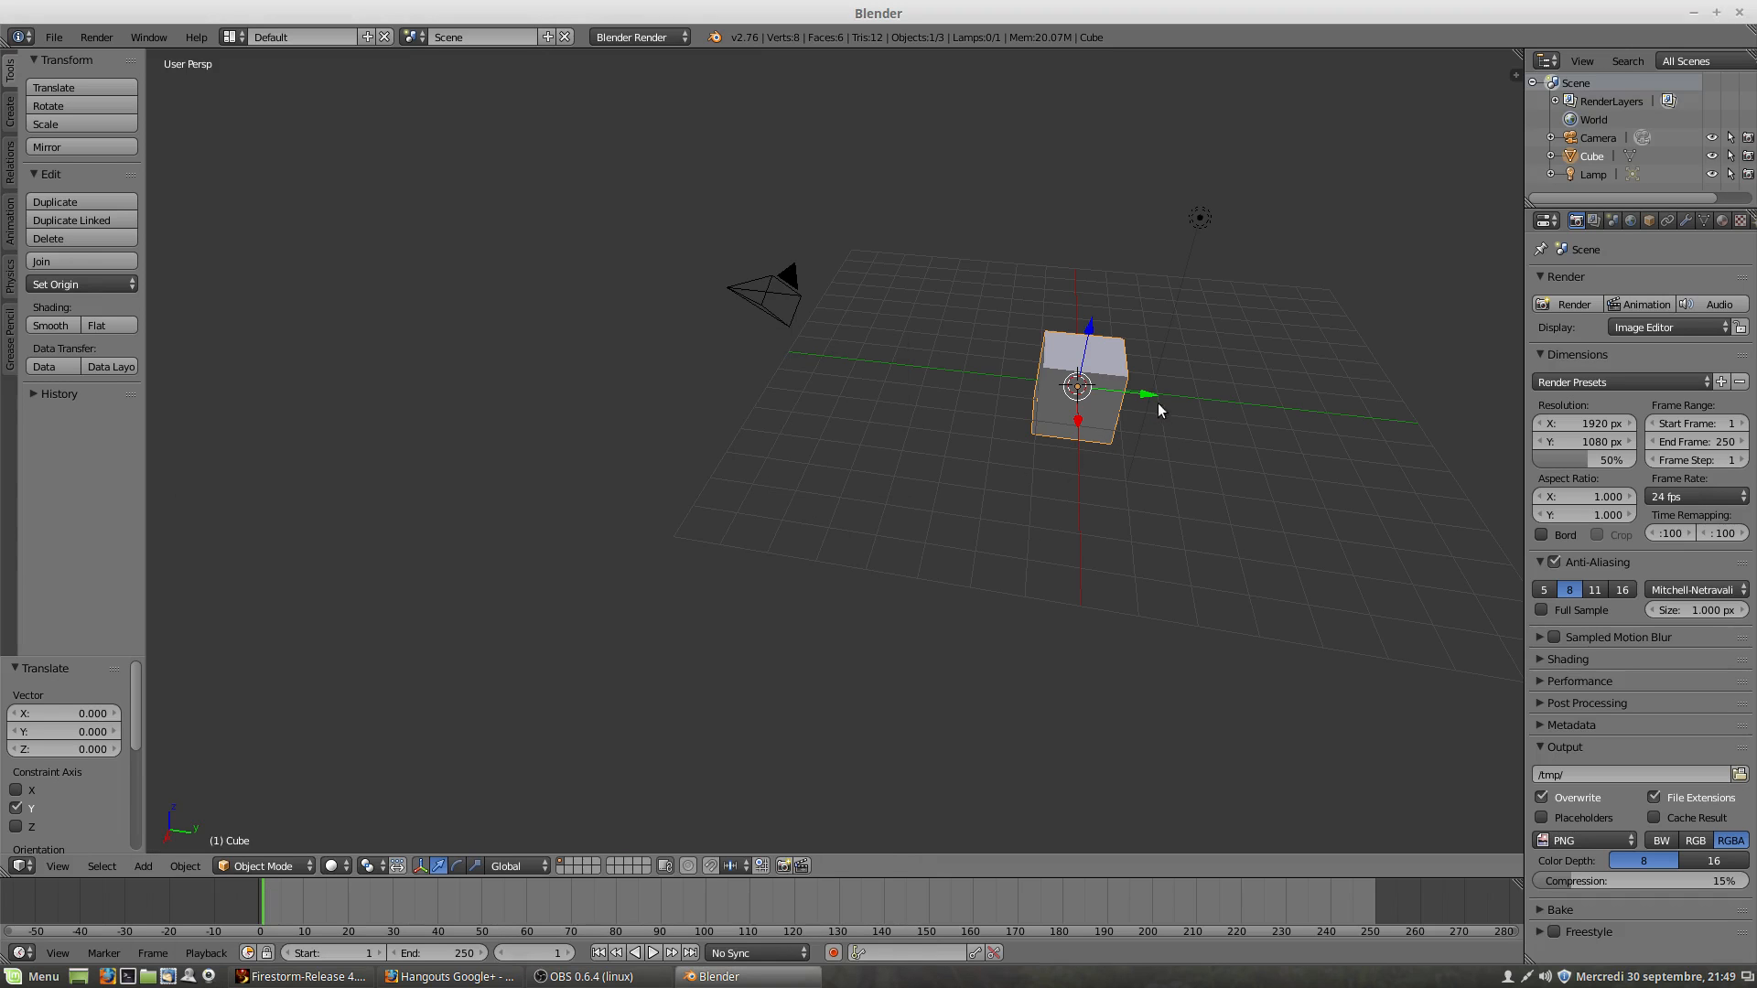
Step: Start moving the cube freely, cancel the move, and deselect all objects
scroll(1118, 442, "up", 5)
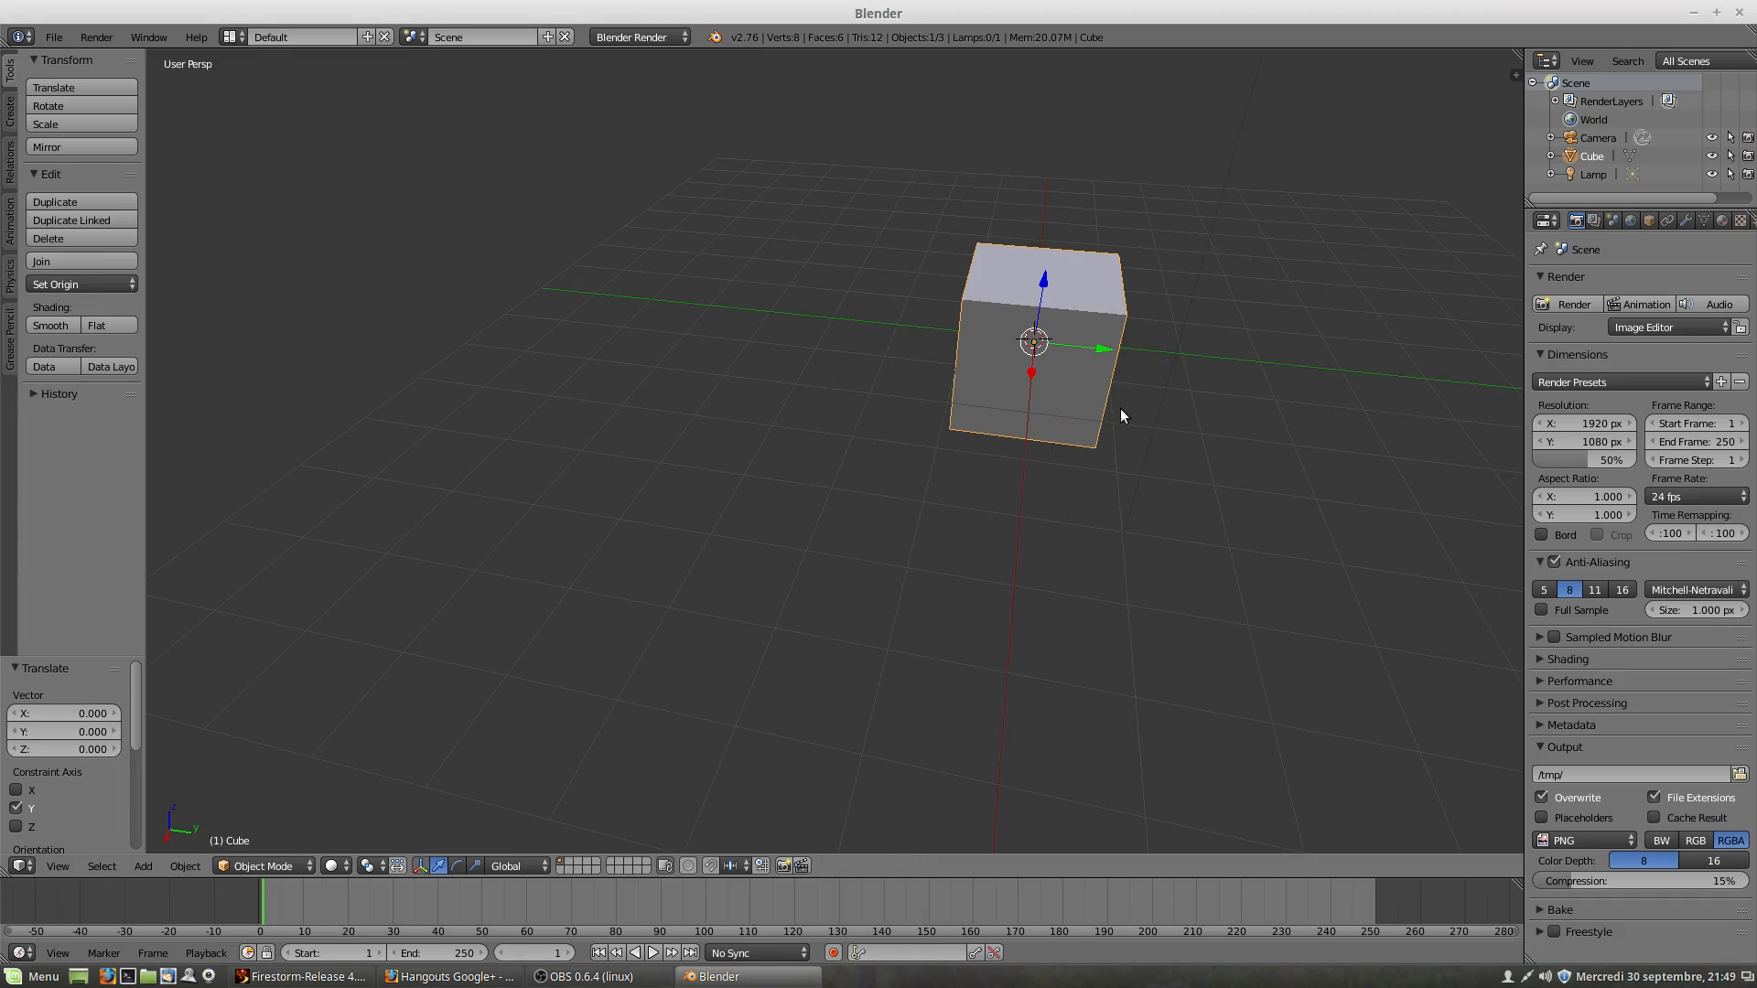
key("g")
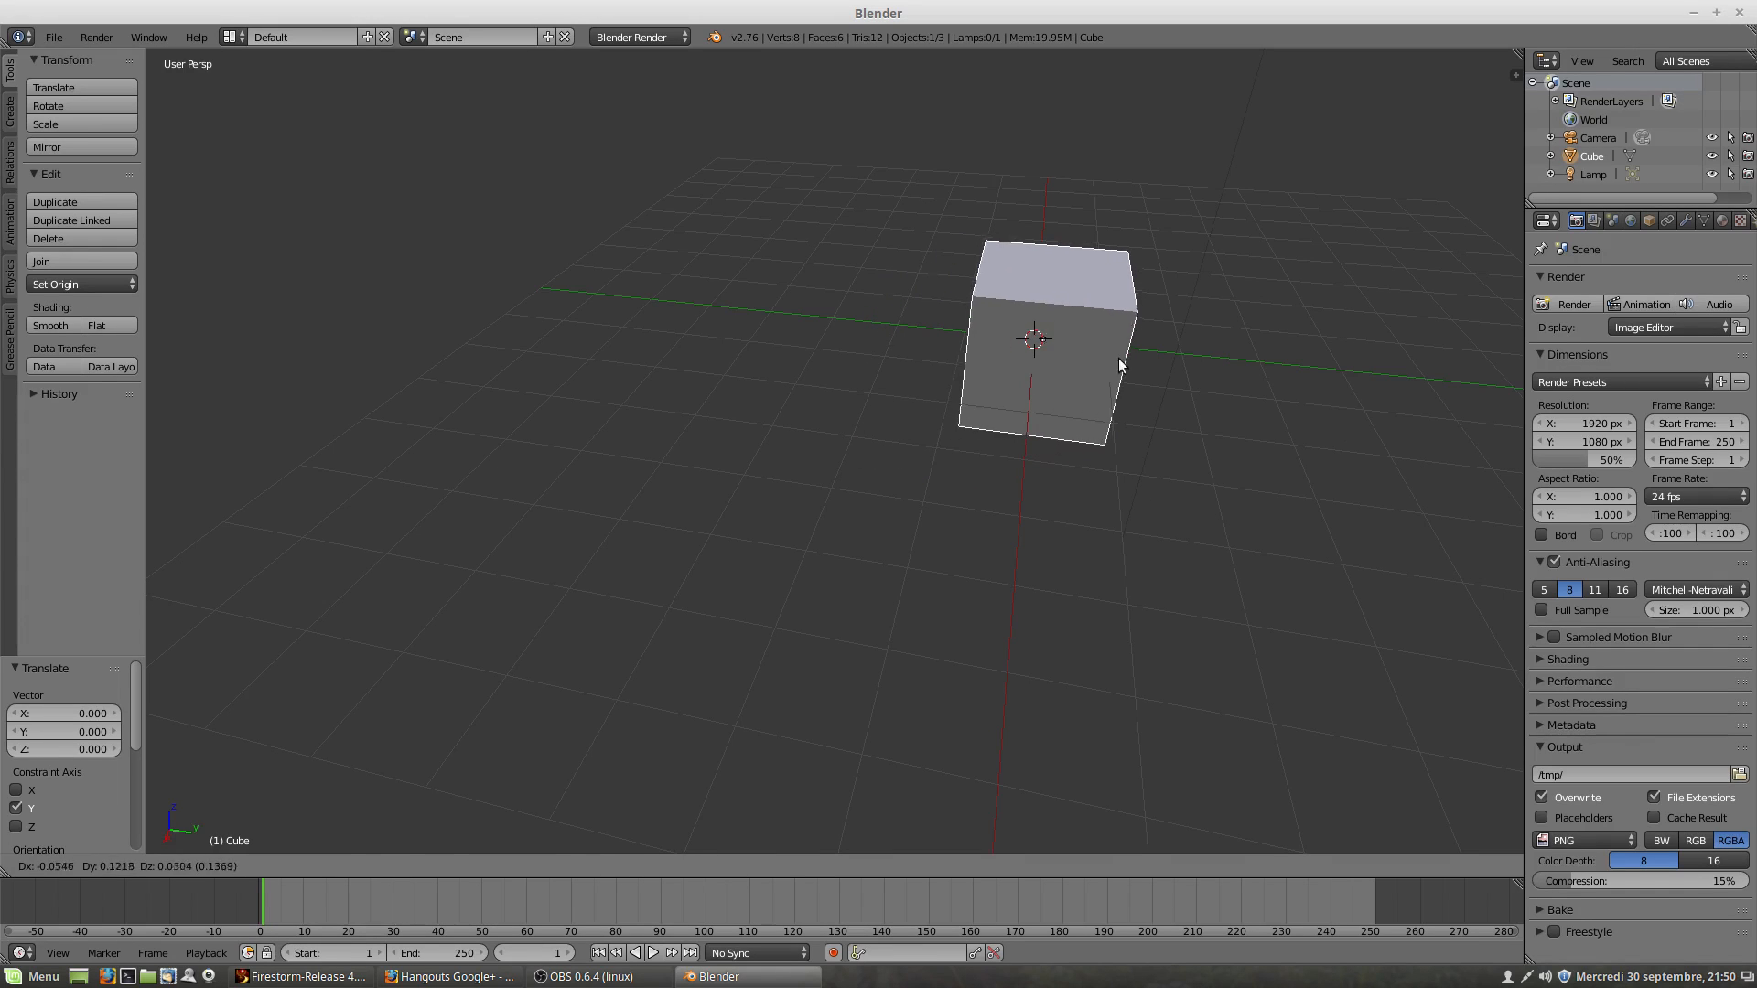
right_click(1119, 350)
key("a")
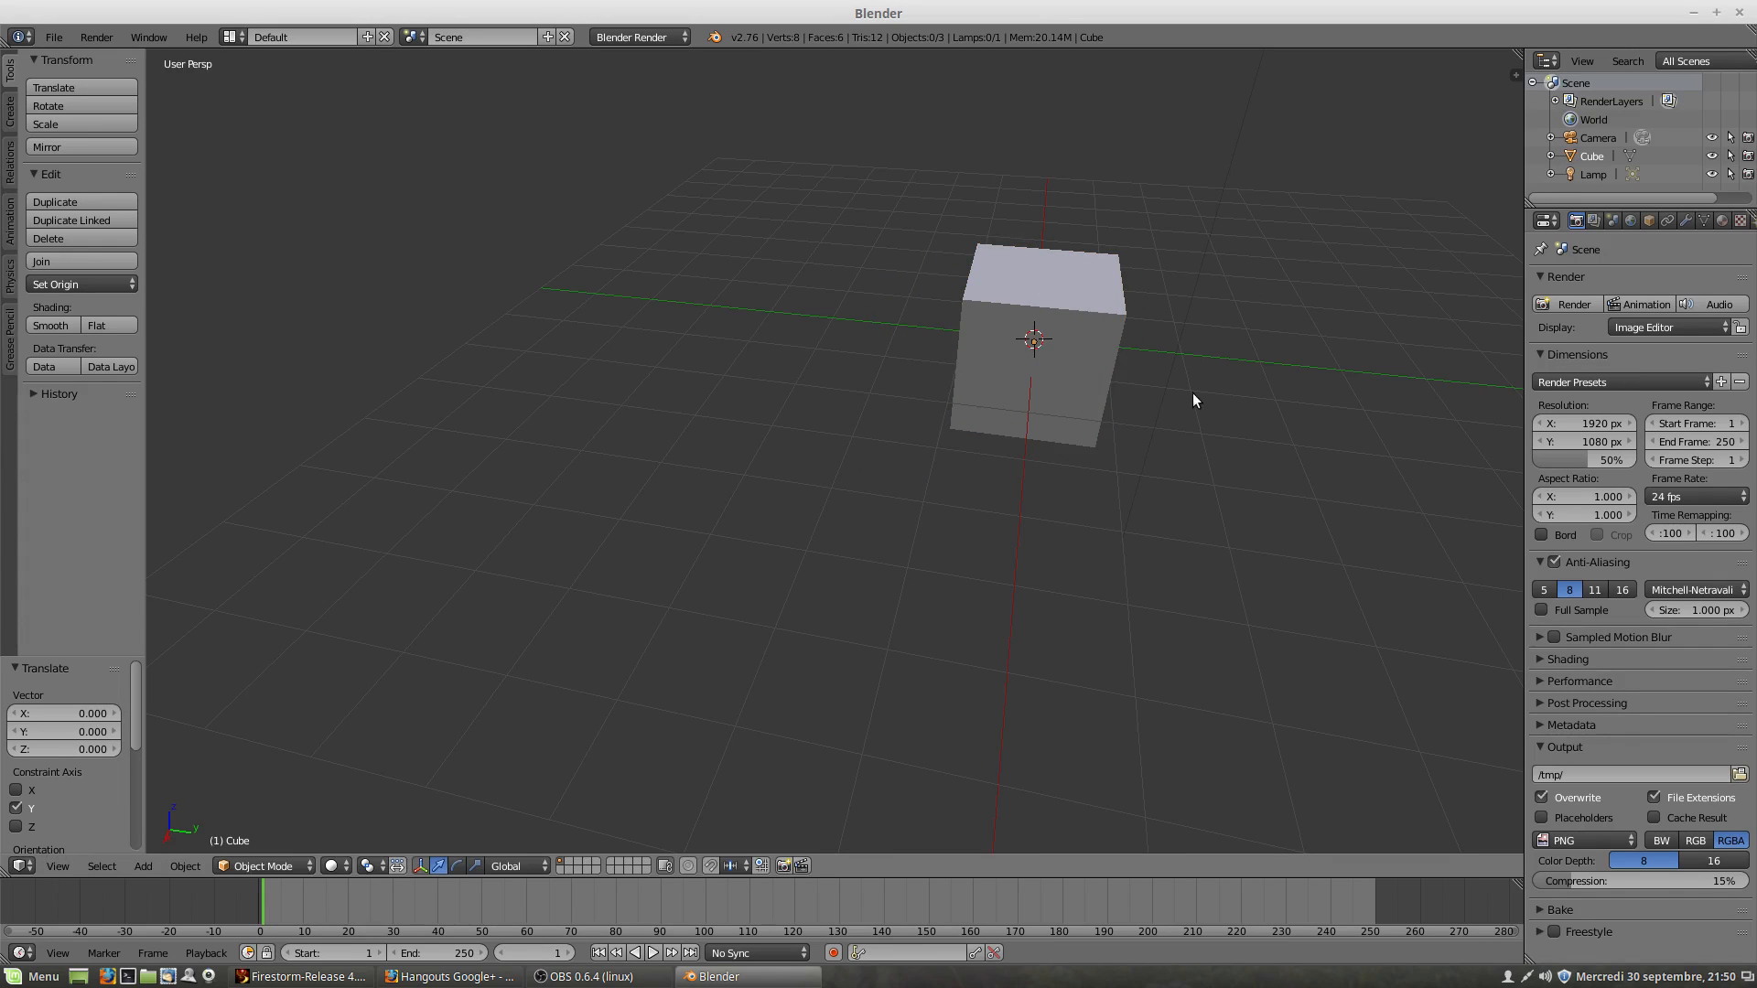
Step: Orbit around the cube and zoom out slightly to test the view navigation with Emulate 3 Button Mouse enabled
middle_click_drag(1181, 407, 1014, 415)
middle_click_drag(1004, 527, 942, 482)
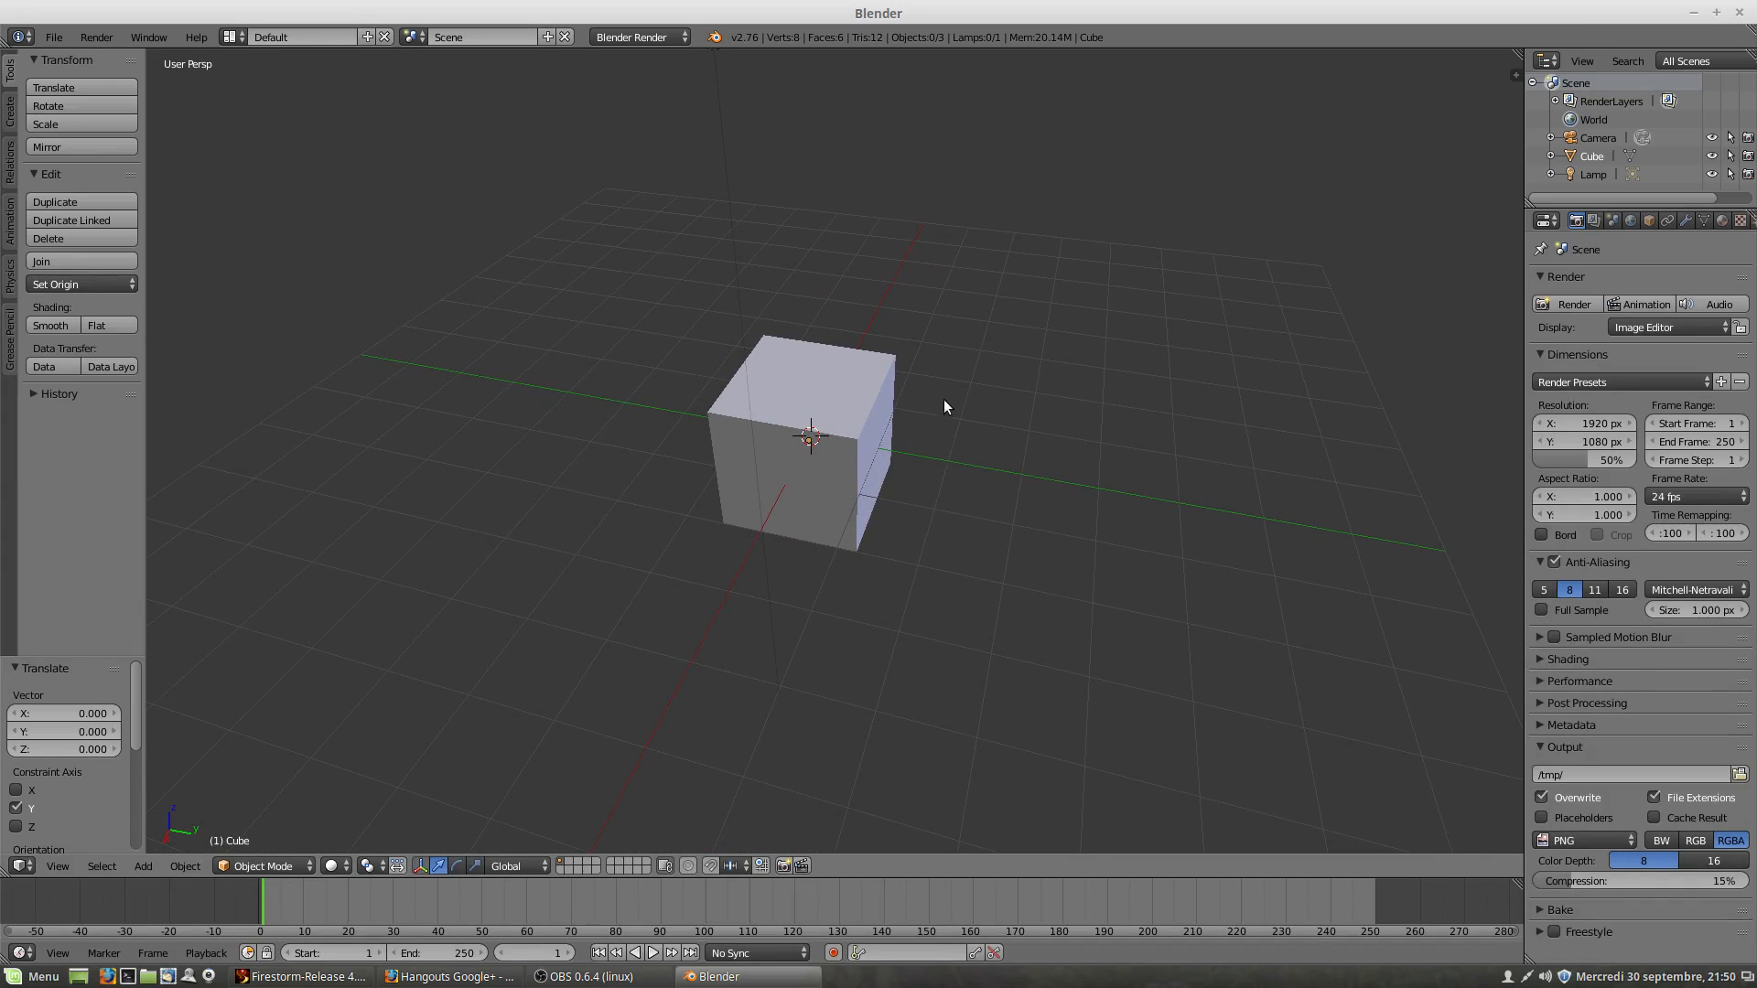
middle_click_drag(907, 399, 882, 426, "ctrl")
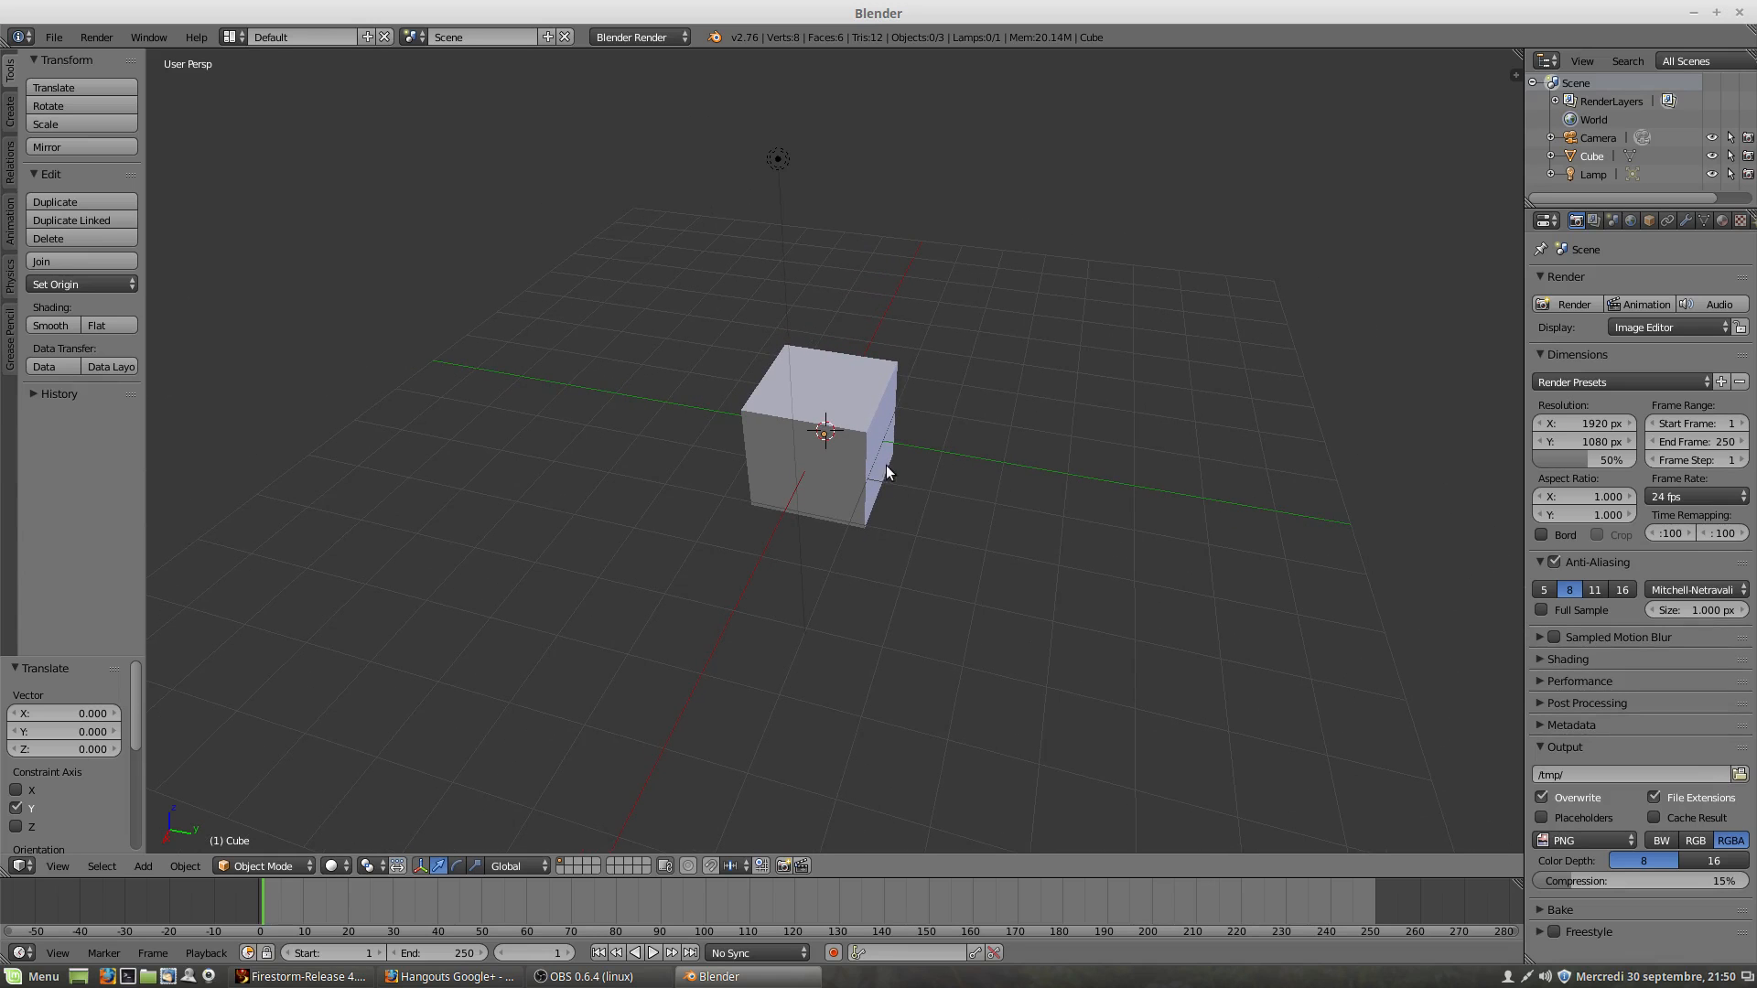
Step: Test zooming the 3D view in and out on the cube, orbiting slightly before and after
middle_click_drag(879, 446, 858, 354)
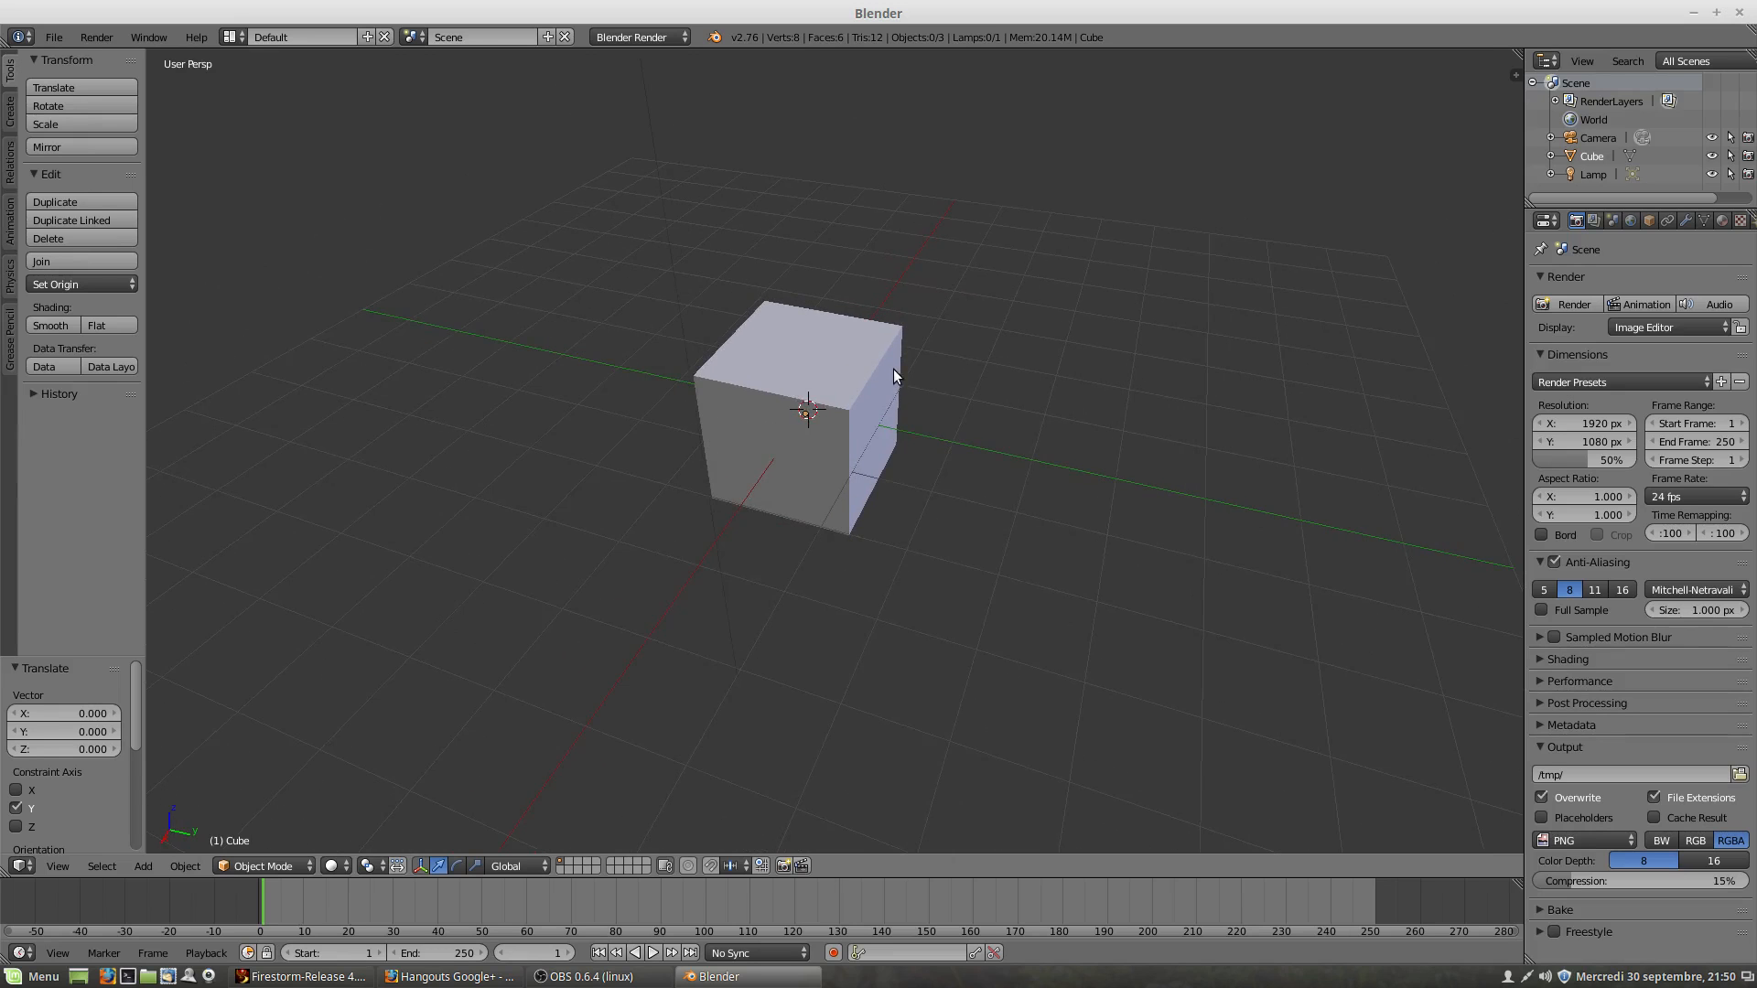
scroll(893, 370, "down", 4)
scroll(893, 372, "up", 7)
scroll(896, 373, "down", 3)
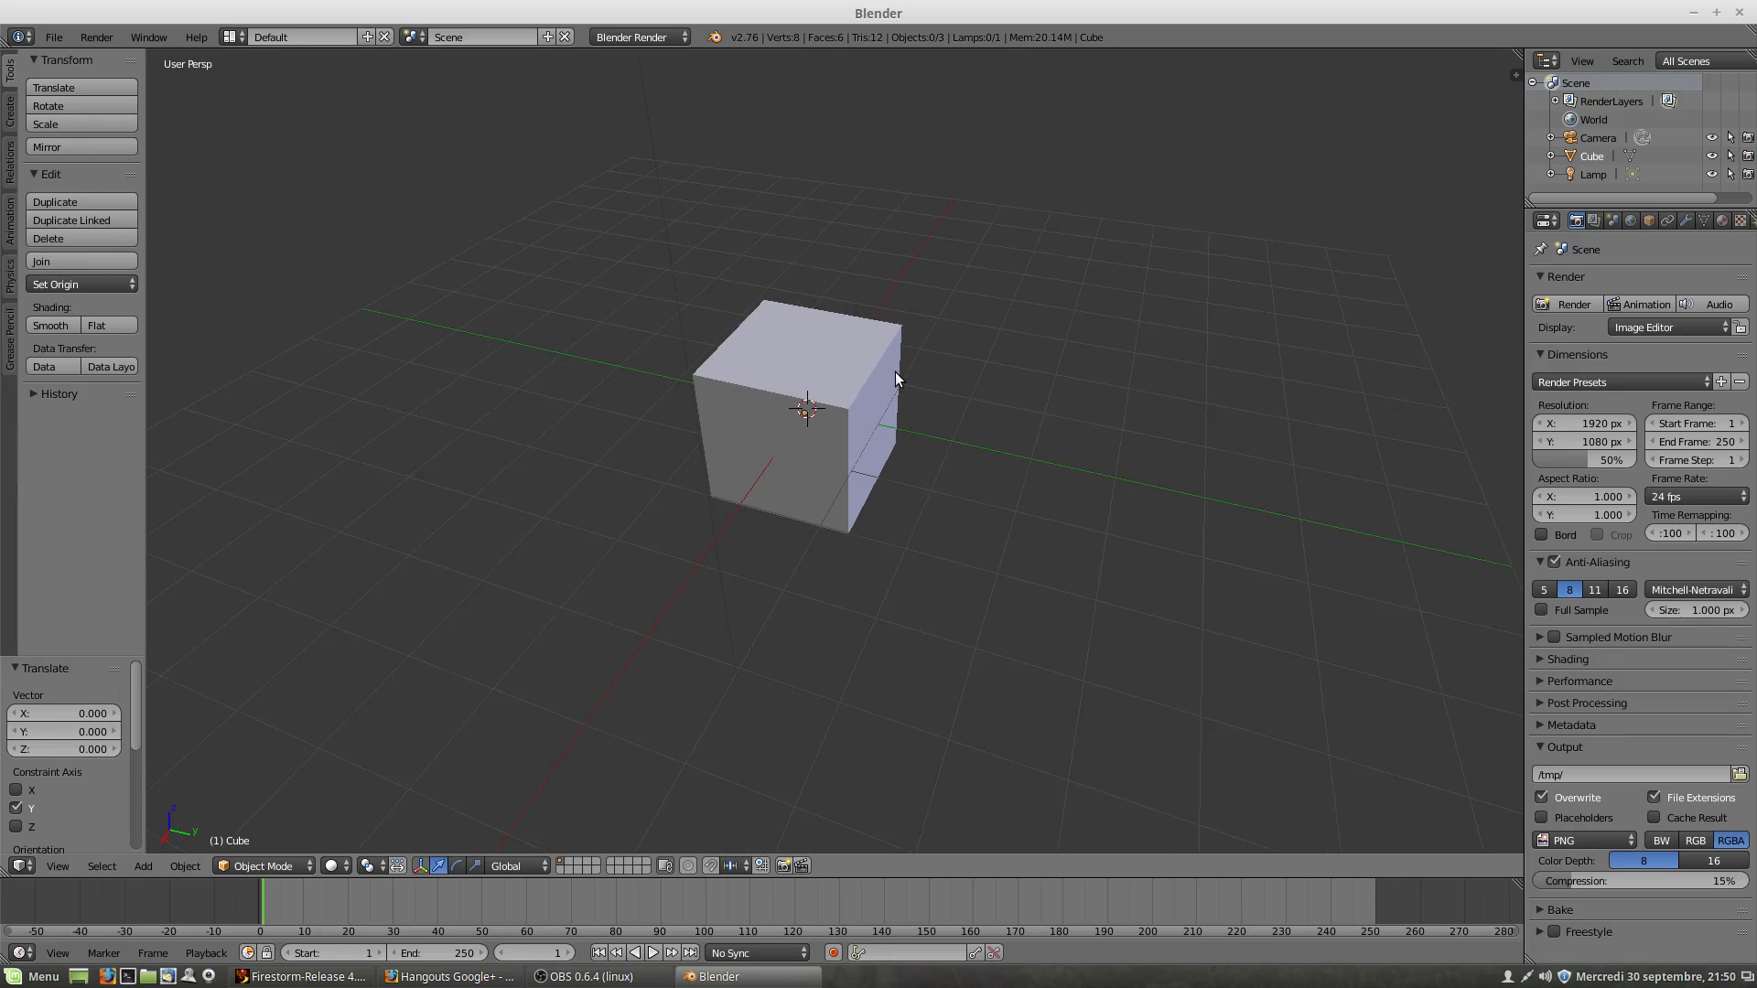
scroll(895, 373, "up", 5)
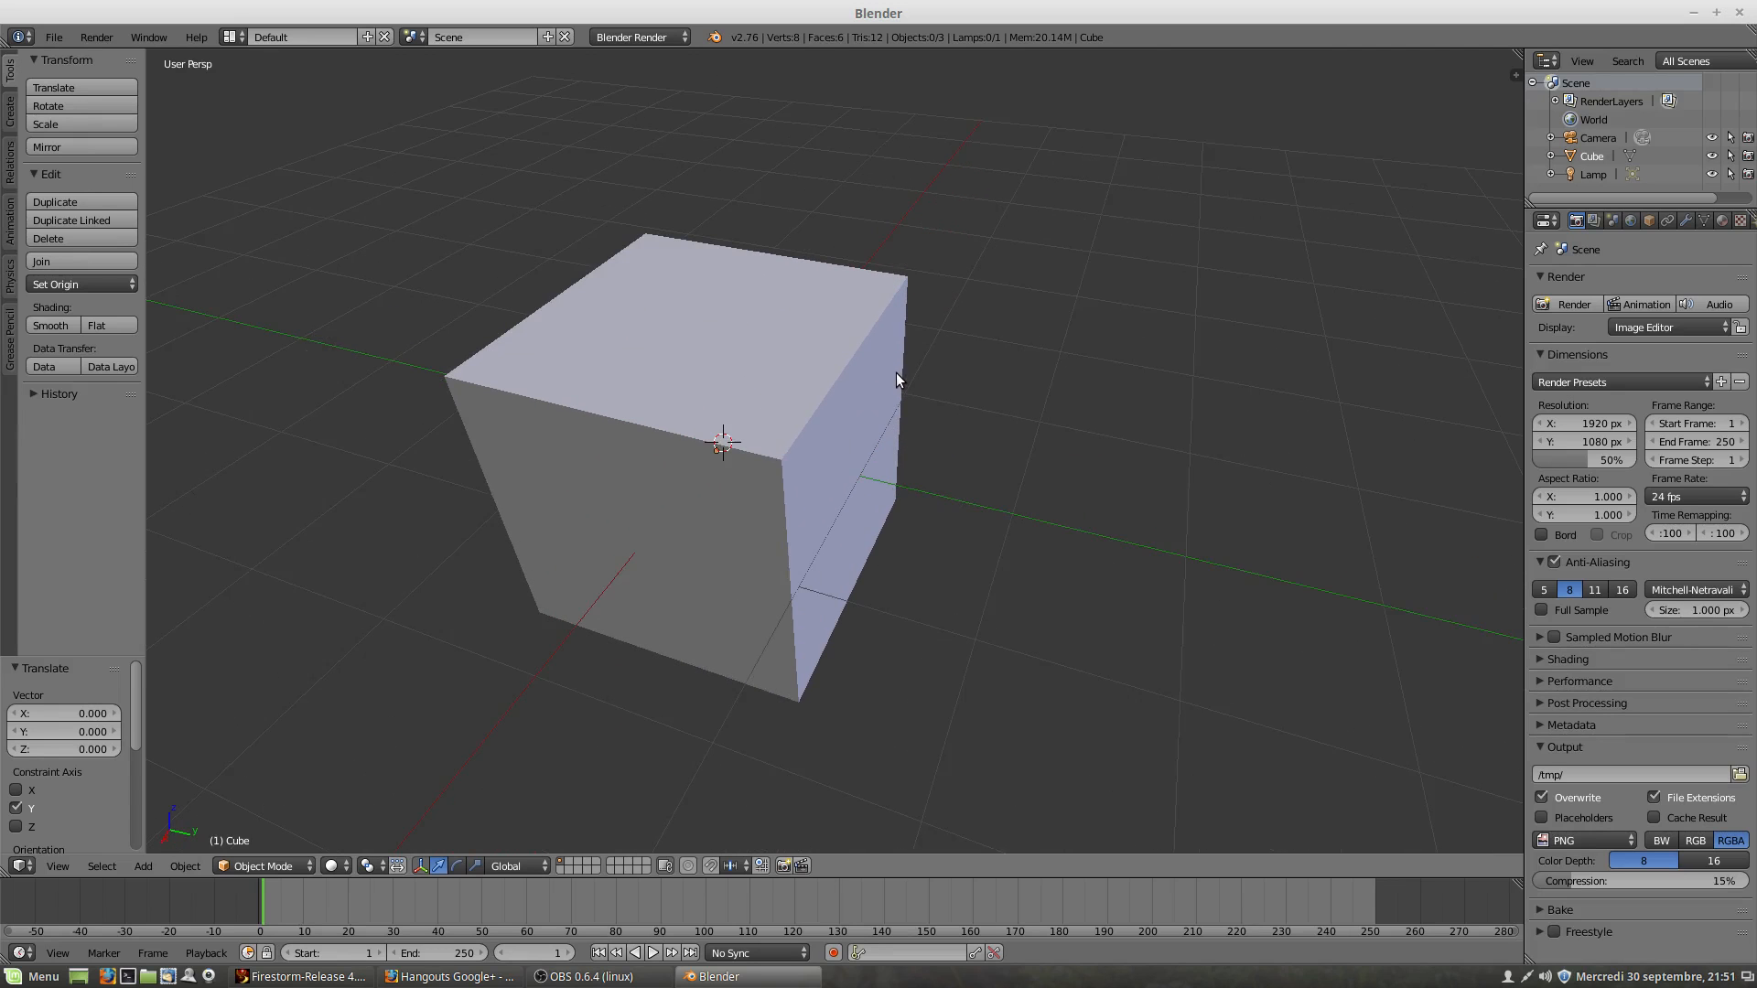
scroll(895, 375, "up", 2)
scroll(895, 375, "down", 4)
scroll(895, 372, "down", 2)
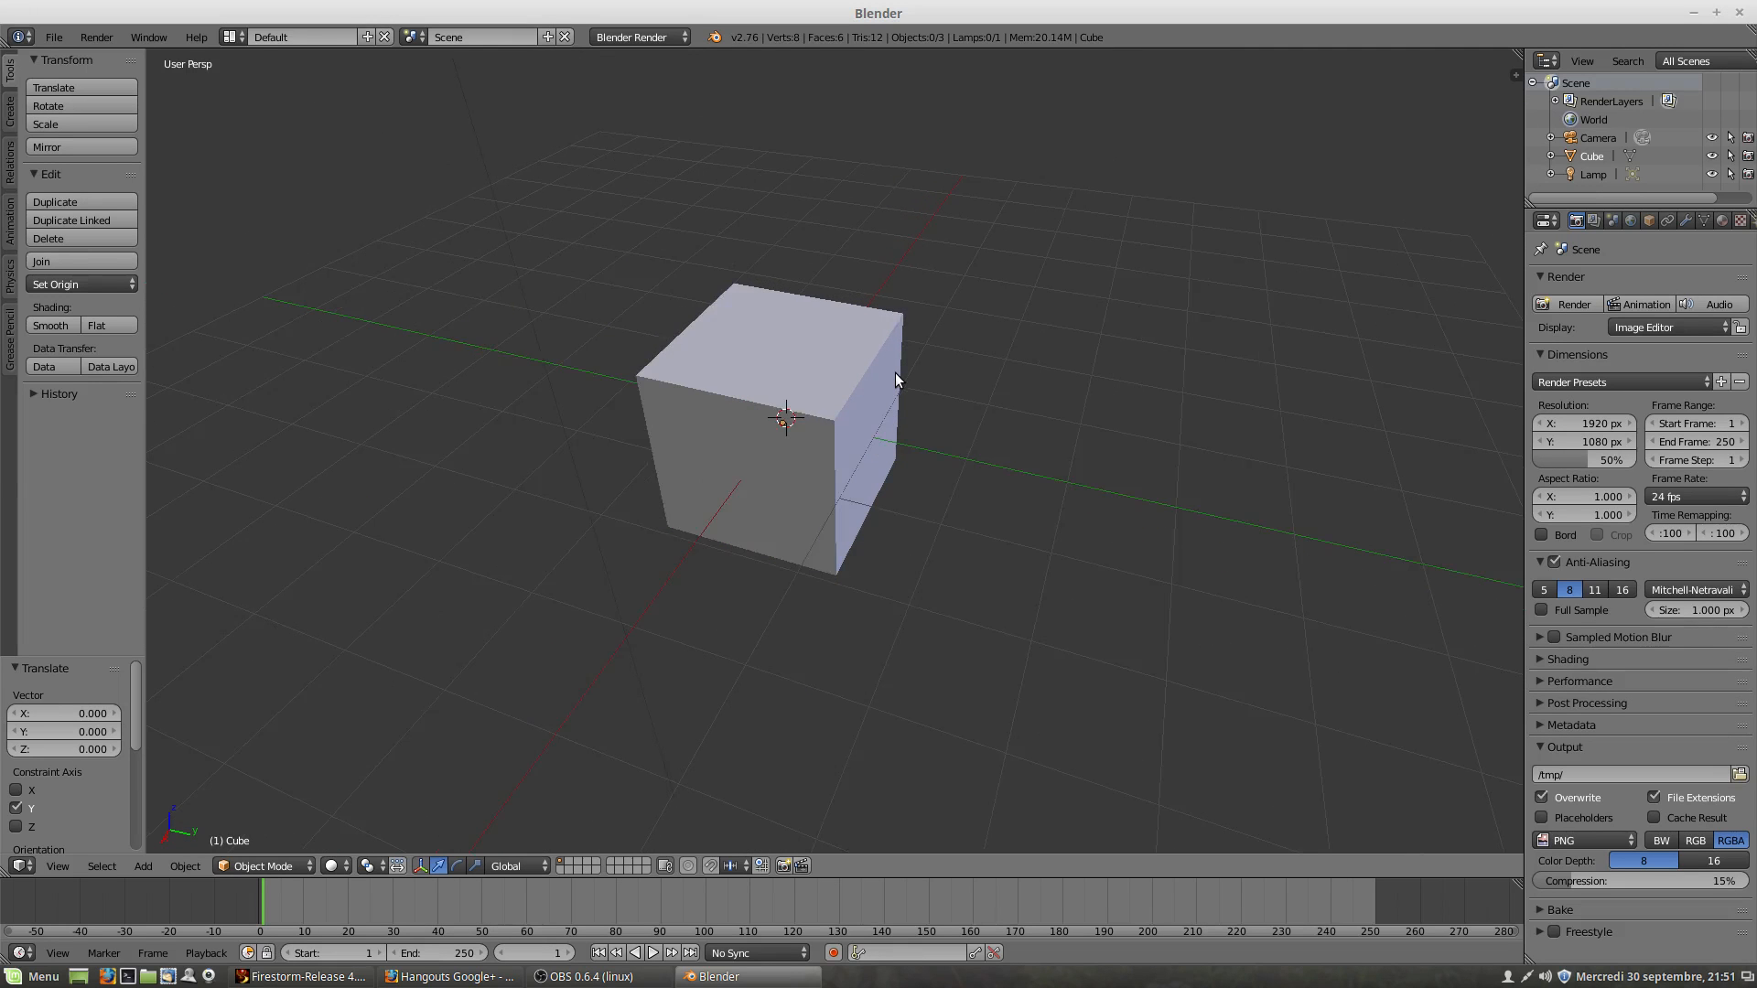
scroll(895, 374, "down", 1)
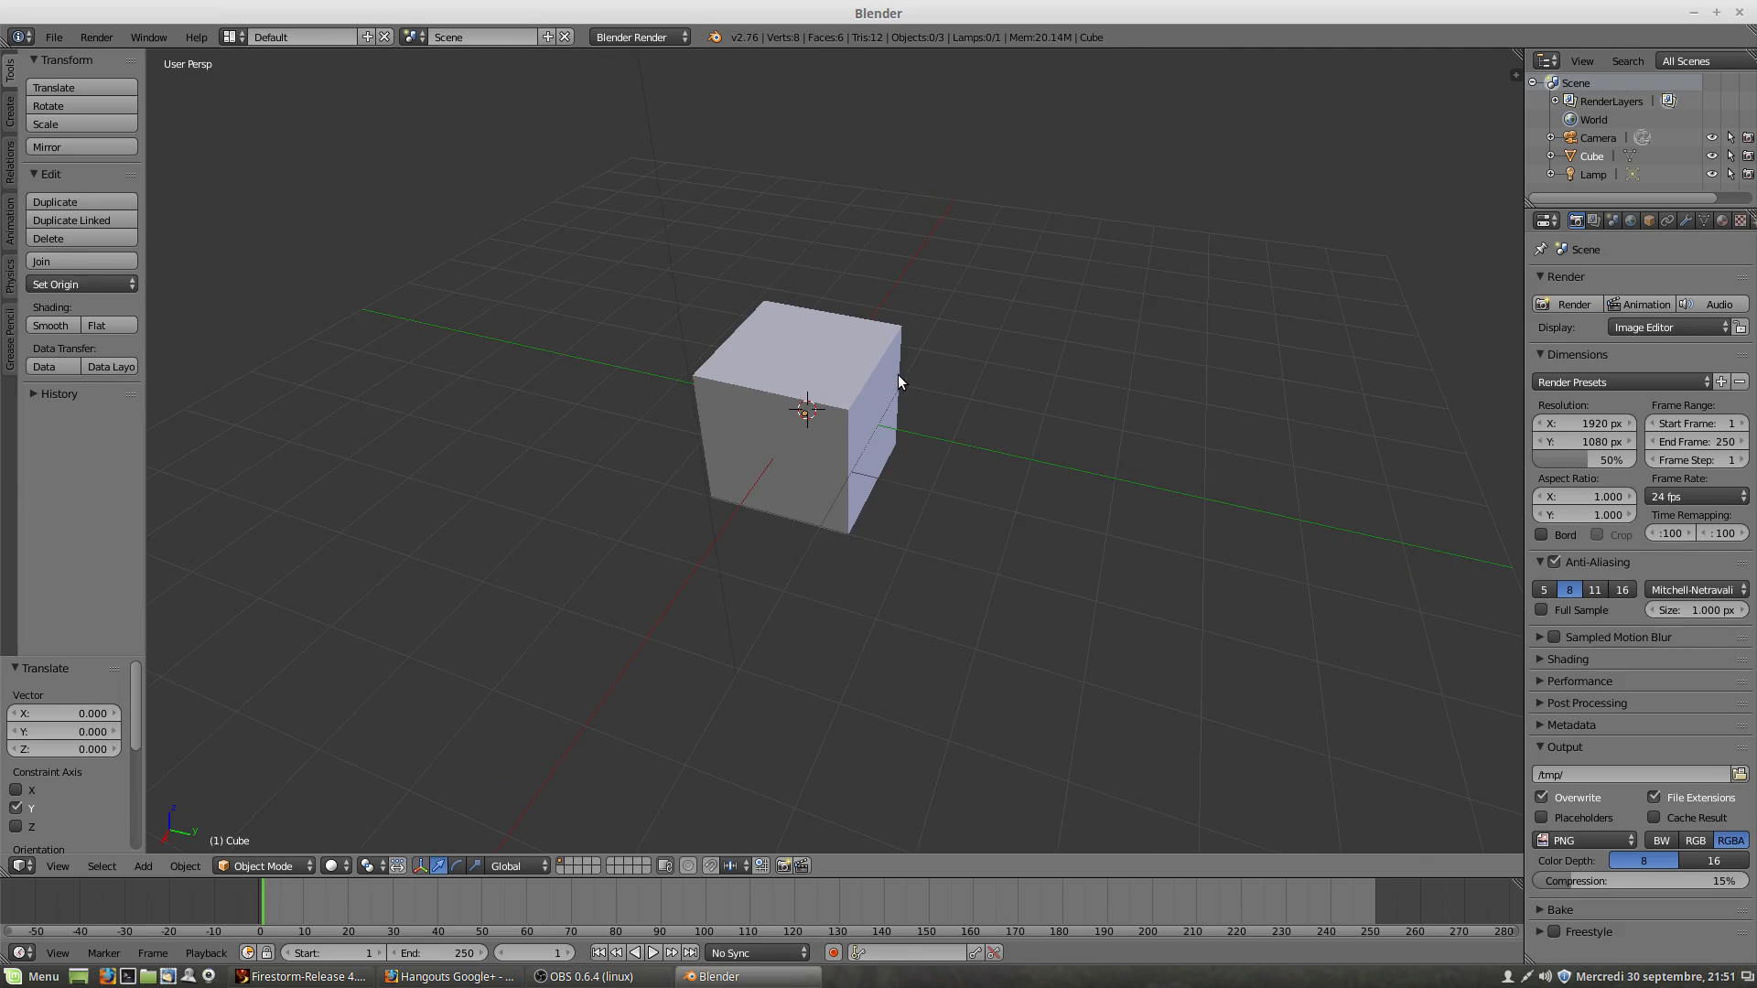
scroll(898, 377, "down", 2)
scroll(906, 366, "up", 6)
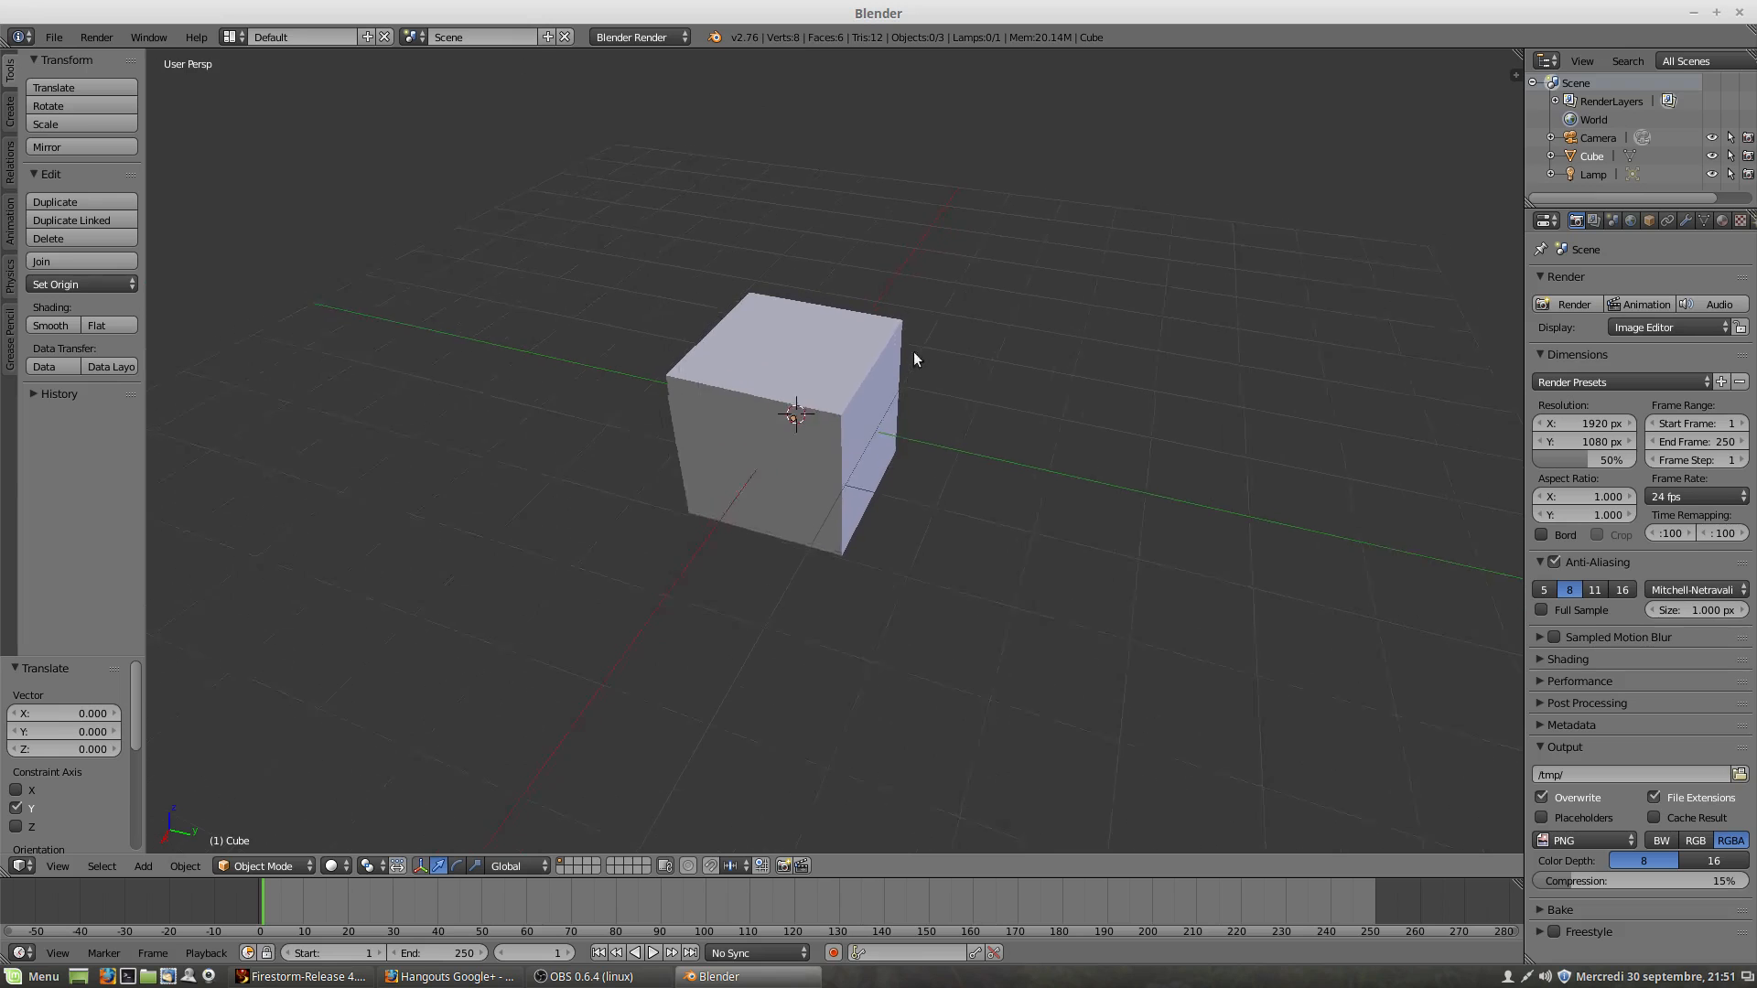
scroll(928, 306, "up", 4)
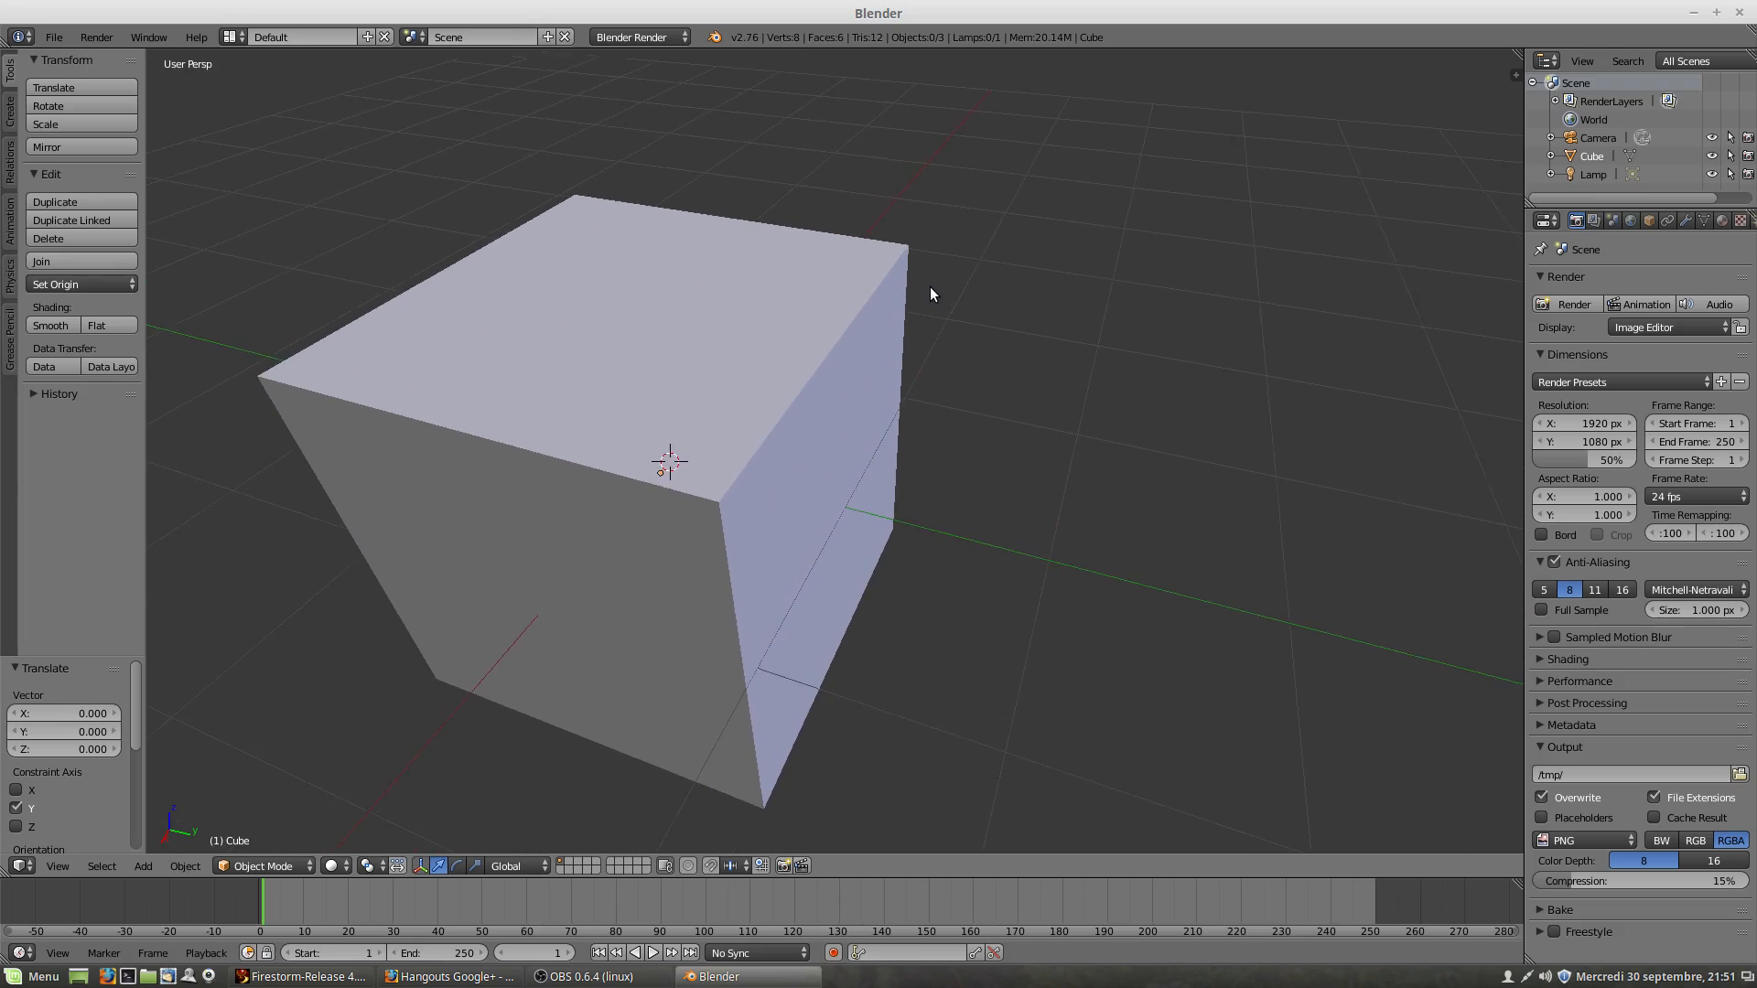
scroll(930, 284, "down", 5)
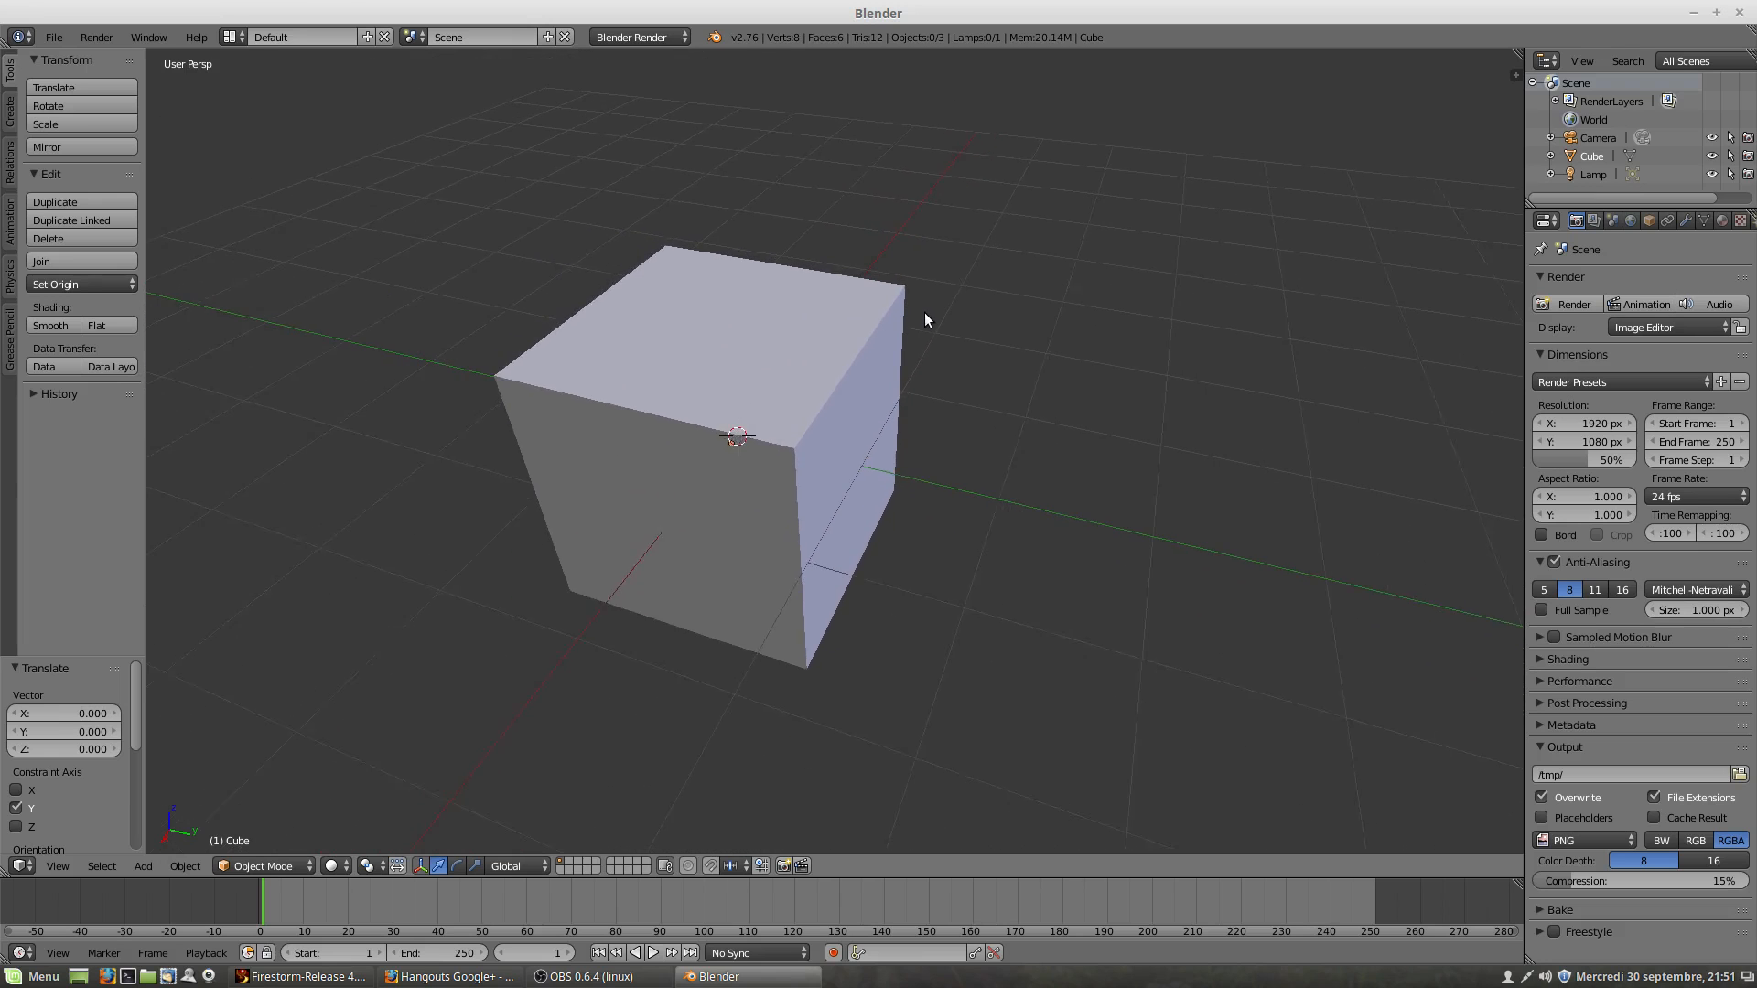
scroll(925, 327, "down", 3)
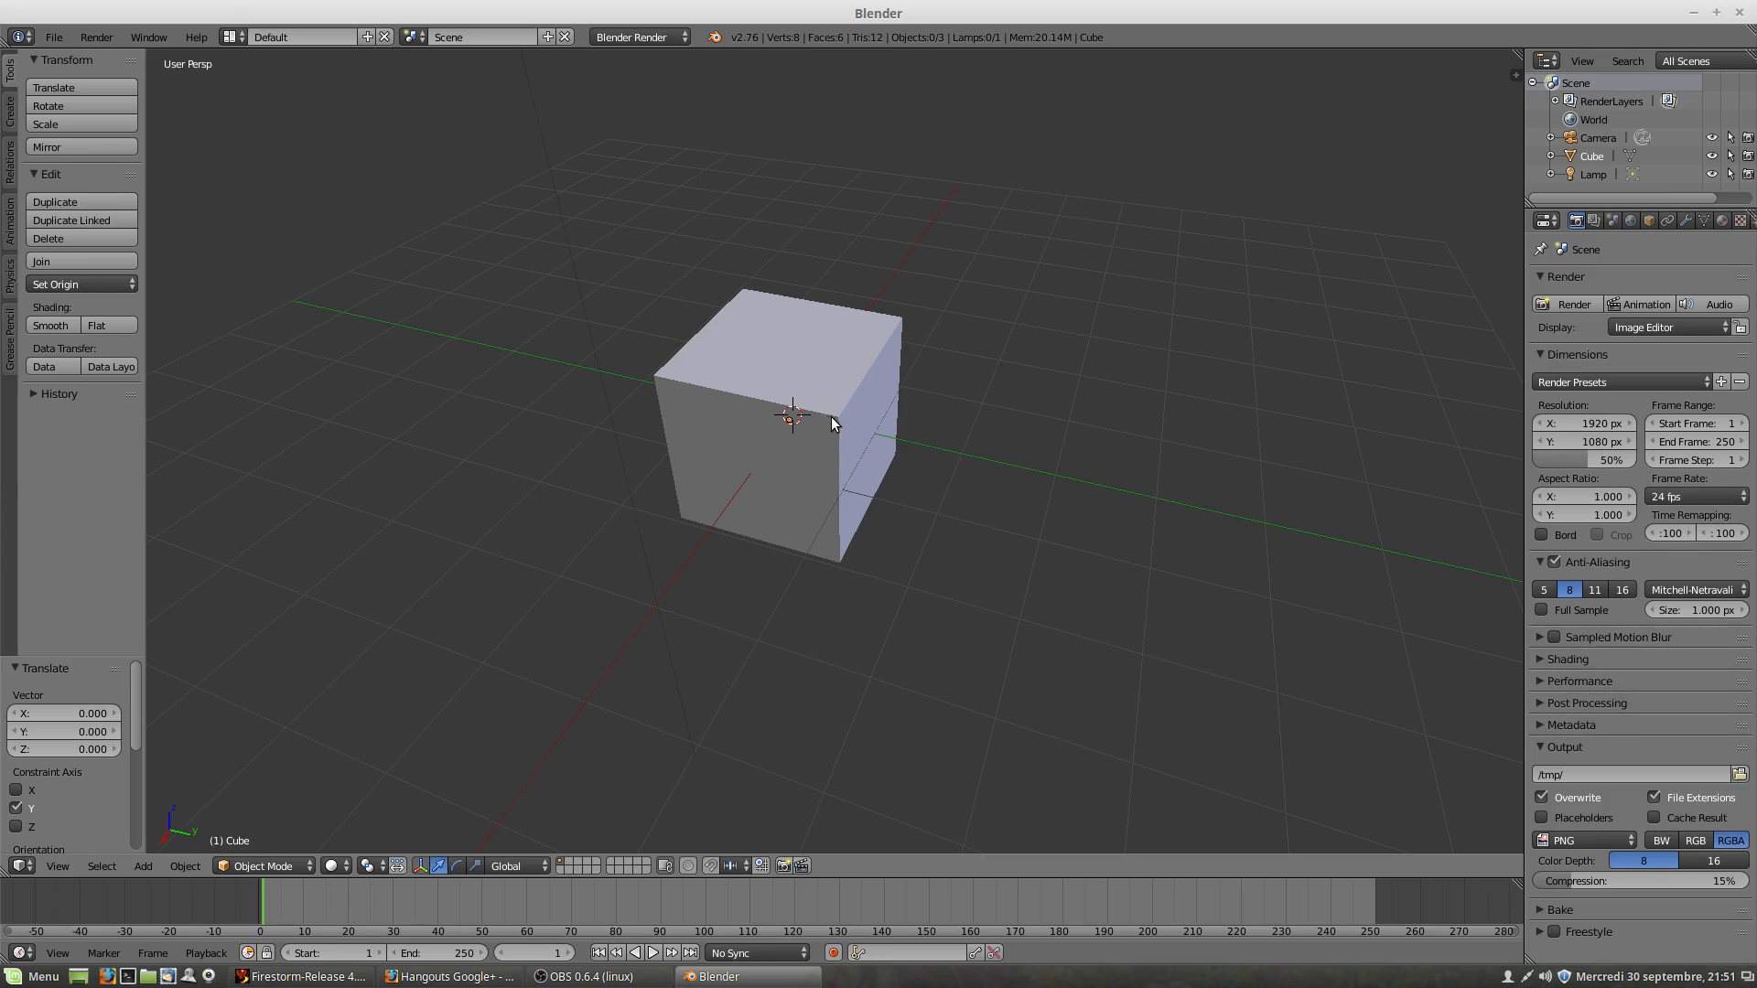
mouse_move(840, 420)
middle_mouse_down()
mouse_move(835, 353)
mouse_move(913, 470)
mouse_move(992, 396)
mouse_move(943, 417)
mouse_move(879, 408)
mouse_move(875, 447)
mouse_move(651, 345)
mouse_move(711, 443)
mouse_move(867, 376)
mouse_move(855, 332)
mouse_move(853, 403)
middle_mouse_up()
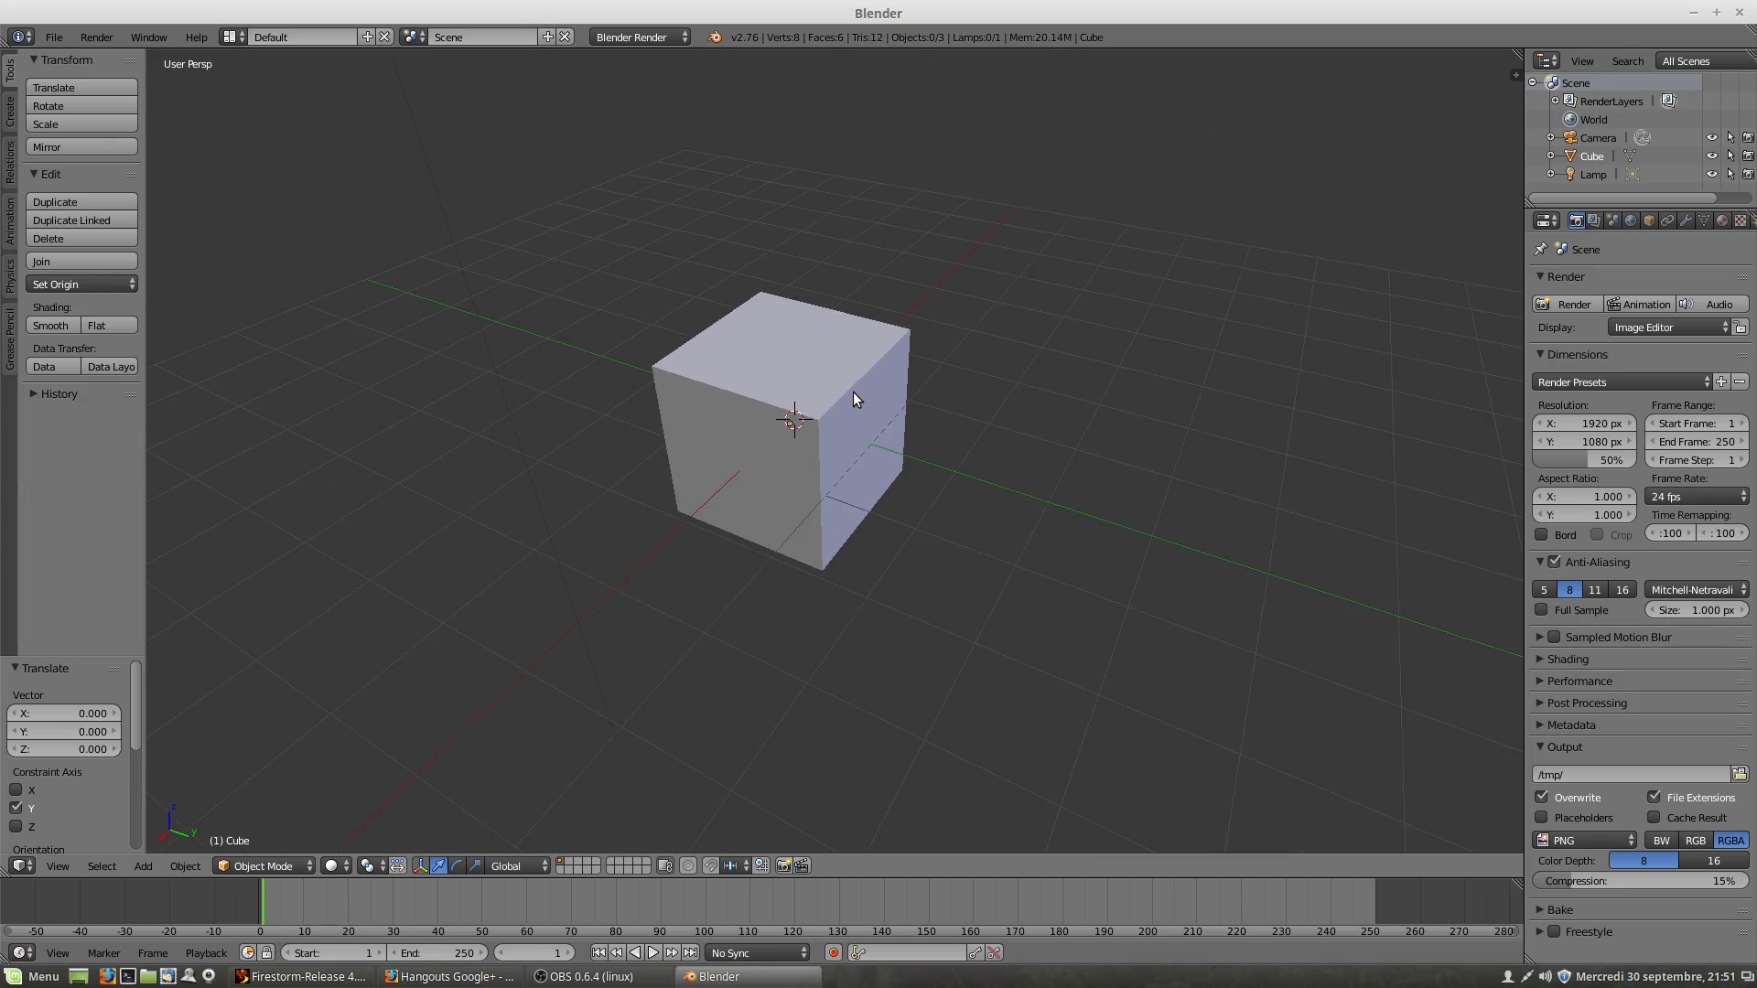
Step: Pan the 3D view sideways in both directions to test horizontal view movement around the cube
scroll(853, 392, "up", 1, "ctrl")
scroll(855, 392, "down", 5, "ctrl")
scroll(857, 394, "up", 1, "ctrl")
scroll(859, 396, "down", 5, "ctrl")
scroll(856, 396, "up", 8, "ctrl")
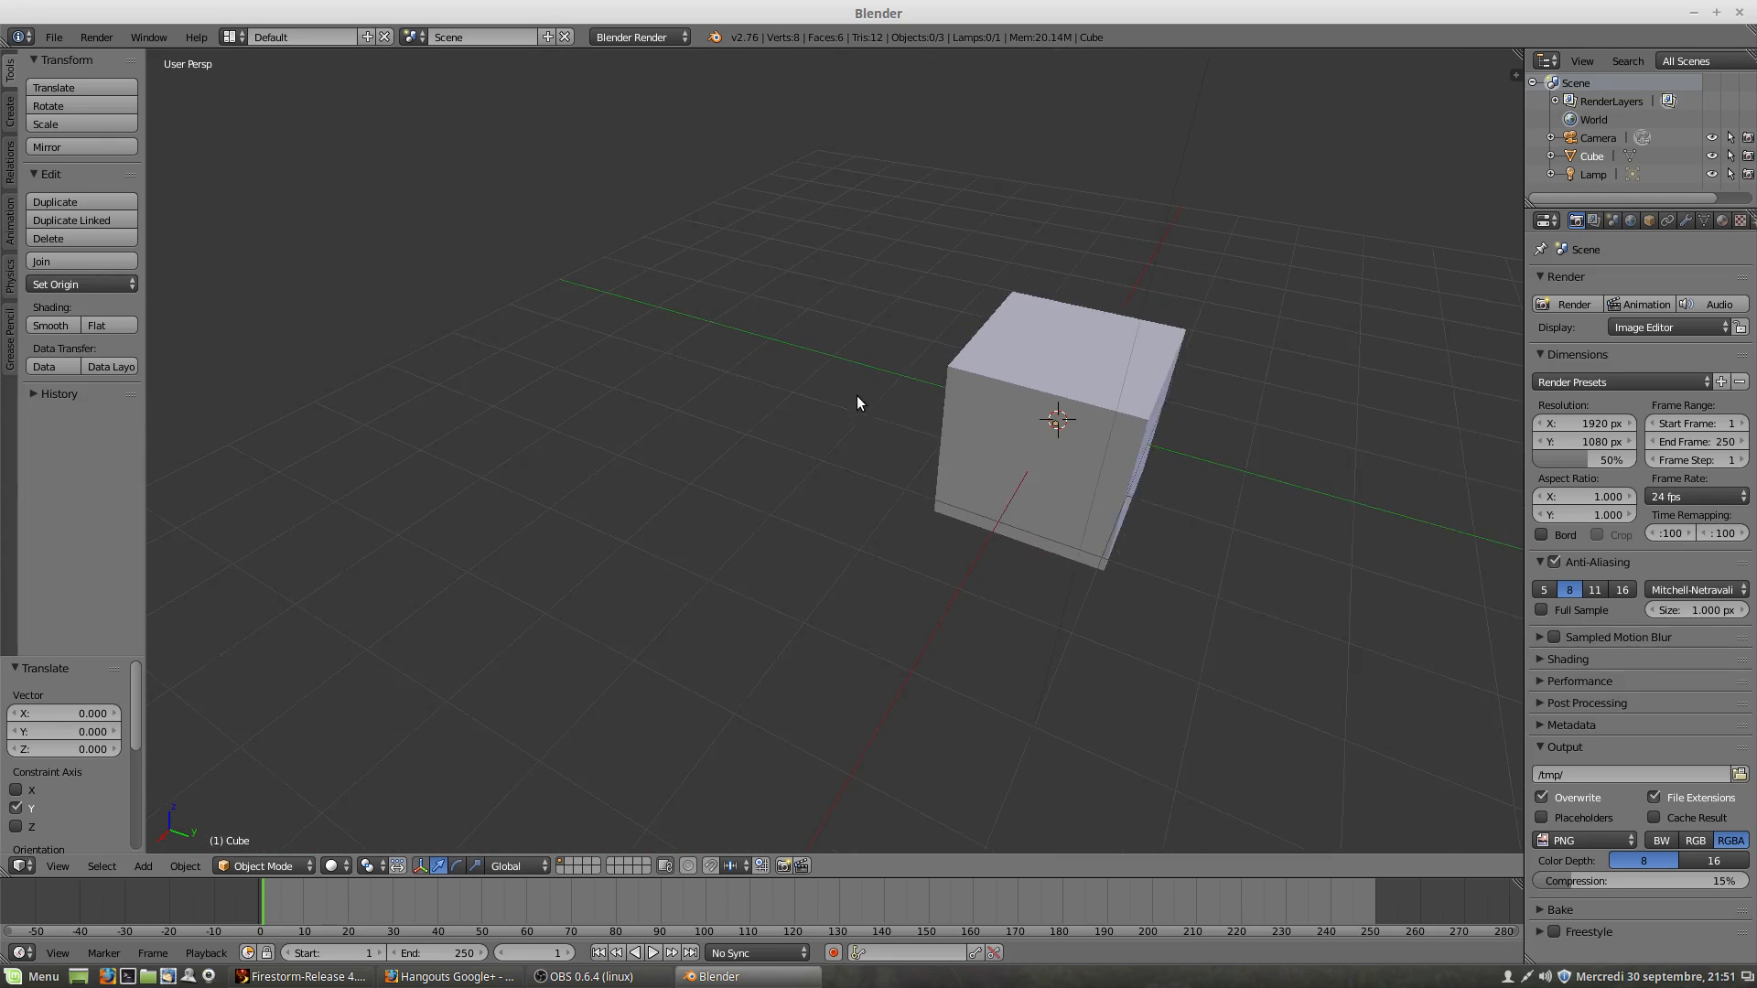
scroll(855, 399, "down", 3, "ctrl")
scroll(853, 407, "up", 2, "ctrl")
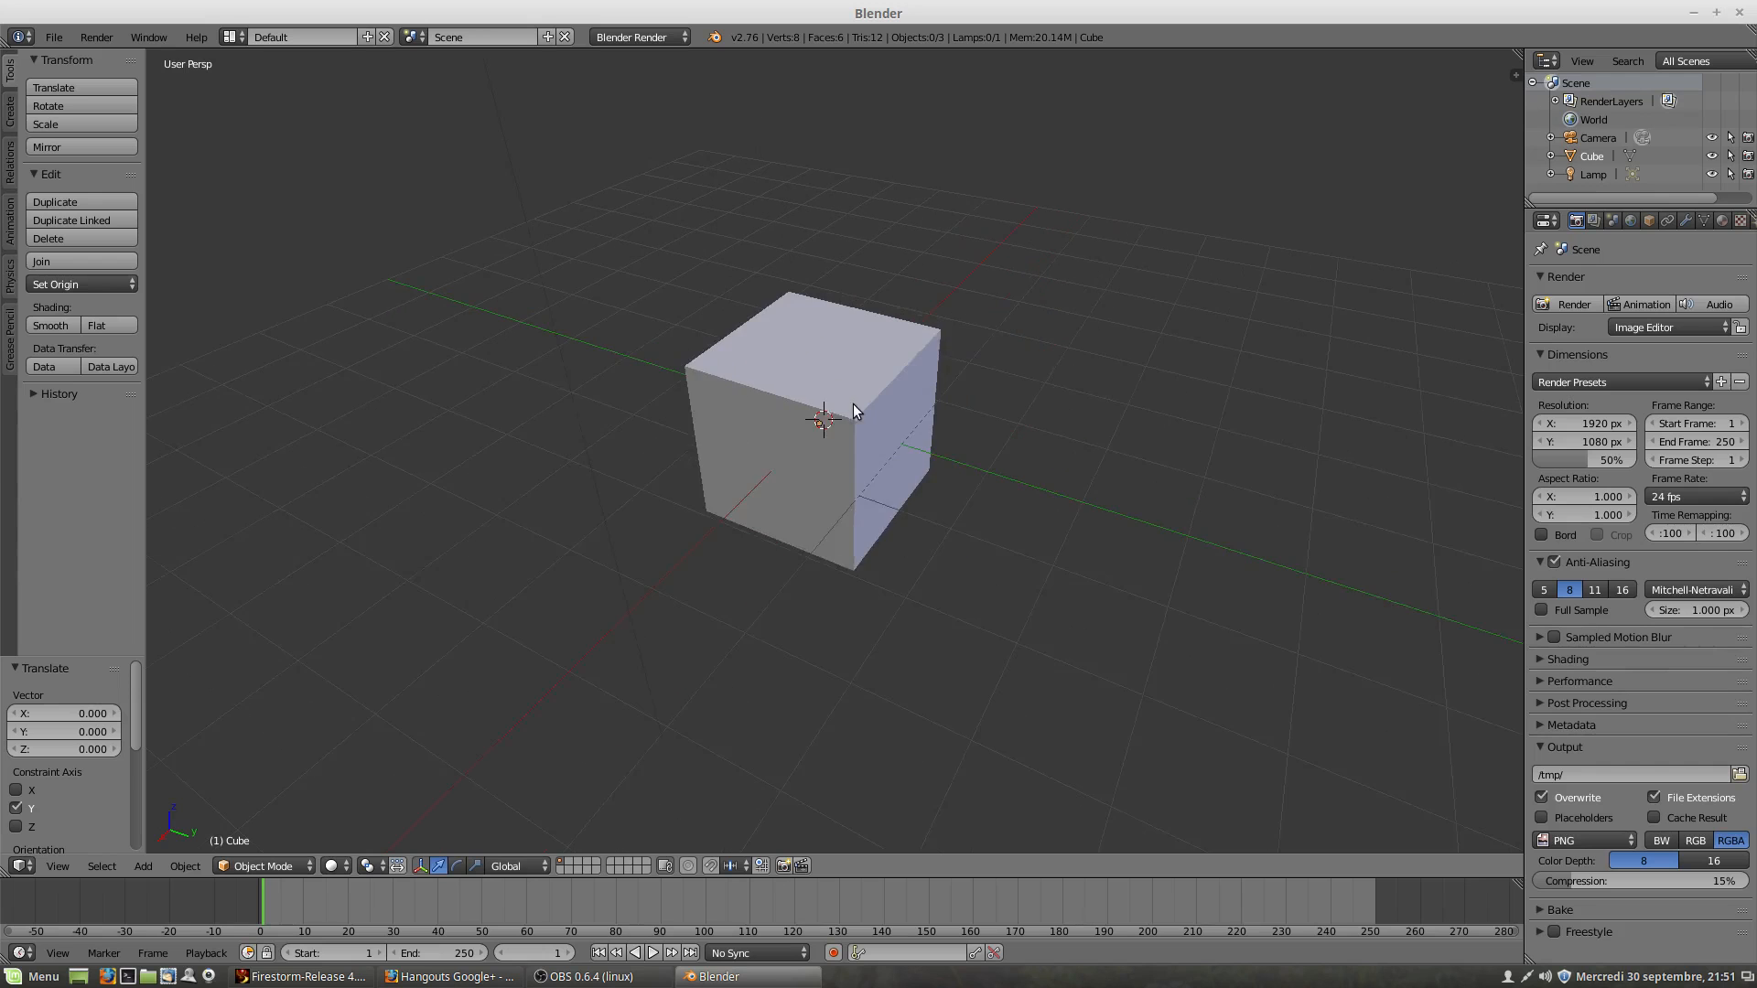
scroll(854, 411, "down", 1, "ctrl")
Step: Zoom in and out on the cube and orbit to a lower viewing angle
scroll(861, 375, "up", 3)
scroll(867, 348, "down", 3)
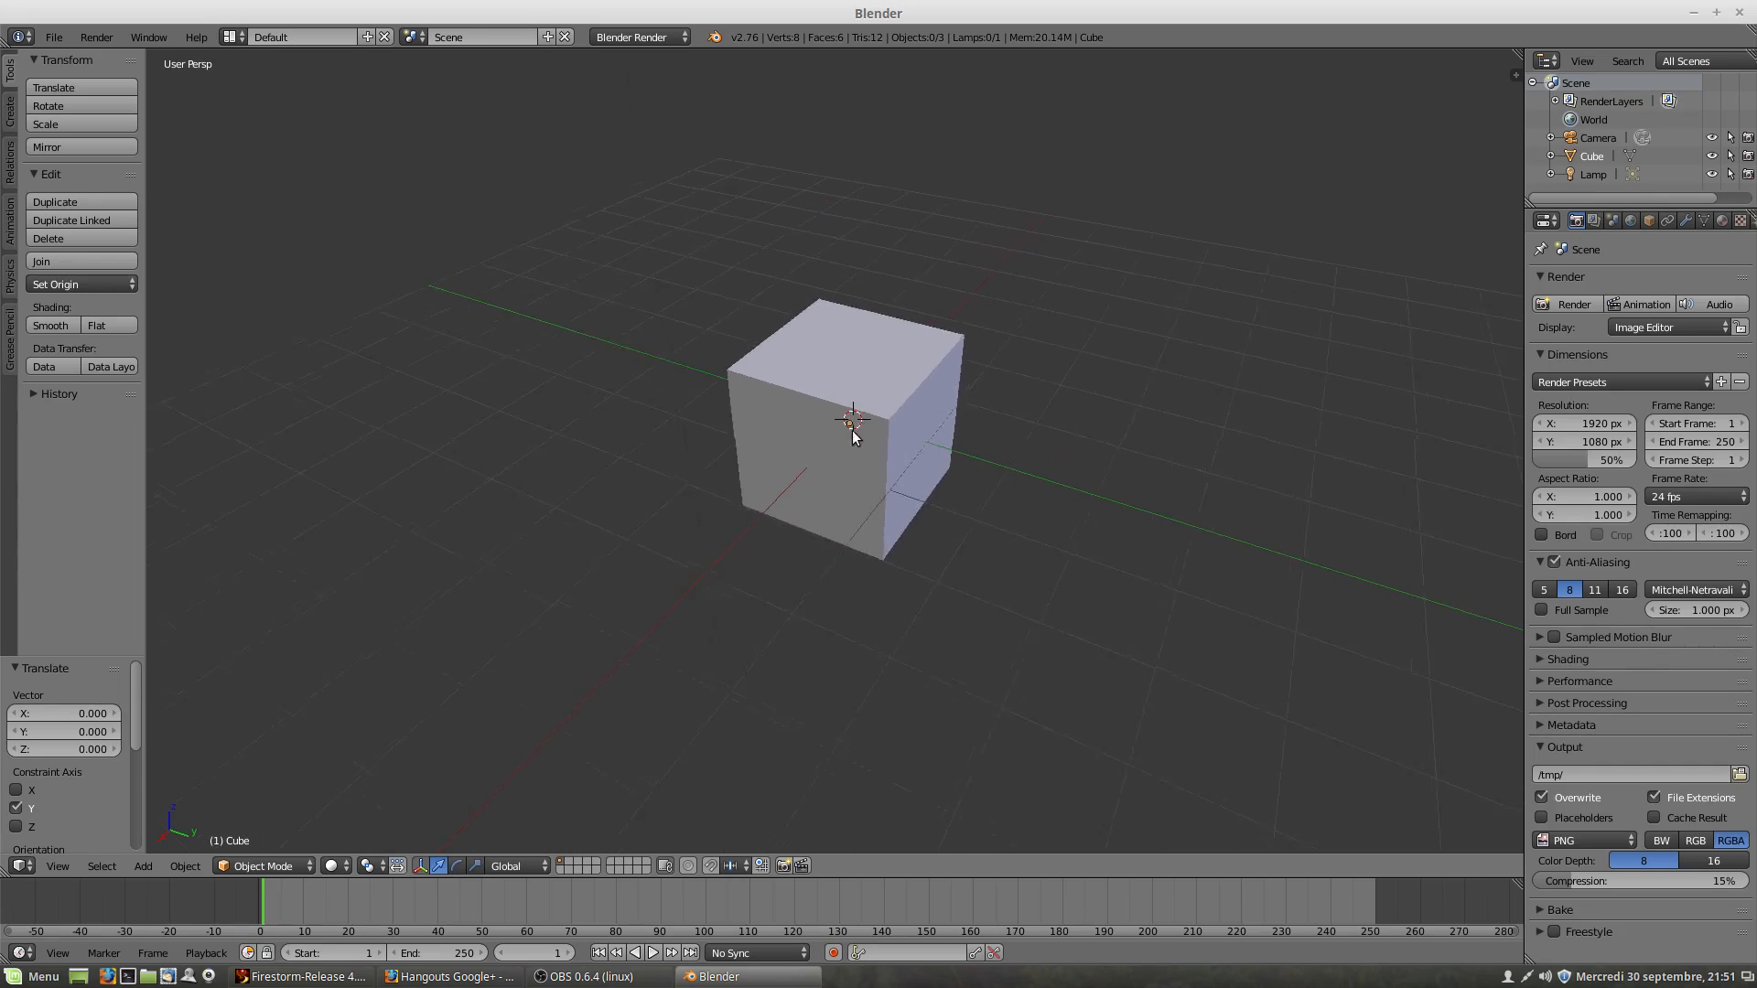
scroll(856, 365, "up", 2)
scroll(860, 394, "down", 1)
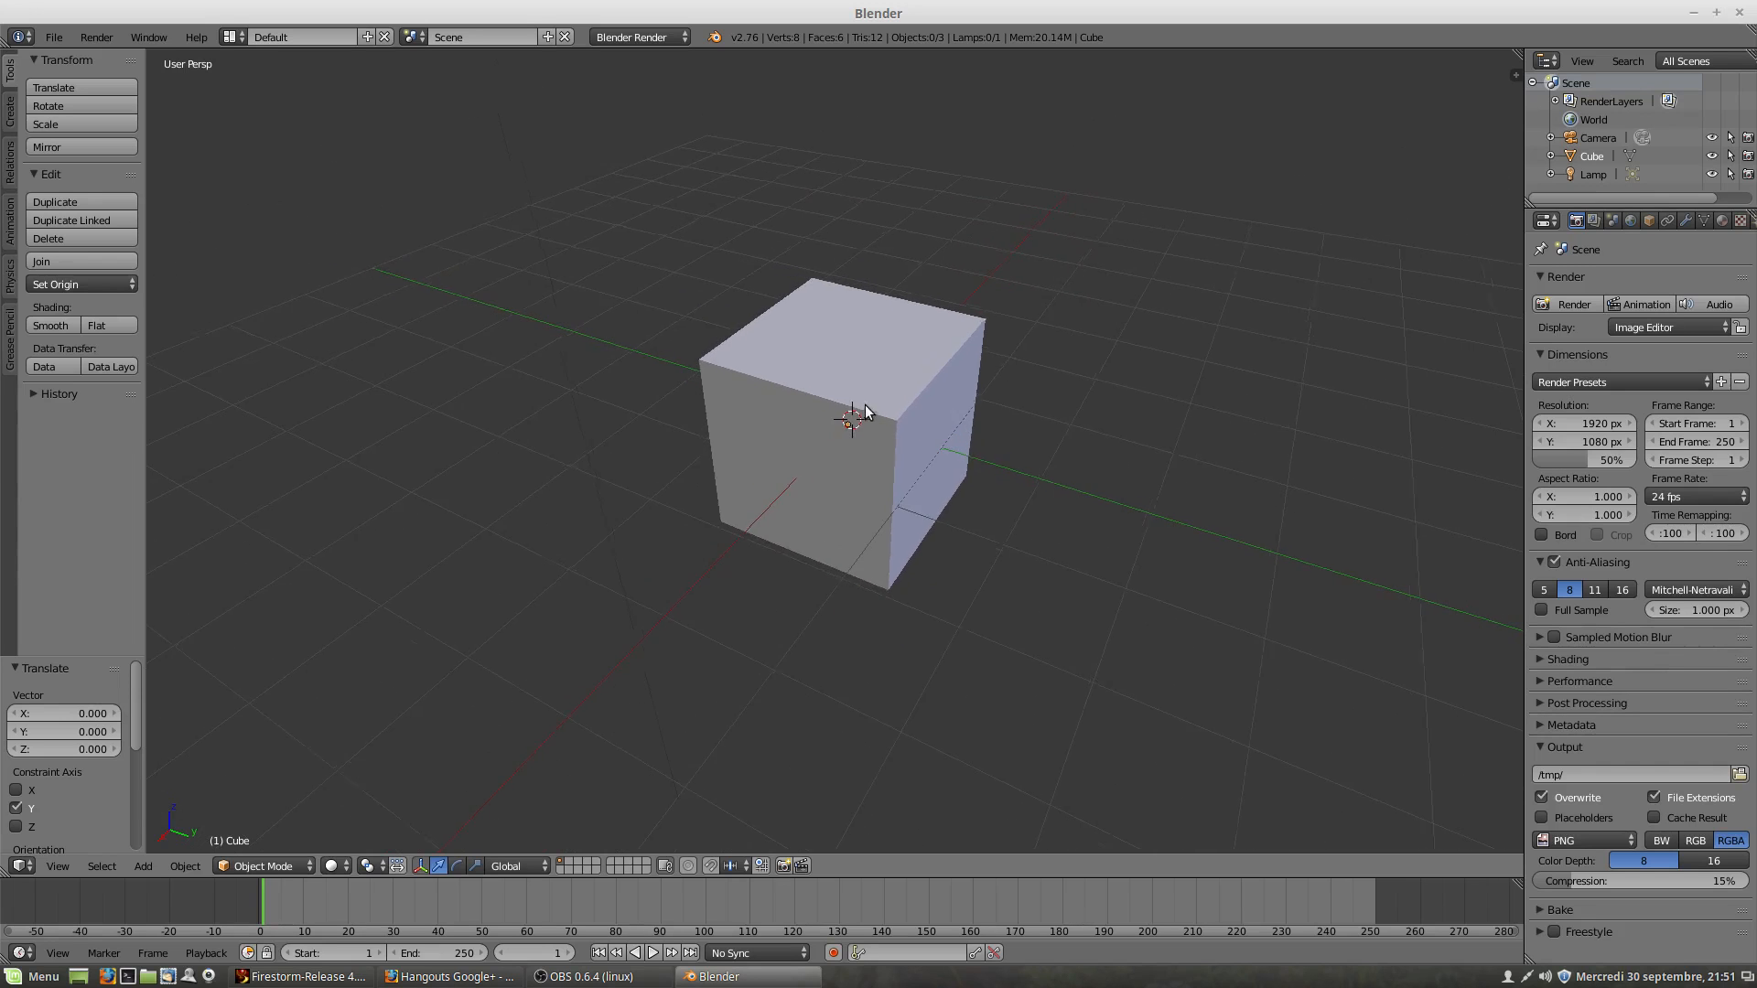
scroll(865, 366, "up", 4)
scroll(860, 338, "down", 4)
scroll(851, 403, "down", 1)
middle_click_drag(847, 430, 842, 437)
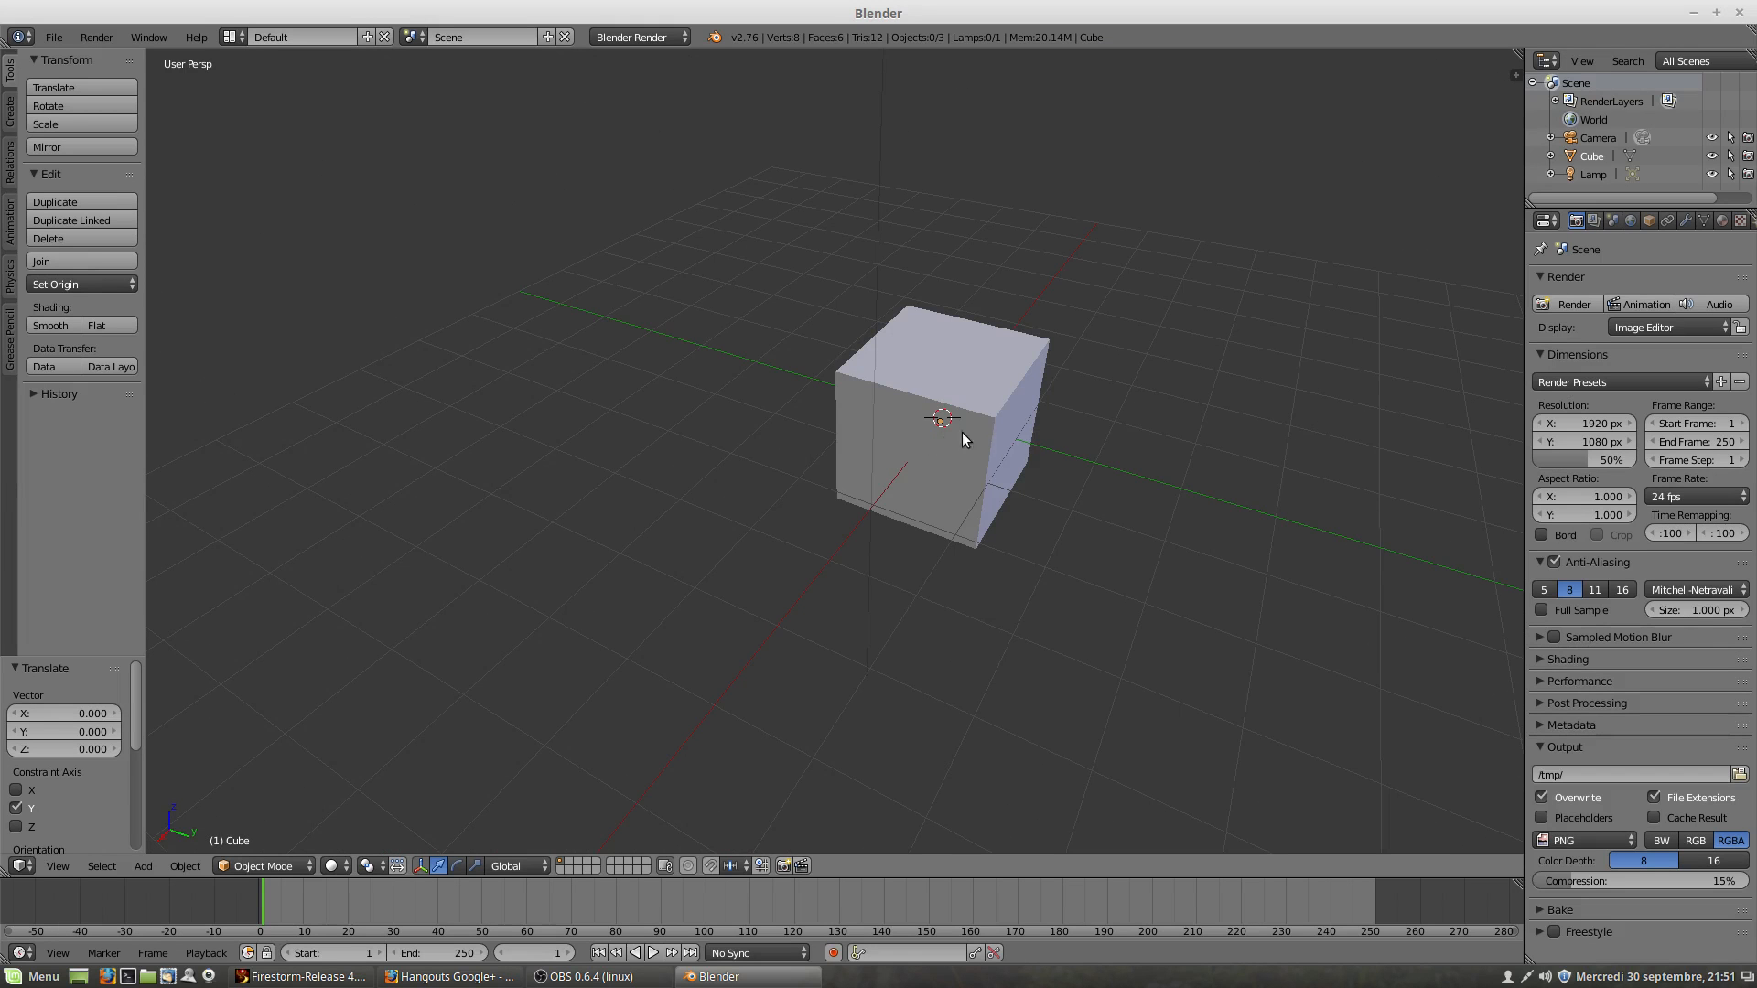
middle_click_drag(972, 424, 1072, 288)
key("super")
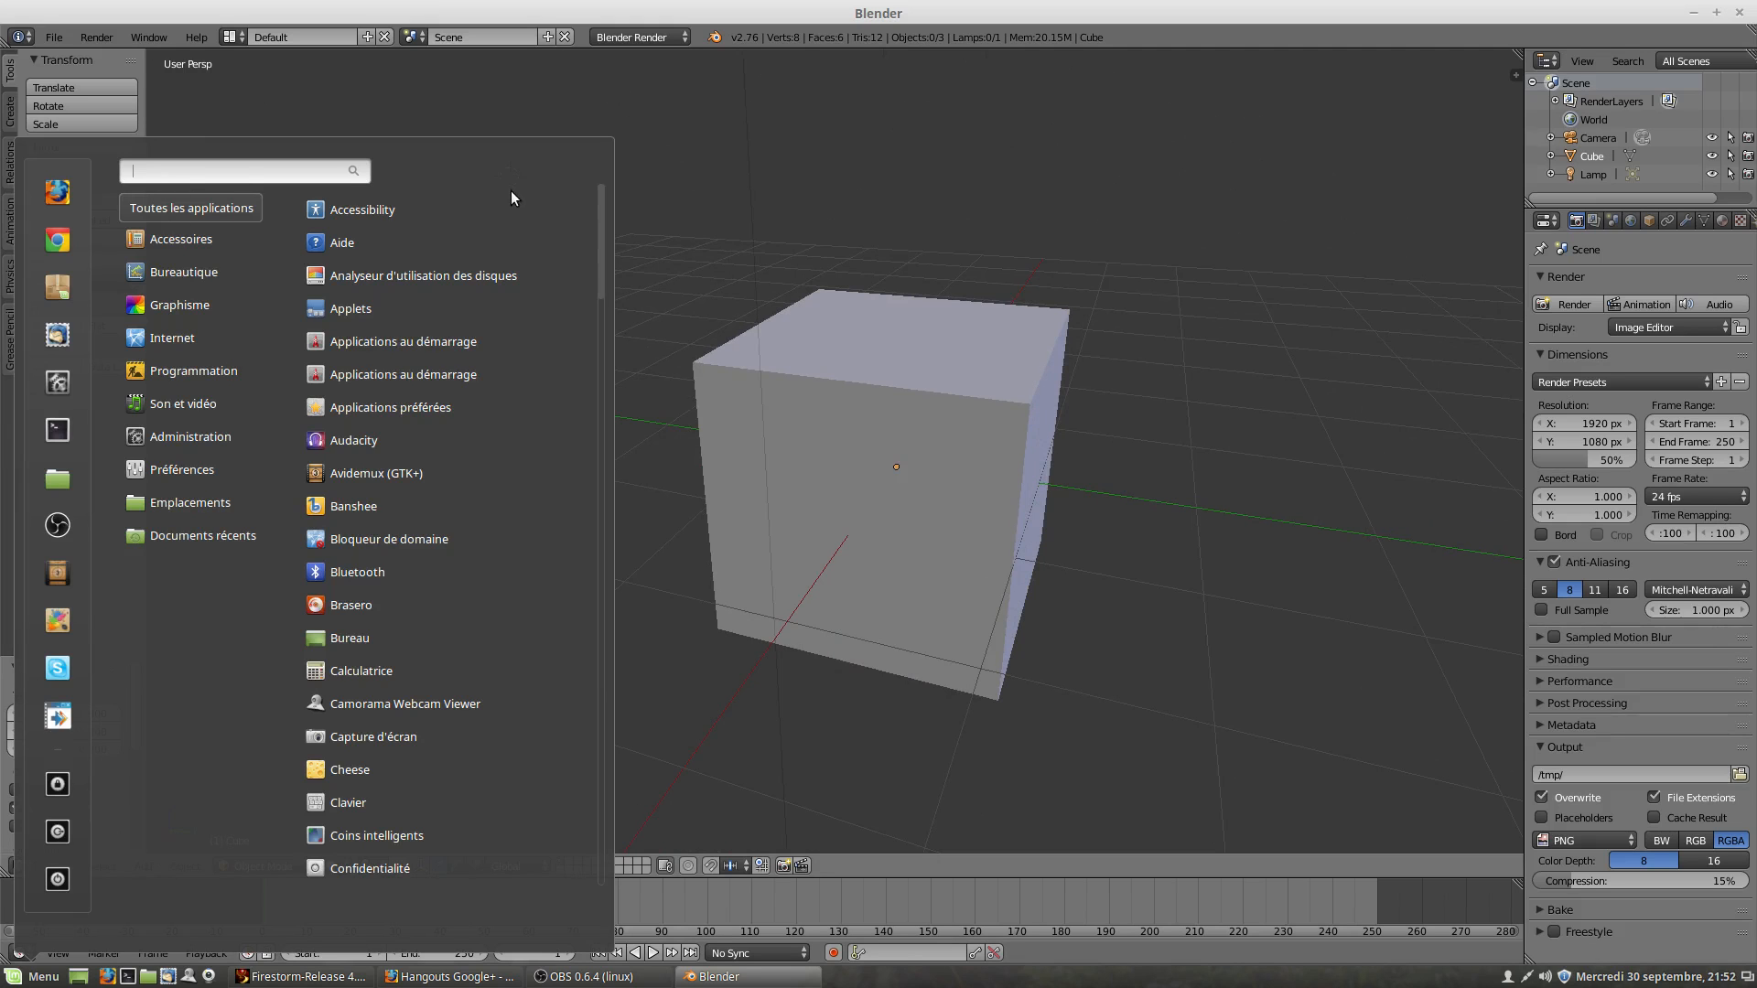
left_click(29, 980)
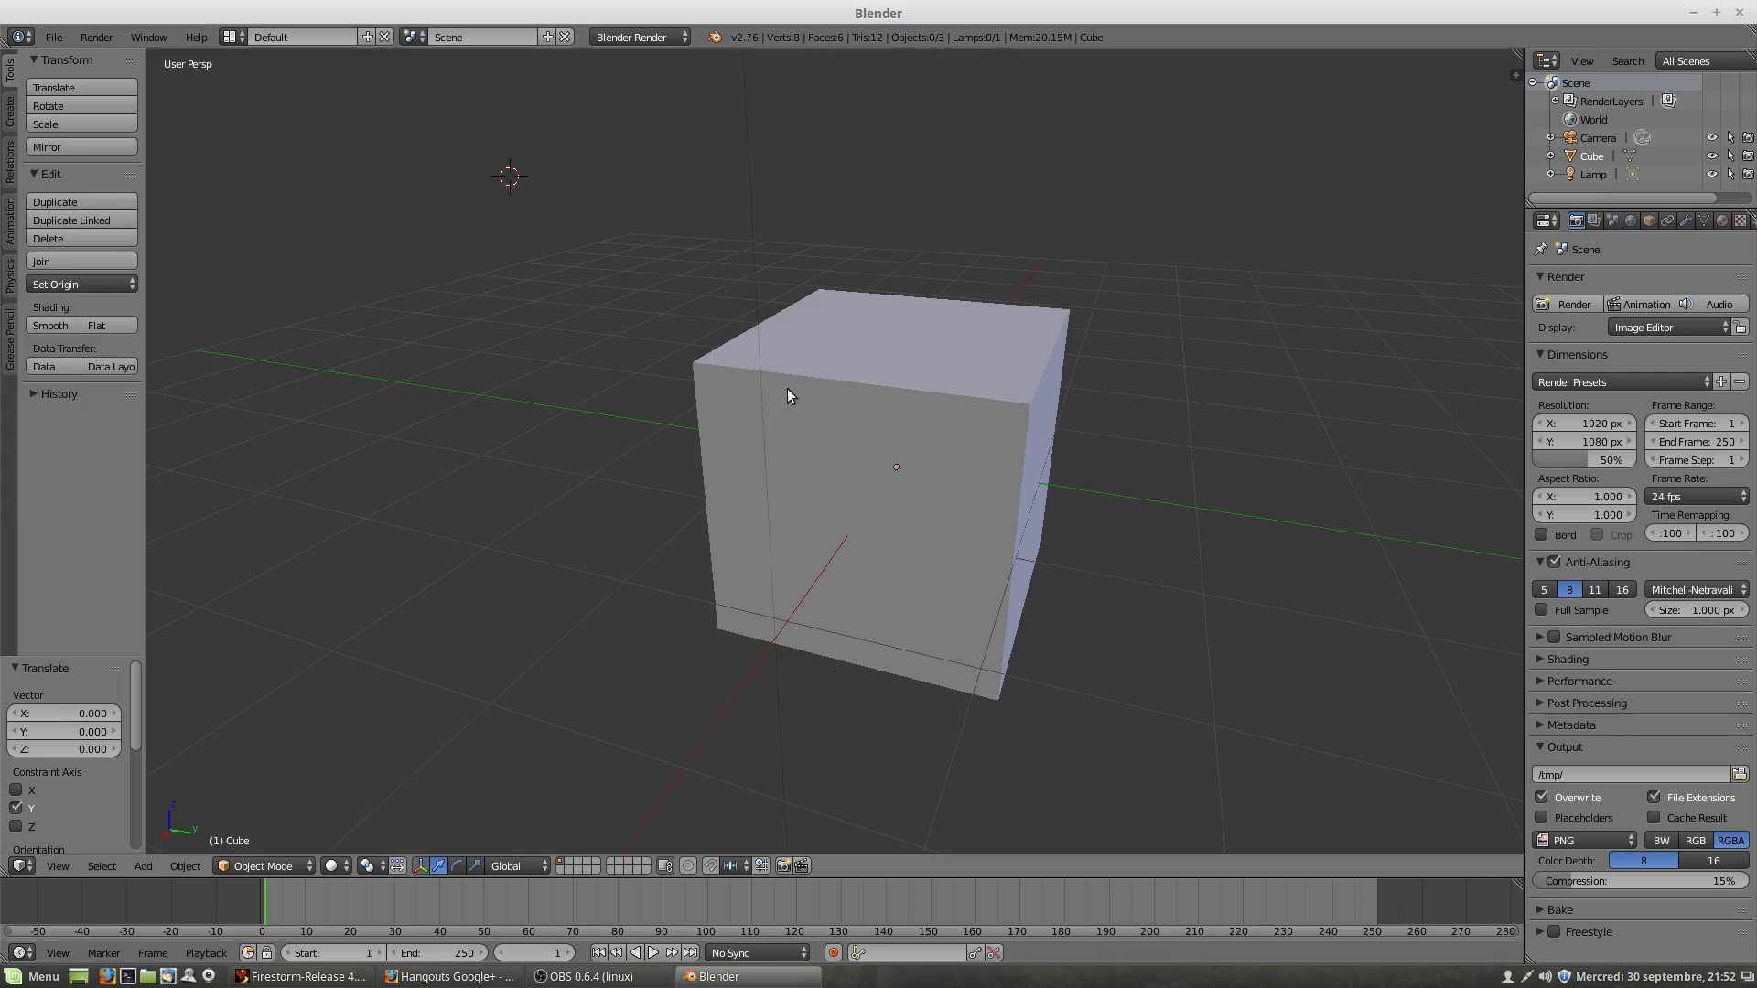
scroll(1002, 467, "down", 2)
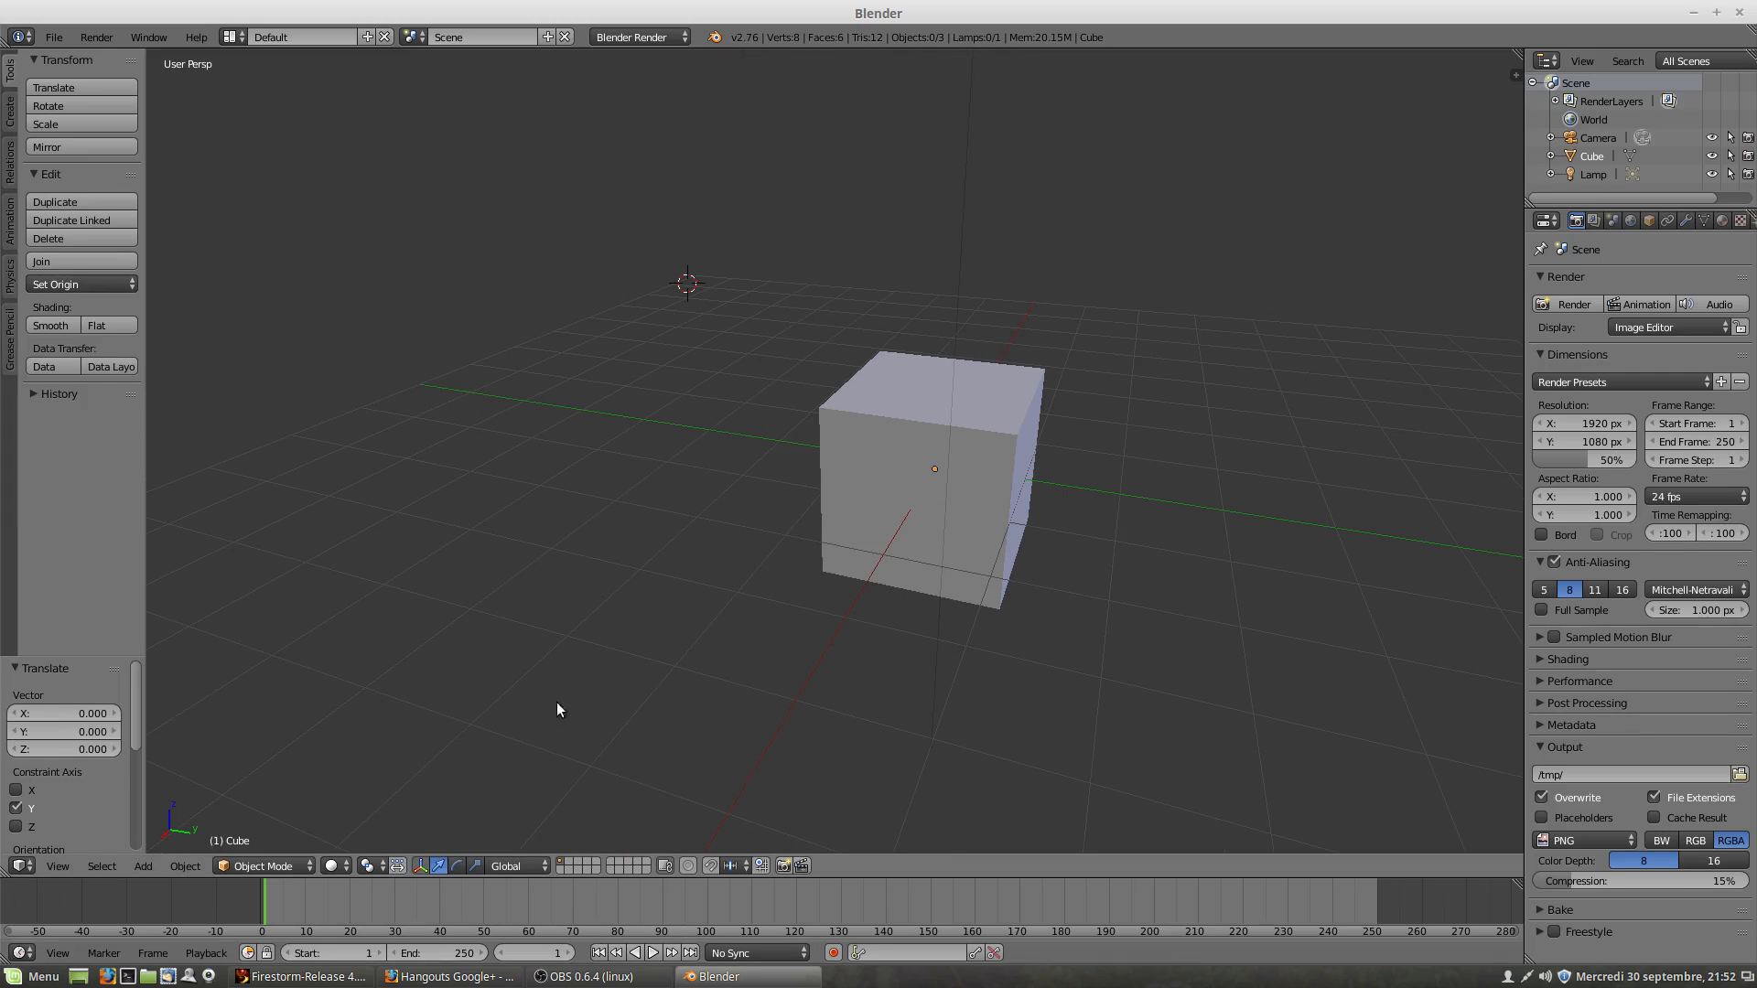
Step: Open the user preferences and examine the Input settings for mouse, numpad emulation, orbit style, zoom style and view navigation
left_click(51, 38)
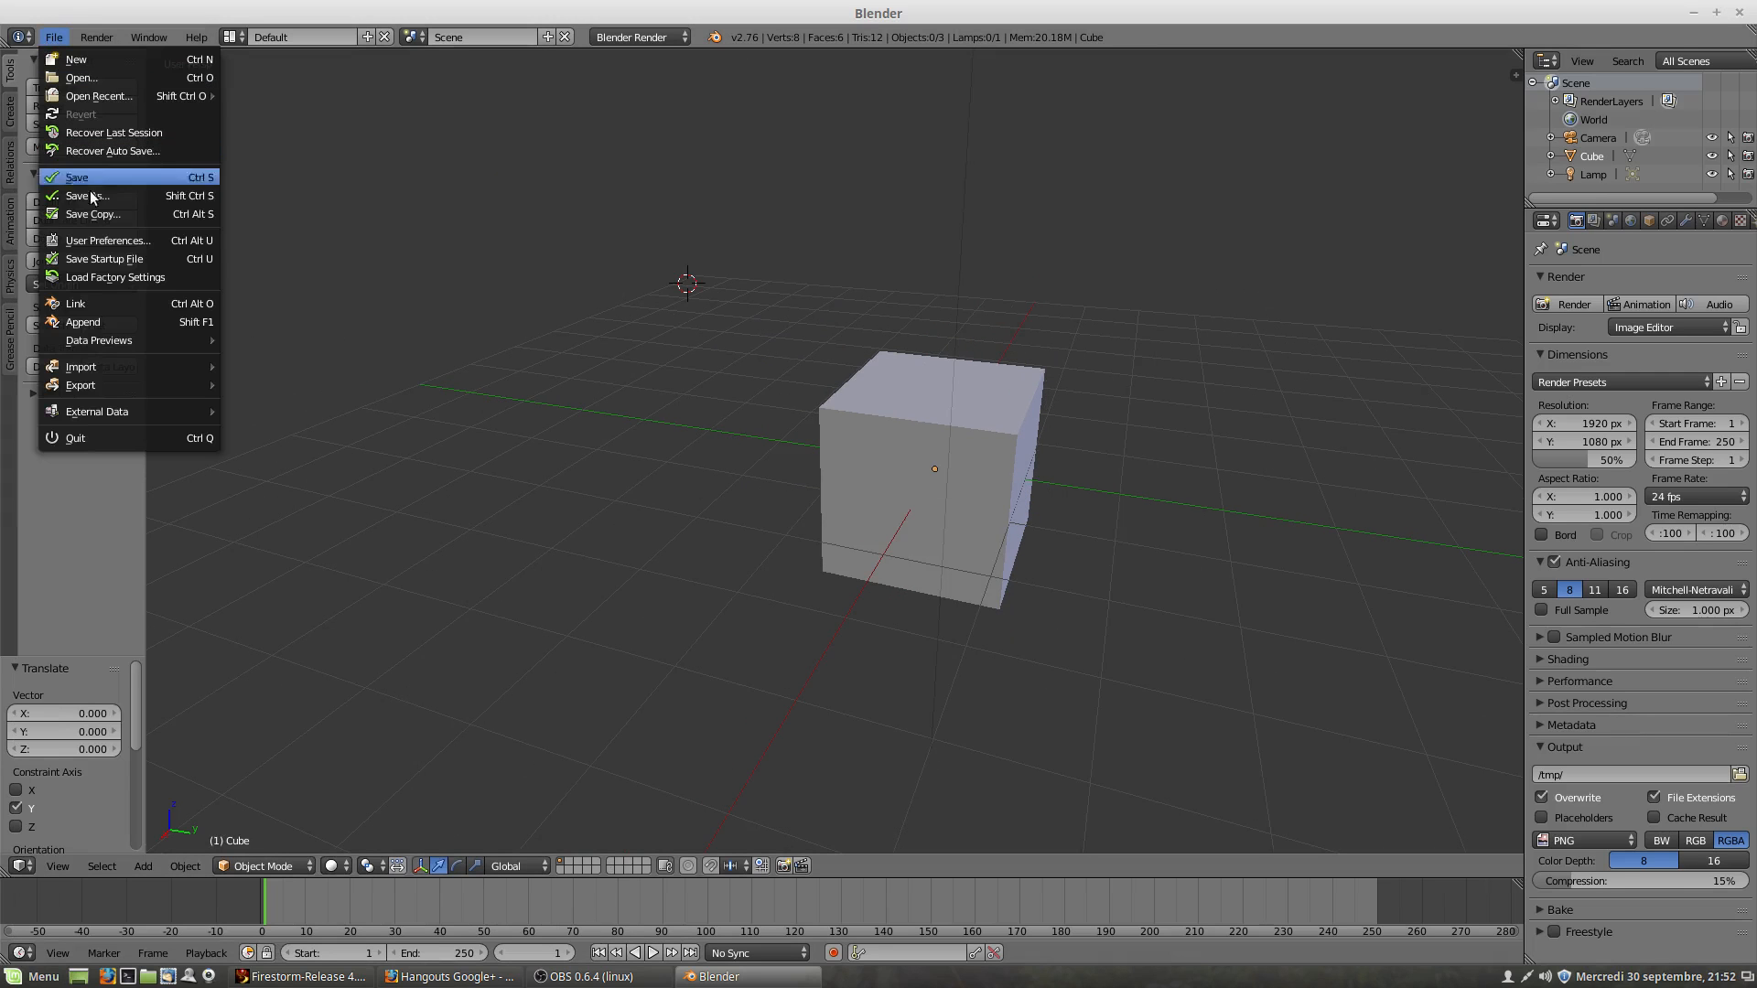
left_click(91, 234)
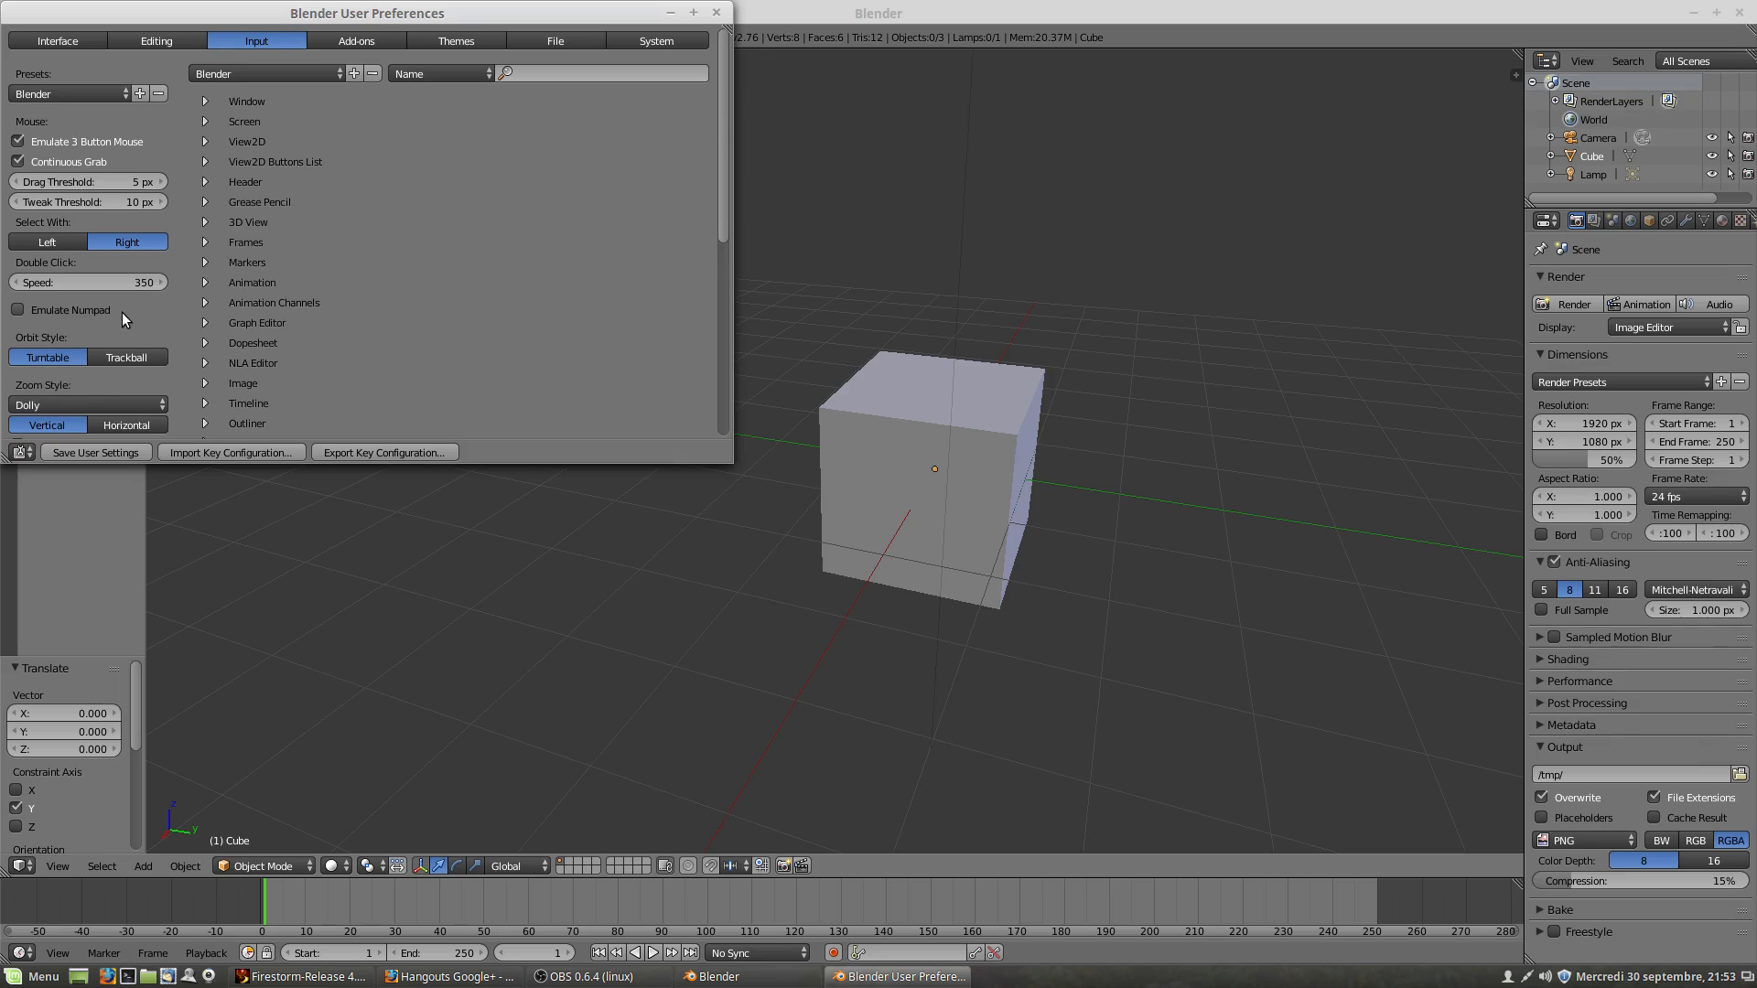
scroll(124, 311, "down", 1)
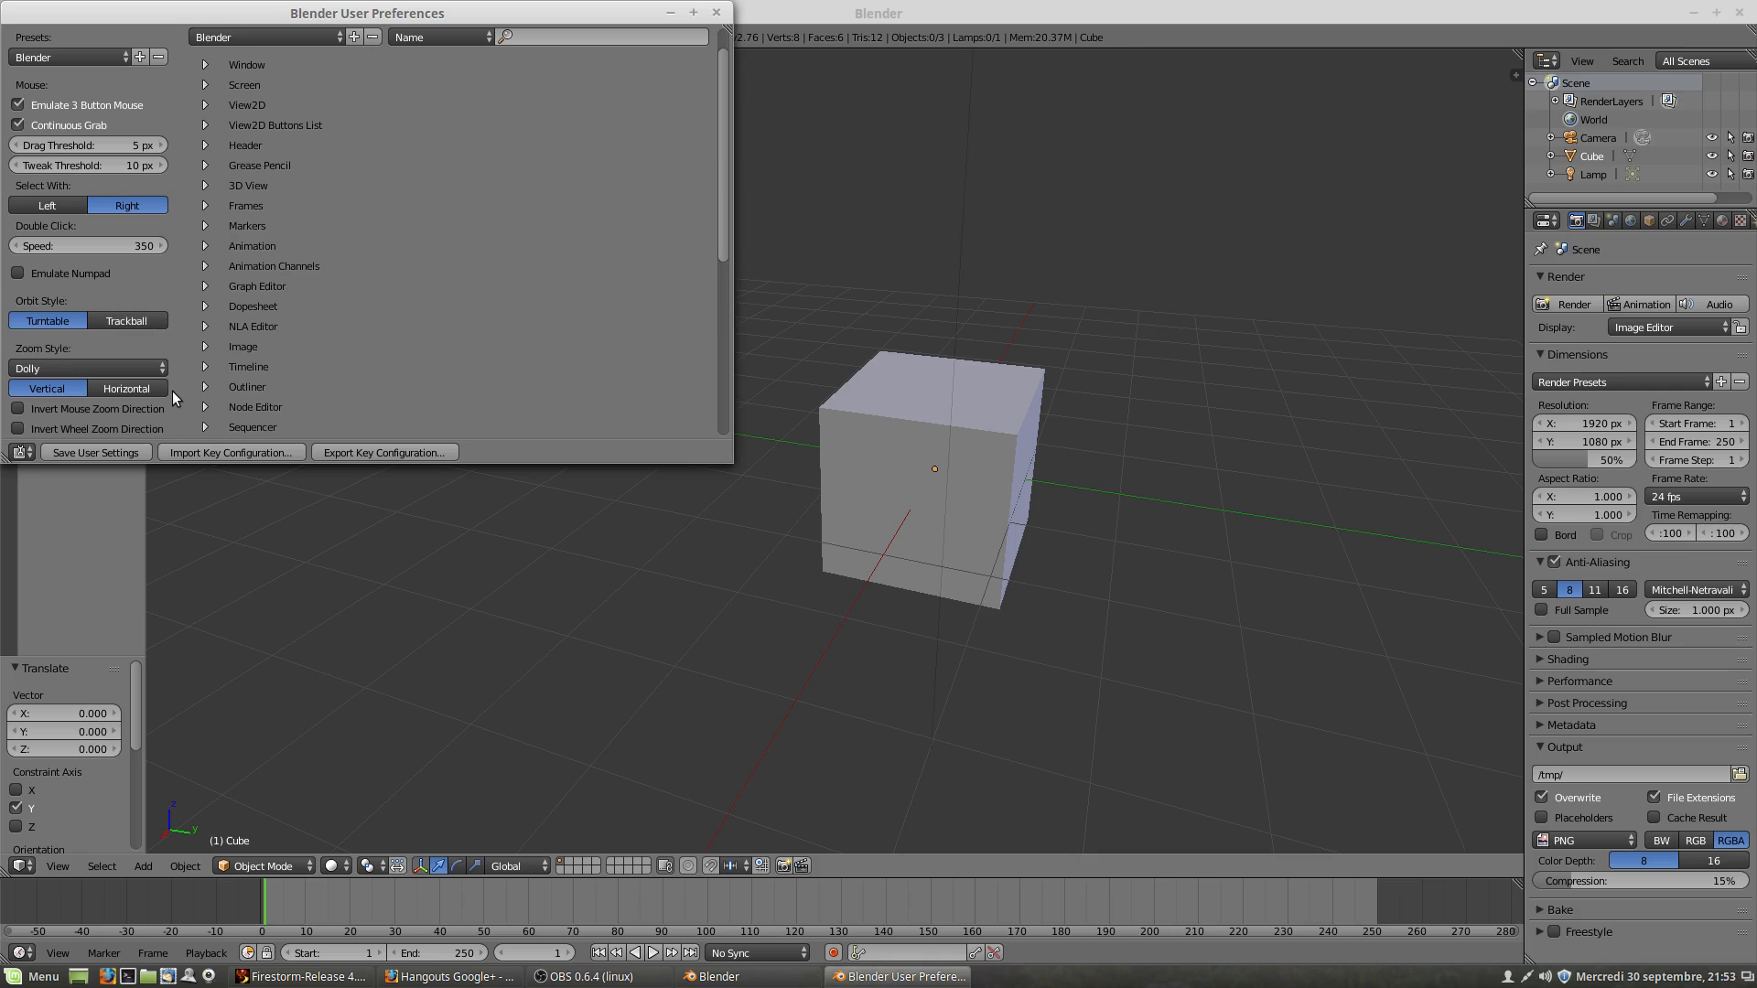
scroll(172, 392, "down", 5)
scroll(173, 396, "down", 1)
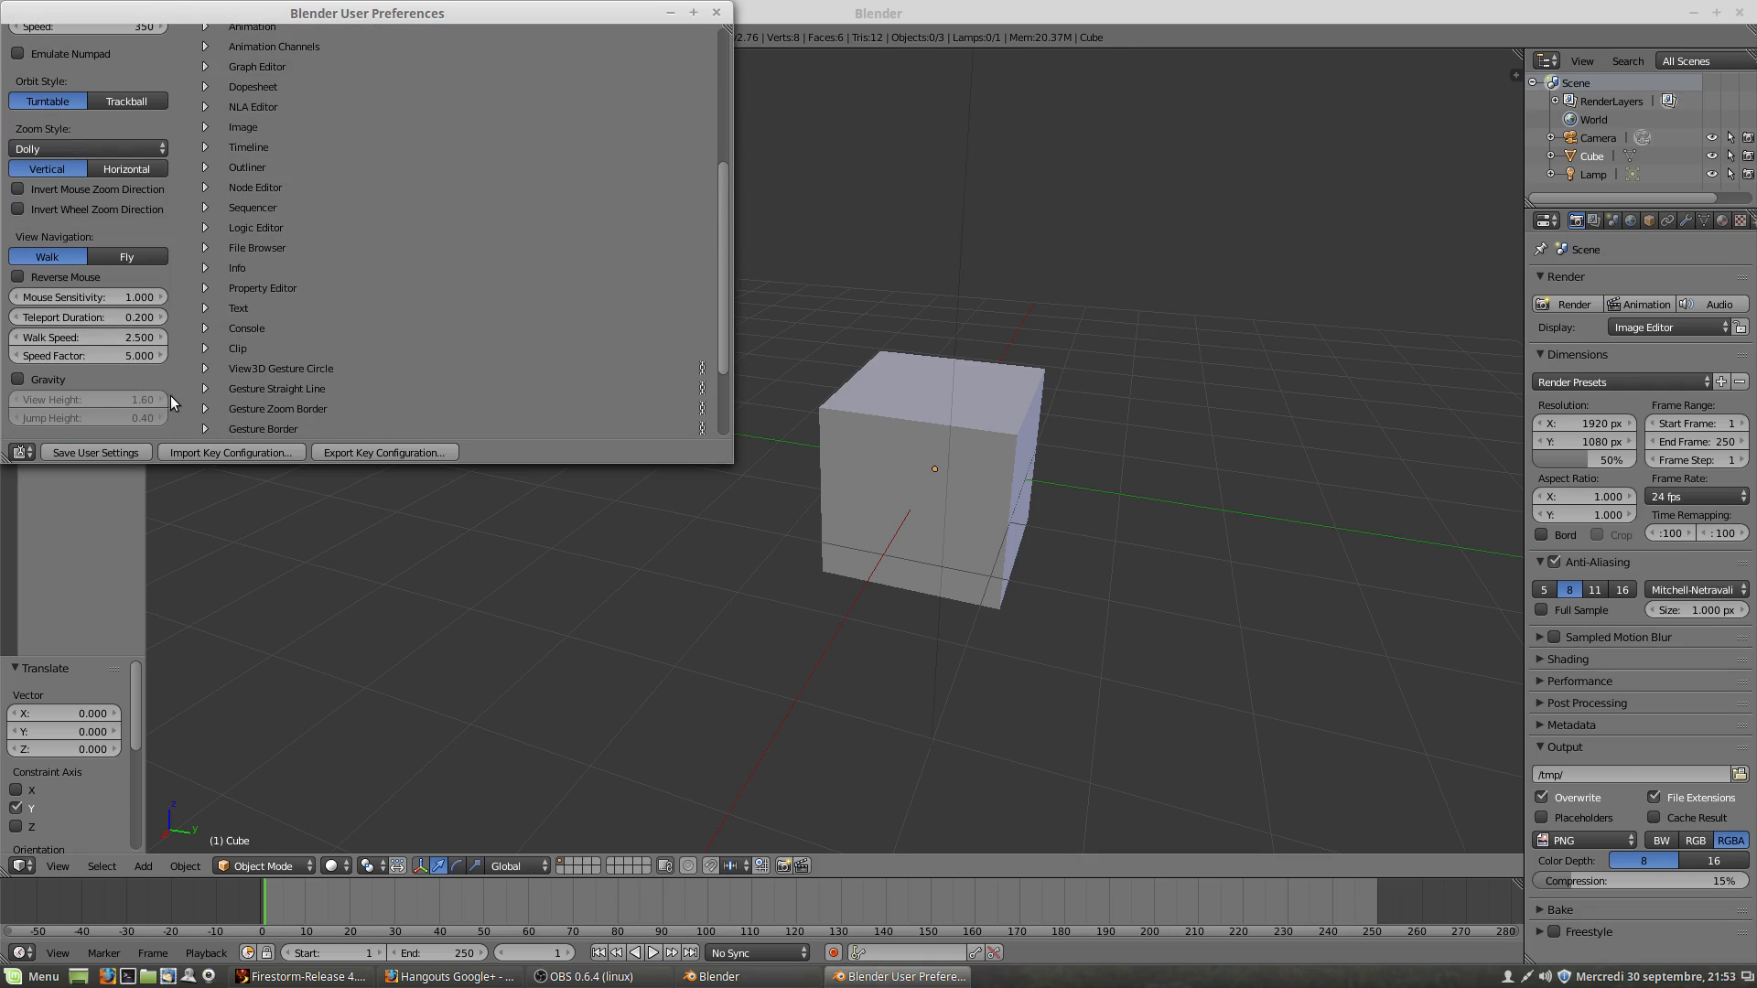
scroll(170, 395, "up", 7)
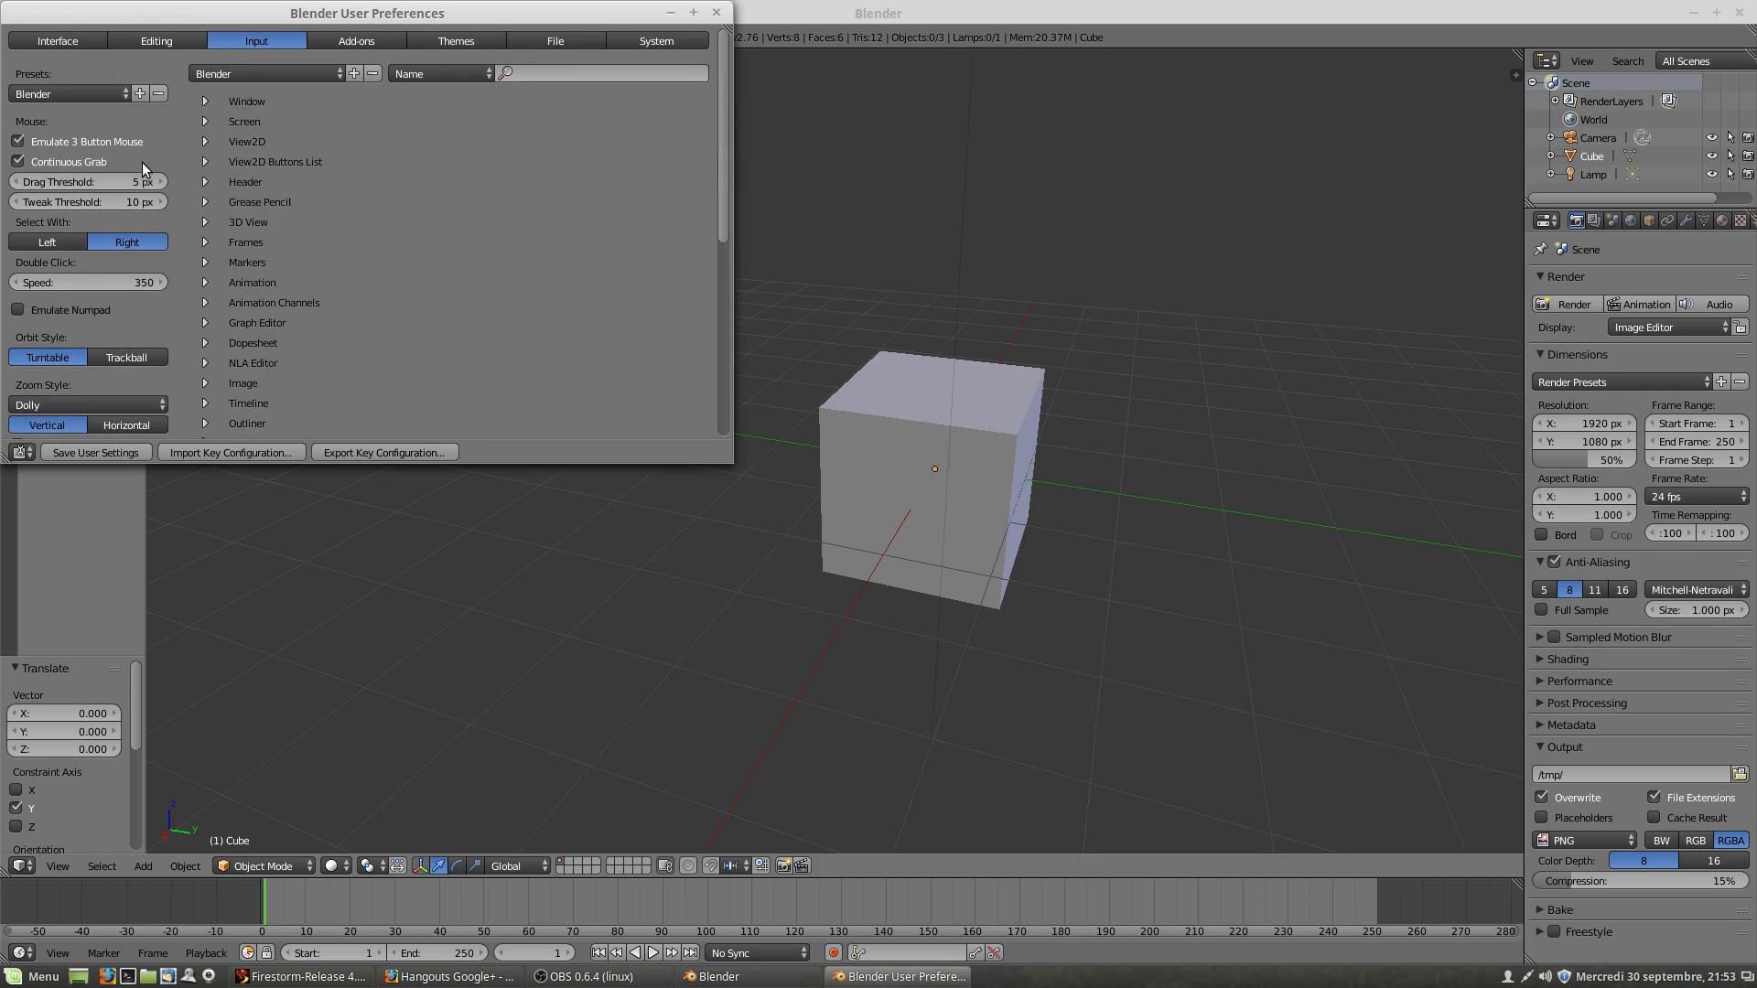
Step: Search the add-ons for "loop", enable Mesh: LoopTools, and move the preferences window toward the centre of the 3D view
left_click(373, 38)
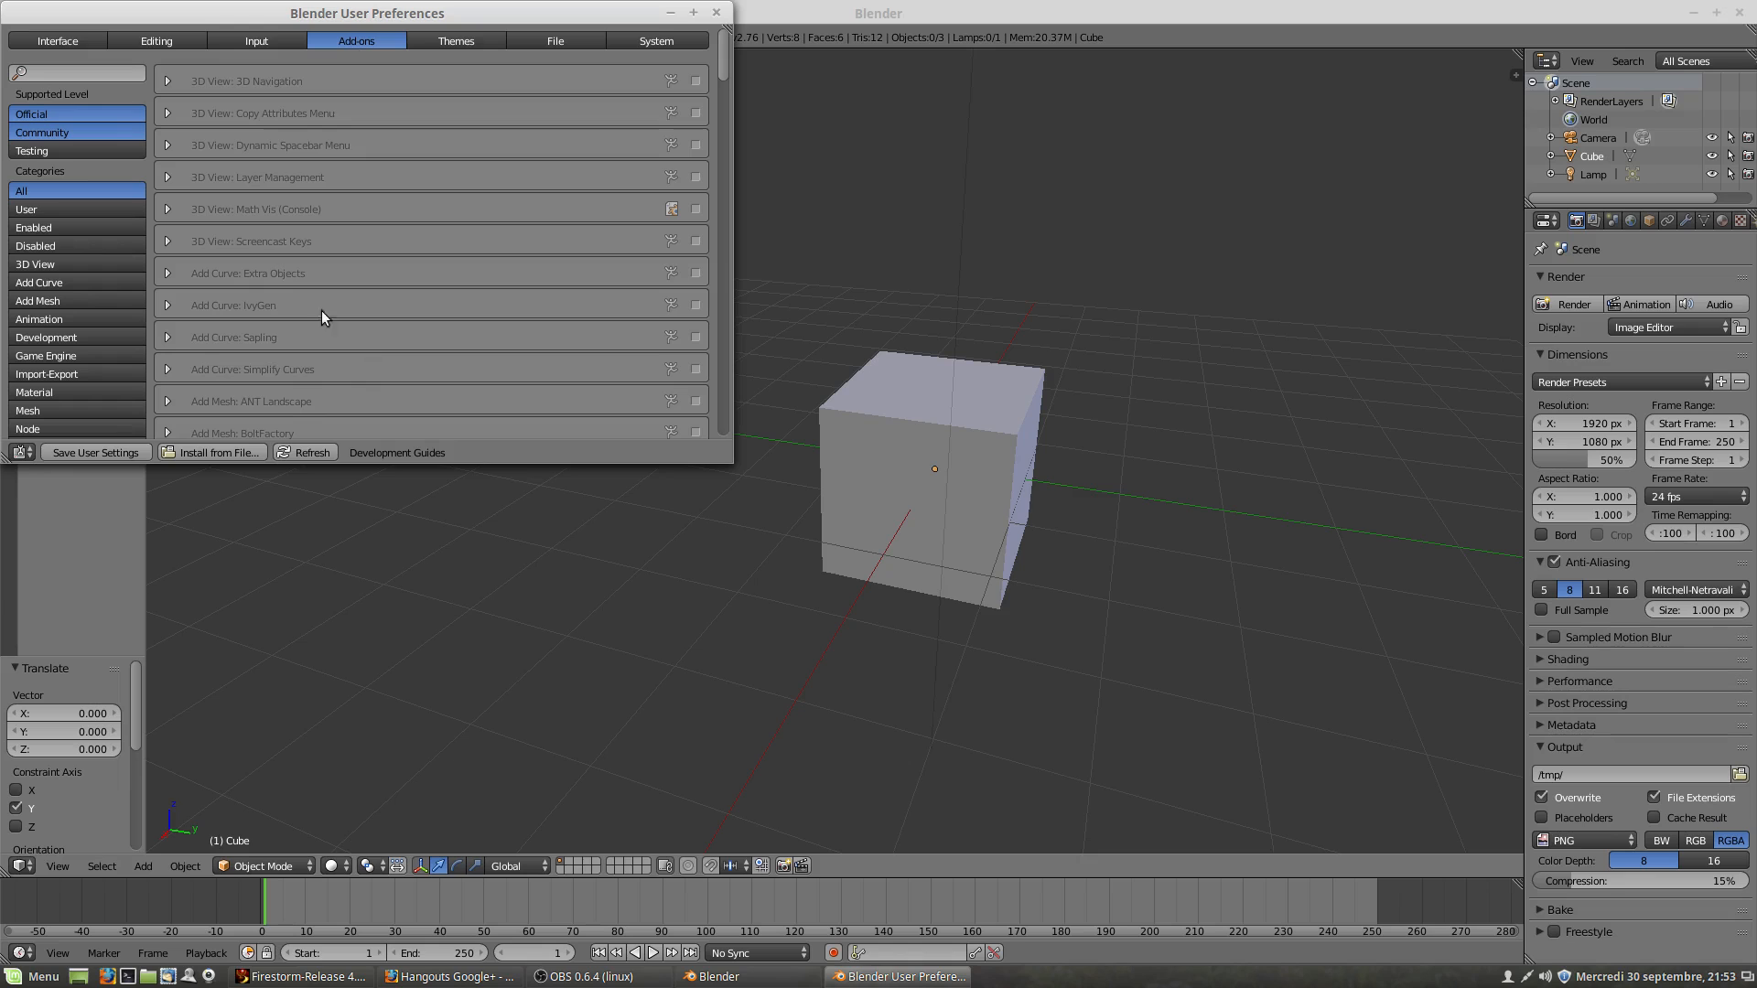
left_click(40, 74)
type("loop")
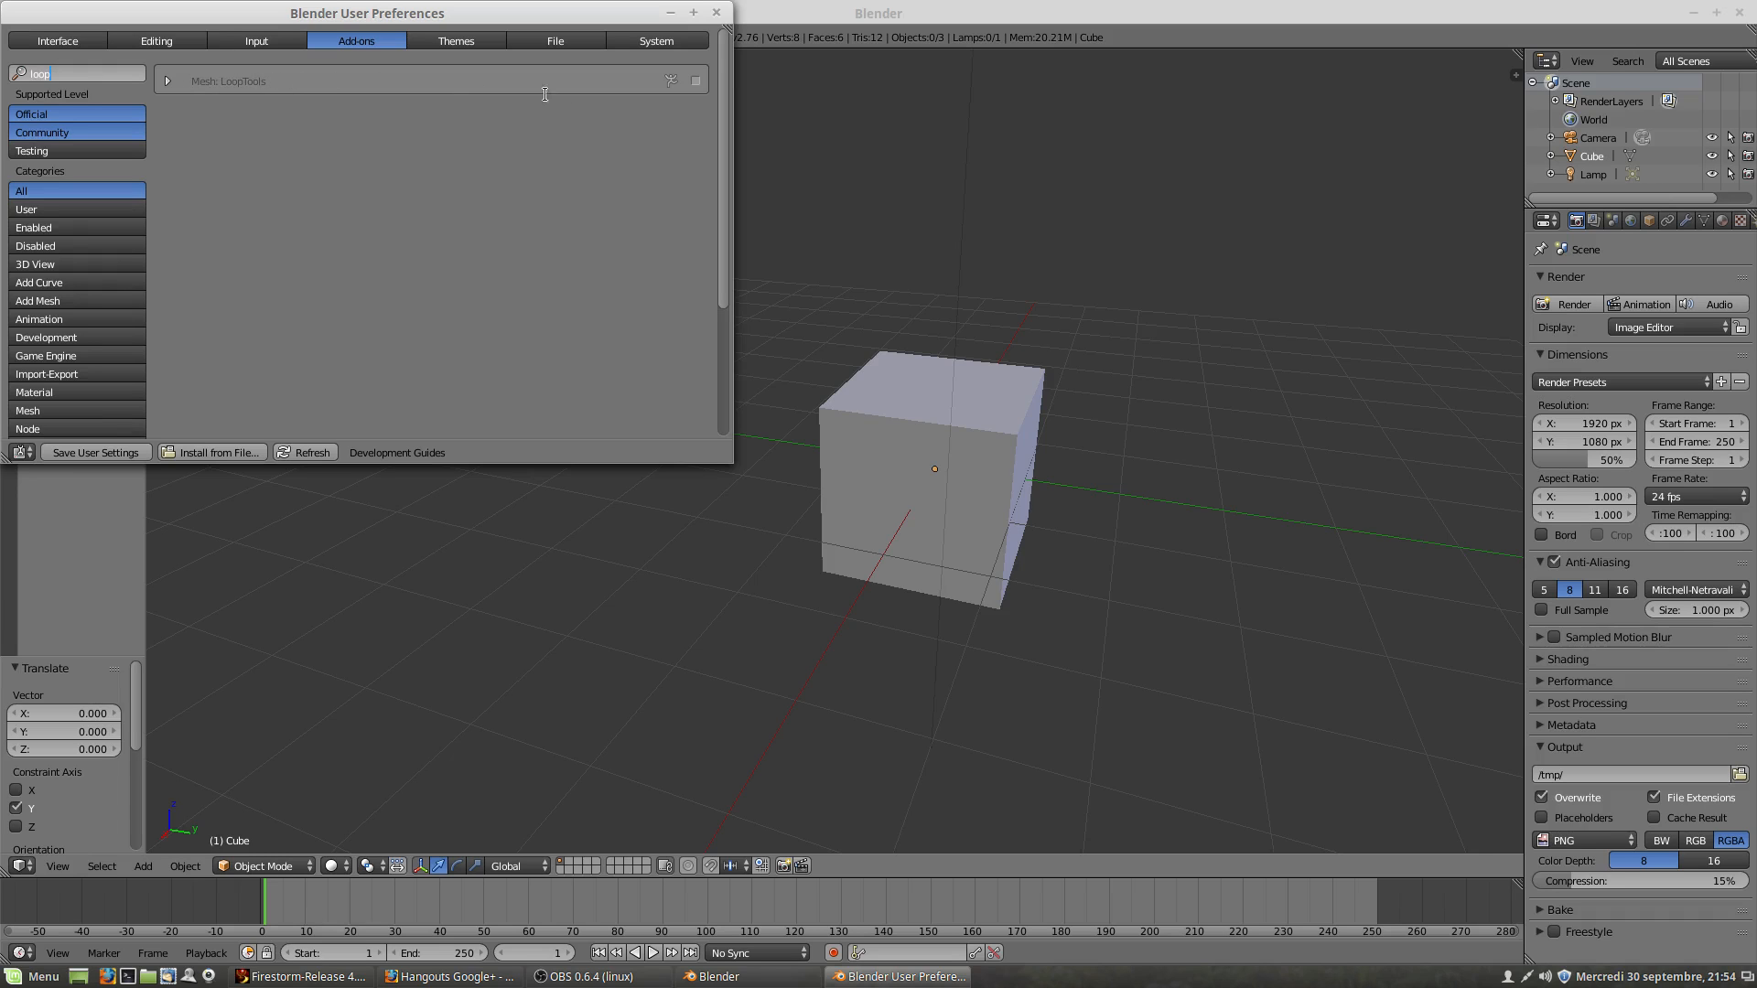
left_click(697, 80)
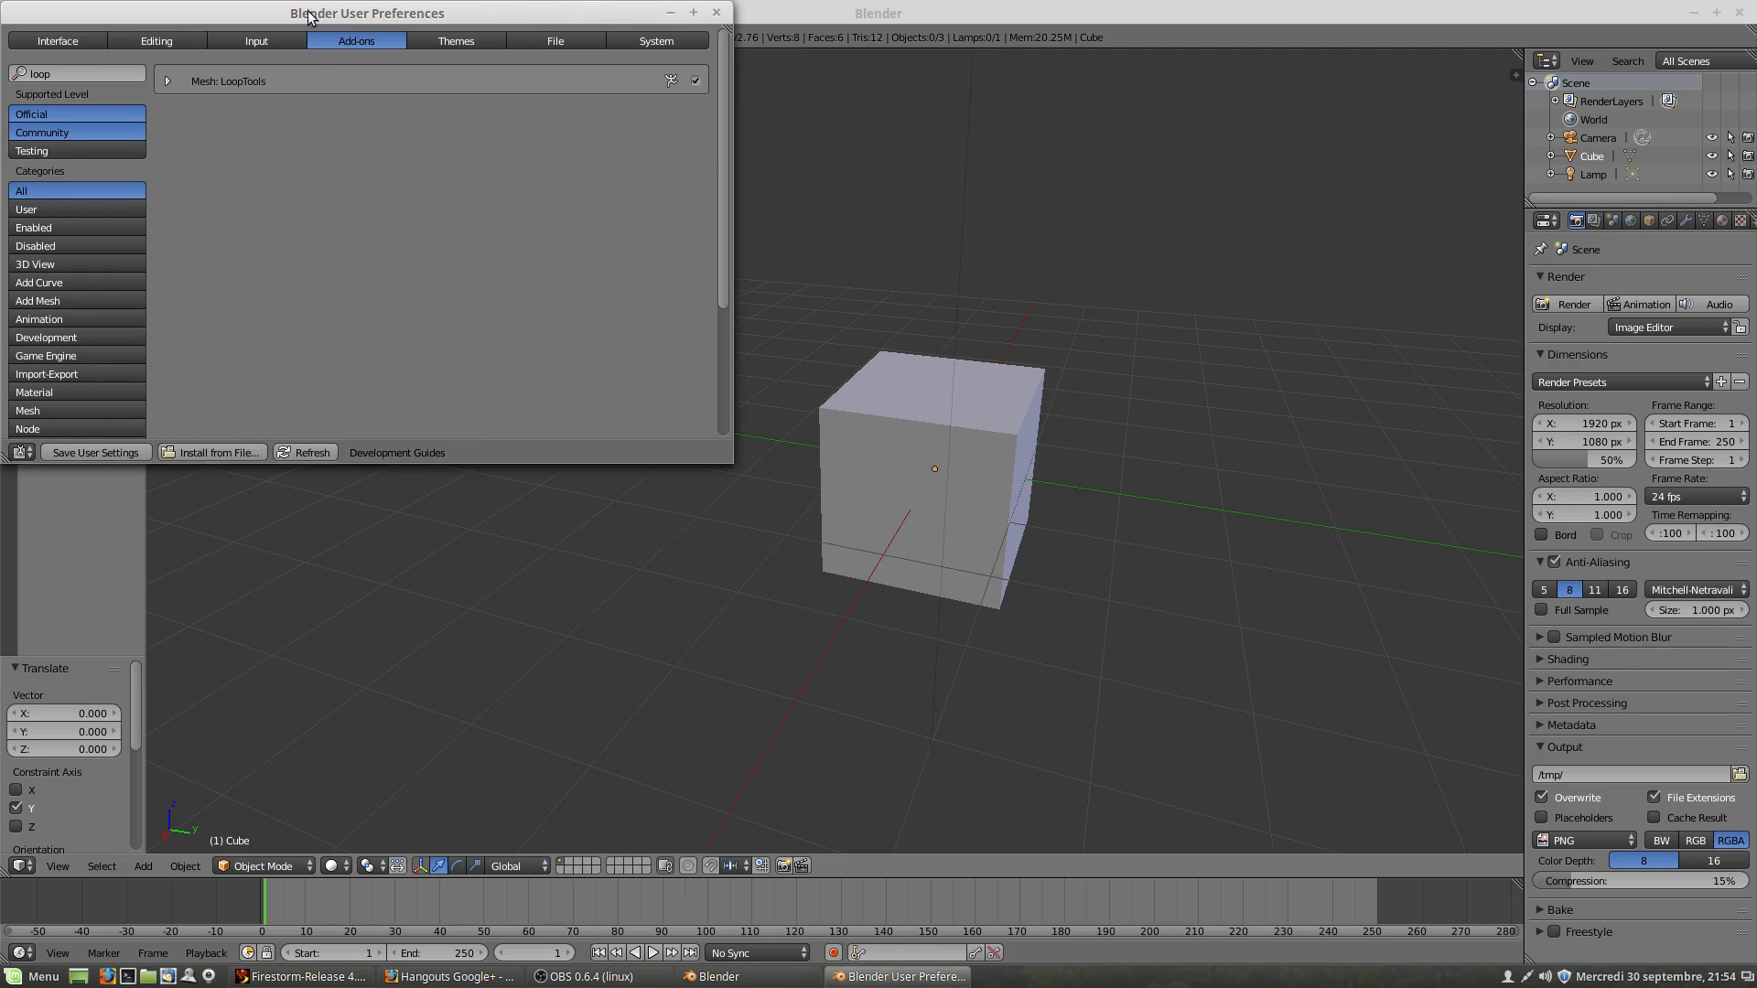
left_click_drag(332, 13, 549, 48)
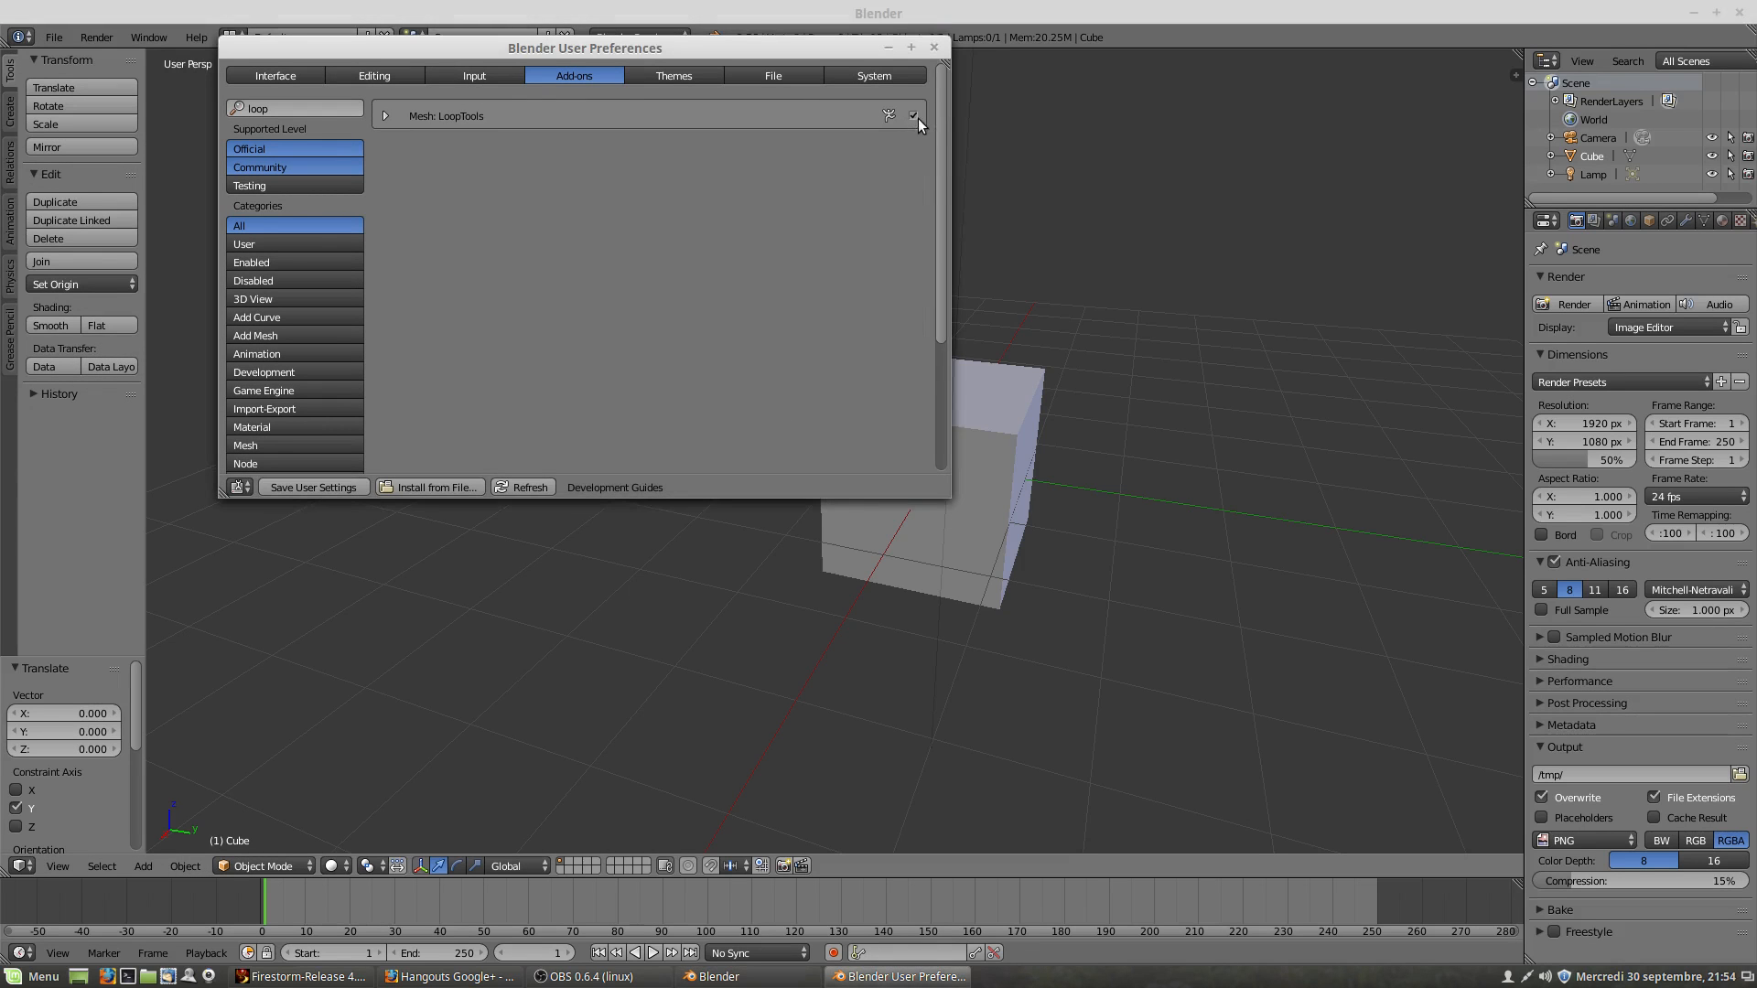
Step: Try a light grey Outline color for the Regular widgets in the User Interface theme
left_click(659, 75)
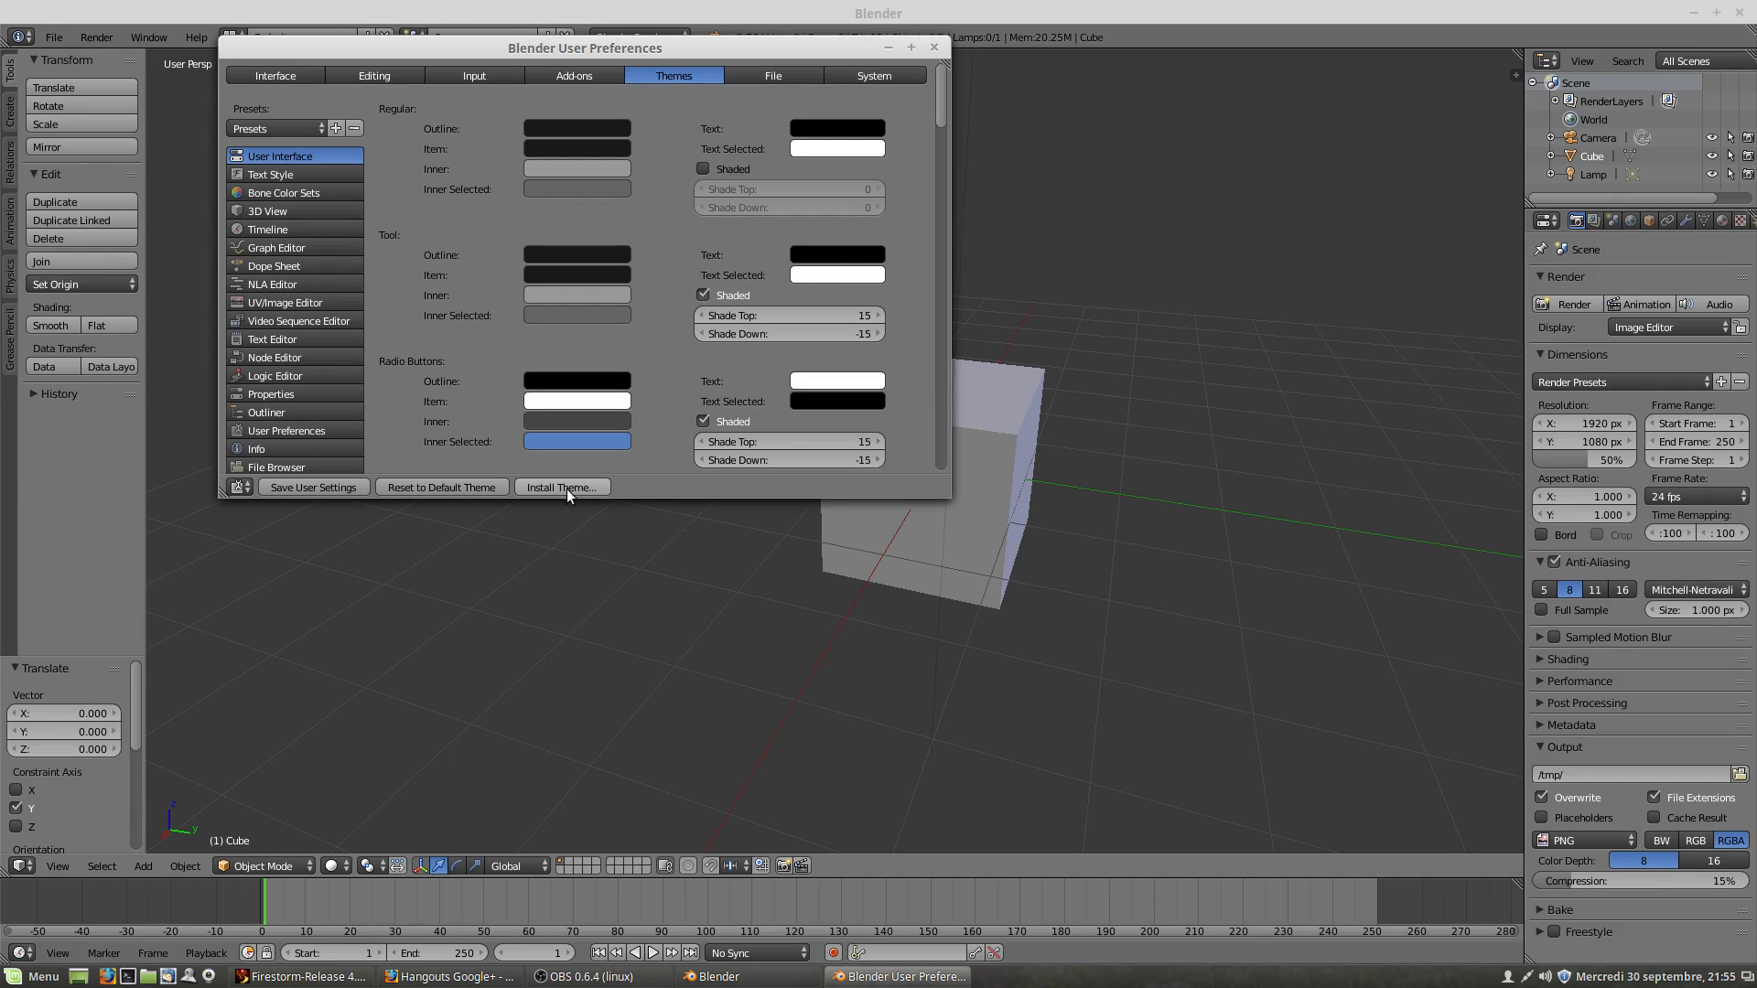
left_click(591, 129)
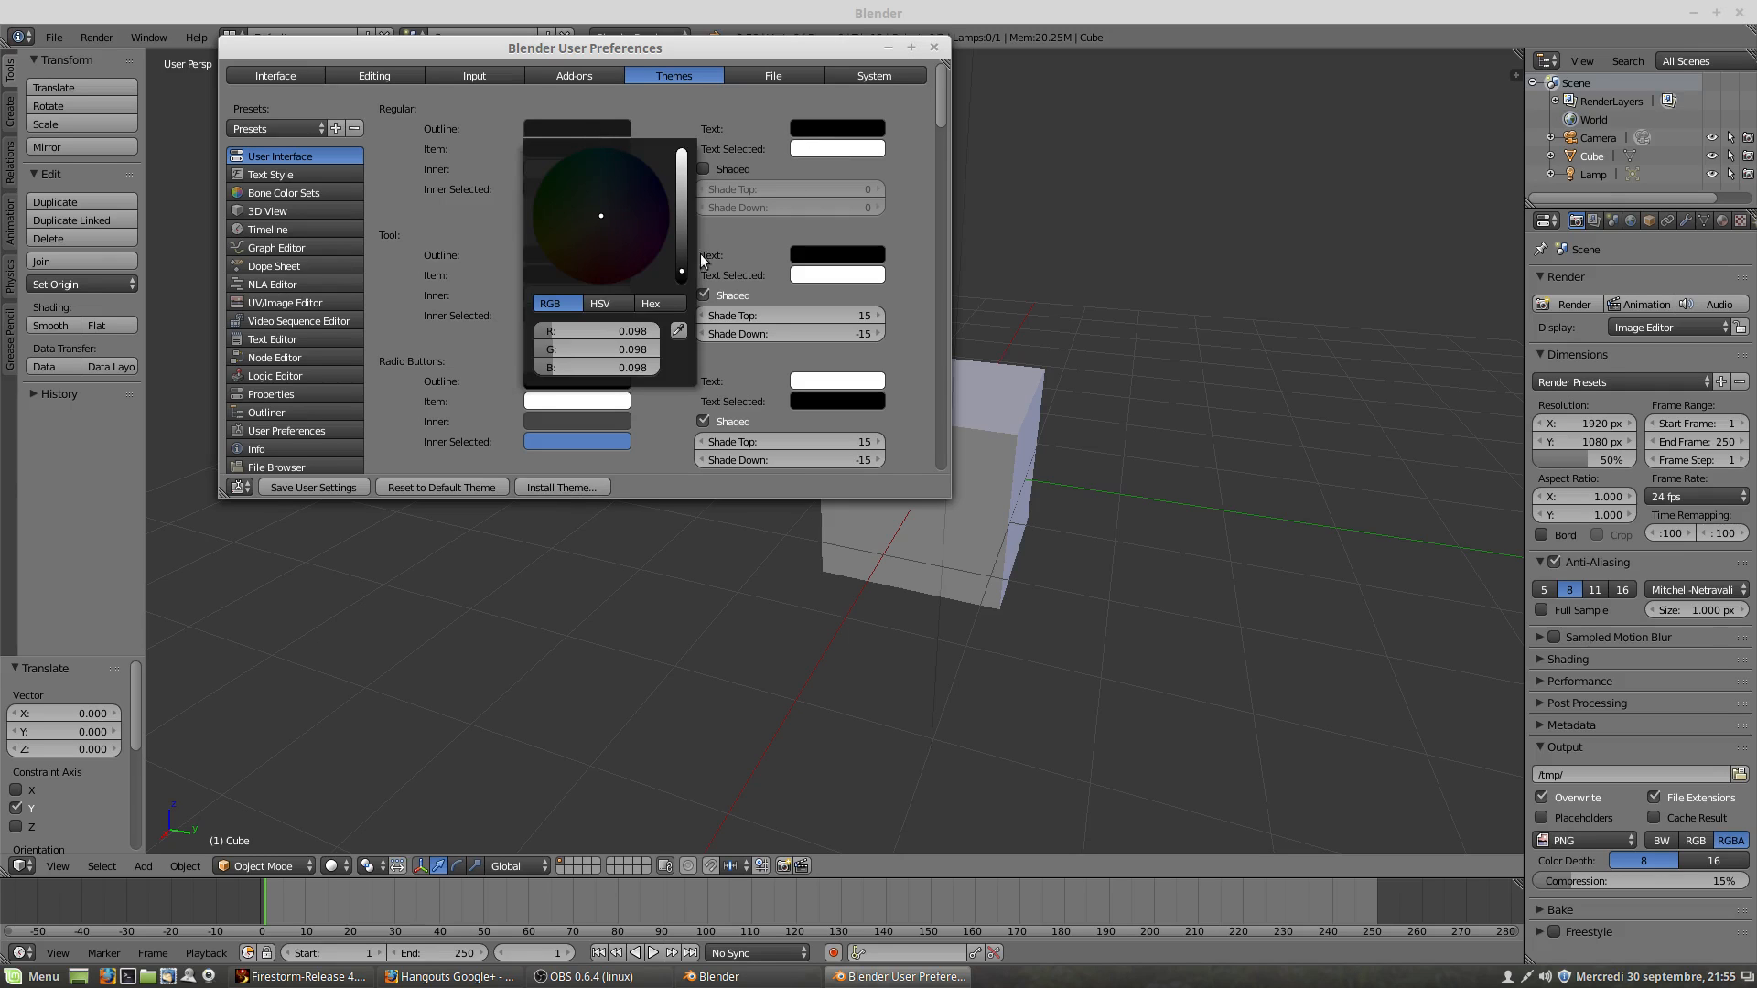
left_click_drag(681, 271, 682, 178)
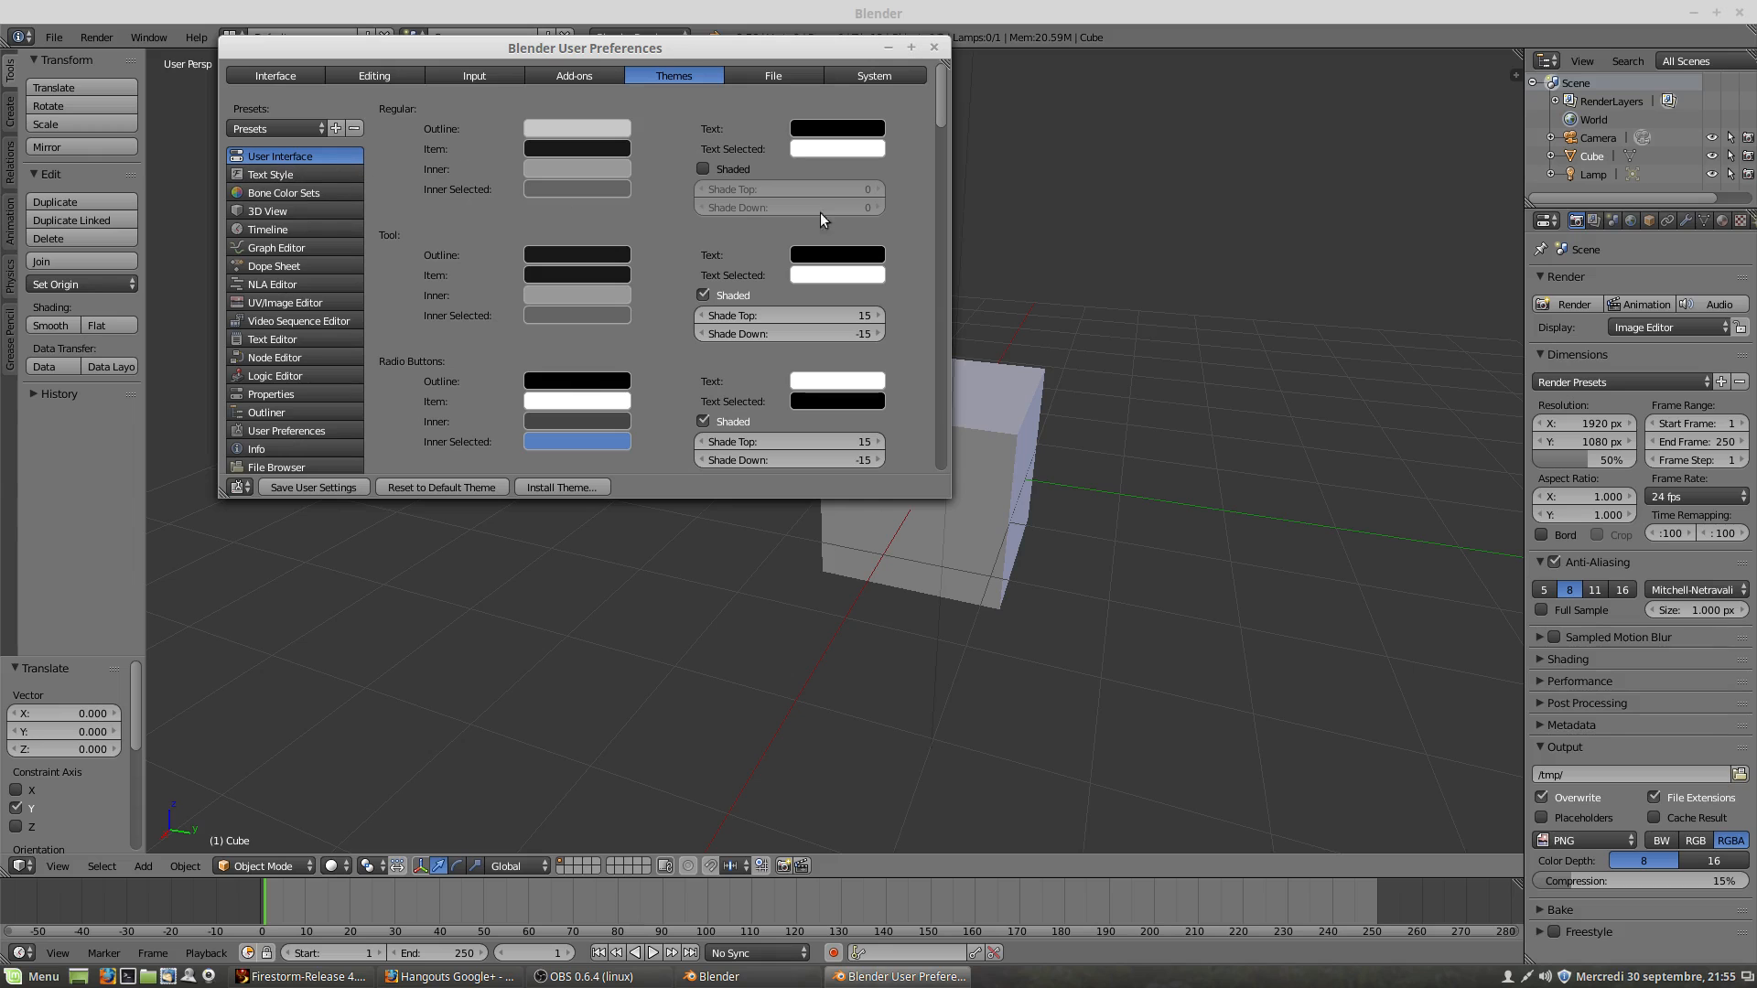
Step: Try a dark red Grid color in the 3D View theme, and reset the theme to its defaults
left_click(266, 210)
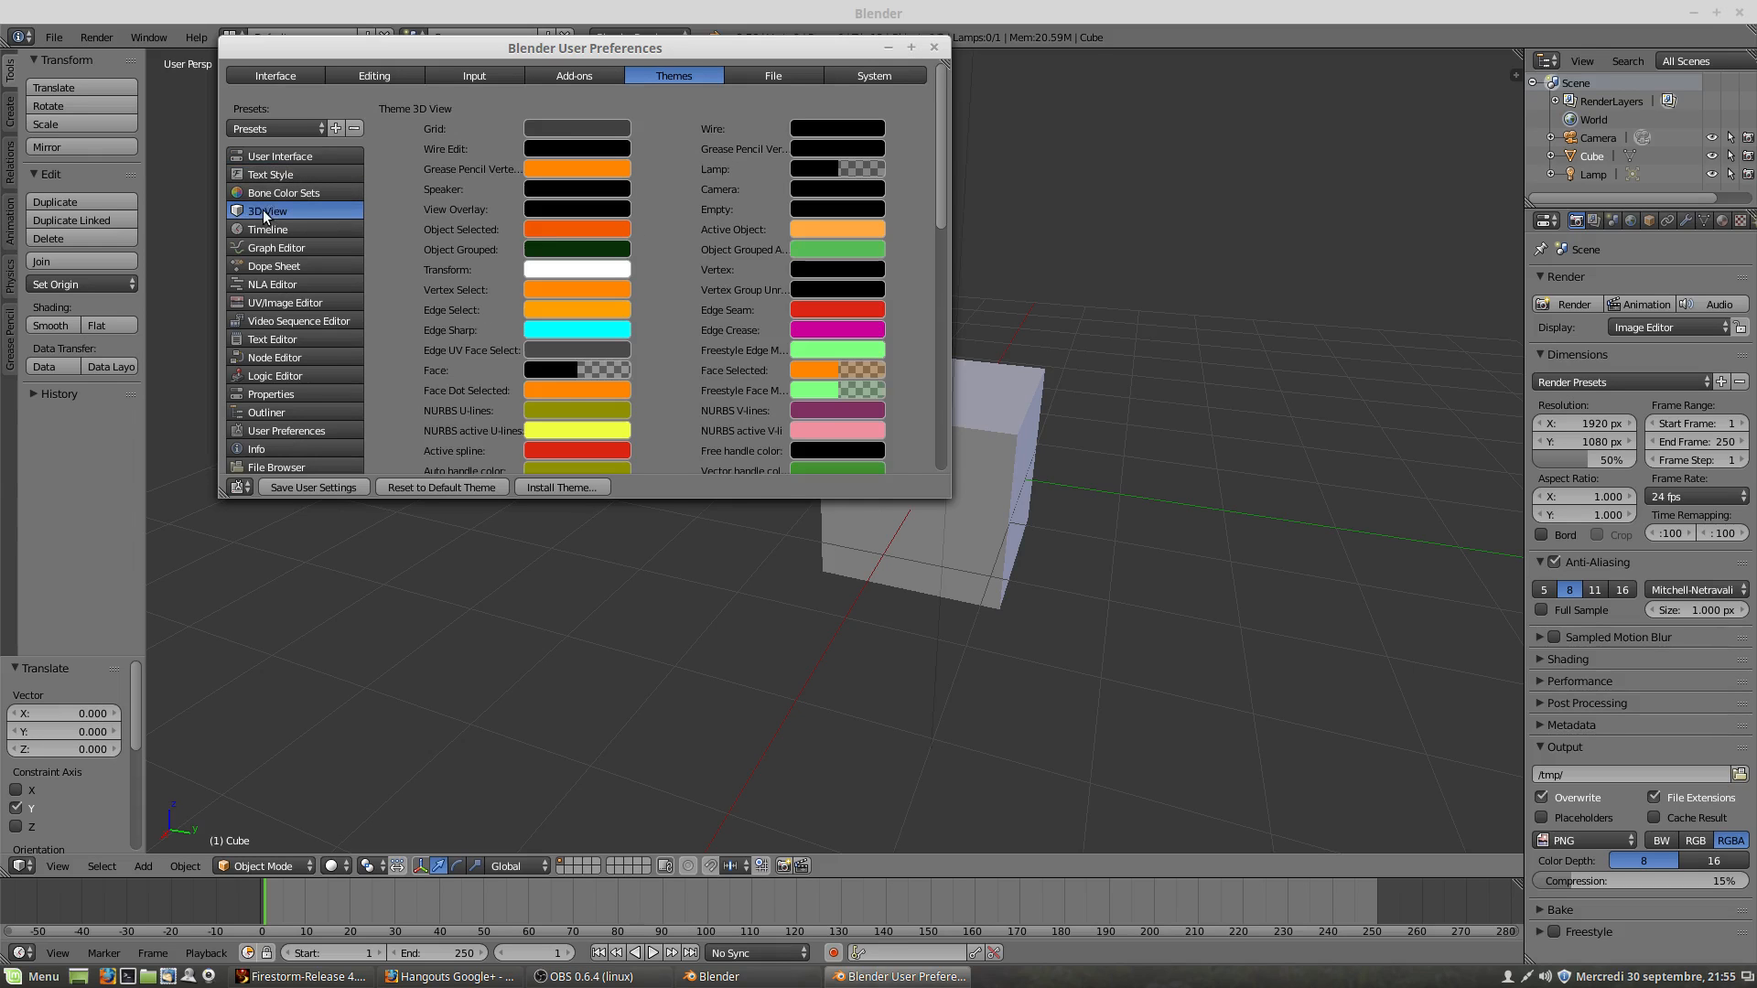
left_click(564, 126)
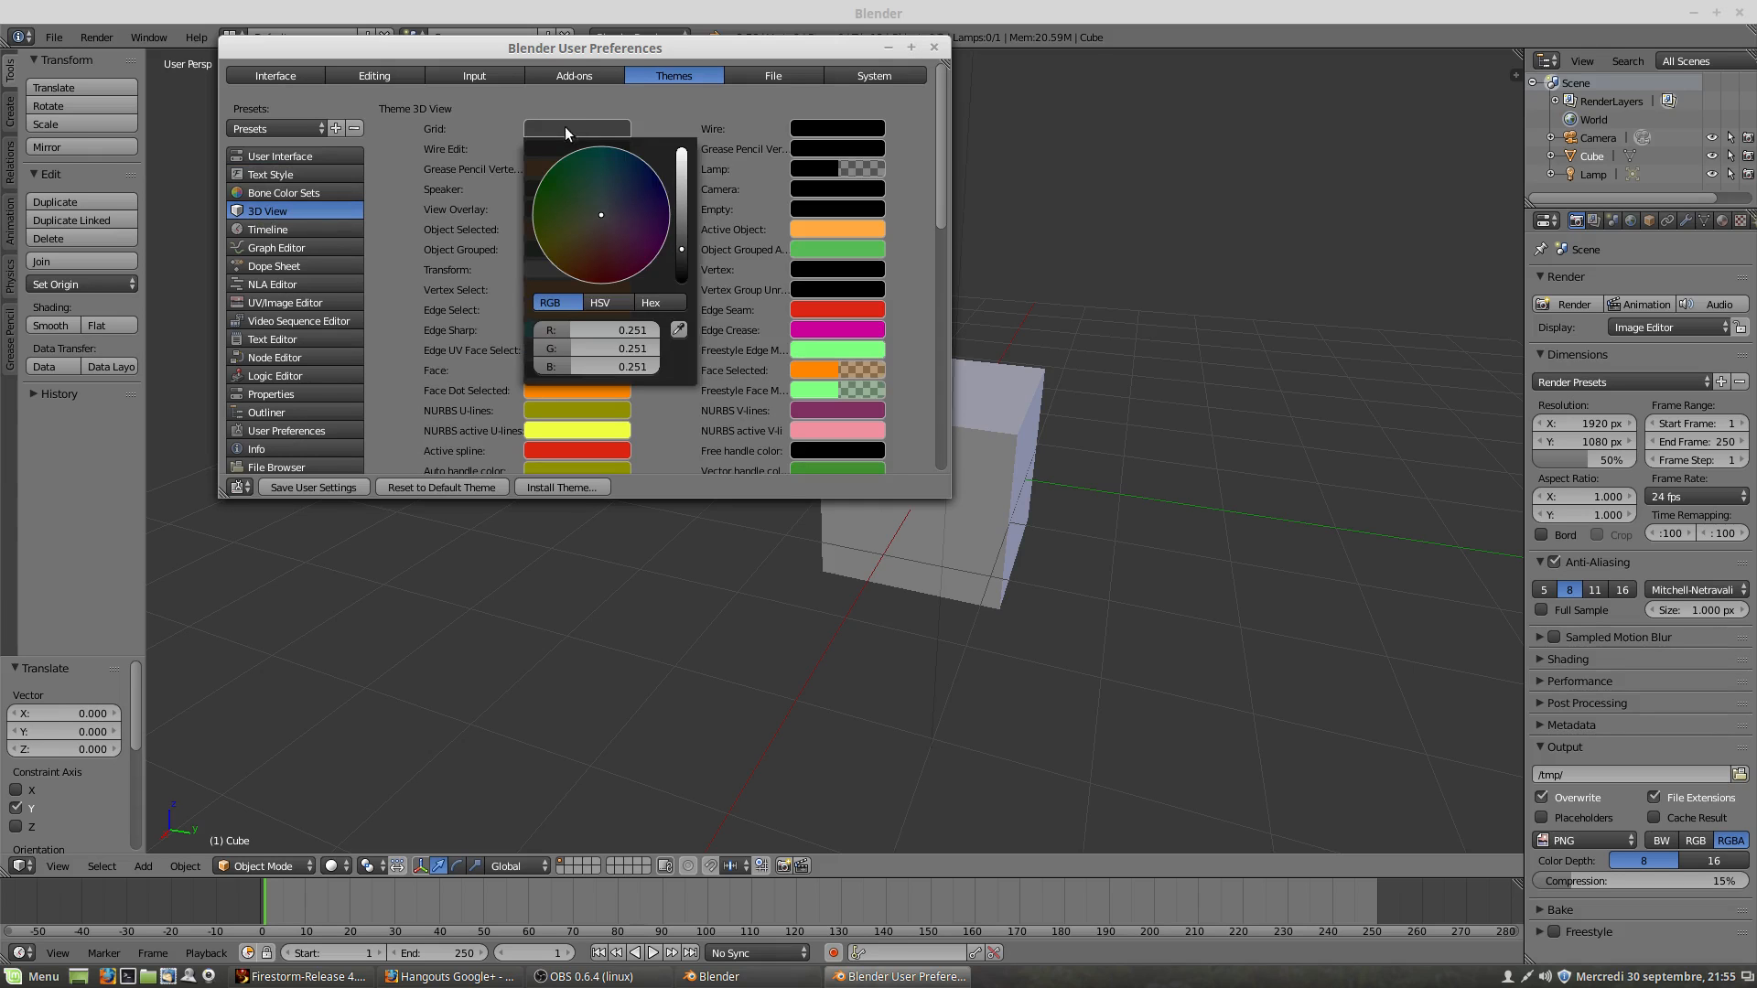
left_click_drag(629, 226, 687, 209)
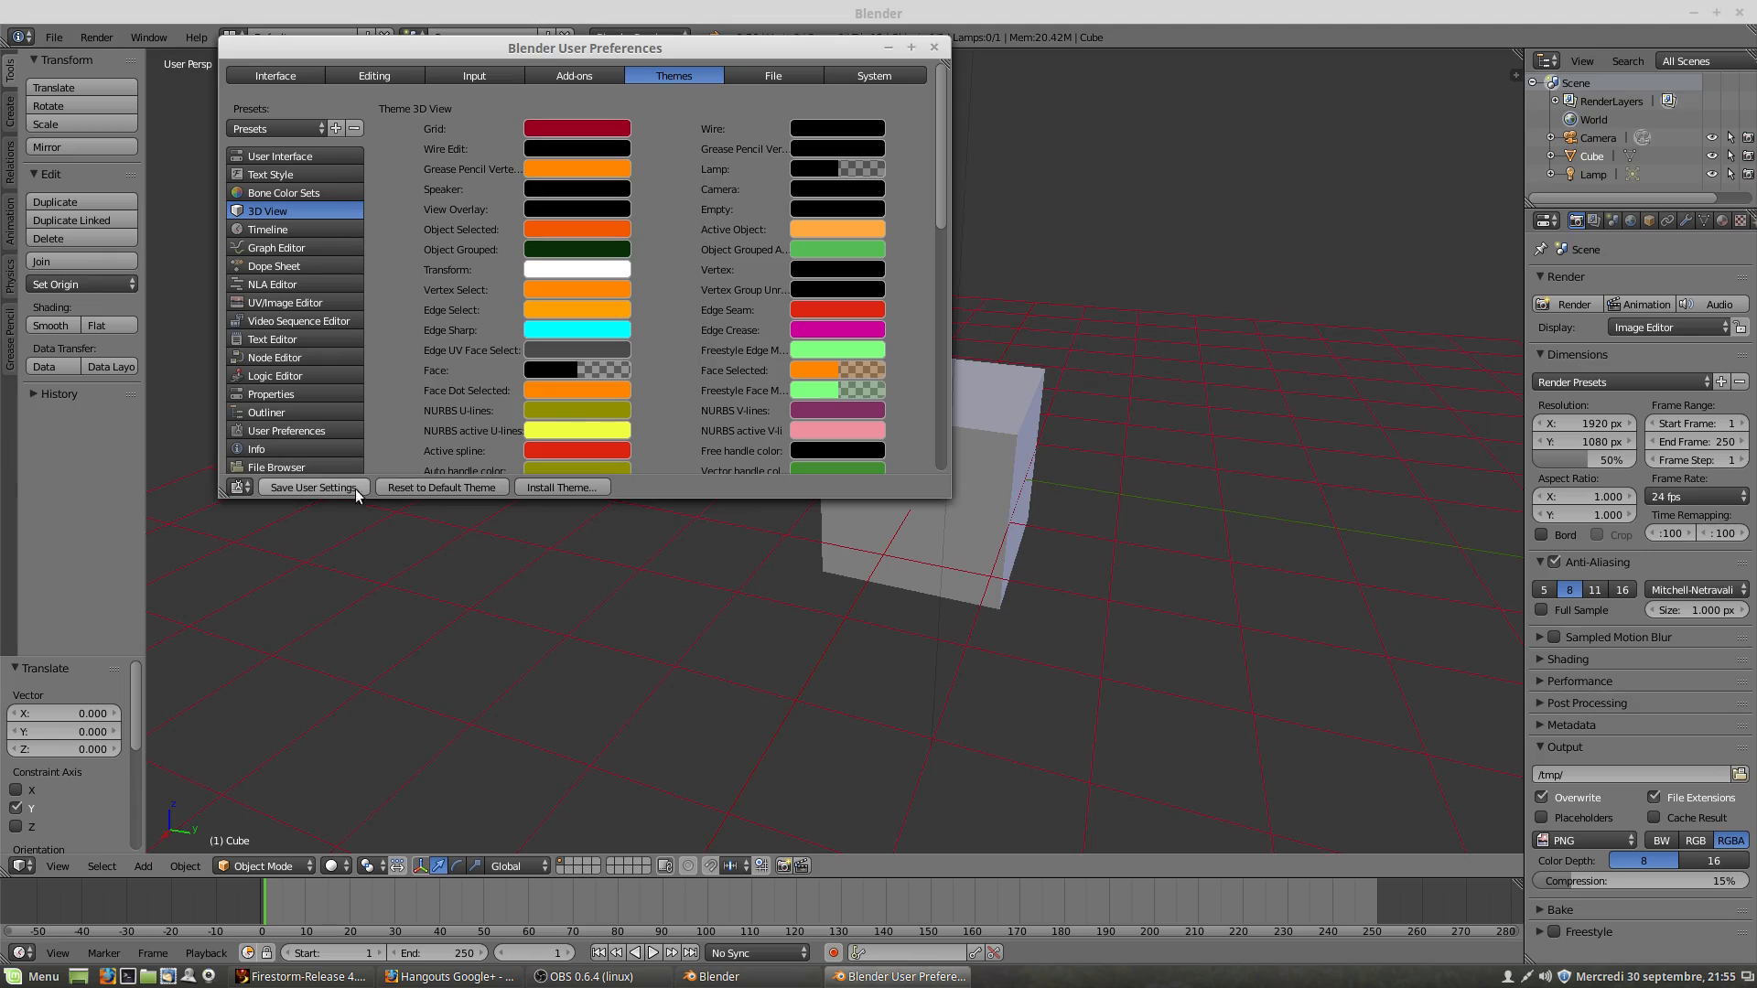
left_click(471, 491)
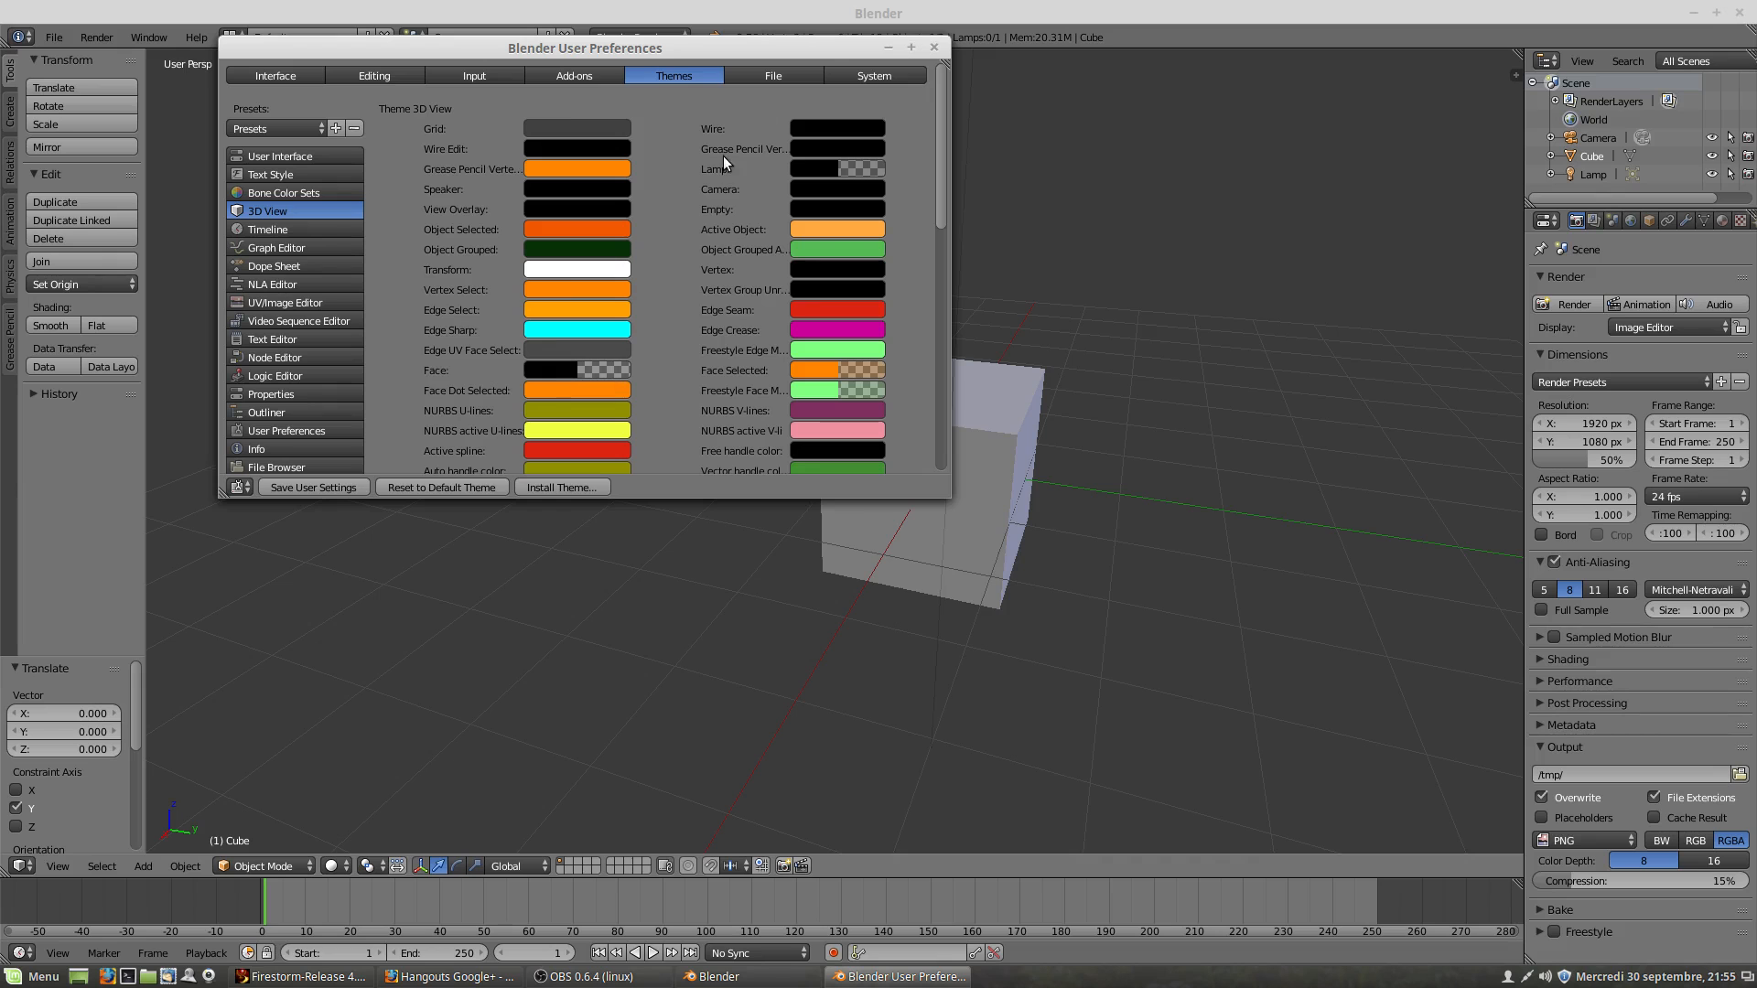
Step: In the File preferences, set the number of Save Versions to 2 and review the auto save settings
left_click(775, 79)
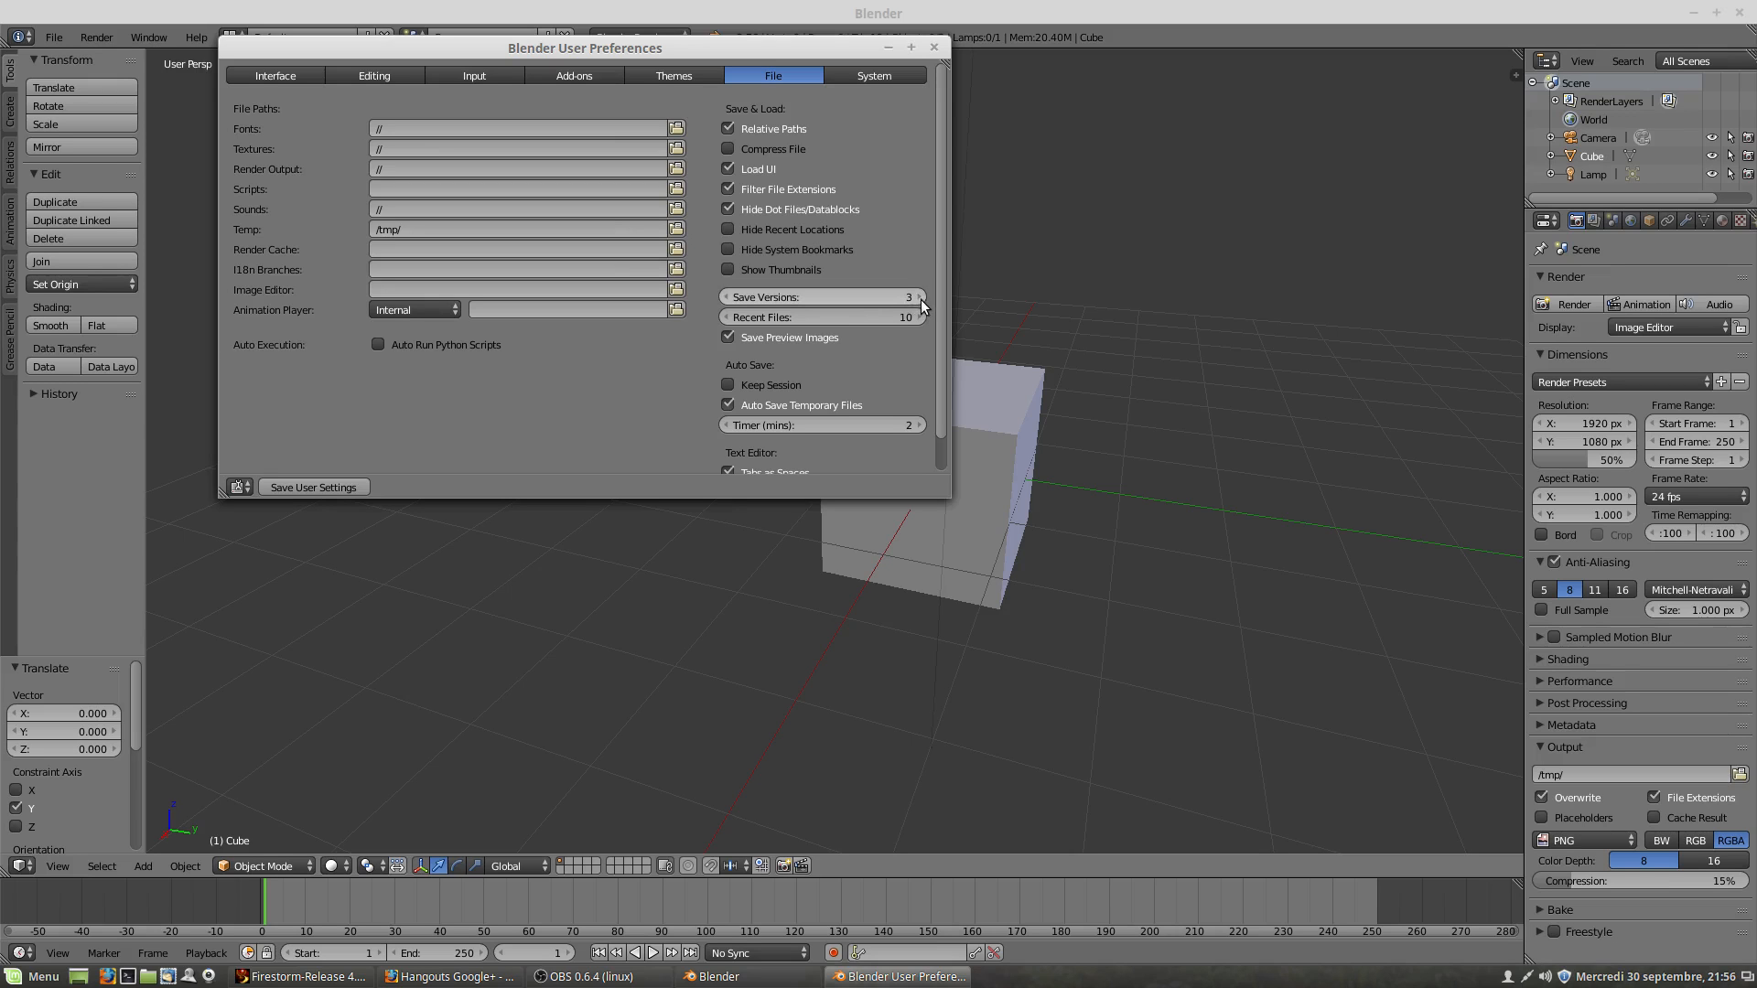
left_click(726, 299)
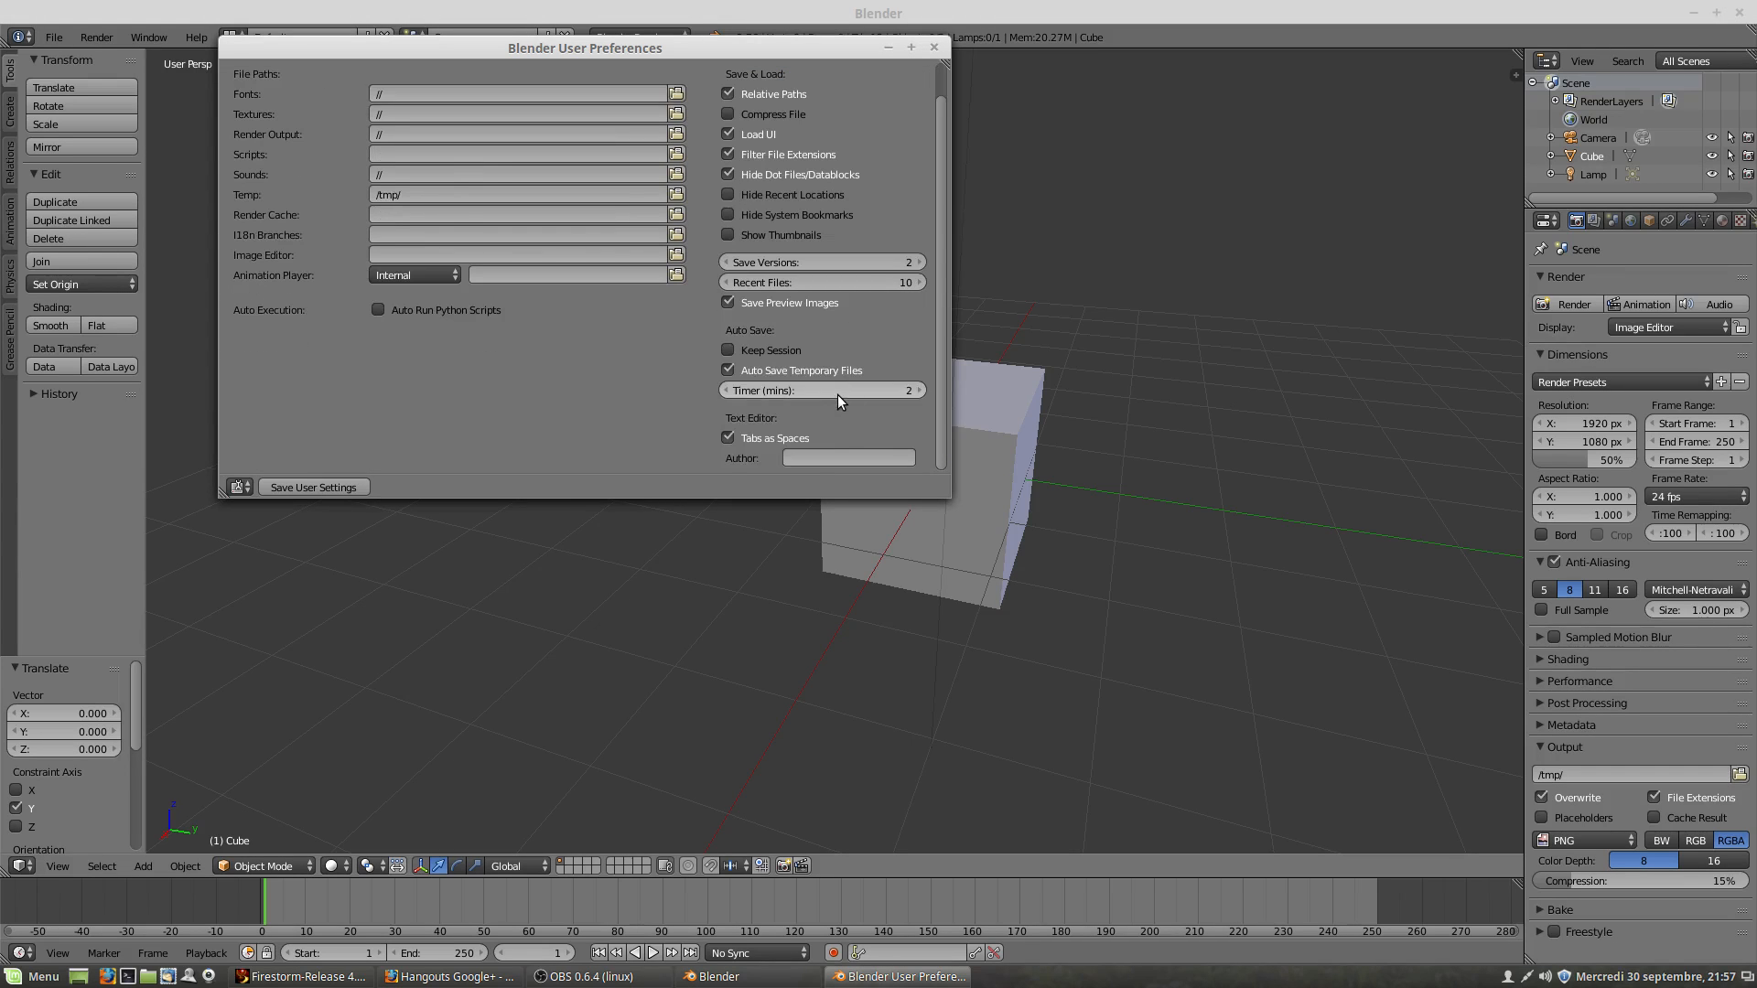
scroll(837, 394, "up", 1)
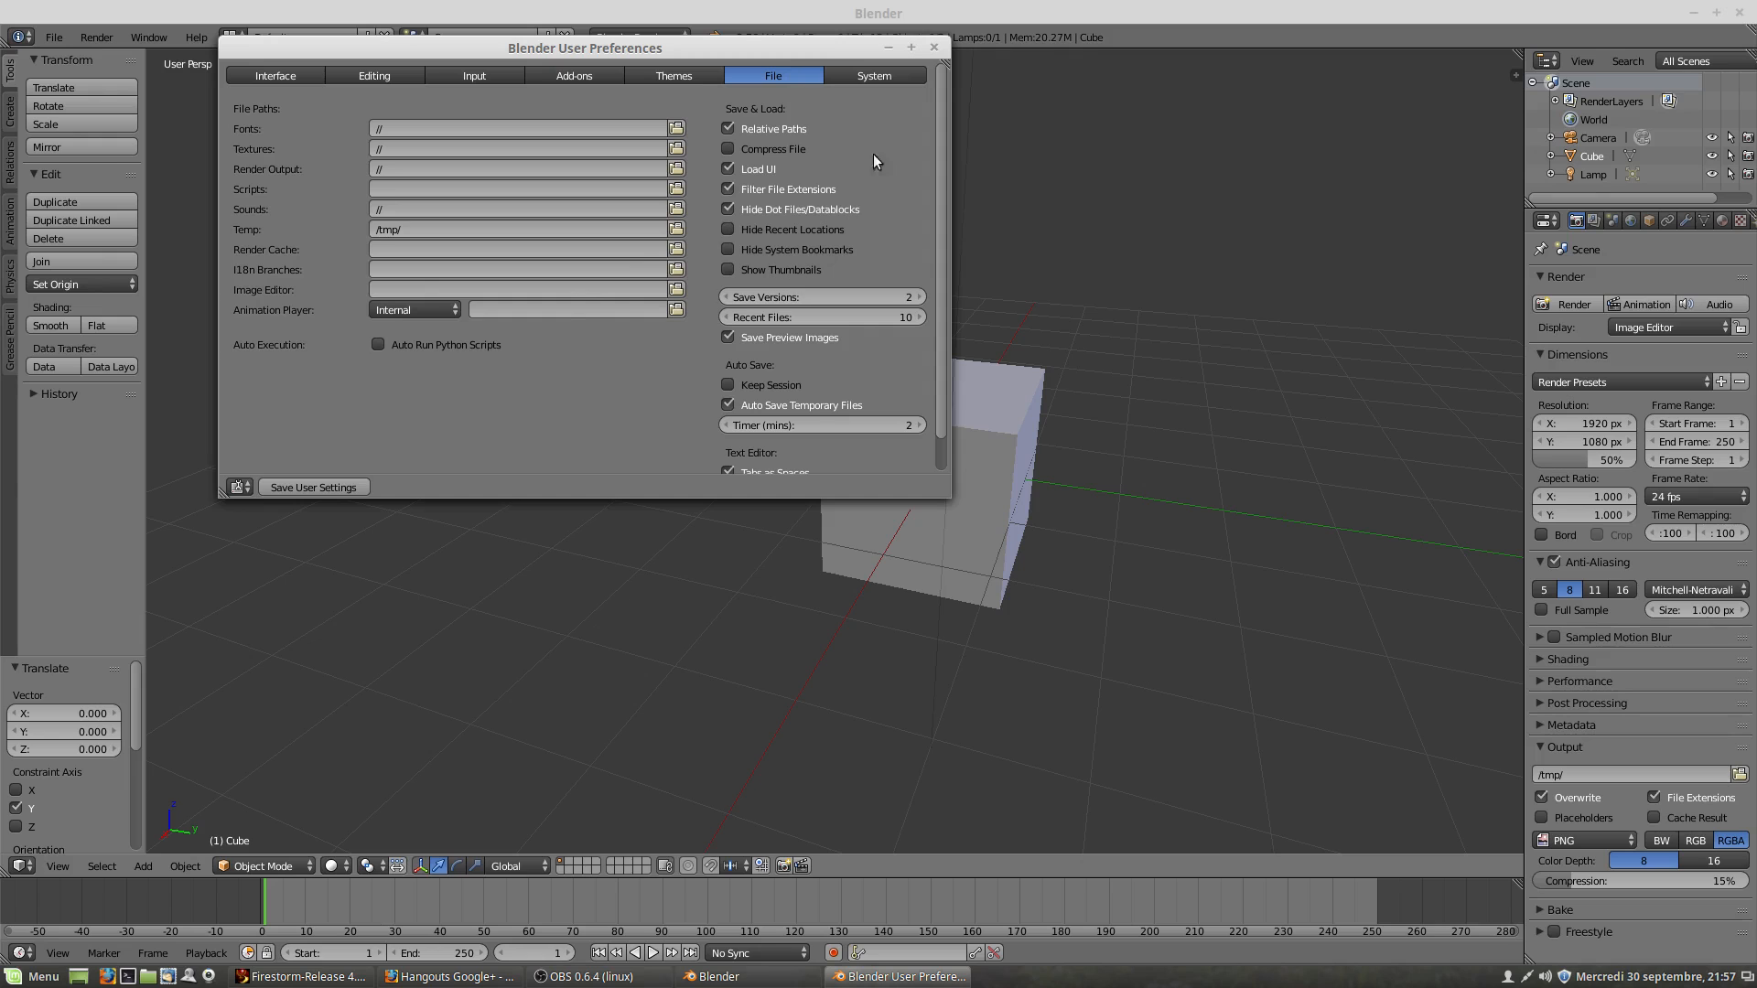
Step: Enlarge the preferences window on the System settings and set the compute device to CUDA
left_click(856, 77)
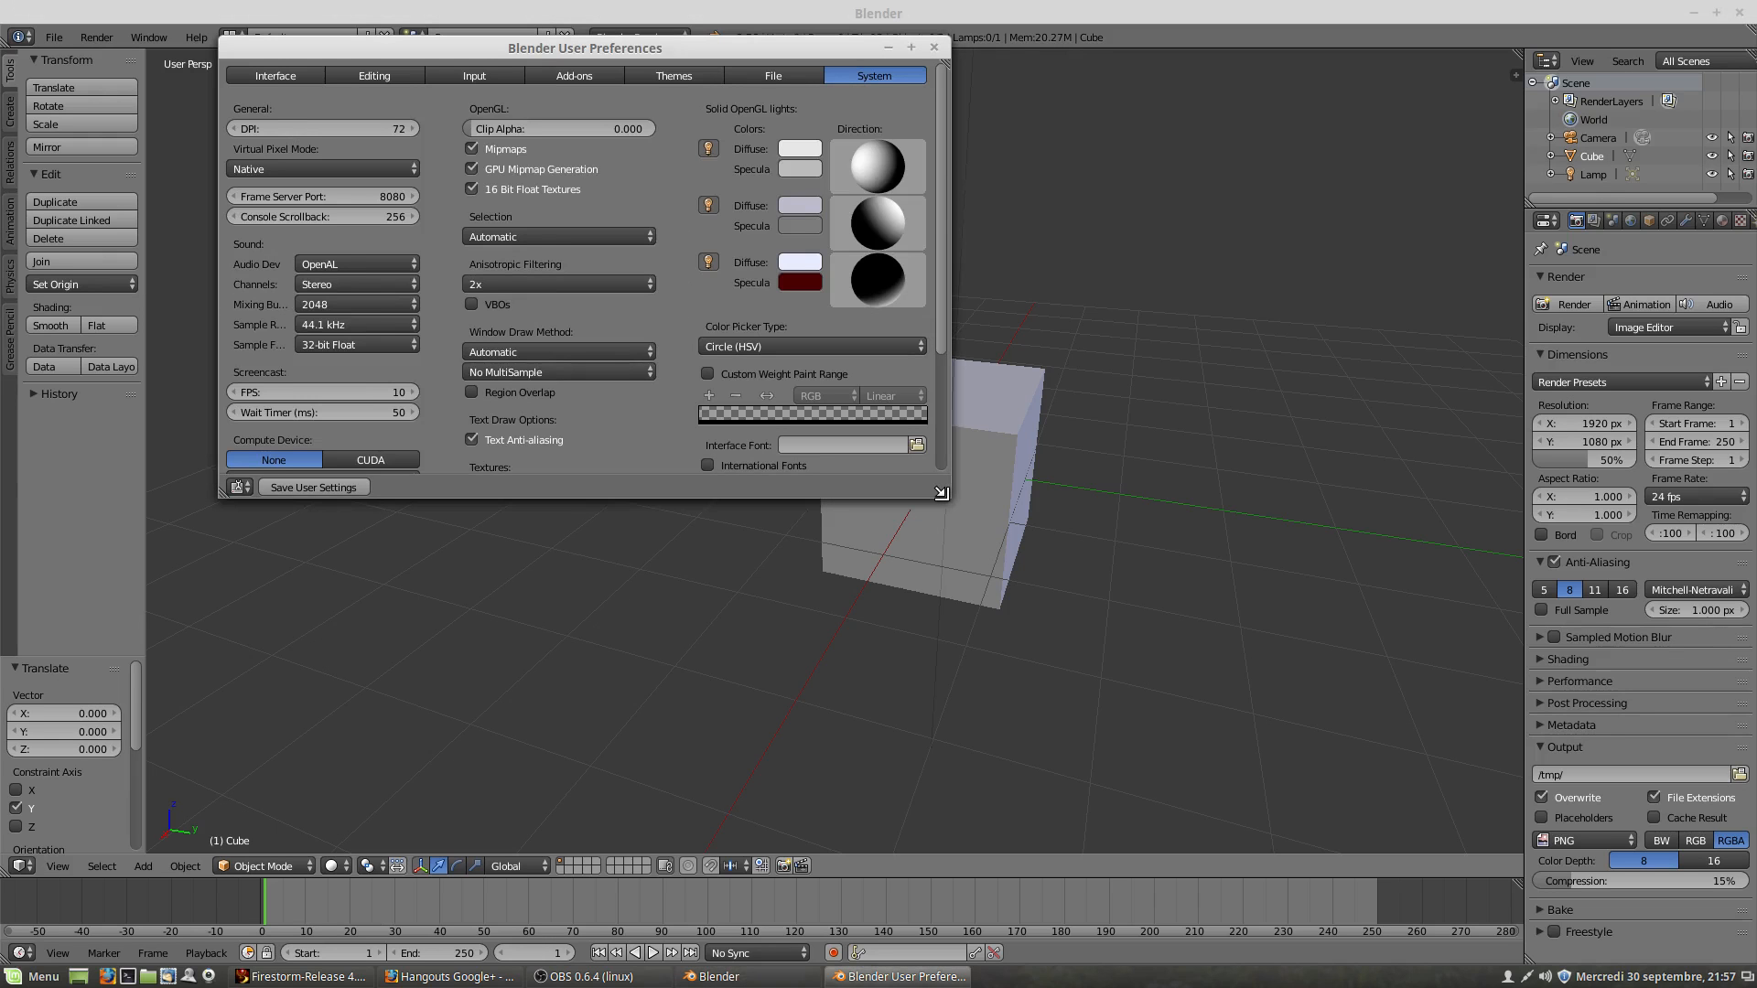
left_click_drag(941, 494, 1413, 789)
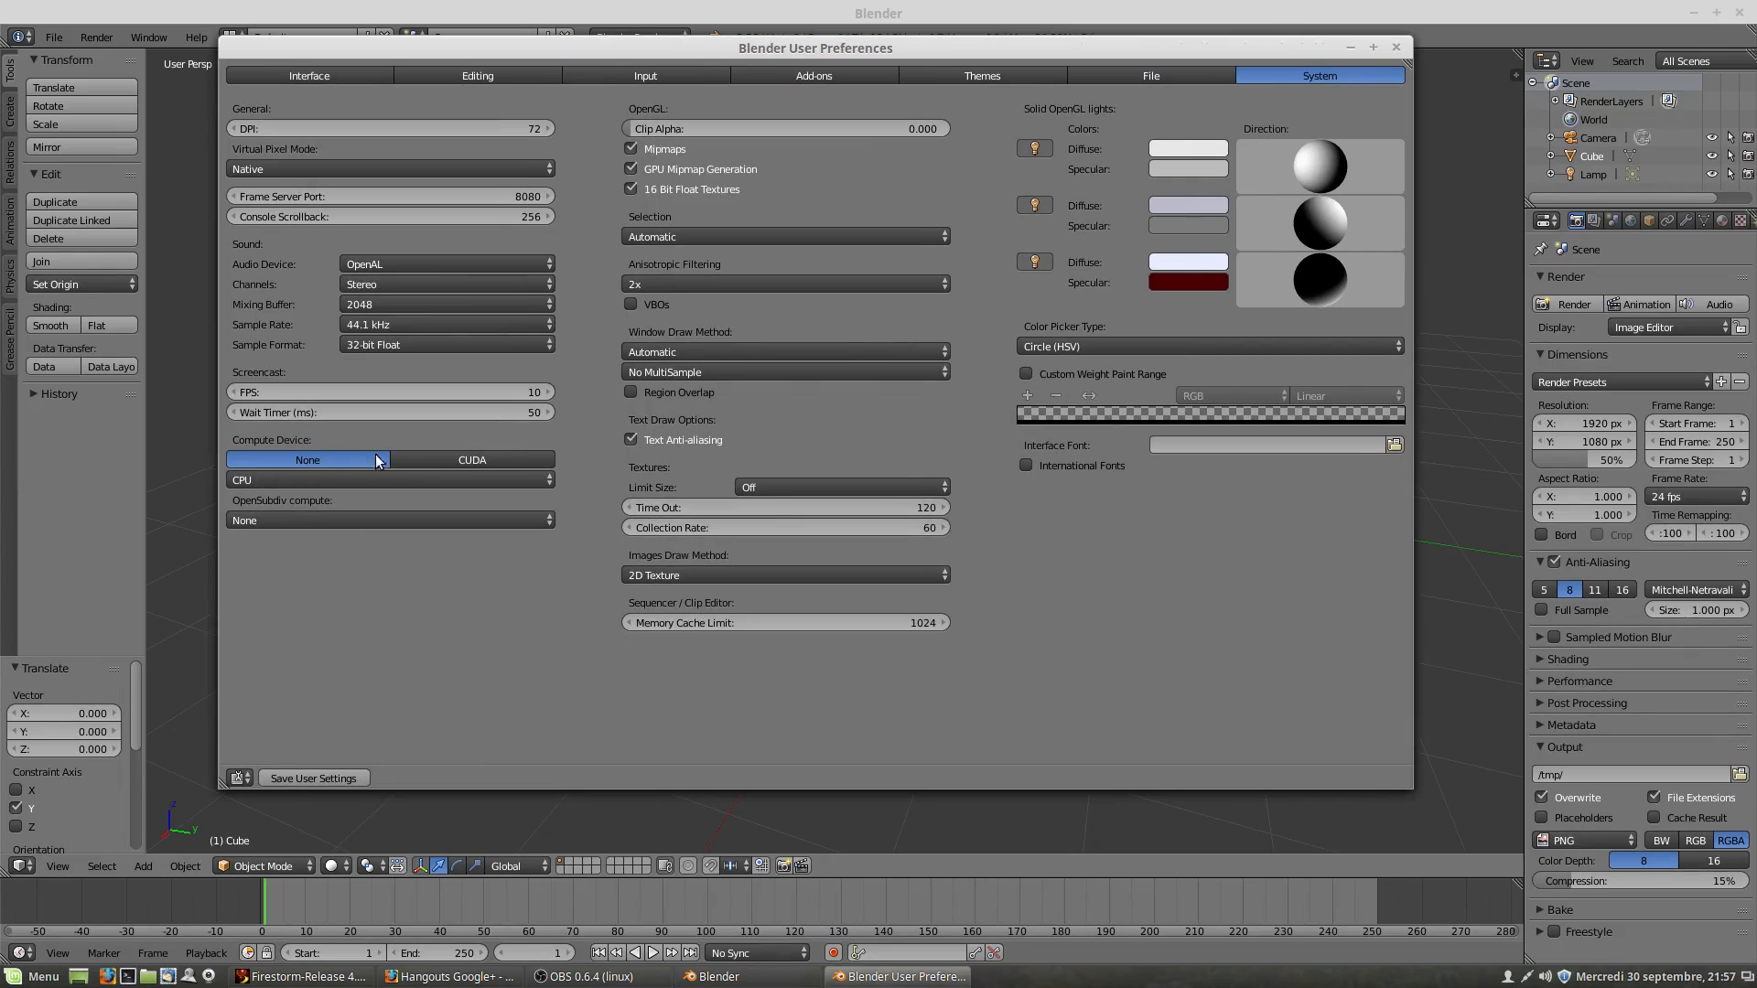
left_click(463, 457)
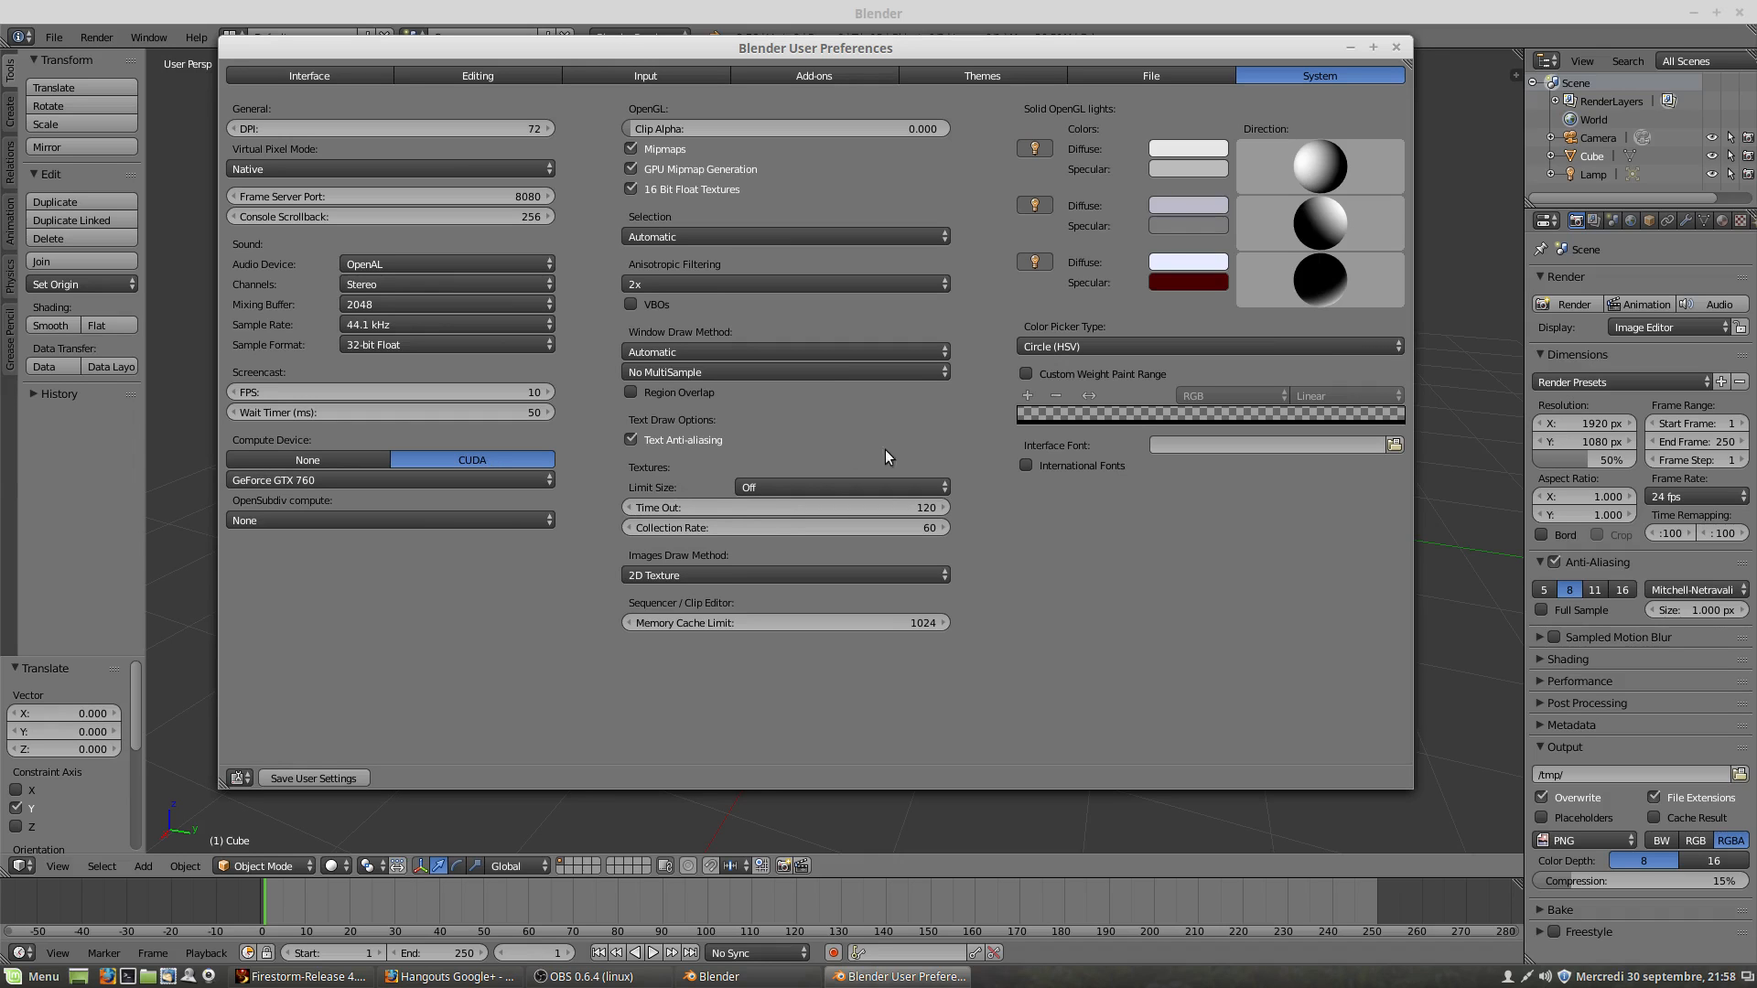
Step: Enable International Fonts in the System preferences and set the language to French (Français)
left_click(1026, 465)
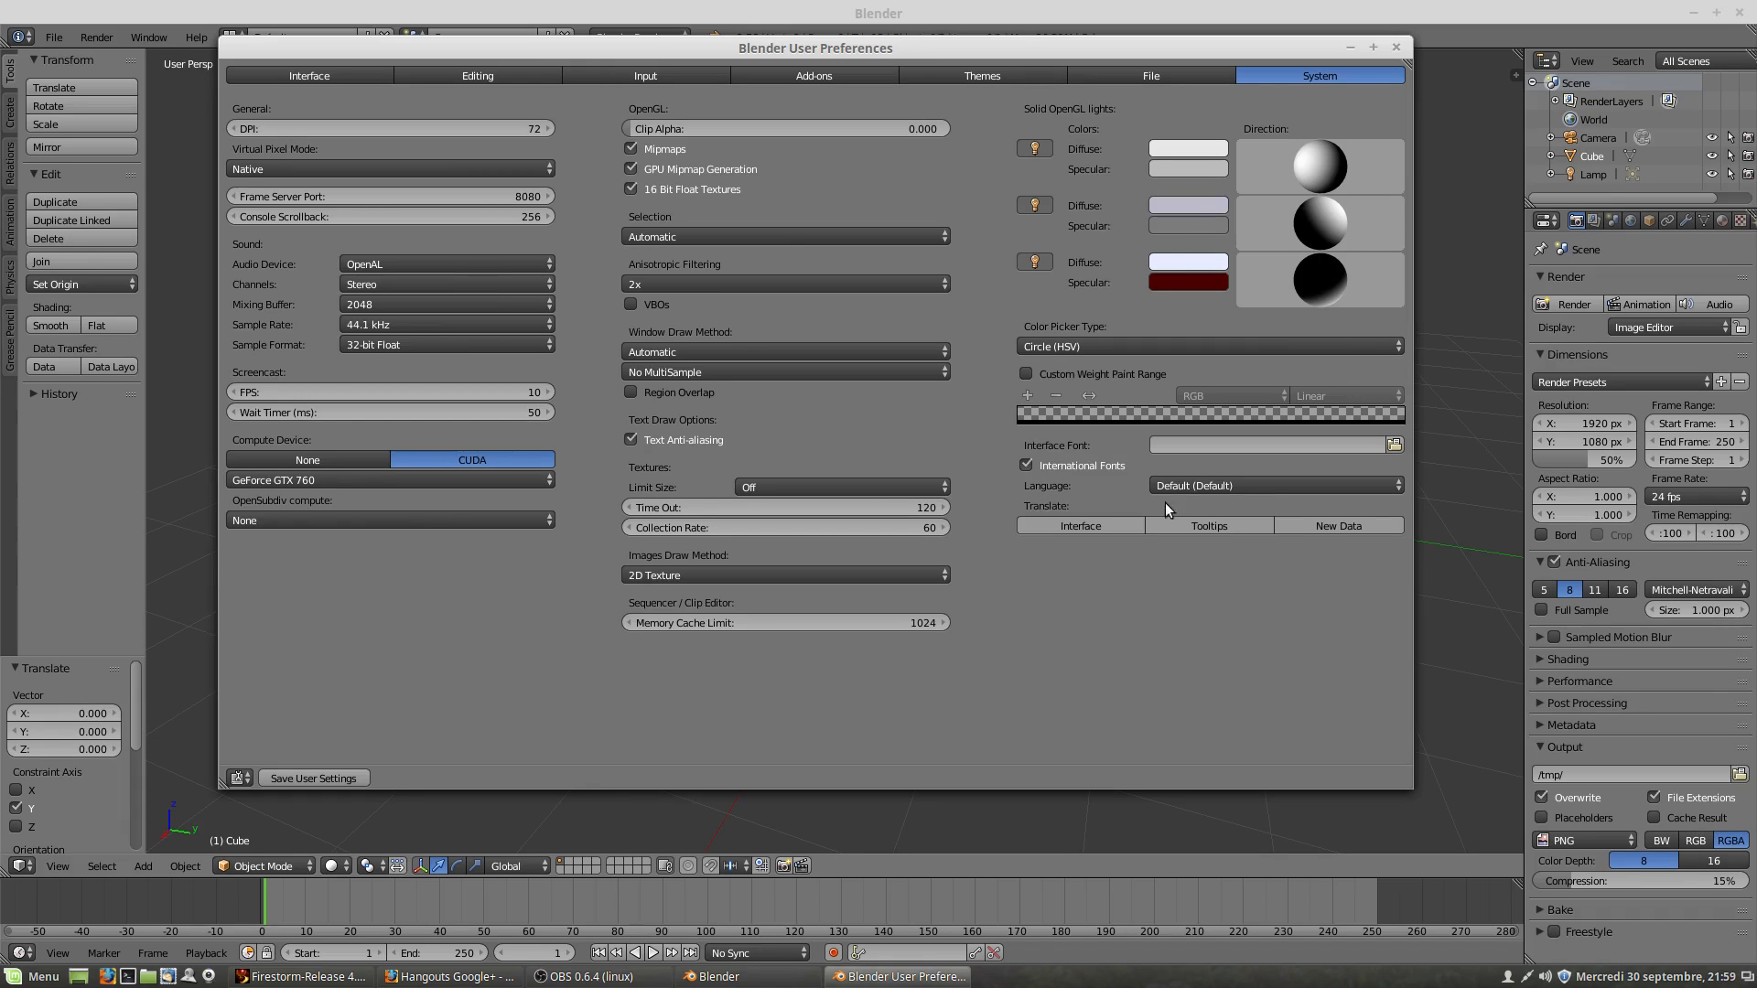
left_click(1197, 486)
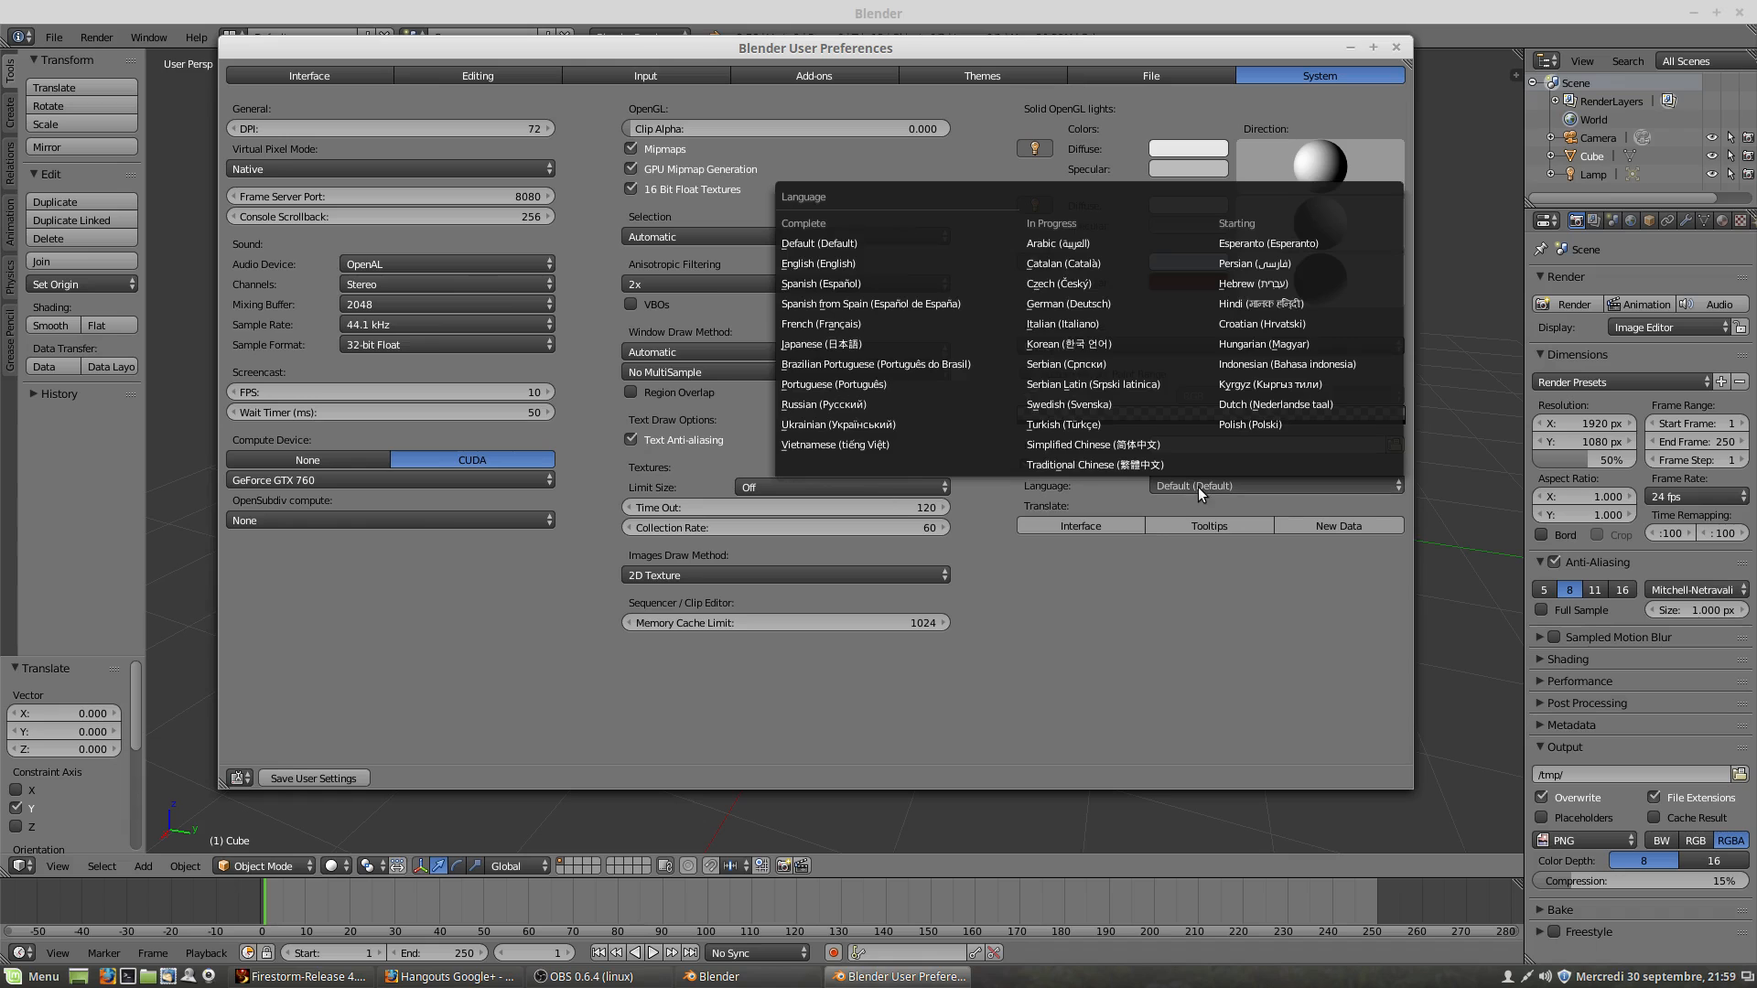
left_click(886, 325)
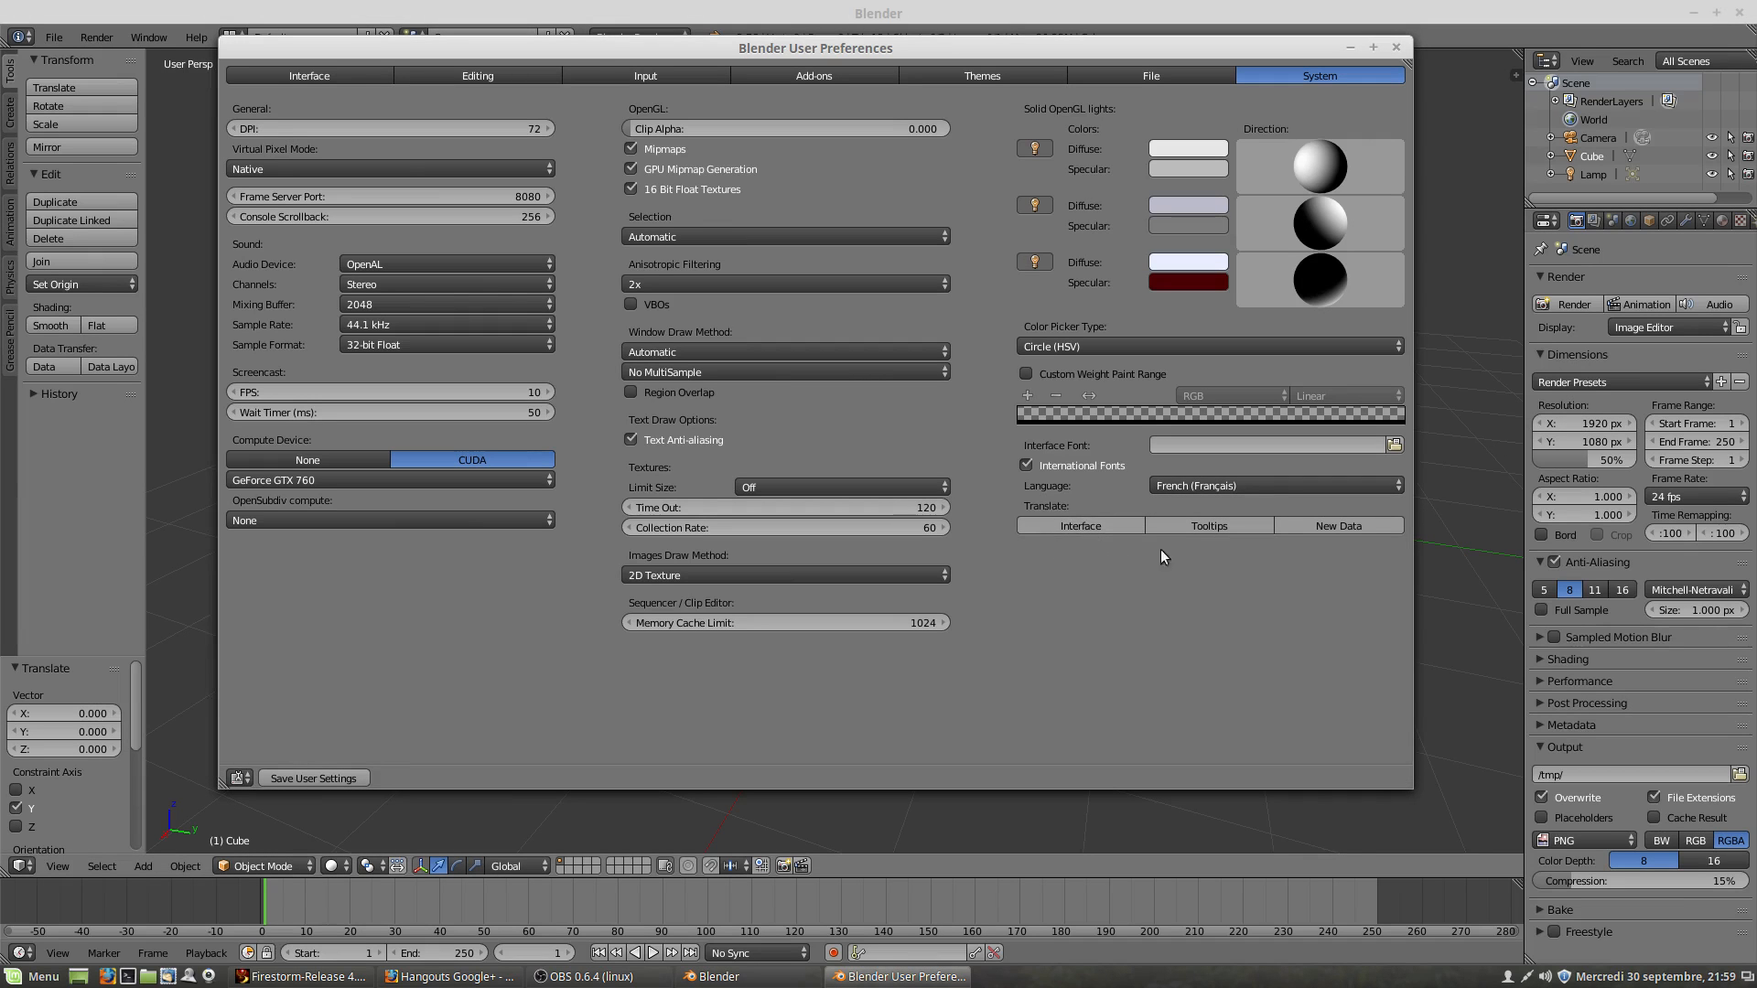
Step: Try the French translation of the Interface and compare it with the English labels, ending with Interface translation off
left_click(1076, 525)
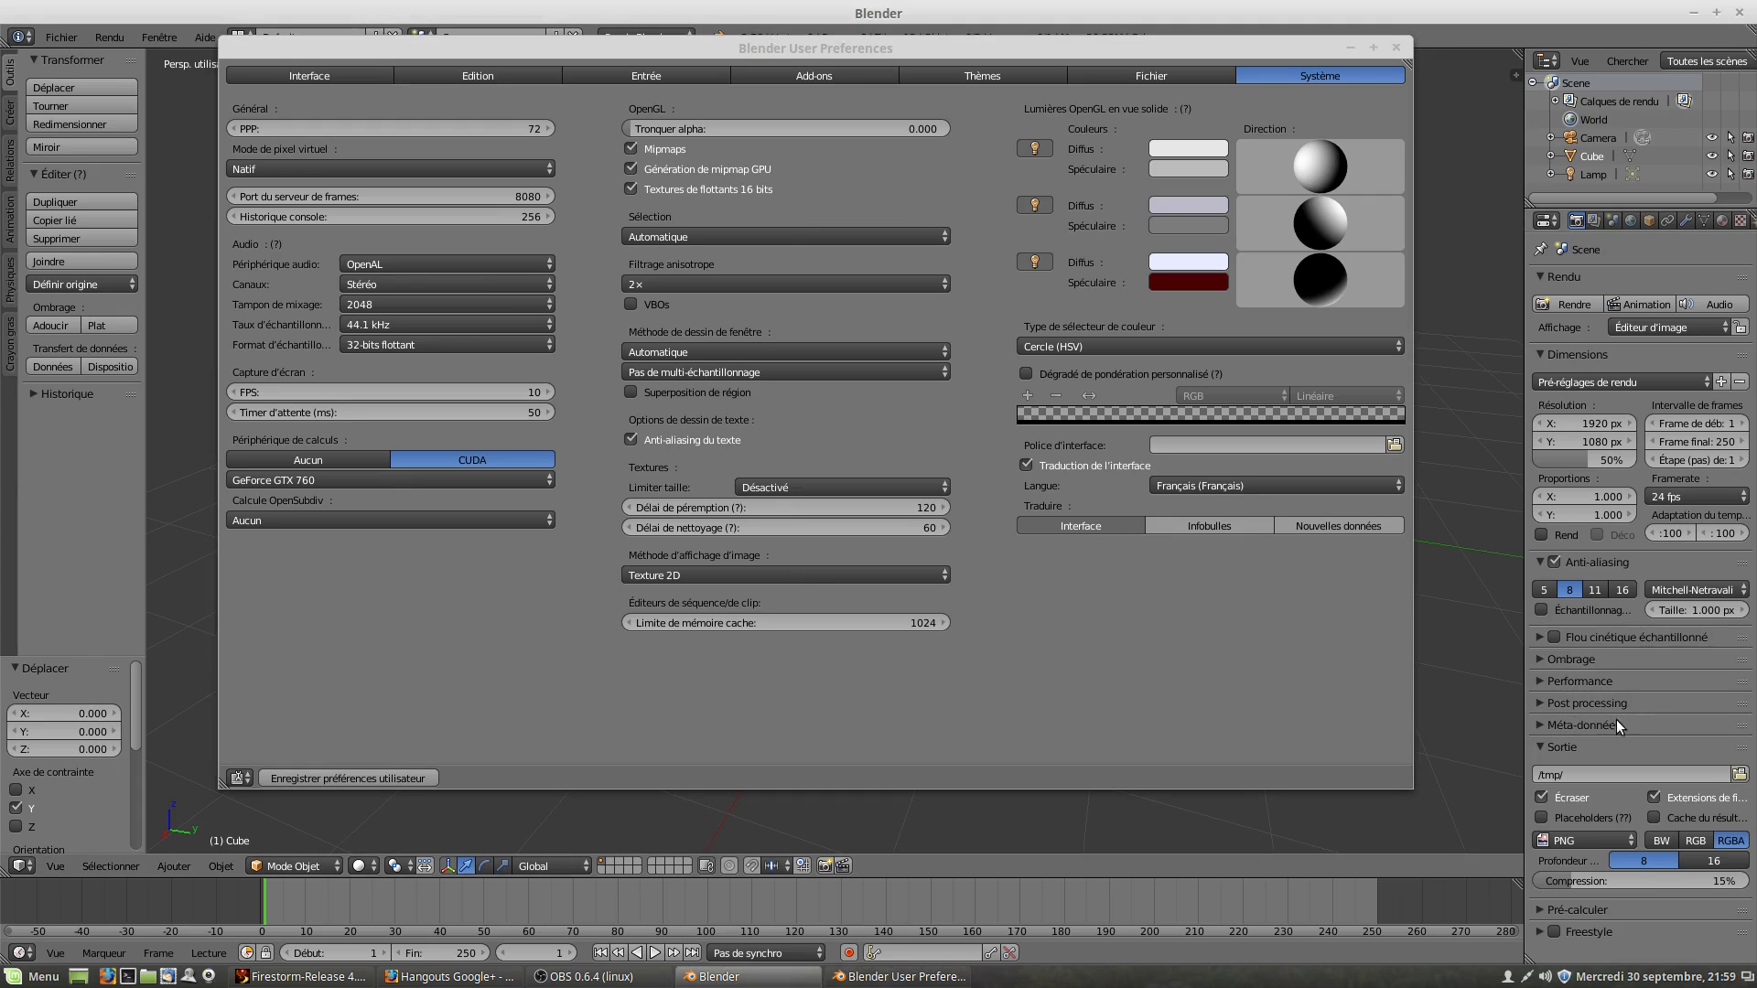
left_click(1085, 524)
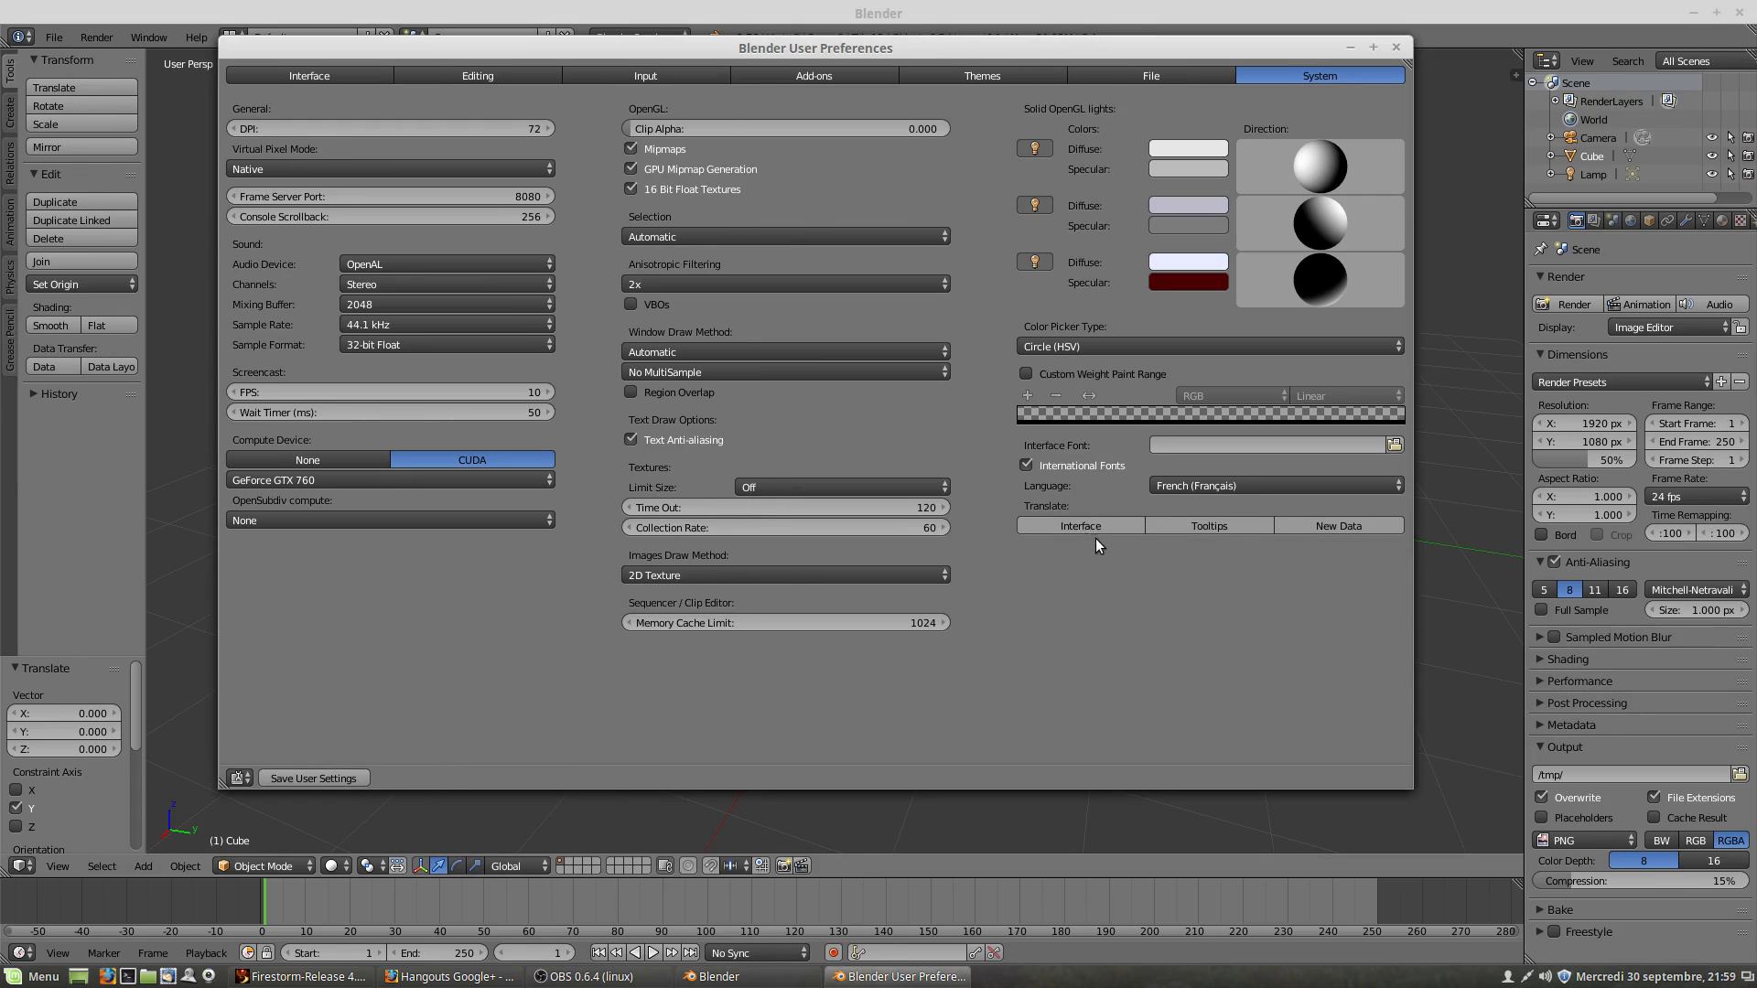
left_click(1086, 526)
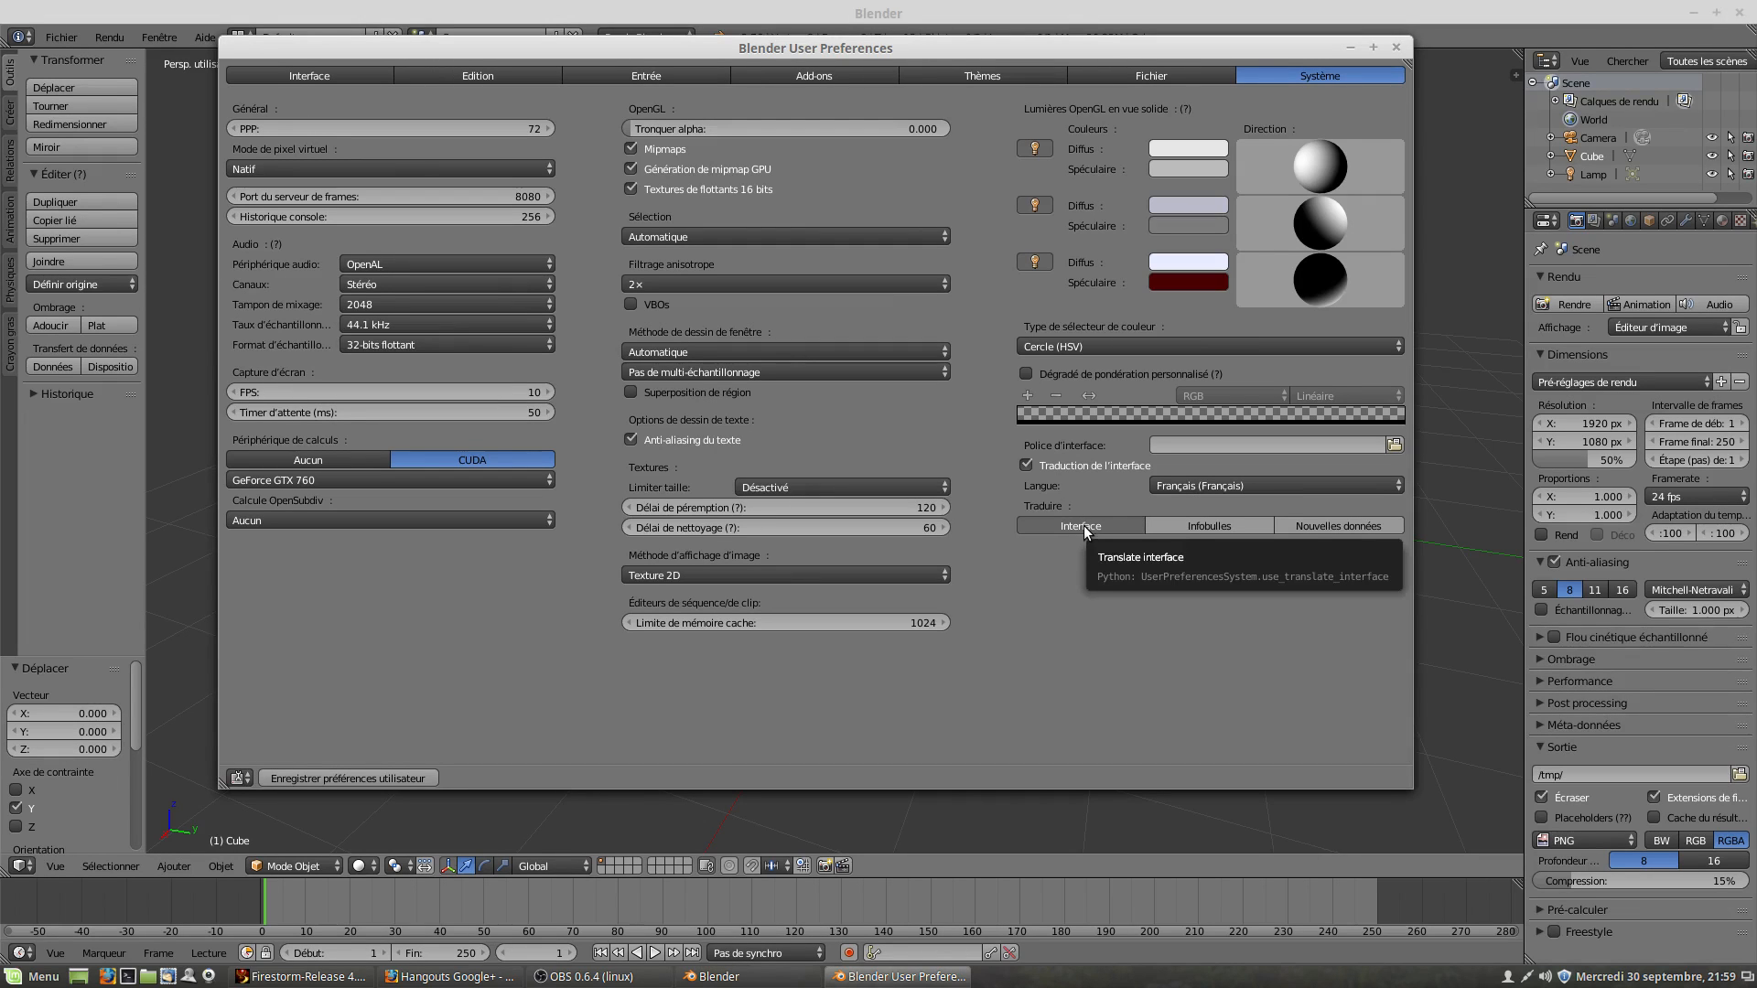
left_click(1083, 526)
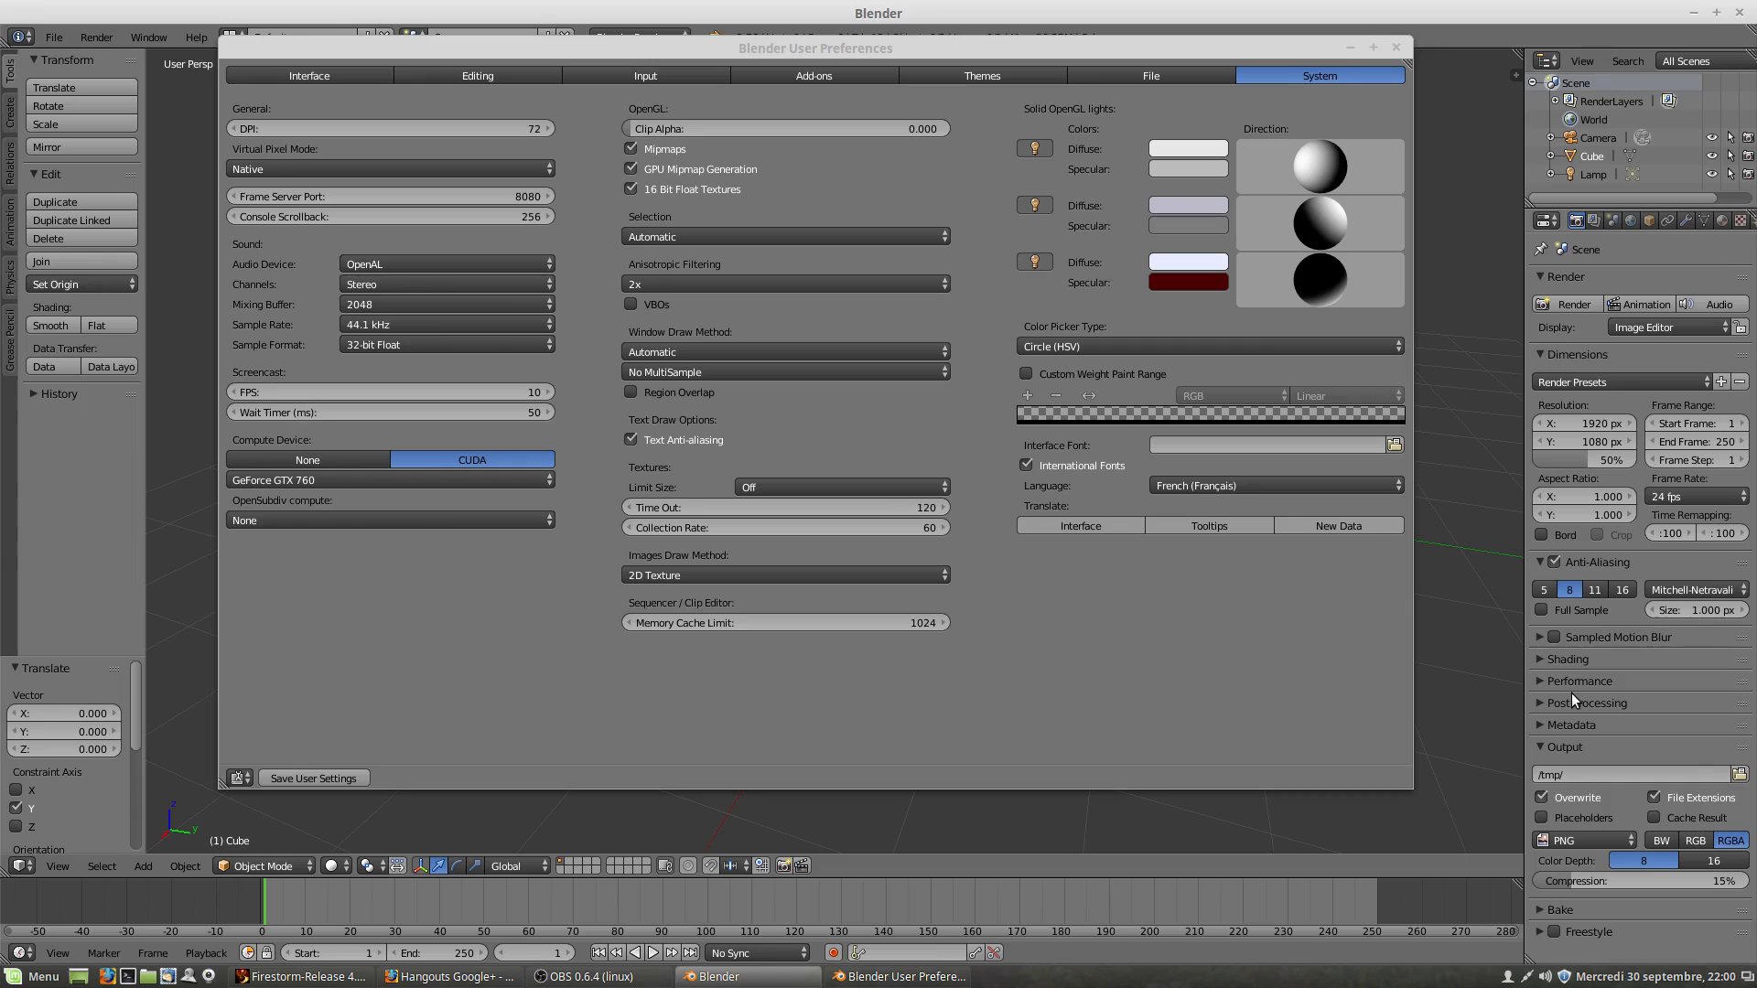
left_click(1254, 612)
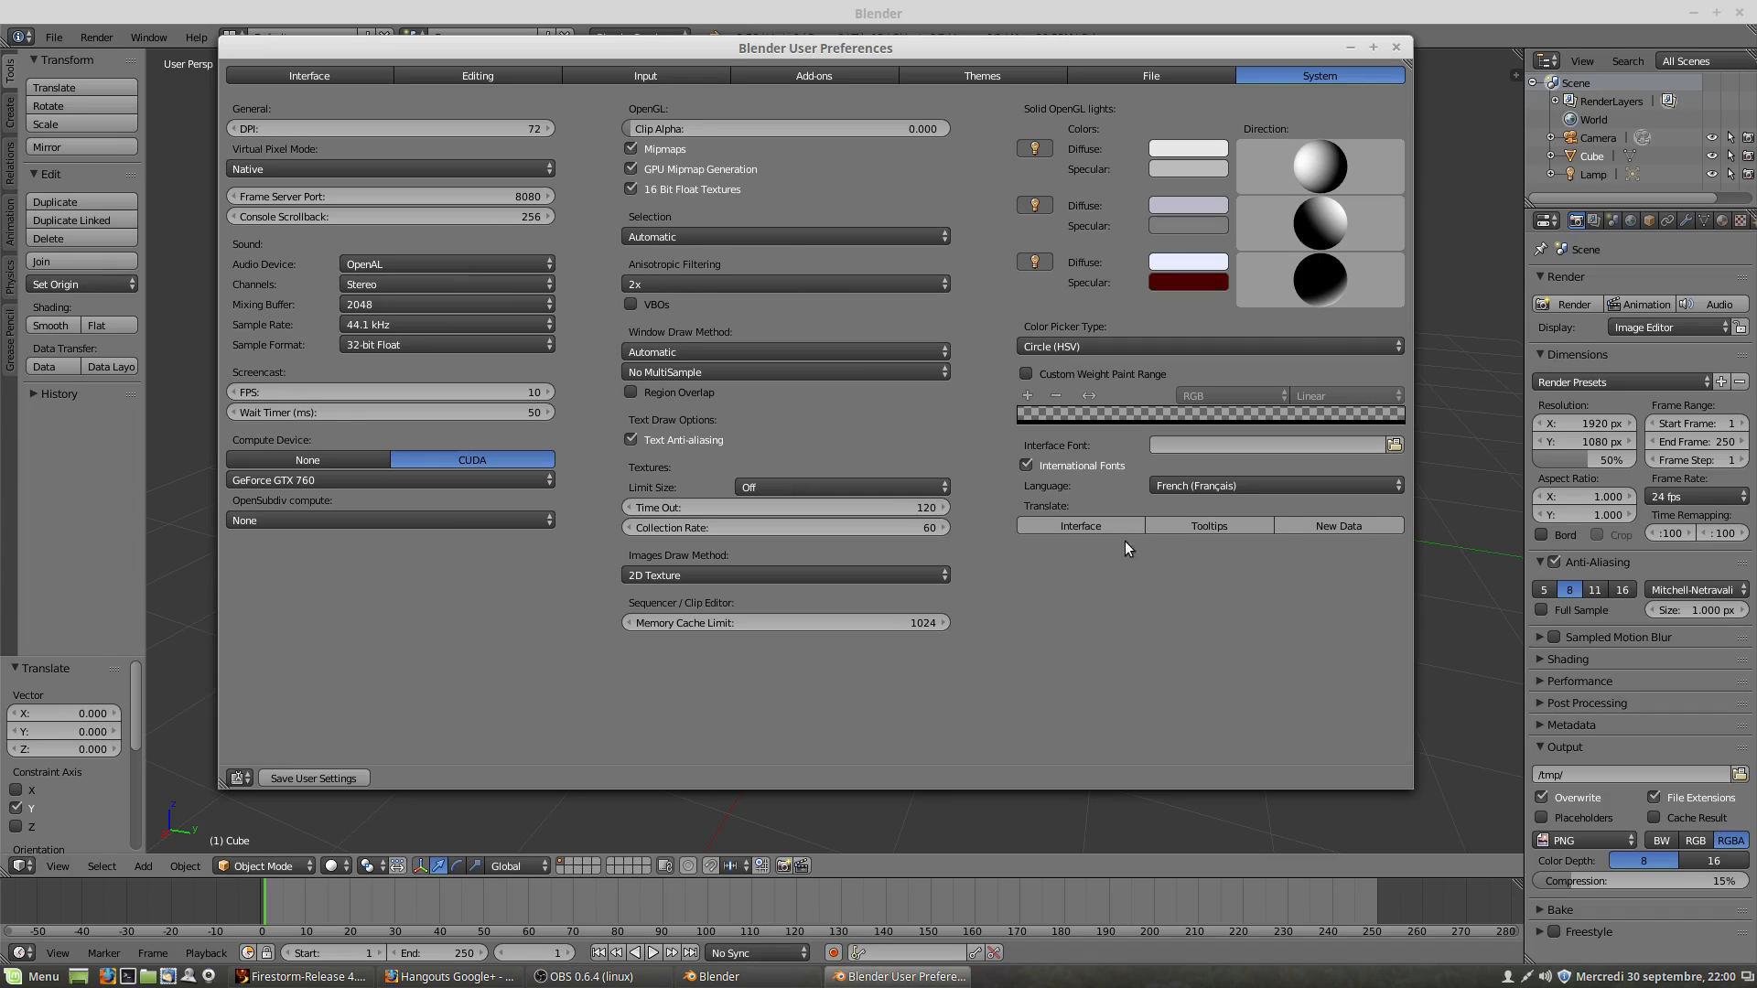
left_click(1096, 525)
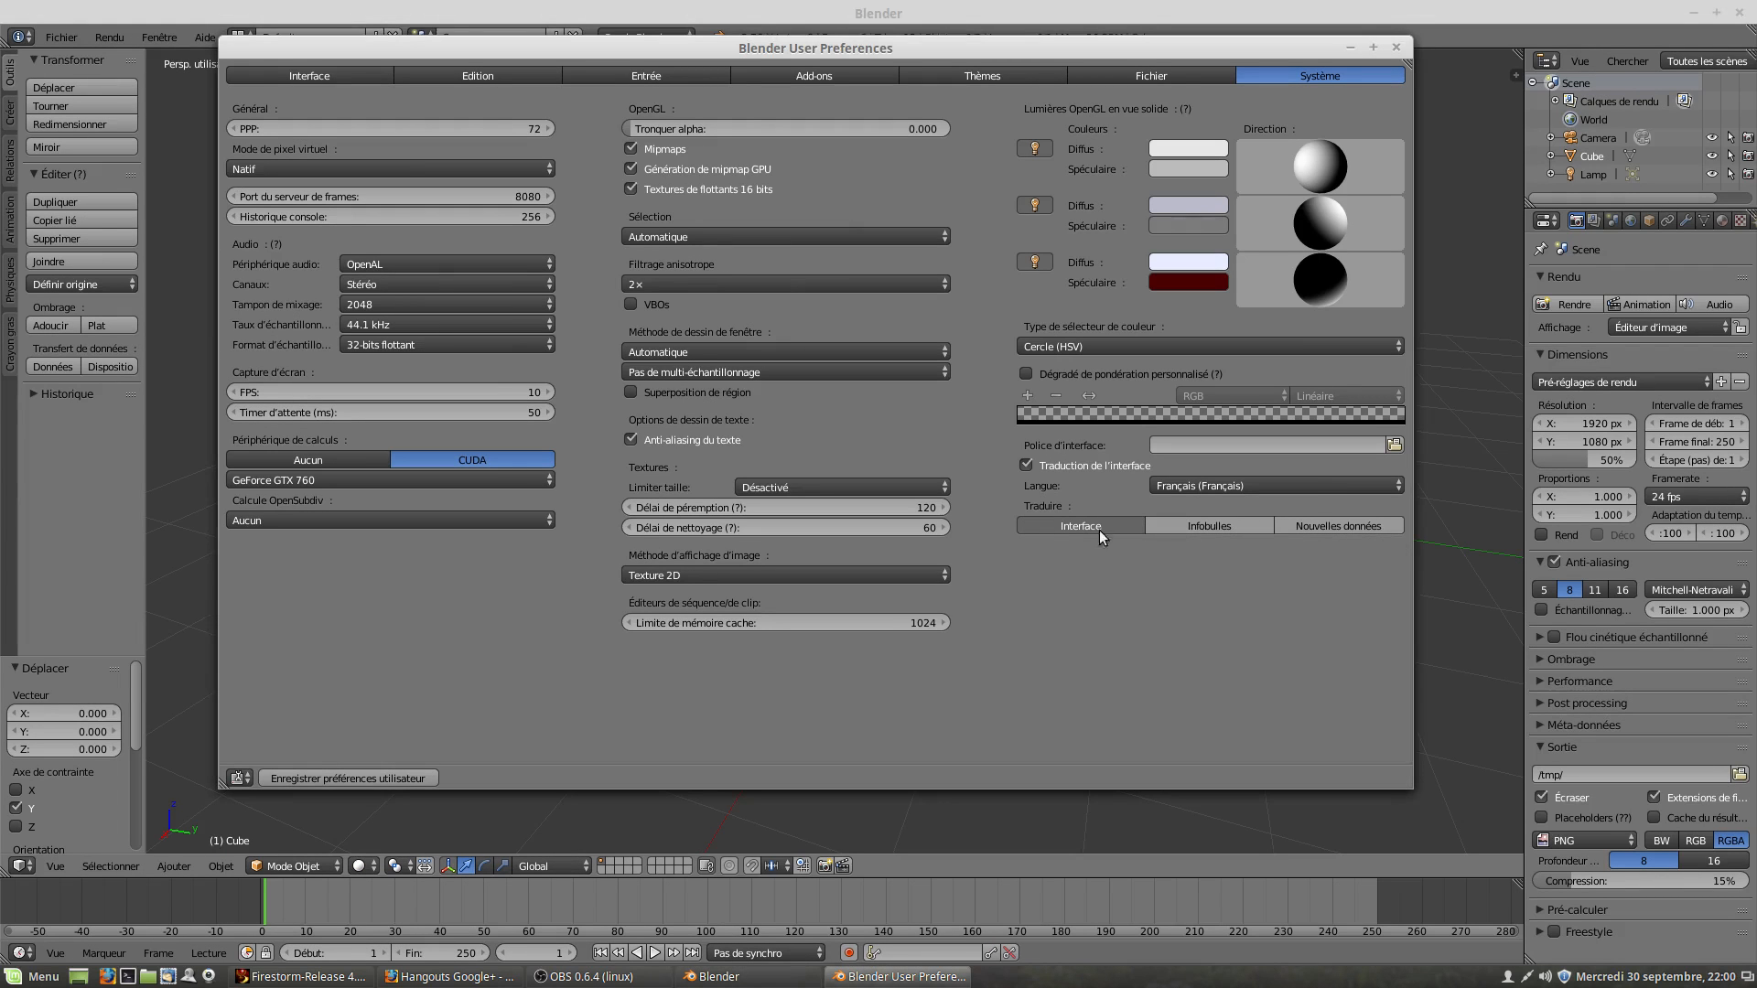
left_click(1088, 525)
left_click(1087, 525)
left_click(1100, 528)
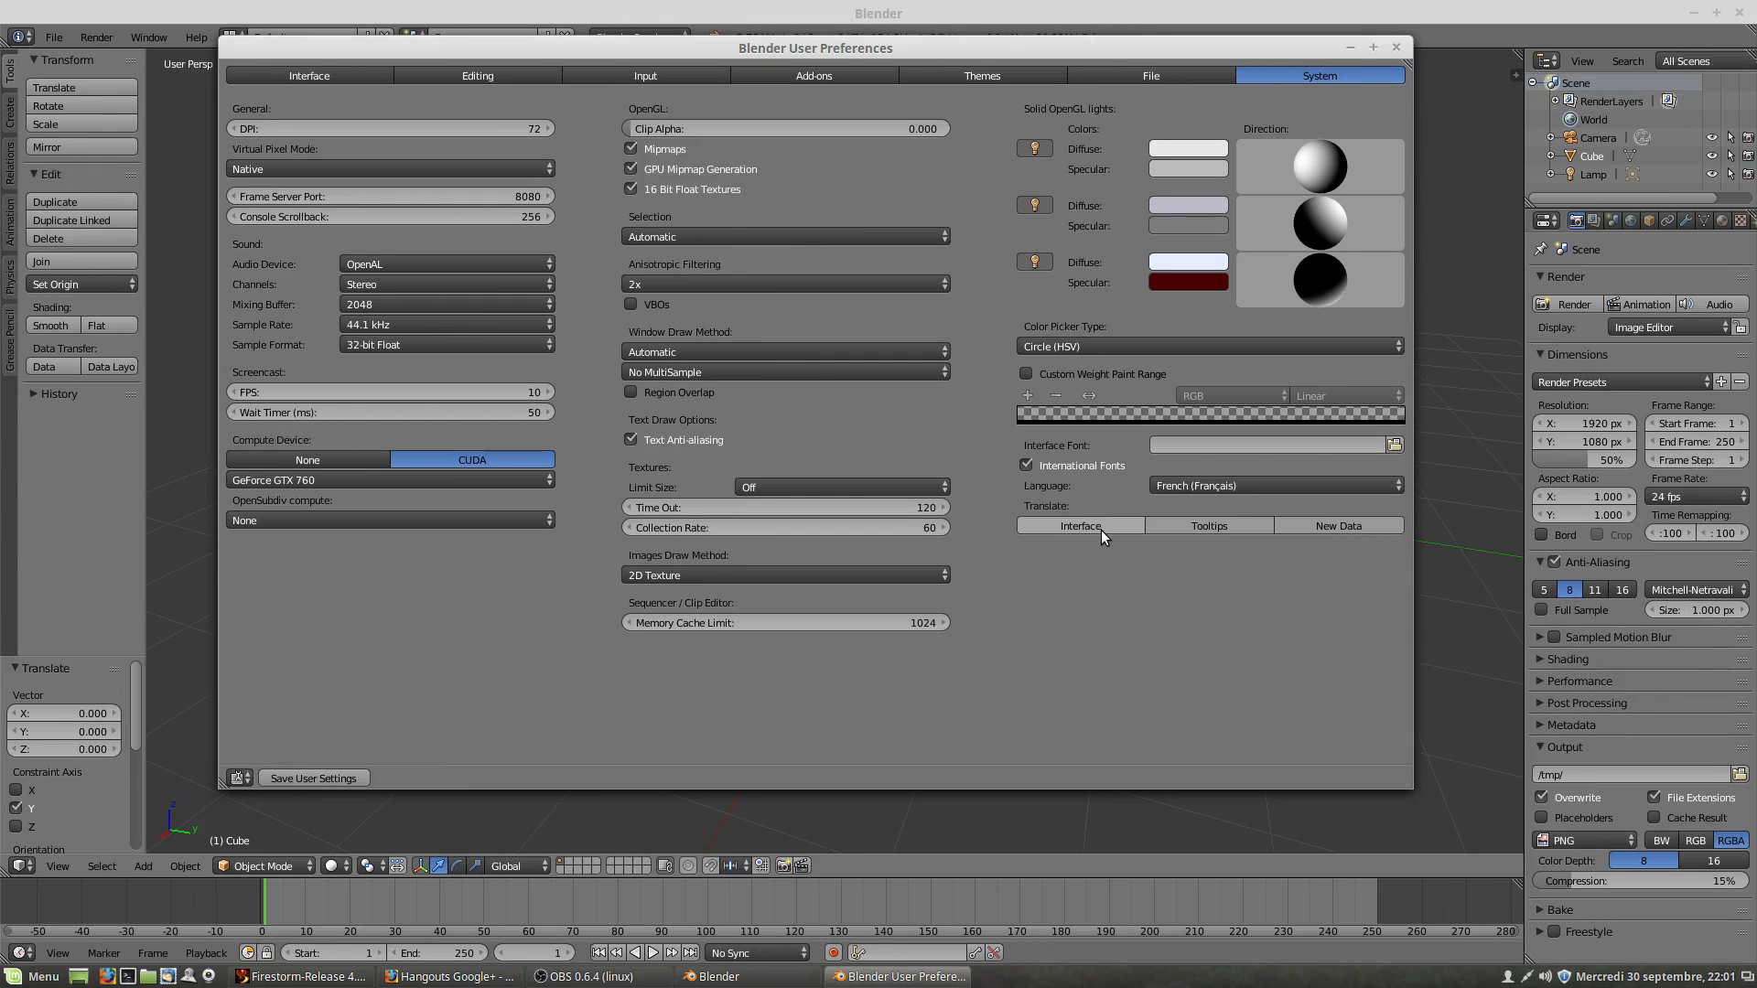
Step: Compare translated Tooltips with a translated Interface, and keep only the Tooltips translation enabled
left_click(1208, 527)
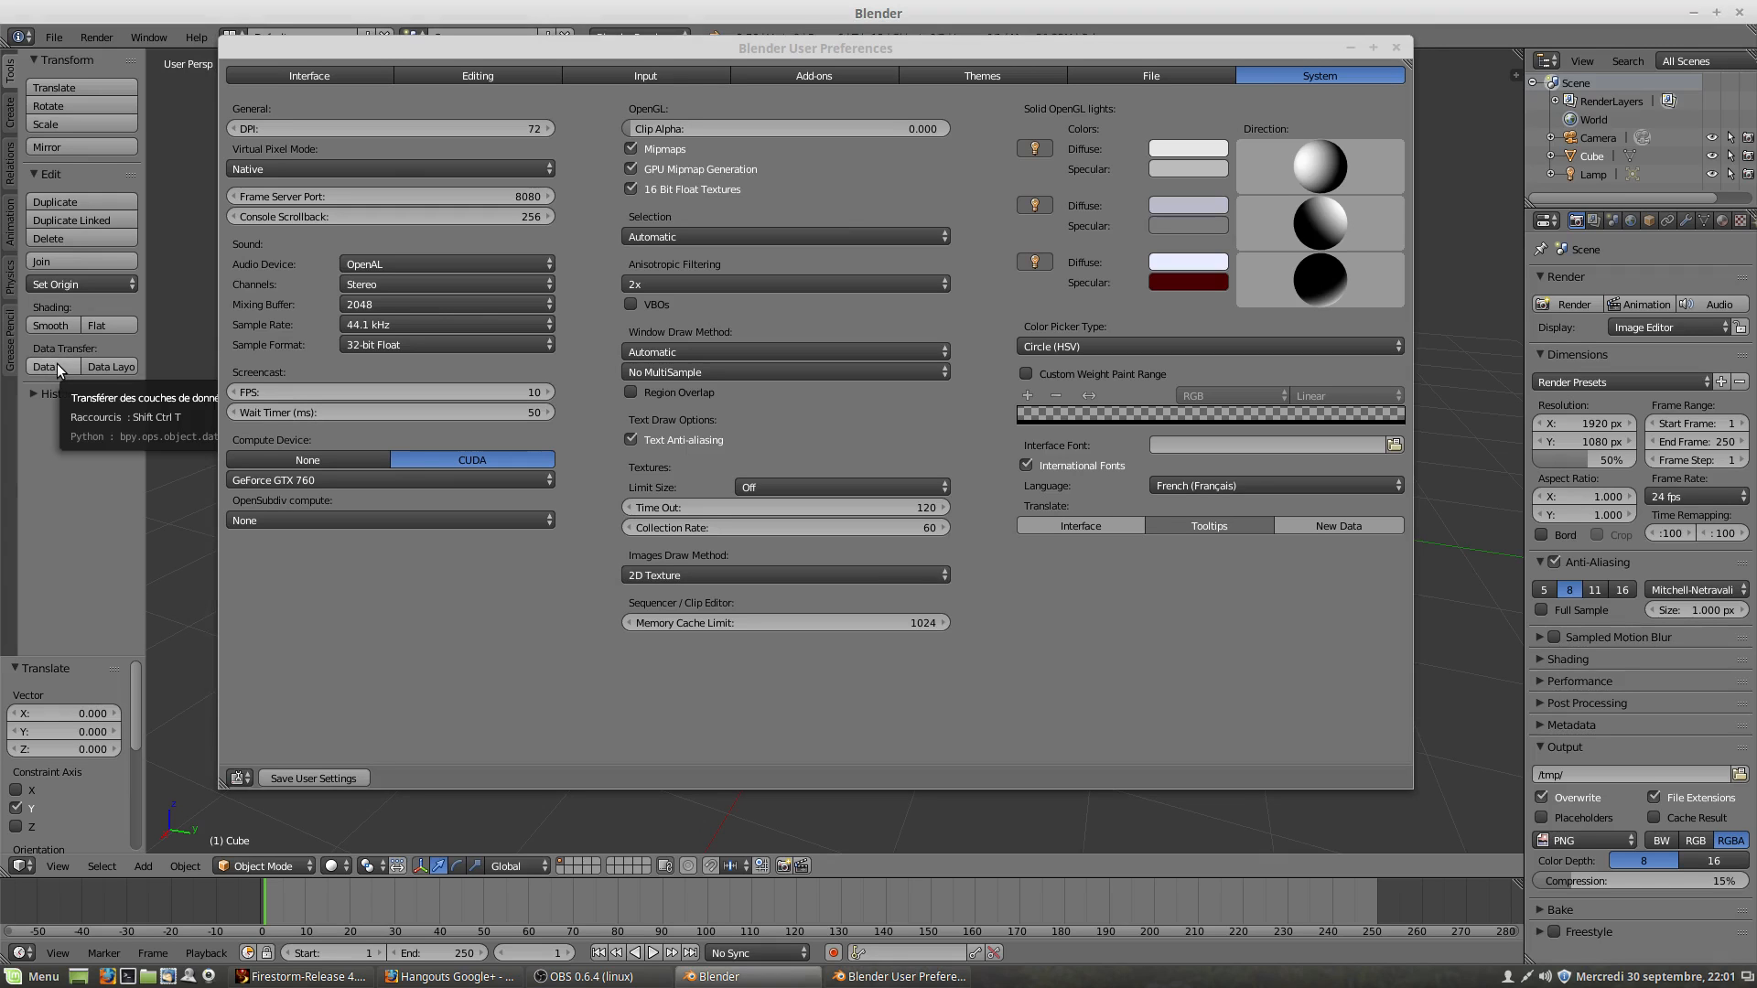
left_click(1079, 524)
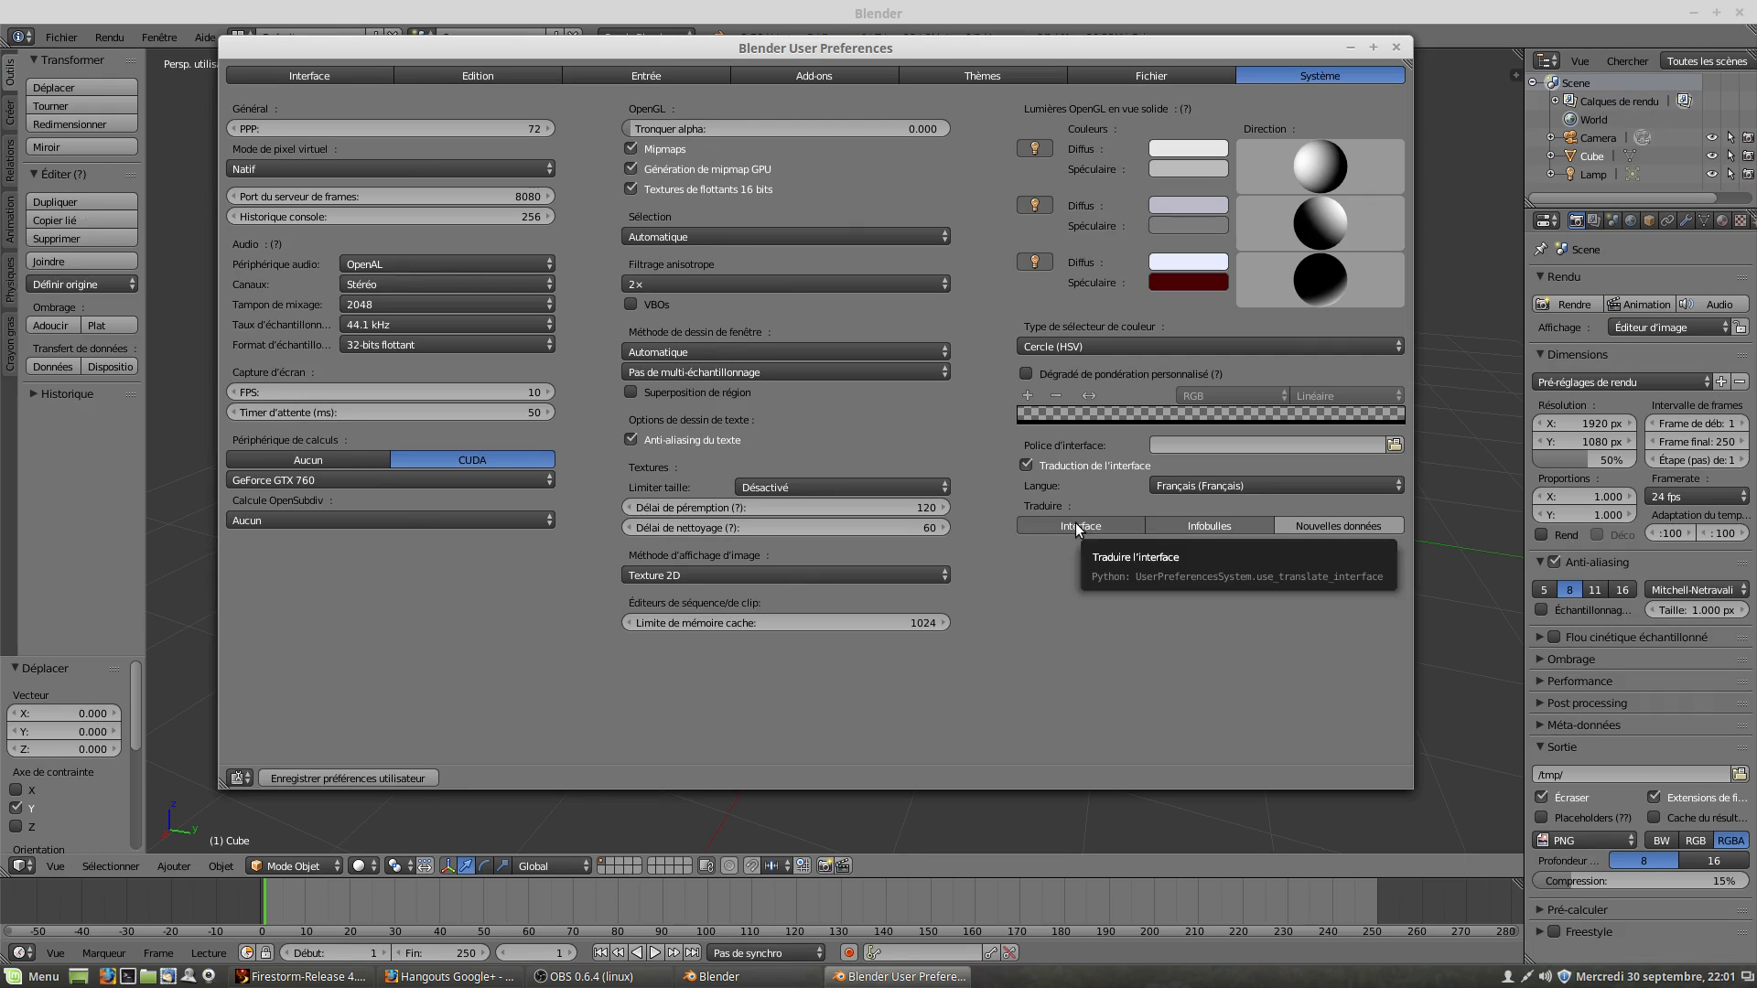
left_click(1078, 525)
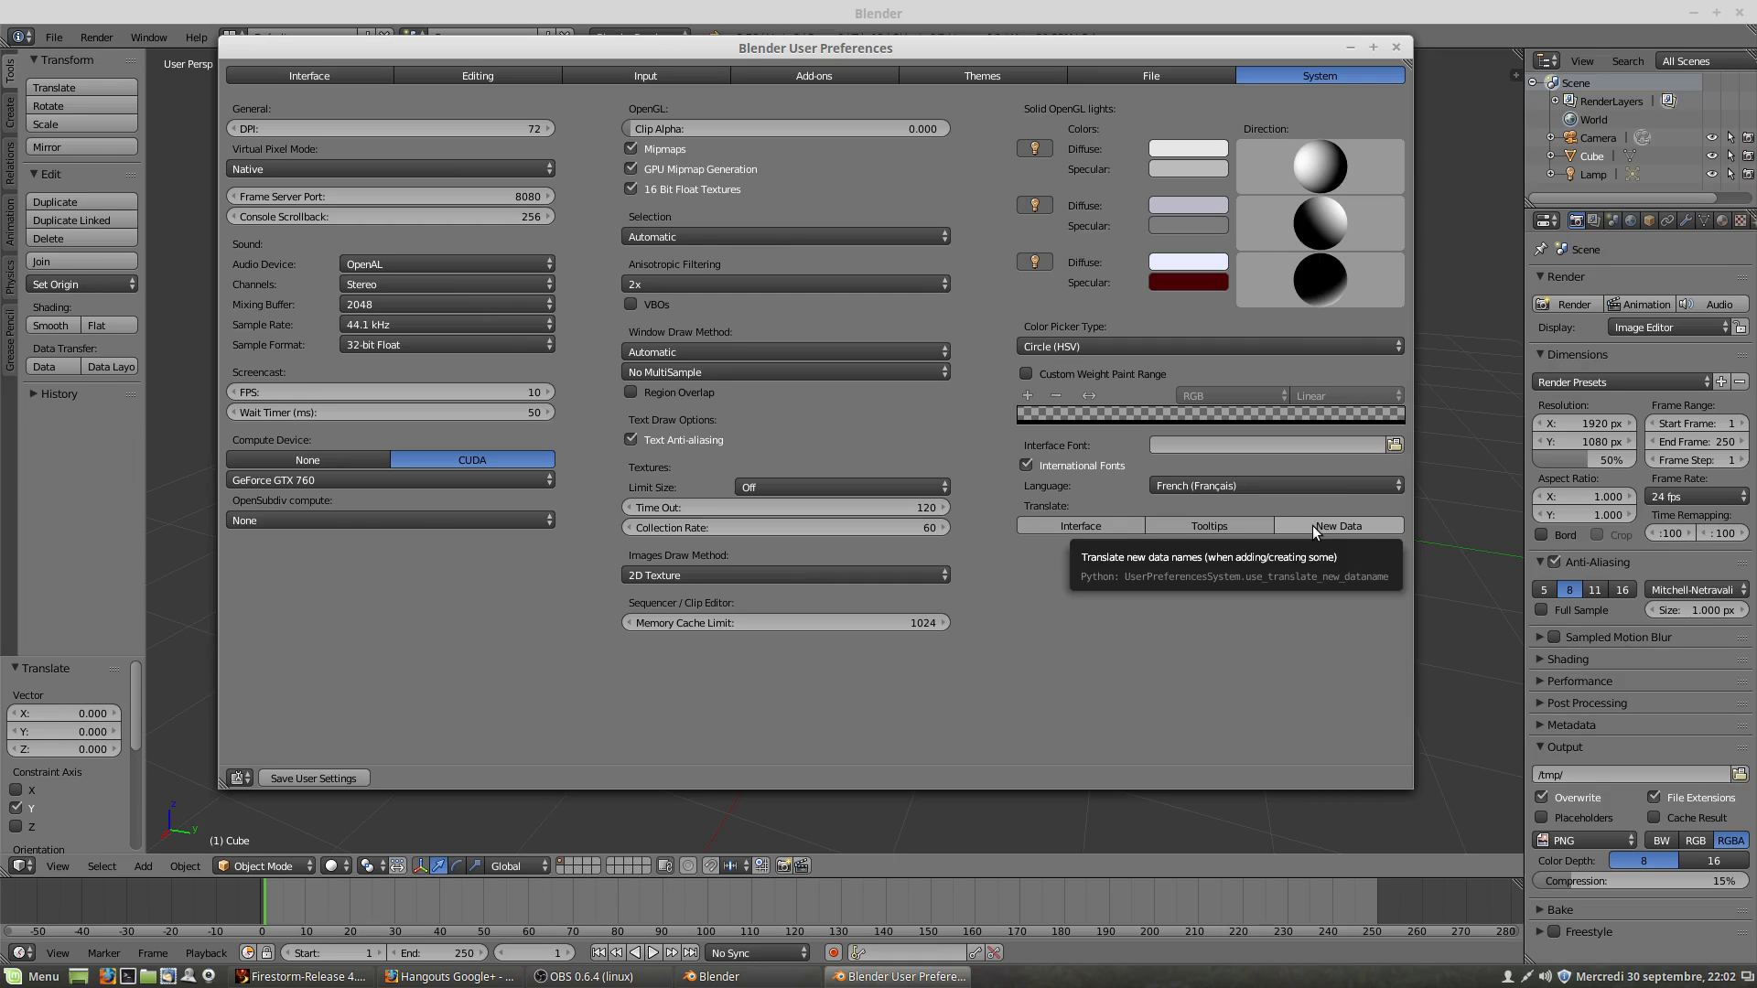
left_click(1215, 525)
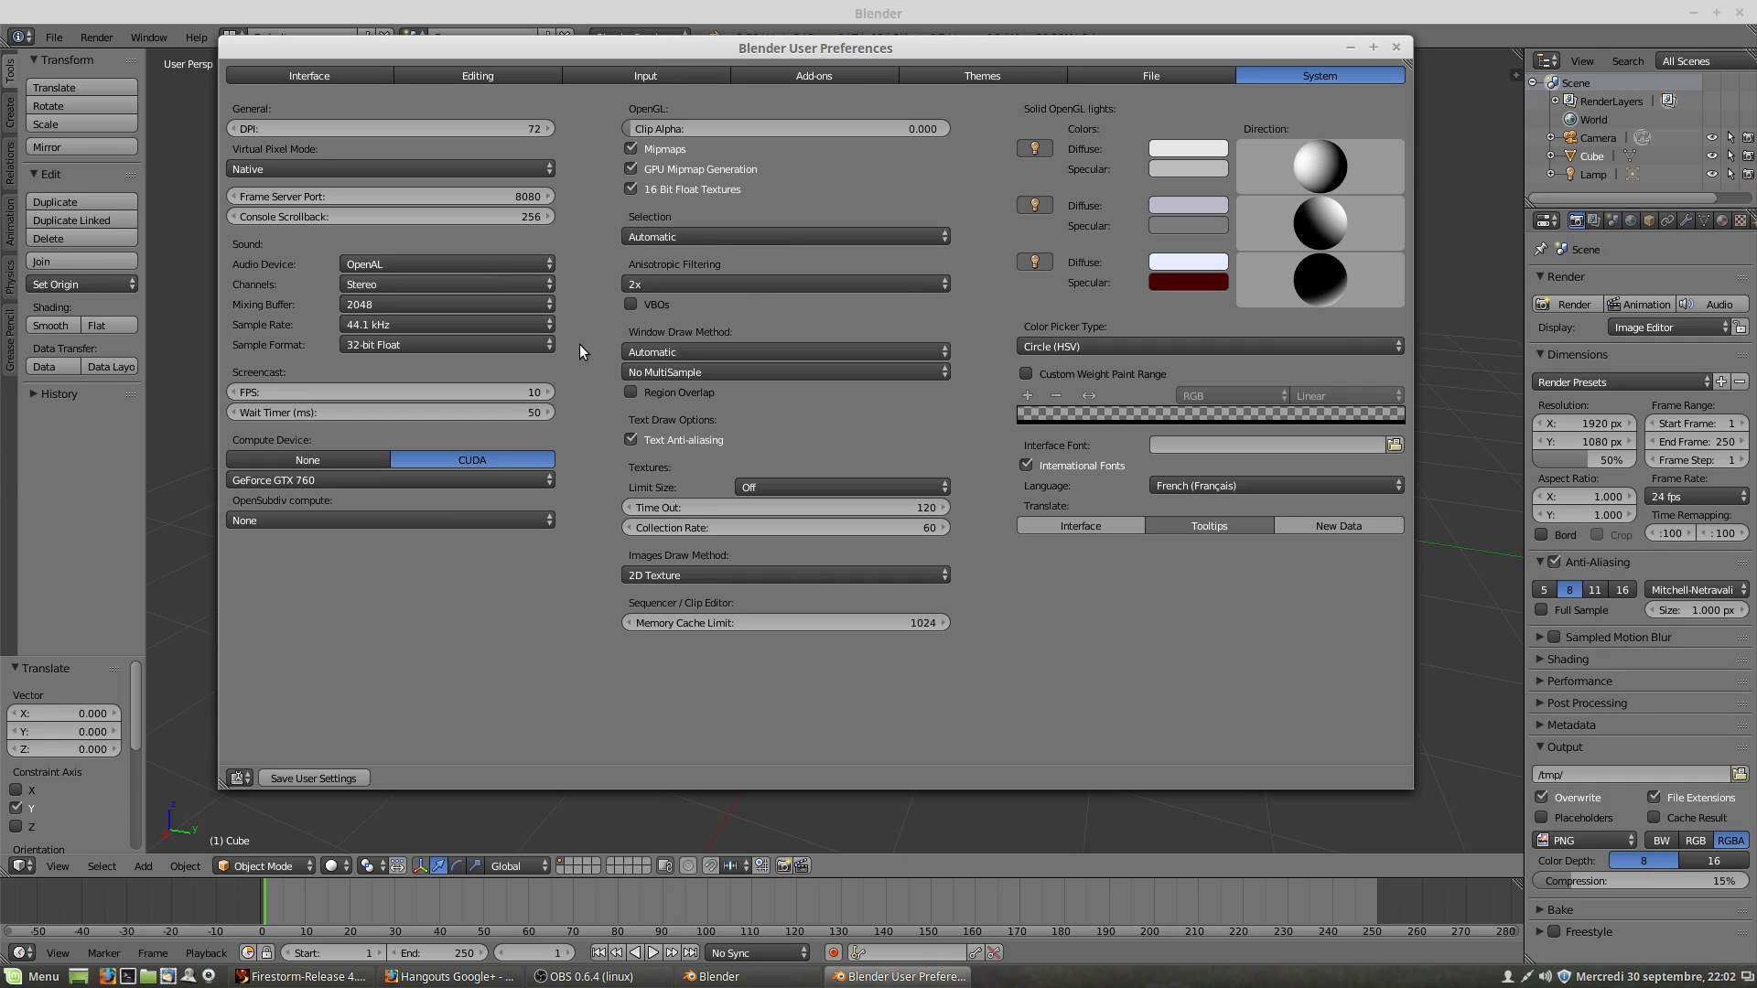
Step: In the Editing preferences, set the global undo Steps to 128, and raise them to 256
left_click(951, 74)
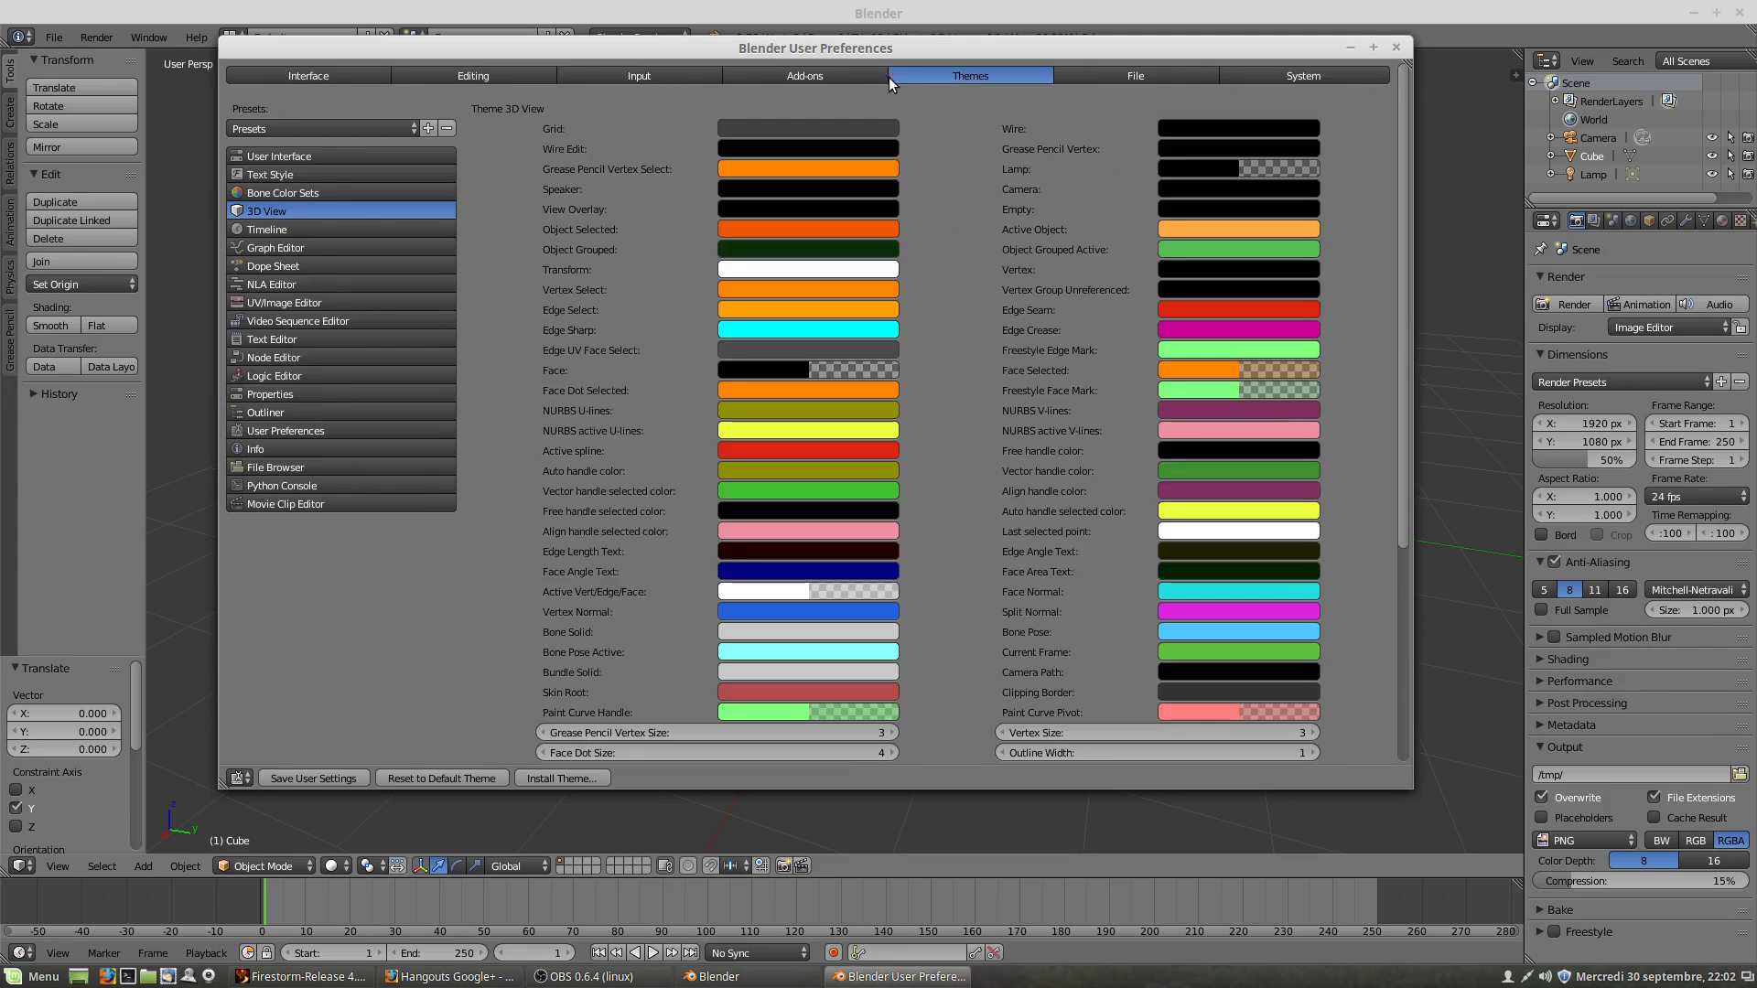
left_click(831, 77)
left_click(651, 78)
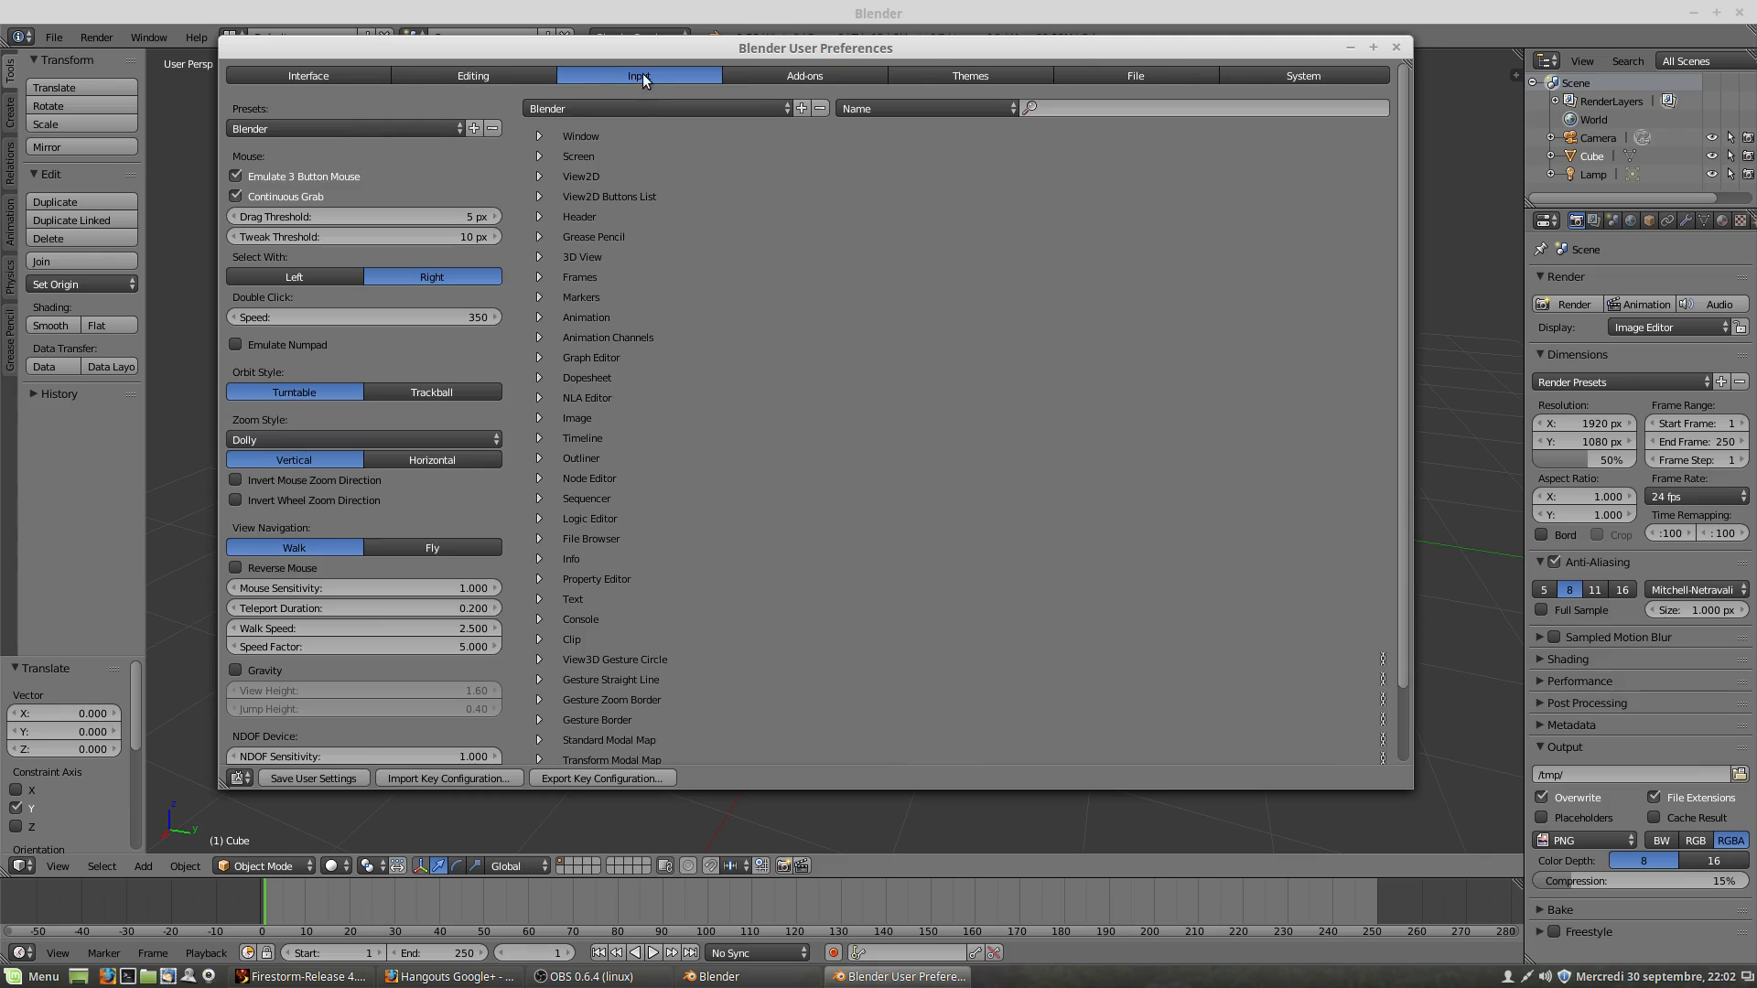
left_click(500, 75)
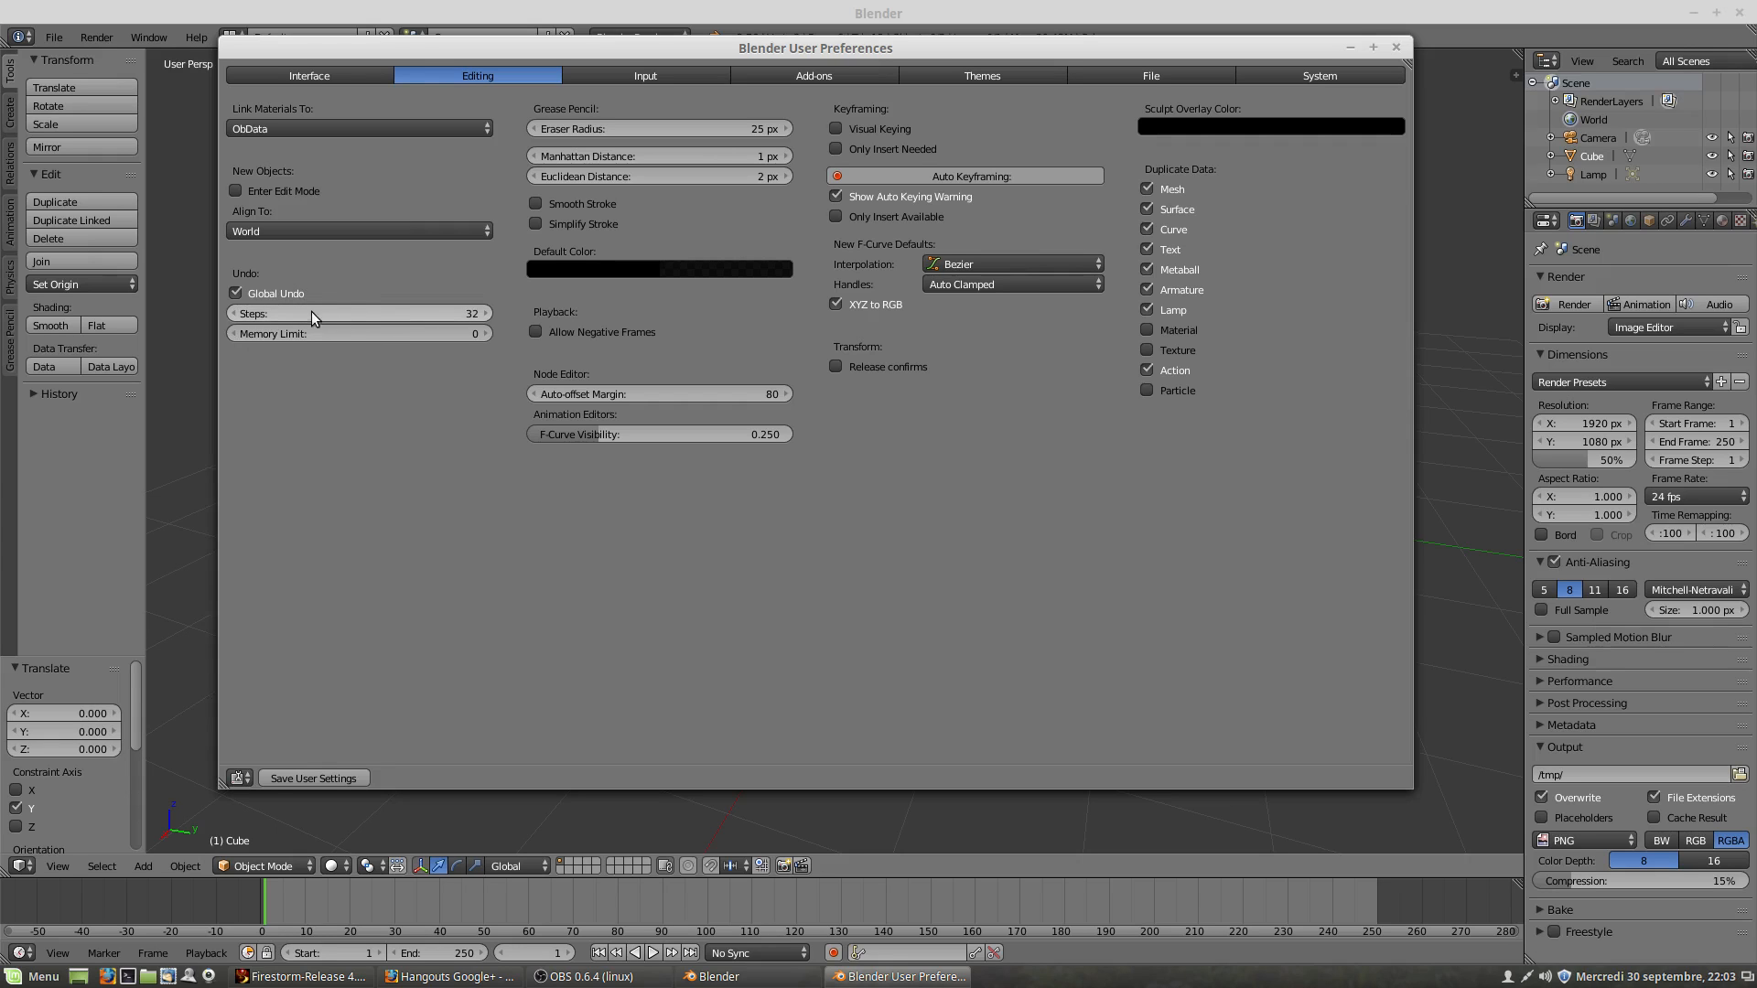
left_click(470, 315)
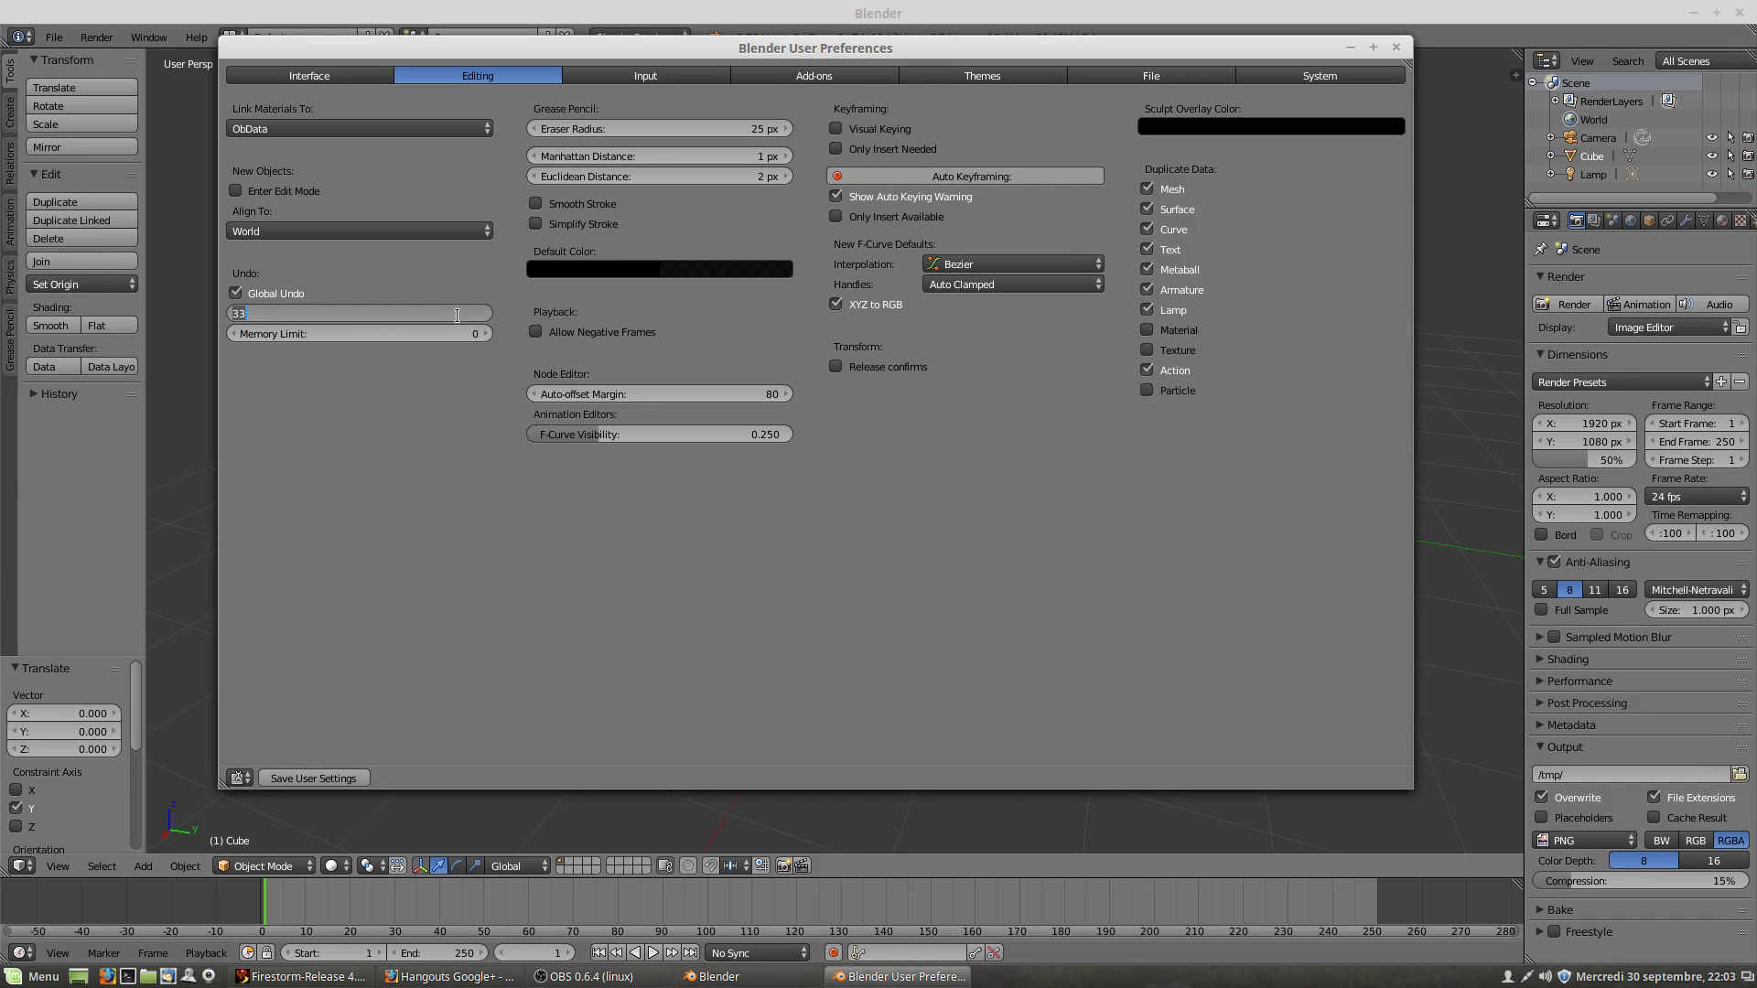
type("128")
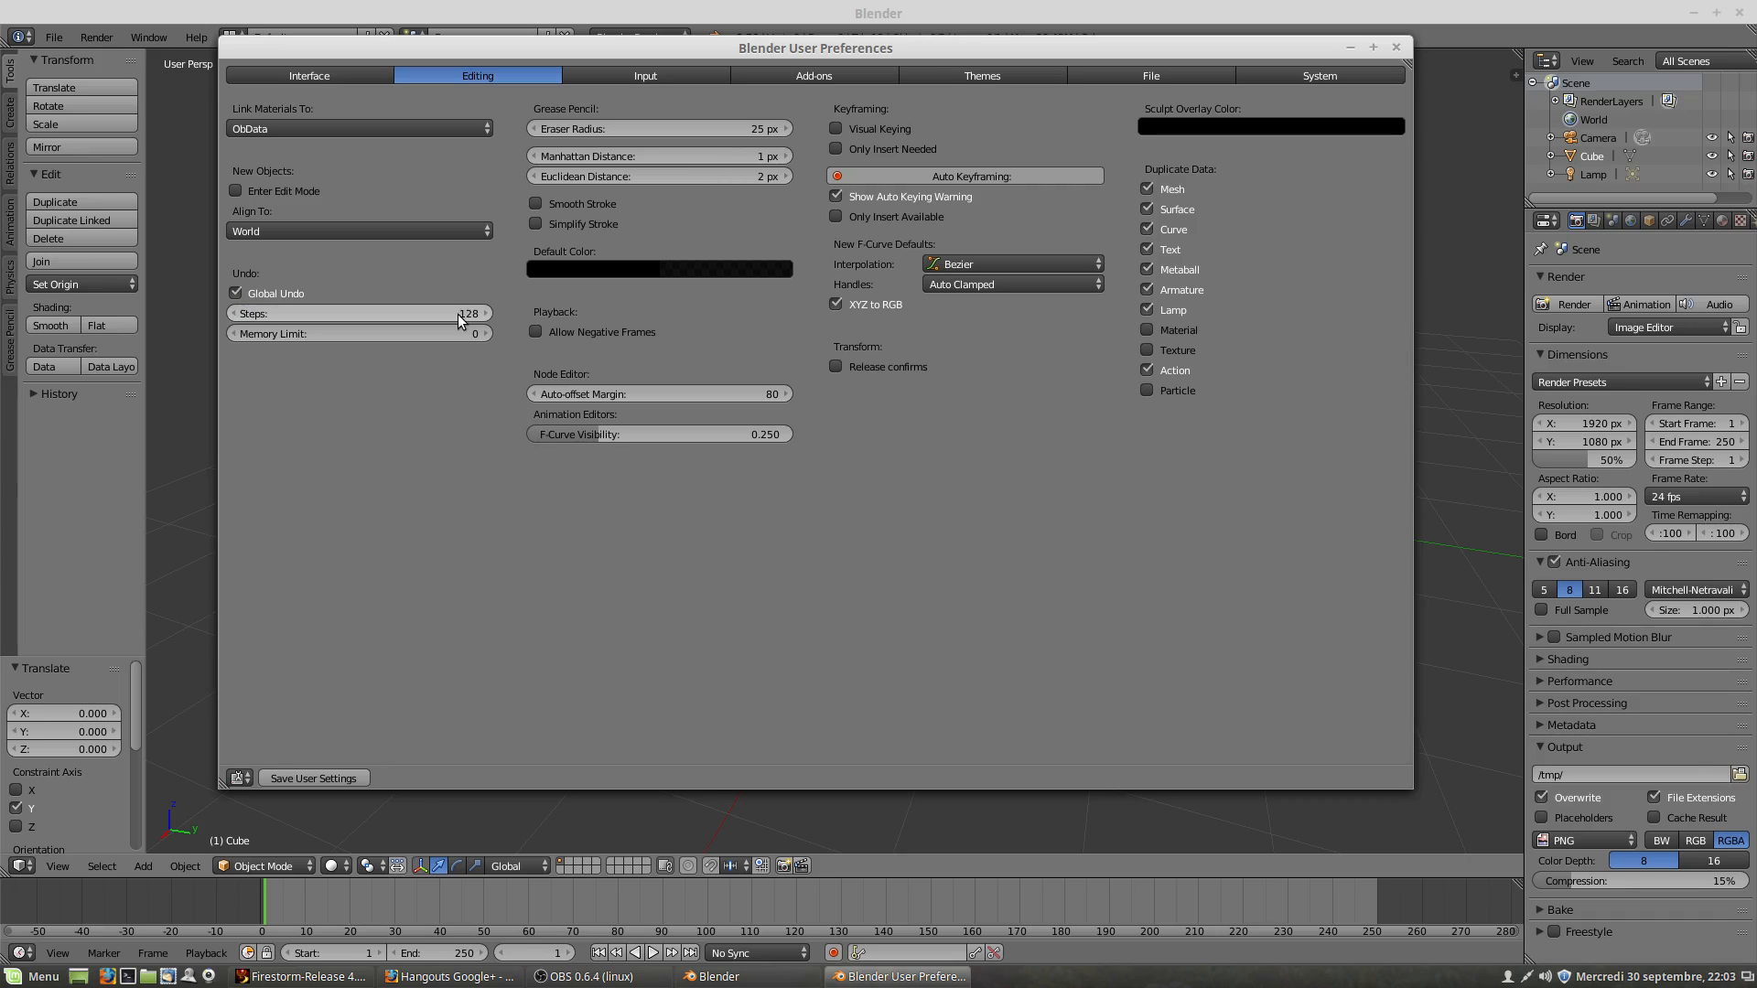
key("Return")
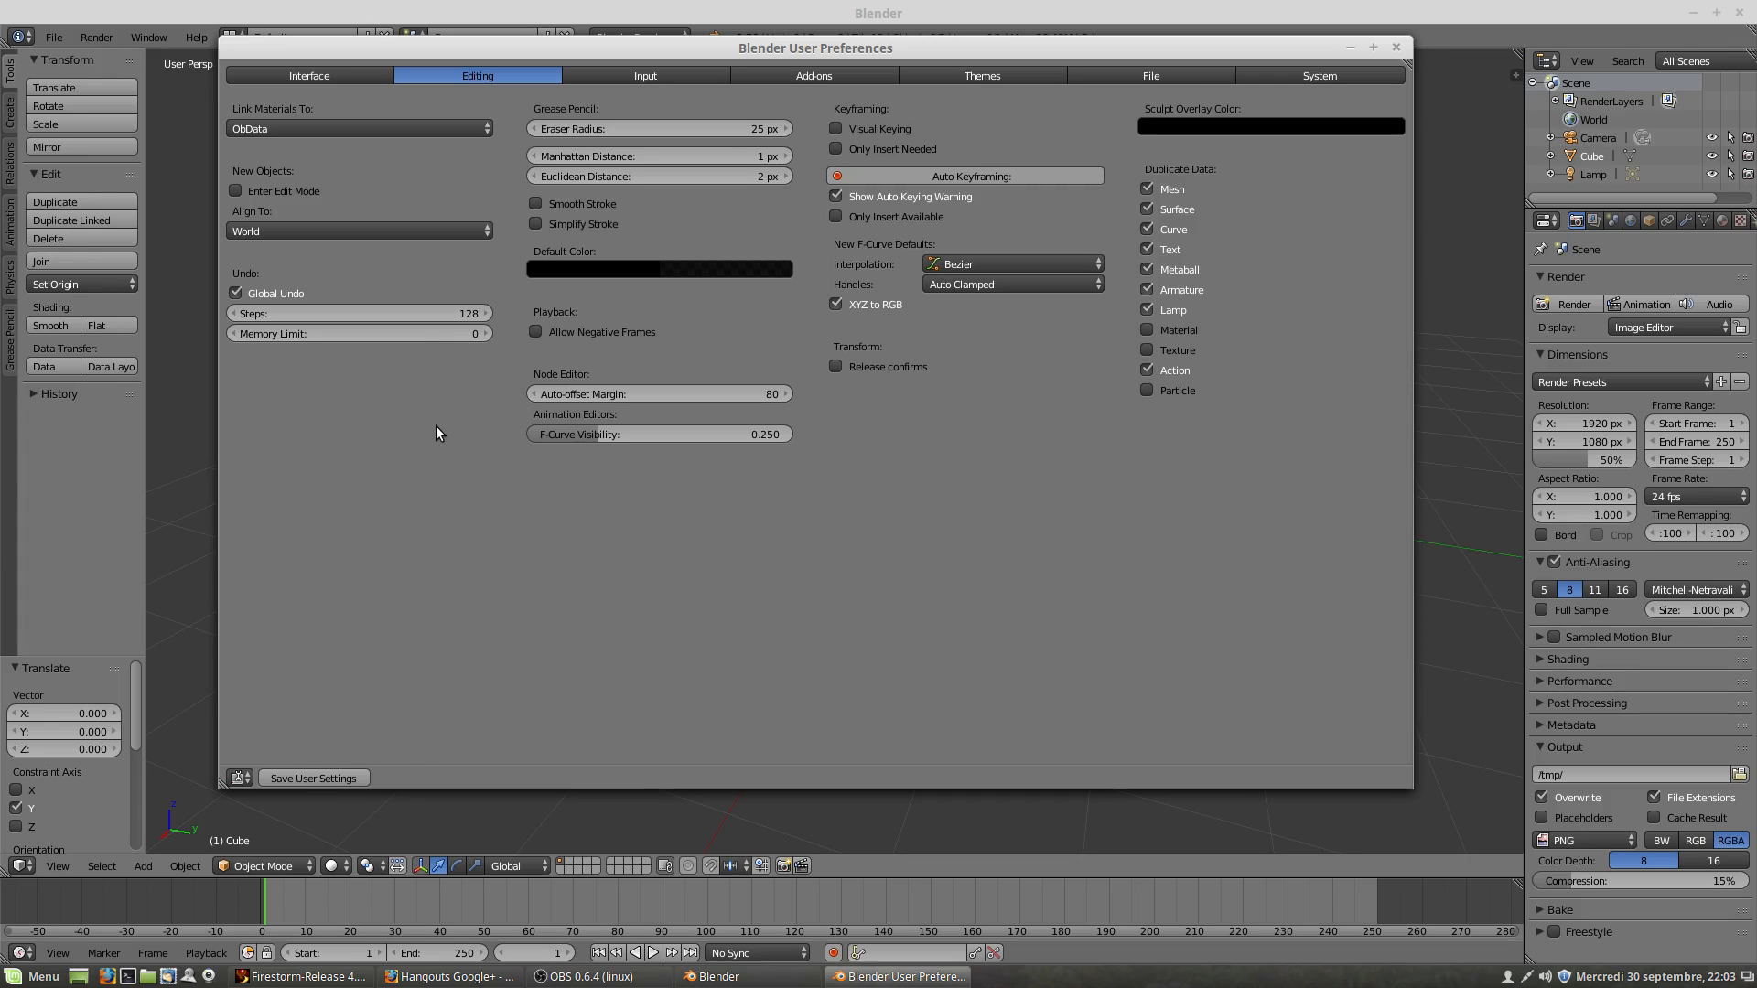
left_click(472, 315)
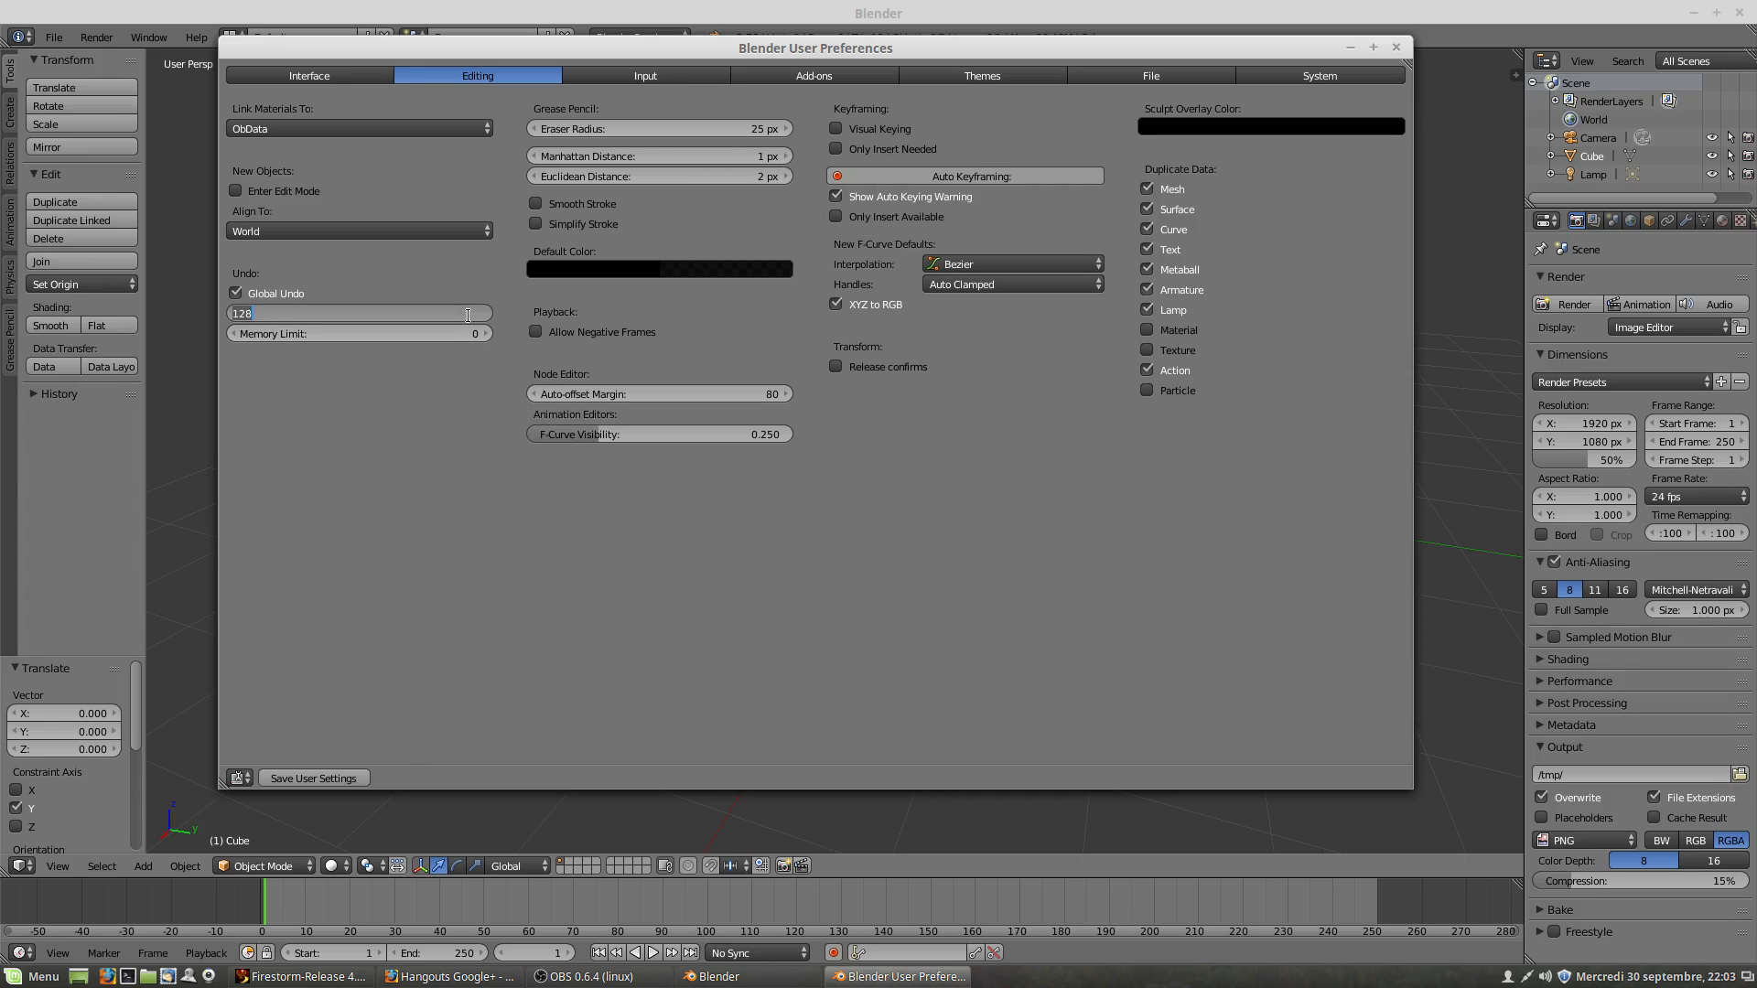
type("256")
key("Return")
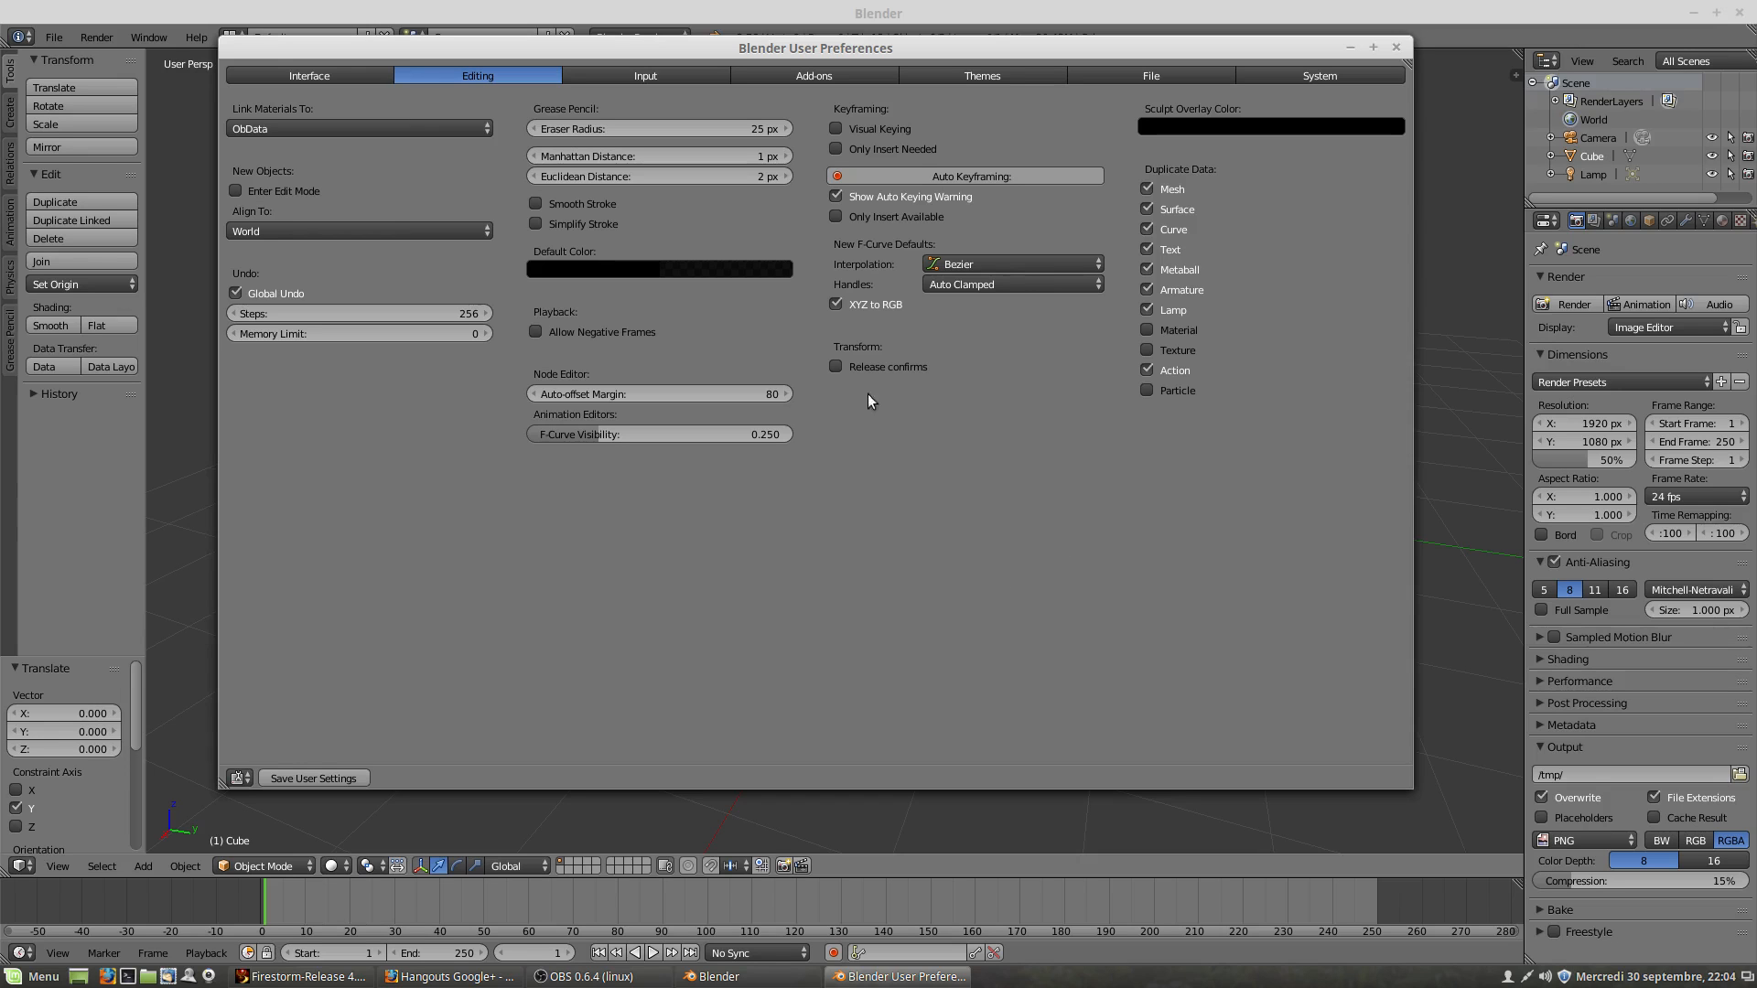
Step: Examine the Interface preferences, close the window, and reopen the user preferences on the Add-ons list
left_click(307, 77)
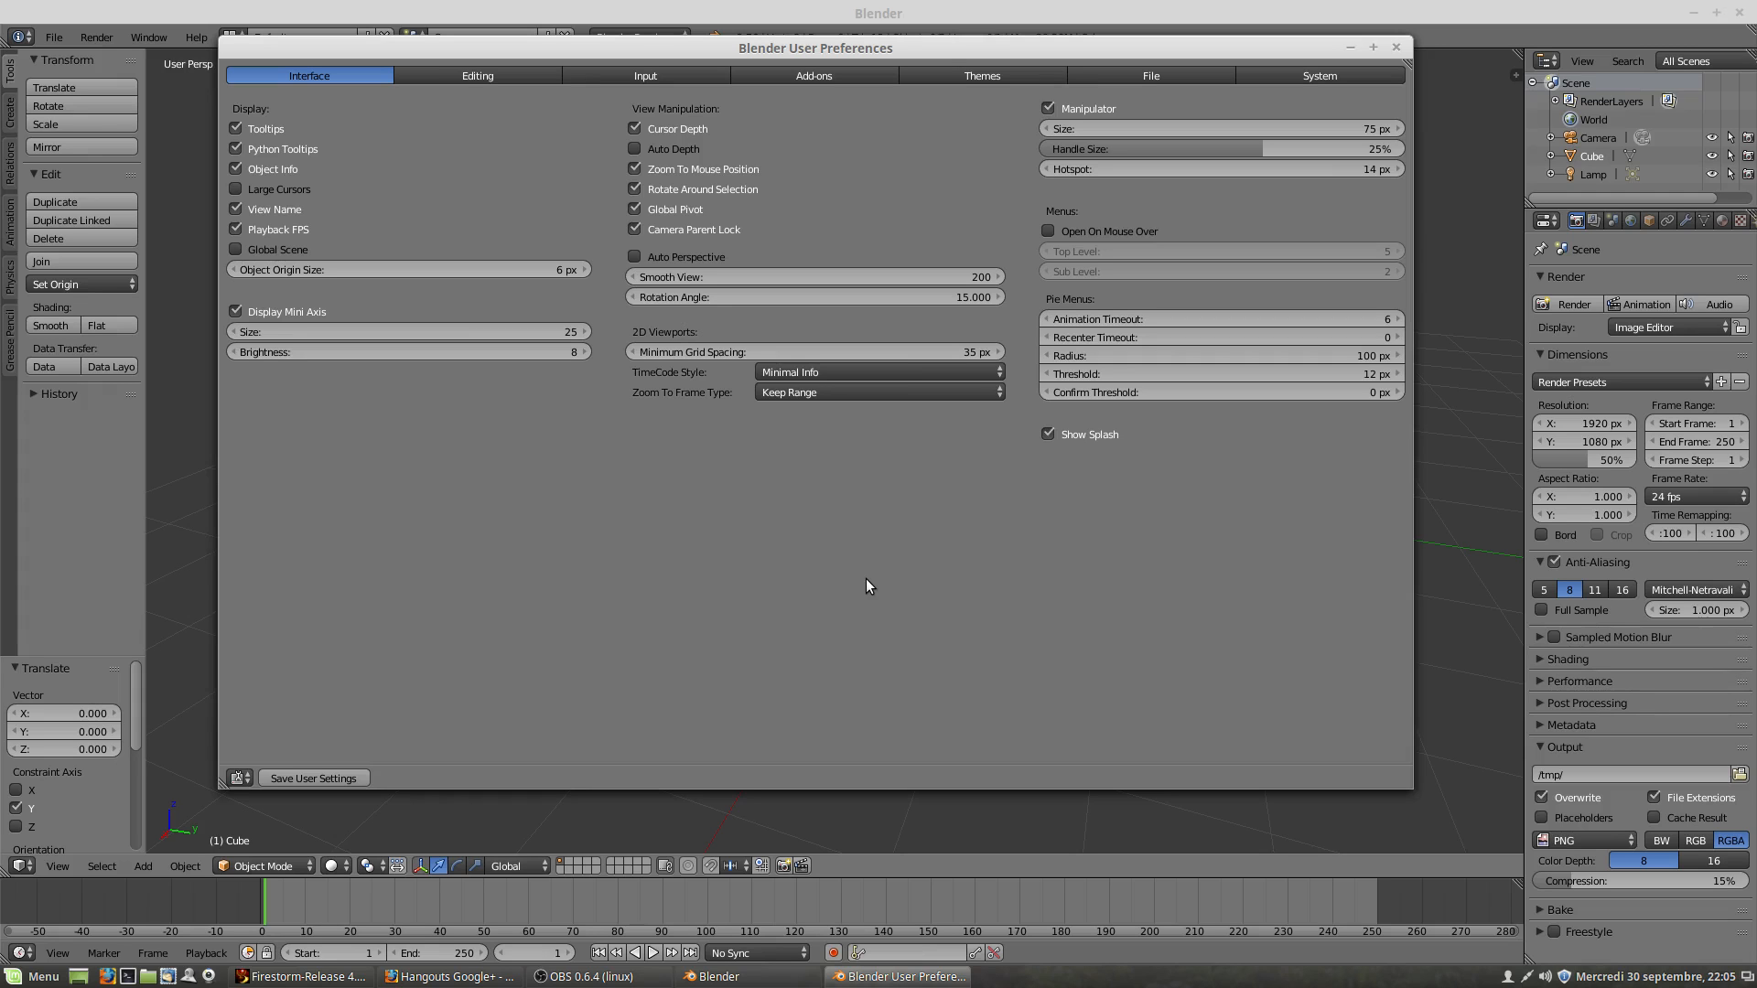
left_click(1396, 48)
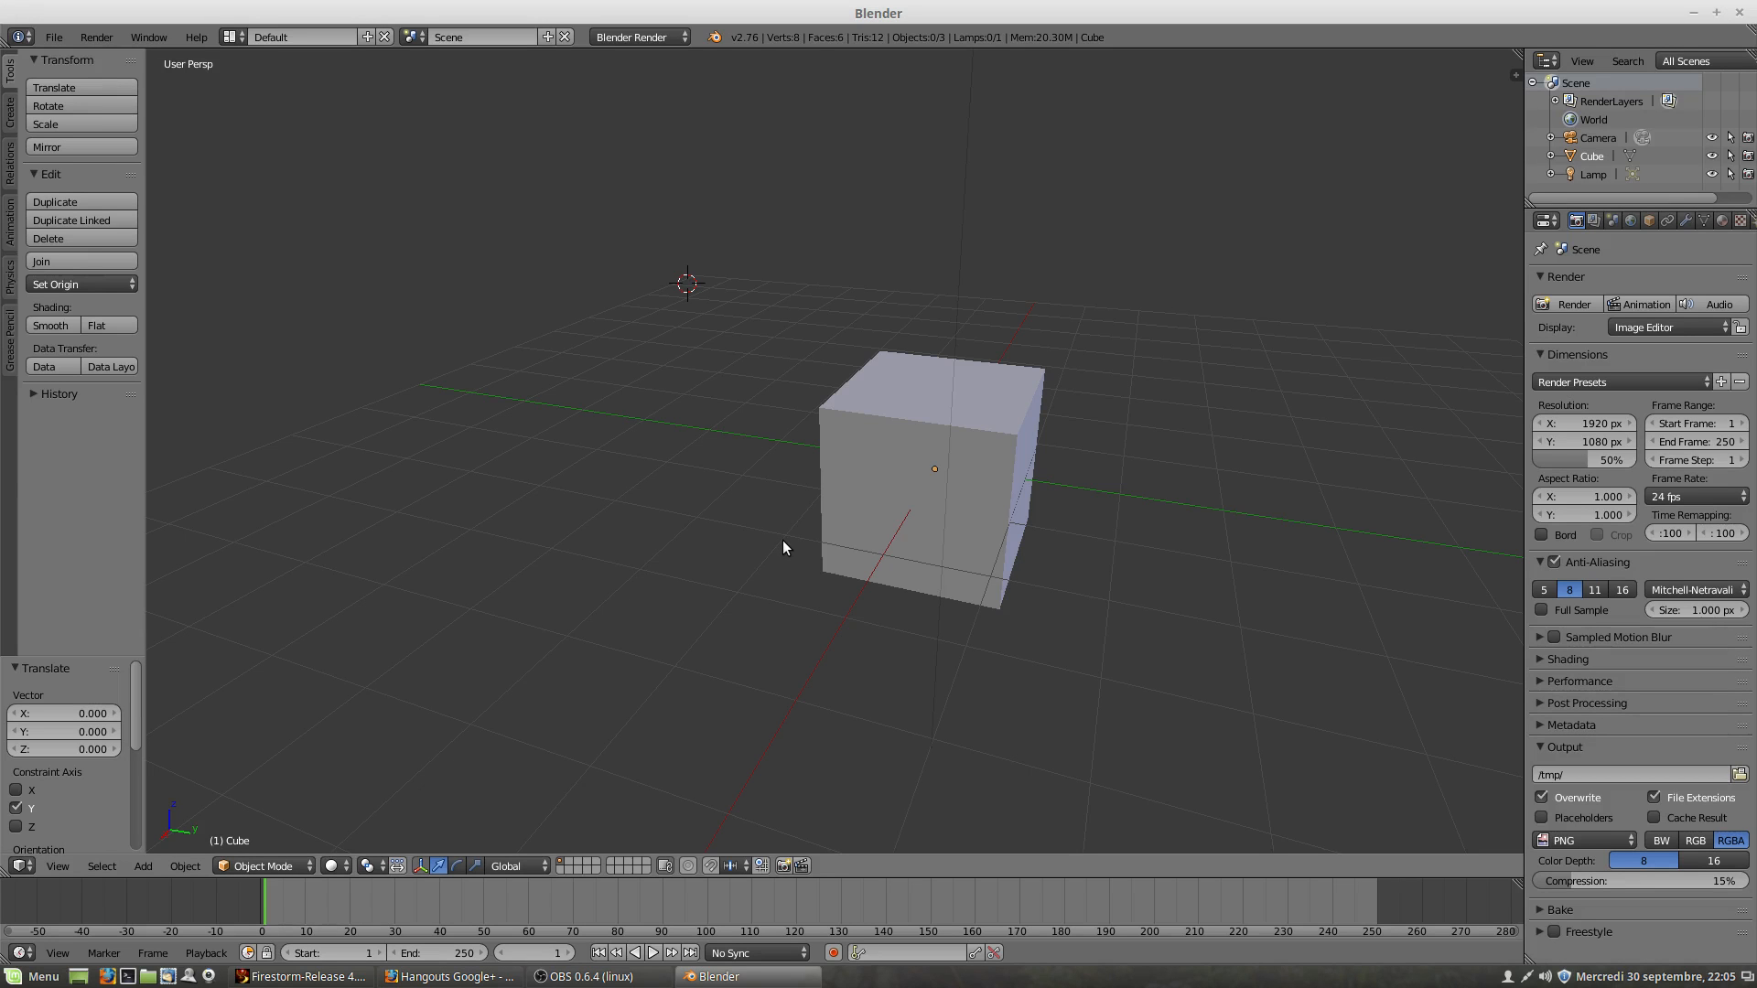
left_click(52, 41)
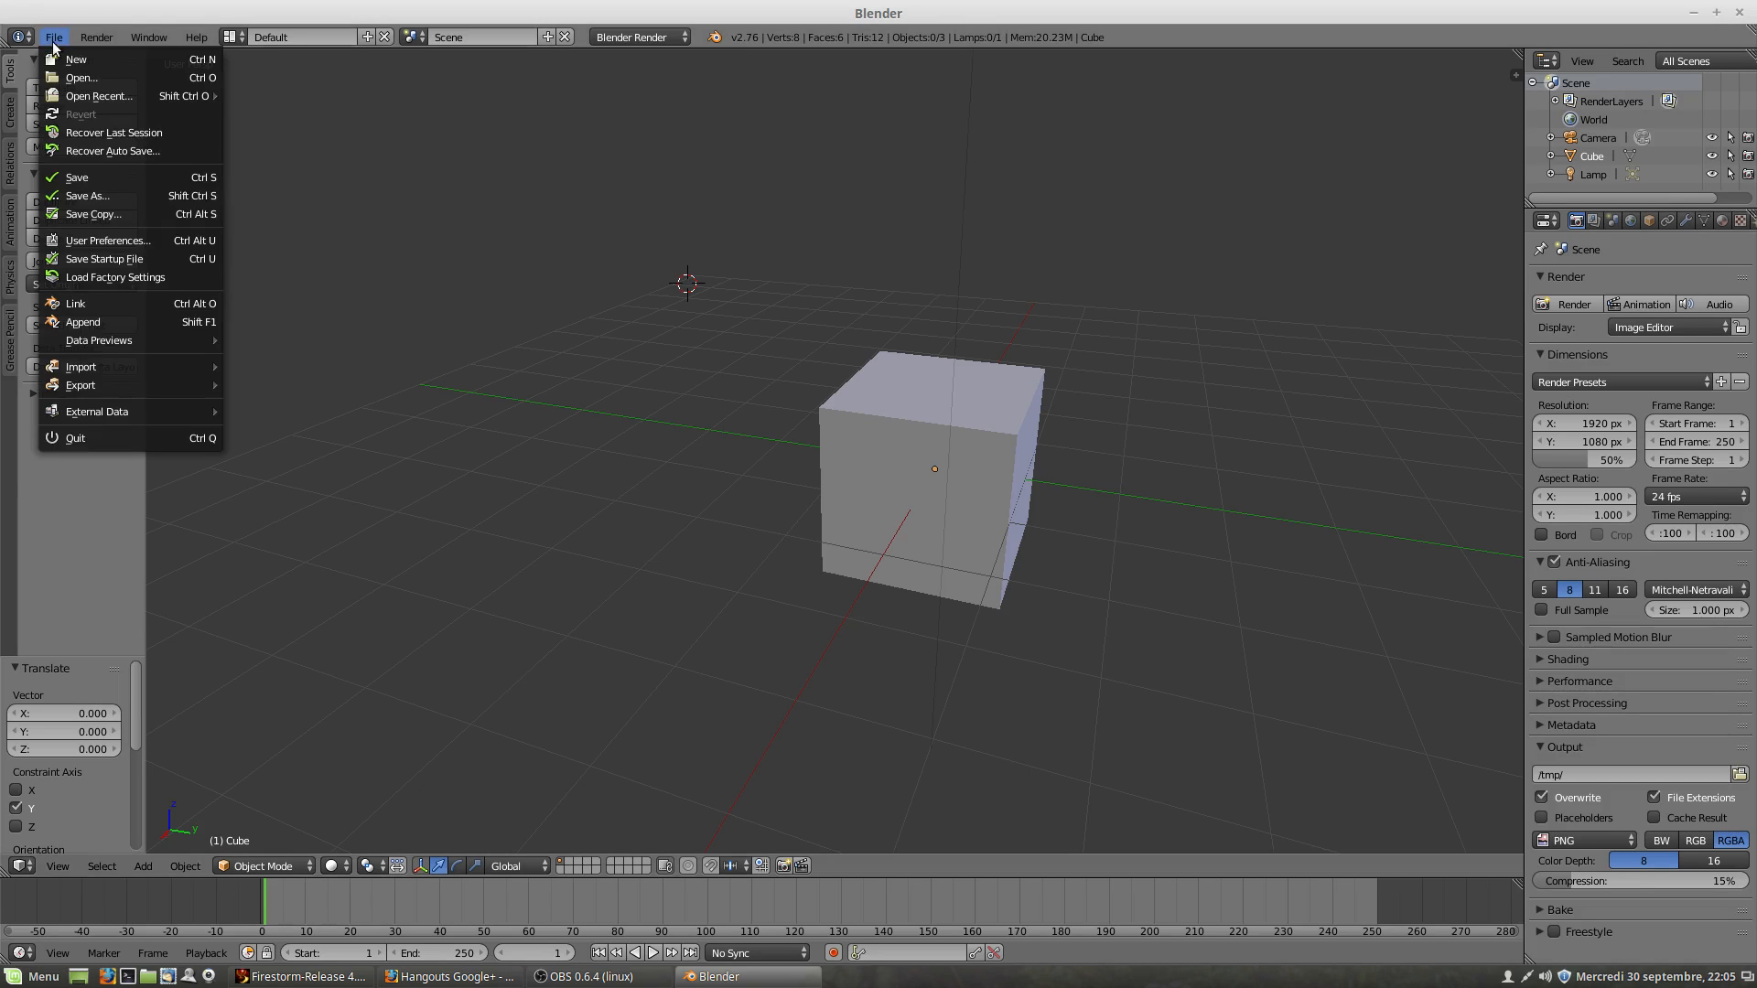
left_click(108, 240)
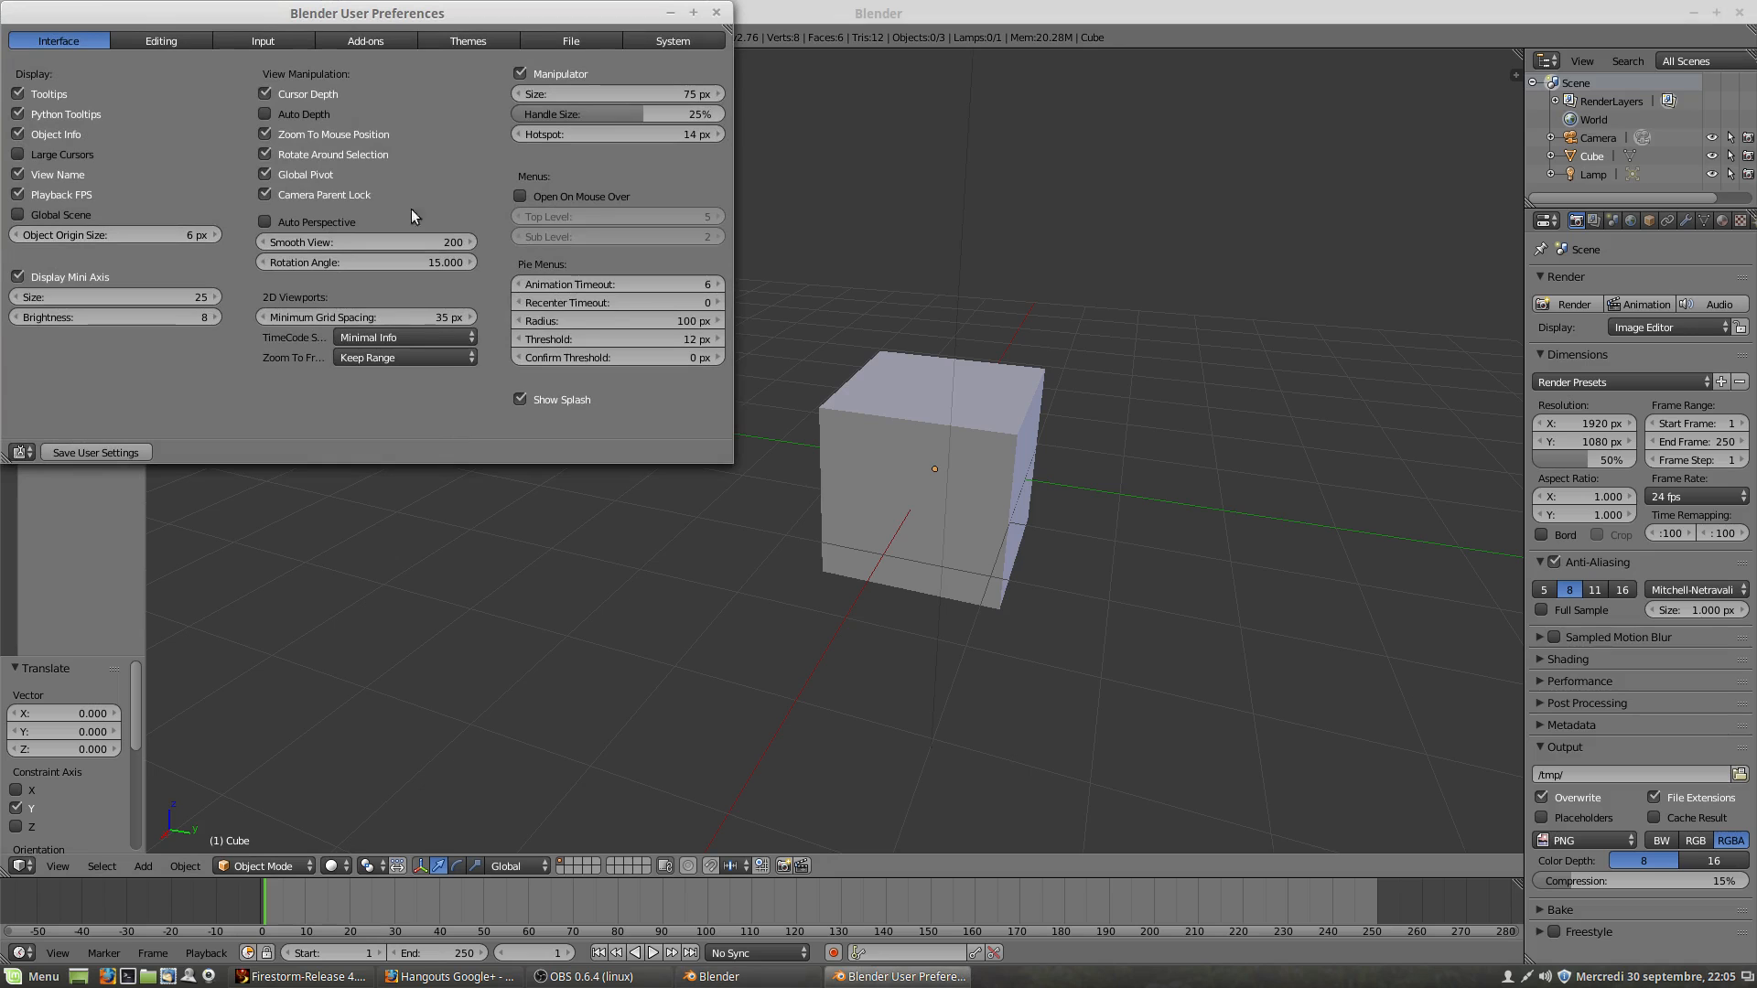
left_click(361, 40)
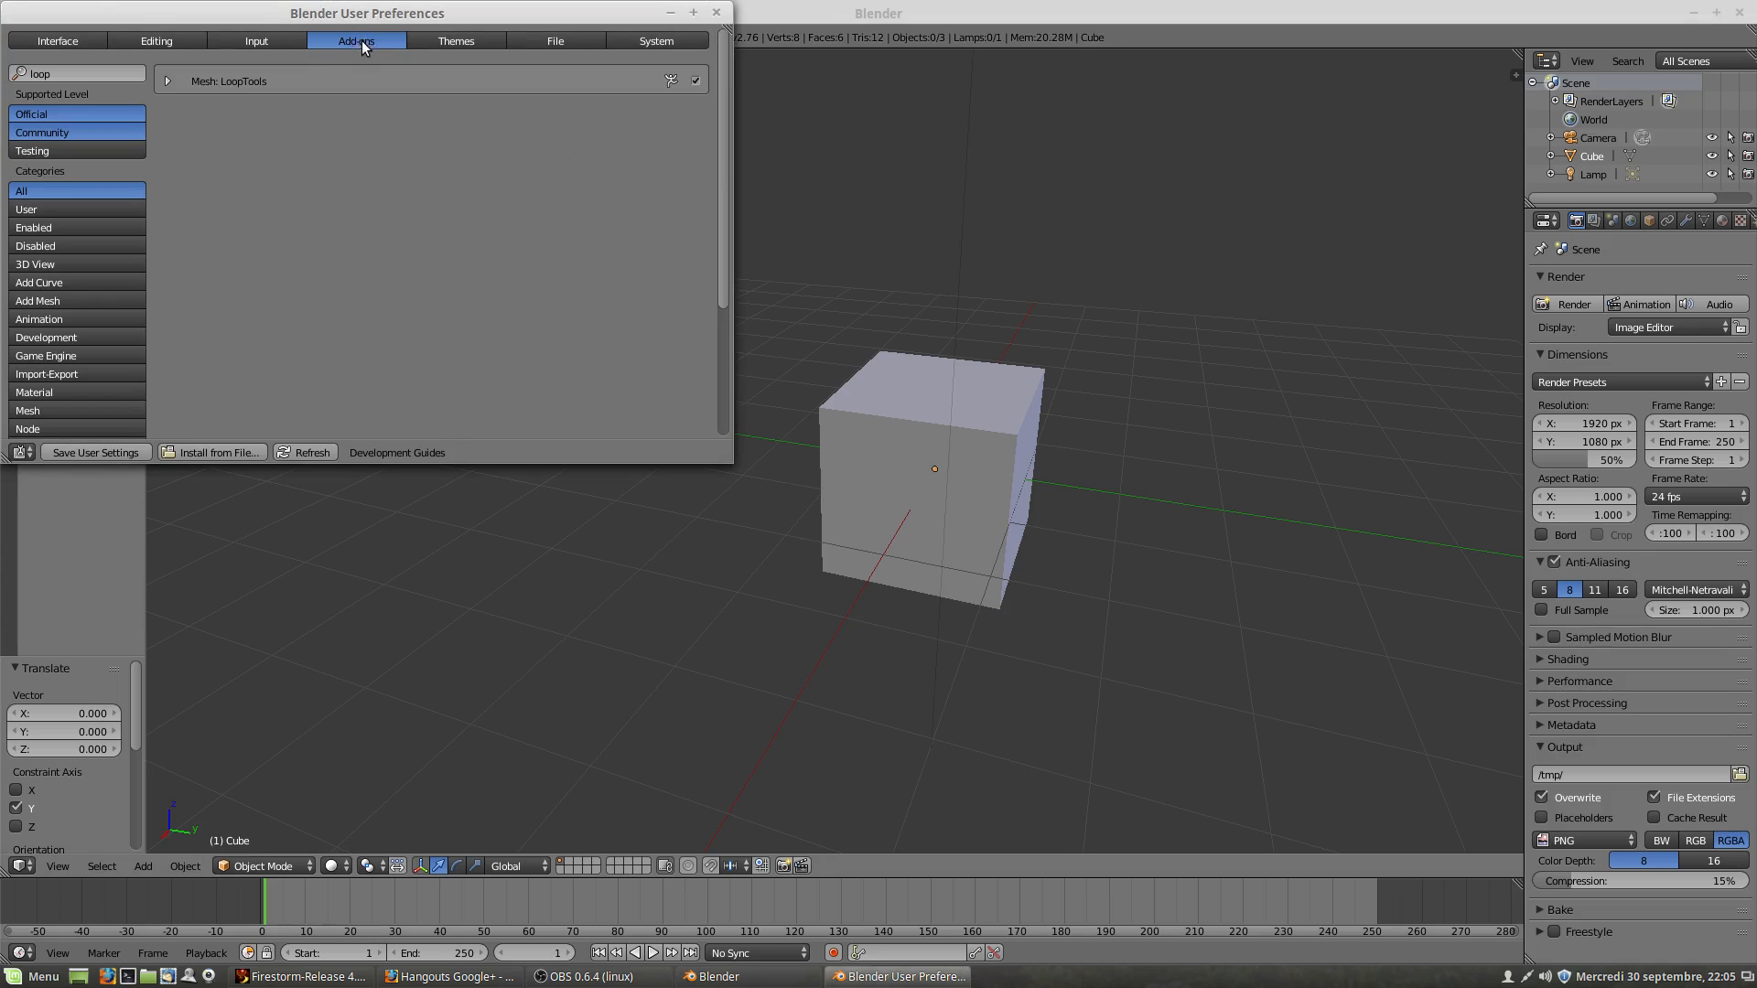
Step: Move the preferences window over the 3D view, save the user settings, and close the preferences
left_click(72, 73)
left_click(697, 82)
left_click_drag(578, 14, 673, 142)
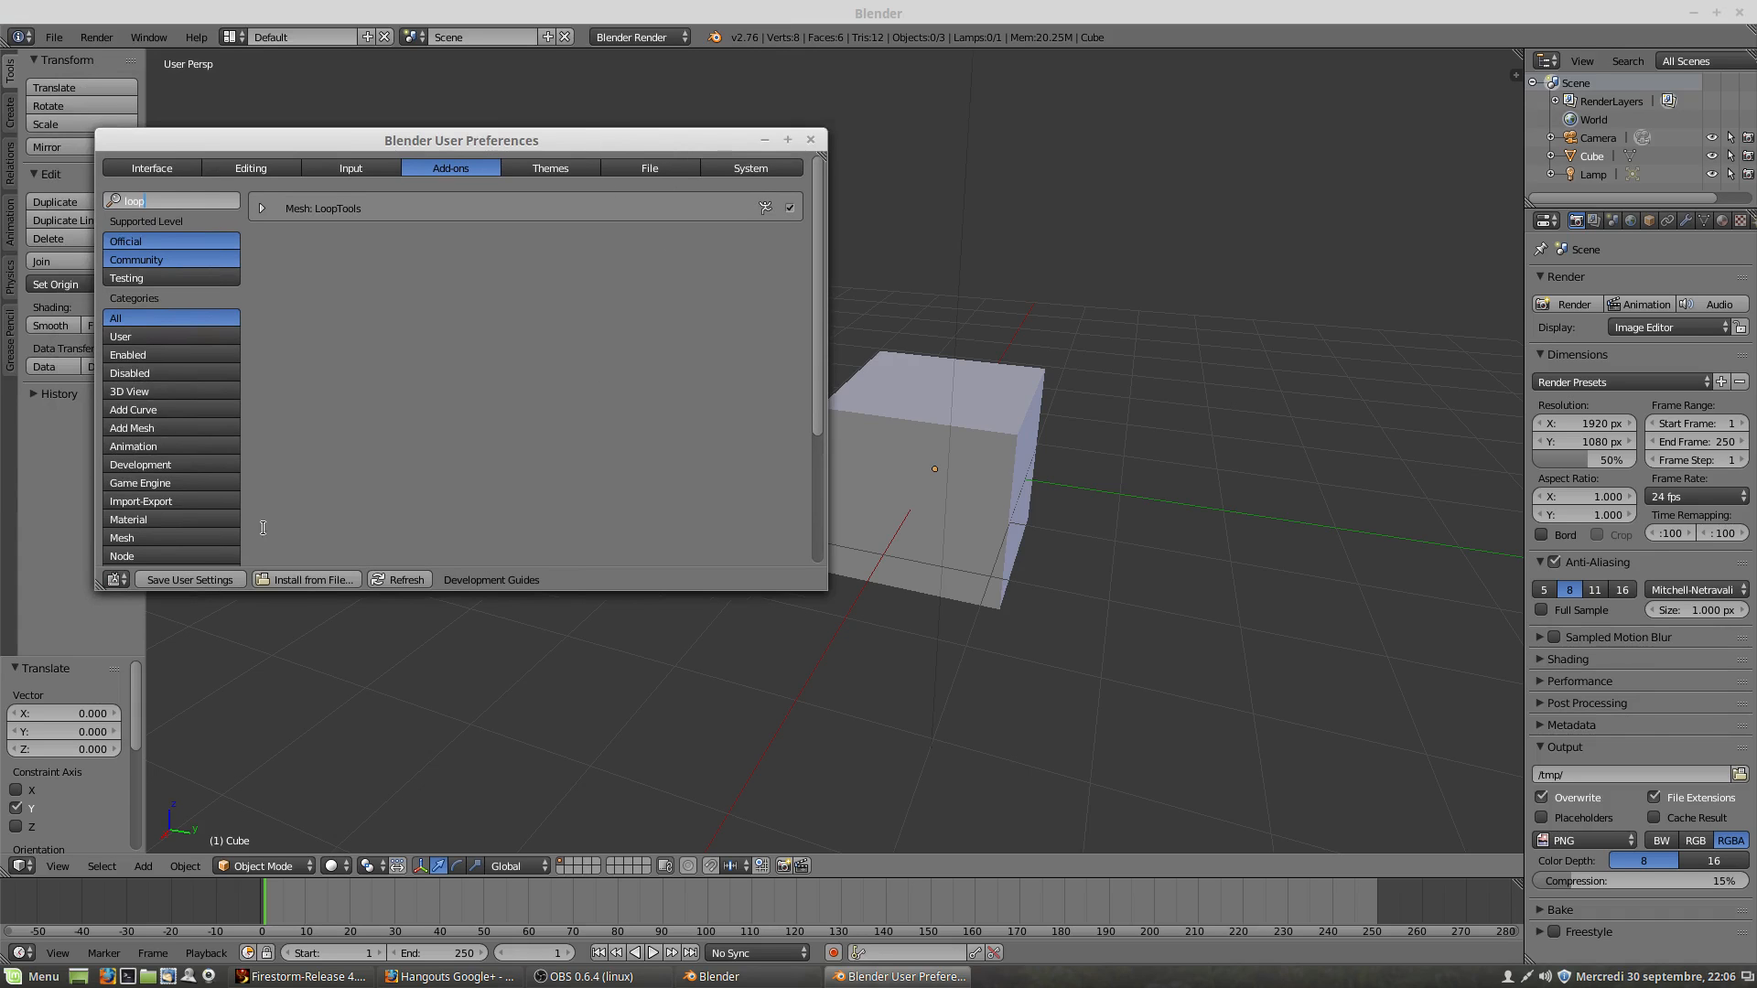
left_click(378, 514)
left_click(214, 586)
left_click(812, 140)
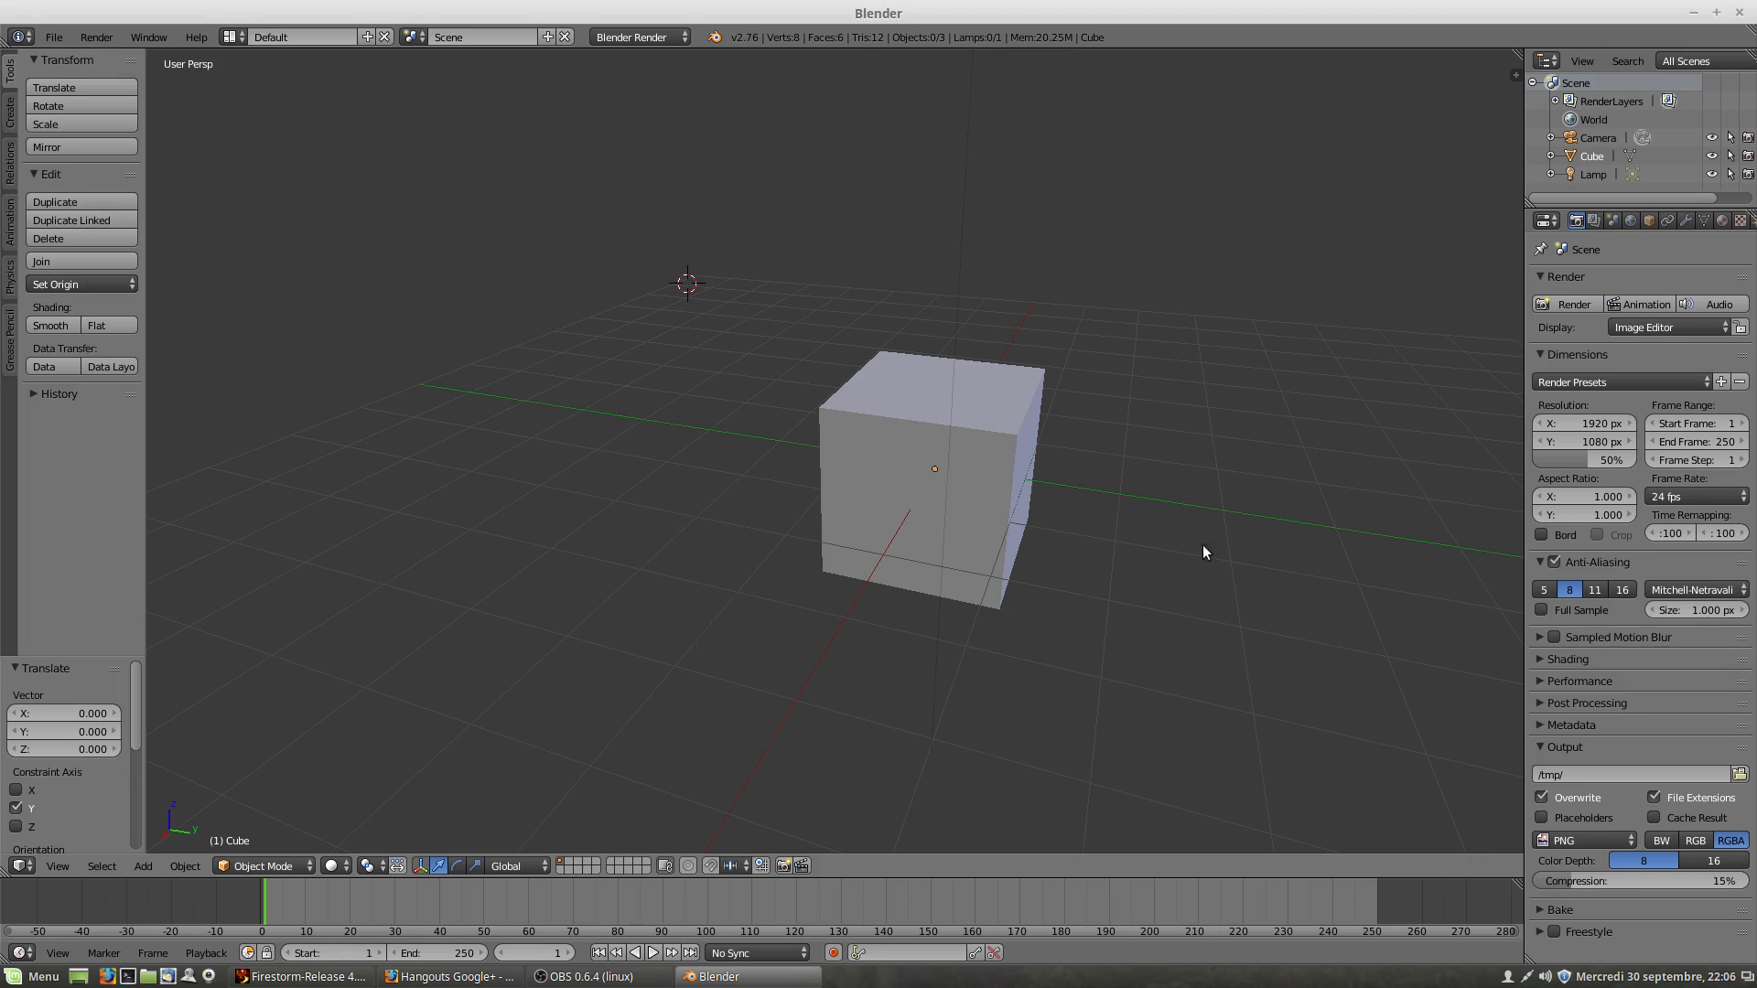
Step: Switch the cube from Object Mode to Edit Mode
scroll(1012, 487, "down", 2)
middle_click_drag(1032, 503, 1013, 544)
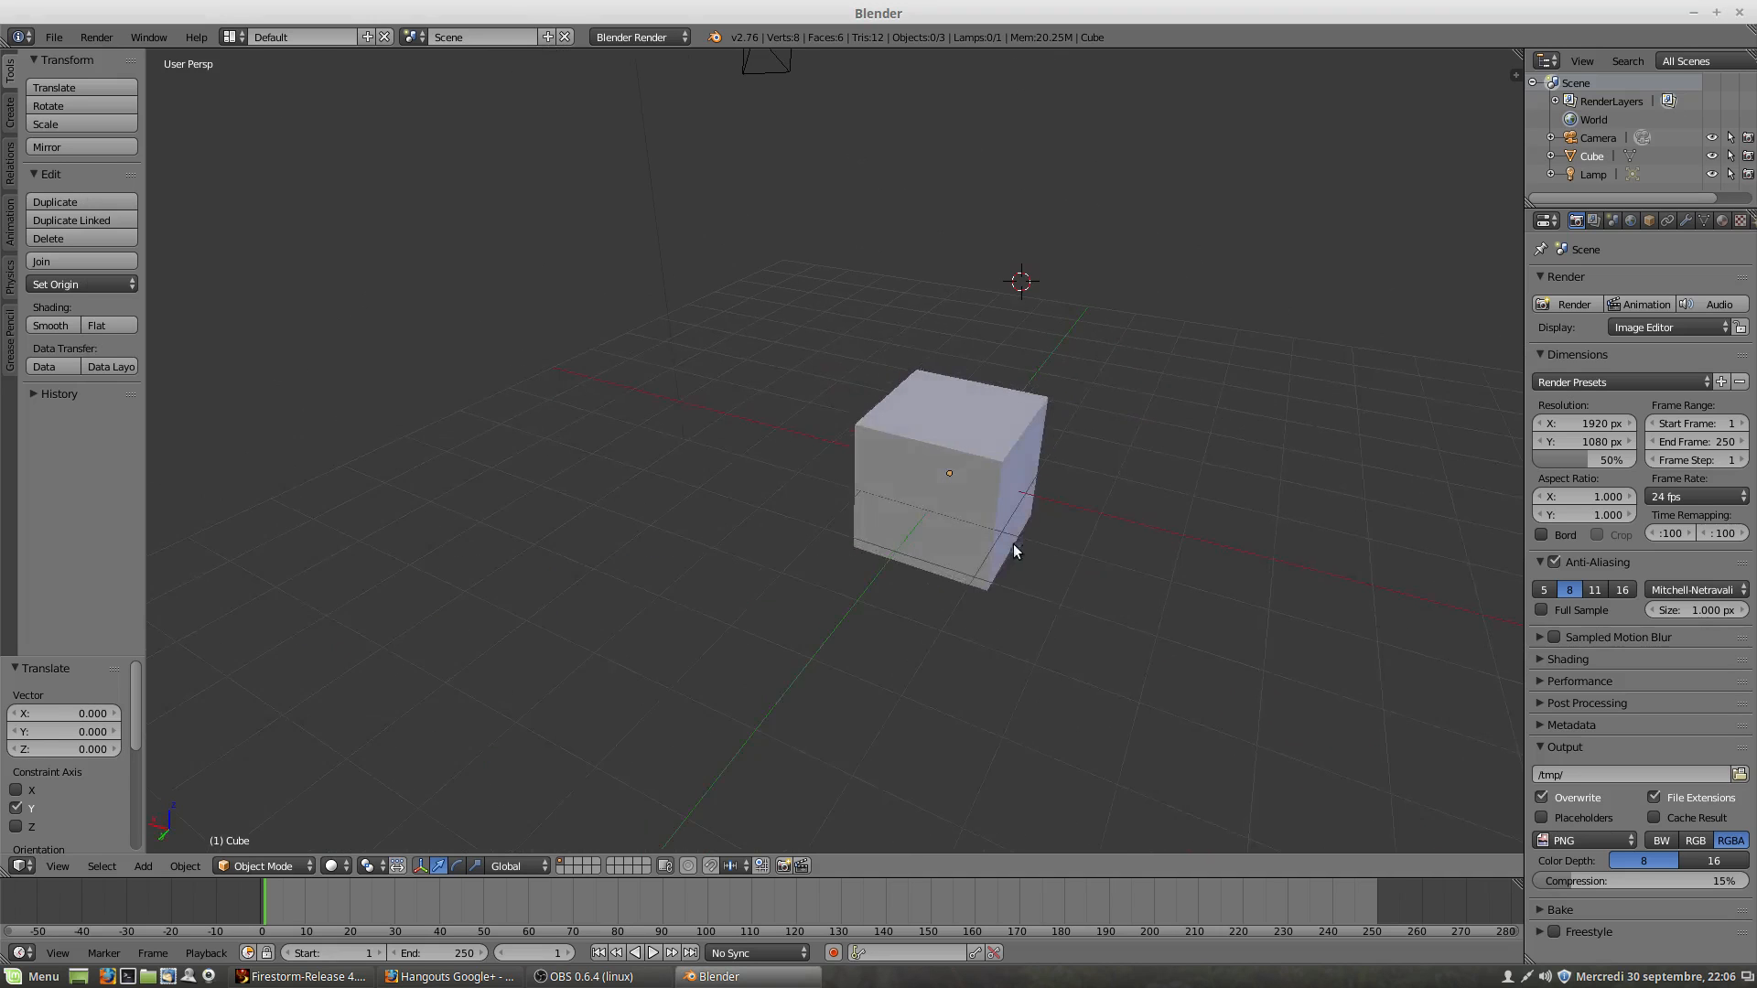
left_click(270, 865)
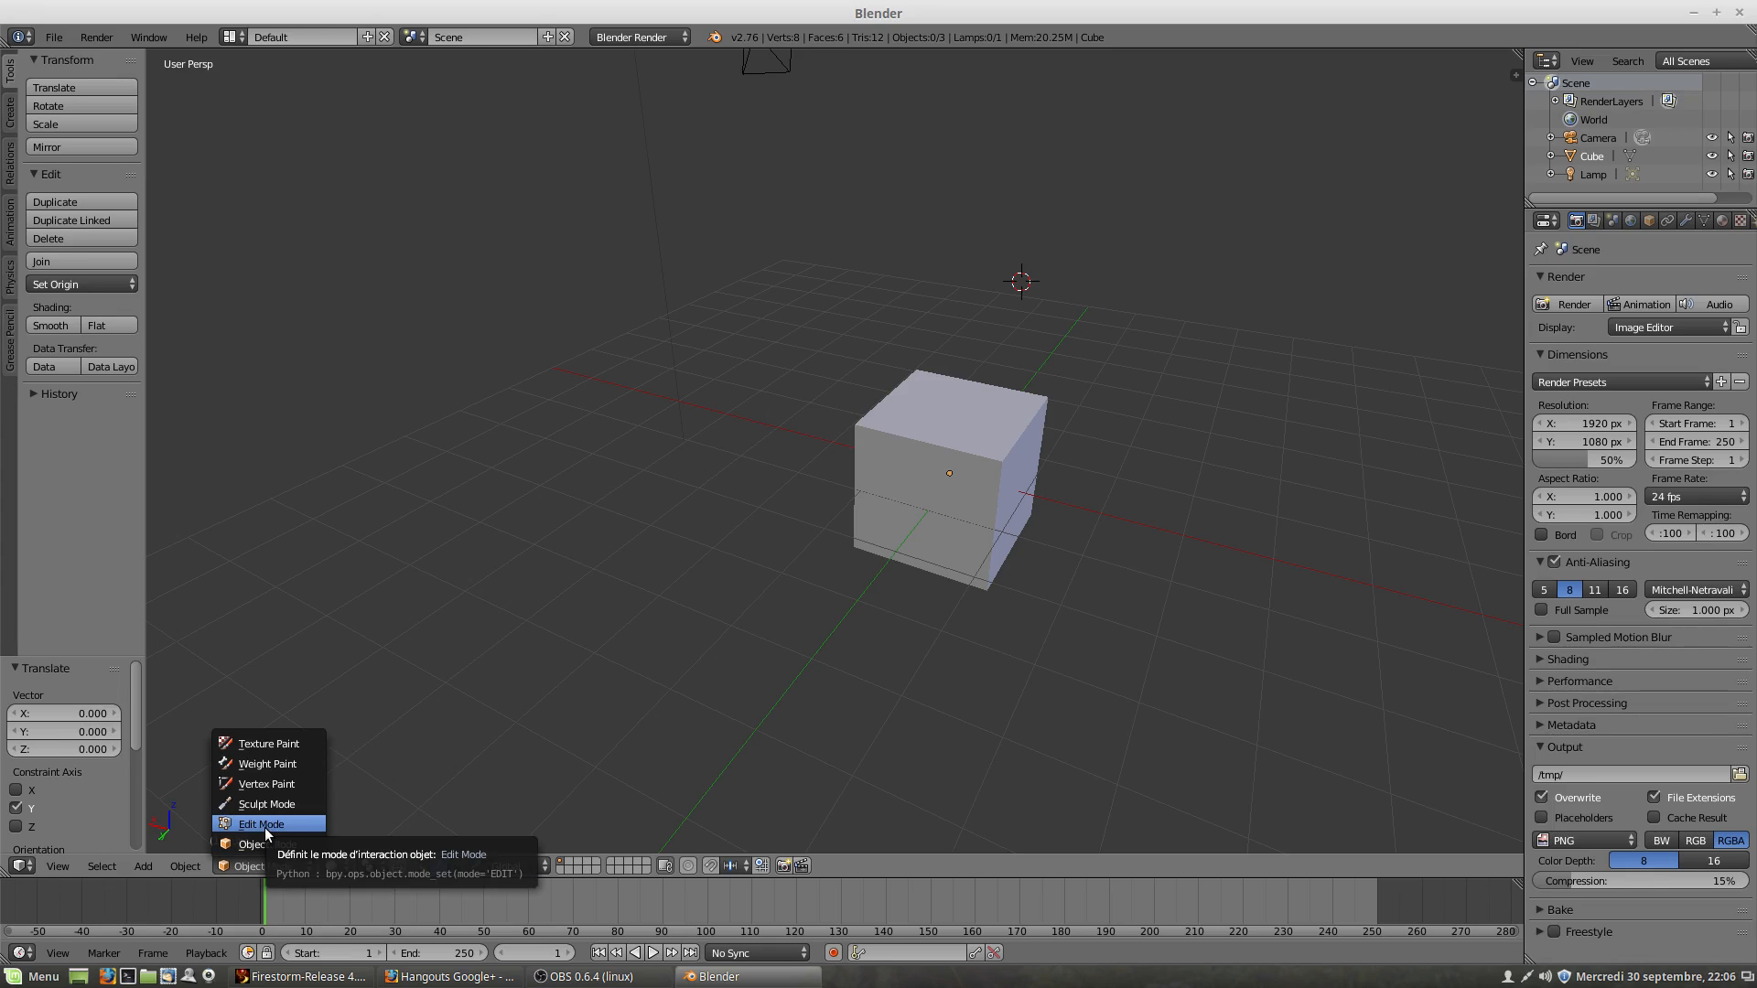
left_click(266, 844)
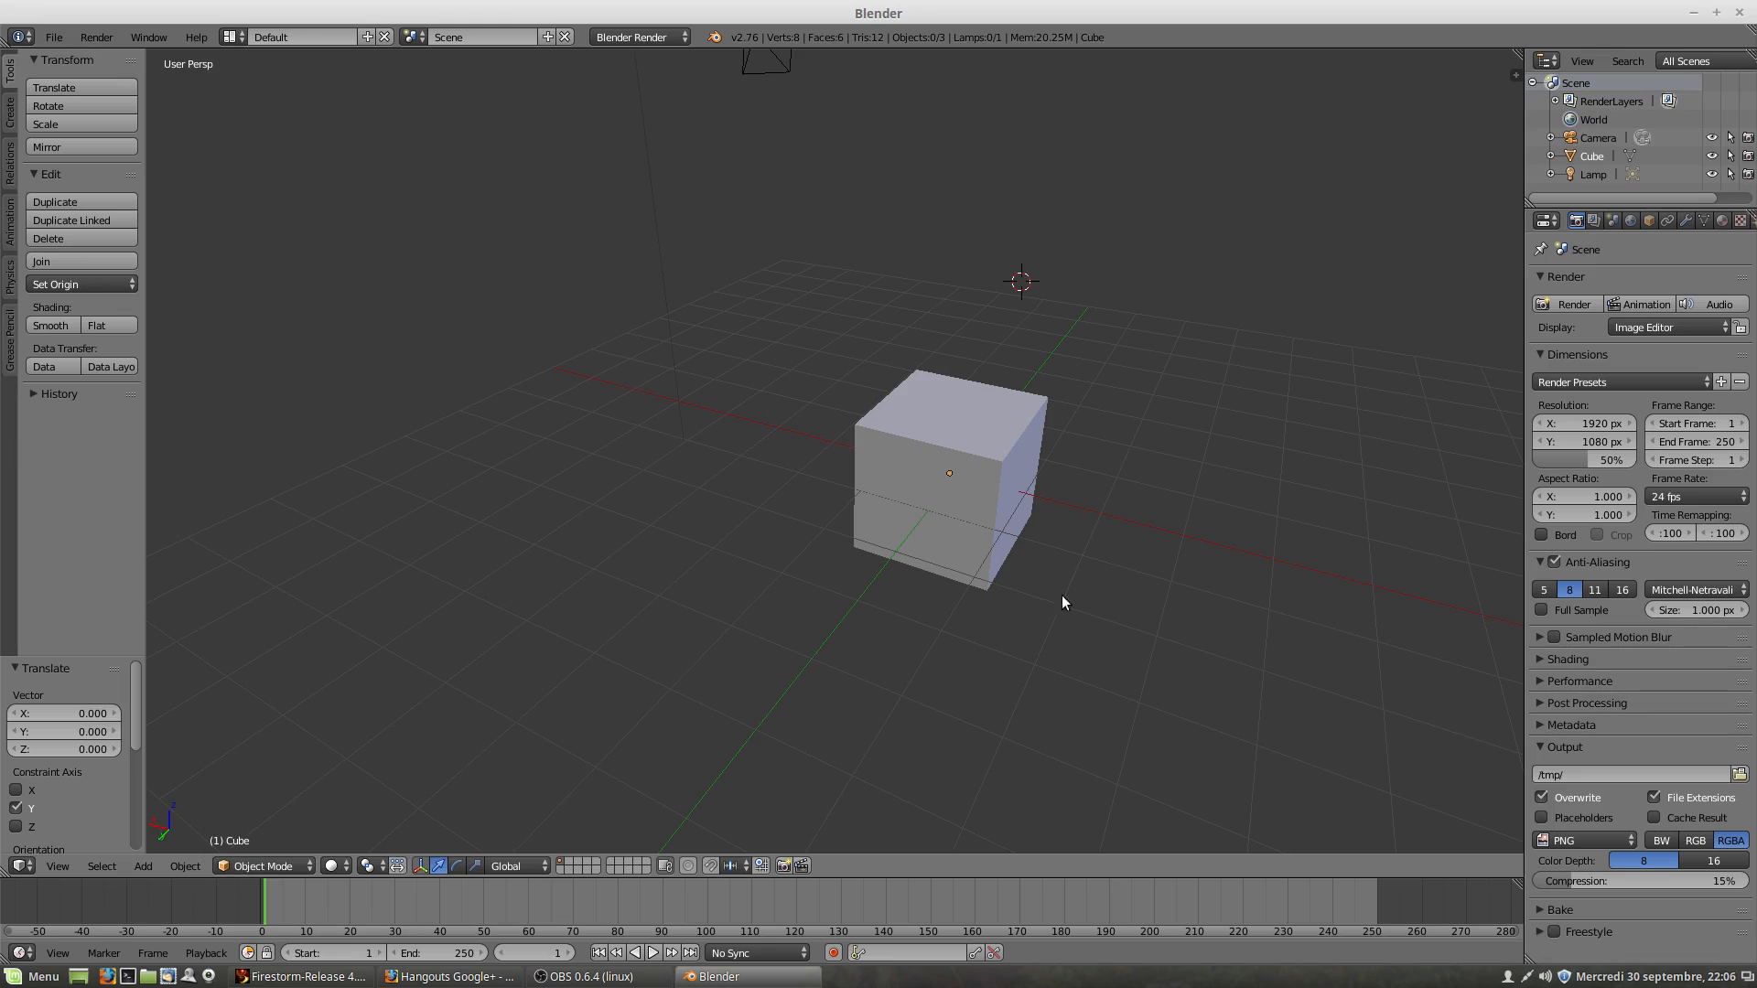
left_click(257, 866)
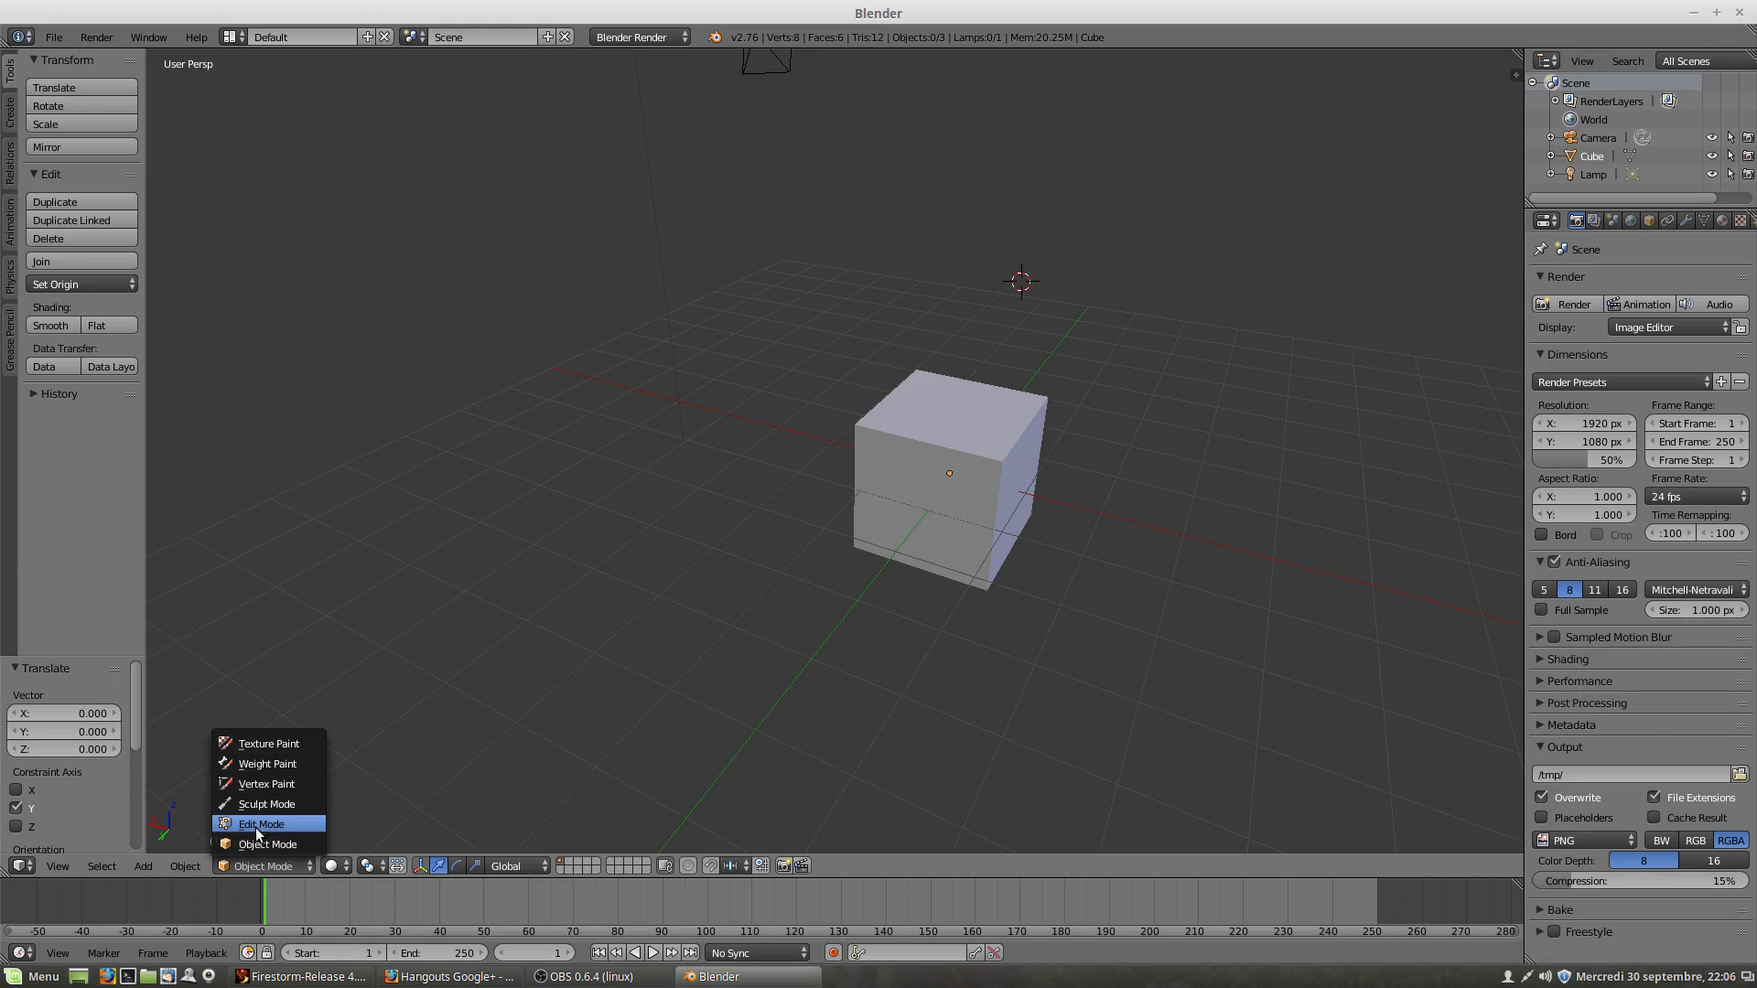
left_click(260, 825)
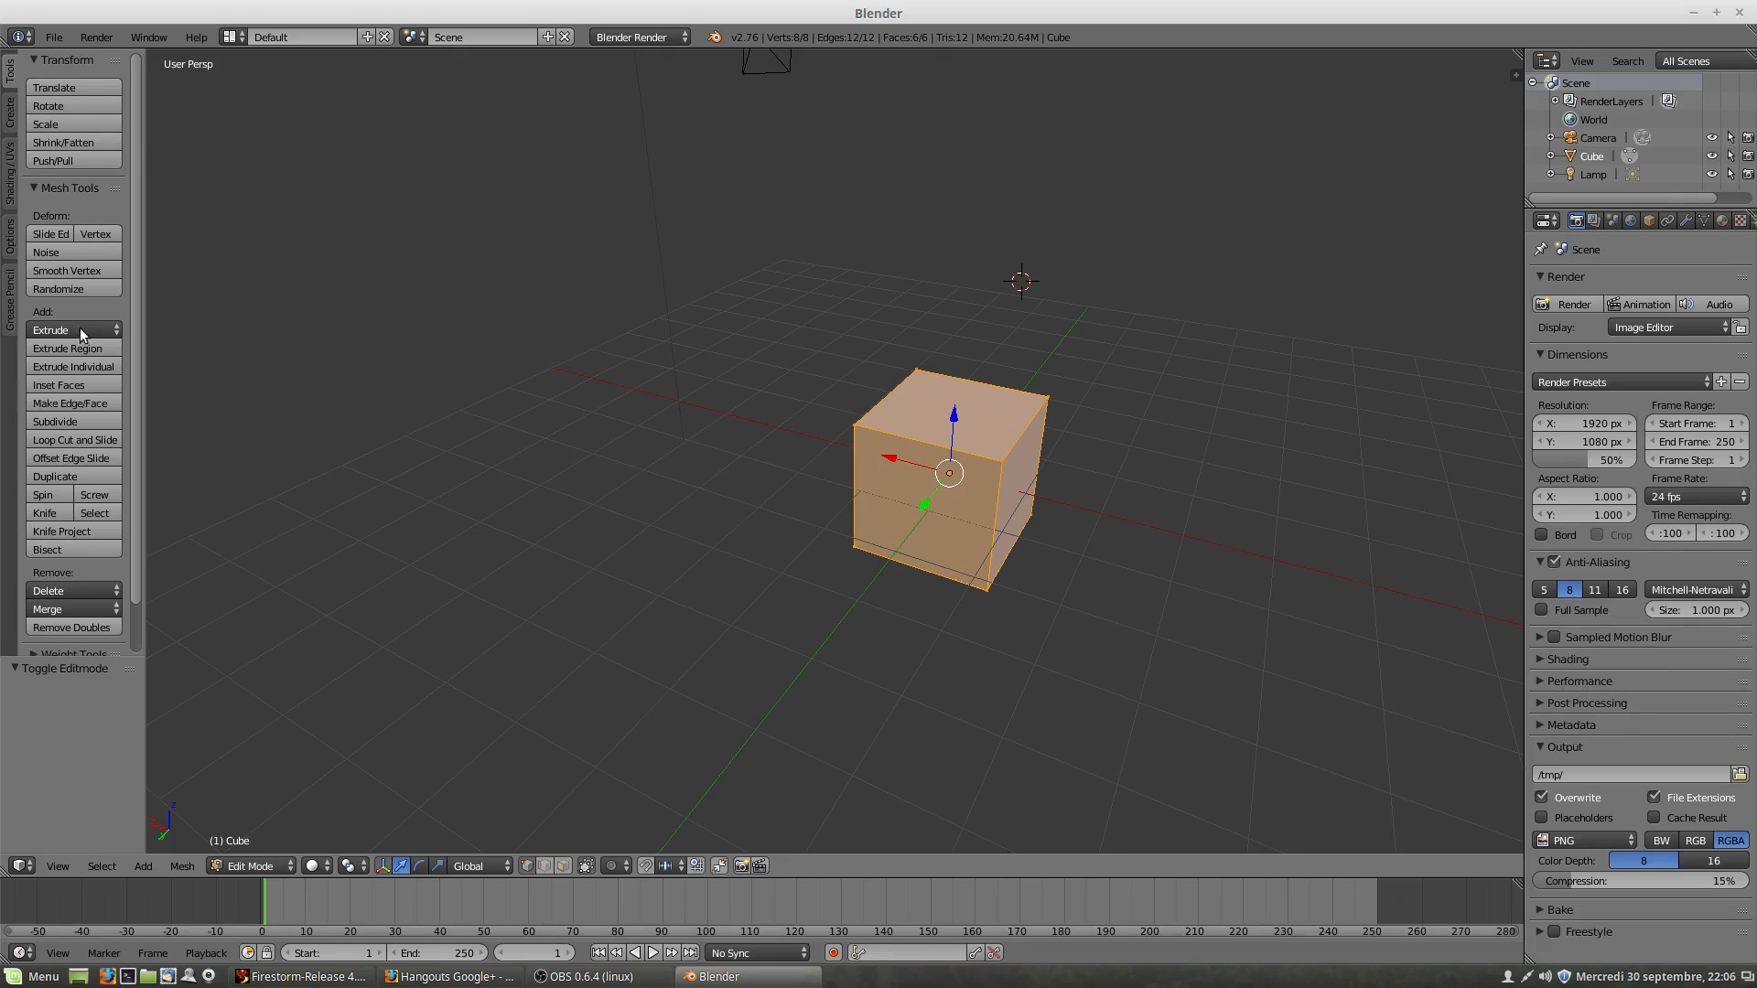
Step: Set the cube's interaction mode to Object Mode, and choose Edit Mode again from the list of modes
left_click(242, 869)
left_click(240, 842)
left_click(240, 866)
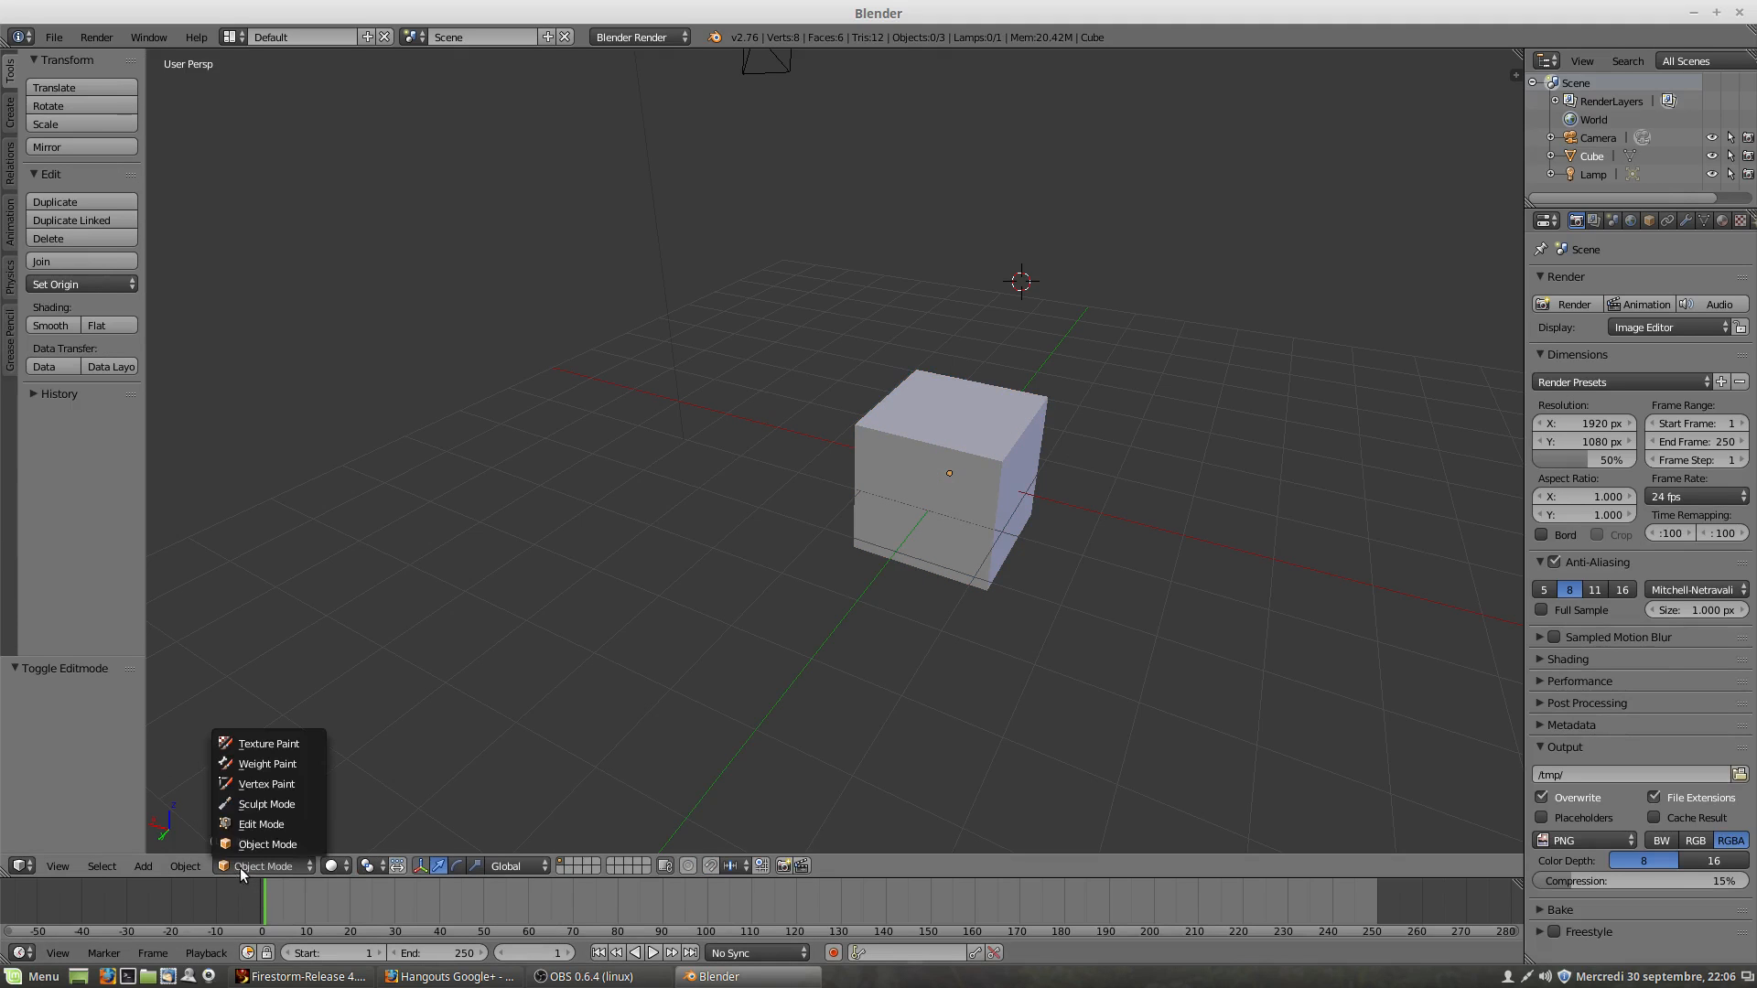
left_click(247, 826)
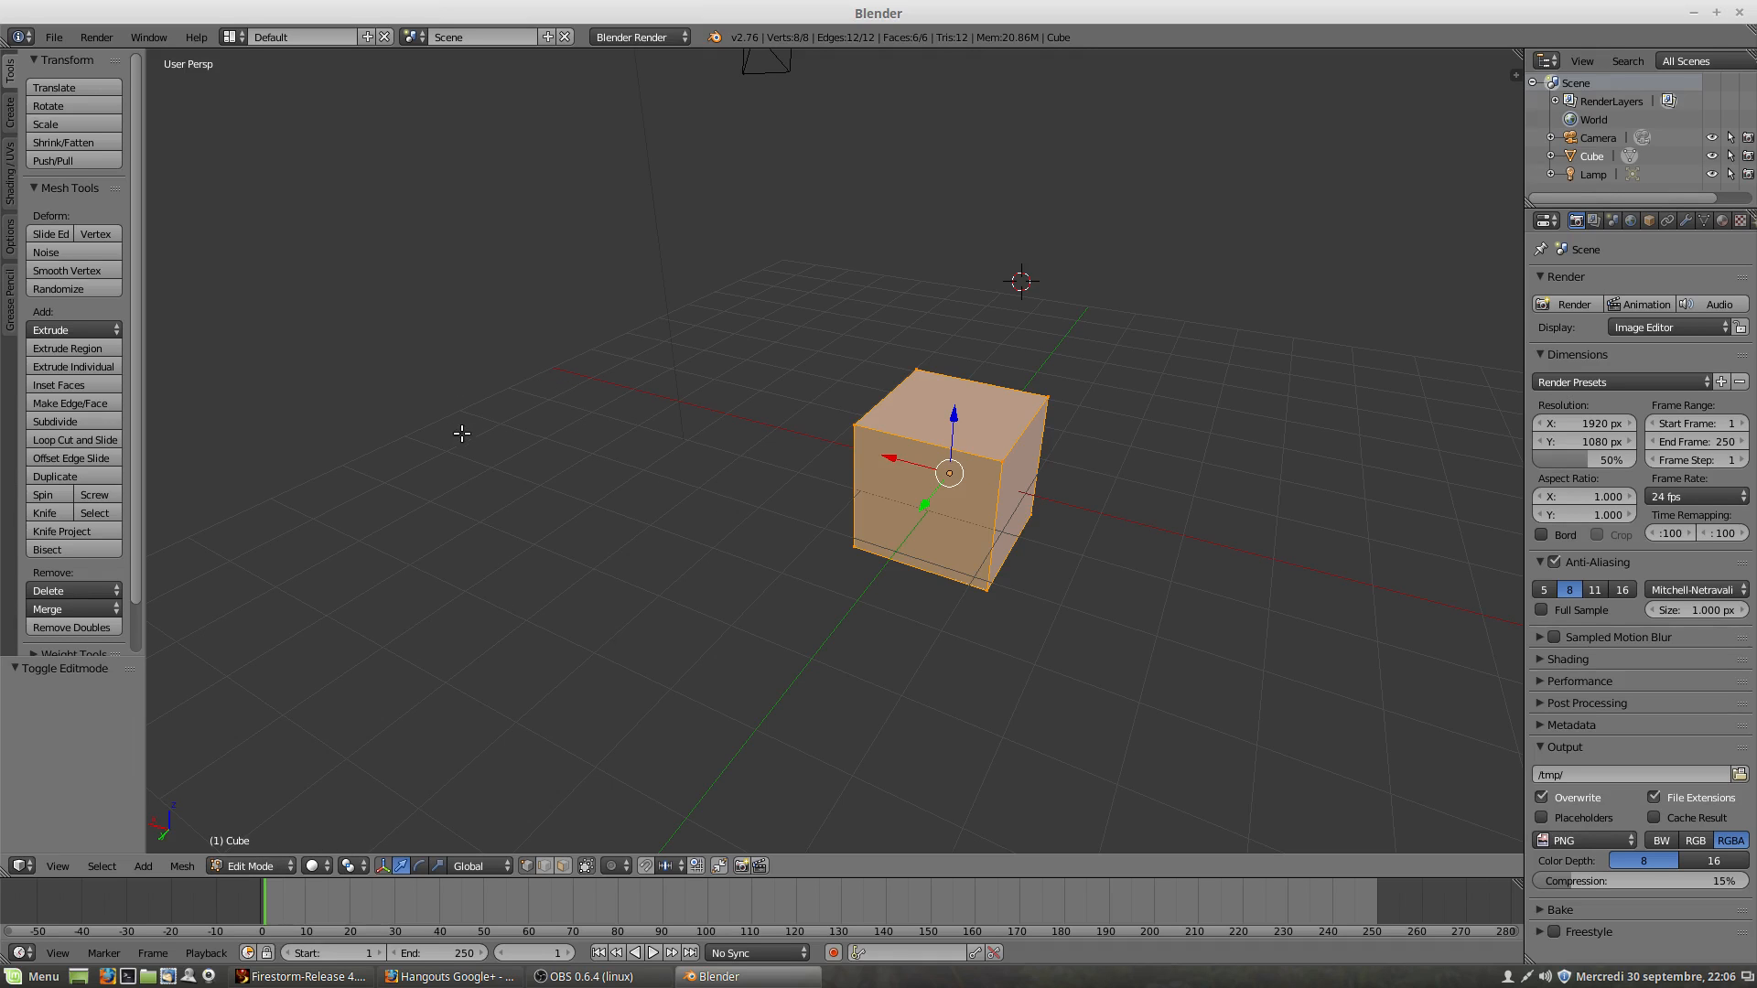
Step: Toggle the cube repeatedly between Object Mode and Edit Mode, finishing in Edit Mode
key("Tab")
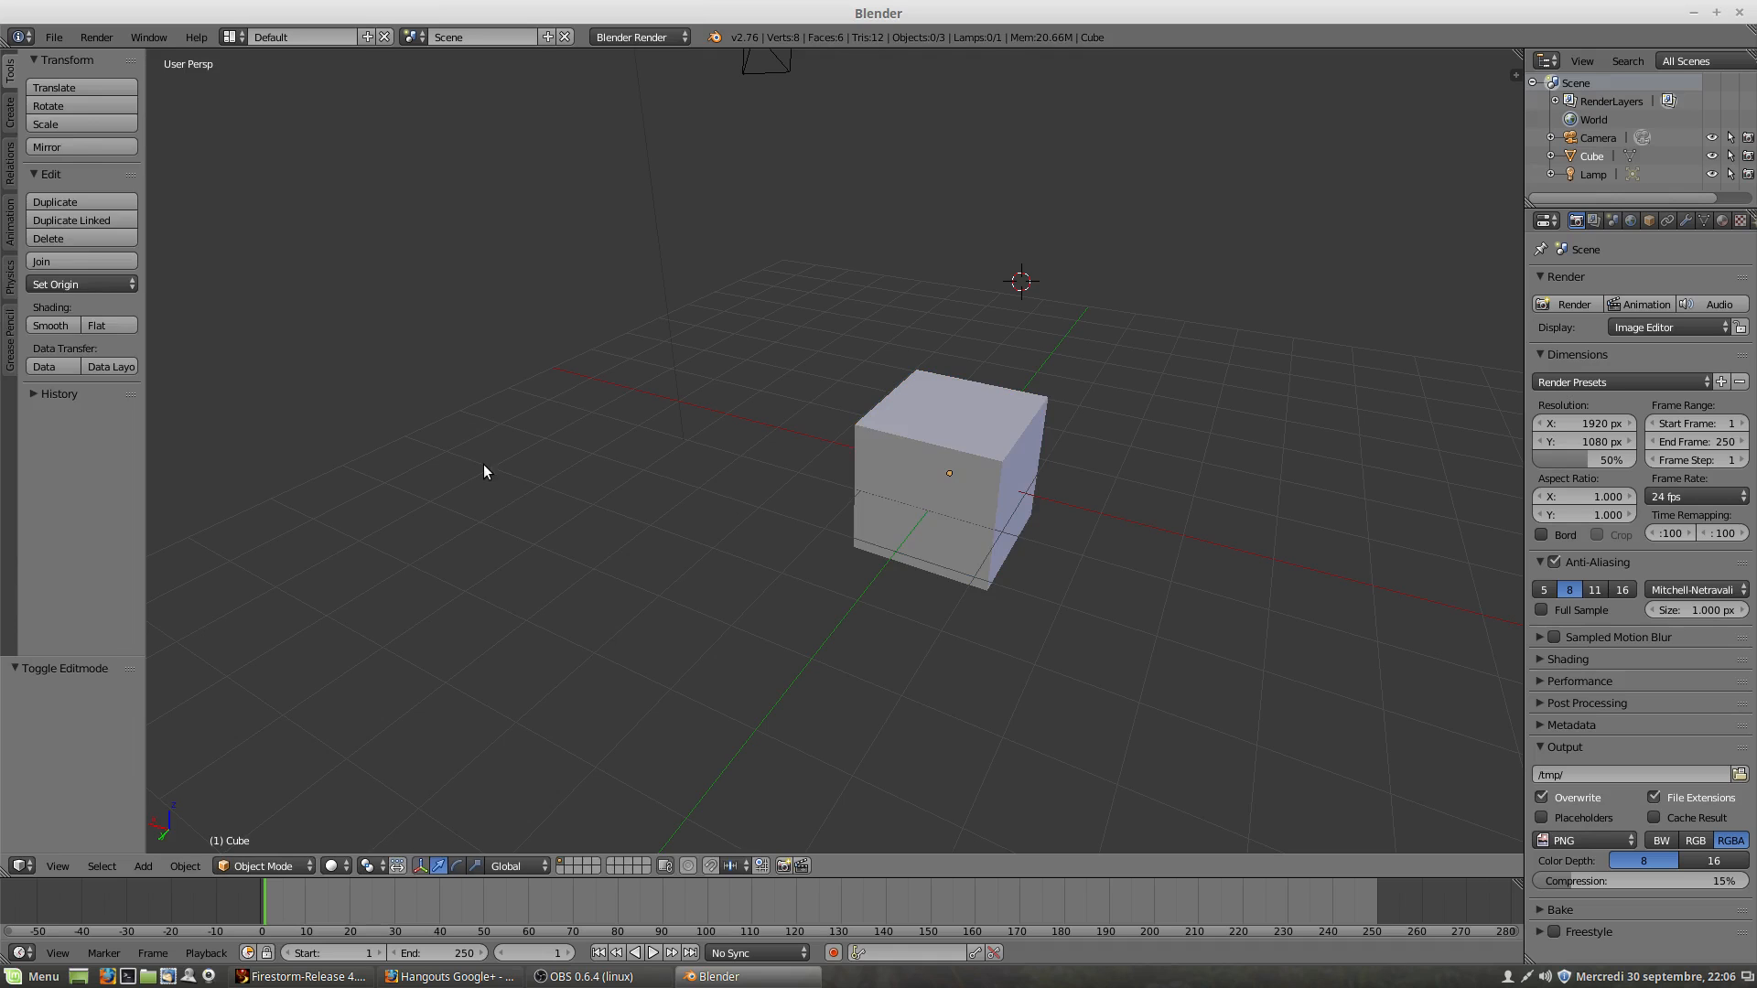
key("Tab")
key("Tab")
key("Tab")
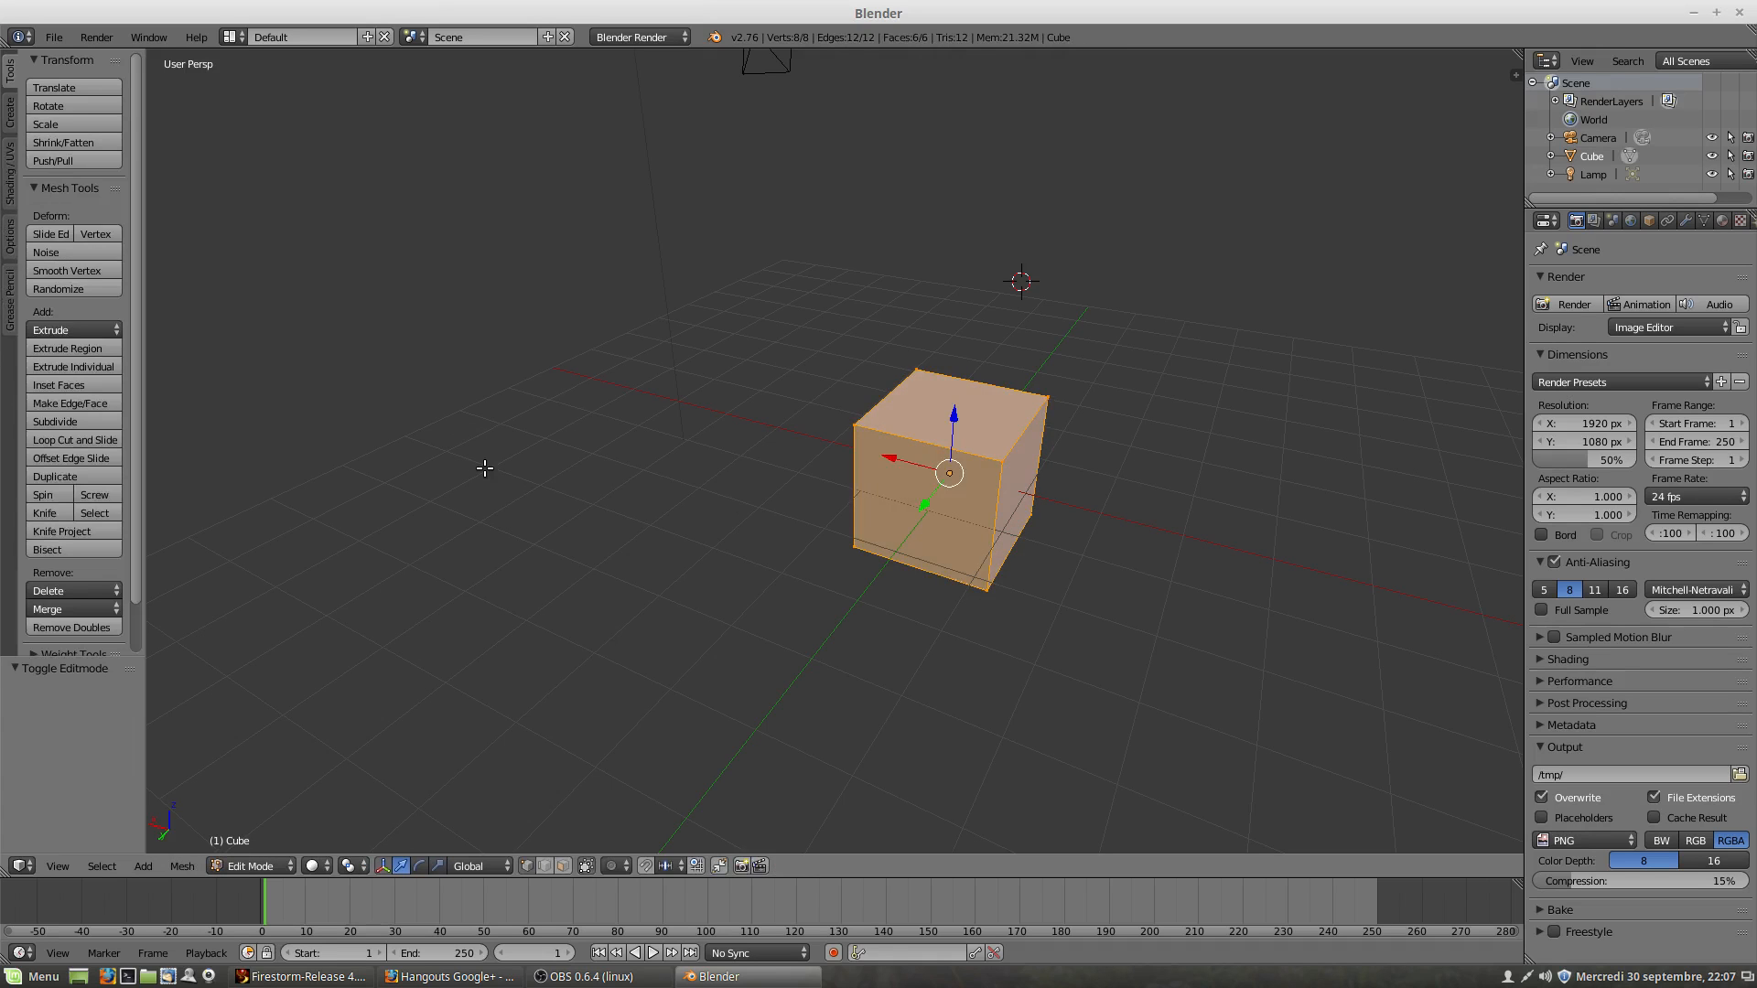
key("Tab")
key("Tab")
key("Tab")
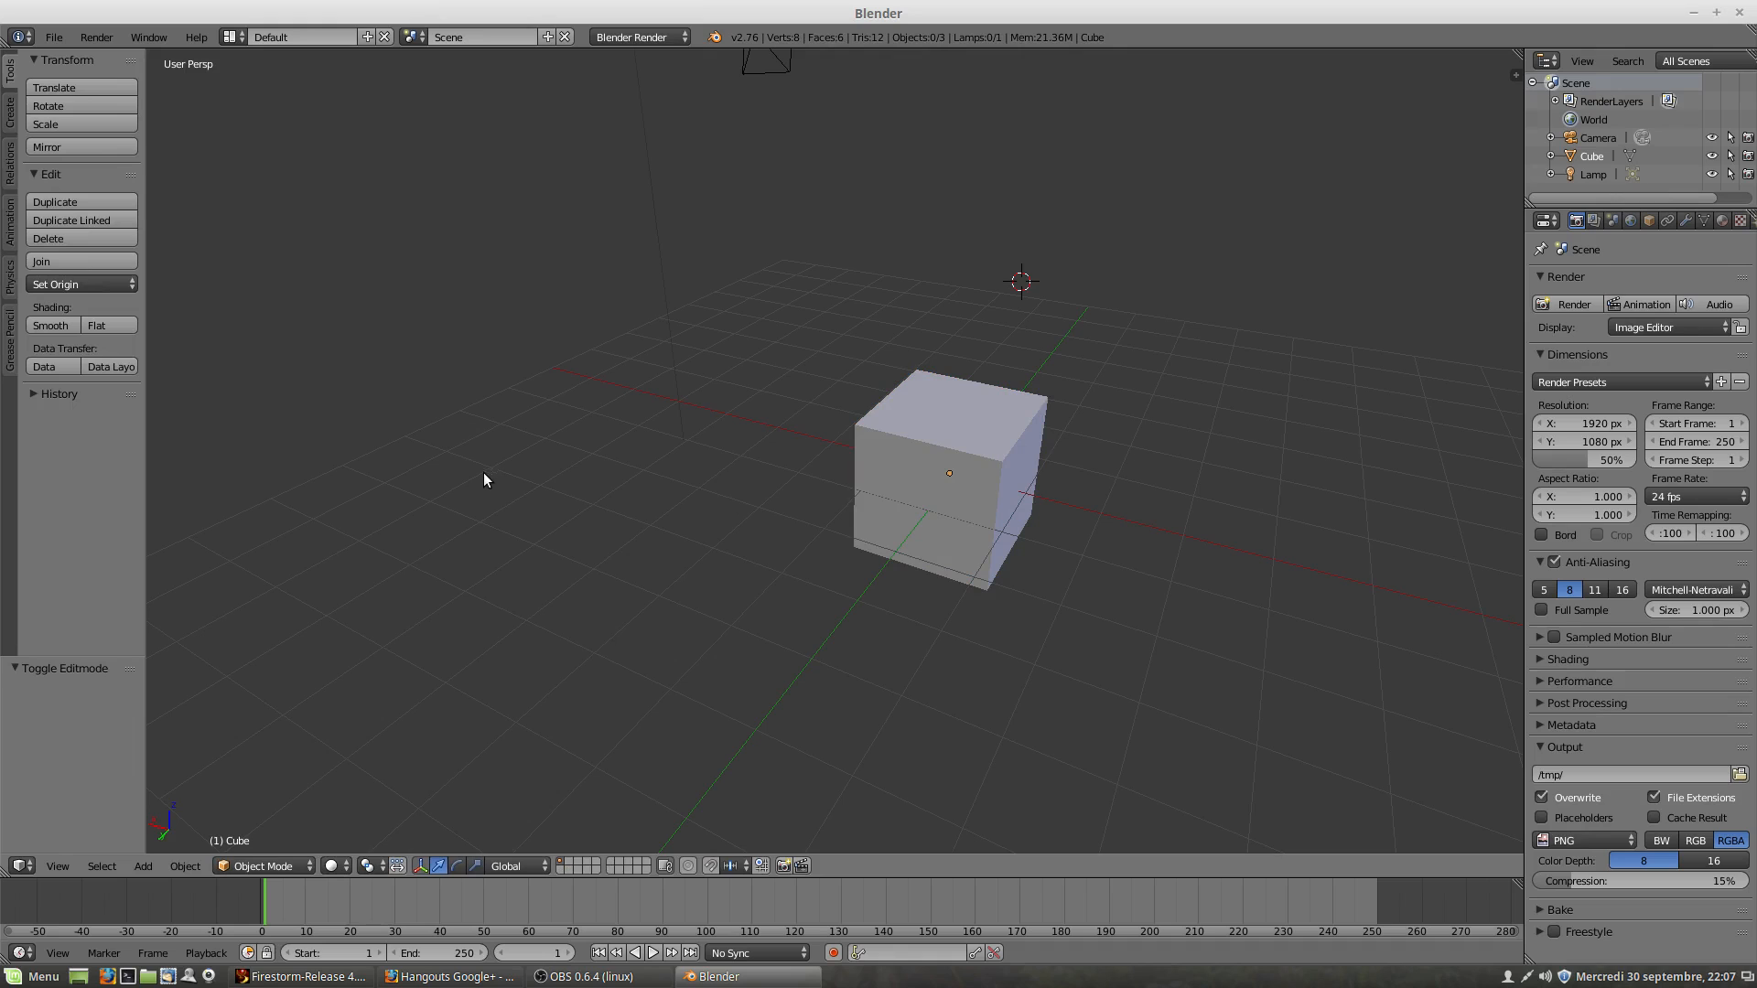
key("Tab")
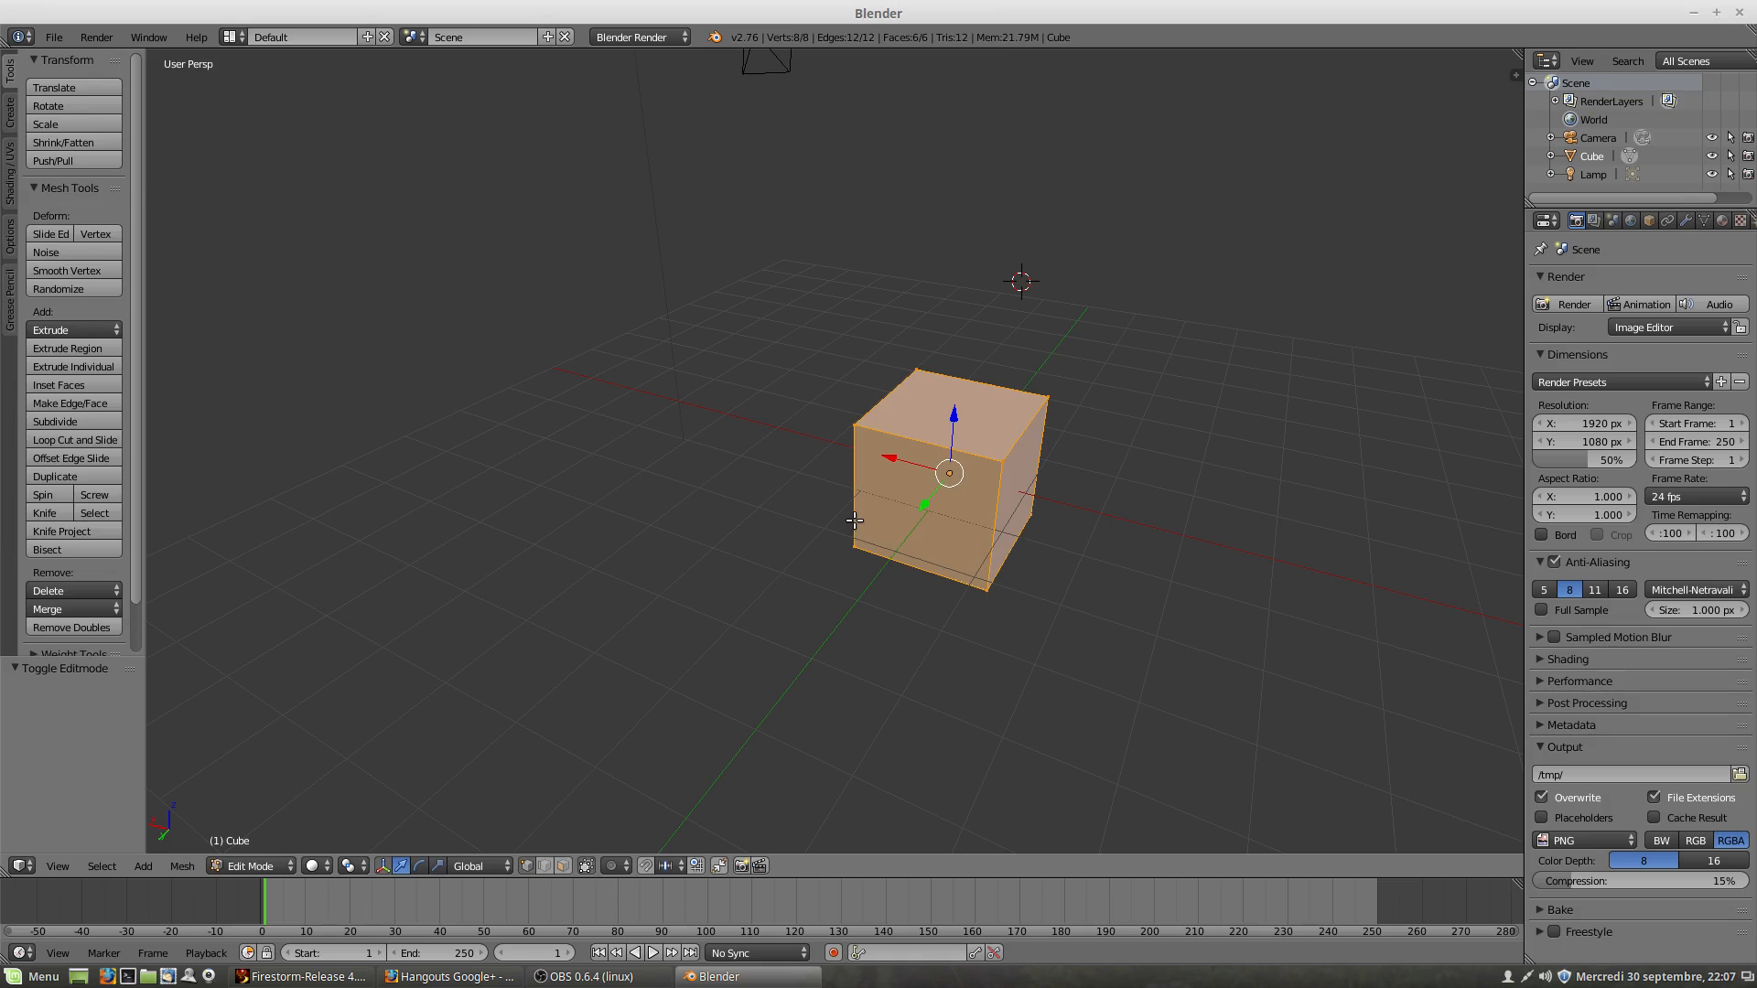
key("Tab")
key("Tab")
Step: Look through the Edit Mode mesh tools, expanding LoopTools to view its tools and collapsing it again
scroll(133, 359, "down", 2)
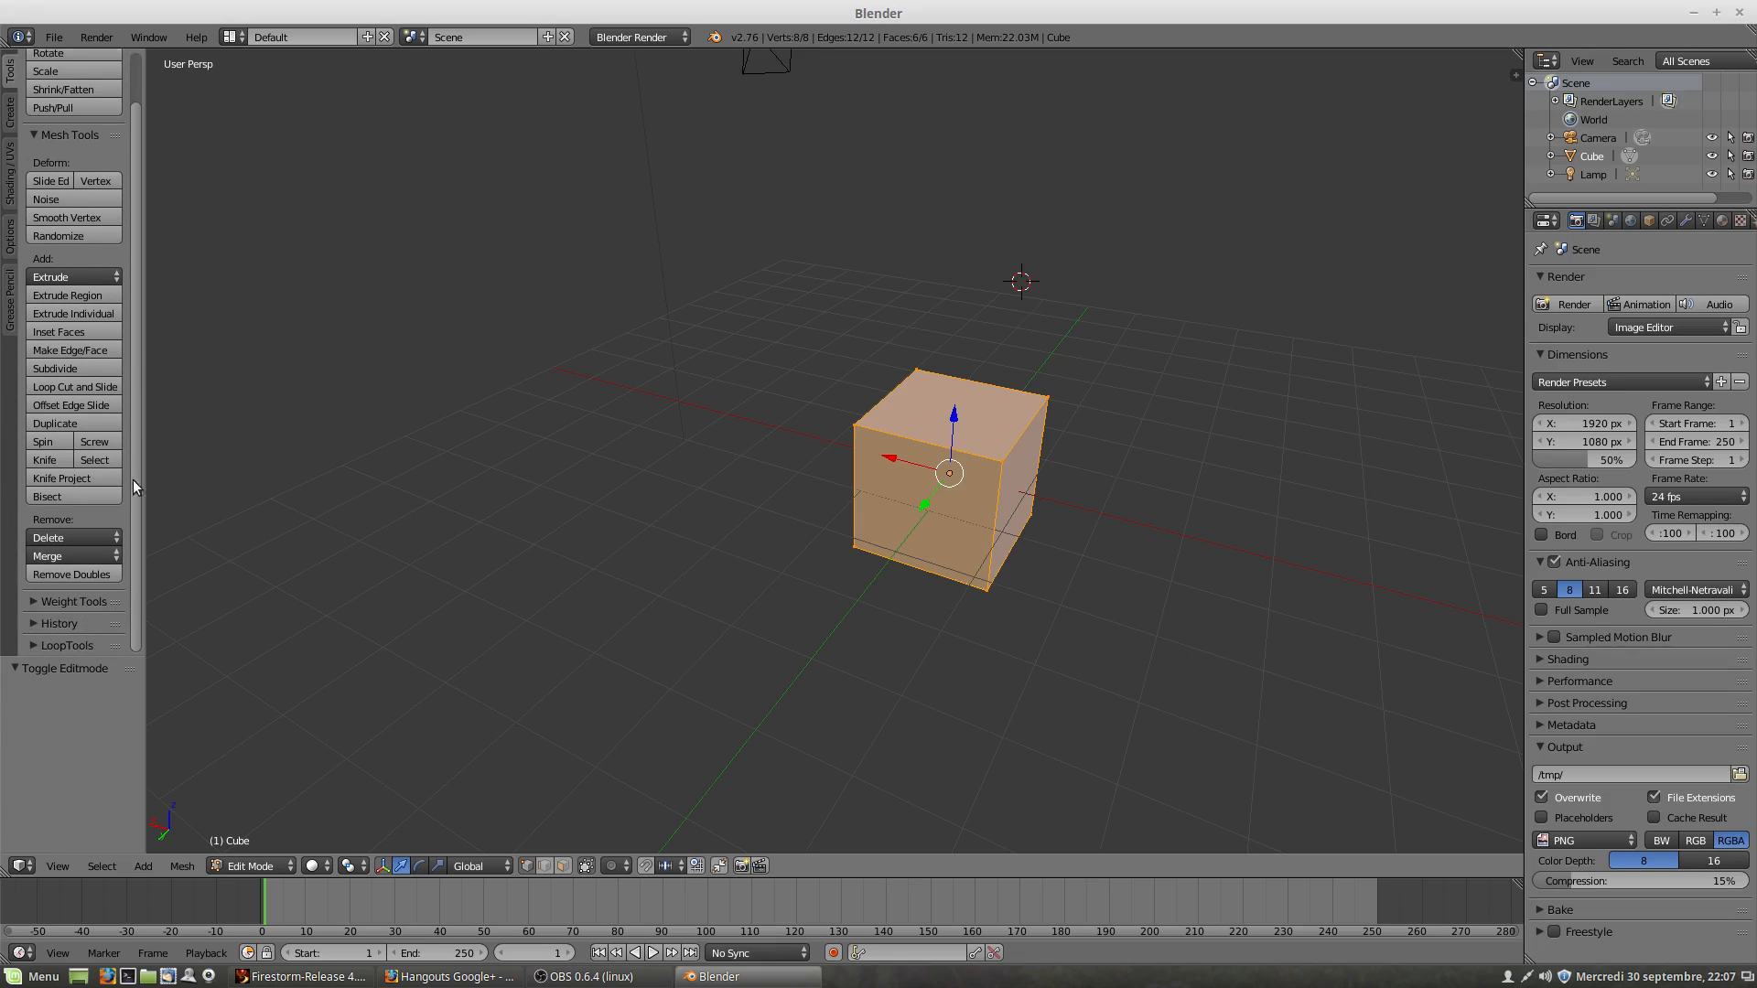
scroll(137, 340, "up", 2)
scroll(136, 379, "down", 2)
left_click(31, 645)
left_click_drag(136, 524, 136, 683)
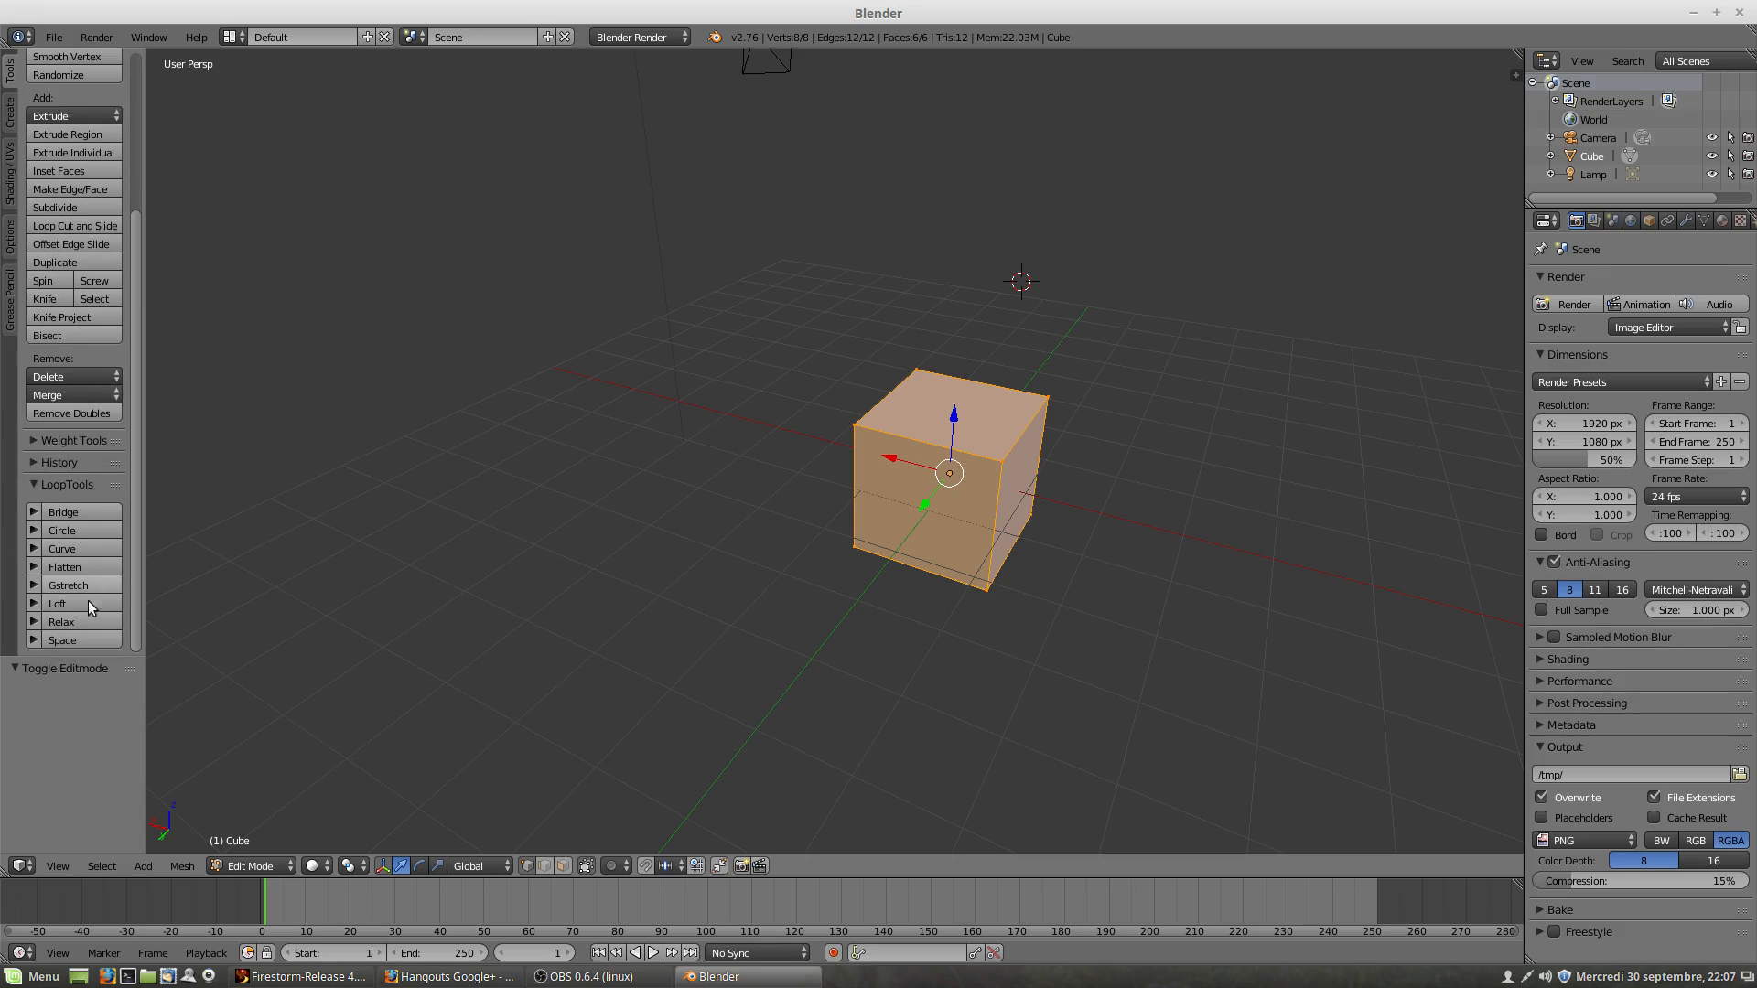
left_click(33, 482)
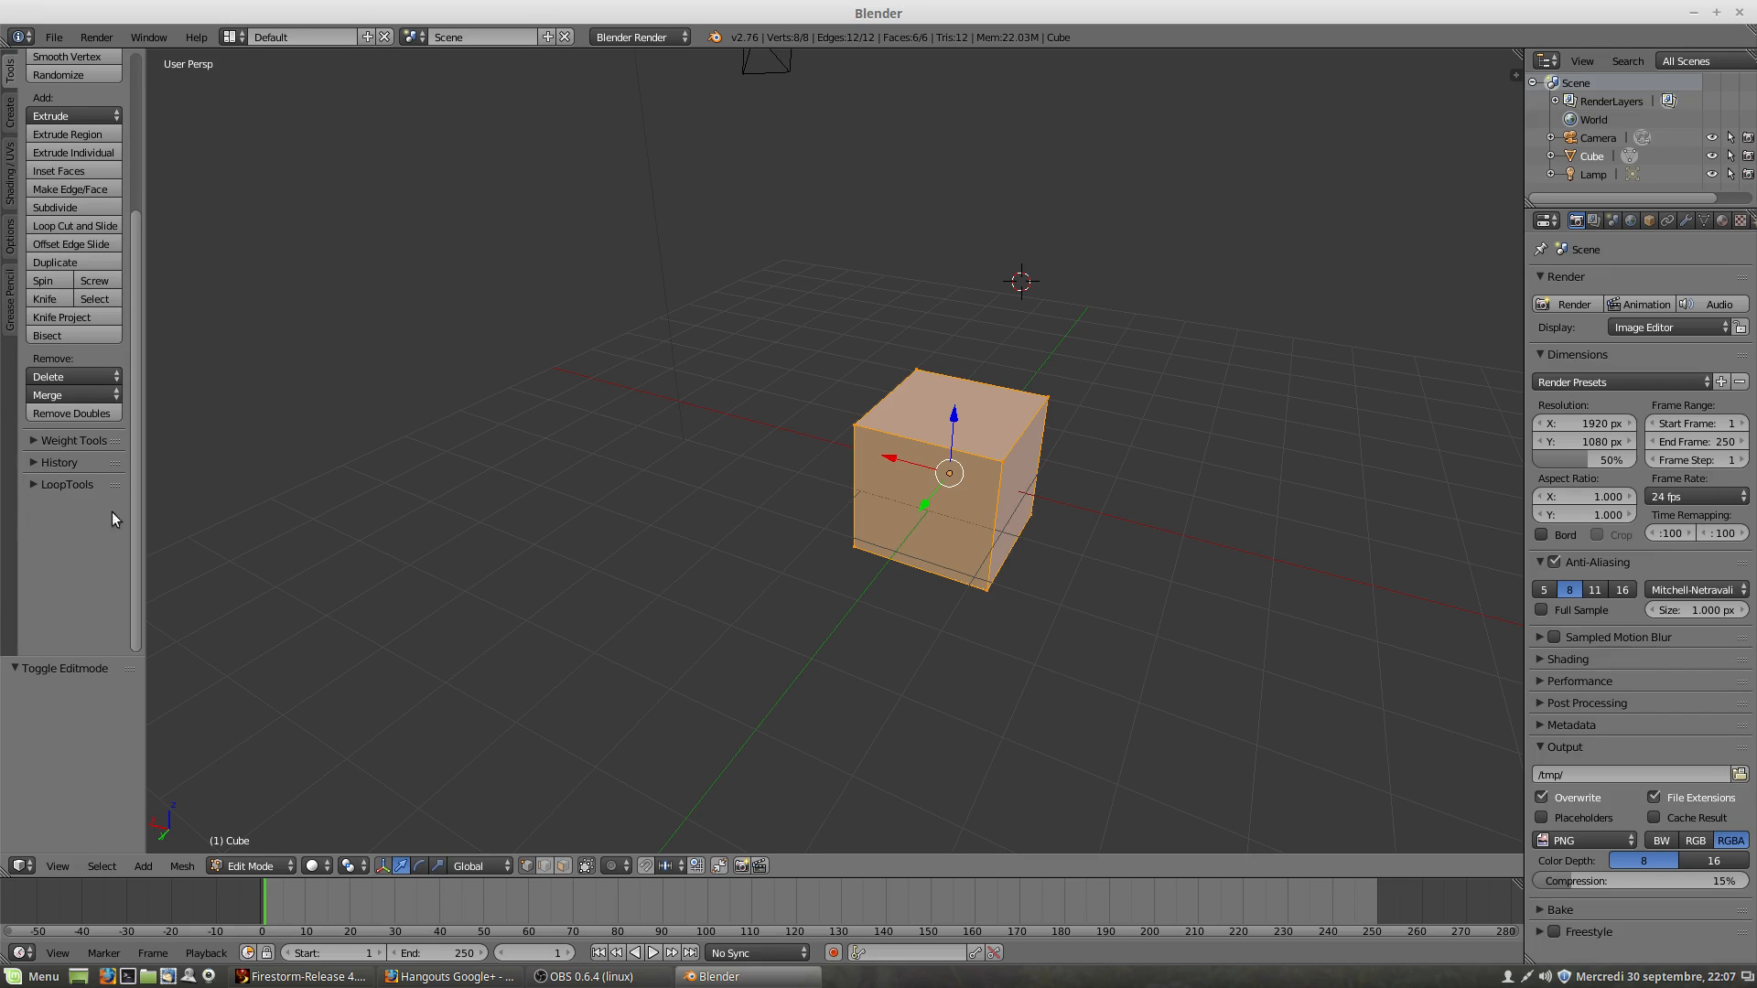
Step: Expand the History section to view its undo and repeat commands, and collapse it again
left_click(32, 463)
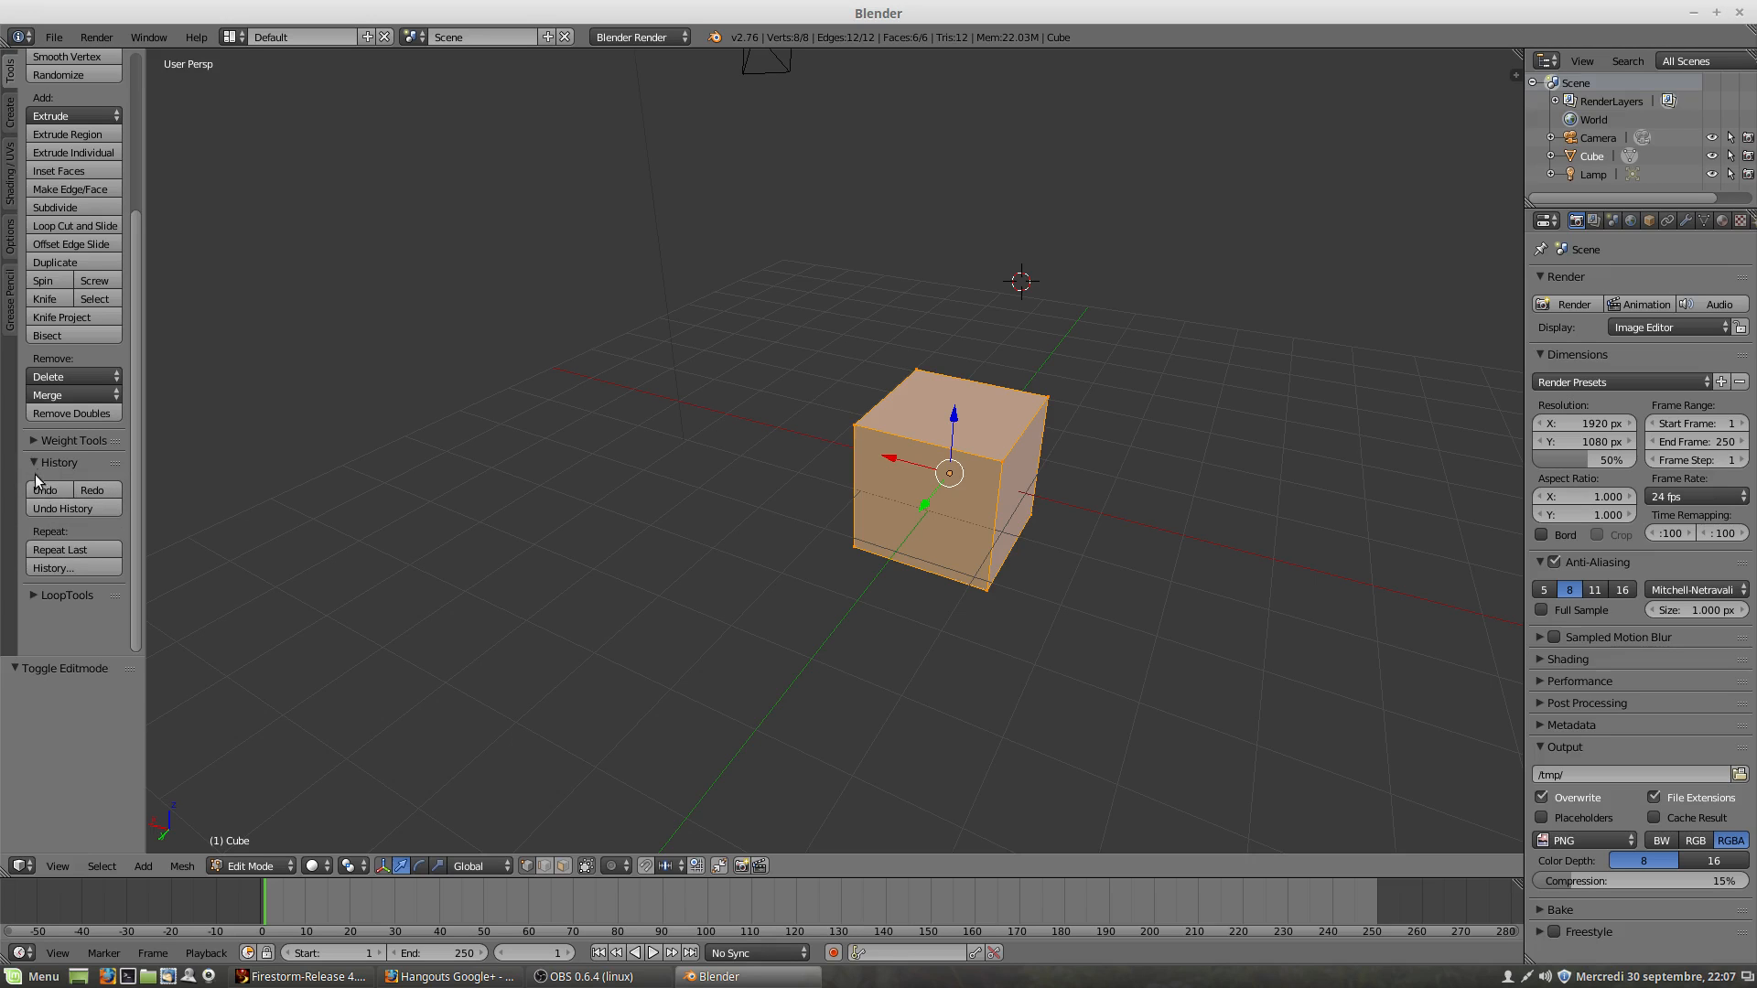
left_click(29, 463)
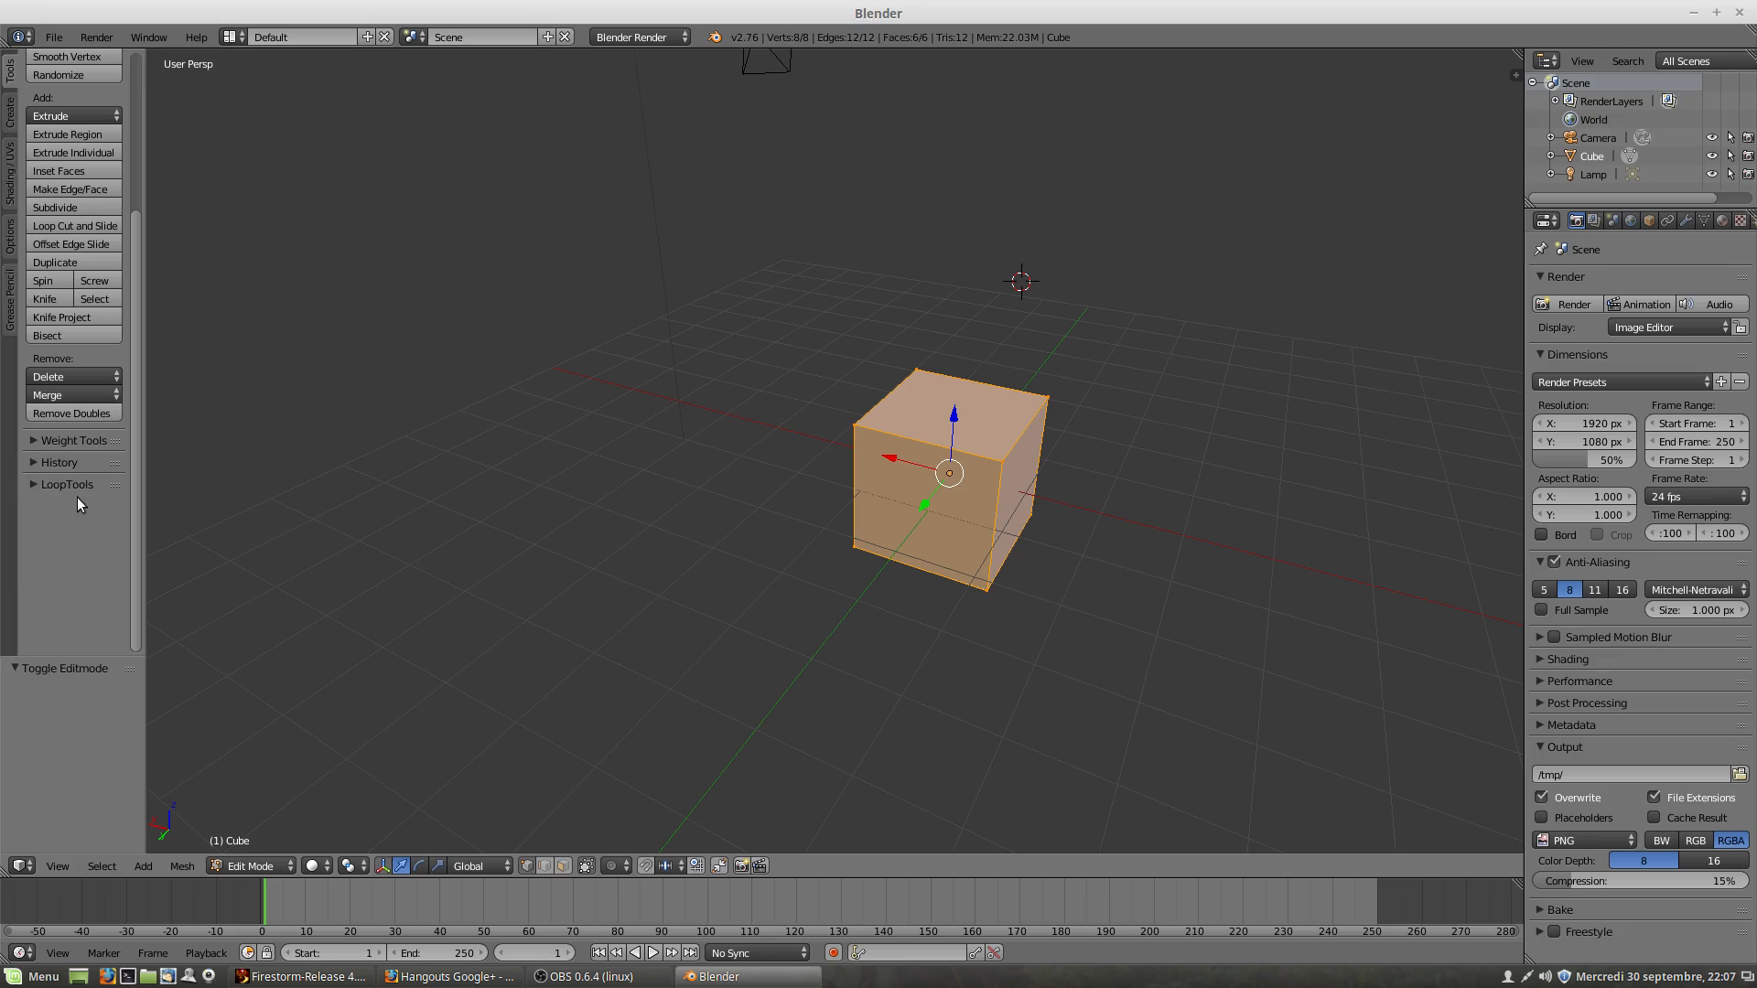
left_click(32, 463)
left_click(32, 463)
left_click_drag(135, 219, 140, 55)
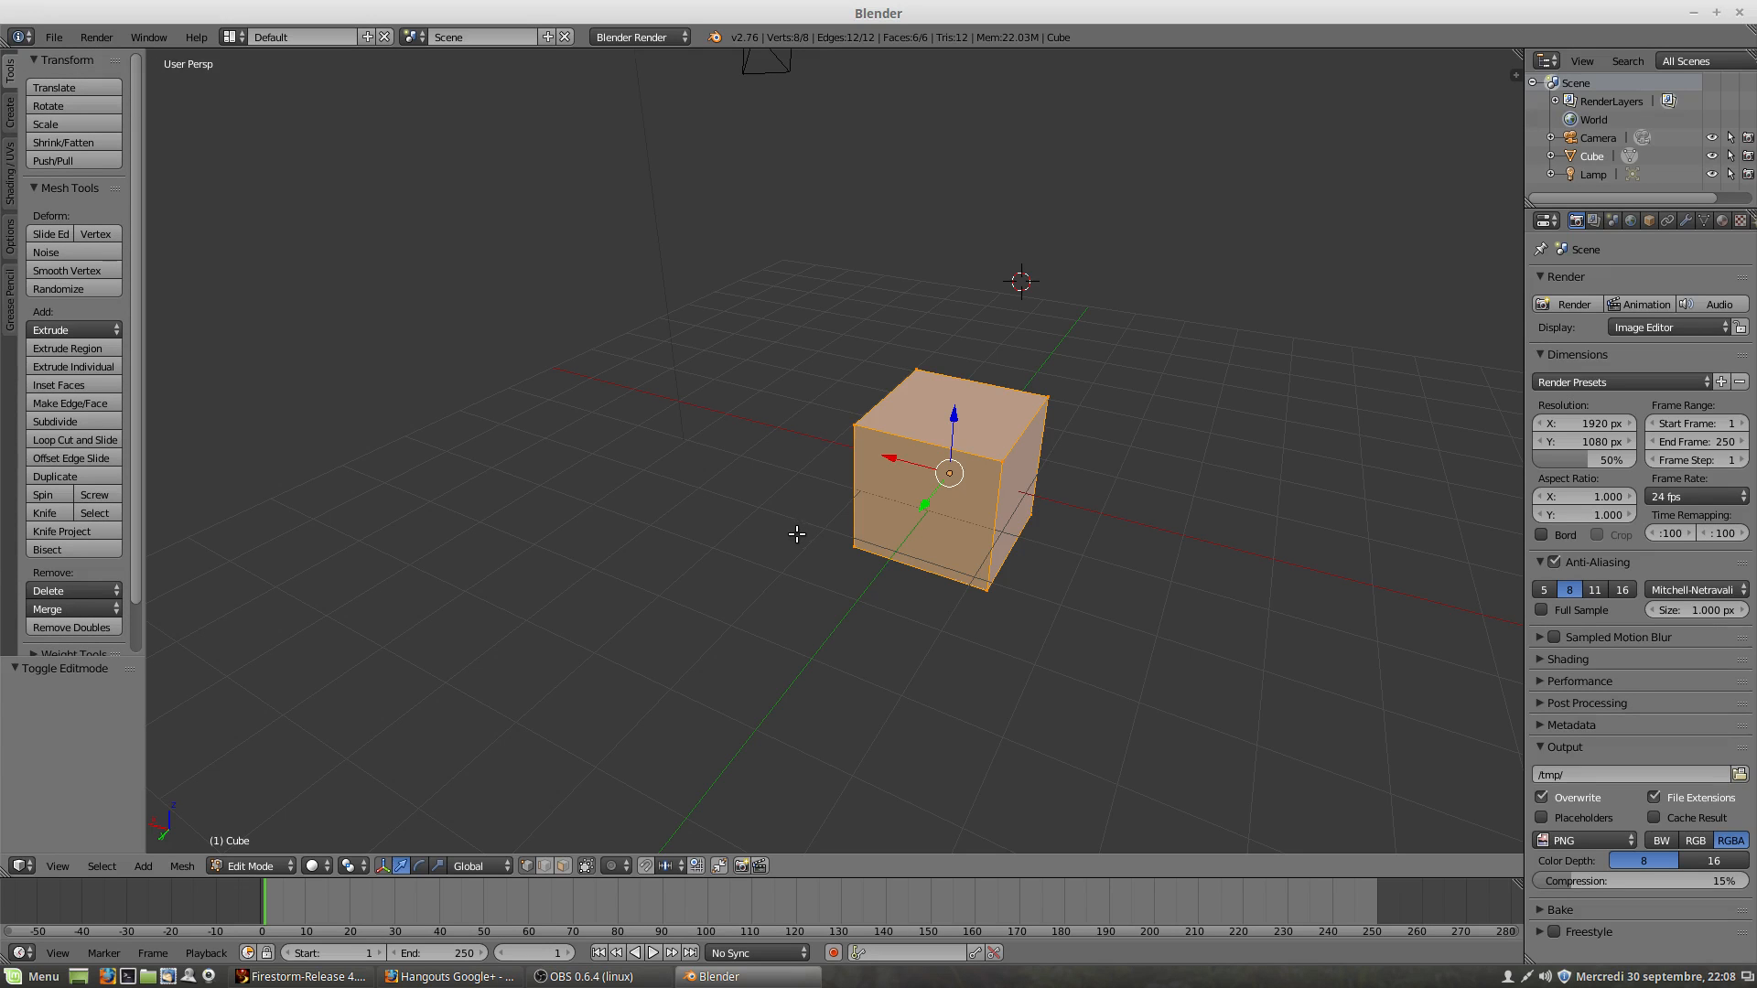
Step: Return the cube to Object Mode and examine the scene around it from several angles
left_click(238, 865)
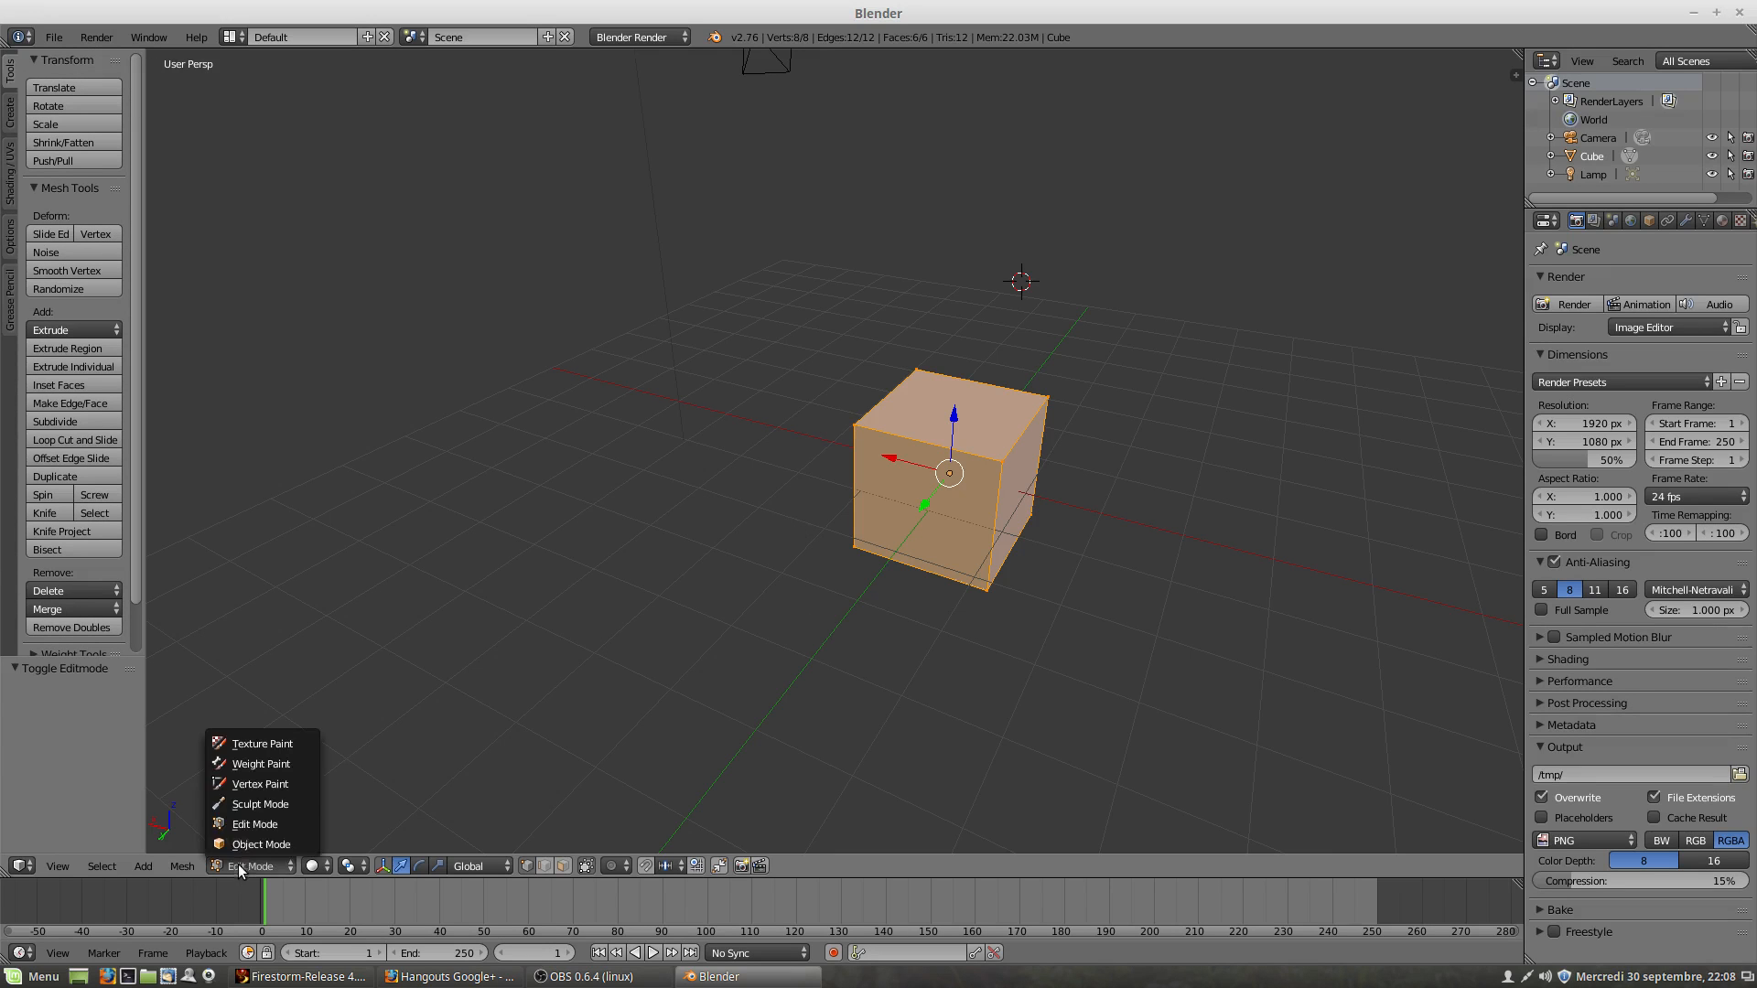
left_click(244, 847)
middle_click_drag(741, 529, 819, 453)
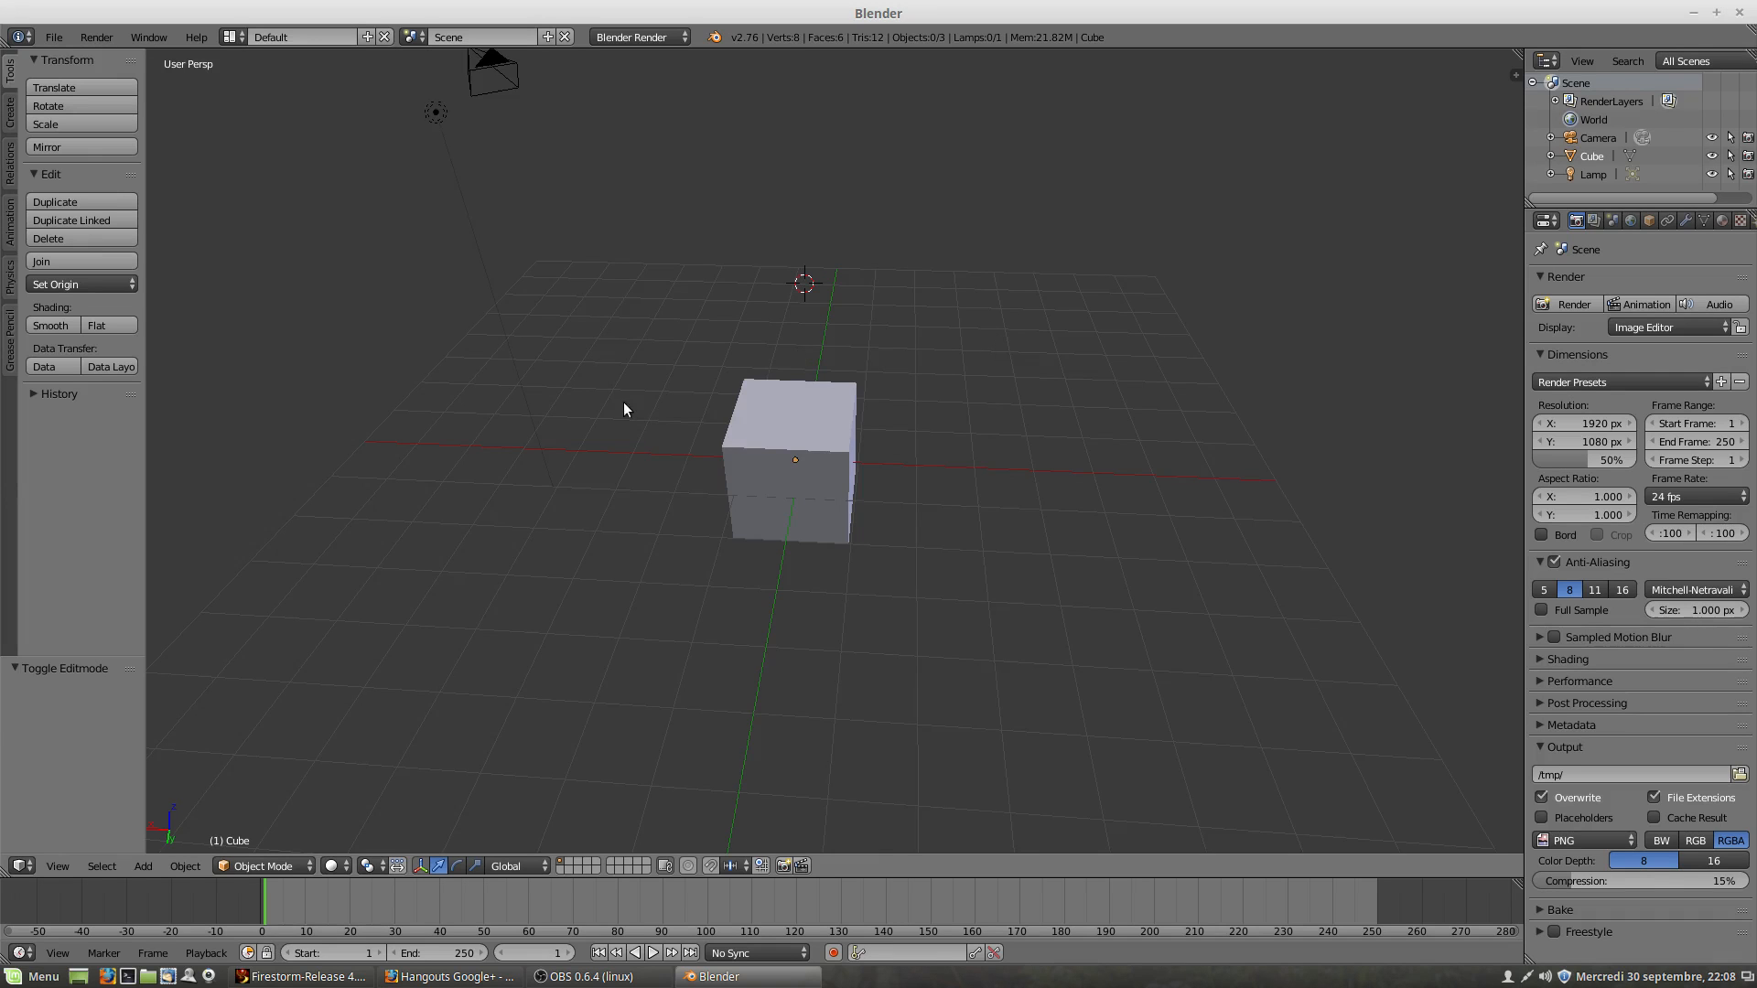
middle_click_drag(625, 402, 735, 394)
middle_click_drag(679, 587, 710, 541)
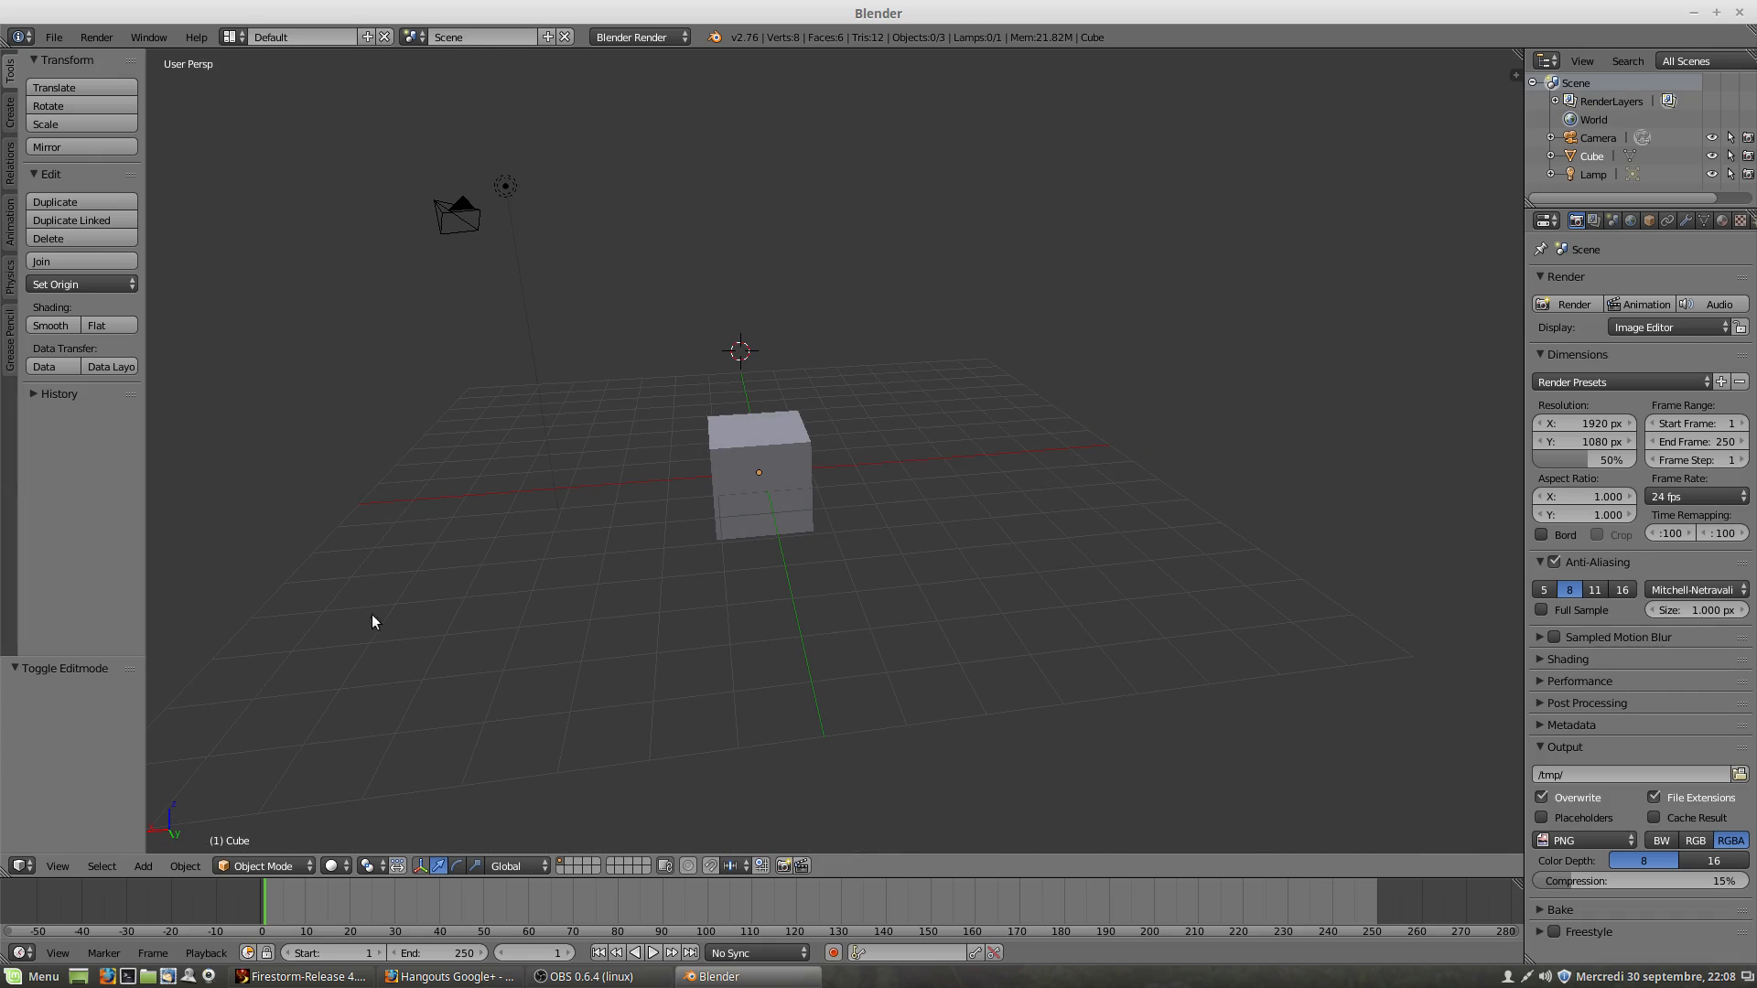
left_click(18, 868)
middle_click_drag(999, 524, 992, 525)
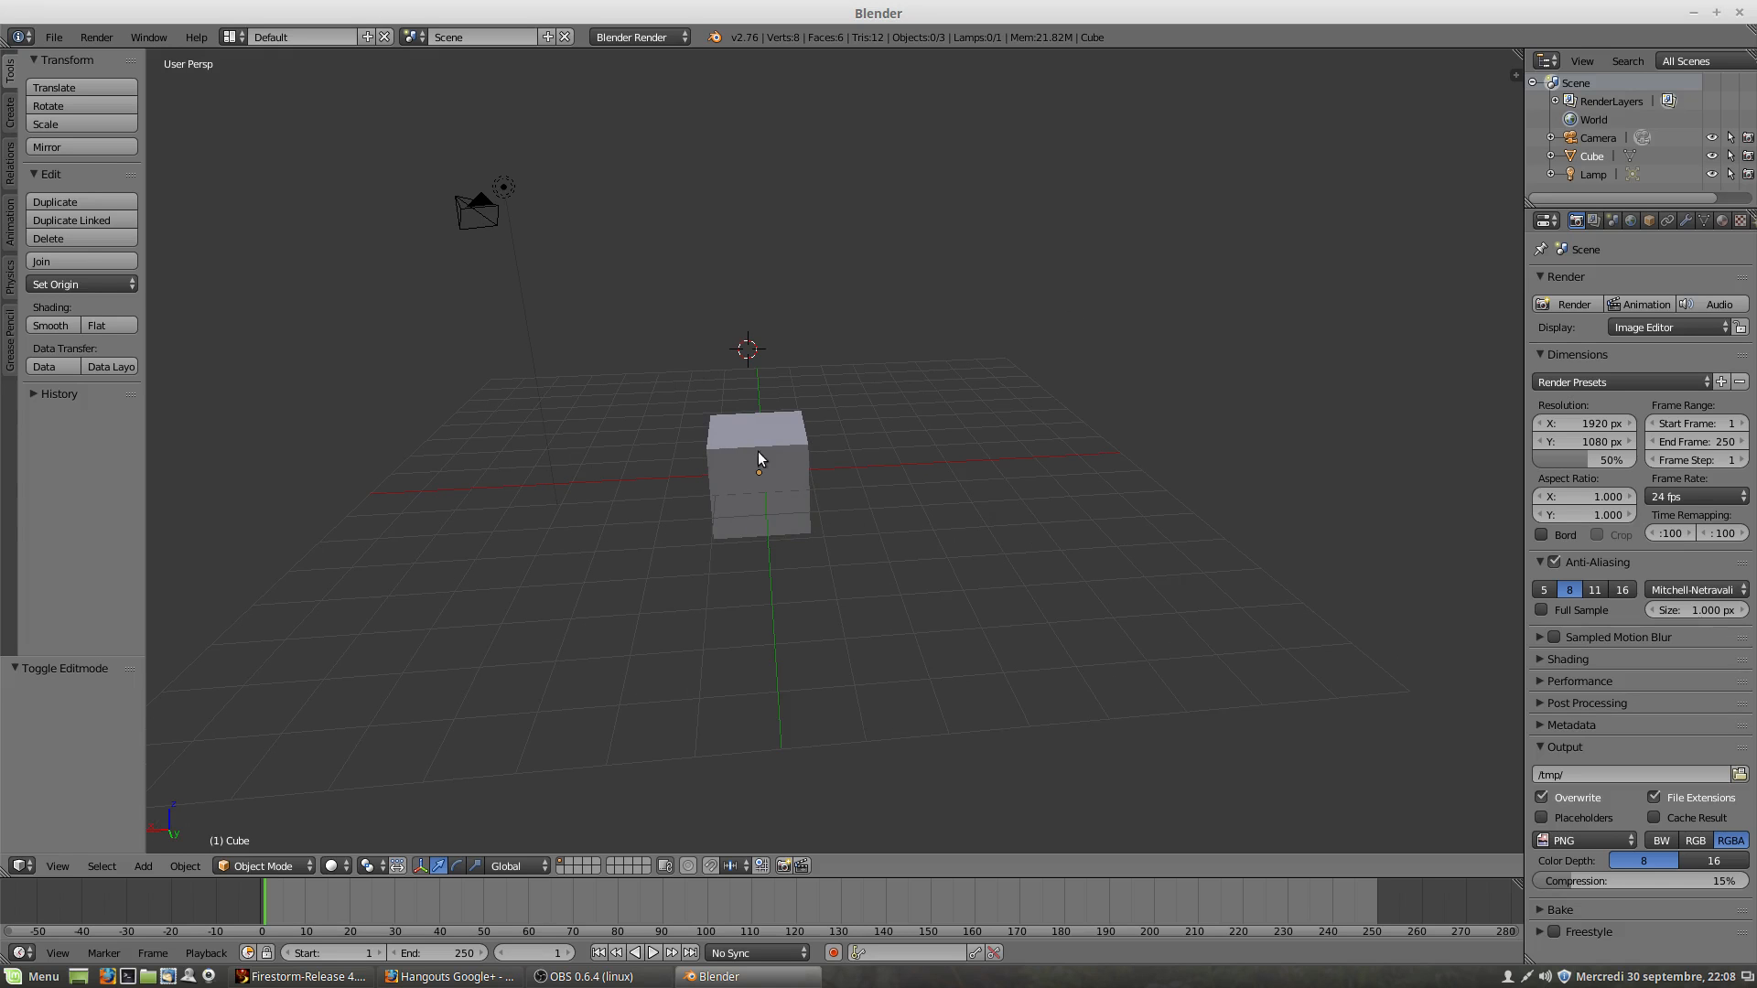
mouse_move(794, 478)
middle_mouse_down()
mouse_move(774, 458)
mouse_move(710, 478)
mouse_move(810, 534)
mouse_move(820, 459)
mouse_move(789, 492)
middle_mouse_up()
scroll(788, 492, "up", 4)
scroll(792, 495, "down", 4)
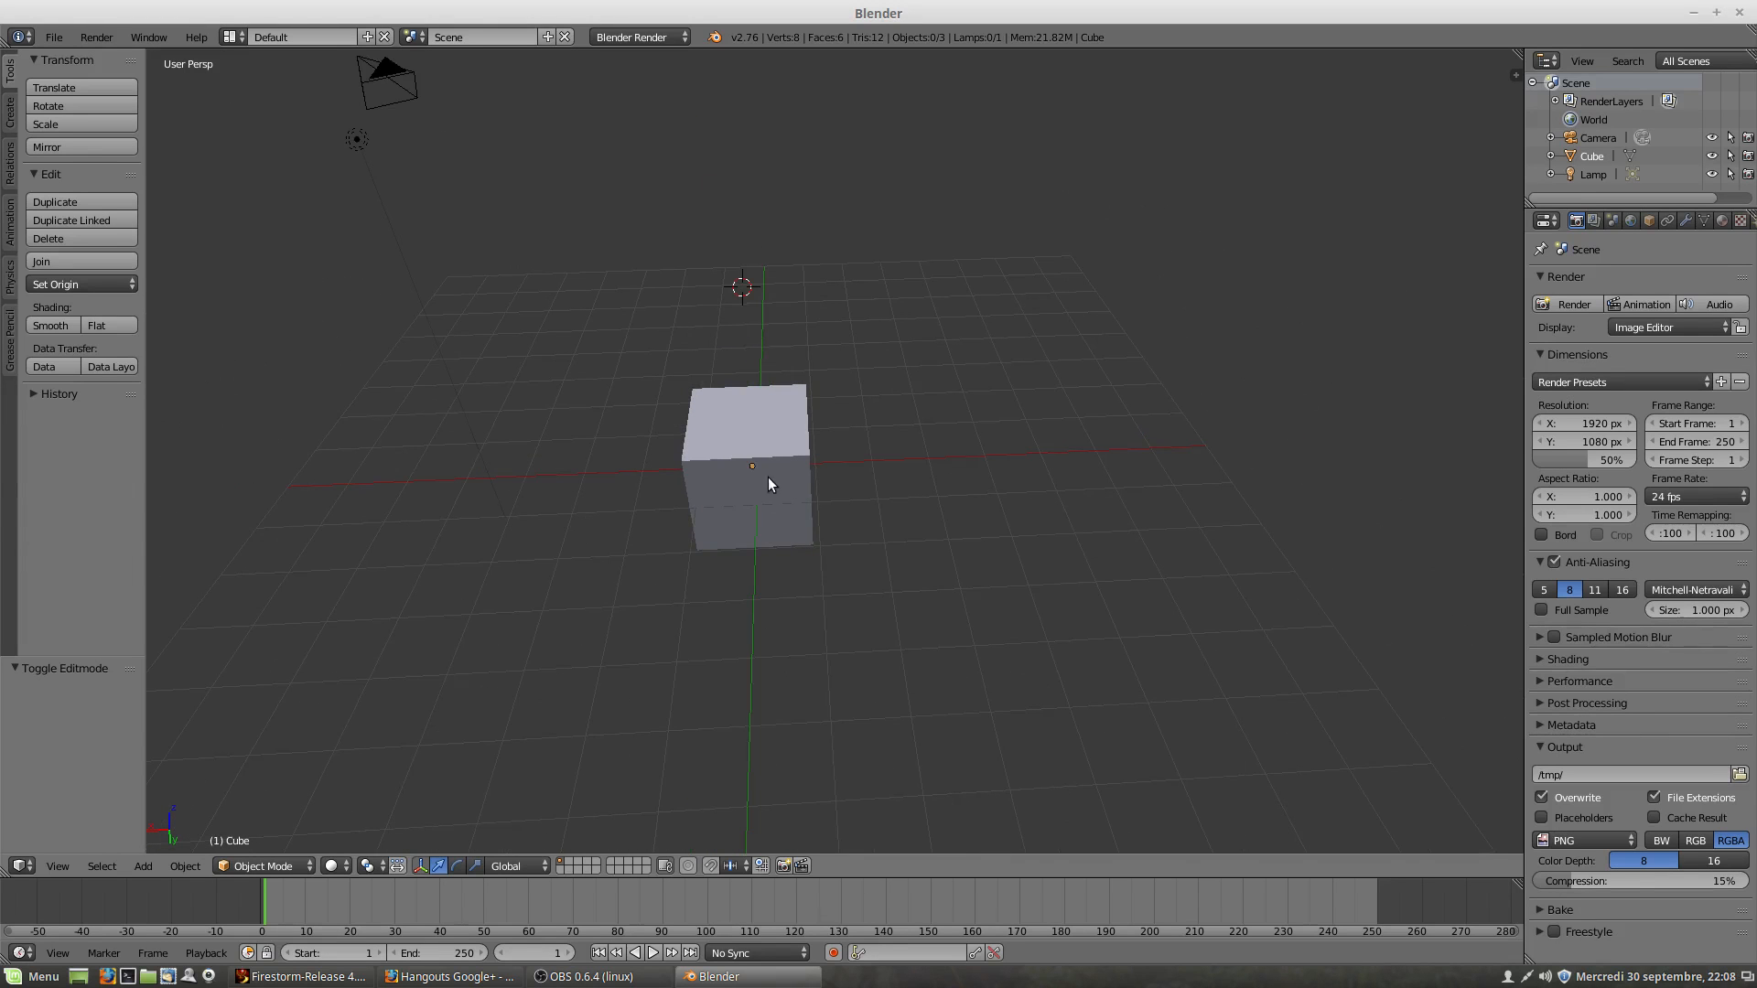
Step: Select the cube and move it with the manipulator, about -1.885 along Z and about -1.553 along X
right_click(763, 441)
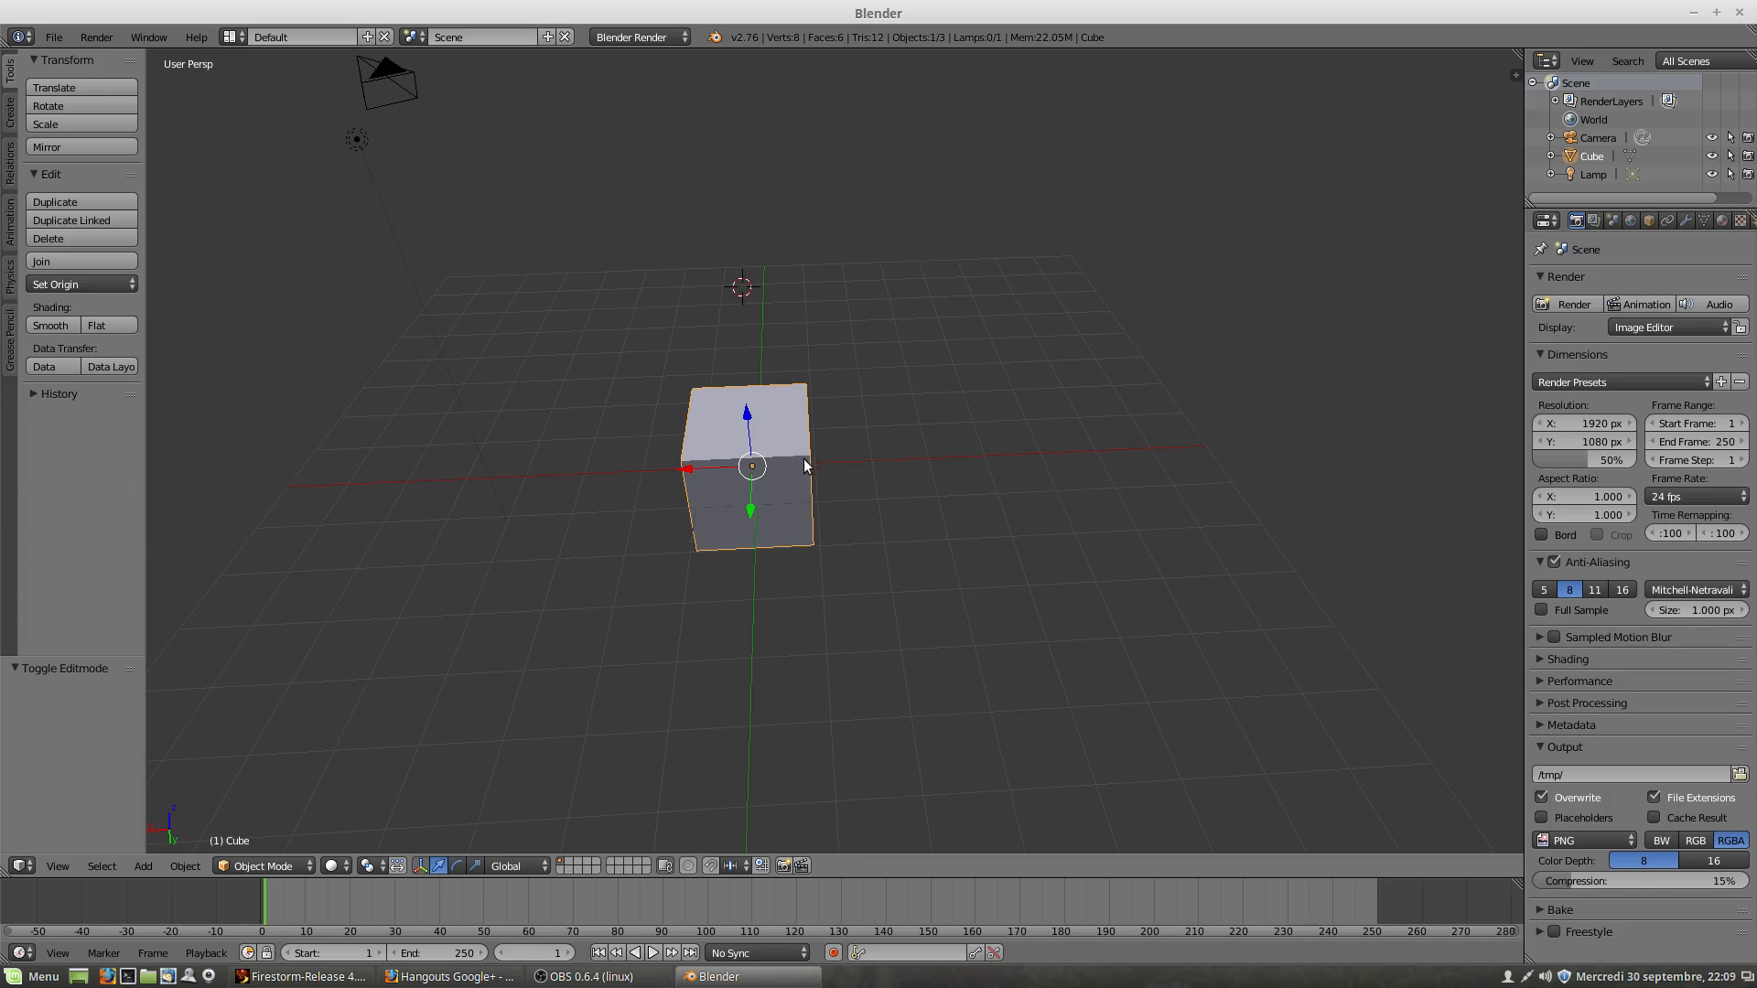
middle_click_drag(798, 460, 776, 408)
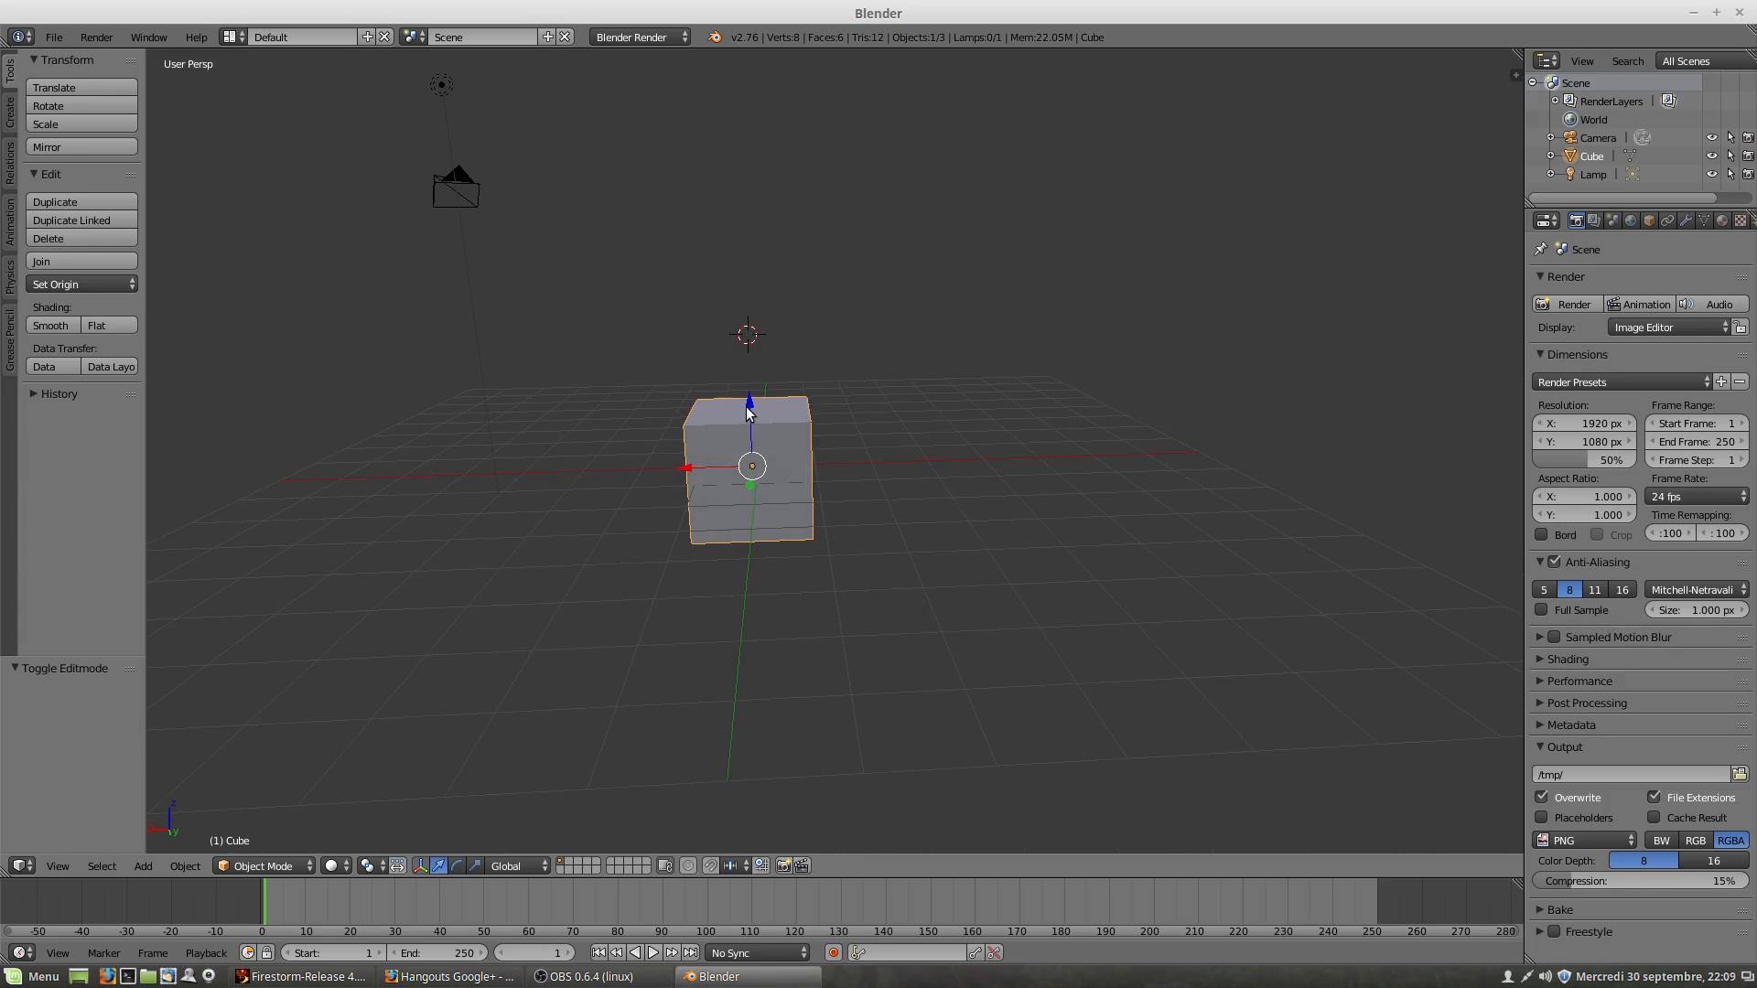
mouse_move(749, 402)
left_mouse_down()
mouse_move(749, 275)
mouse_move(765, 393)
left_mouse_up()
middle_click_drag(765, 393, 770, 448)
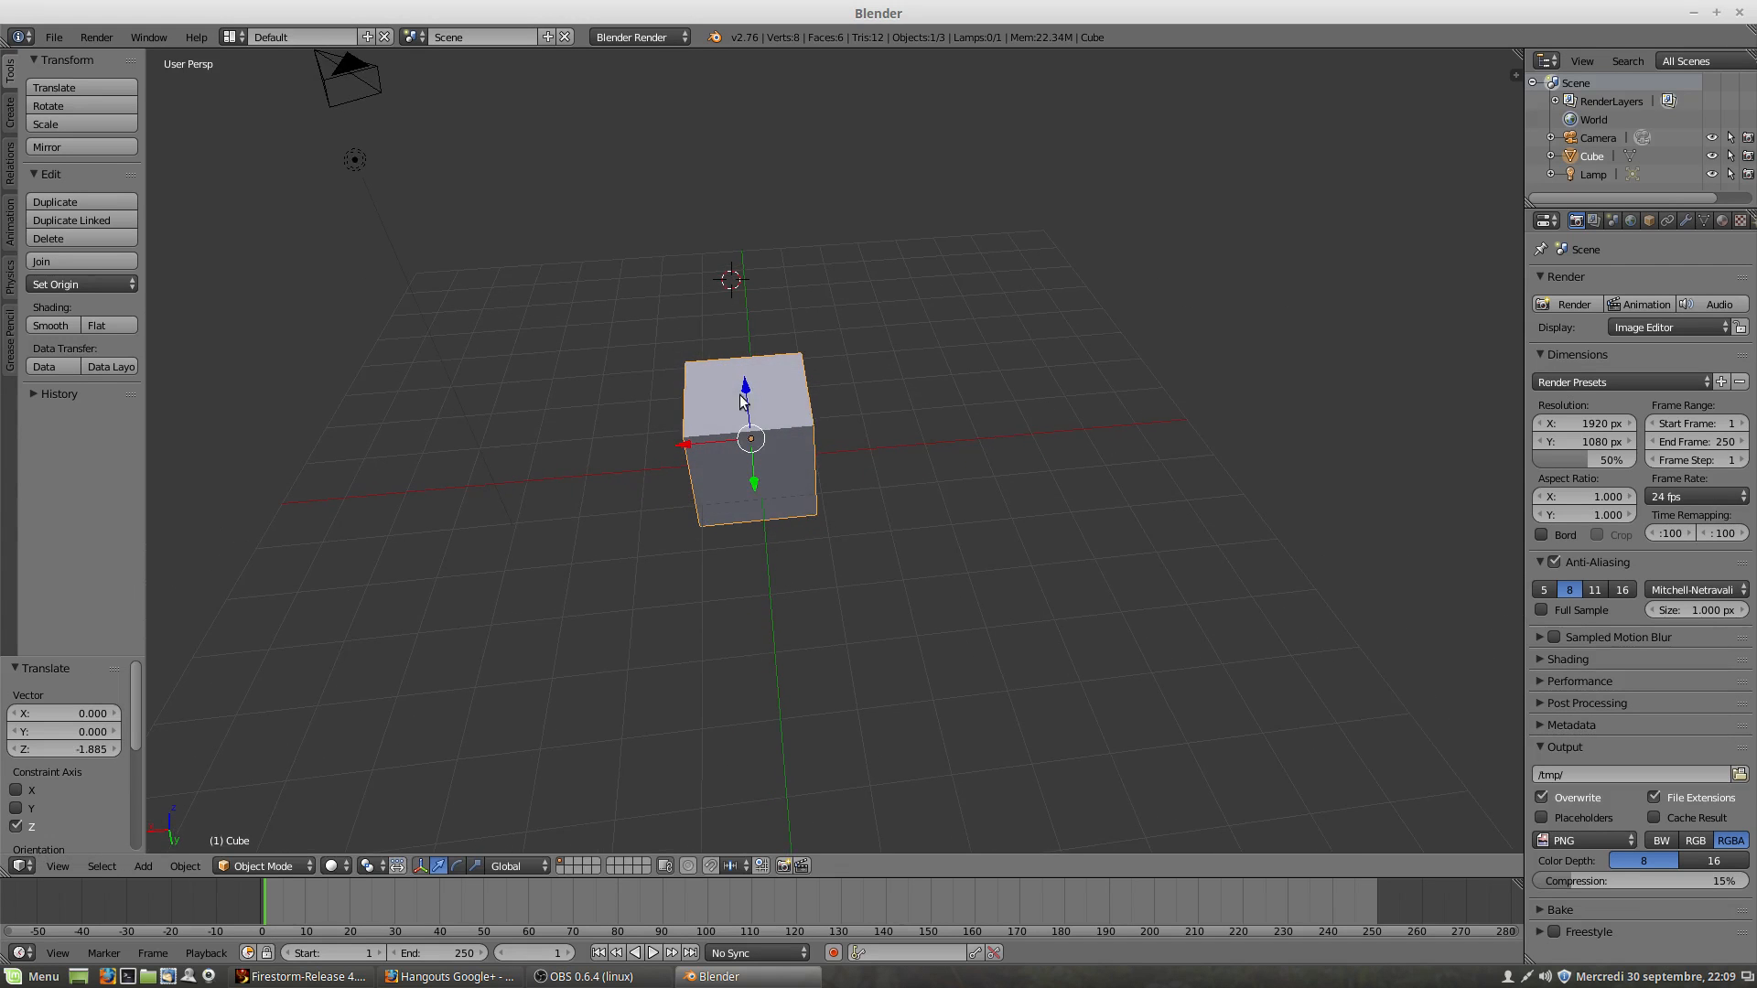
left_click_drag(747, 385, 705, 457)
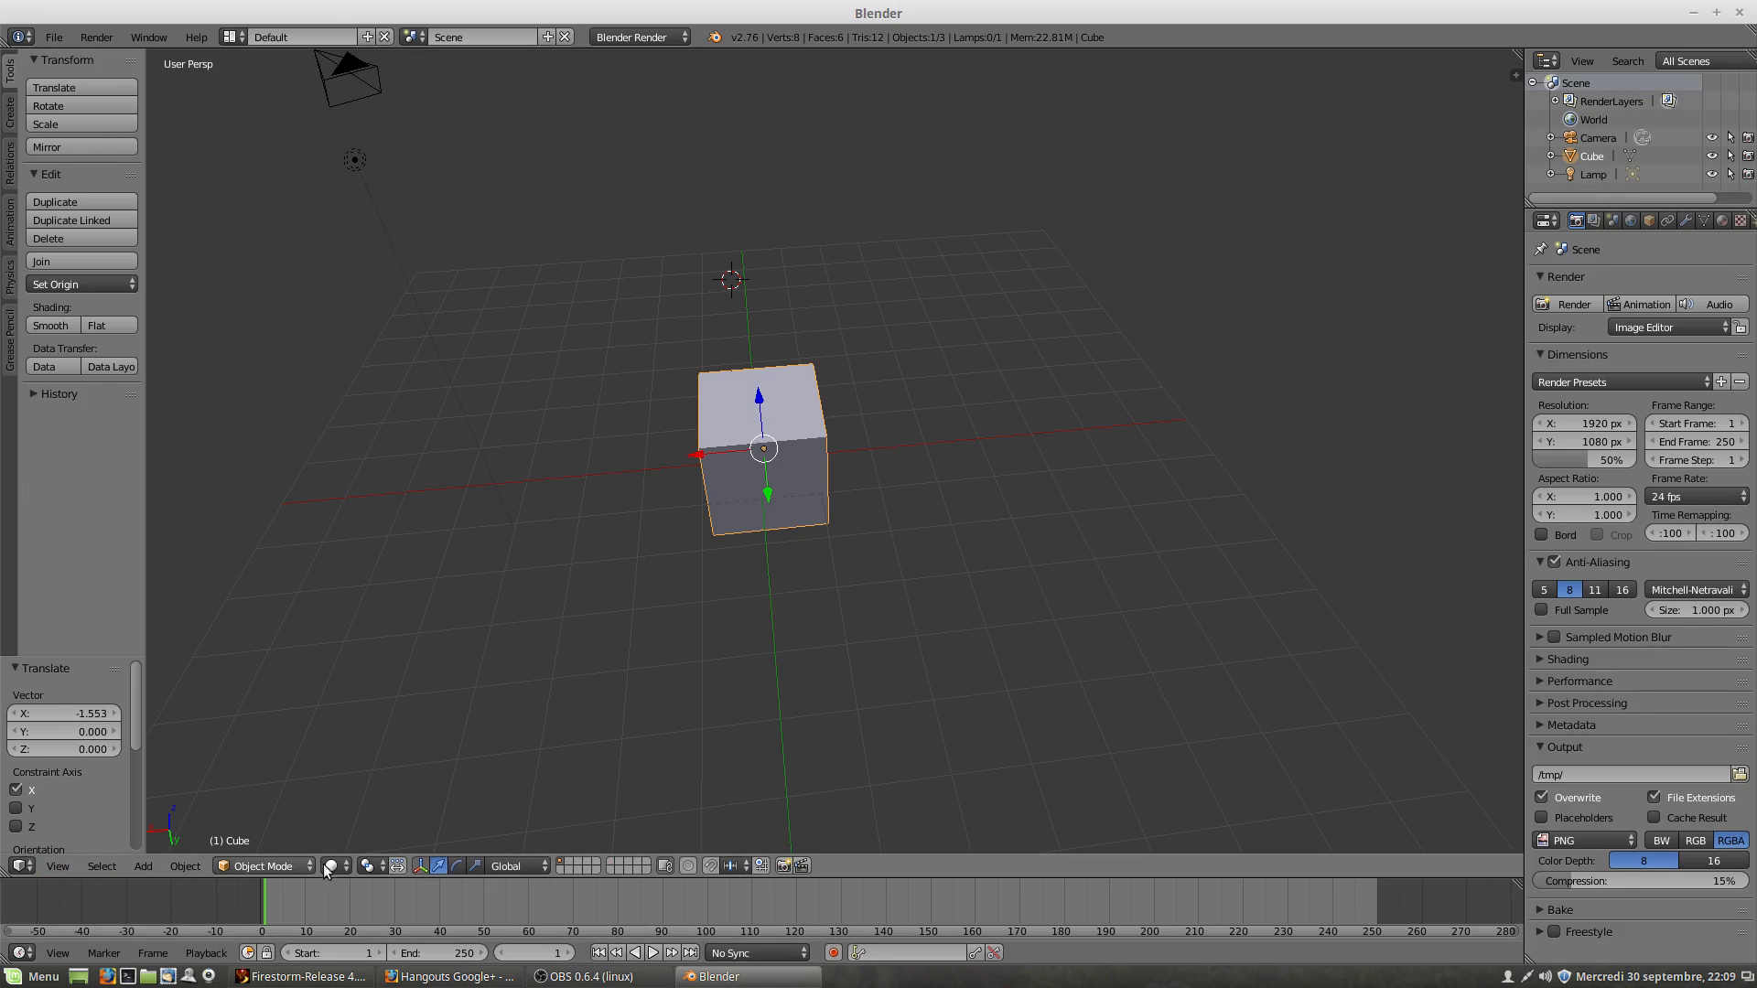
Step: Hide and restore the 3D manipulator, and enable its translate, rotate and scale handles together
left_click(422, 869)
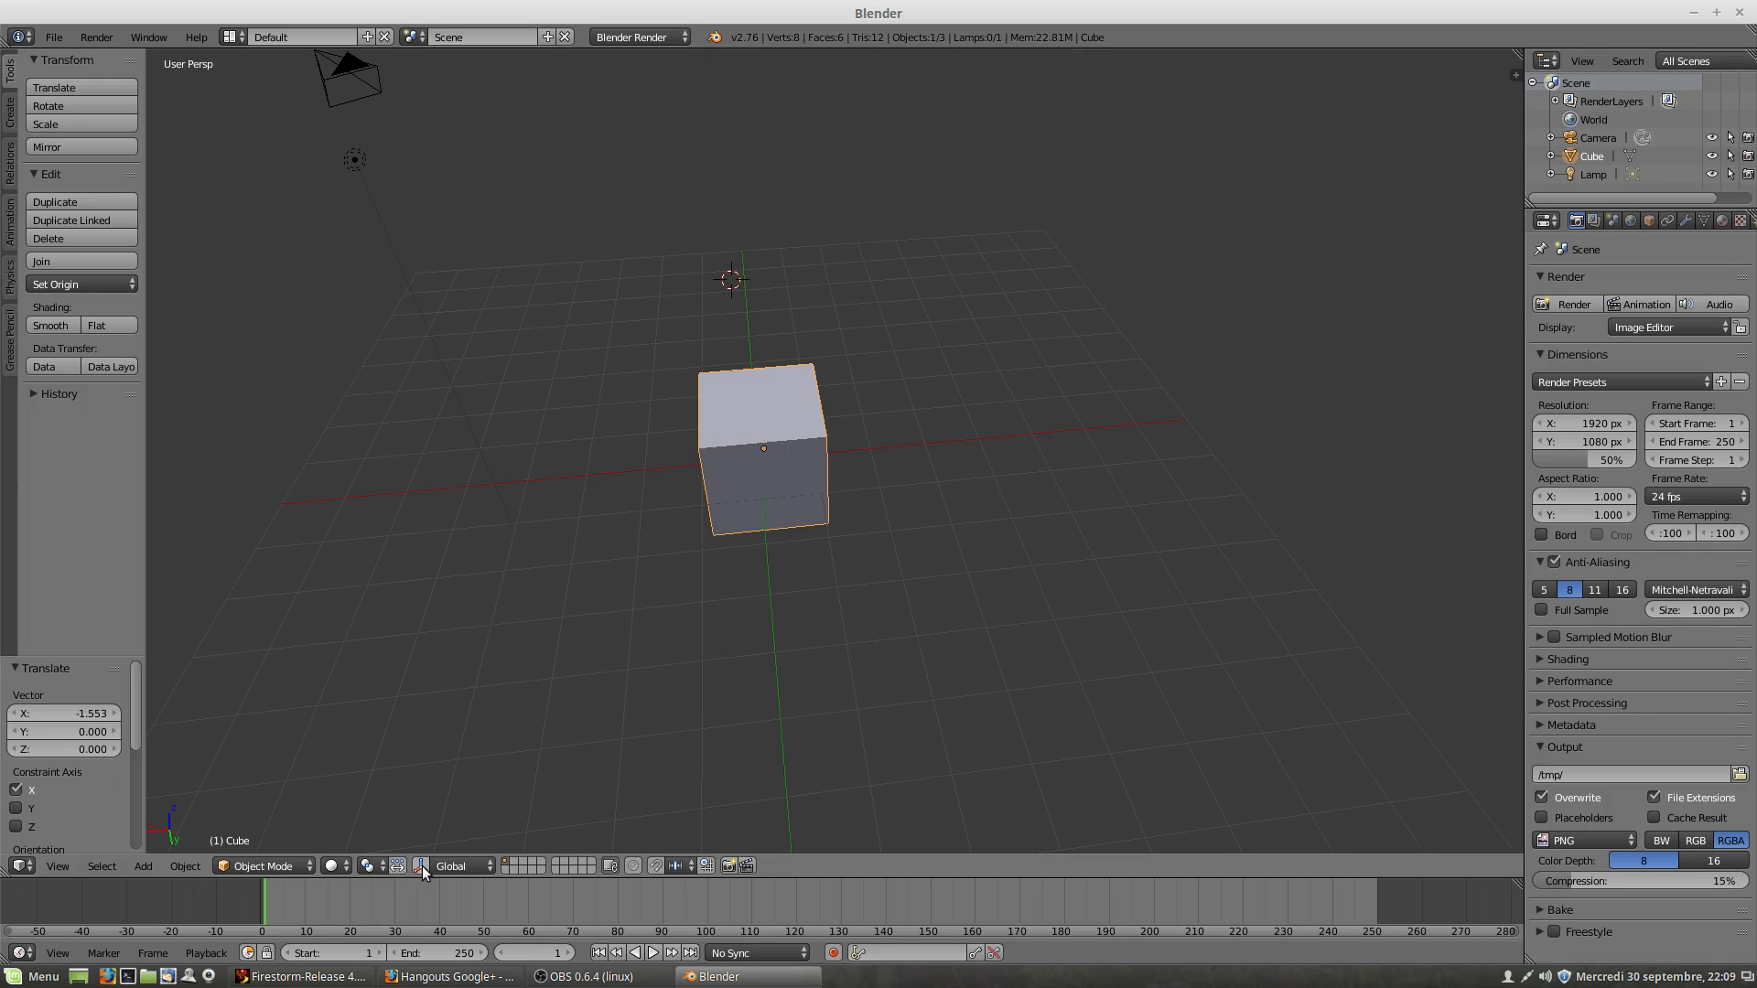
left_click(422, 866)
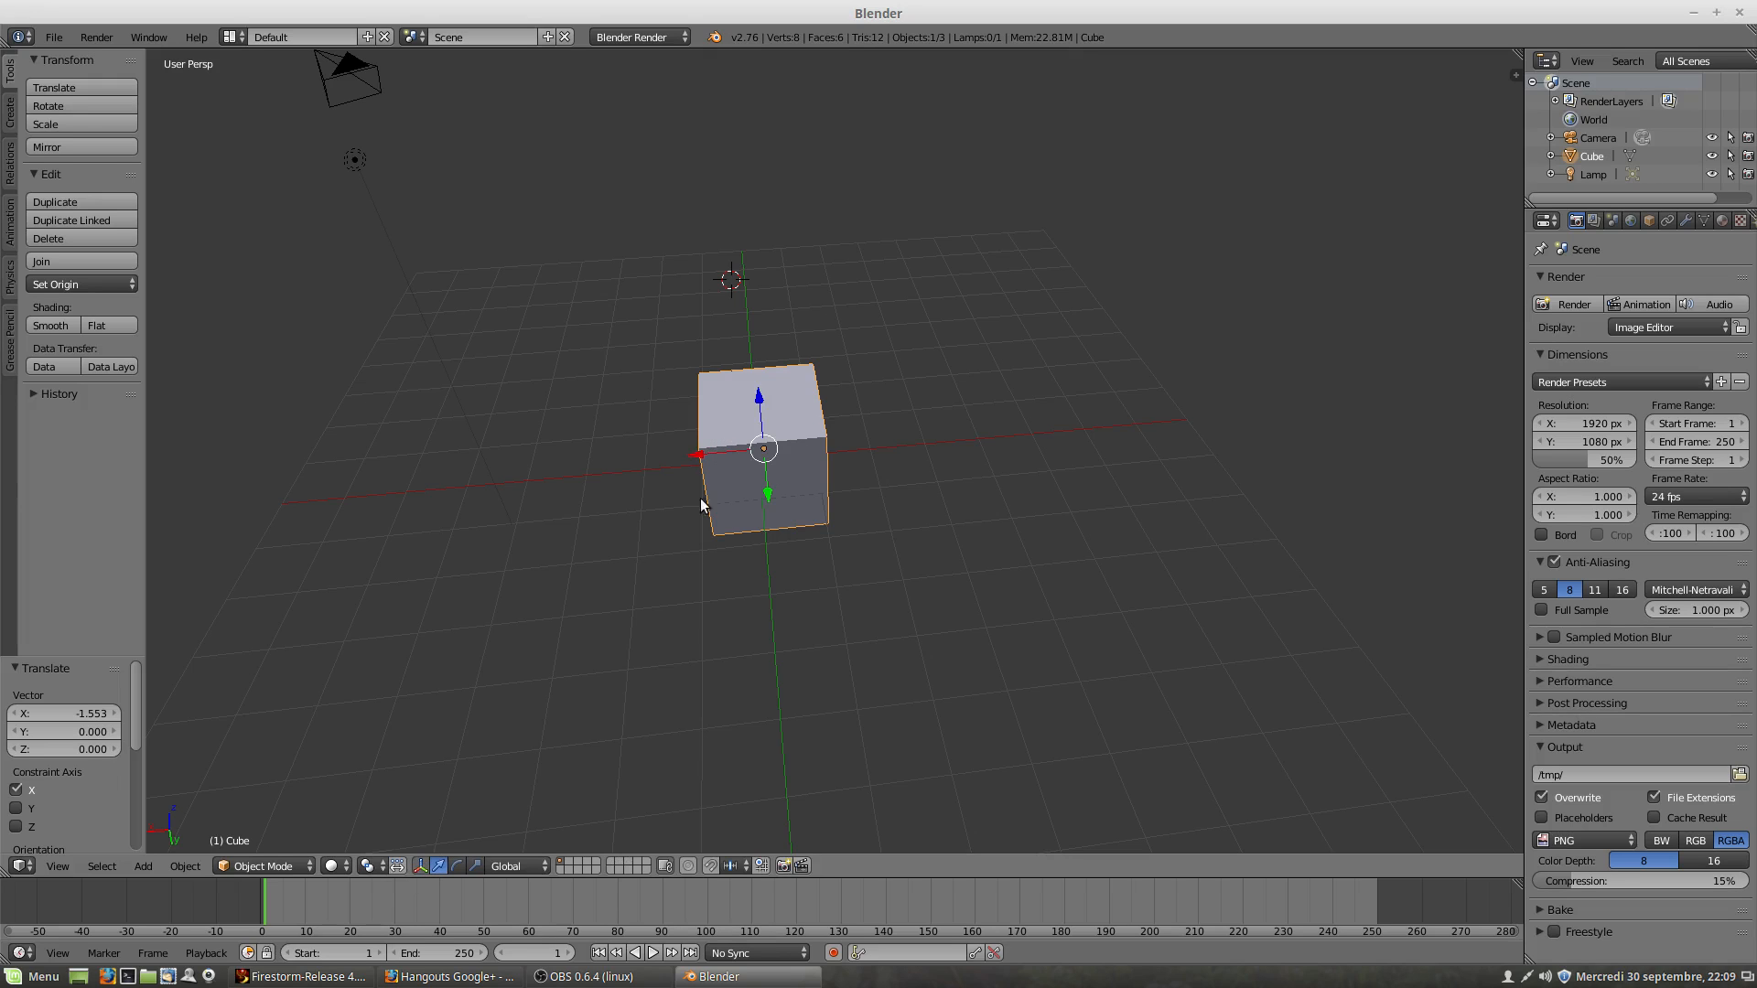
left_click(458, 866)
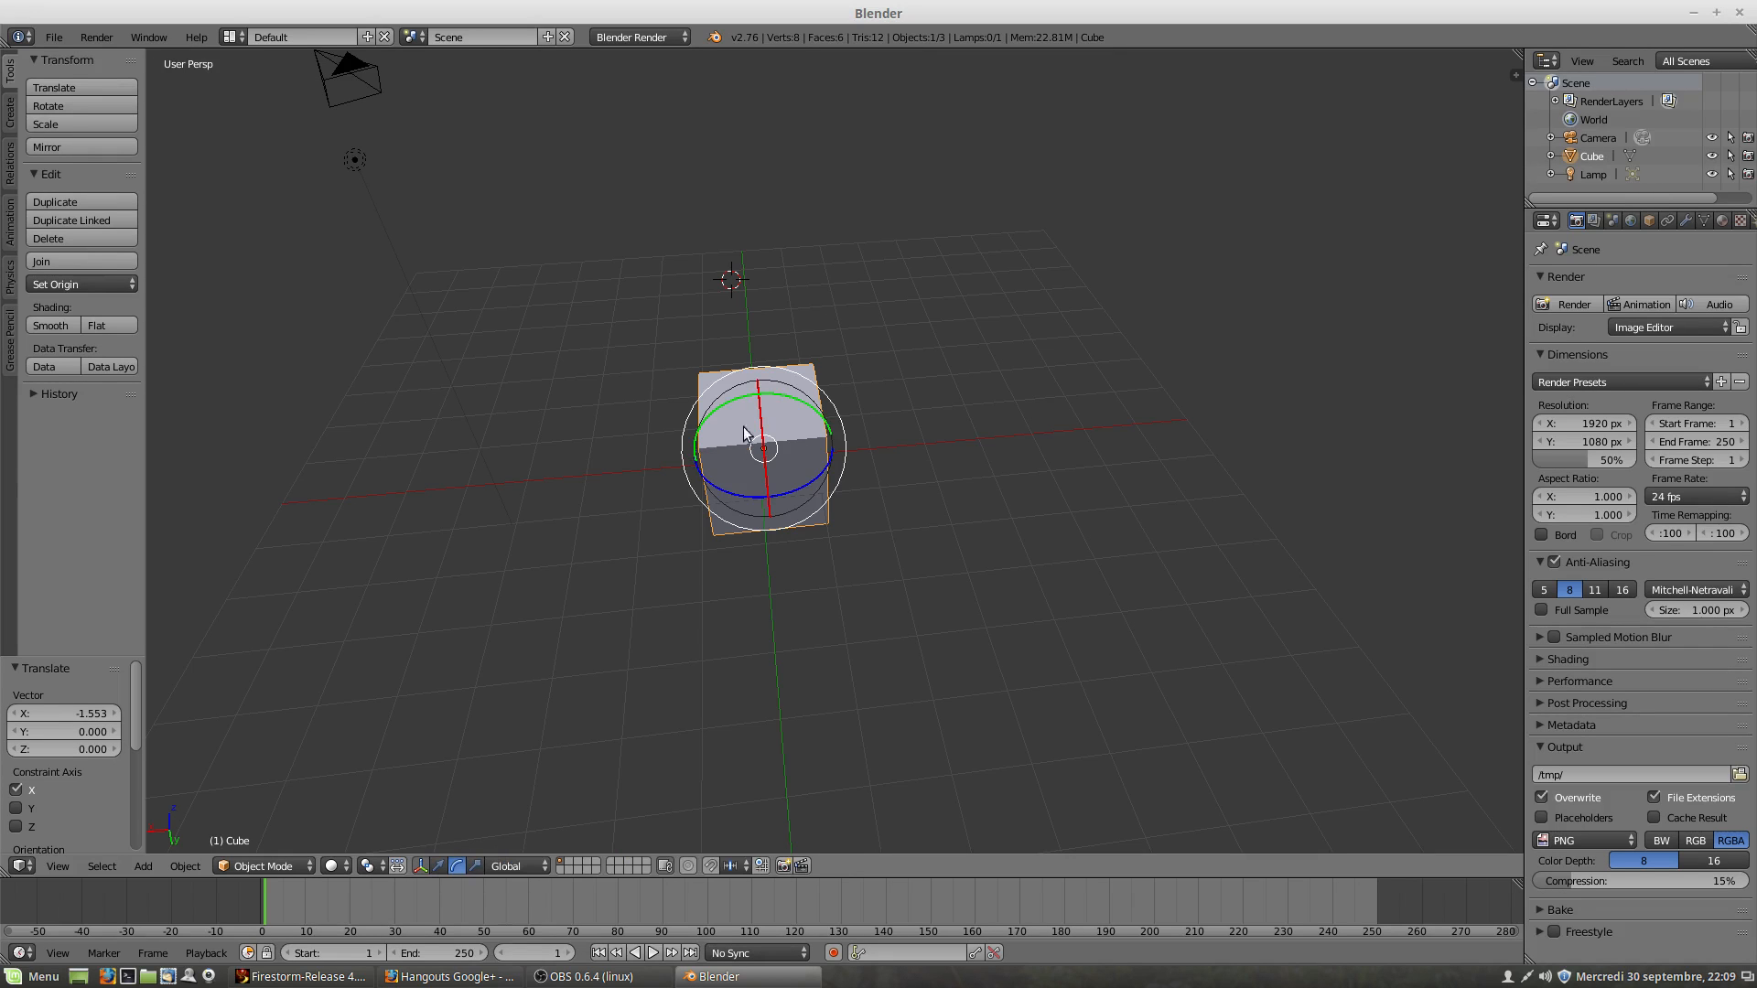
left_click(477, 866)
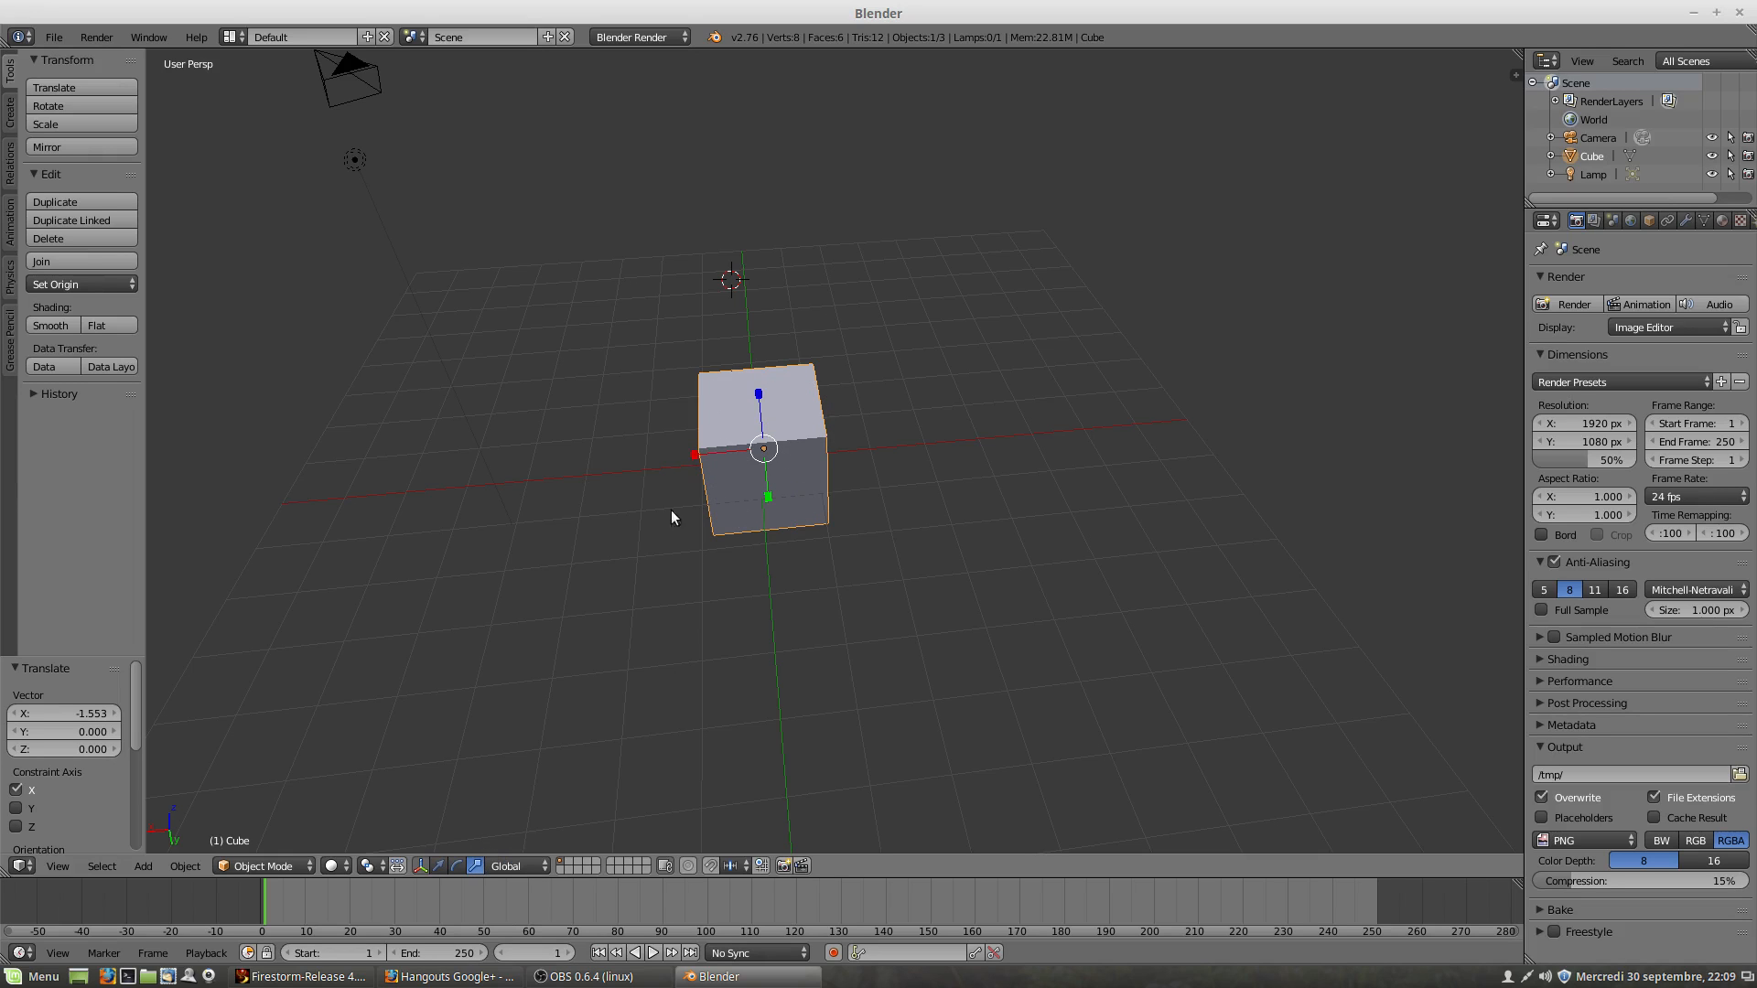
left_click(458, 867, "shift")
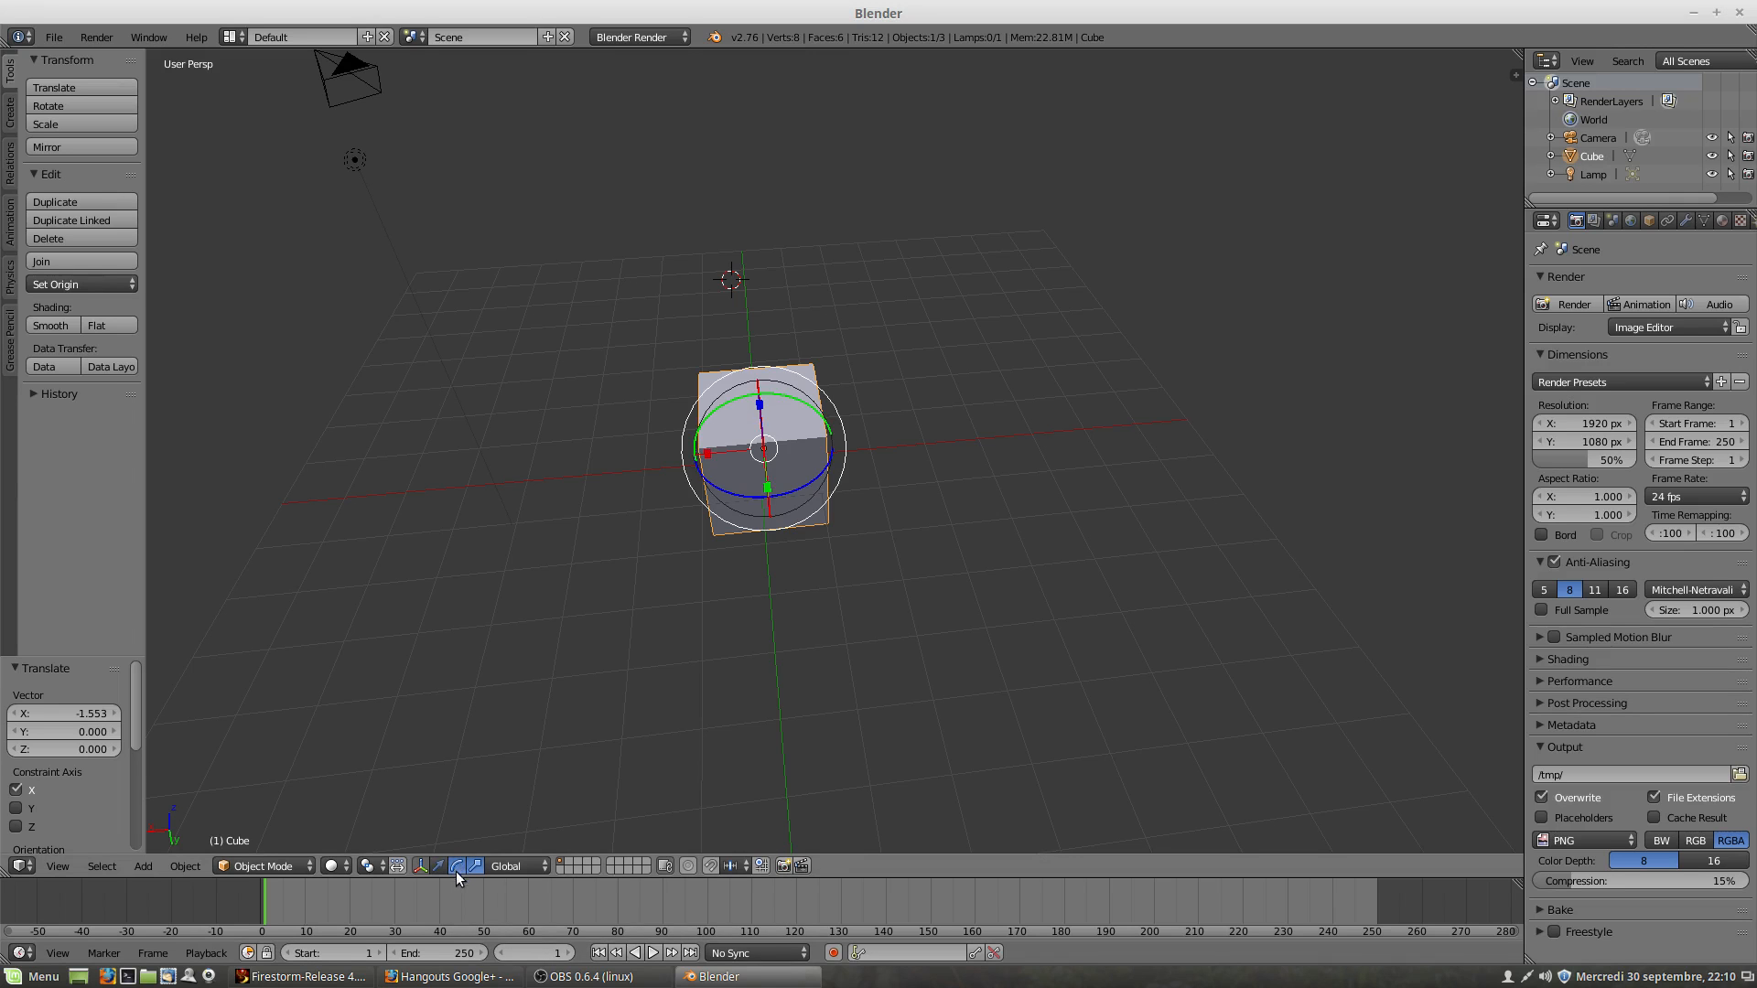
left_click(441, 866, "shift")
Step: Move the cube about 0.818 along Y with the combined manipulator, and rotate it about -789.31° around Y
middle_click_drag(745, 628, 673, 544)
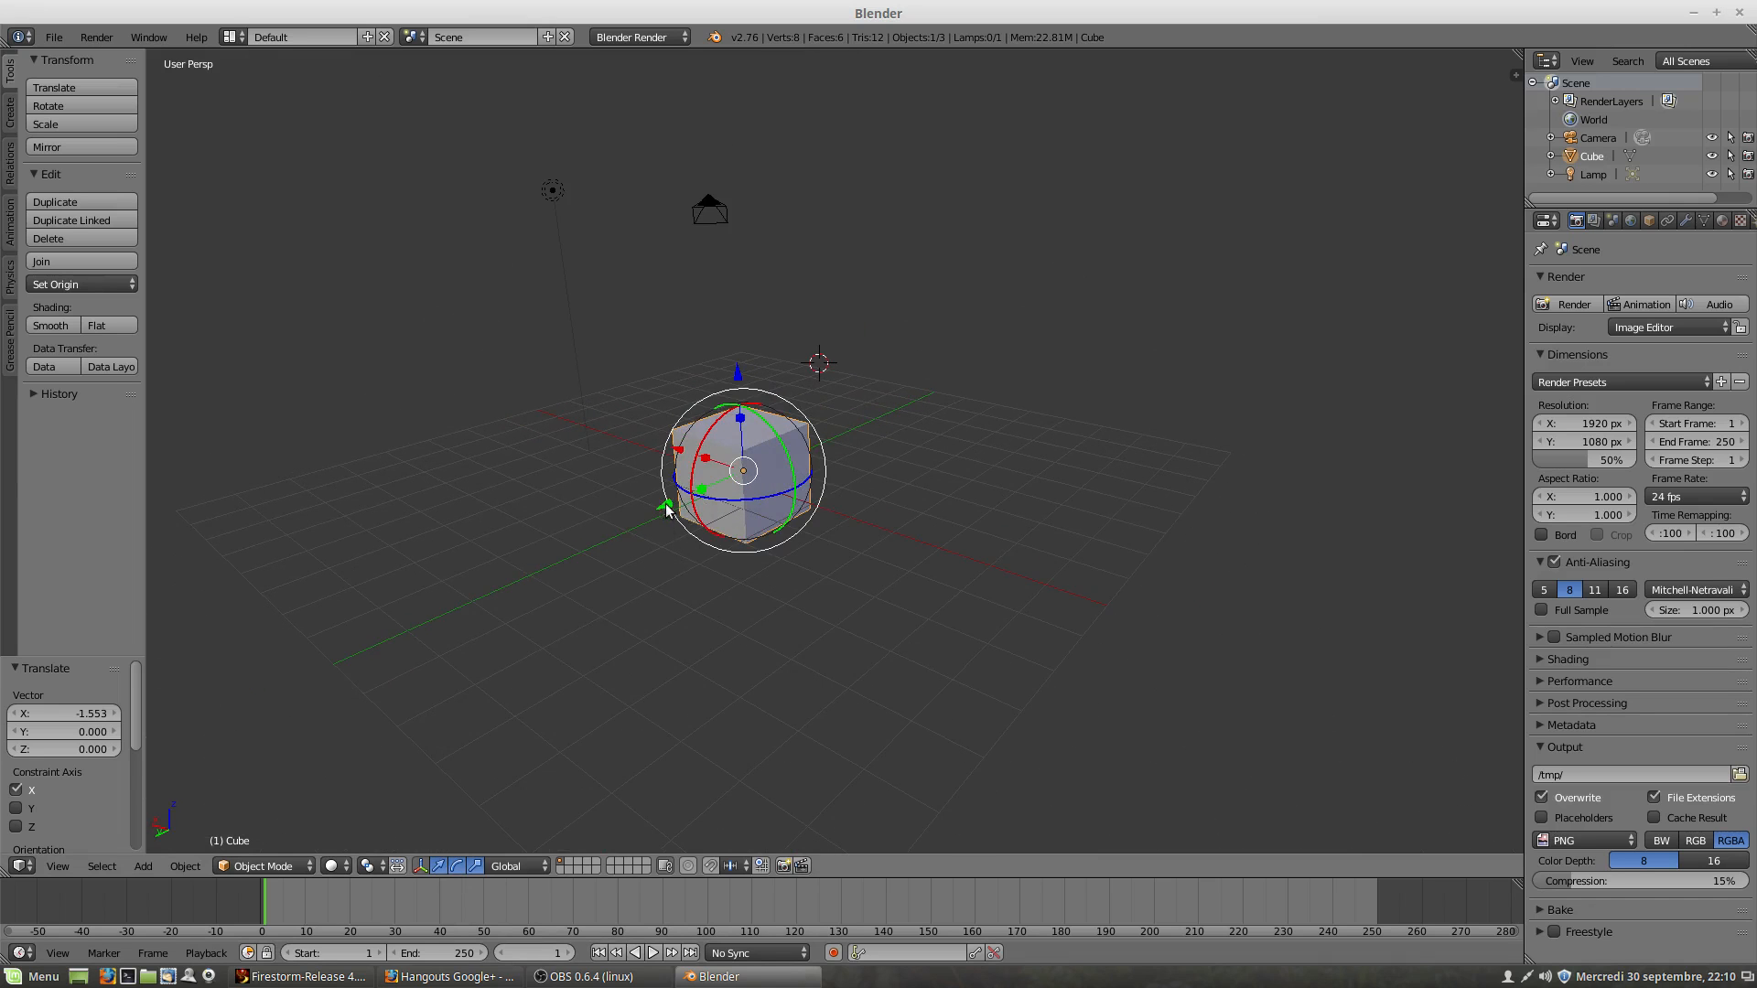
mouse_move(666, 504)
left_mouse_down()
mouse_move(600, 538)
mouse_move(648, 520)
left_mouse_up()
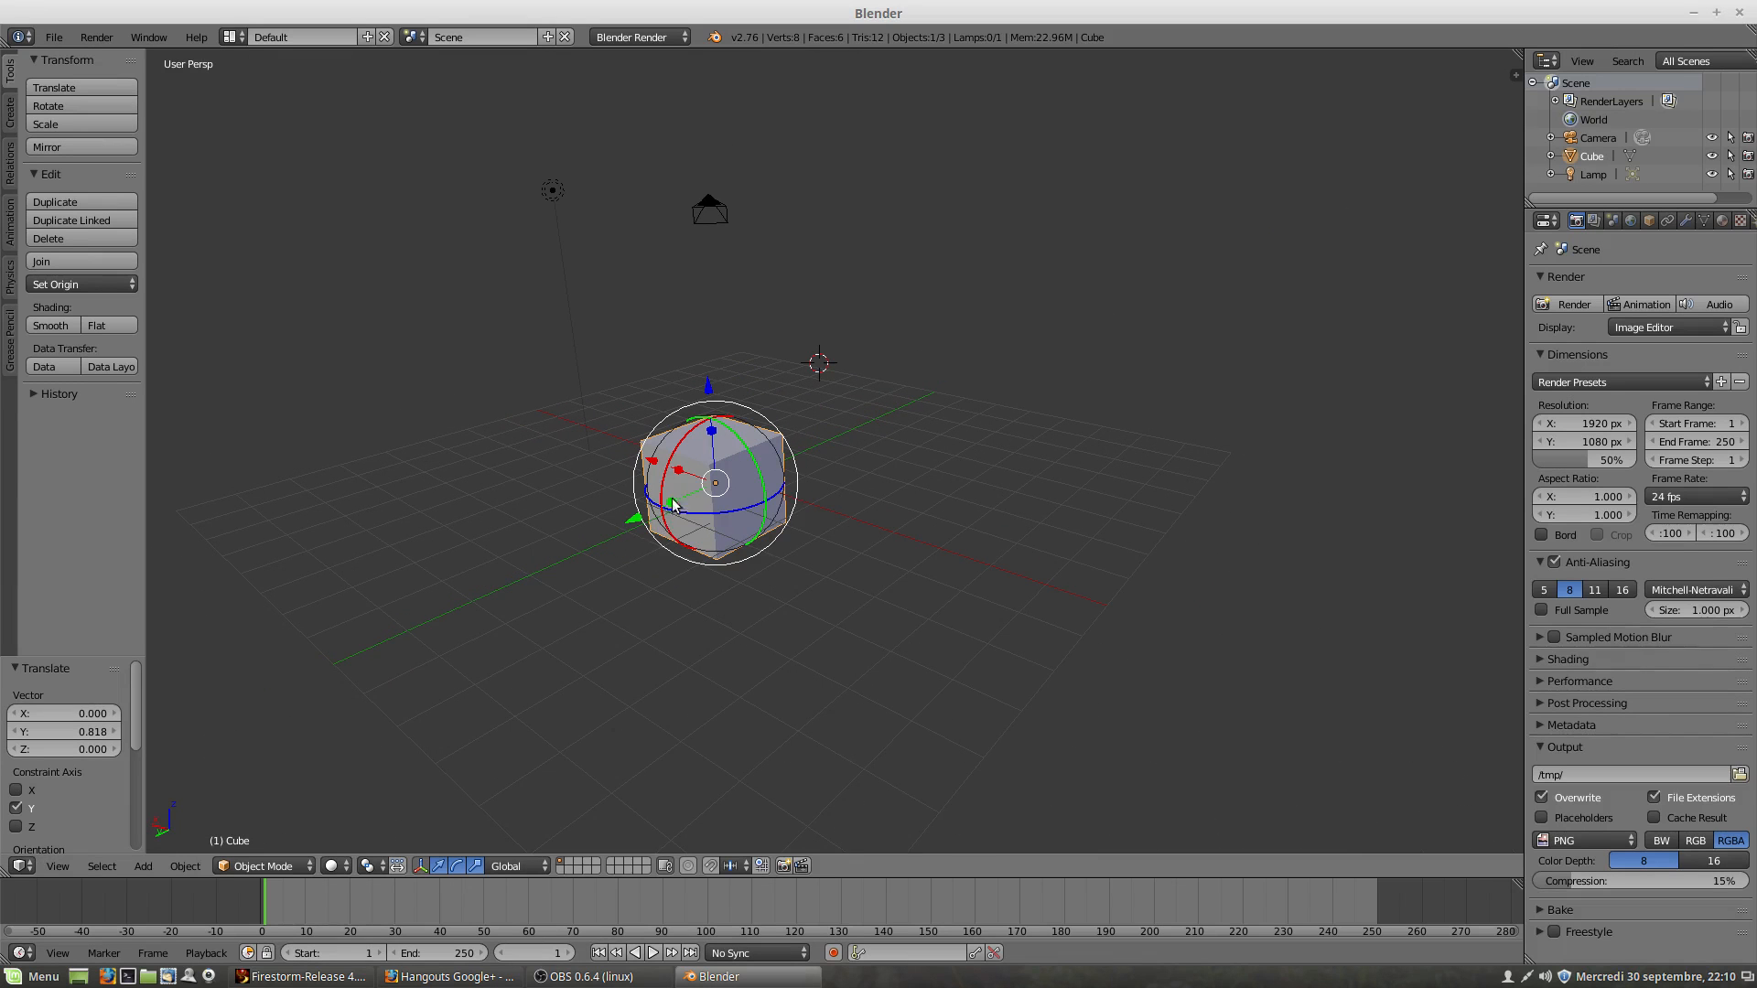
left_click_drag(732, 442, 1186, 315)
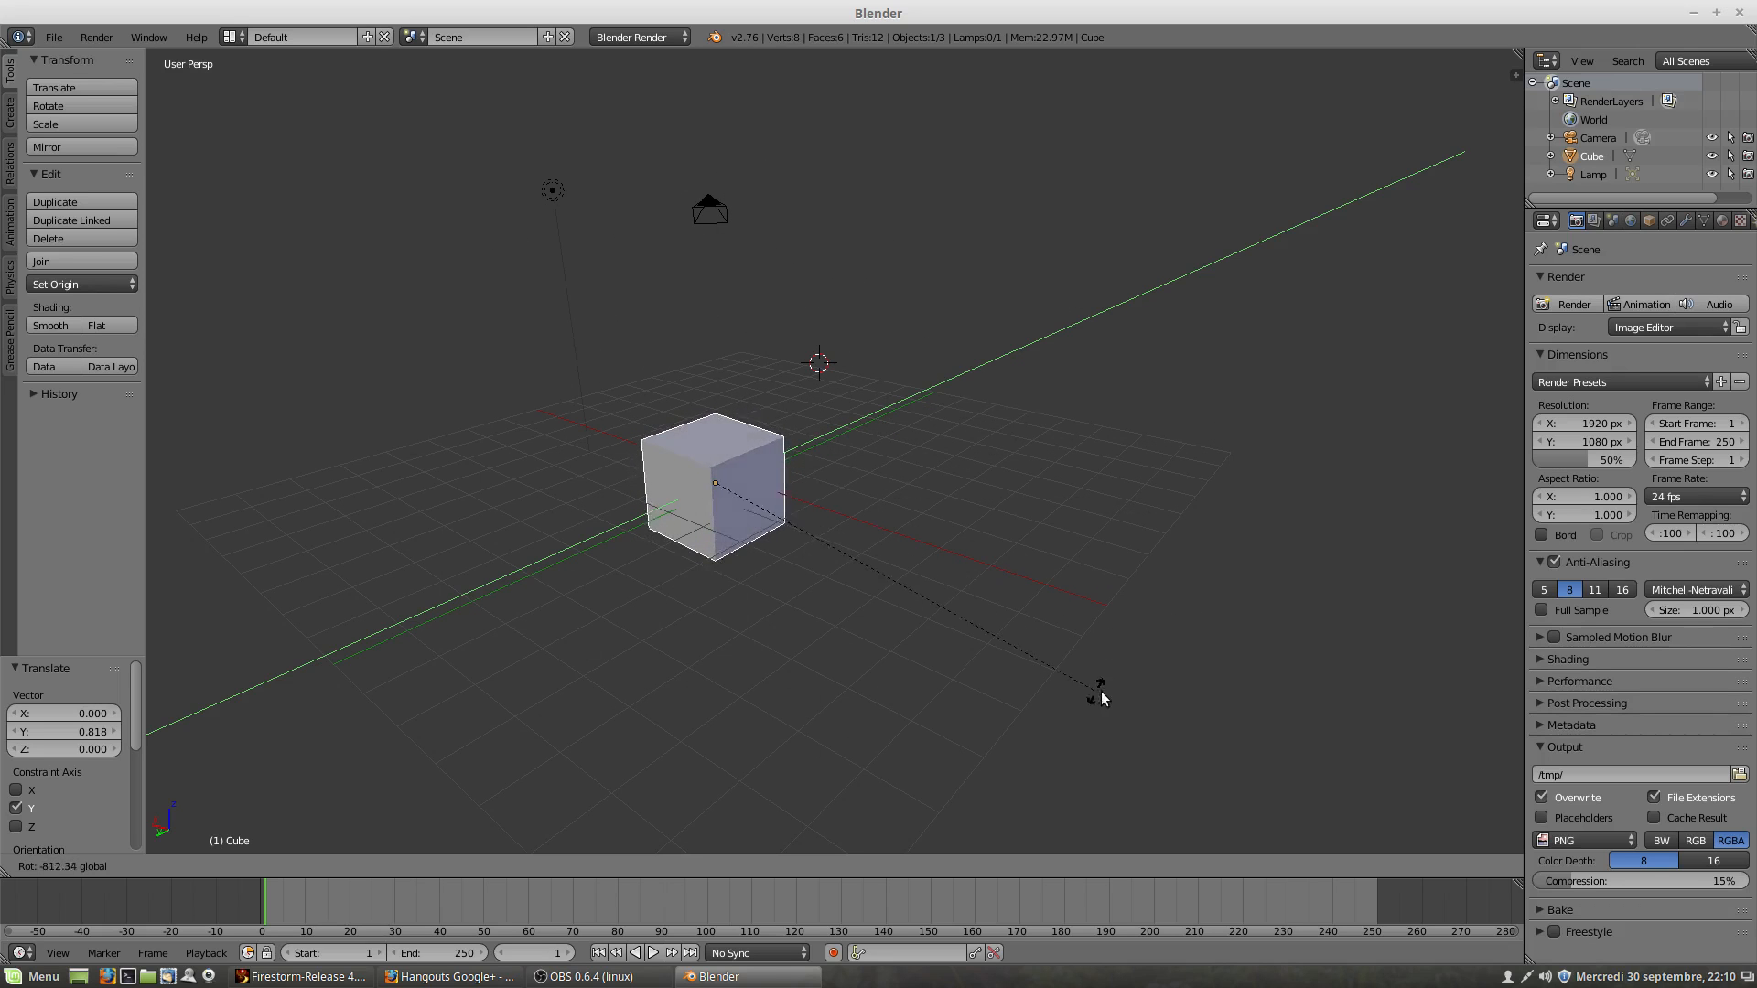
left_click(1118, 528)
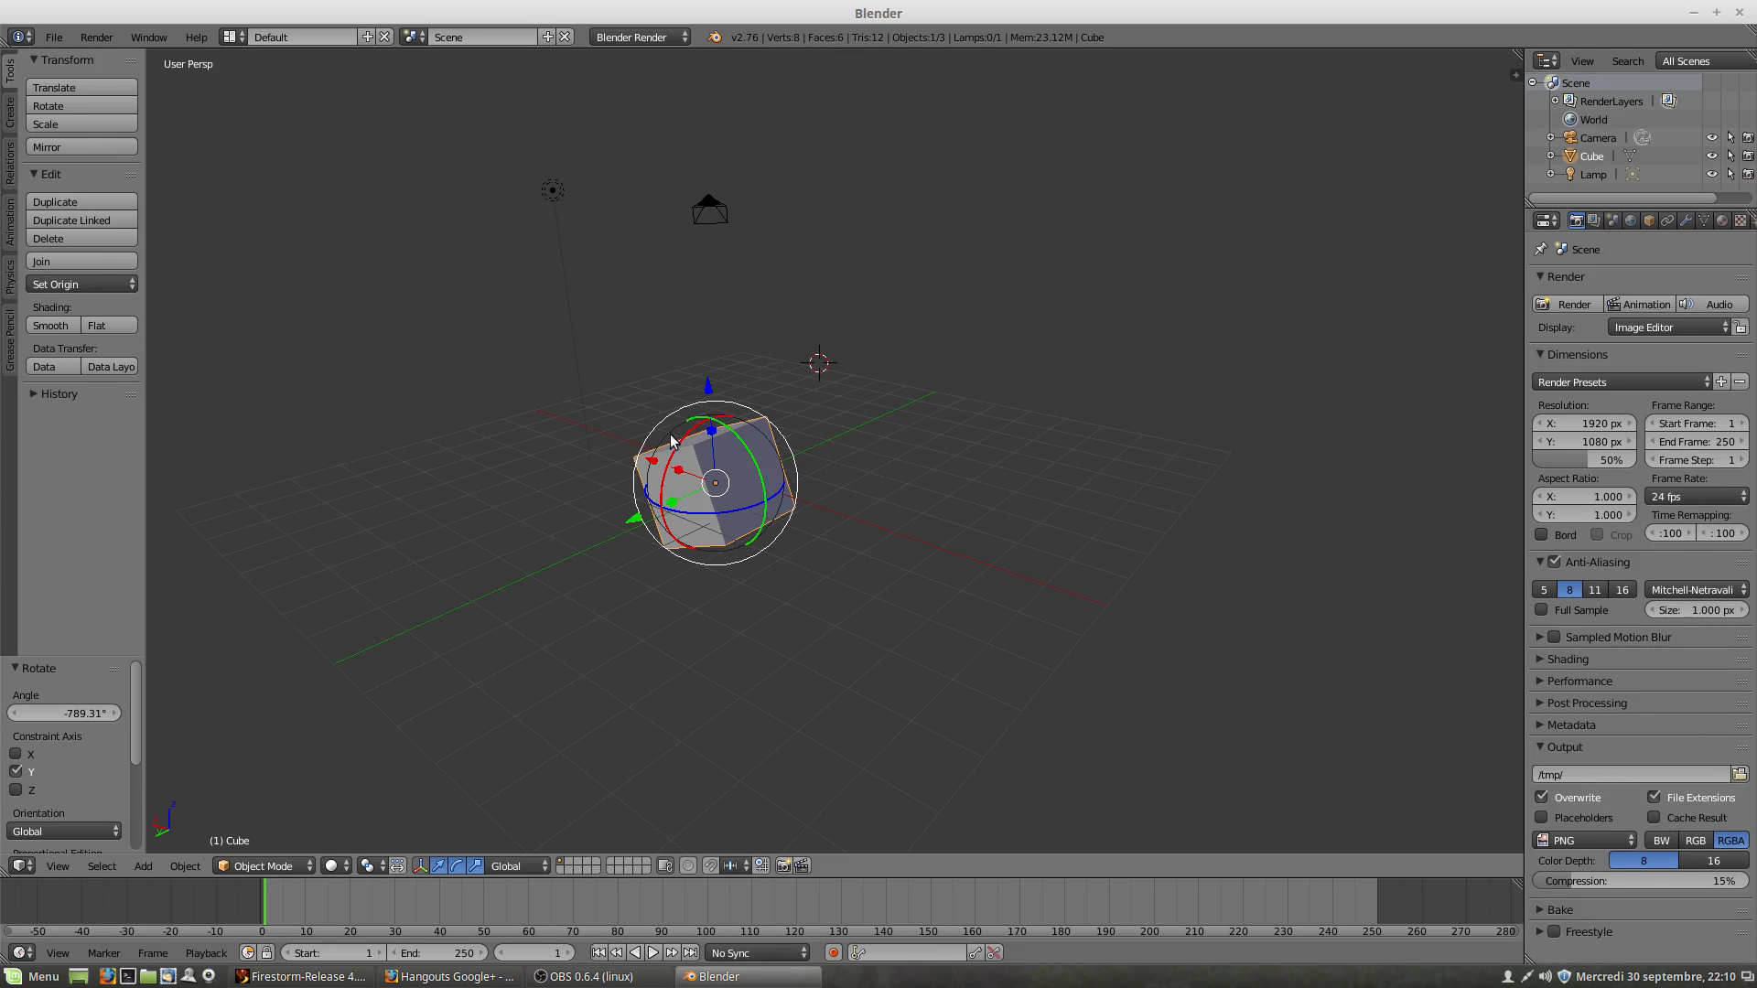
Step: Rotate the cube about 320.428° around the X axis and try moving it along Z
left_click_drag(680, 448, 780, 499)
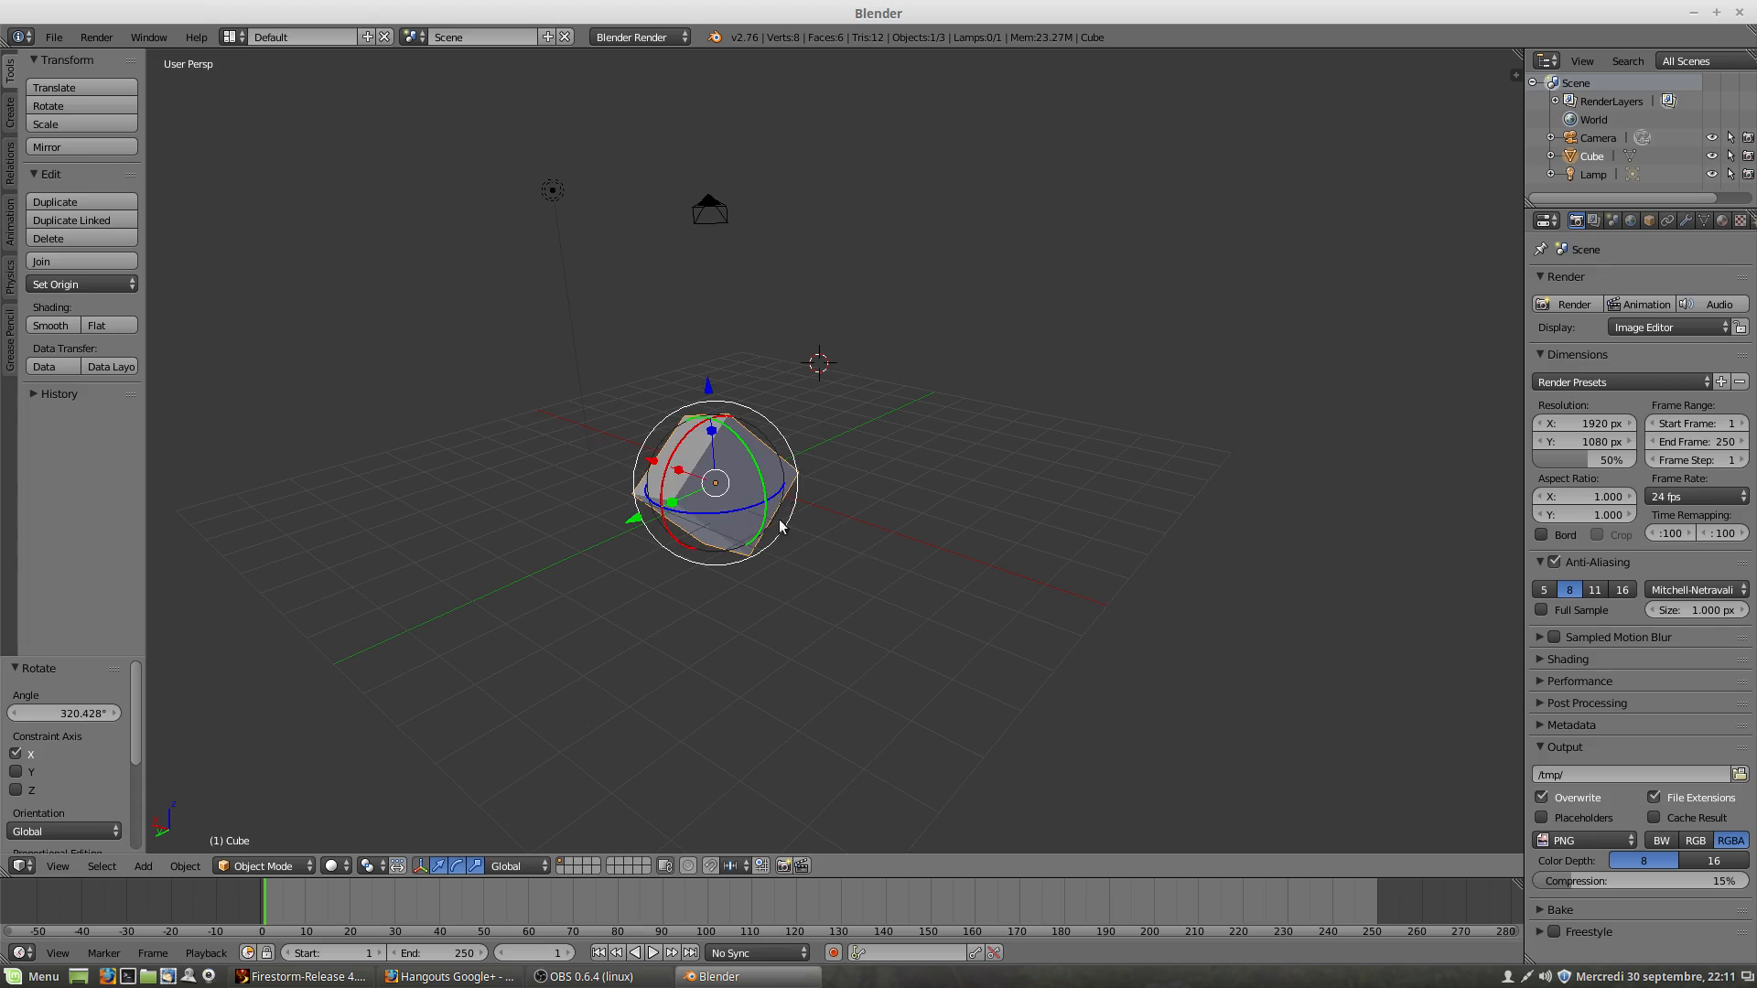
middle_click_drag(626, 538, 771, 517)
scroll(773, 518, "up", 4)
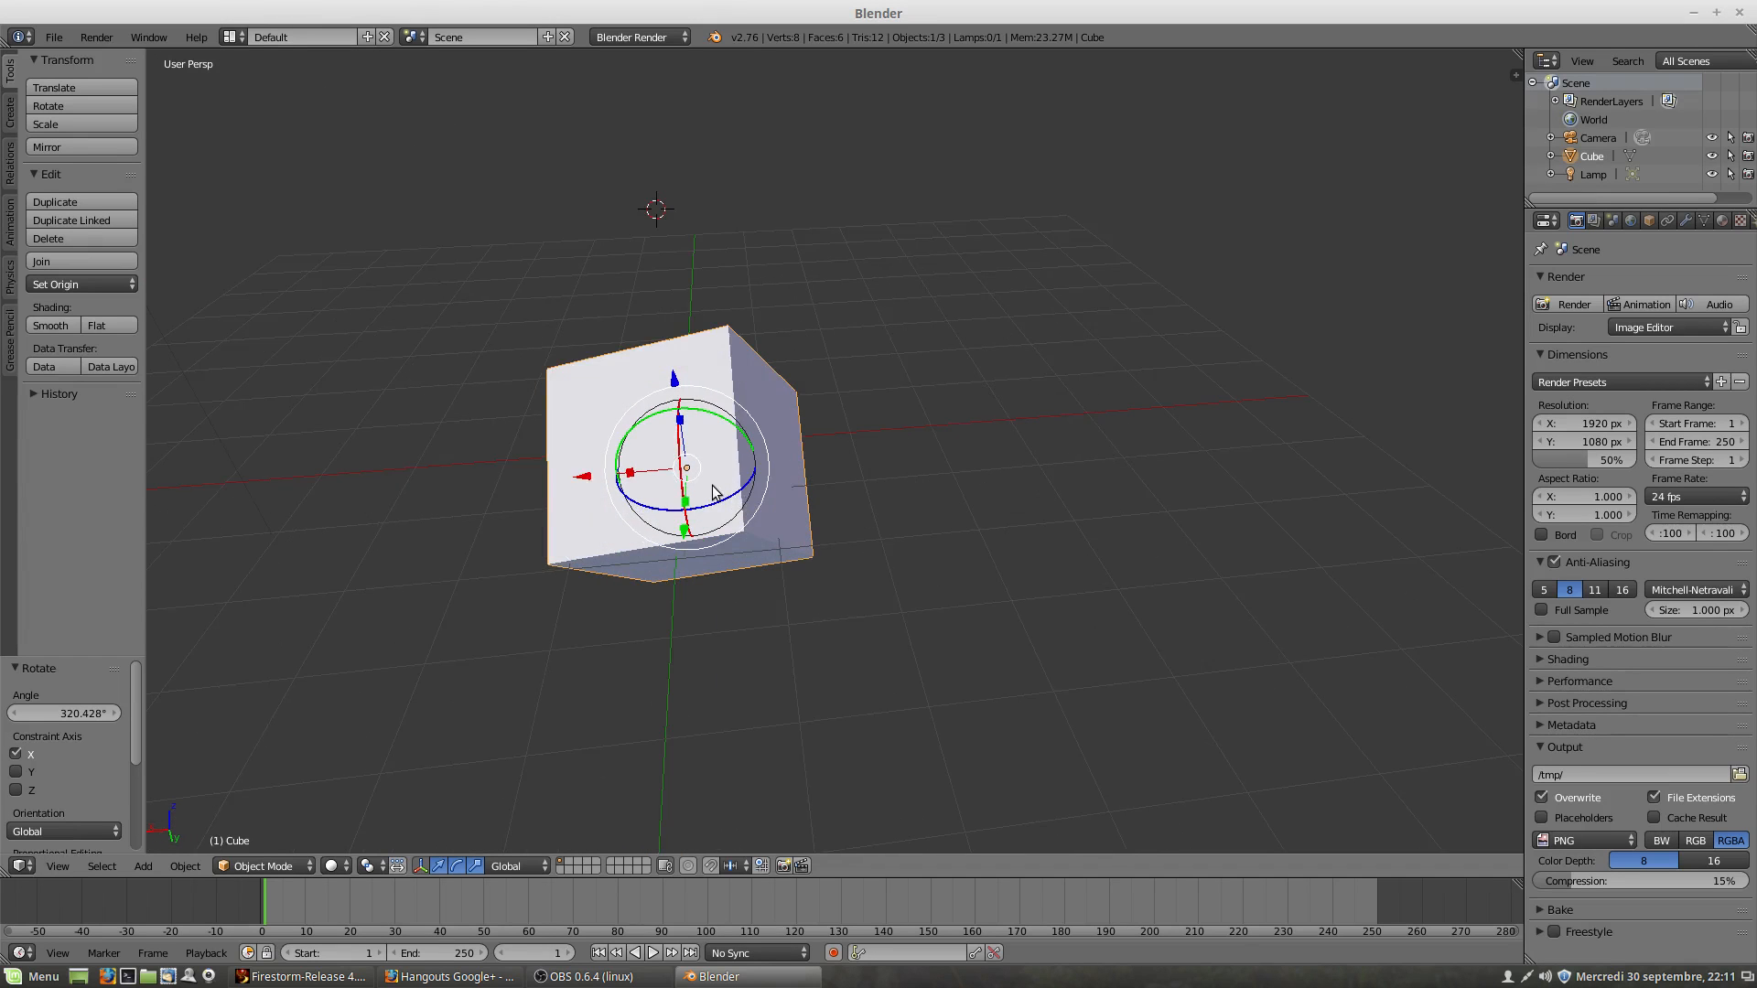
scroll(713, 492, "down", 3)
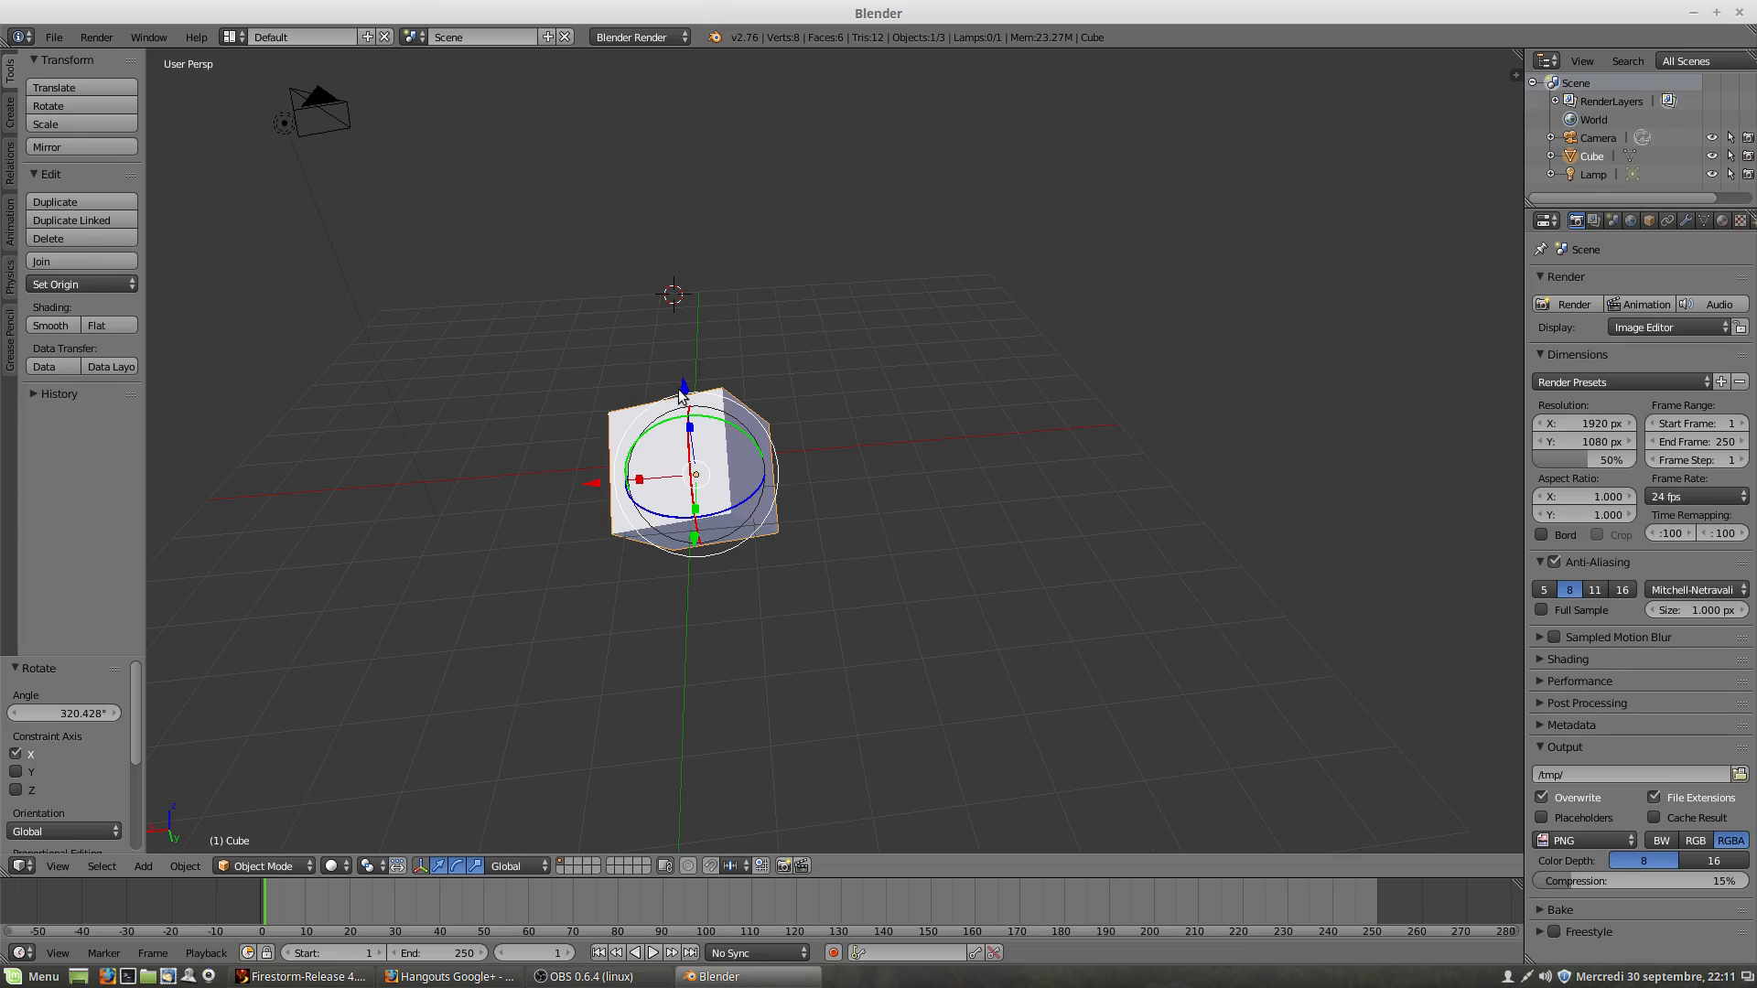
left_click_drag(683, 392, 614, 399)
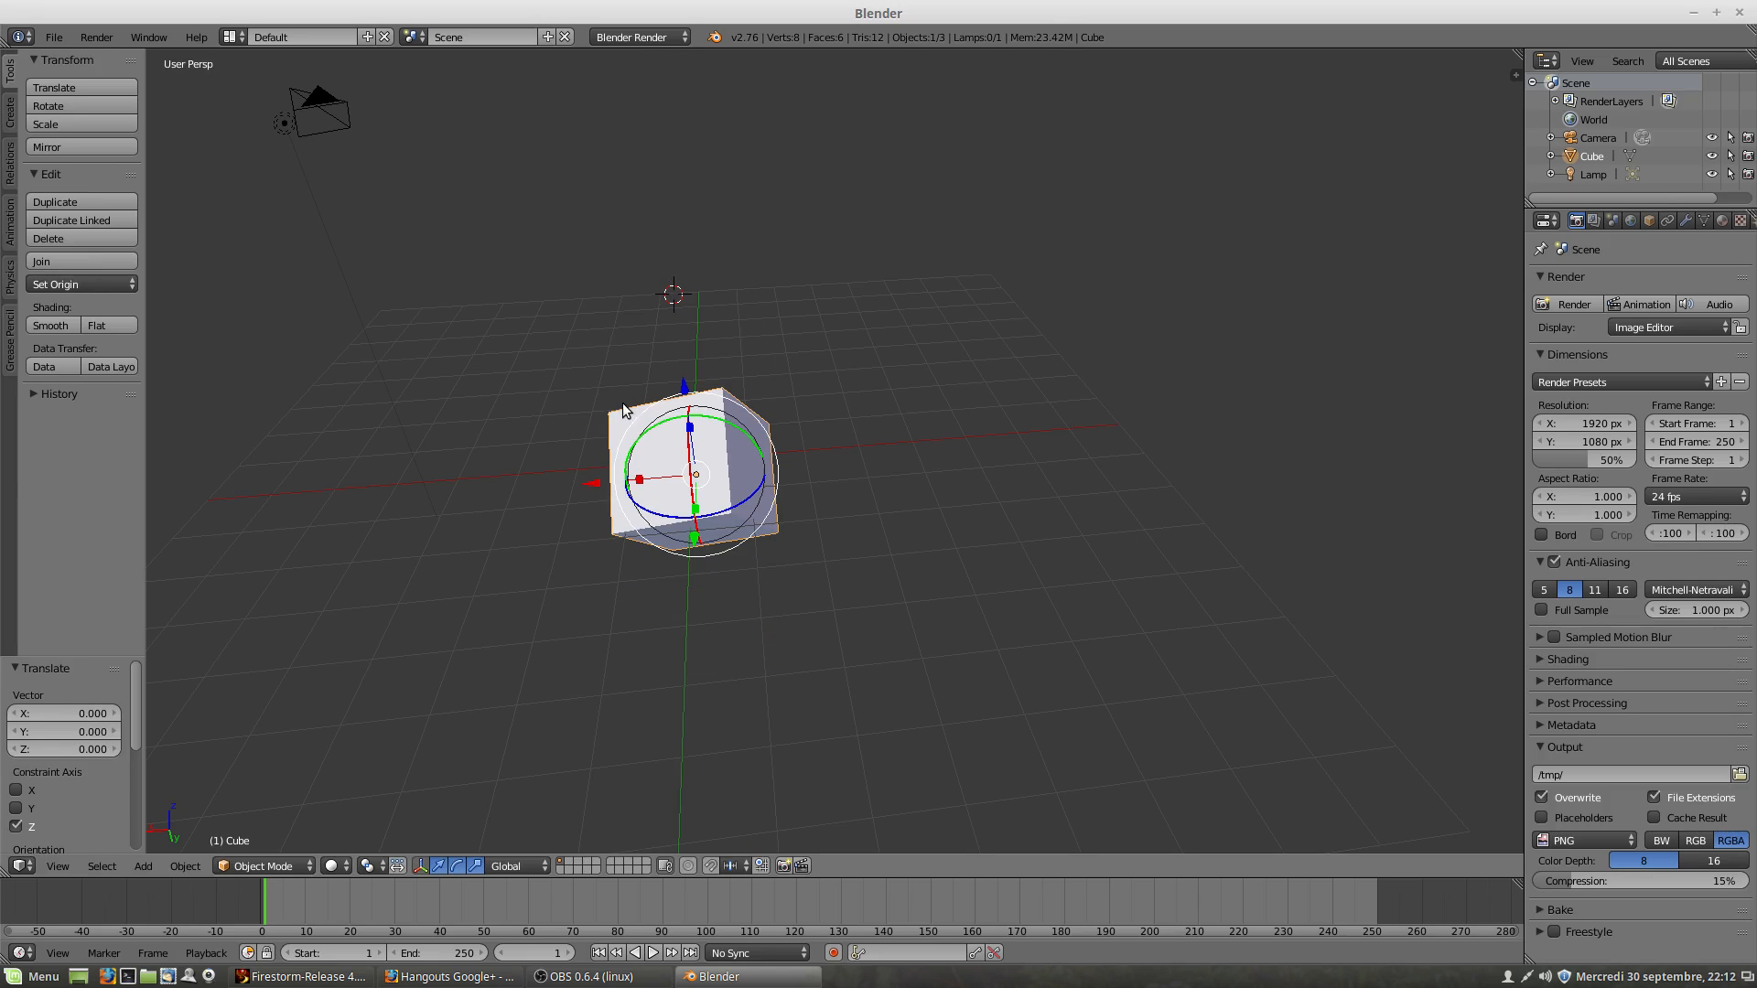
middle_click_drag(661, 485, 701, 442)
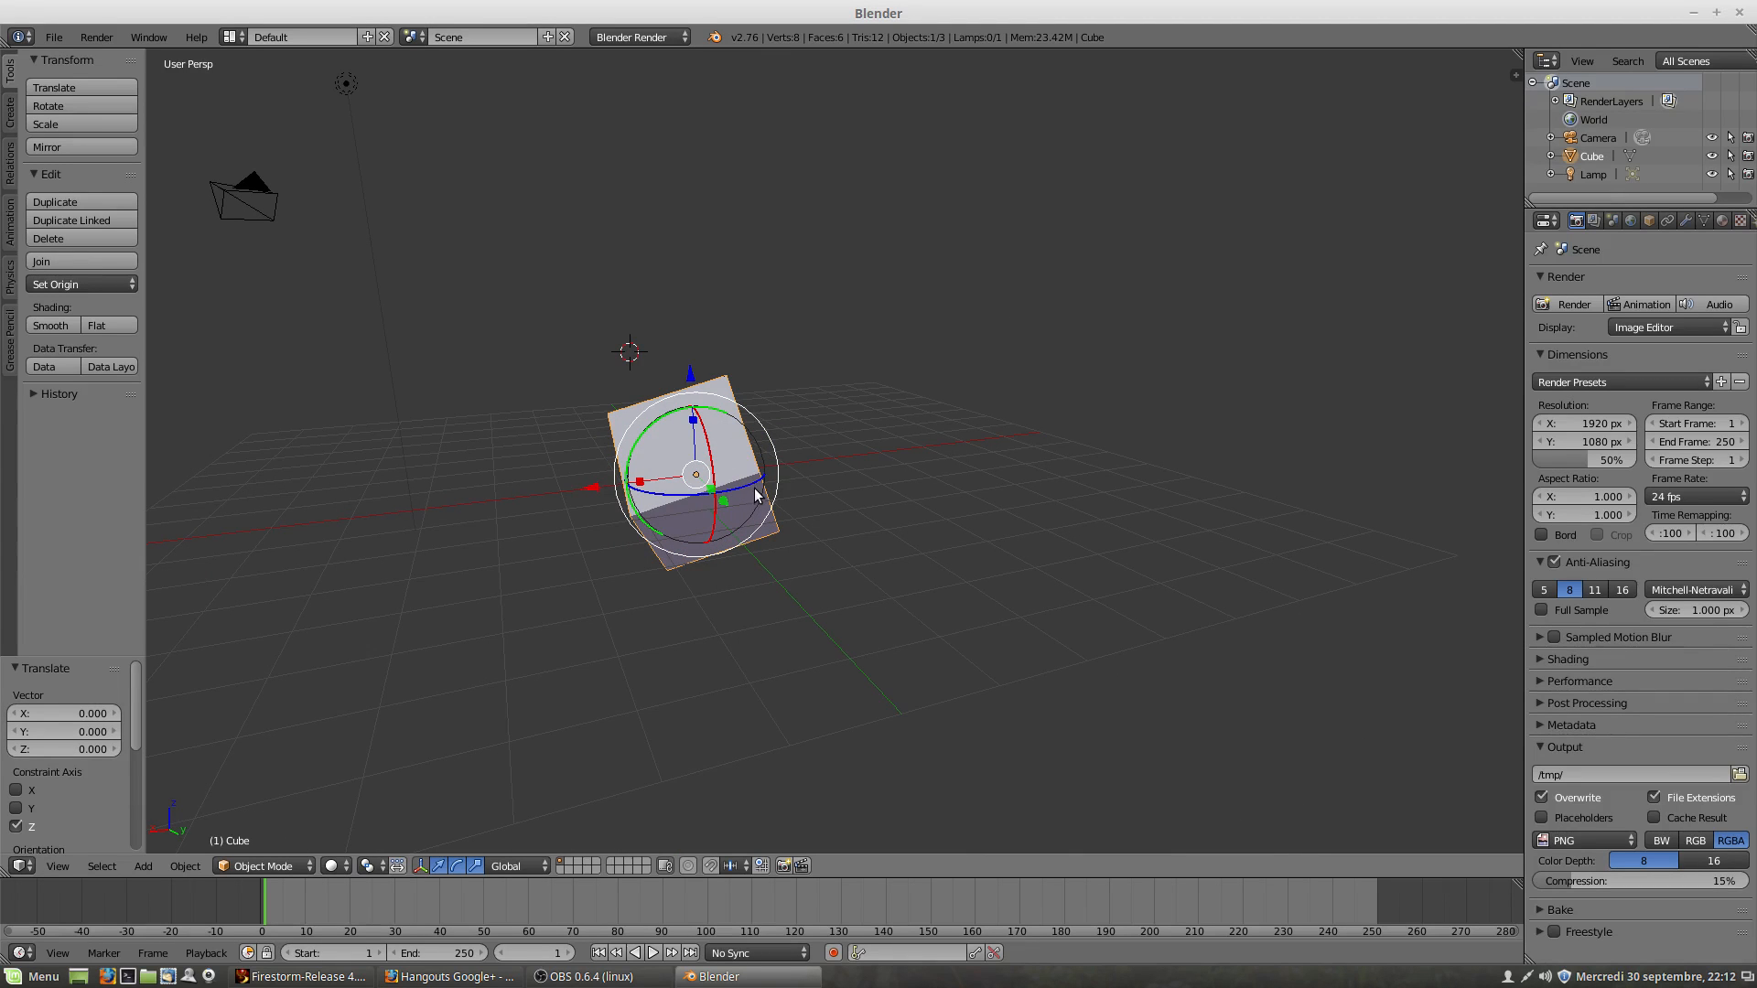
middle_click_drag(743, 430, 713, 437)
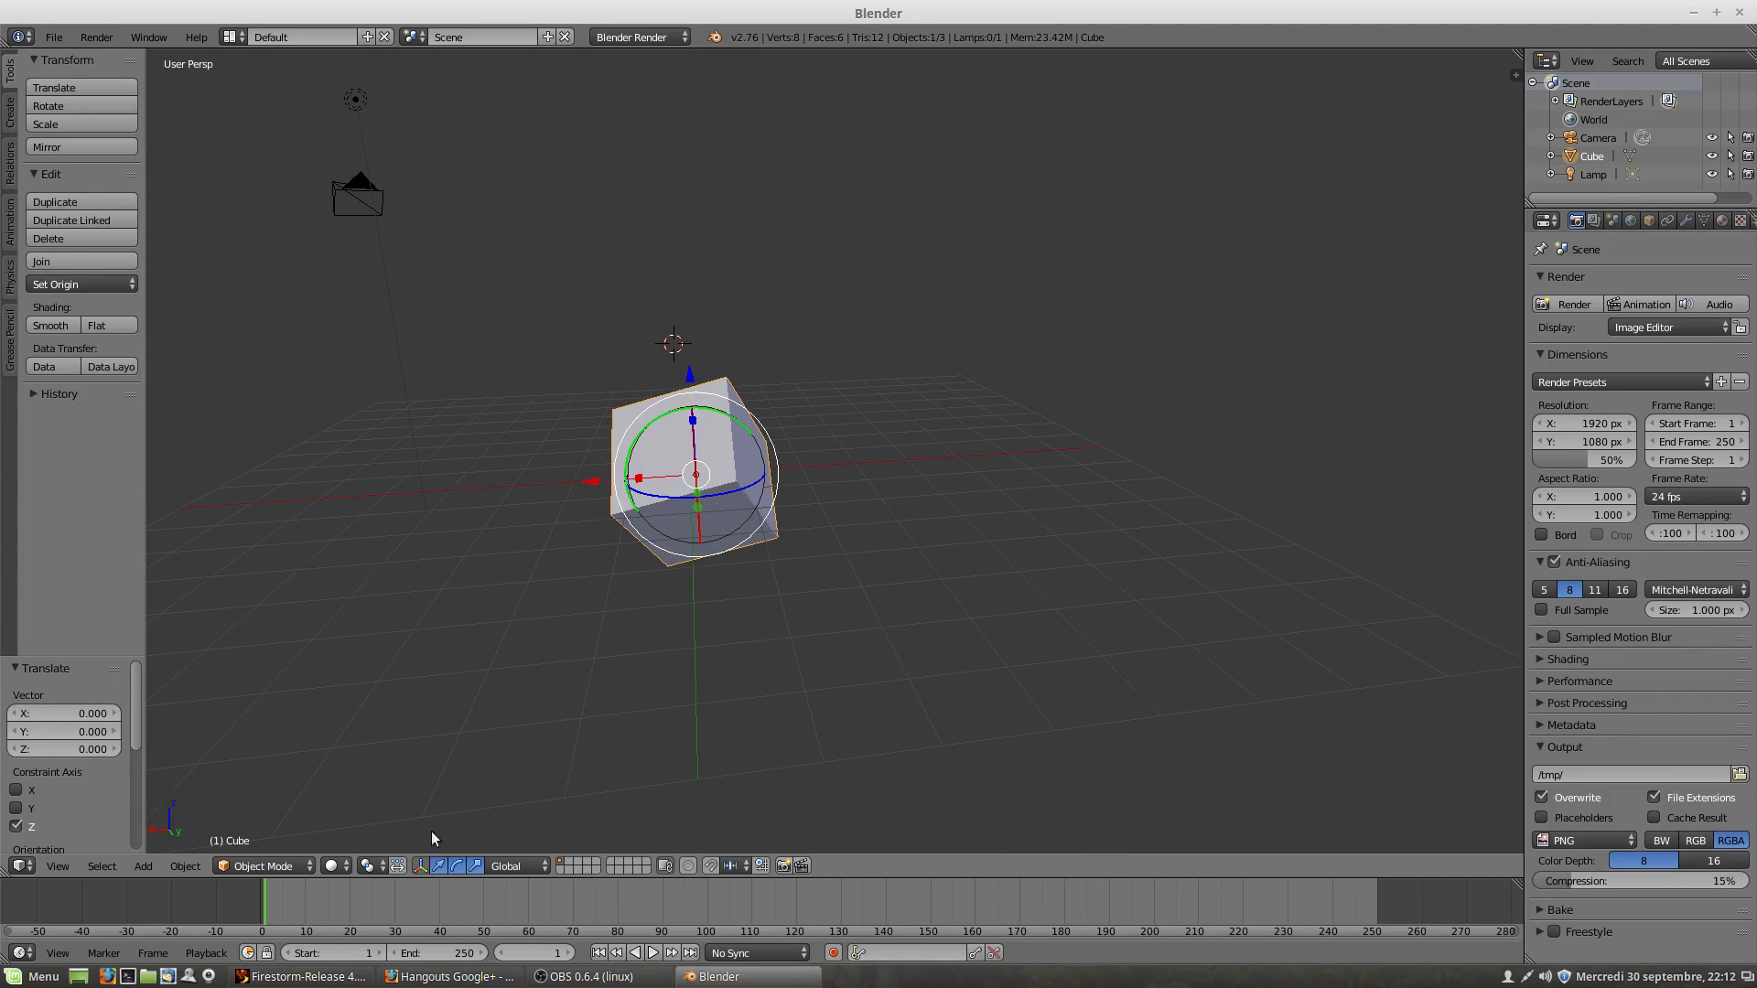
Step: Limit the 3D manipulator to its scale handles and resize the cube, finishing with a factor of 2.000 along X
left_click(439, 867)
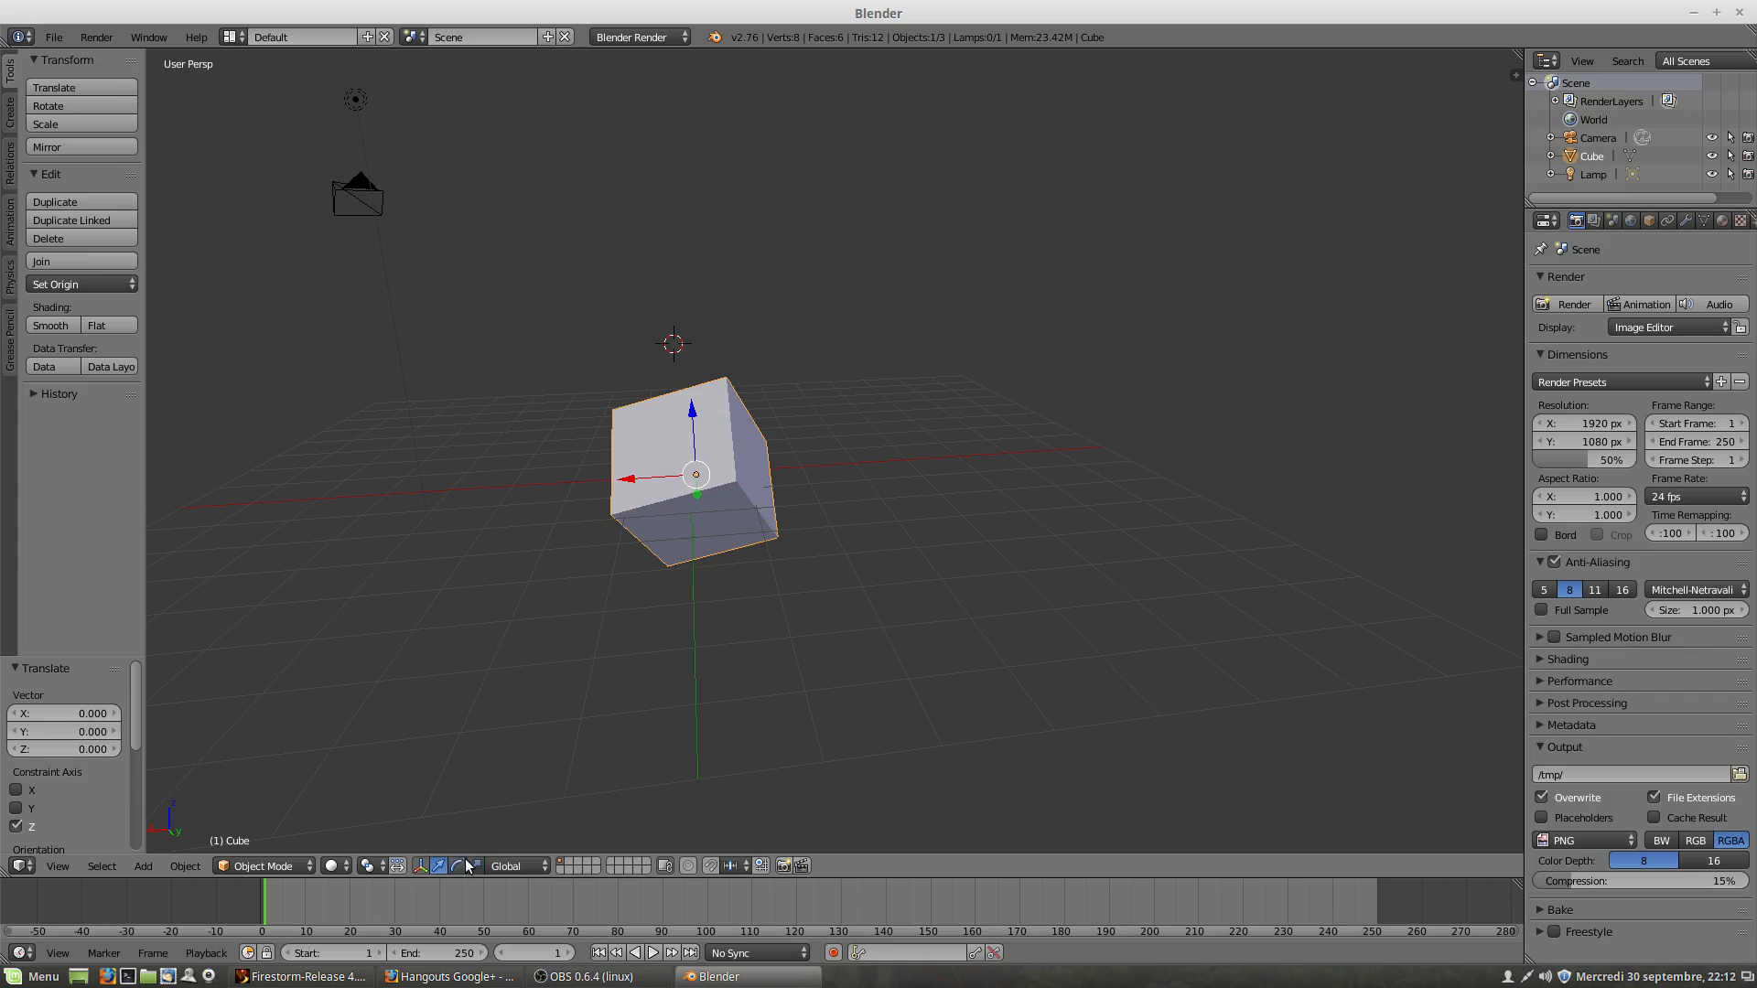
left_click(475, 865)
left_click_drag(692, 413, 589, 507)
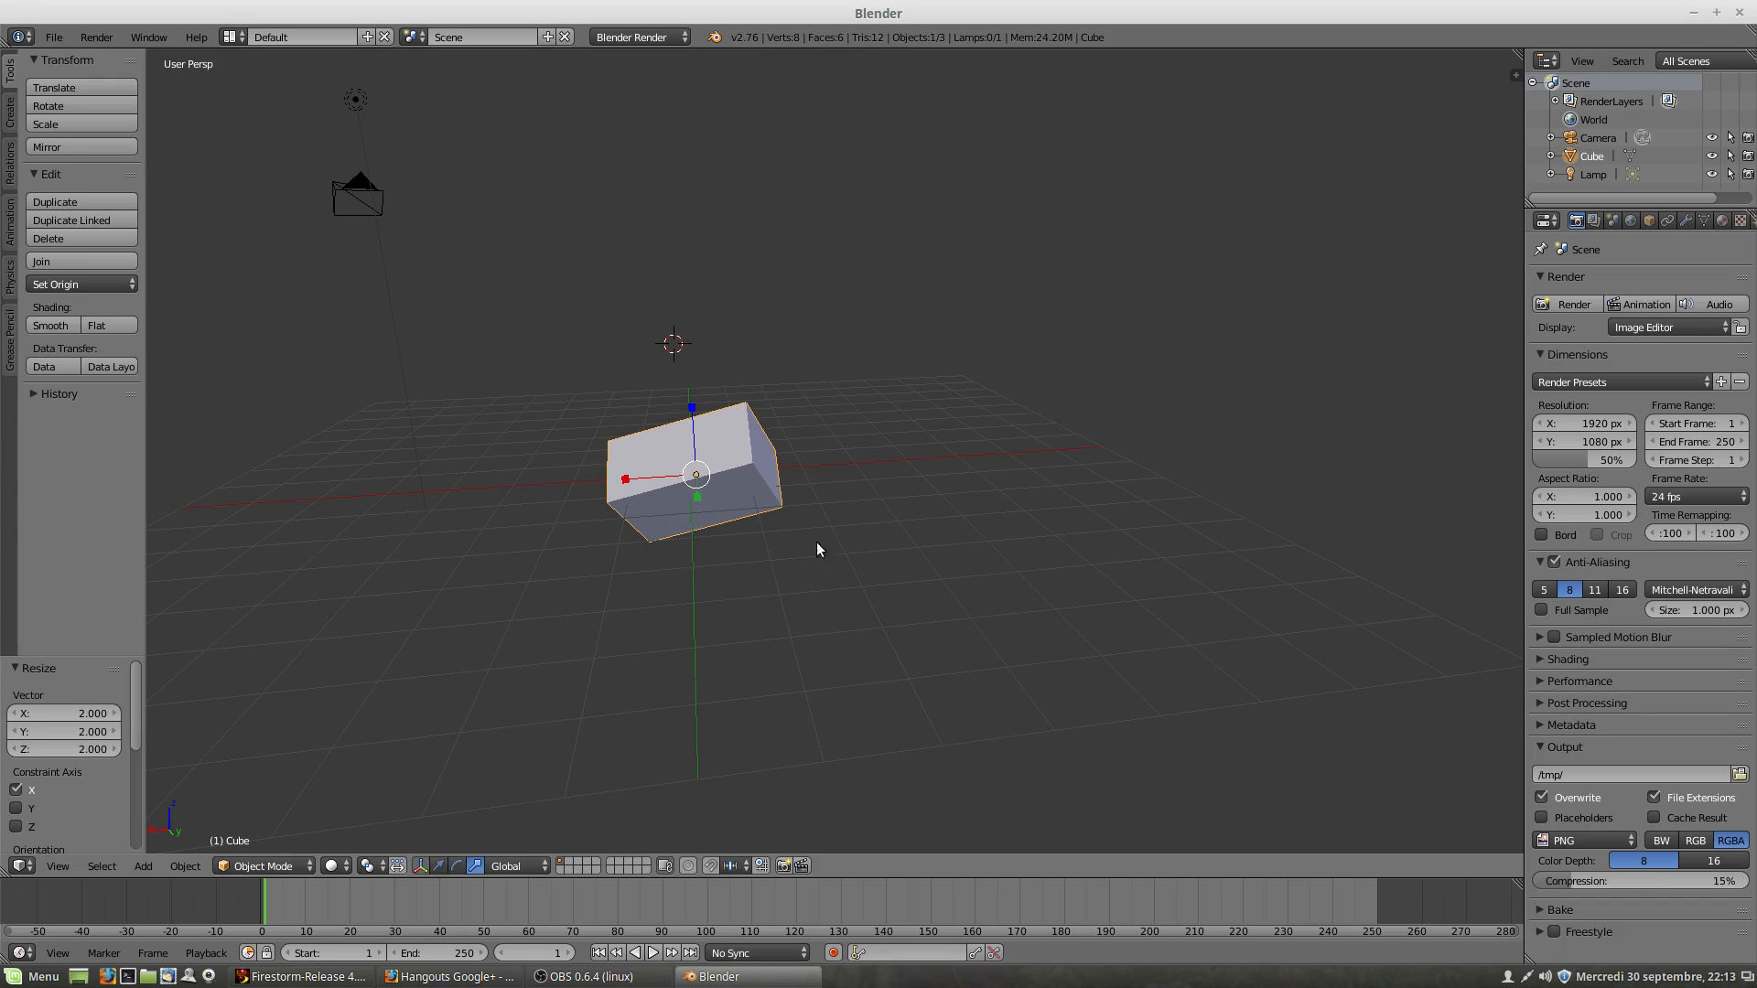
Step: Hide the 3D manipulator, inspect the cube from several angles, and split the 3D view into quad view
left_click(419, 866)
middle_click_drag(727, 554, 737, 574)
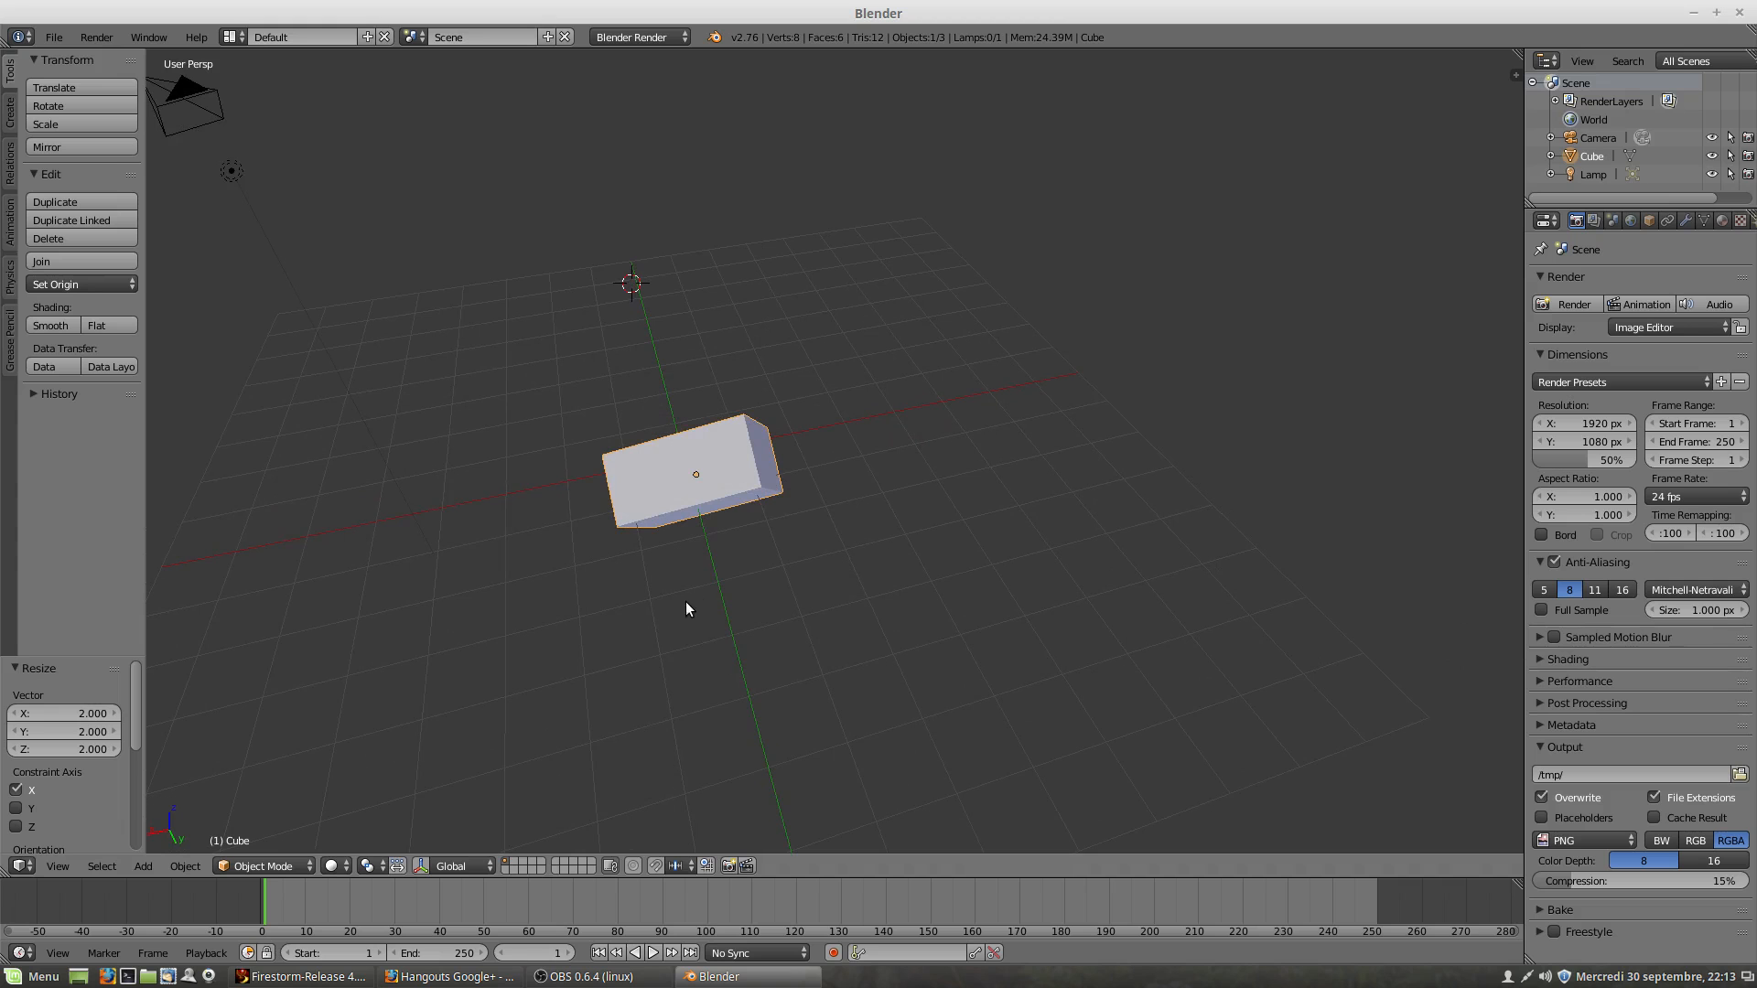
middle_click_drag(684, 602, 646, 538)
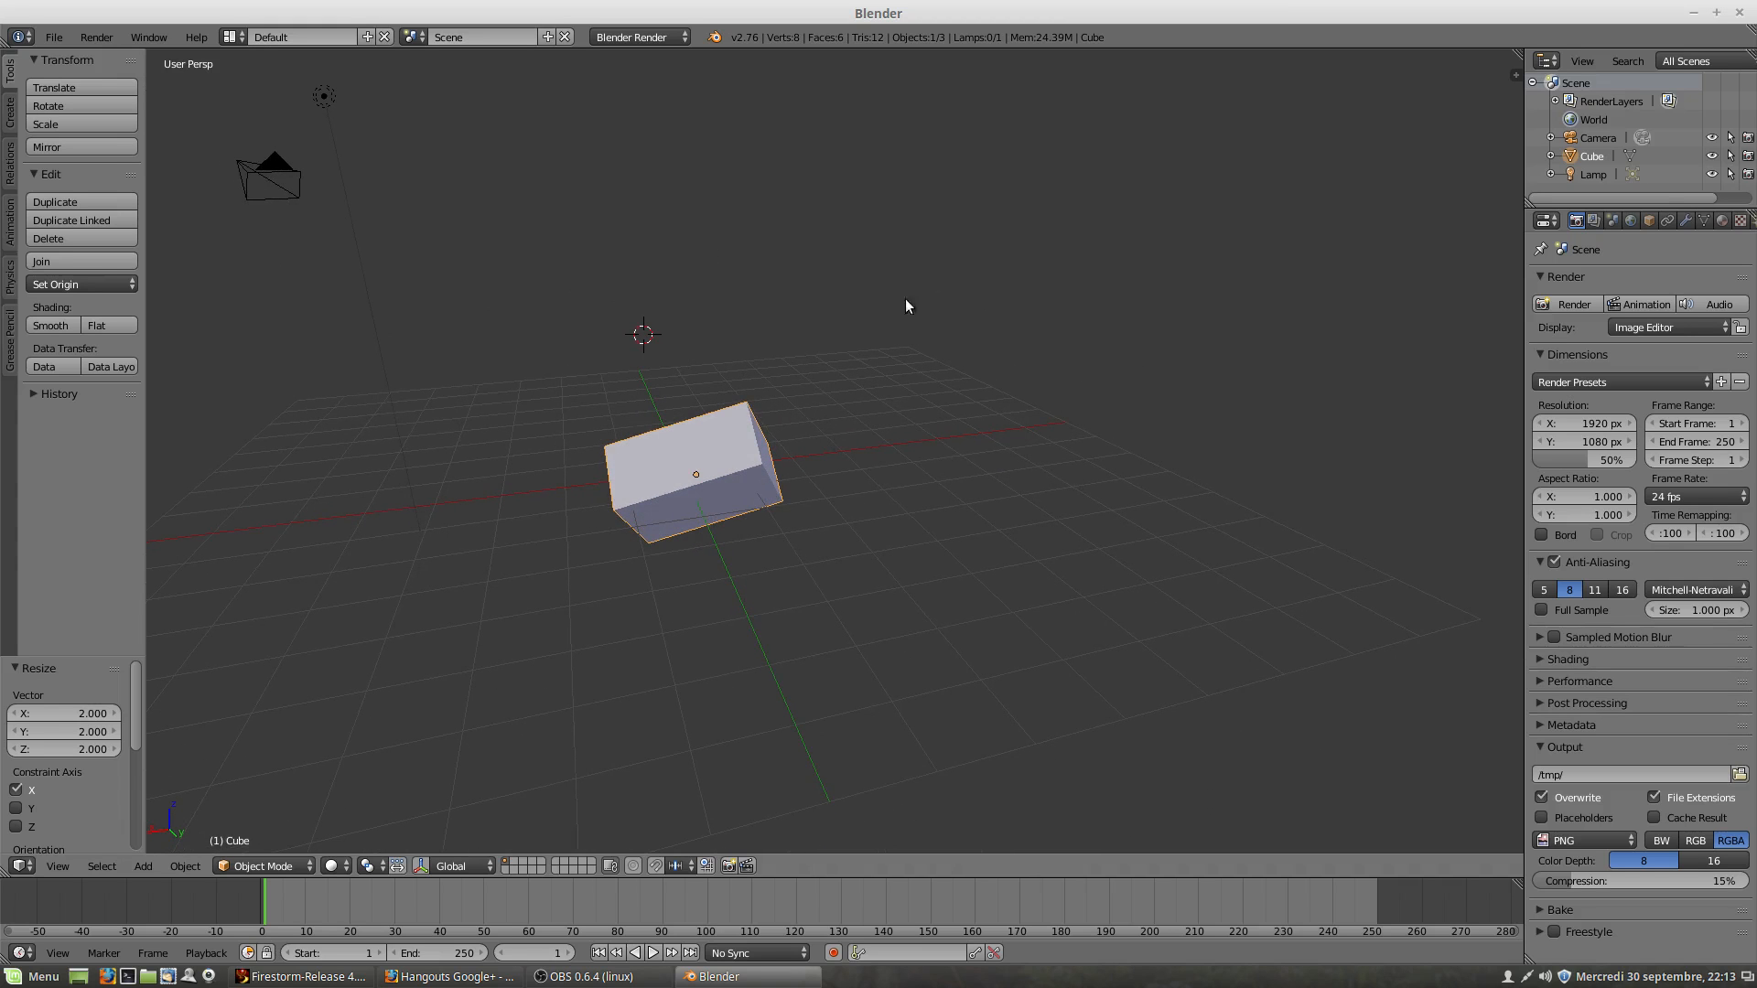
middle_click_drag(859, 338, 825, 339)
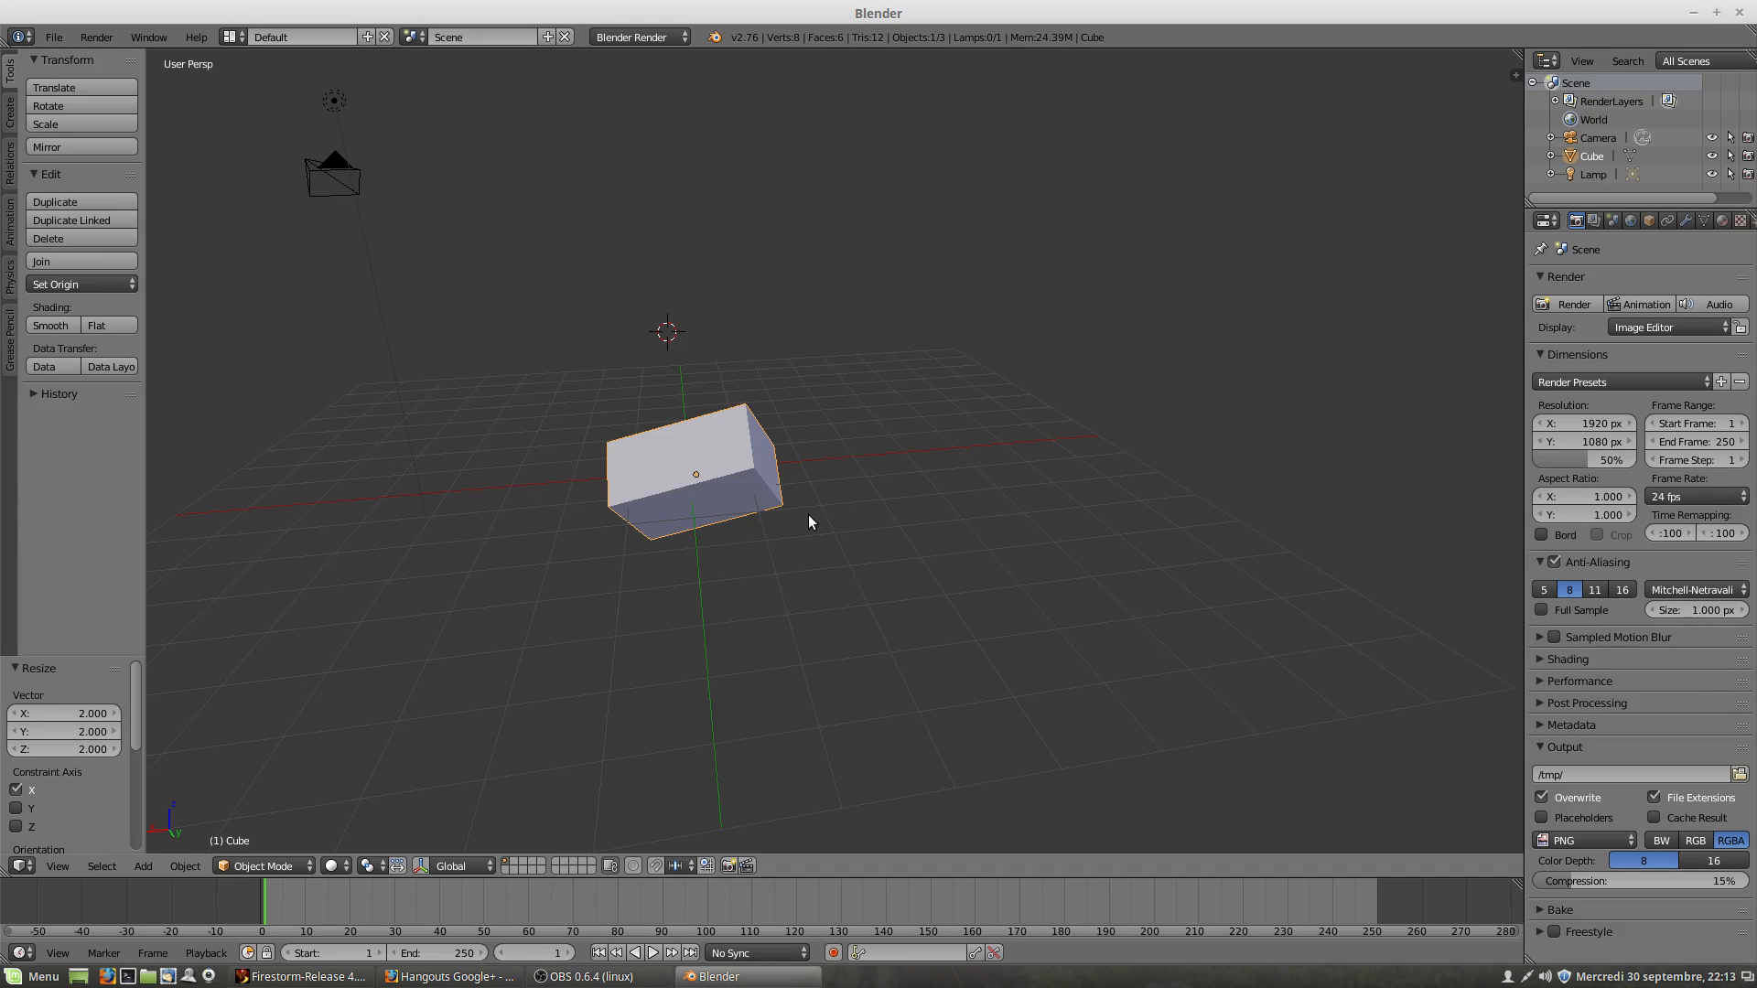
middle_click_drag(809, 523, 694, 531)
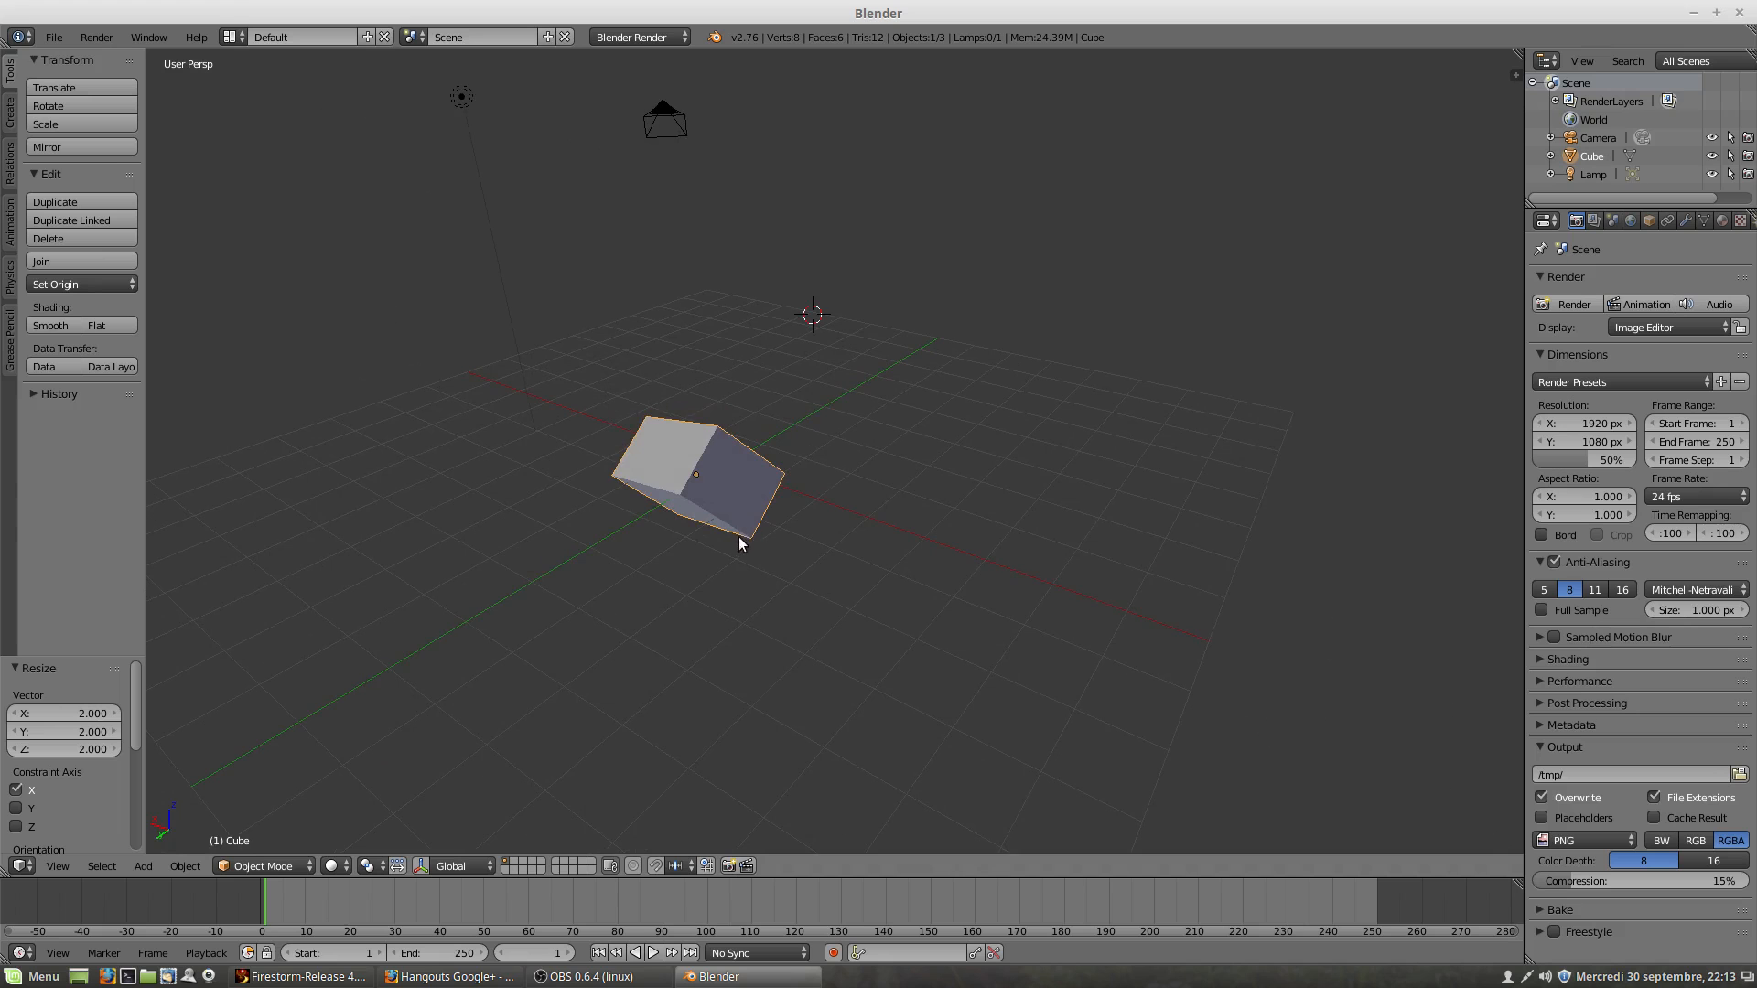
middle_click_drag(739, 540, 859, 490)
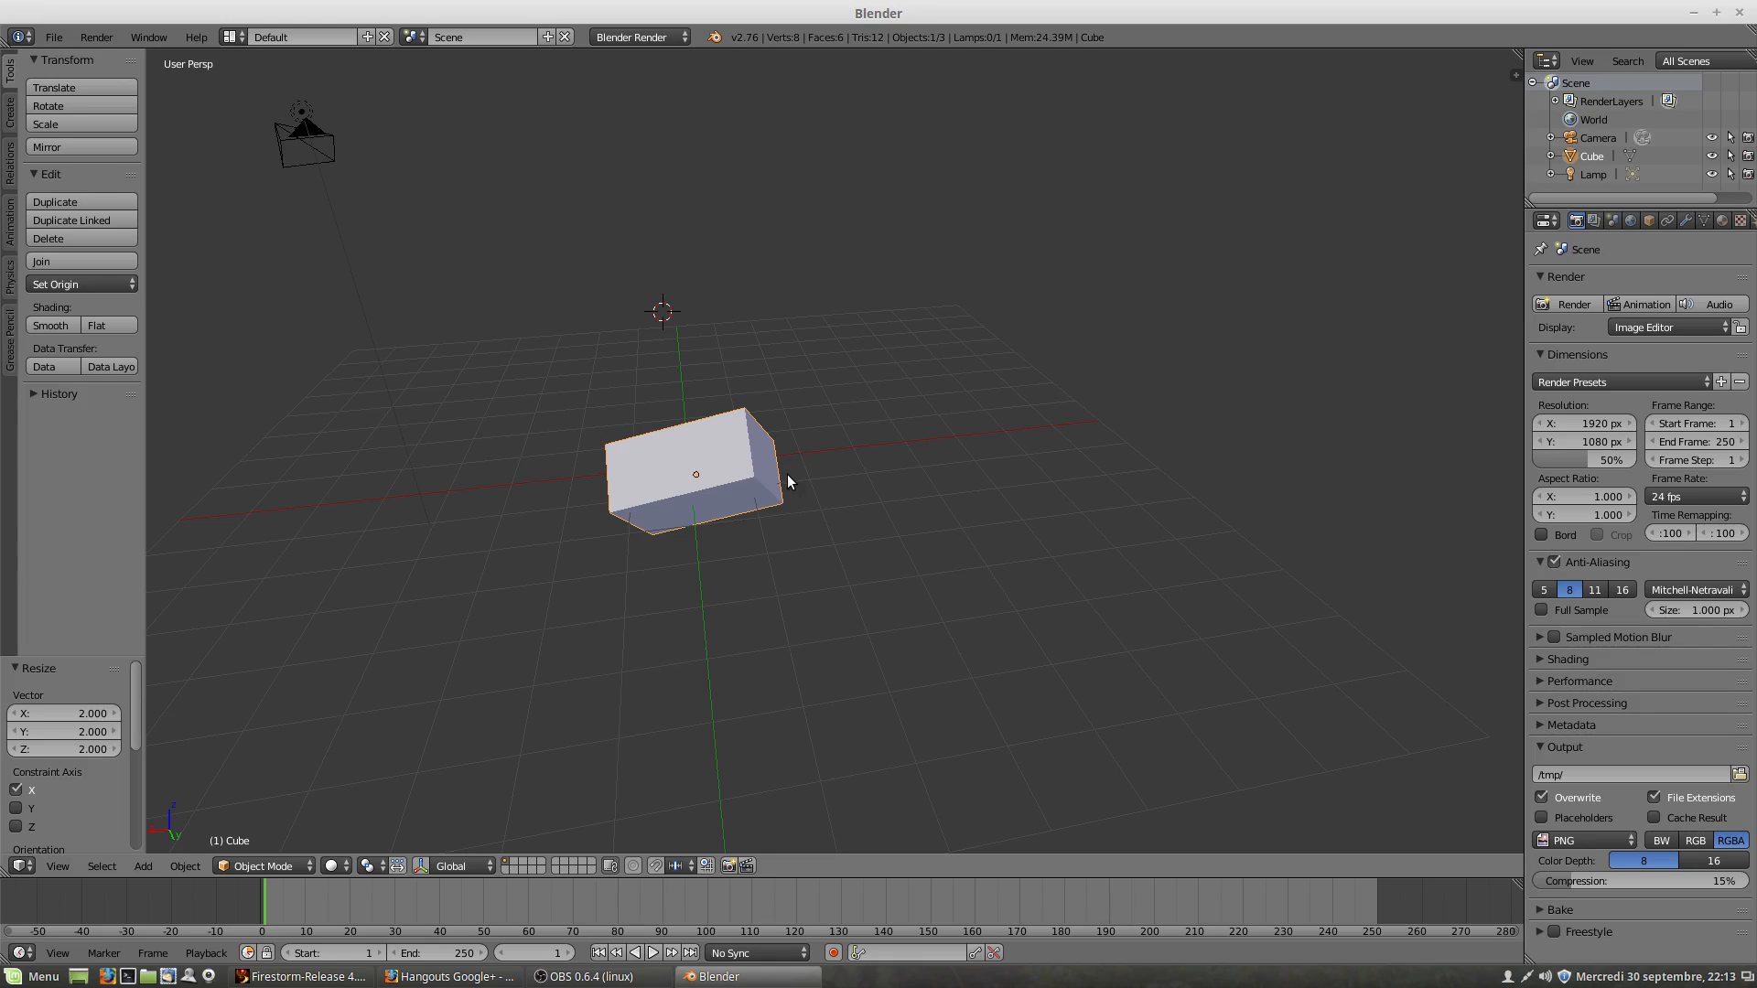
key("ctrl+alt+q")
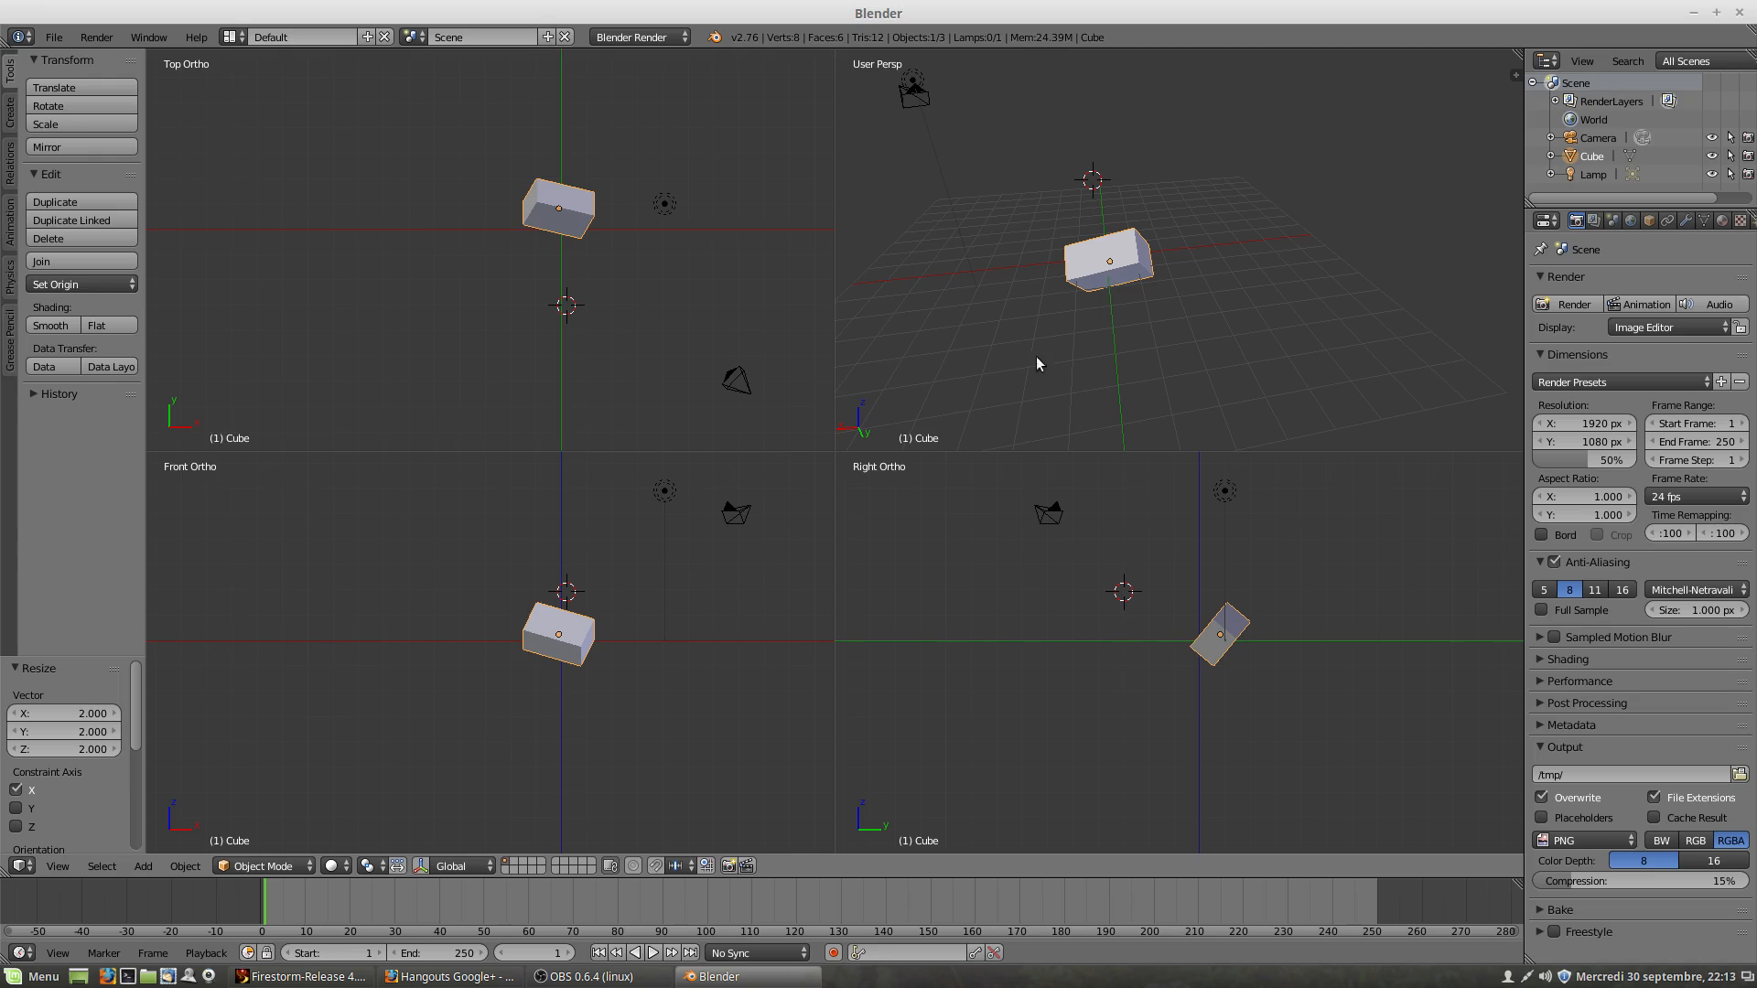
middle_click_drag(1161, 294, 1116, 331)
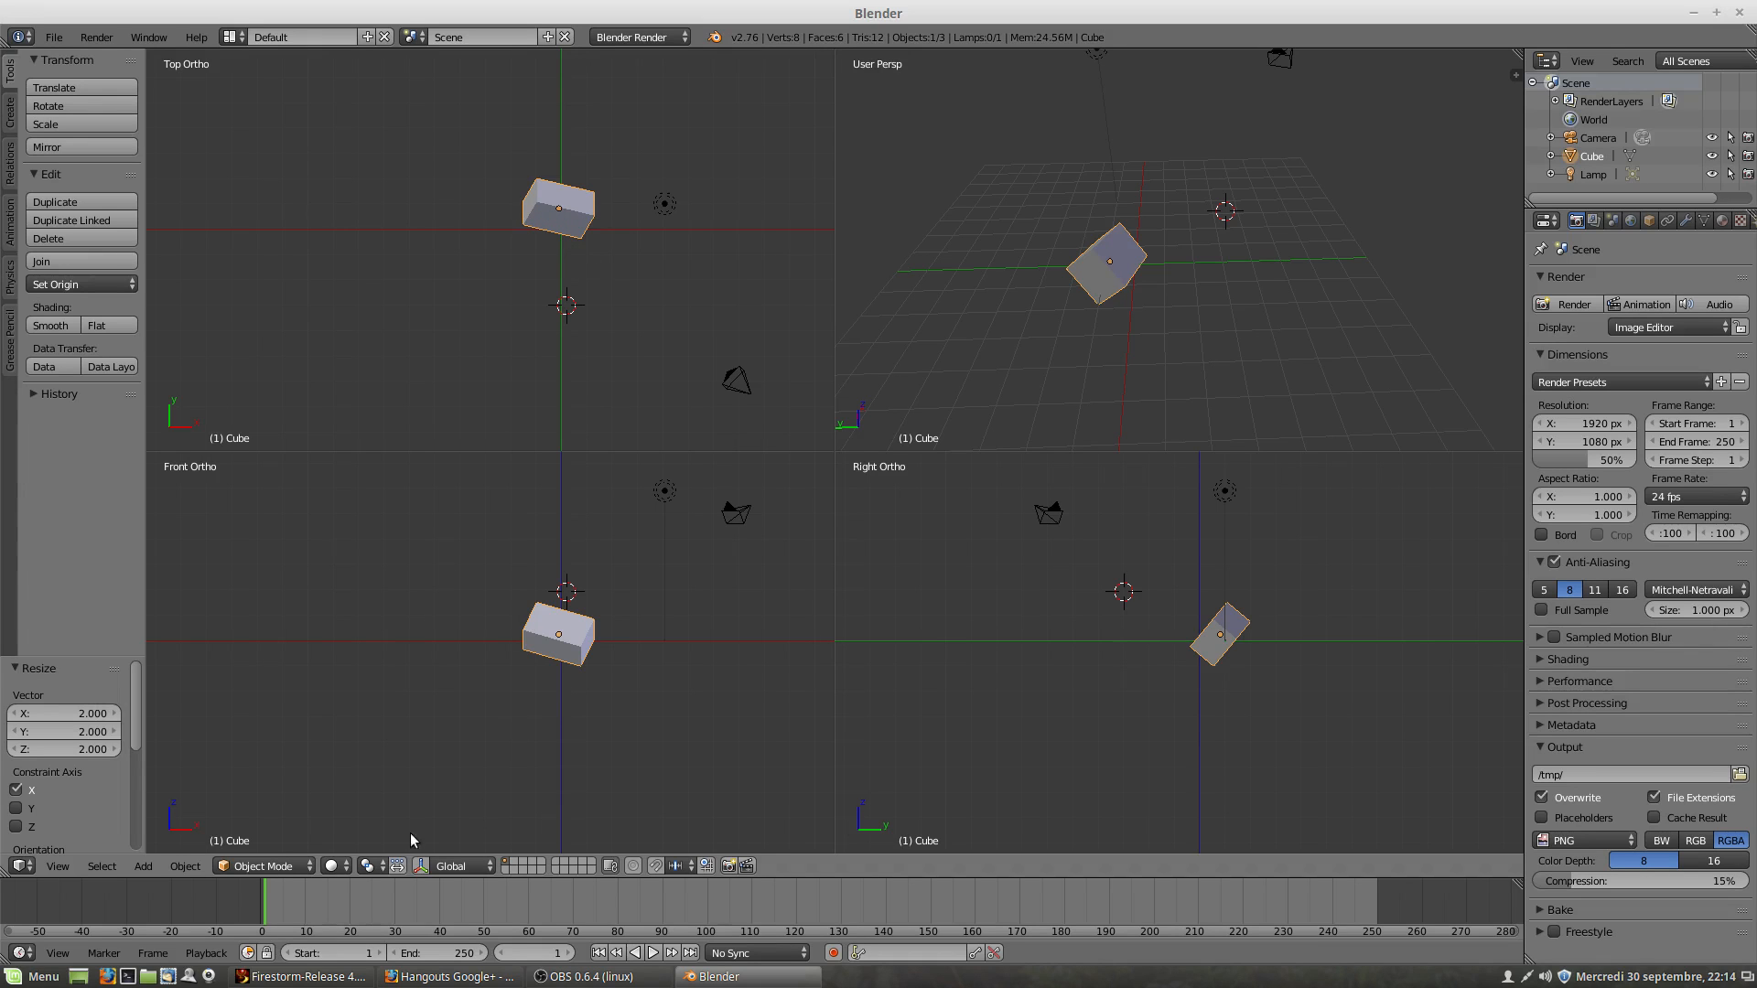
Step: Restore the 3D manipulator and scale the cube by about 4.197 along the X axis
left_click(420, 865)
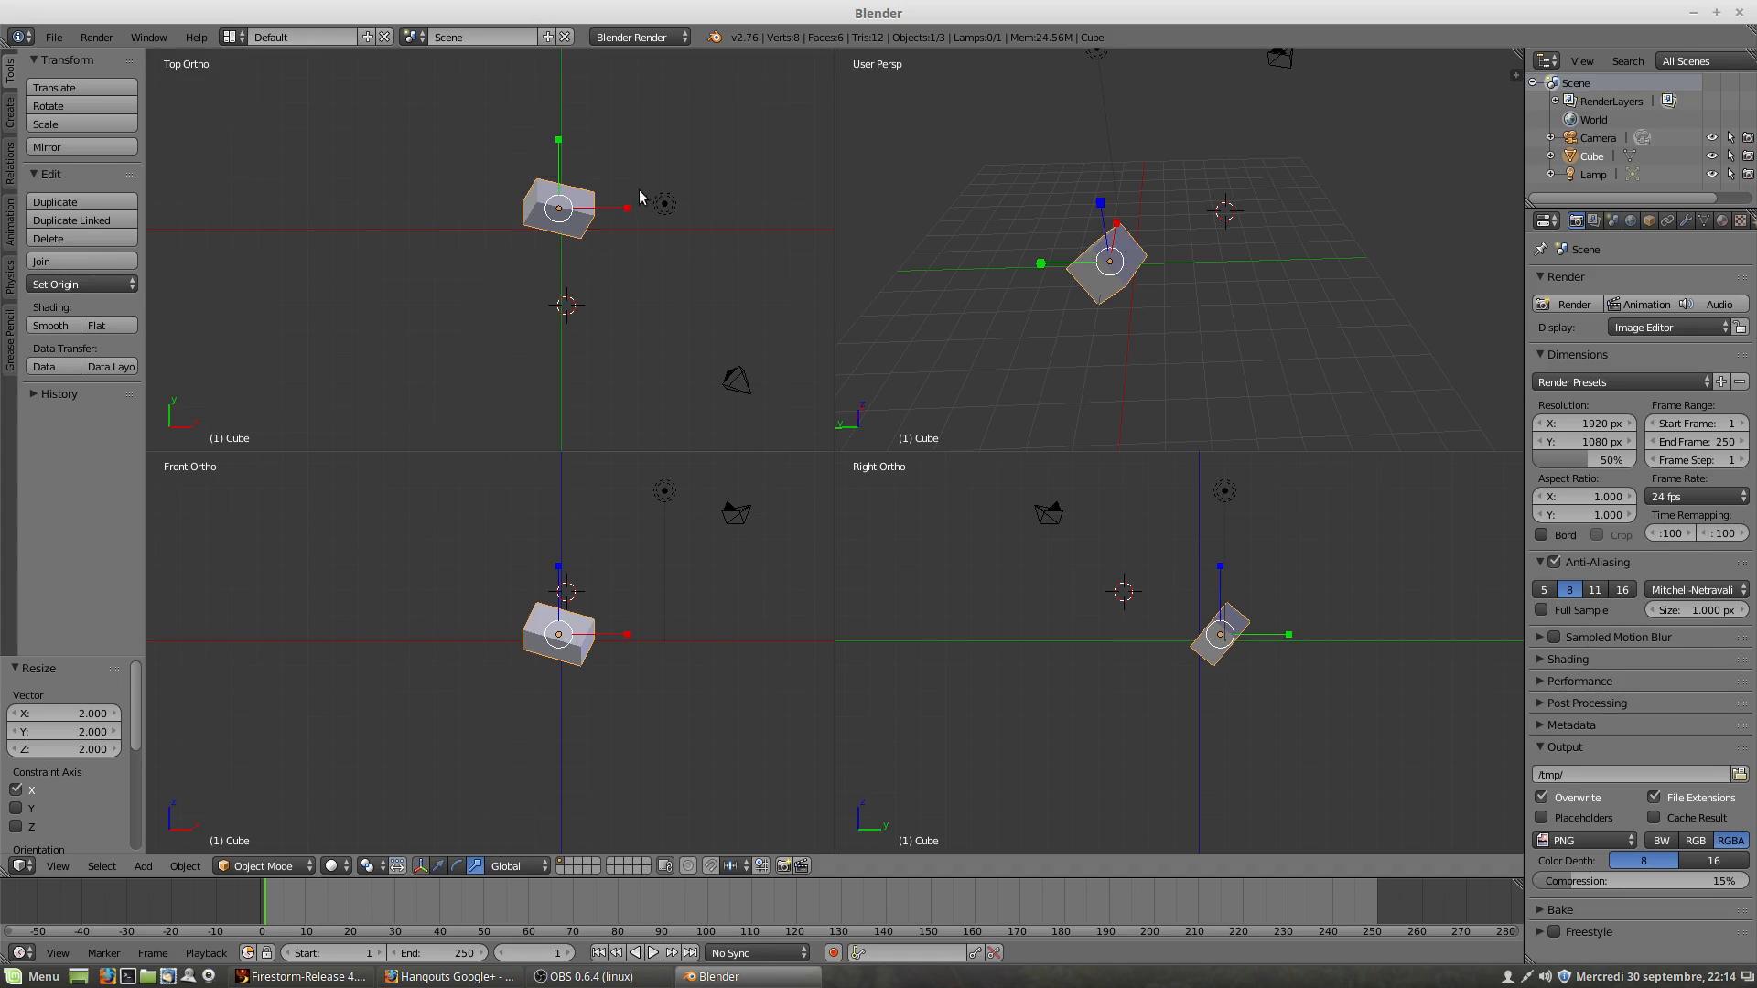
key("s")
key("x")
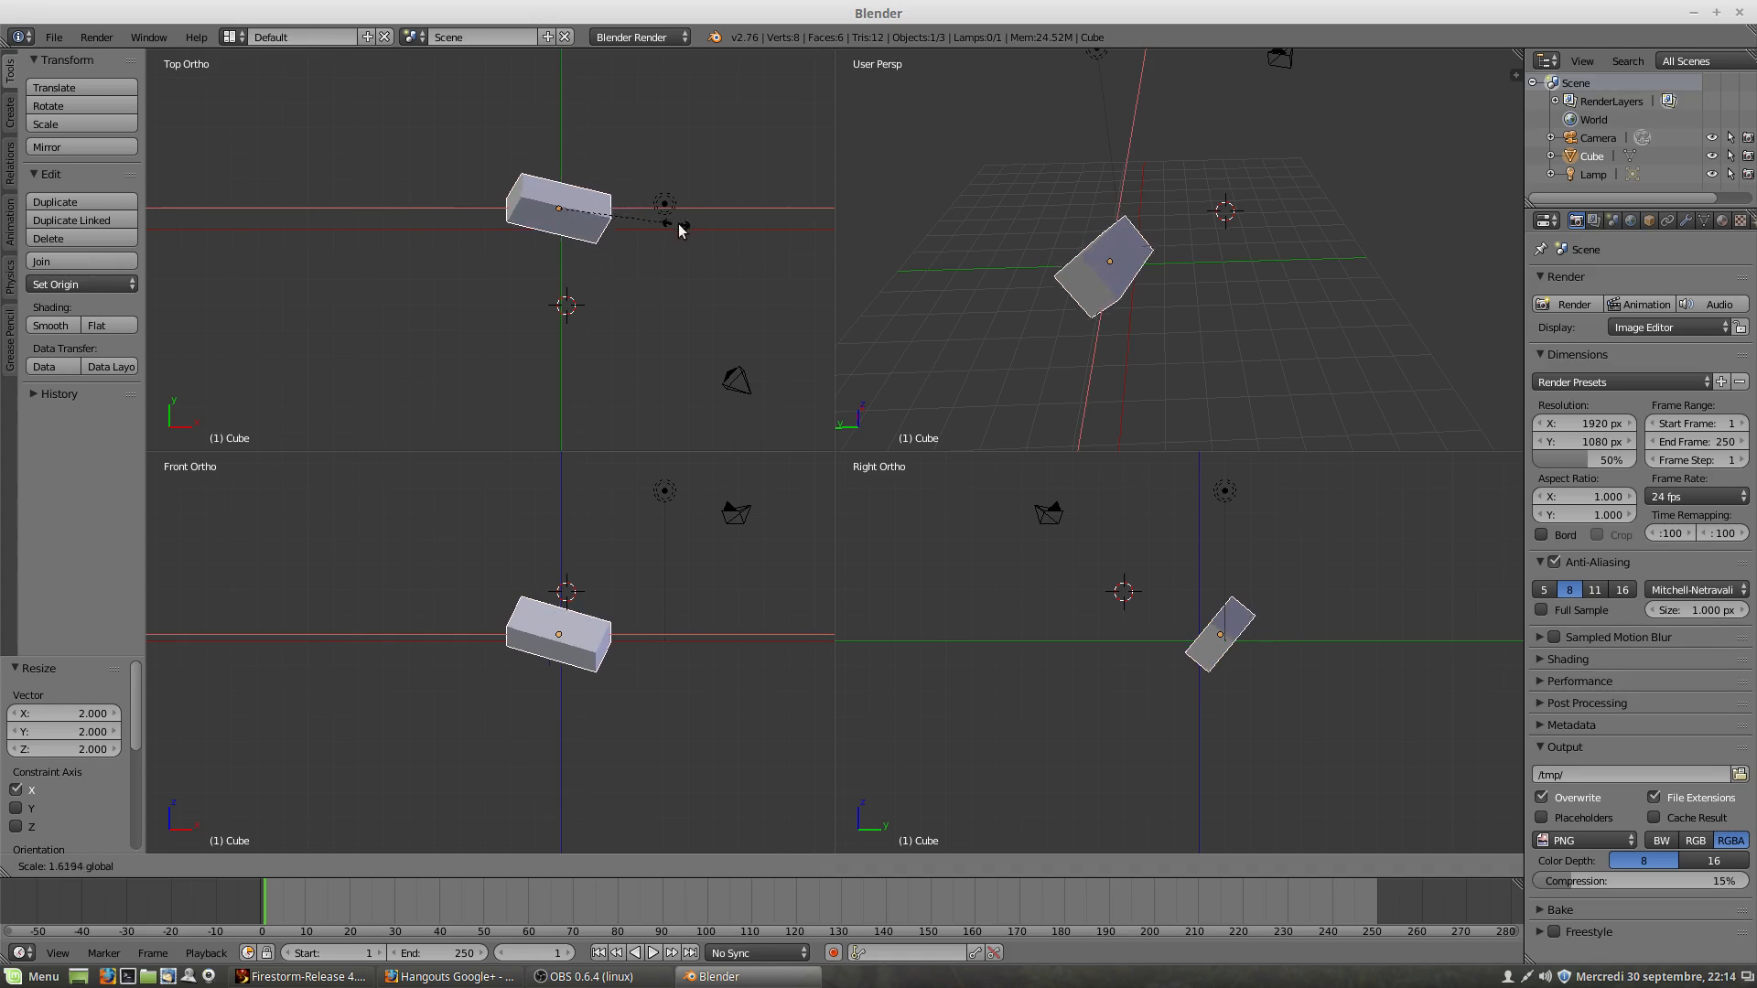
left_click(161, 266)
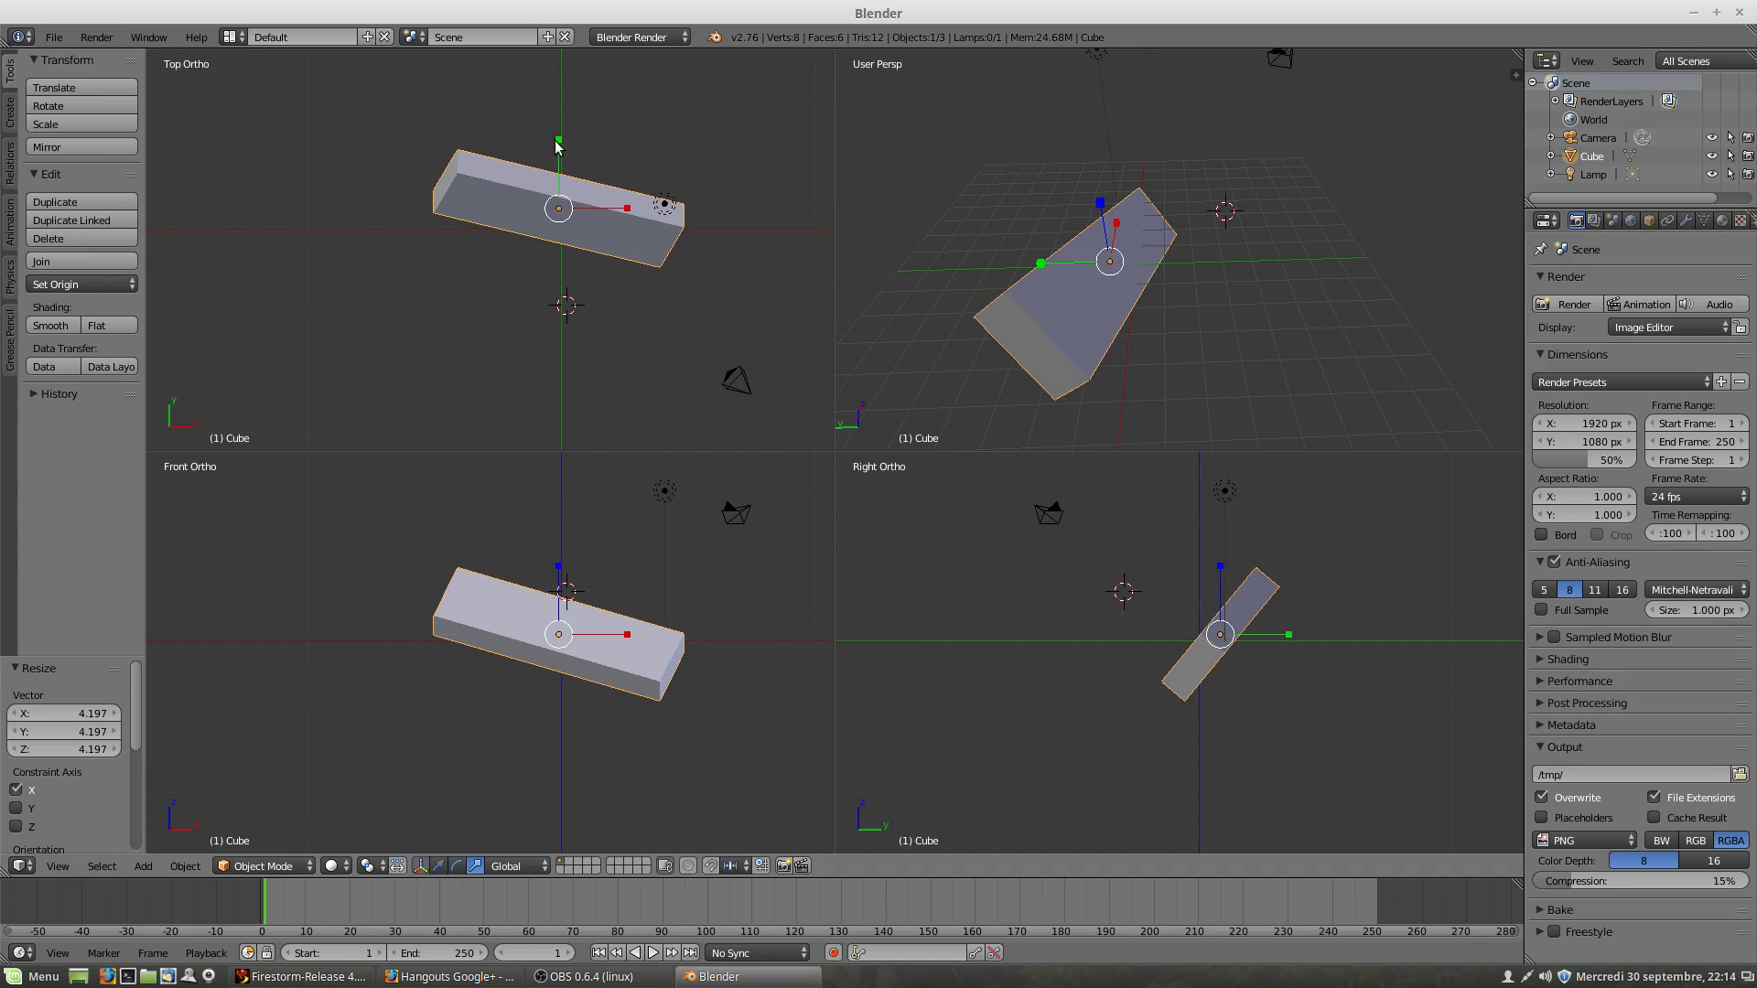
Step: Shrink the stretched cube along Y and scale it by about 0.176 along Z
left_click_drag(553, 151, 554, 178)
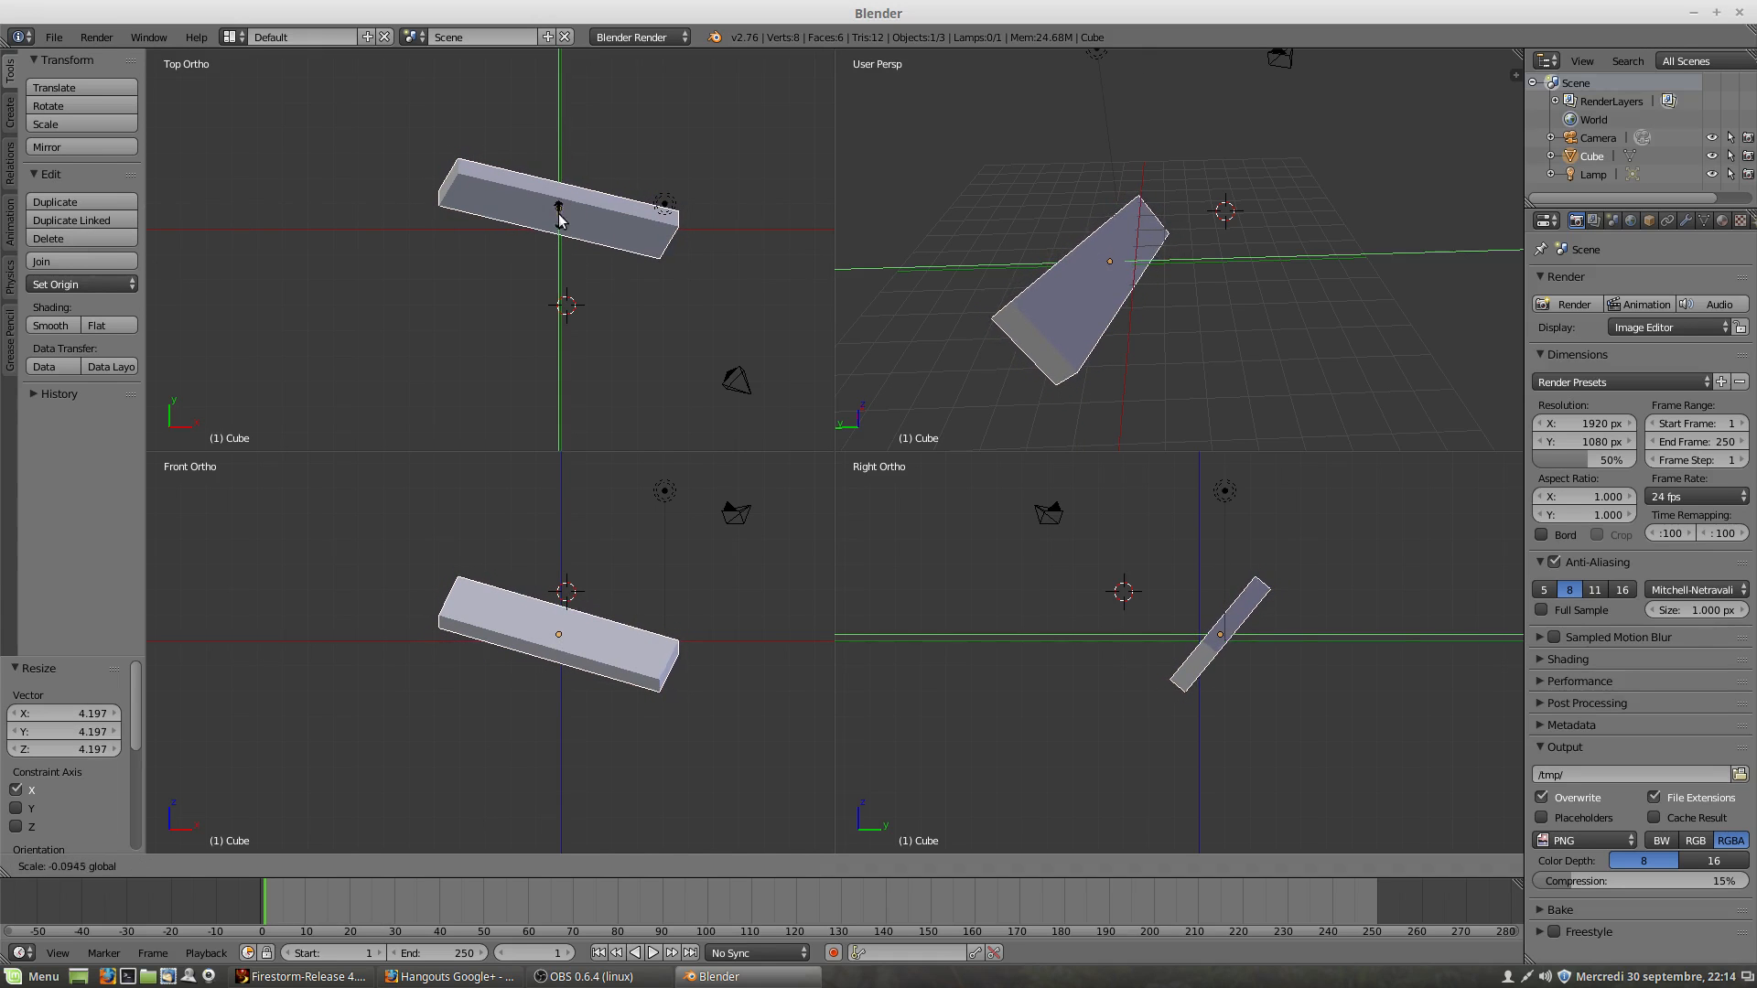
left_click(561, 210)
left_click_drag(558, 568, 560, 626)
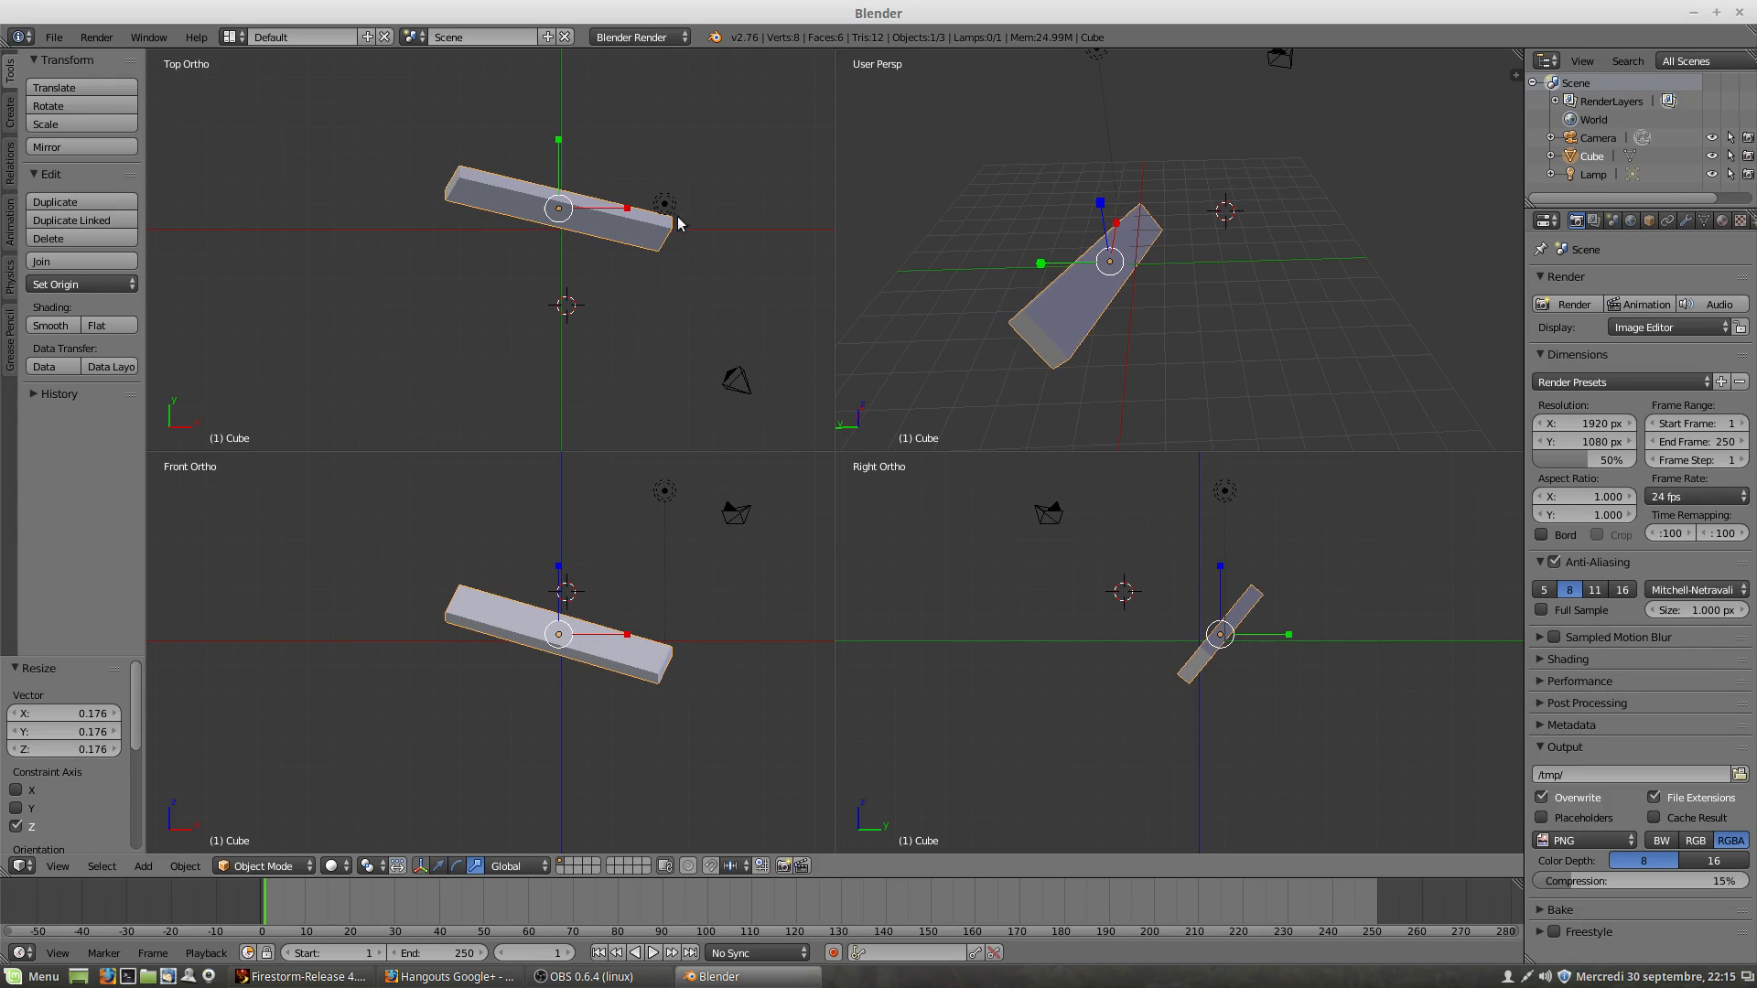
Step: Delete the stretched cube, reset the 3D cursor to the origin, and recentre the top and front views on it
key("x")
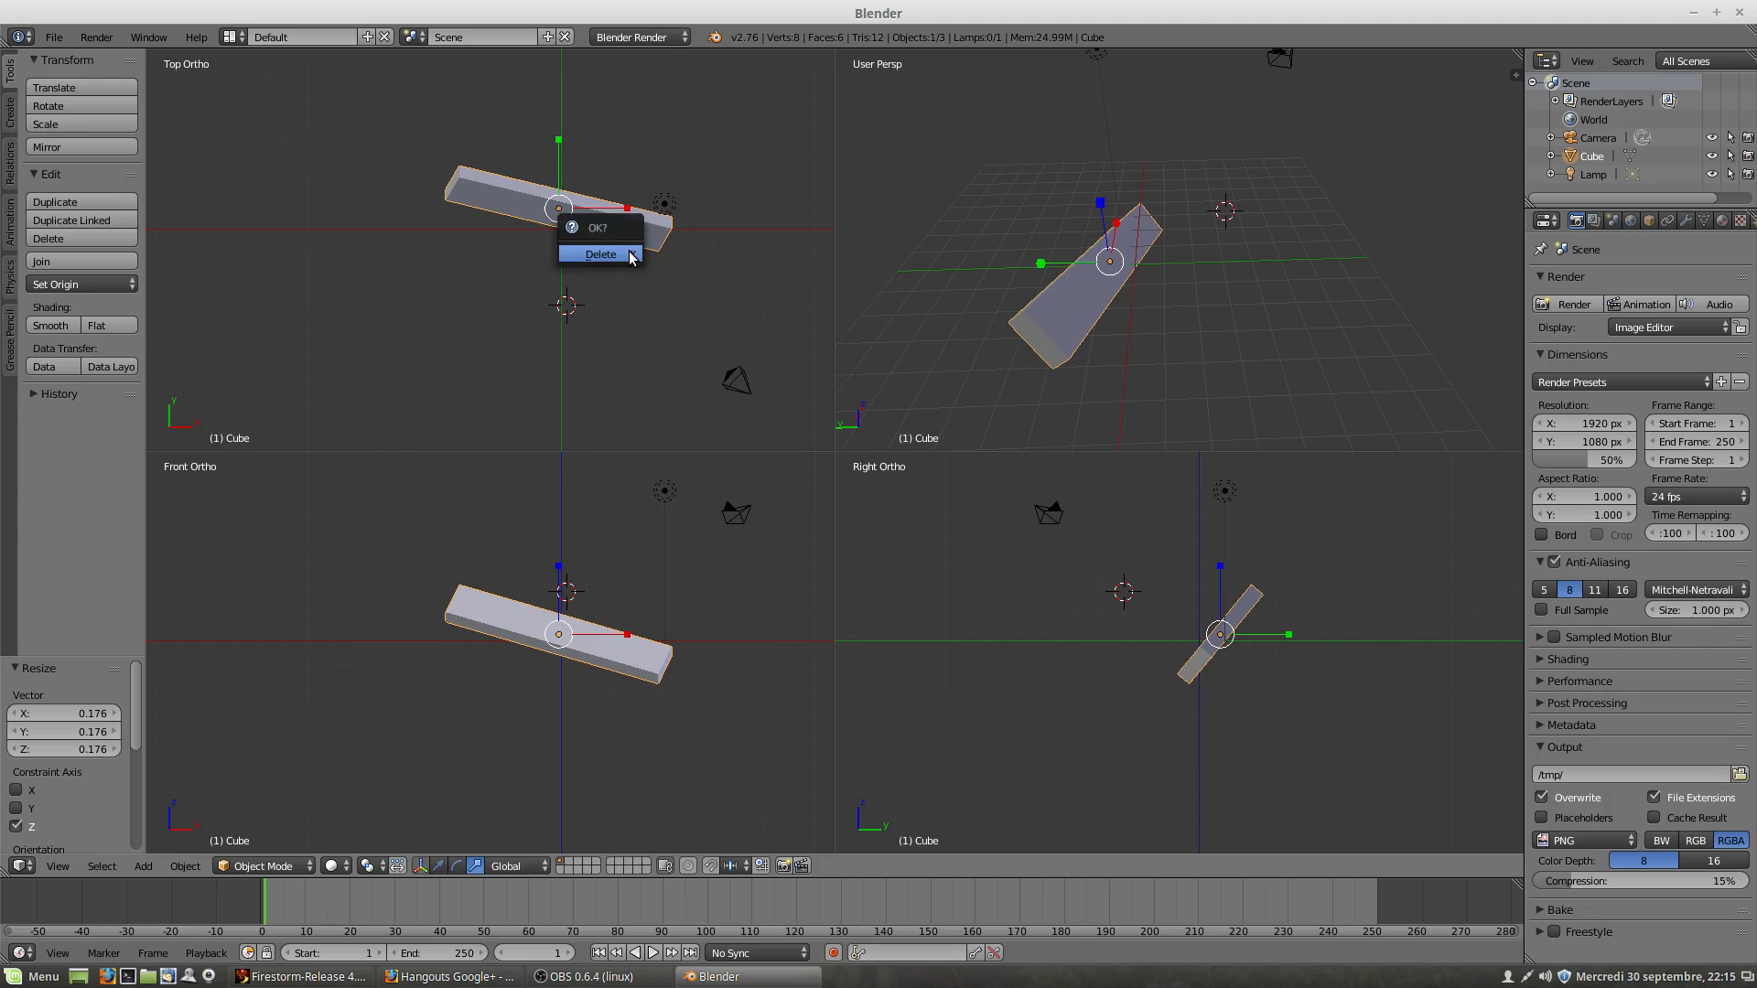
left_click(632, 261)
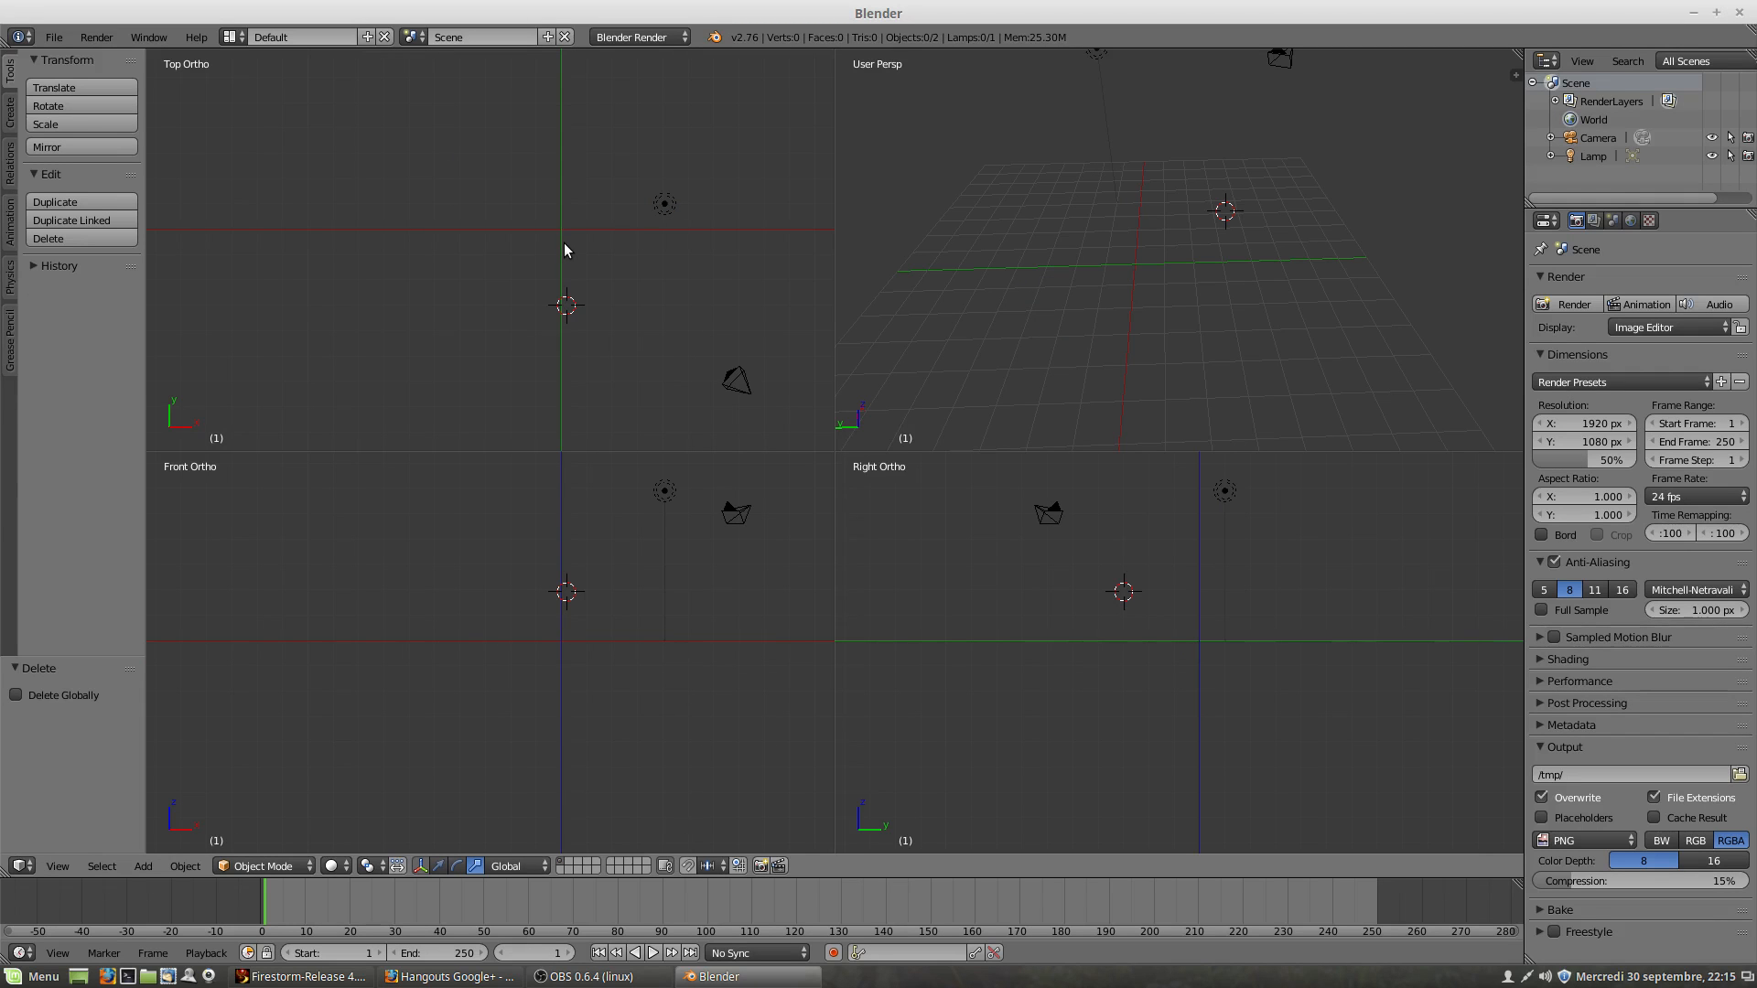
key("shift+c")
middle_click_drag(393, 190, 428, 299, "shift")
middle_click_drag(425, 256, 577, 275, "shift")
middle_click_drag(577, 294, 560, 248, "shift")
middle_click_drag(622, 643, 585, 603, "shift")
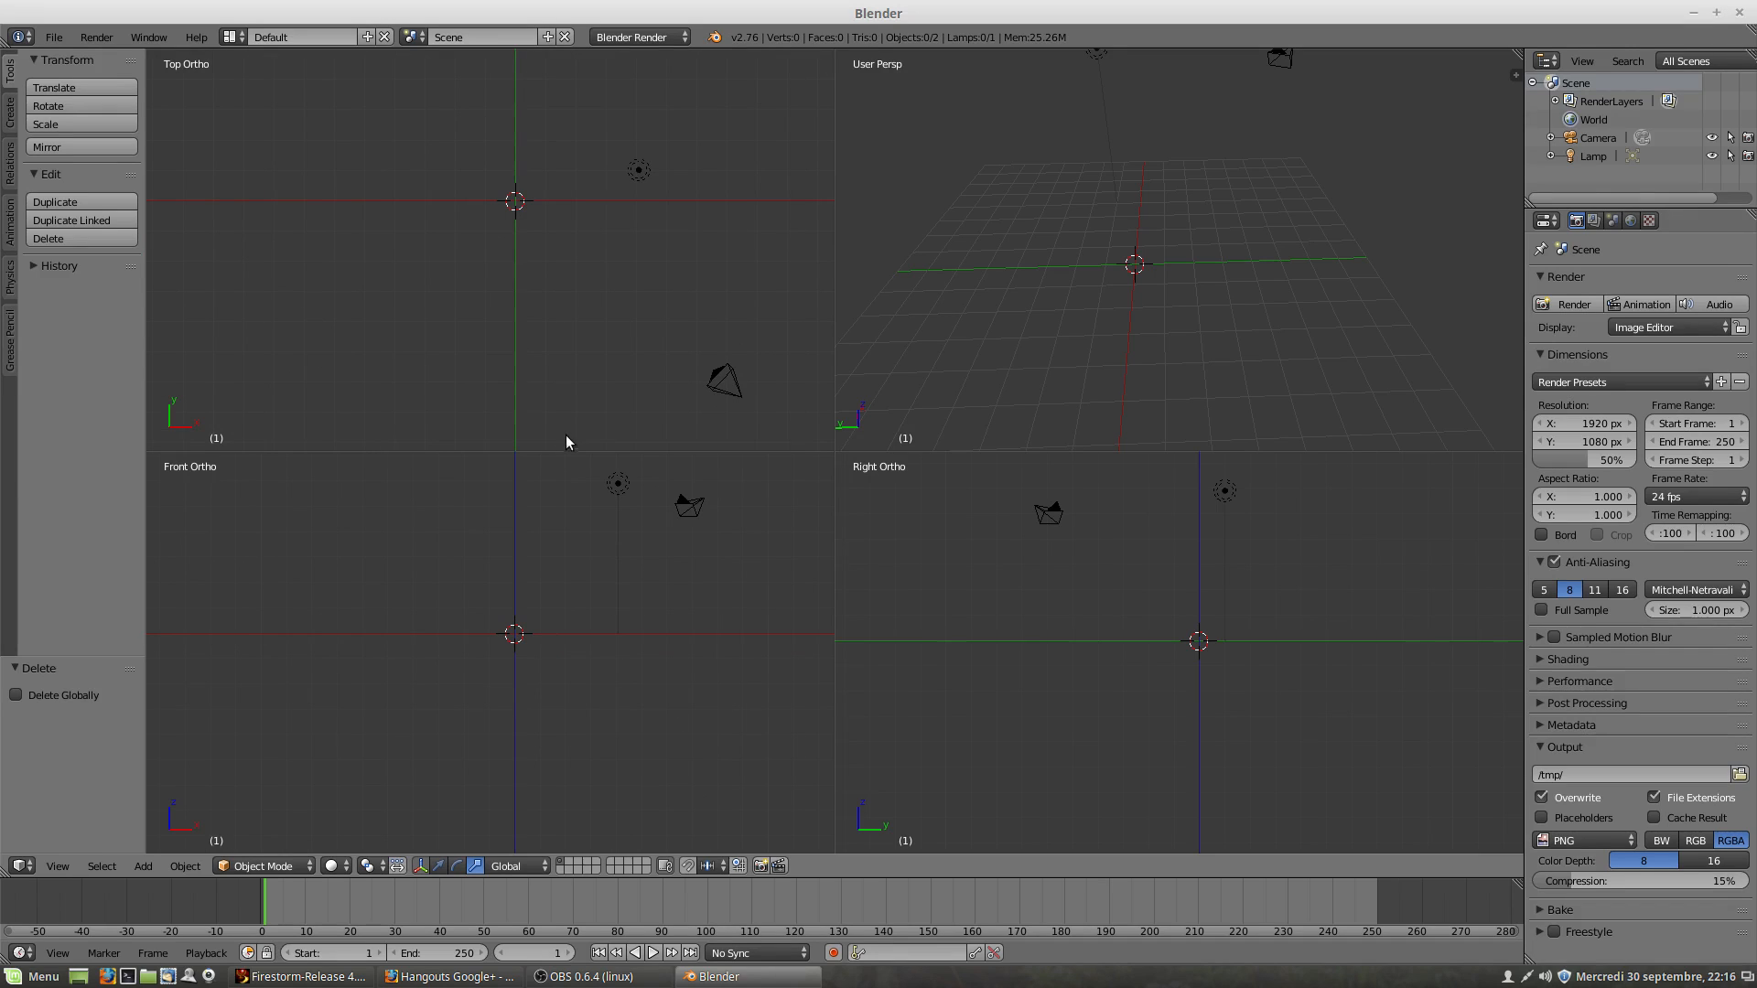
middle_click_drag(523, 348, 554, 291, "shift")
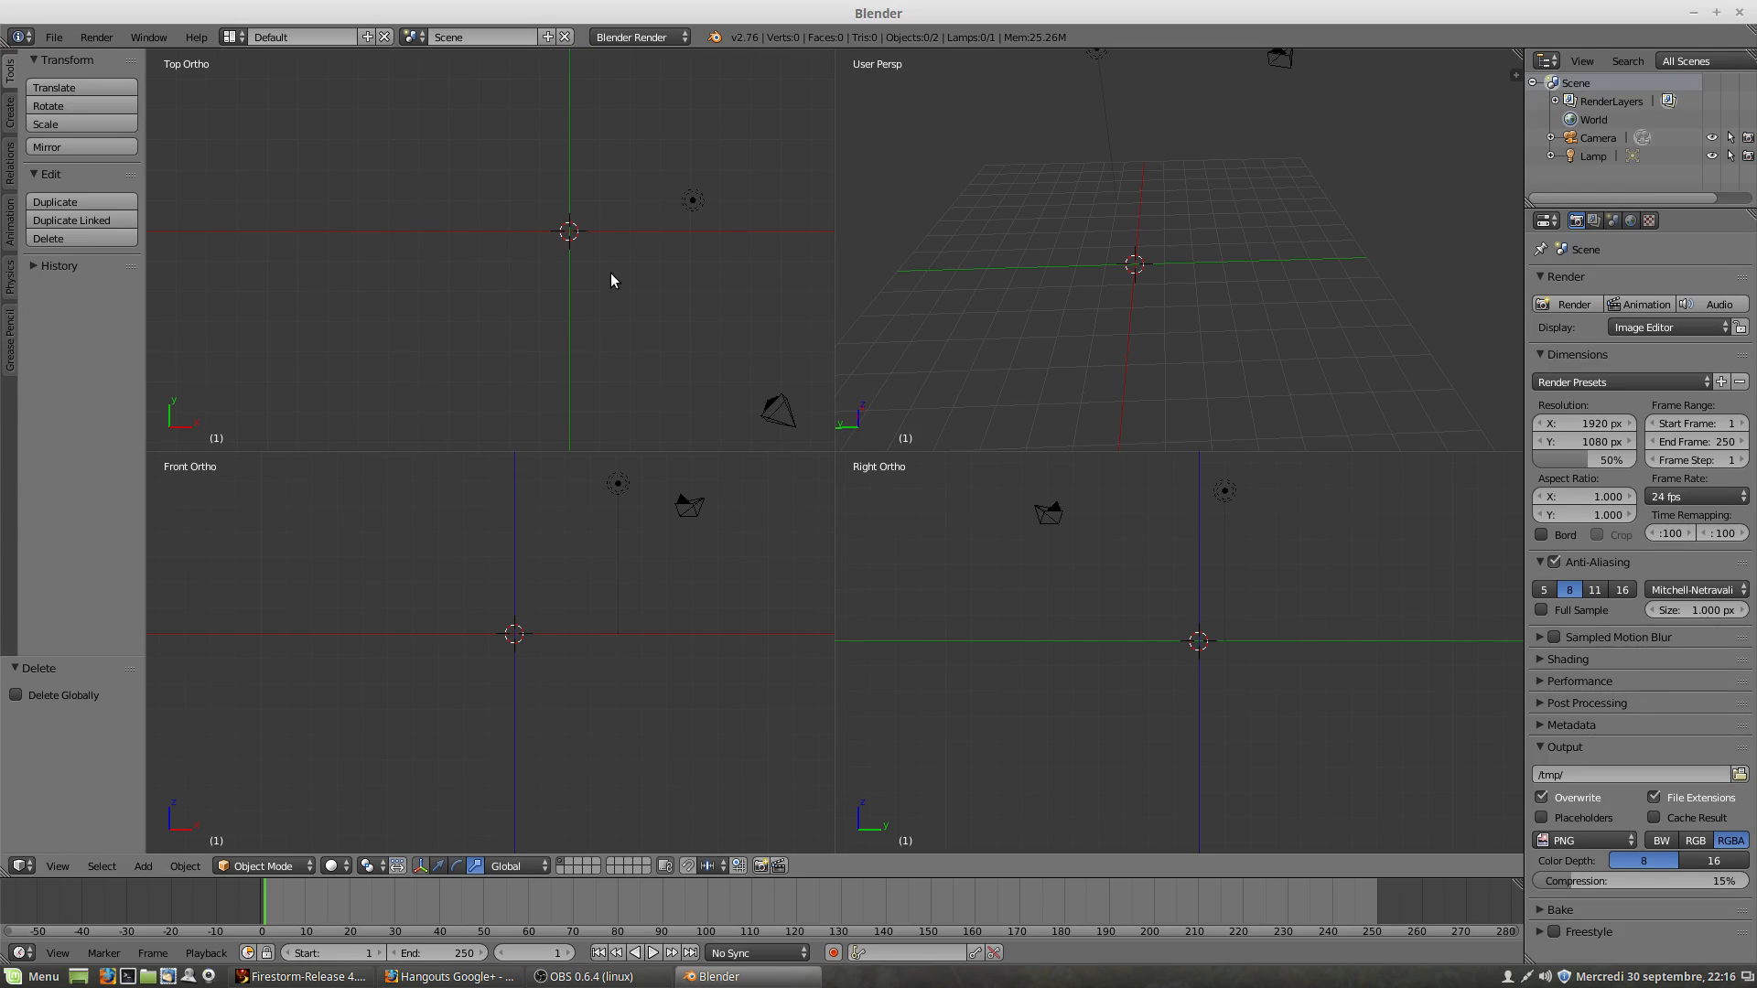
Step: Add a cylinder mesh at the 3D cursor
key("shift+a")
mouse_move(612, 274)
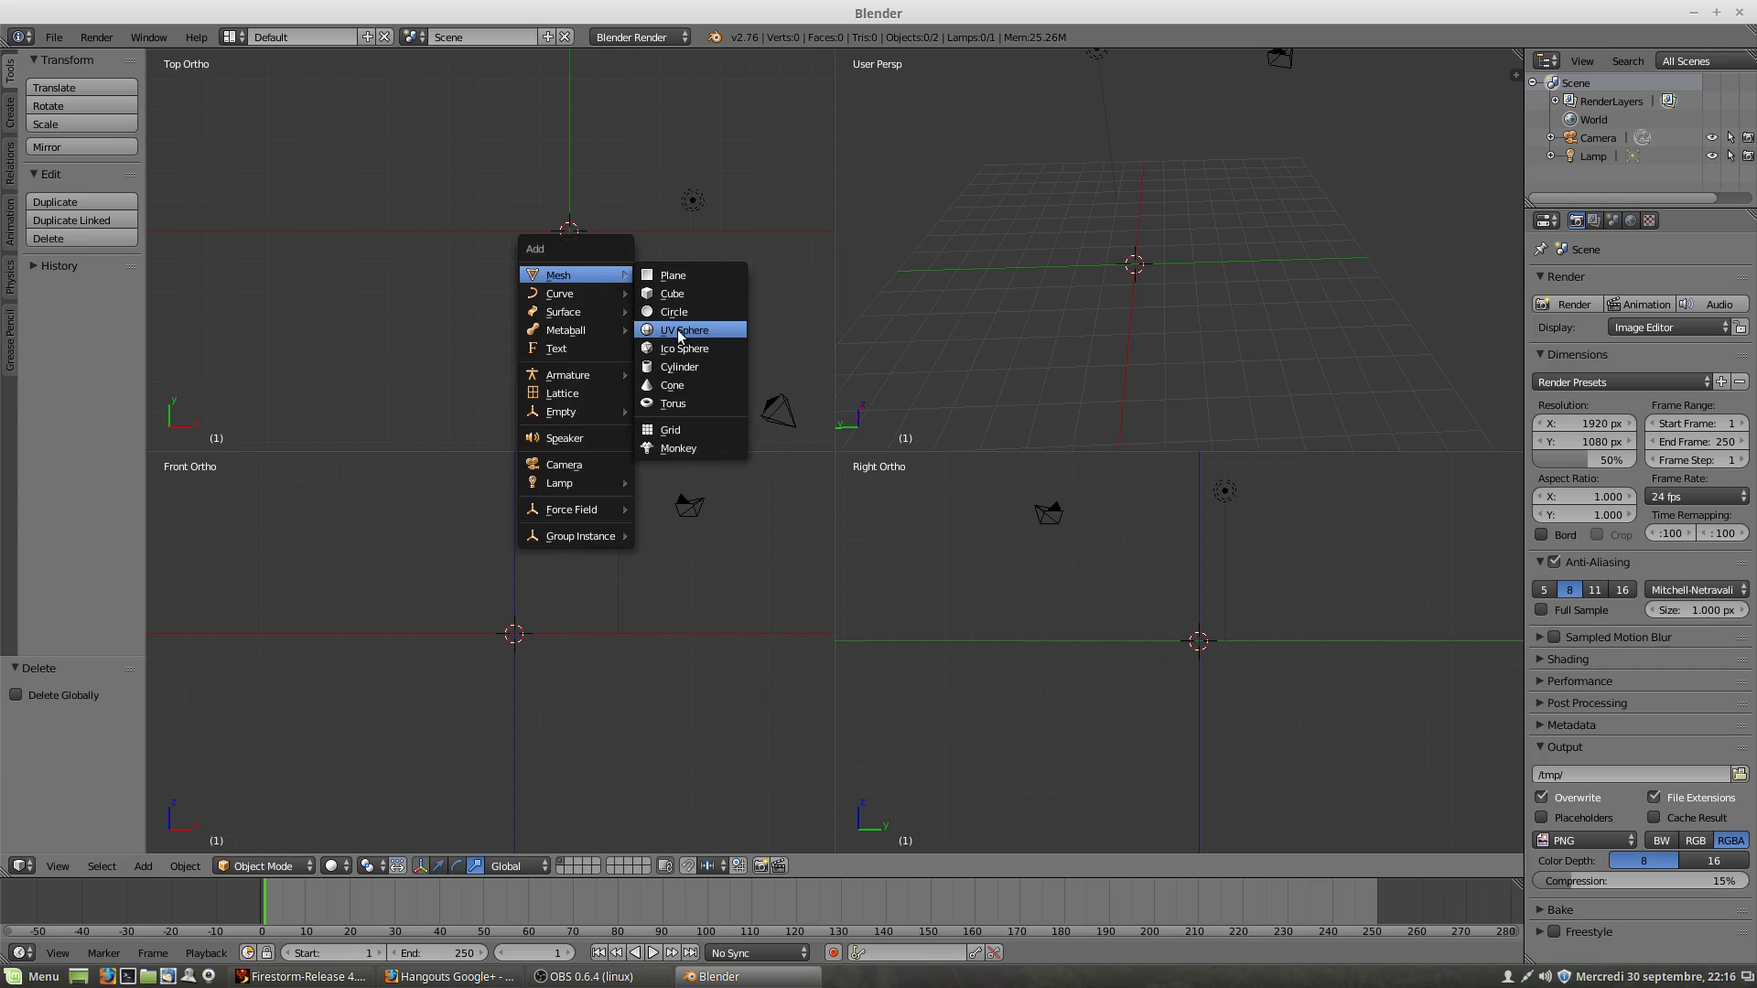
left_click(682, 366)
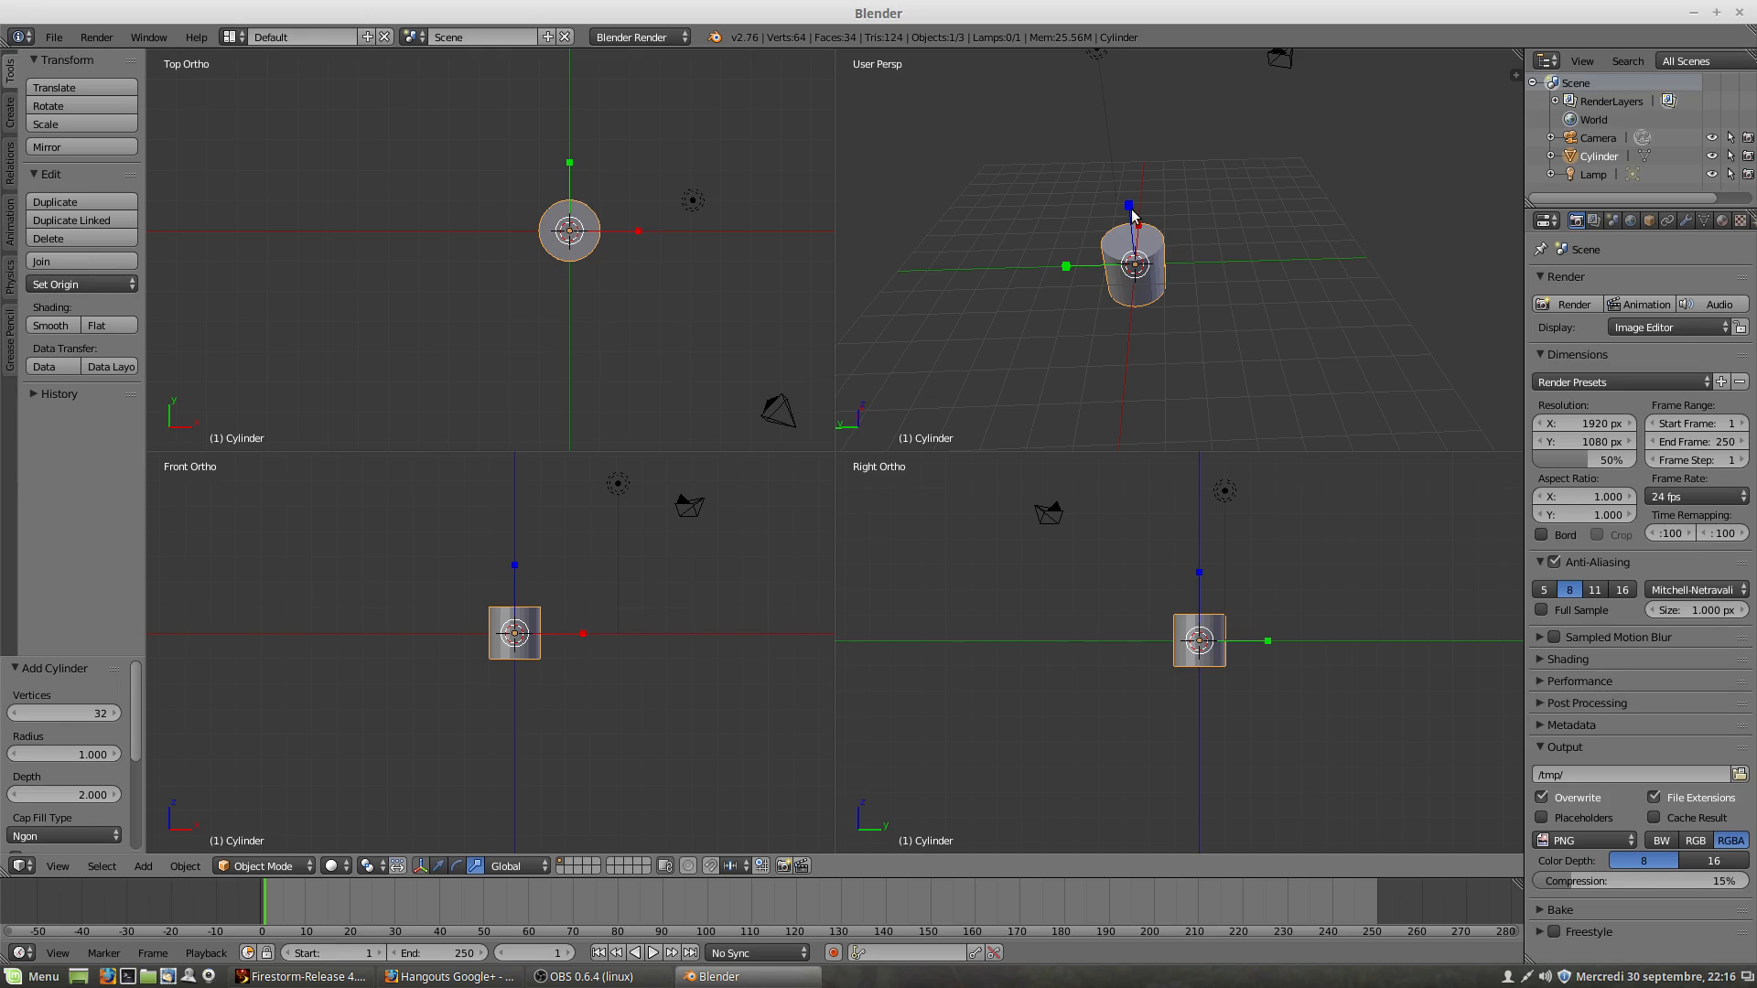
Step: Scale the cylinder by about 2.901 along Z and by about 0.346 and 0.786 along X, and return to the single perspective view
left_click_drag(1129, 207, 1109, 99)
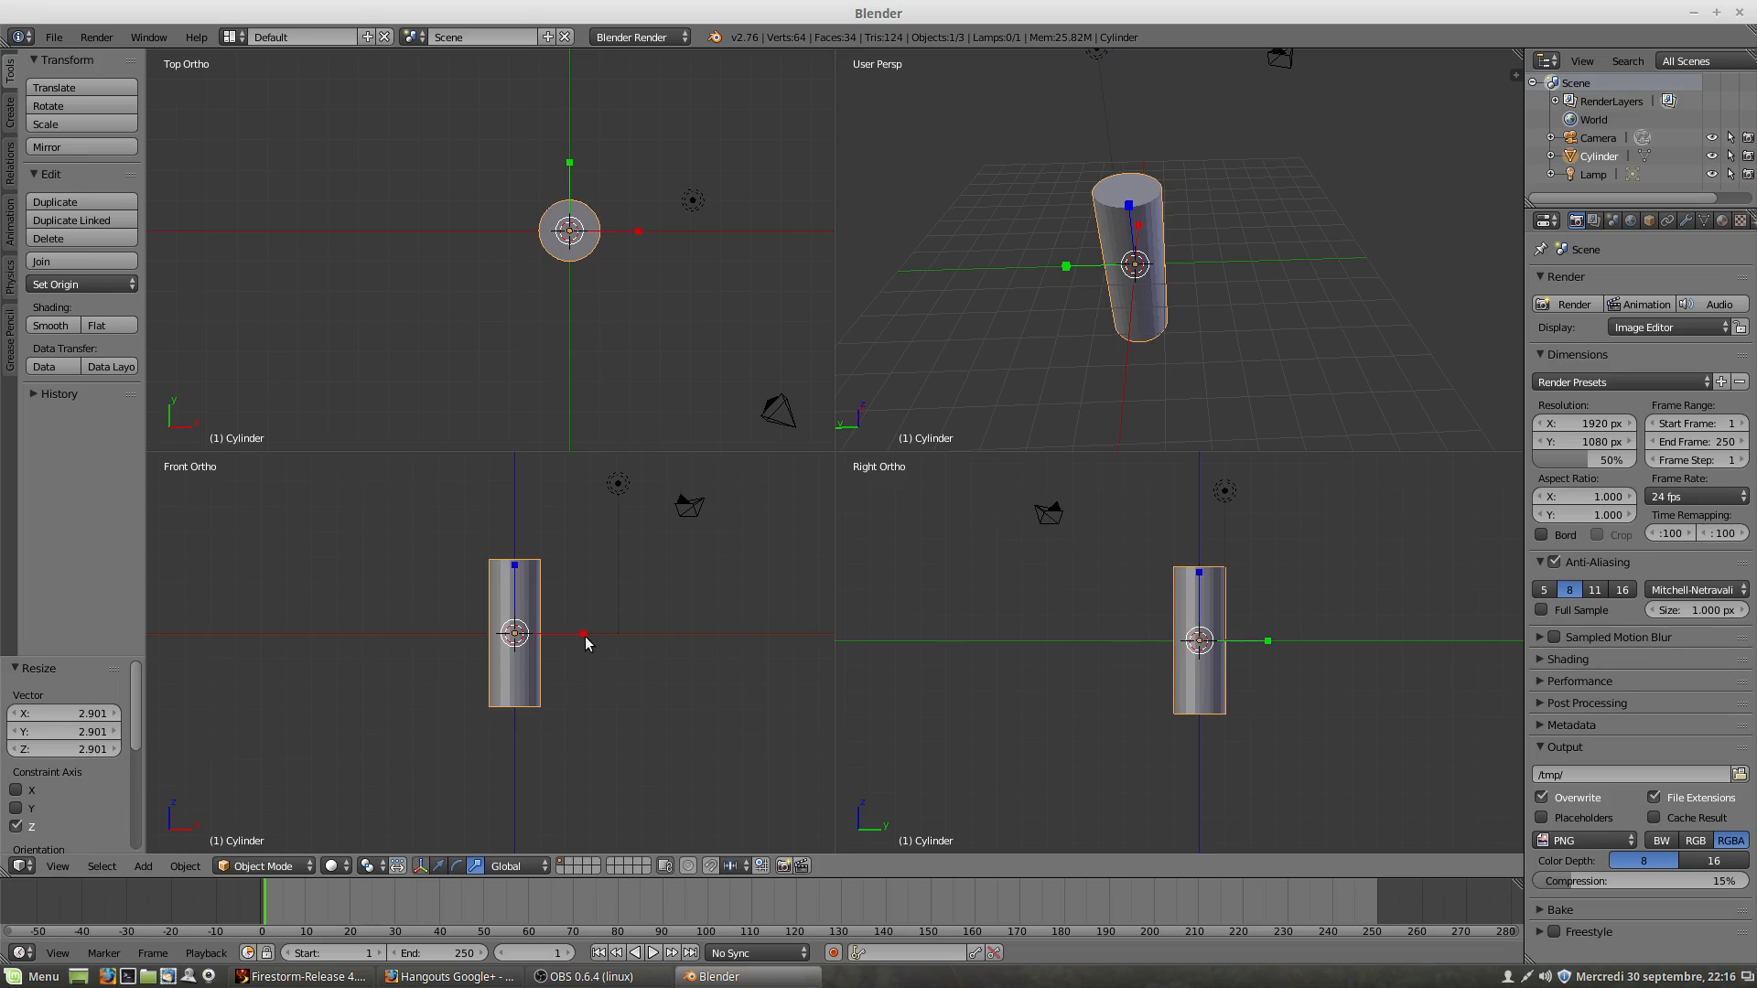
left_click_drag(584, 634, 540, 630)
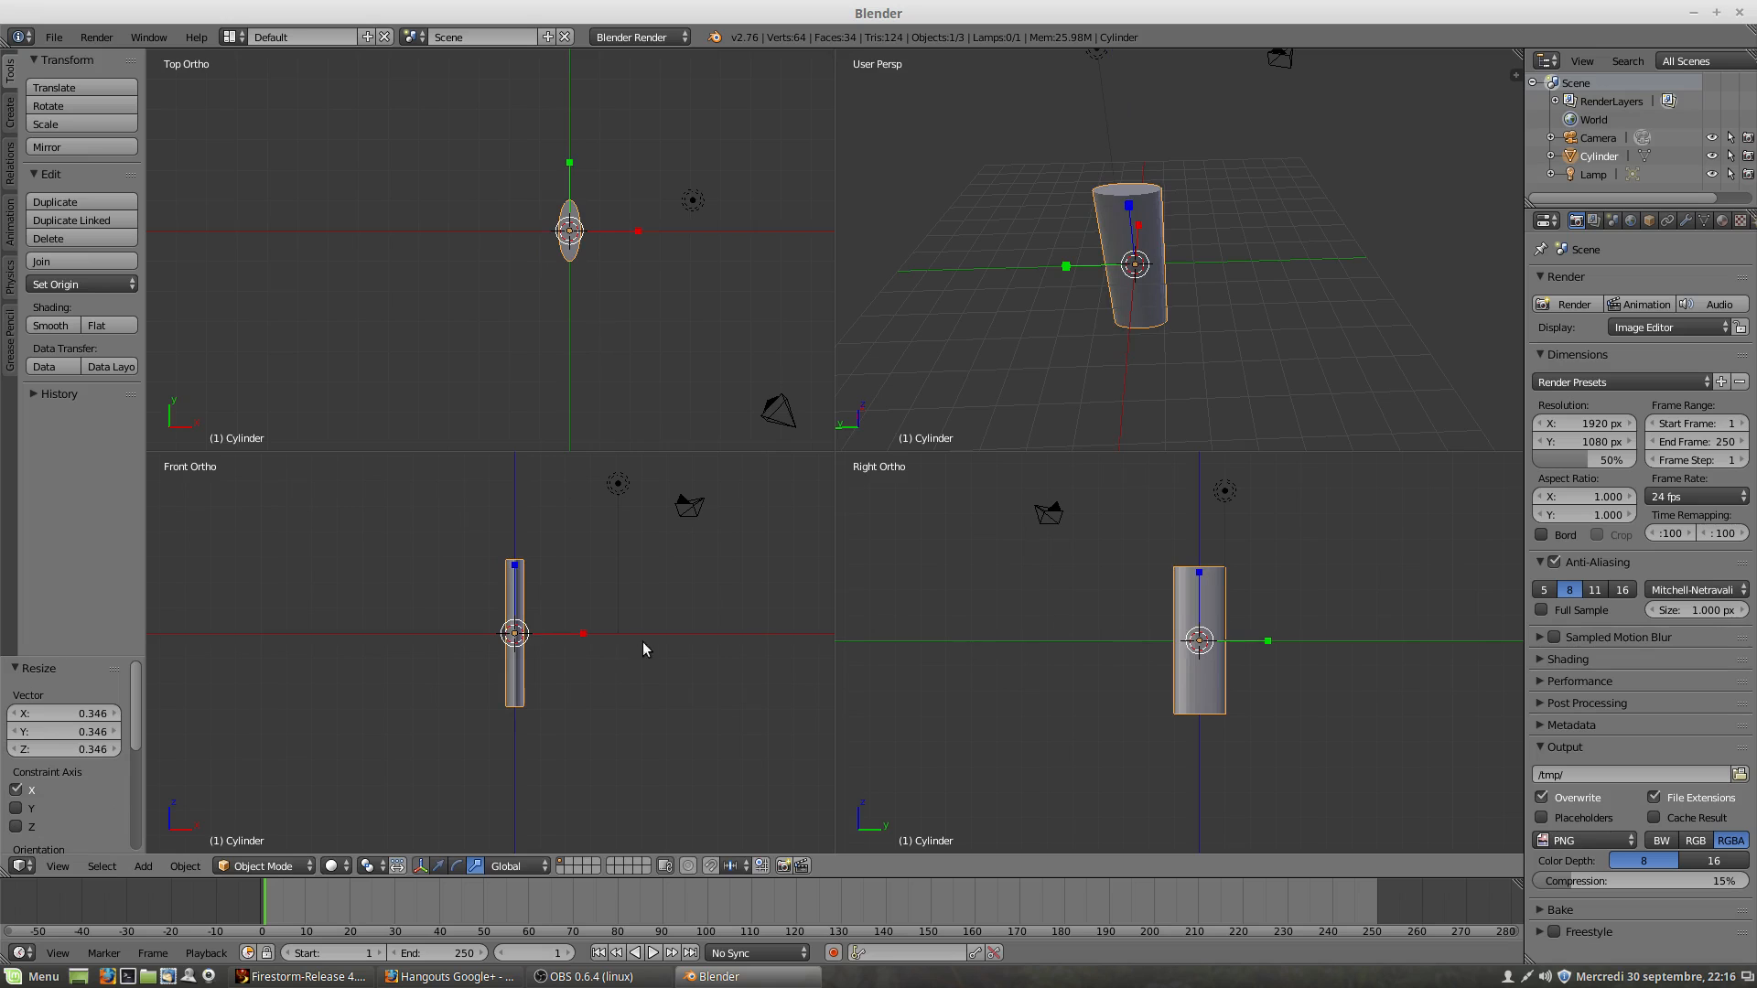
mouse_move(586, 633)
left_mouse_down()
mouse_move(628, 646)
mouse_move(570, 635)
left_mouse_up()
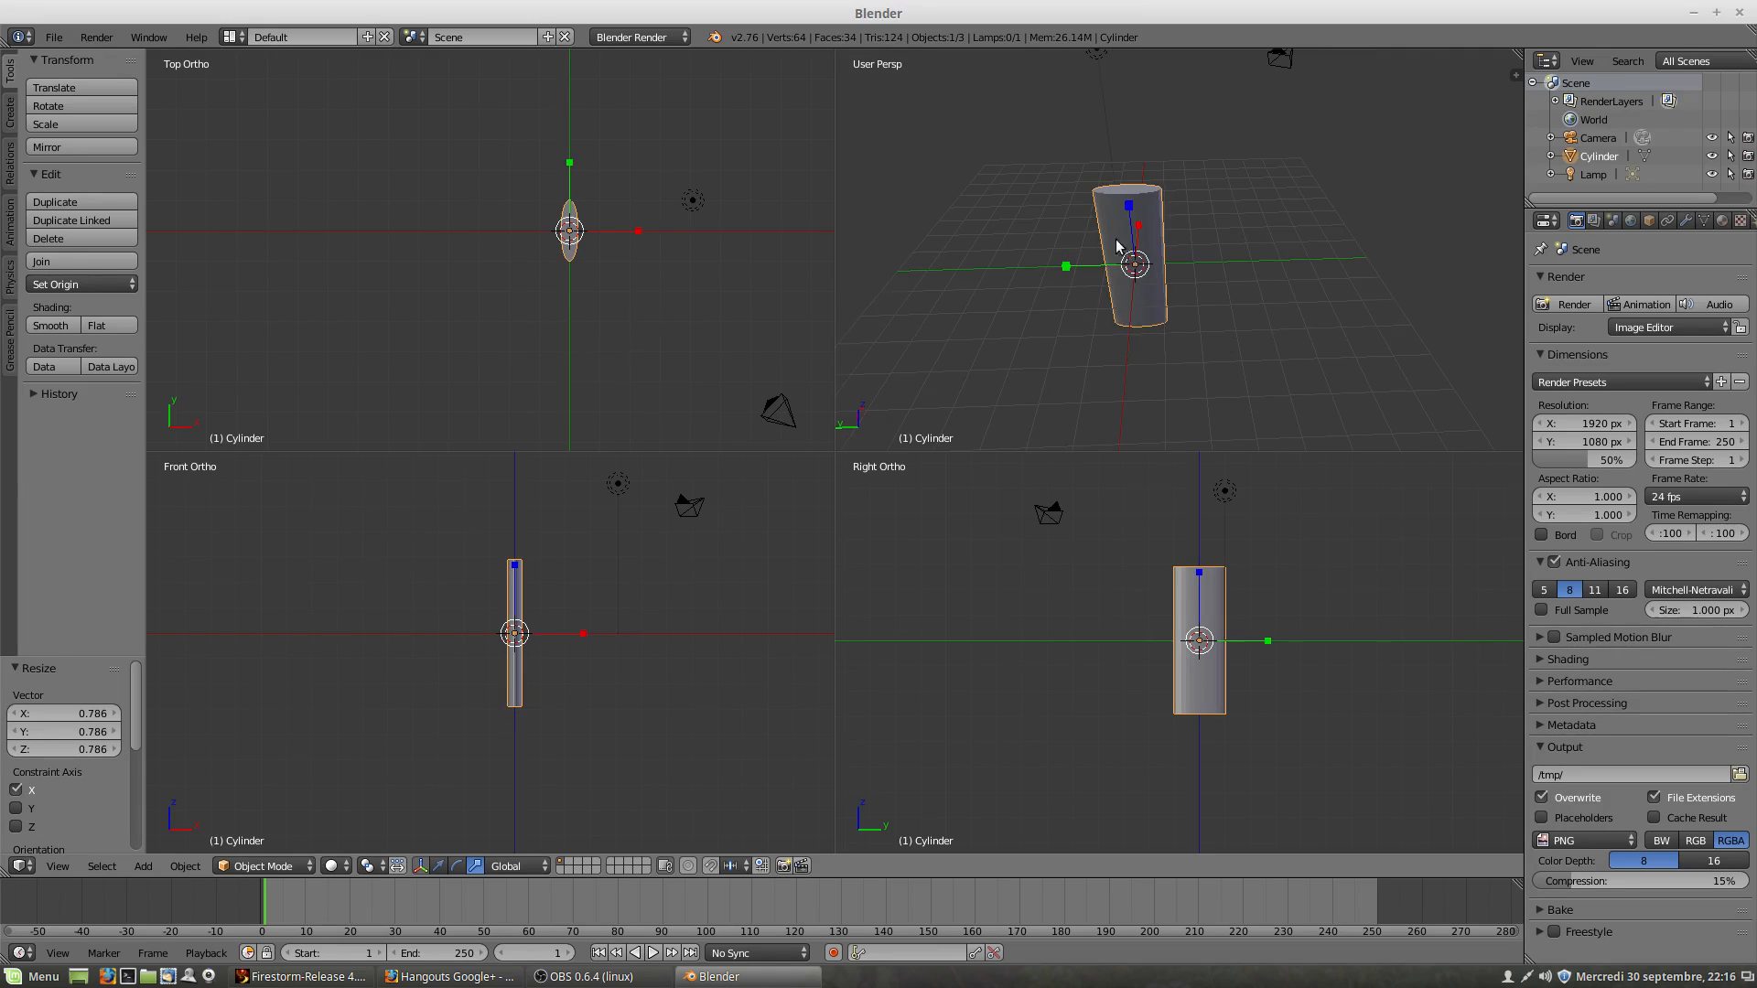
middle_click_drag(1117, 239, 1113, 333)
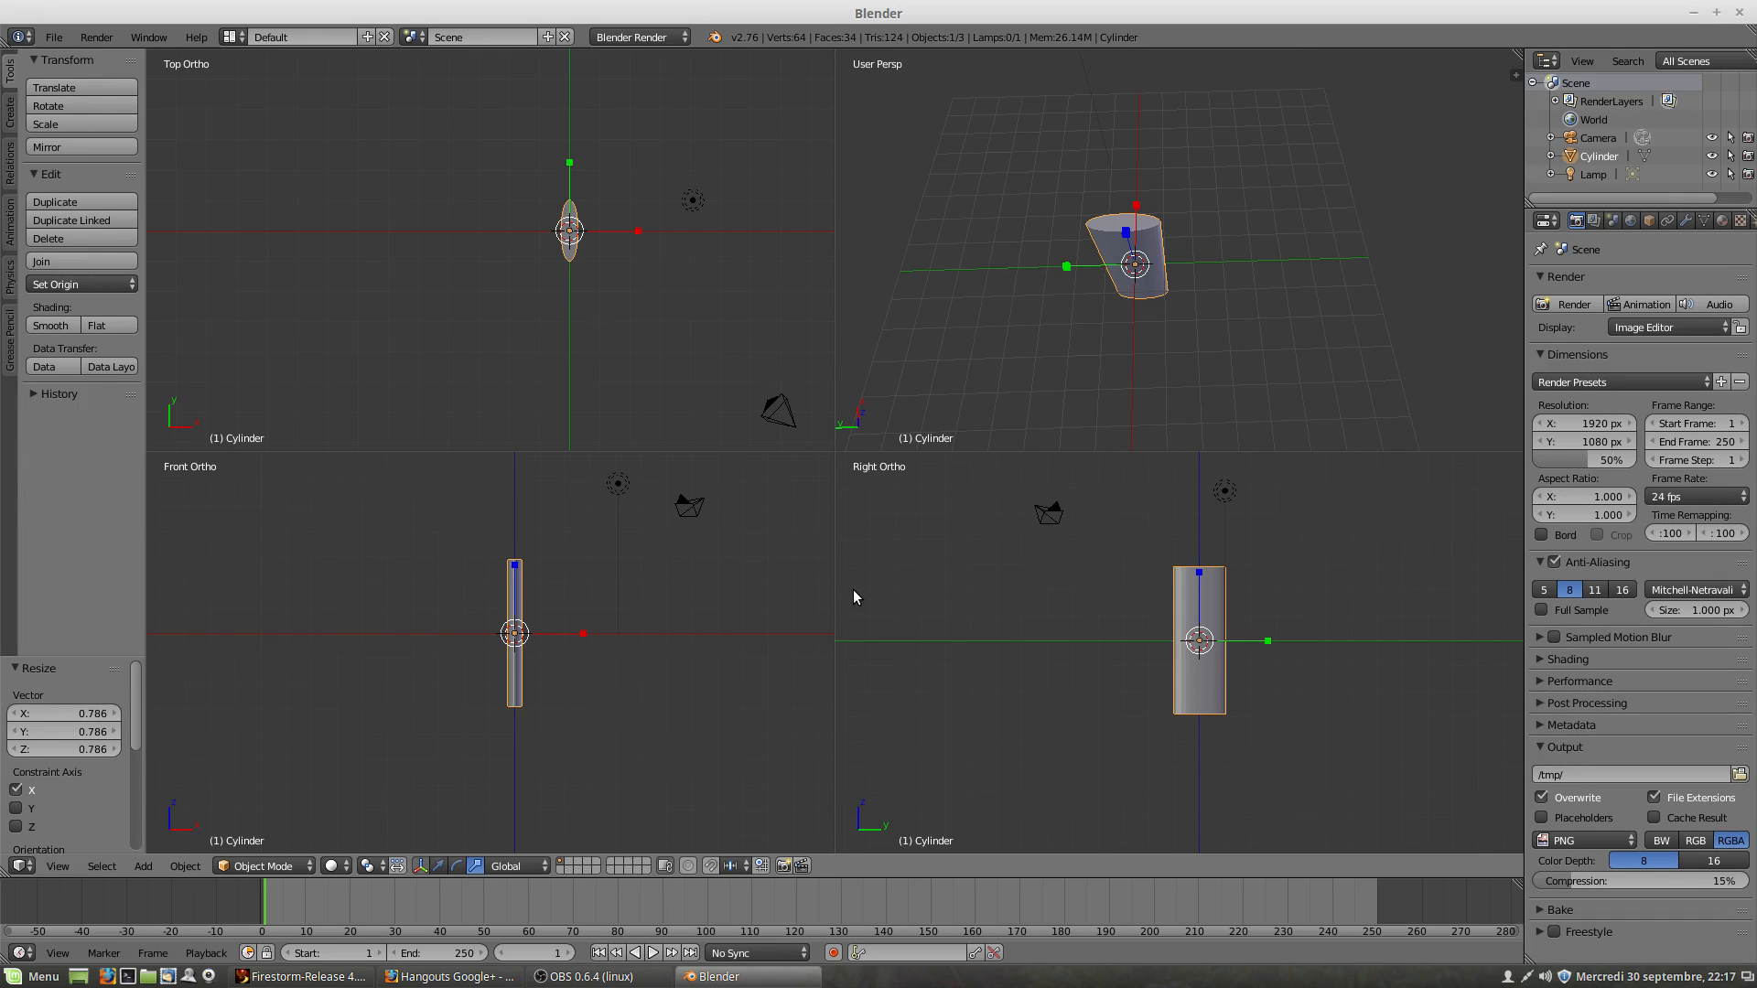
key("ctrl+alt+q")
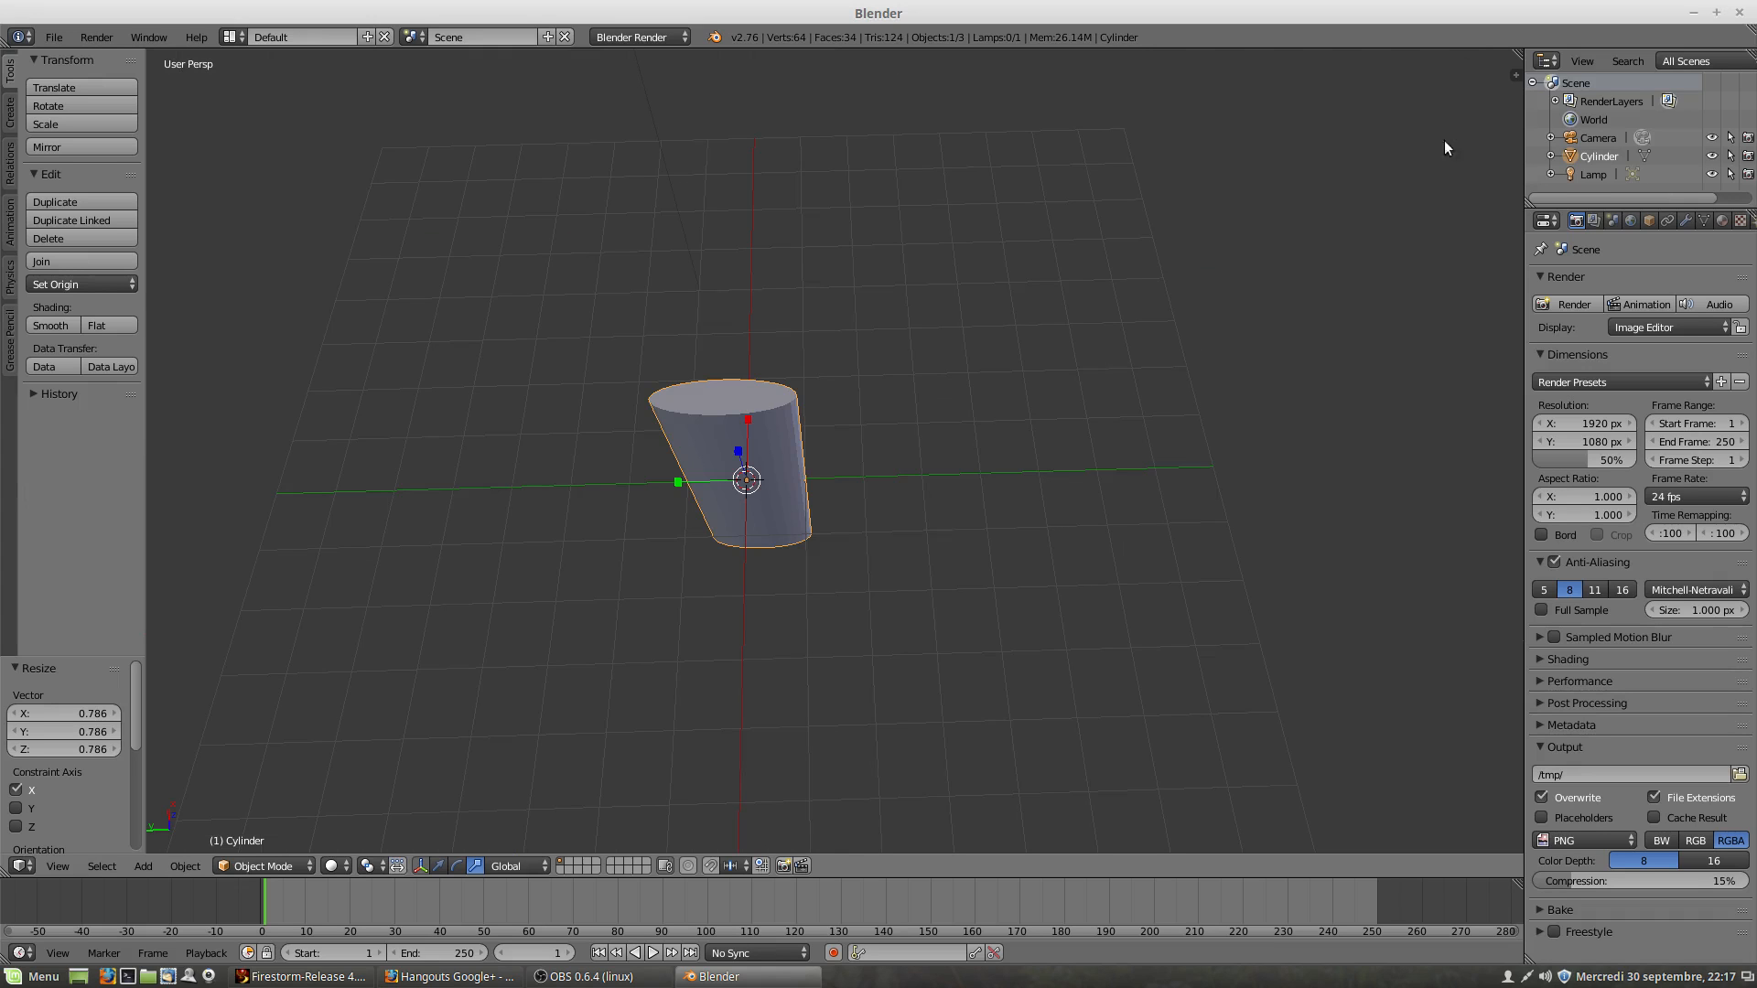
Step: Show the 3D view's properties and collapse the Shading section
key("n")
scroll(1420, 777, "down", 10)
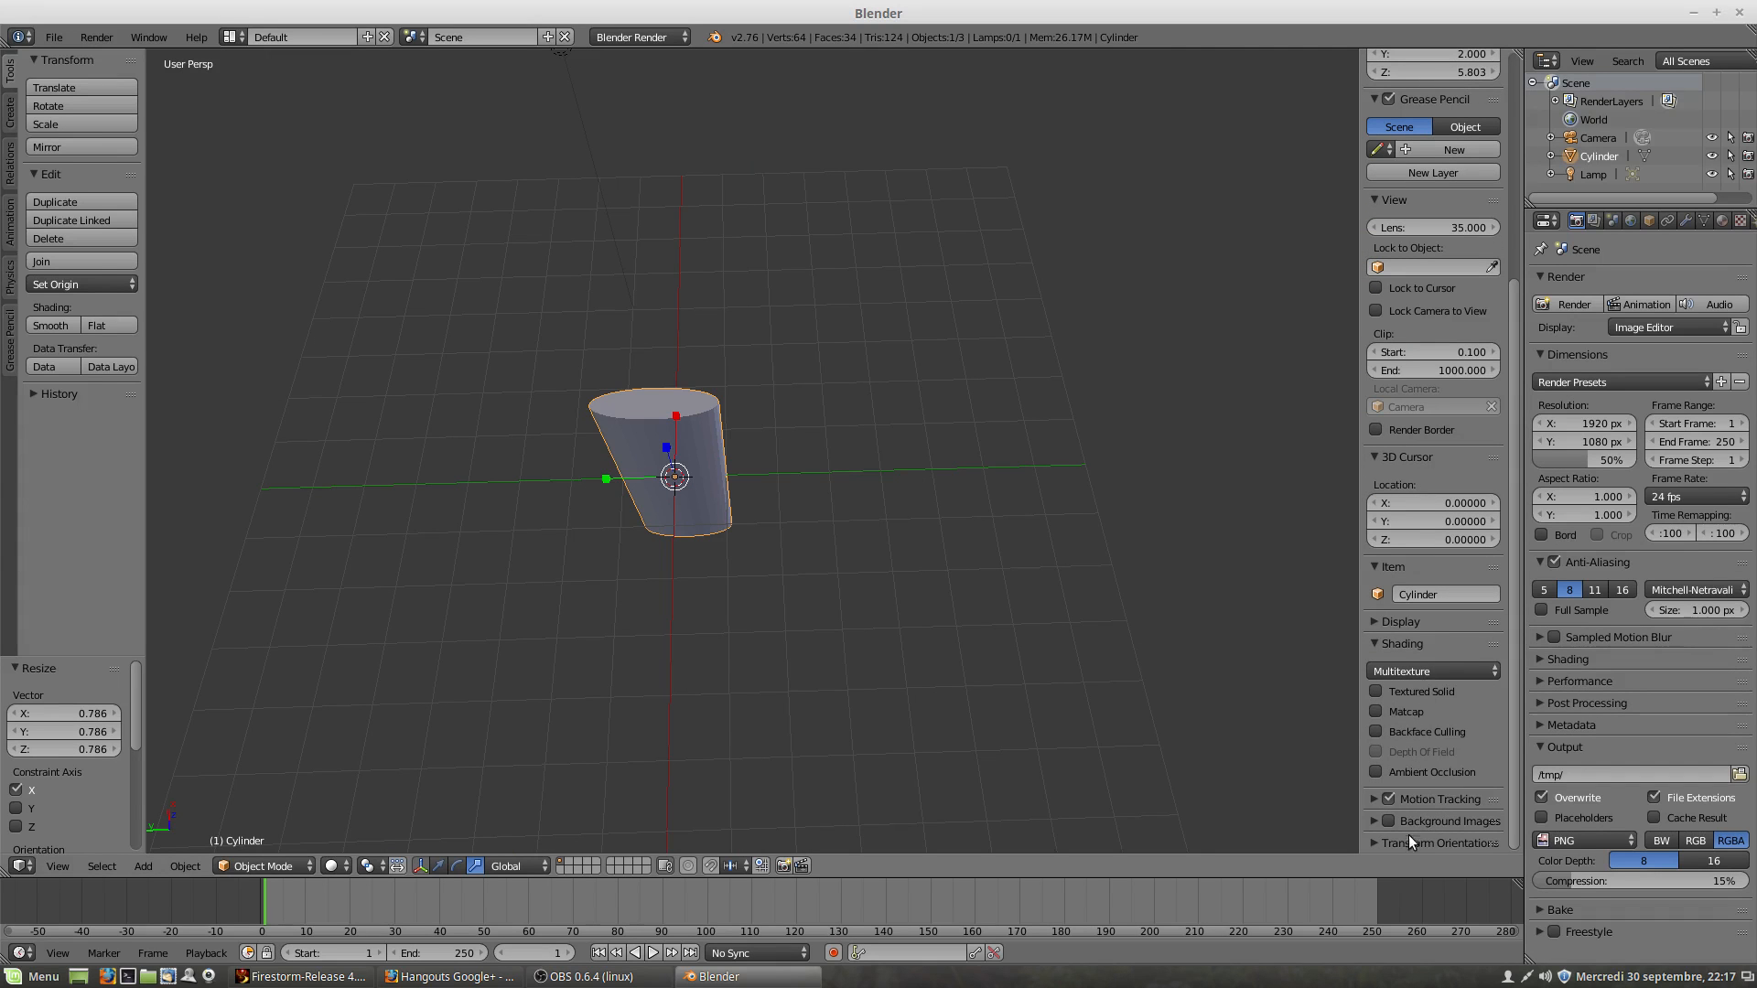
left_click(1375, 645)
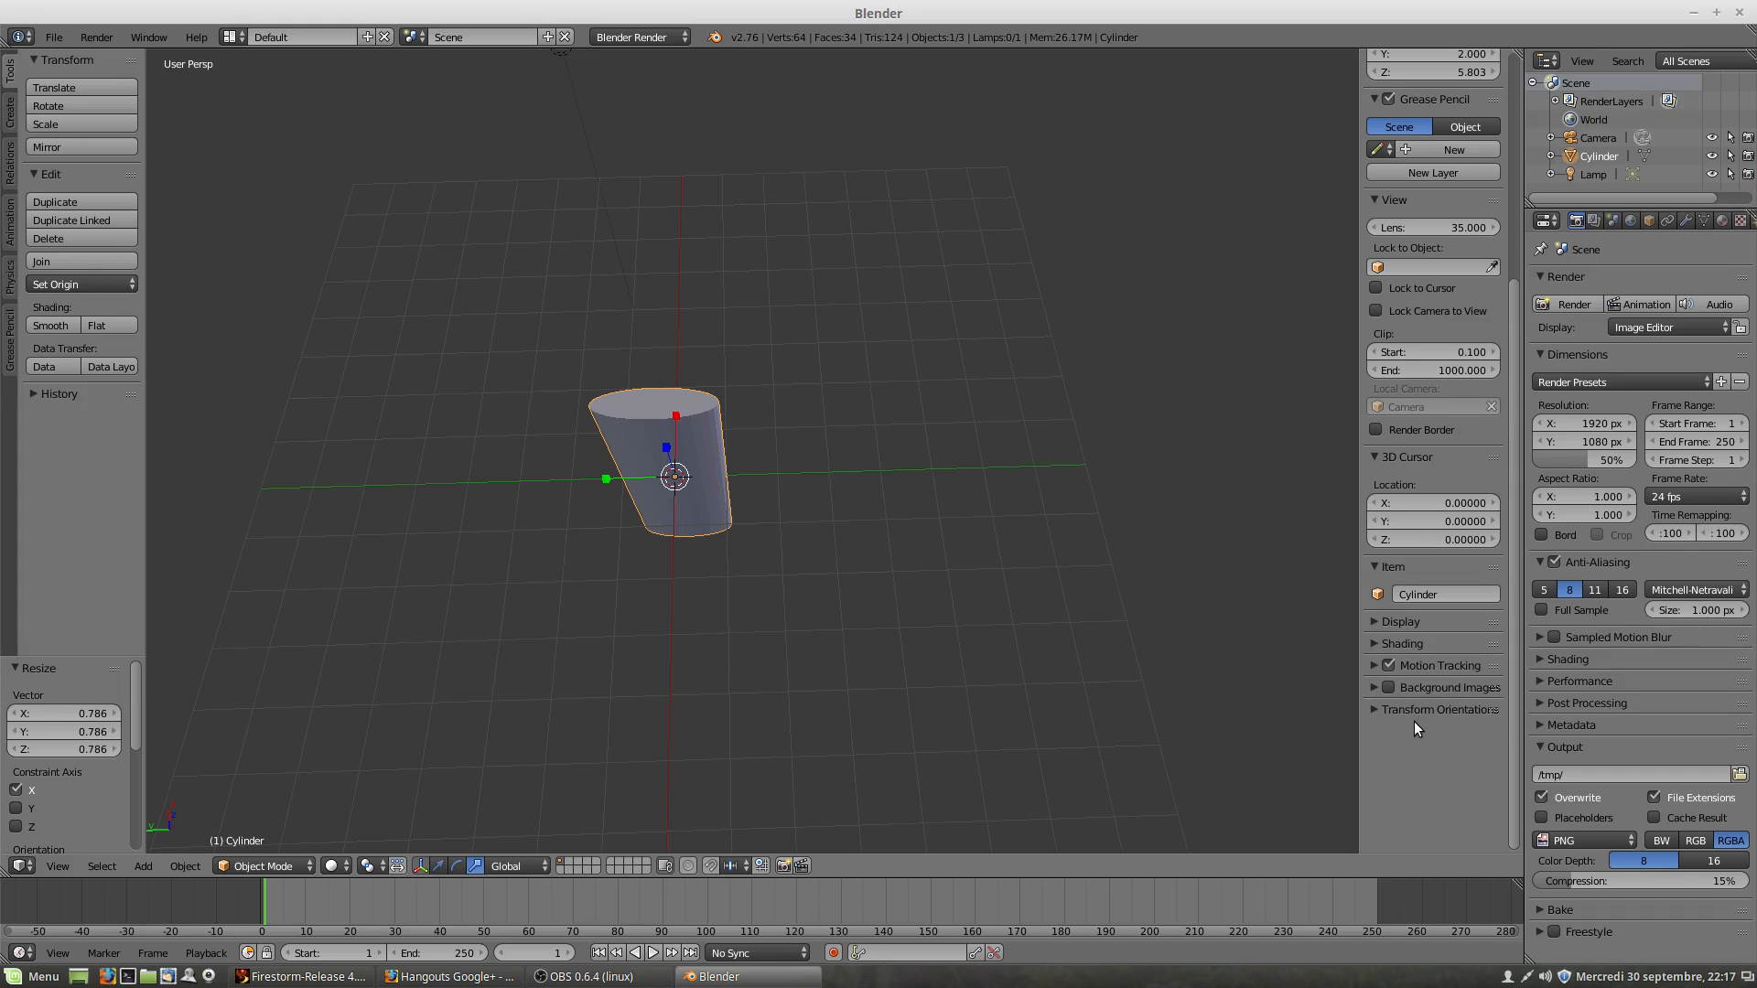
Step: Search the add-ons in User Preferences for "key", enable 3D View: Screencast Keys, and close the preferences
left_click(55, 37)
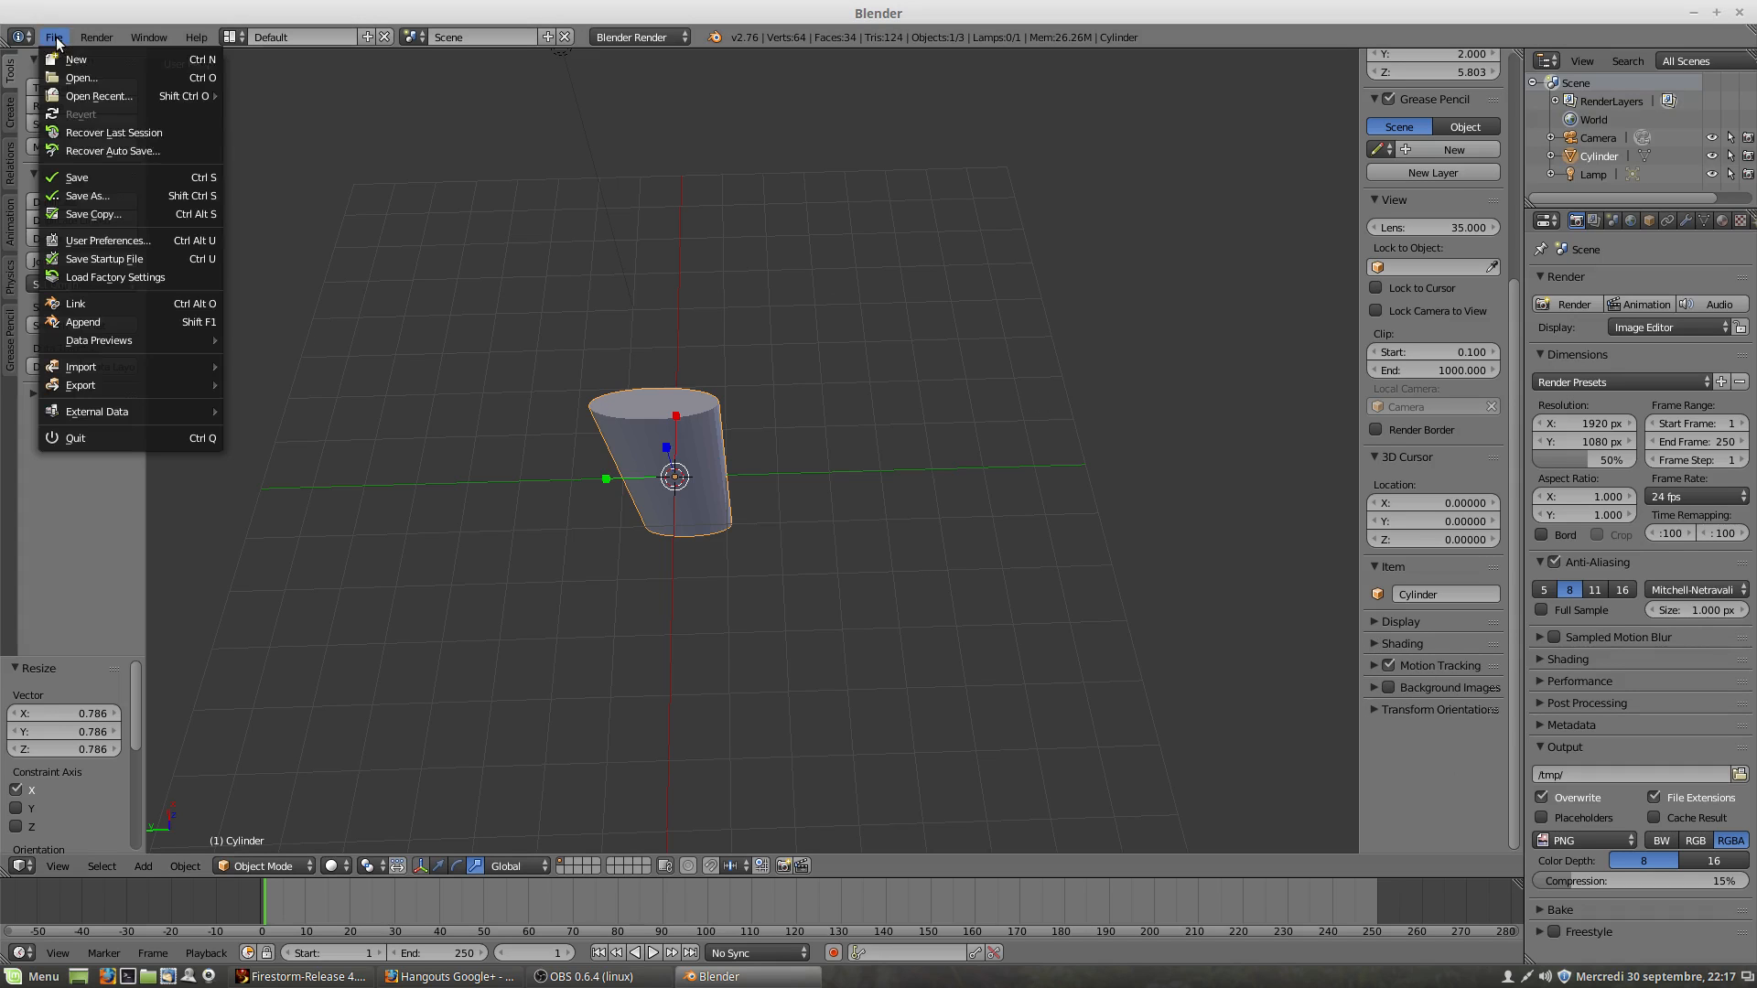
left_click(130, 236)
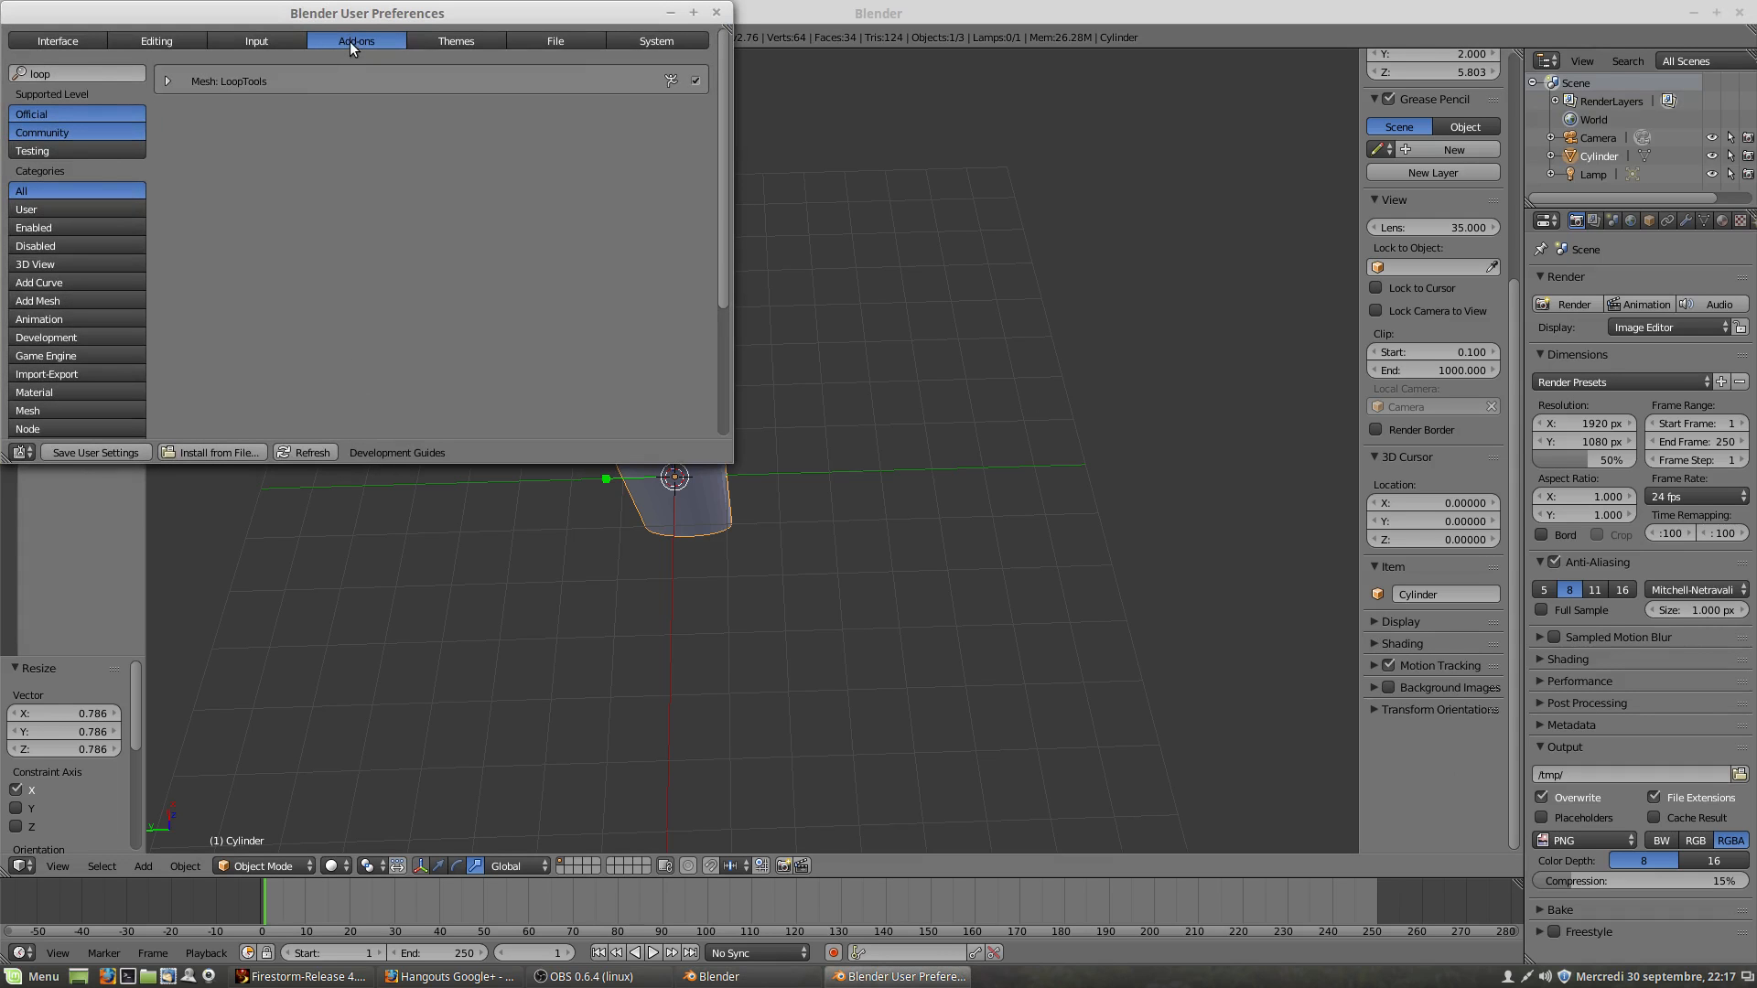
left_click(82, 73)
type("key")
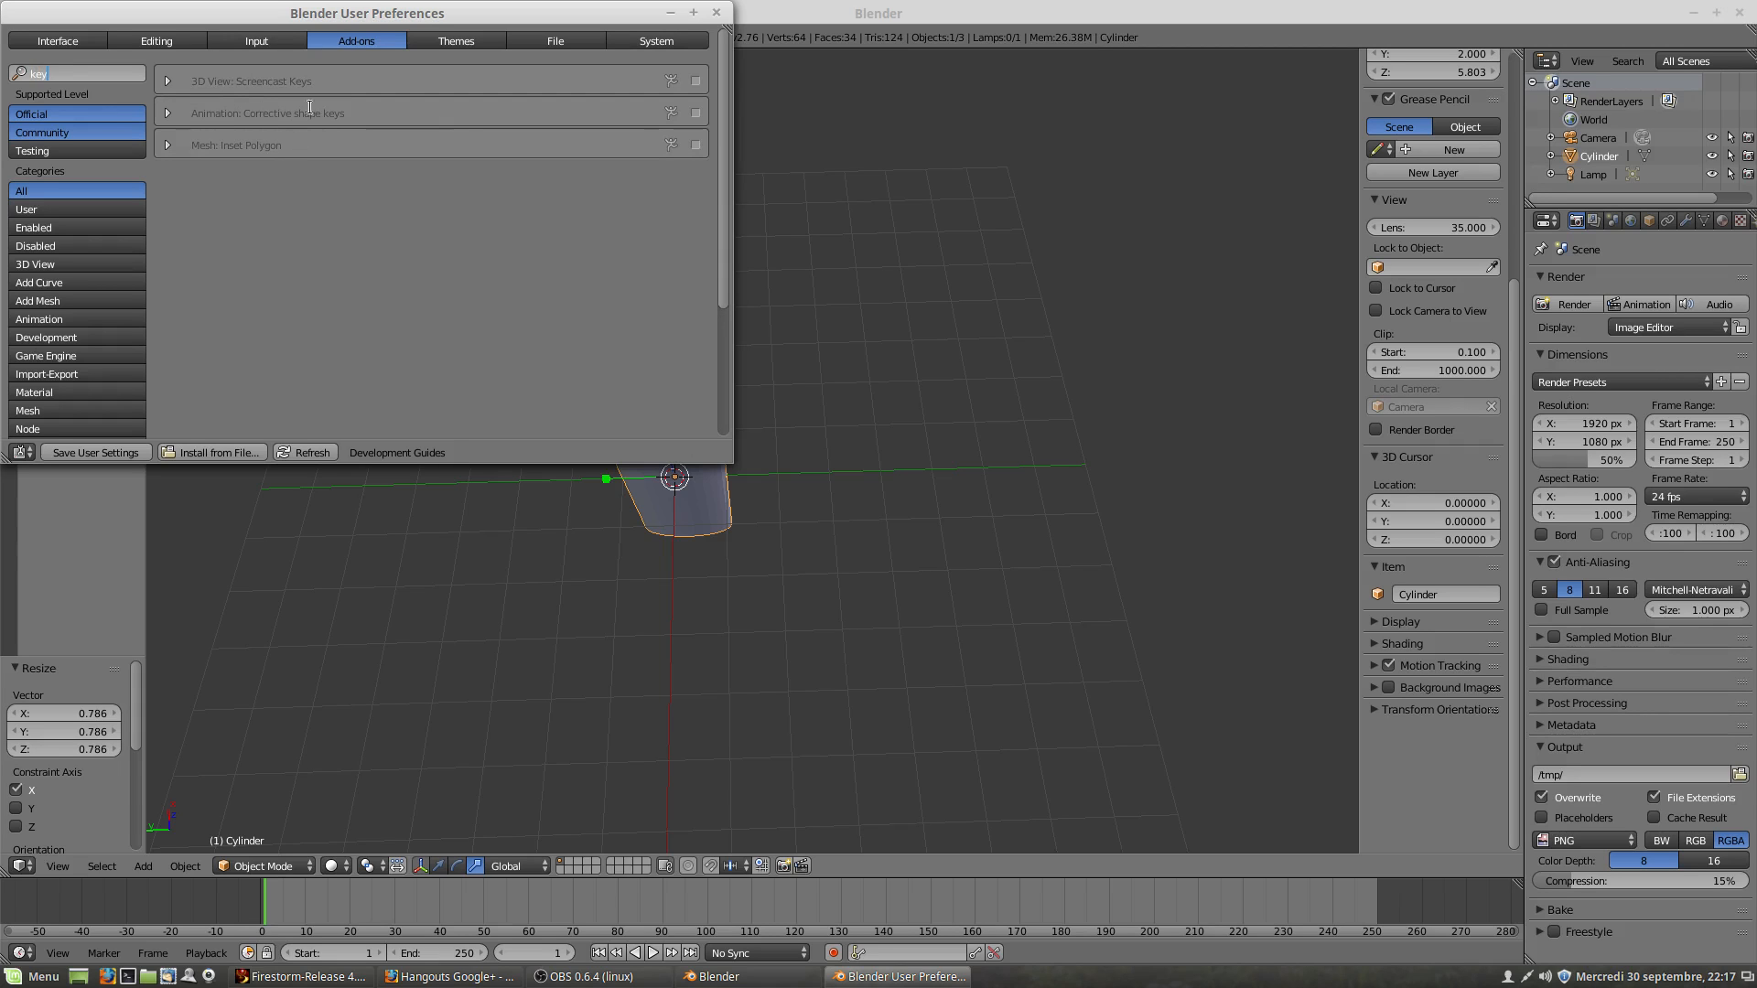
left_click(696, 81)
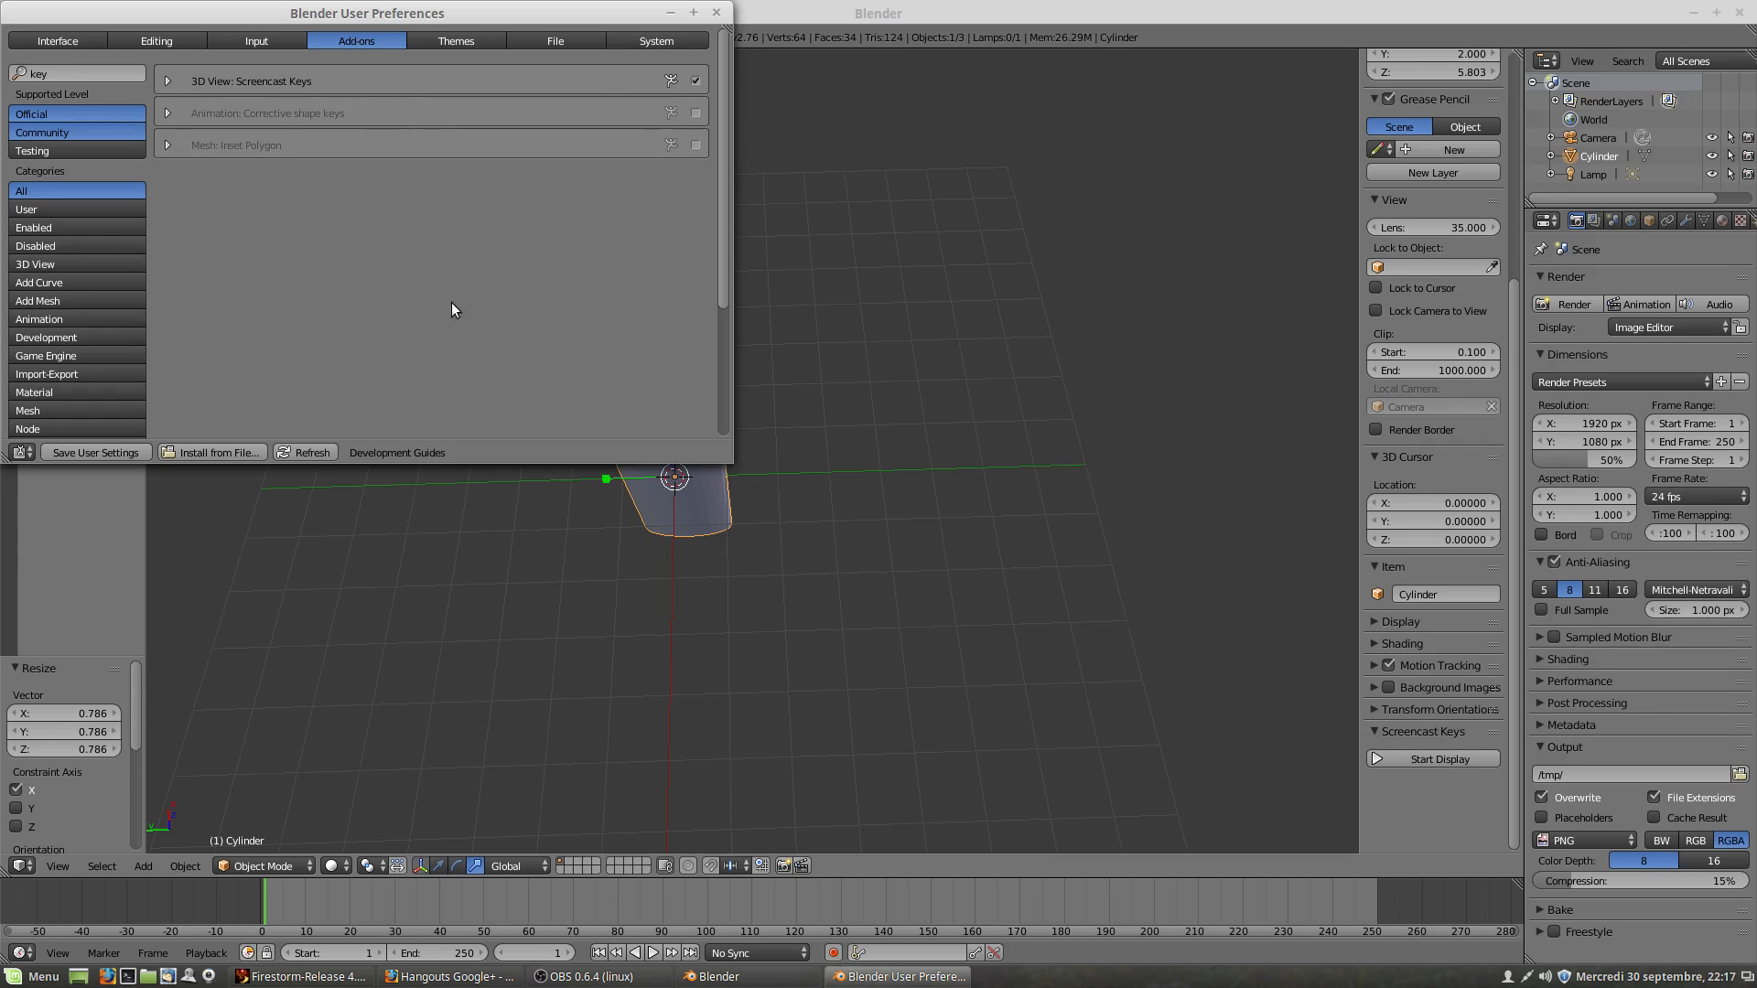
left_click(716, 14)
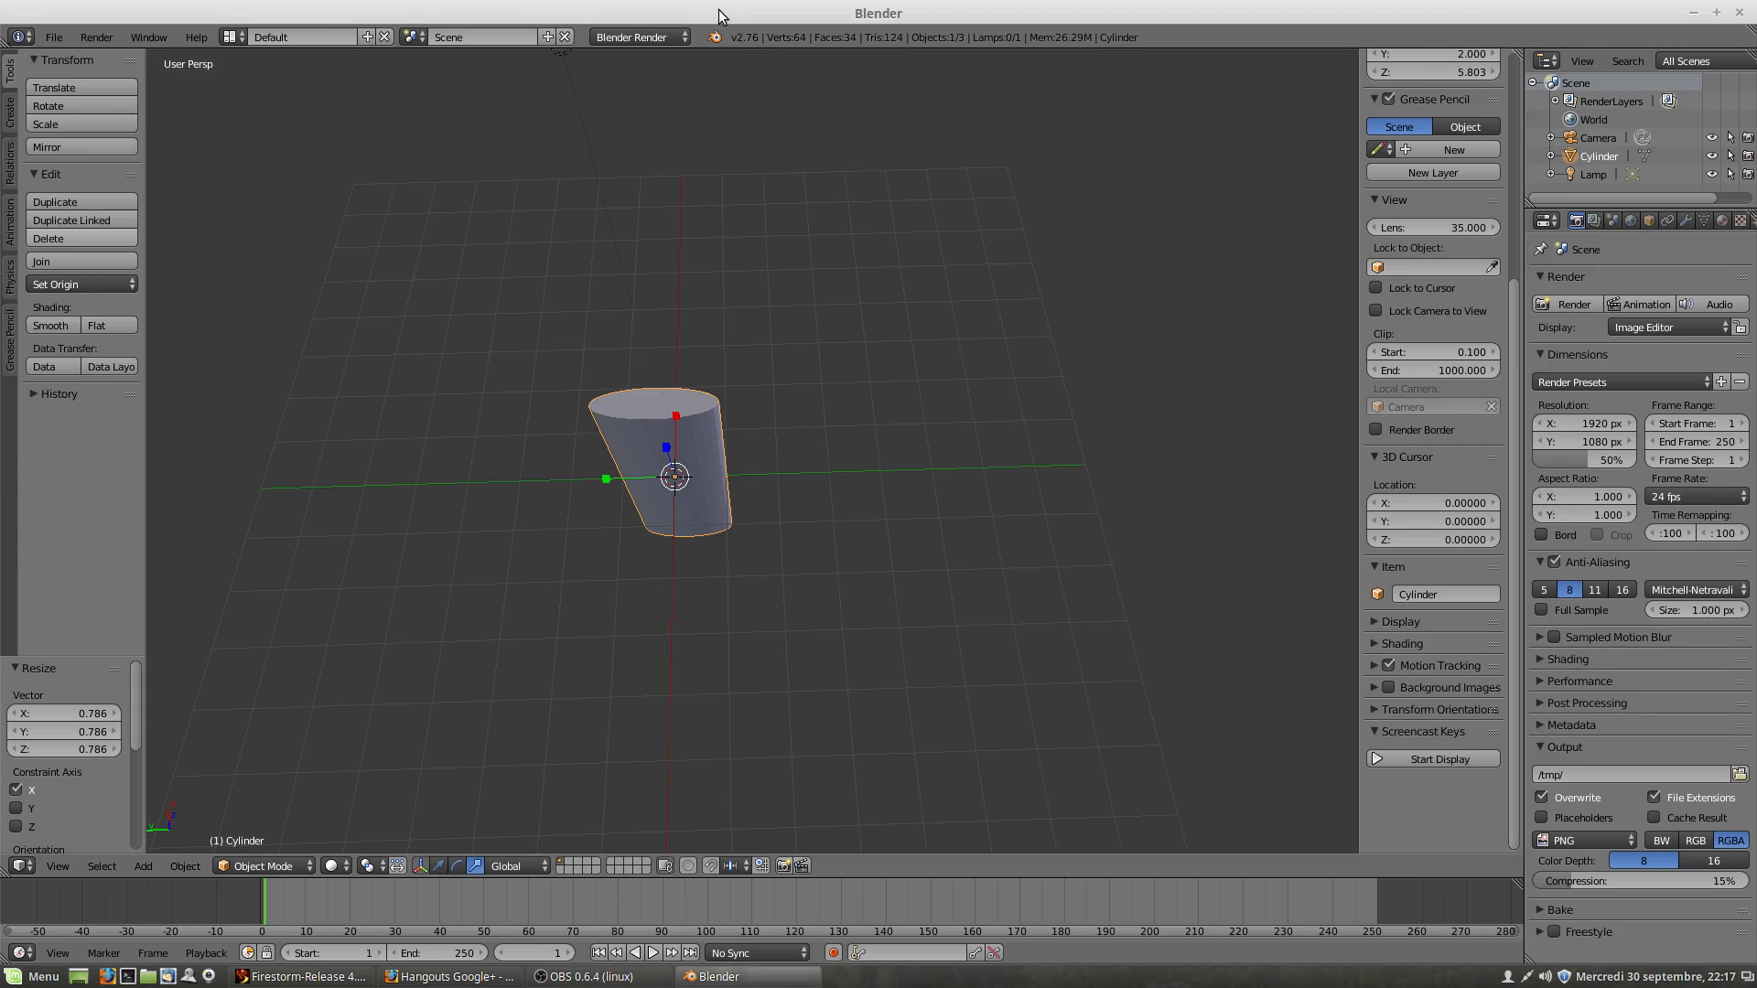
Step: Start the Screencast Keys display and set its mouse display to Text
left_click(1413, 758)
scroll(1426, 765, "down", 3)
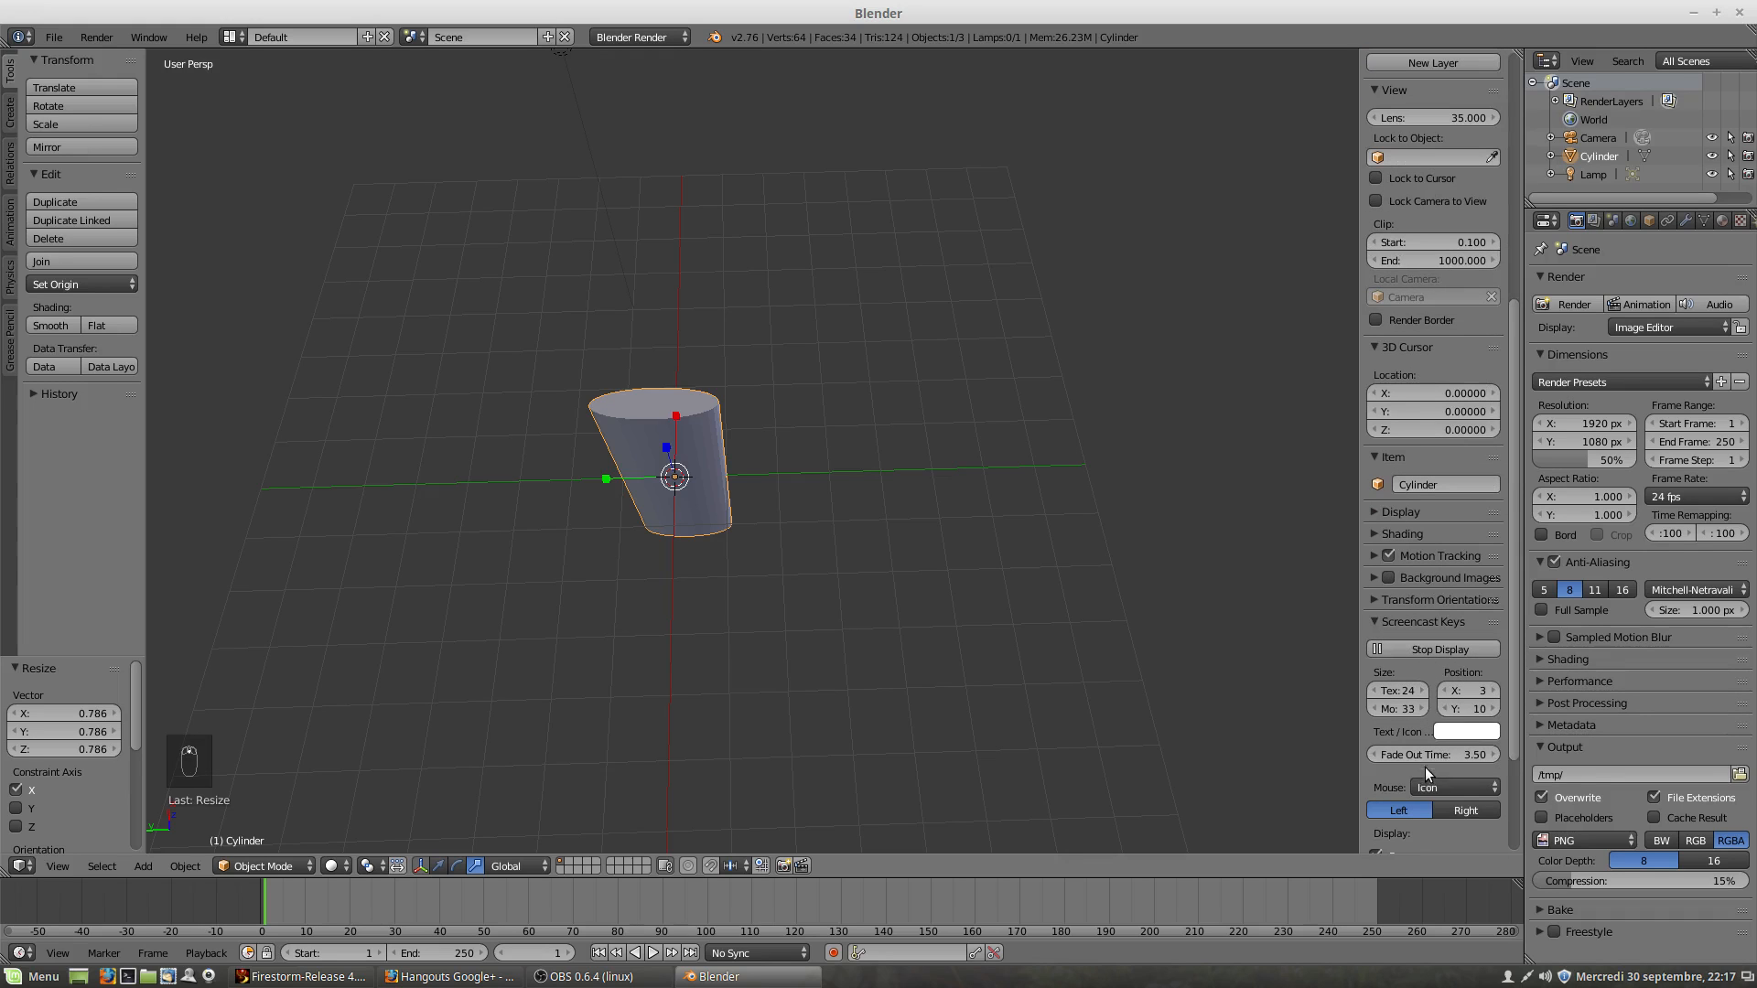
left_click(1433, 788)
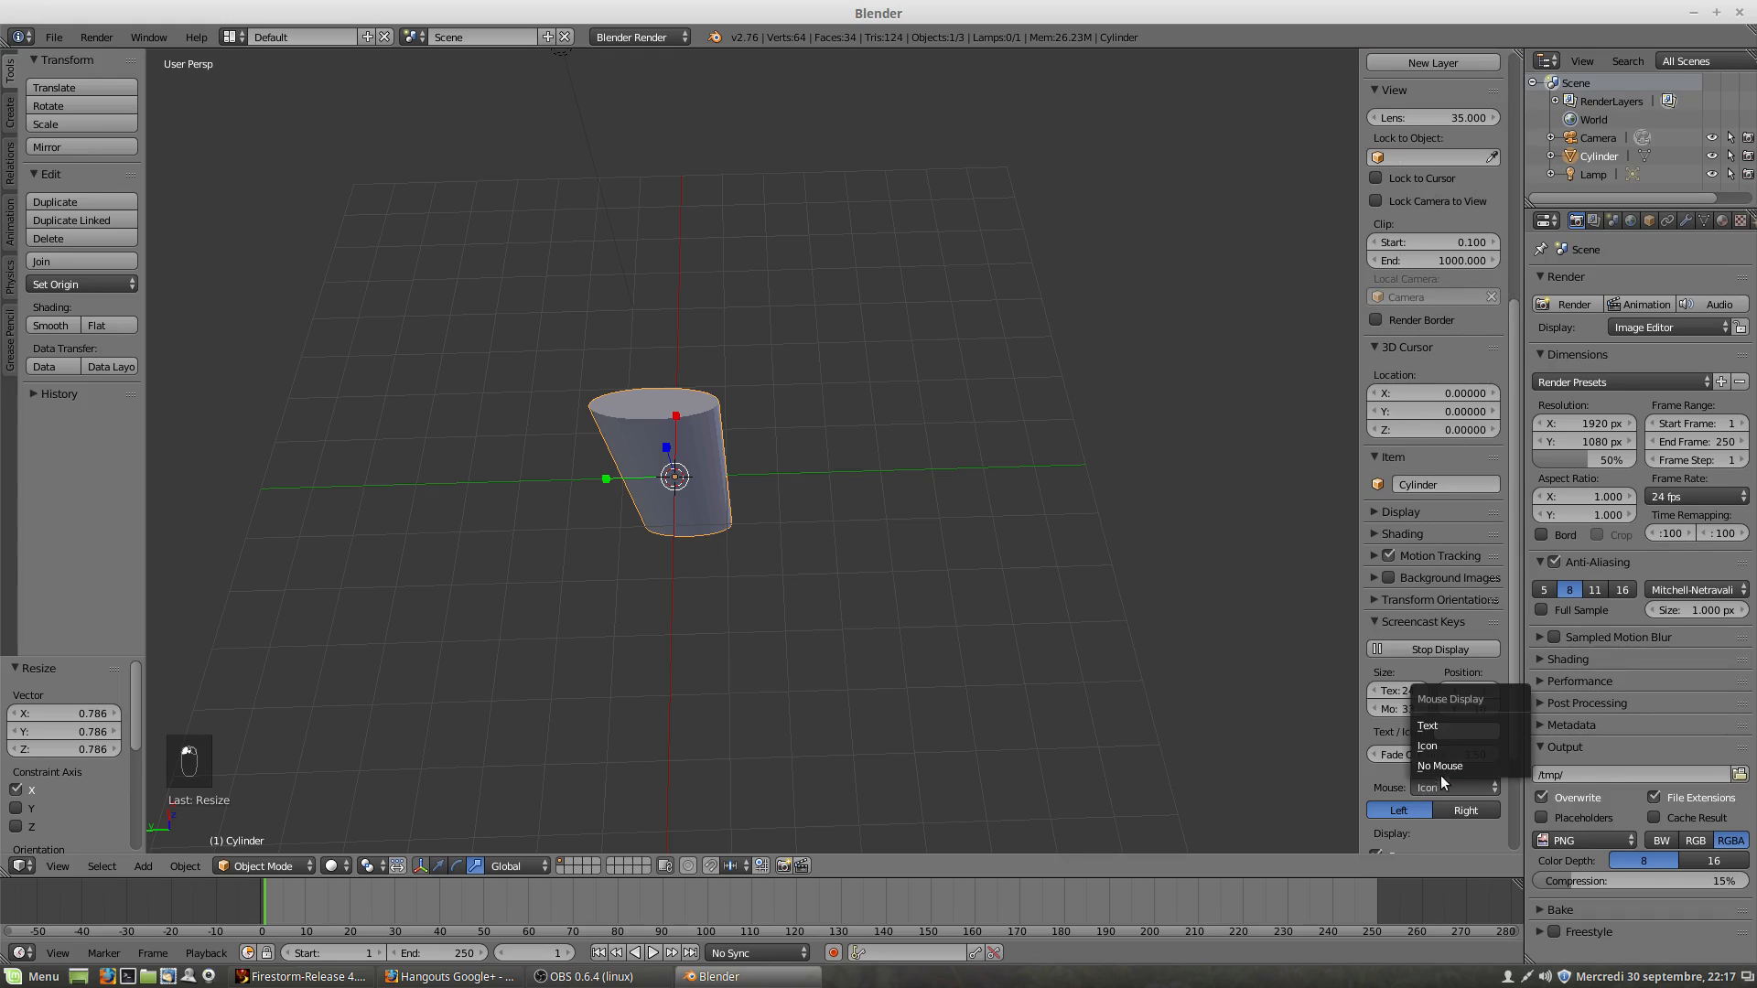
left_click(1442, 724)
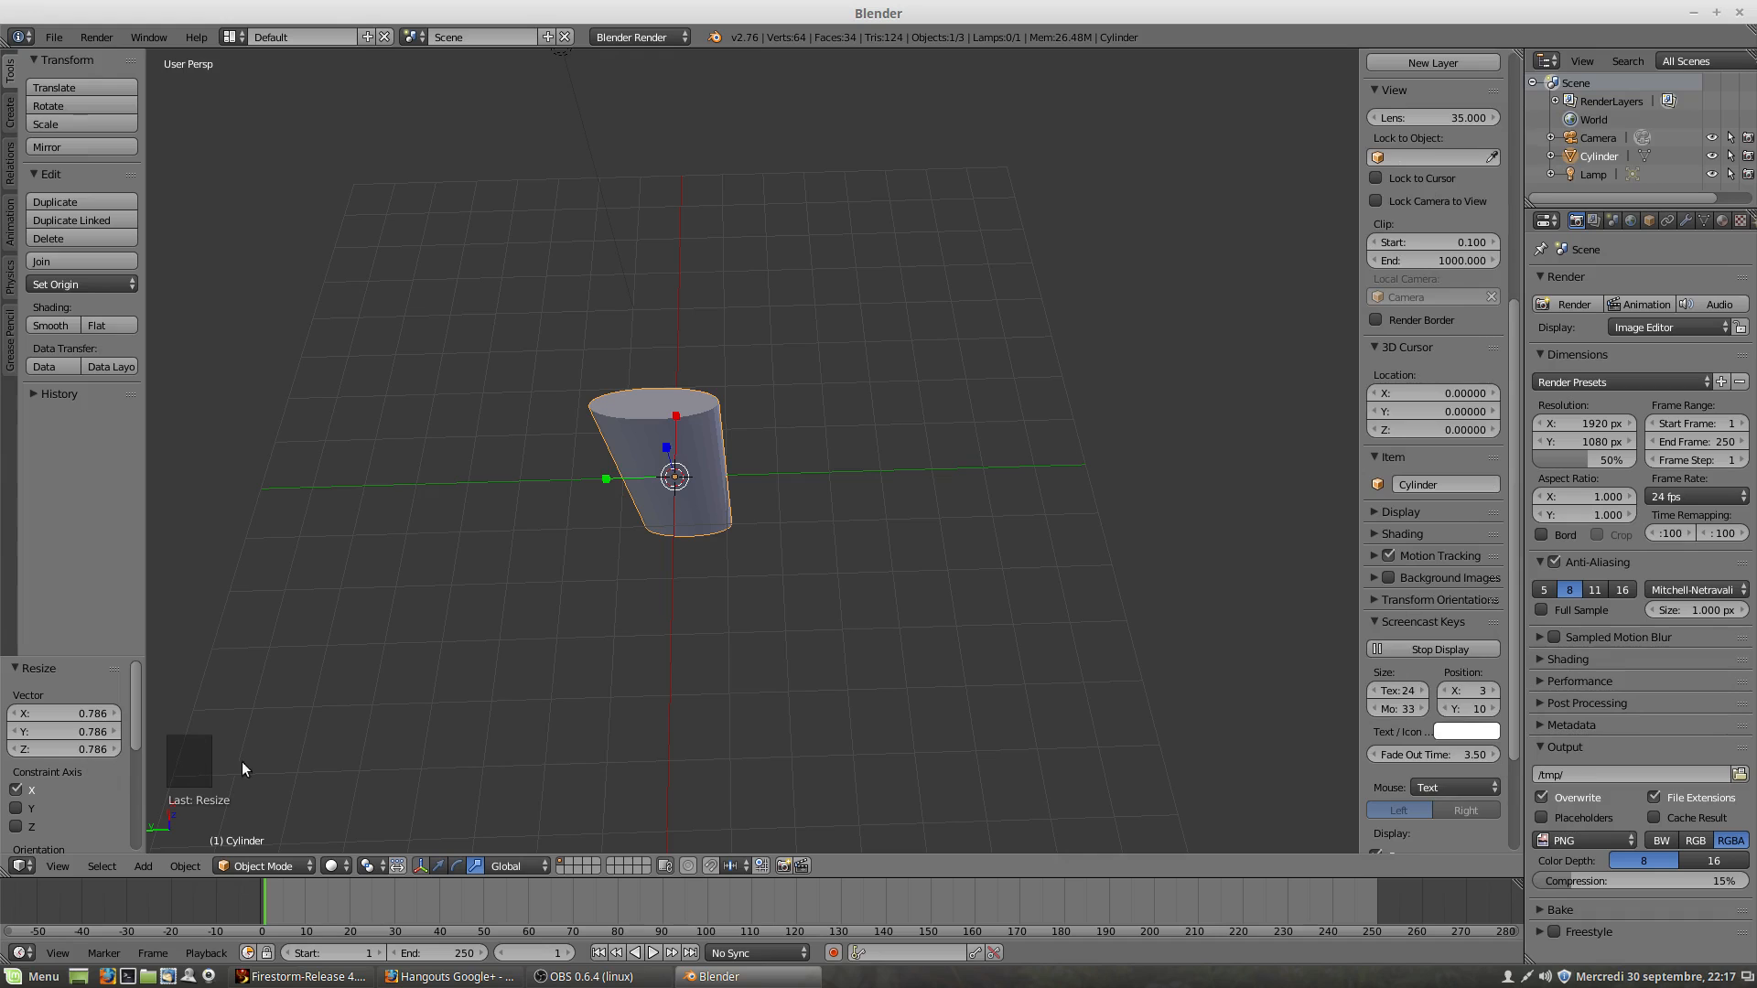
Step: Test the key display by placing the 3D cursor in front of the cylinder and switching quad view on and off
left_click(417, 734)
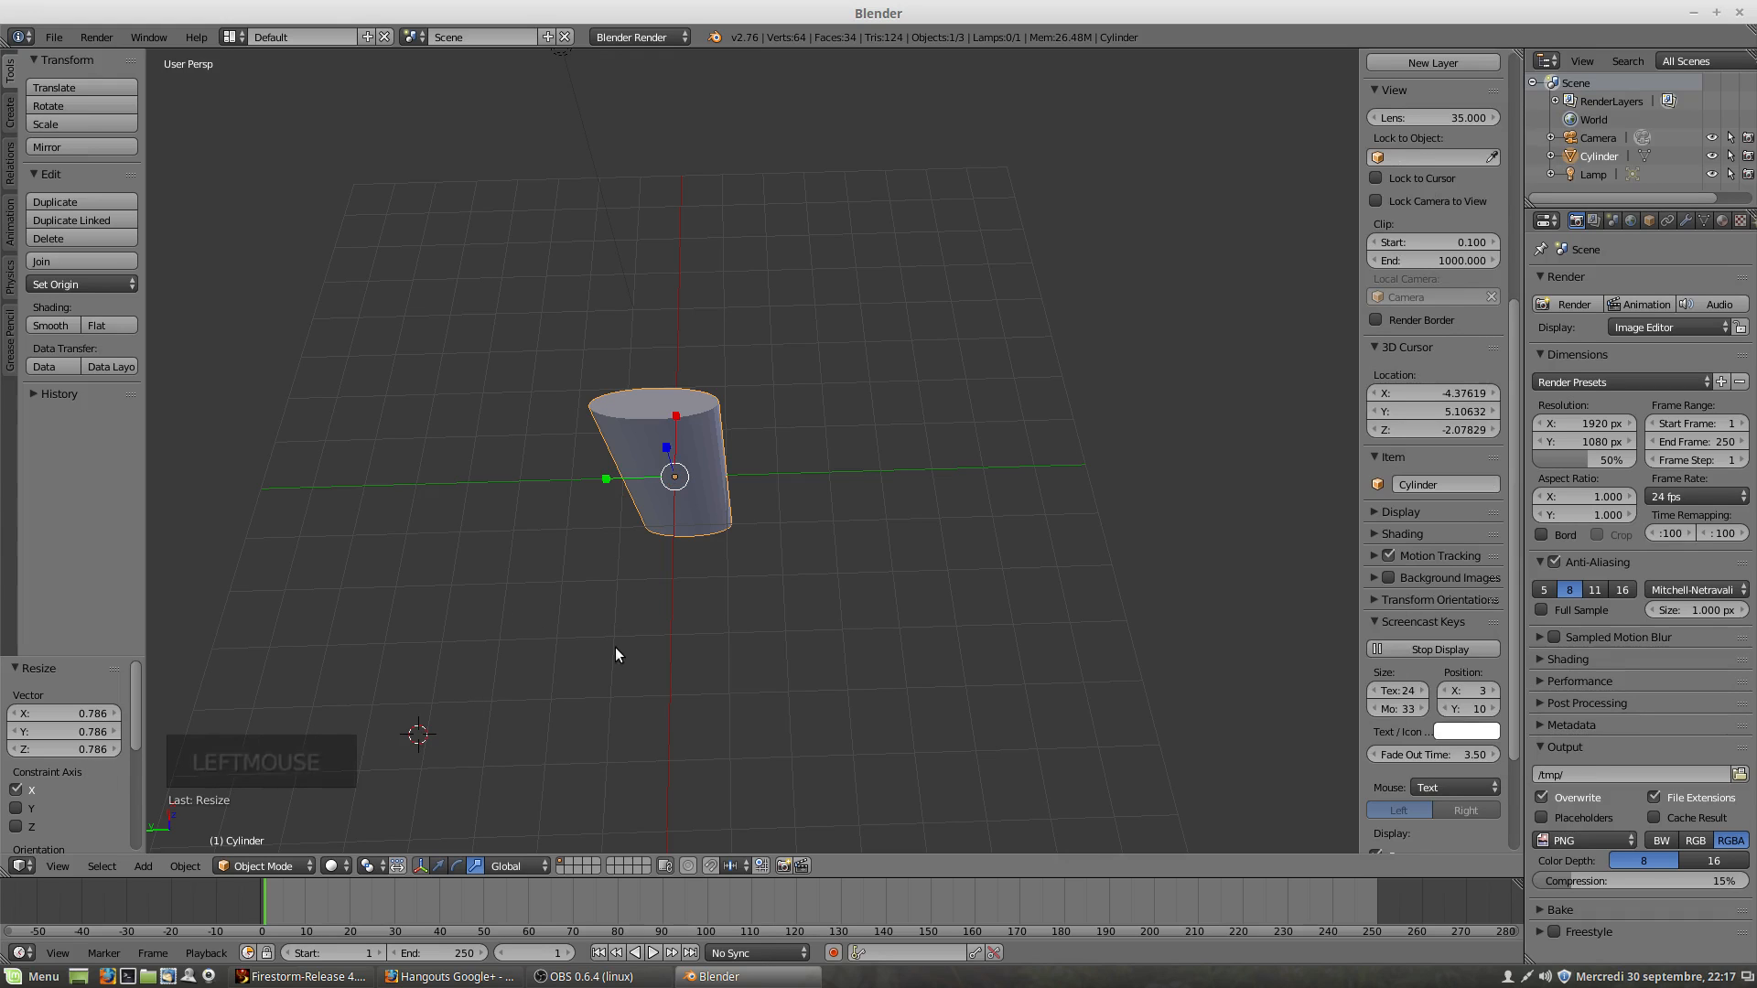
key("ctrl+alt+q")
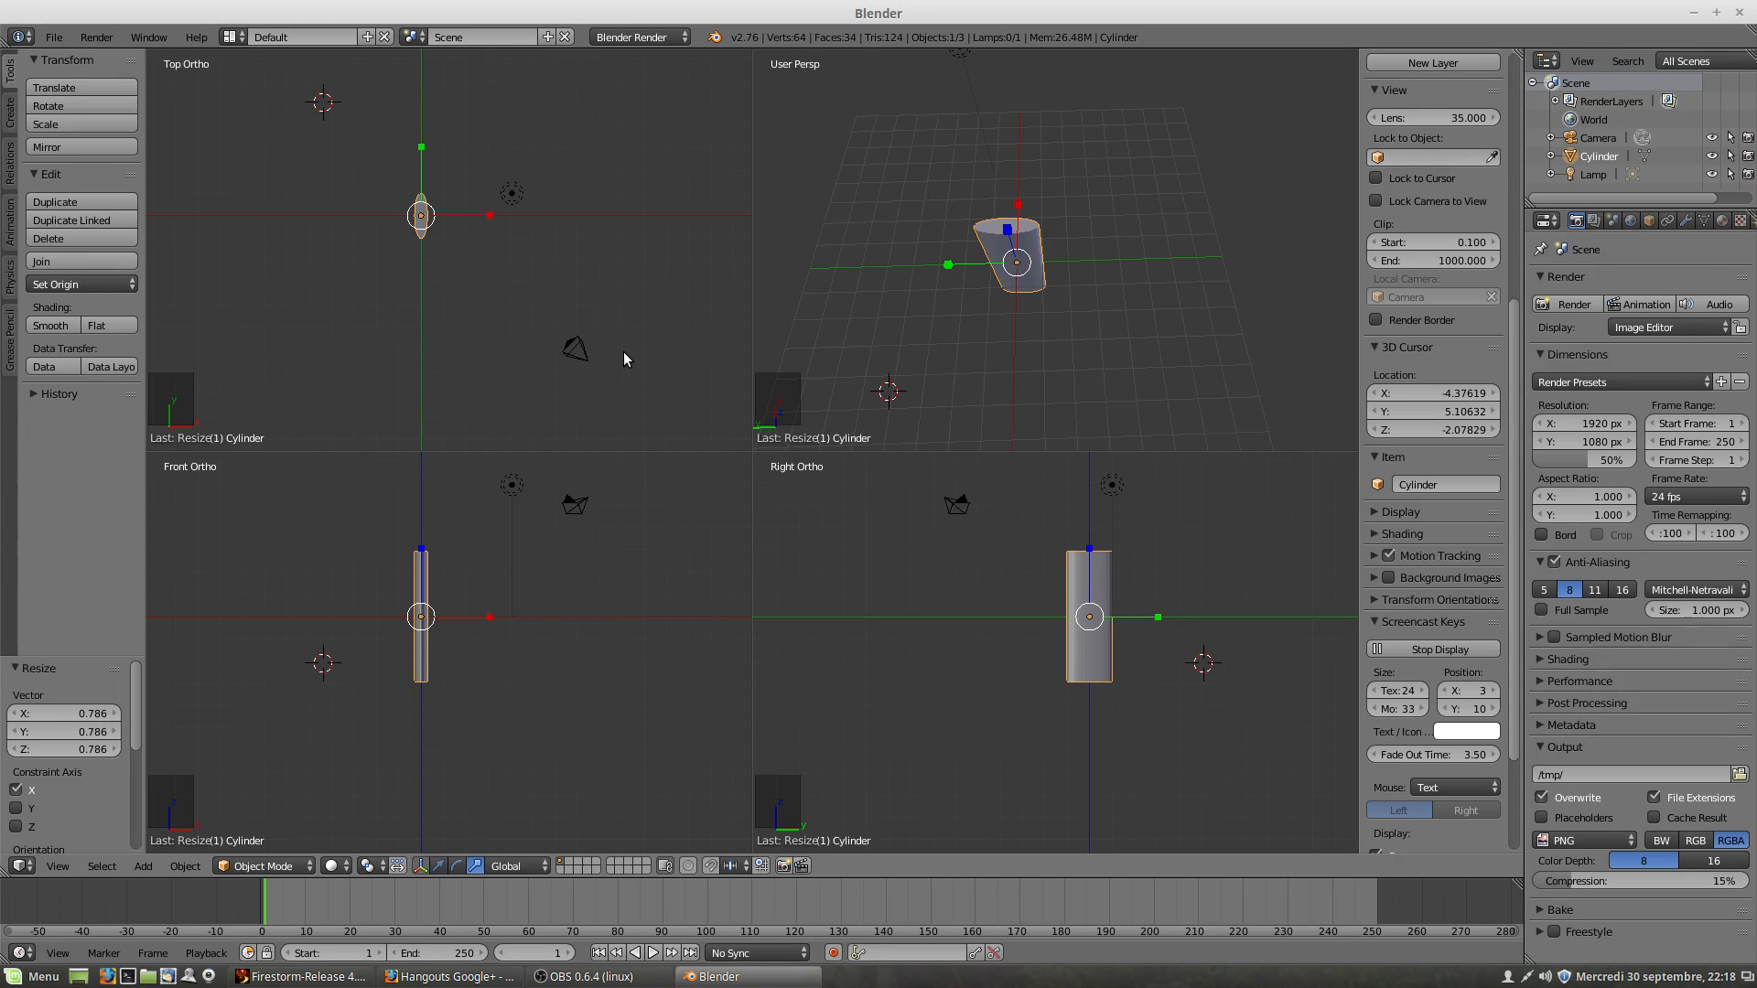
key("ctrl+alt+q")
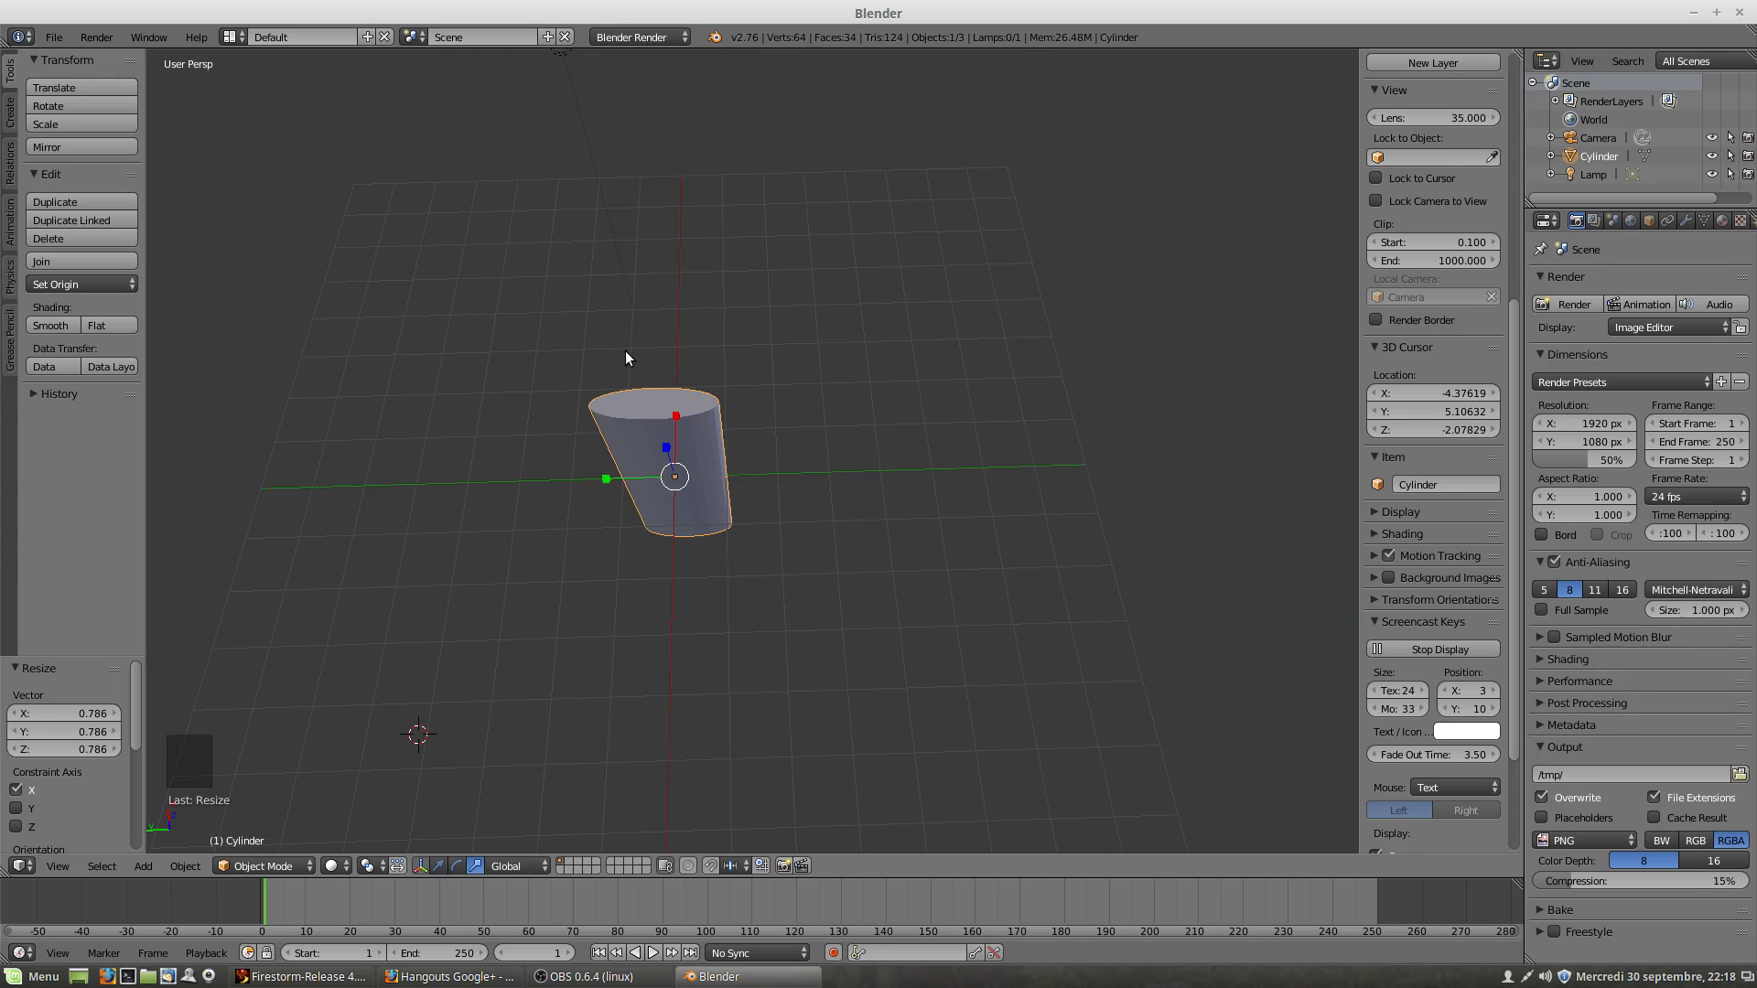
scroll(1464, 732, "down", 9)
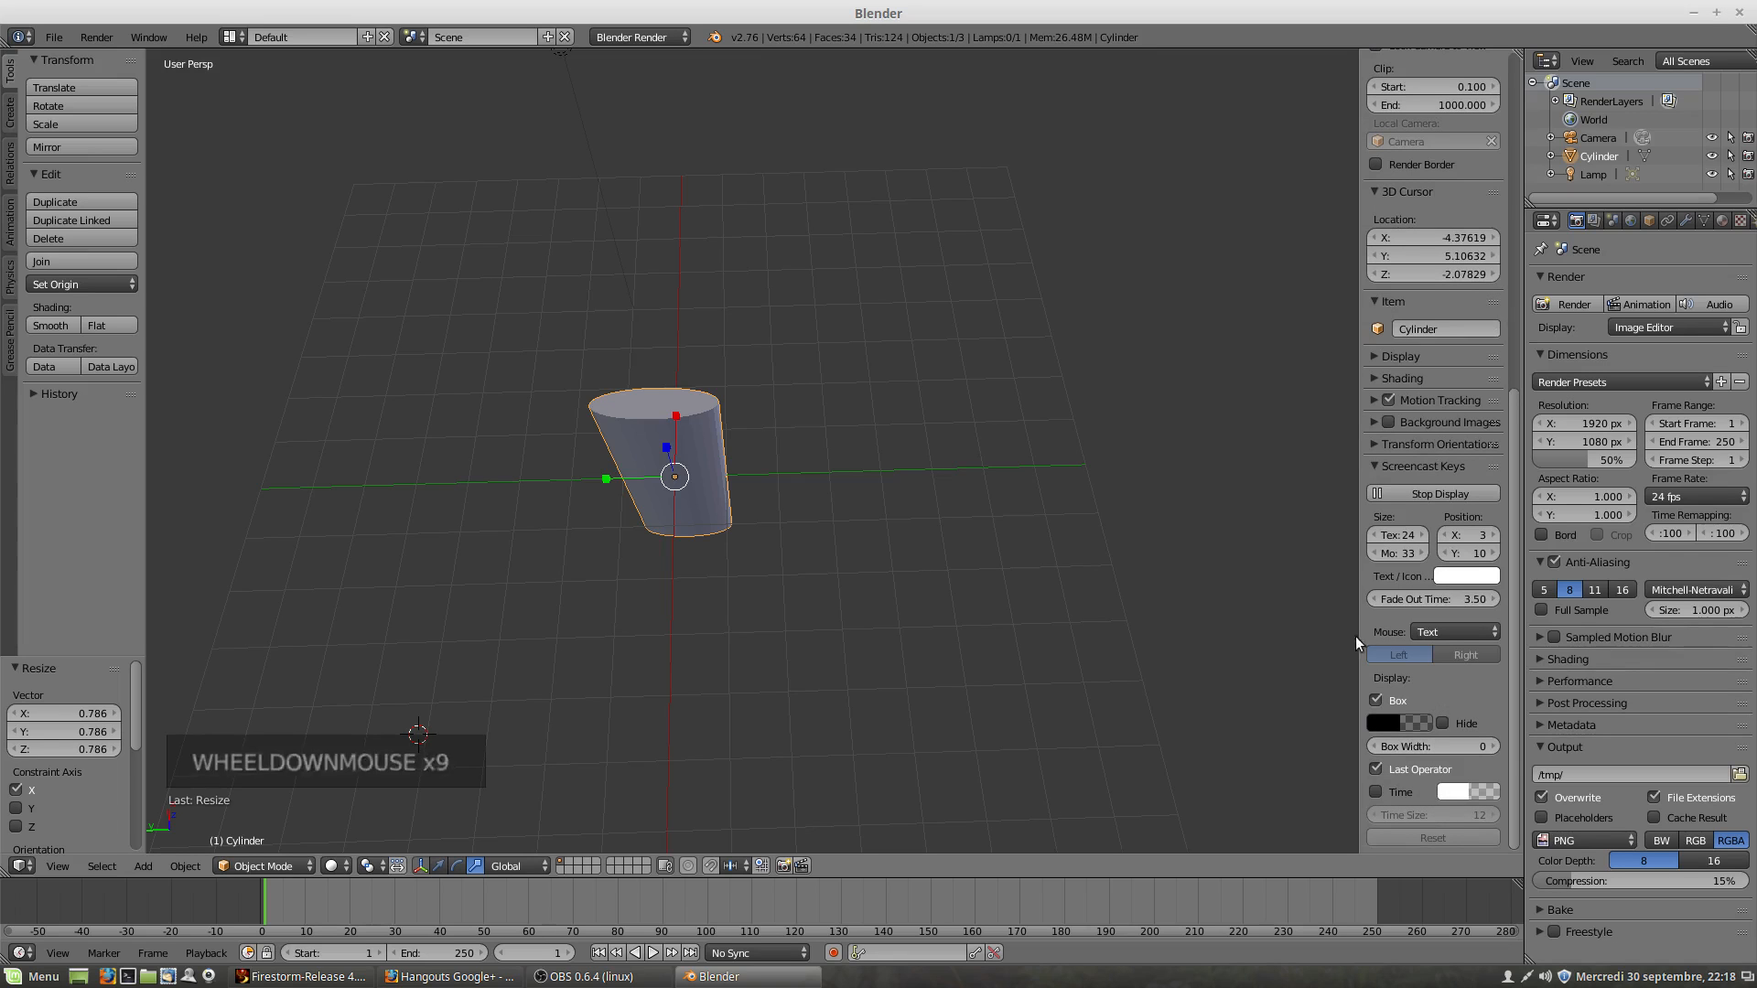
Step: Review the Screencast Keys entry among the add-ons in User Preferences, and close the preferences
left_click(57, 38)
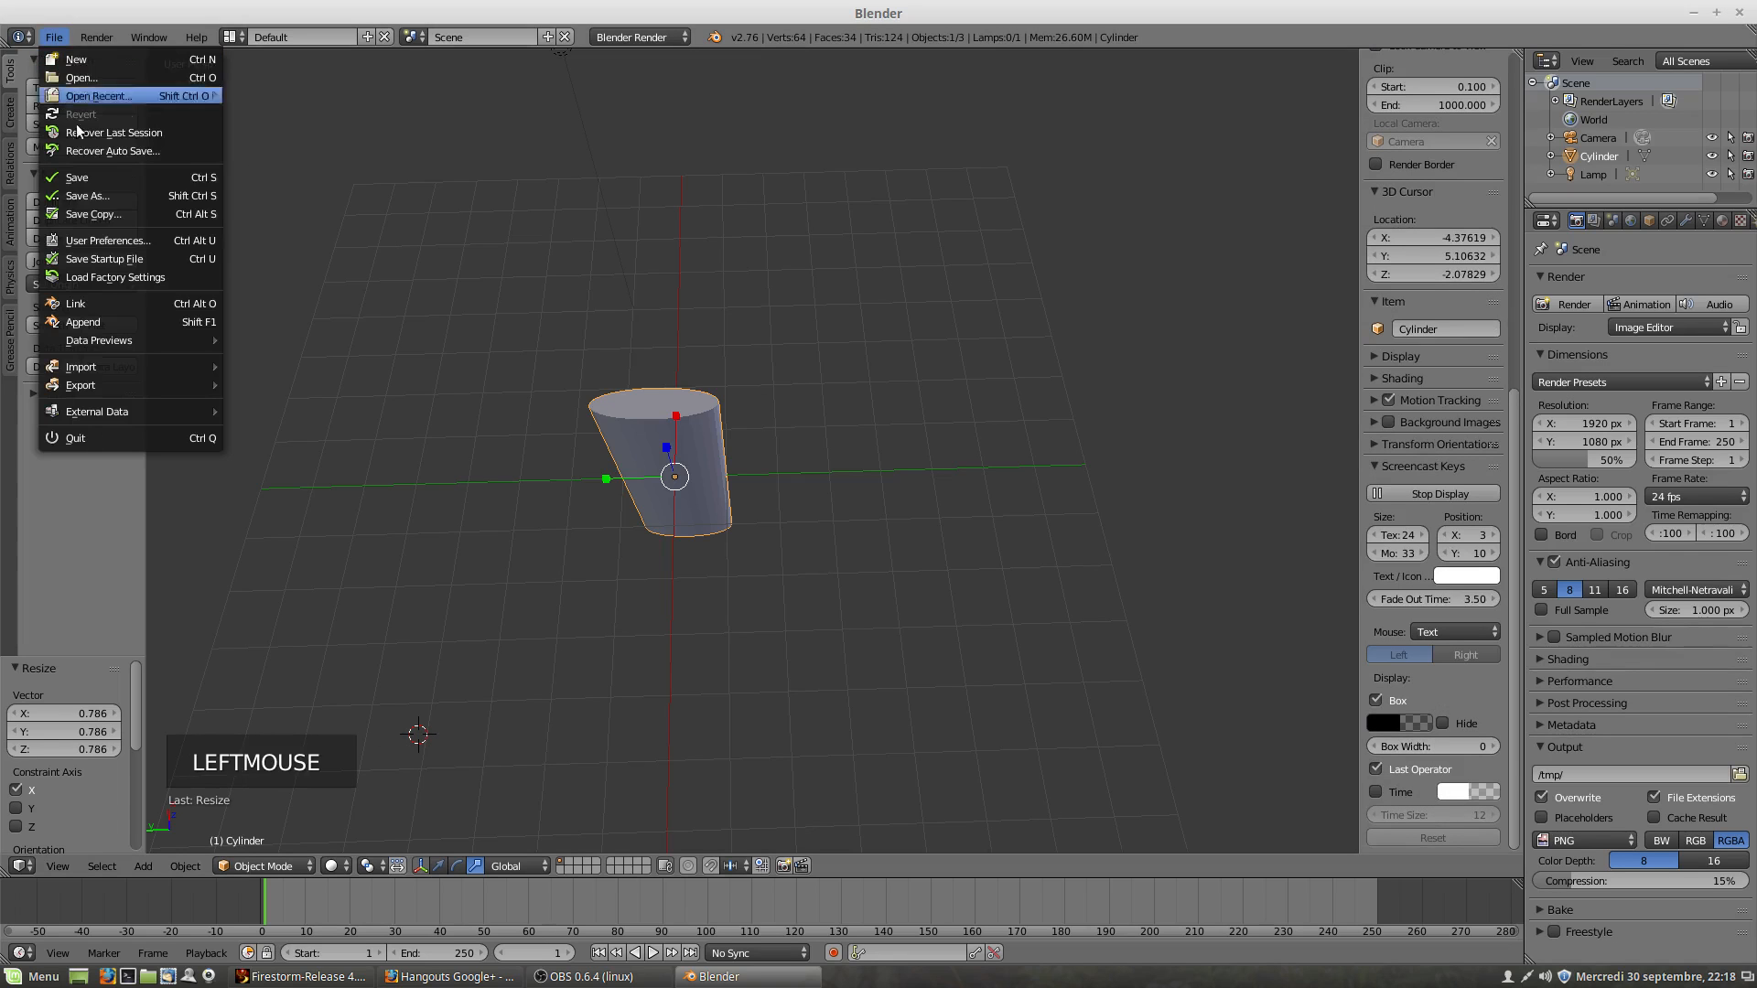
left_click(86, 242)
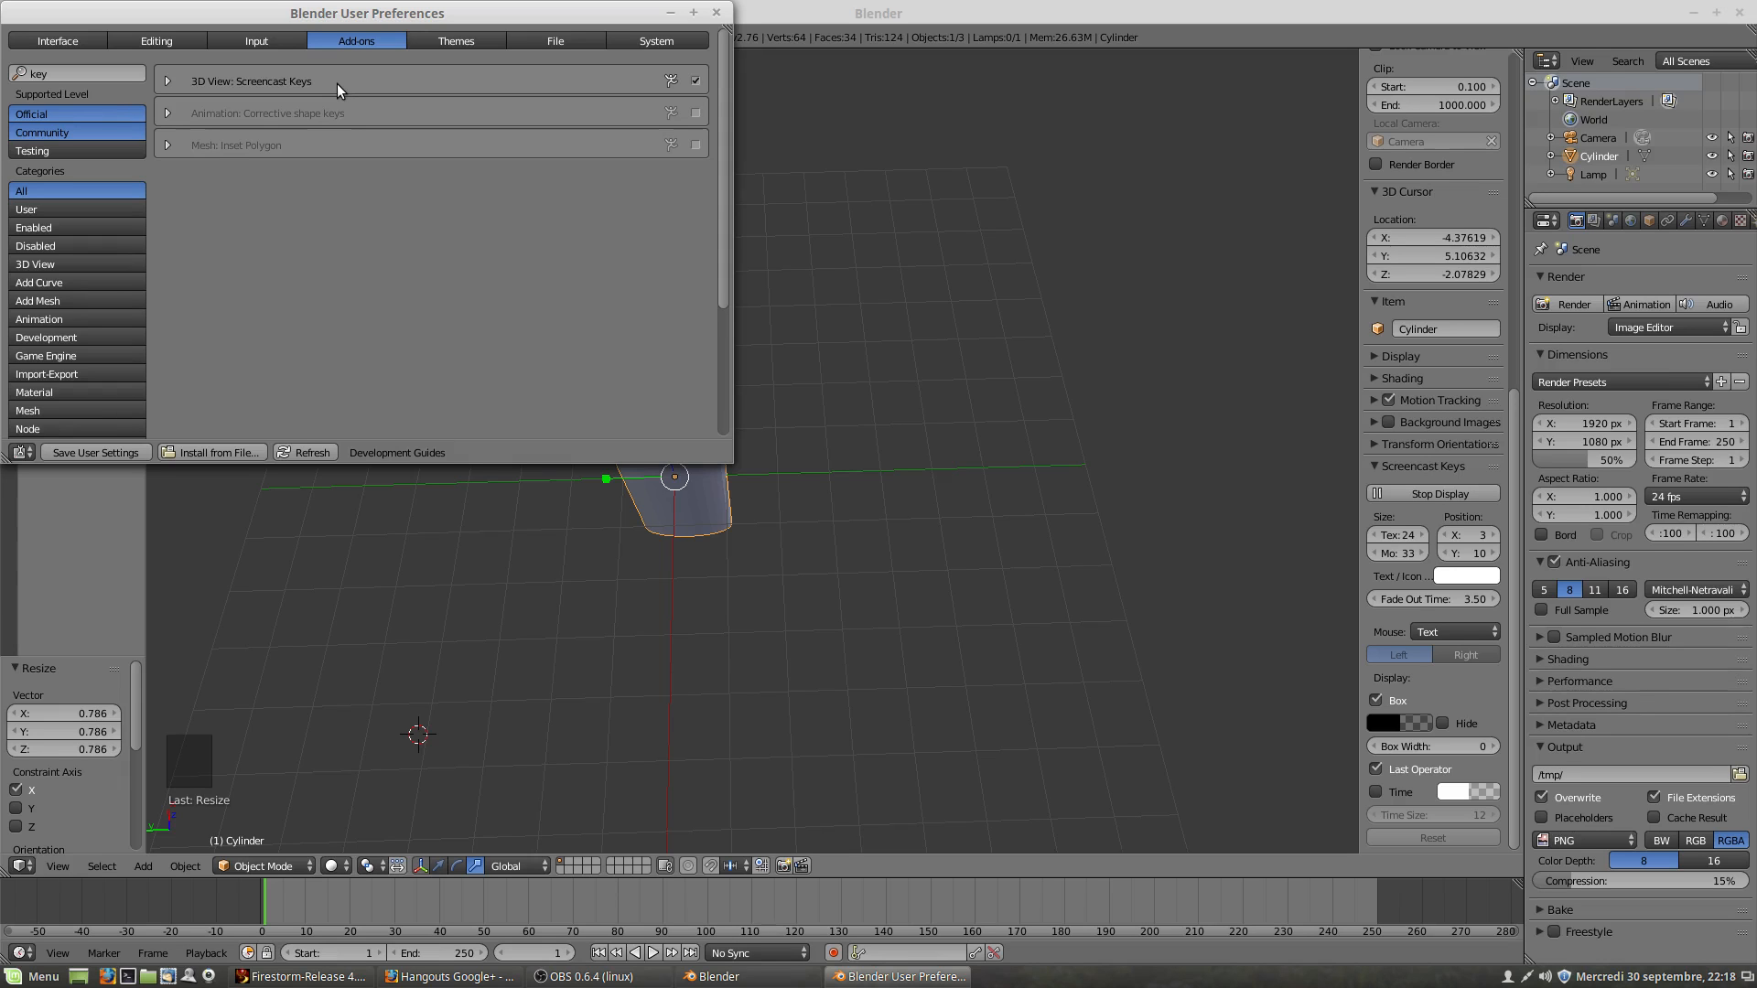
left_click(716, 14)
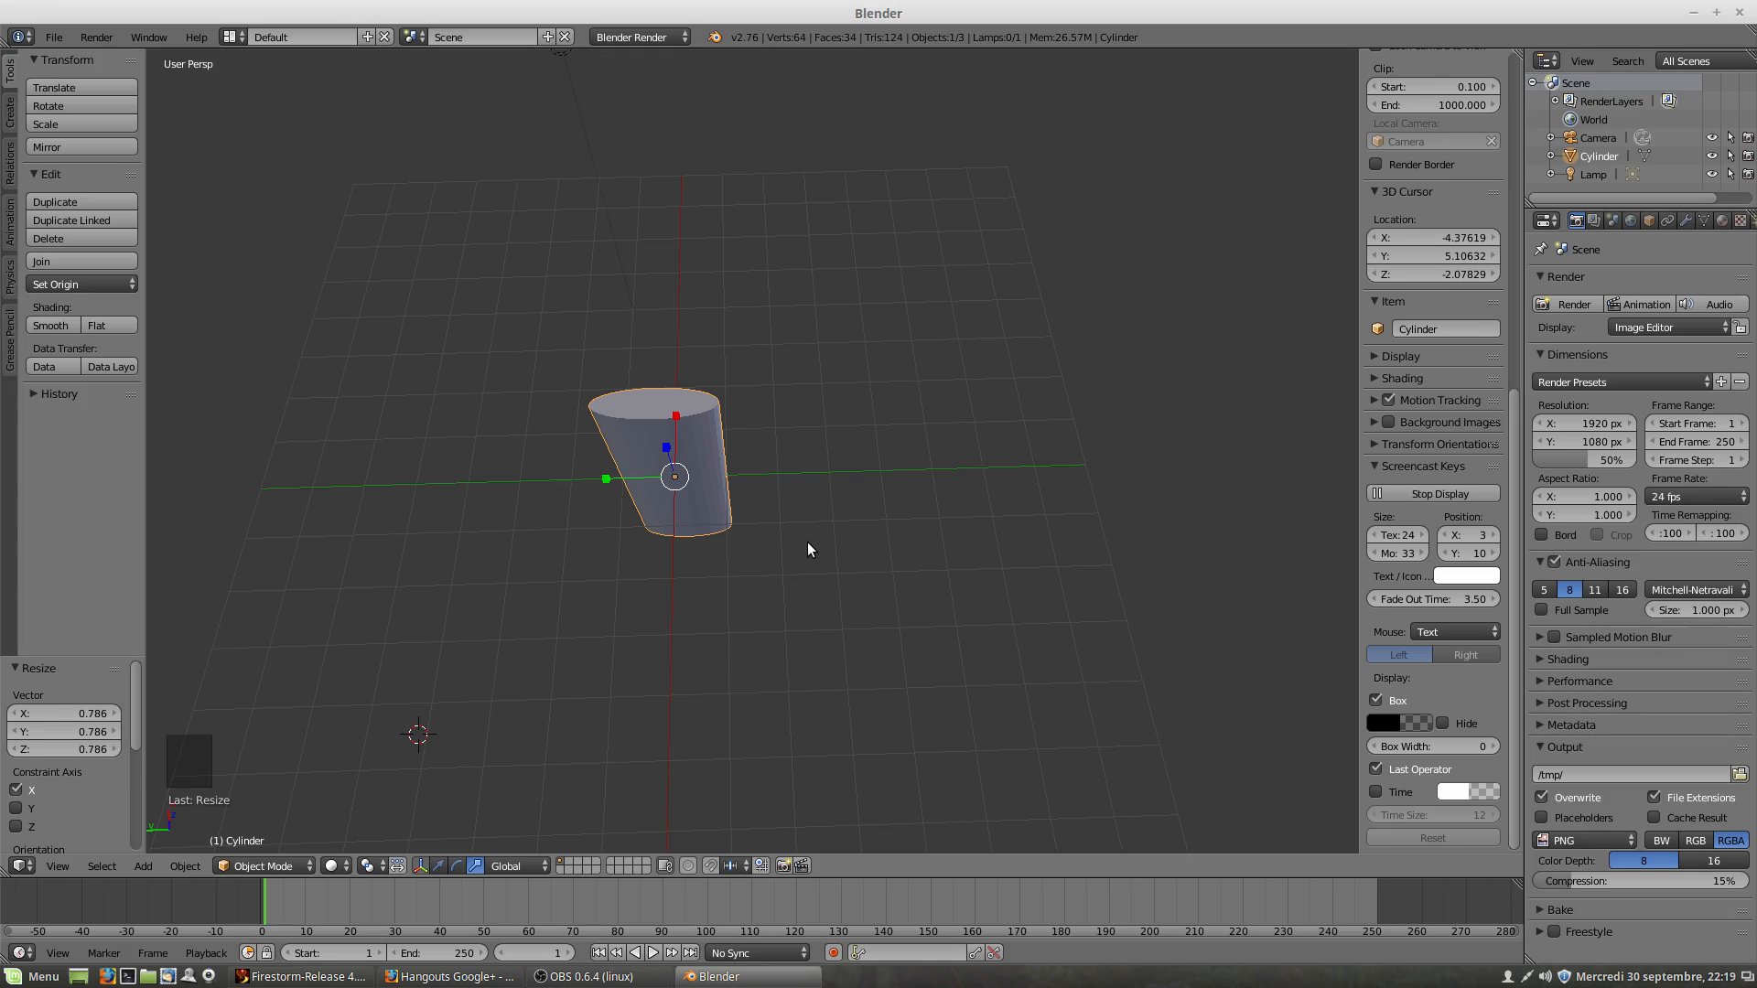
Step: Enlarge the Timeline area to about half the window height, and shrink it back to a low strip below the 3D view
scroll(806, 547, "up", 2)
scroll(807, 550, "down", 4)
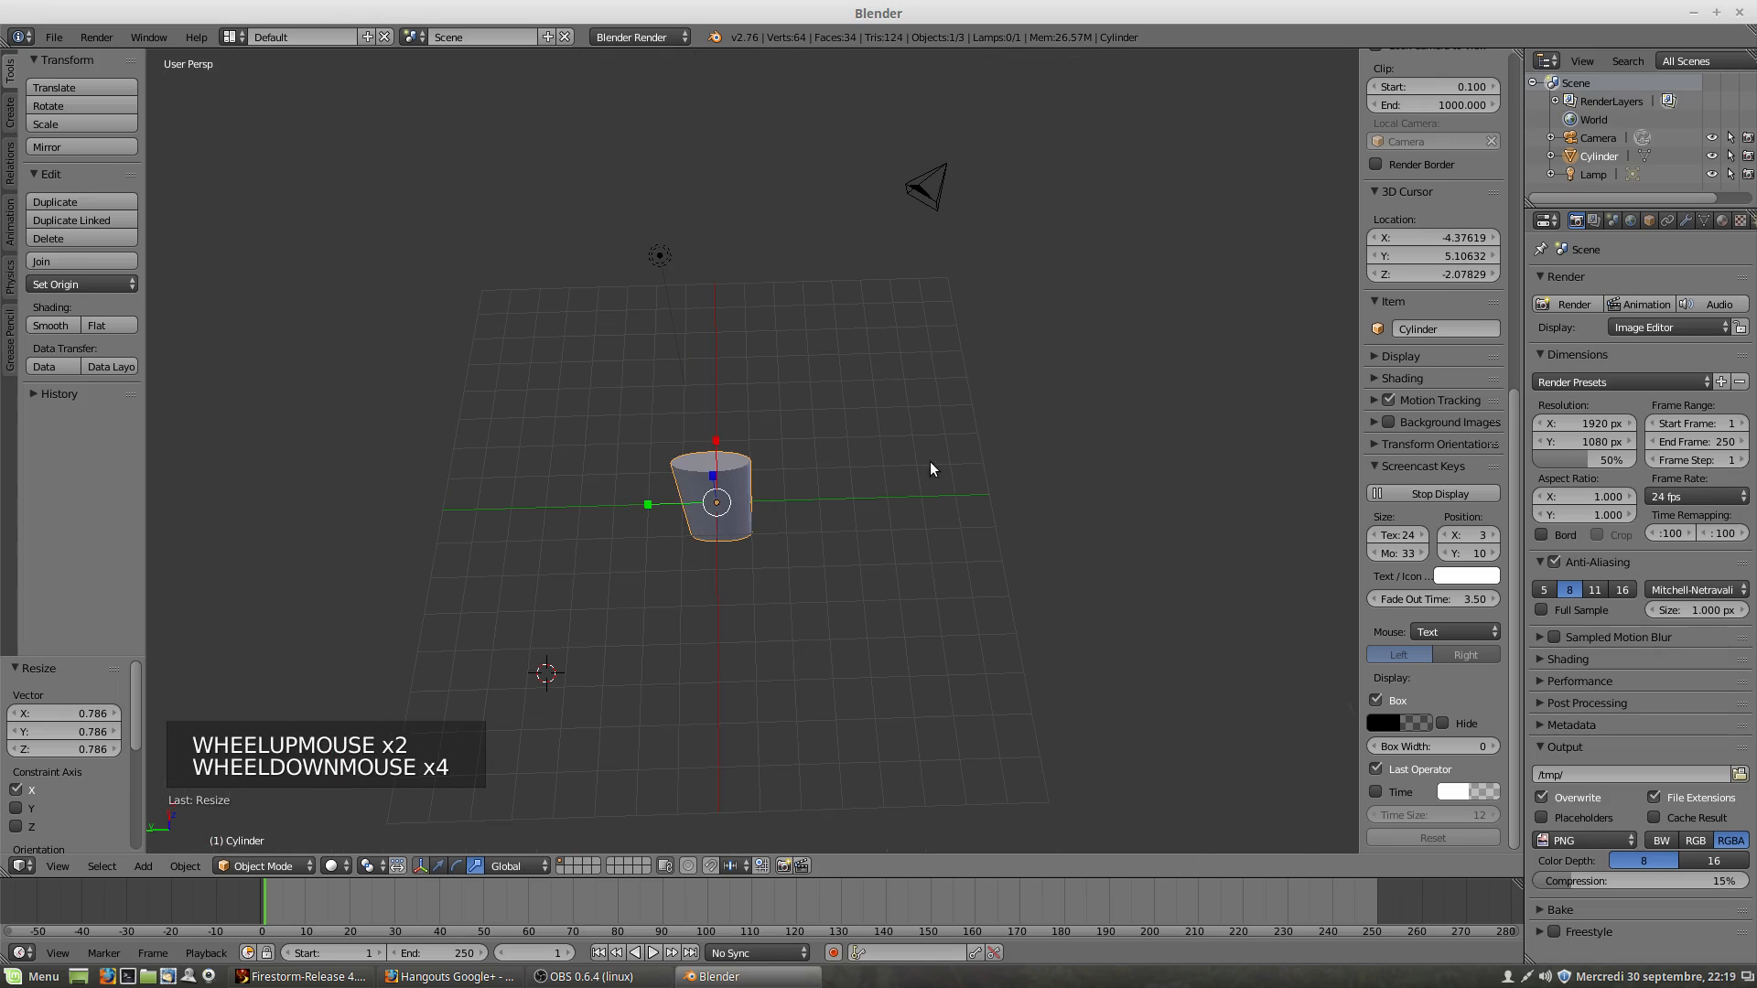
mouse_move(1511, 449)
left_mouse_down()
mouse_move(1513, 85)
mouse_move(1520, 476)
mouse_move(1541, 106)
left_mouse_up()
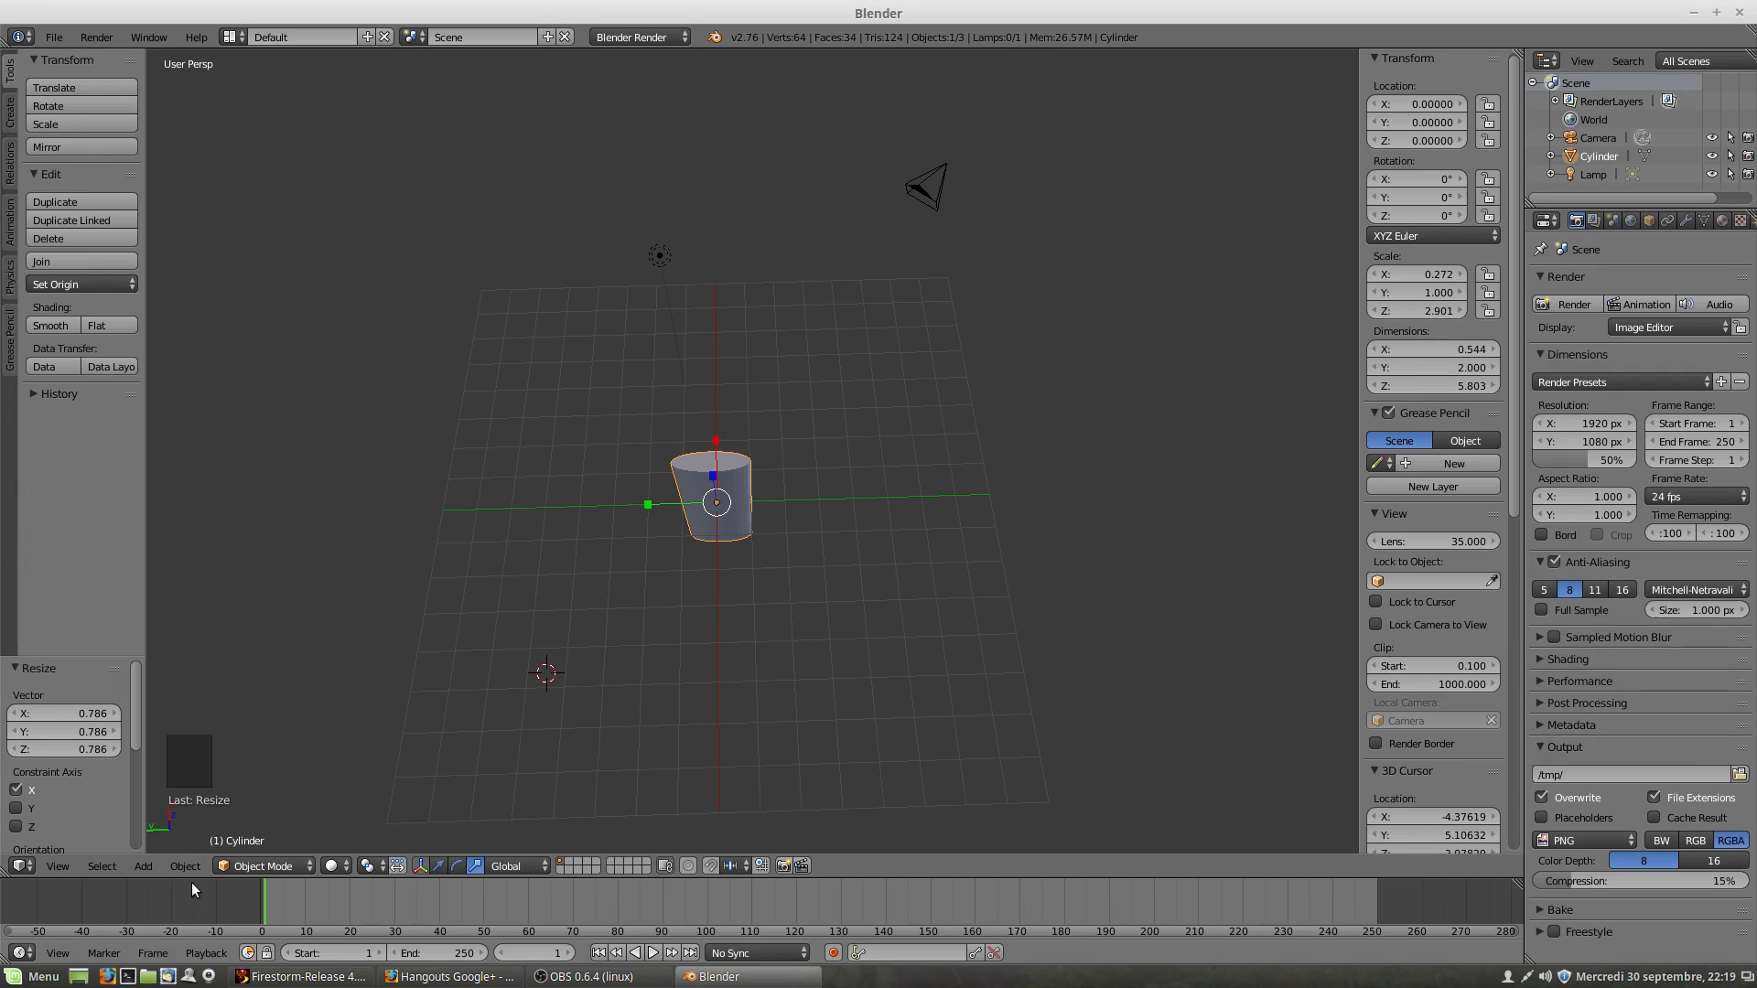
left_click(868, 852)
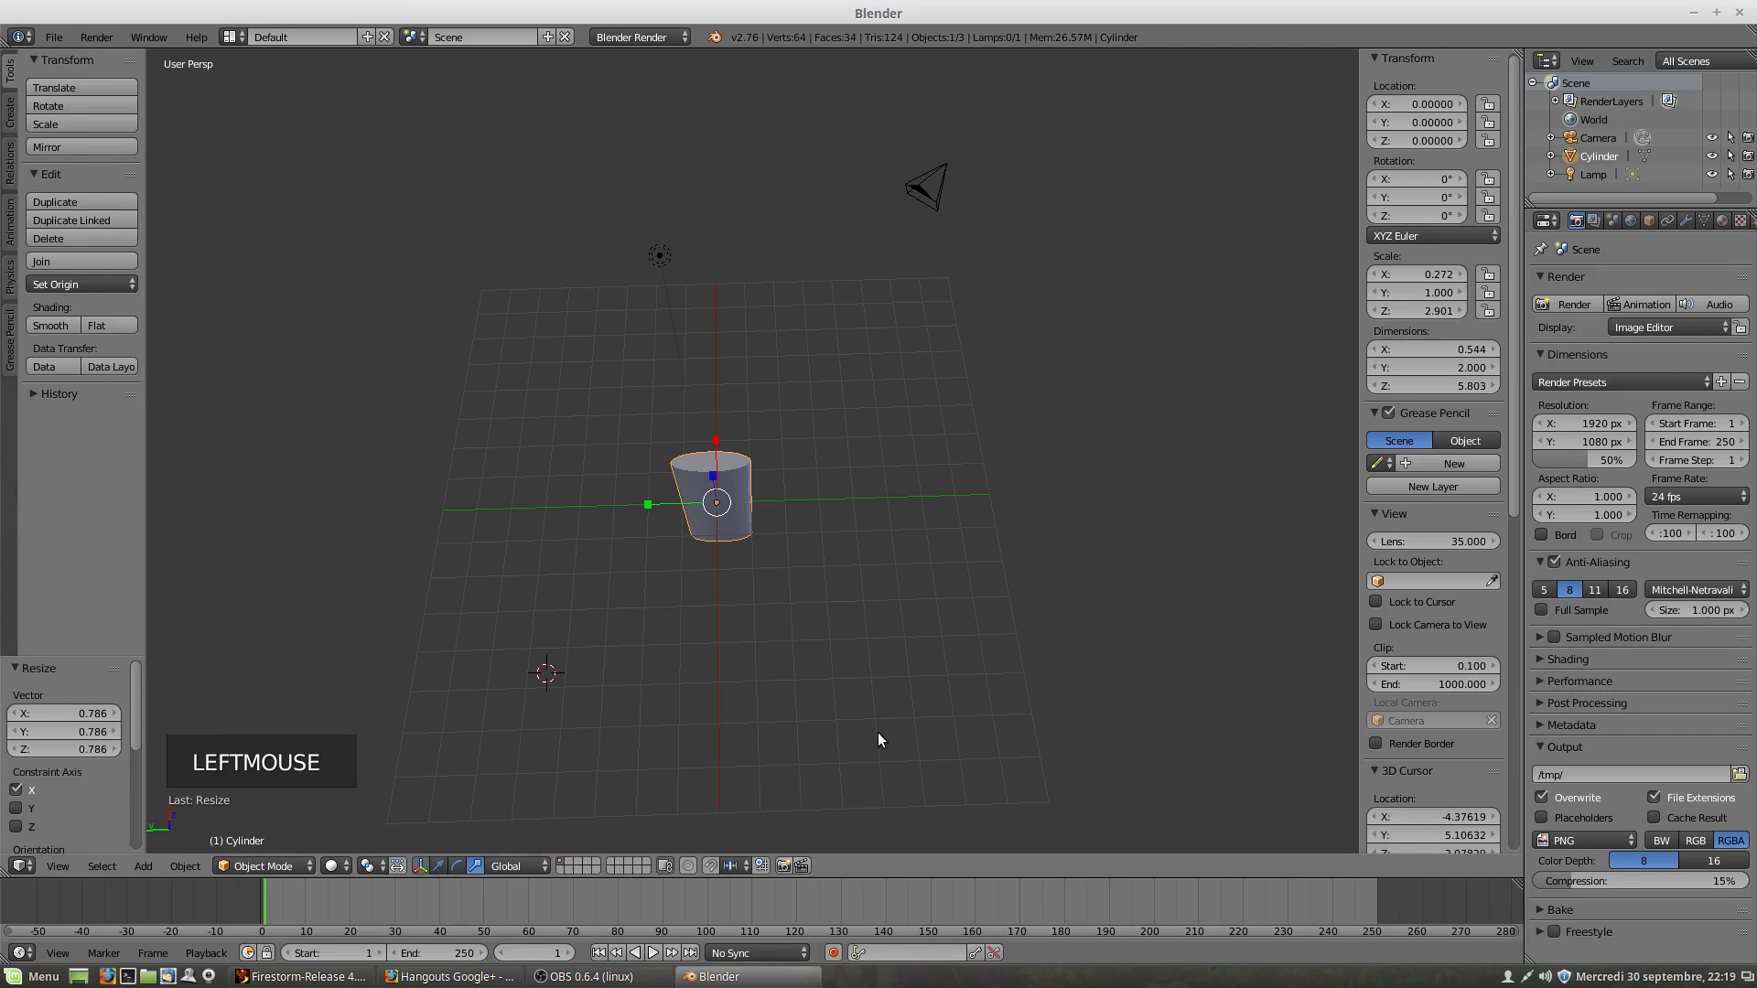
left_click_drag(869, 877, 881, 526)
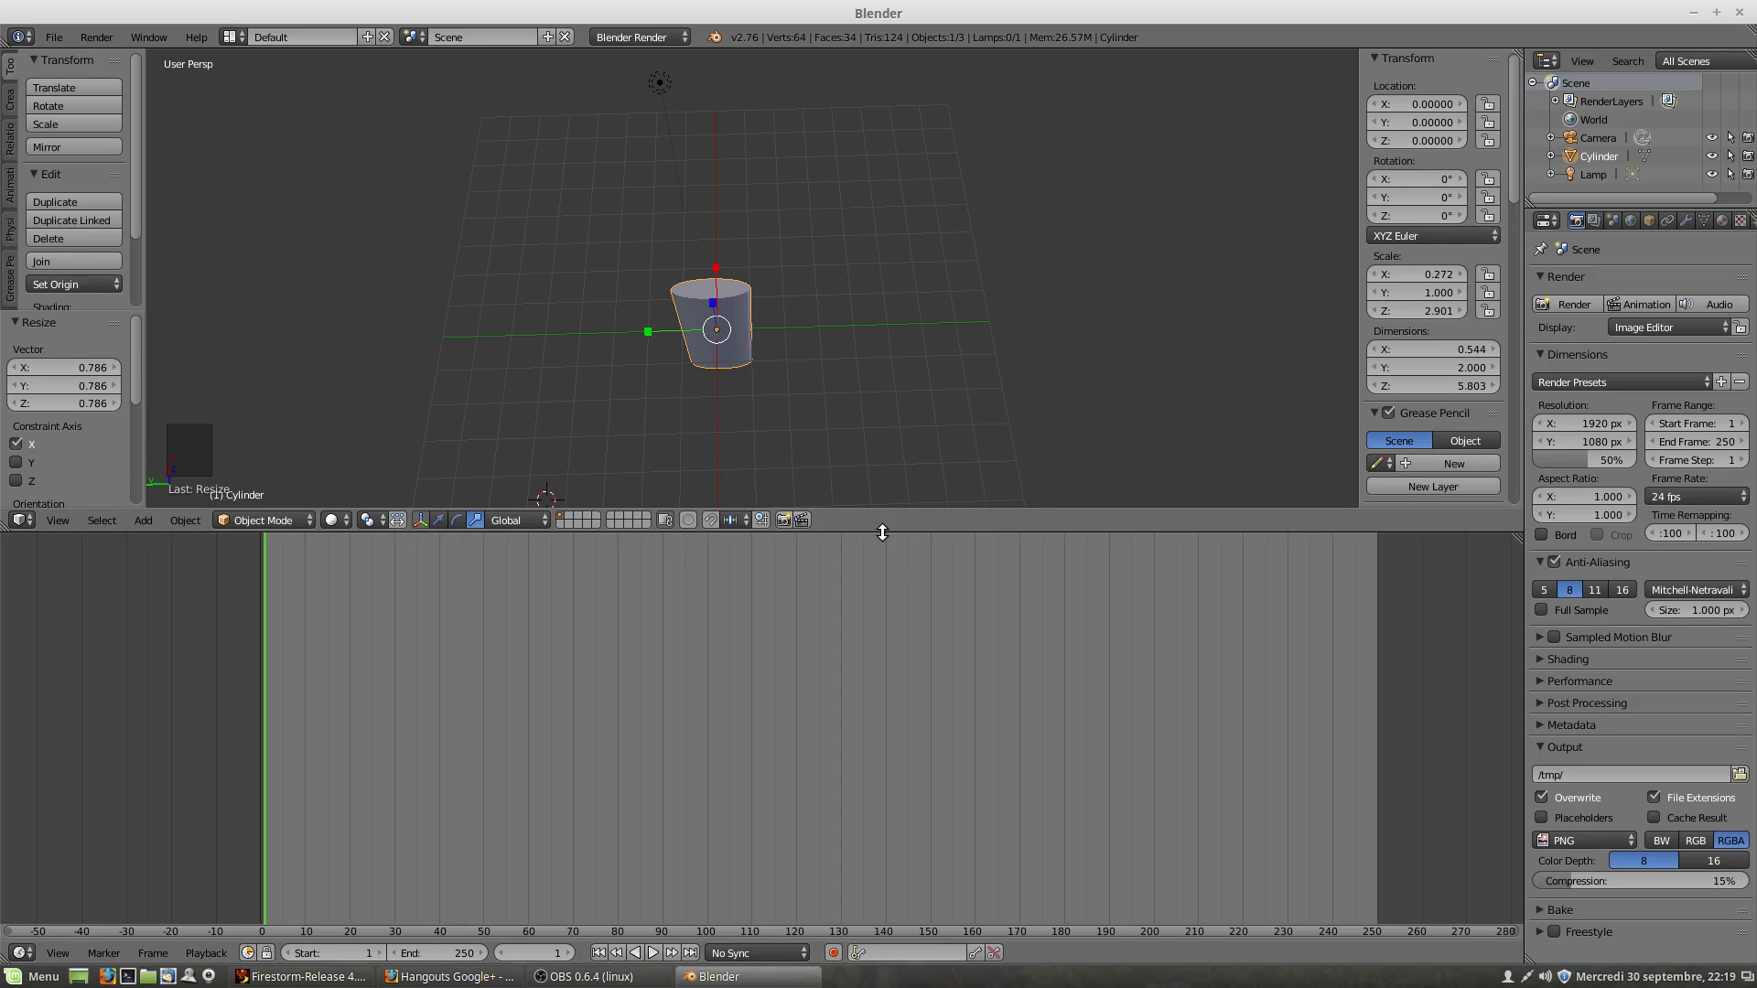
left_click_drag(882, 533, 886, 819)
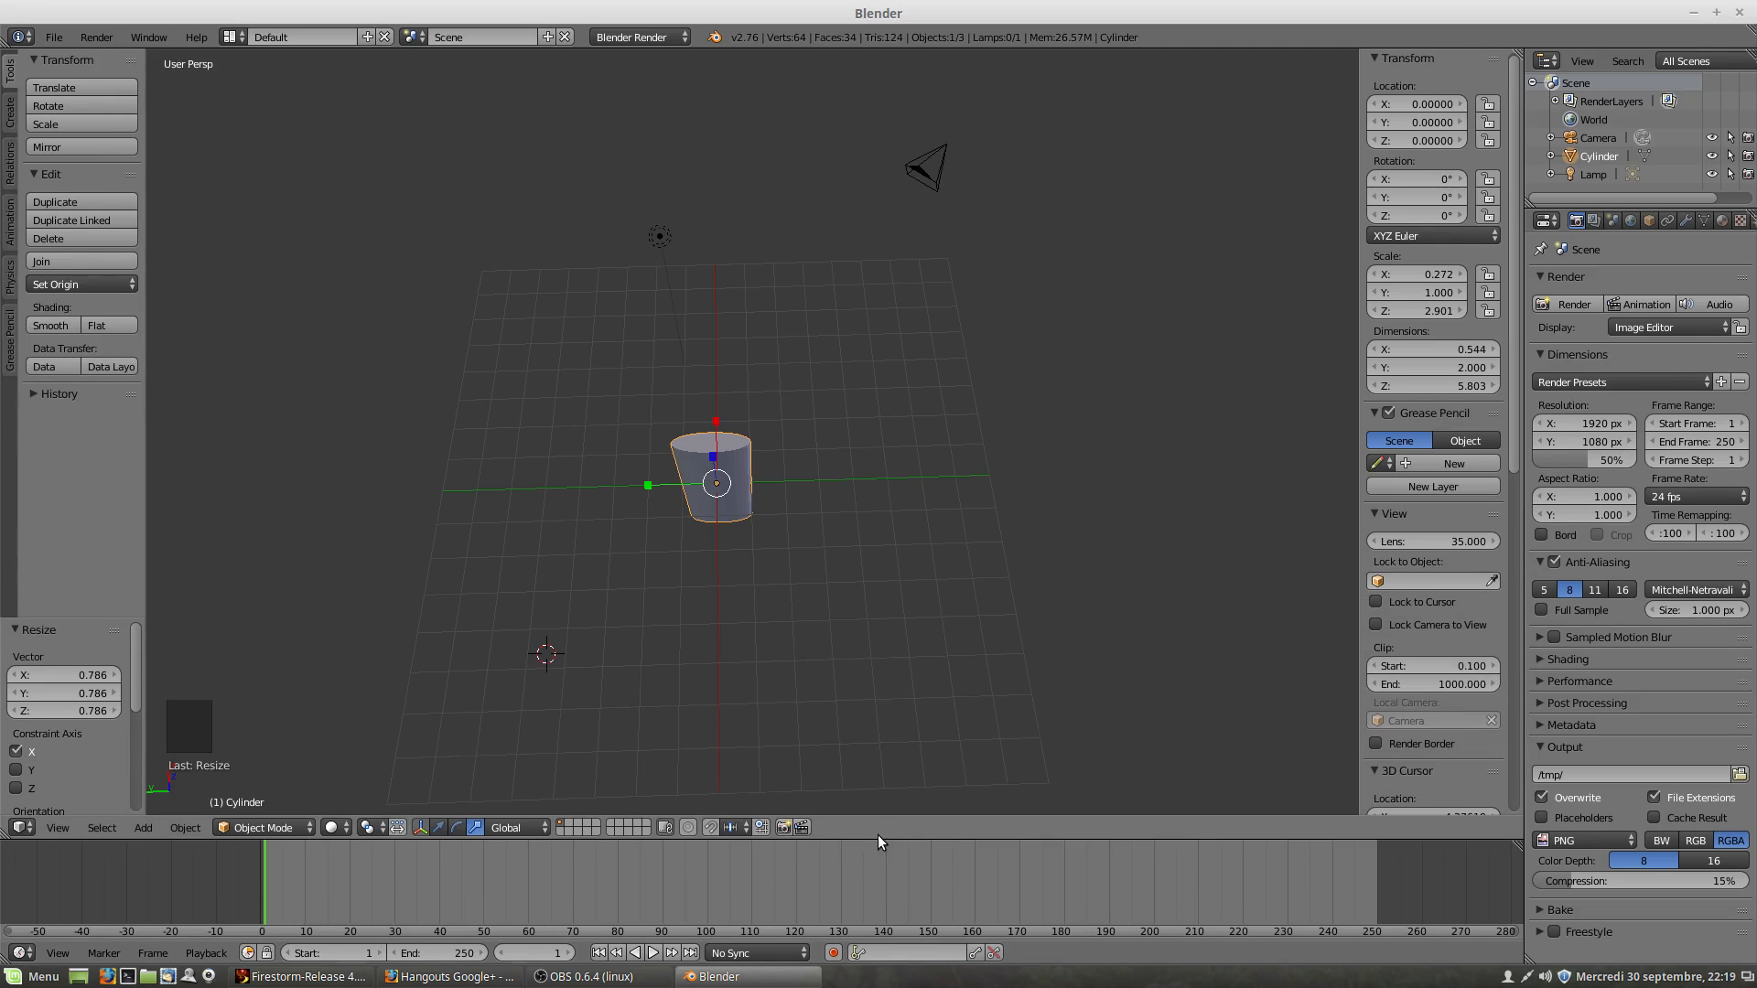
mouse_move(875, 835)
left_mouse_down()
mouse_move(876, 921)
mouse_move(878, 816)
left_mouse_up()
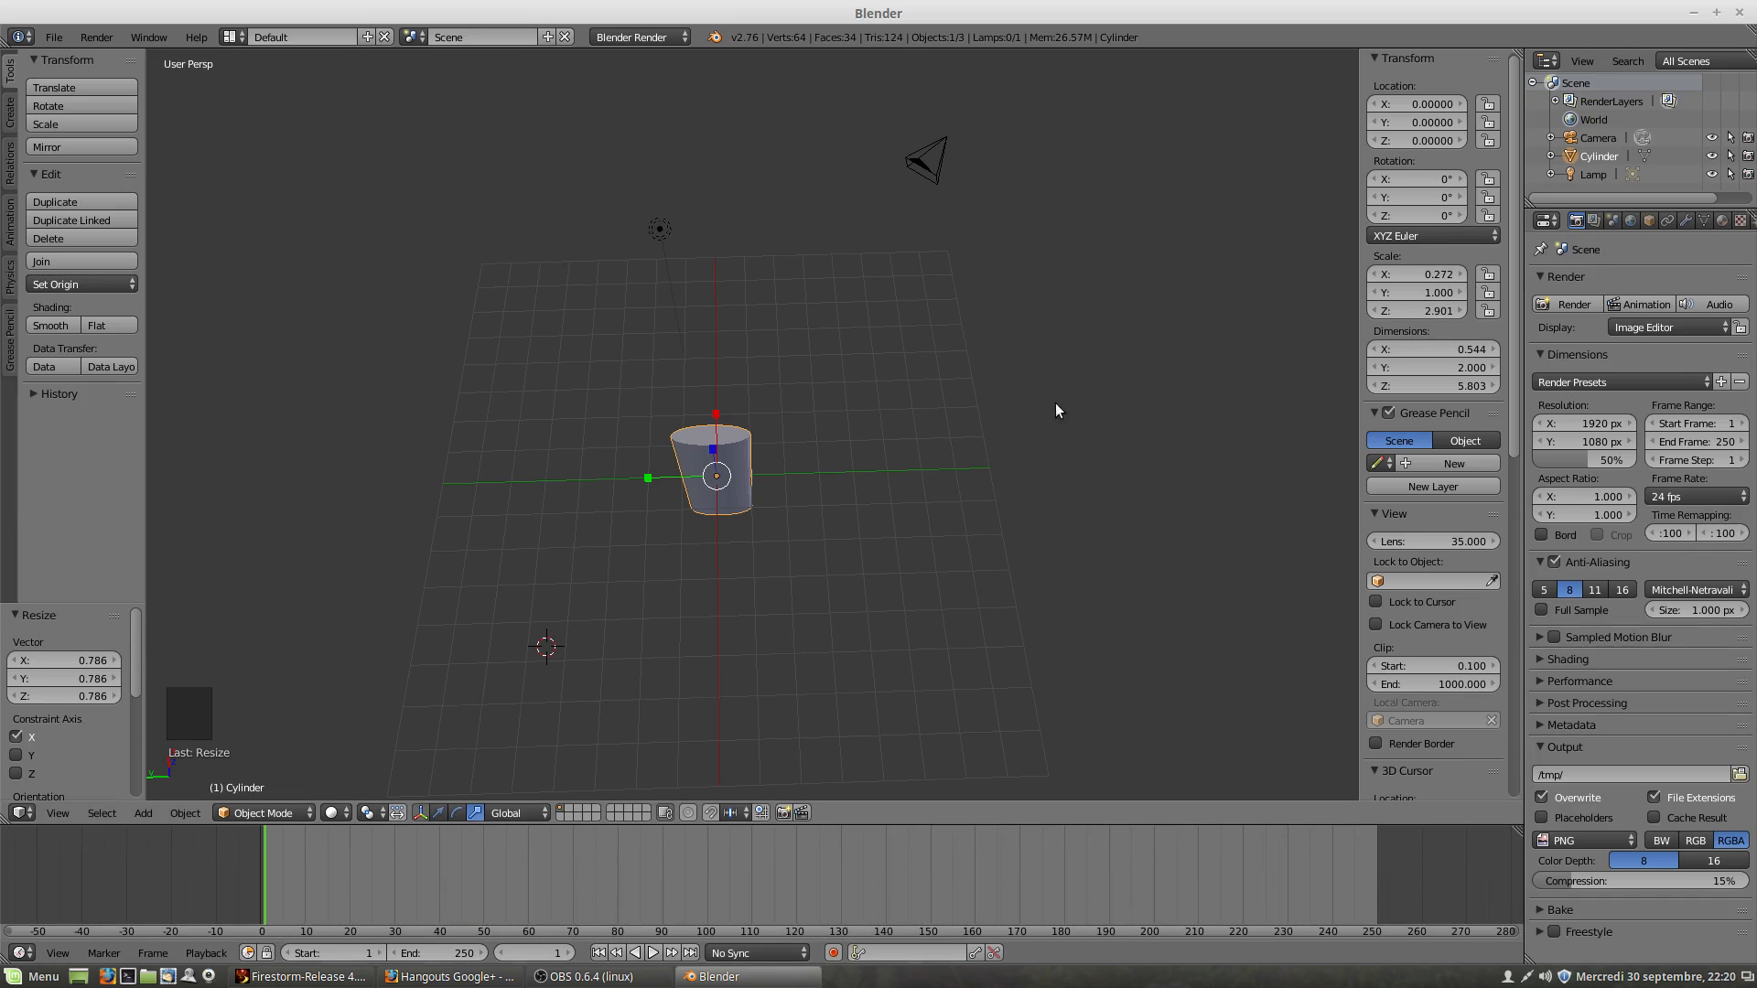
Step: Join the 3D view and Timeline areas so that the 3D view takes over the Timeline's space
right_click(874, 801)
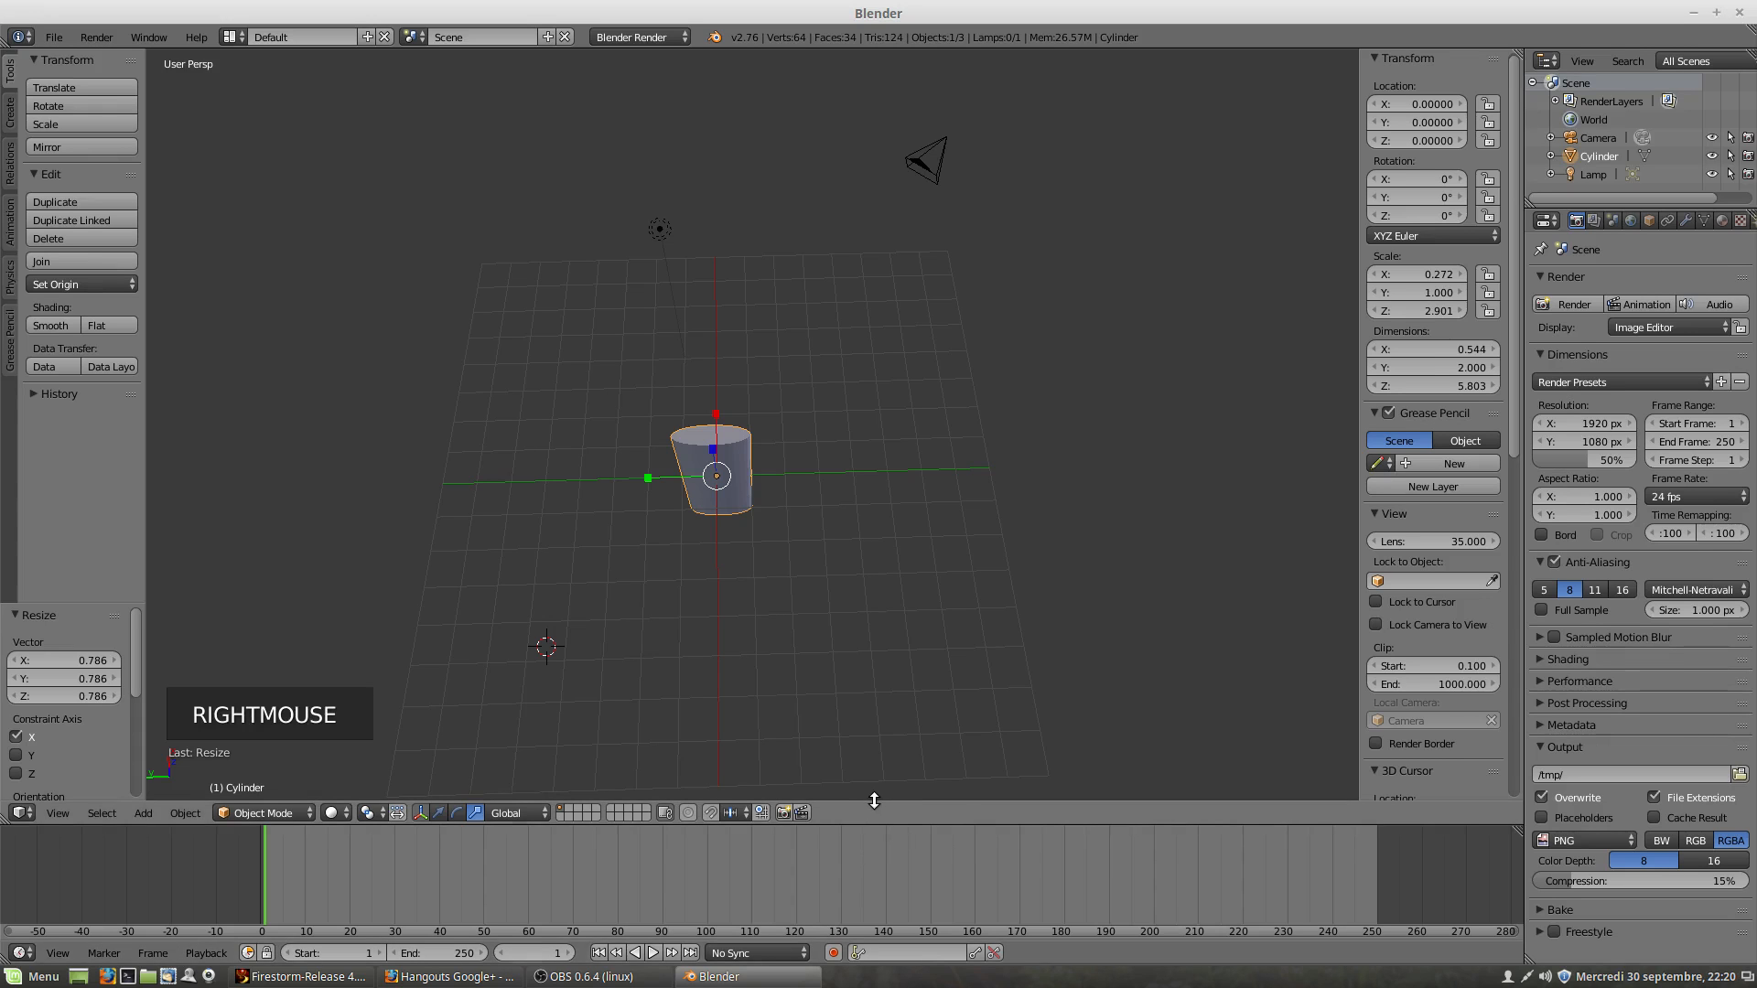
right_click(874, 800)
left_click(874, 801)
right_click(875, 801)
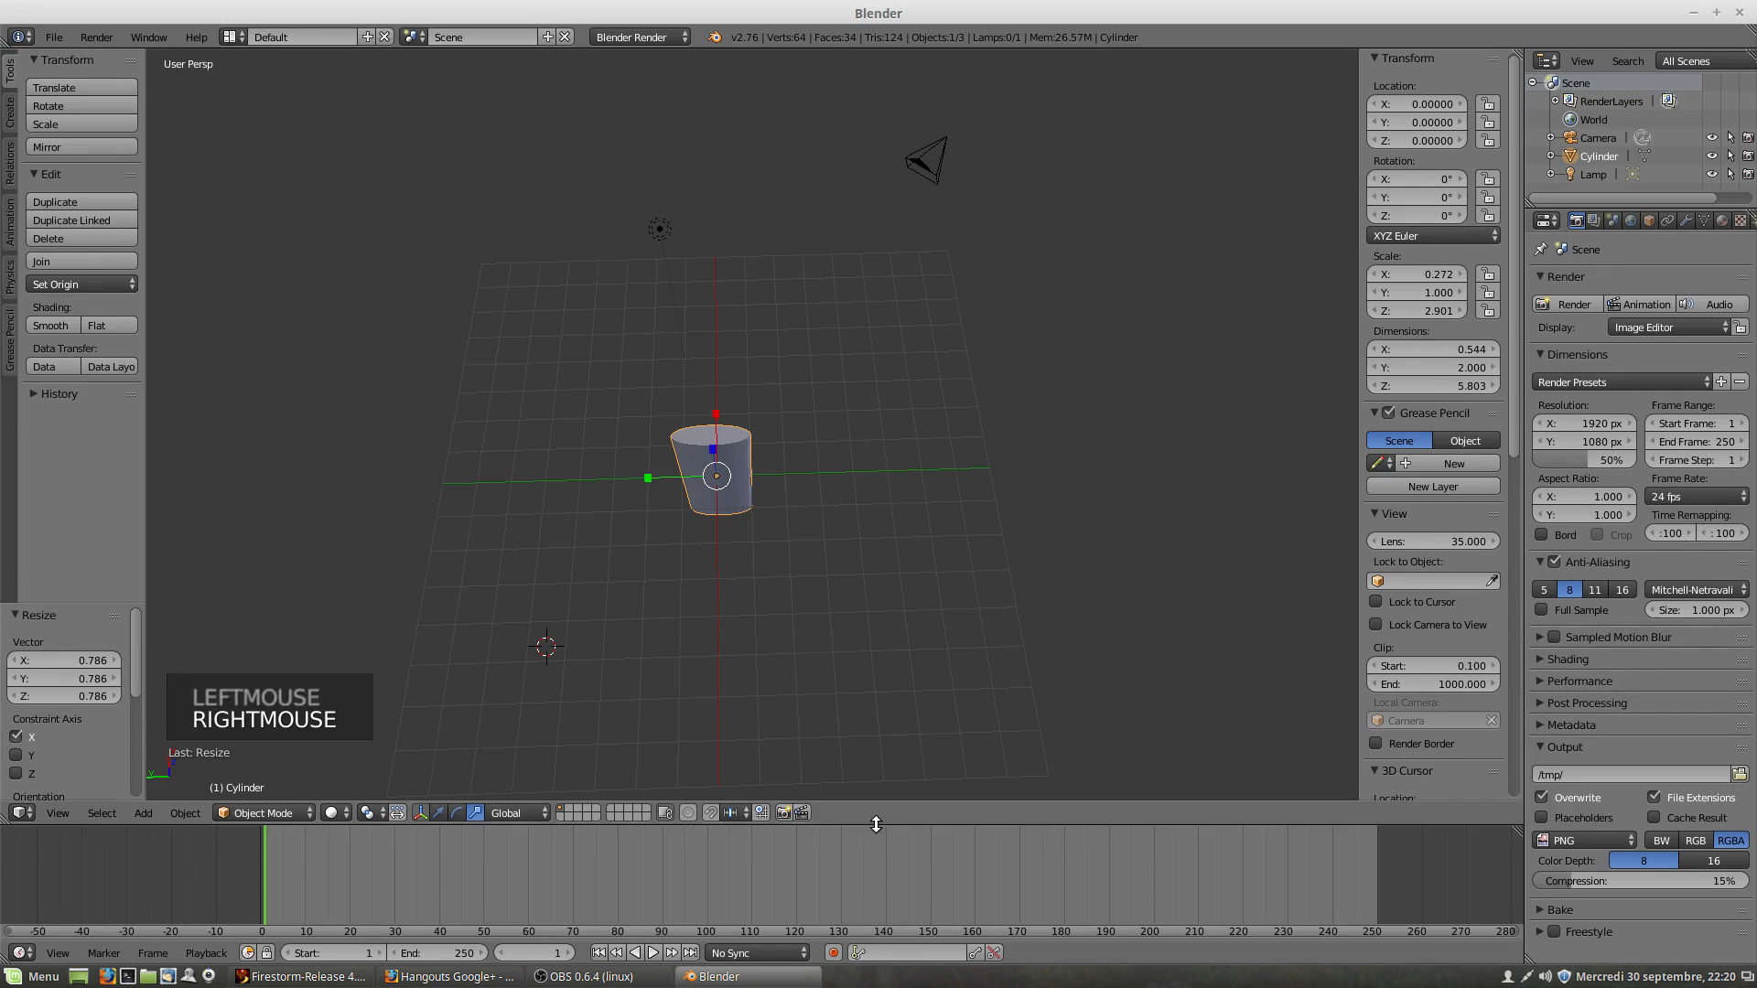
right_click(875, 819)
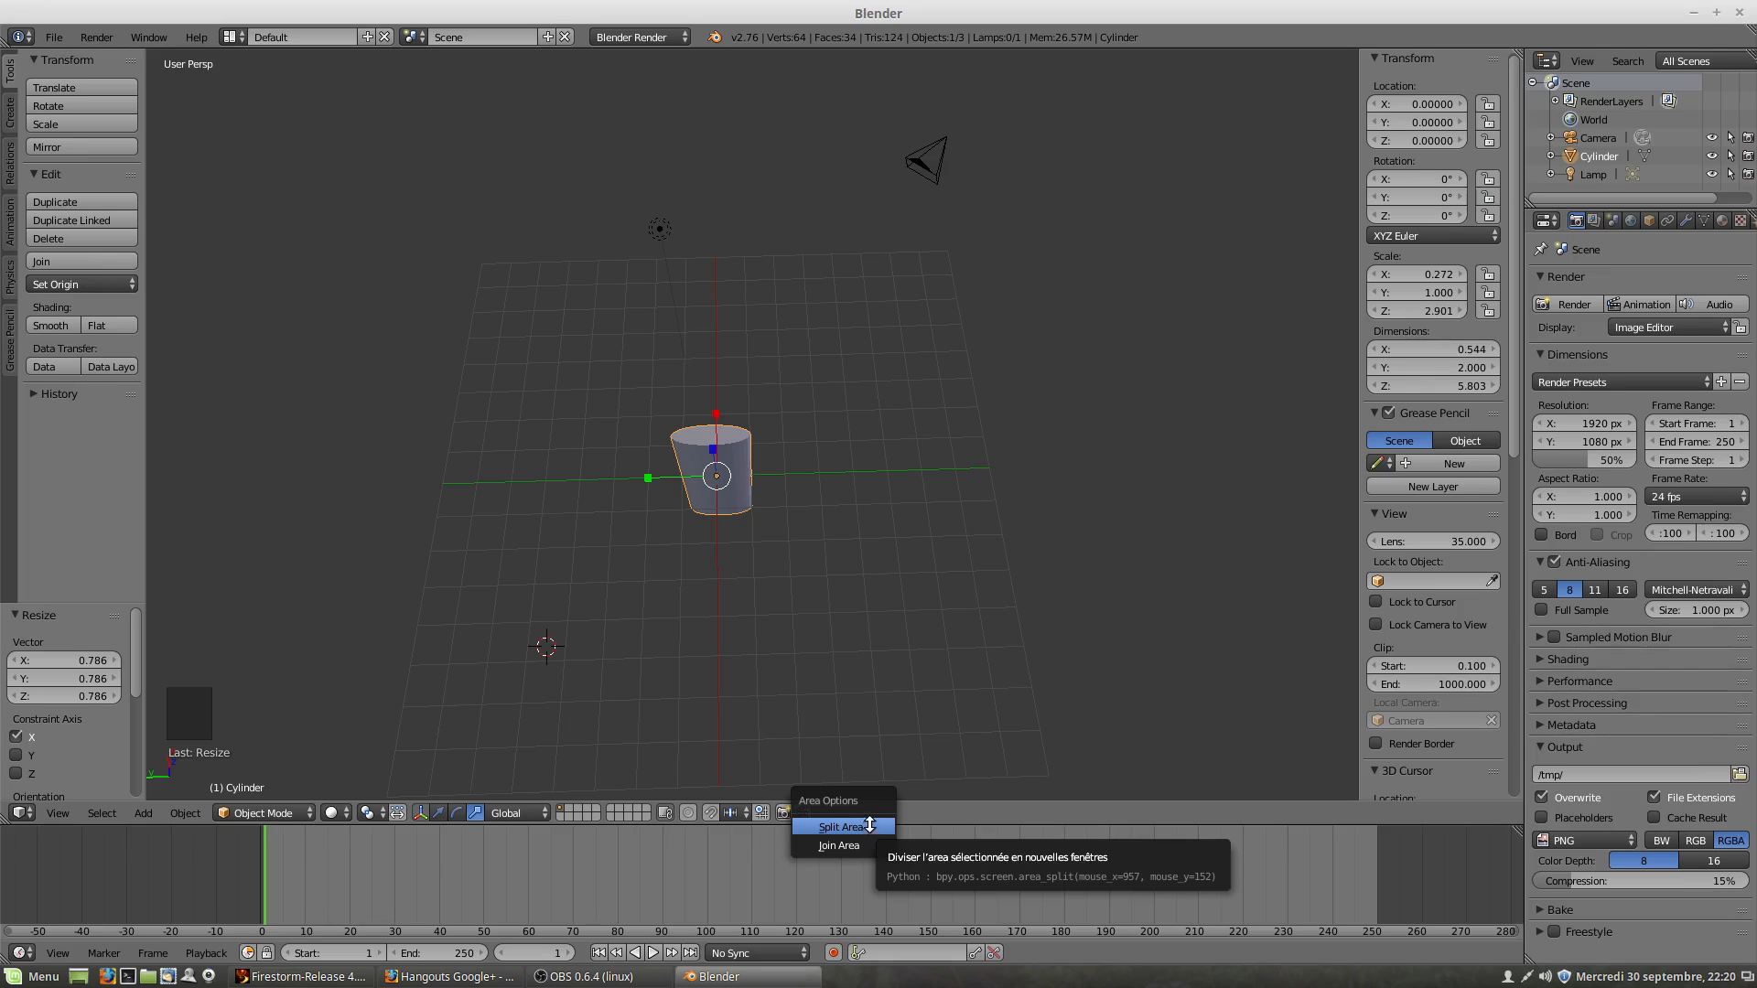
left_click(863, 844)
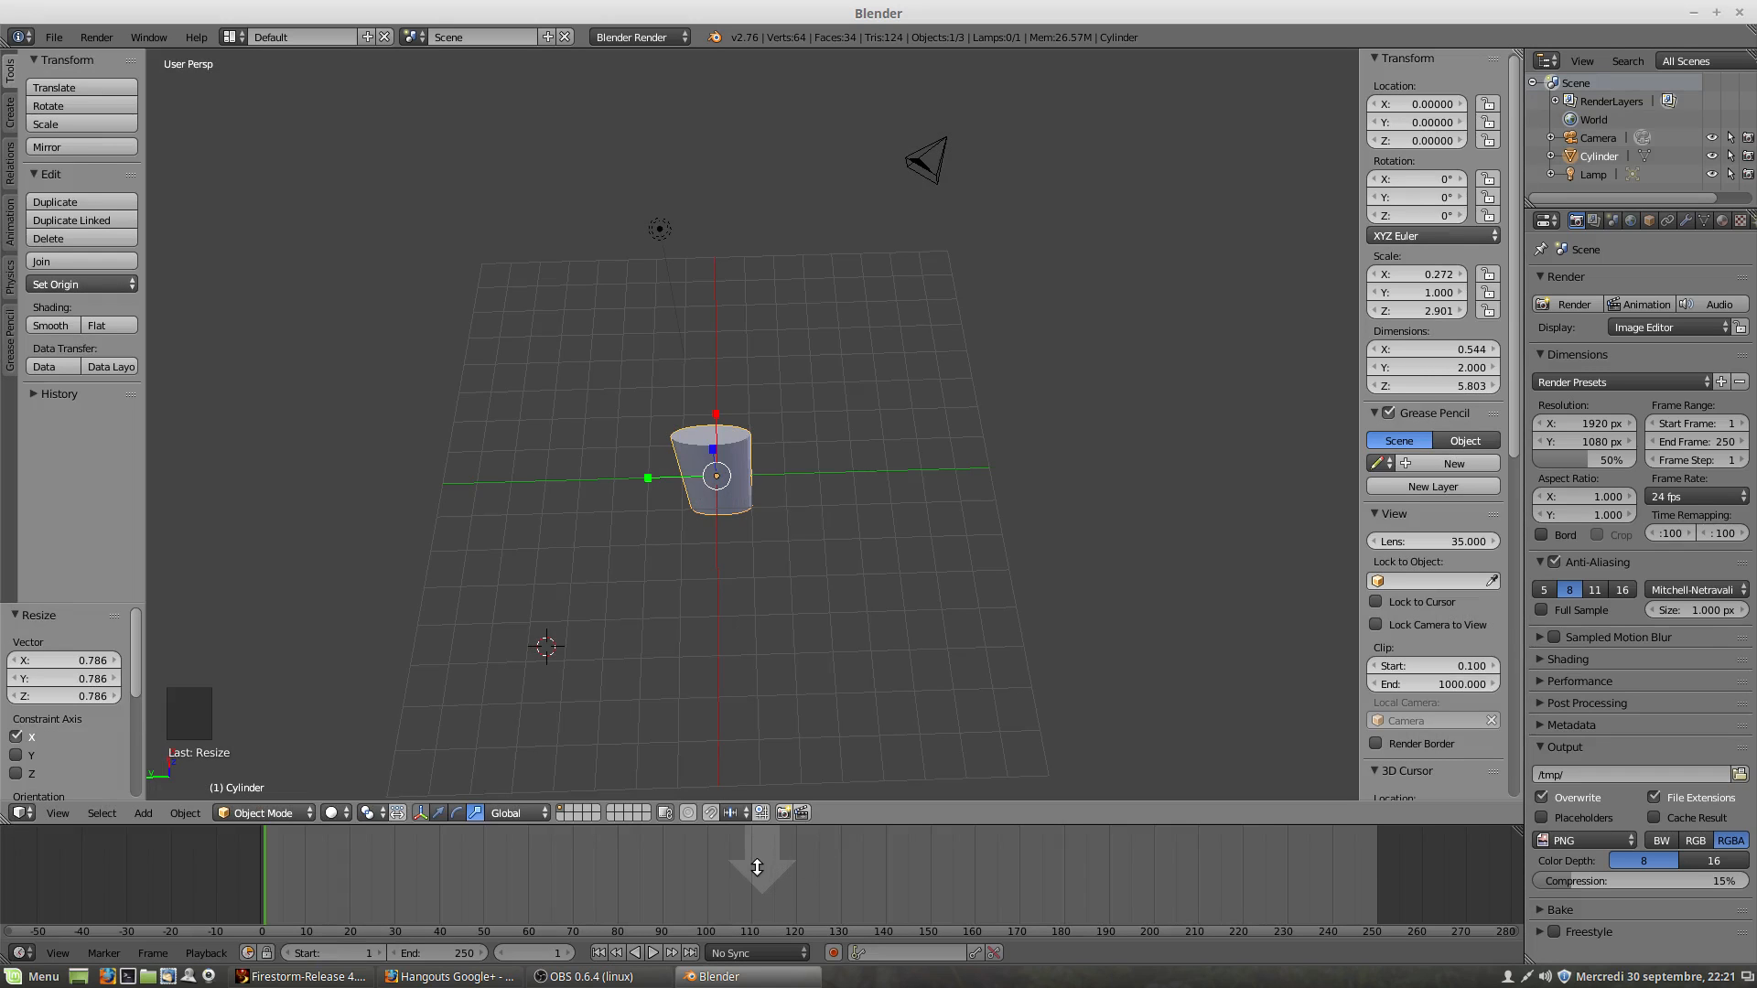
left_click(755, 869)
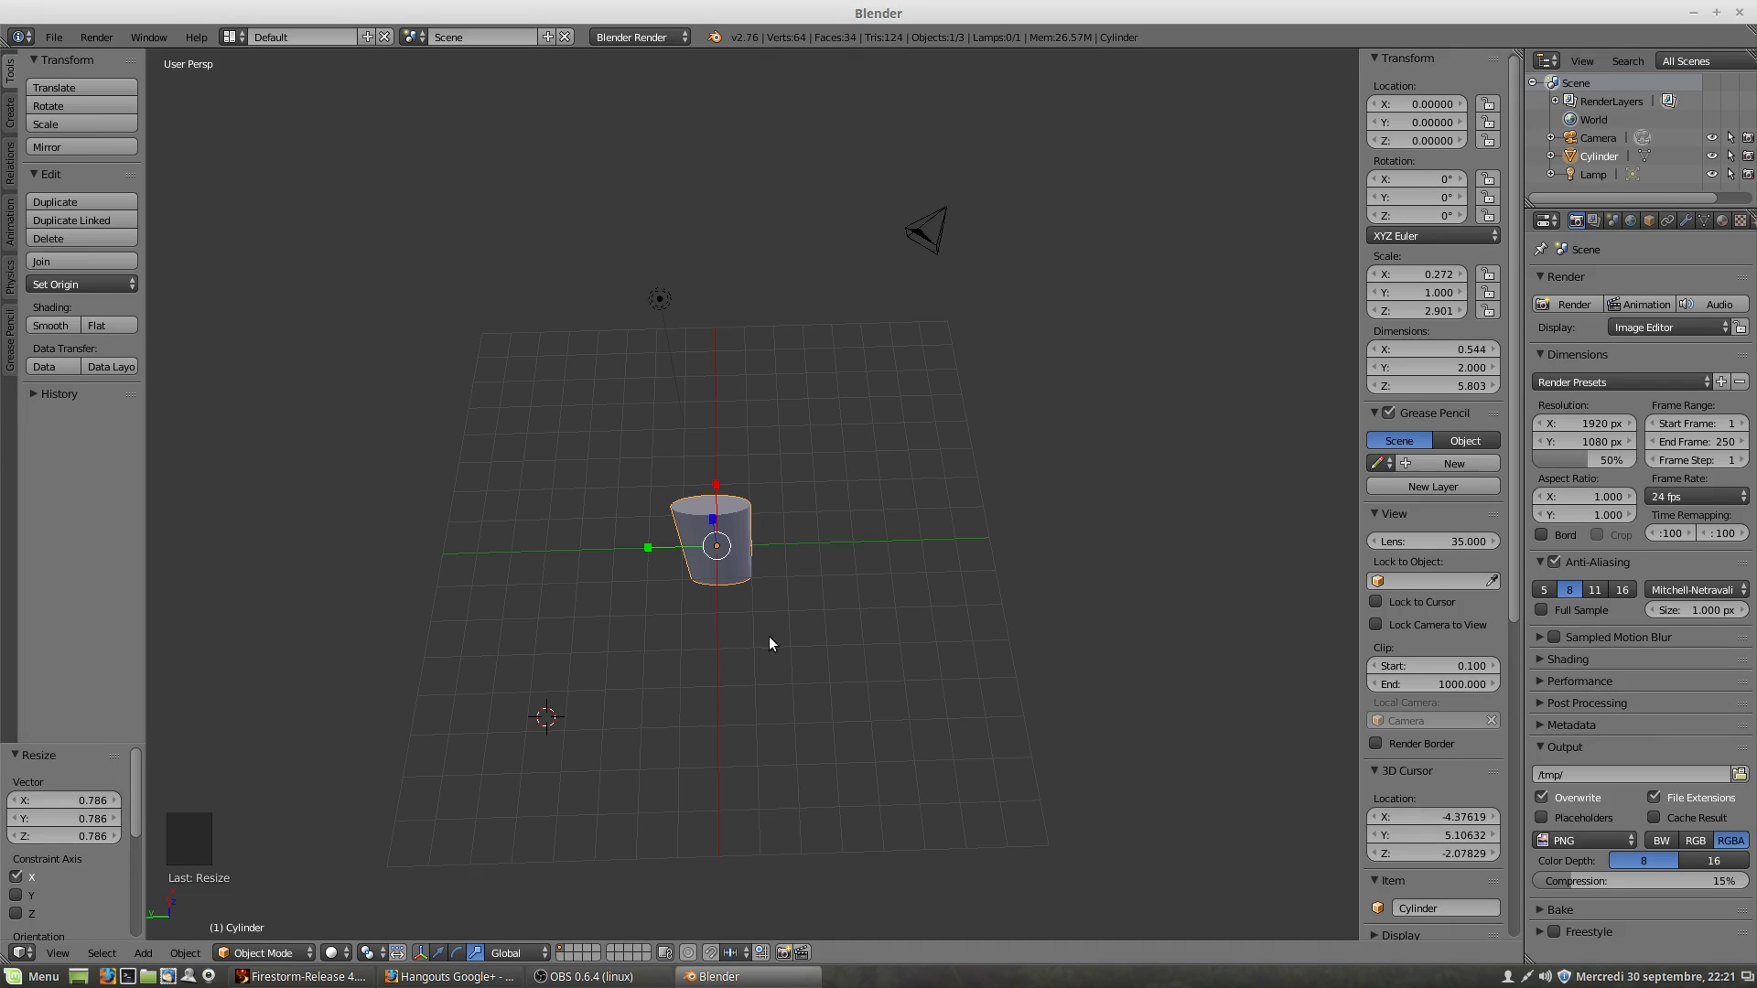
Step: Undo the last two changes, including the cylinder's last scaling along X
key("ctrl+z")
key("ctrl+z")
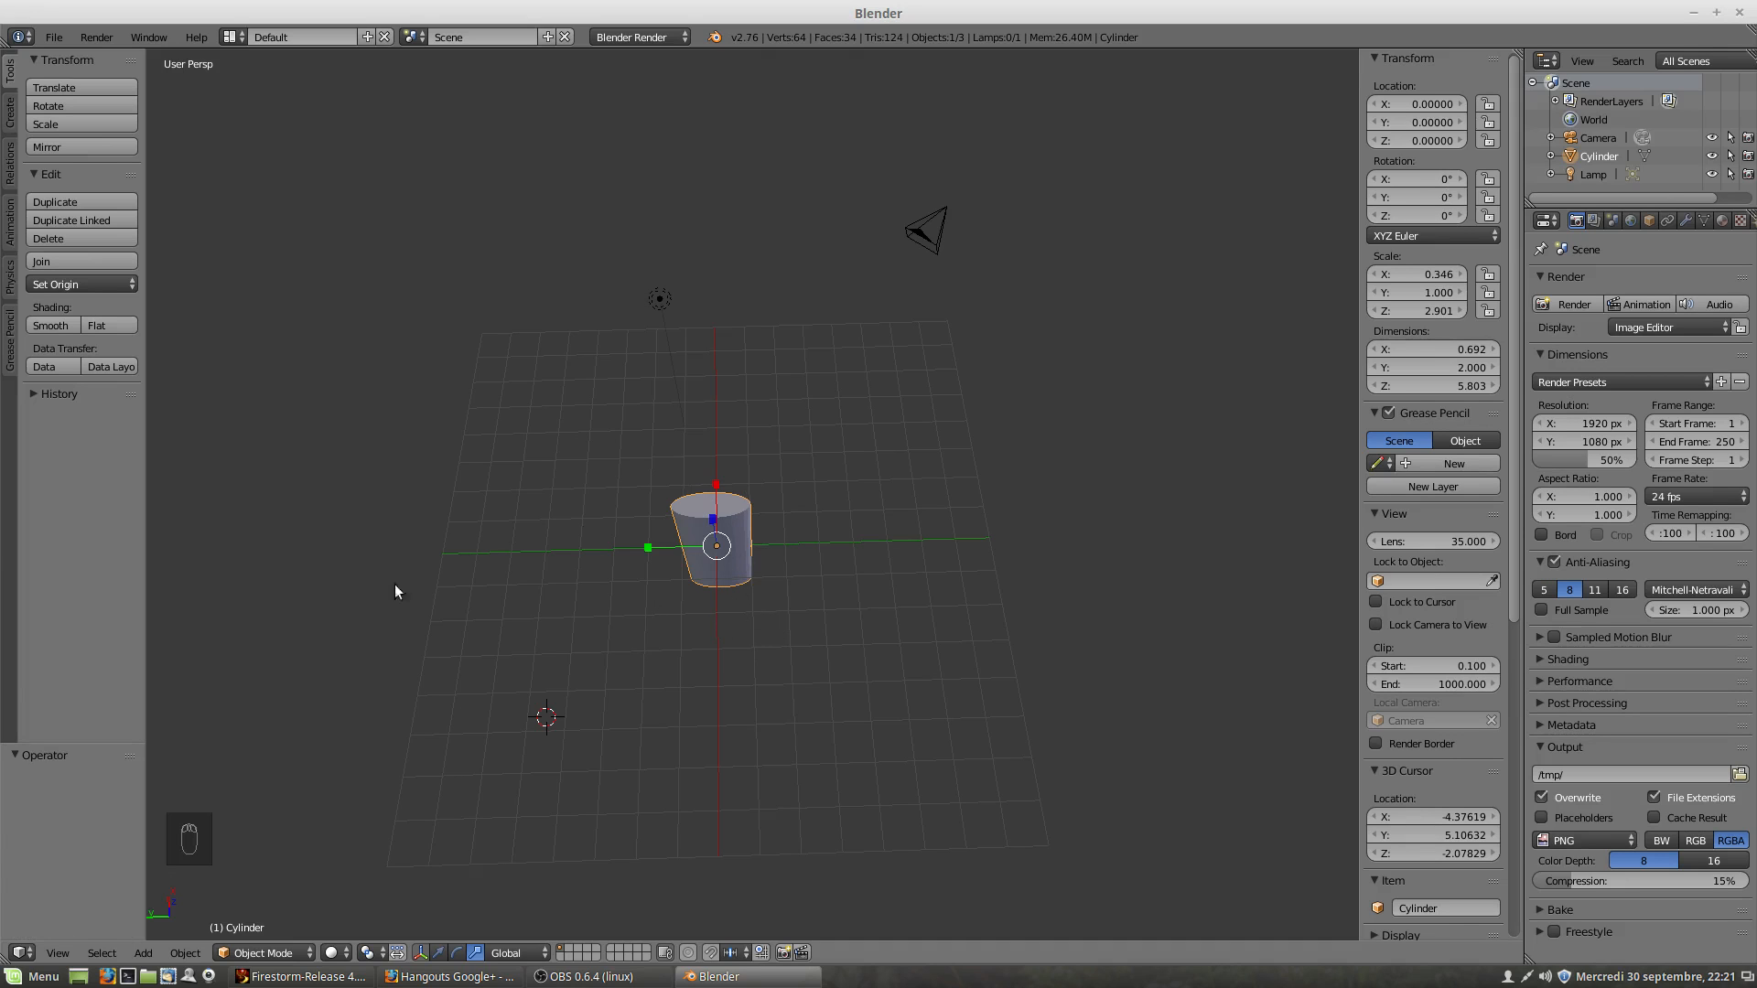
Step: Show the main area as a Timeline and return it to the 3D View
left_click(21, 952)
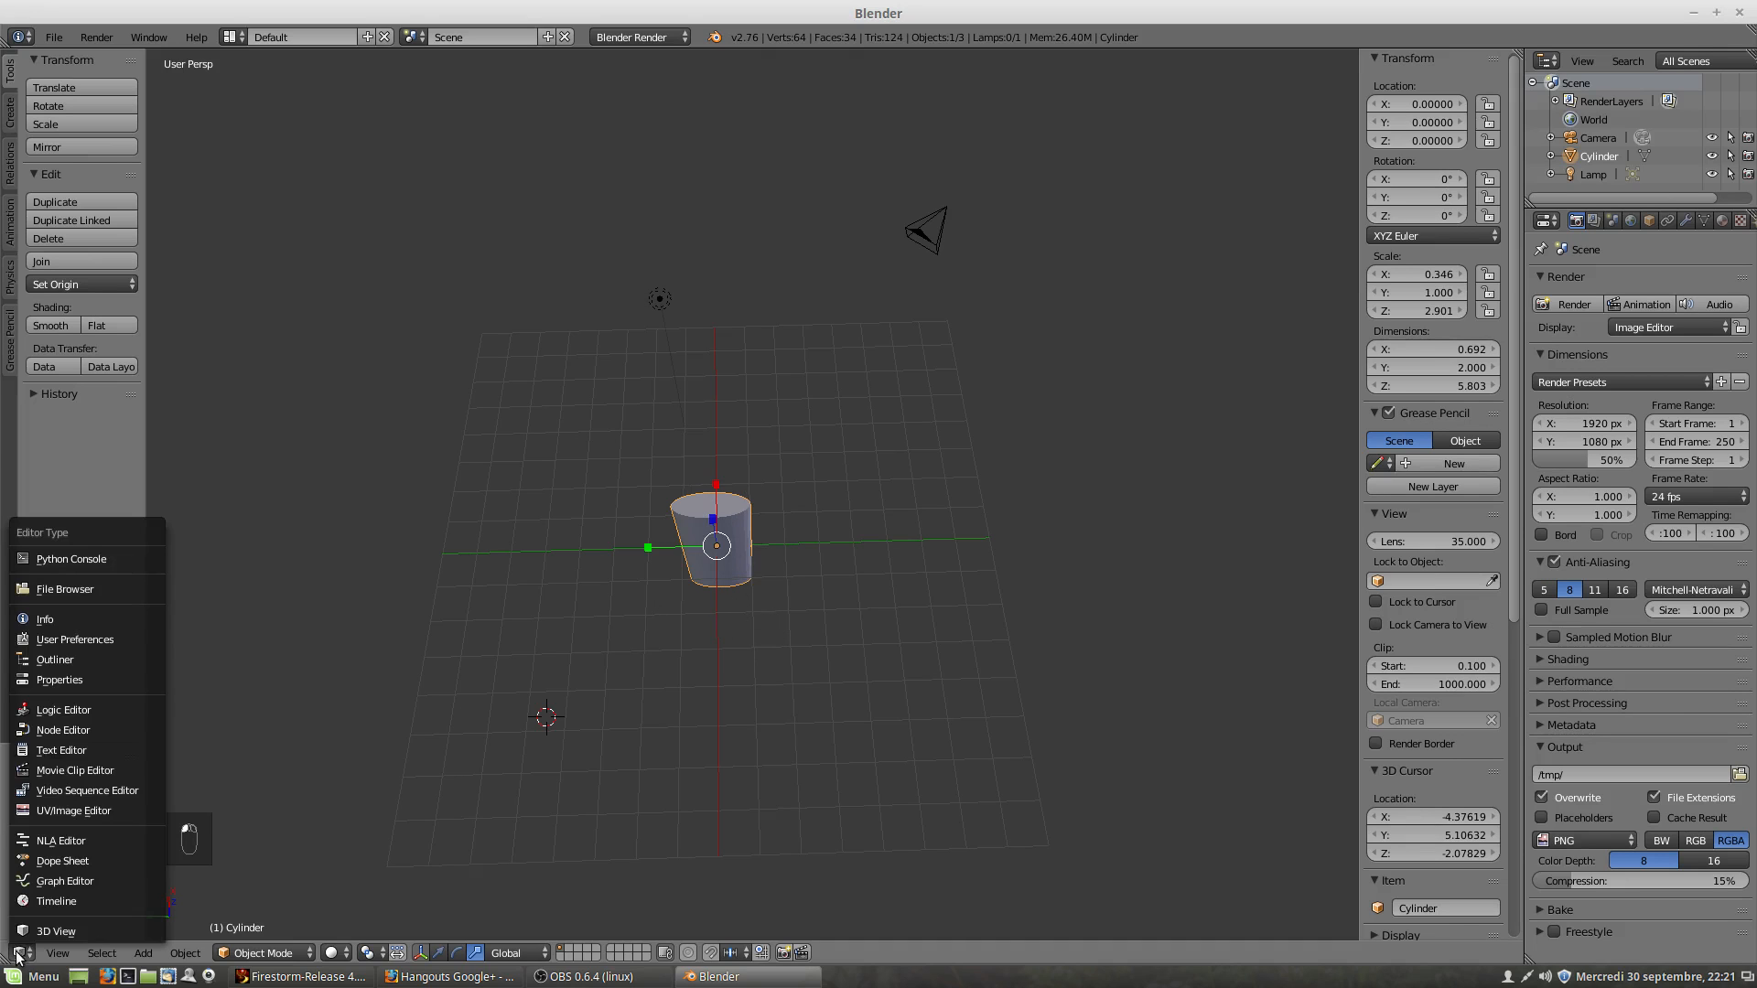
left_click(38, 901)
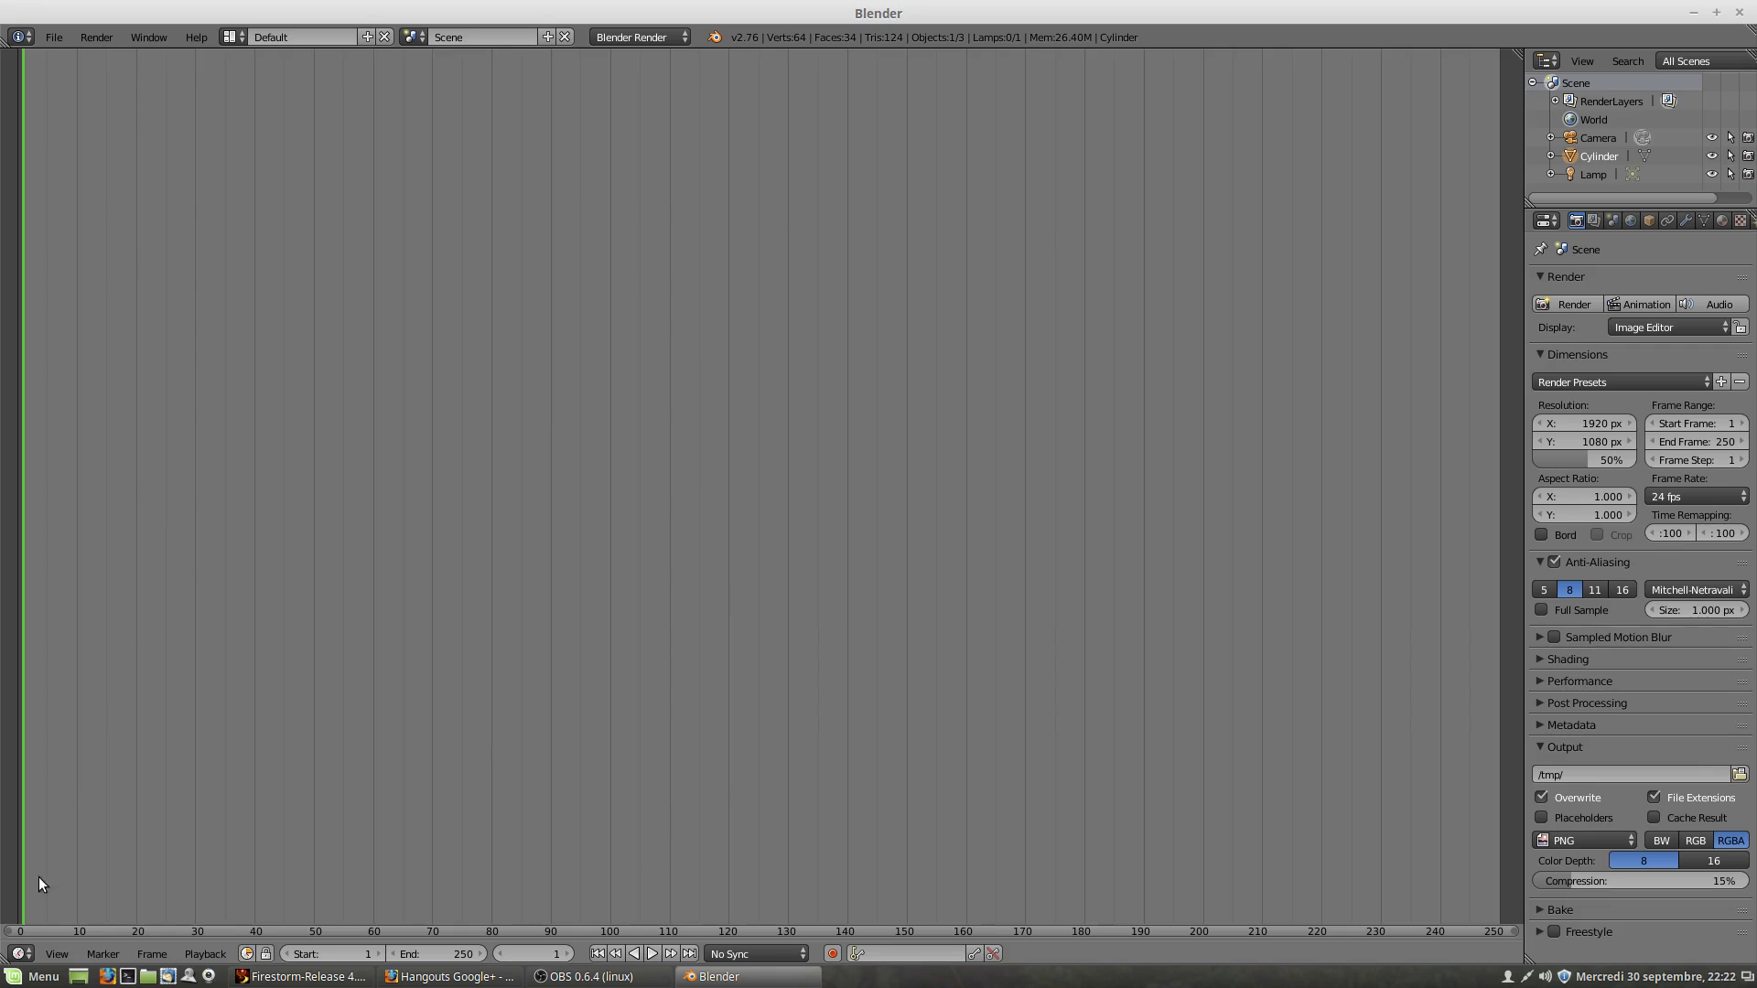
left_click(20, 954)
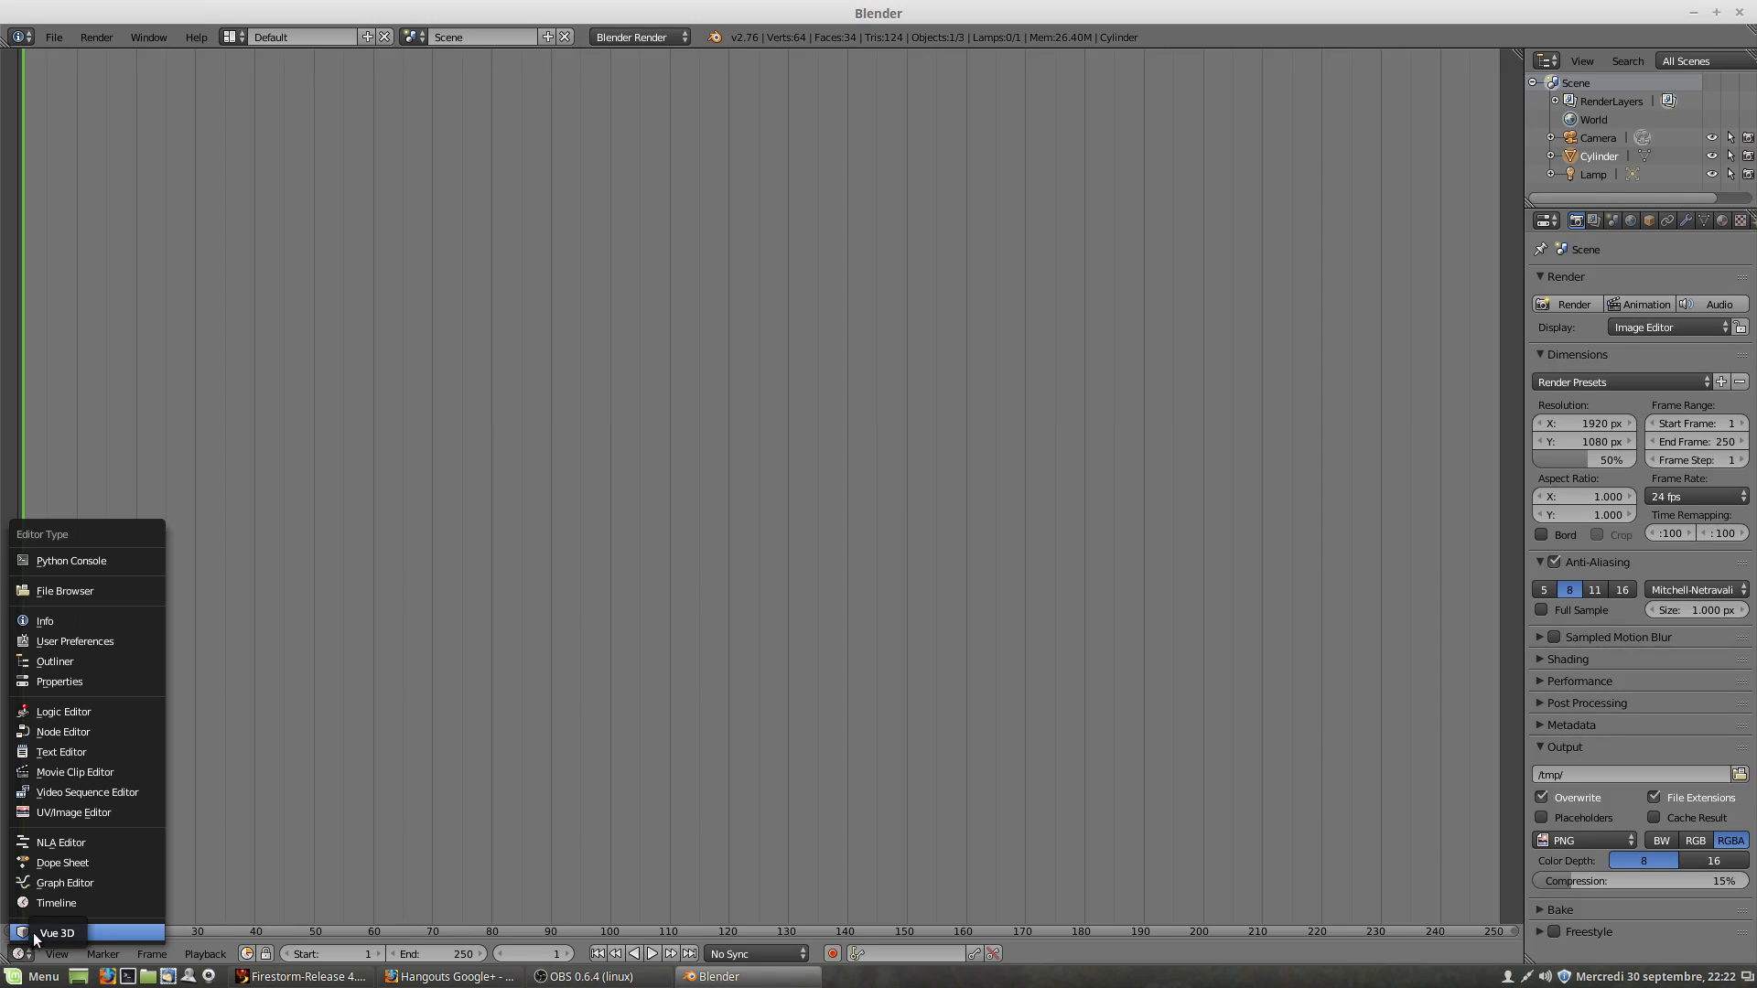
left_click(22, 933)
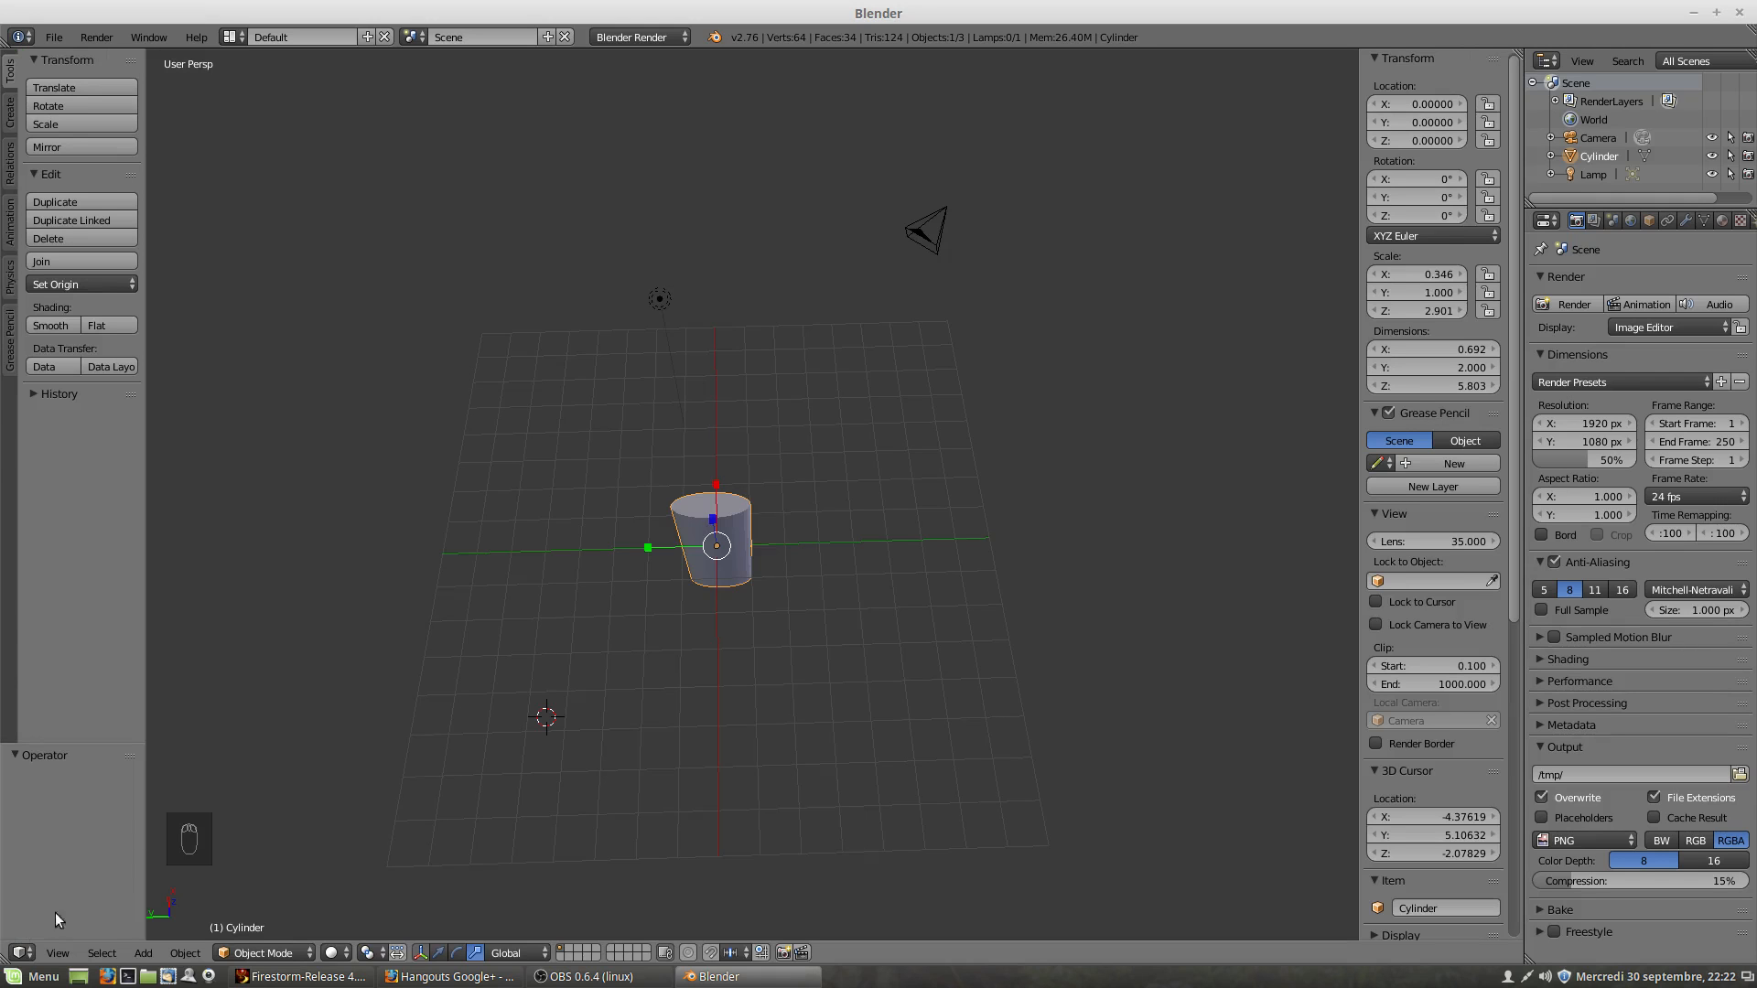
Step: Show the main area as Graph Editor, Dope Sheet and UV/Image Editor in turn, and return it to the 3D View
left_click(22, 953)
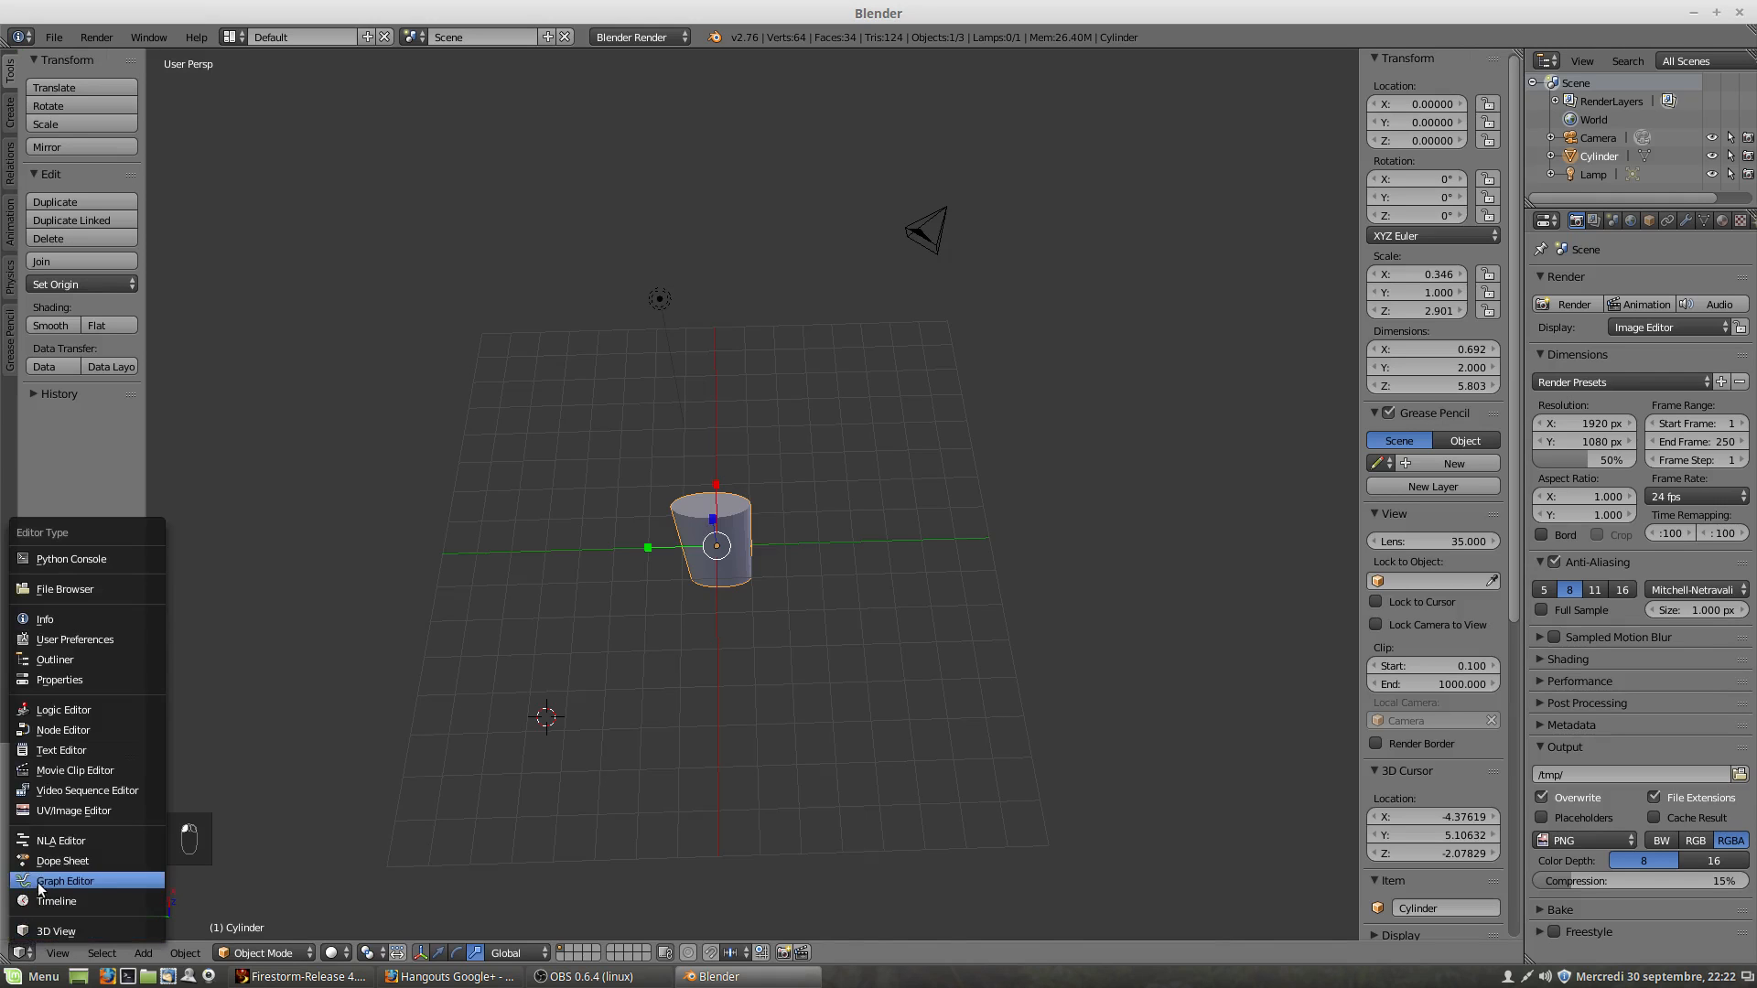
left_click(40, 888)
left_click(20, 953)
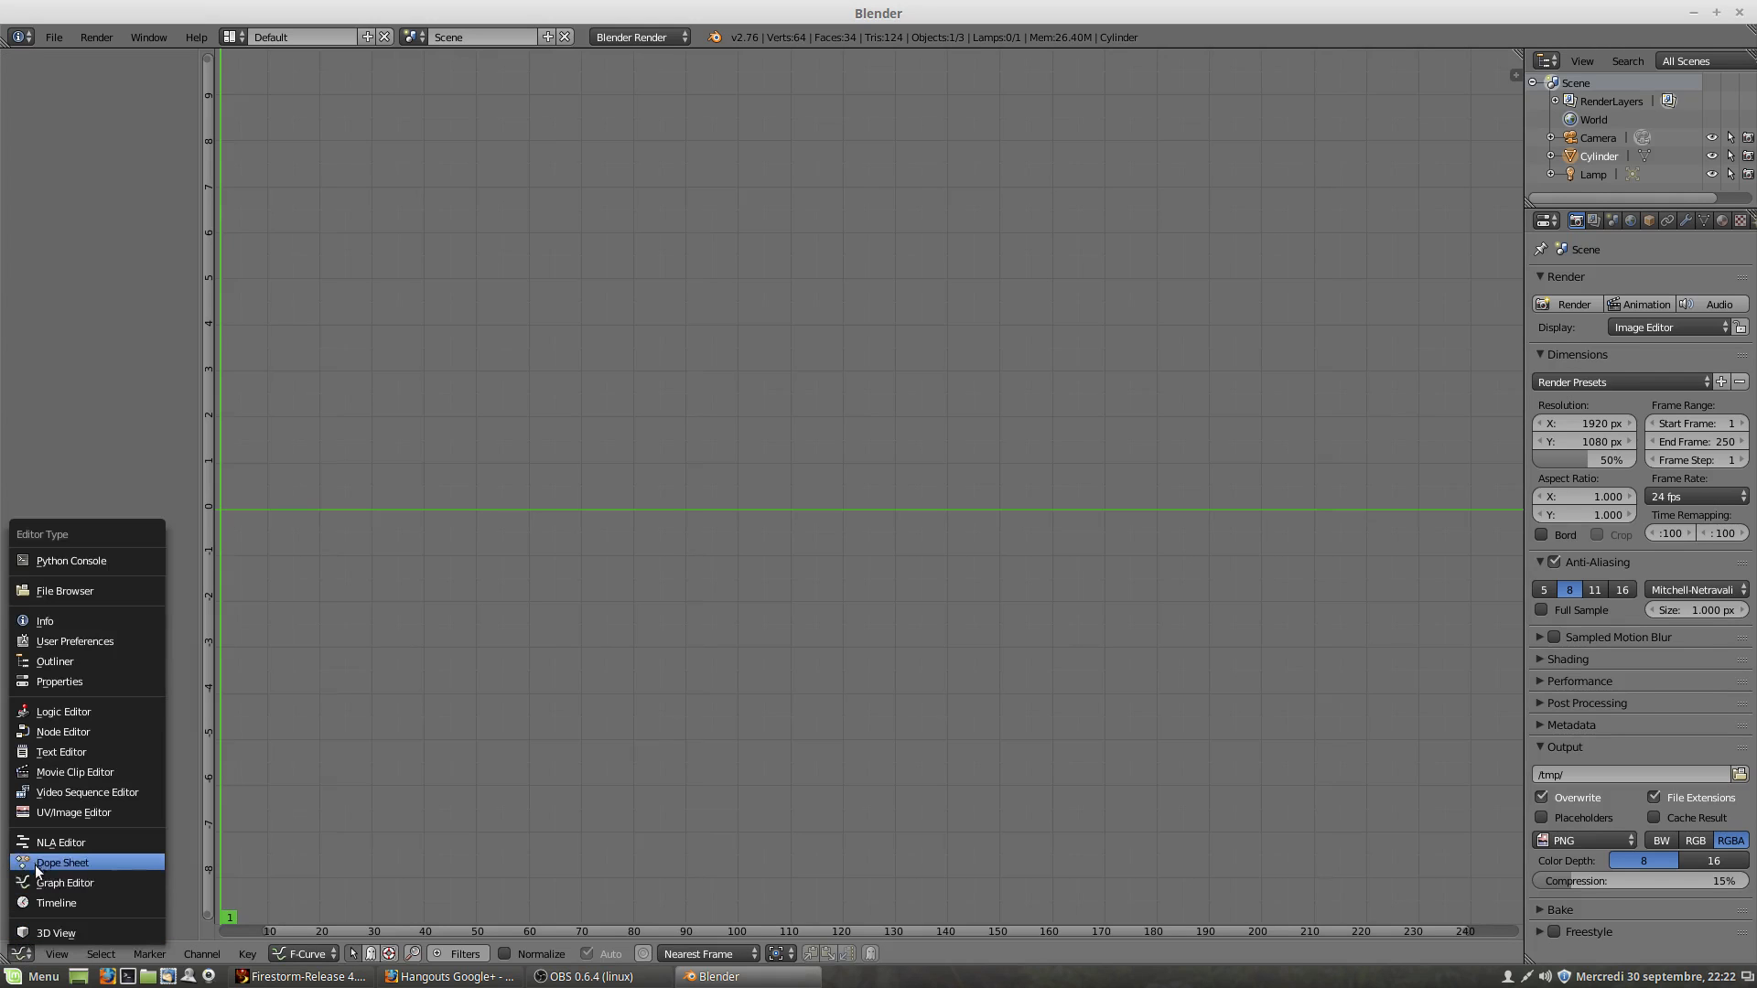
left_click(35, 865)
left_click(21, 952)
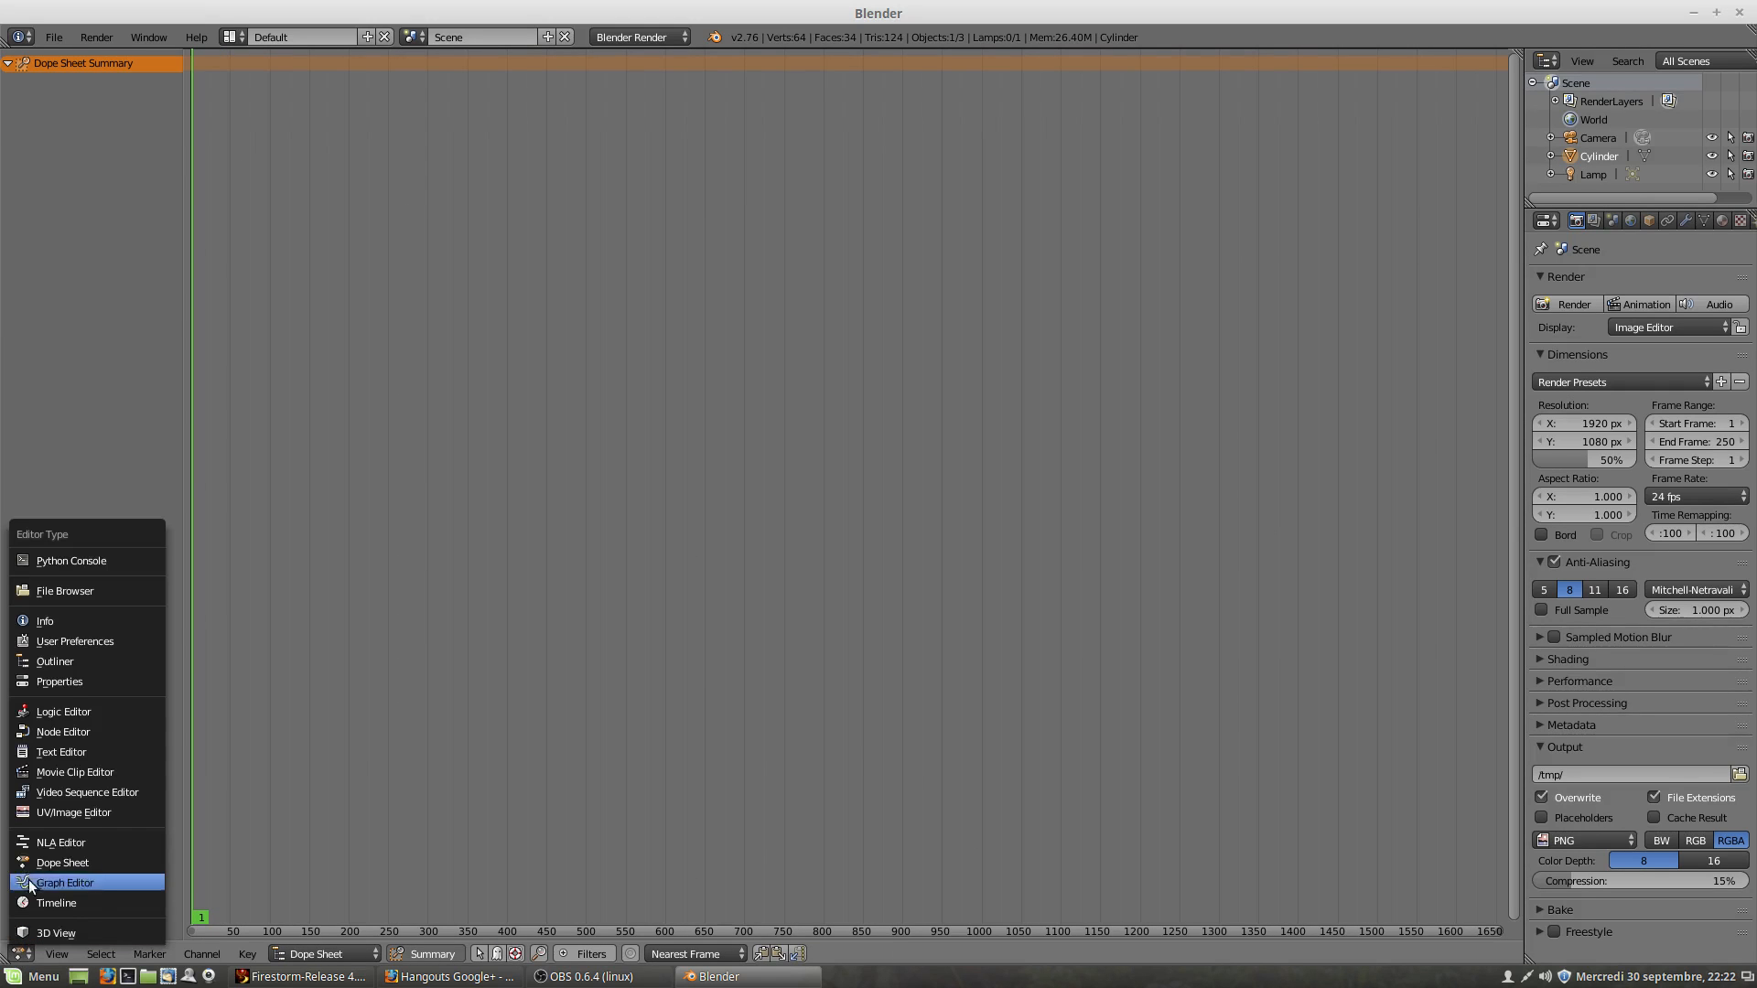
left_click(37, 812)
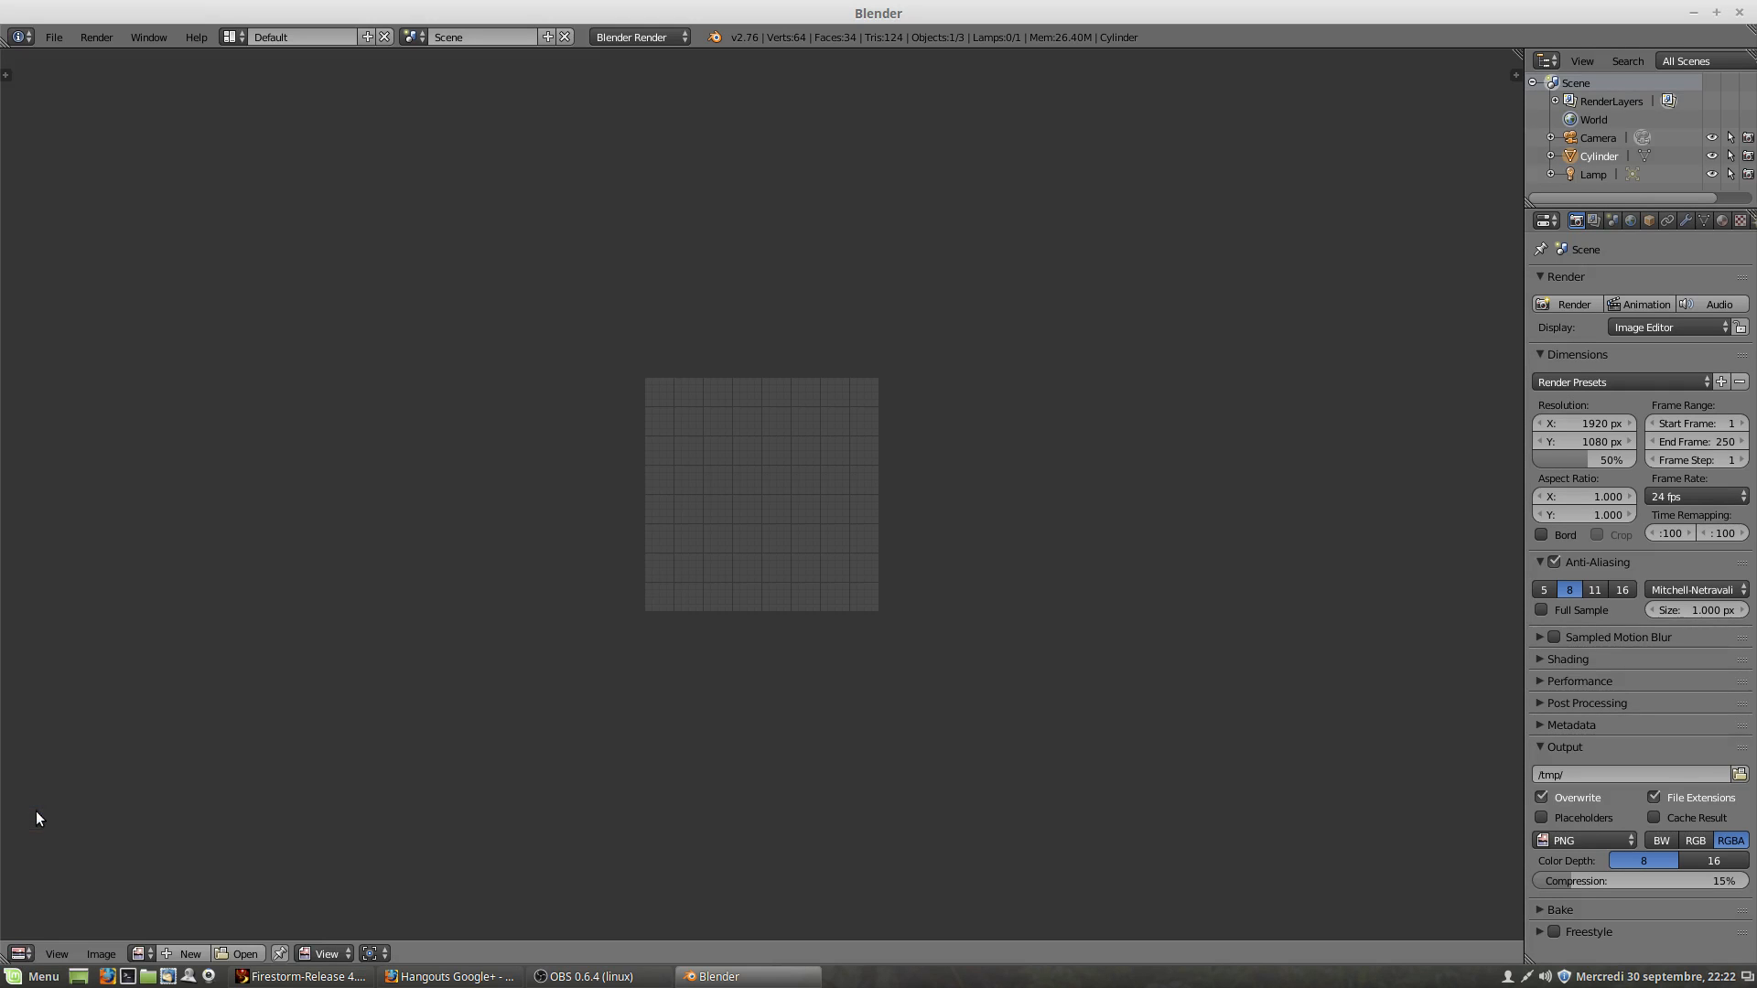
left_click(28, 957)
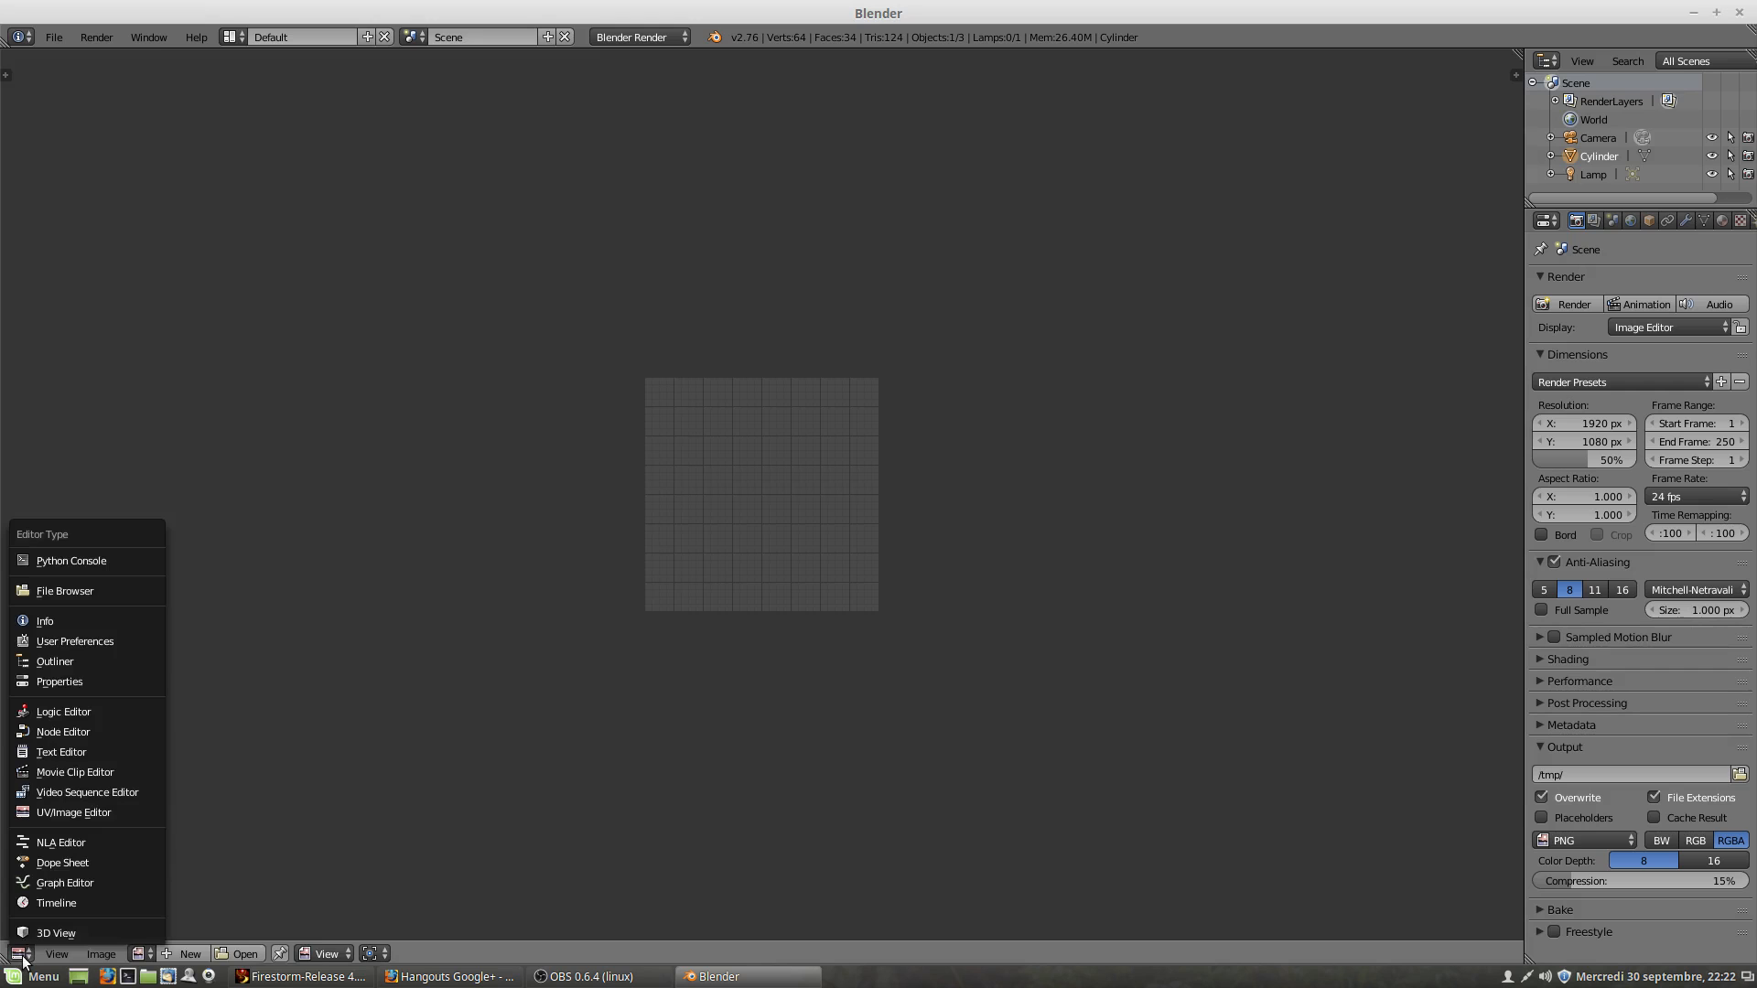
left_click(33, 931)
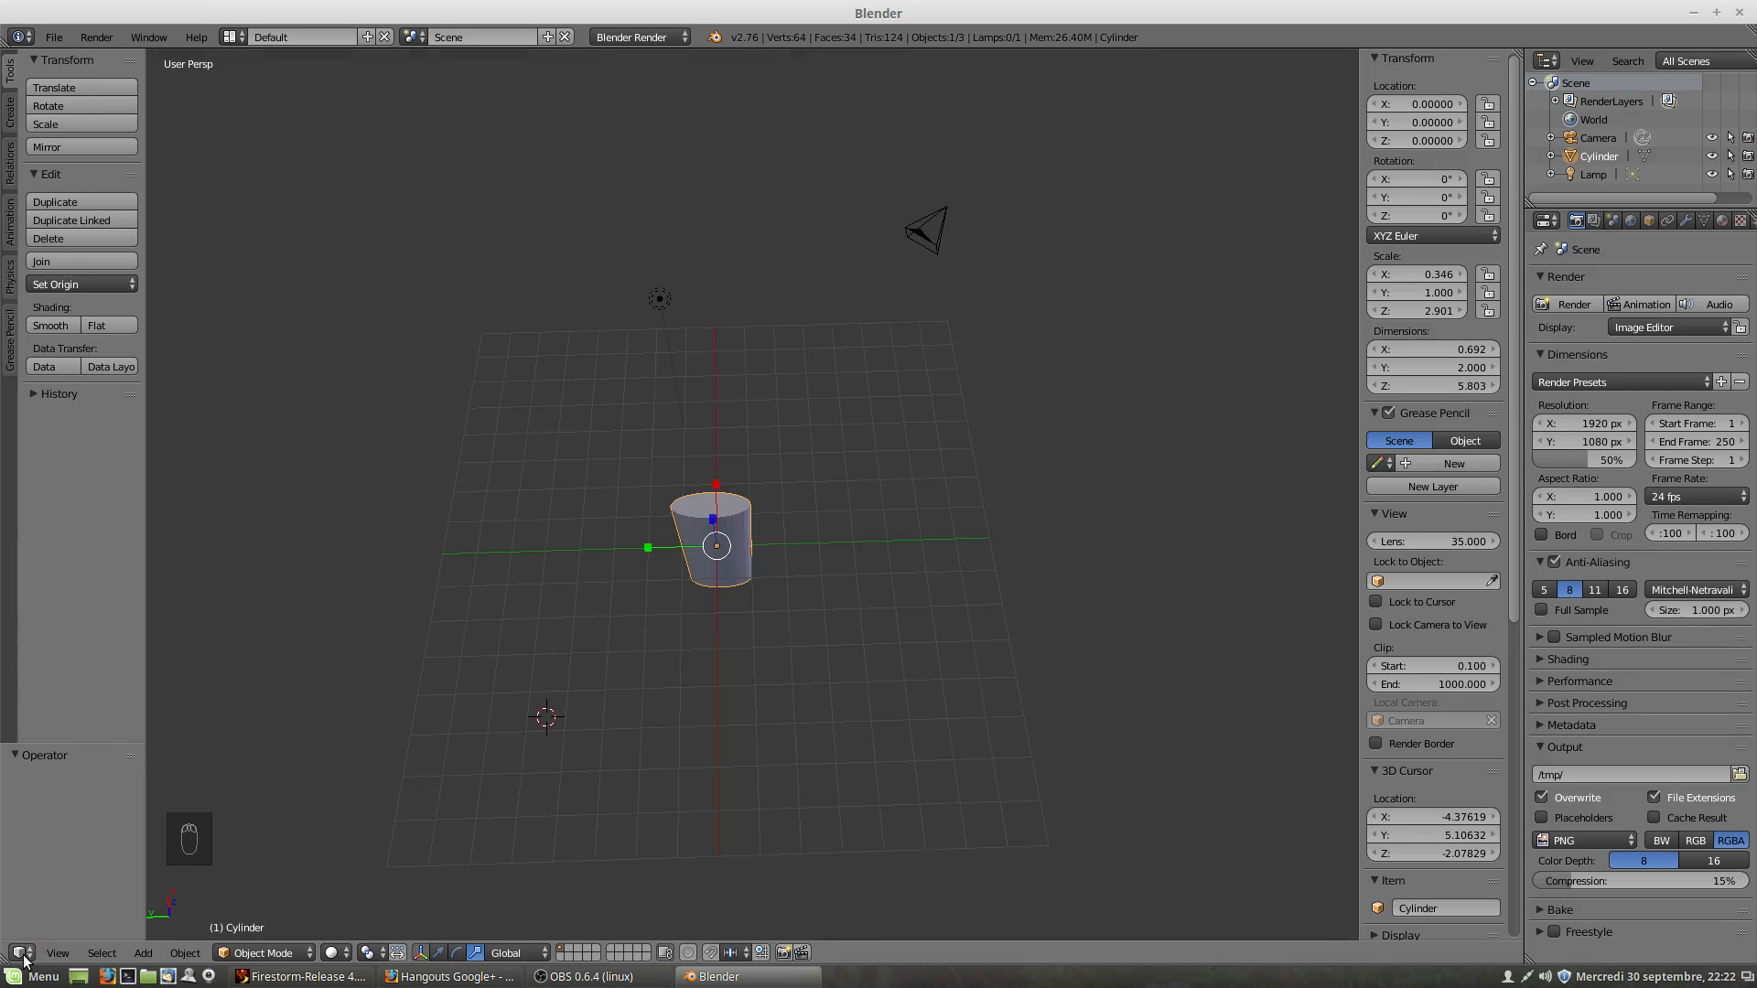
Step: Show the main area as a Node Editor and restore the 3D View
left_click(22, 954)
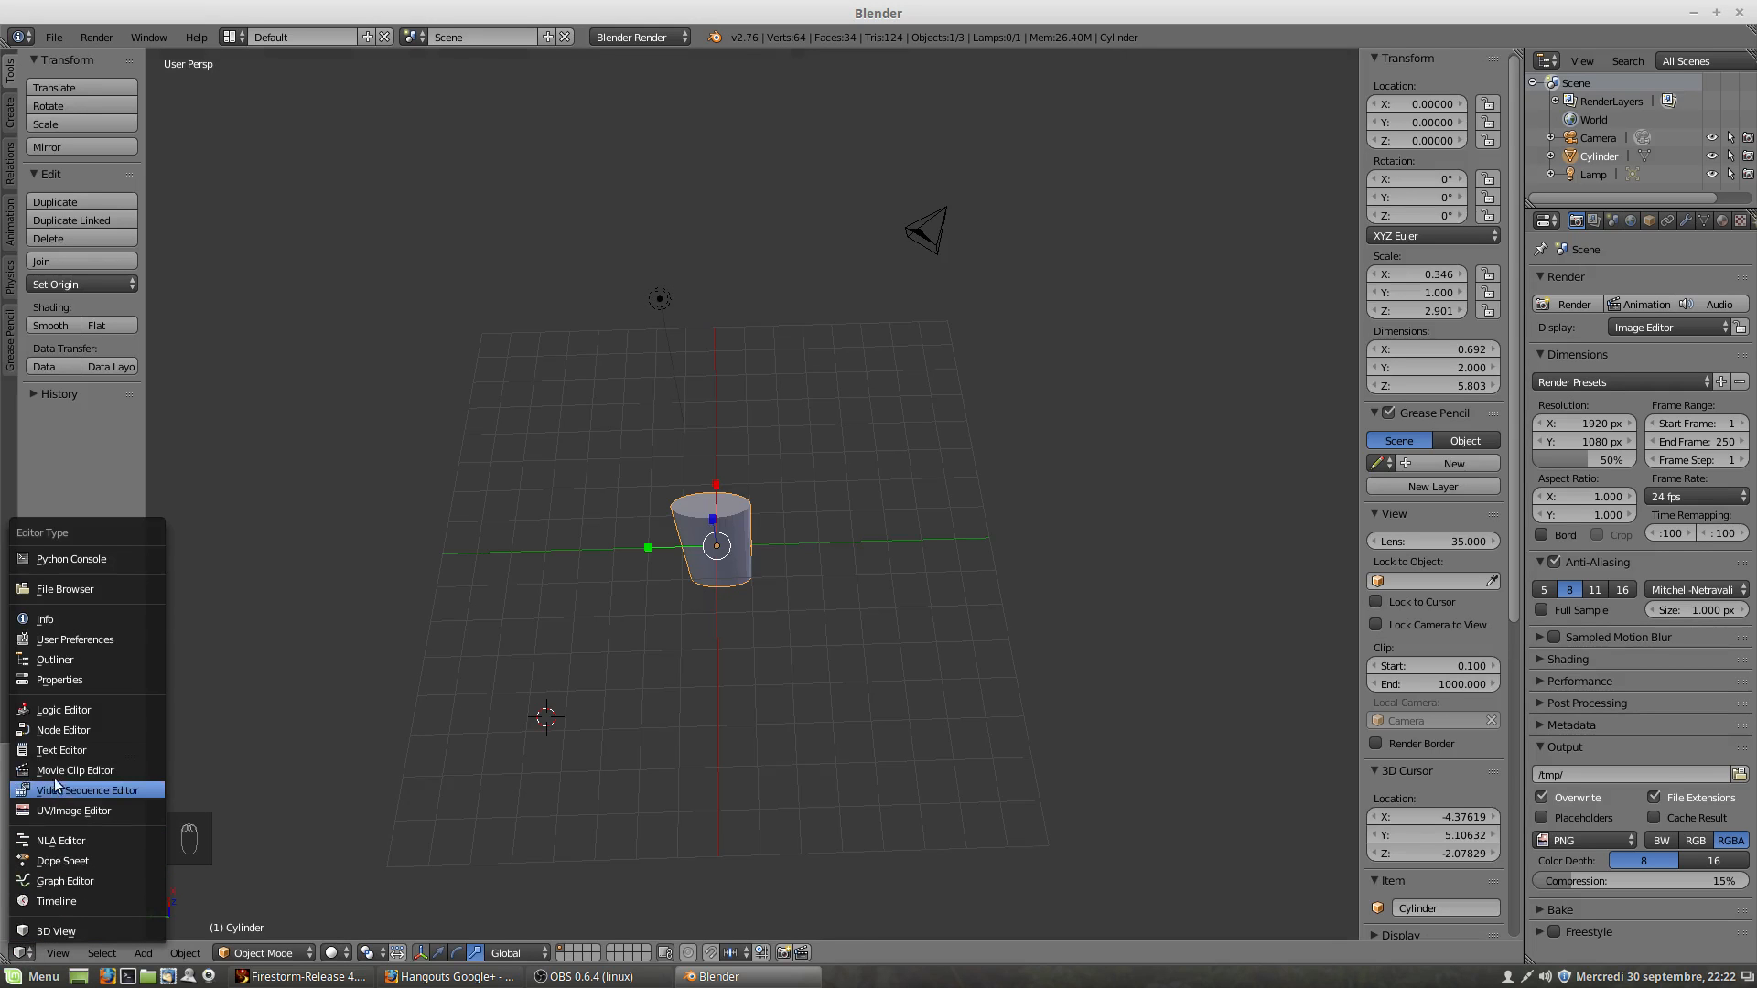
left_click(53, 731)
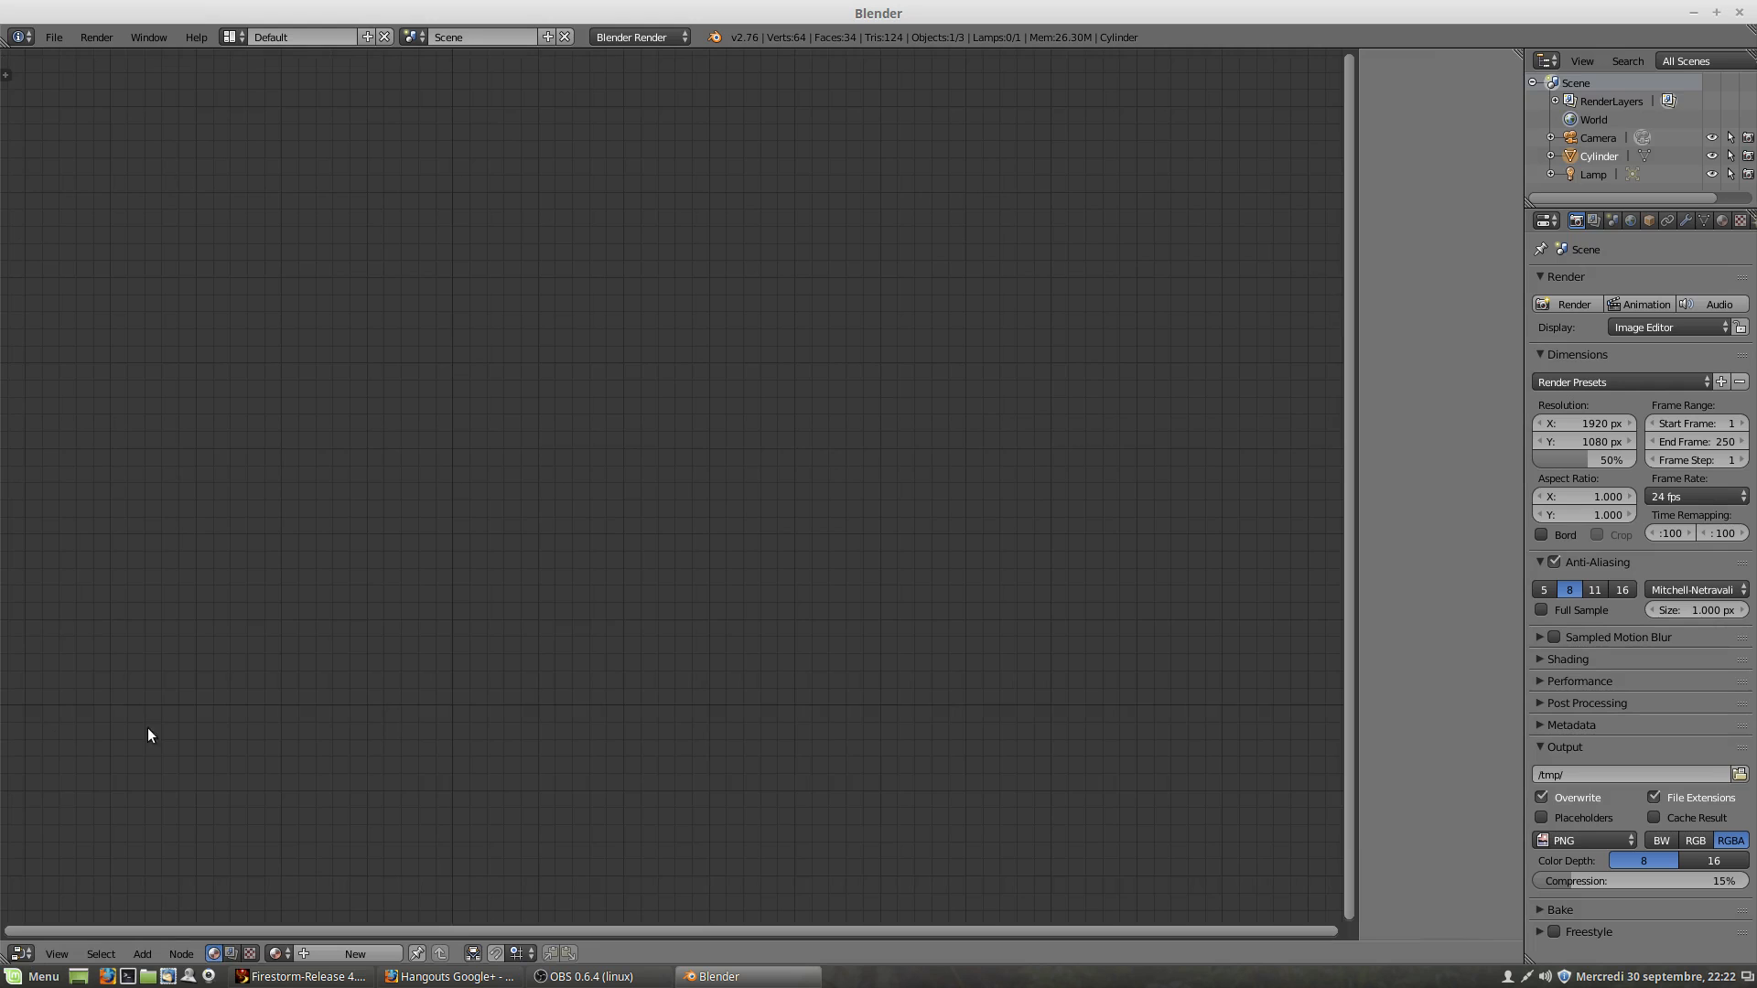
left_click(21, 954)
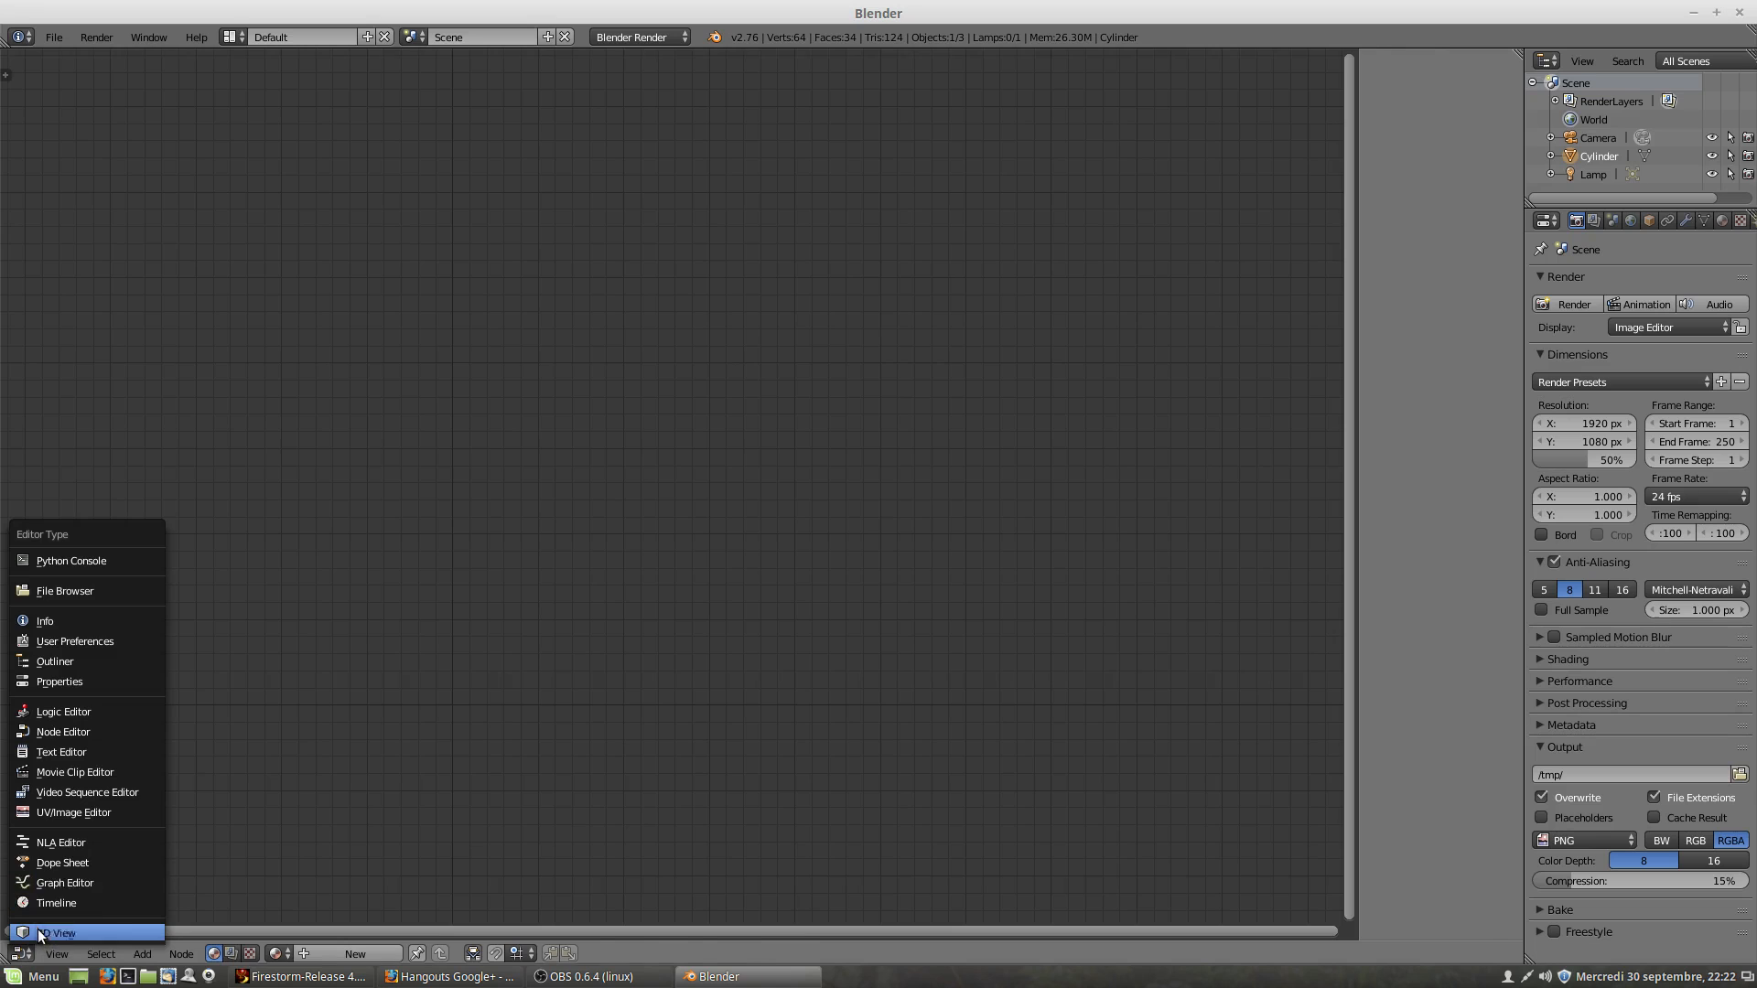
left_click(41, 933)
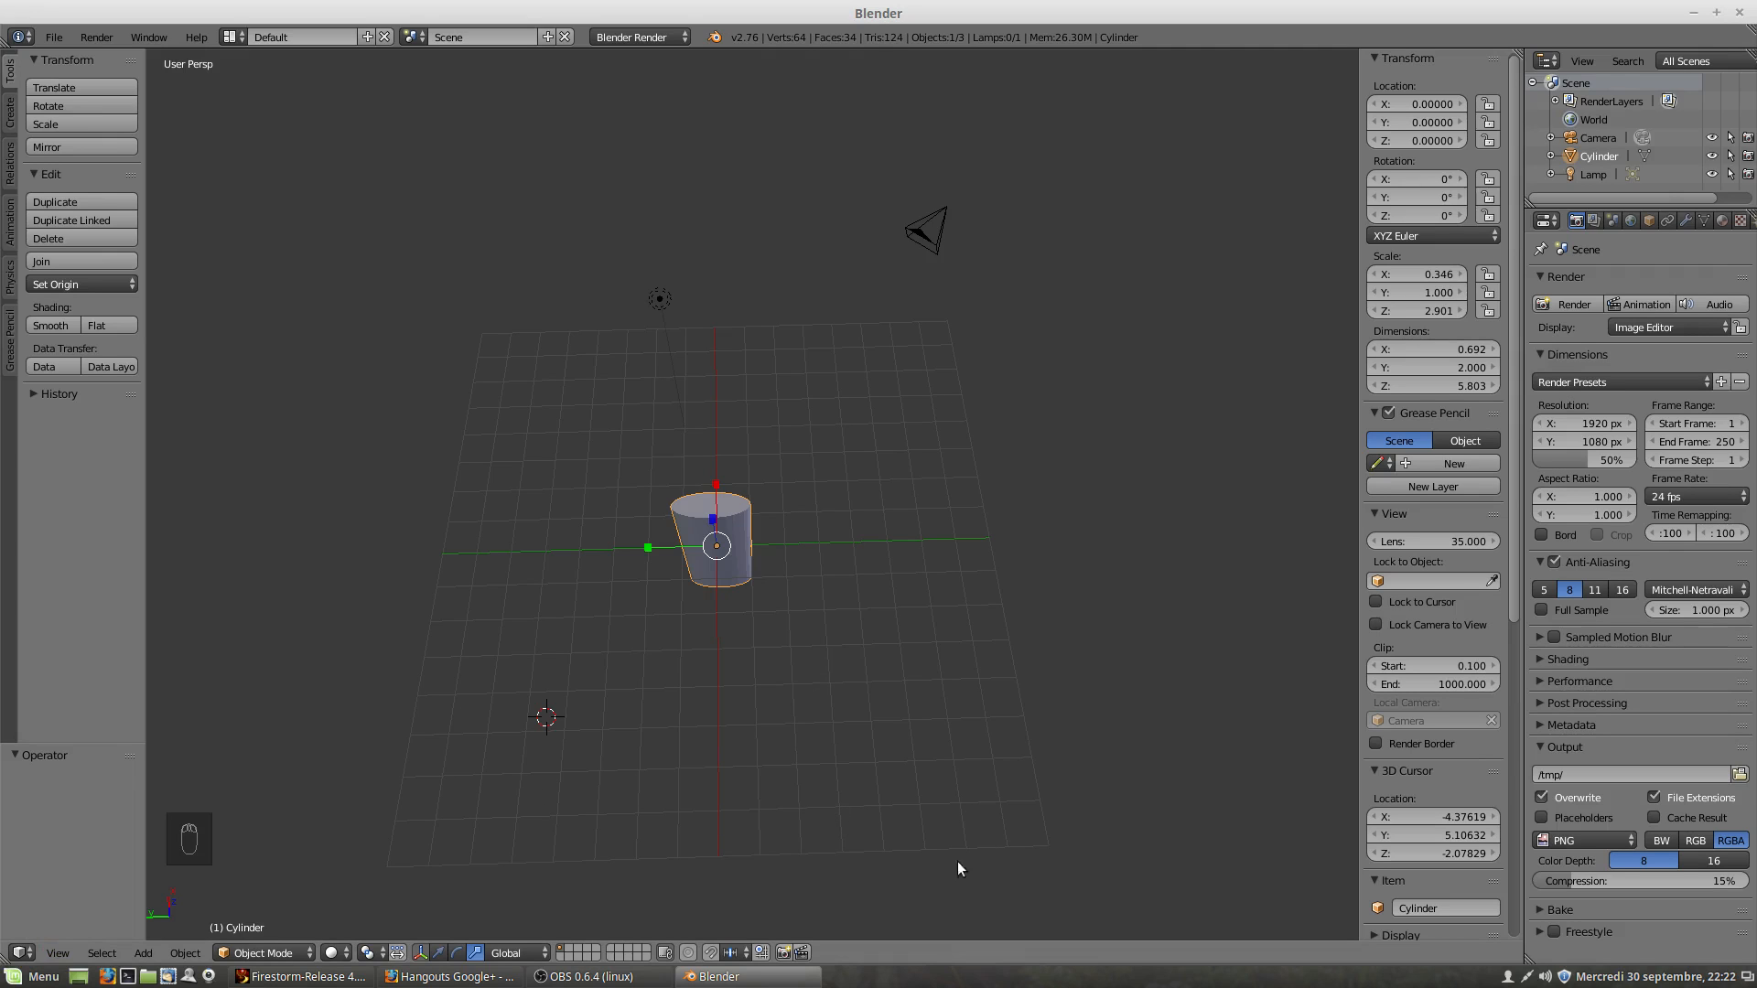
Step: Split the 3D View with a vertical divider into two side-by-side areas of about equal width
right_click(901, 950)
right_click(825, 48)
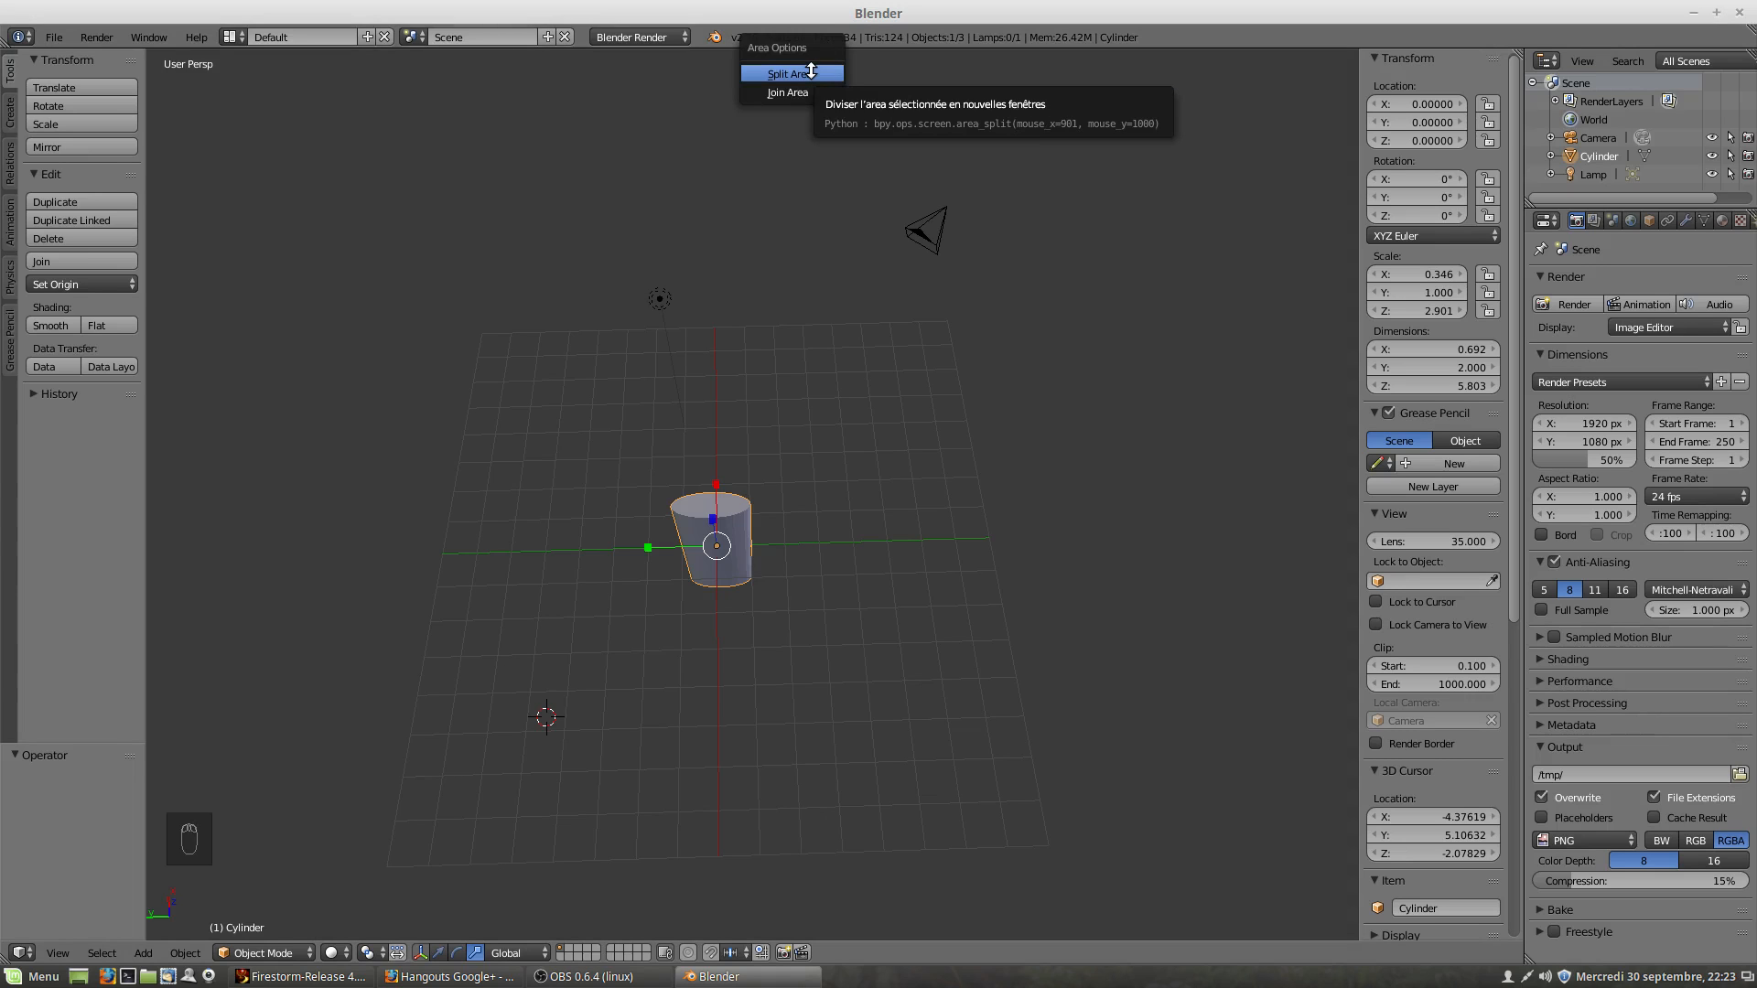
left_click(791, 74)
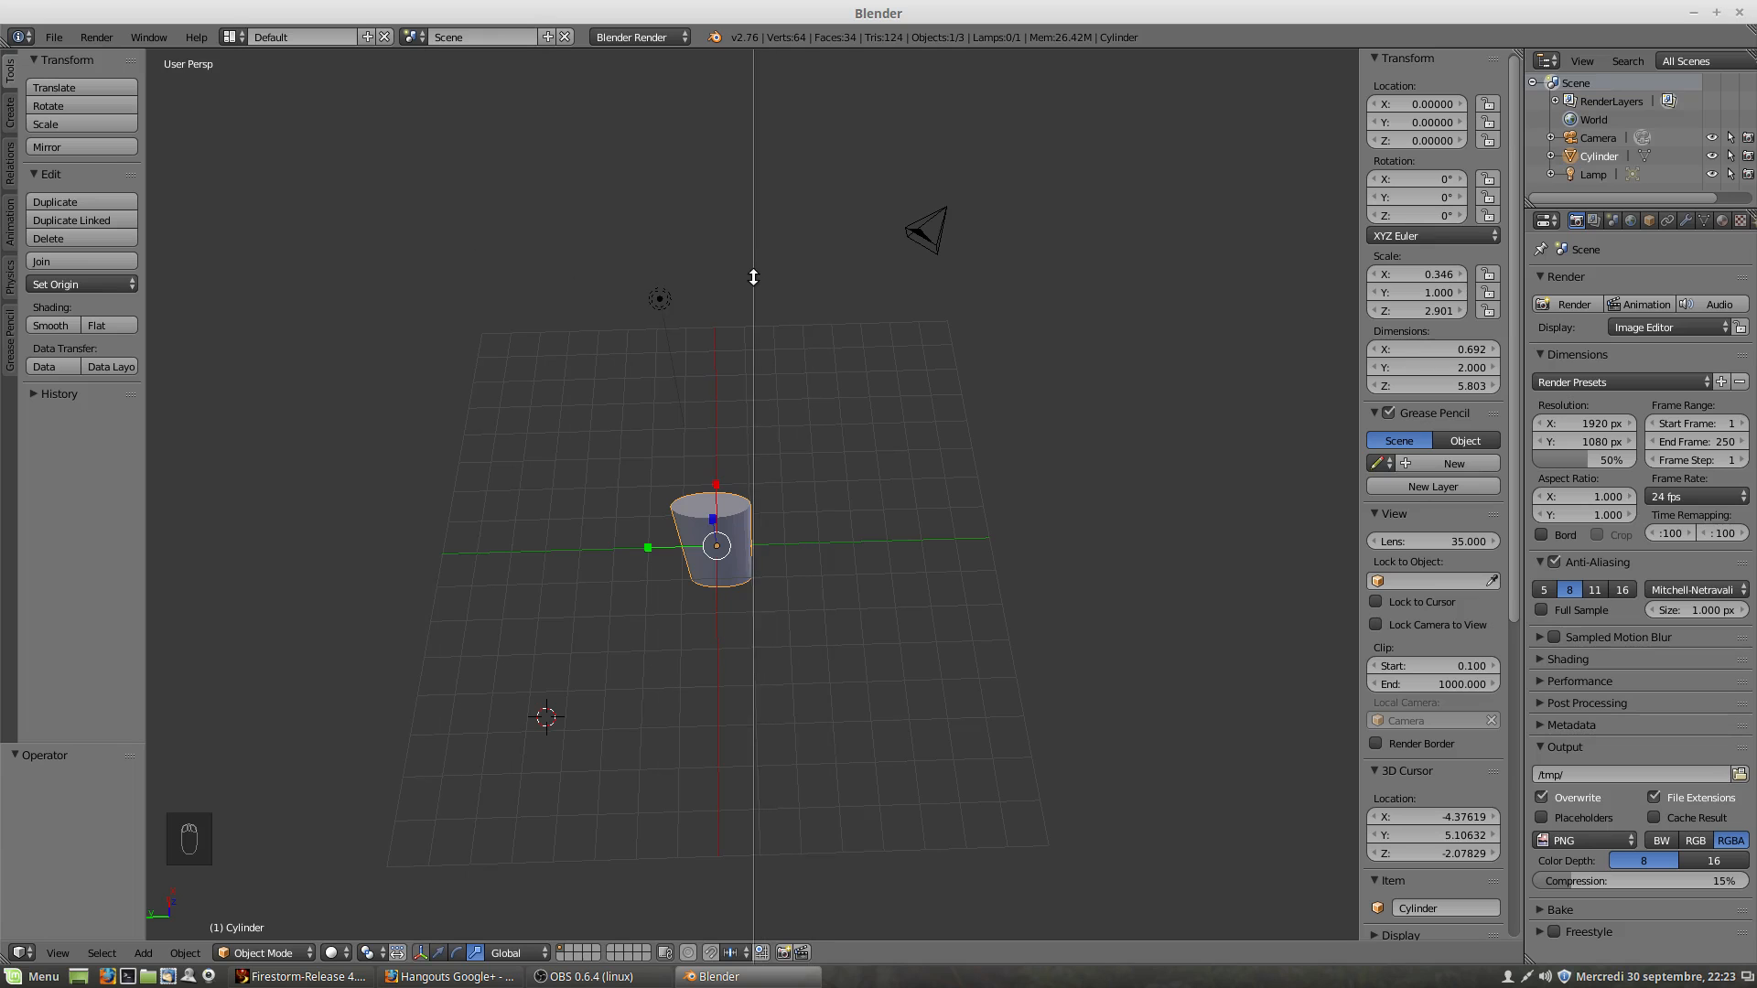
left_click(753, 277)
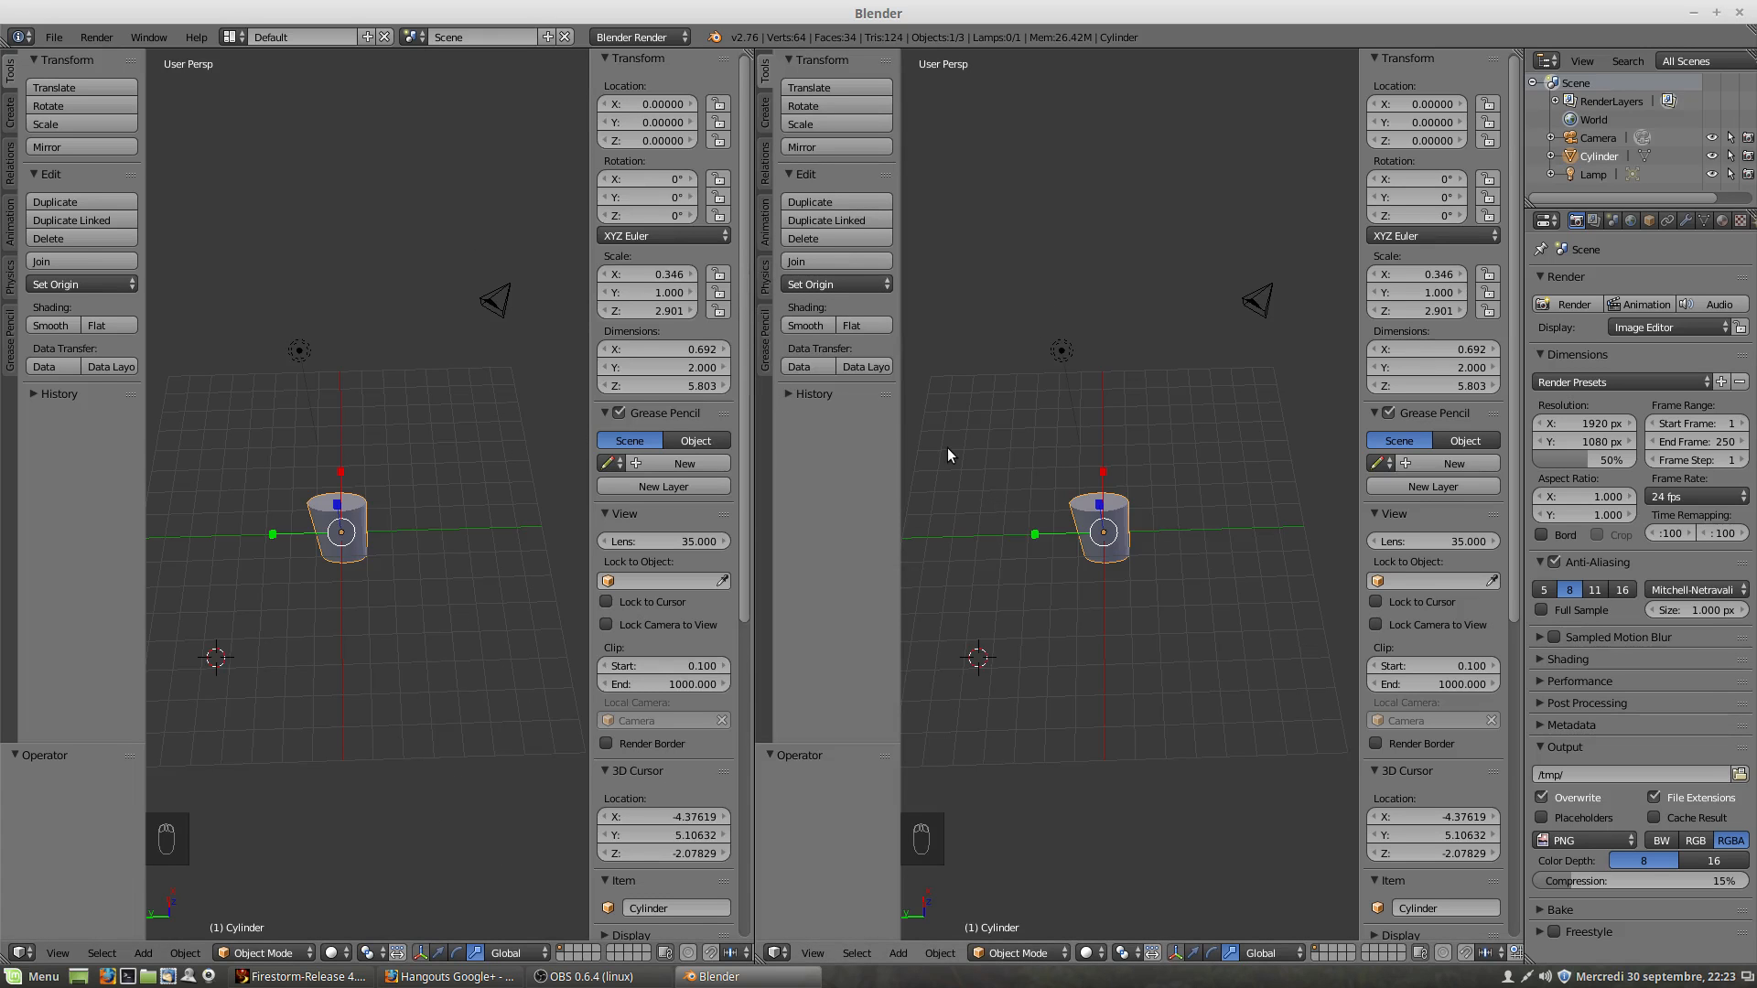
Step: Join the two side-by-side 3D View areas into a single one
right_click(755, 503)
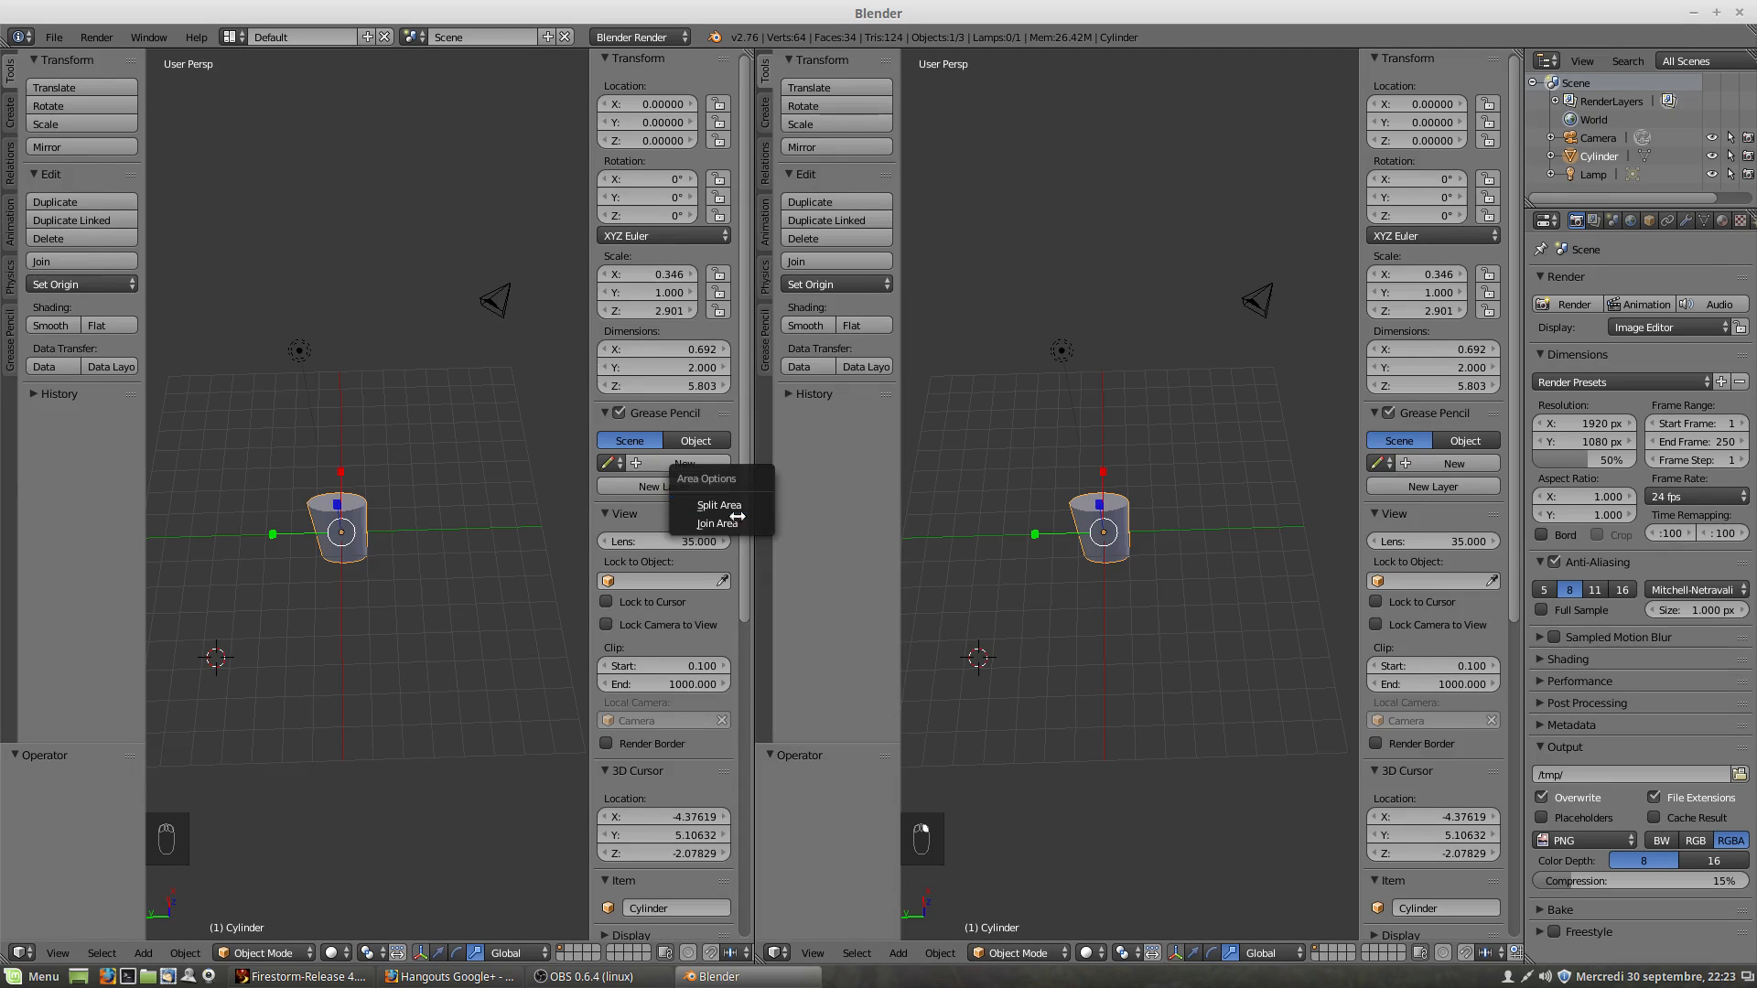
left_click(723, 517)
left_click(549, 518)
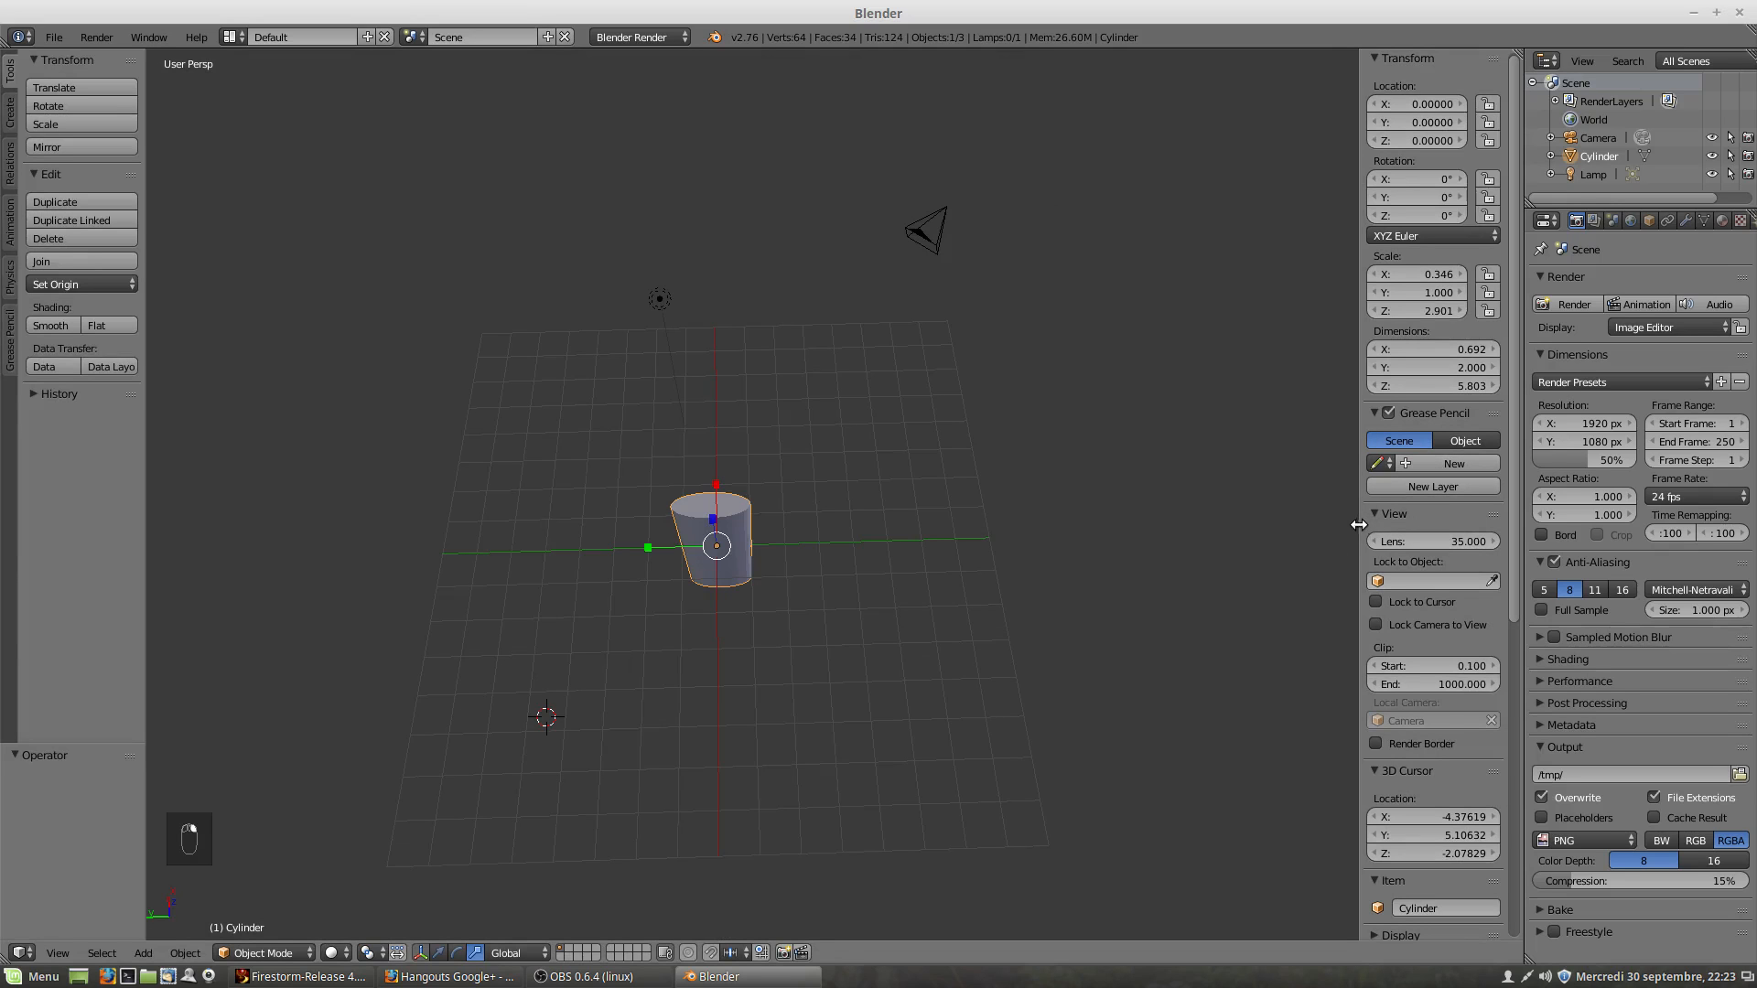
Step: Split the 3D View with a horizontal divider, leaving a low strip beneath the main view
right_click(1524, 513)
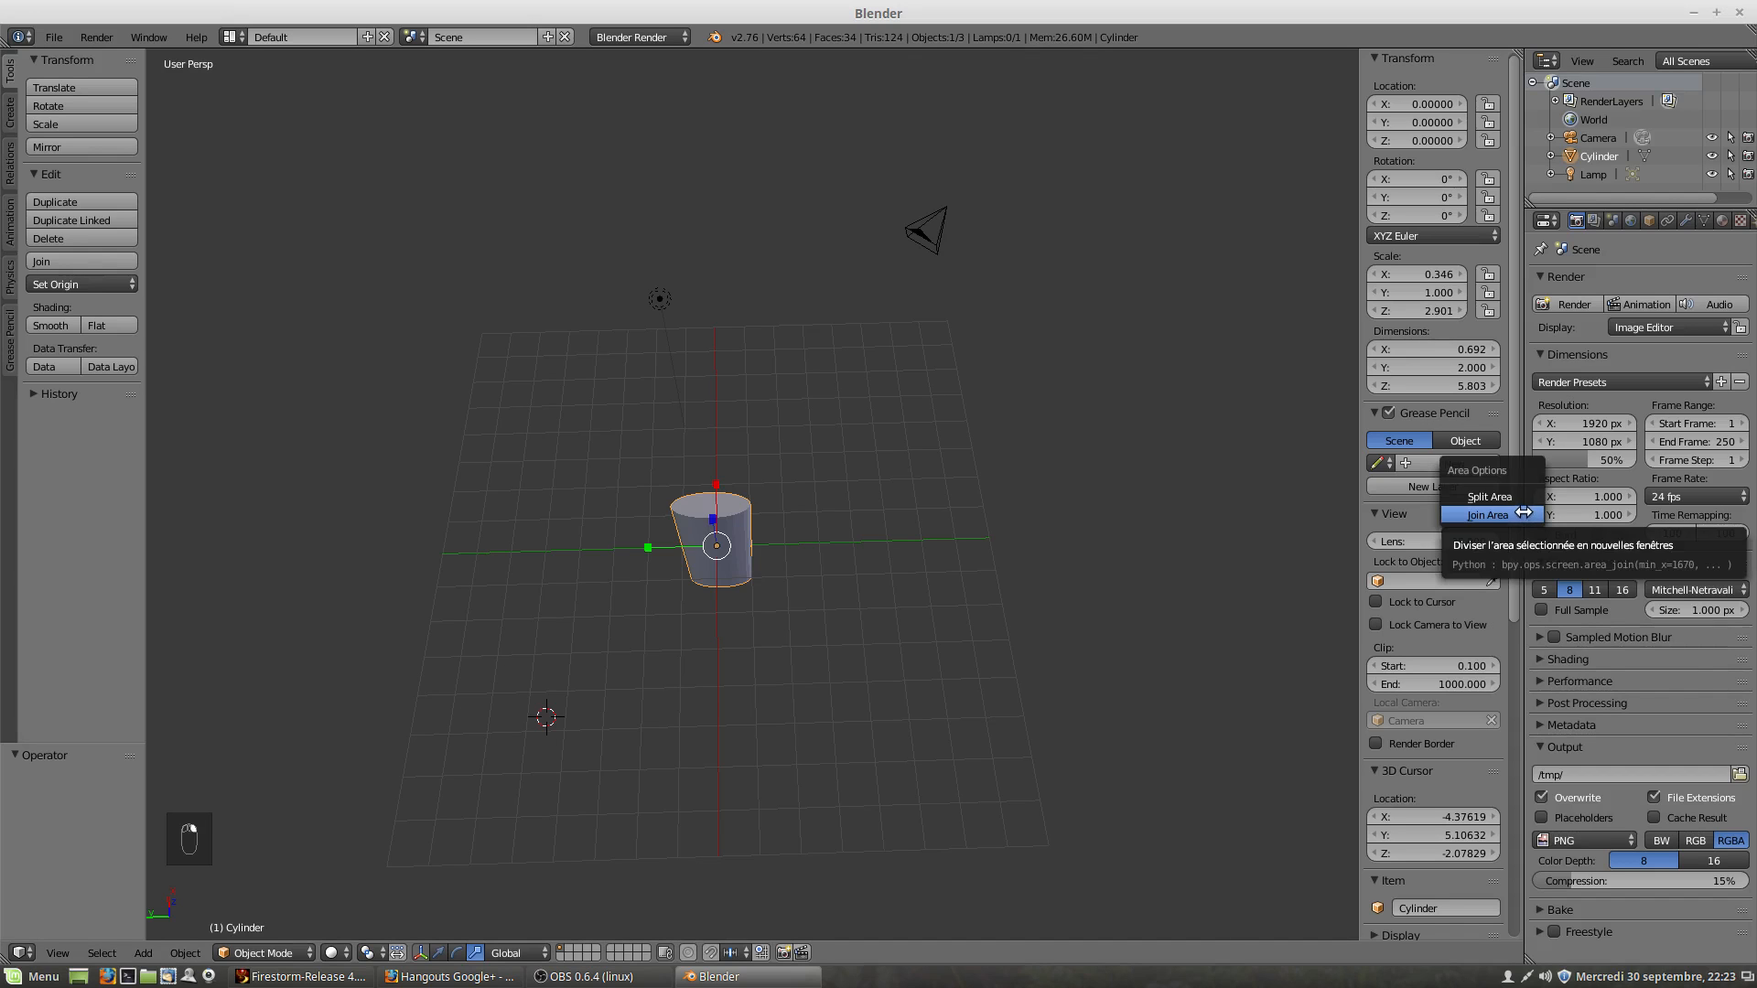
left_click(1511, 497)
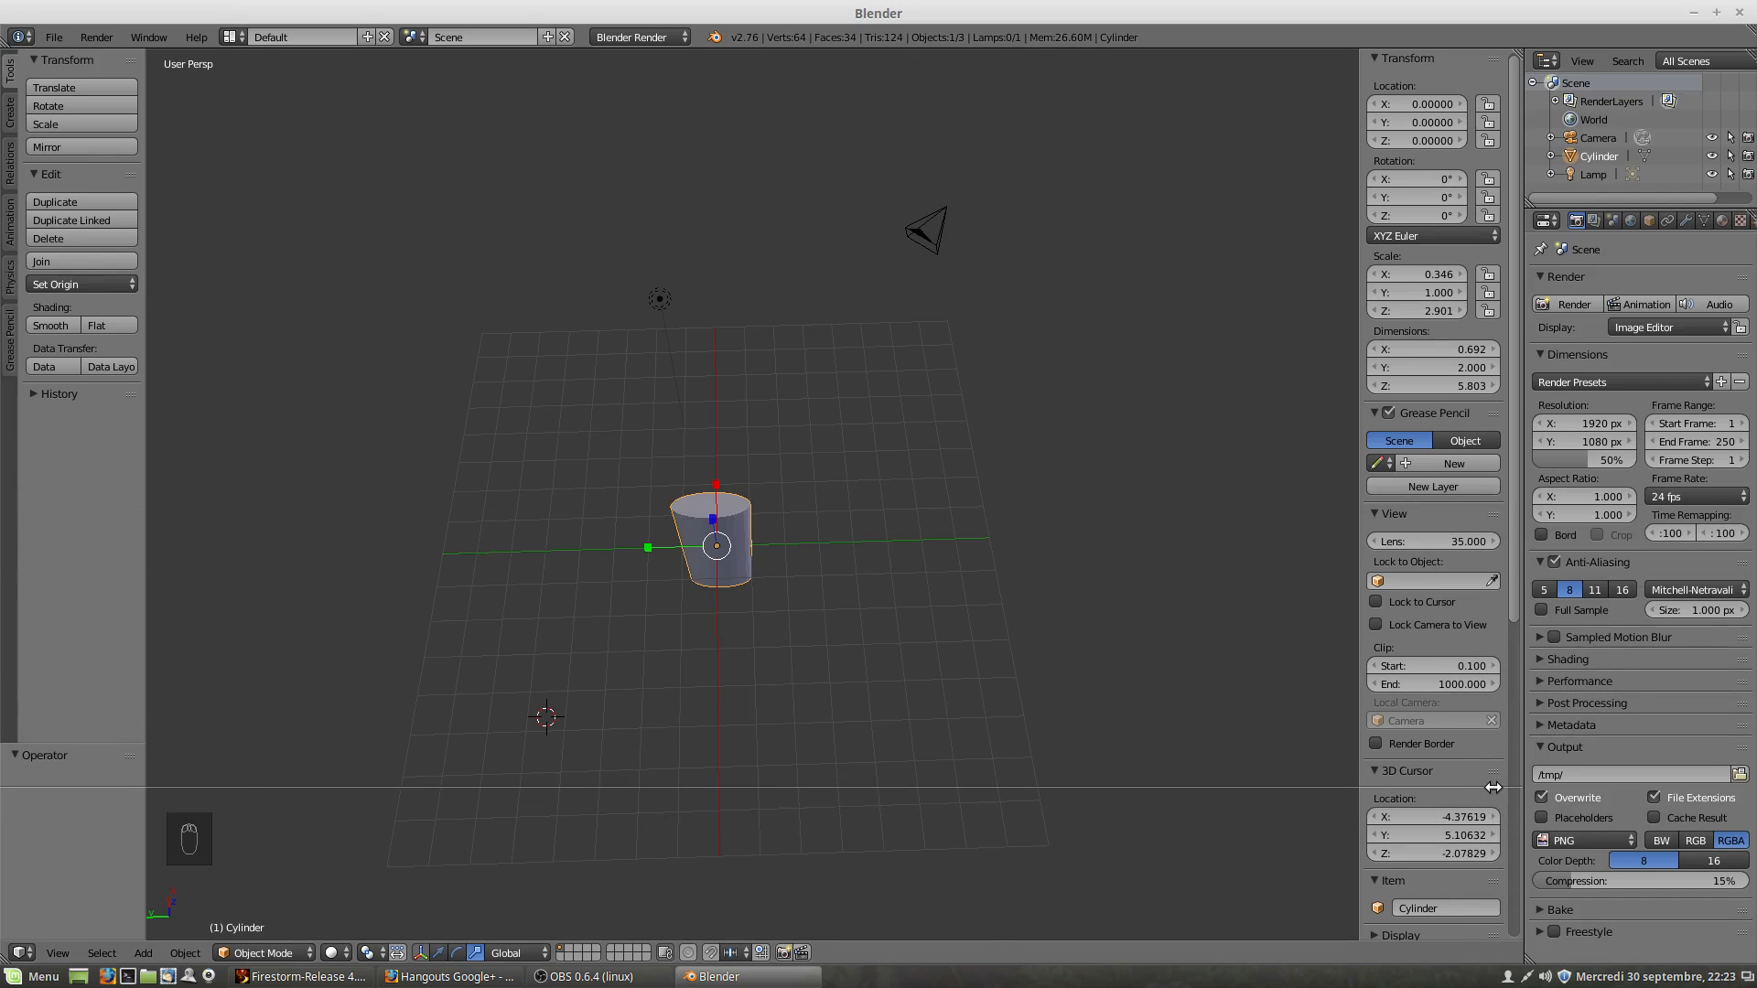
left_click(1491, 787)
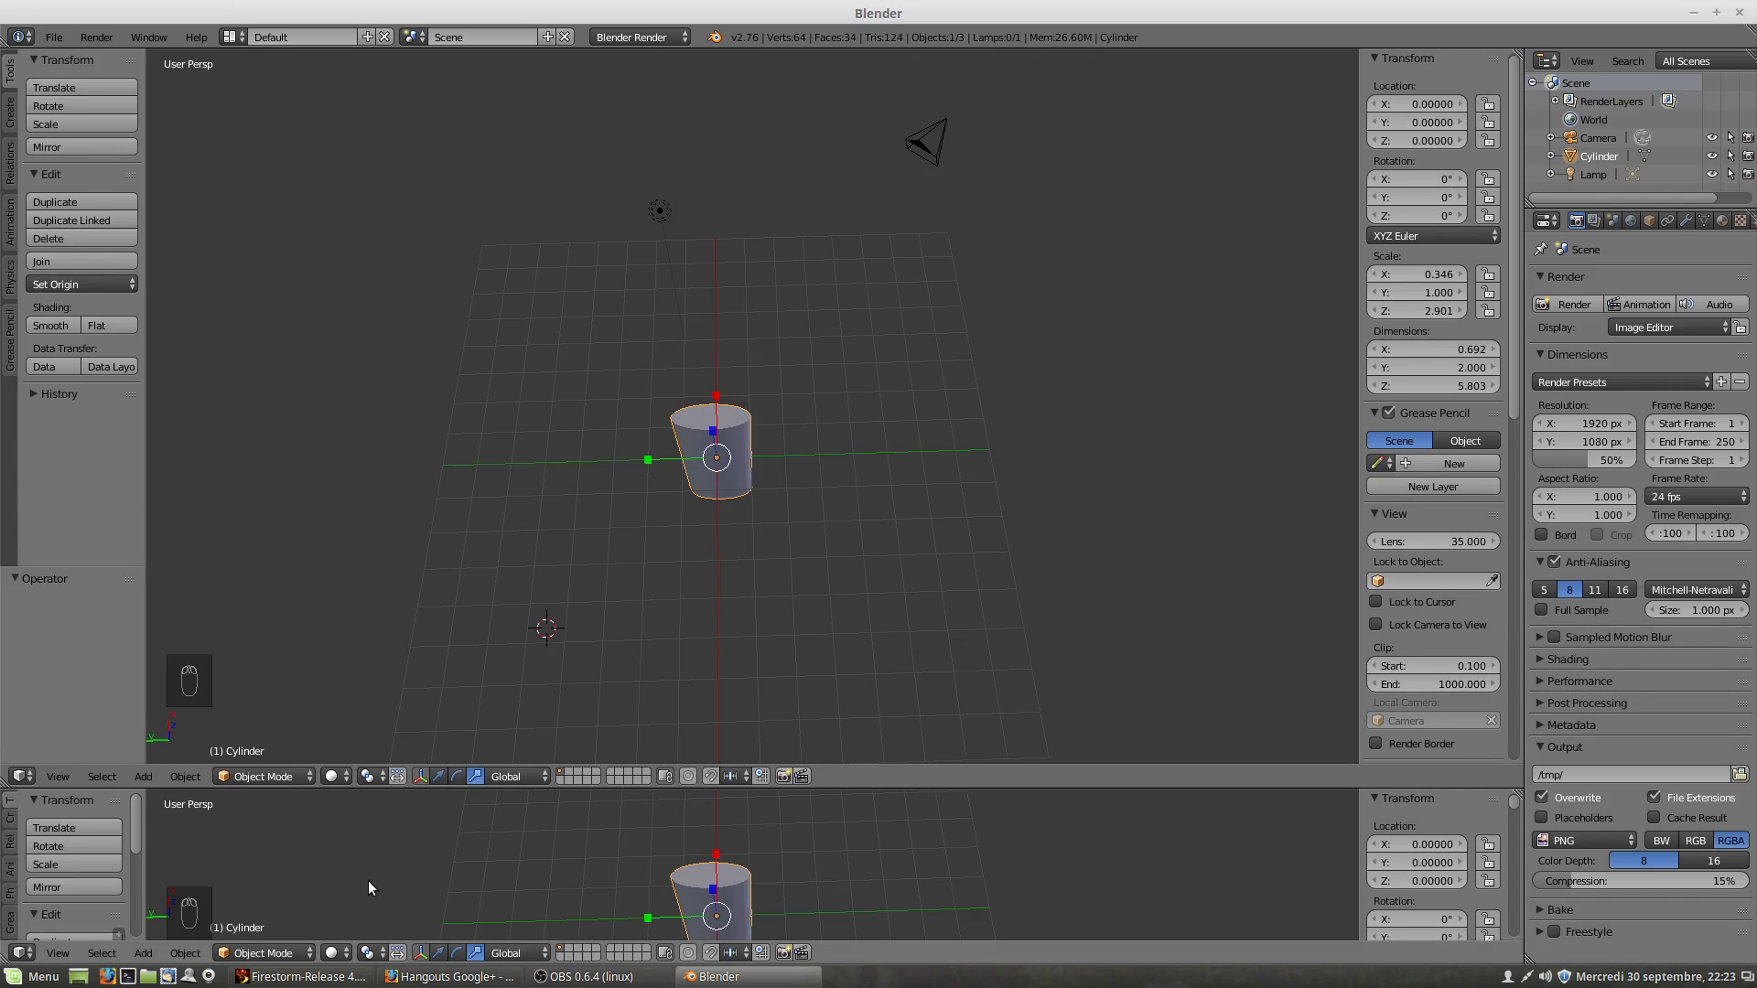
Step: Change the strip beneath the 3D View to a Timeline and reduce its height to a narrow band
left_click(20, 953)
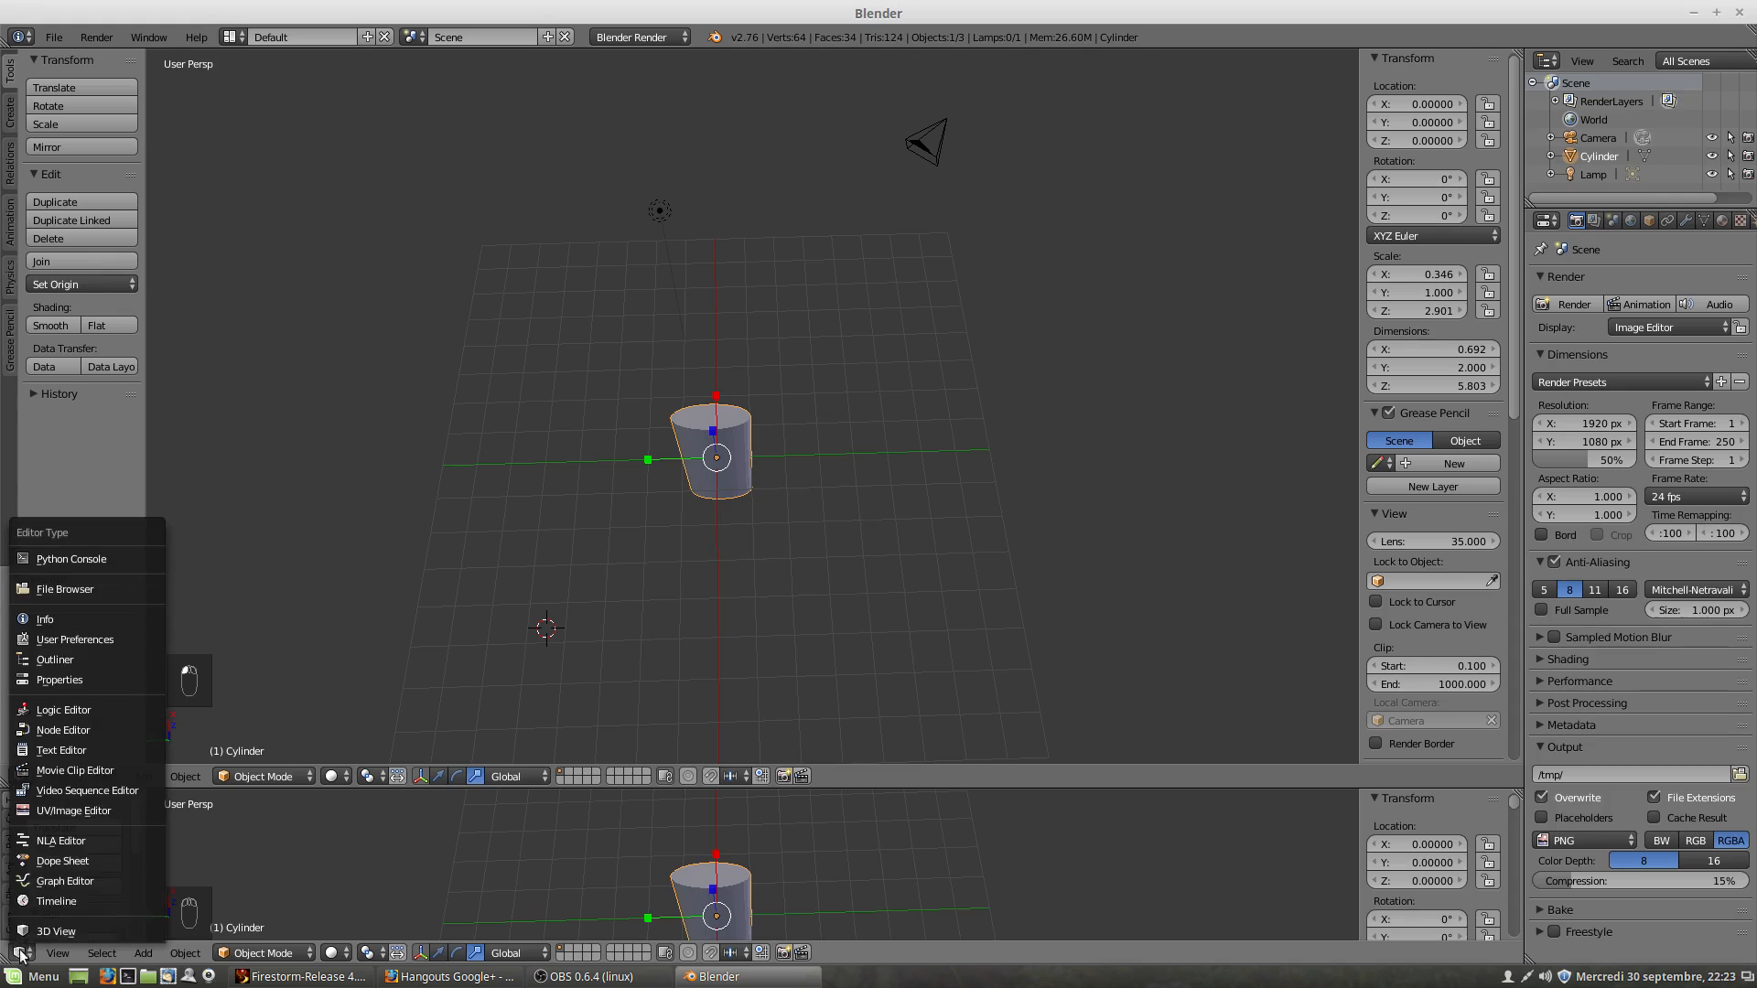
left_click(41, 901)
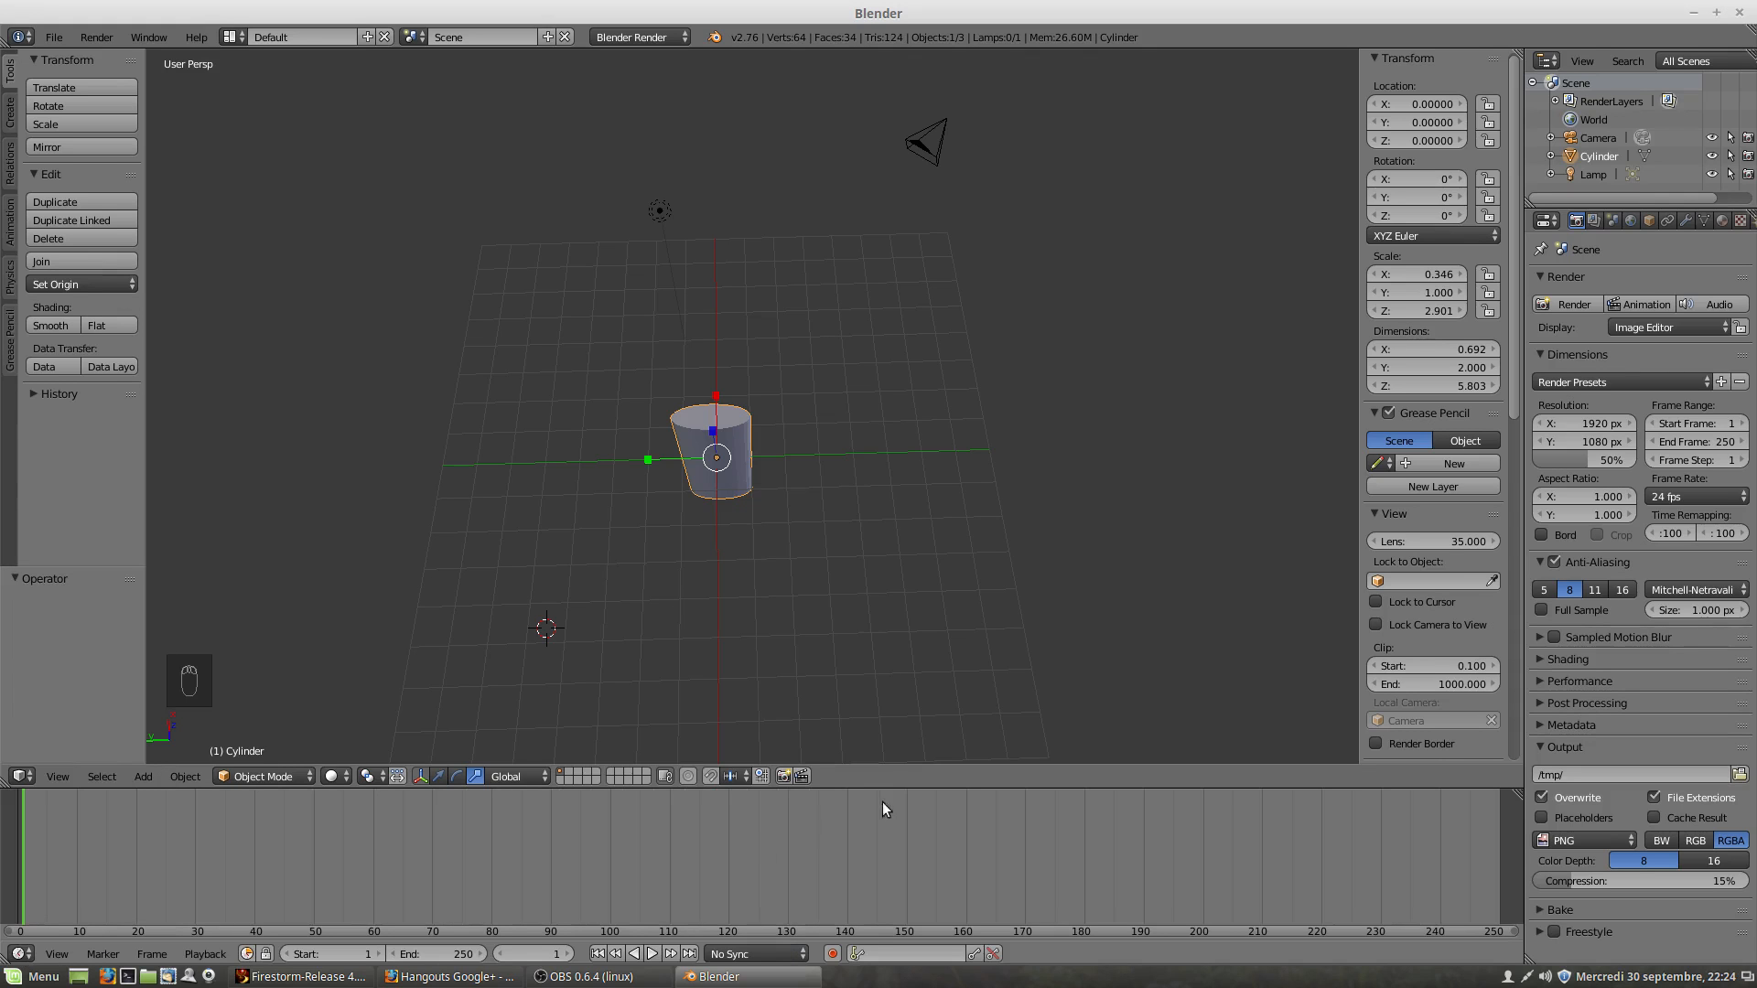
left_click_drag(892, 788, 894, 857)
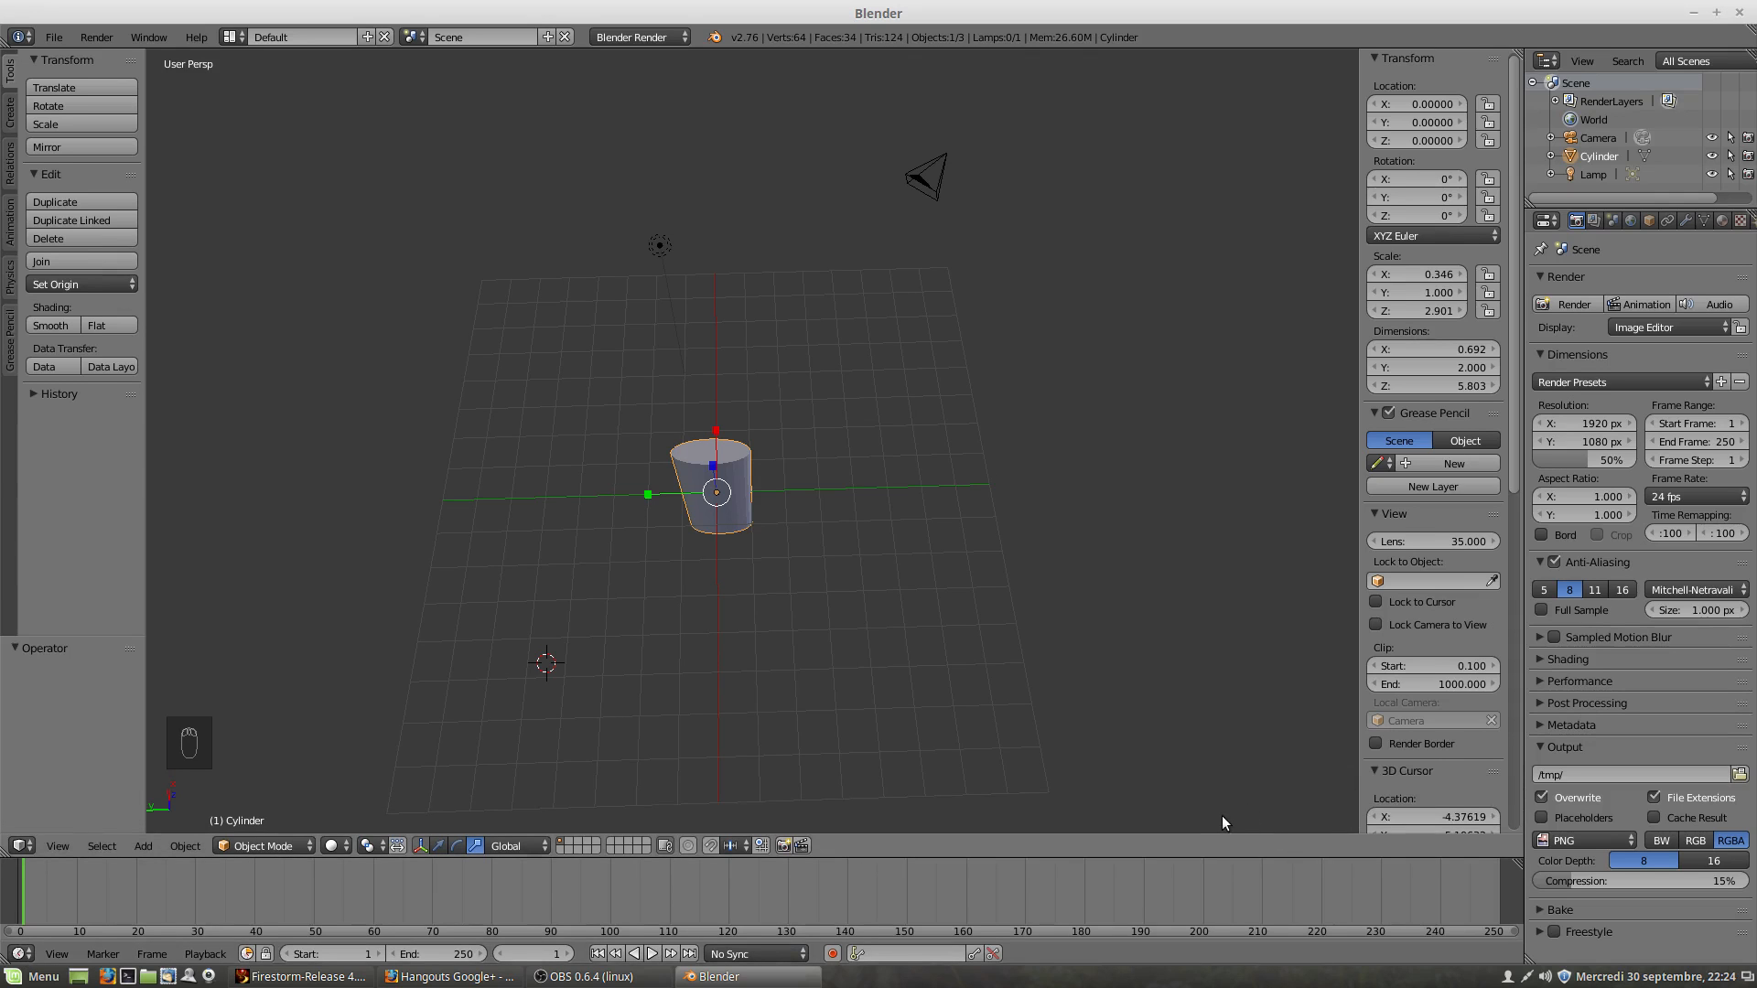
Step: Split the Timeline vertically near its middle and change the second half to a Dope Sheet
right_click(893, 856)
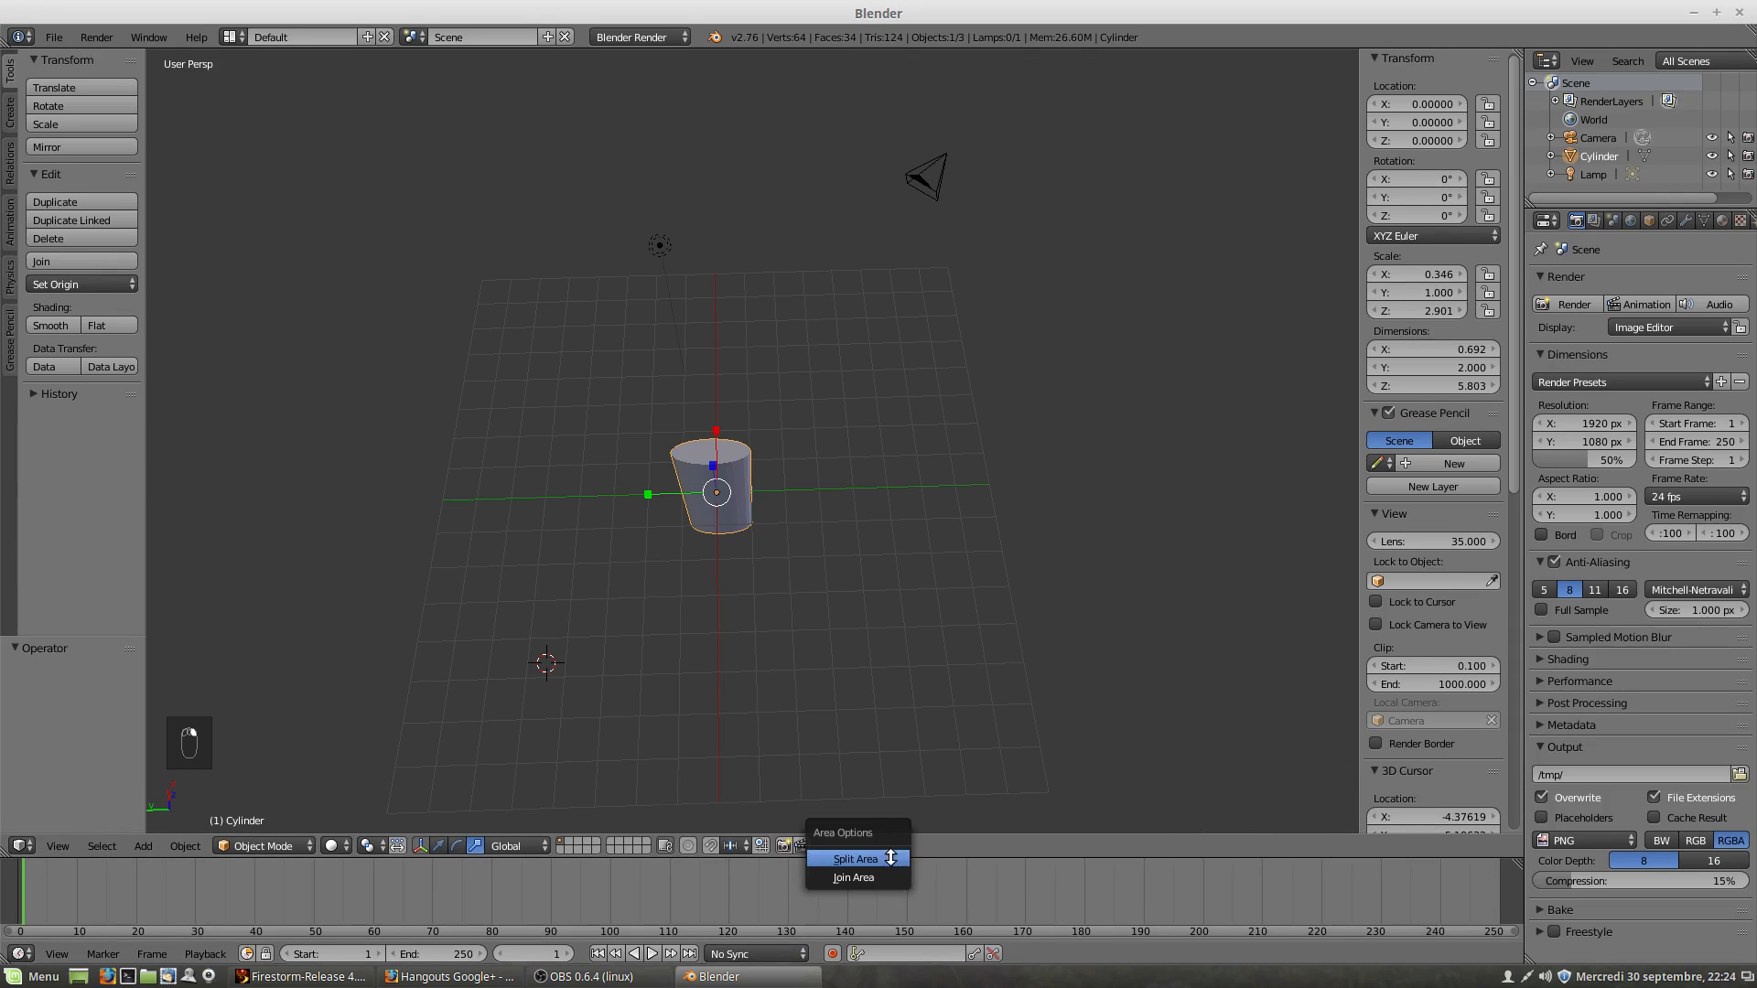
left_click(959, 842)
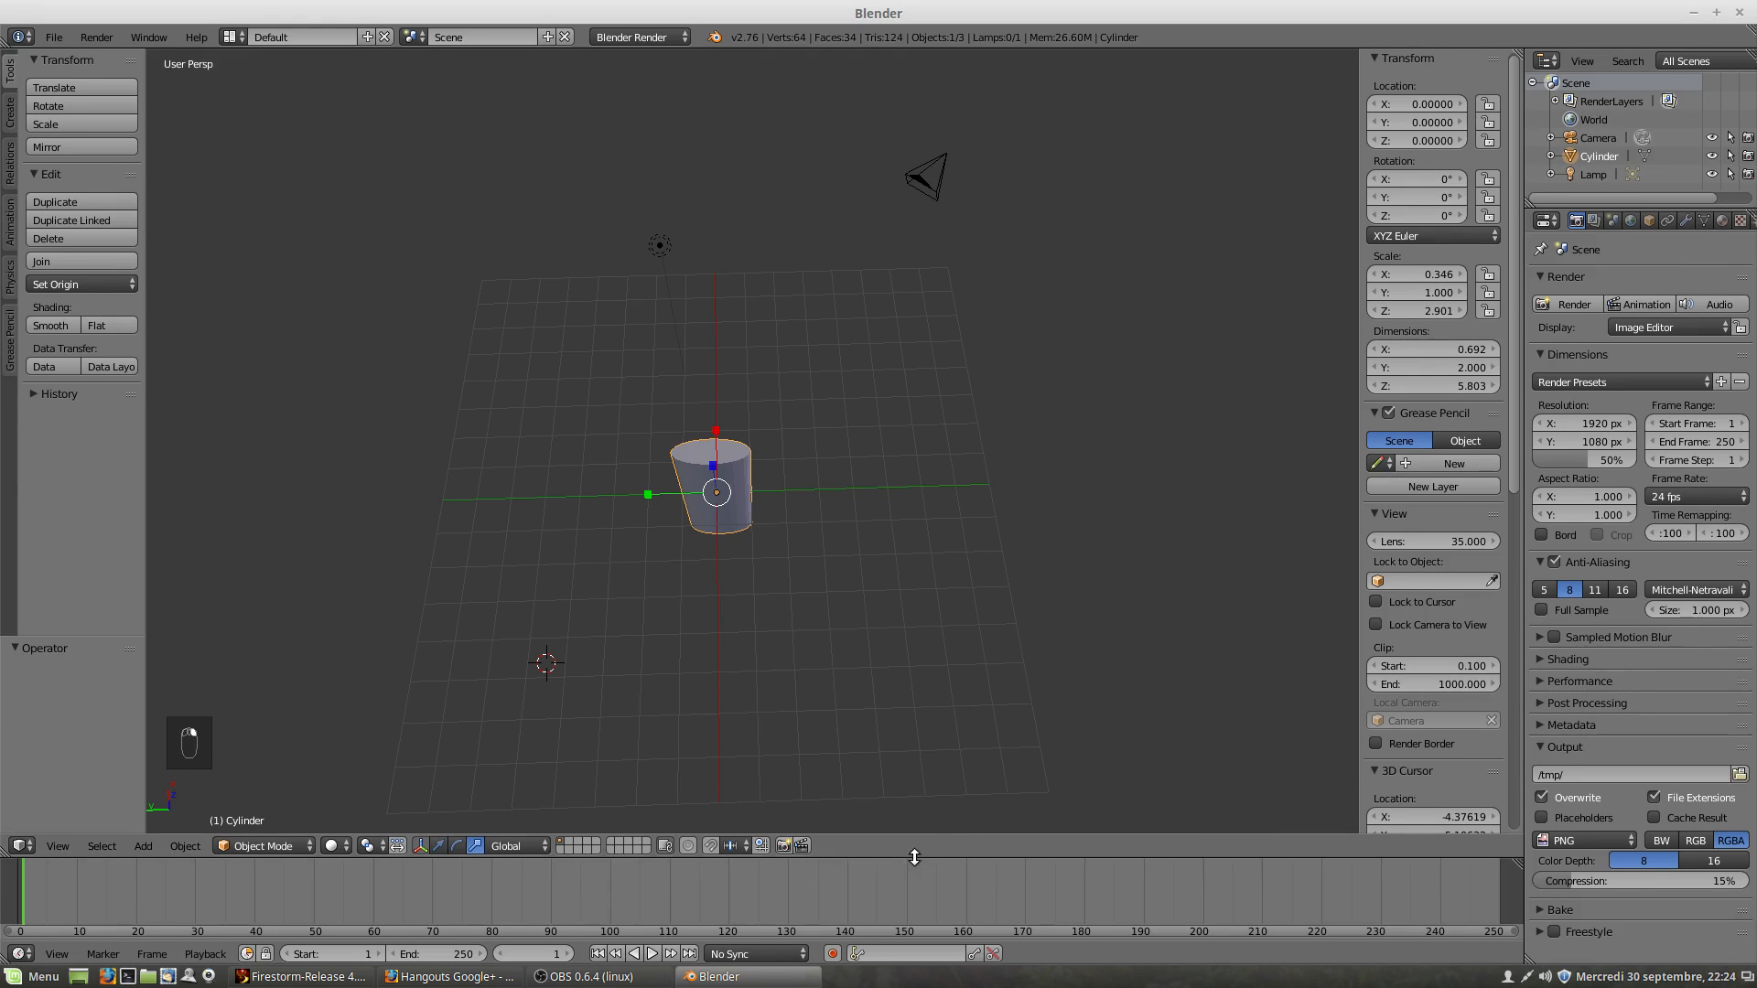
right_click(915, 857)
left_click(914, 859)
left_click(830, 865)
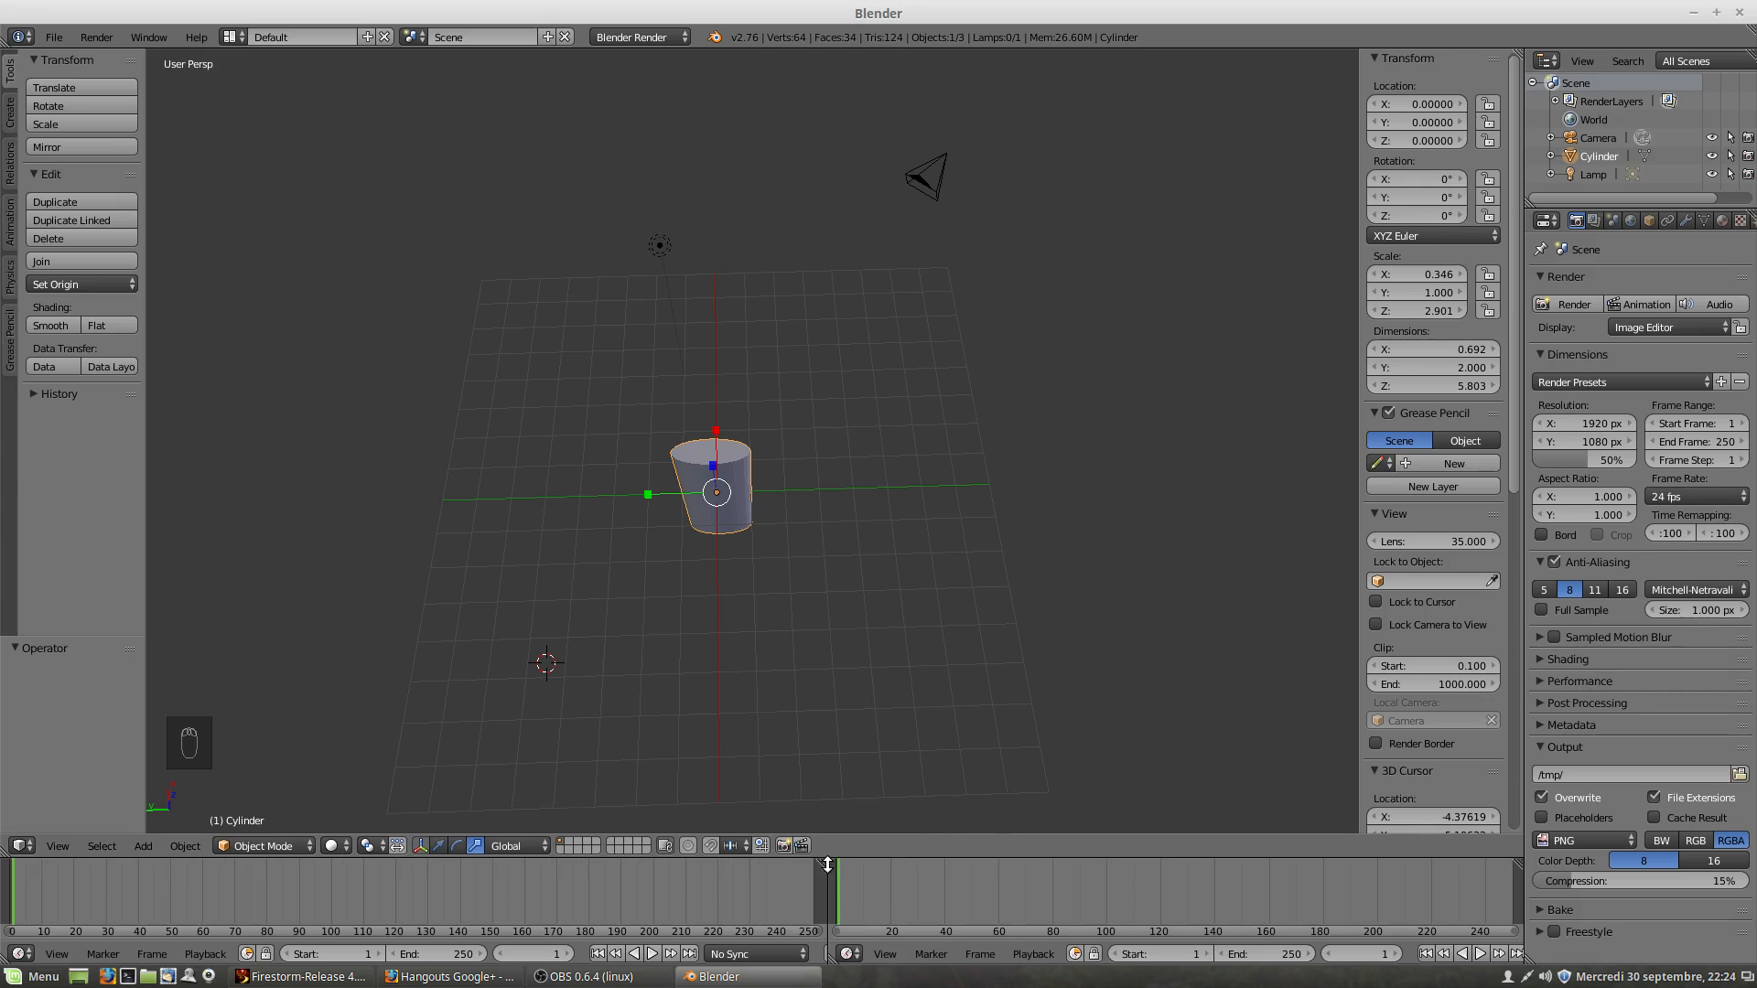
left_click(849, 953)
left_click(866, 867)
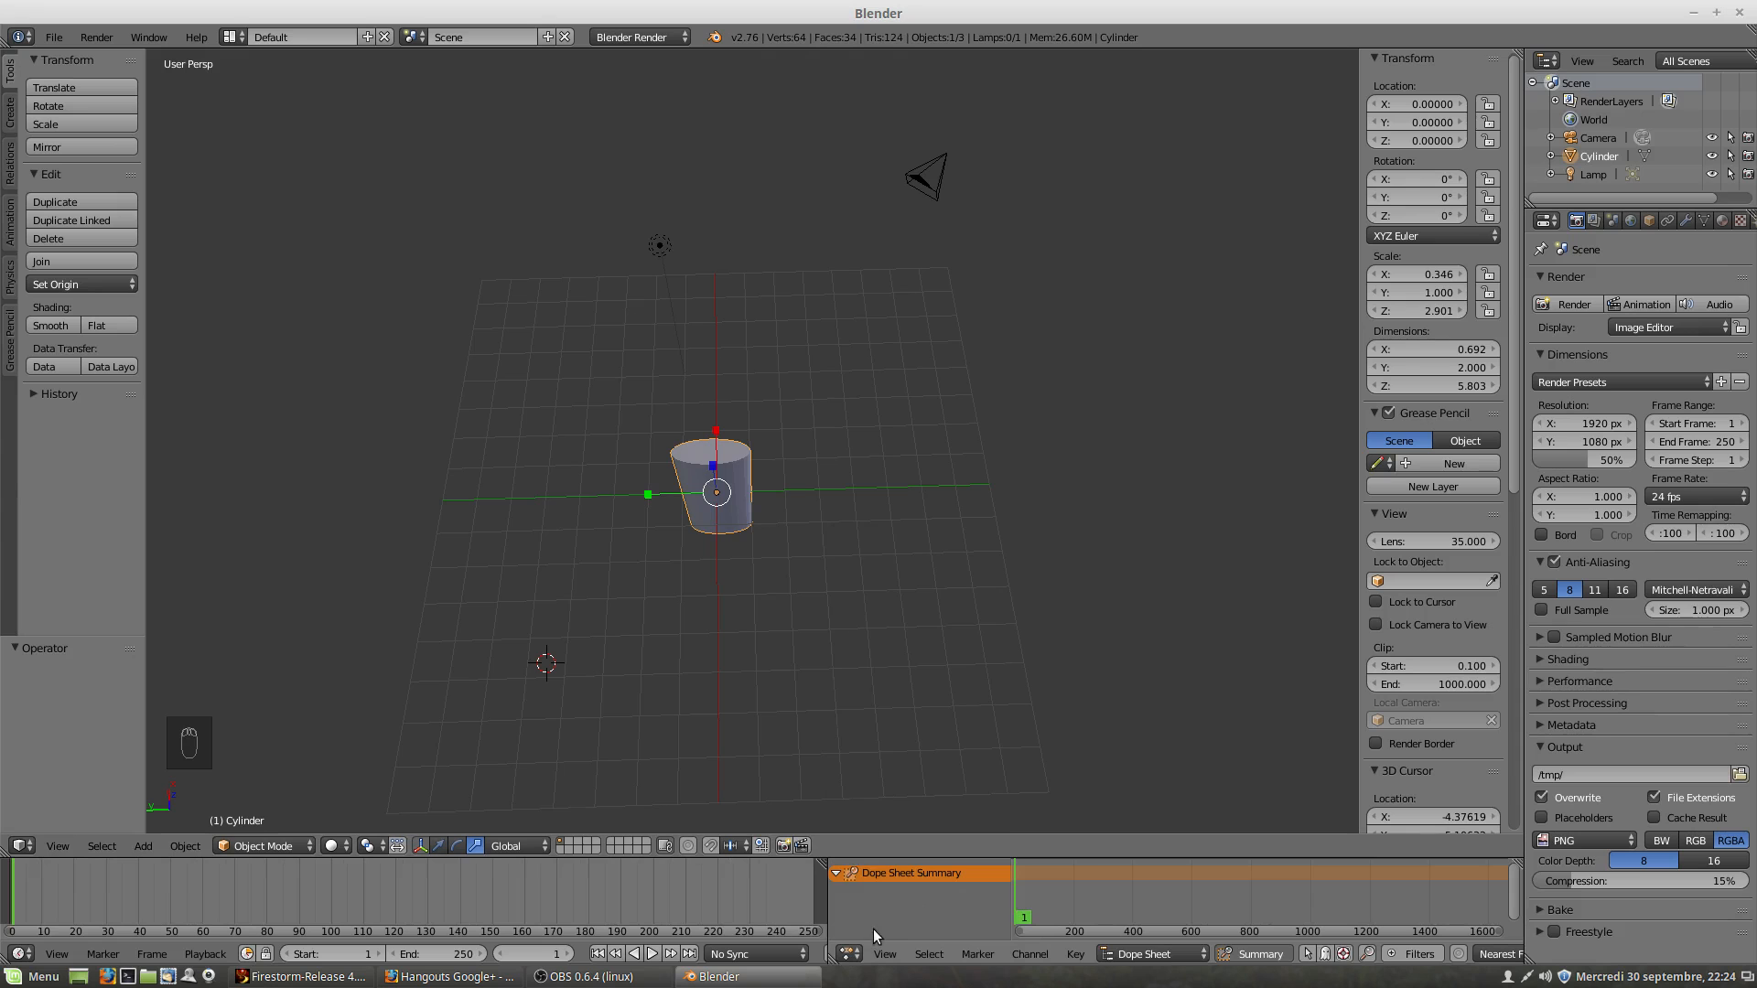
Step: Join the Timeline and Dope Sheet areas so that the Timeline takes over the full width
right_click(829, 902)
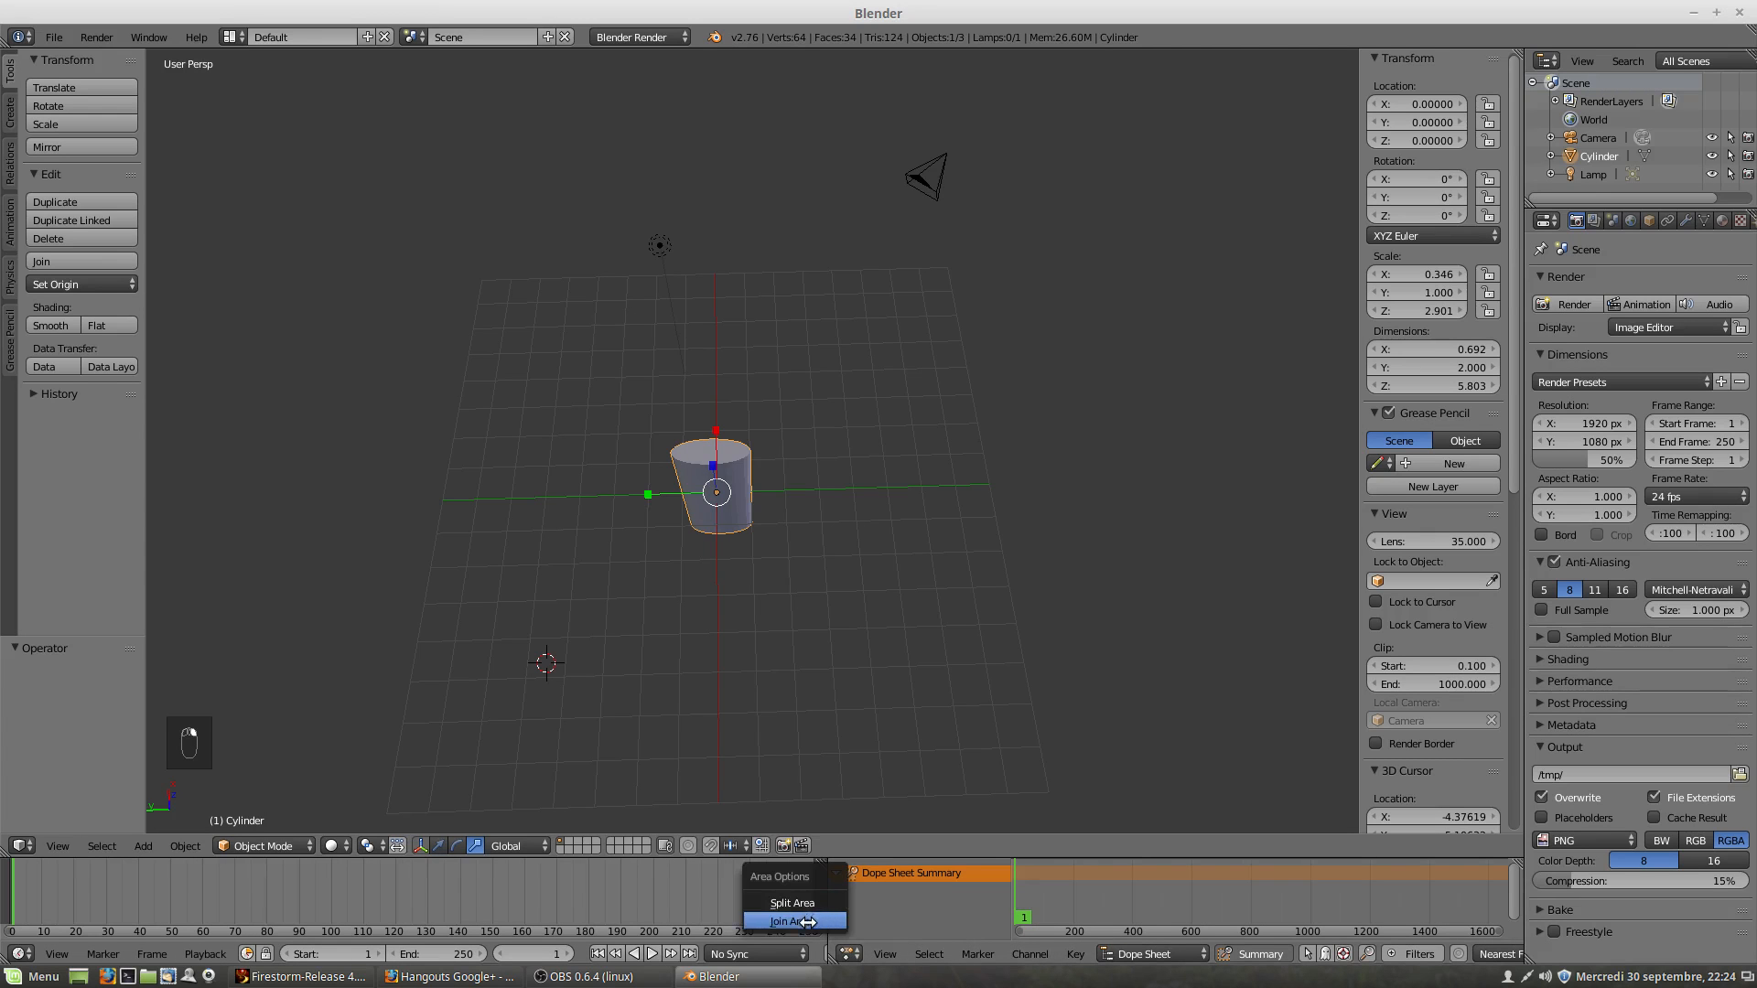
left_click(810, 921)
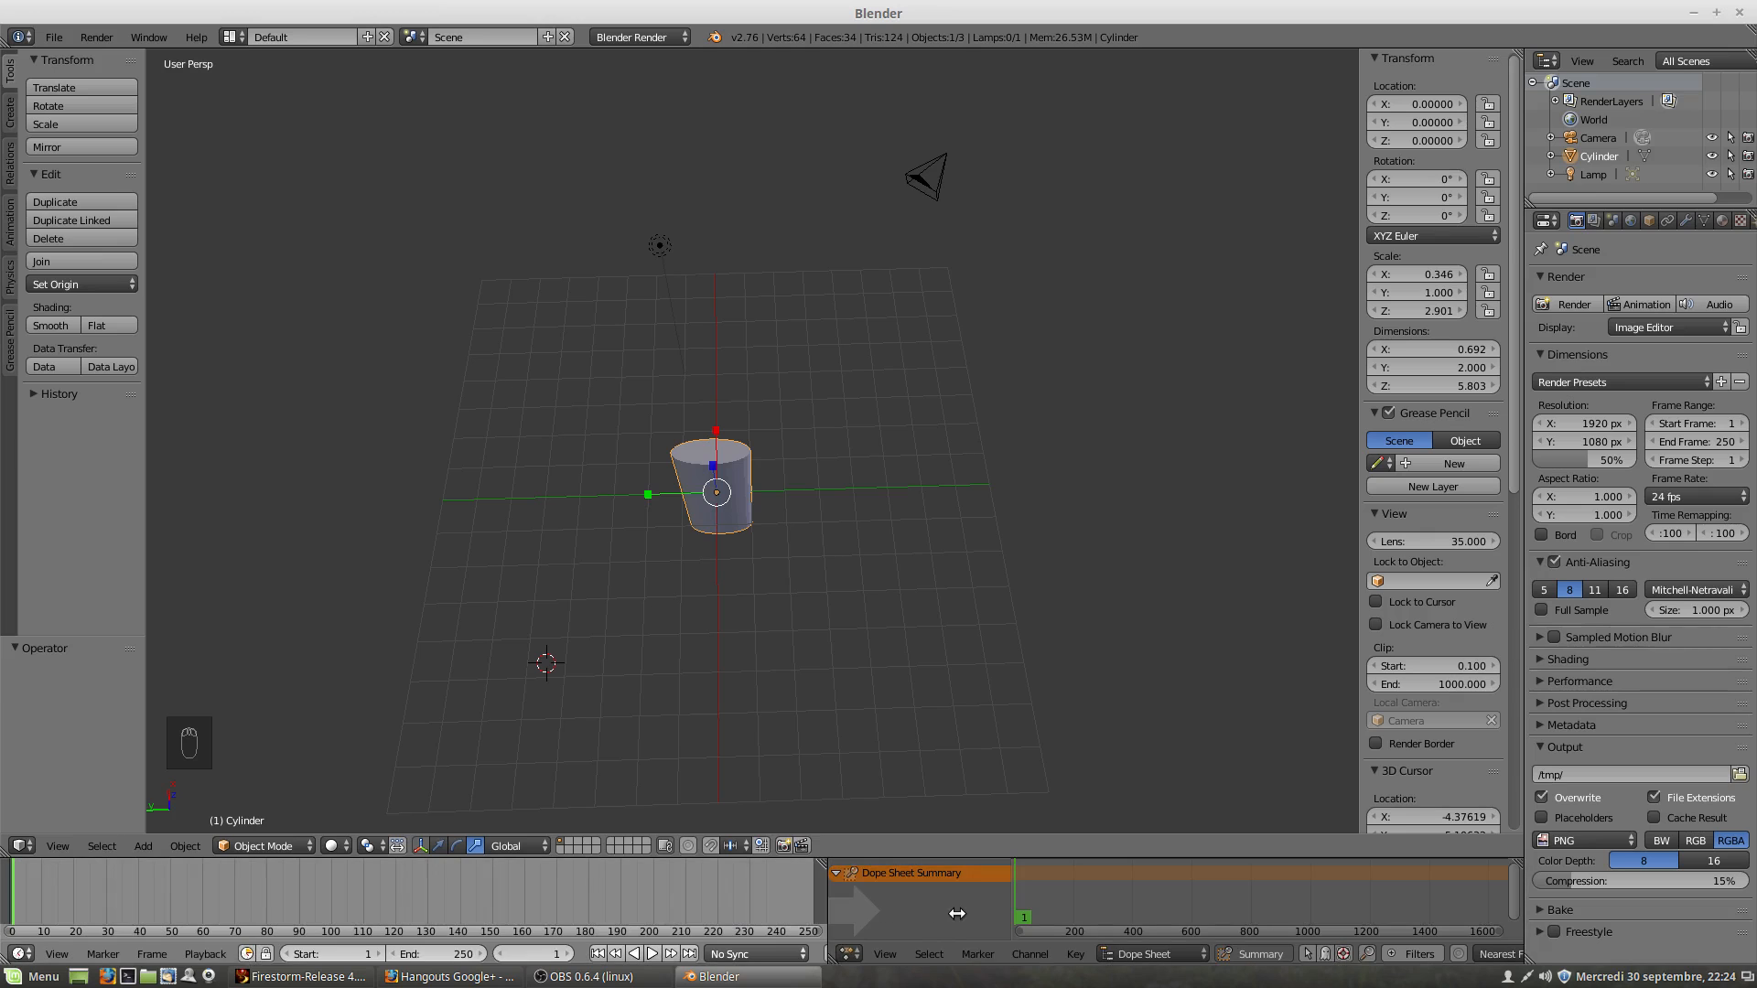
left_click(954, 910)
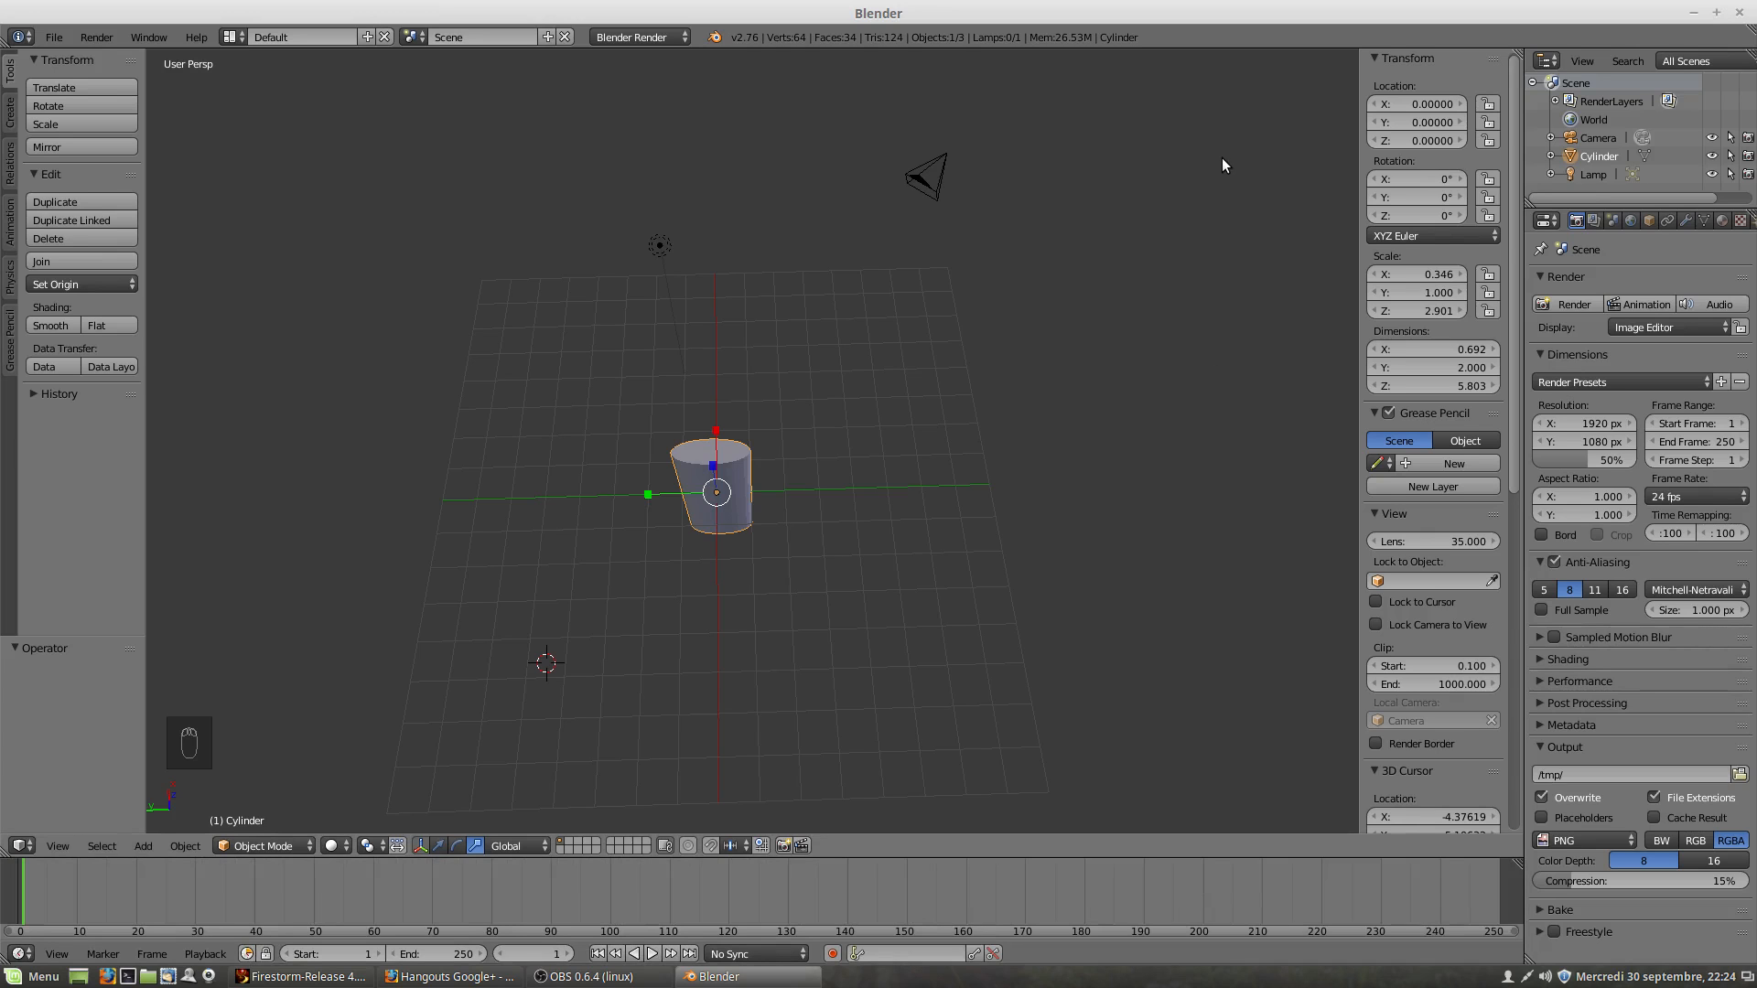
right_click(950, 859)
right_click(857, 47)
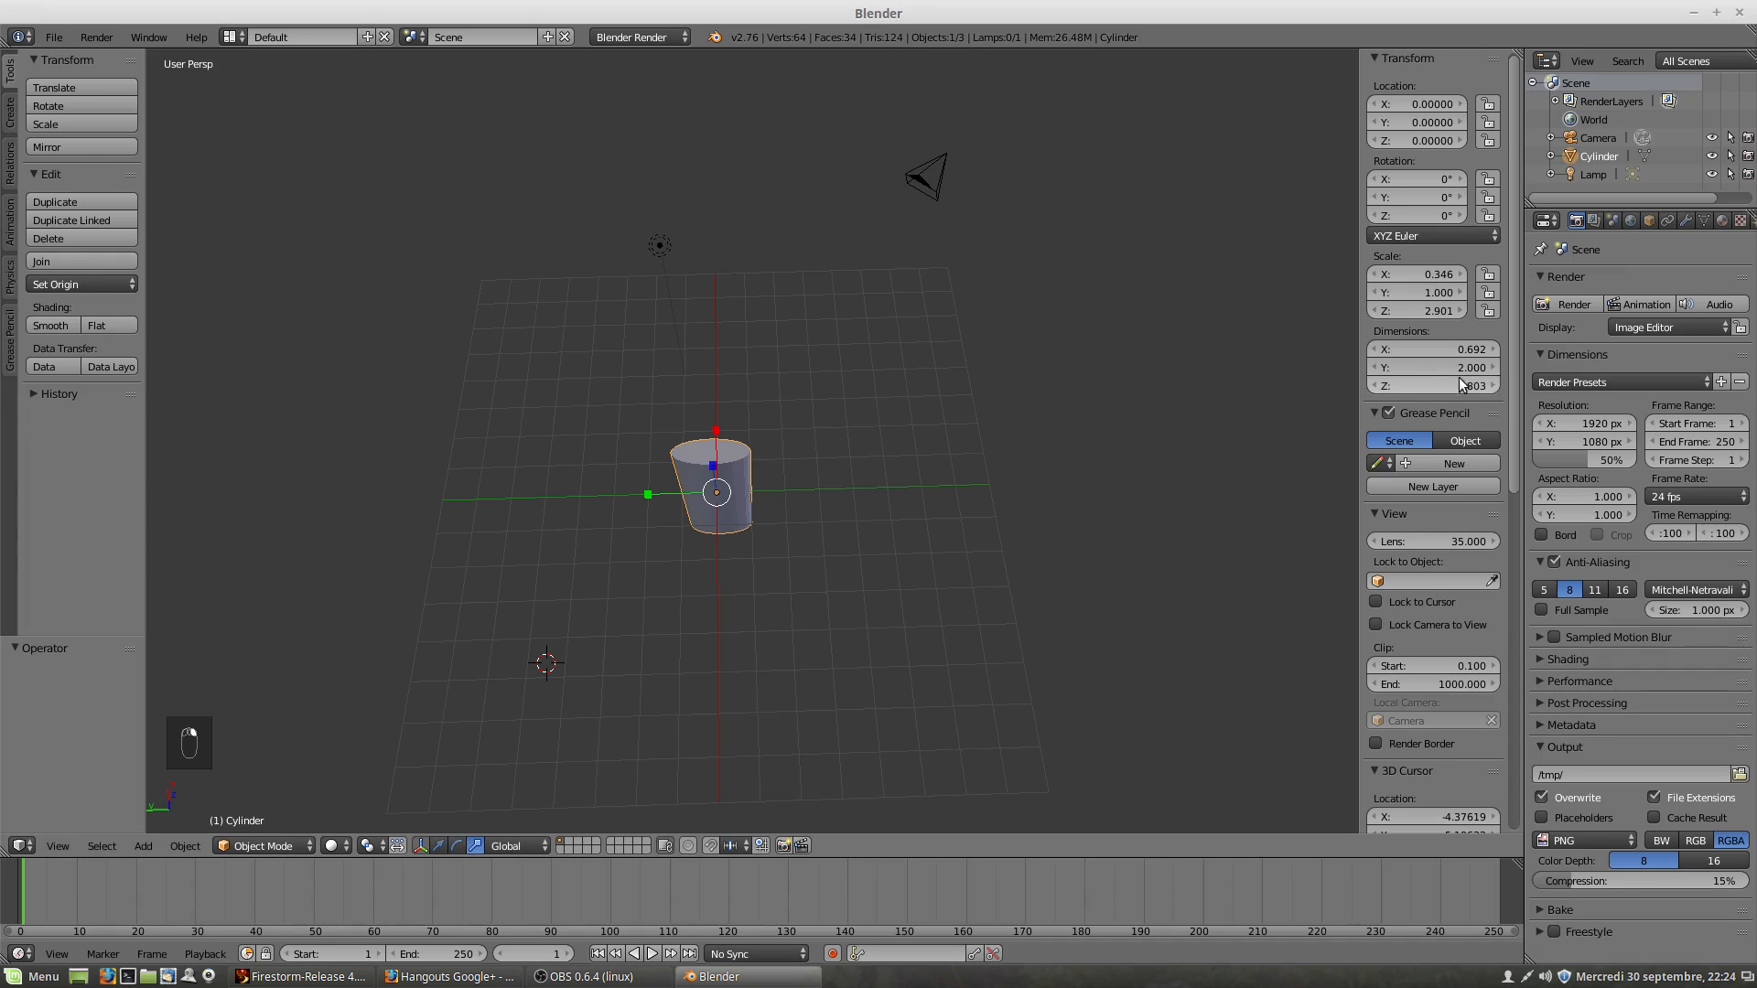
right_click(1524, 375)
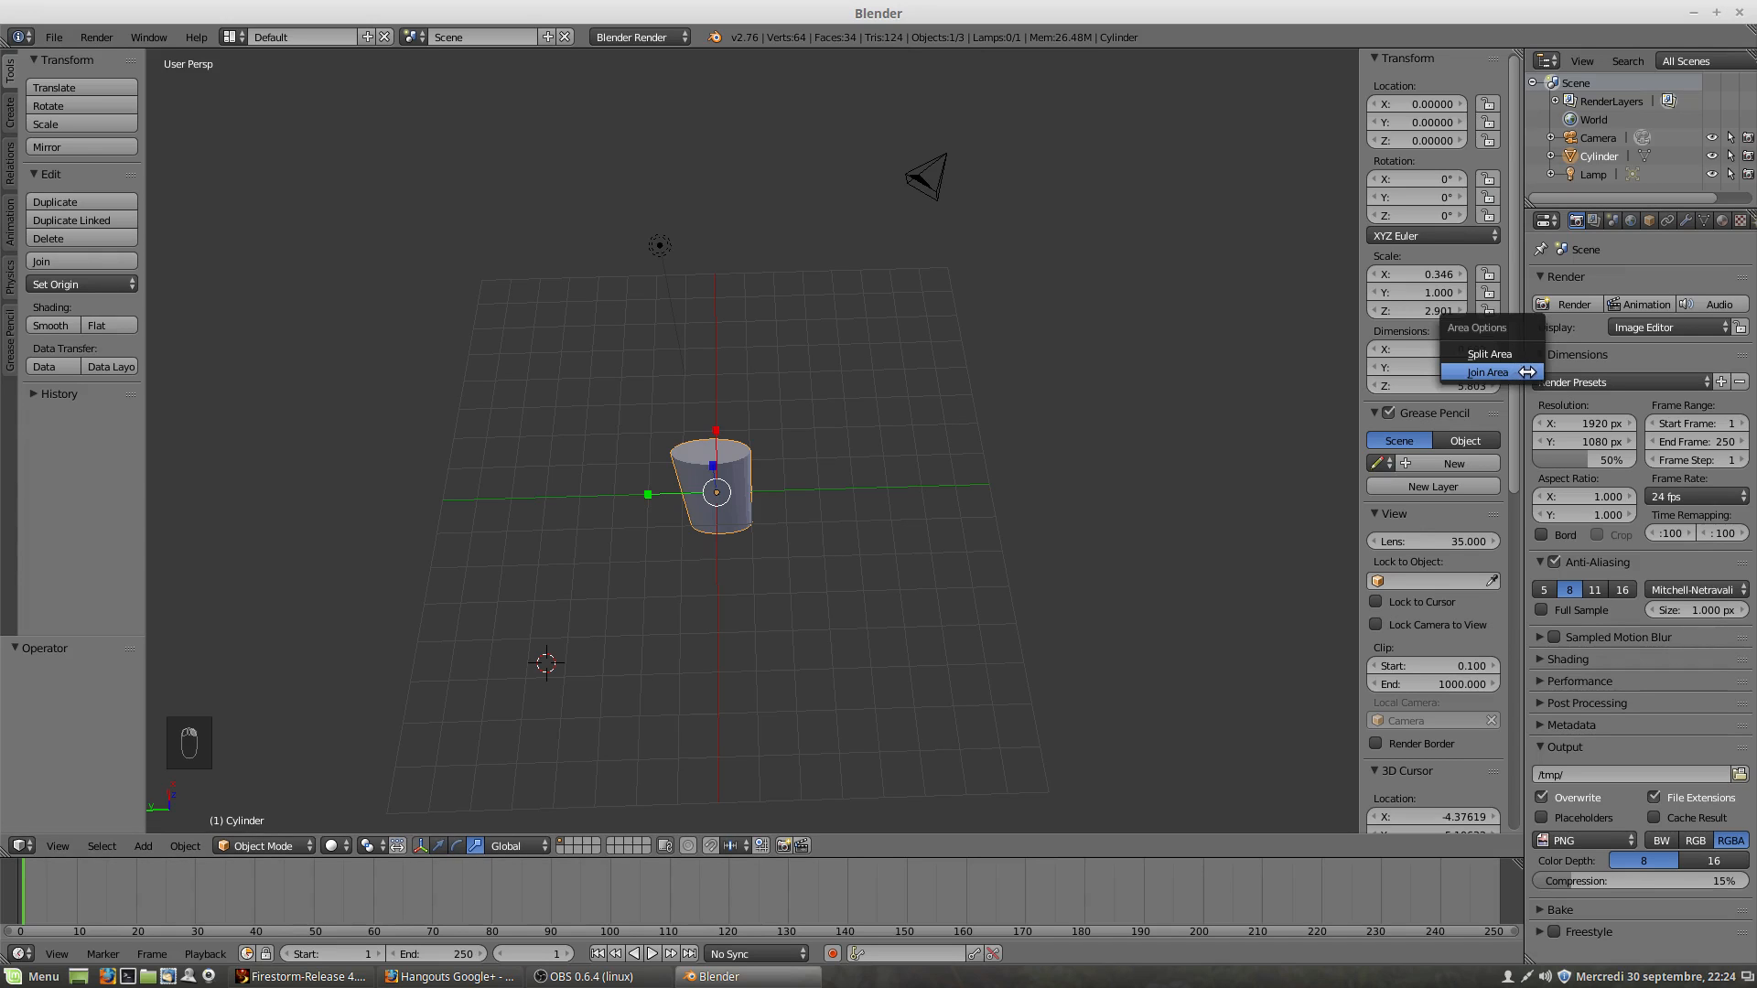
left_click(1519, 355)
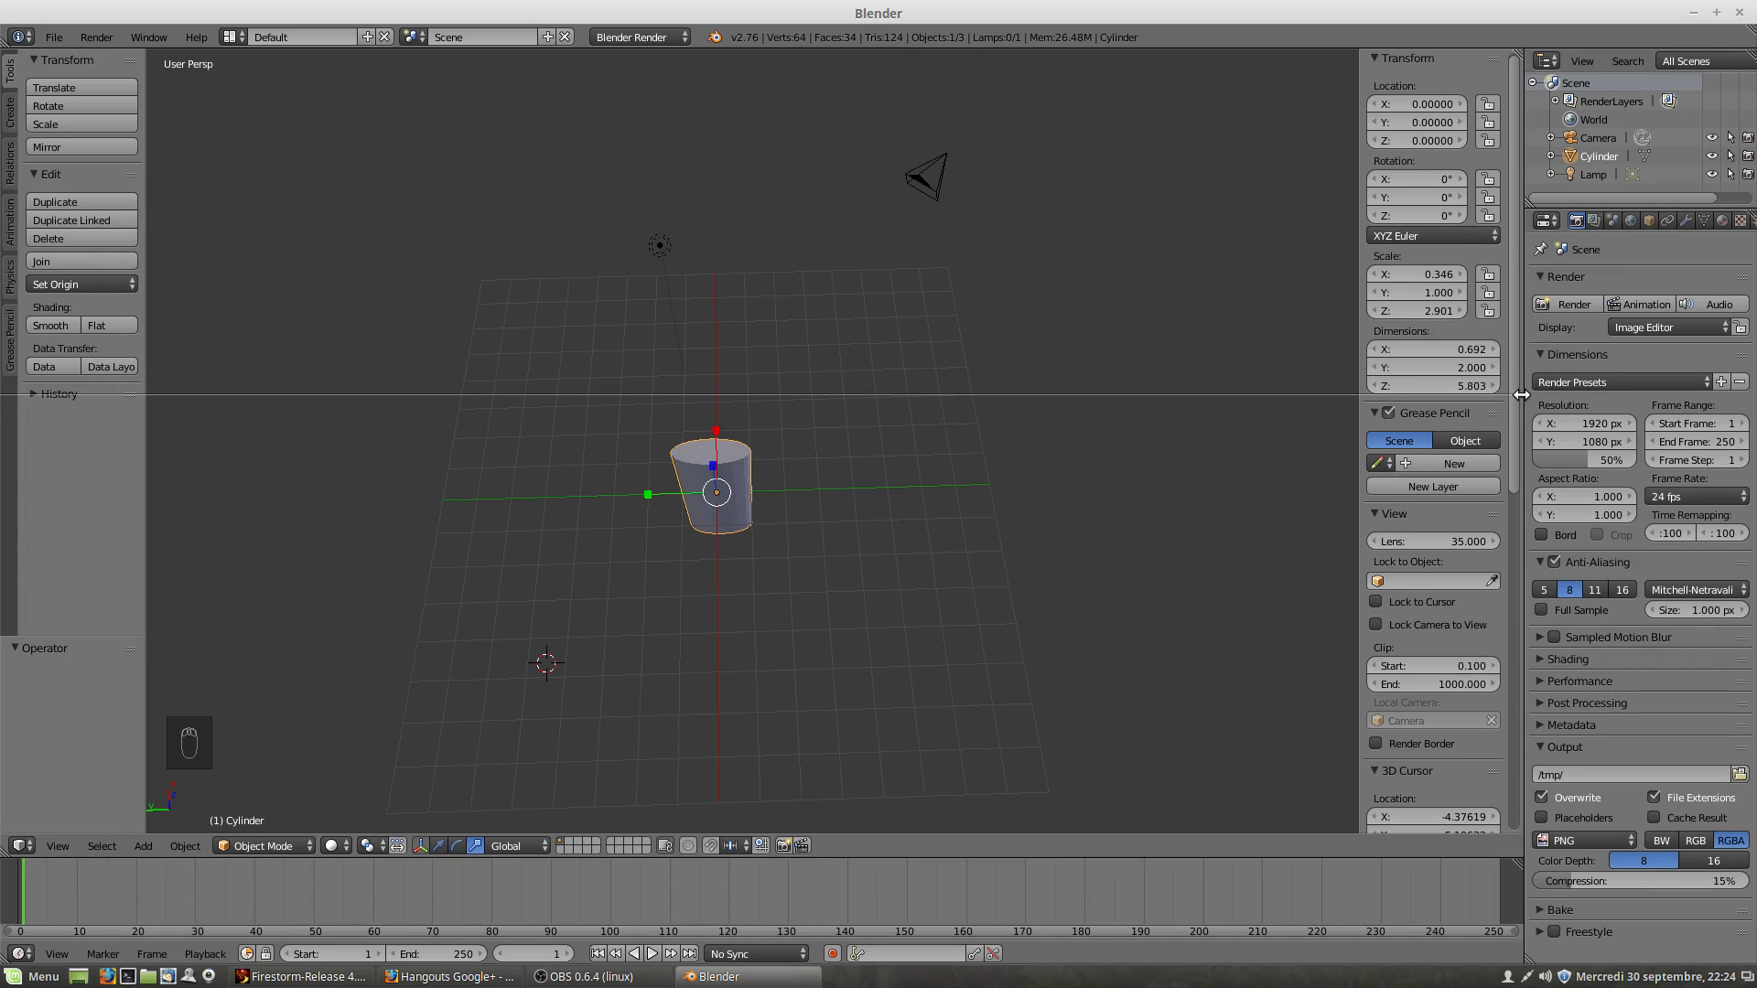
key("Escape")
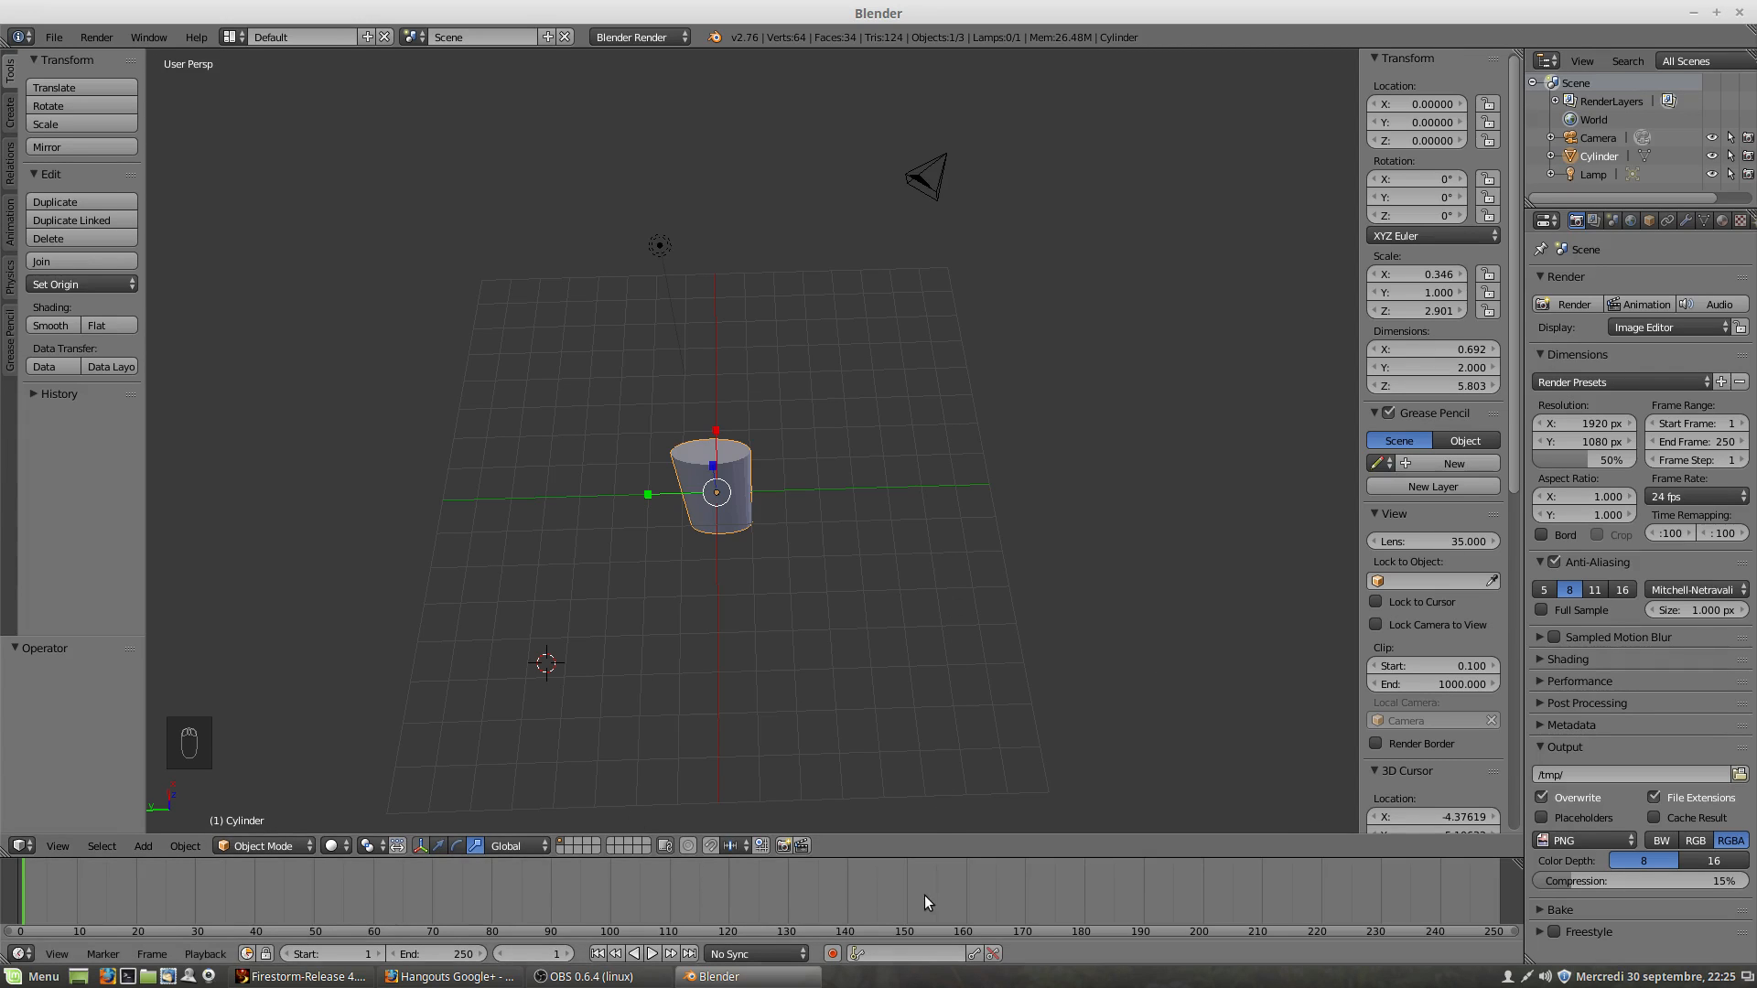
Step: Split the Timeline vertically just past its middle and change the second half to a 3D View
right_click(879, 858)
left_click(879, 859)
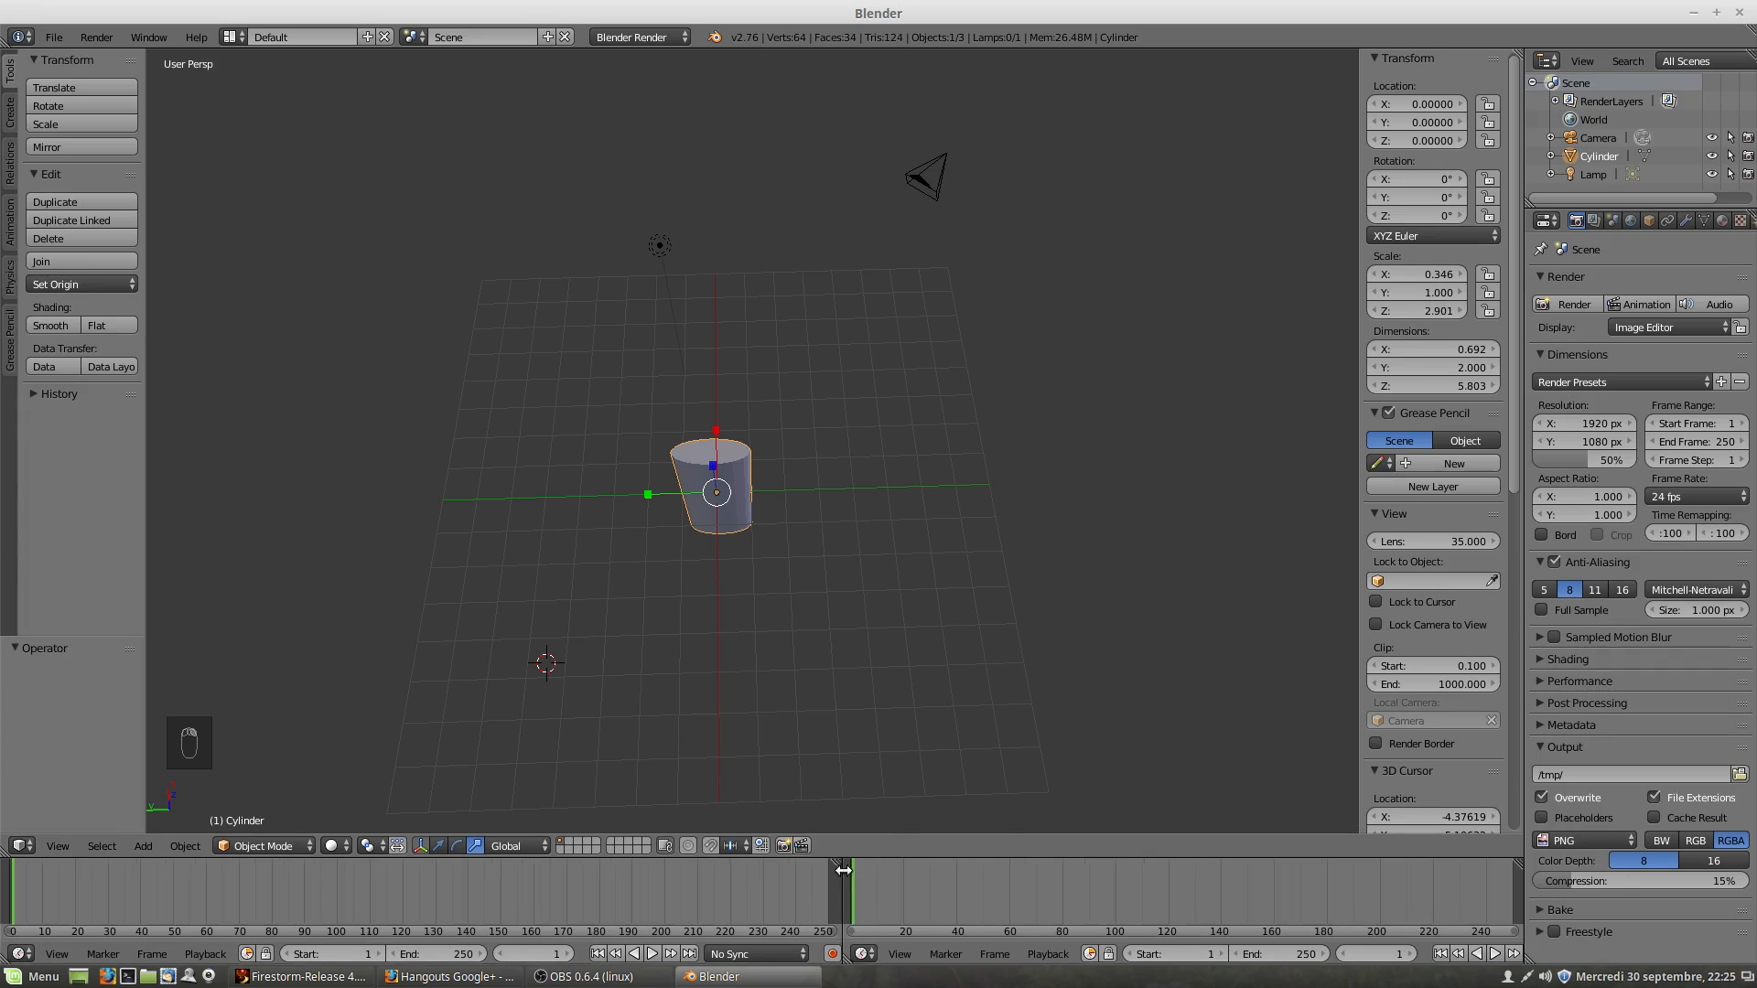
left_click(838, 880)
left_click(860, 953)
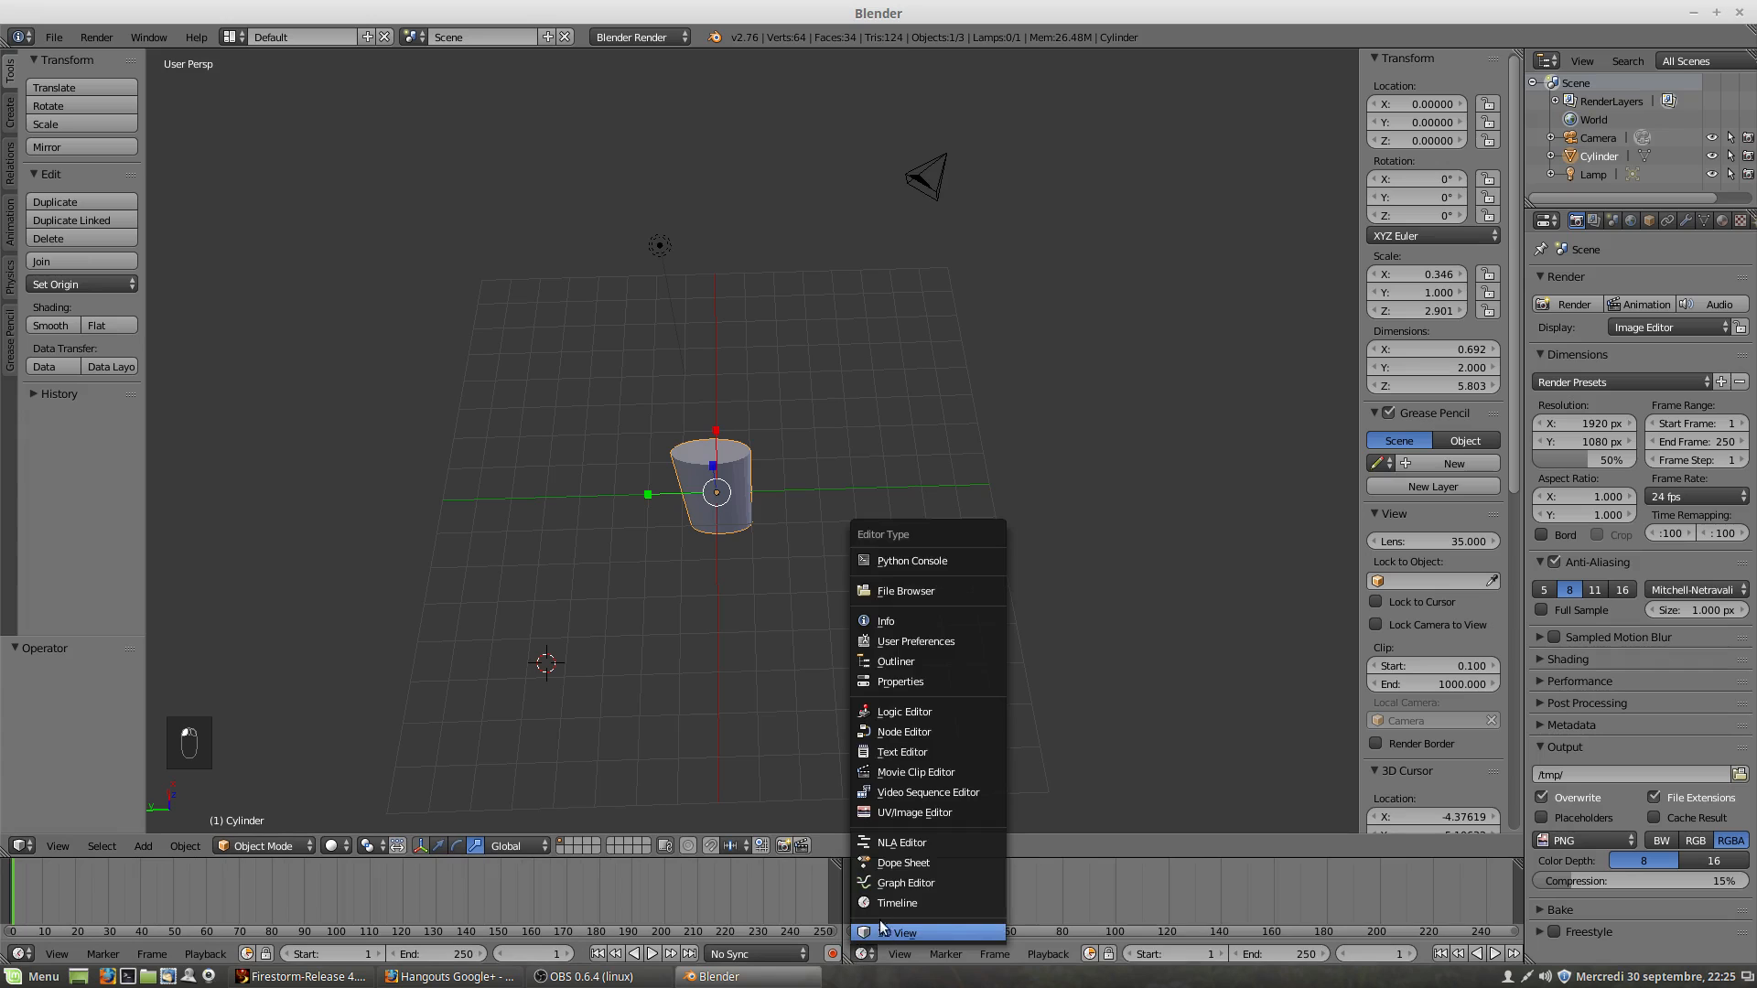
left_click(885, 932)
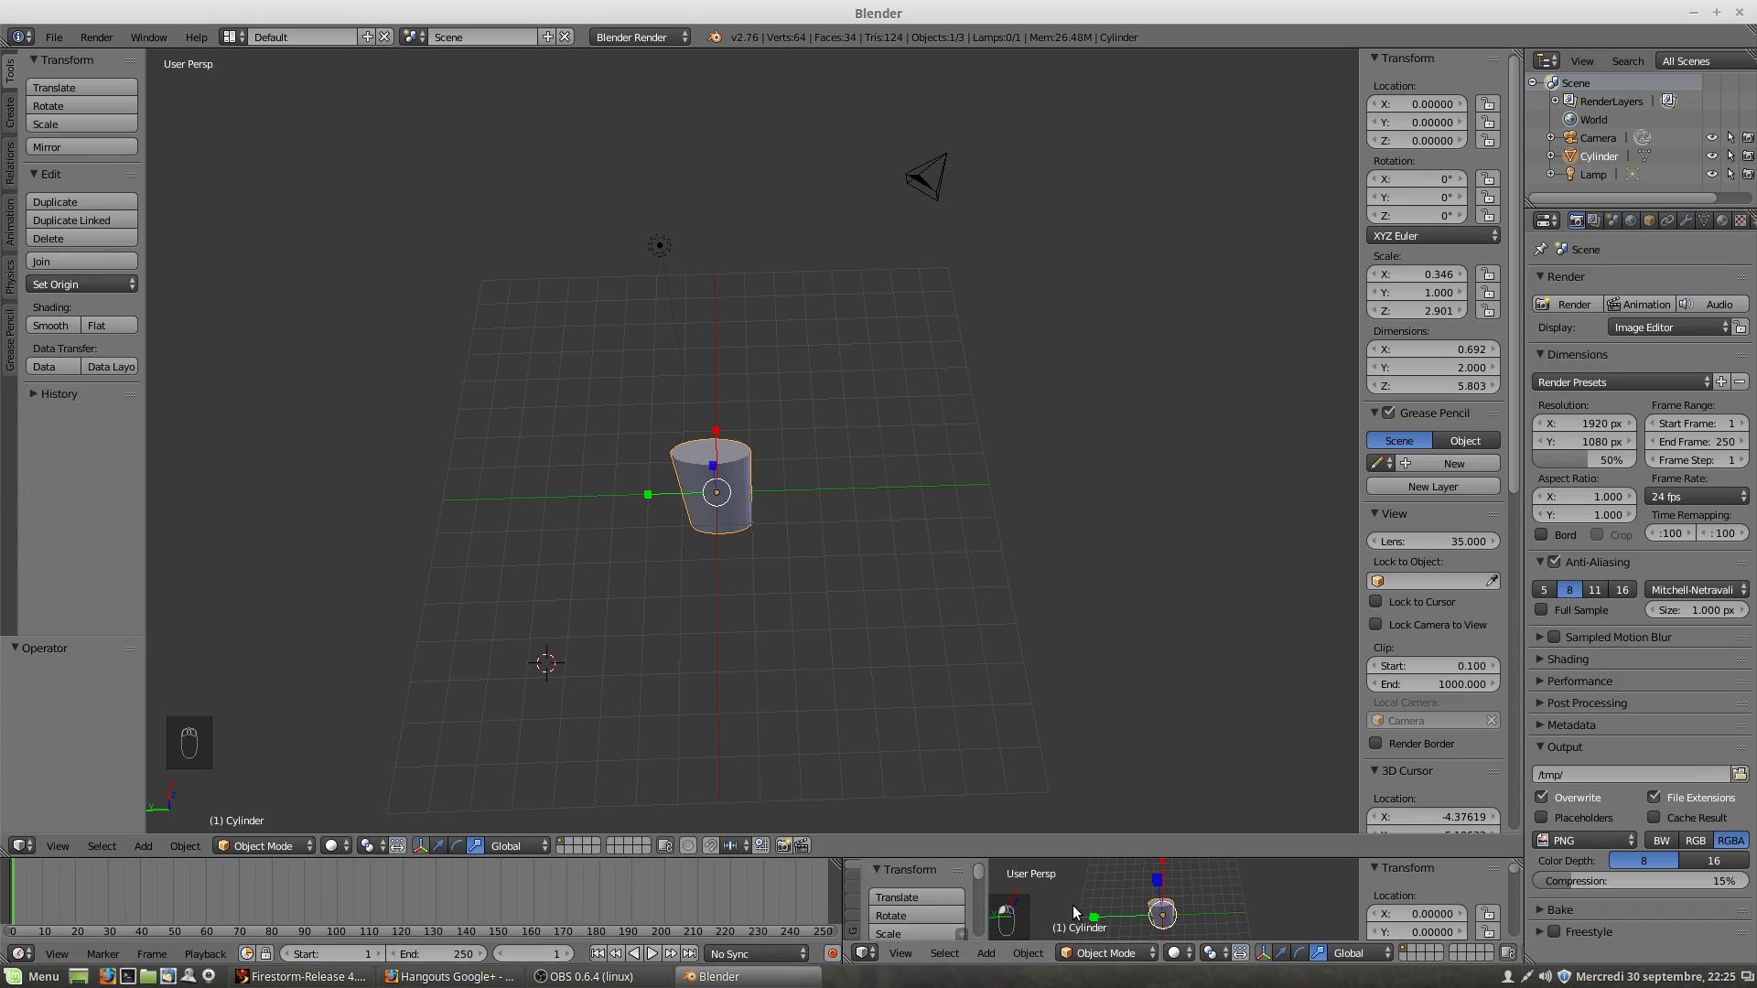
Step: Join the Timeline with the small 3D View beside it so that the Timeline fills the whole strip
right_click(827, 856)
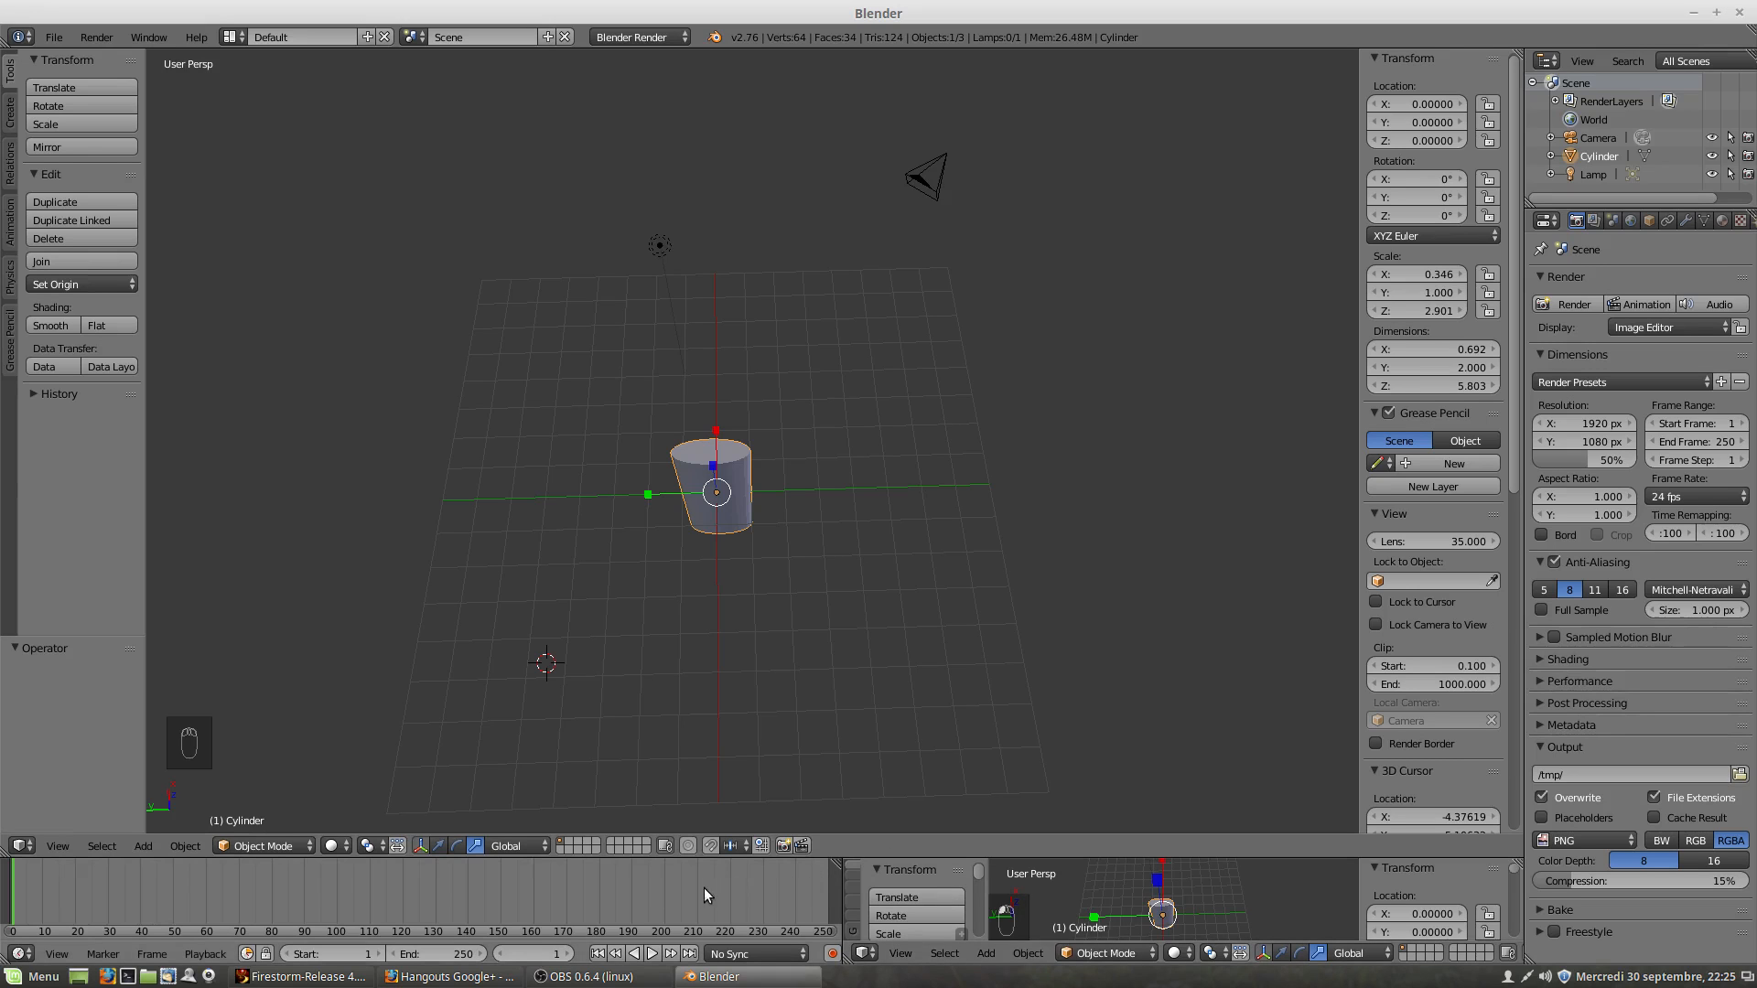
right_click(844, 894)
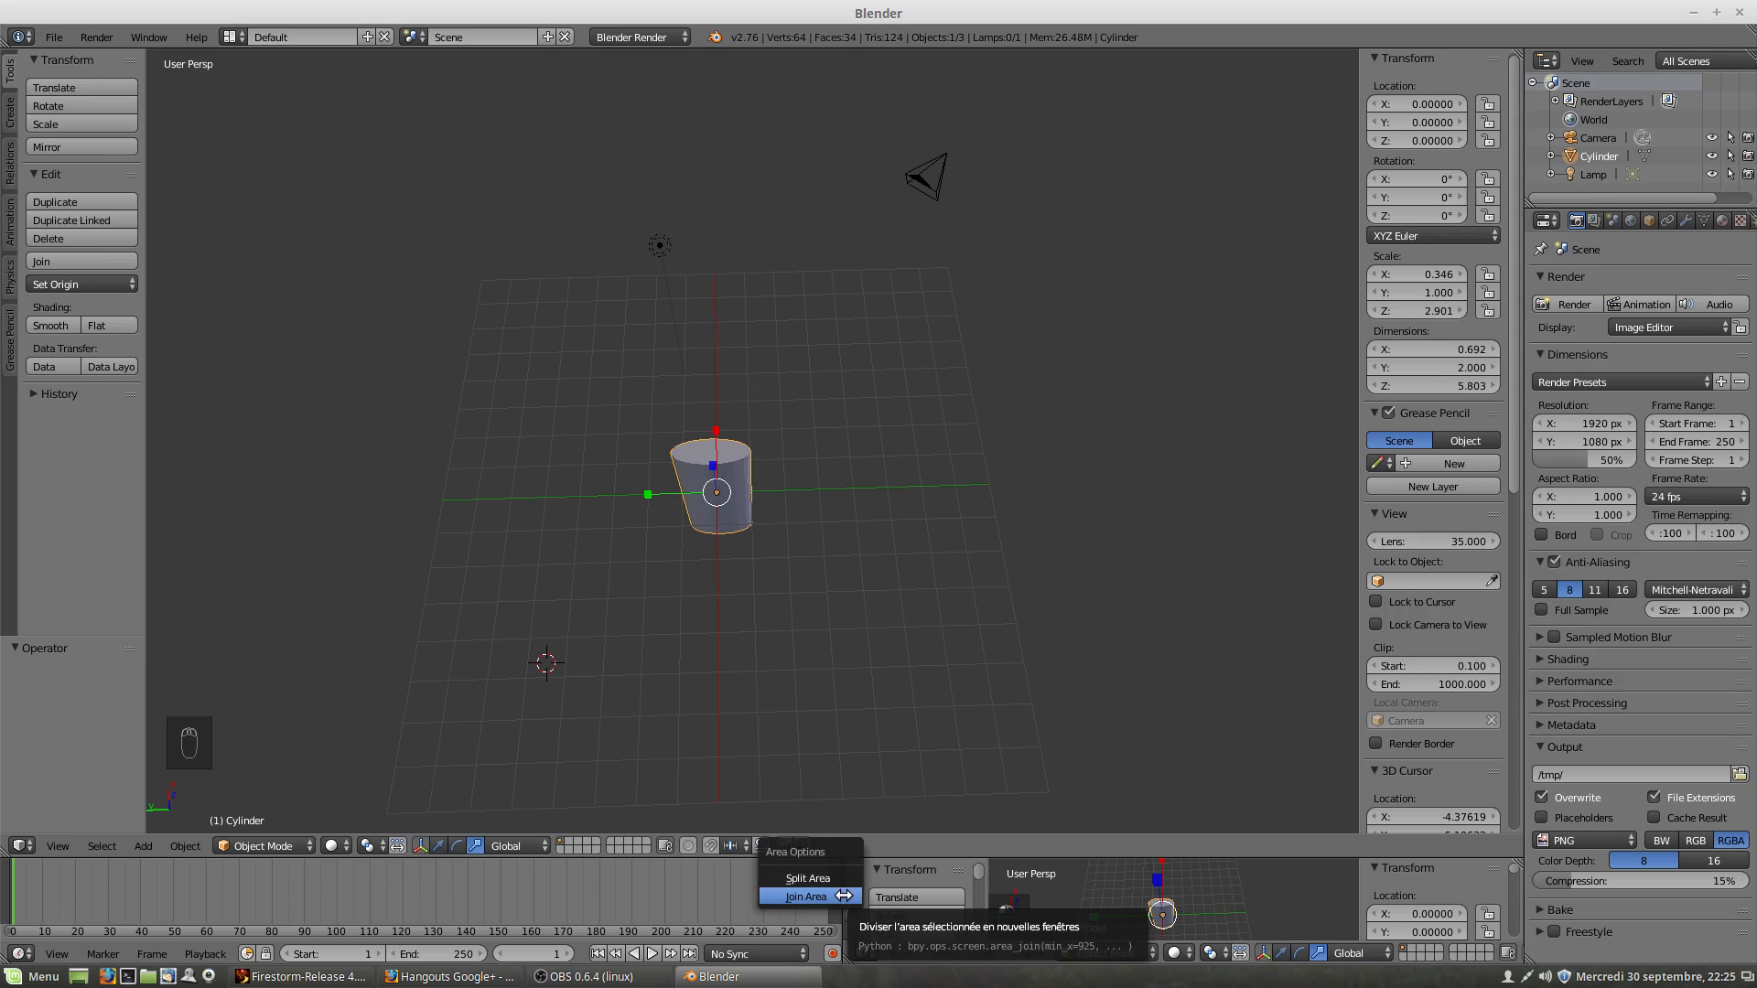
left_click(842, 895)
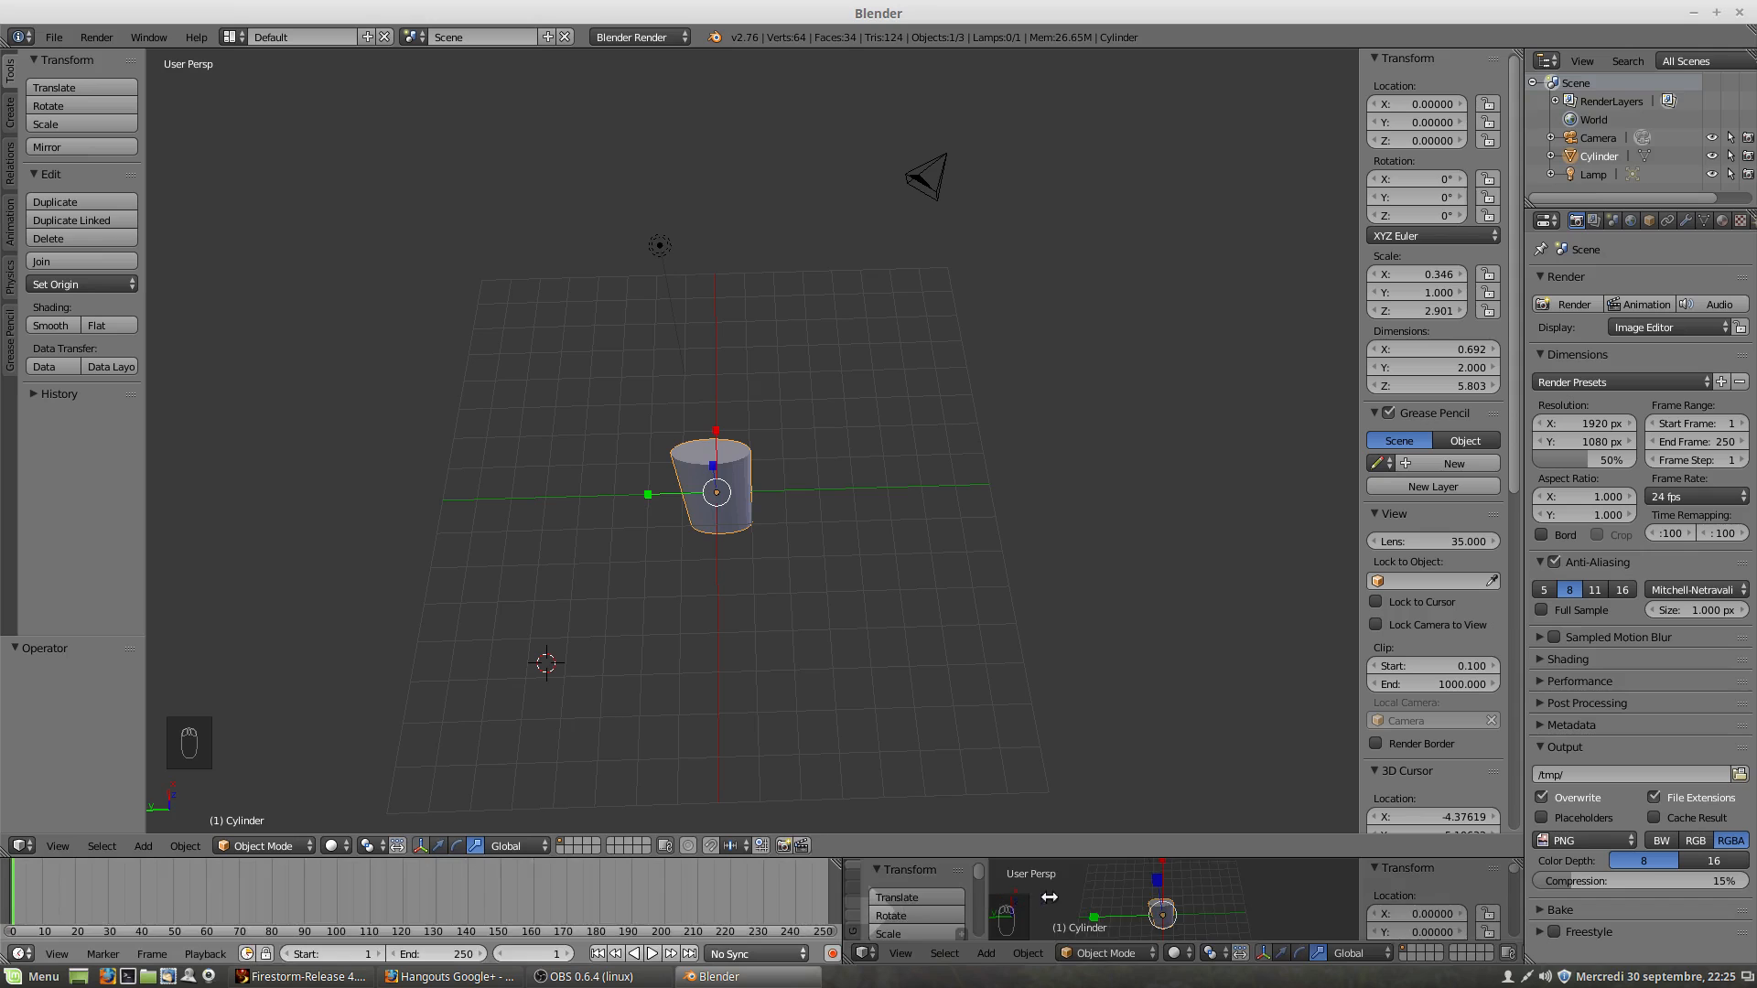
left_click(1049, 897)
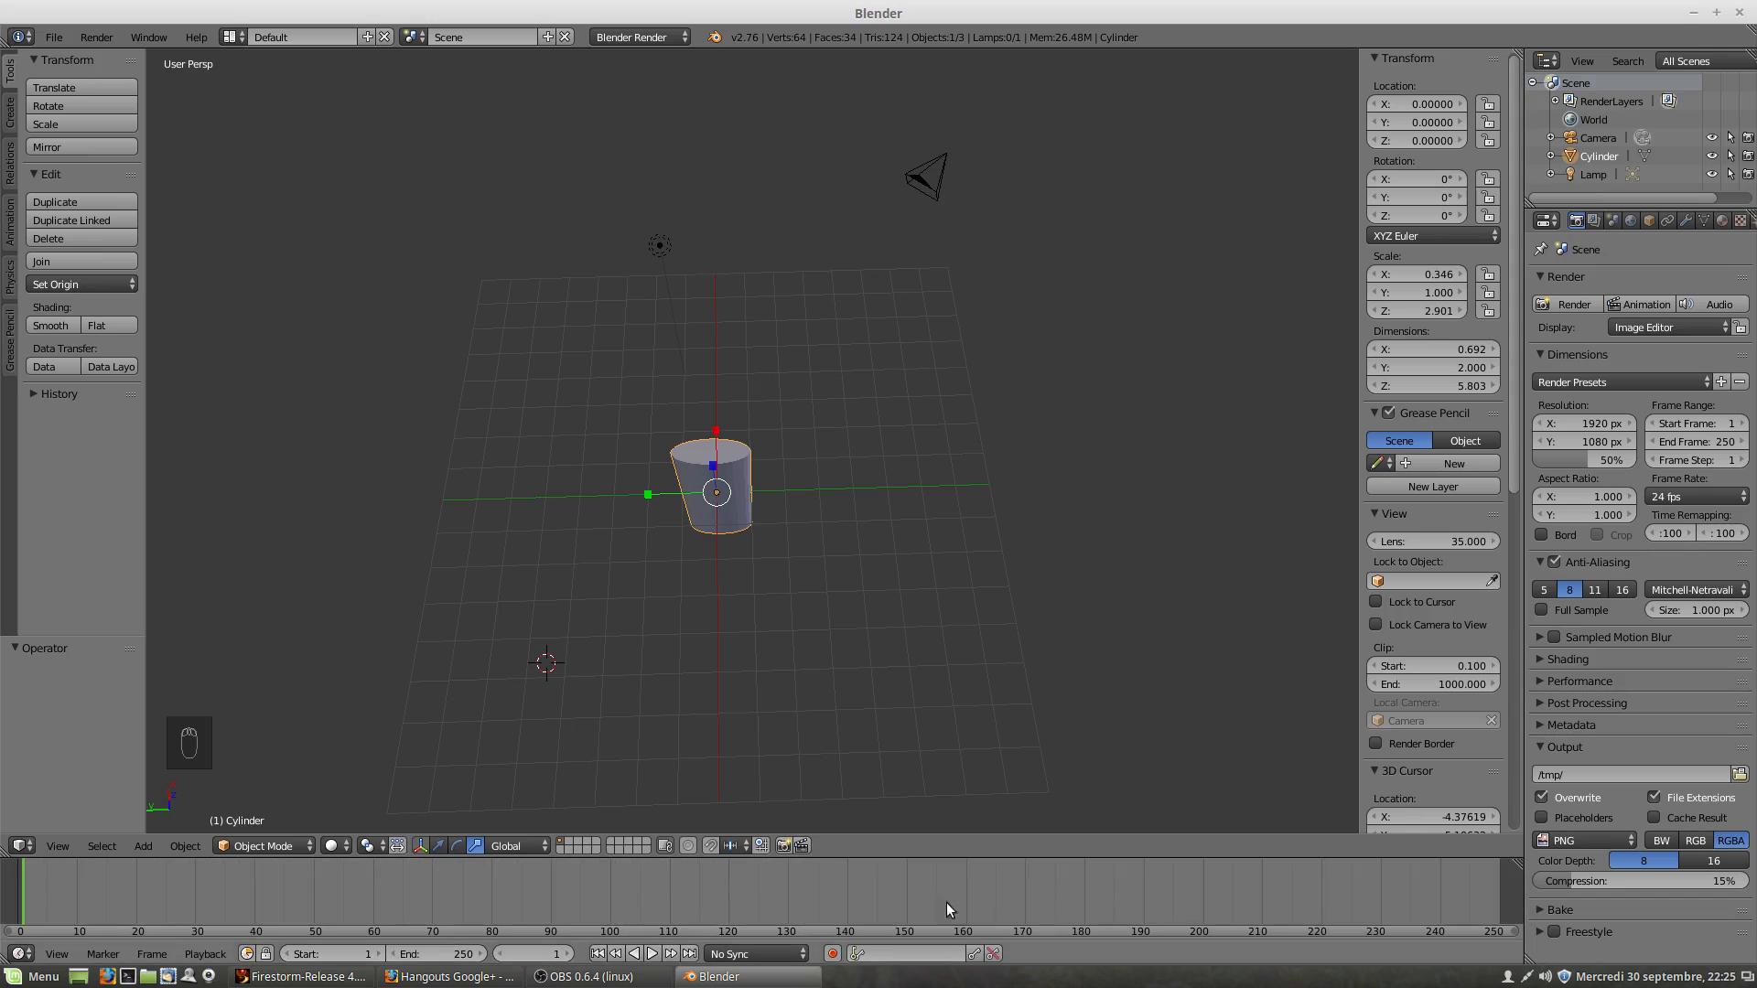
Step: Join the main 3D View with the Timeline beneath it so that the 3D View takes over the full height
right_click(991, 858)
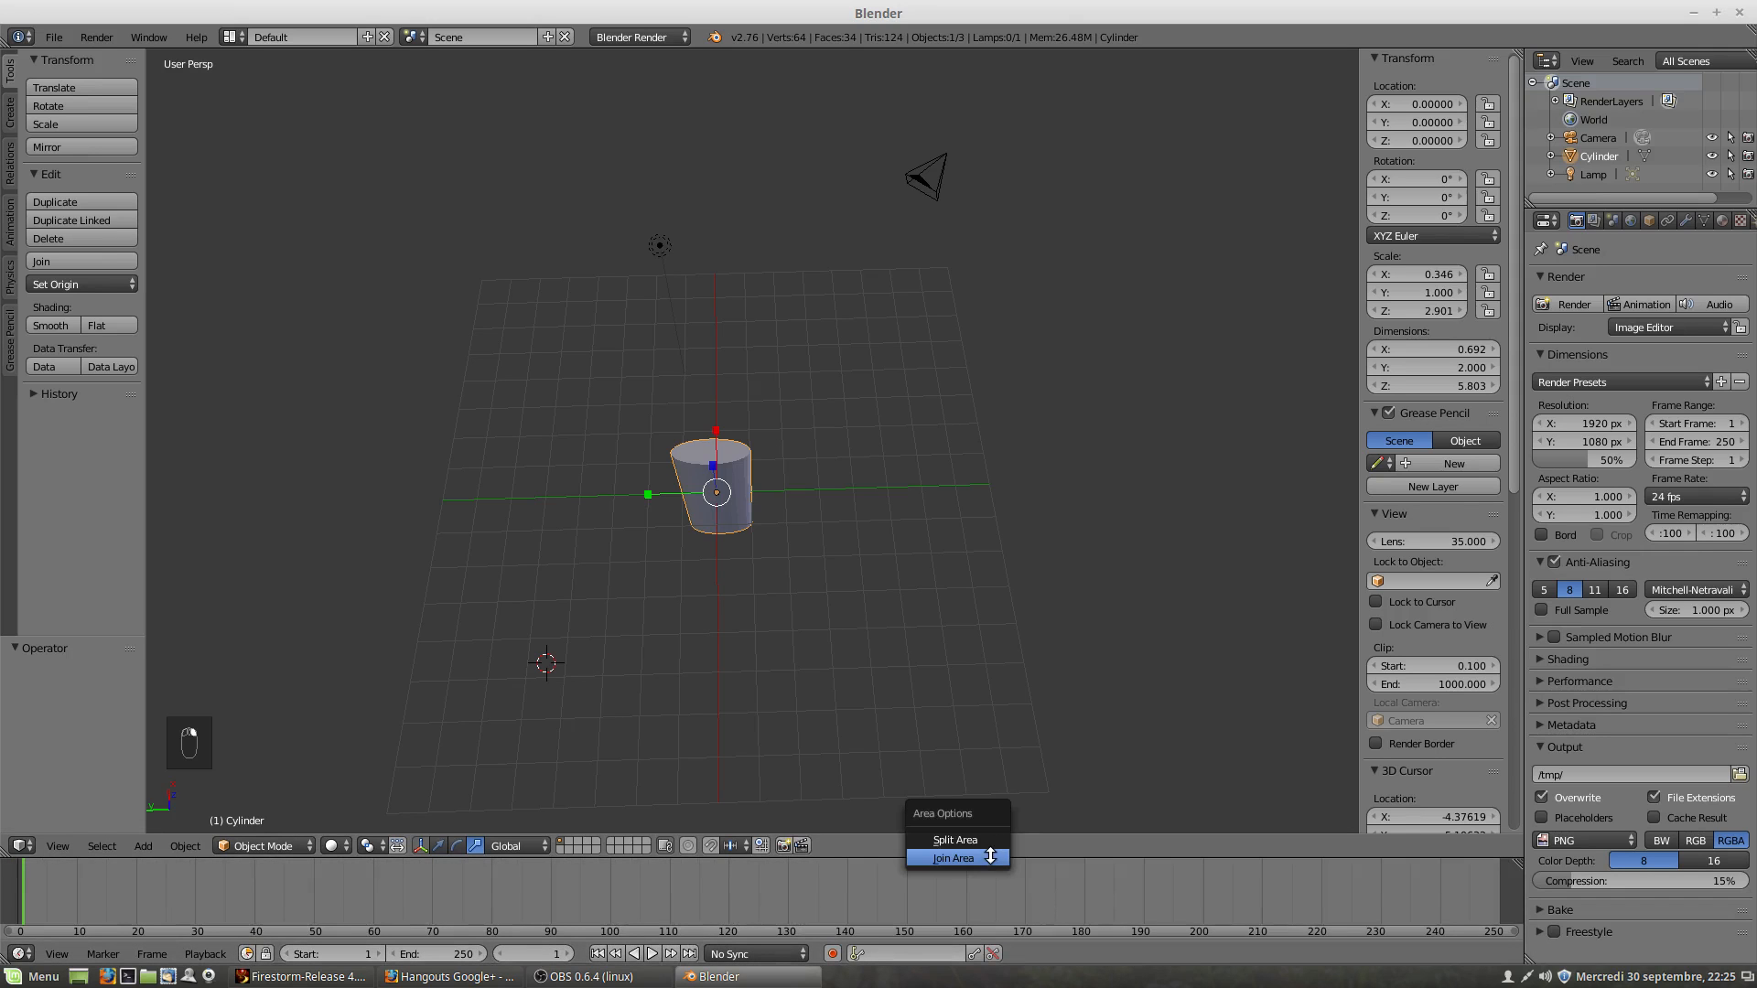
left_click(990, 857)
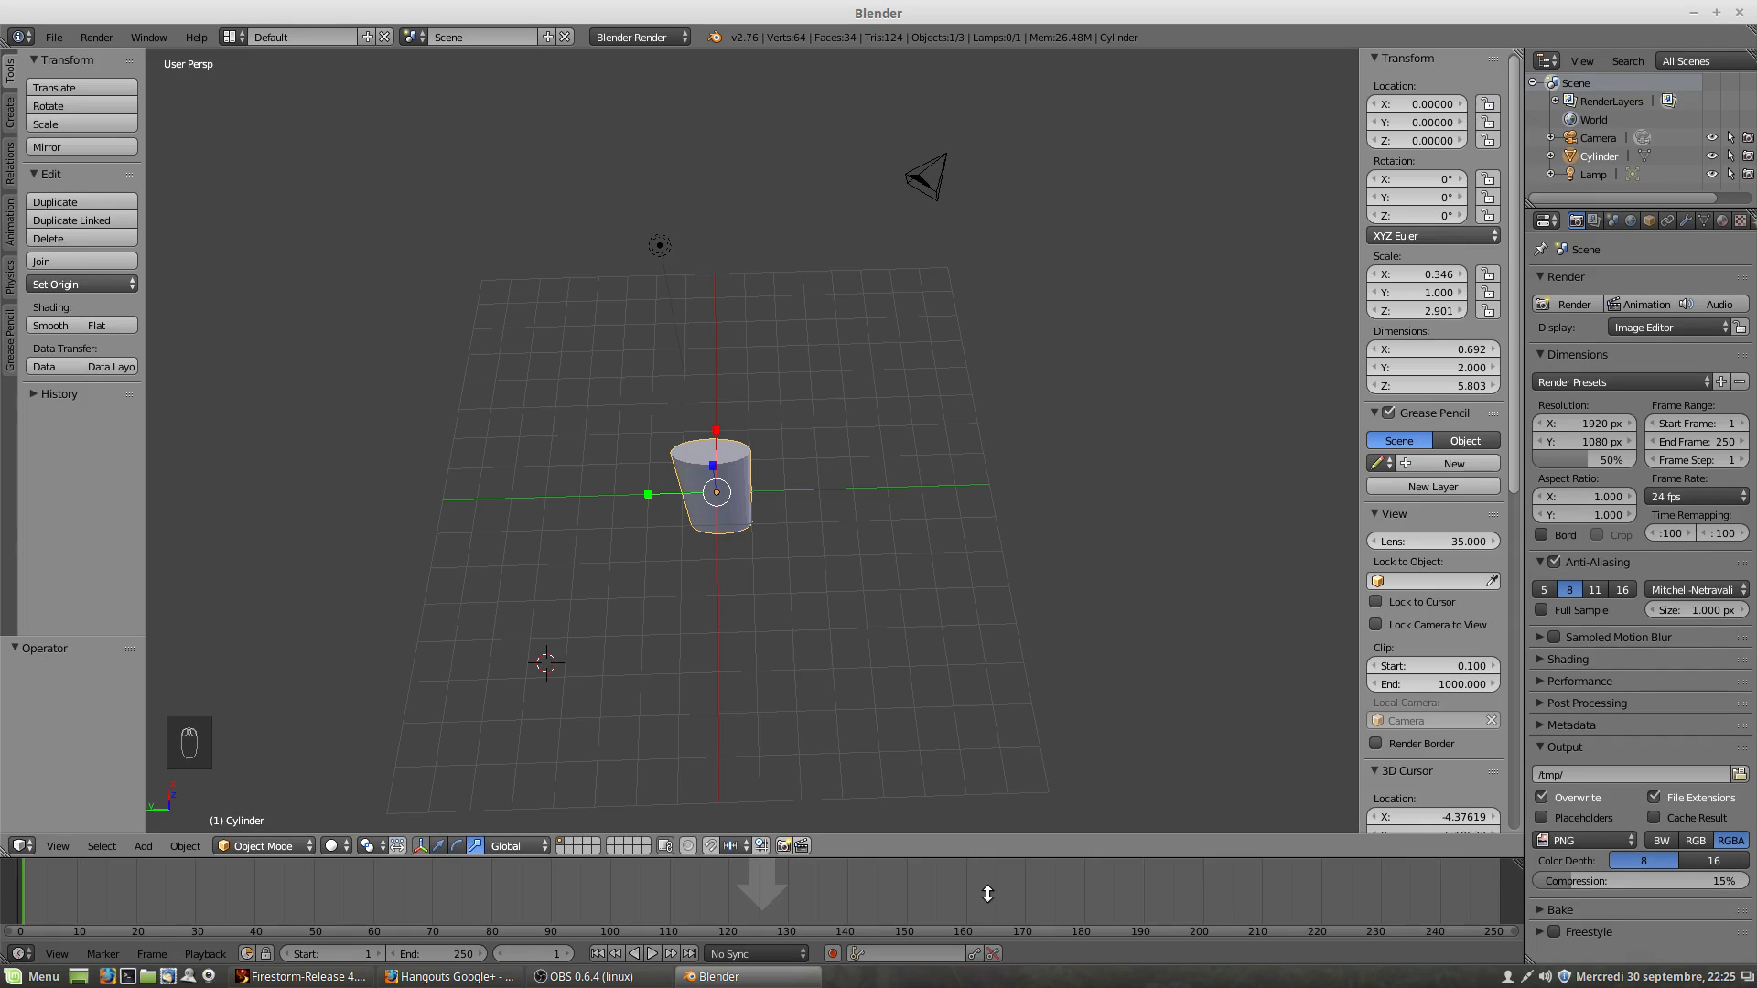
left_click(987, 894)
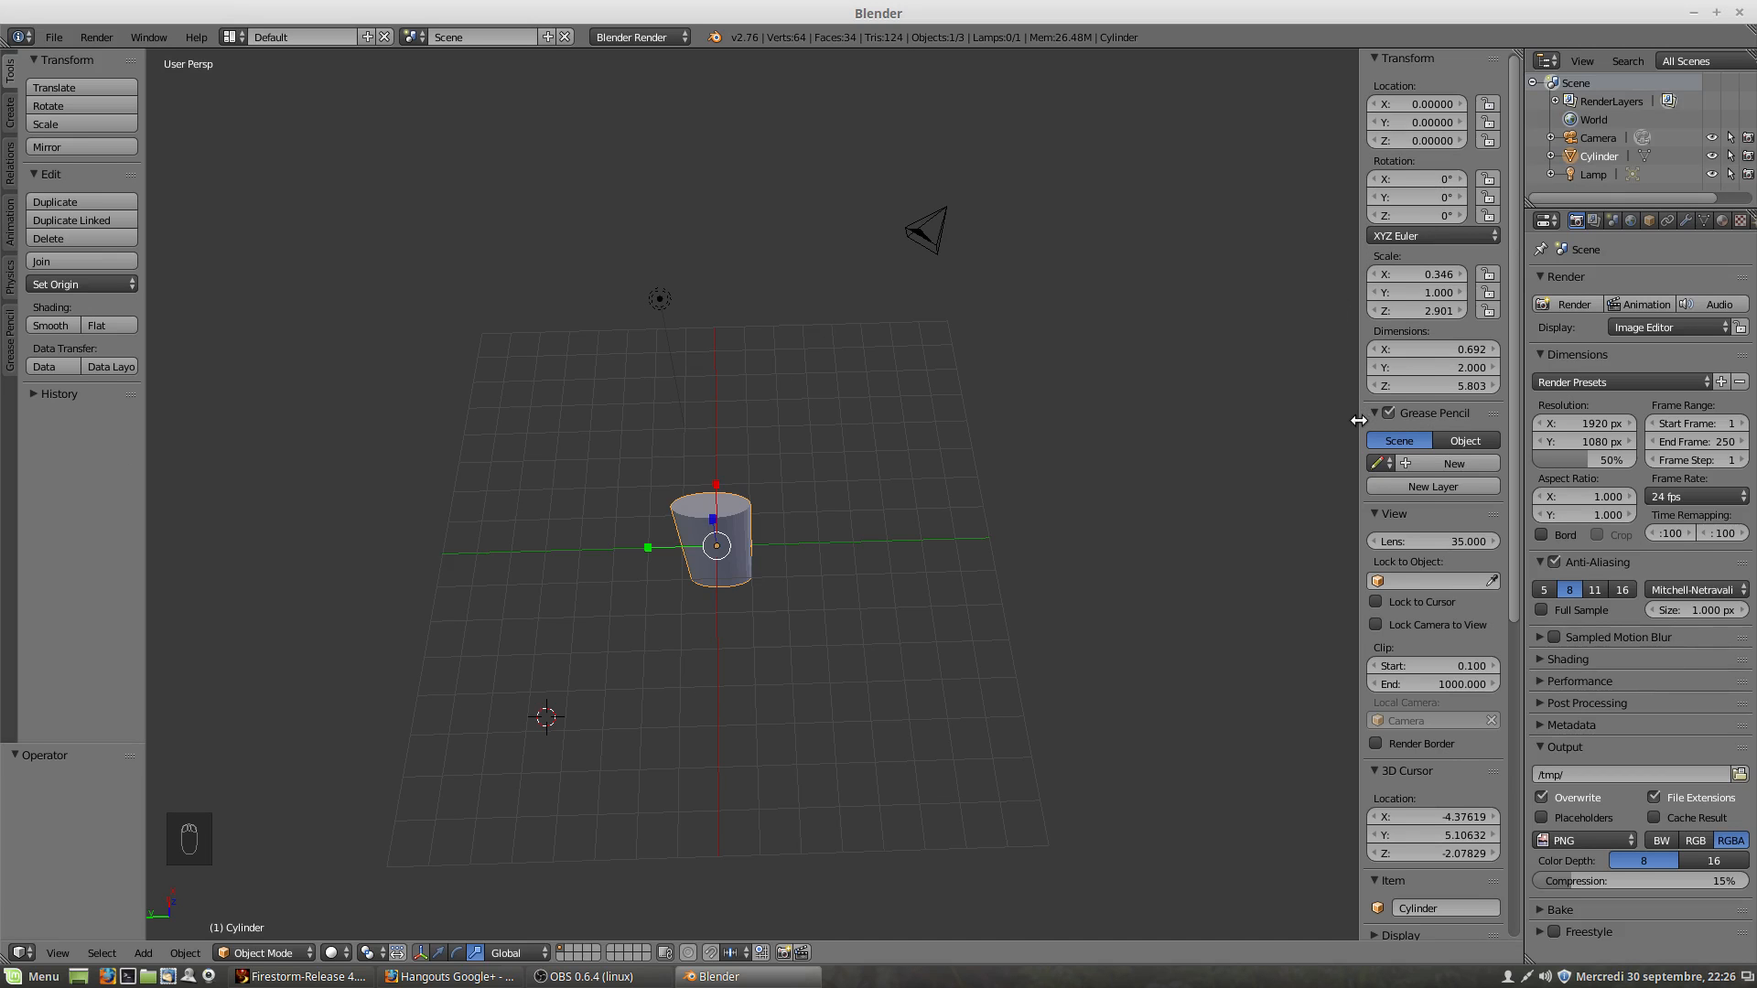
Step: Collapse the 3D View's Properties shelf and Tool Shelf by their edges, and bring both back
left_click_drag(1360, 416, 1526, 416)
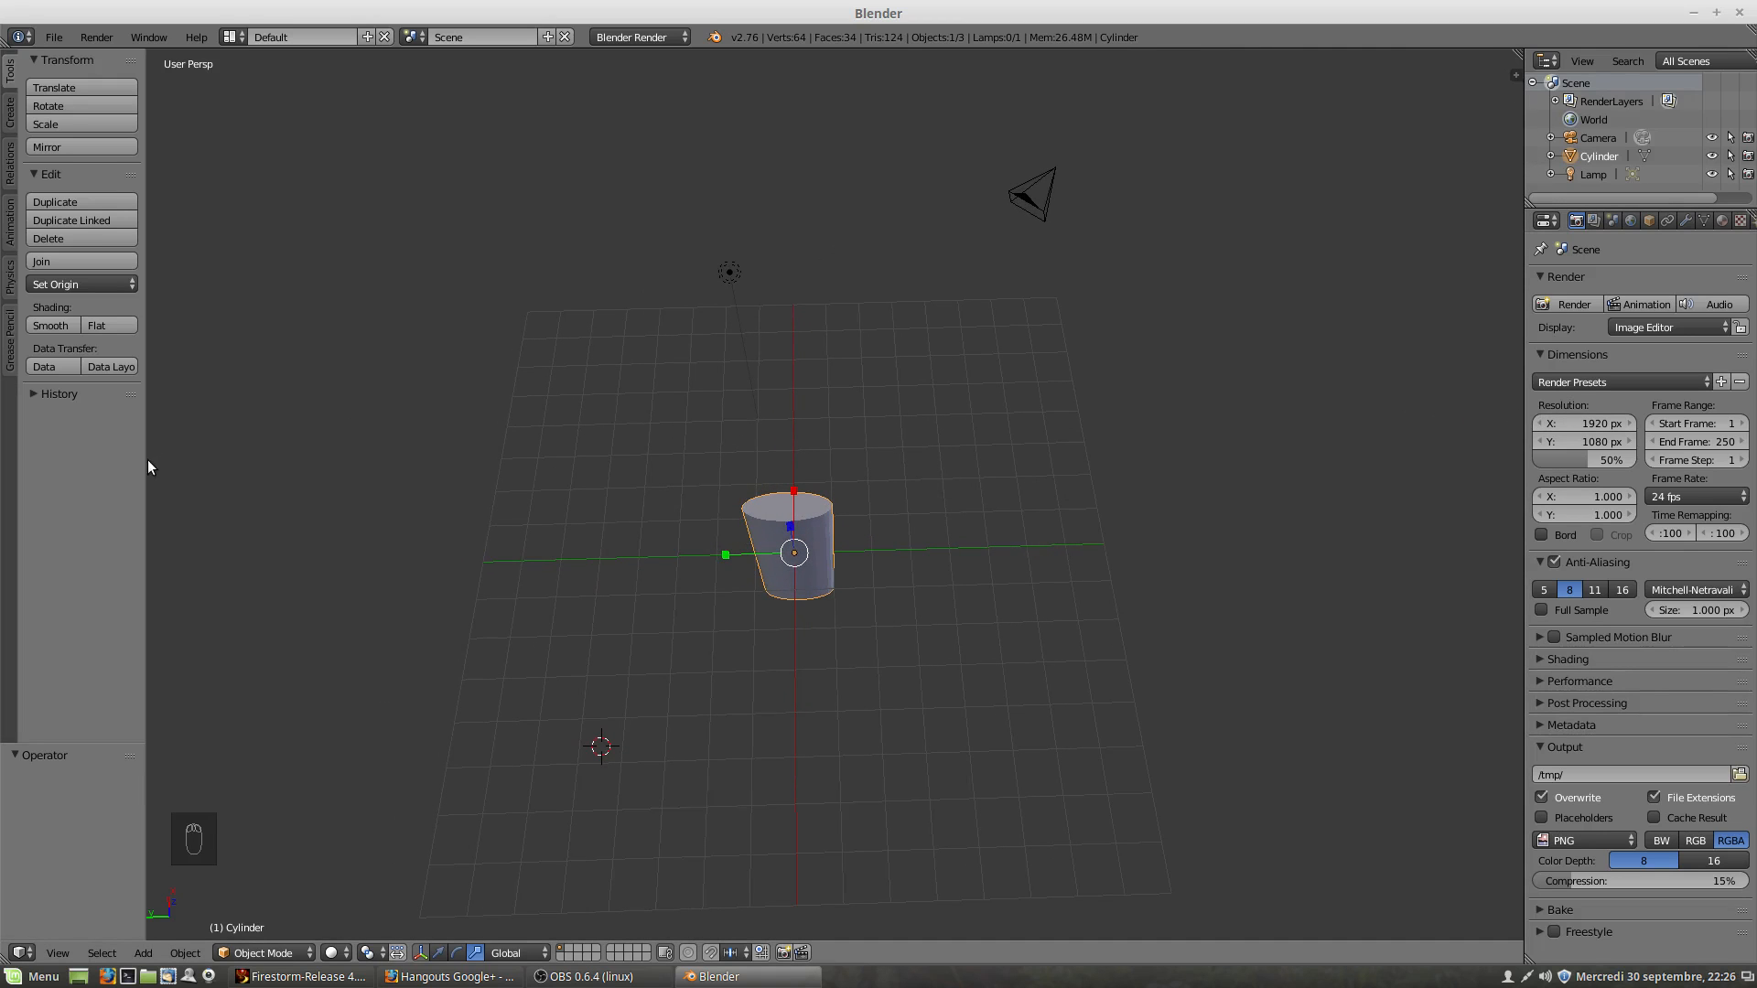
left_click_drag(147, 461, 128, 461)
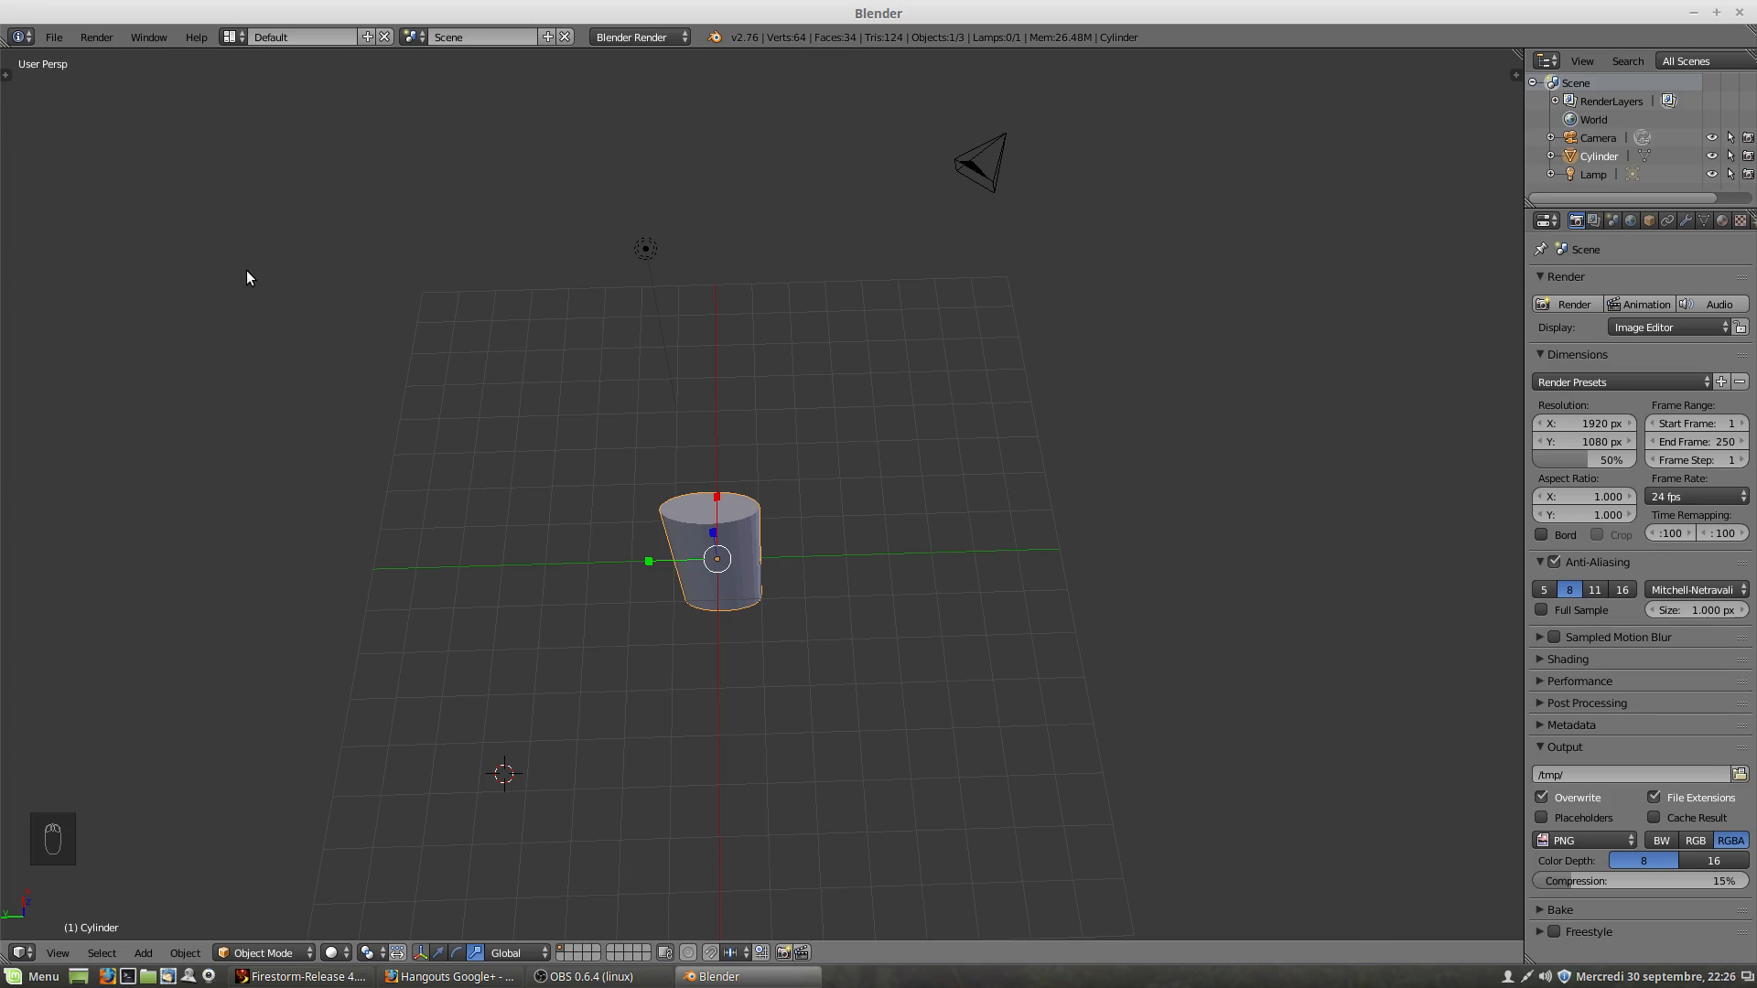
key("n")
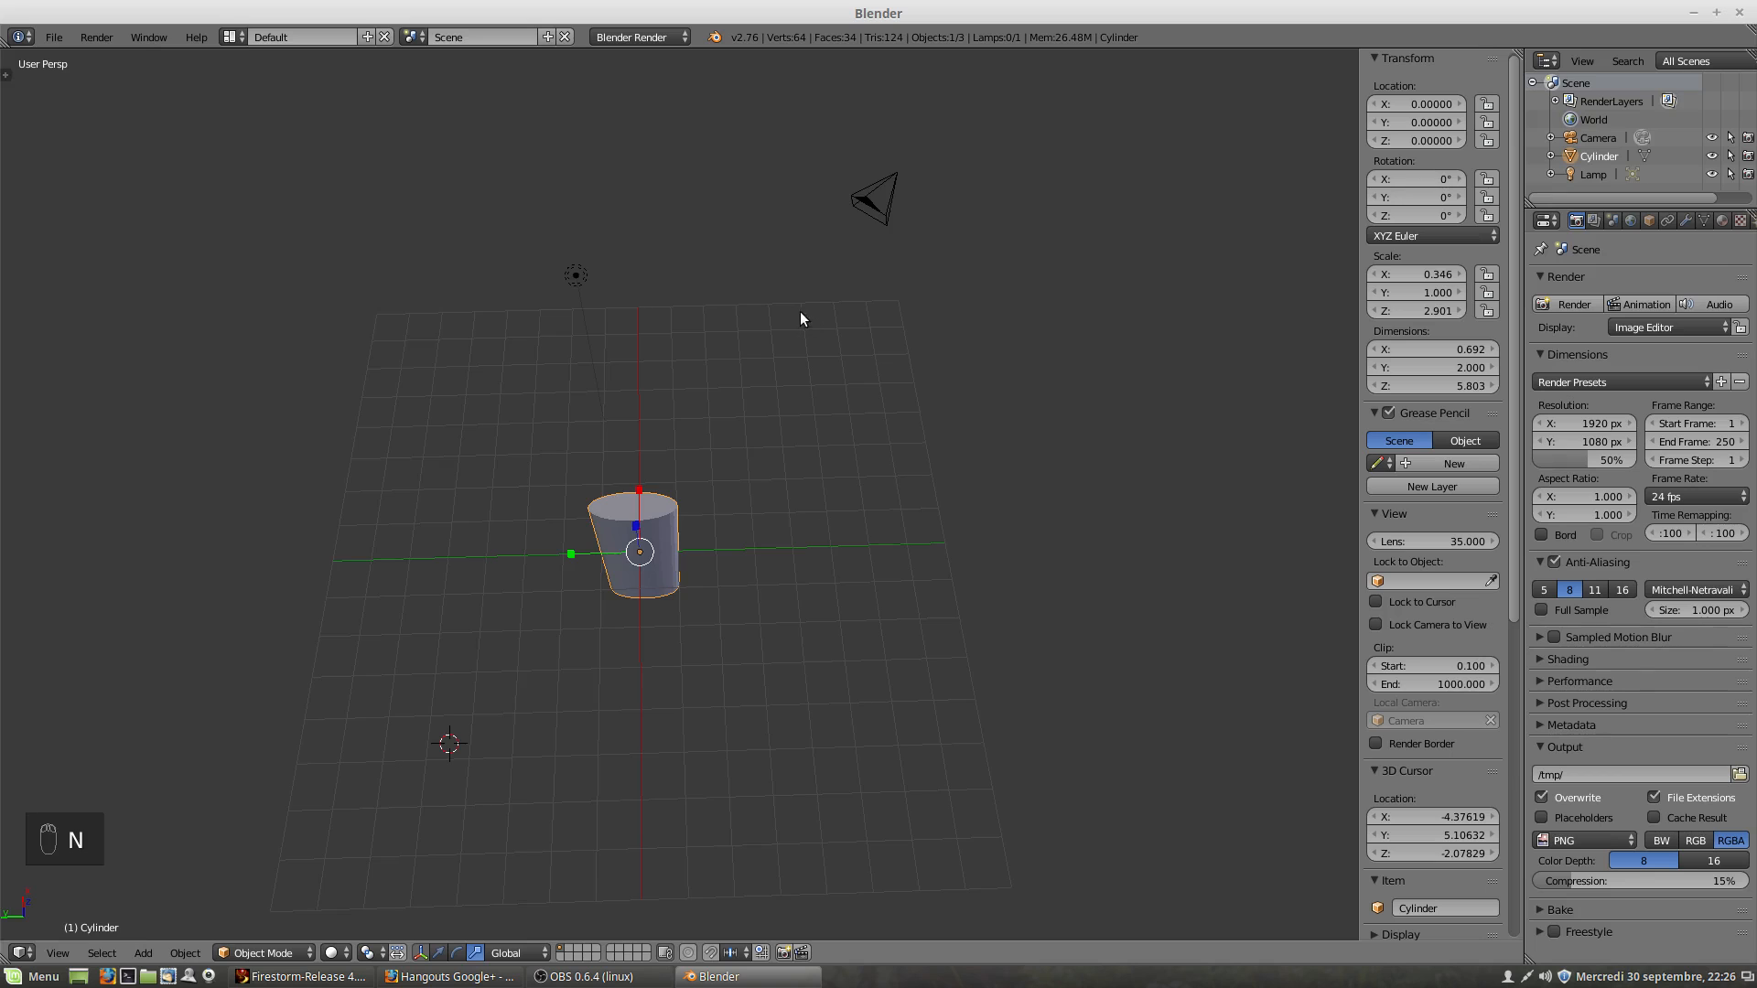
key("t")
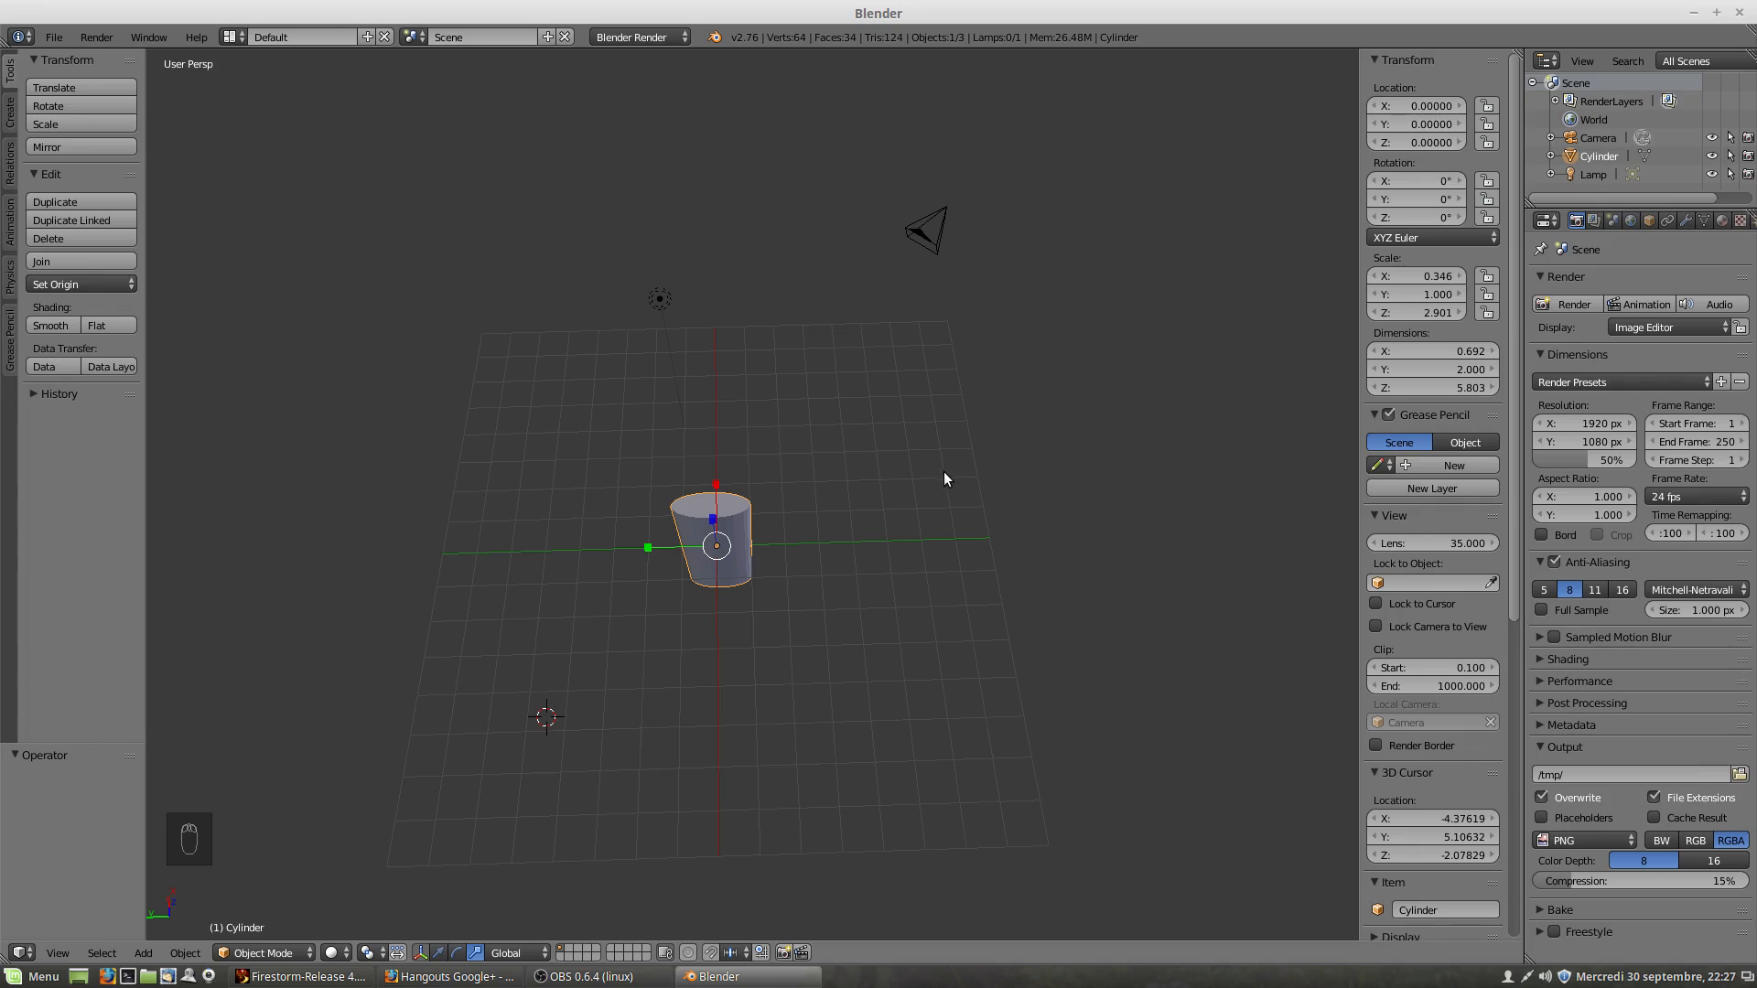
Step: Toggle the 3D View's Properties shelf and Tool Shelf off and on several times, leaving both shown
key("n")
key("n")
key("n")
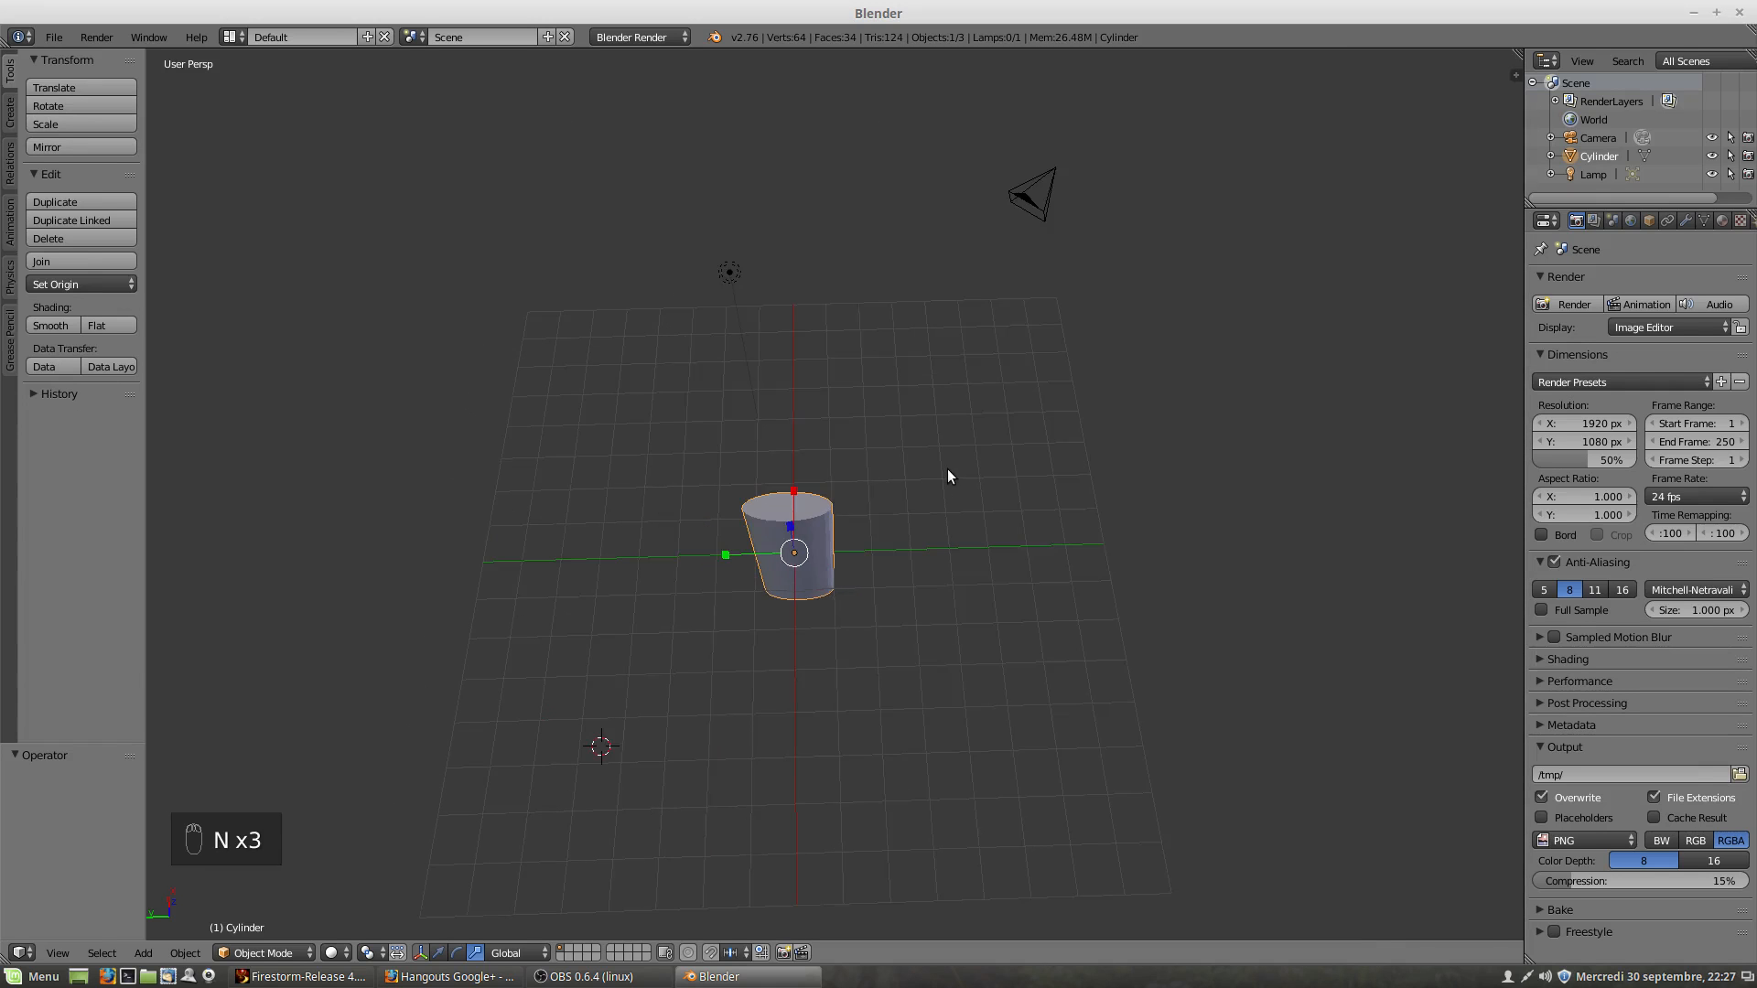
key("n")
key("n")
key("n")
key("n")
key("n")
key("t")
key("t")
key("t")
key("t")
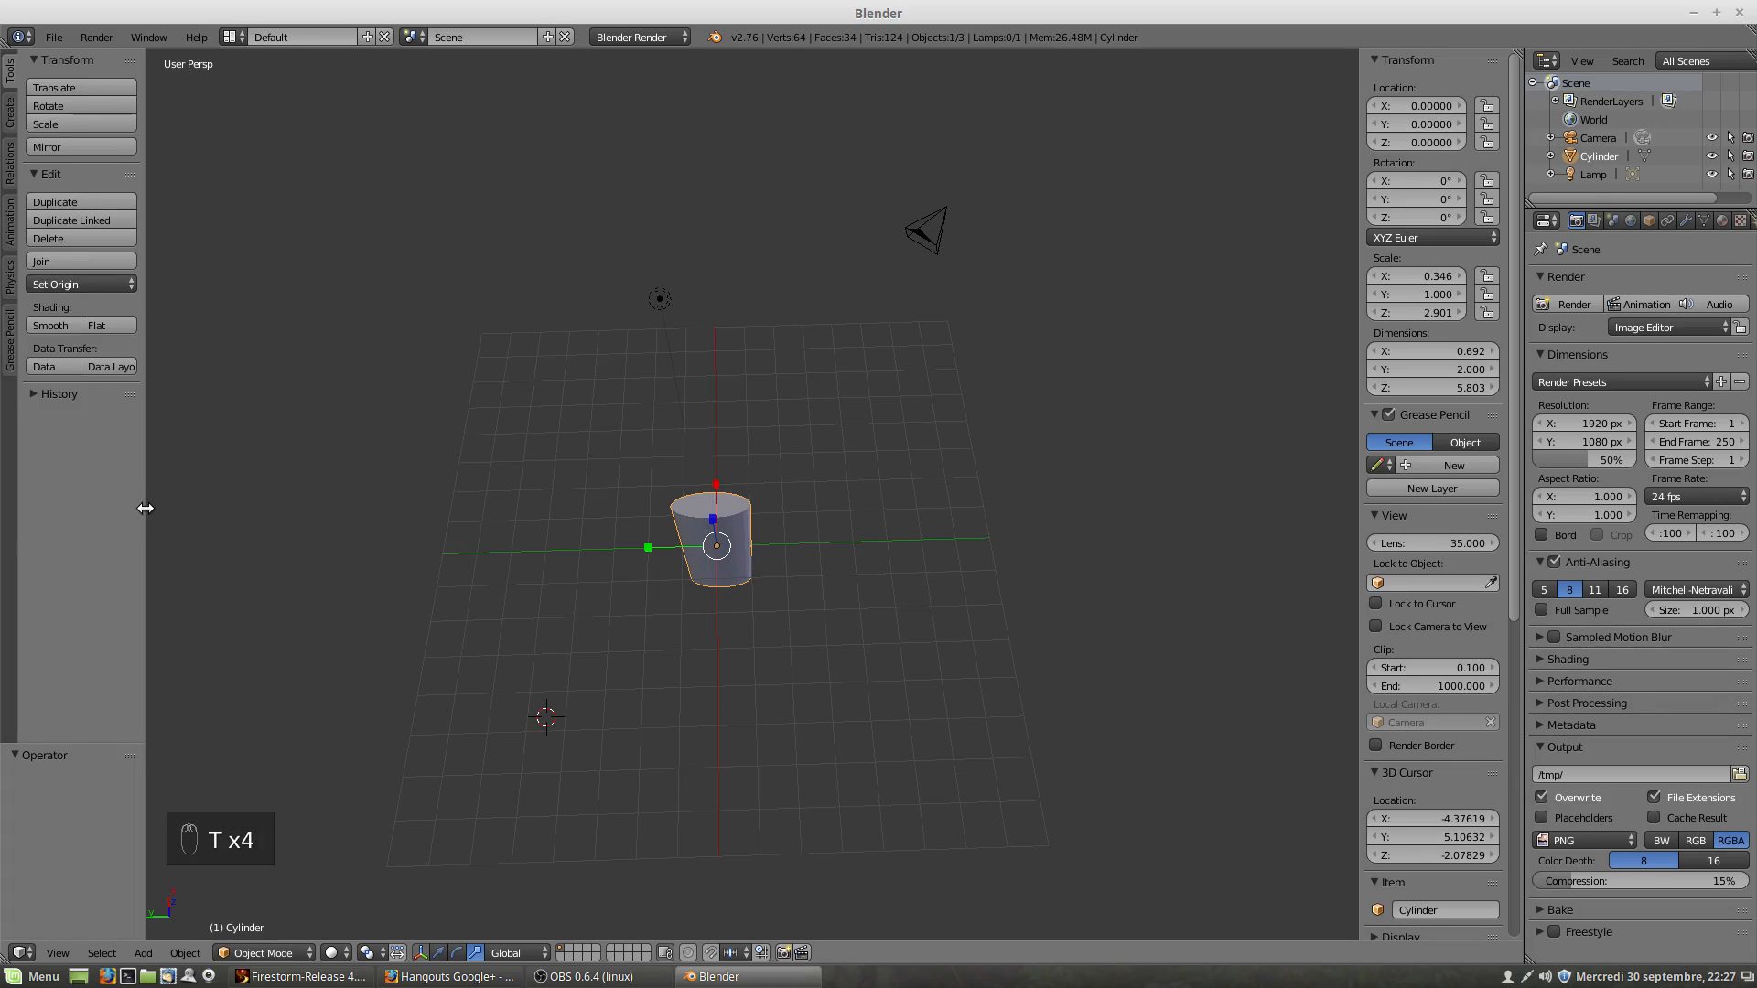
Step: Widen the 3D View's Tool Shelf slightly so that the Data Layout label fits
left_click_drag(146, 510, 181, 515)
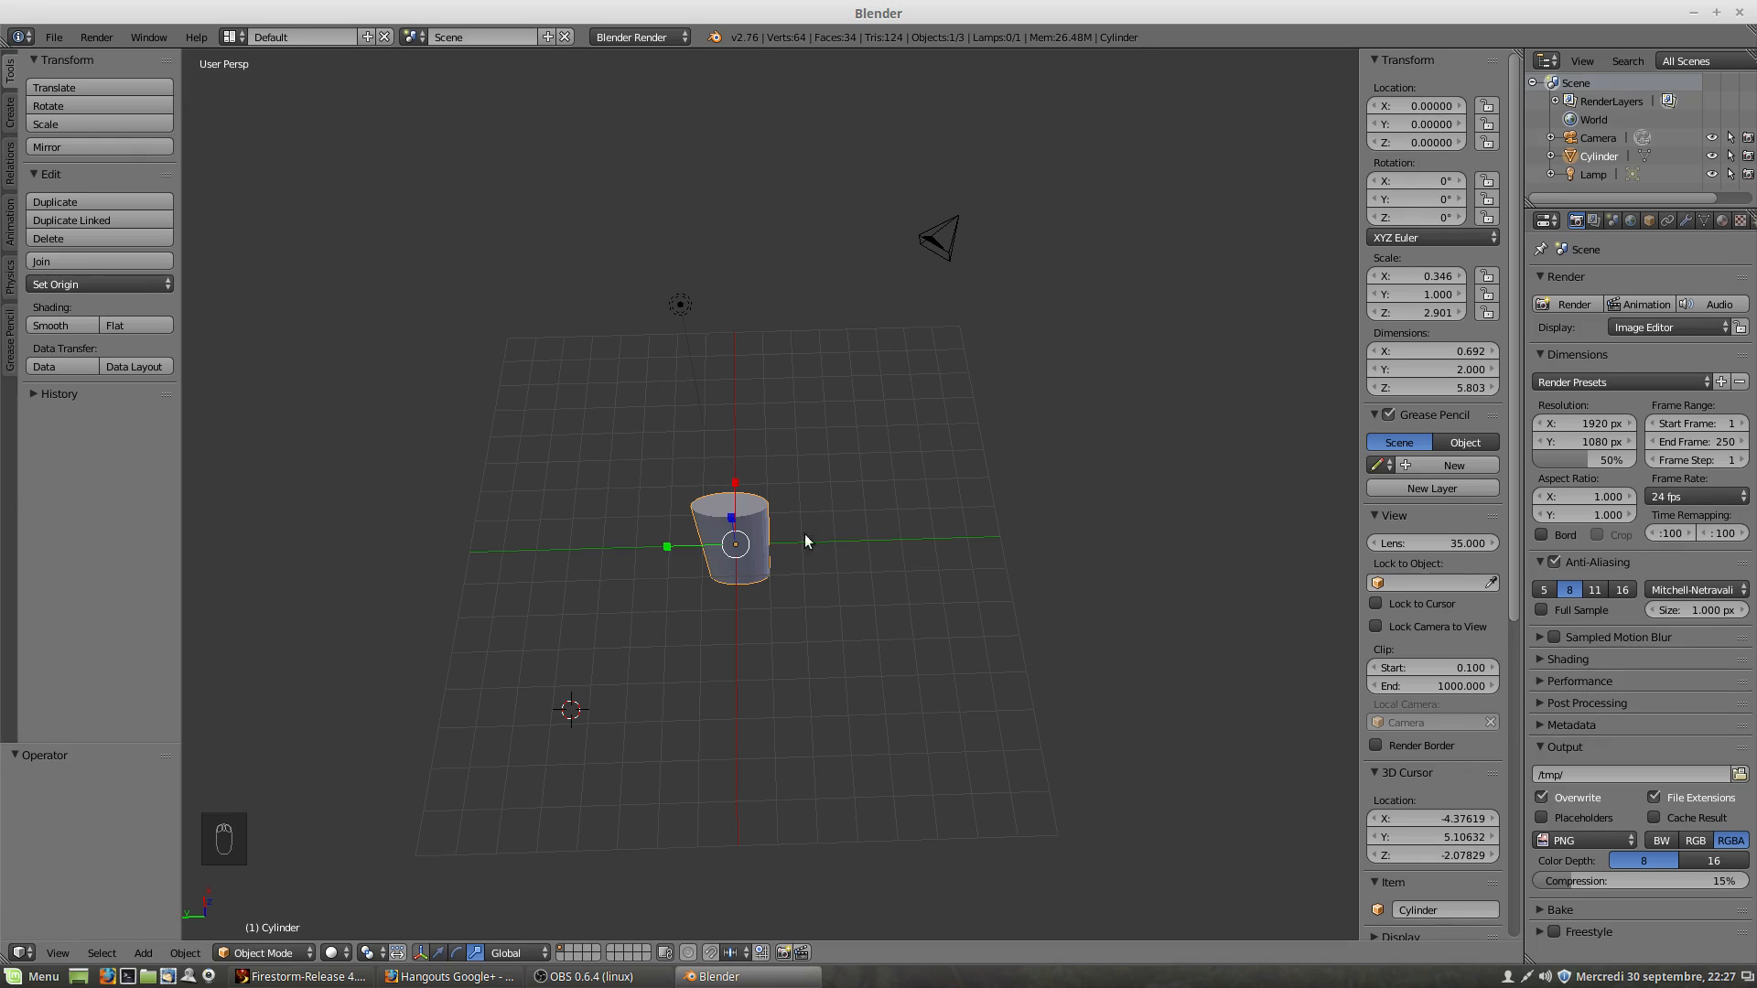
scroll(747, 628, "up", 2)
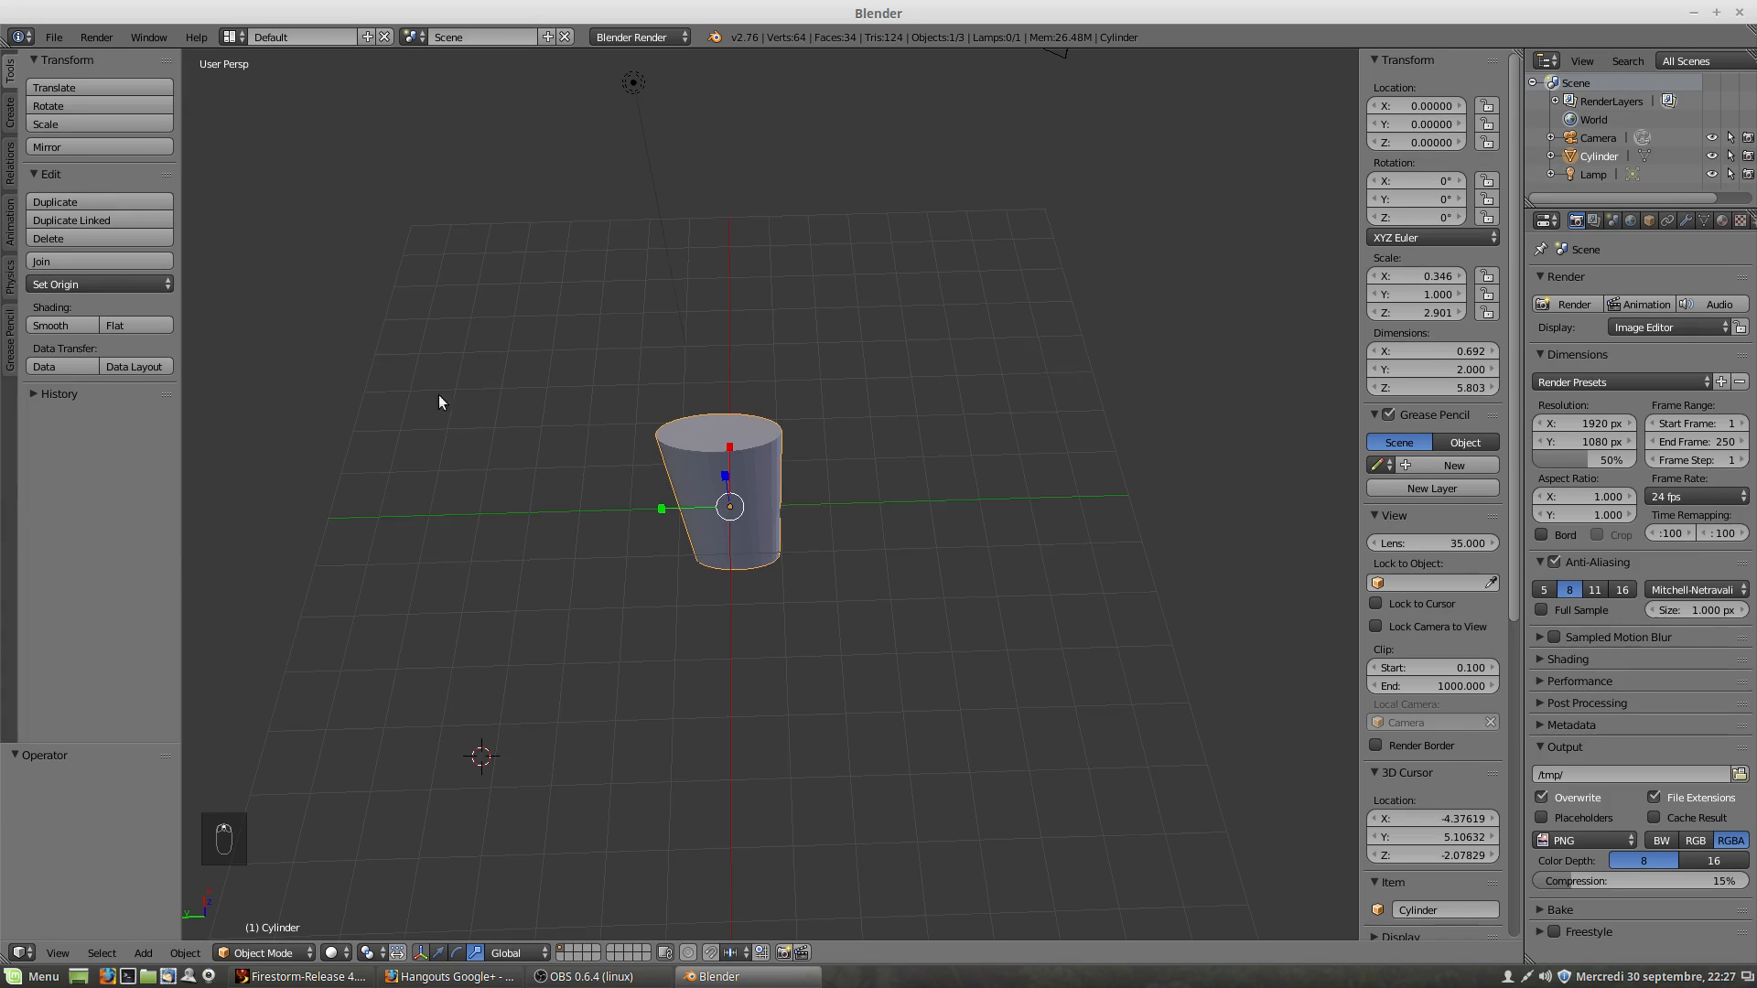
scroll(601, 424, "left", 2)
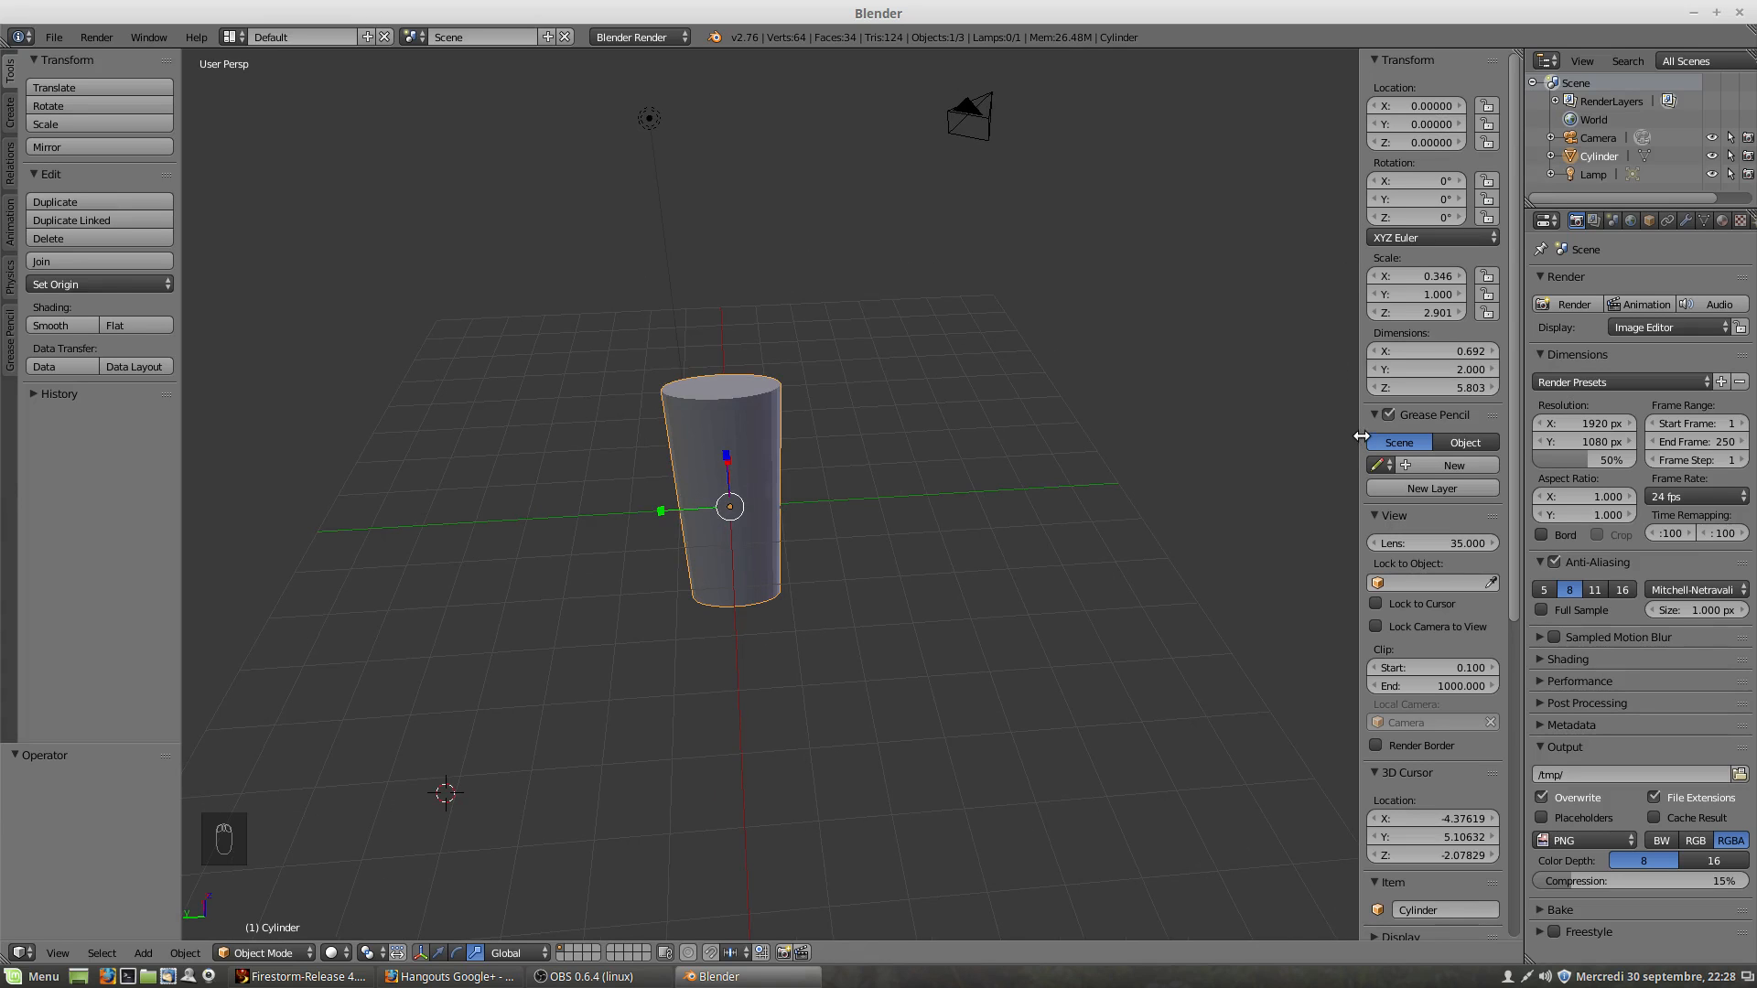
Step: Split the 3D View with a vertical divider at its middle into two side-by-side views
right_click(775, 47)
left_click(770, 68)
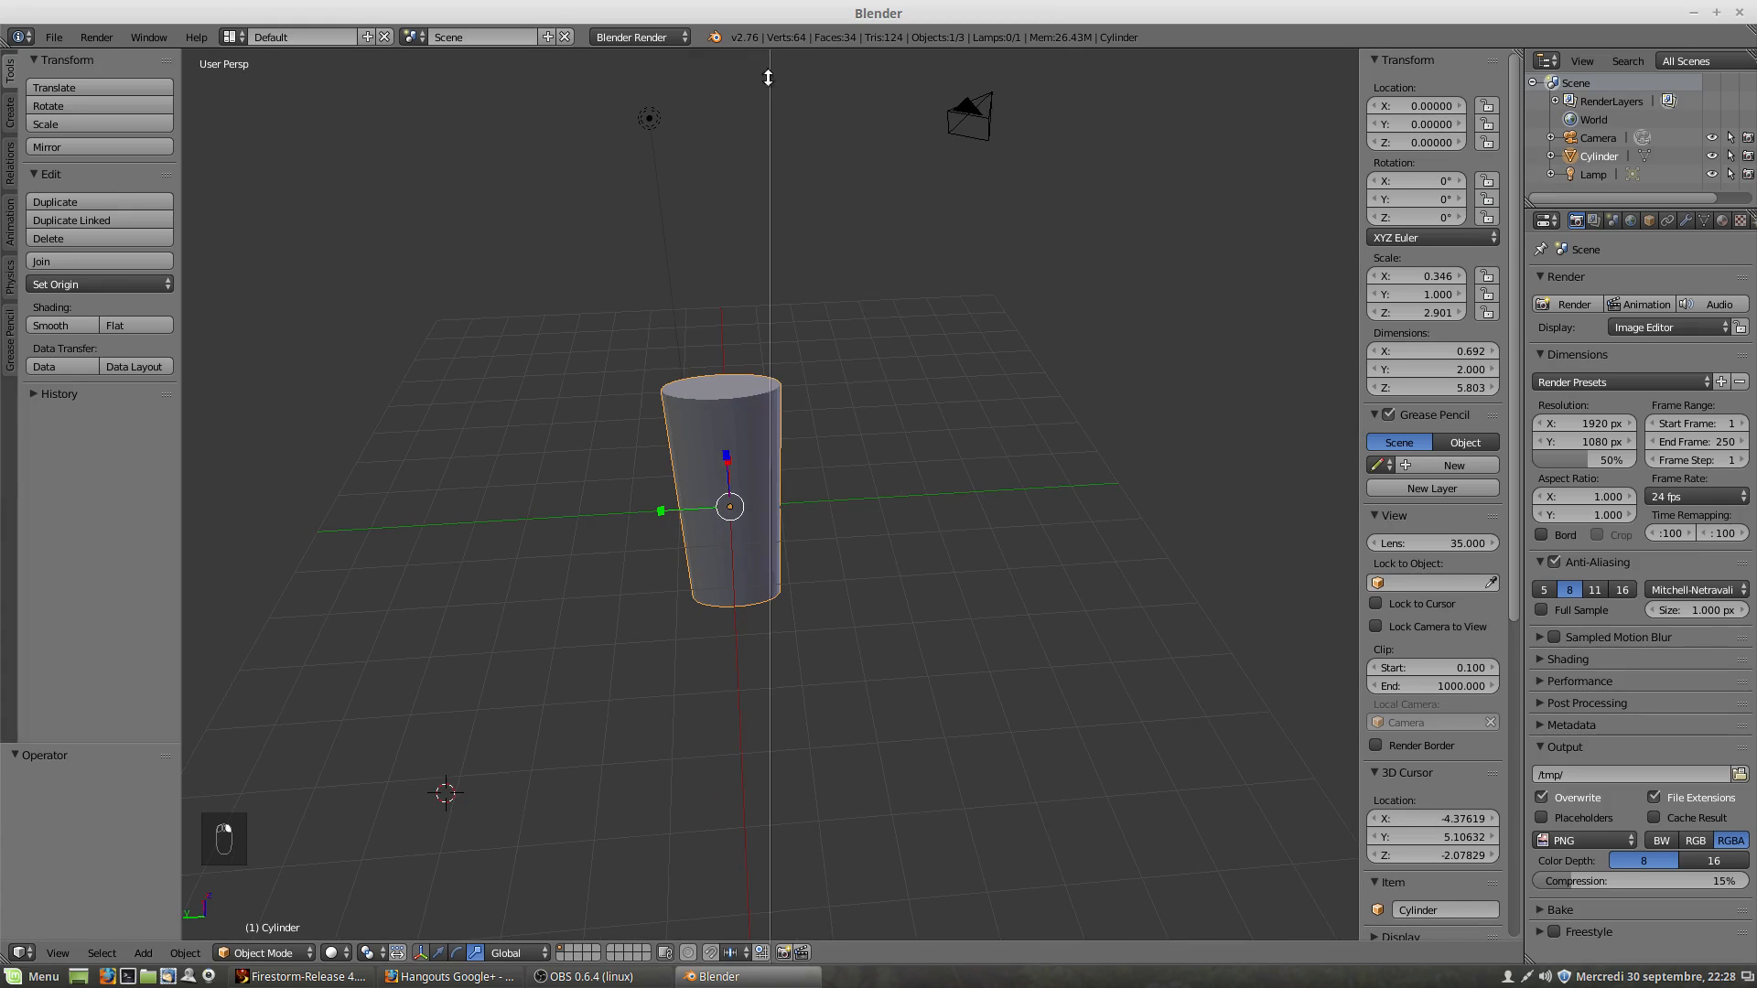
left_click(769, 158)
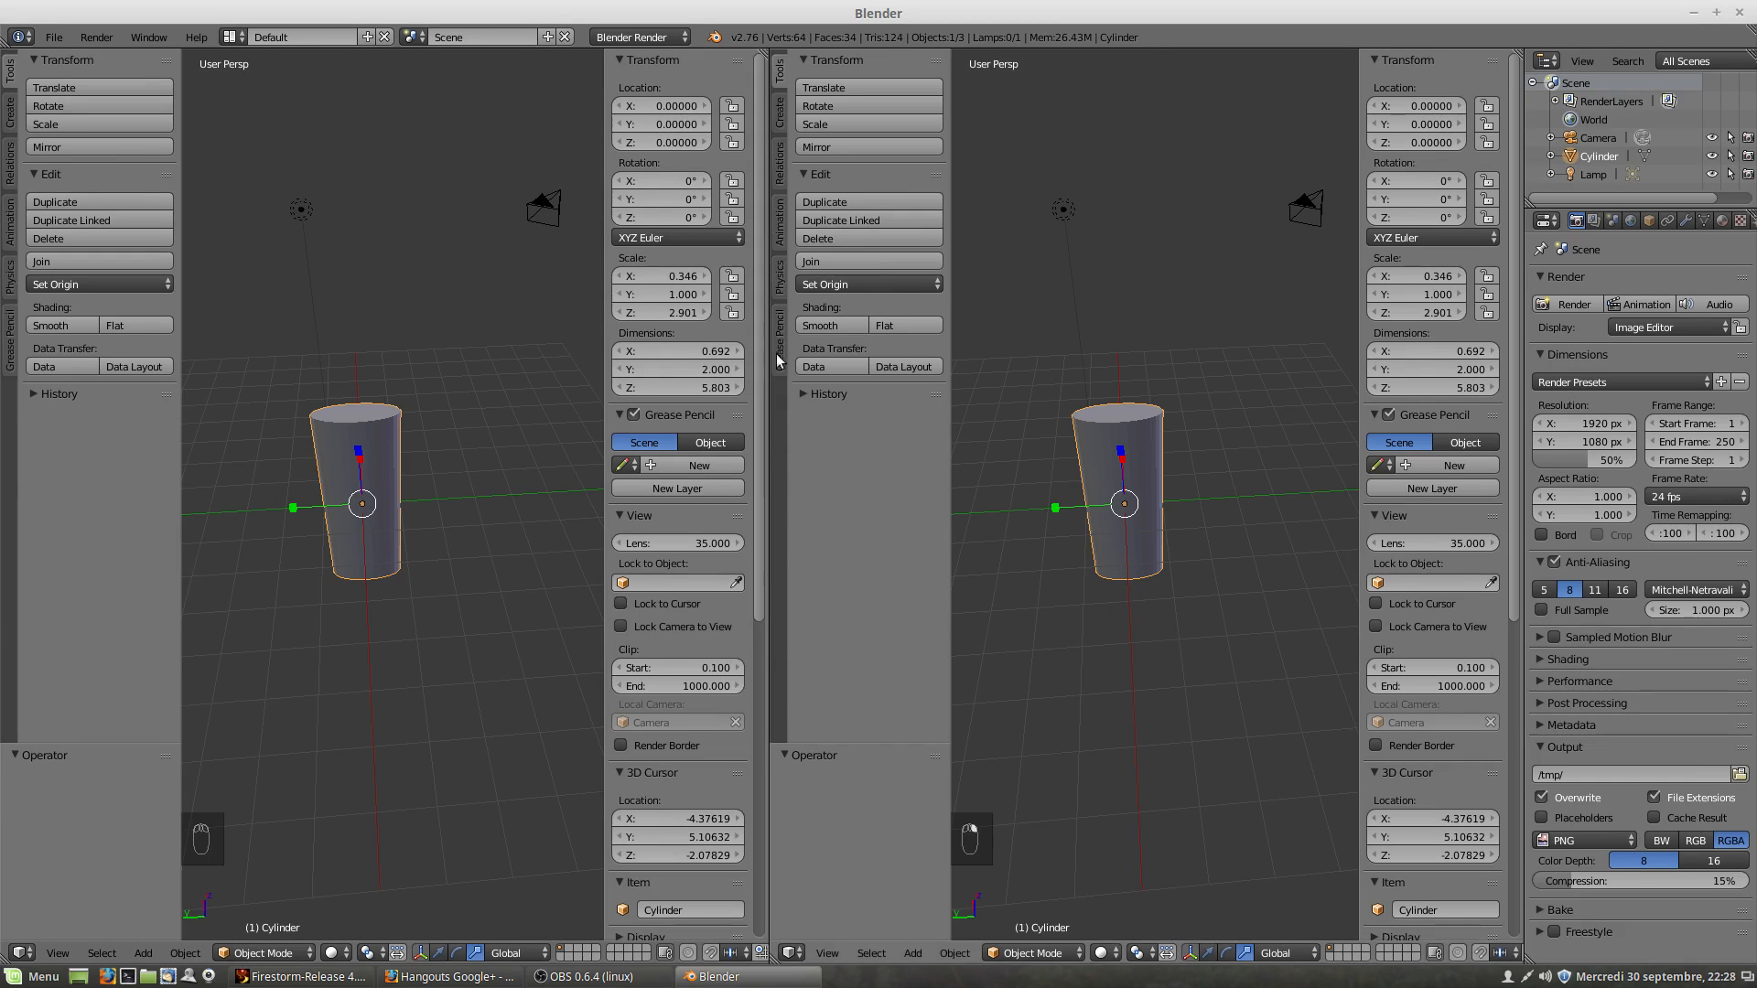
Step: Join the two side-by-side 3D Views into a single full-width view
right_click(769, 647)
right_click(768, 631)
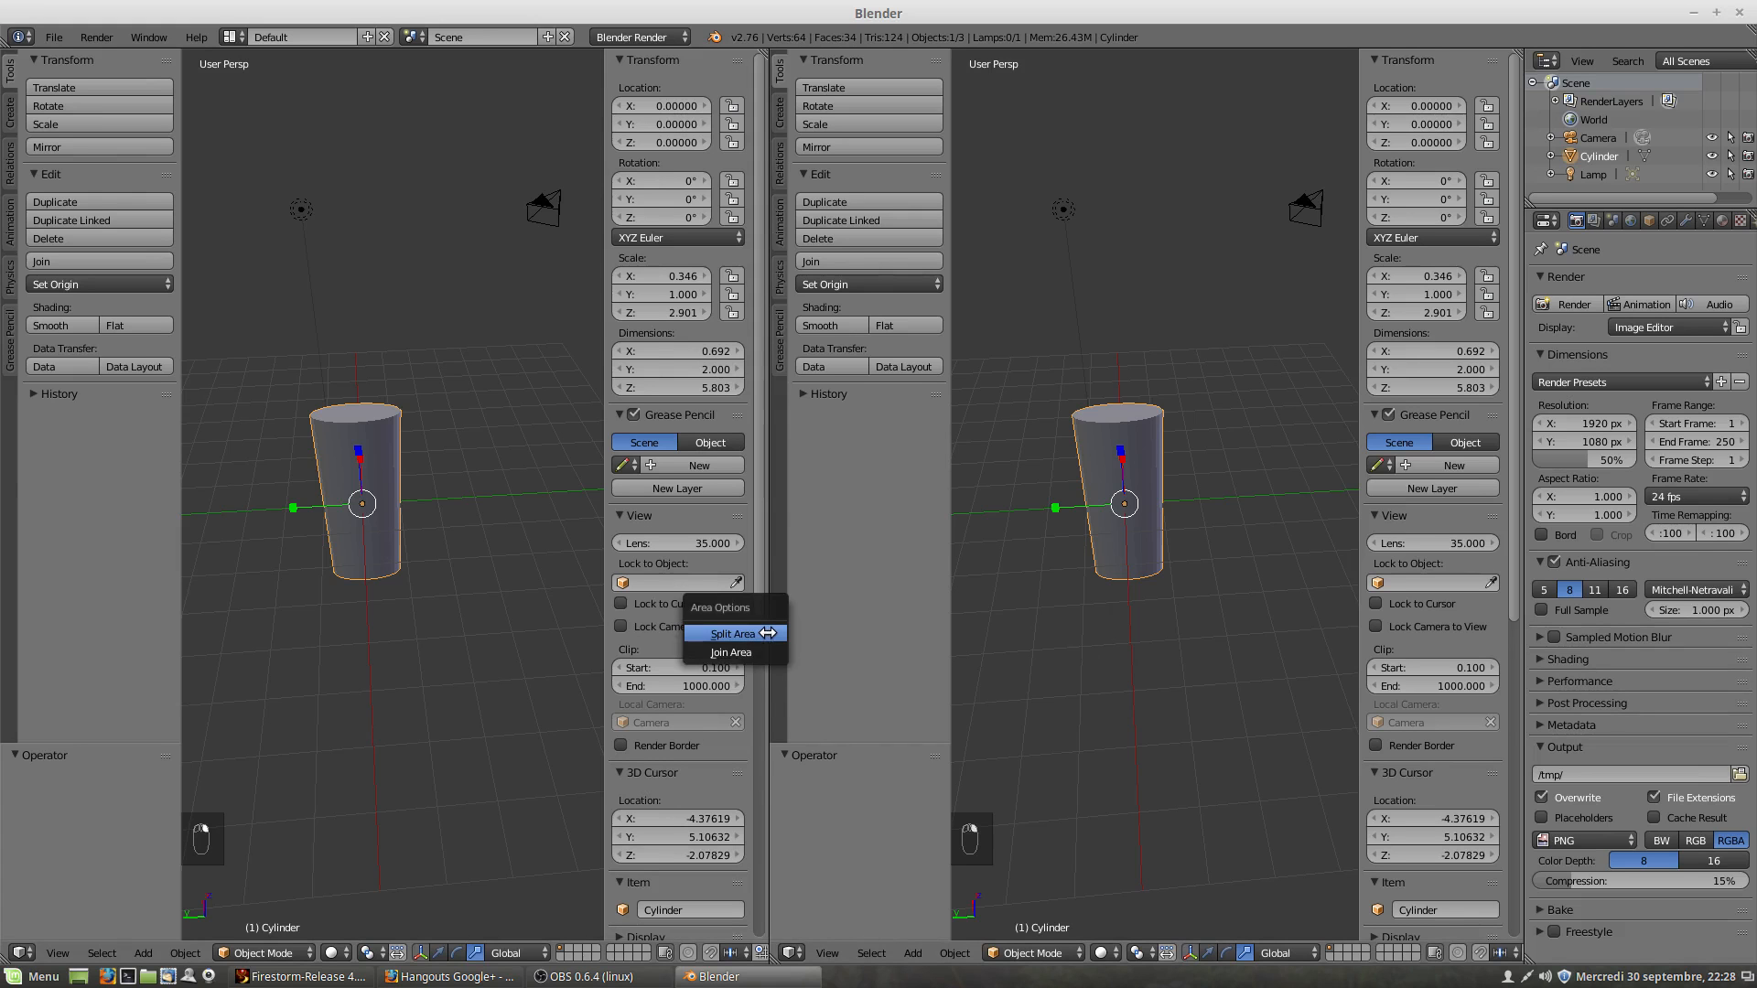
left_click(750, 651)
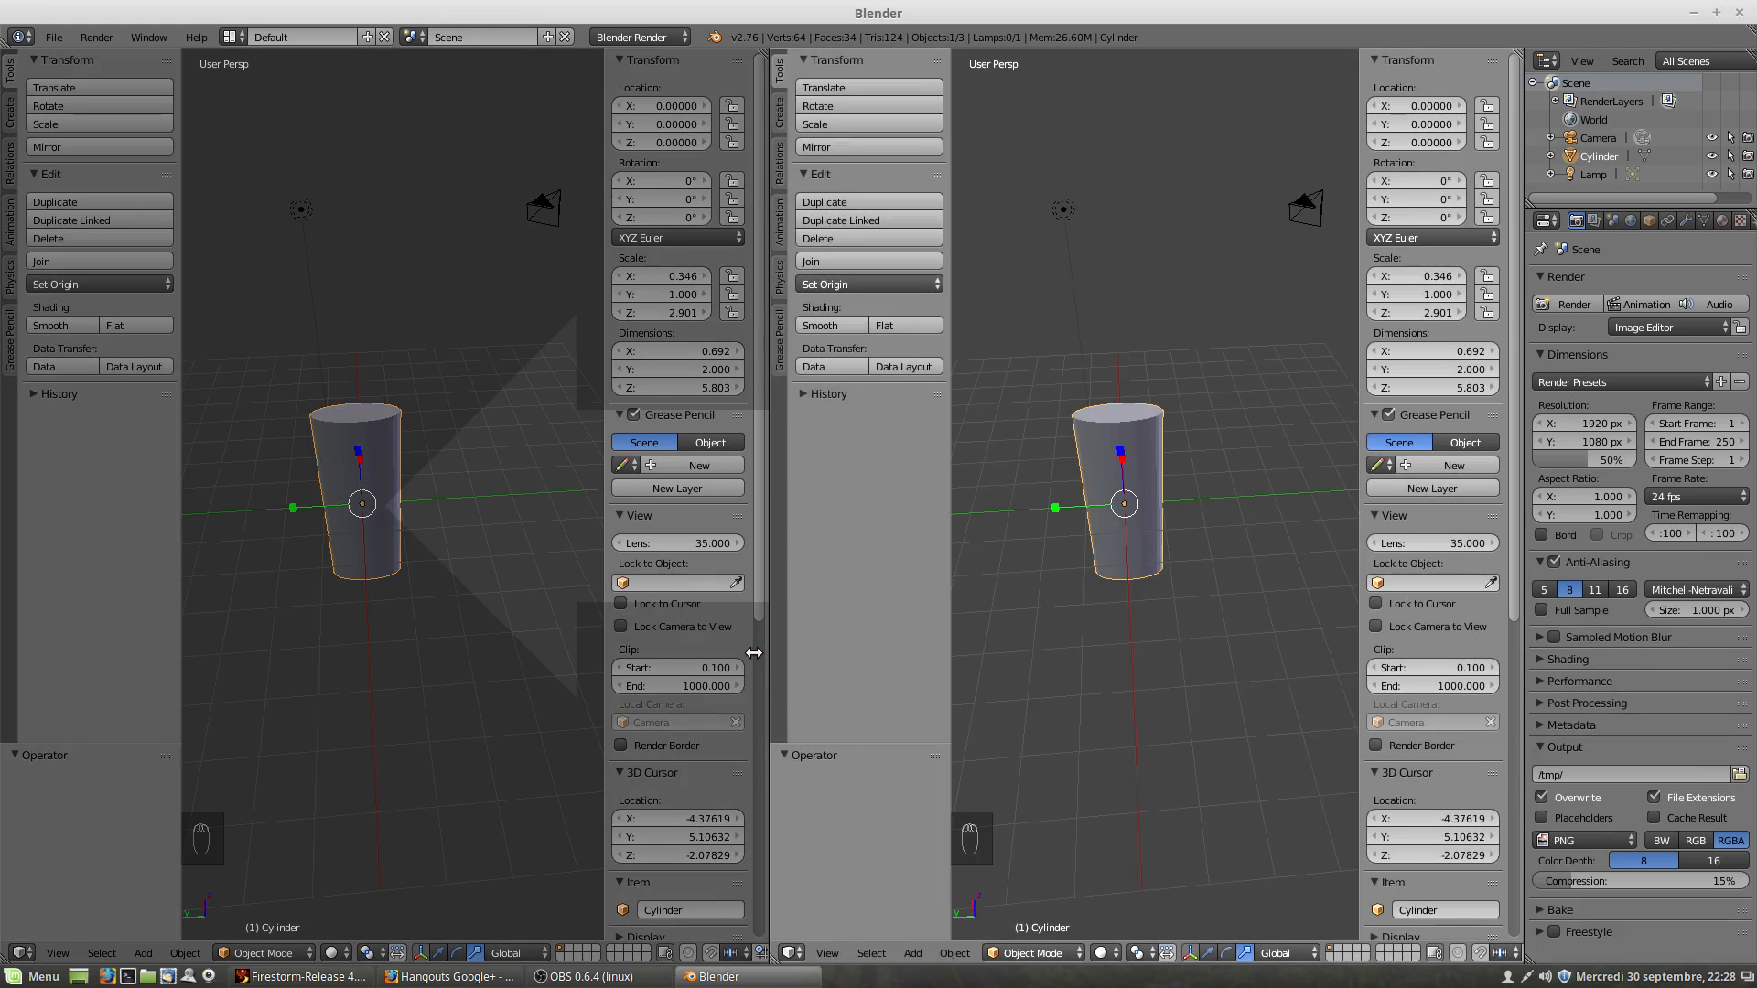
left_click(521, 645)
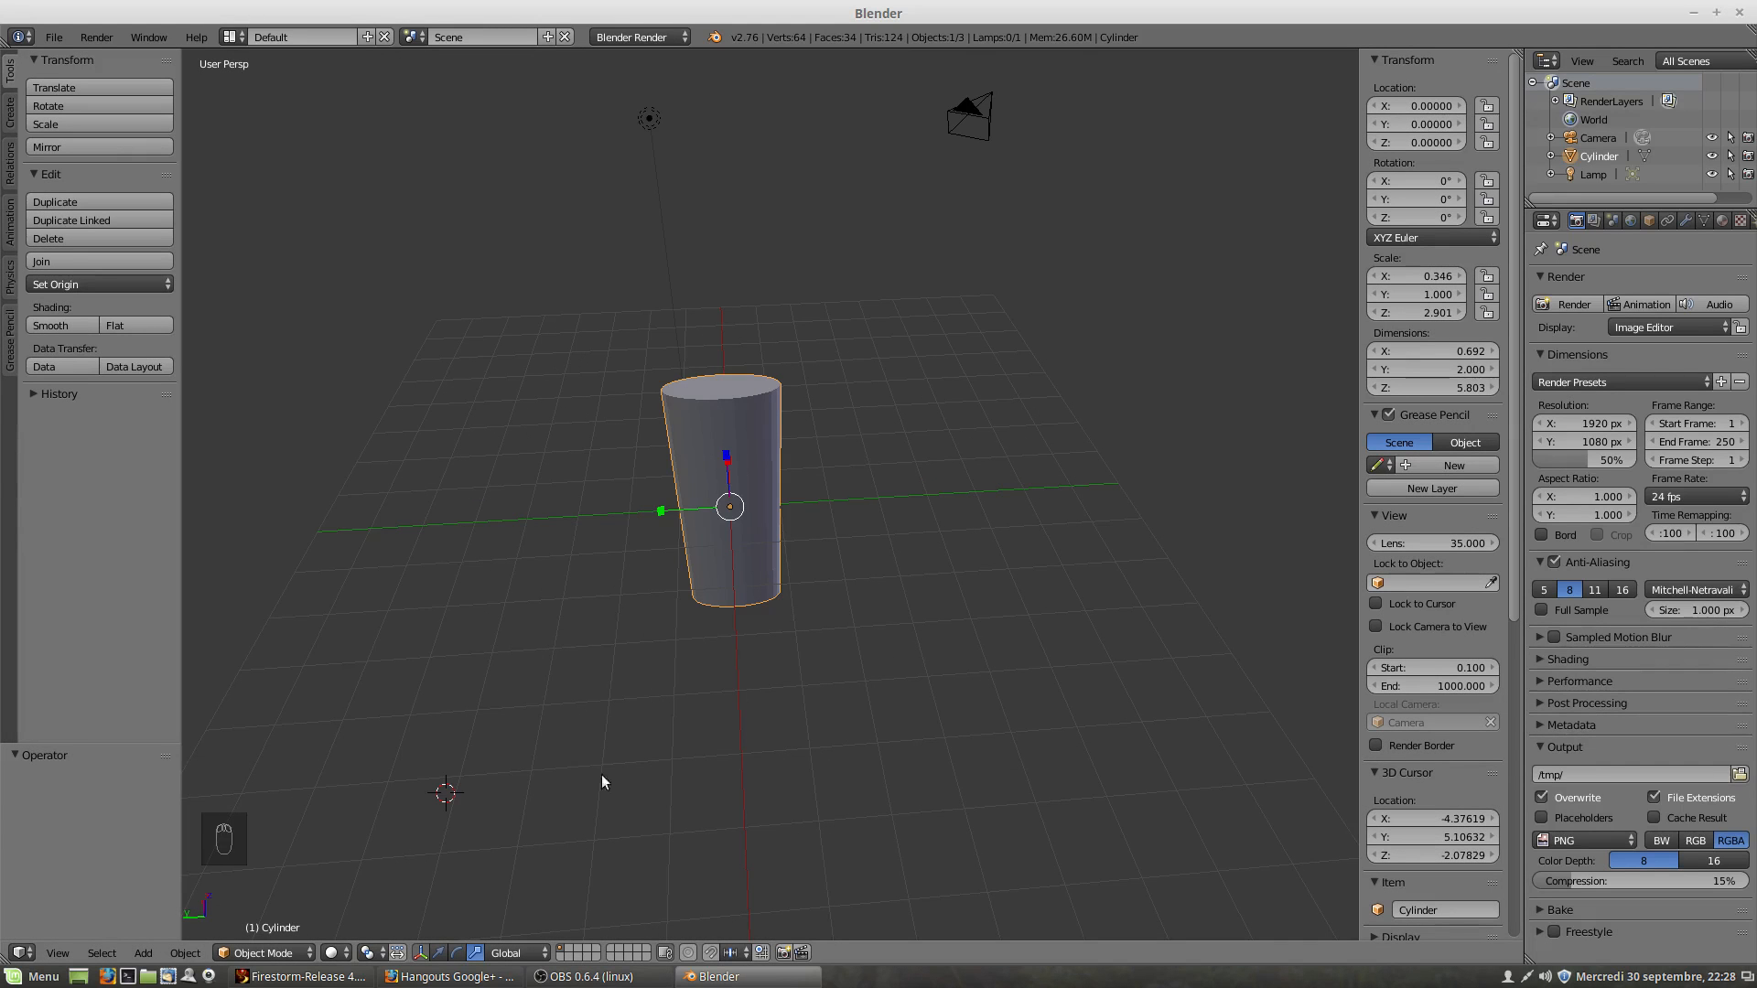
Step: Split the 3D View with a horizontal divider about three quarters of the way down
right_click(1524, 752)
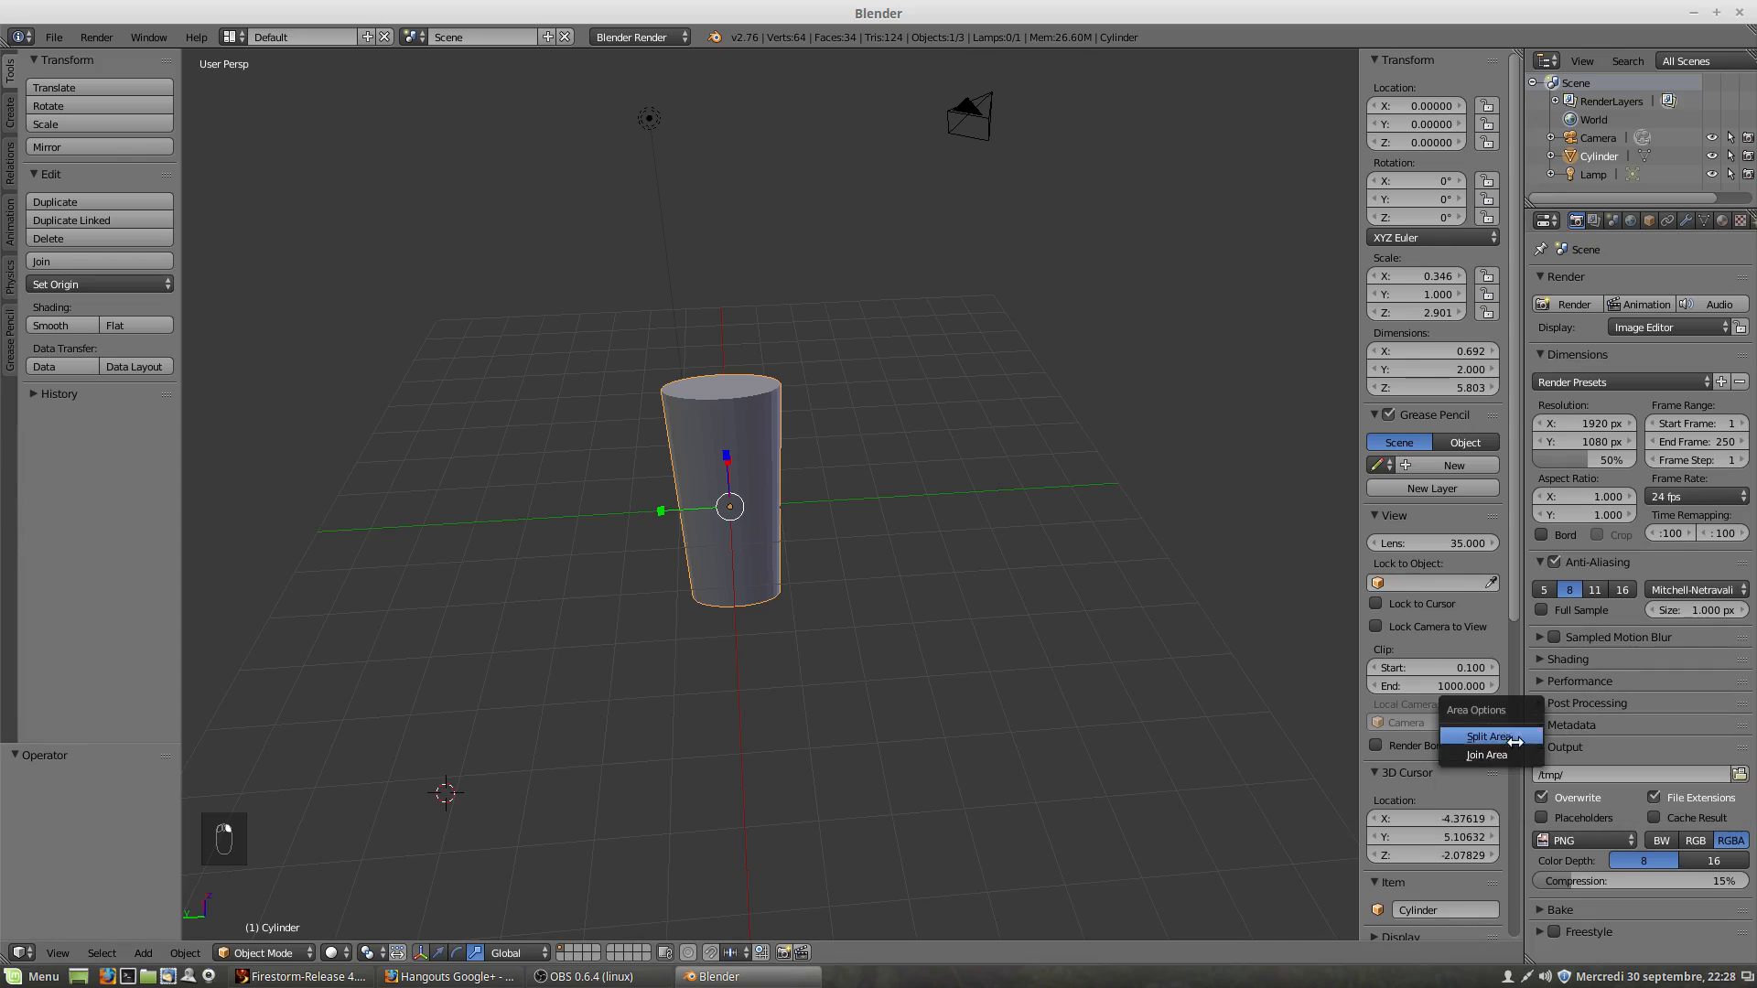
left_click(1489, 735)
left_click(915, 712)
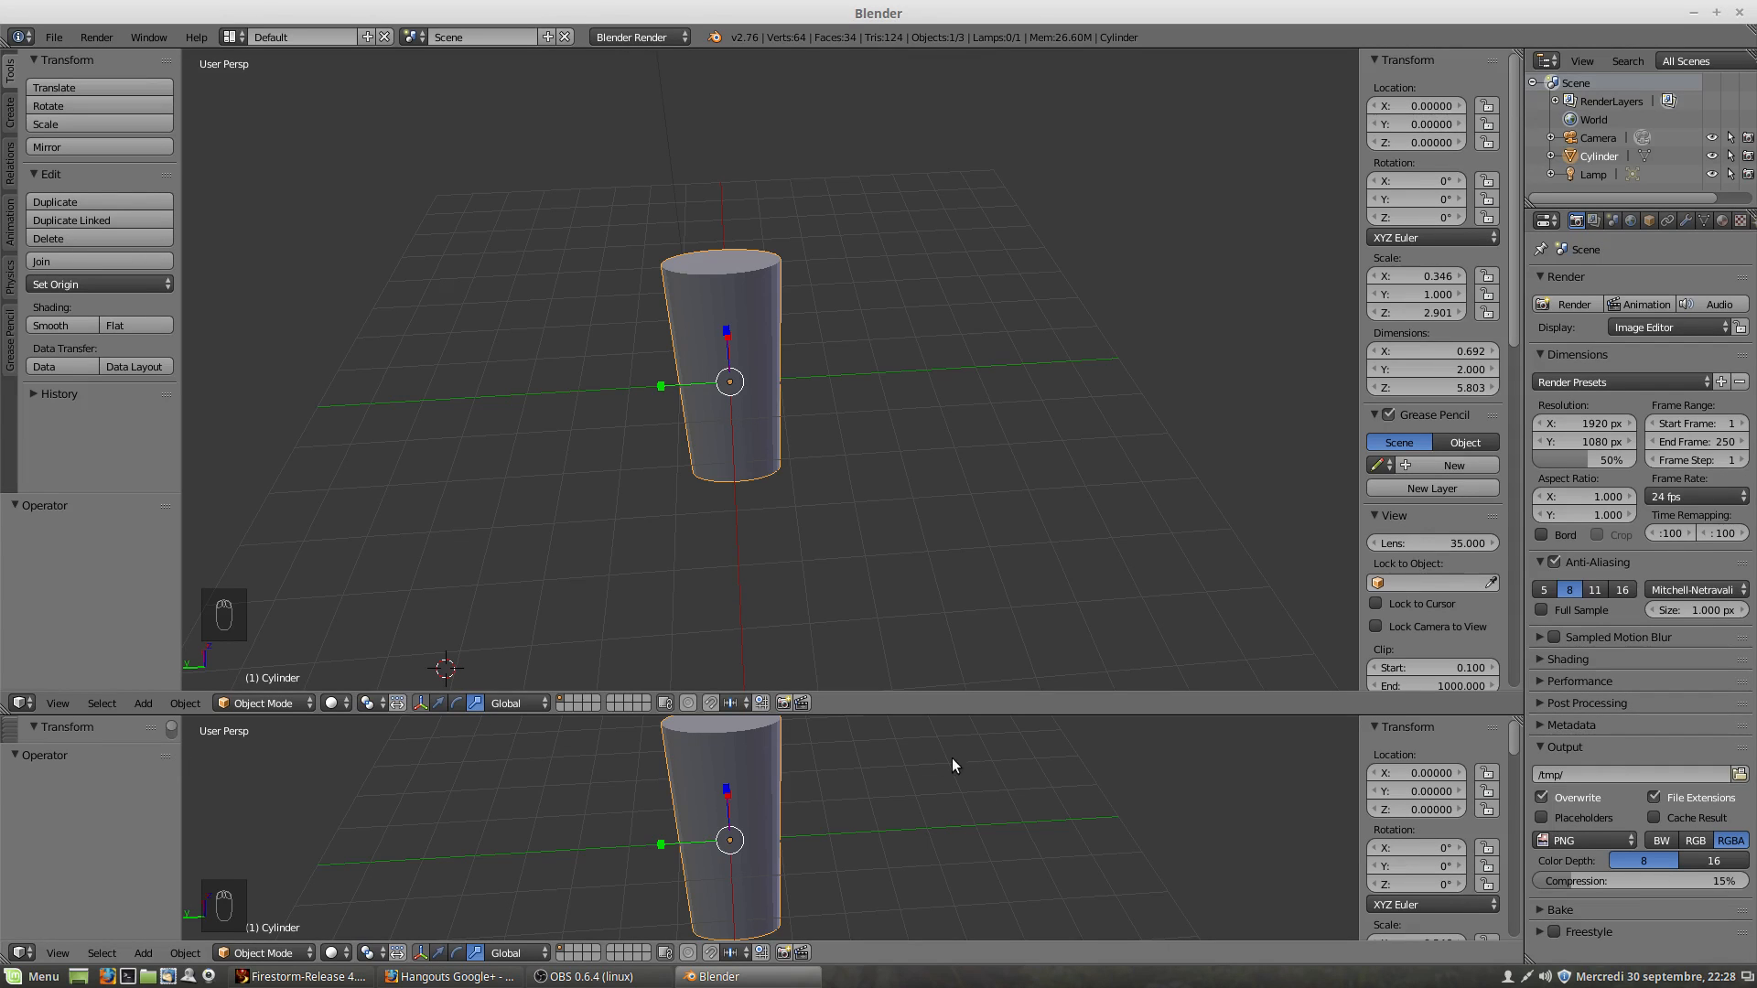
Step: Join the two stacked 3D Views so that the upper one takes over the lower one
right_click(895, 714)
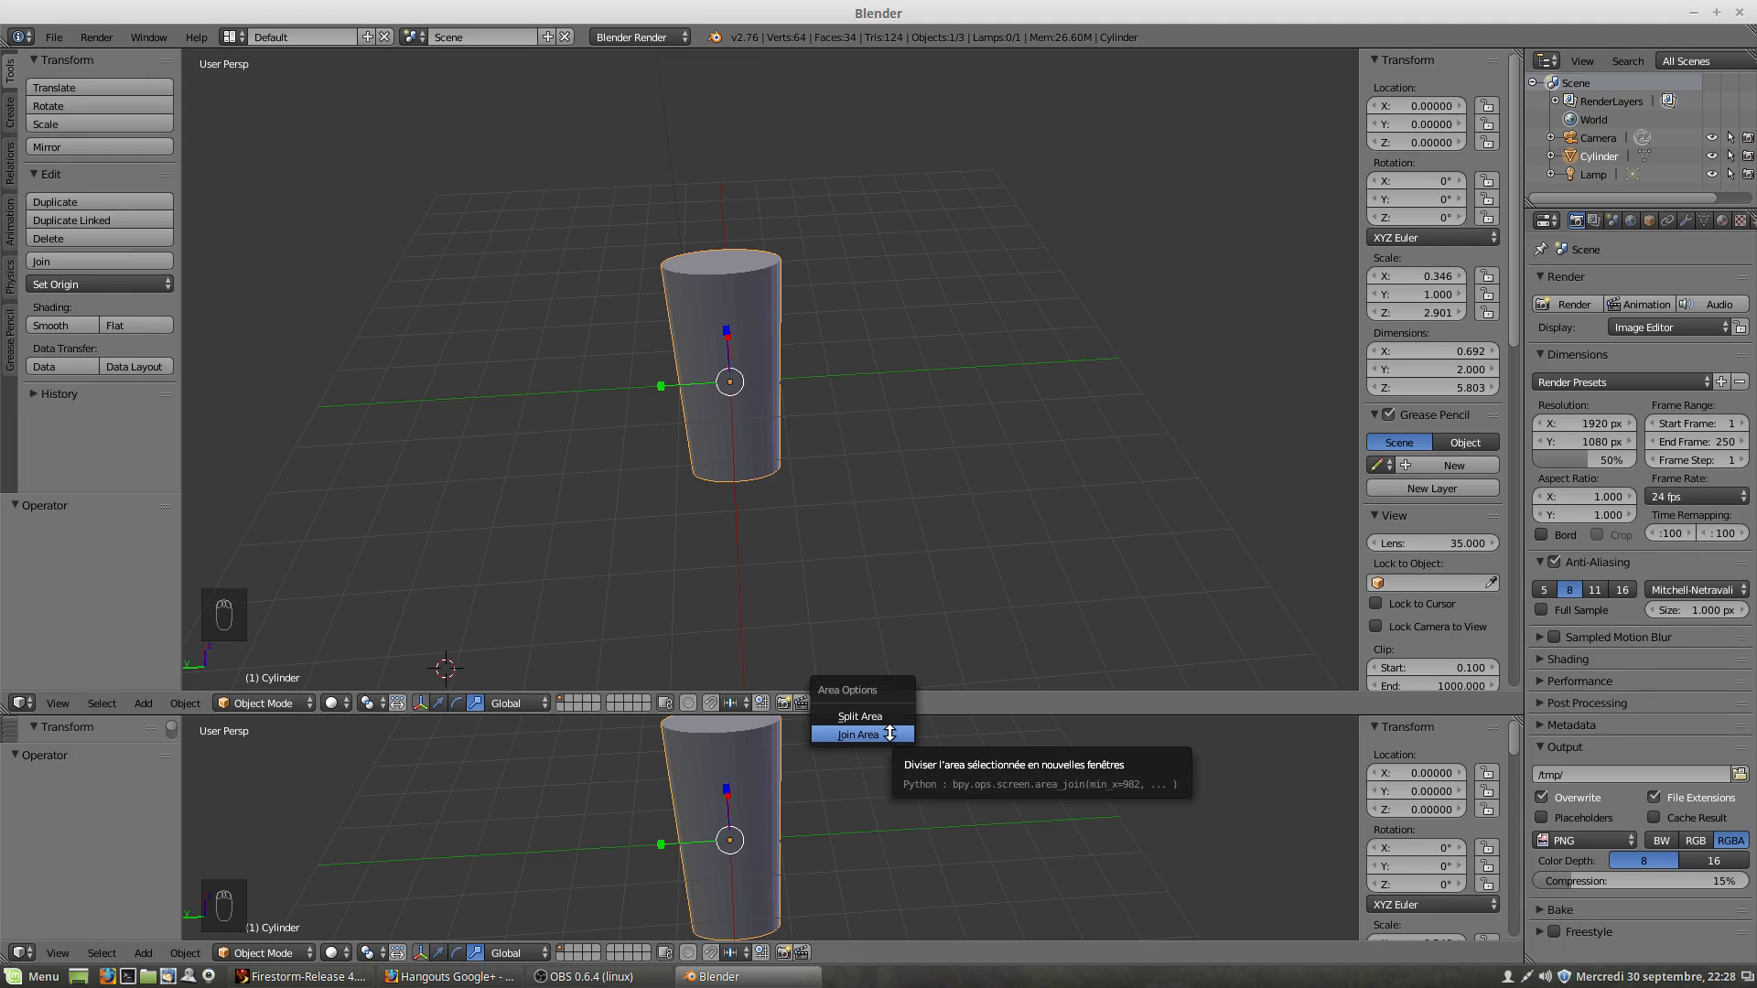
left_click(858, 734)
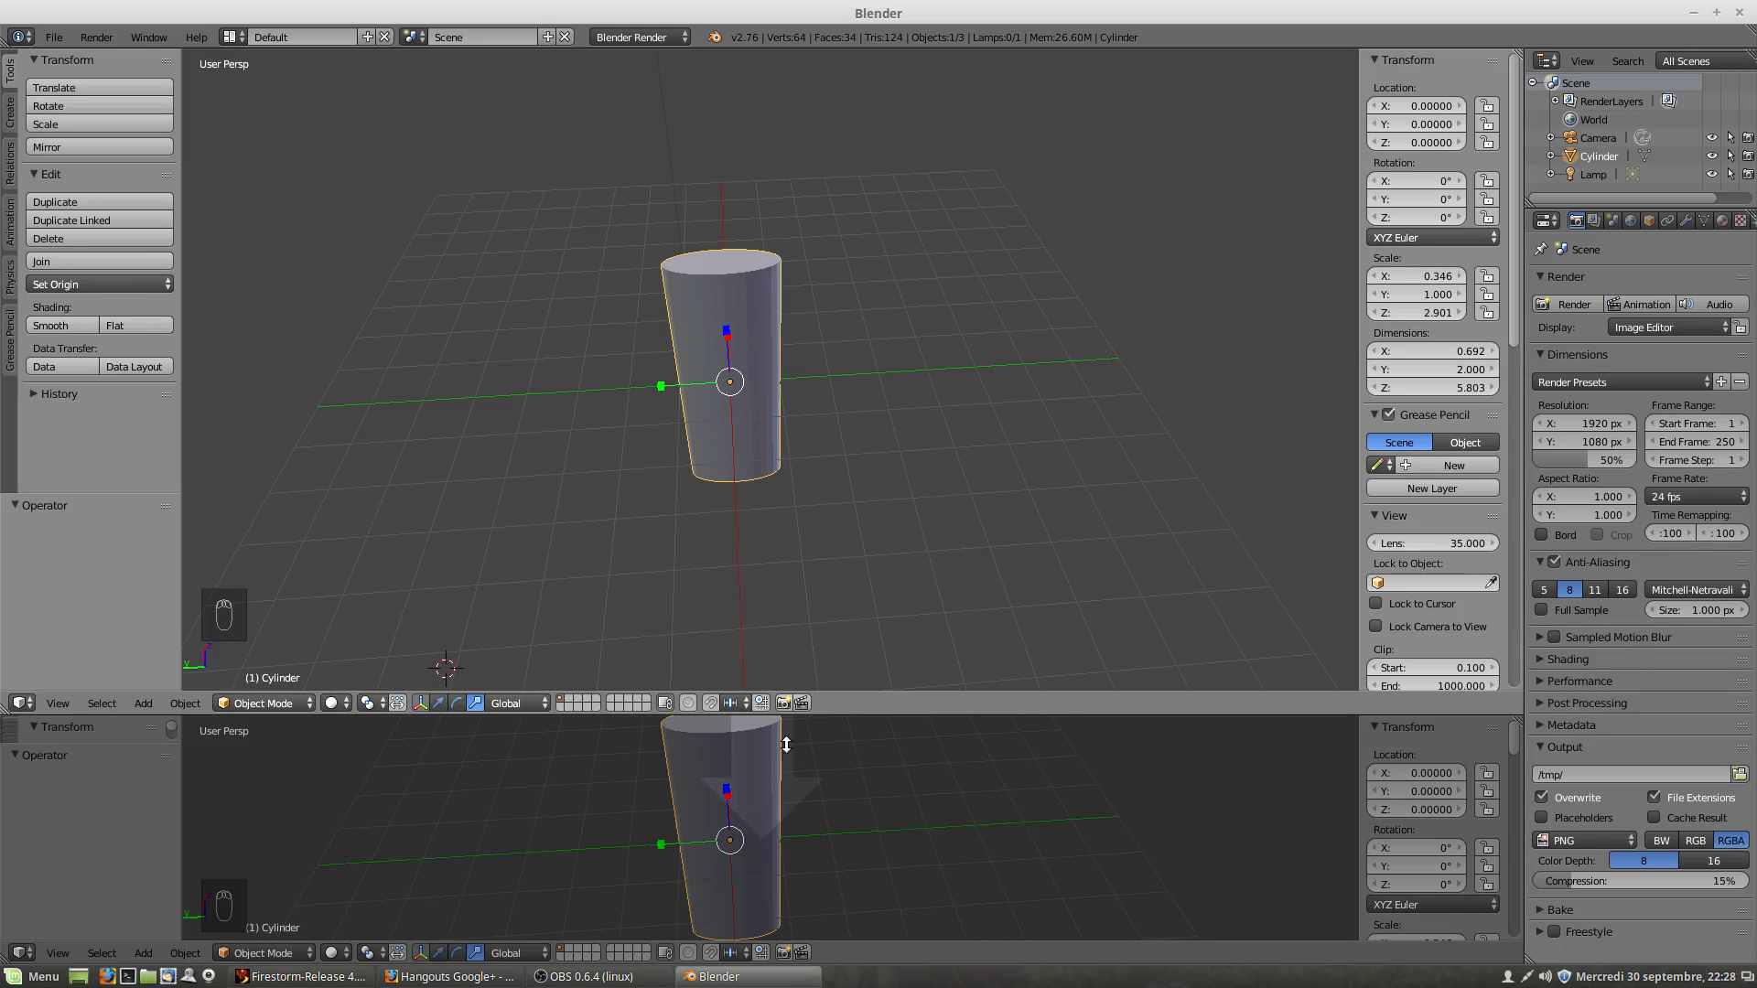
left_click(913, 802)
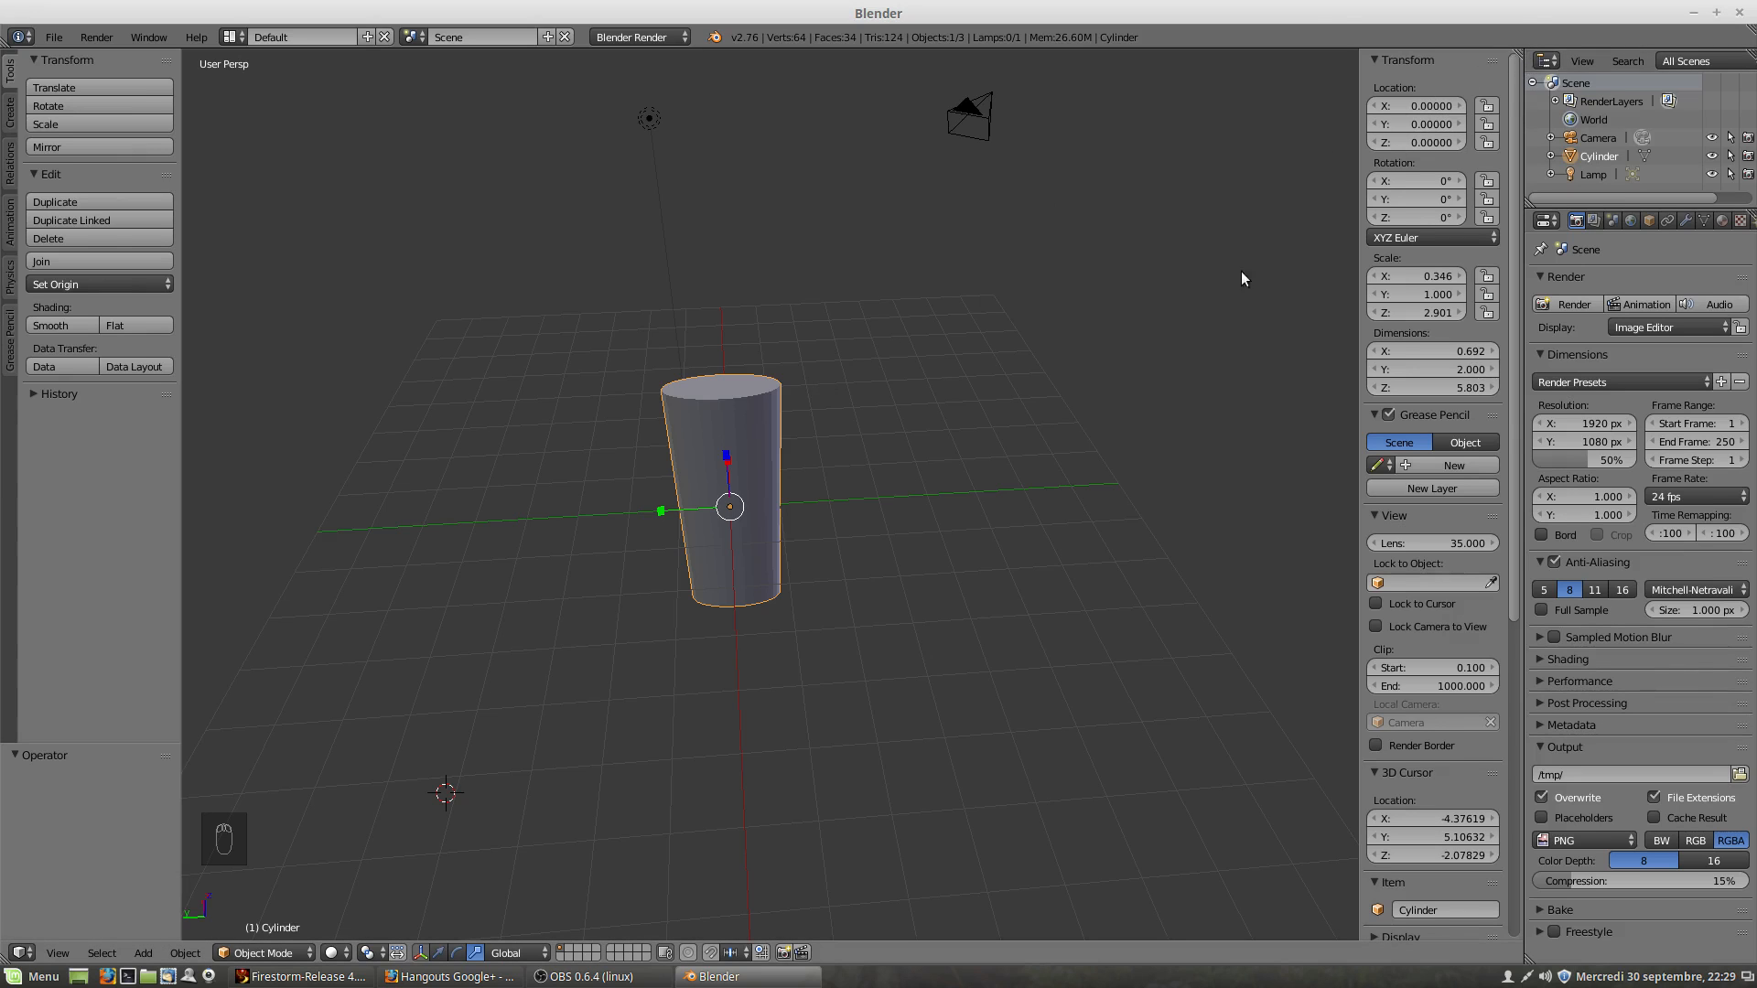
Step: Hide the 3D View's Properties shelf and split the view vertically near its middle using the area's corner handle
key("n")
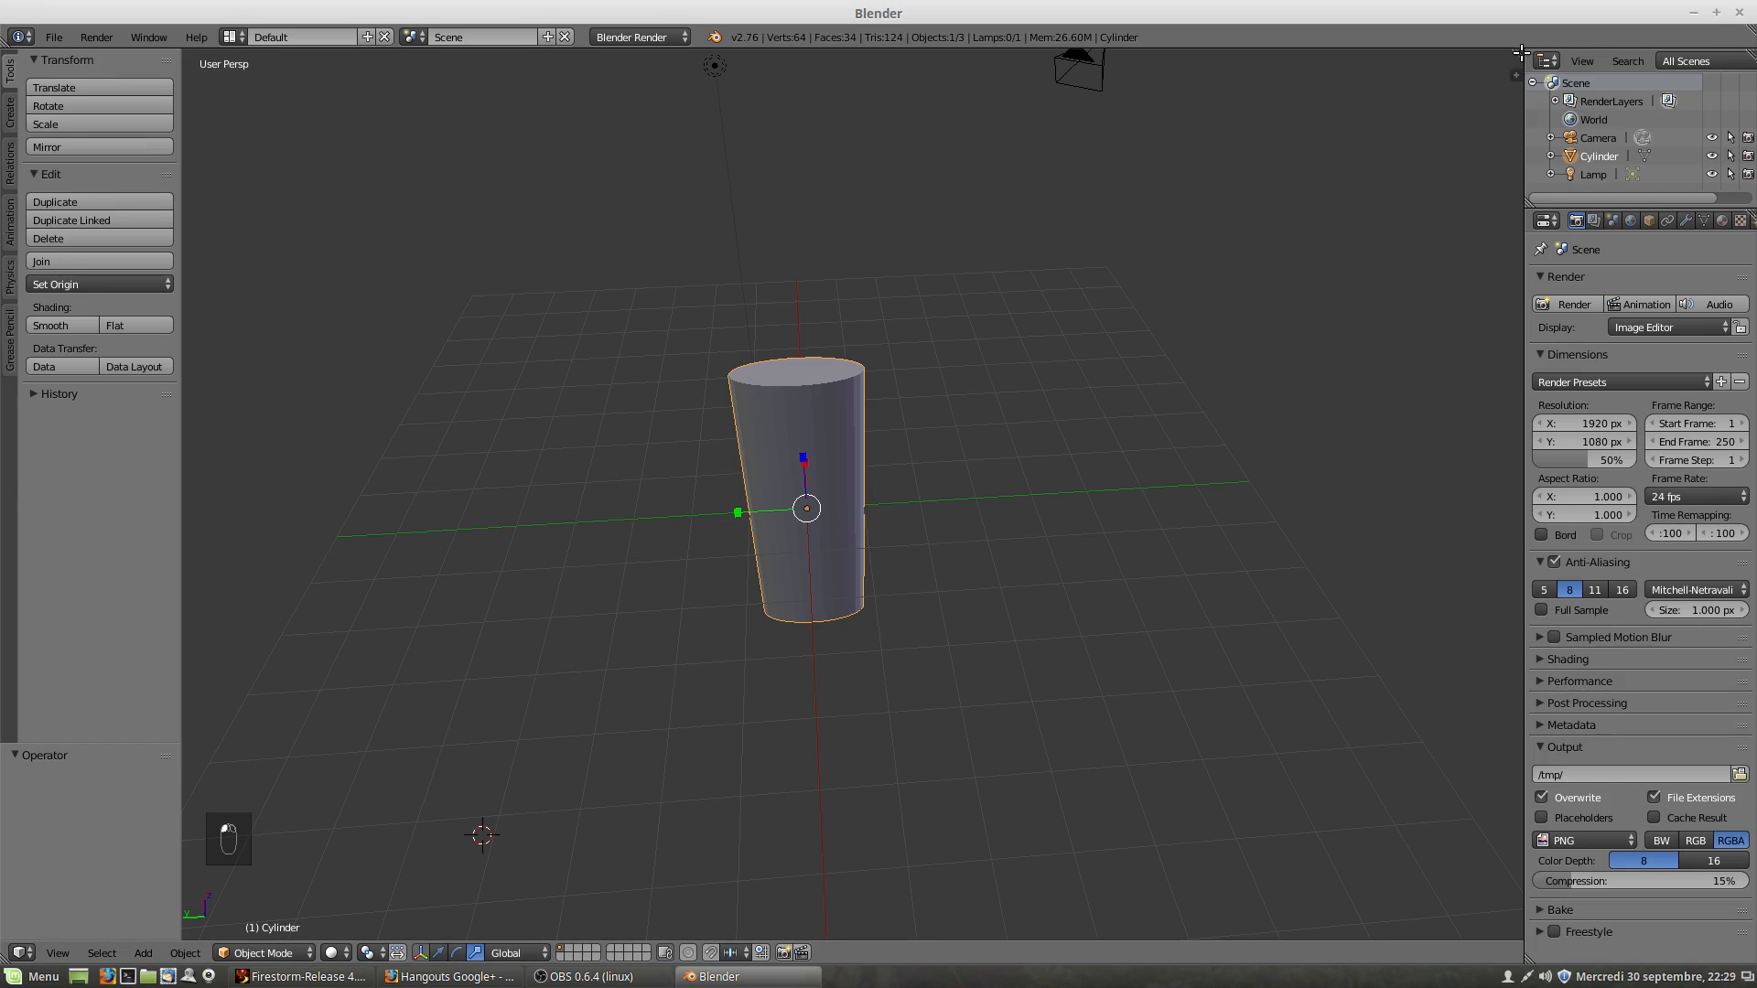
left_click_drag(1519, 51, 785, 133)
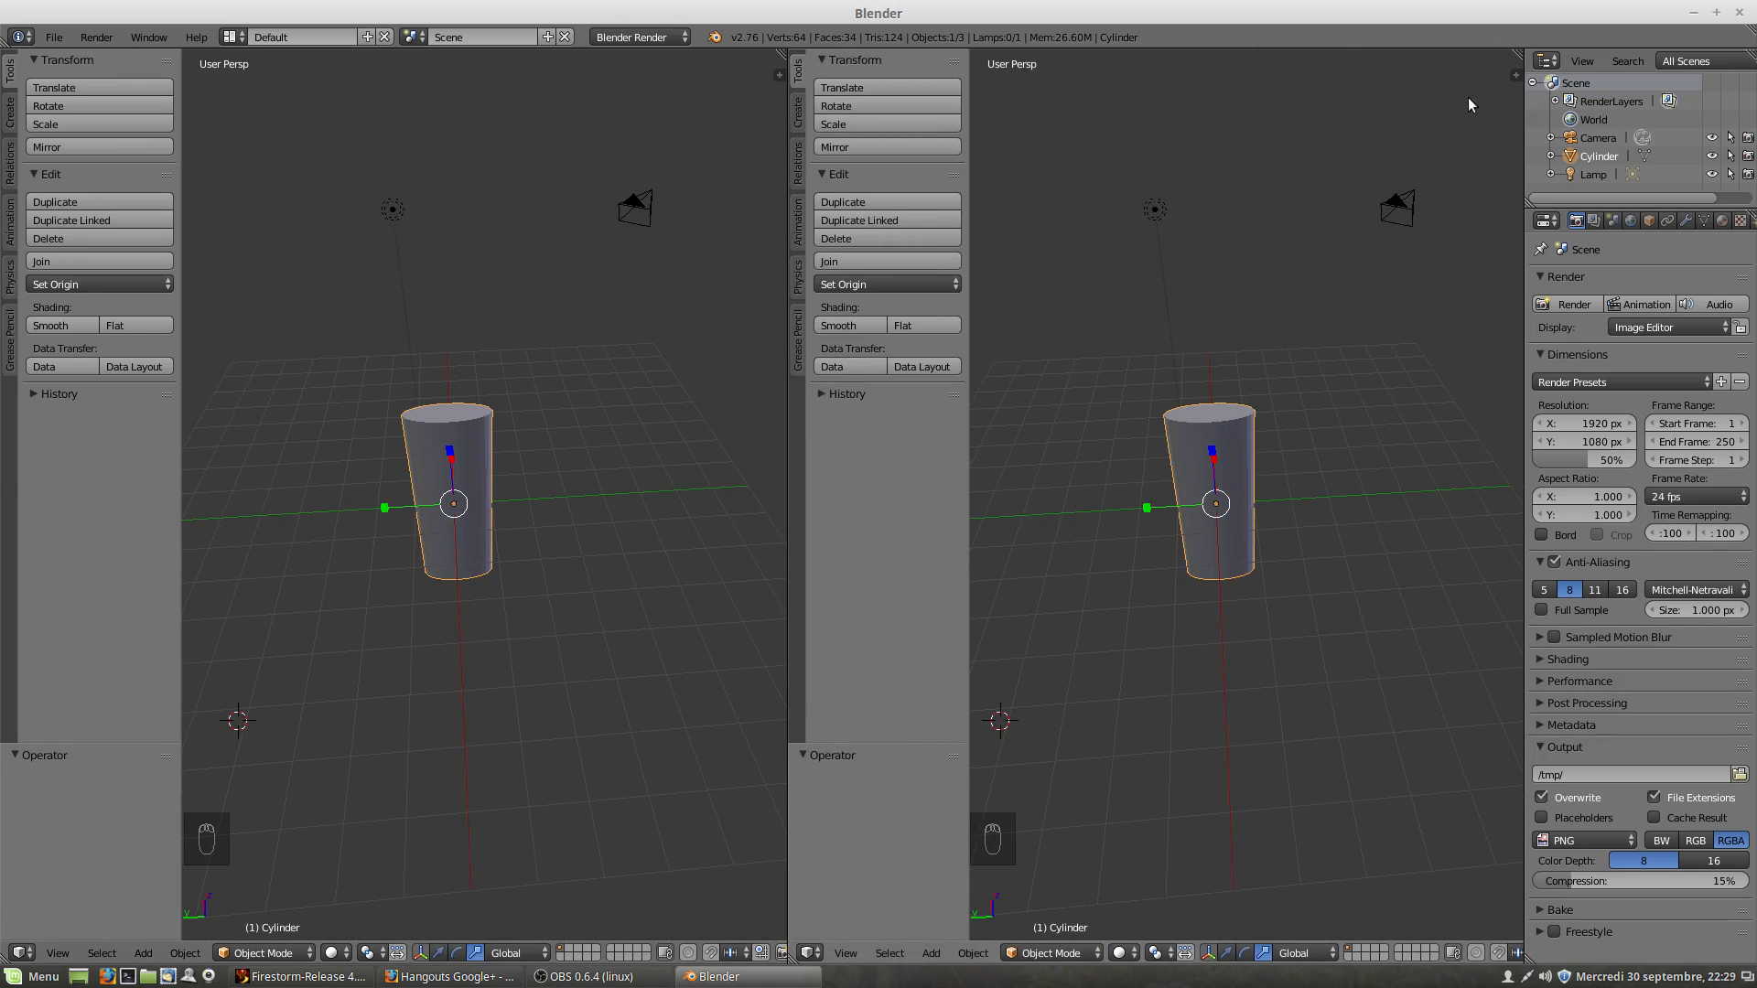
Step: Split both side-by-side 3D Views horizontally into four areas, and join each stacked pair back into a single view
left_click_drag(1519, 51, 1412, 504)
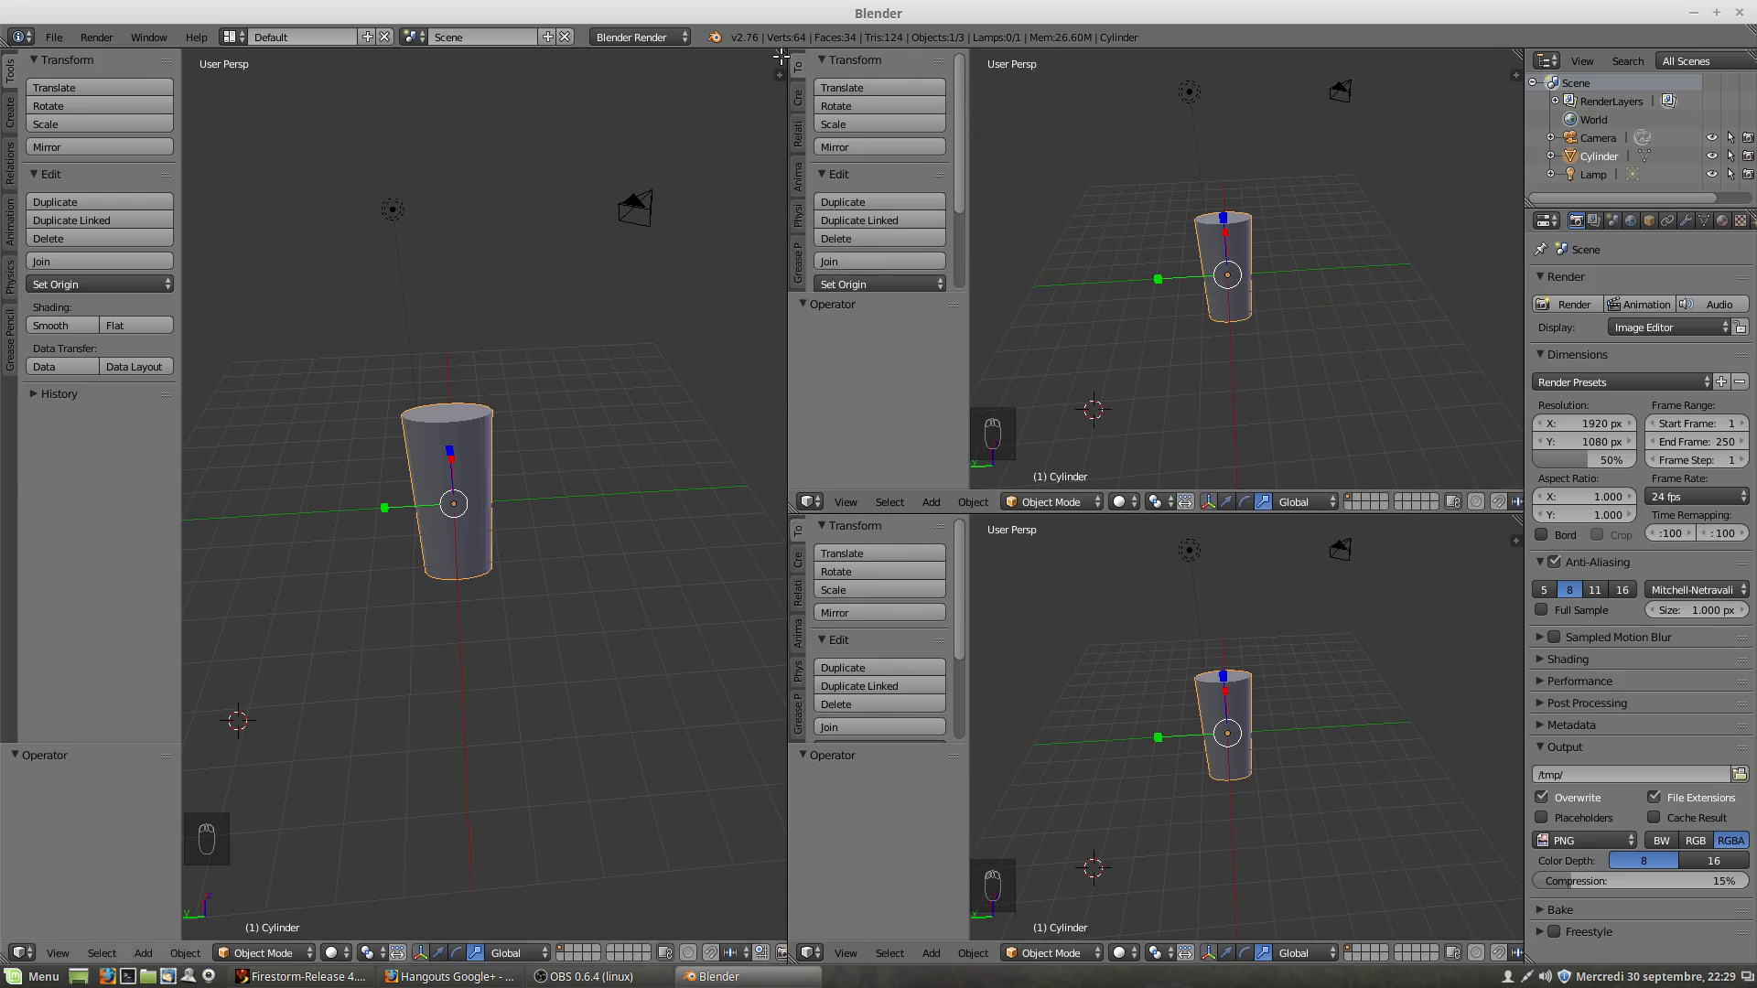
left_click_drag(781, 57, 722, 584)
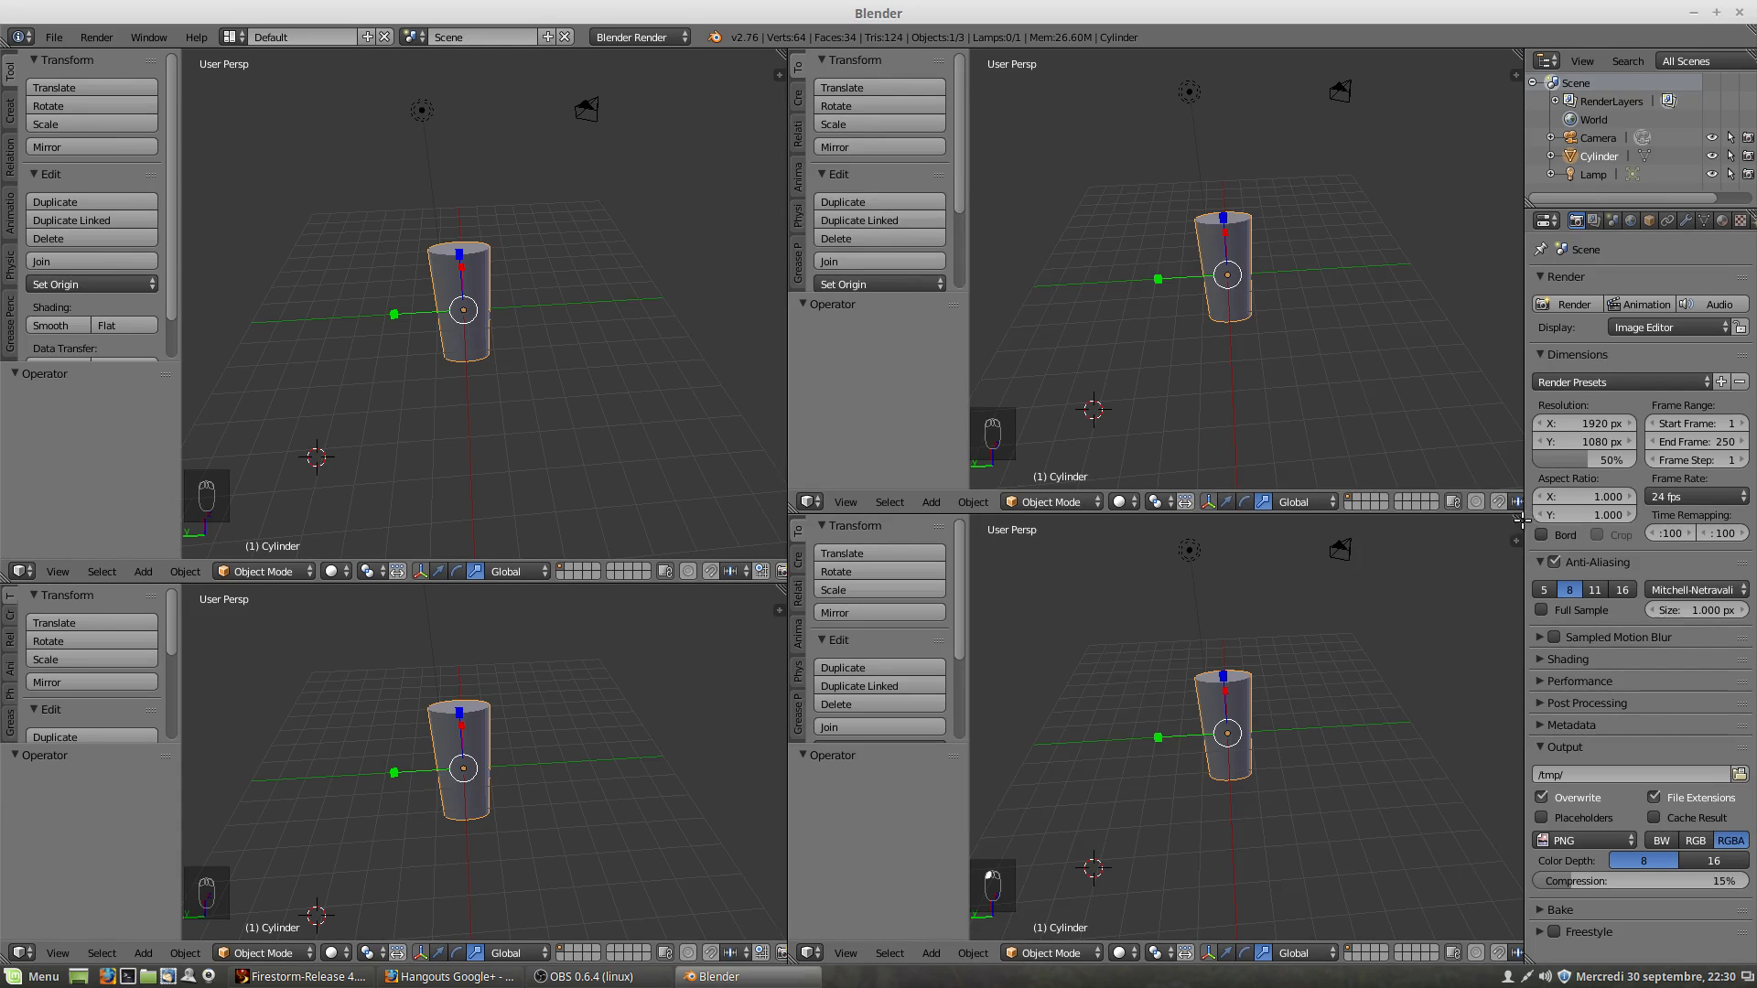
left_click_drag(1520, 520, 1485, 407)
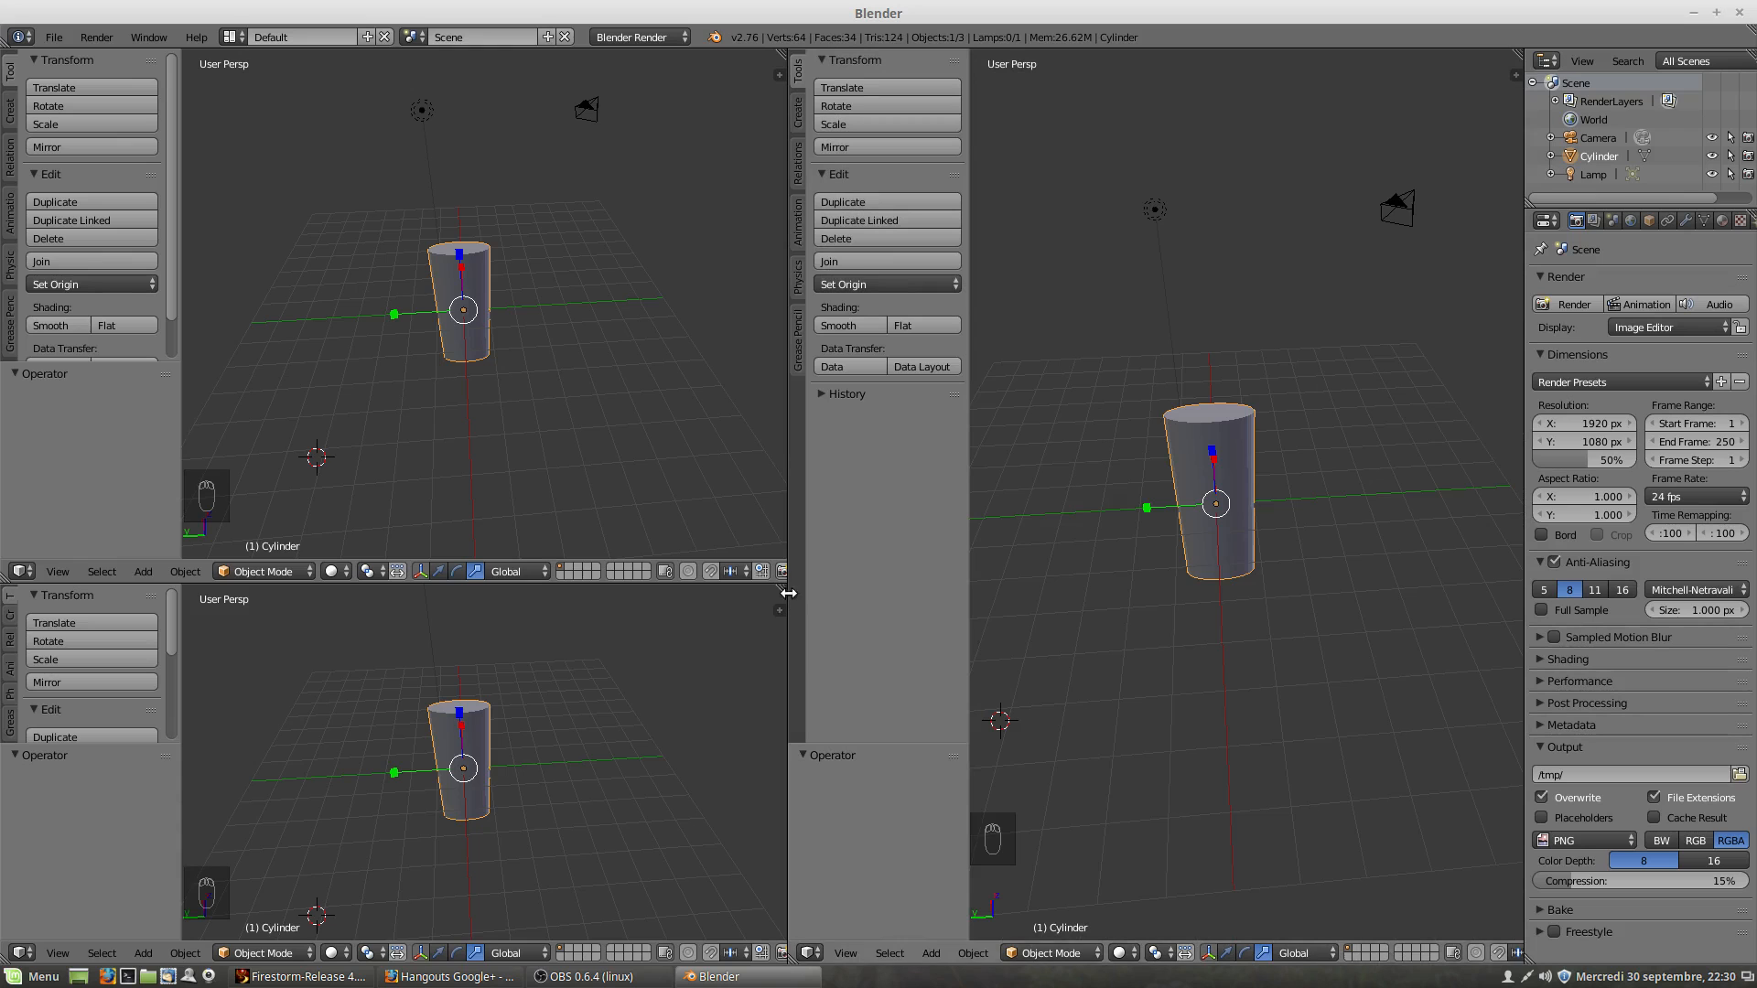
left_click_drag(777, 590, 759, 518)
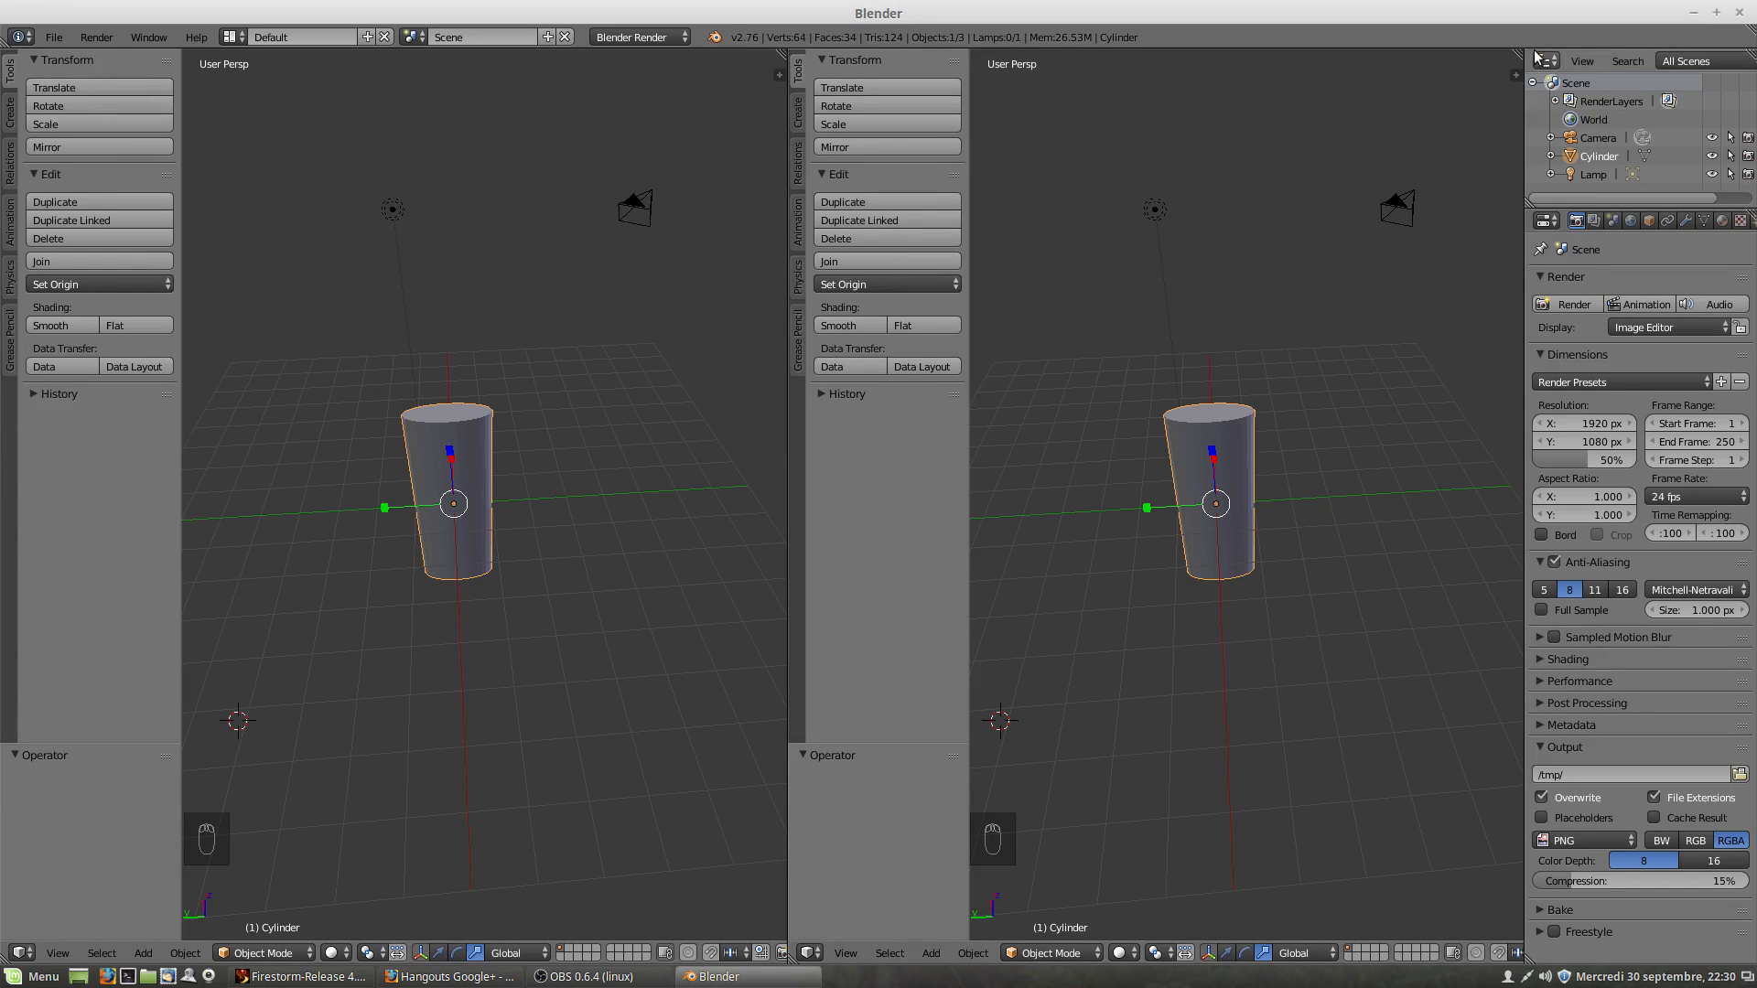
Step: Split the second 3D View vertically, and join all the side-by-side 3D Views into one full-width view
left_click_drag(1517, 53, 1237, 115)
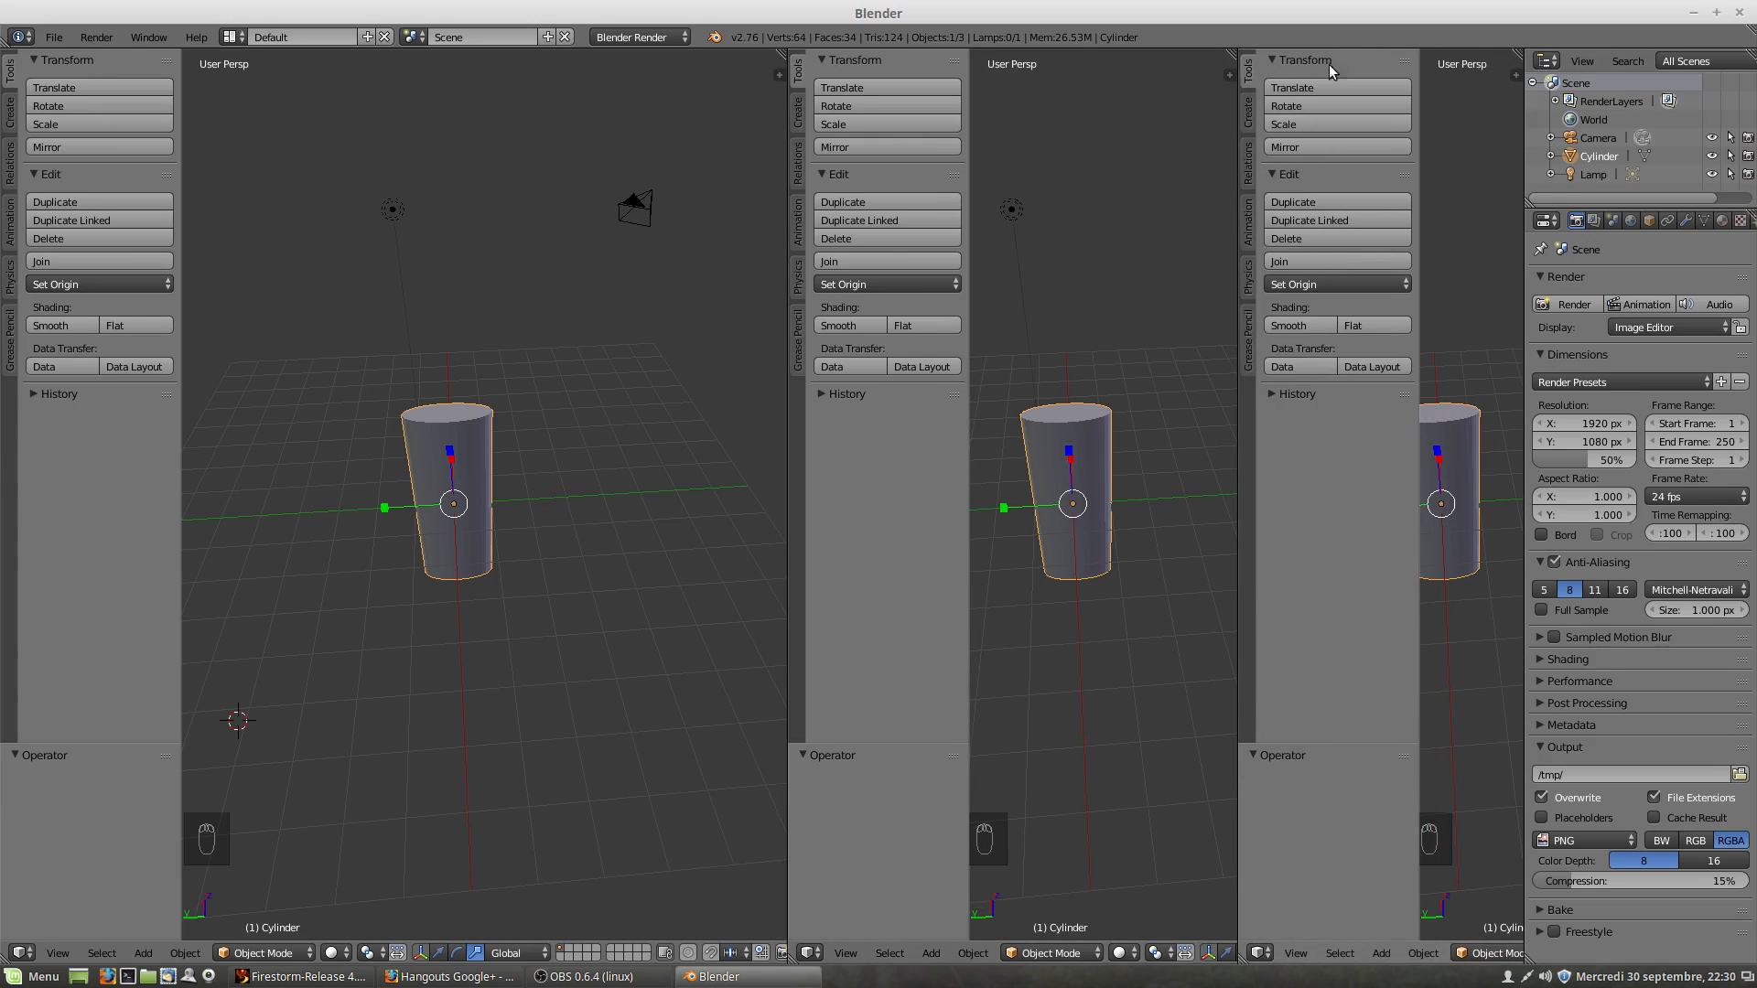
mouse_move(1233, 50)
left_mouse_down()
mouse_move(1314, 67)
mouse_move(1247, 57)
mouse_move(1465, 213)
left_mouse_up()
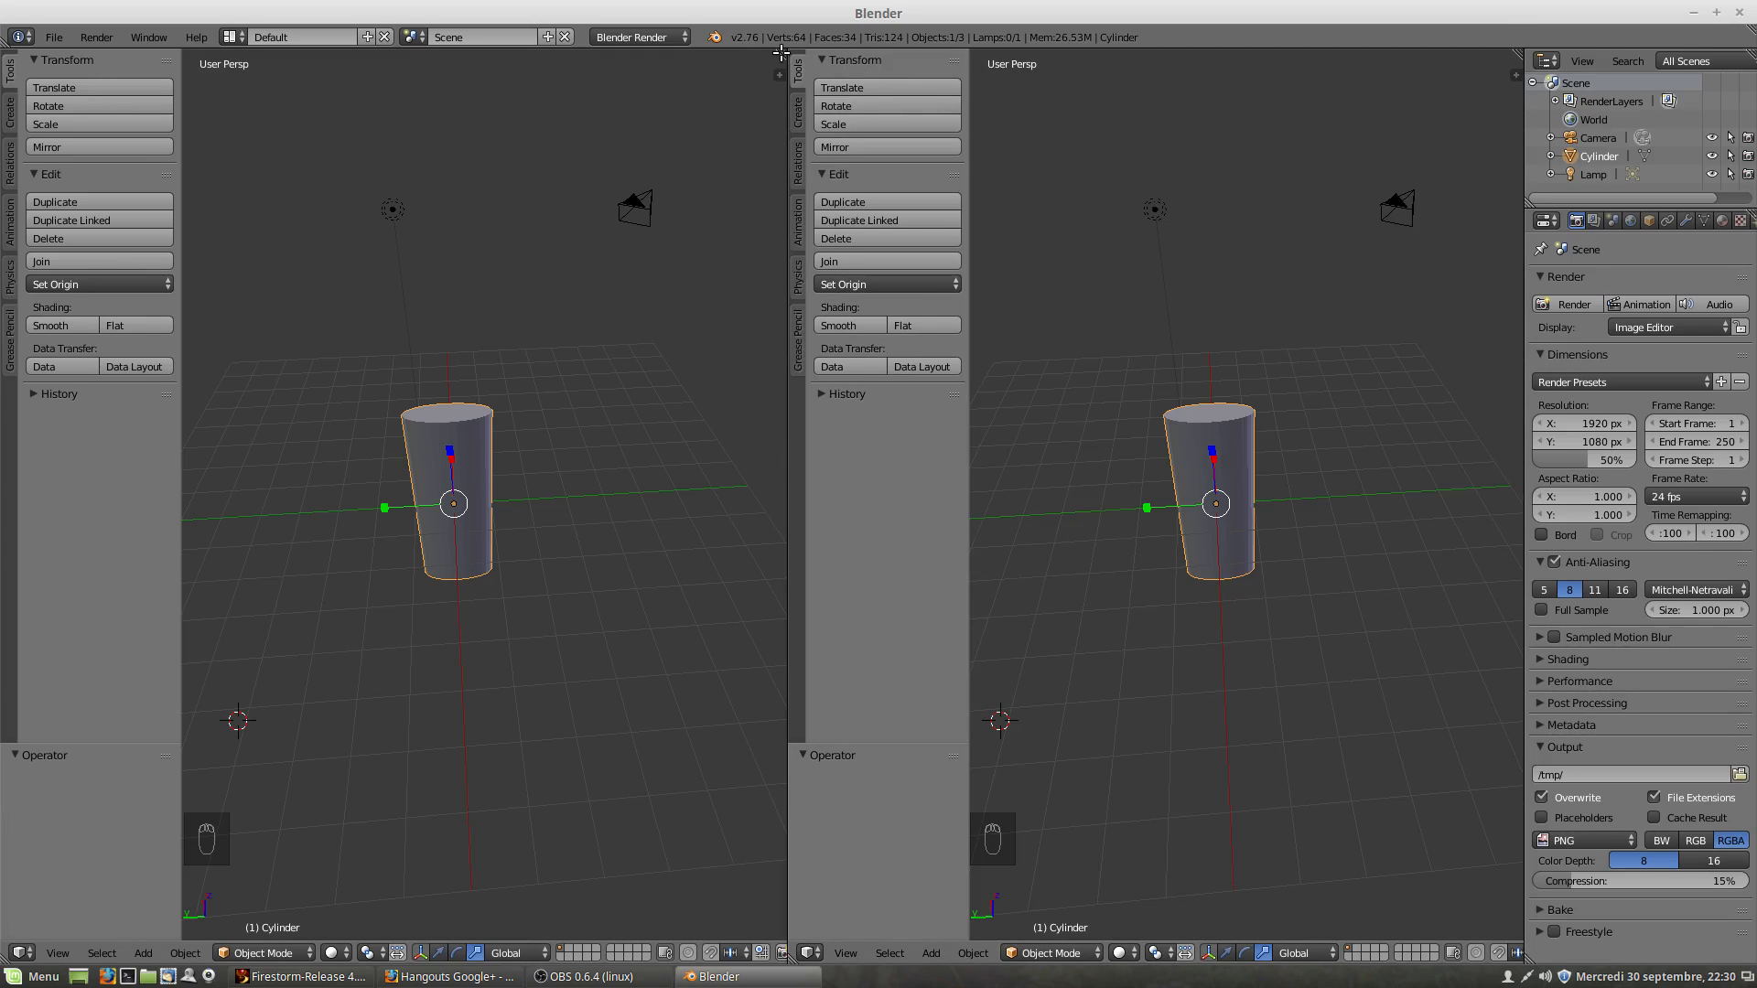
left_click_drag(783, 58, 1044, 157)
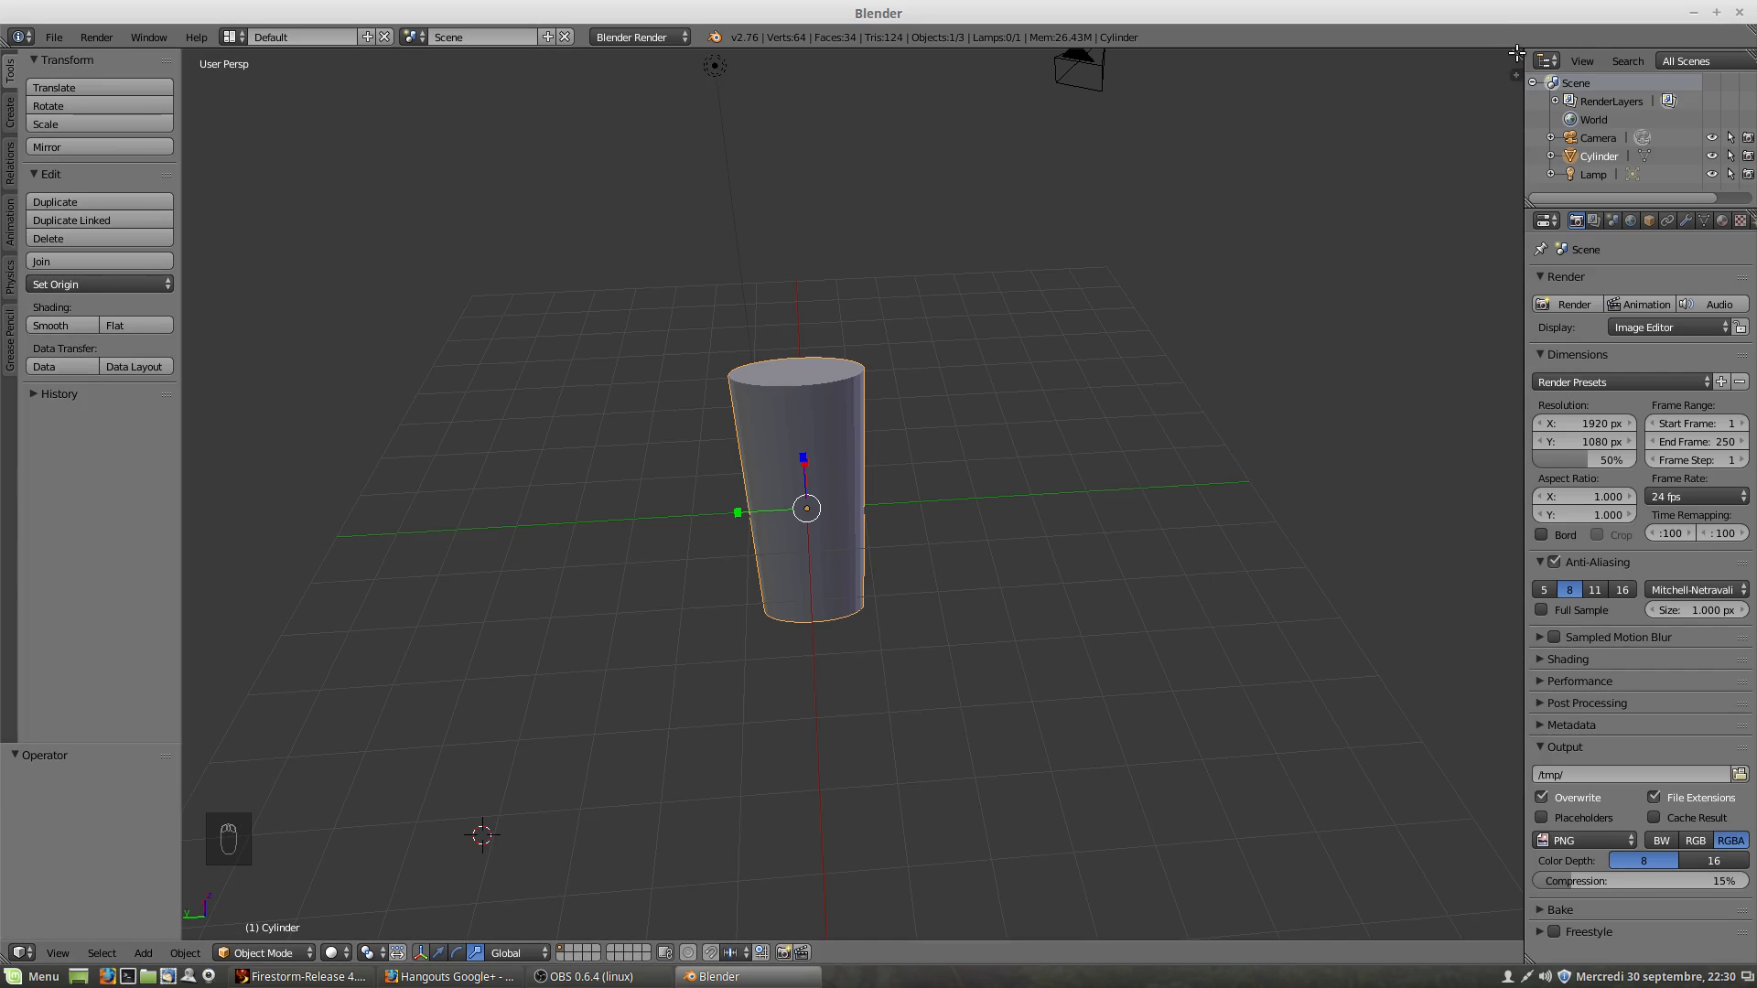
Step: Split the 3D View vertically just past its middle and switch the new area to the Timeline editor
left_click_drag(1510, 64, 870, 116)
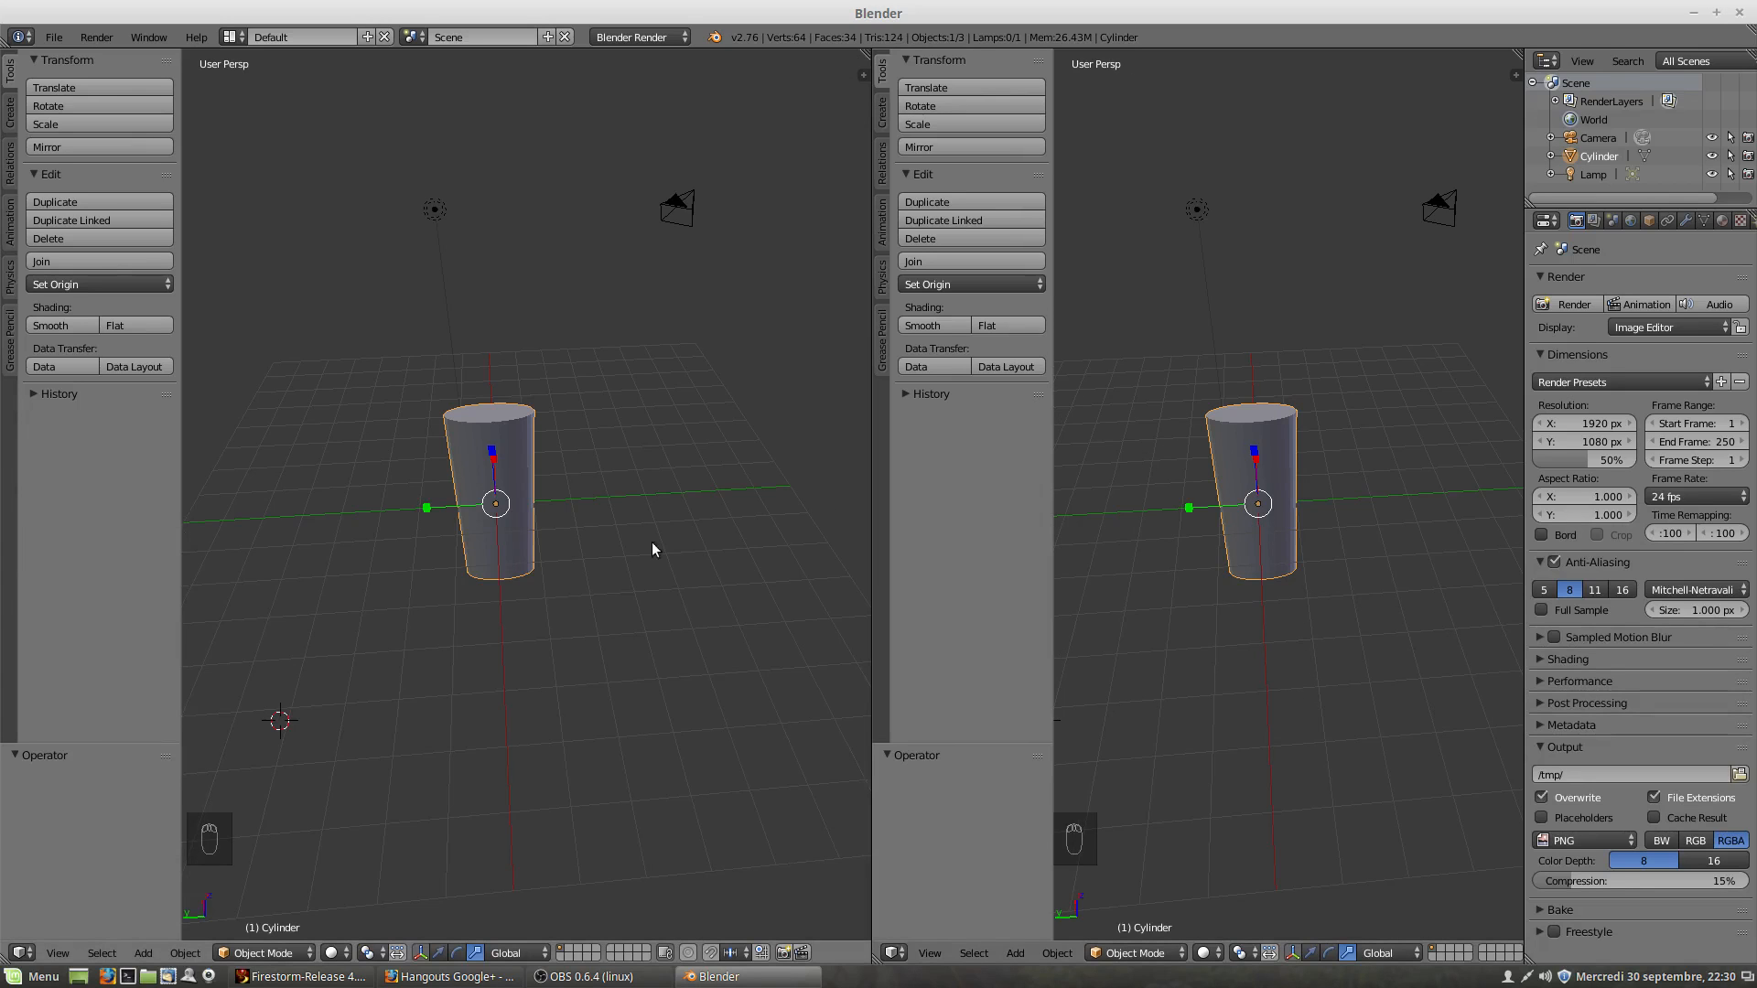
left_click(892, 953)
left_click(914, 901)
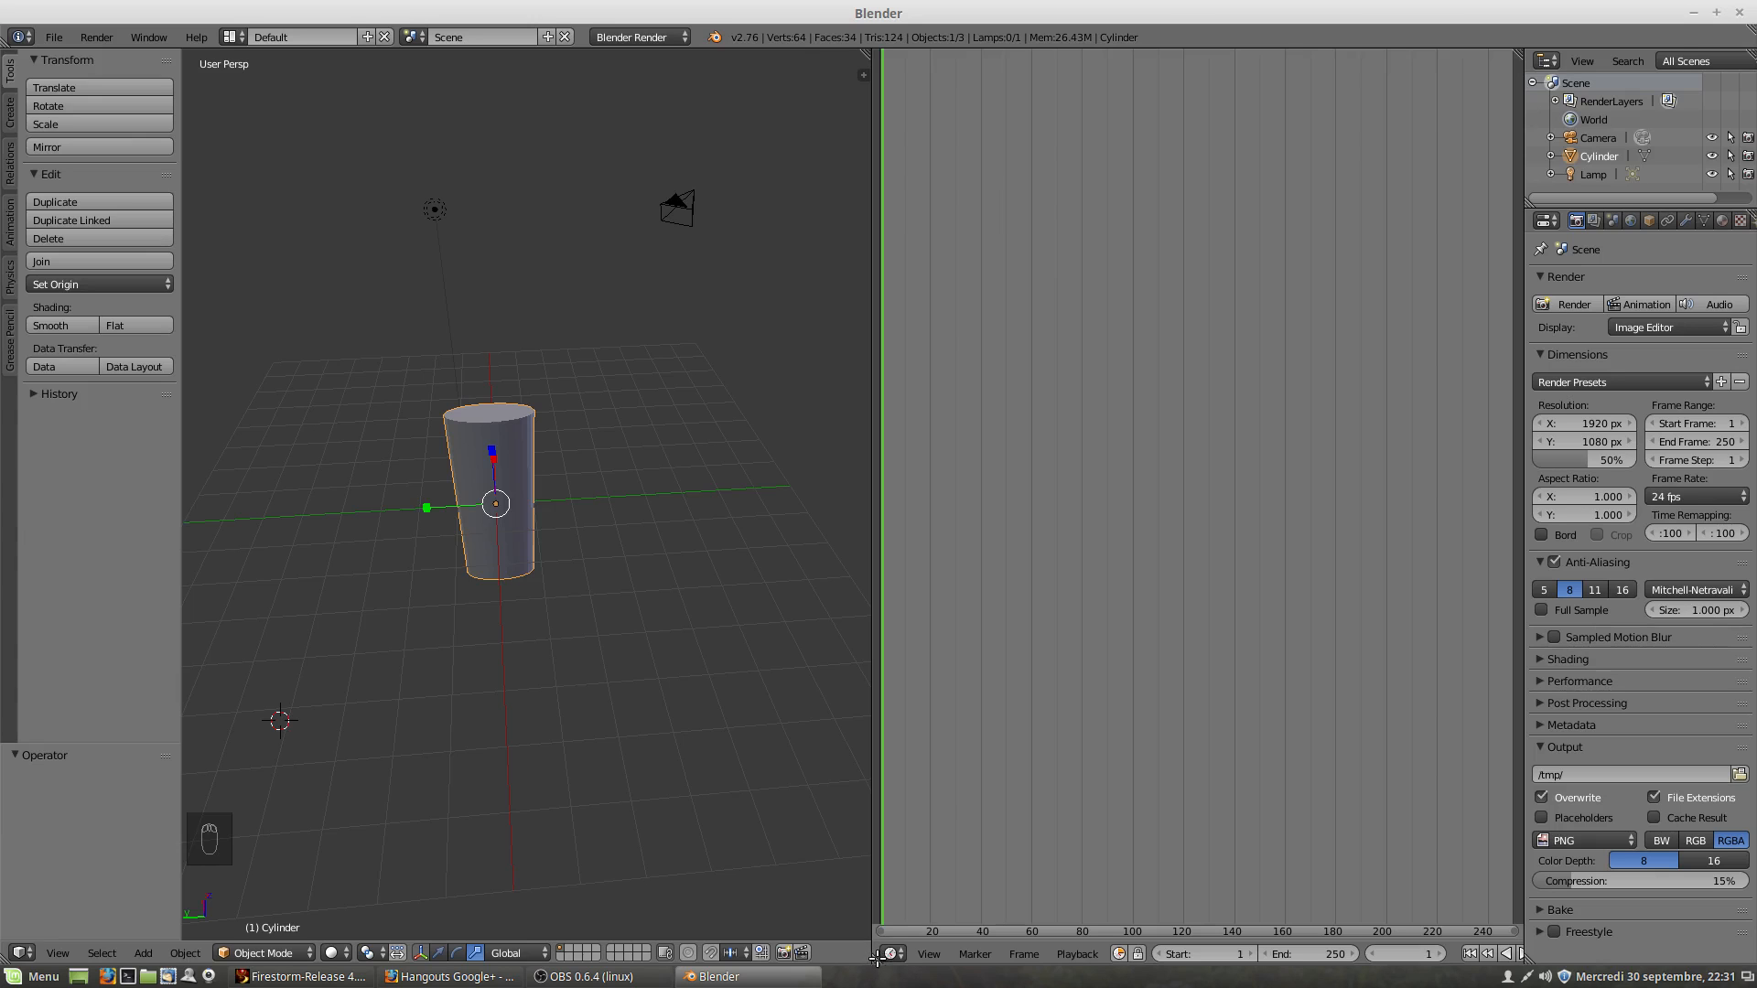
Step: Join the two areas so that the Timeline takes over the neighbouring 3D View
left_click_drag(876, 956, 838, 926)
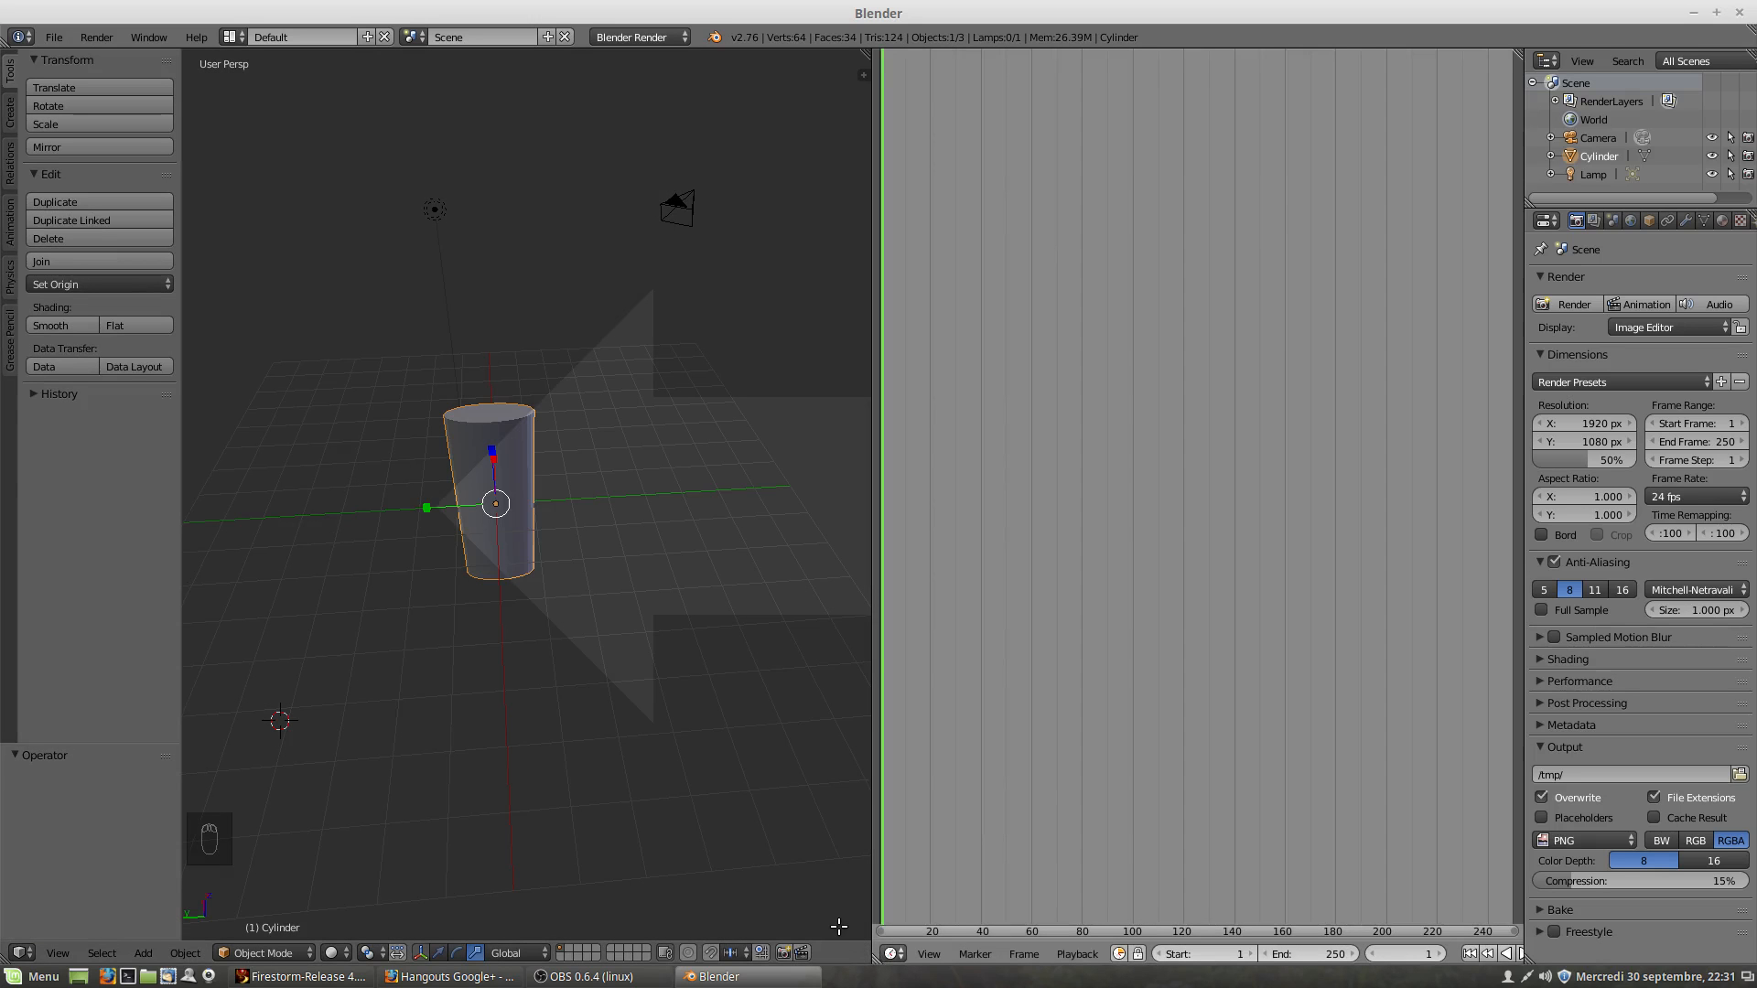
left_click_drag(838, 926, 840, 925)
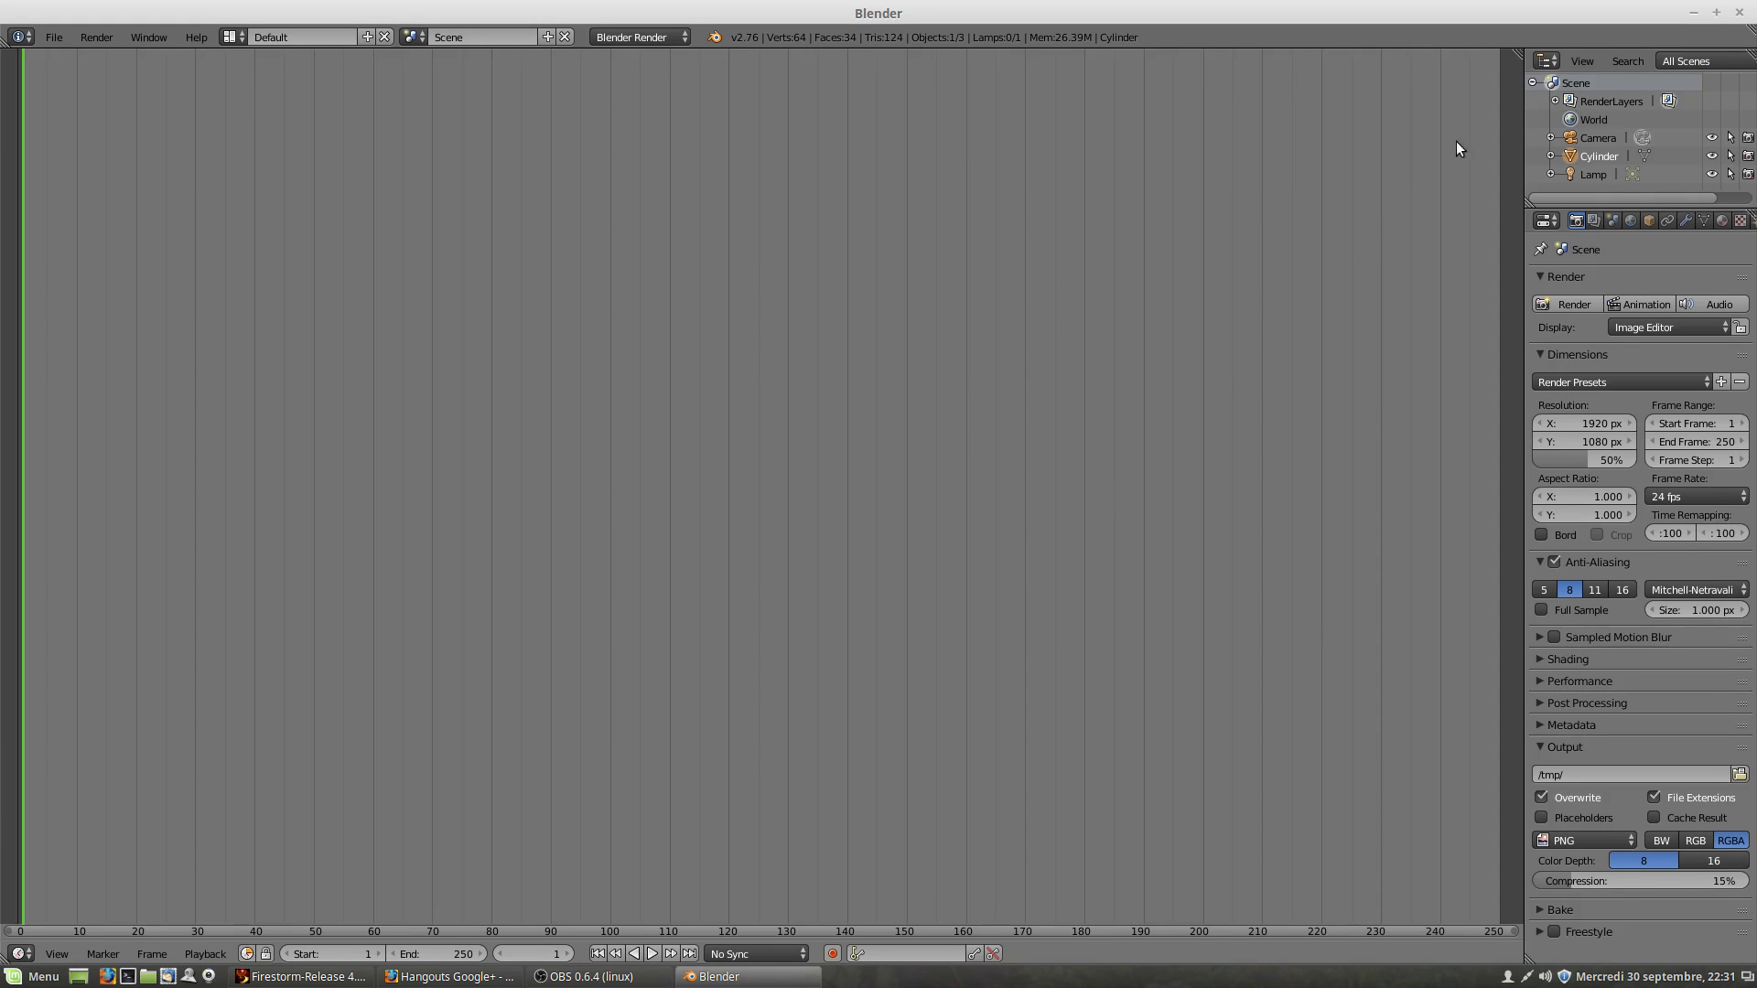
Step: Split the Timeline horizontally and rejoin its two parts, and change the remaining area back to the 3D View editor
left_click_drag(1517, 52, 1461, 732)
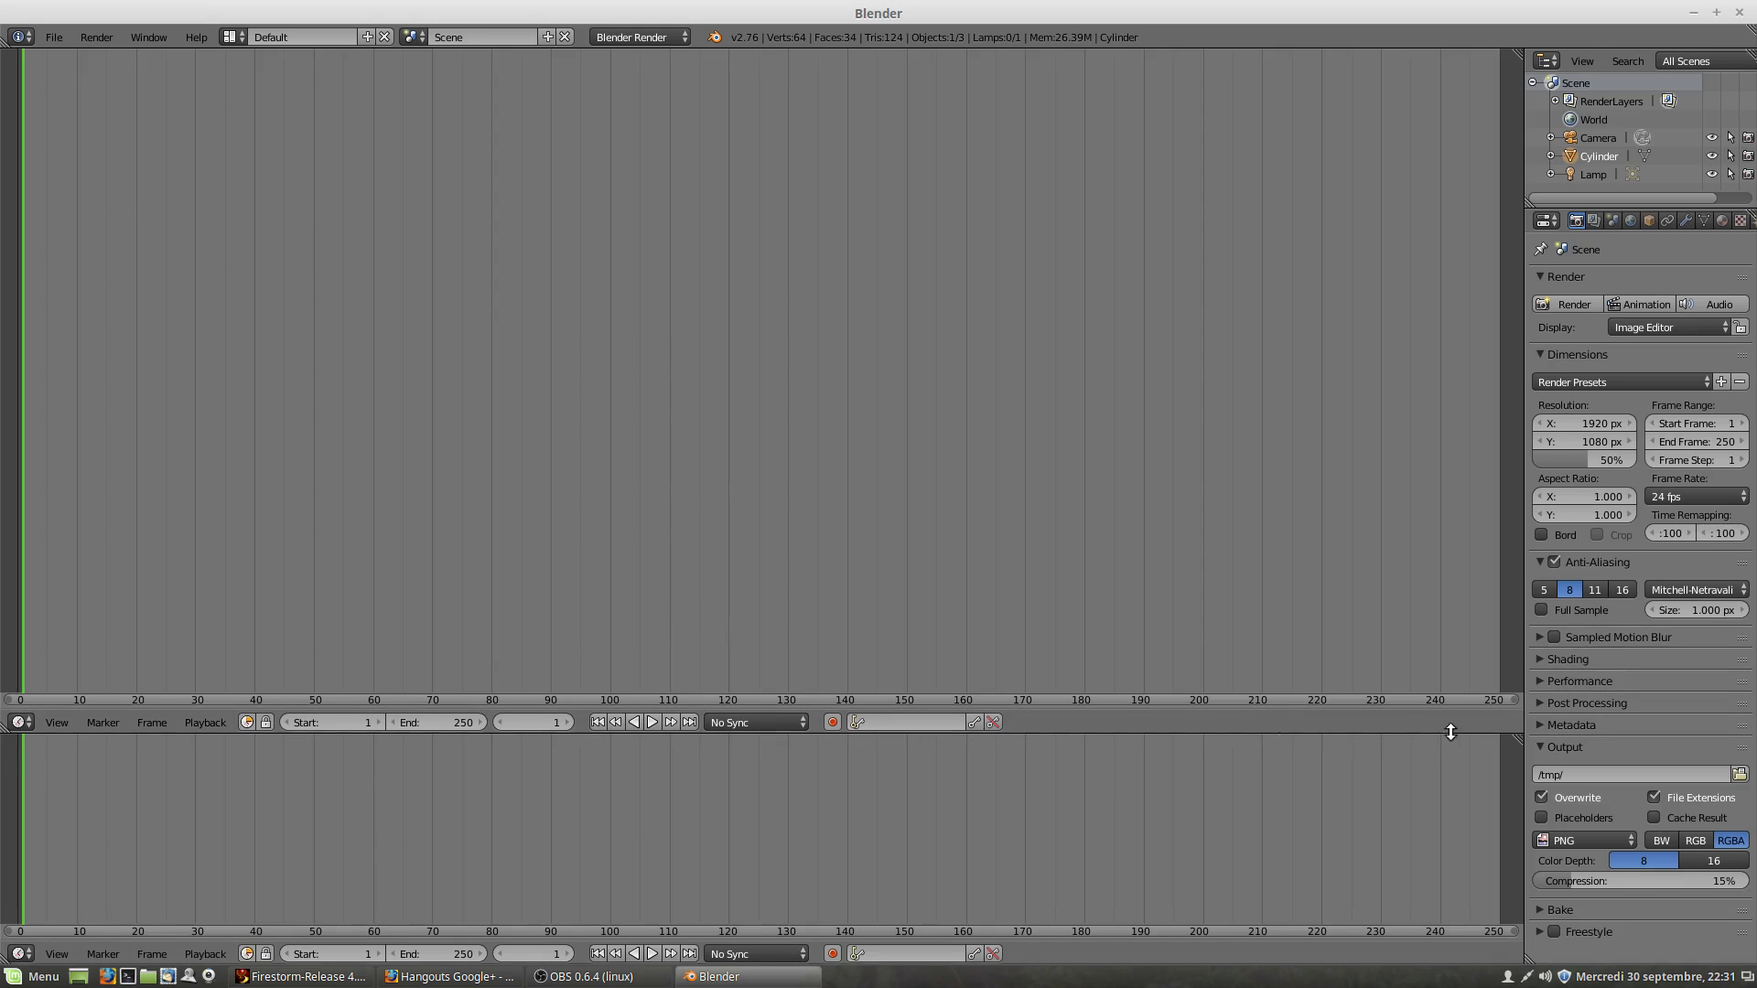
left_click_drag(1519, 739, 1486, 650)
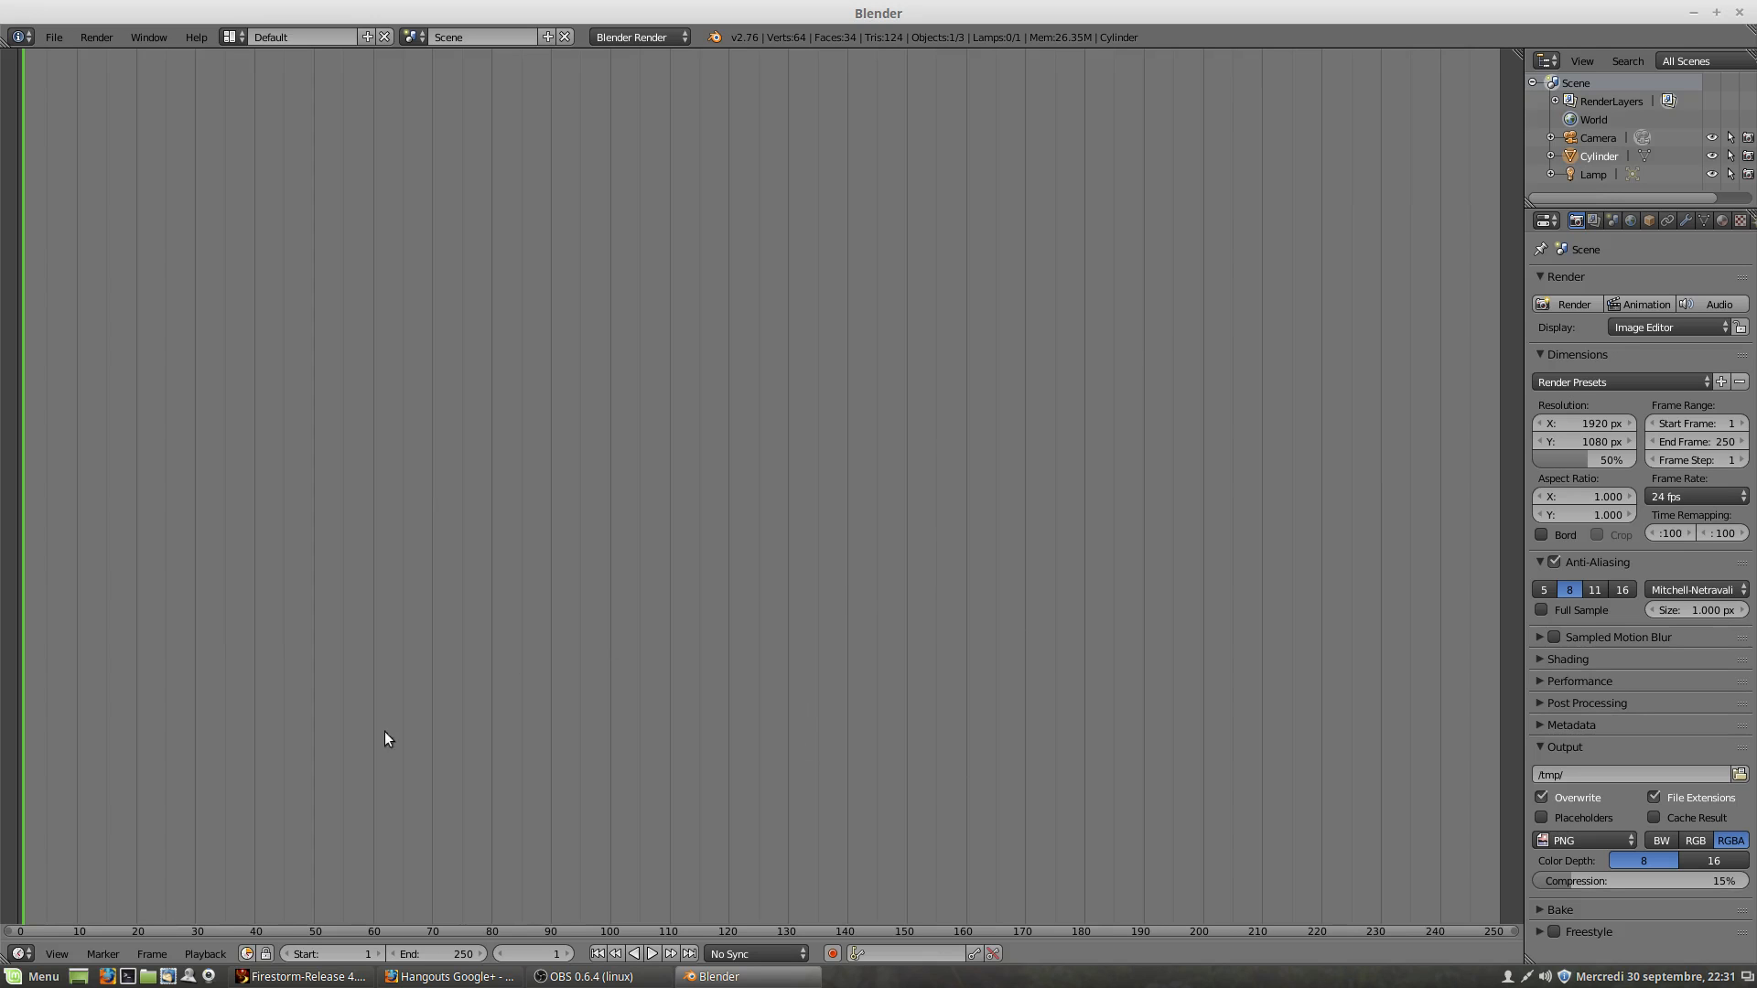
left_click(23, 953)
left_click(54, 928)
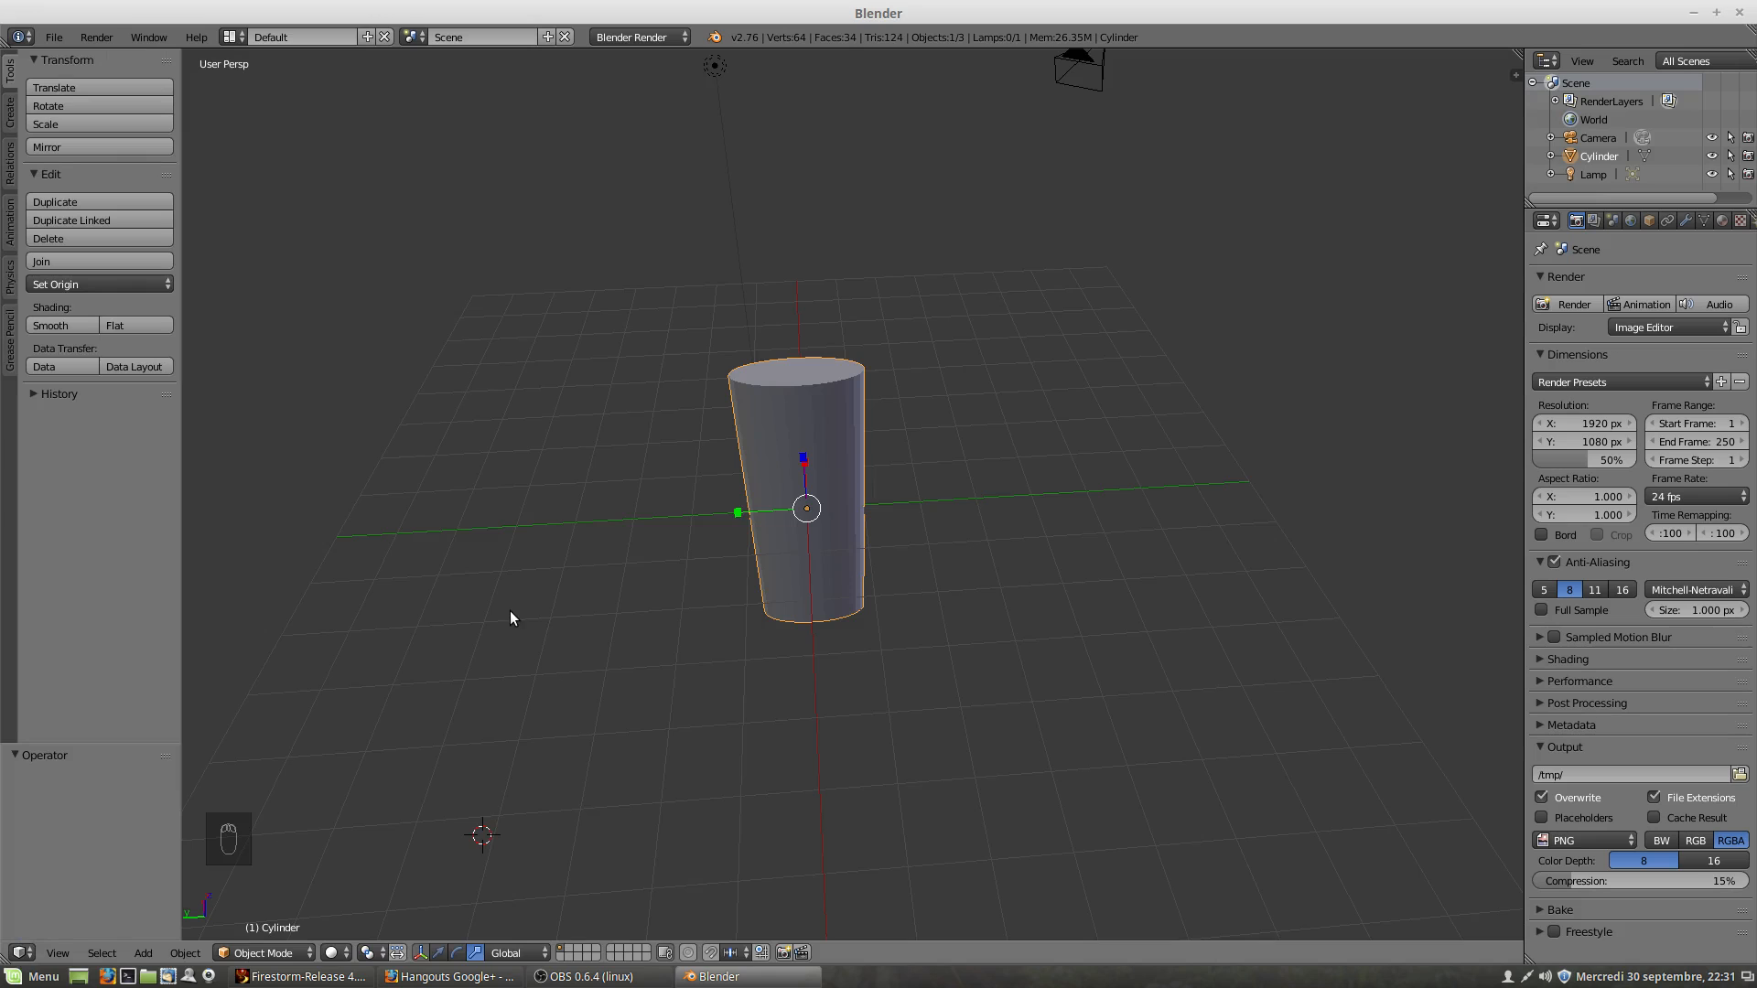
key("alt+Tab")
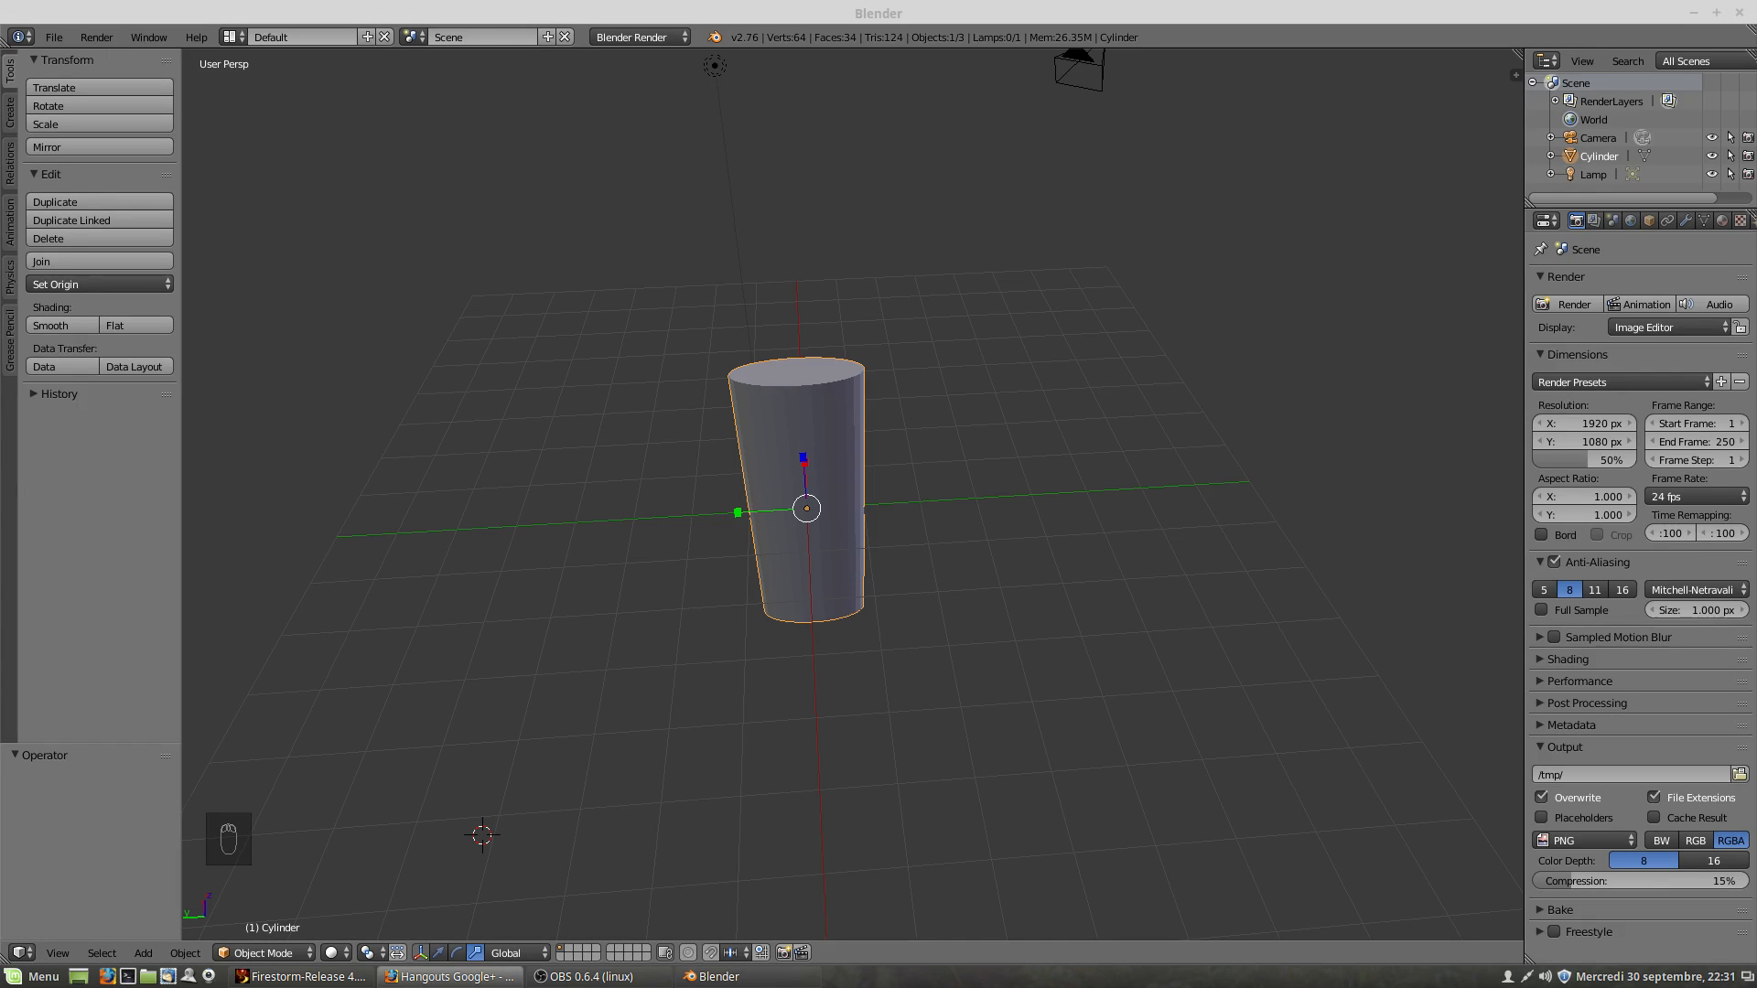
key("alt+Tab")
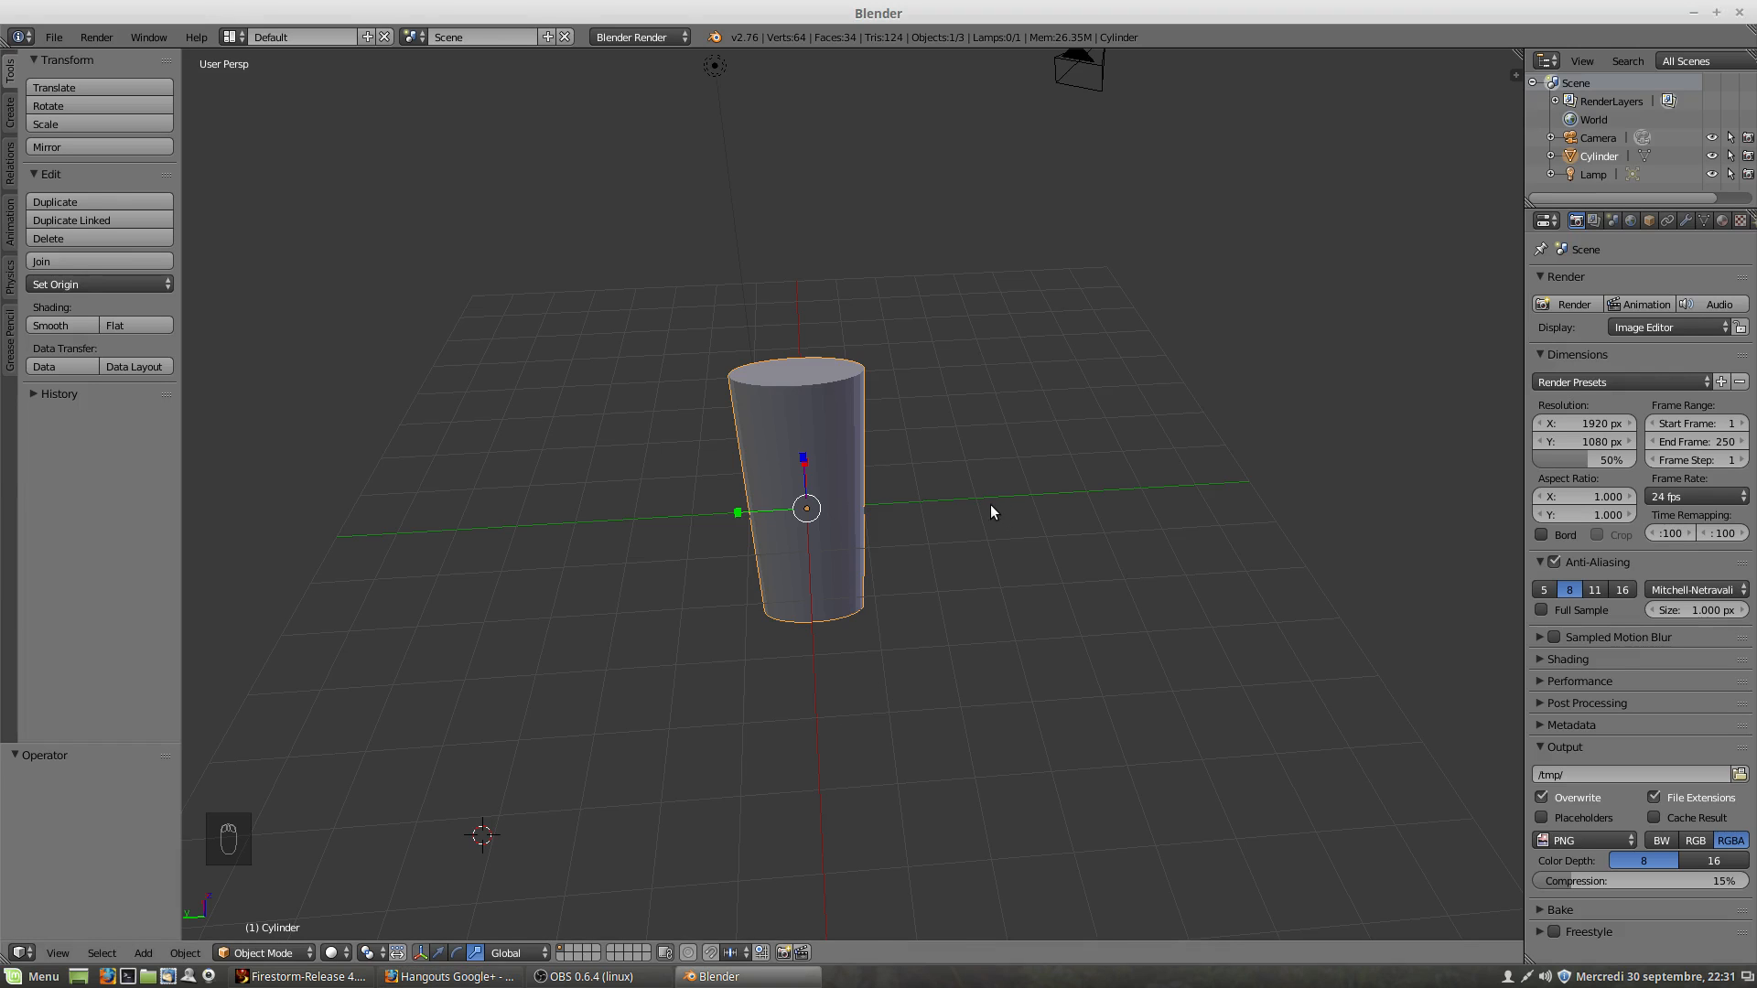
scroll(979, 512, "left", 2)
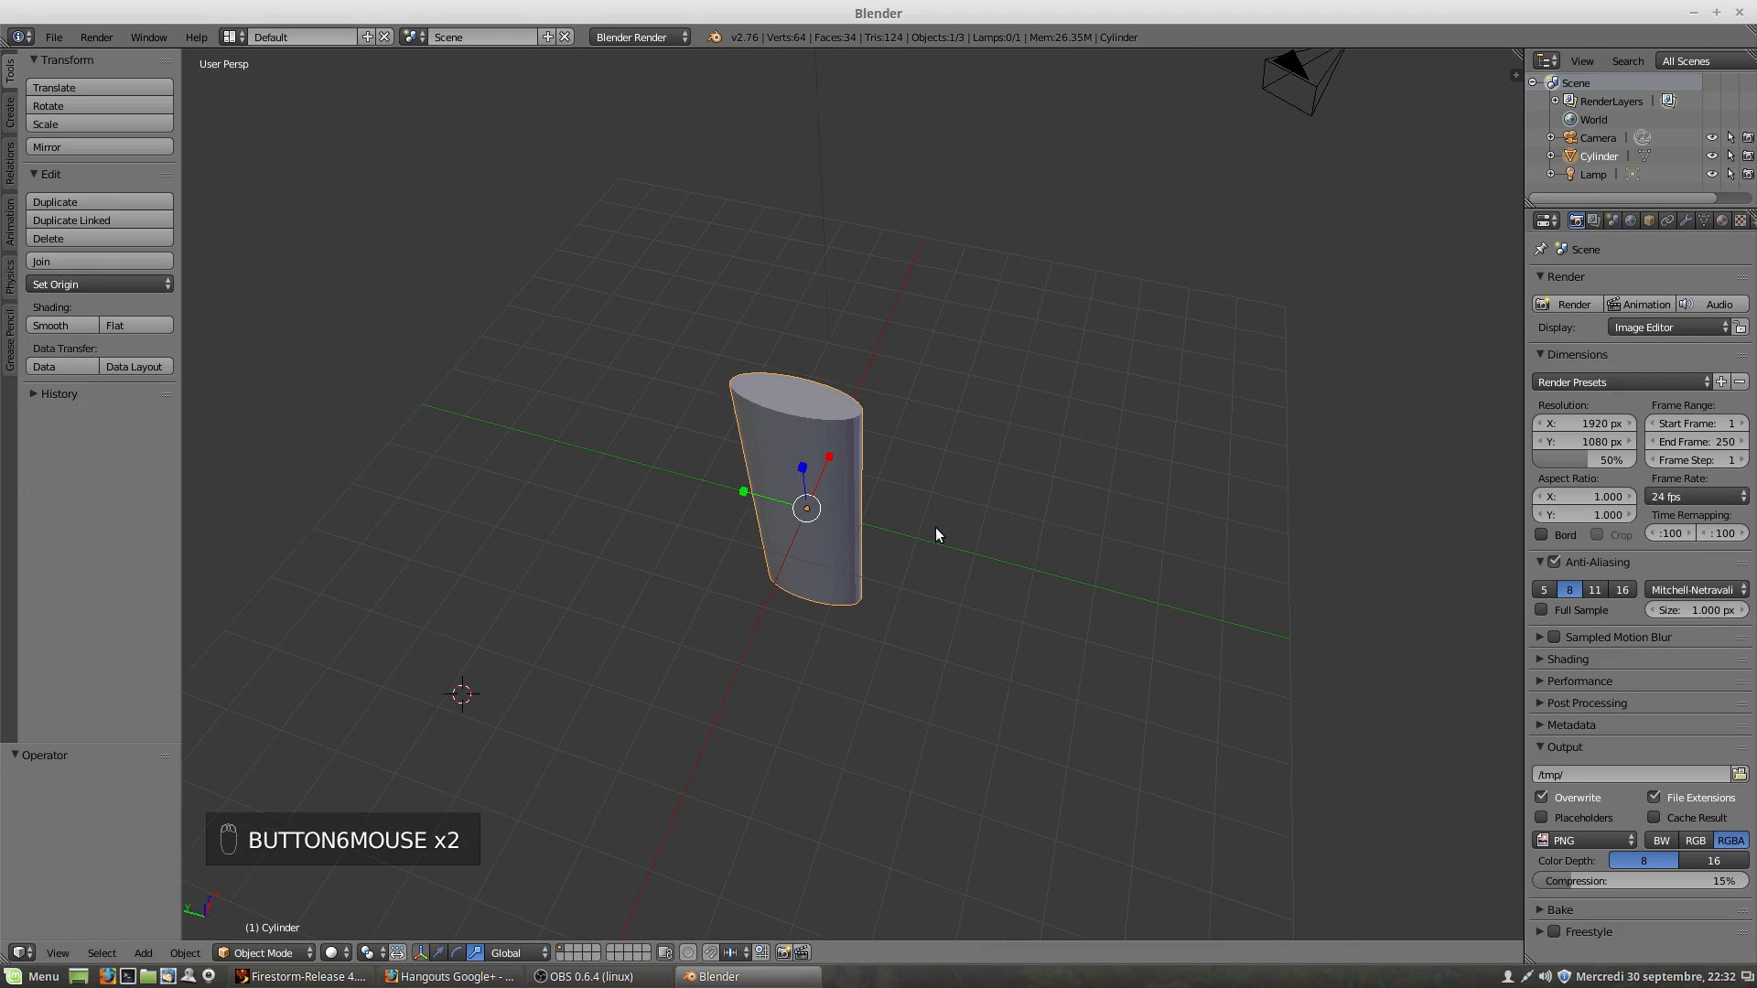
scroll(937, 527, "left", 3)
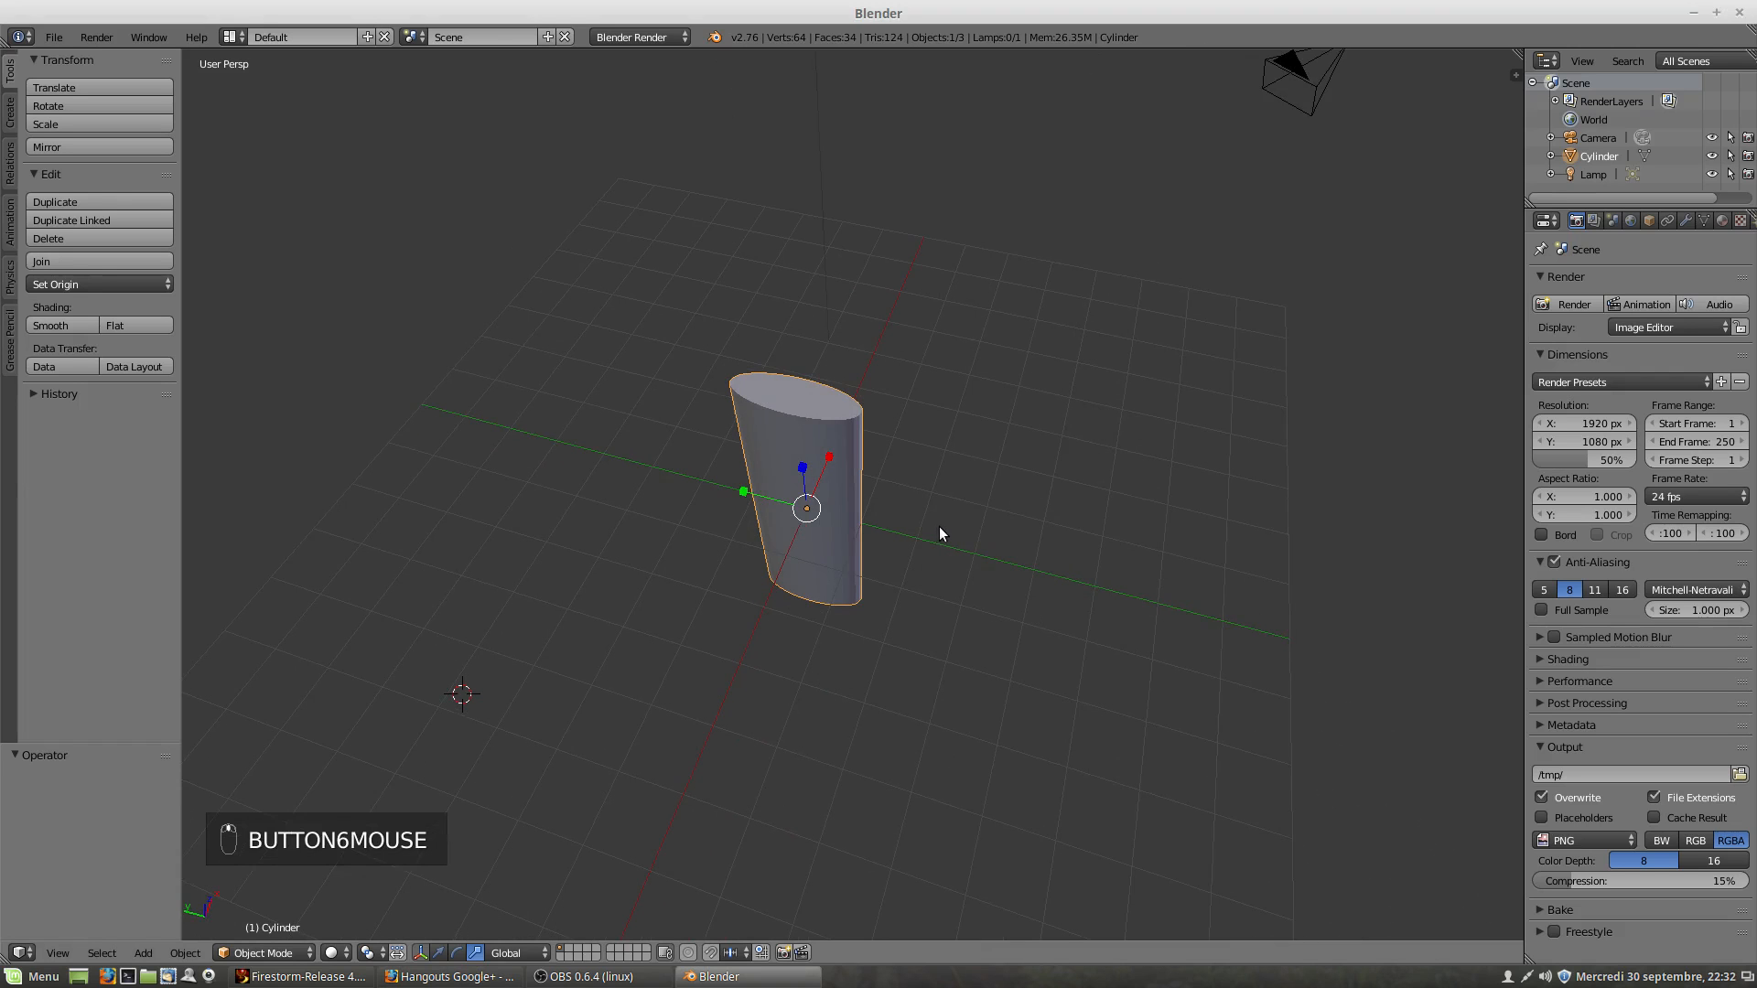
scroll(919, 538, "left", 1)
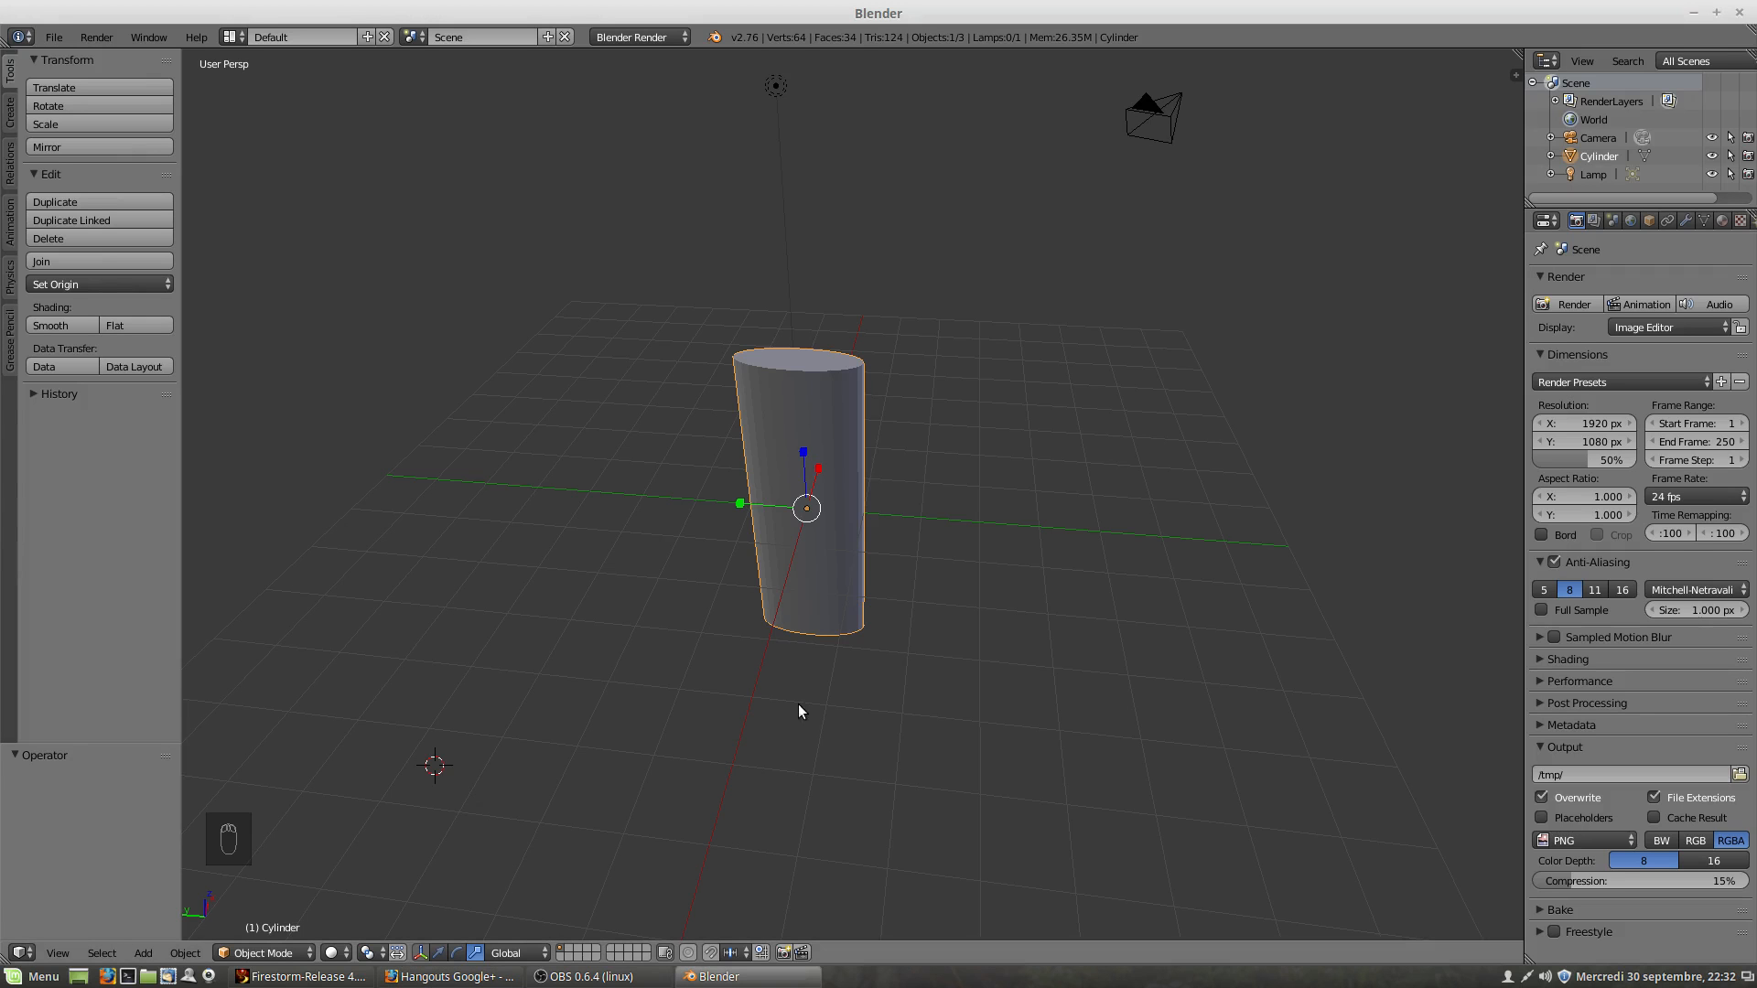
middle_click_drag(799, 708, 833, 672)
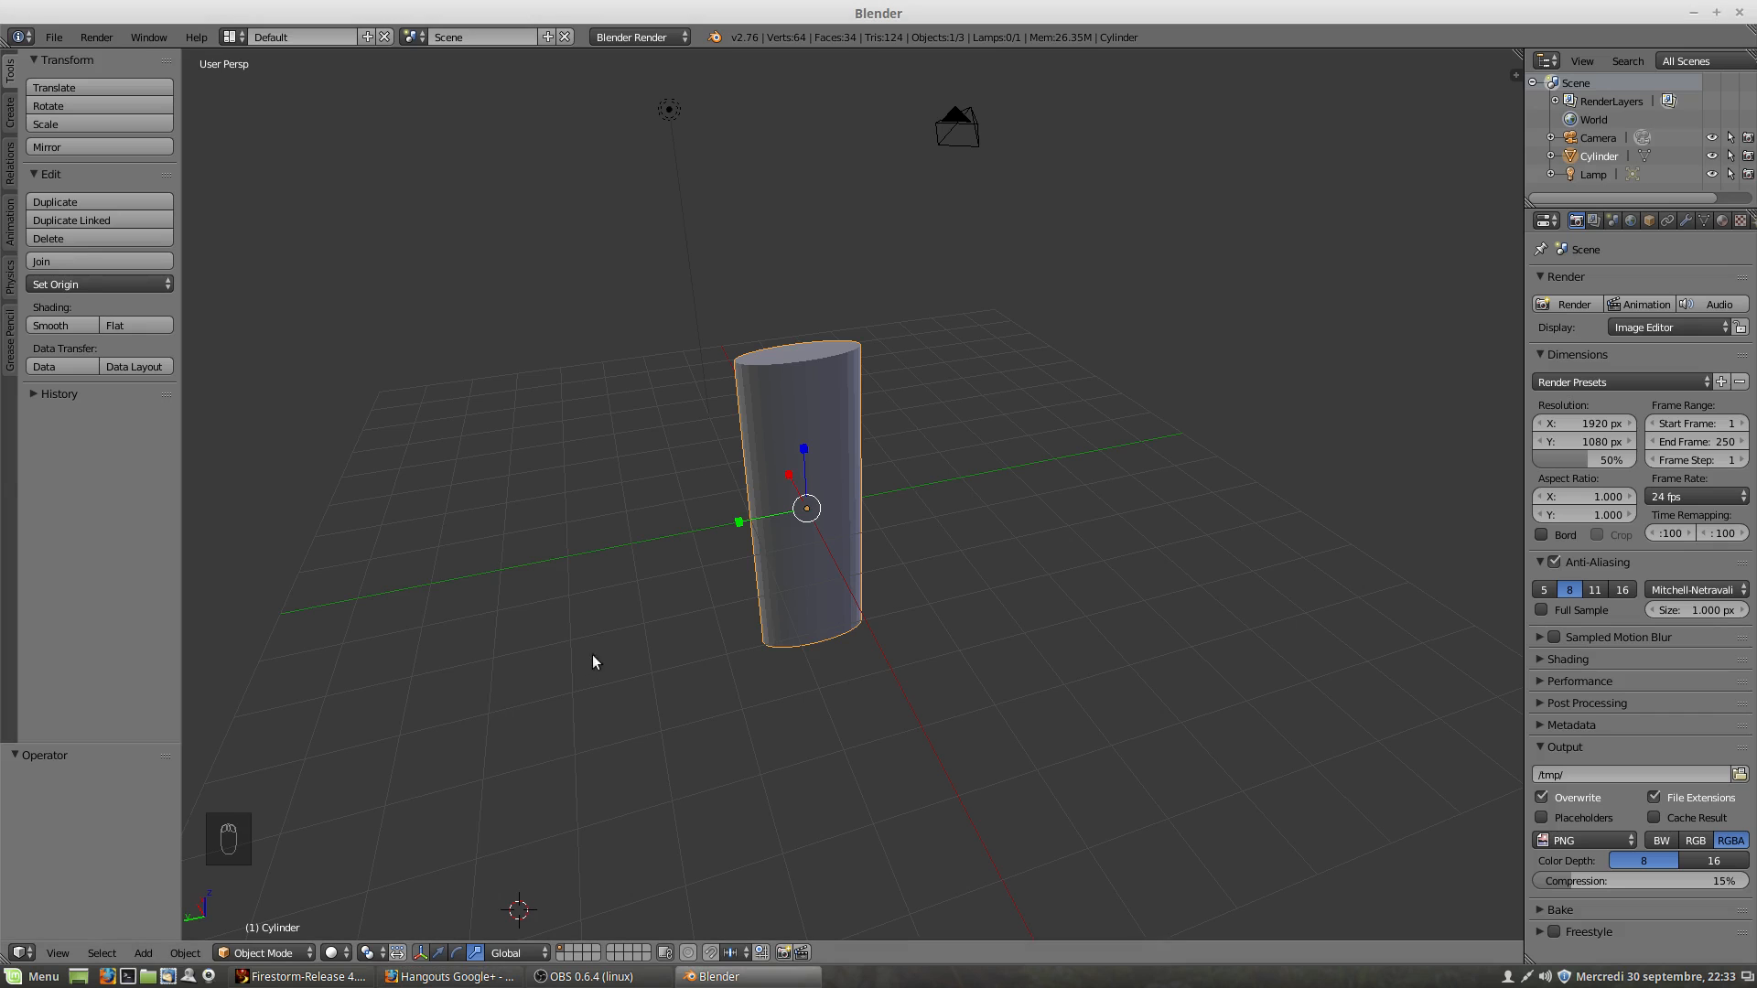
middle_click_drag(592, 655, 668, 645)
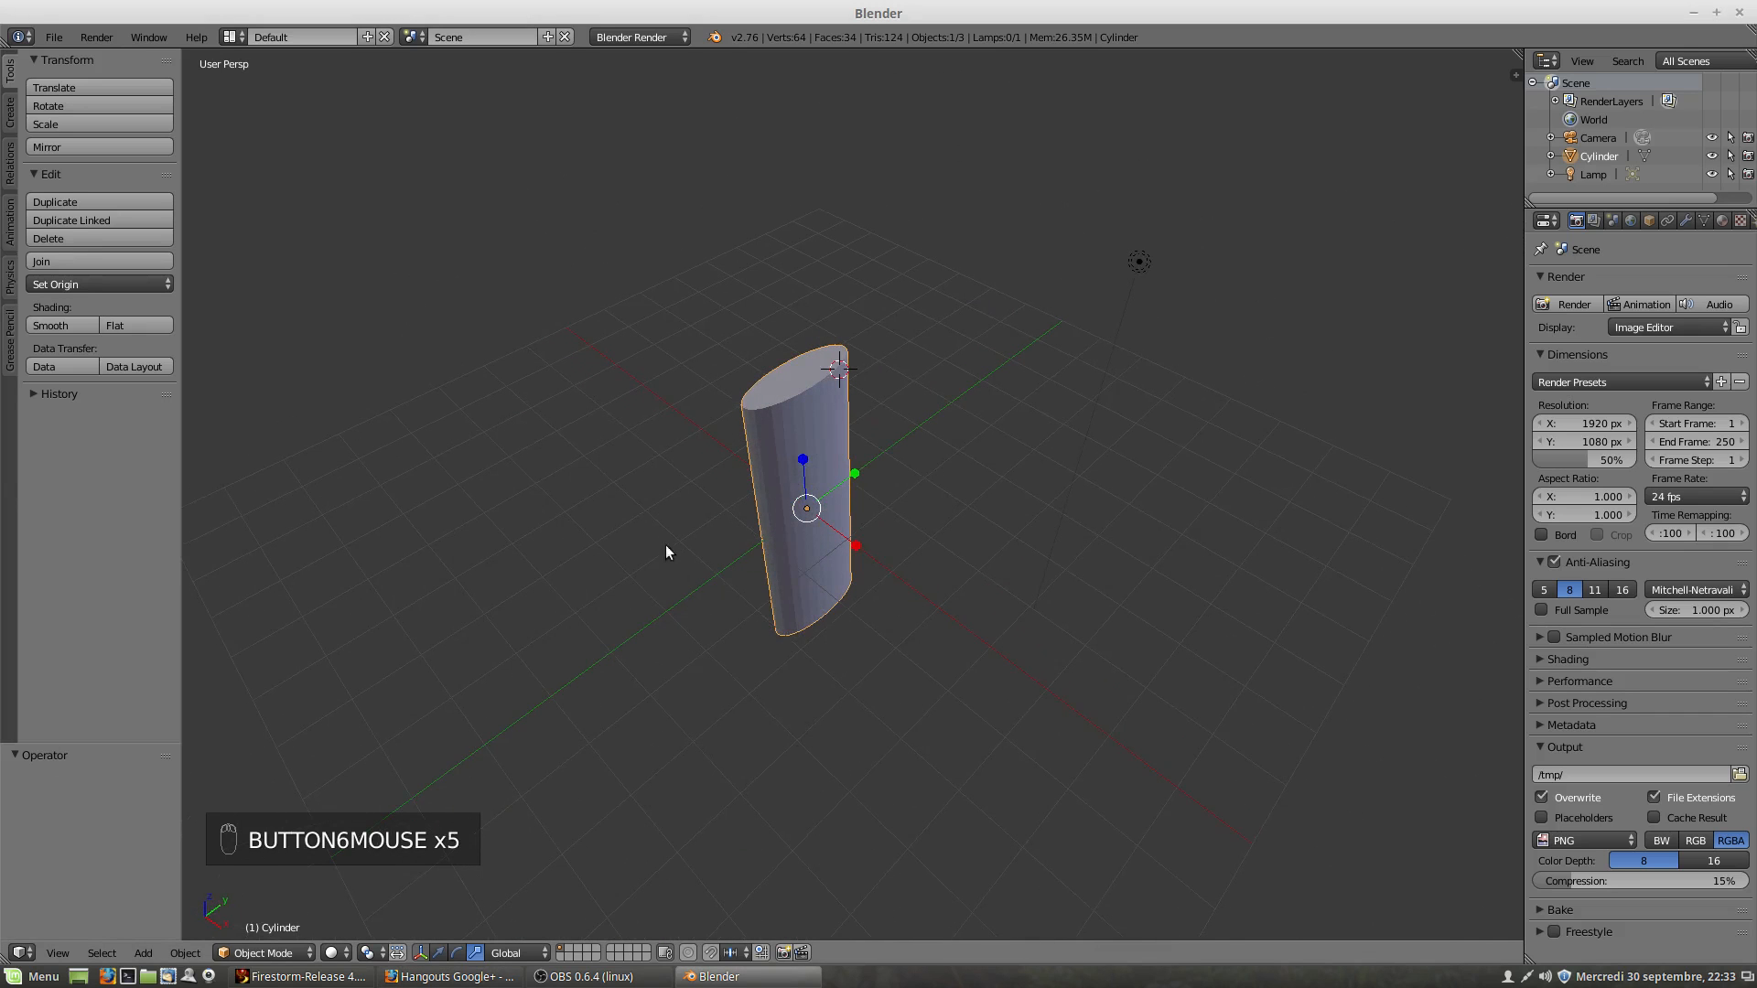
middle_click_drag(666, 545, 928, 487)
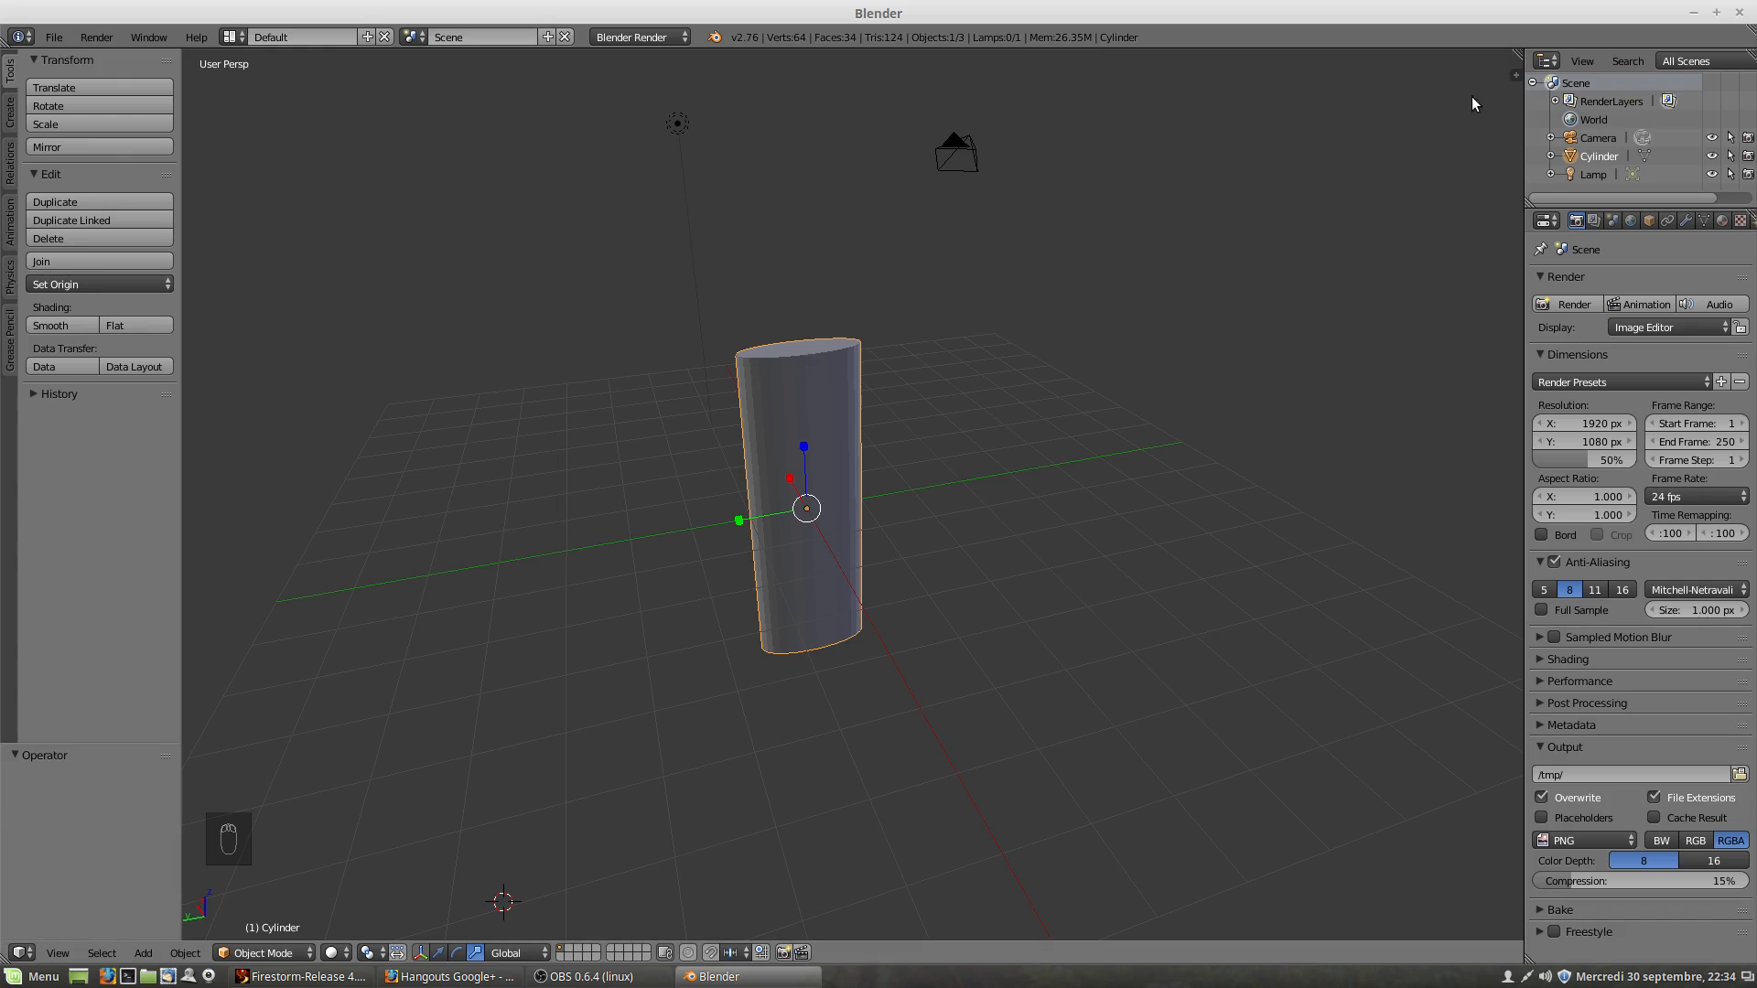
Step: Split the 3D View vertically and rejoin the halves twice, using first the upper and then the lower corner handle between them
left_click_drag(1518, 50, 923, 243)
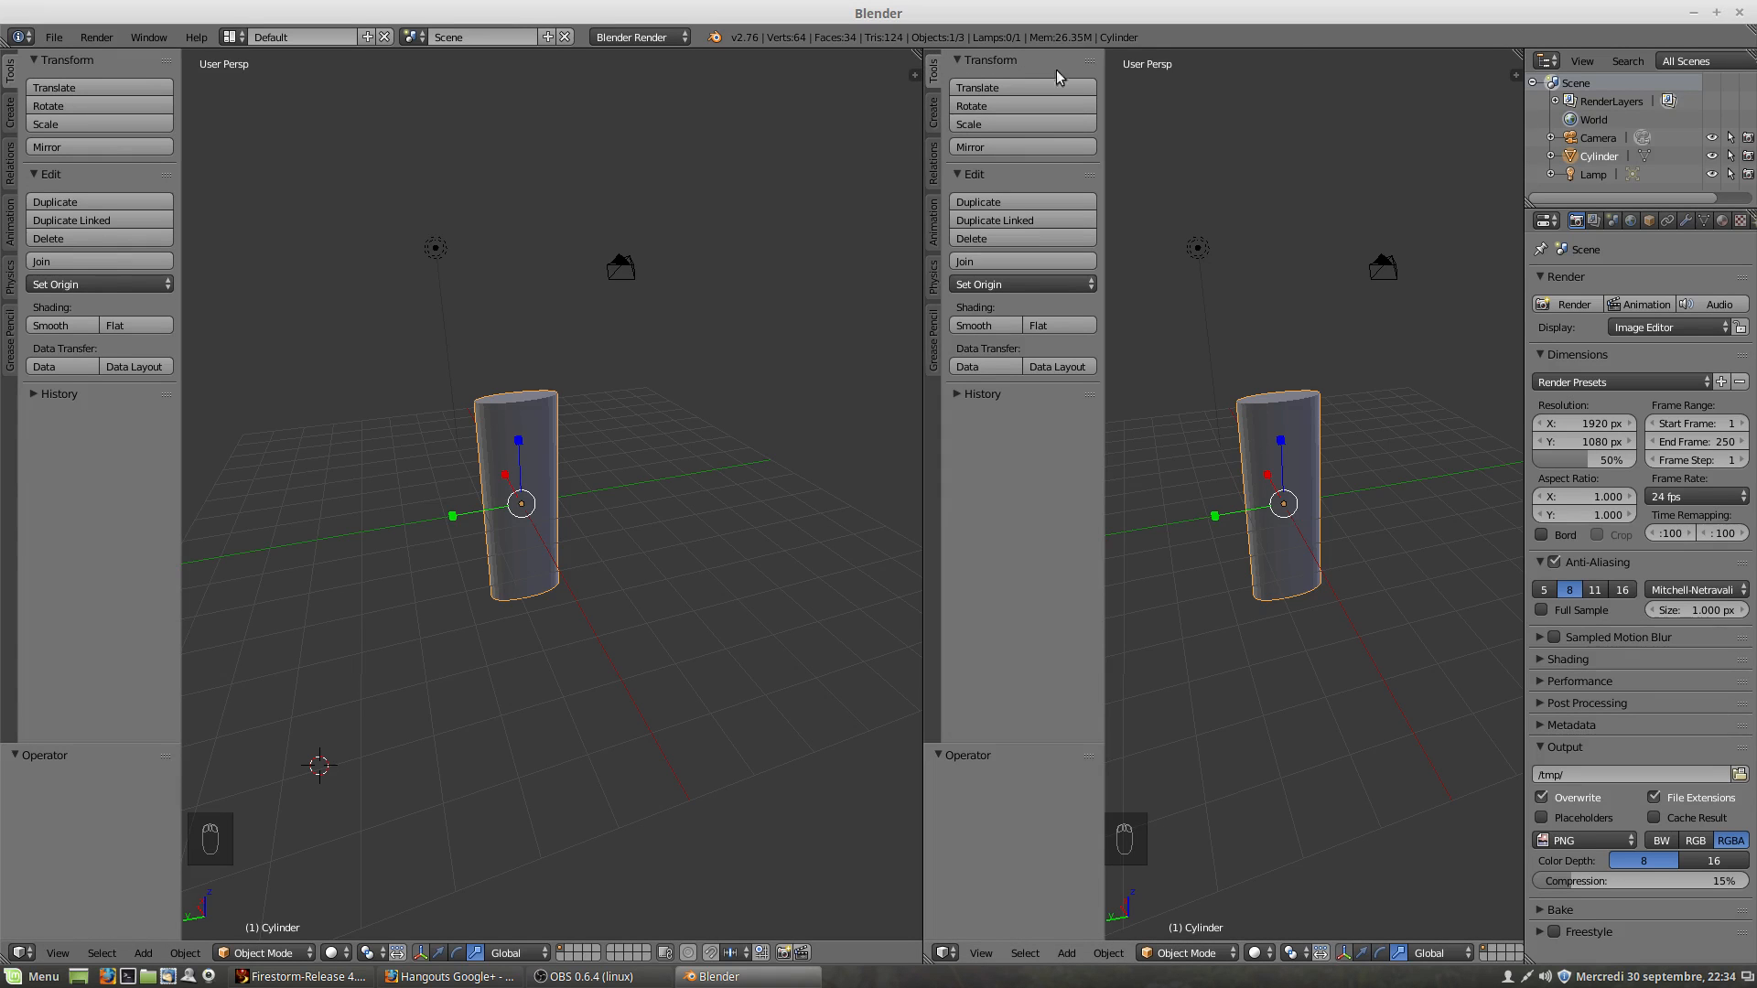
left_click_drag(916, 55, 1228, 379)
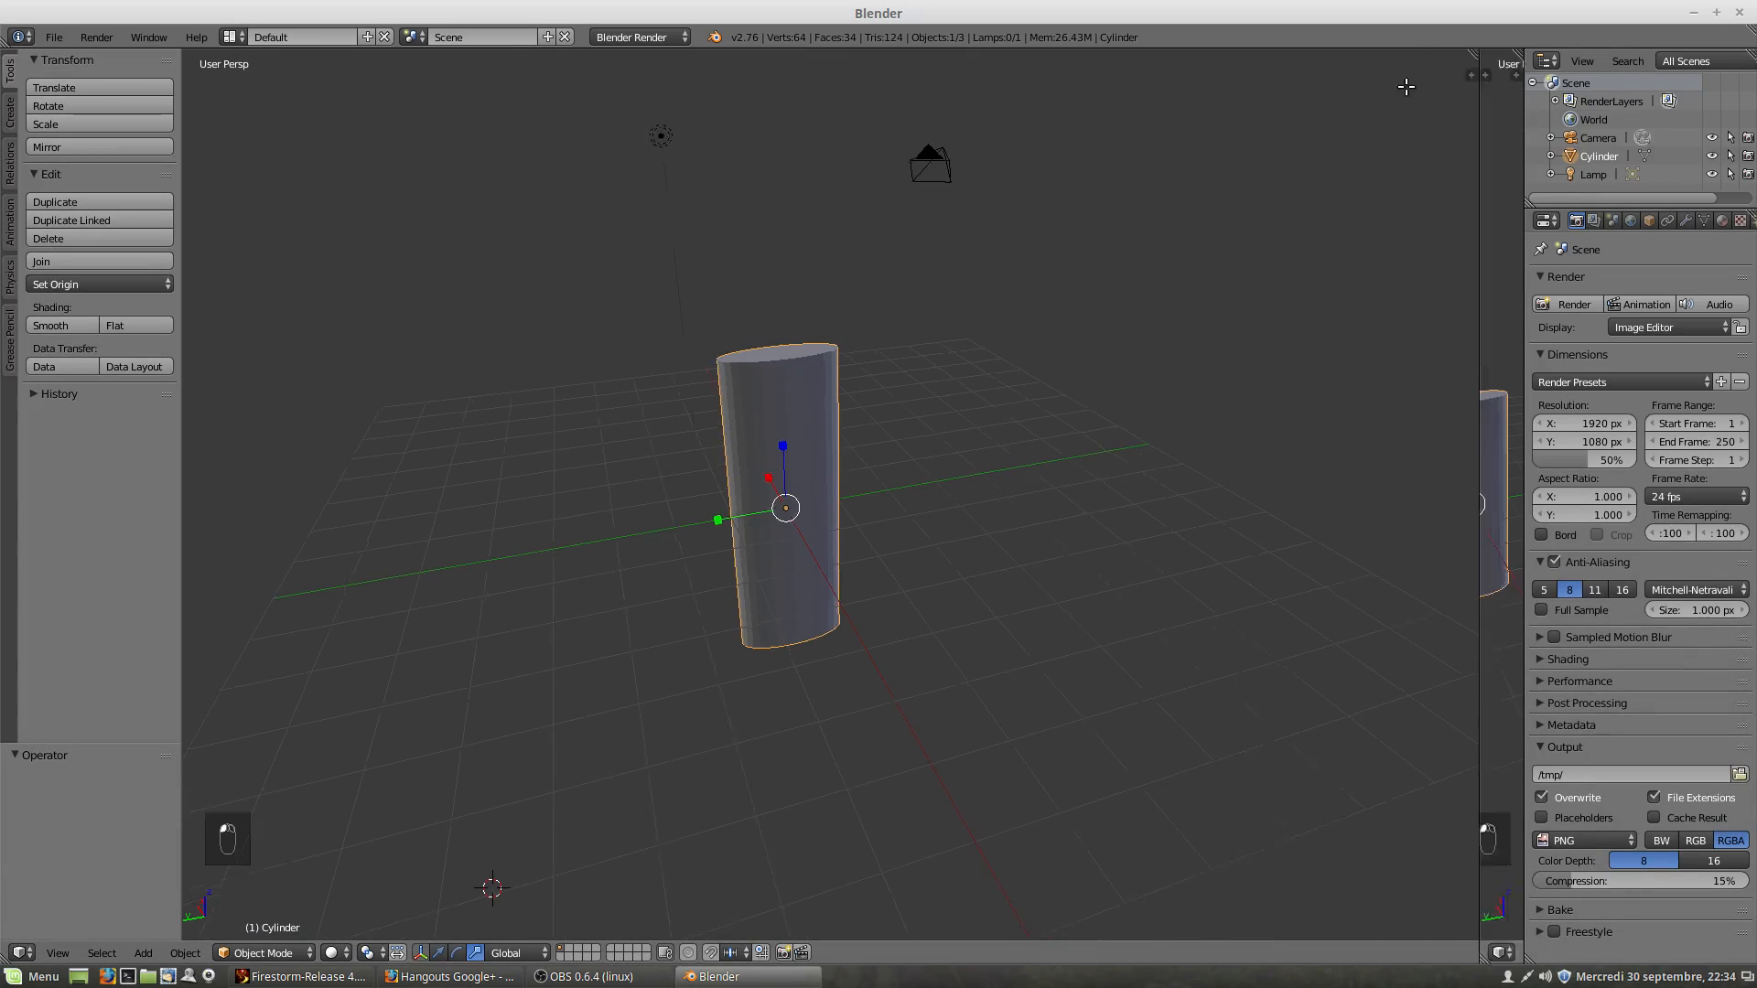
left_click_drag(1406, 86, 915, 75)
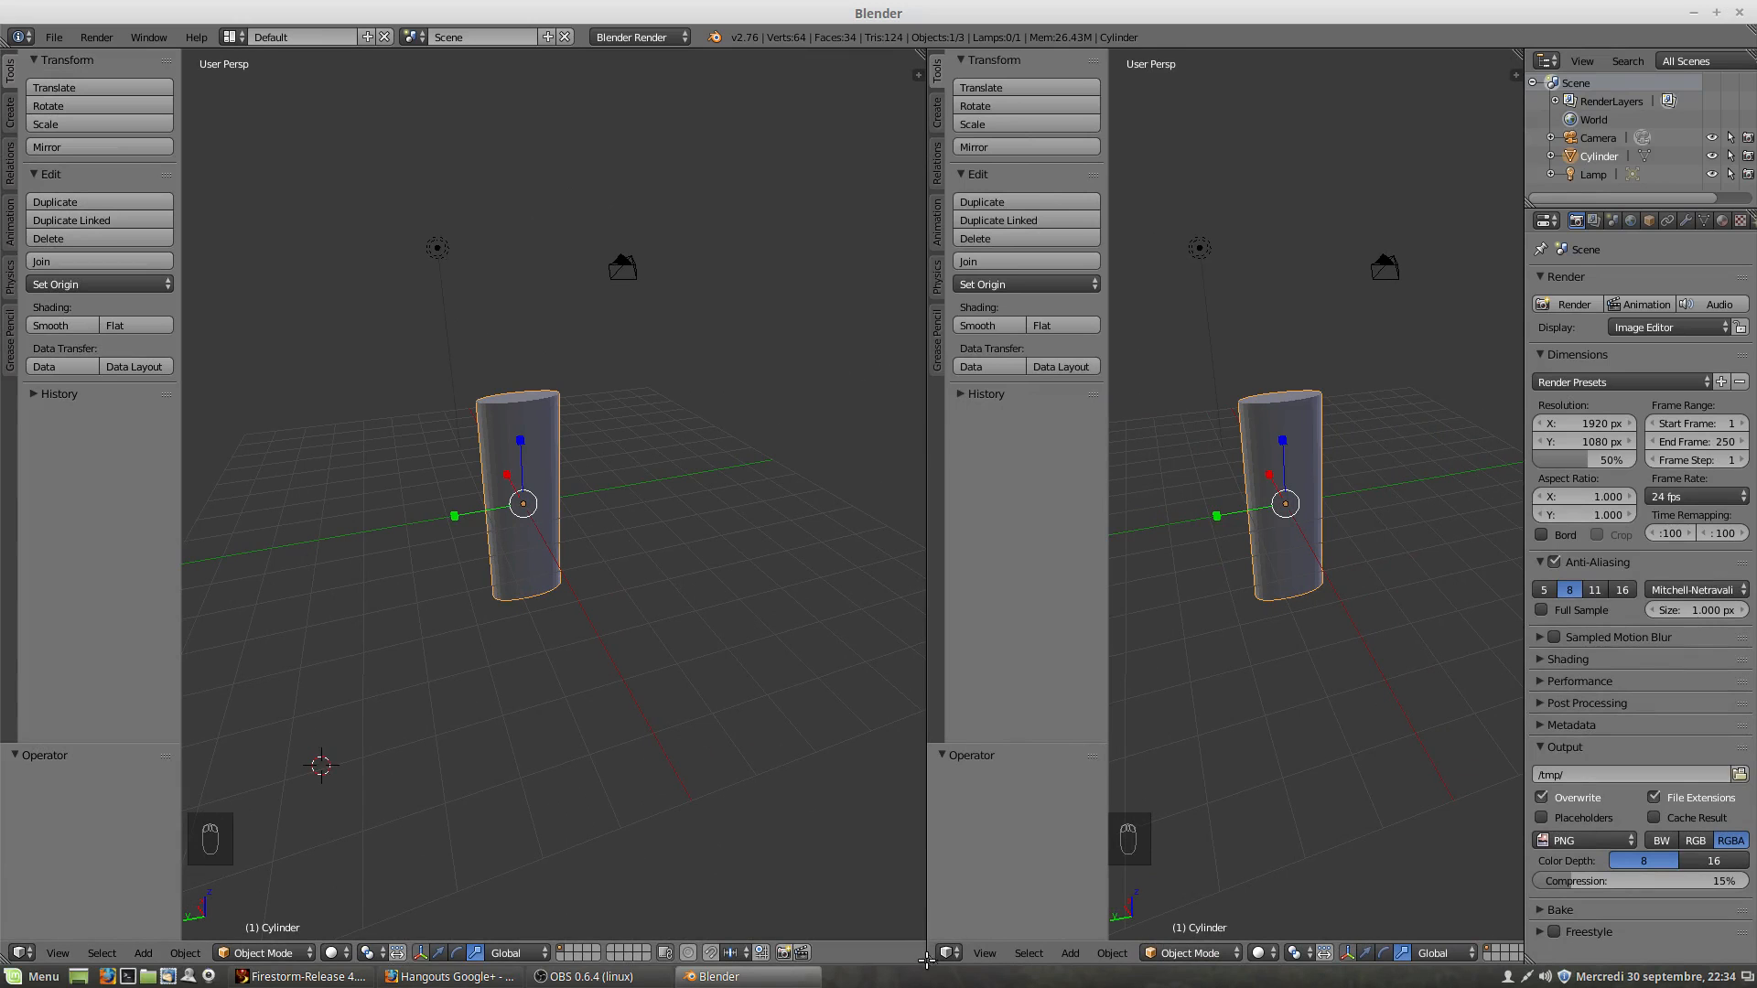
left_click_drag(928, 959, 731, 704)
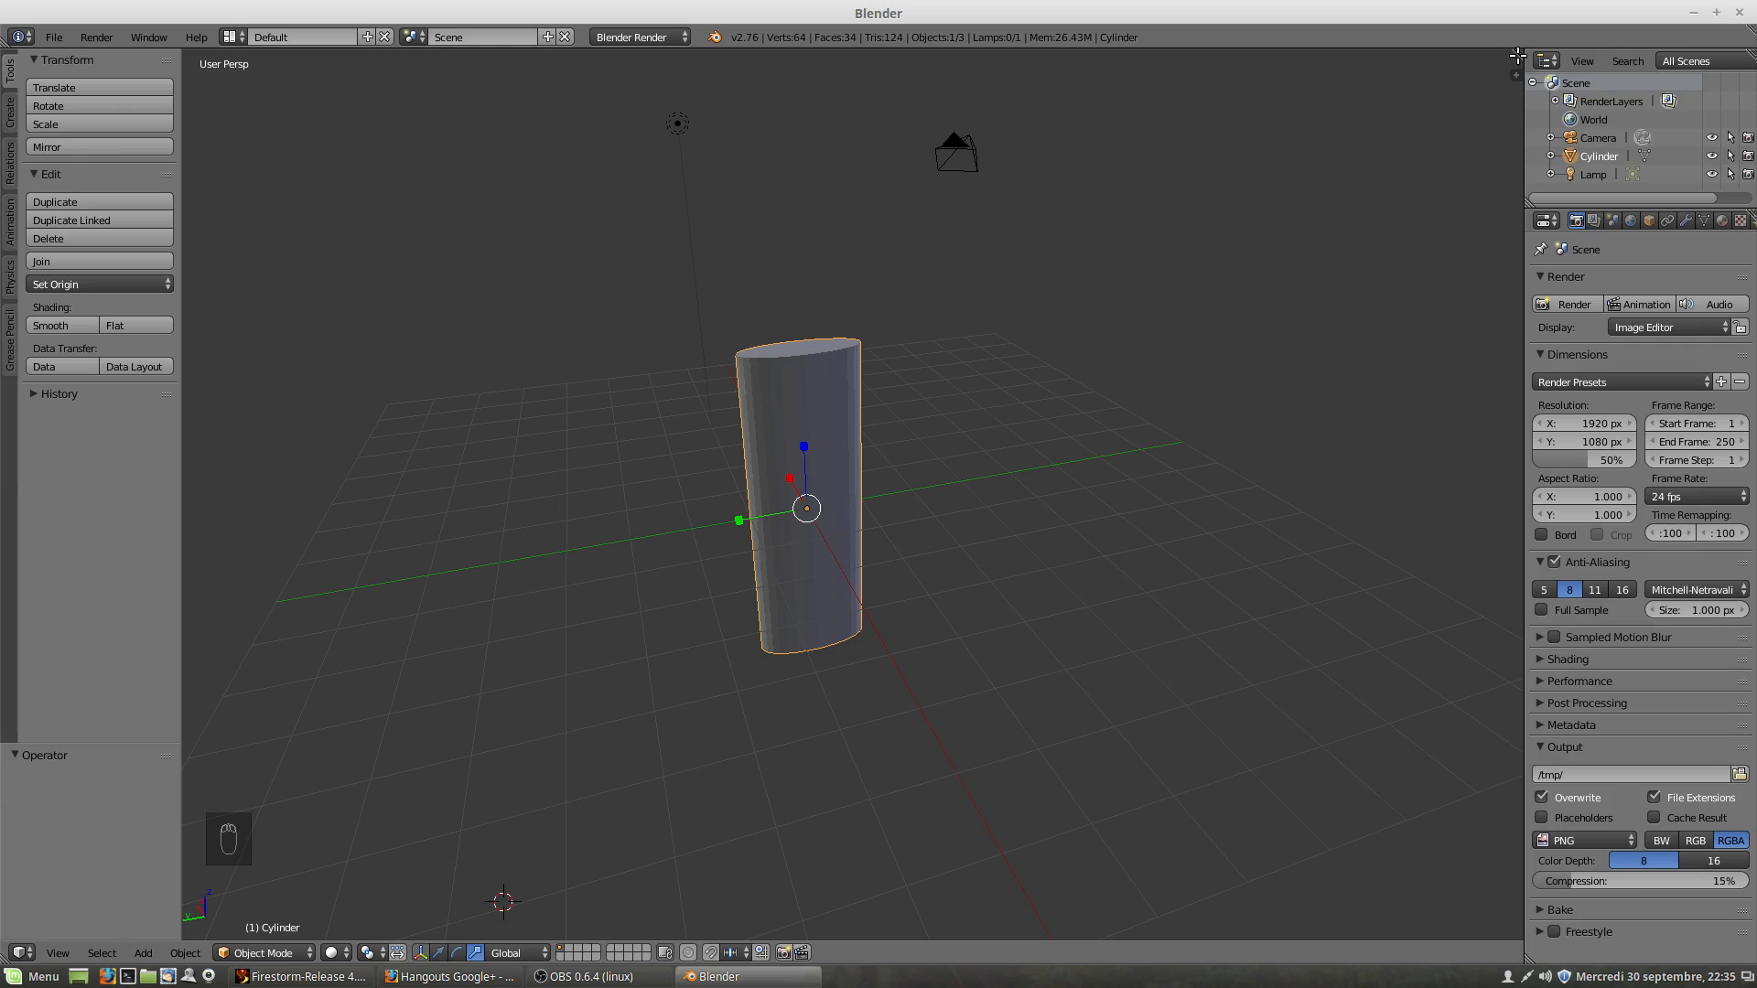
Step: Split the 3D View vertically just past its middle, and split the new view horizontally into two stacked areas
left_click_drag(1514, 54, 1035, 137)
left_click_drag(1514, 56, 1181, 476)
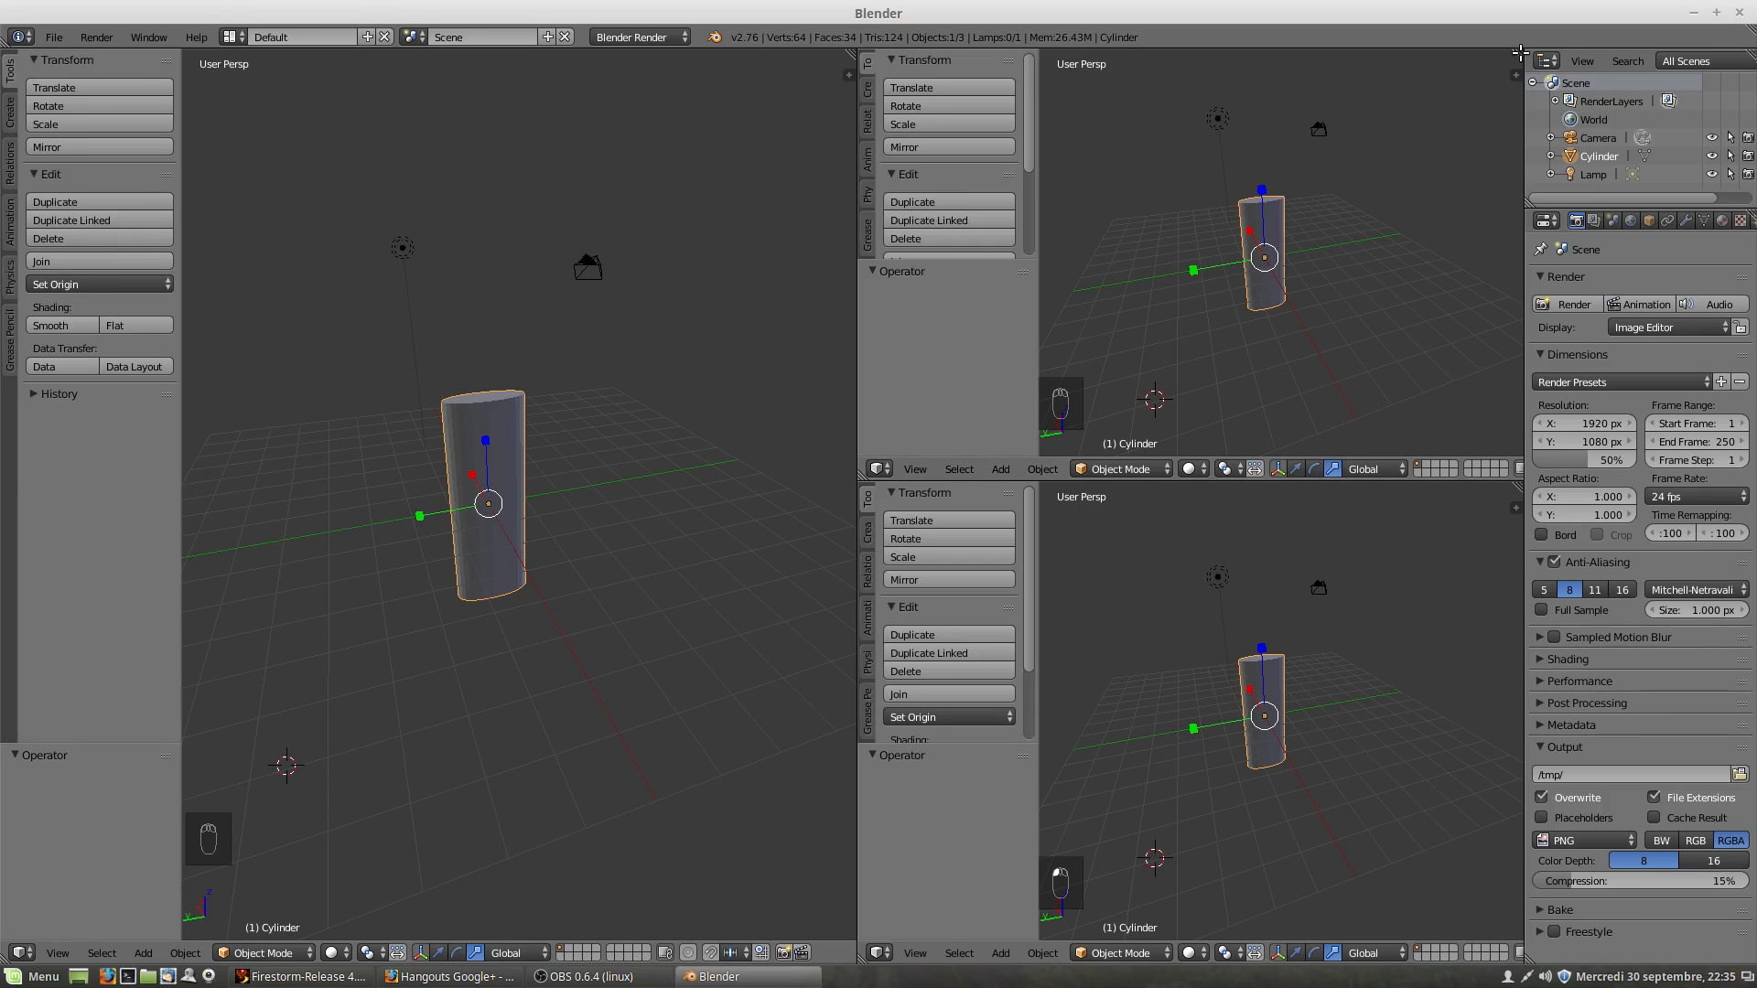
Step: Duplicate the upper of the two stacked 3D Views into a separate window and move that window over the workspace's centre
left_click_drag(1519, 55, 1488, 73, "shift")
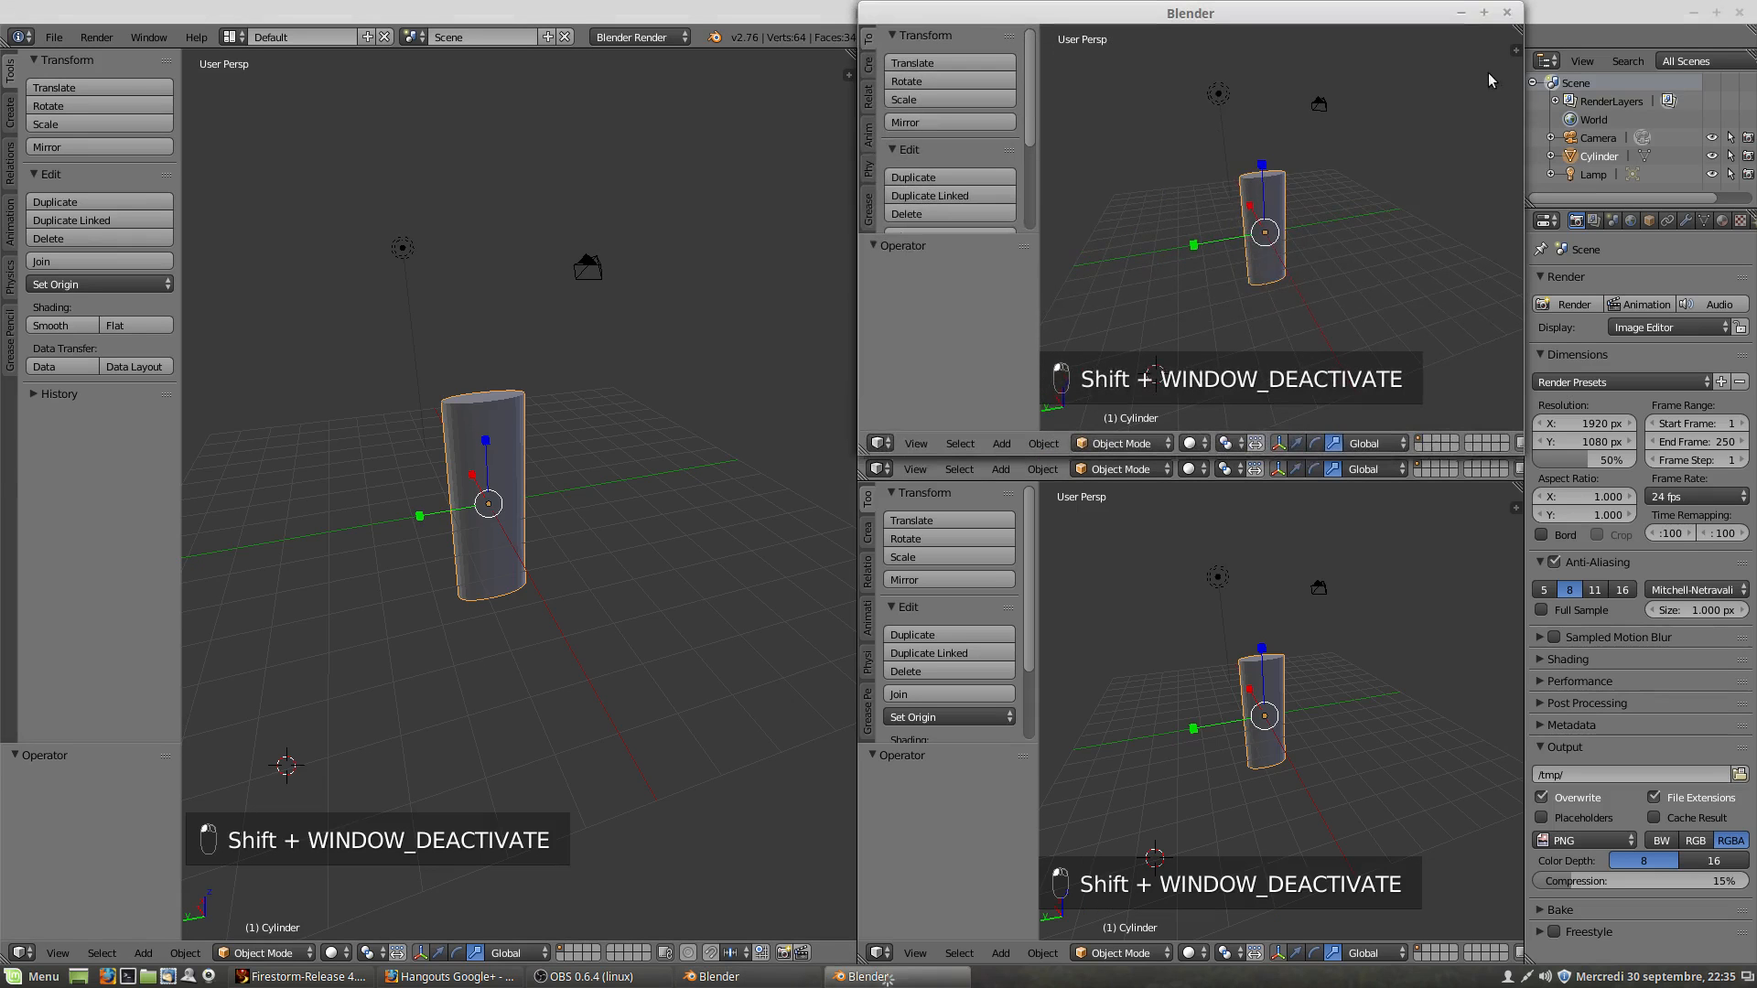
left_click_drag(1388, 13, 1003, 320)
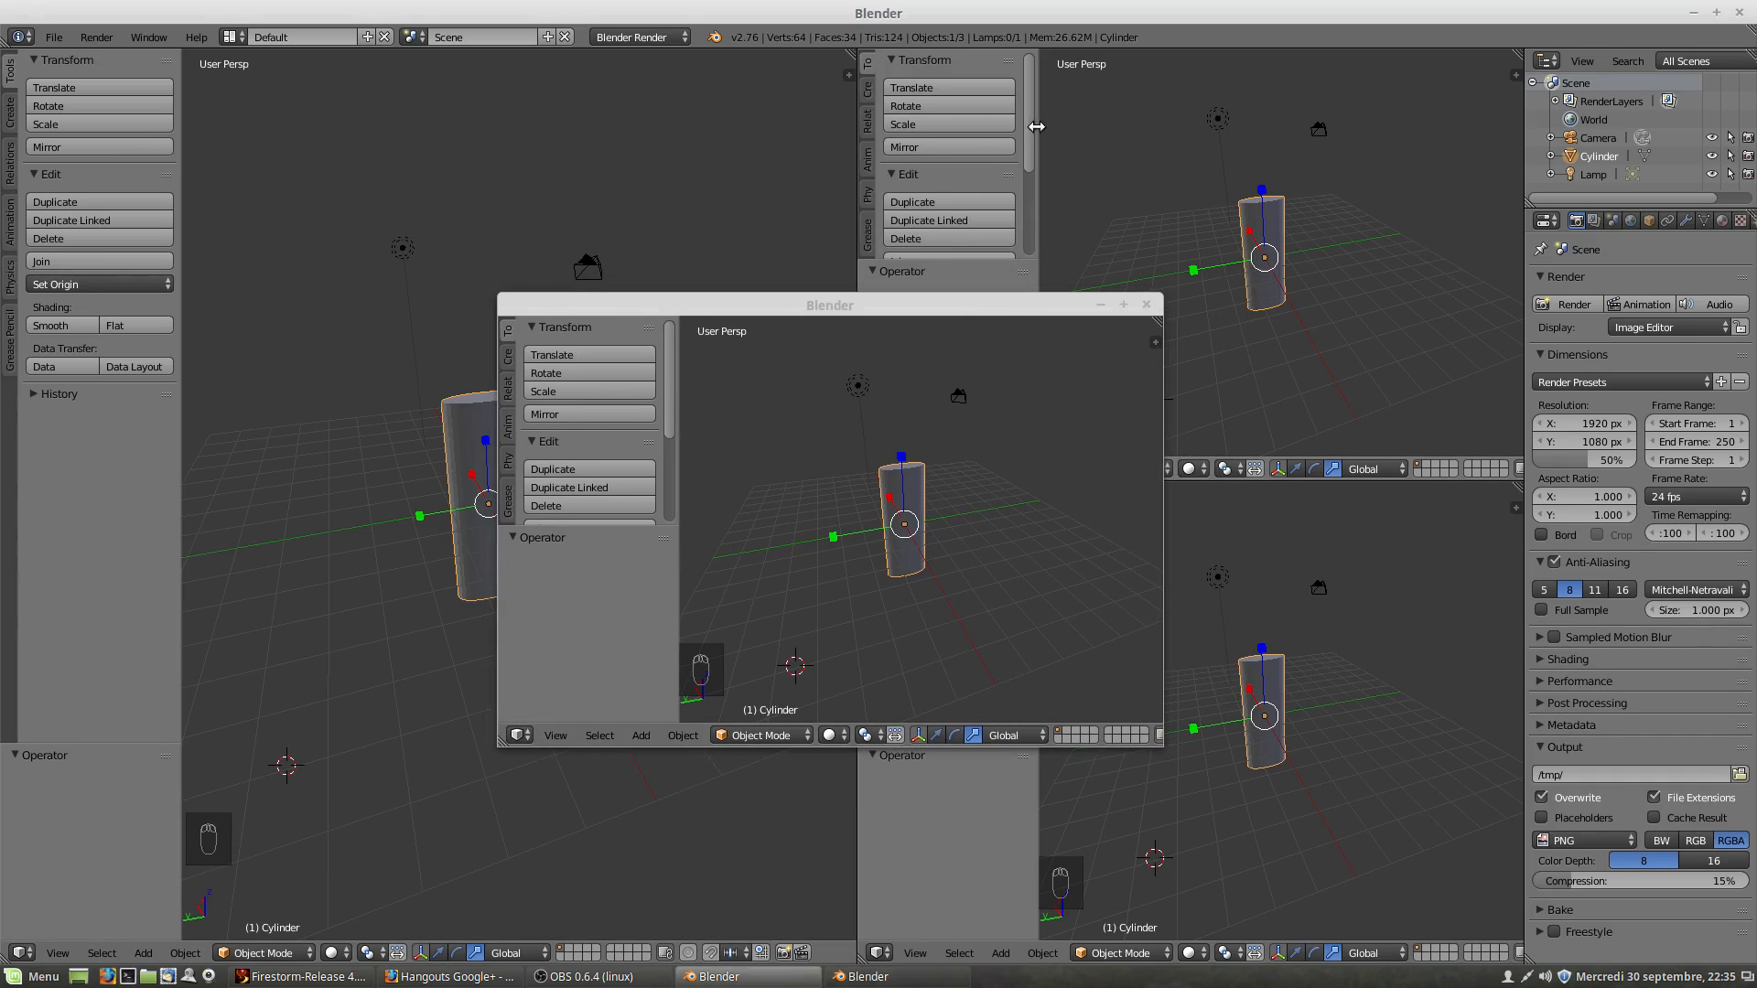
mouse_move(887, 311)
left_mouse_down()
mouse_move(616, 311)
mouse_move(892, 324)
left_mouse_up()
Step: In the separate window, scale the cylinder by about 1.229 along Z, 0.454 along Y and 0.529 along Z again
key("s")
key("z")
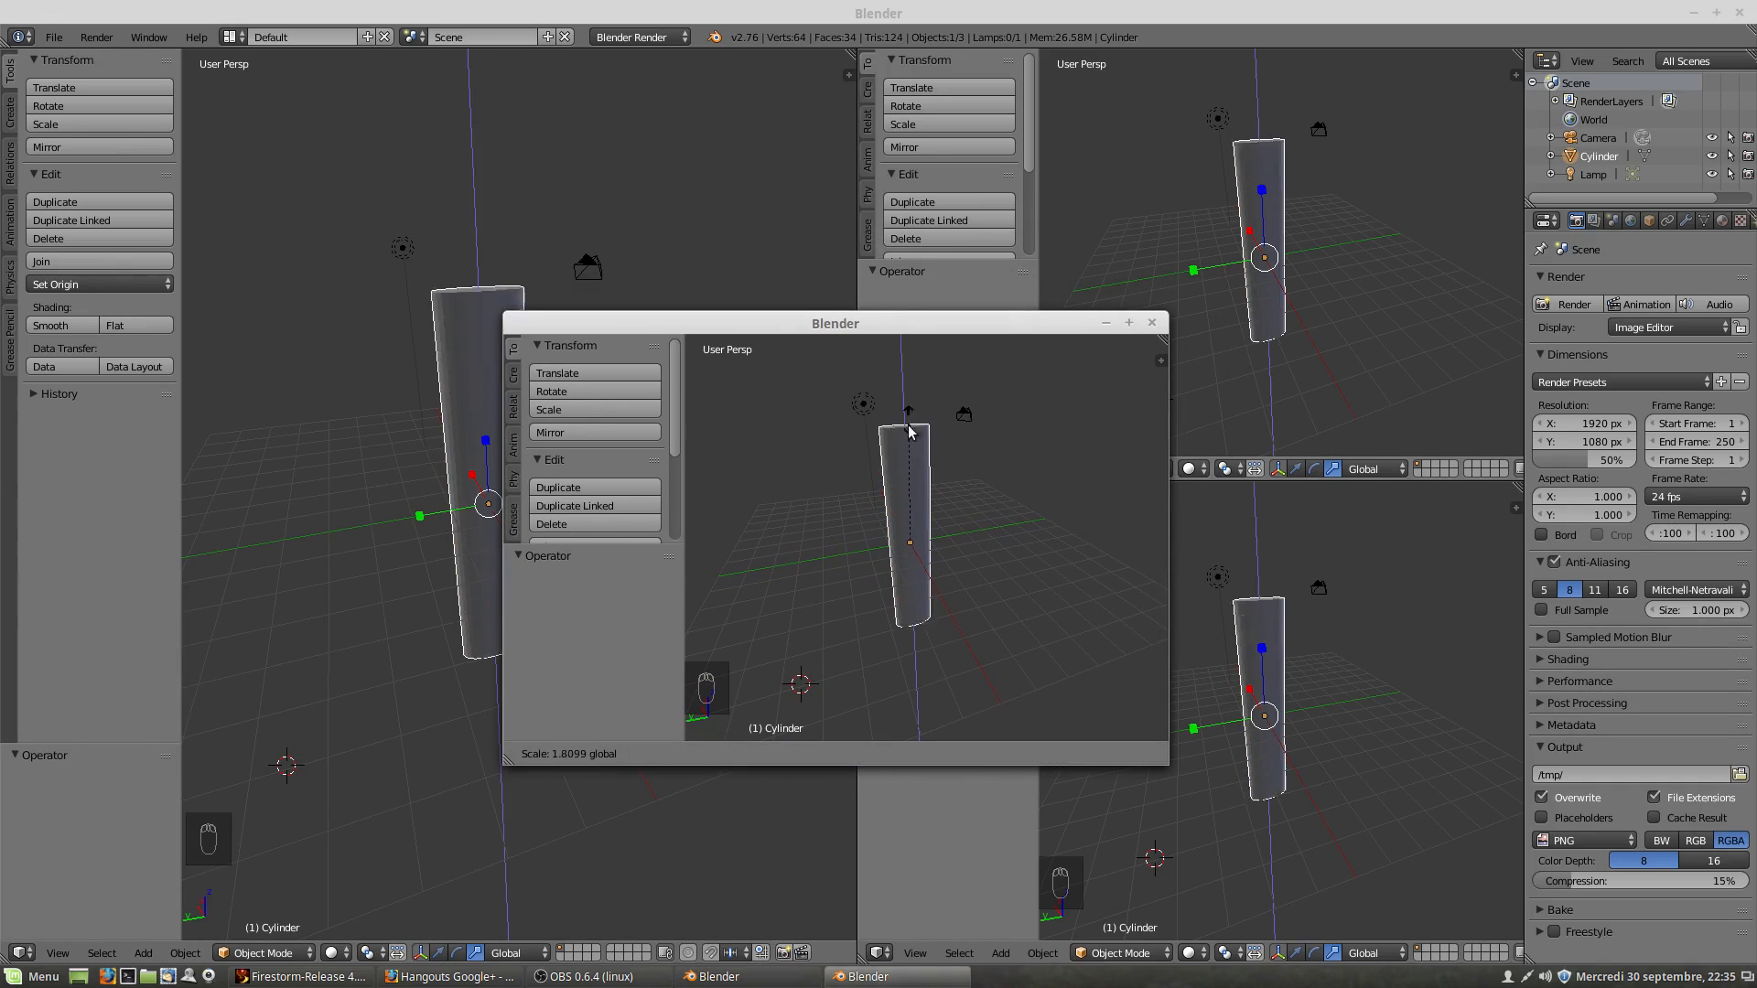
left_click(907, 467)
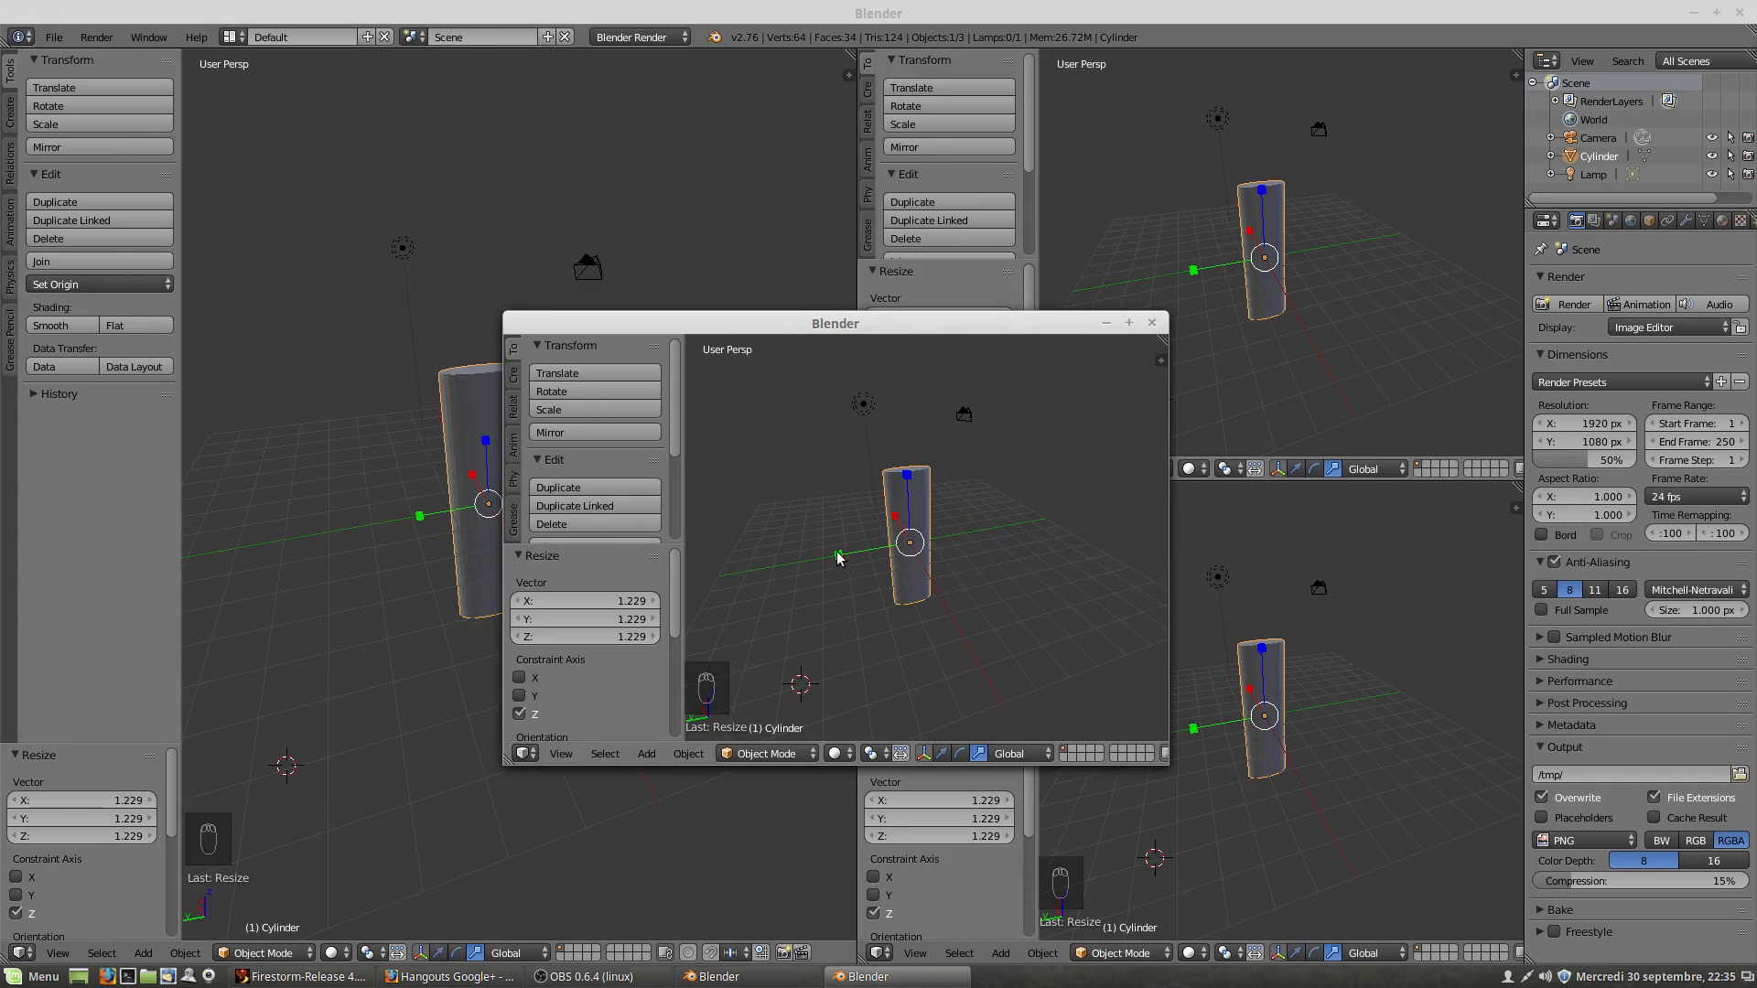
key("s")
key("y")
left_click_drag(878, 554, 879, 554)
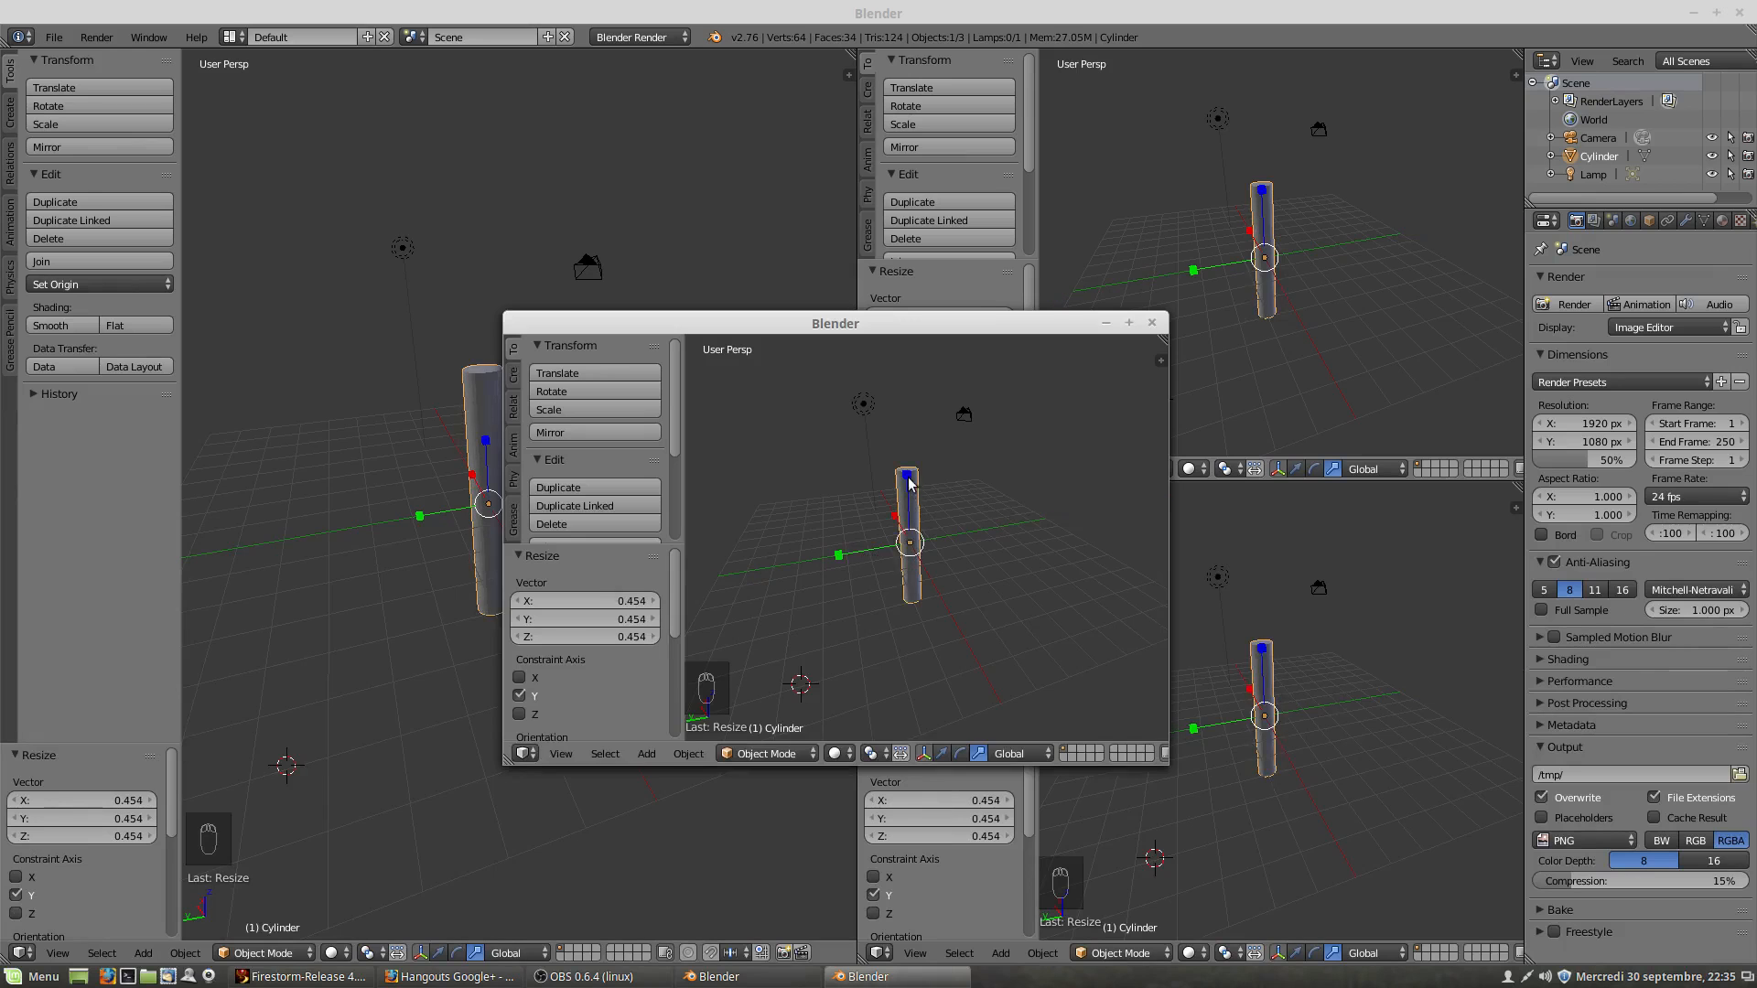
left_click_drag(908, 476, 909, 509)
Step: Move the separate 3D View window over the large 3D View and close it
left_click_drag(967, 344, 766, 419)
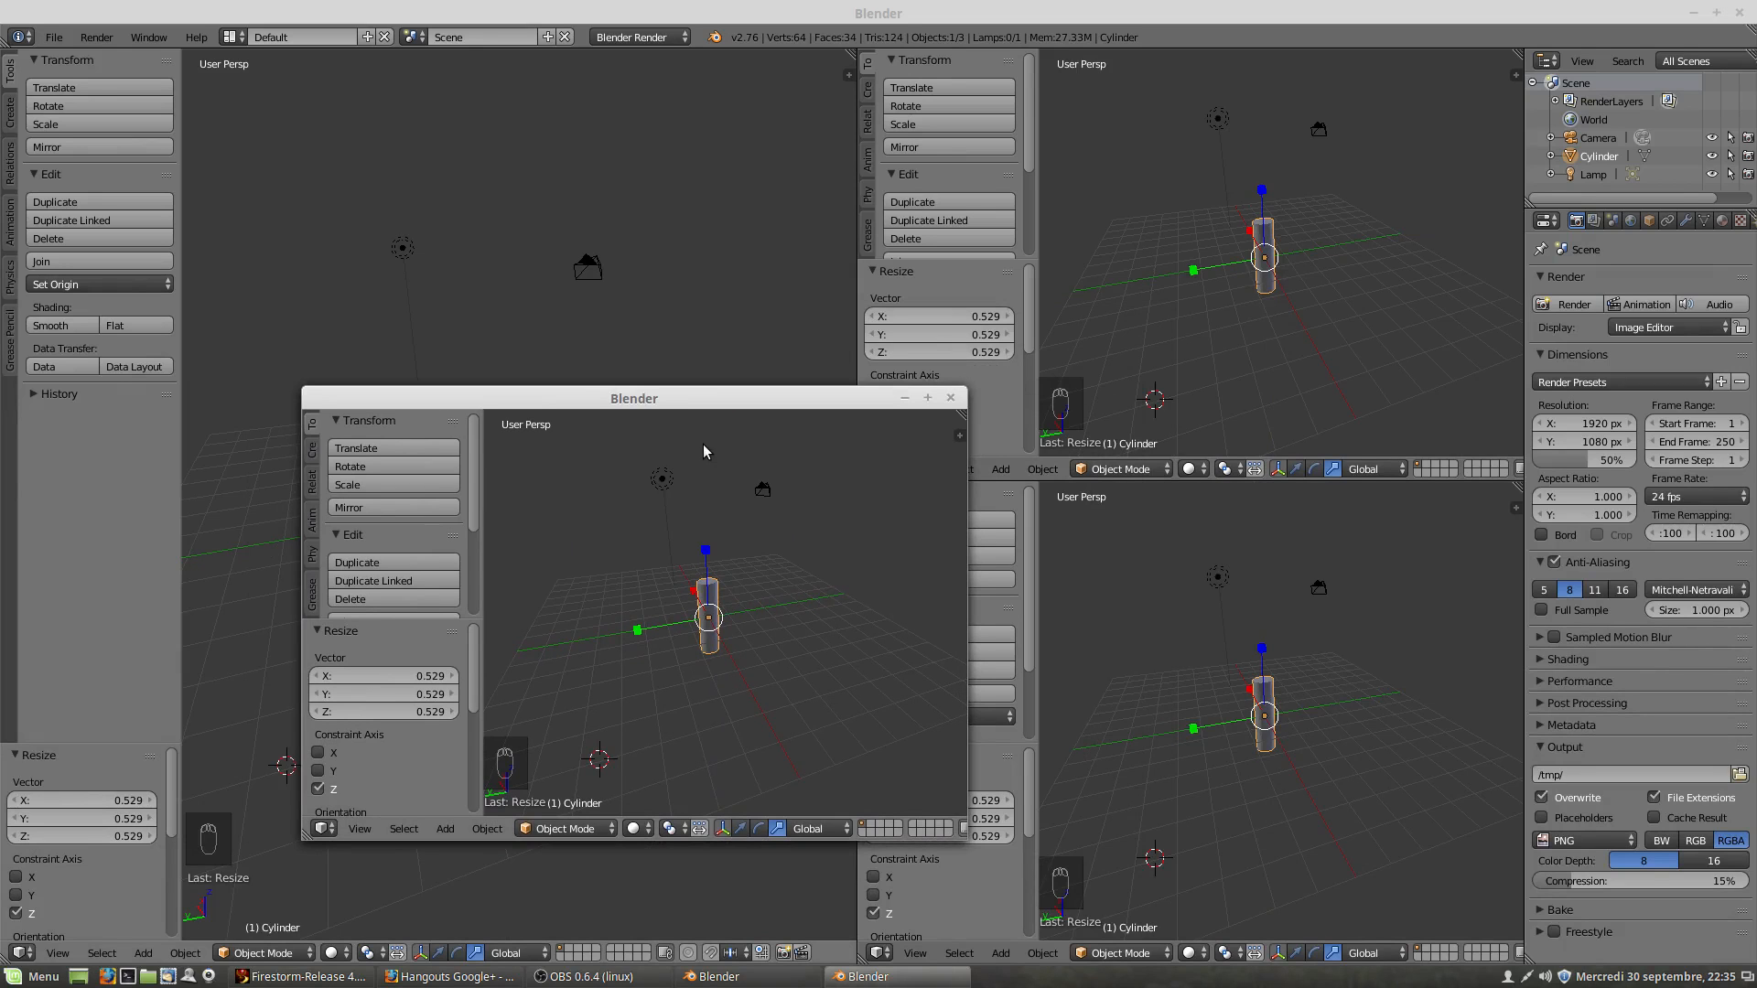
left_click(950, 397)
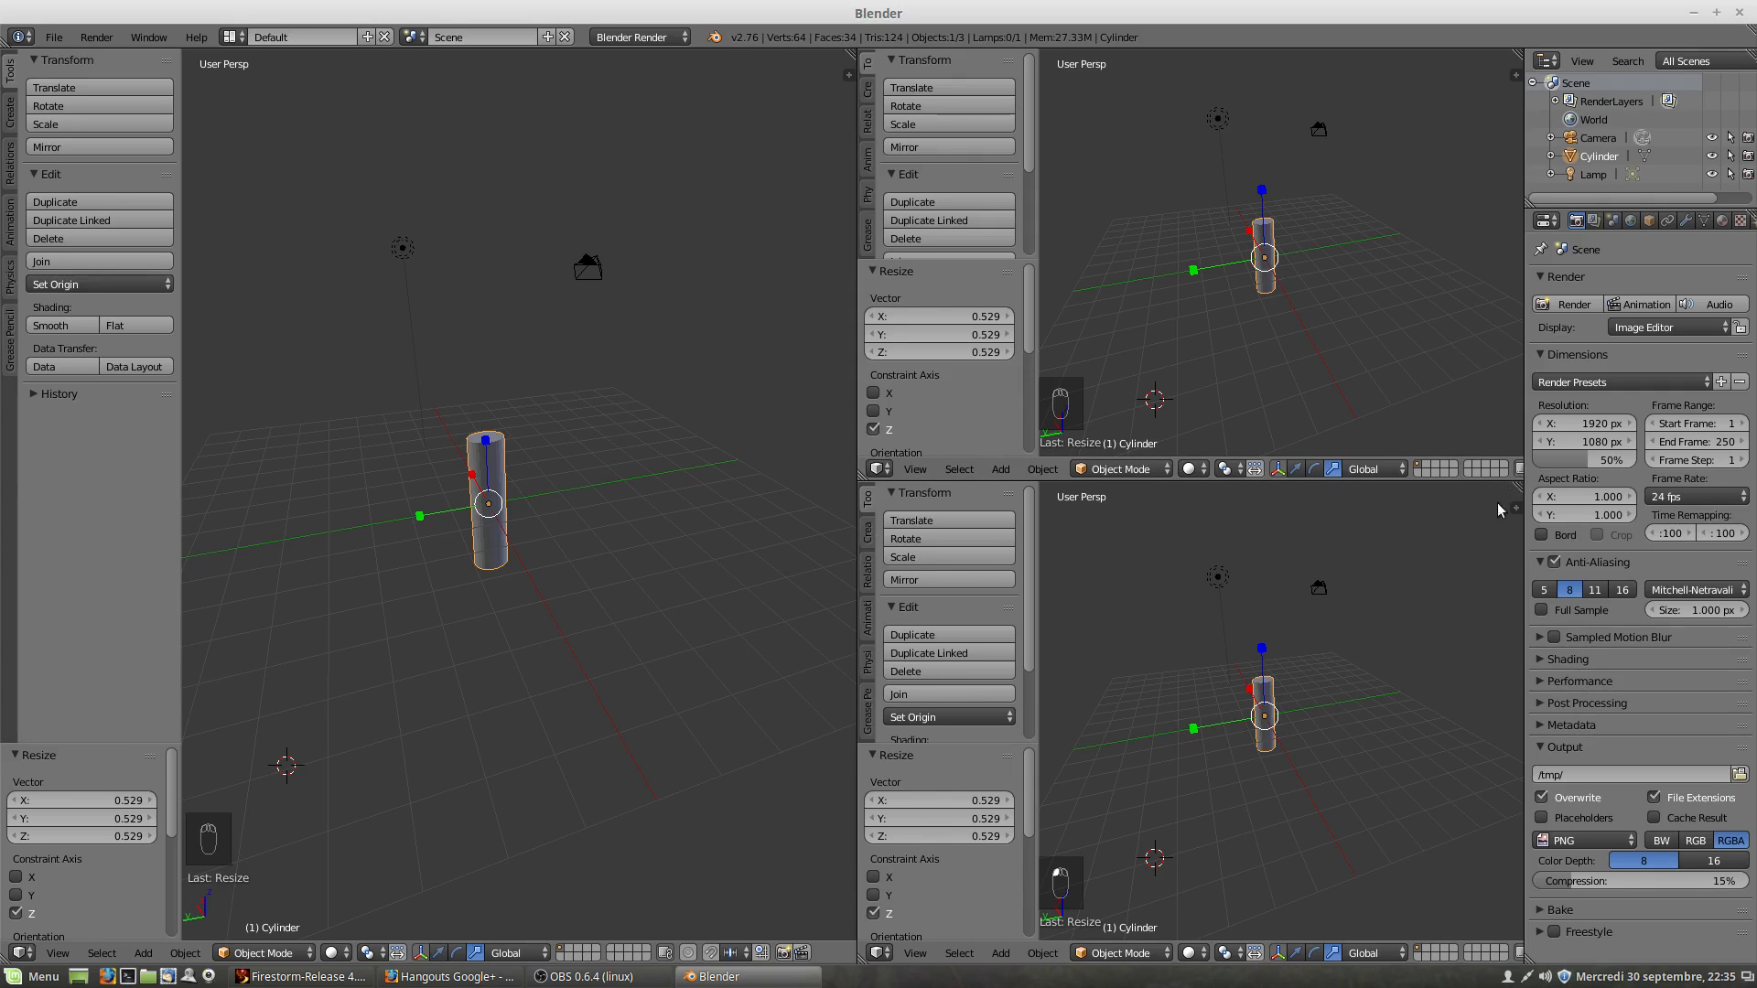
Step: Duplicate the lower of the two stacked 3D Views into its own window and move it toward the workspace's centre
left_click_drag(1499, 510, 1442, 533, "shift")
left_click_drag(1312, 408, 1035, 329)
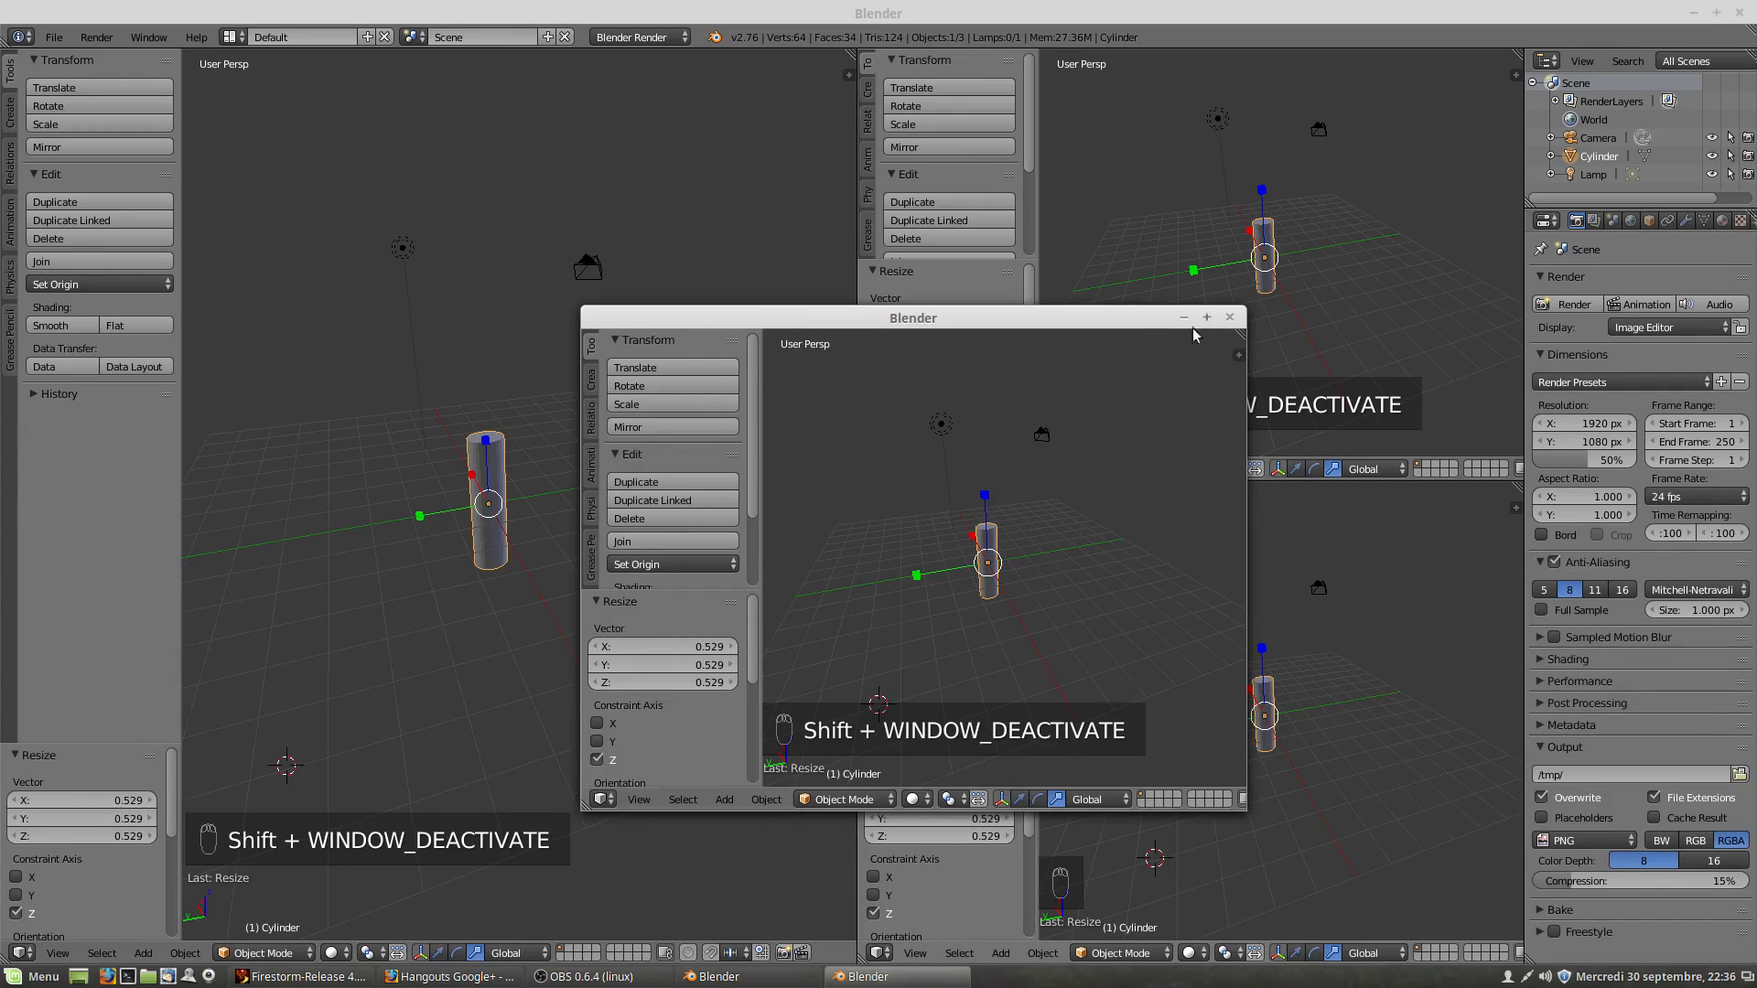
Step: Split the separate window's 3D View into three views and scale the cylinder by about 0.390 along Z, 0.324 along Y and 2.752 along Z again
left_click_drag(1245, 346, 998, 536)
left_click_drag(899, 349, 899, 396)
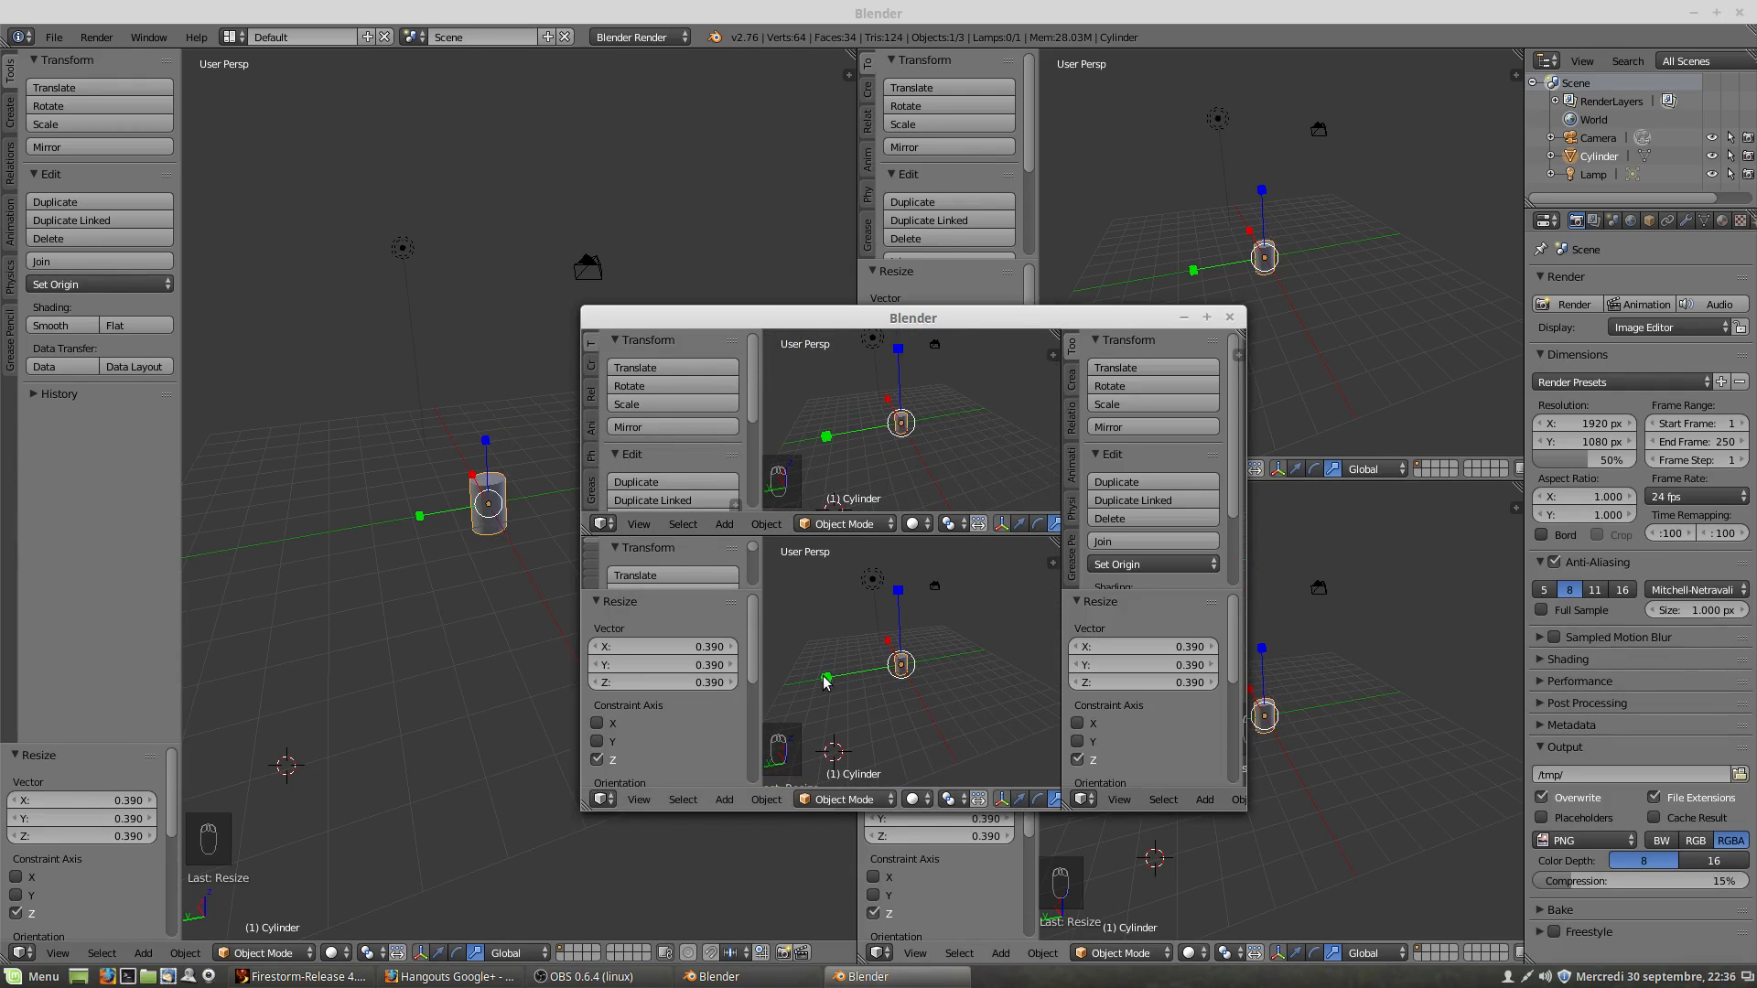
left_click_drag(827, 678, 902, 659)
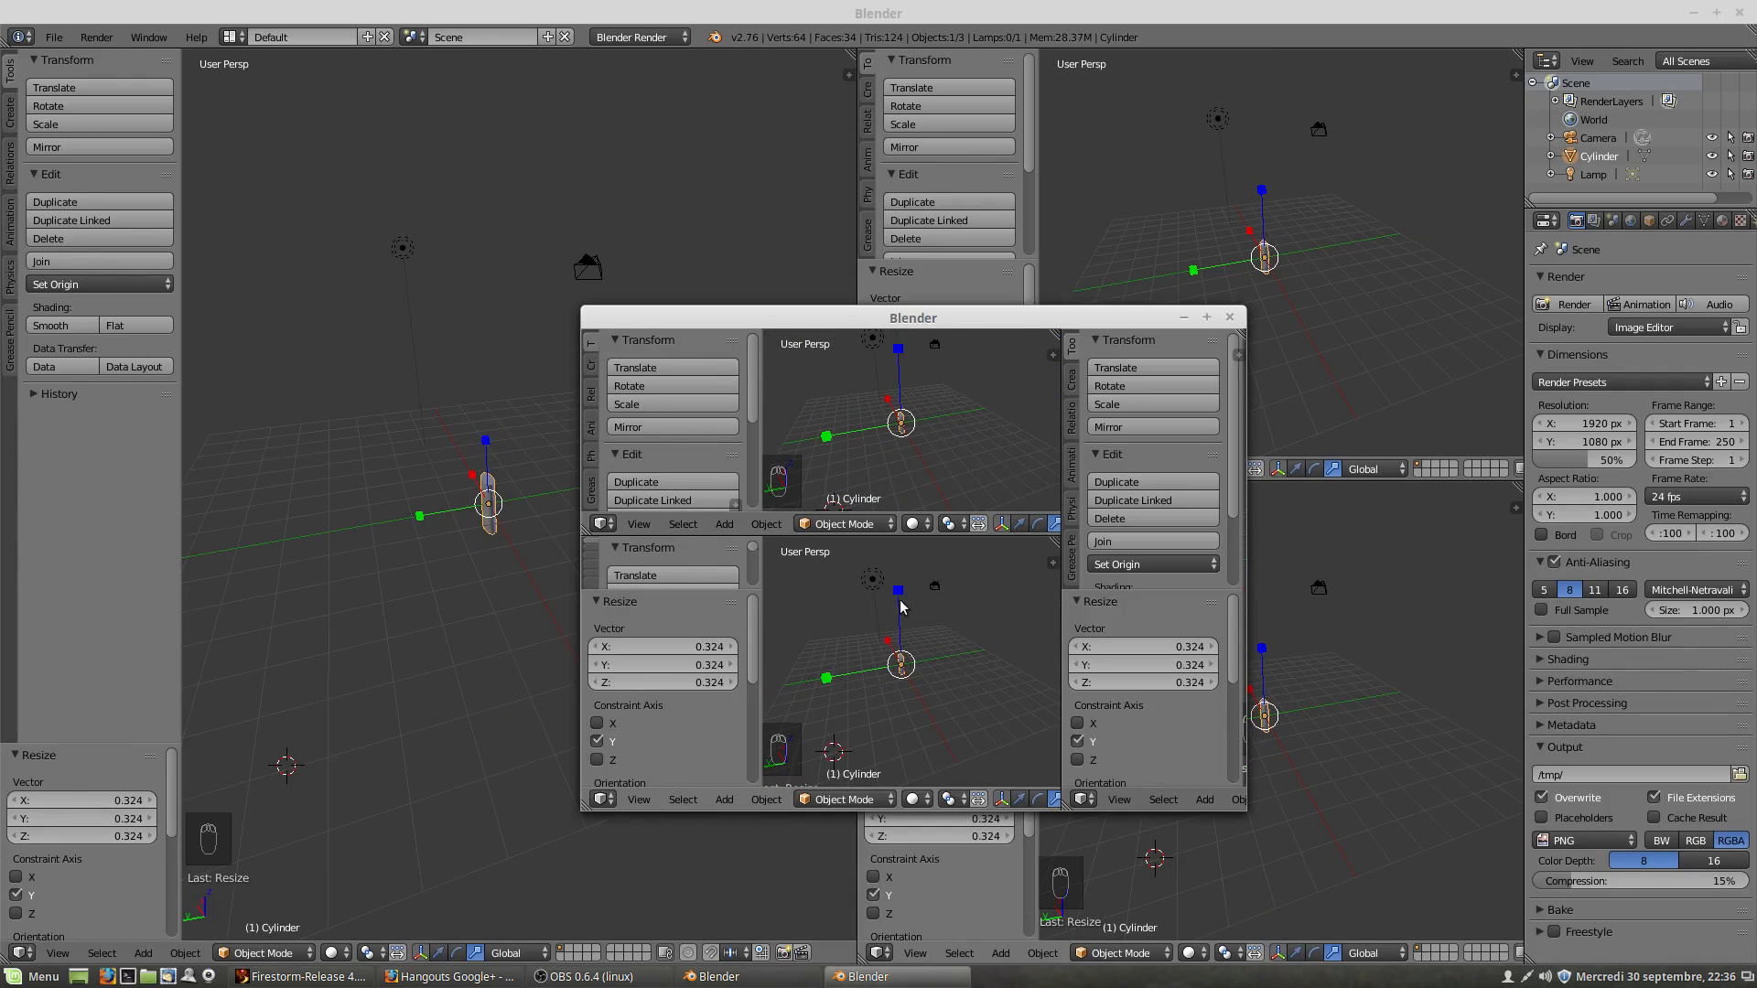
left_click_drag(898, 590, 1020, 693)
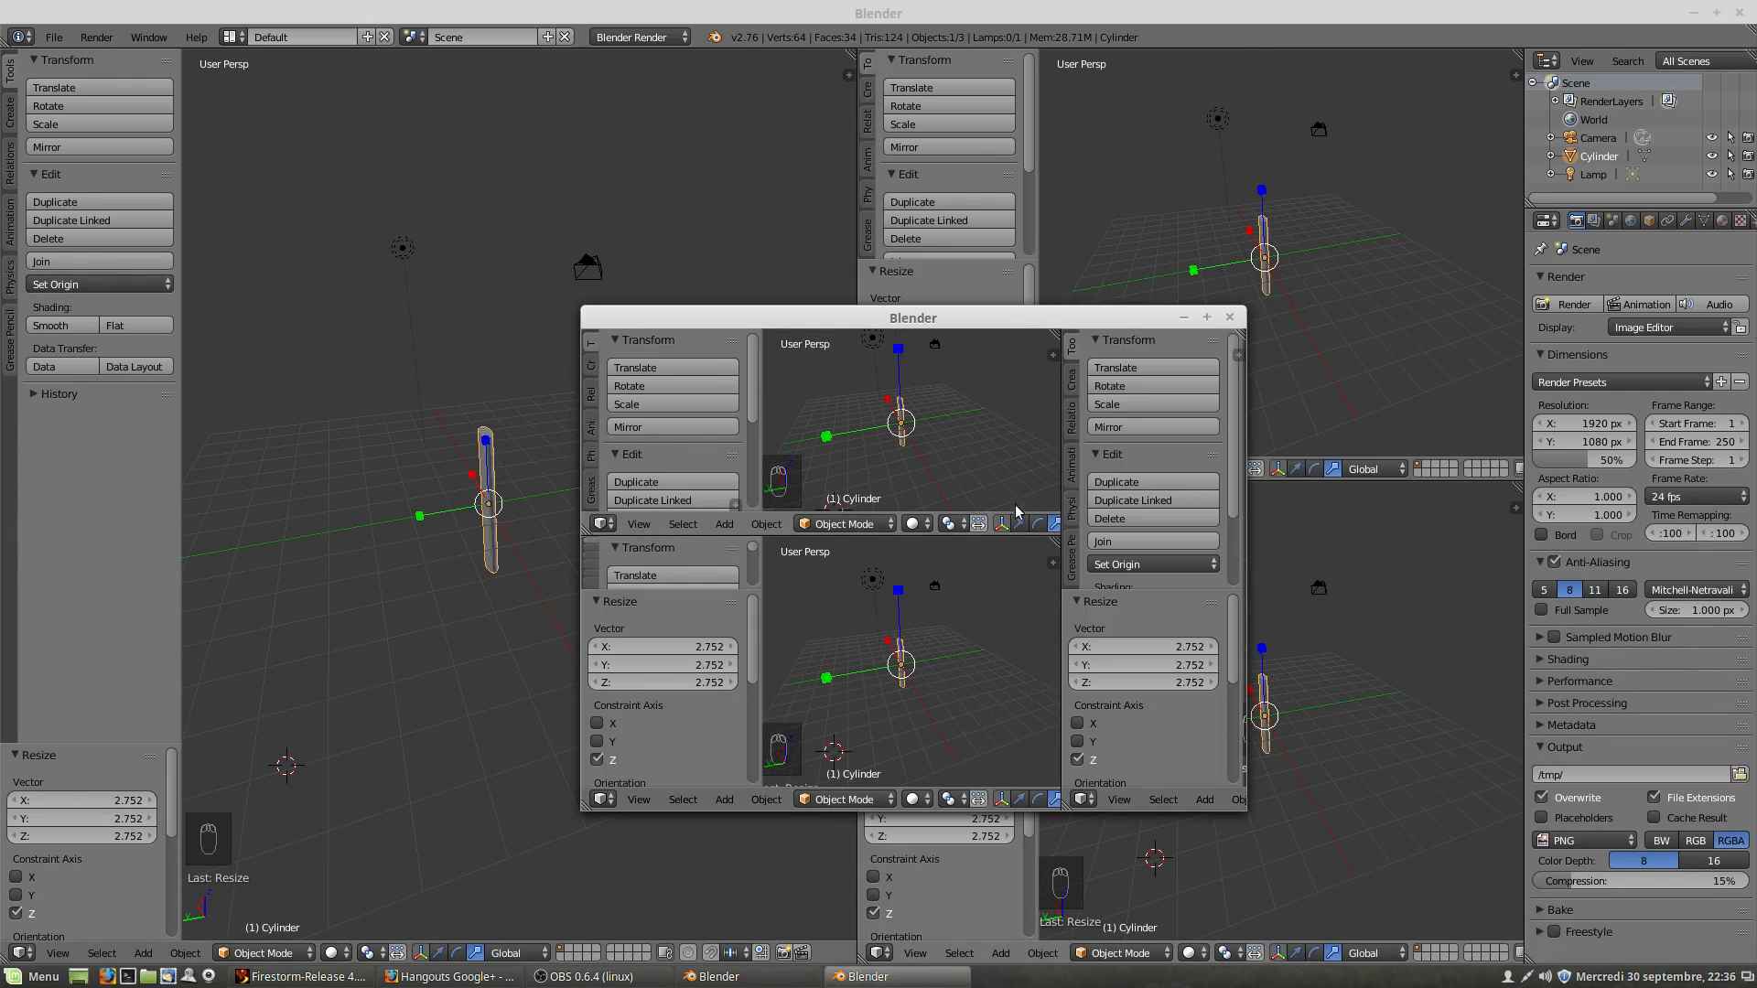
Step: Move the separate window aside, set its upper 3D View to Rendered viewport shading and inspect the cylinder up close
left_click_drag(999, 319, 1183, 330)
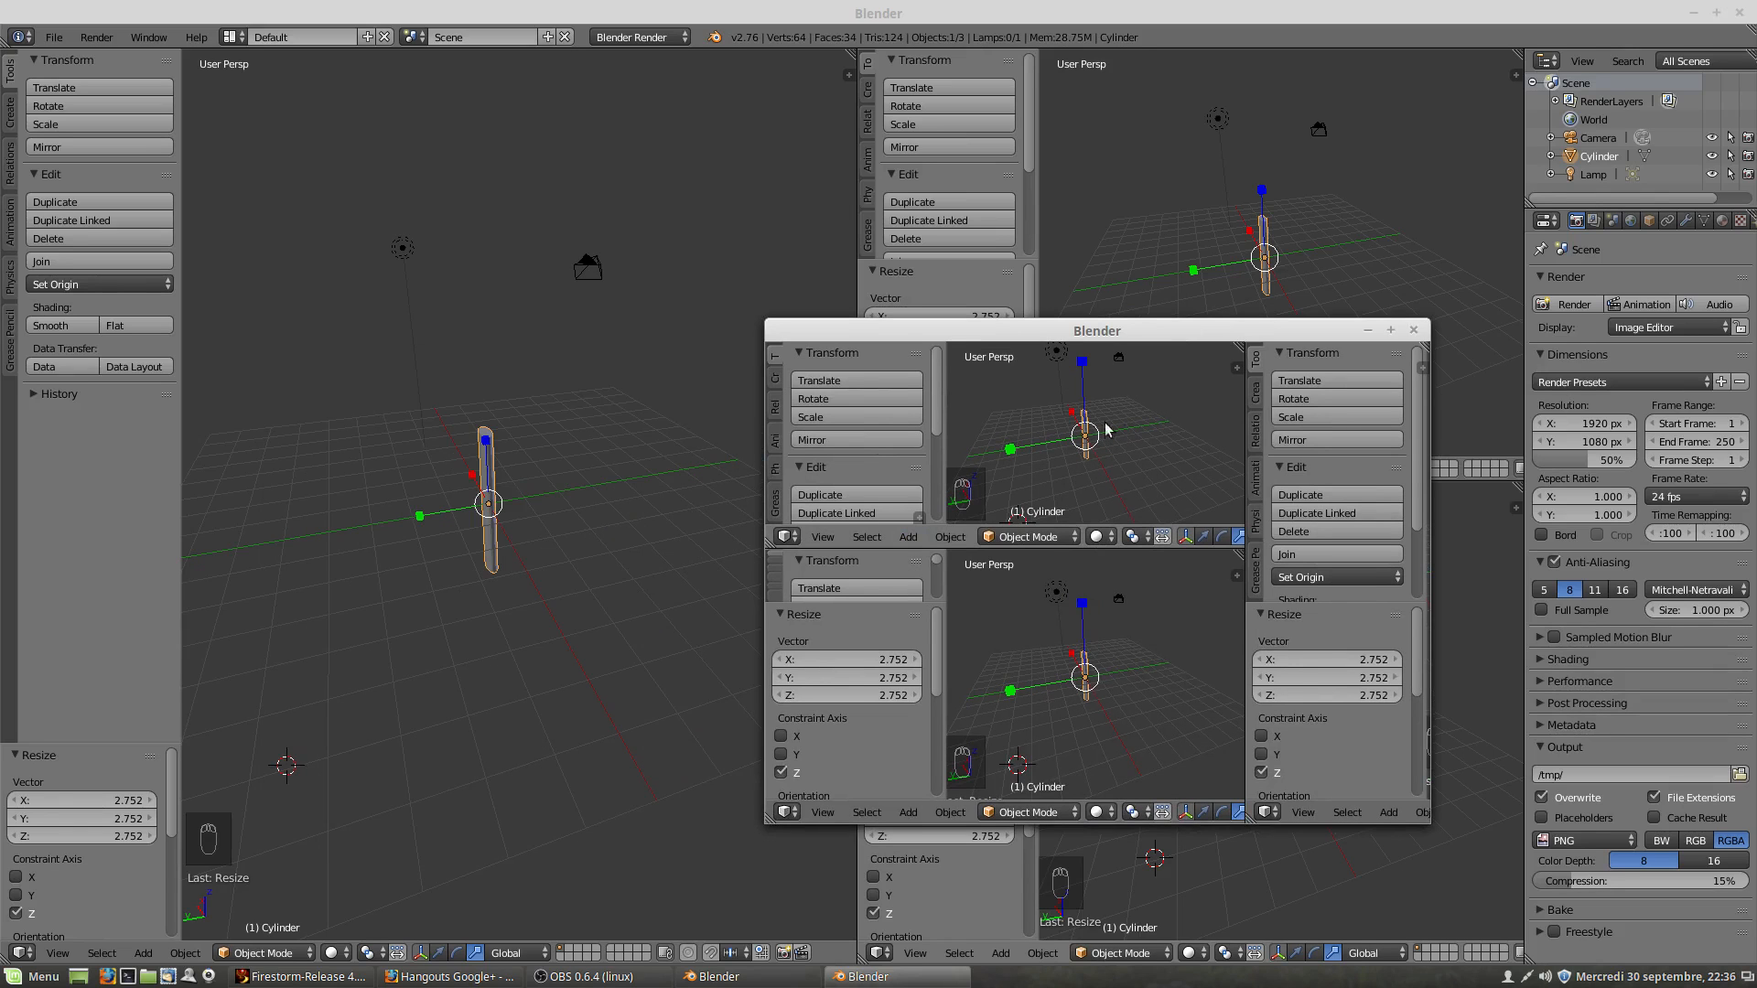
left_click(1096, 537)
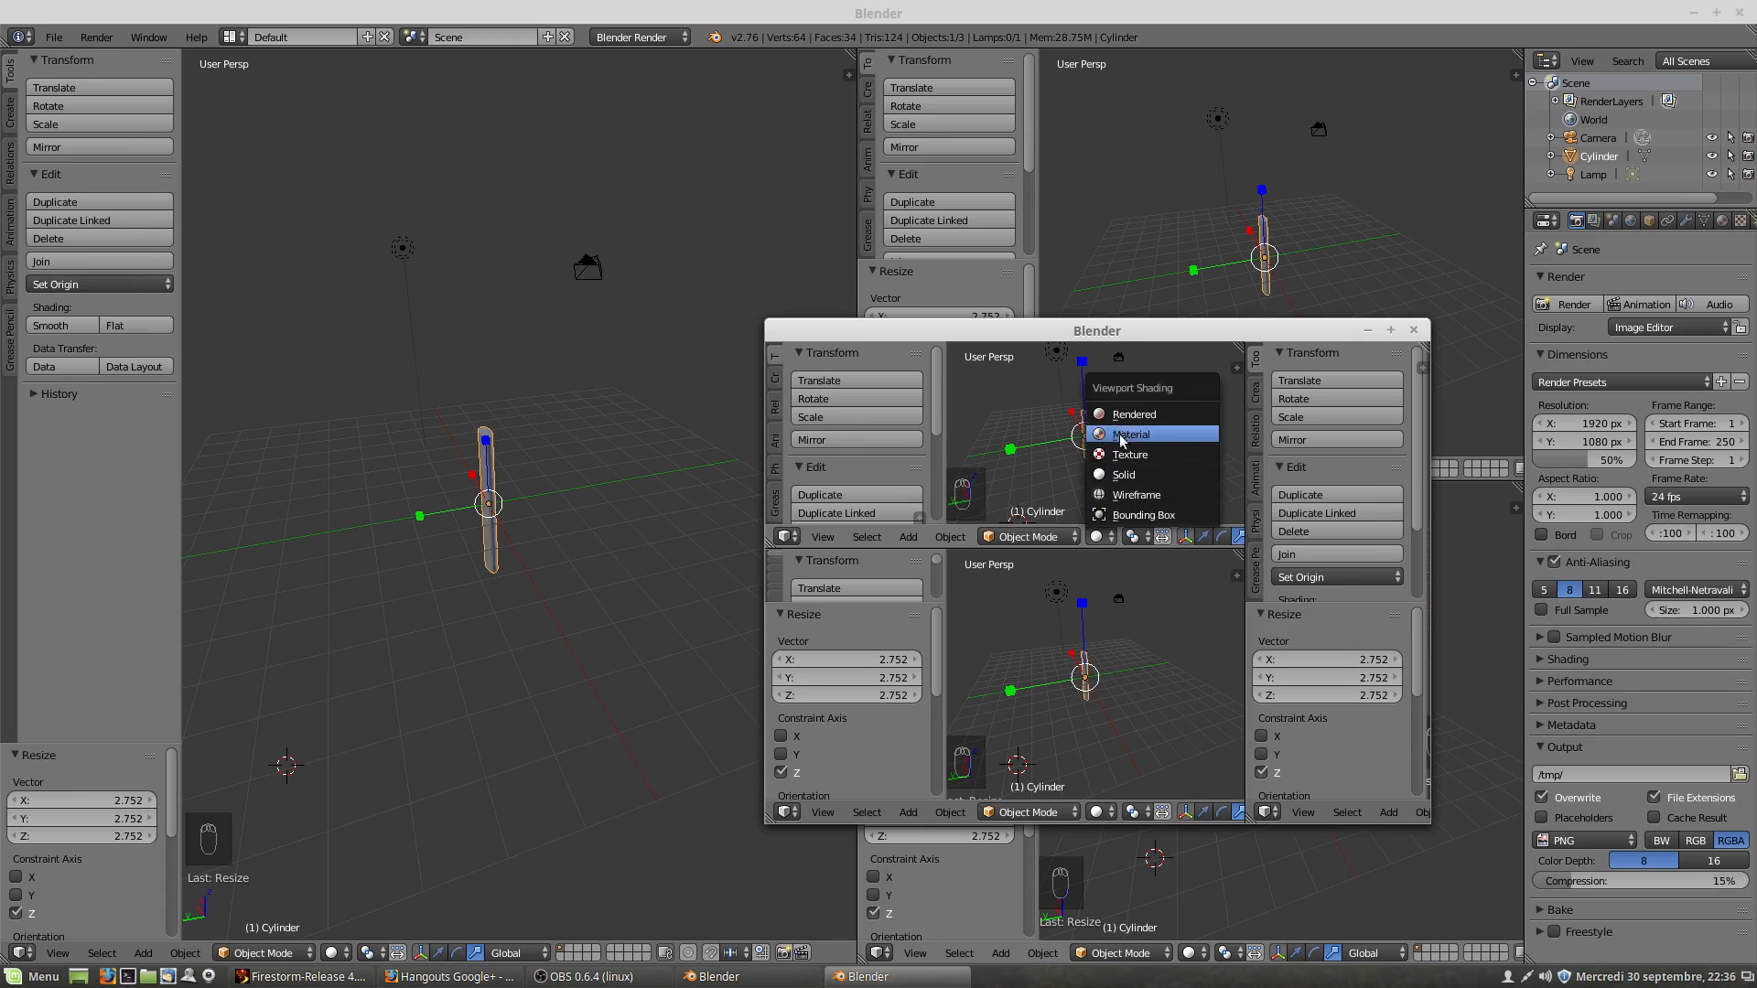
left_click(1122, 417)
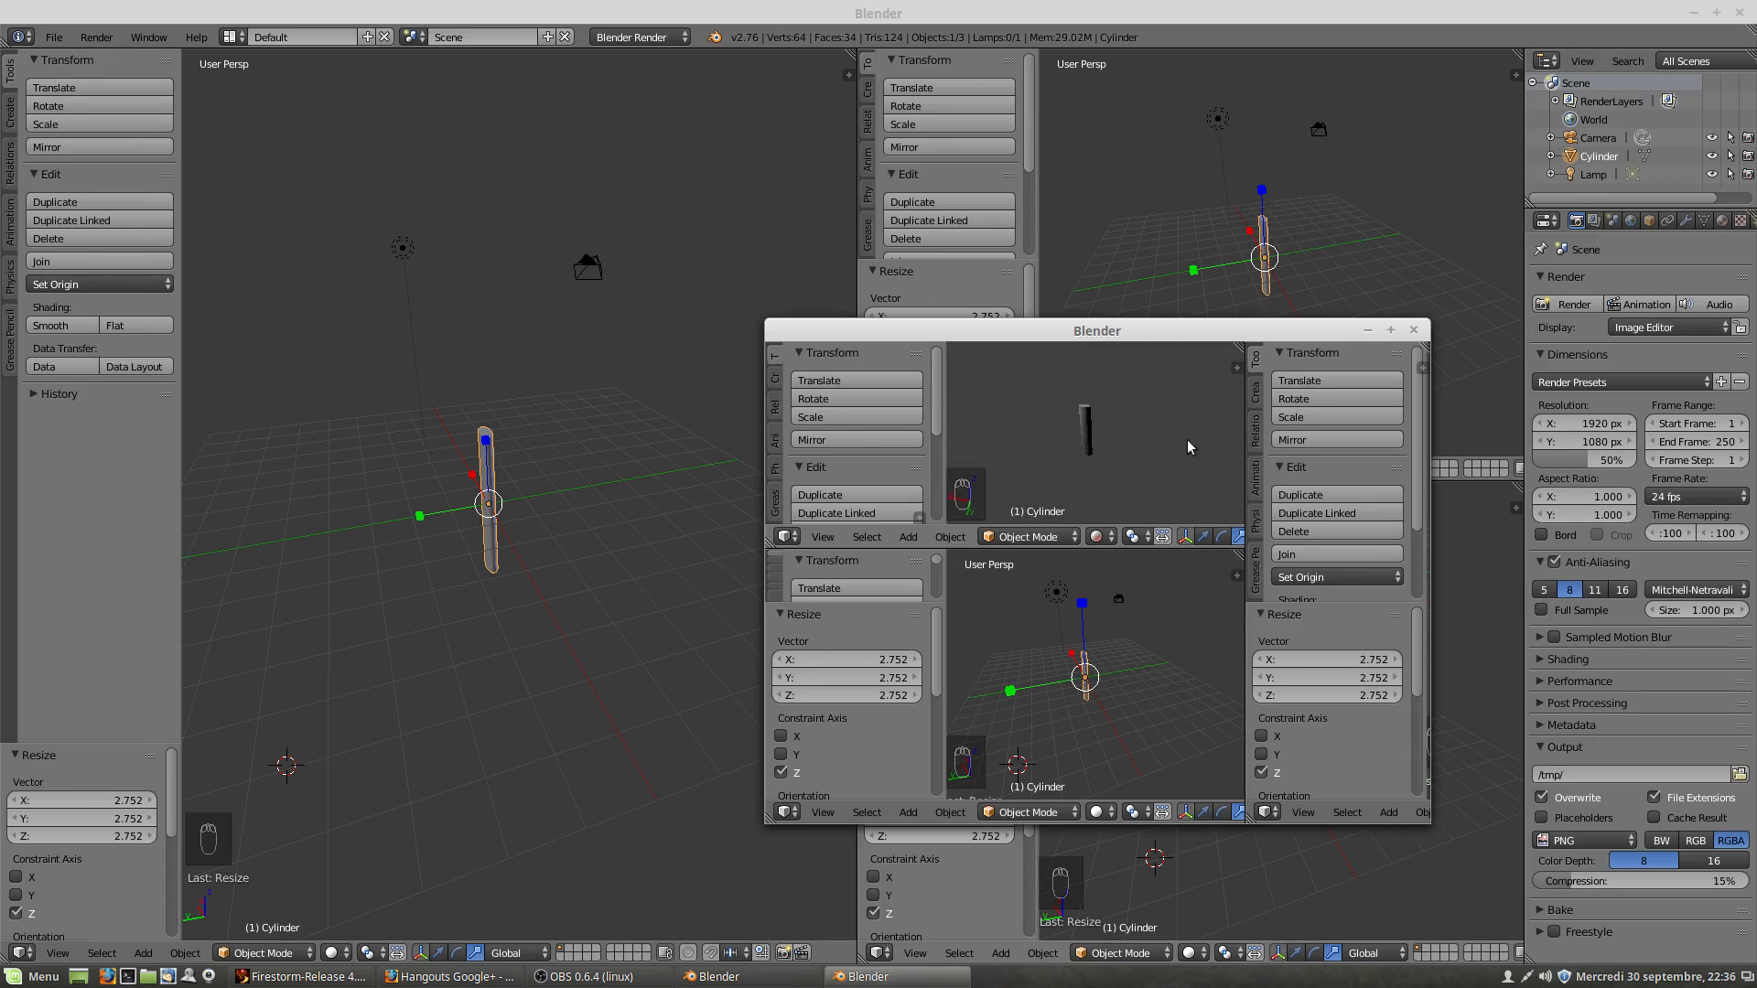
scroll(1111, 435, "up", 5)
mouse_move(1111, 436)
middle_mouse_down()
mouse_move(1041, 432)
mouse_move(1078, 474)
mouse_move(1113, 455)
middle_mouse_up()
scroll(1111, 467, "down", 3)
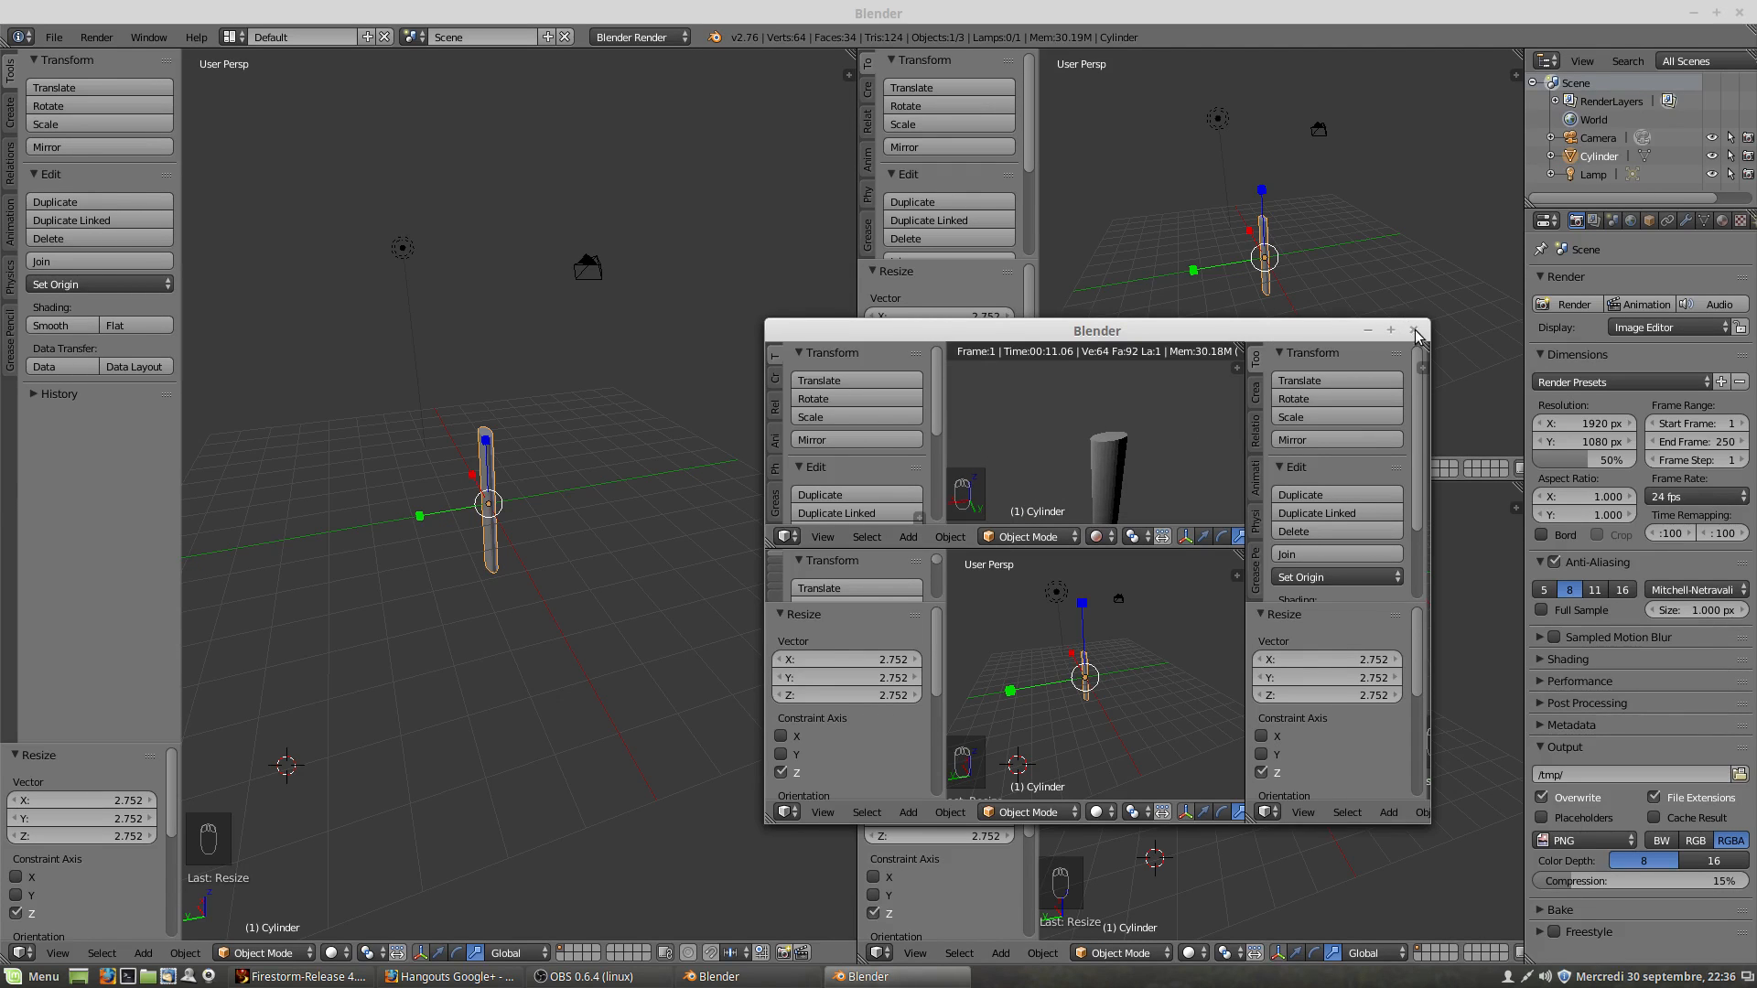
Step: Close the separate window and join the main workspace's three 3D Views into a single large one
left_click(1416, 332)
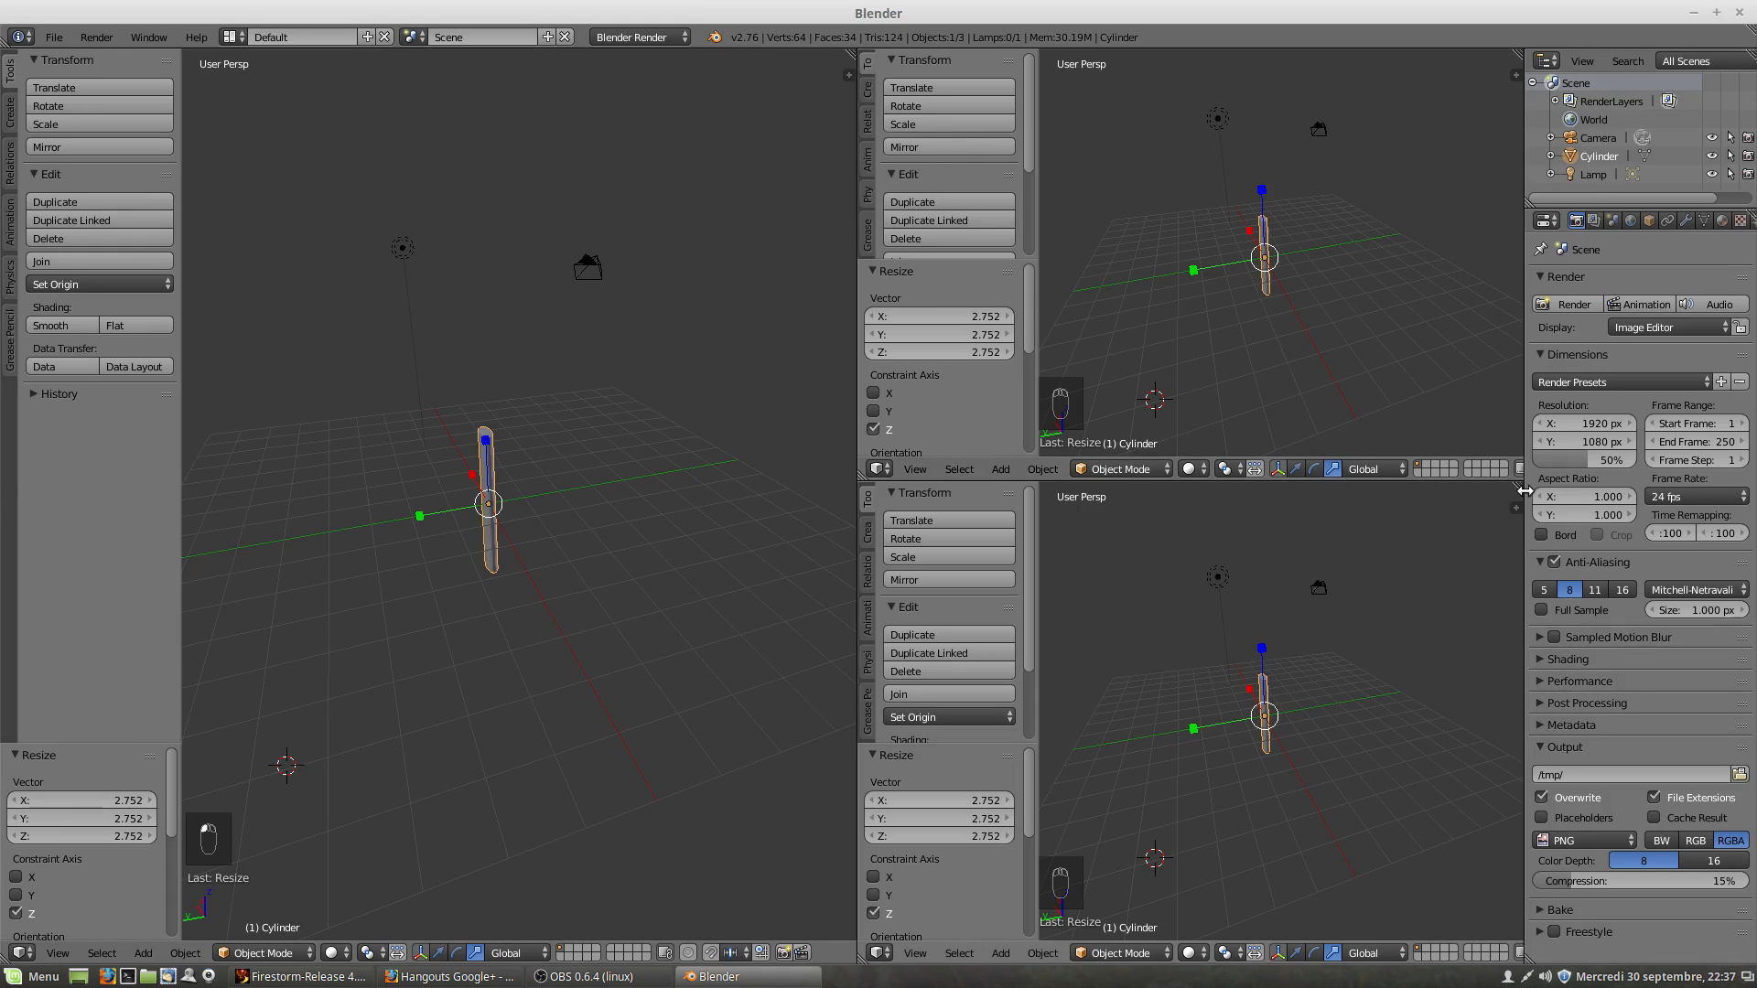
left_click_drag(1517, 486, 1457, 353)
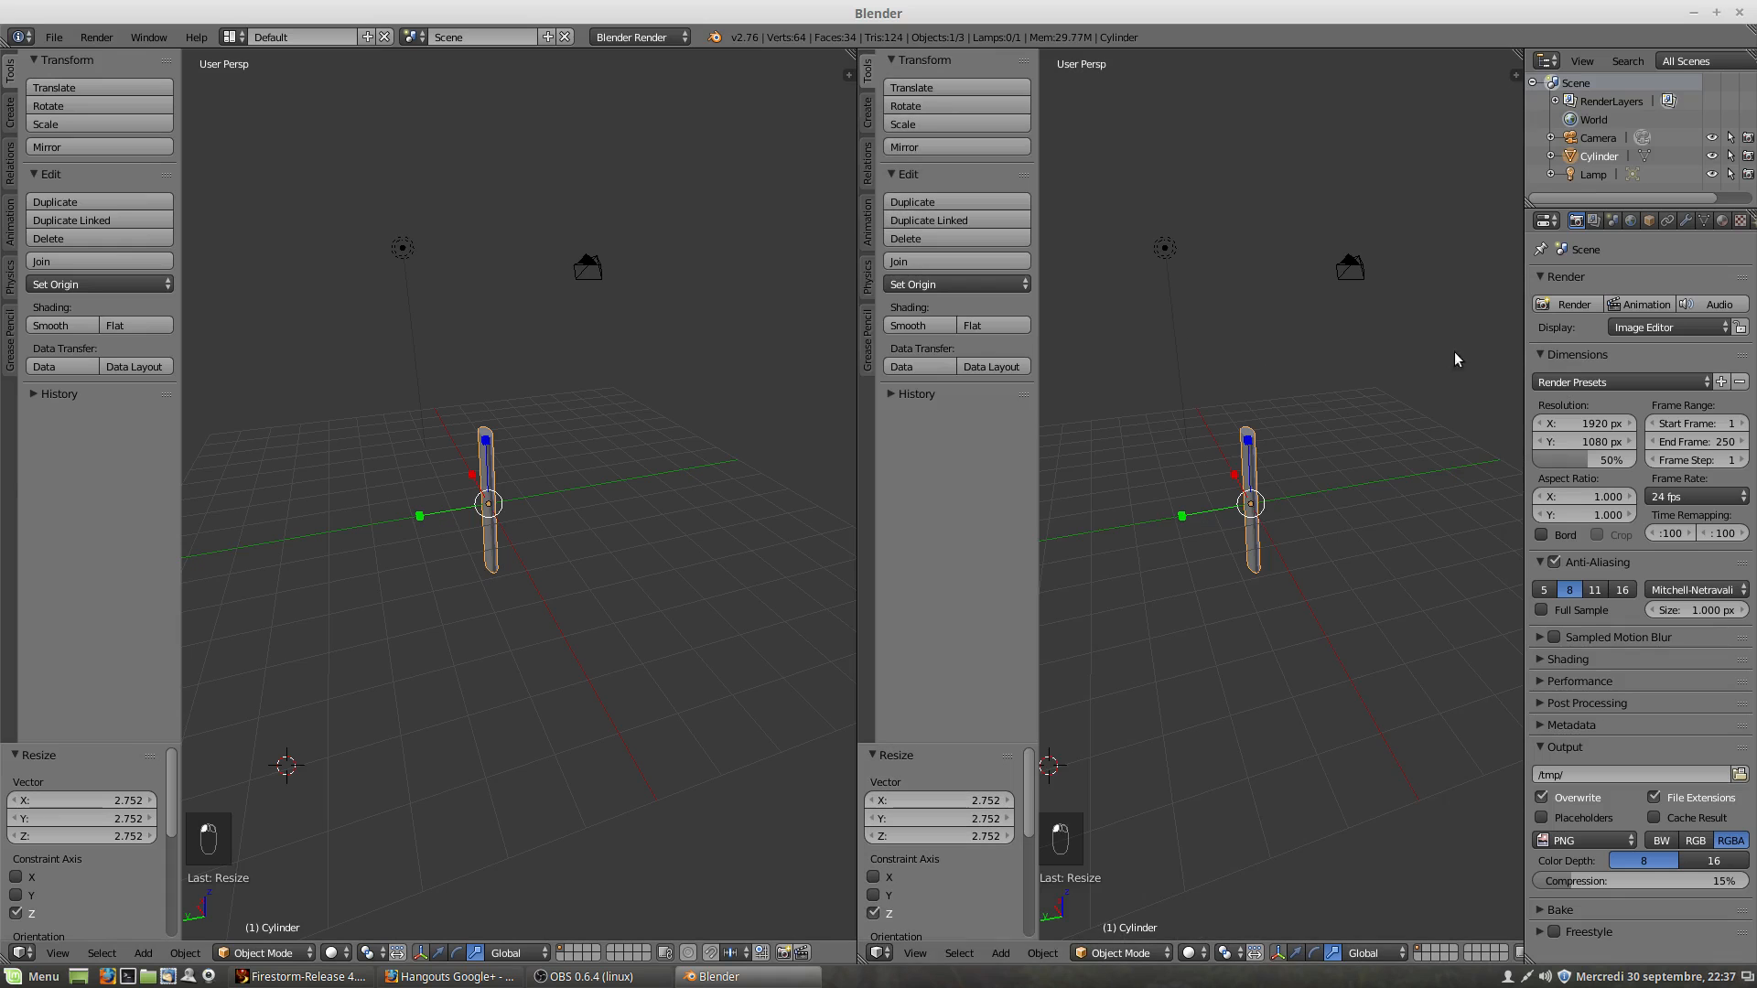
left_click_drag(849, 73, 1257, 372)
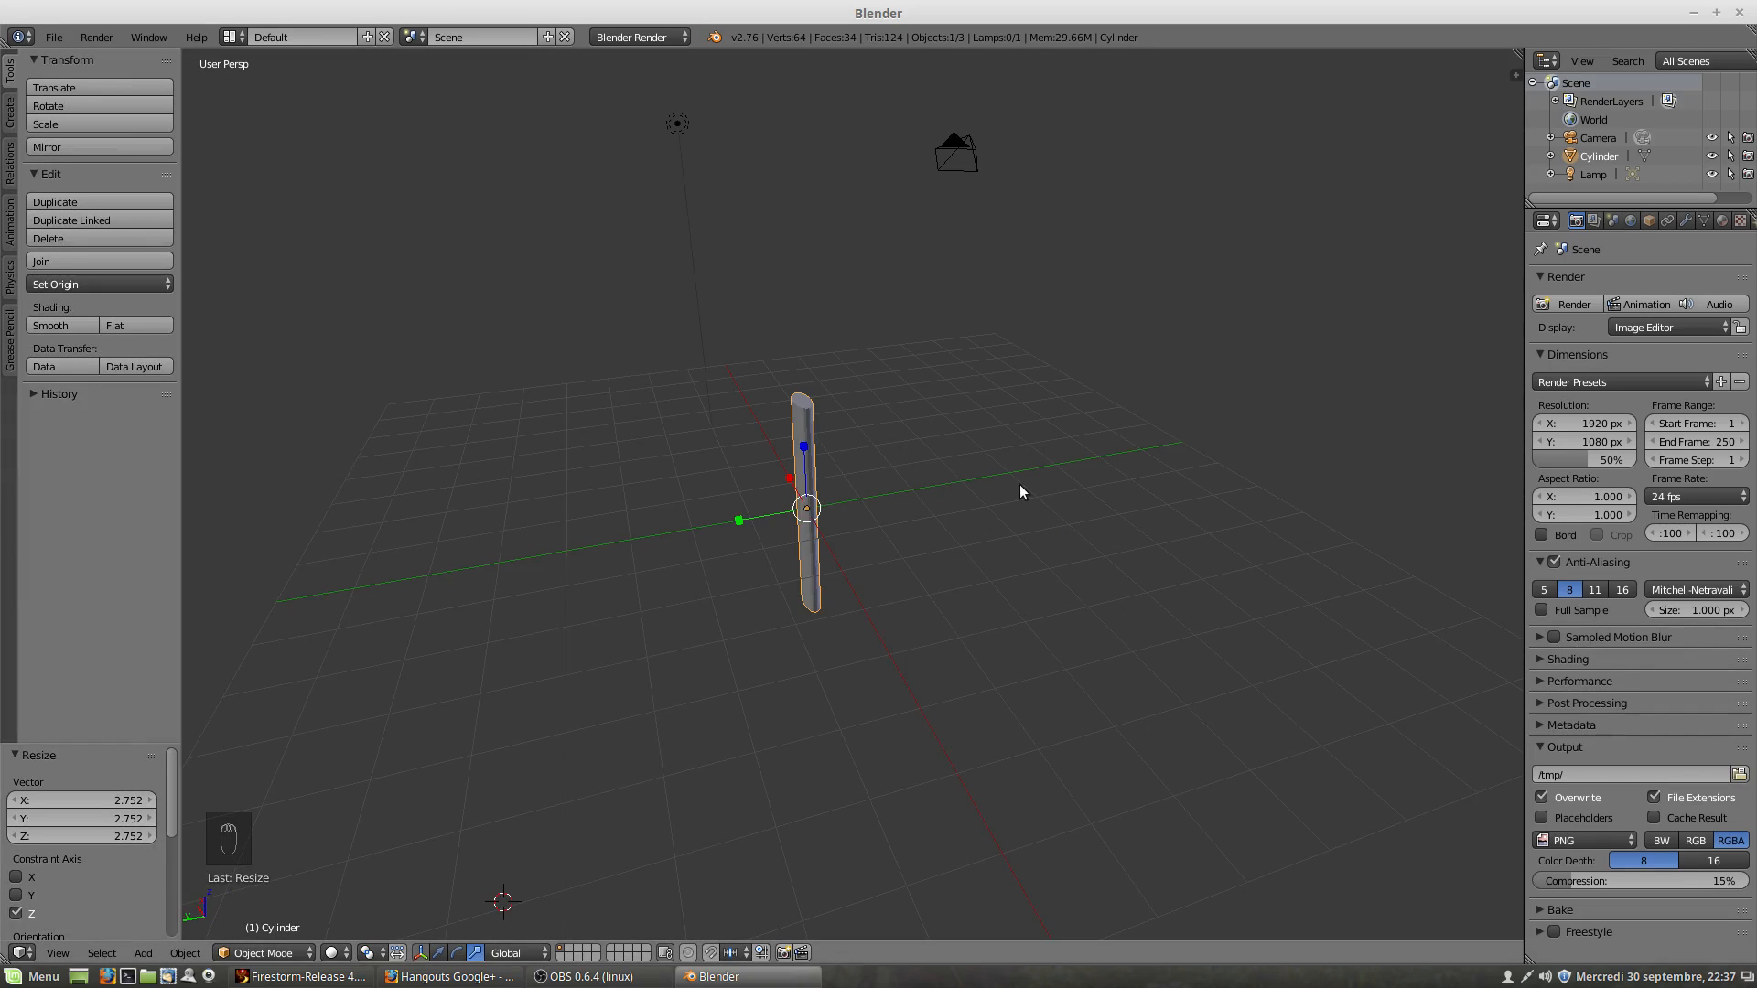
Step: Switch the cylinder's transform manipulator from scale to translate
middle_click_drag(899, 525, 812, 537)
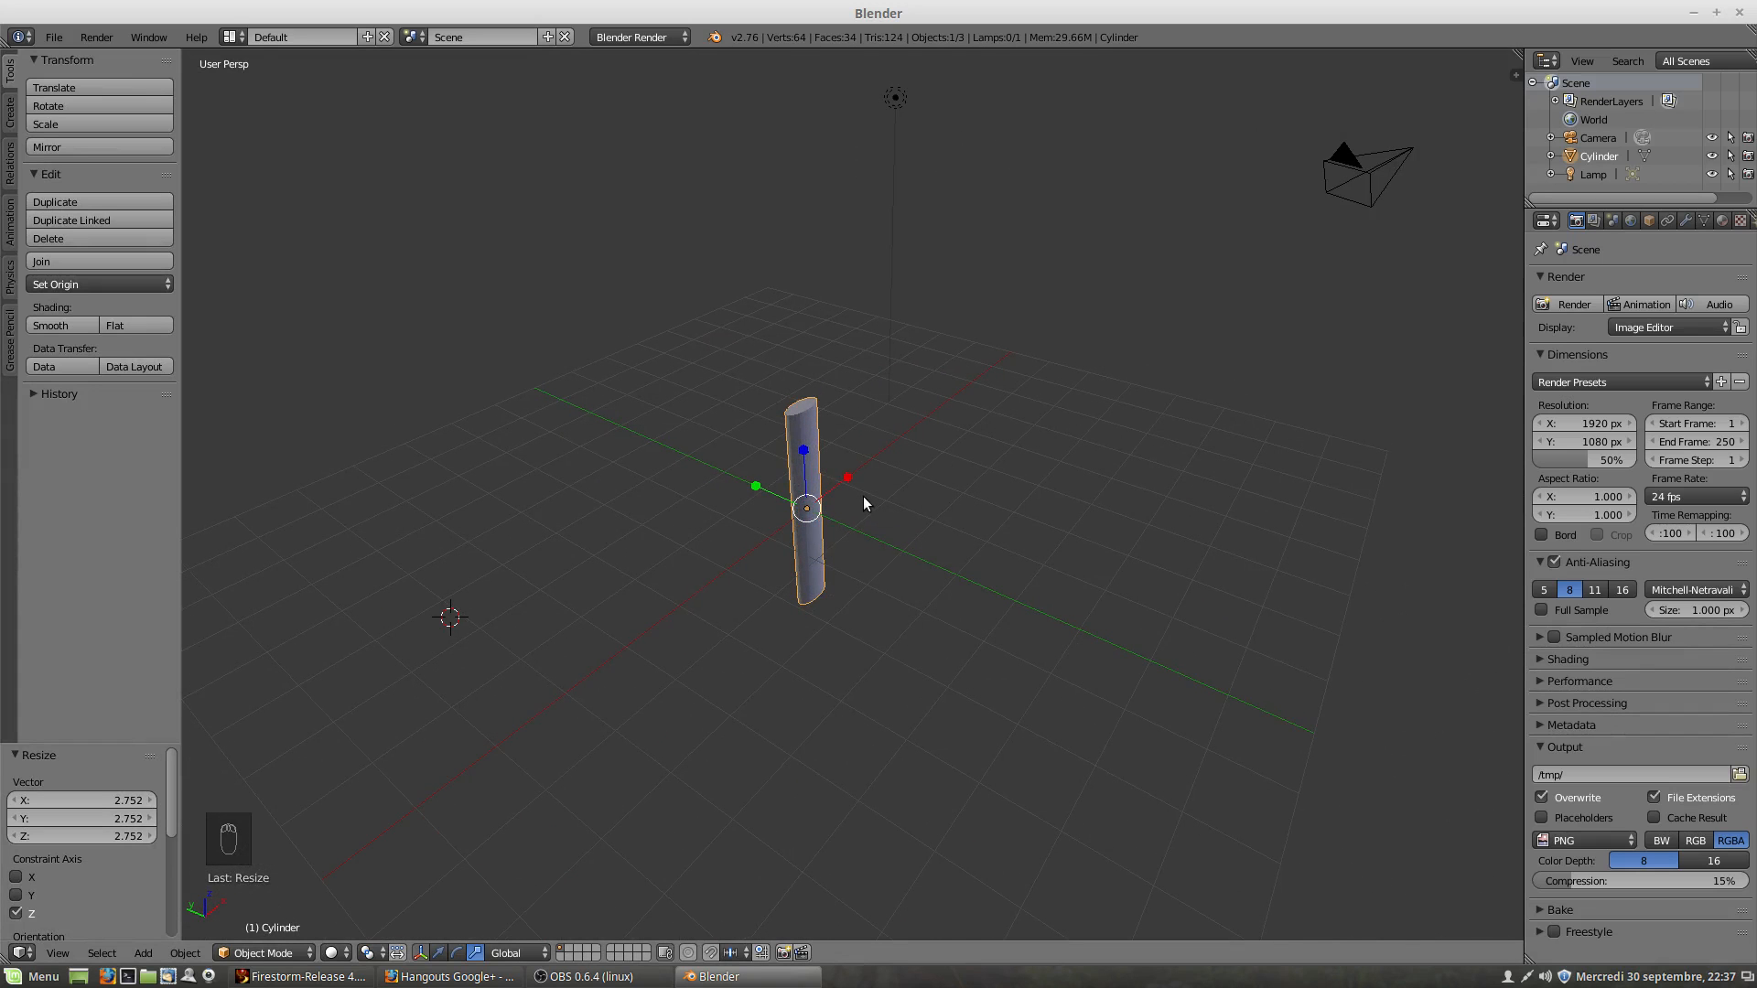
middle_click_drag(869, 527, 832, 527)
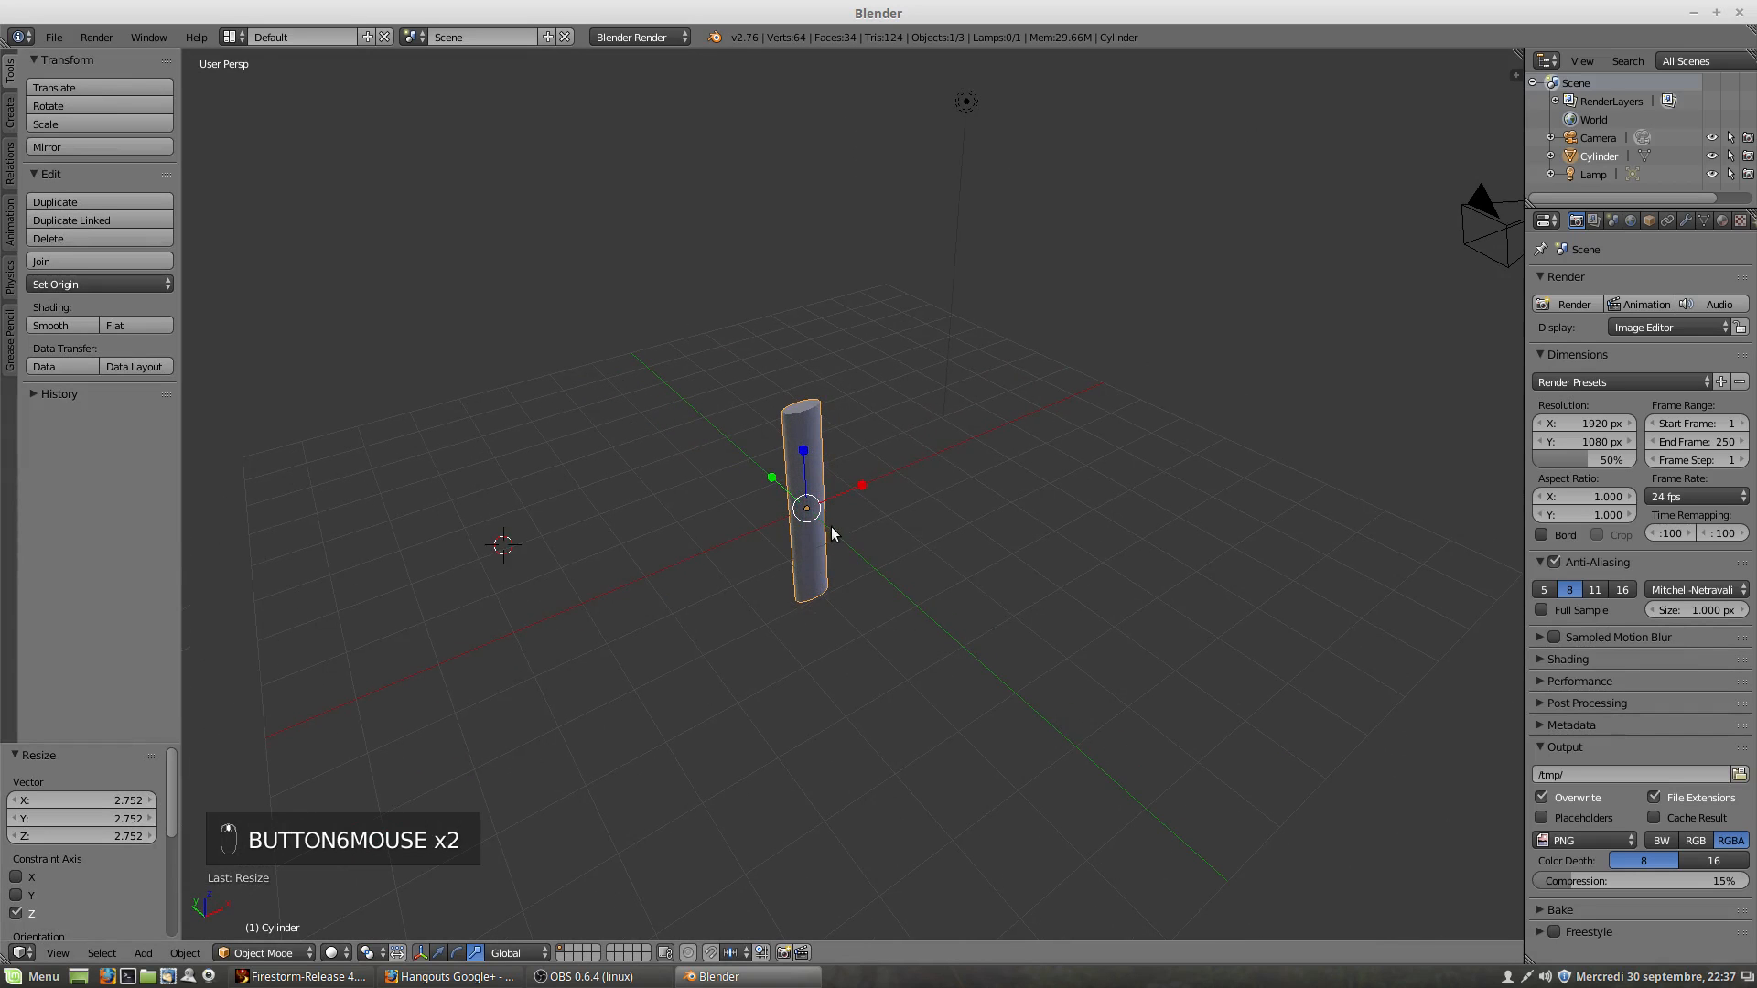
left_click(438, 953)
Step: Examine the cylinder up close from several angles by orbiting and zooming the 3D View
middle_click_drag(750, 608, 811, 489)
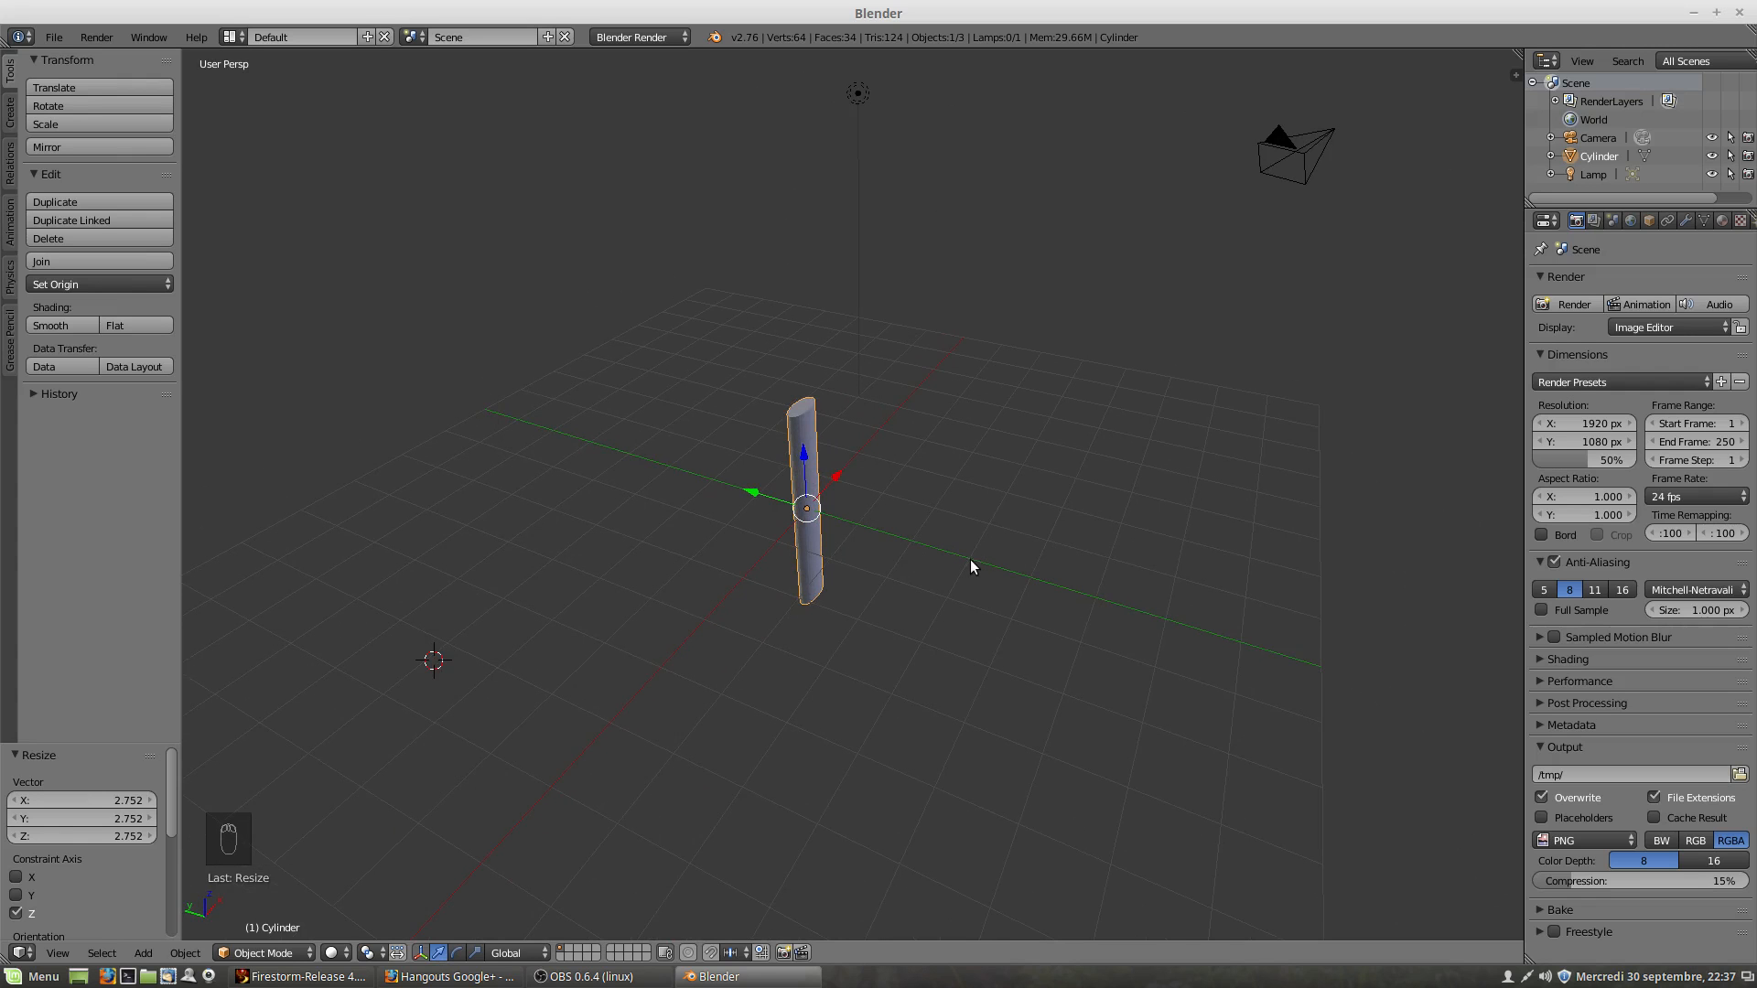
middle_click_drag(737, 552, 932, 552)
middle_click_drag(837, 464, 850, 580)
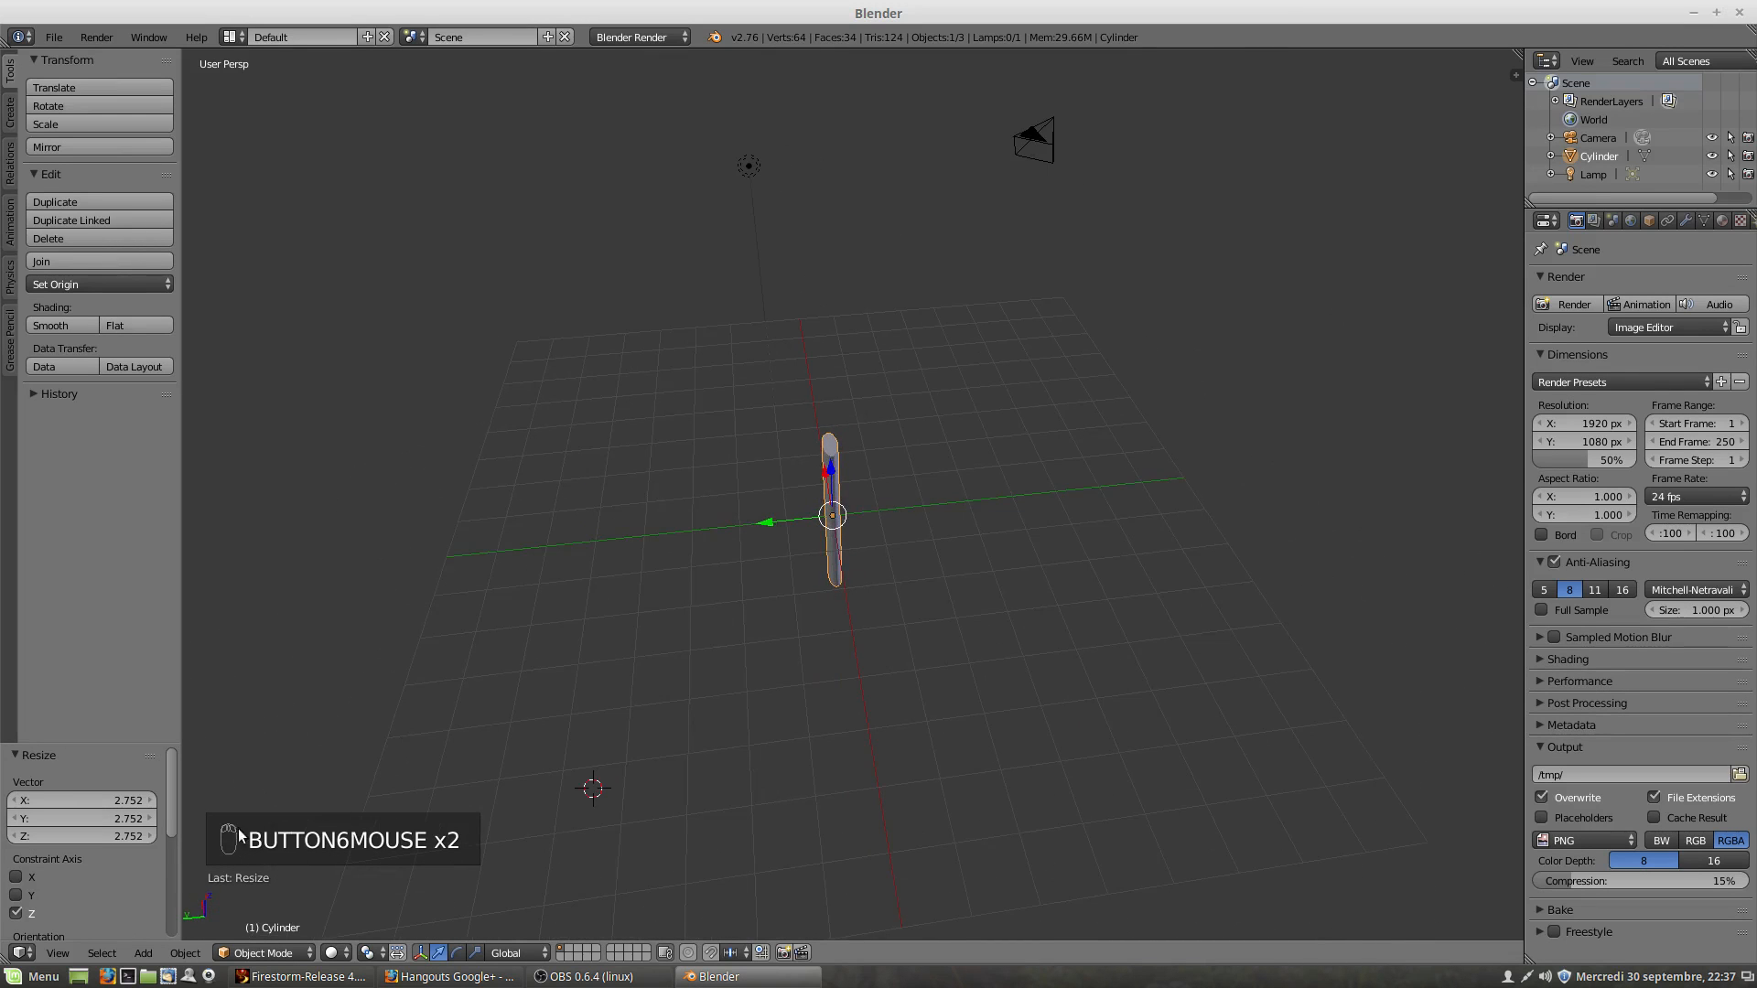
mouse_move(831, 636)
middle_mouse_down()
mouse_move(774, 633)
mouse_move(831, 628)
middle_mouse_up()
scroll(925, 485, "up", 4)
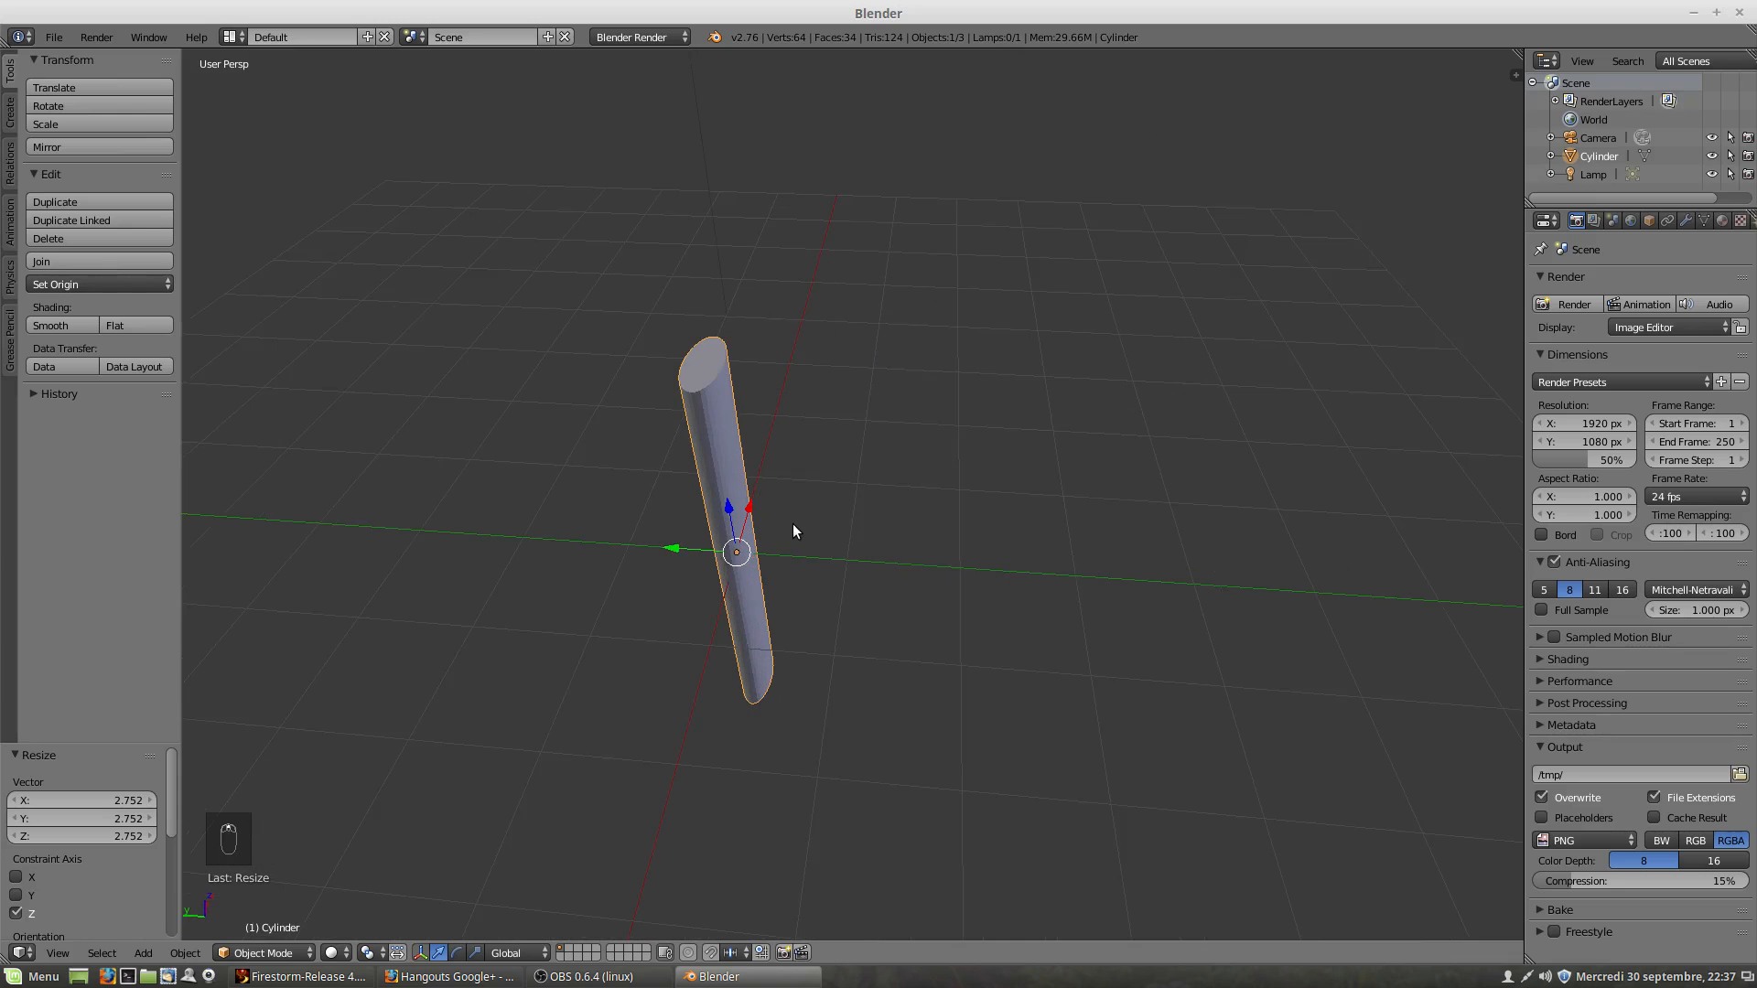
middle_click_drag(832, 553, 753, 553)
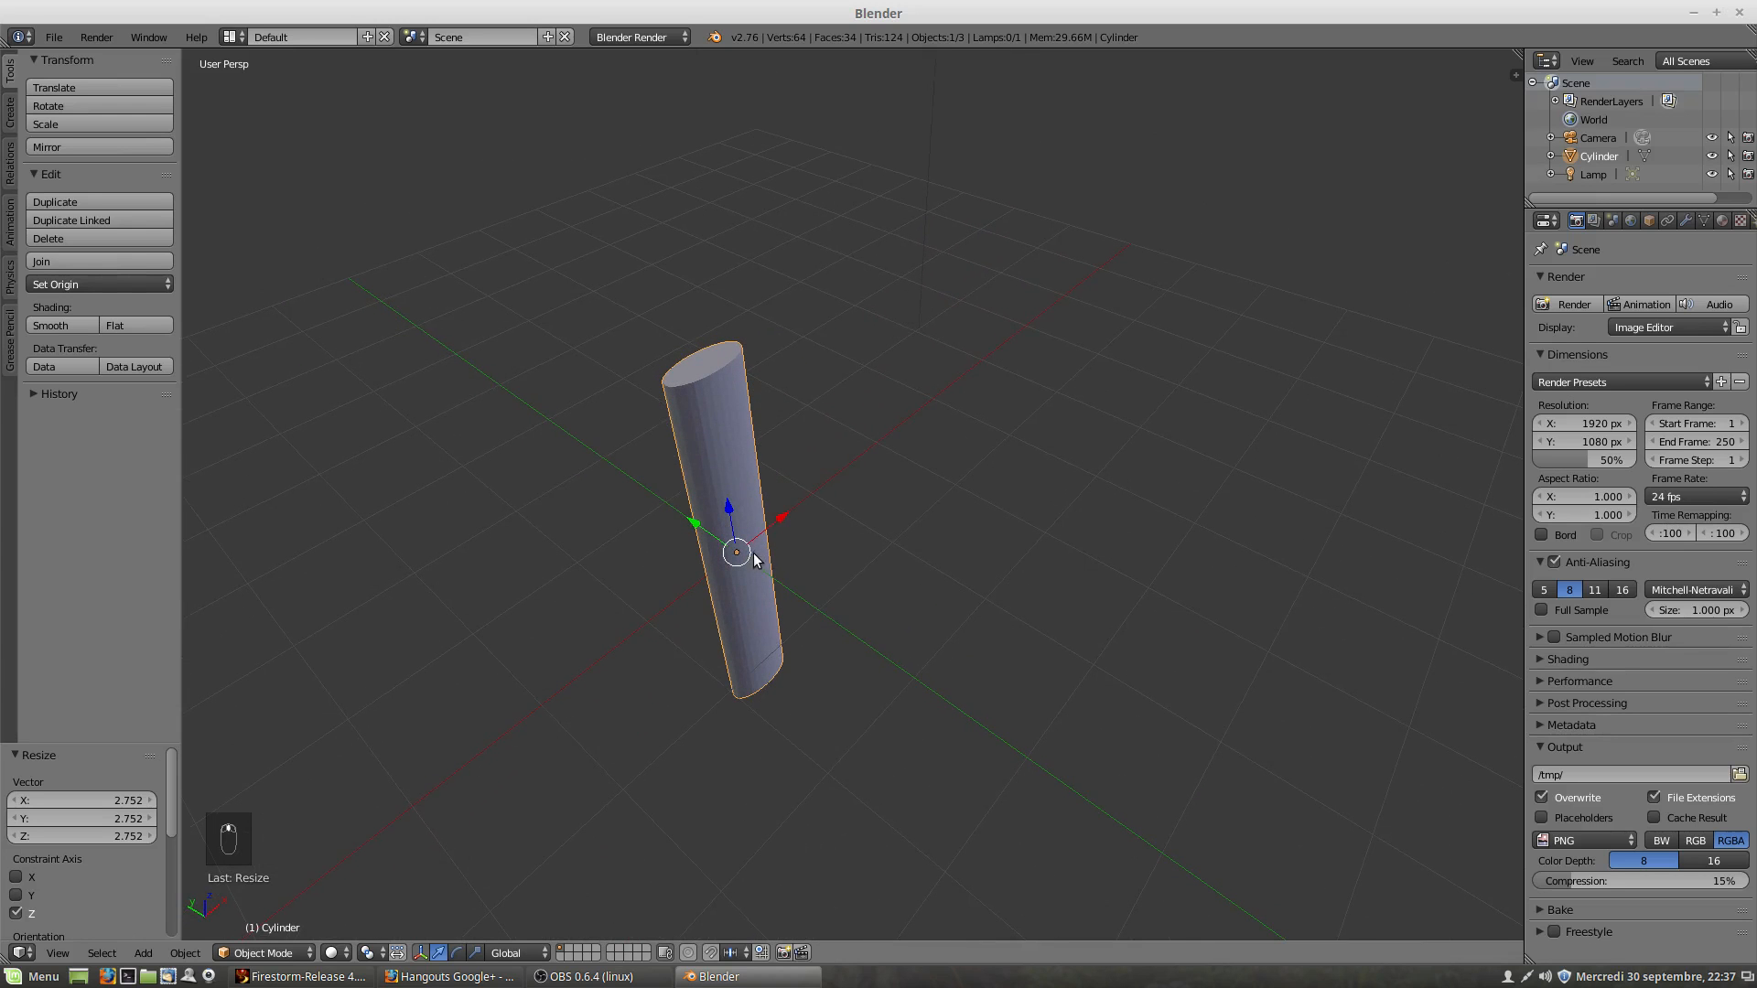
mouse_move(852, 573)
middle_mouse_down()
mouse_move(803, 578)
mouse_move(846, 557)
middle_mouse_up()
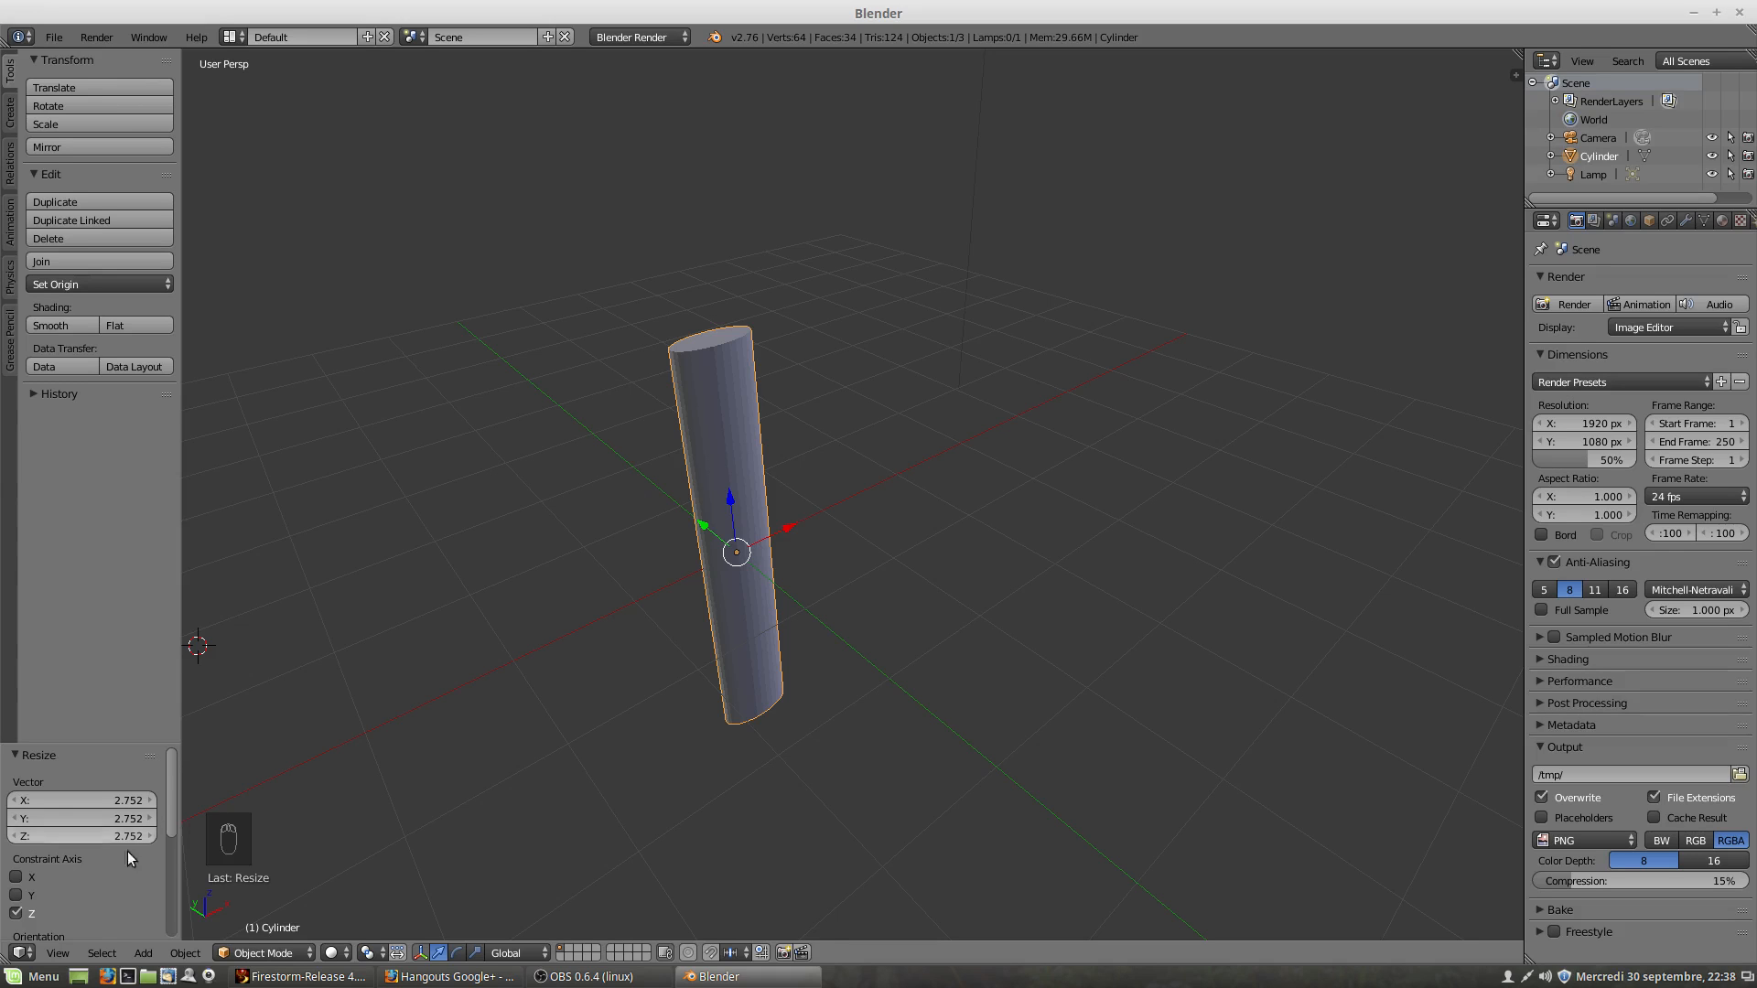
Step: View the cylinder from the front, top and right, then return to the top view and switch it to orthographic projection
left_click(57, 955)
left_click(57, 952)
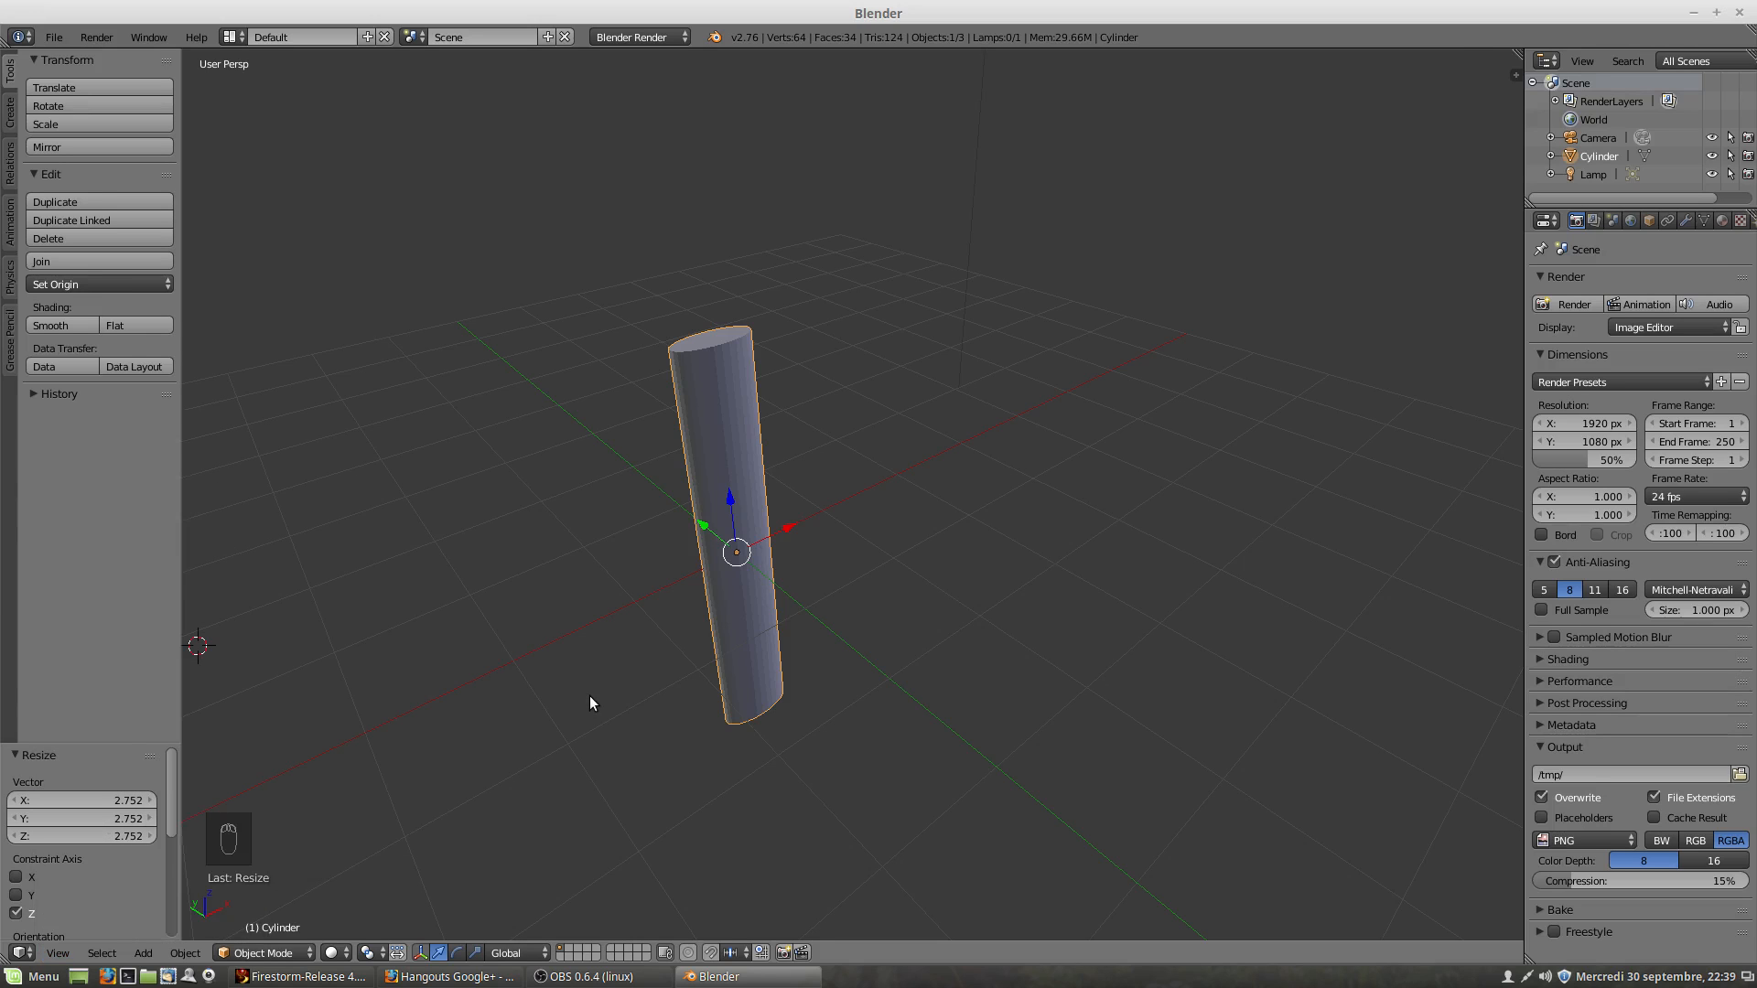
key("KP_1")
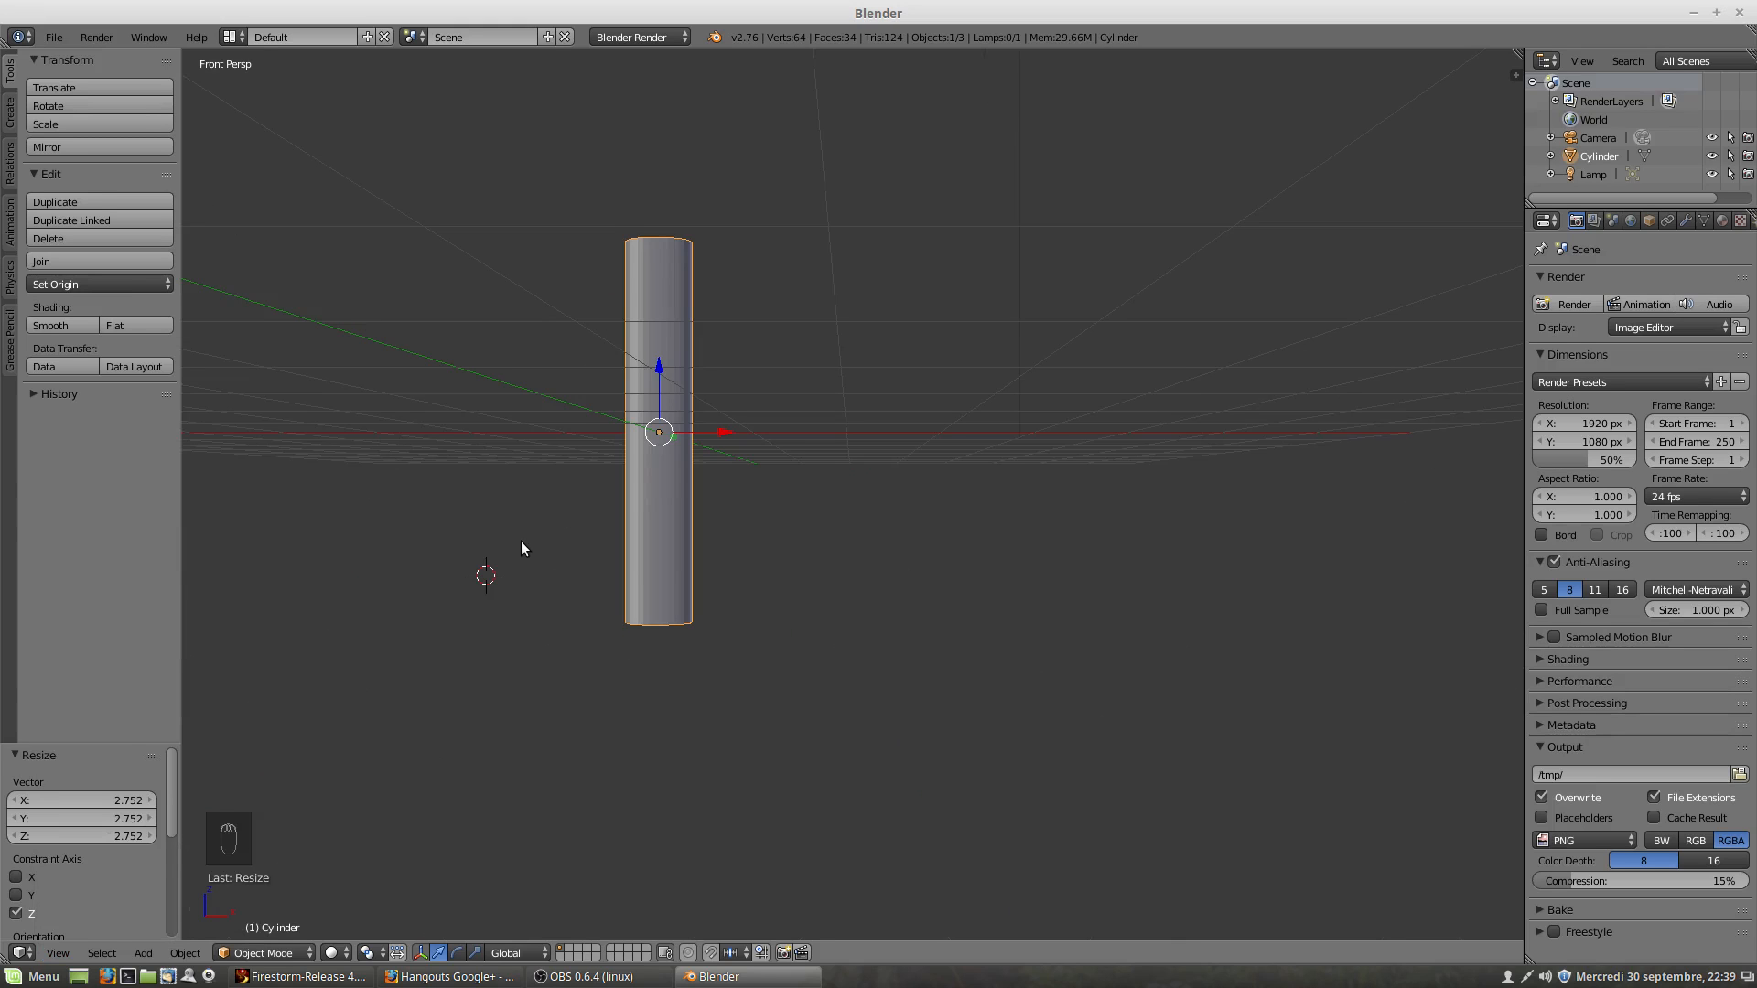
key("KP_7")
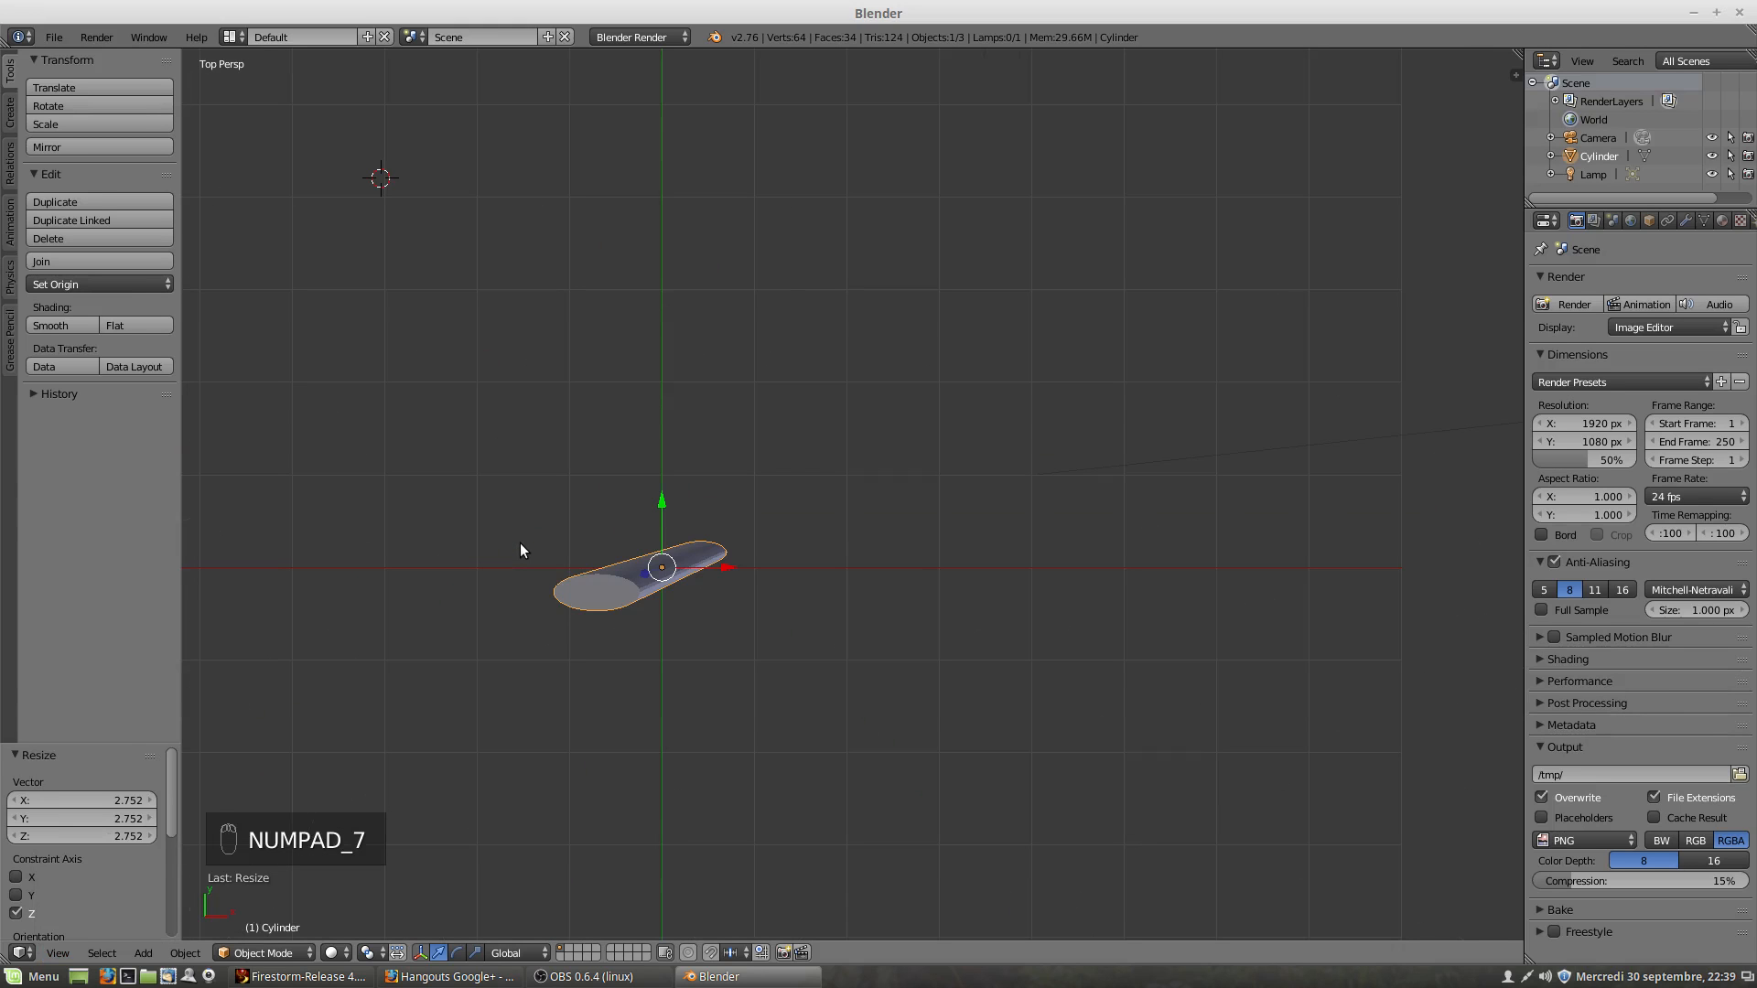
key("KP_3")
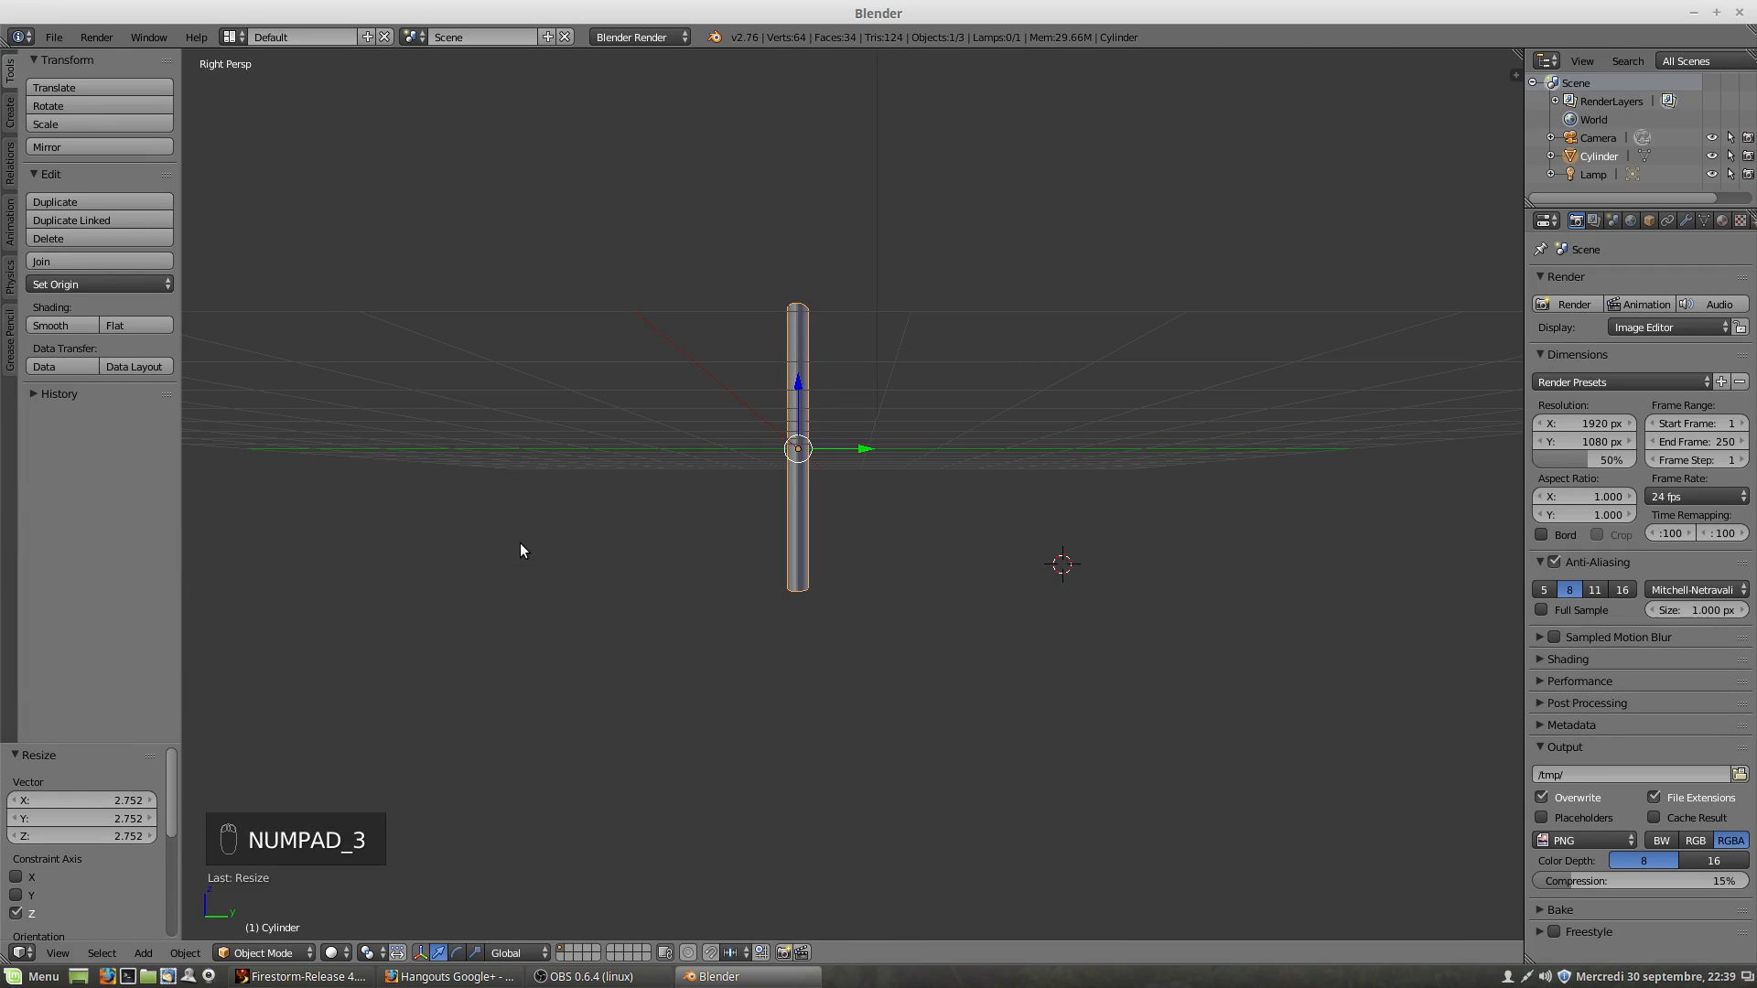
key("KP_7")
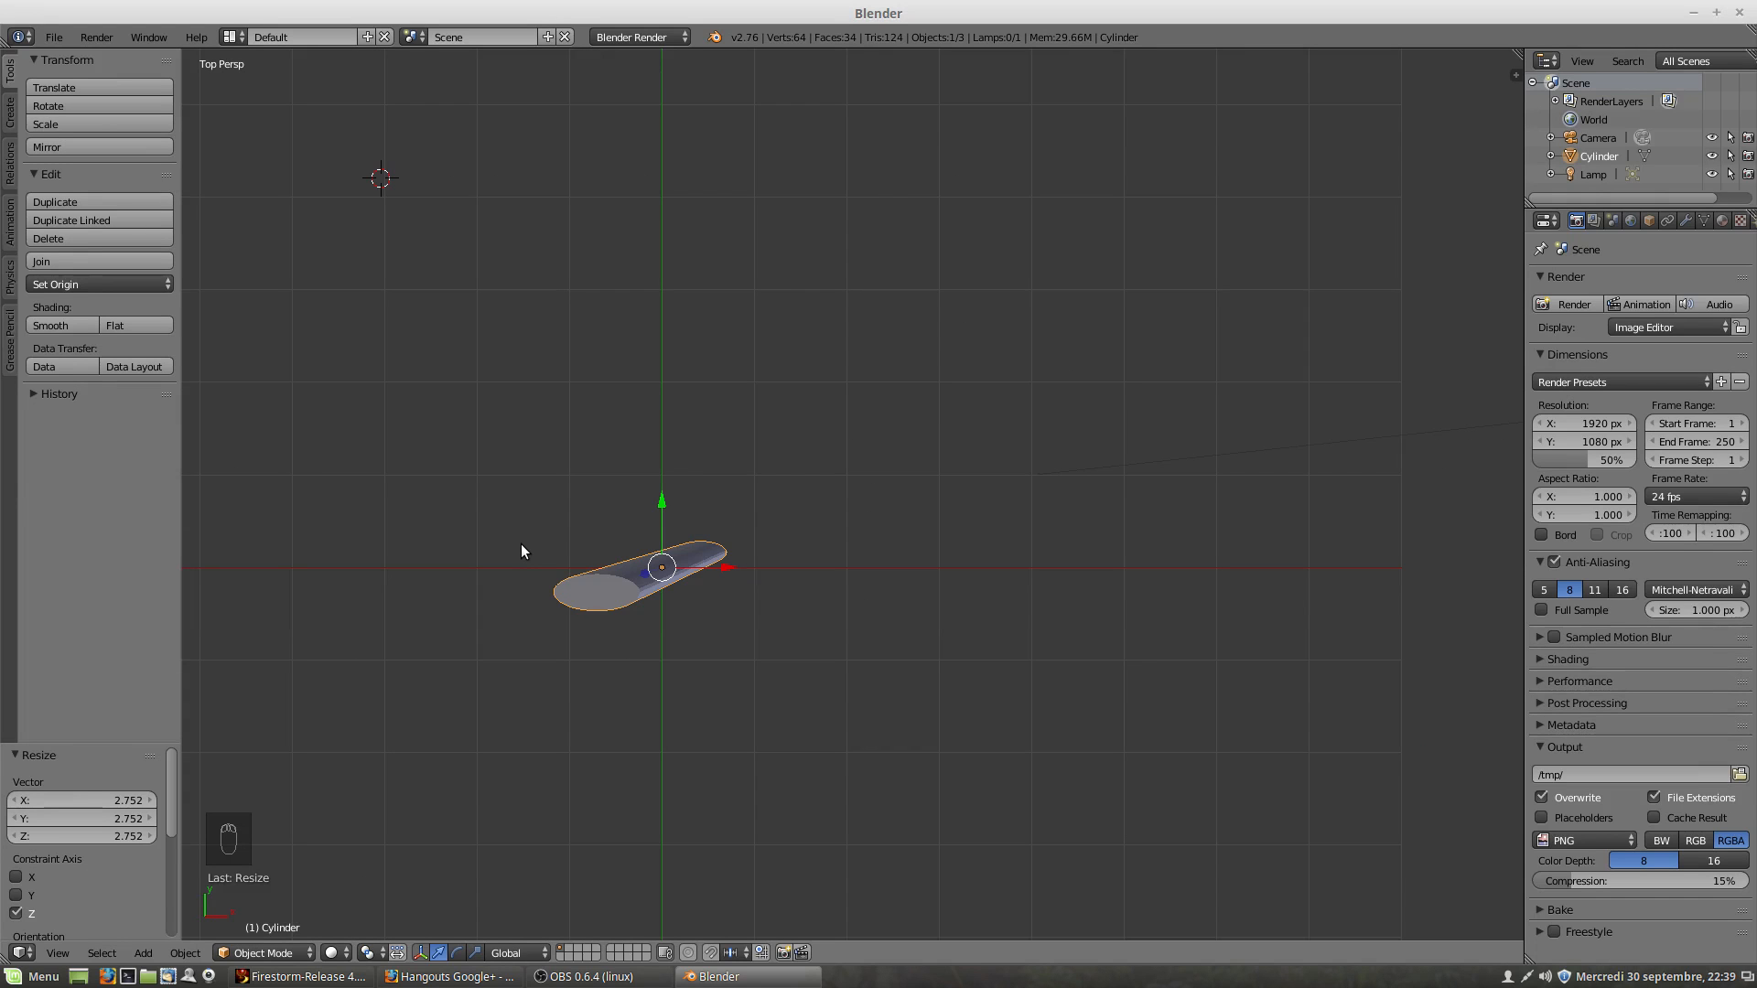
key("KP_5")
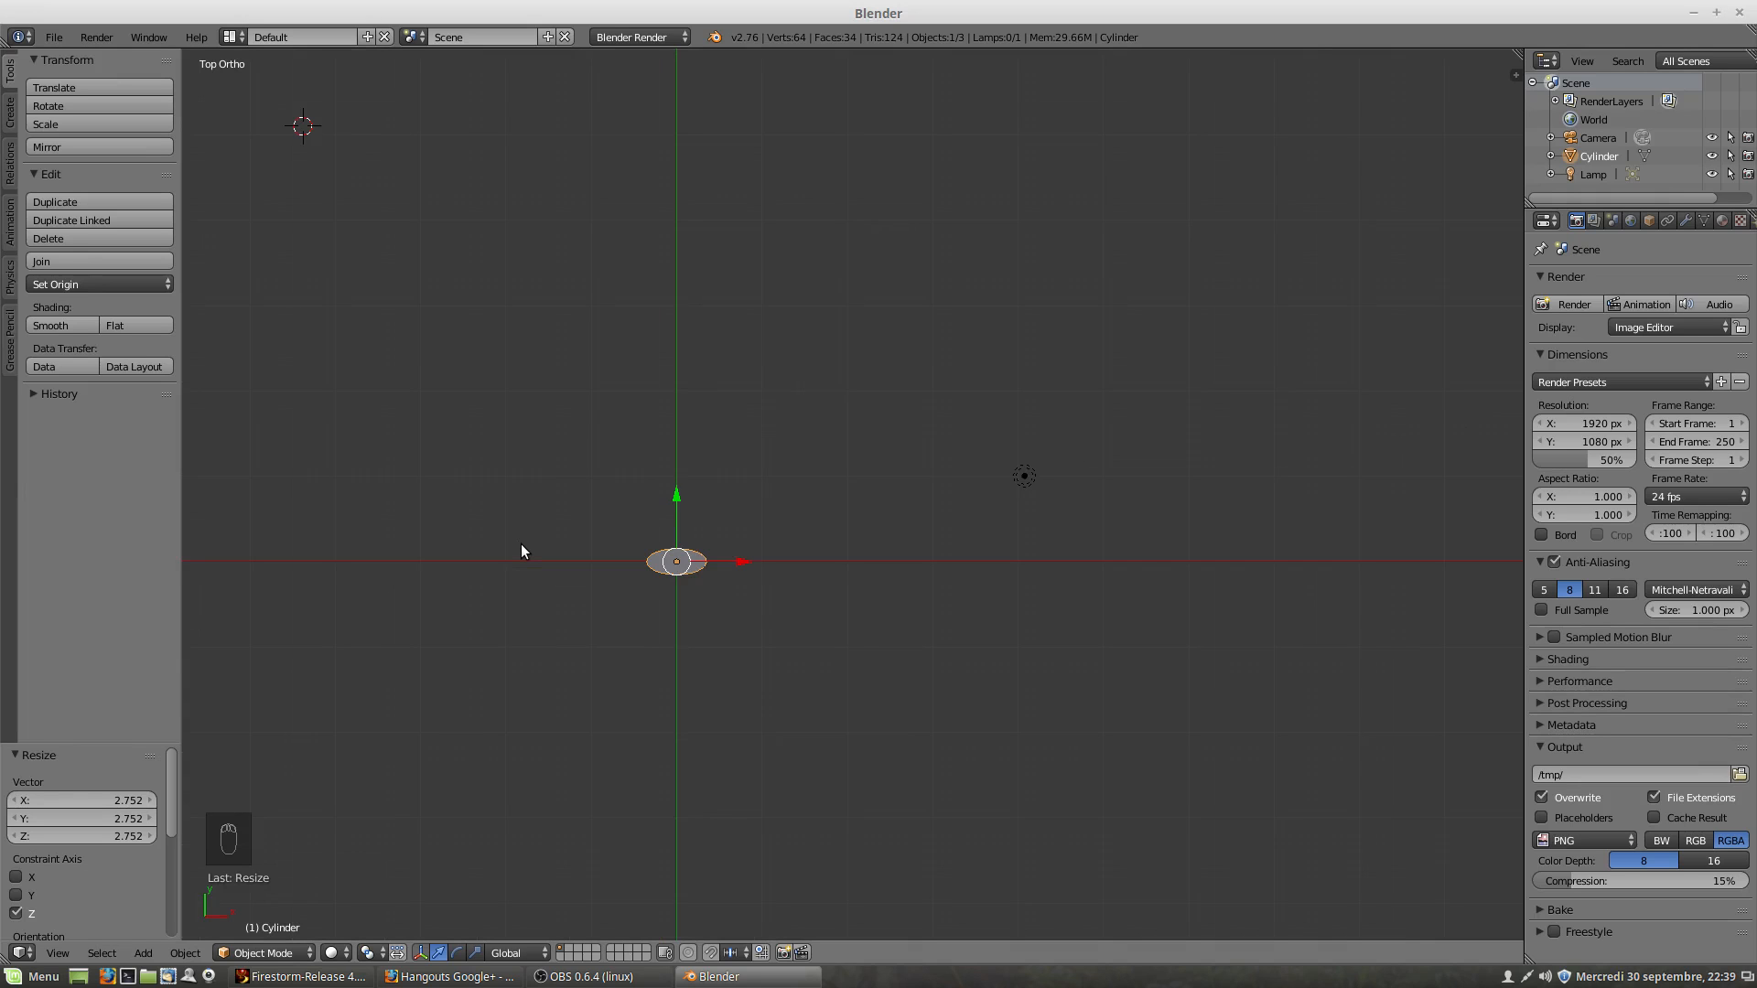
Step: In the front view, put the cylinder in Edit Mode with wireframe display and deselect all its vertices
scroll(523, 551, "up", 5)
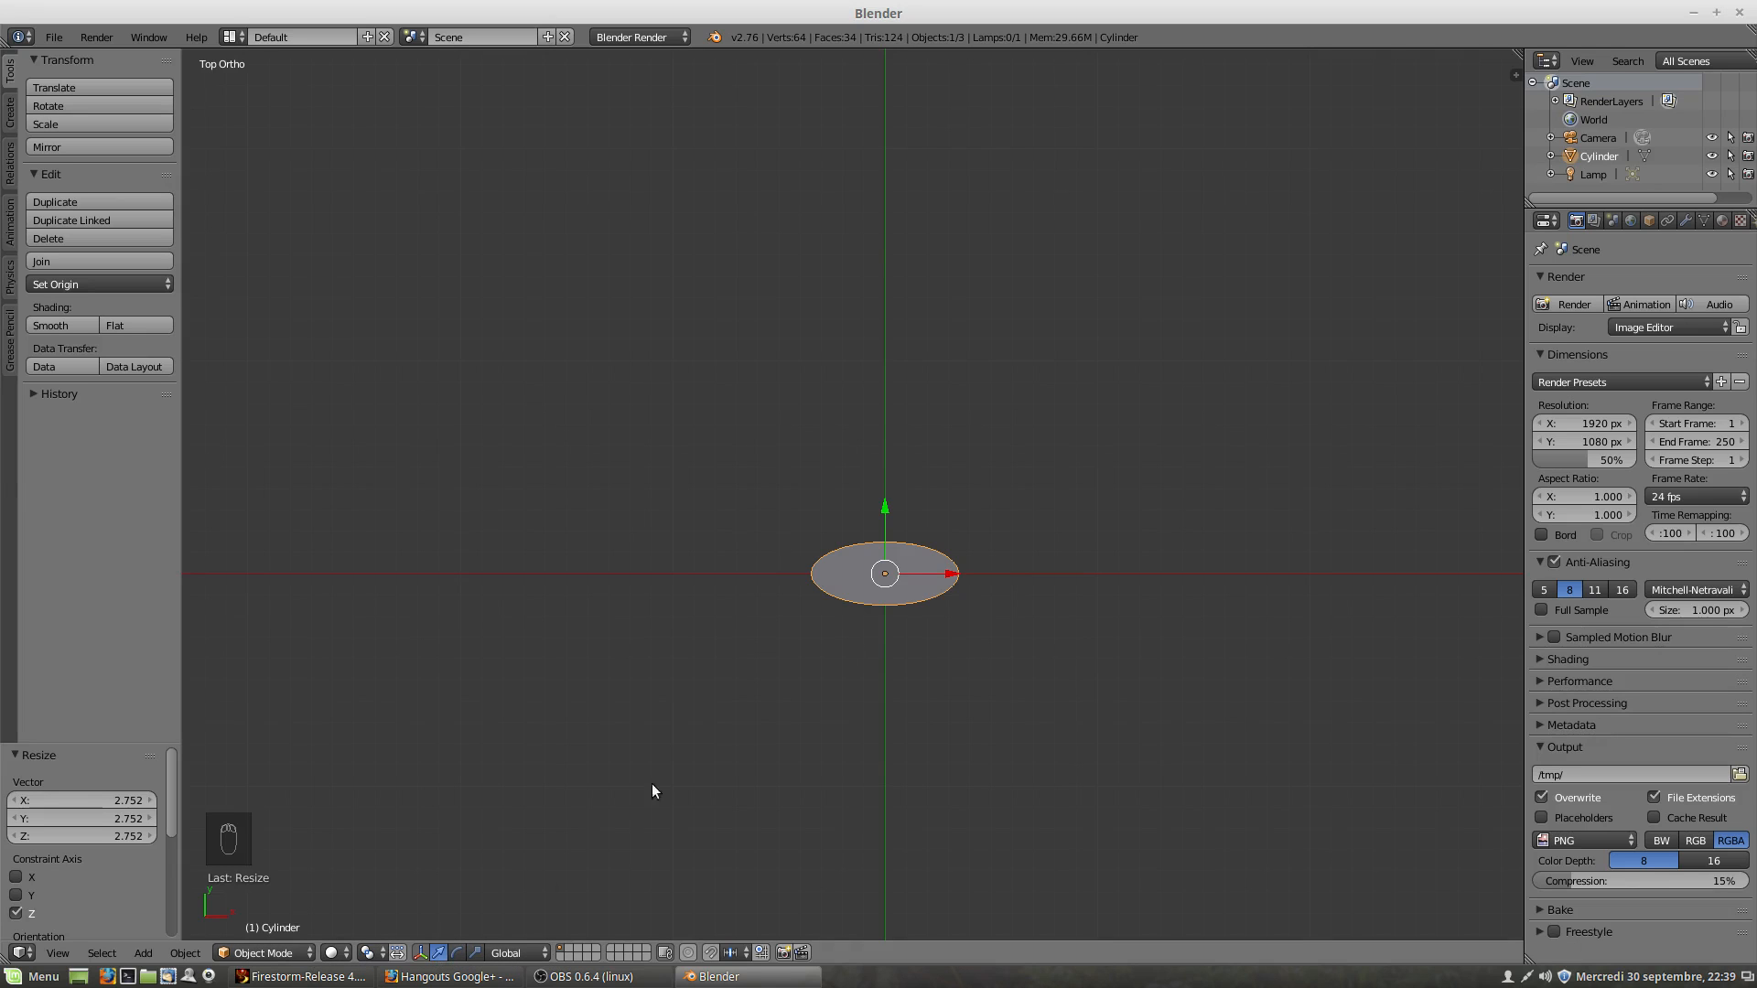
key("KP_1")
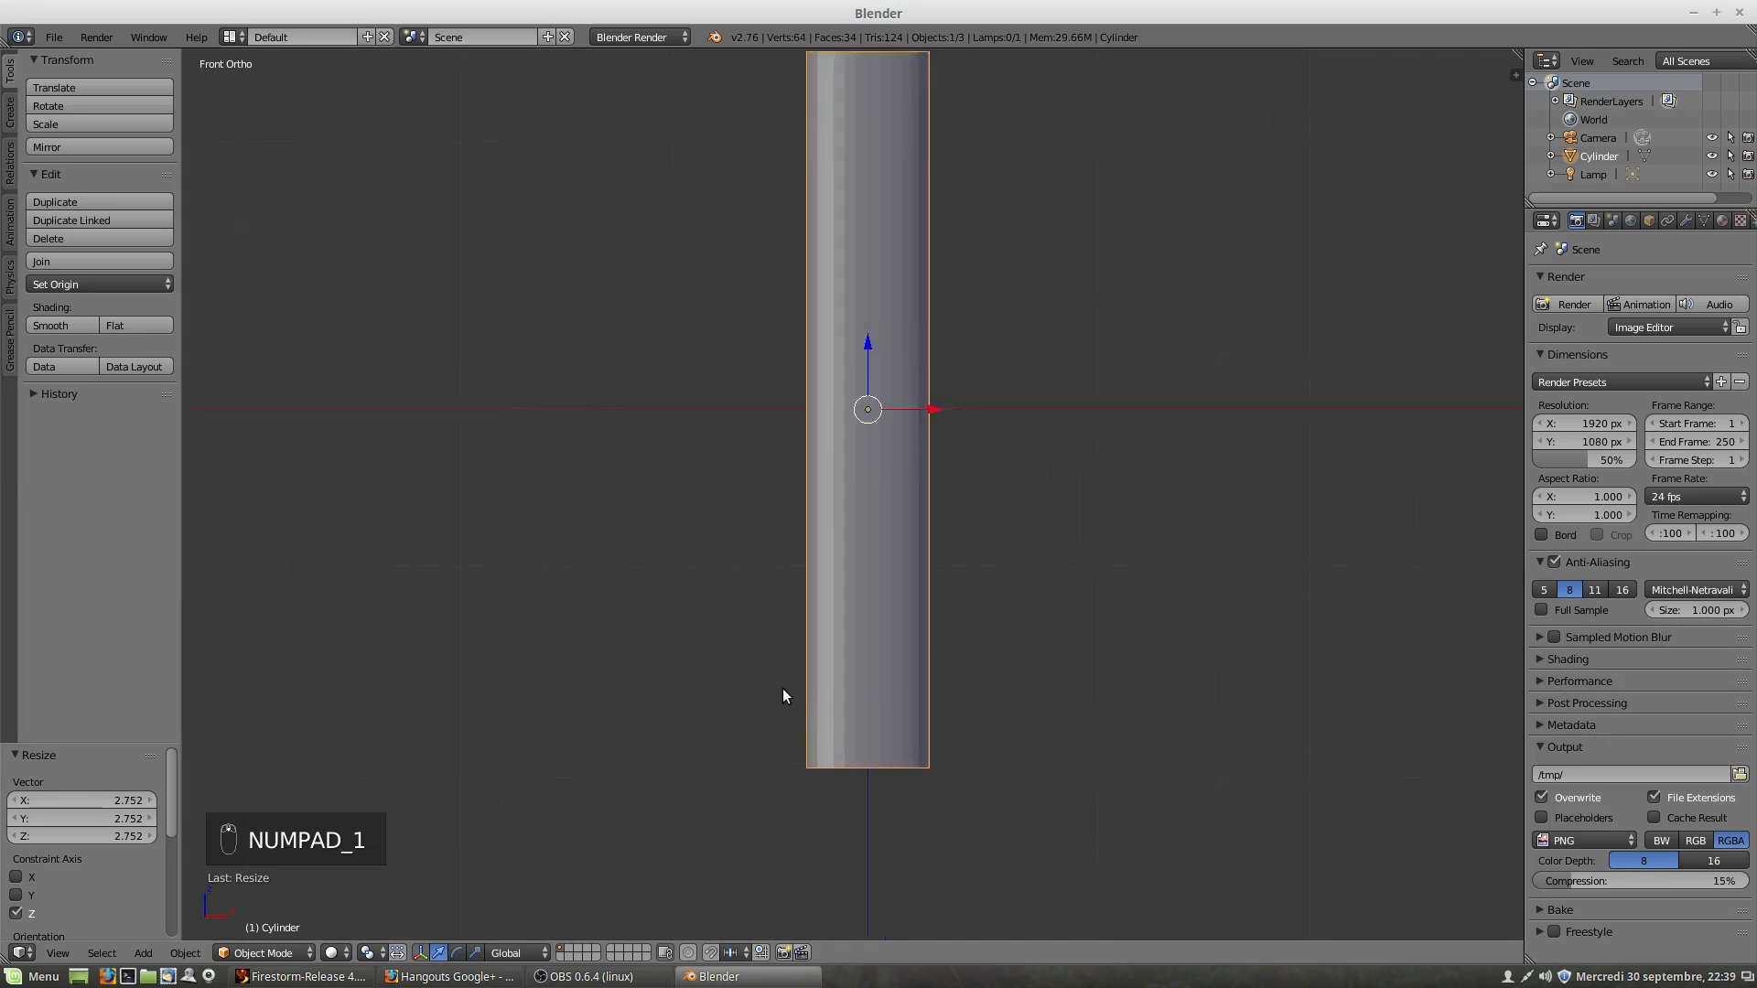
left_click(282, 952)
left_click(270, 911)
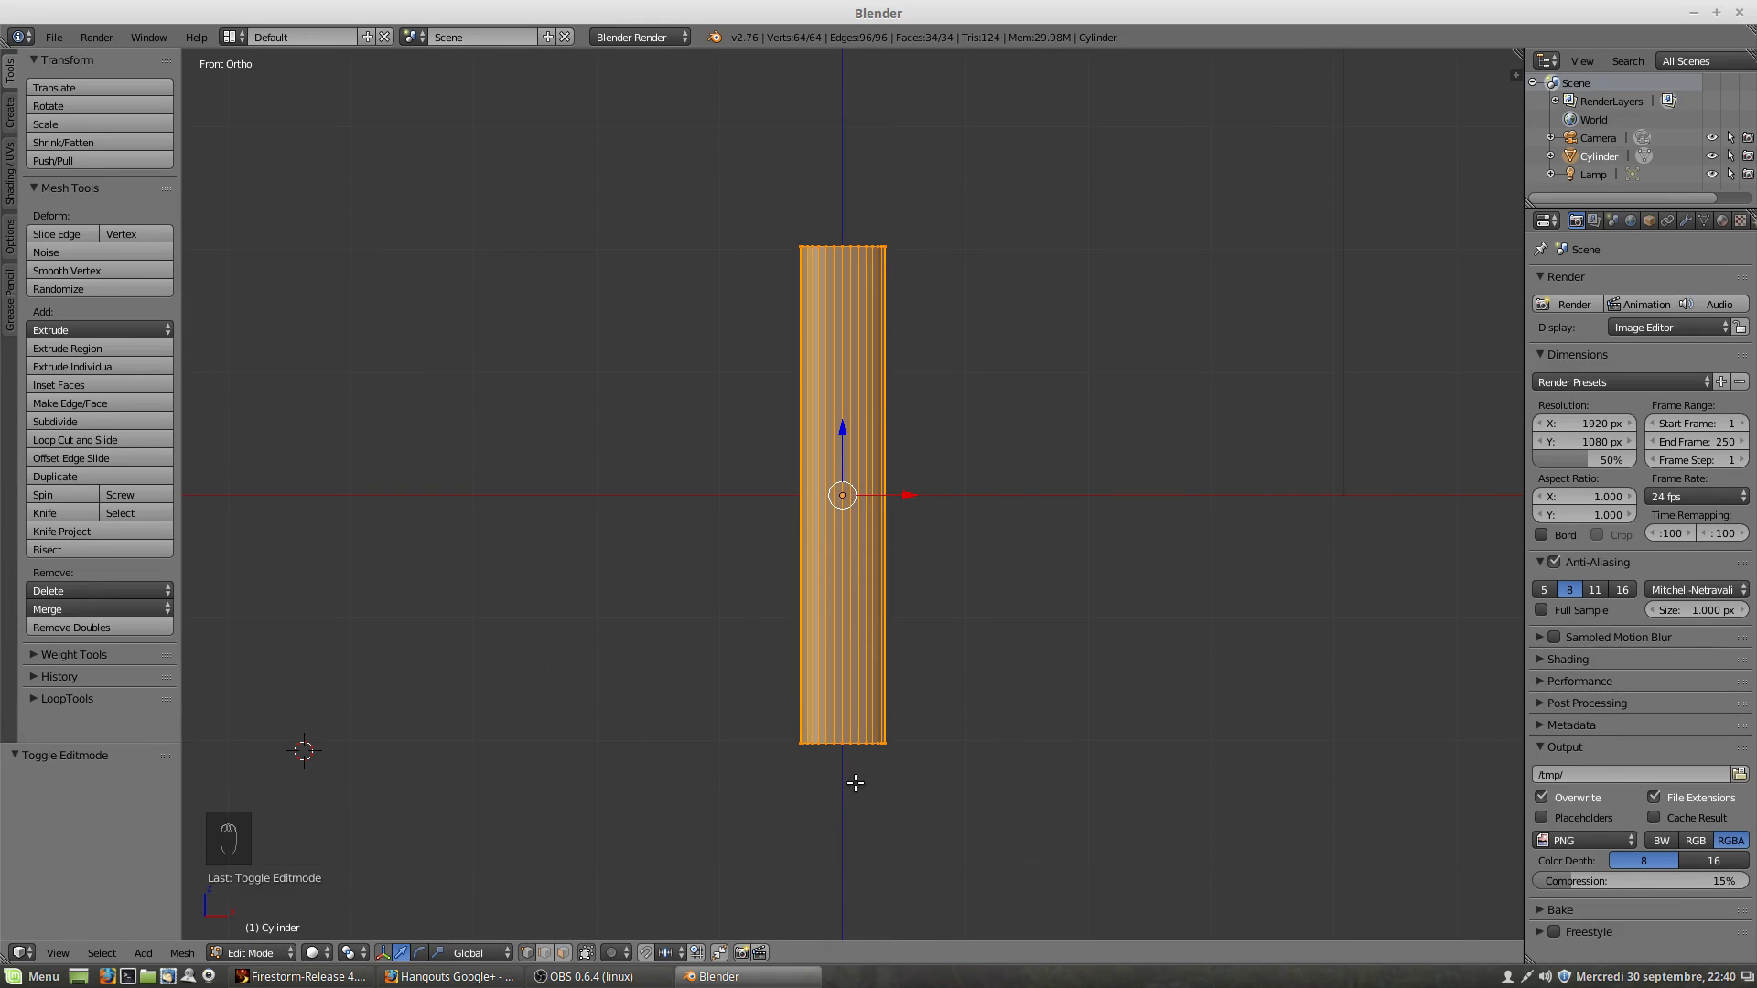
key("z")
key("a")
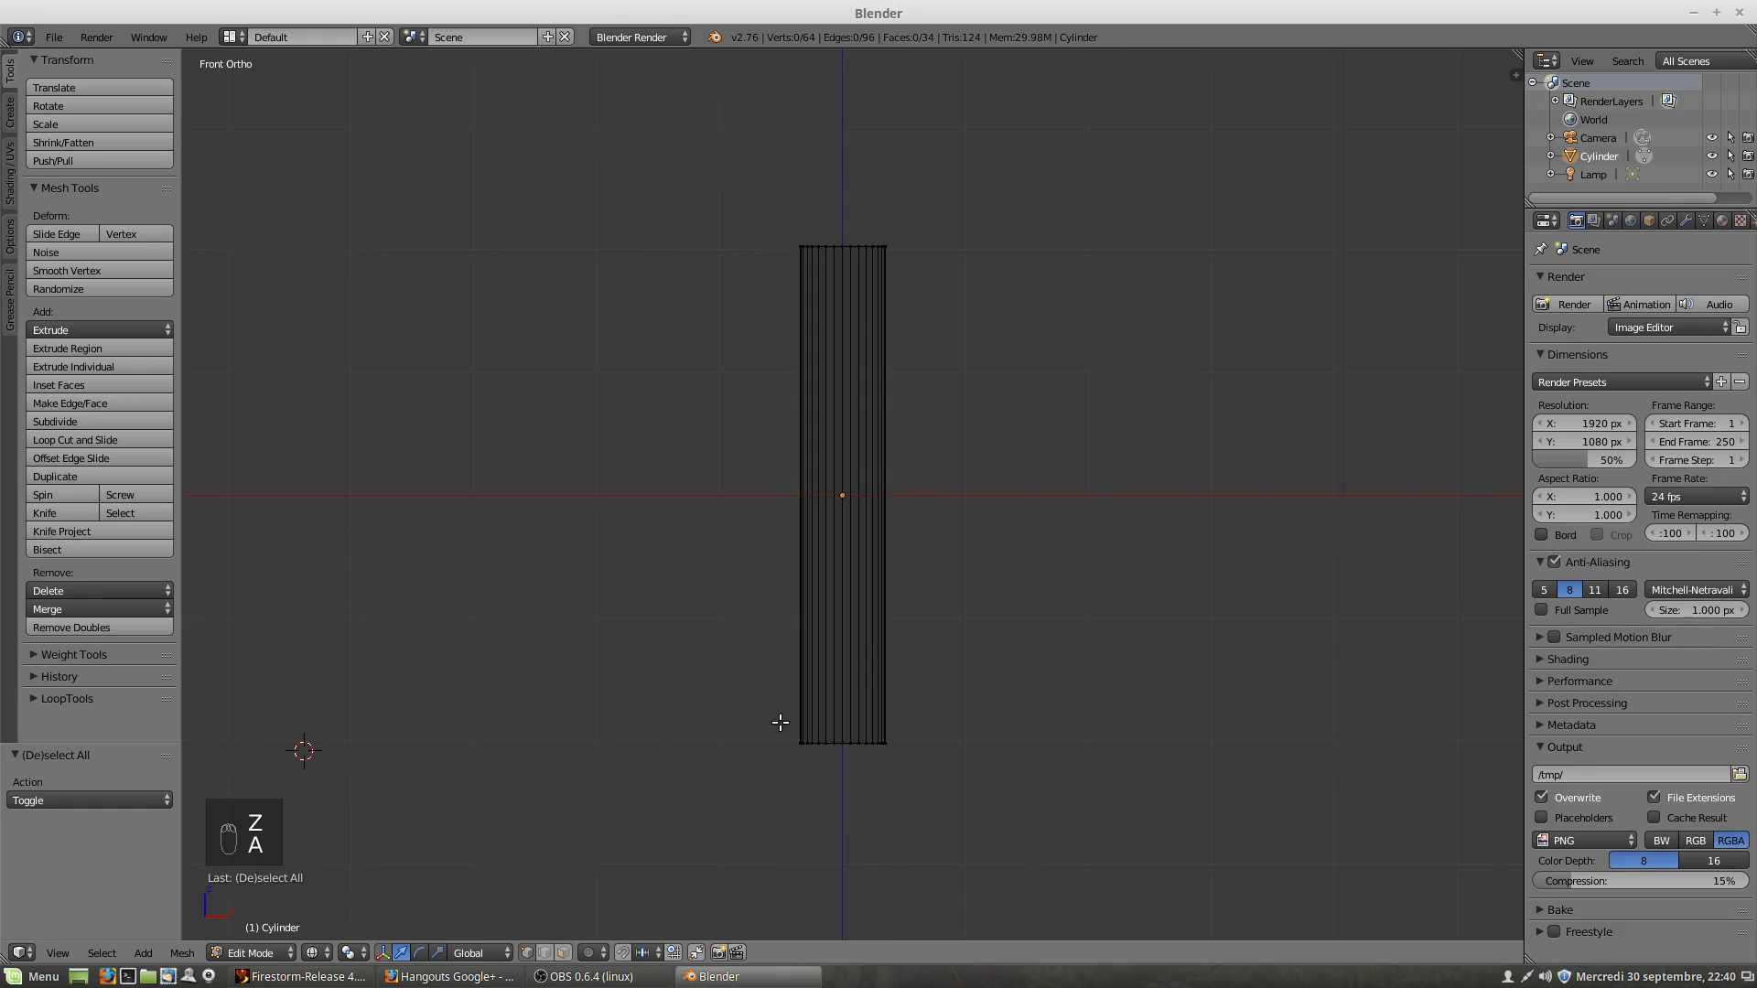
Step: Box-select the cylinder's bottom ring of vertices and scale it uniformly by about 6.251
key("b")
left_click_drag(773, 709, 892, 758)
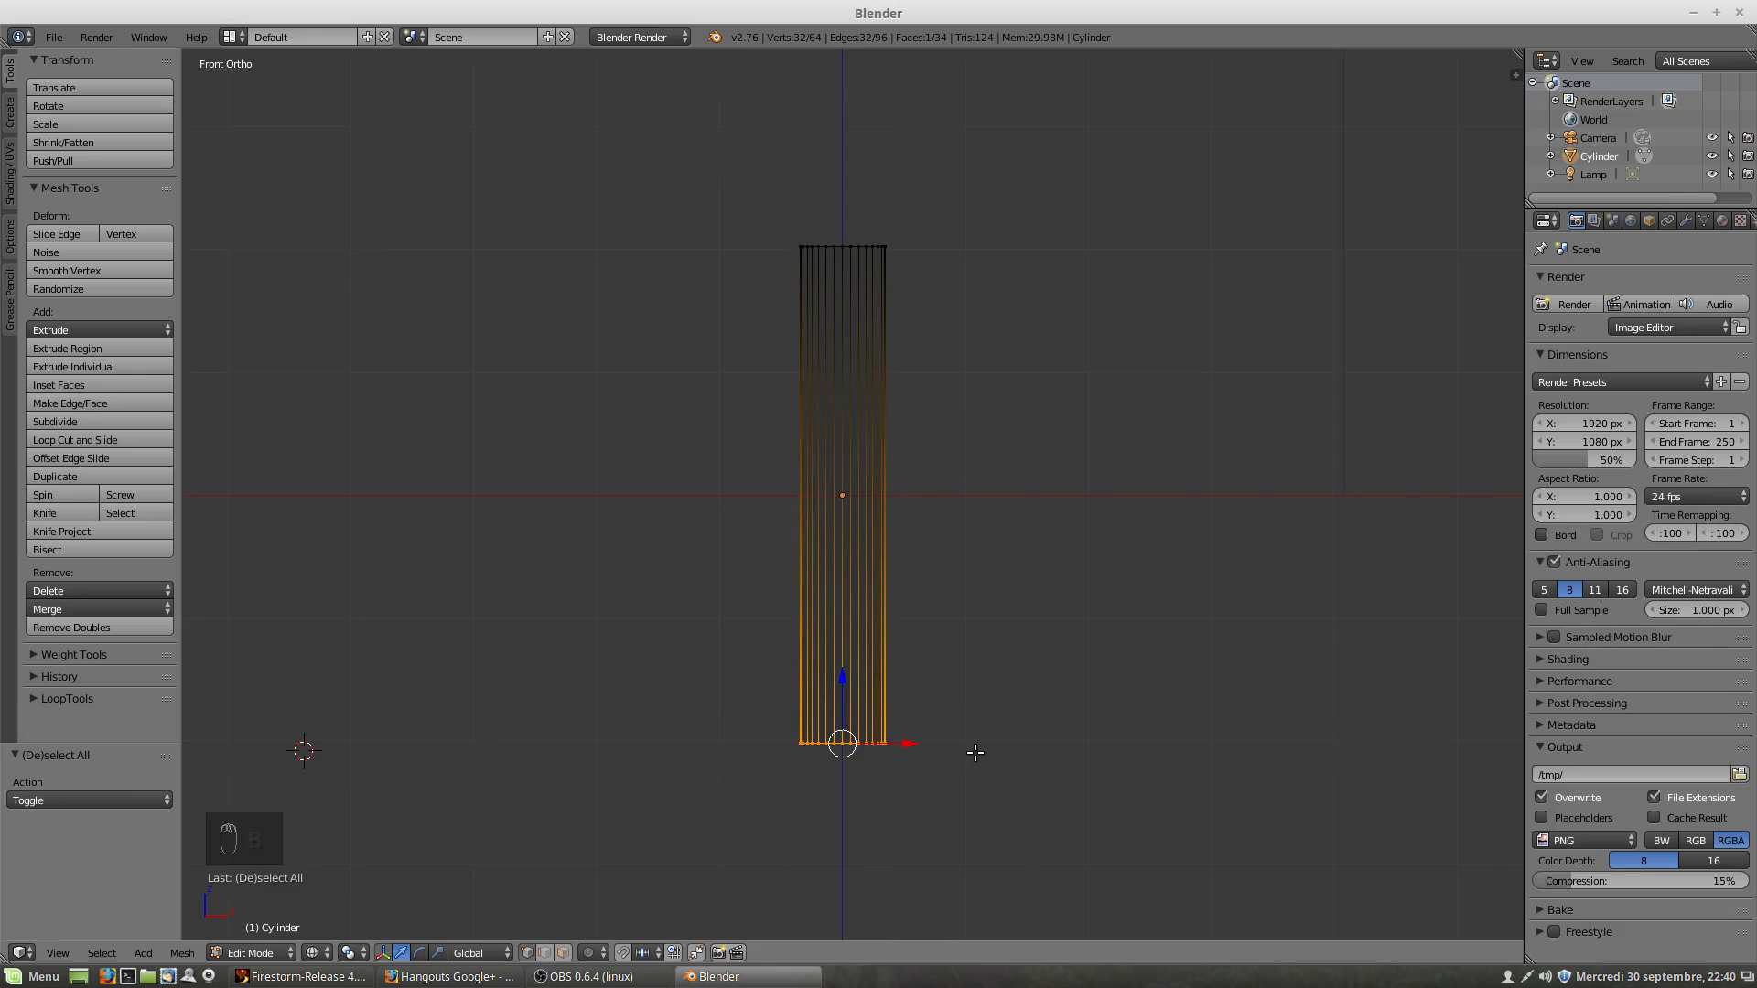
key("s")
left_click(357, 767)
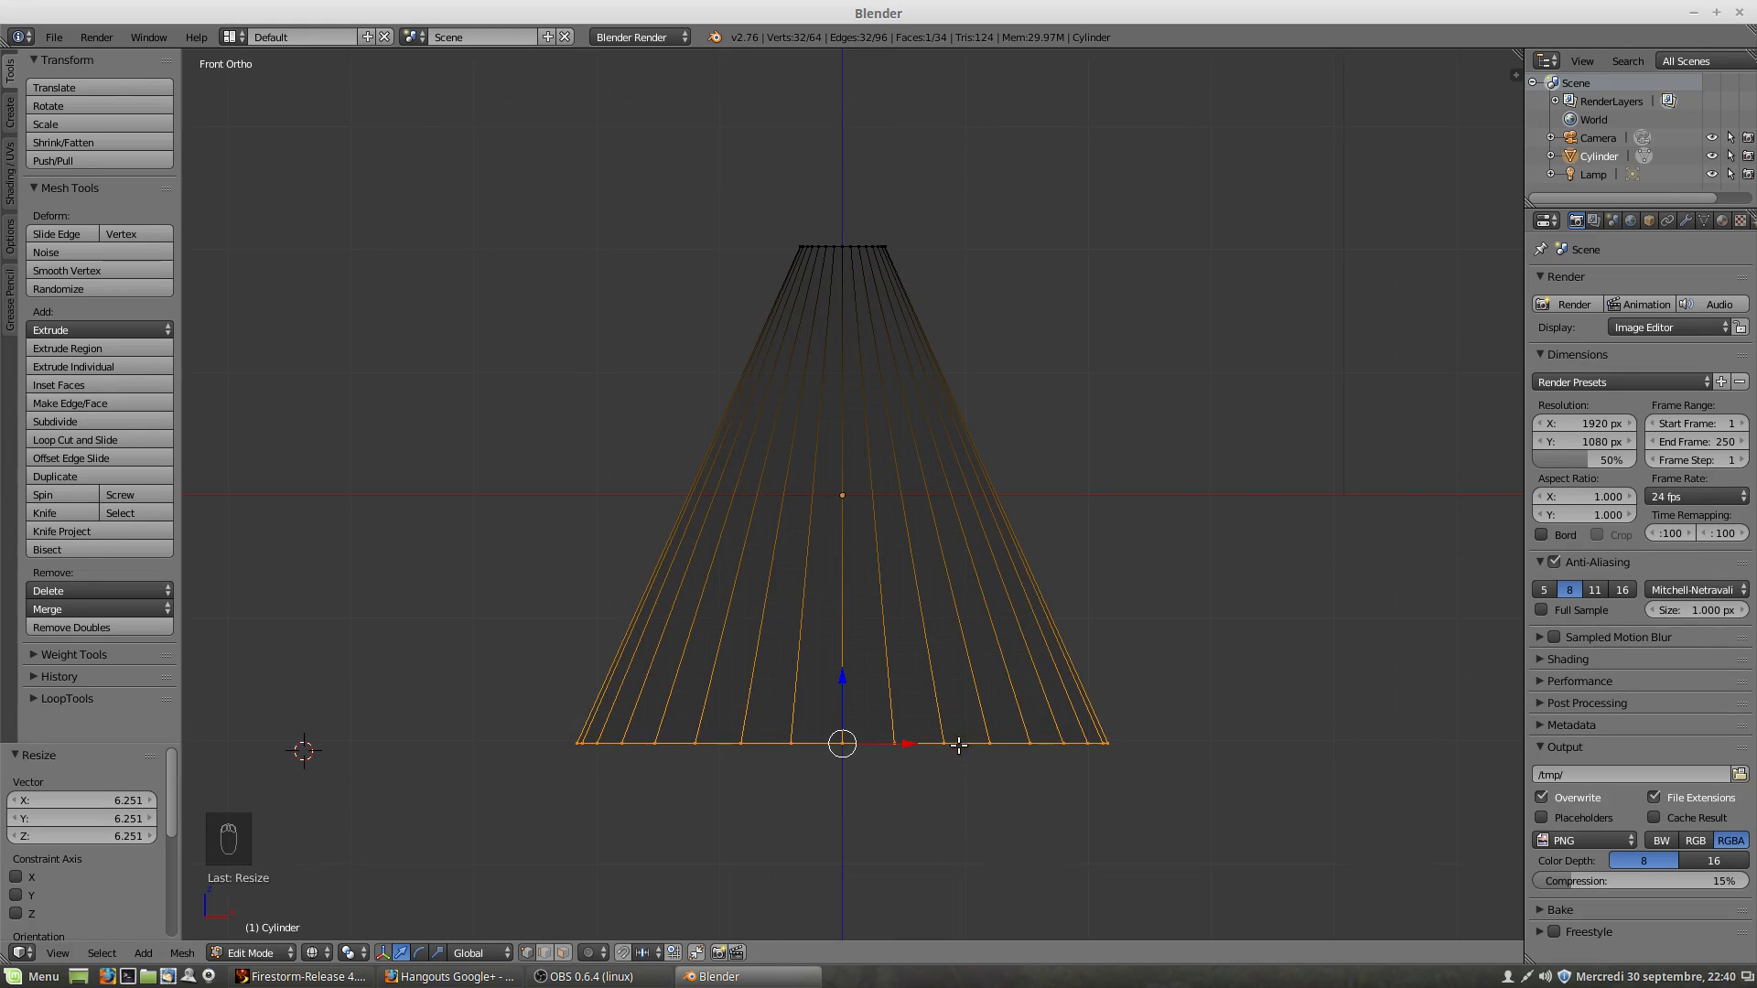
middle_click_drag(956, 743, 840, 799)
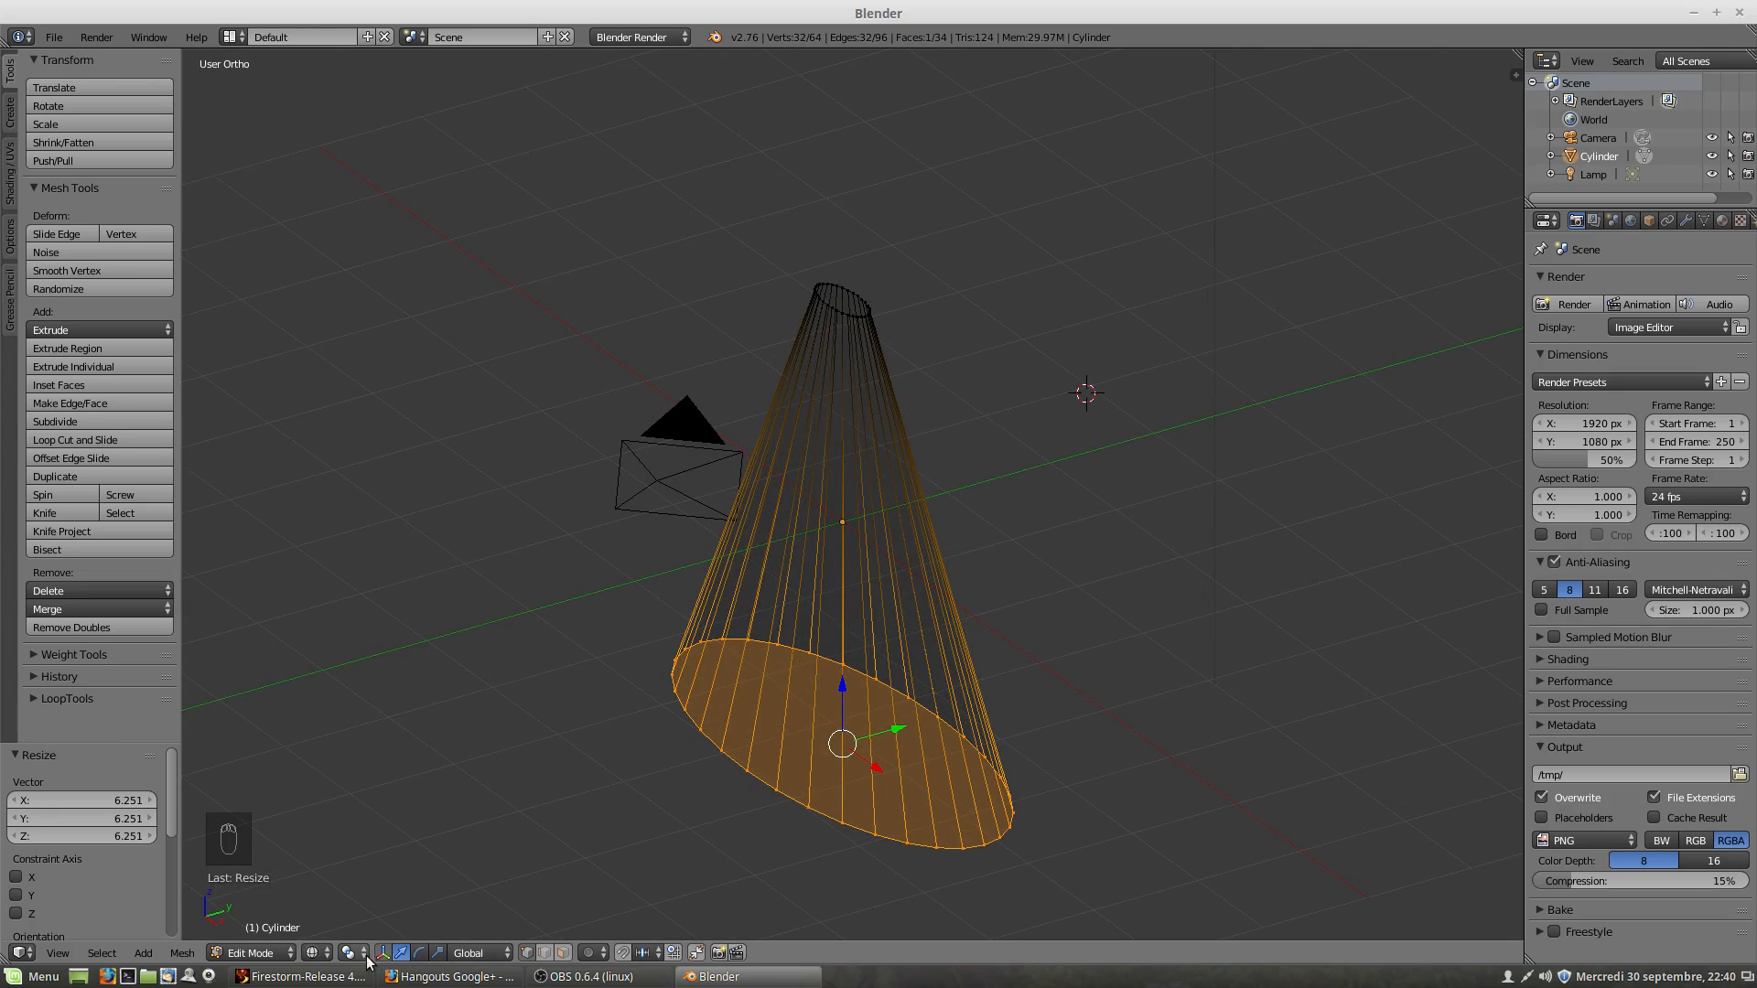
Step: Switch to the scale manipulator and scale the selected base ring by about 1.870 along X
left_click(438, 952)
key("x")
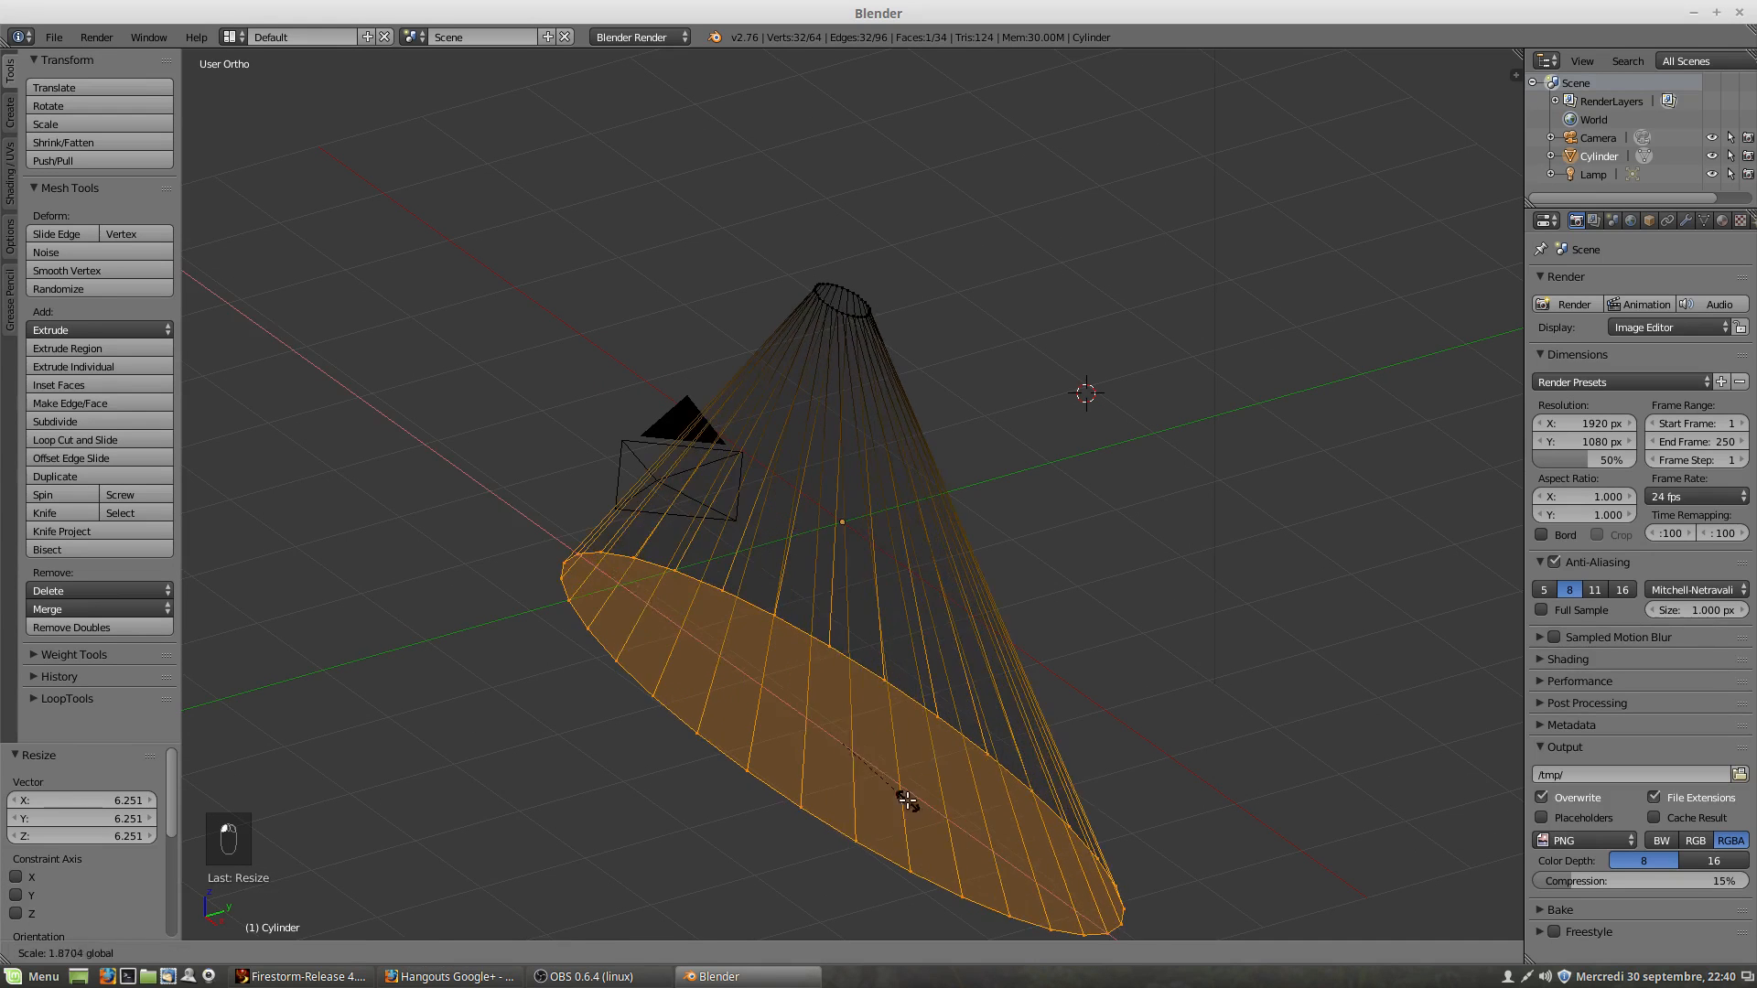
left_click(895, 793)
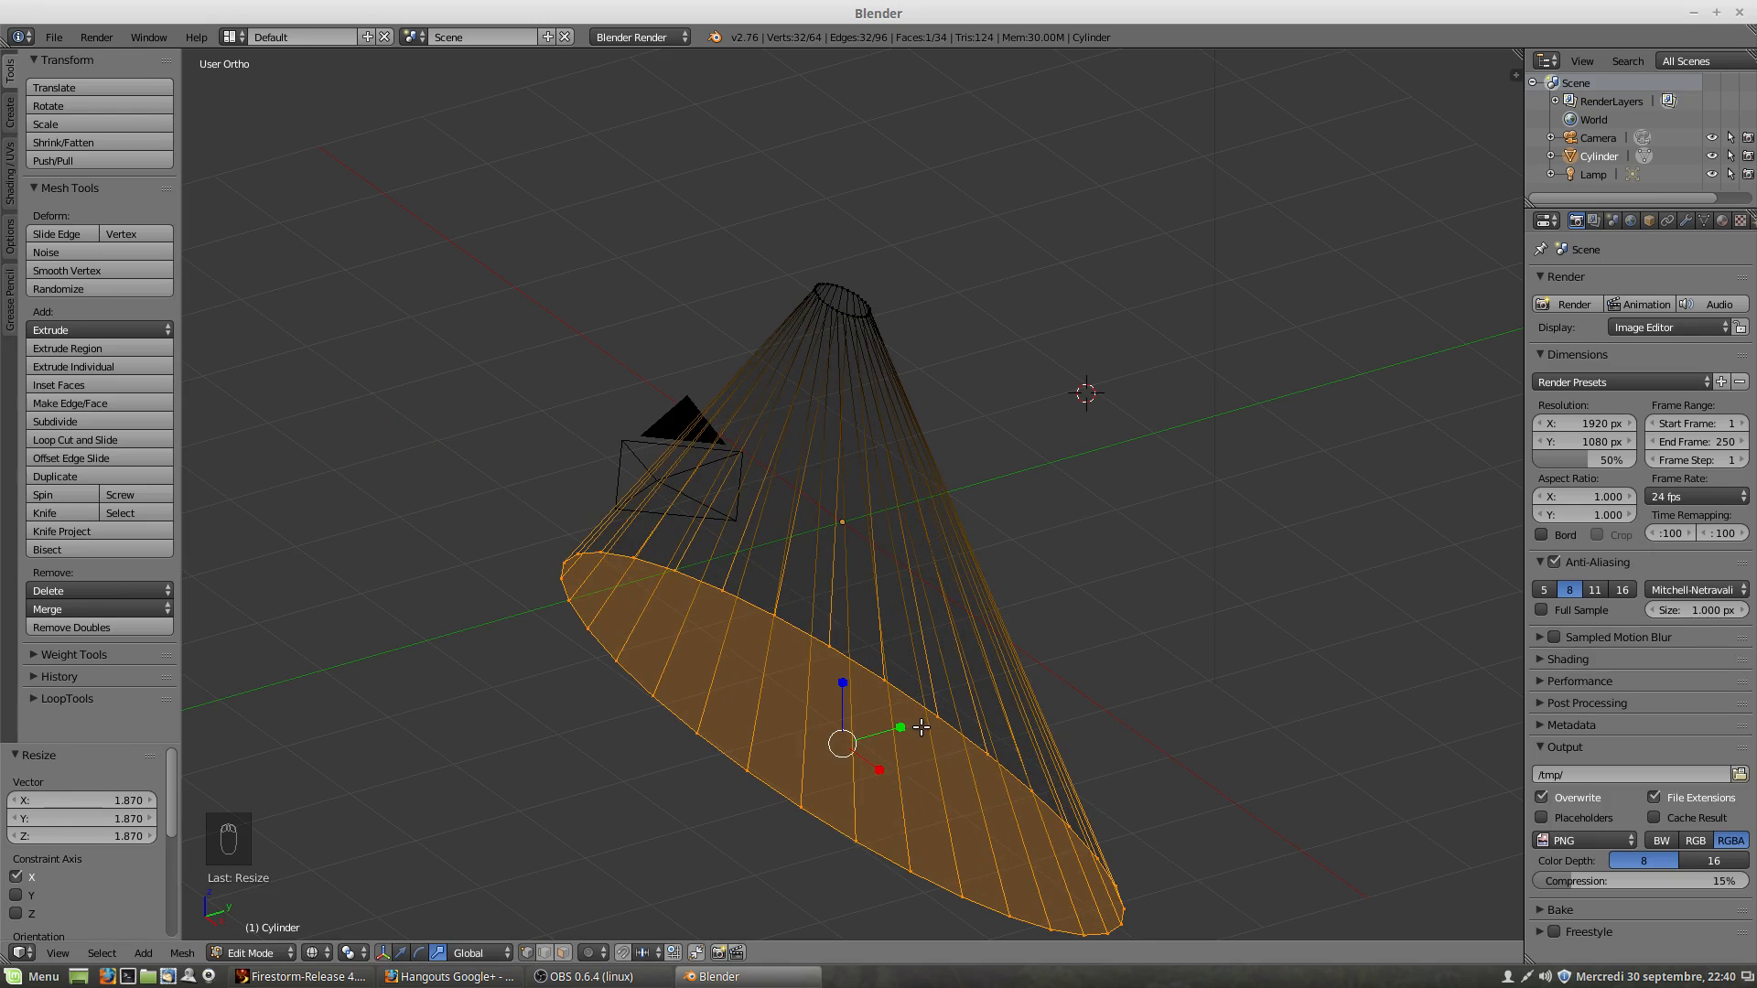
Step: In the right view, select a single vertex at the outer edge of the base and try to scale it by about 2.245 along Y
key("KP_3")
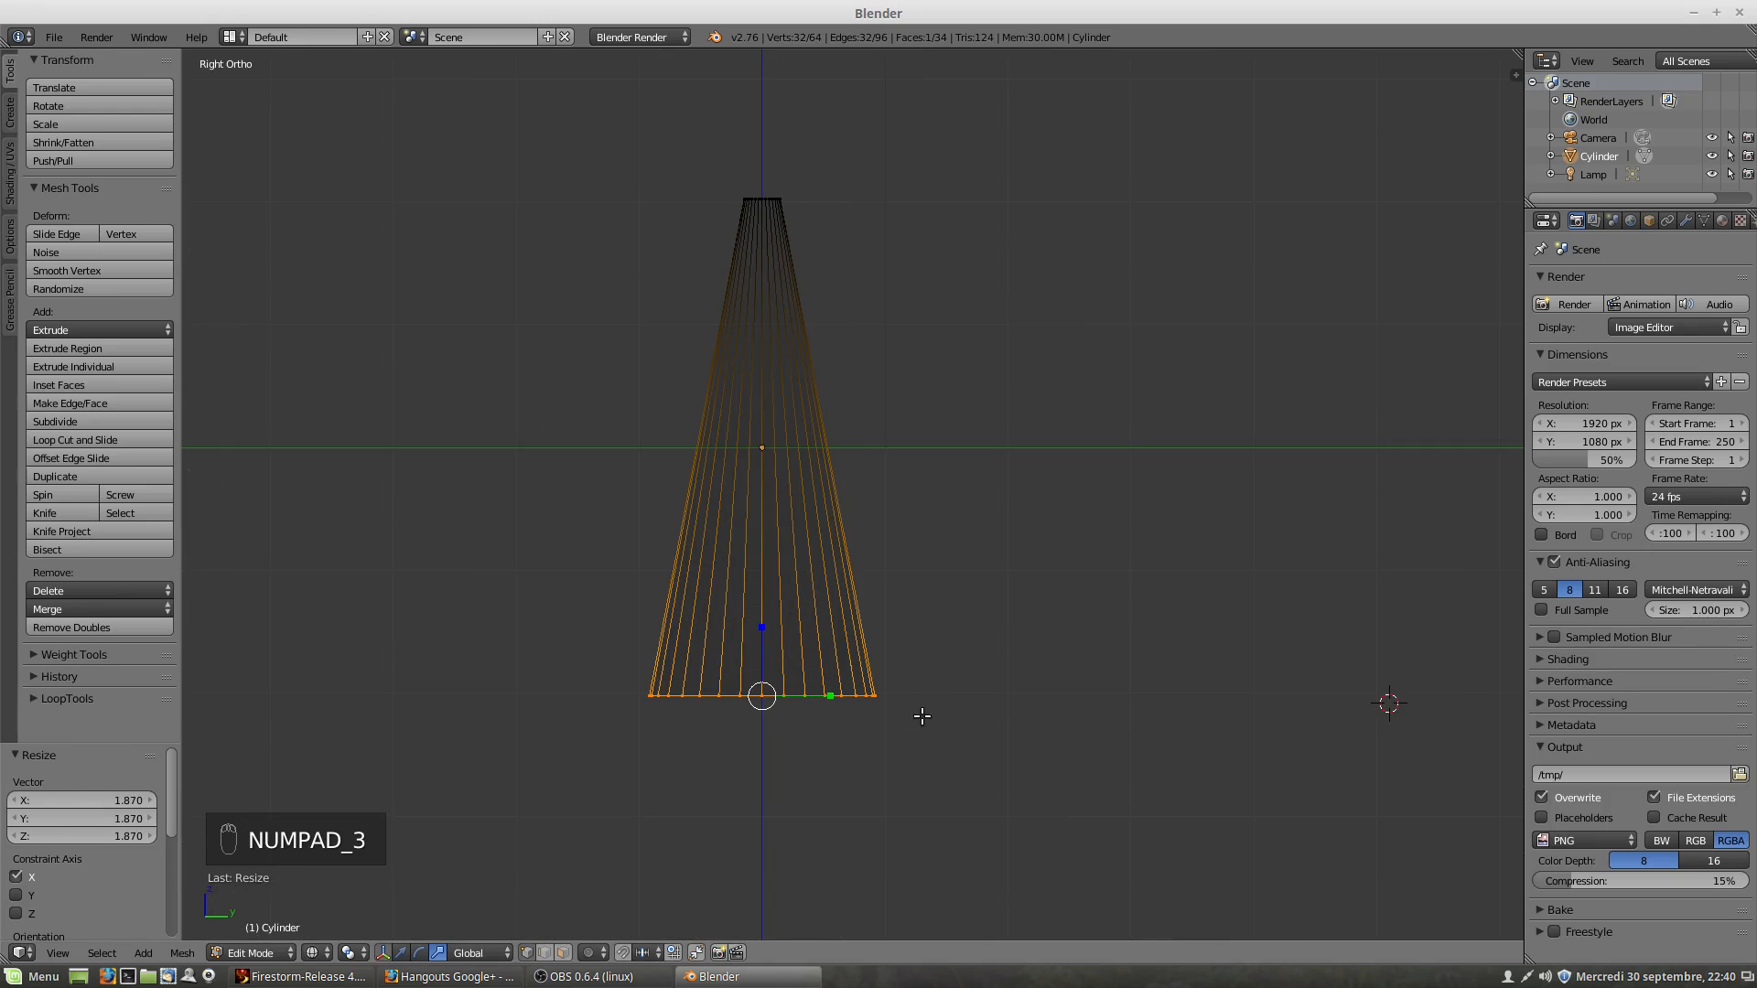
right_click(874, 697)
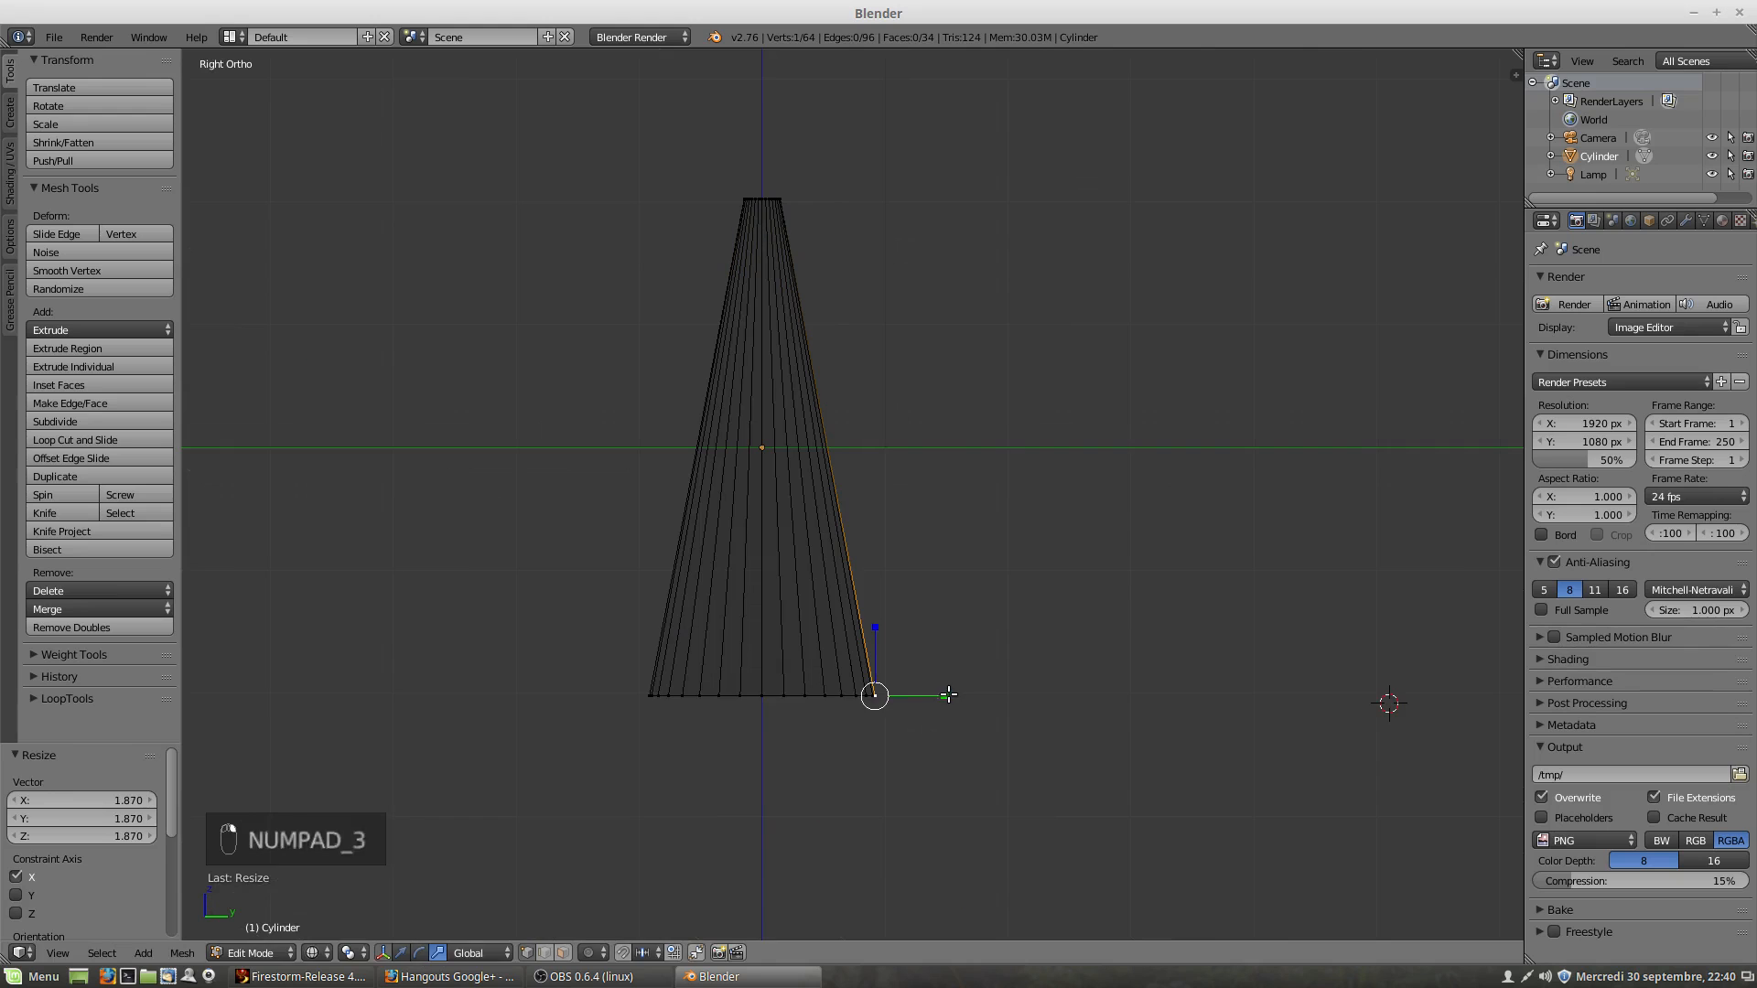
key("s")
key("y")
left_click(1042, 697)
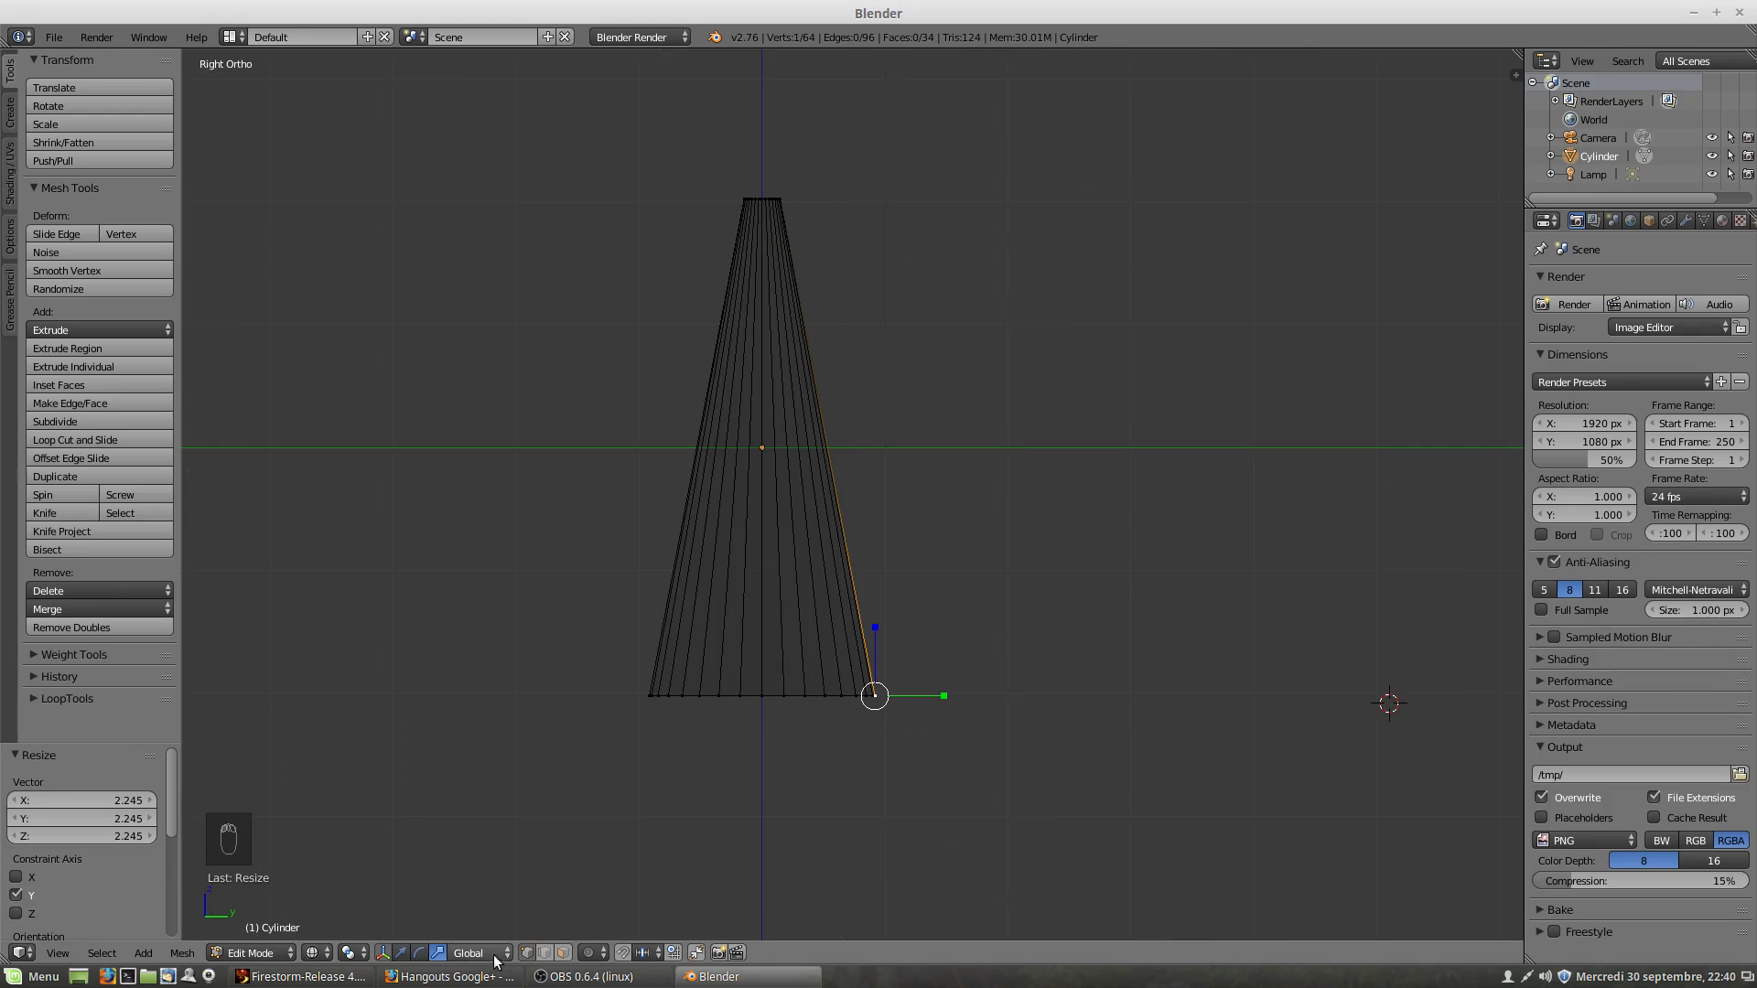
Step: With the translate manipulator, move the selected outer base vertex about 1.221 along Y and show the mesh in solid shading
left_click(401, 953)
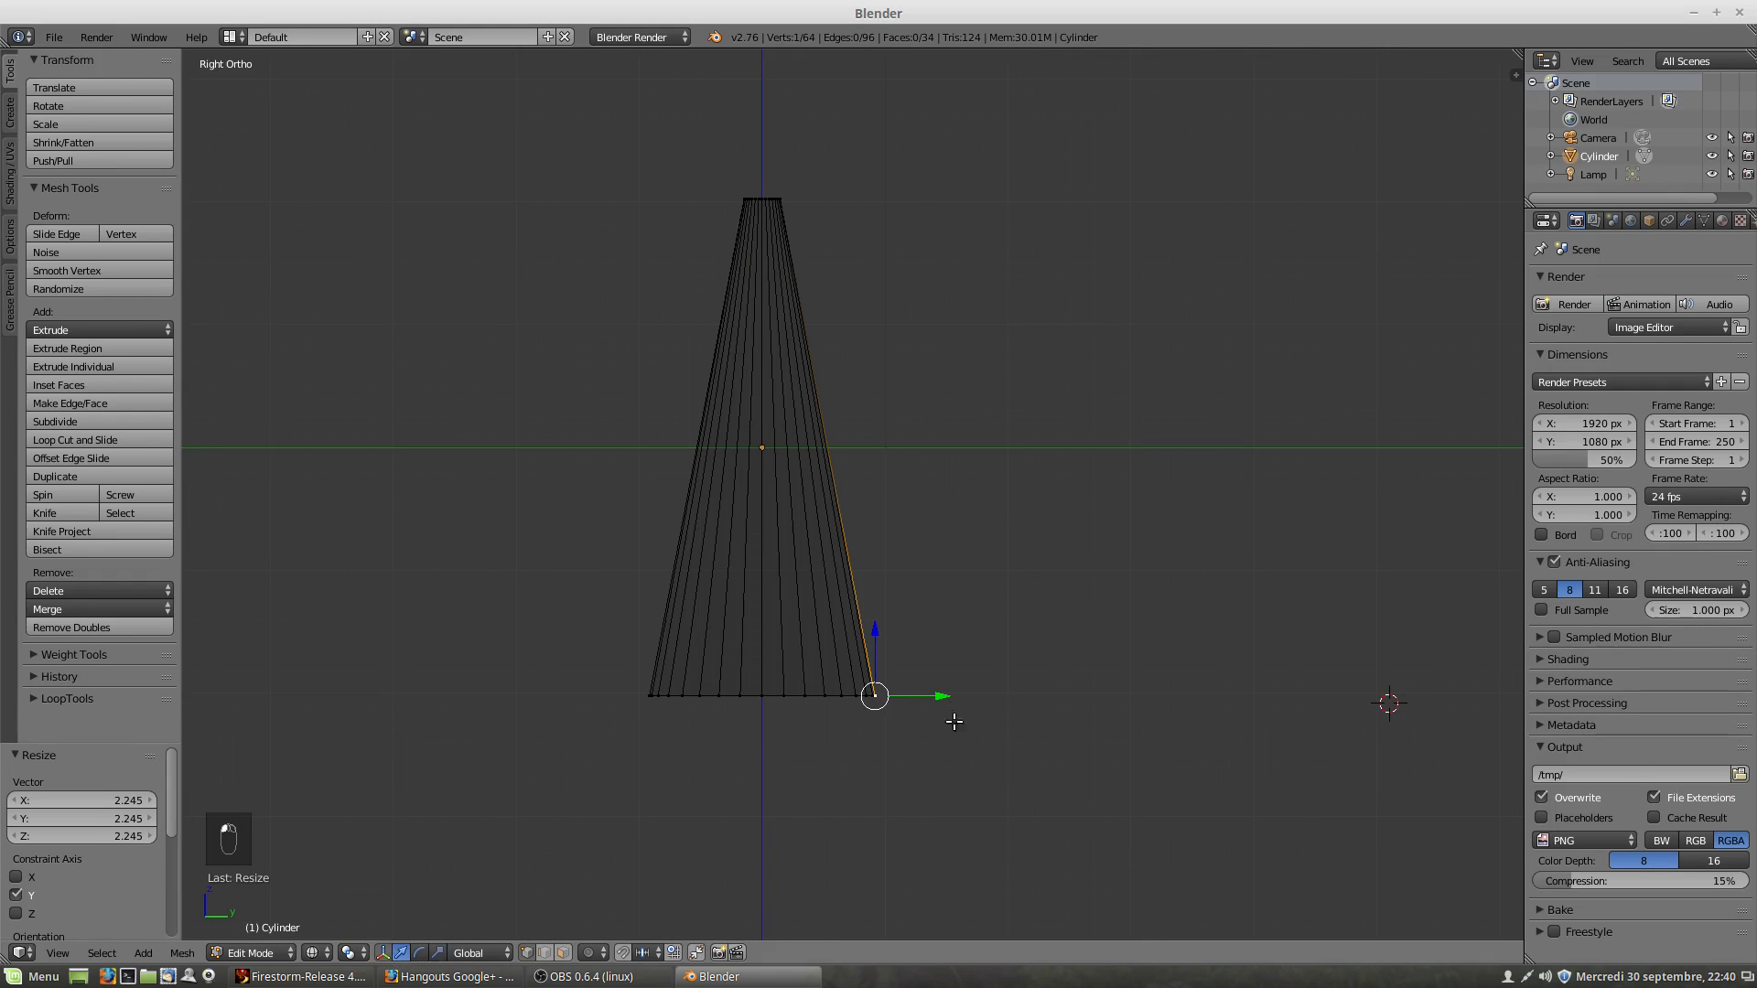
left_click_drag(943, 698, 1093, 699)
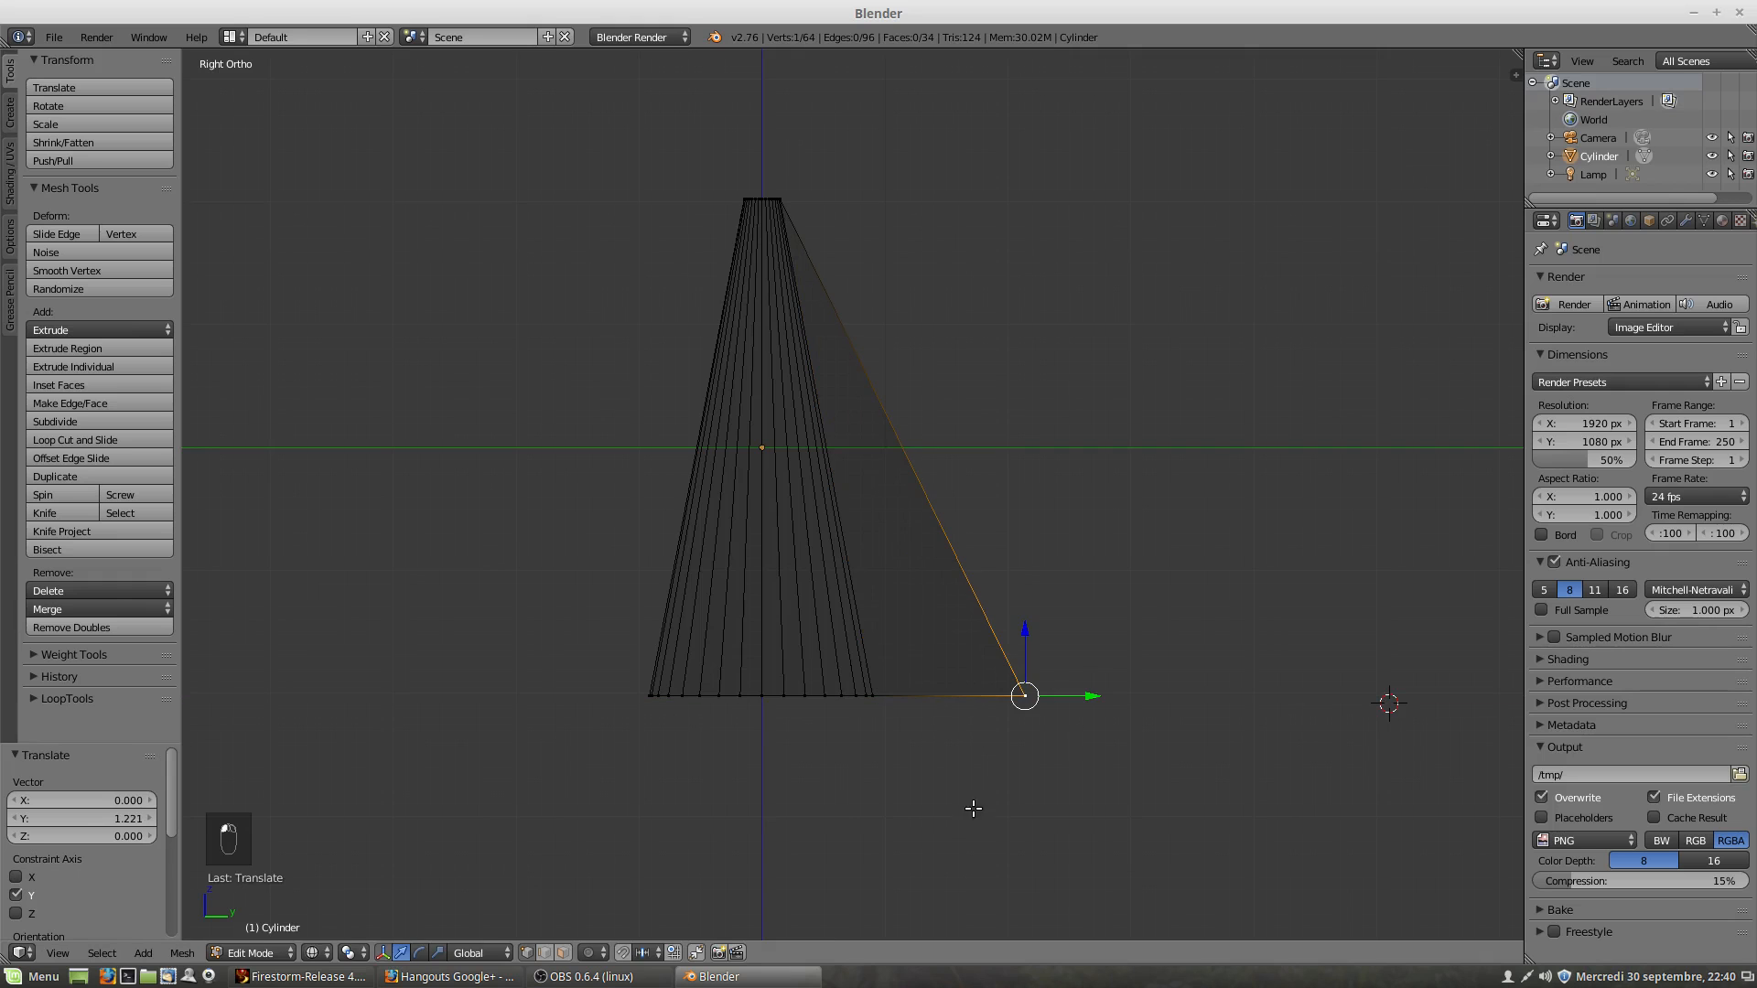
key("z")
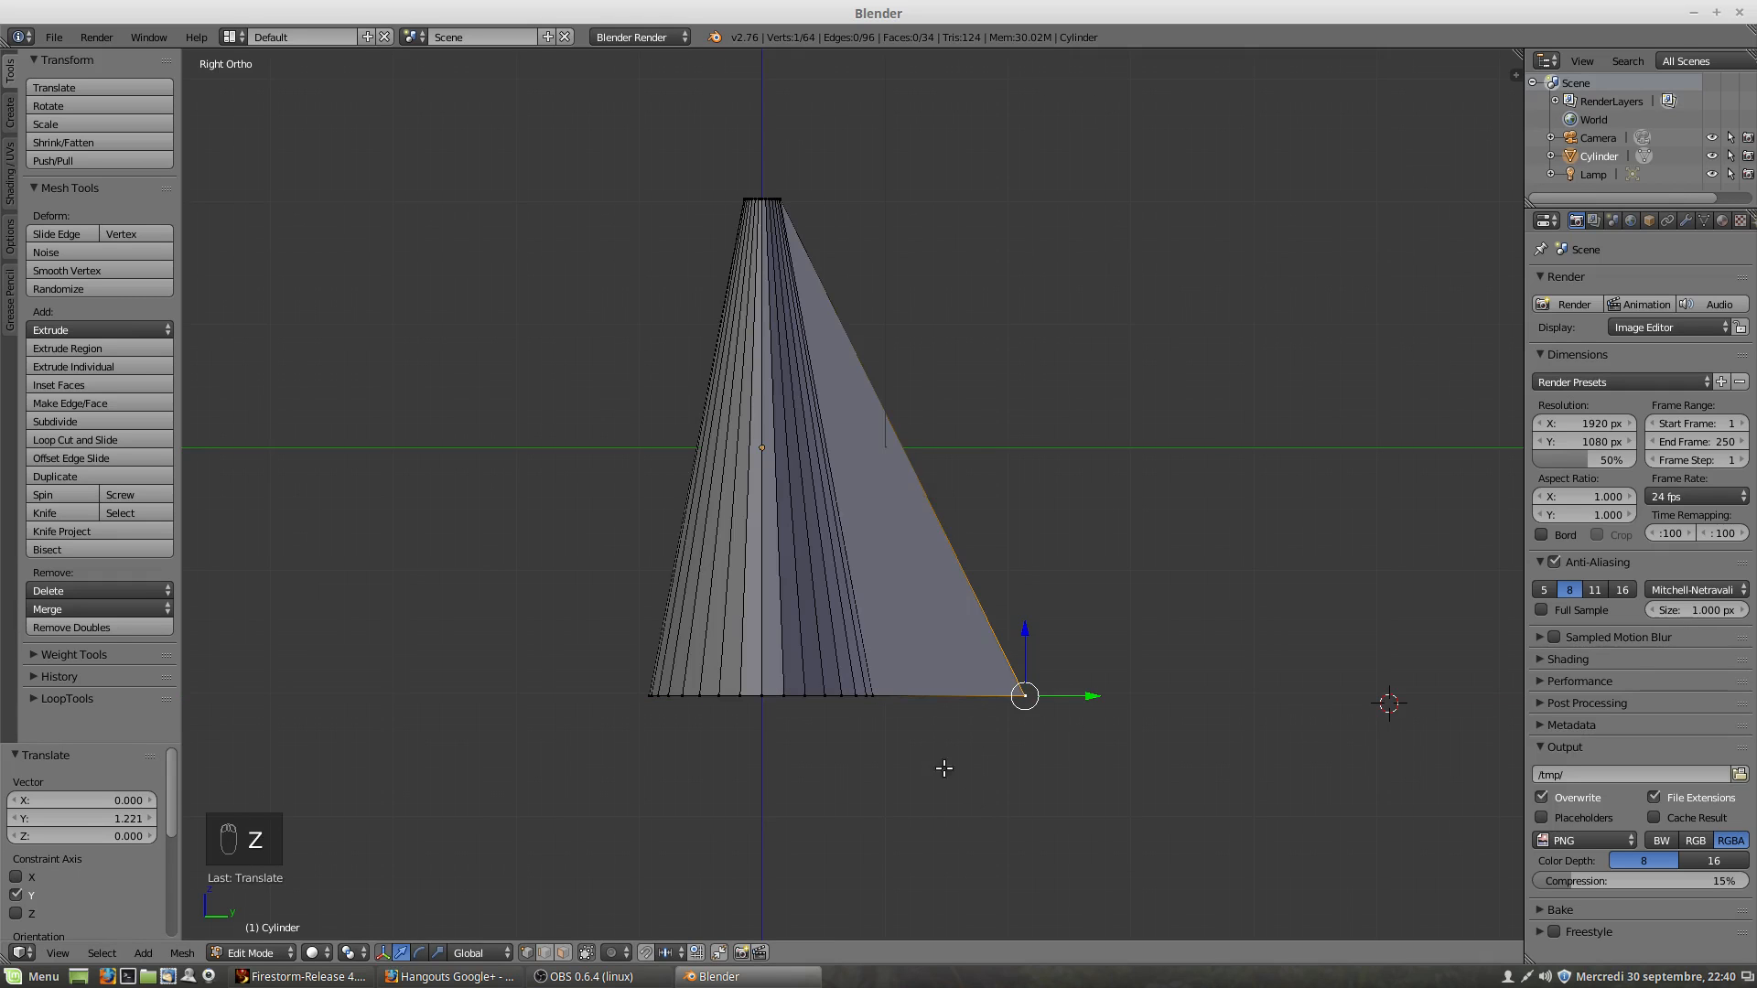
Step: In the top view, pull the selected spike vertex about 0.581 further along Y
scroll(944, 774, "left", 2)
key("KP_7")
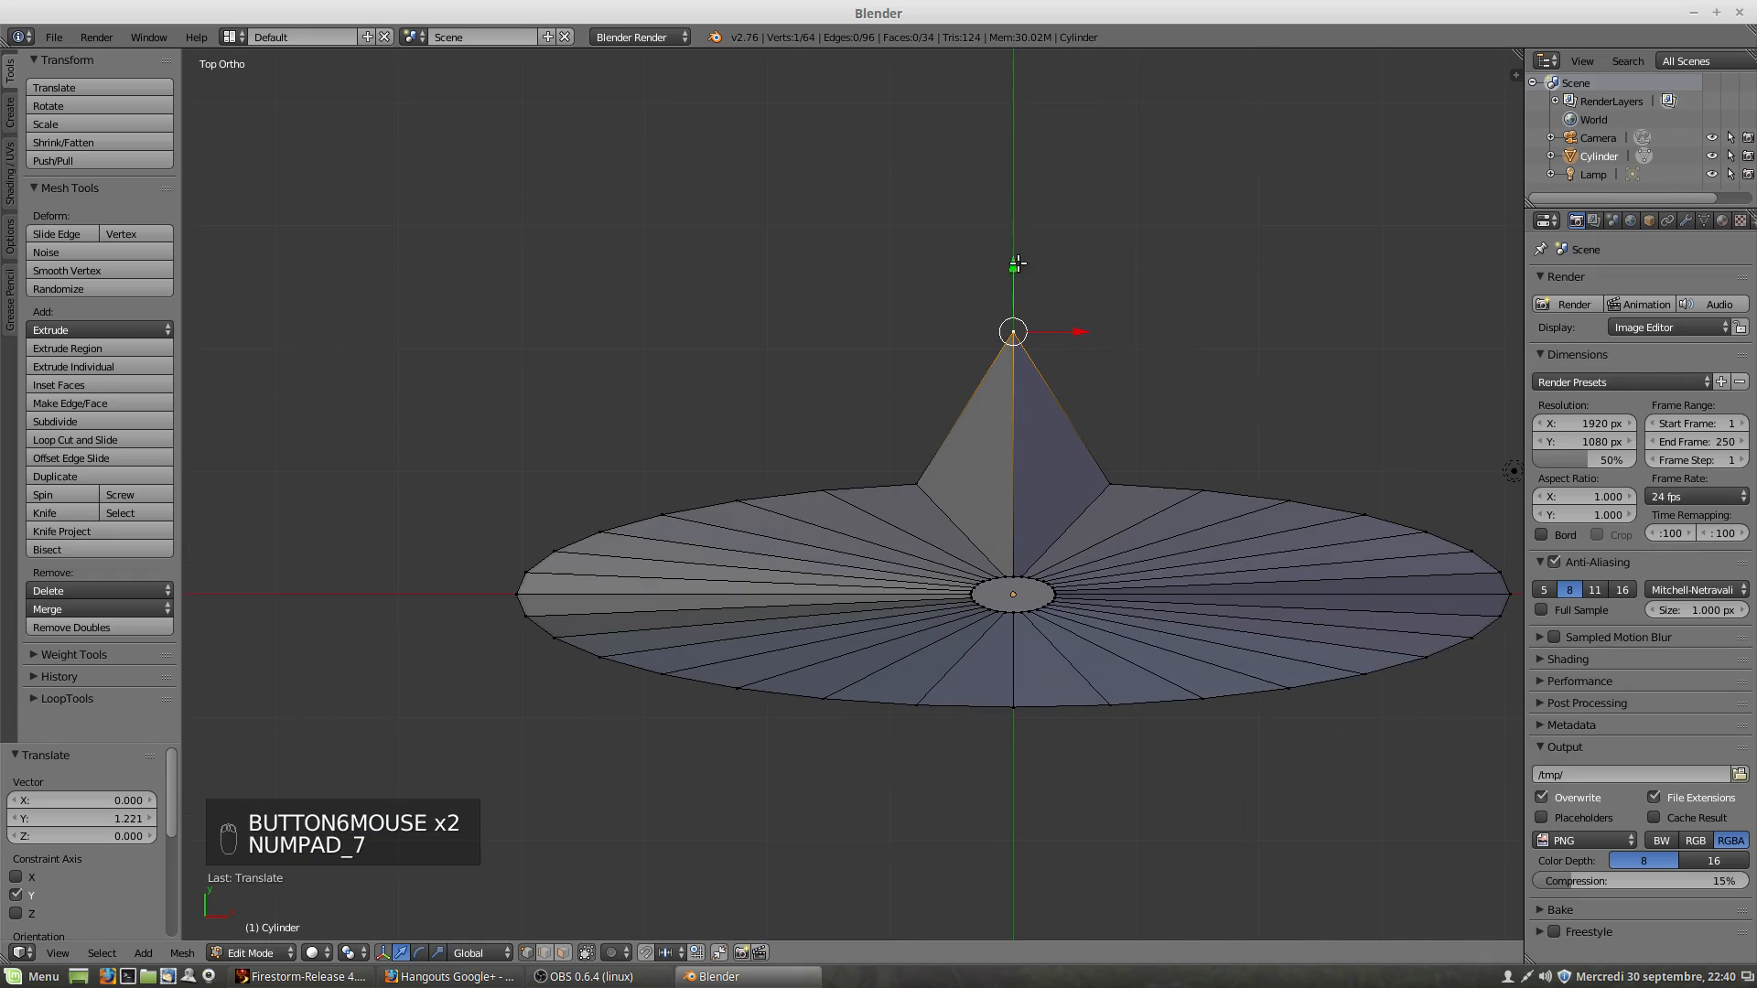
left_click_drag(1013, 267, 1013, 196)
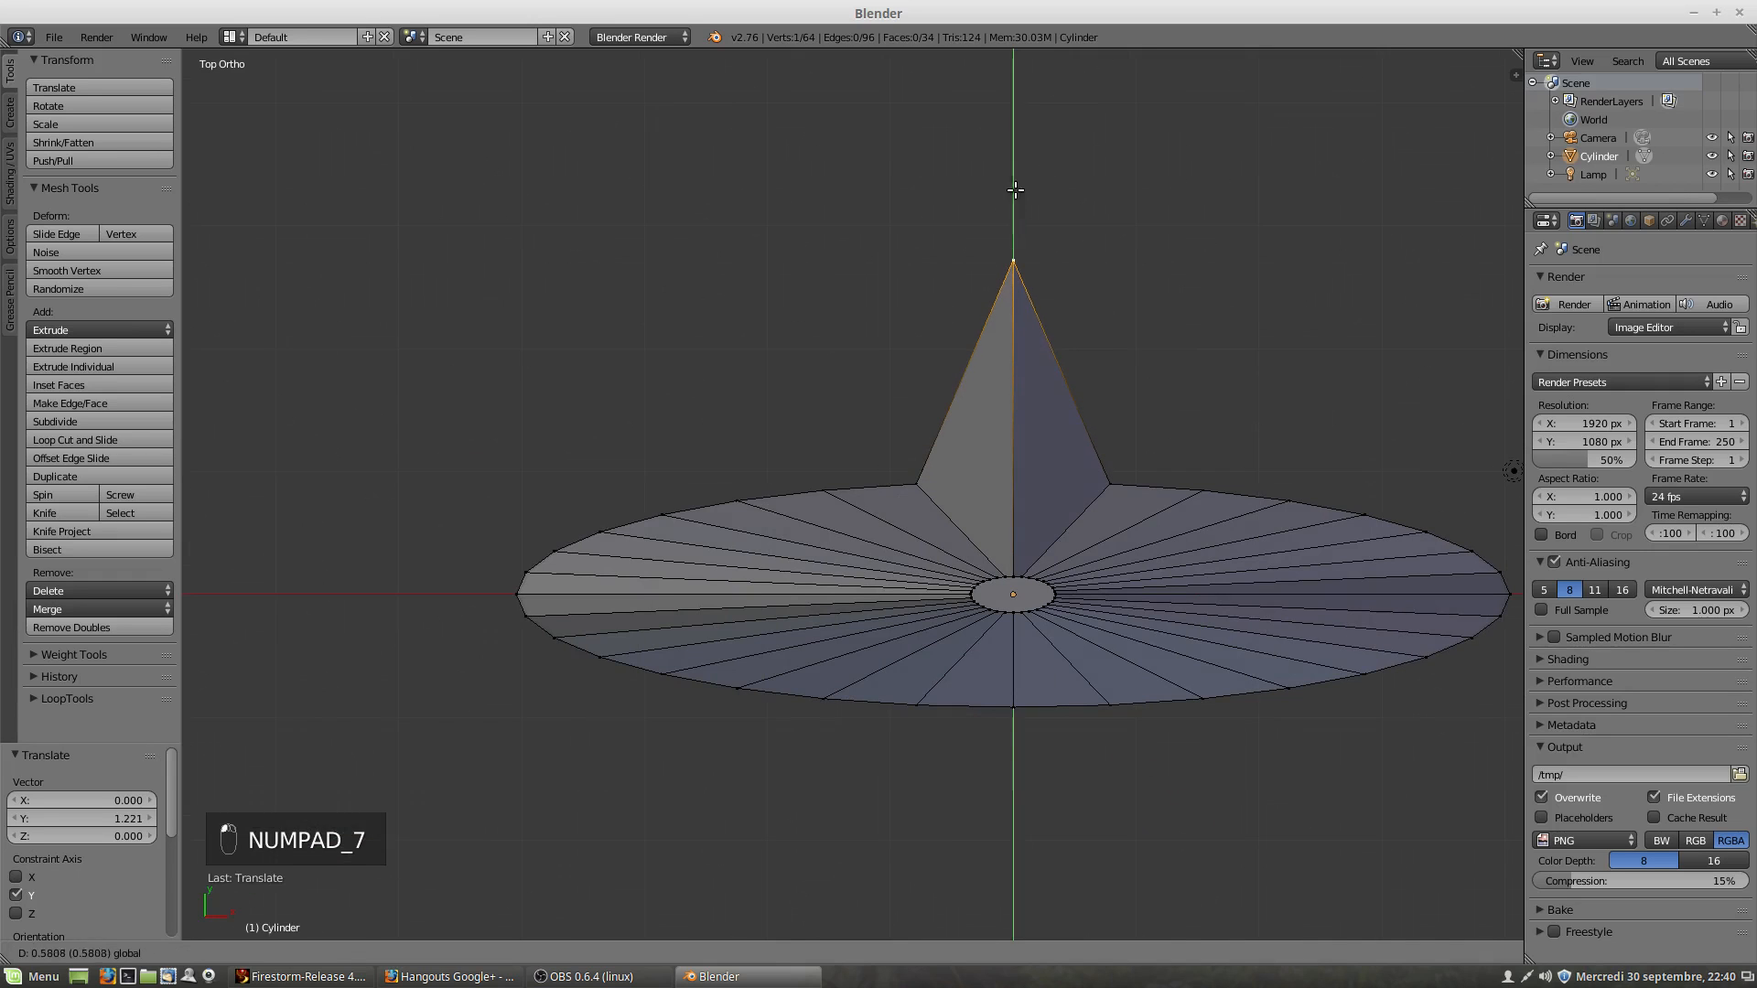
Step: Pull one base rim vertex on each side of the central spike outward along Y, about 0.774 at negative X and 0.990 at positive X
right_click(737, 501)
left_click_drag(738, 435, 737, 342)
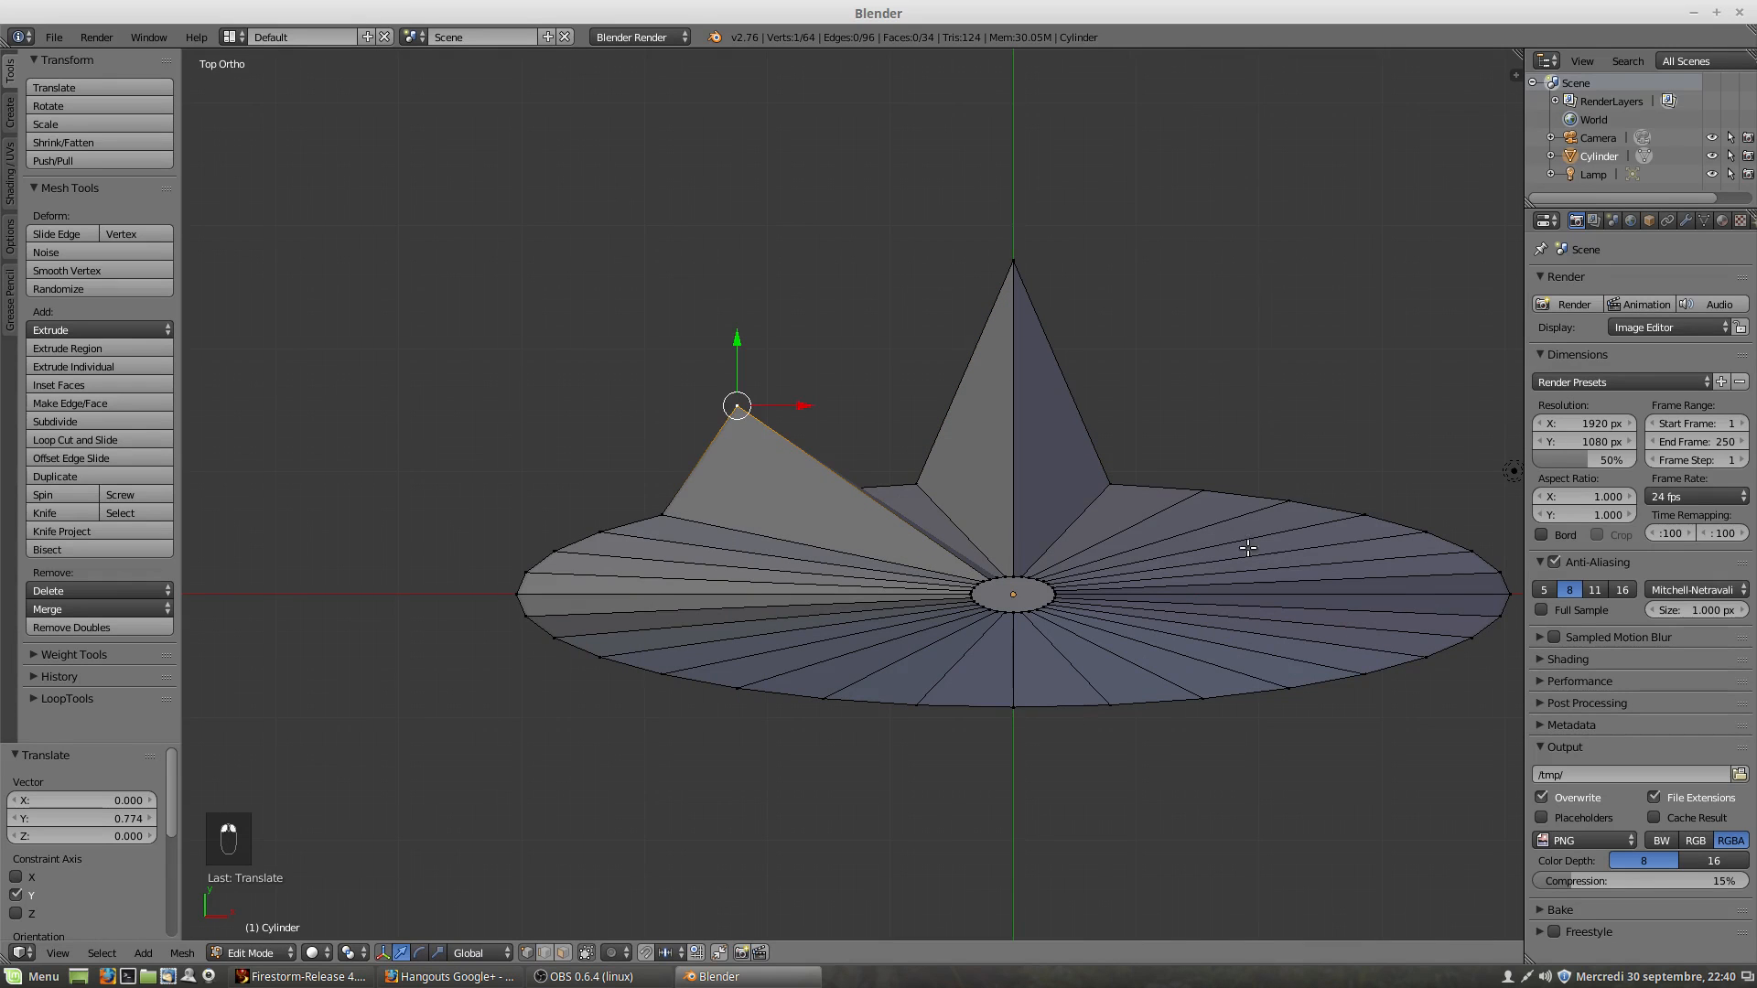
right_click(1288, 501)
left_click_drag(1291, 431, 1288, 308)
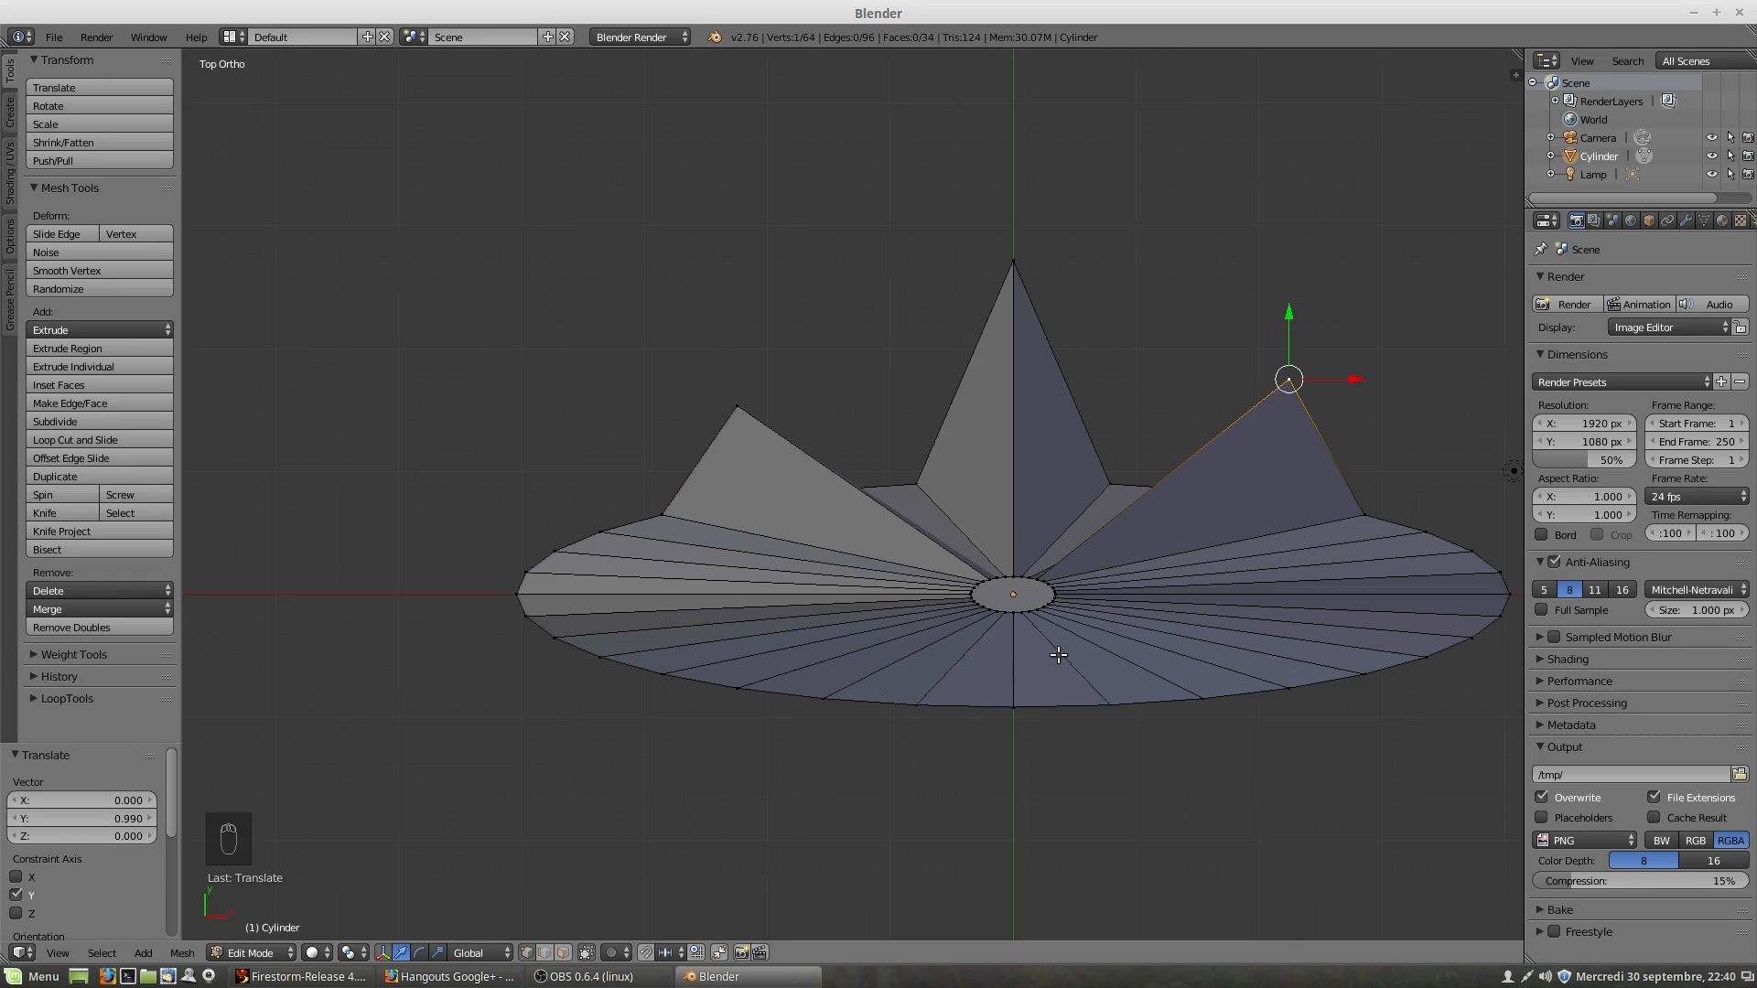
Step: Examine the spiked mesh in the front, top, right, back, left and bottom preset views
scroll(1057, 657, "down", 3)
key("KP_1")
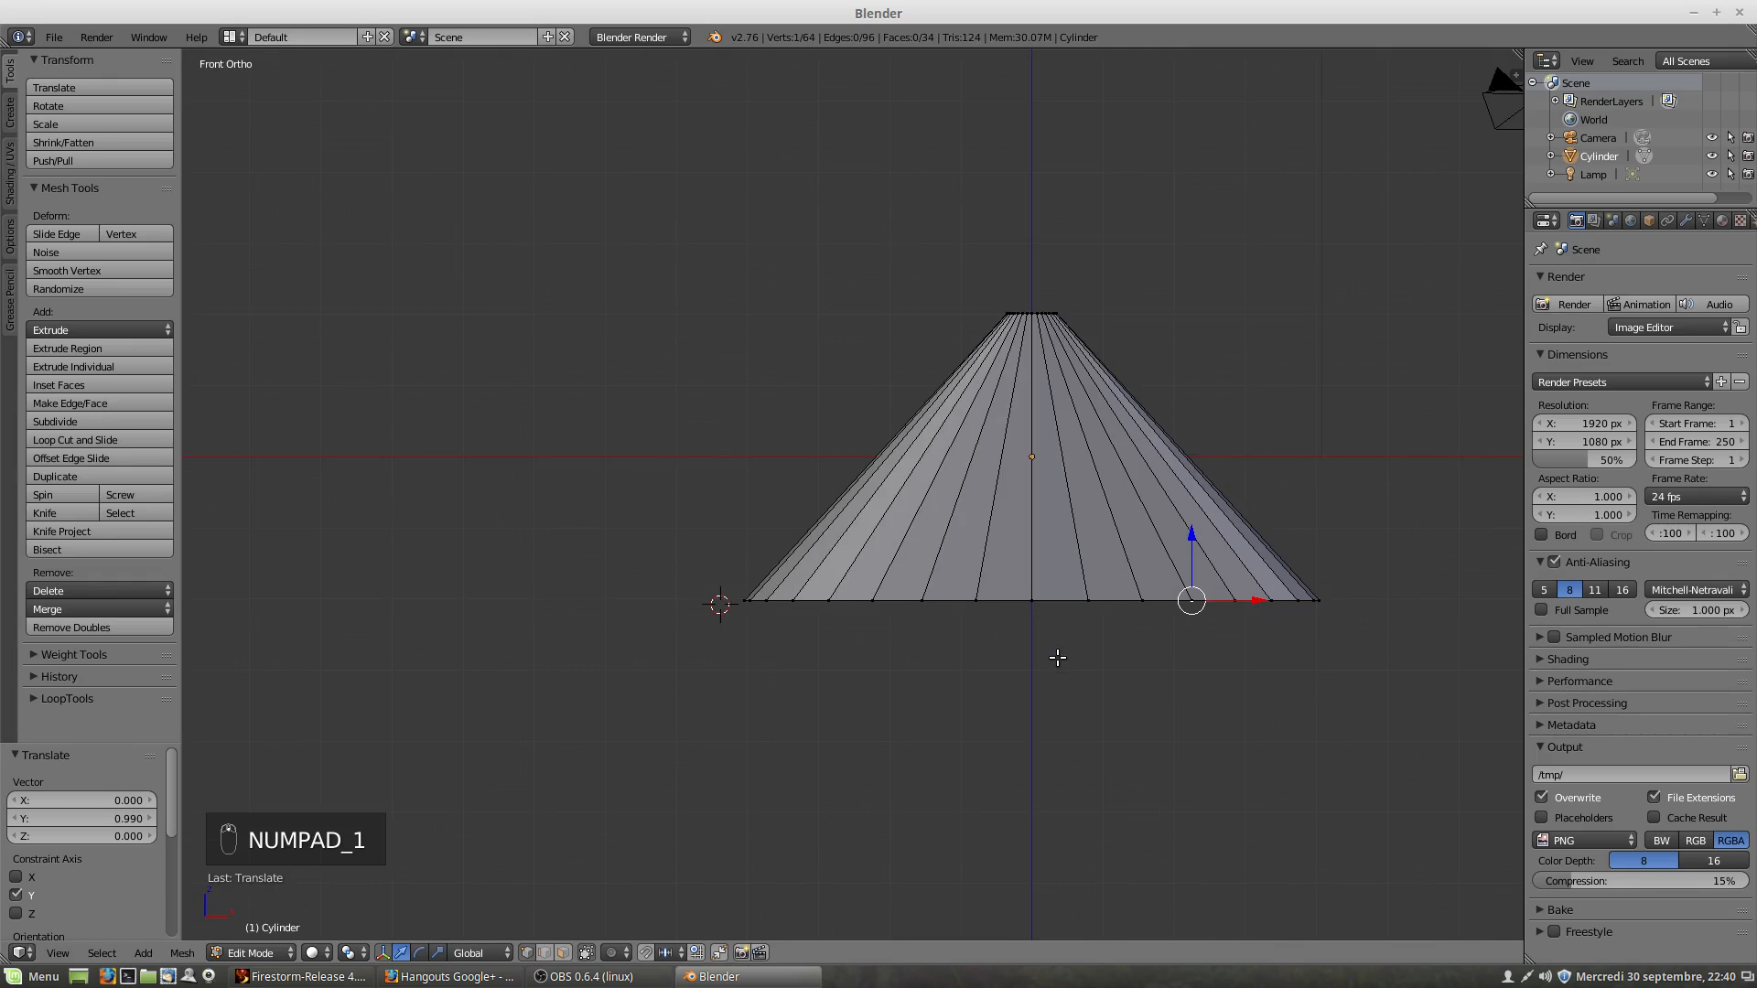
key("KP_7")
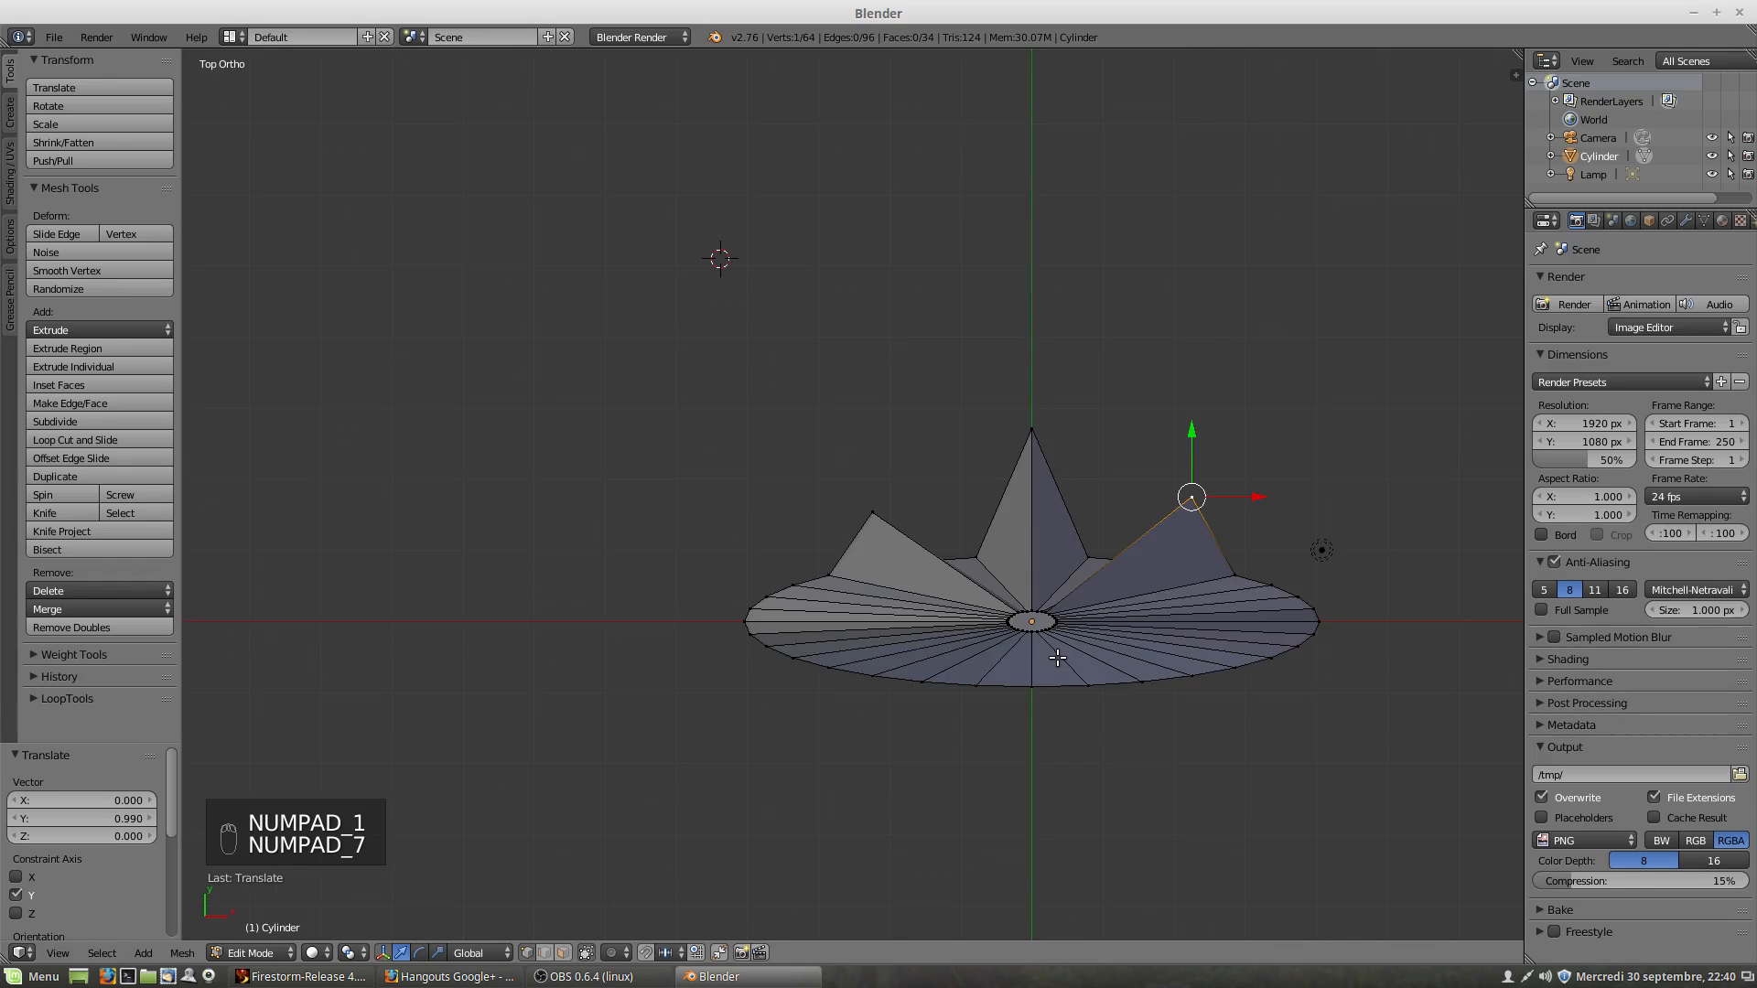
key("KP_3")
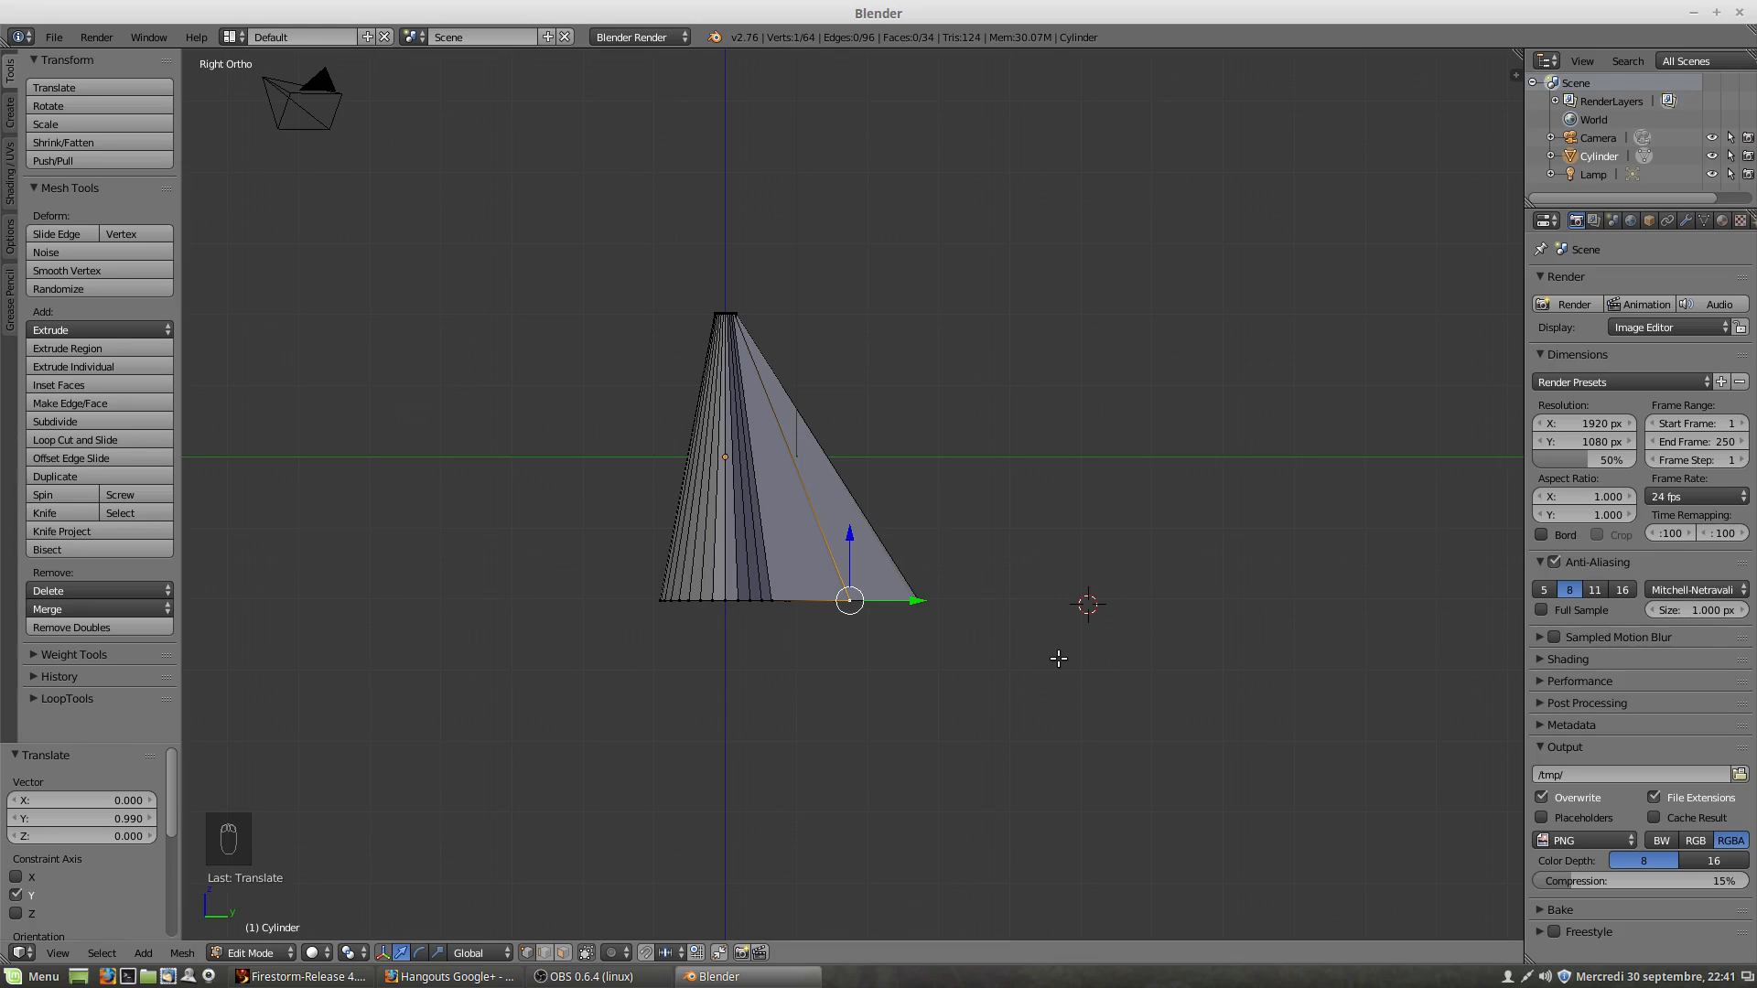
key("KP_1")
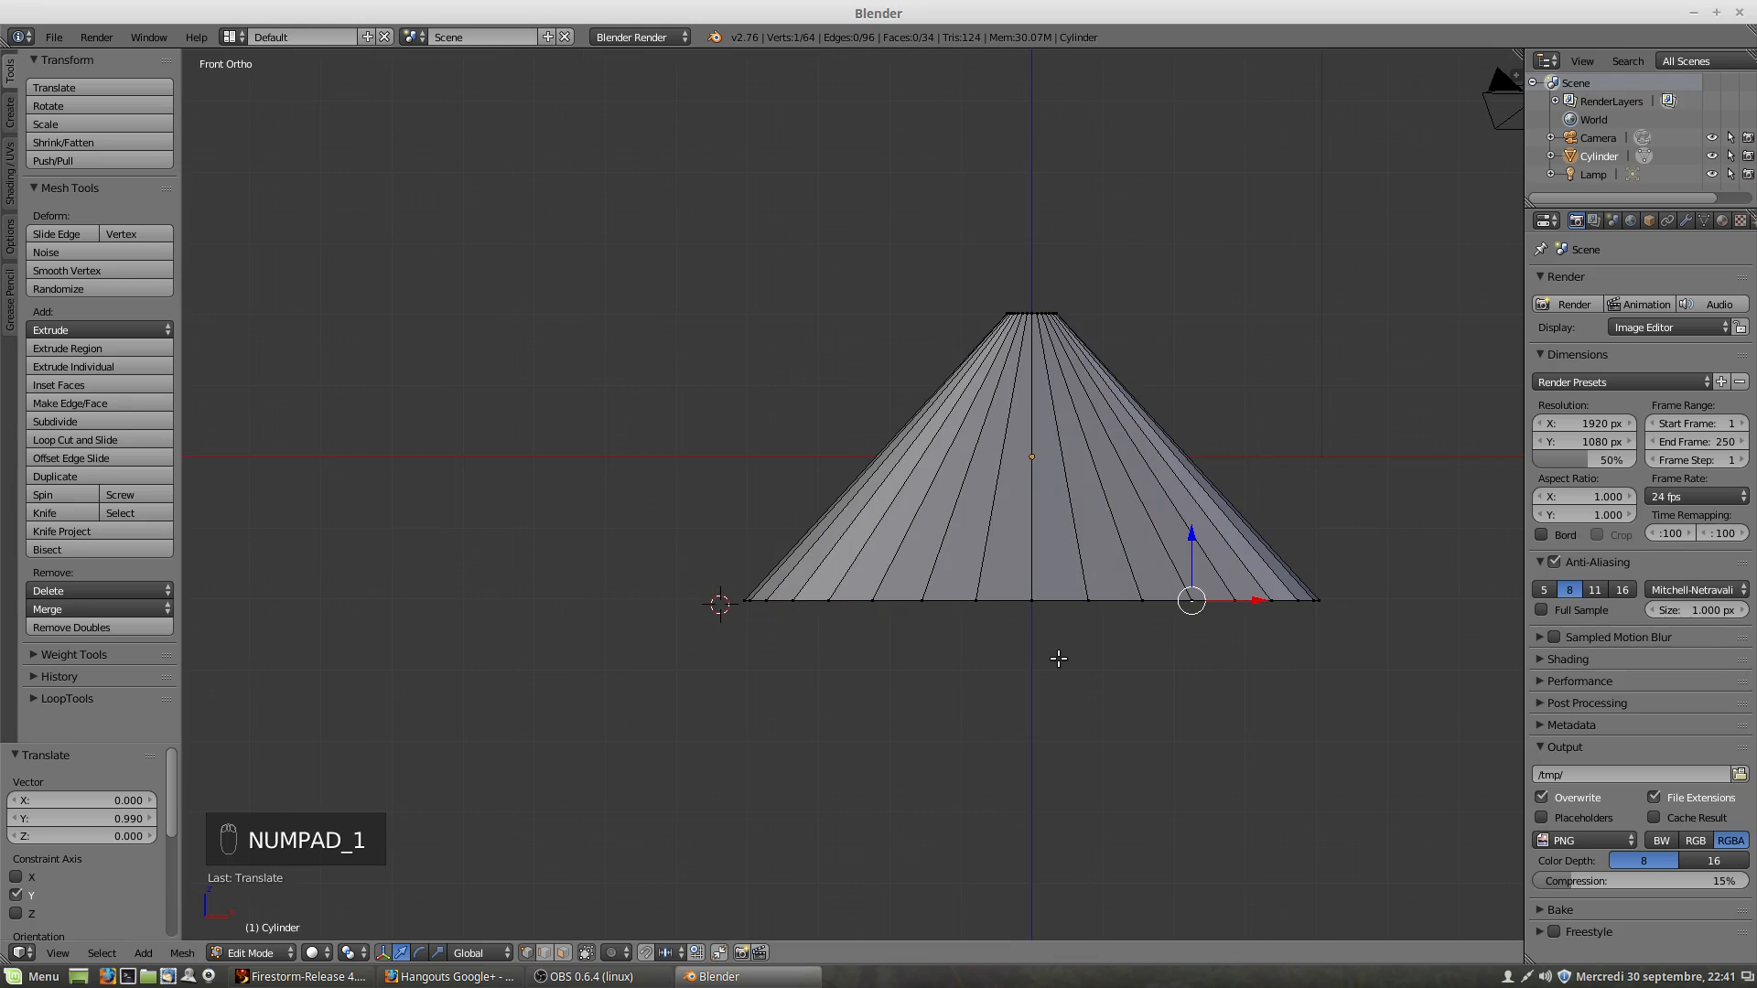
key("ctrl+KP_1")
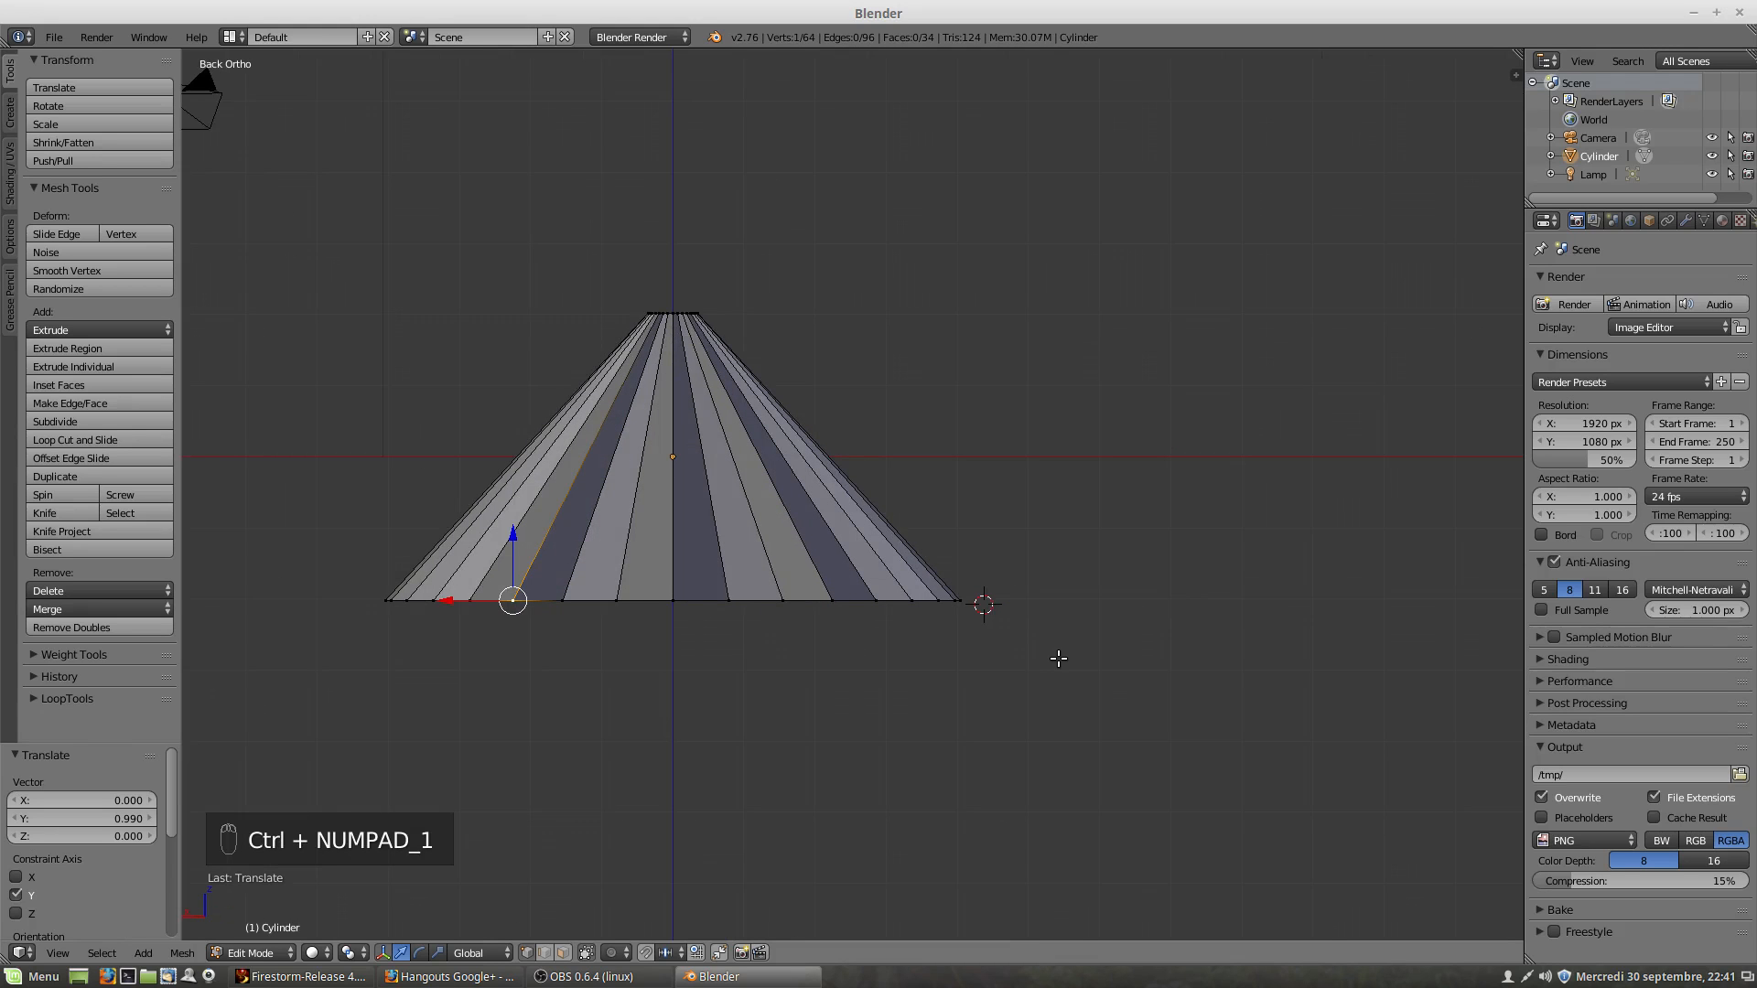
key("ctrl+KP_3")
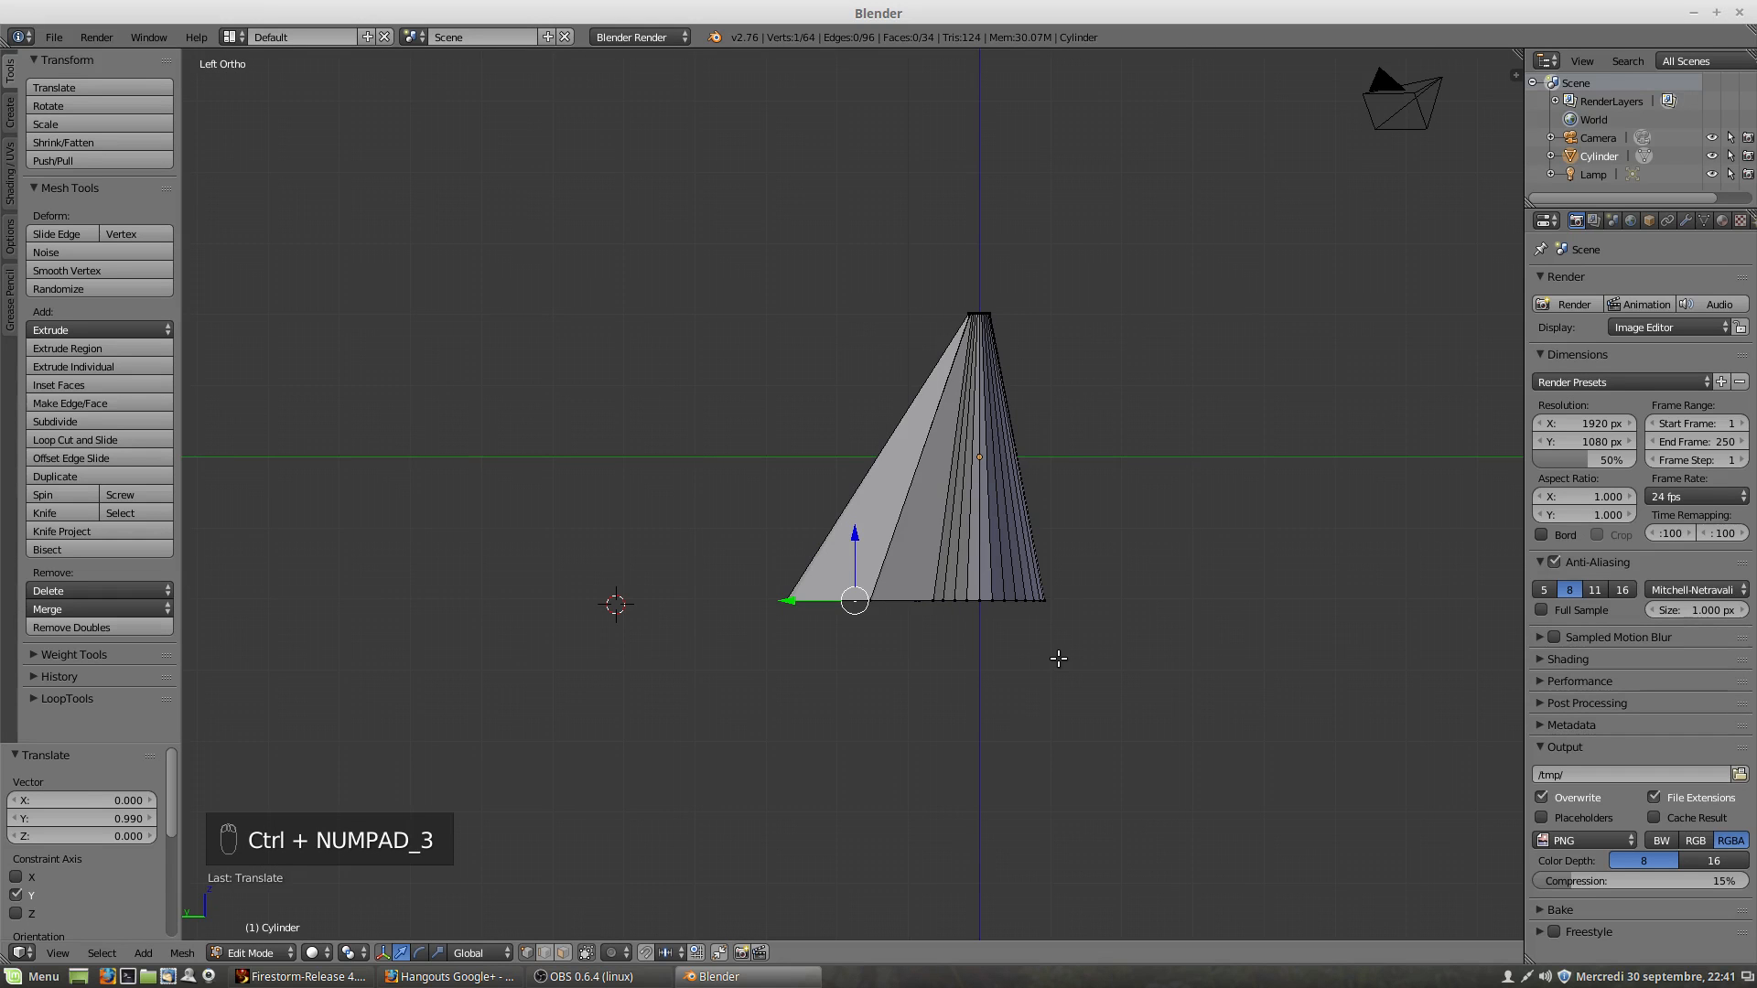
key("ctrl+KP_7")
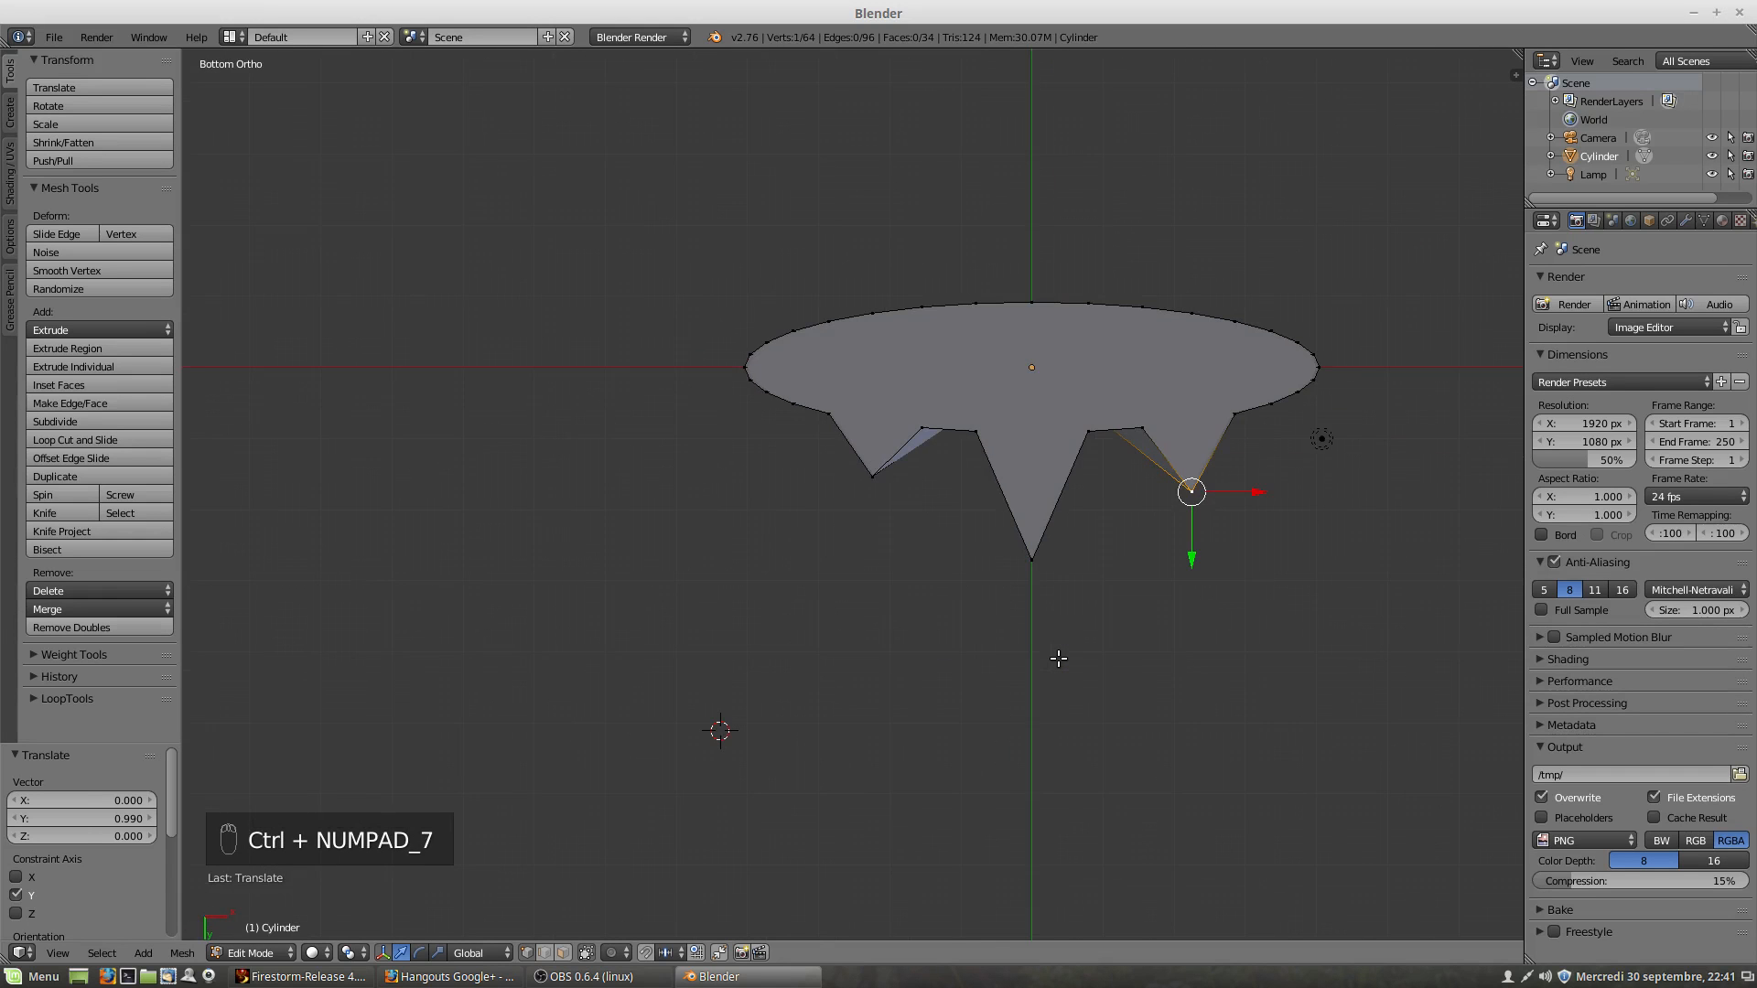
key("KP_7")
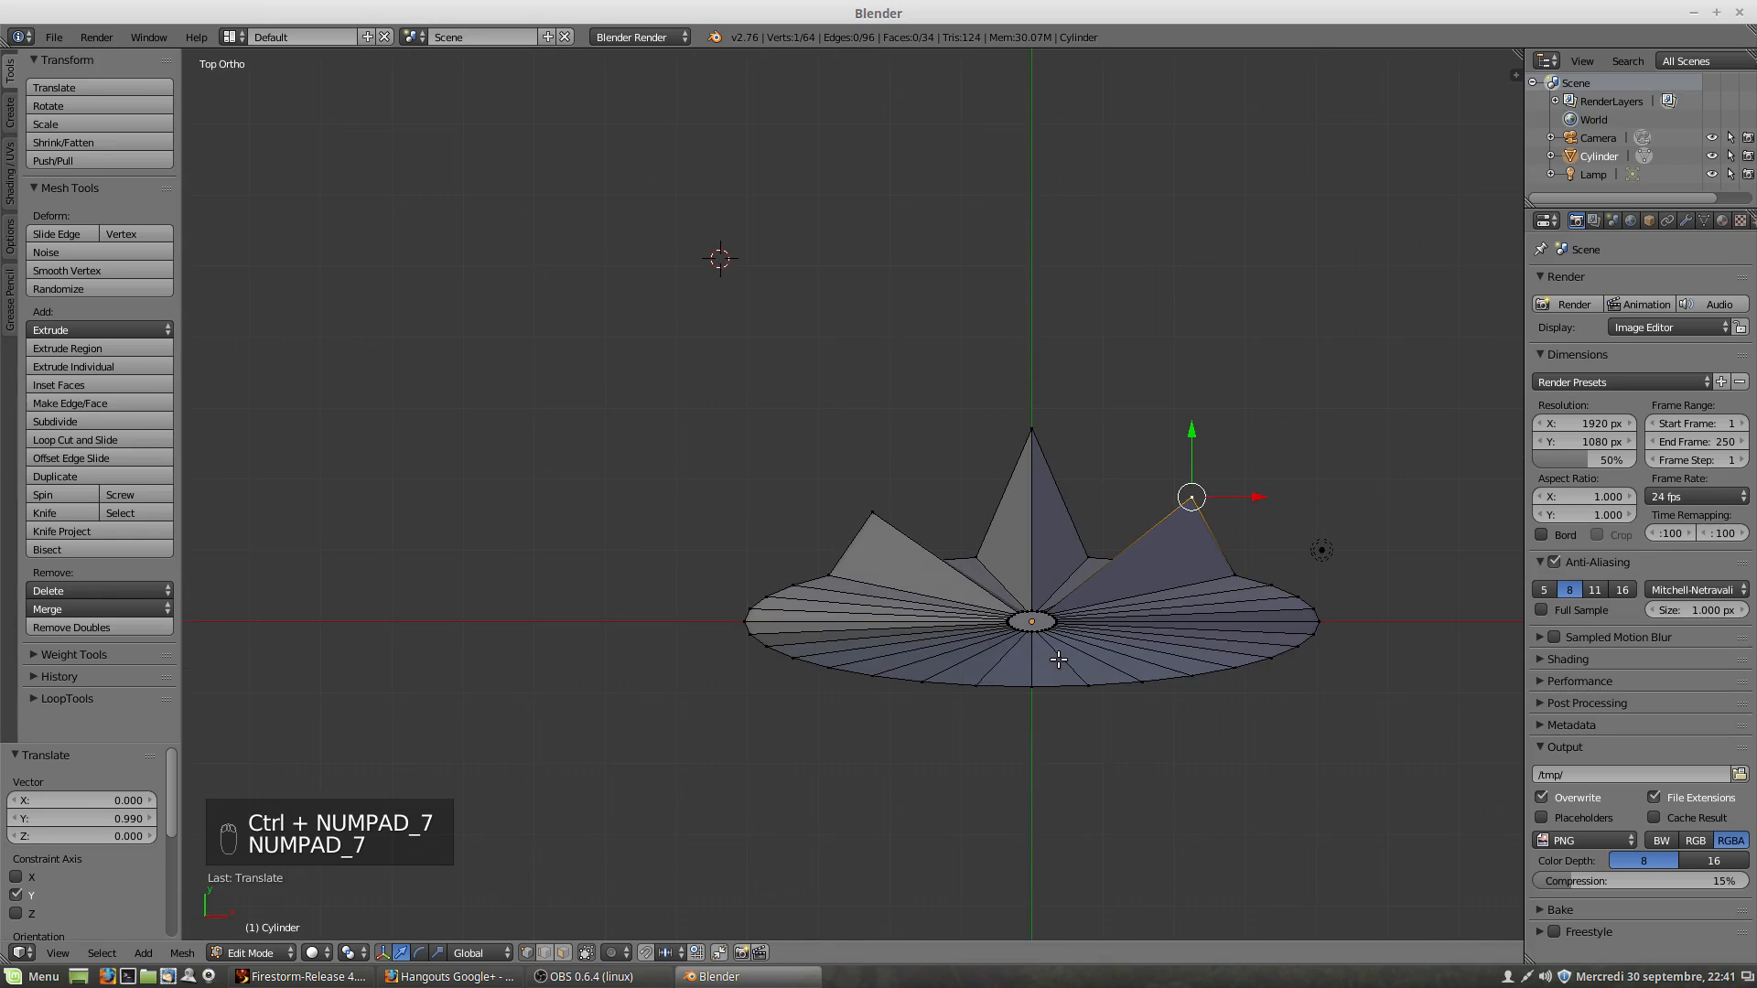
key("ctrl+KP_7")
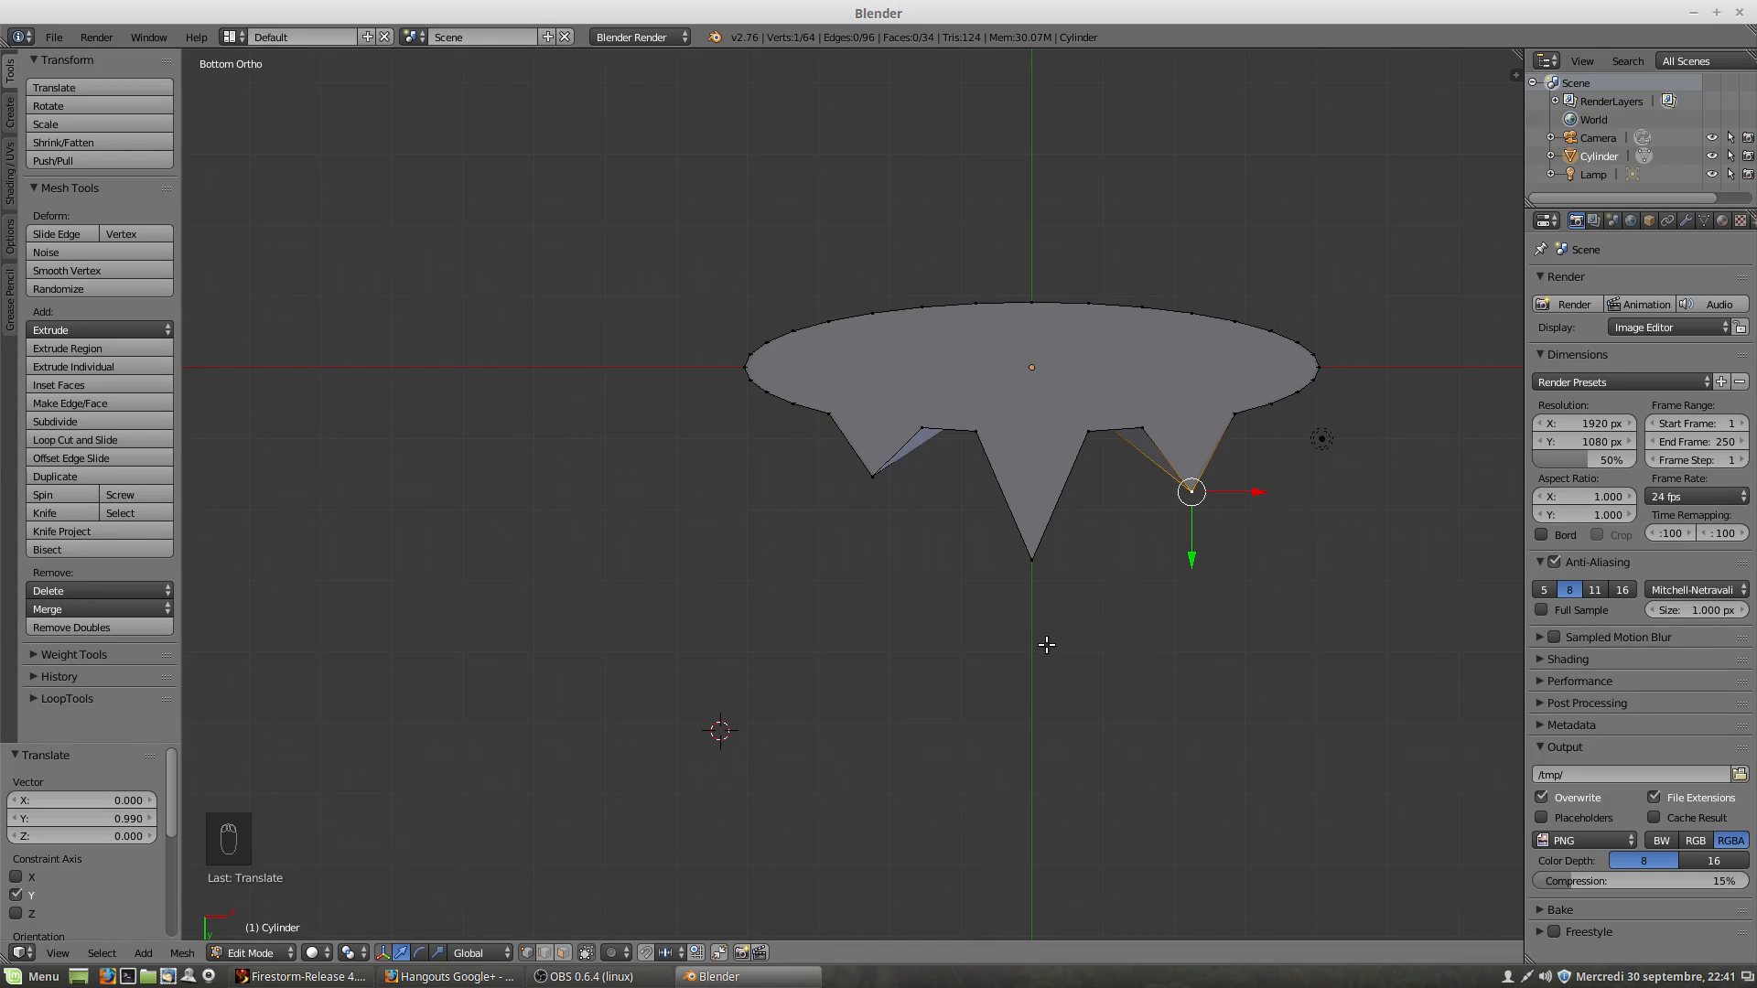
key("KP_7")
Step: Starting from the front view, rotate the view vertically in fixed steps to examine the mesh from underneath and all the way around
key("KP_1")
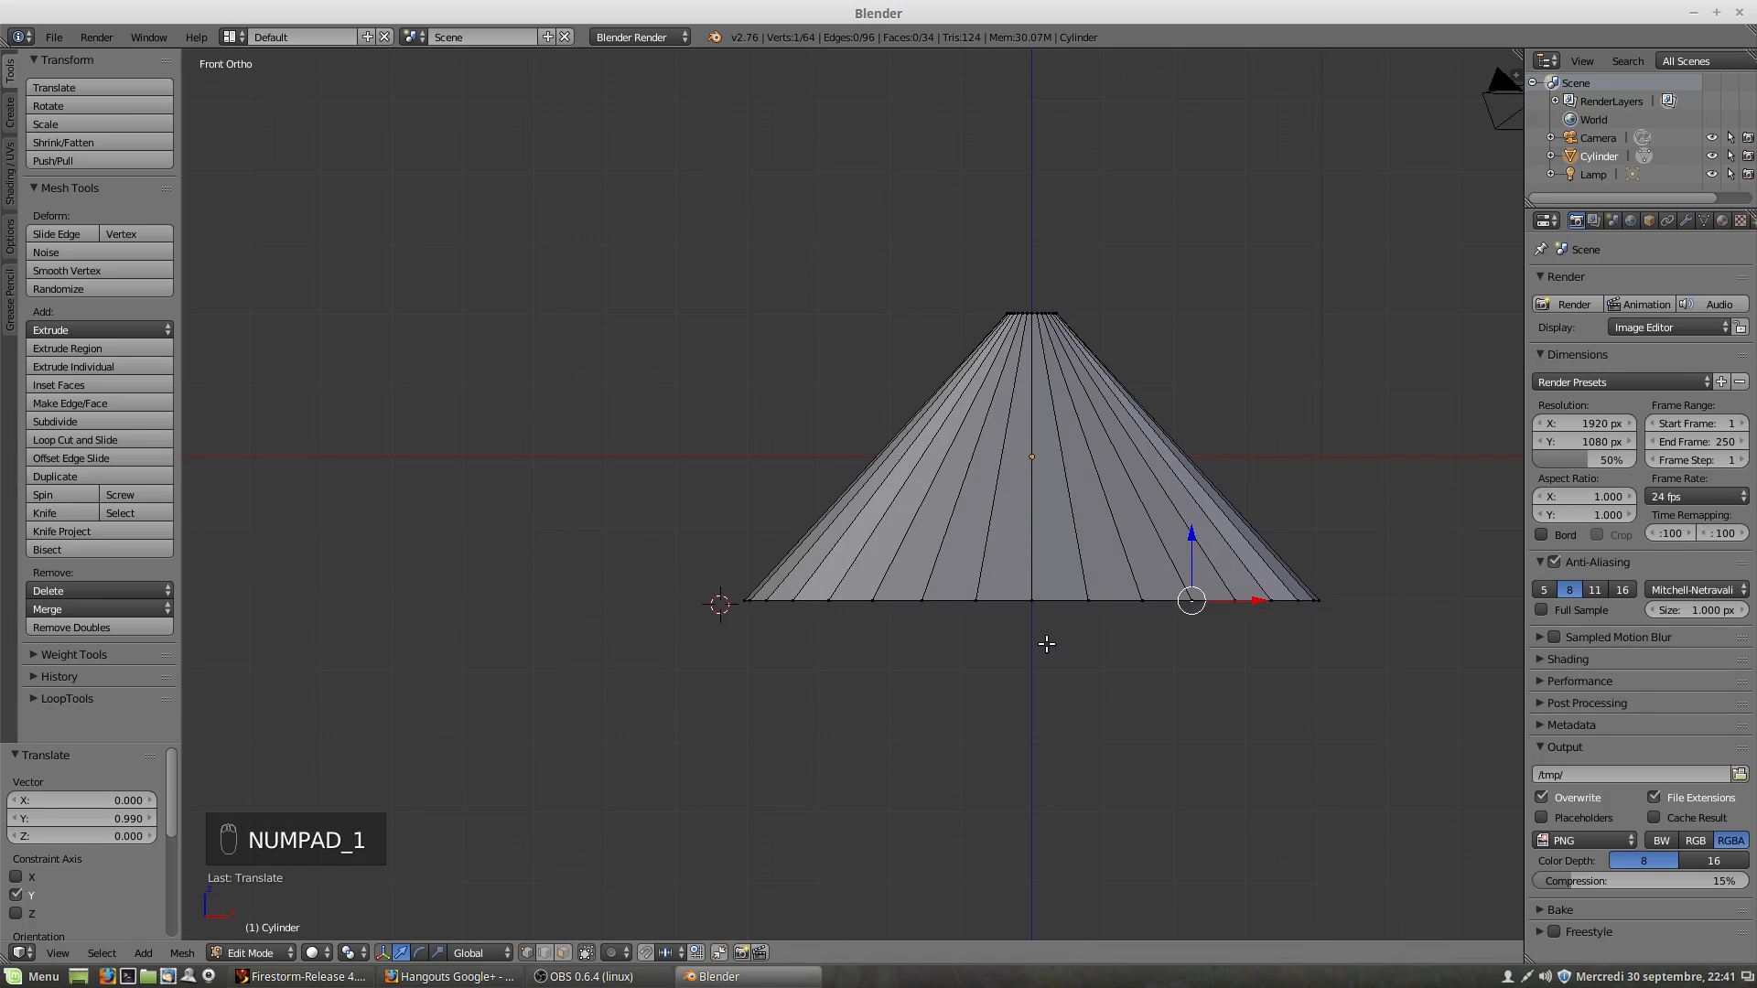
key("KP_2")
key("KP_2")
key("KP_2")
key("KP_2")
key("KP_2")
key("KP_2")
key("KP_2")
key("KP_2")
key("KP_2")
key("KP_2")
key("KP_2")
key("KP_2")
key("KP_2")
key("KP_2")
key("KP_2")
key("KP_2")
key("KP_2")
key("KP_2")
key("KP_2")
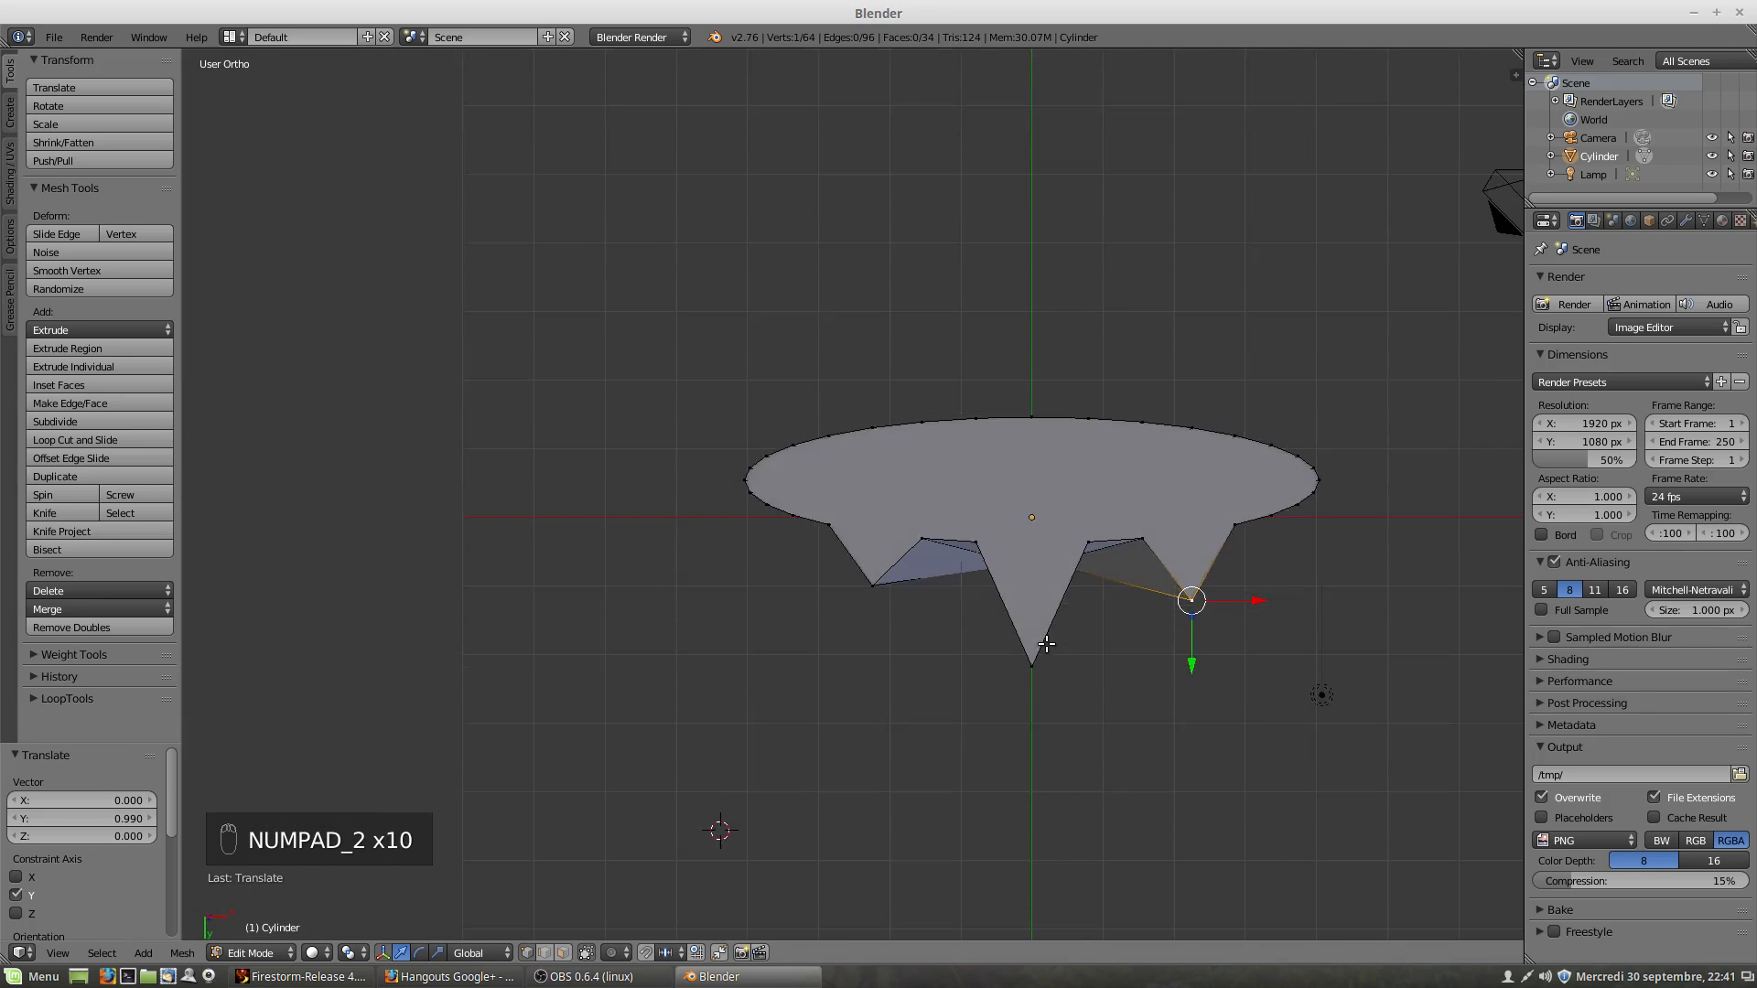
key("KP_2")
key("KP_2")
key("KP_2")
key("KP_2")
key("KP_2")
key("KP_2")
key("KP_2")
key("KP_2")
key("KP_2")
key("KP_2")
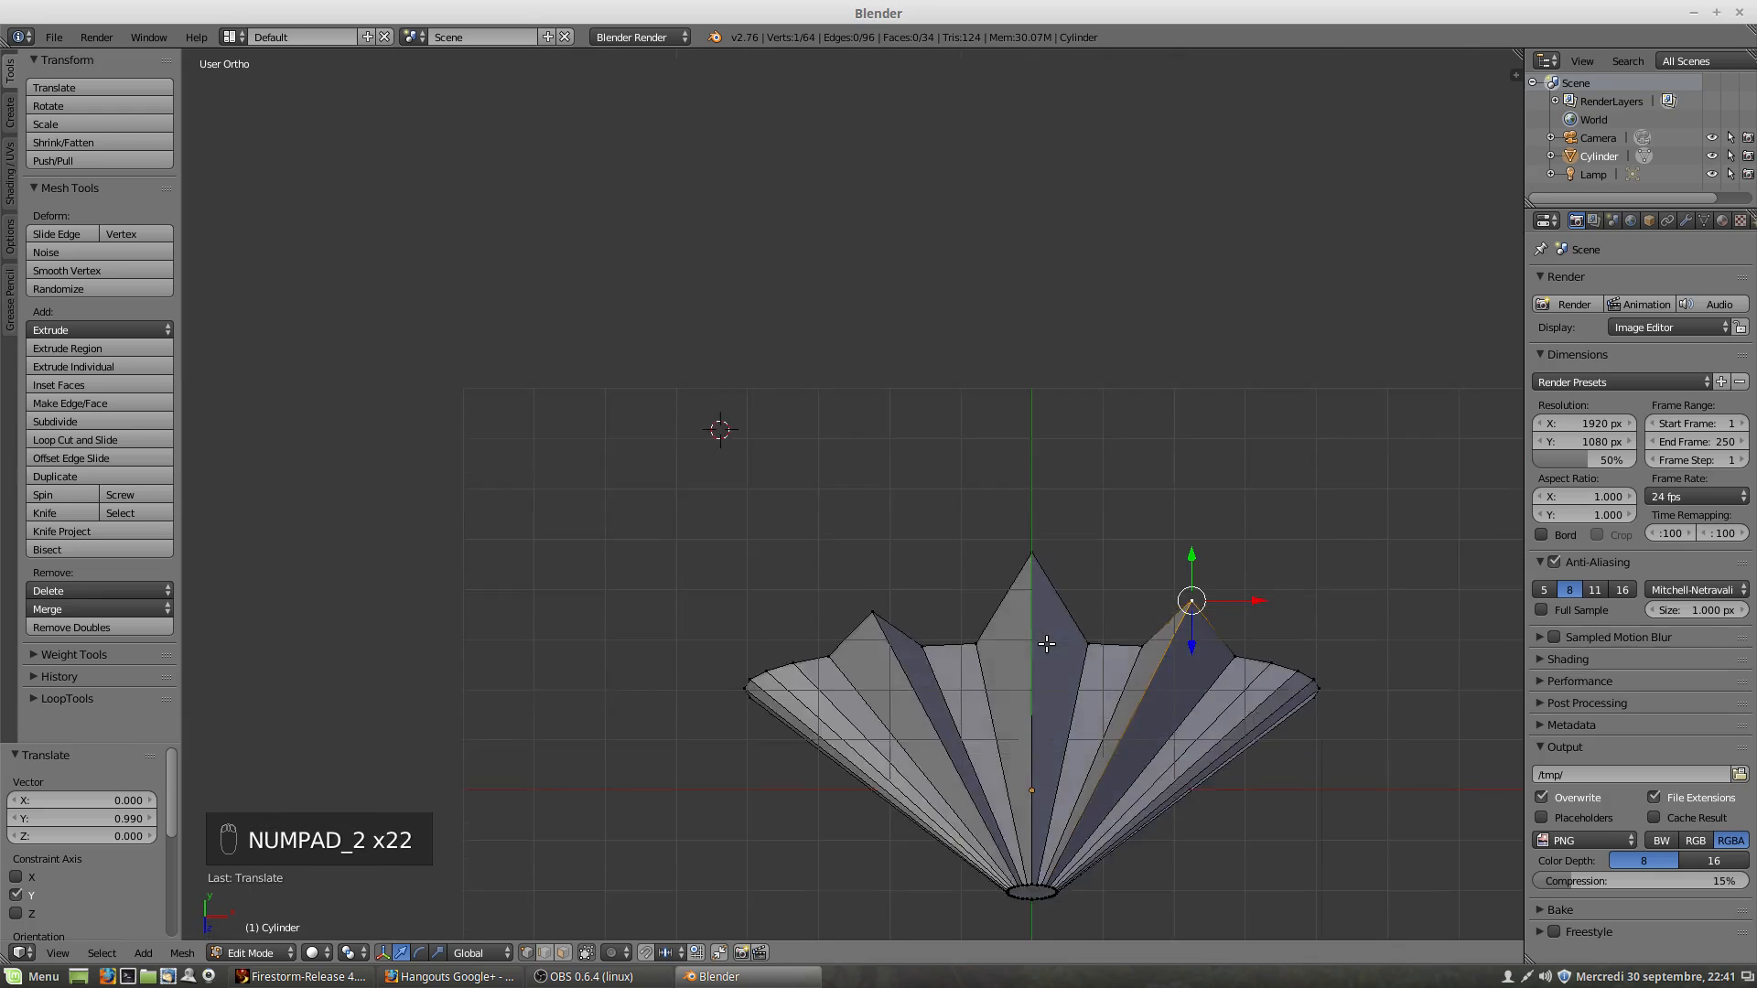
Step: Starting from the front view, rotate the view horizontally in steps around the mesh and tilt it up to look from above
key("KP_1")
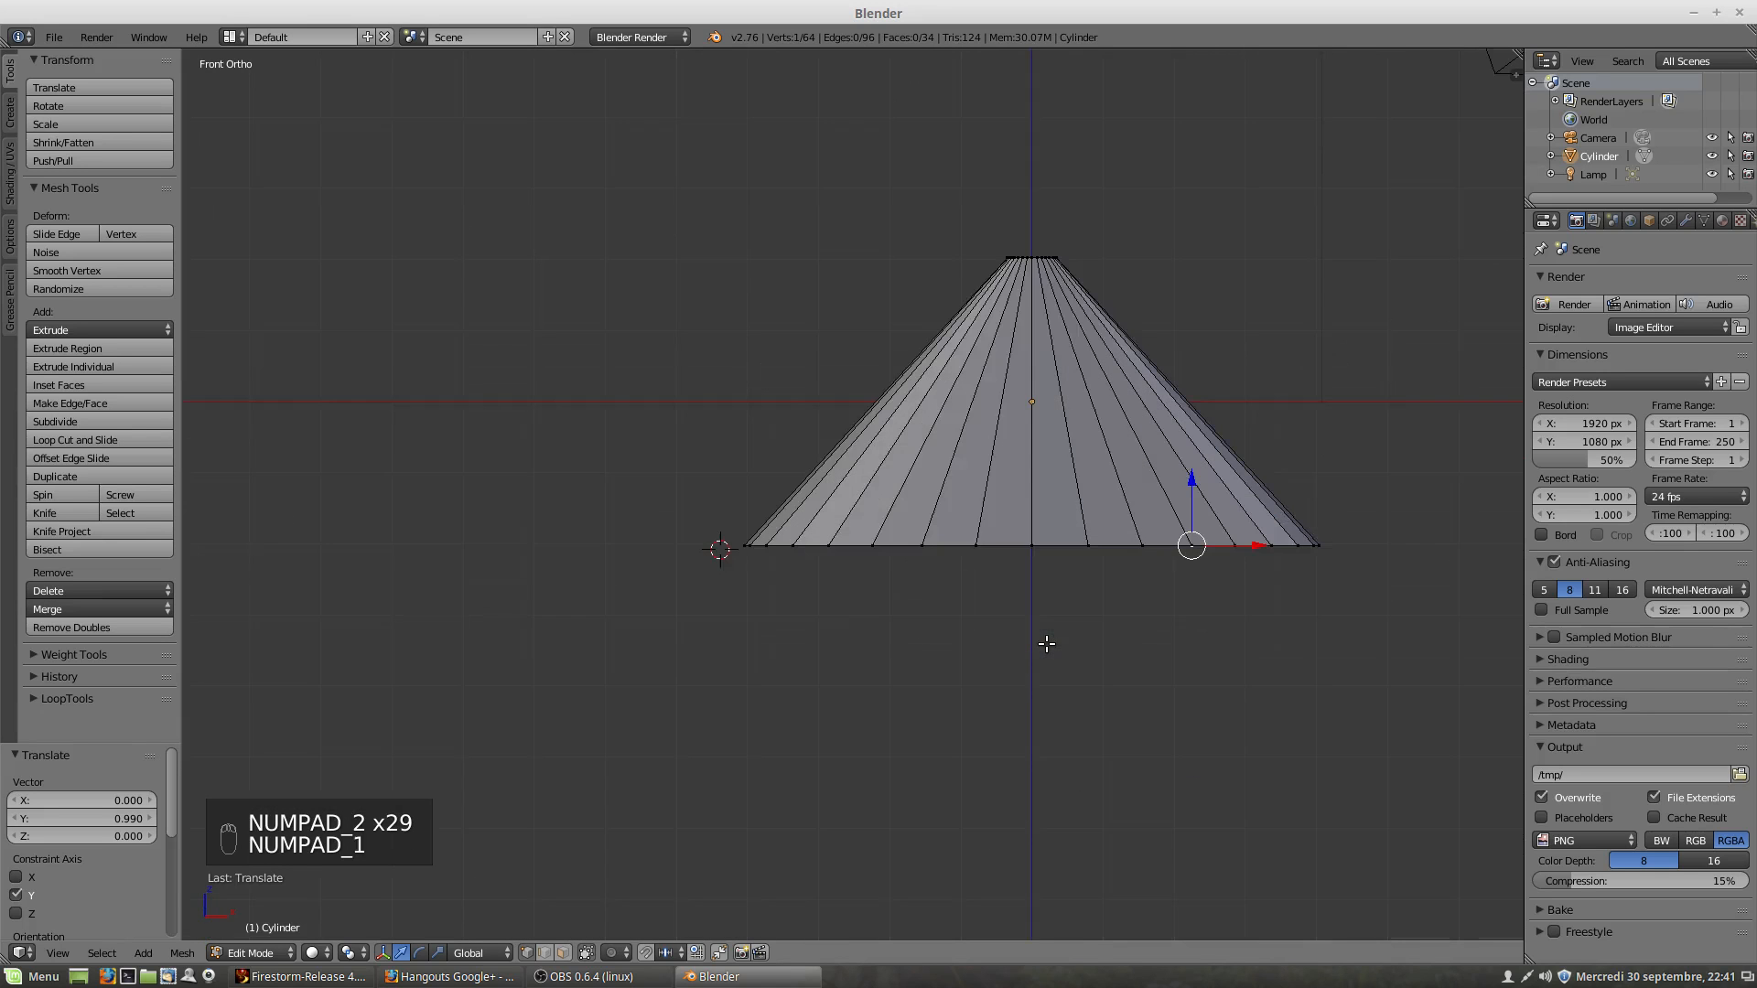
key("KP_6")
key("KP_6")
key("KP_6")
key("KP_6")
key("KP_6")
key("KP_6")
key("KP_6")
key("KP_6")
key("KP_6")
key("KP_6")
key("KP_6")
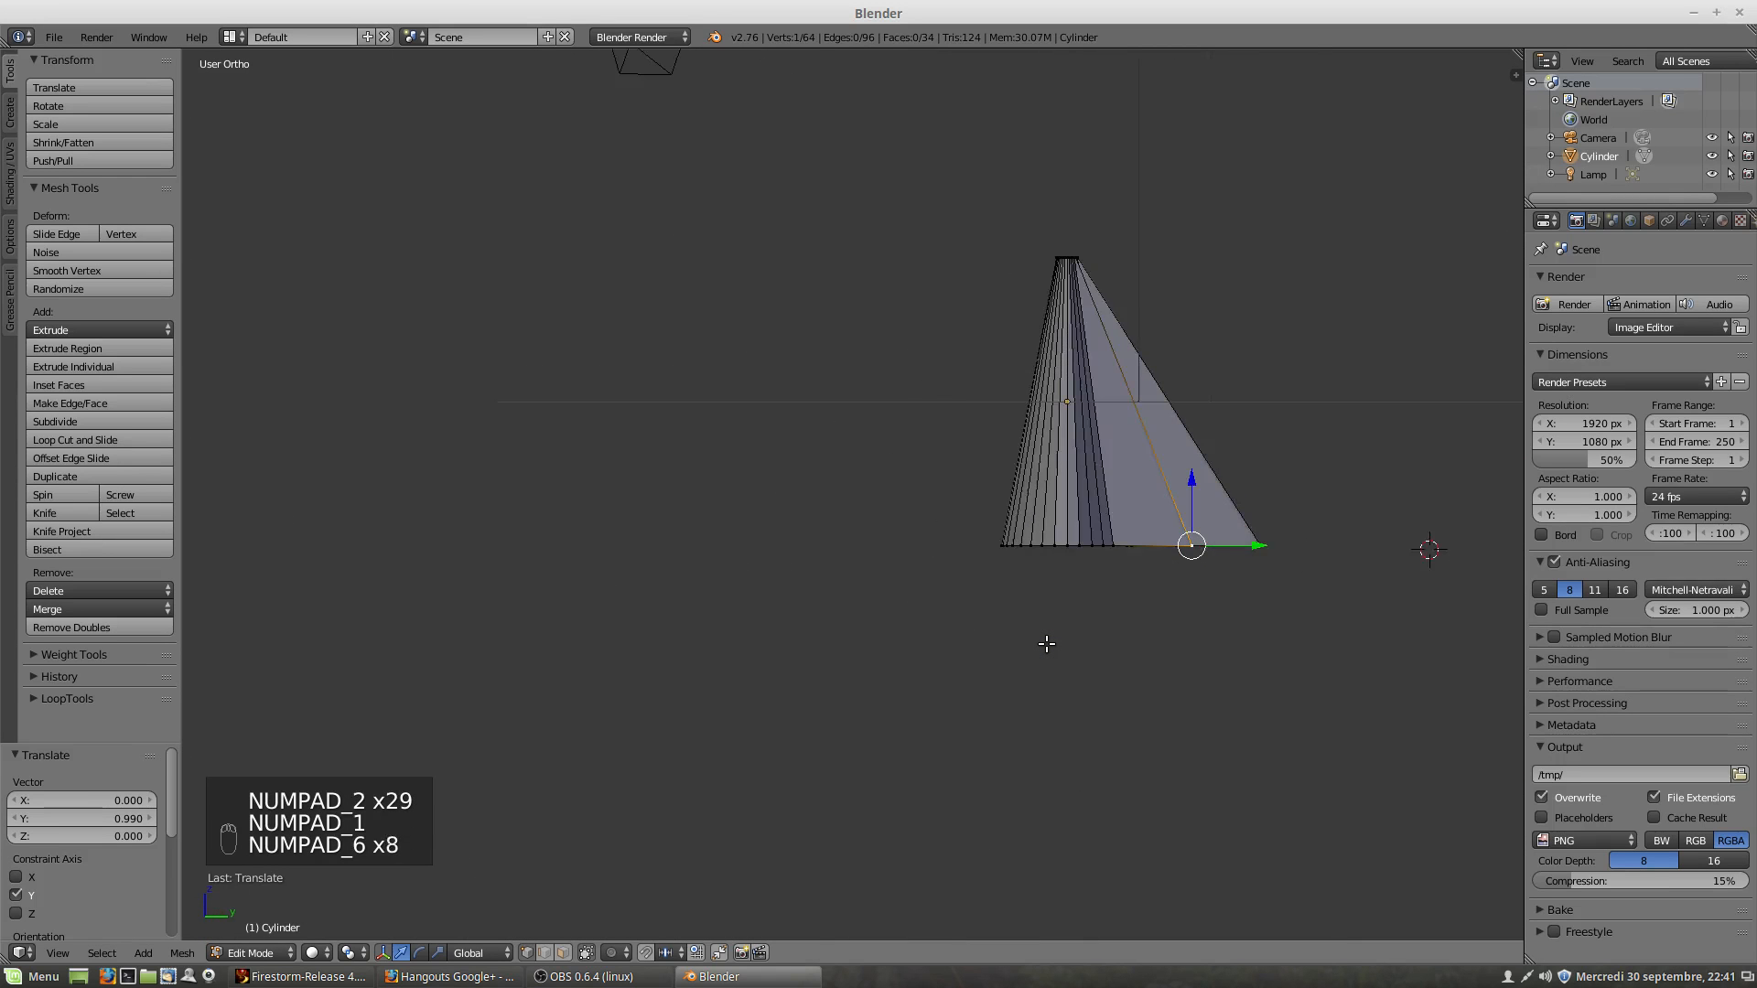
key("KP_6")
key("KP_6")
key("KP_6")
key("KP_6")
key("KP_6")
key("KP_6")
key("KP_6")
key("KP_6")
key("KP_6")
key("KP_6")
key("KP_6")
key("KP_6")
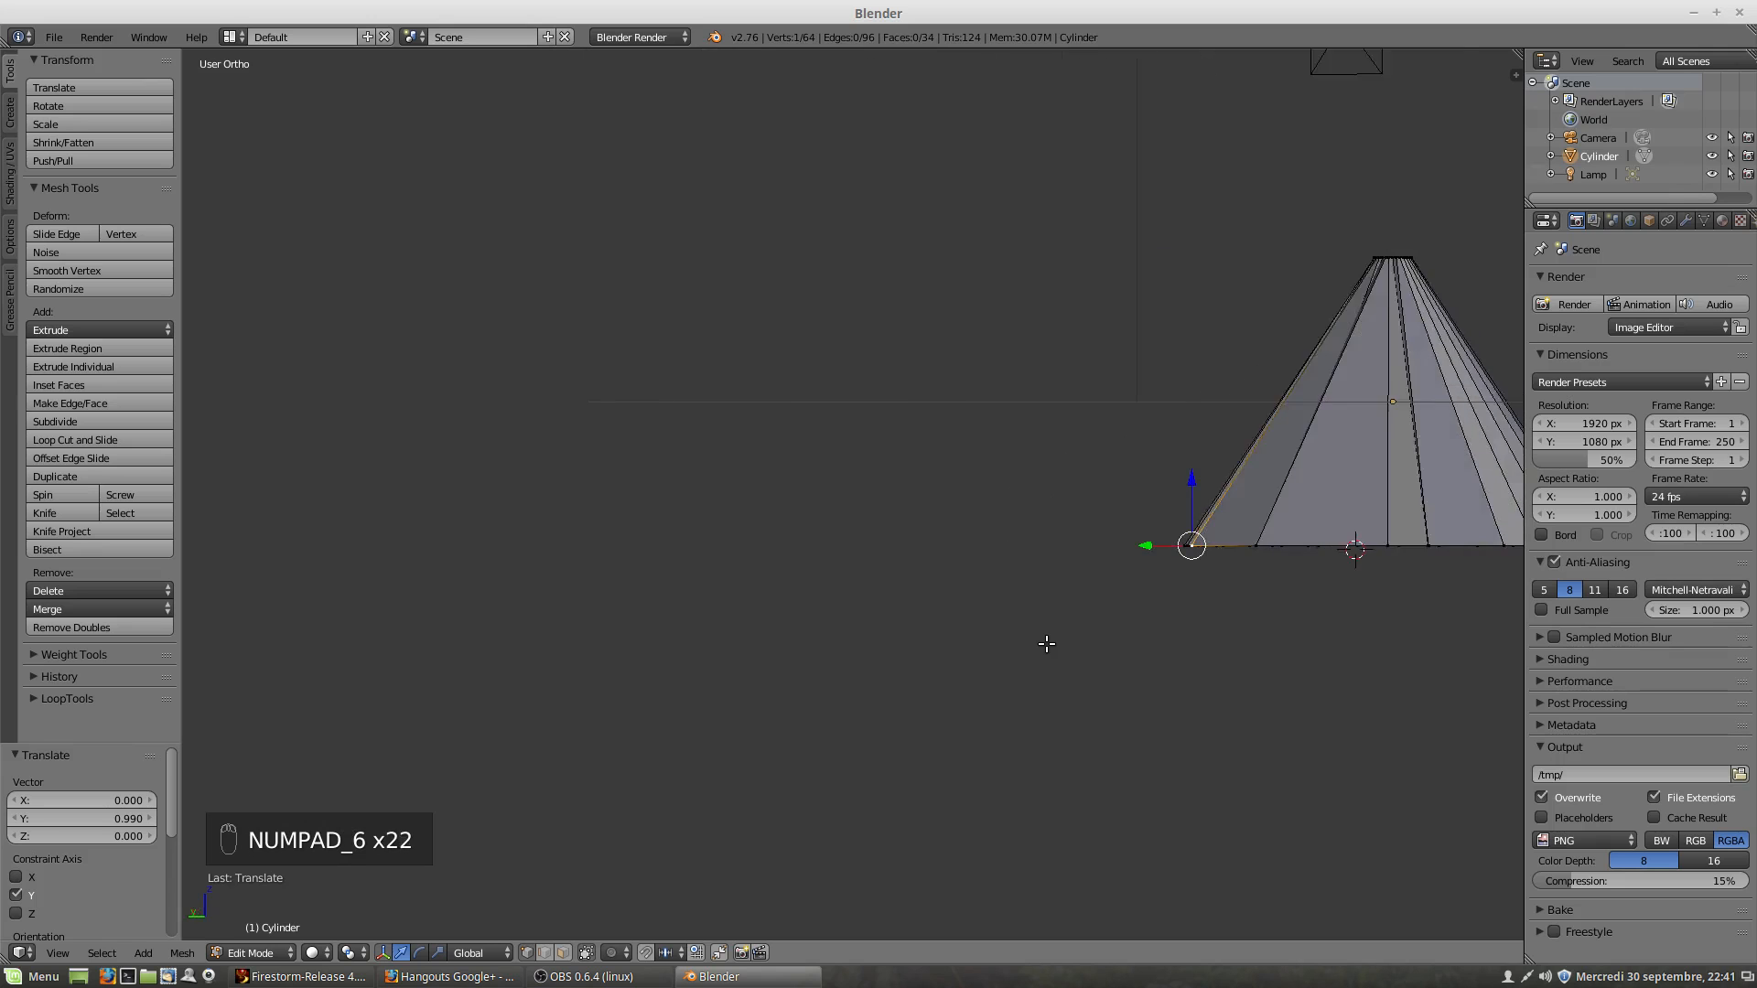
key("KP_6")
key("KP_6")
key("KP_6")
key("KP_6")
key("KP_6")
key("KP_6")
key("KP_6")
key("KP_8")
key("KP_8")
key("KP_8")
key("KP_8")
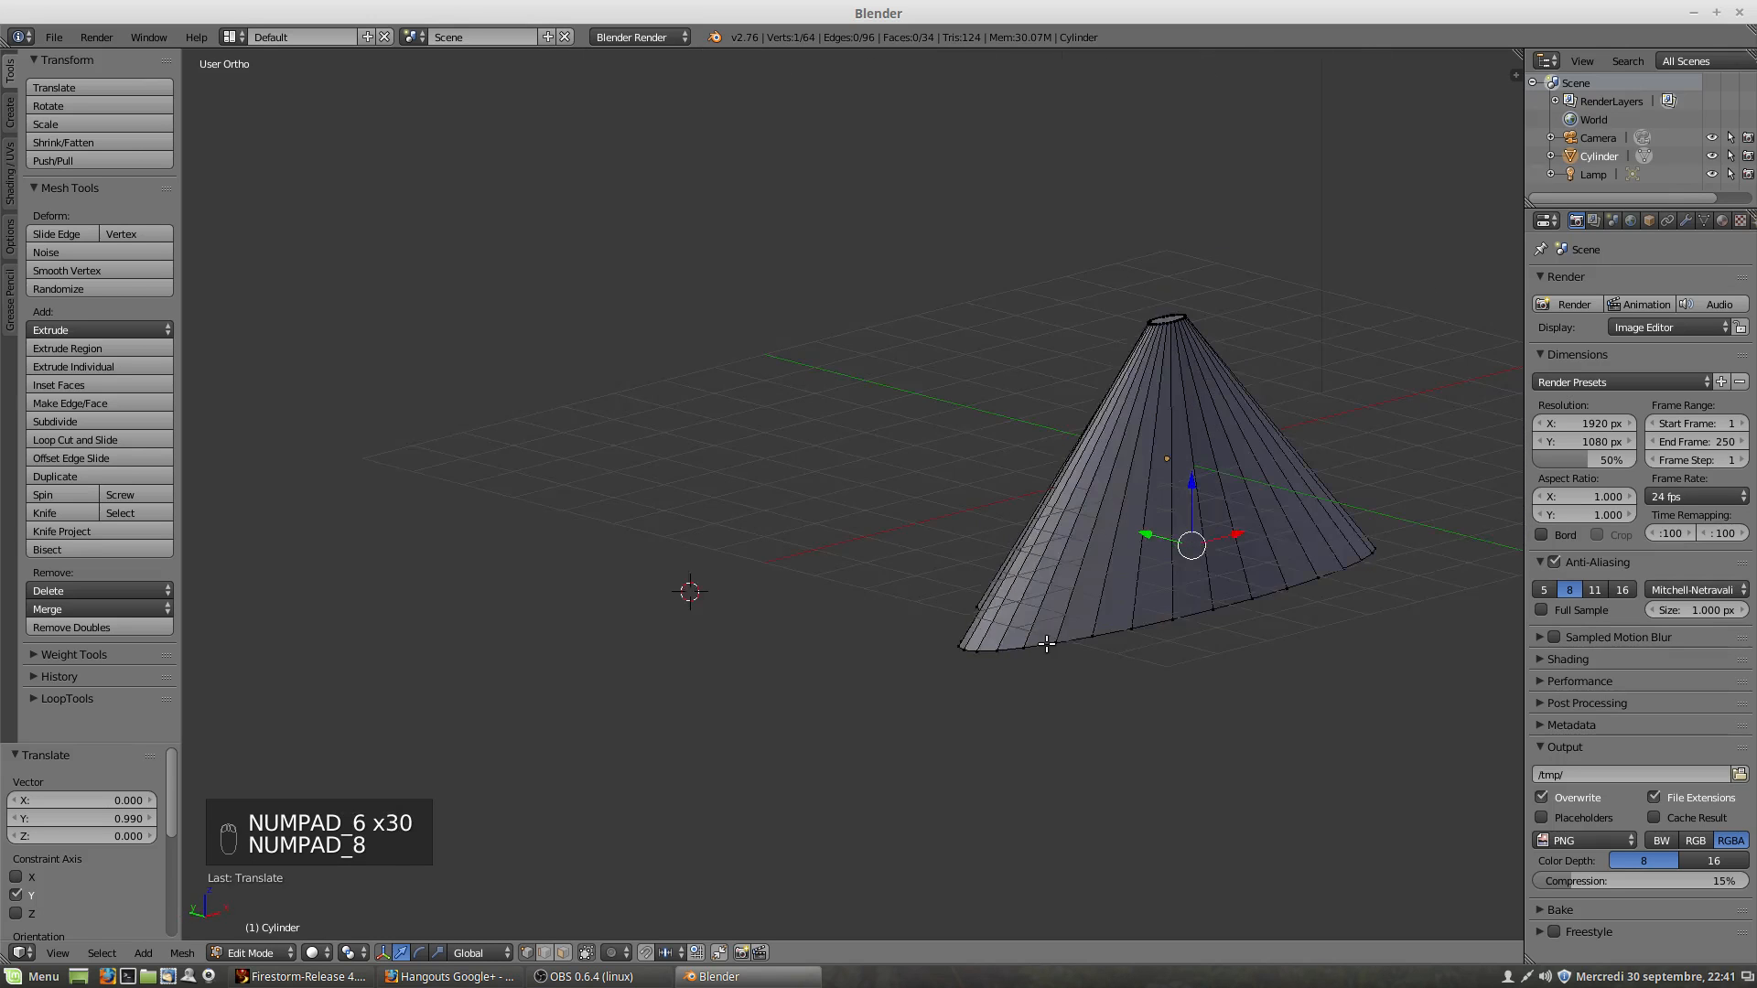
key("KP_8")
key("KP_8")
key("KP_8")
key("KP_8")
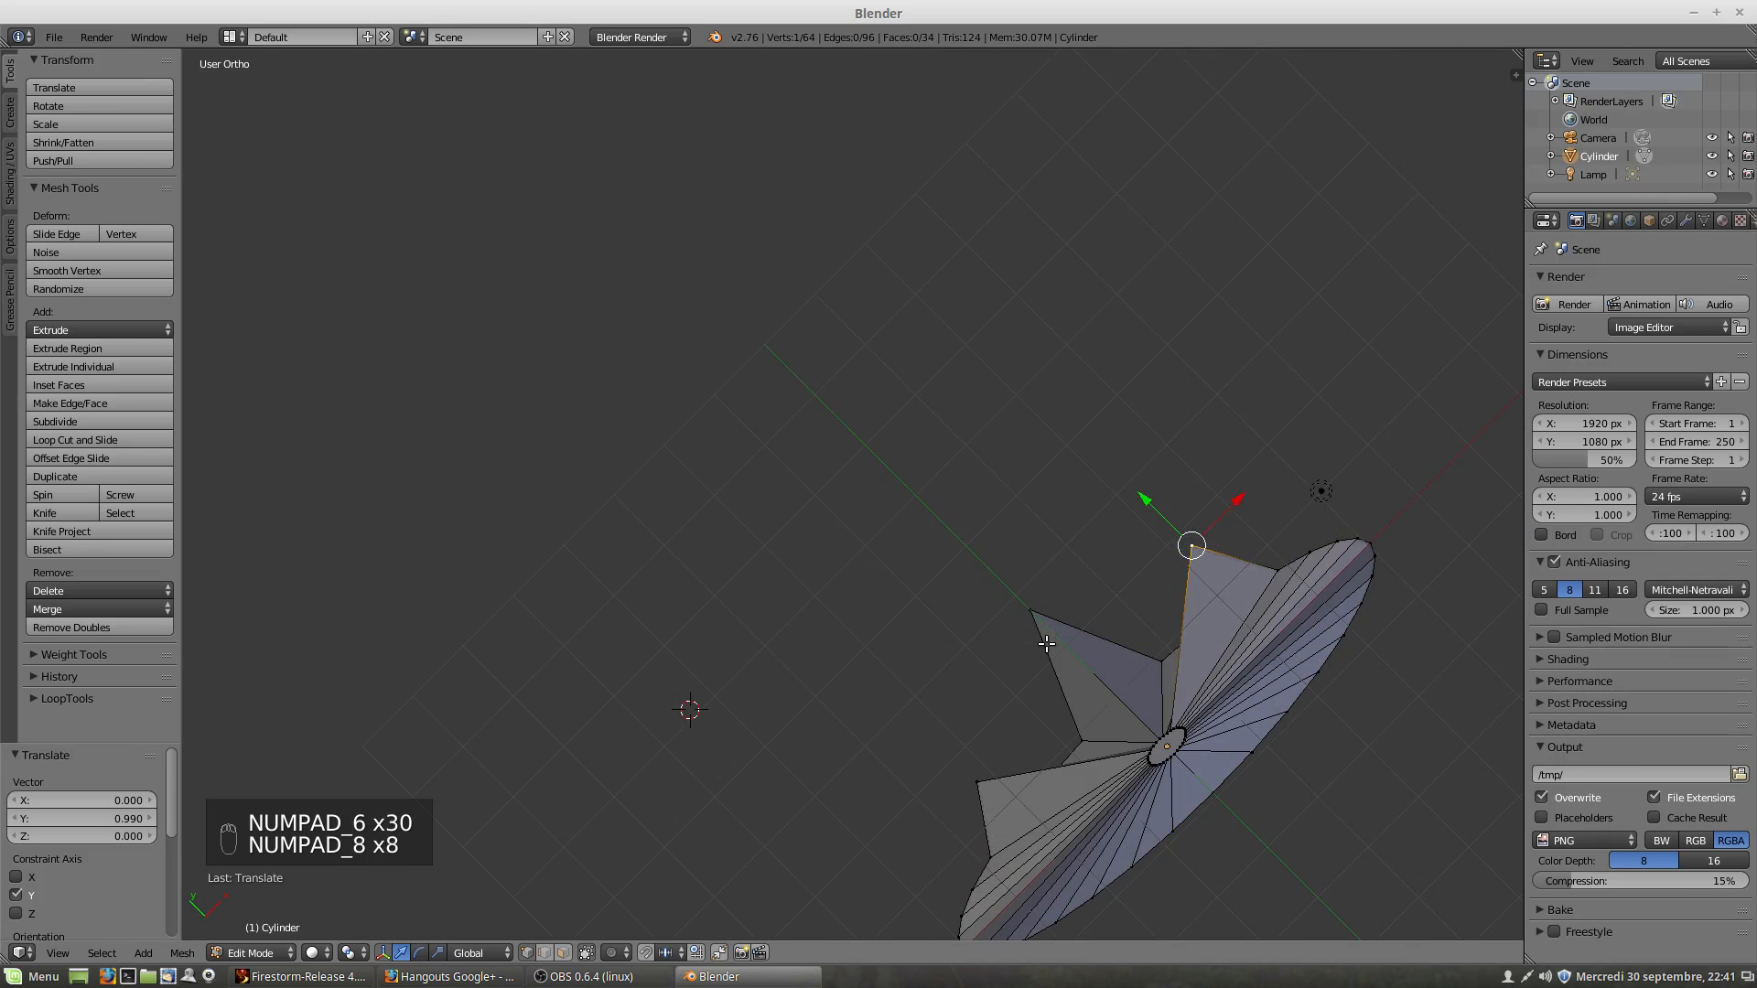
Step: Orbit and pan the view freely around the mesh to examine its three pulled-out spikes
scroll(1073, 759, "left", 1)
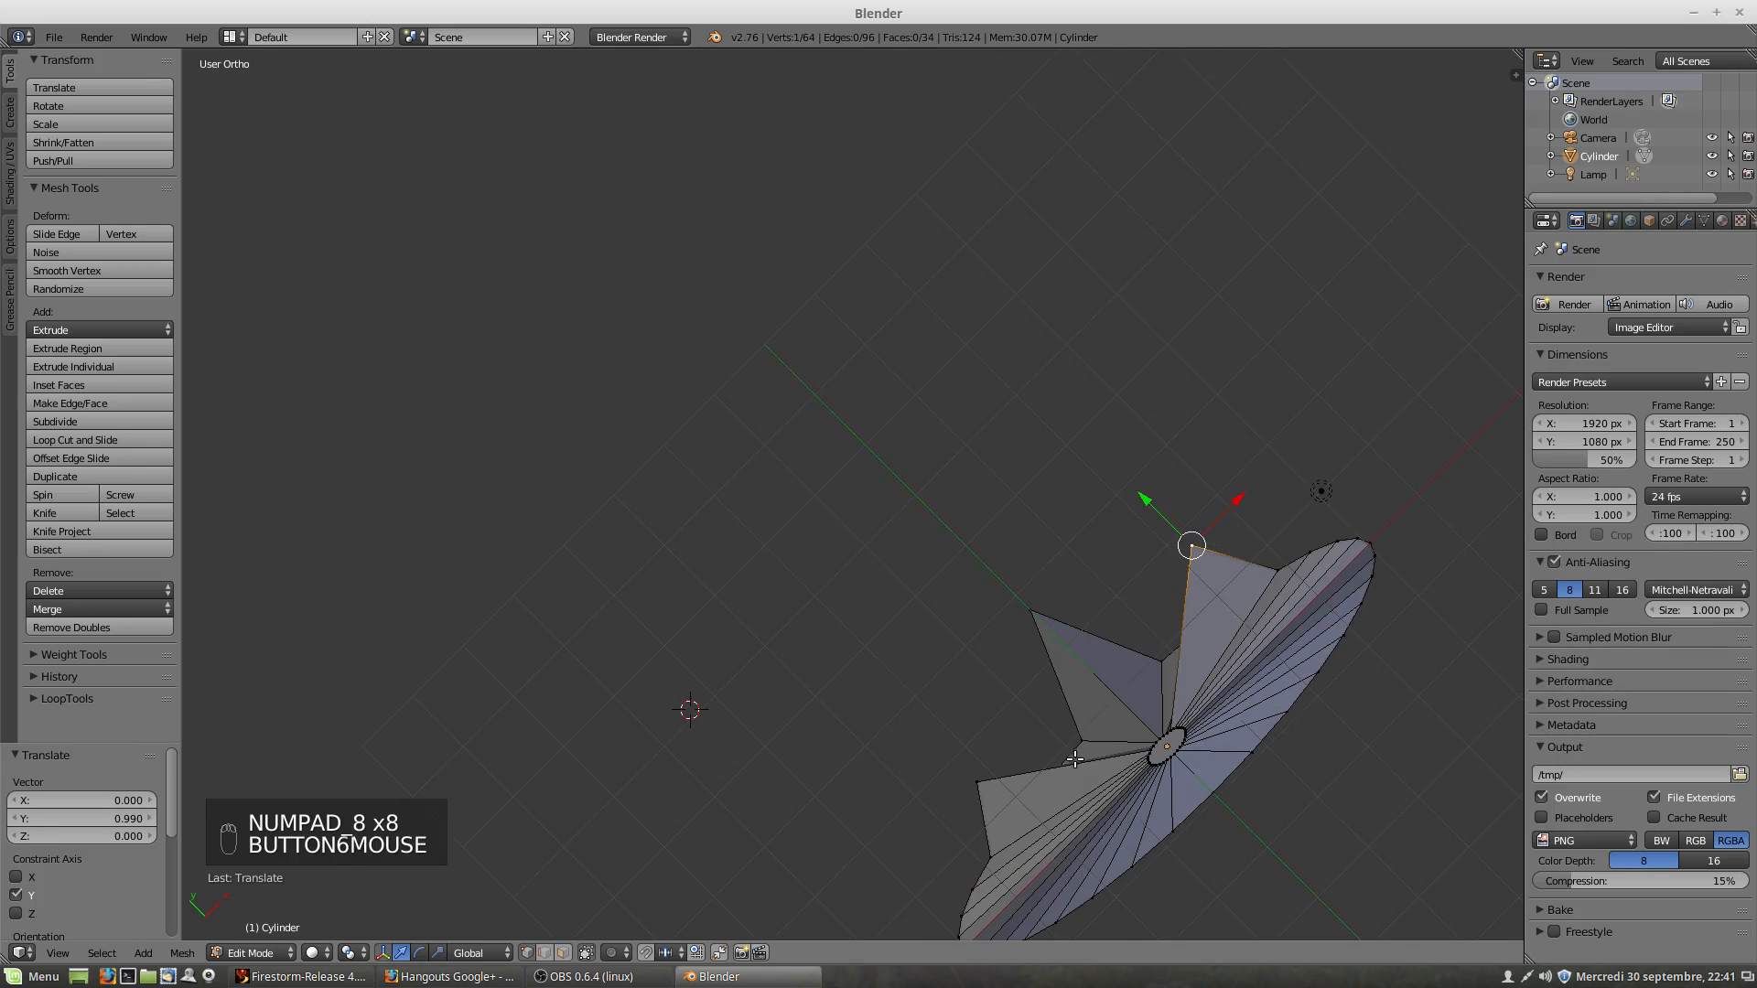
middle_click_drag(1073, 760, 1034, 779)
scroll(1083, 729, "left", 1)
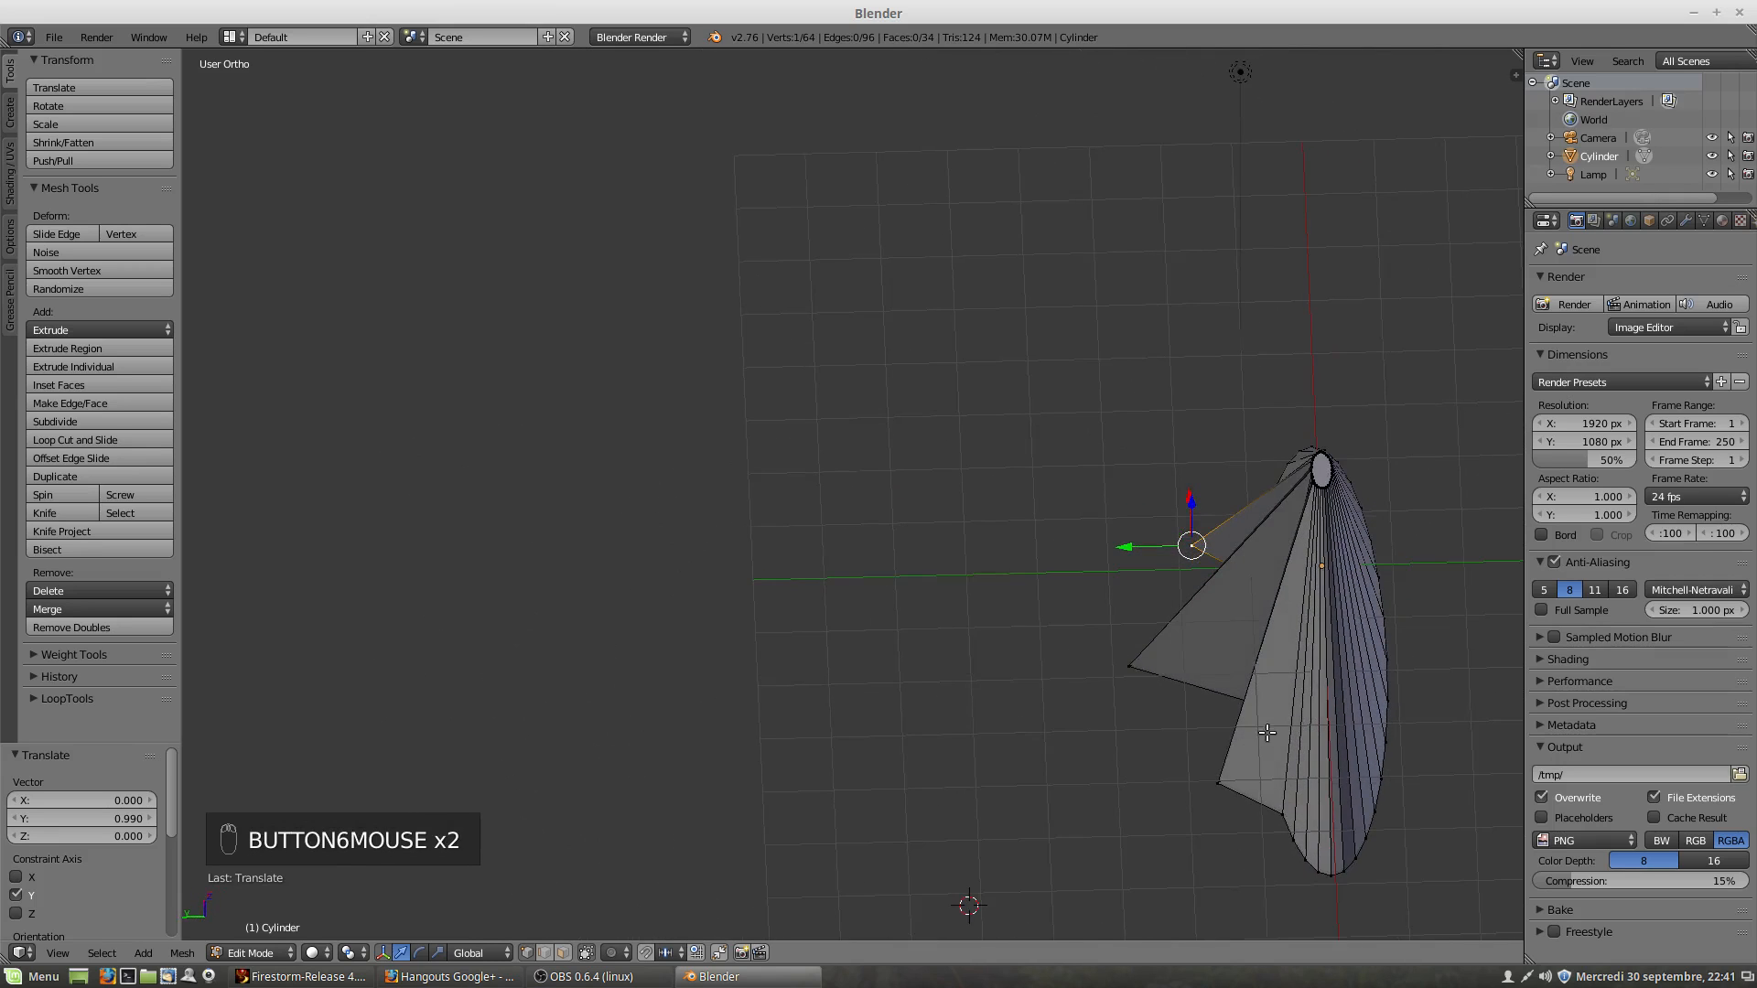
scroll(1173, 726, "left", 1)
scroll(1181, 659, "left", 2)
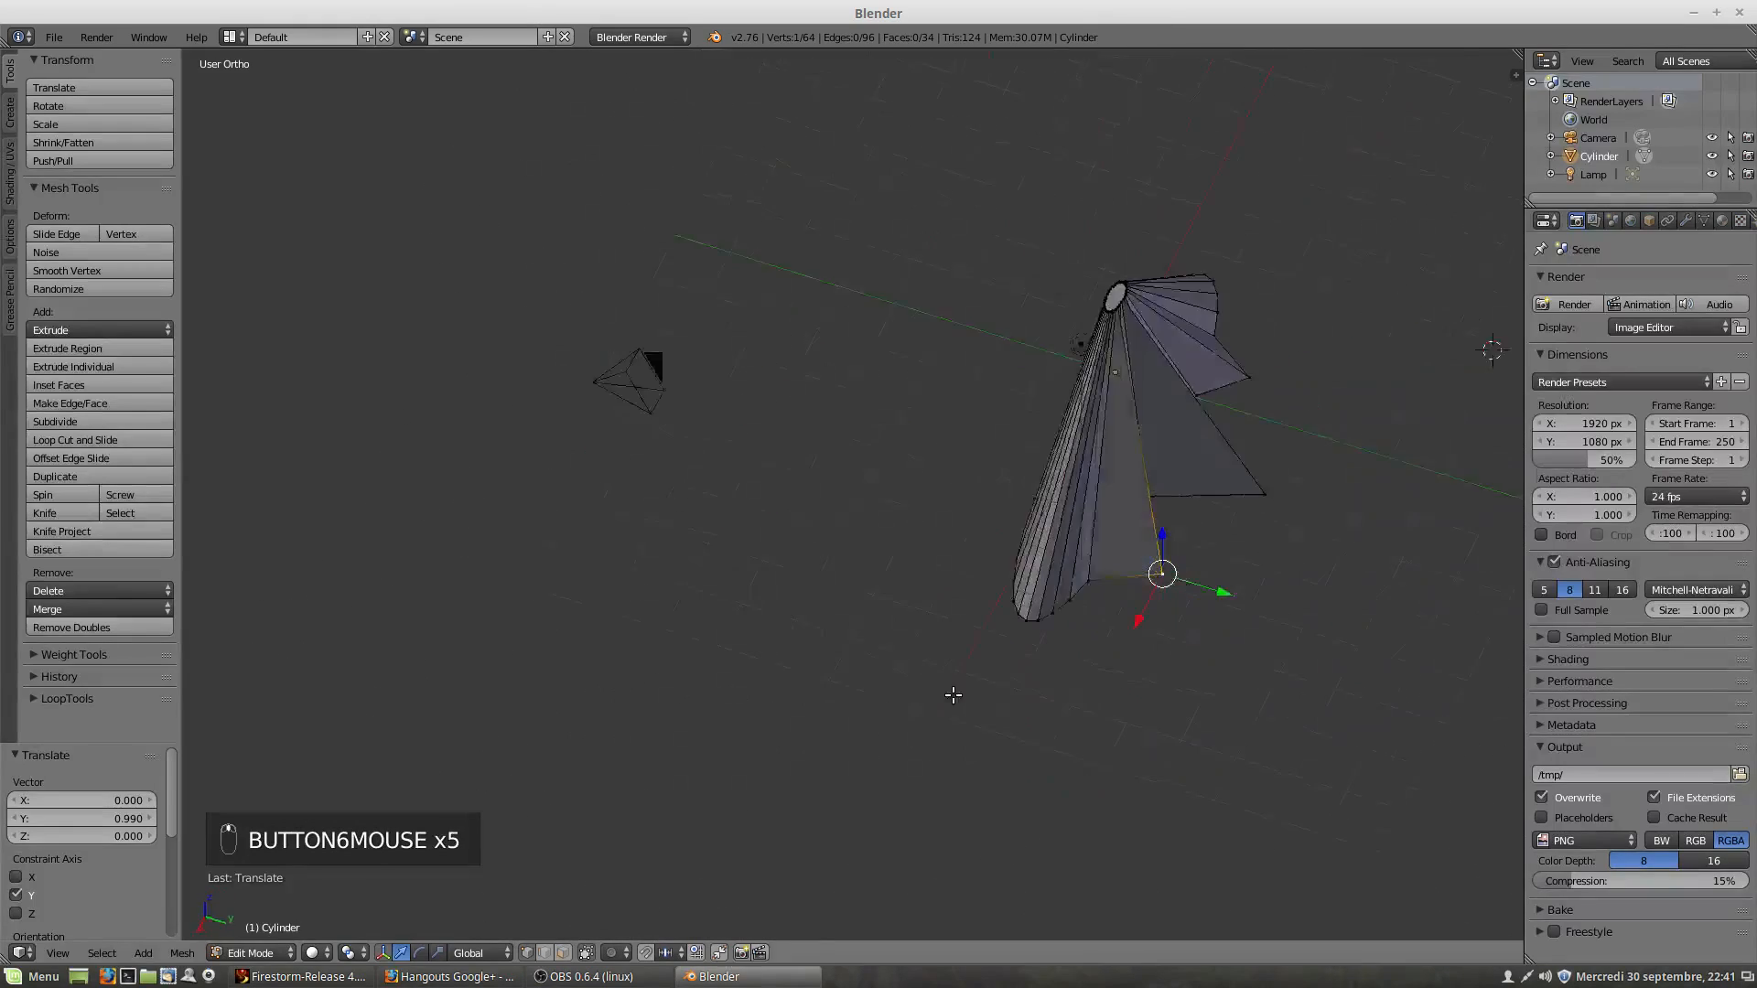
scroll(1175, 615, "left", 1)
scroll(1171, 609, "left", 1, "shift")
scroll(1110, 651, "left", 1, "shift")
scroll(1110, 650, "left", 1)
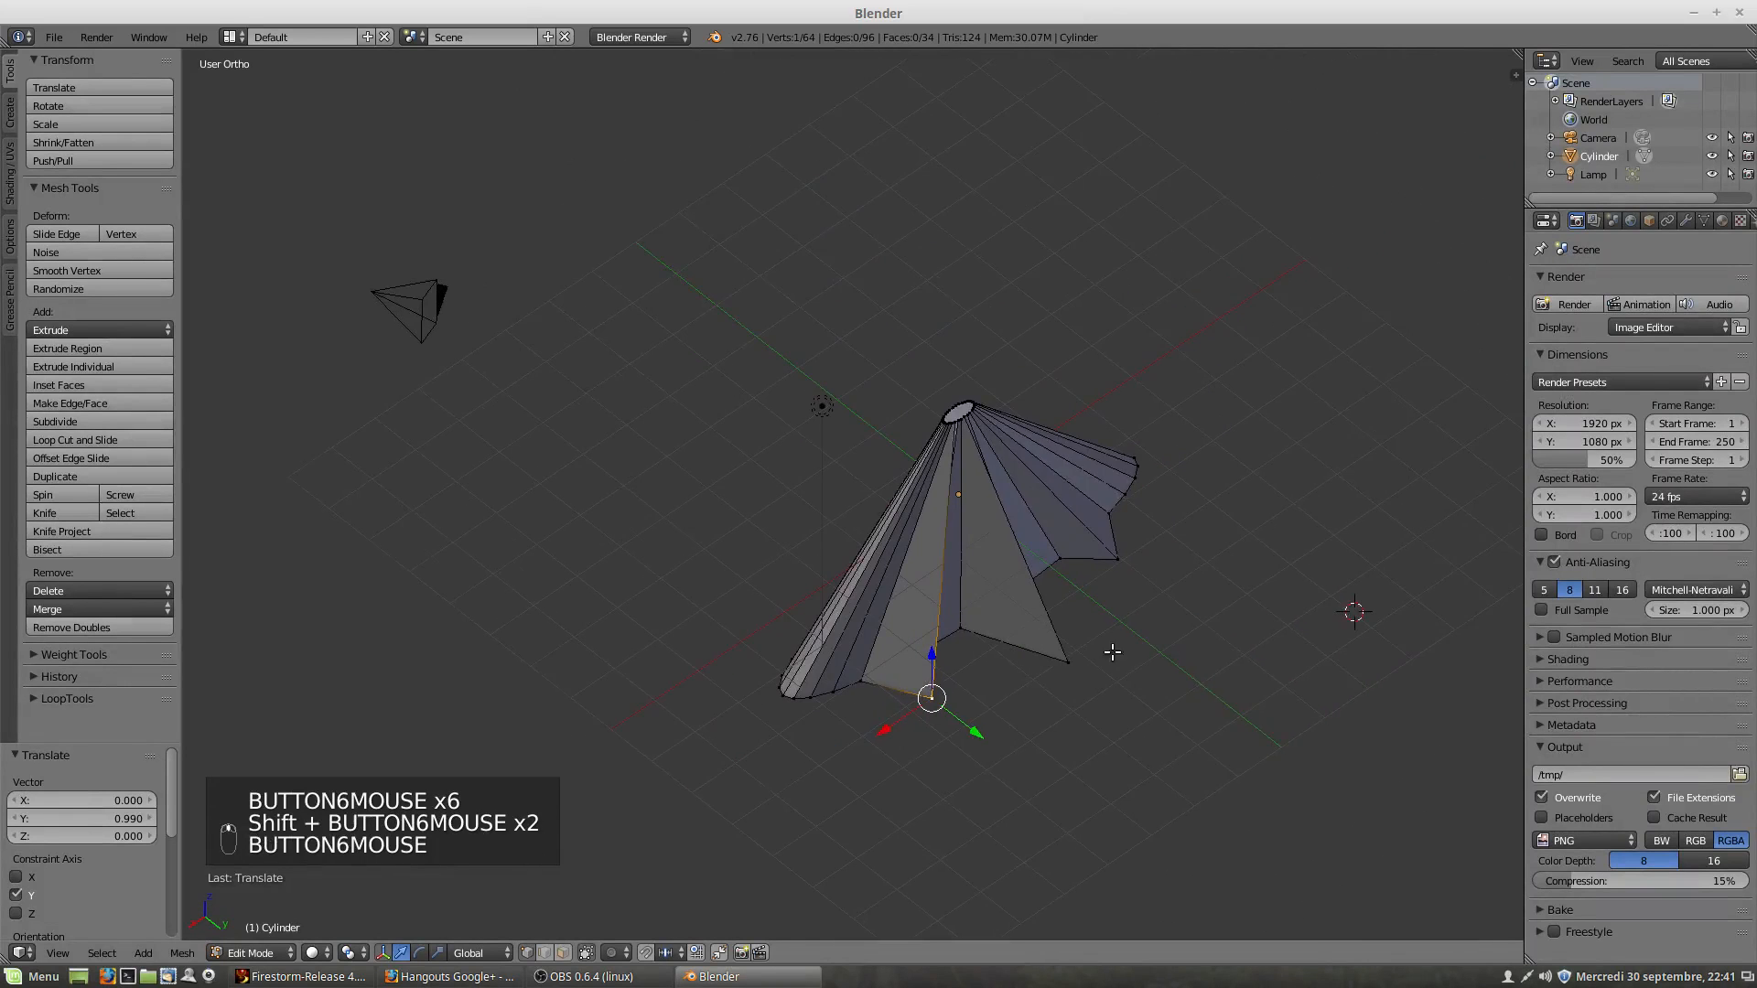
scroll(1089, 673, "left", 1)
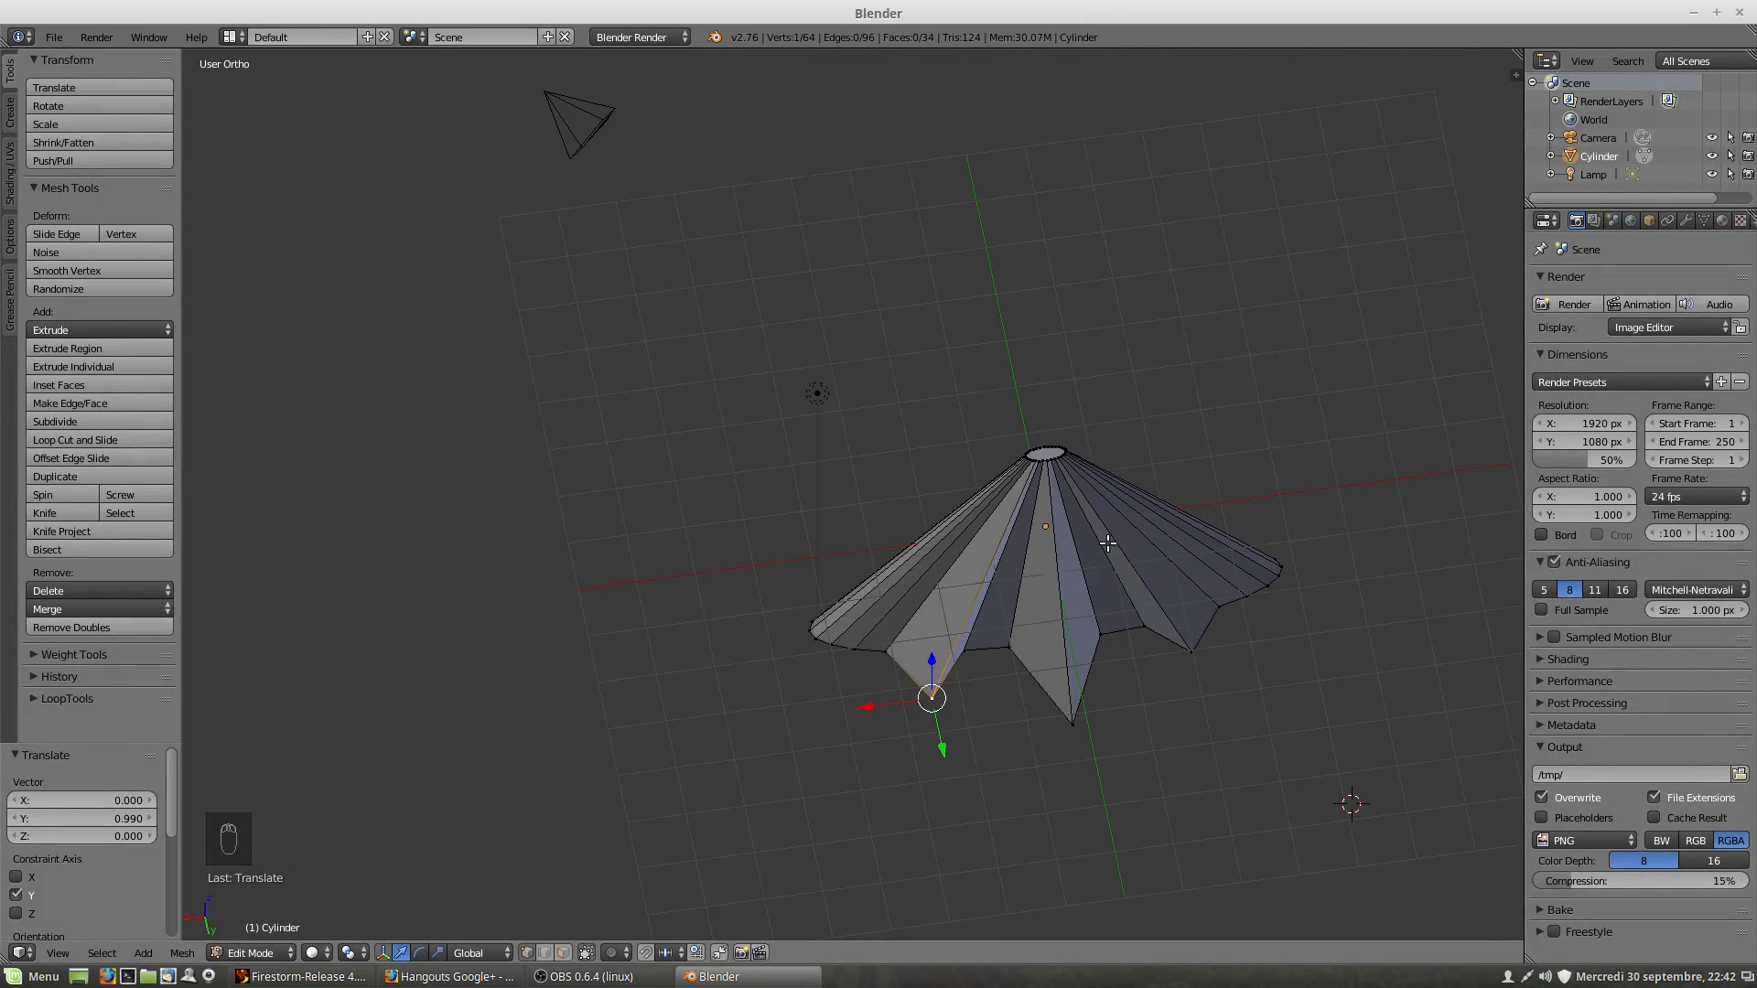
scroll(1205, 593, "left", 4)
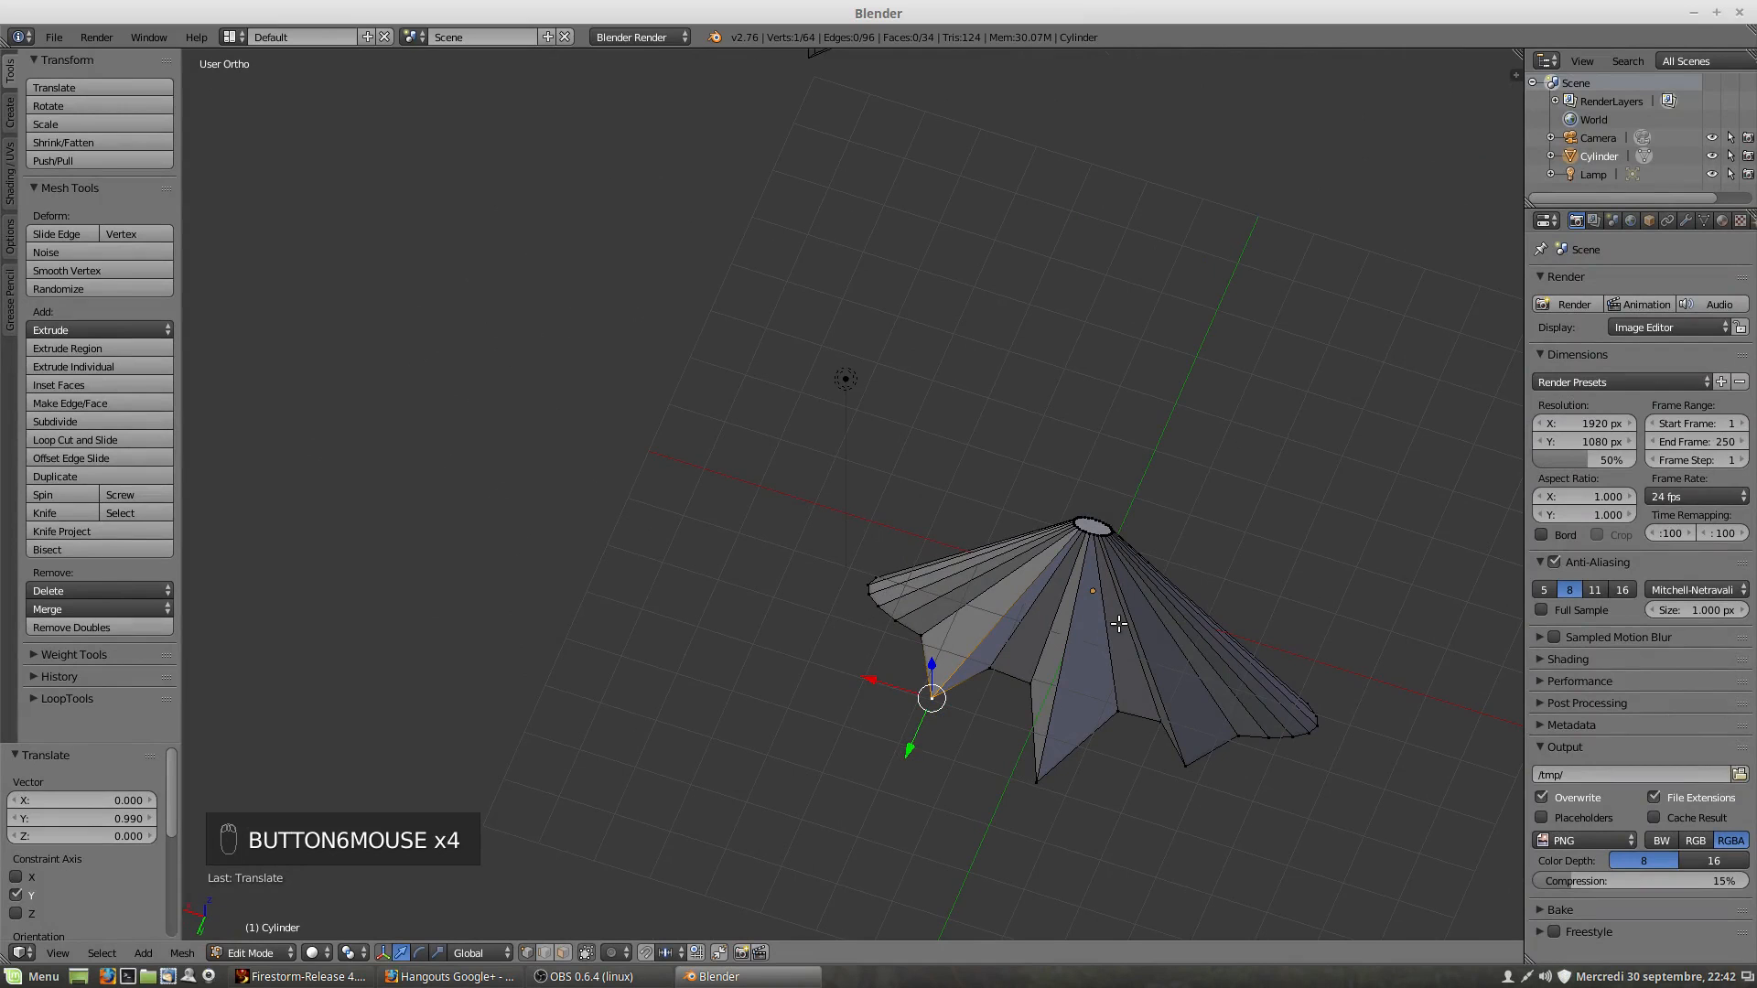
Step: Return the cylinder to Object Mode and delete it from the scene
key("Tab")
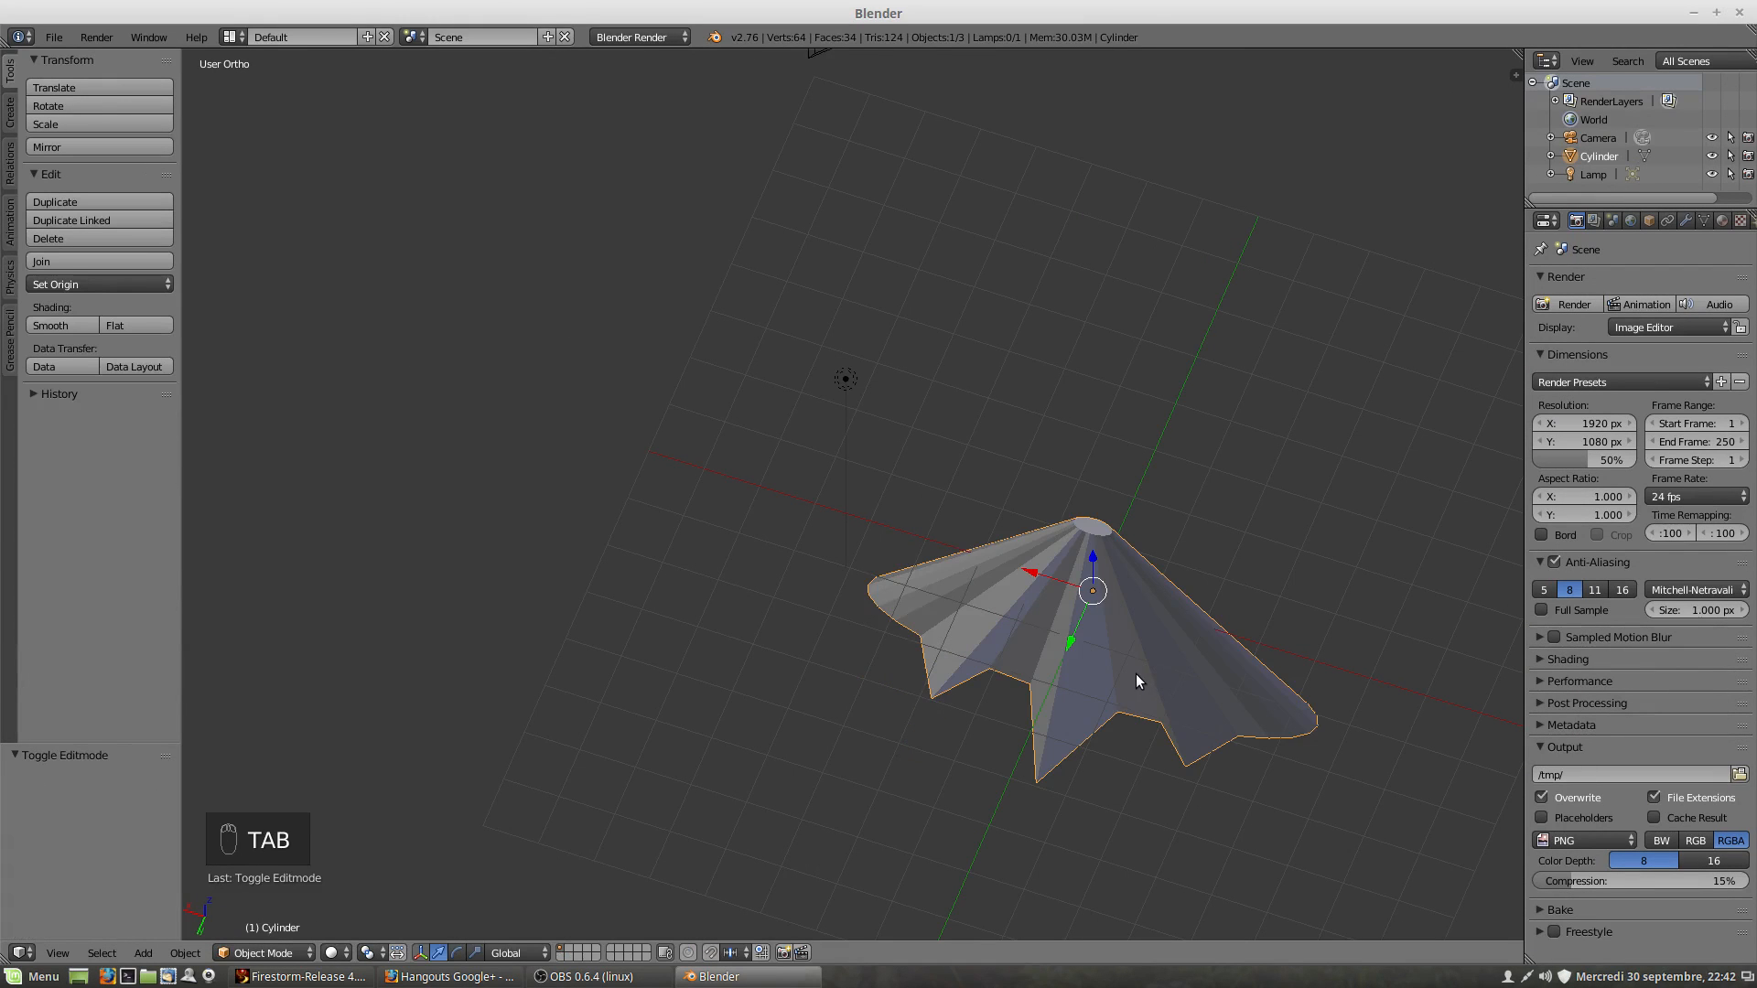
key("Delete")
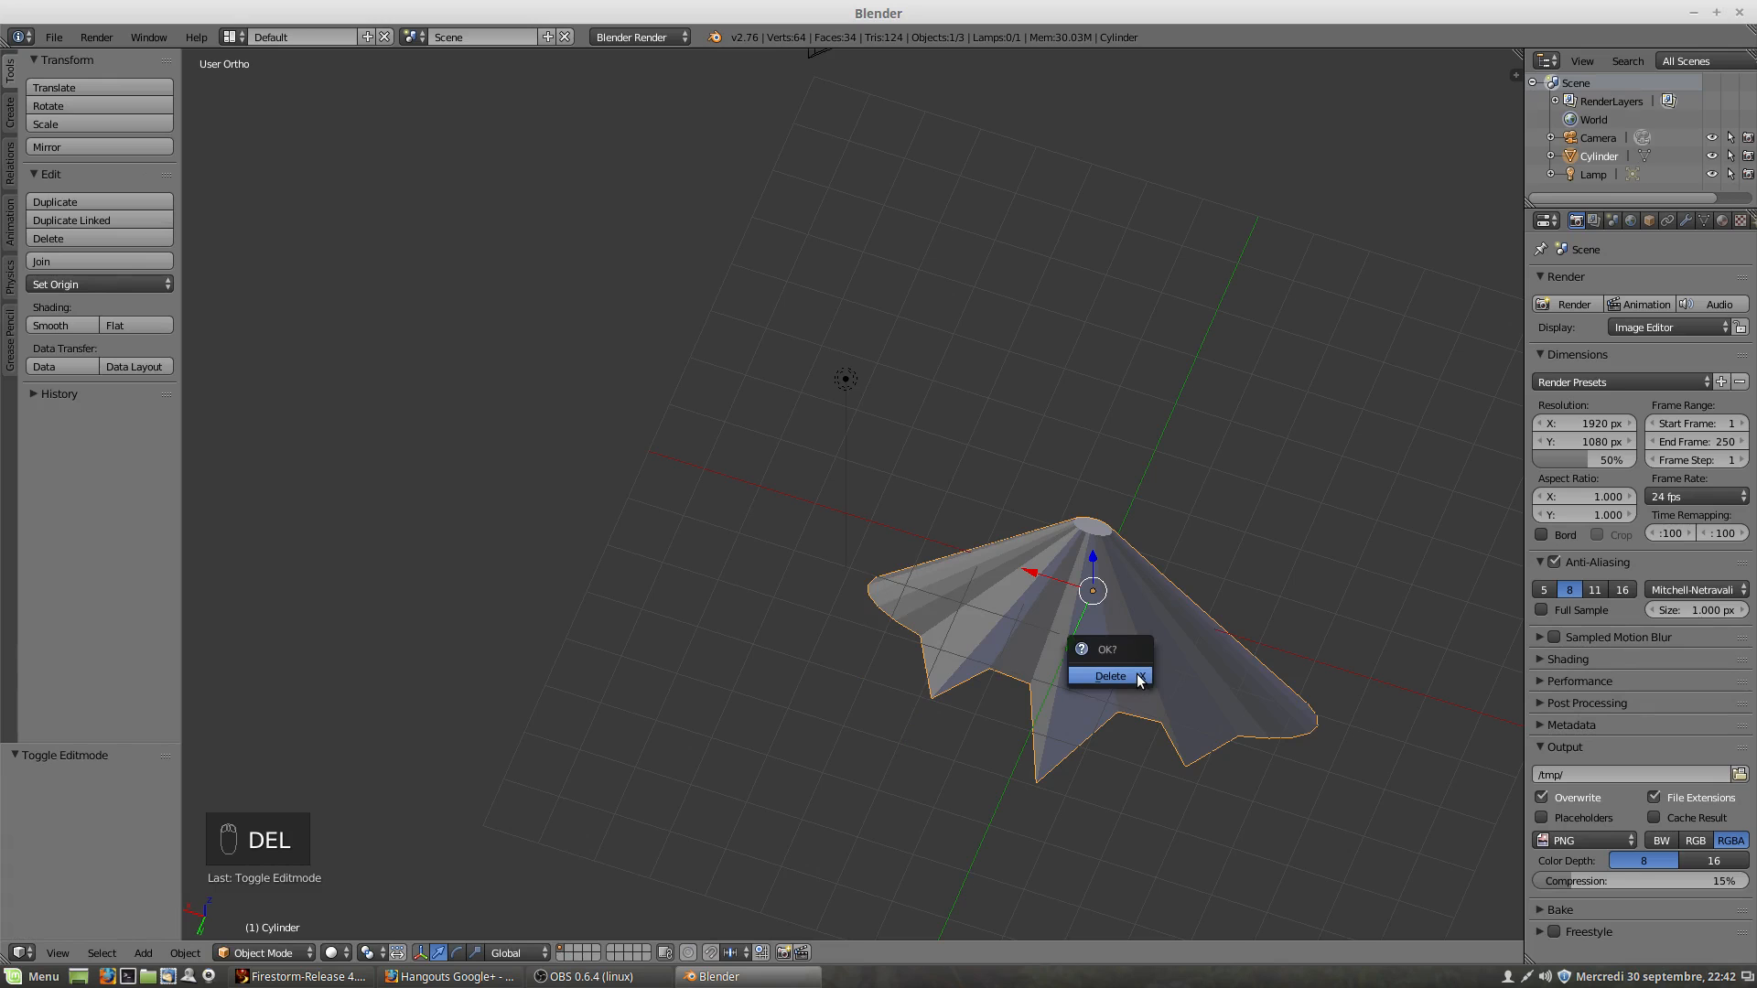
left_click(1140, 677)
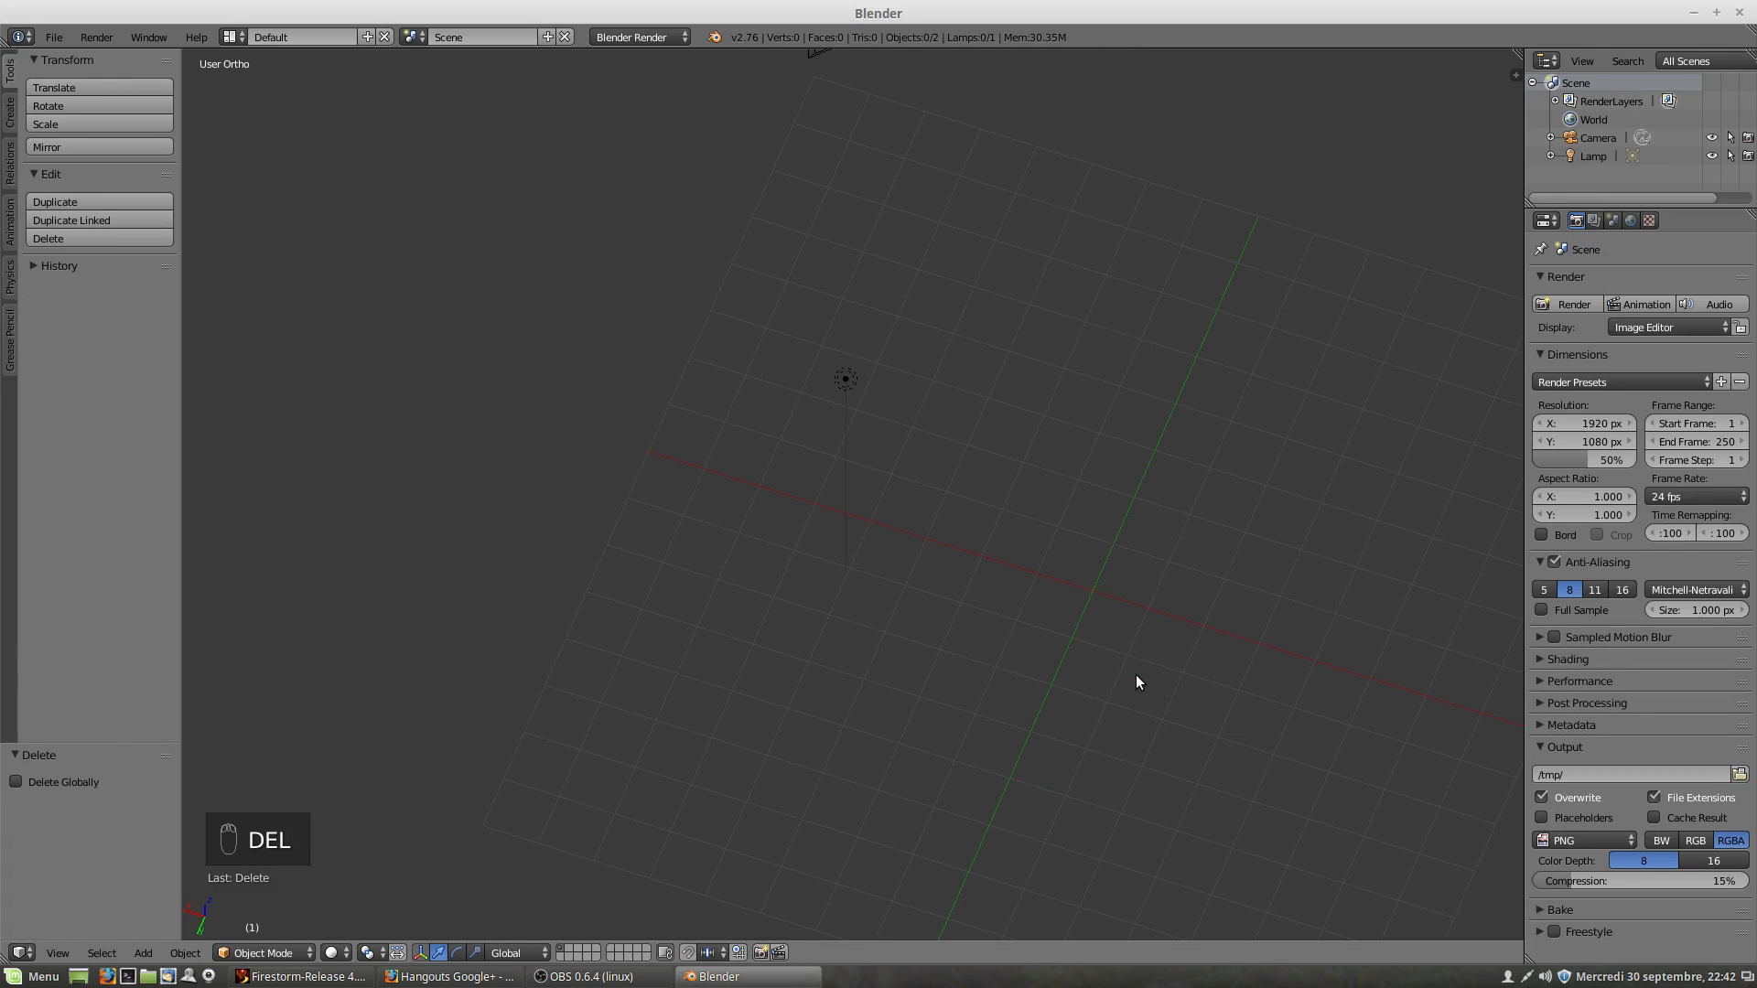
Step: Reset the 3D cursor to the scene origin and add a cube mesh there
key("shift+c")
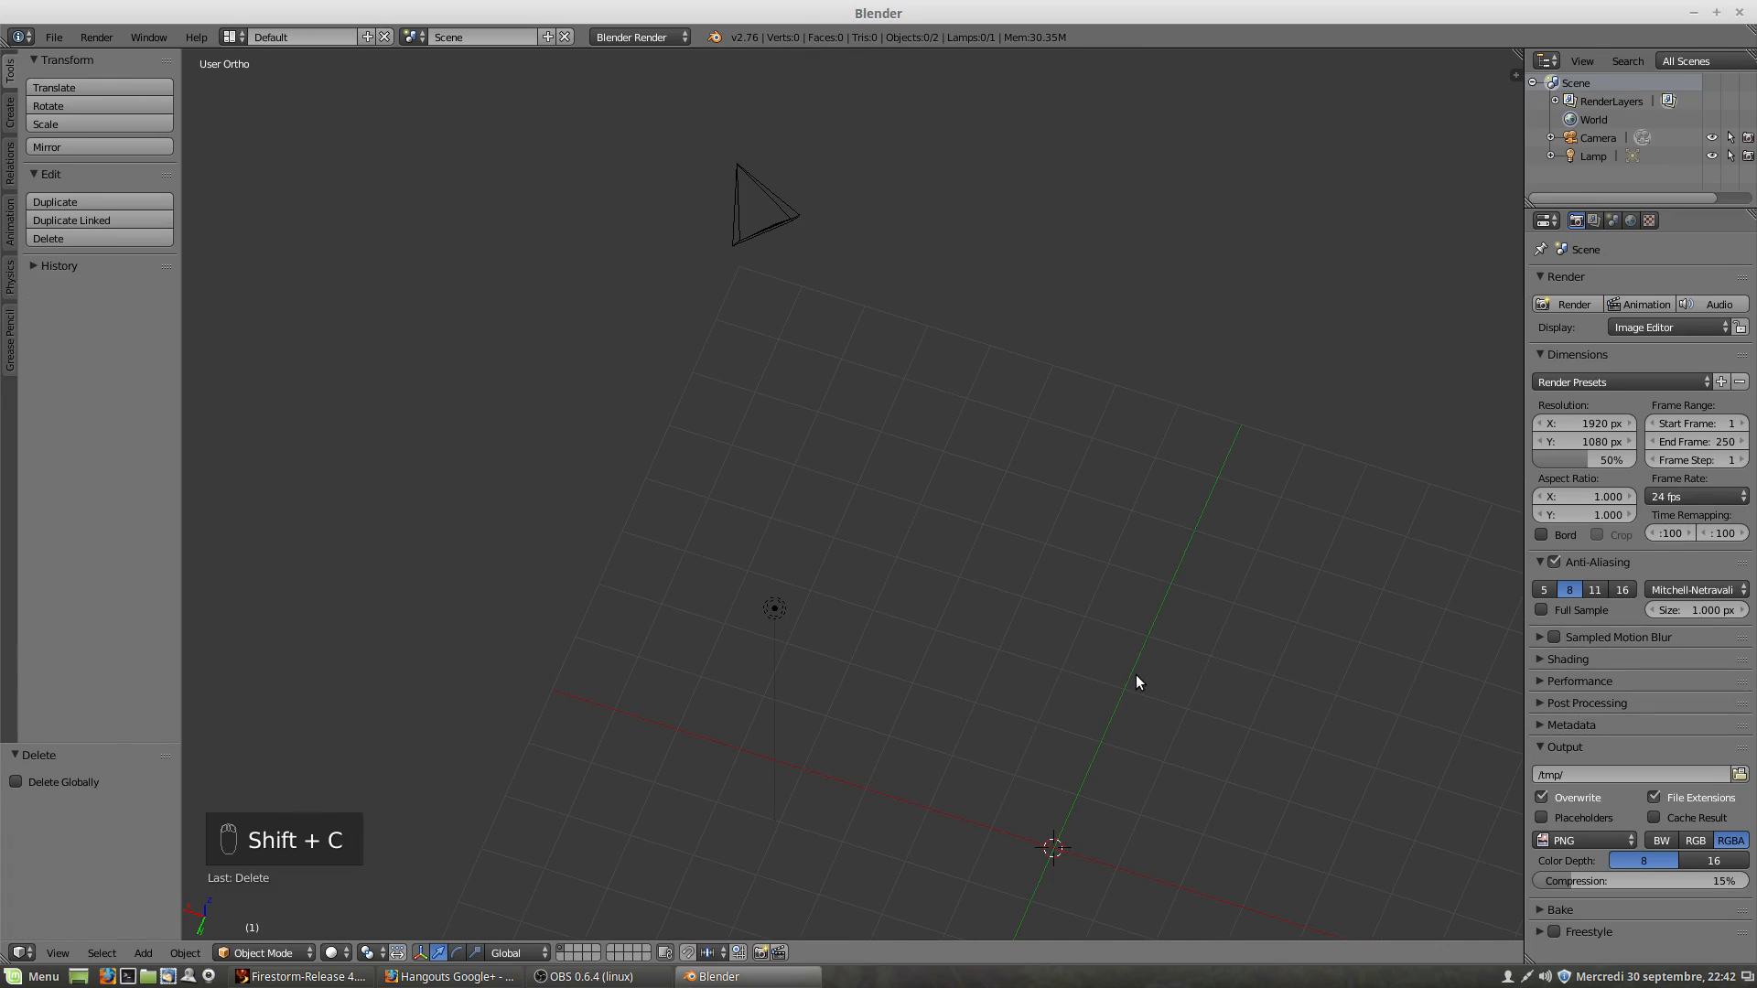
key("shift+a")
mouse_move(1136, 676)
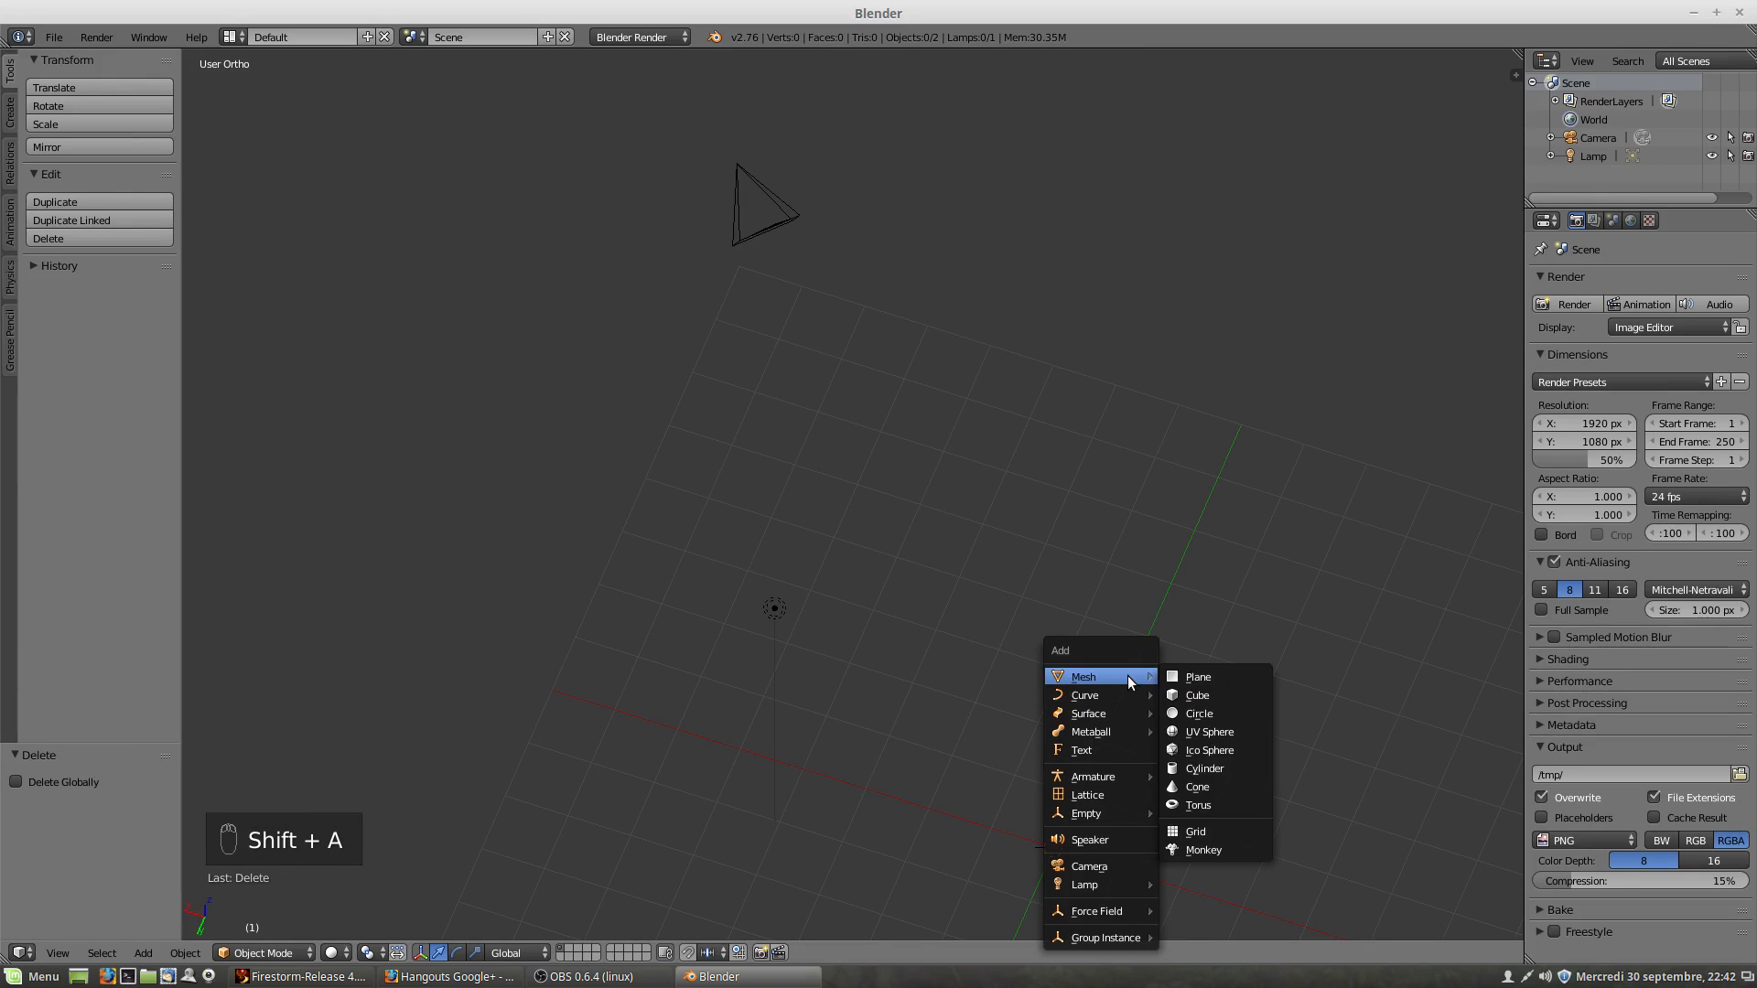
left_click(1190, 694)
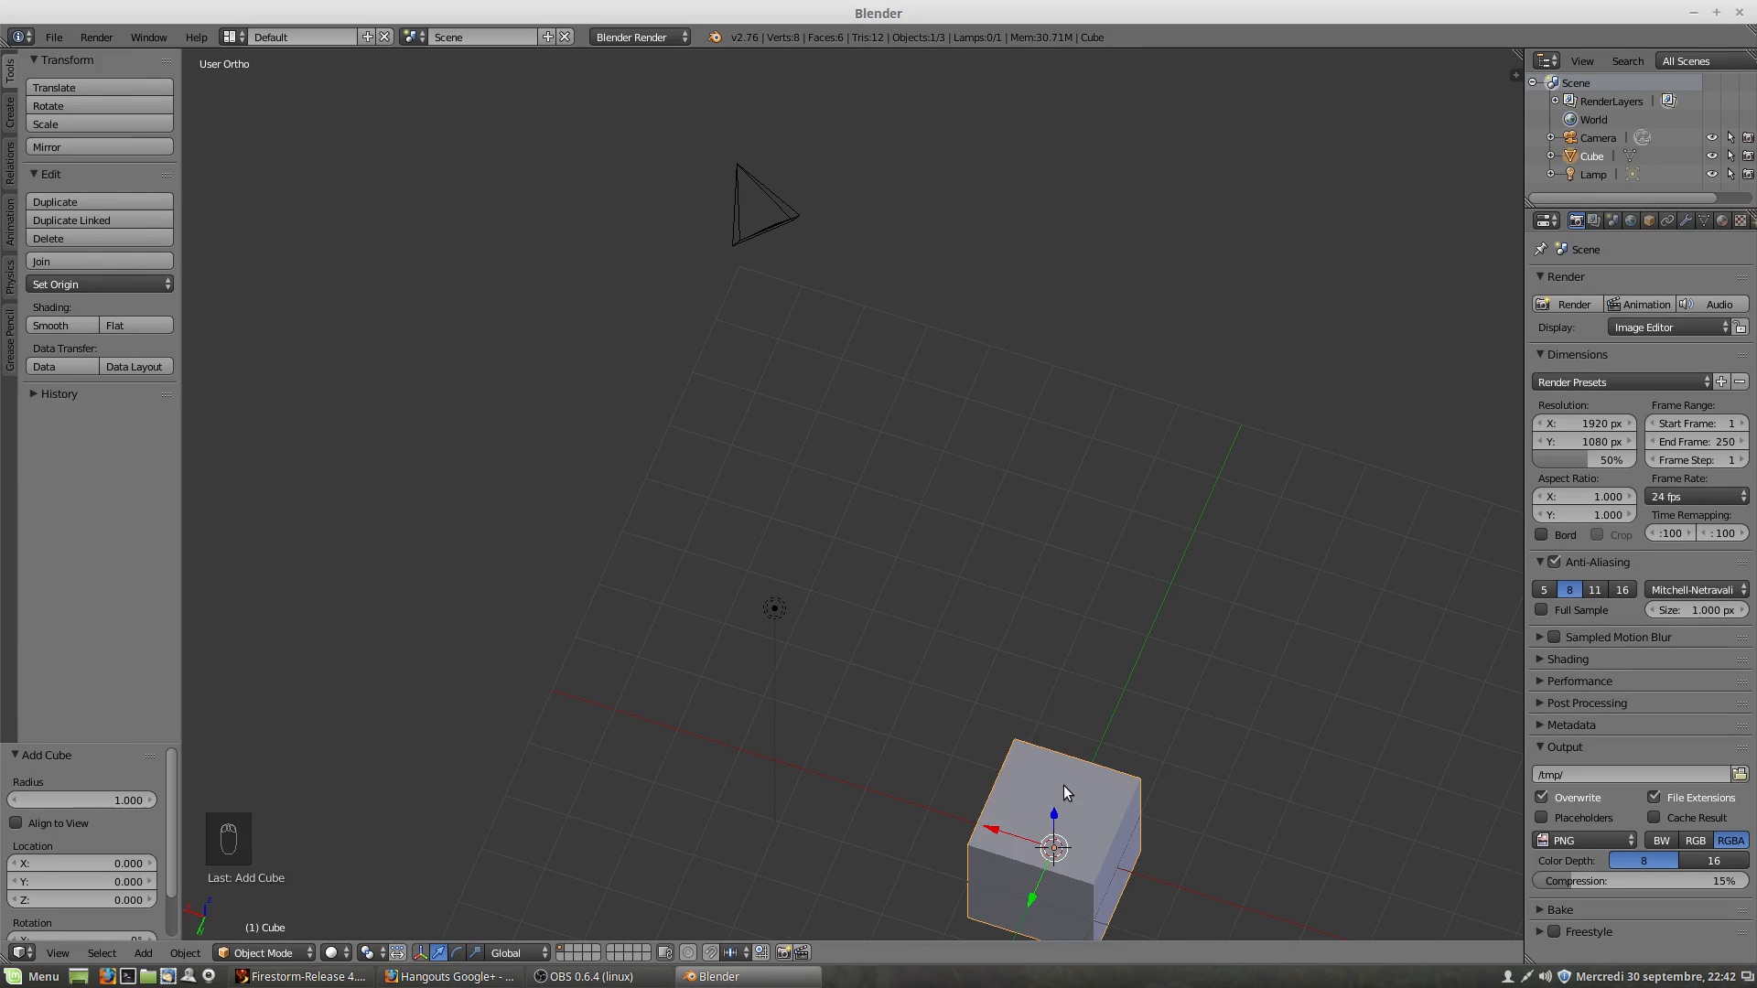
scroll(1064, 787, "down", 1)
middle_click_drag(1069, 760, 892, 565, "shift")
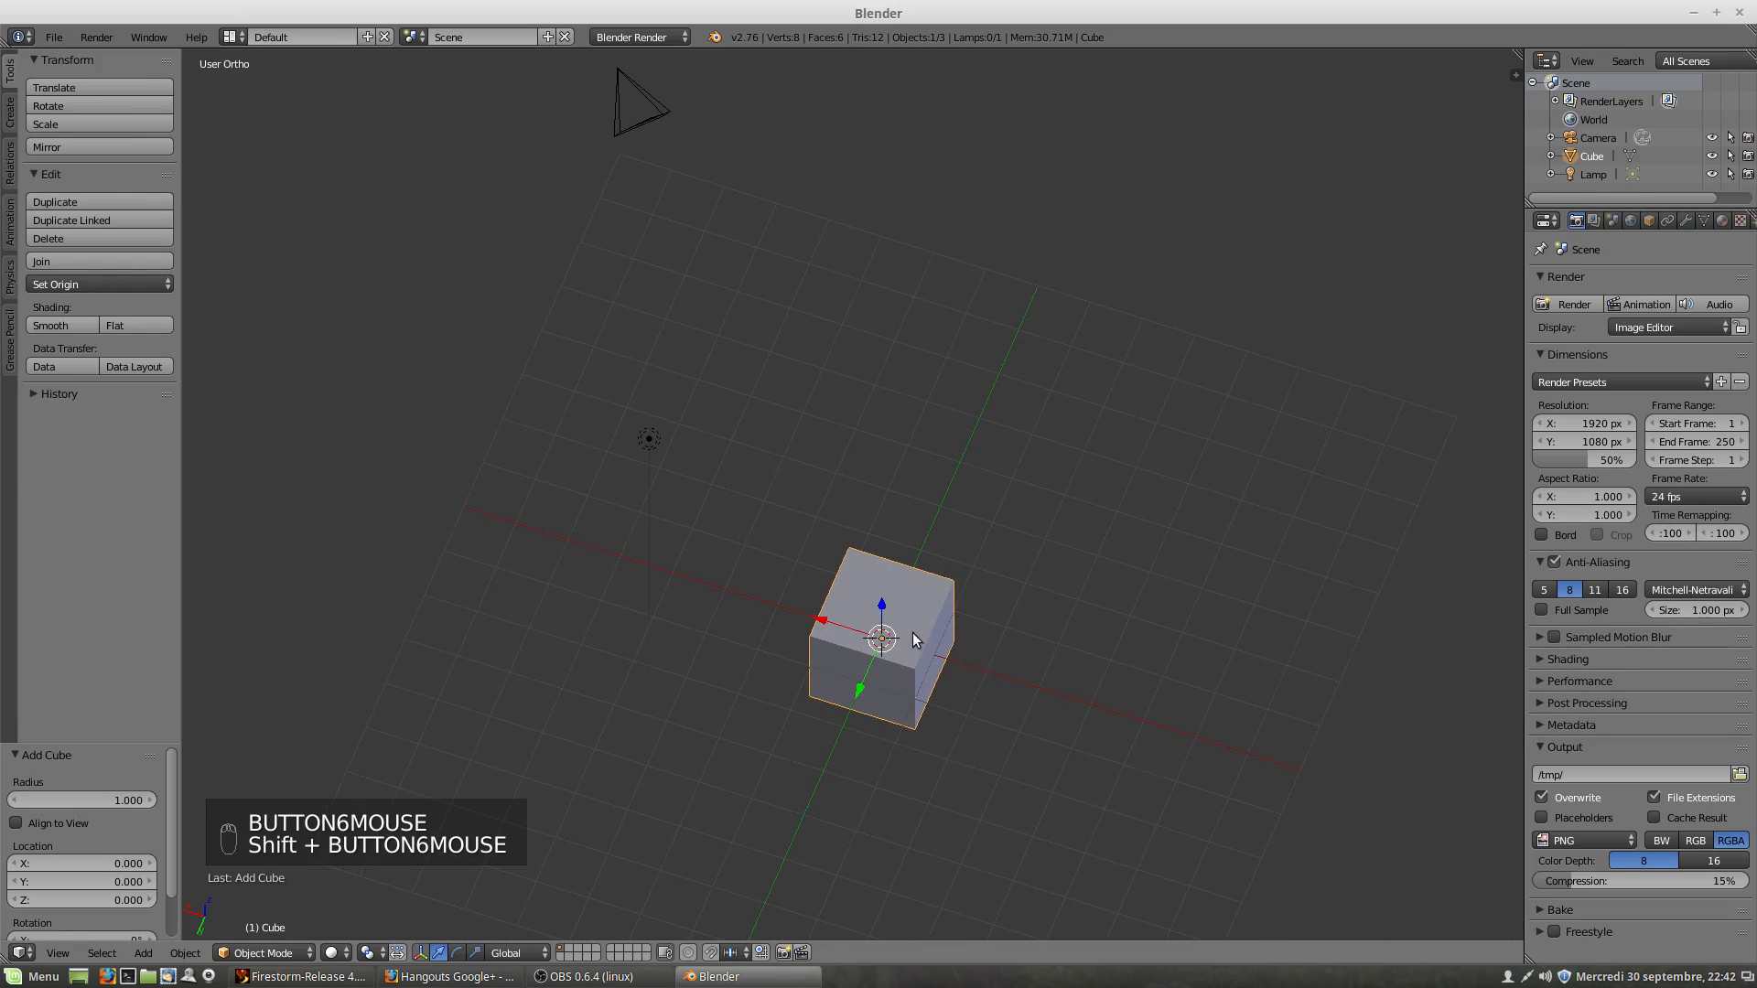
middle_click_drag(926, 635, 1003, 600)
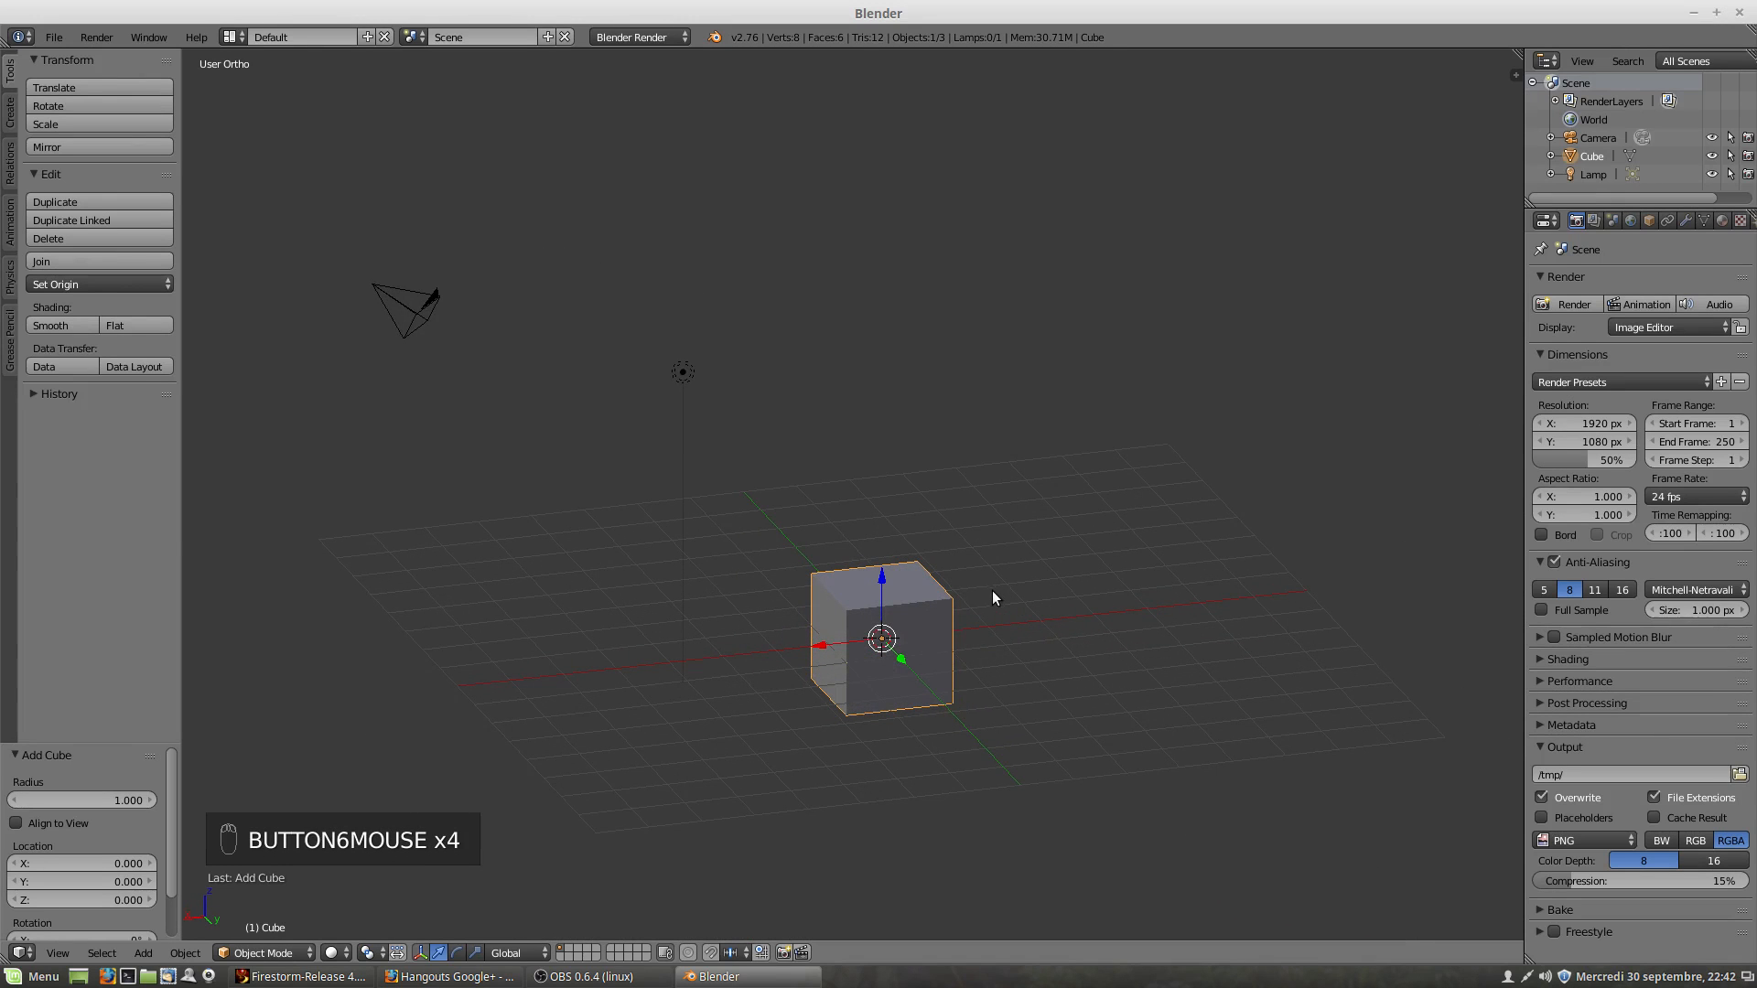
scroll(992, 590, "up", 1)
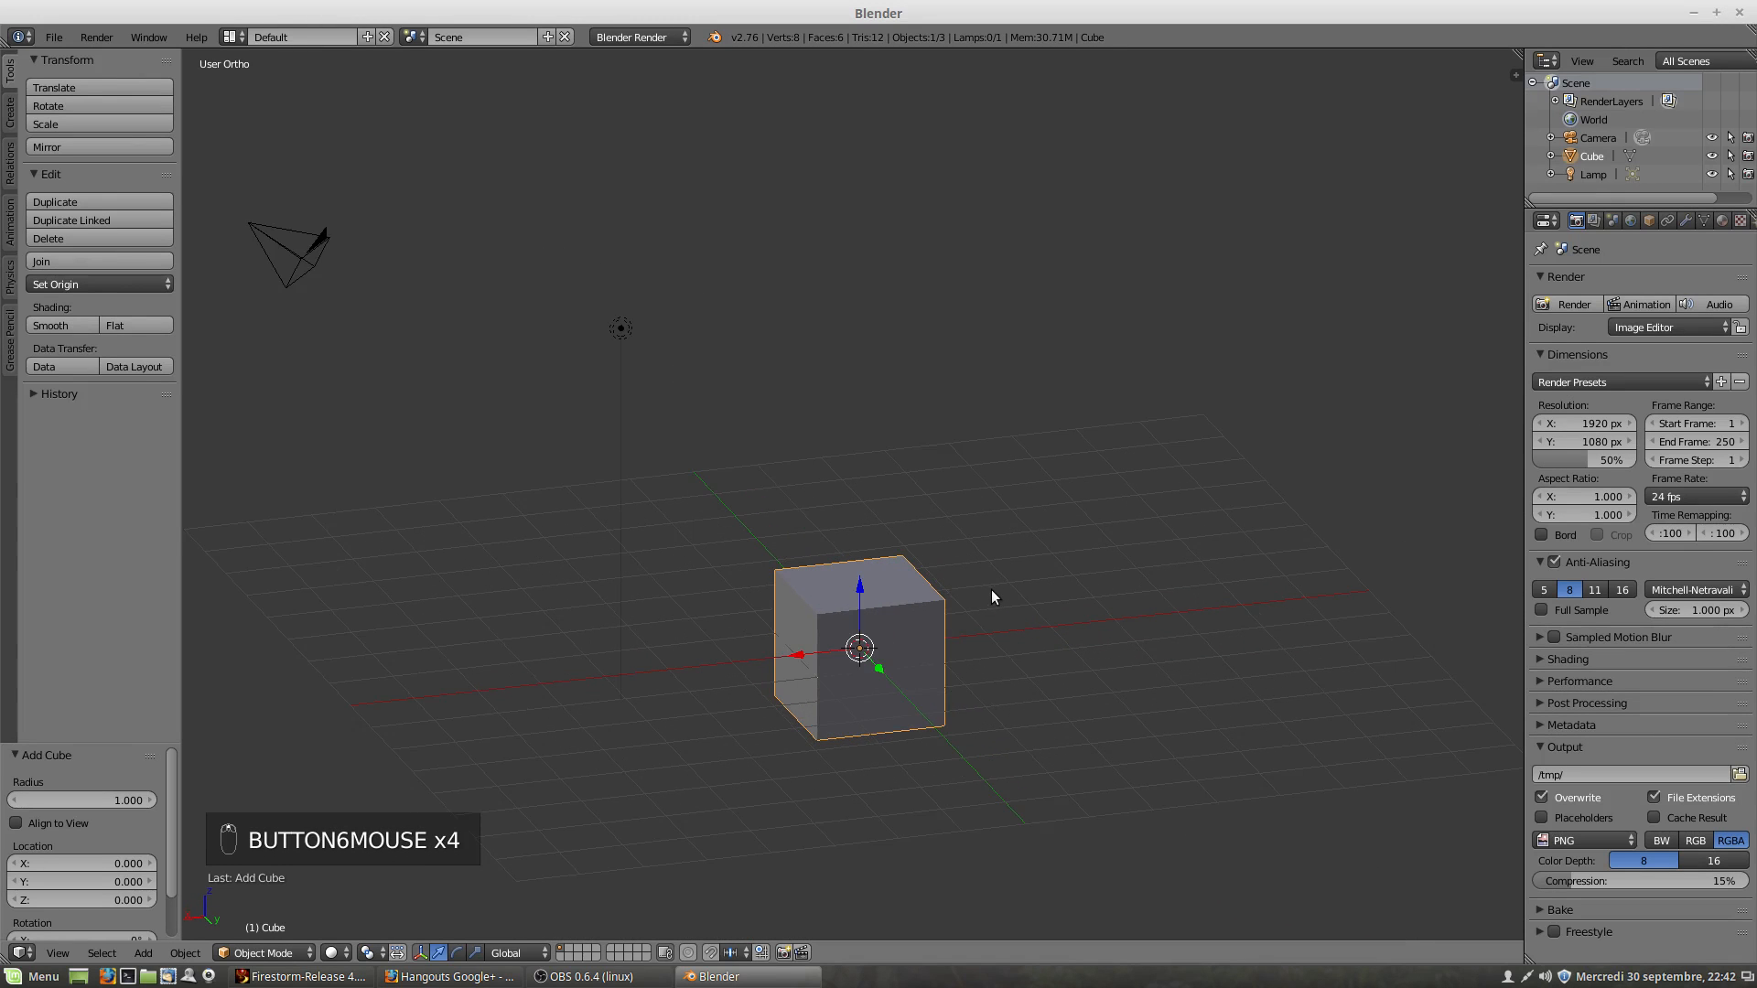
Step: Duplicate the cube, placing the copy about -4.71 along X, -0.43 along Y and 5.06 along Z from the original
left_click(185, 953)
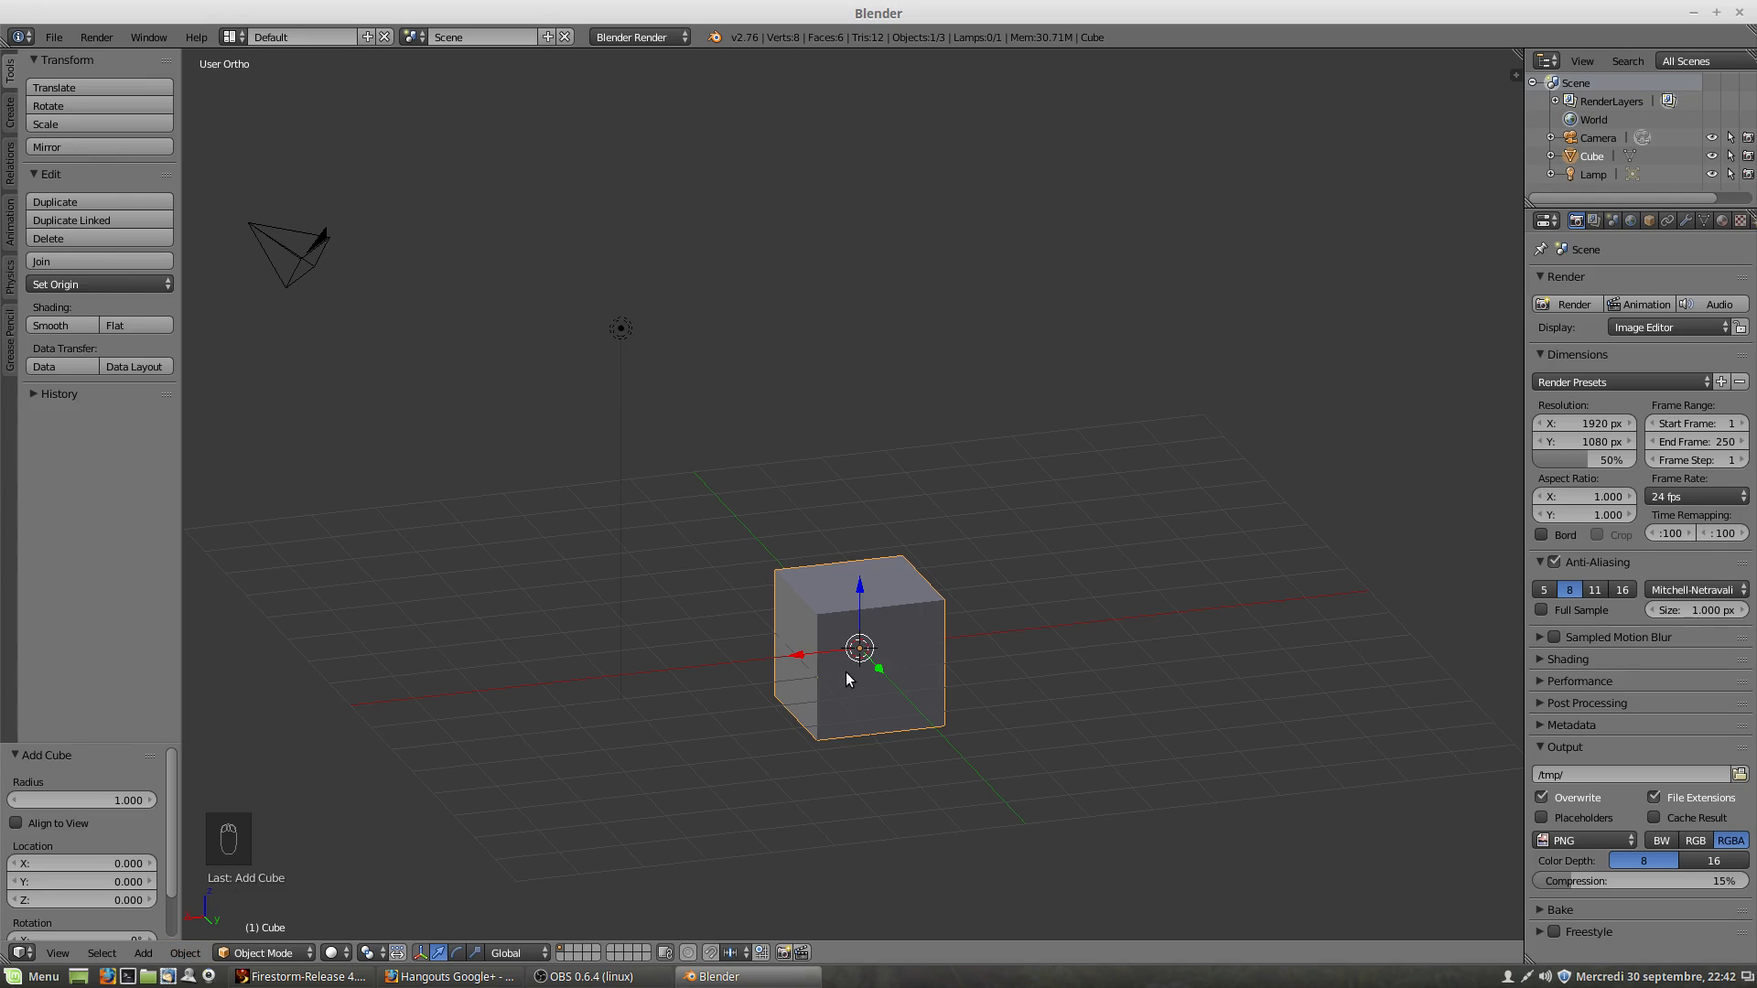
left_click(185, 952)
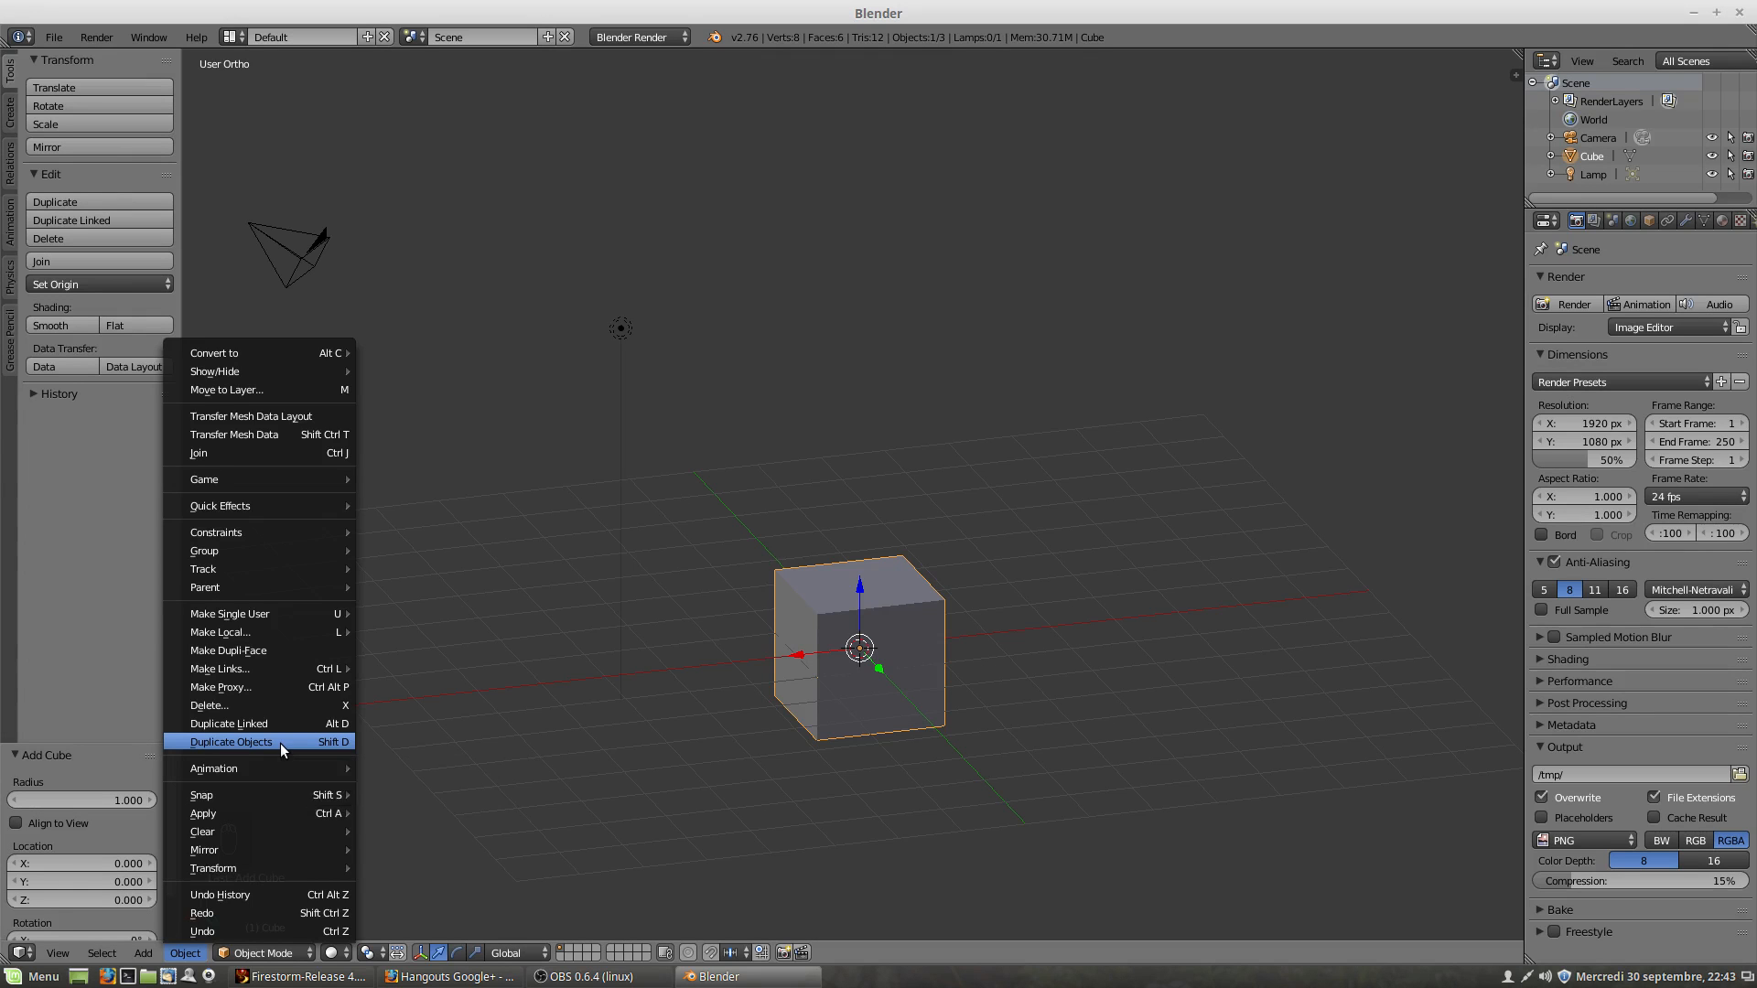
left_click(279, 743)
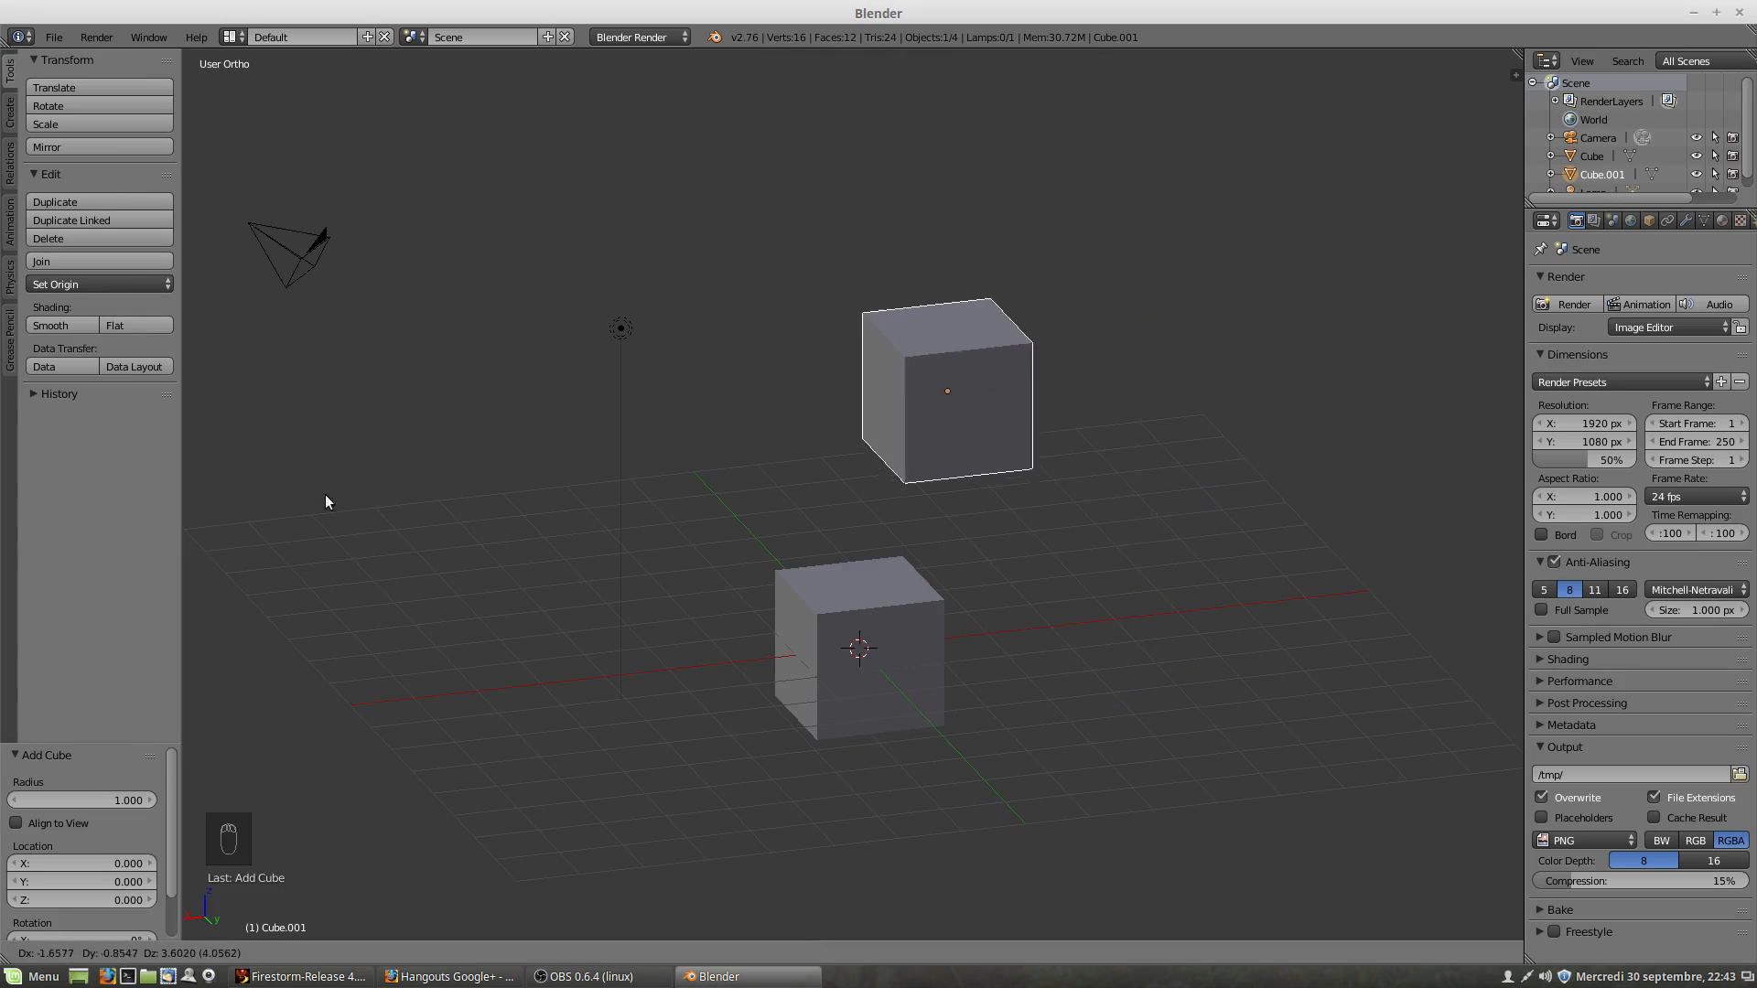
left_click(571, 388)
scroll(1100, 661, "left", 2)
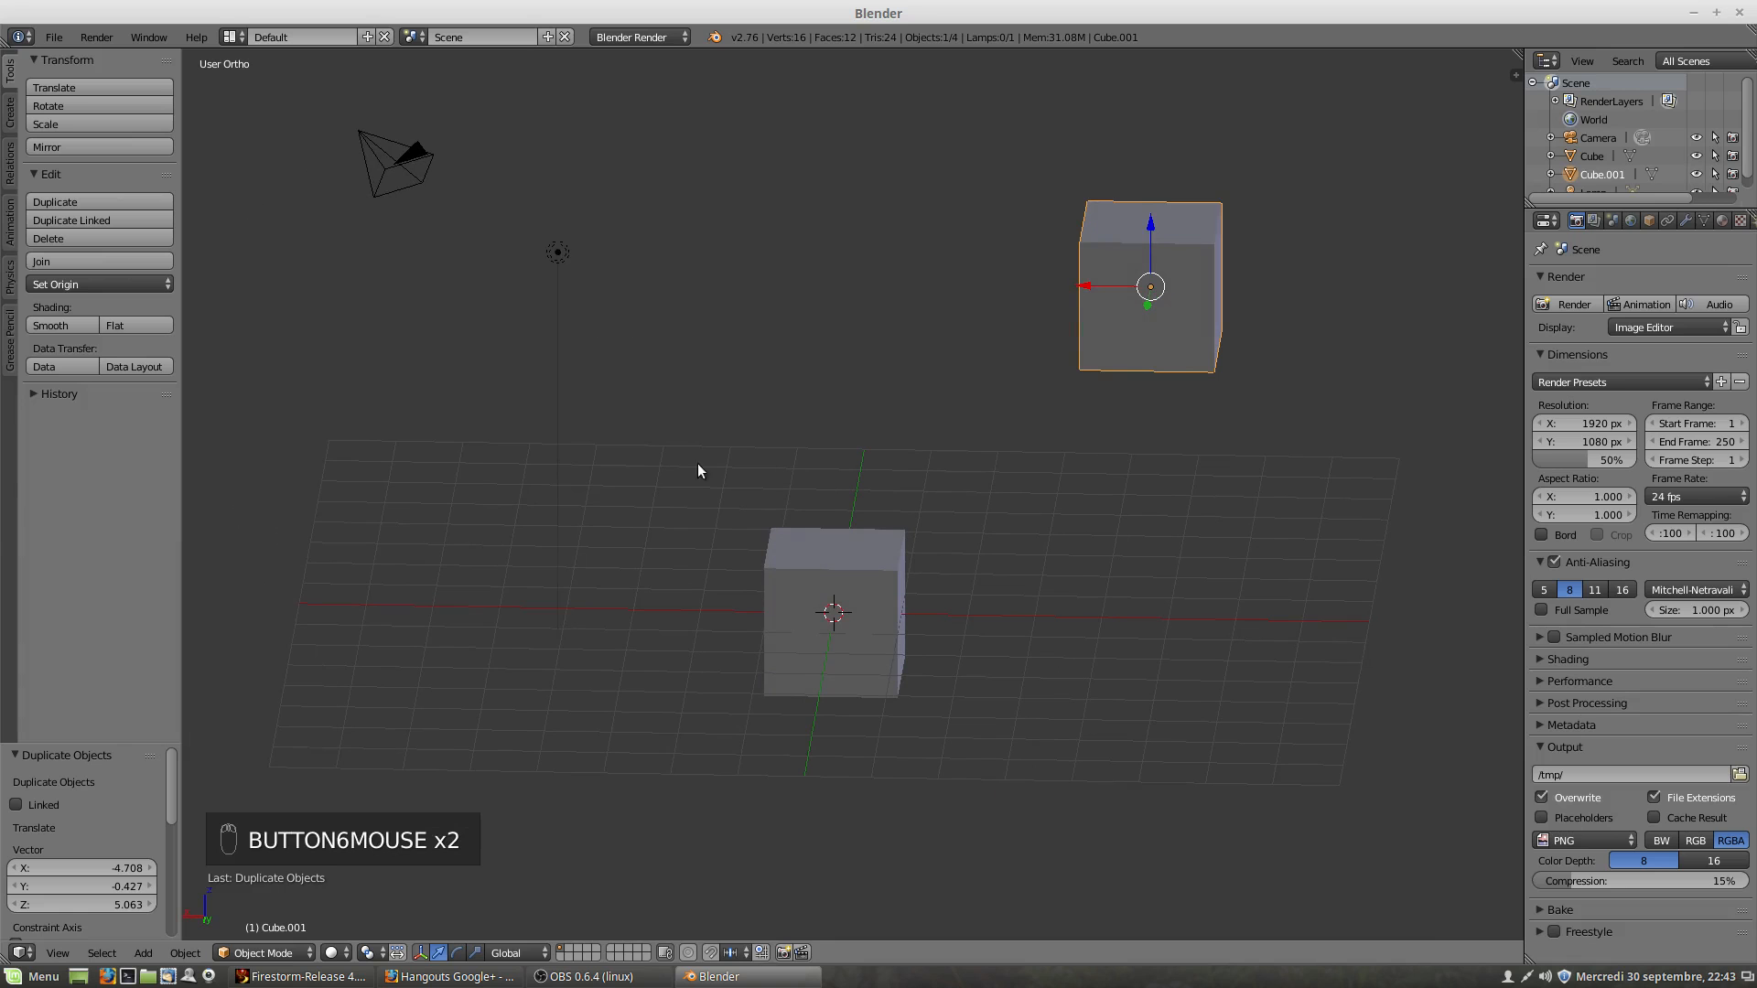
Step: Switch the view to perspective projection and compare the apparent sizes of the two cubes from the side and from above
key("KP_5")
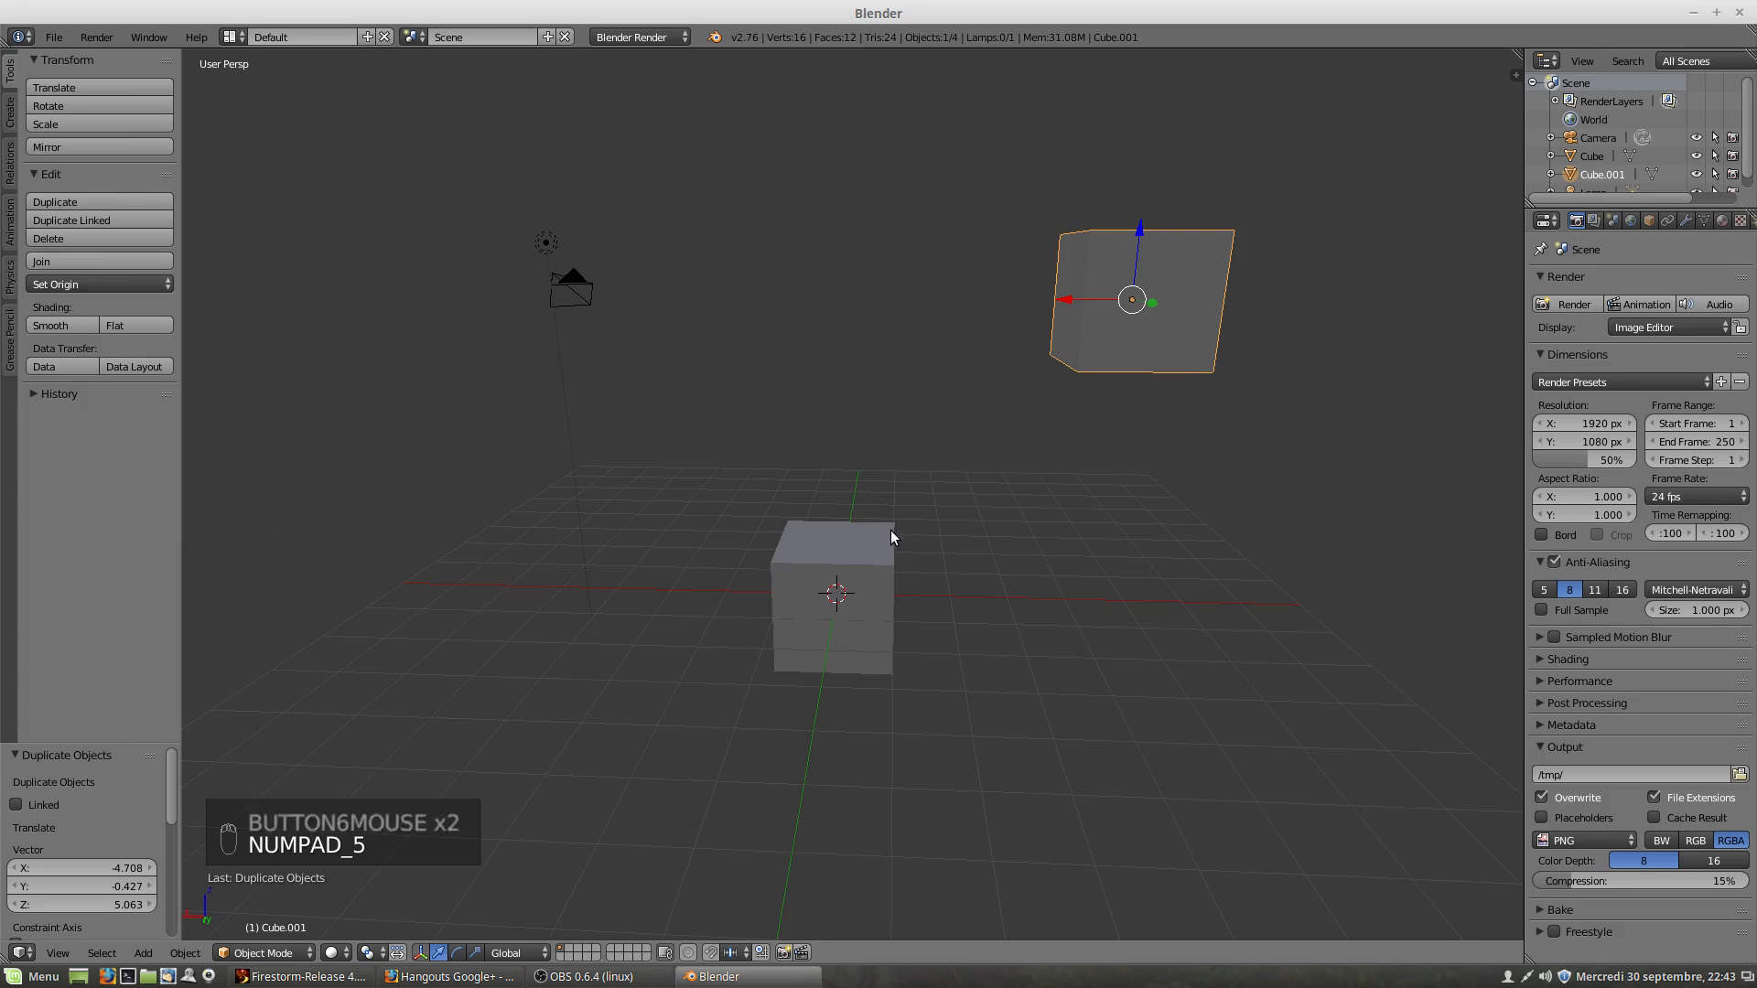
scroll(951, 509, "left", 4)
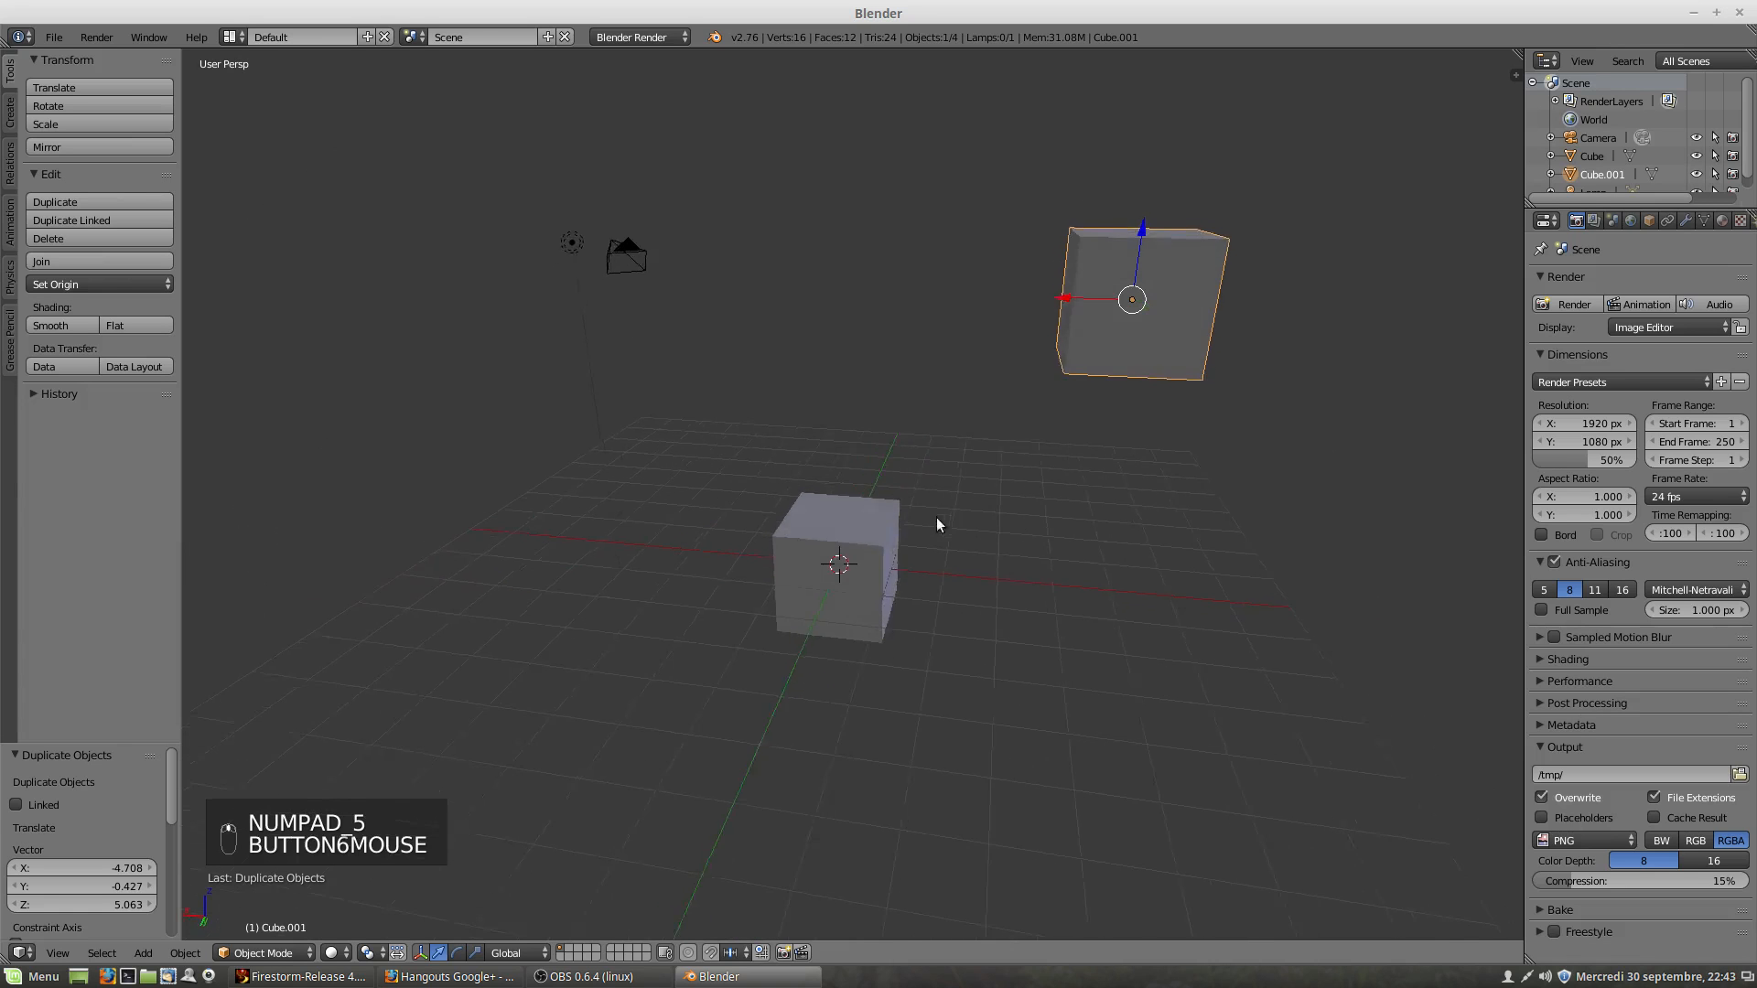
middle_click_drag(842, 559, 811, 617)
scroll(1050, 430, "left", 6, "shift")
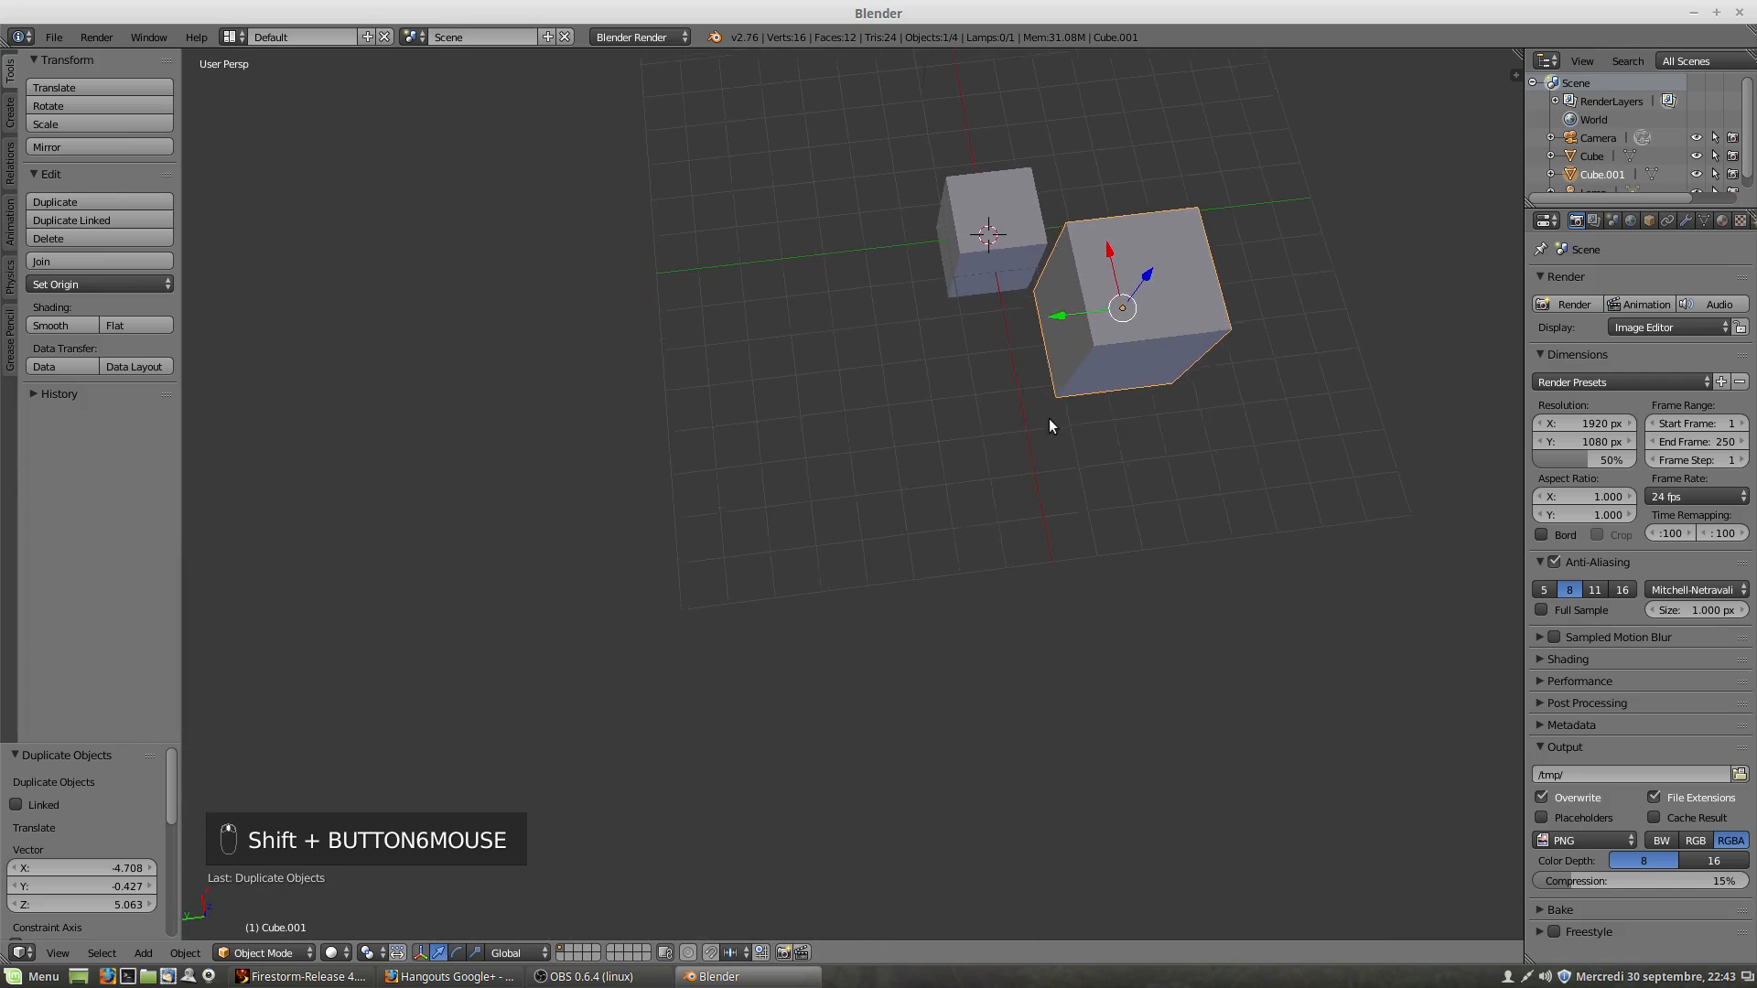
scroll(936, 478, "left", 4, "shift")
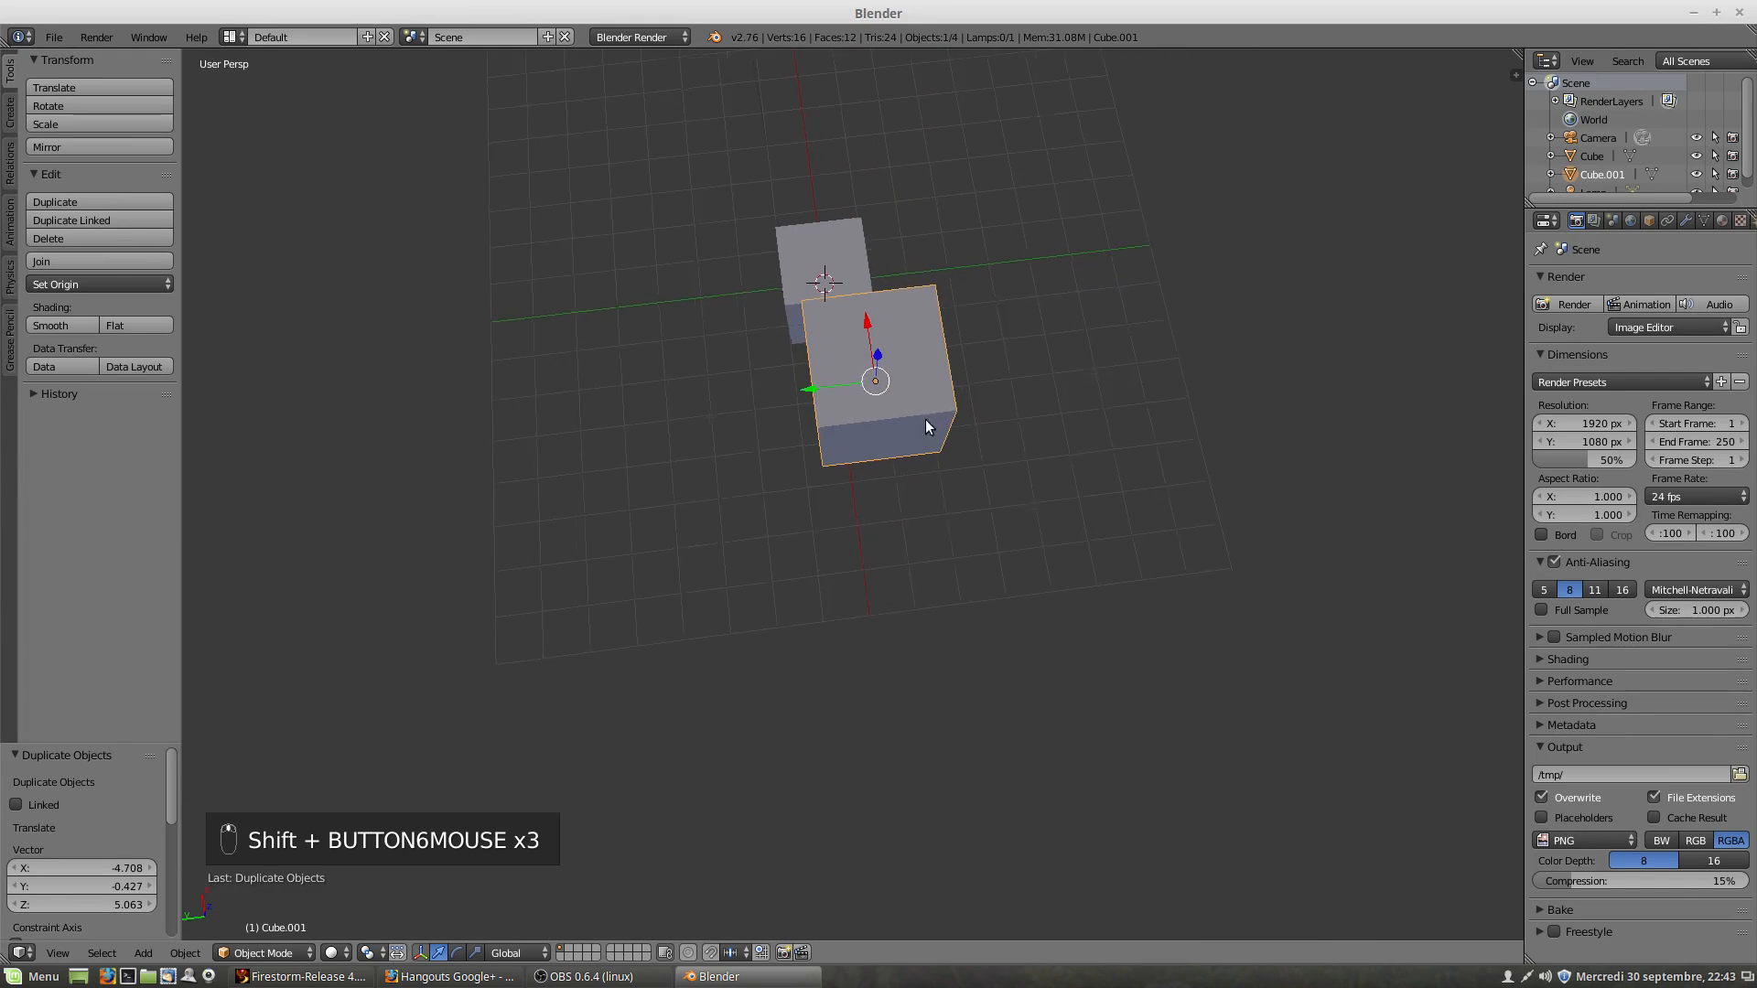
scroll(810, 452, "left", 1, "shift")
scroll(805, 432, "left", 1)
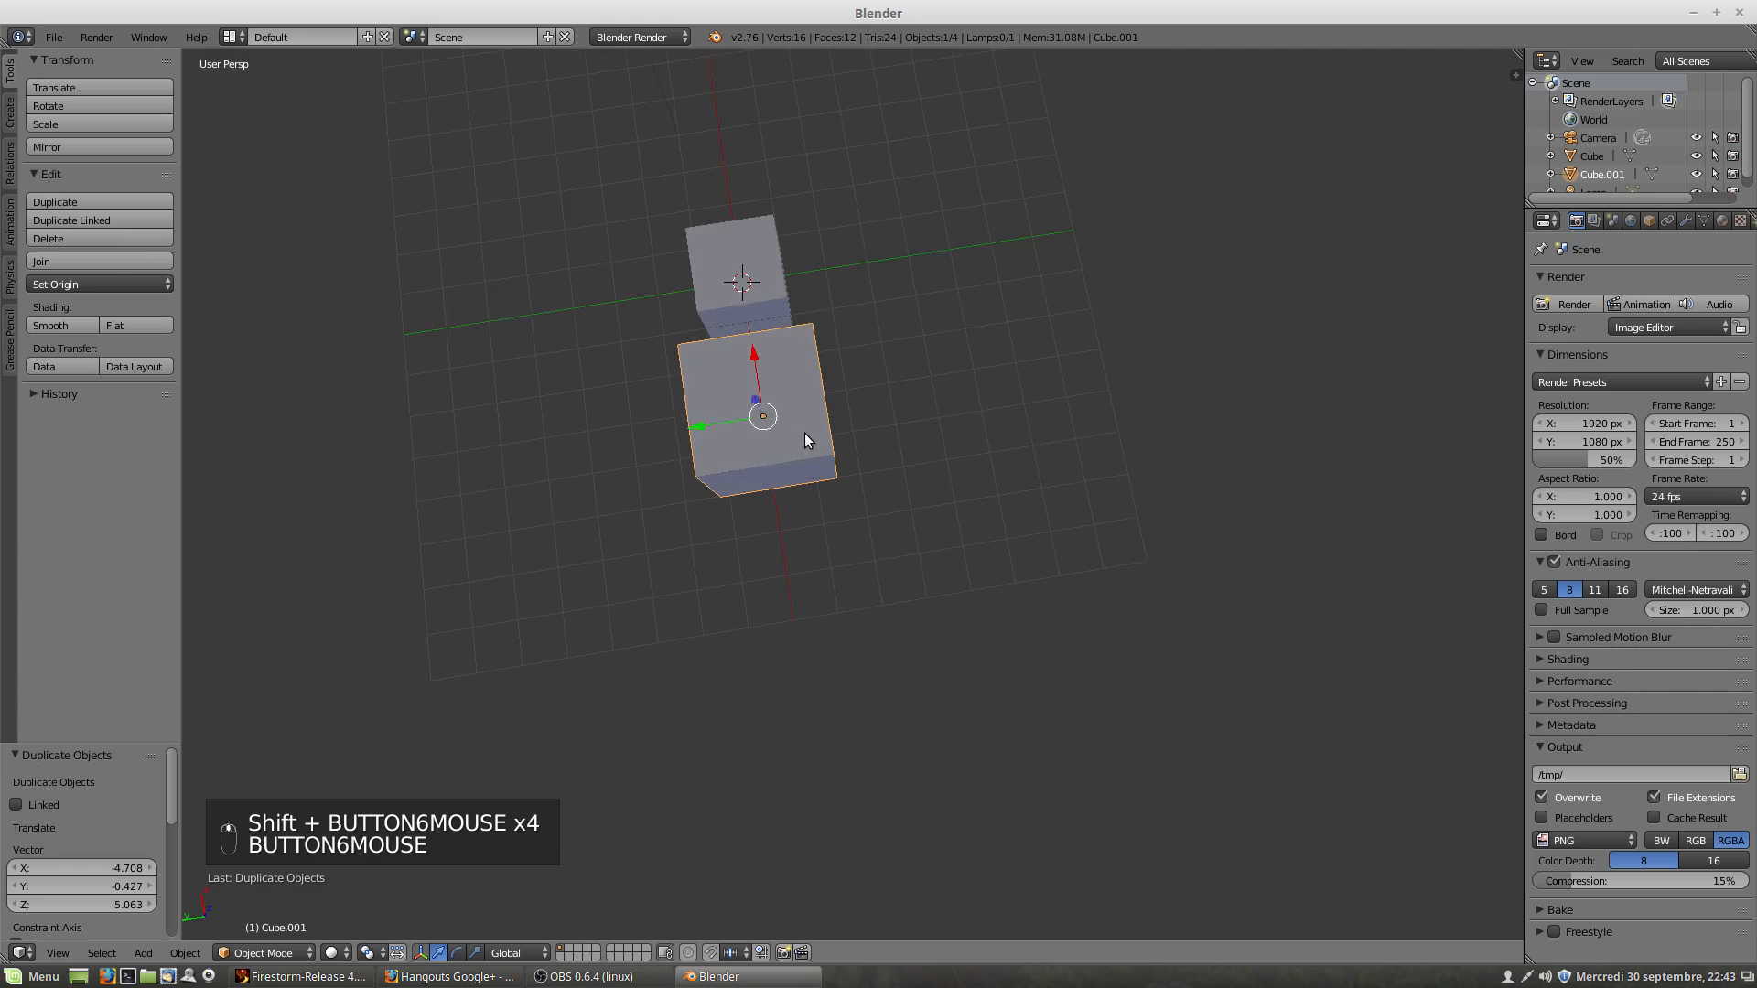
scroll(807, 438, "left", 1)
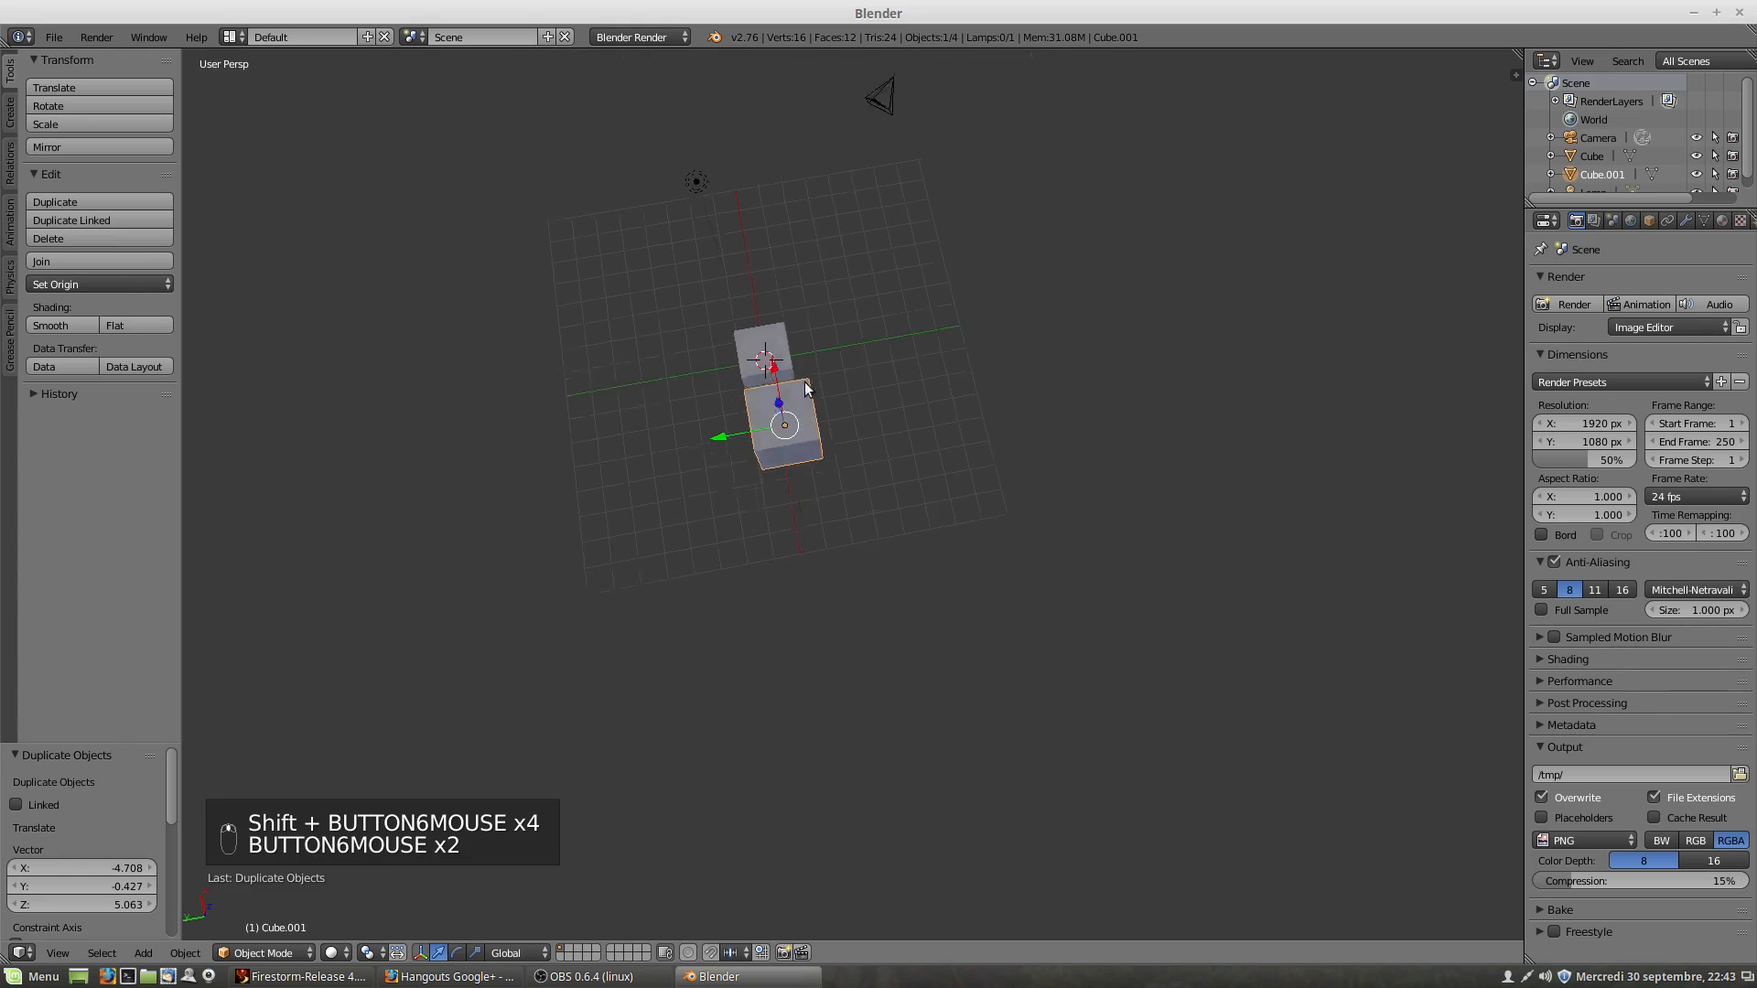
Step: Raise the duplicate cube about 7.45 units along the Z axis
scroll(782, 320, "left", 1)
left_click_drag(784, 339, 818, 128)
scroll(798, 202, "left", 1)
middle_click_drag(794, 214, 798, 360)
scroll(799, 289, "up", 3)
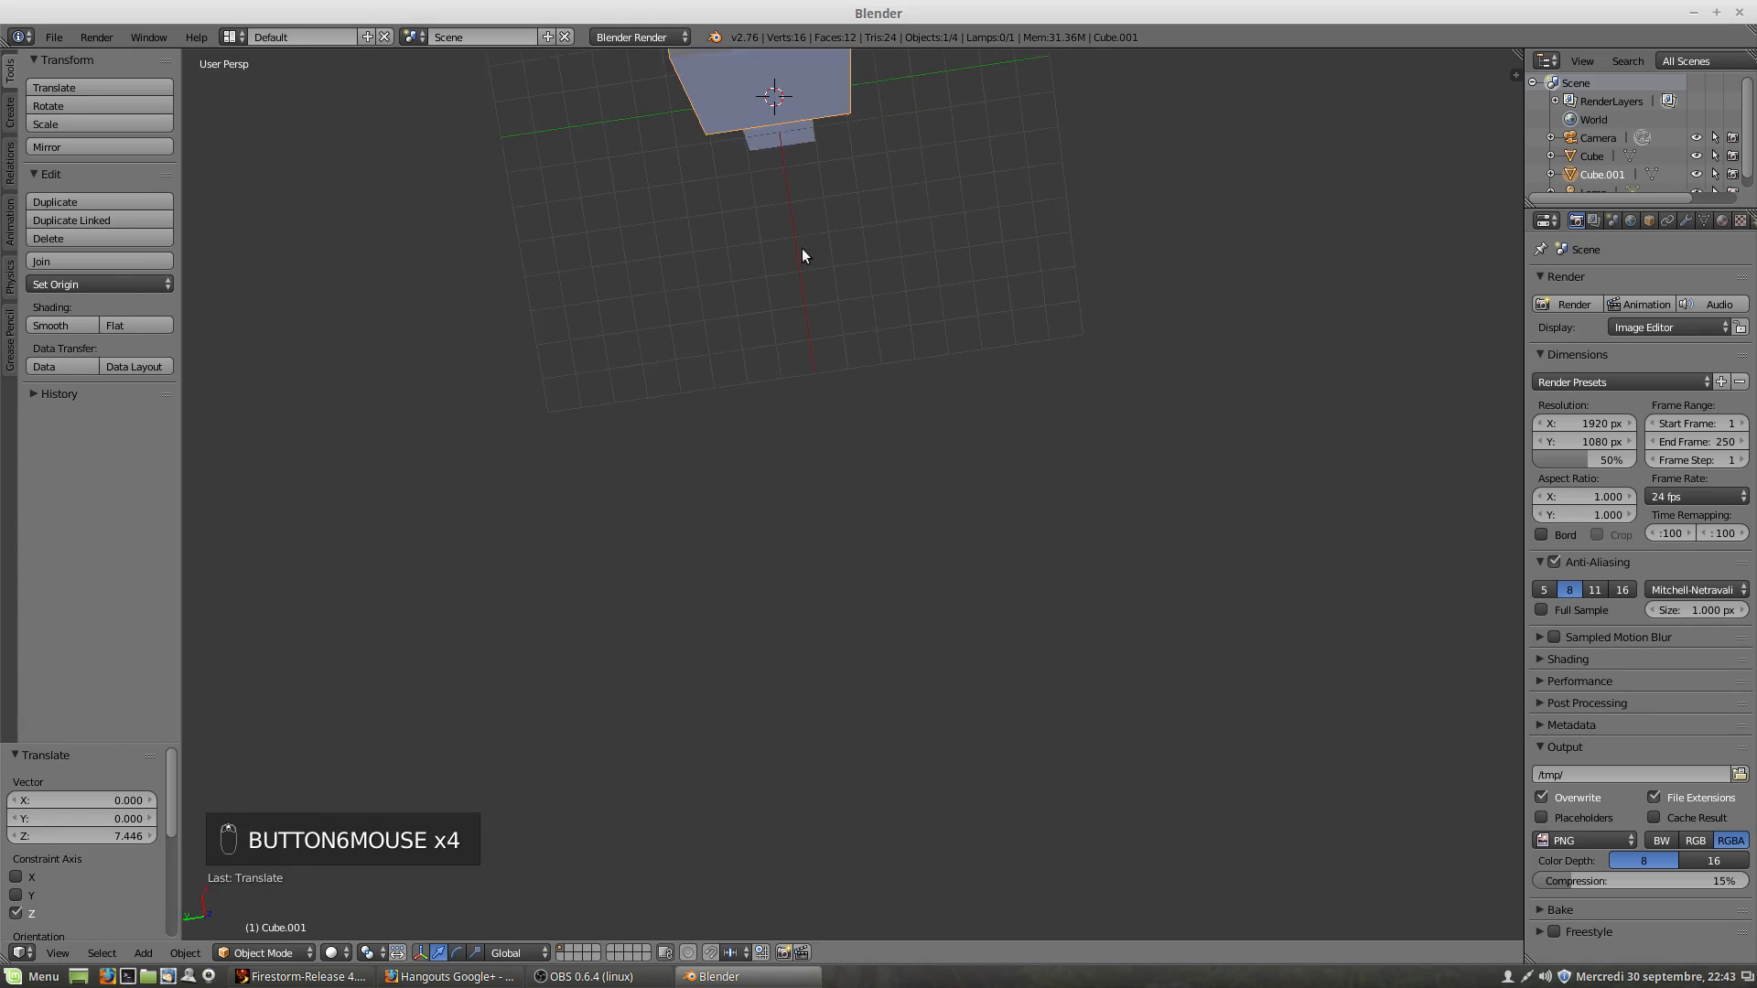
Step: Examine the raised duplicate and the original cube from above to compare their apparent sizes in perspective
scroll(796, 211, "left", 1, "shift")
scroll(803, 278, "left", 1, "shift")
scroll(803, 277, "left", 1, "shift")
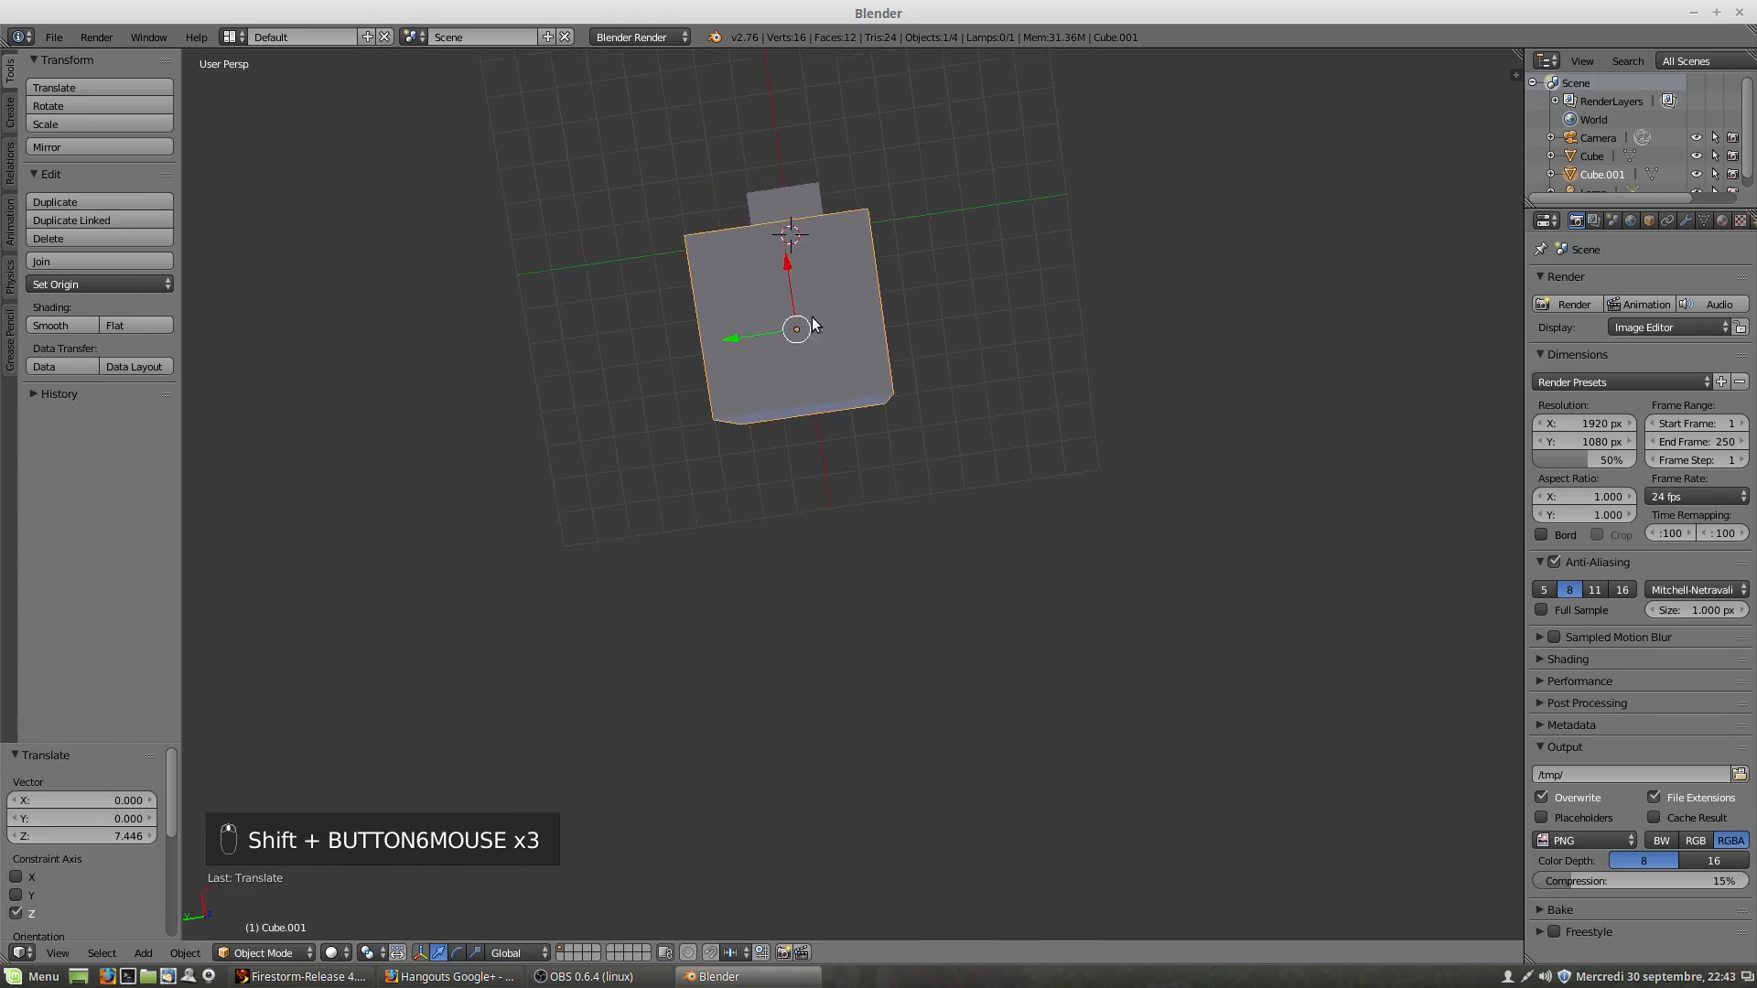
scroll(833, 300, "left", 1, "shift")
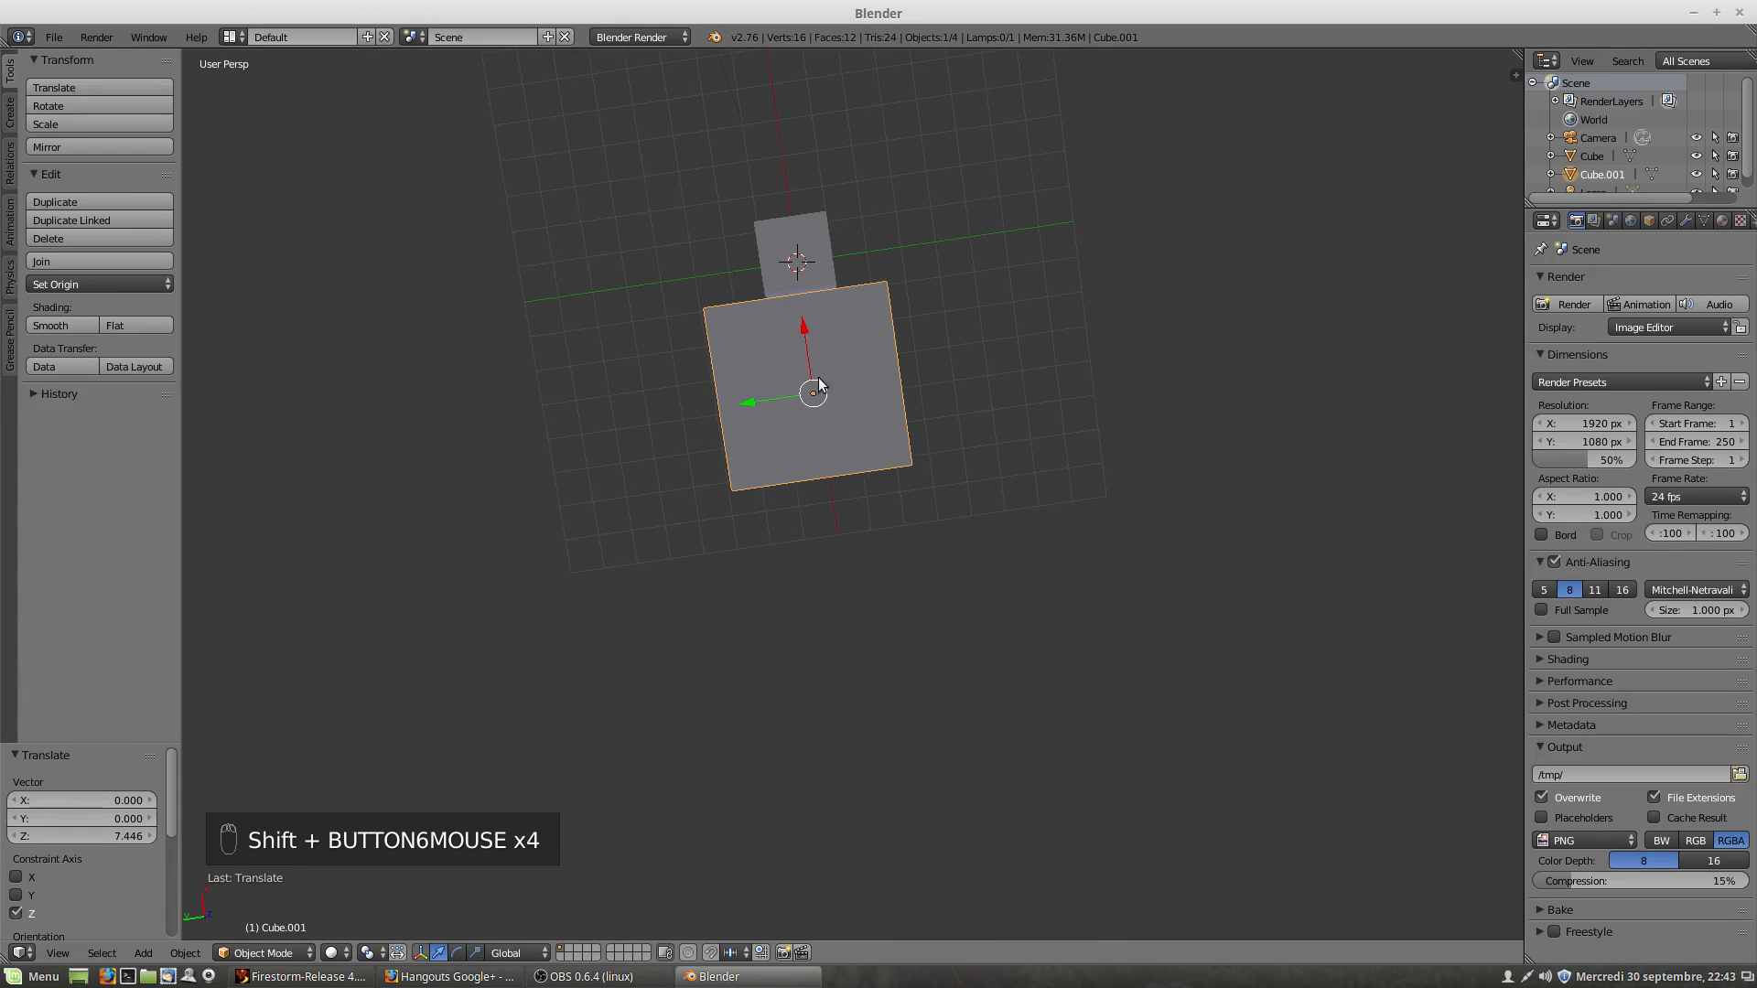
scroll(833, 354, "left", 1, "shift")
scroll(837, 371, "left", 1, "shift")
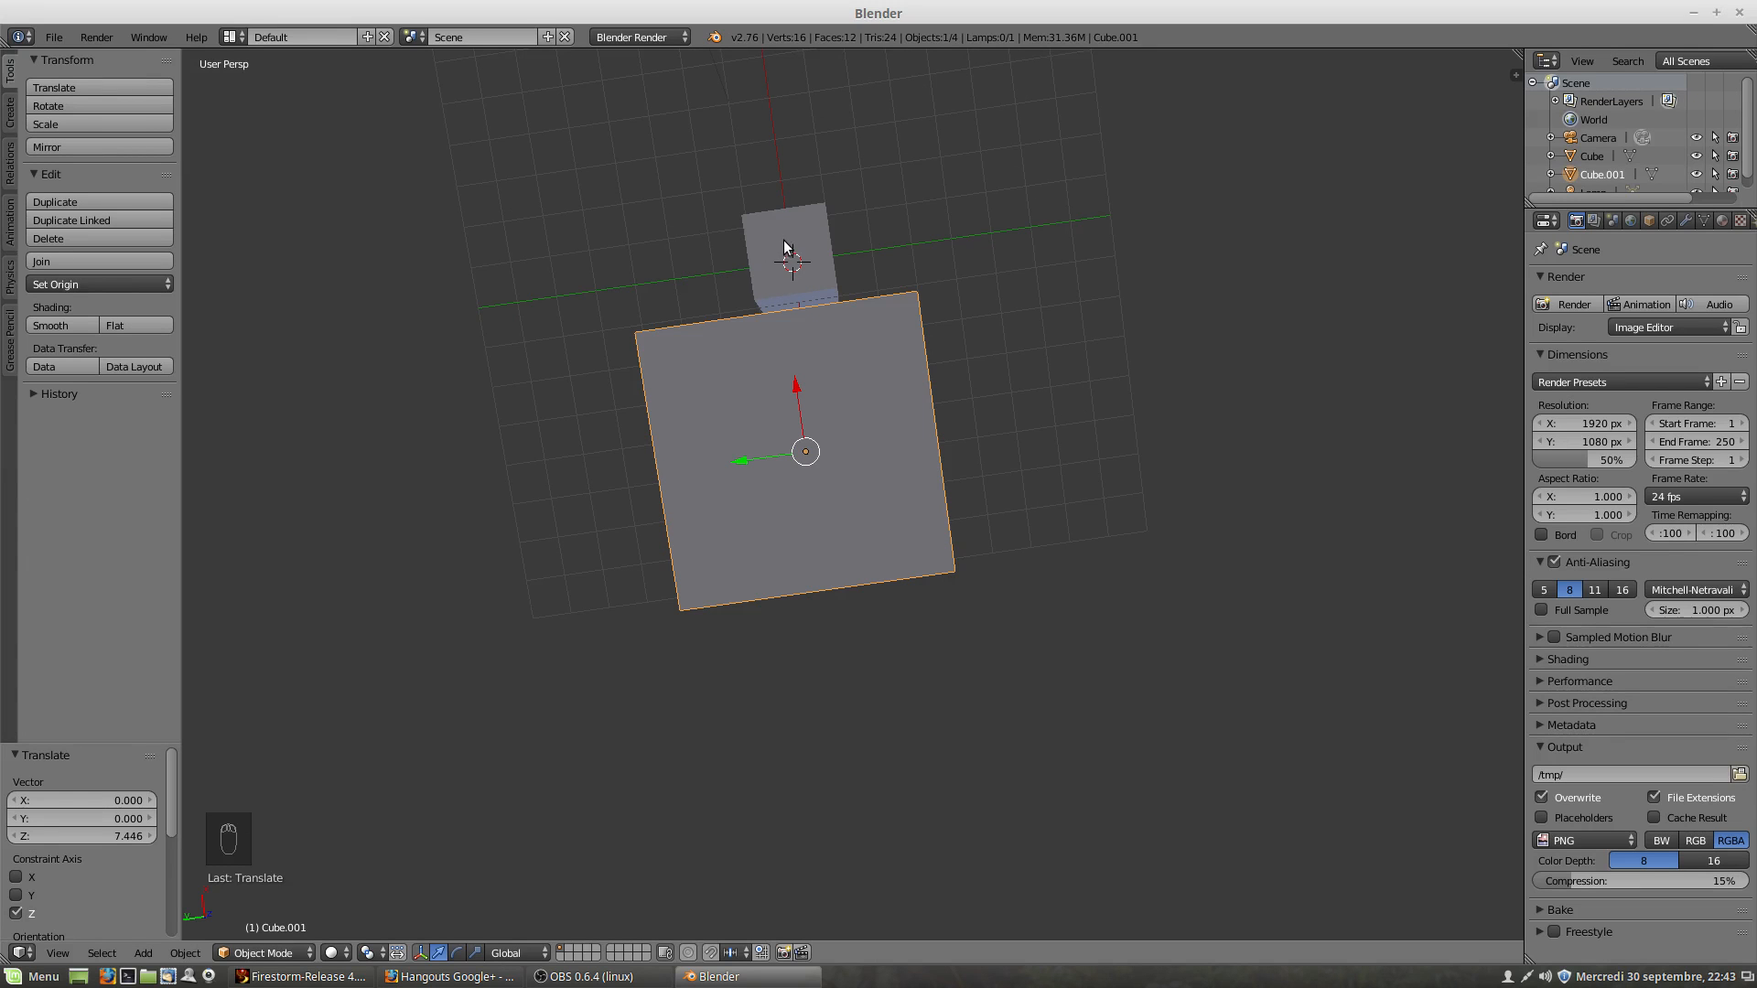
scroll(783, 249, "left", 1)
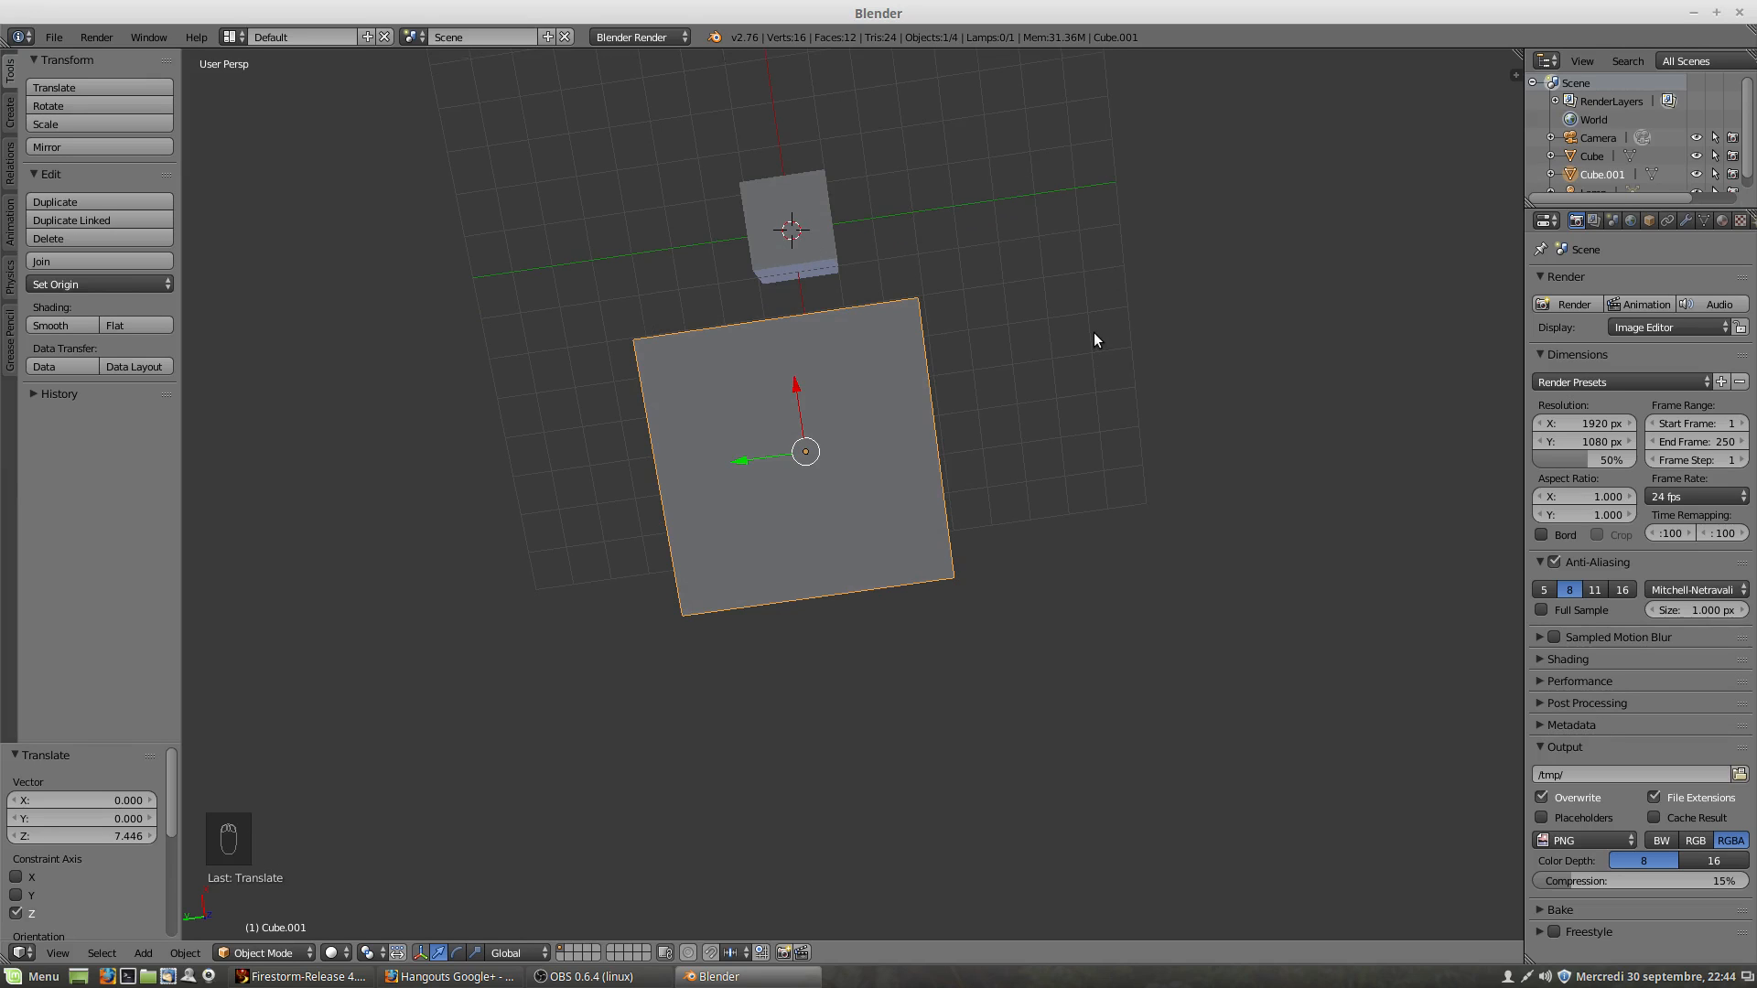
Step: In top view with orthographic projection, line the duplicate up beside the original, shifting it along X (about -0.45 and 2.25) and Y (about 0.48 and -0.07)
key("KP_7")
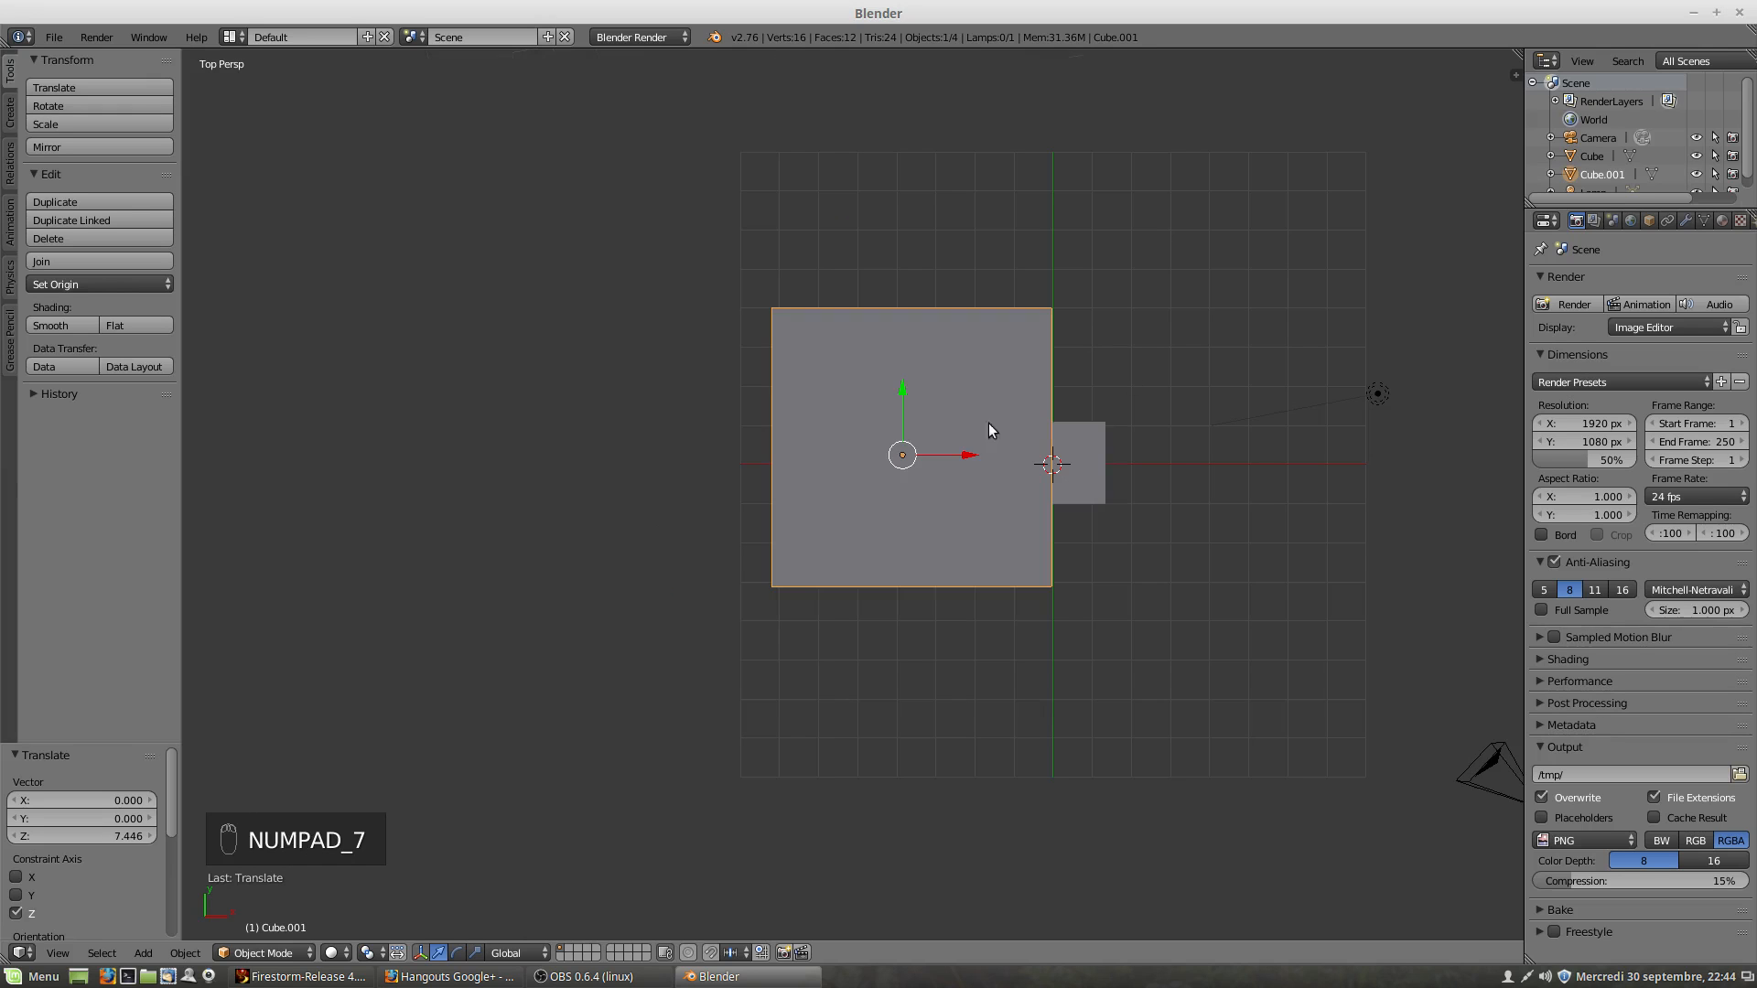
left_click_drag(968, 455, 913, 452)
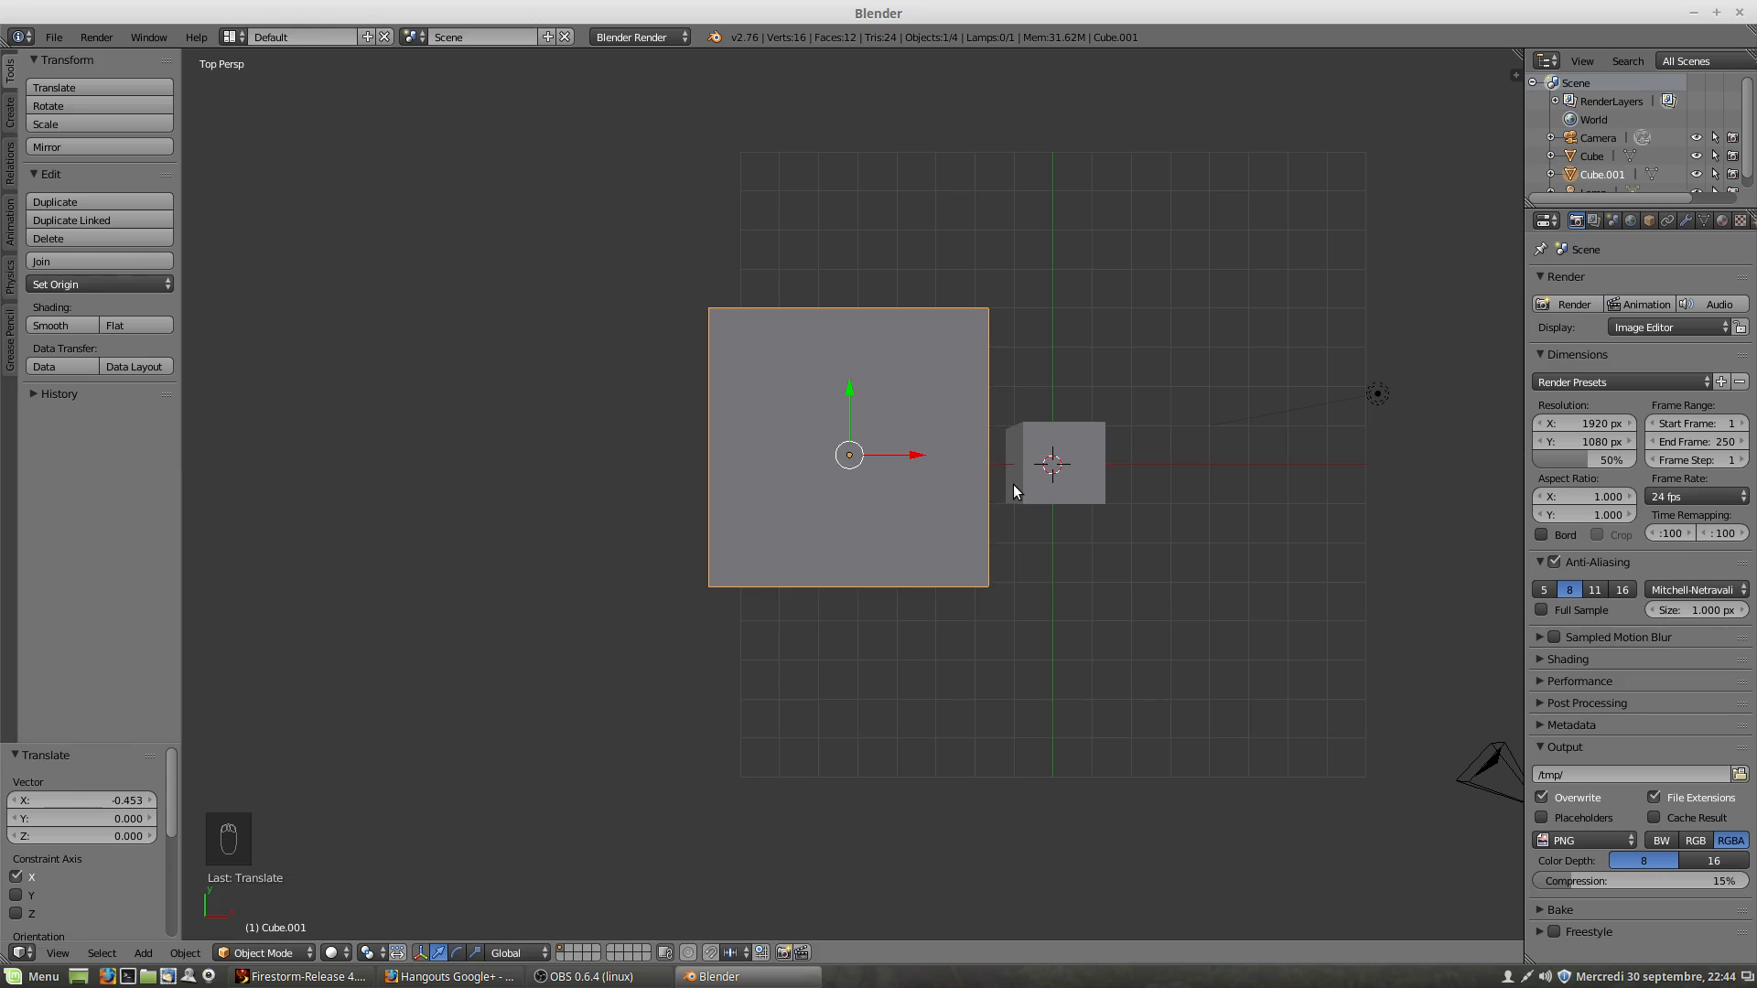
key("KP_5")
scroll(1043, 505, "down", 3)
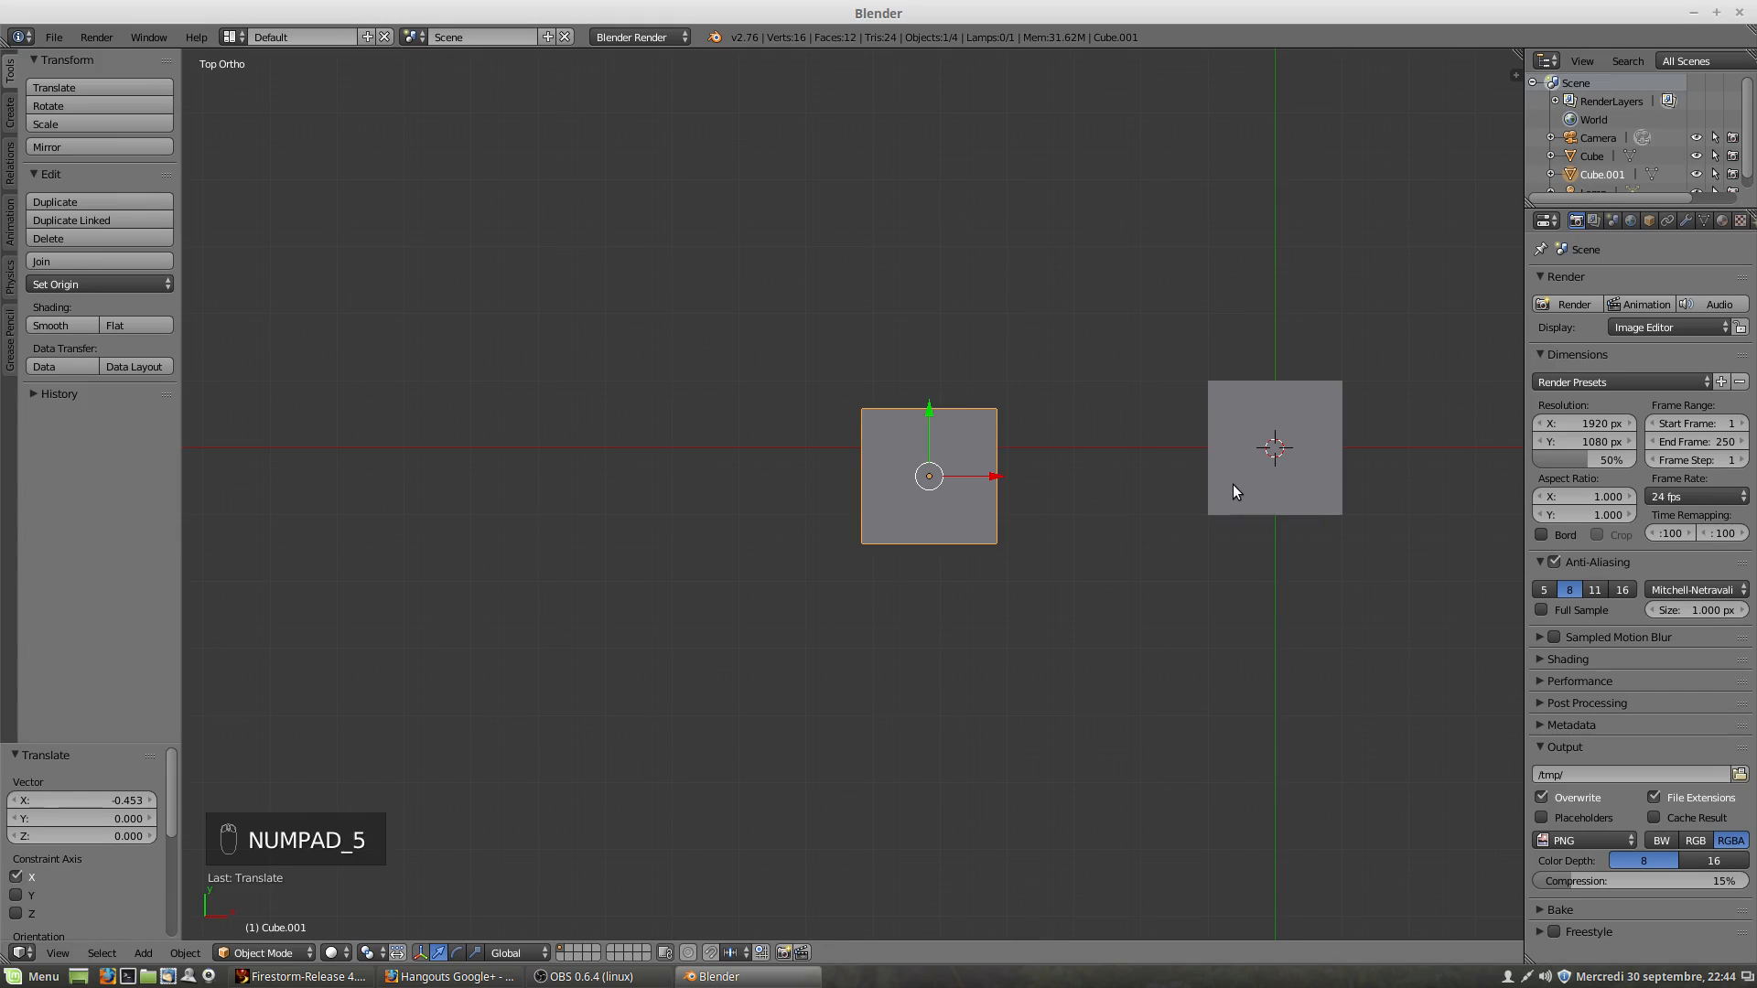
left_click_drag(931, 408, 932, 381)
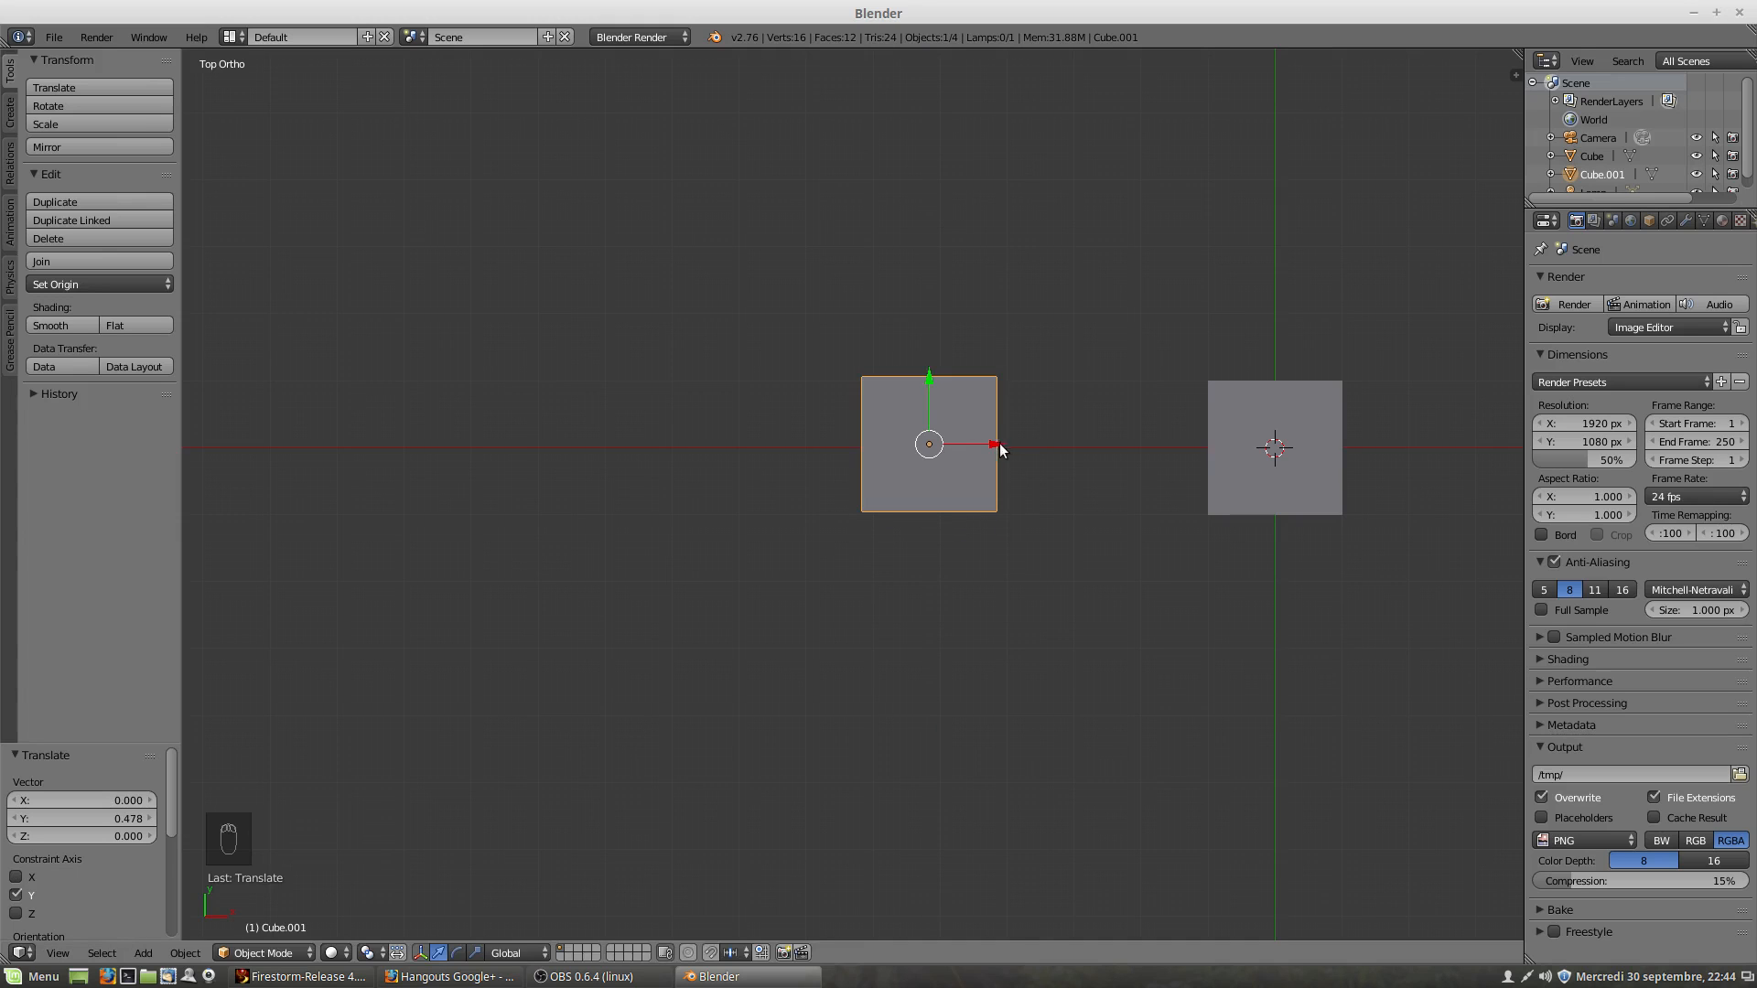
left_click_drag(1001, 449, 1149, 460)
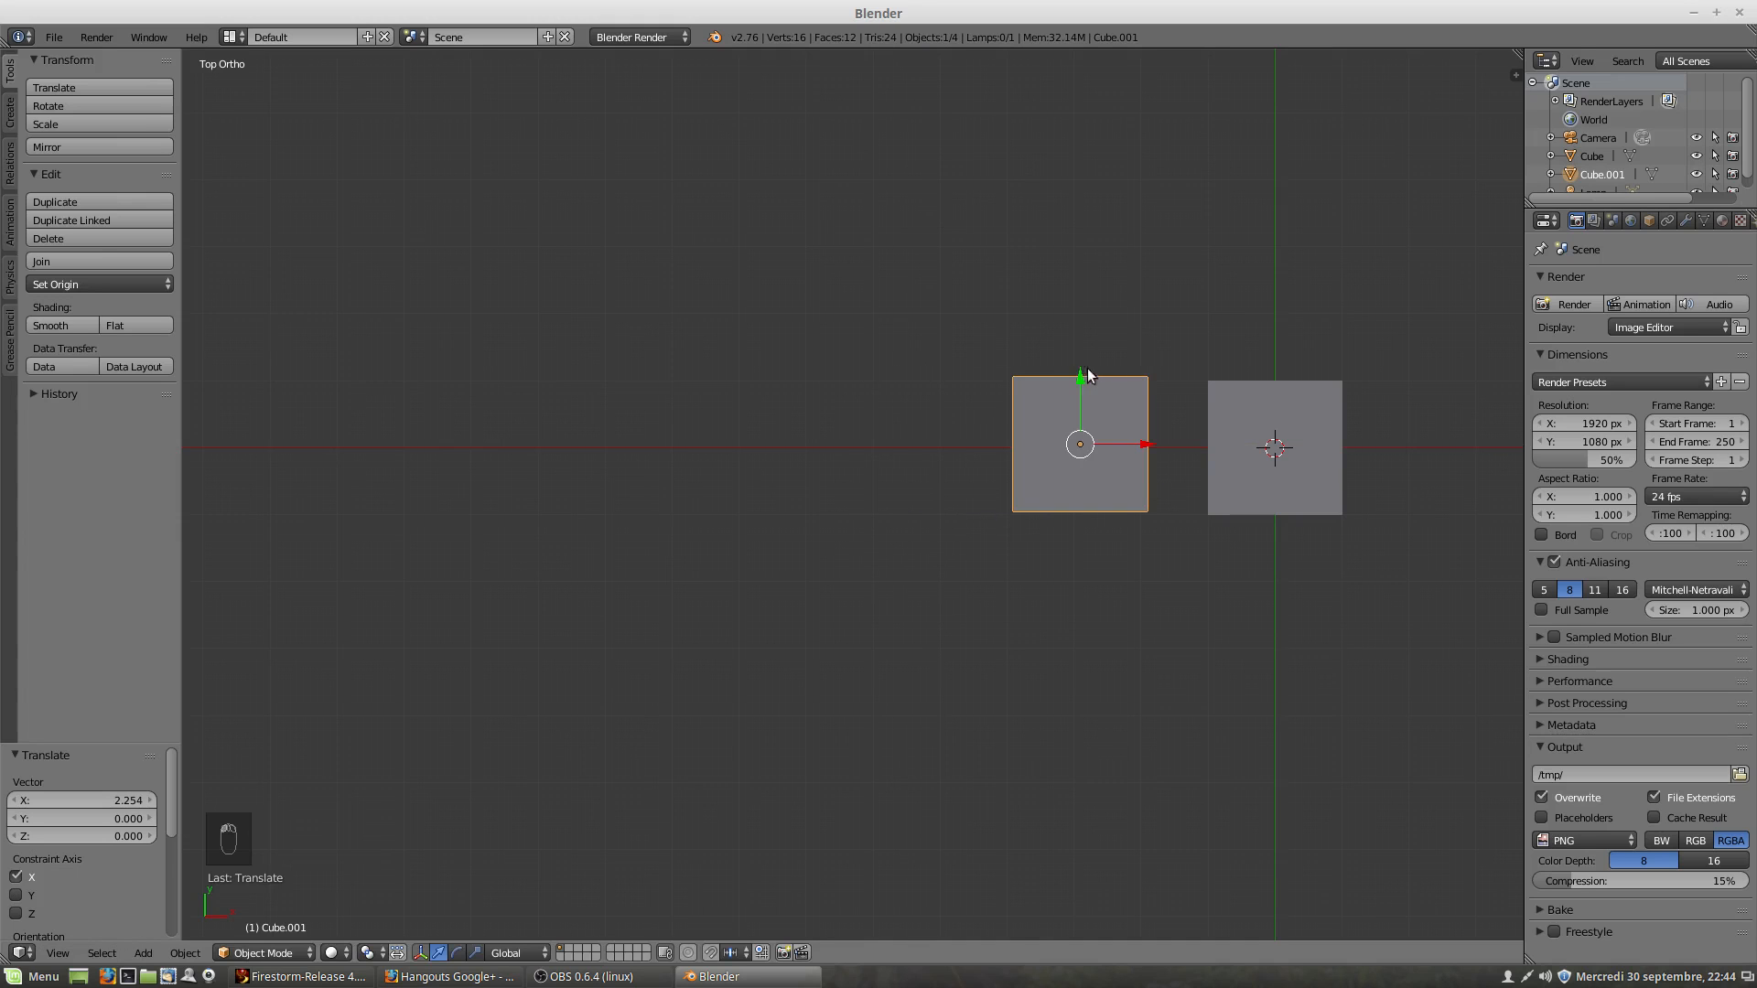
left_click_drag(1080, 377, 1080, 384)
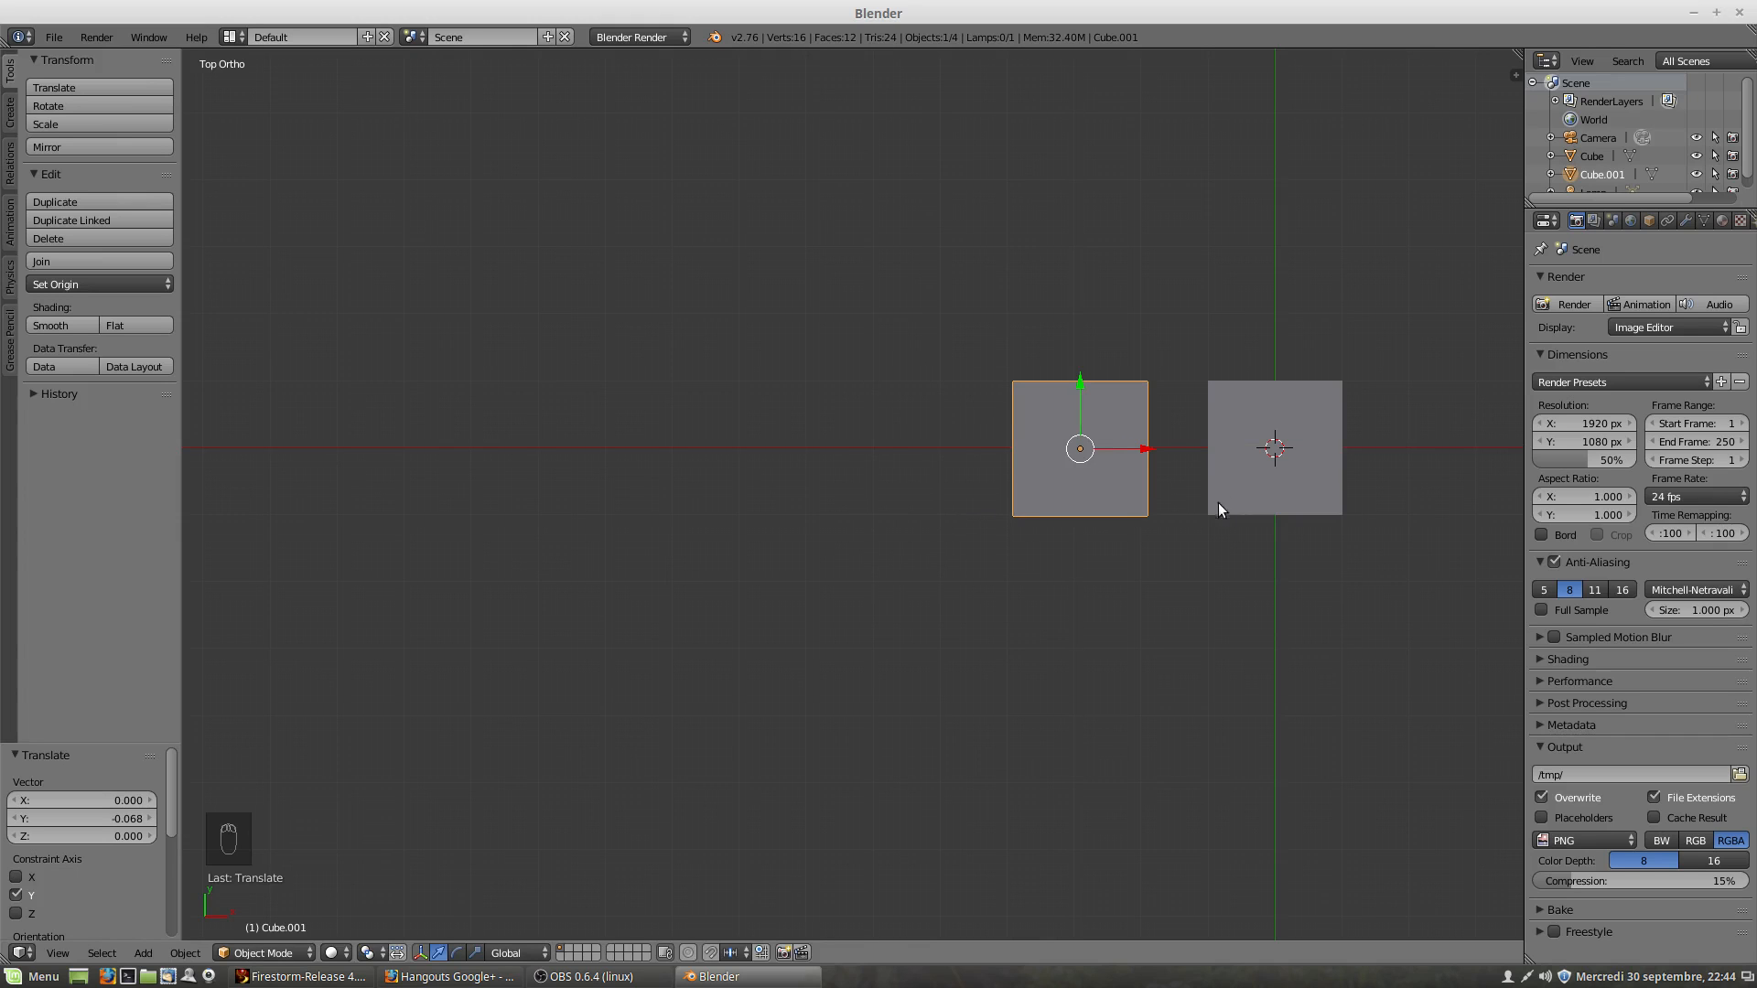
Step: Compare the two cubes in a tilted view and in top view, in both perspective and orthographic projection
mouse_move(1158, 521)
middle_mouse_down()
mouse_move(1142, 480)
mouse_move(1107, 494)
mouse_move(1135, 526)
middle_mouse_up()
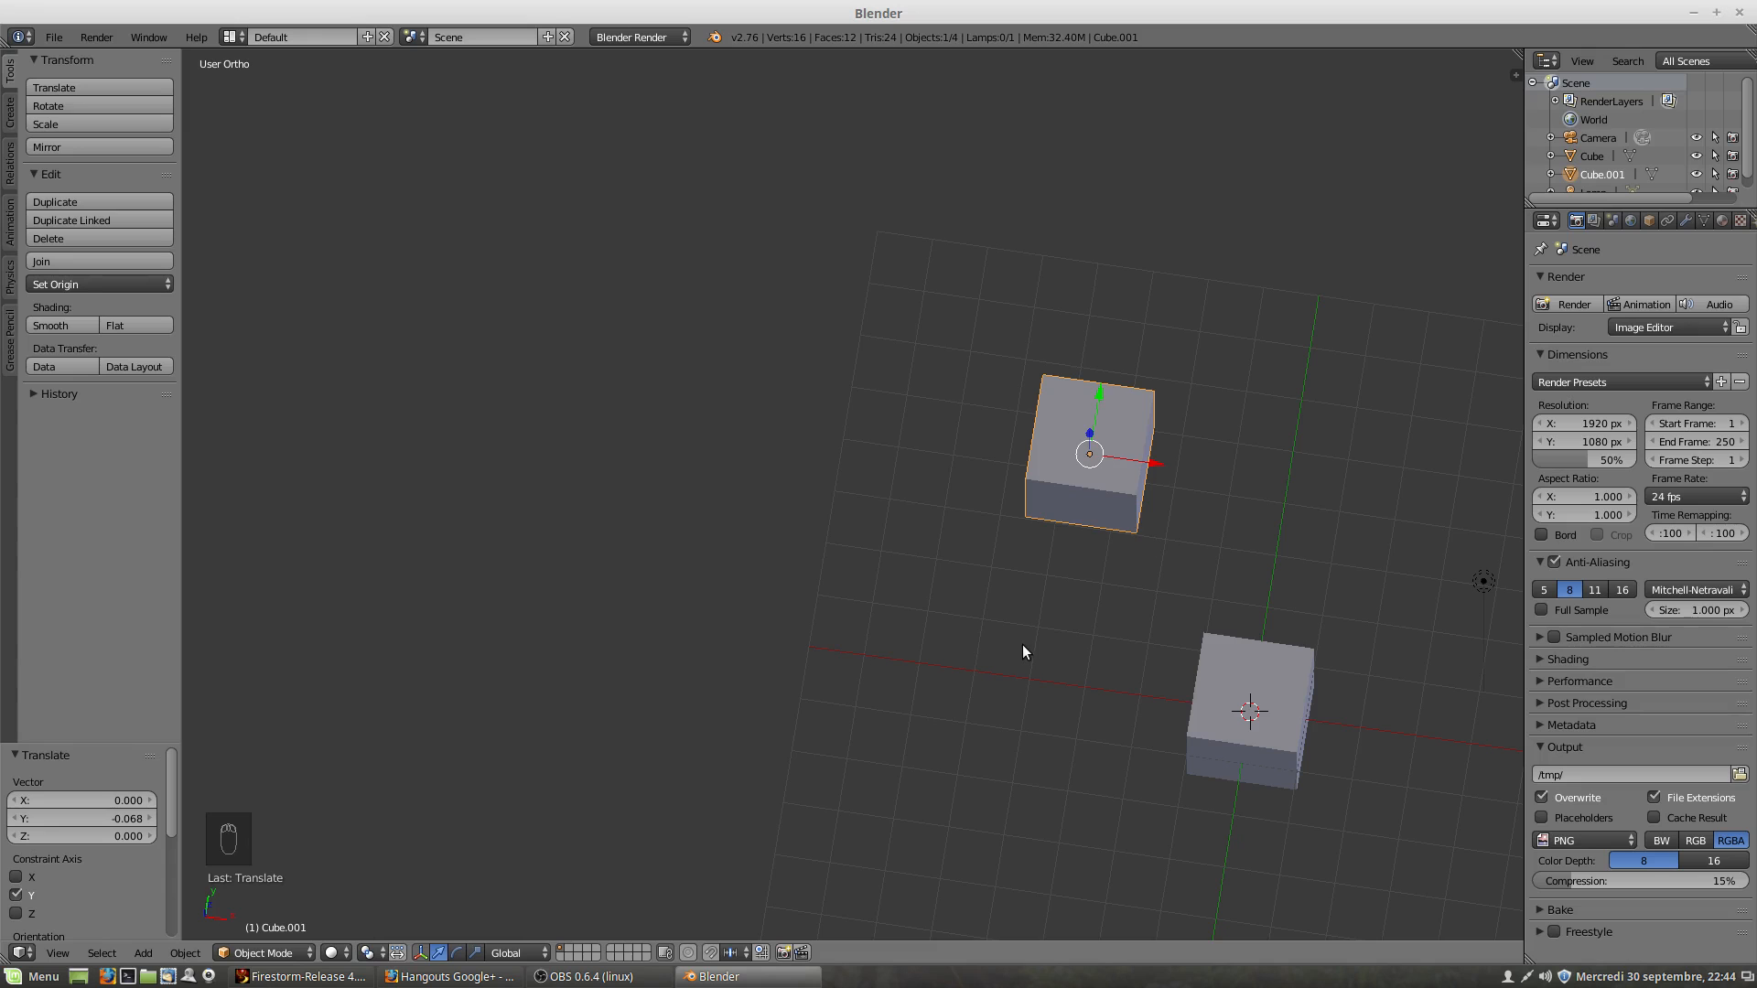
key("KP_7")
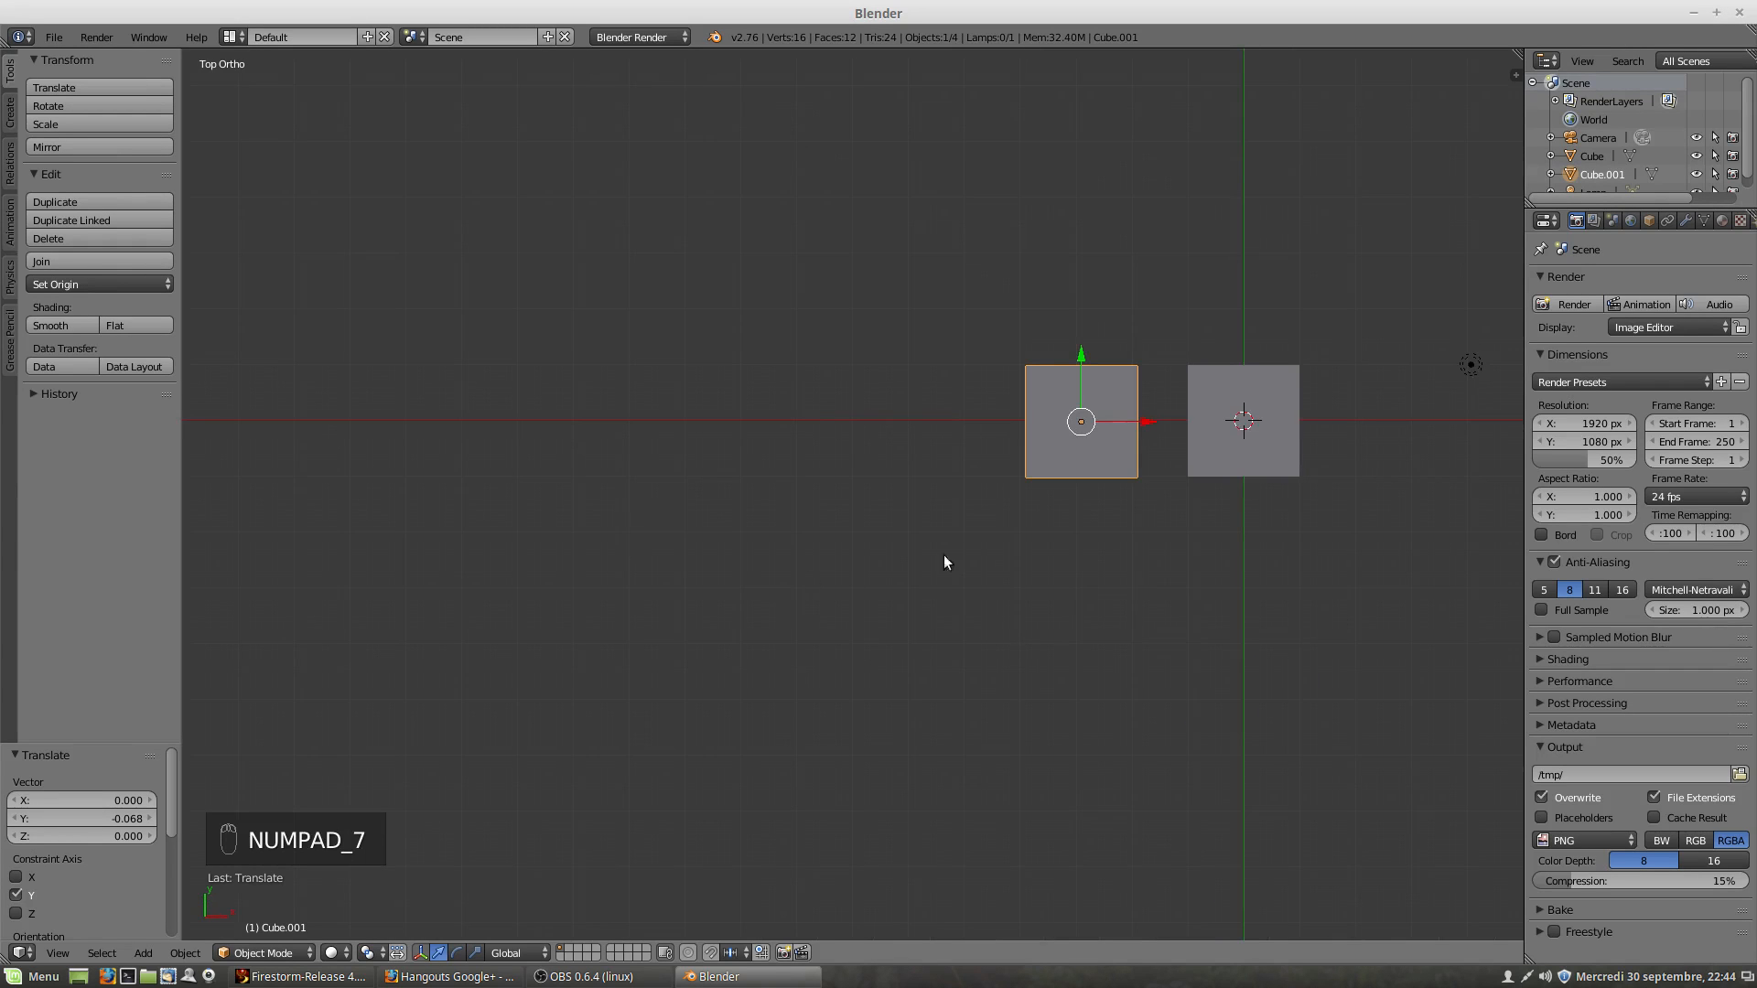
key("KP_5")
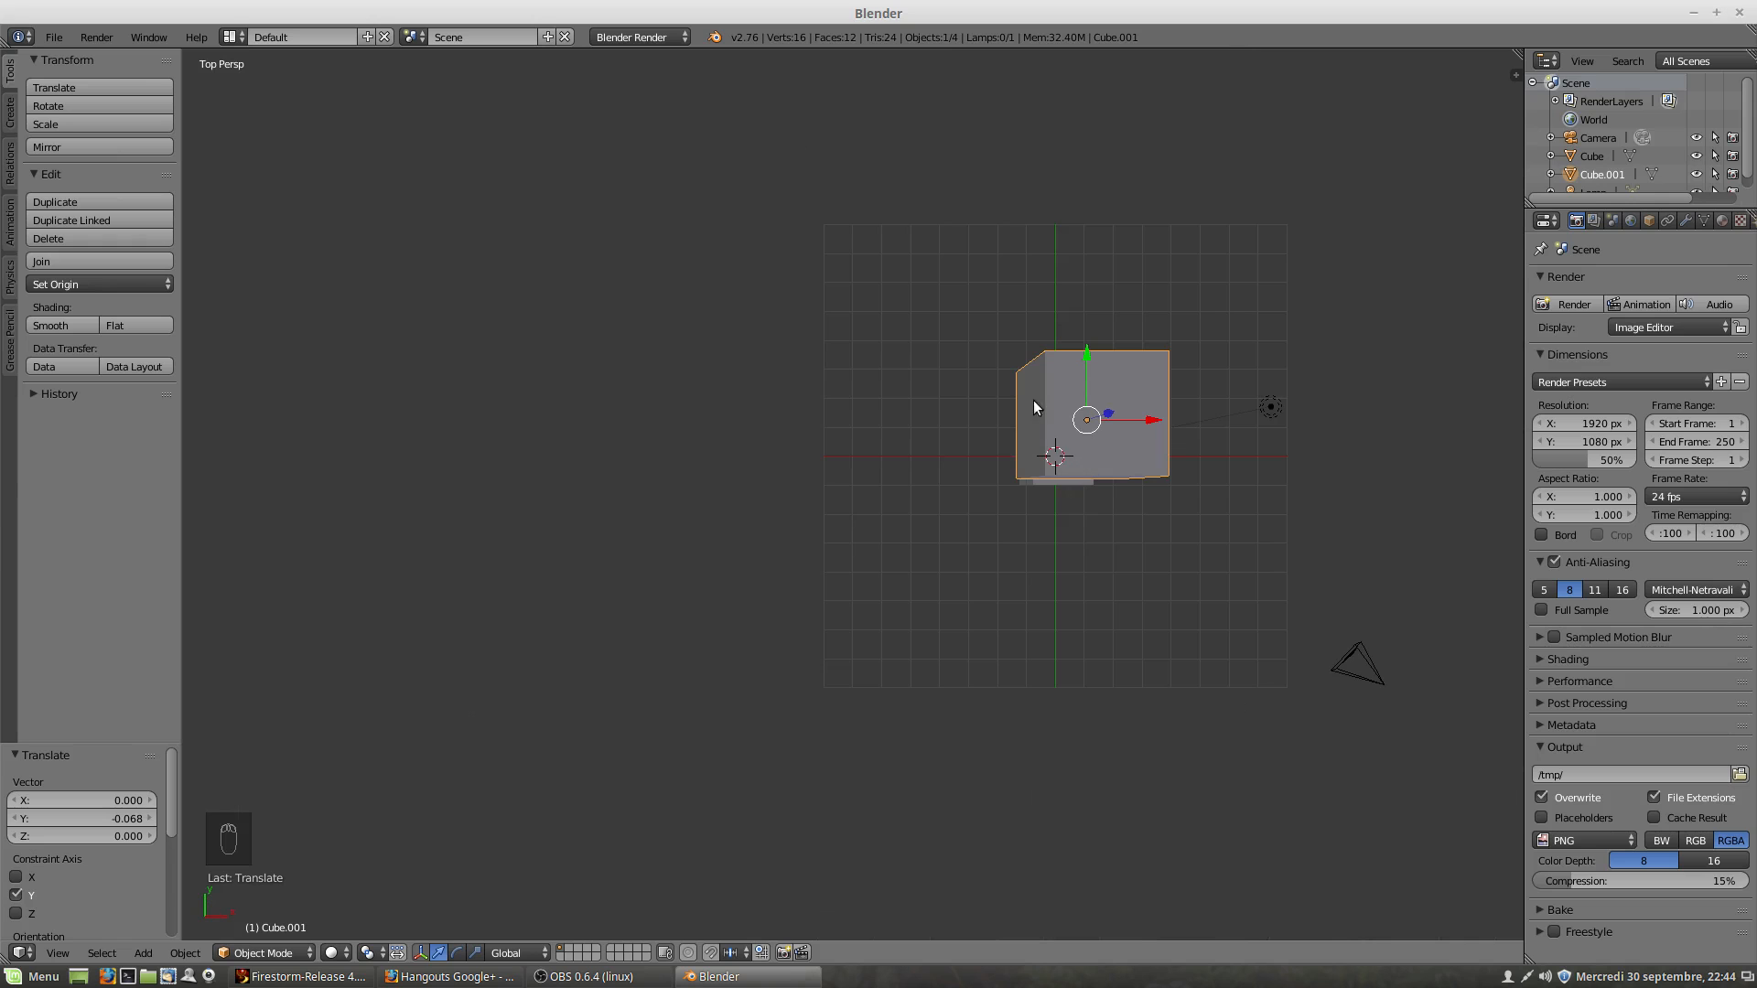
key("KP_5")
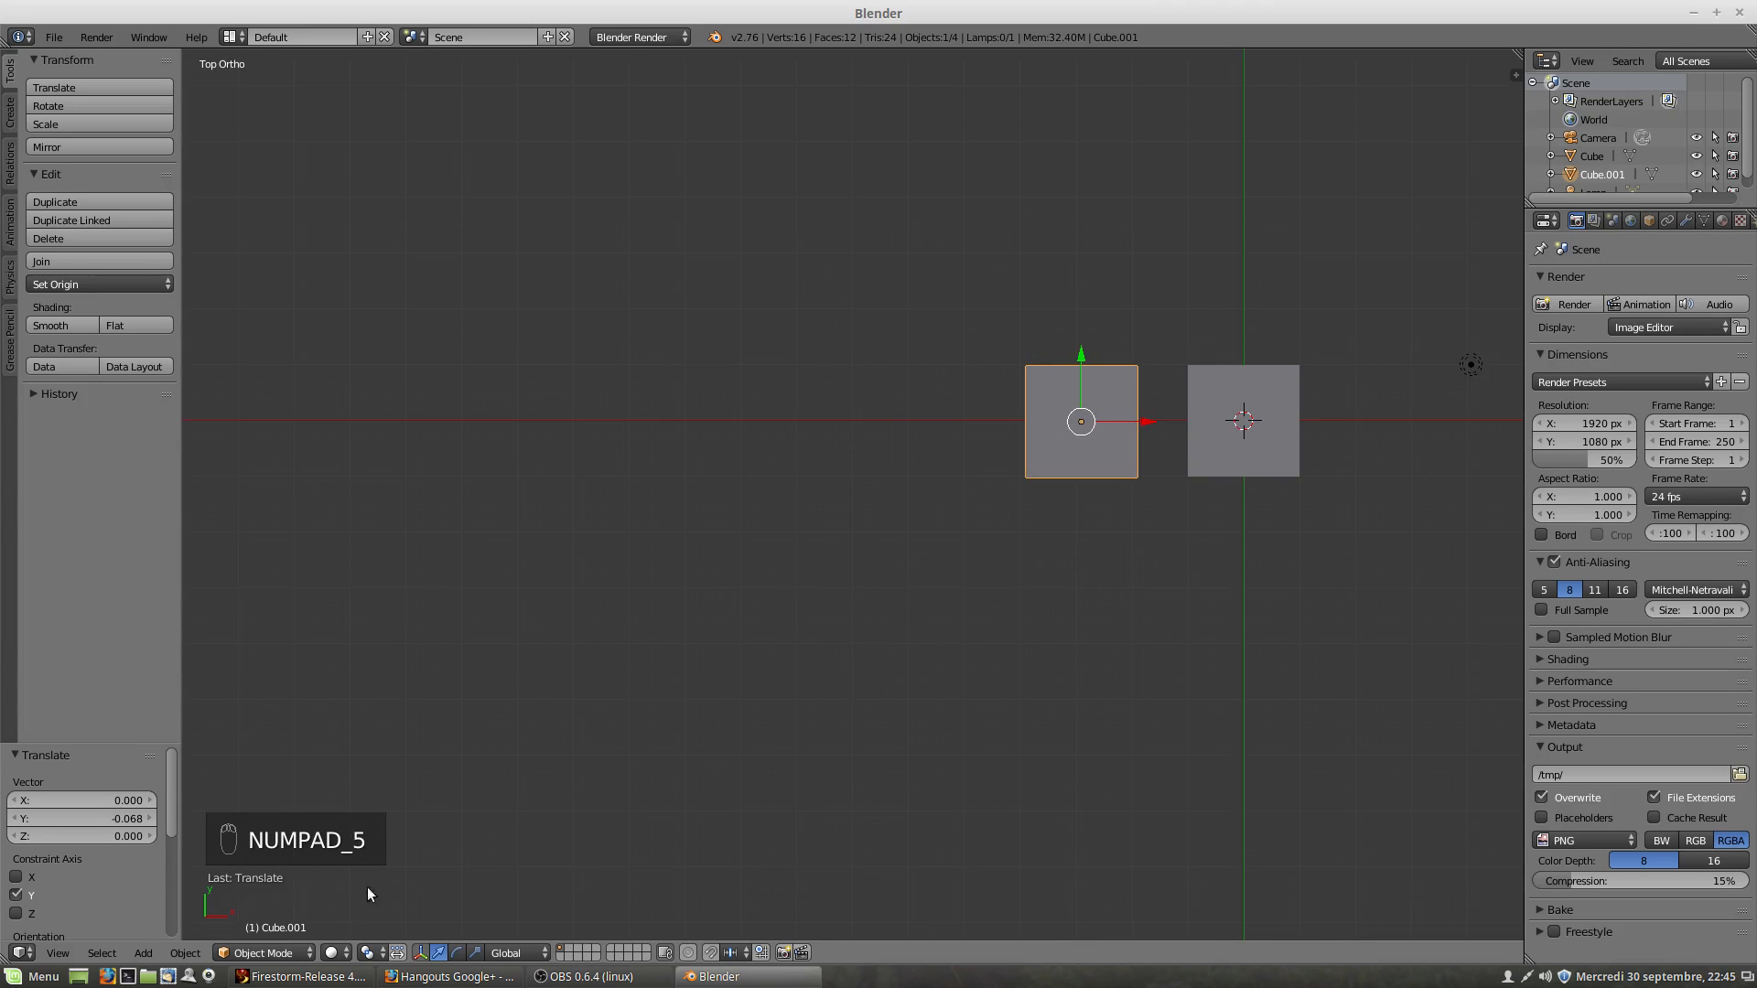
Step: Set the viewport shading to Wireframe and view both cubes from a tilted angle
left_click(331, 953)
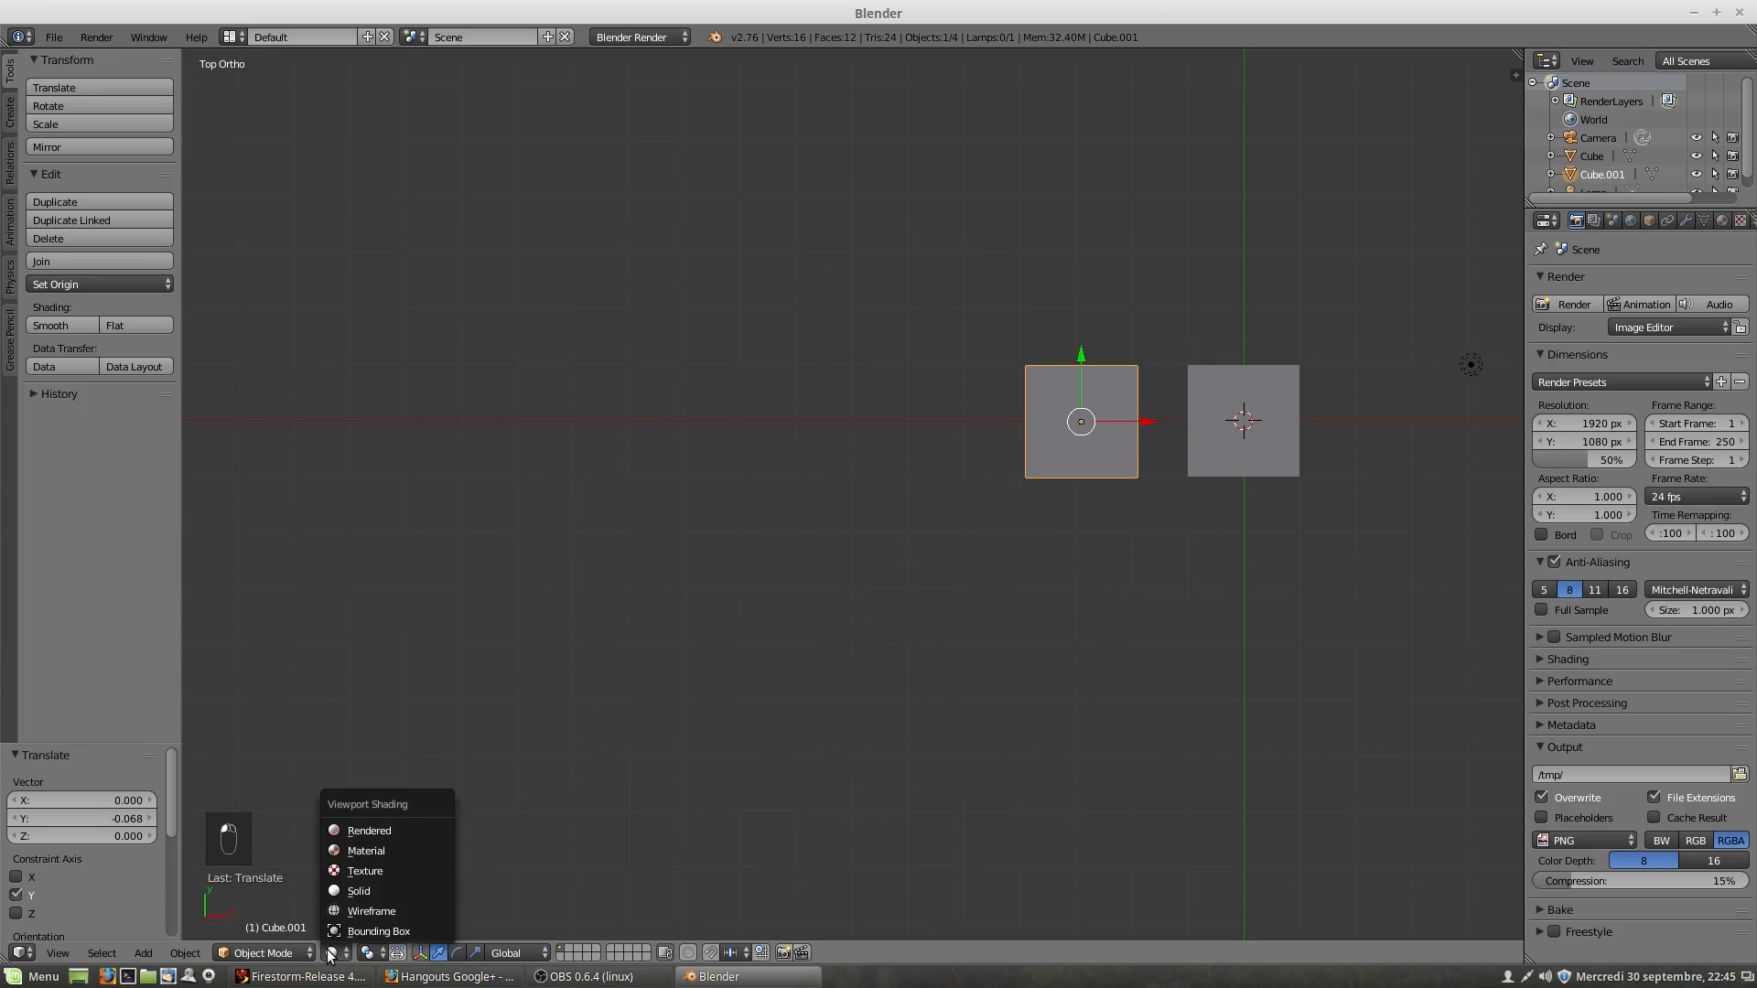
left_click(332, 953)
left_click(381, 914)
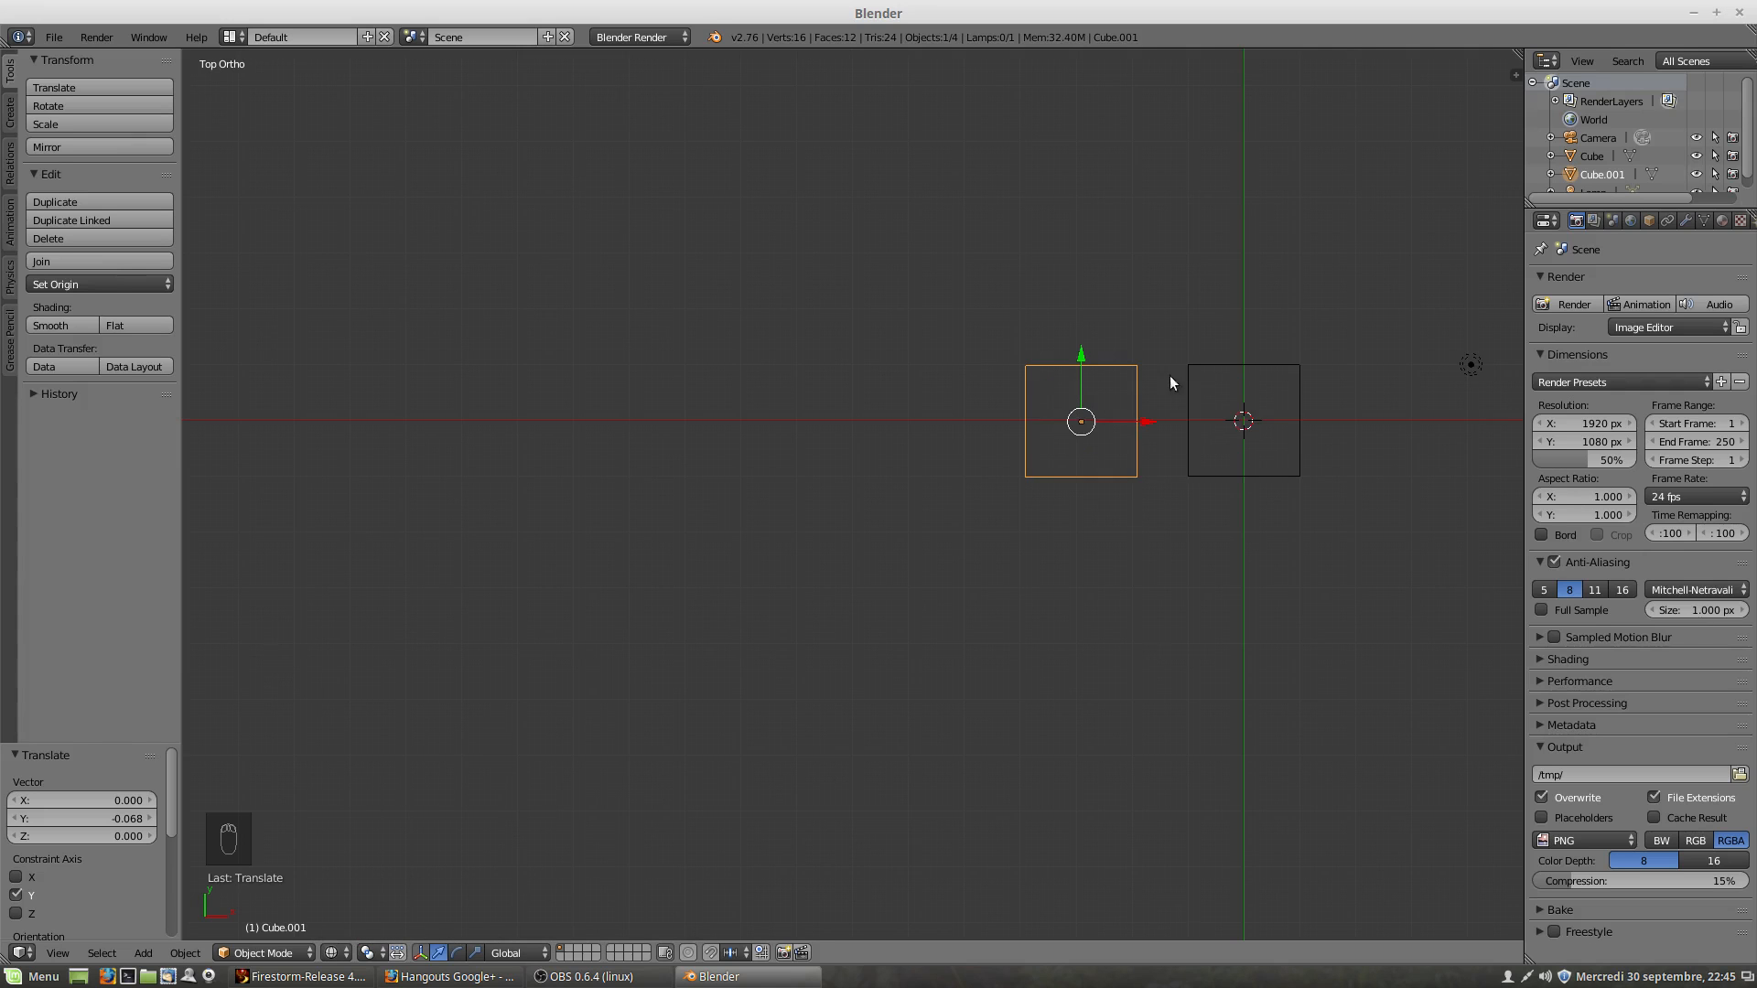
middle_click_drag(1131, 591, 1083, 536)
scroll(1083, 535, "left", 1)
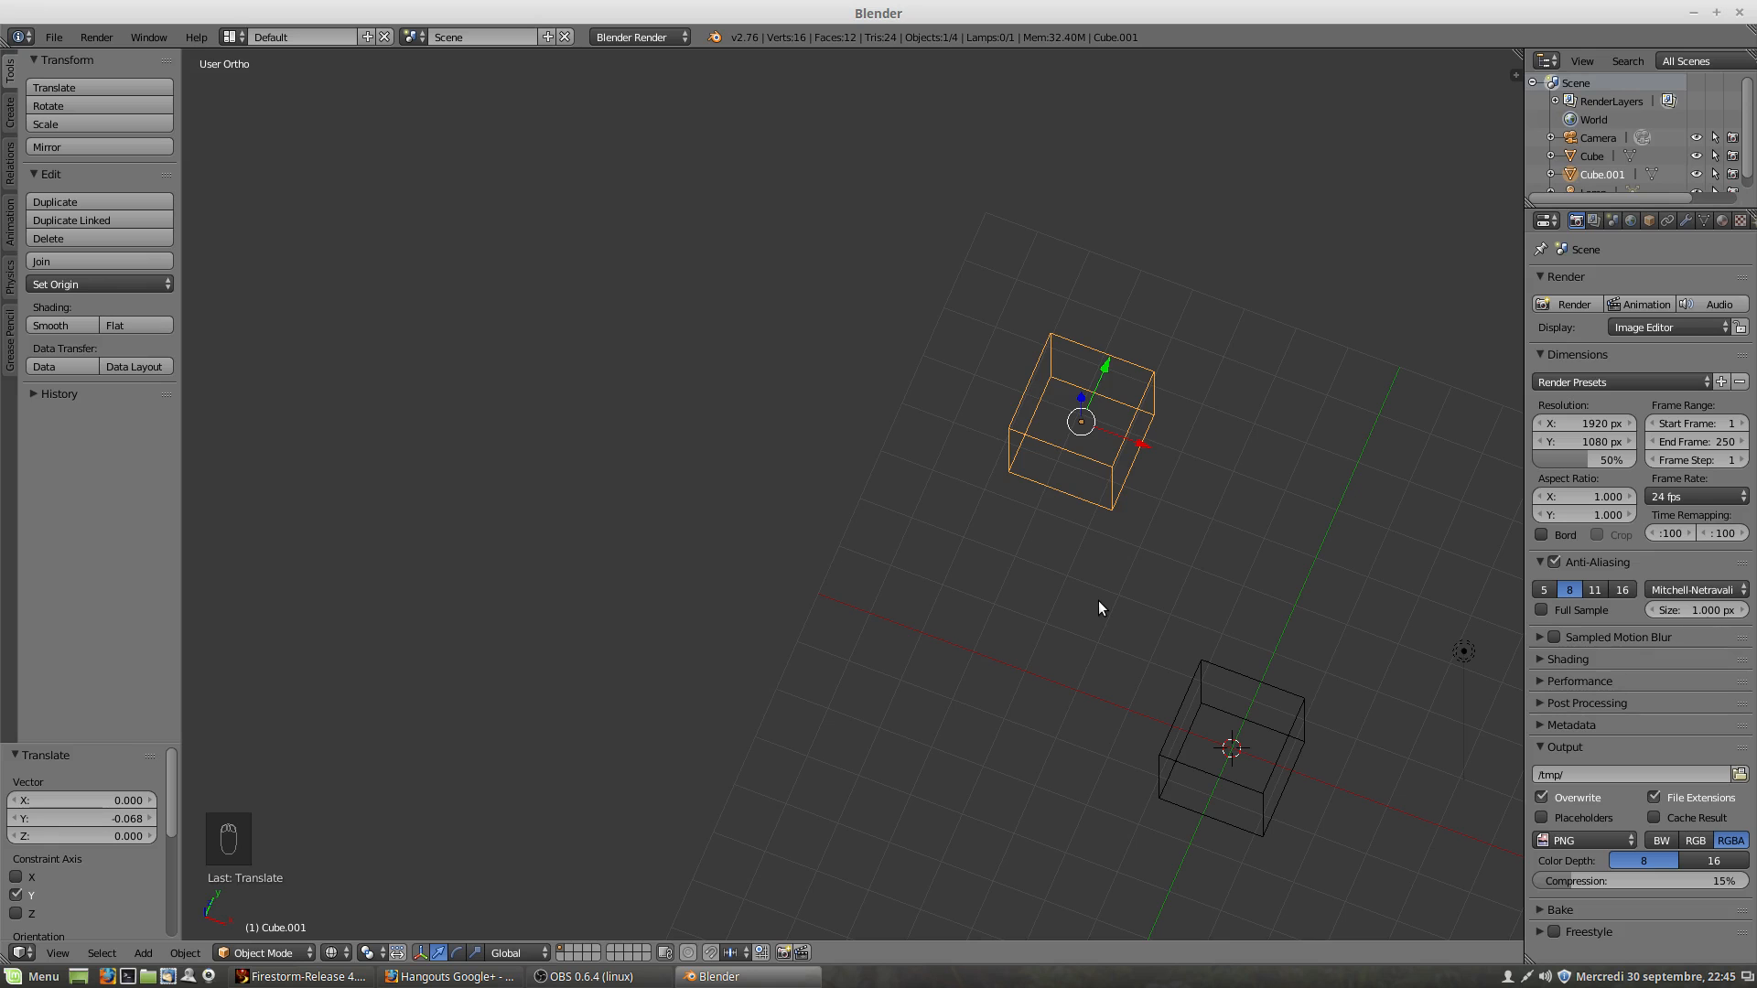
scroll(1089, 578, "left", 1)
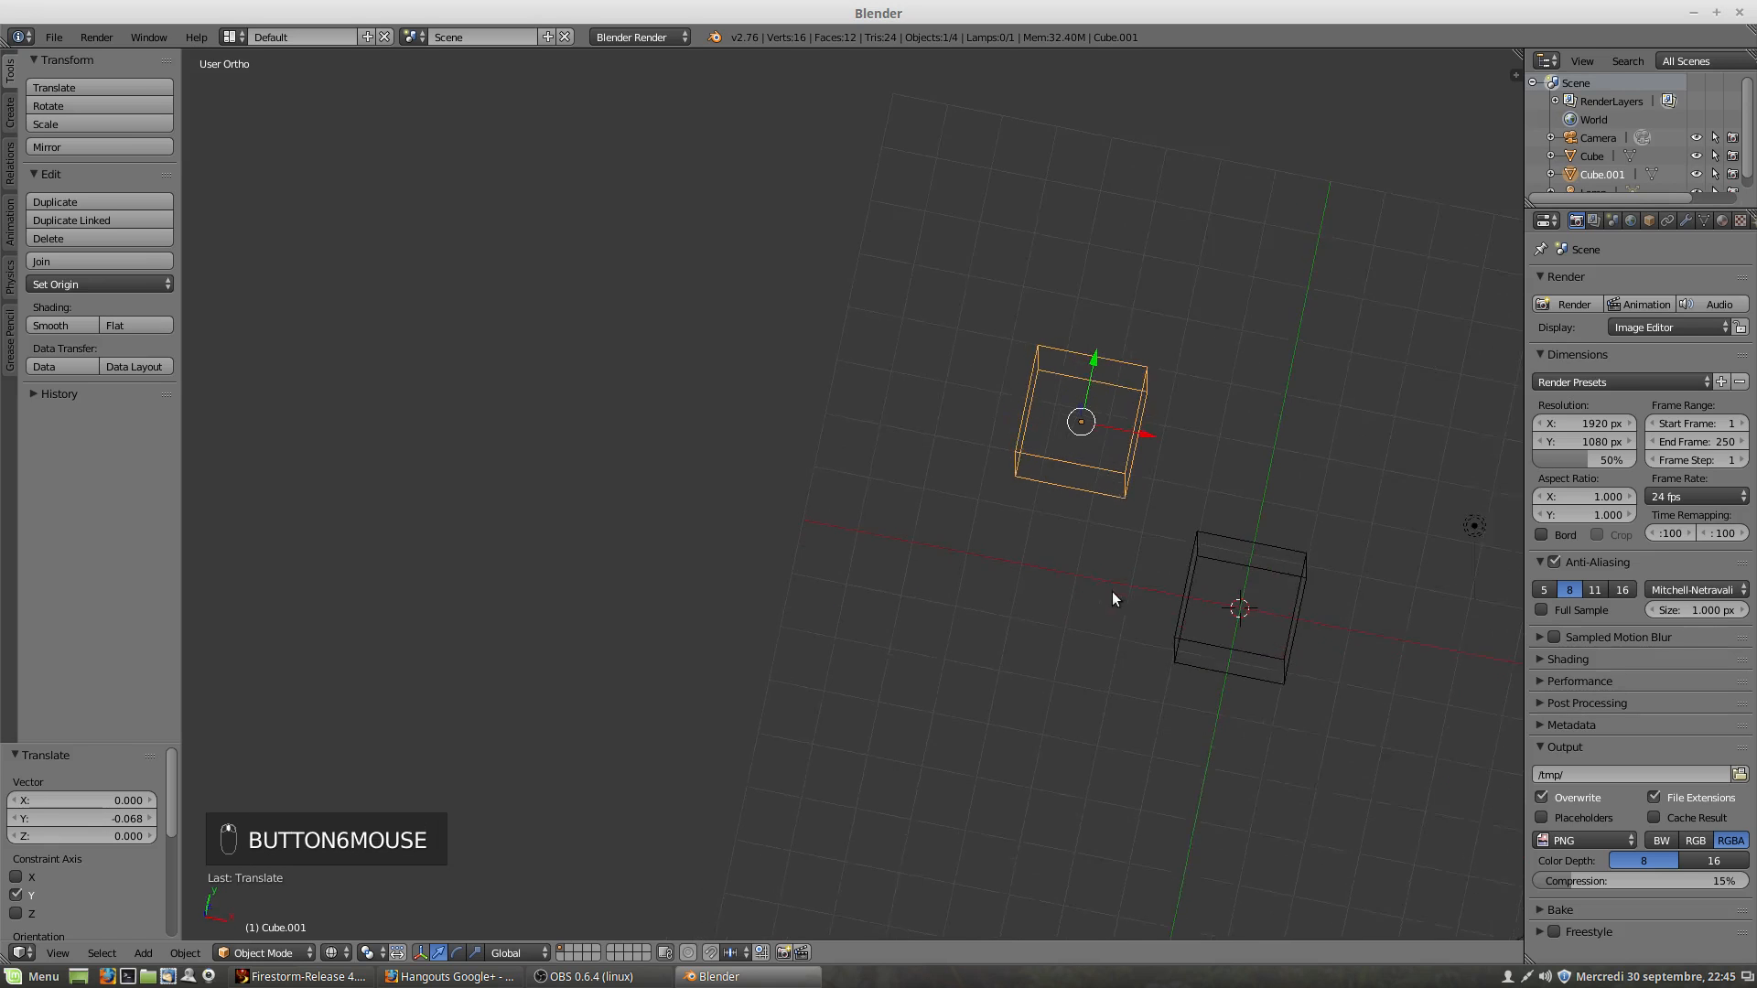
Step: View the duplicate cube from the front in perspective projection and put it in Edit Mode
scroll(1116, 538, "left", 1)
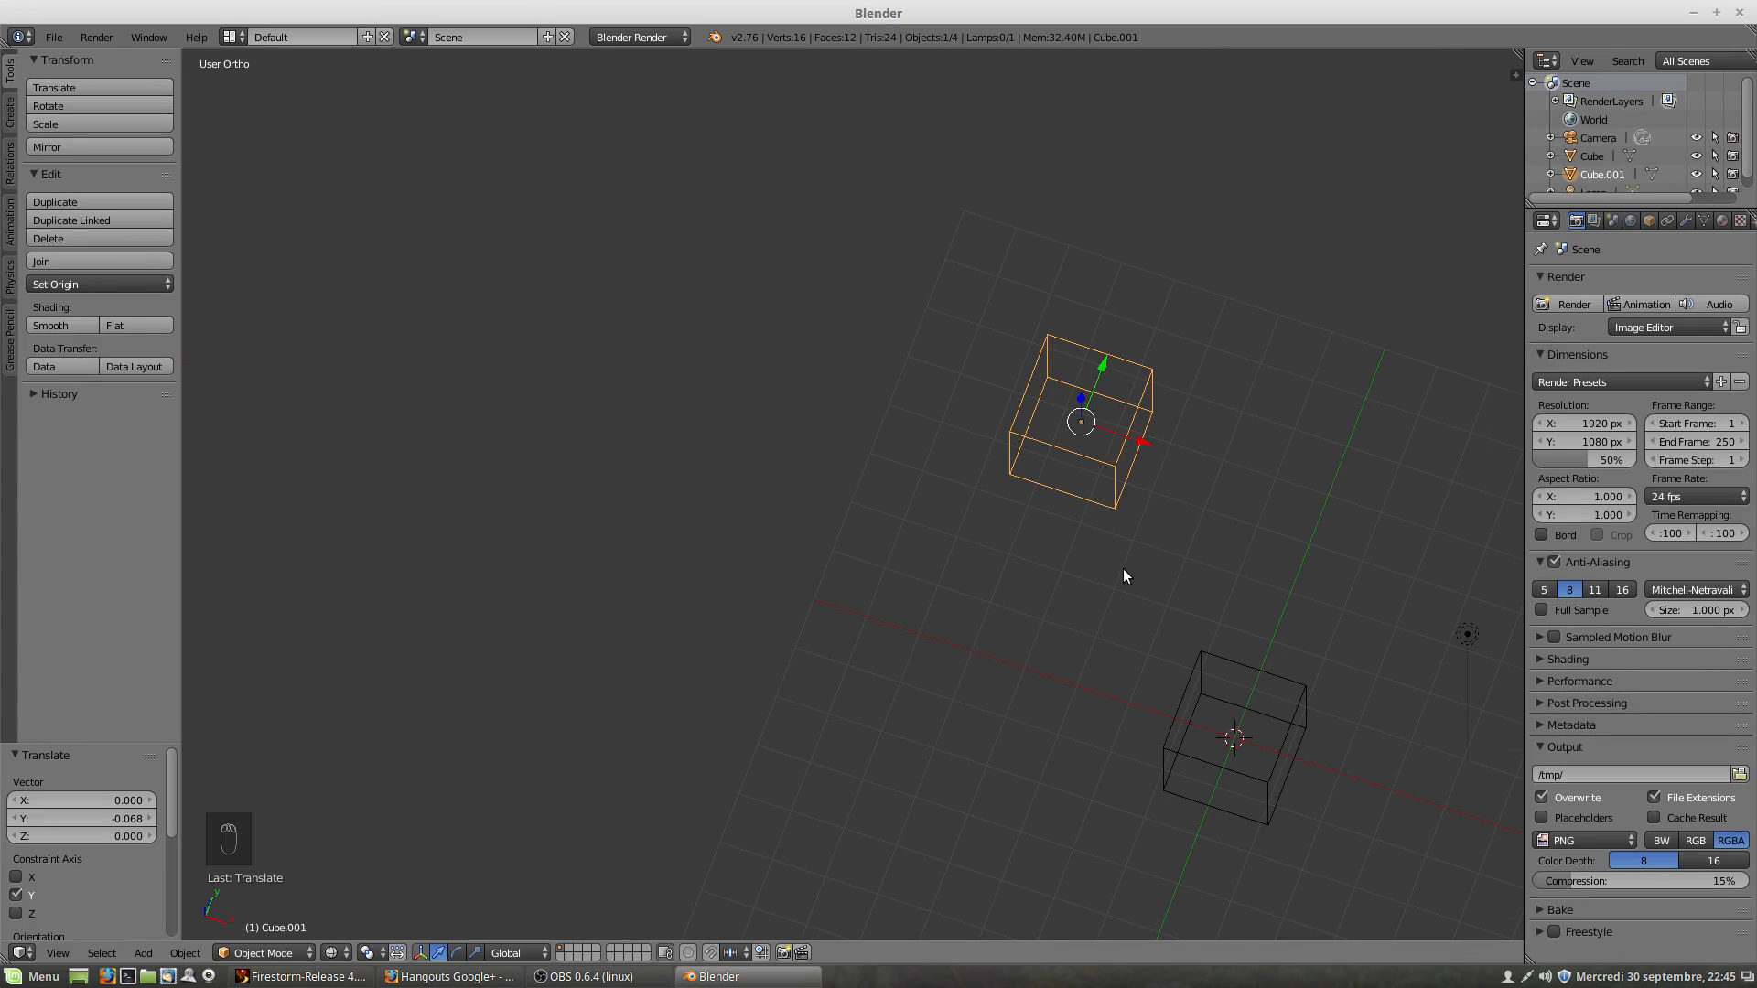
key("KP_7")
key("KP_1")
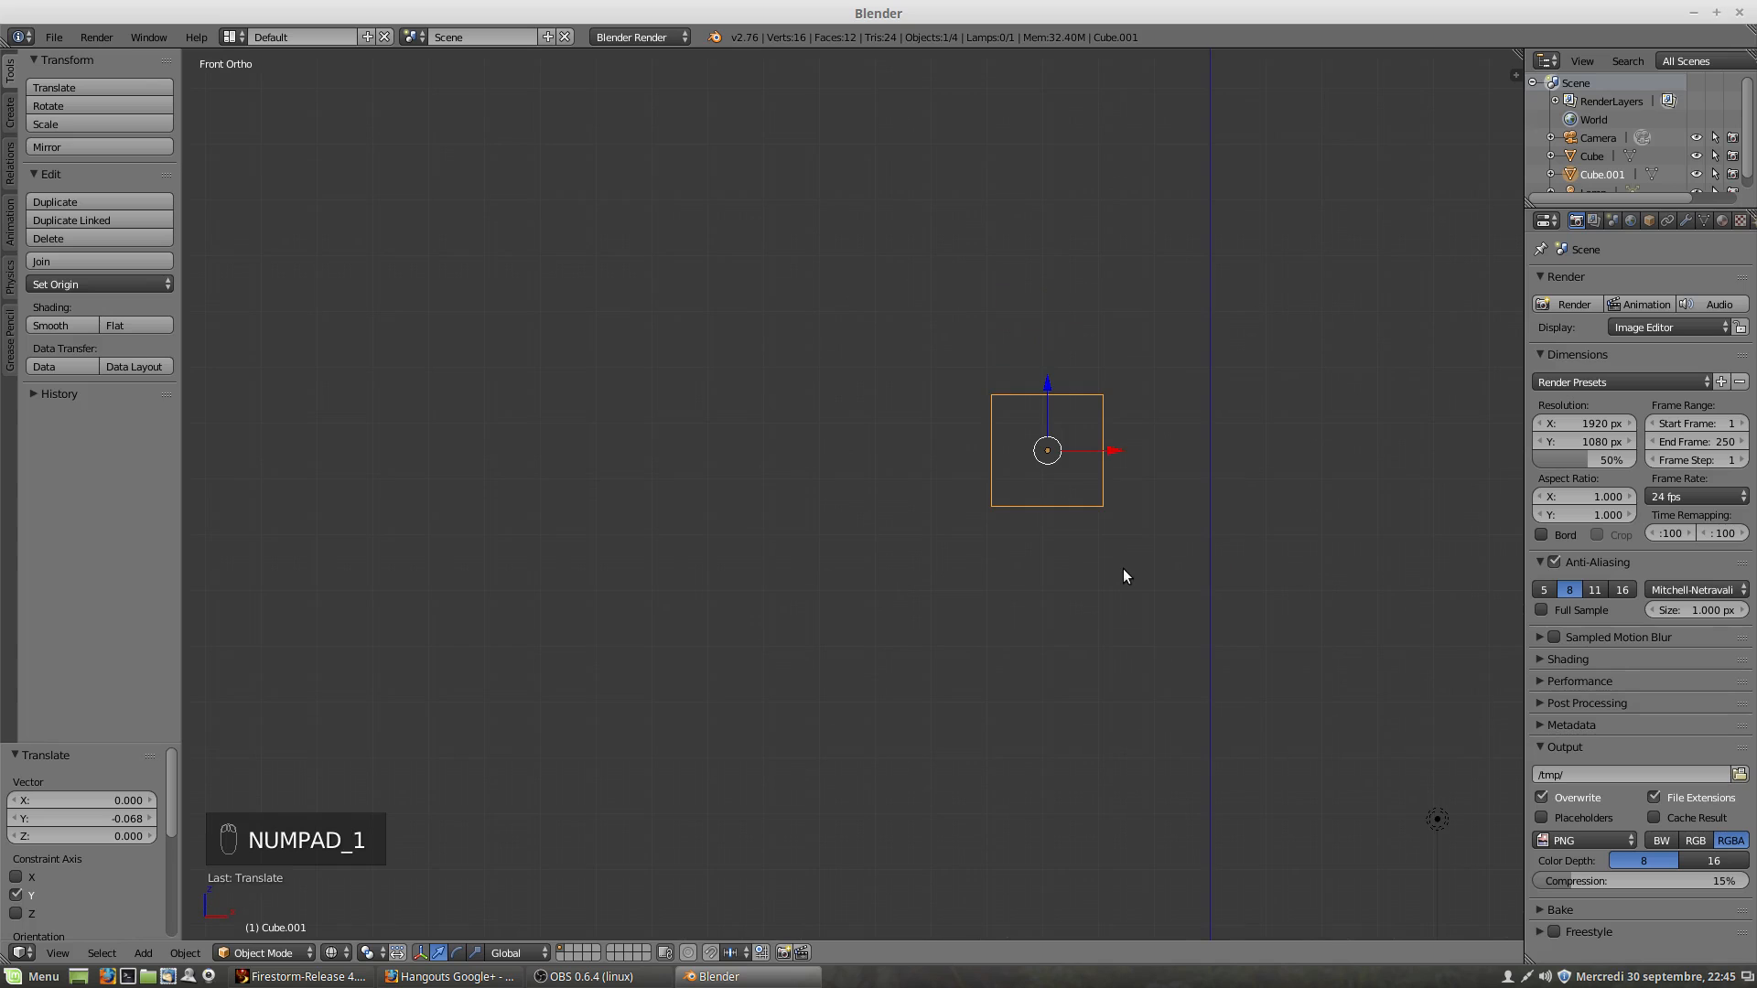
key("KP_5")
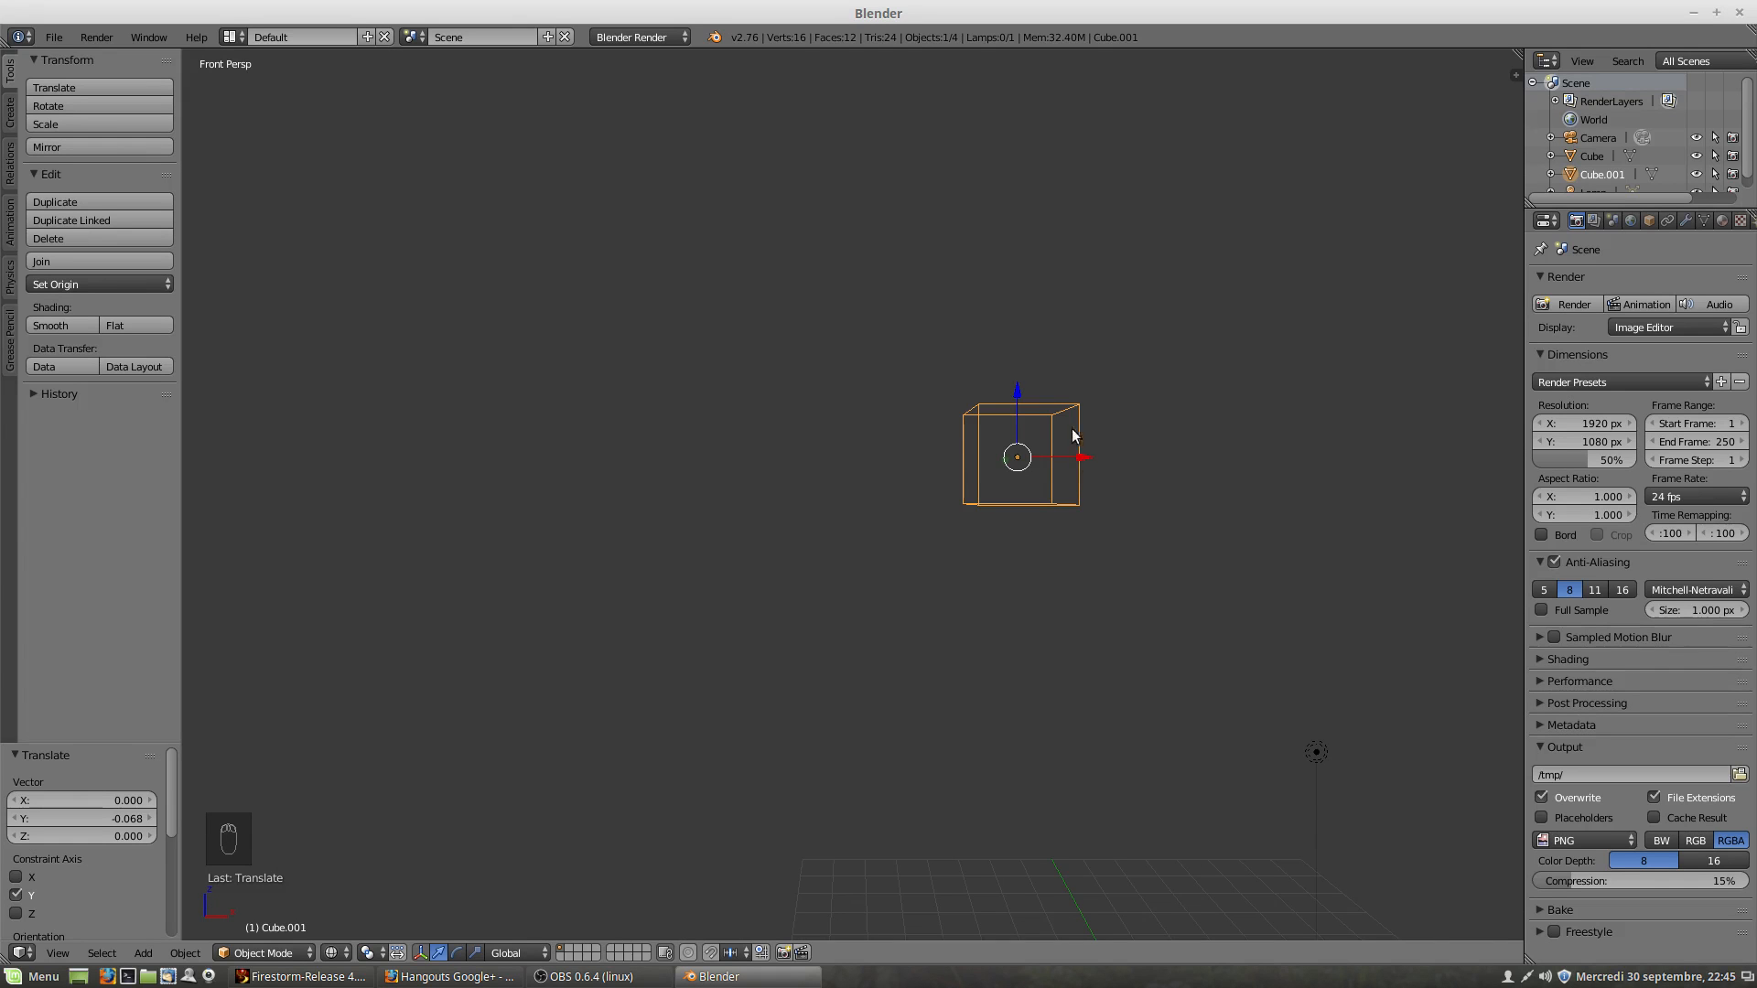
scroll(1062, 430, "up", 3)
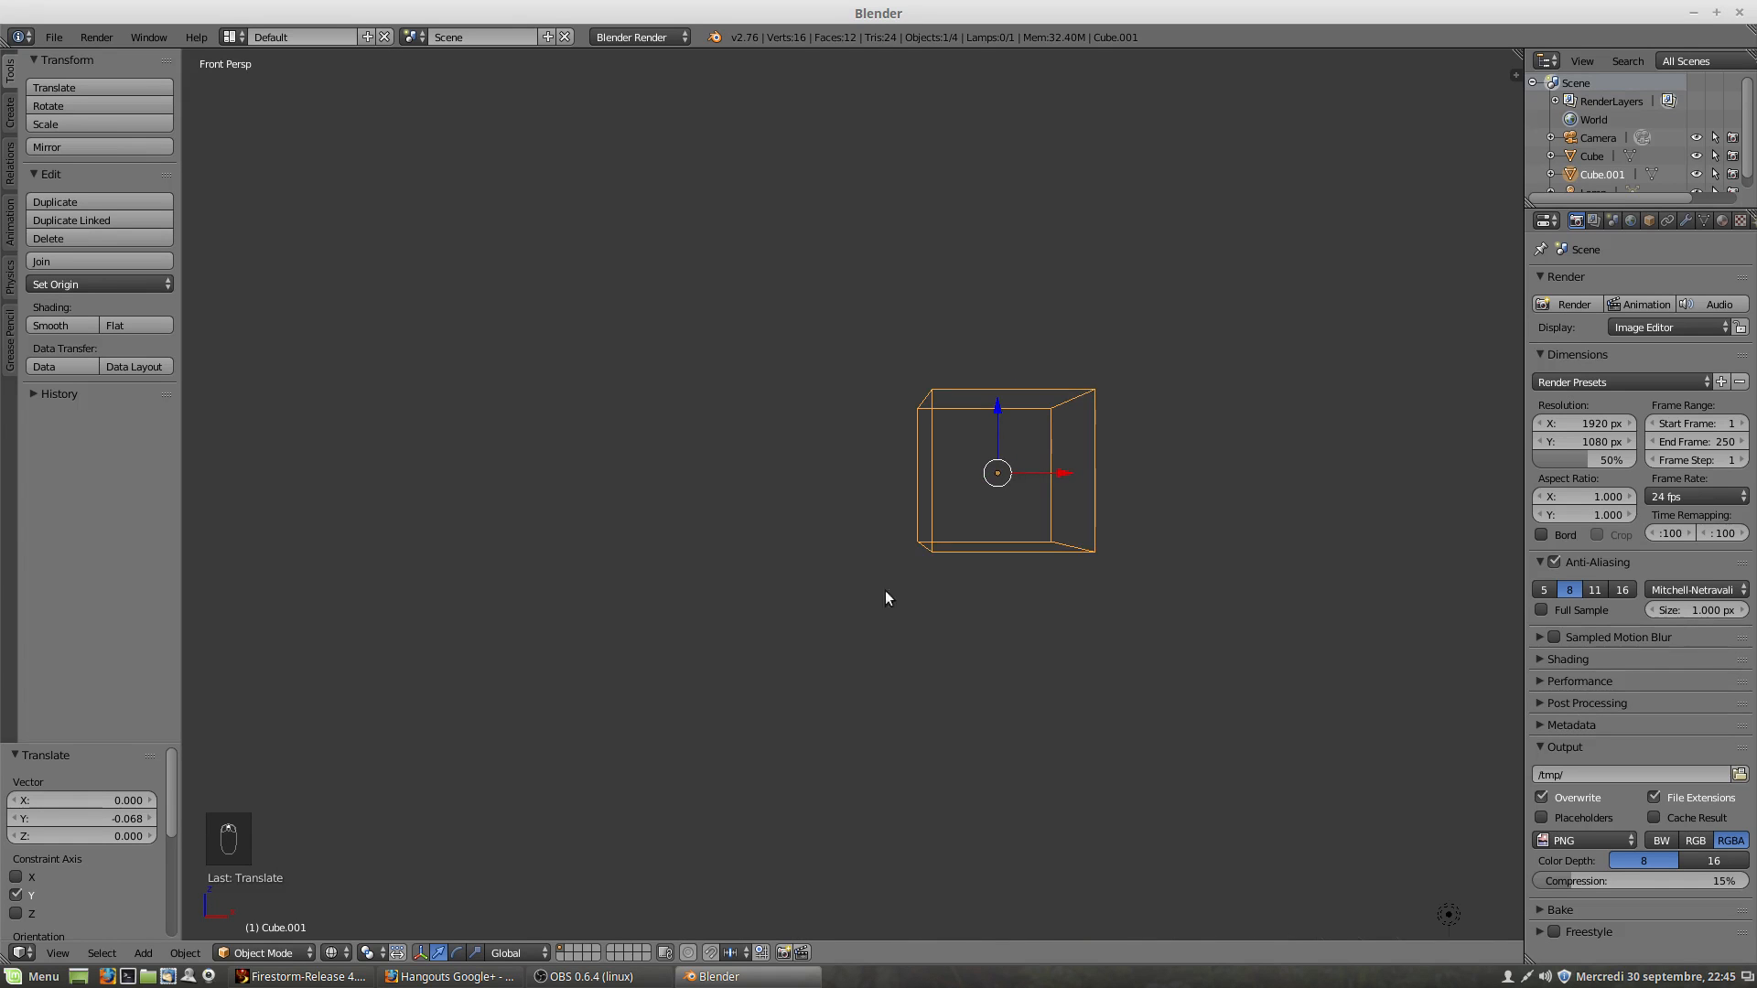
left_click(280, 953)
left_click(271, 912)
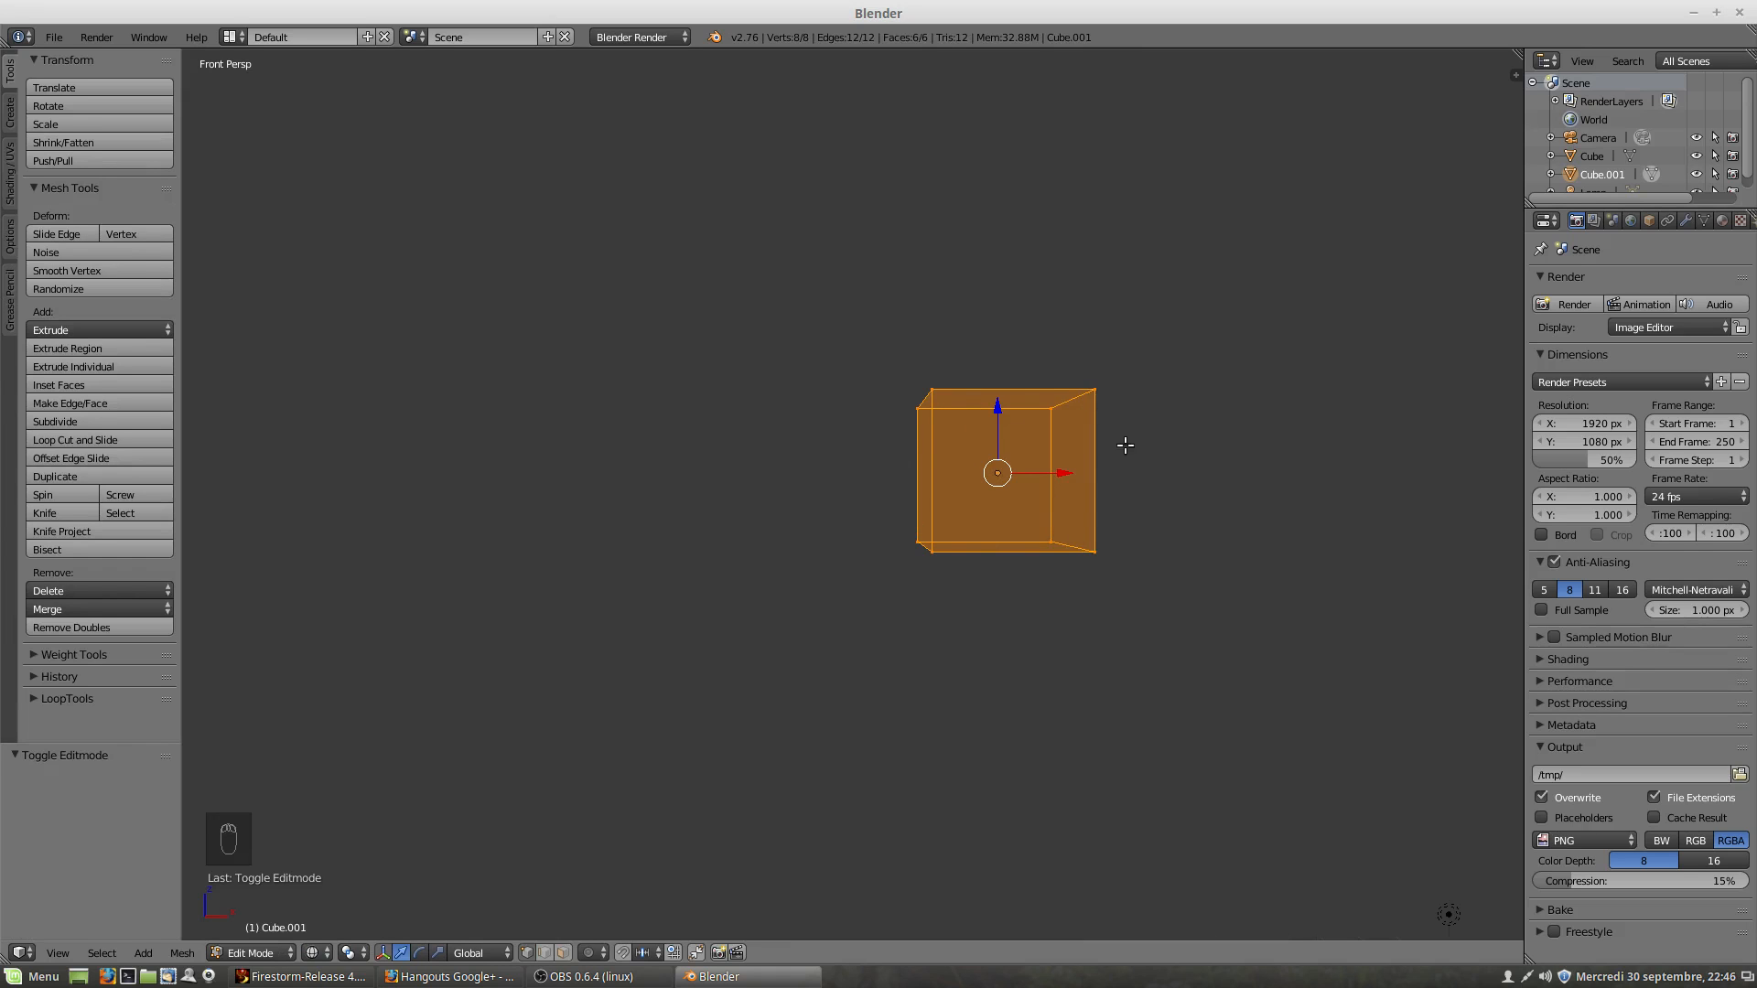
Step: Select the two vertices of the cube's rear right vertical edge and move them about 2.007 along X
right_click(1050, 409)
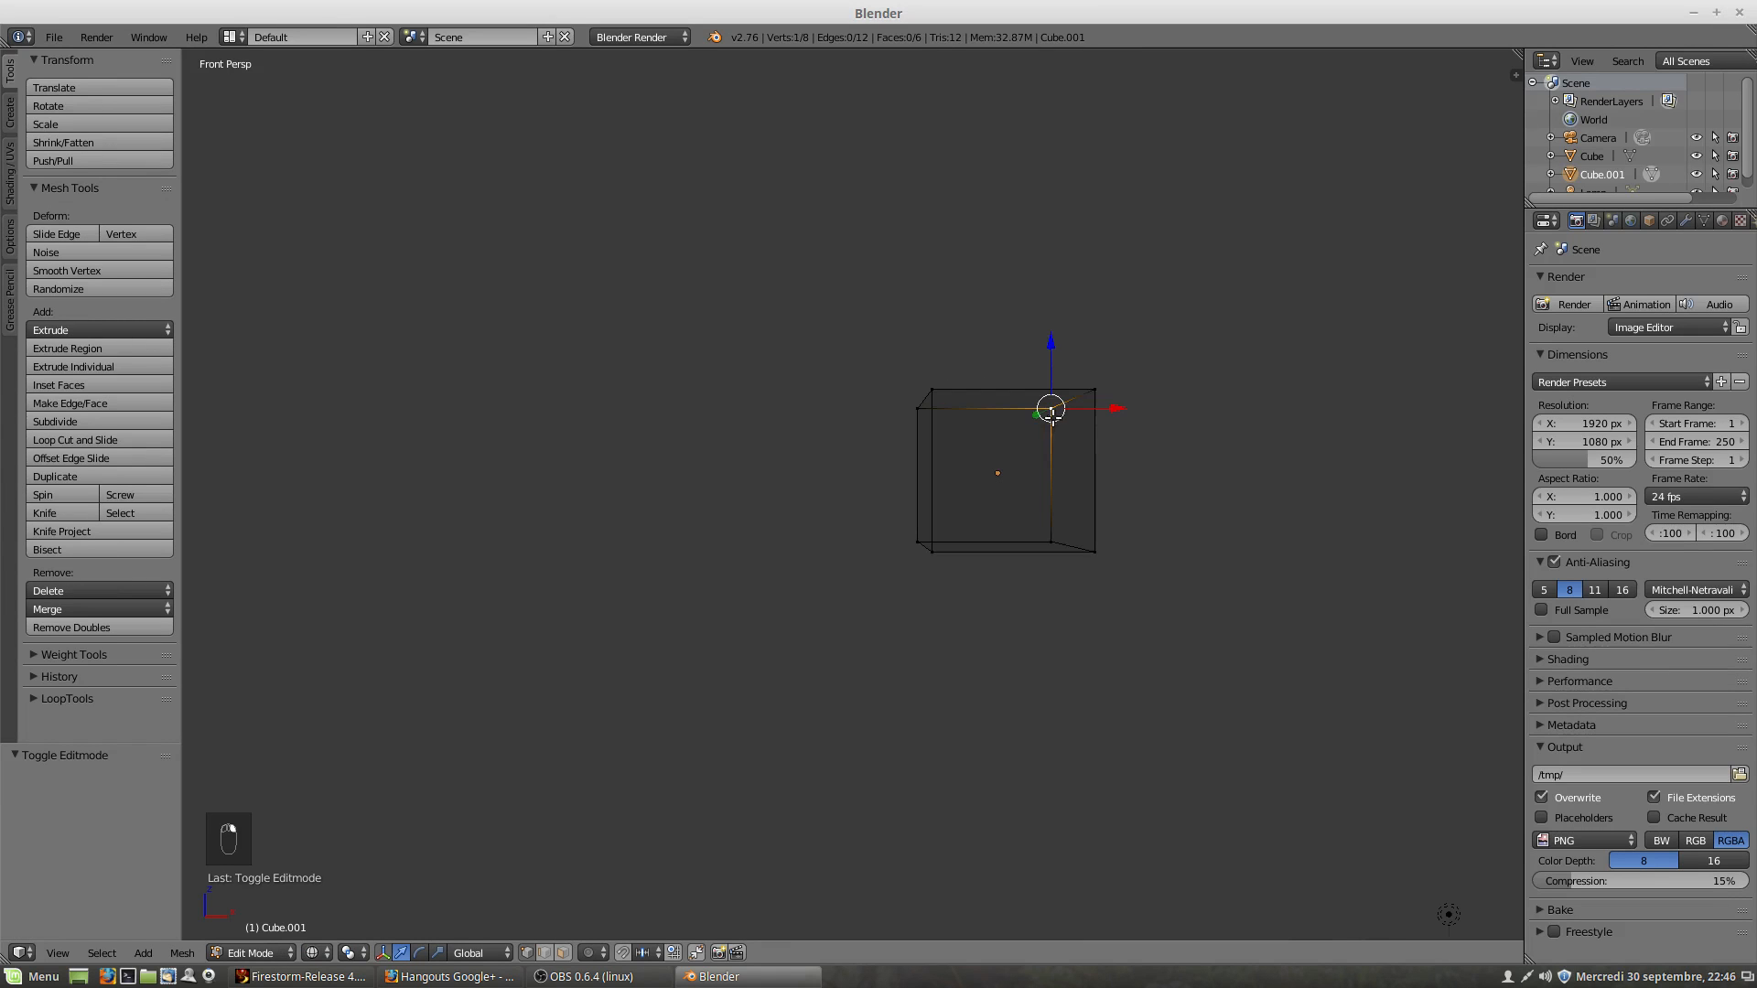
right_click(1055, 542, "shift")
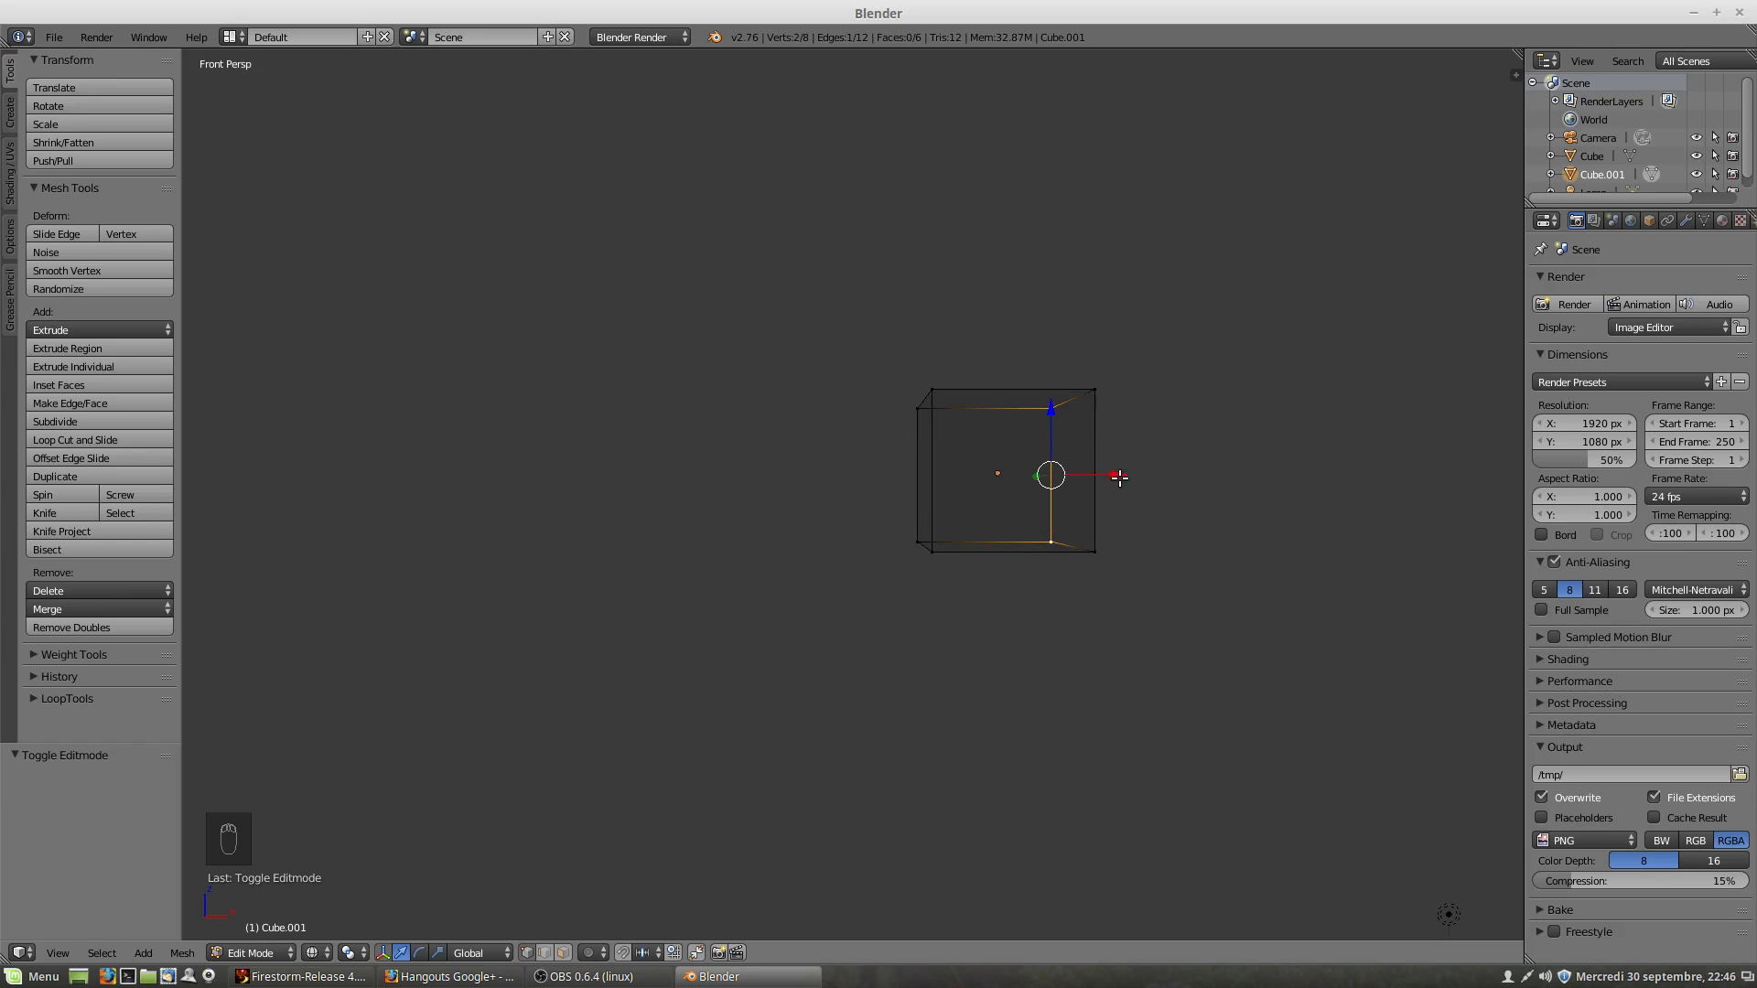
left_click_drag(1117, 475, 1251, 478)
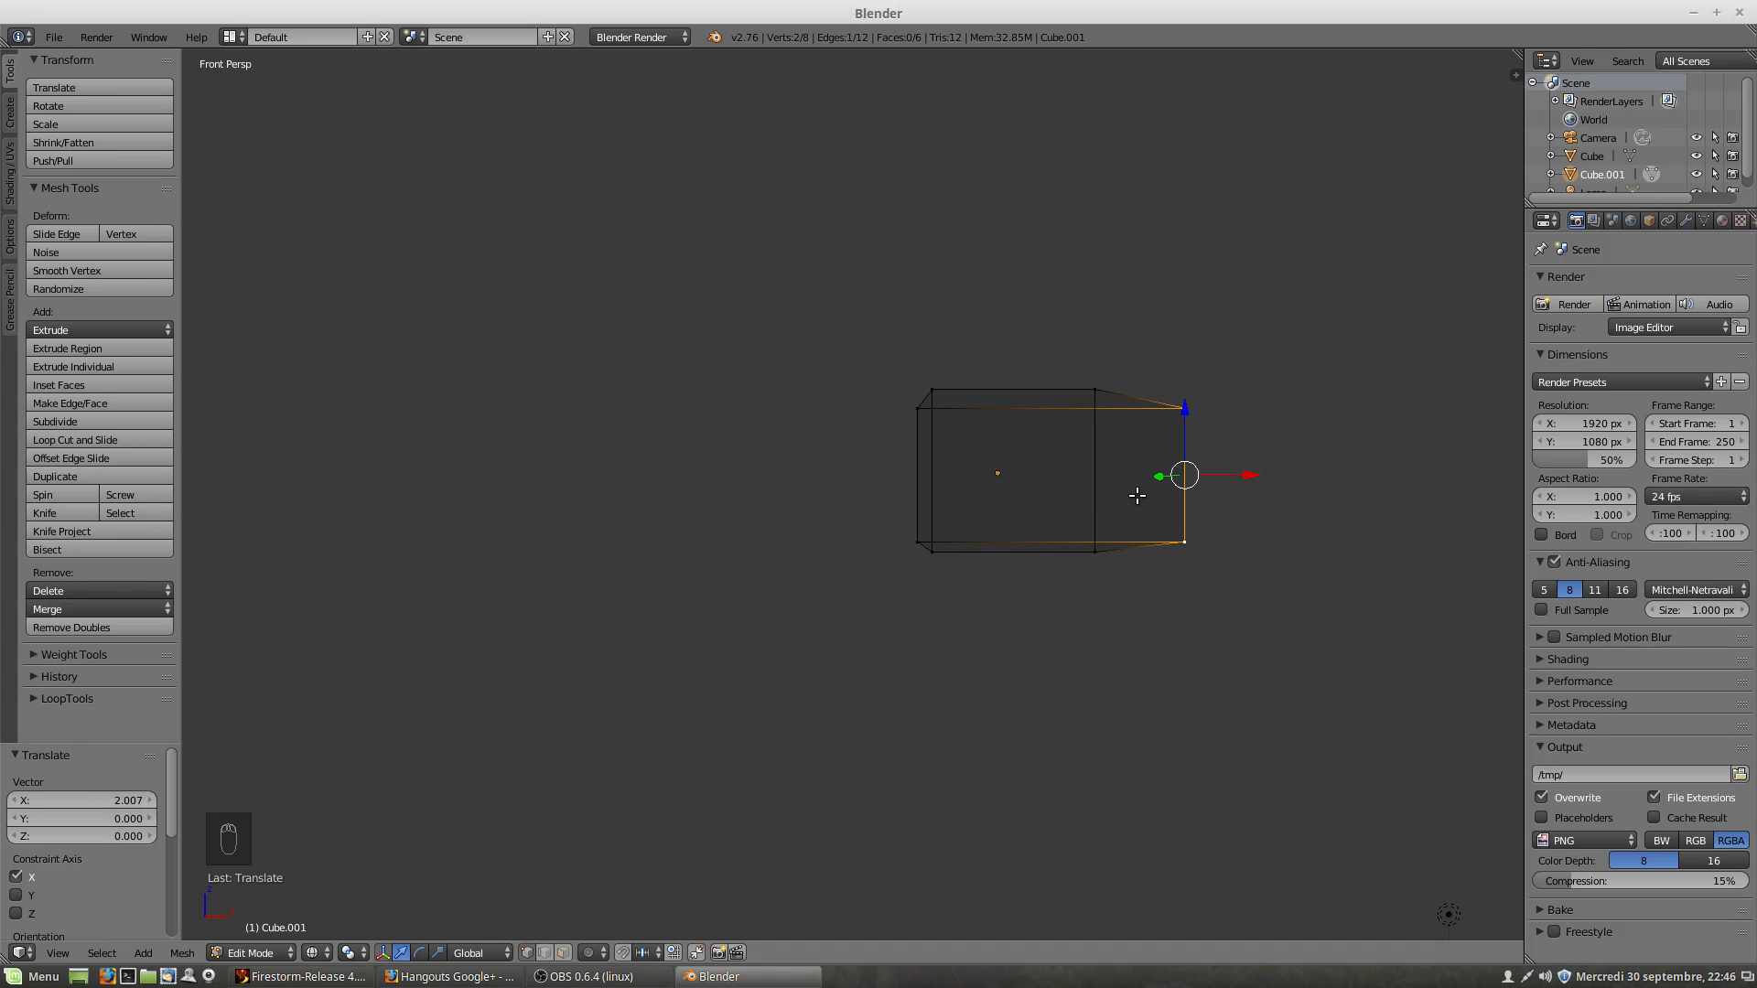
Step: In front orthographic view, move the cube's front right vertical edge about 2.011 along X, in line with the rear one
key("KP_1")
key("KP_5")
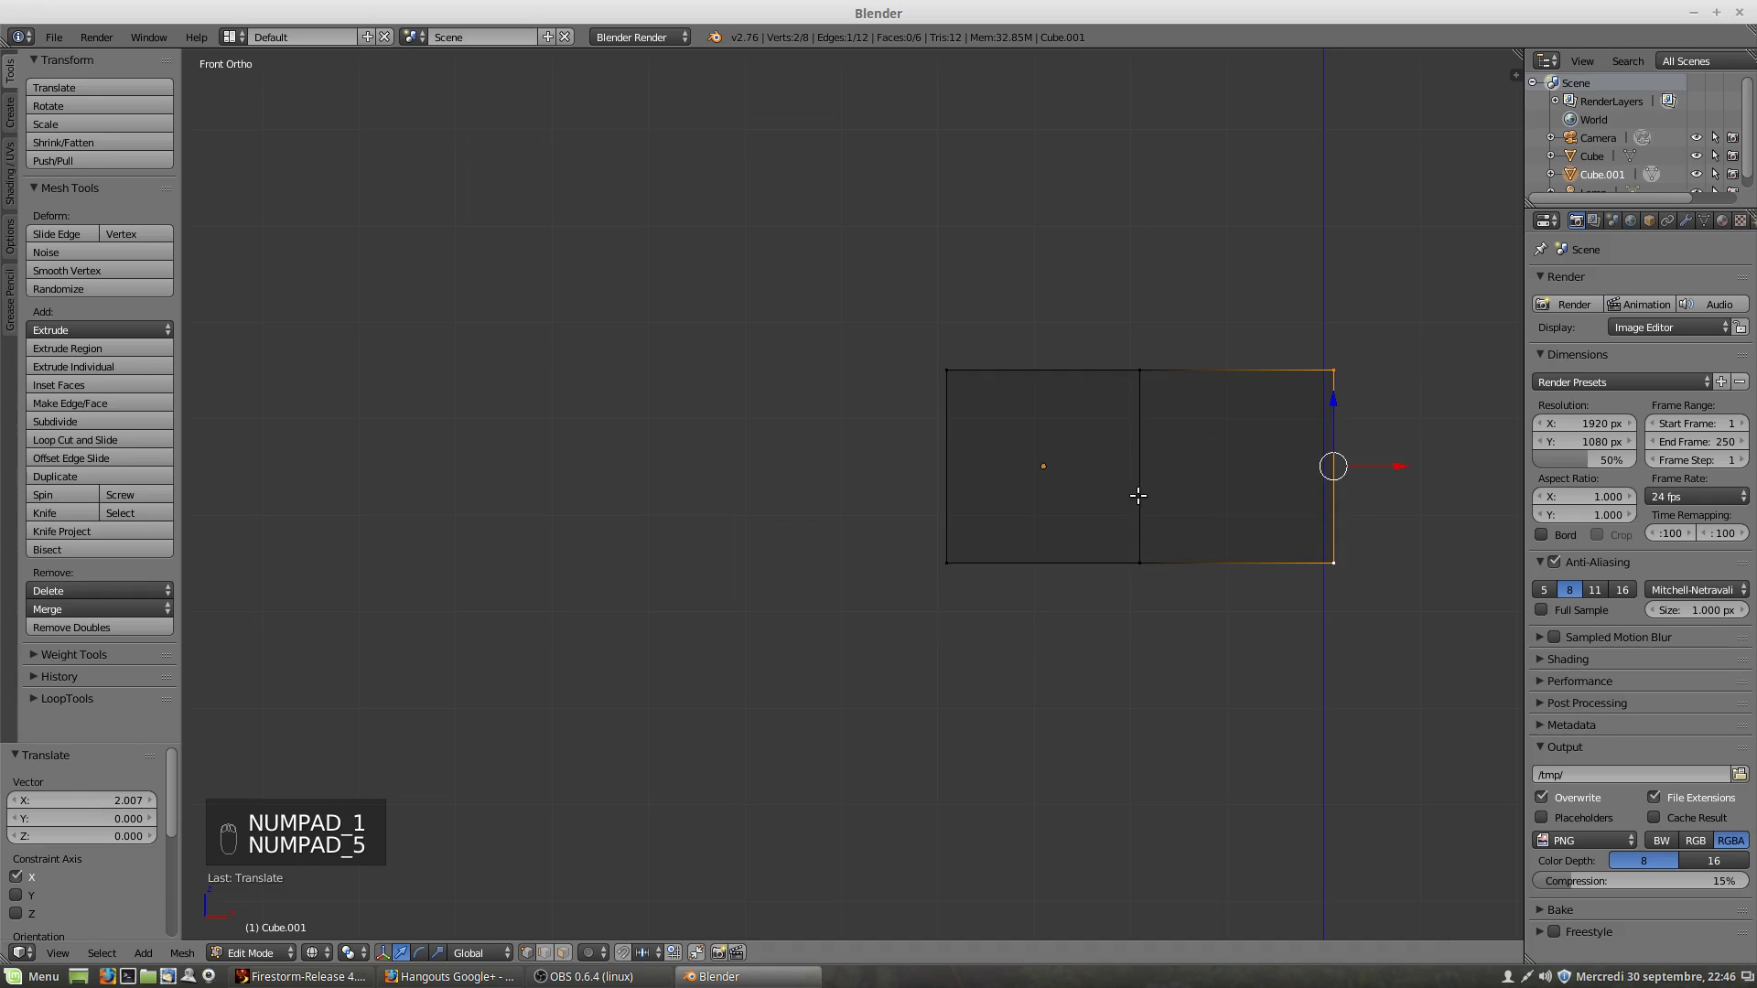
right_click(1139, 371)
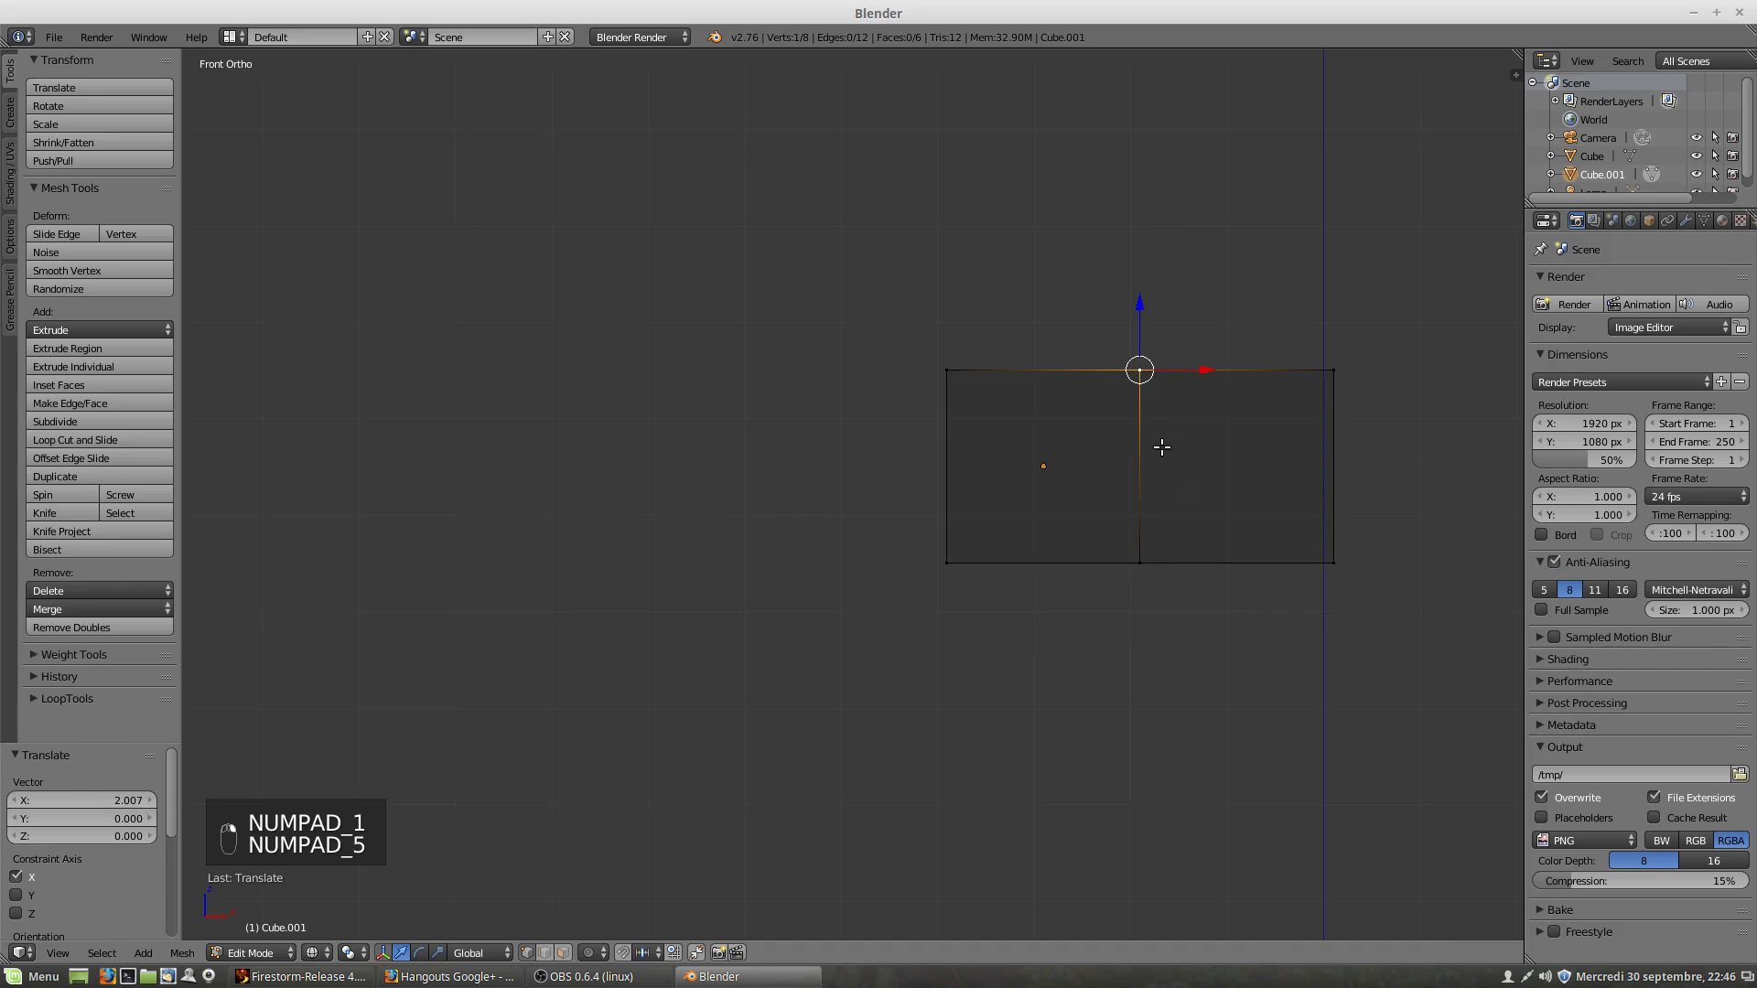
right_click(1142, 560, "shift")
key("g")
key("x")
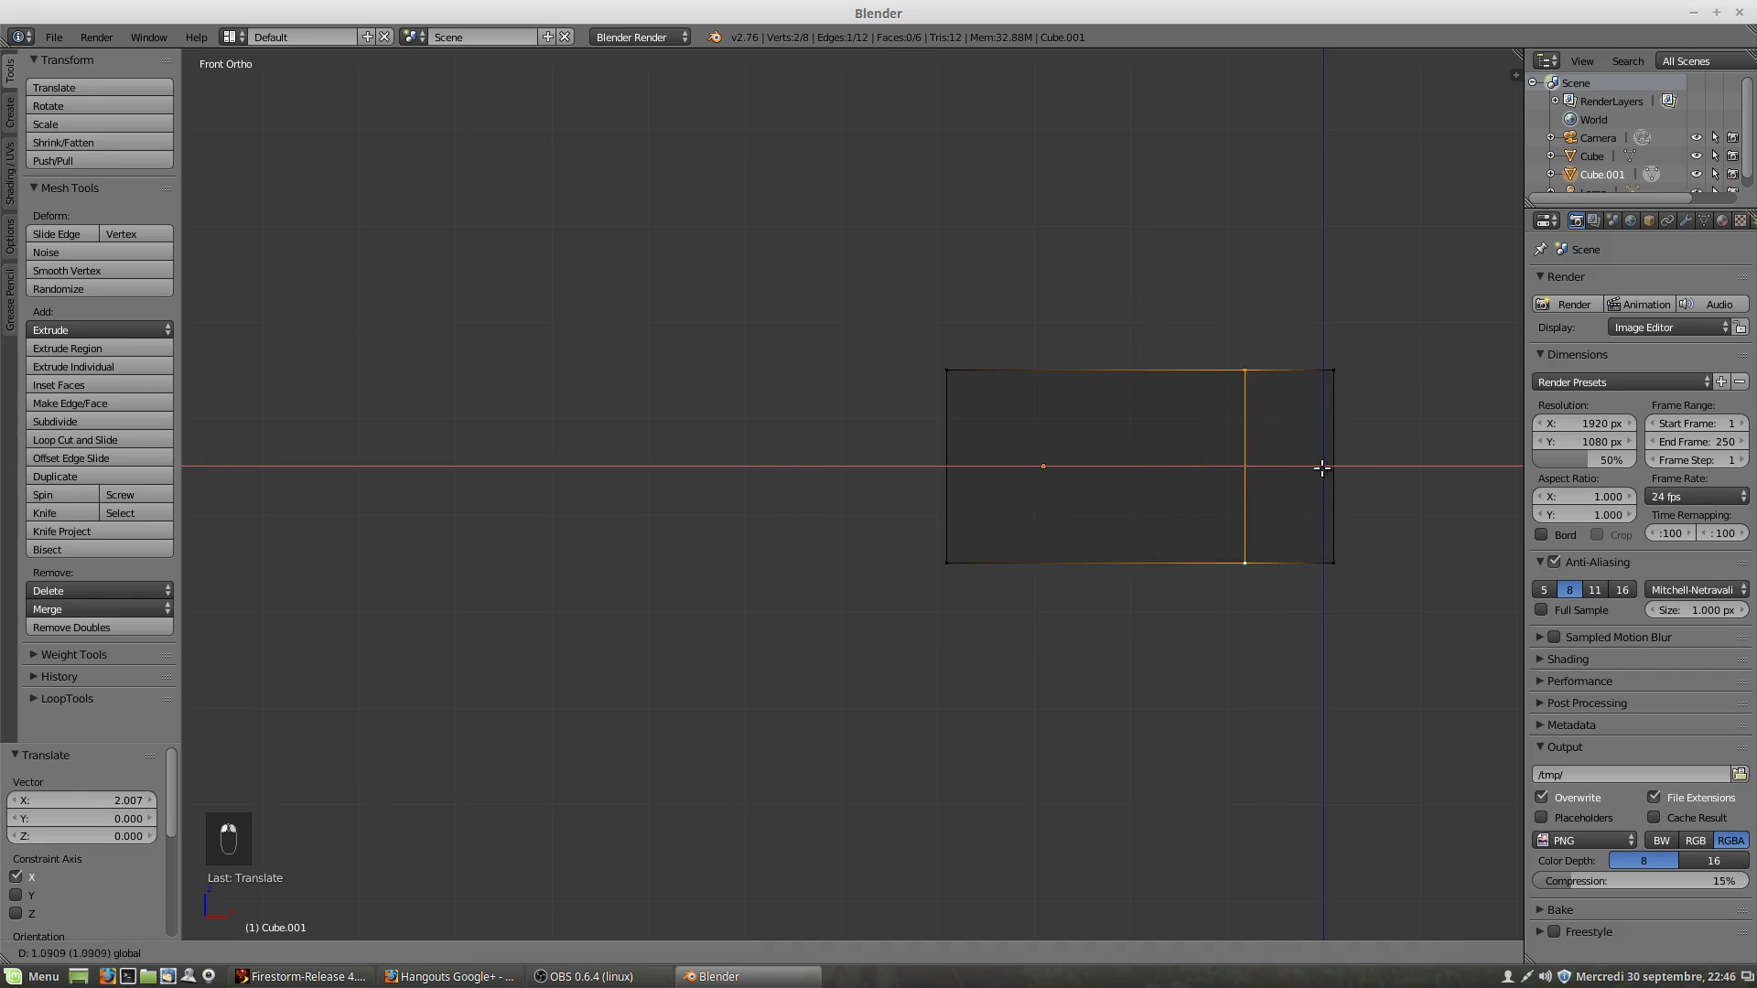
left_click(1396, 470)
Step: Compare the stretched block in perspective and orthographic projection, from the front, top and side and at a tilted angle
mouse_move(1258, 469)
middle_mouse_down()
mouse_move(1258, 695)
mouse_move(1263, 451)
mouse_move(1263, 466)
middle_mouse_up()
scroll(1263, 466, "left", 1)
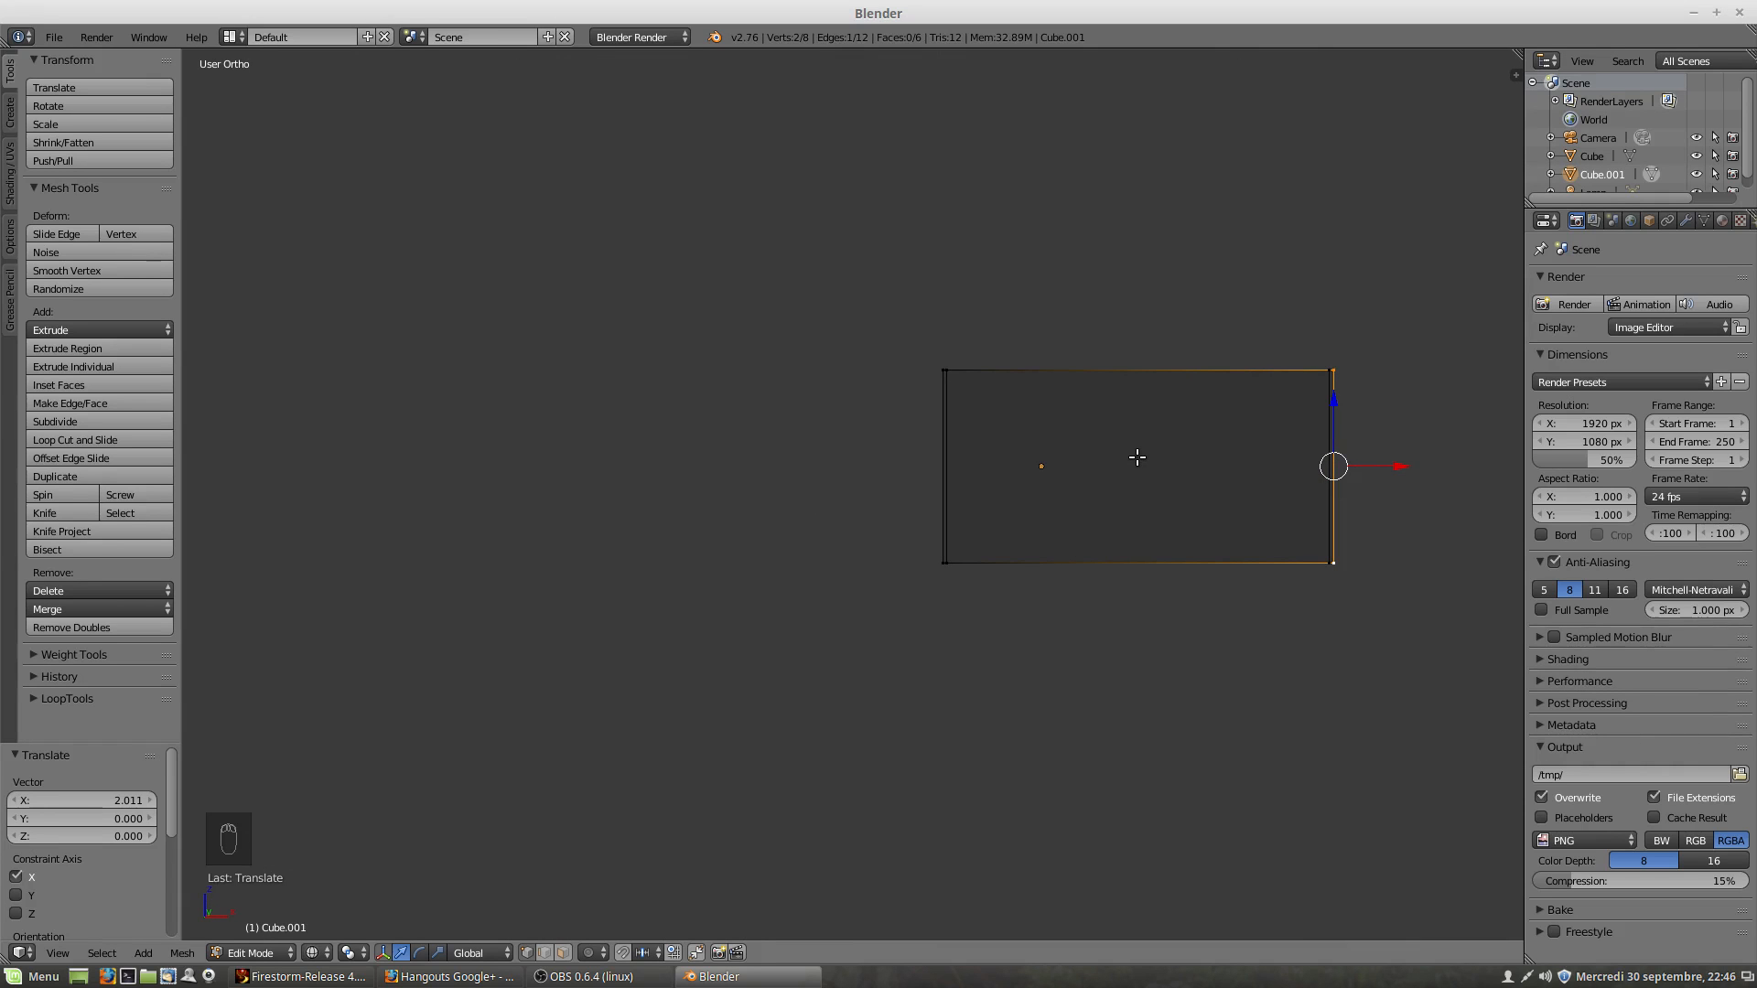
key("KP_5")
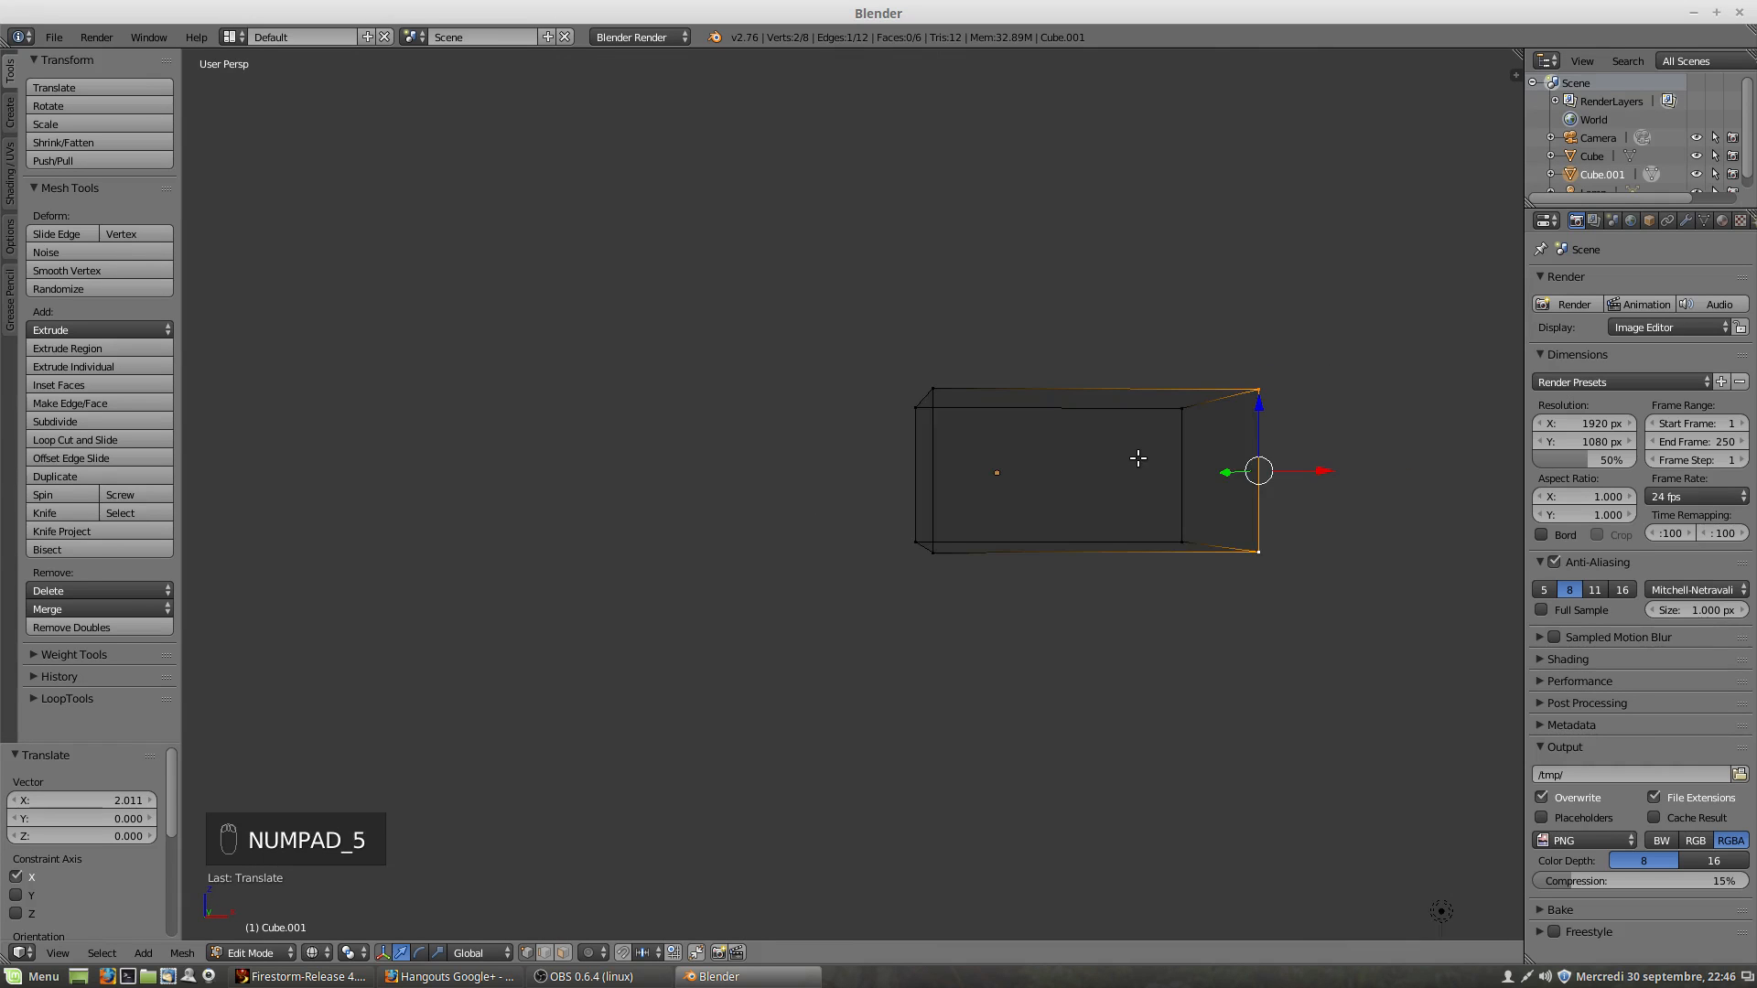
key("KP_5")
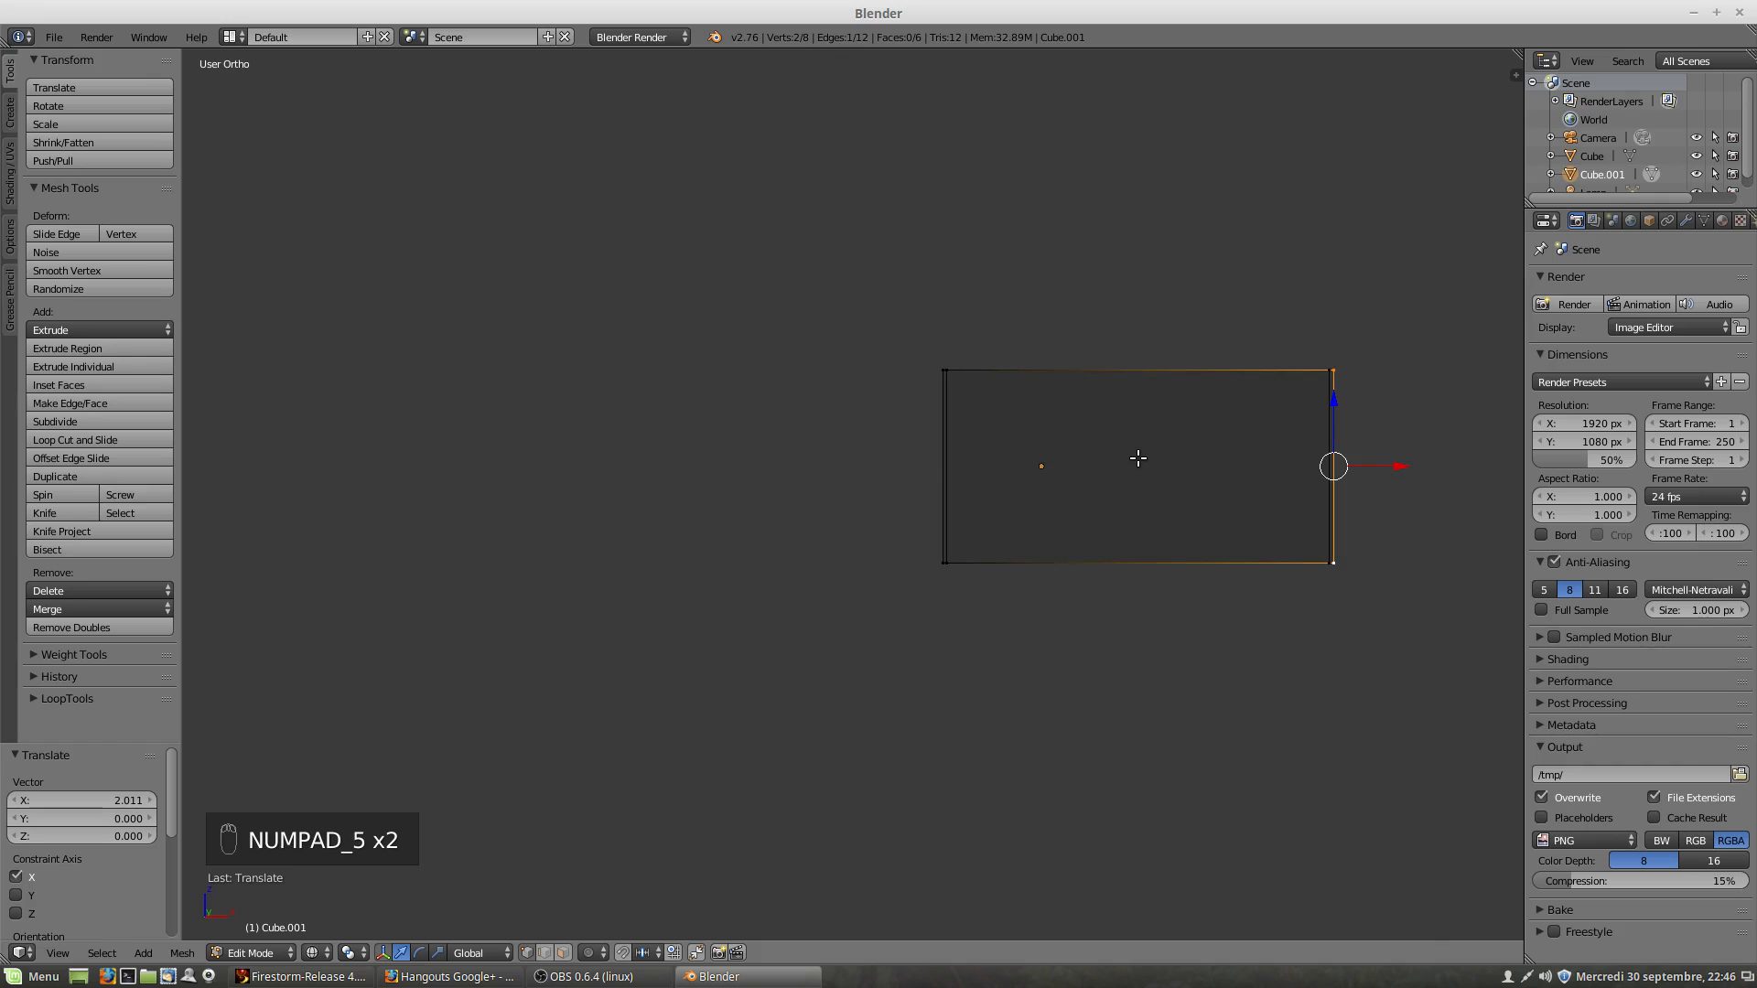
key("KP_1")
key("KP_7")
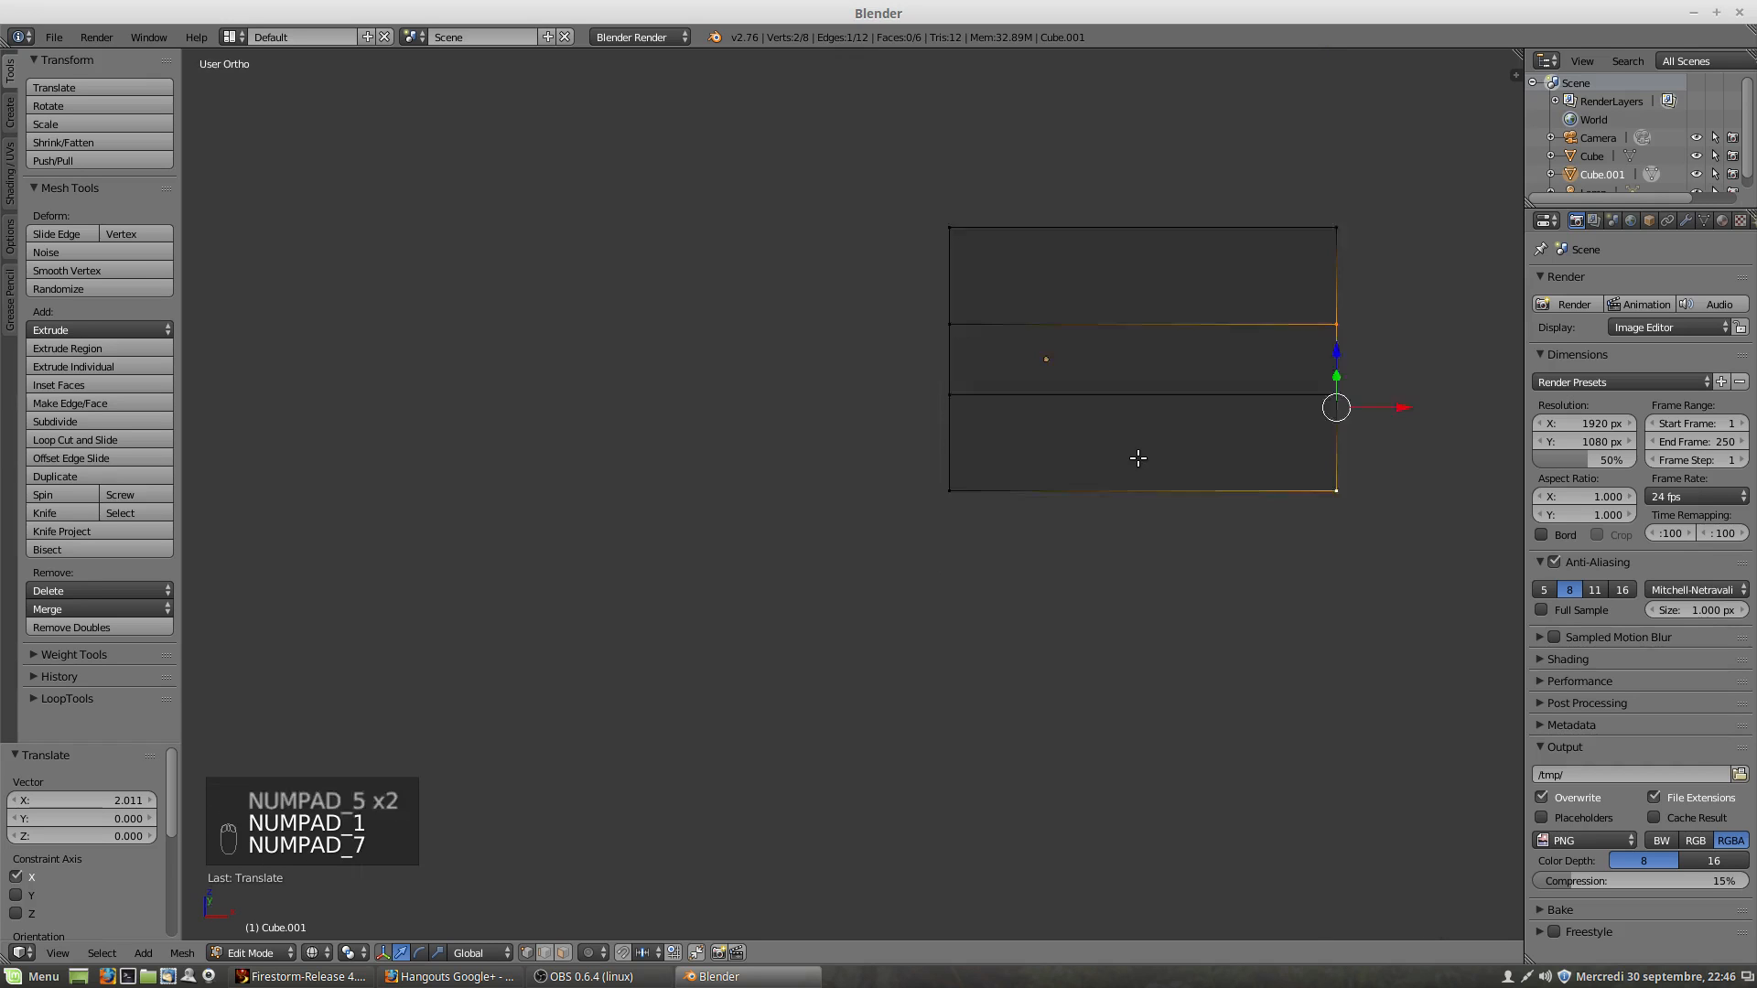
key("KP_3")
key("KP_1")
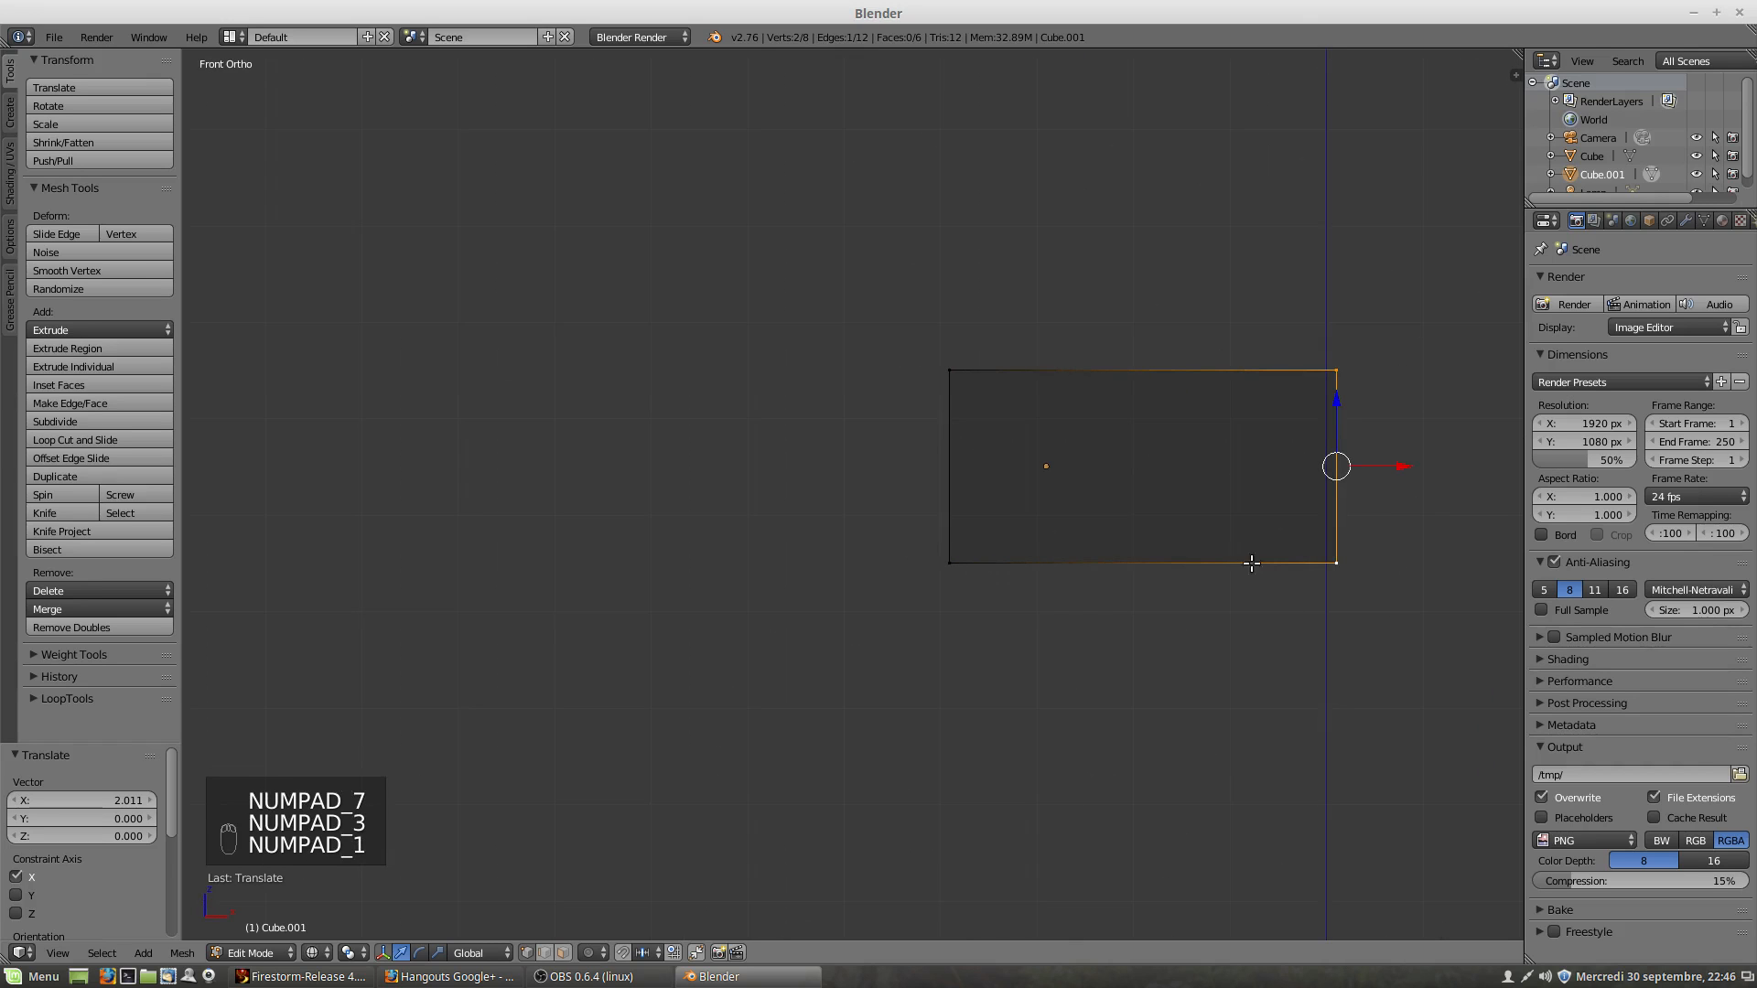
middle_click_drag(1248, 561, 1247, 628)
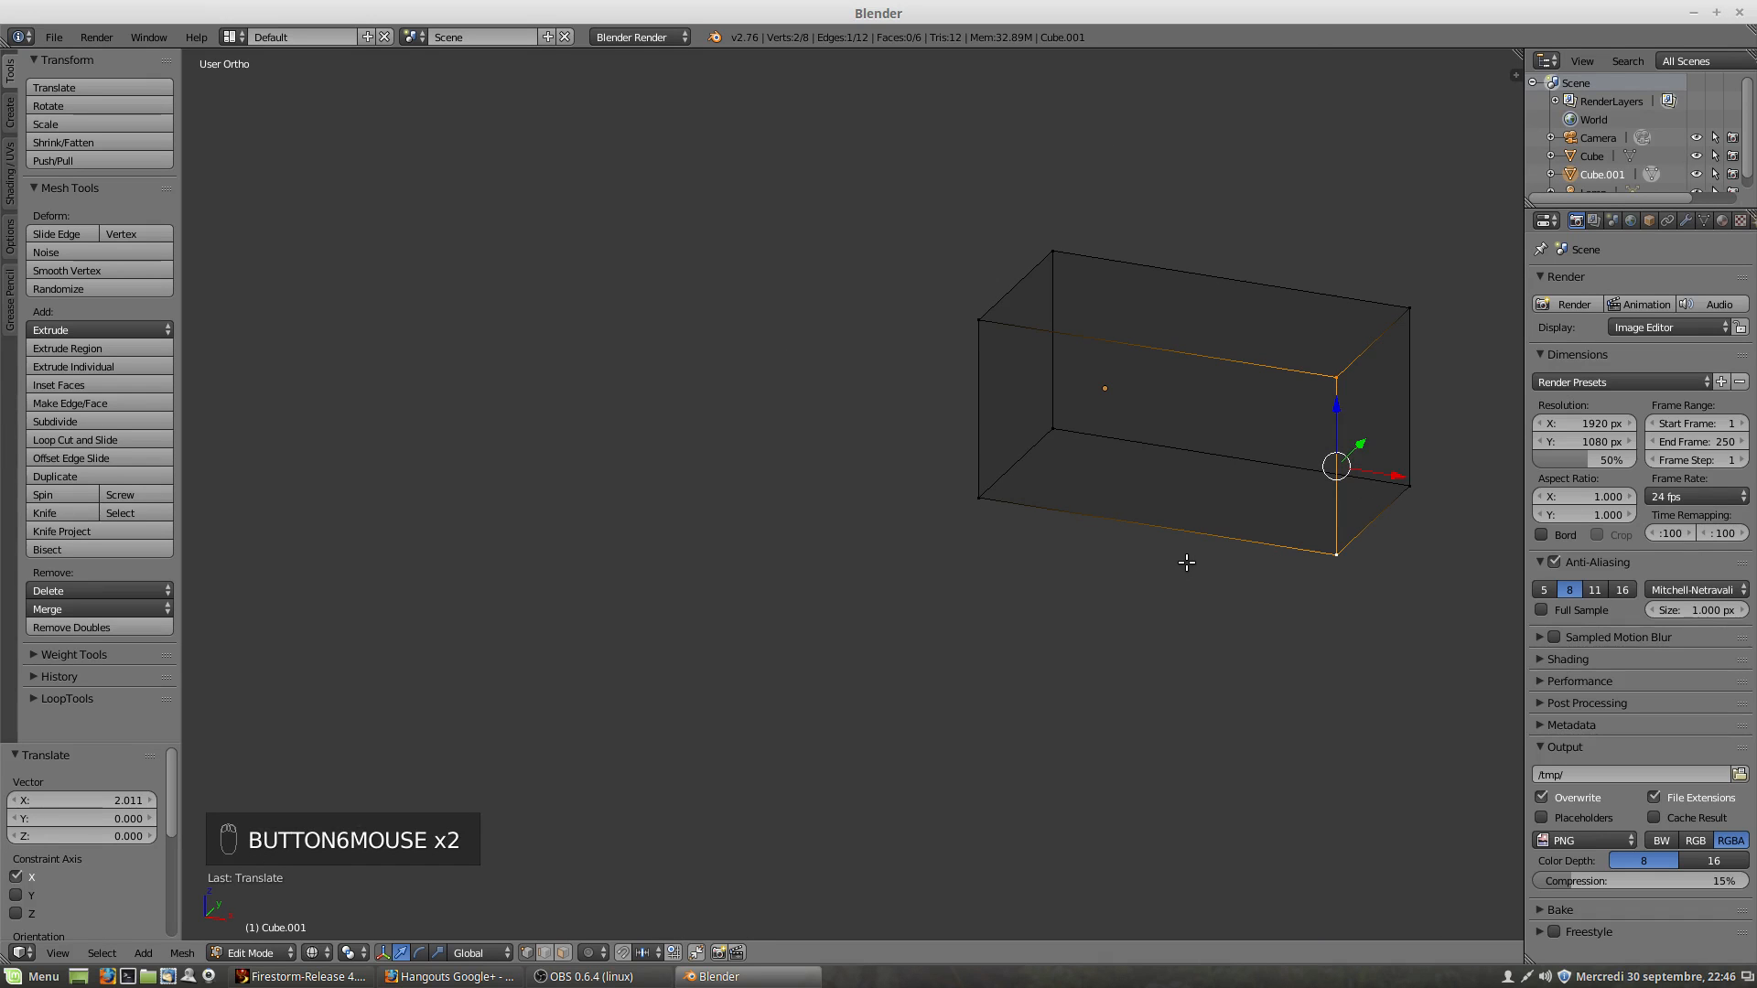
Step: Toggle the viewport shading between Solid and Wireframe to compare how the block is shown
key("z")
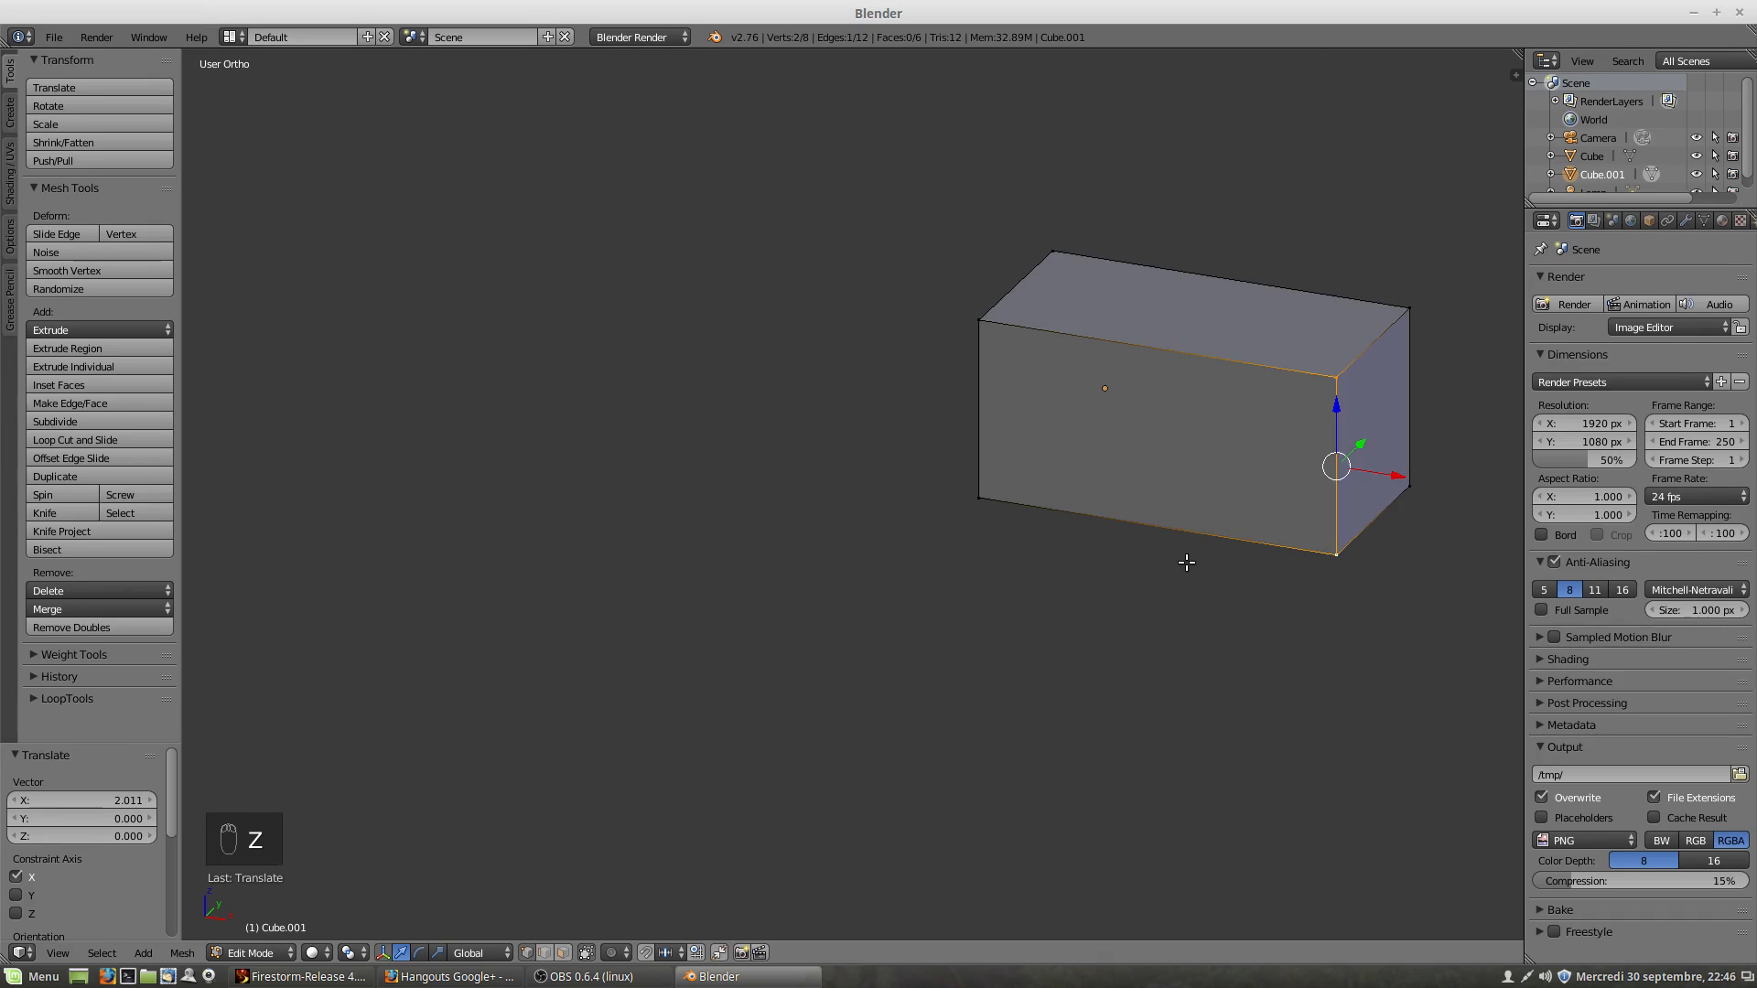
key("z")
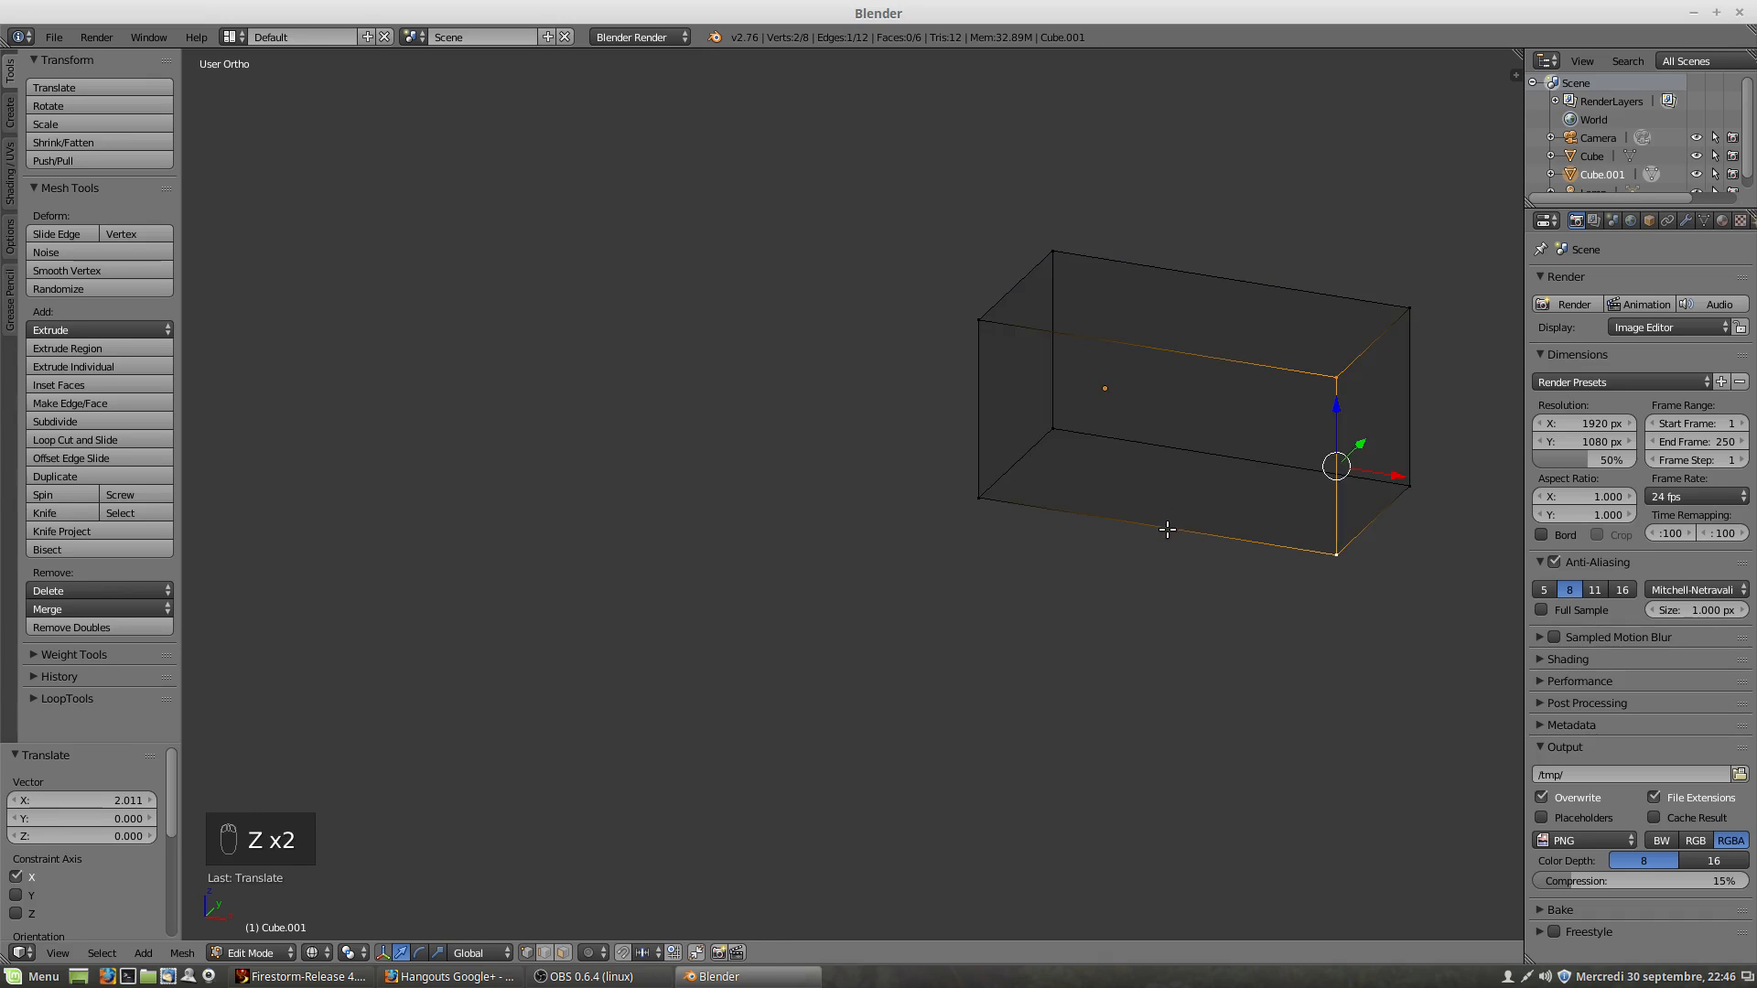
key("z")
key("z")
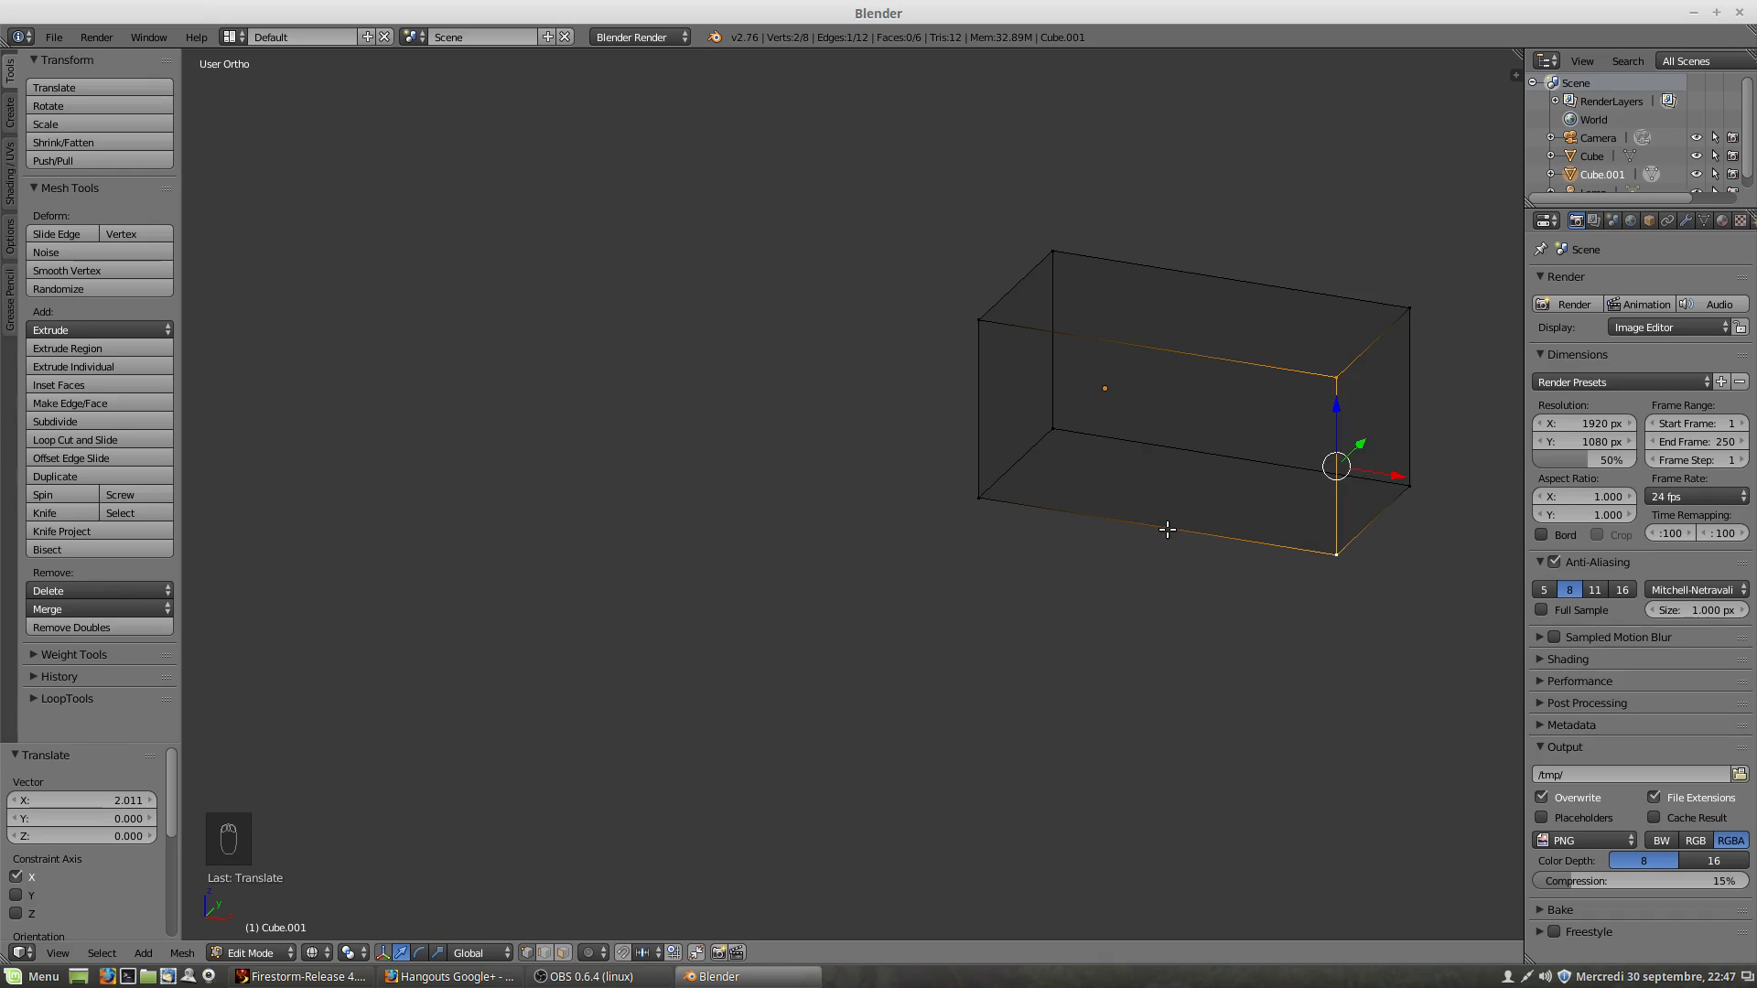
Step: Toggle the viewport shading between Texture and Solid, and check the list of shading modes
key("alt+z")
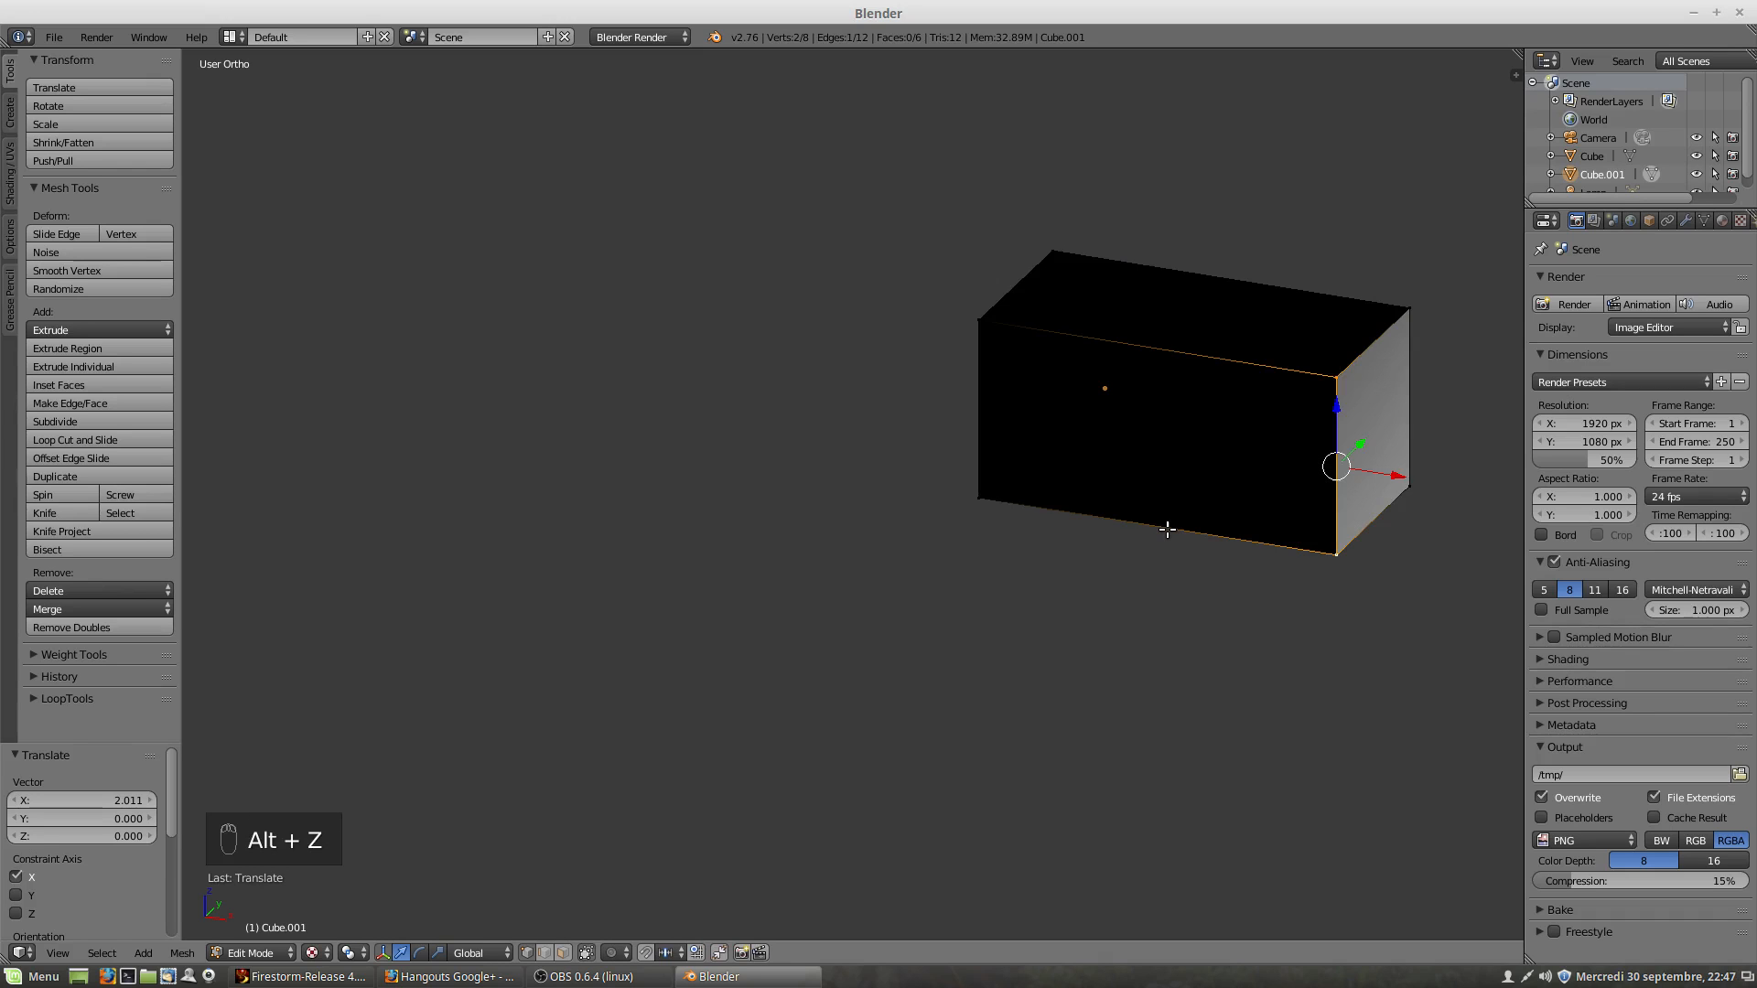
key("alt+z")
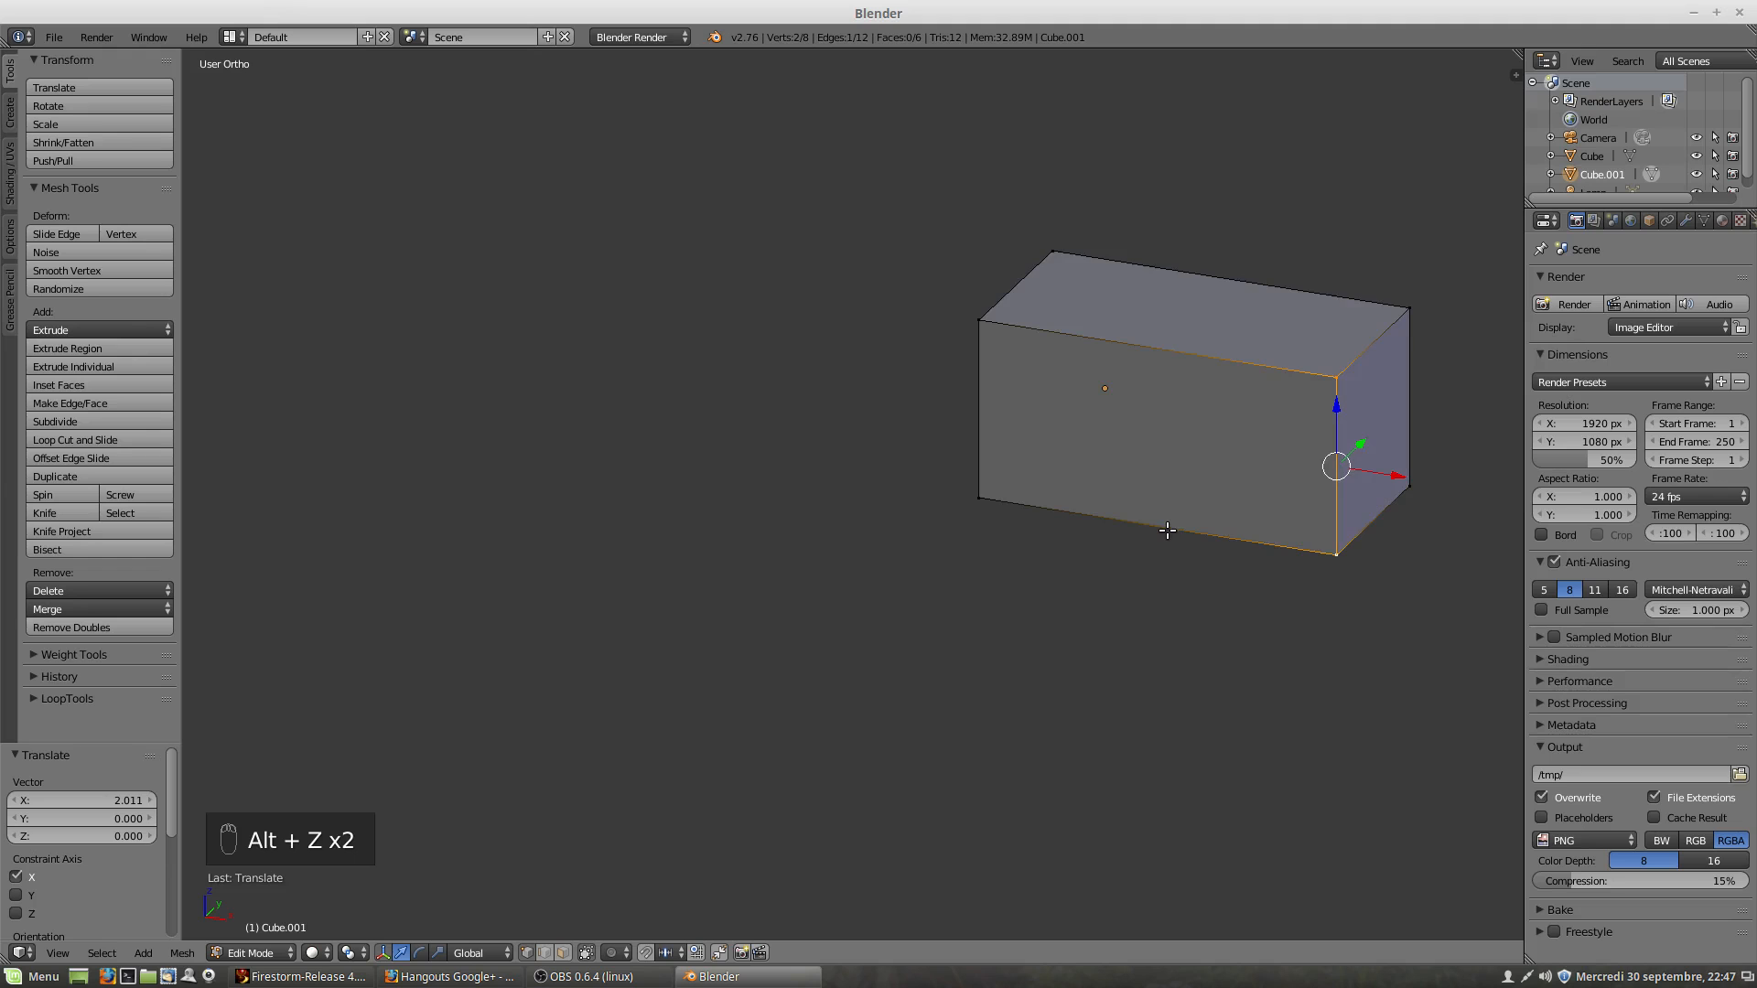
key("alt+z")
left_click(313, 953)
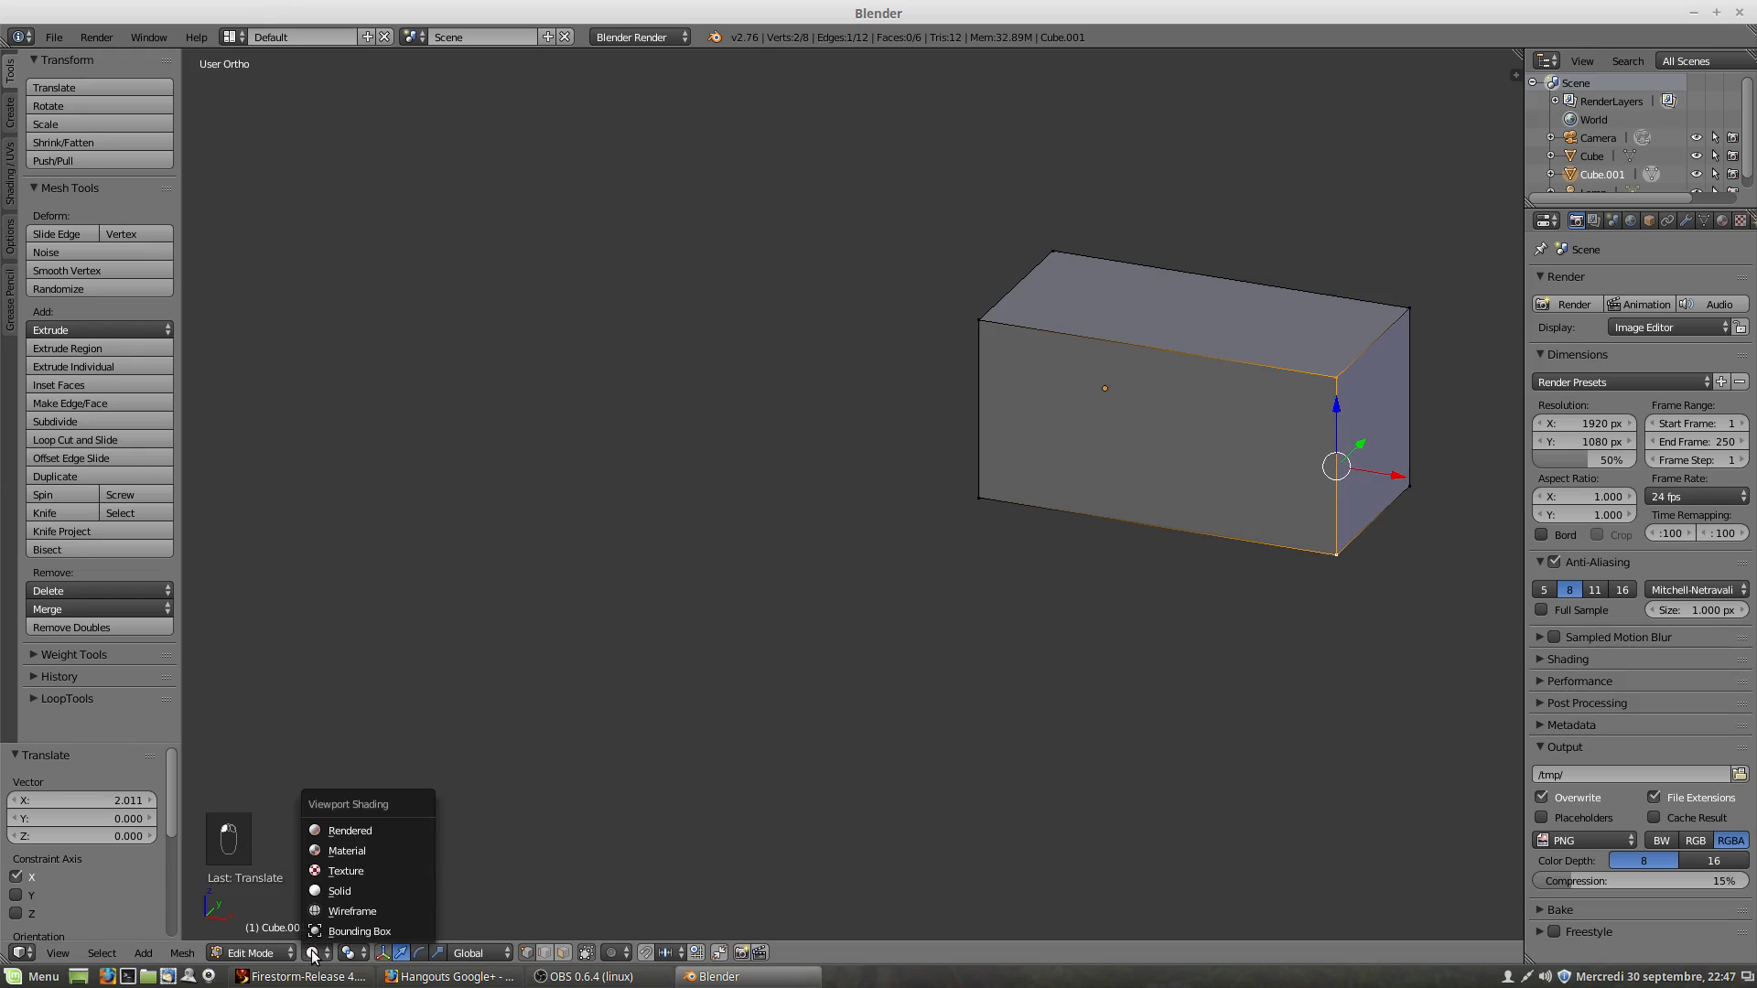
key("alt+z")
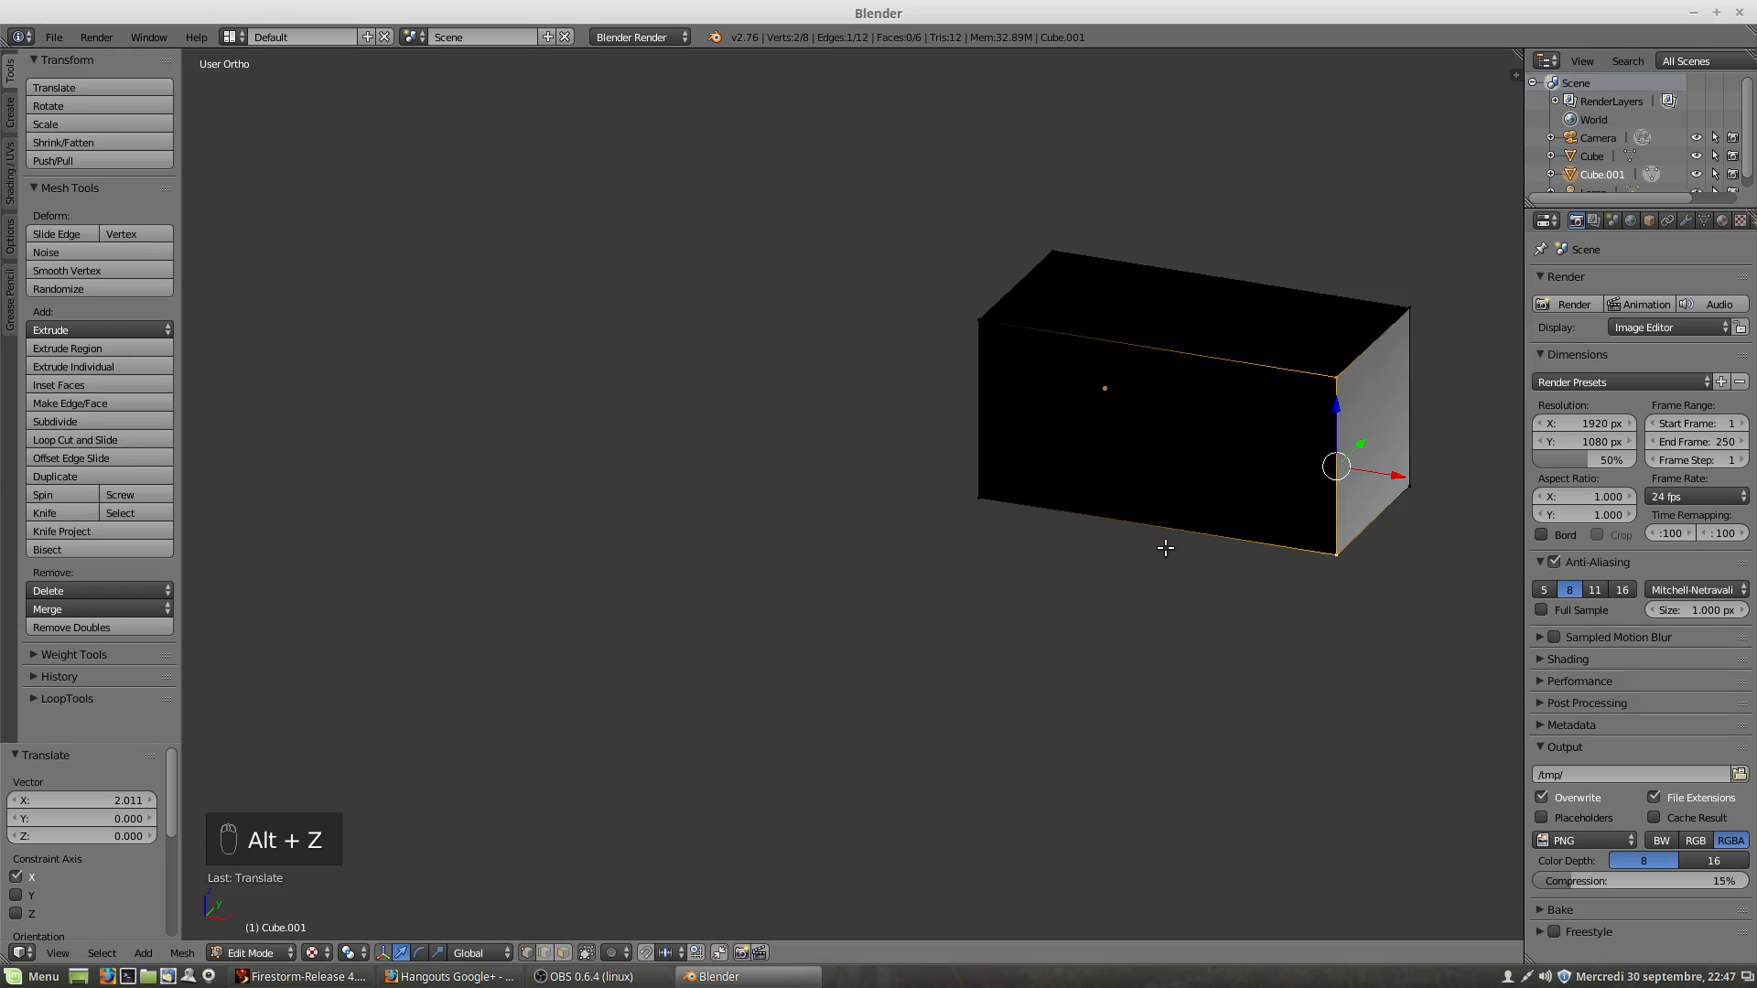
key("alt+z")
key("alt+z")
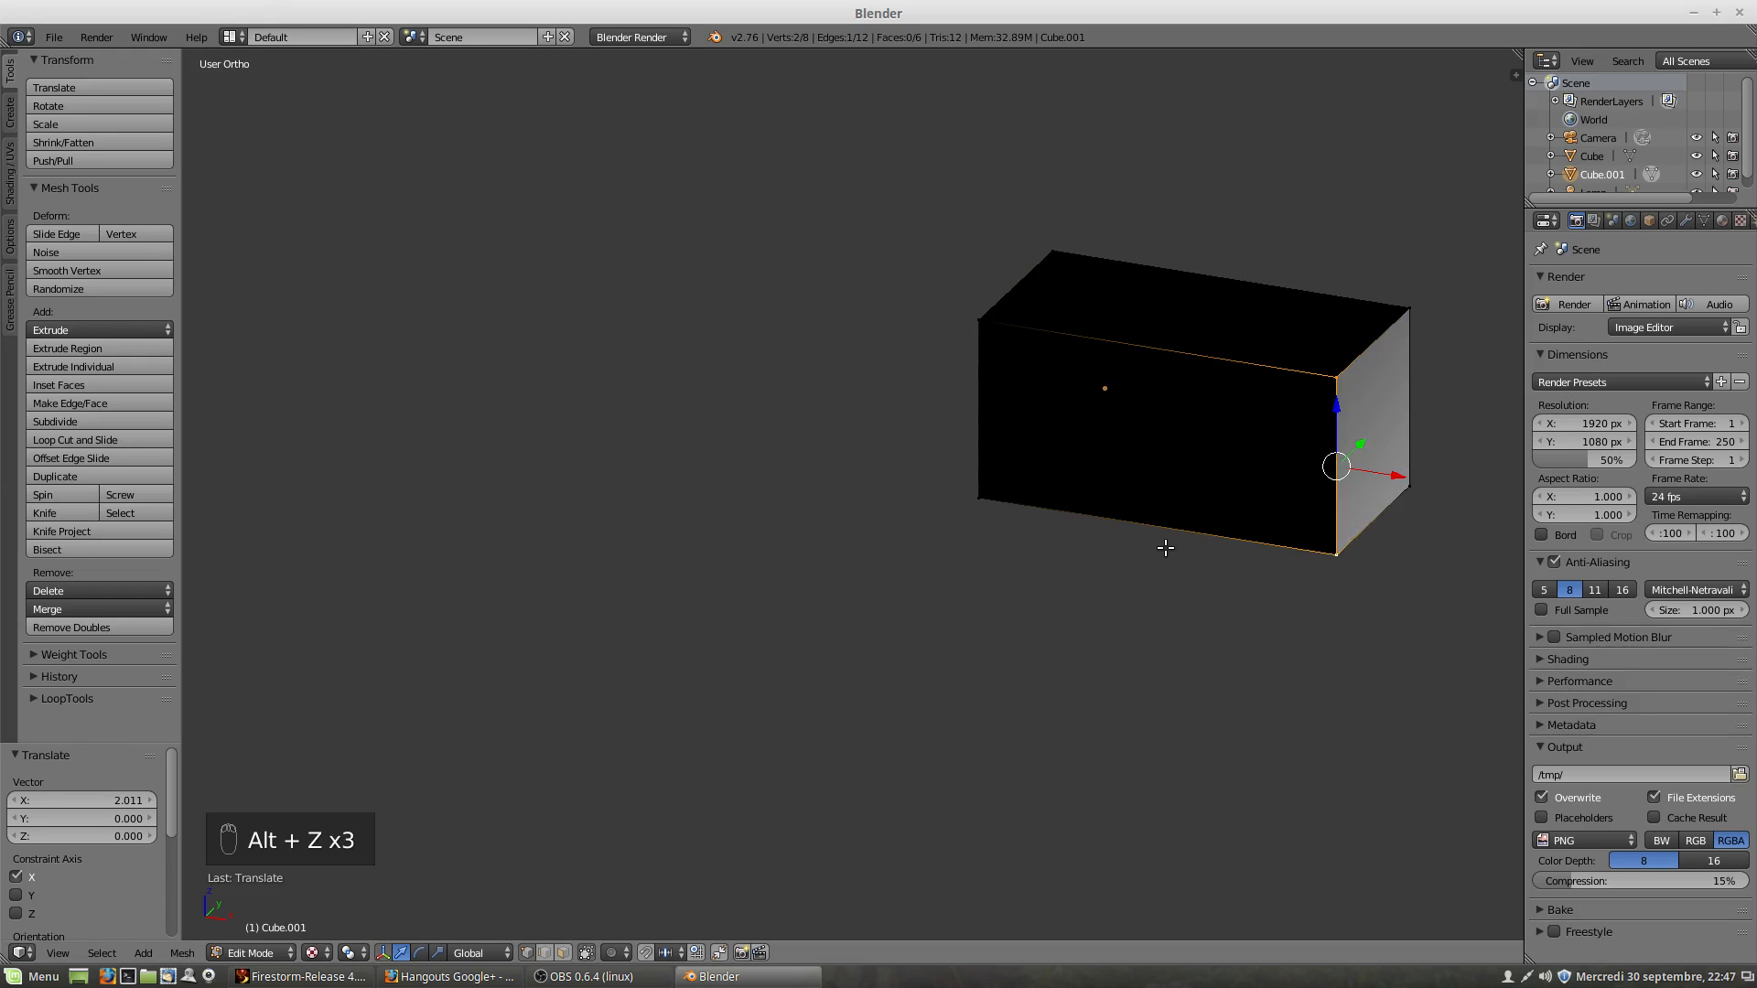
key("alt+z")
Step: Alternate the block's display between Wireframe, Solid and Texture shading to compare all three modes
key("z")
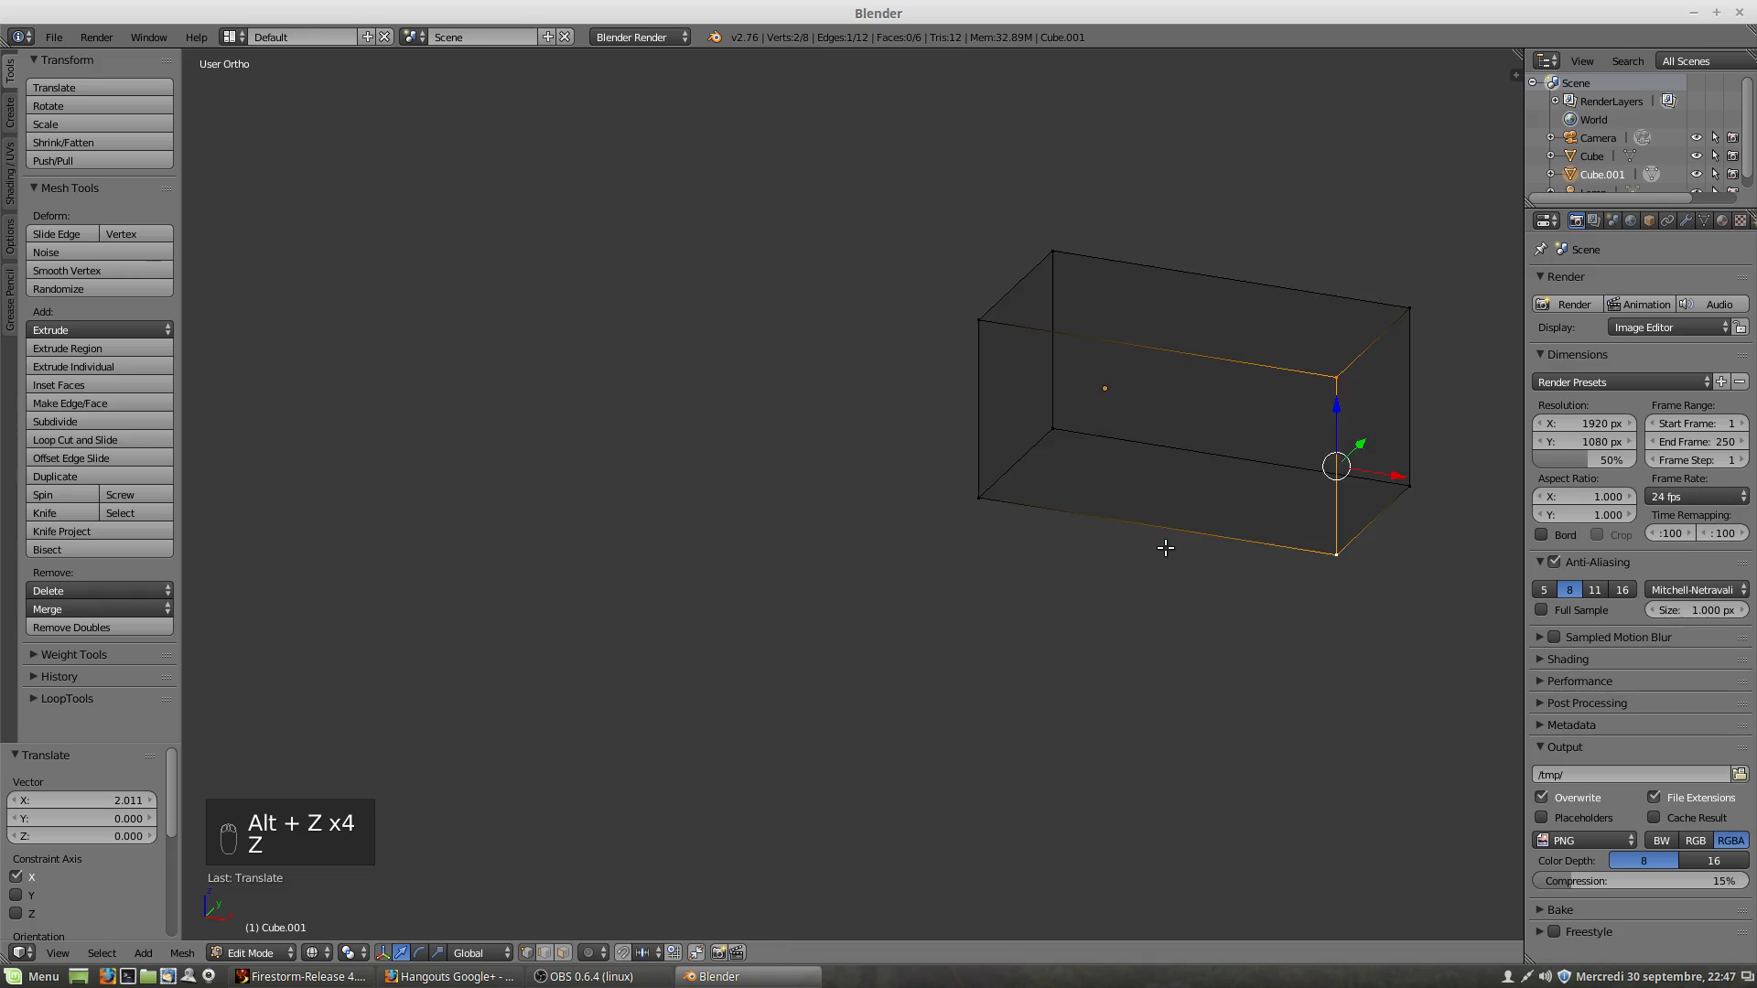
key("z")
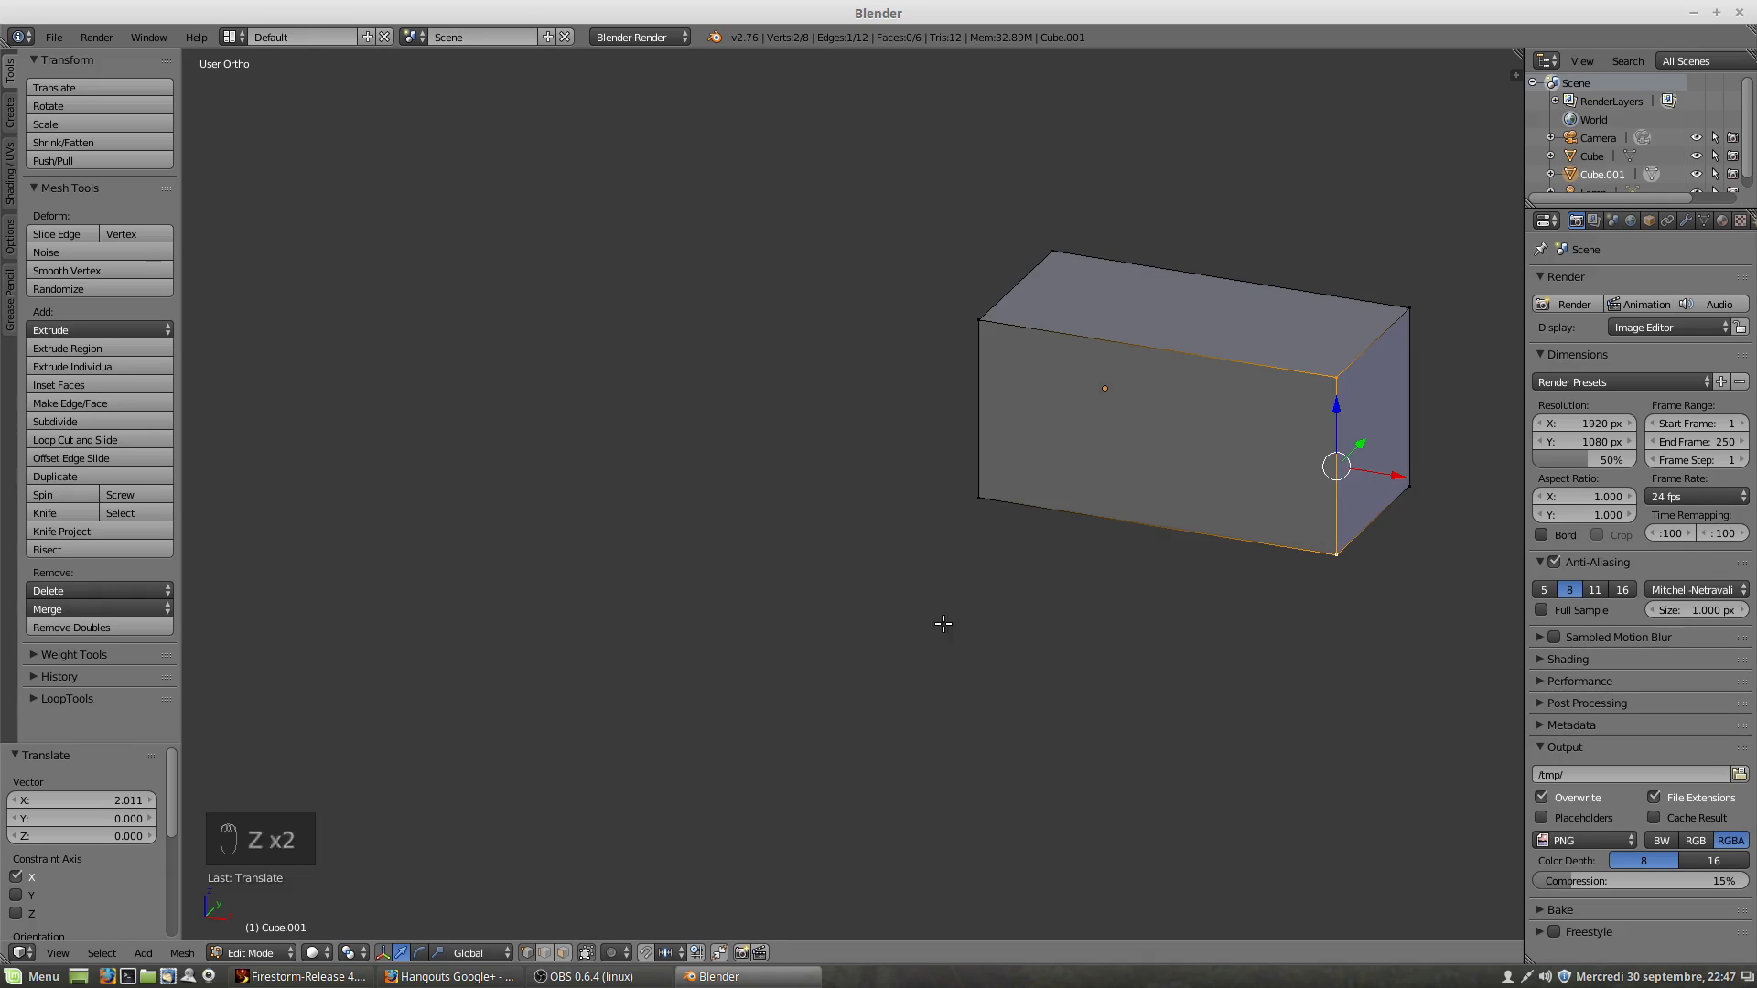
left_click(312, 953)
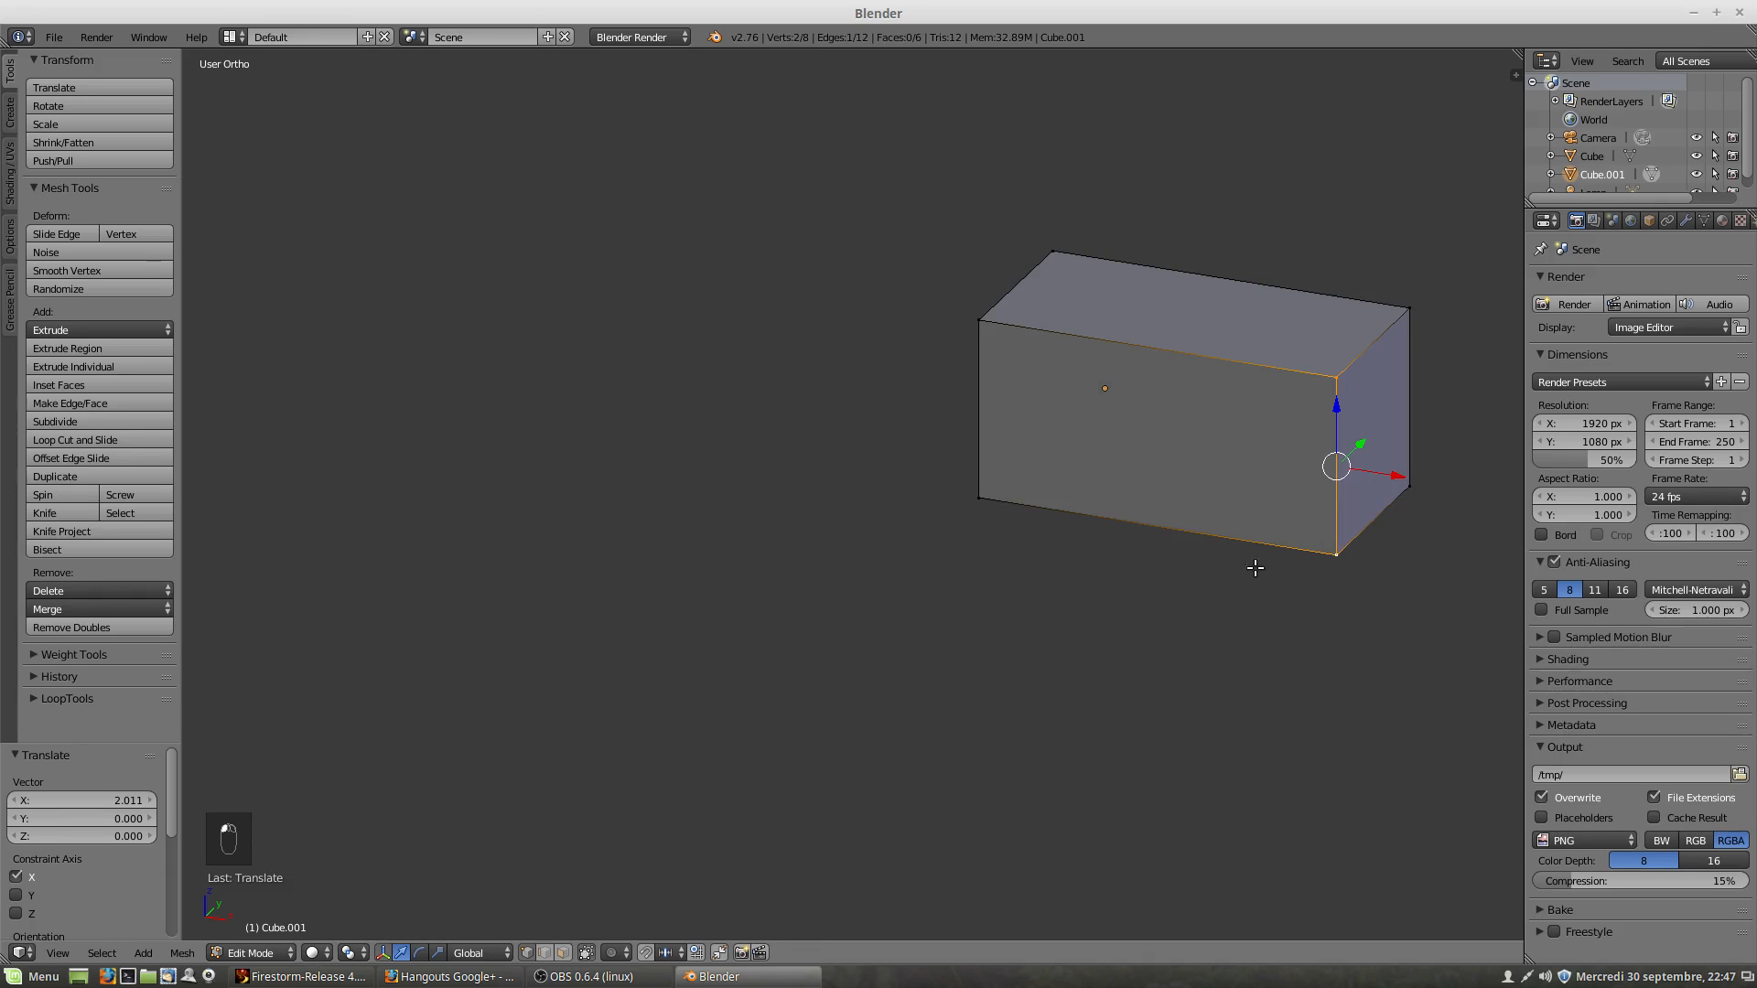
key("z")
key("z")
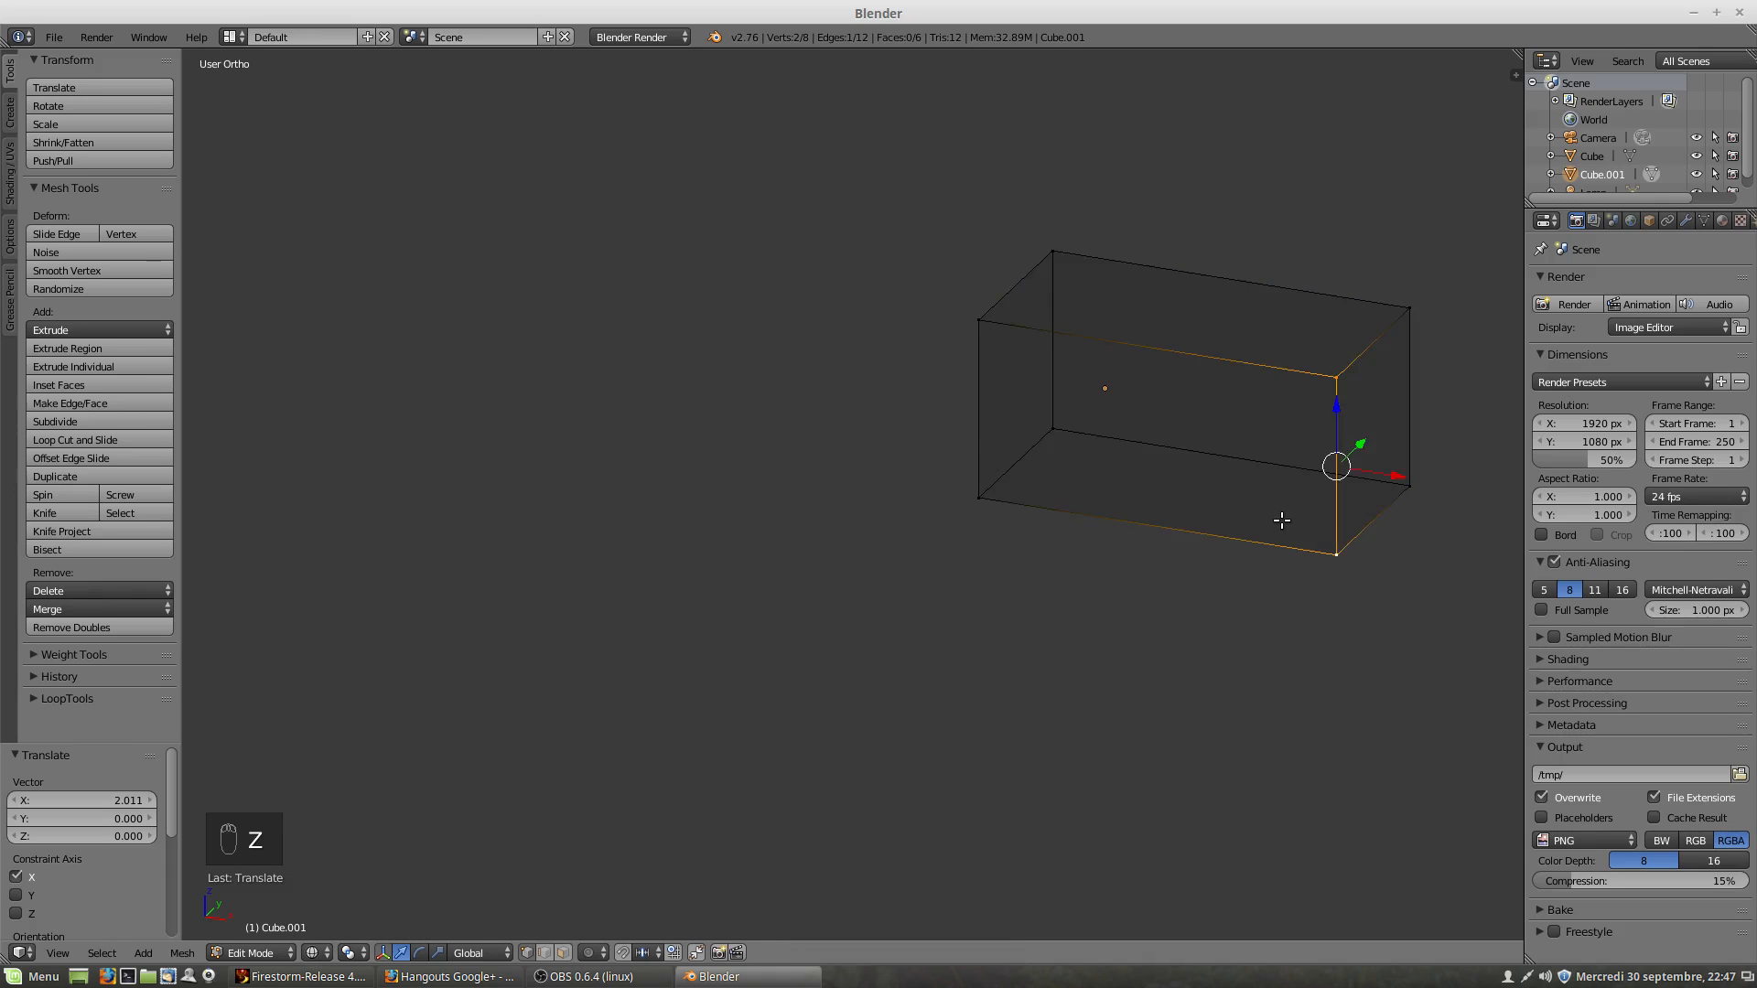
key("alt+z")
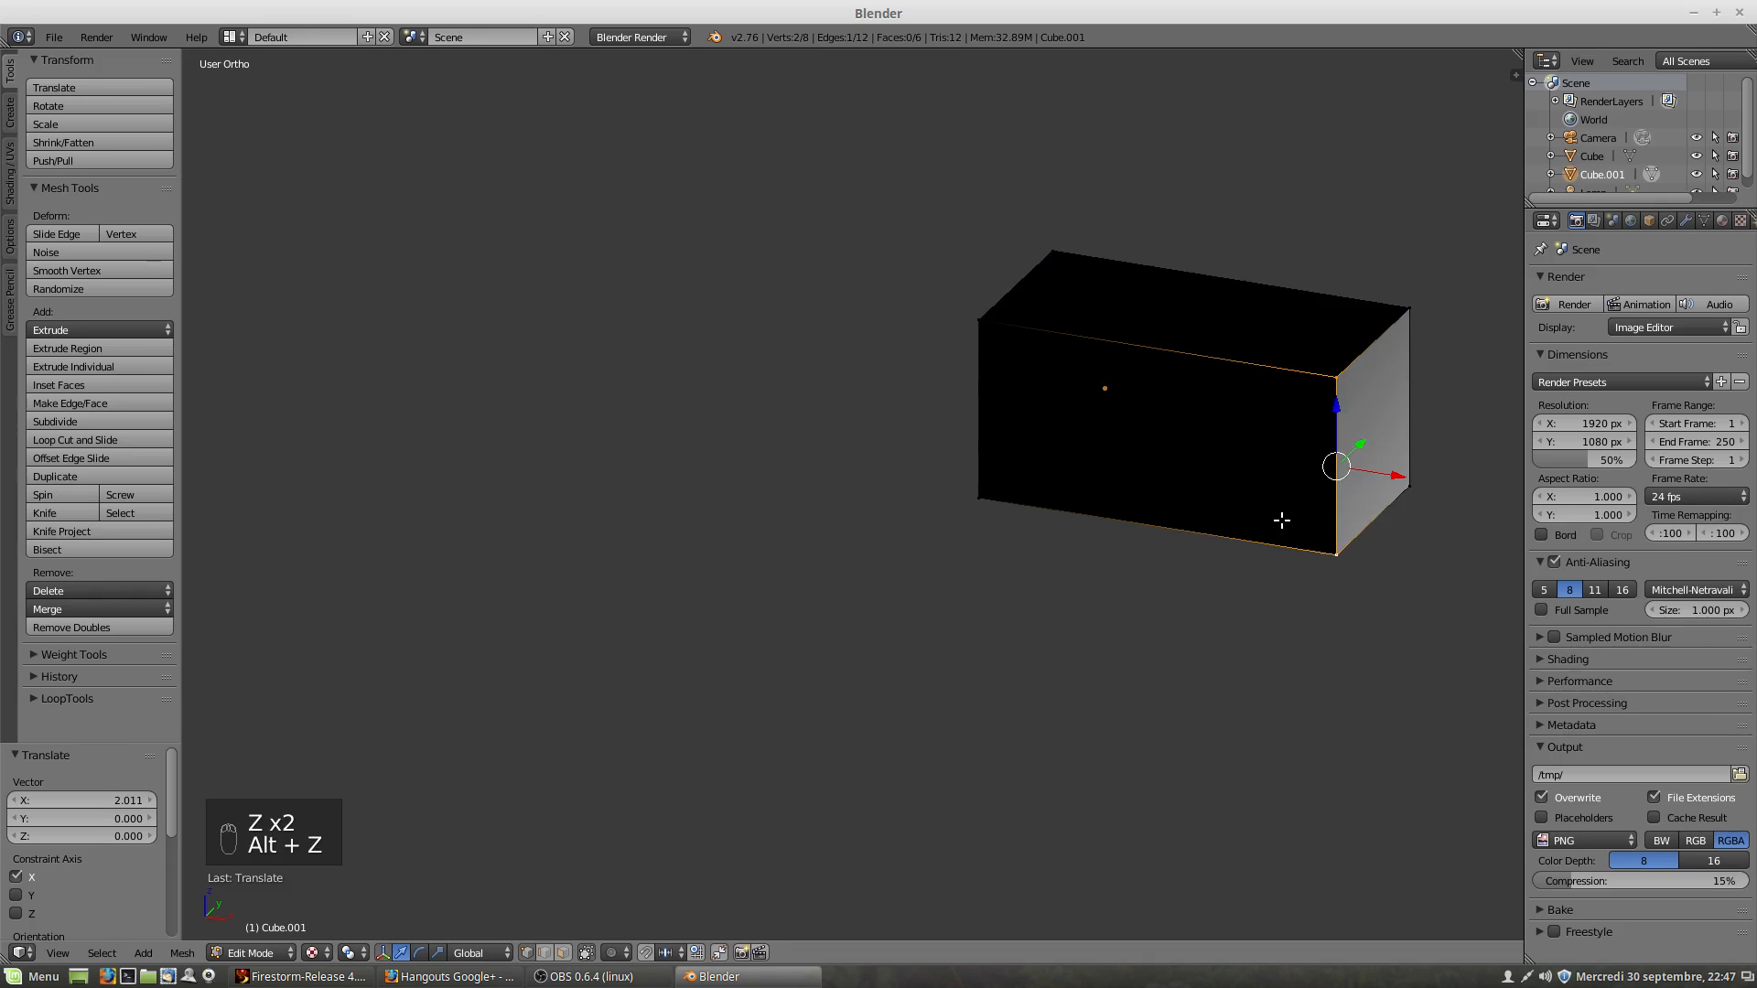
key("alt+z")
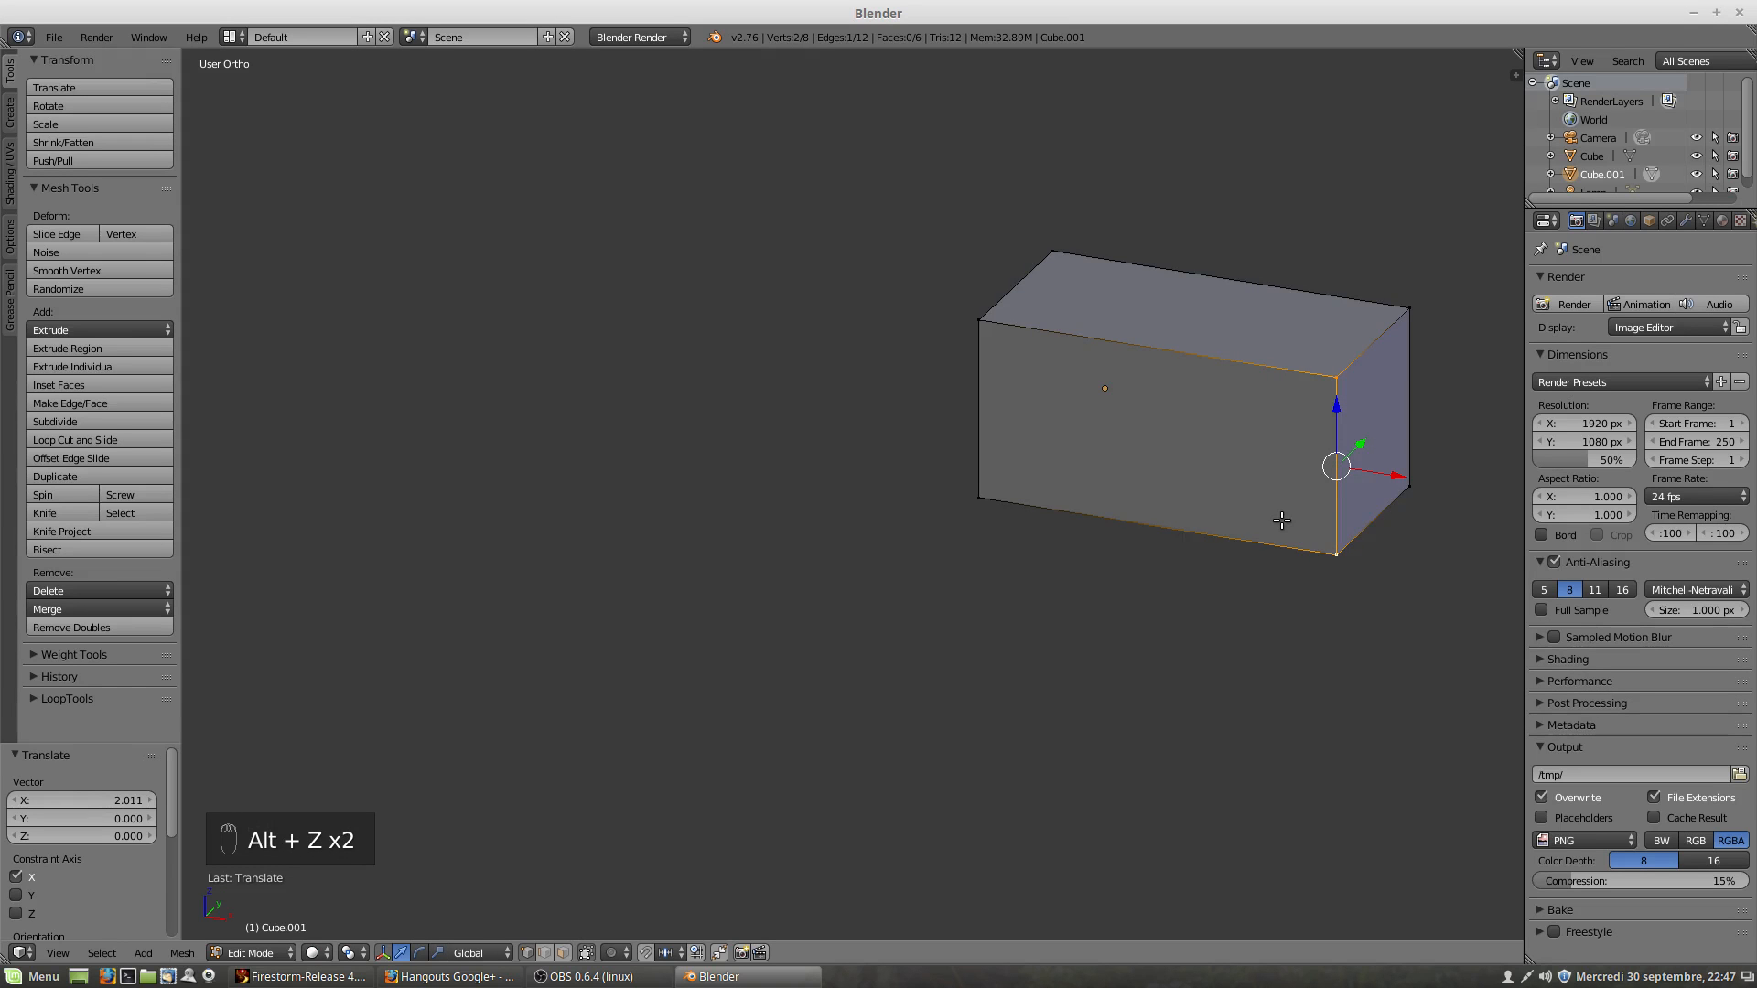
key("alt+z")
key("alt+z")
Step: Inspect the block from several angles in Rendered shading and return the viewport to Wireframe
key("shift+z")
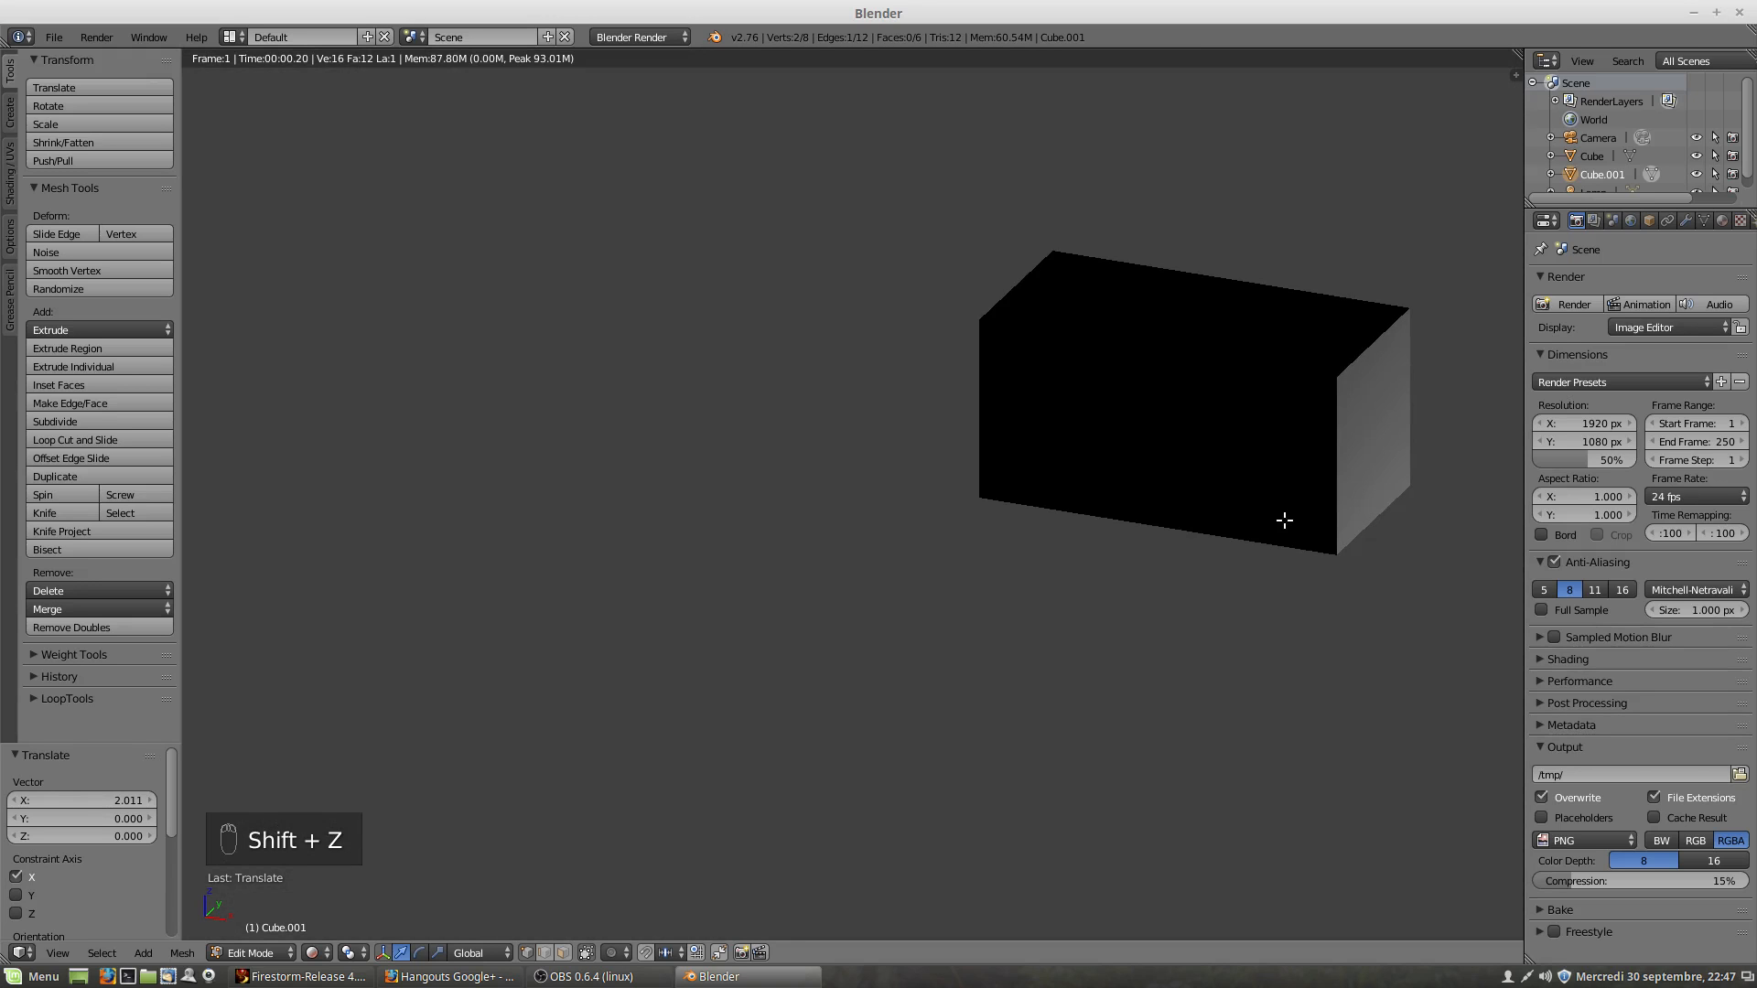
middle_click_drag(1275, 597, 1203, 603)
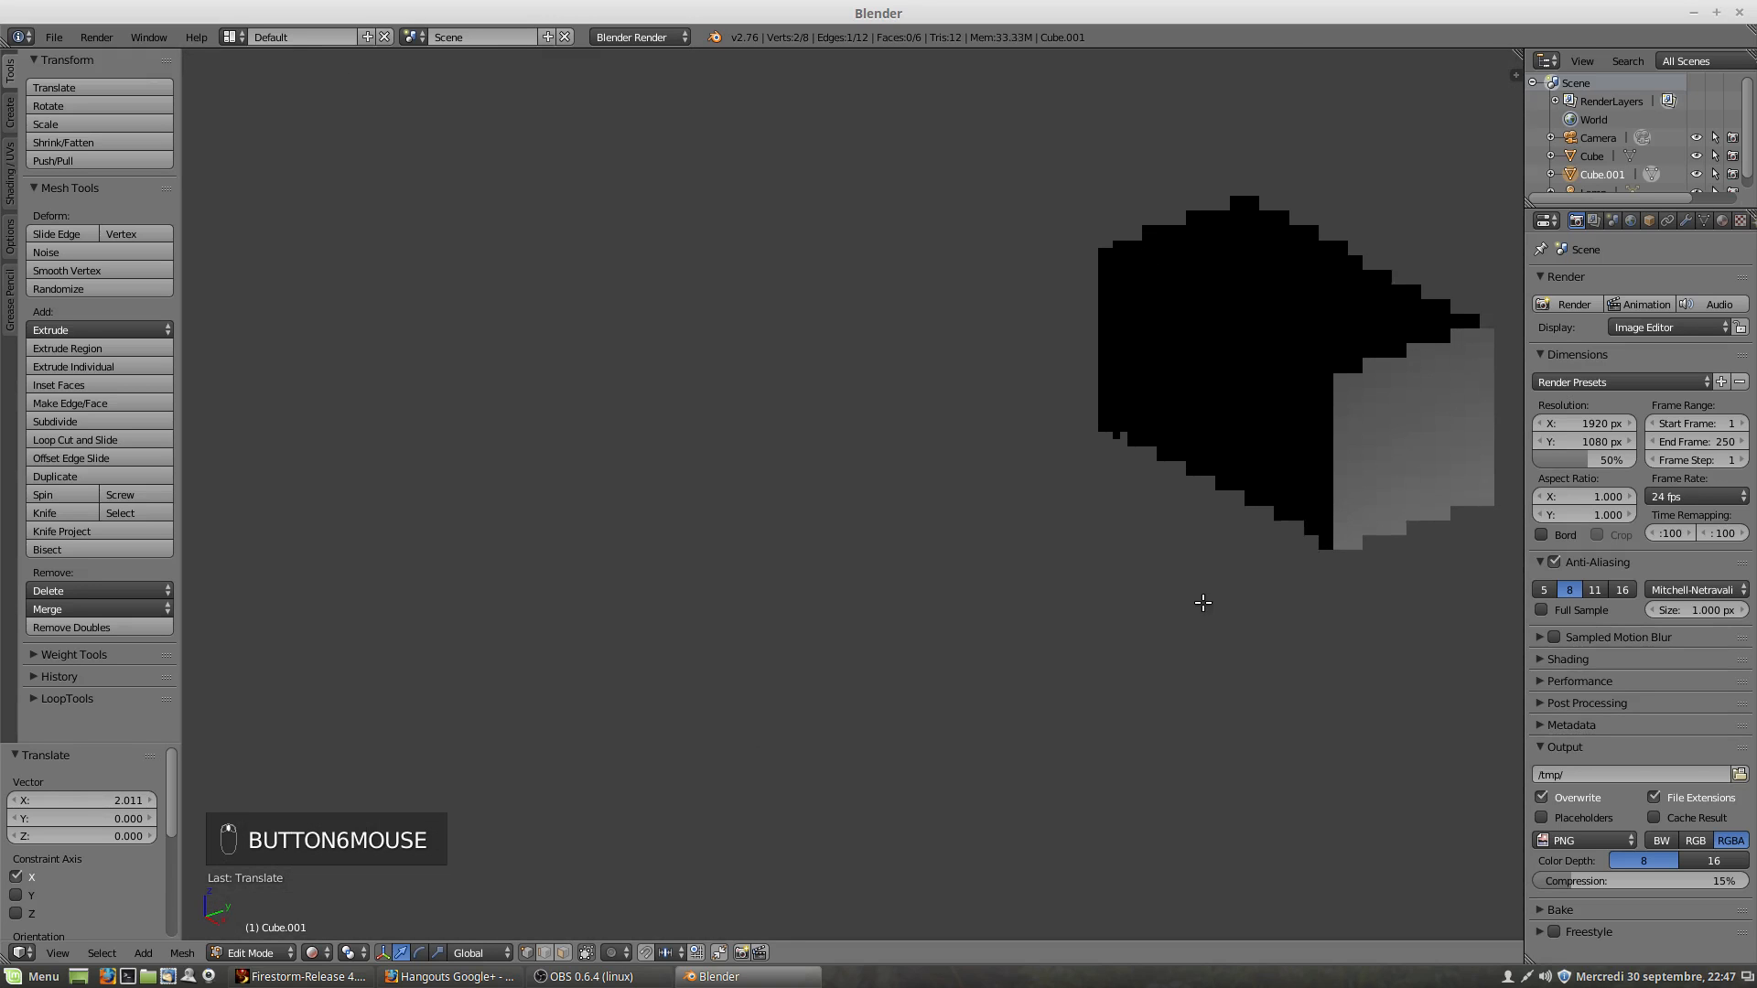
middle_click_drag(1378, 478, 1184, 631, "shift")
scroll(1114, 618, "up", 3)
middle_click_drag(1082, 615, 1020, 647)
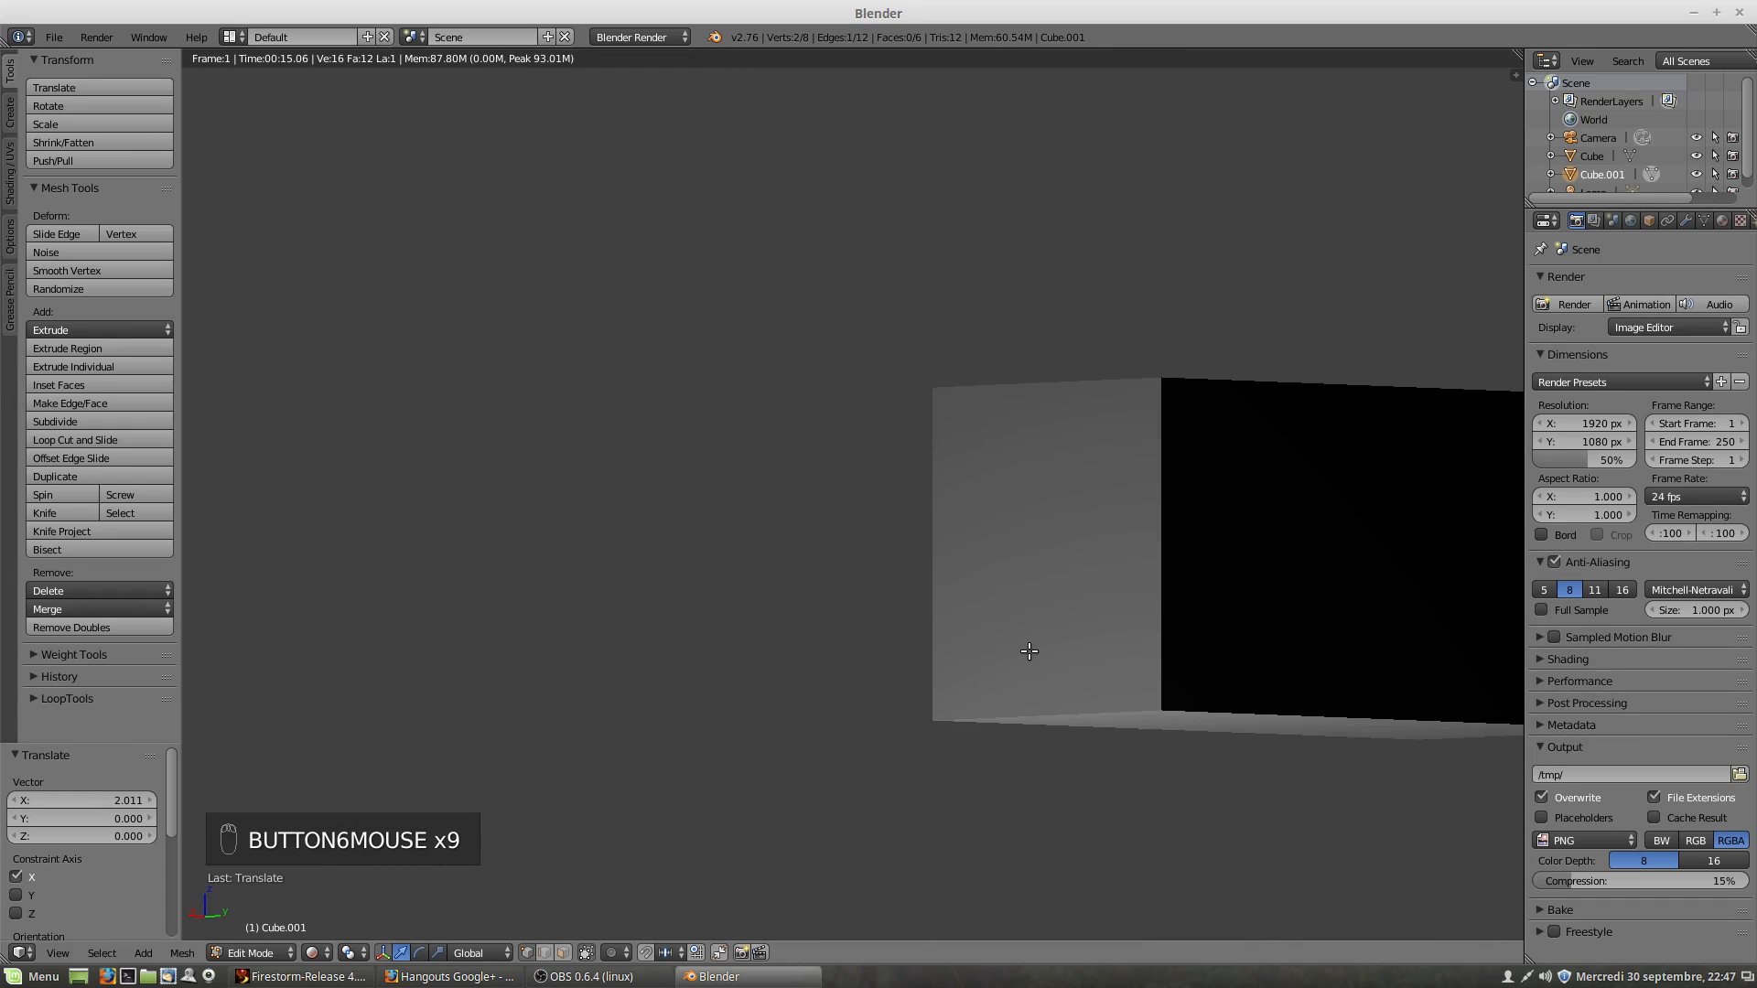
key("z")
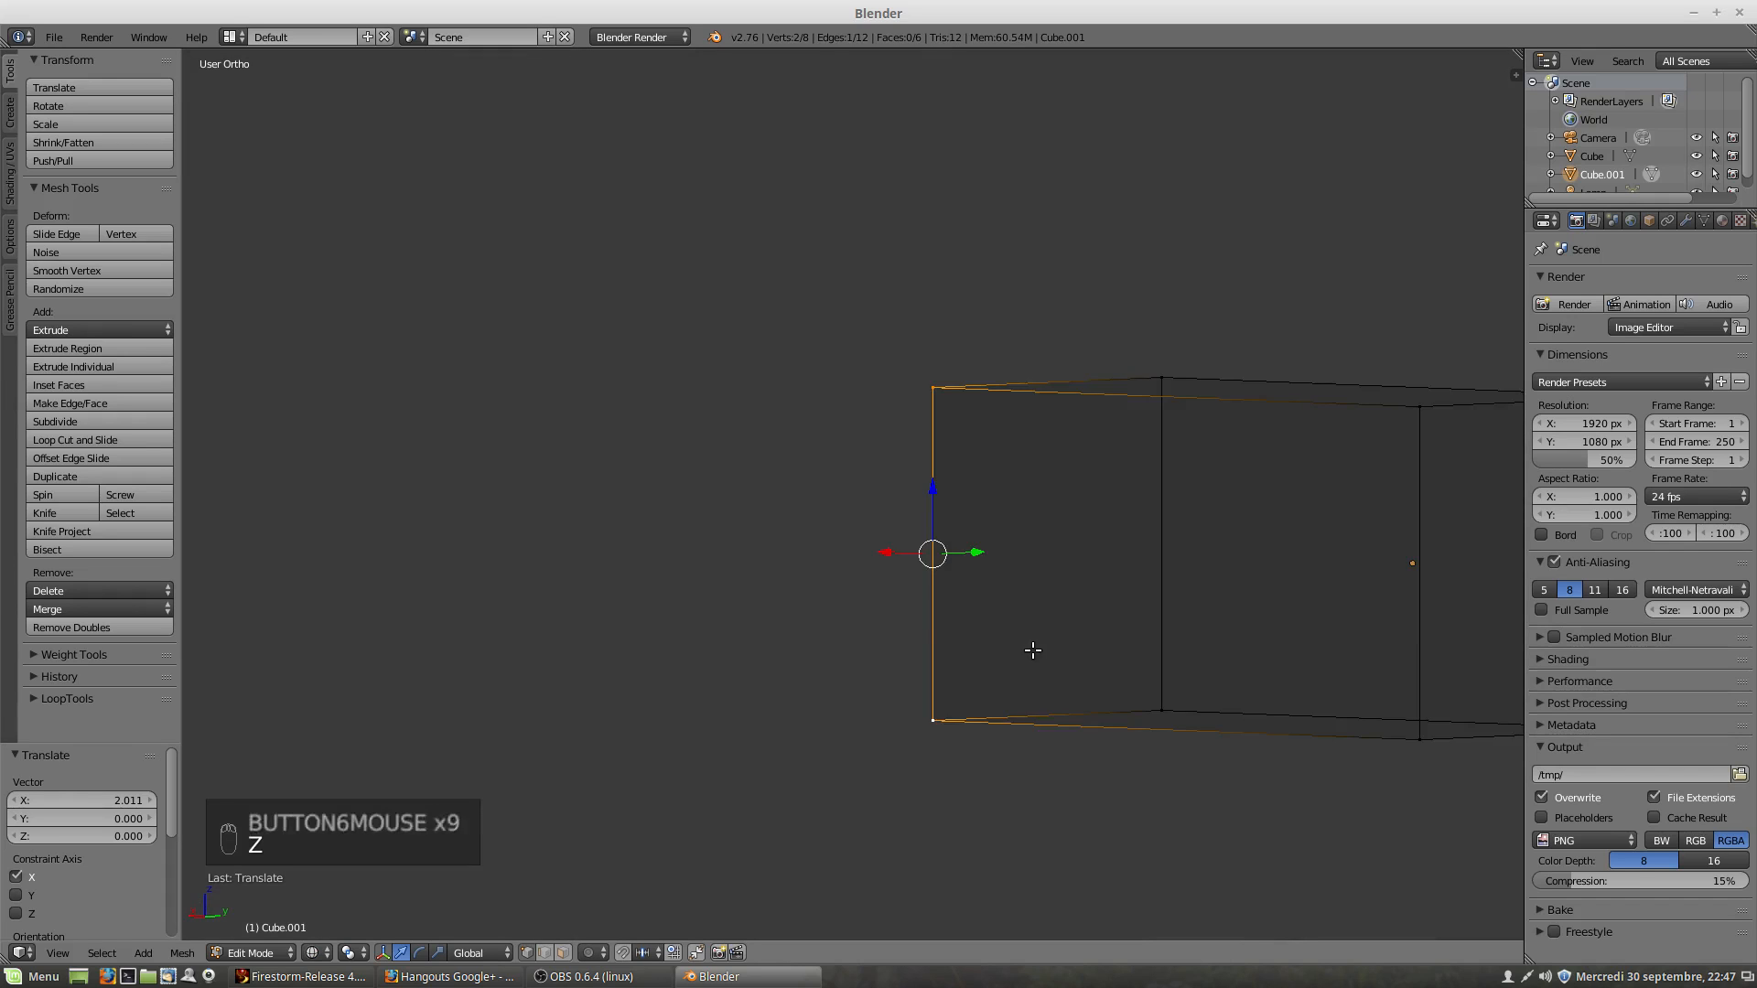
Step: Switch the block from Wireframe through Rendered to Solid shading and view it from slightly above
scroll(1290, 657, "down", 3)
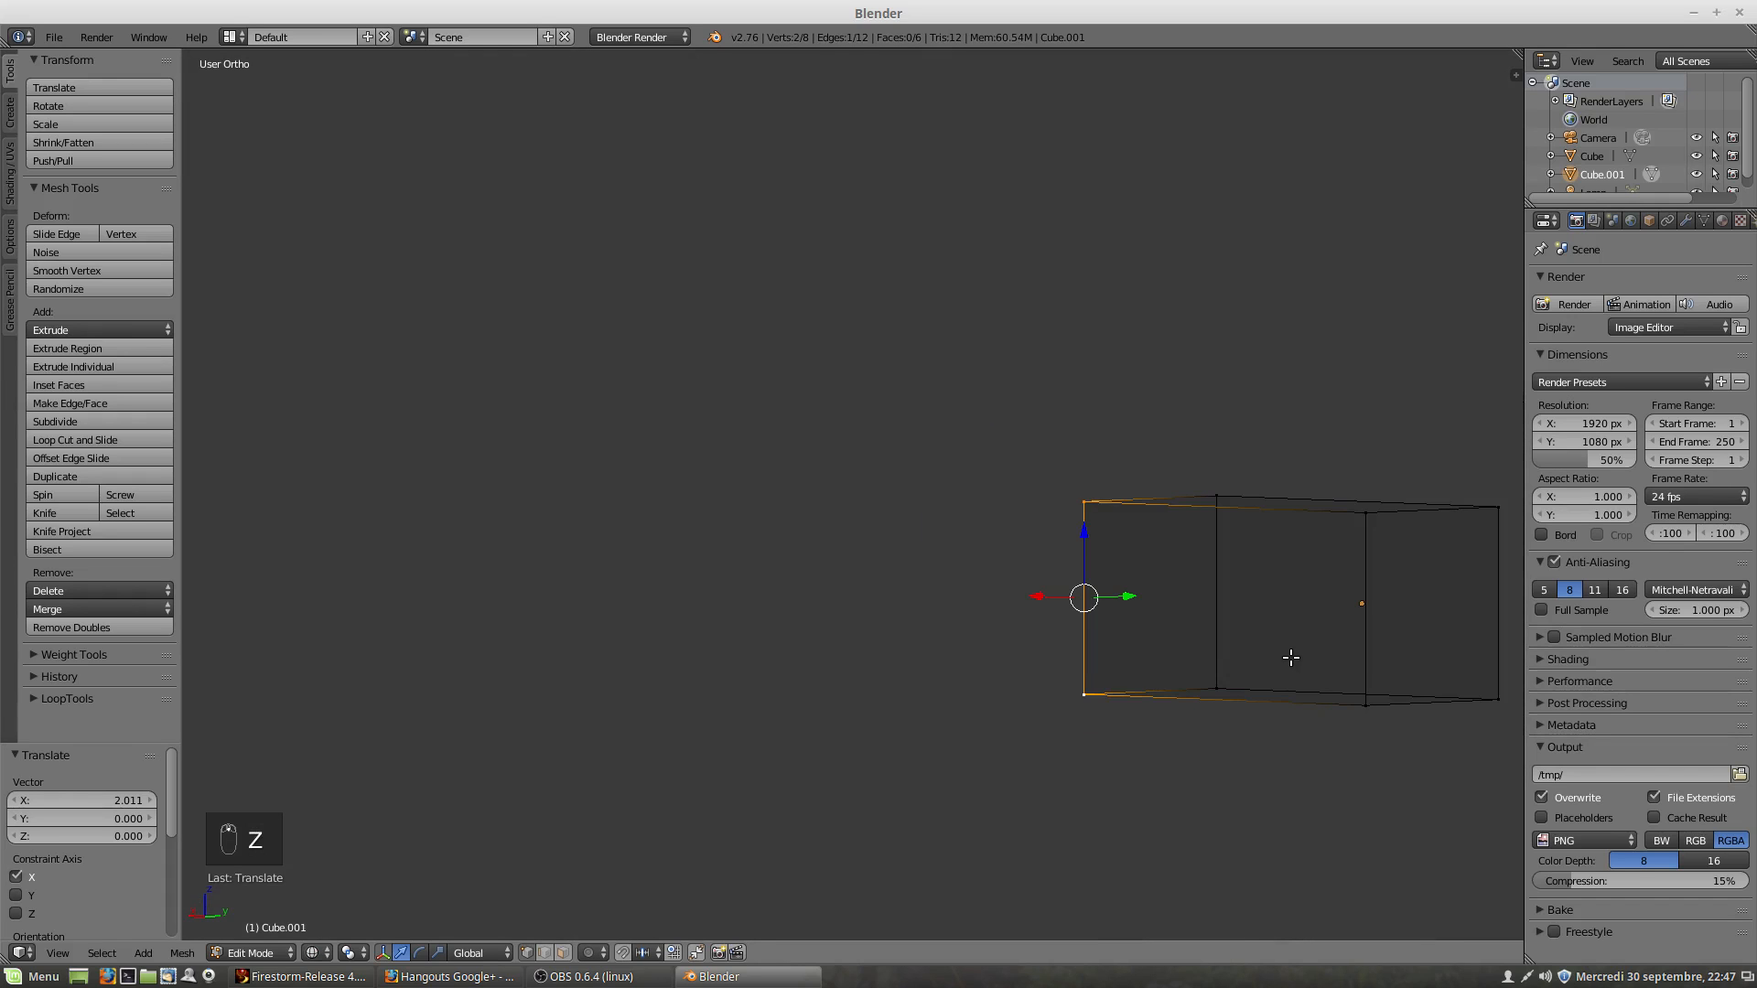
key("shift+z")
key("shift+z")
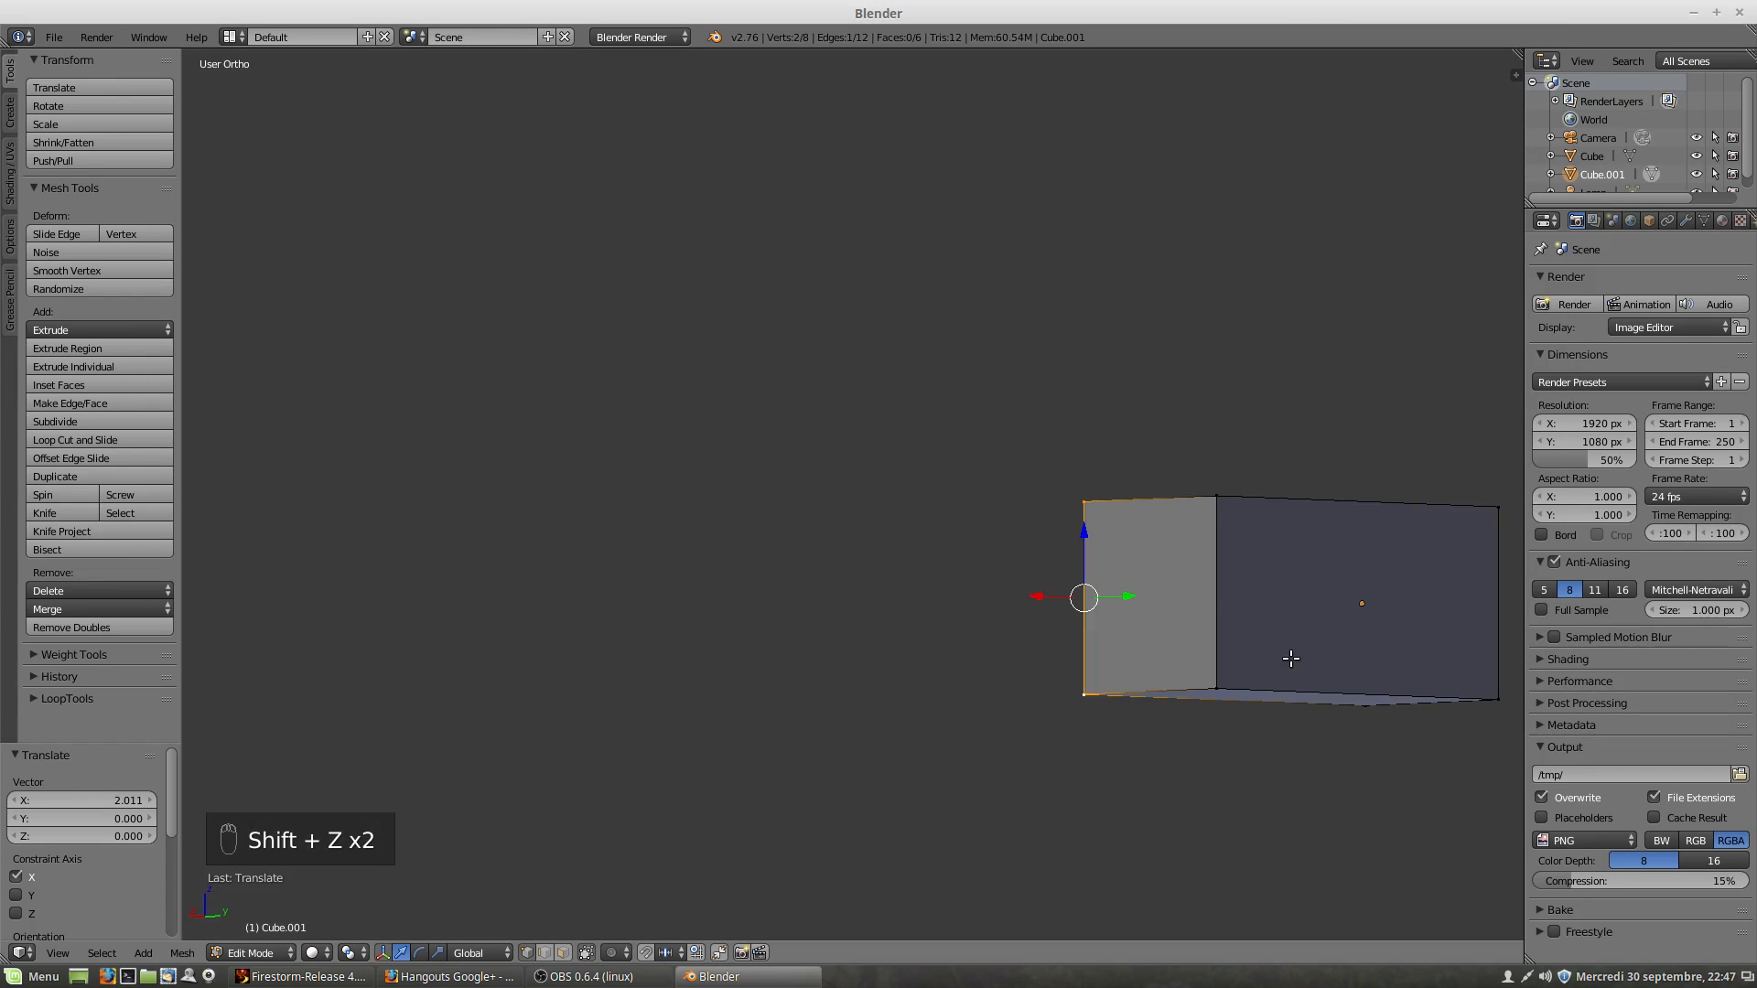
middle_click_drag(1237, 601, 1250, 672)
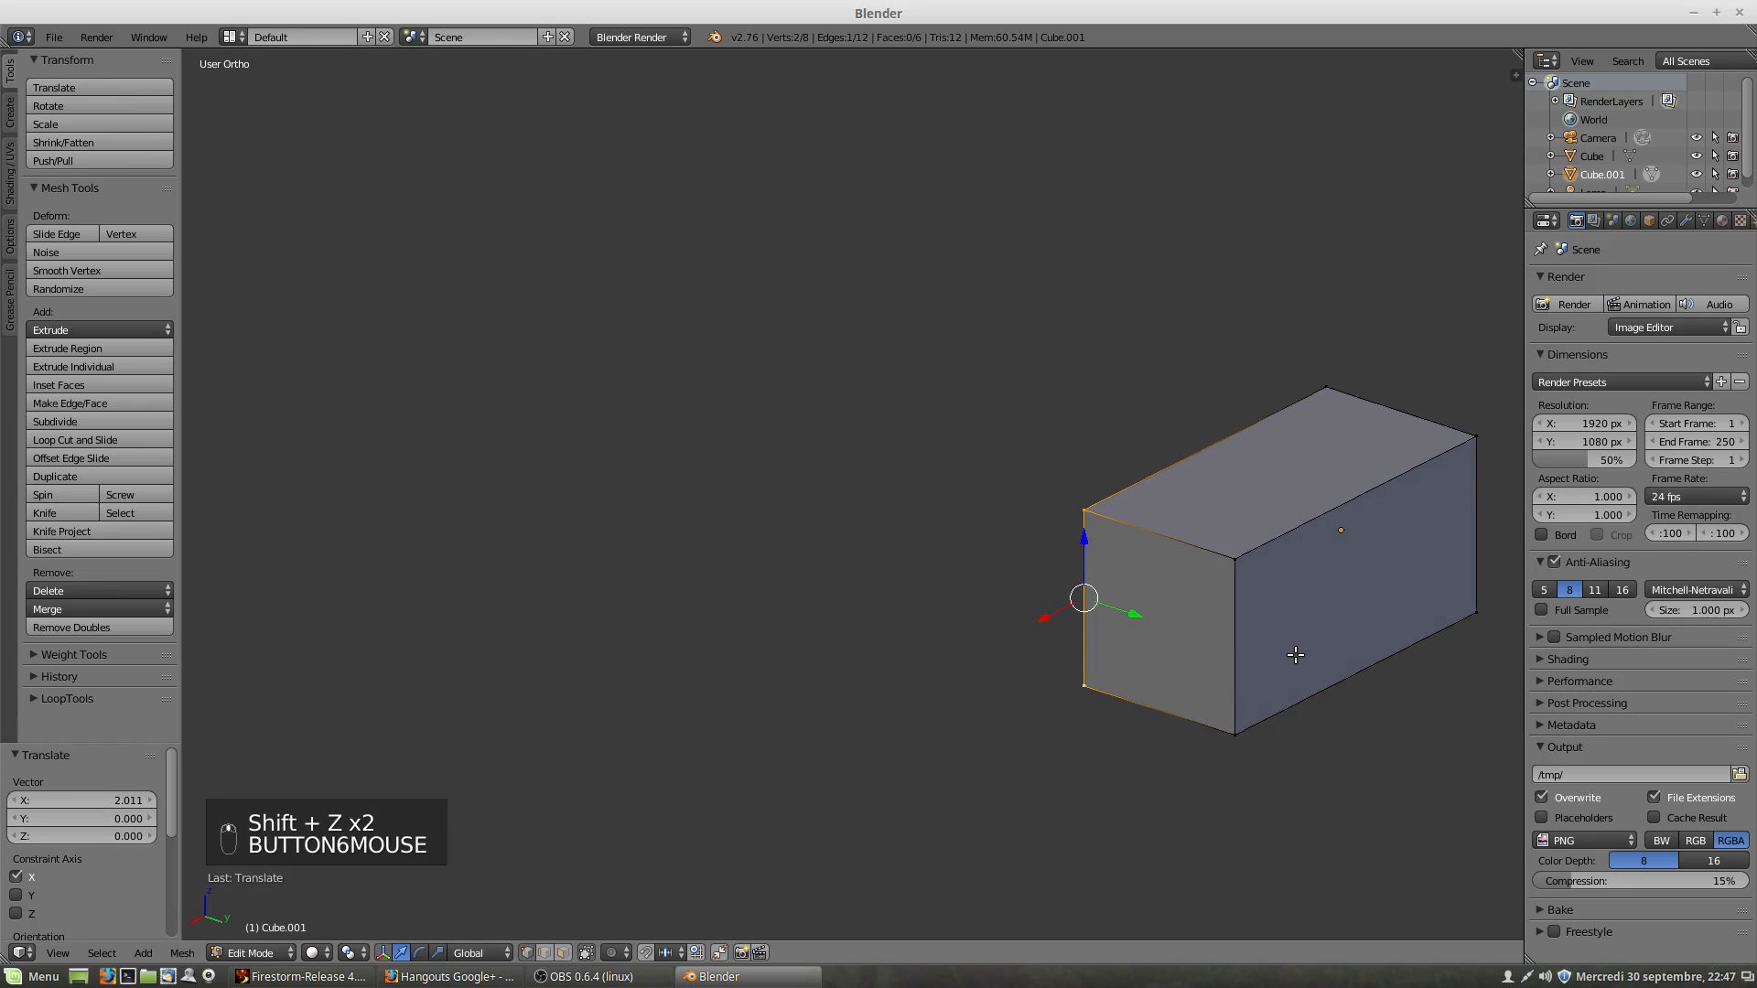
Step: Alternate the block repeatedly between Wireframe and Solid shading, check the shading mode list, and finish in Solid
key("z")
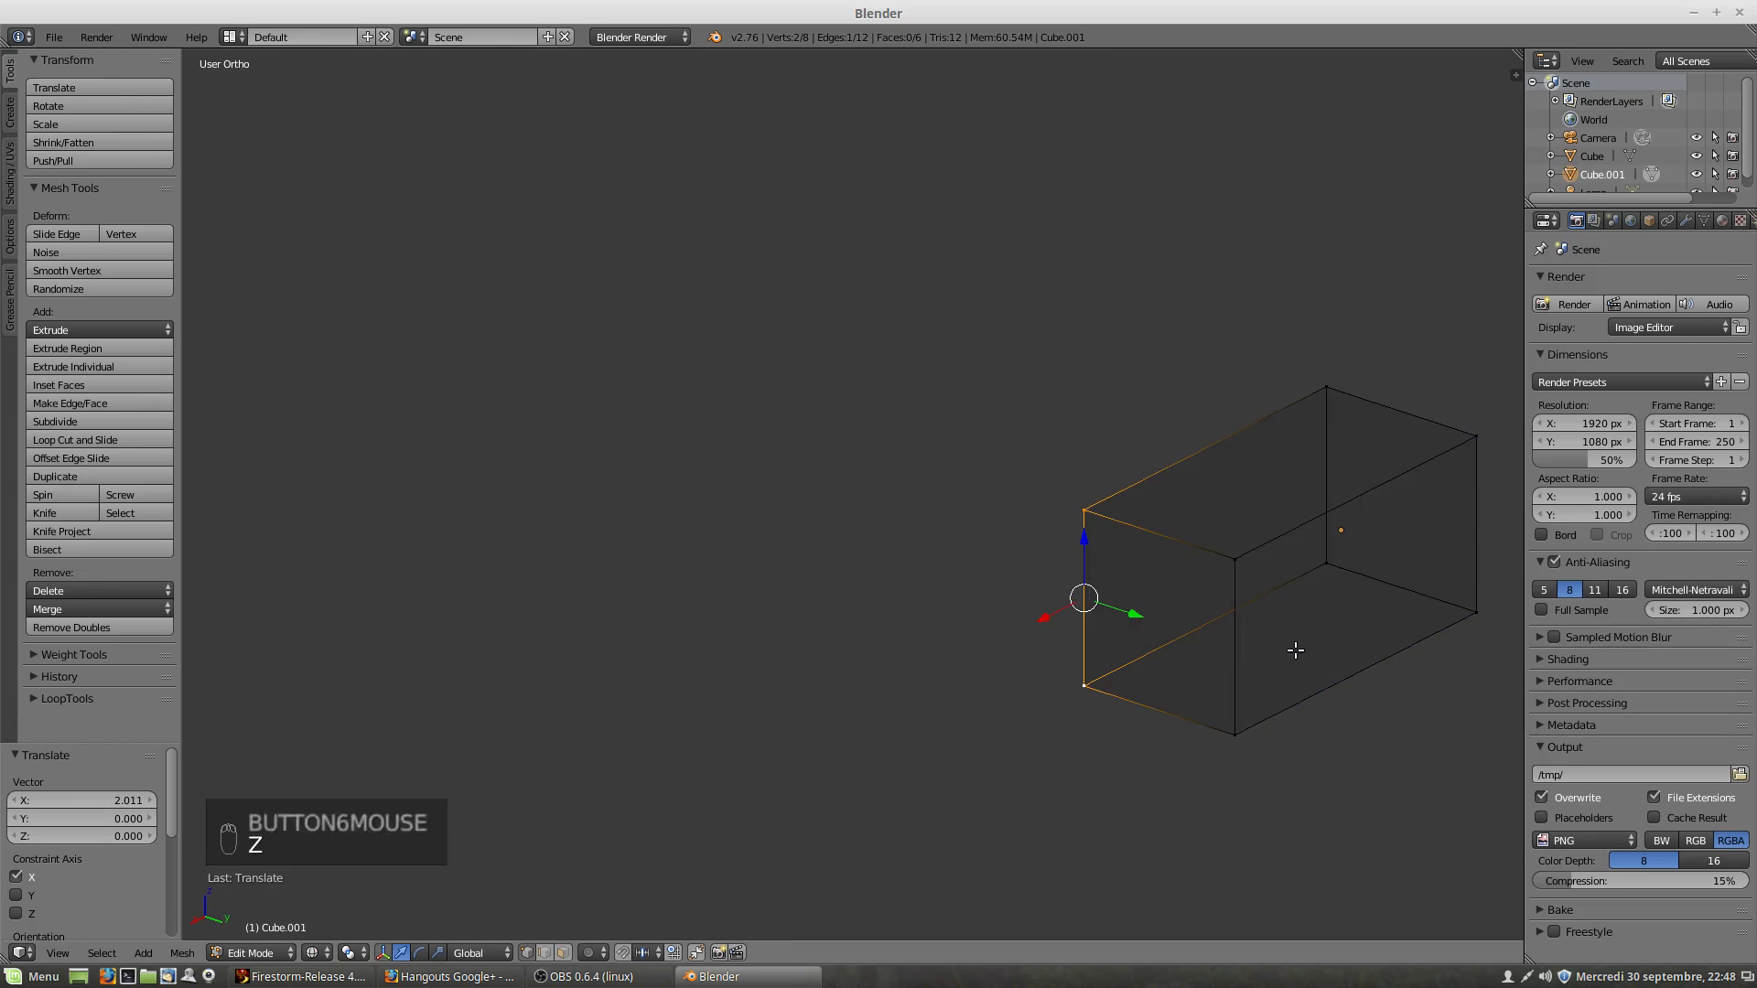
key("z")
key("z")
key("z")
key("z")
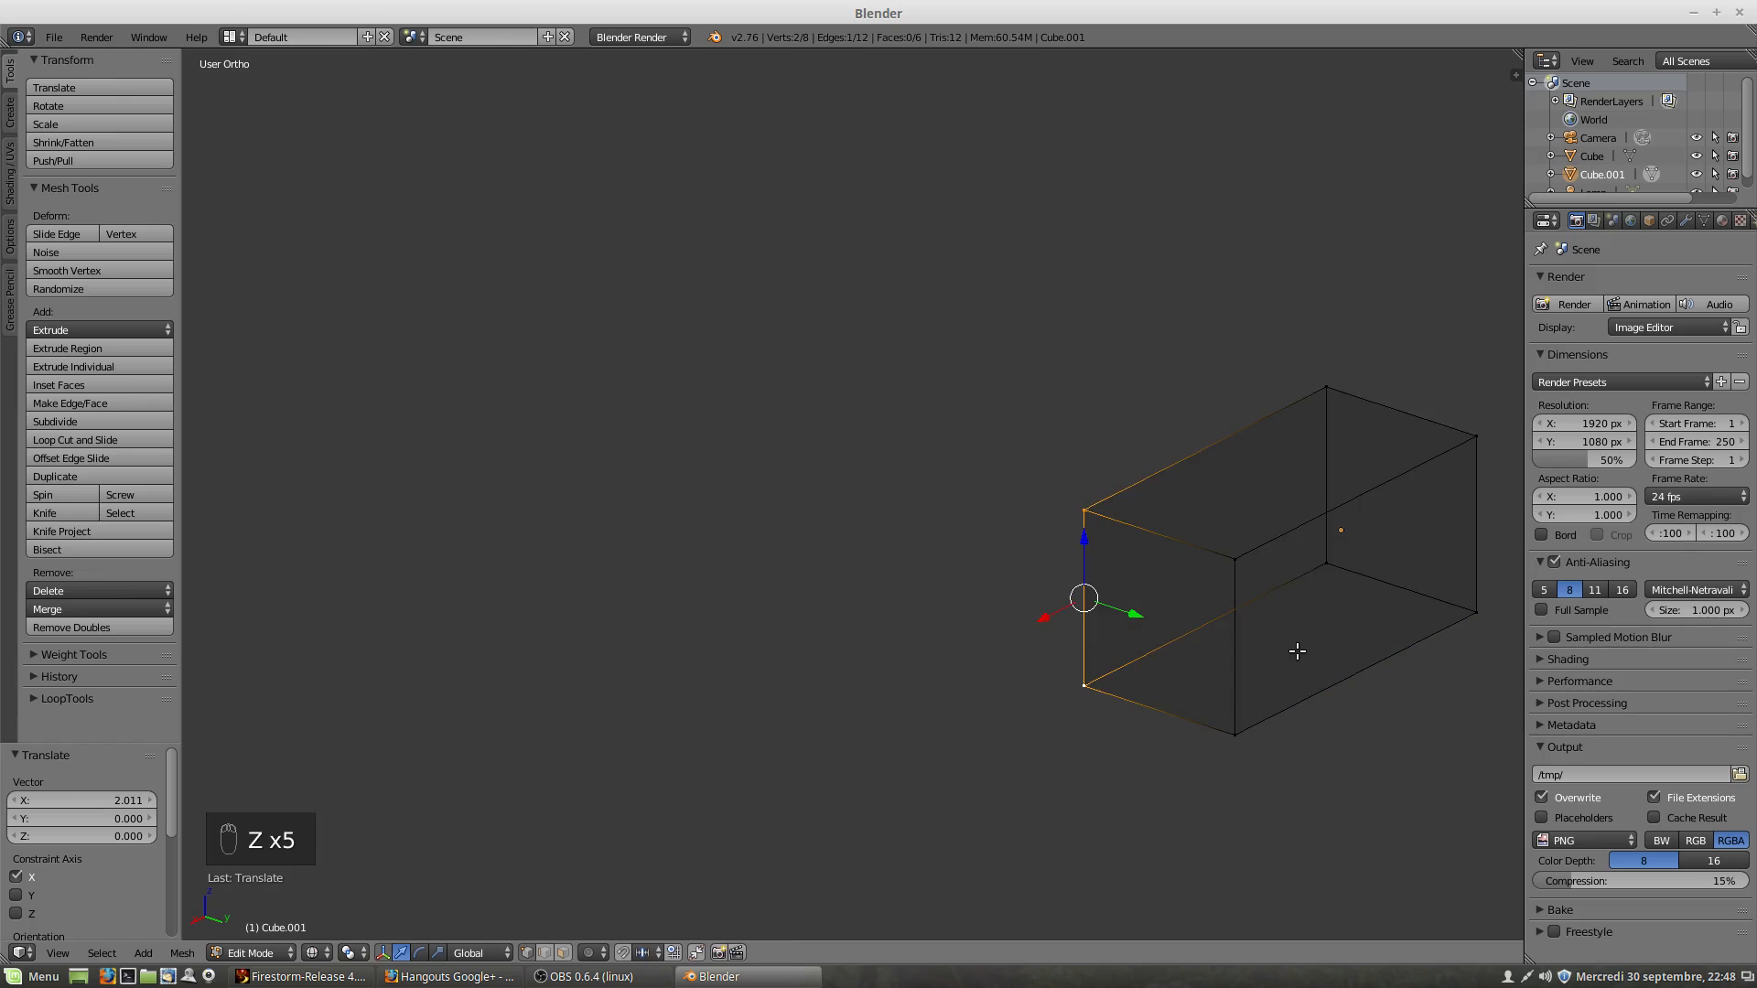
key("z")
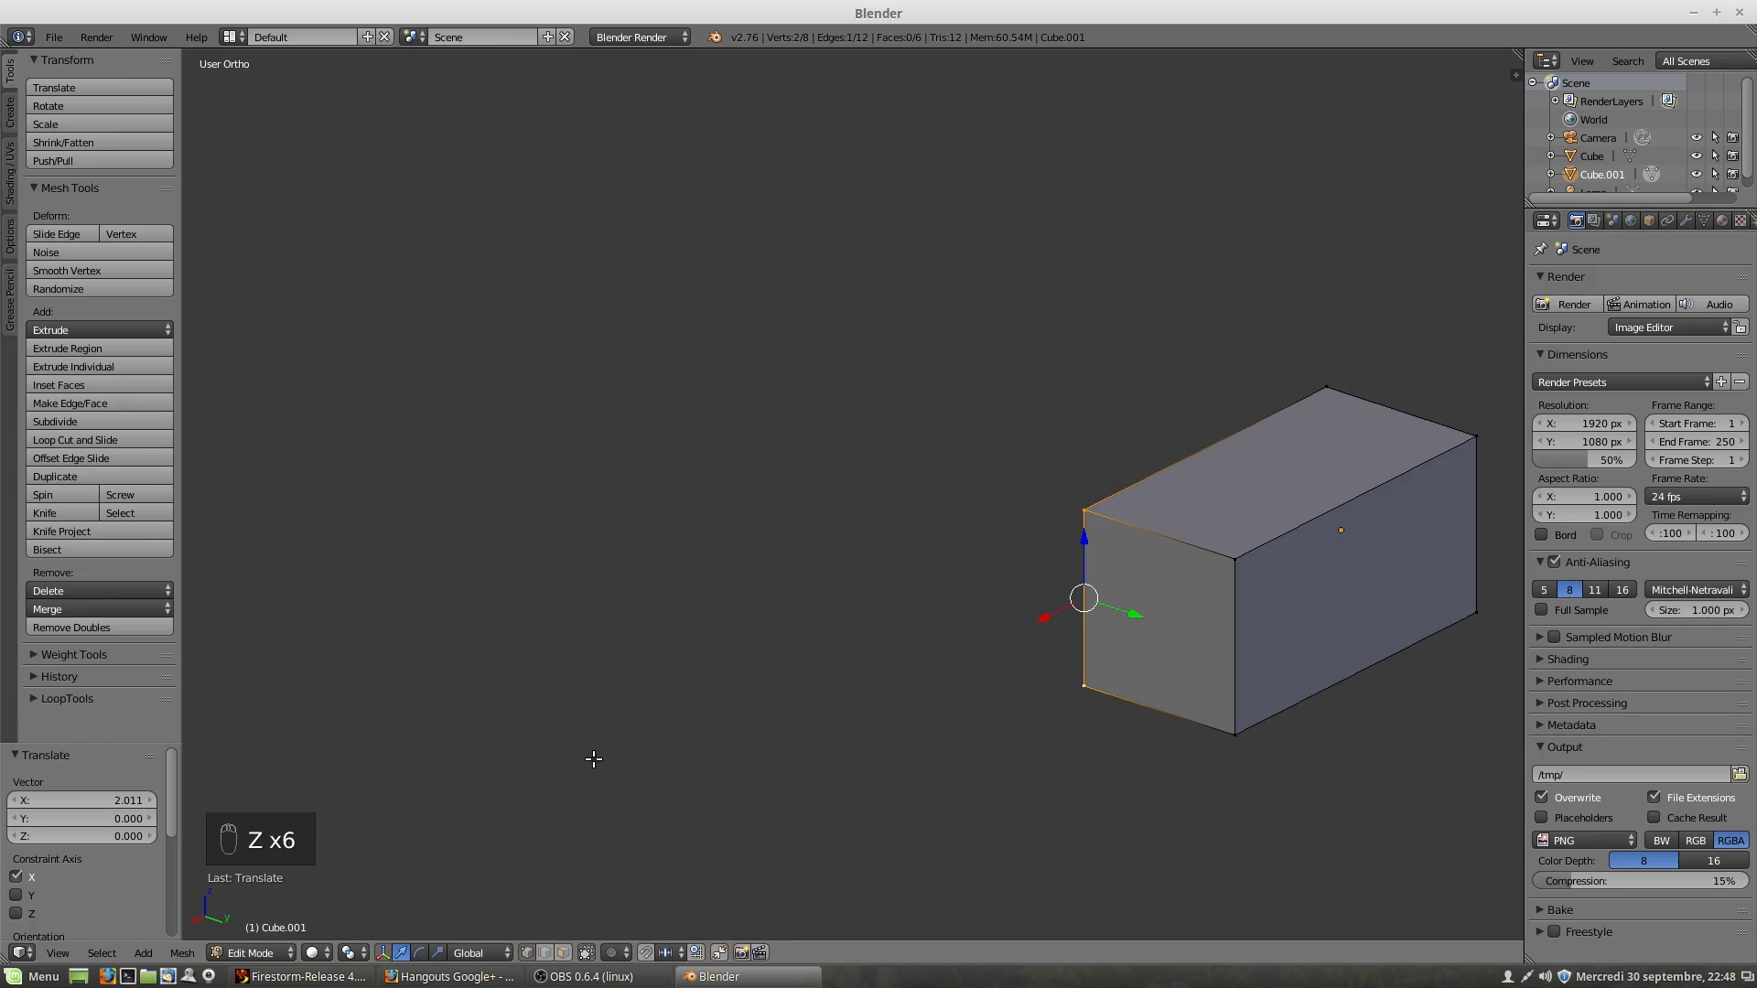
left_click(313, 953)
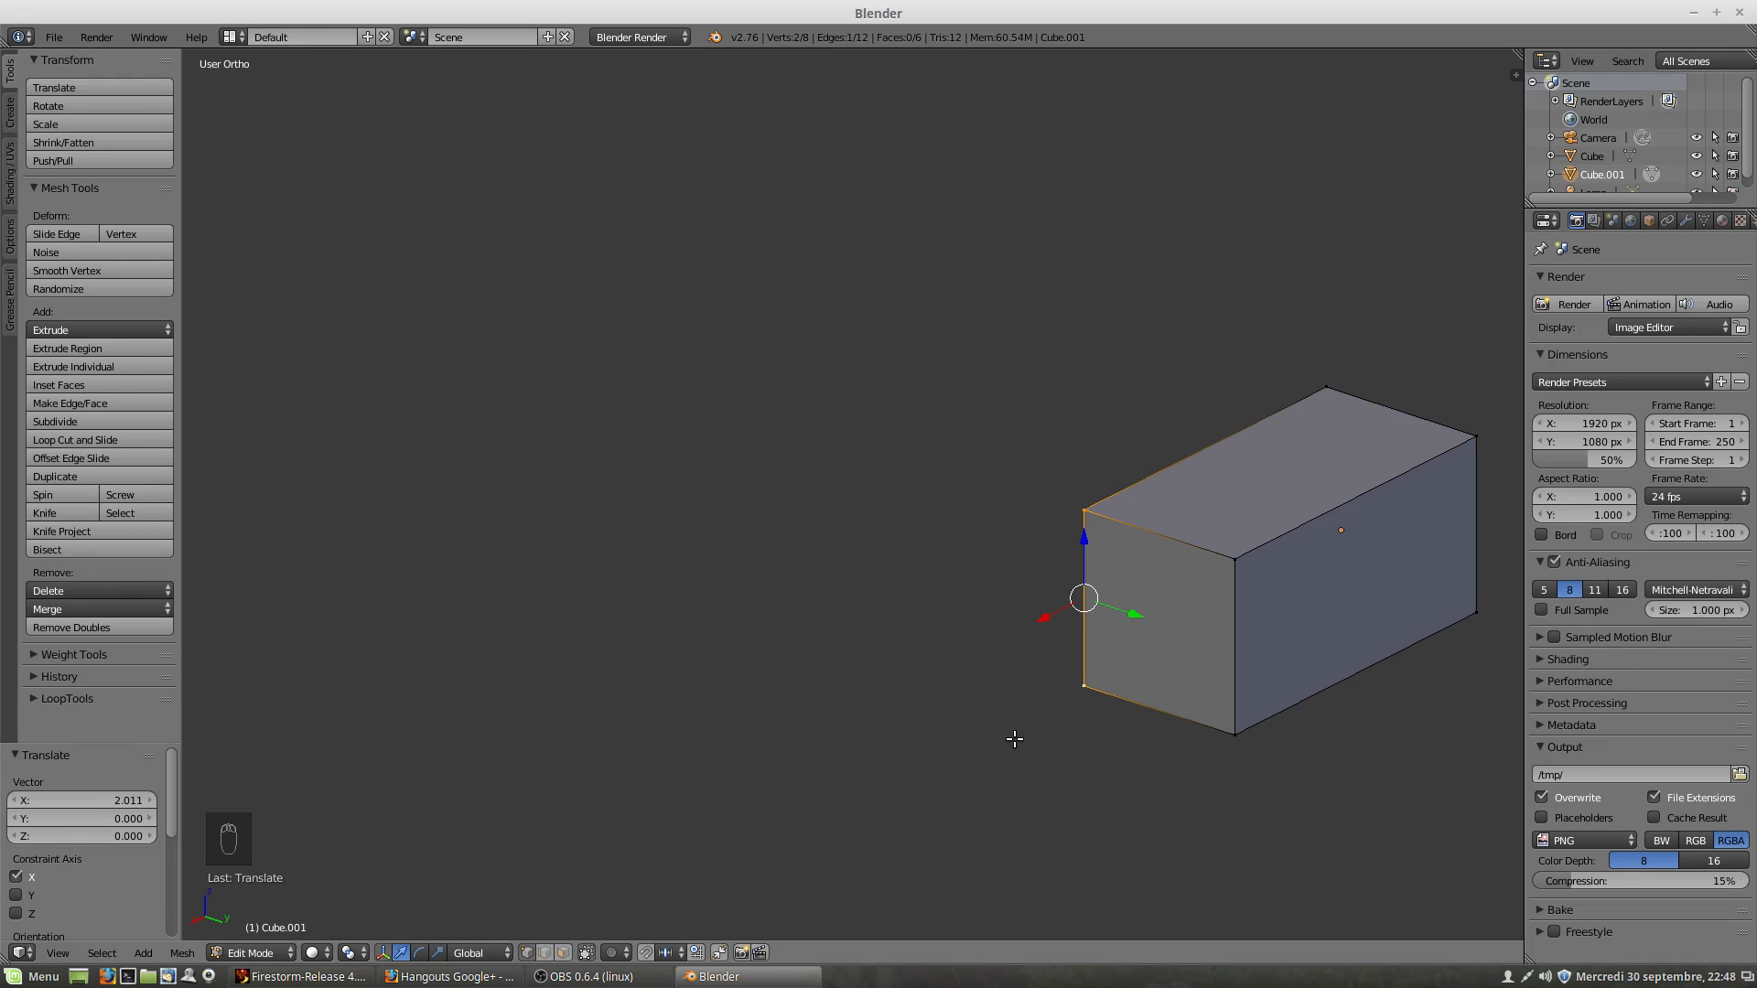
key("z")
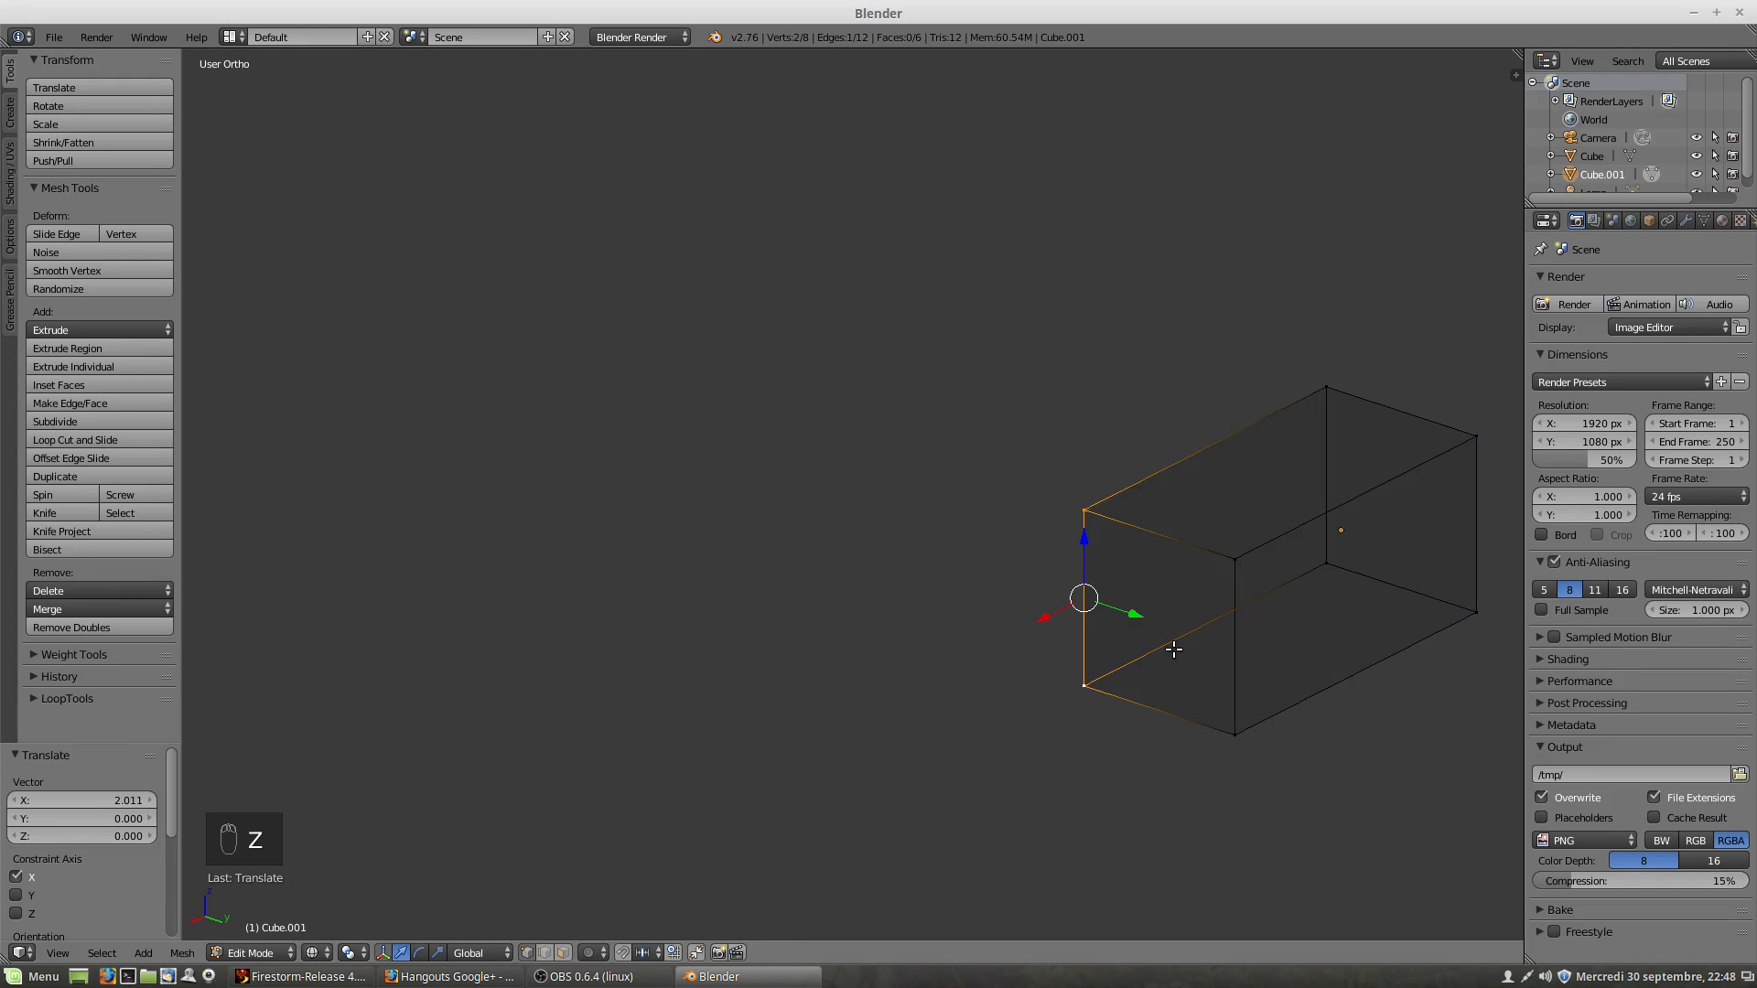
key("z")
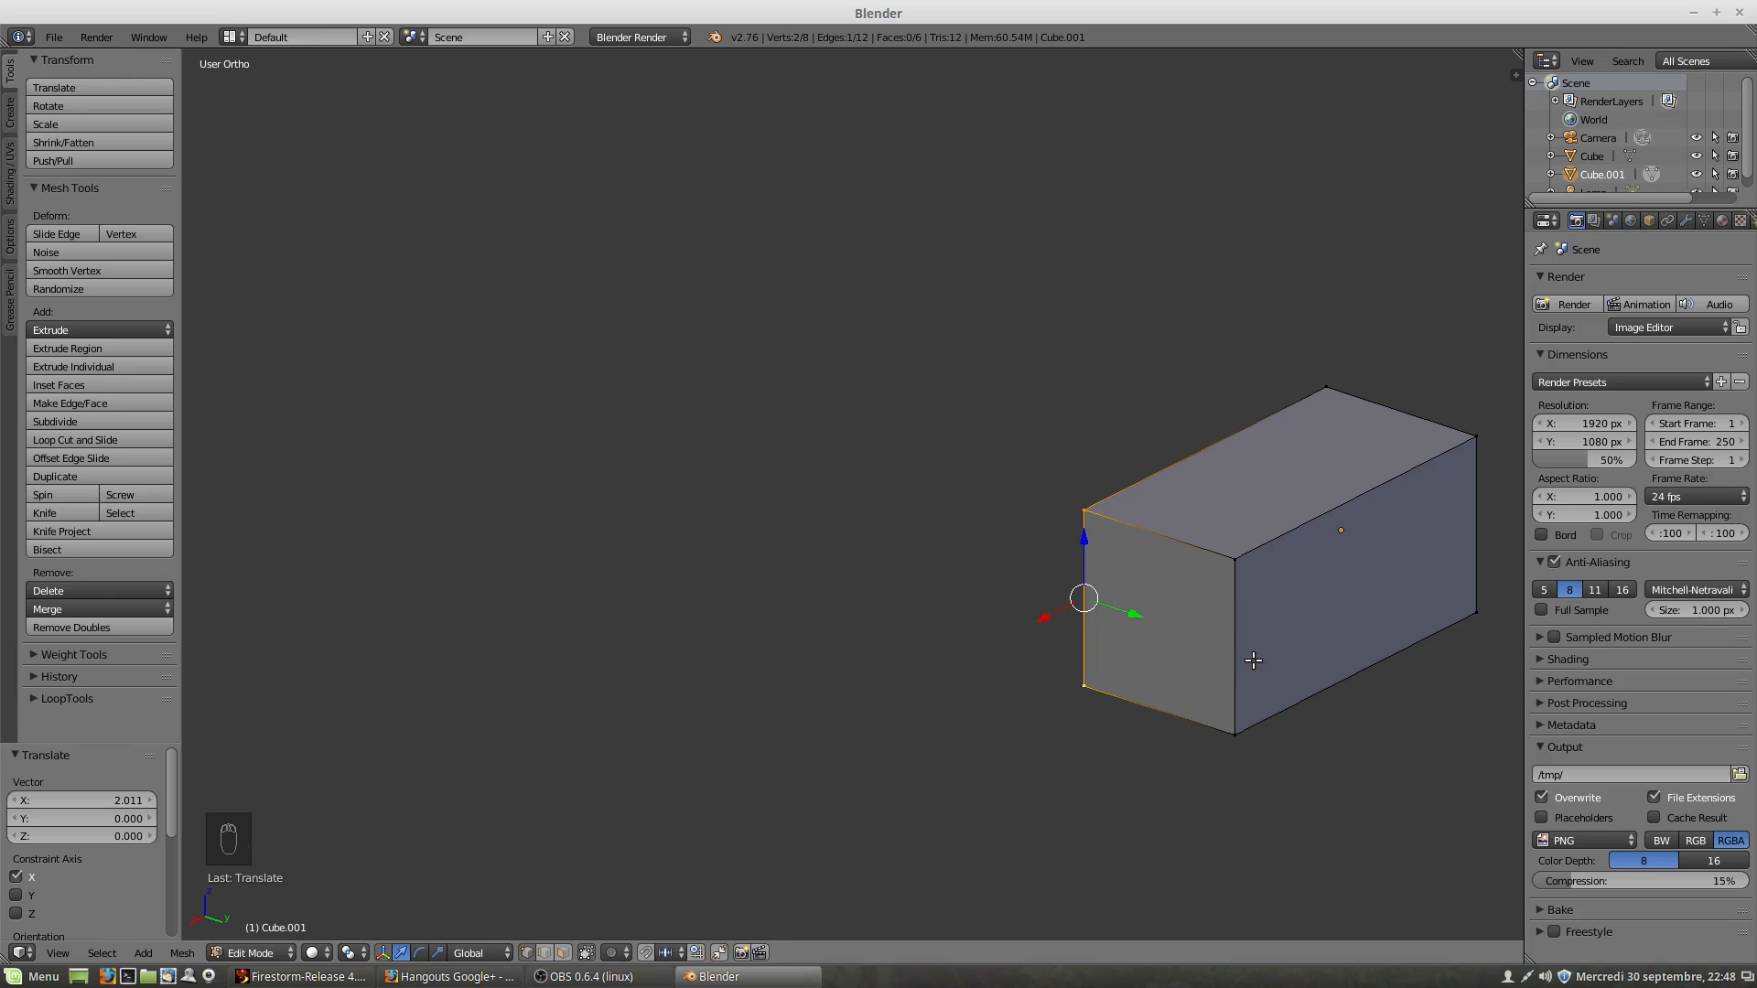
Step: Move the block's near upper corner vertex by about X 2.269, Y -0.789, Z -0.225, and undo and redo that move
middle_click_drag(1320, 640, 1227, 625)
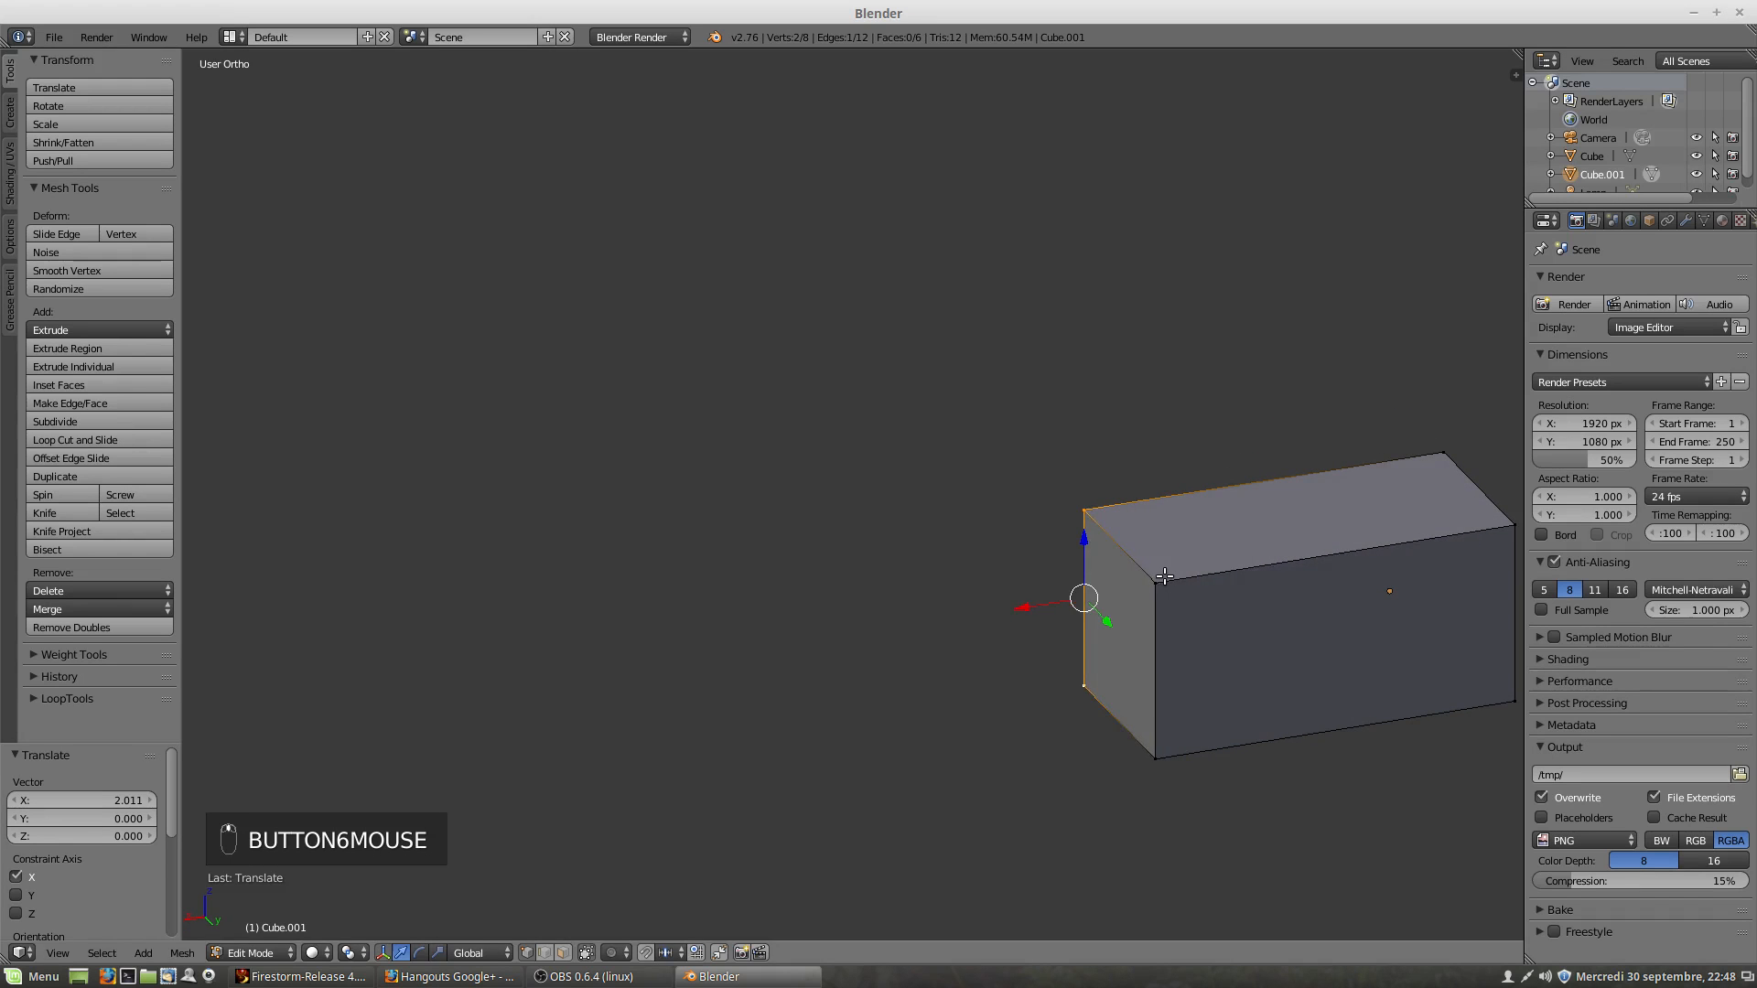
right_click_drag(1163, 577, 878, 605)
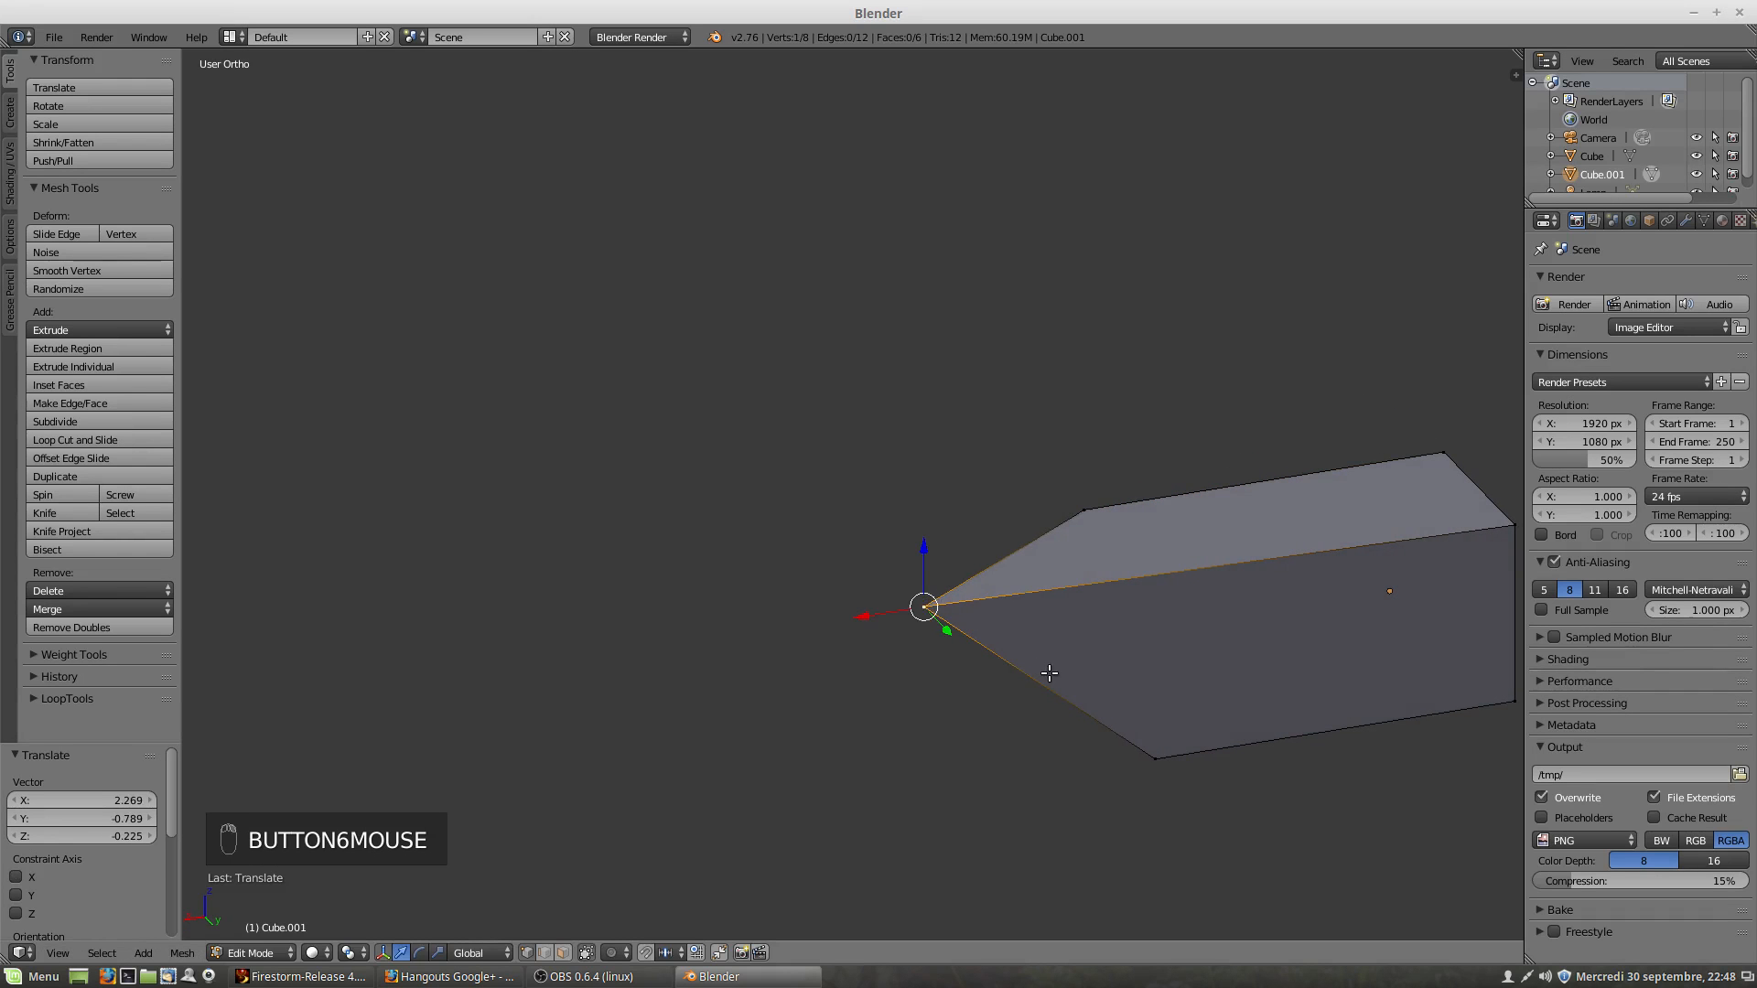
key("ctrl+z")
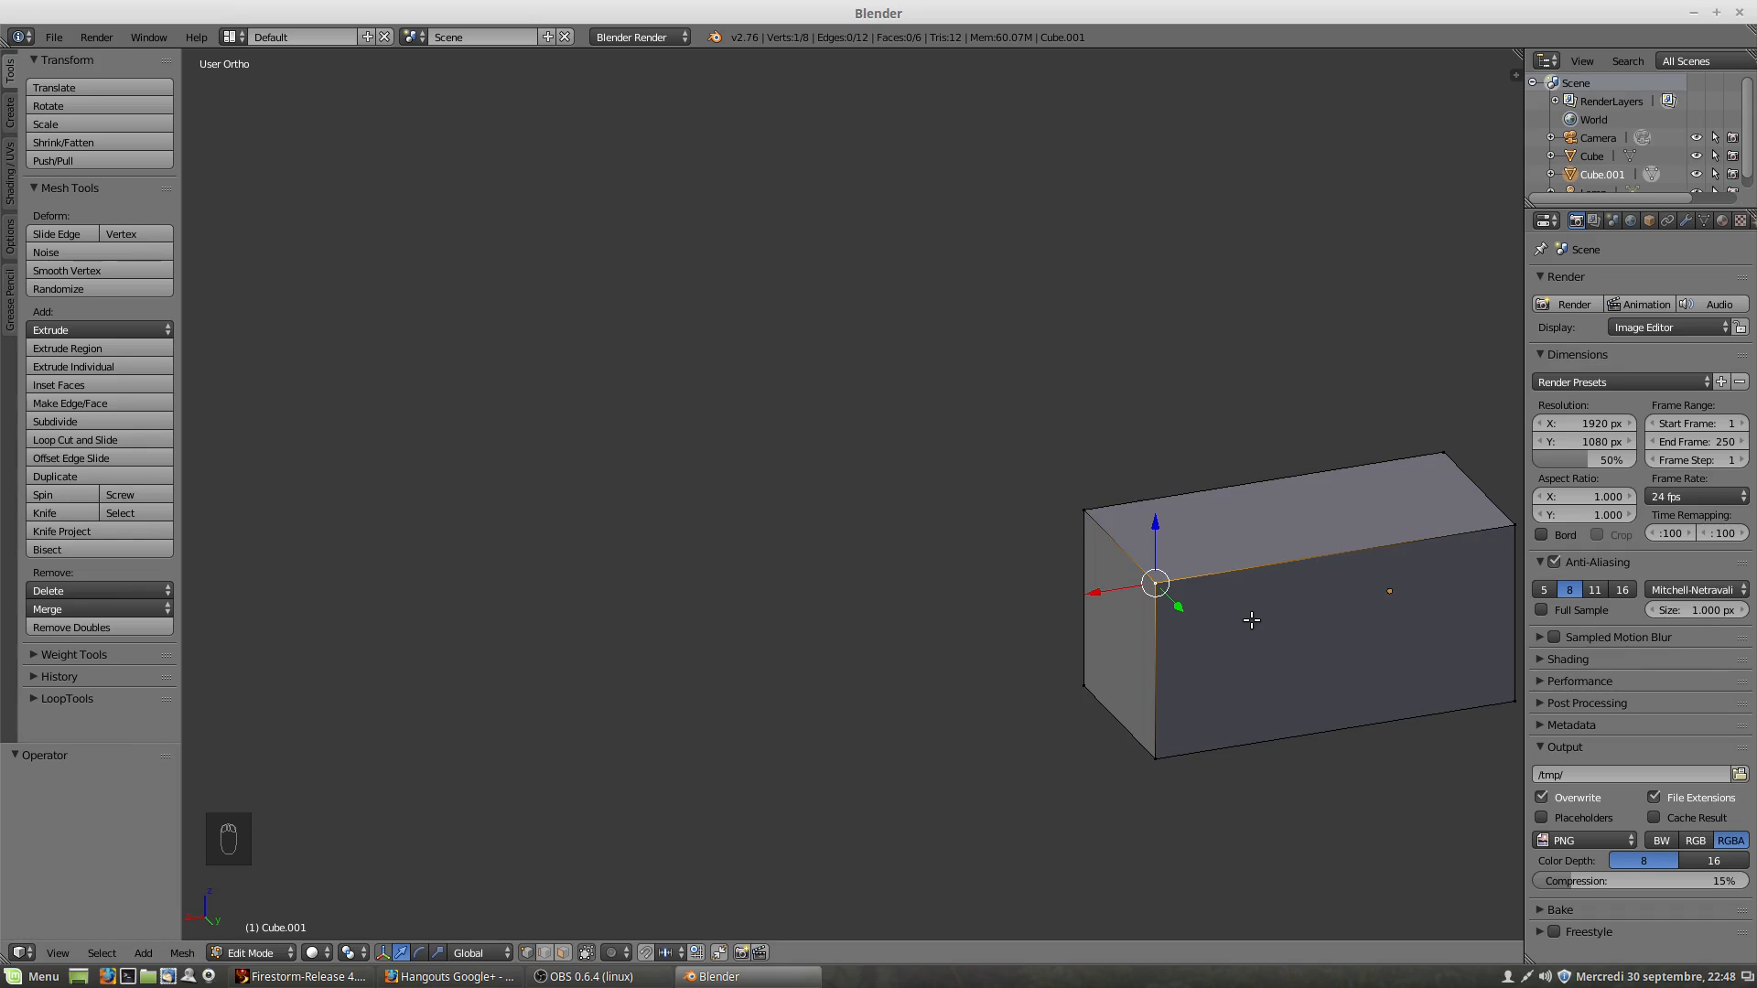
key("ctrl+shift+z")
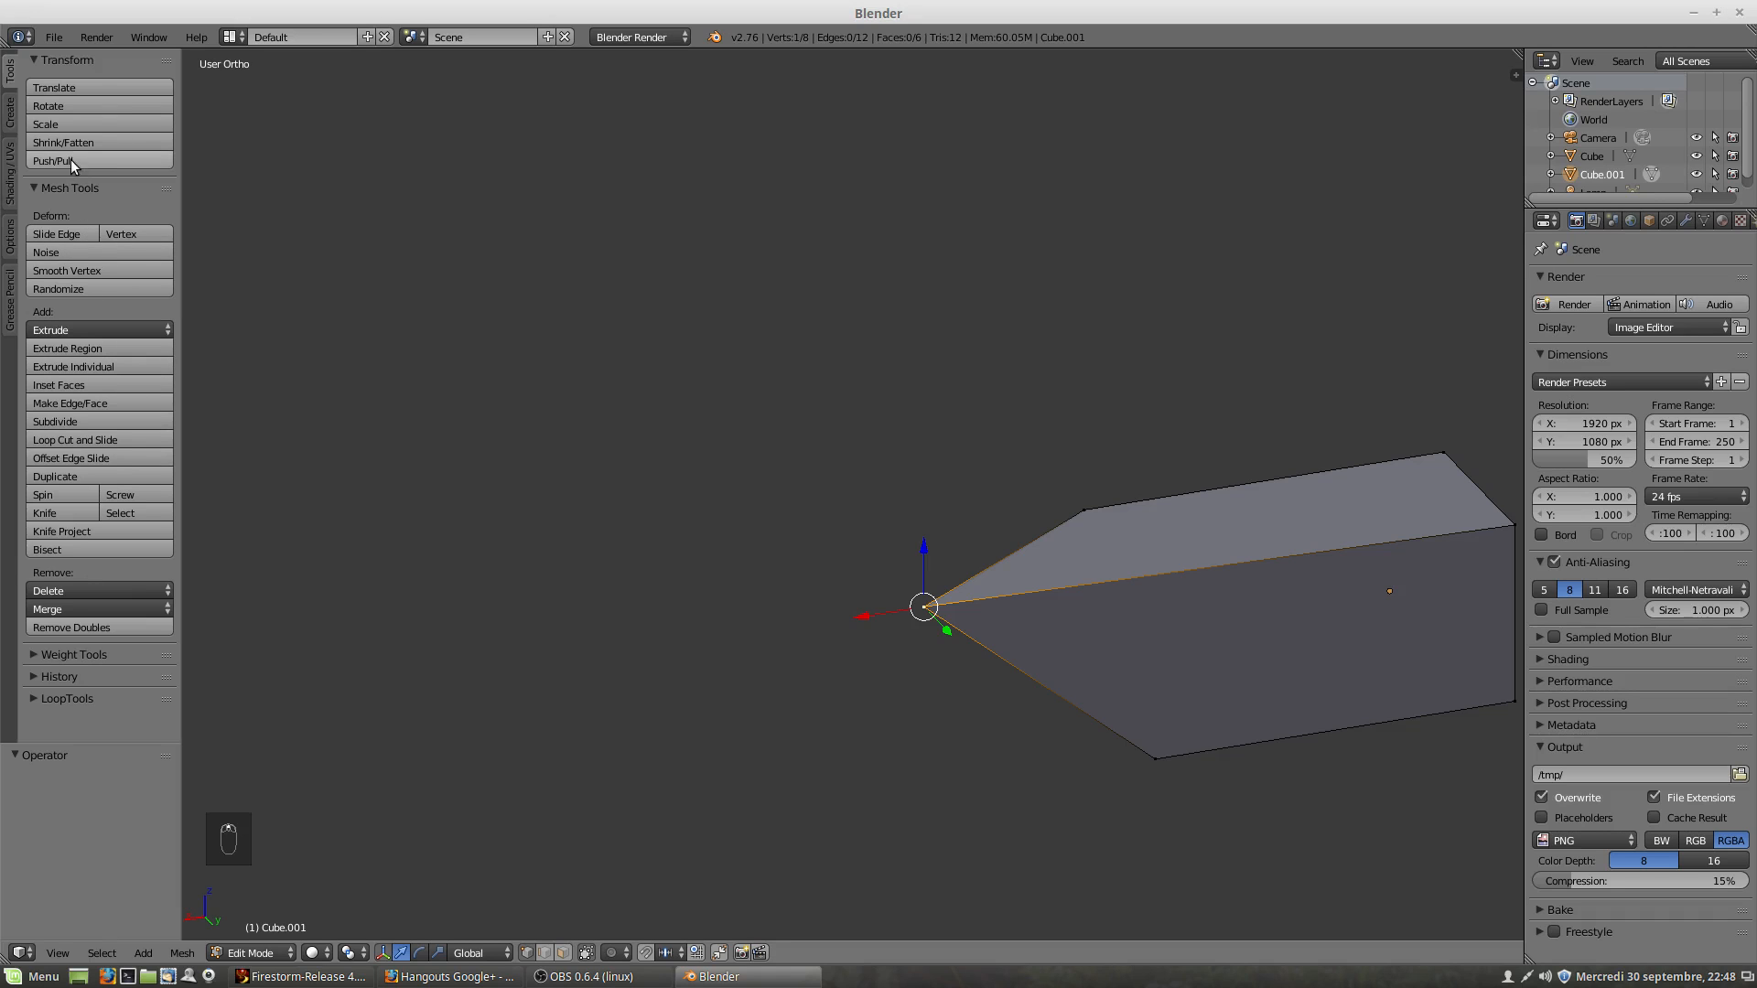
Step: Reveal the History tools and use Undo History to revert the mesh to its earliest Translate state
left_click(11, 124)
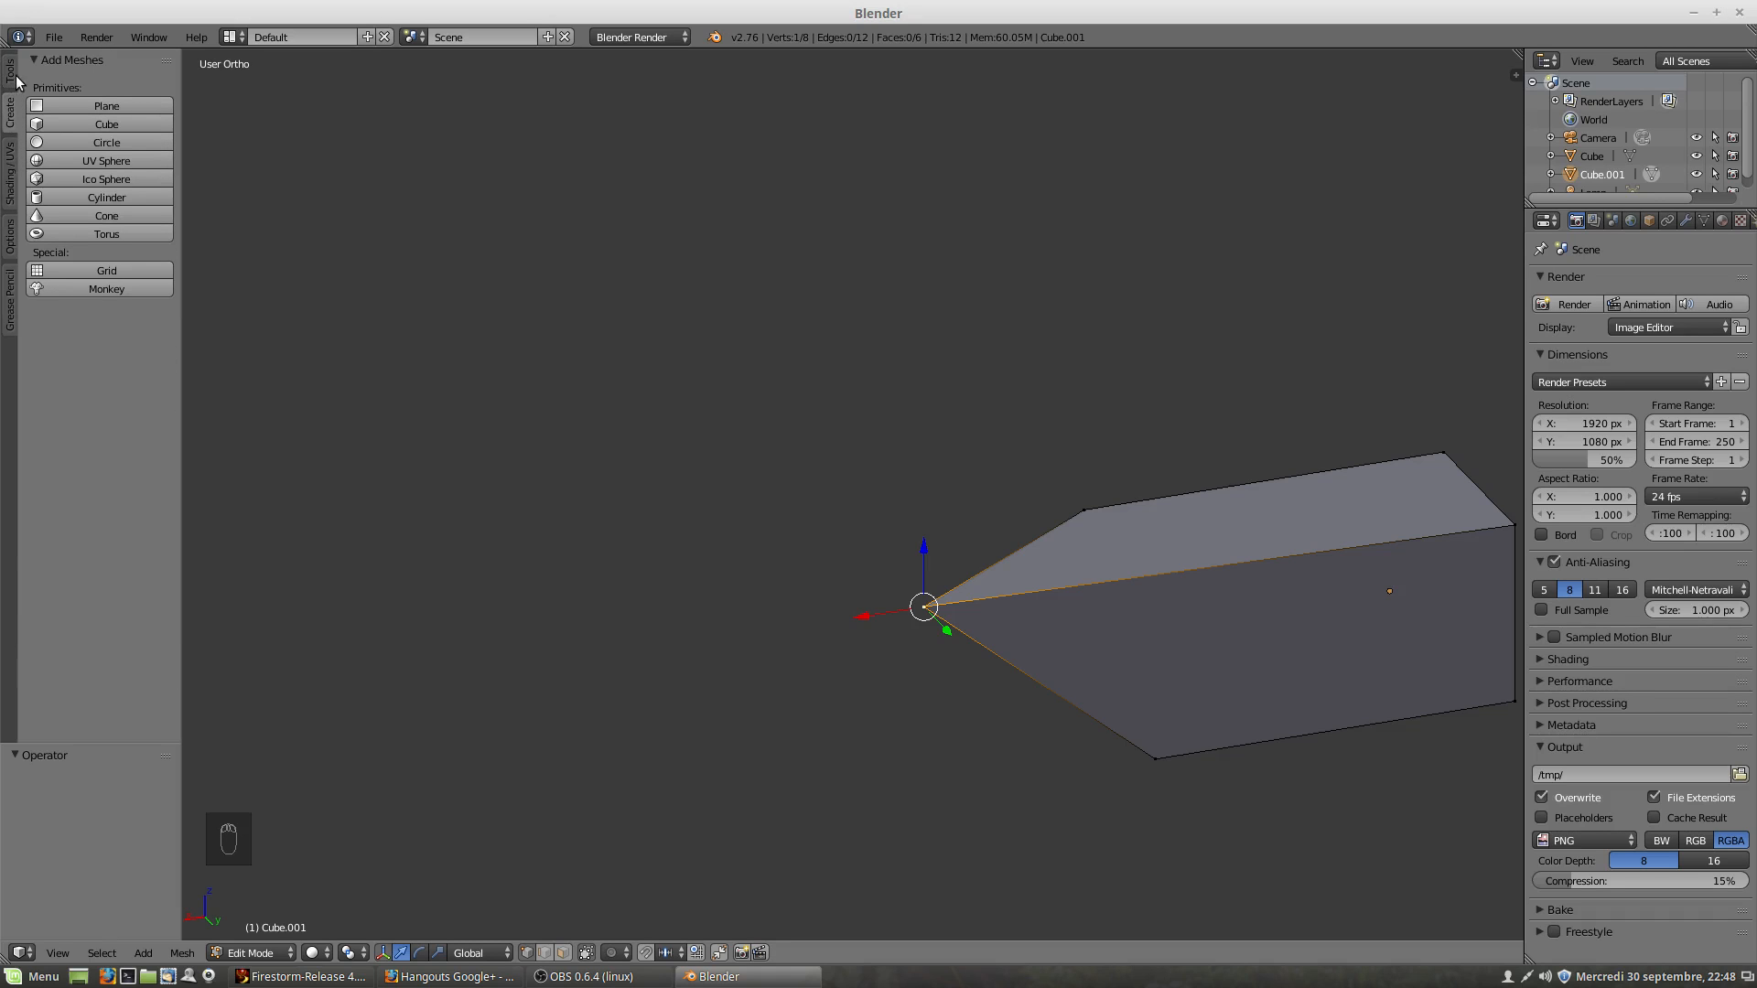
left_click(12, 79)
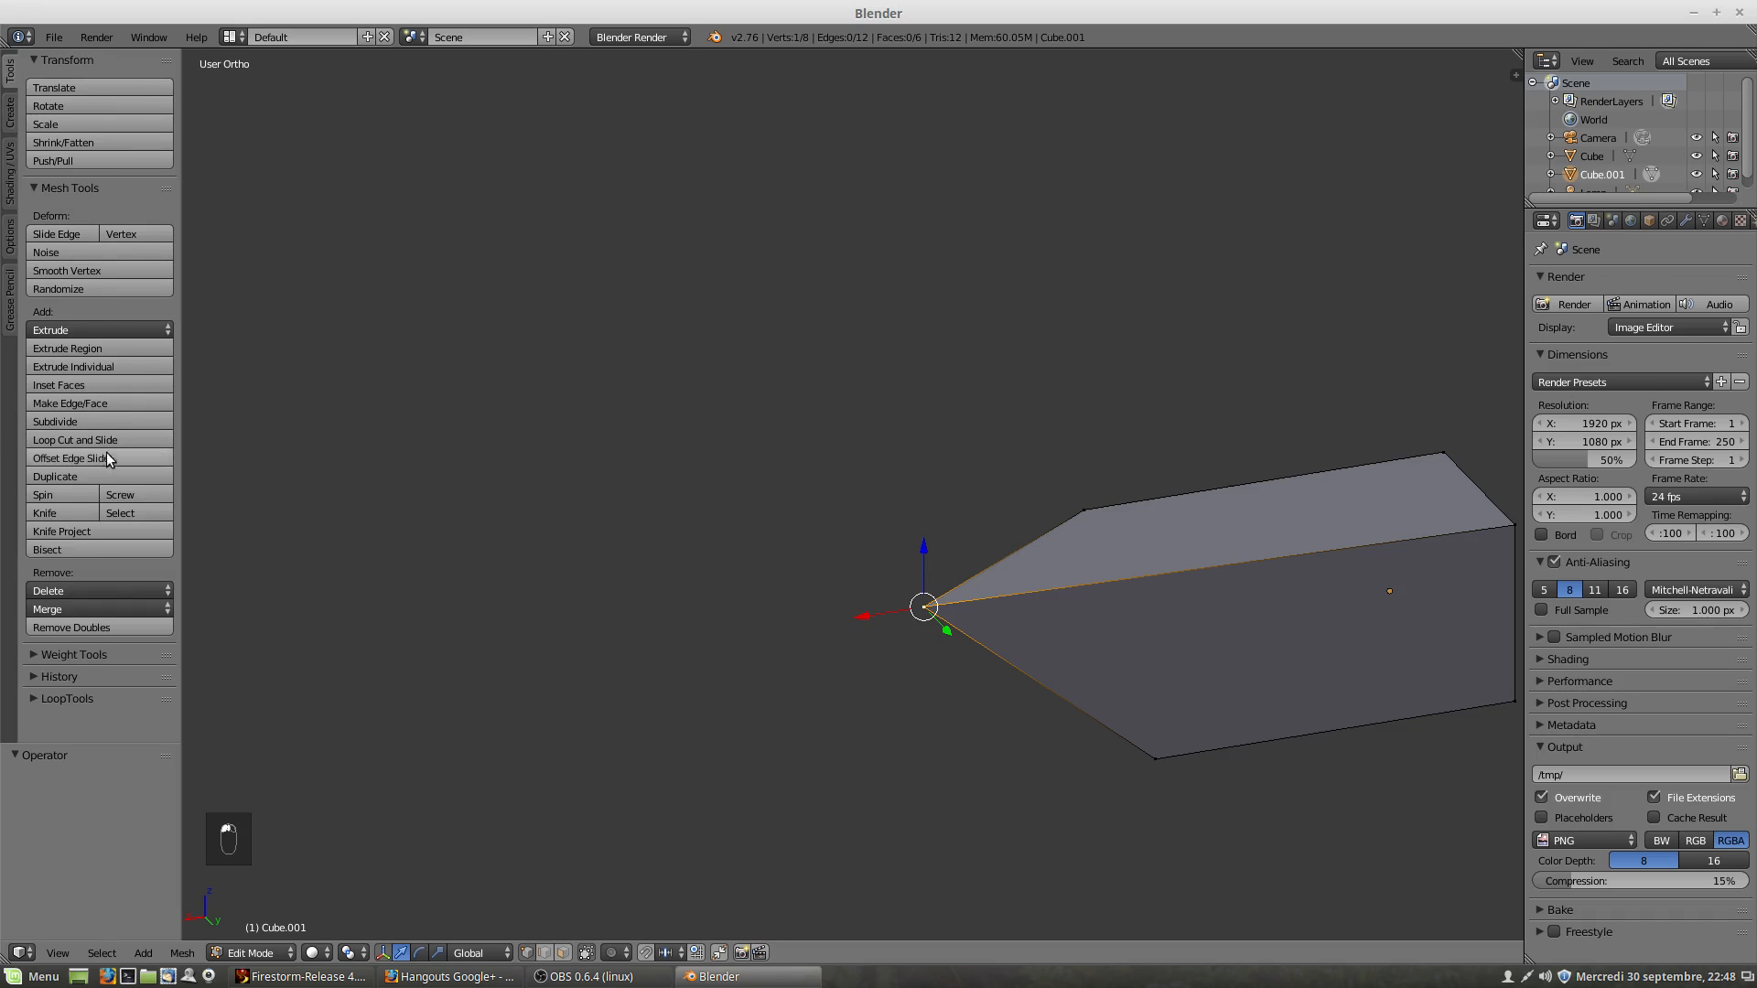
left_click(32, 677)
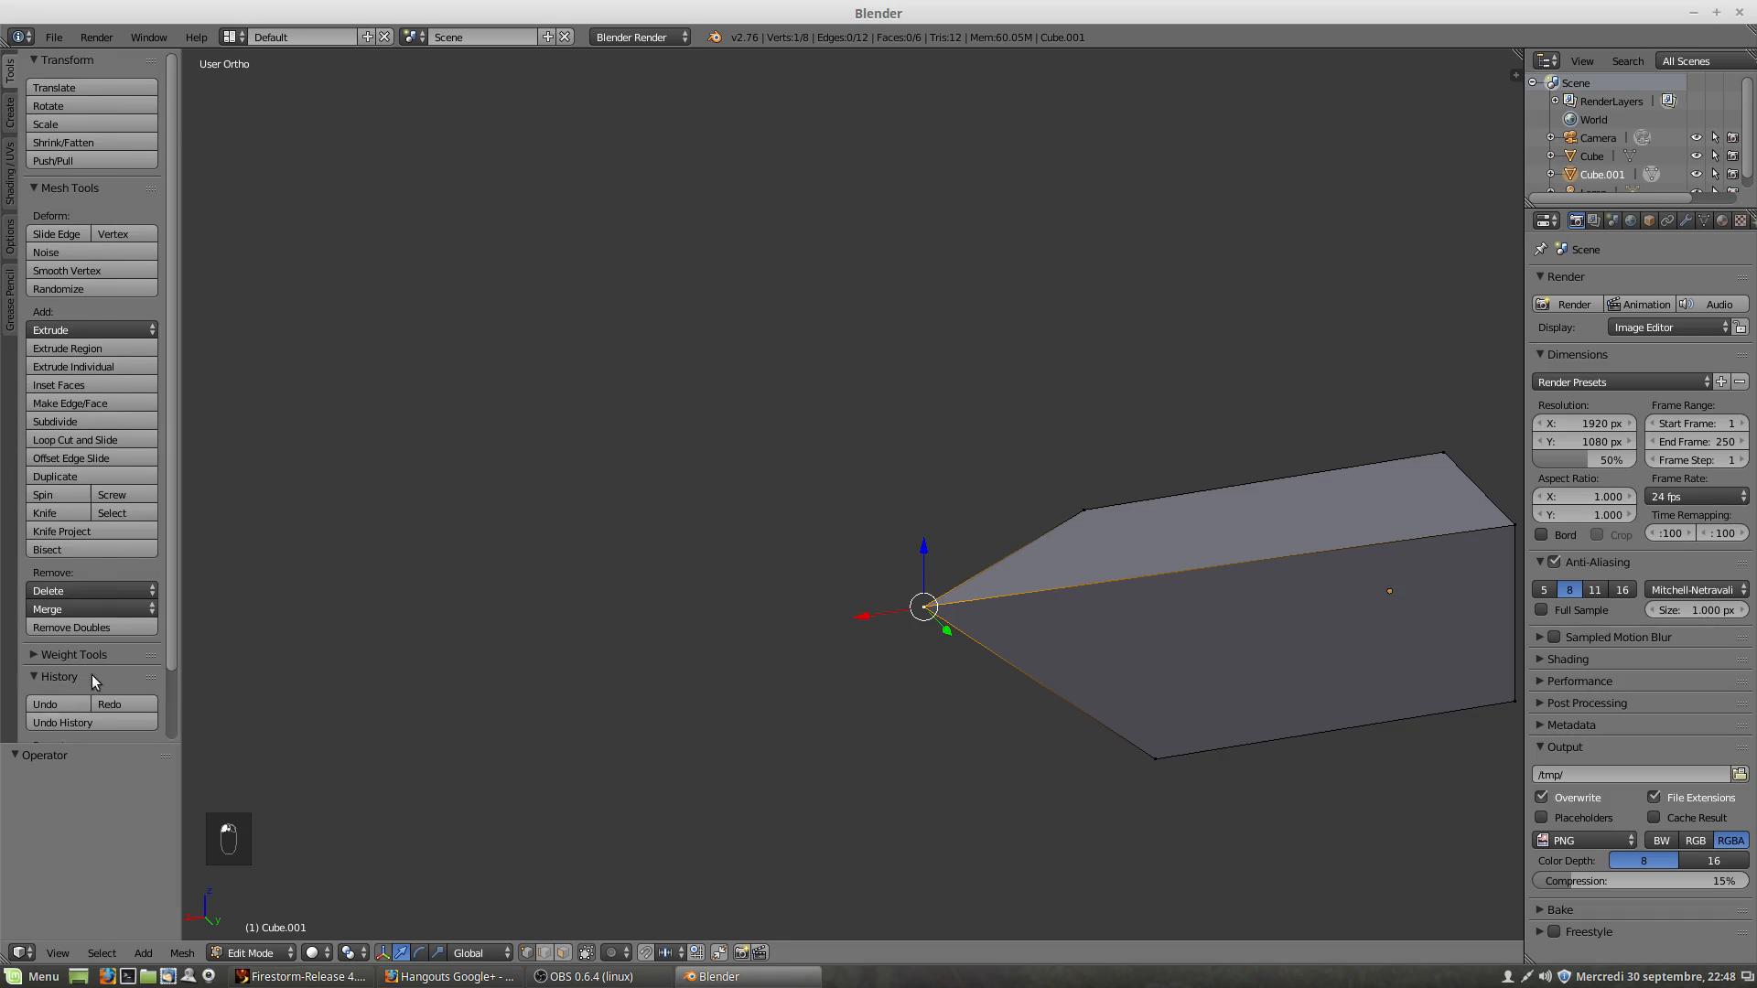
scroll(105, 679, "down", 2)
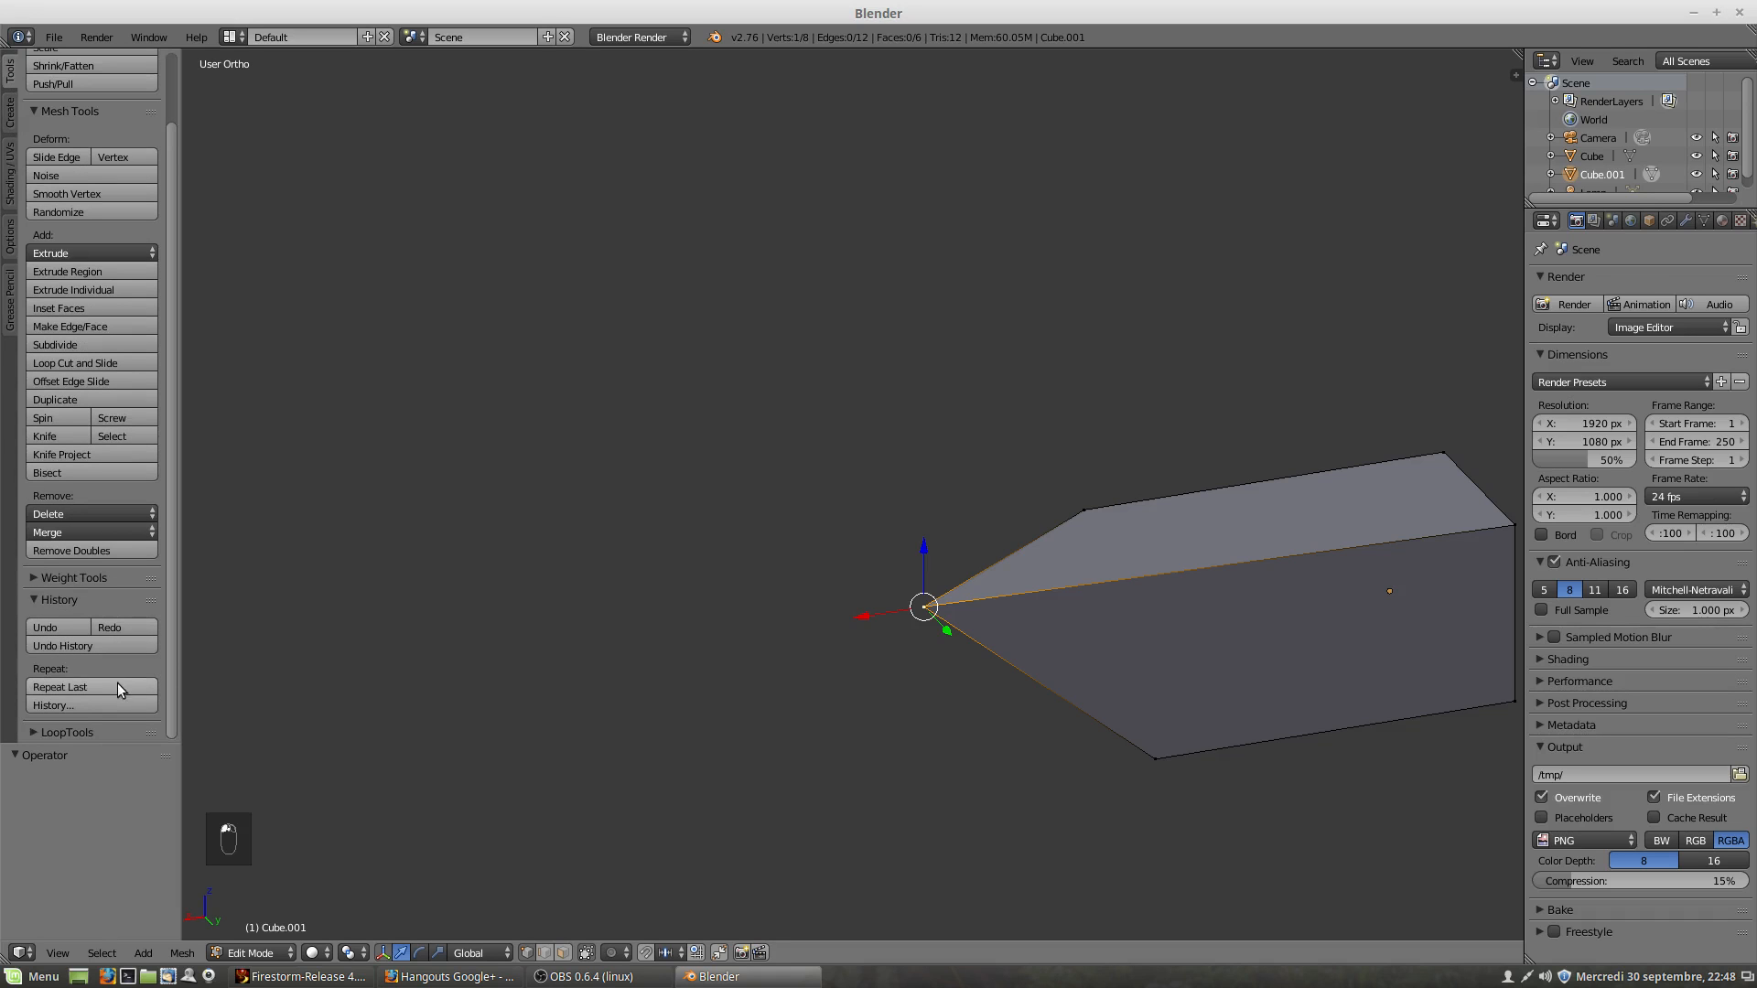
left_click(84, 646)
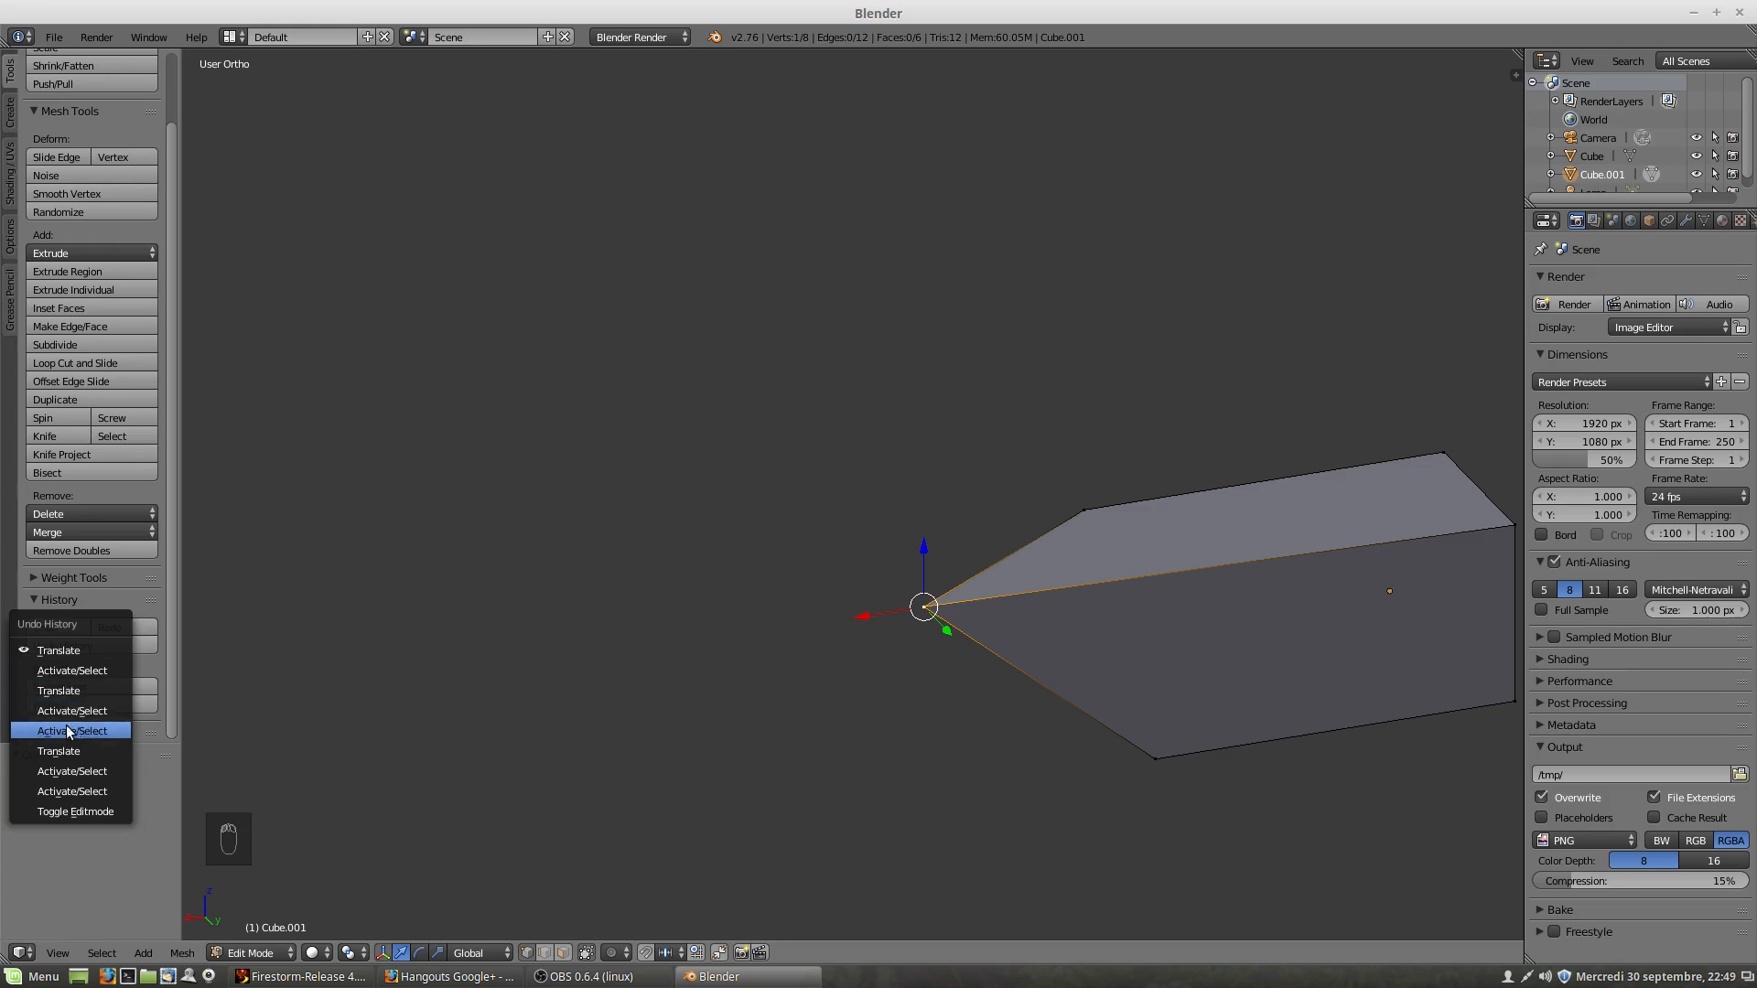
left_click(66, 751)
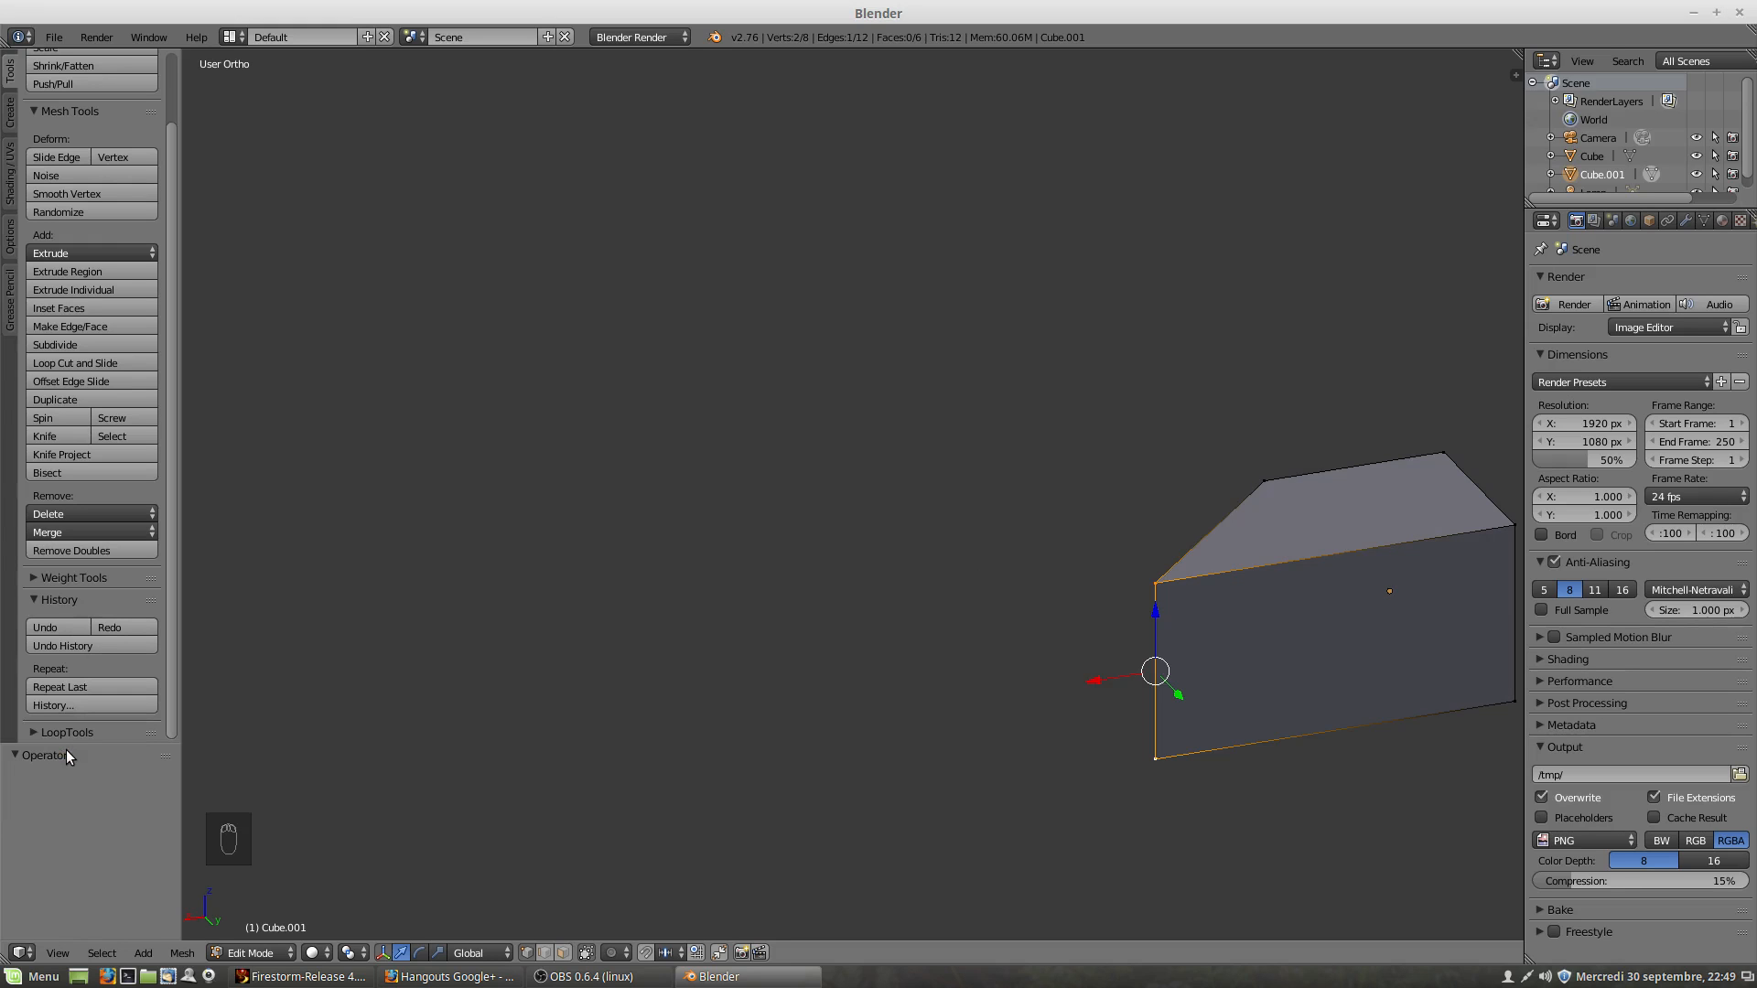
Step: Revert the mesh to the Toggle Editmode entry in Undo History, and restore the most recent Translate state
left_click(67, 646)
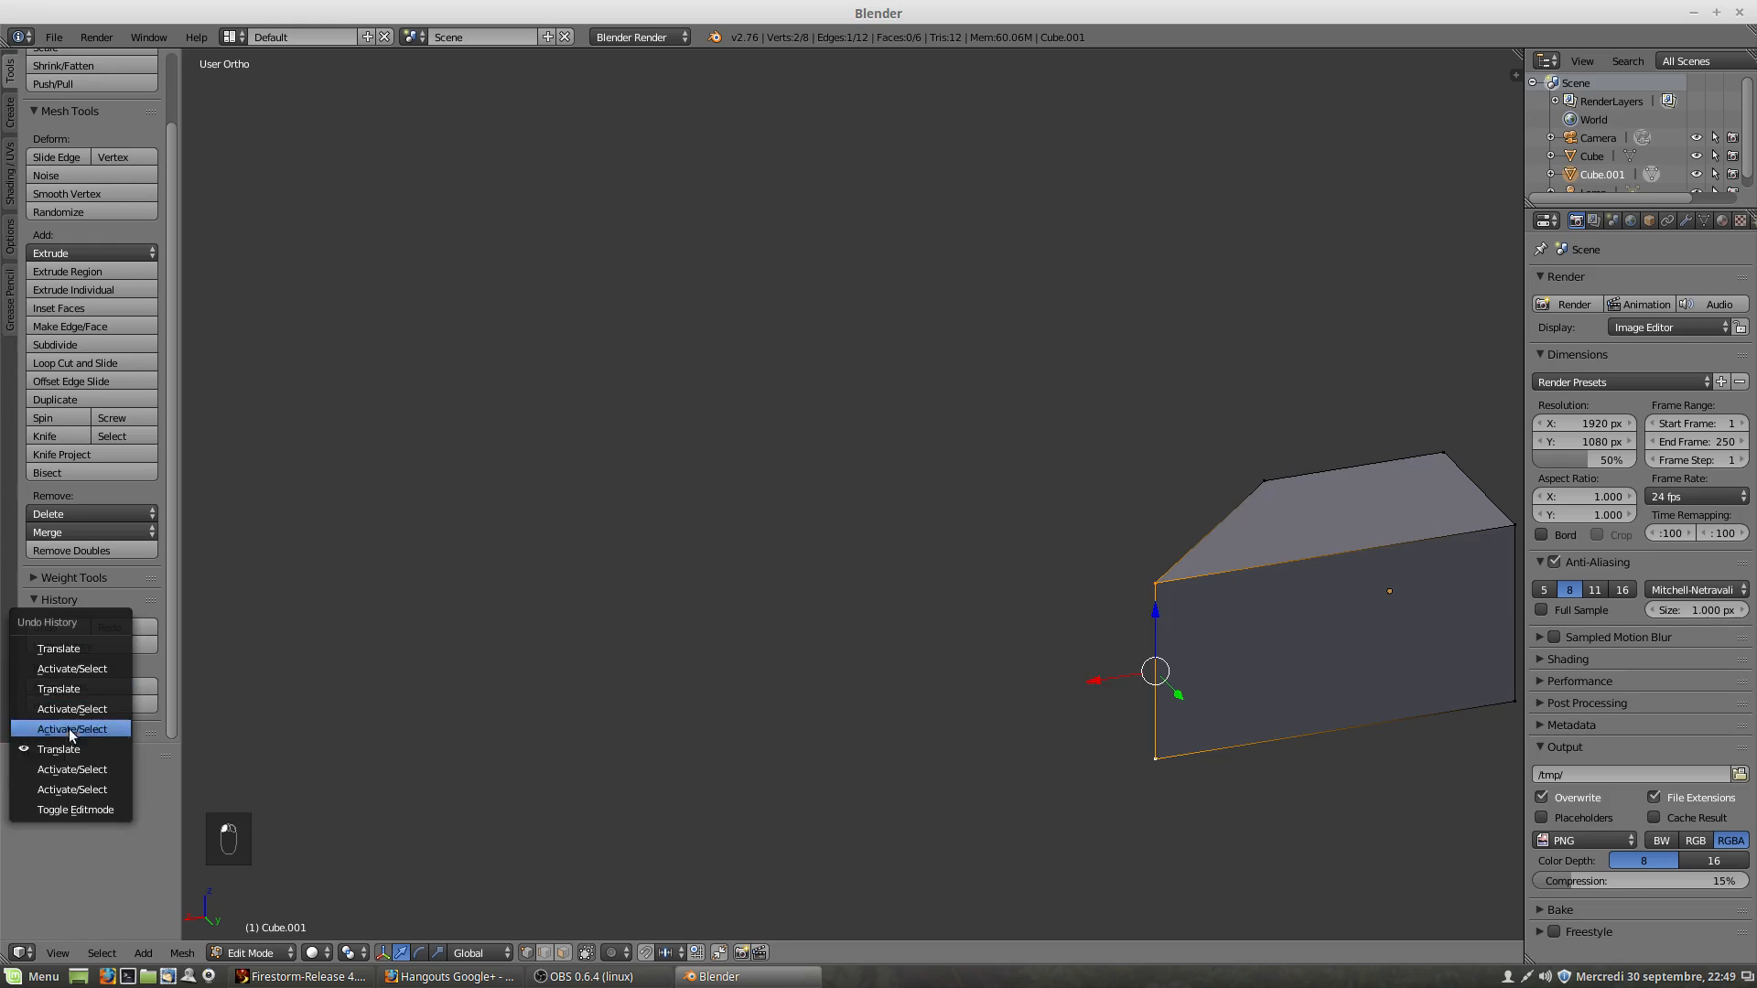
left_click(68, 810)
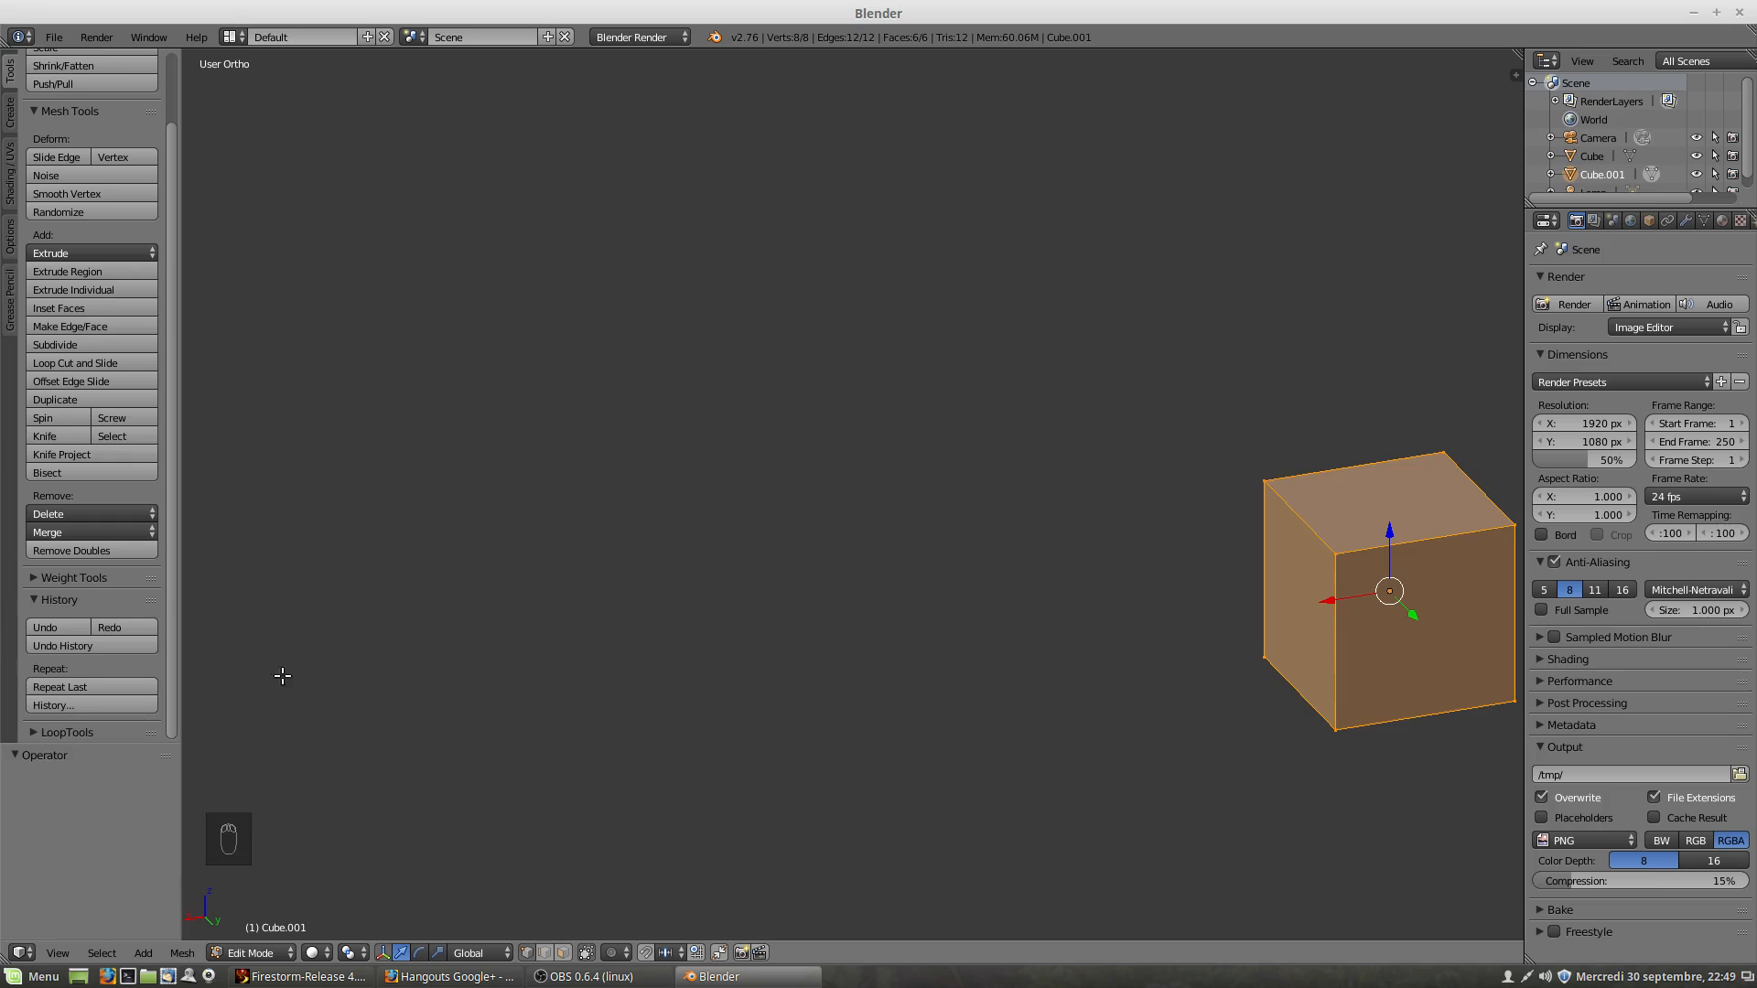
left_click(64, 645)
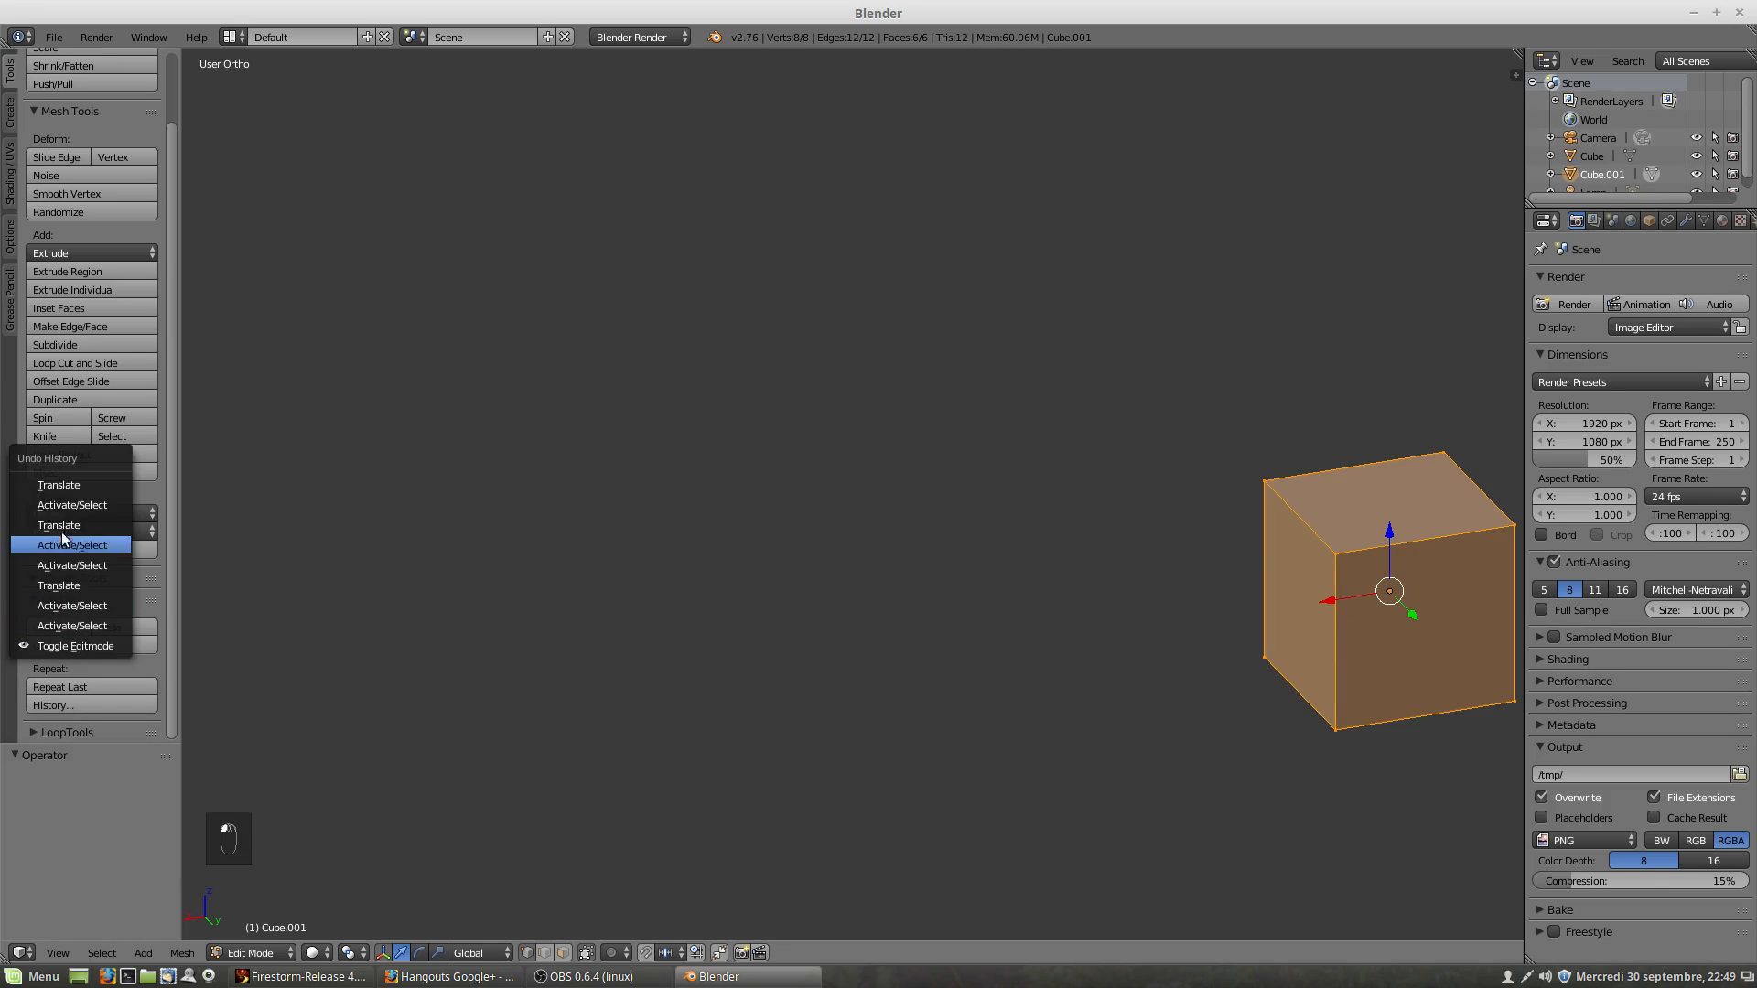
left_click(60, 486)
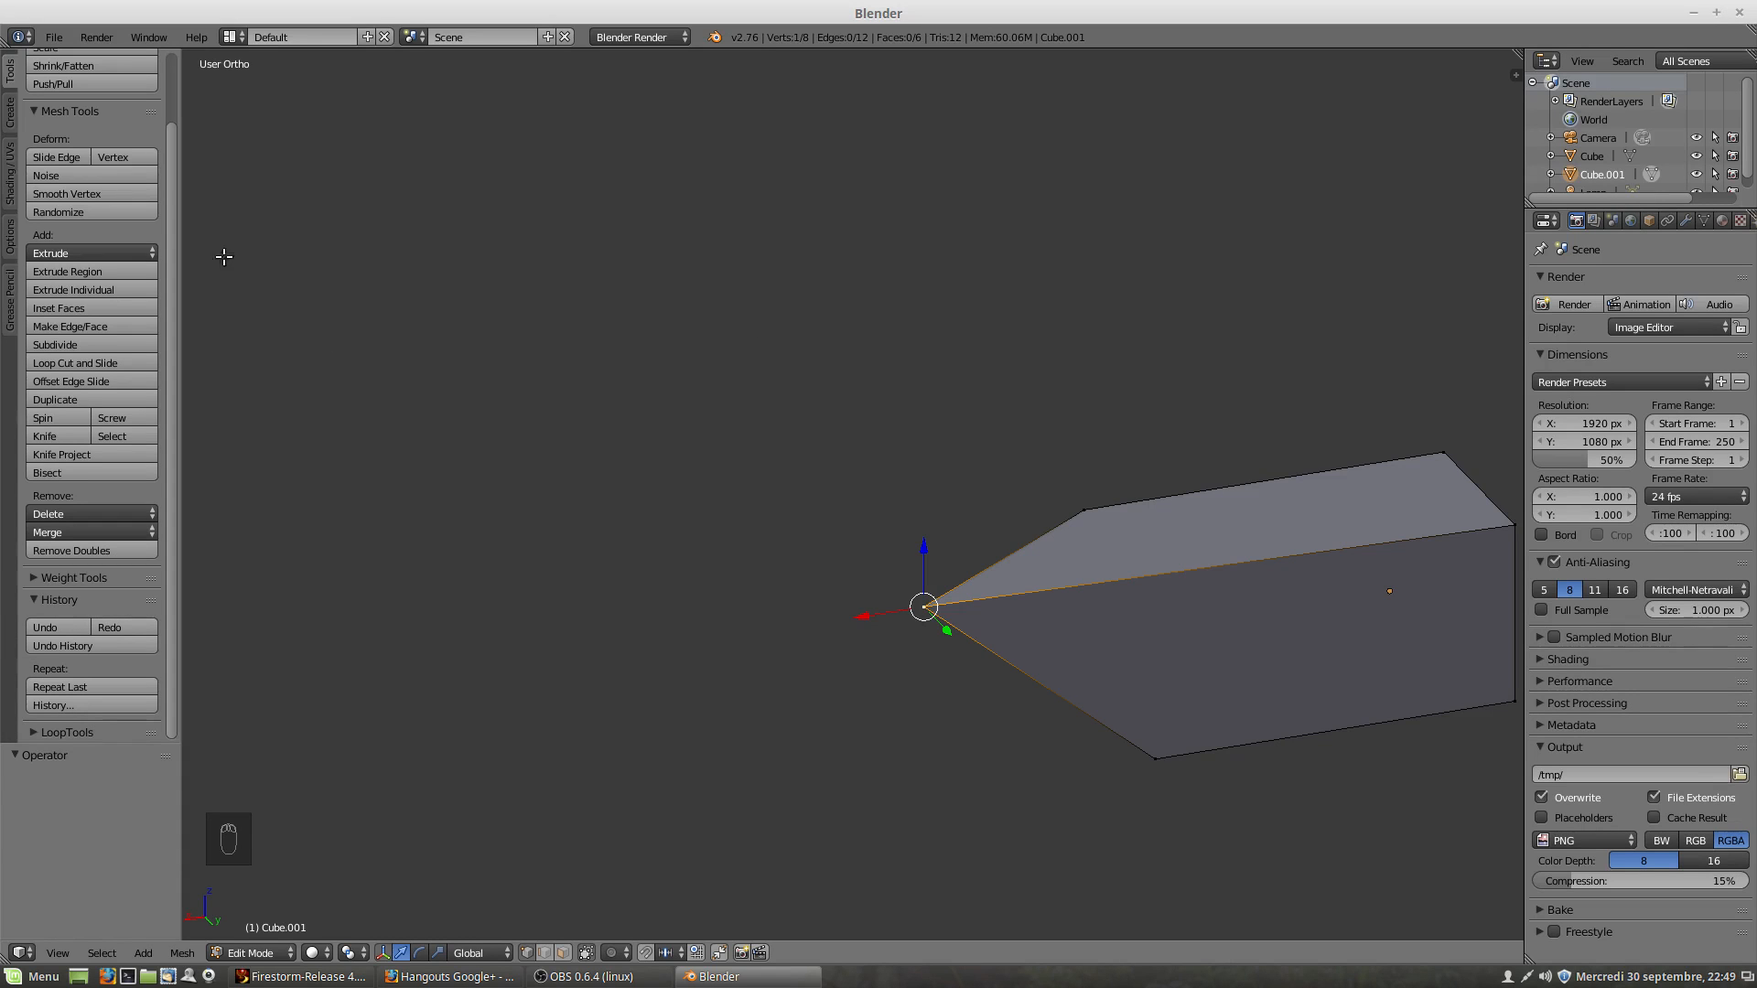
Step: Move the selected corner vertex with the Translate tool by about X -0.180, Y -0.016, Z 0.182
scroll(112, 330, "up", 3)
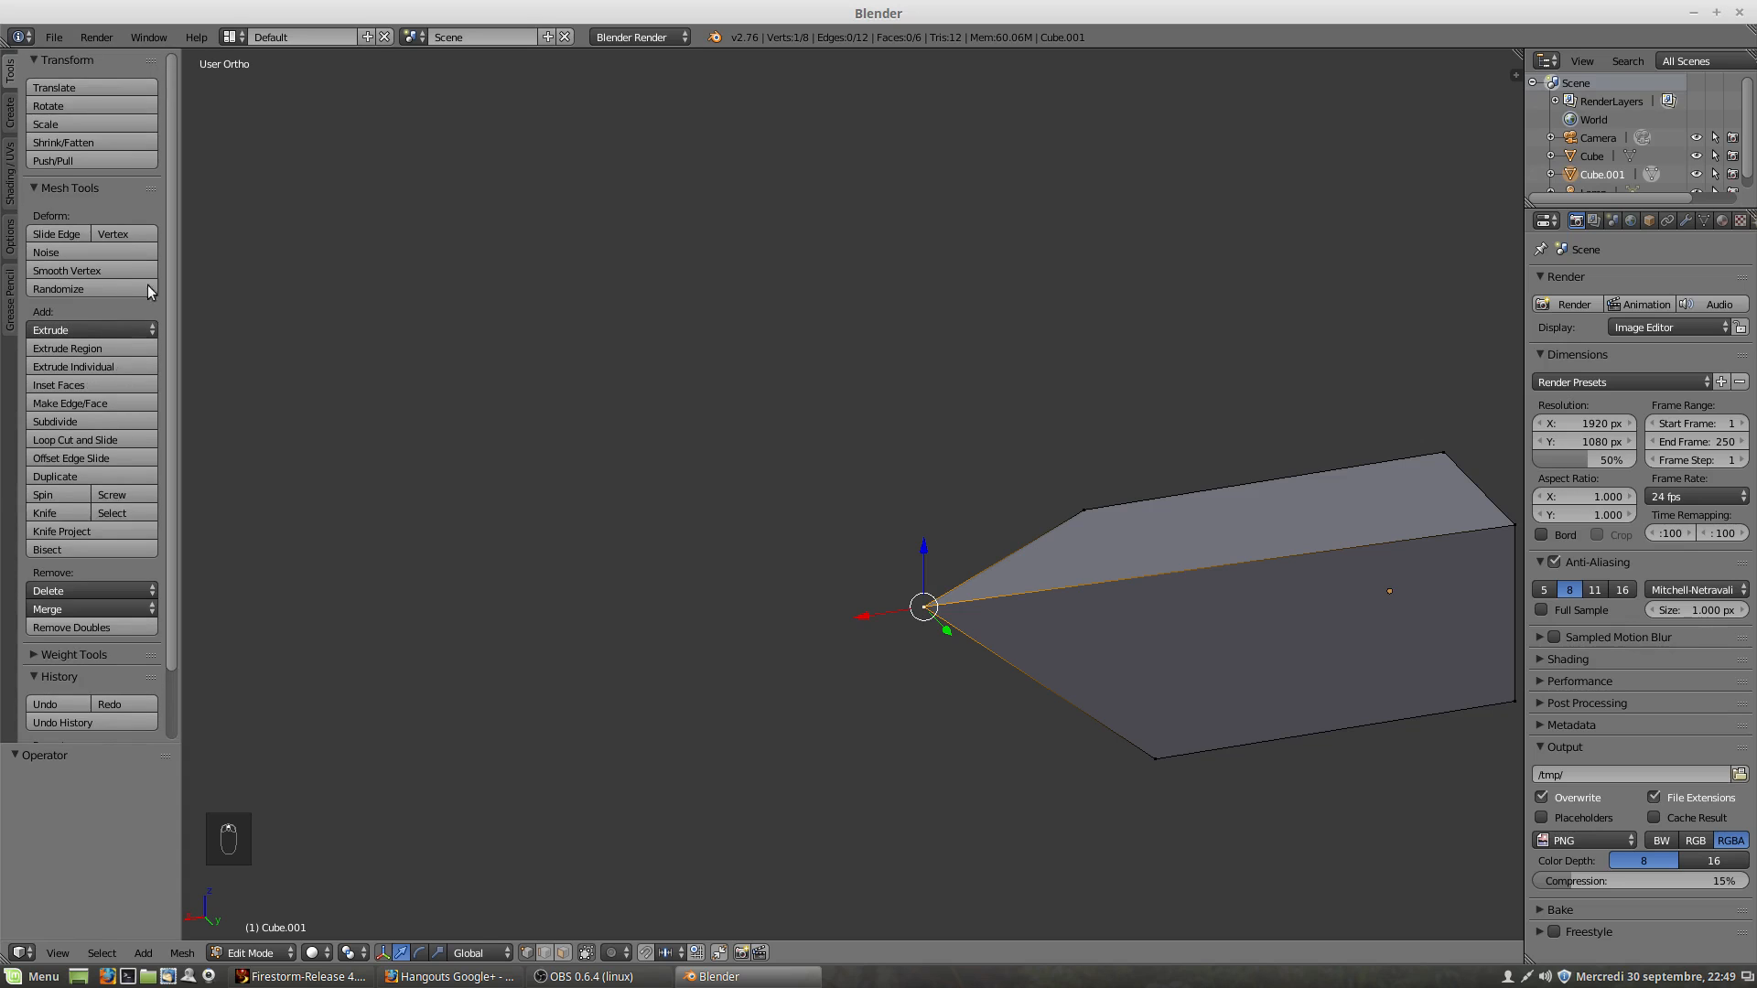
left_click(74, 86)
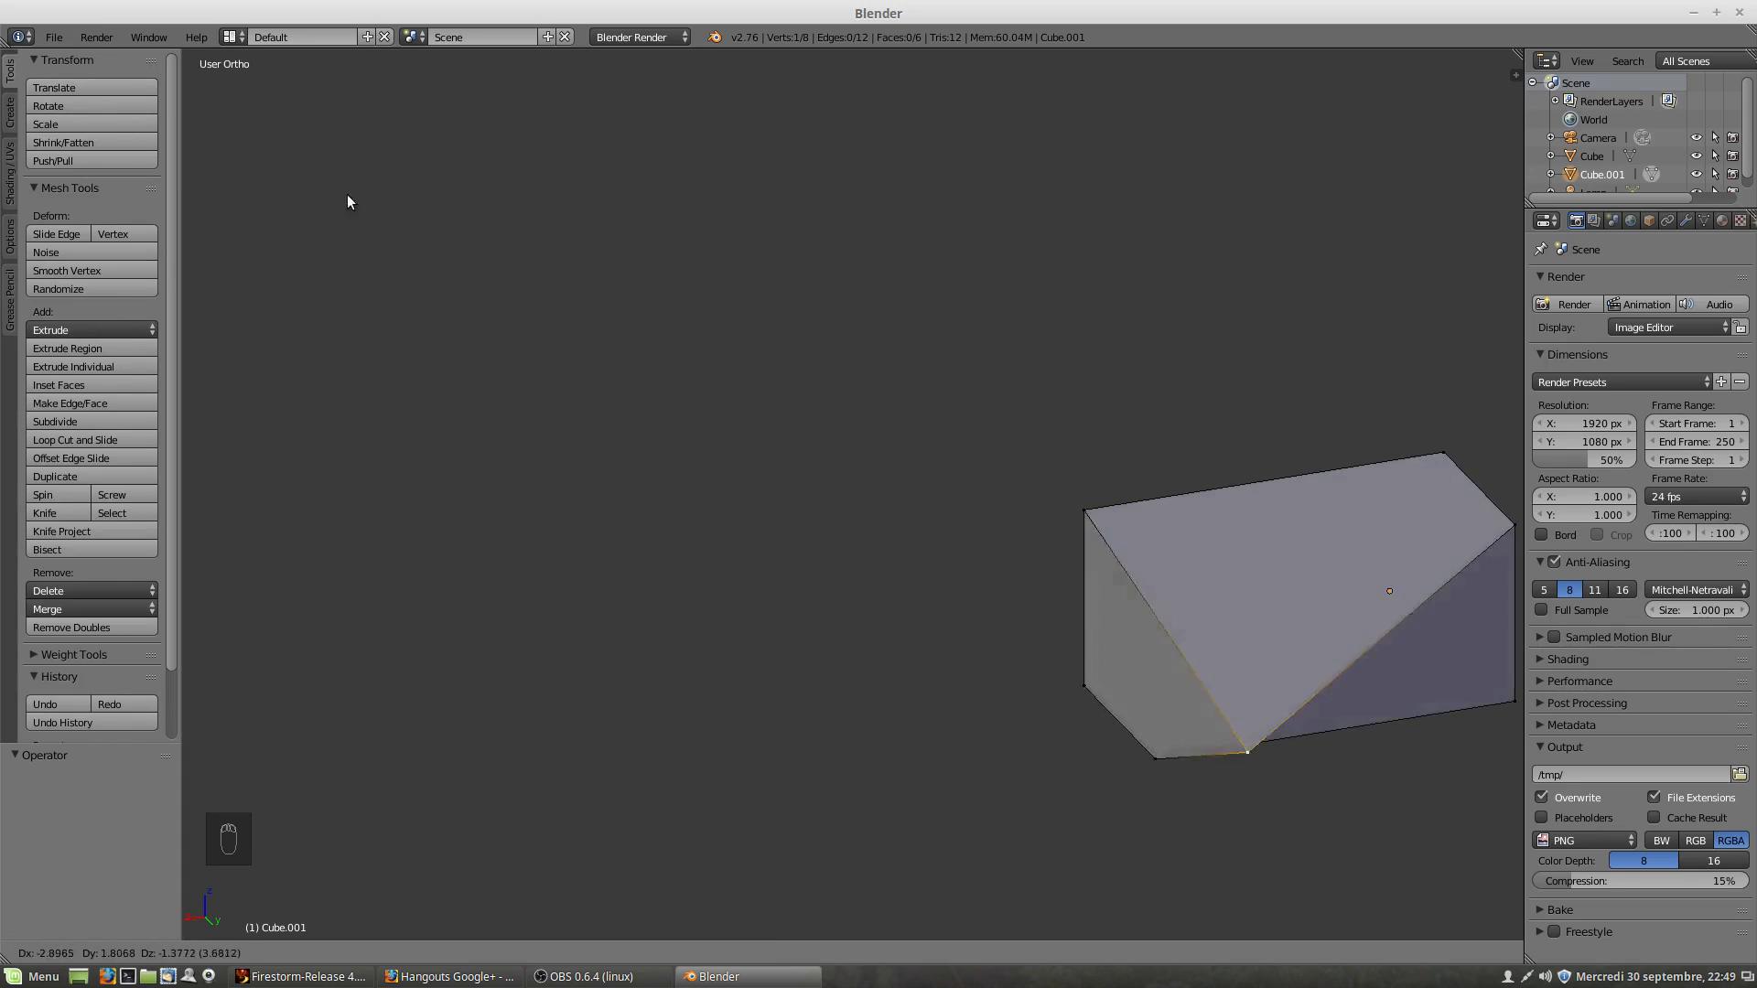
left_click(88, 68)
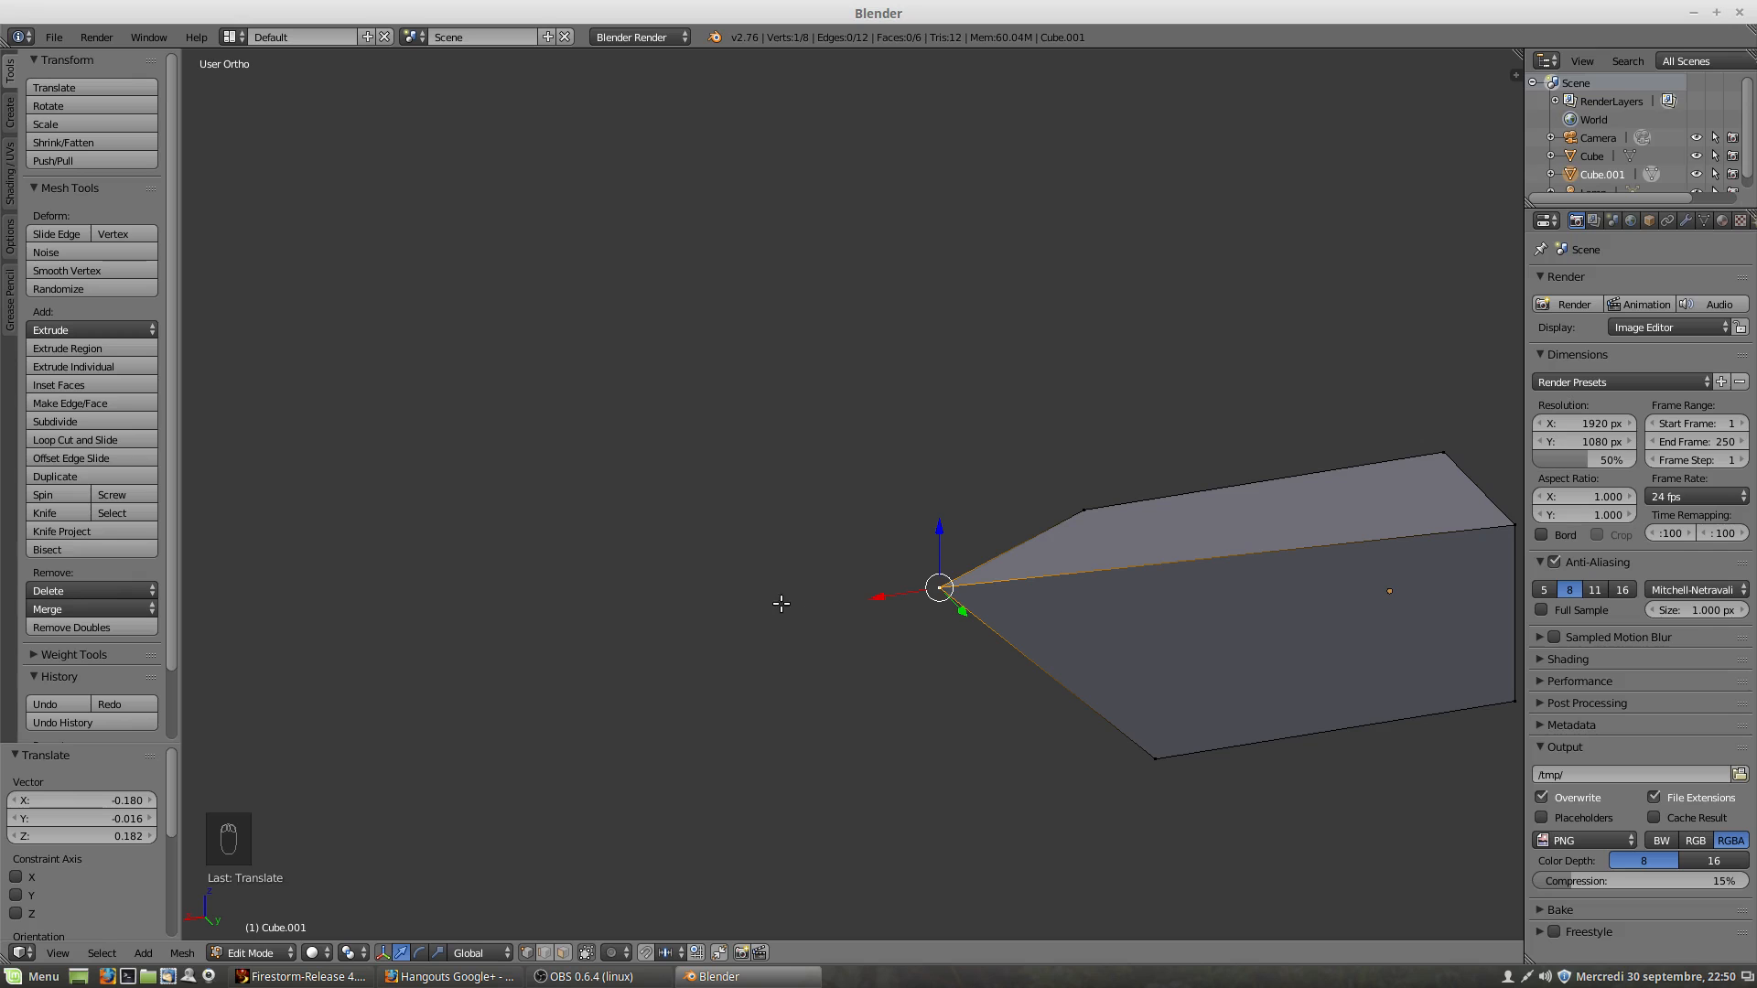
Step: Return to Object Mode and show the edited block in front orthographic view
left_click(255, 954)
left_click(248, 931)
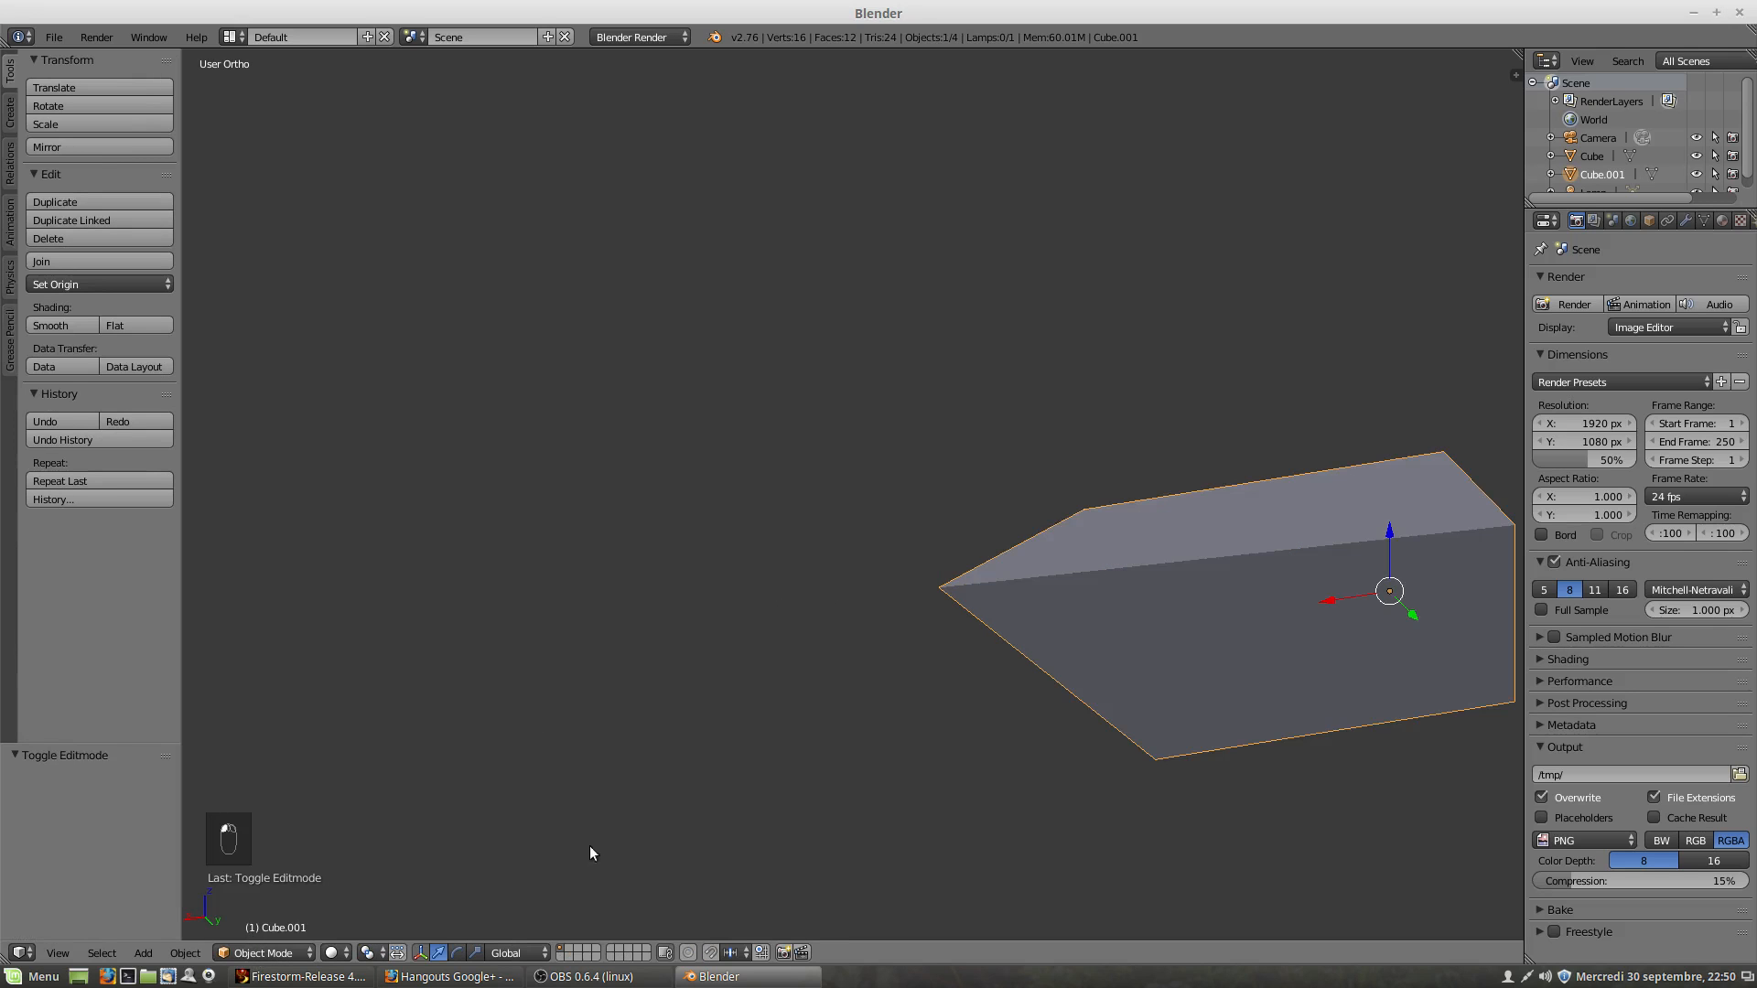
scroll(941, 761, "down", 2)
middle_click_drag(1156, 764, 689, 729)
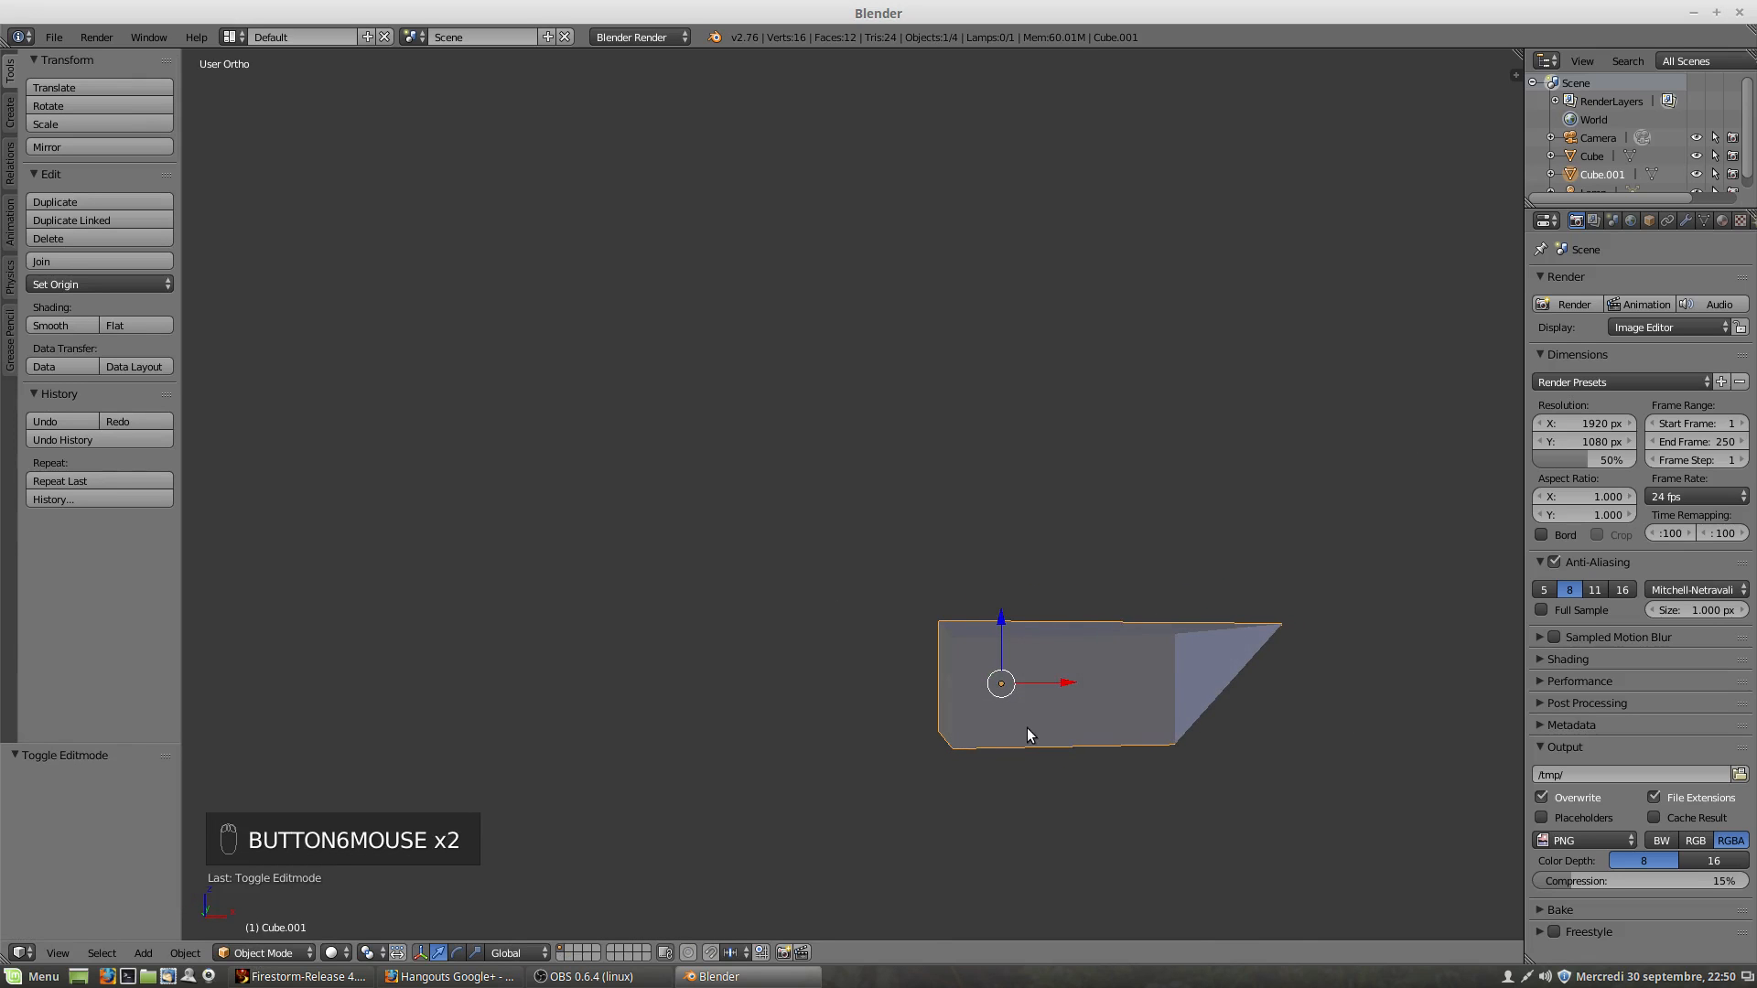
scroll(875, 715, "left", 2, "shift")
key("KP_1")
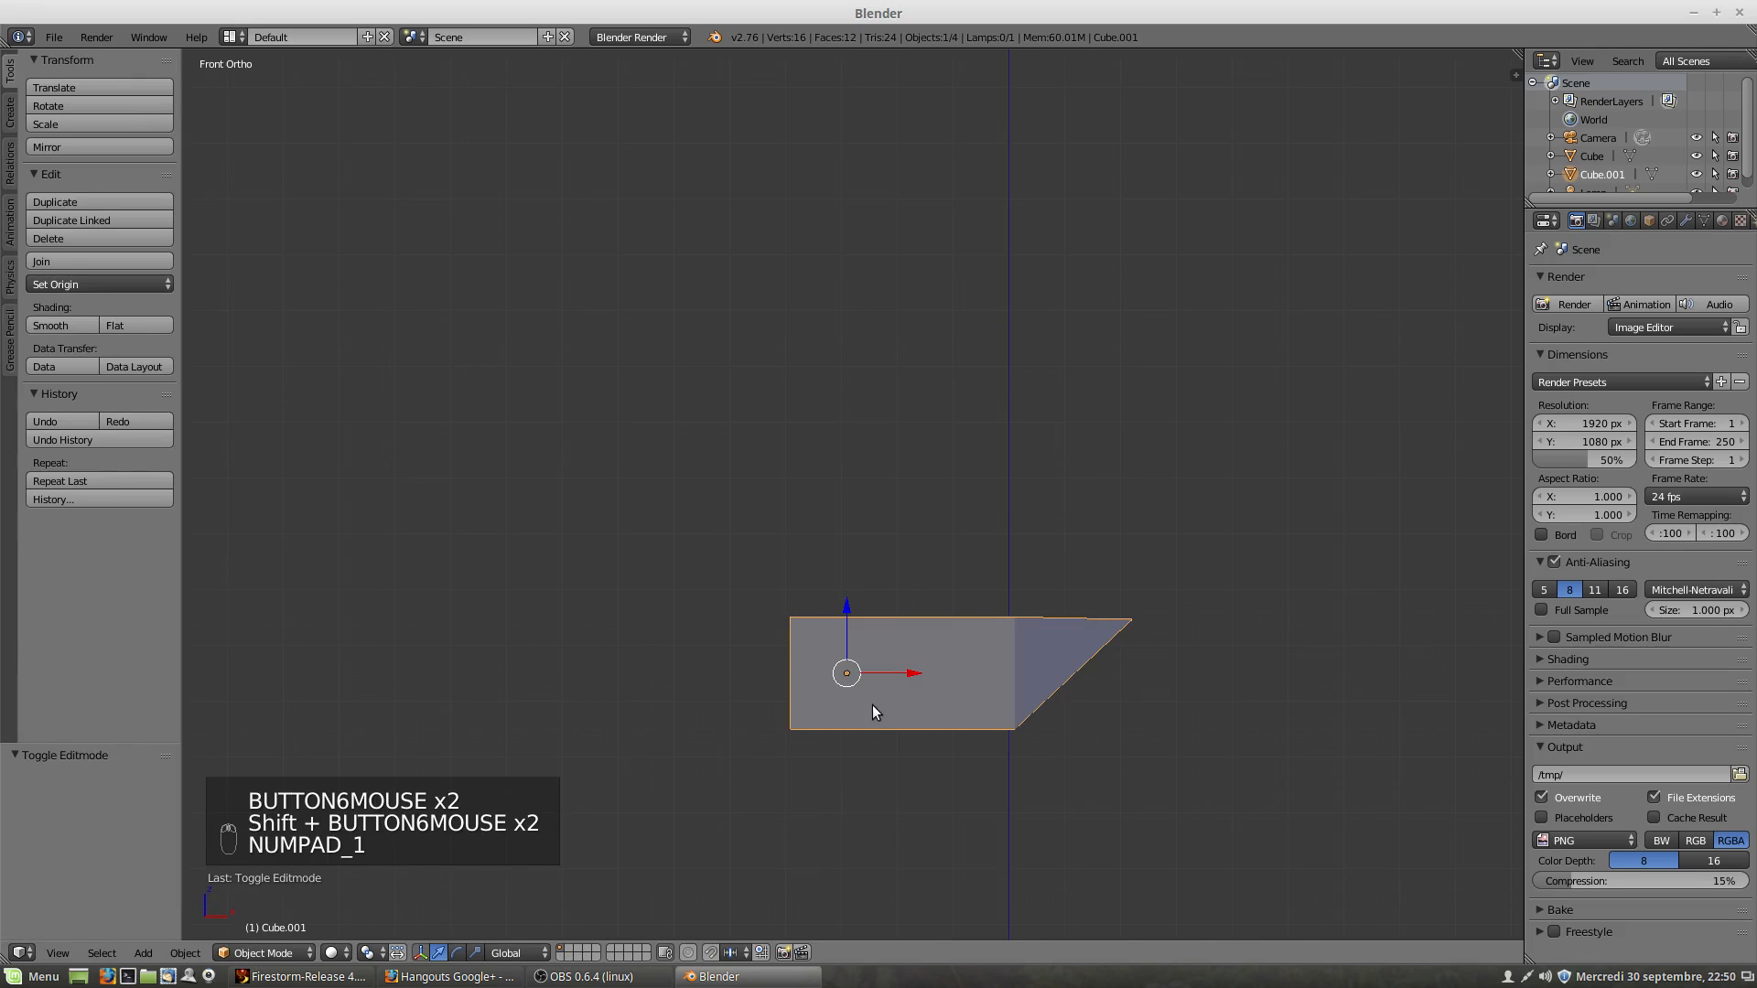
scroll(1068, 660, "up", 1)
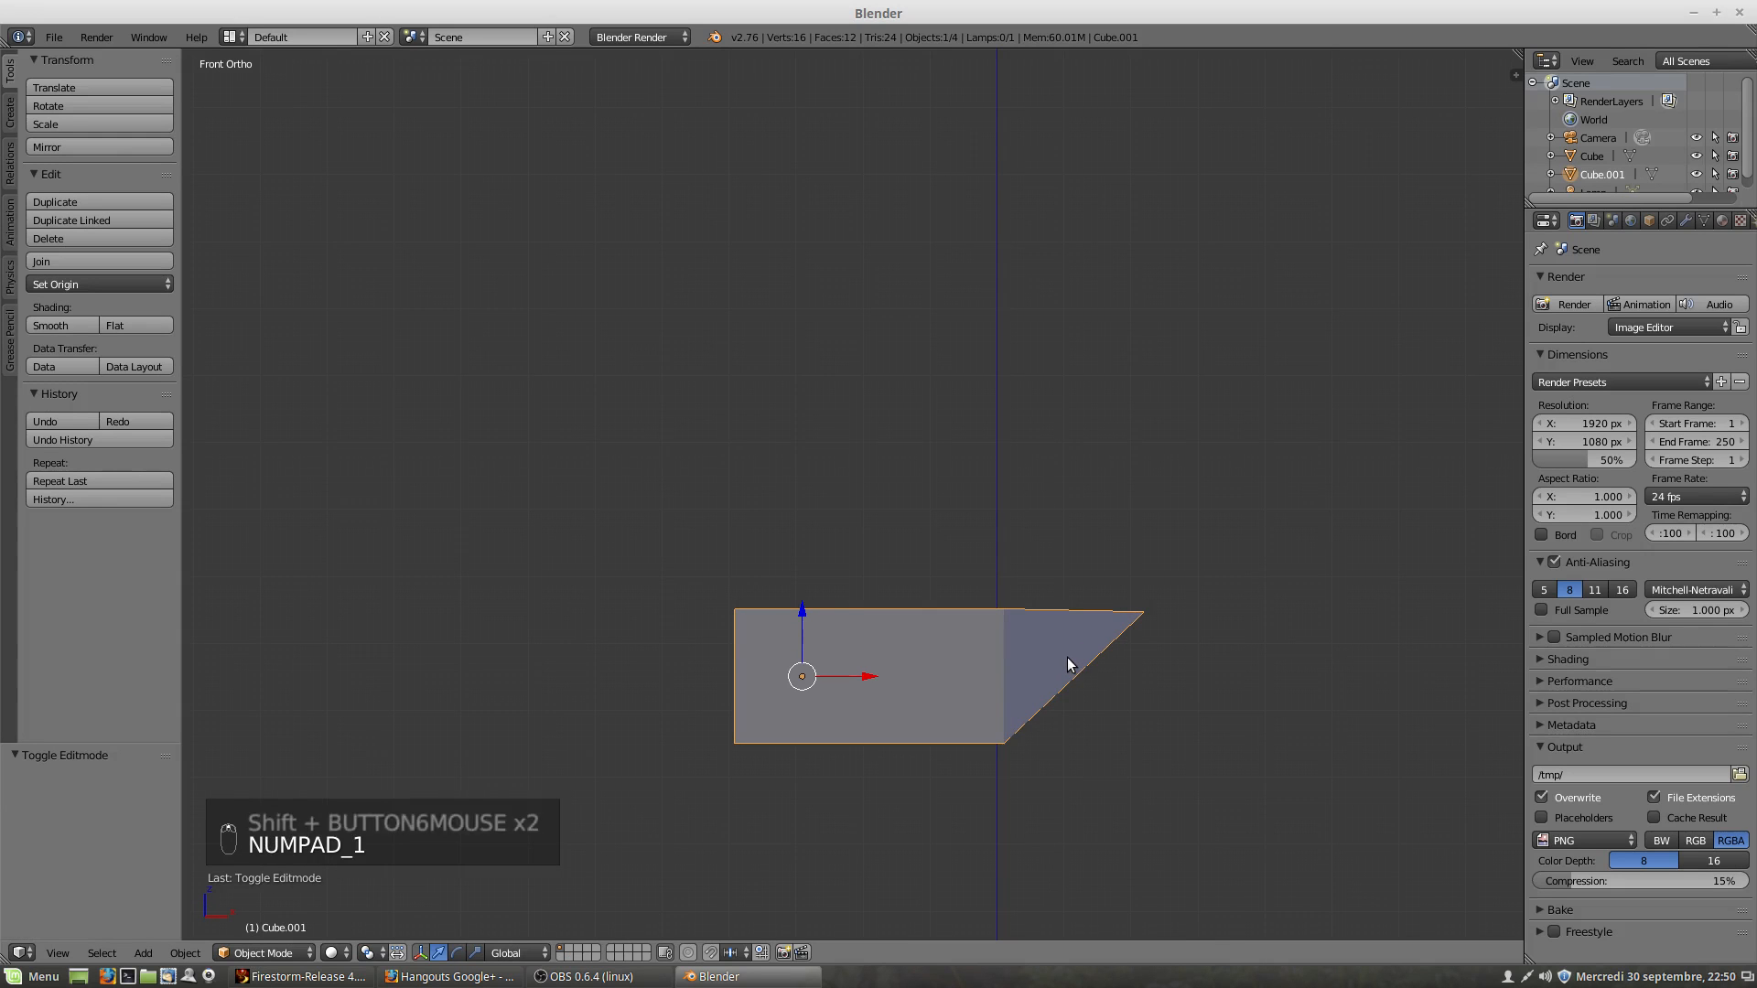
Step: Reposition the block with successive Z and X axis moves, including about 0.792 in X and Z moves of about -0.164, 0.724 and -0.437
left_click_drag(802, 610, 810, 498)
left_click_drag(869, 558, 929, 571)
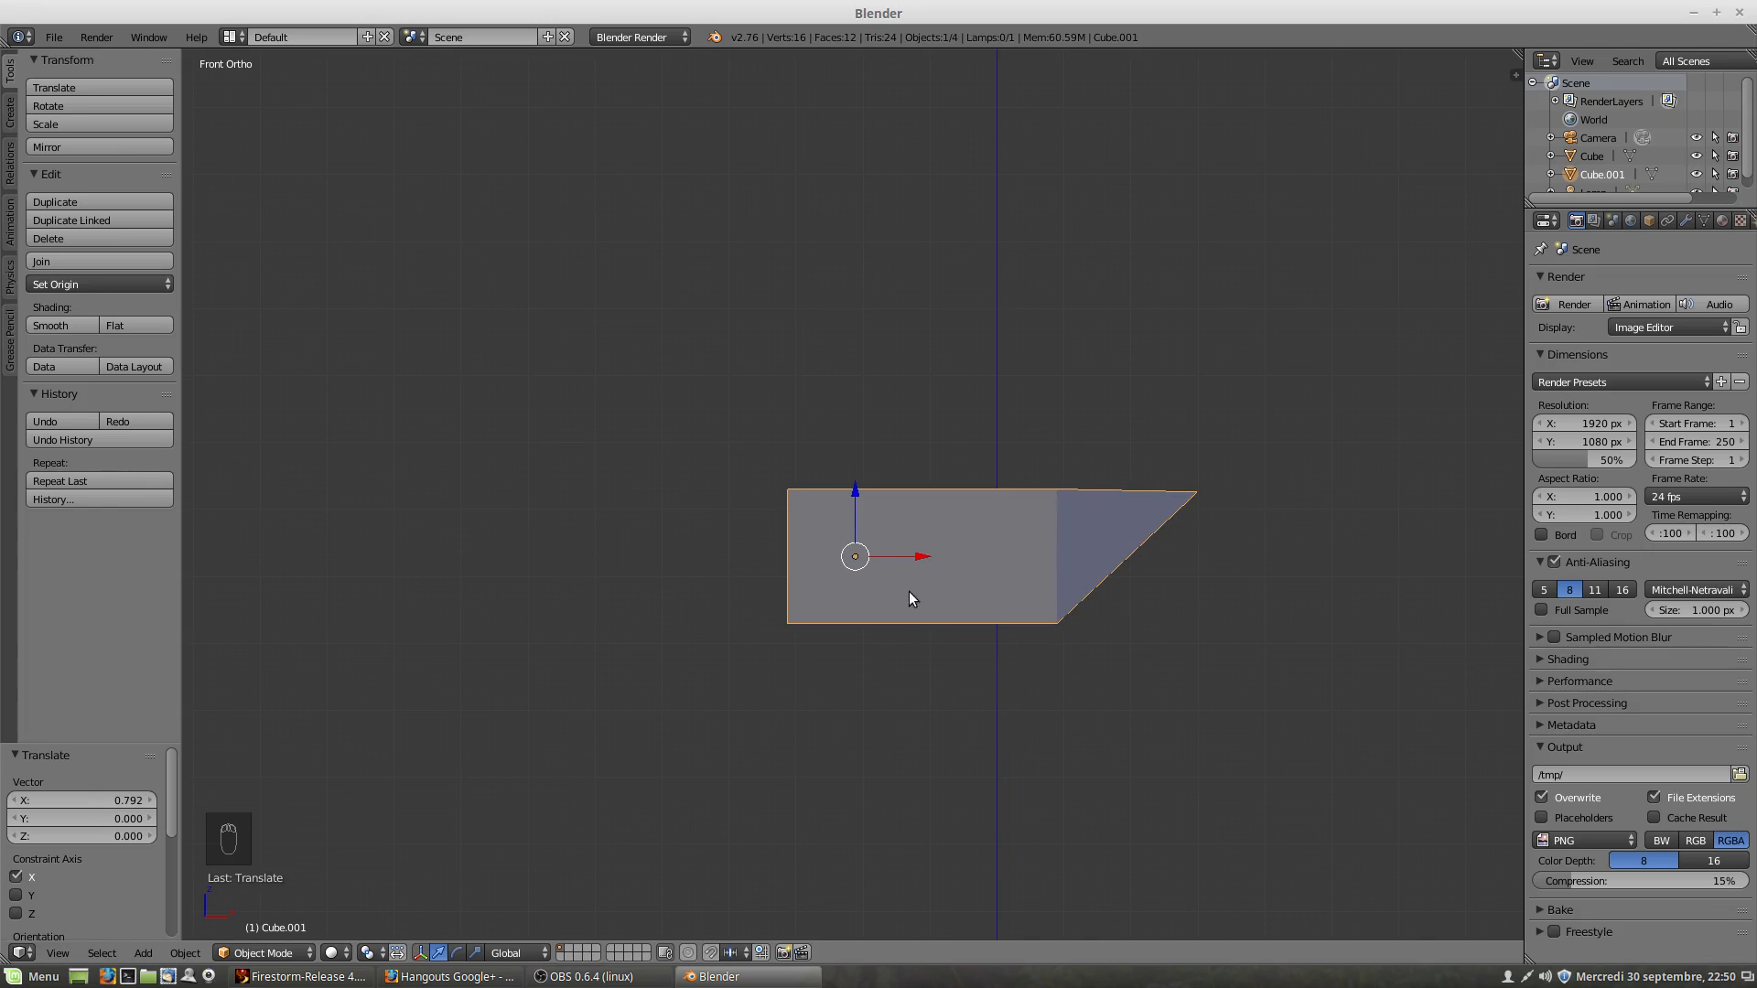
left_click_drag(853, 492, 852, 504)
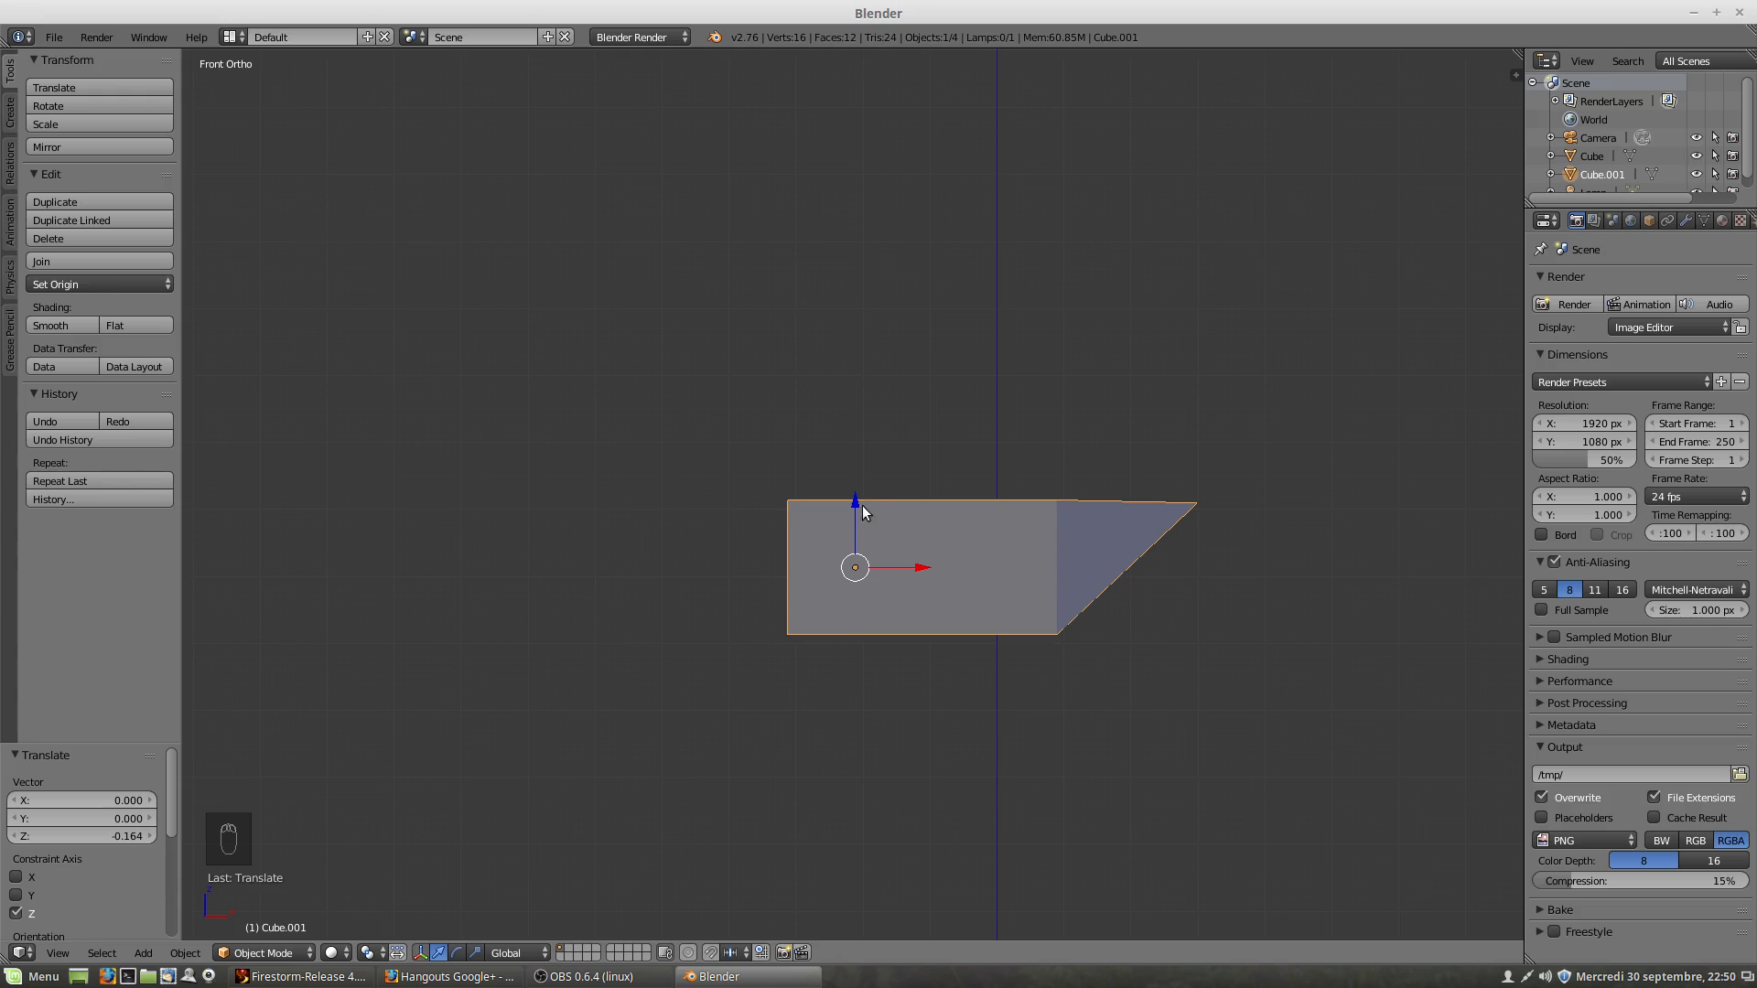
left_click_drag(856, 505, 854, 452)
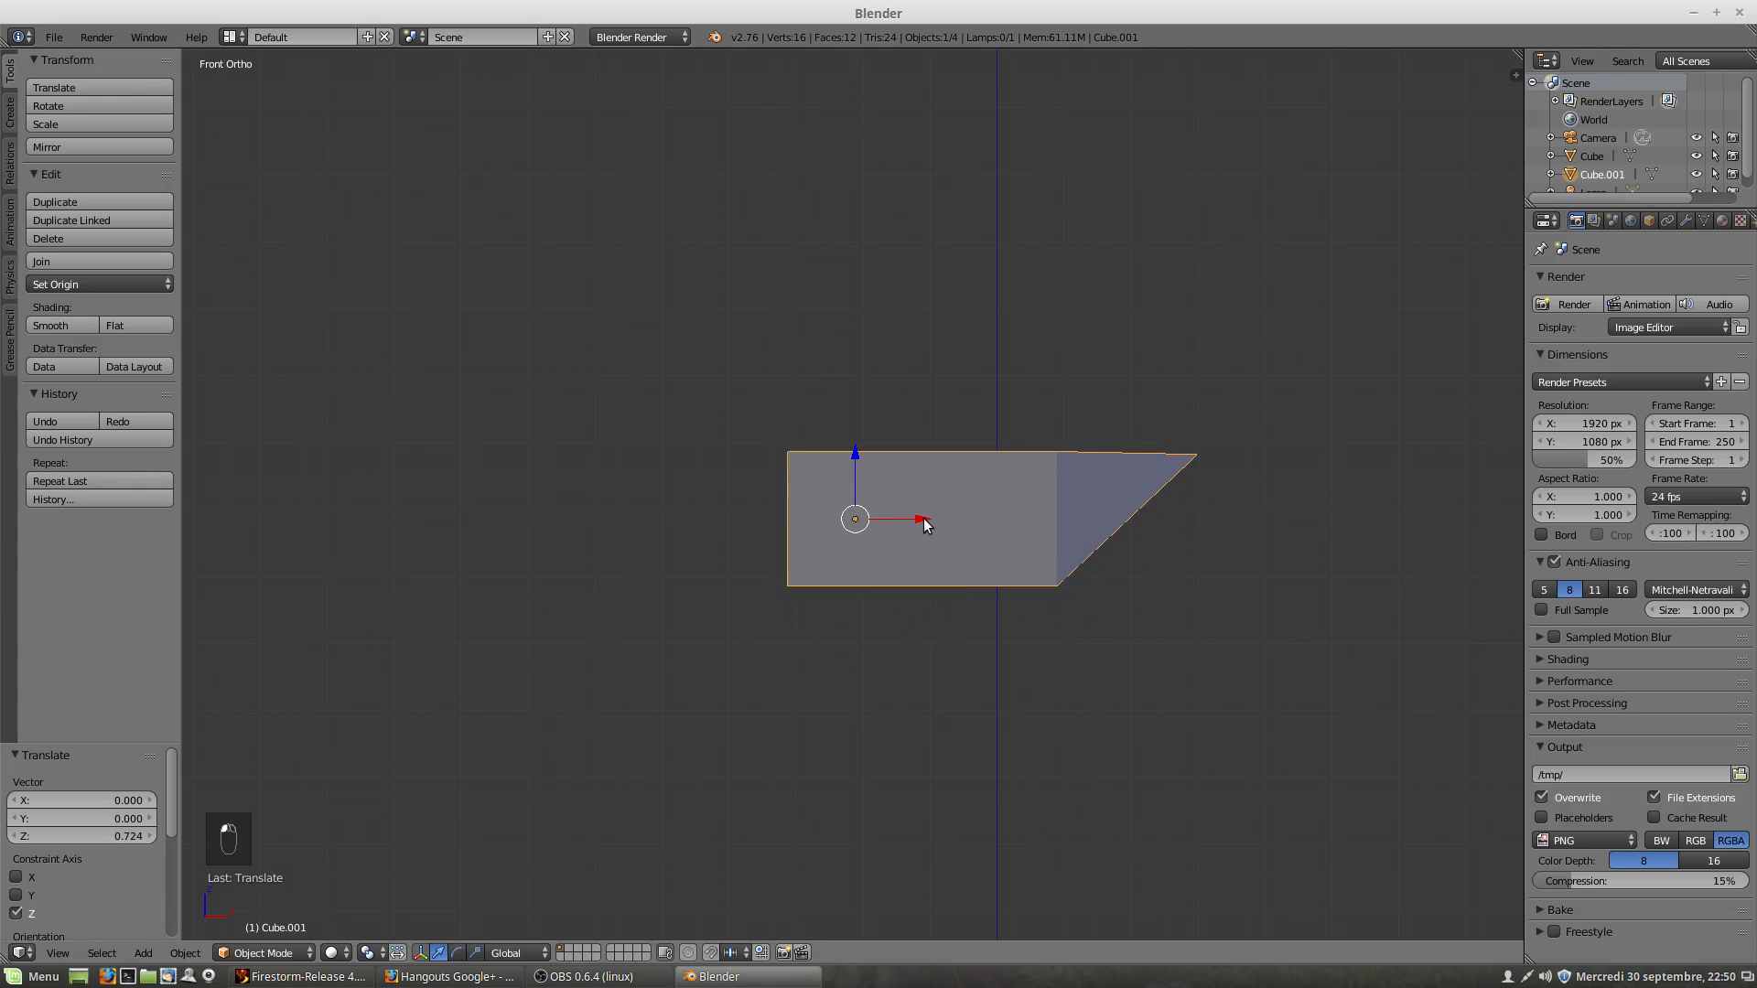
left_click_drag(924, 519, 965, 520)
left_click_drag(895, 457, 895, 487)
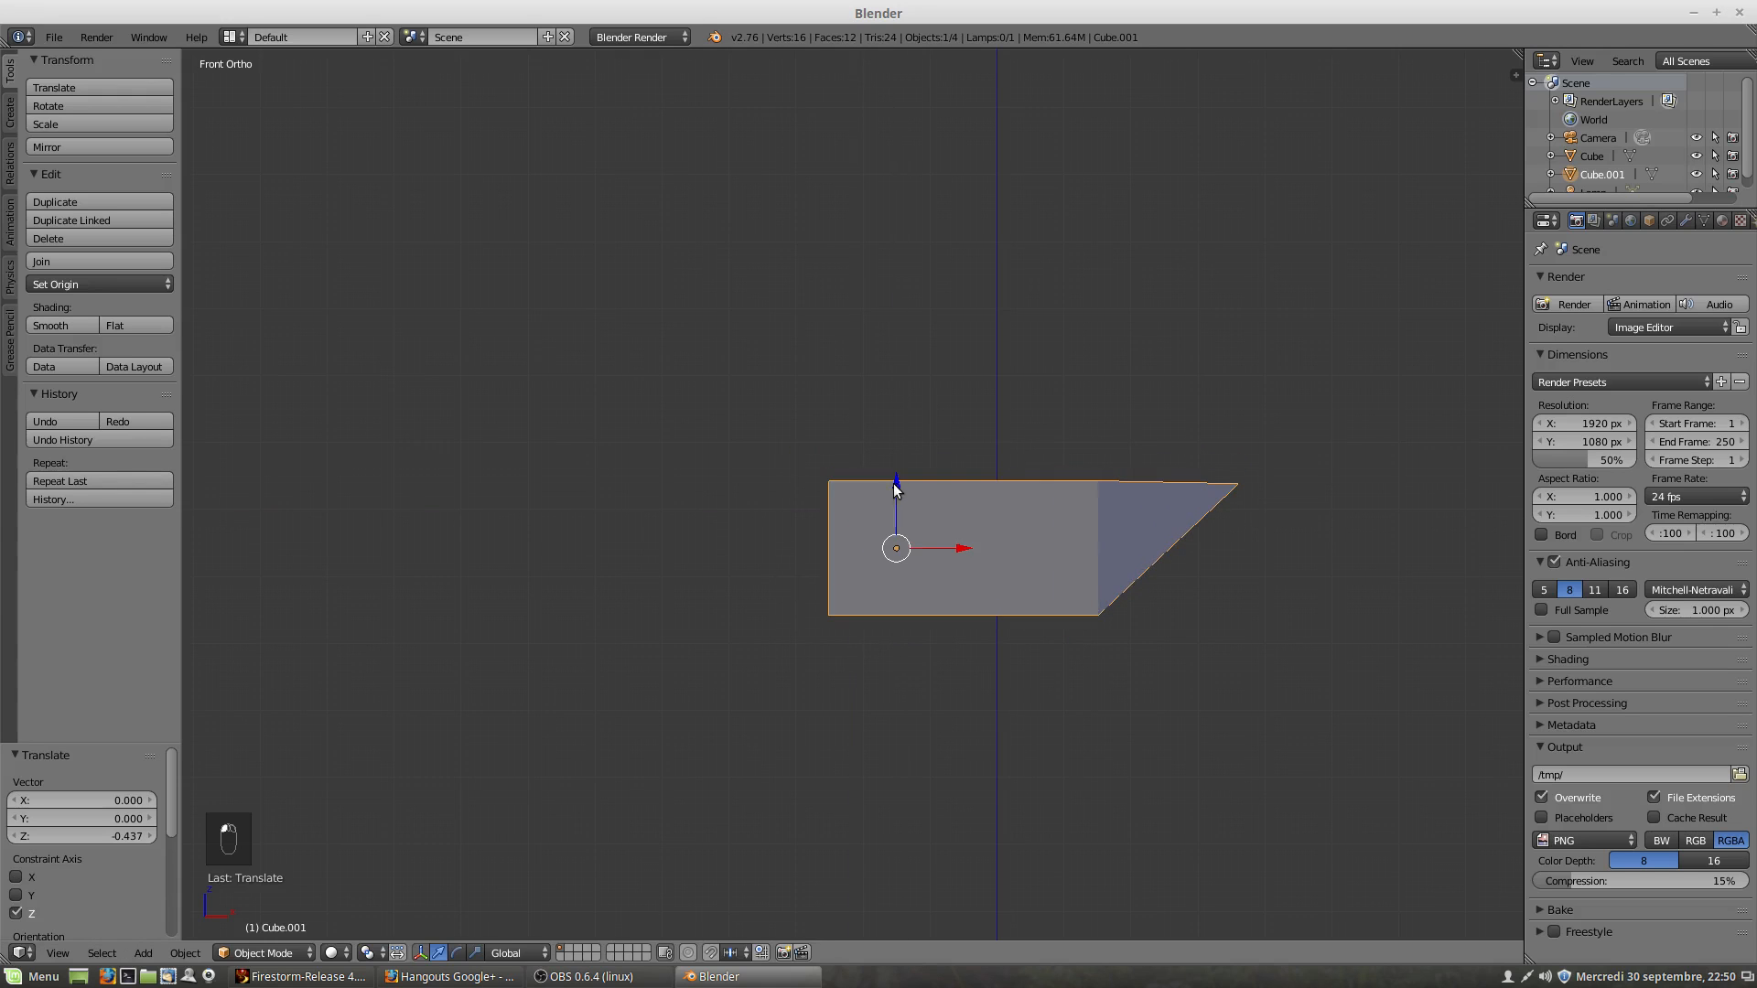
Step: Try rotating the block by about -33.378° with the rotate manipulator in front view, and undo the rotation
left_click(456, 953)
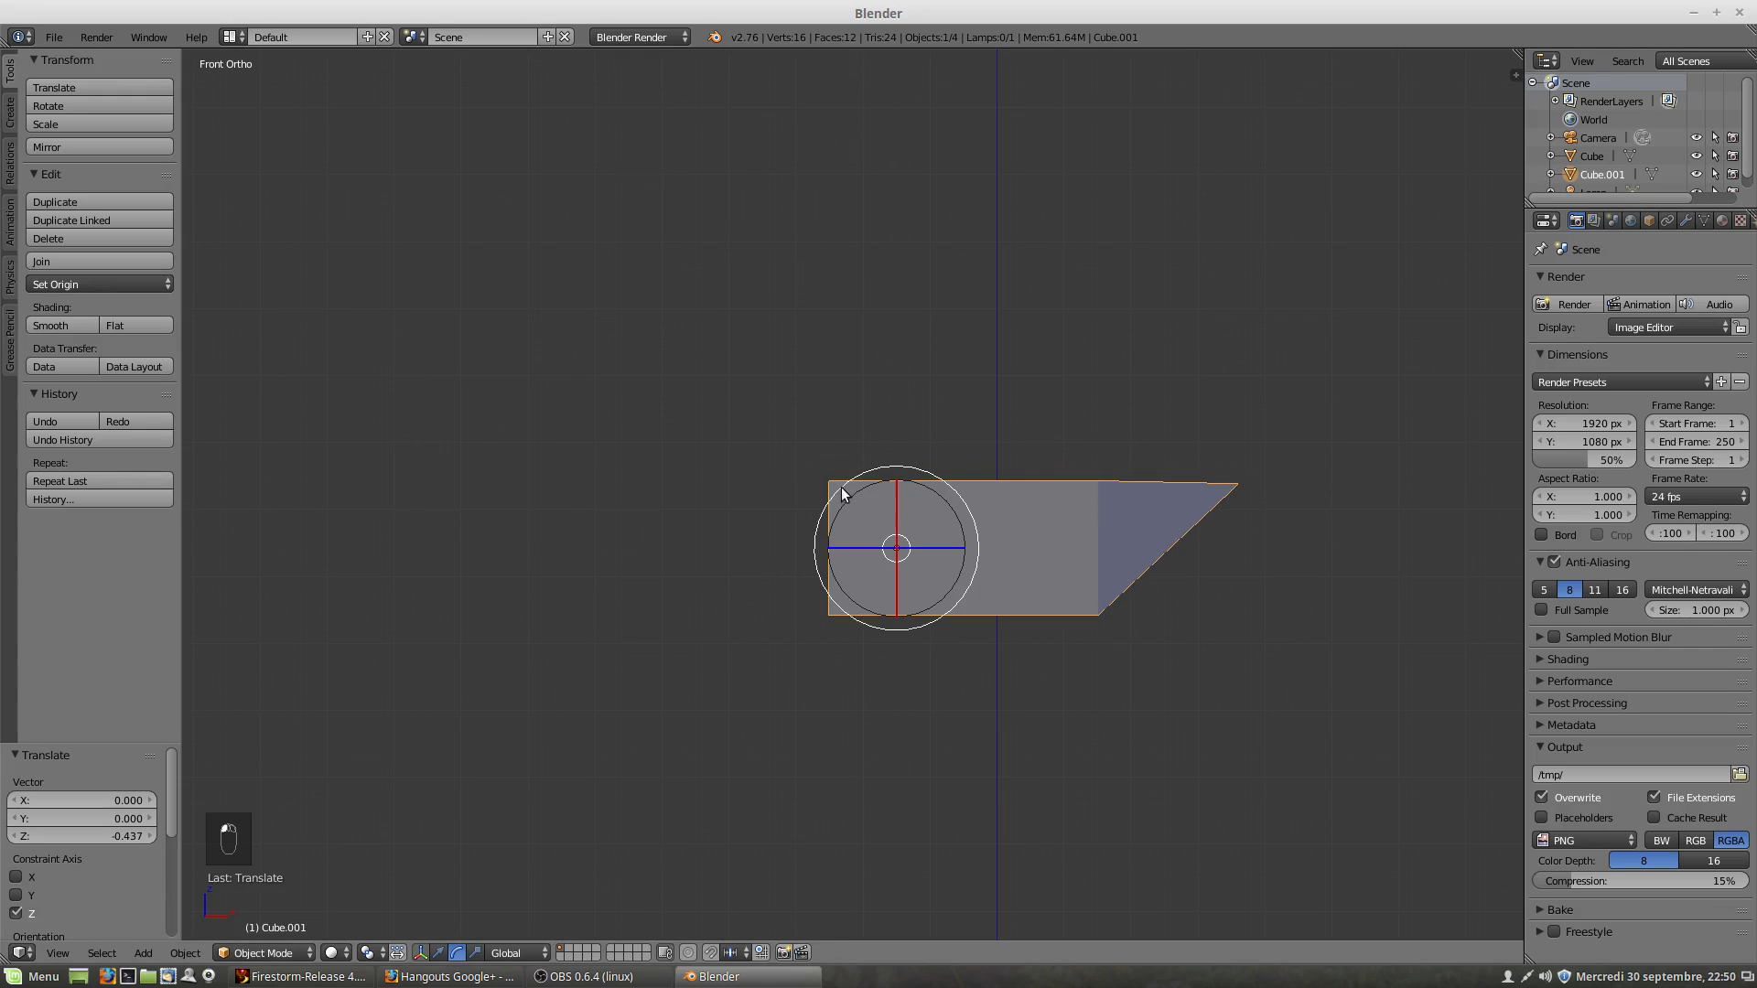
left_click_drag(842, 494, 812, 530)
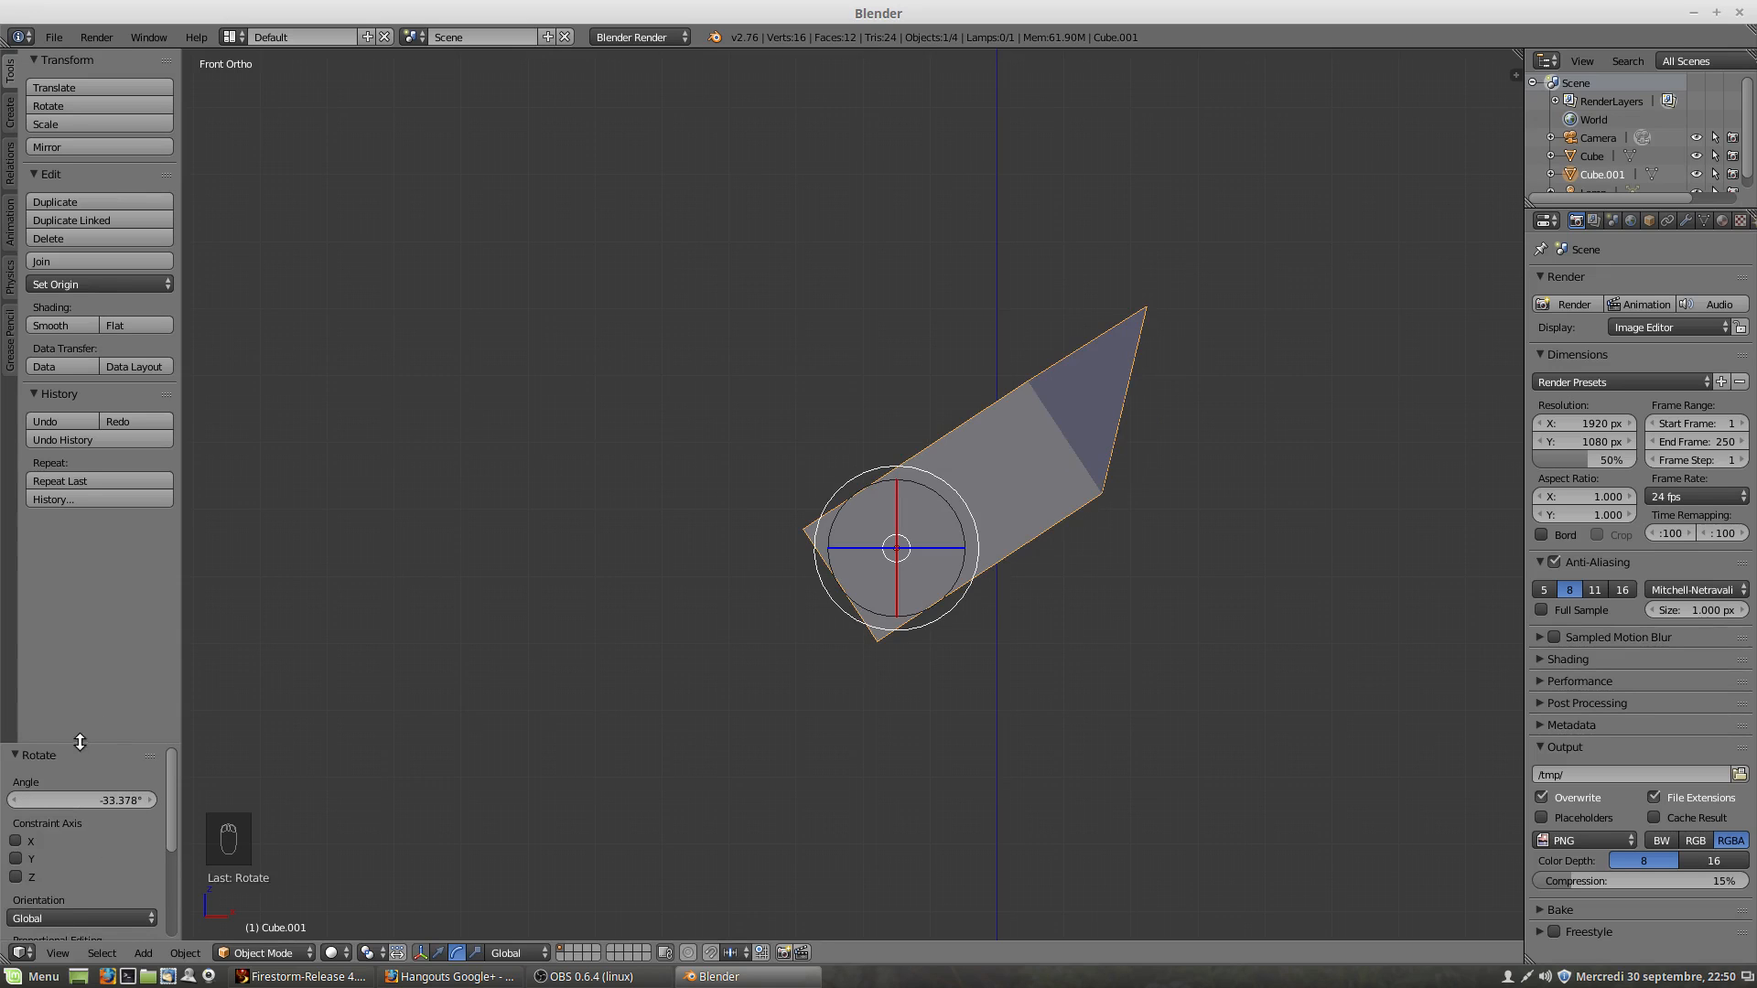
left_click_drag(80, 744, 113, 617)
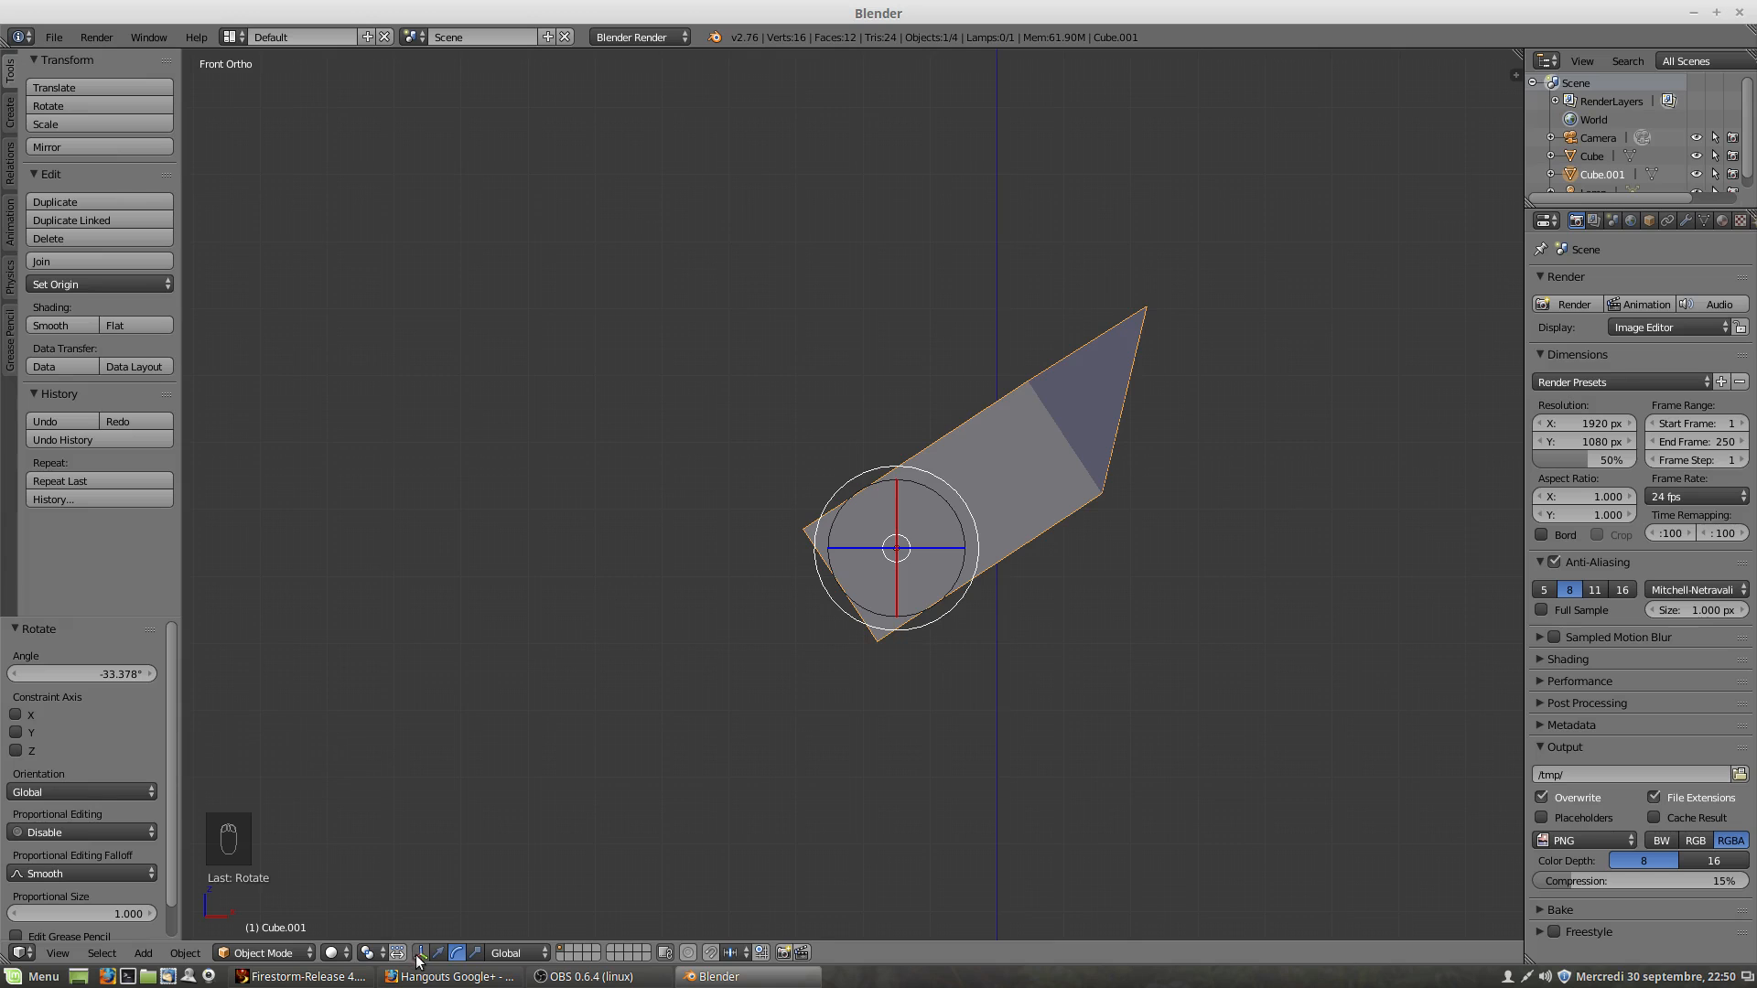
key("ctrl+z")
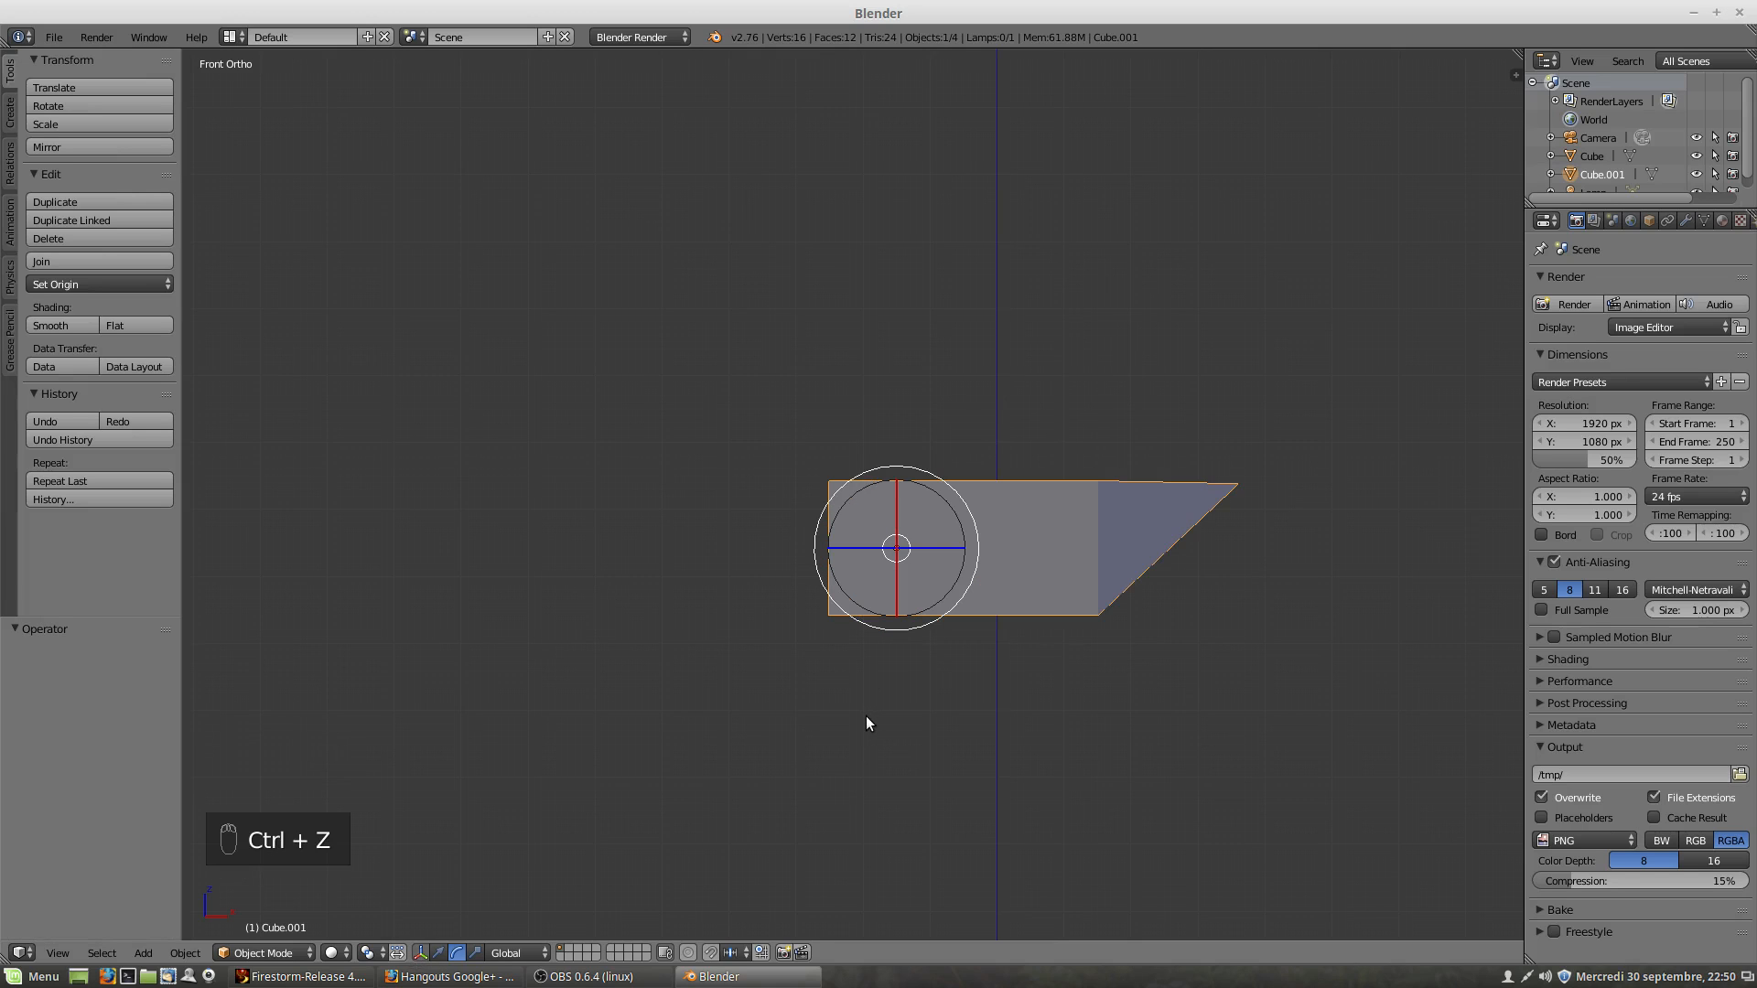
Step: Move the block along X with the translate manipulator, and adjust the move vector to X -0.513, Y 0.030, Z -0.600
left_click(421, 953)
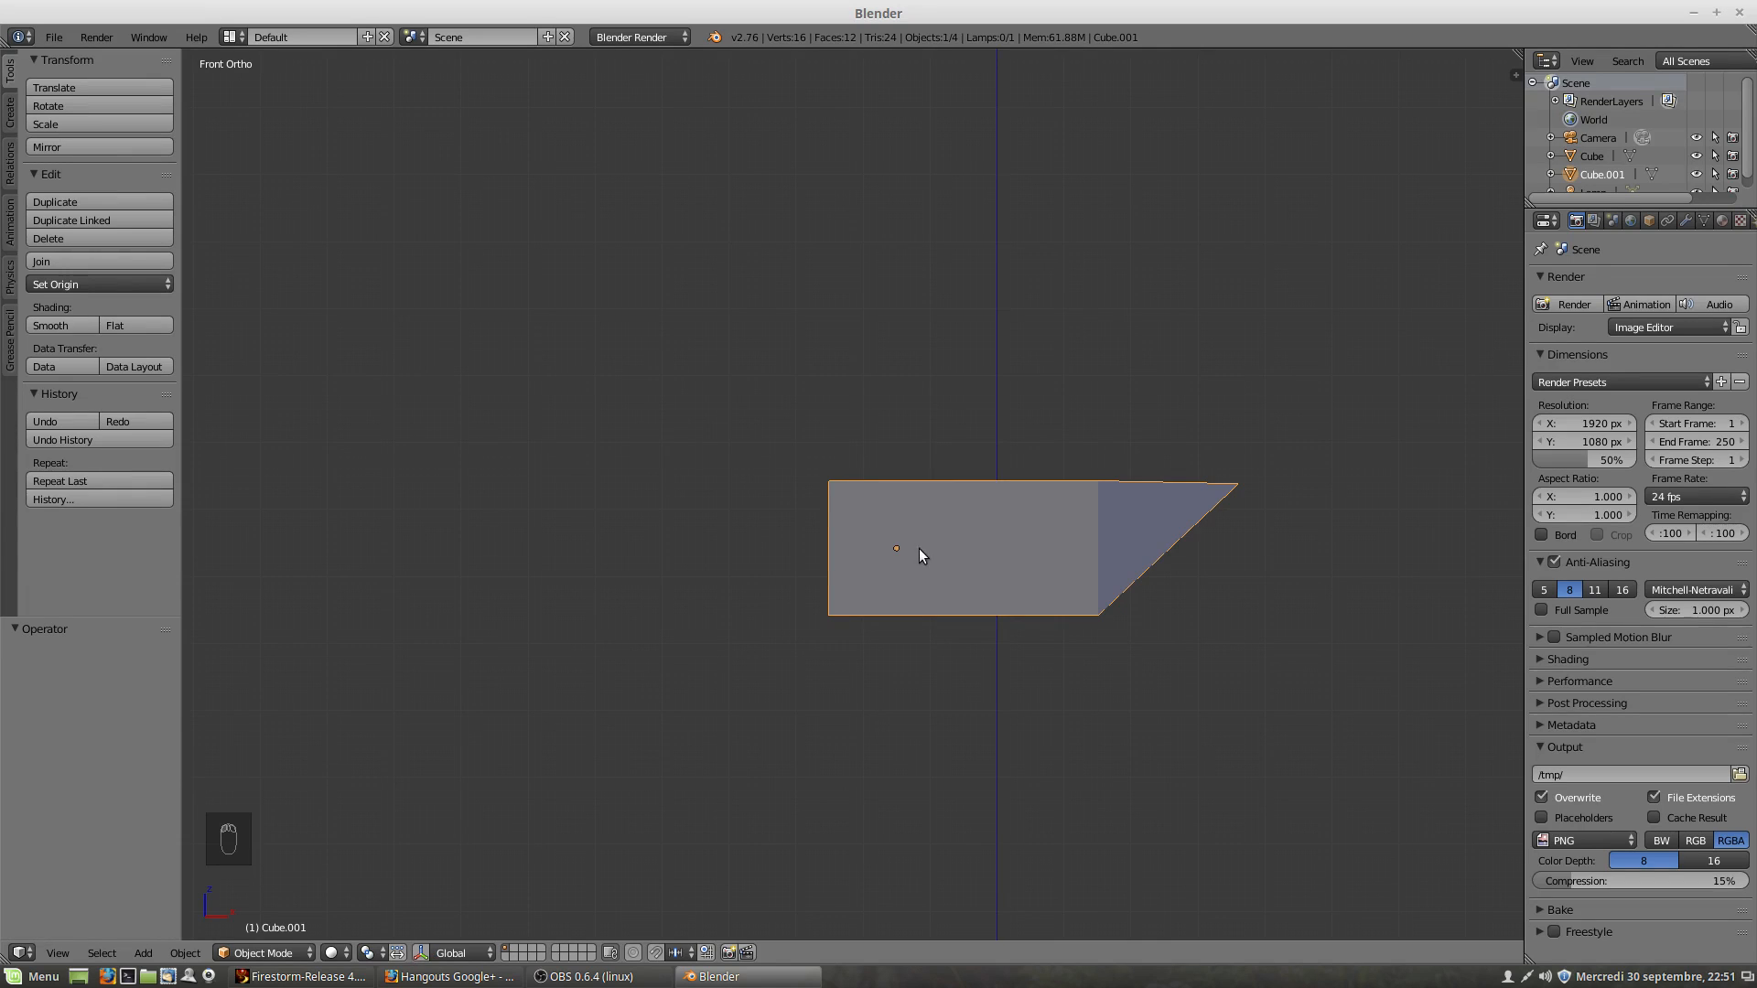
left_click(421, 953)
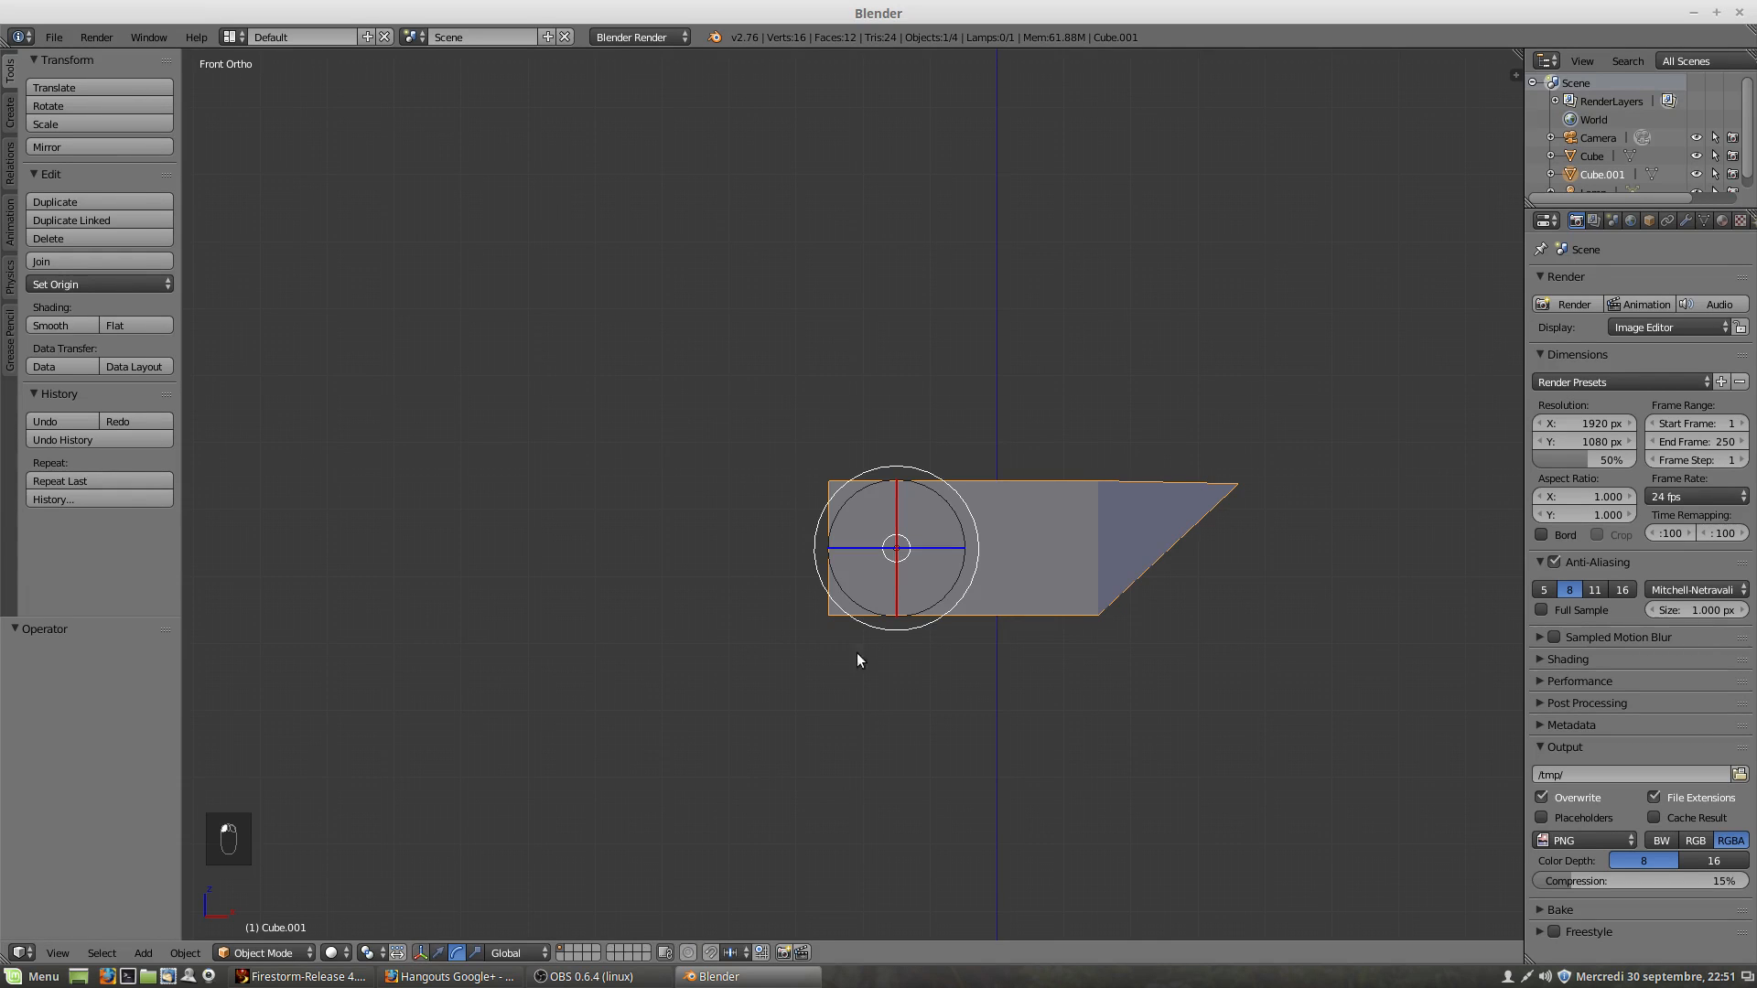
left_click(438, 955)
left_click_drag(968, 551, 930, 549)
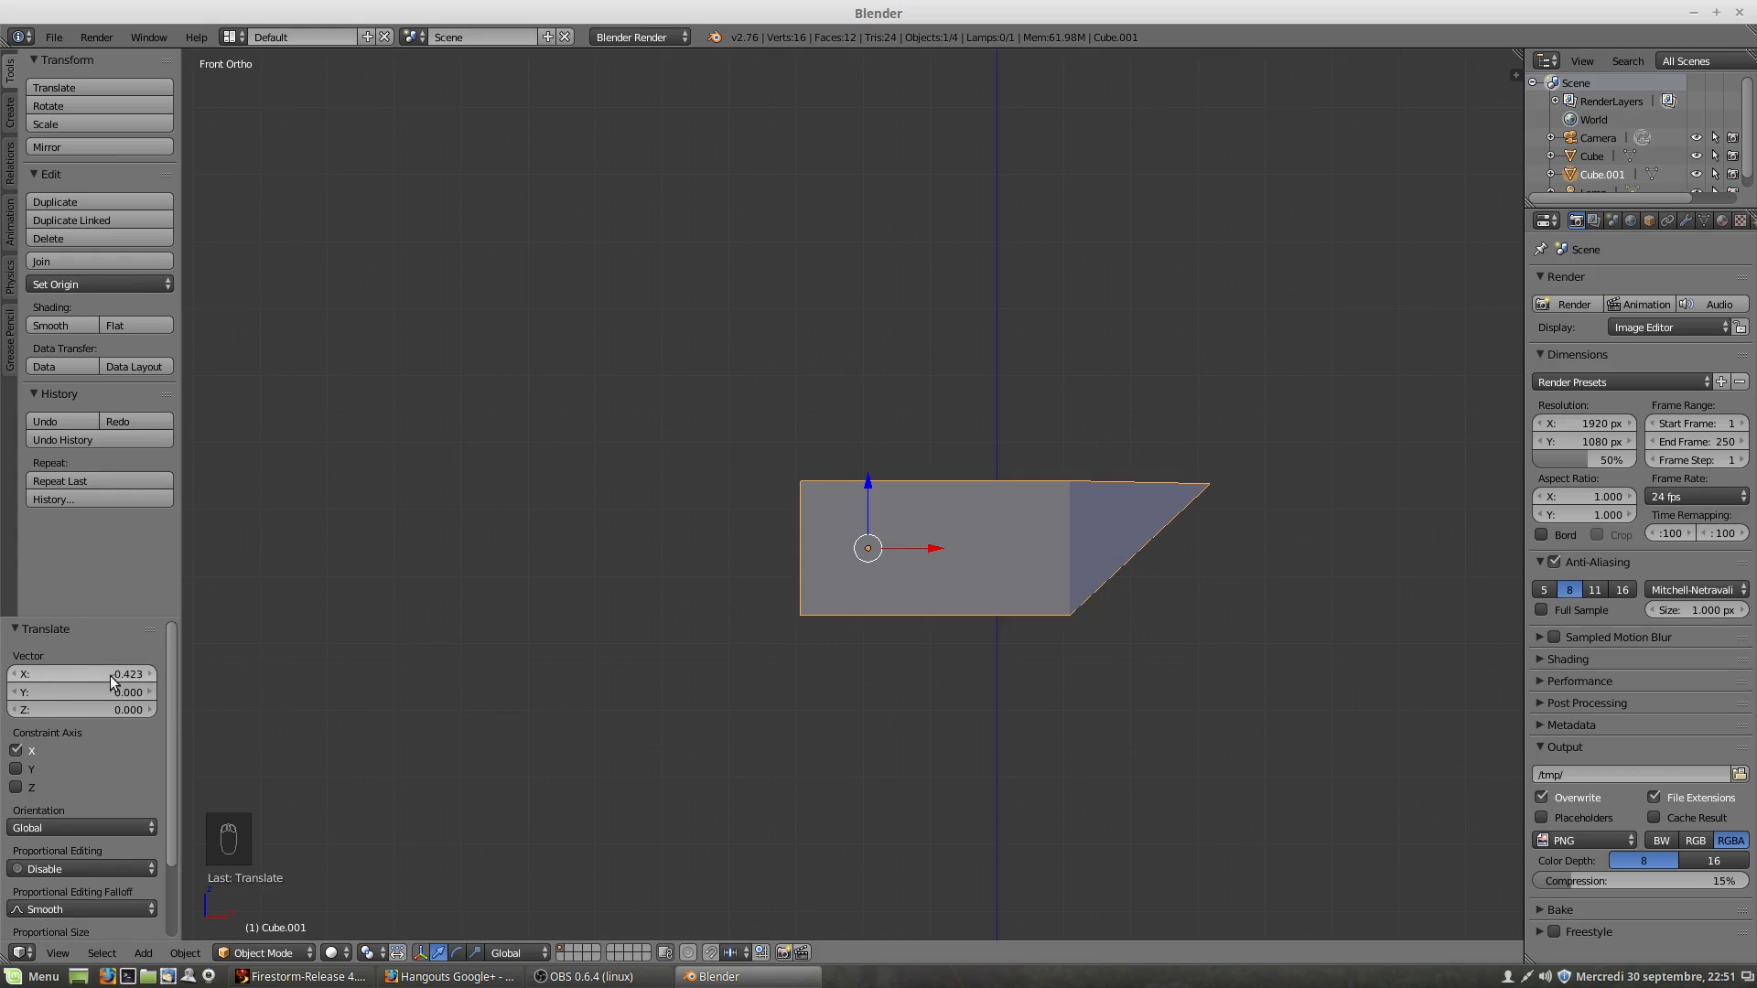
left_click_drag(110, 675, 130, 711)
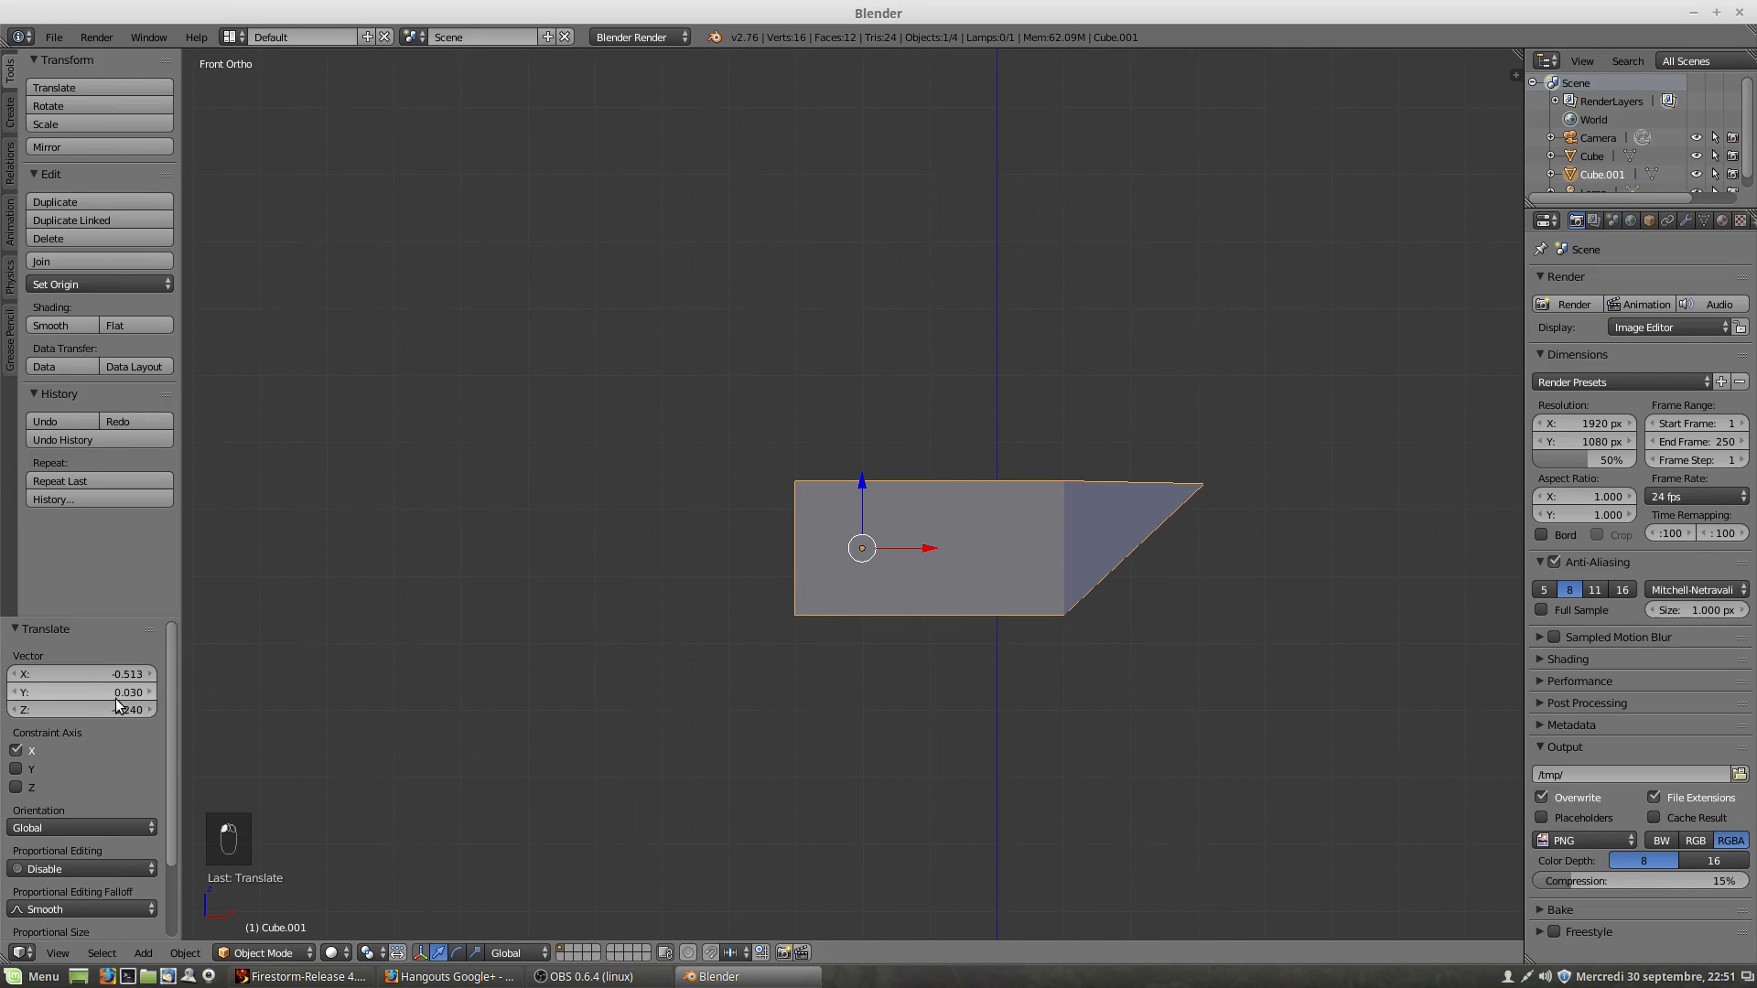
left_click_drag(132, 710, 101, 710)
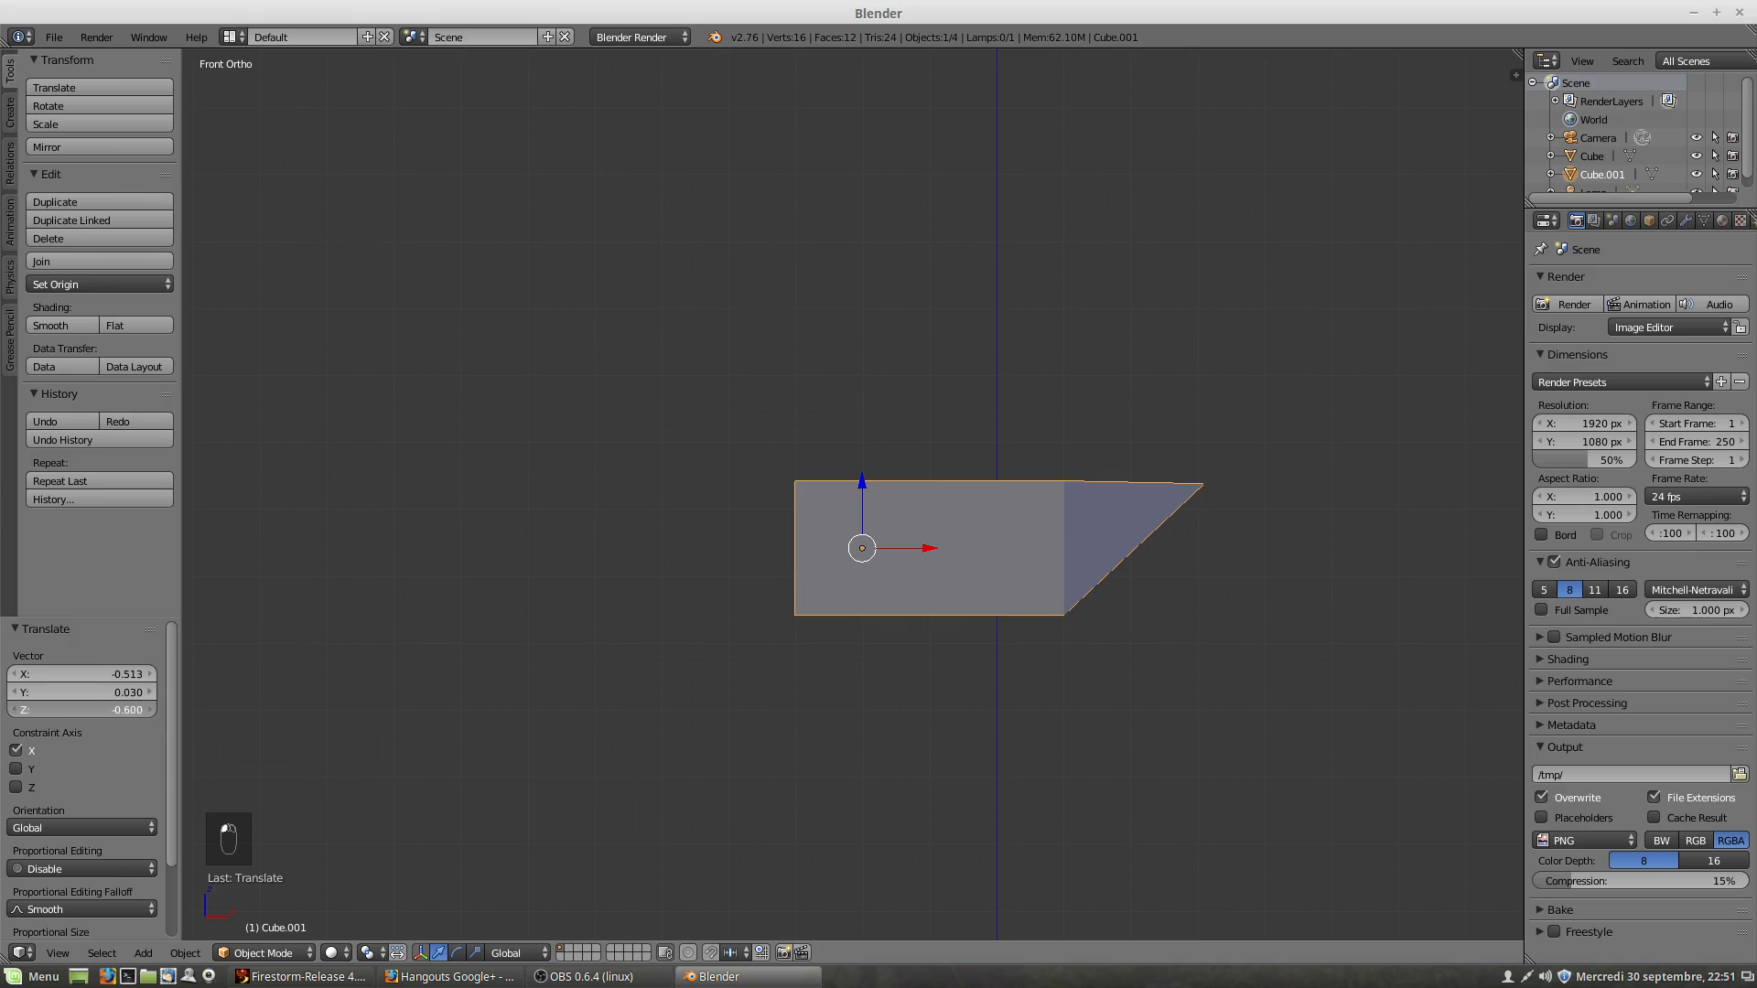
Step: Move the block along Z, and set the move vector to Y -0.180 and Z 4
left_click_drag(855, 480, 865, 427)
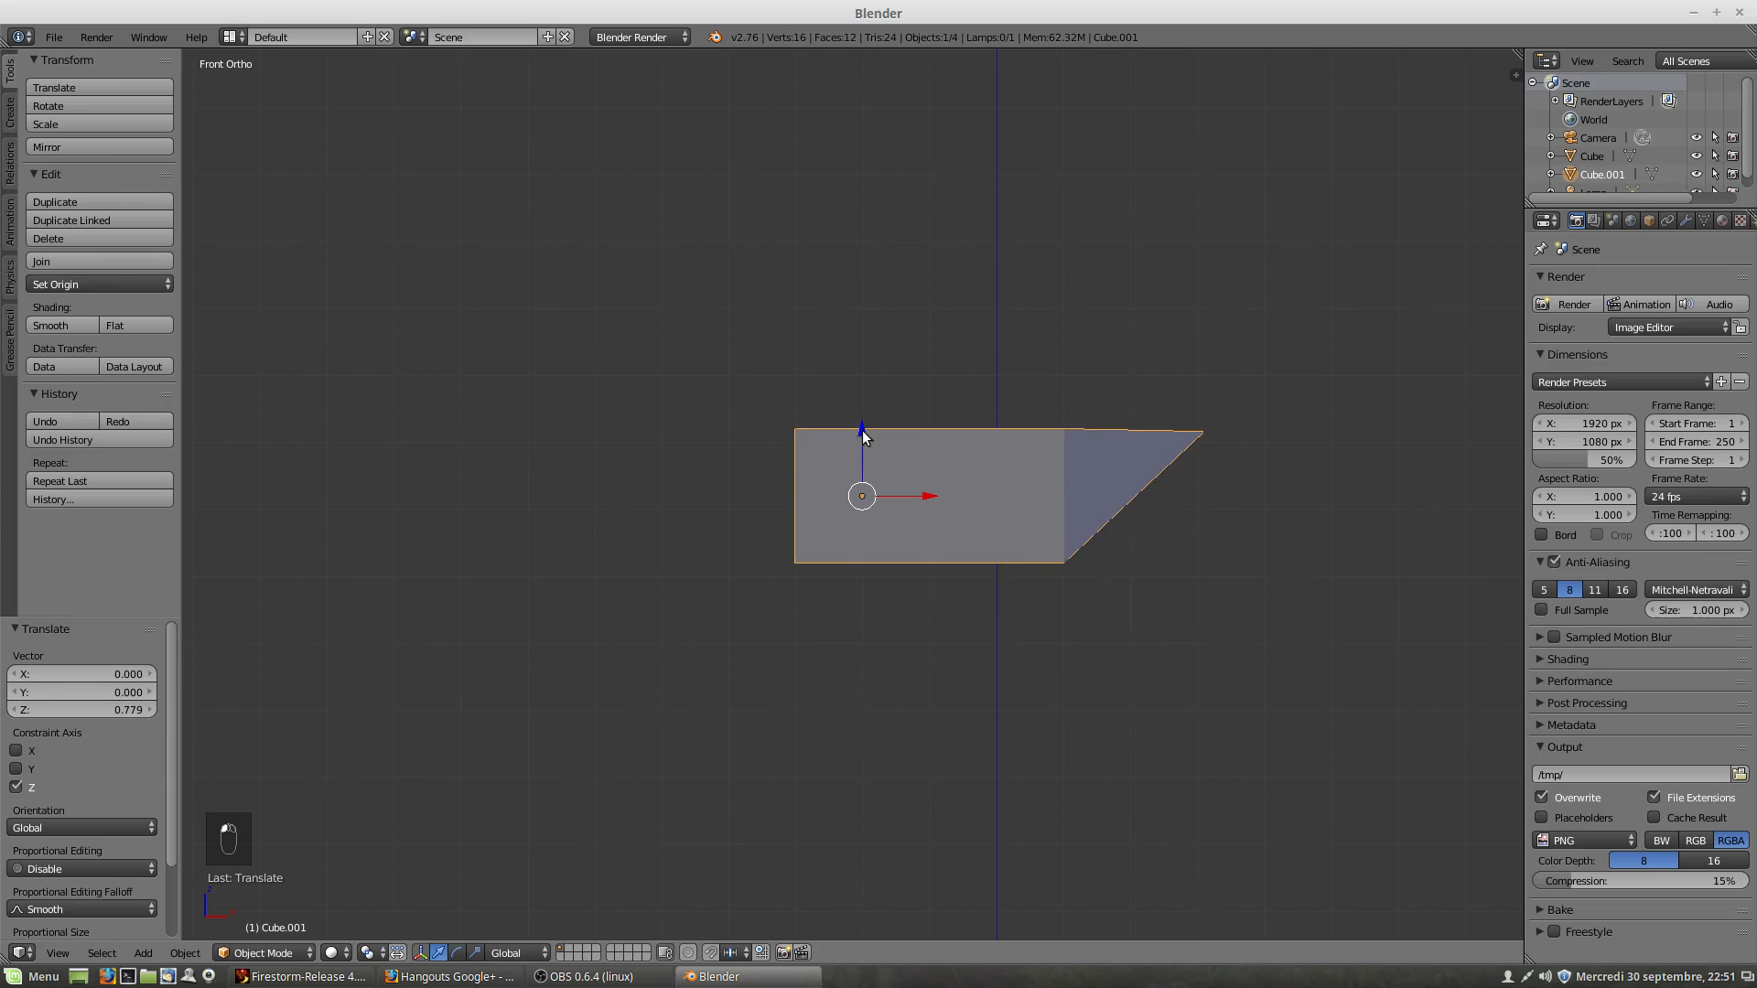
mouse_move(134, 710)
left_mouse_down()
mouse_move(92, 710)
mouse_move(131, 693)
left_mouse_up()
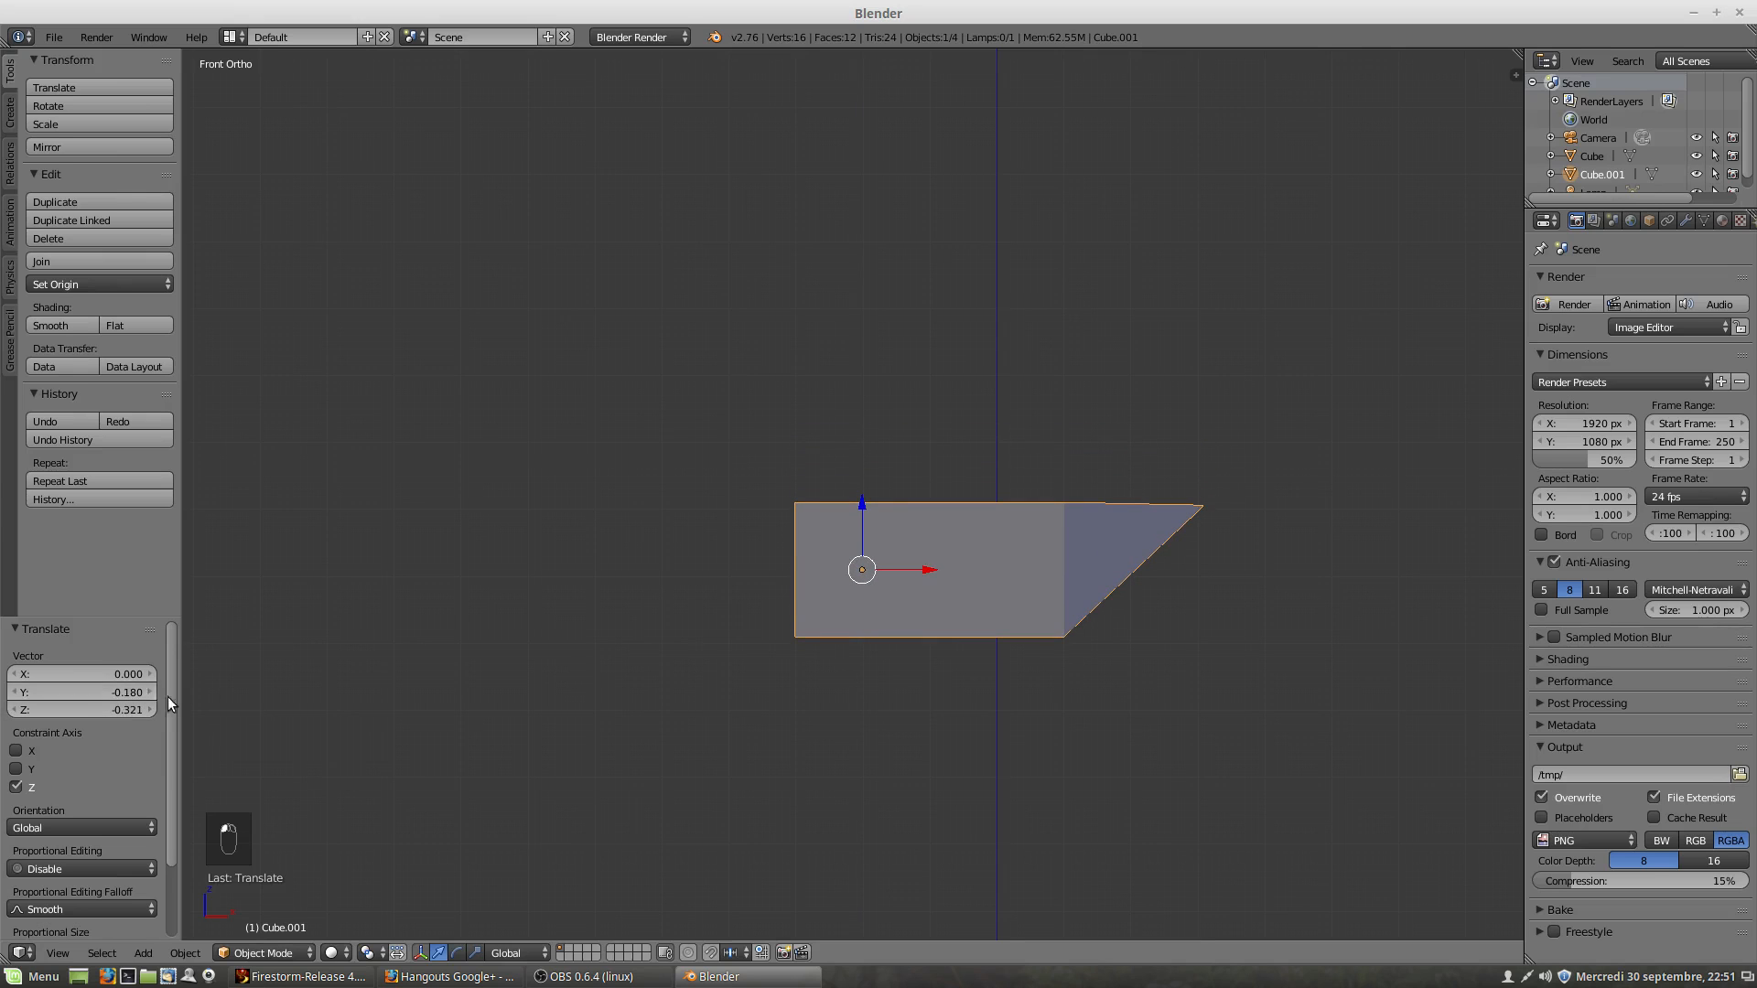
left_click_drag(108, 712, 115, 706)
left_click(117, 709)
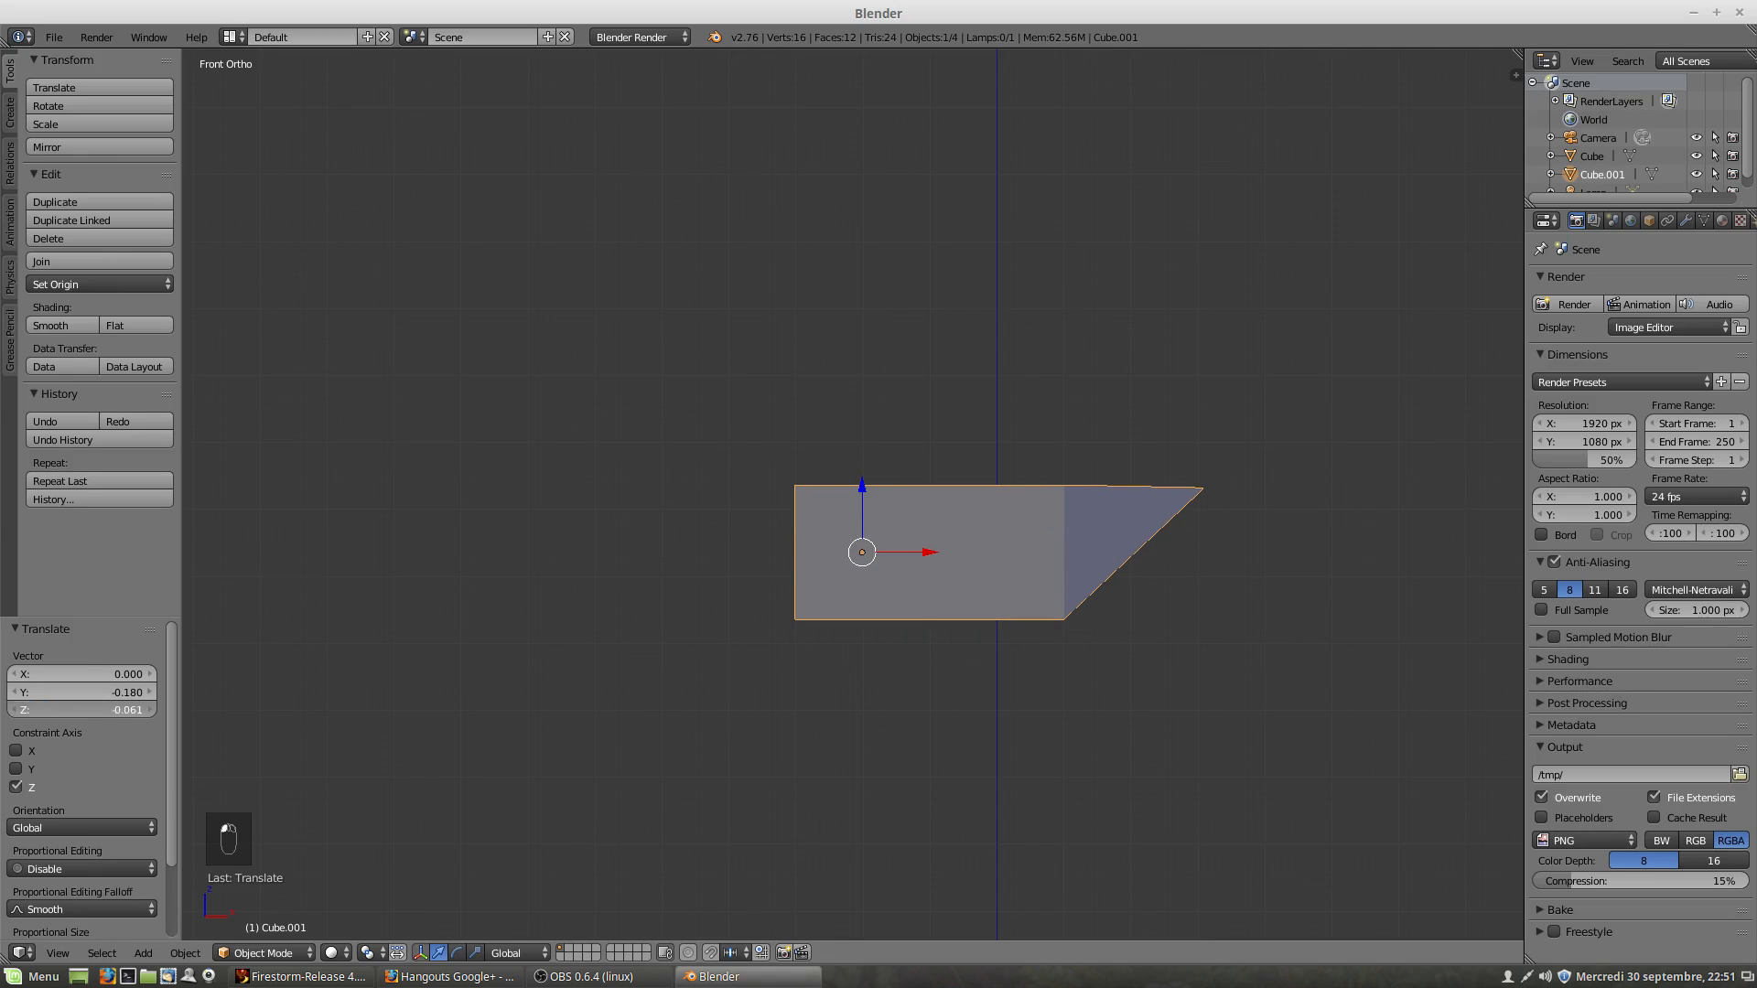
type("4")
key("Return")
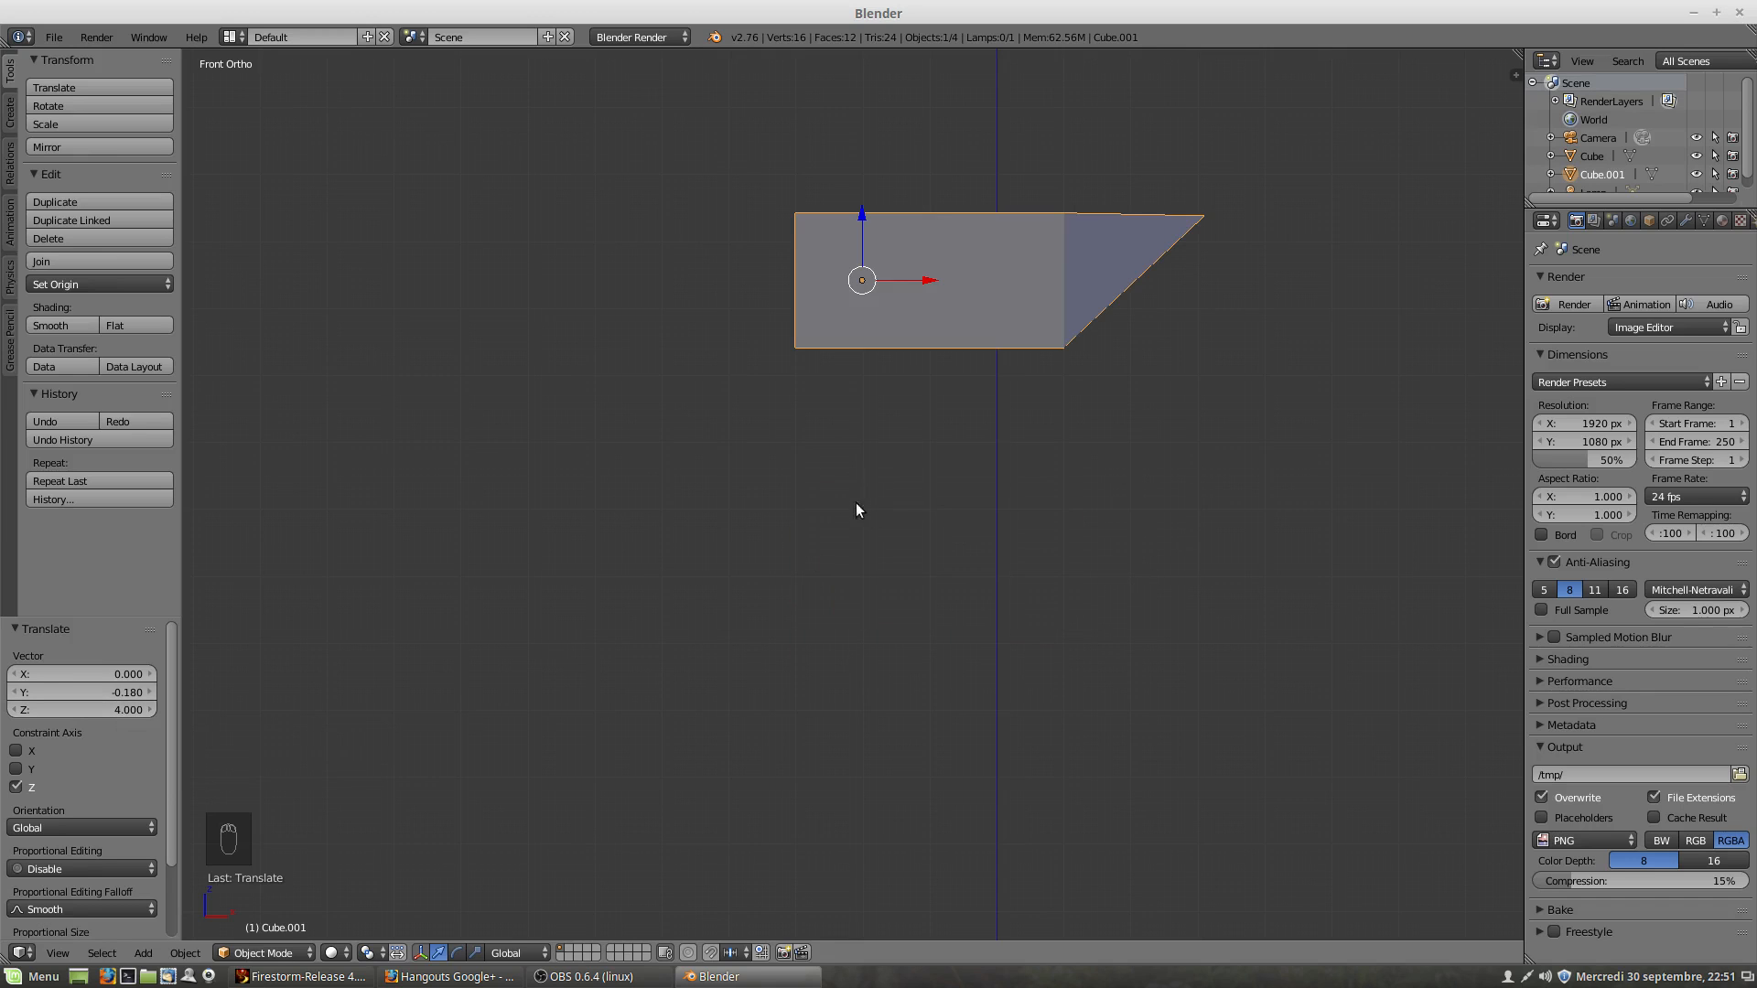
Step: Constrain the last move to the X axis only, with Y and Z disabled, and view the block at an angle
left_click(21, 768)
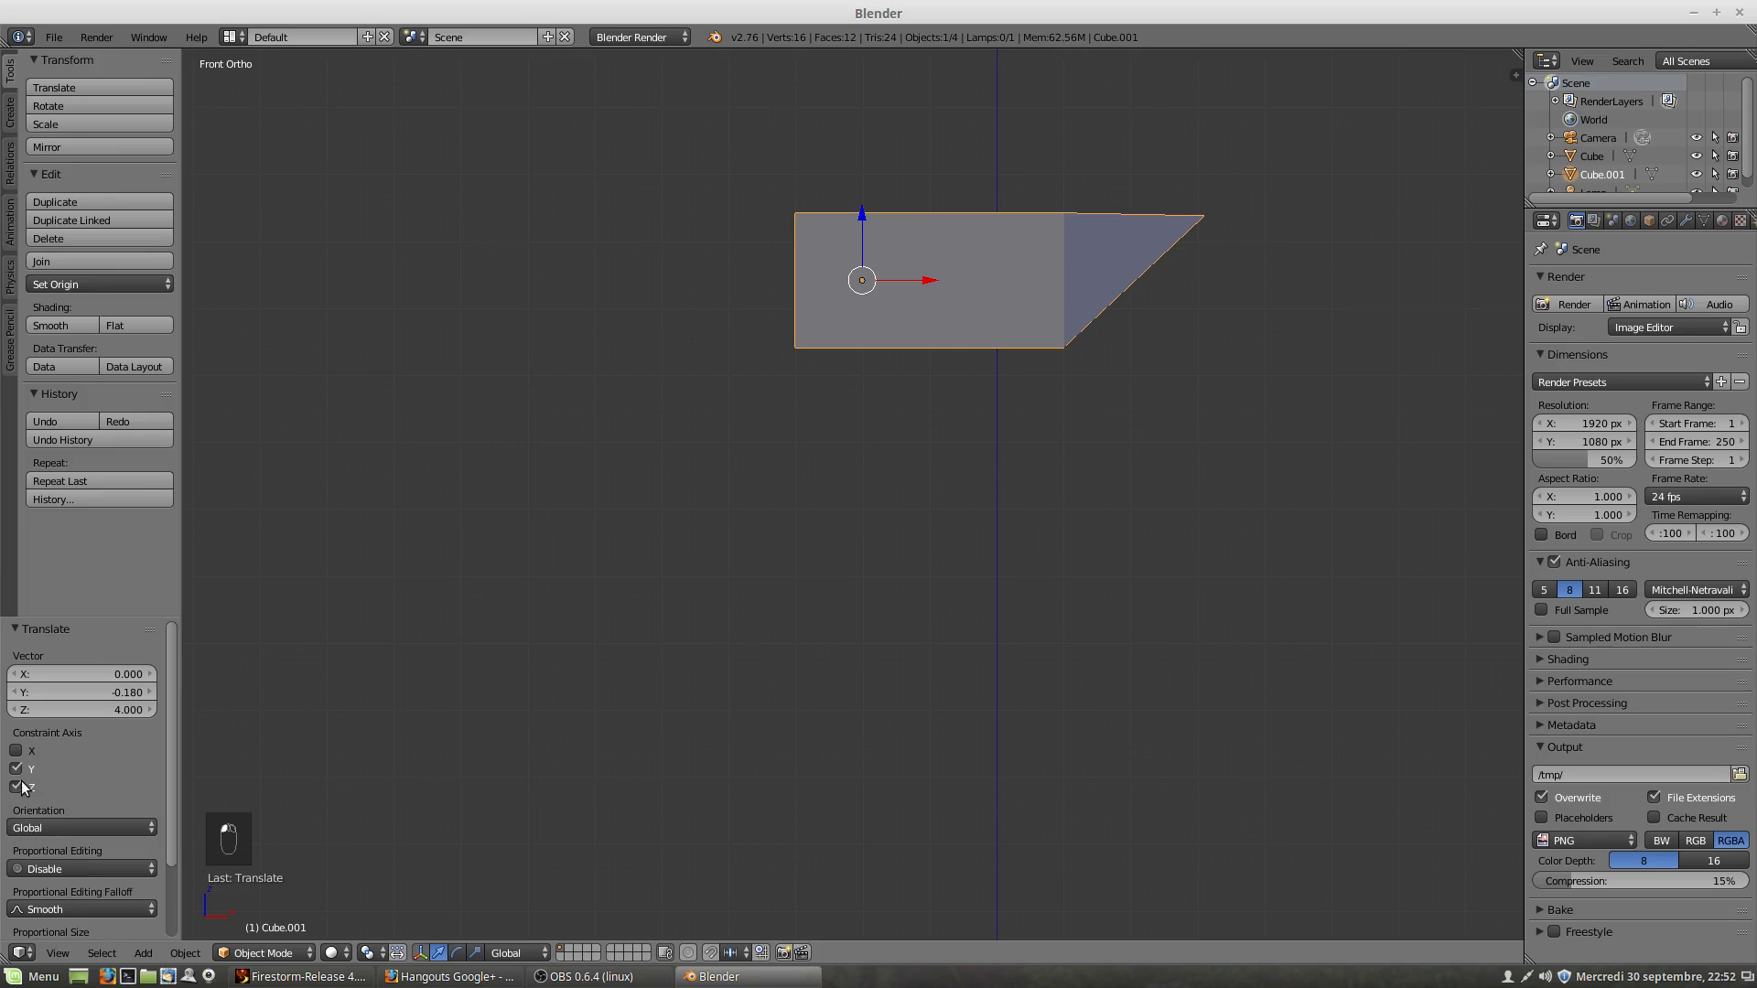
left_click(20, 787)
left_click(15, 768)
left_click(15, 750)
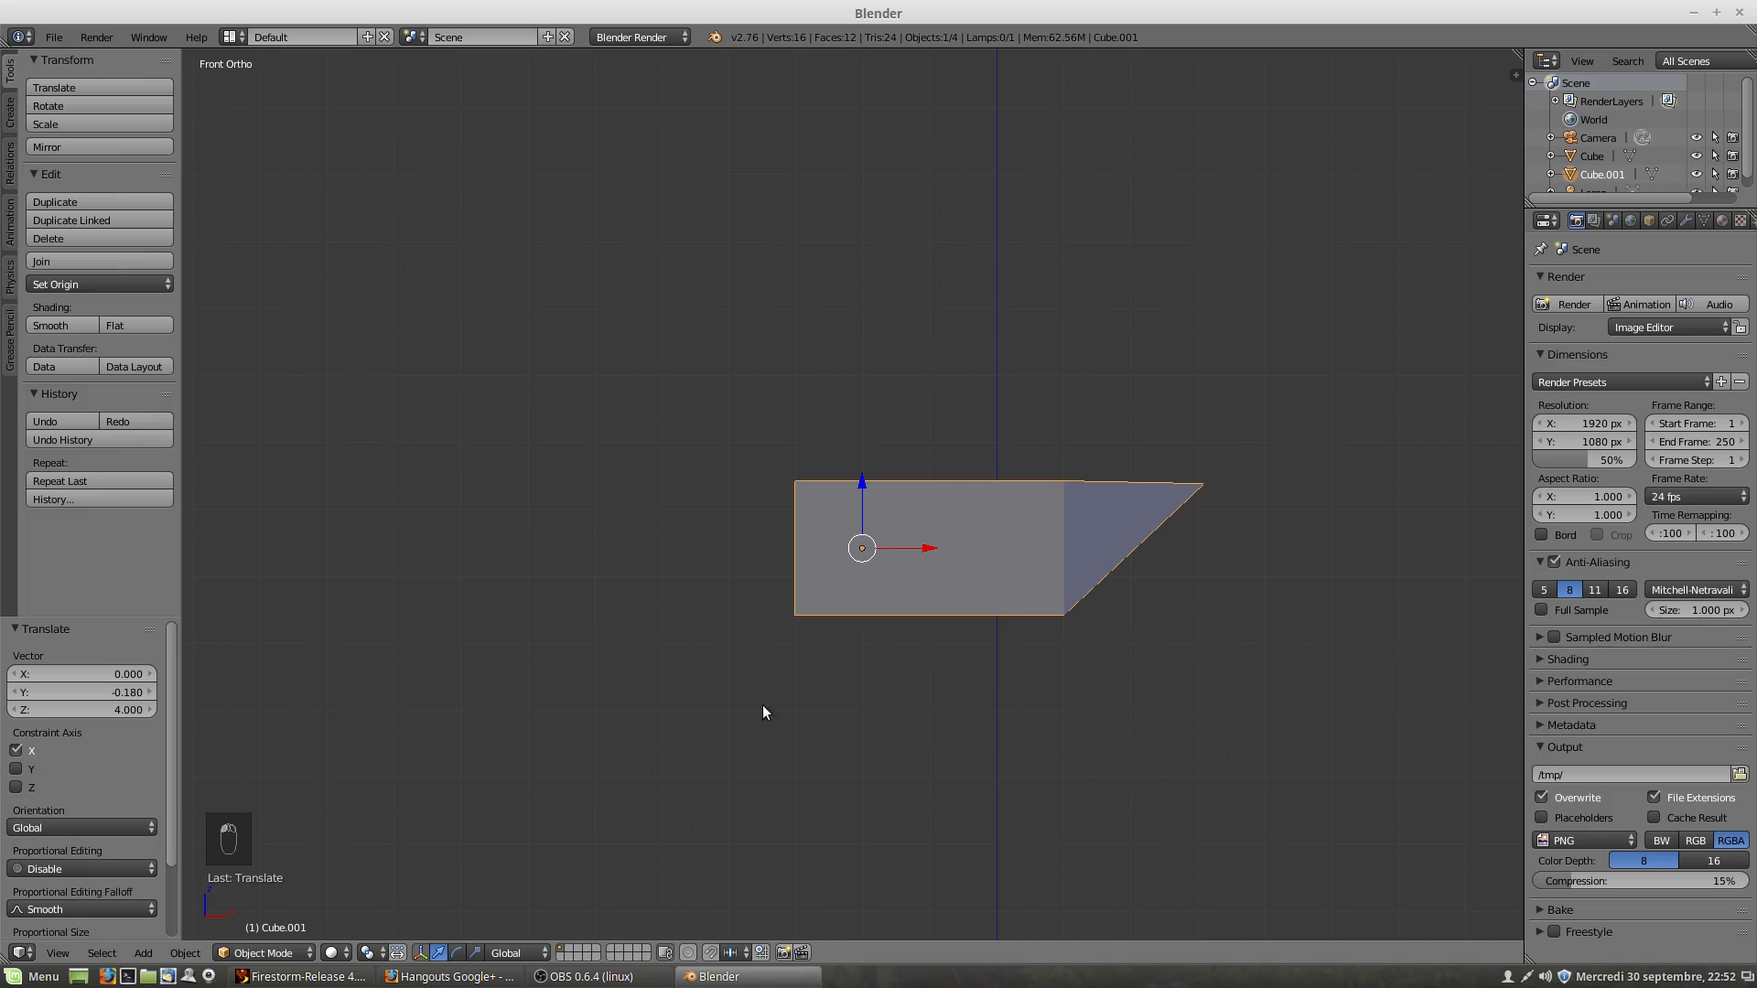
mouse_move(734, 632)
middle_mouse_down()
mouse_move(744, 602)
mouse_move(722, 642)
middle_mouse_up()
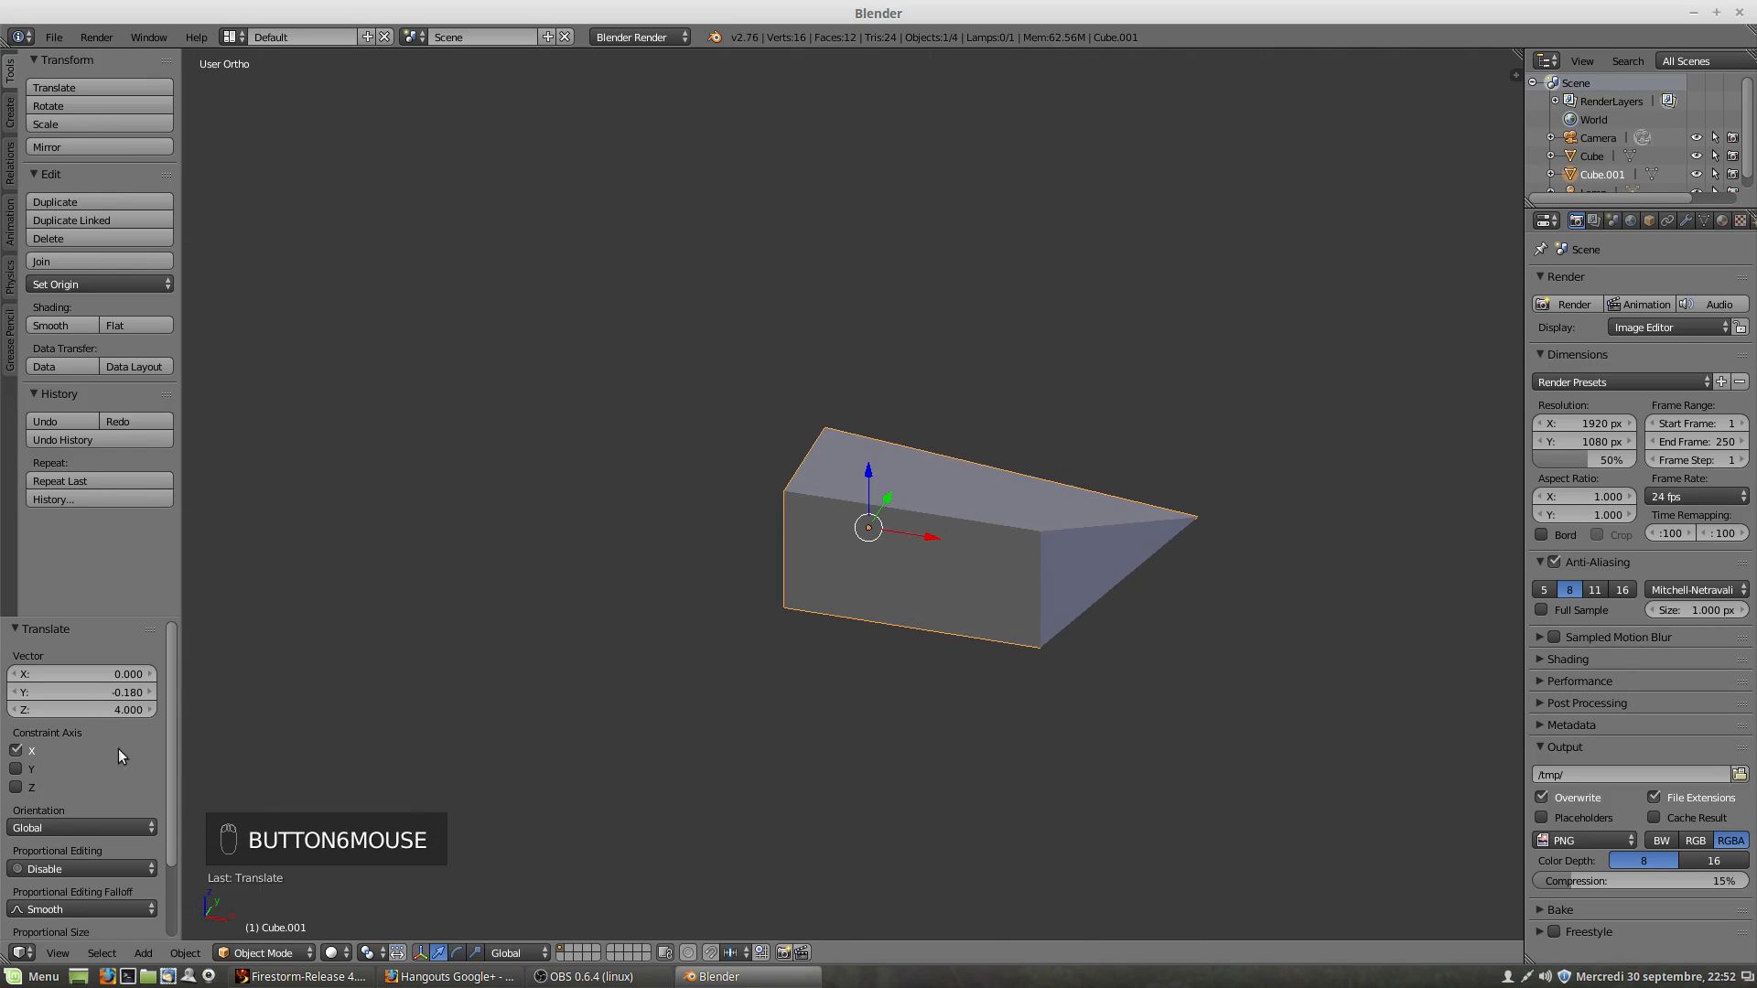
Step: Adjust the move vector to X 0.530 and Y 0.900, temporarily enabling the Y axis constraint
left_click(73, 673)
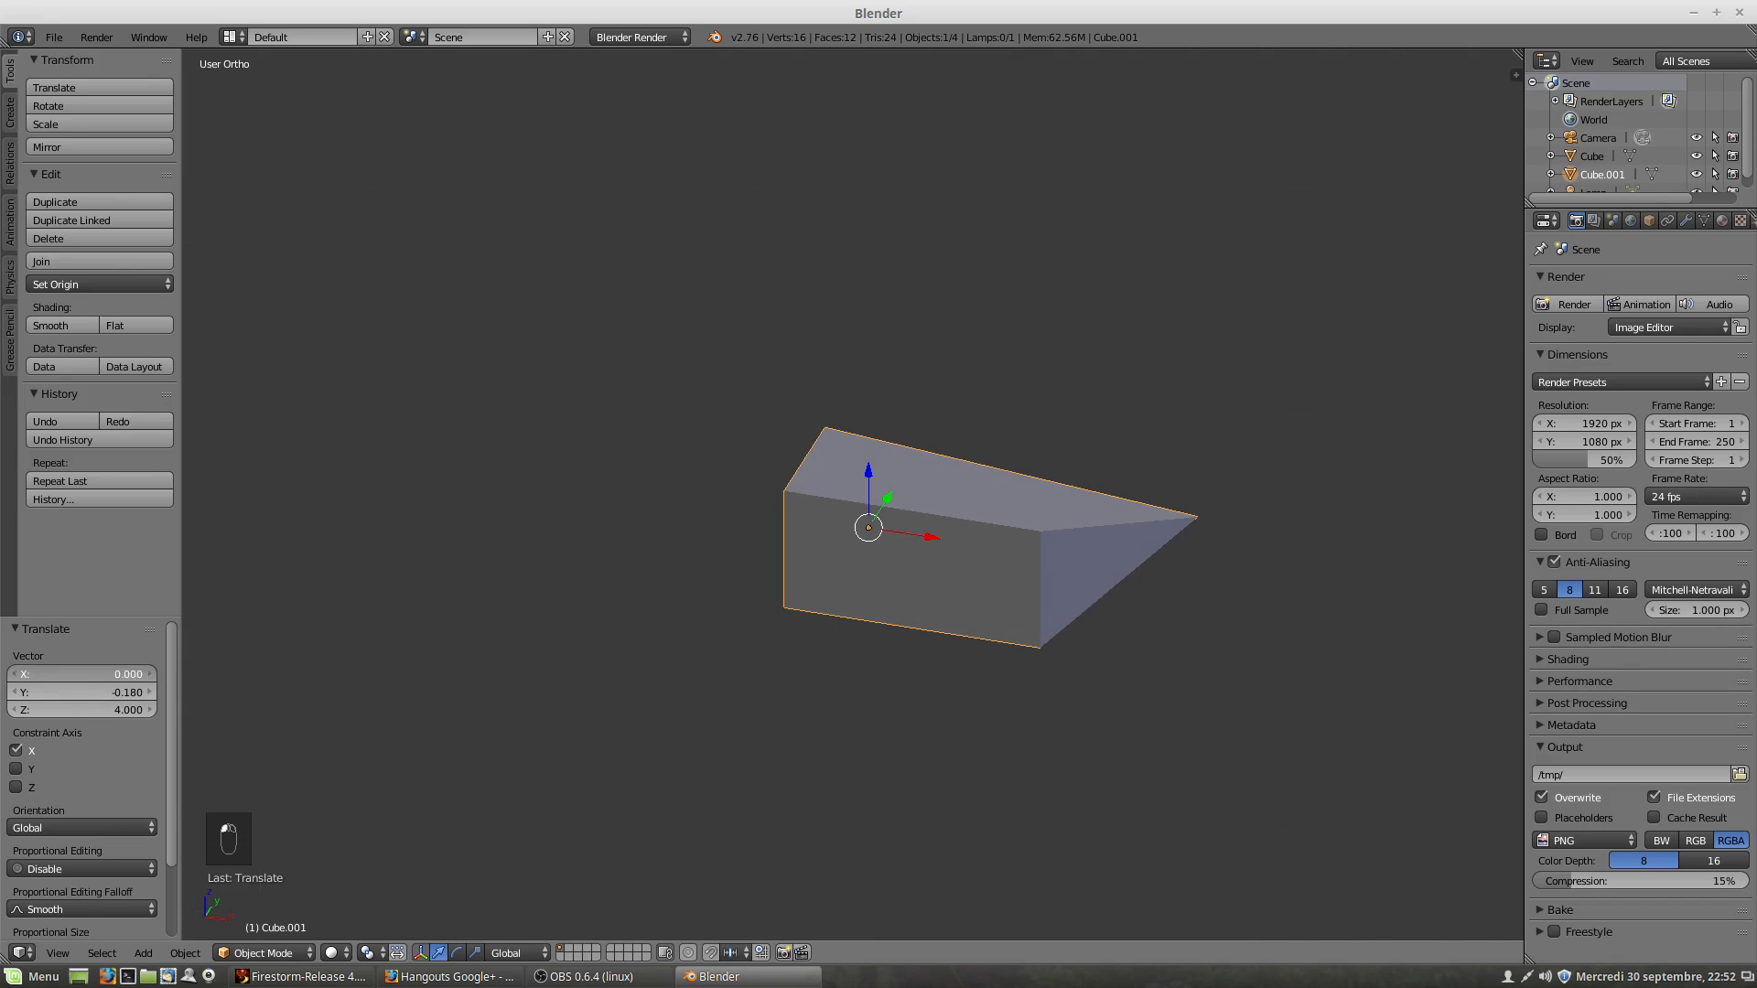
mouse_move(81, 675)
left_mouse_down()
mouse_move(264, 674)
mouse_move(58, 693)
mouse_move(101, 693)
left_mouse_up()
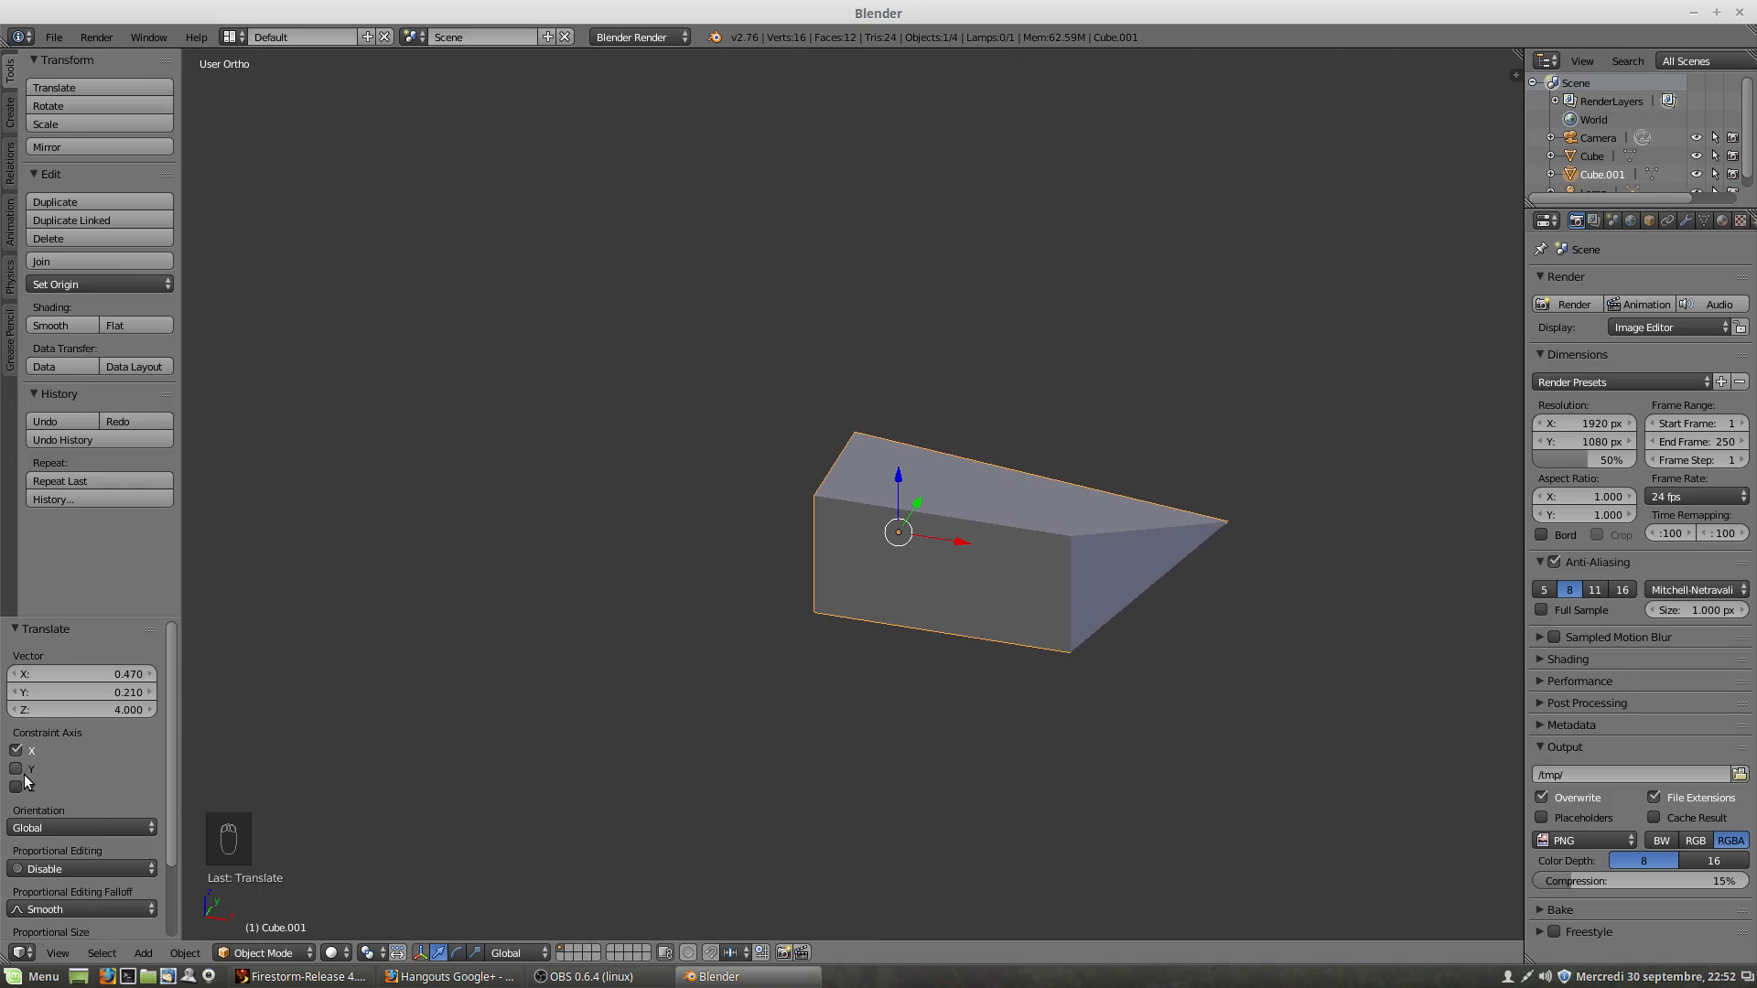
left_click(16, 769)
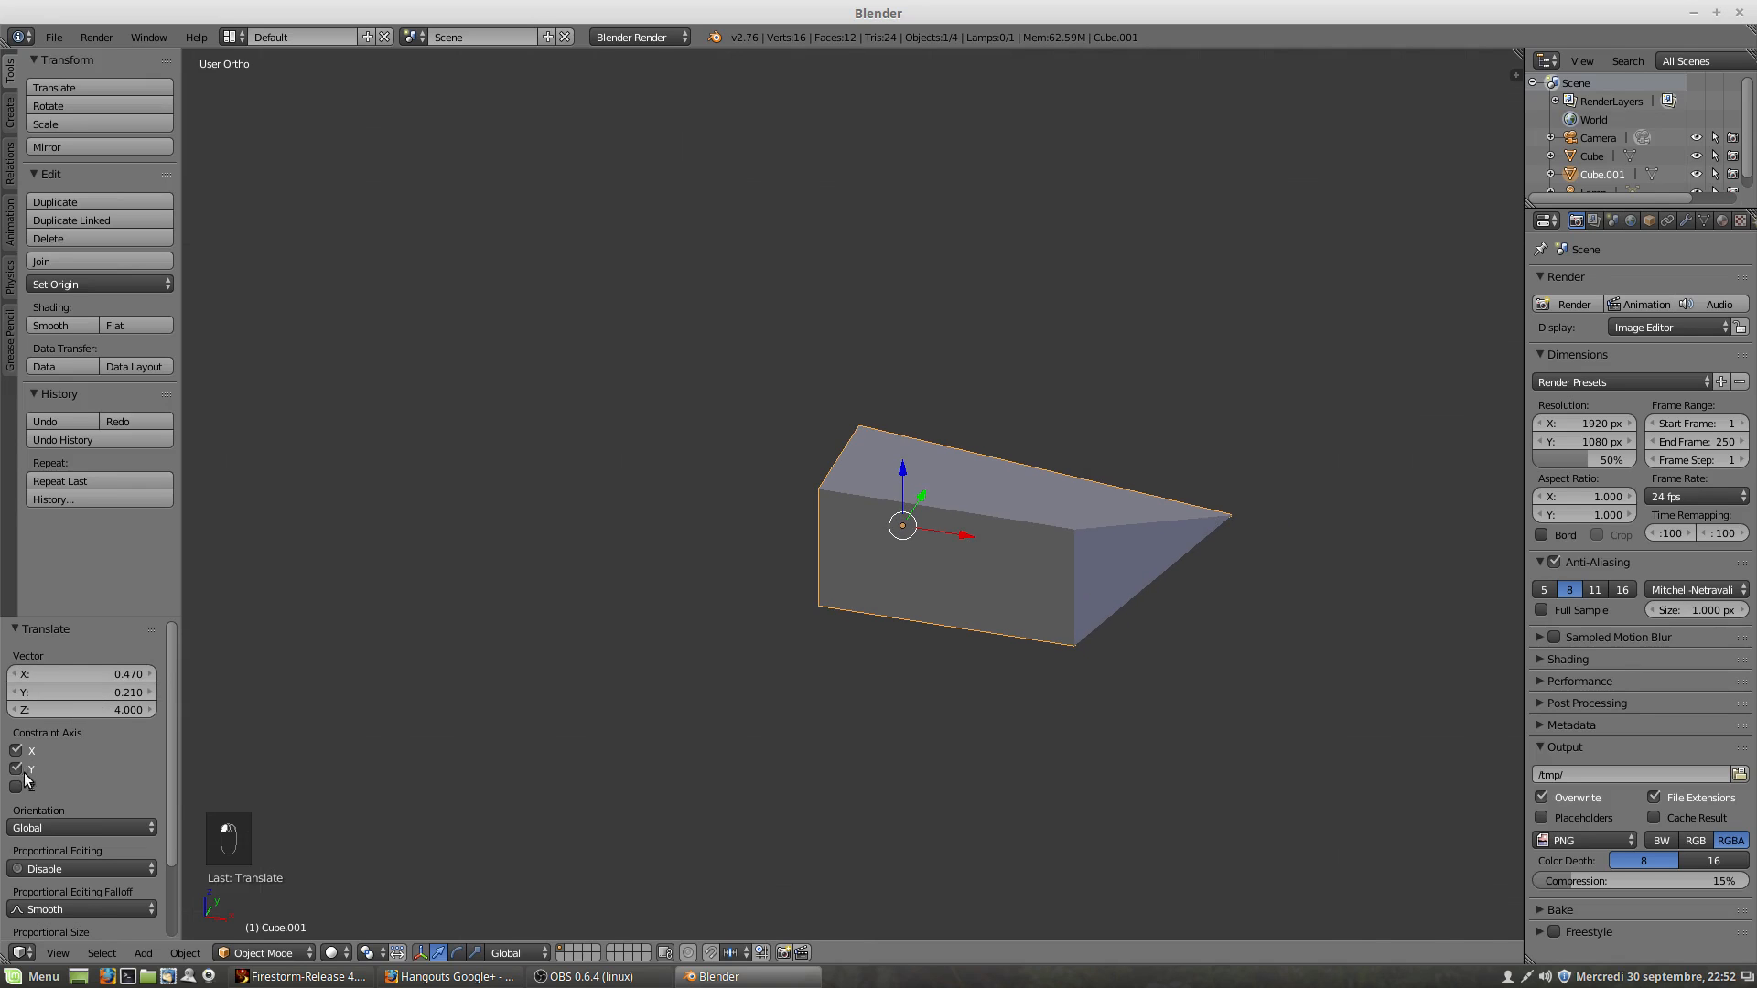
mouse_move(102, 693)
left_mouse_down()
mouse_move(173, 692)
mouse_move(106, 675)
mouse_move(164, 675)
mouse_move(88, 675)
mouse_move(86, 694)
left_mouse_up()
left_click(29, 771)
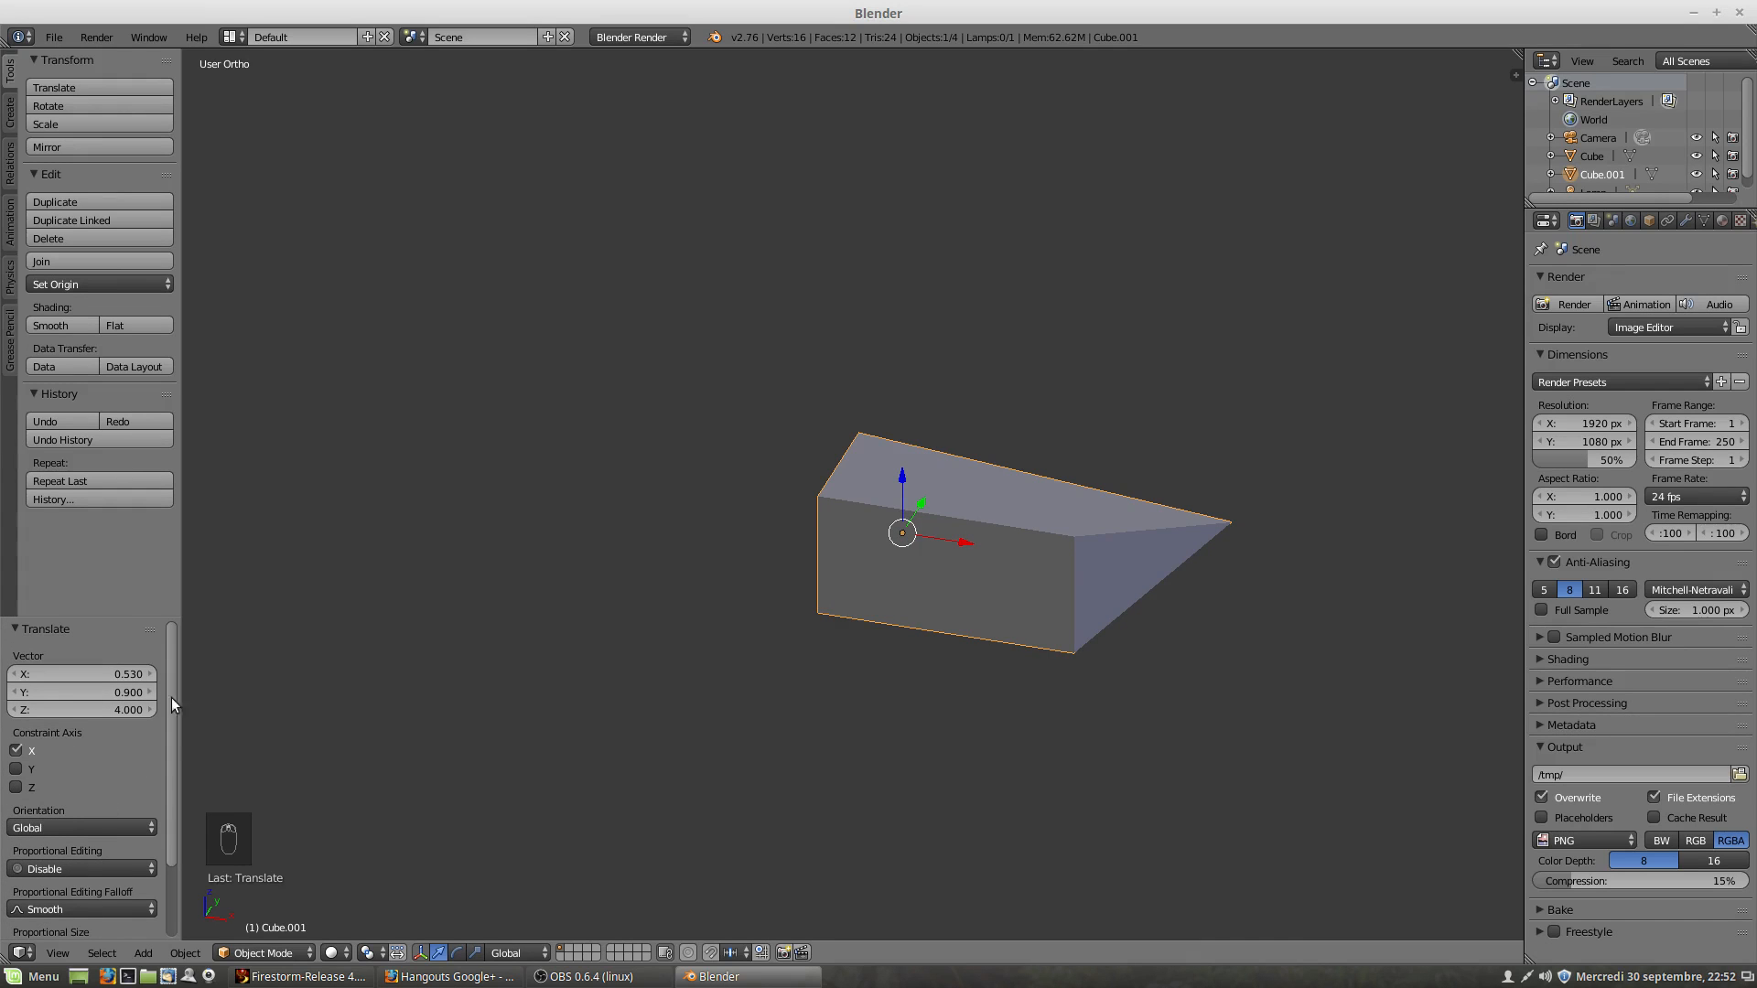
Step: Raise the block by about 0.141 along Z with the translate manipulator
middle_click_drag(815, 662, 848, 669)
left_click_drag(896, 491, 895, 483)
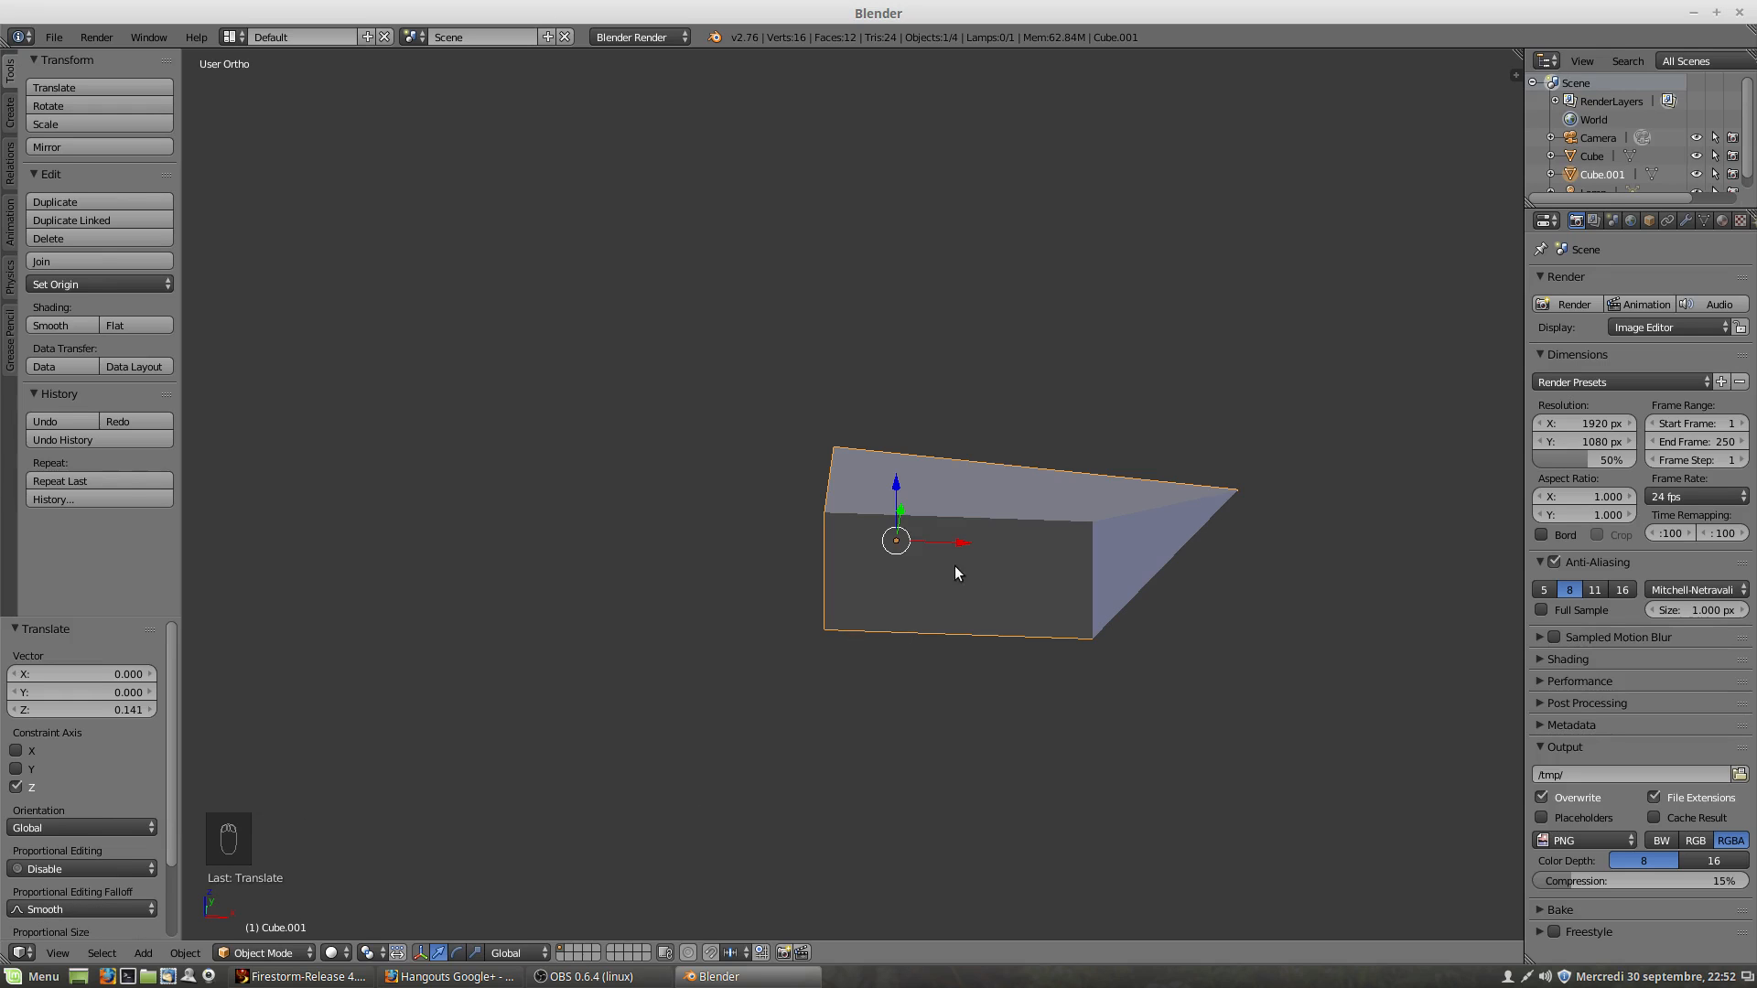
middle_click_drag(954, 566, 977, 524)
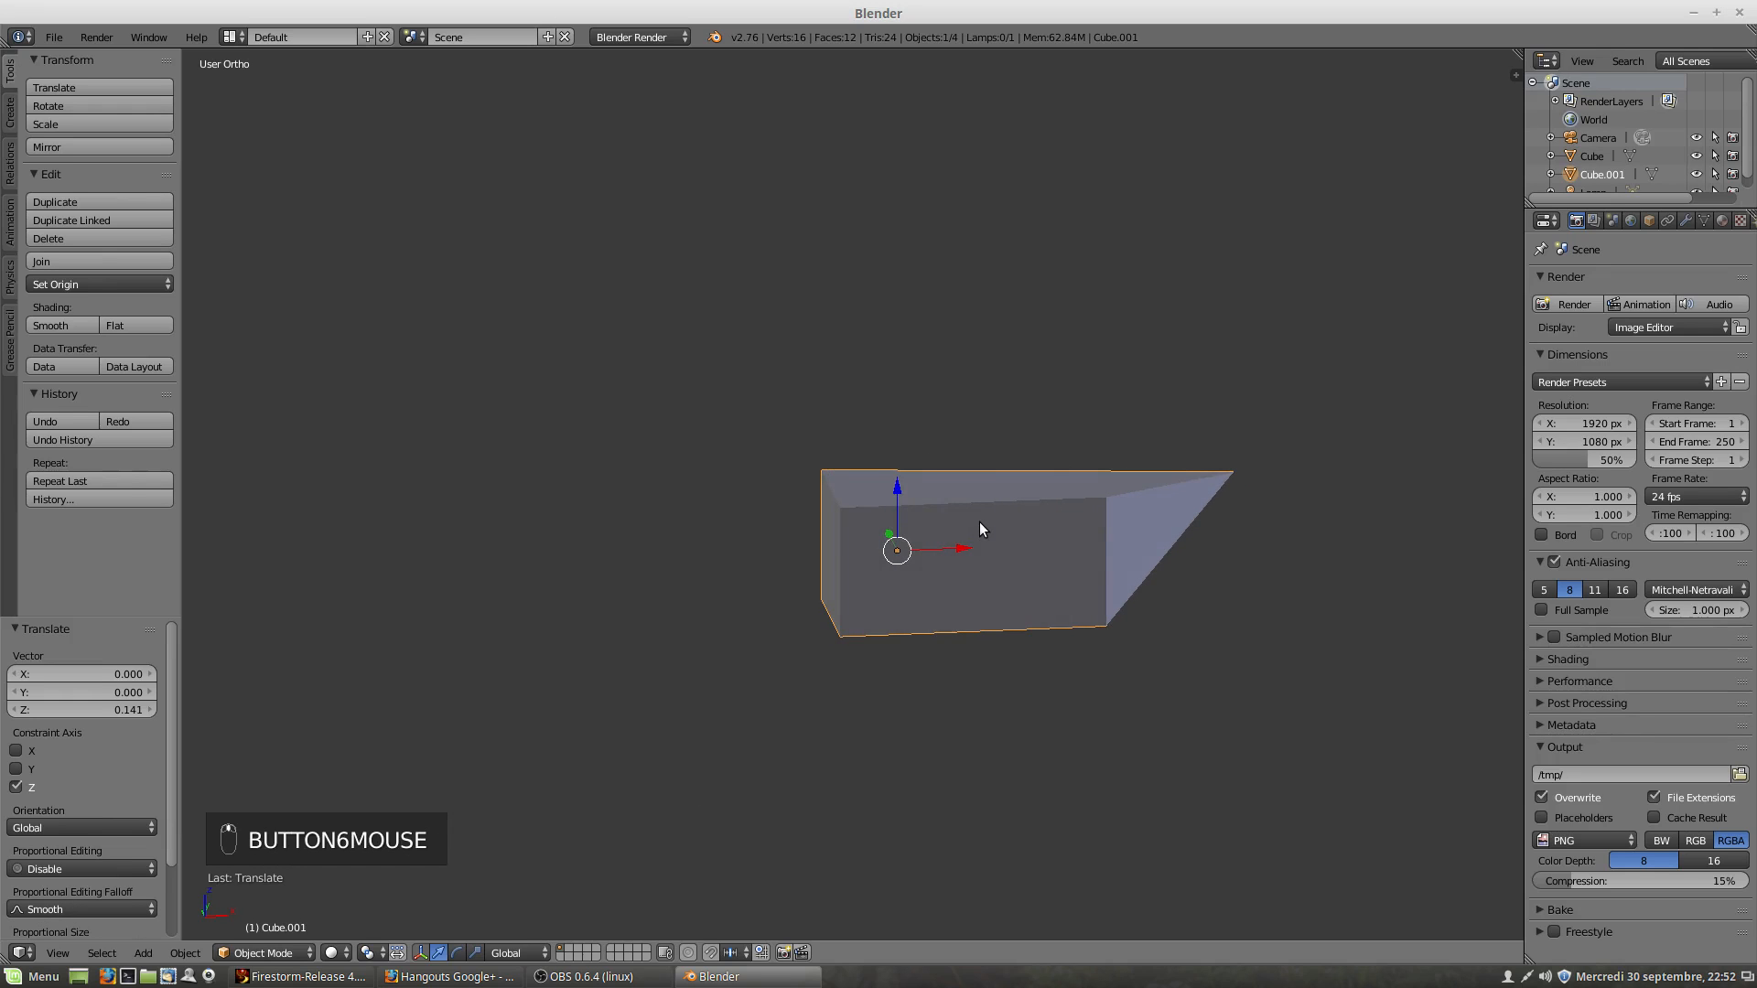
Step: In front orthographic view, lower the block along Z, and grab it freely by about X -3.975, Z 4.016
key("KP_1")
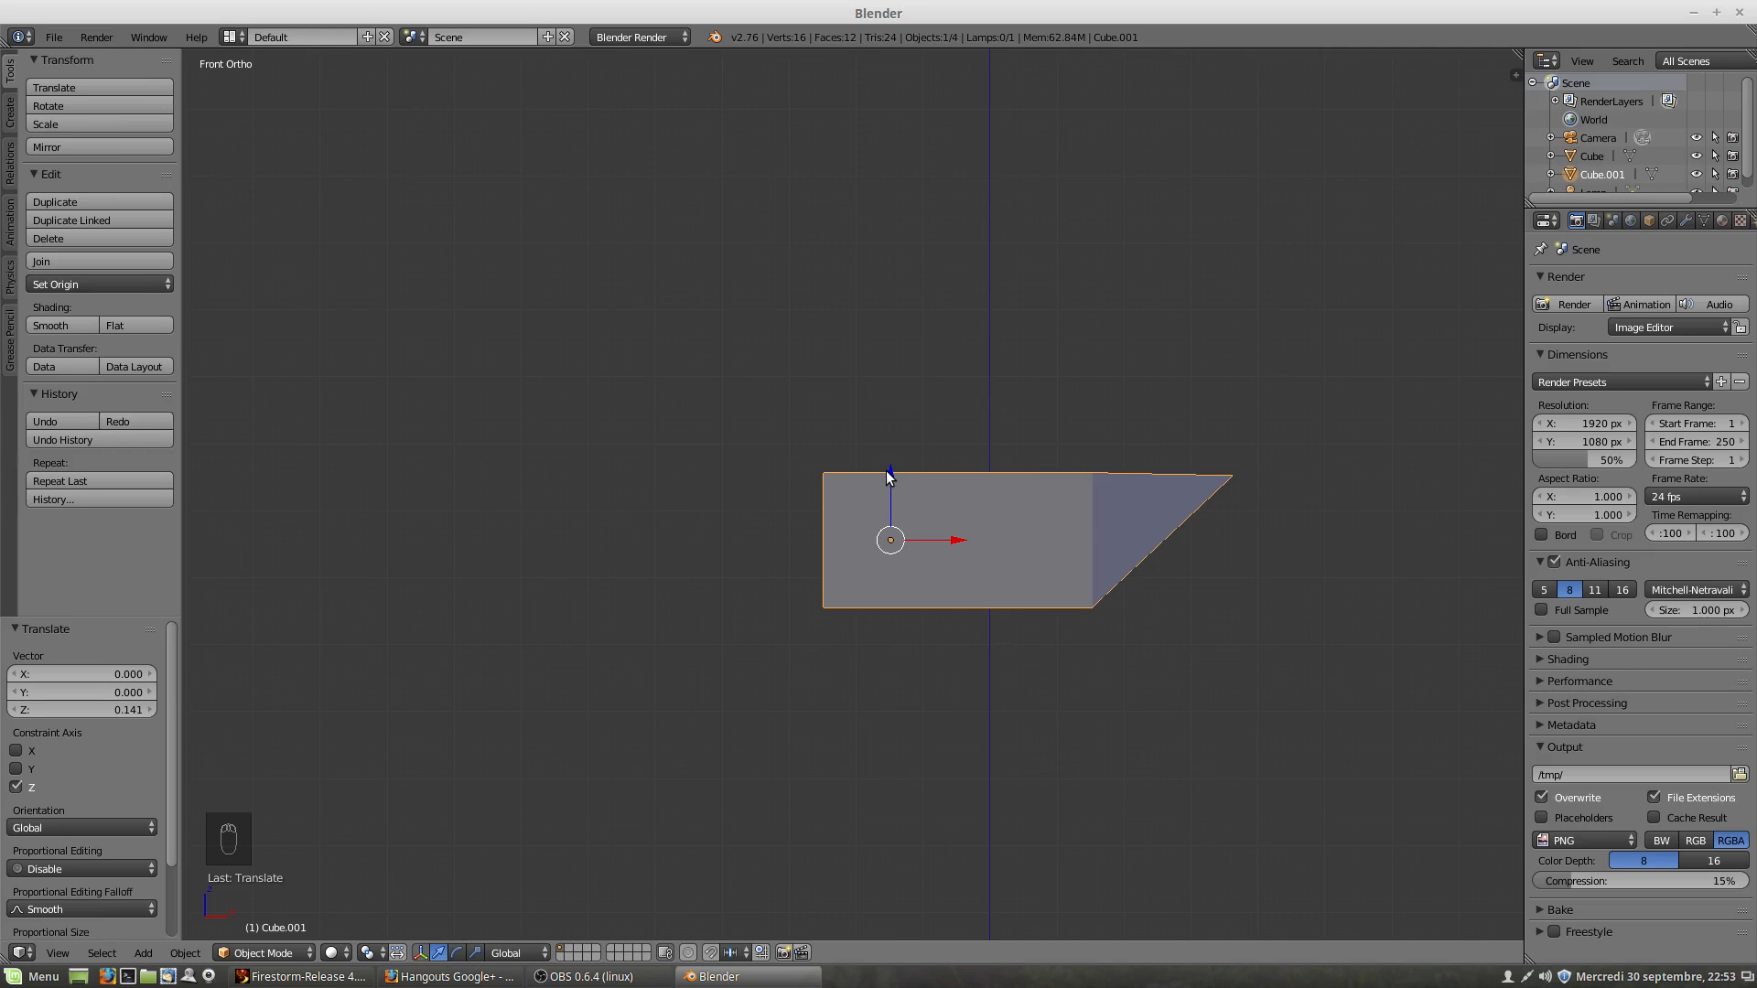
left_click_drag(890, 476, 888, 541)
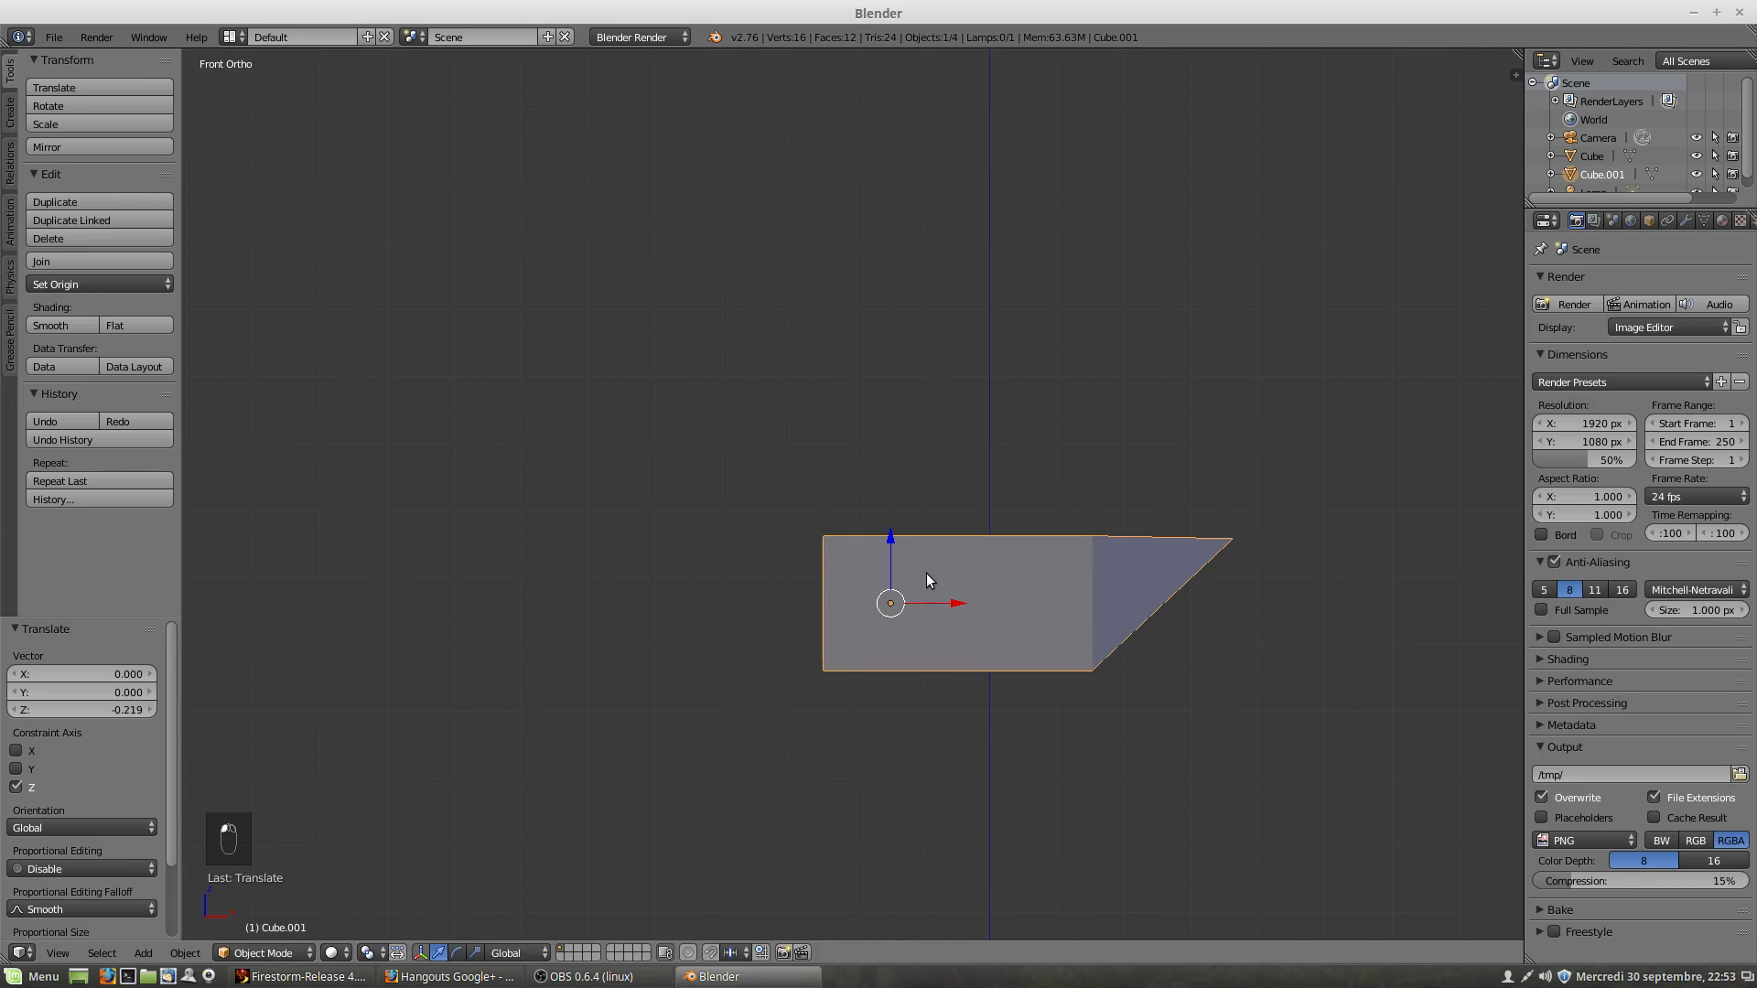
key("g")
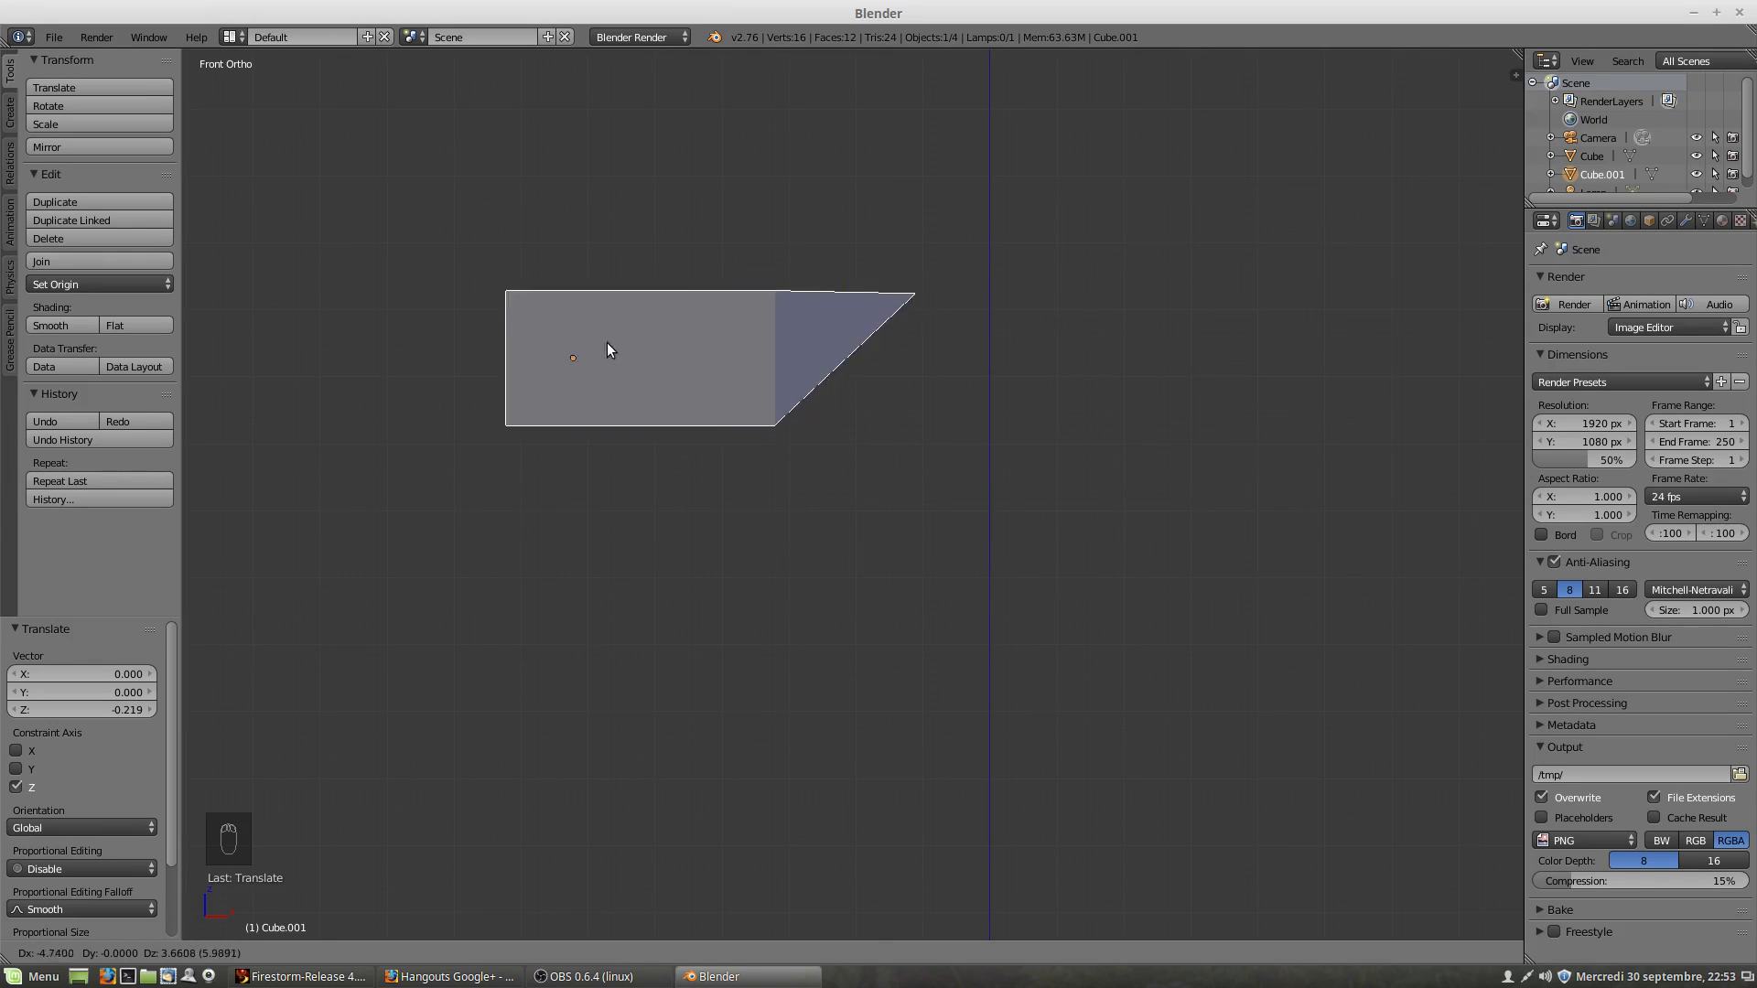
left_click(663, 312)
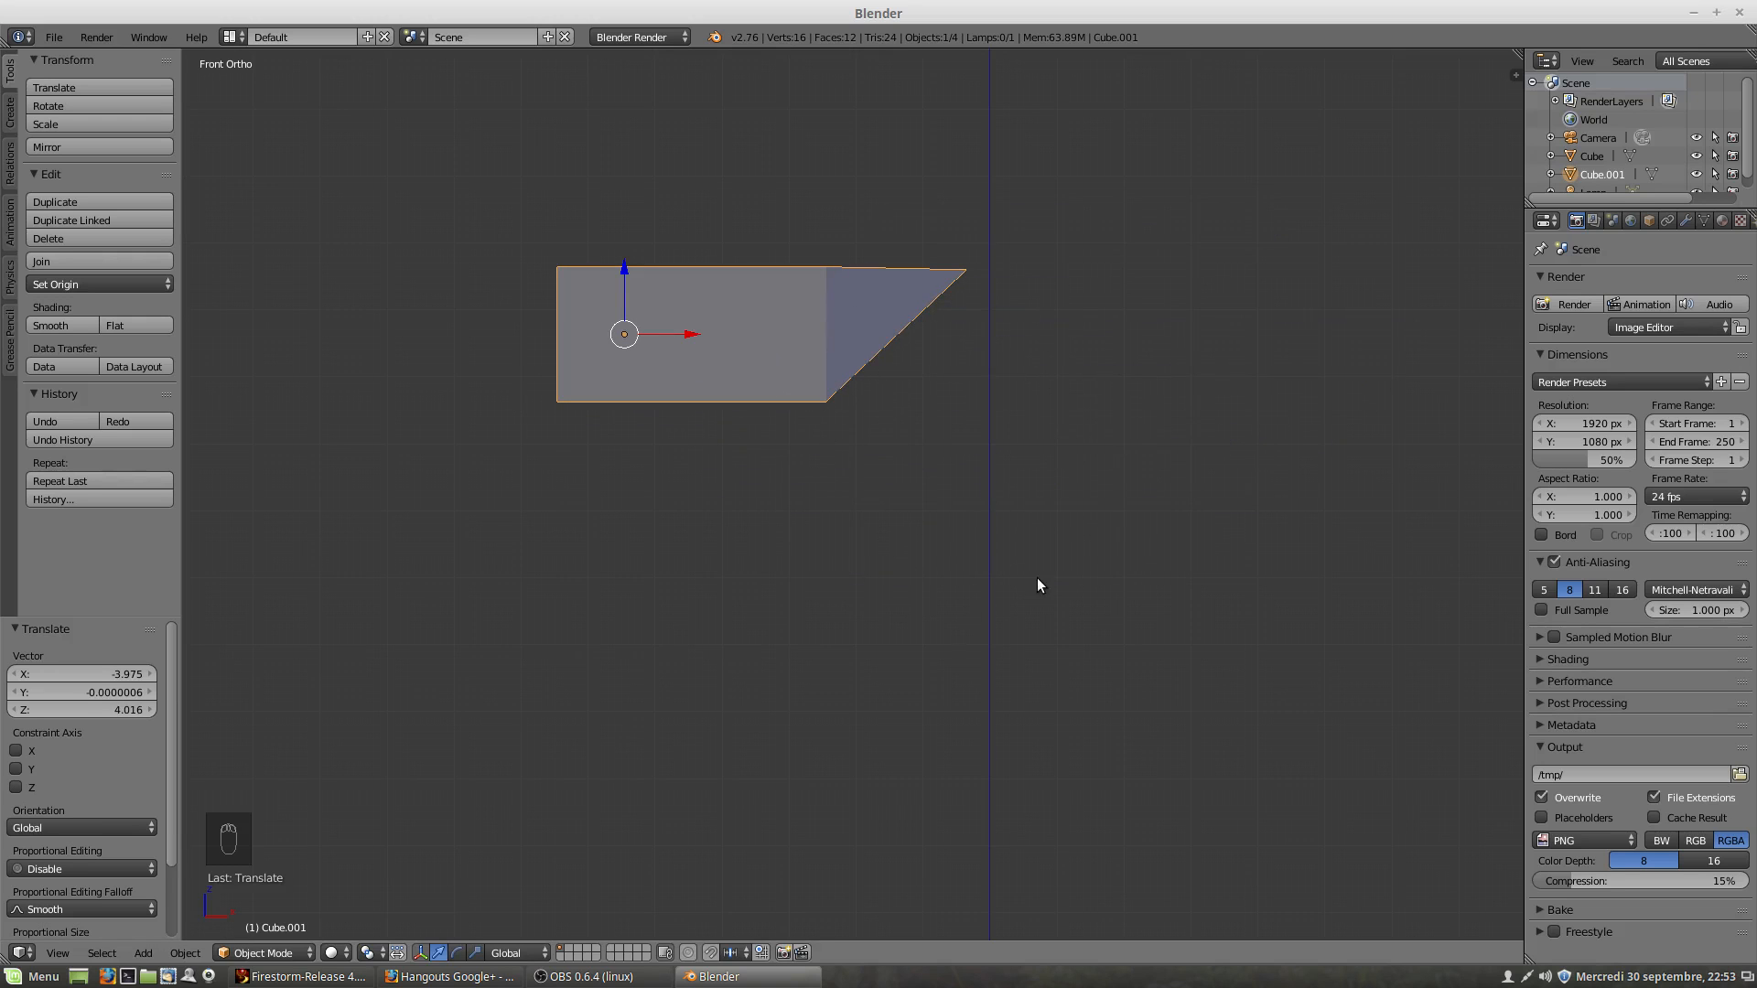
Step: Try several free Grab moves of the block in front view, cancelling each one
key("g")
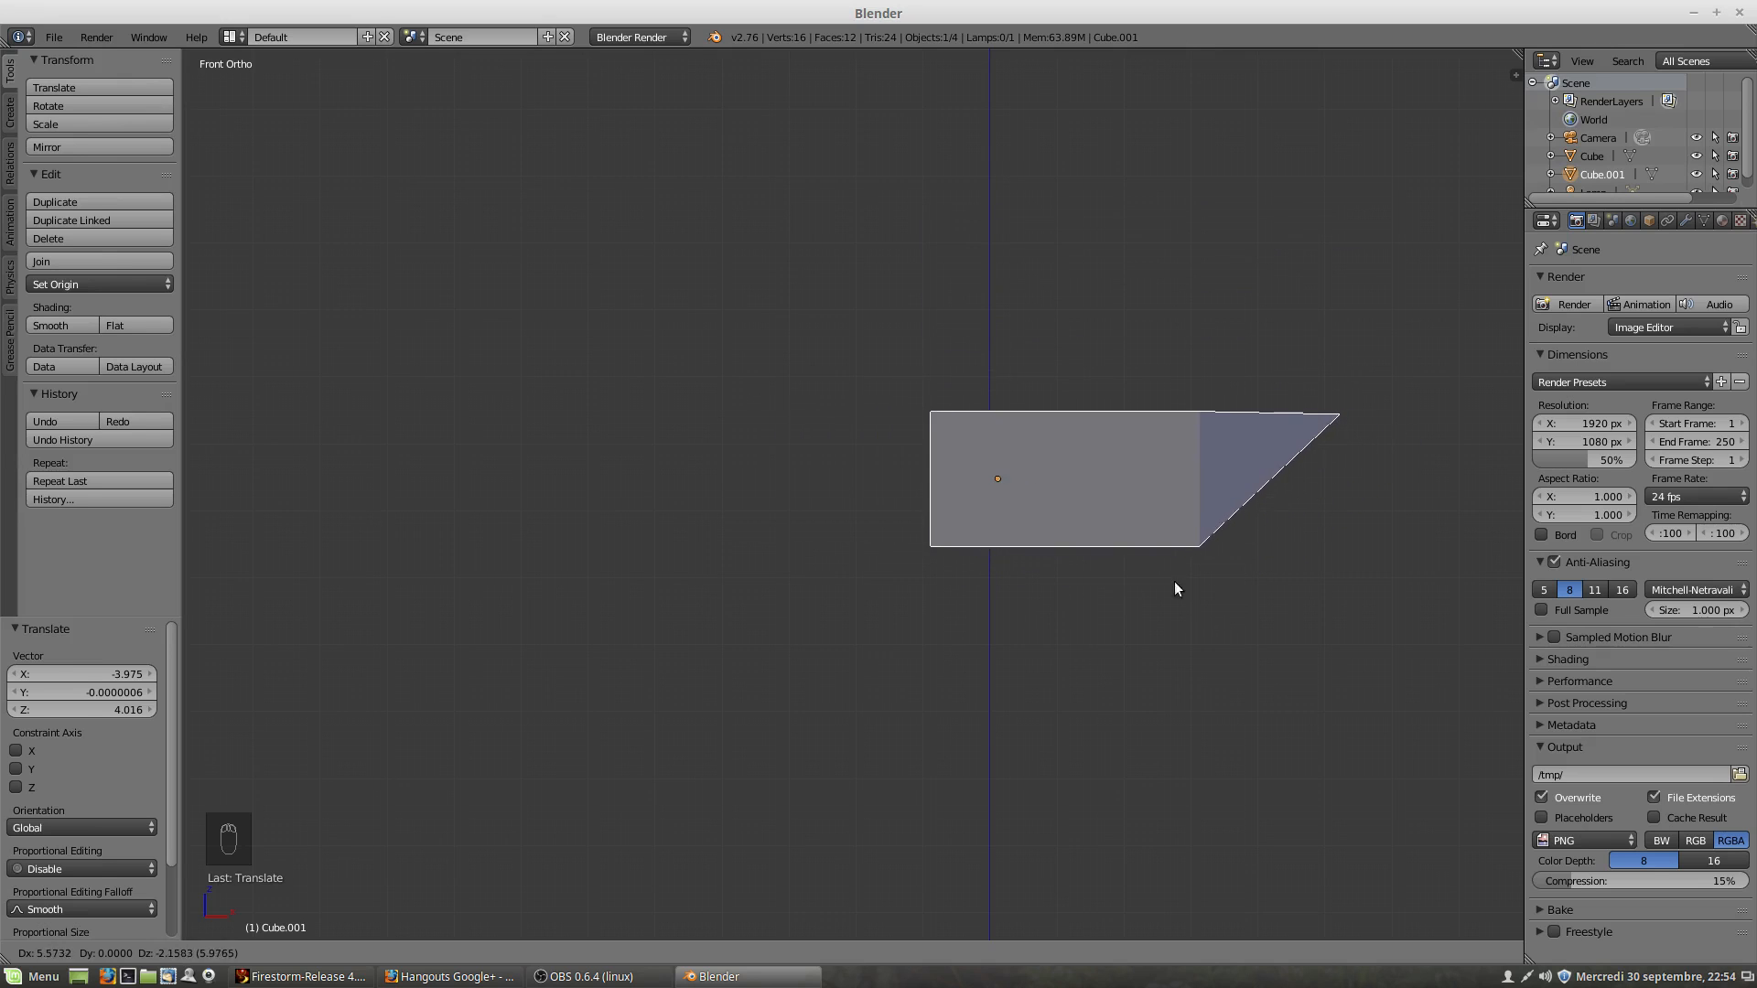
key("Escape")
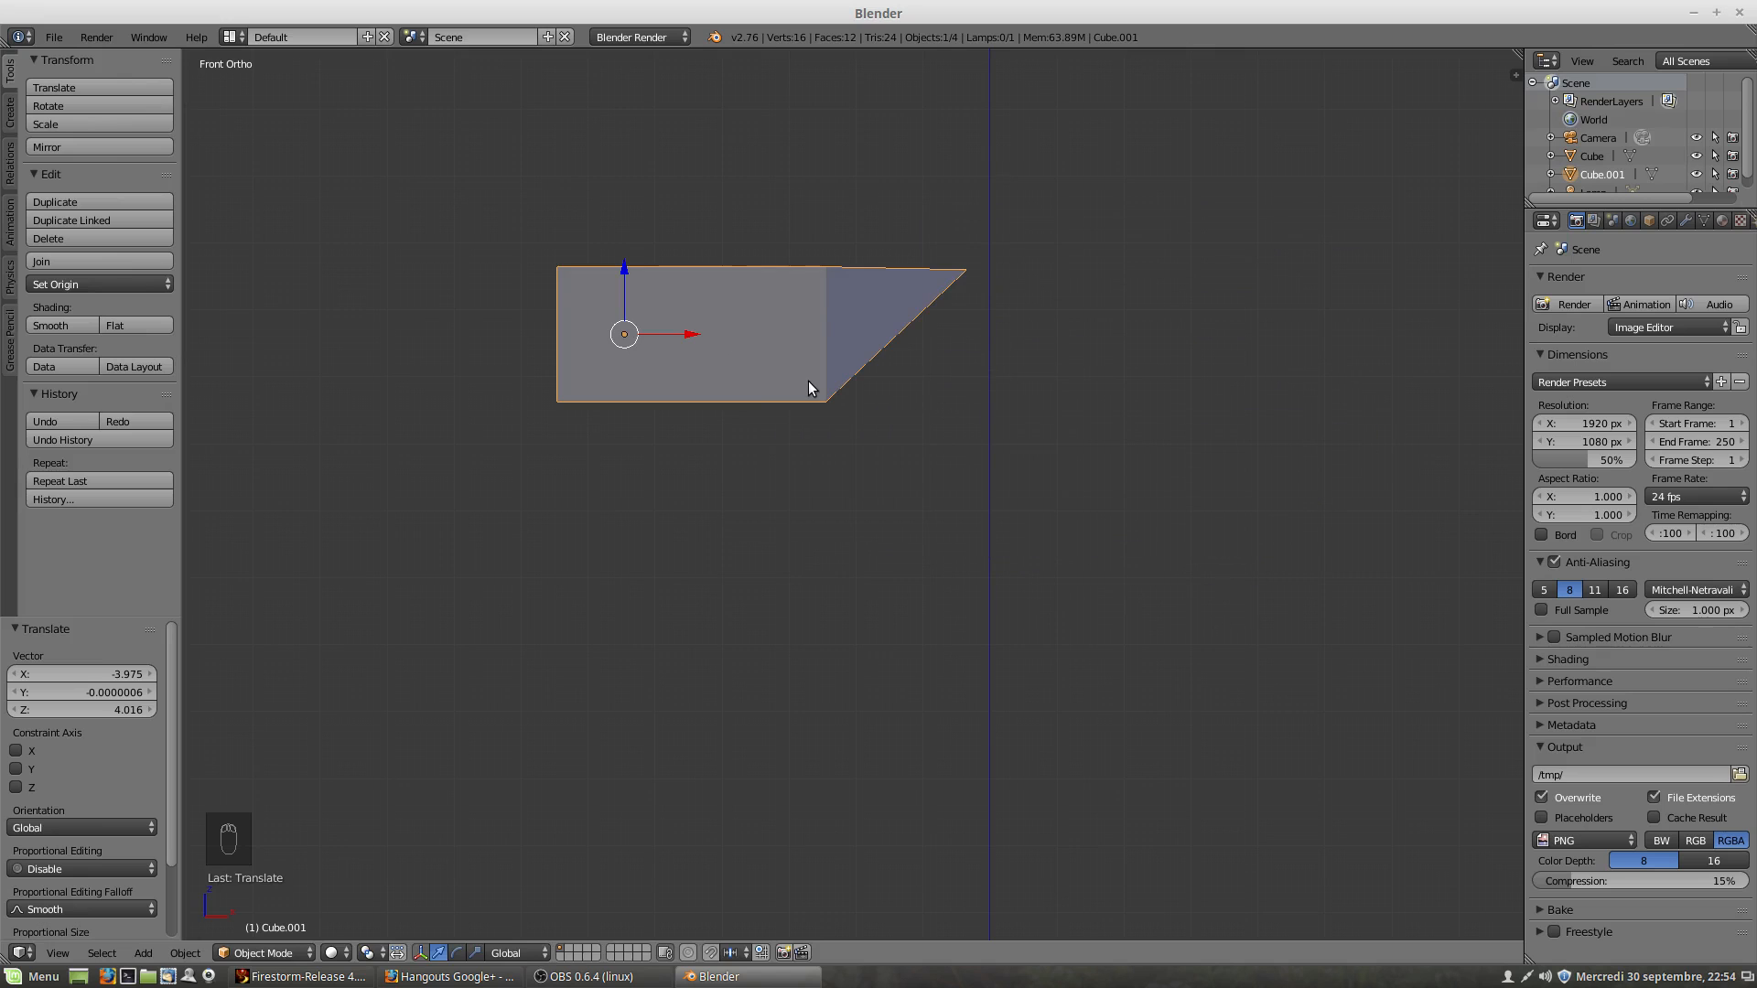
key("g")
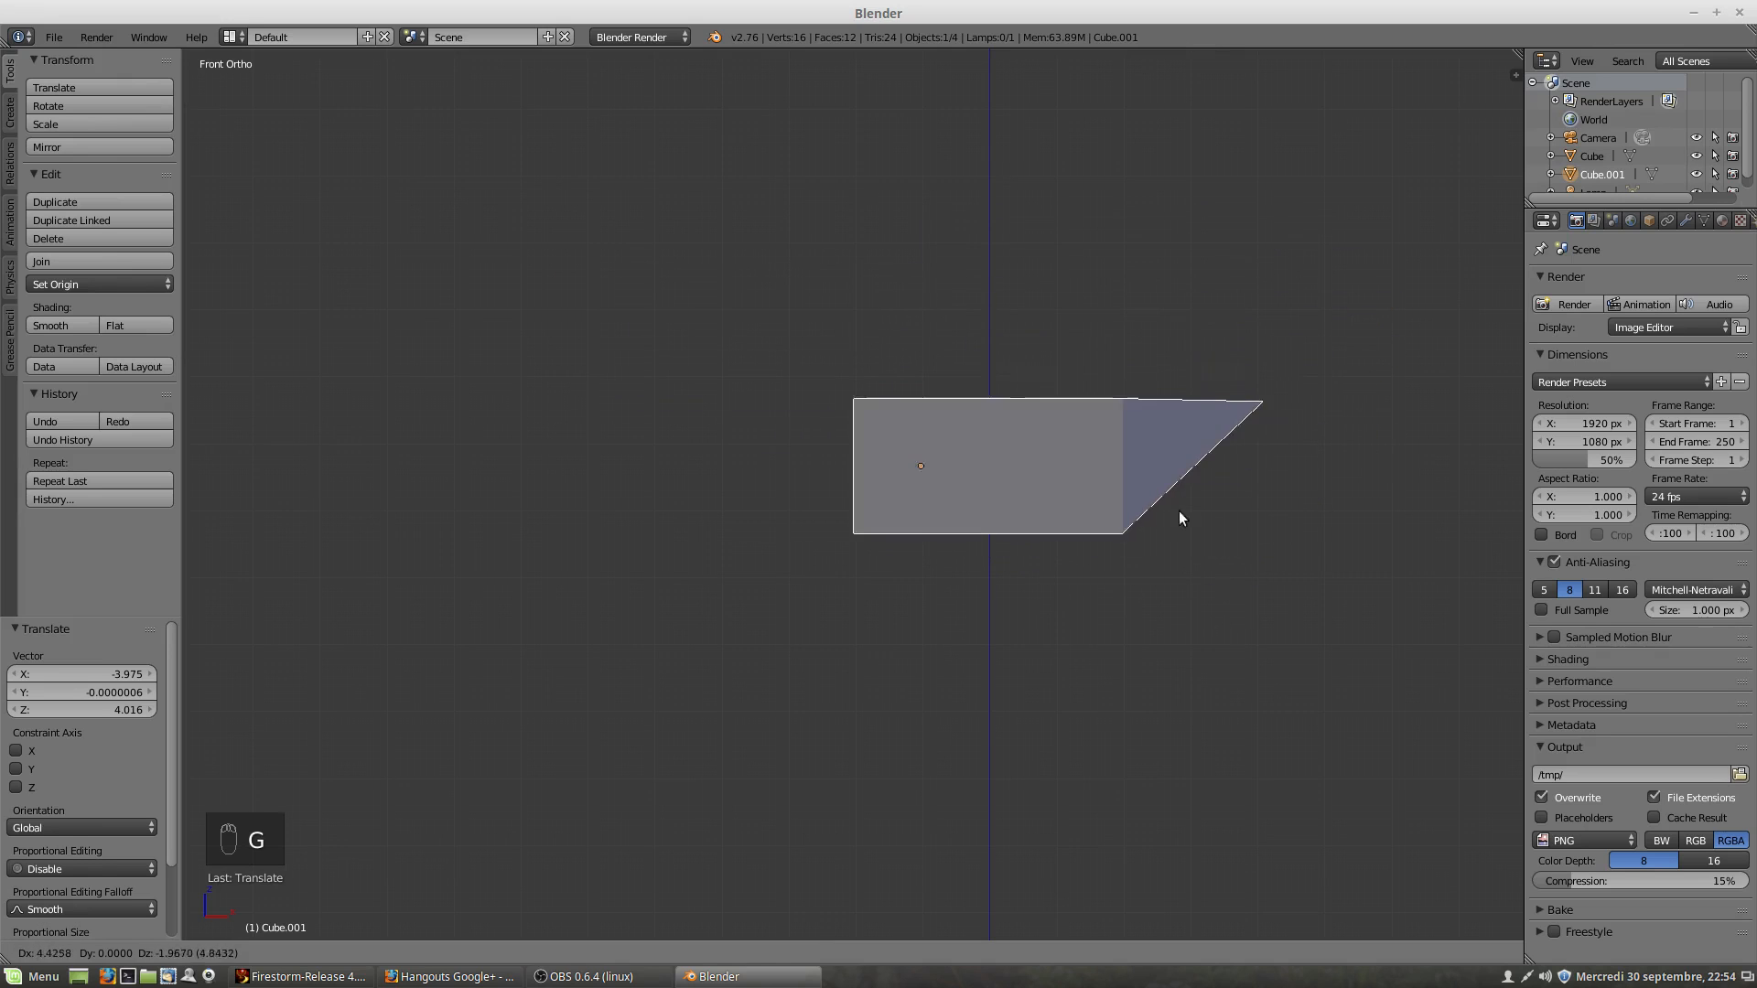
right_click(1264, 465)
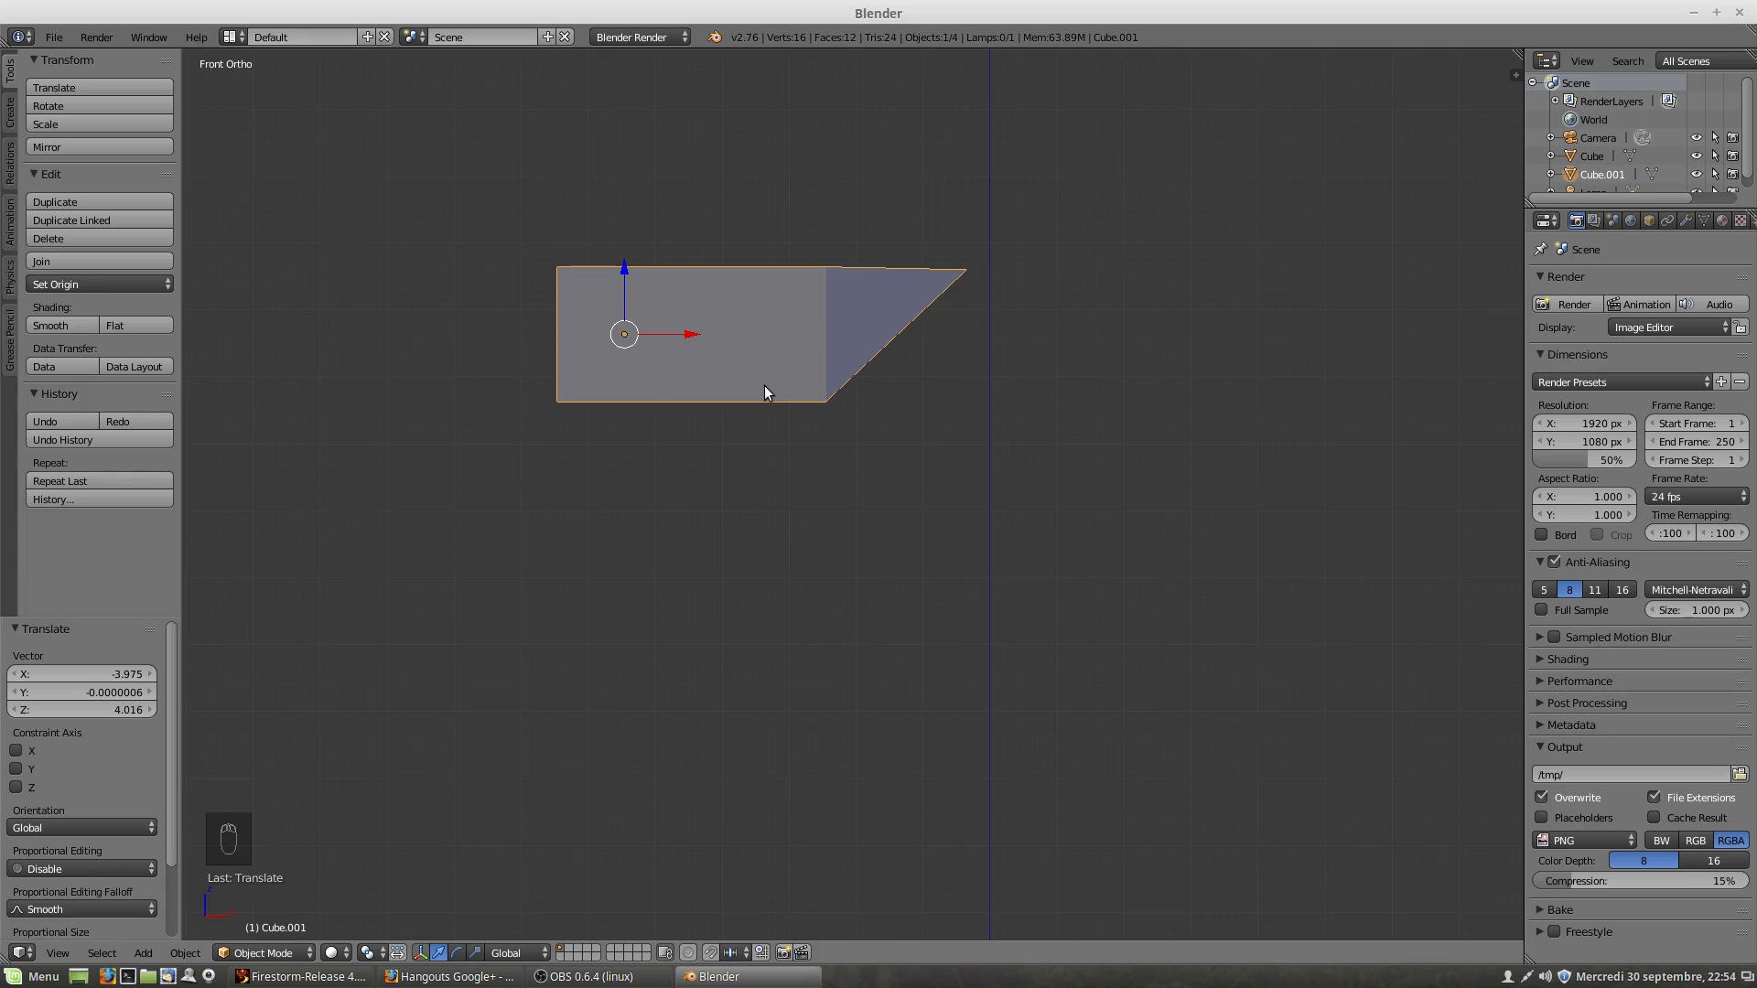
key("g")
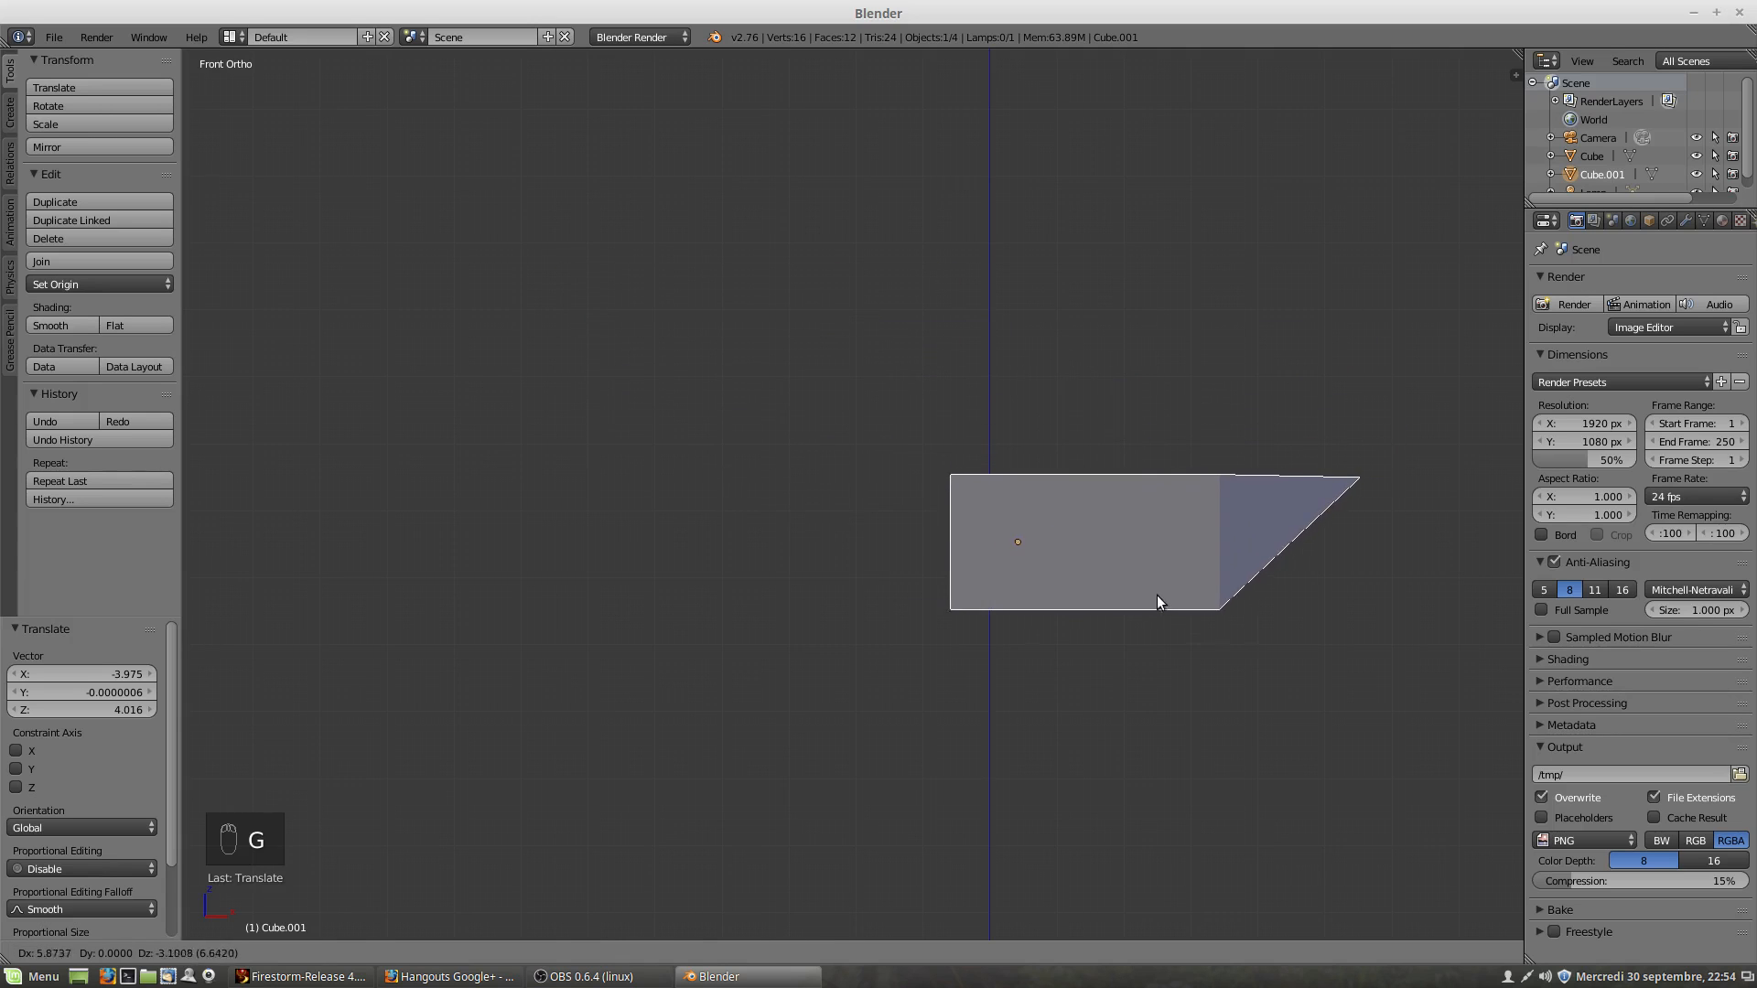
right_click(1176, 608)
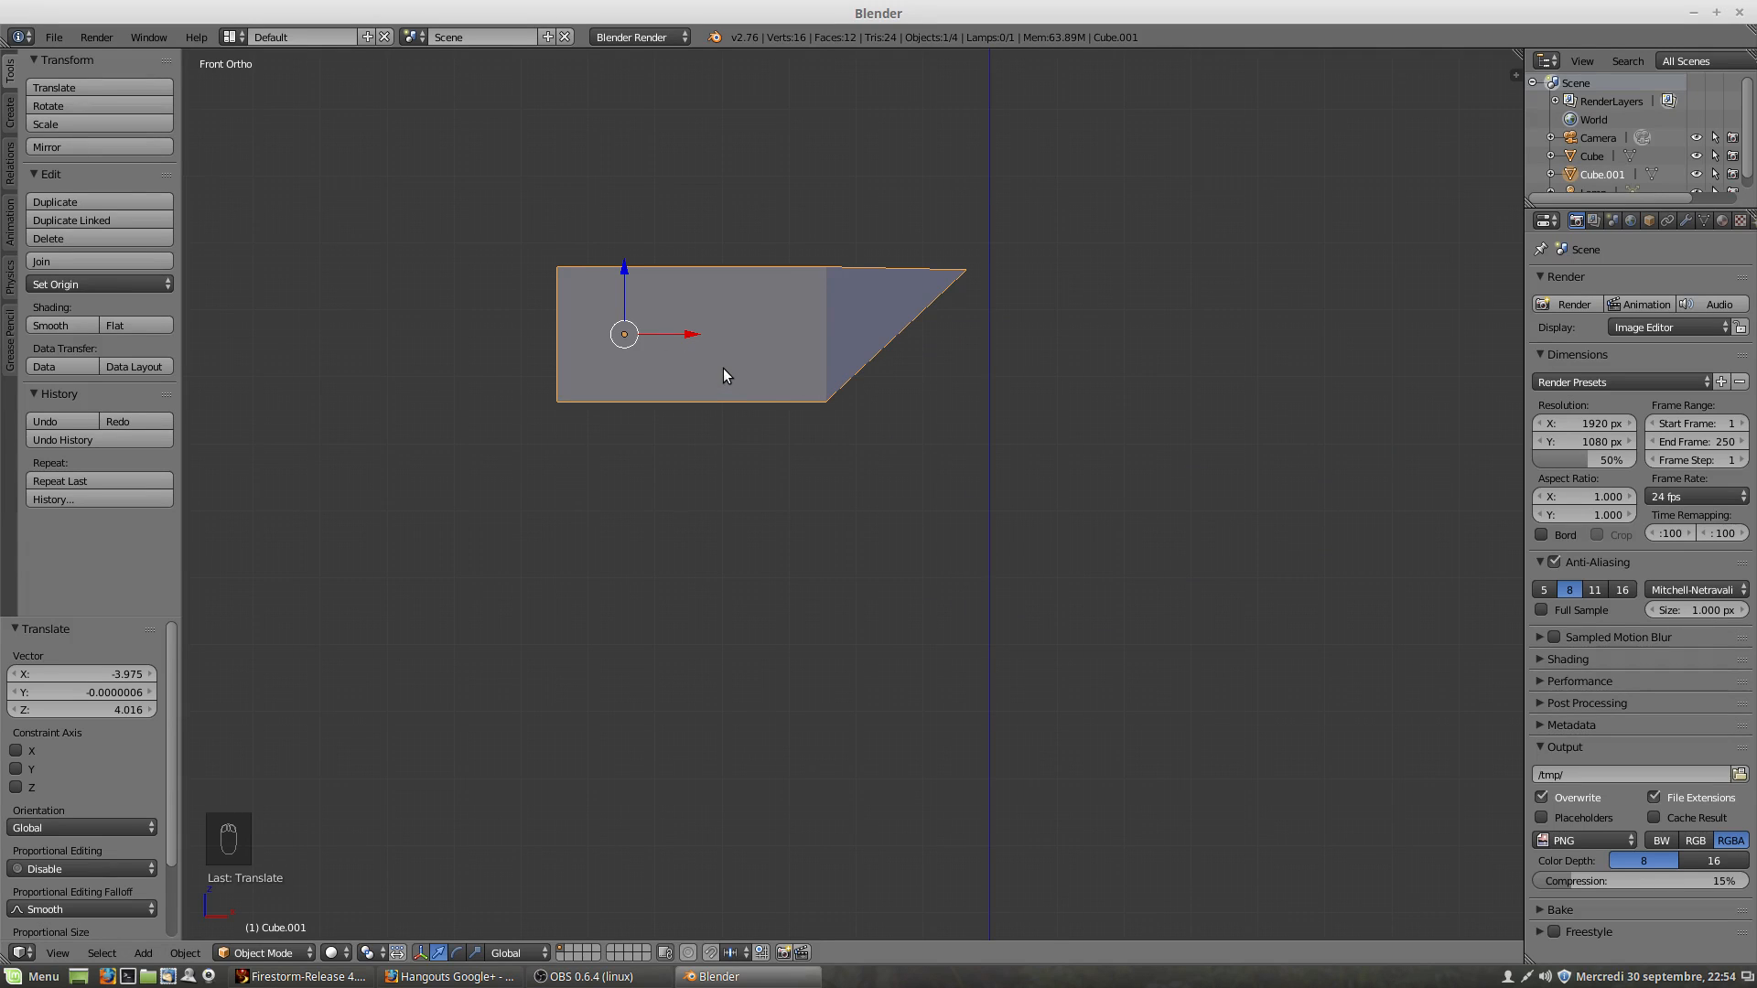
key("g")
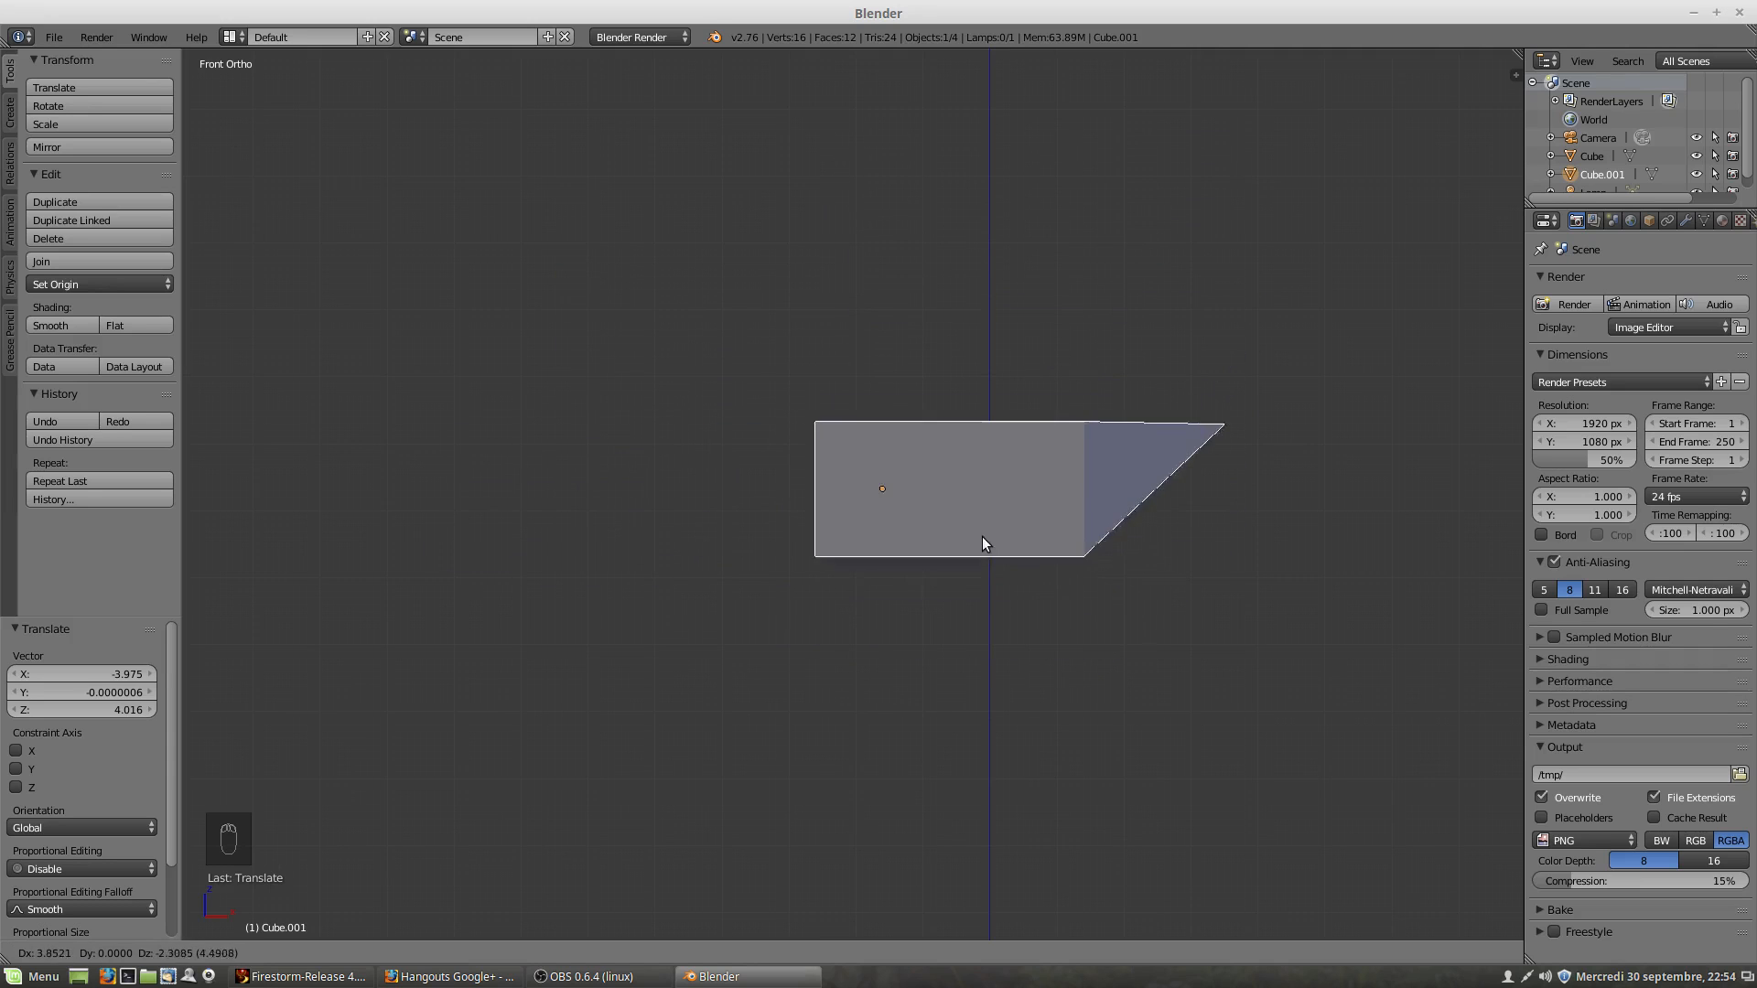
right_click(931, 501)
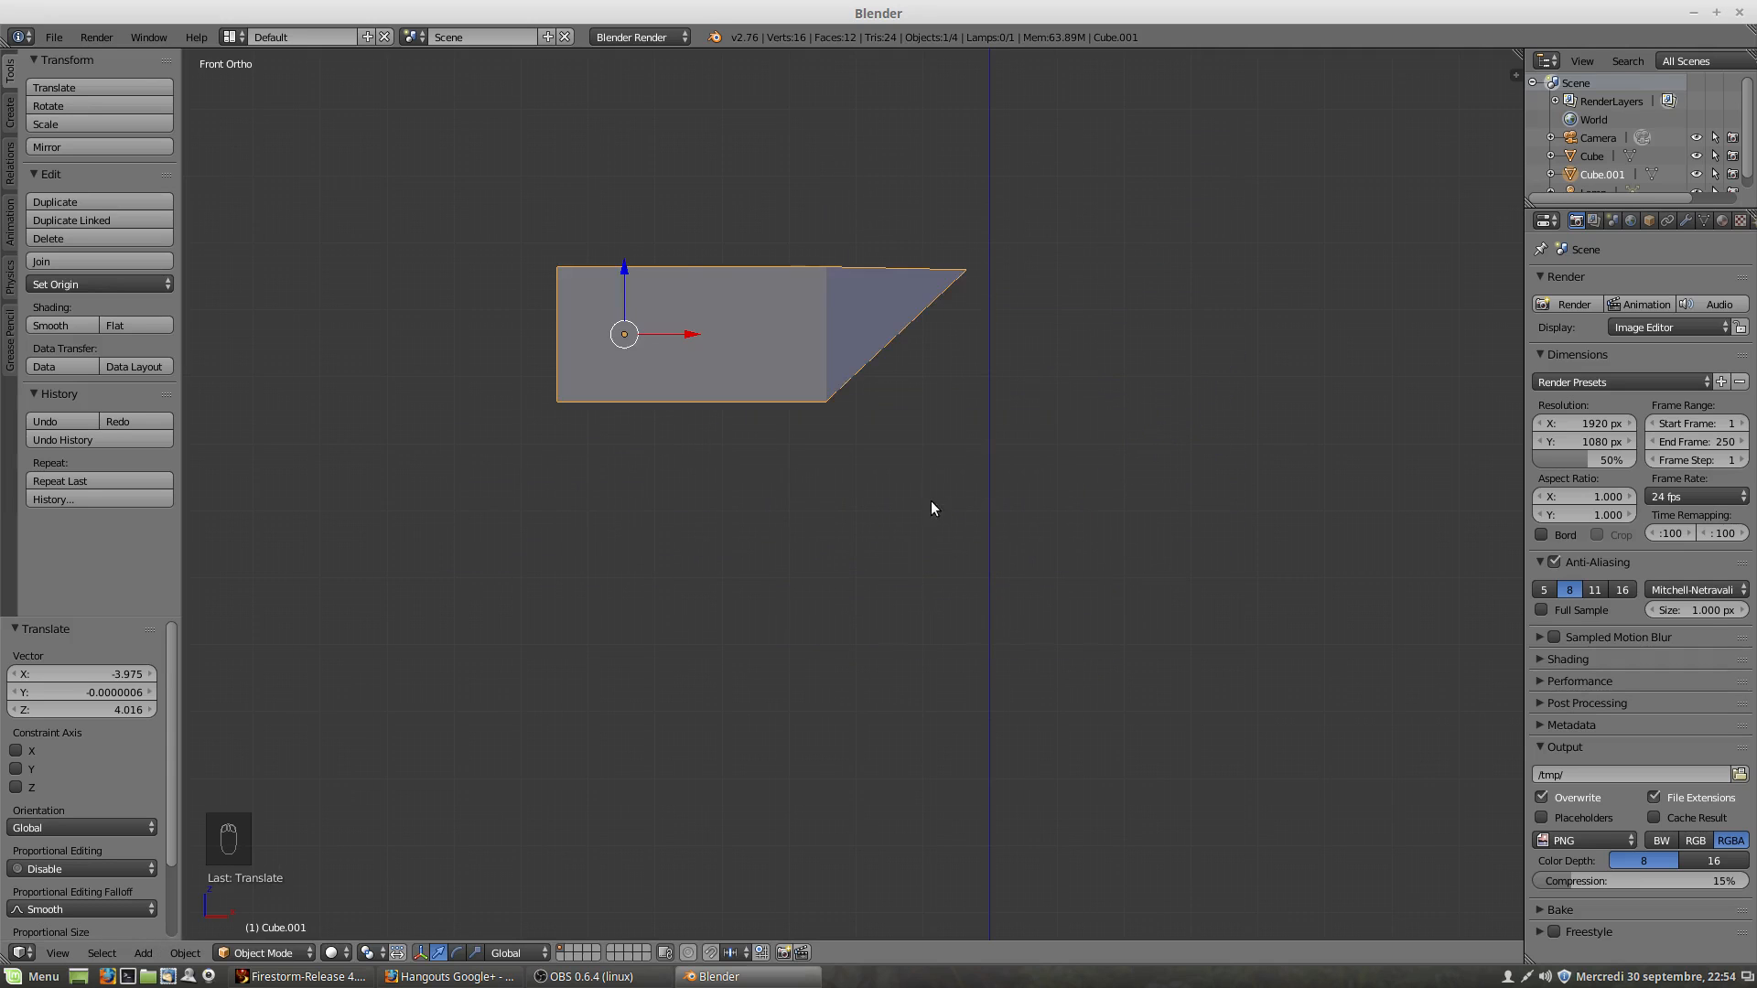
middle_click_drag(952, 458, 908, 531)
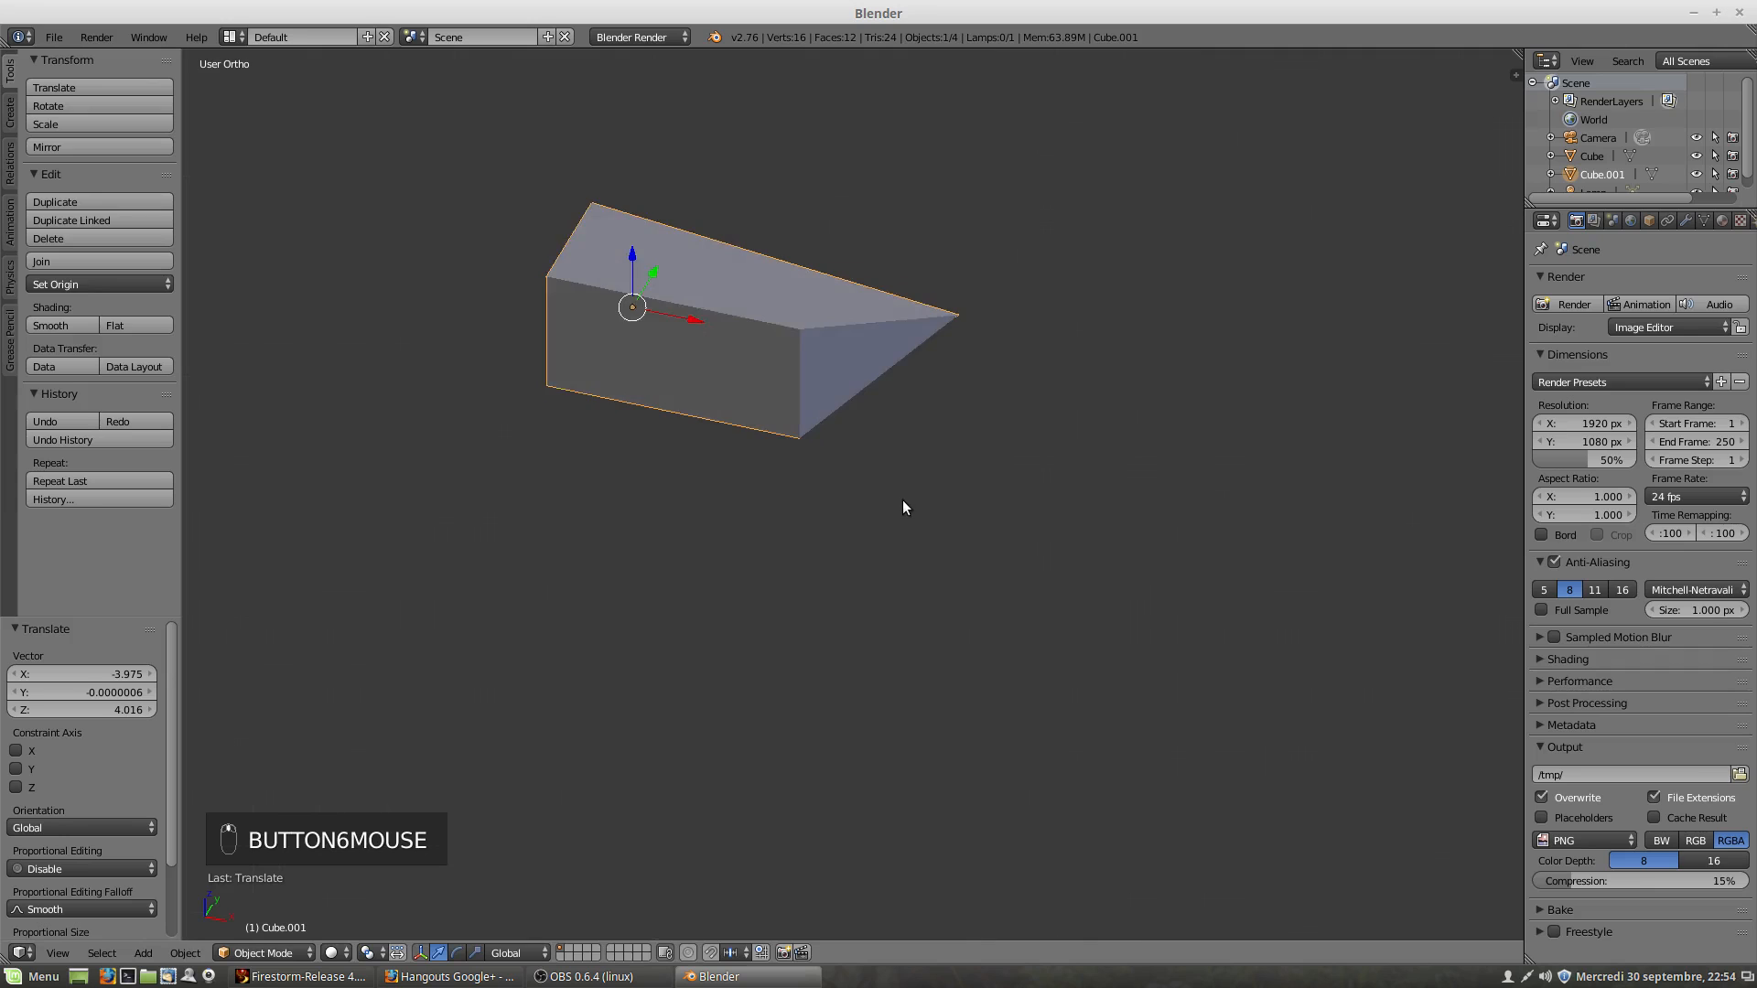
Step: Grab the block, try the Z, X and Y constraints, and move it in the XY plane by about X 7.389, Y -19.520
scroll(901, 500, "down", 2)
key("g")
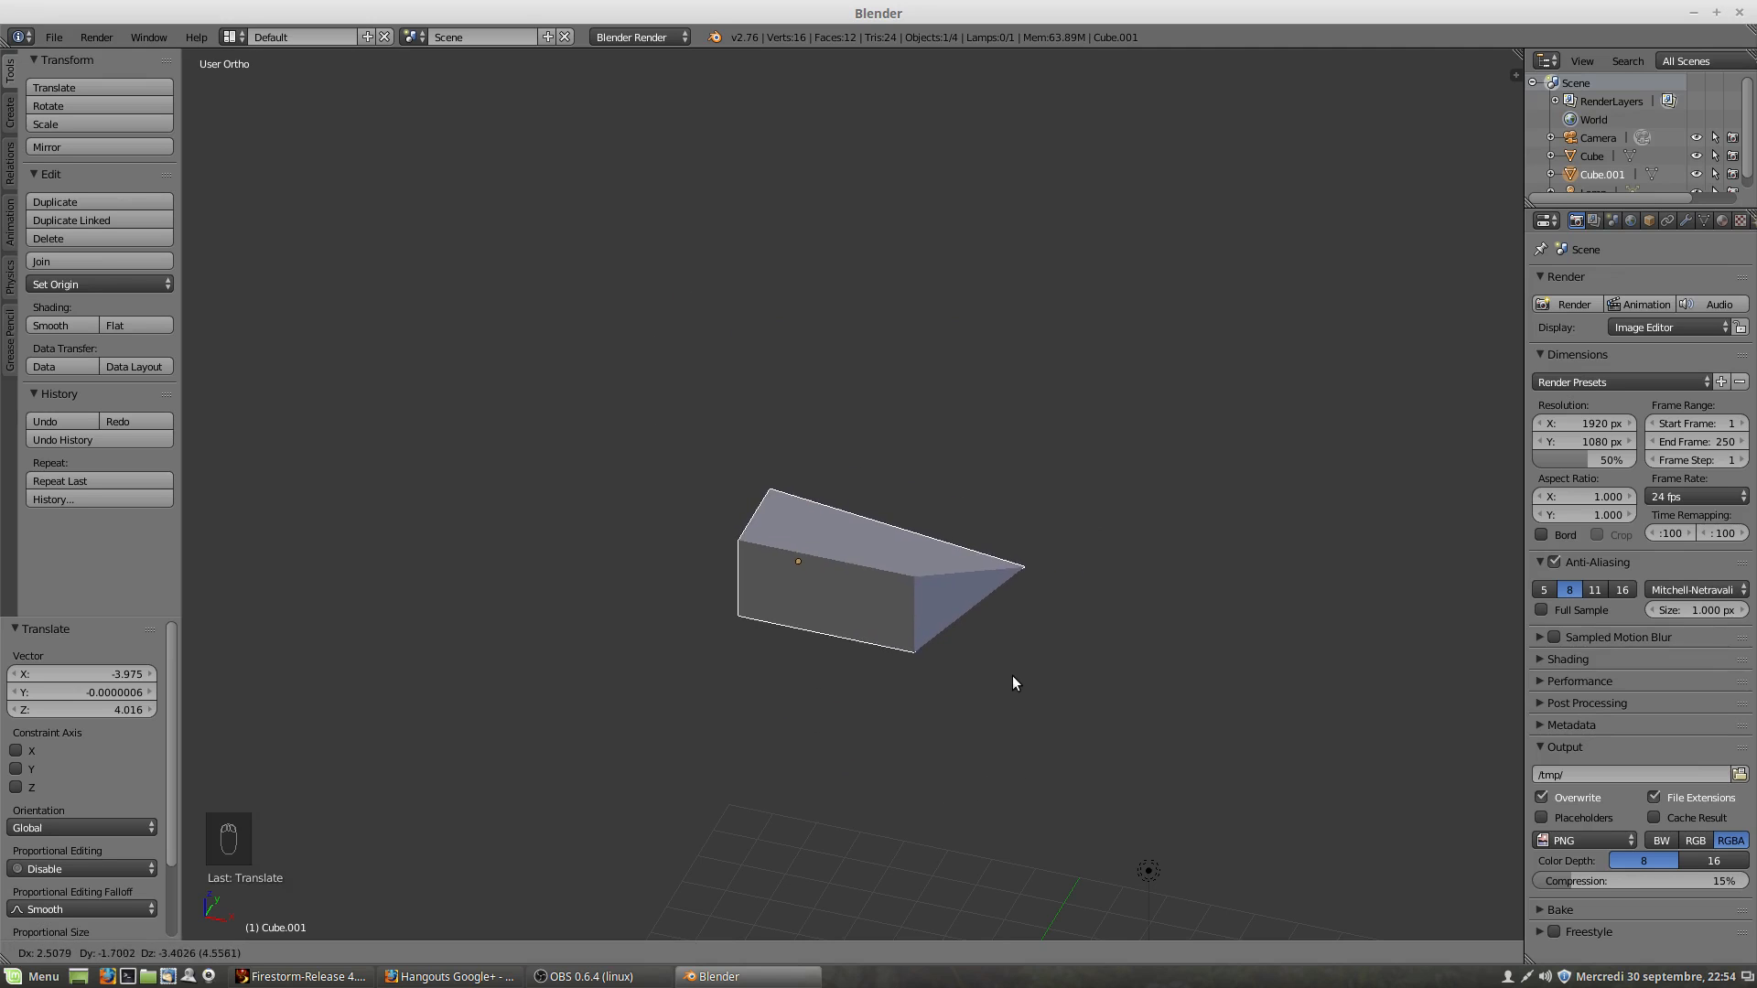
key("z")
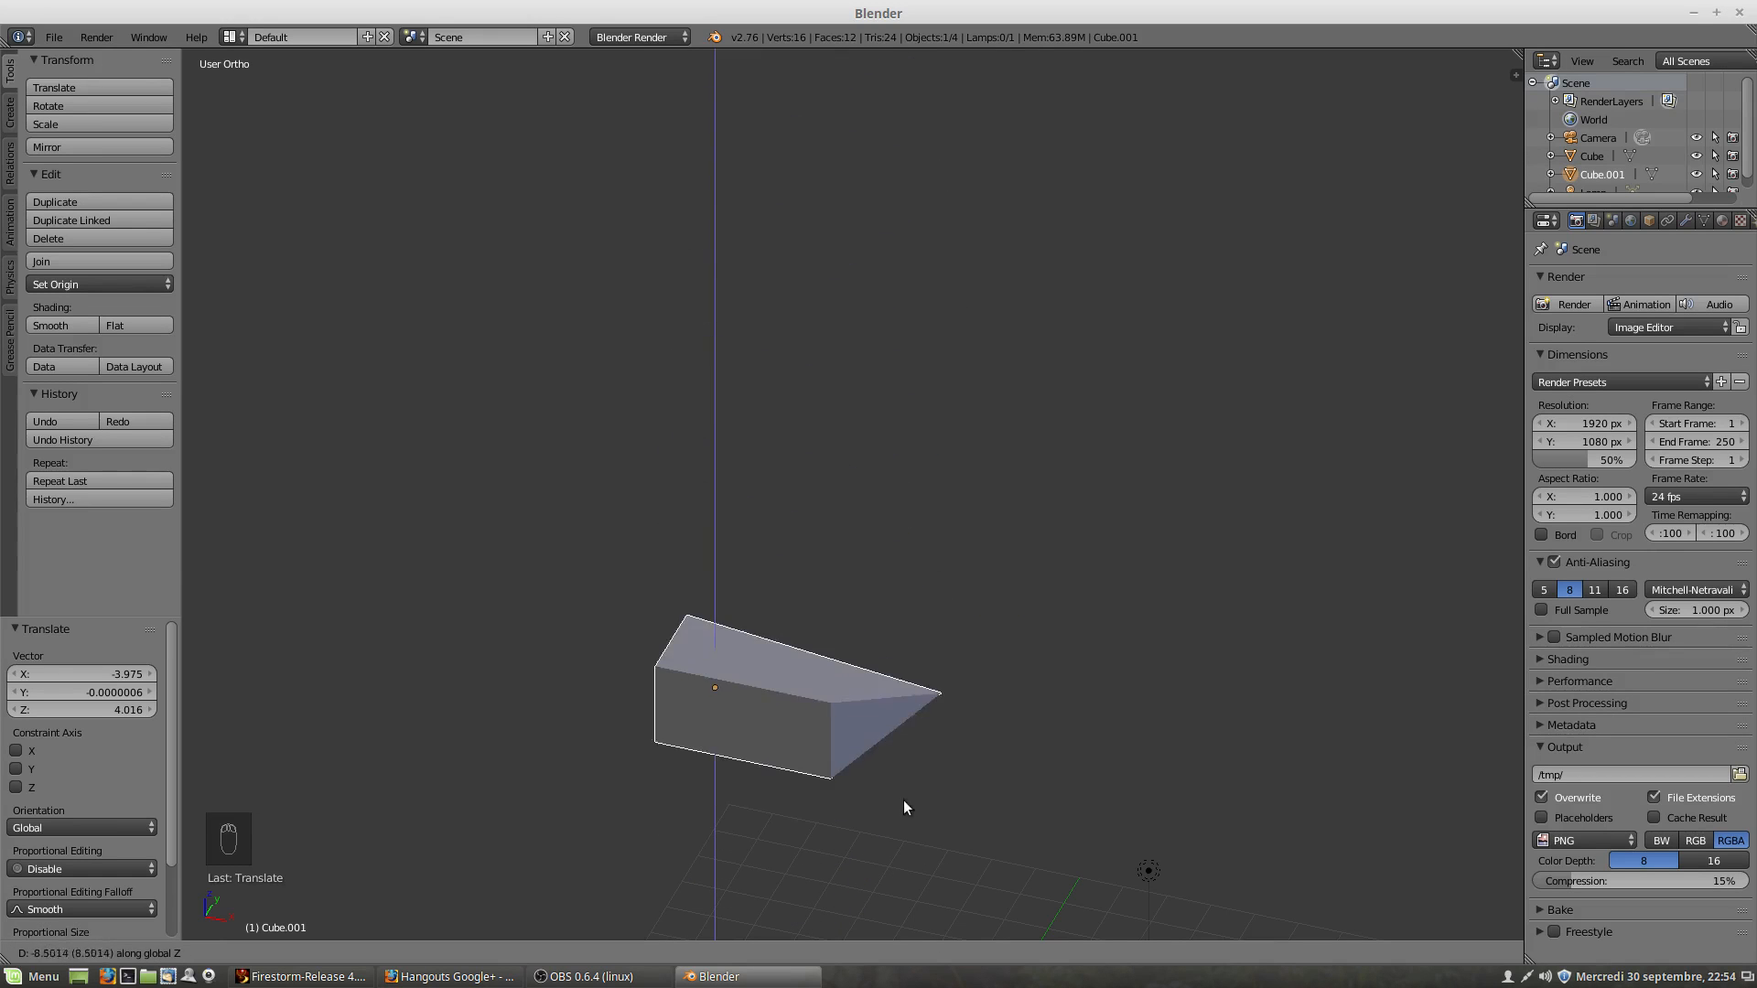
key("x")
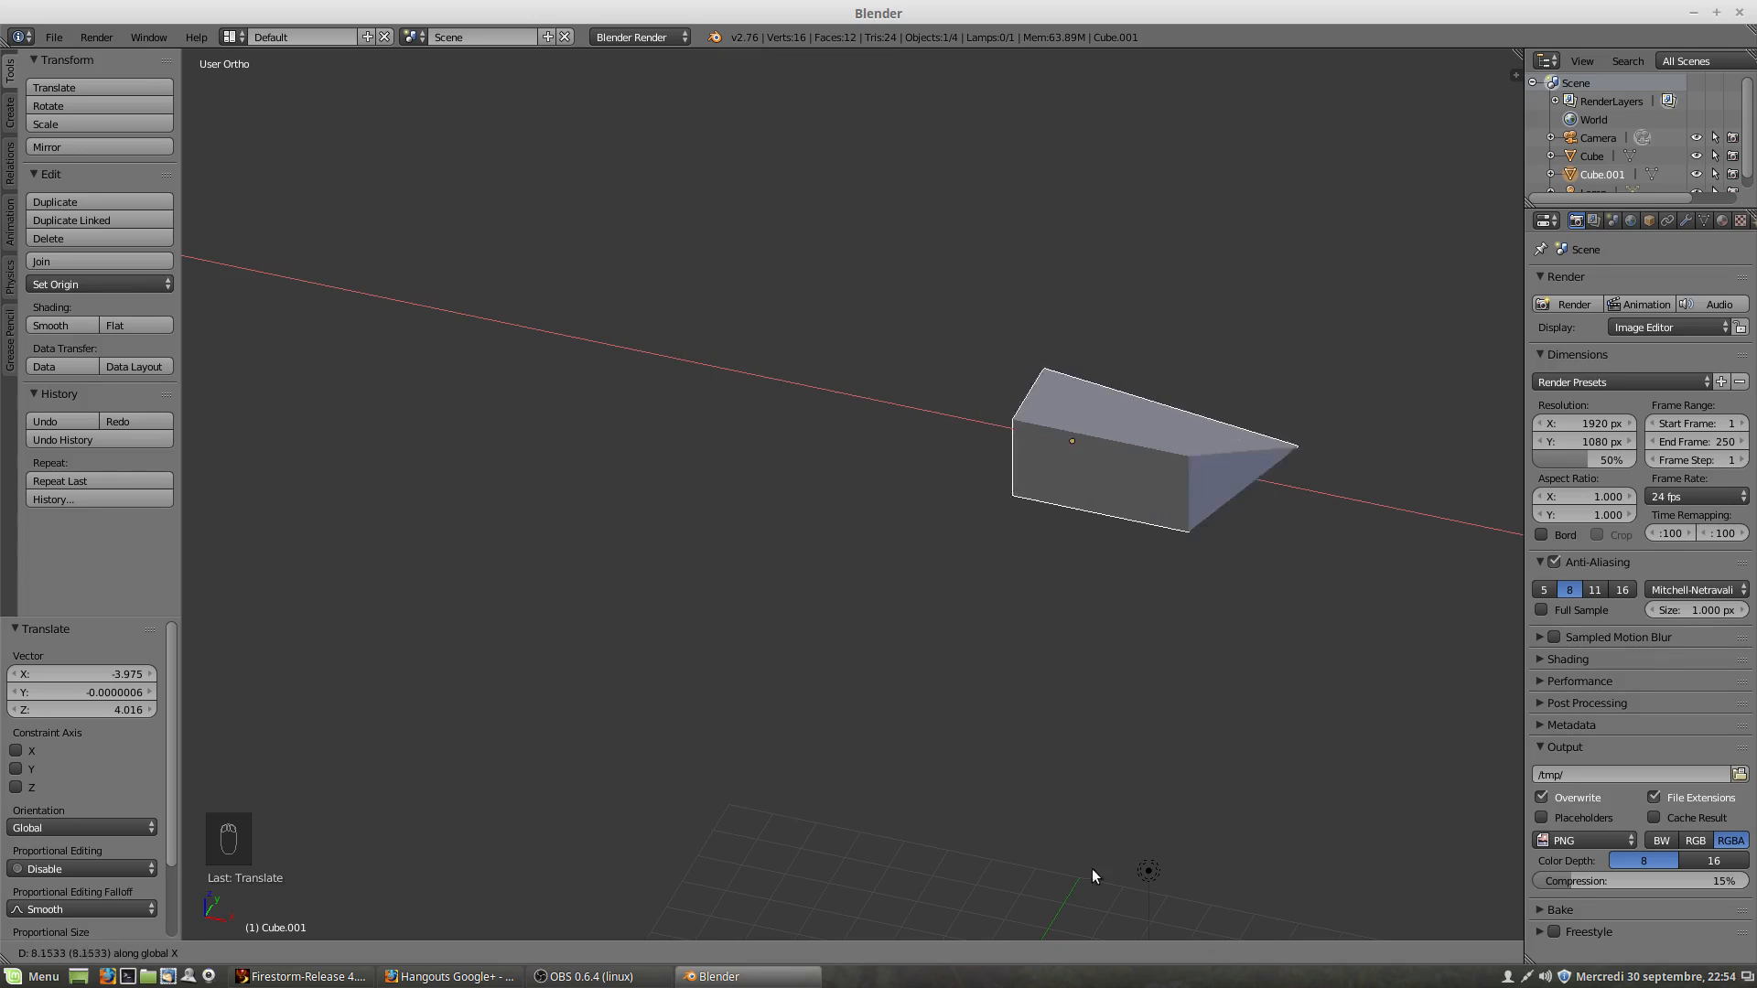
key("y")
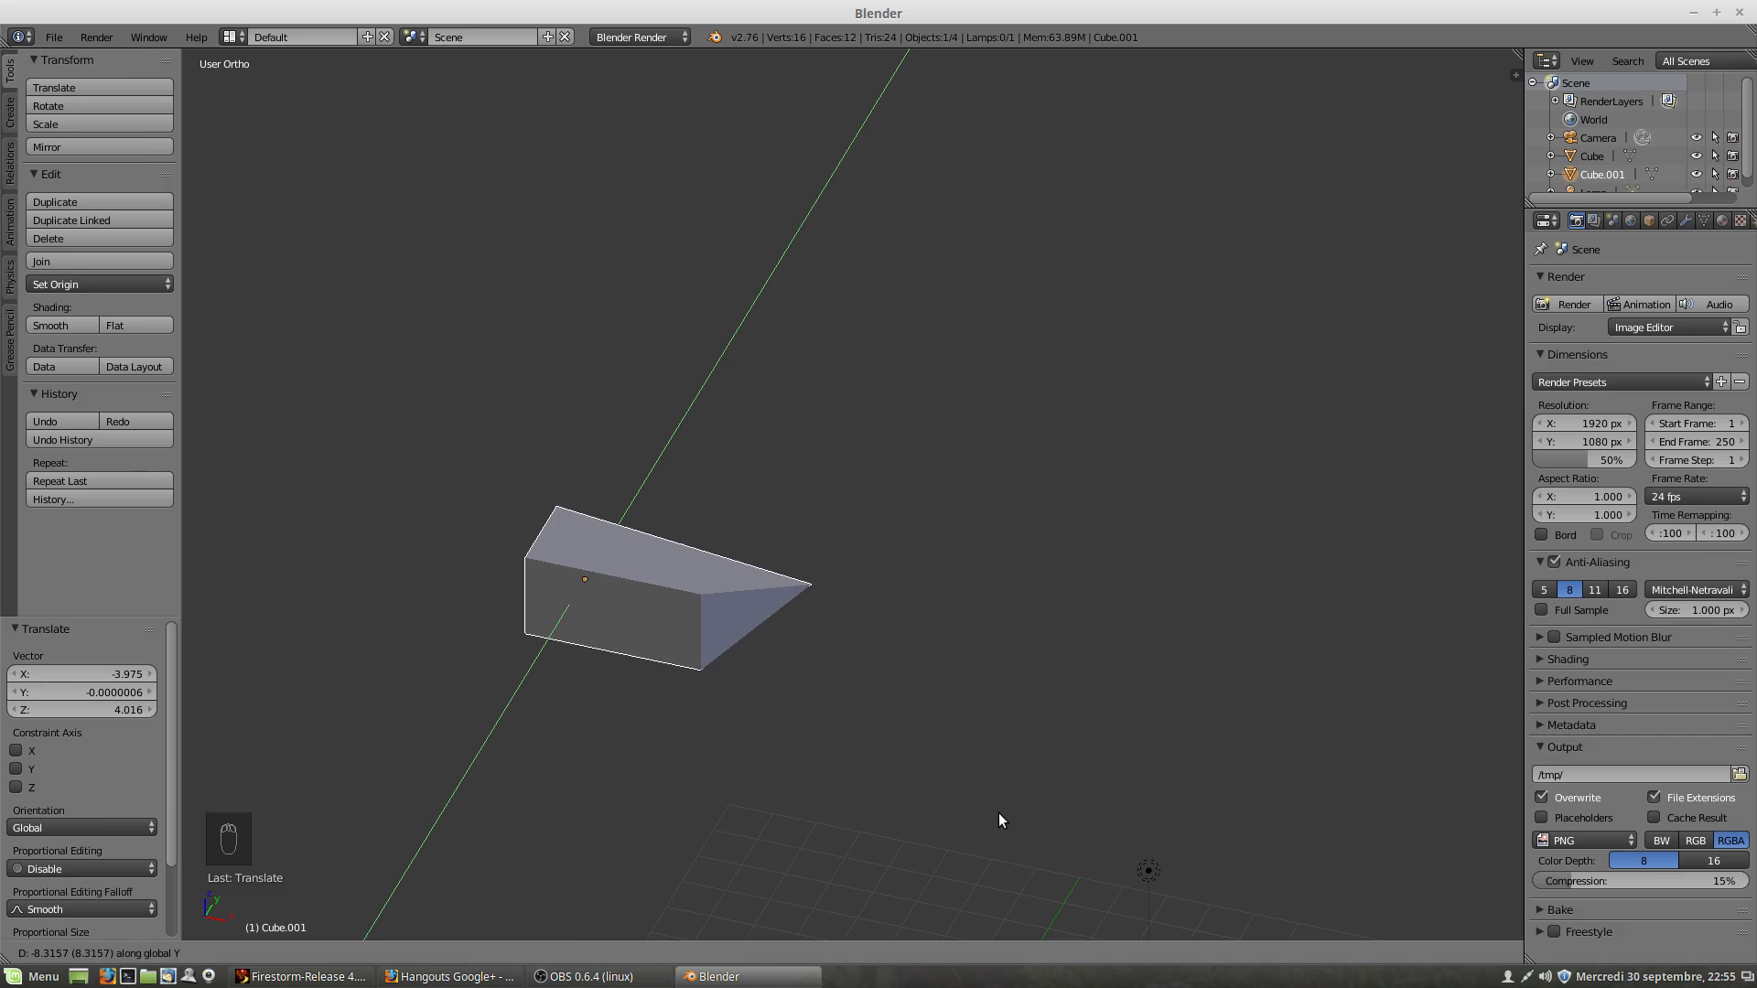
key("shift+z")
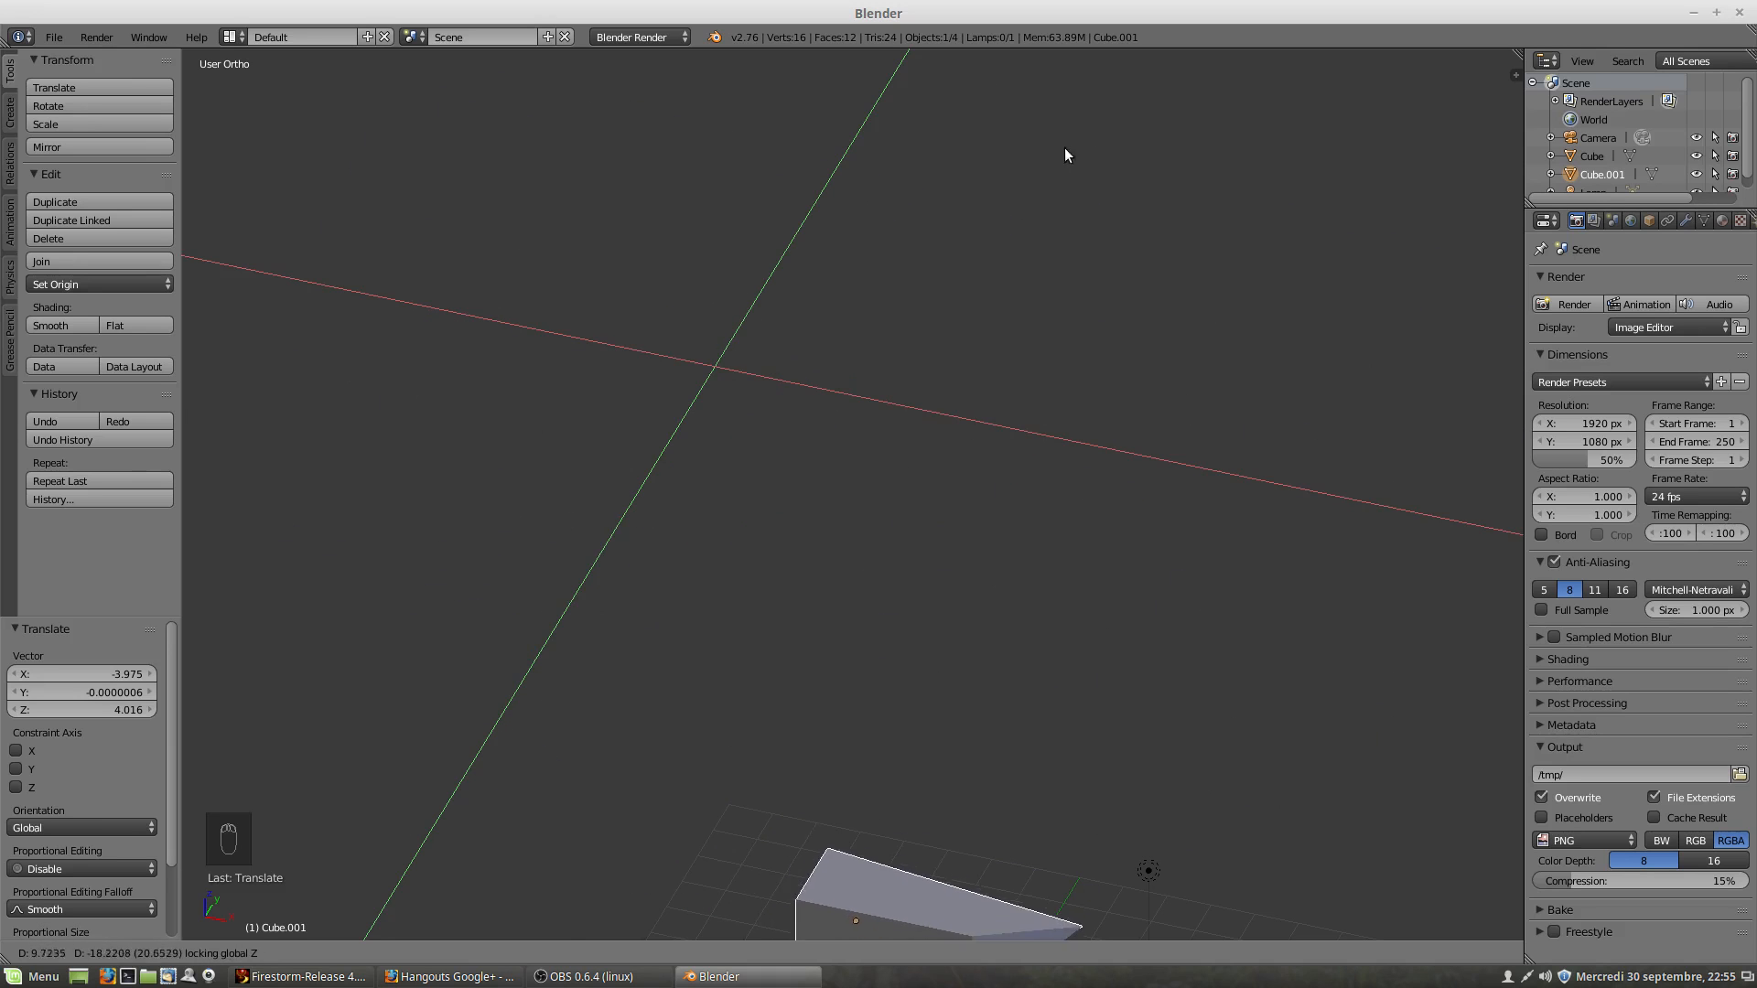
left_click(951, 171)
Step: Preview the scene in rendered shading and return to solid shading
scroll(787, 464, "down", 5)
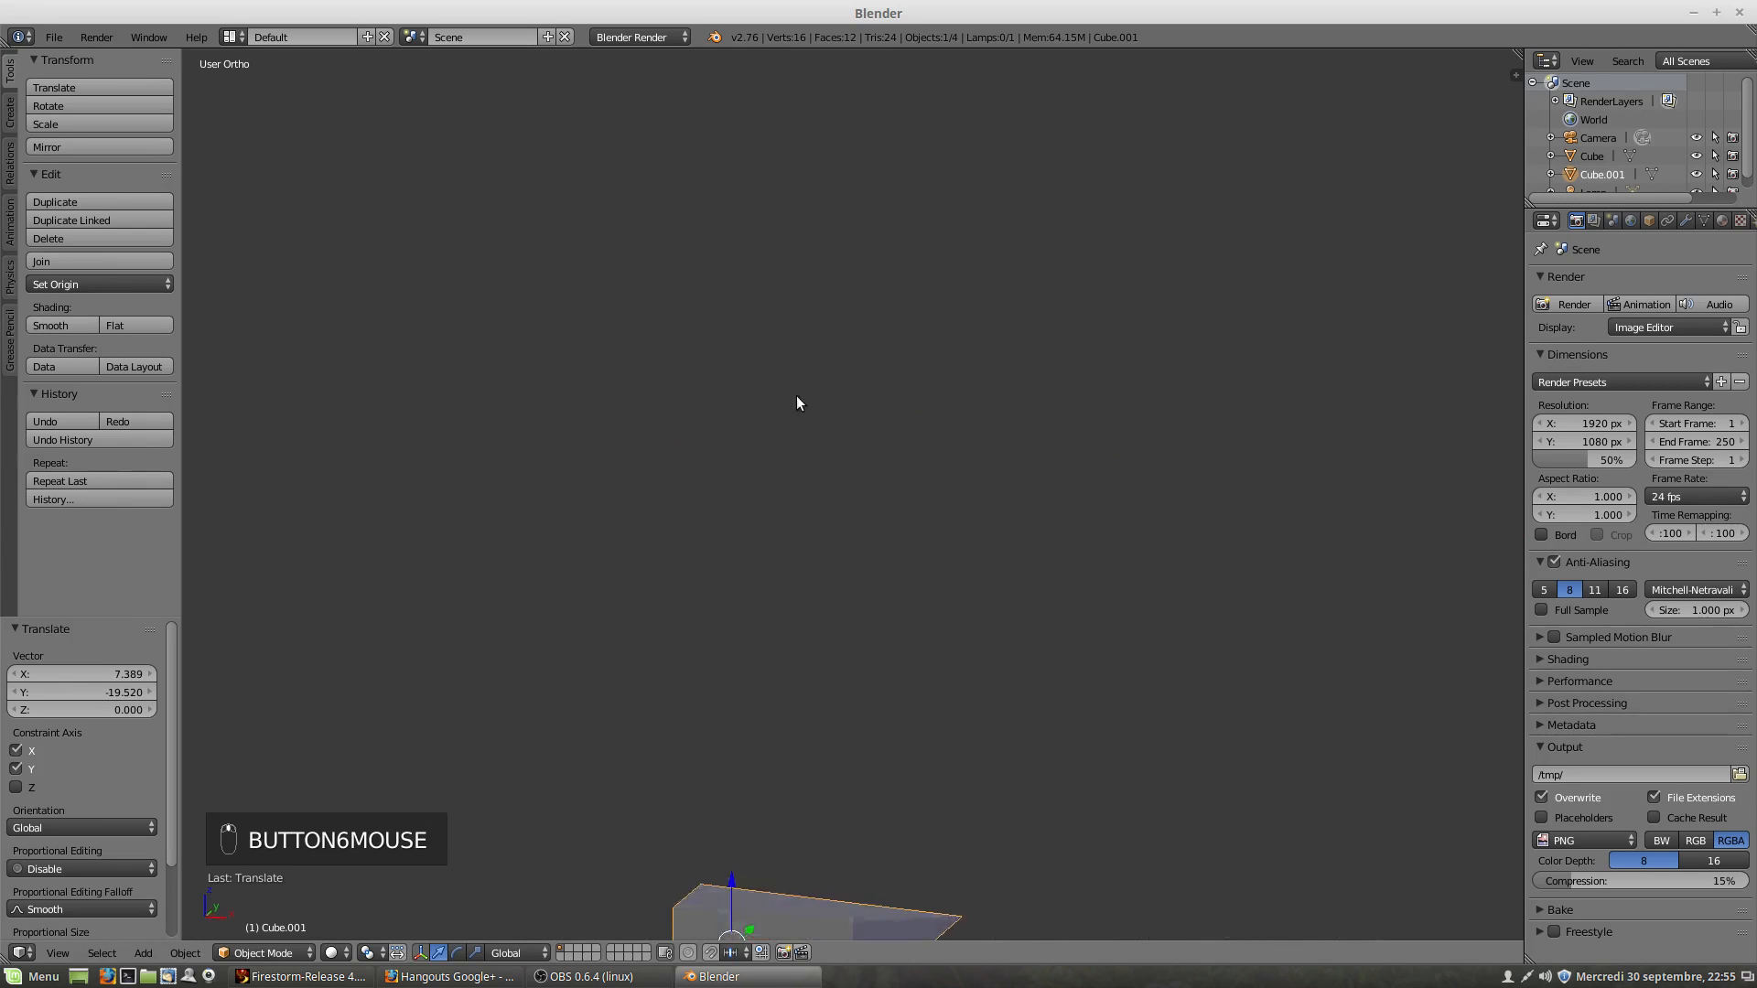
scroll(804, 439, "down", 2)
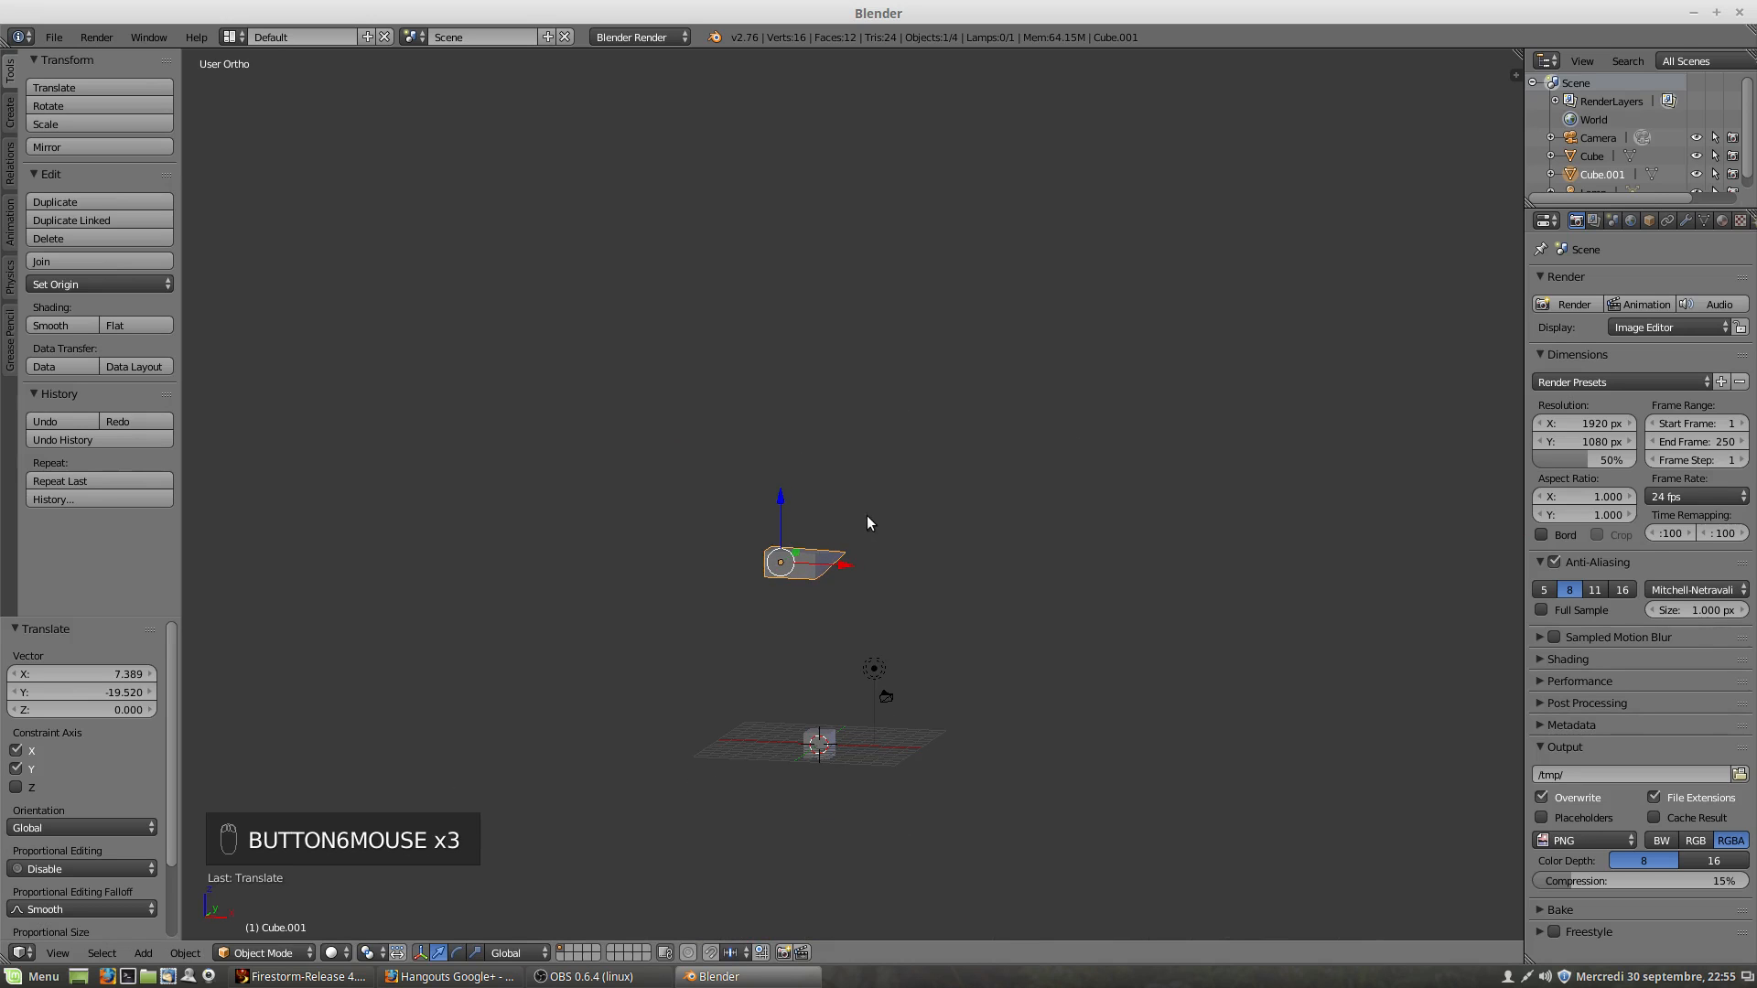
key("shift+z")
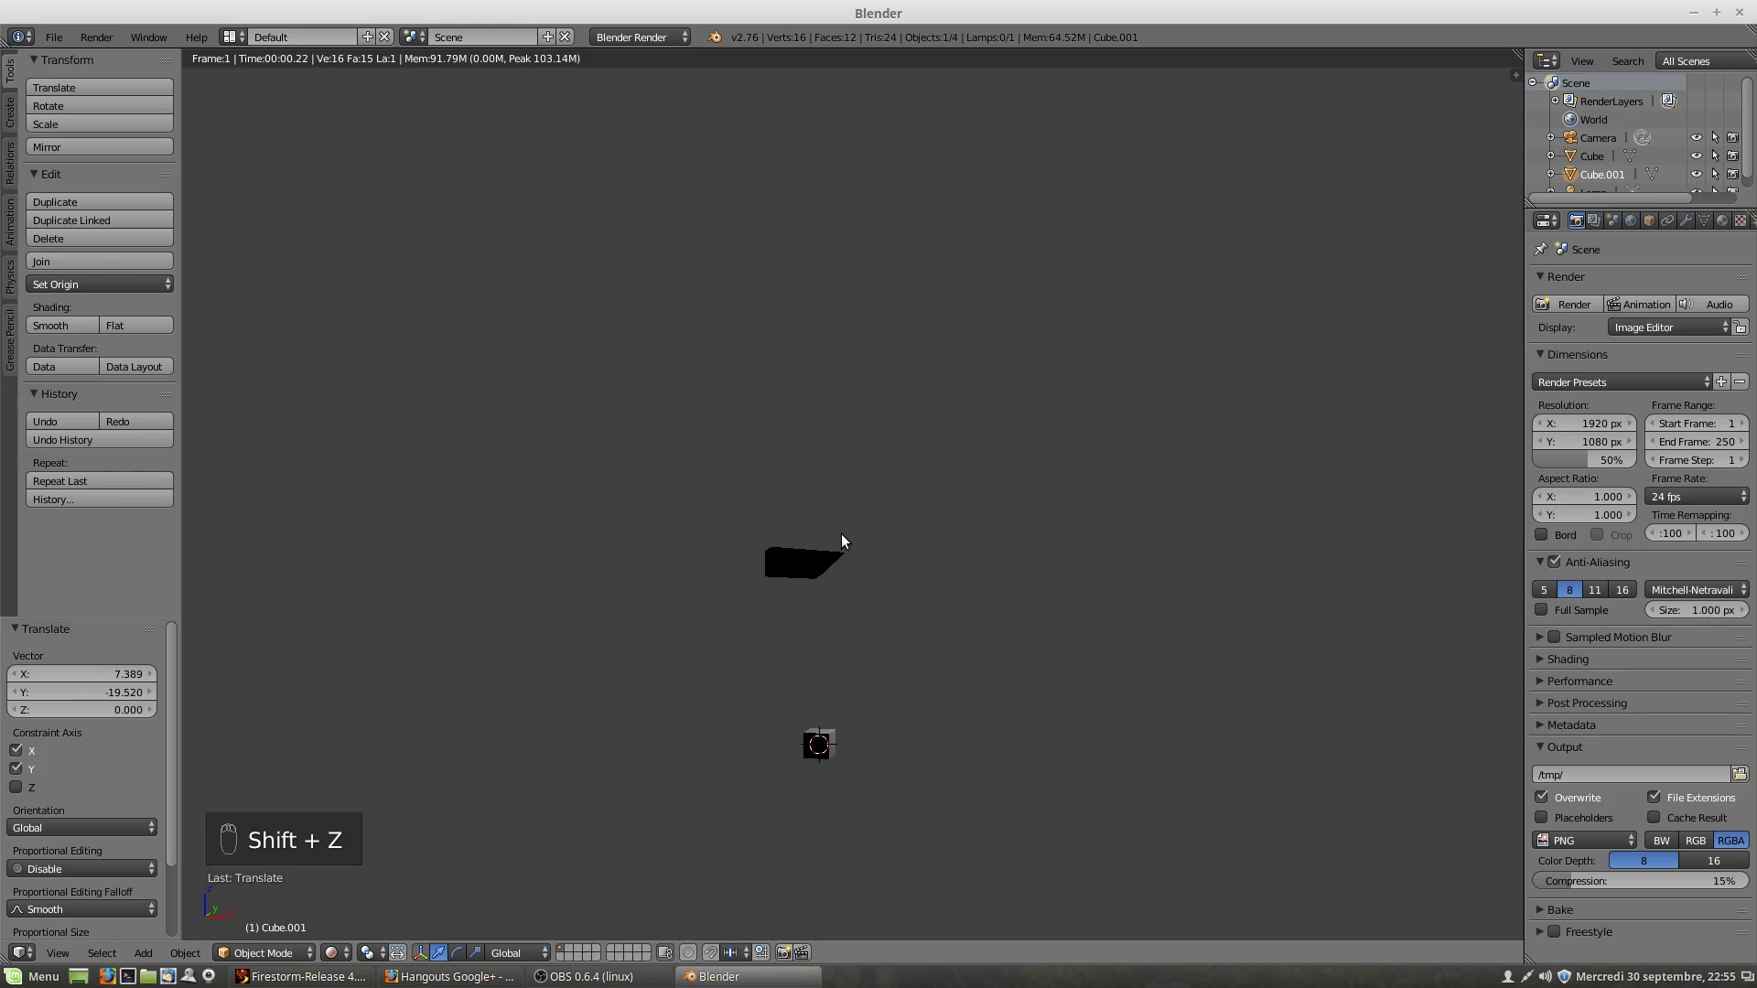
key("shift+z")
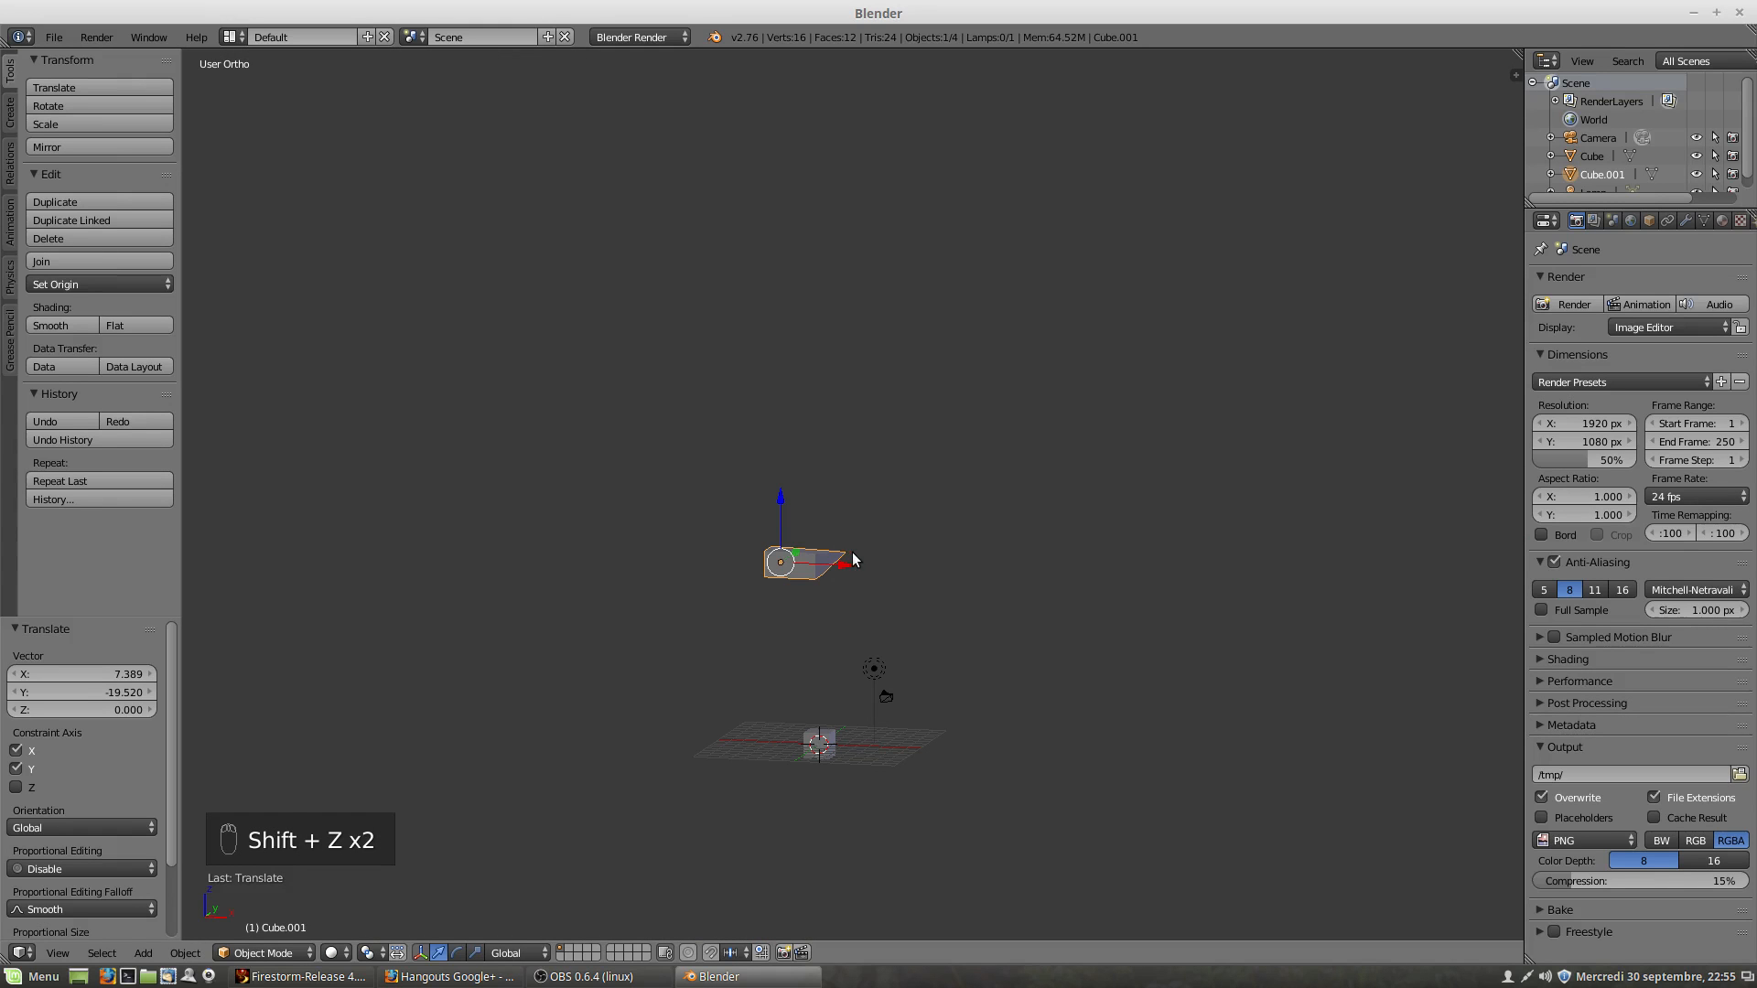
Step: Grab the block with global Z locked and move it by about X 3.134, Y -0.865
key("g")
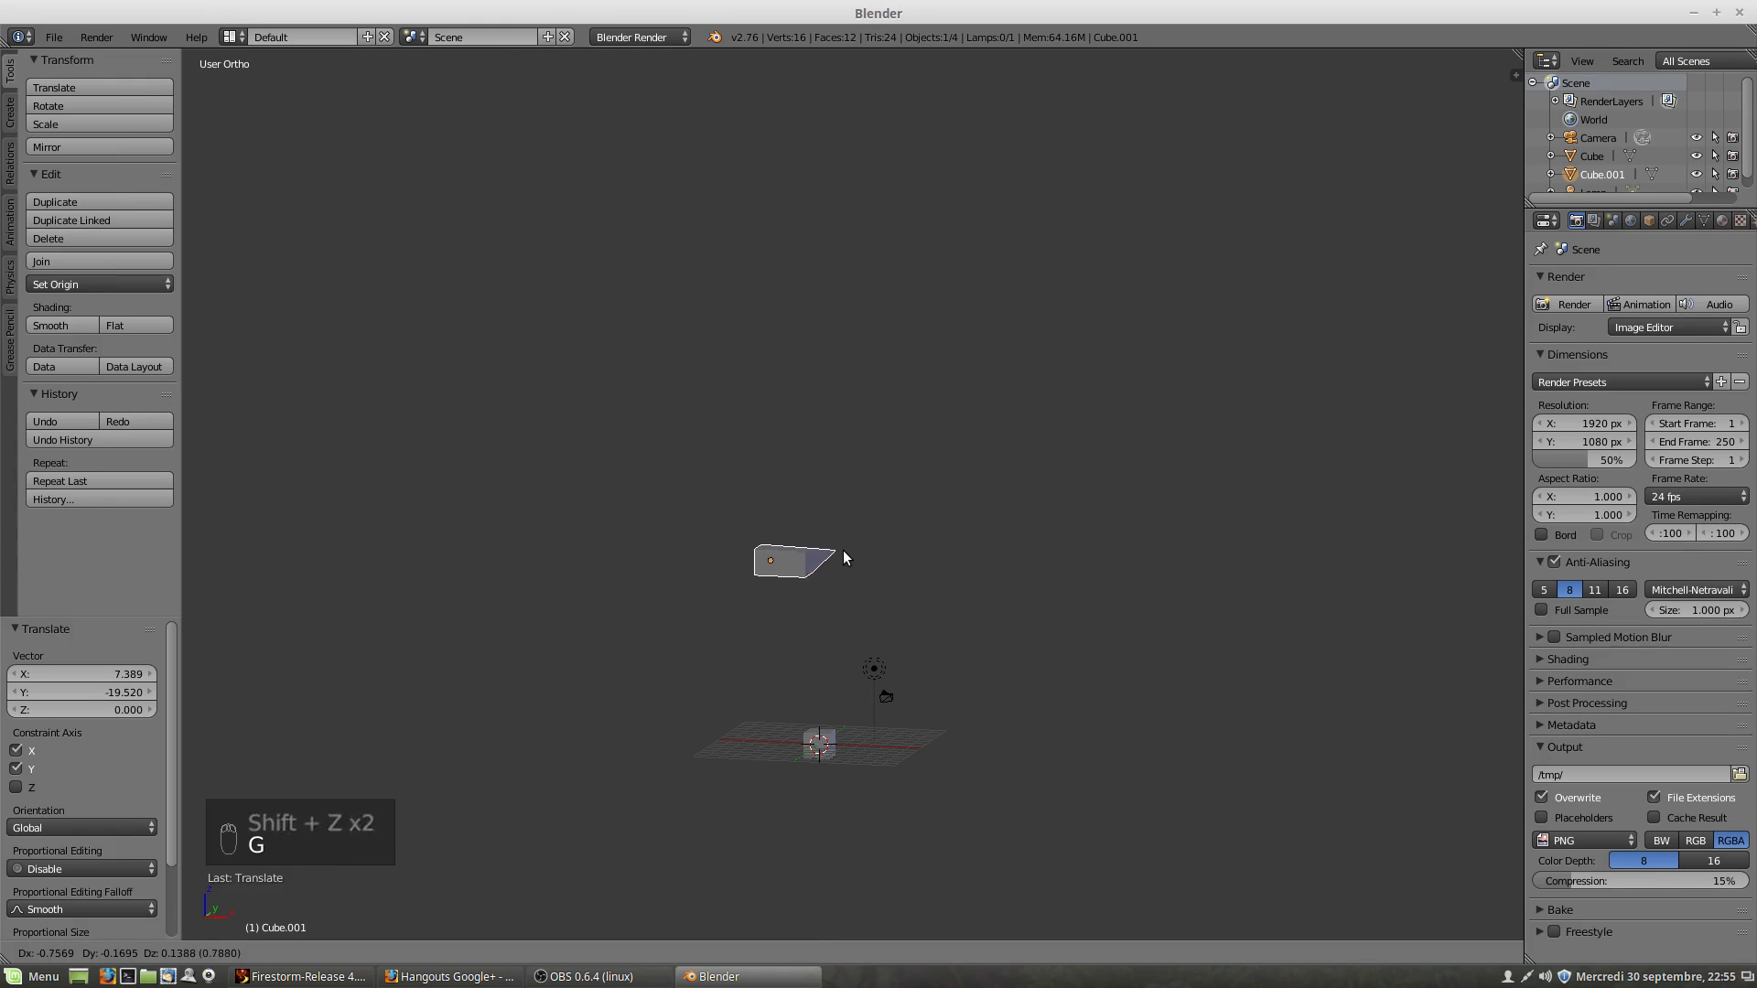
key("shift+z")
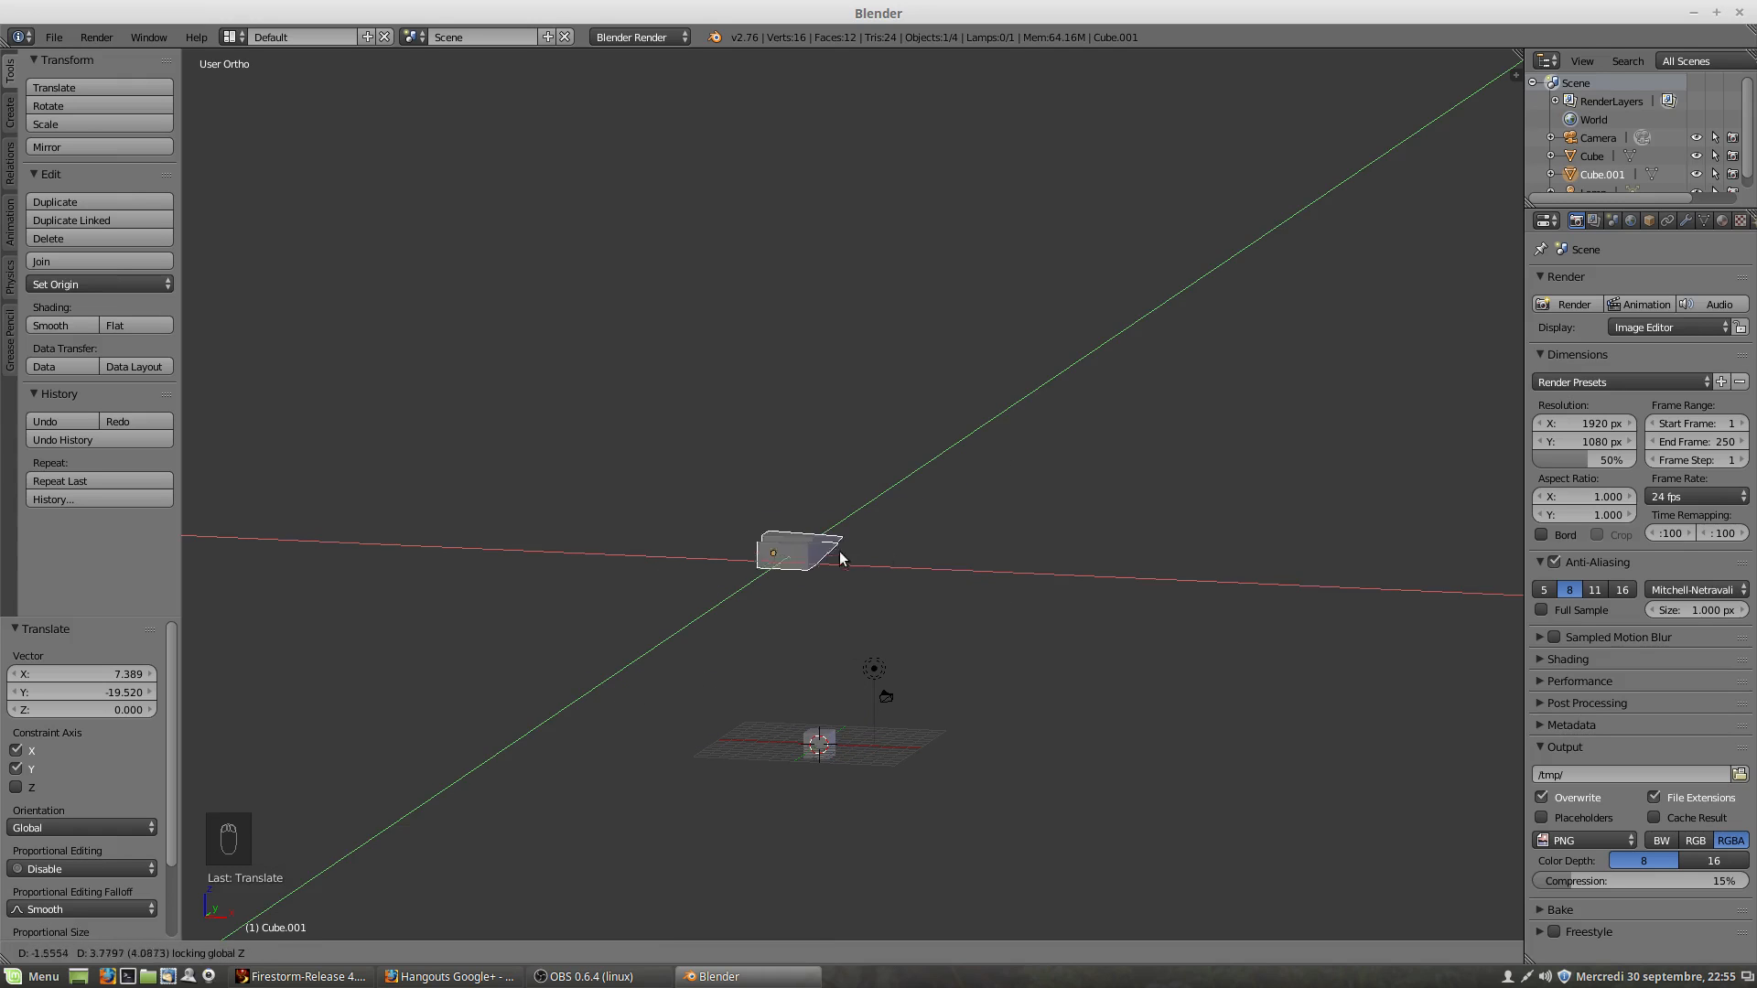
left_click(891, 564)
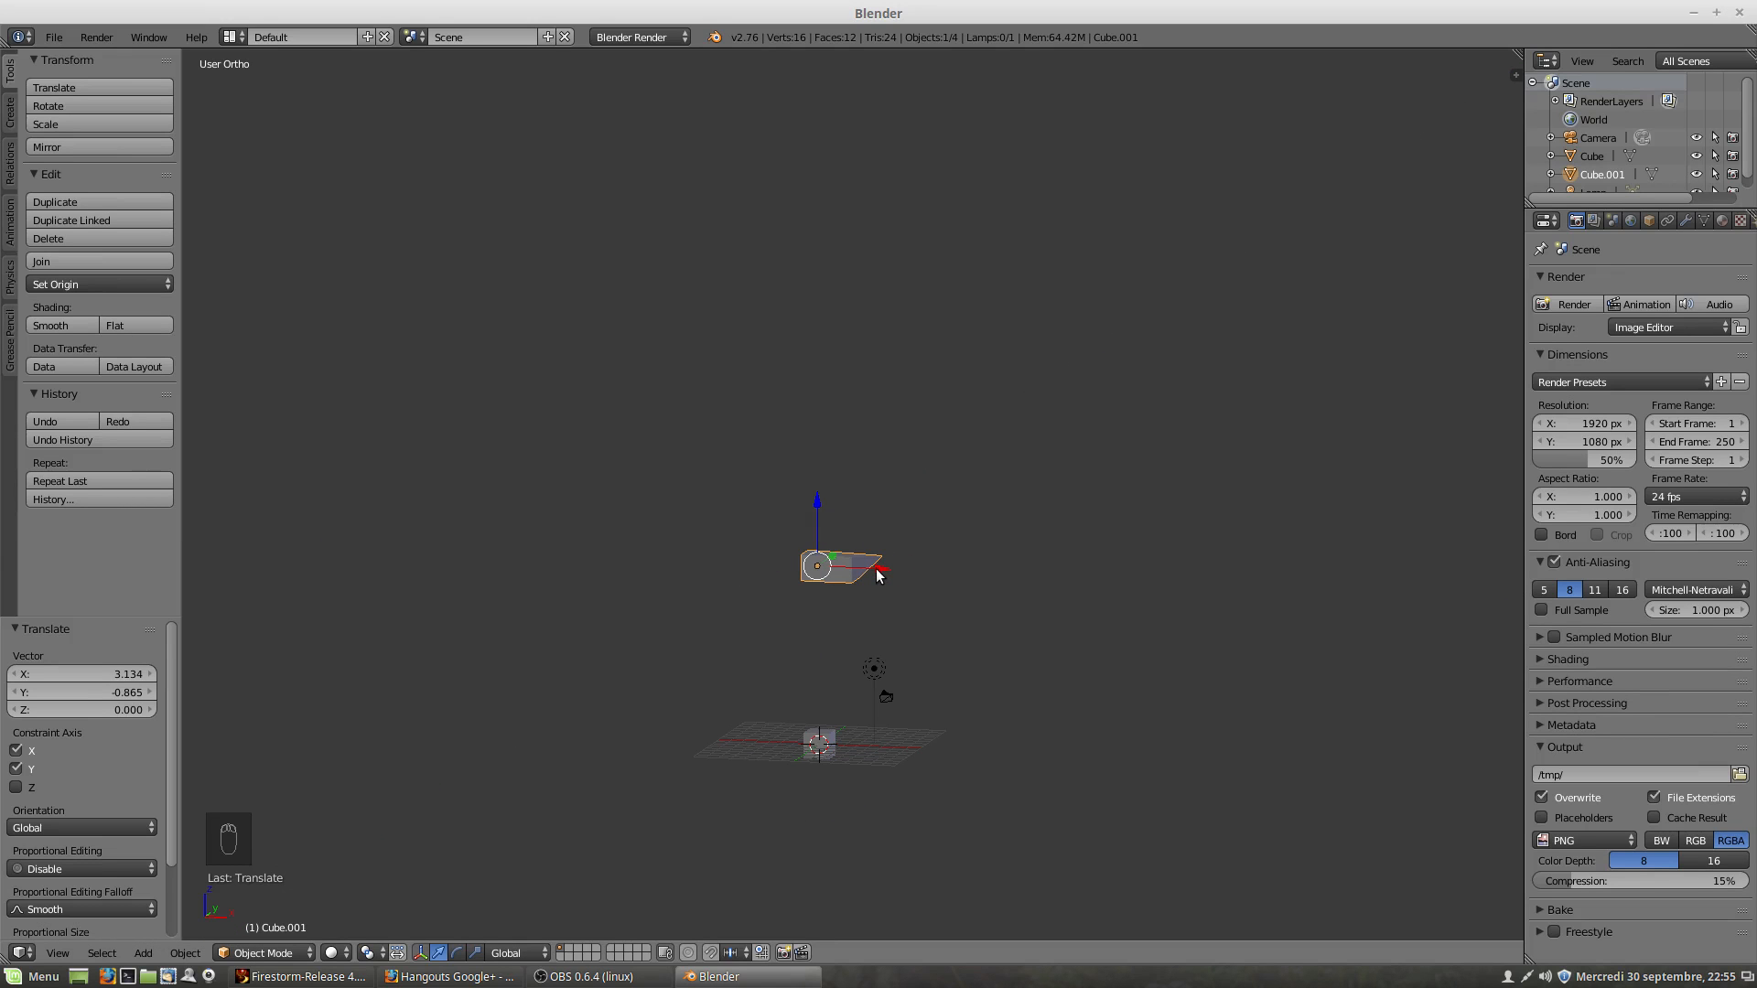
Step: Try to lower the block along global Z with Grab, and cancel the move
key("g")
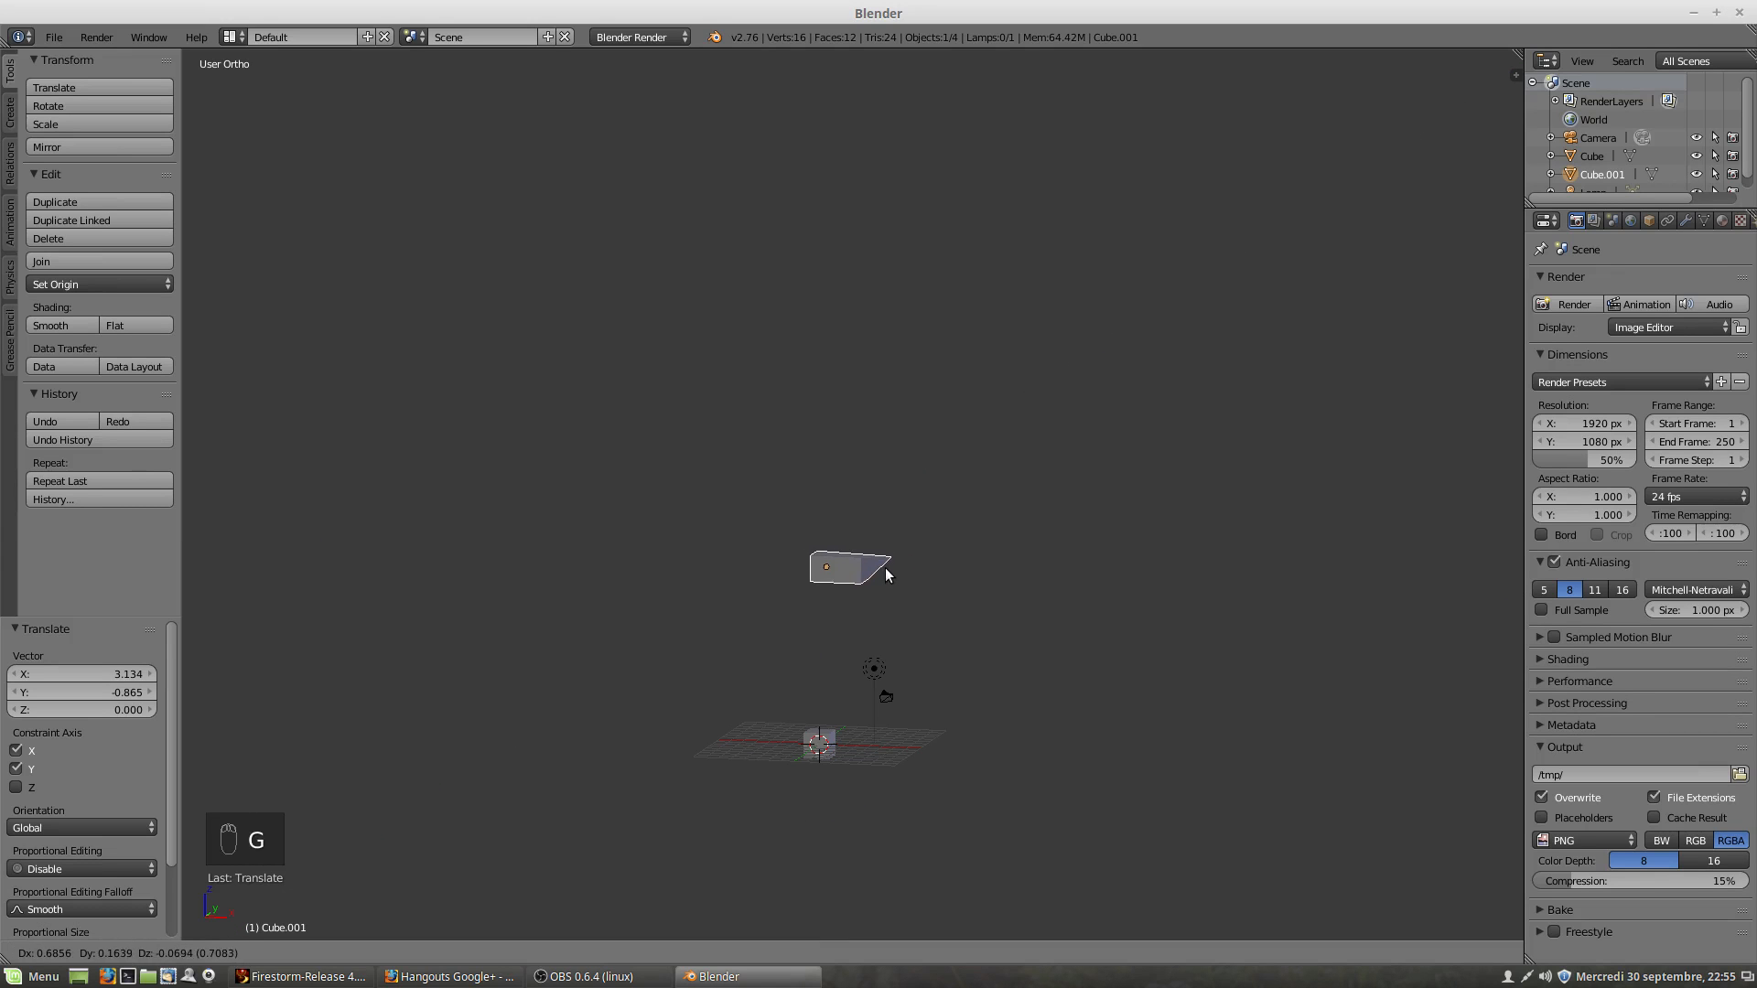
key("z")
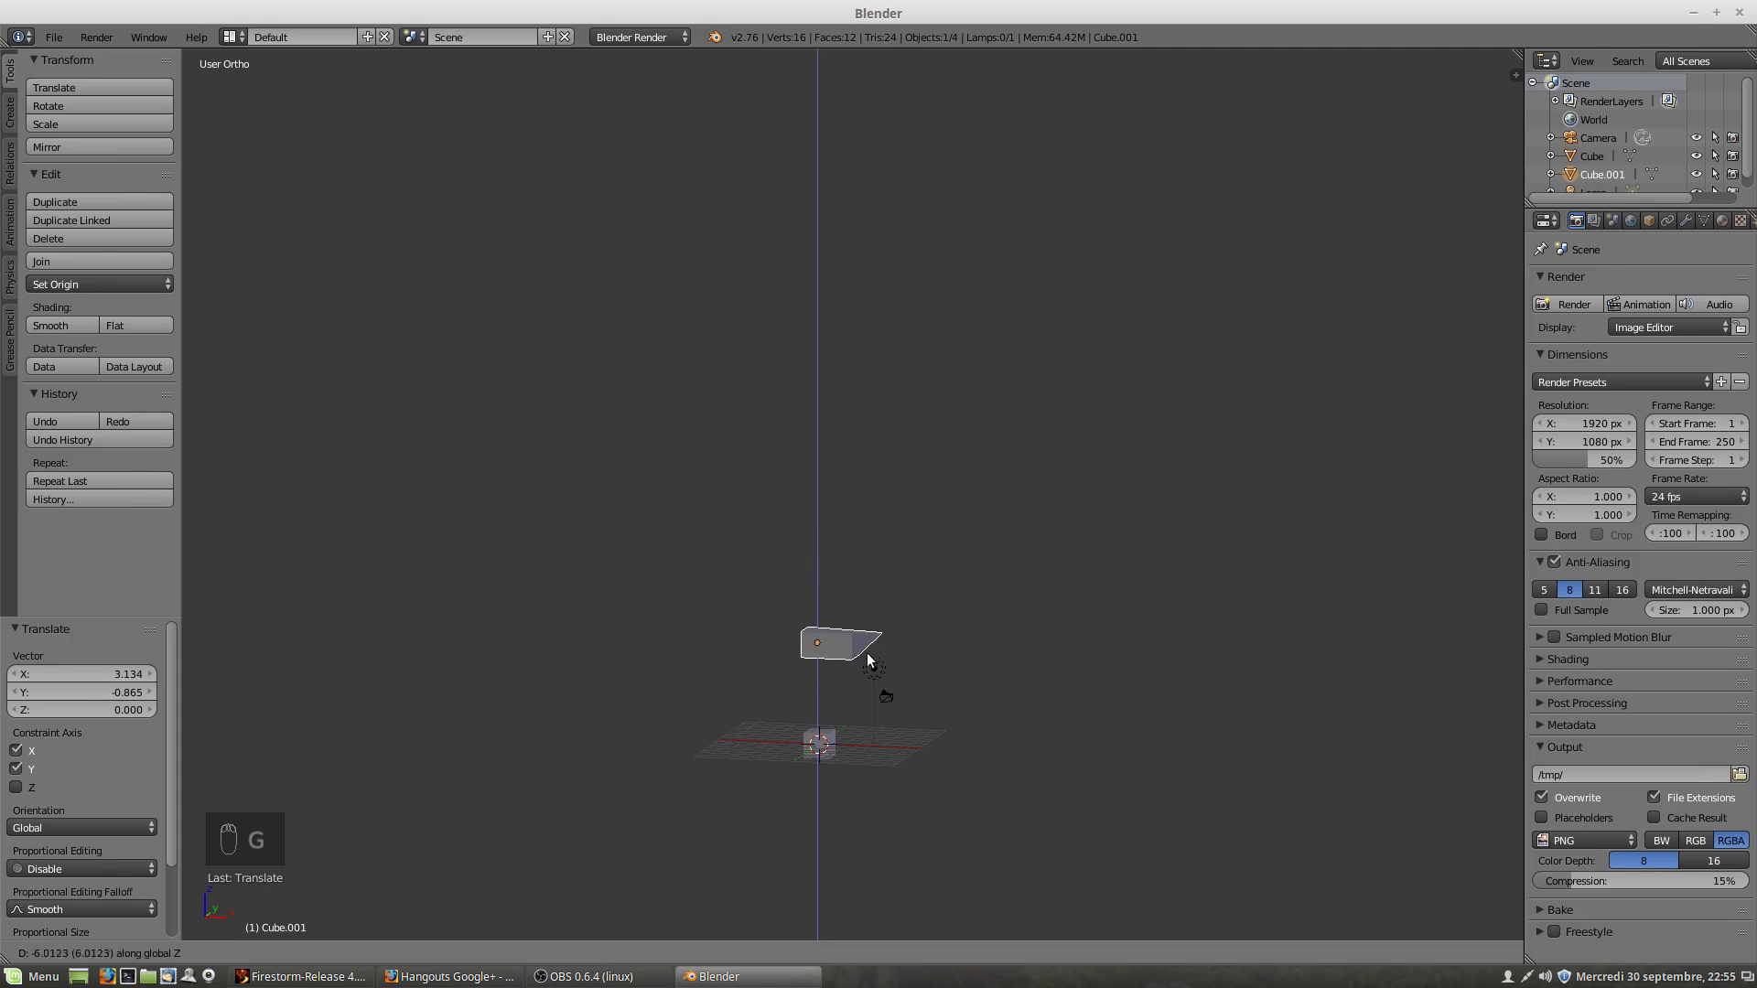
left_click(876, 611)
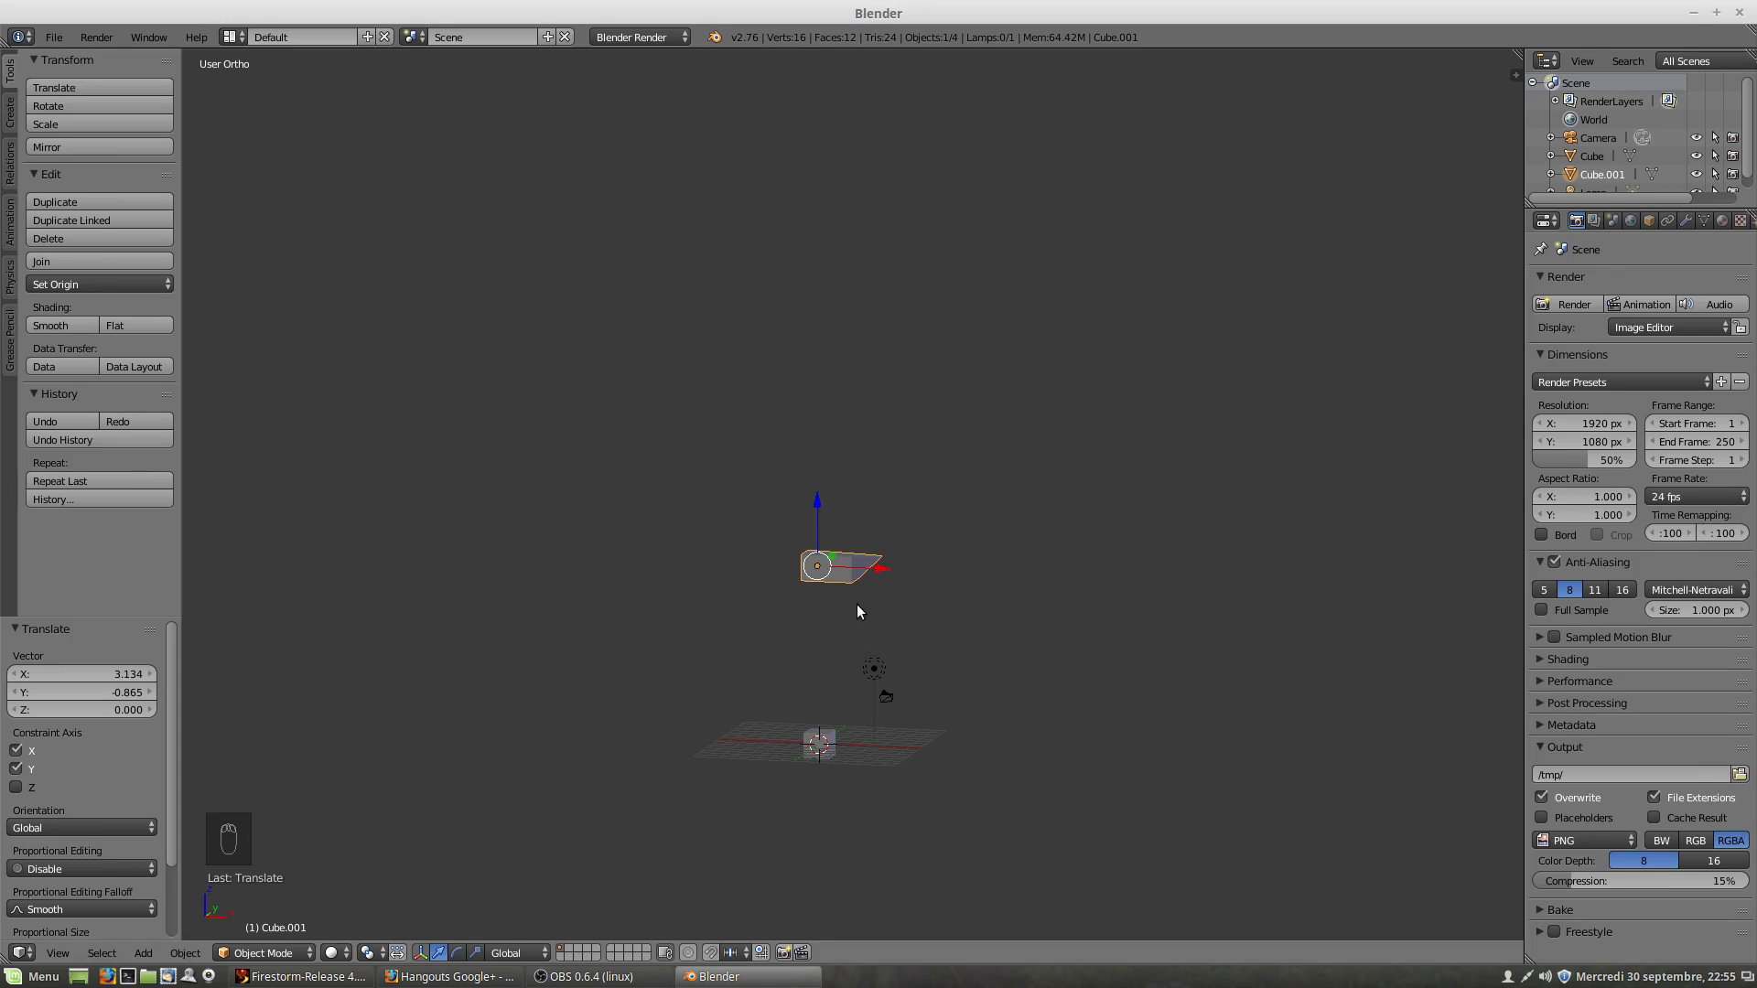
Step: Select the small cube and slide it about -5.567 along Y with the translate manipulator
scroll(854, 595, "up", 3)
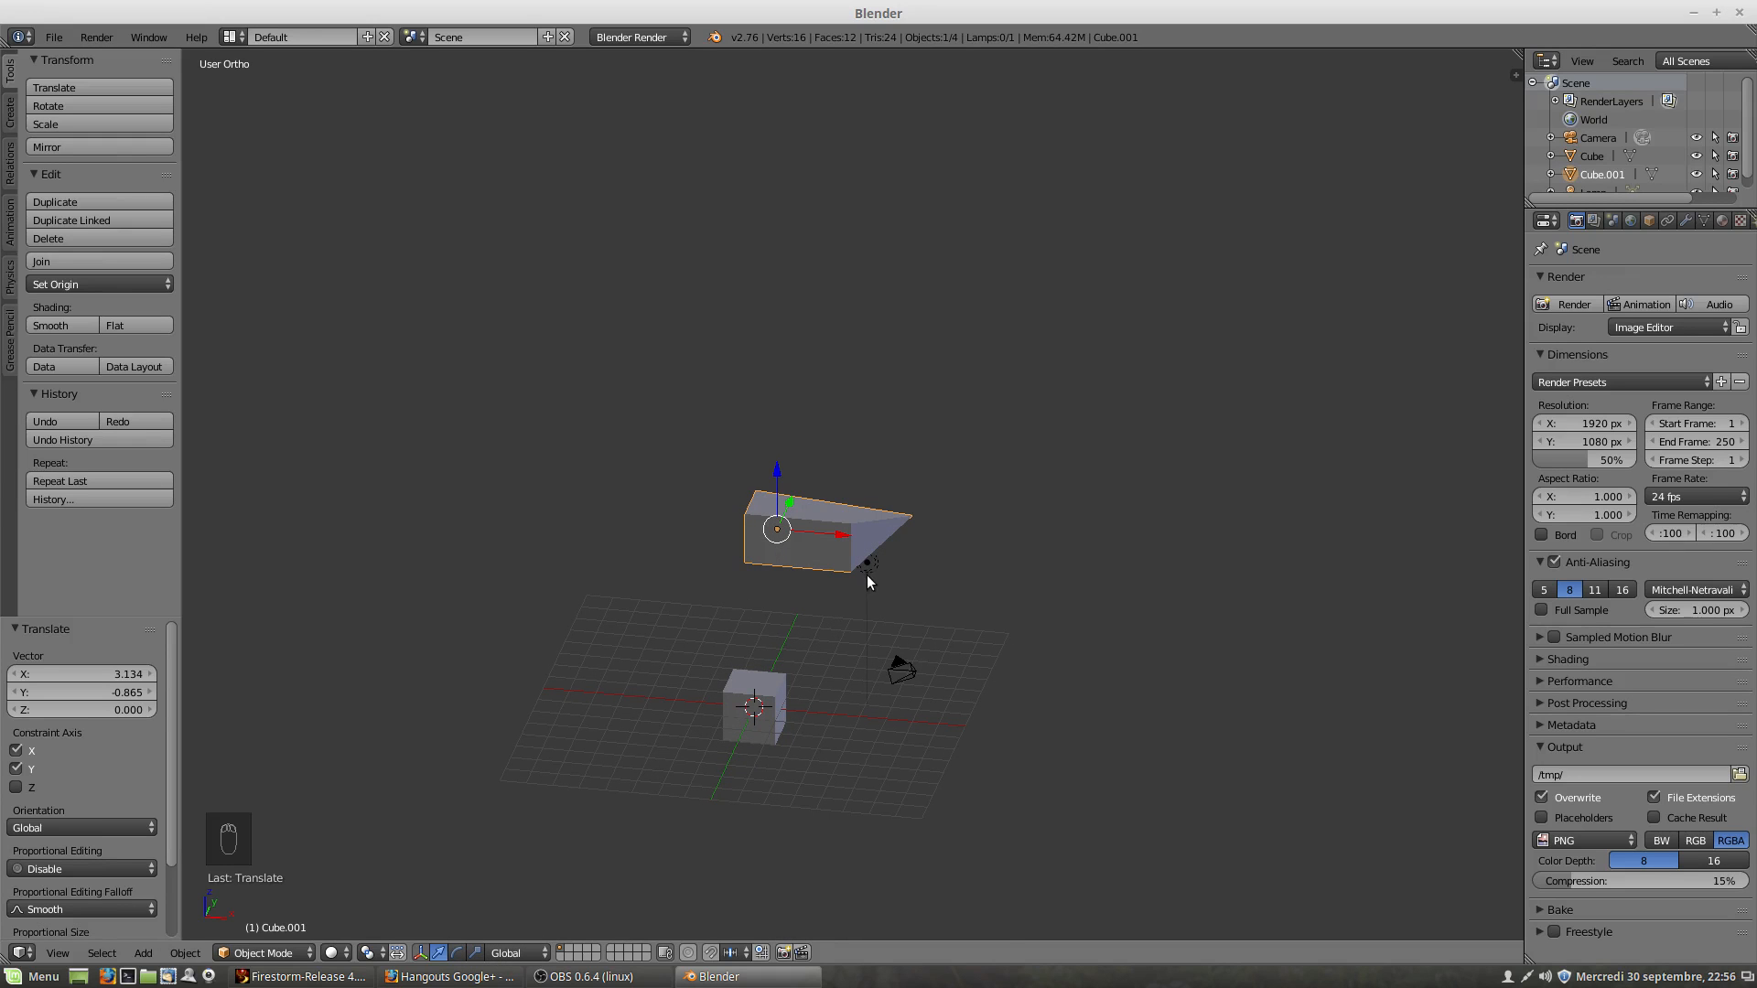
middle_click_drag(864, 571, 900, 612)
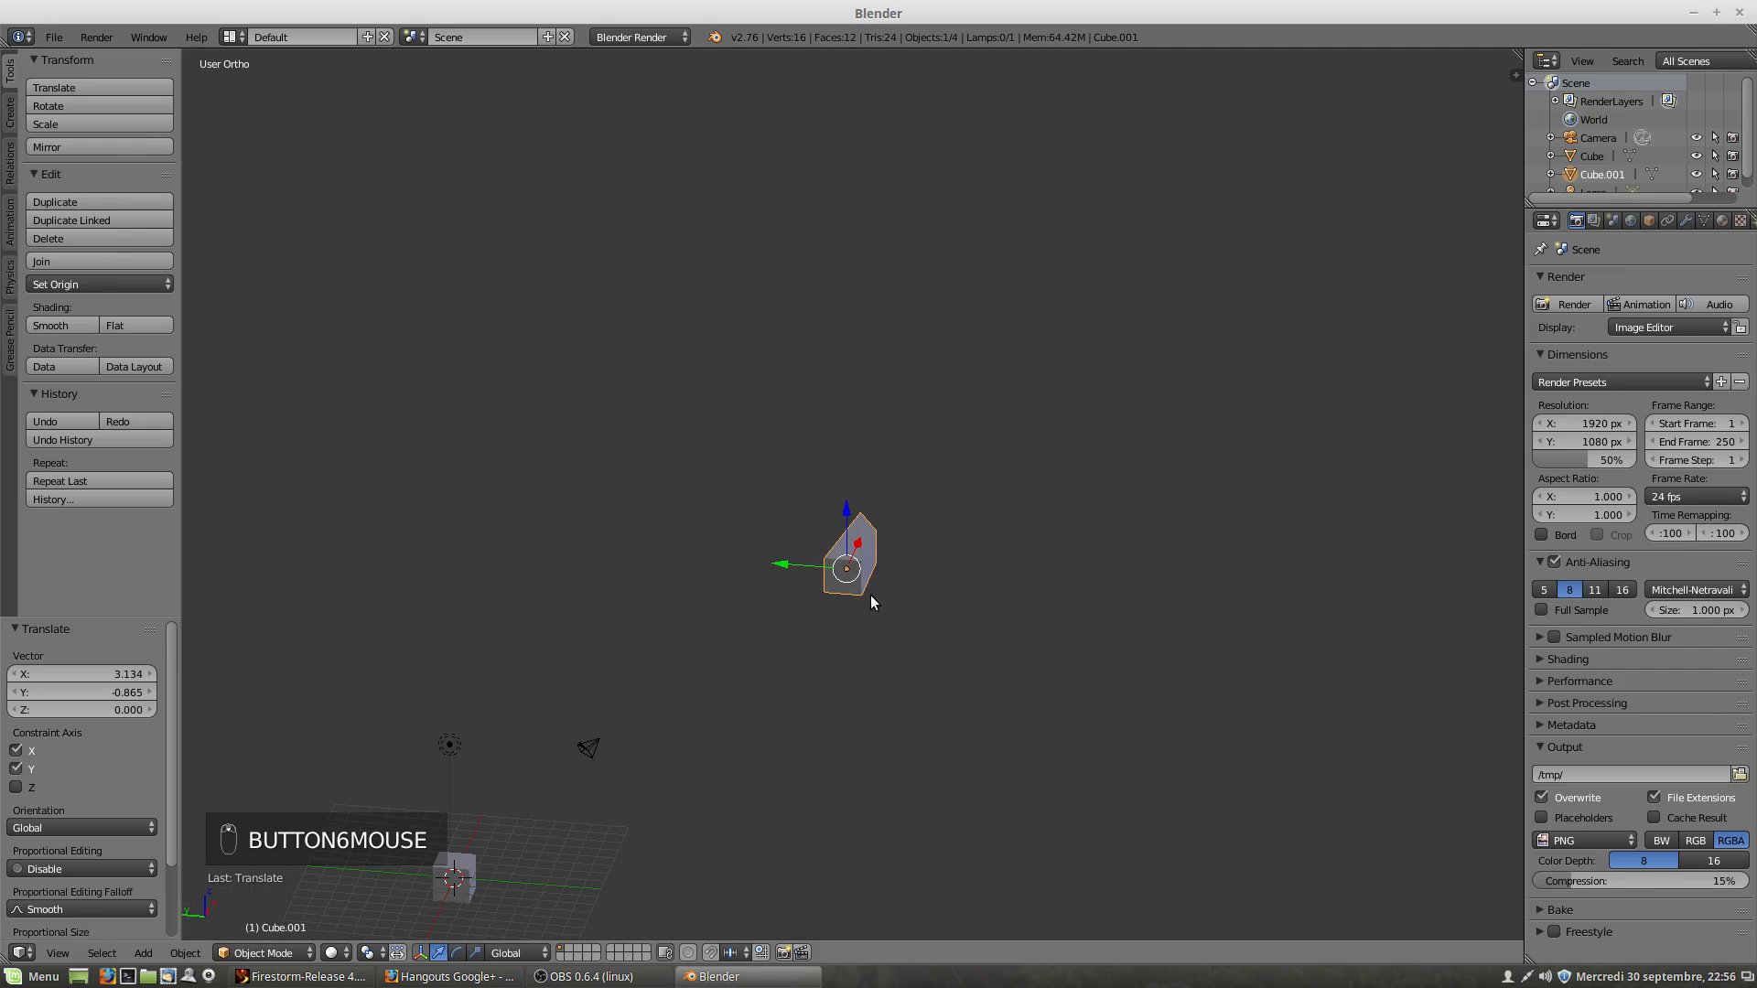
right_click(474, 881)
left_click_drag(399, 872, 492, 886)
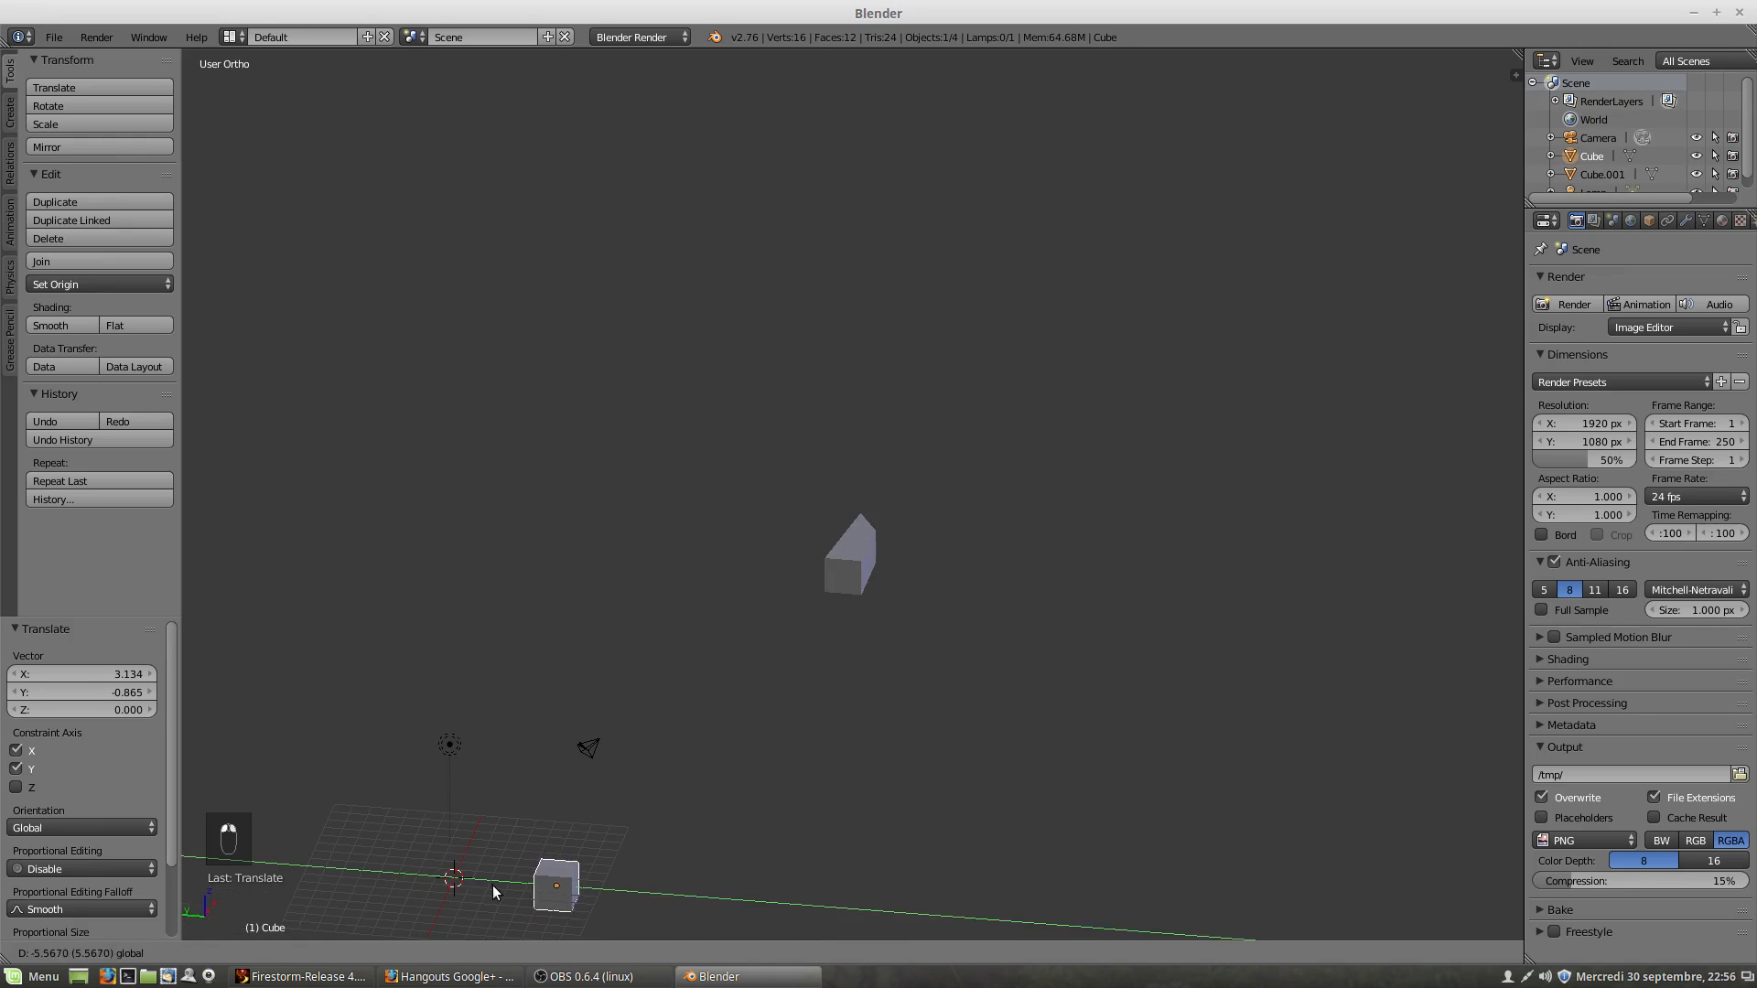
Step: Select the pointed block and clear its location to return it to the world origin
right_click(841, 585)
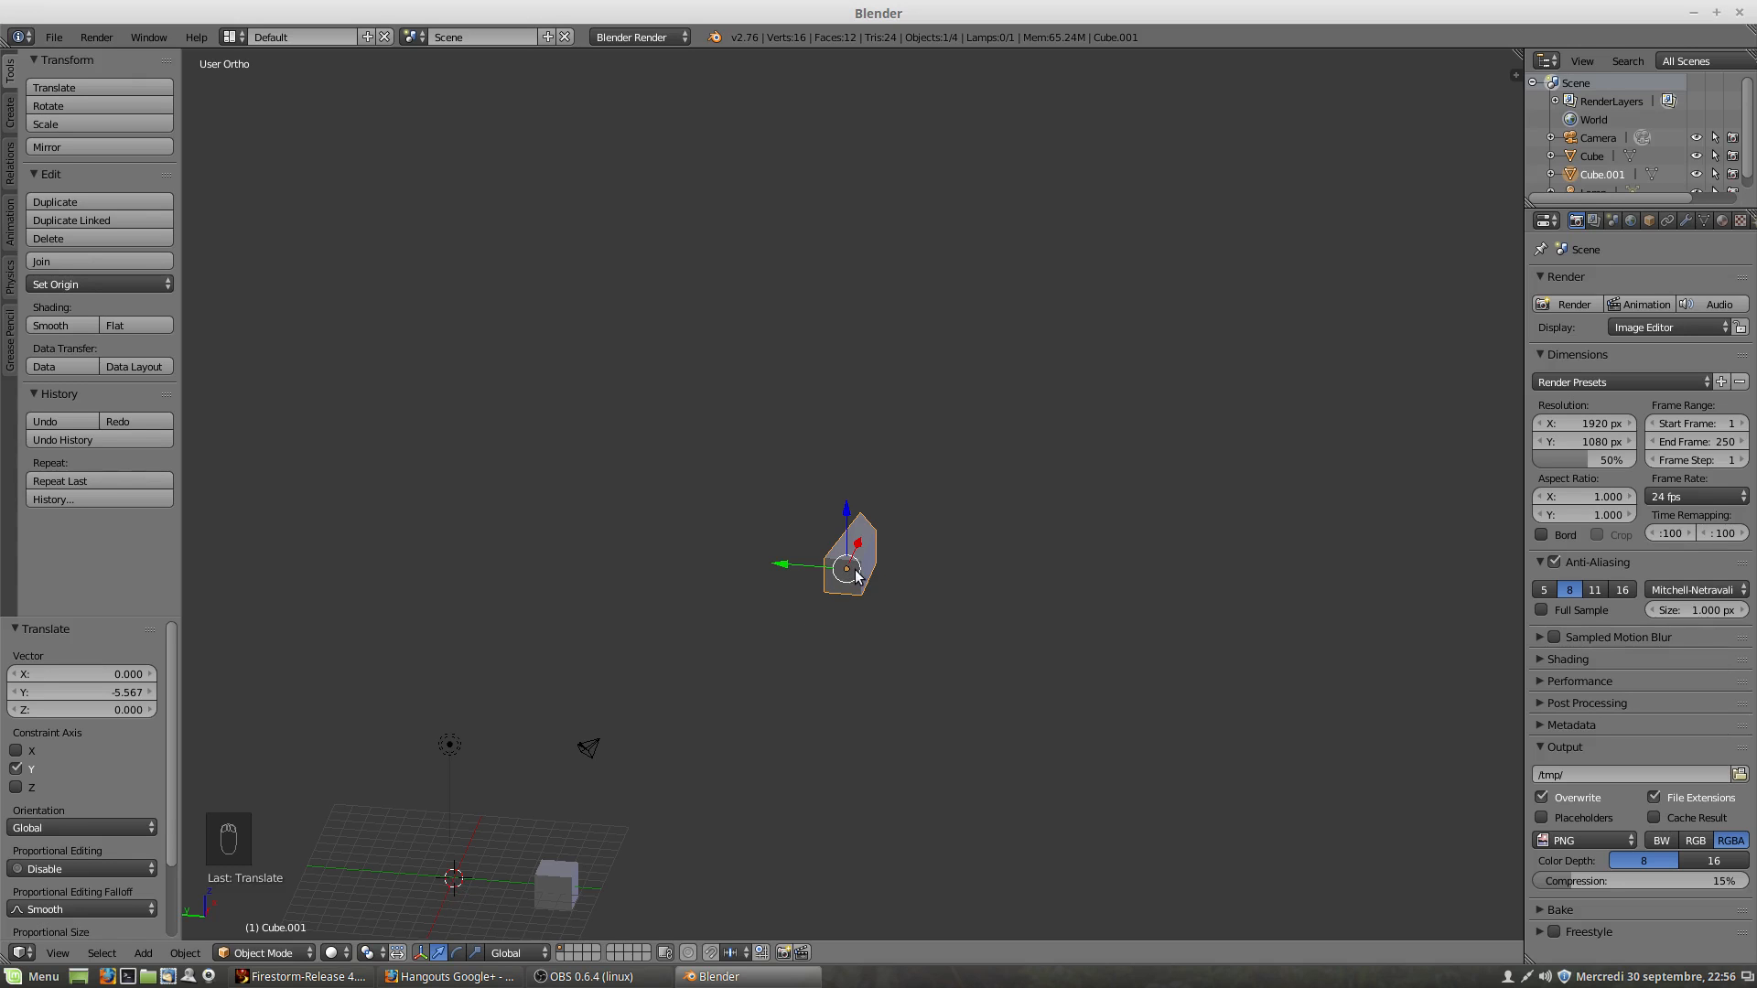
key("KP_Decimal")
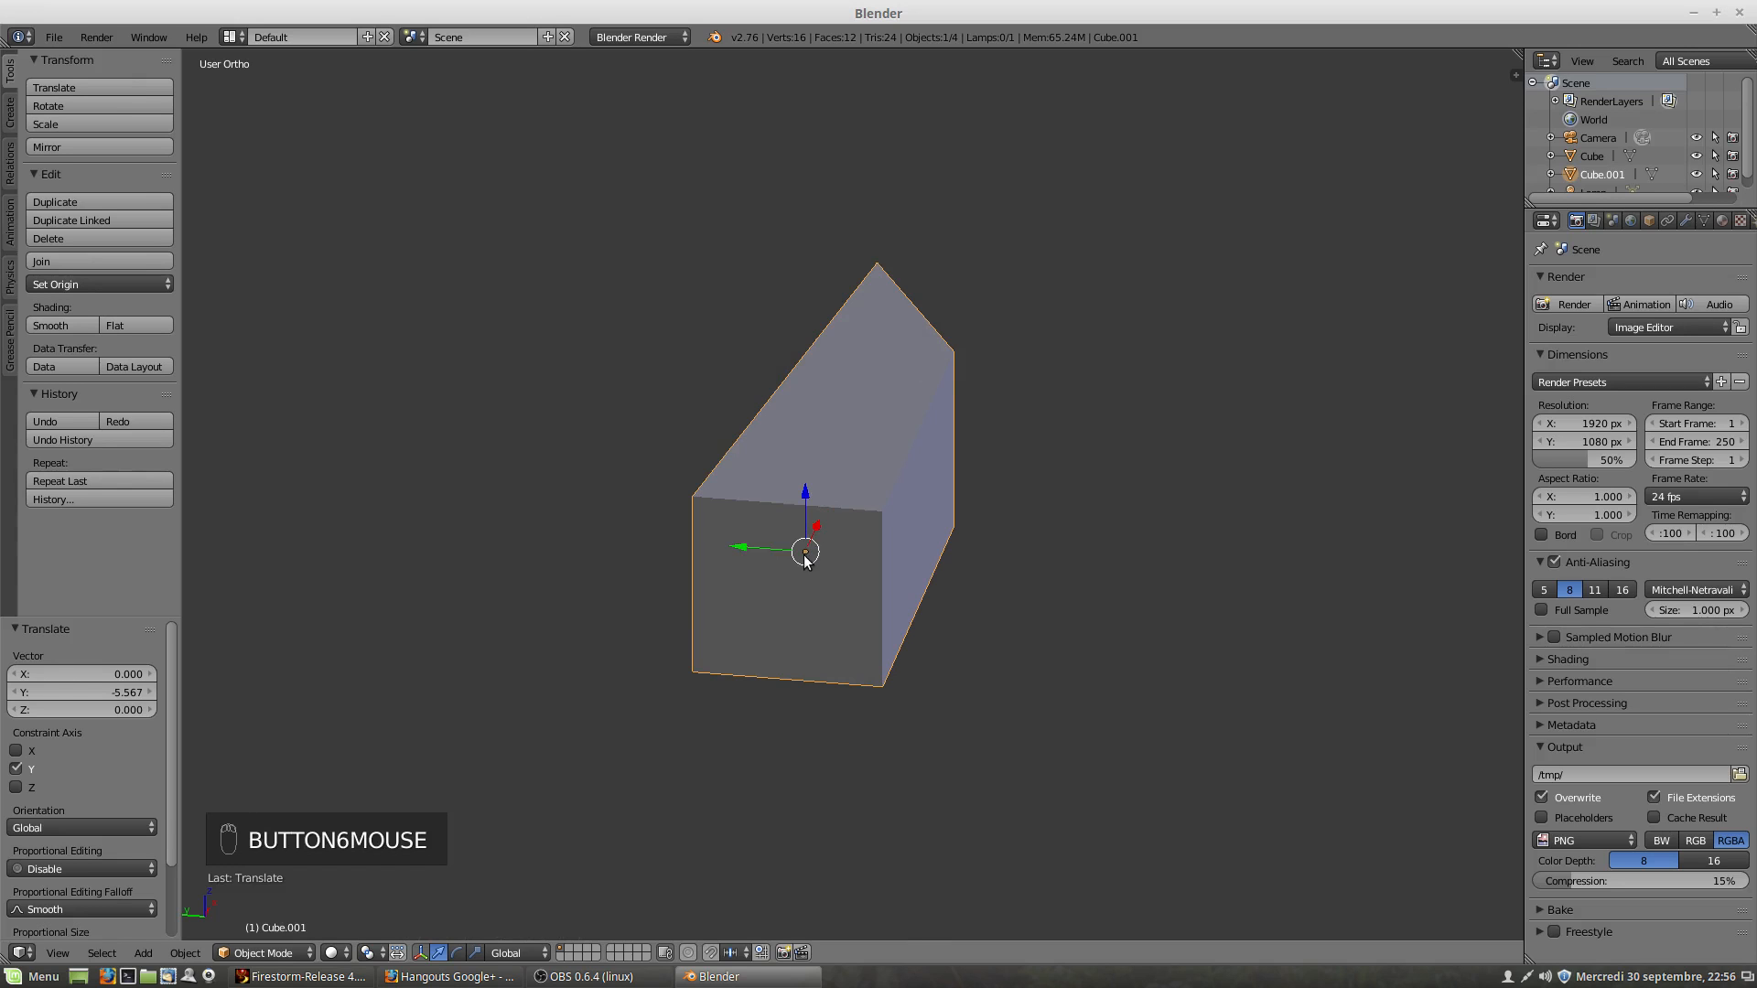
scroll(826, 562, "down", 10)
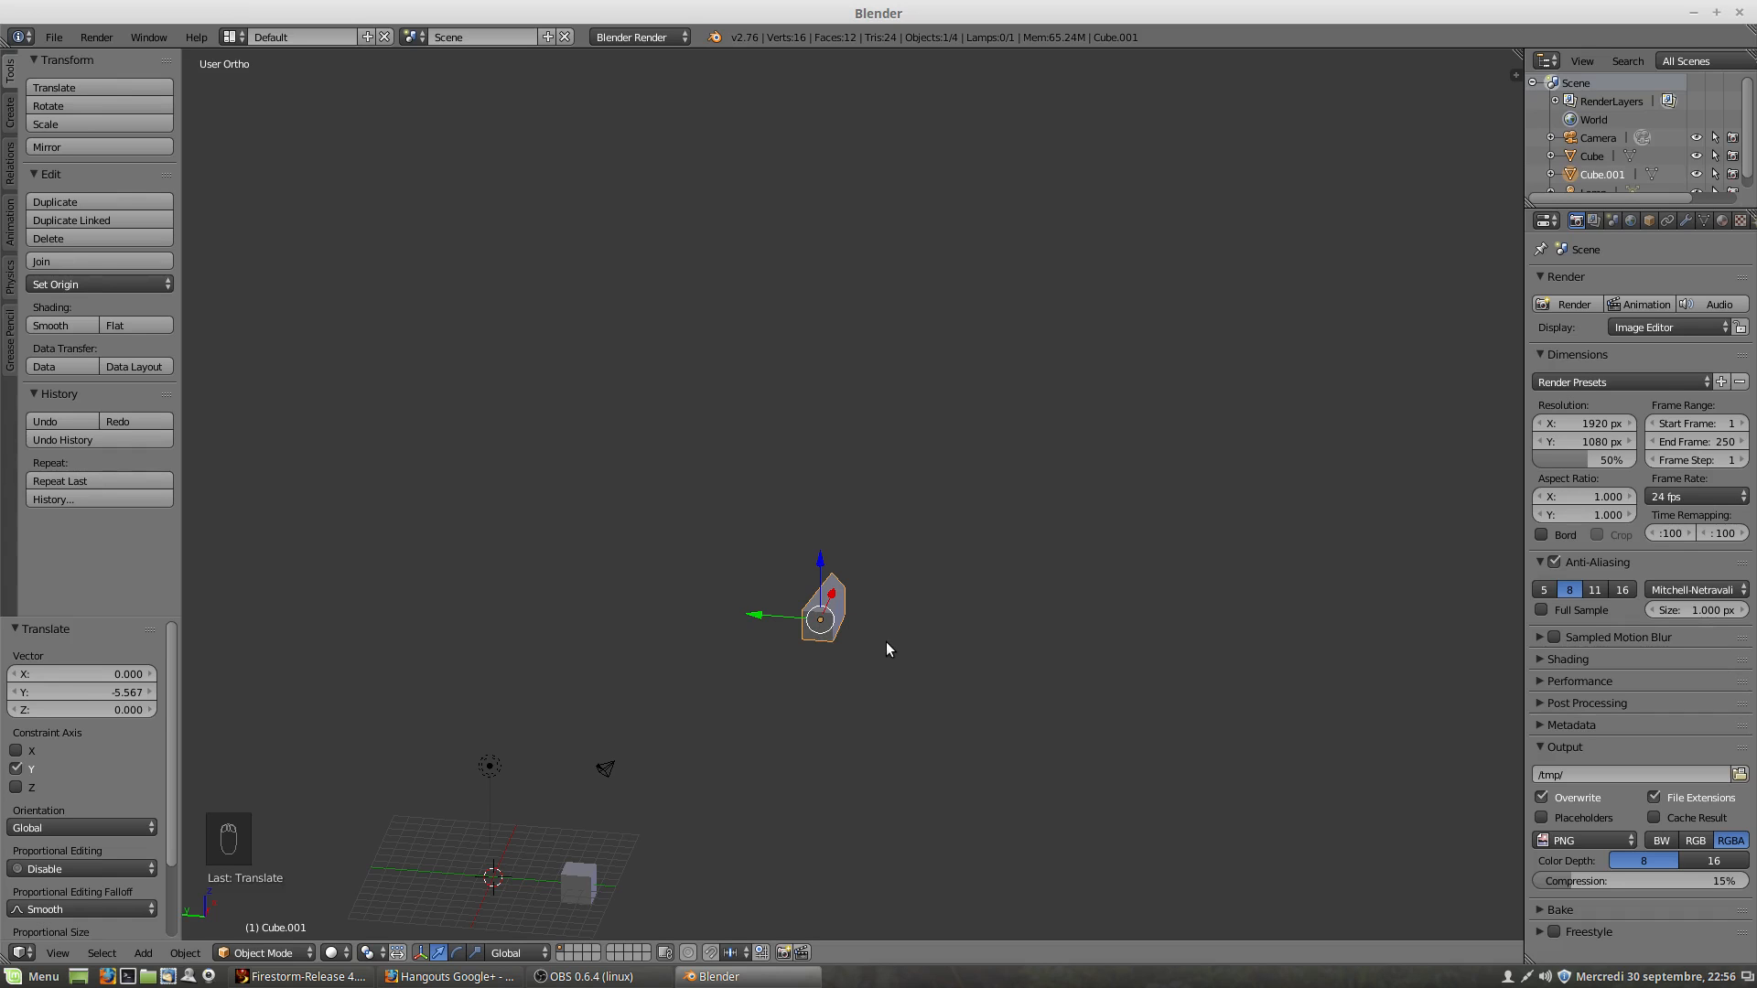
key("alt+g")
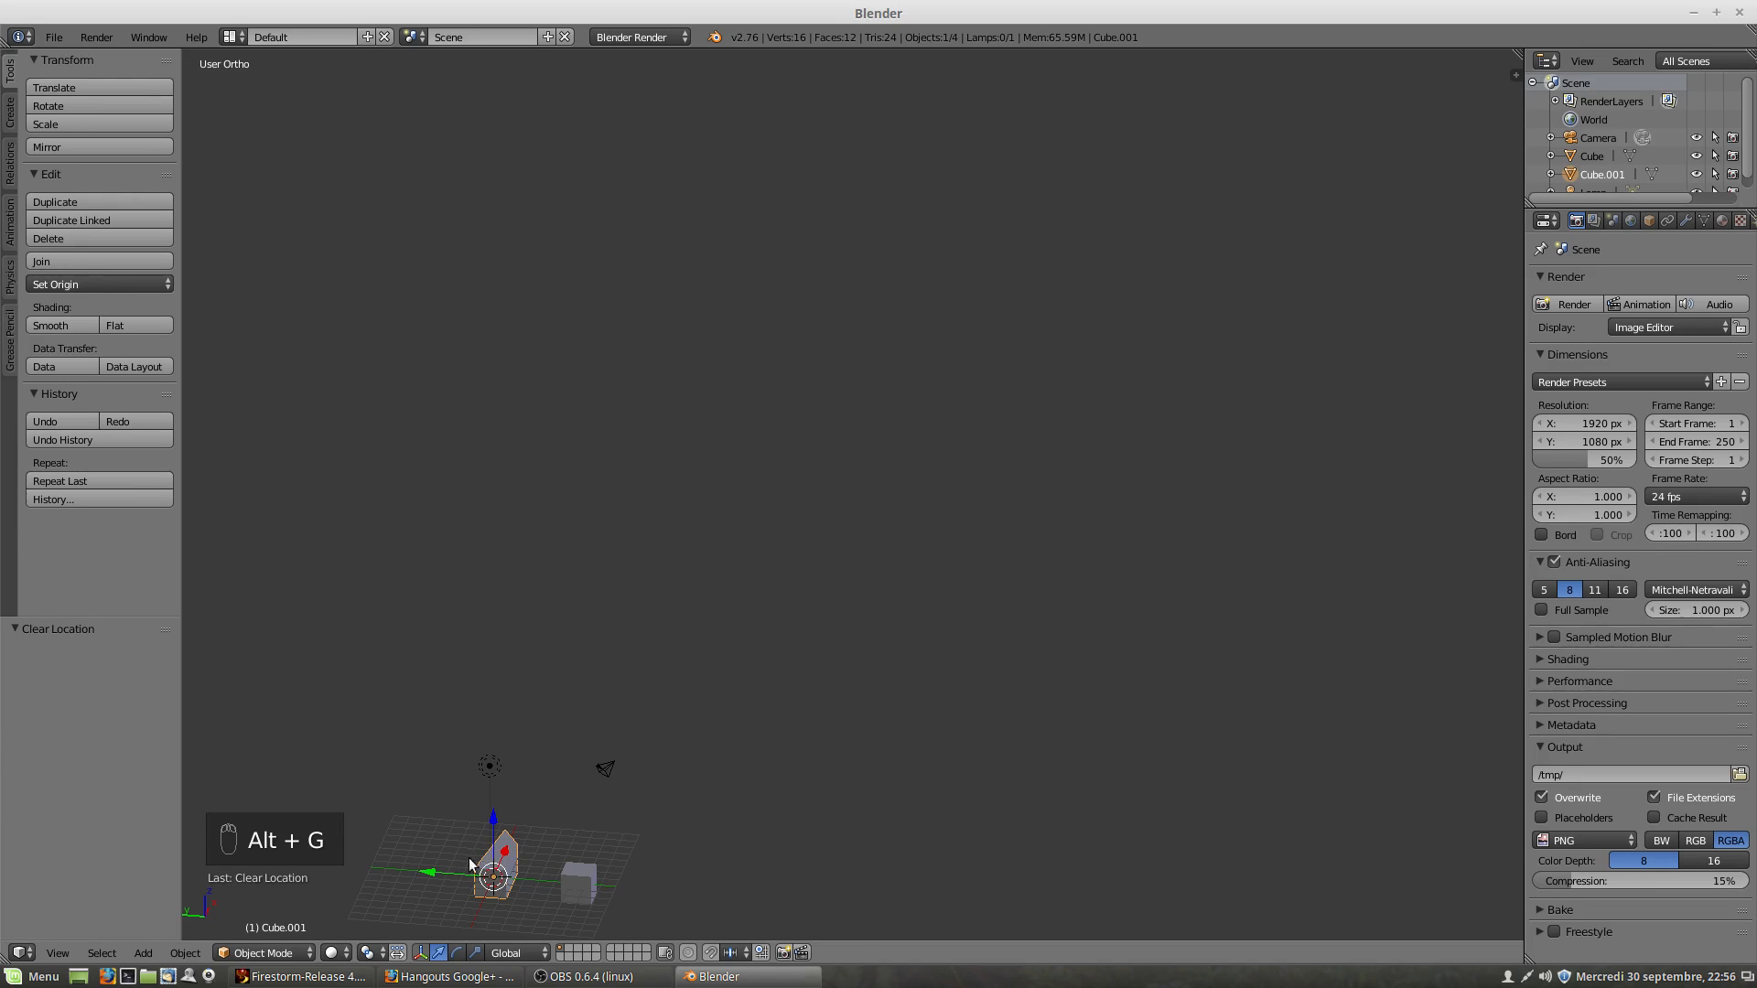
Step: Frame the pointed block in the view, select and frame the small cube, and return to the framed block
middle_click_drag(501, 883, 659, 682, "shift")
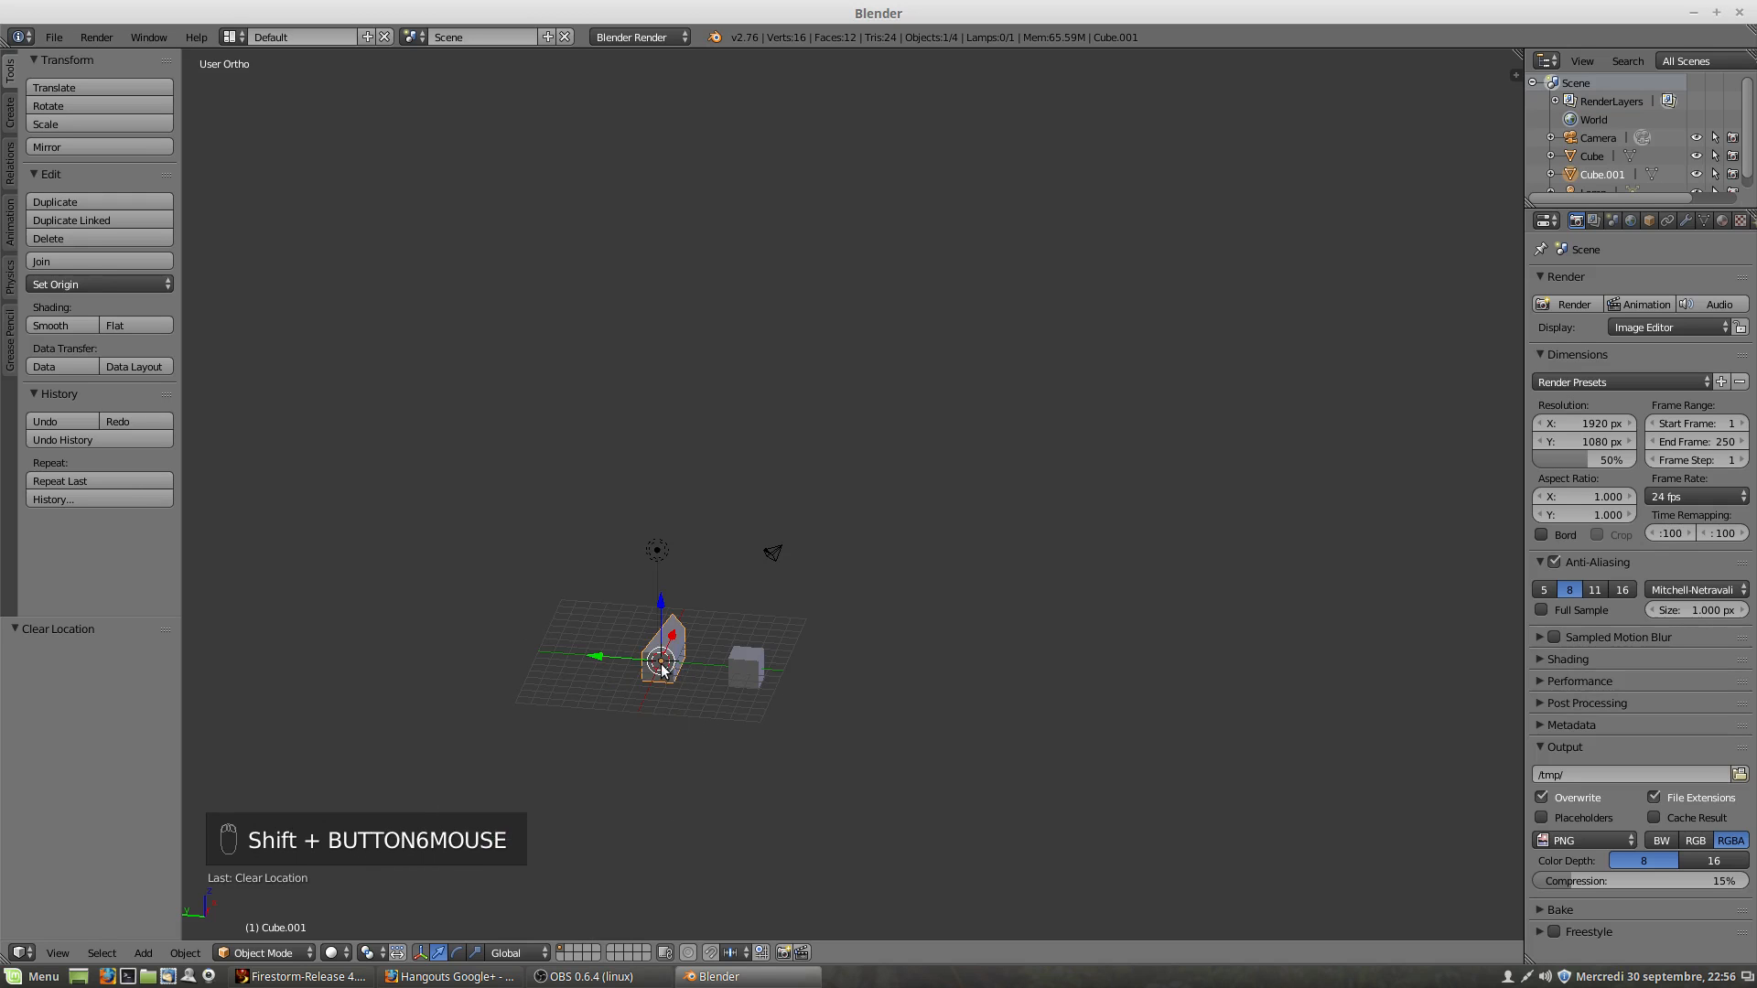
scroll(661, 672, "up", 5)
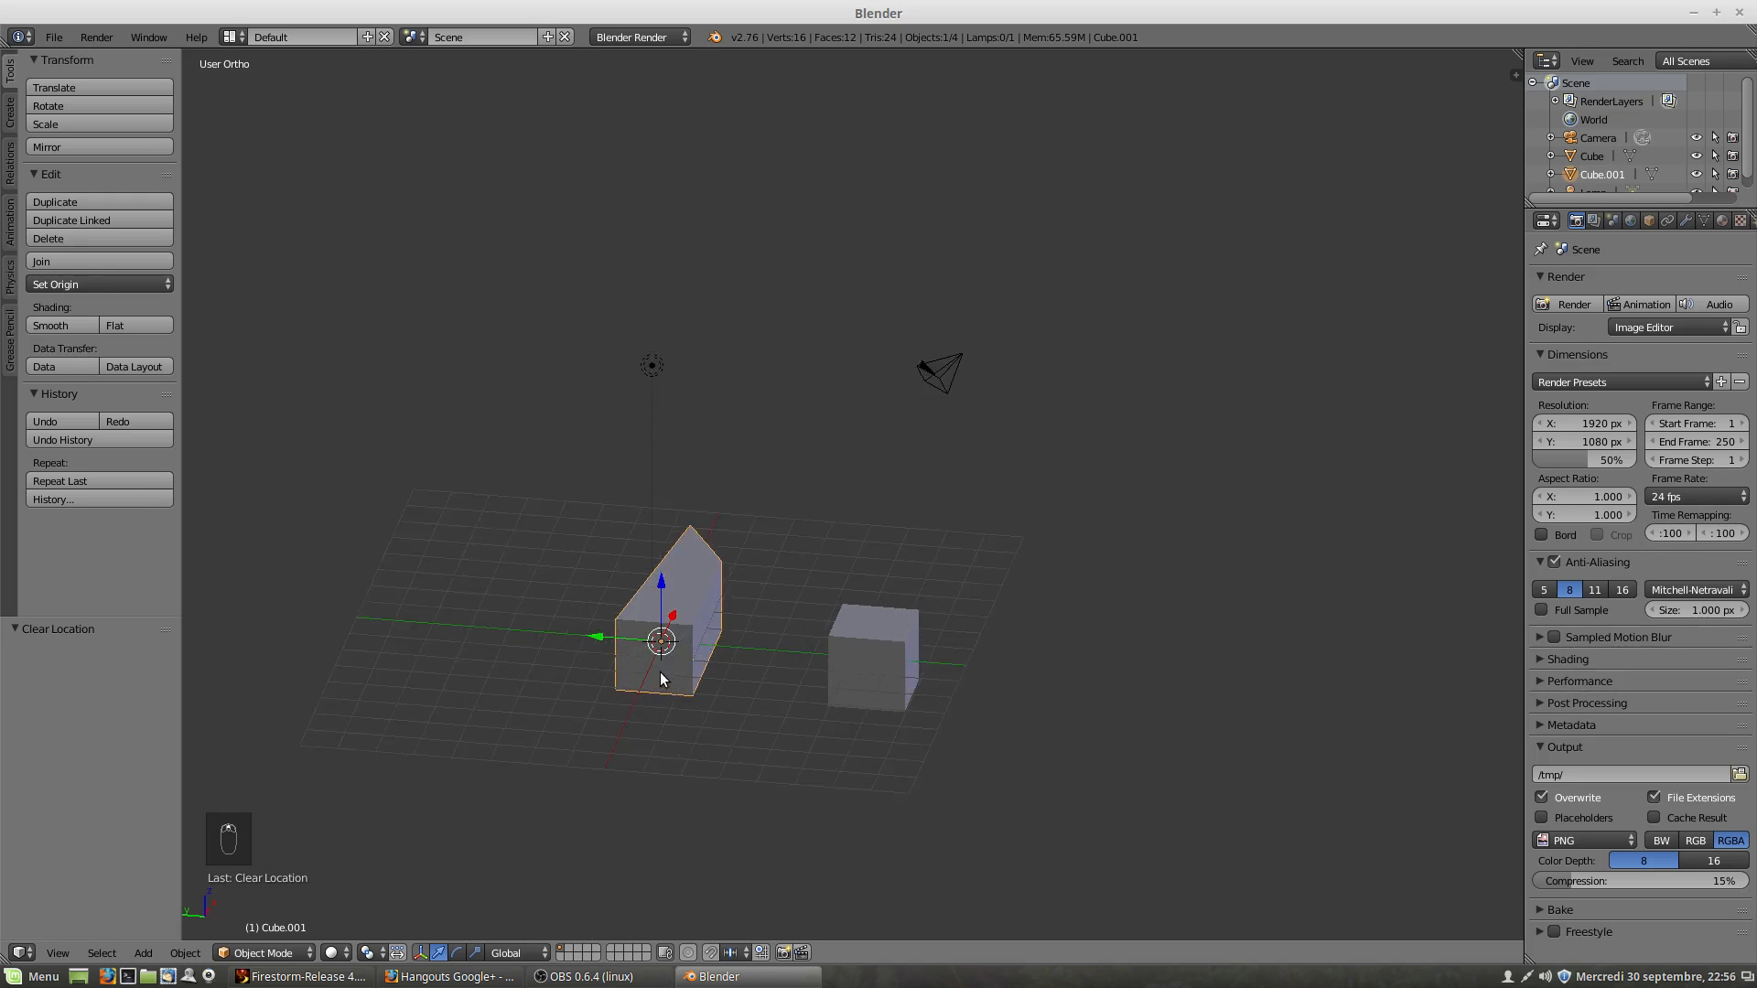
scroll(661, 673, "down", 7)
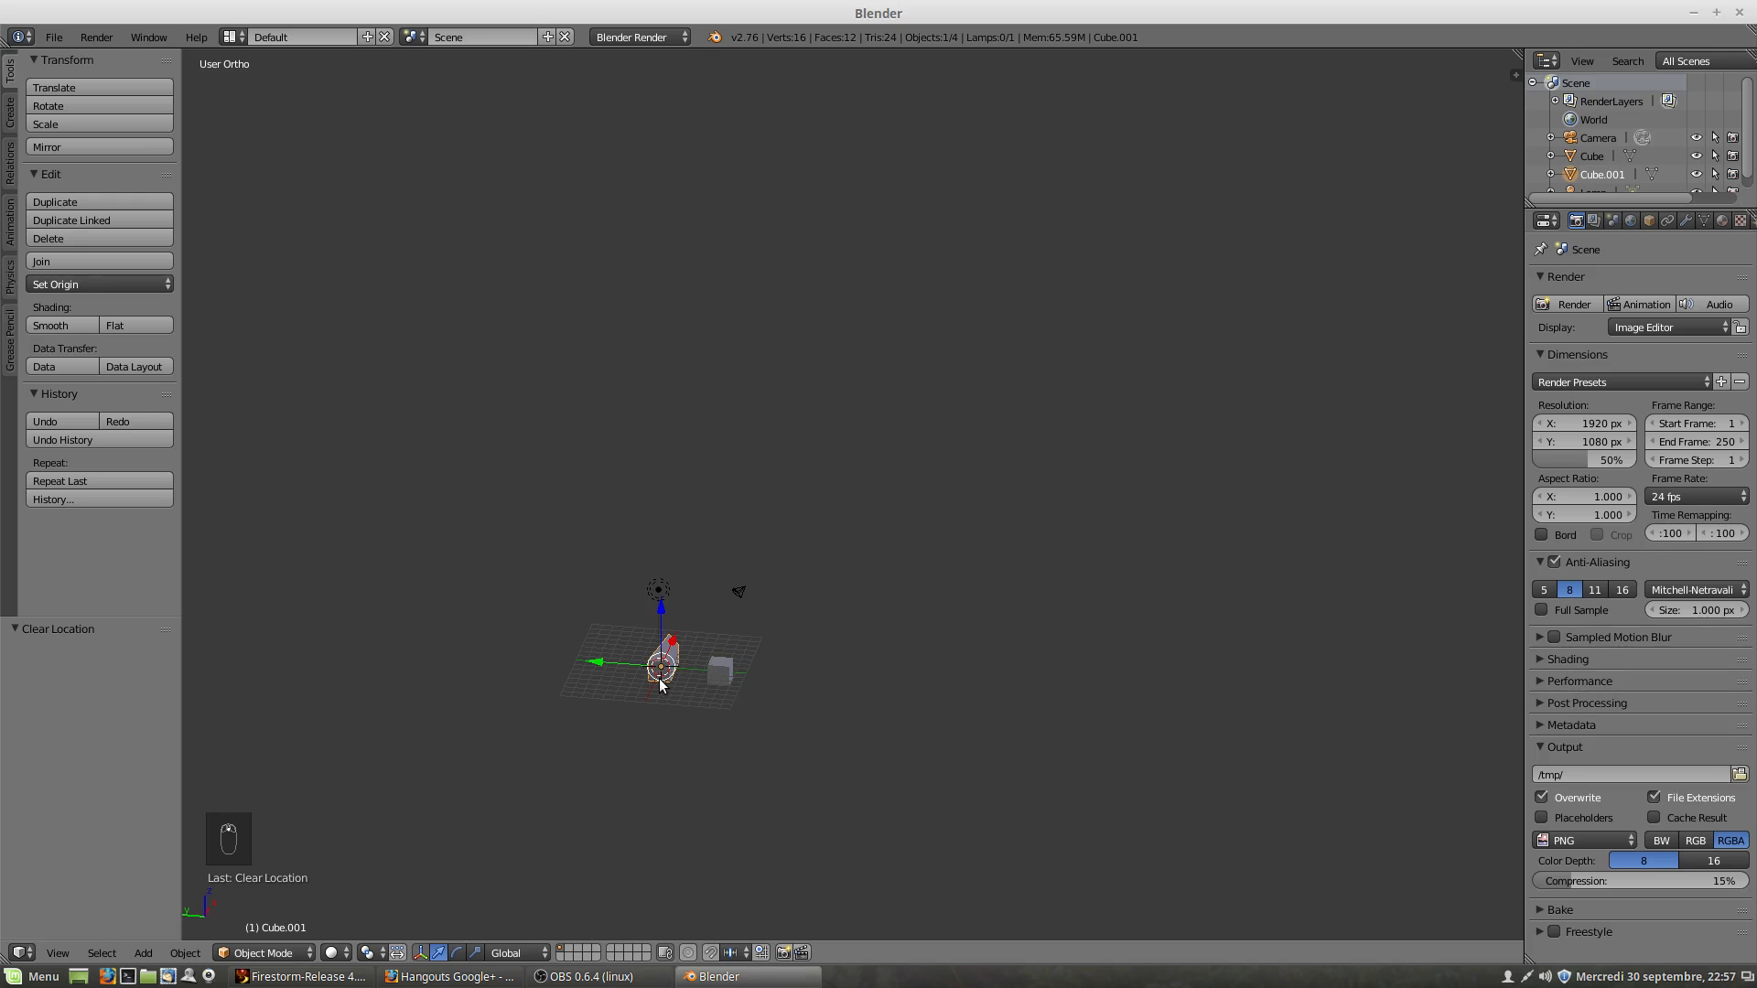
key("KP_Decimal")
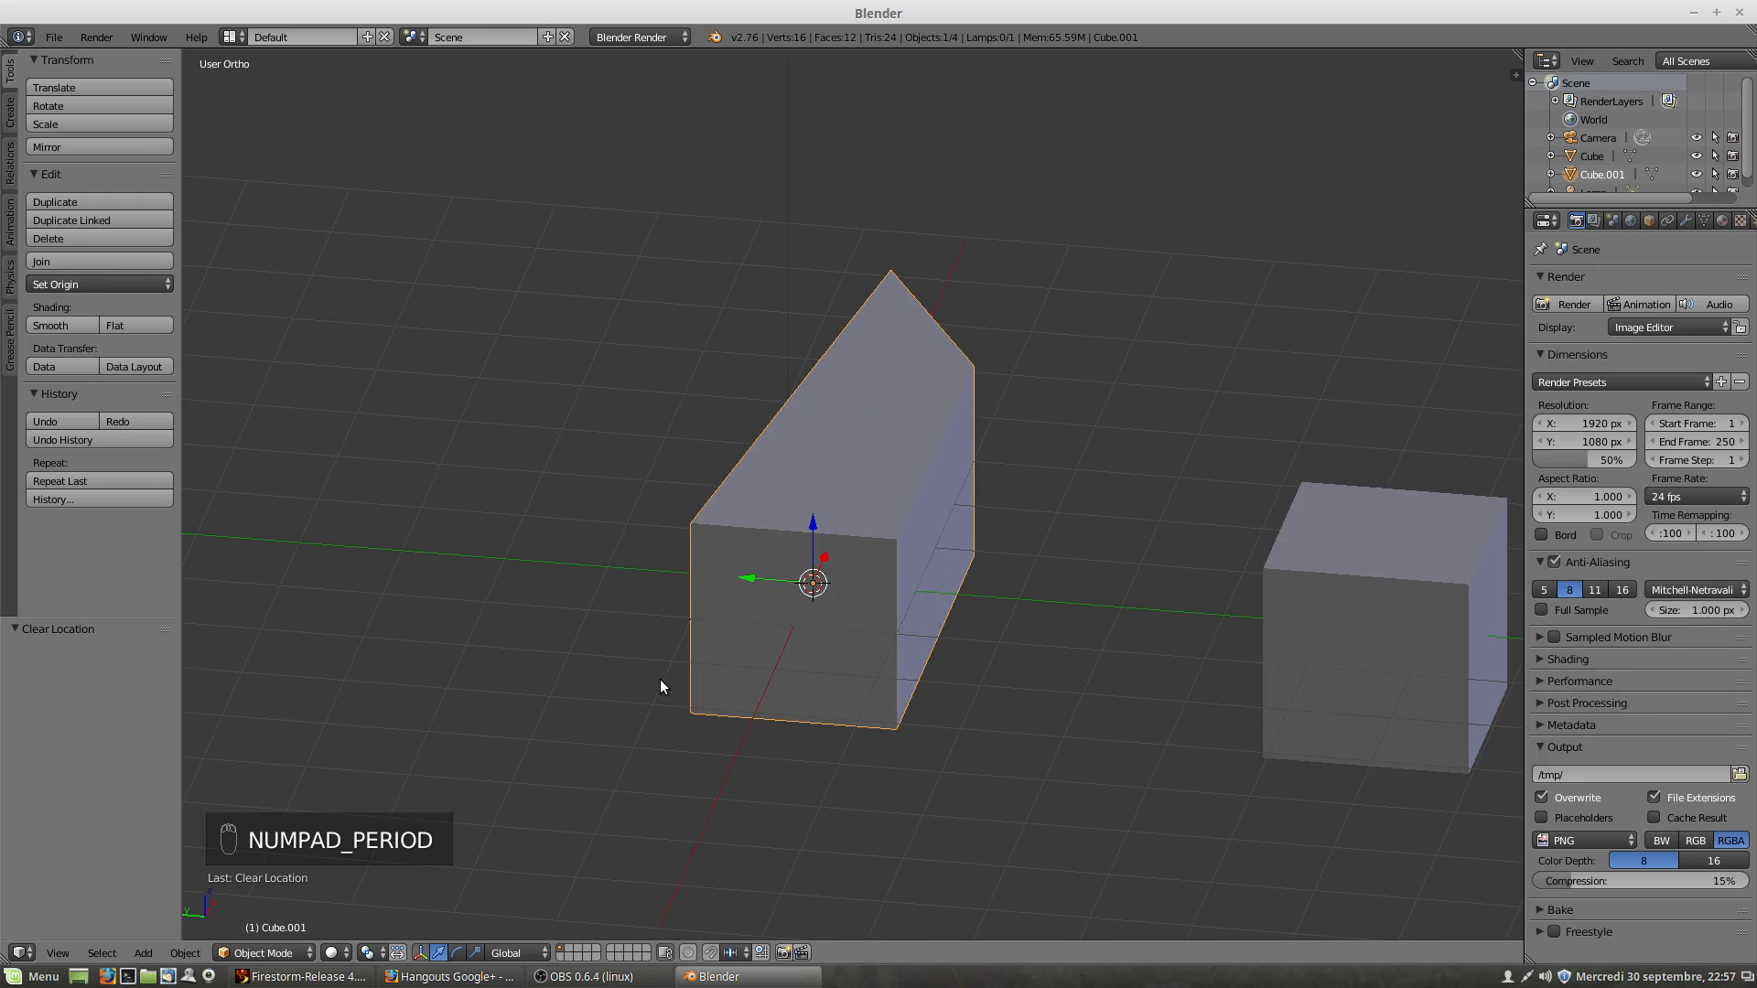
right_click(1347, 636)
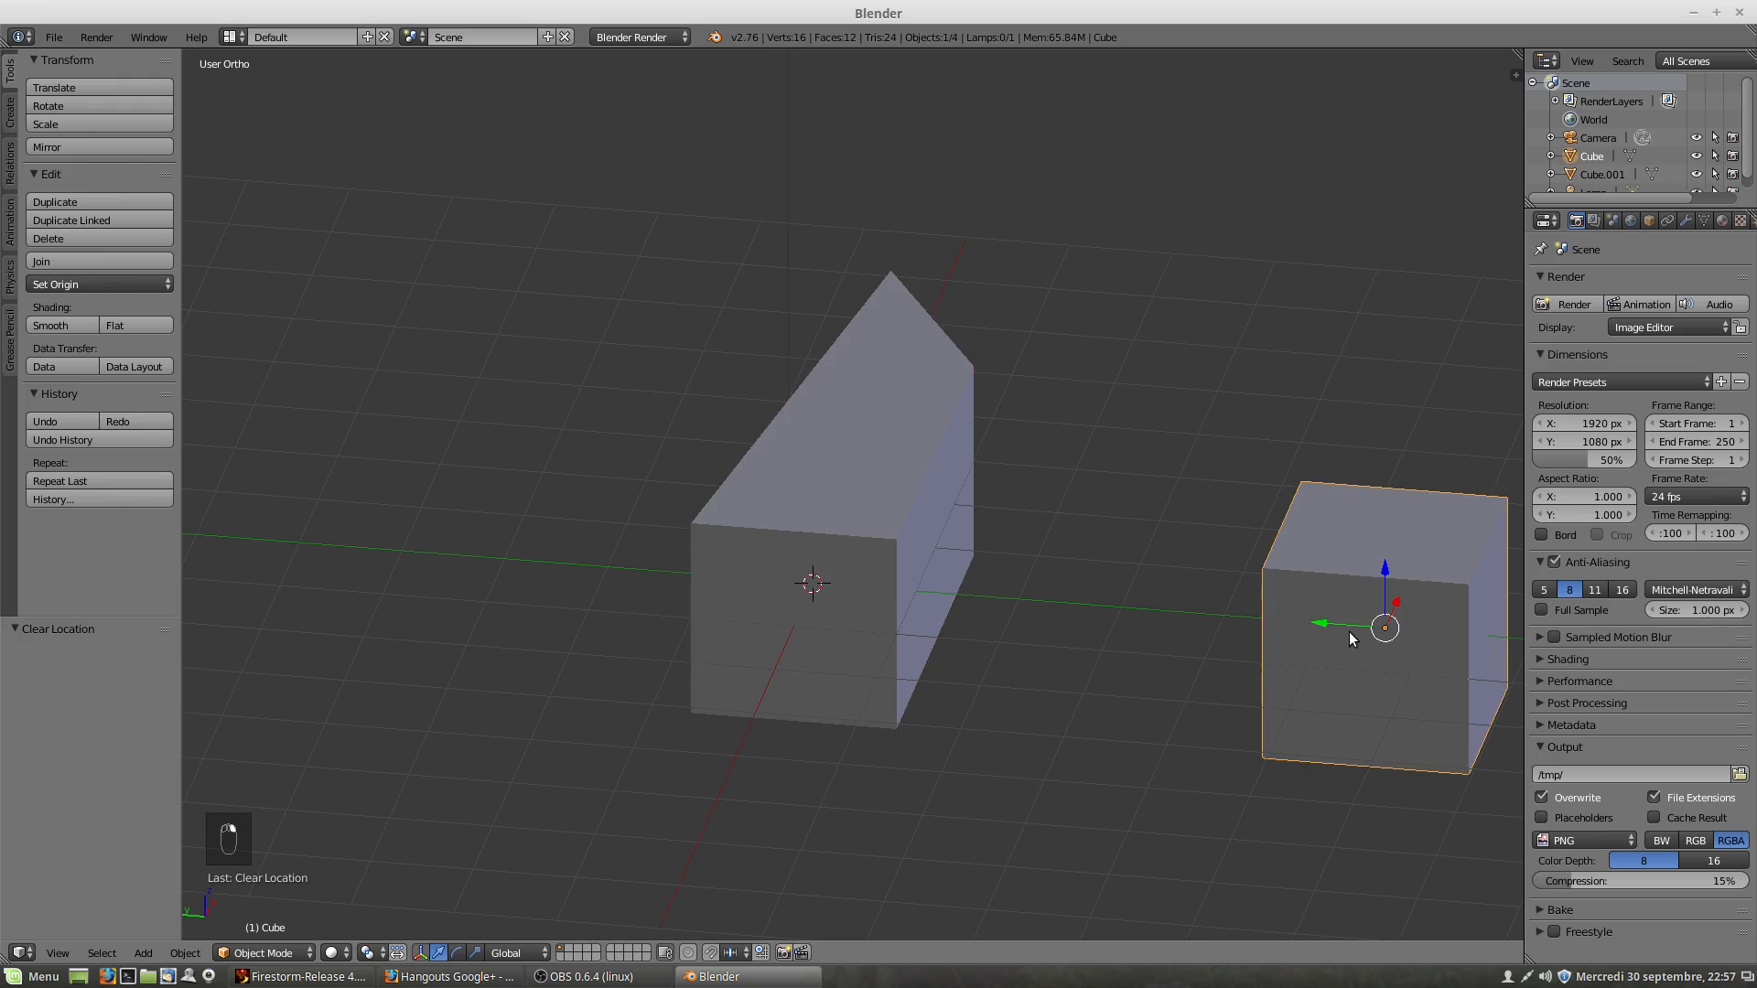
key("KP_Decimal")
scroll(1349, 639, "down", 8)
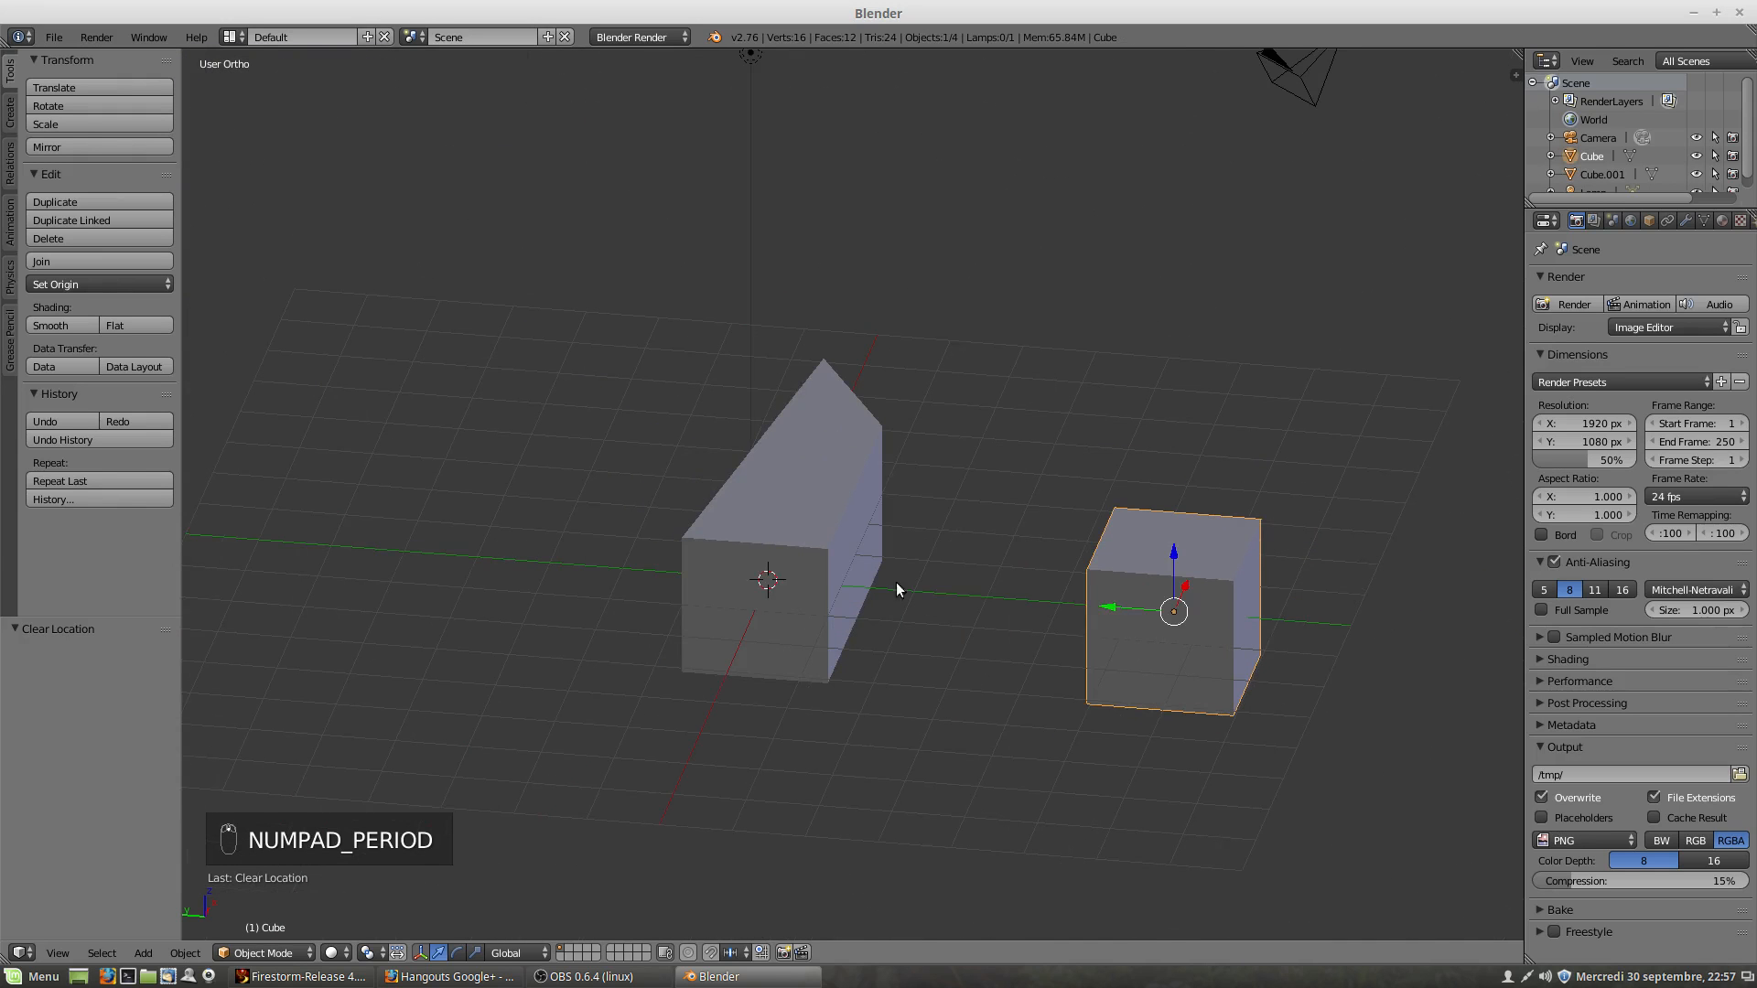
right_click(828, 543)
key("KP_Decimal")
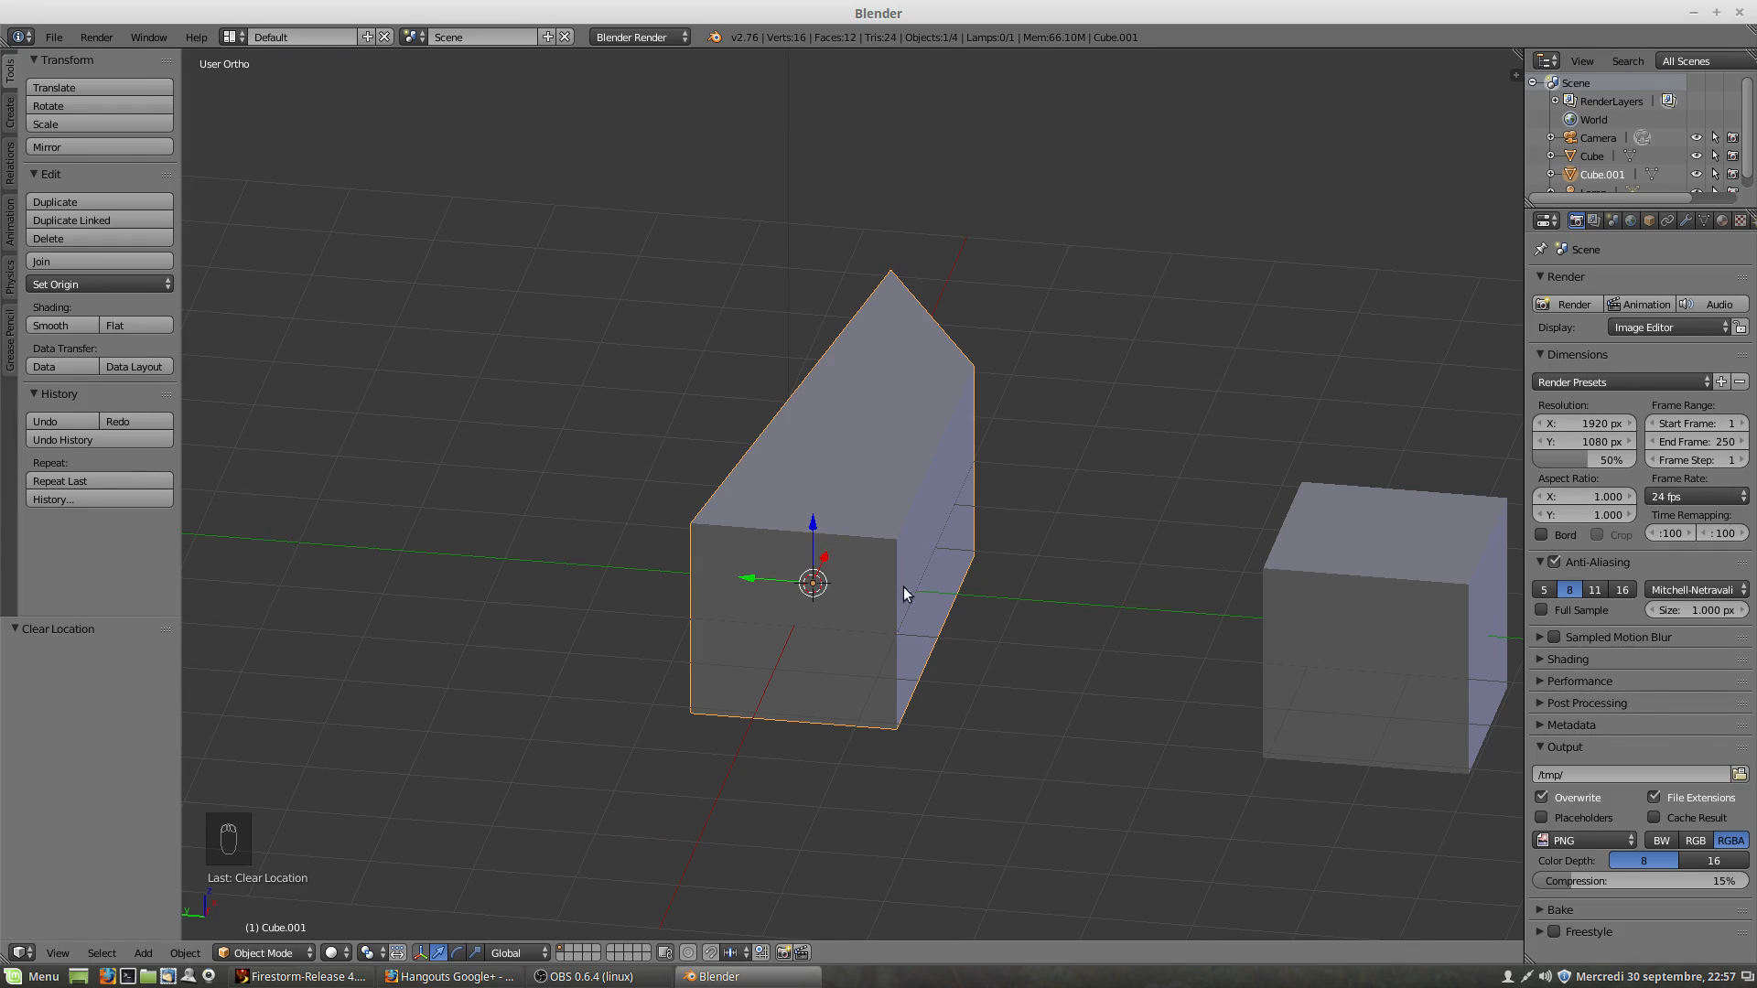
Step: Rotate the pointed block, trying the global X and Y constraints before settling on a full turn of about 360.176° around global Z
middle_click_drag(1032, 595, 933, 586)
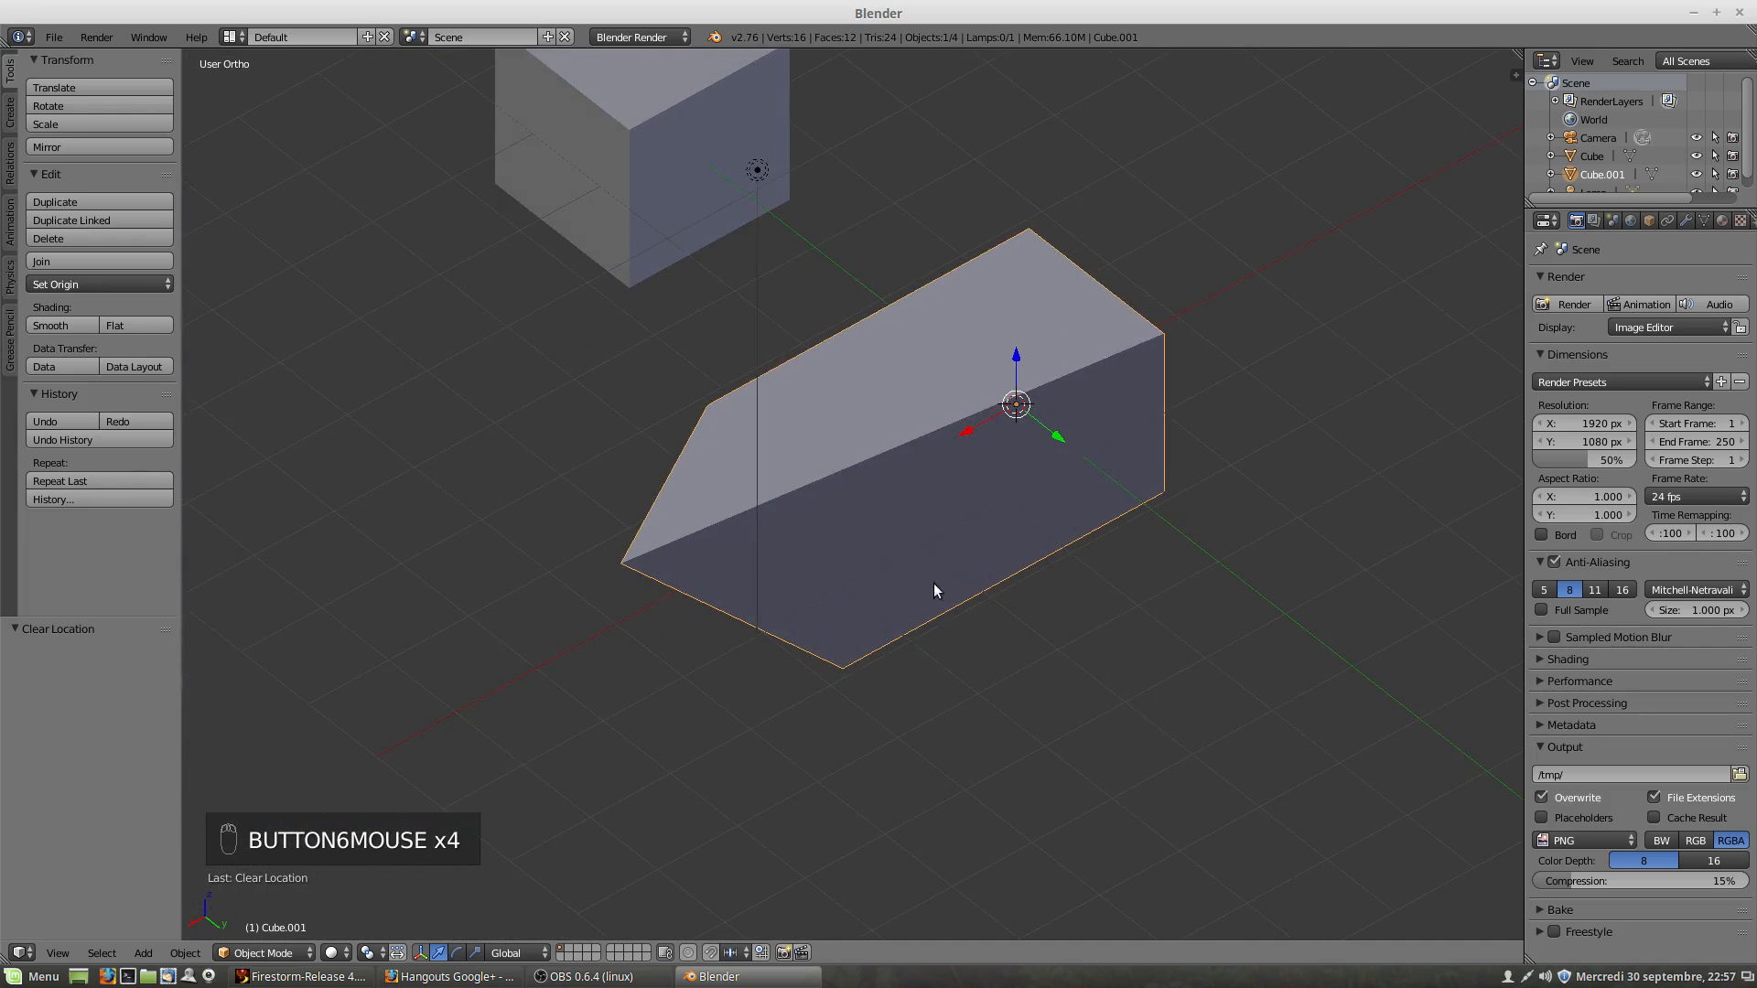
middle_click_drag(1032, 537, 980, 534, "shift")
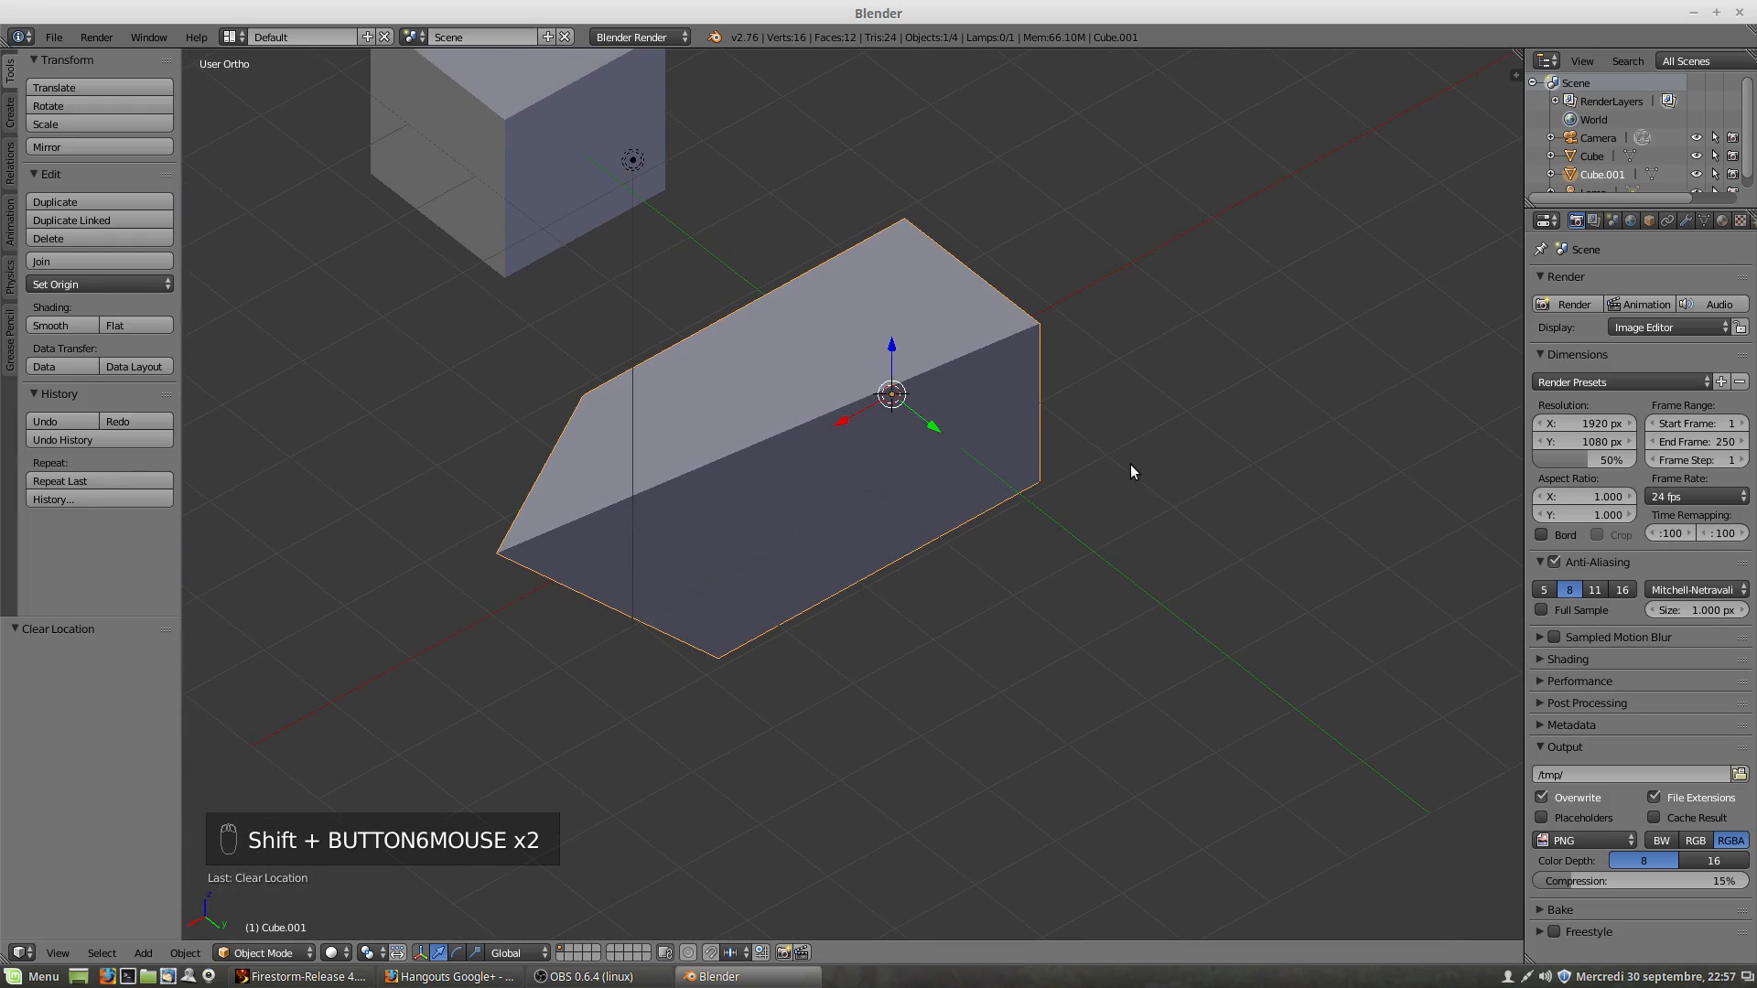
key("r")
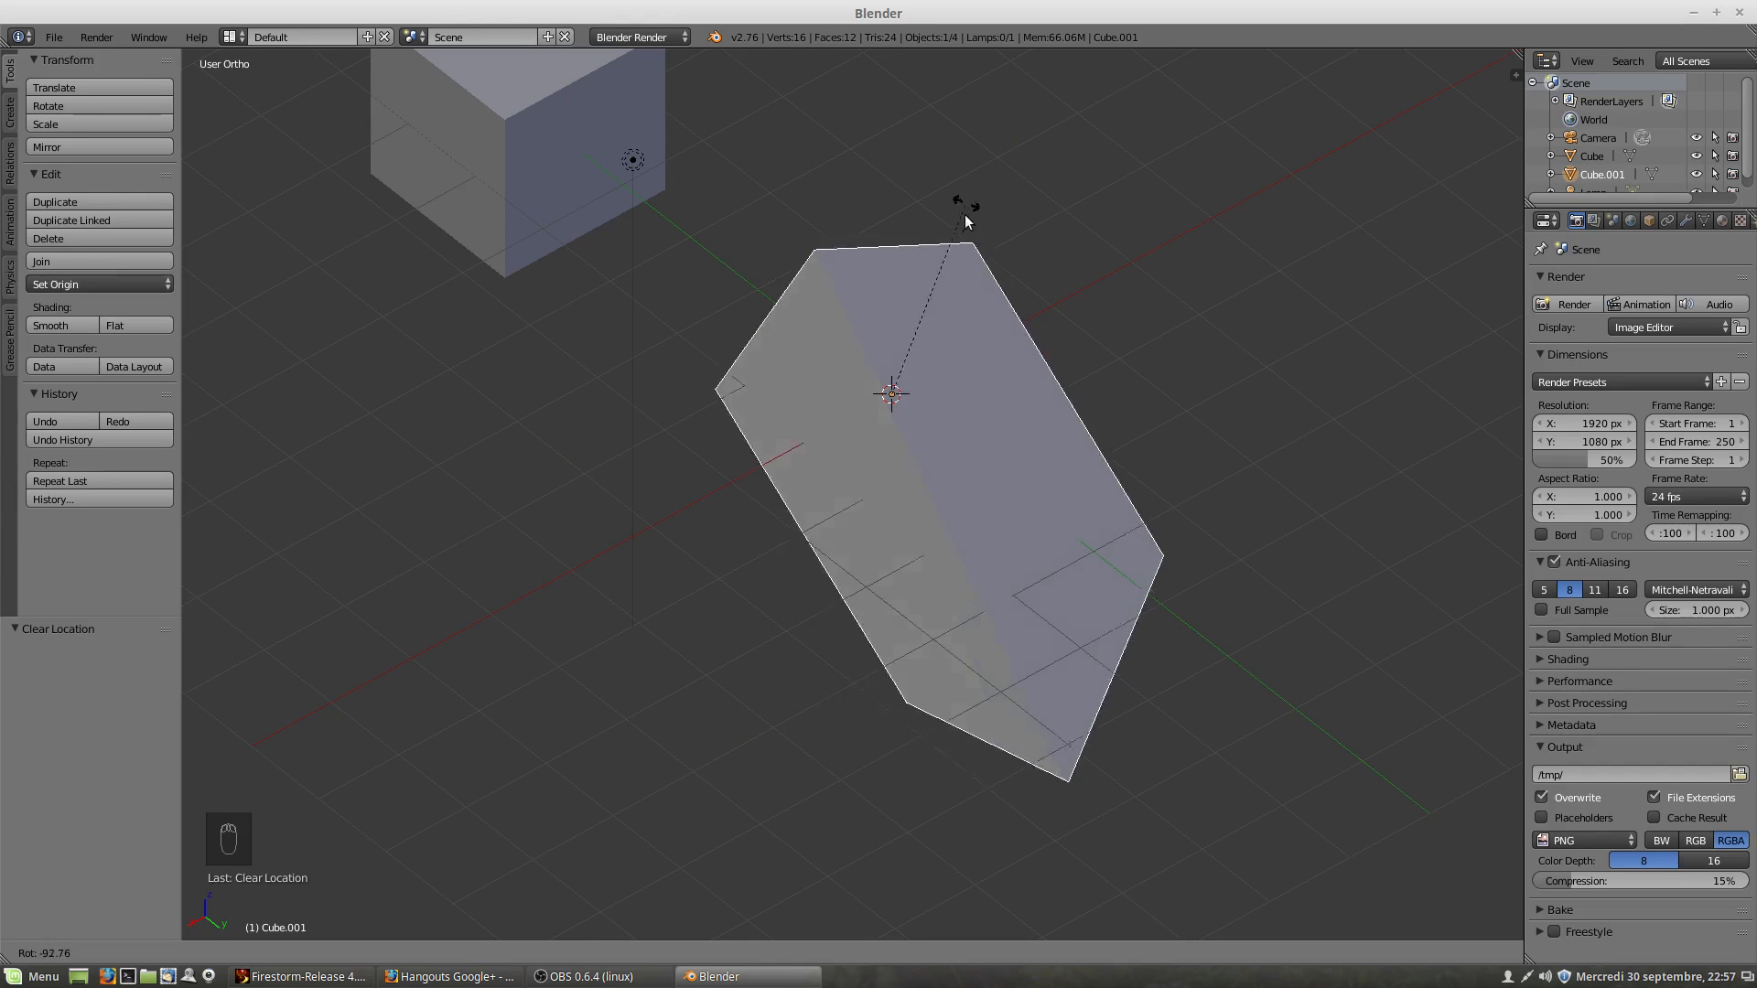
key("x")
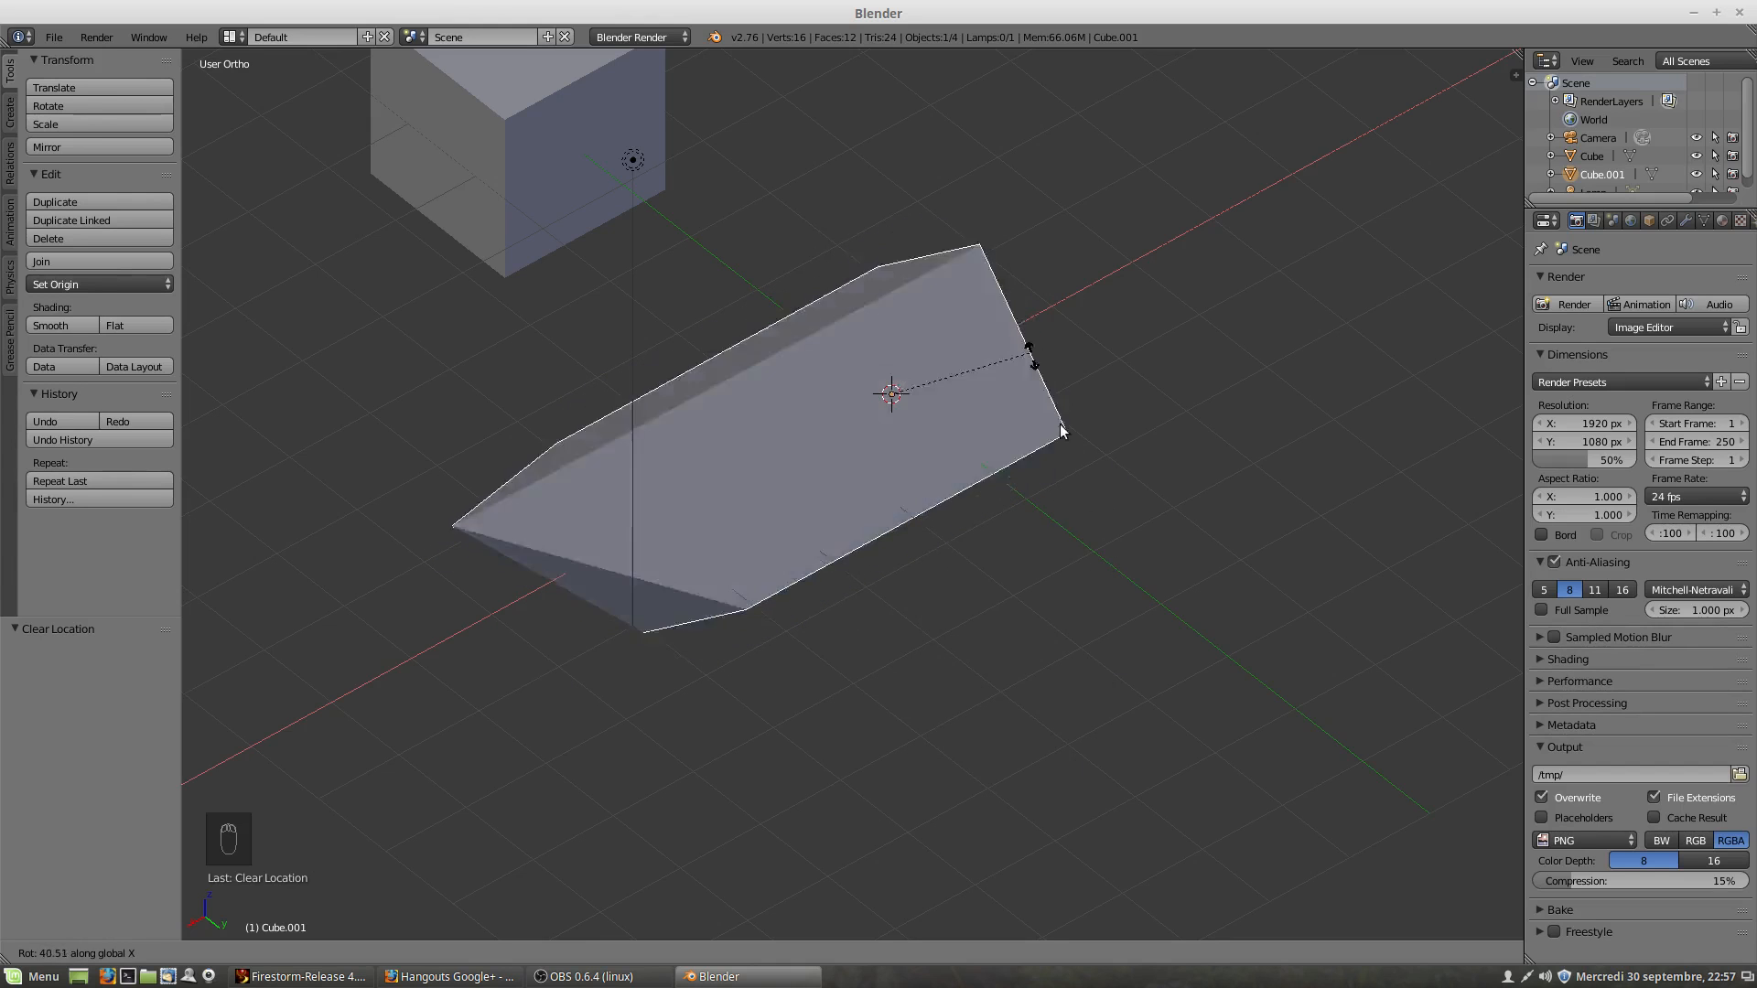
key("y")
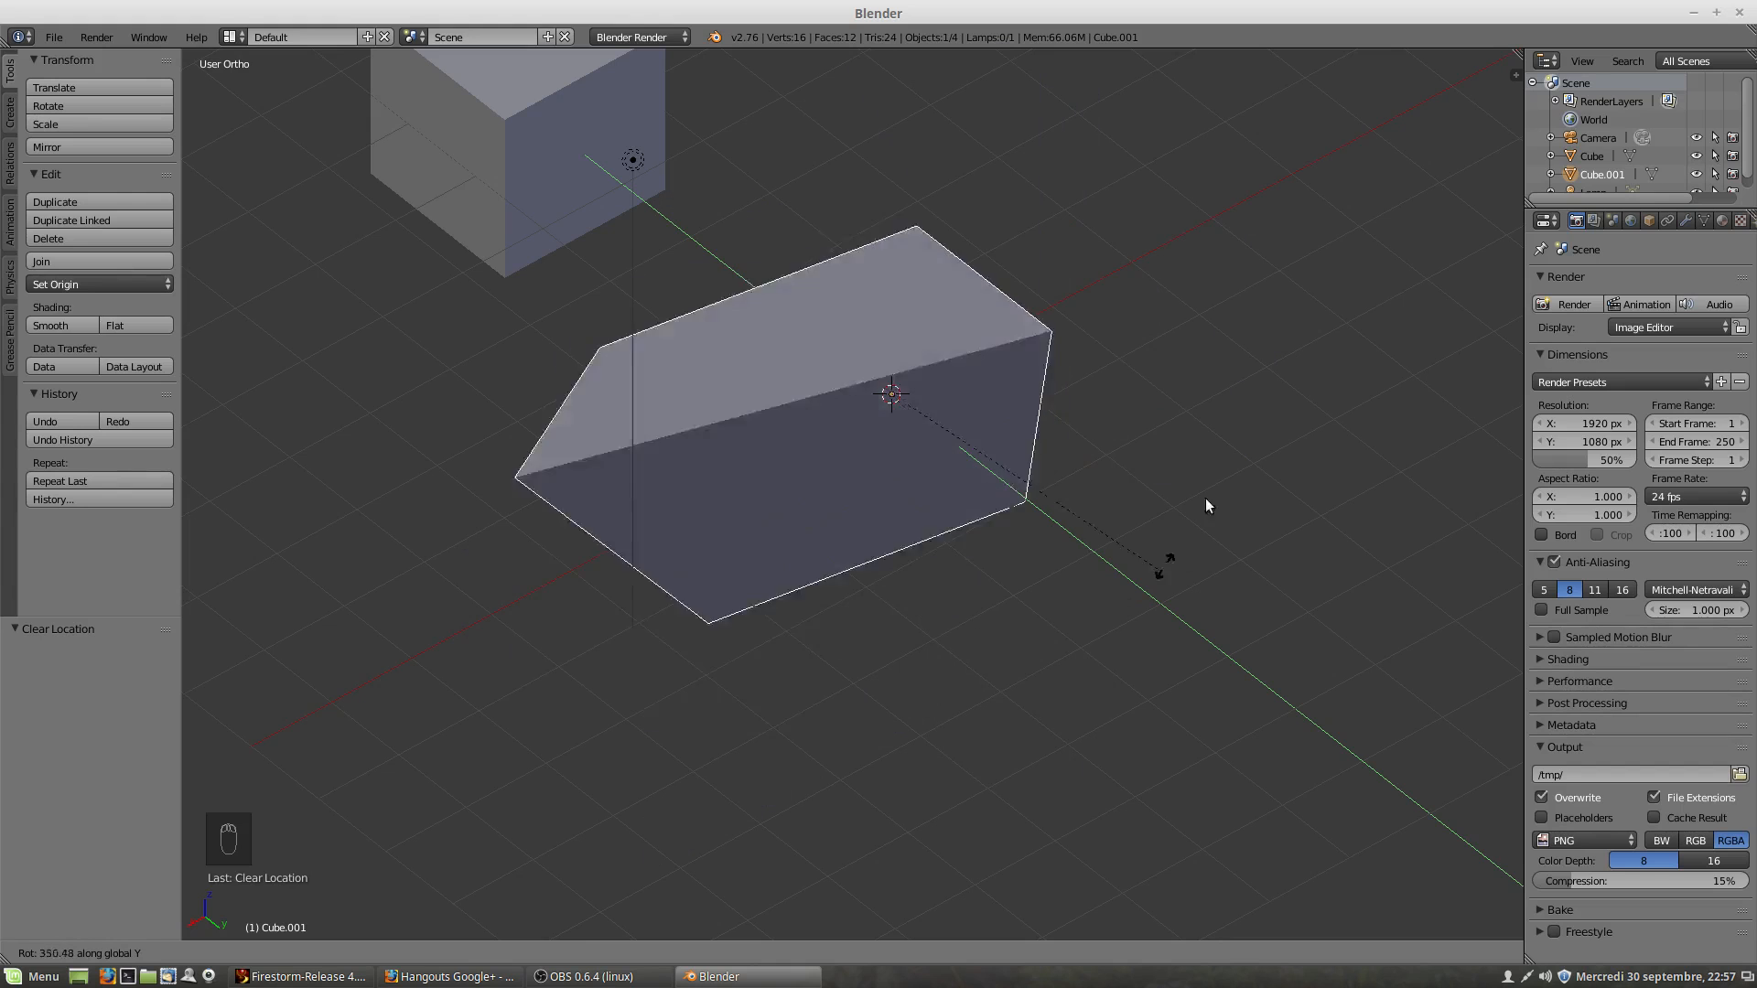
key("z")
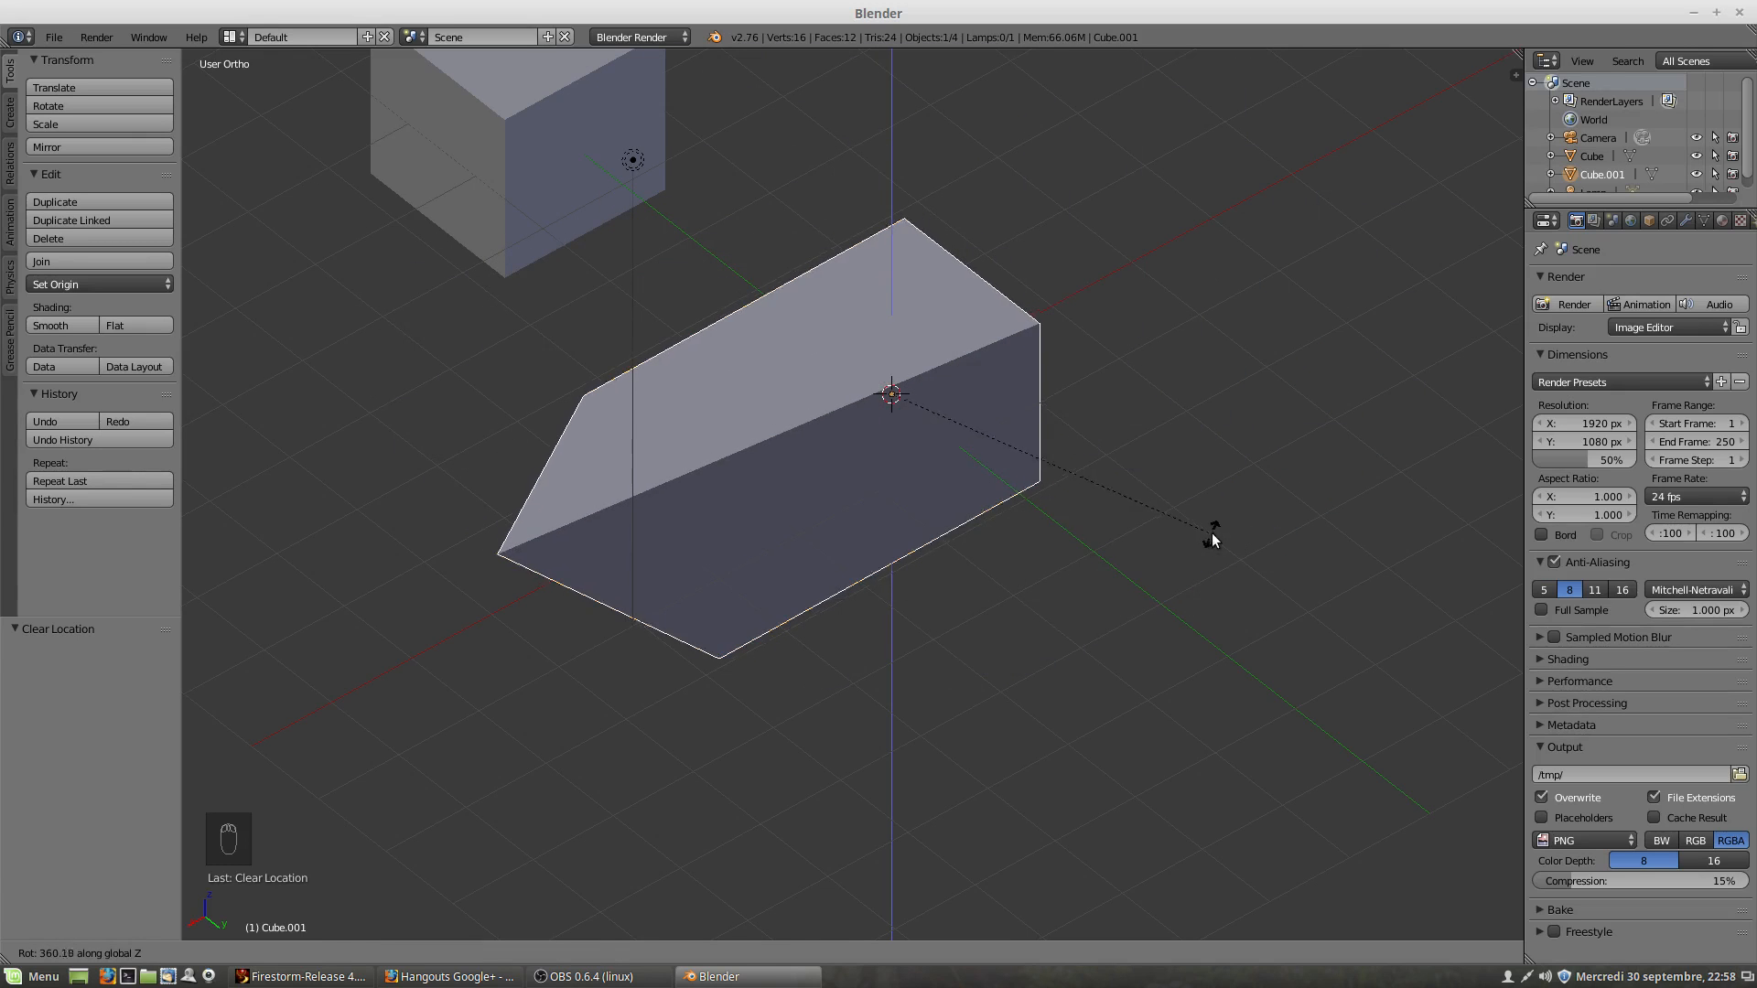
left_click(1208, 531)
Step: Try scaling the pointed block along global X, Z and Y, and with Y locked, and cancel the scaling
scroll(1053, 540, "down", 5)
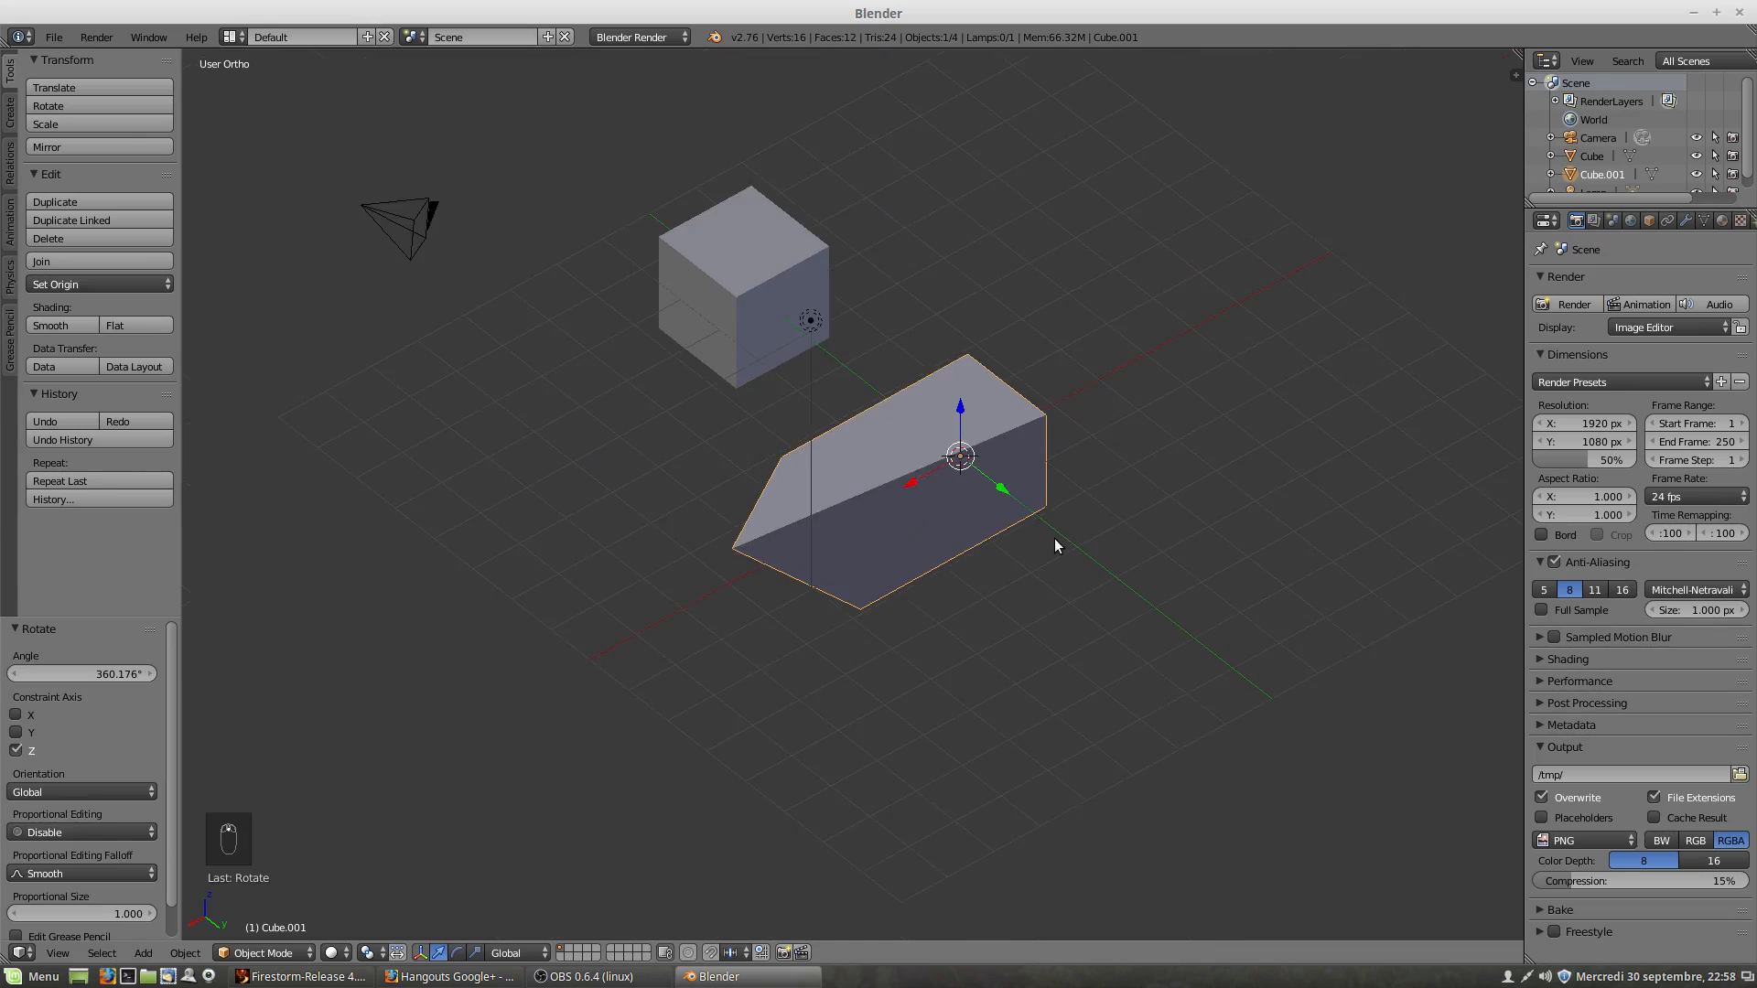
scroll(1055, 540, "up", 2)
key("s")
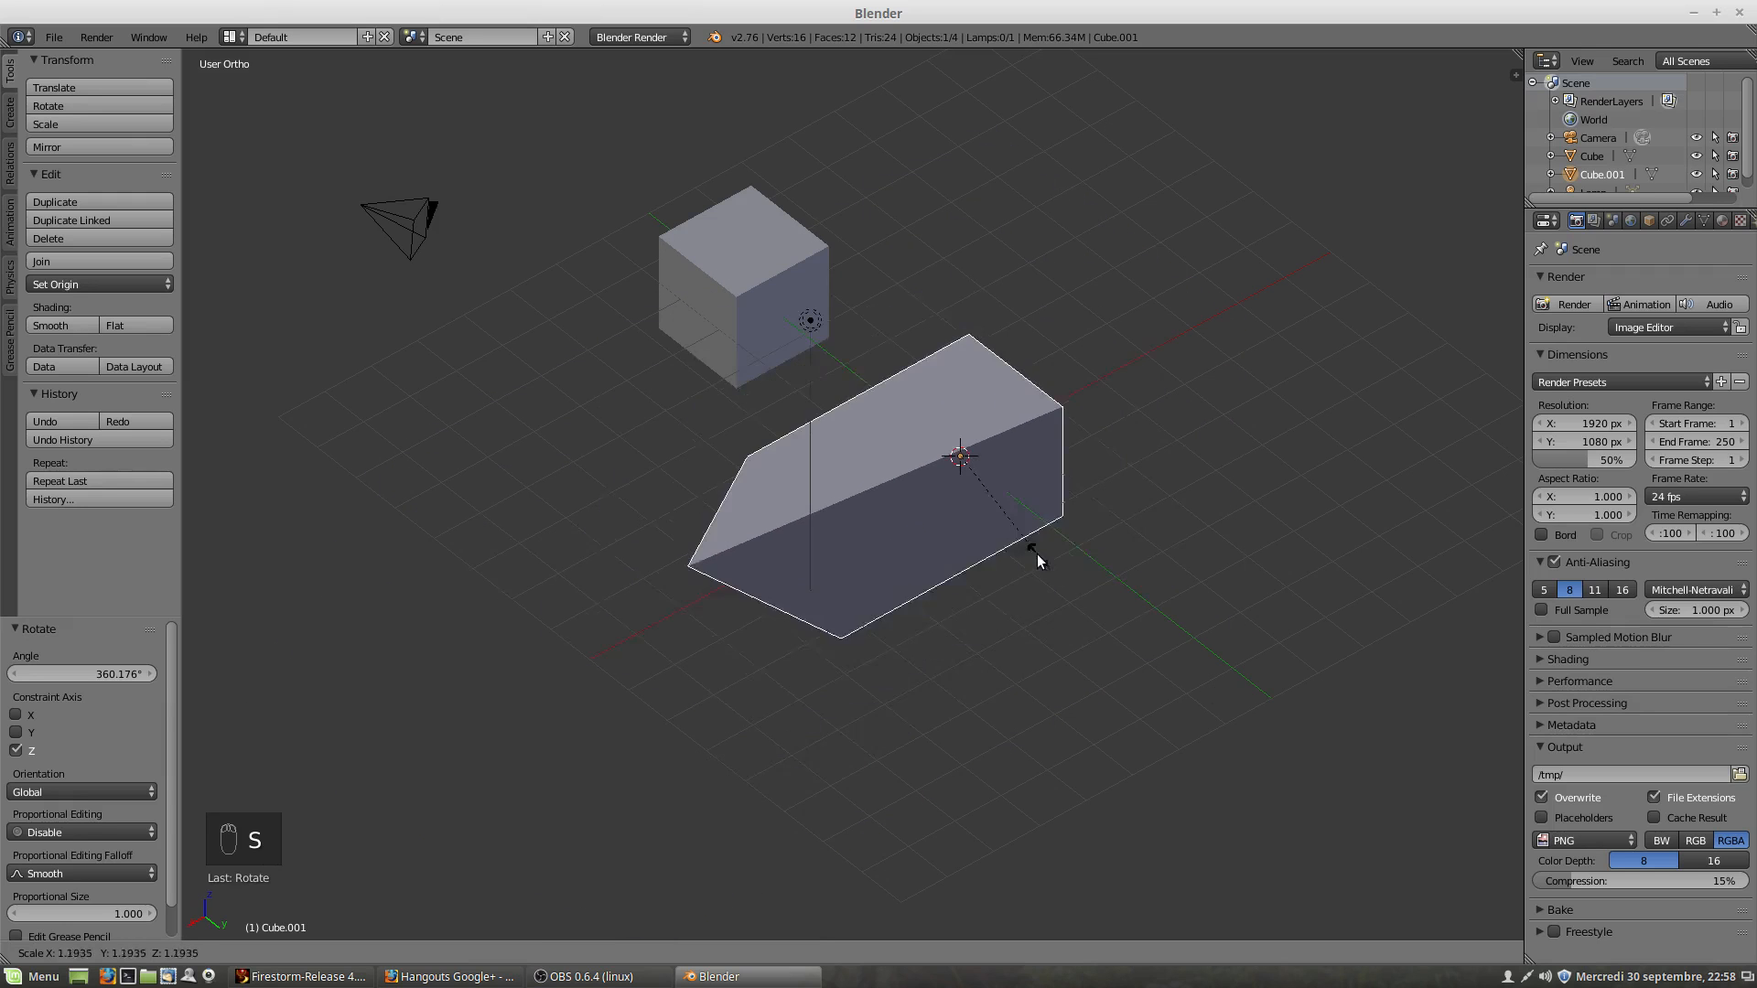
key("x")
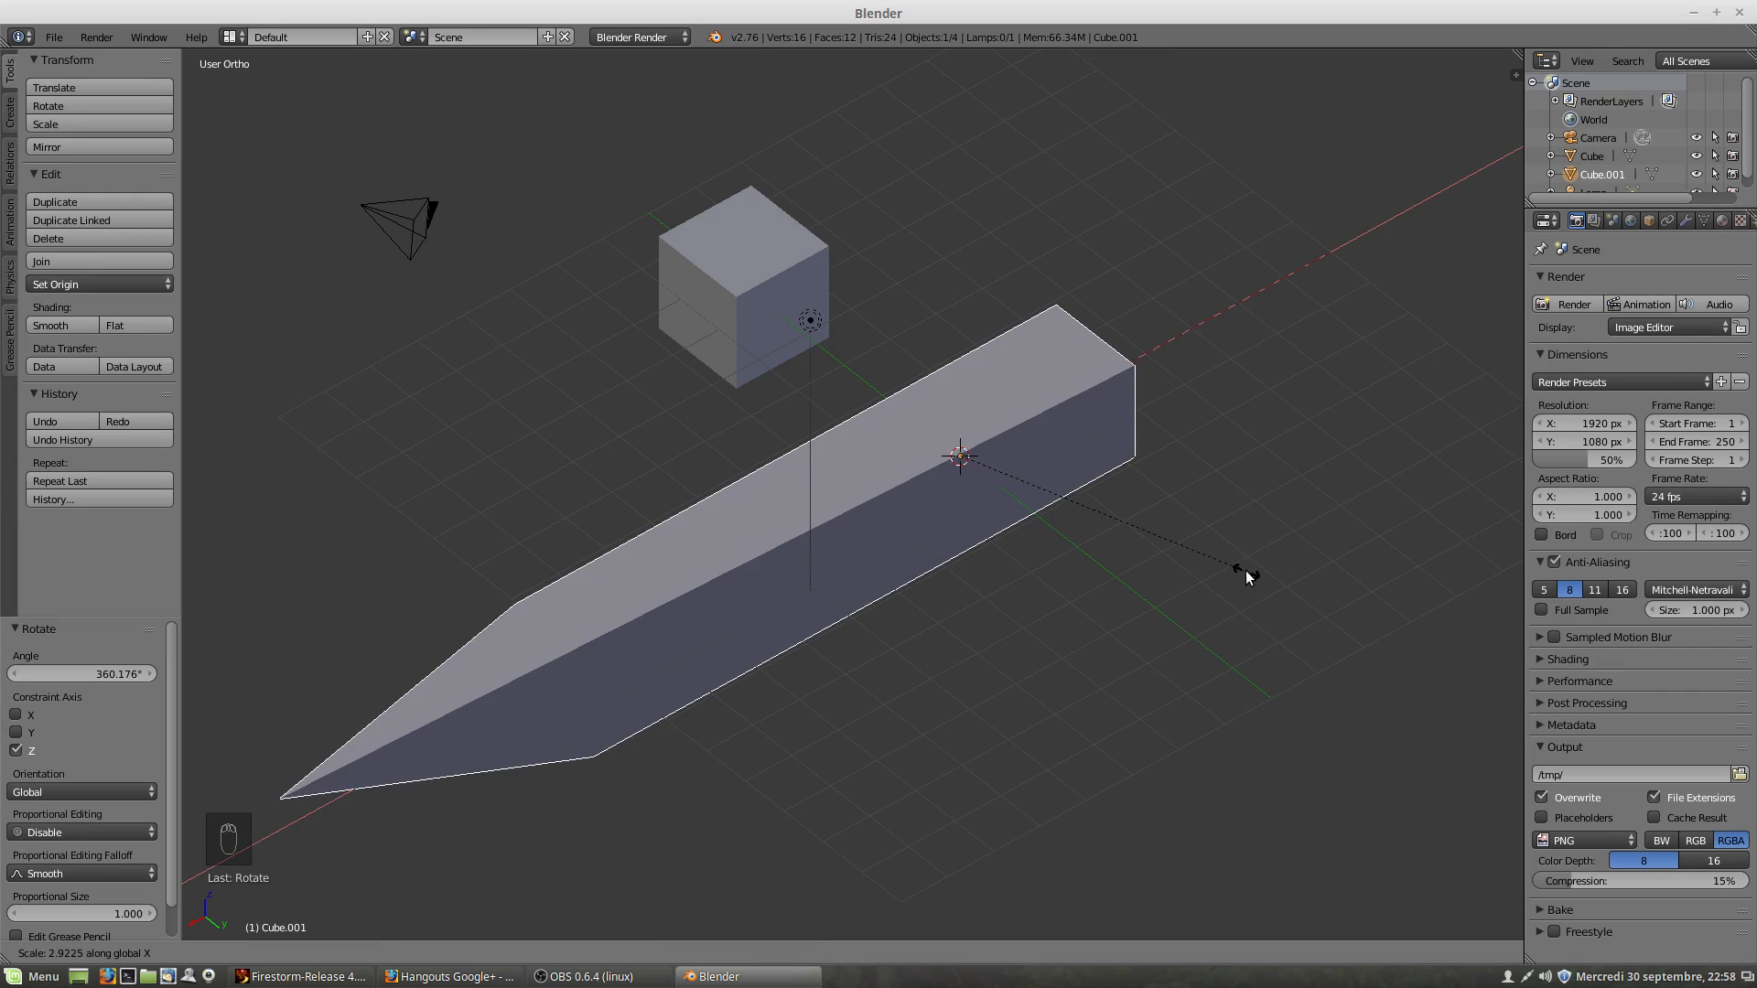
key("z")
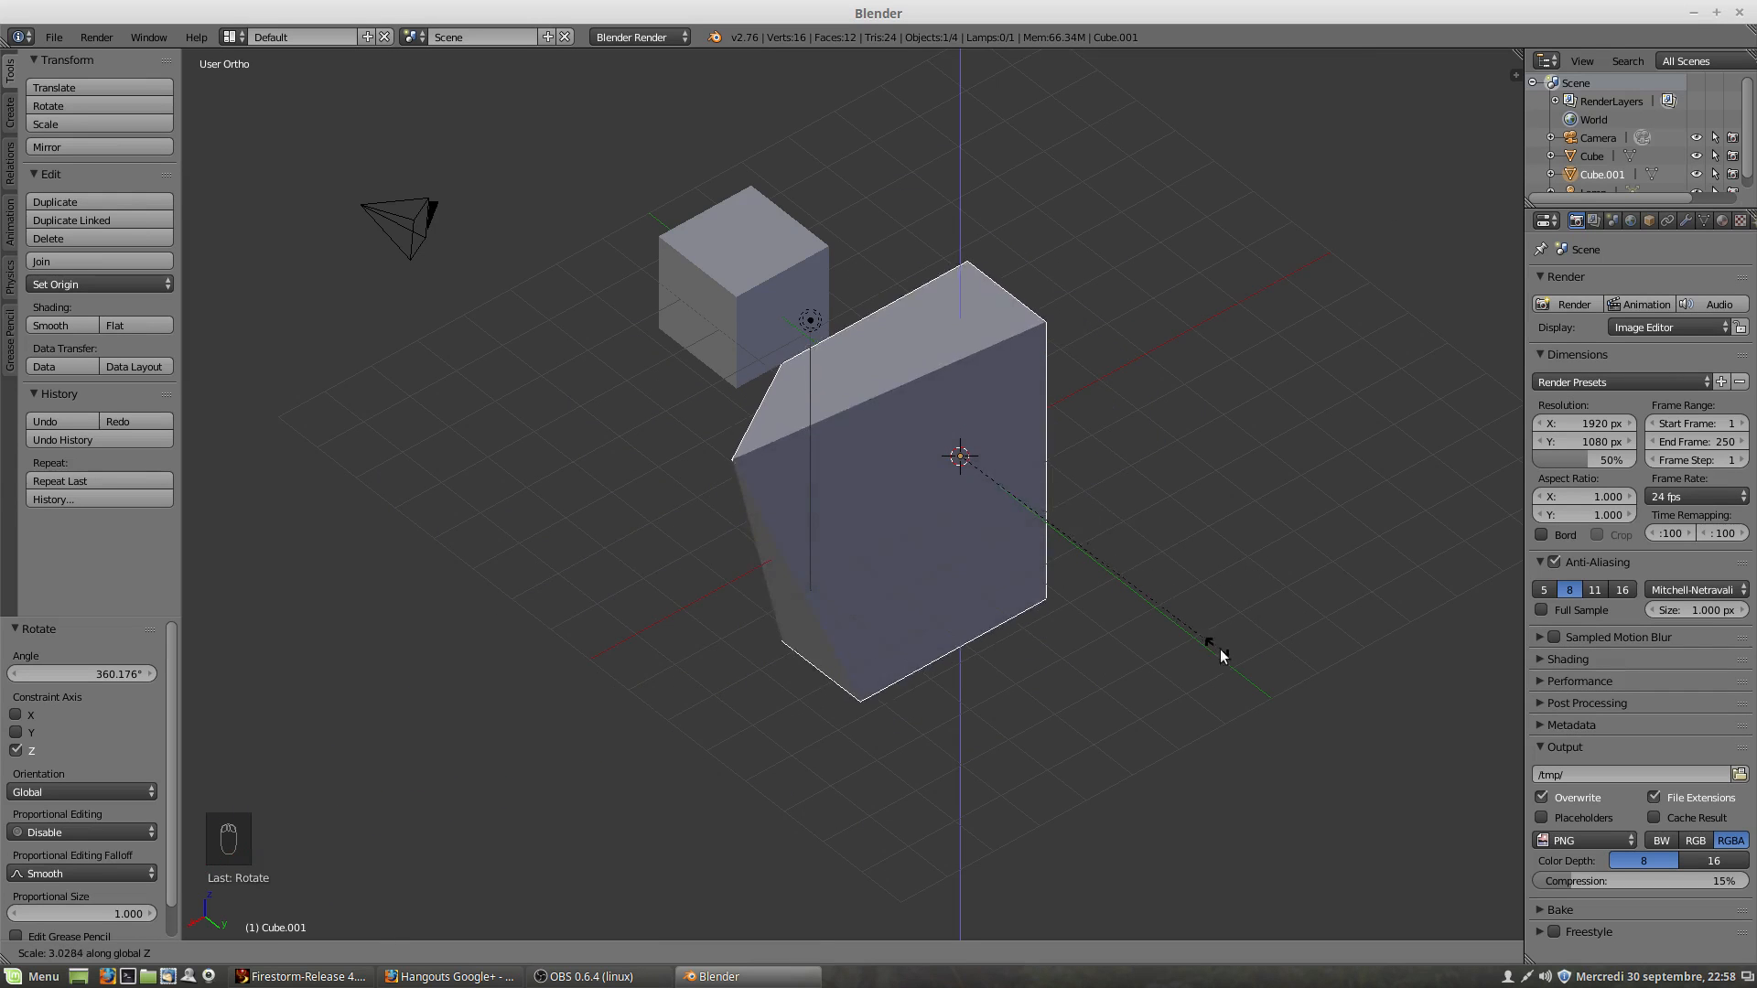
key("y")
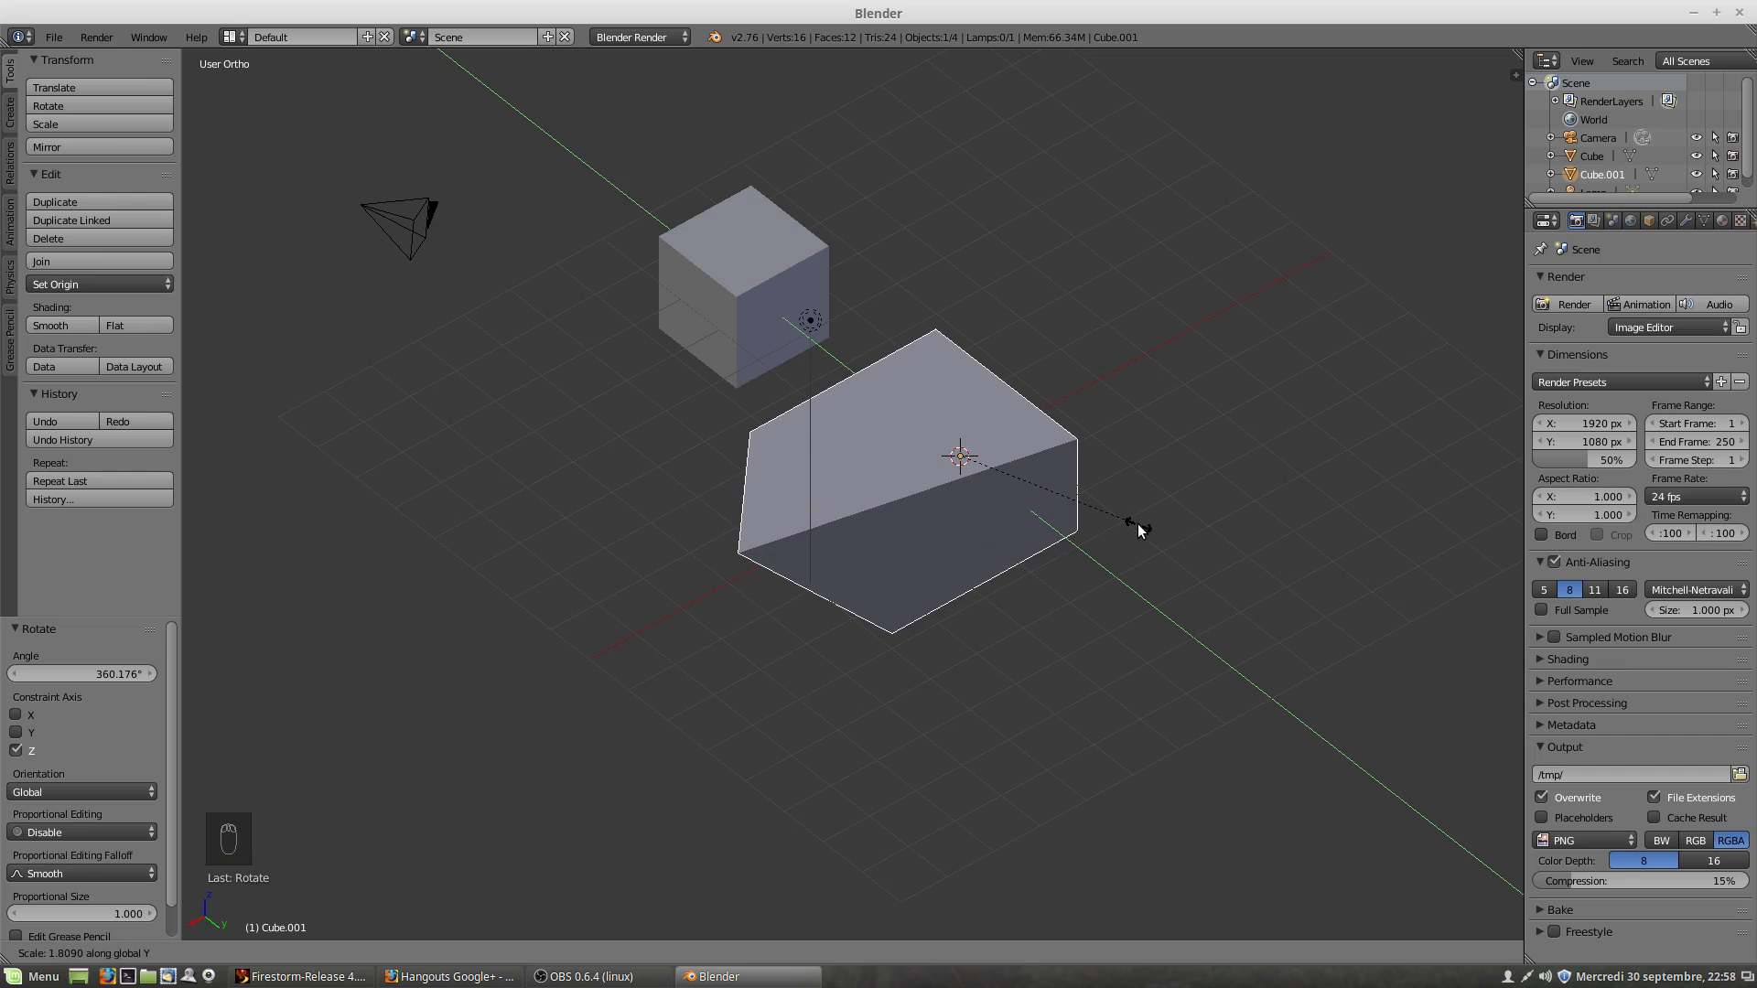
key("shift+y")
key("shift+y")
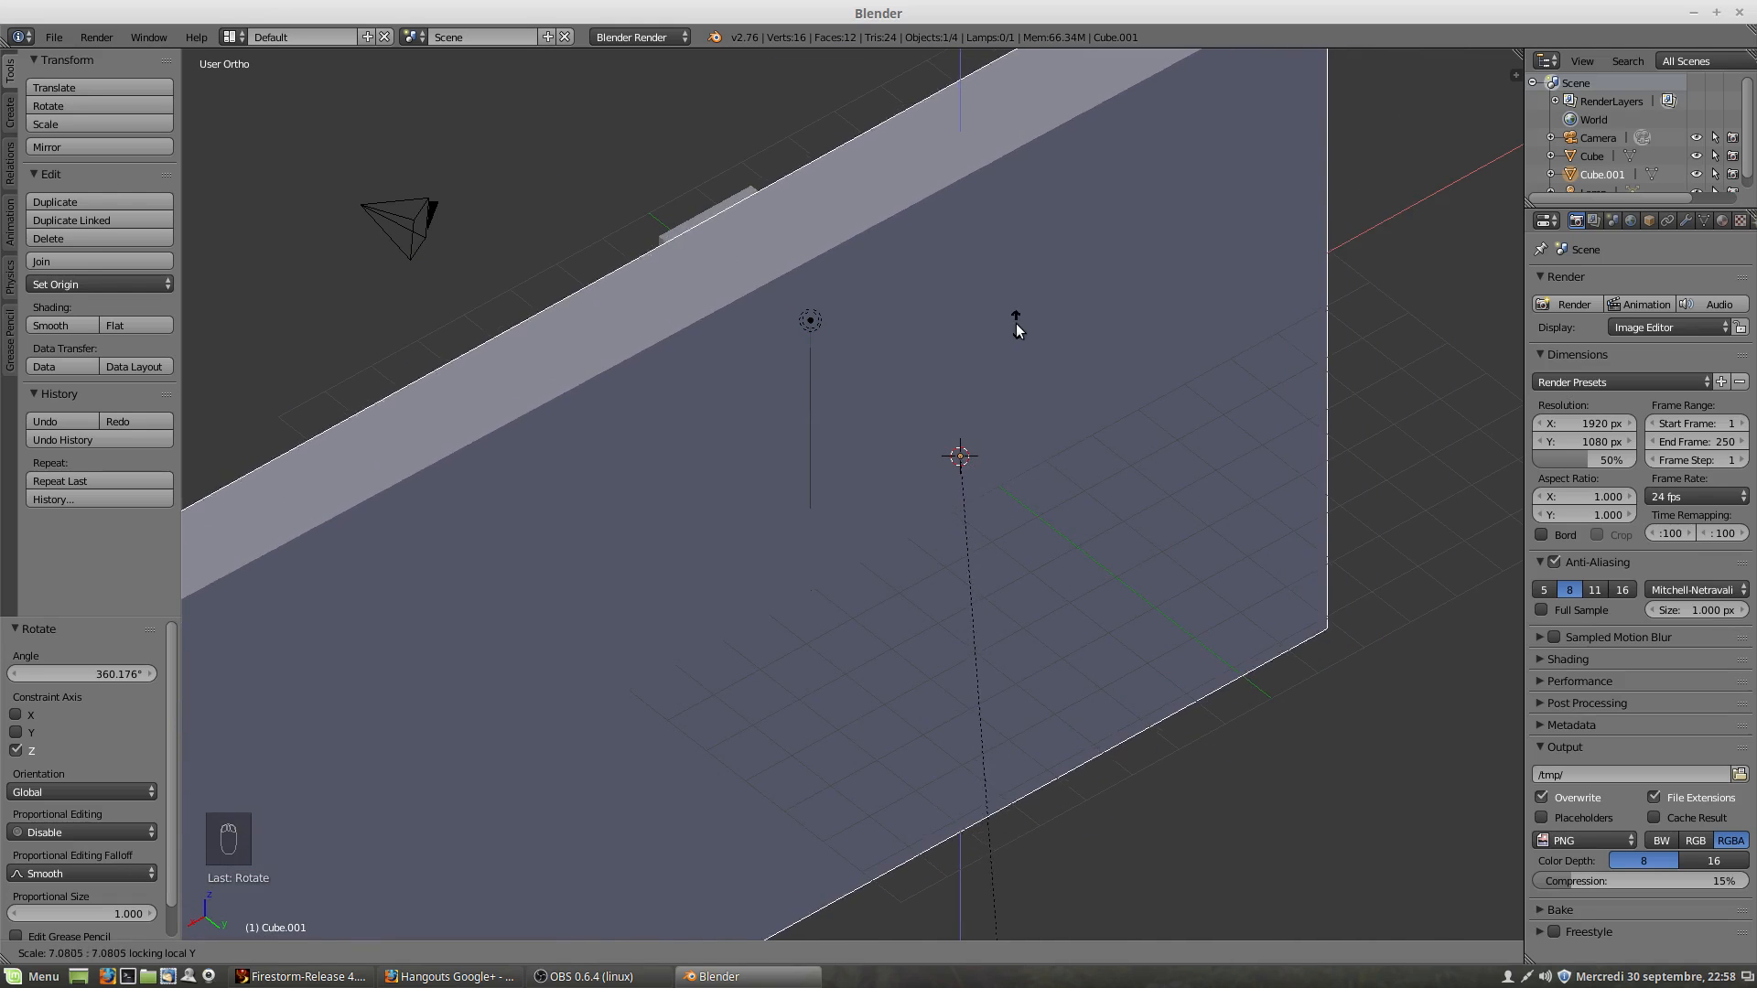
key("Escape")
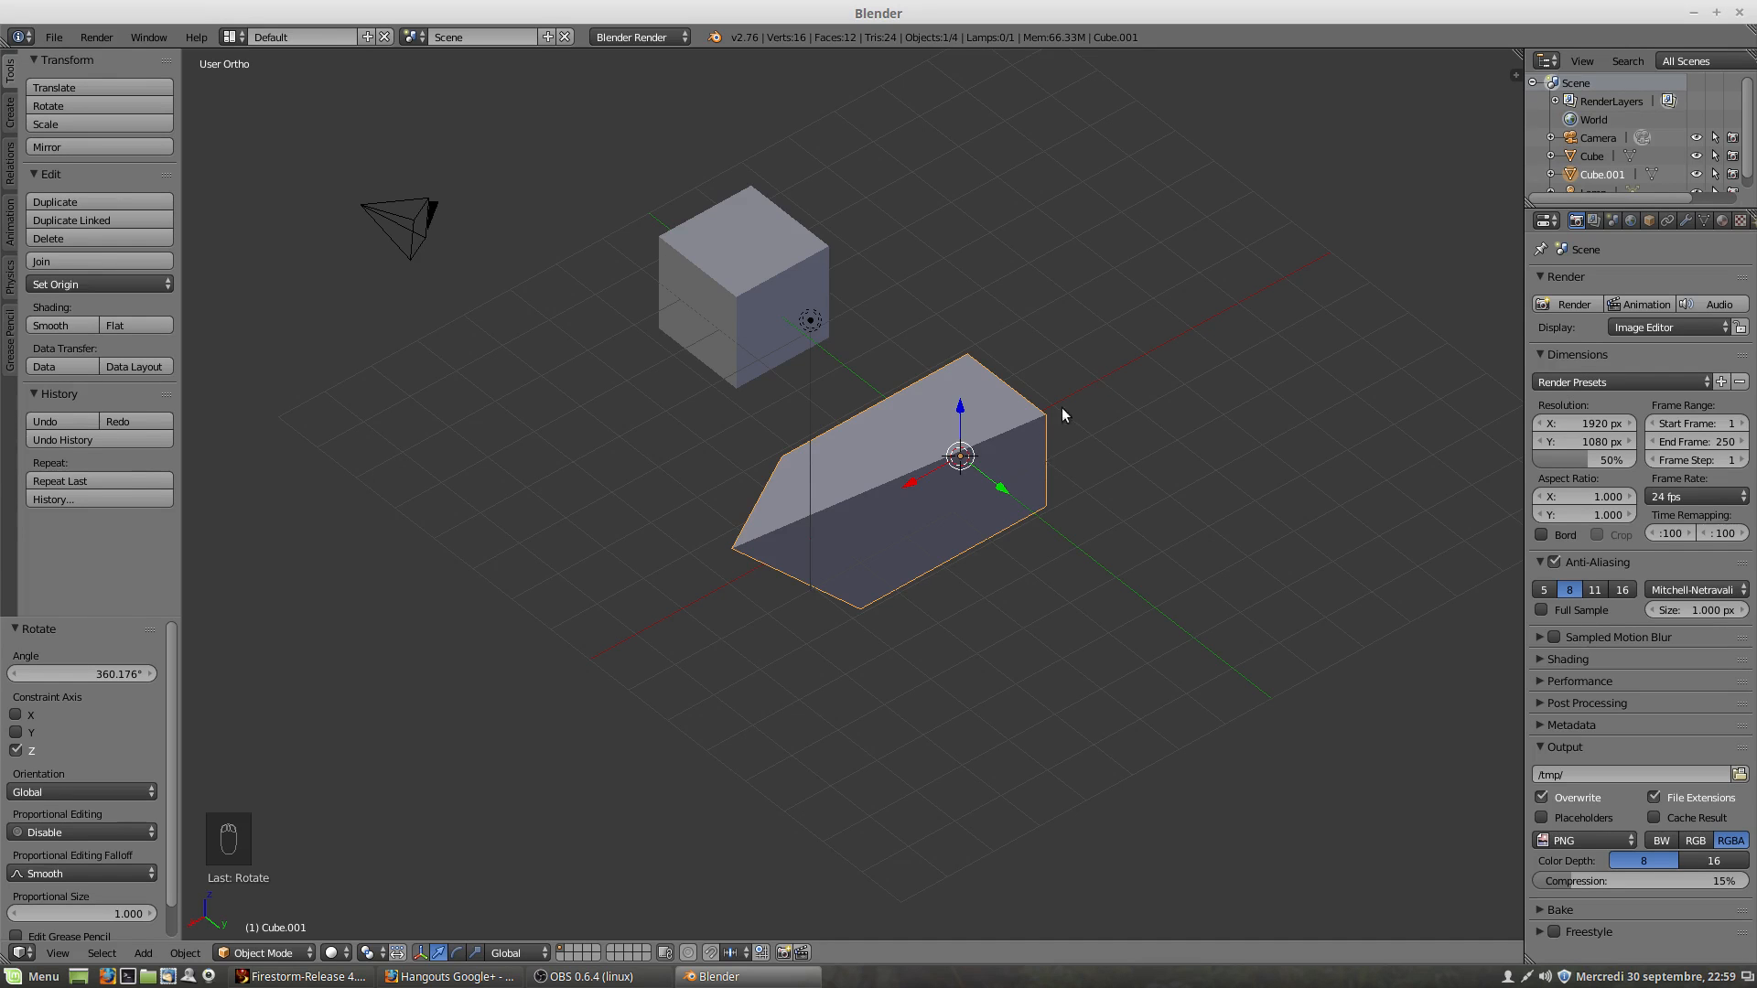
Step: Flatten the pointed block by scaling it to about 0.223 along global Z
scroll(1073, 480, "up", 3)
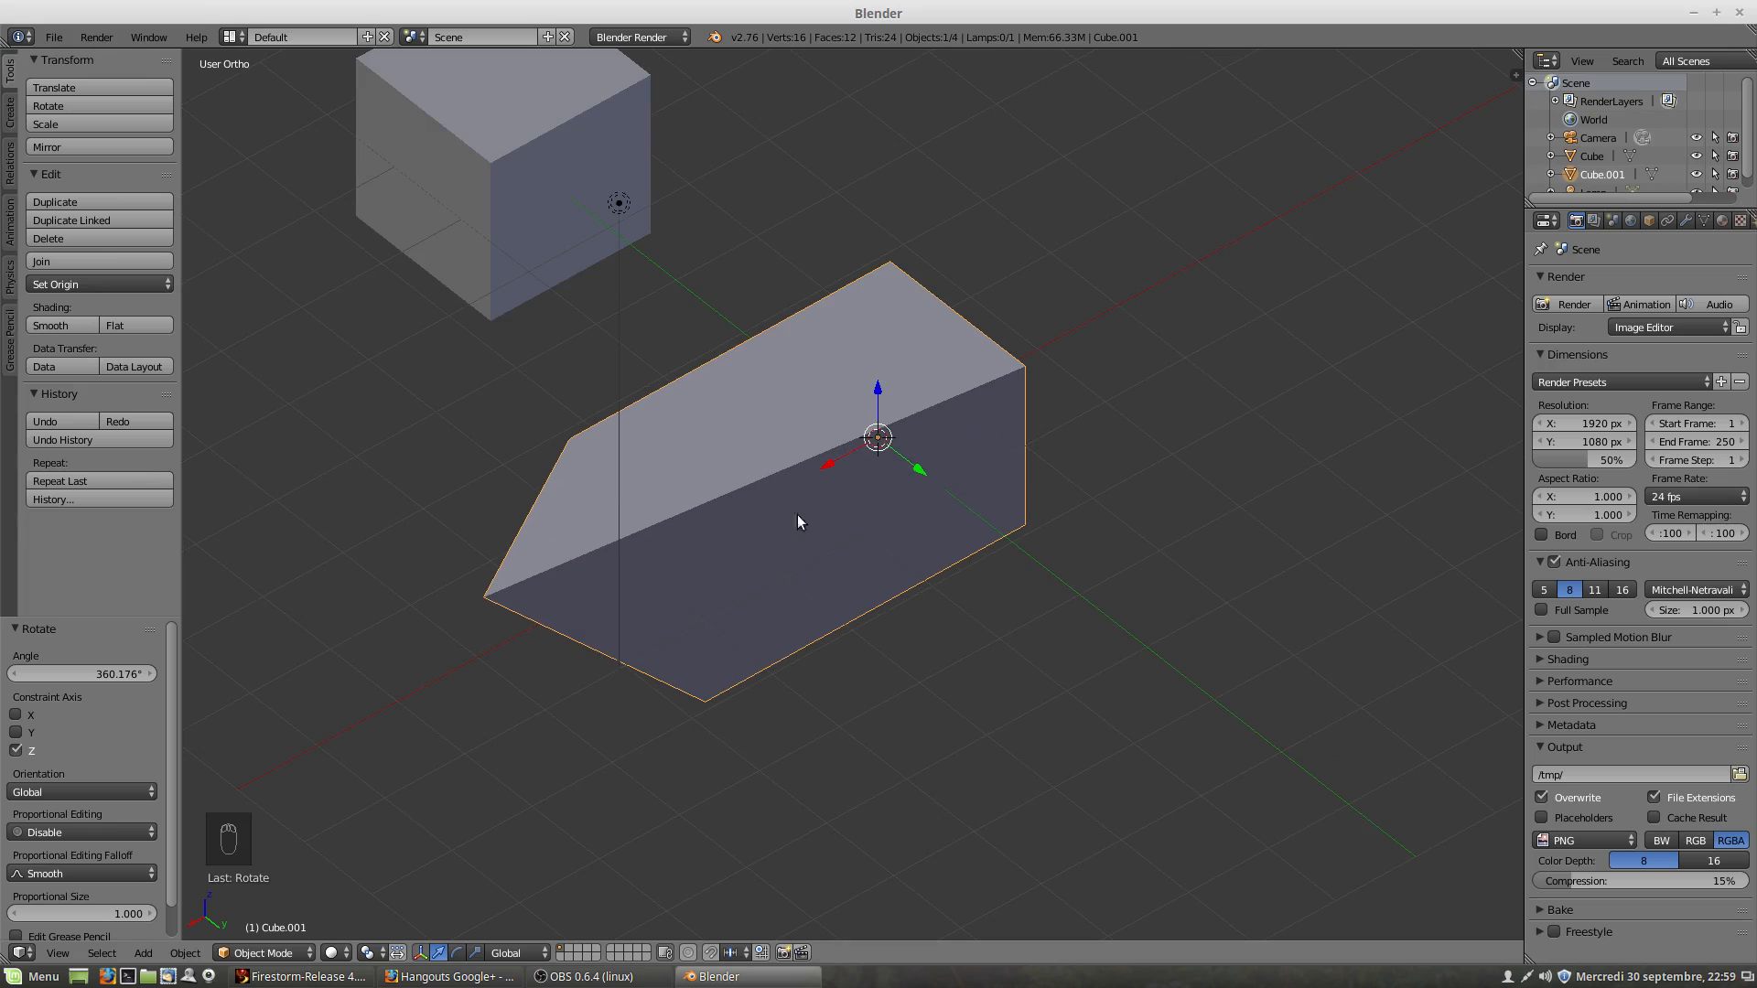
scroll(1002, 450, "down", 2)
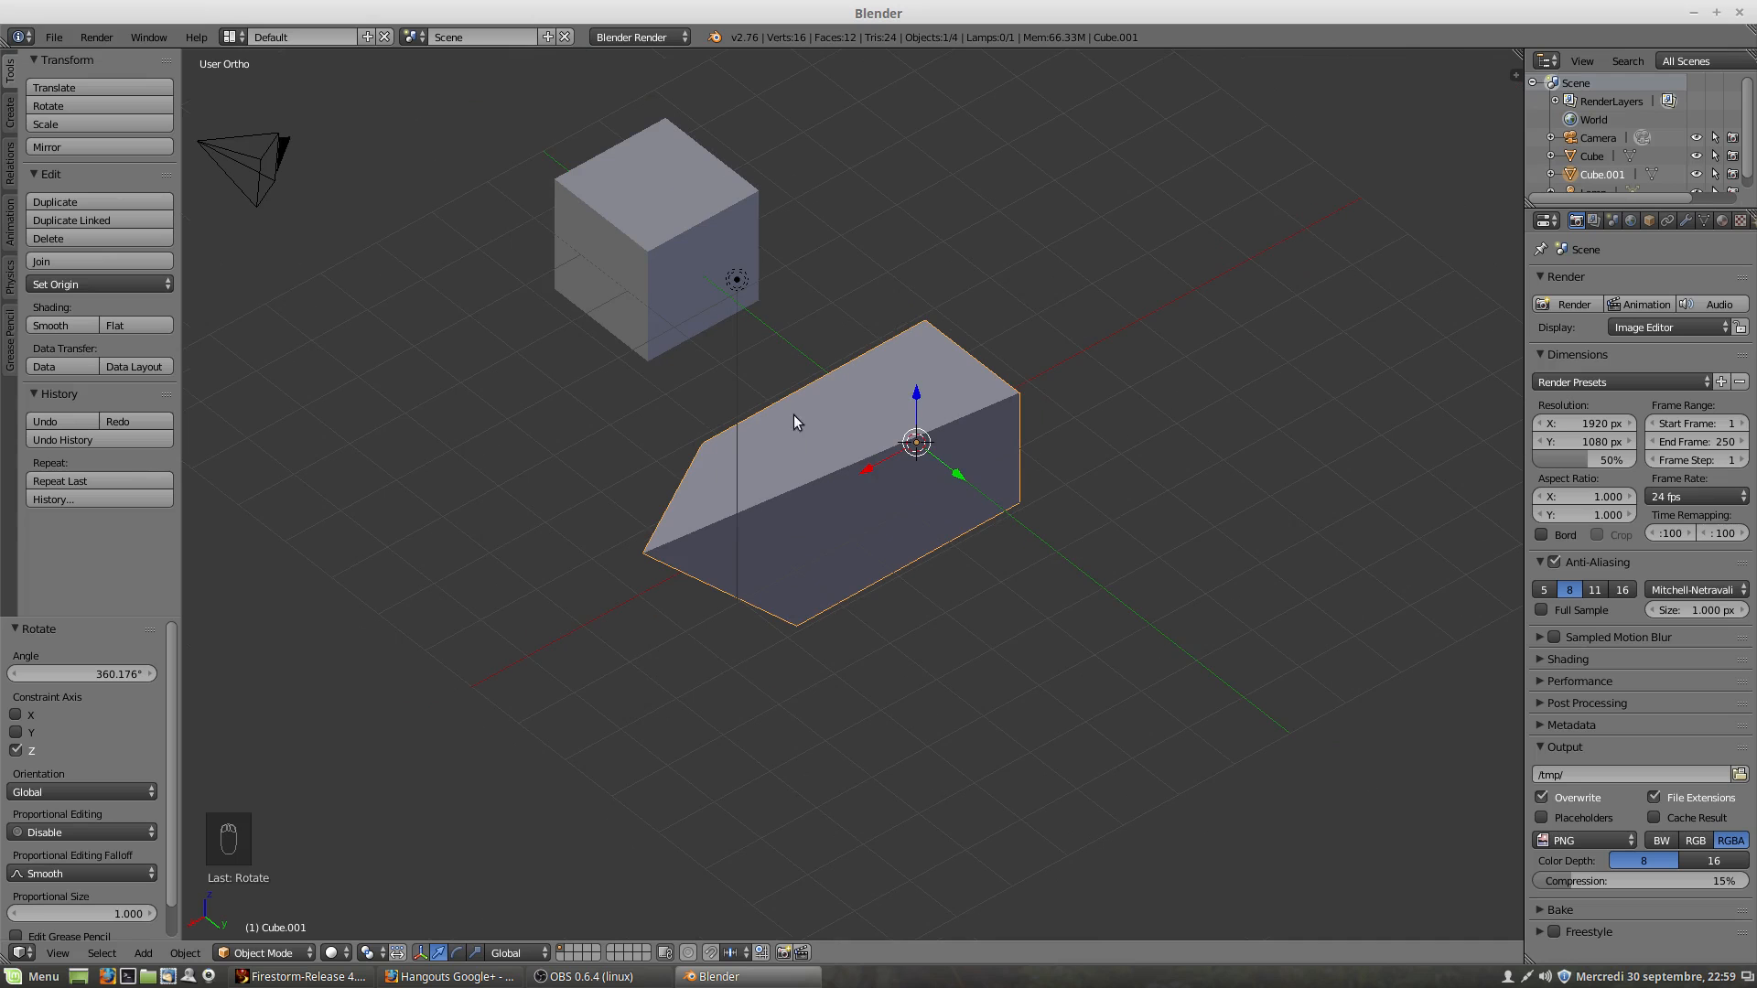
middle_click_drag(794, 472, 965, 500)
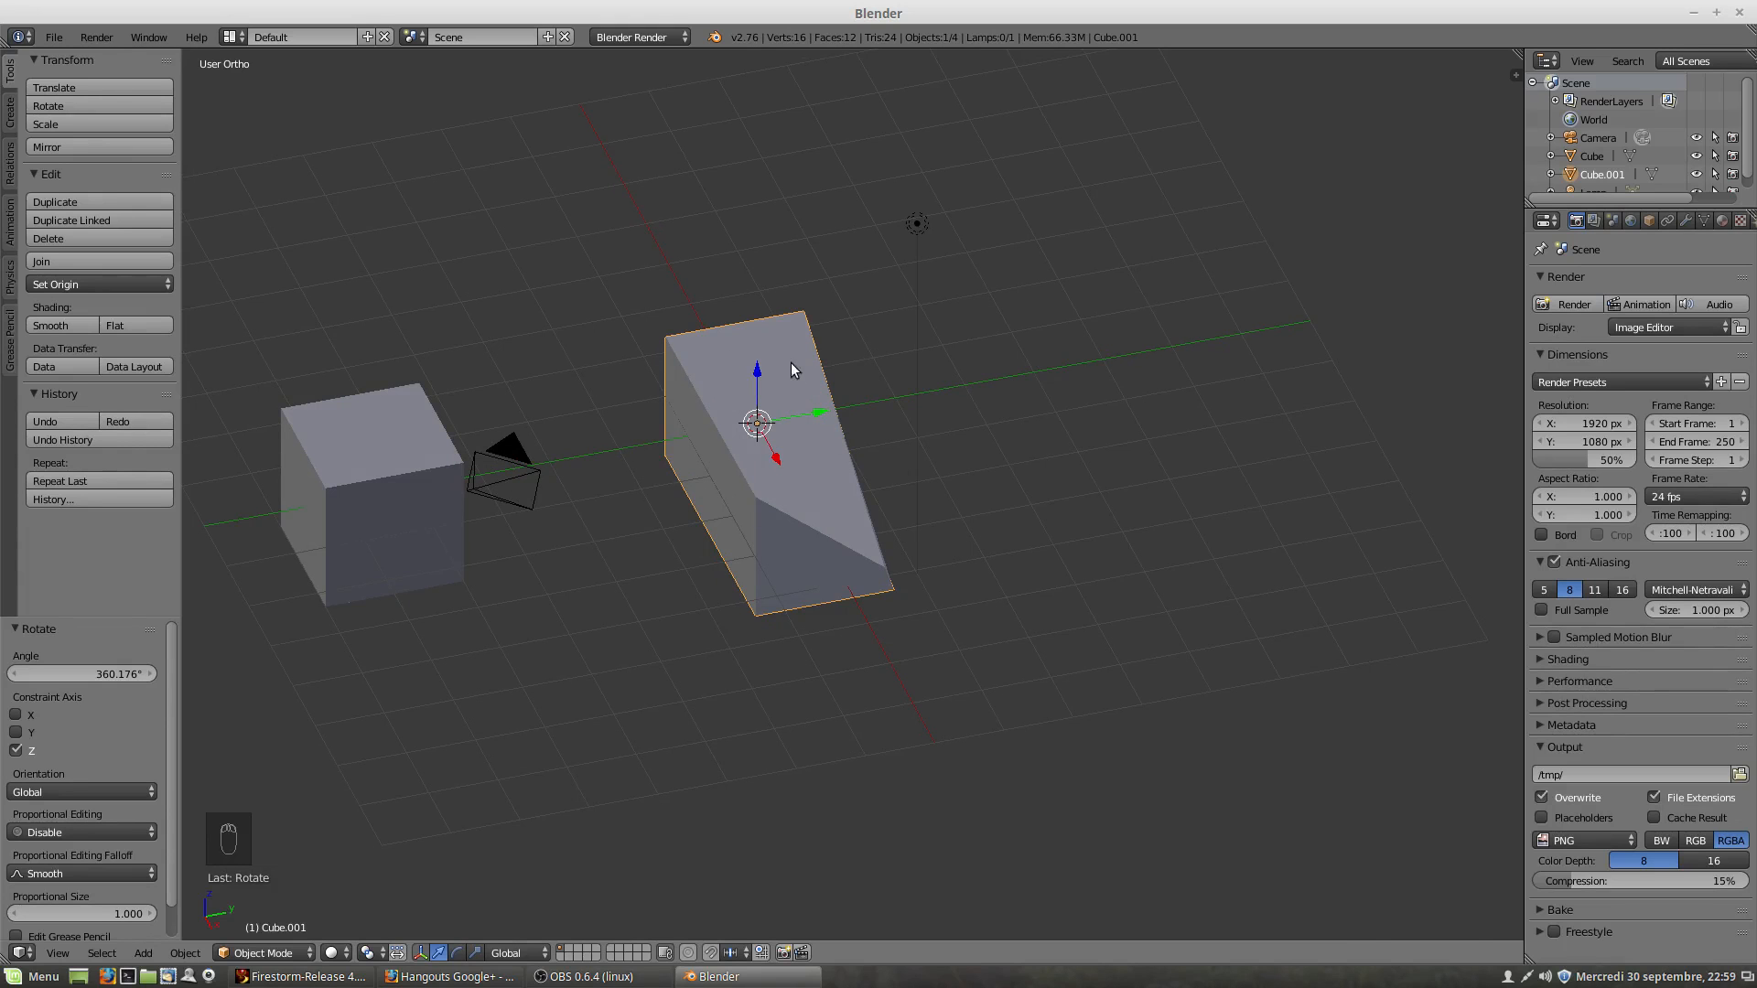
scroll(787, 368, "left", 2)
scroll(792, 428, "left", 2)
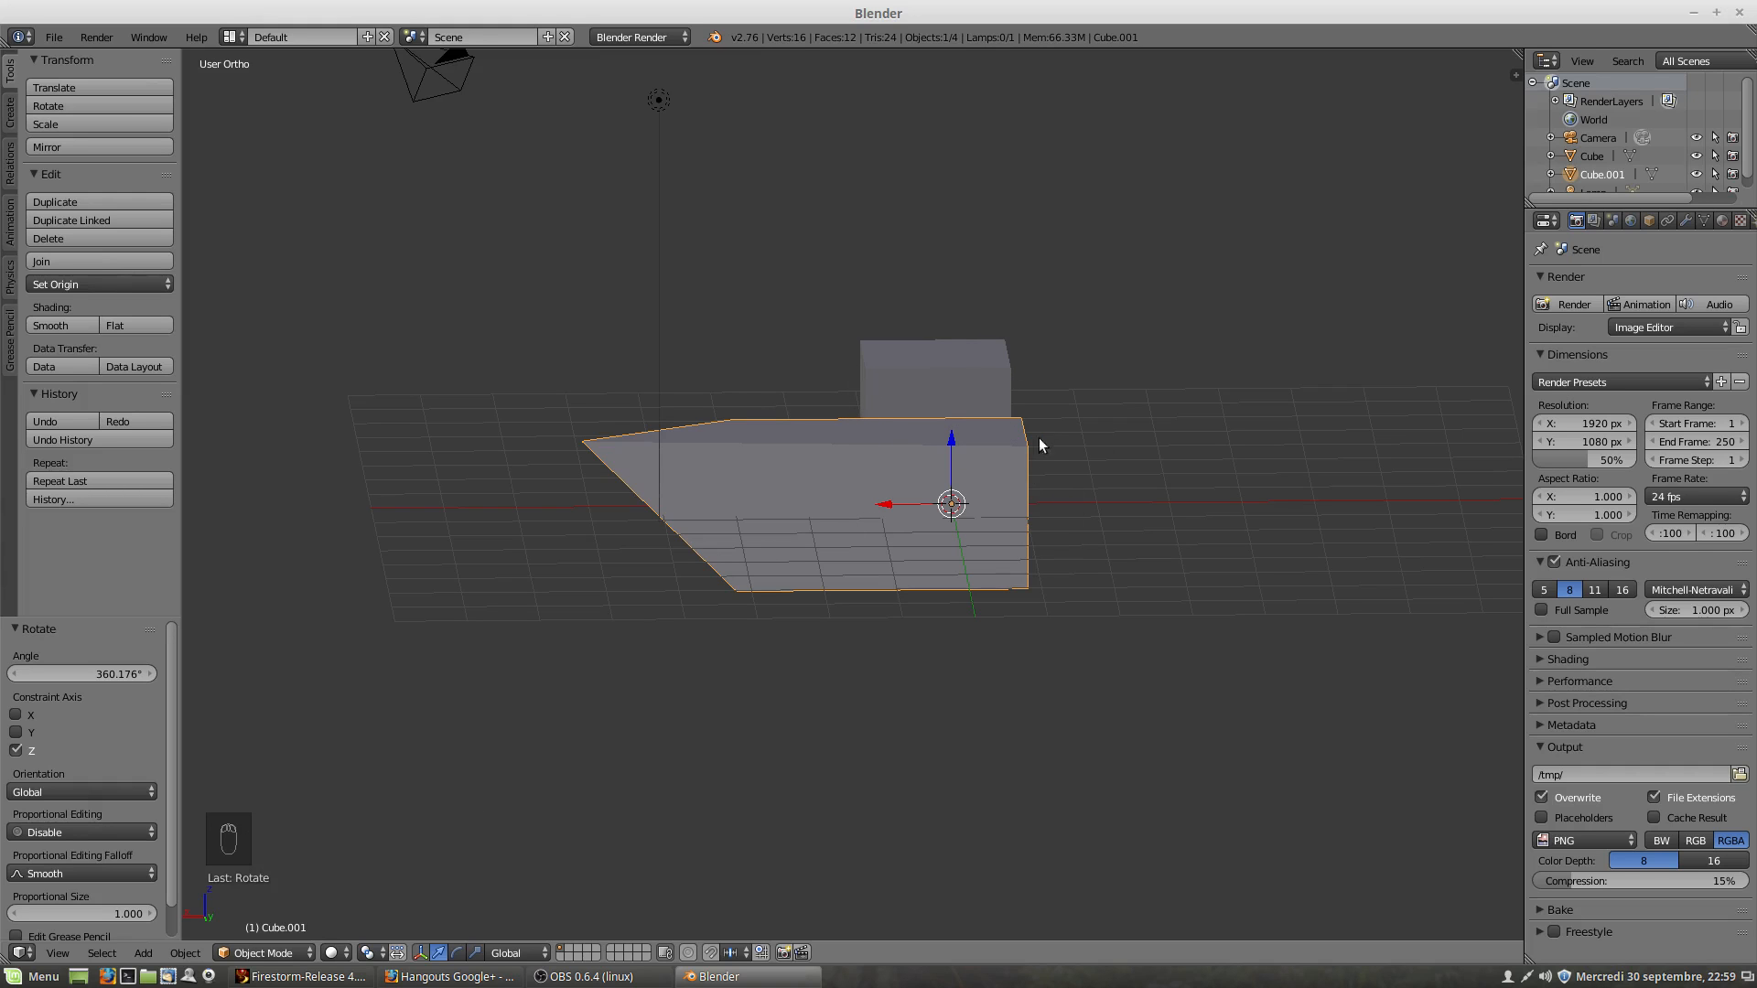
middle_click_drag(1012, 486, 539, 469)
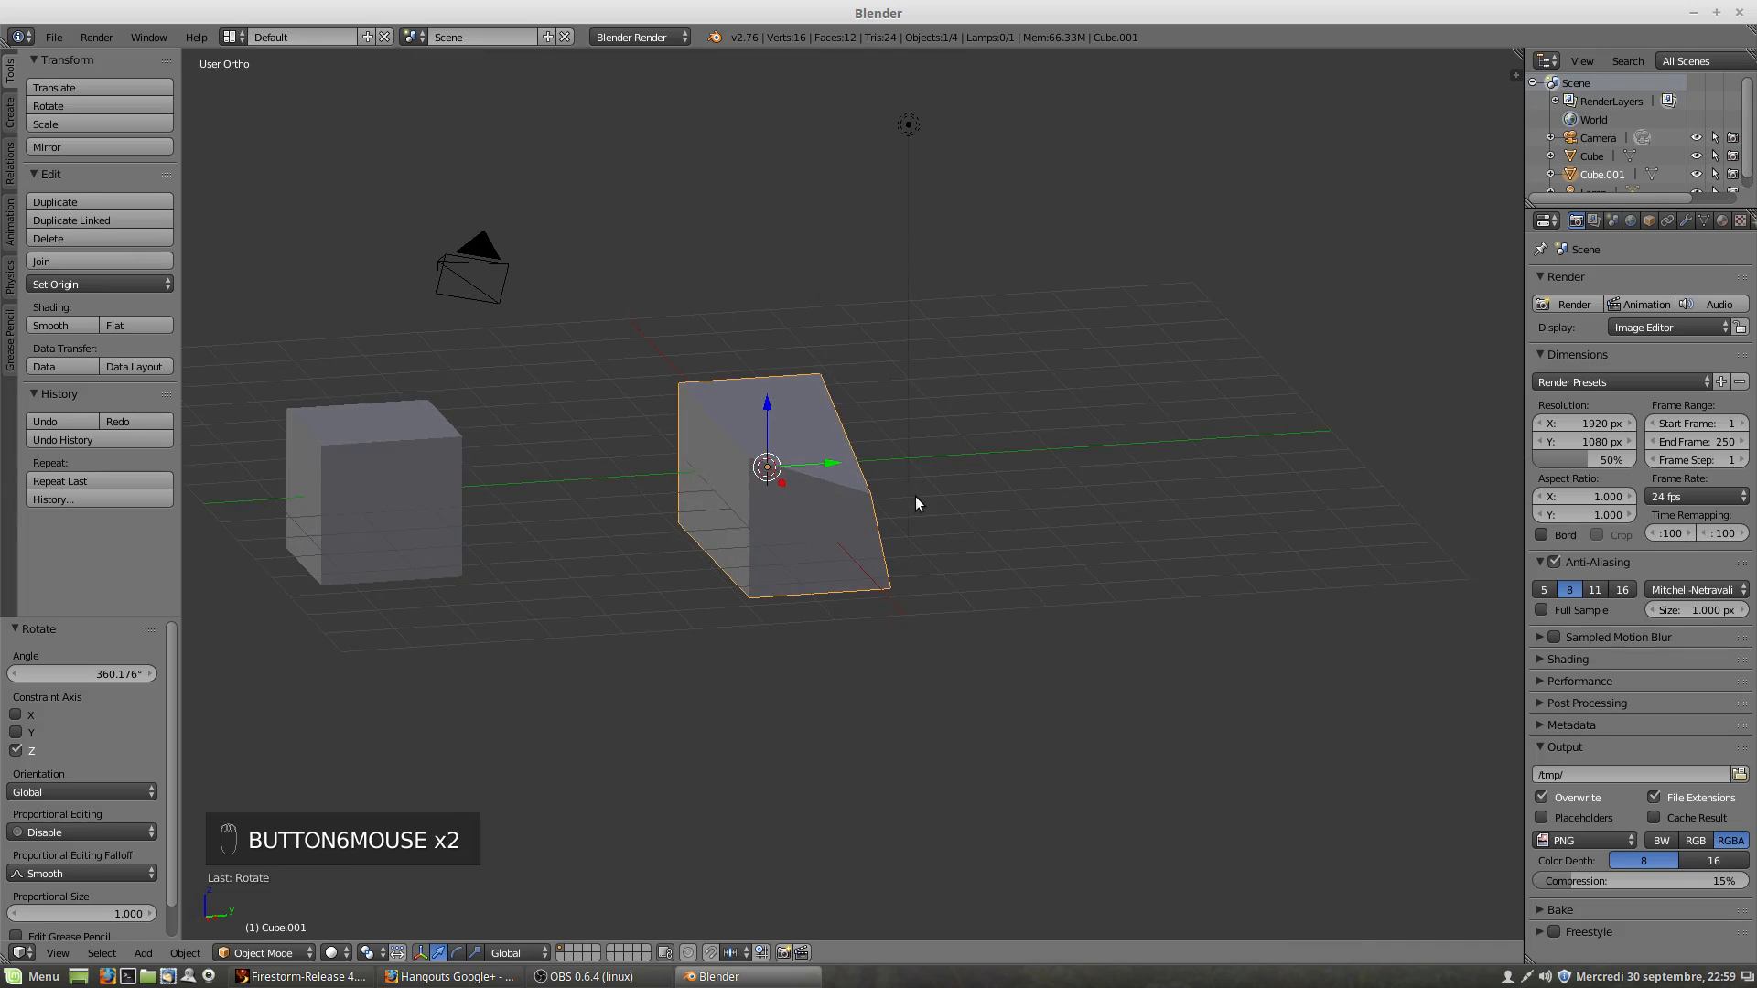
middle_click_drag(915, 496, 754, 487)
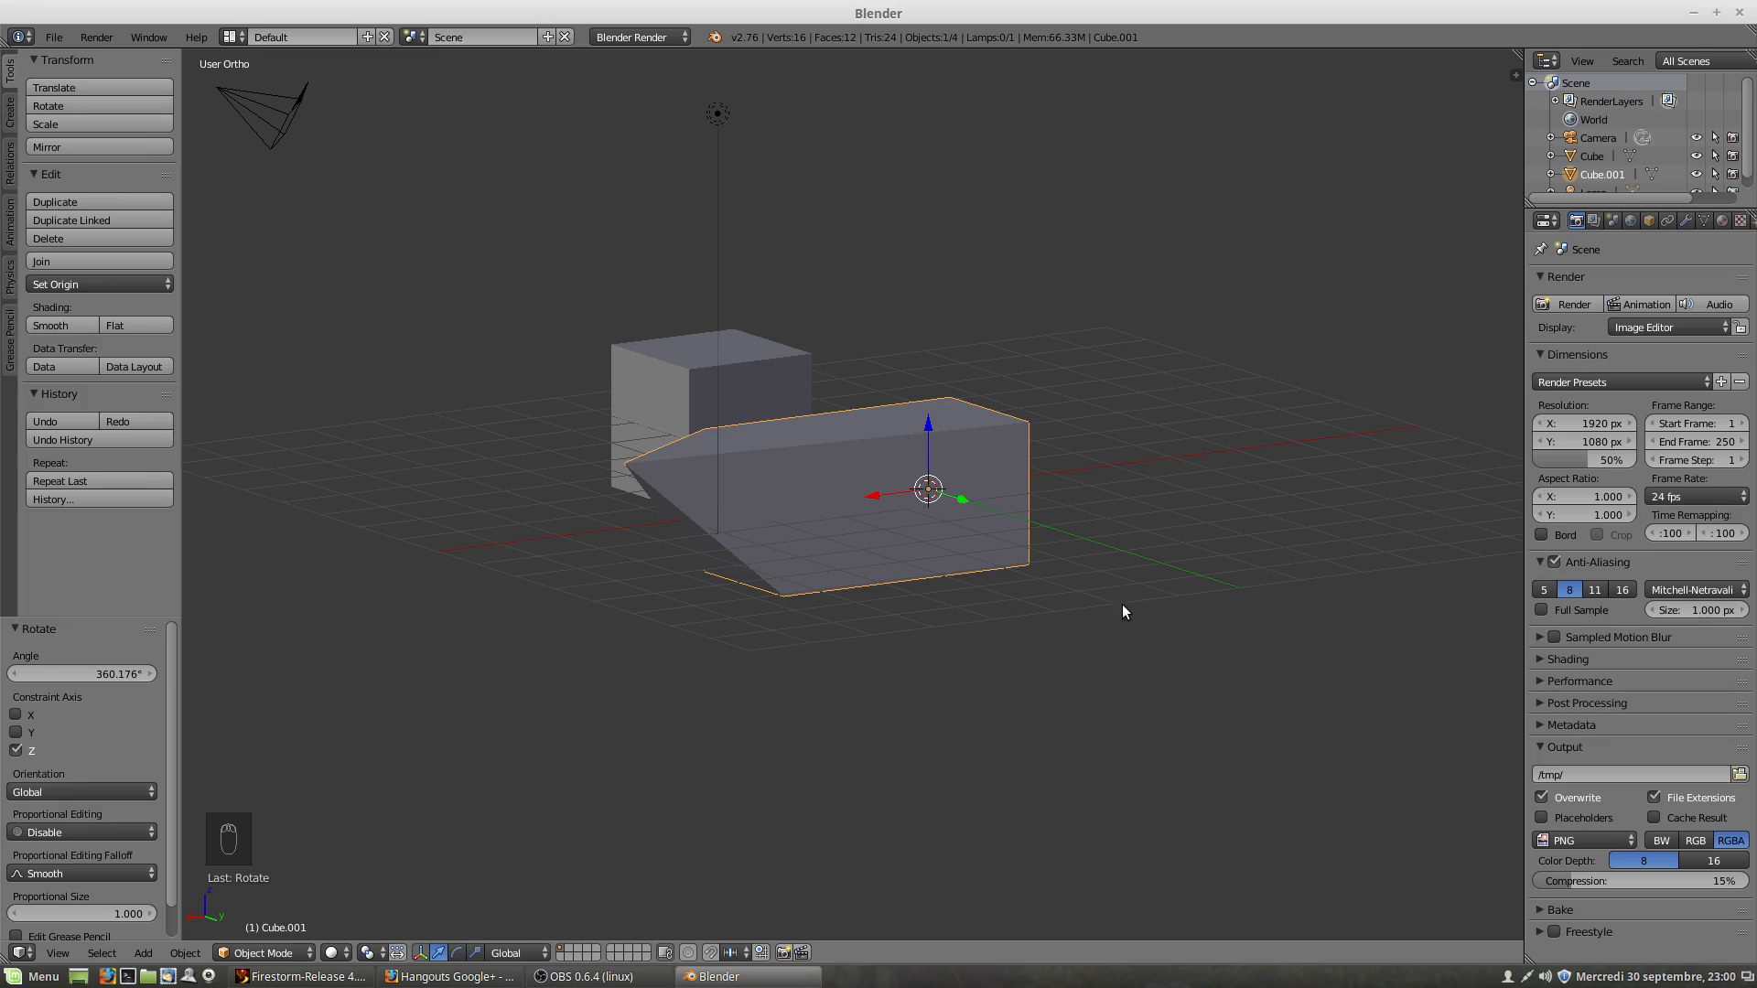
key("s")
key("z")
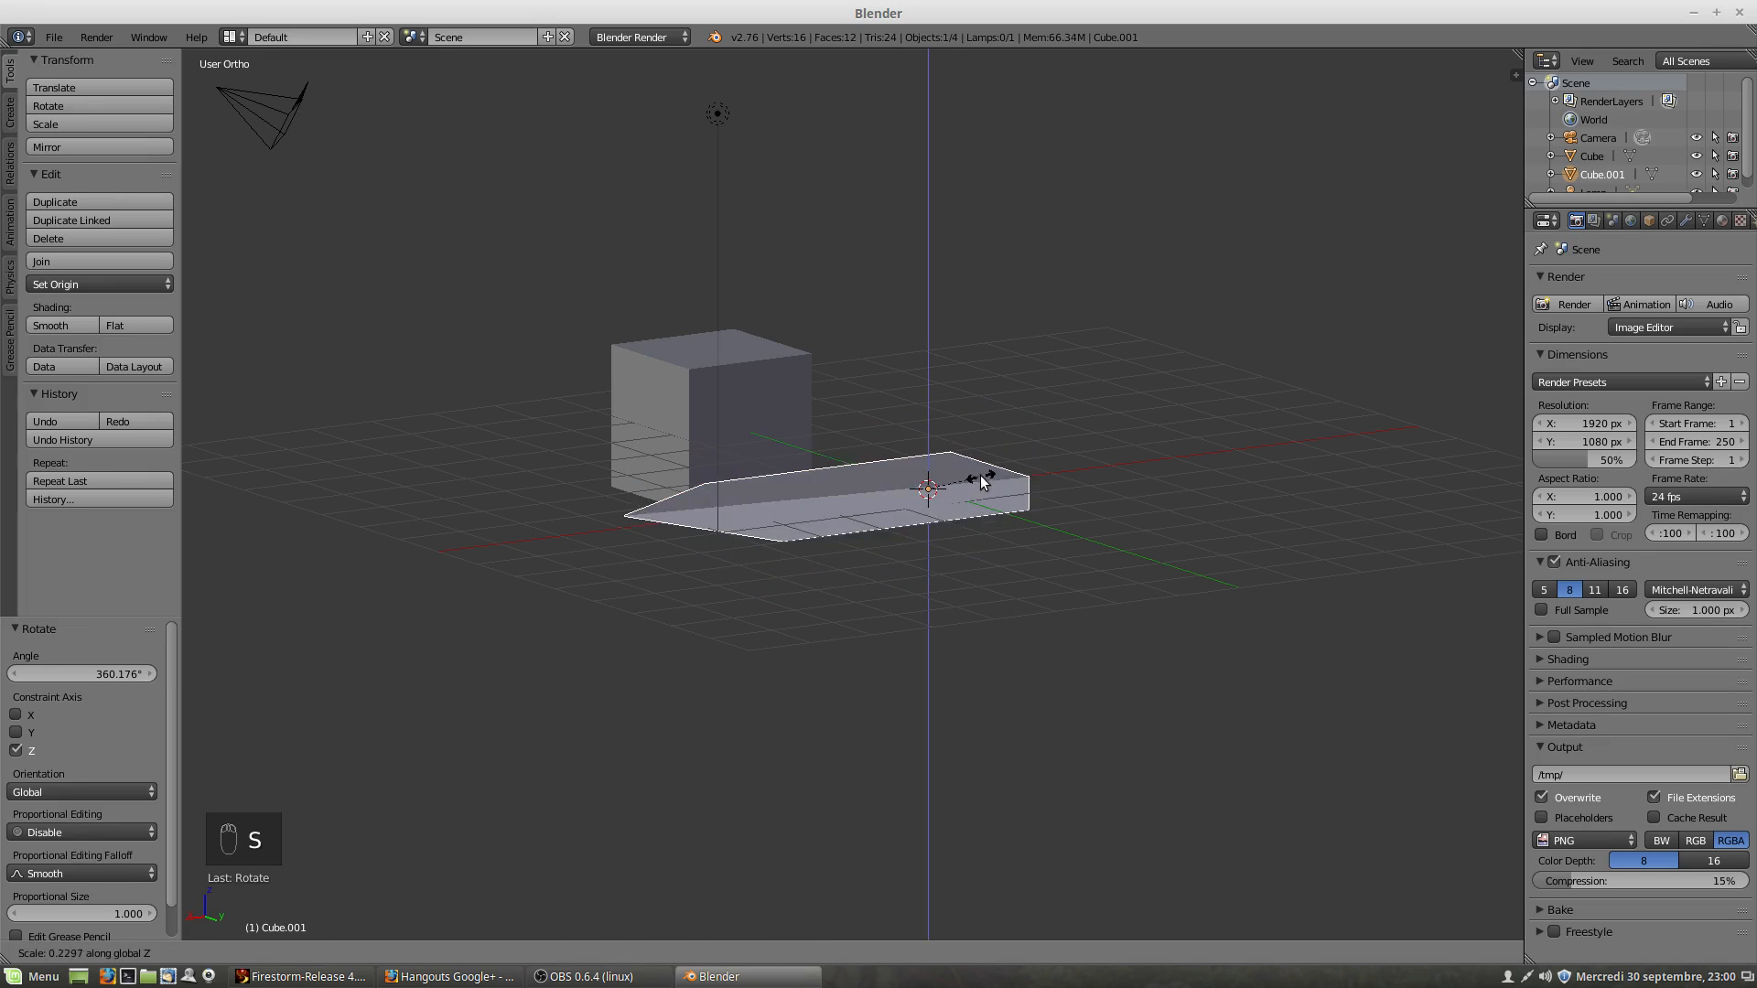
left_click(665, 615)
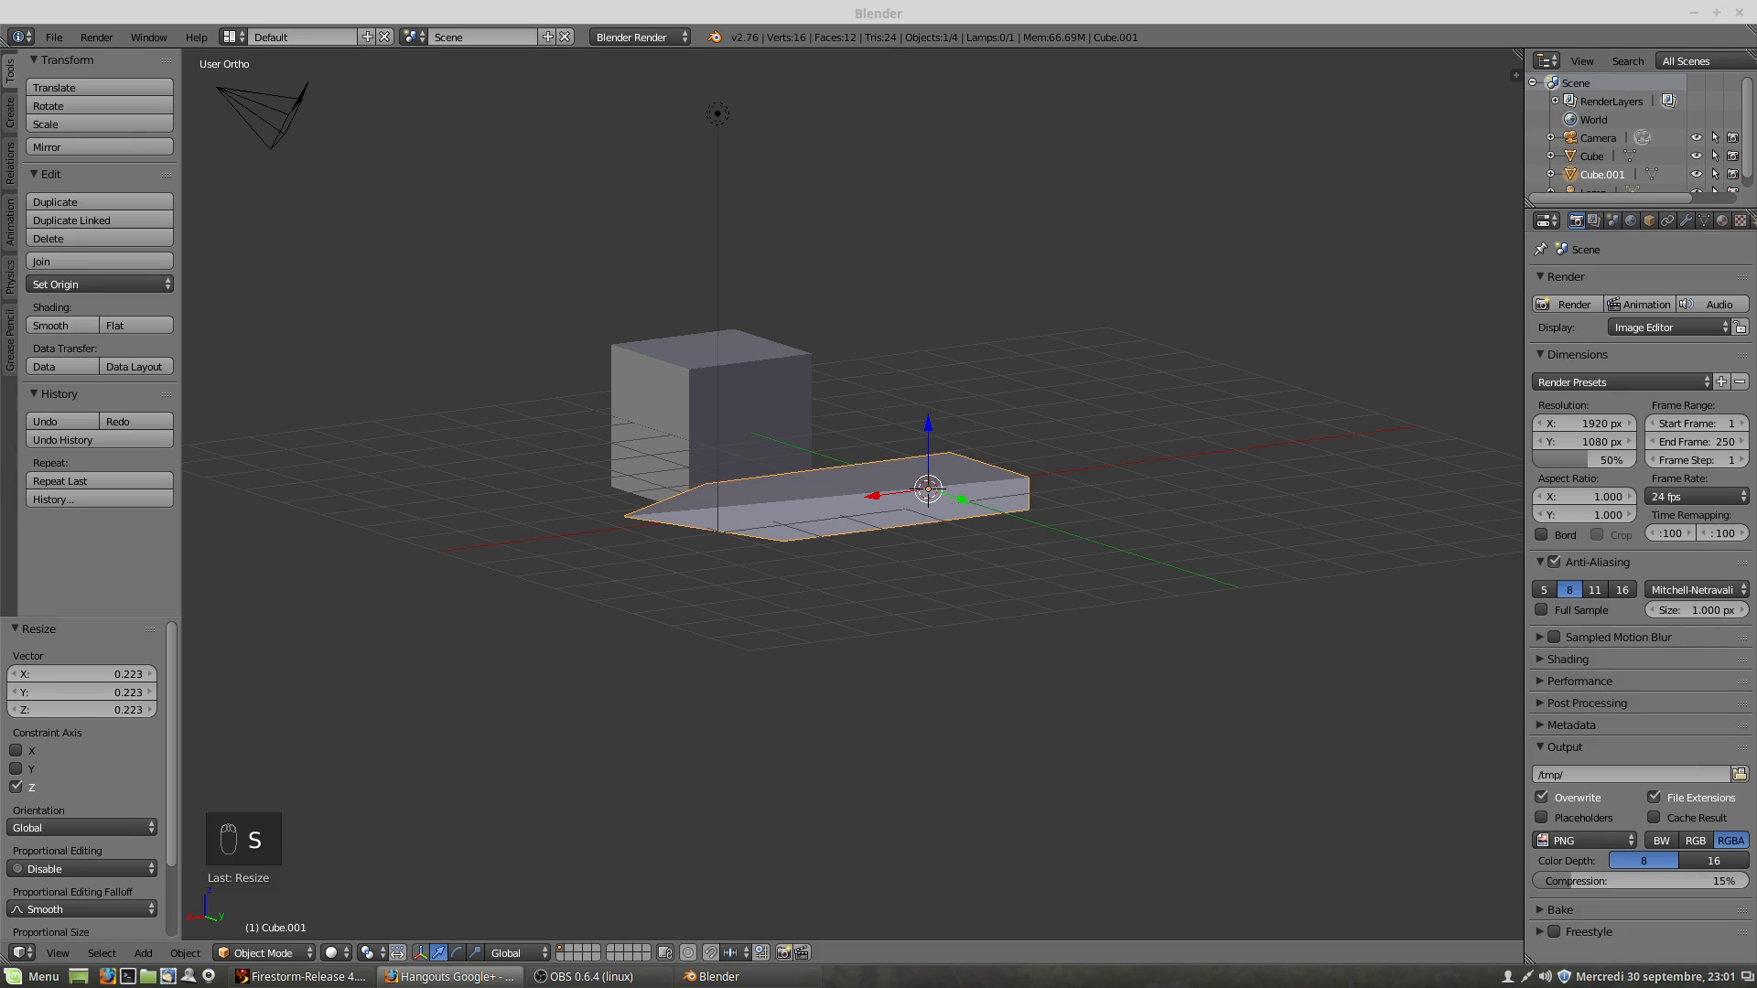
Step: Recentre the 3D cursor and fit all objects in the view, move the view far away, and fit everything again
middle_click_drag(910, 556, 817, 619)
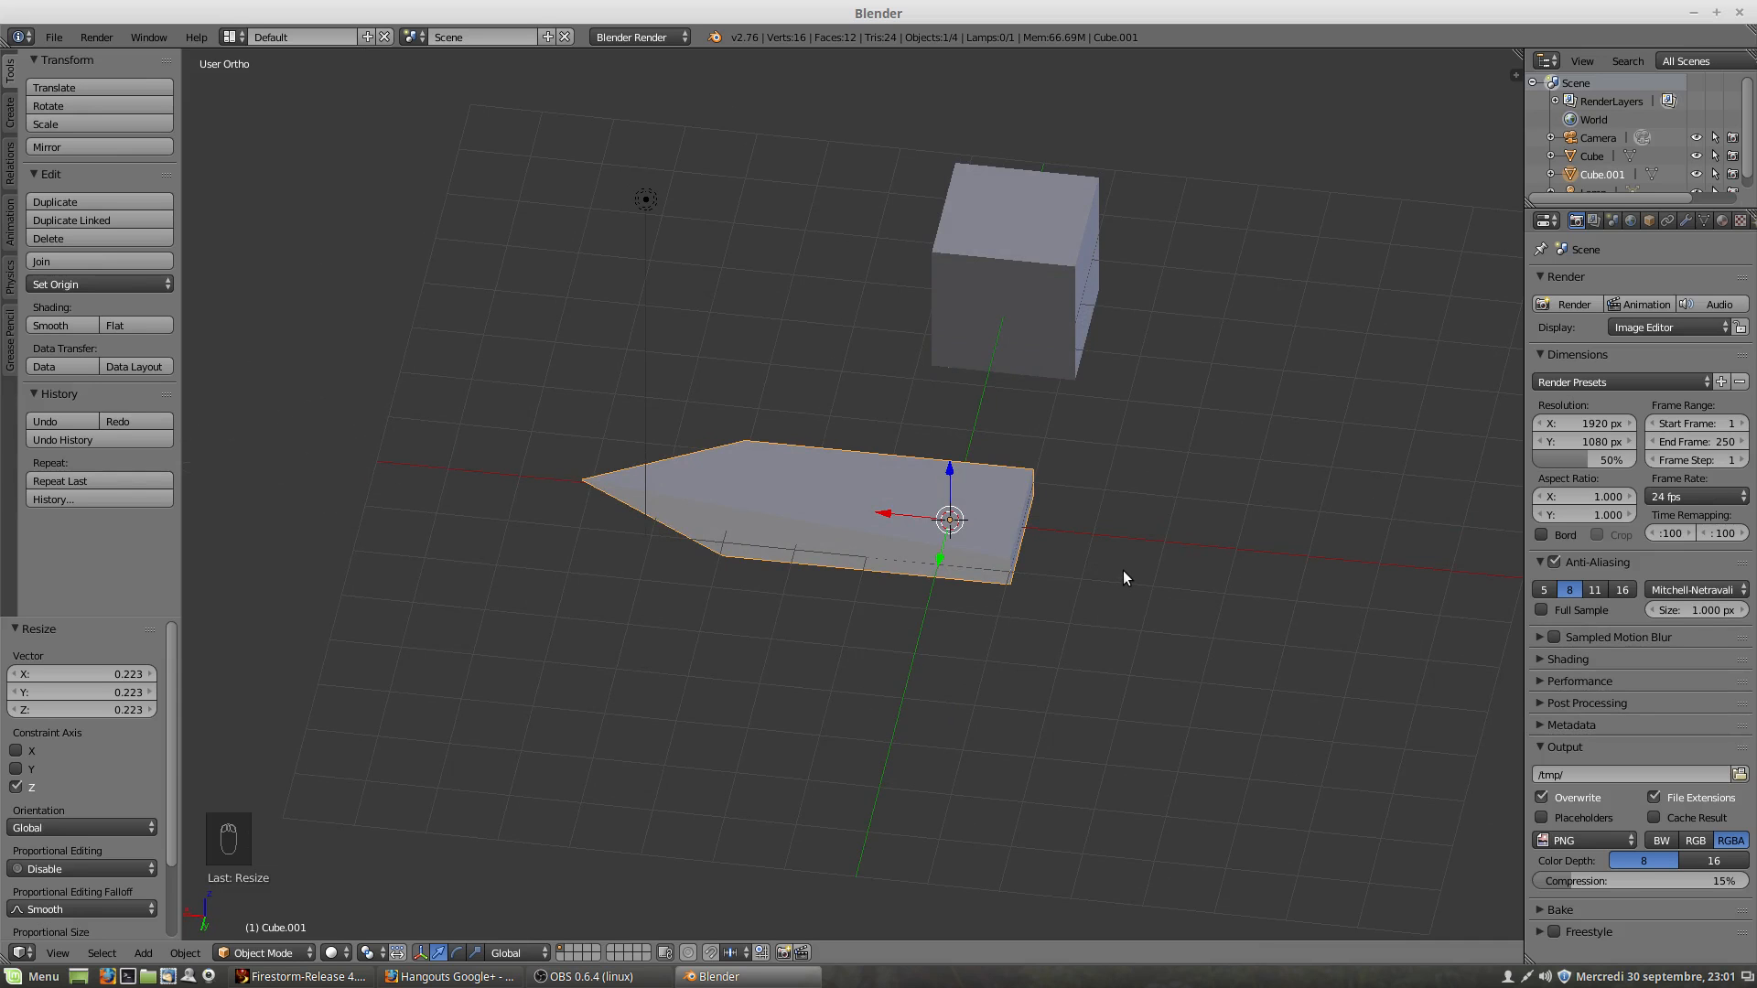
key("shift+c")
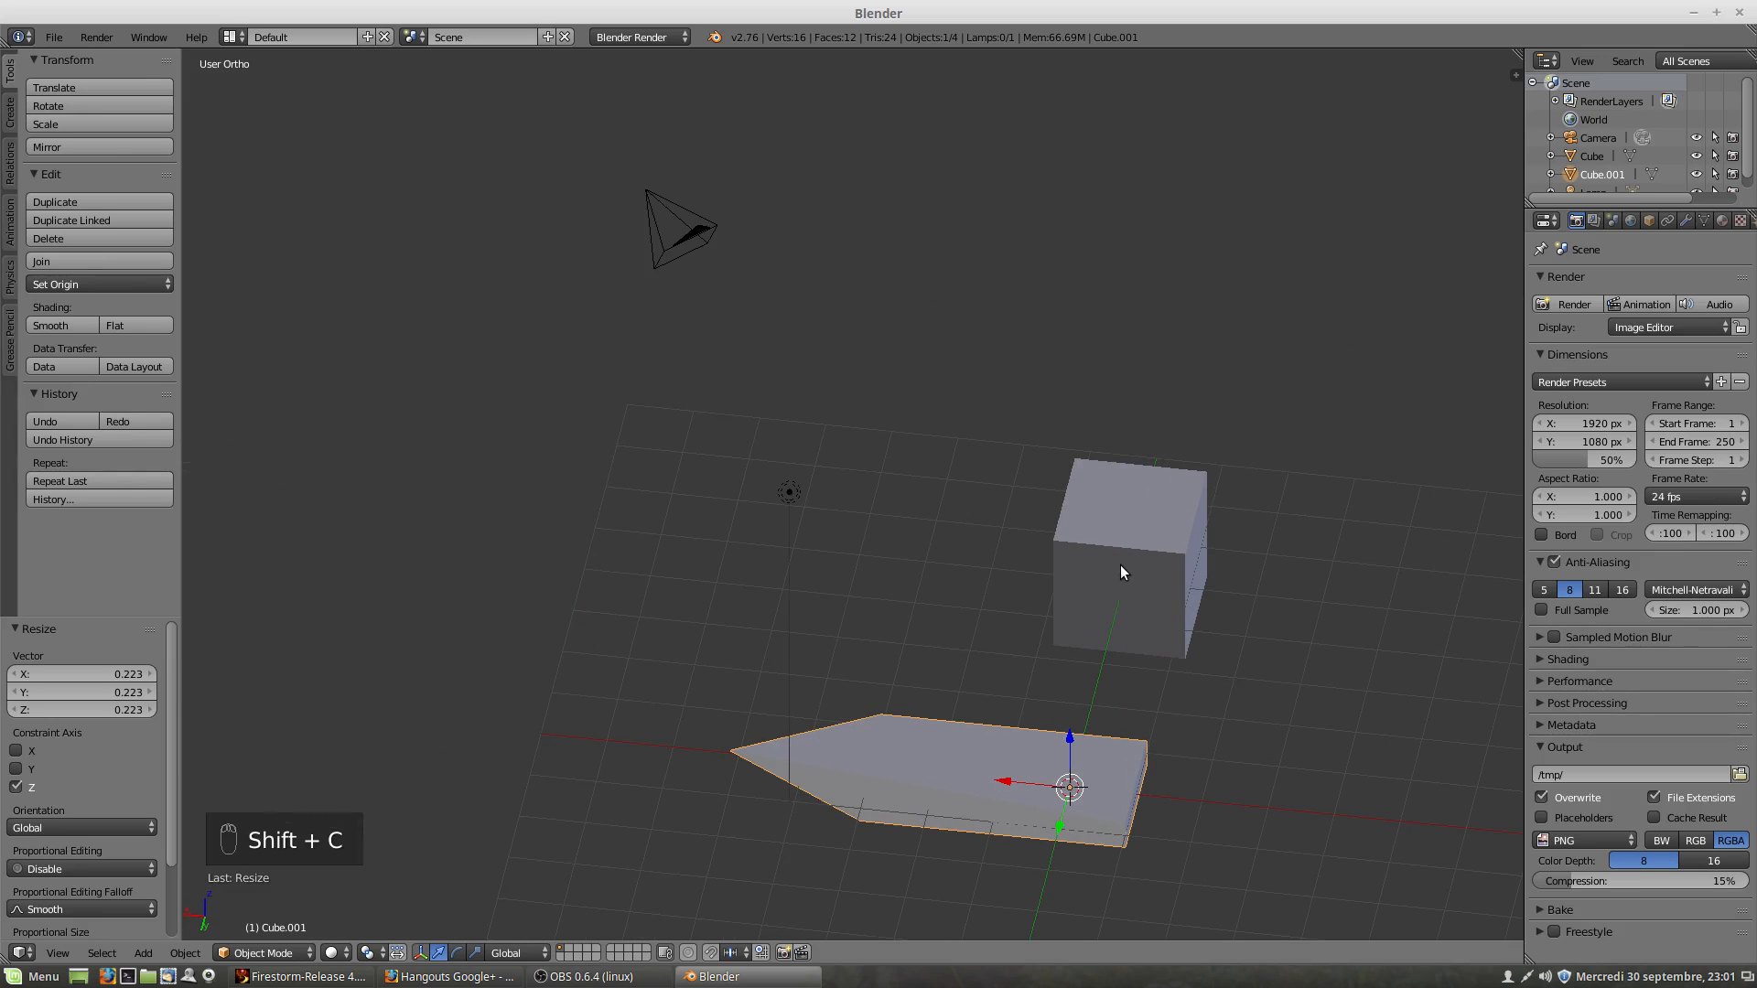
scroll(1310, 714, "down", 2)
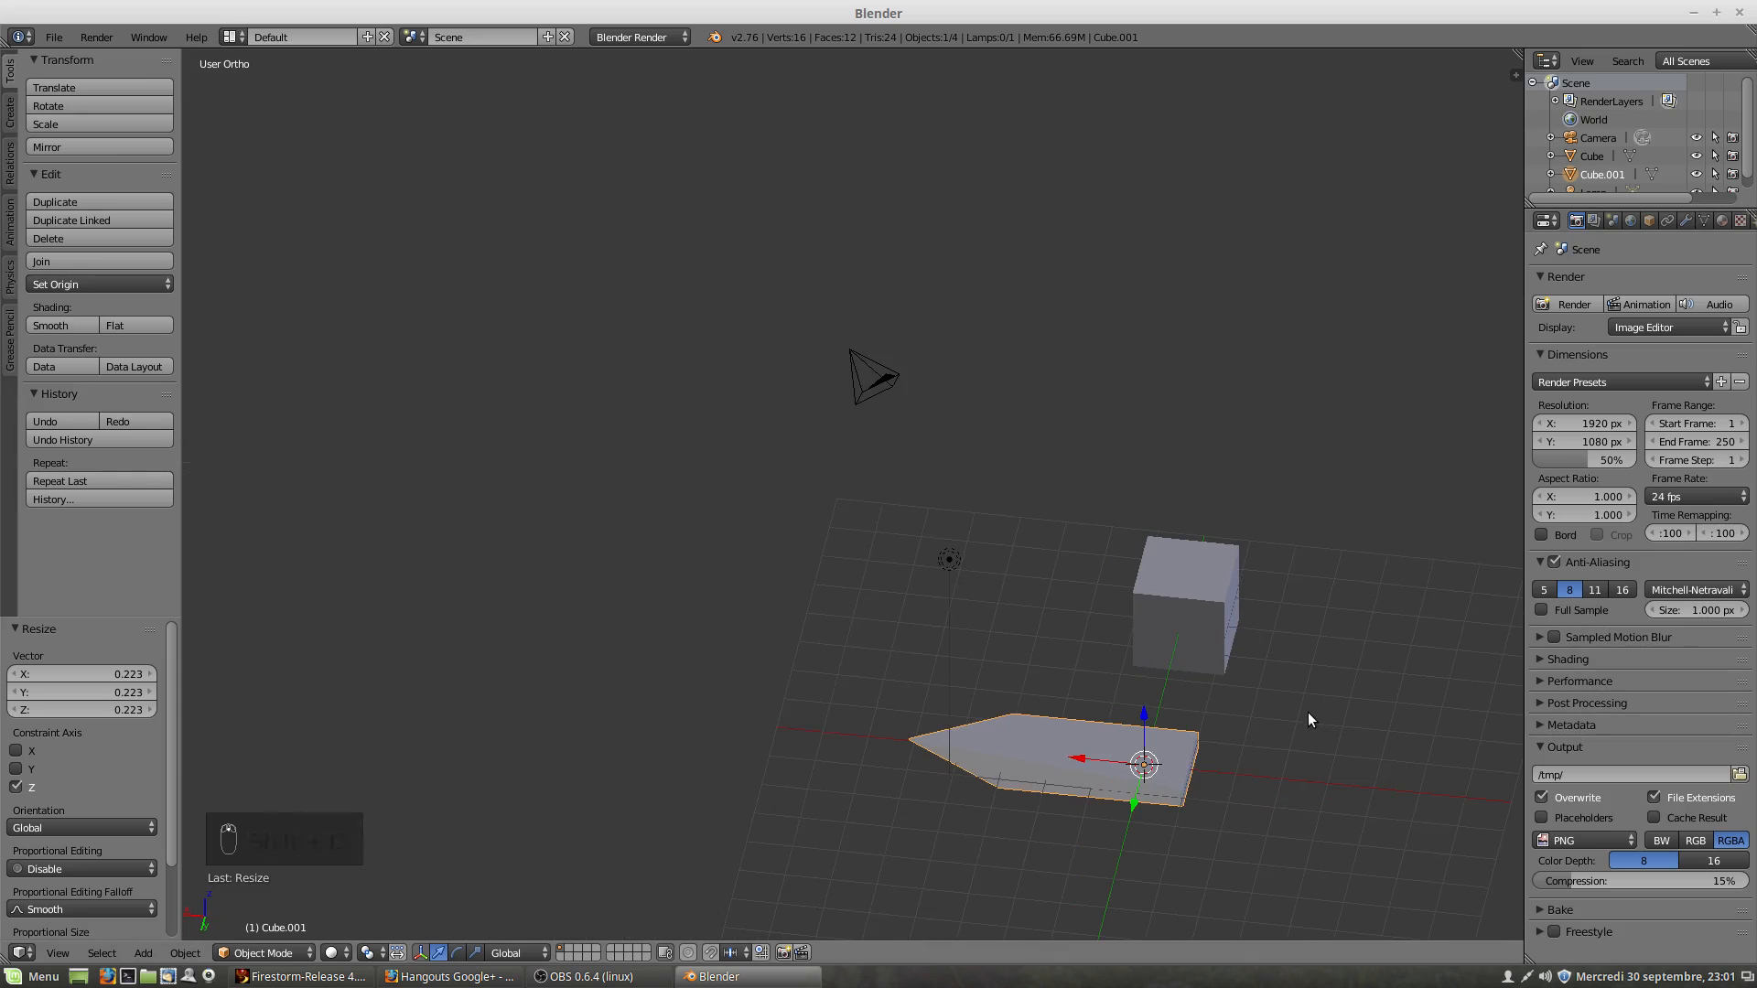
scroll(1310, 714, "down", 1)
middle_click_drag(1310, 710, 225, 595, "shift")
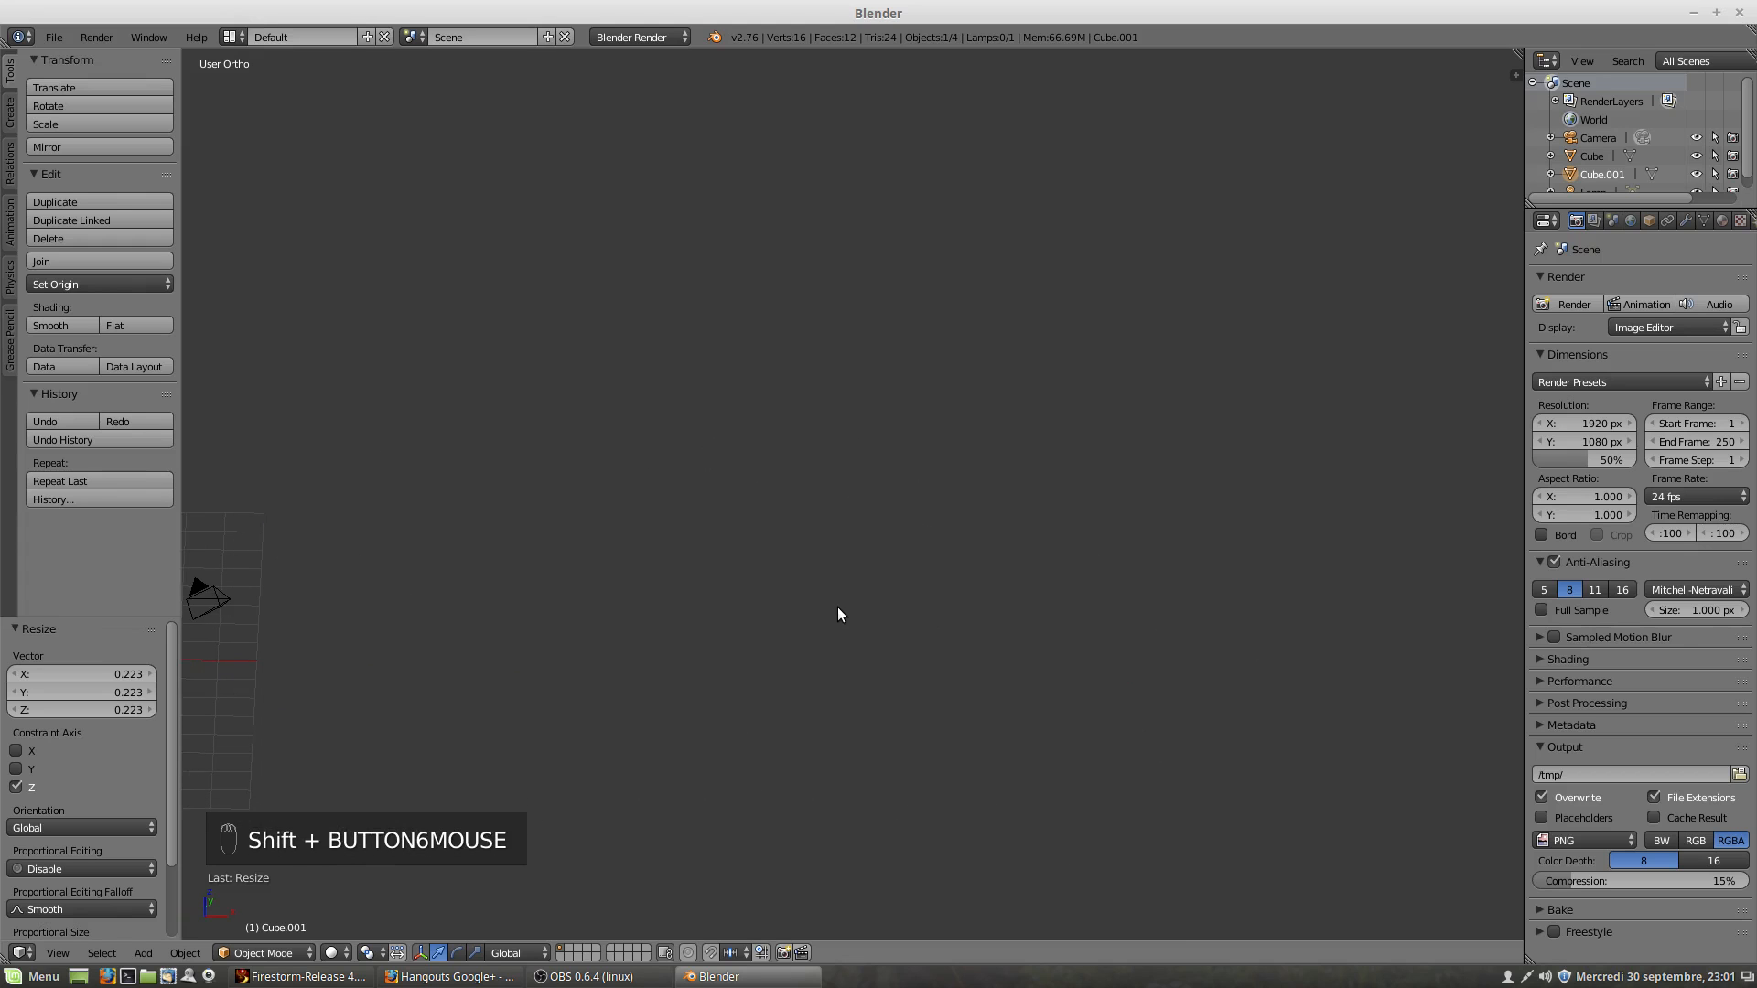
key("shift+c")
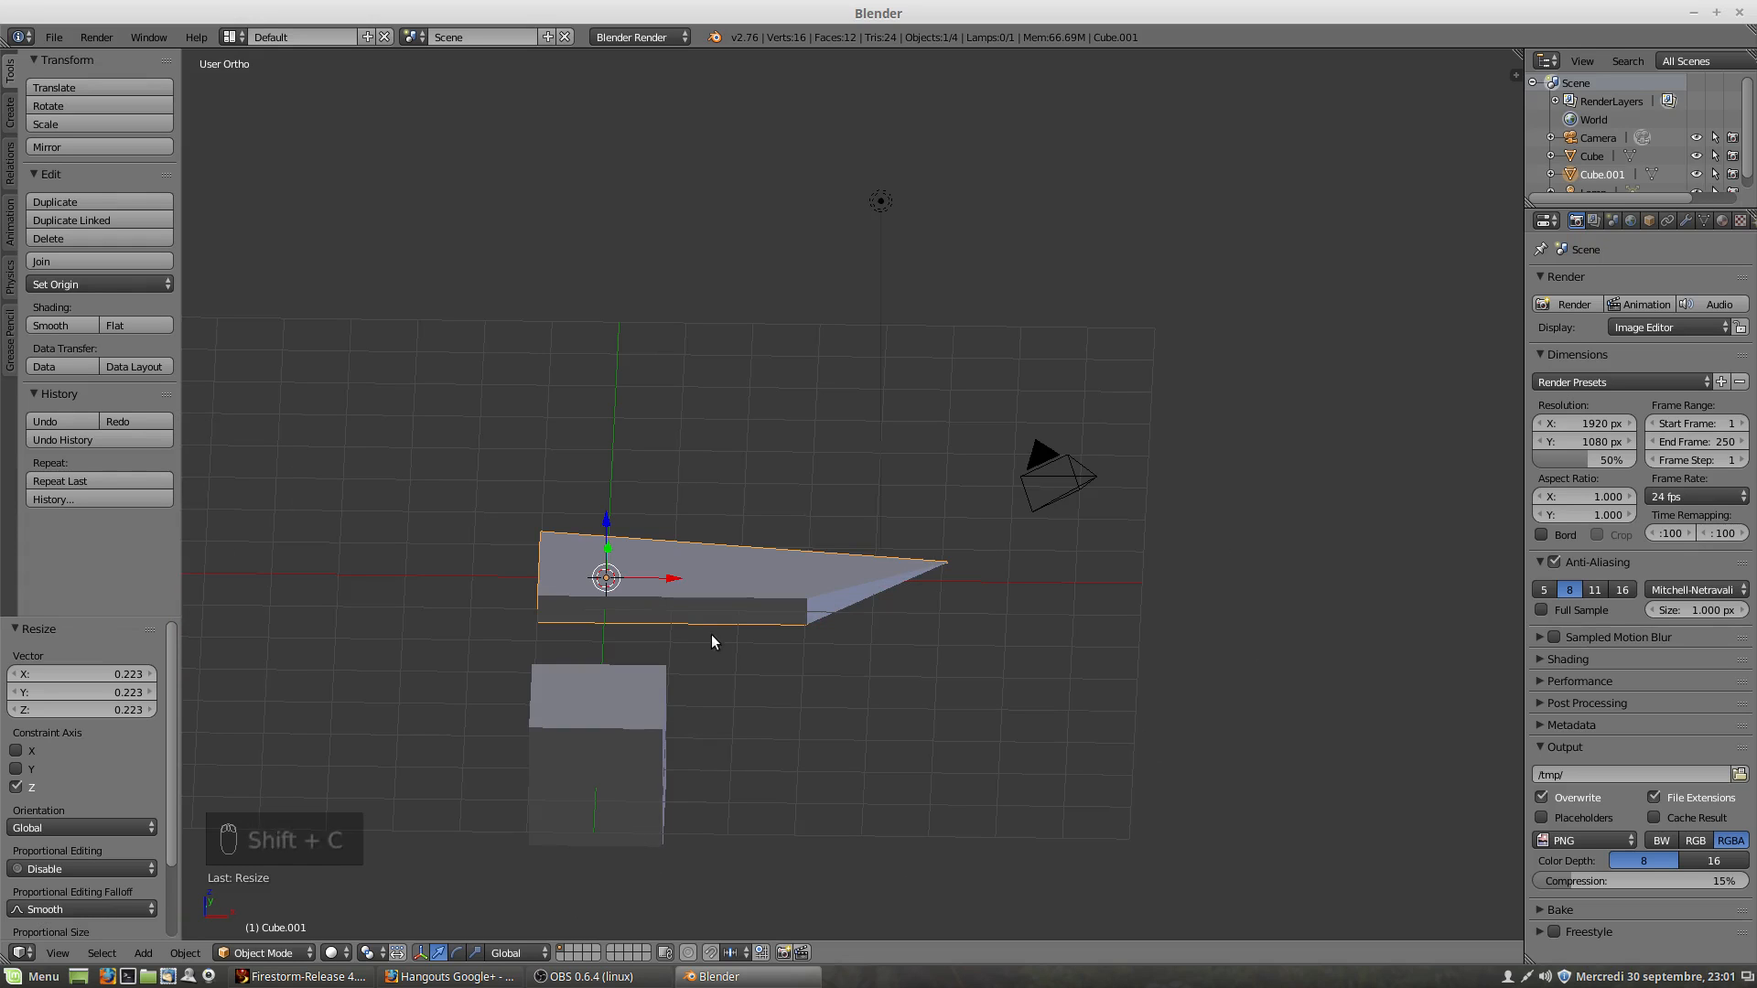
Step: Select the lamp and frame it in the view, and return to the view of all objects
right_click(884, 211)
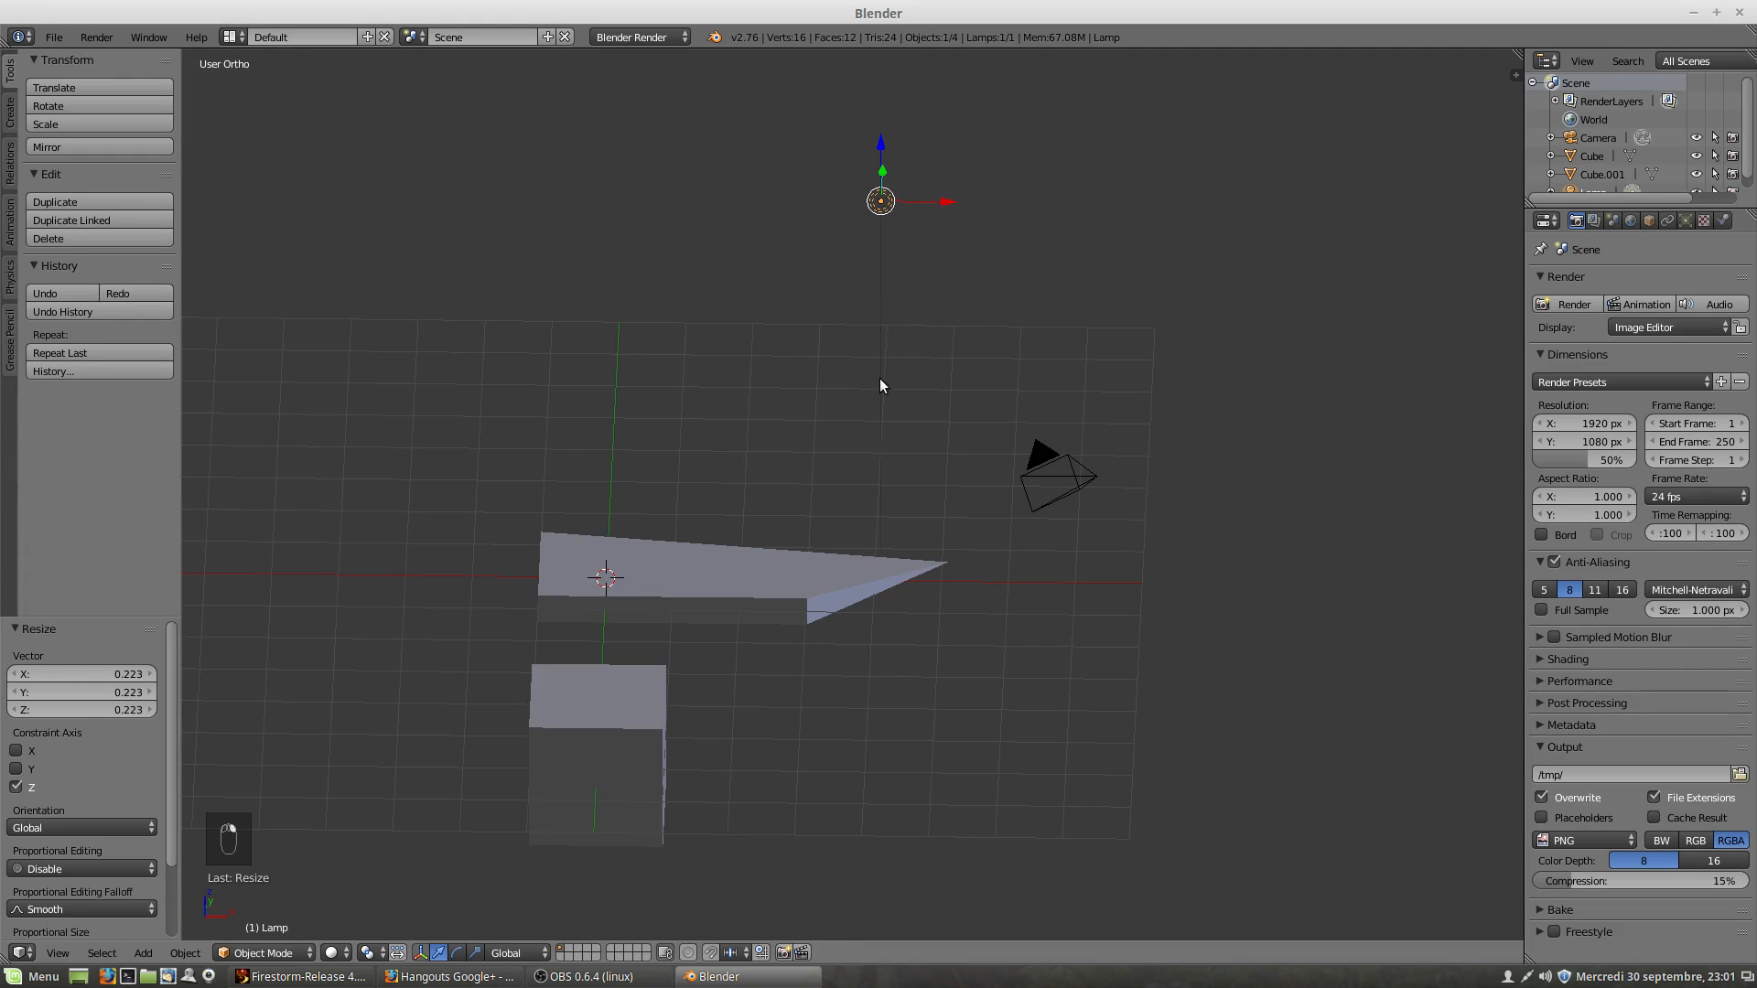
key("KP_Decimal")
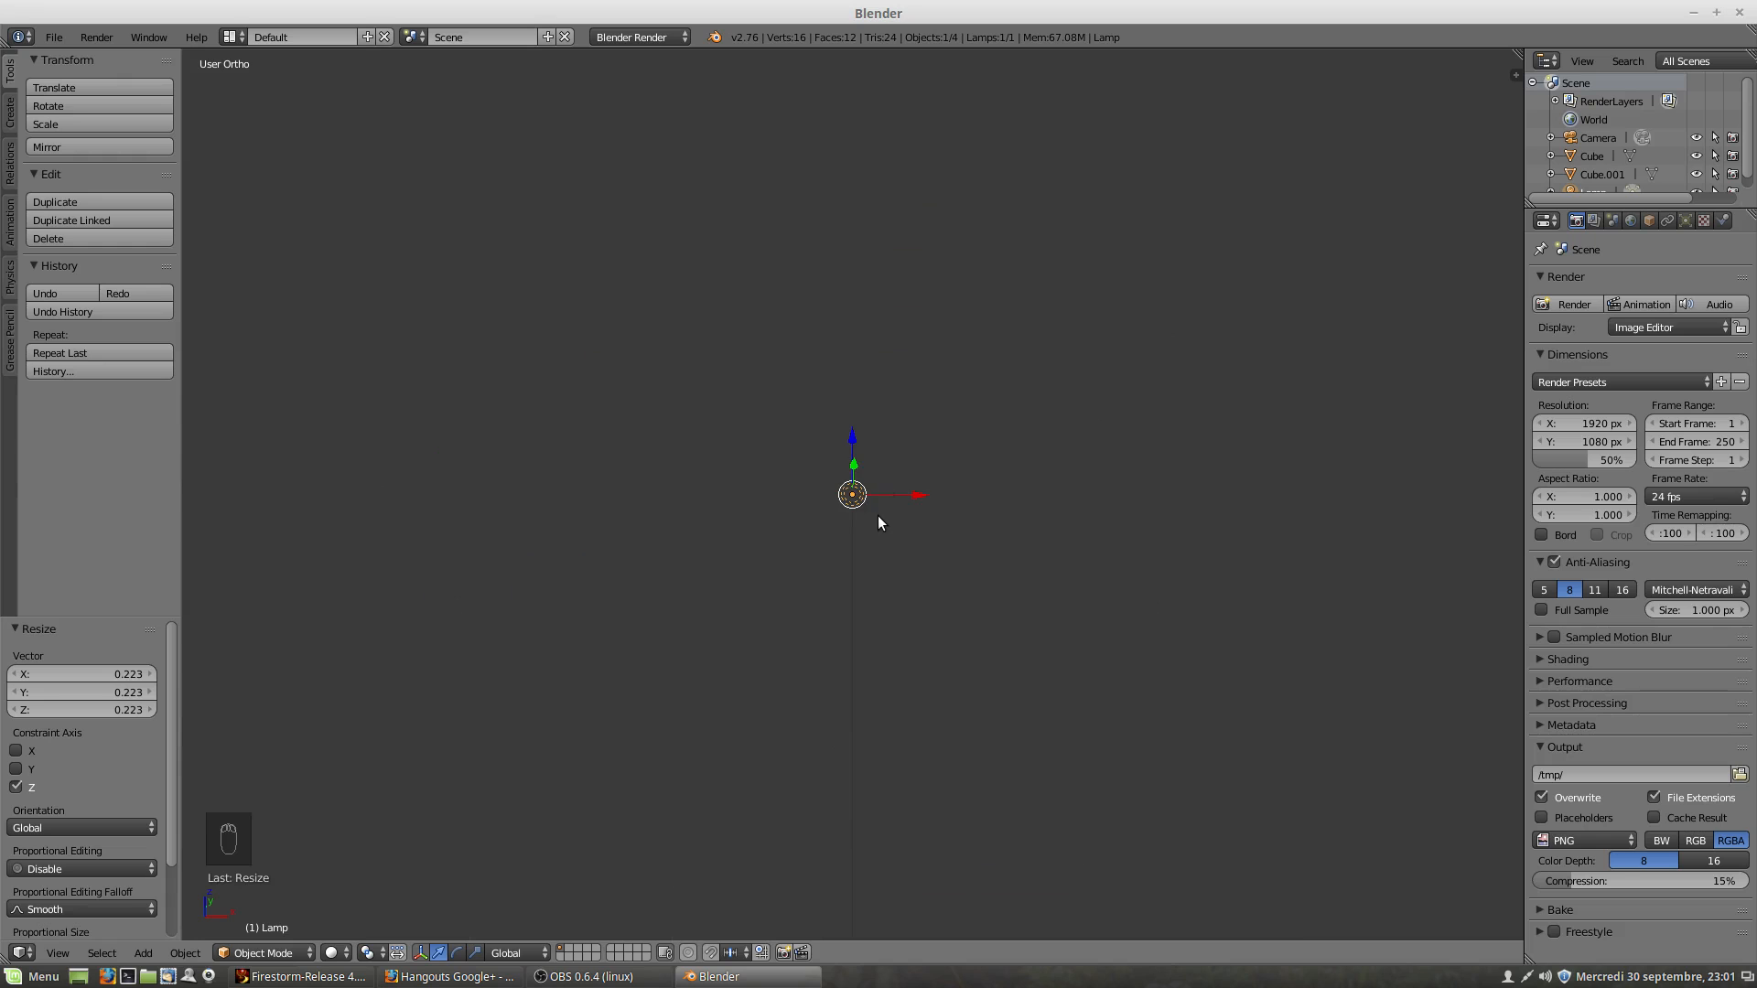
key("shift+c")
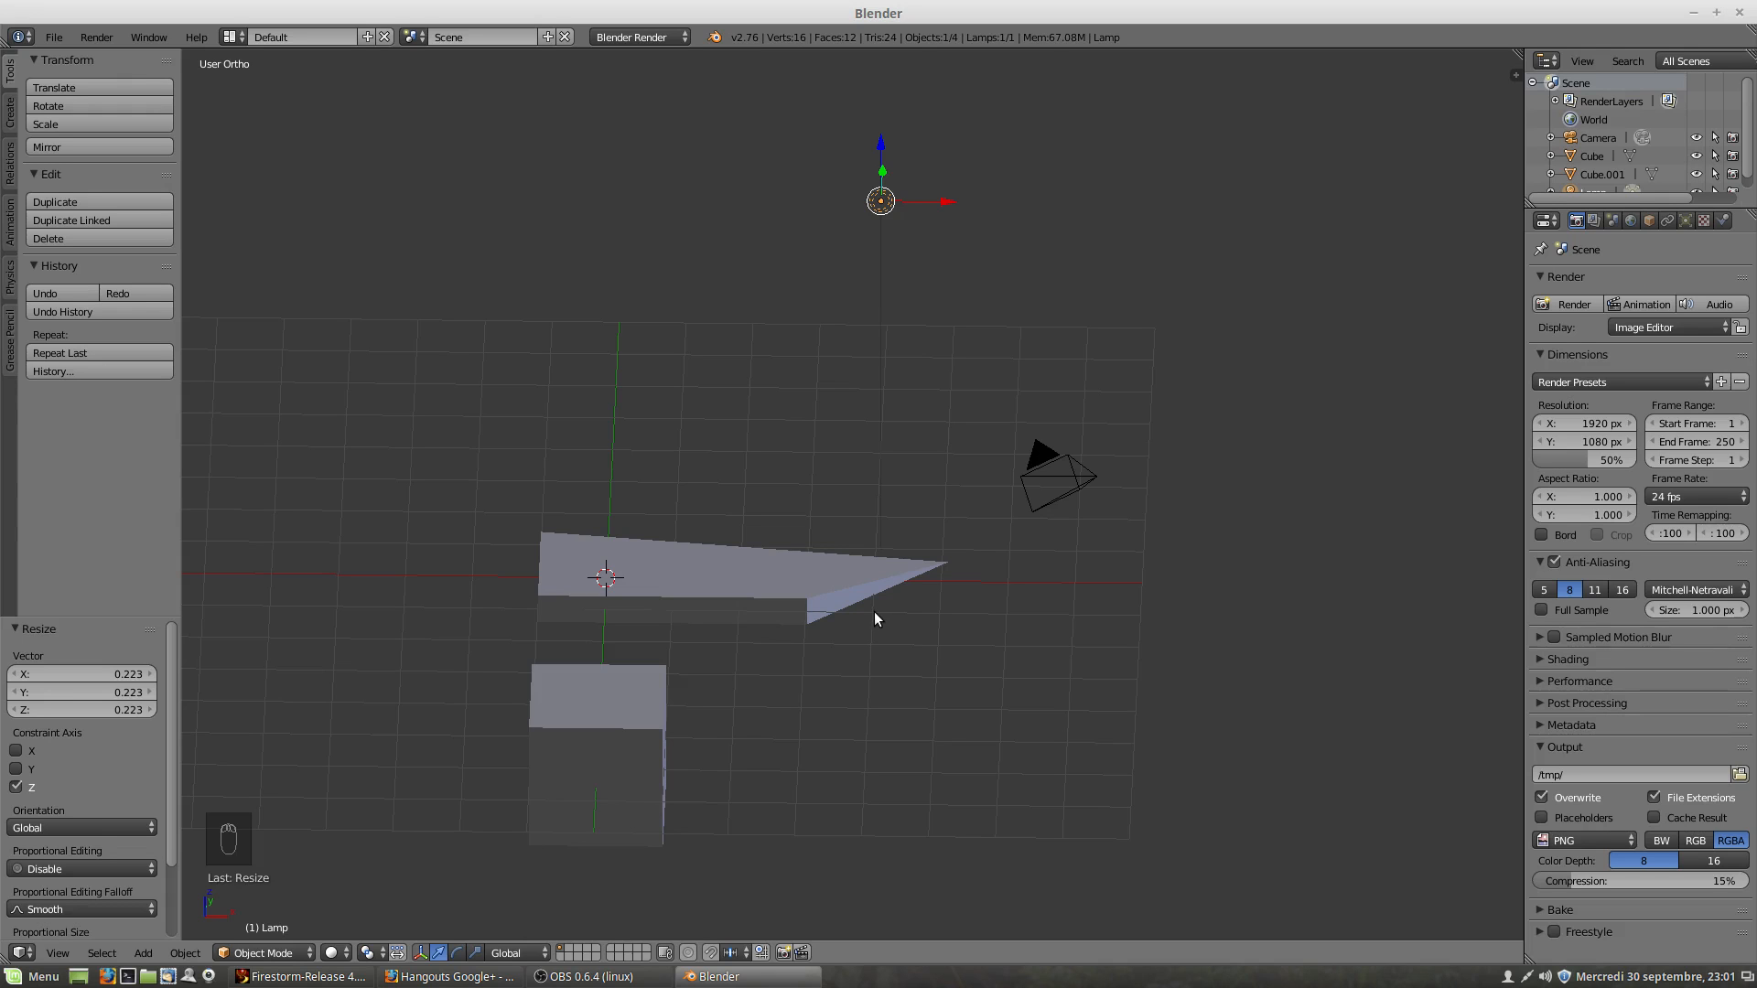
Step: Isolate the flattened pointed block in local view, examine it from another angle, and toggle back to the full scene
right_click(792, 578)
key("KP_Divide")
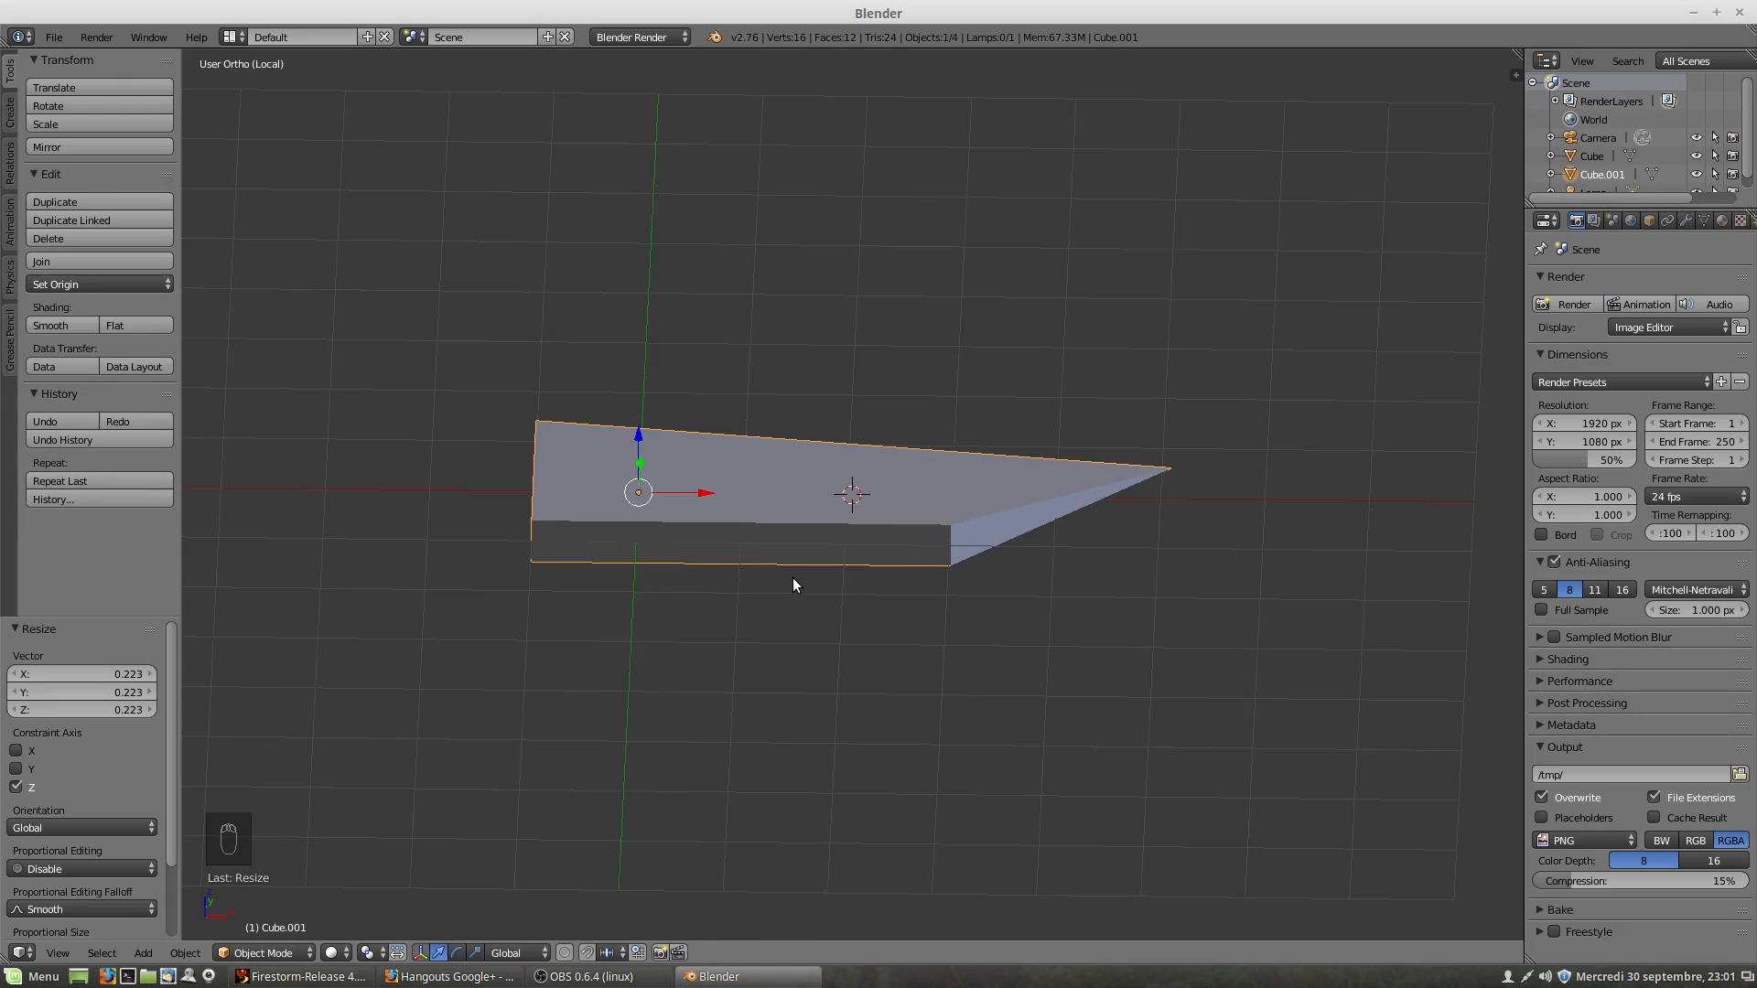
key("KP_Divide")
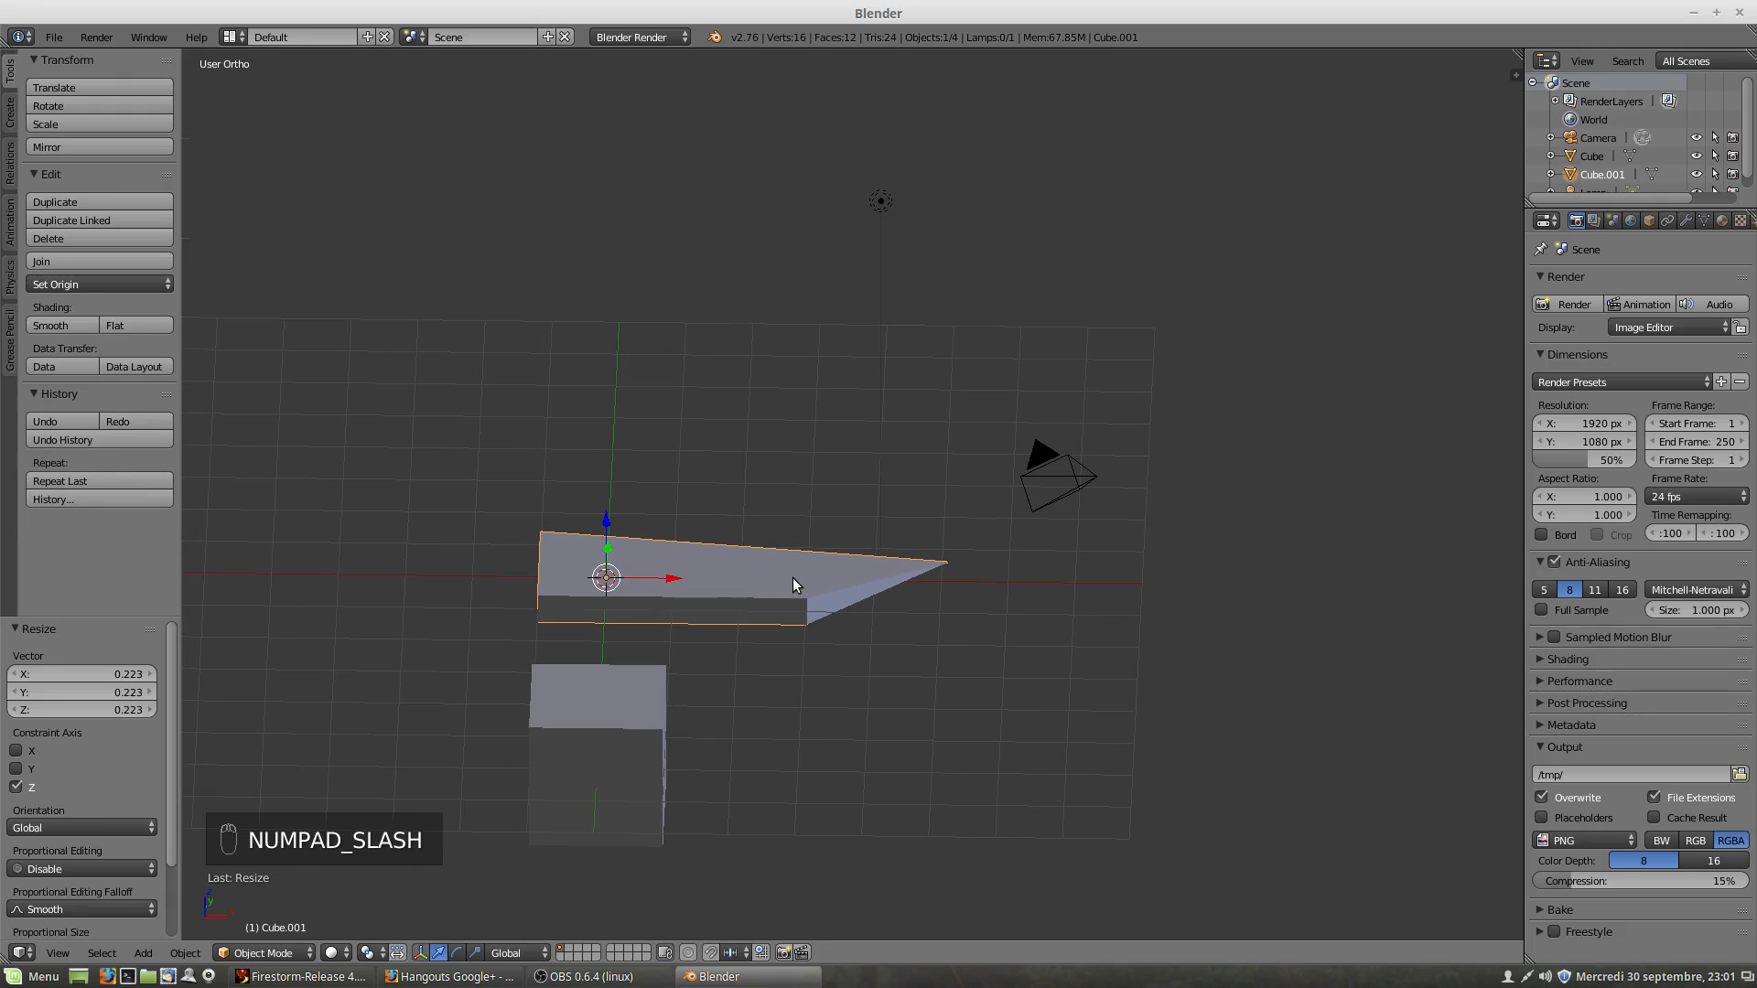
key("KP_Divide")
scroll(788, 576, "down", 5)
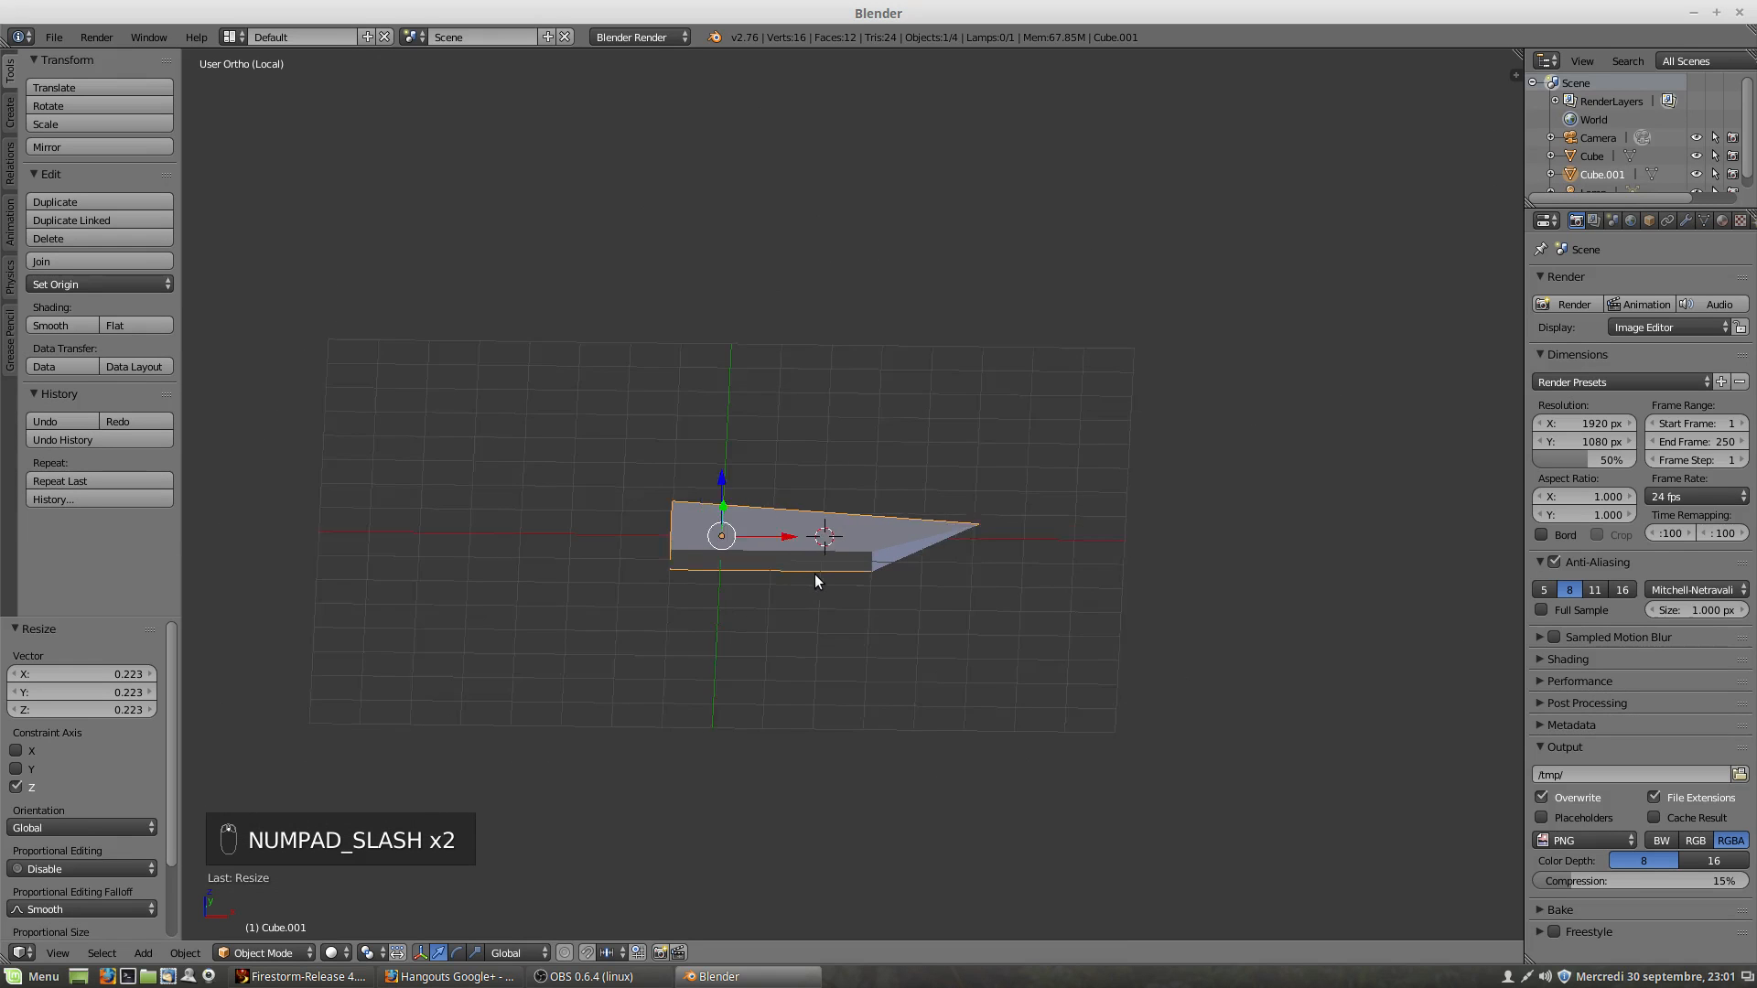
middle_click_drag(871, 560, 699, 546)
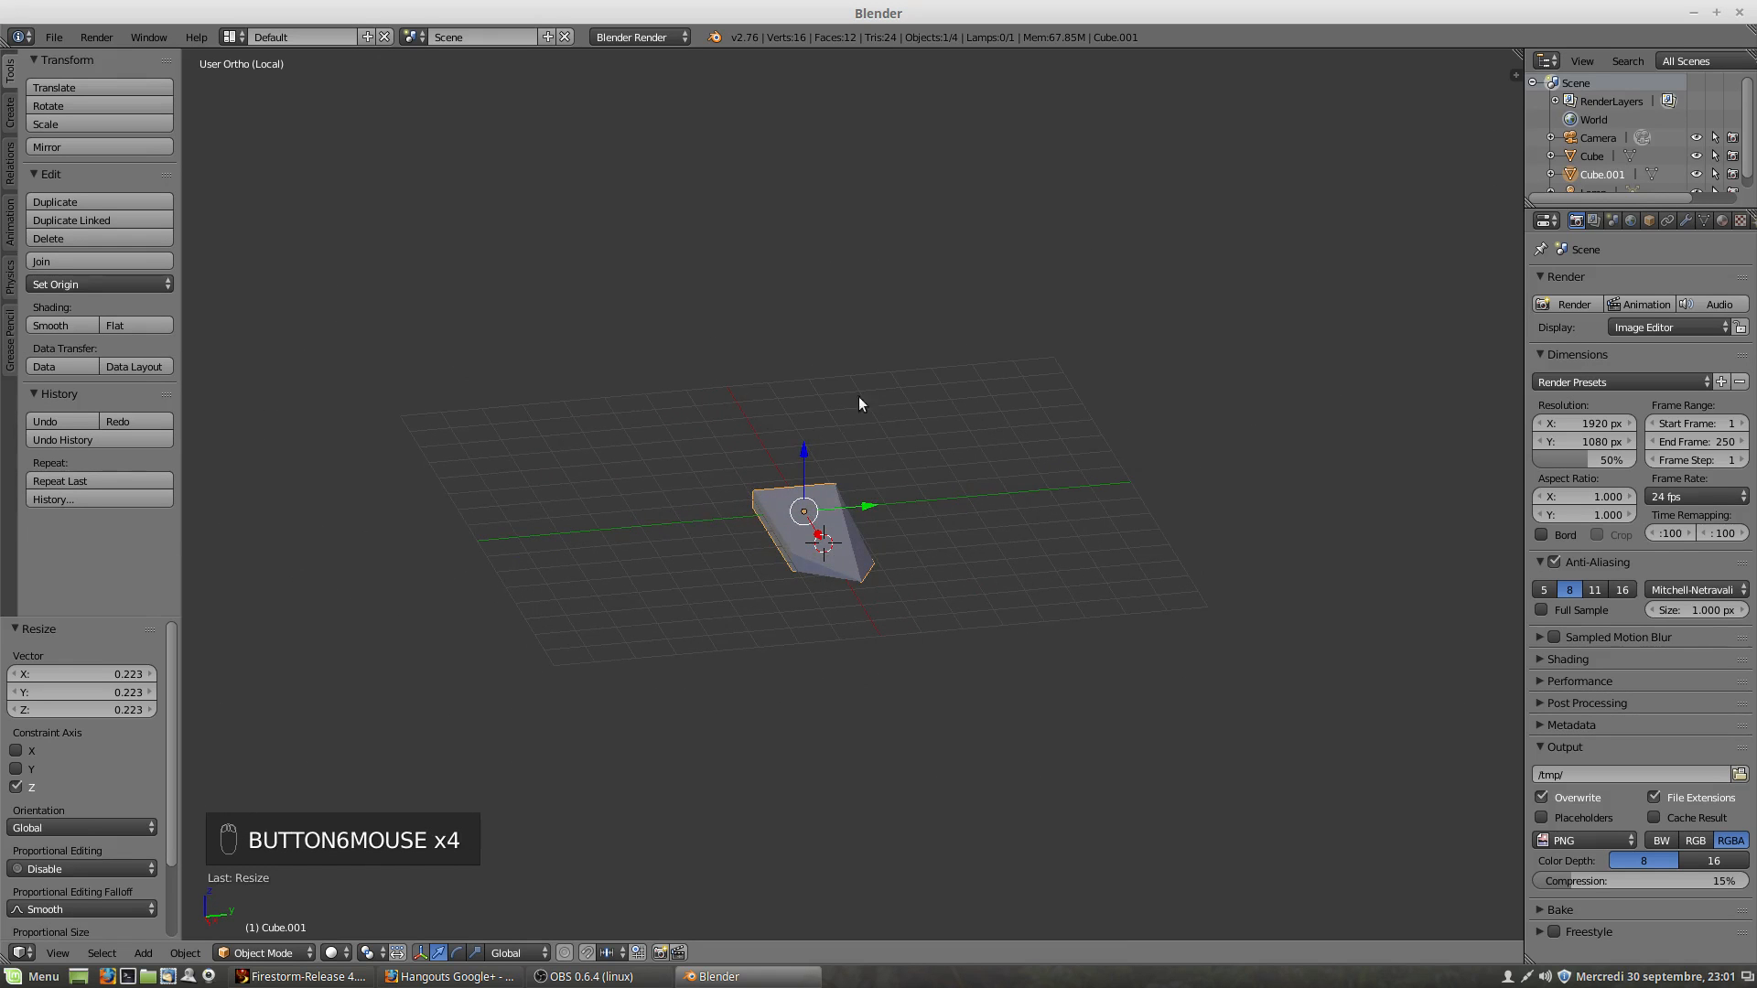
right_click(775, 498)
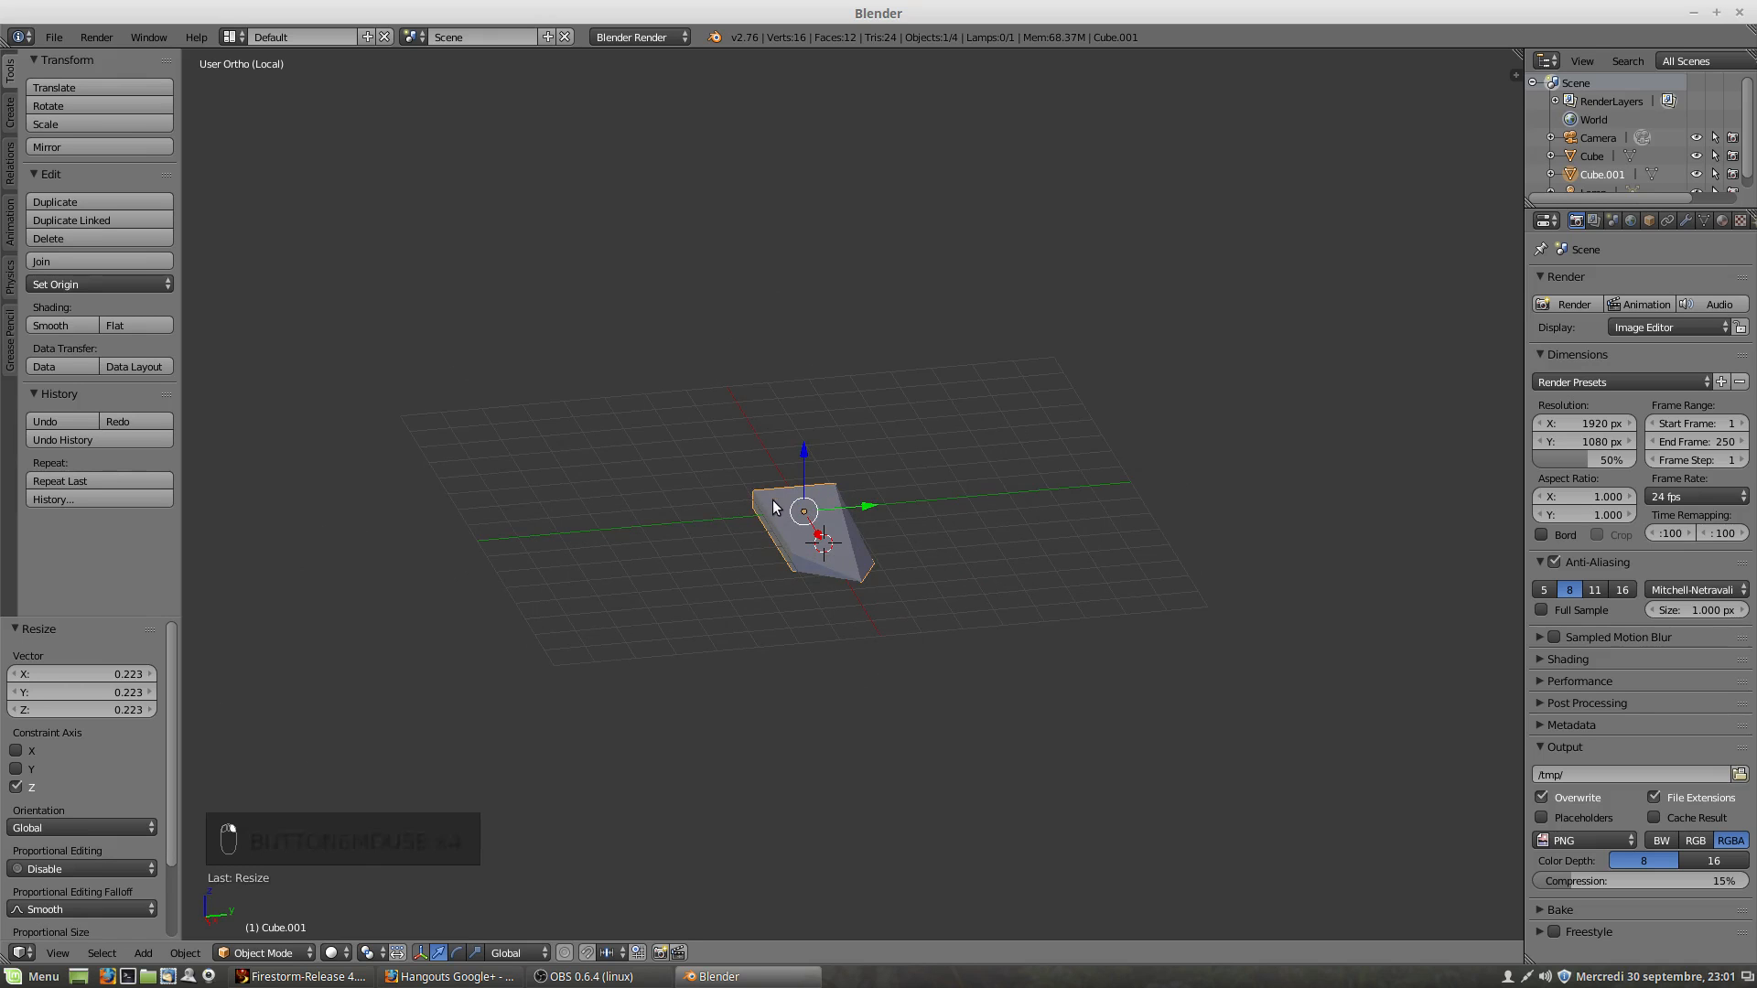
key("KP_Divide")
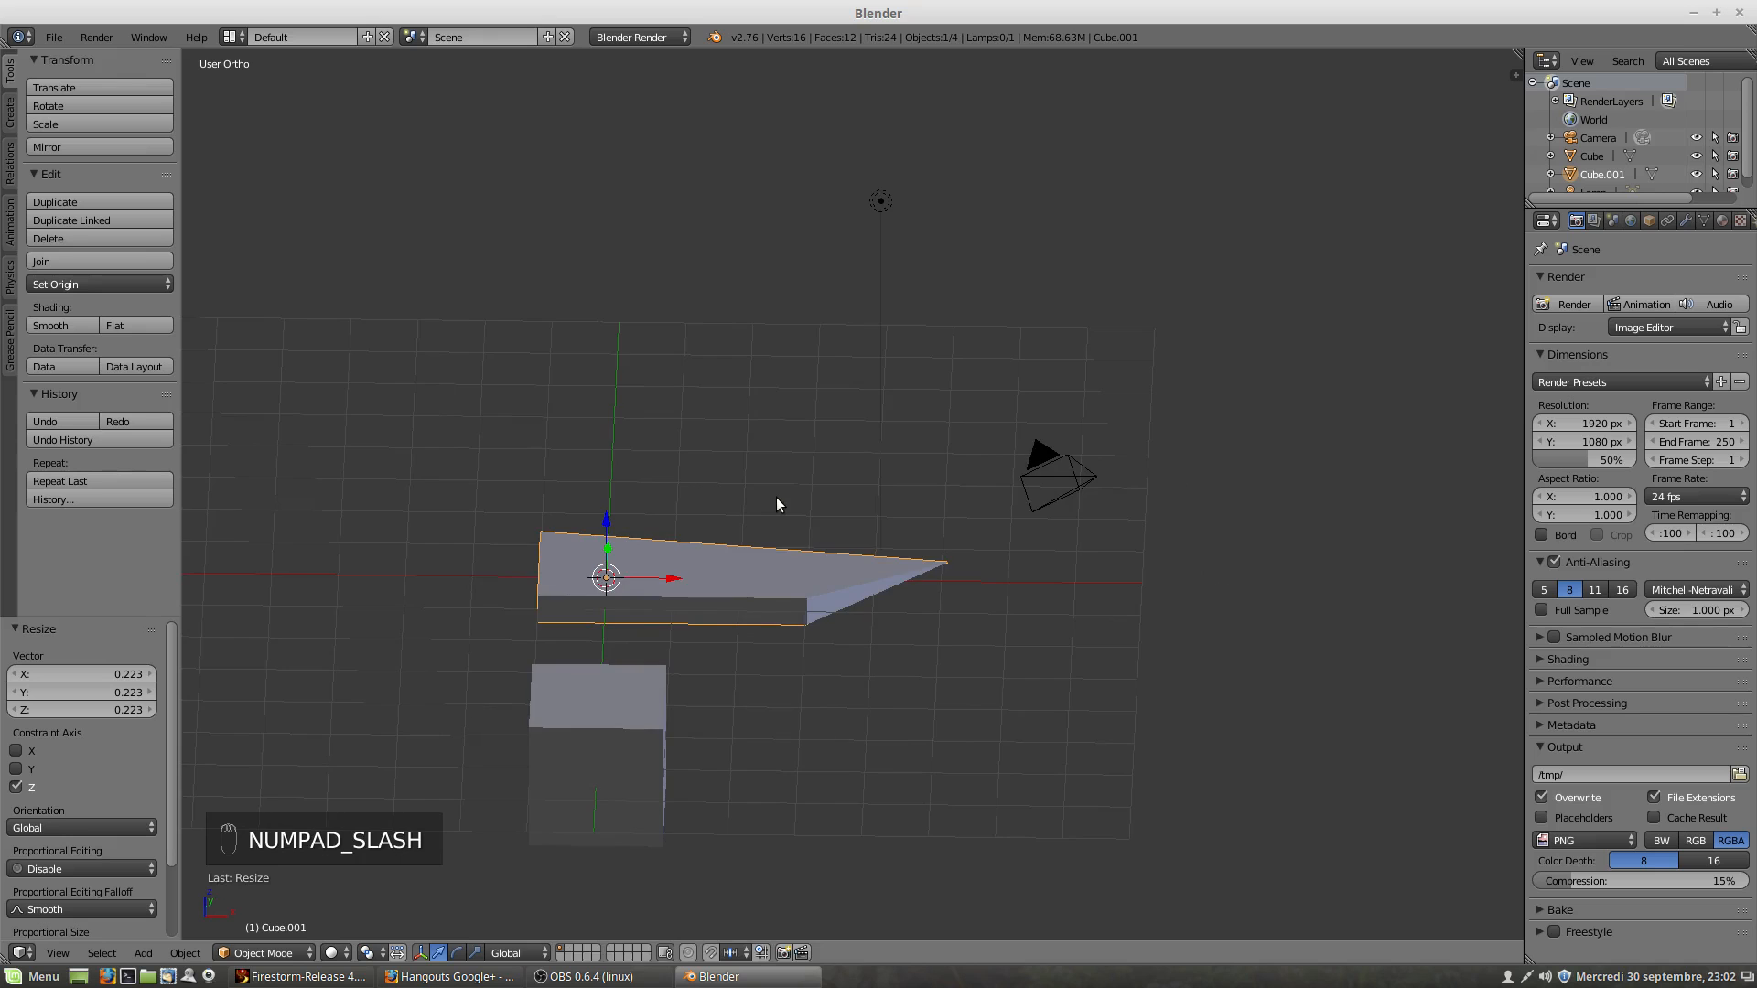
key("KP_Divide")
key("KP_Divide")
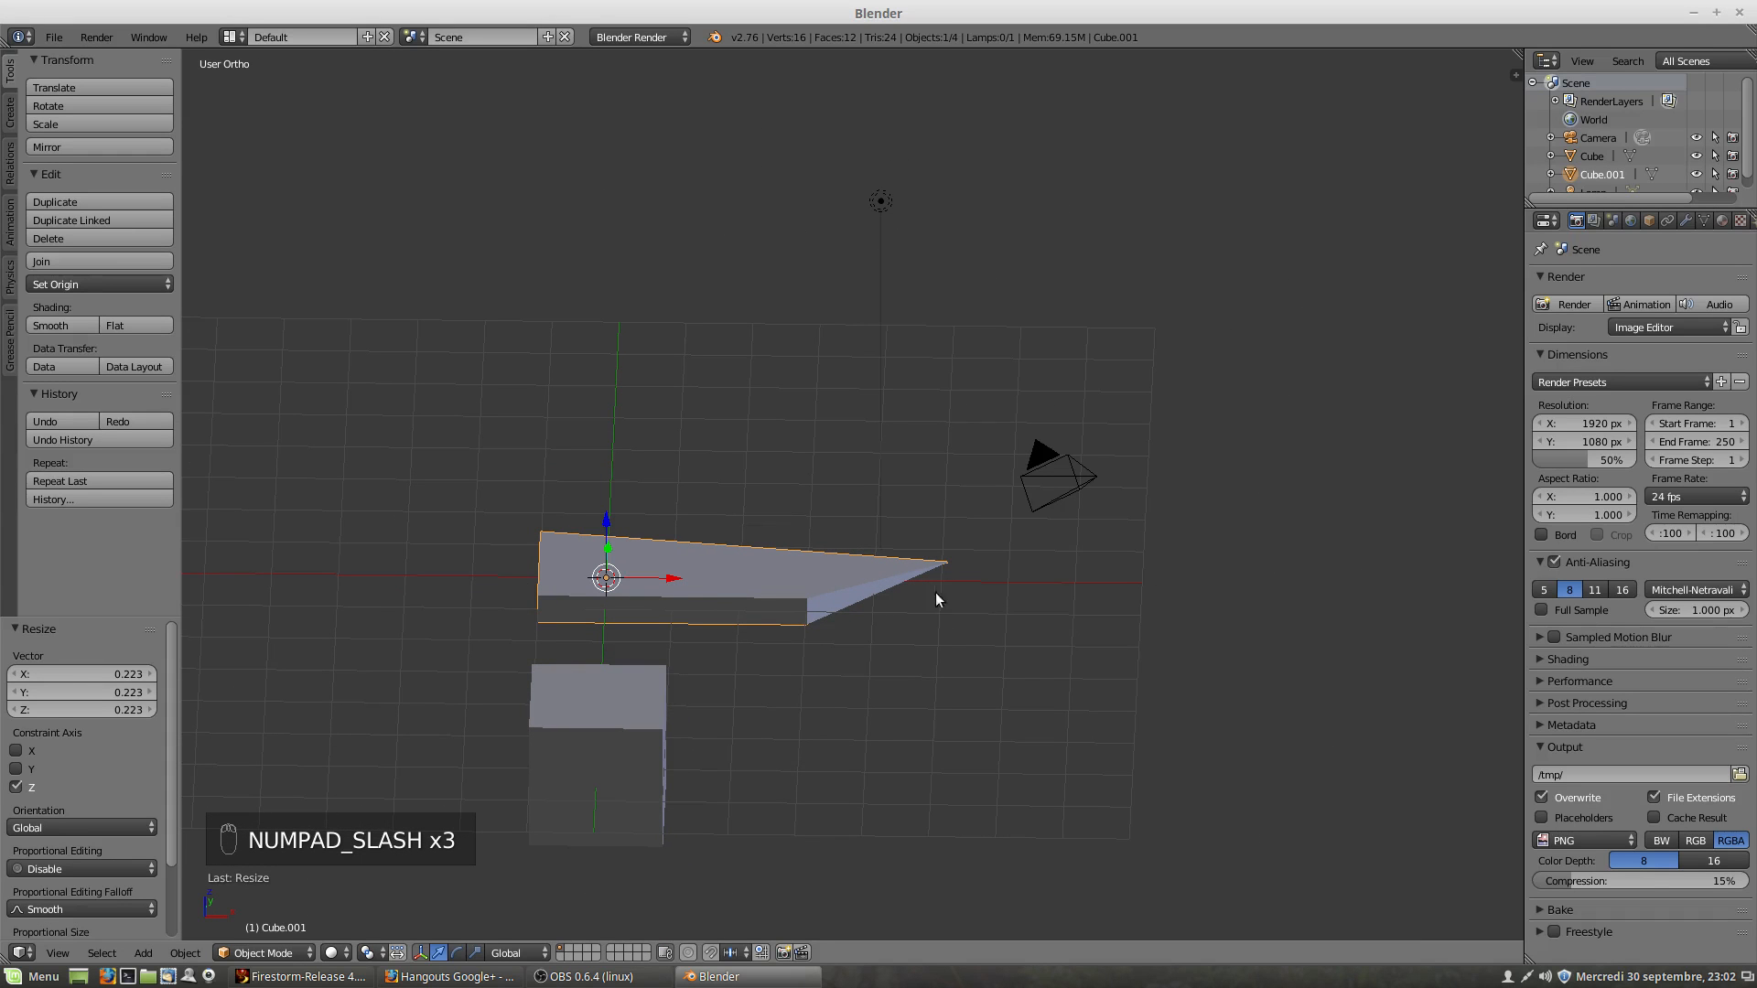
scroll(915, 609, "down", 2)
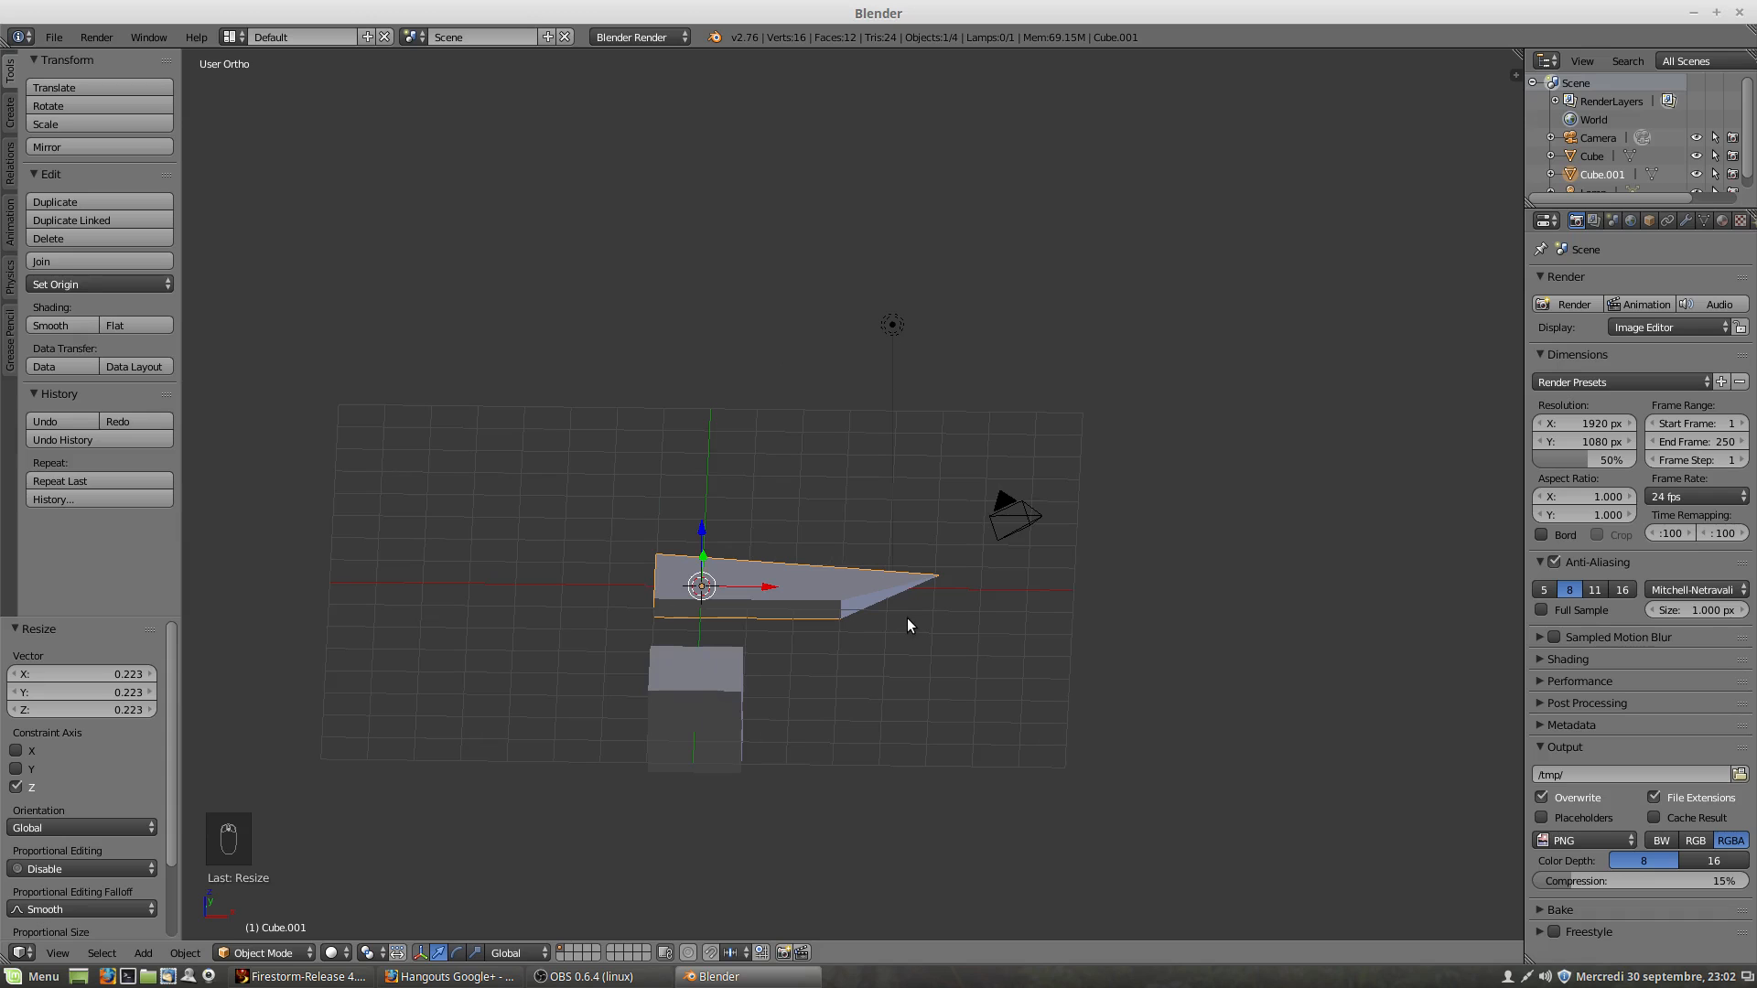